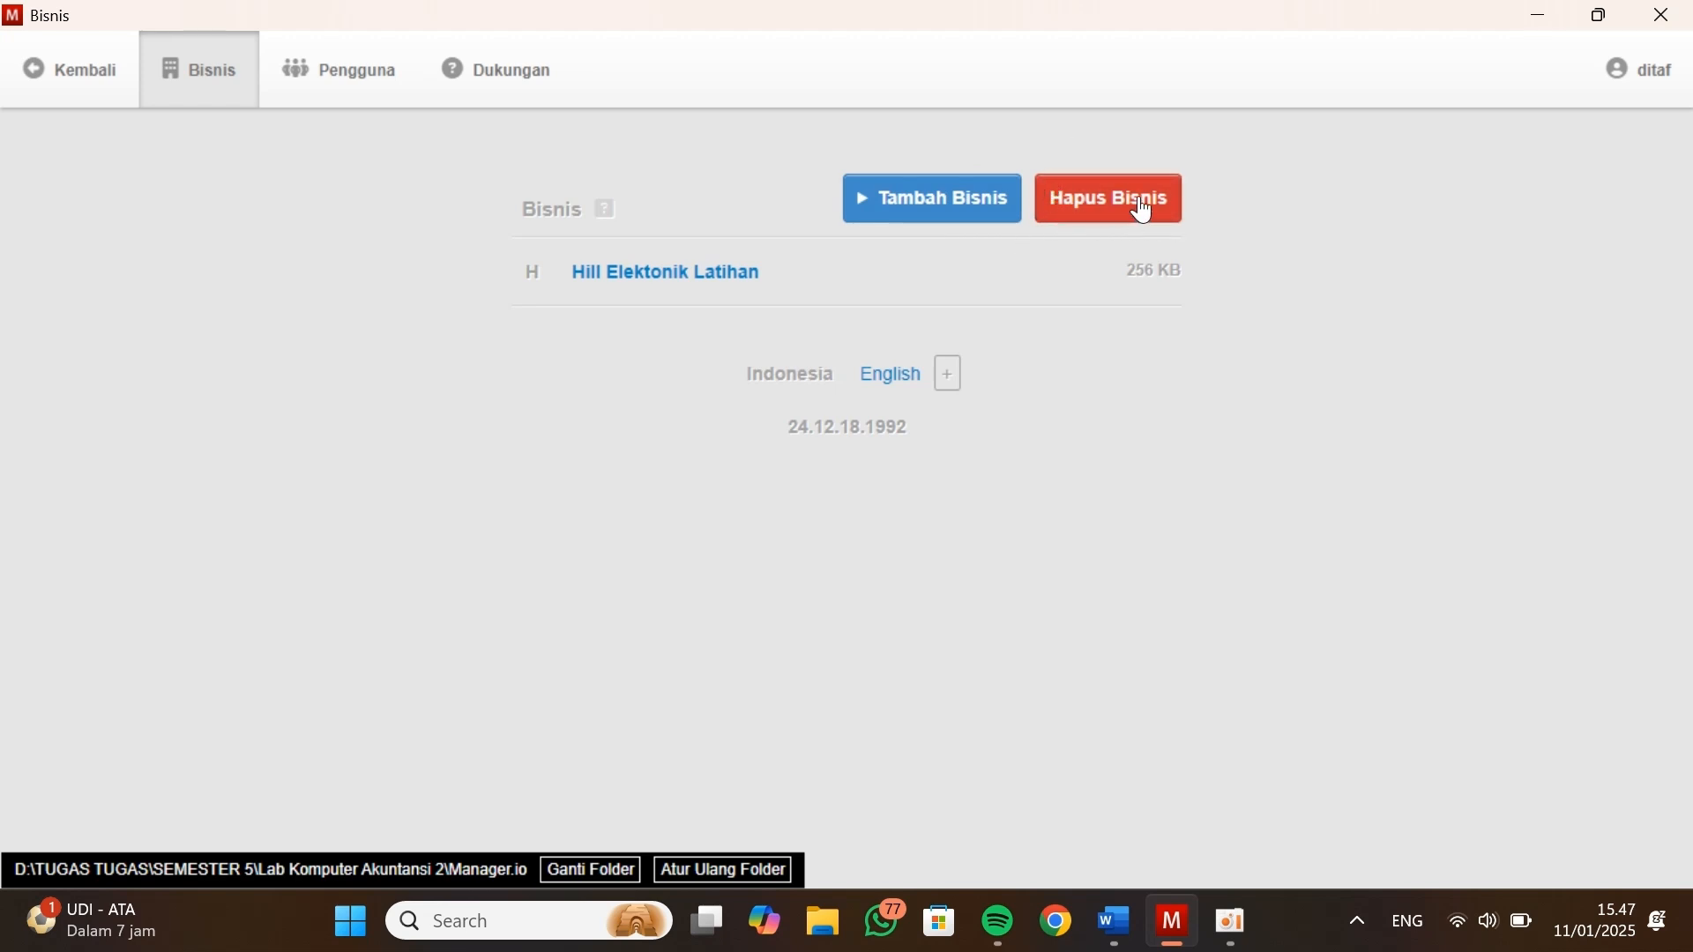
pyautogui.click(1065, 205)
pyautogui.click(1021, 335)
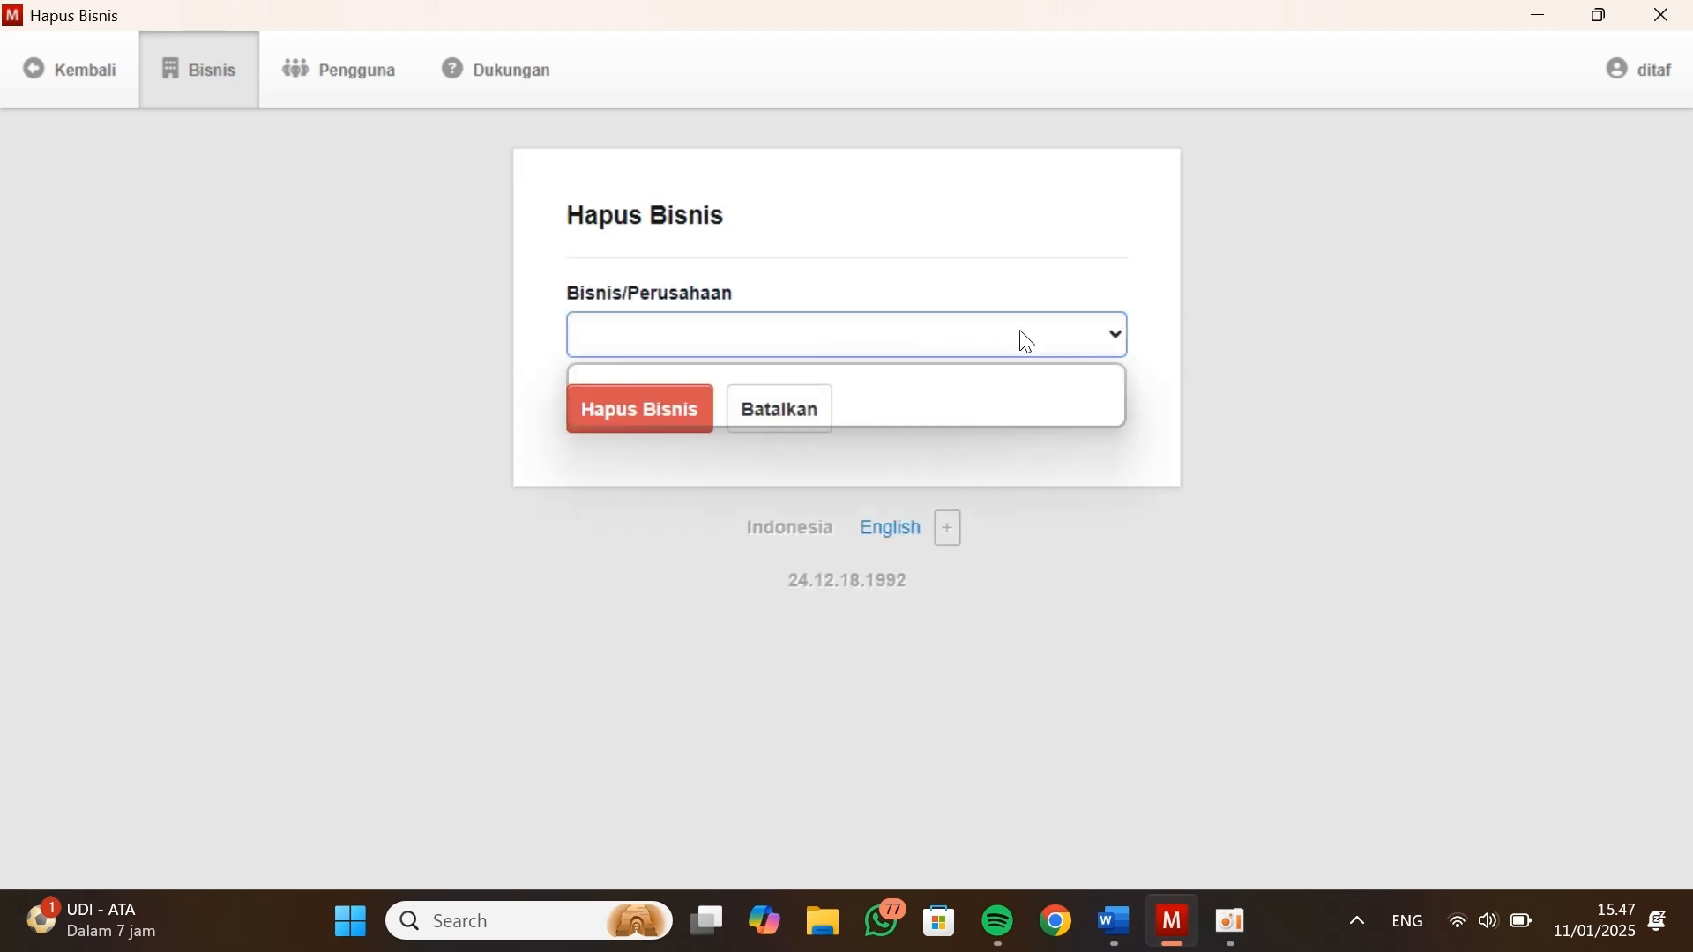
pyautogui.click(798, 414)
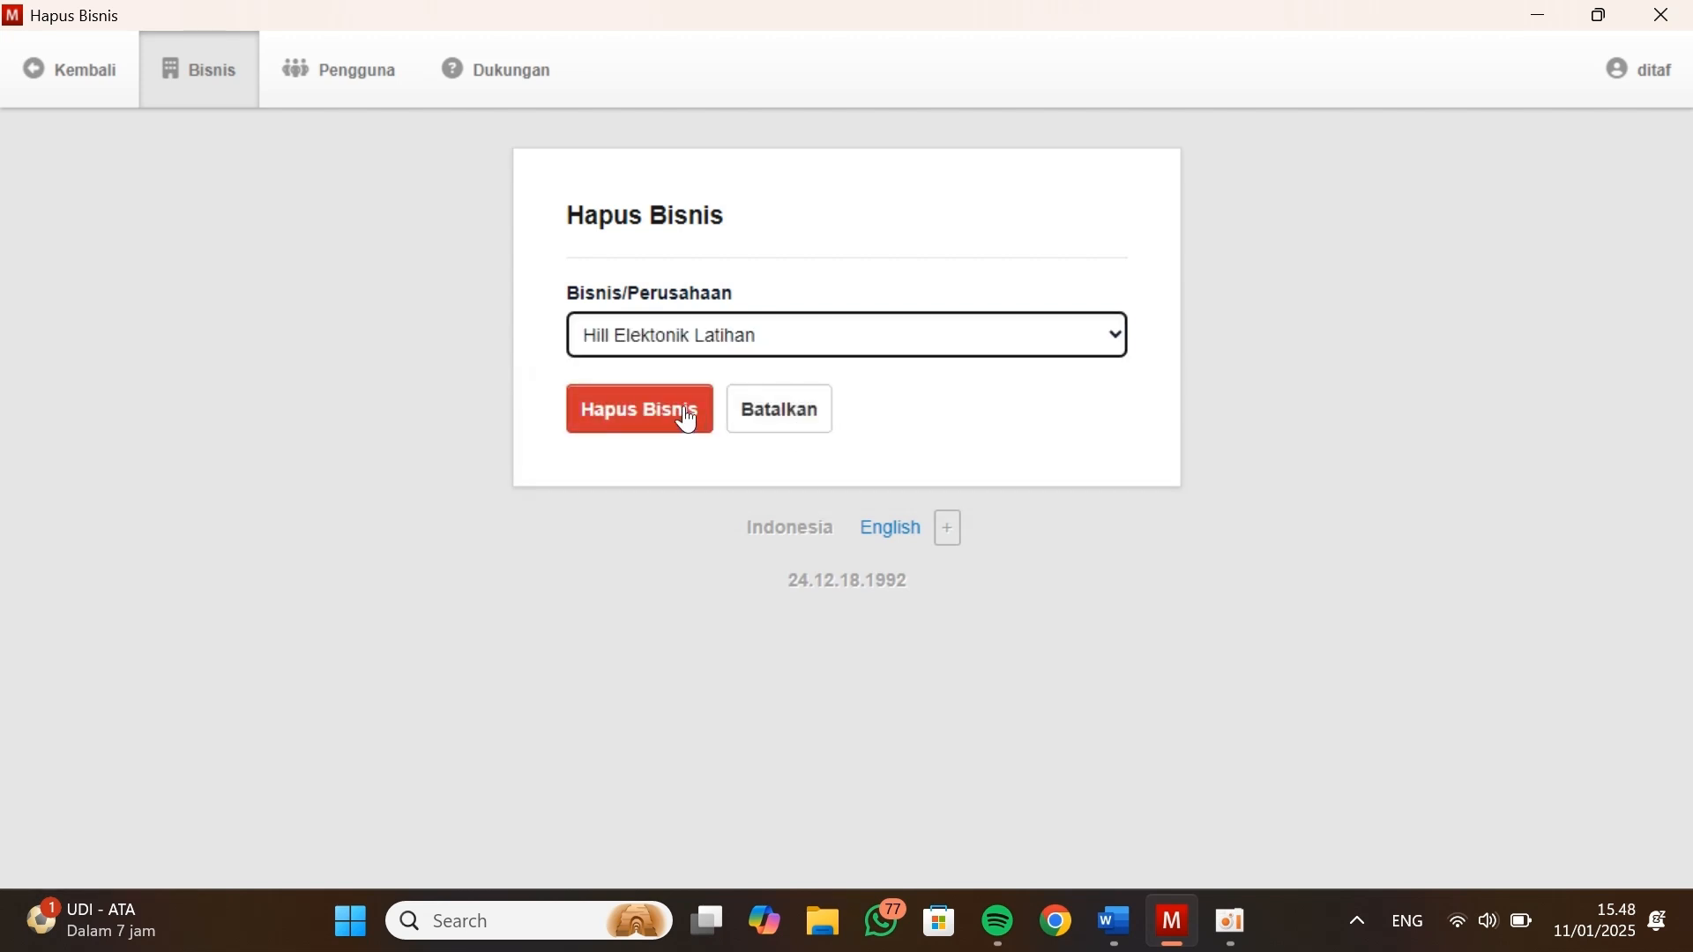
pyautogui.click(780, 415)
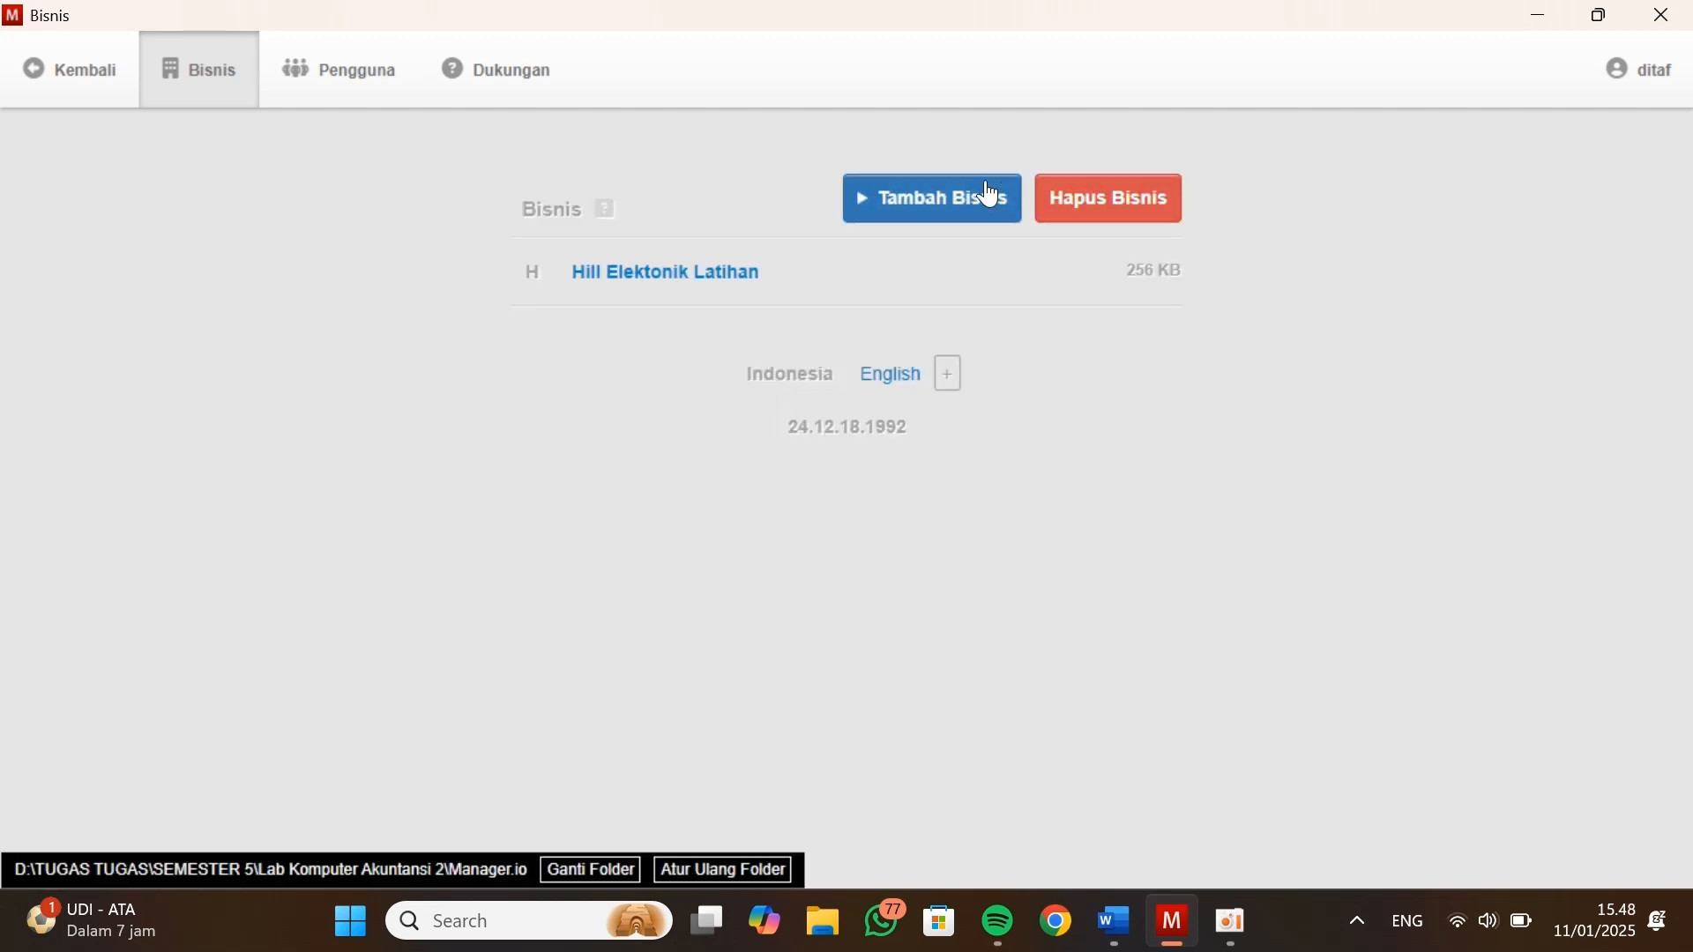
# Start a new business and name it Toko Hill Elektronik, copying the name from the Kasus Manager document in Word
pyautogui.click(898, 221)
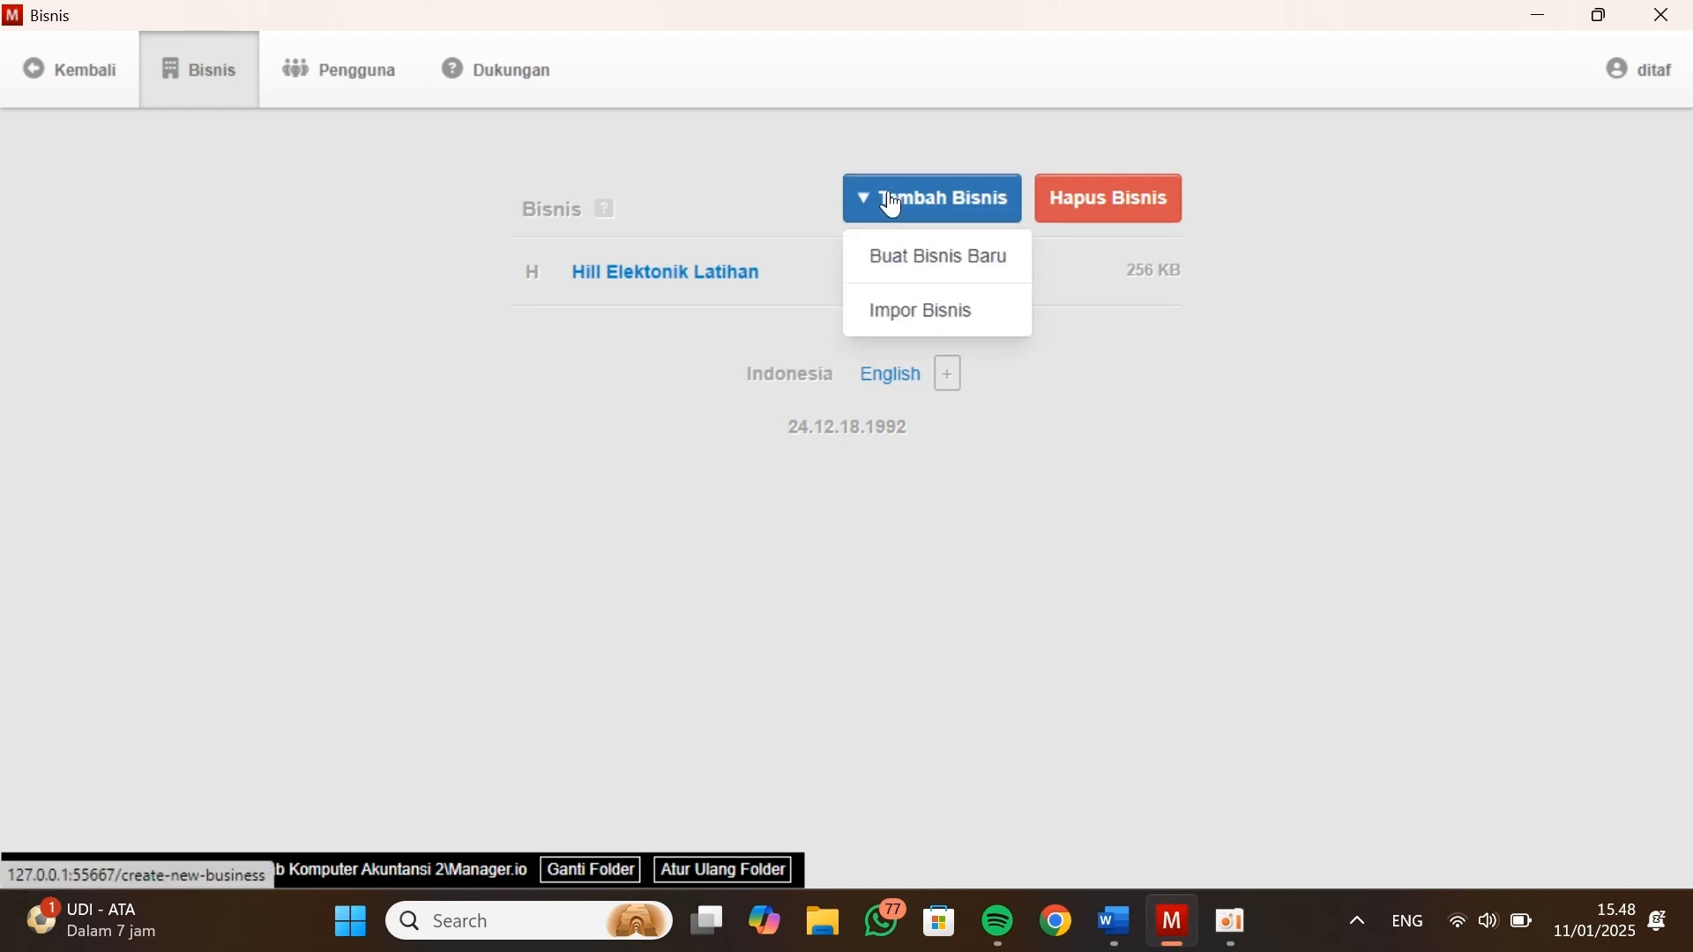
pyautogui.click(913, 264)
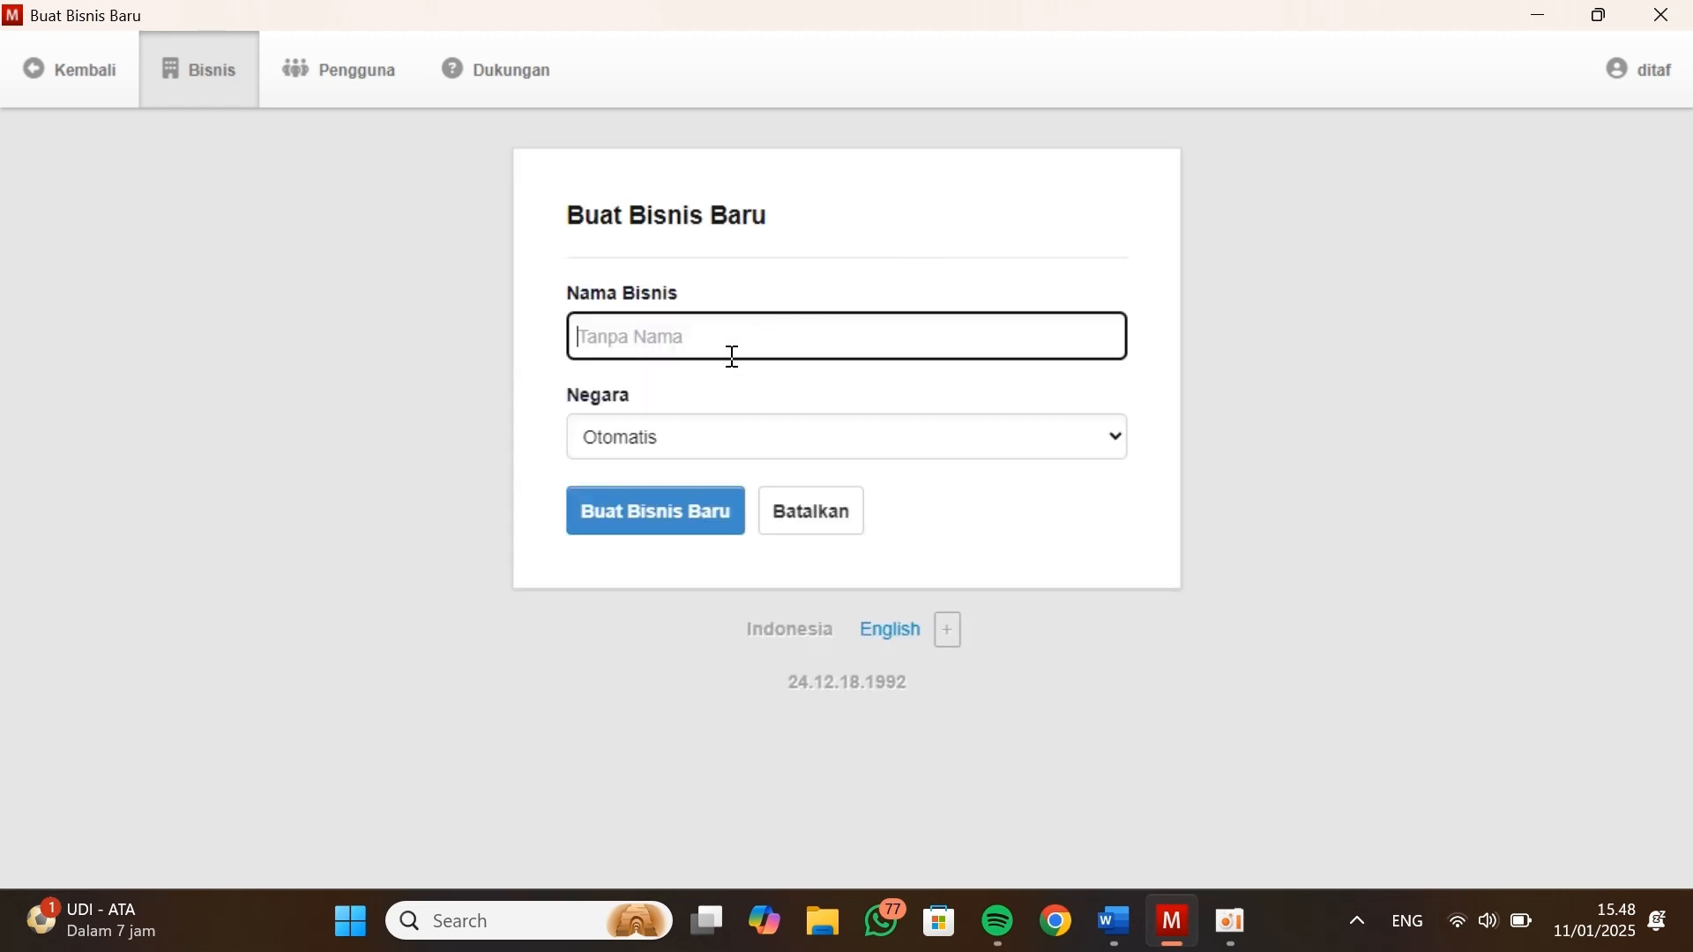
pyautogui.hotkey('alt', 'Tab')
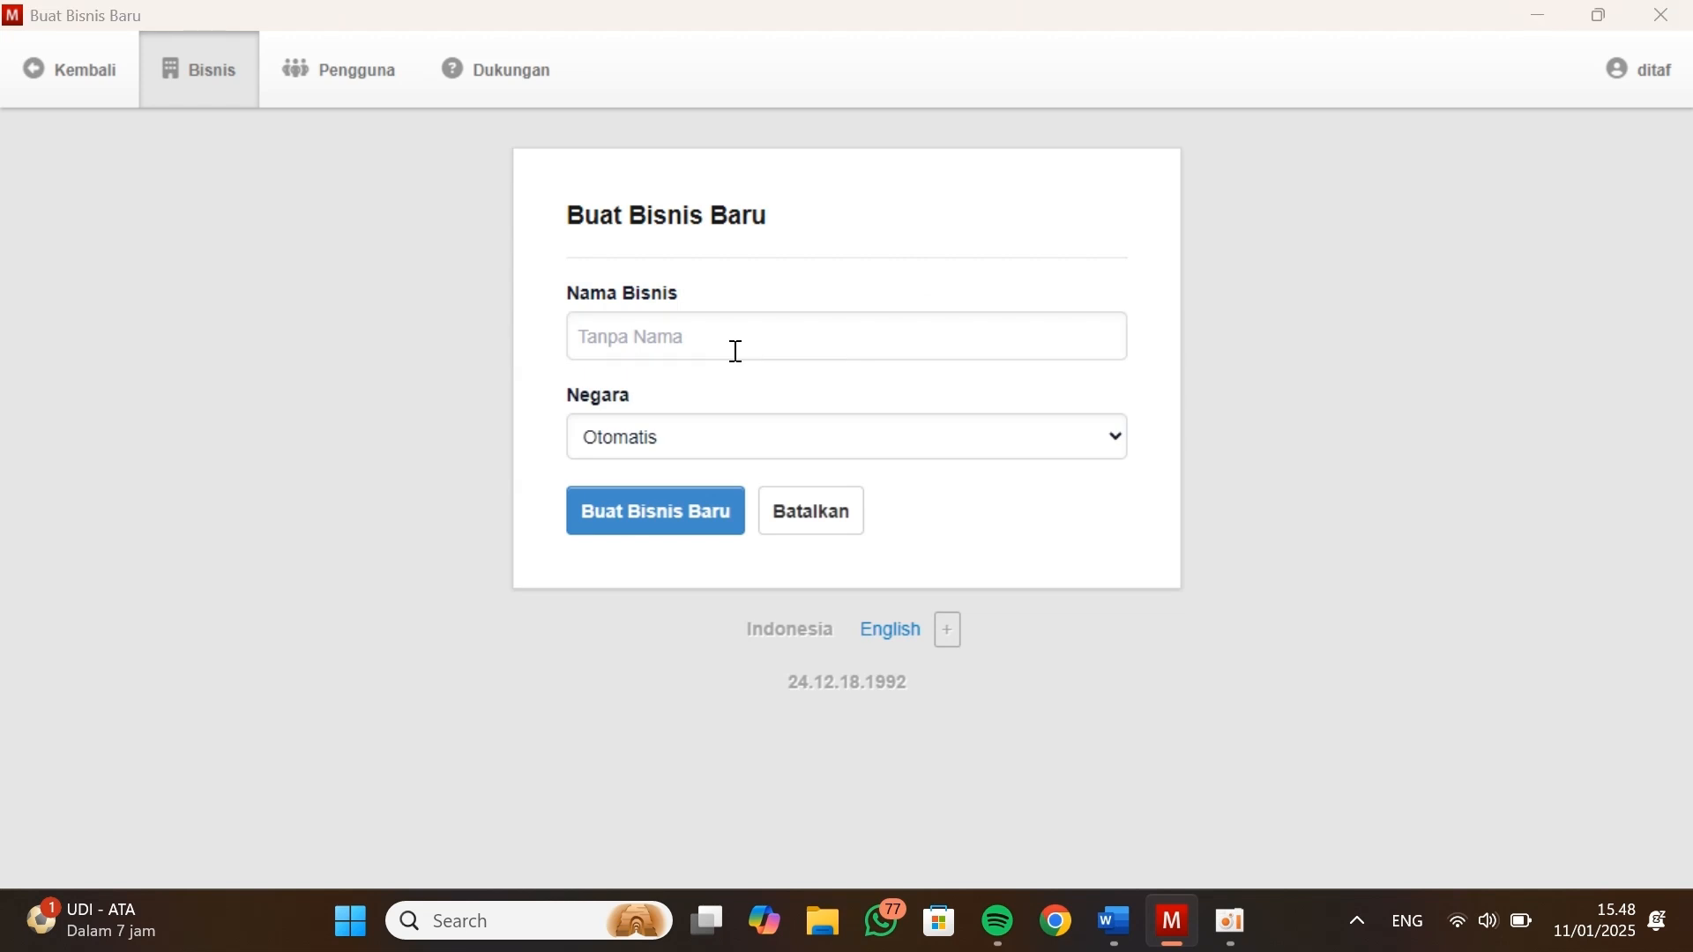
pyautogui.scroll(-5, 796, 470)
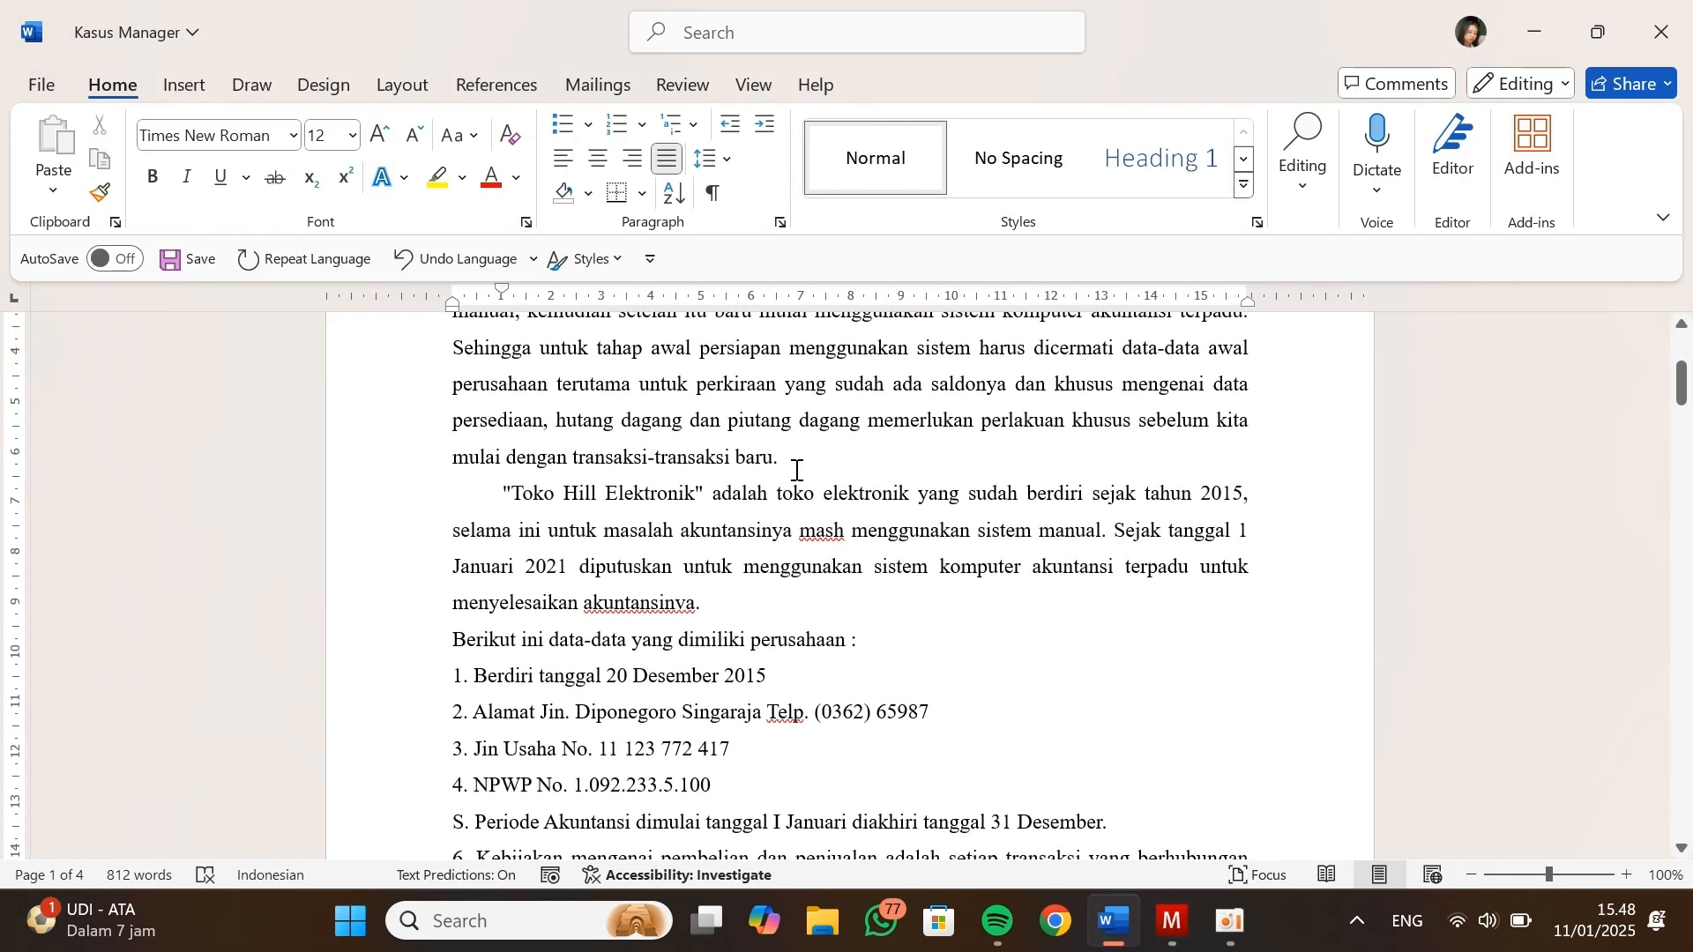
pyautogui.moveTo(515, 494); pyautogui.dragTo(679, 496)
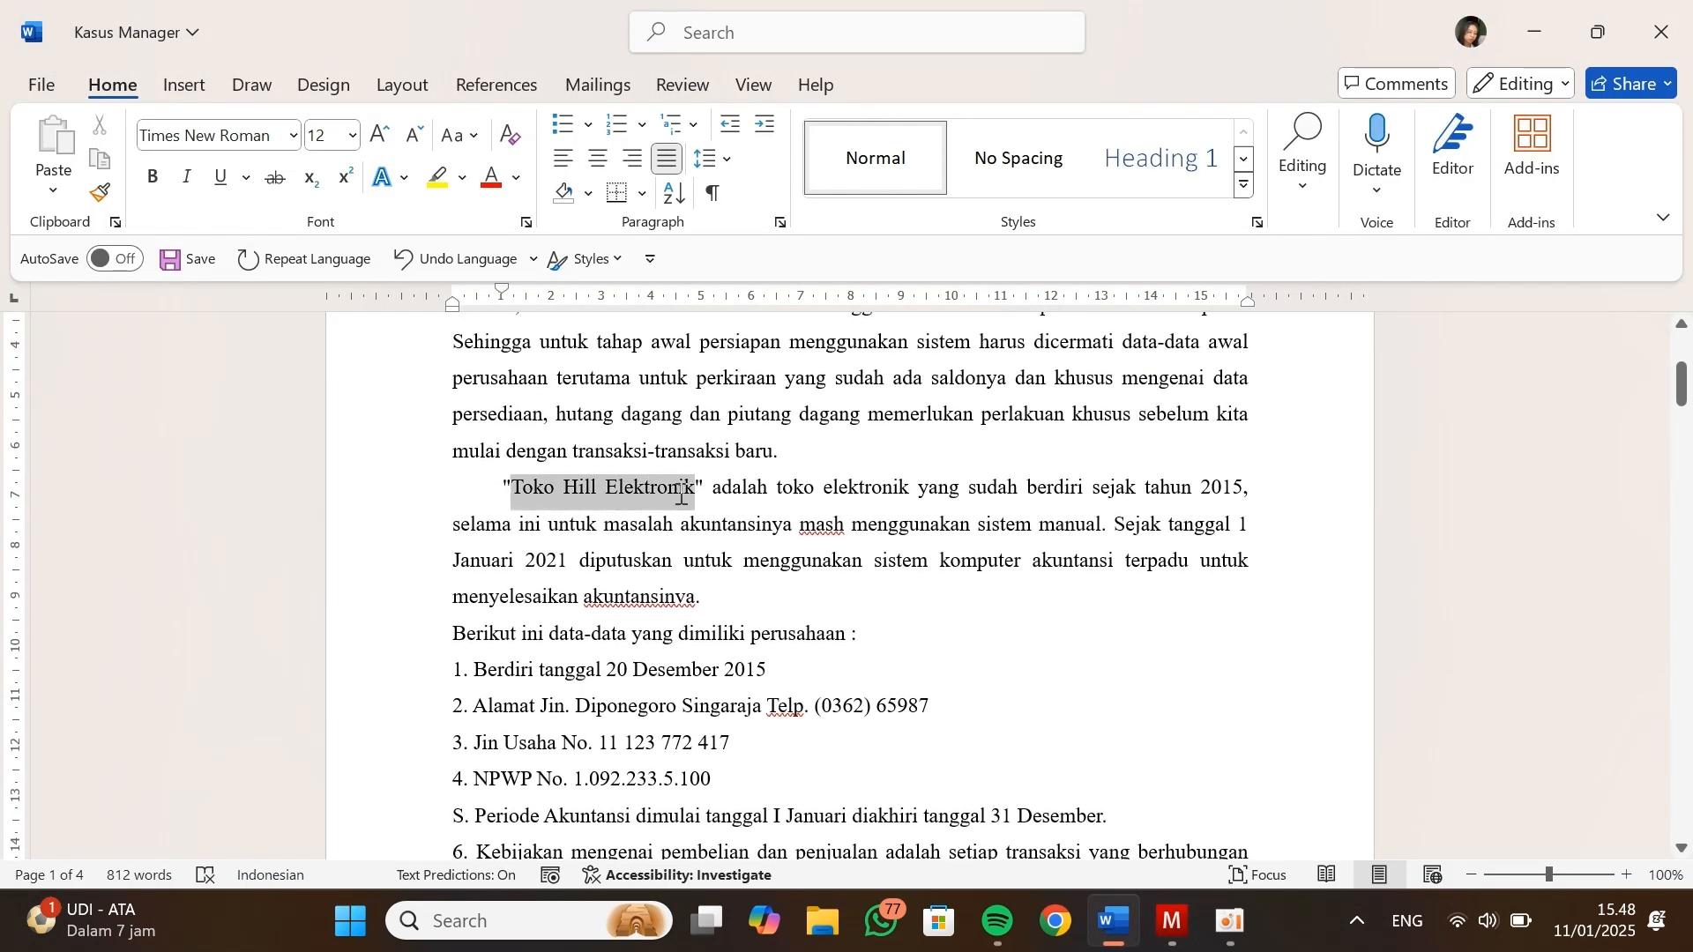
pyautogui.hotkey('ctrl', 'c')
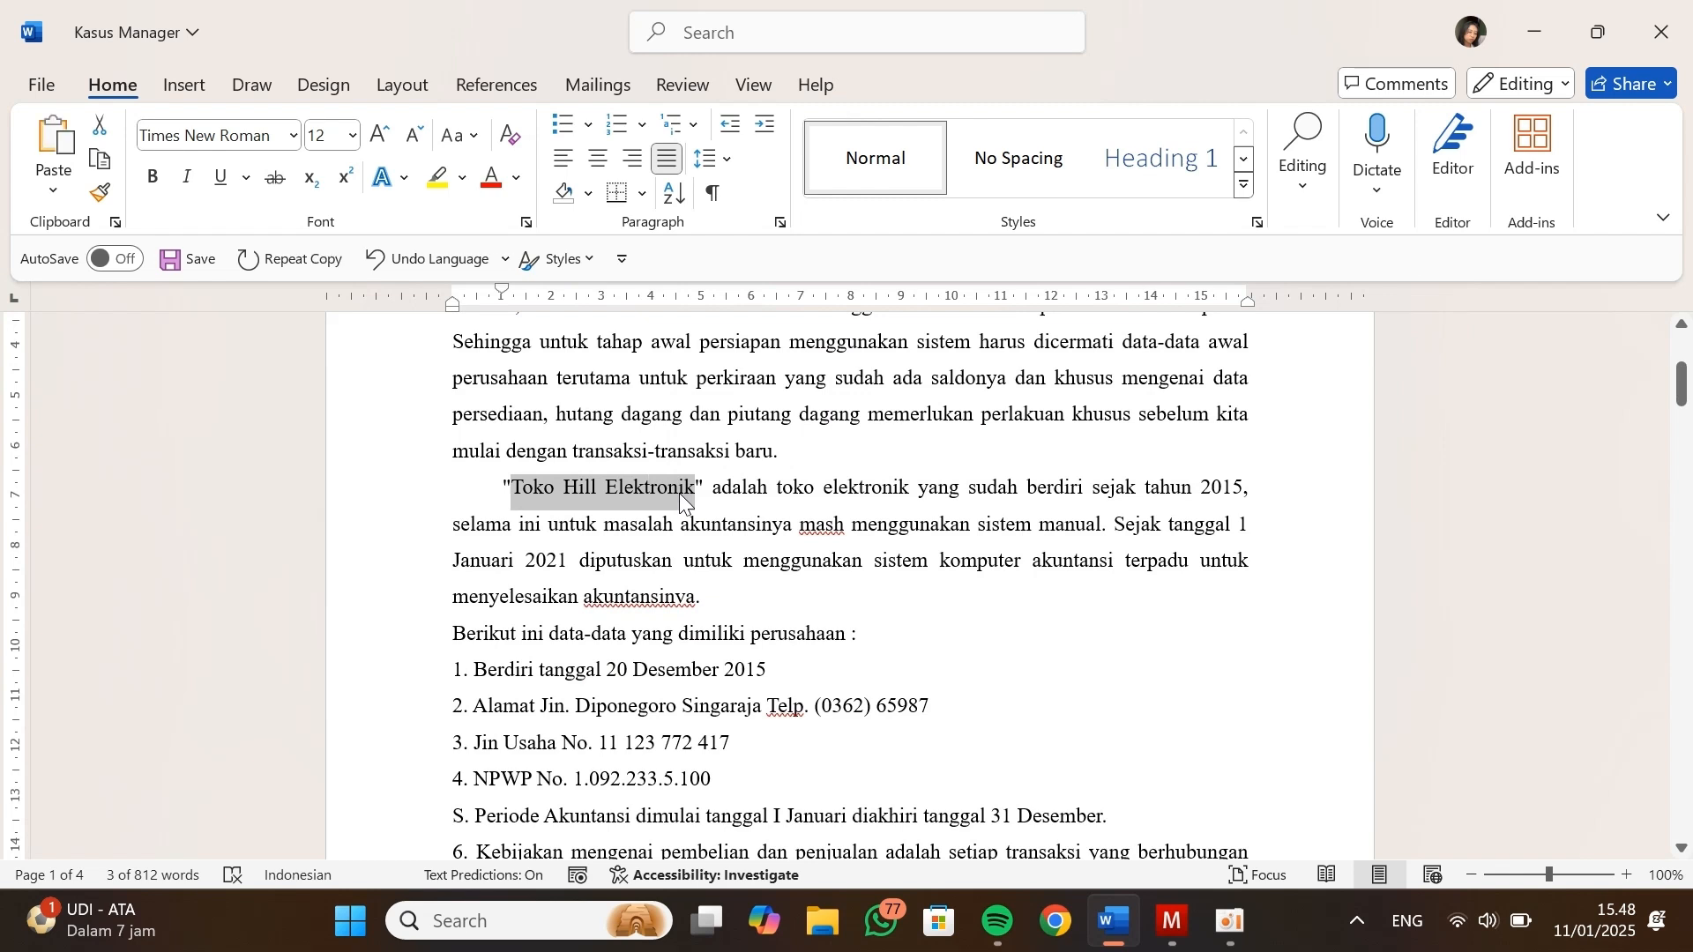
pyautogui.hotkey('alt', 'Tab')
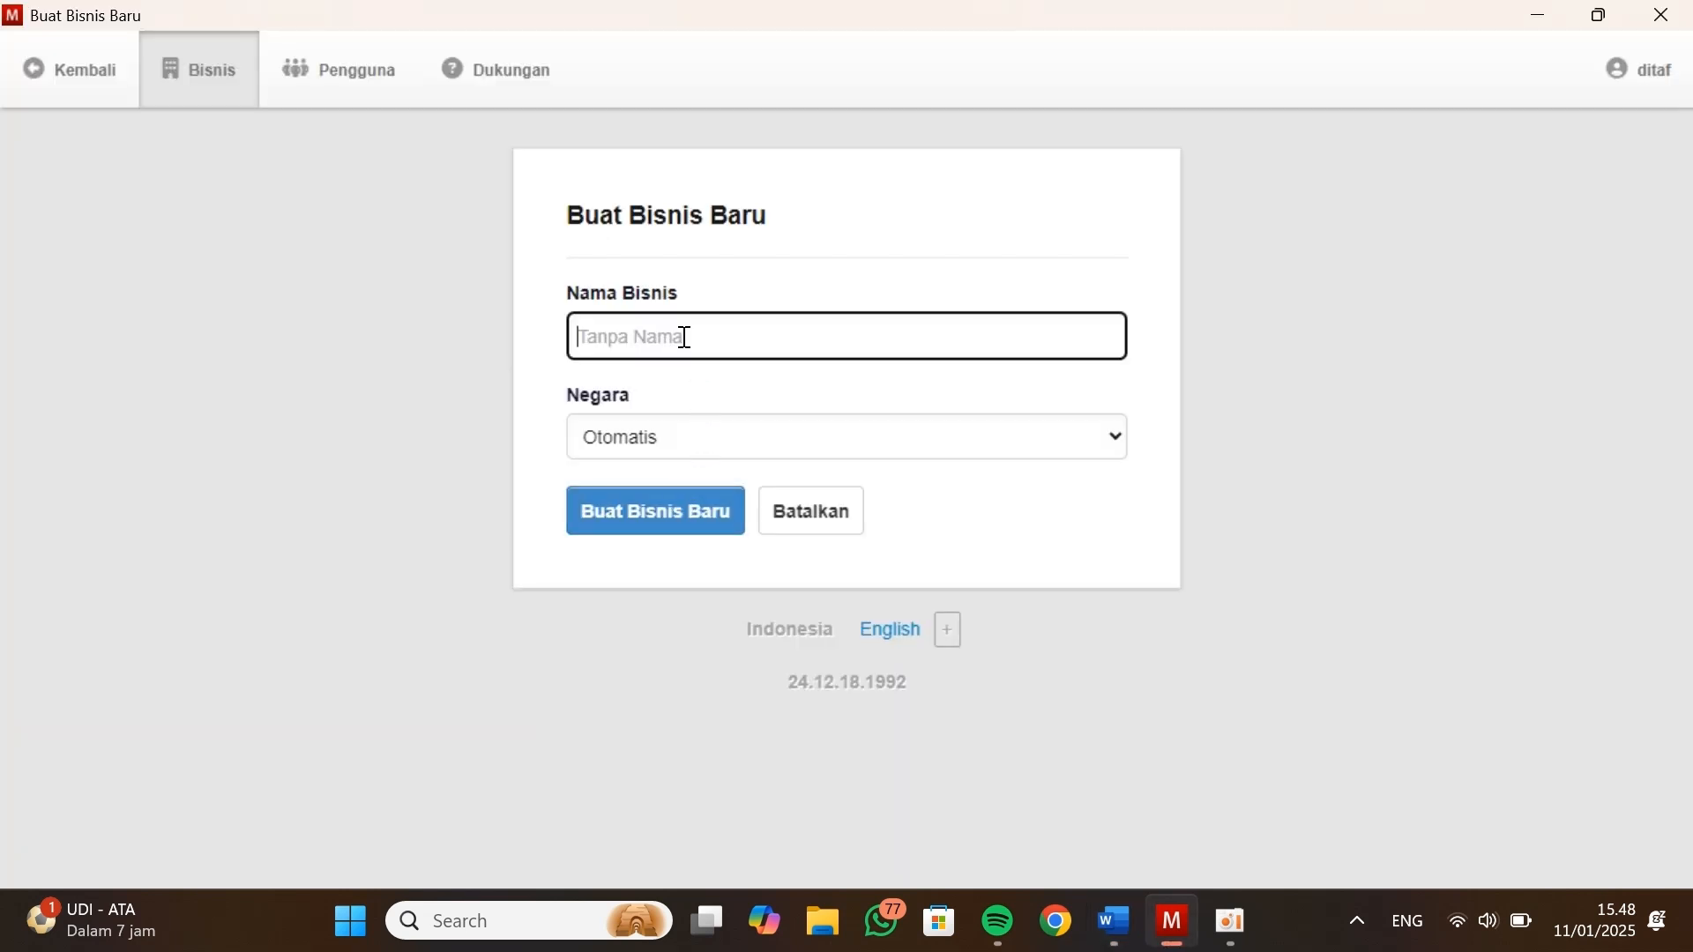
pyautogui.hotkey('ctrl', 'v')
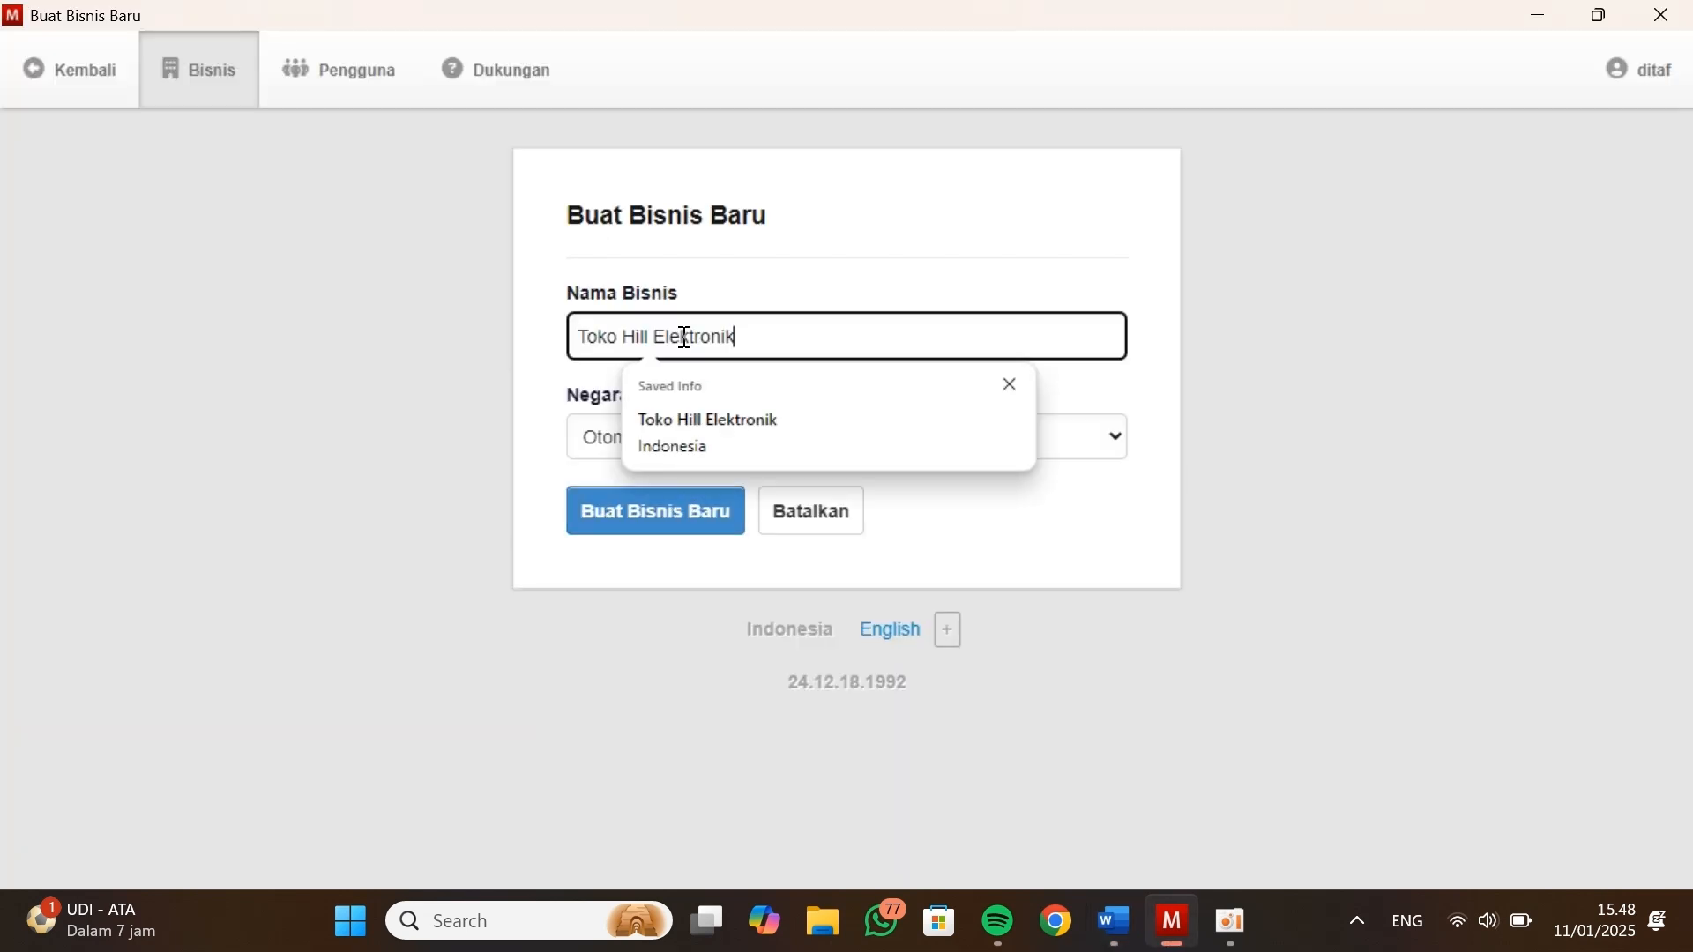
pyautogui.click(778, 417)
# Choose Indonesia as the country and create the new business
pyautogui.click(690, 435)
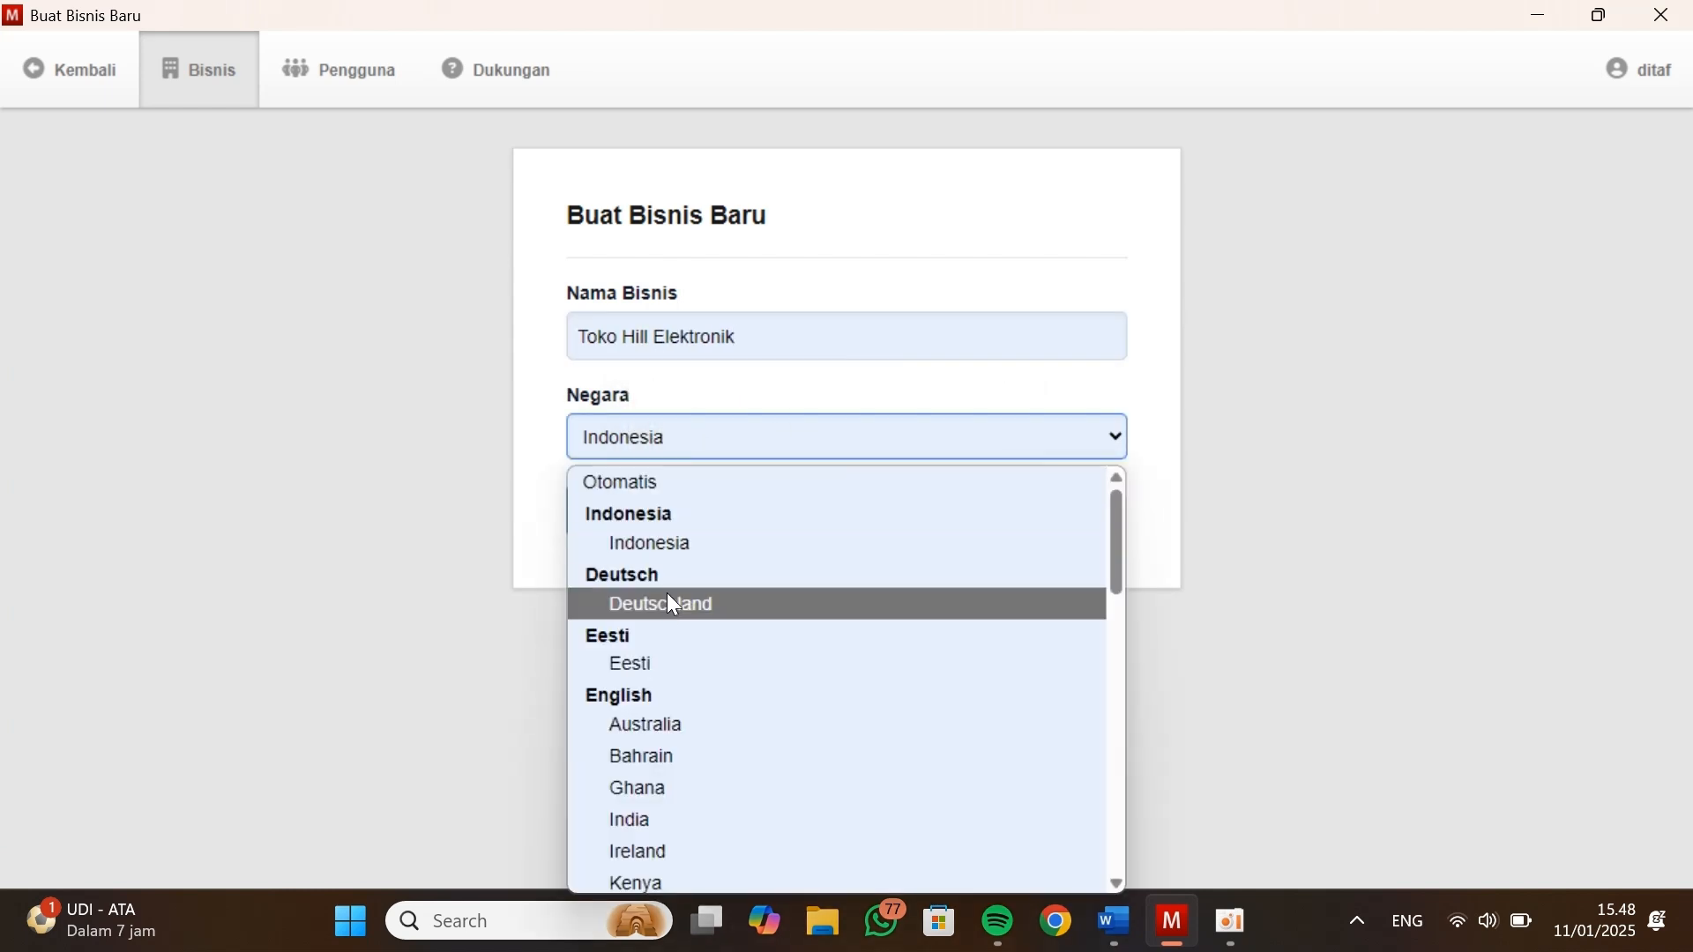
pyautogui.scroll(-10, 666, 601)
pyautogui.scroll(10, 665, 601)
pyautogui.click(658, 542)
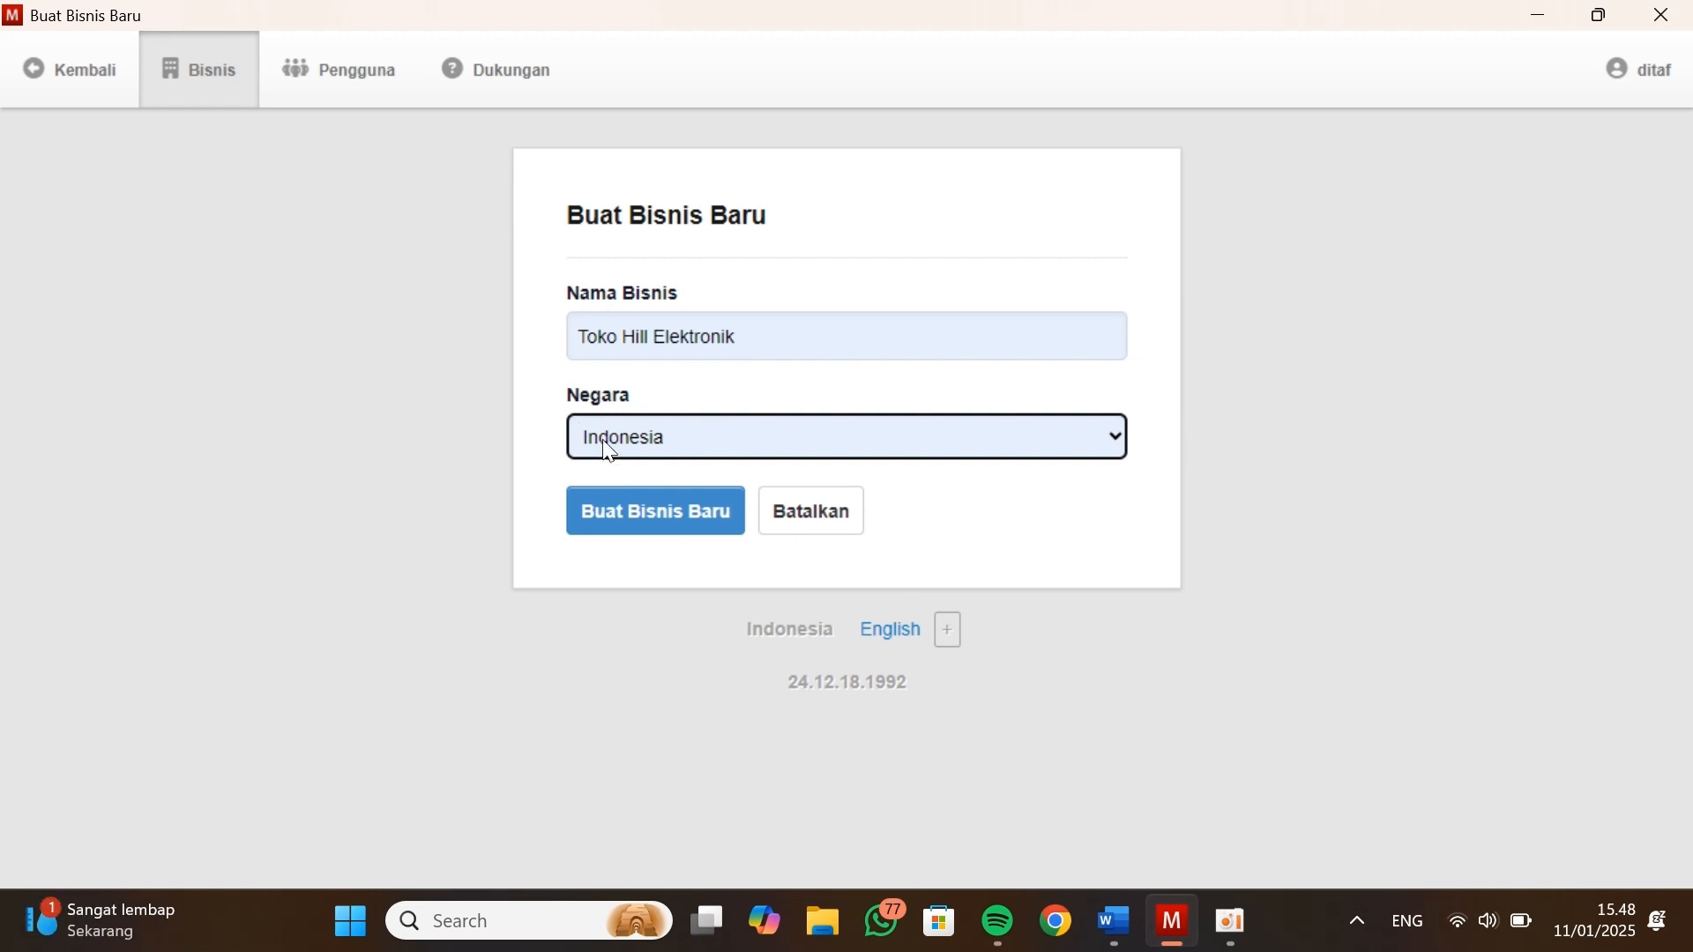
pyautogui.click(675, 519)
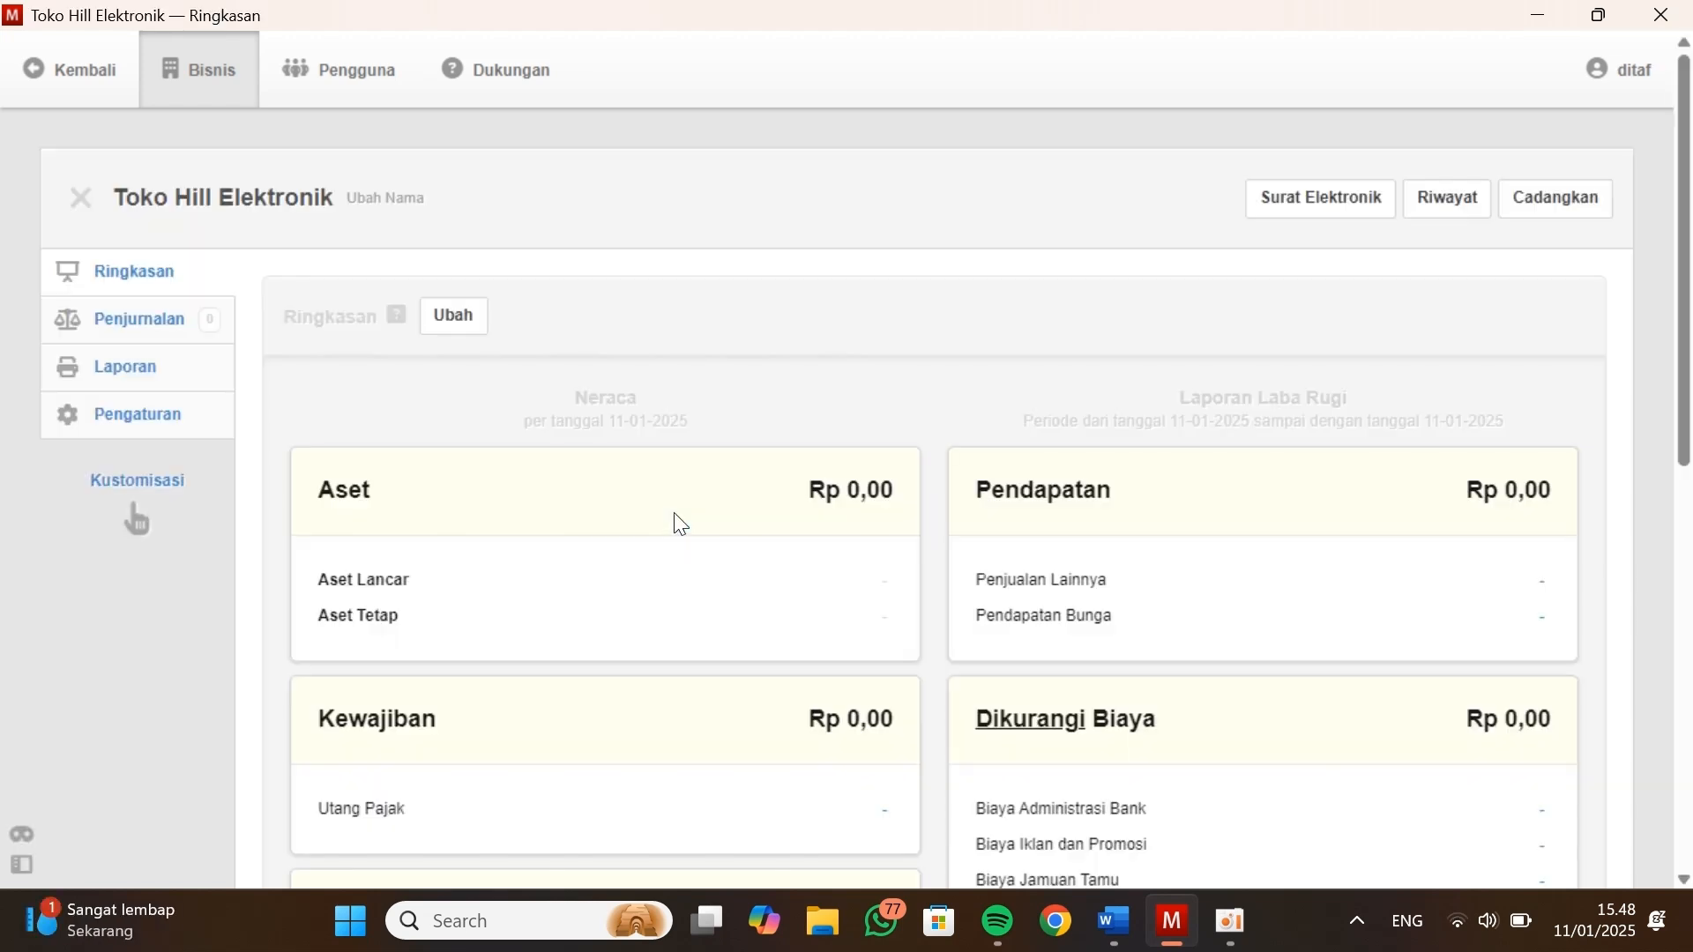
# Examine the balance sheet and profit-and-loss sections of the new business's summary page
pyautogui.scroll(-1, 513, 512)
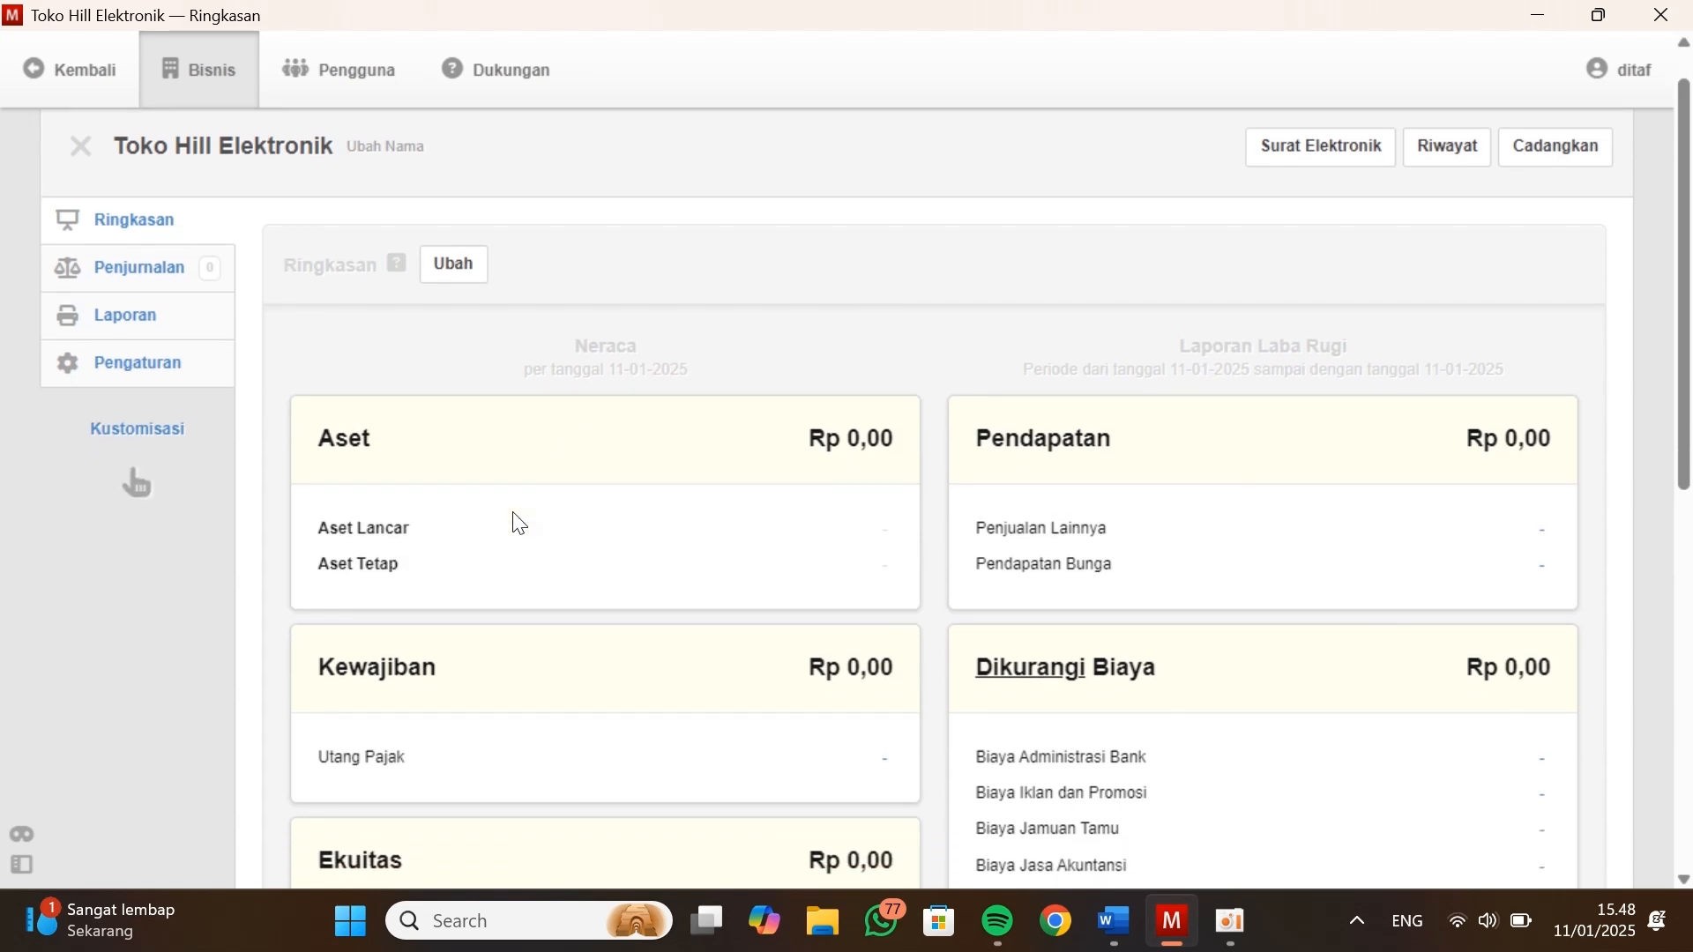
pyautogui.scroll(1, 513, 512)
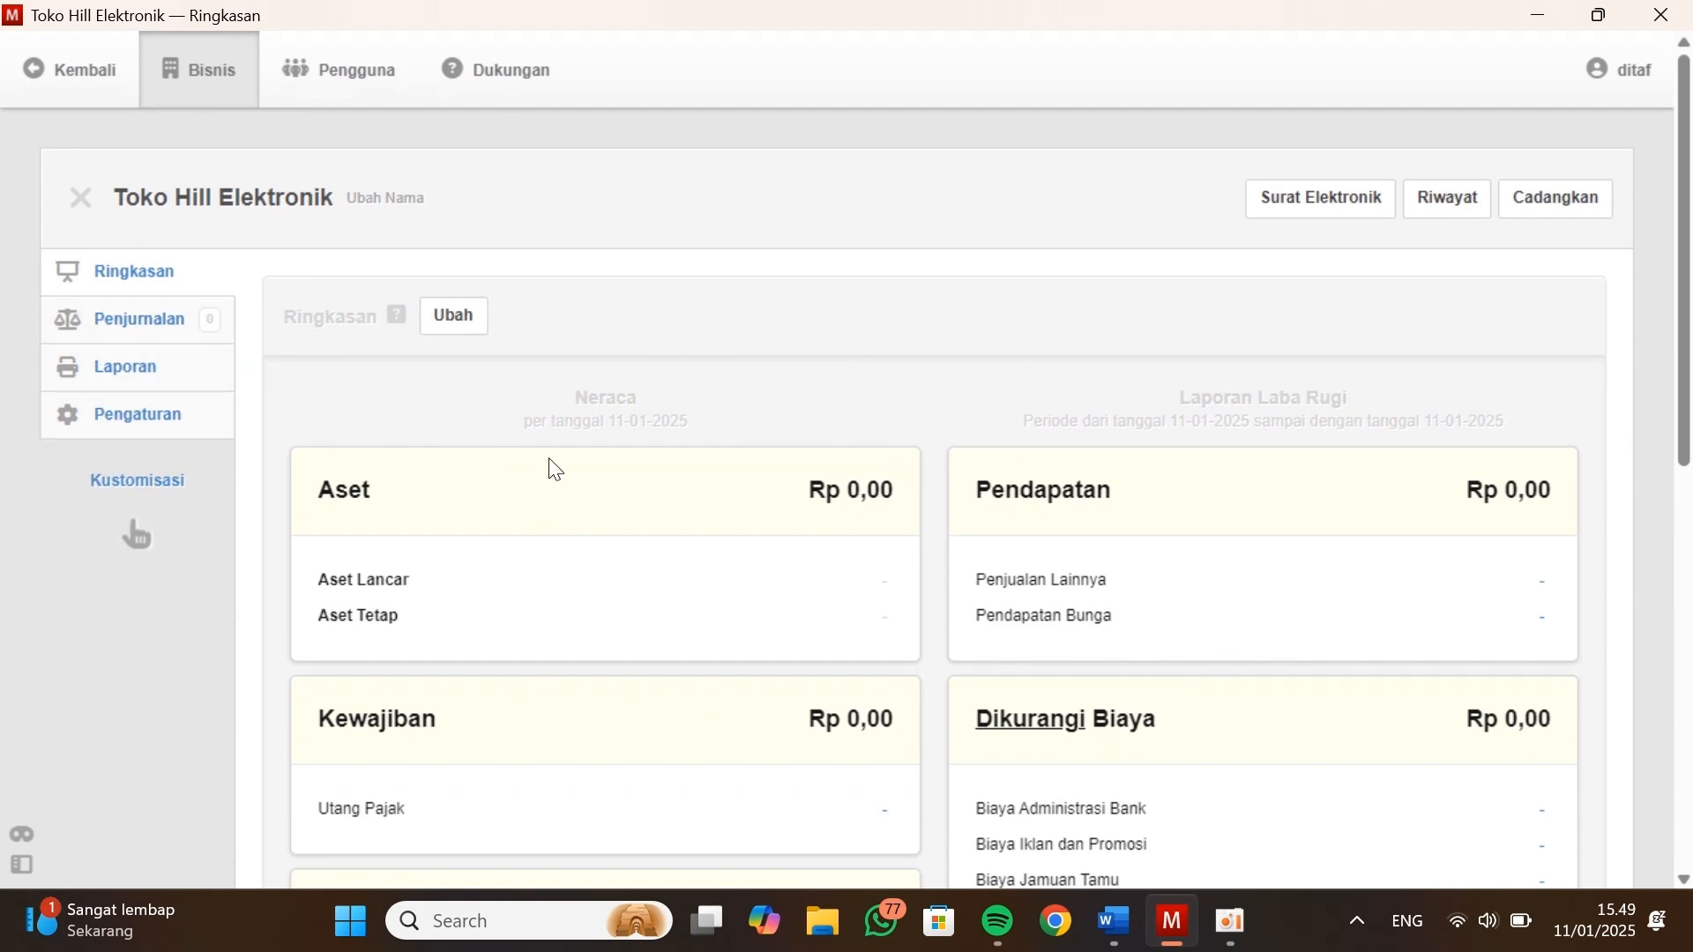
pyautogui.scroll(-5, 669, 722)
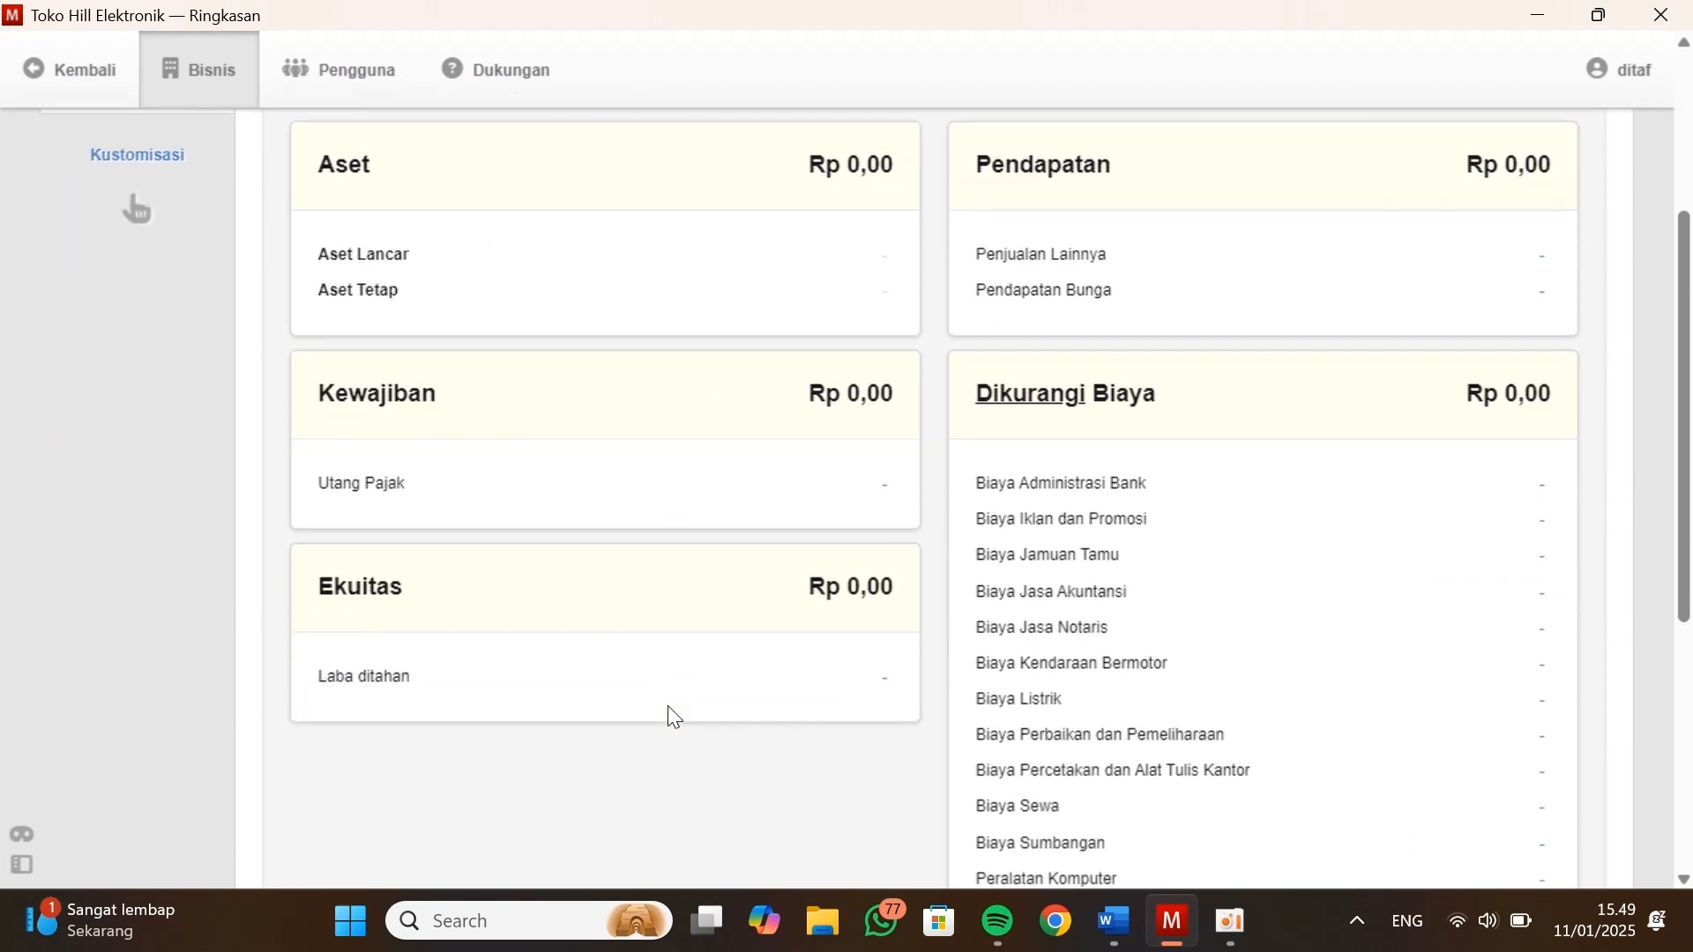
pyautogui.scroll(5, 669, 714)
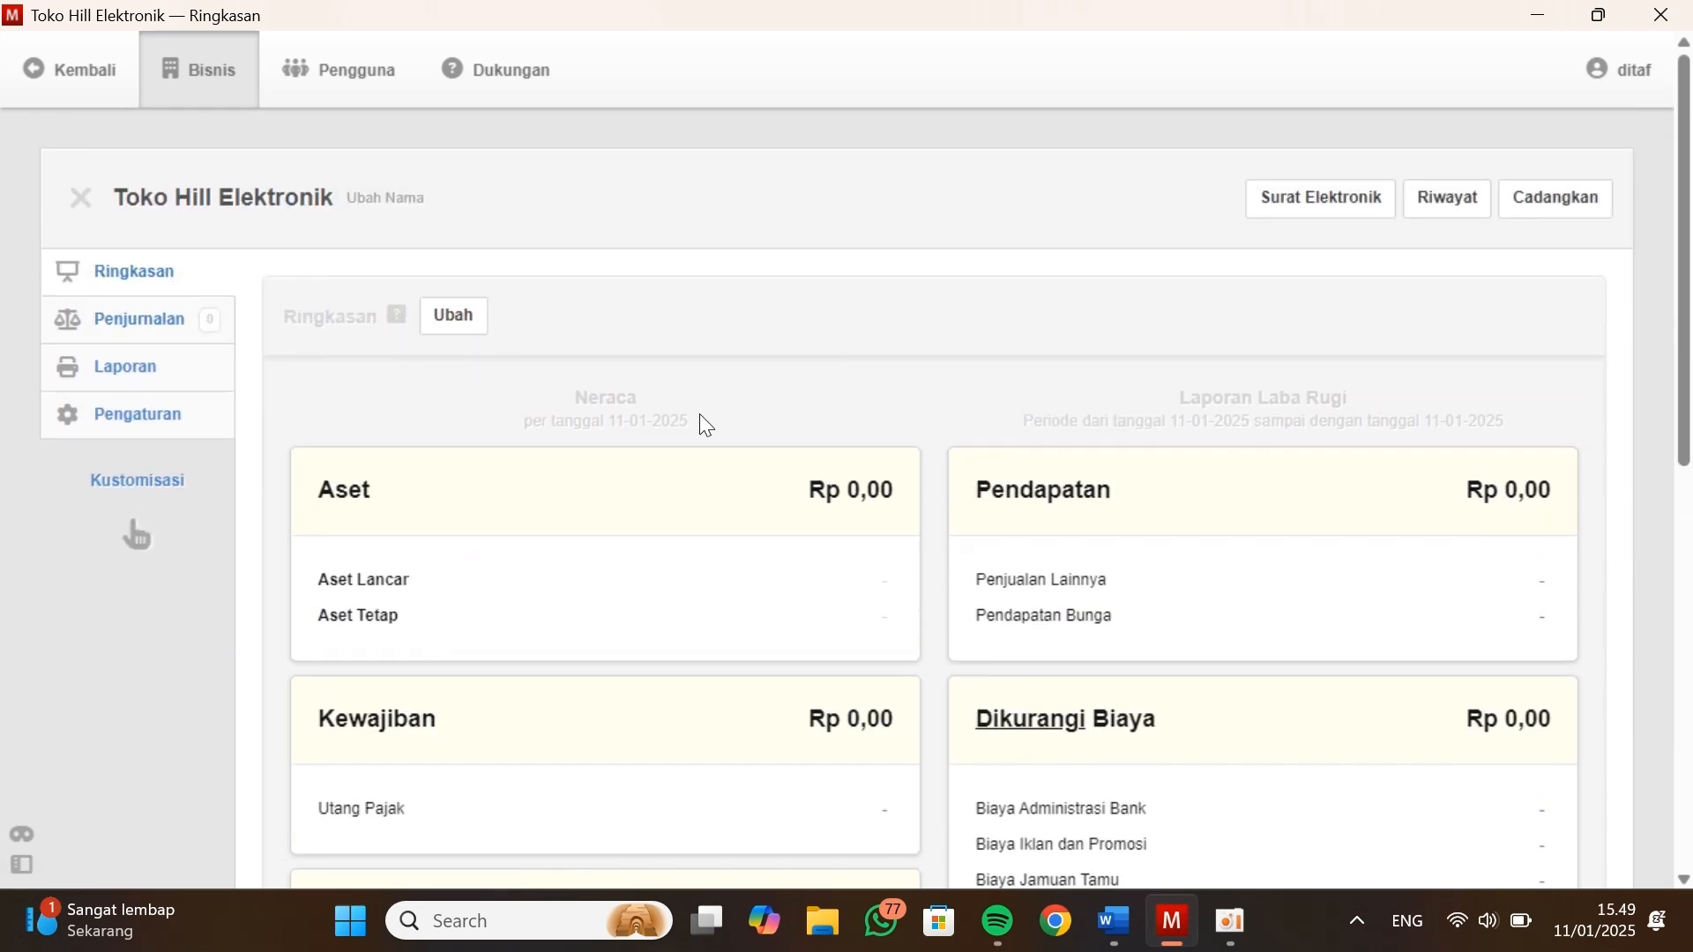
pyautogui.scroll(-5, 779, 679)
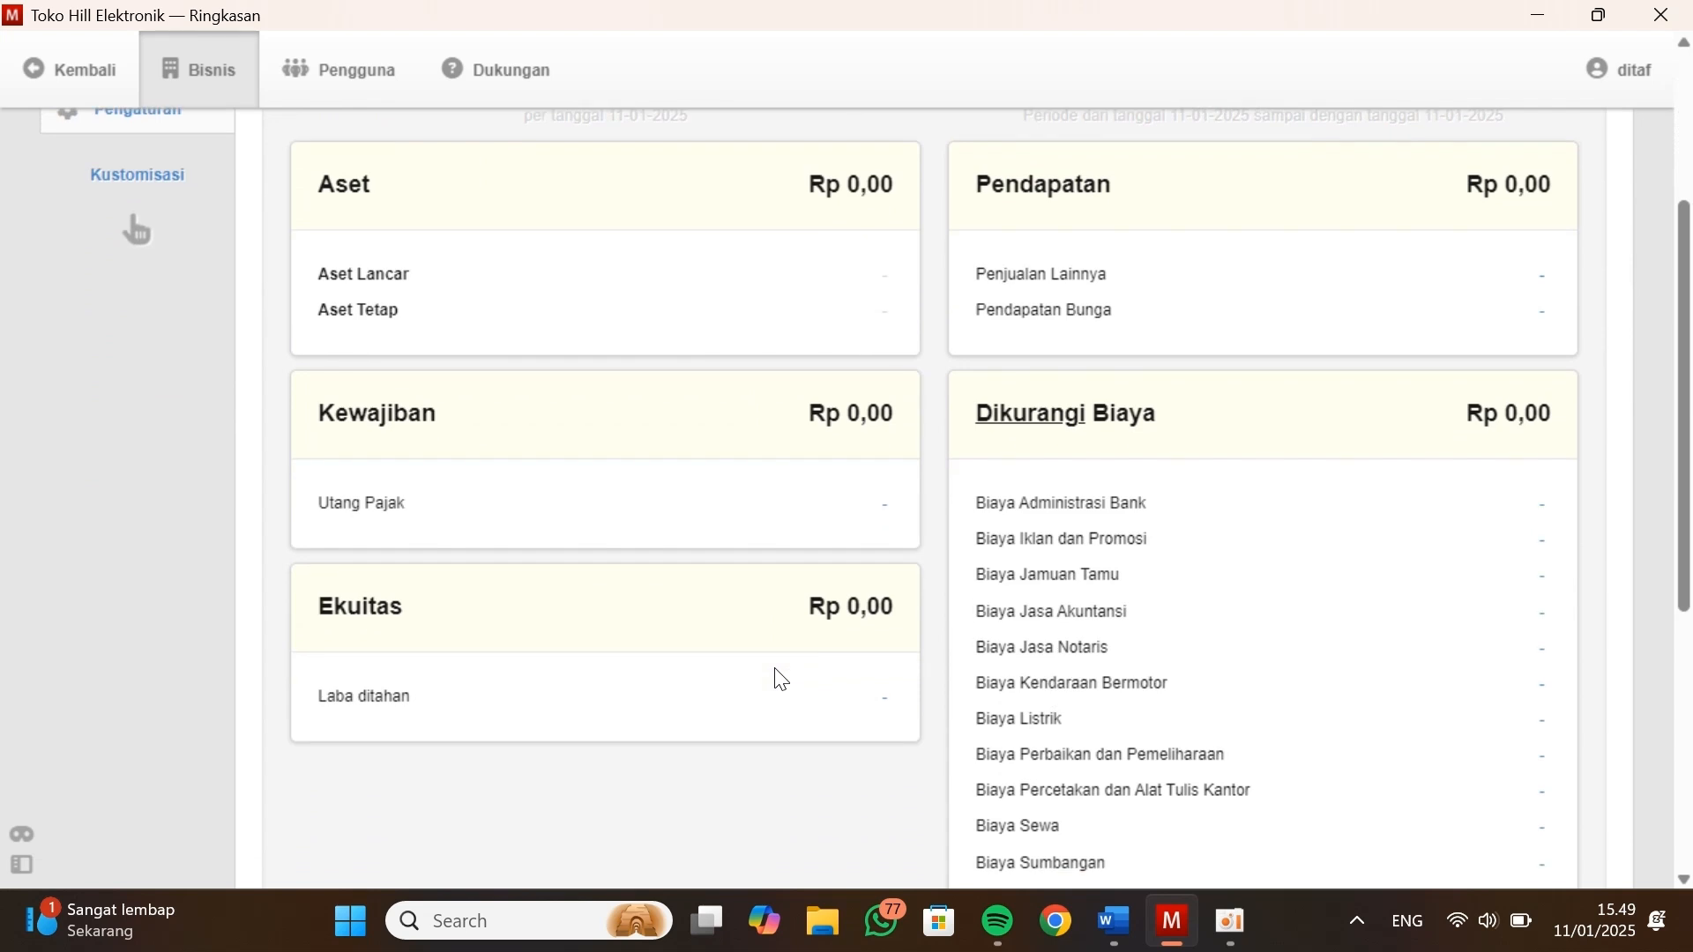
pyautogui.scroll(-5, 1225, 561)
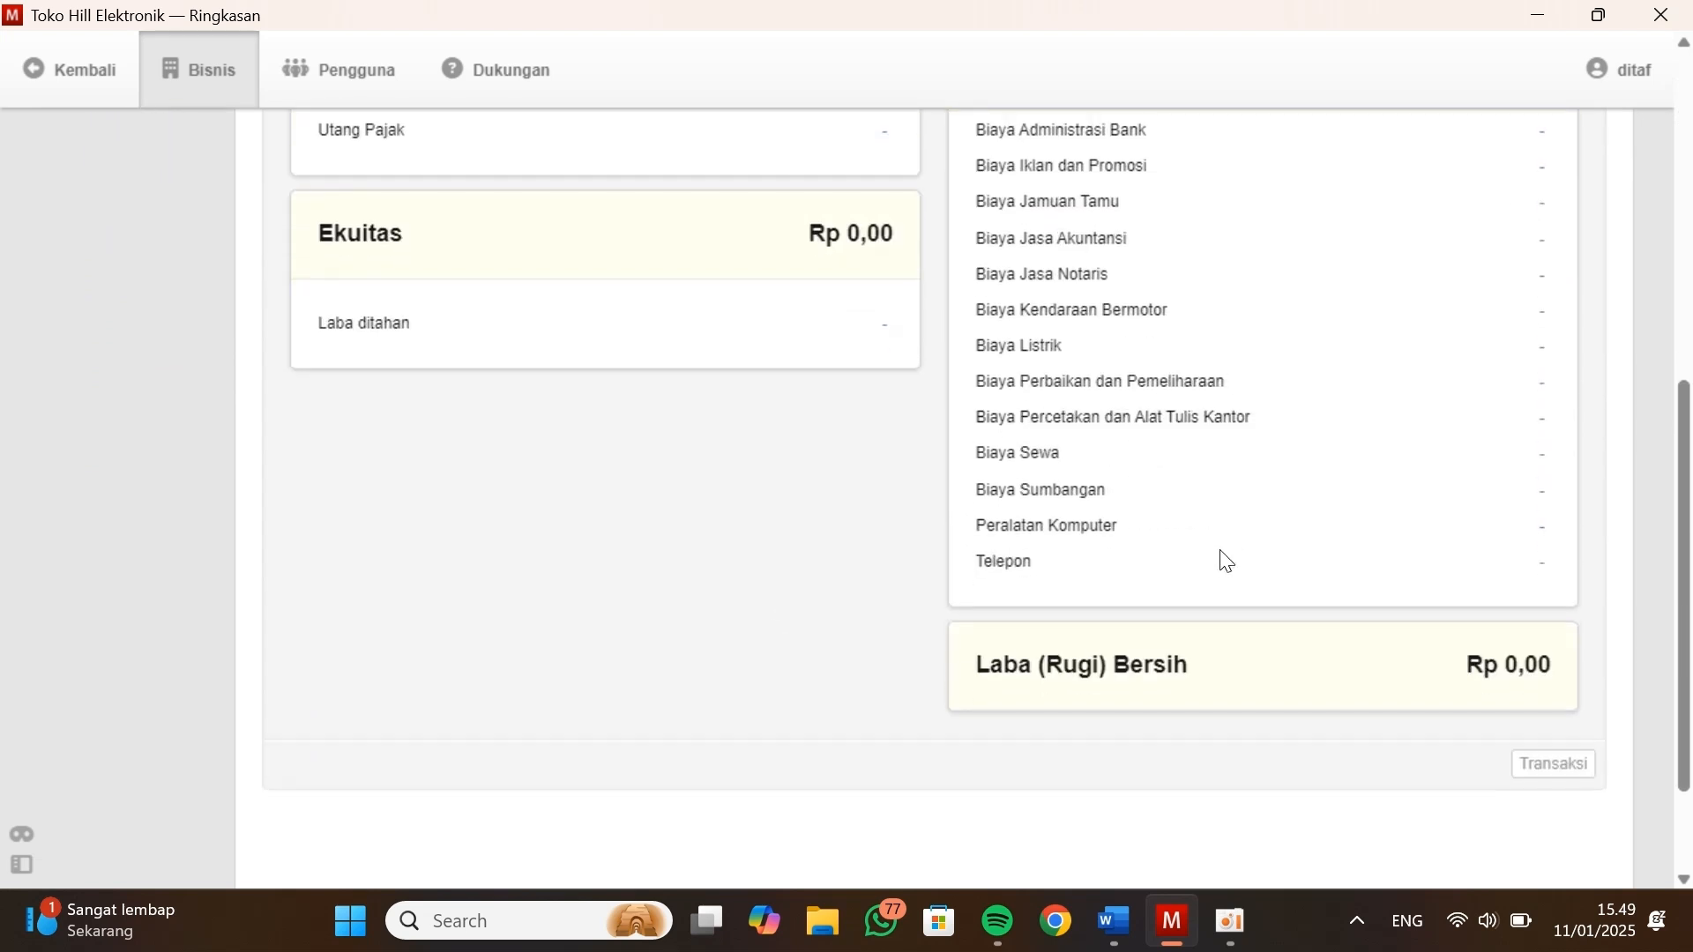
pyautogui.scroll(10, 1088, 521)
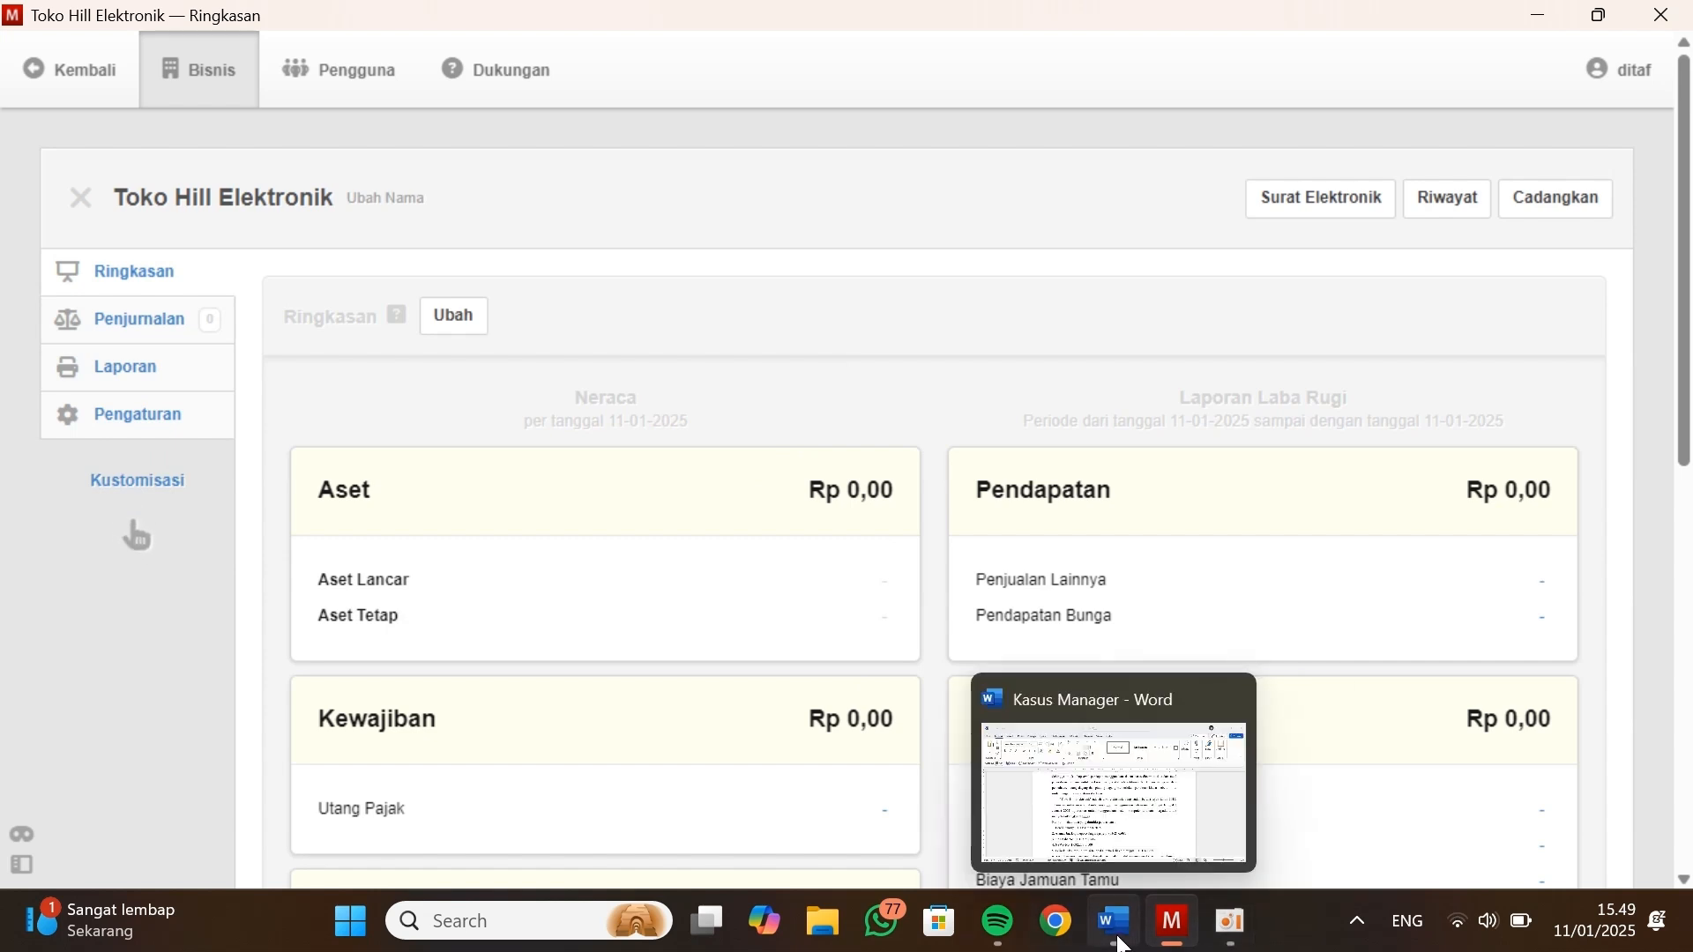
# Switch to the Kasus Manager document in Word, review the list of company data, and return to Manager
pyautogui.hotkey('alt', 'Tab')
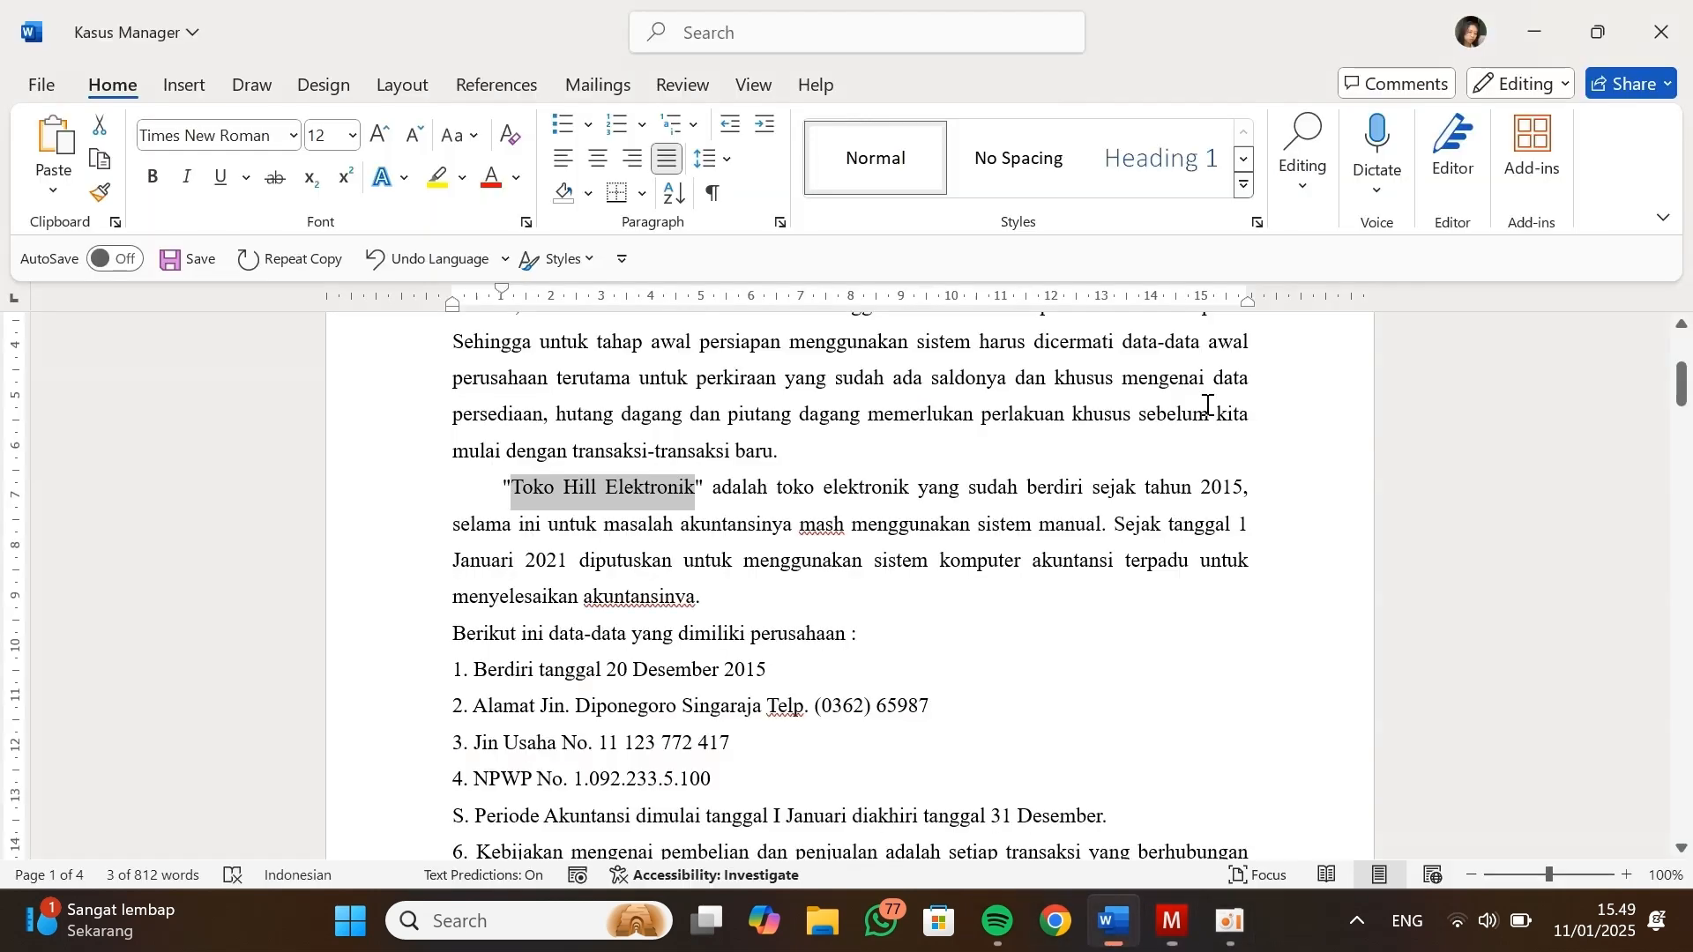
pyautogui.scroll(-4, 657, 453)
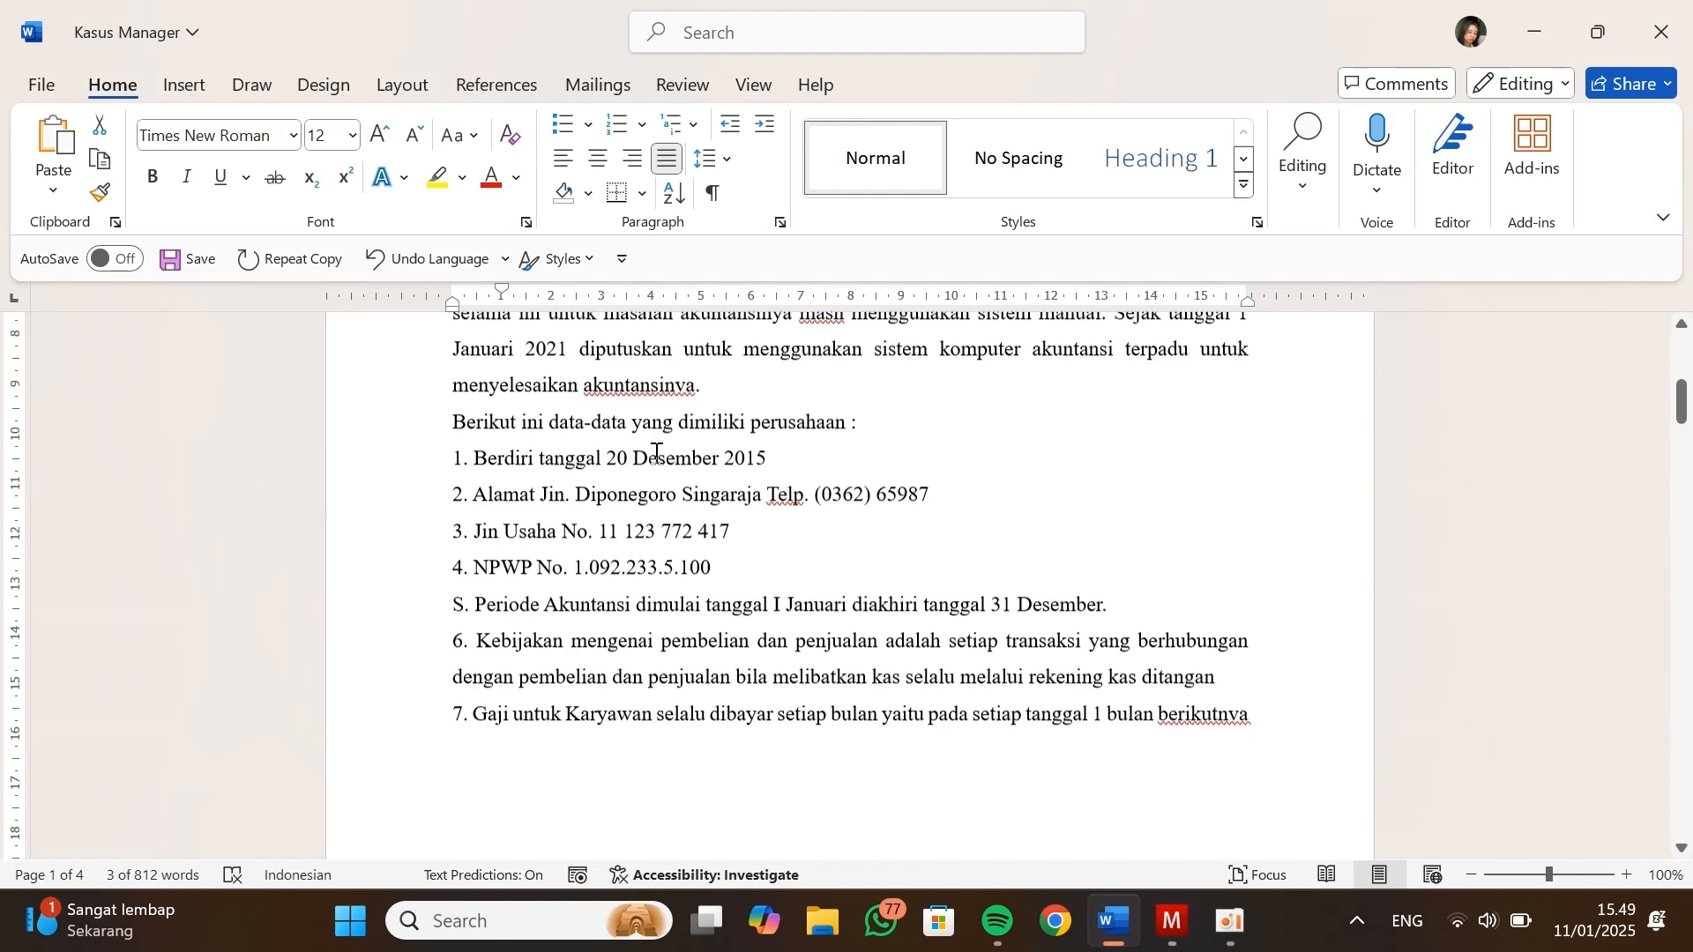
pyautogui.scroll(3, 654, 453)
pyautogui.scroll(-4, 655, 454)
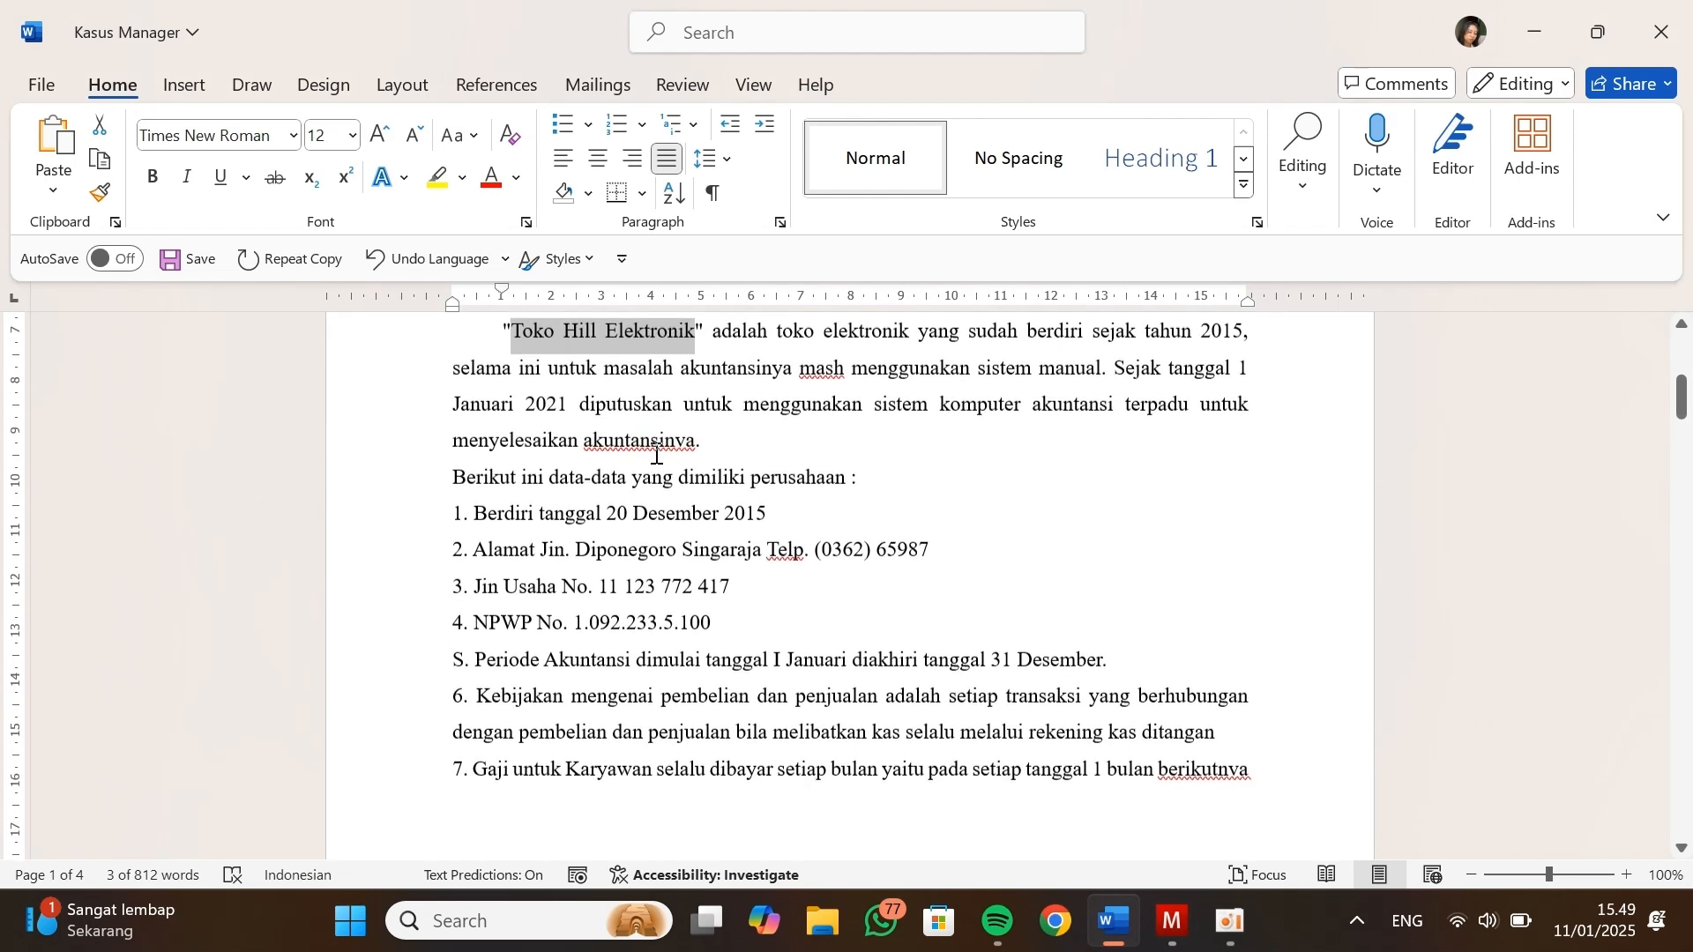
pyautogui.hotkey('alt', 'Tab')
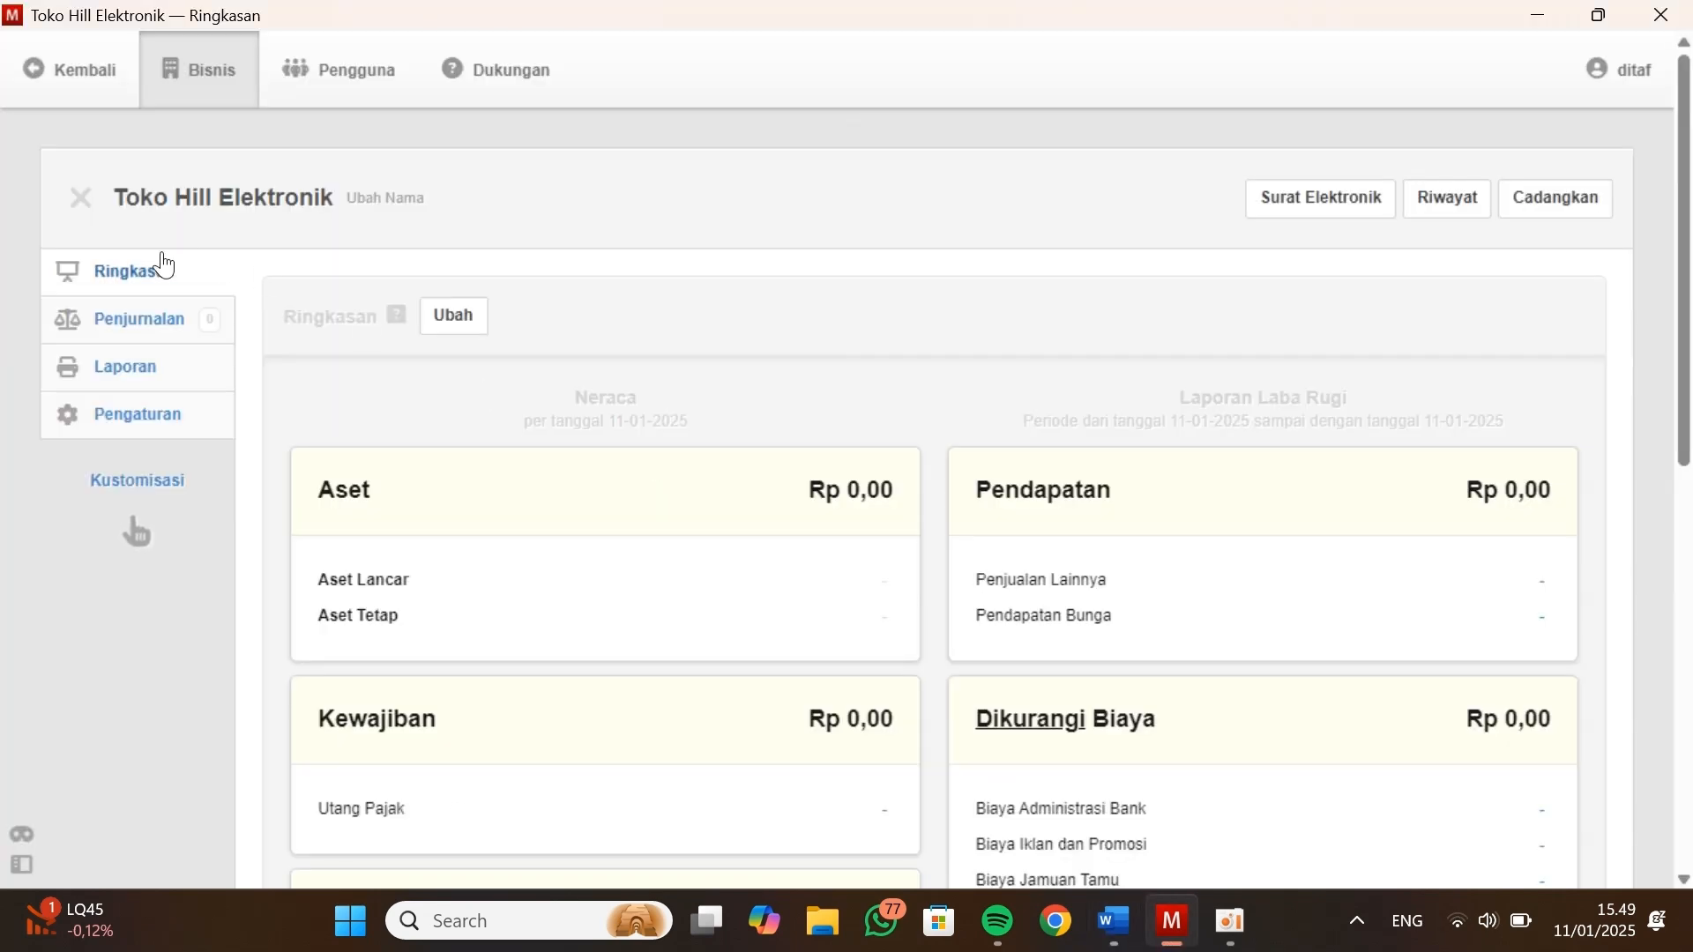
# Open the business details (Detil Bisnis) form from the settings of Toko Hill Elektronik
pyautogui.click(115, 426)
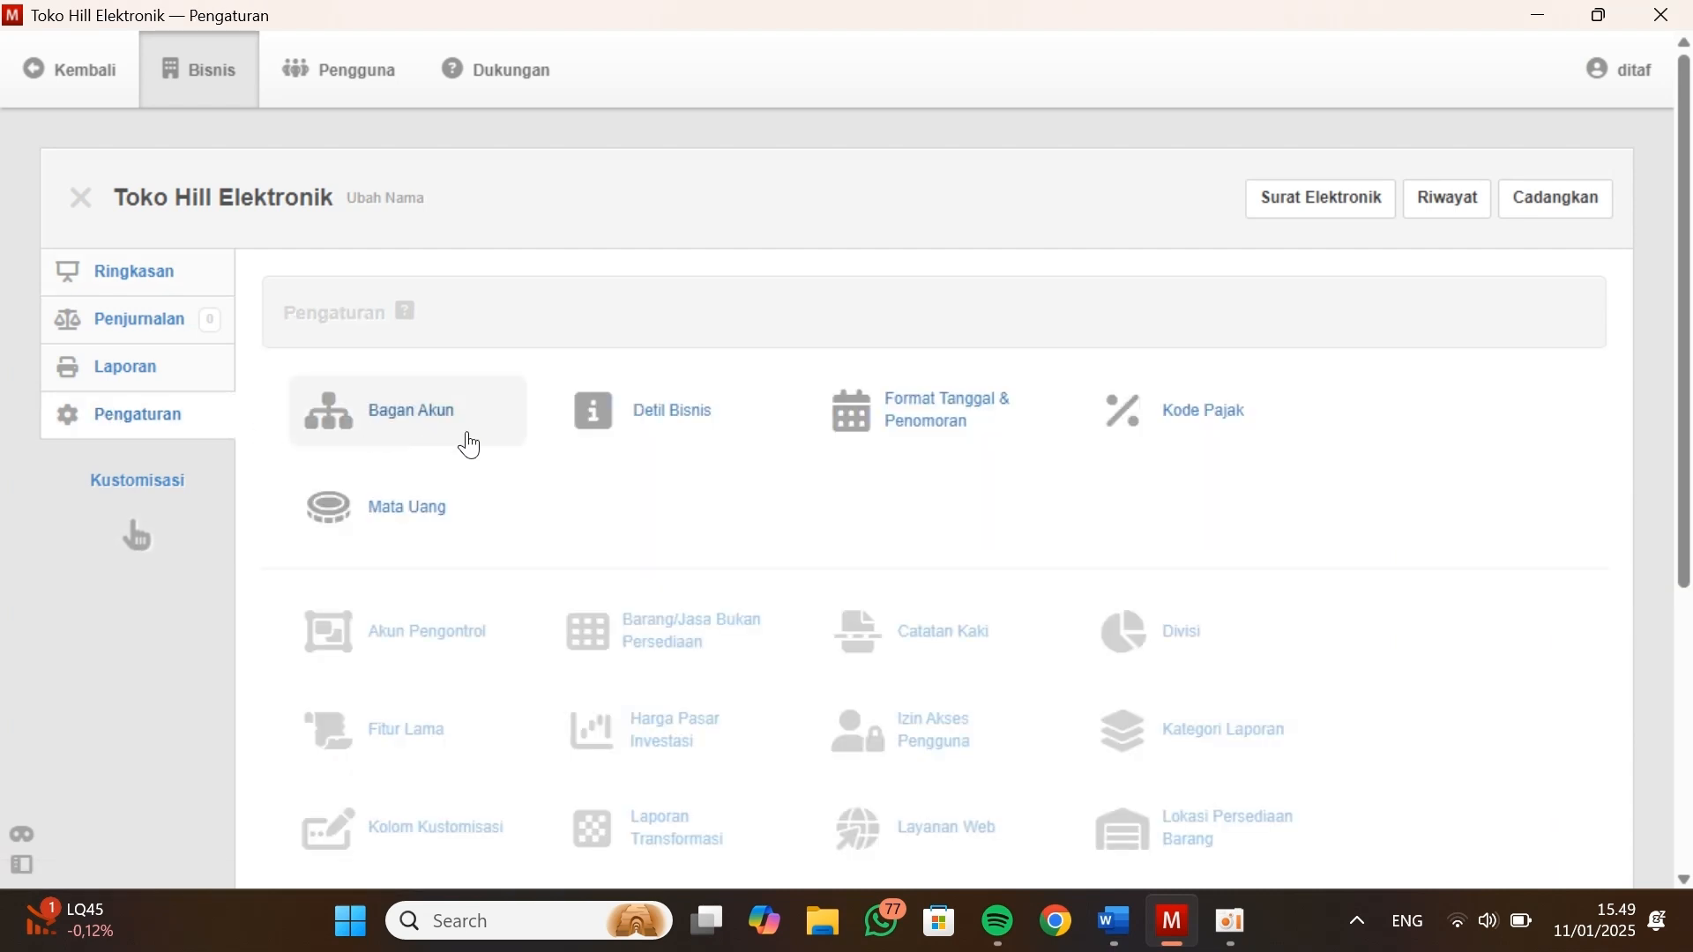
pyautogui.scroll(-1, 465, 441)
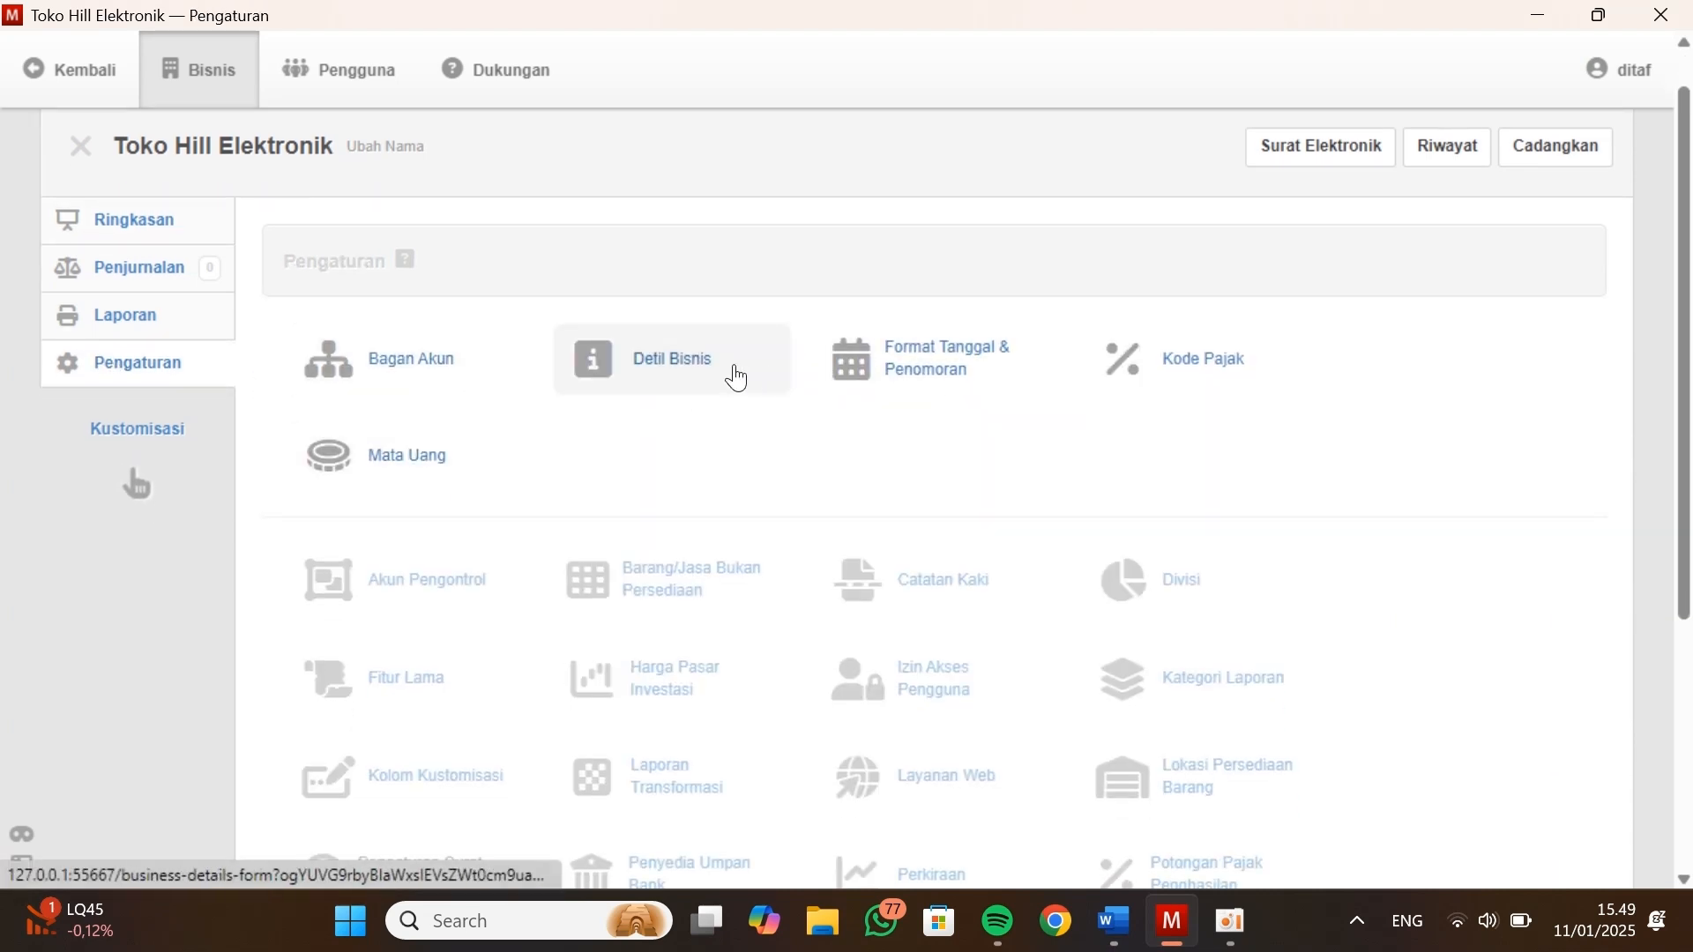
pyautogui.click(689, 375)
pyautogui.scroll(-3, 582, 542)
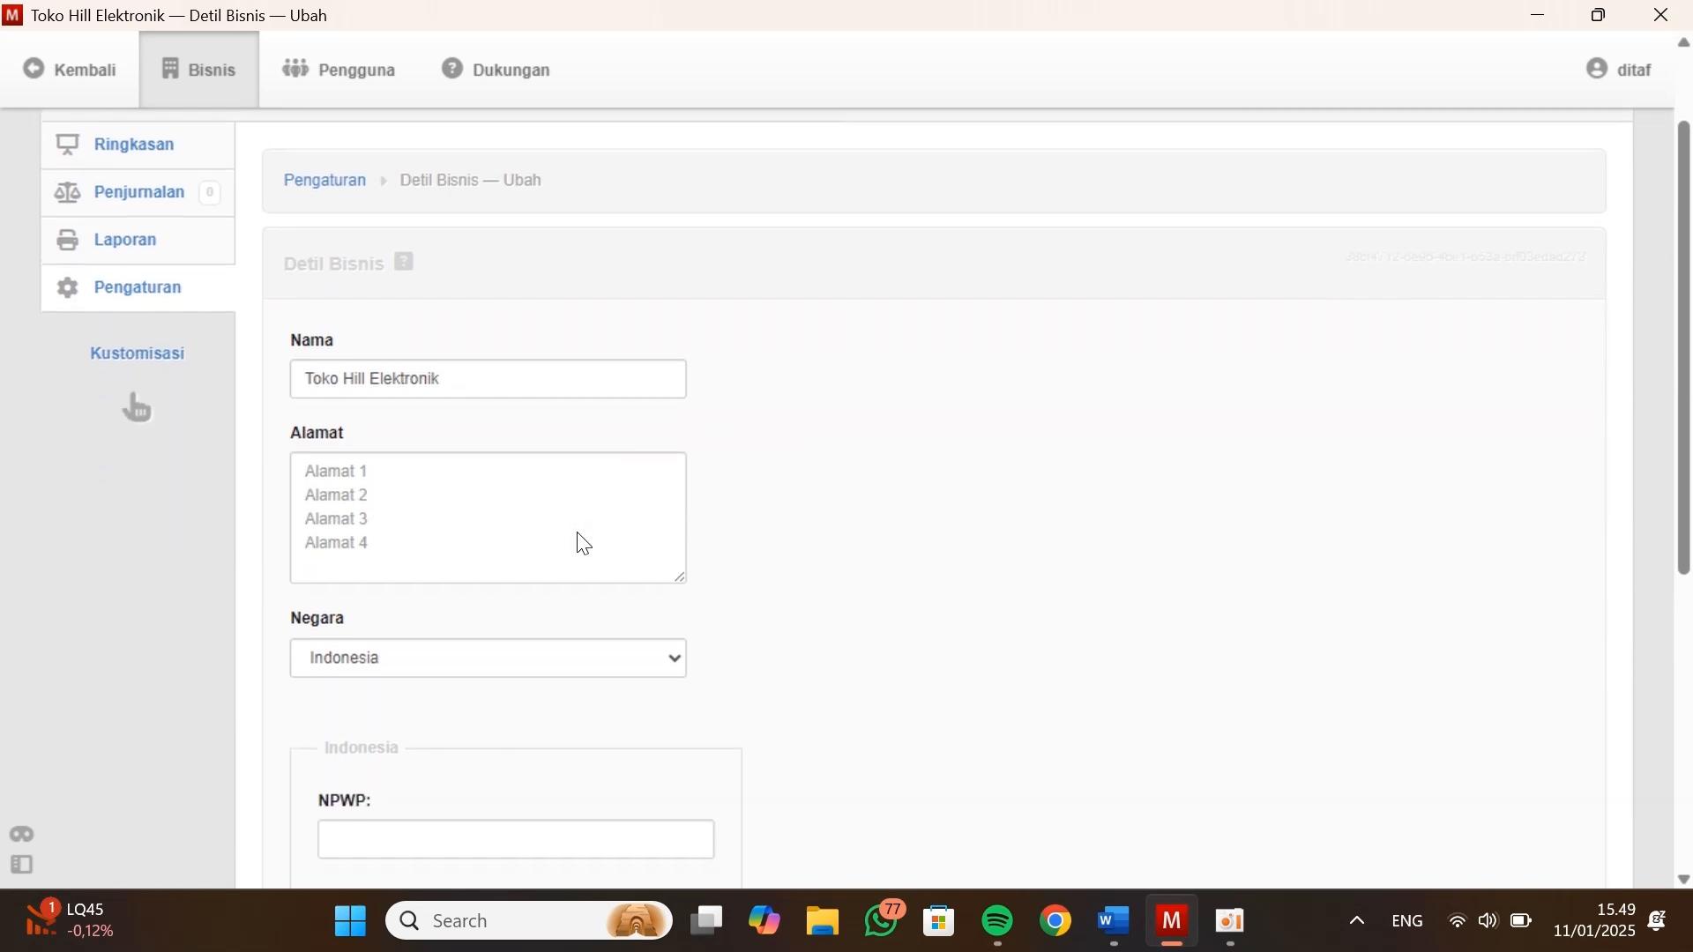
# Fill in the business address and phone number copied from the Word document, correcting the street abbreviation to Jln
pyautogui.hotkey('alt', 'Tab')
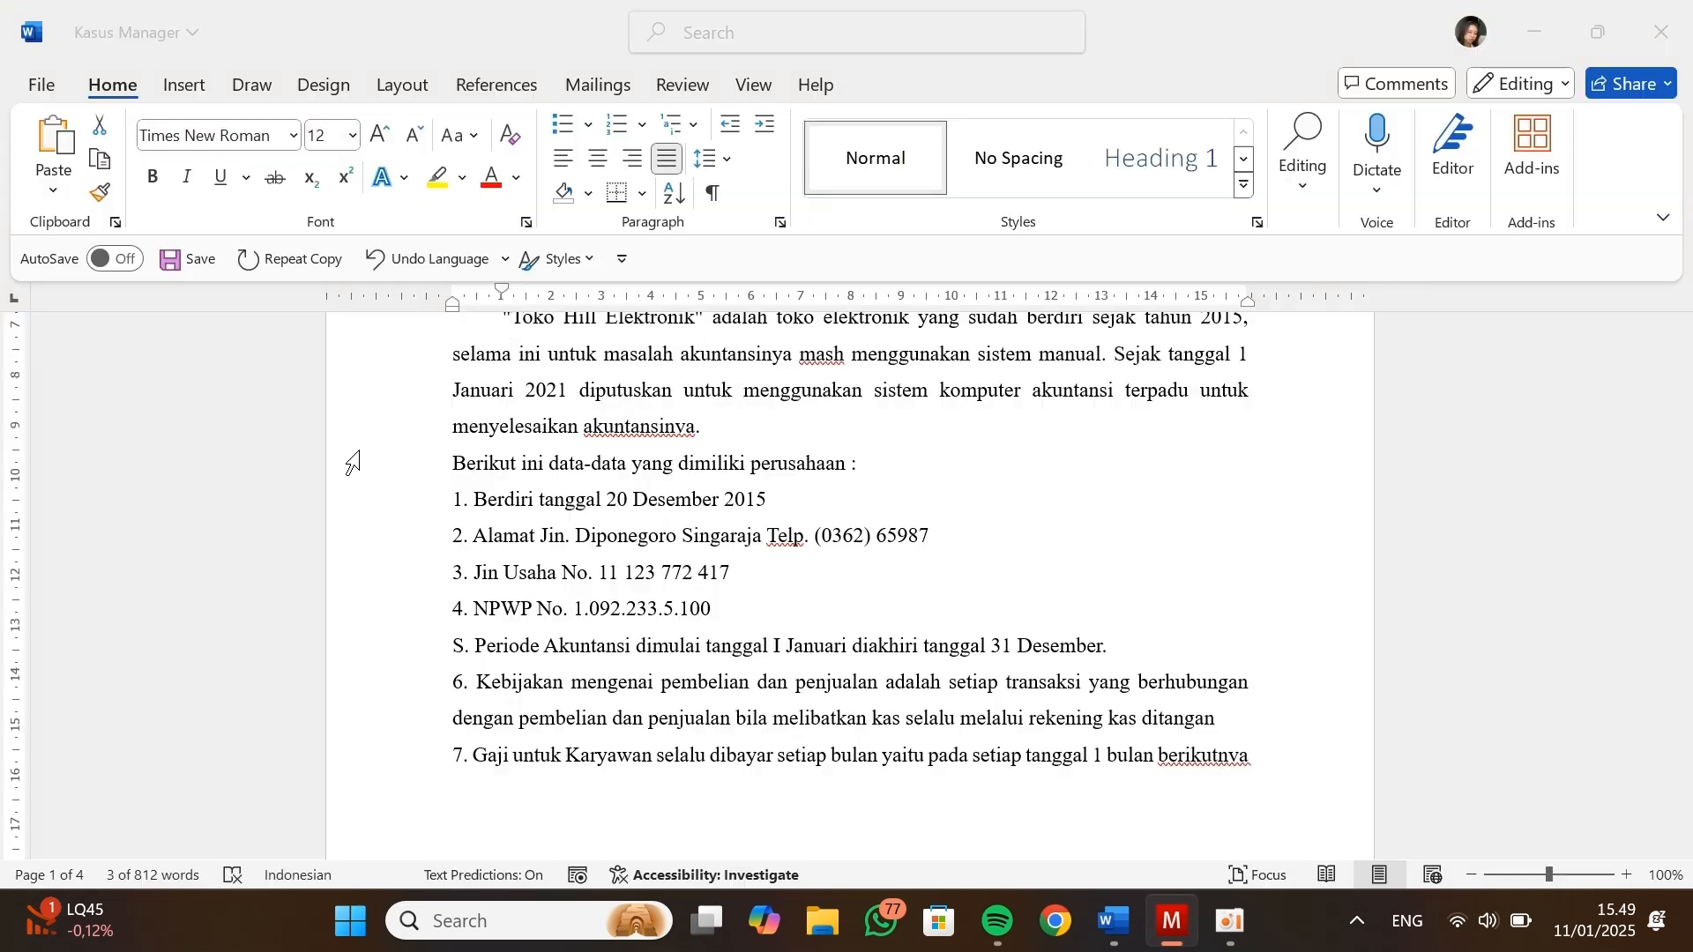
pyautogui.scroll(-1, 502, 472)
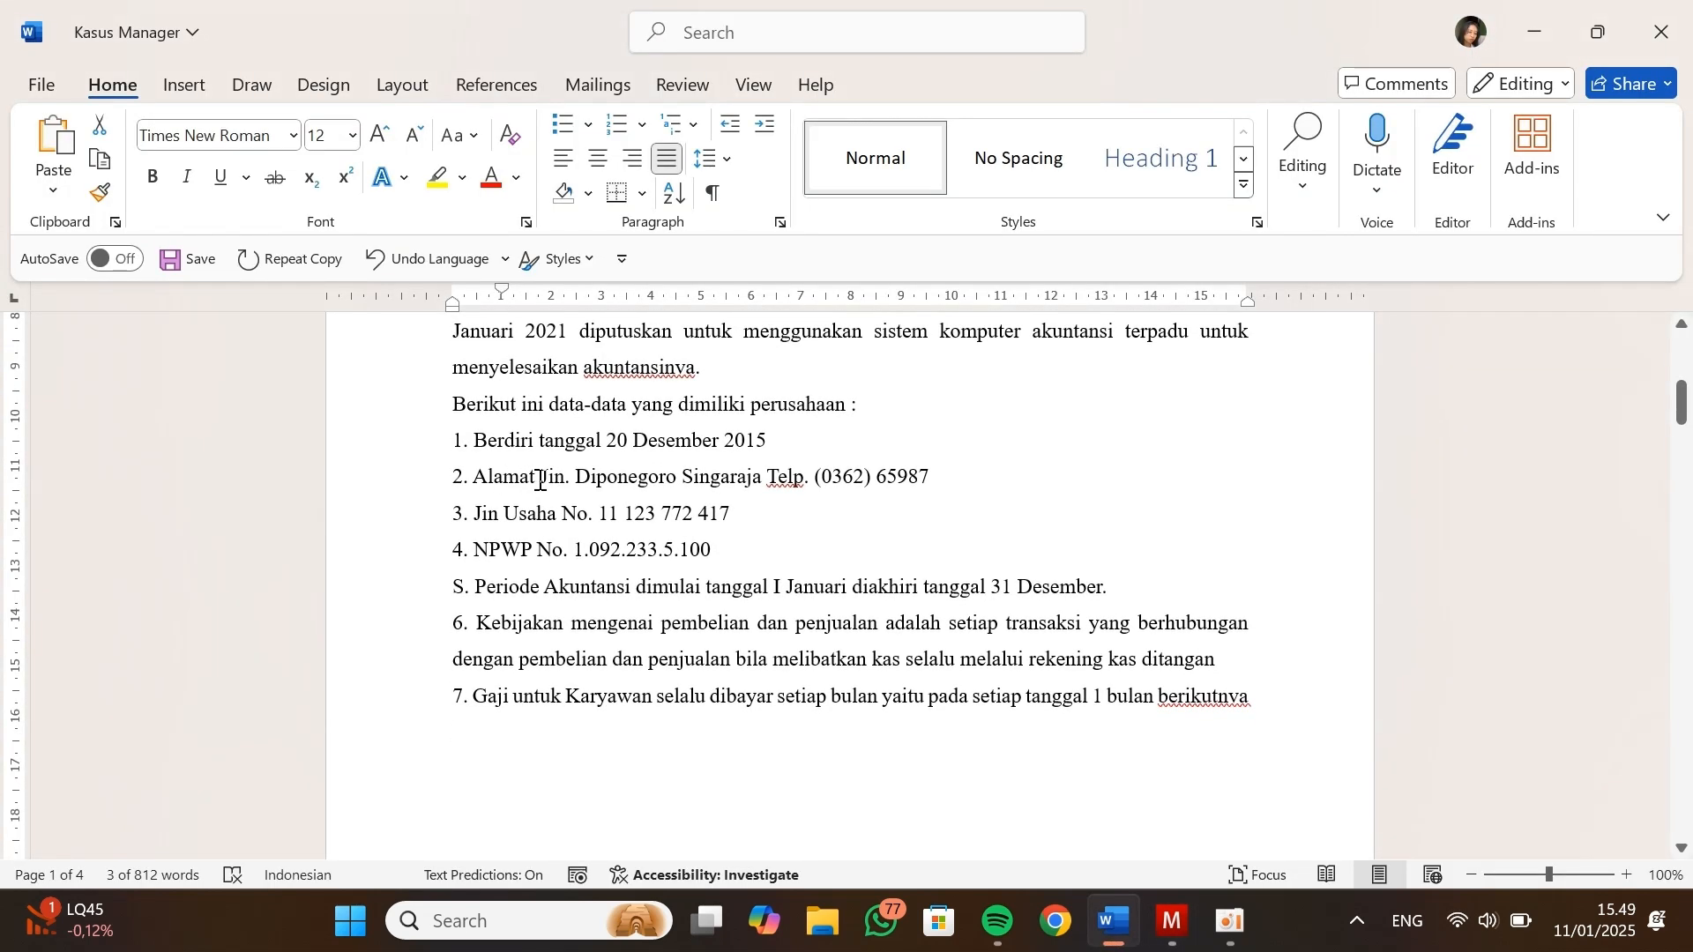
pyautogui.moveTo(541, 481); pyautogui.dragTo(917, 484)
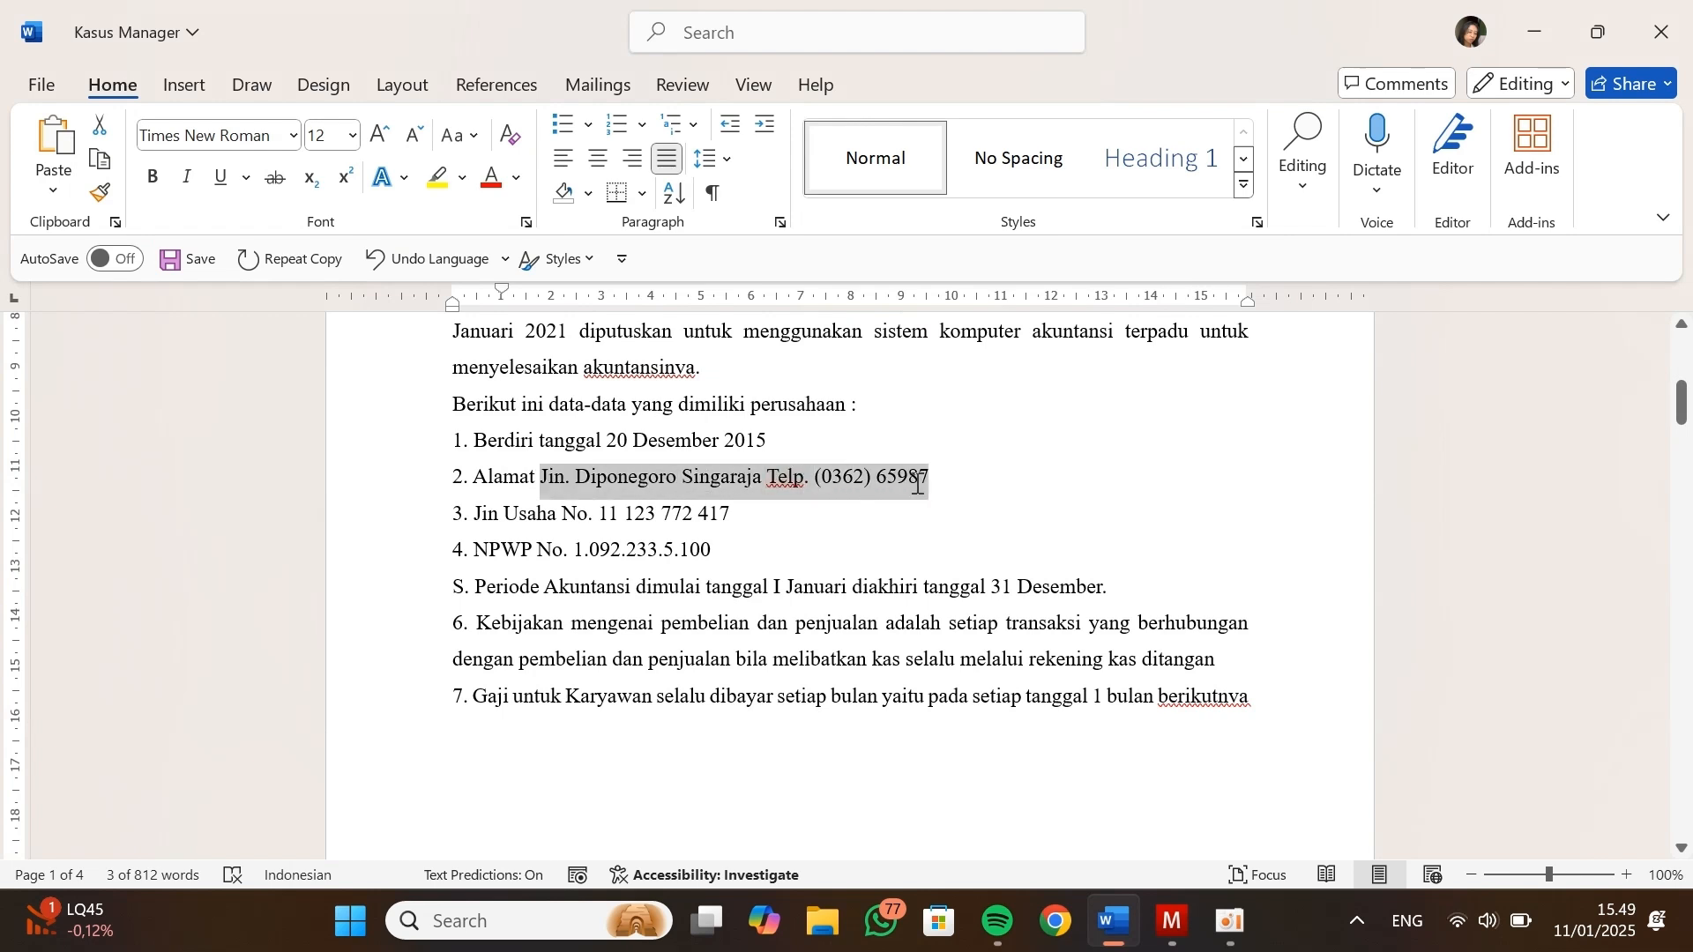
pyautogui.hotkey('ctrl', 'c')
pyautogui.hotkey('alt', 'Tab')
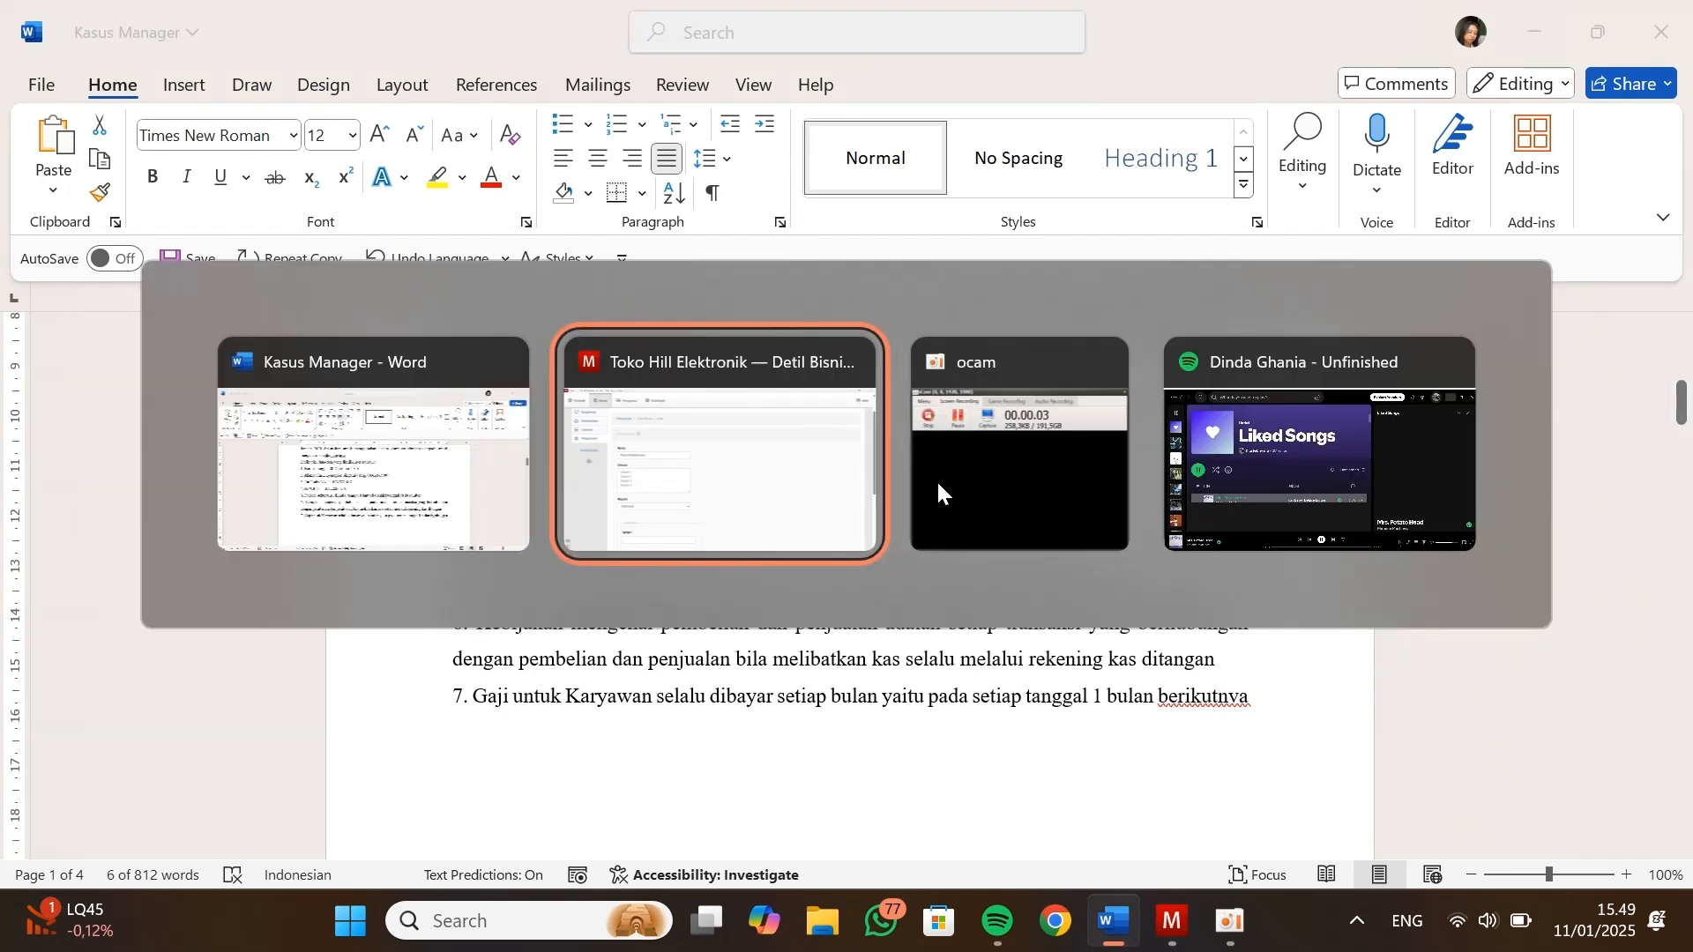
pyautogui.click(467, 495)
pyautogui.hotkey('ctrl', 'v')
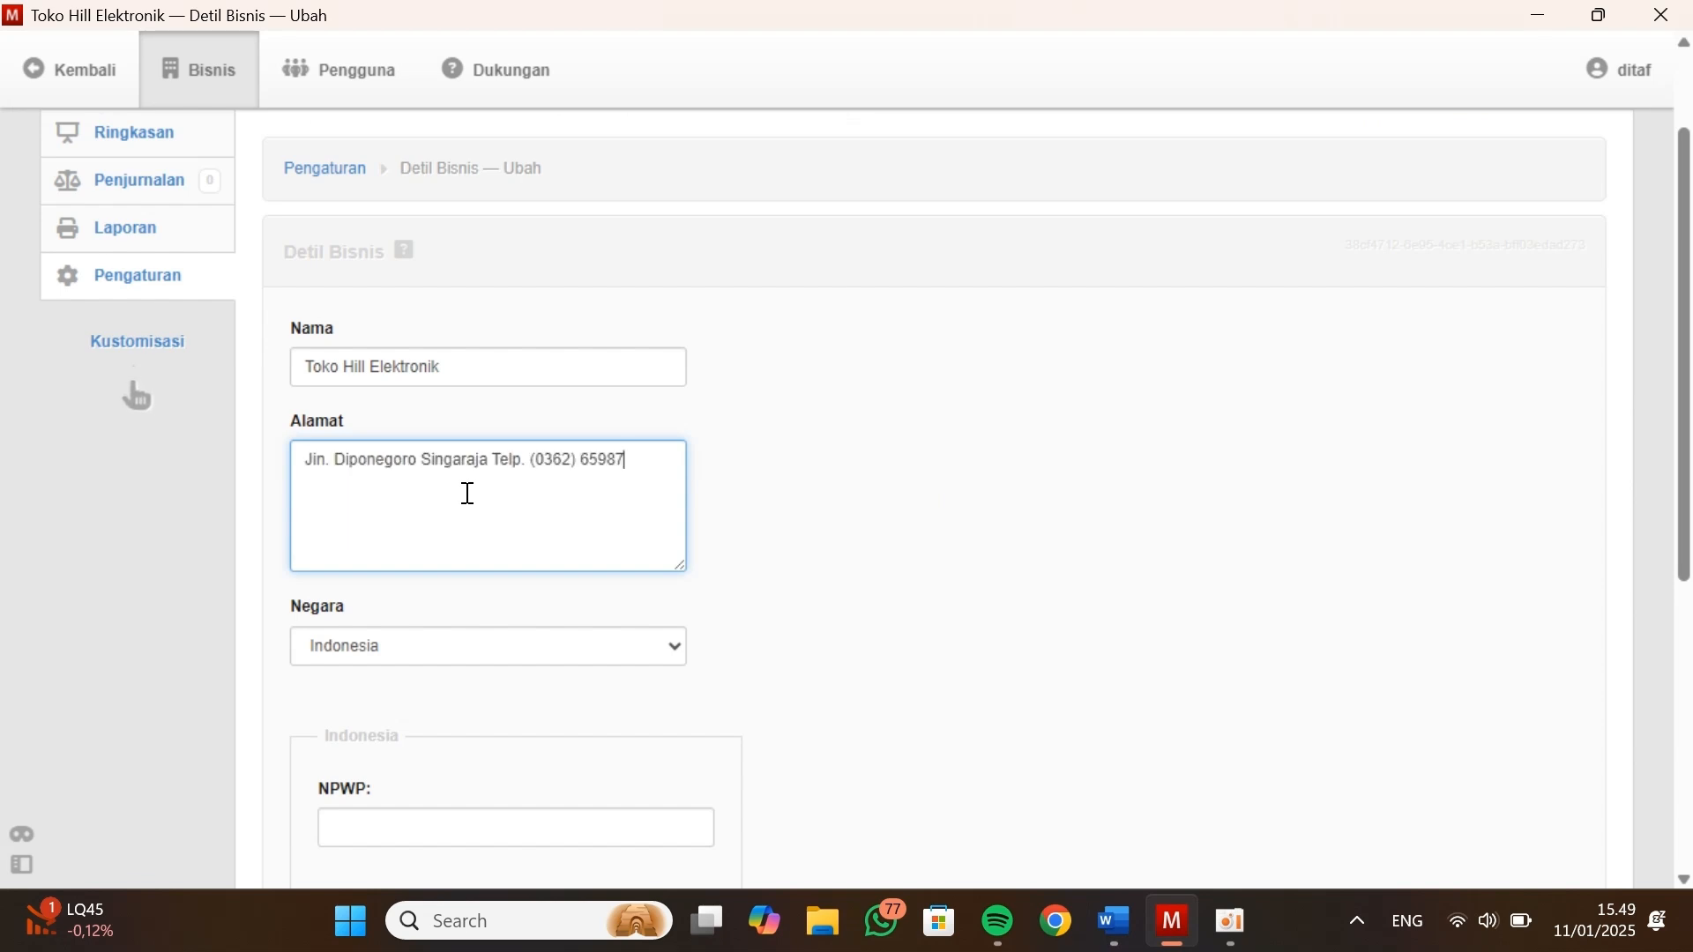
pyautogui.scroll(-1, 468, 493)
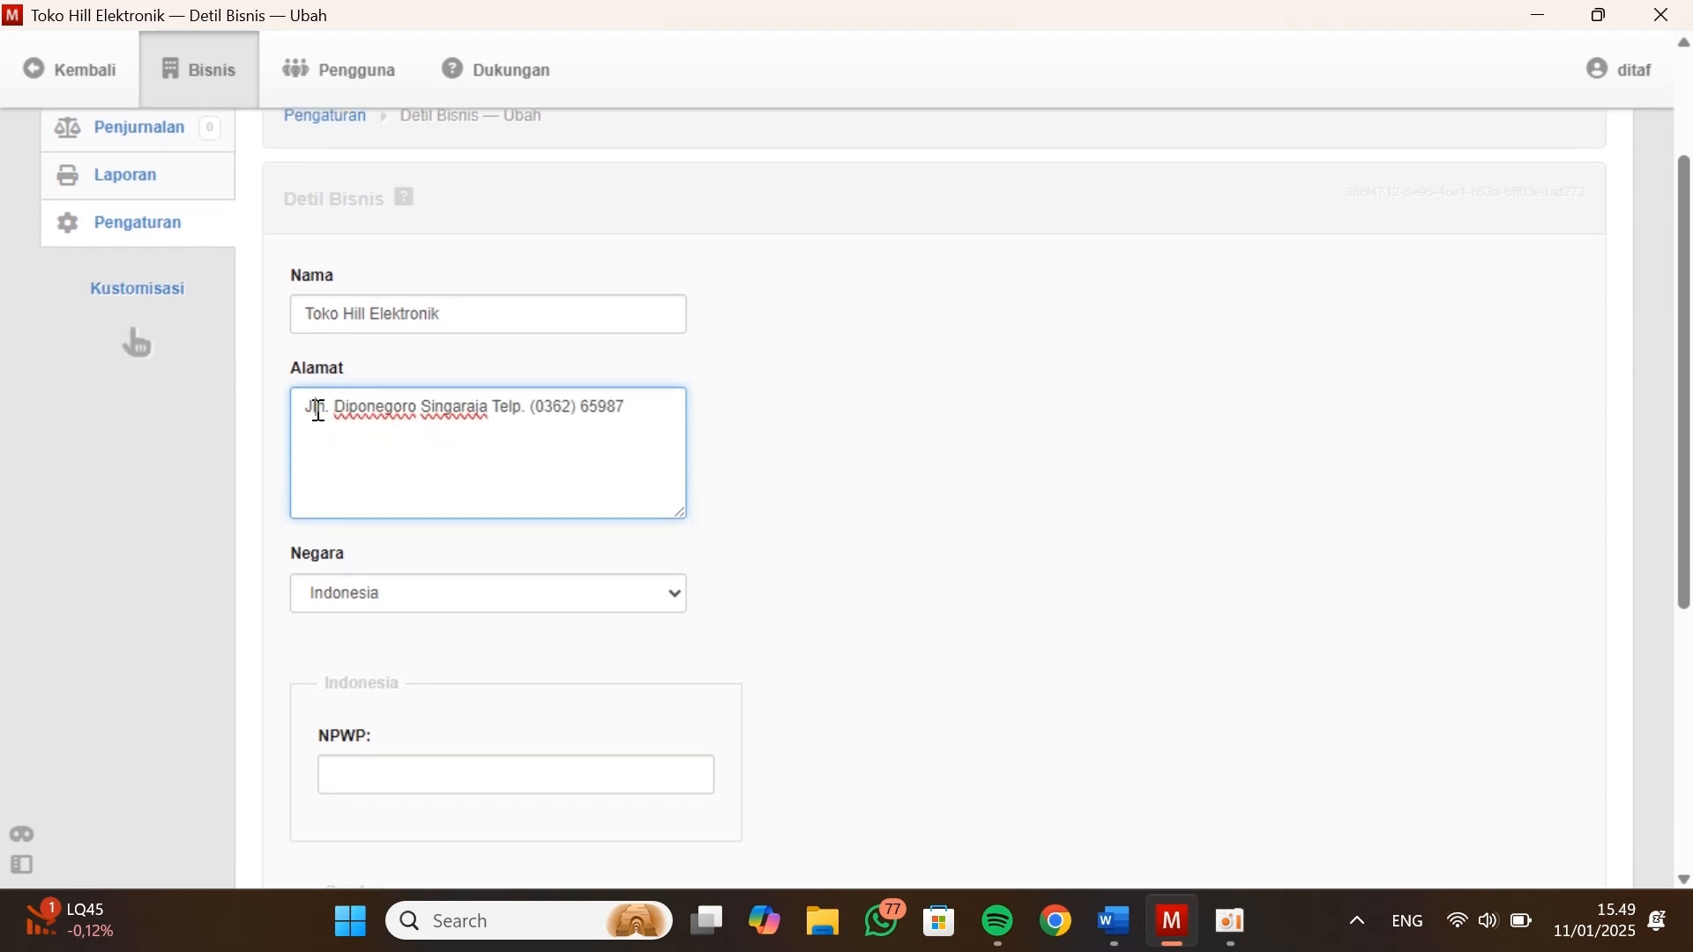
pyautogui.scroll(-4, 463, 565)
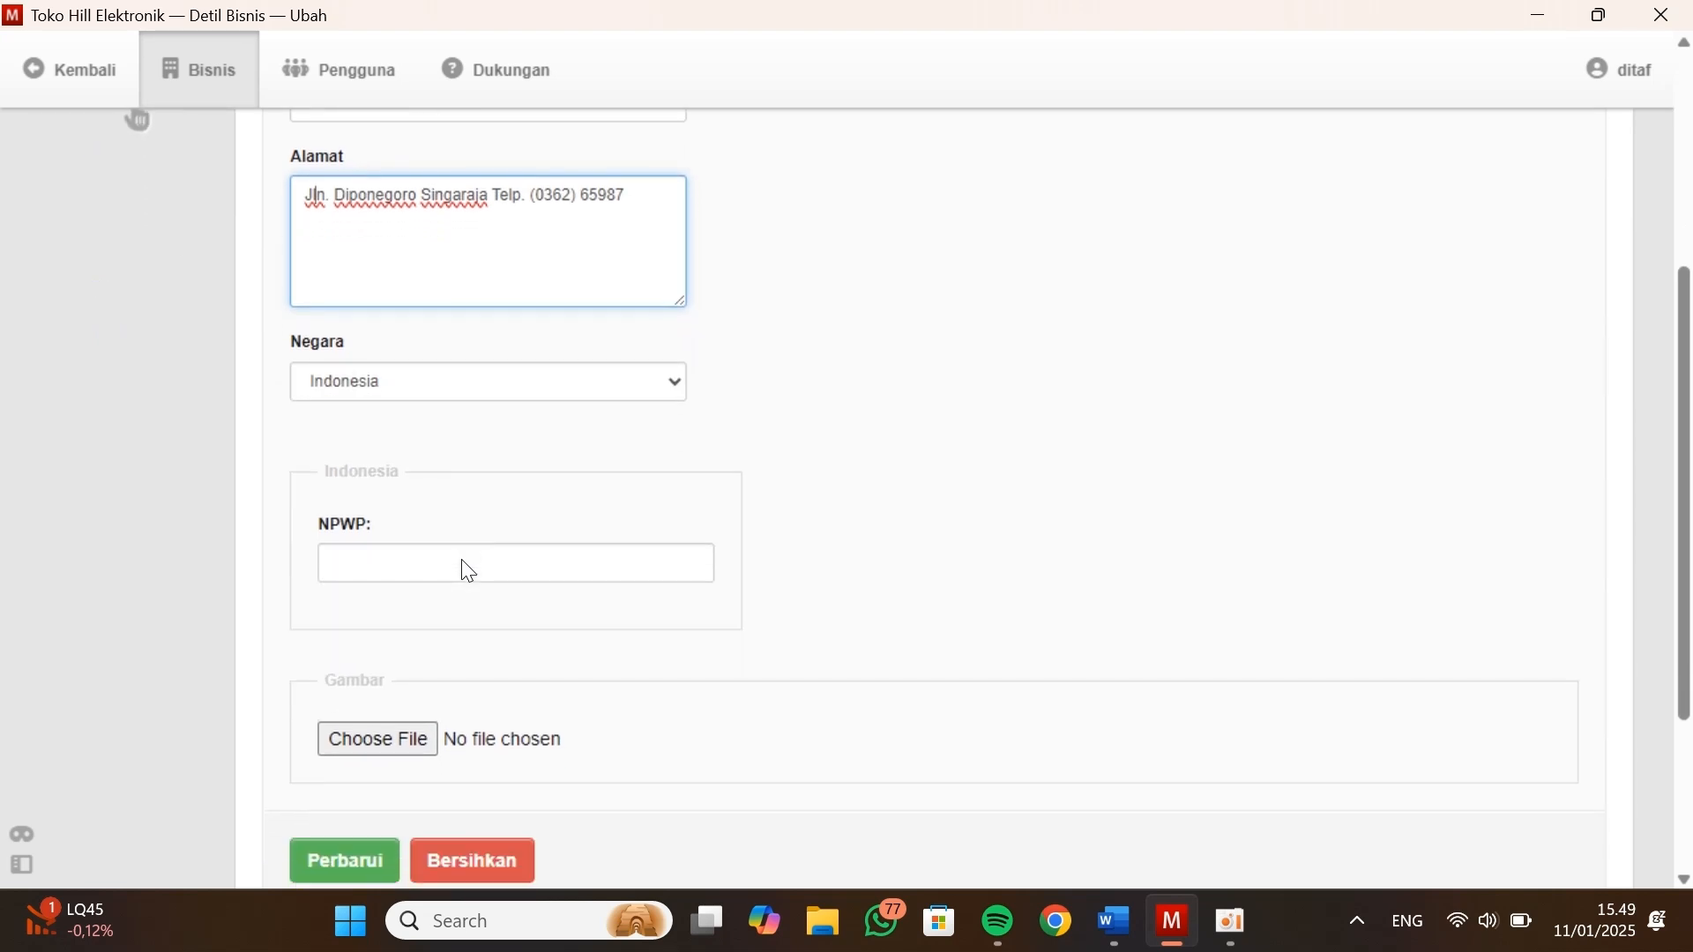
# Switch to the Kasus Manager document in Word and copy the company's NPWP tax number, leaving the document text as it was
pyautogui.hotkey('alt', 'Tab')
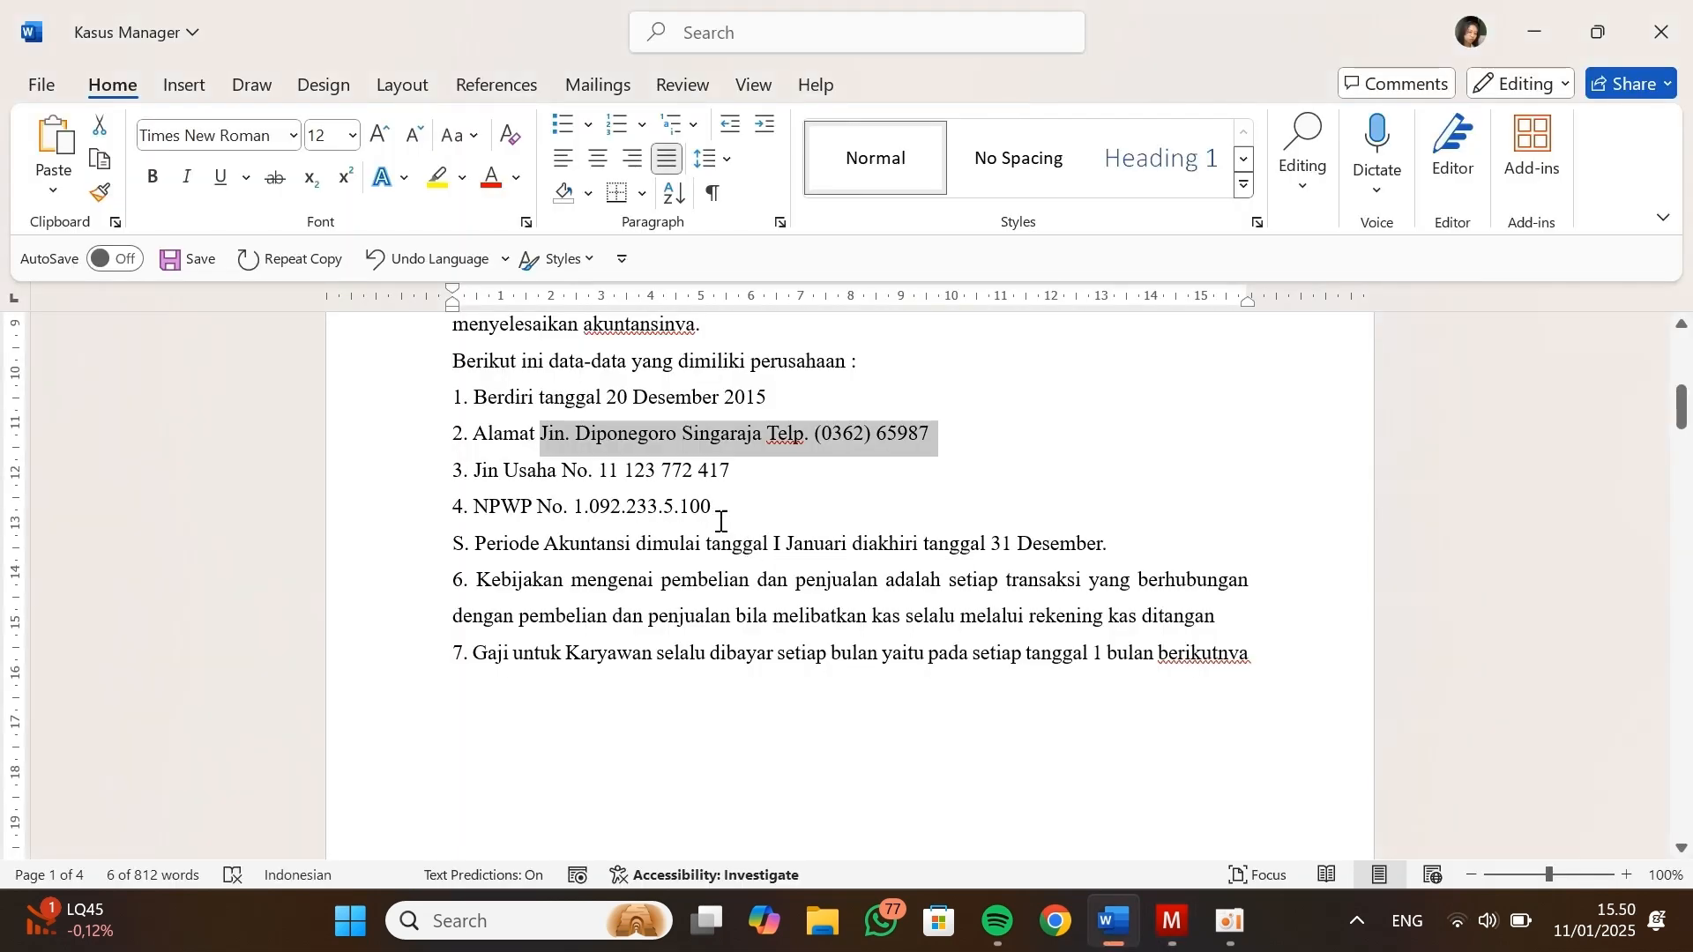
pyautogui.moveTo(725, 511)
pyautogui.mouseDown()
pyautogui.moveTo(579, 515)
pyautogui.moveTo(711, 510)
pyautogui.mouseUp()
pyautogui.hotkey('ctrl', 'c')
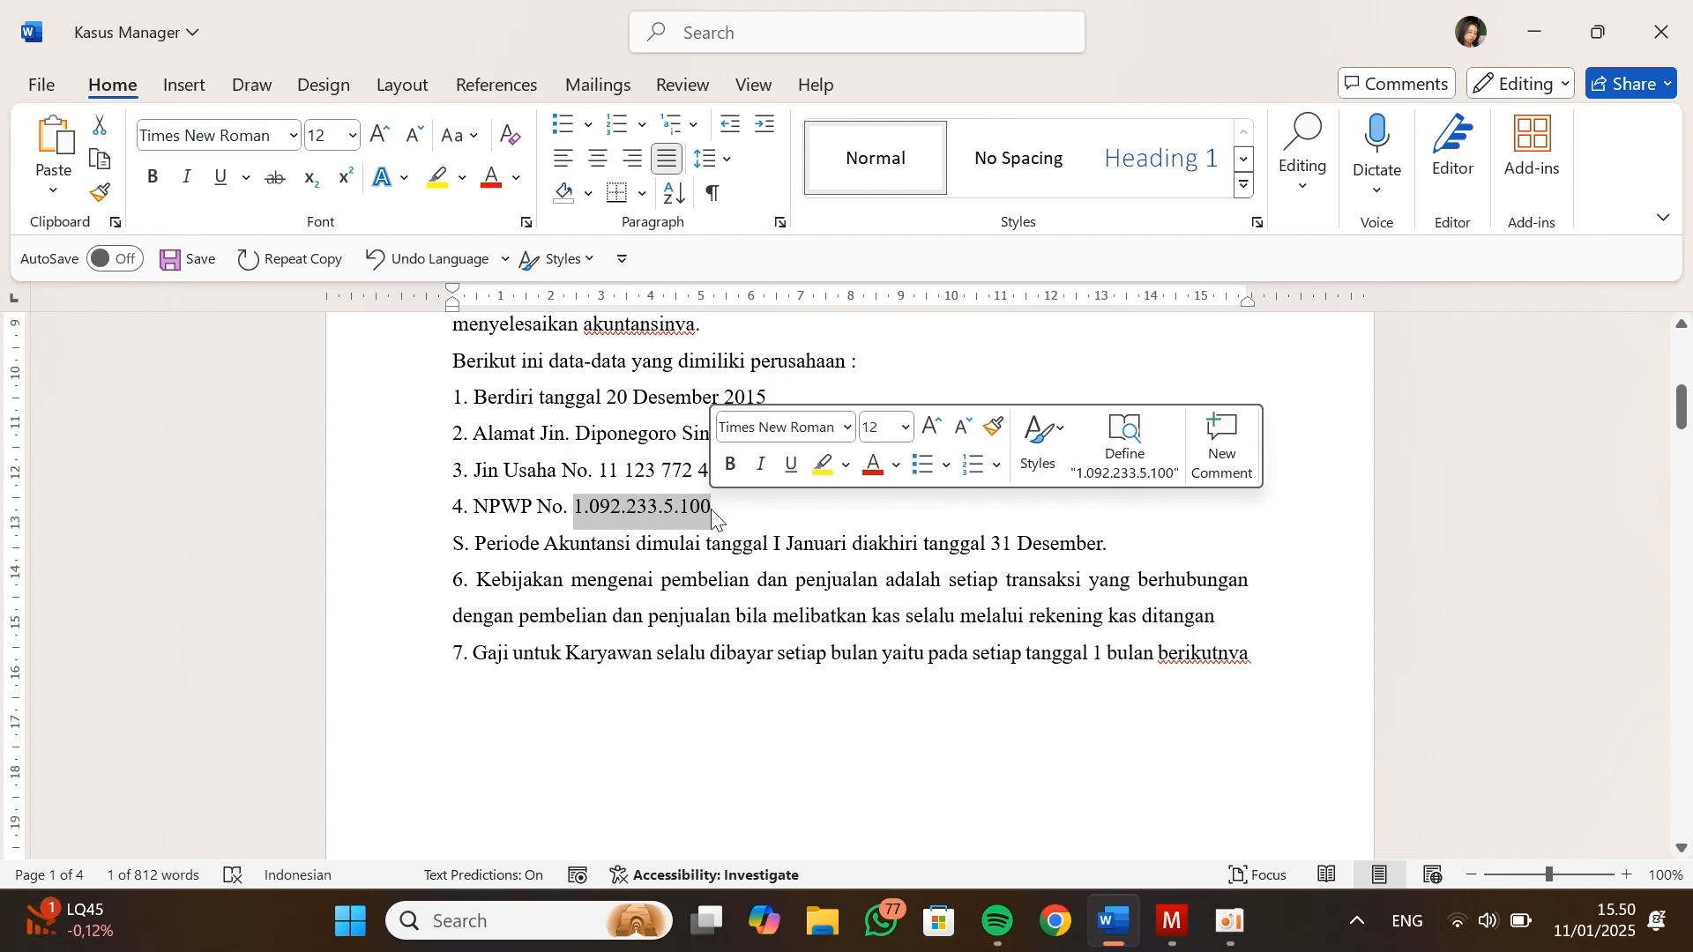
pyautogui.hotkey('ctrl', 'v')
pyautogui.hotkey('ctrl', 'z')
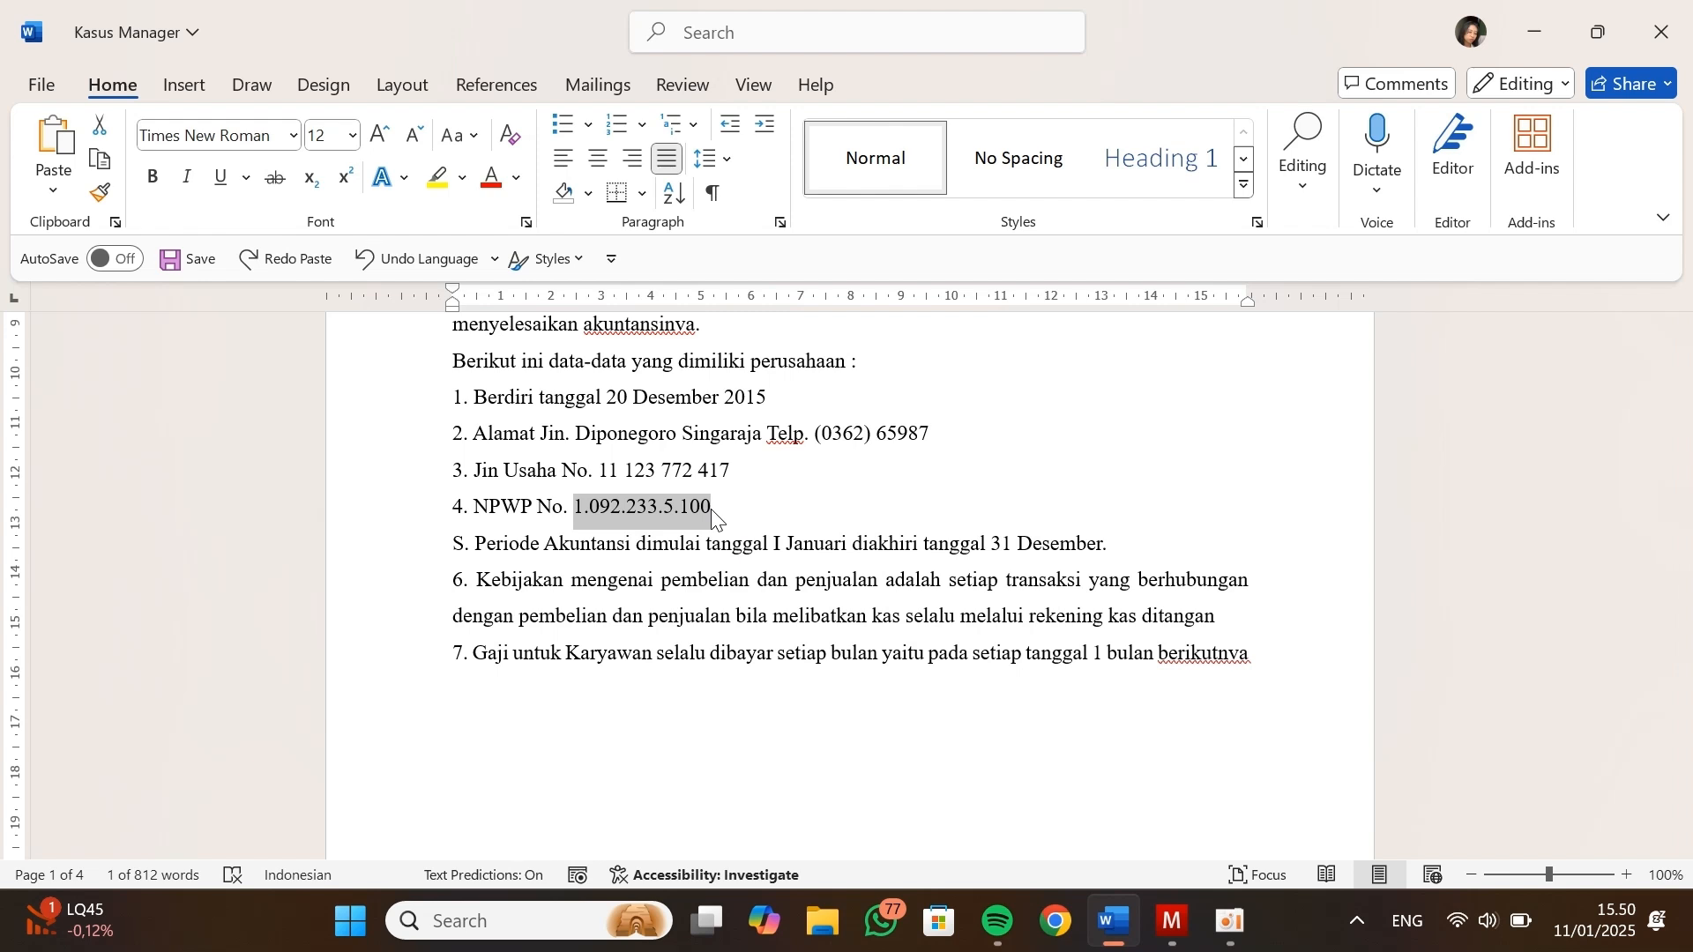
# Return to Manager, paste the copied tax number into the NPWP field and save the business details
pyautogui.hotkey('alt', 'Tab')
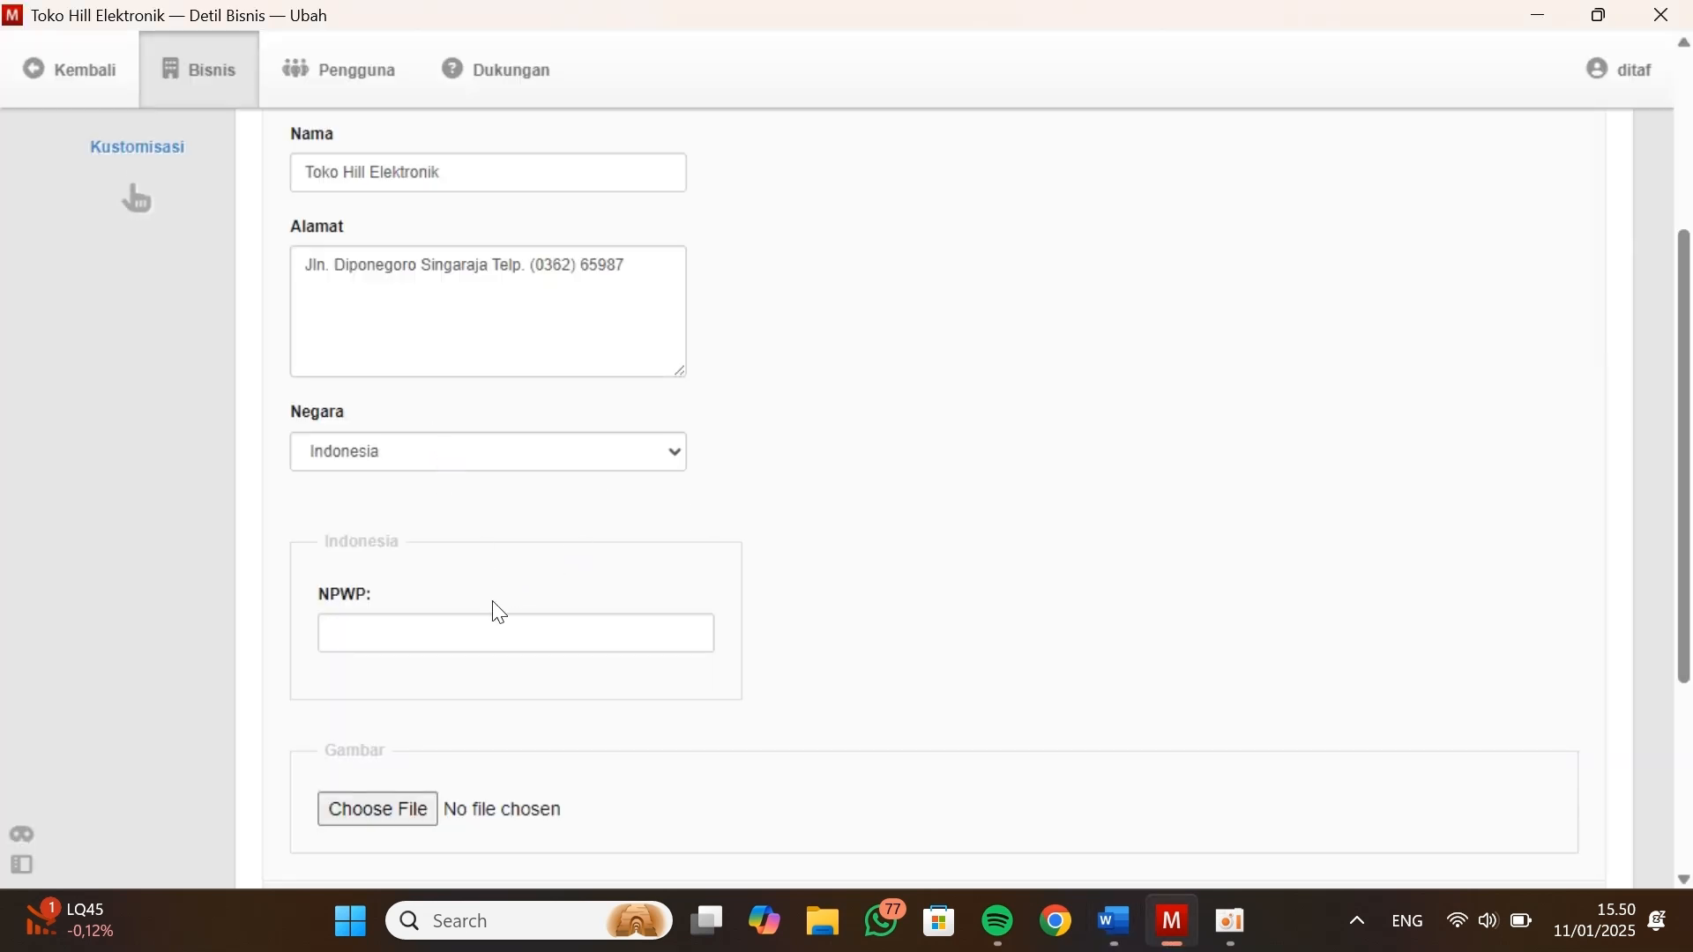
pyautogui.click(499, 625)
pyautogui.hotkey('ctrl', 'v')
pyautogui.scroll(4, 499, 624)
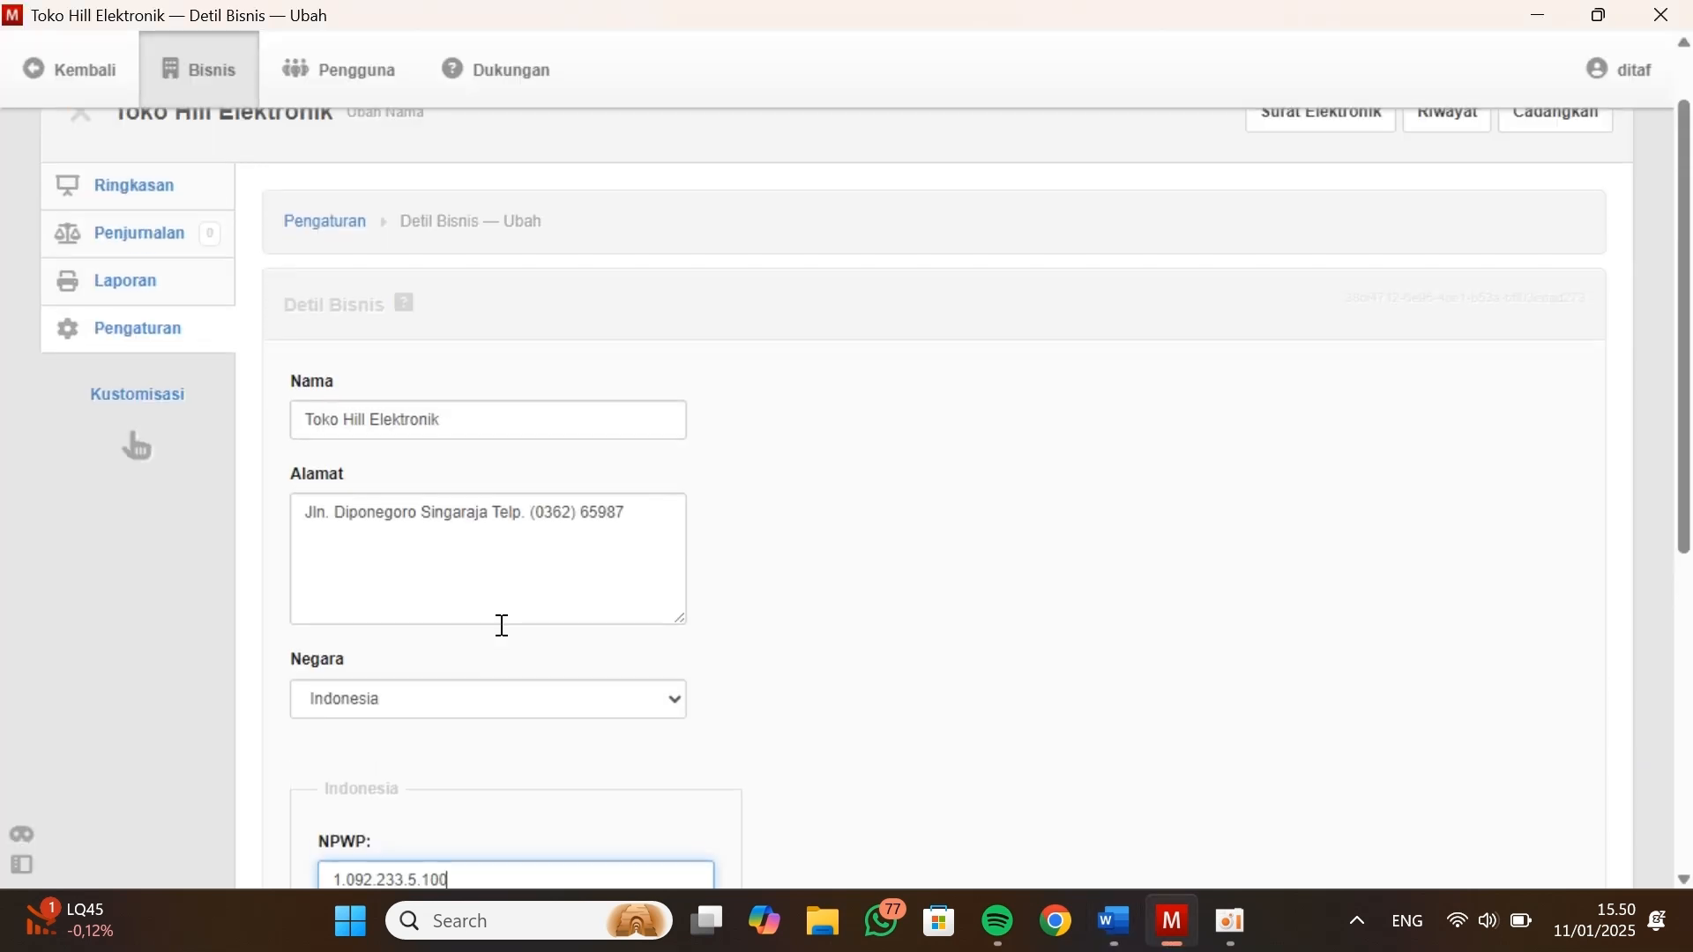
pyautogui.scroll(-4, 499, 623)
pyautogui.scroll(-4, 379, 805)
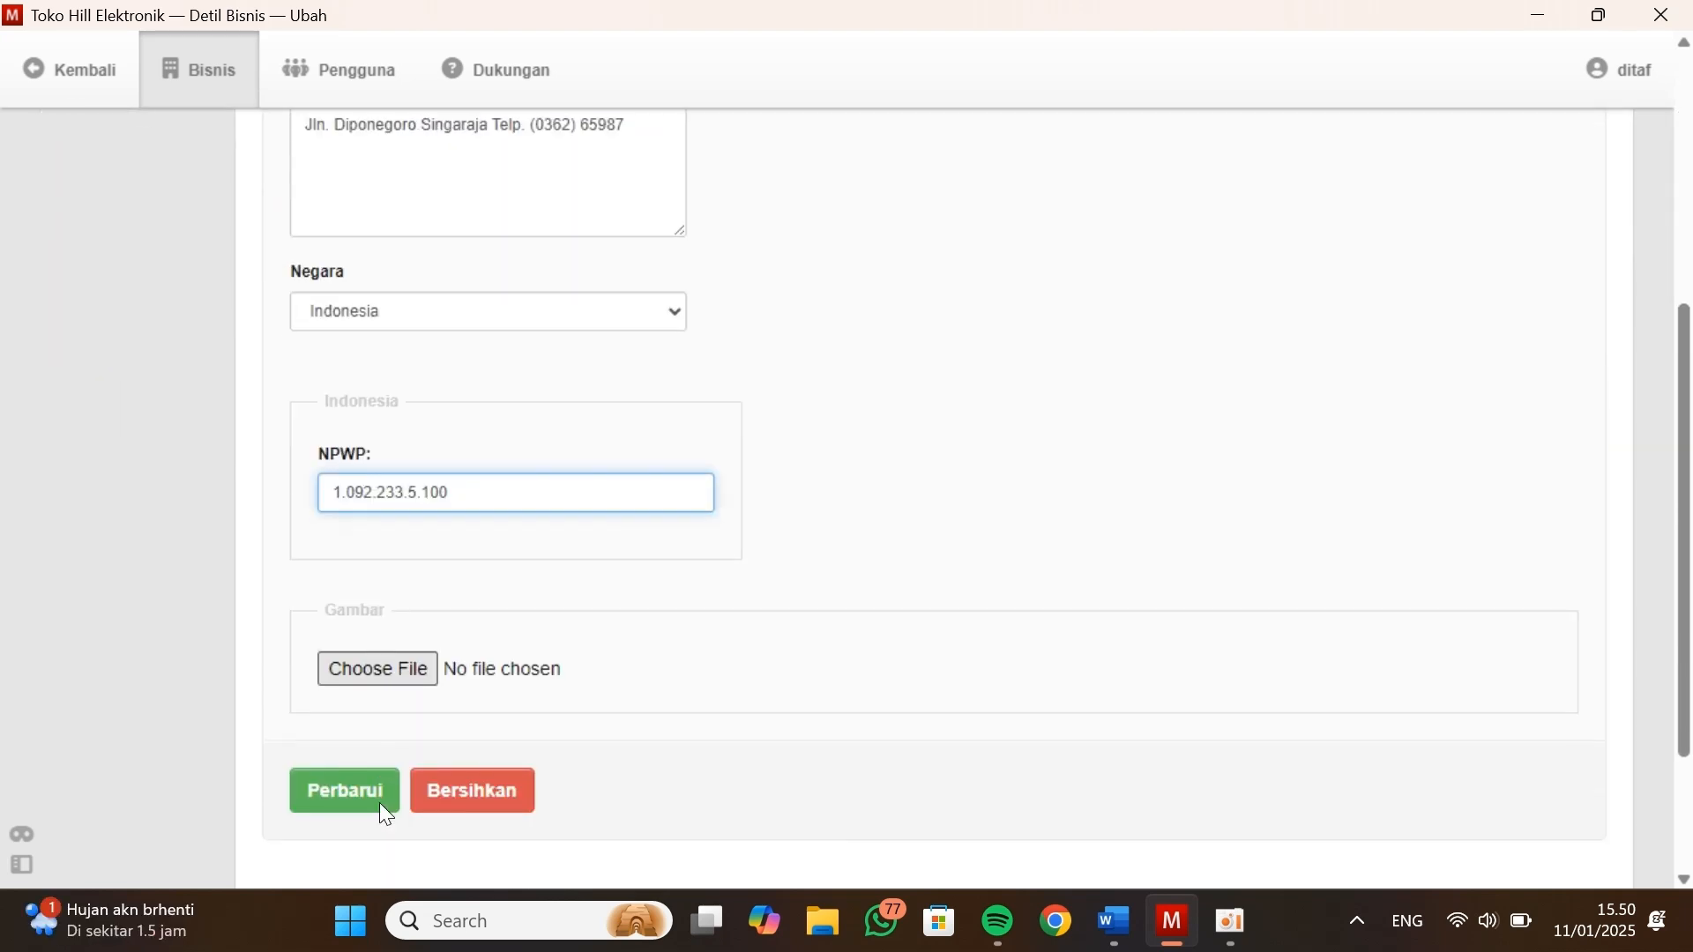
pyautogui.click(366, 758)
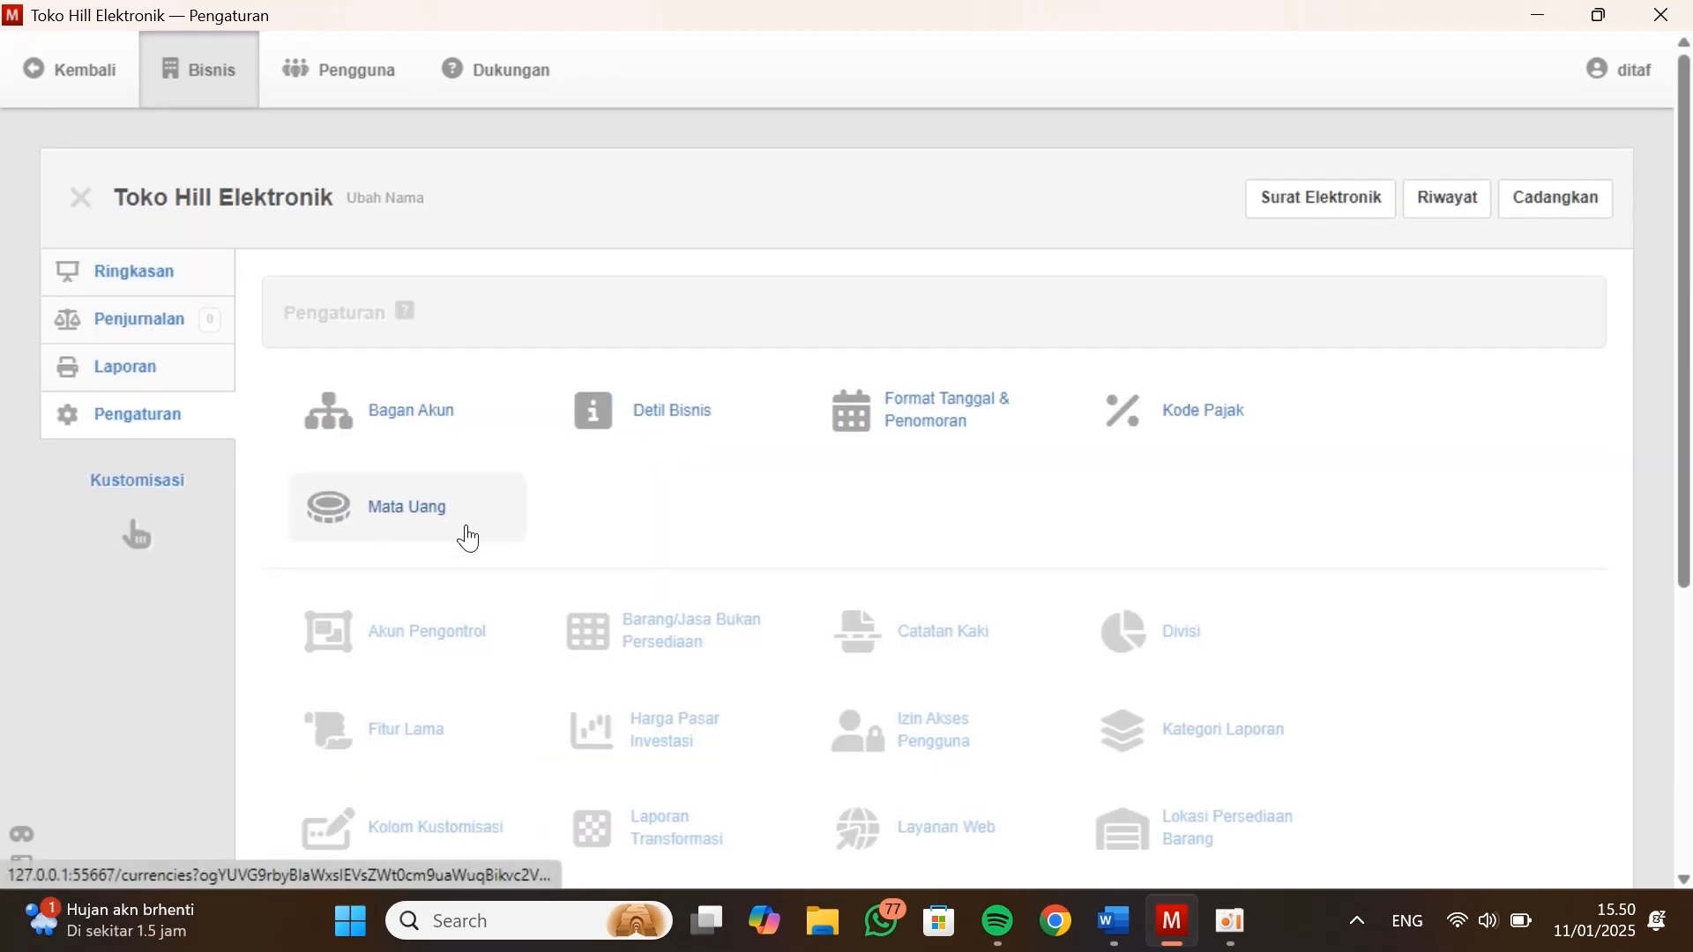
# Go back to the Ringkasan page and open the form for customizing the business's tabs
pyautogui.click(170, 265)
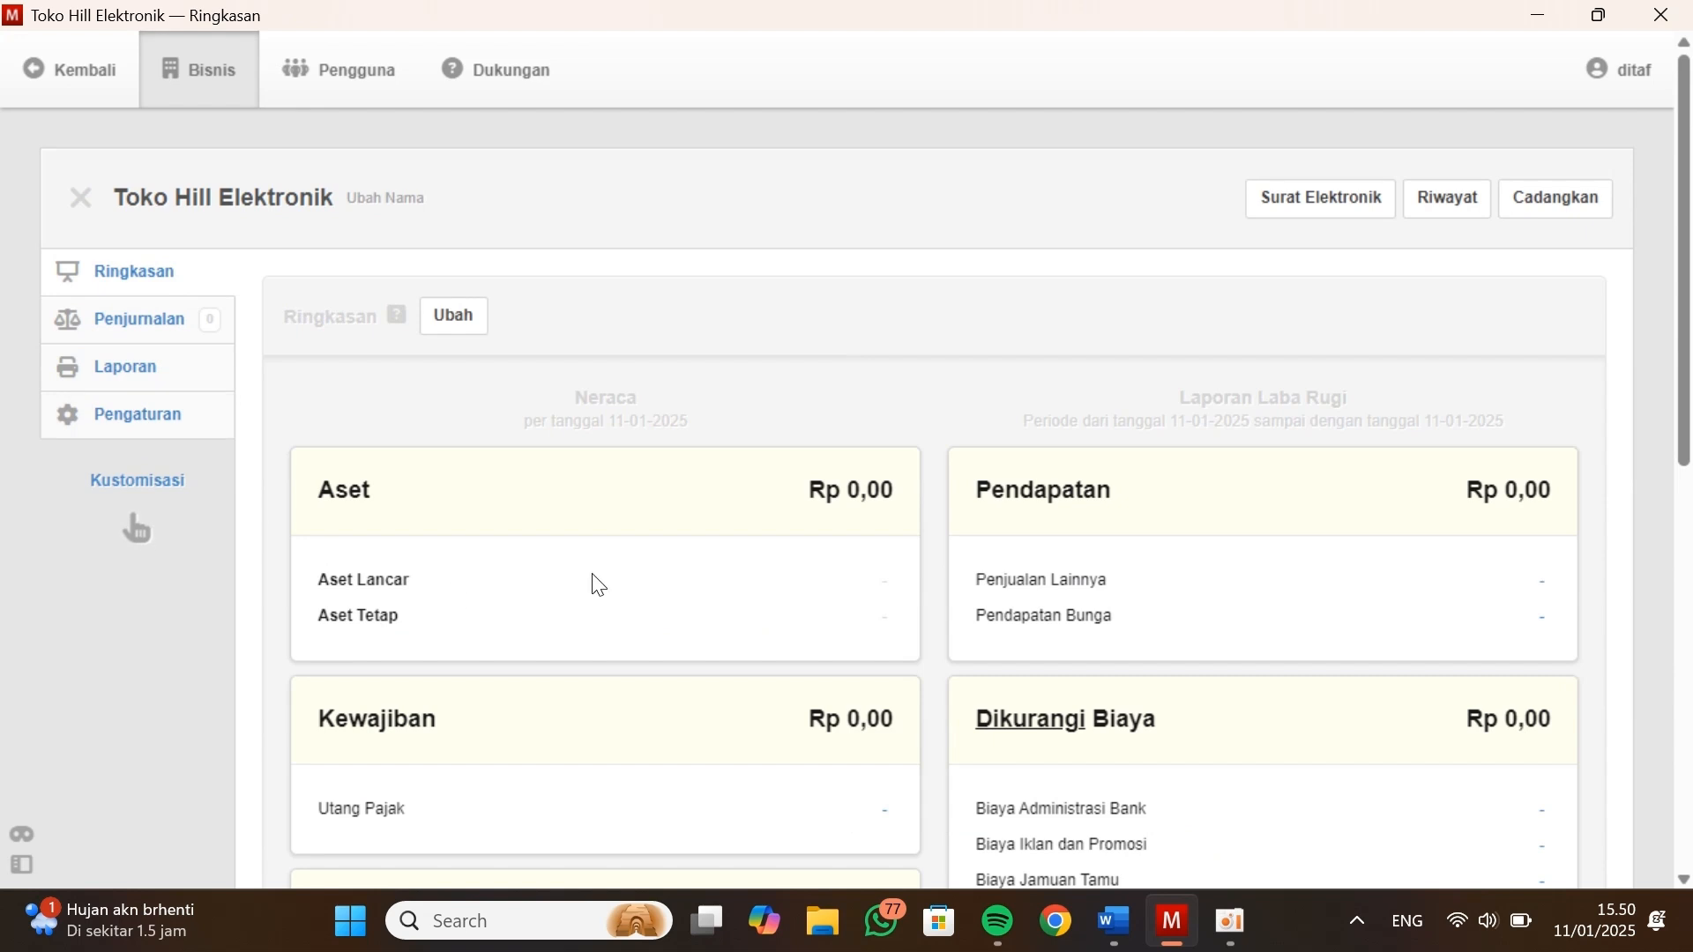
pyautogui.scroll(-1, 592, 578)
pyautogui.scroll(1, 365, 517)
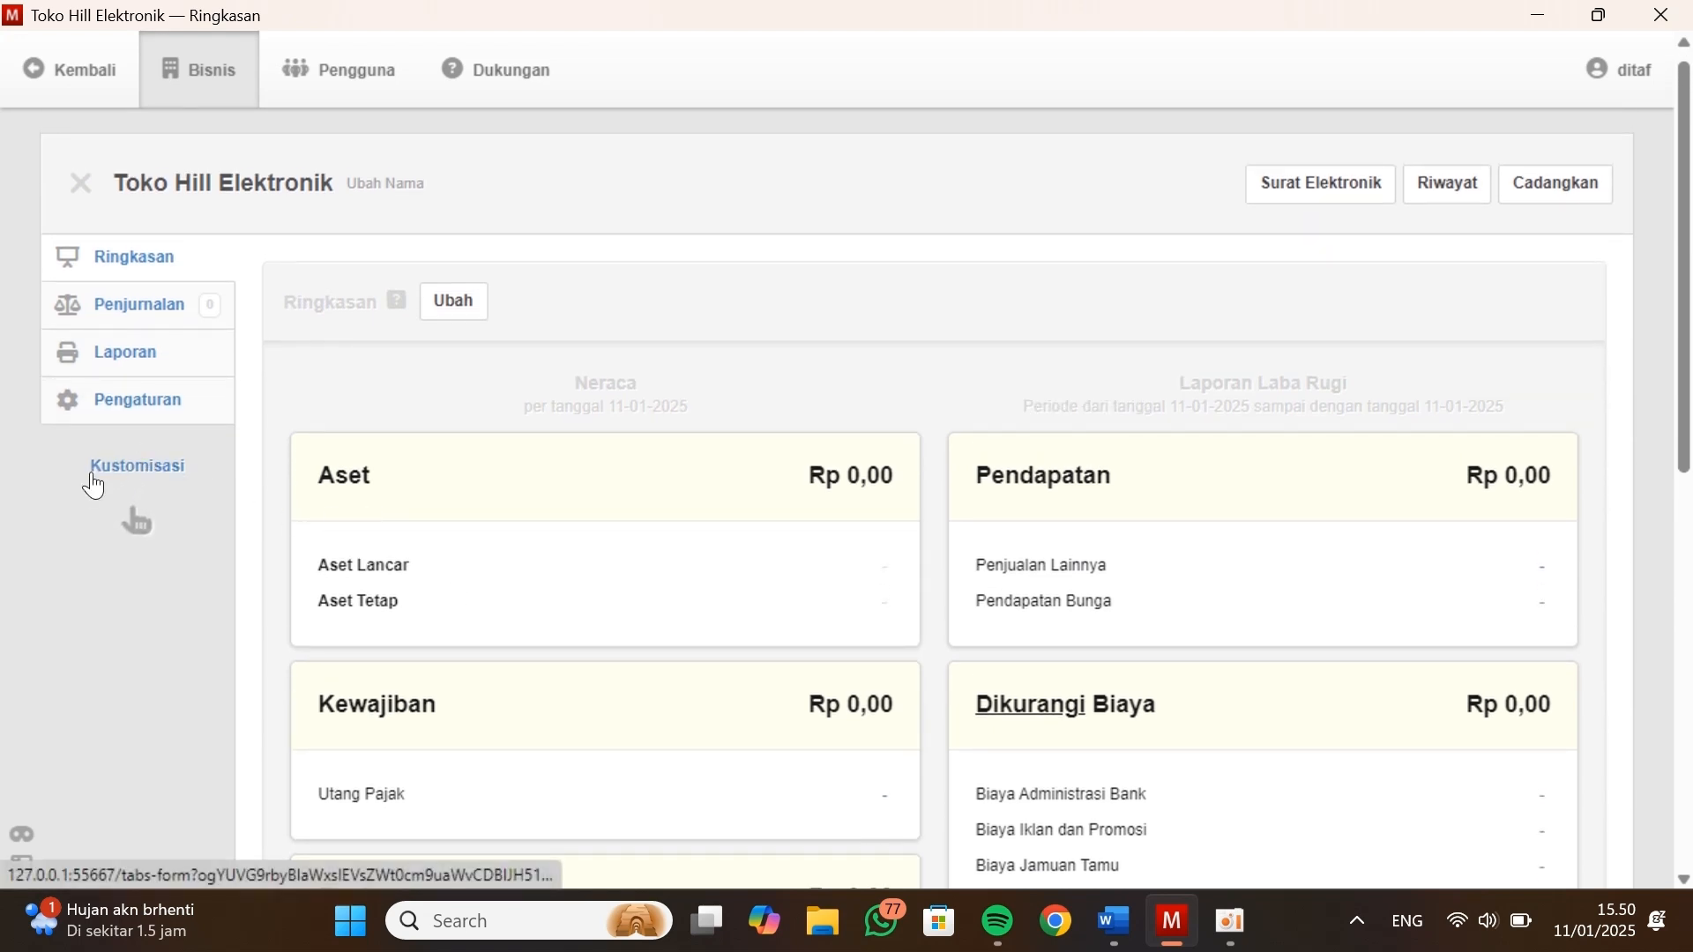
pyautogui.click(138, 468)
pyautogui.scroll(-1, 492, 420)
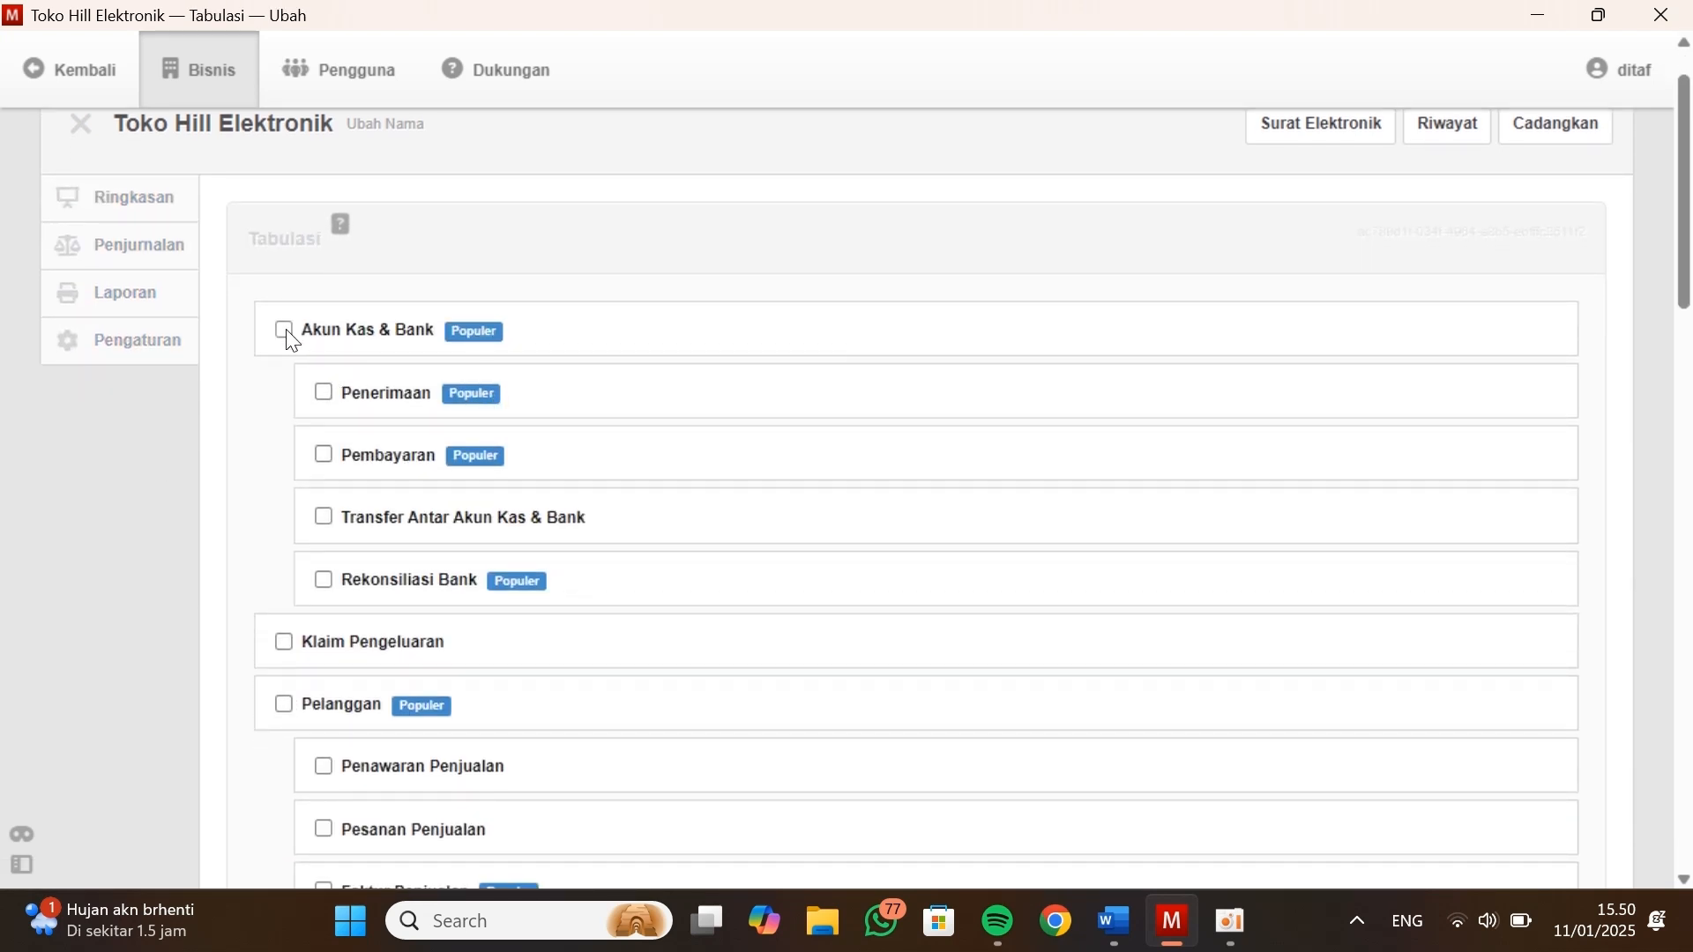
# Enable the Akun Kas & Bank, Pelanggan and Pemasok modules in the Tabulasi list
pyautogui.click(283, 329)
pyautogui.scroll(-2, 423, 434)
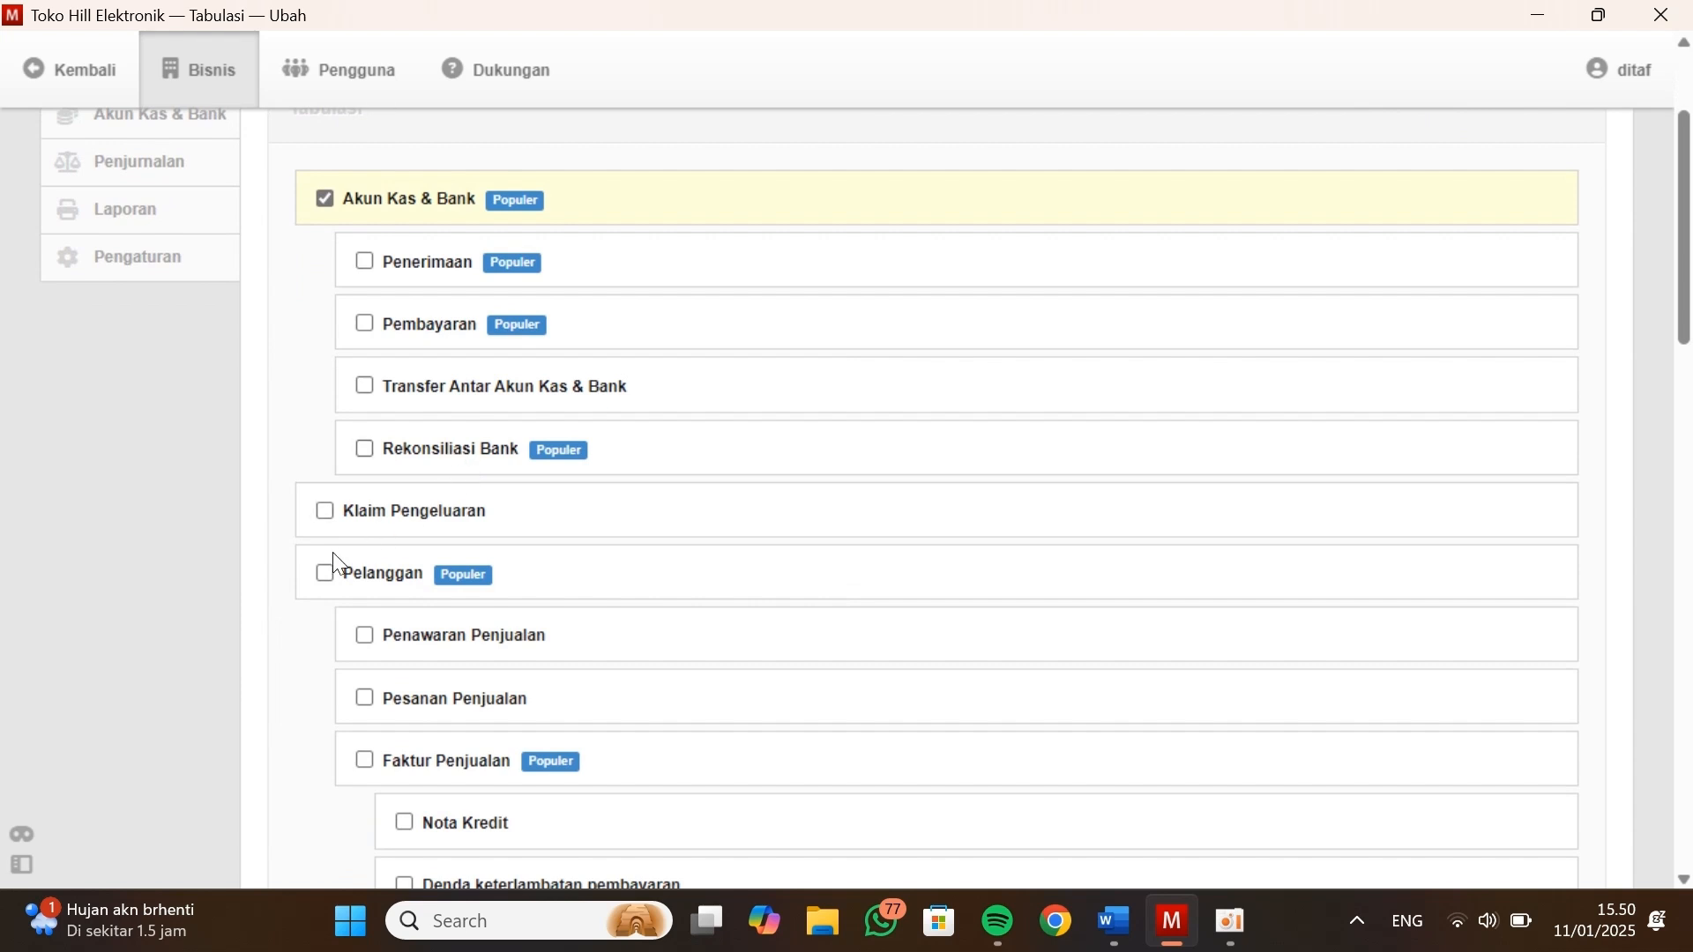
pyautogui.click(322, 572)
pyautogui.scroll(-3, 322, 575)
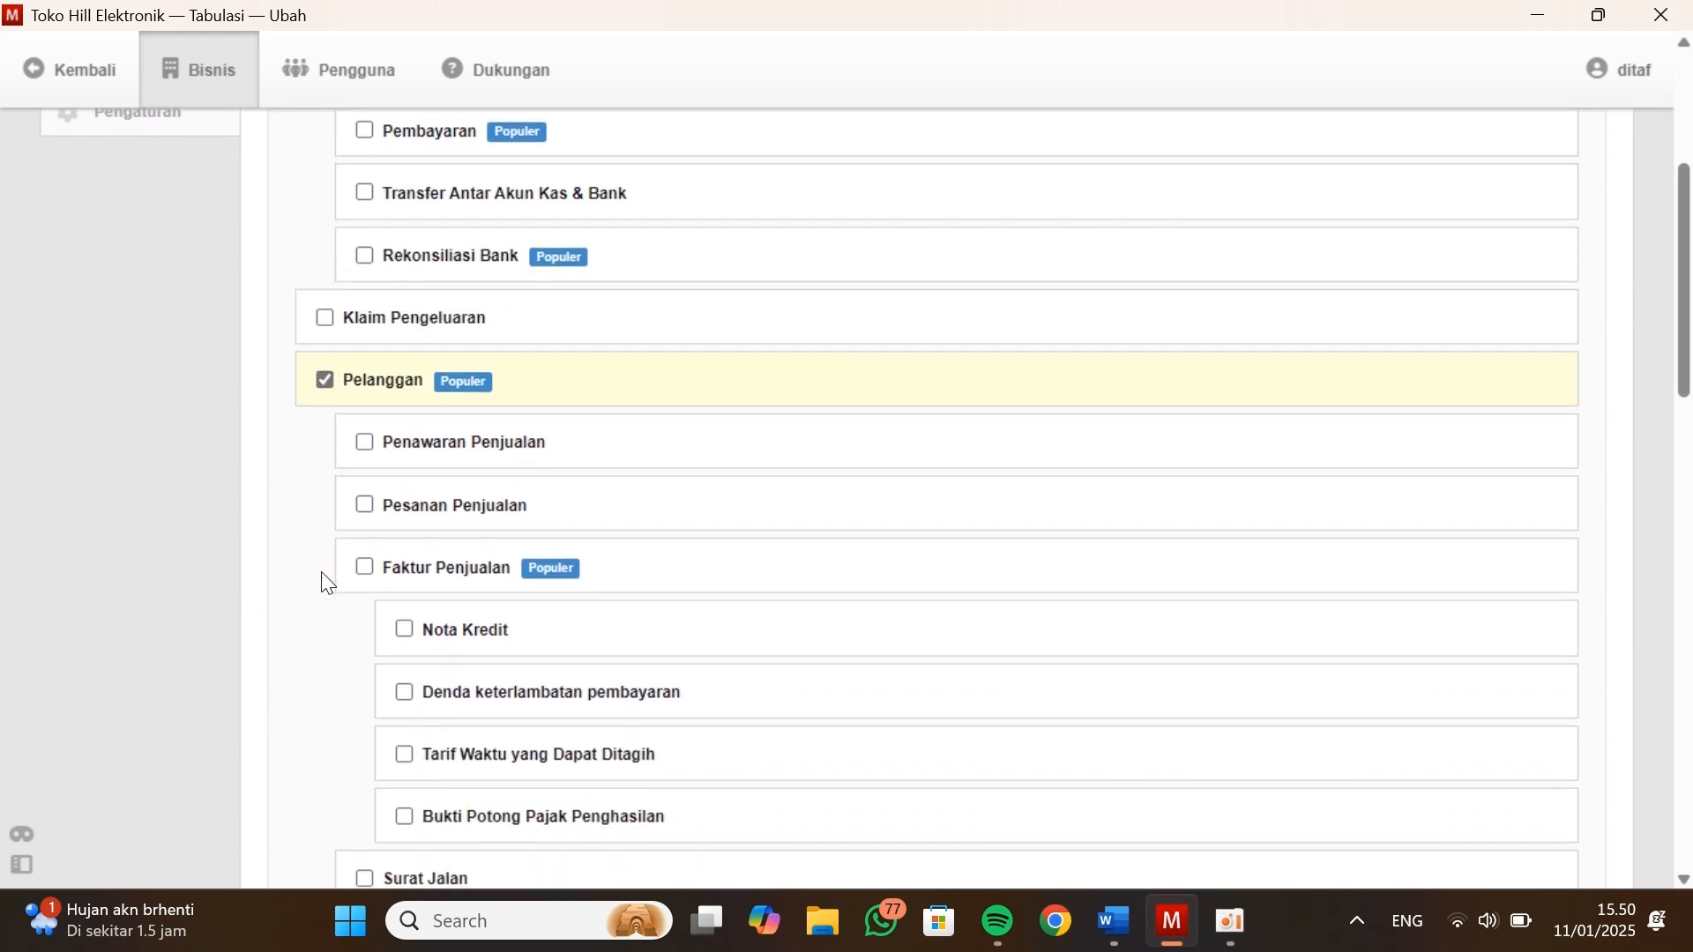
pyautogui.scroll(-3, 384, 580)
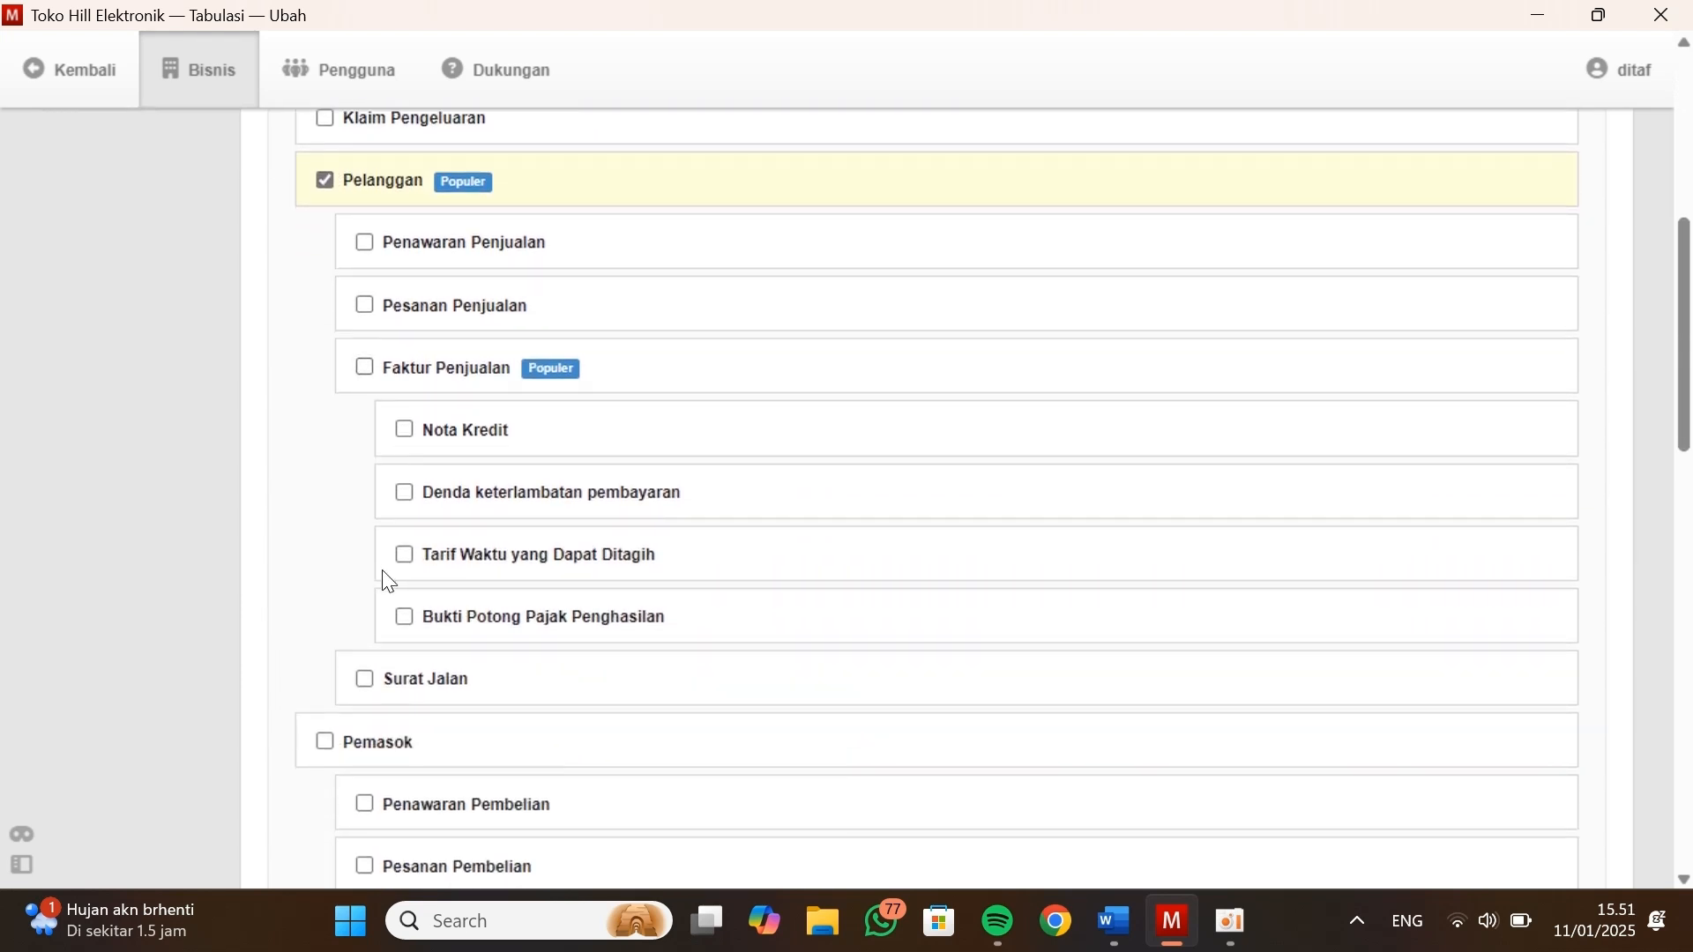
pyautogui.click(324, 741)
# Enable the Persediaan Barang and Pegawai modules in the Tabulasi list
pyautogui.scroll(-1, 328, 743)
pyautogui.scroll(-2, 476, 614)
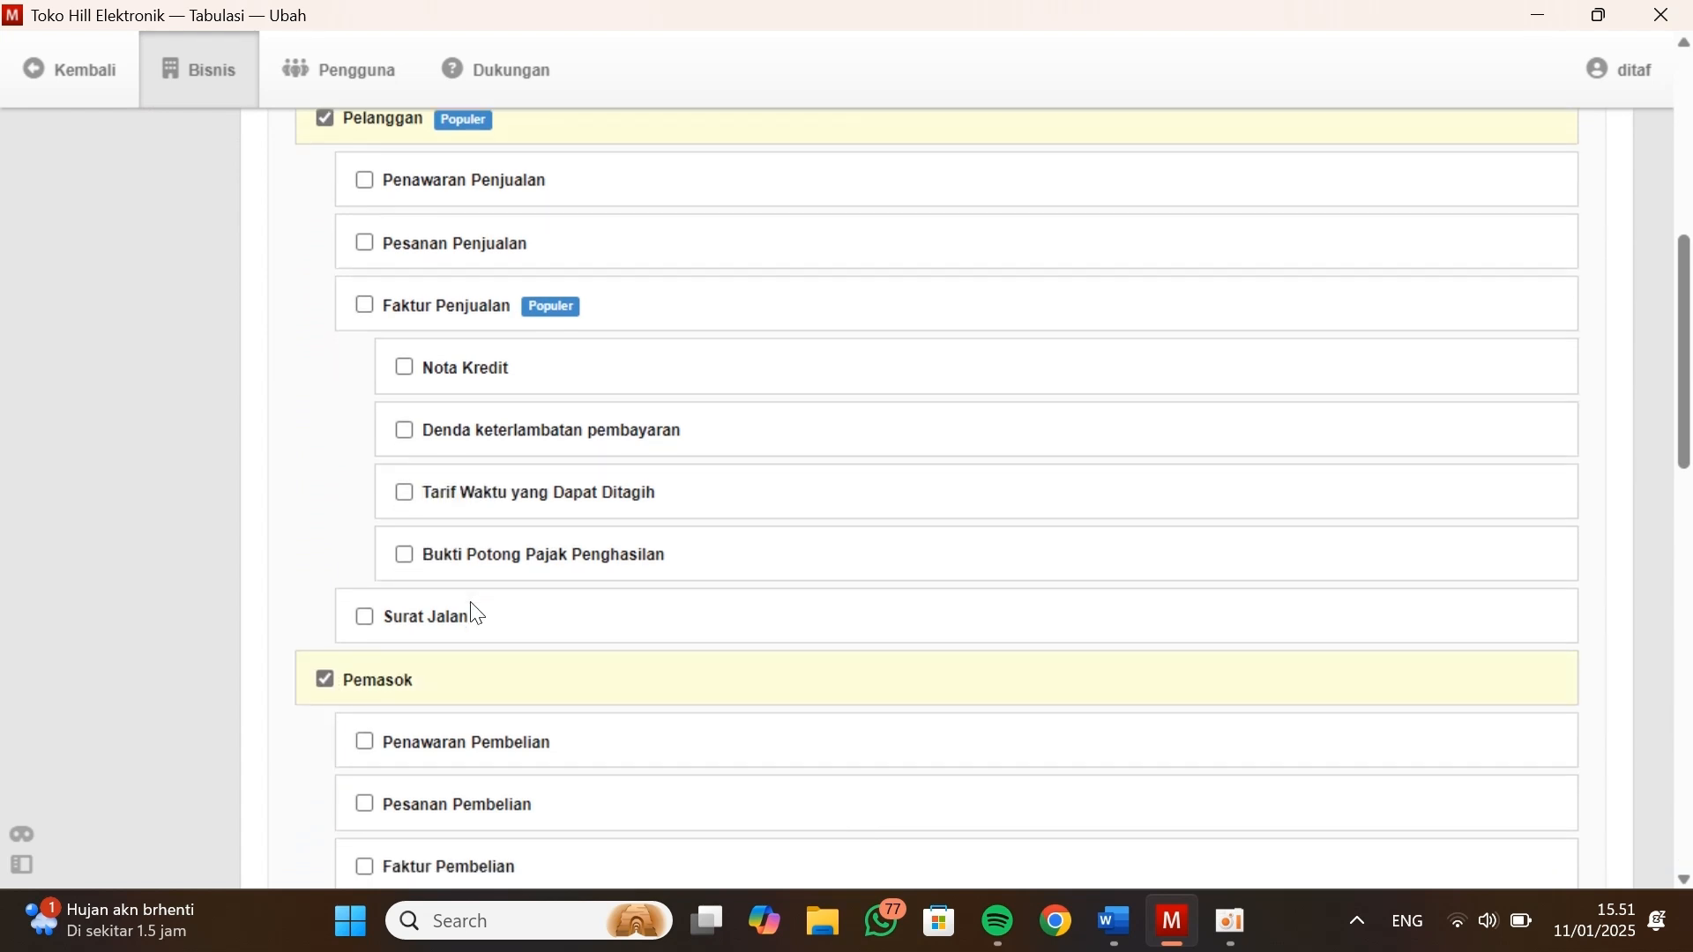
pyautogui.scroll(-6, 476, 615)
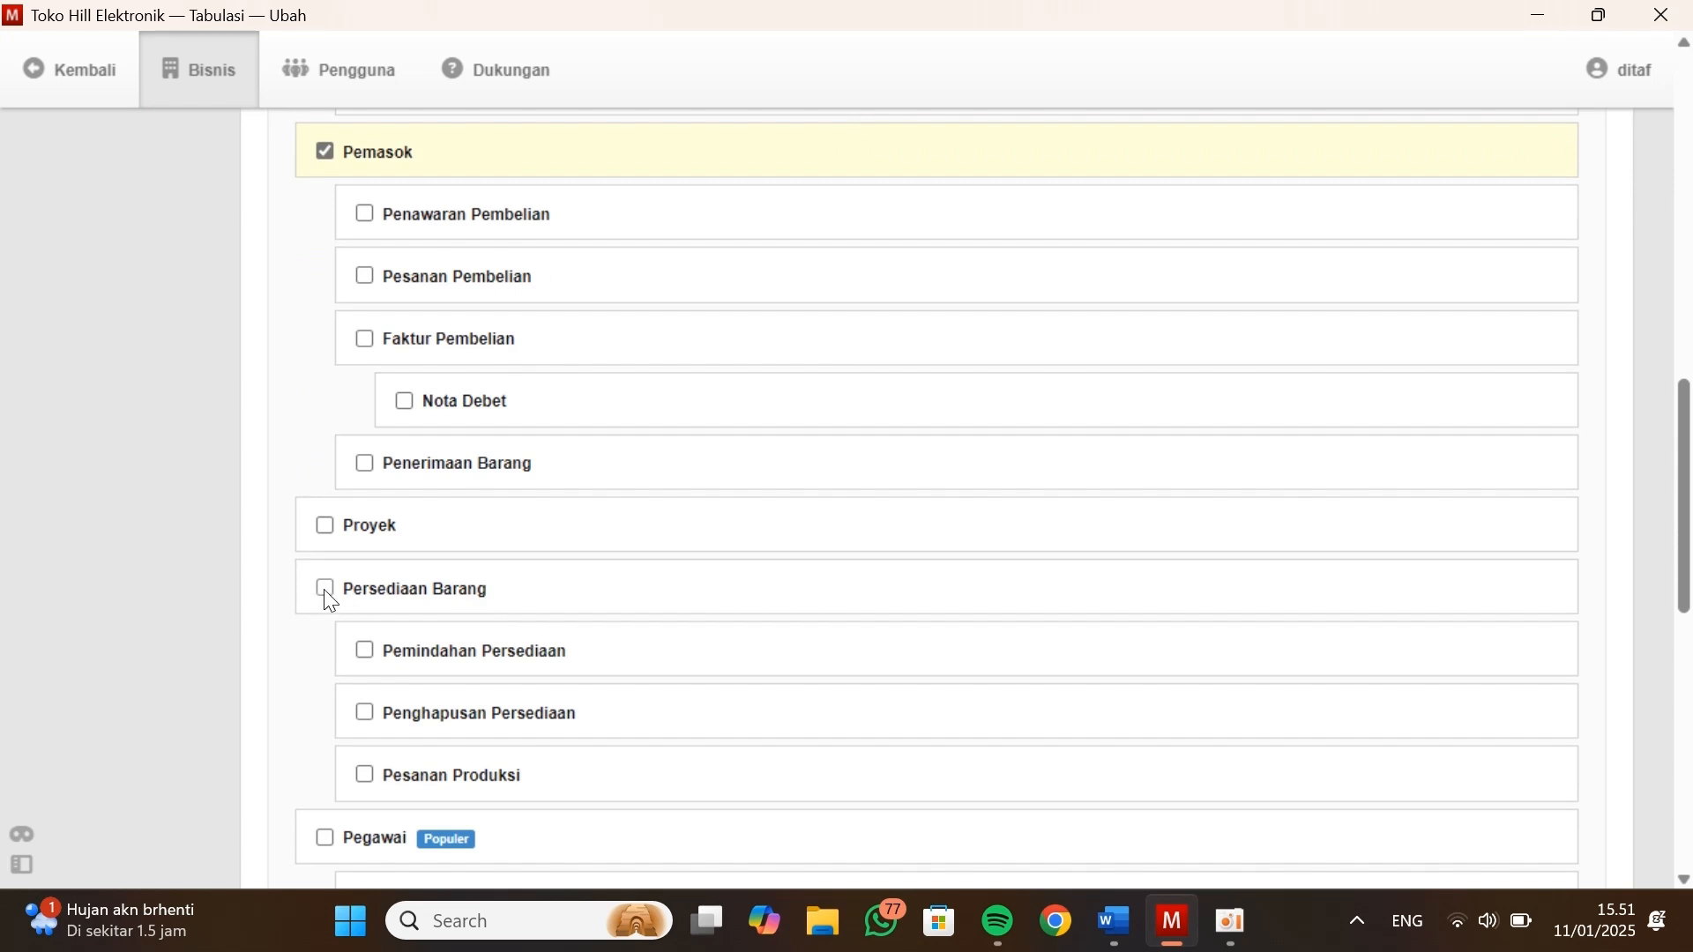
pyautogui.click(325, 589)
pyautogui.scroll(2, 450, 634)
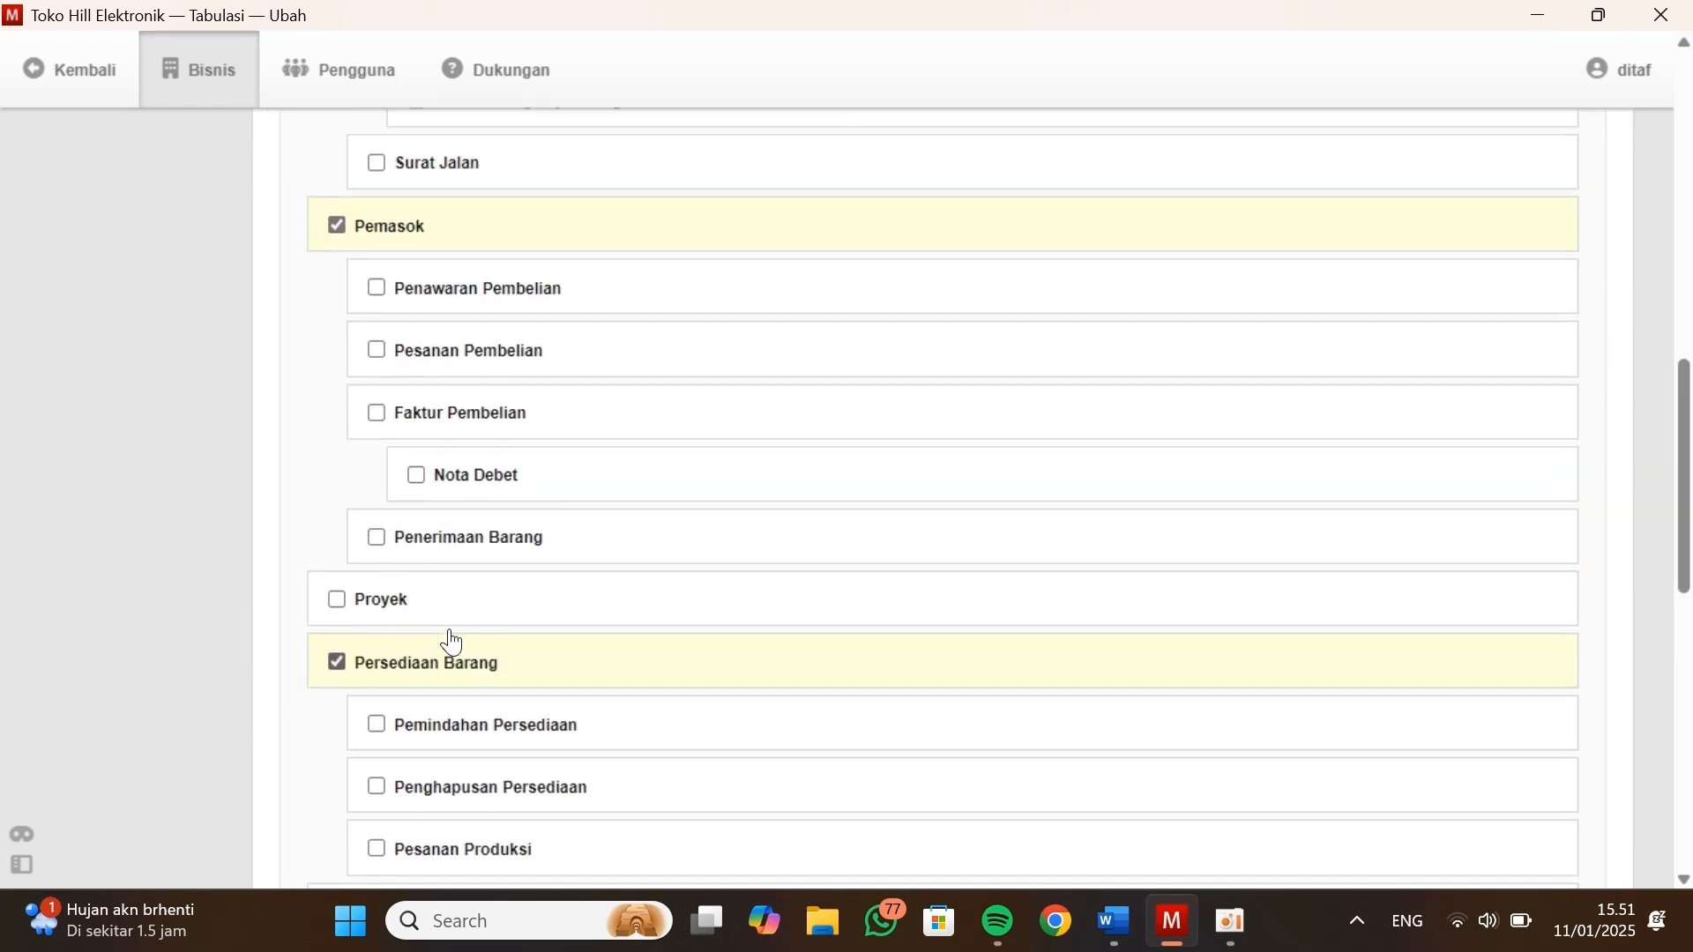
pyautogui.scroll(-3, 452, 642)
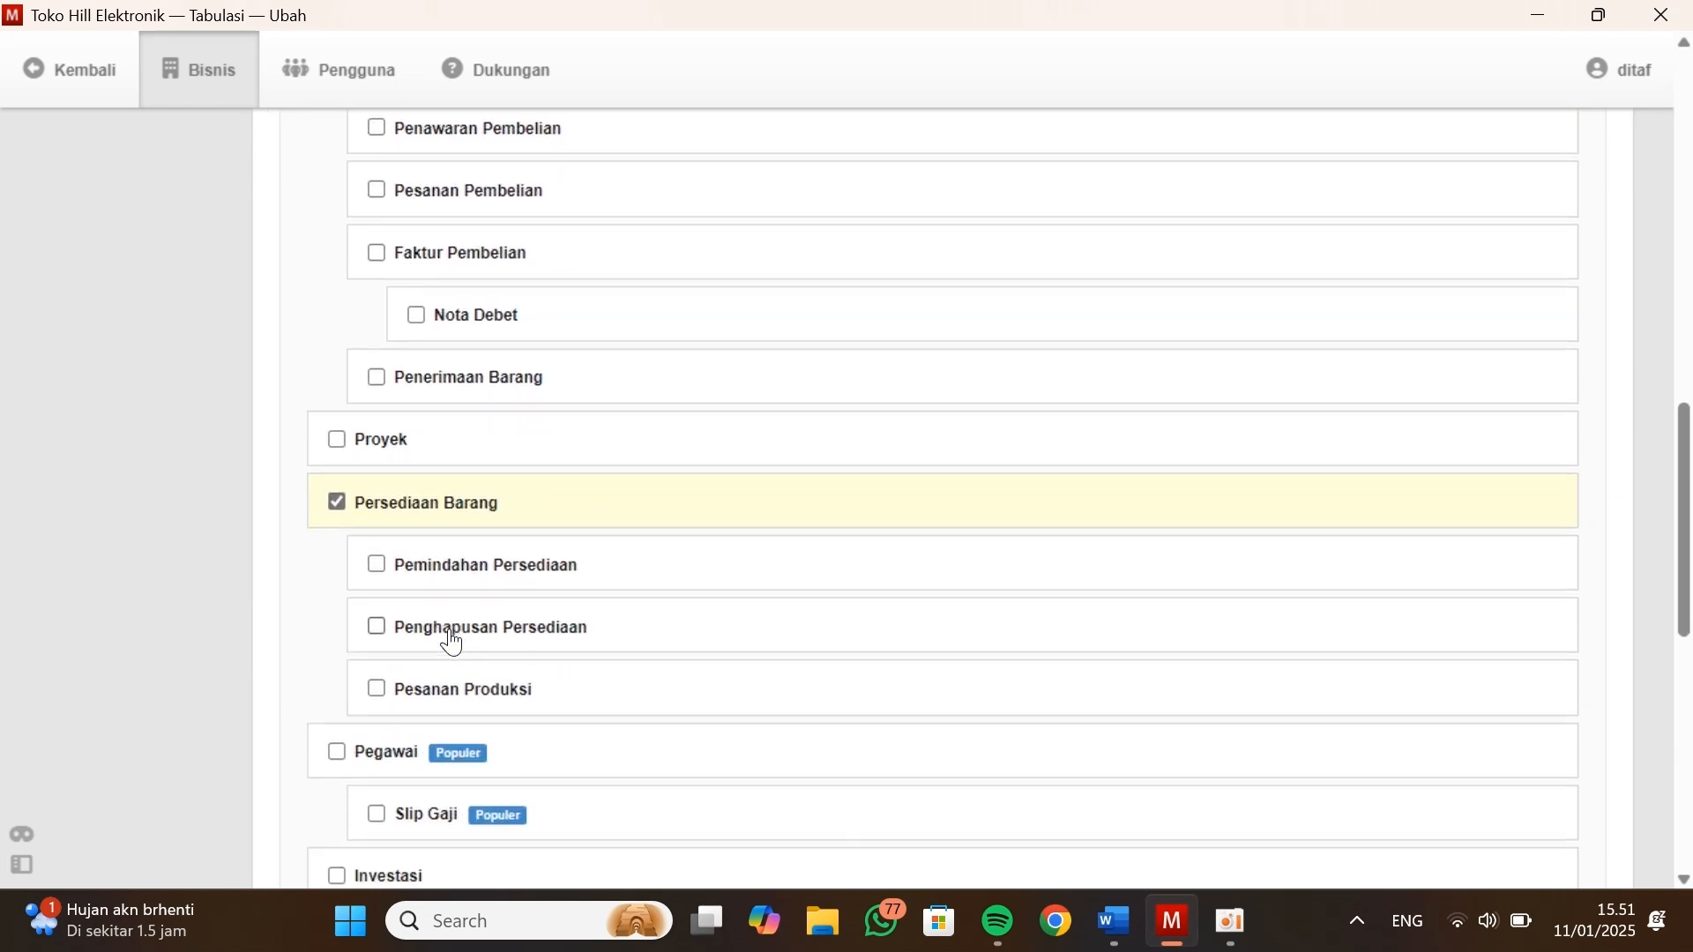
pyautogui.click(394, 737)
# Enable the Aset Tetap and Akun Modal modules and save the tab customization
pyautogui.scroll(-4, 407, 746)
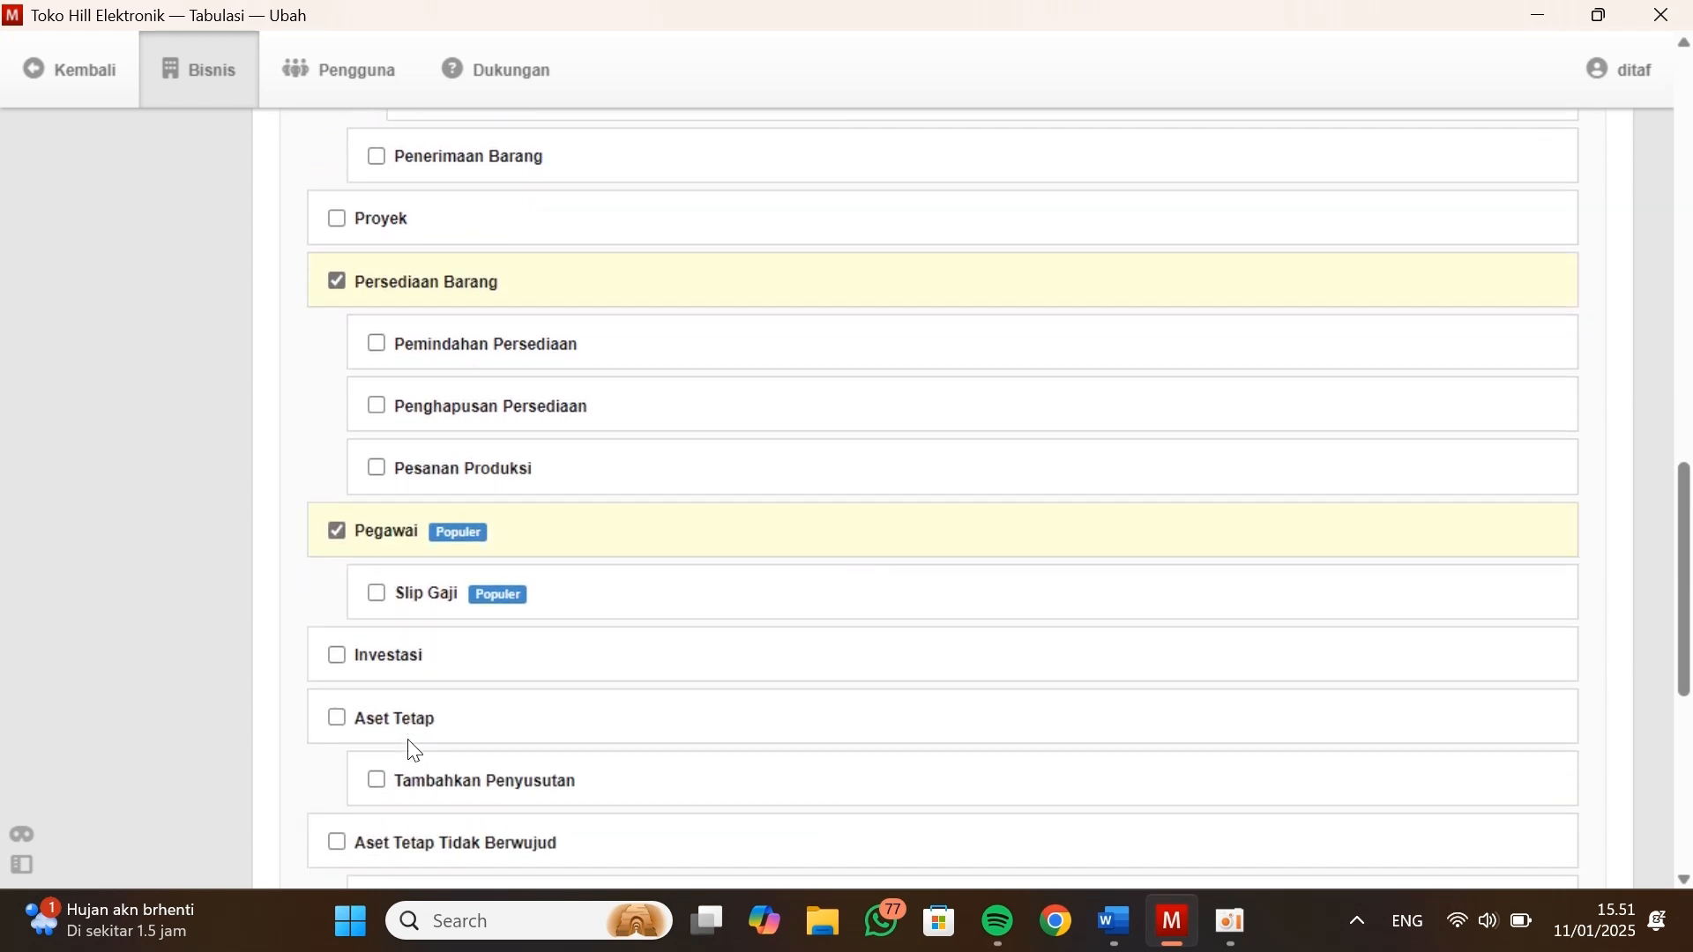
pyautogui.scroll(-1, 407, 746)
pyautogui.click(345, 625)
pyautogui.scroll(-3, 476, 654)
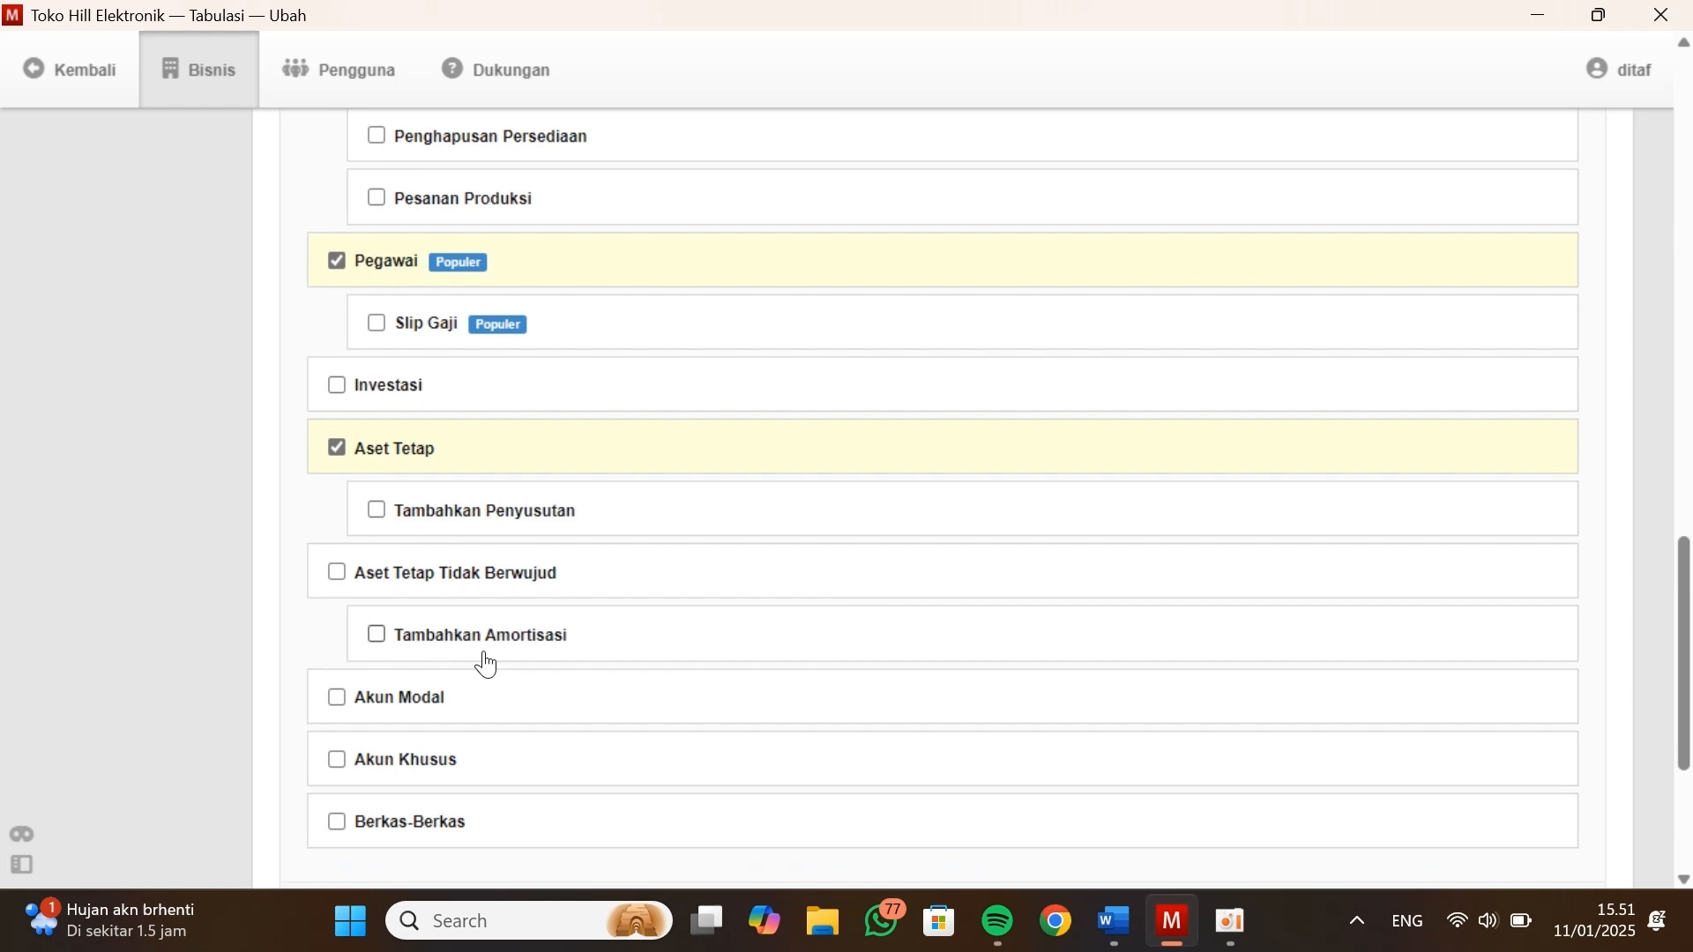
pyautogui.click(336, 697)
pyautogui.scroll(-1, 338, 703)
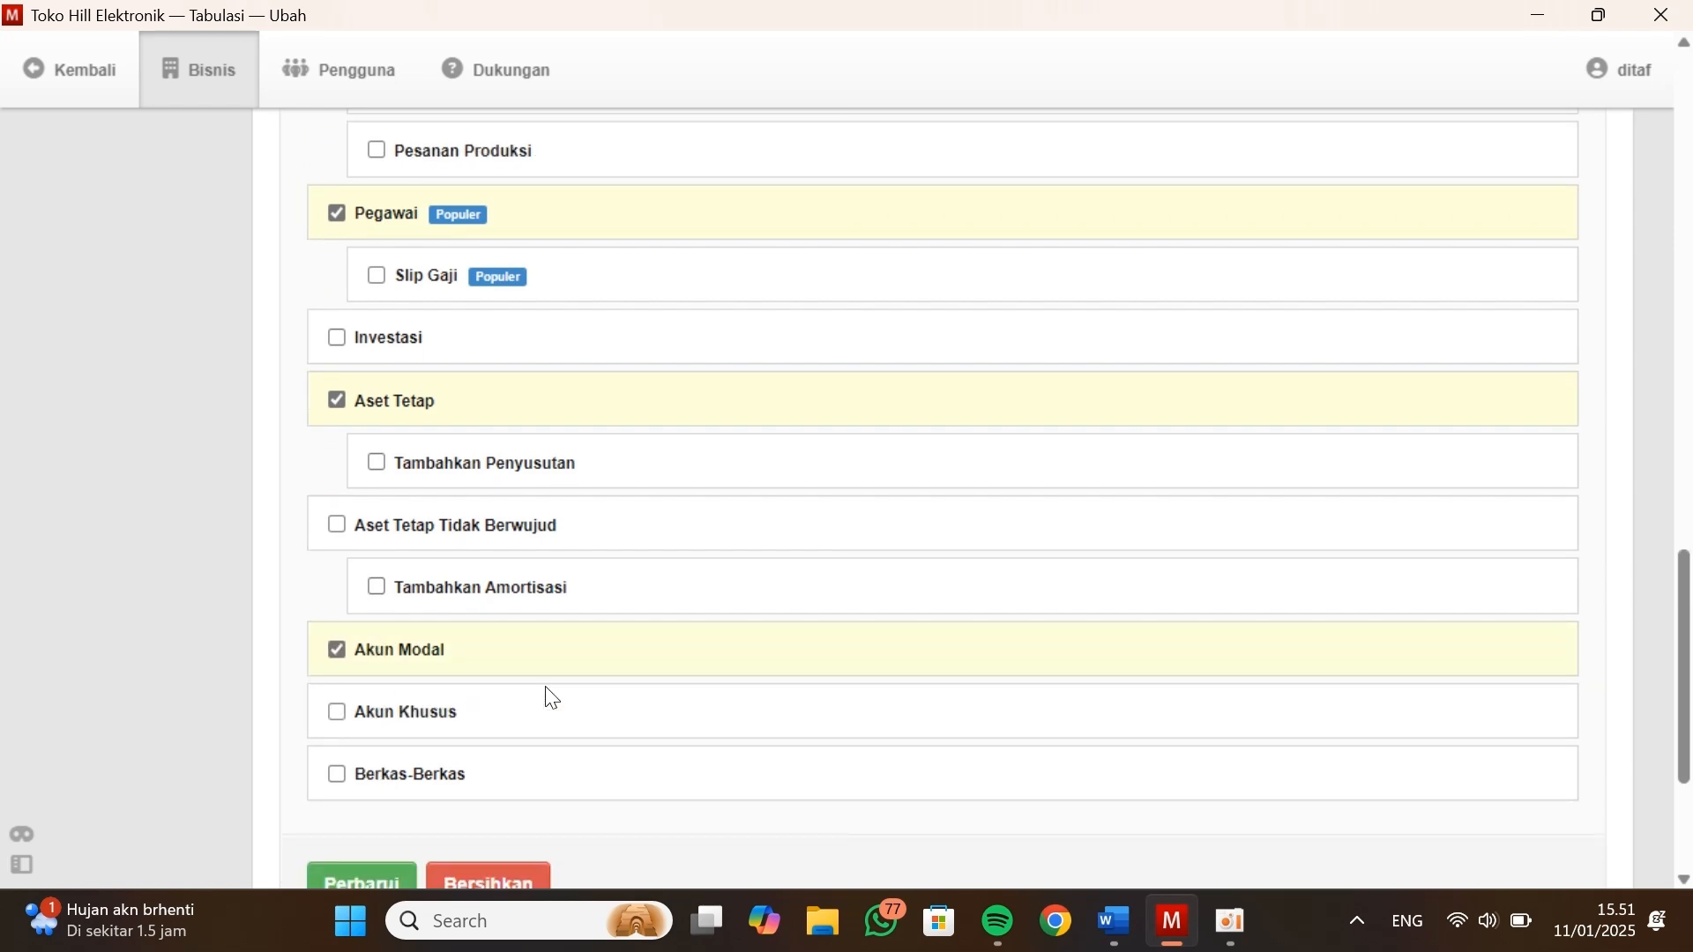
pyautogui.scroll(-4, 617, 710)
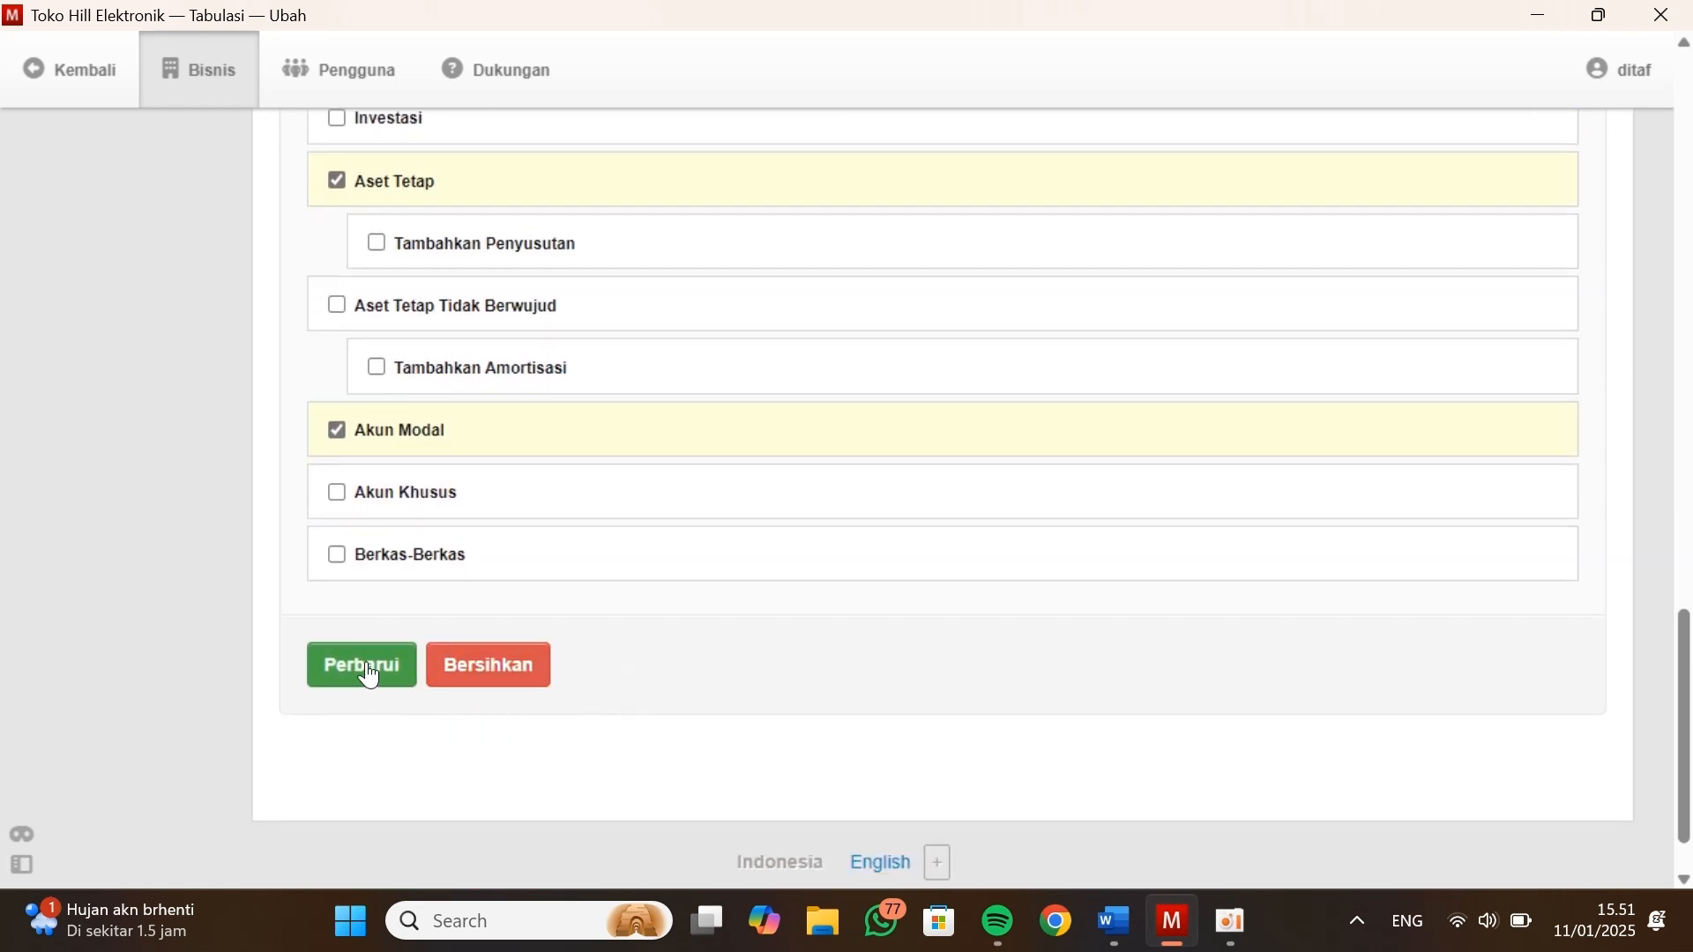
pyautogui.click(369, 674)
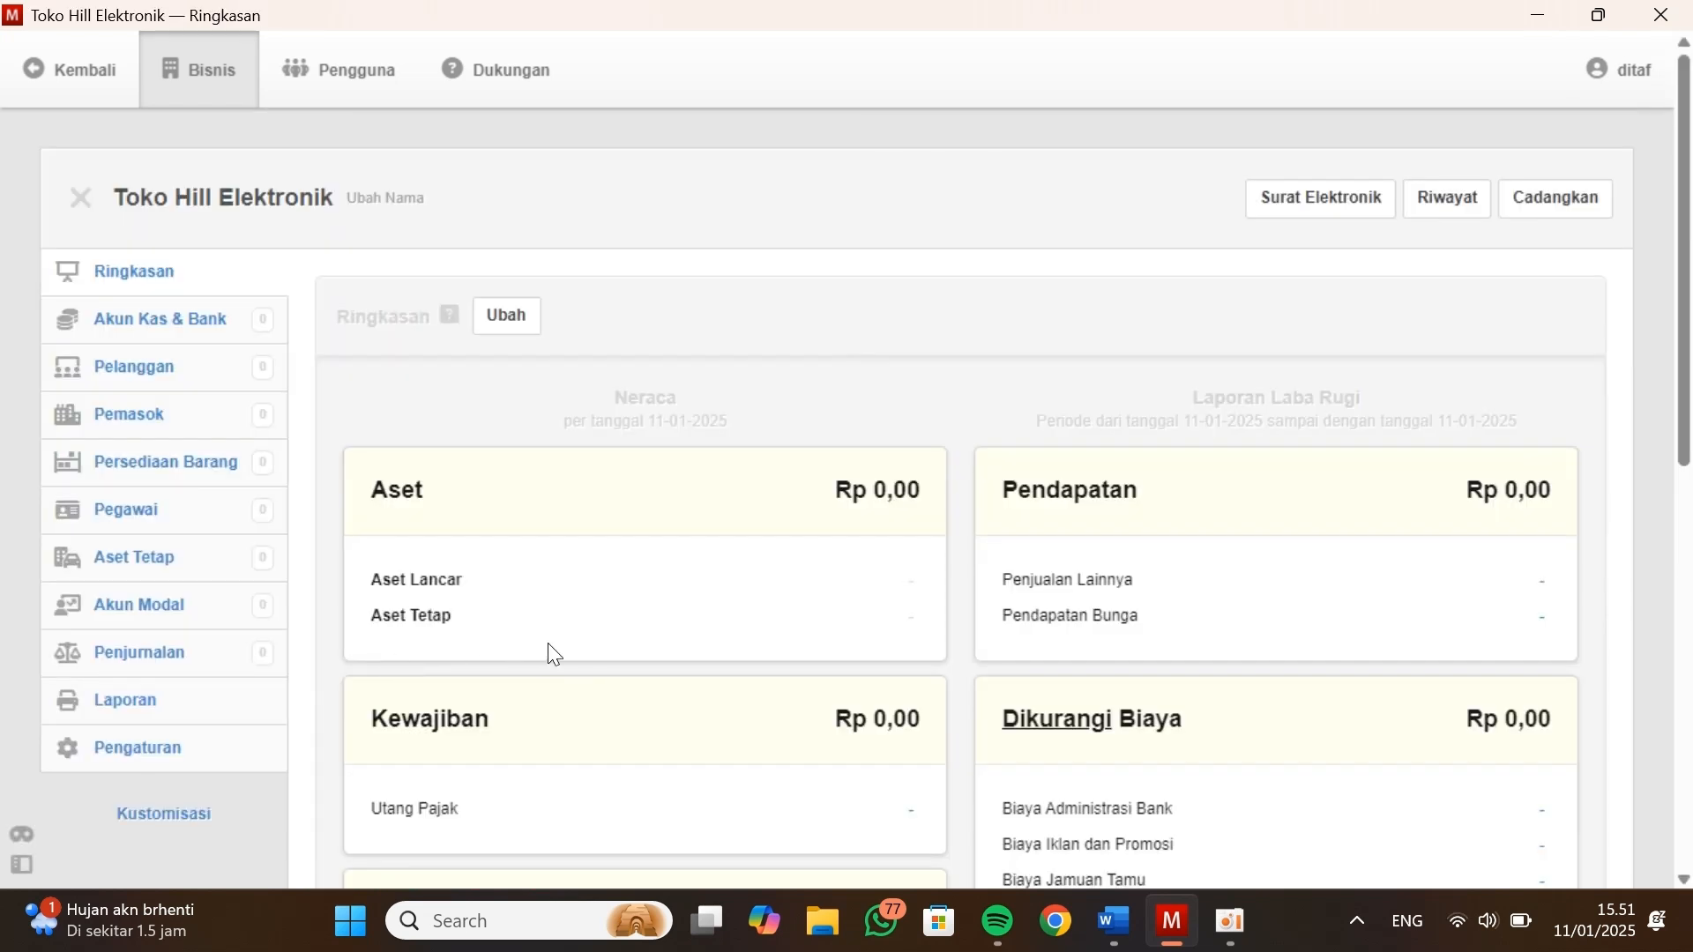
# Review the updated summary page, switch to the Kasus Manager document in Word and examine the Neraca table dated 31 Desember 2020
pyautogui.scroll(-1, 547, 654)
pyautogui.scroll(-3, 548, 645)
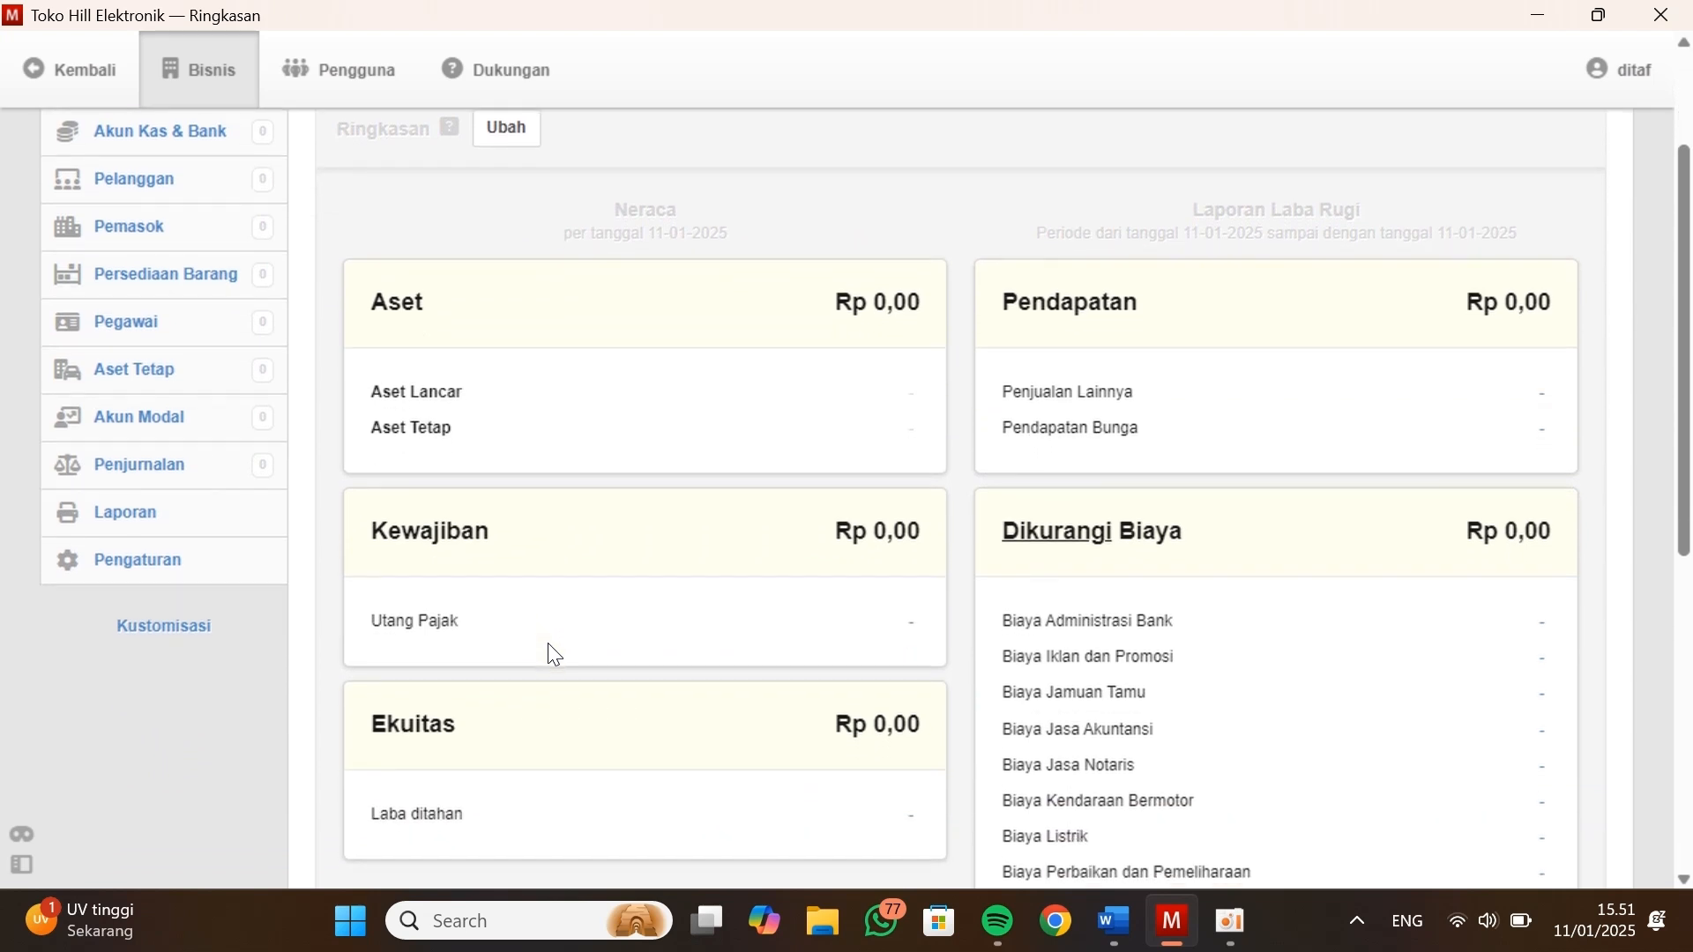
pyautogui.scroll(2, 207, 221)
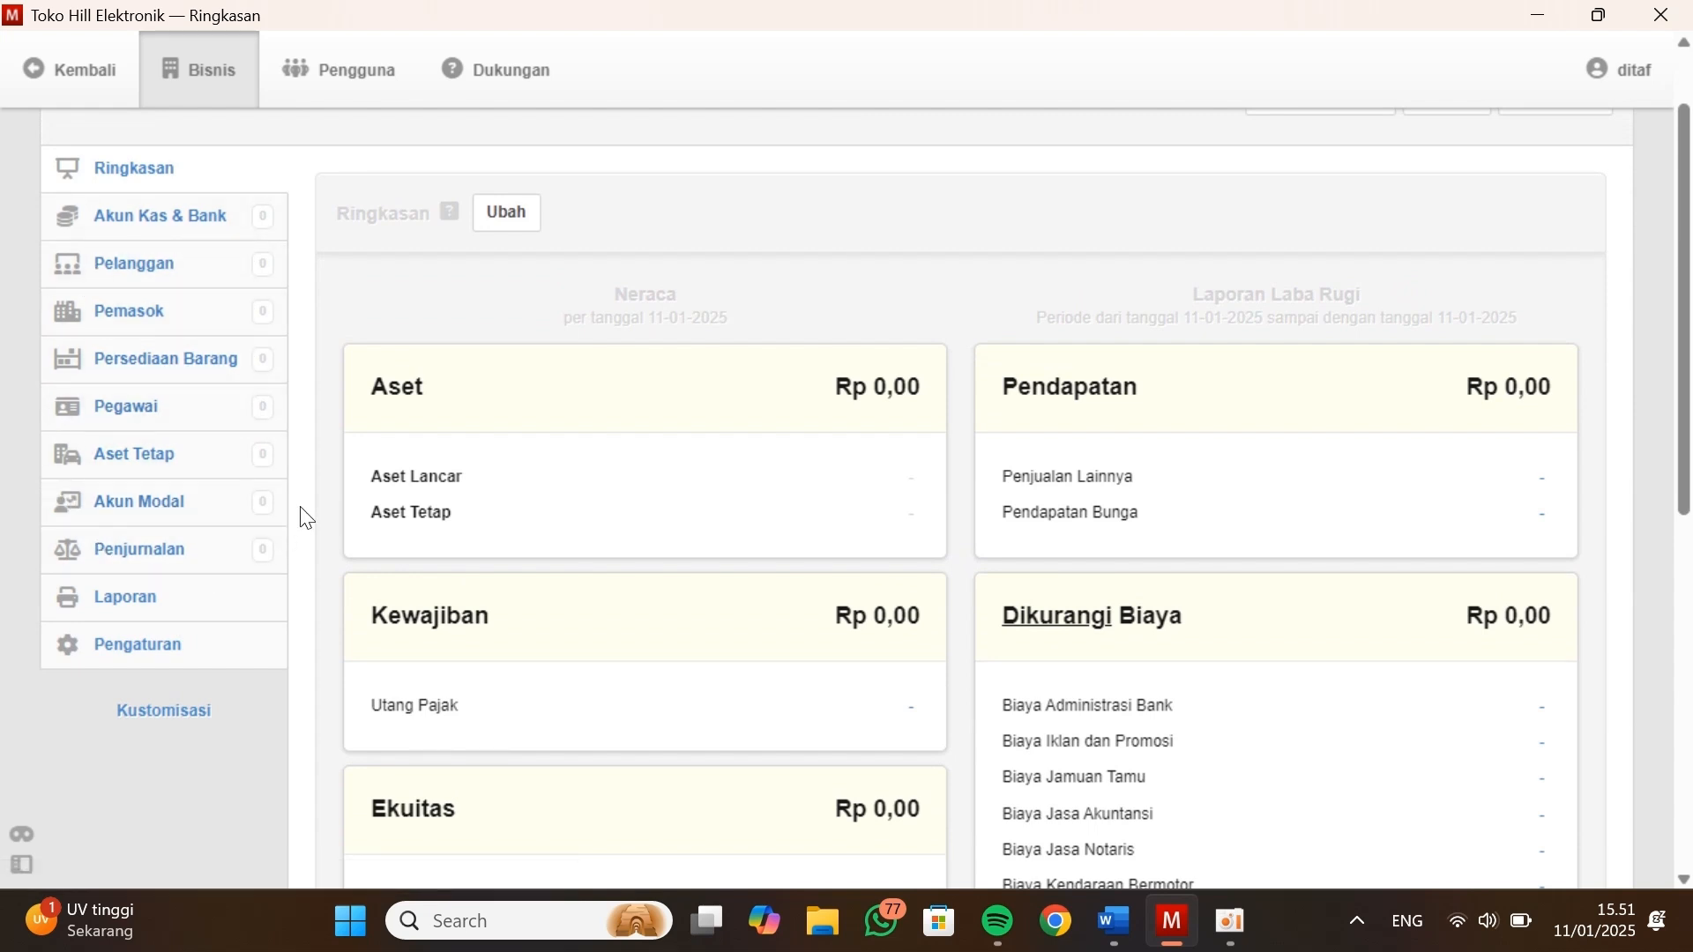
pyautogui.scroll(1, 438, 498)
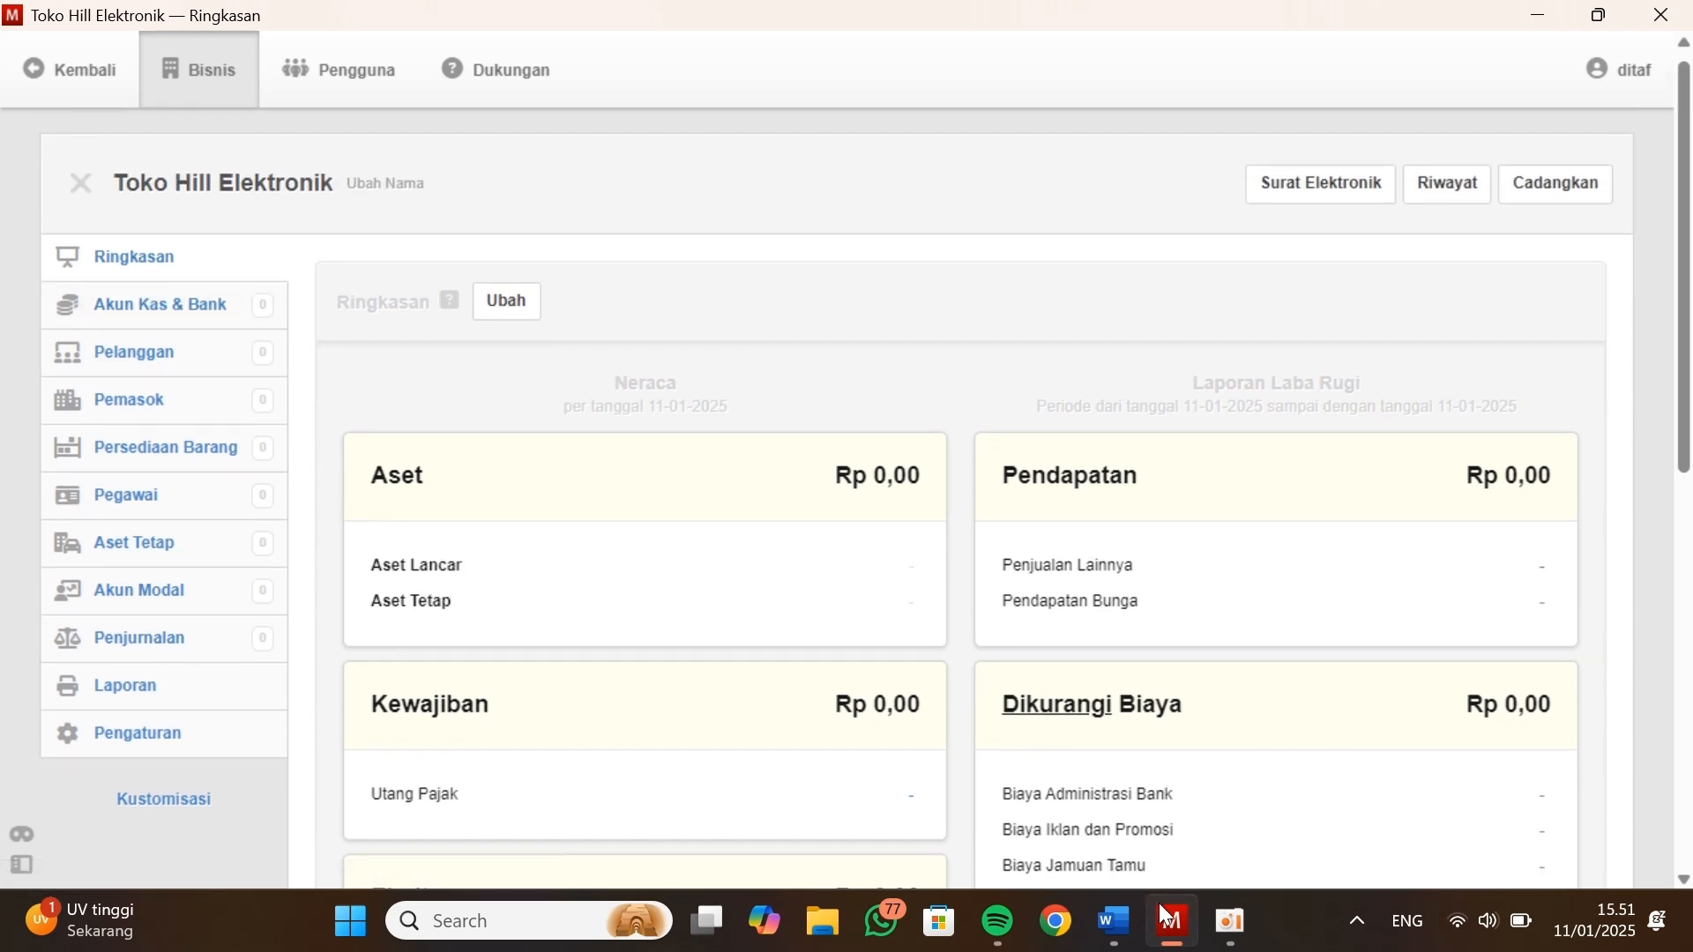
pyautogui.hotkey('alt', 'Tab')
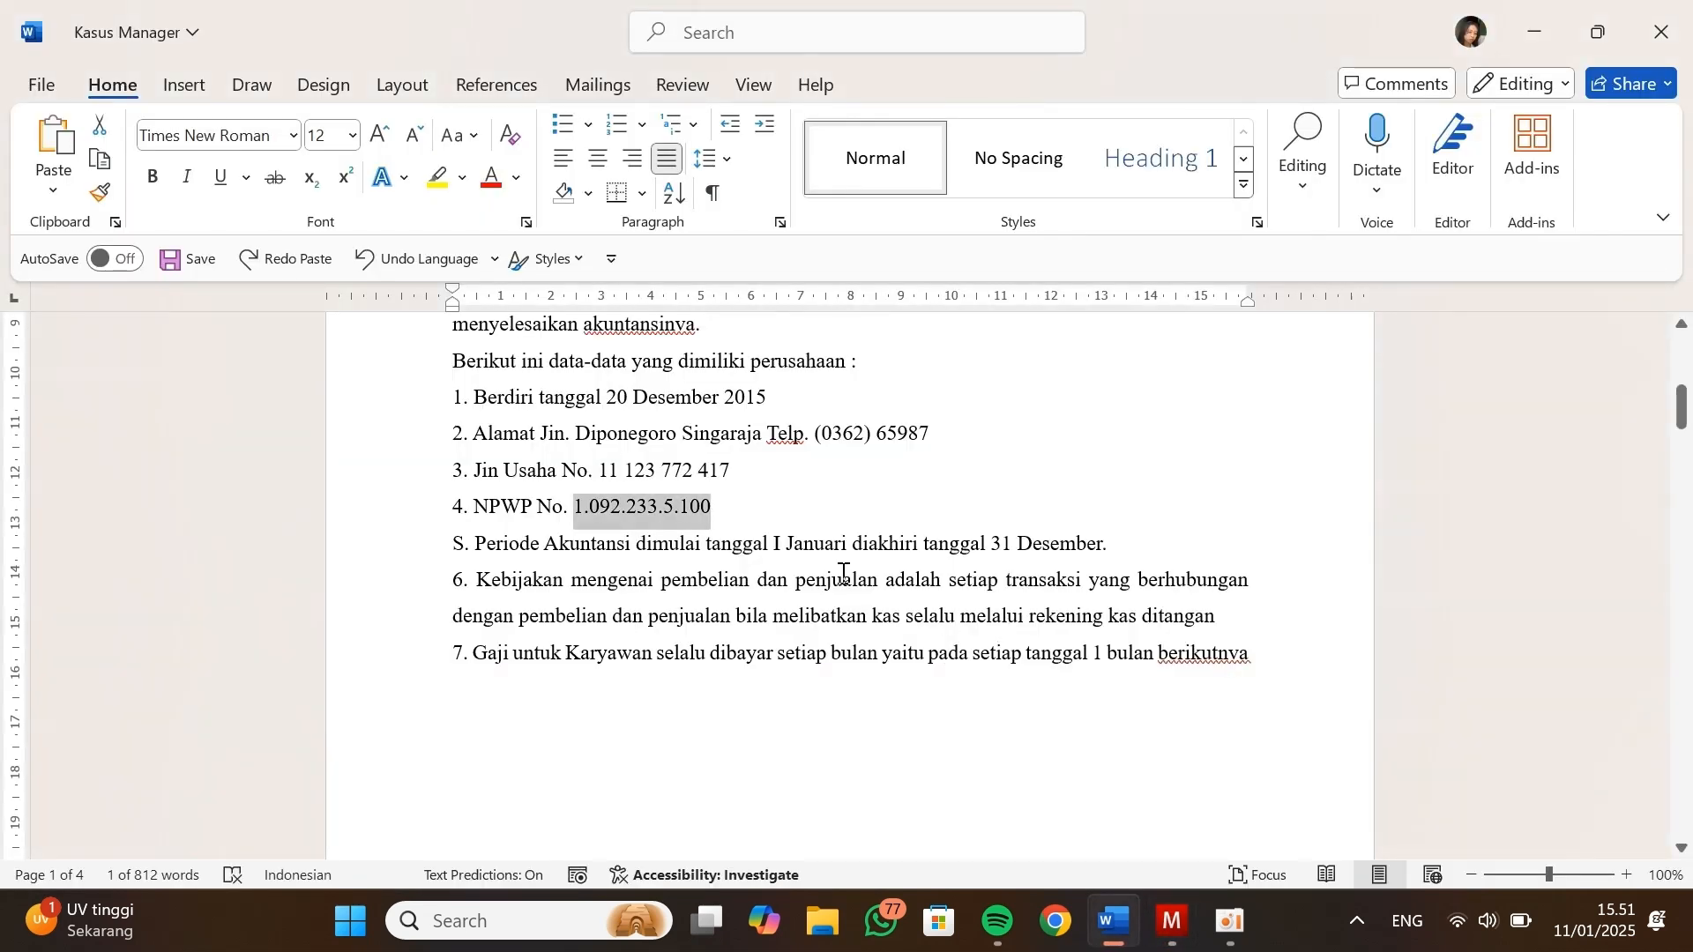
pyautogui.scroll(-2, 816, 551)
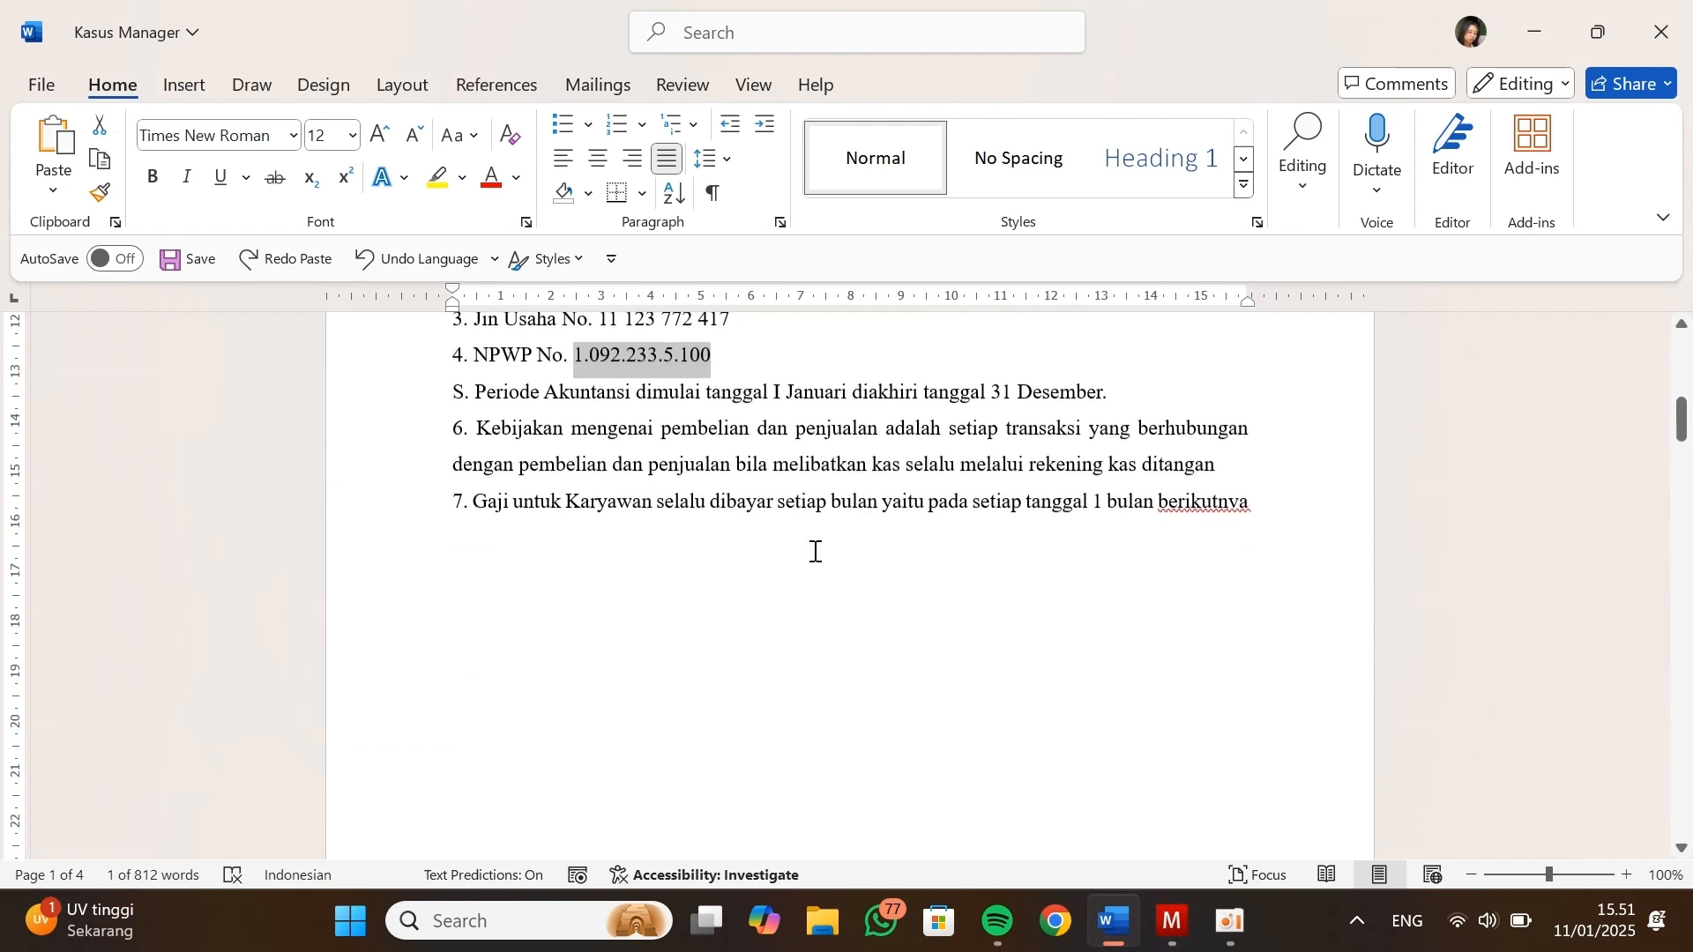
pyautogui.scroll(-1, 816, 551)
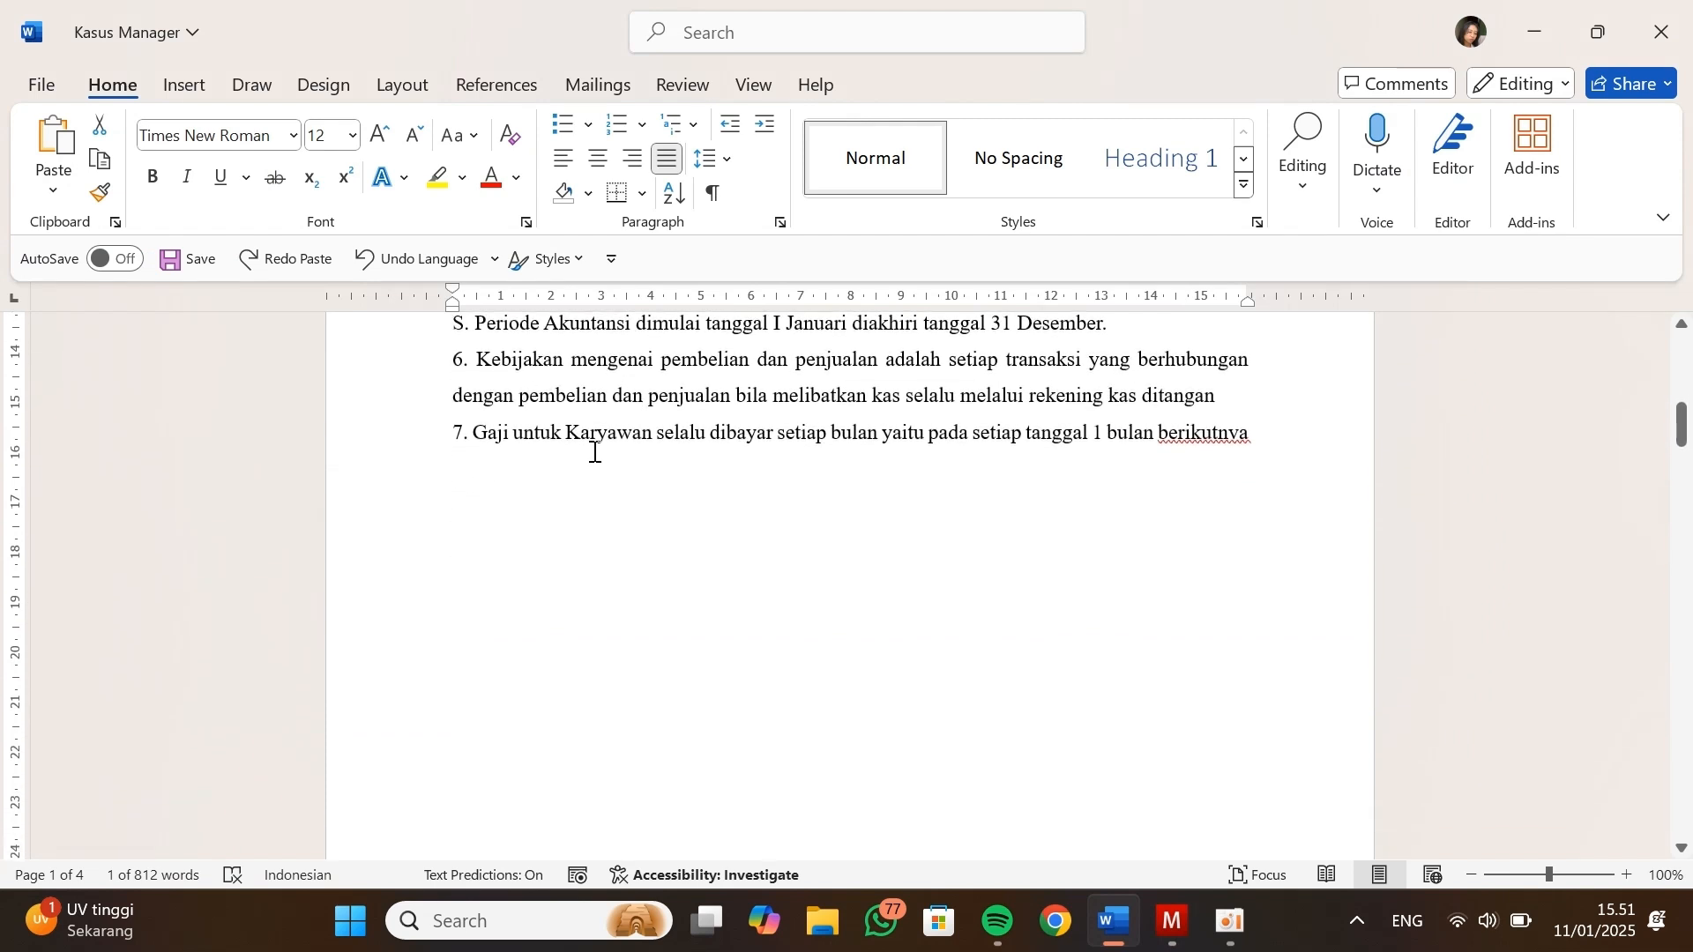
pyautogui.scroll(-4, 594, 451)
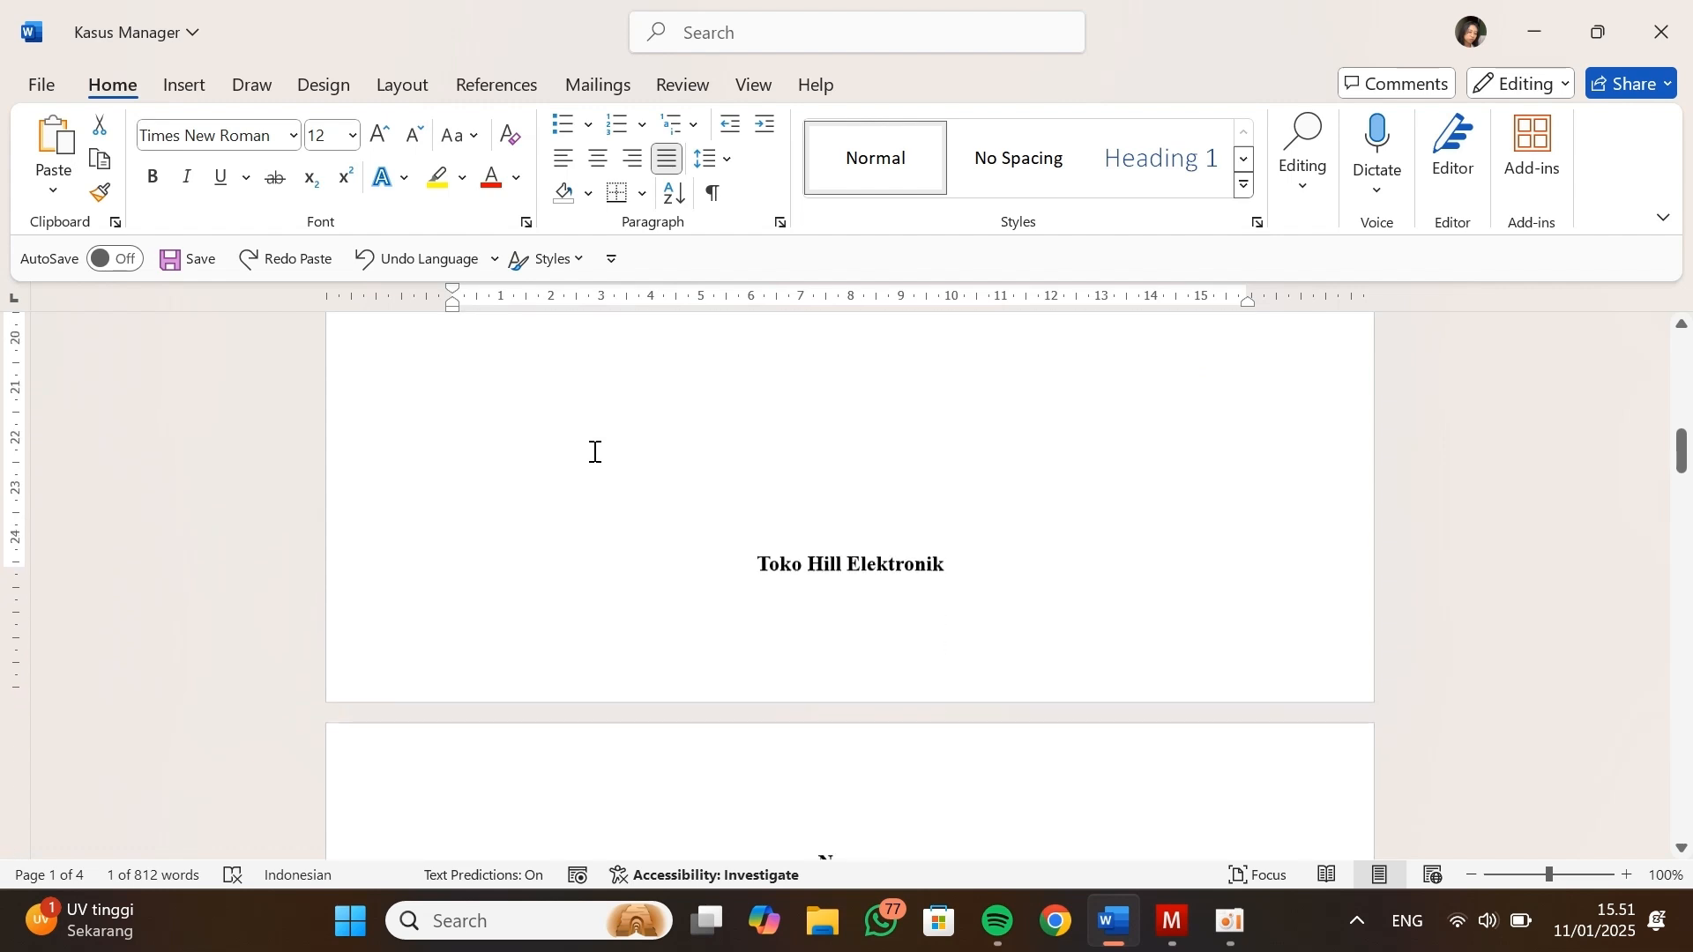
pyautogui.scroll(-6, 594, 451)
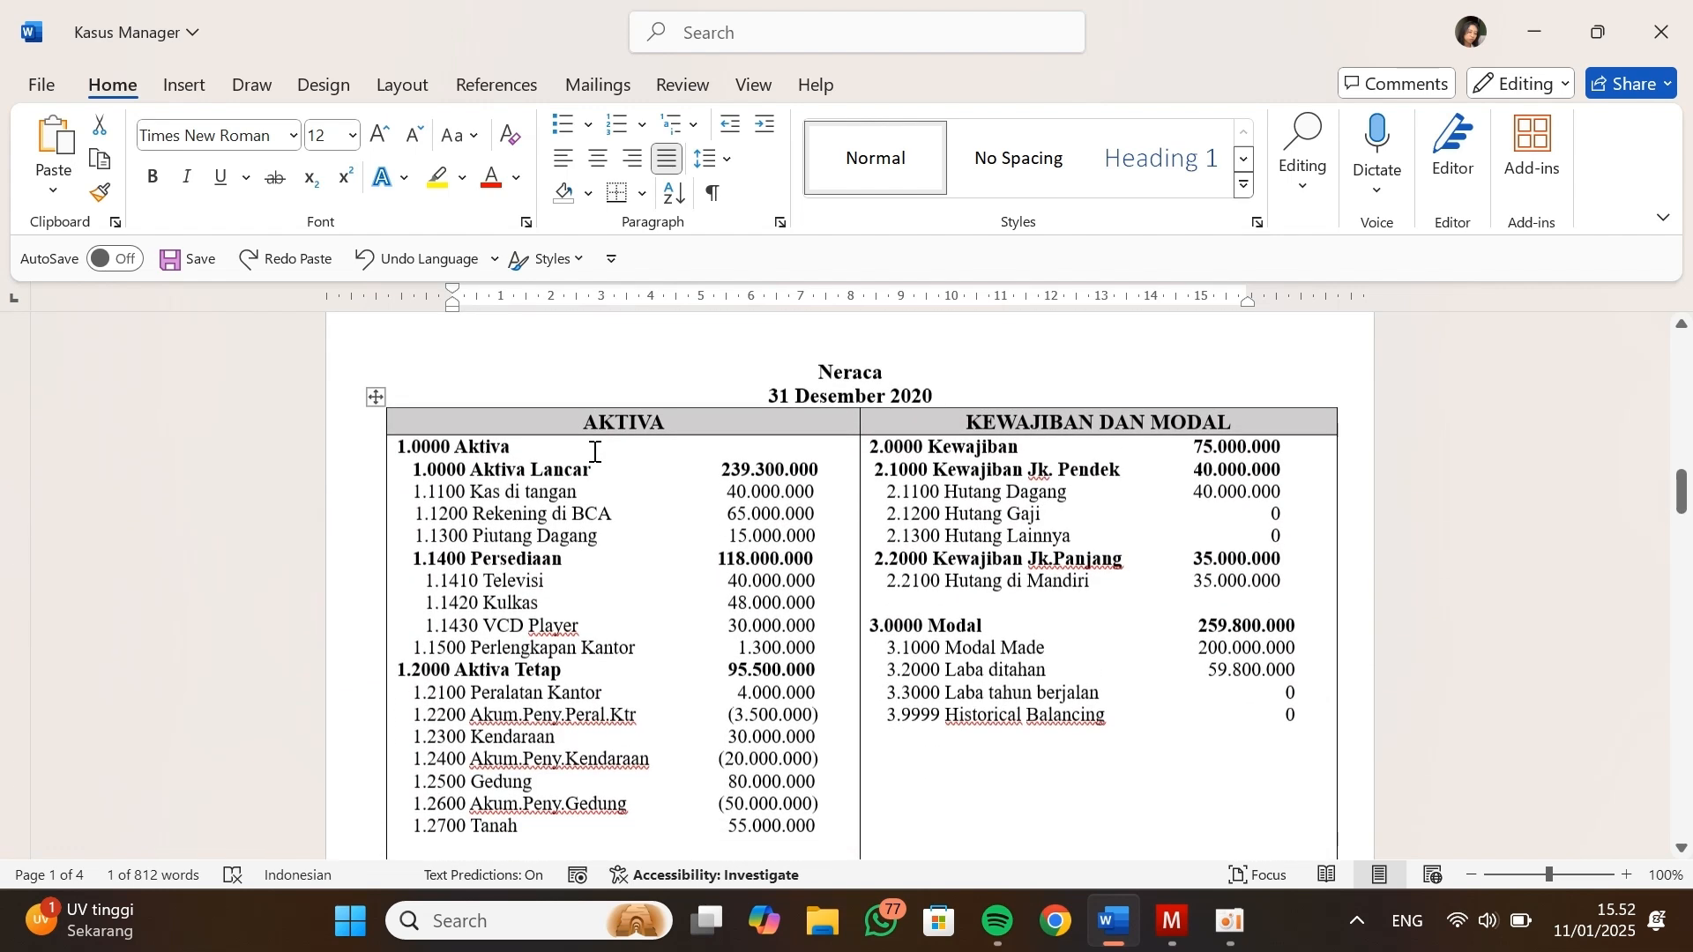
pyautogui.scroll(-1, 594, 452)
pyautogui.scroll(-1, 587, 436)
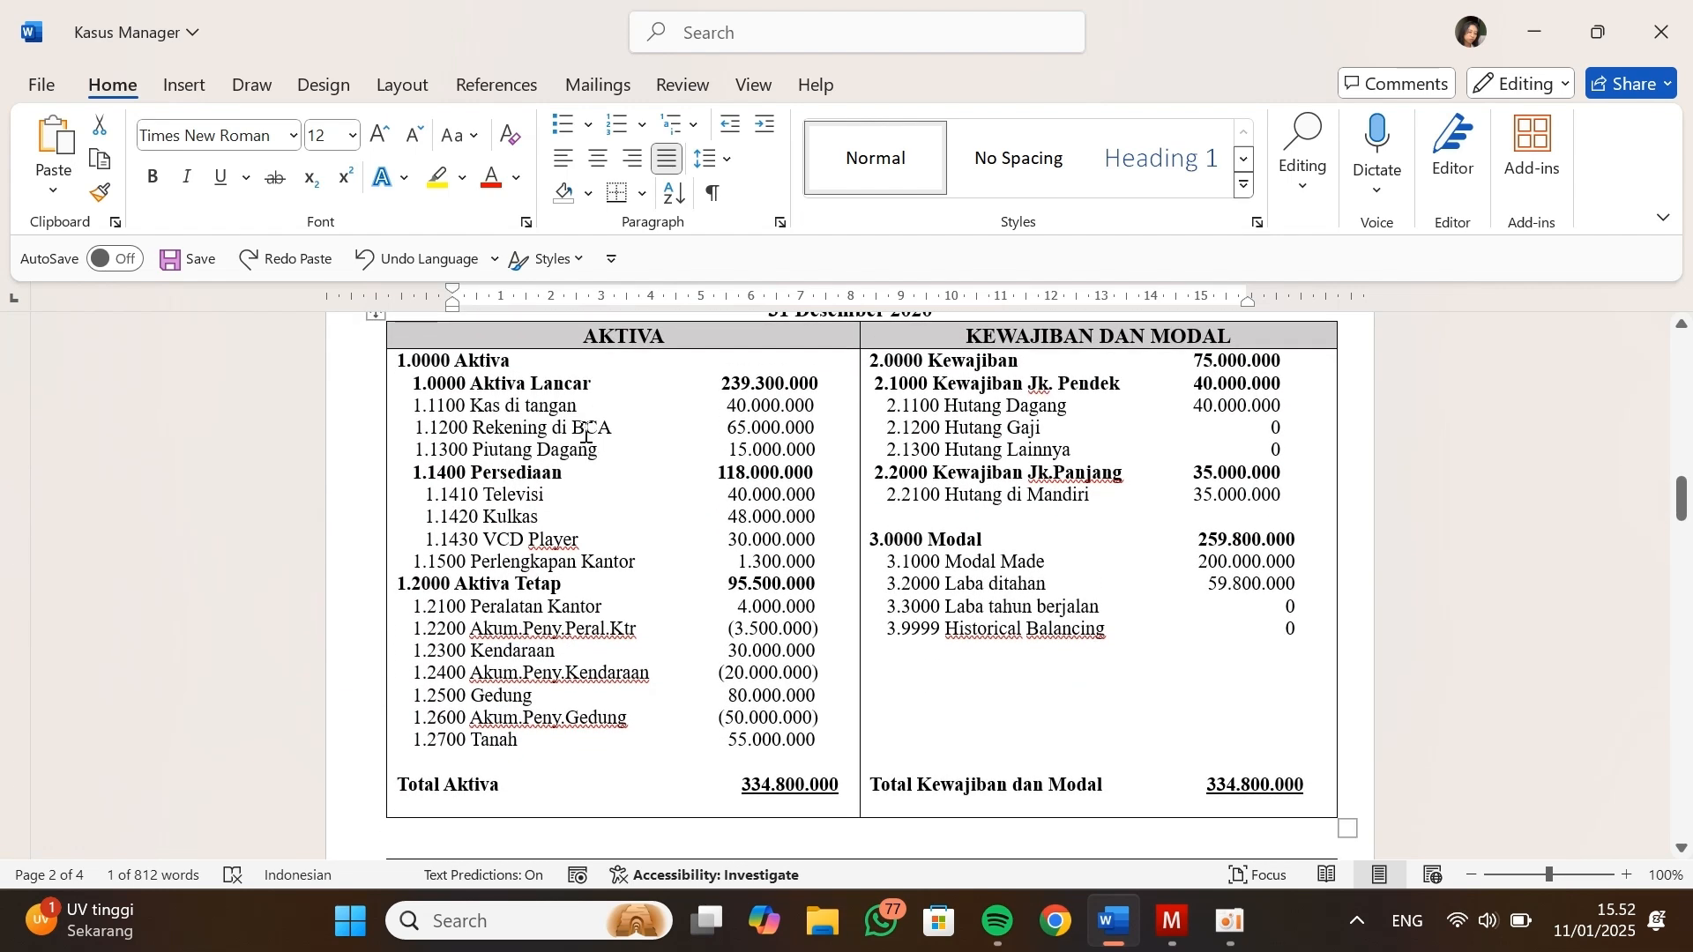
pyautogui.scroll(1, 503, 418)
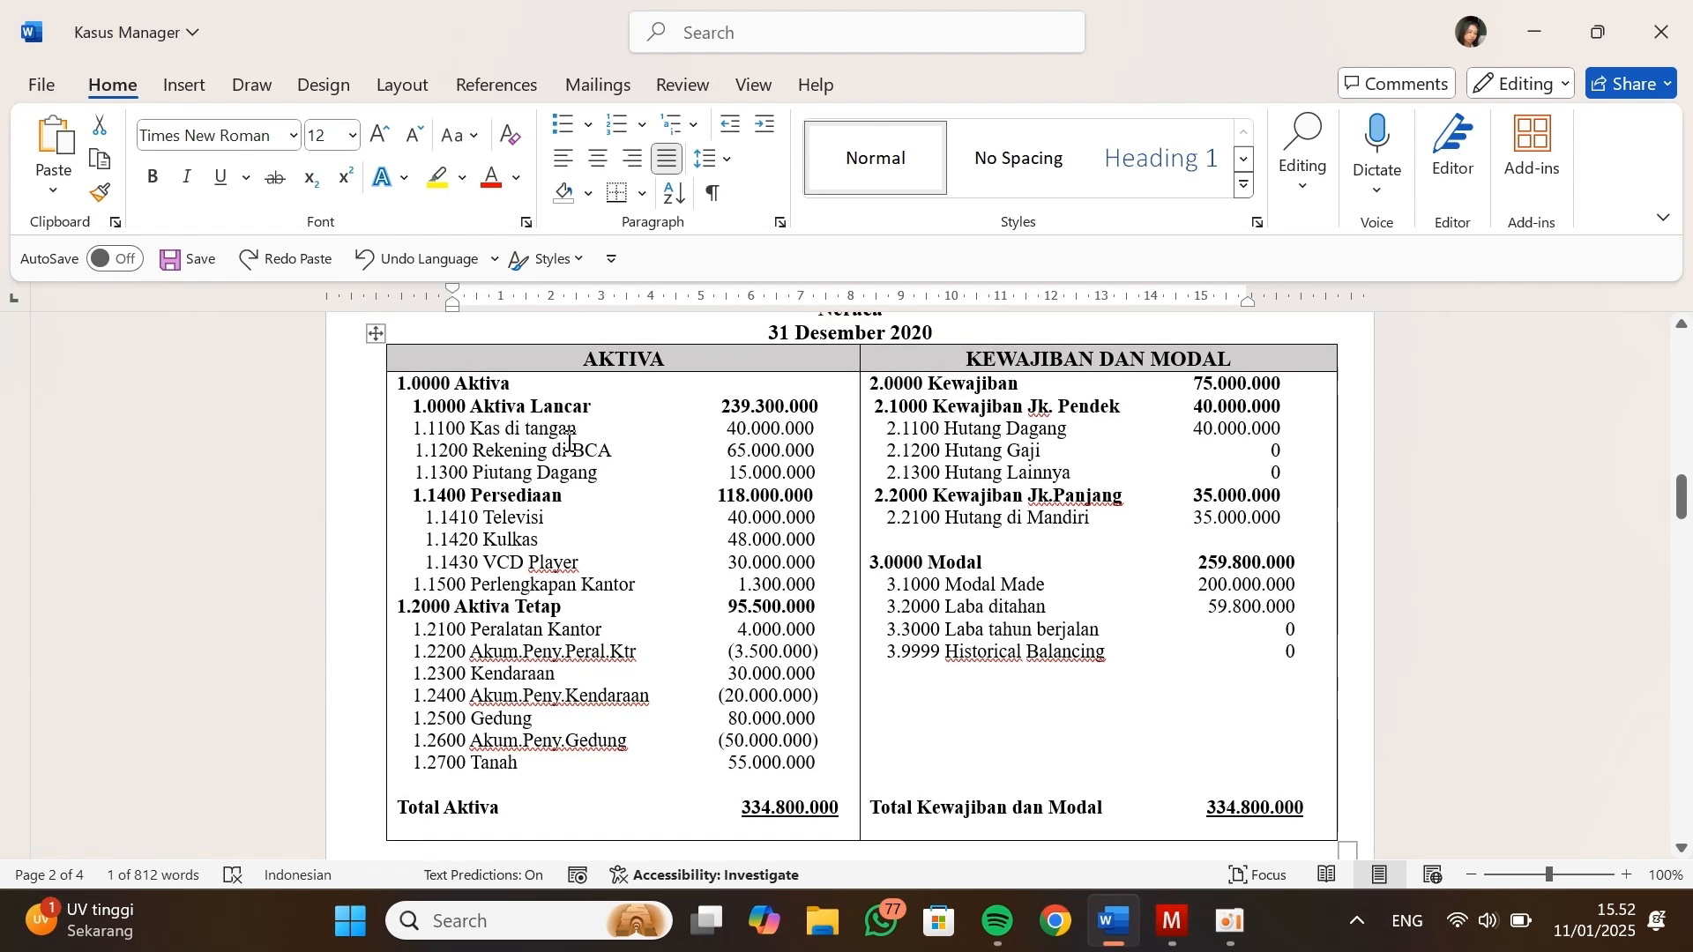
# Switch back to Manager and start a new cash or bank account named Kas Di Tangan, as listed in the document's Neraca table
pyautogui.hotkey('alt', 'Tab')
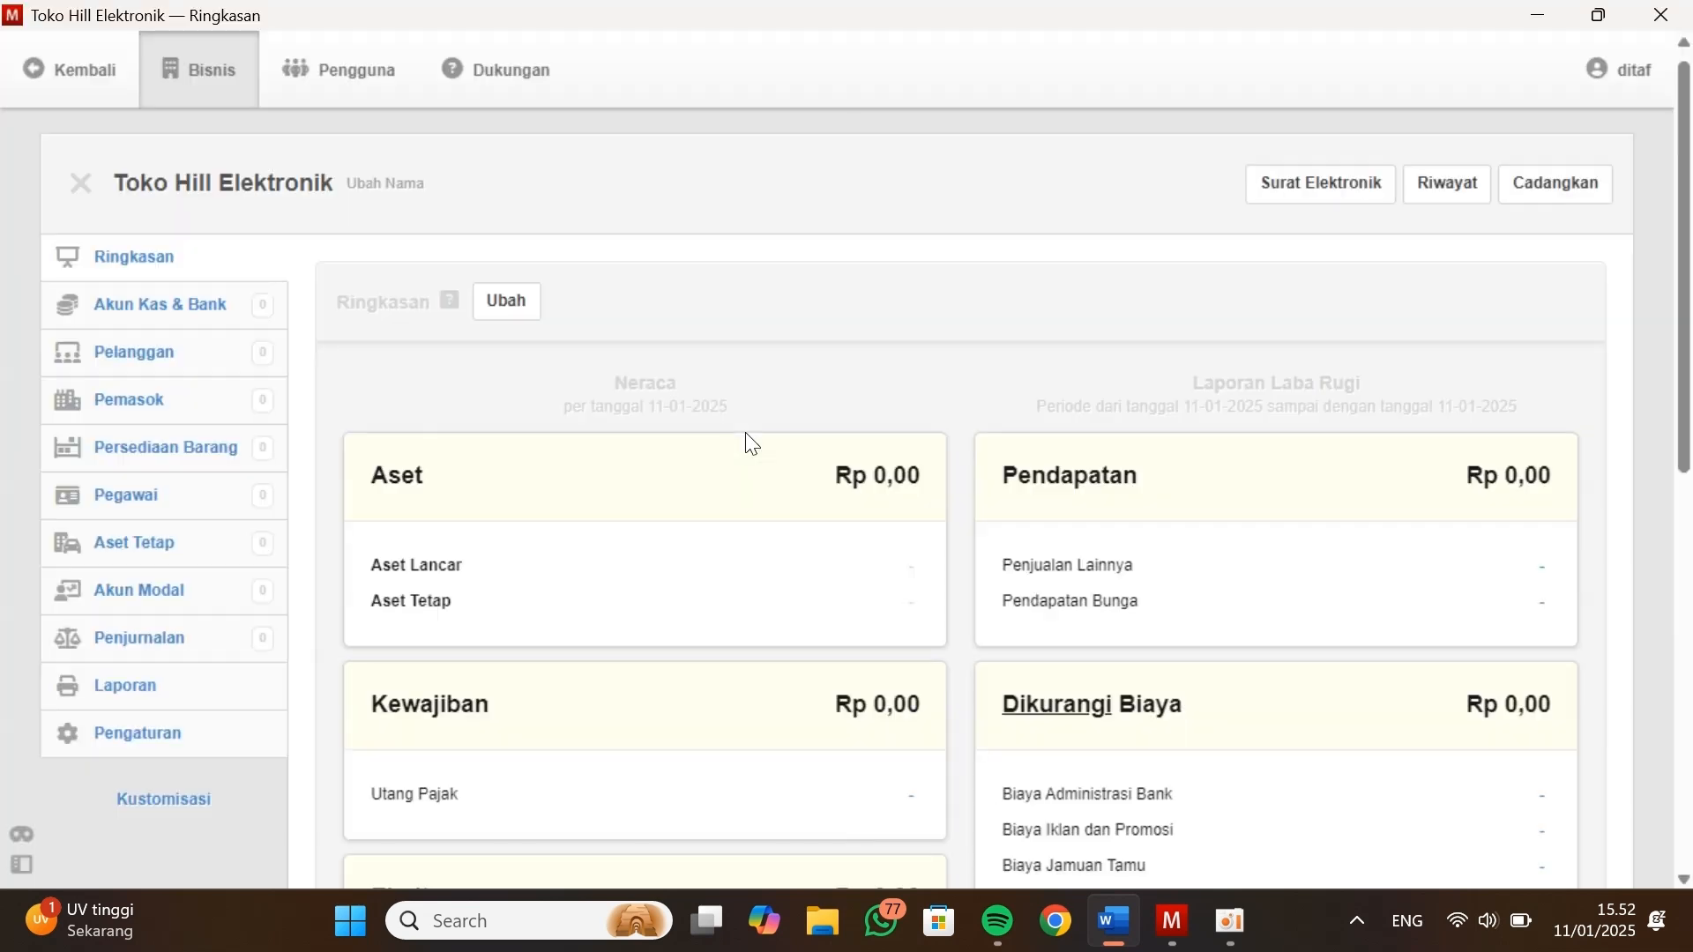
pyautogui.click(180, 312)
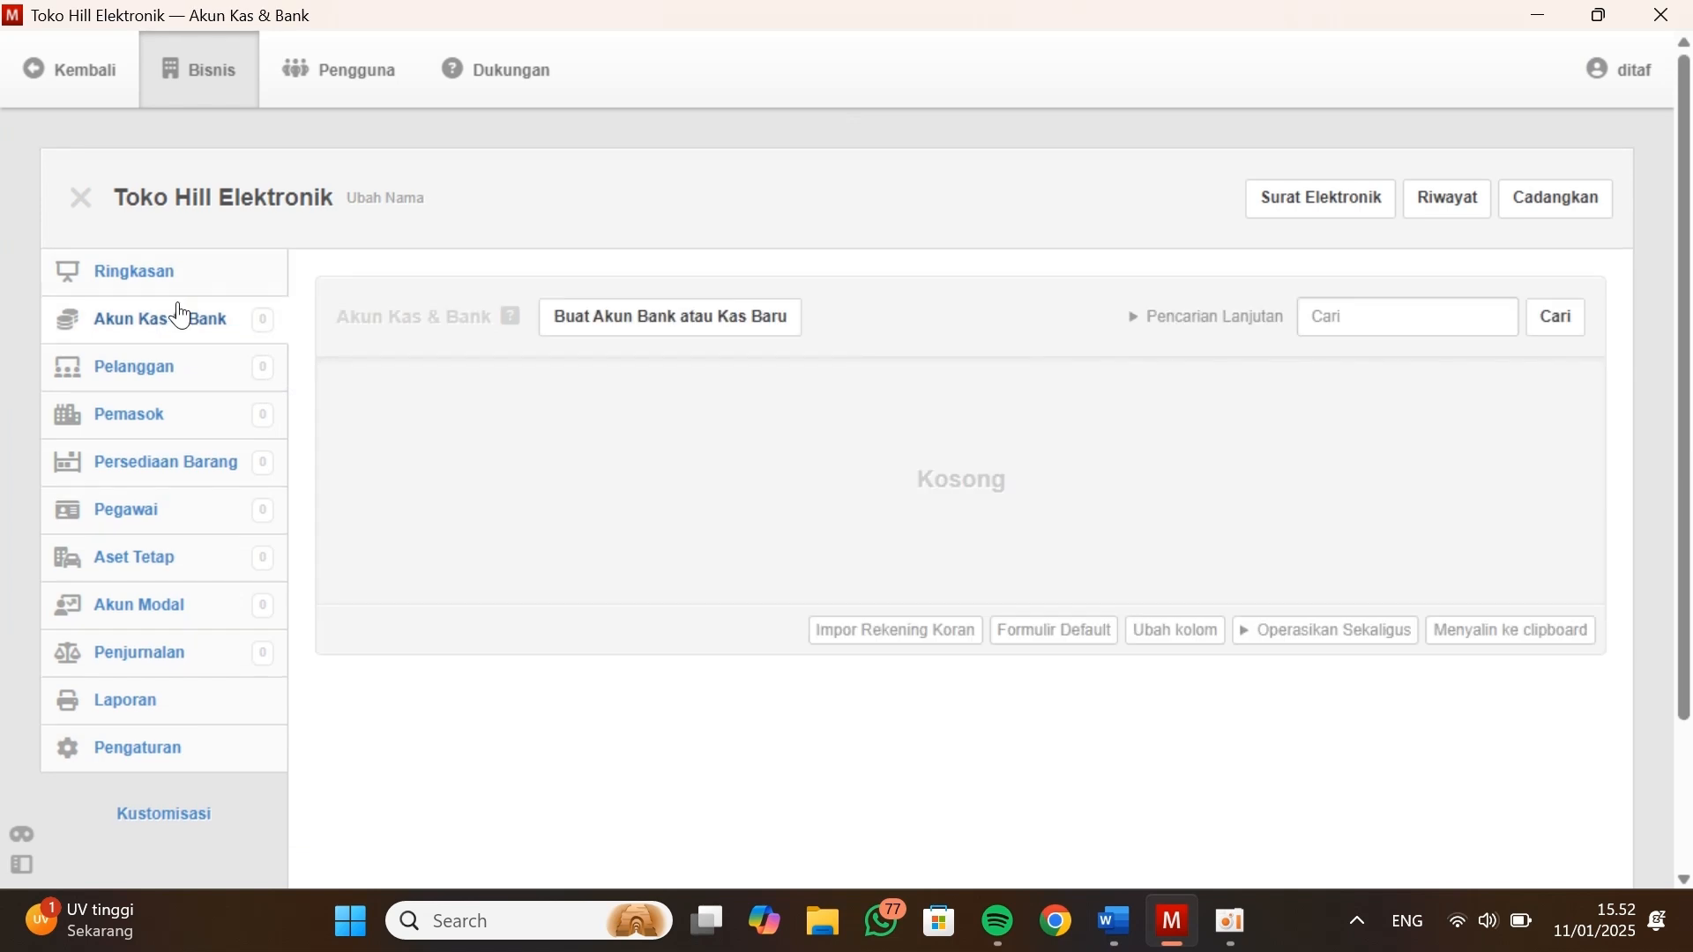
pyautogui.click(619, 332)
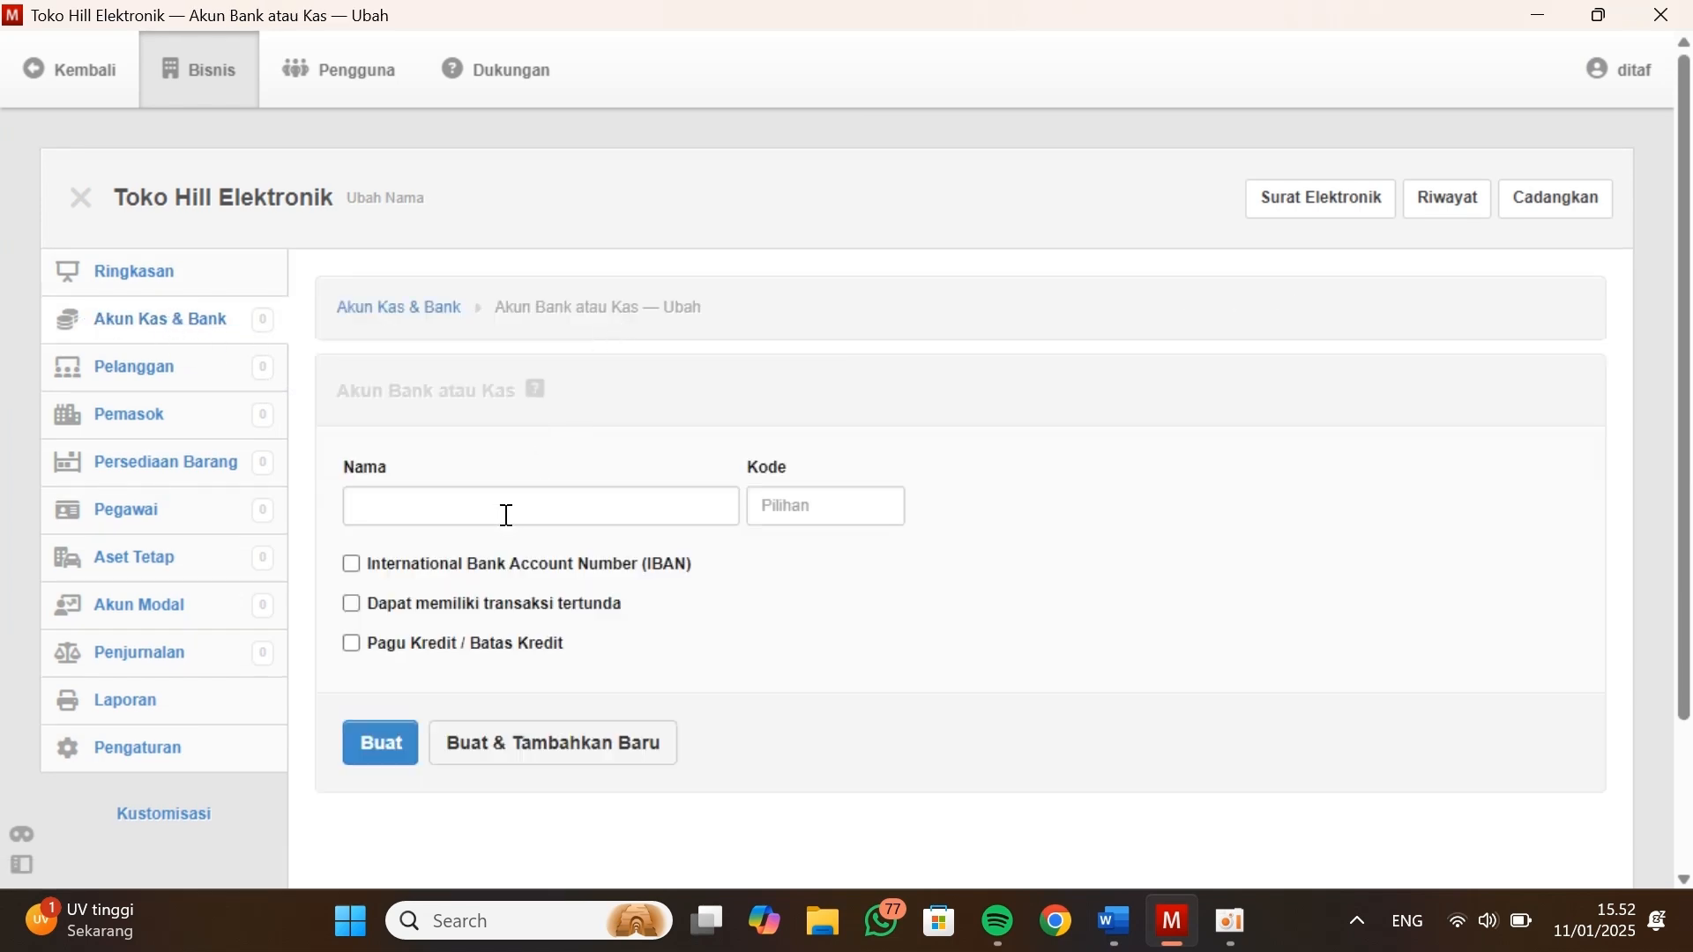
pyautogui.hotkey('alt', 'Tab')
pyautogui.moveTo(584, 429); pyautogui.dragTo(471, 430)
pyautogui.click(567, 435)
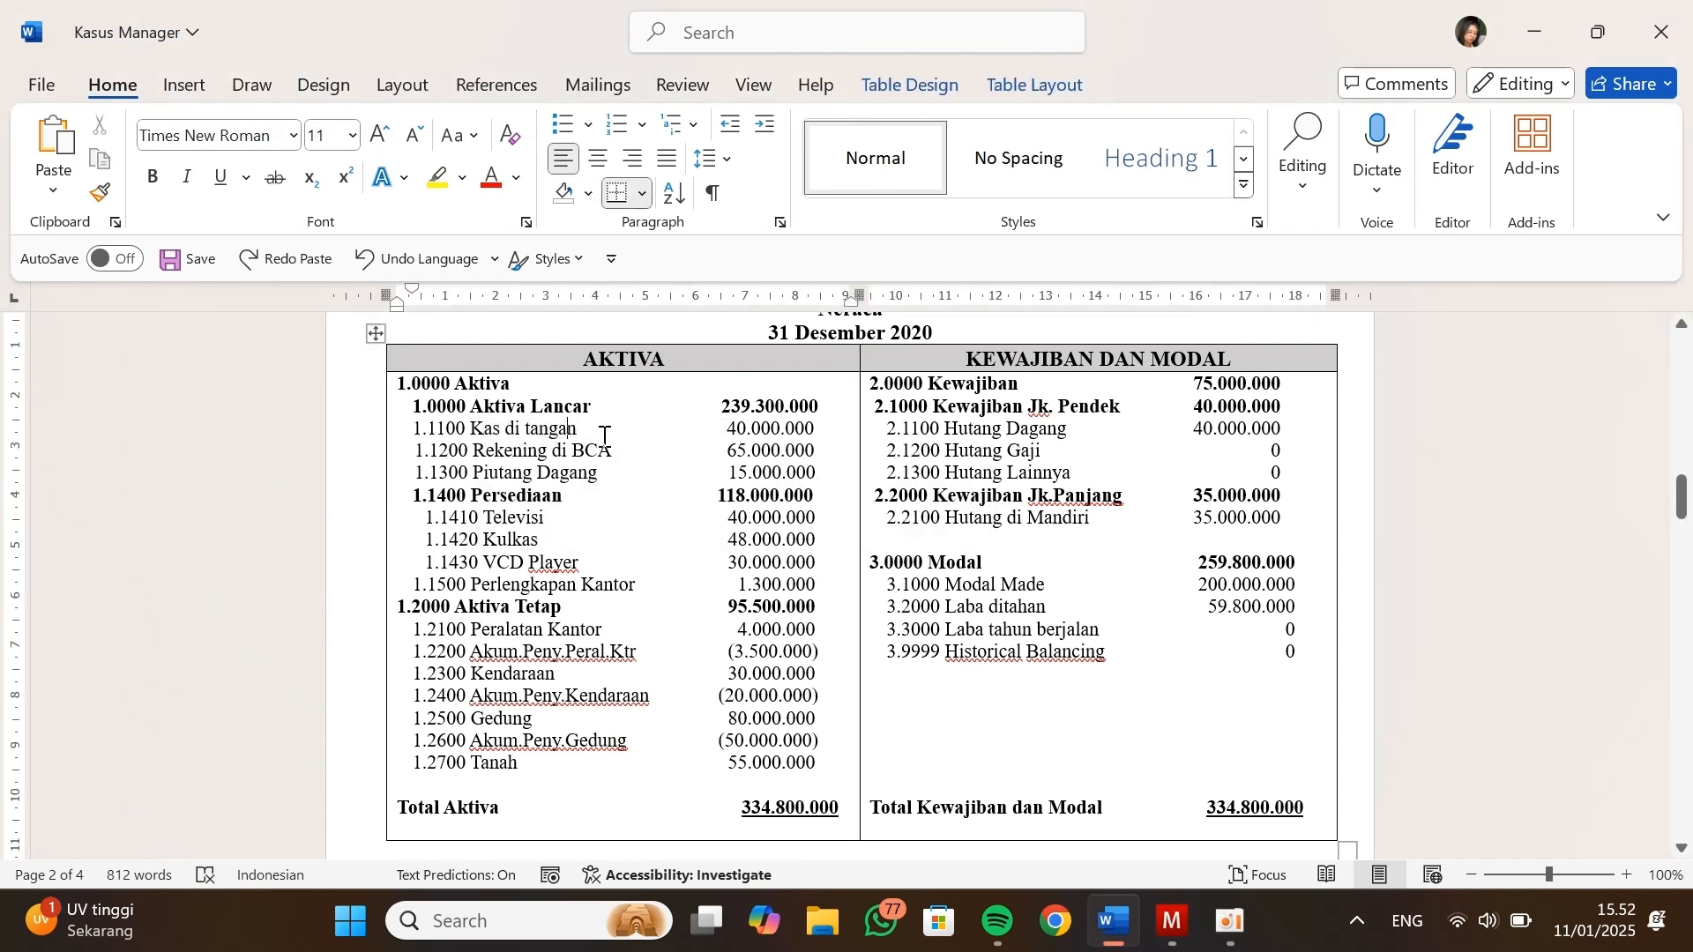
pyautogui.hotkey('alt', 'Tab')
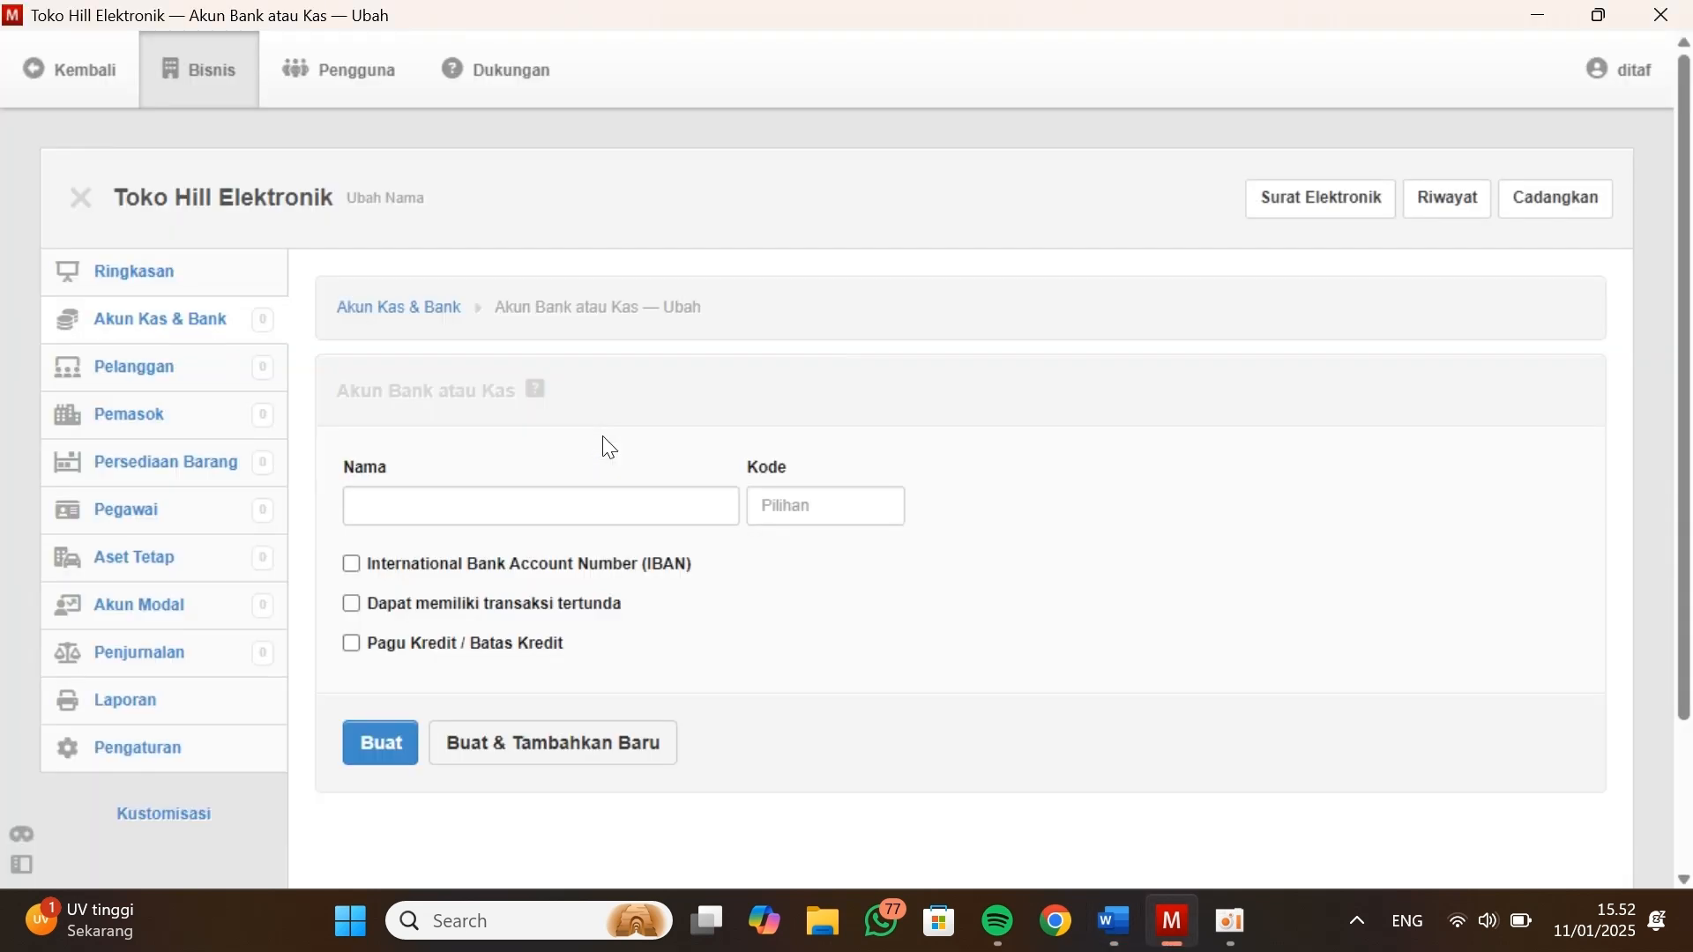
pyautogui.click(477, 511)
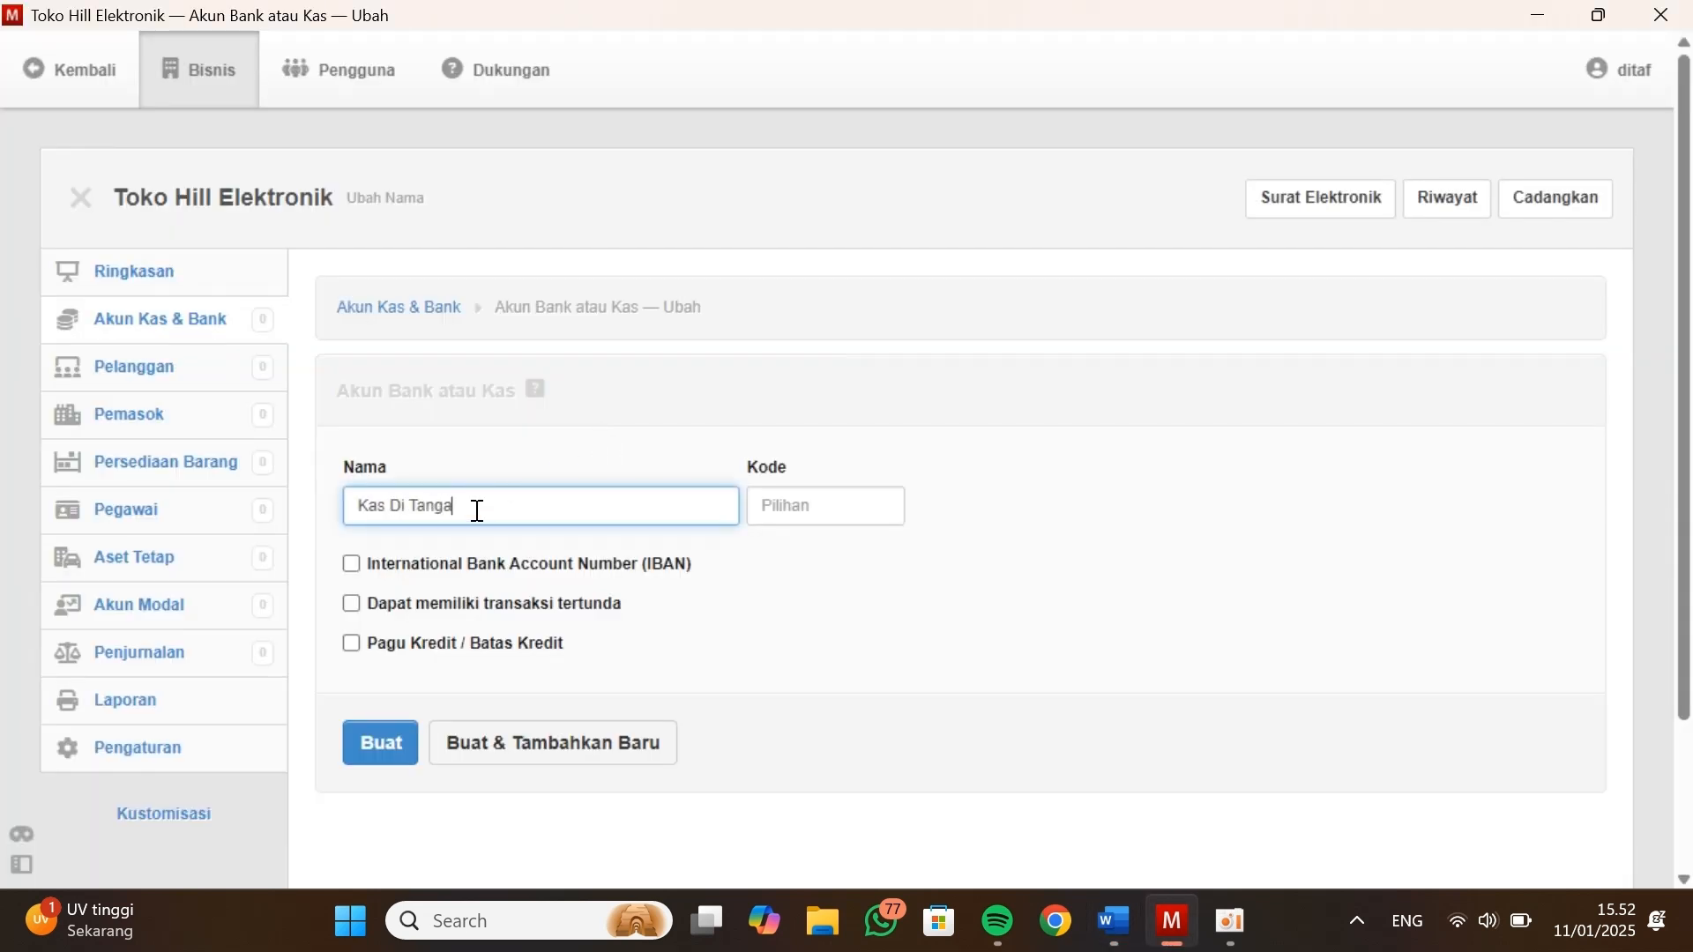
# Copy the code 1.1100 from the Neraca table into the Kas Di Tangan account, then create it and start another account
pyautogui.click(835, 511)
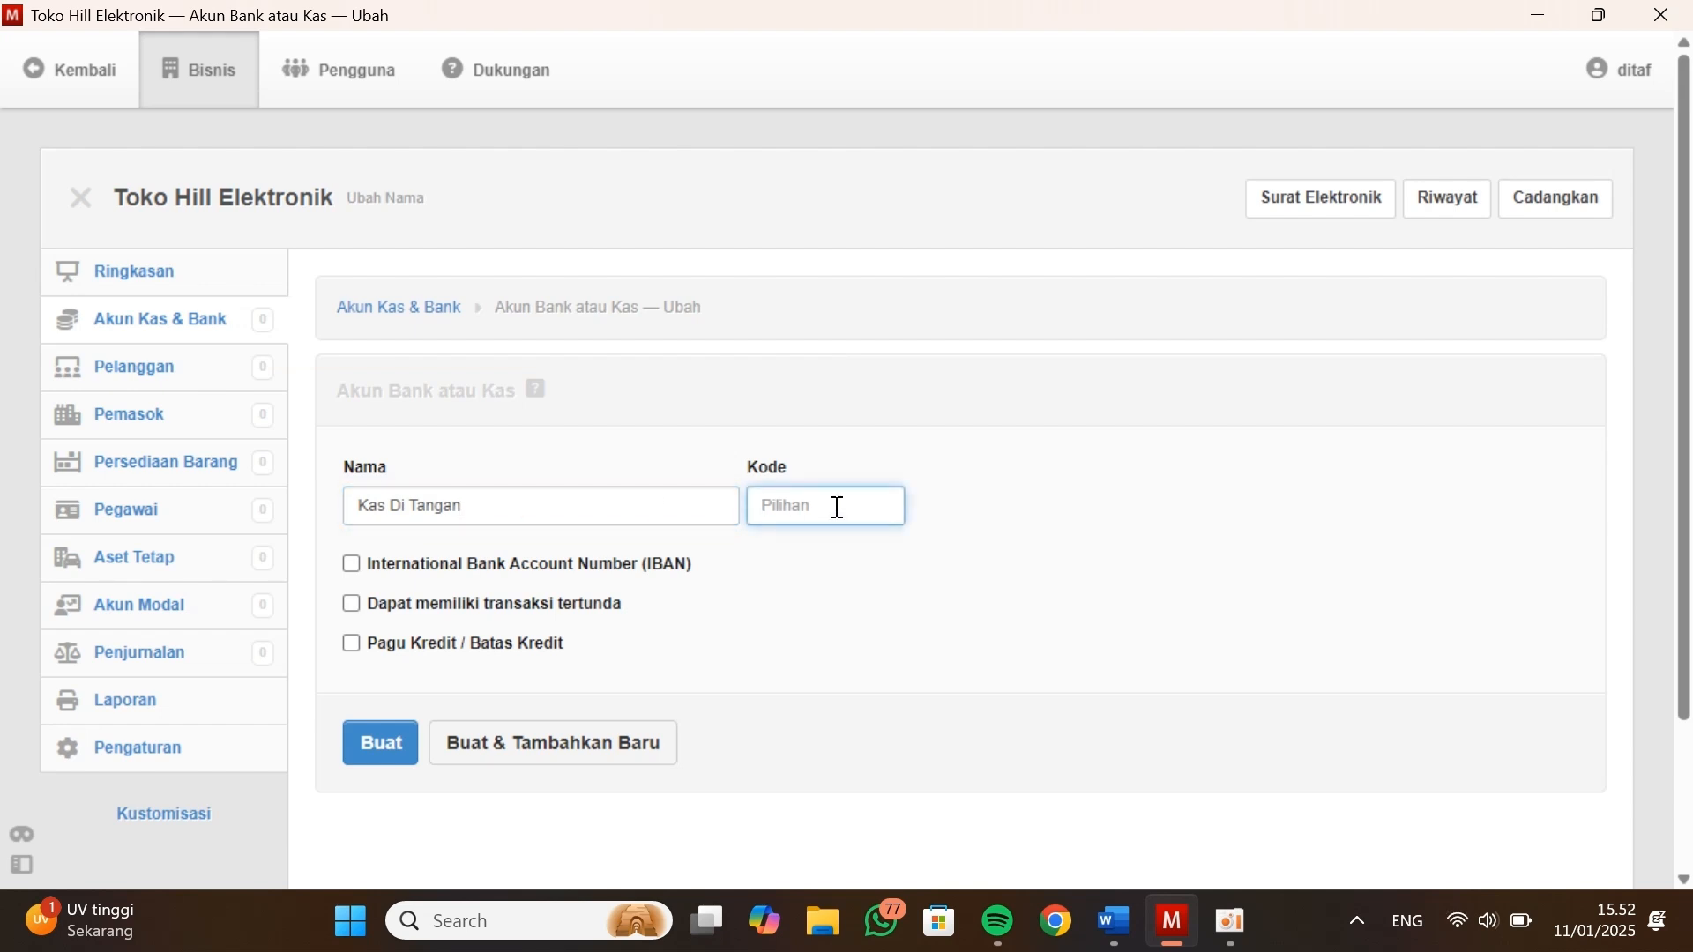
pyautogui.hotkey('alt', 'Tab')
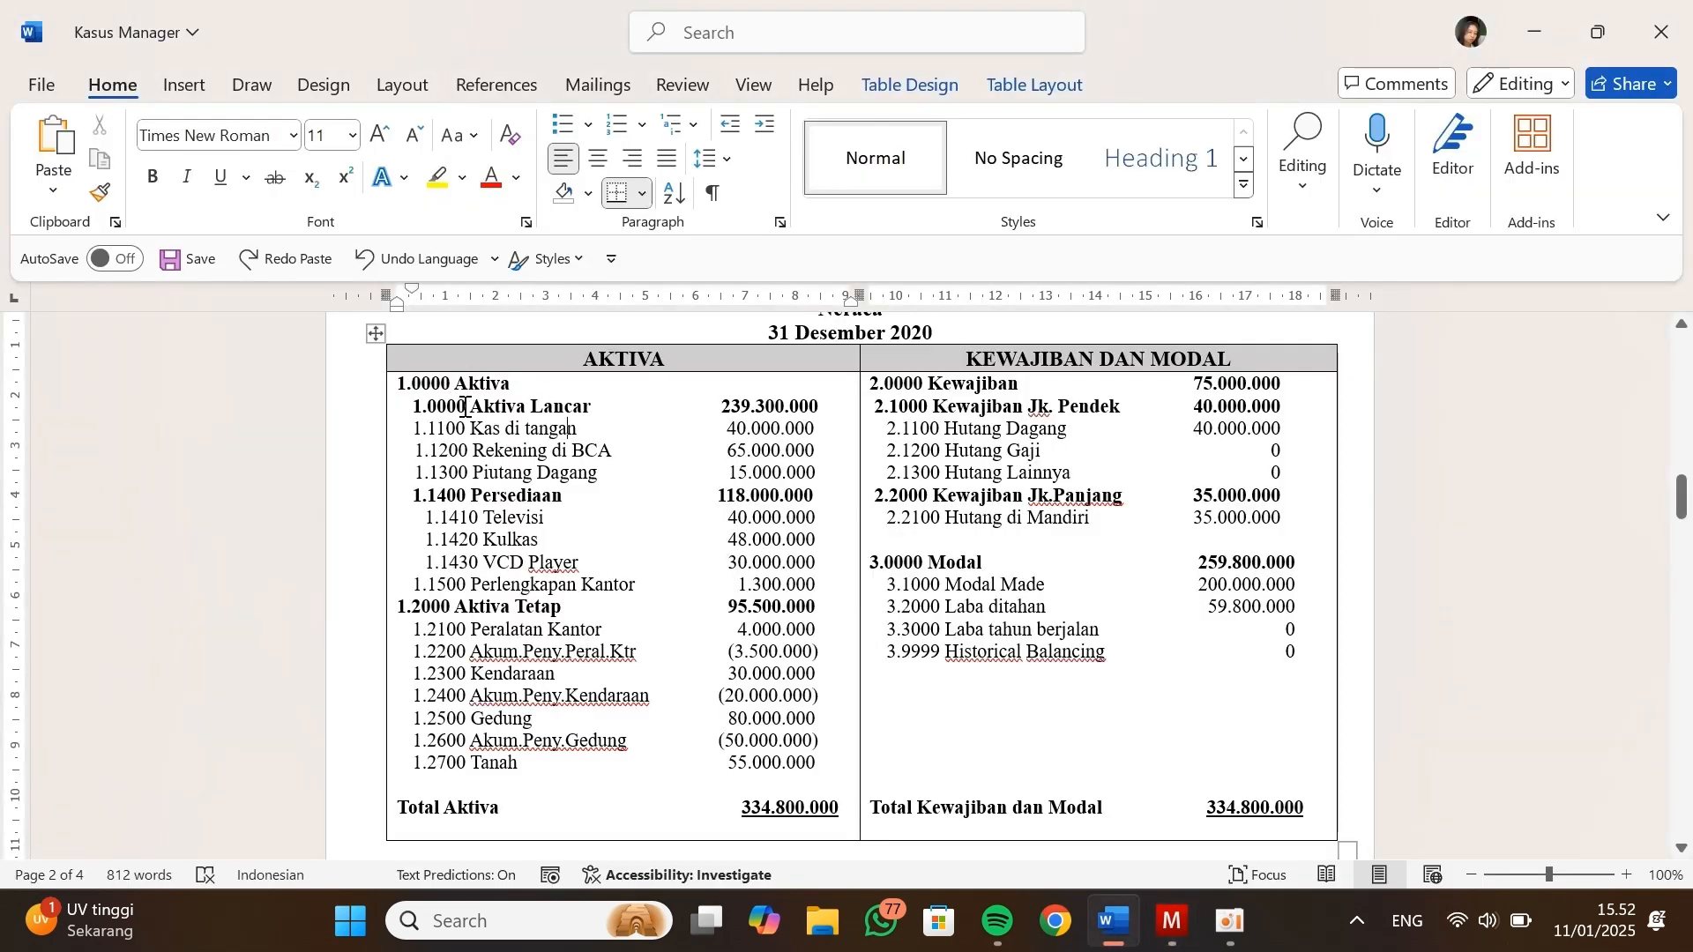
pyautogui.moveTo(463, 428); pyautogui.dragTo(415, 434)
pyautogui.hotkey('ctrl', 'c')
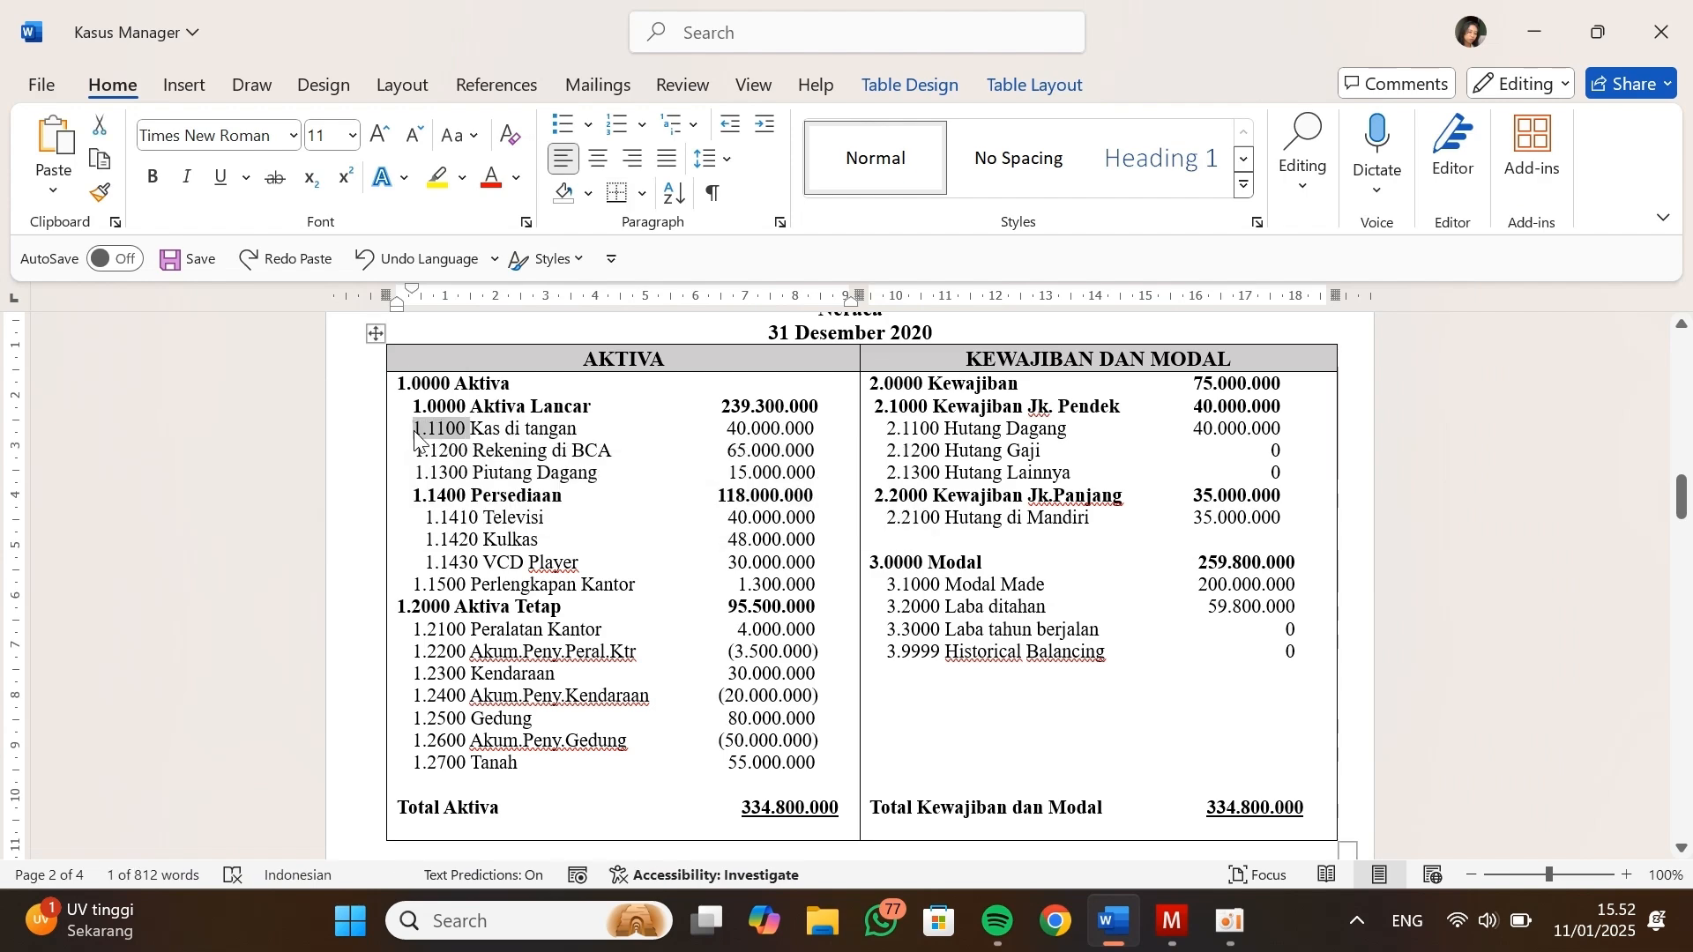
pyautogui.hotkey('alt', 'Tab')
pyautogui.hotkey('ctrl', 'v')
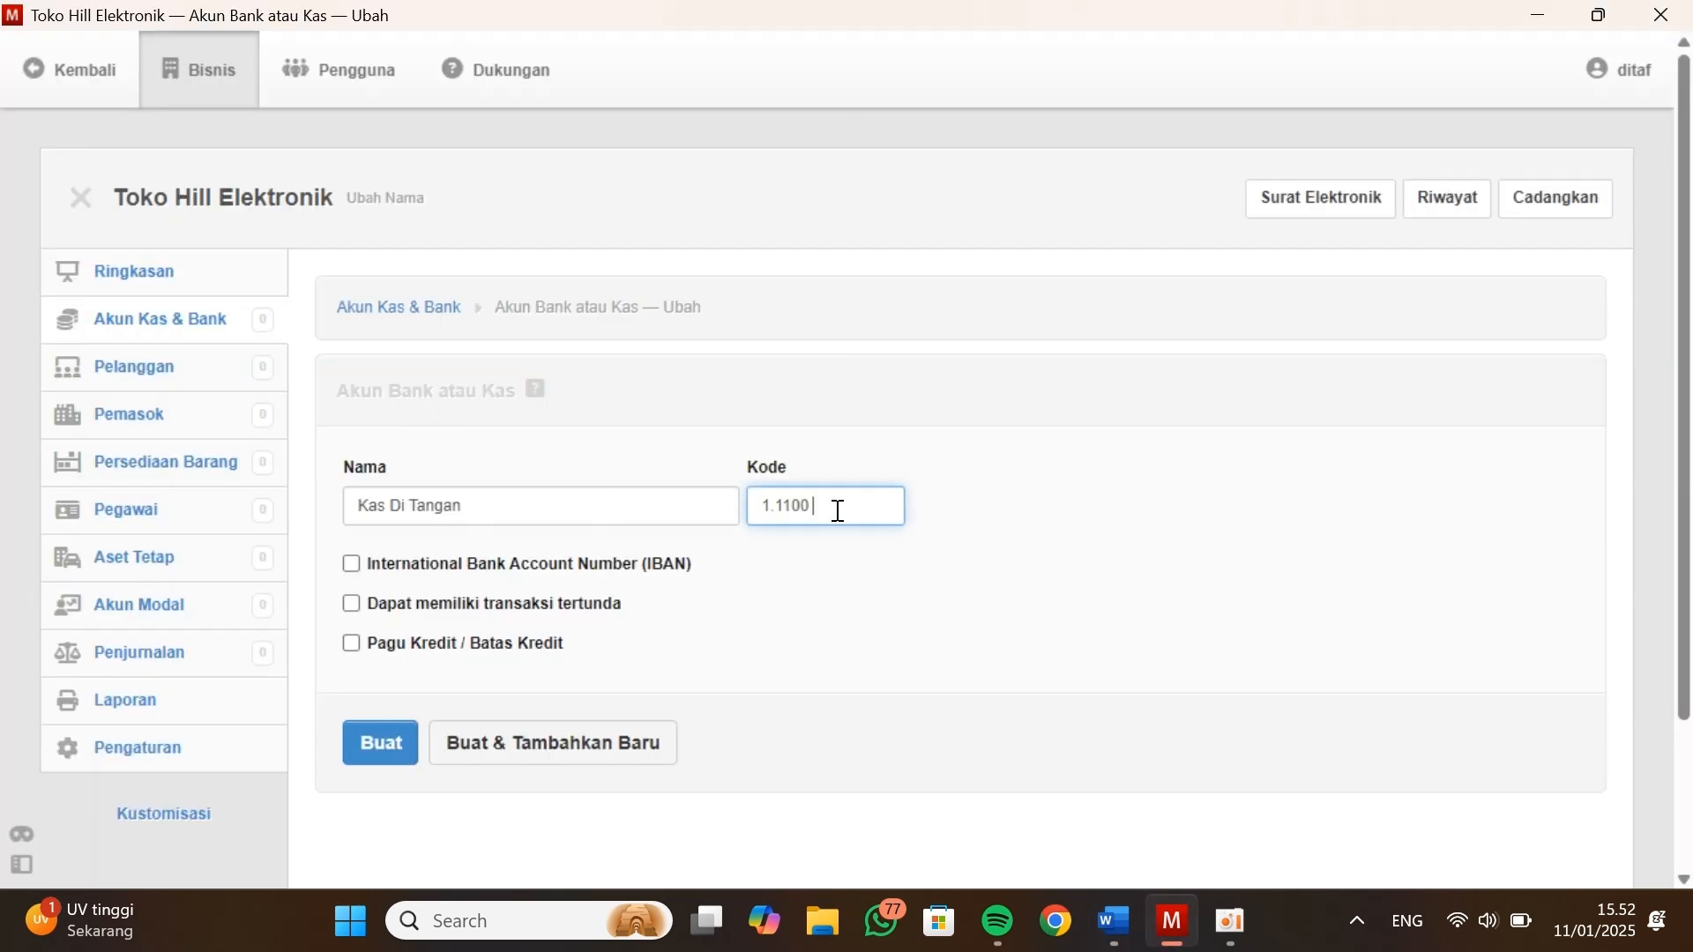
pyautogui.scroll(-2, 838, 509)
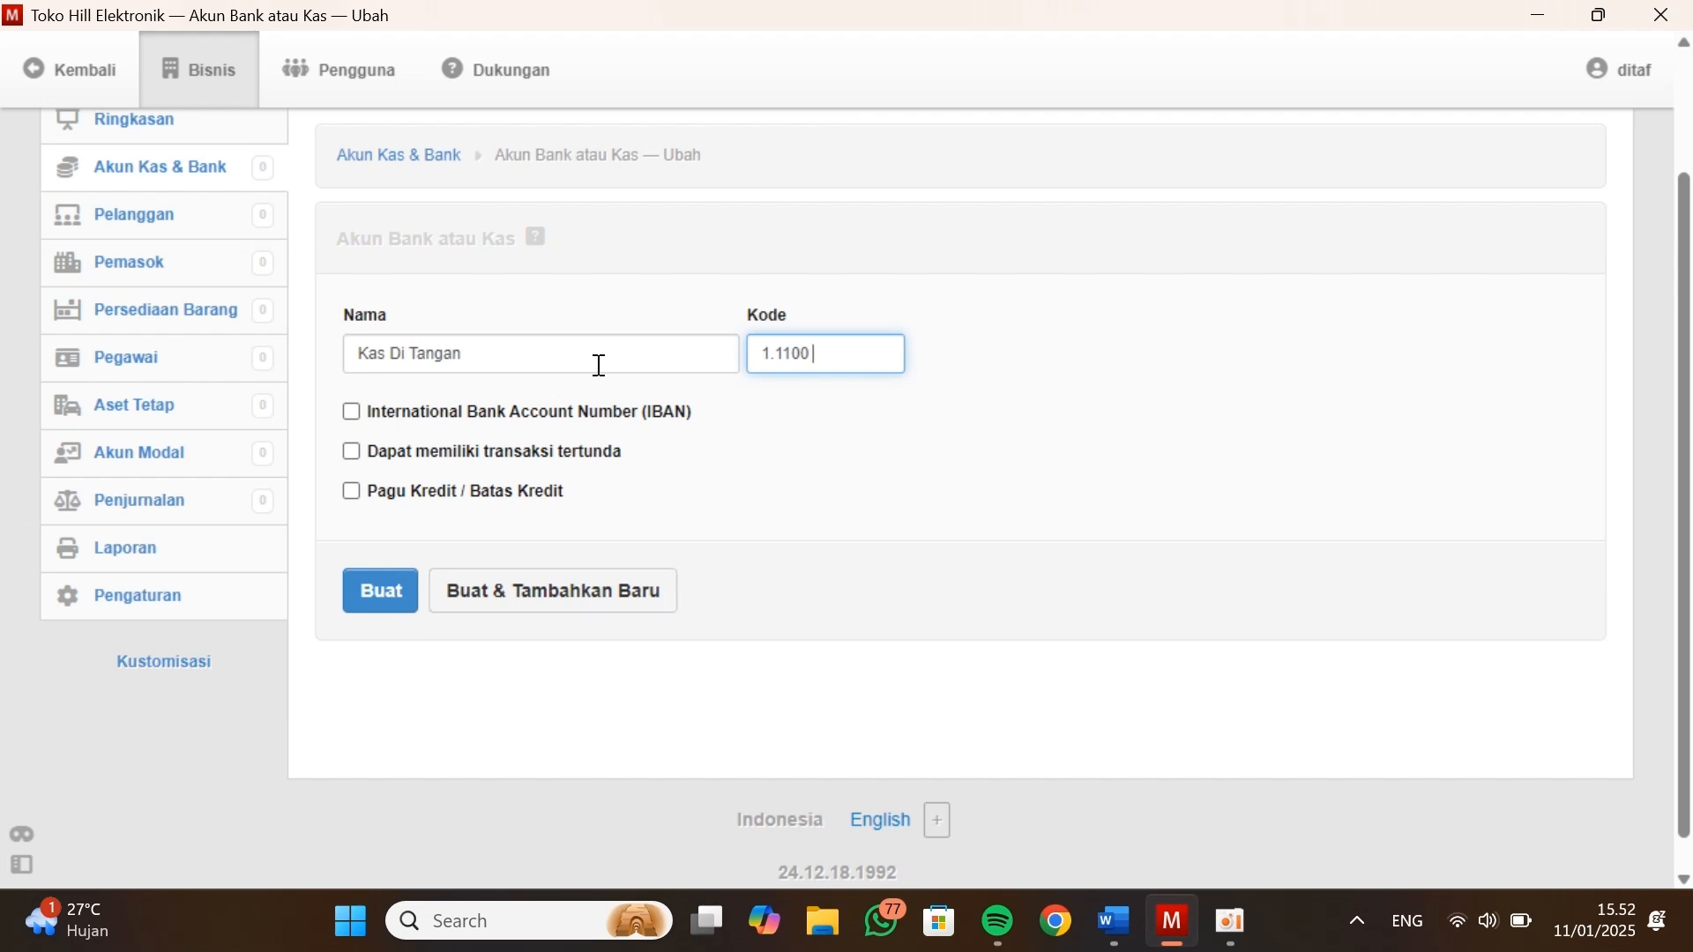
pyautogui.click(507, 615)
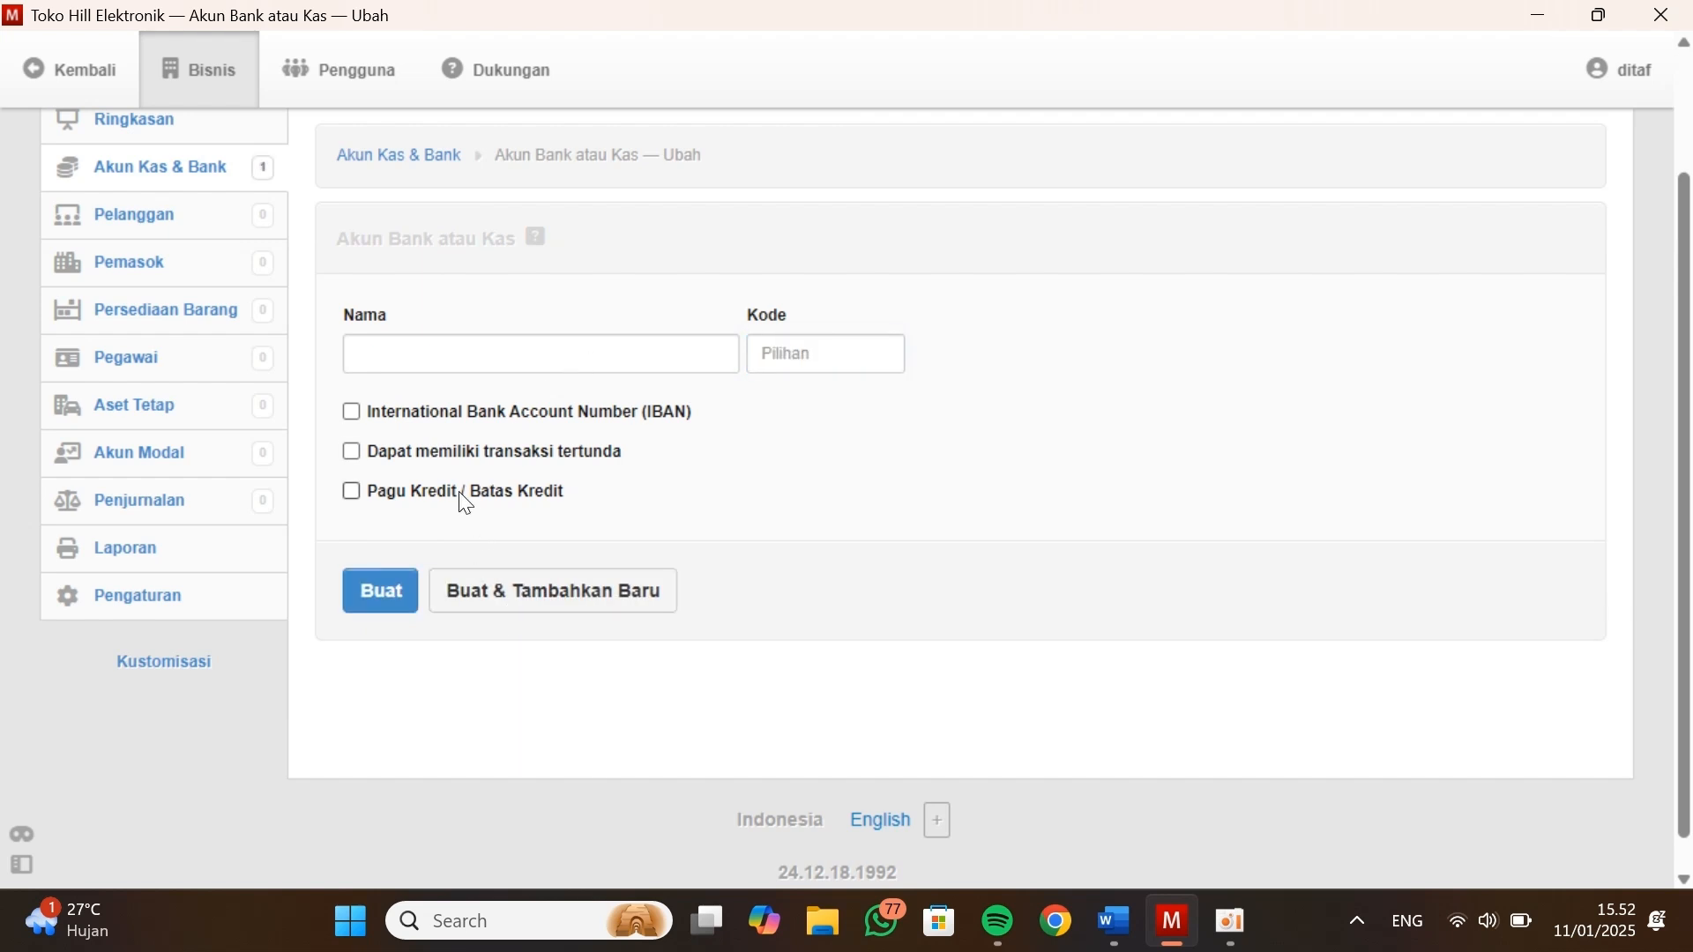
# Name the second account Rekening Di BCA, following the Neraca table in the Word document
pyautogui.hotkey('alt', 'Tab')
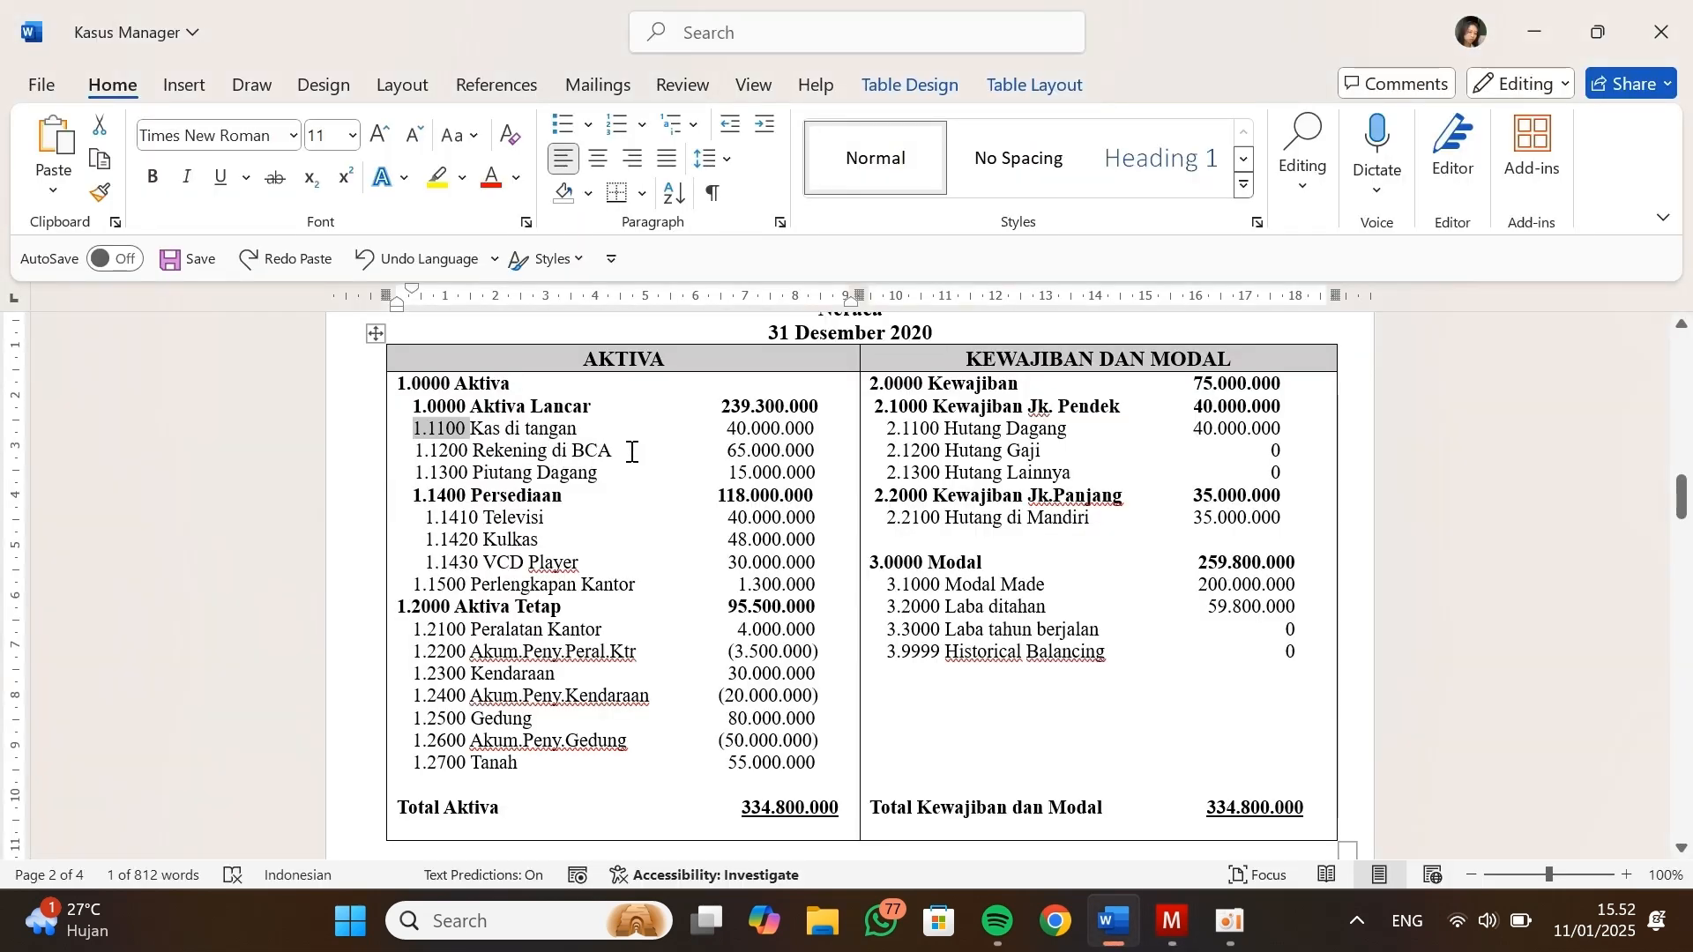
pyautogui.moveTo(632, 451); pyautogui.dragTo(489, 465)
pyautogui.hotkey('alt', 'Tab')
pyautogui.write('Rekening di BCA')
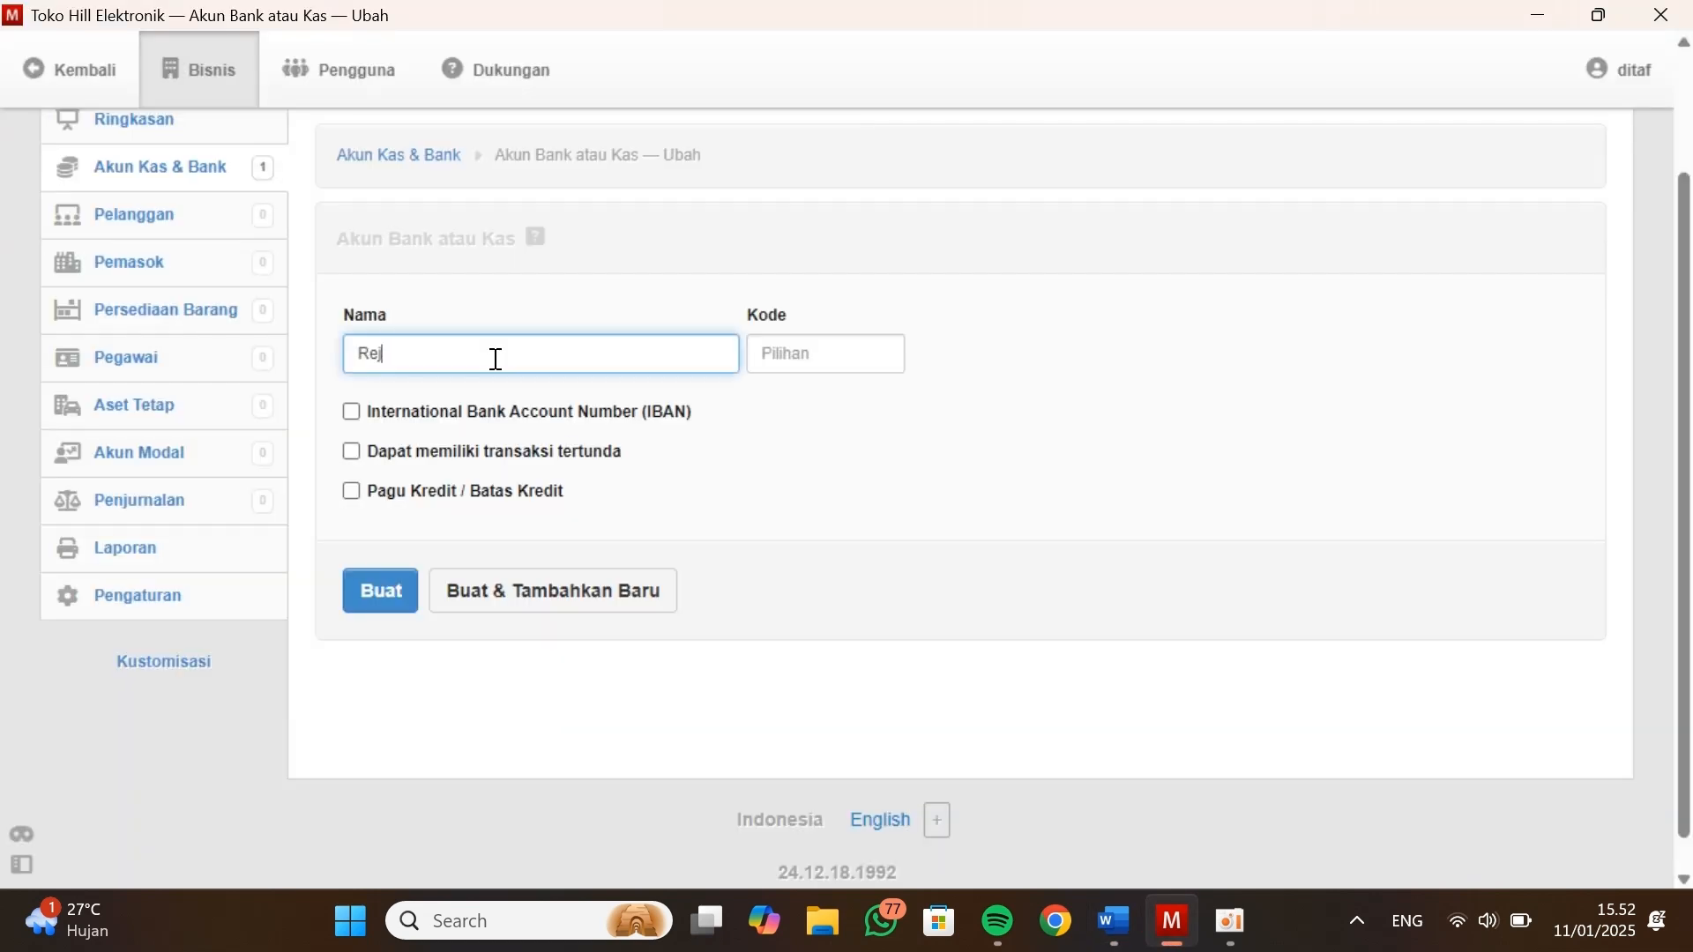
pyautogui.press('Tab')
# Copy the code 1.1200 from the Neraca table into the Rekening Di BCA account, create it and return to the account list
pyautogui.hotkey('alt', 'Tab')
pyautogui.moveTo(472, 450); pyautogui.dragTo(416, 451)
pyautogui.hotkey('ctrl', 'c')
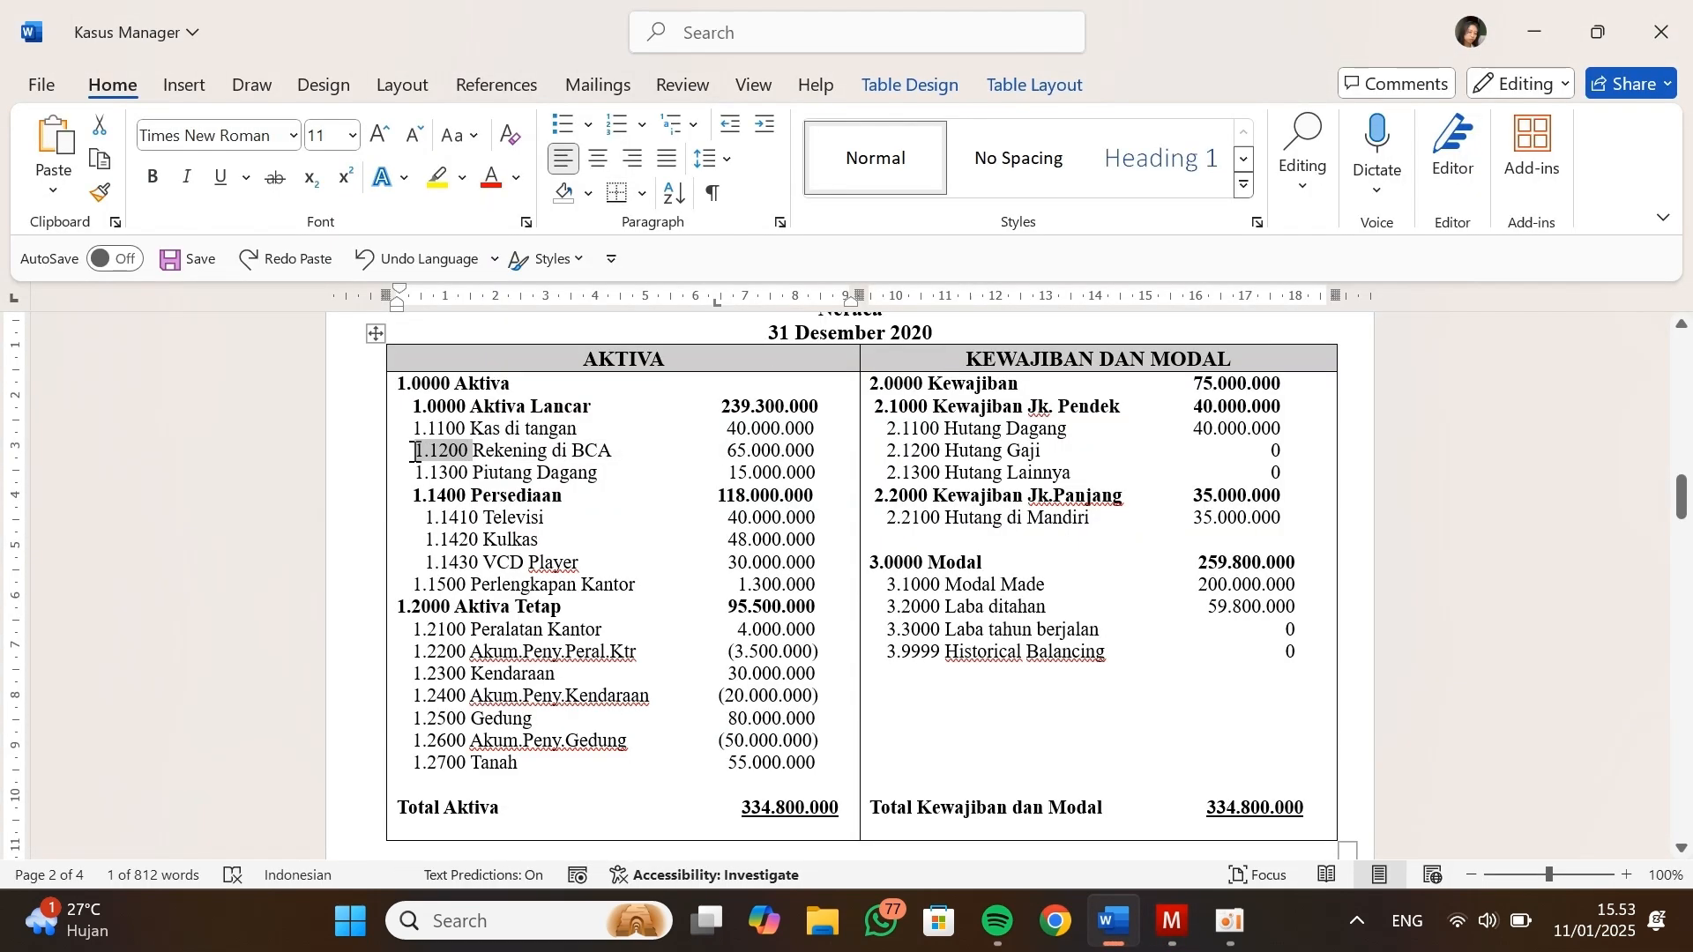
pyautogui.hotkey('alt', 'Tab')
pyautogui.hotkey('ctrl', 'v')
pyautogui.click(393, 607)
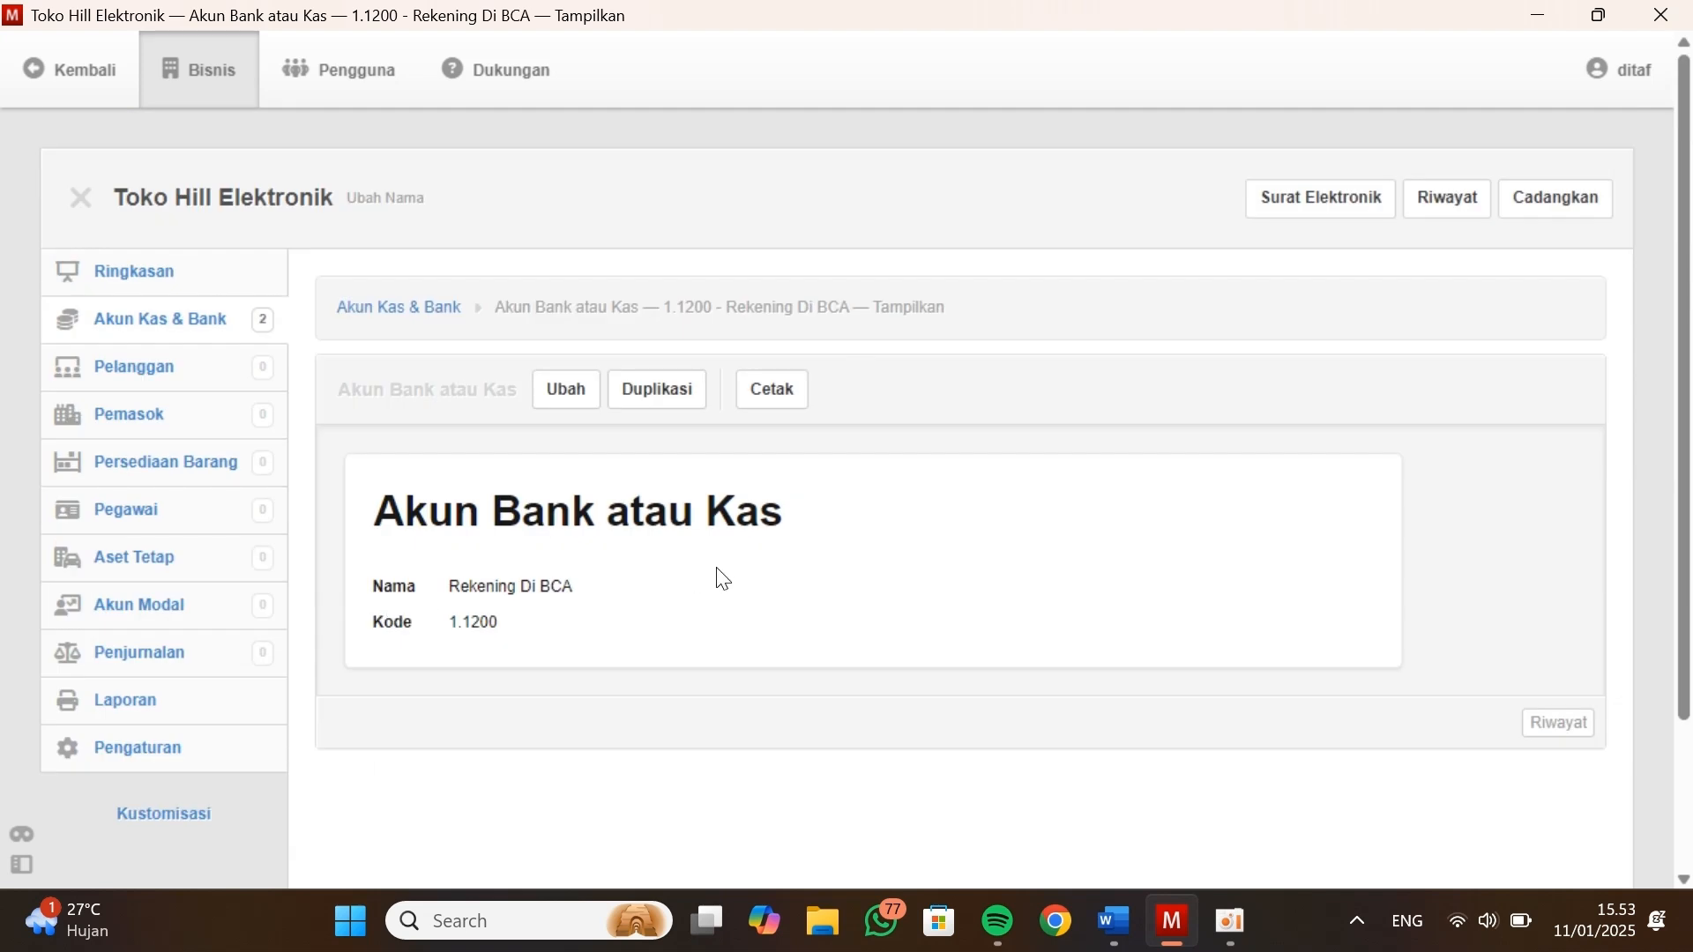
pyautogui.click(437, 290)
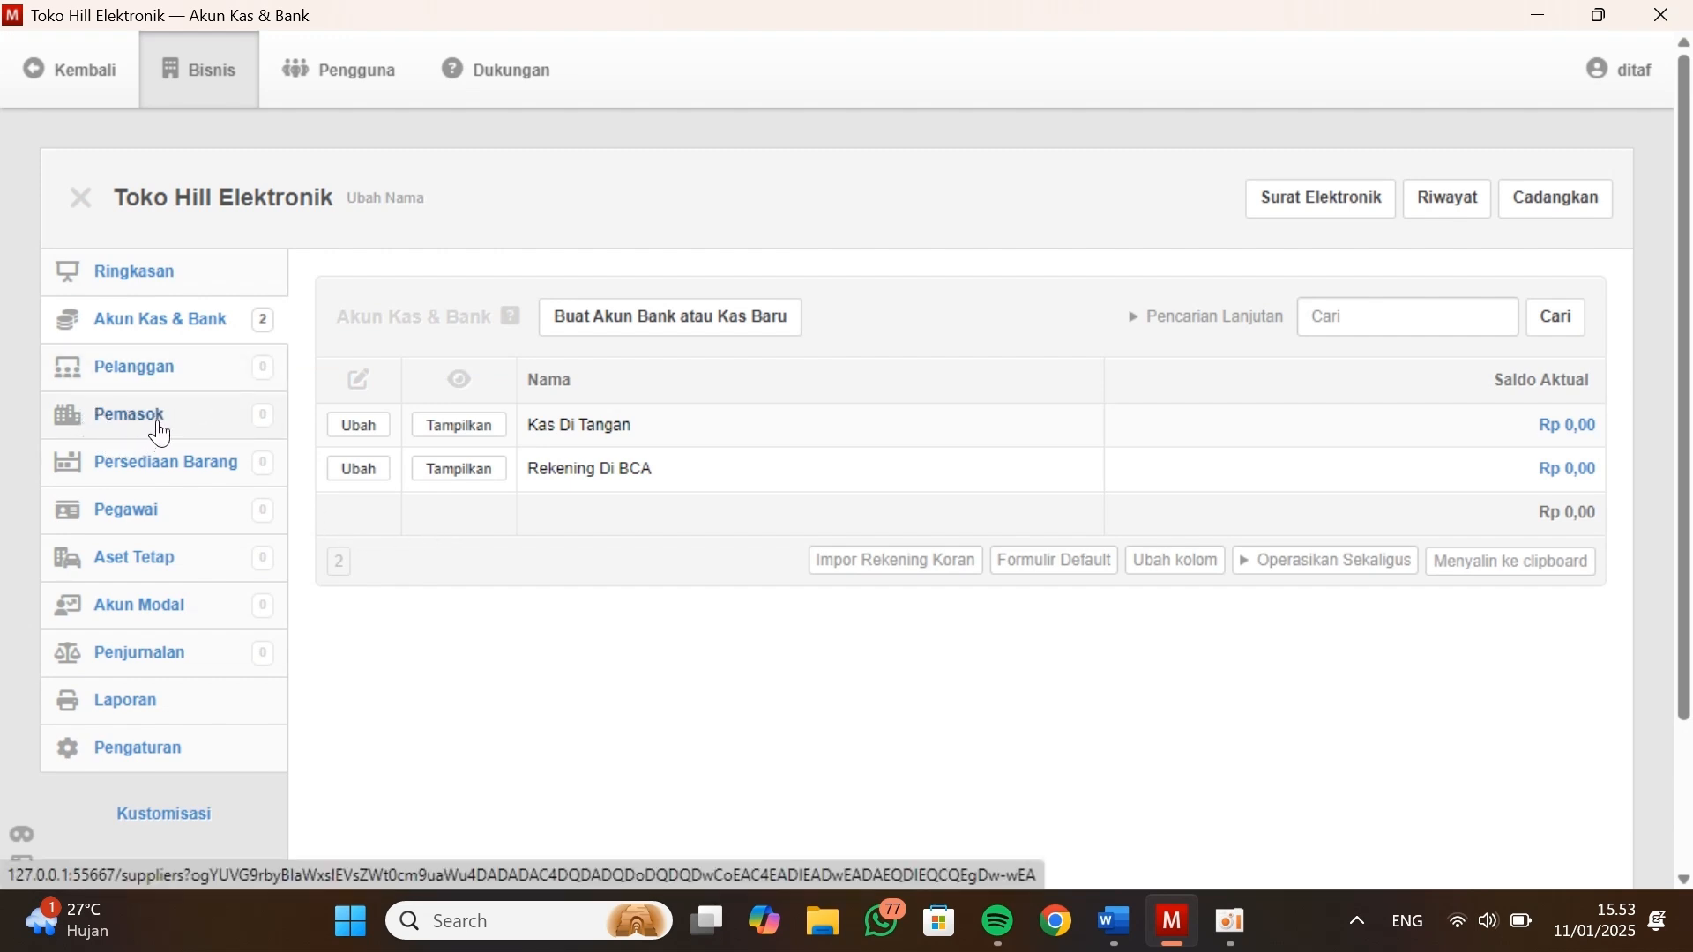
# Open a blank form for a new customer in the Pelanggan module
pyautogui.click(178, 375)
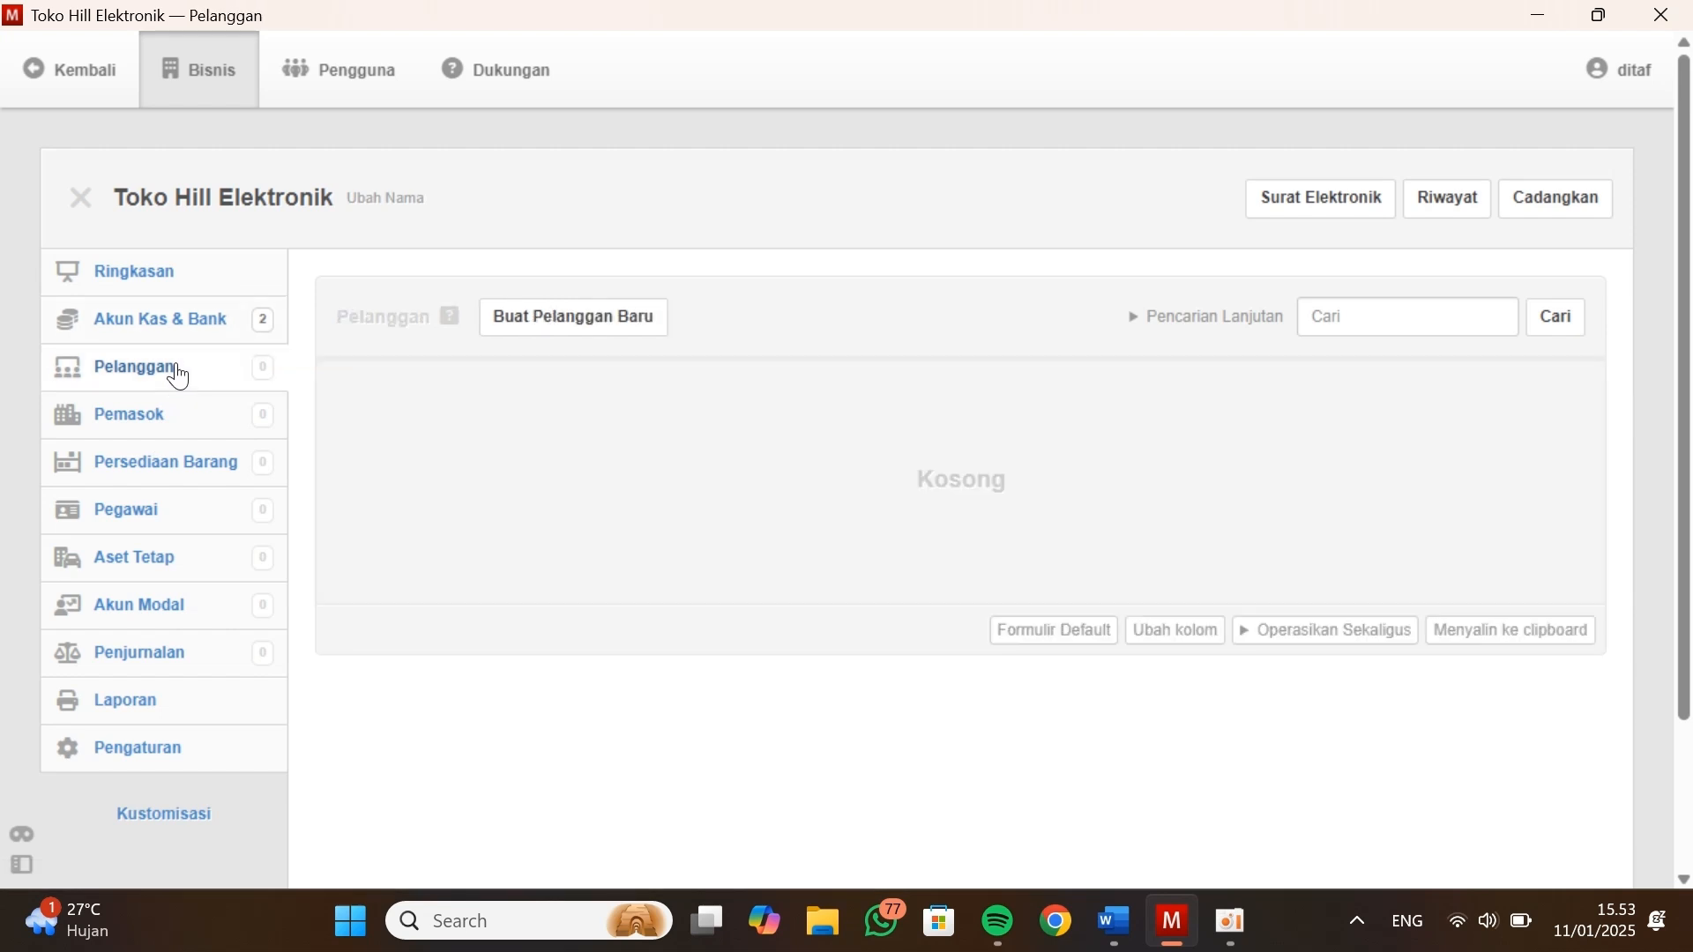
pyautogui.click(569, 333)
pyautogui.click(375, 309)
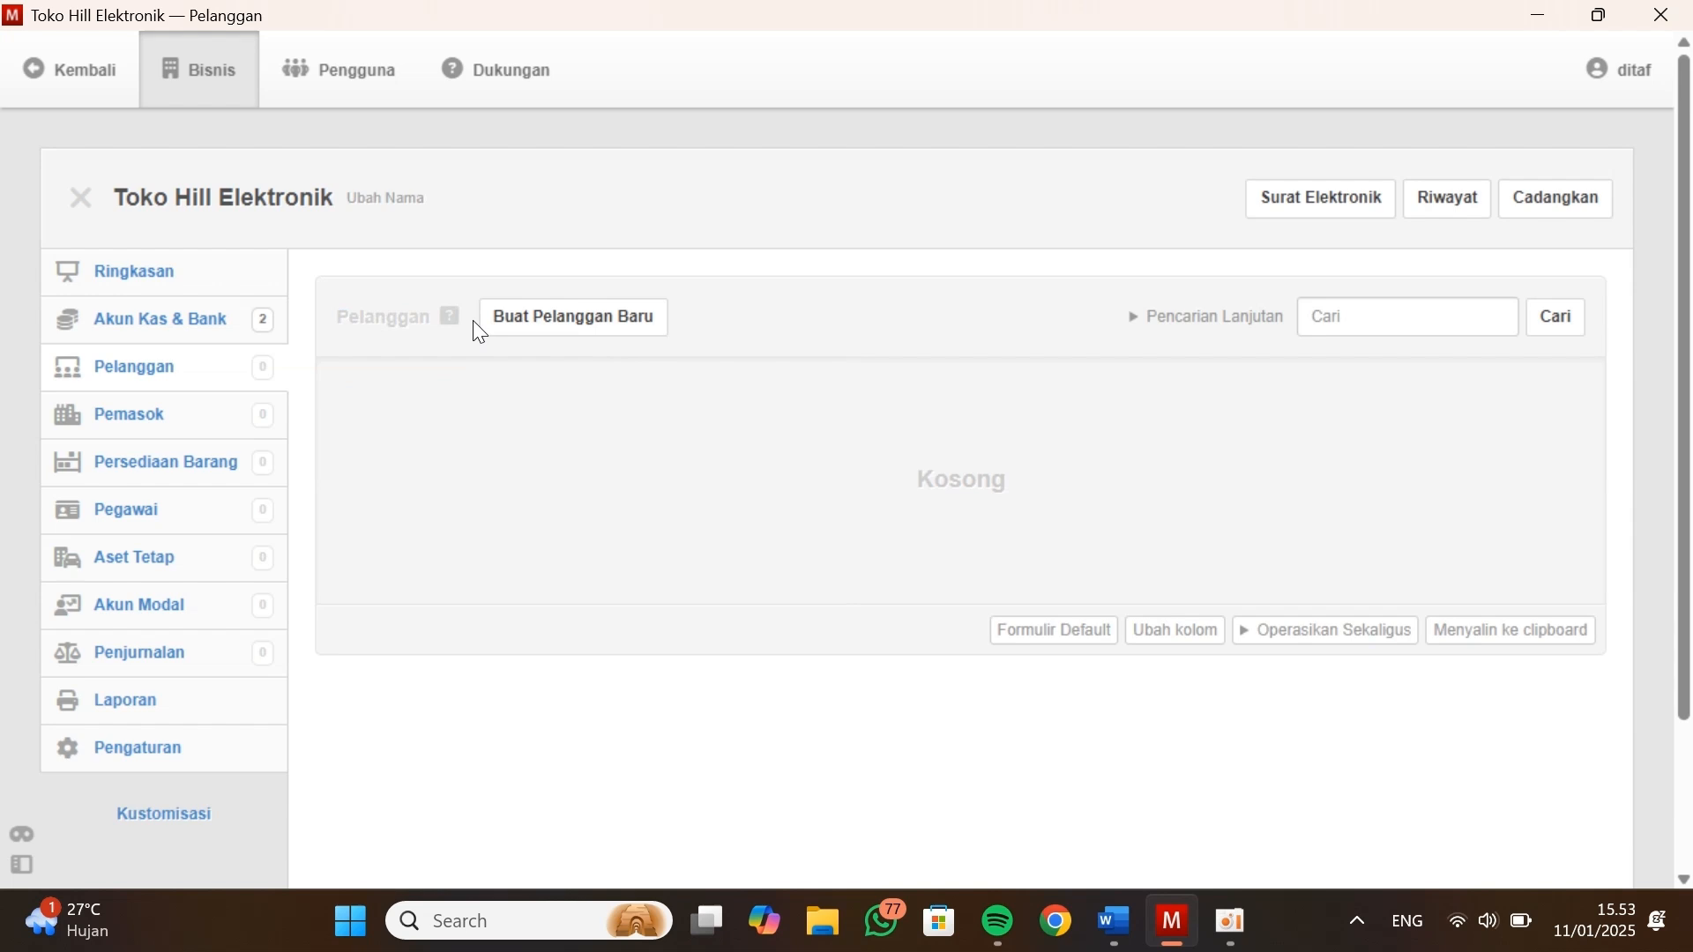
pyautogui.click(554, 319)
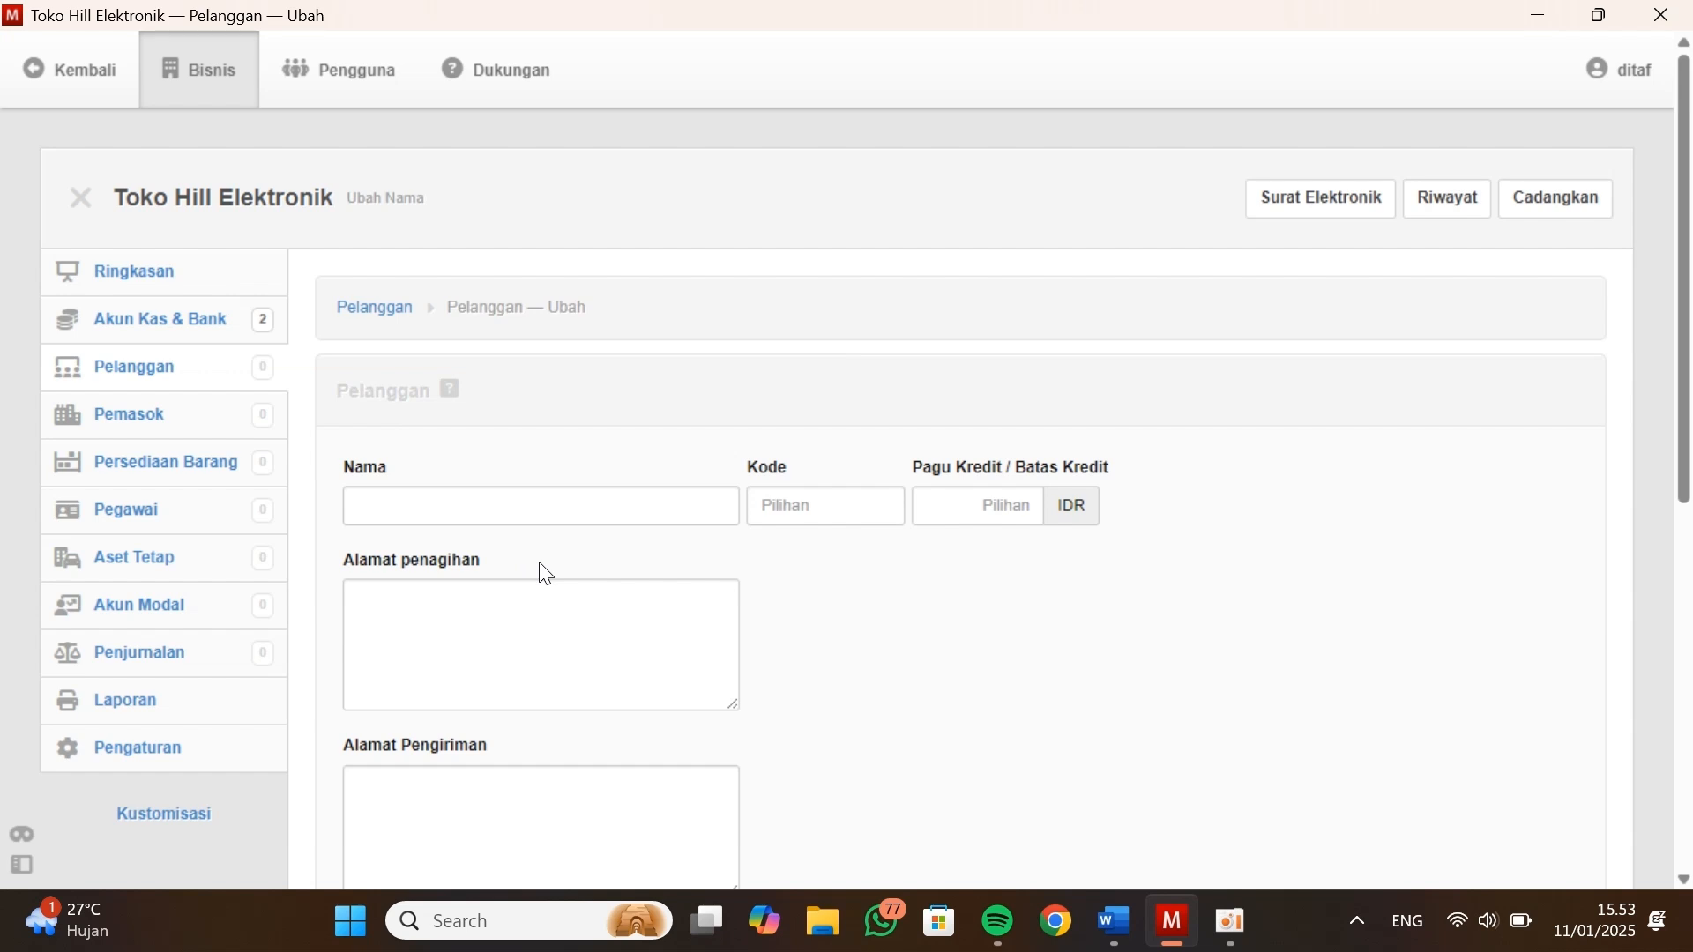
# Locate the Data Kustomers table in the Word document and enter the first listed customer's name in the new customer form
pyautogui.hotkey('alt', 'Tab')
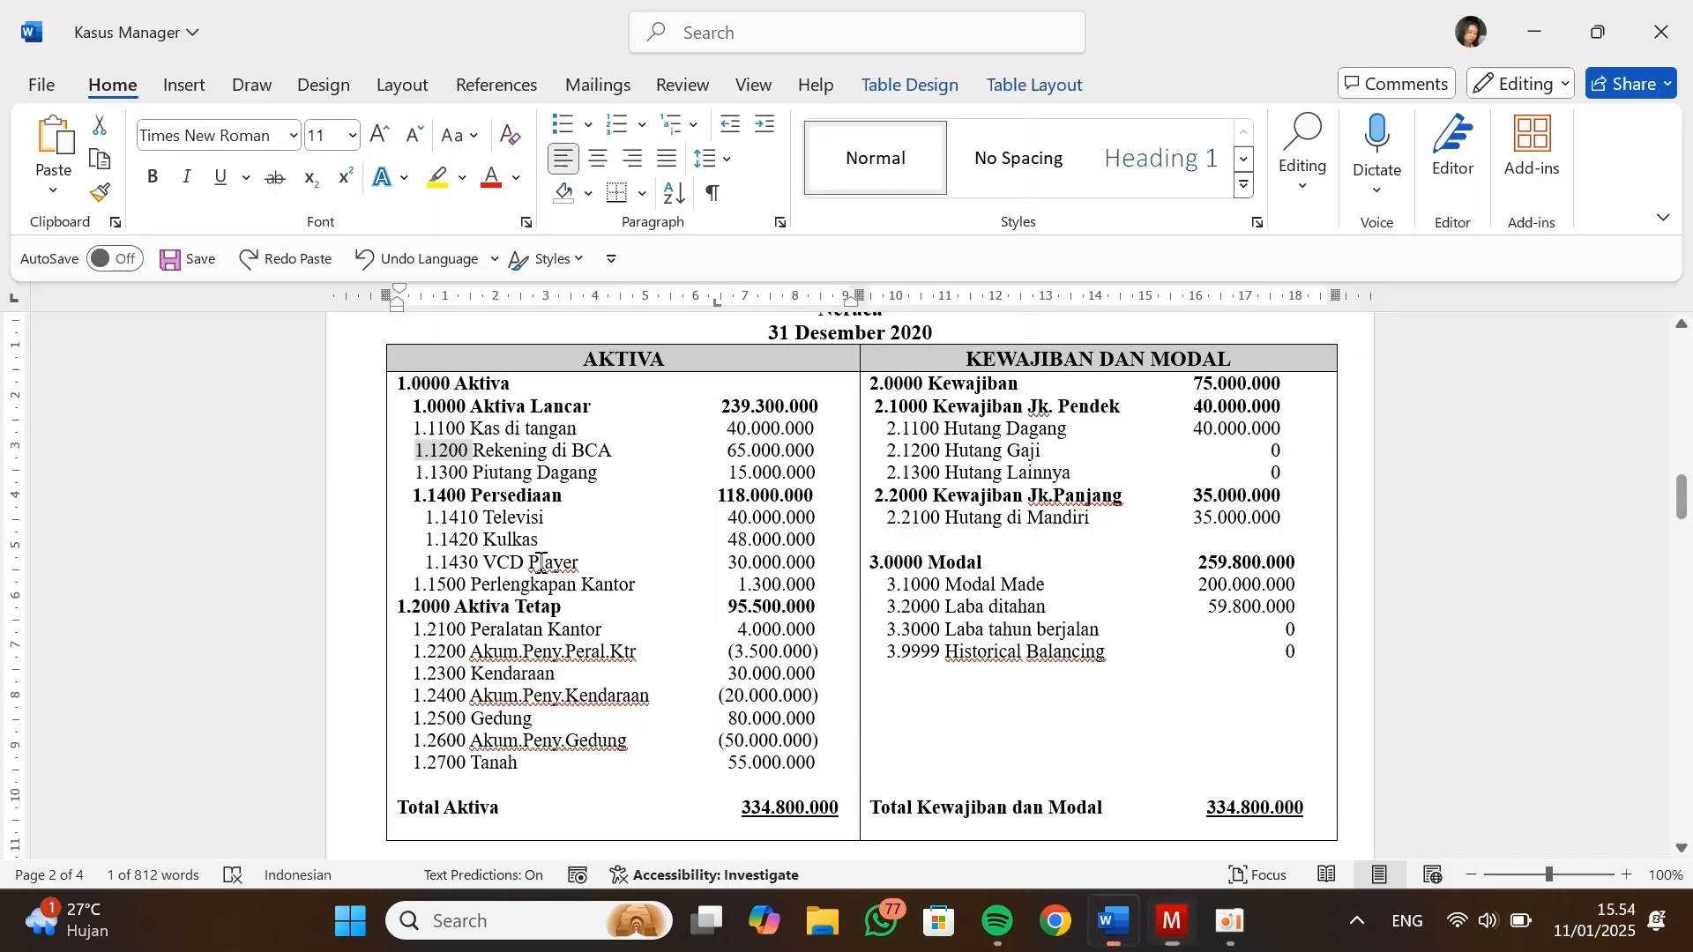
pyautogui.scroll(-5, 561, 434)
pyautogui.scroll(-15, 561, 434)
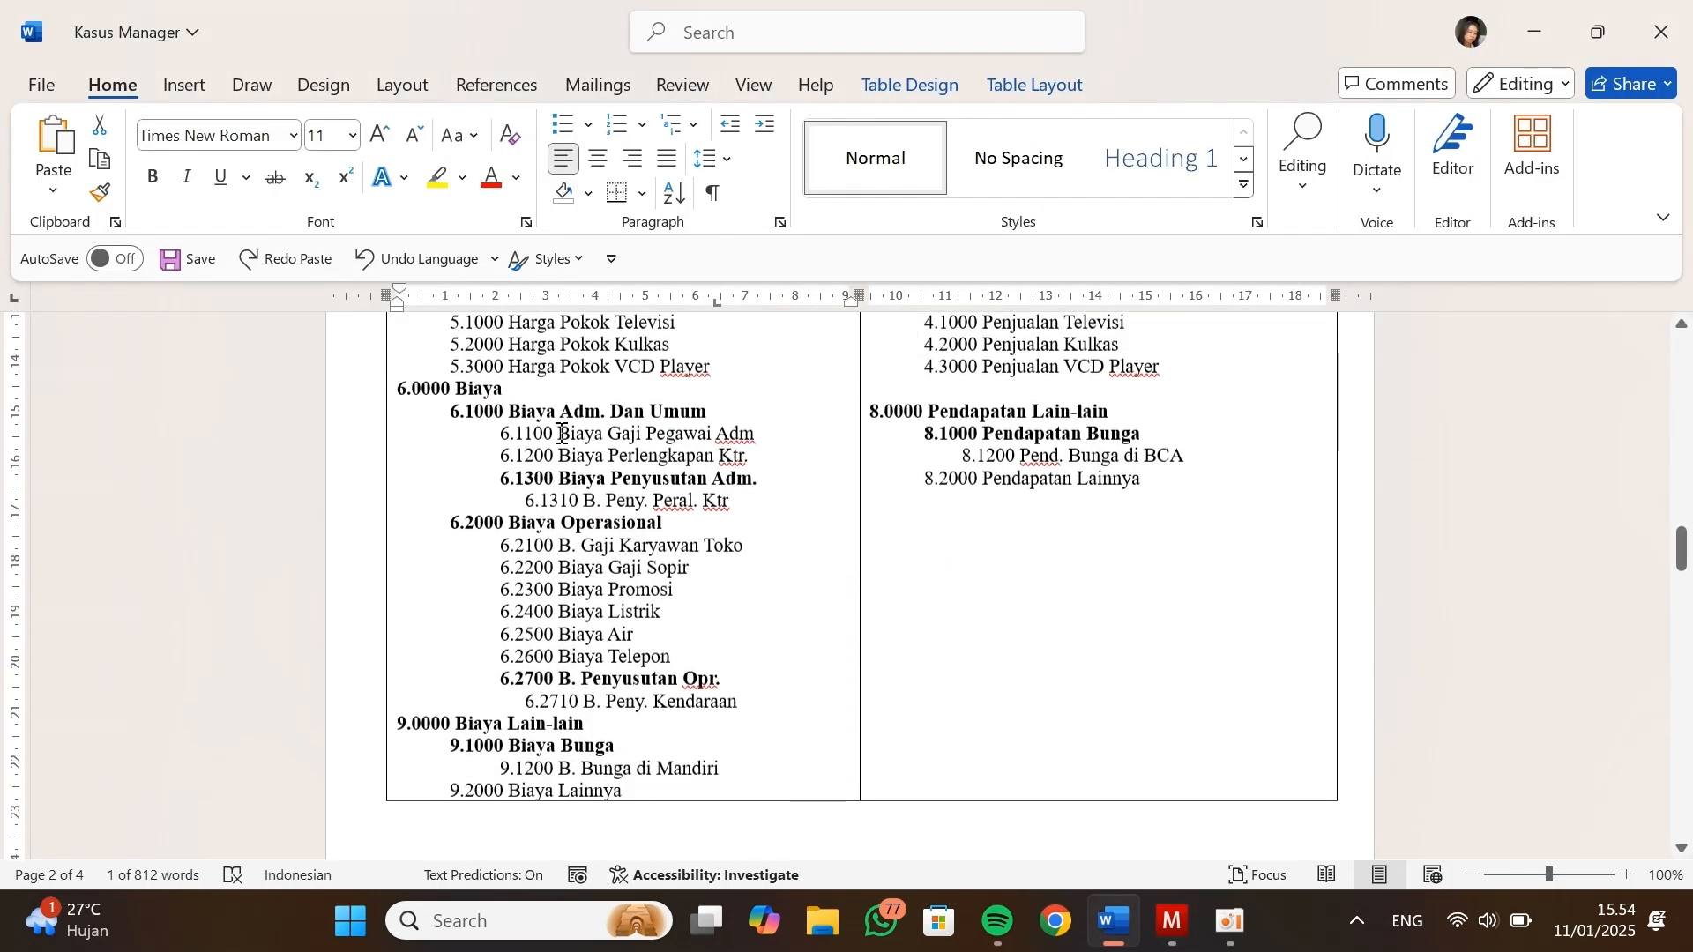
pyautogui.scroll(-5, 561, 433)
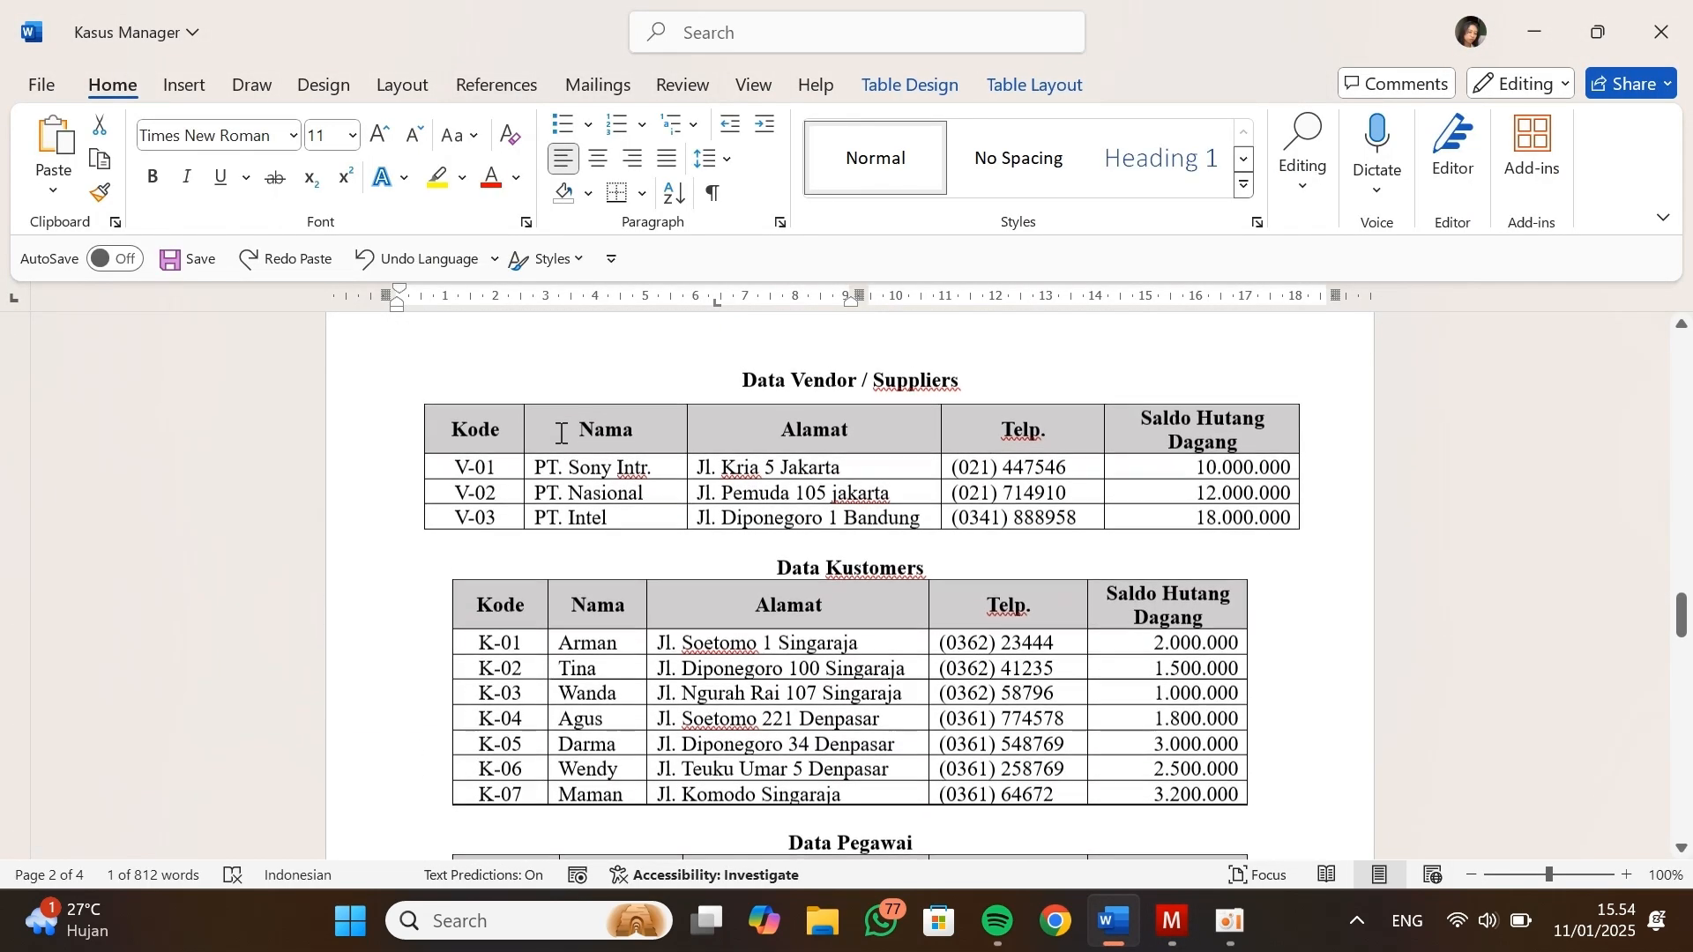
pyautogui.scroll(-2, 561, 433)
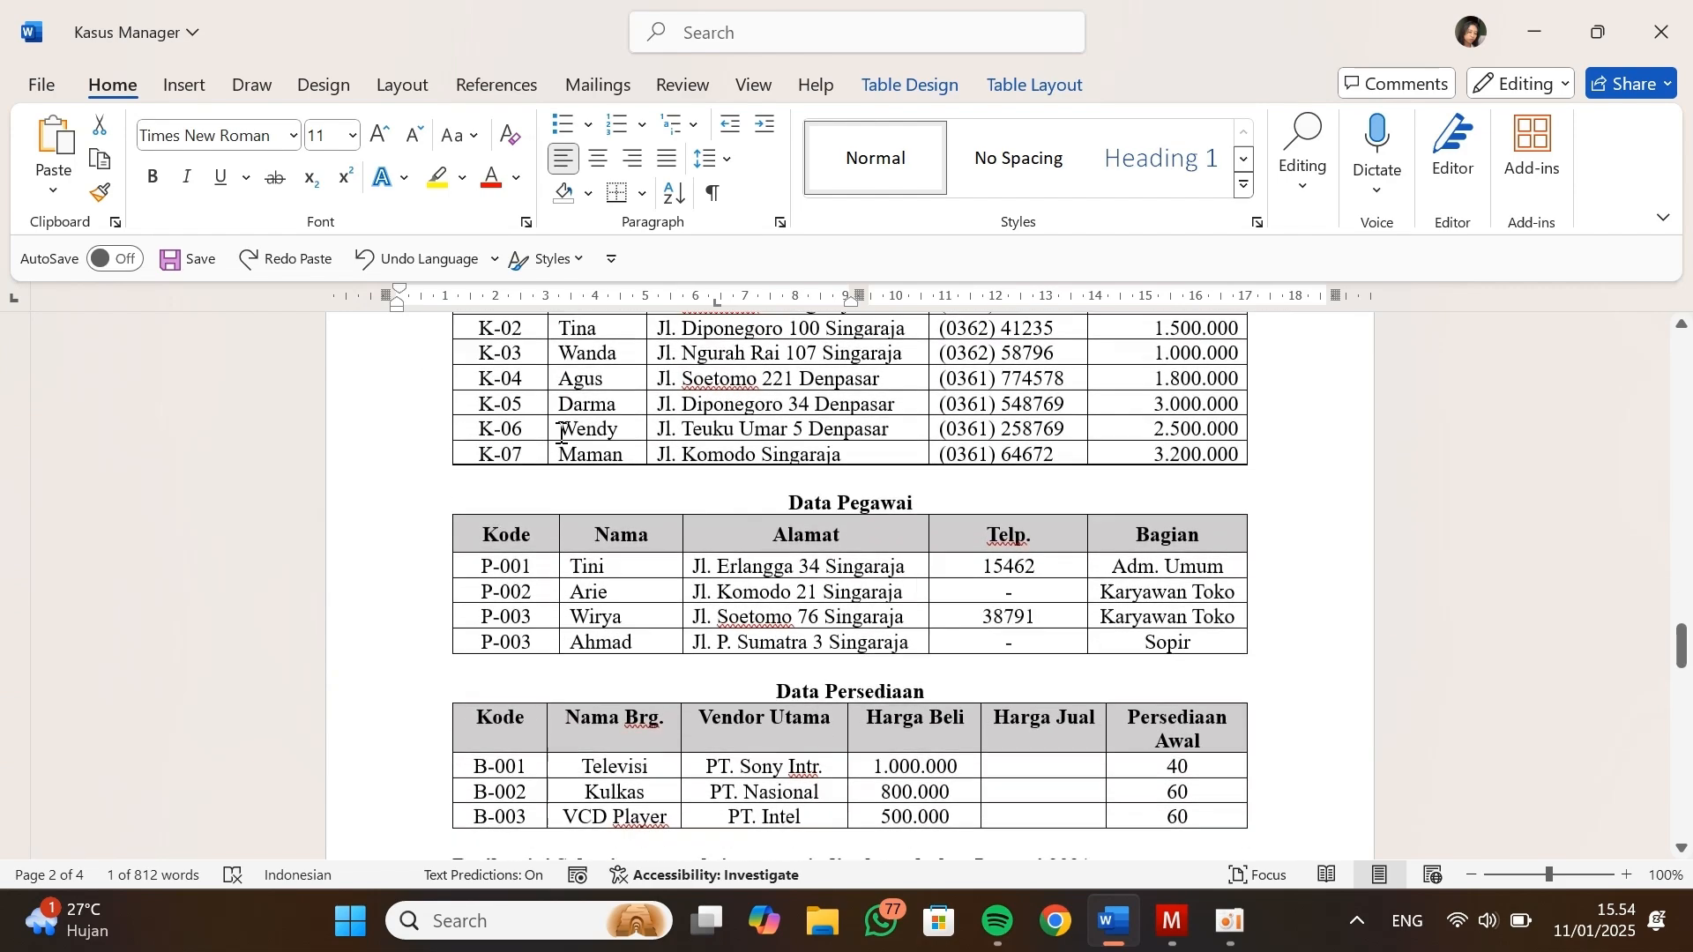
pyautogui.scroll(5, 560, 432)
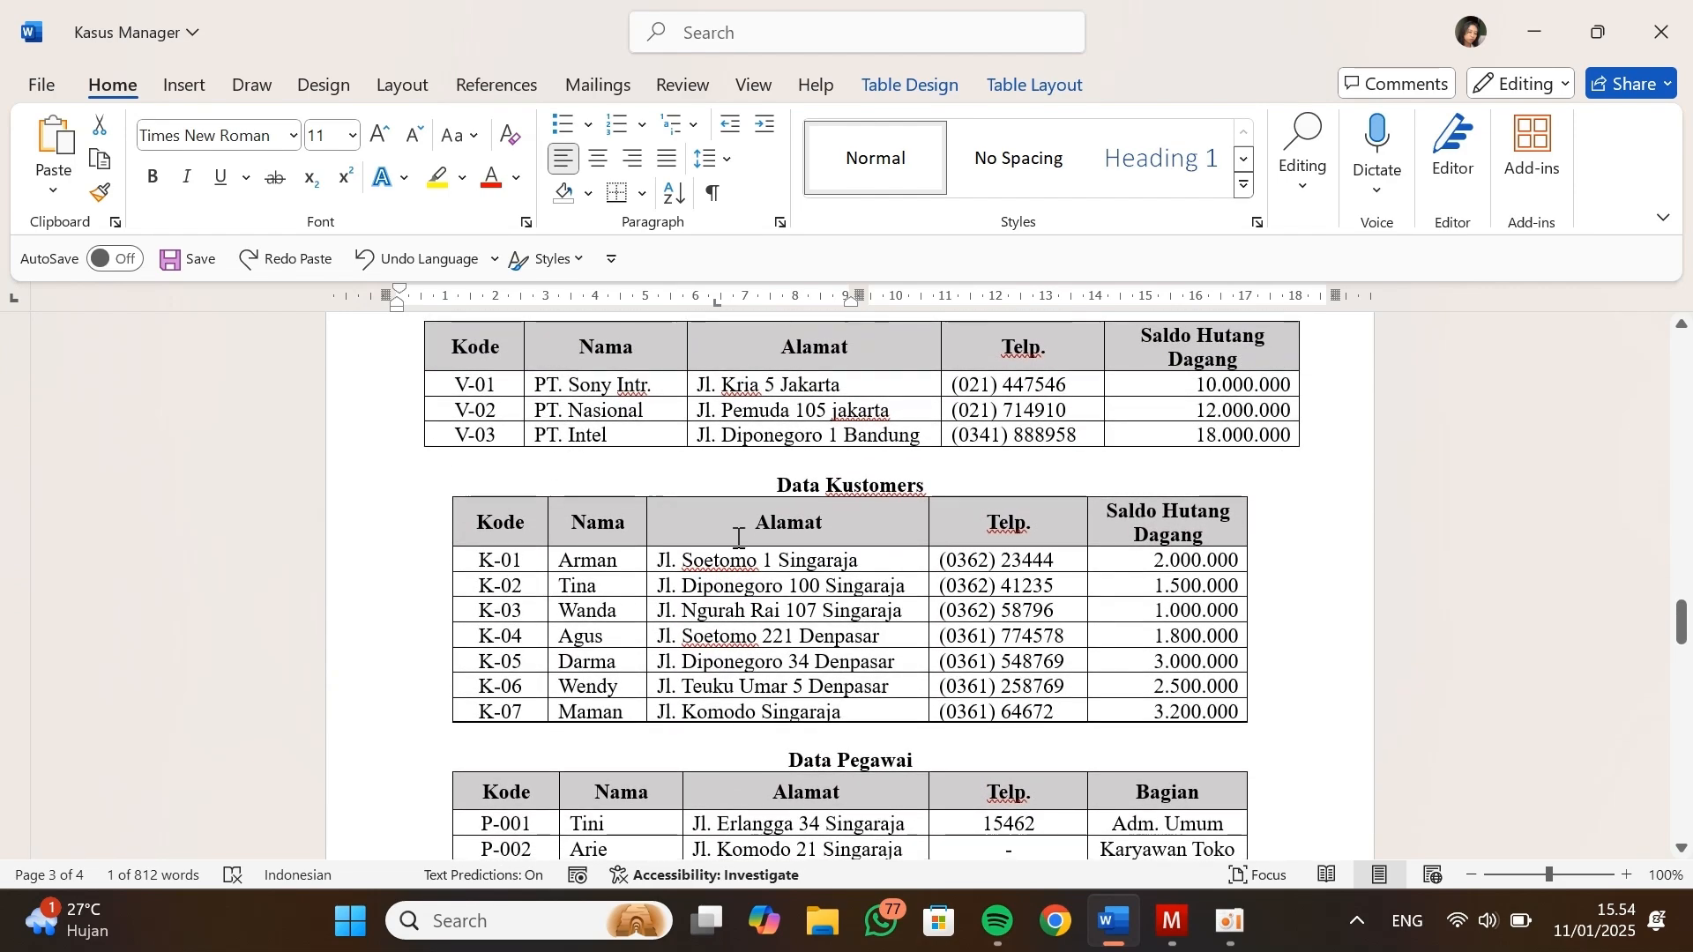
pyautogui.hotkey('alt', 'Tab')
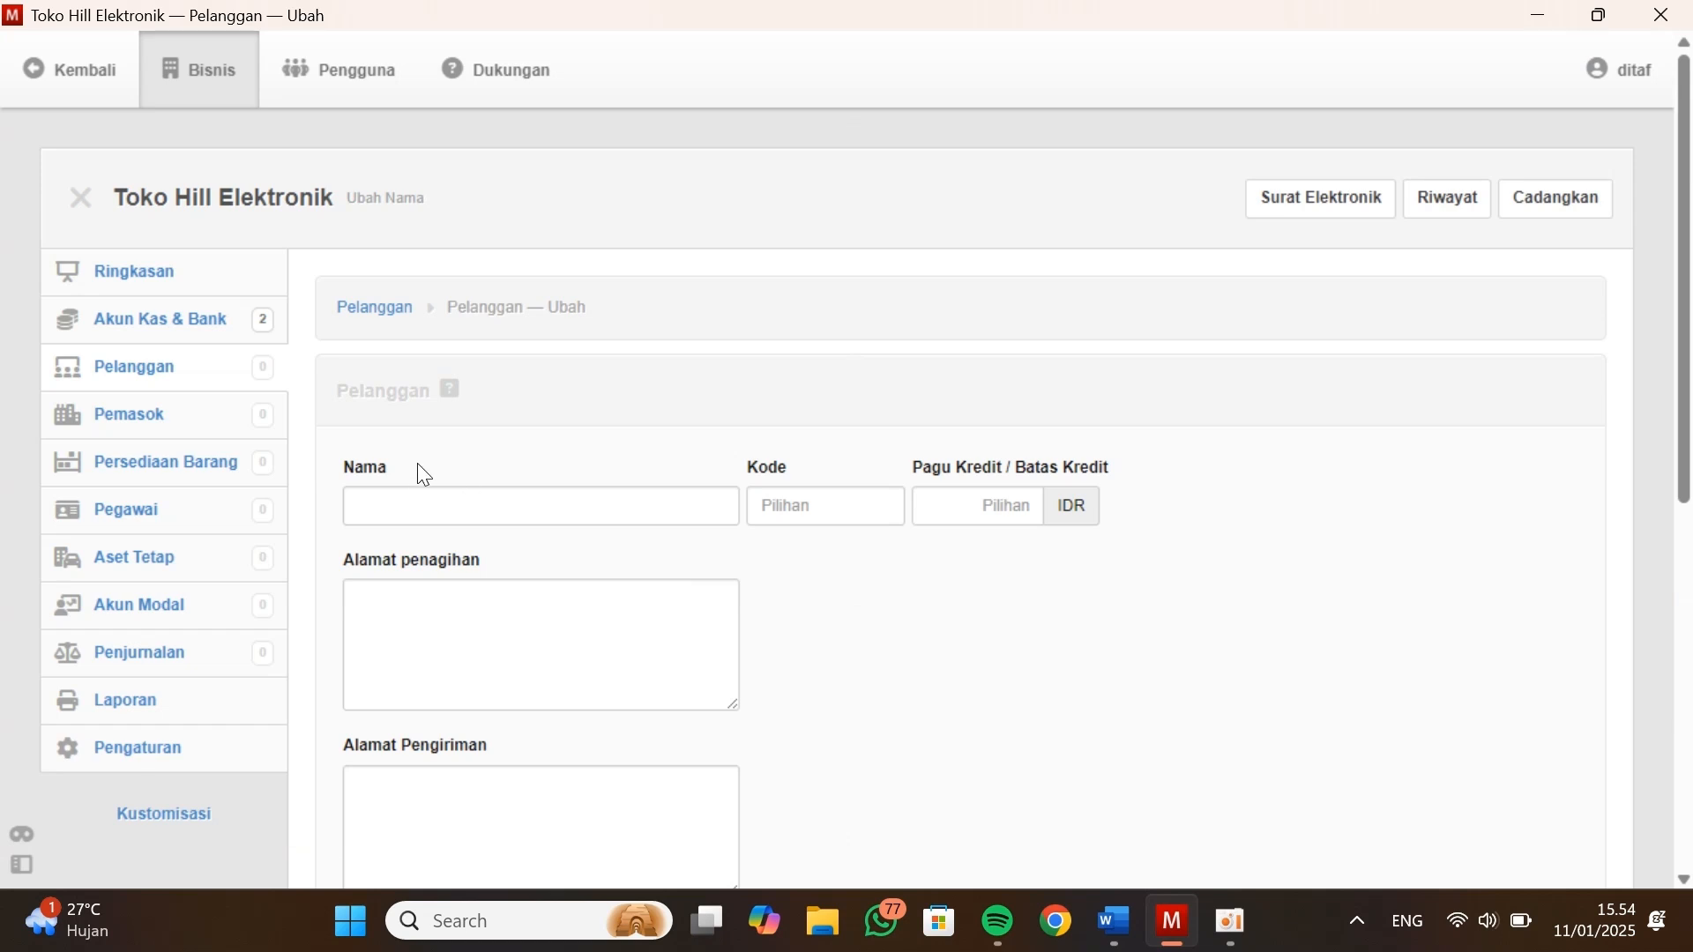
pyautogui.click(421, 496)
pyautogui.hotkey('alt', 'Tab')
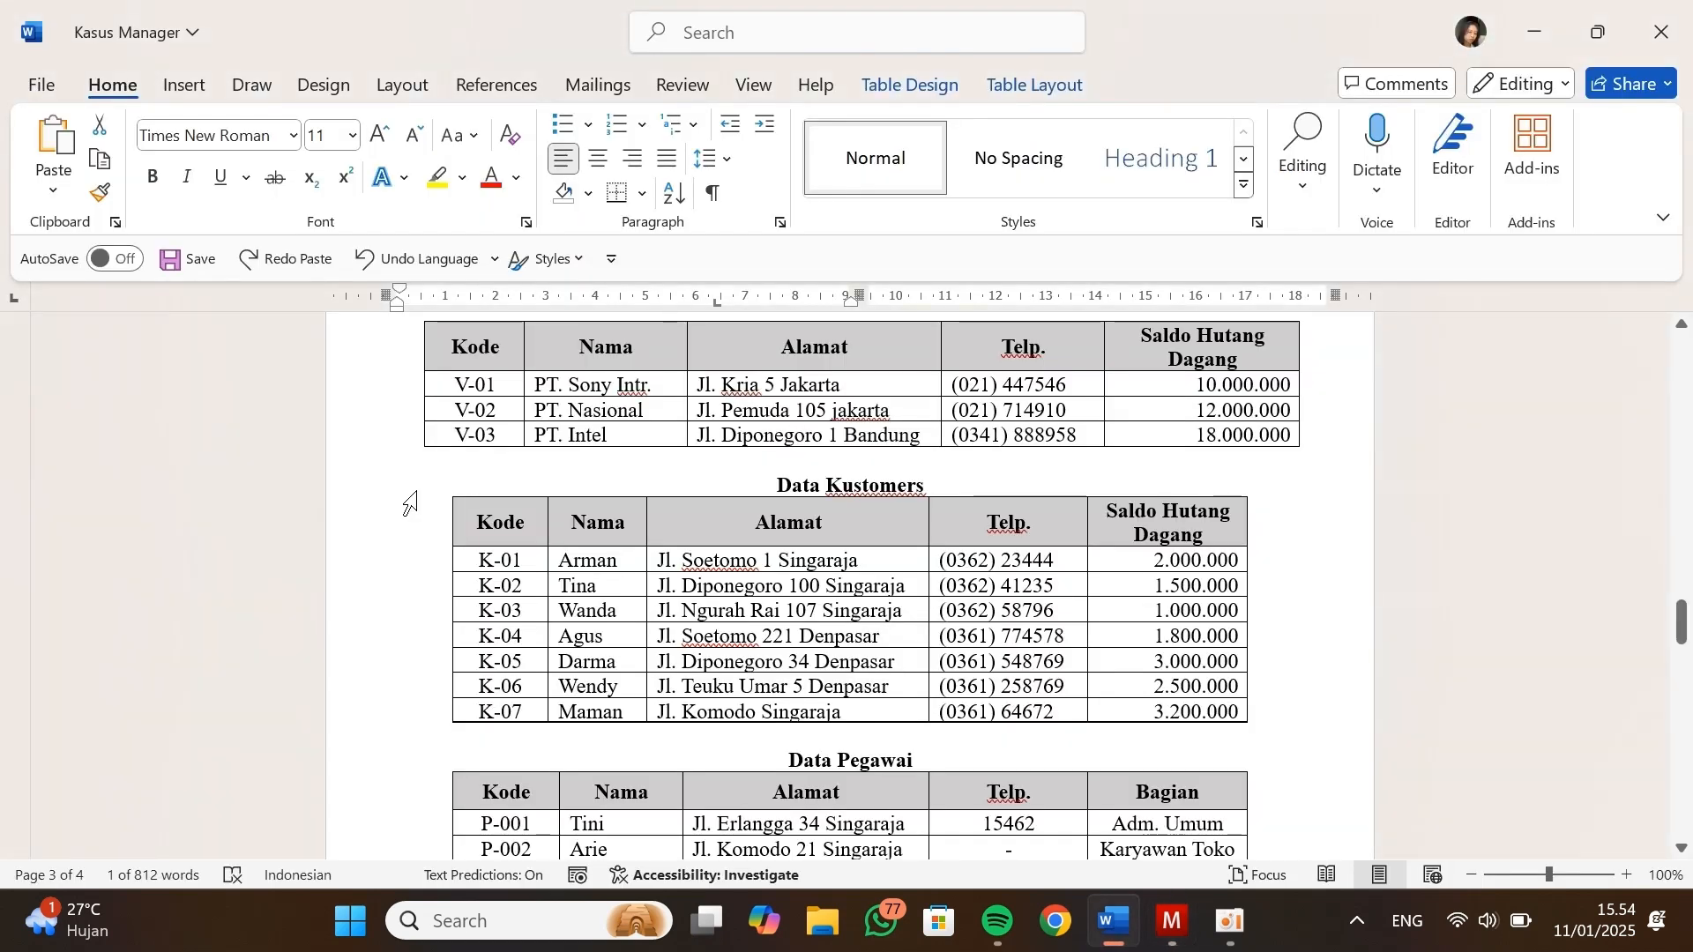
pyautogui.hotkey('alt', 'Tab')
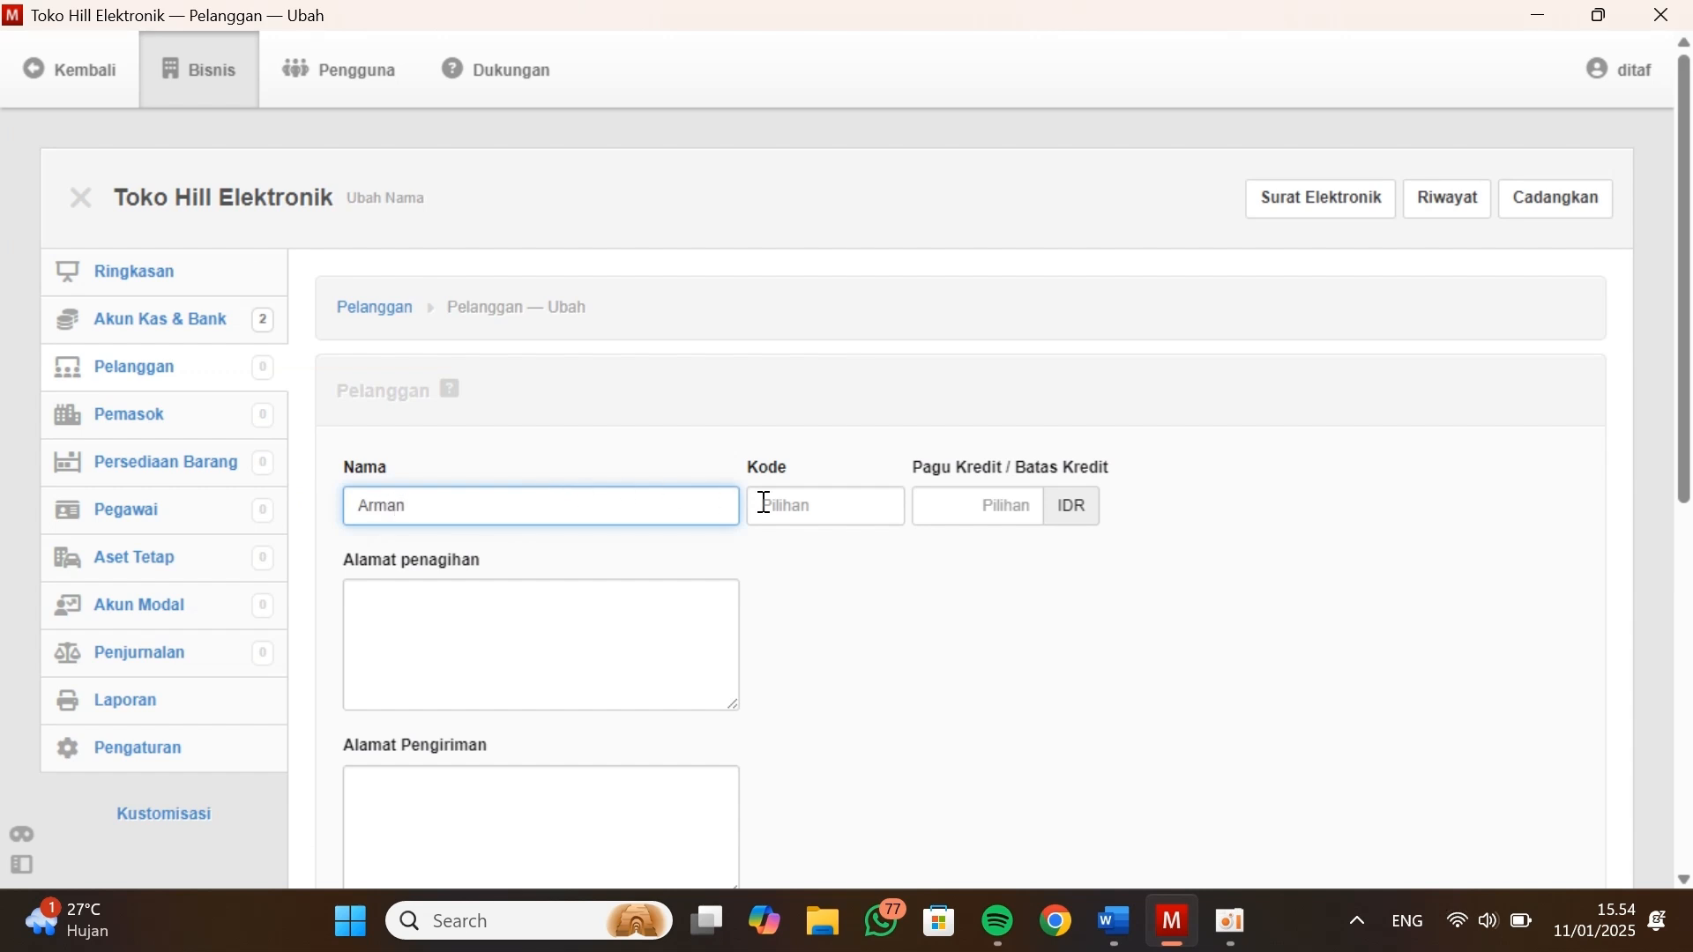
# Enter the first customer's code from Data Kustomers and set the credit limit to 0 IDR
pyautogui.click(821, 504)
pyautogui.write('K-01')
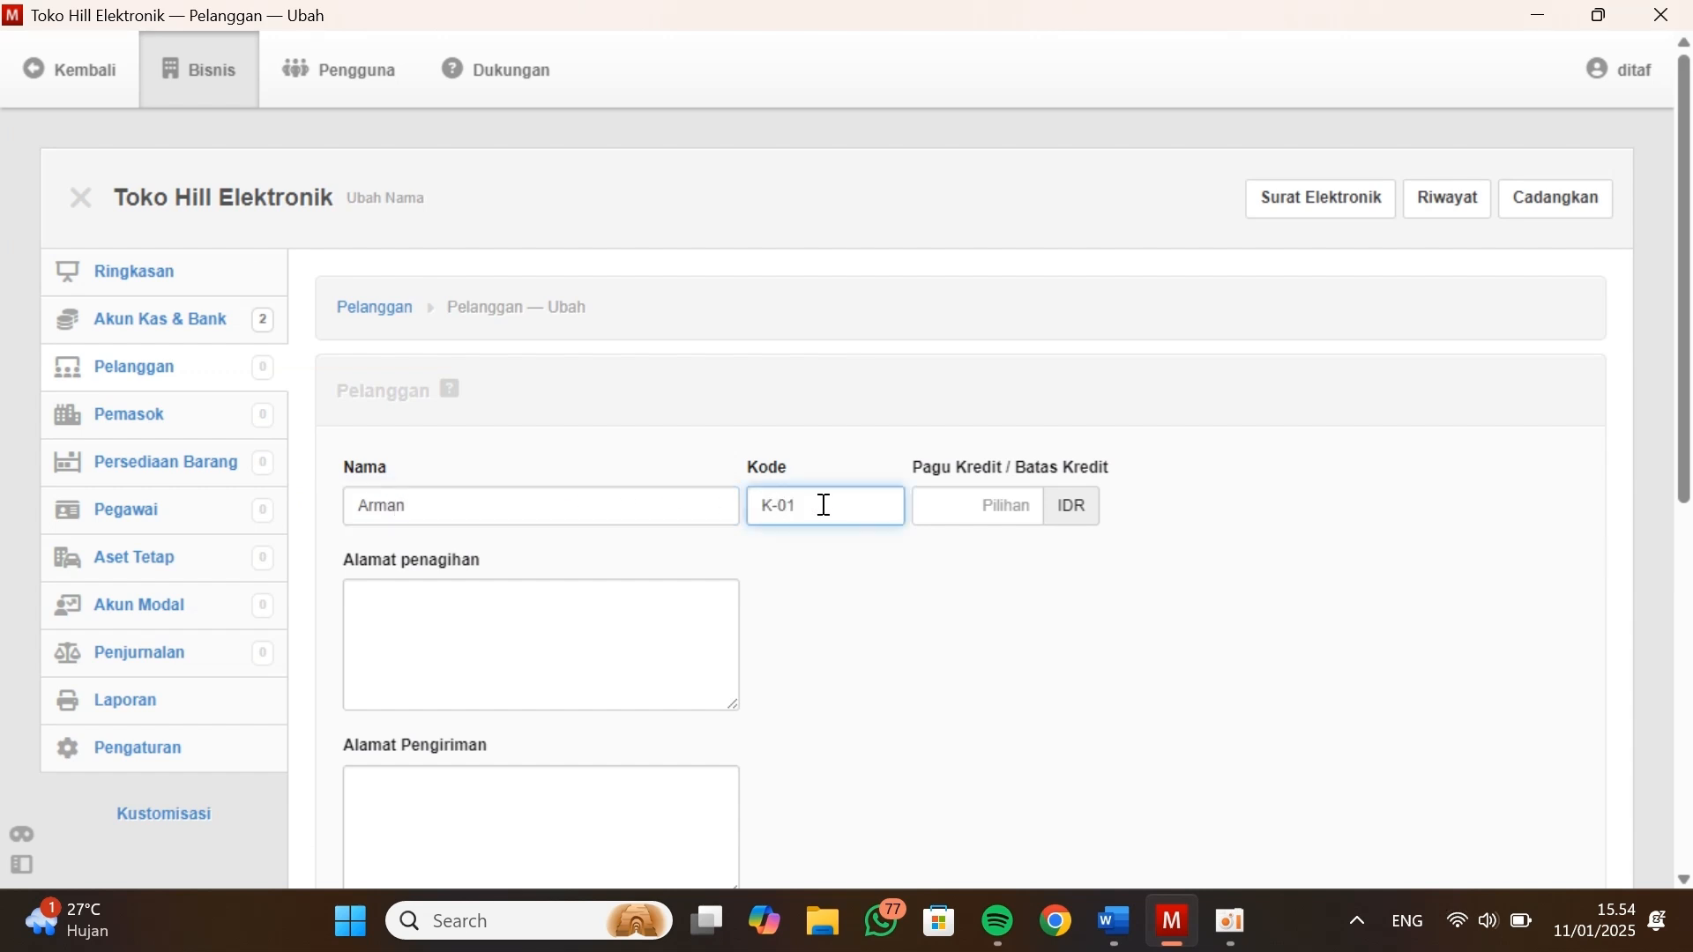
pyautogui.press('Tab')
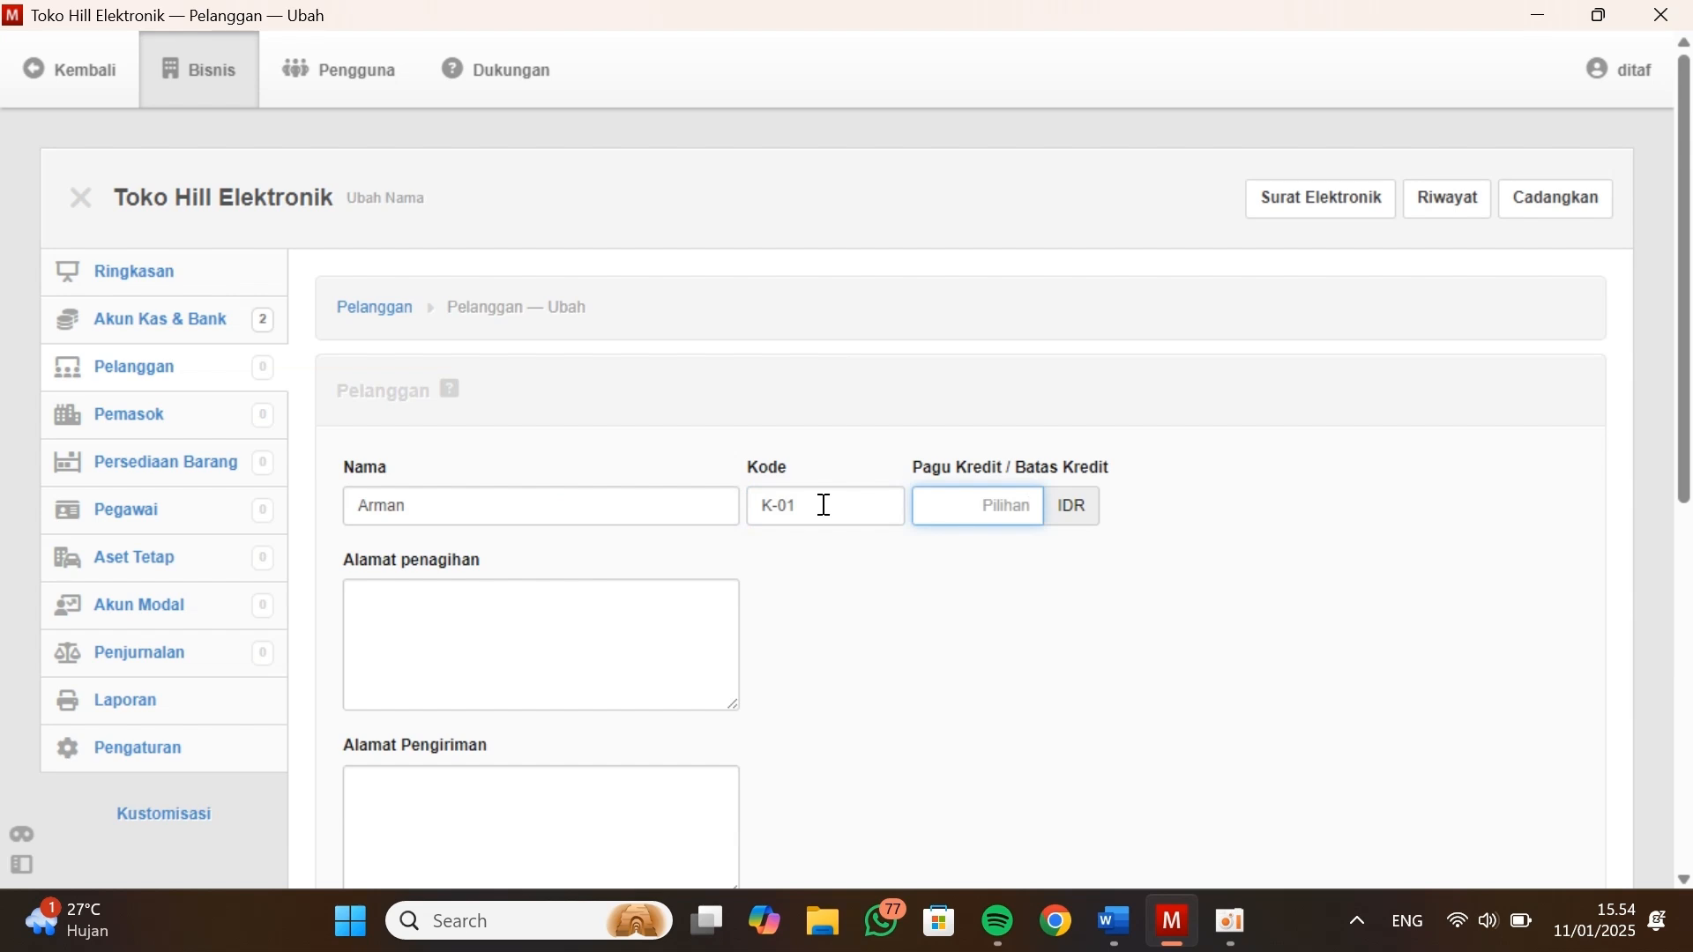
pyautogui.write('0')
# Copy the first customer's address from Data Kustomers into both the billing and shipping address fields
pyautogui.click(684, 611)
pyautogui.hotkey('alt', 'Tab')
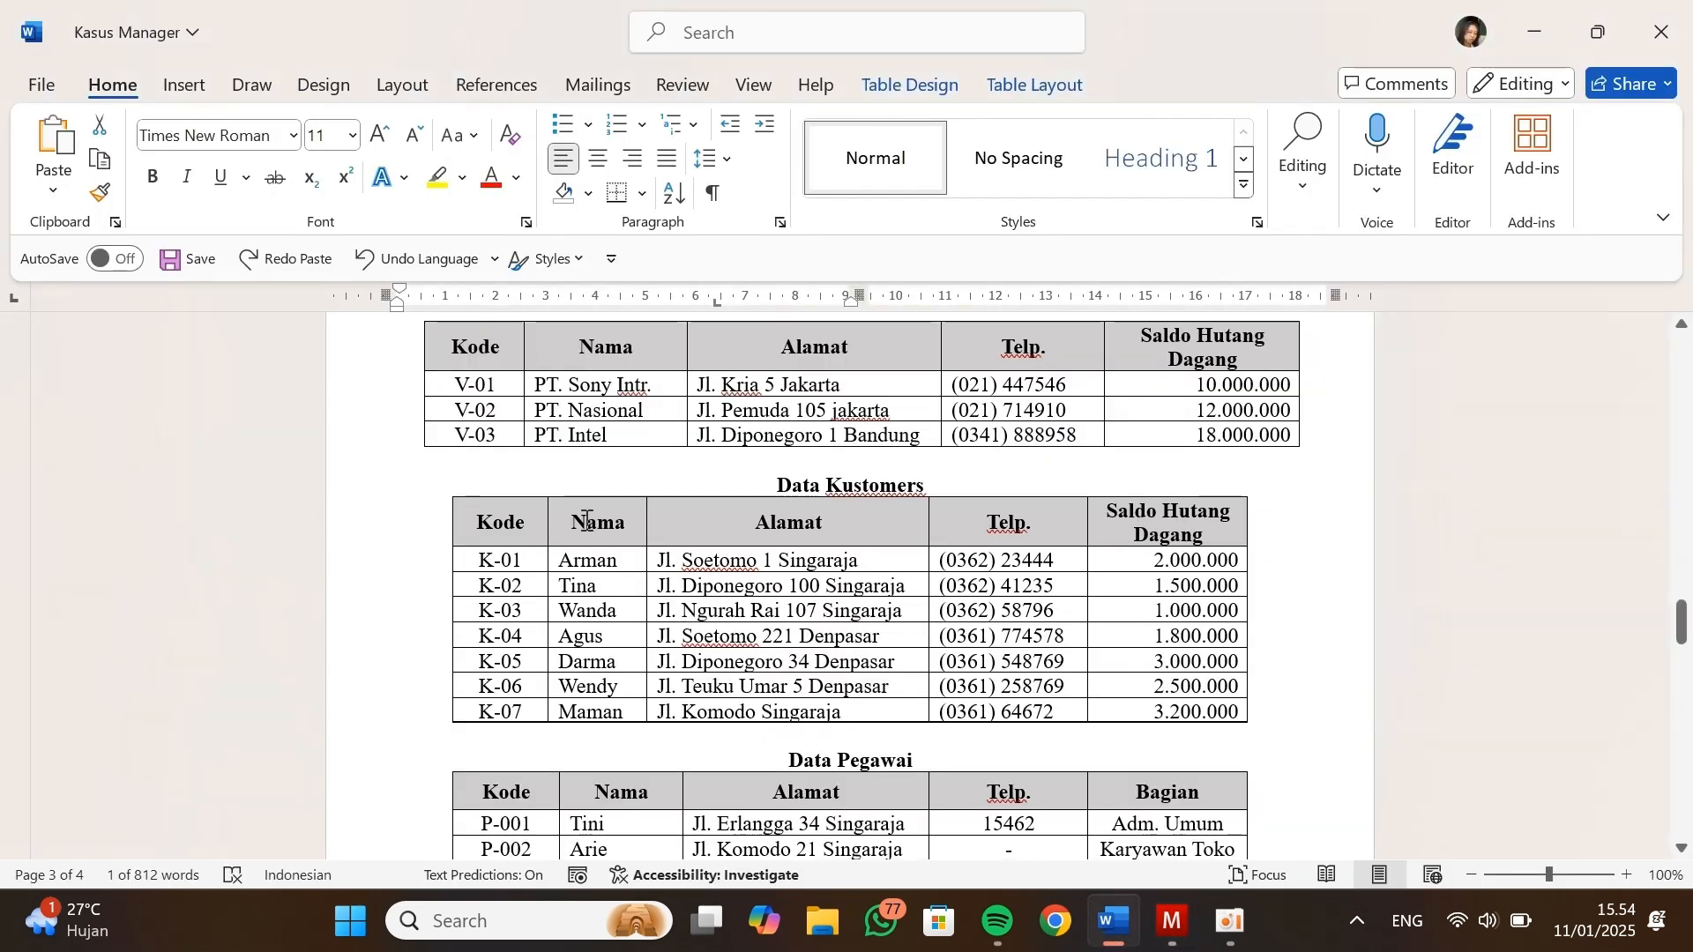
pyautogui.moveTo(860, 560); pyautogui.dragTo(661, 571)
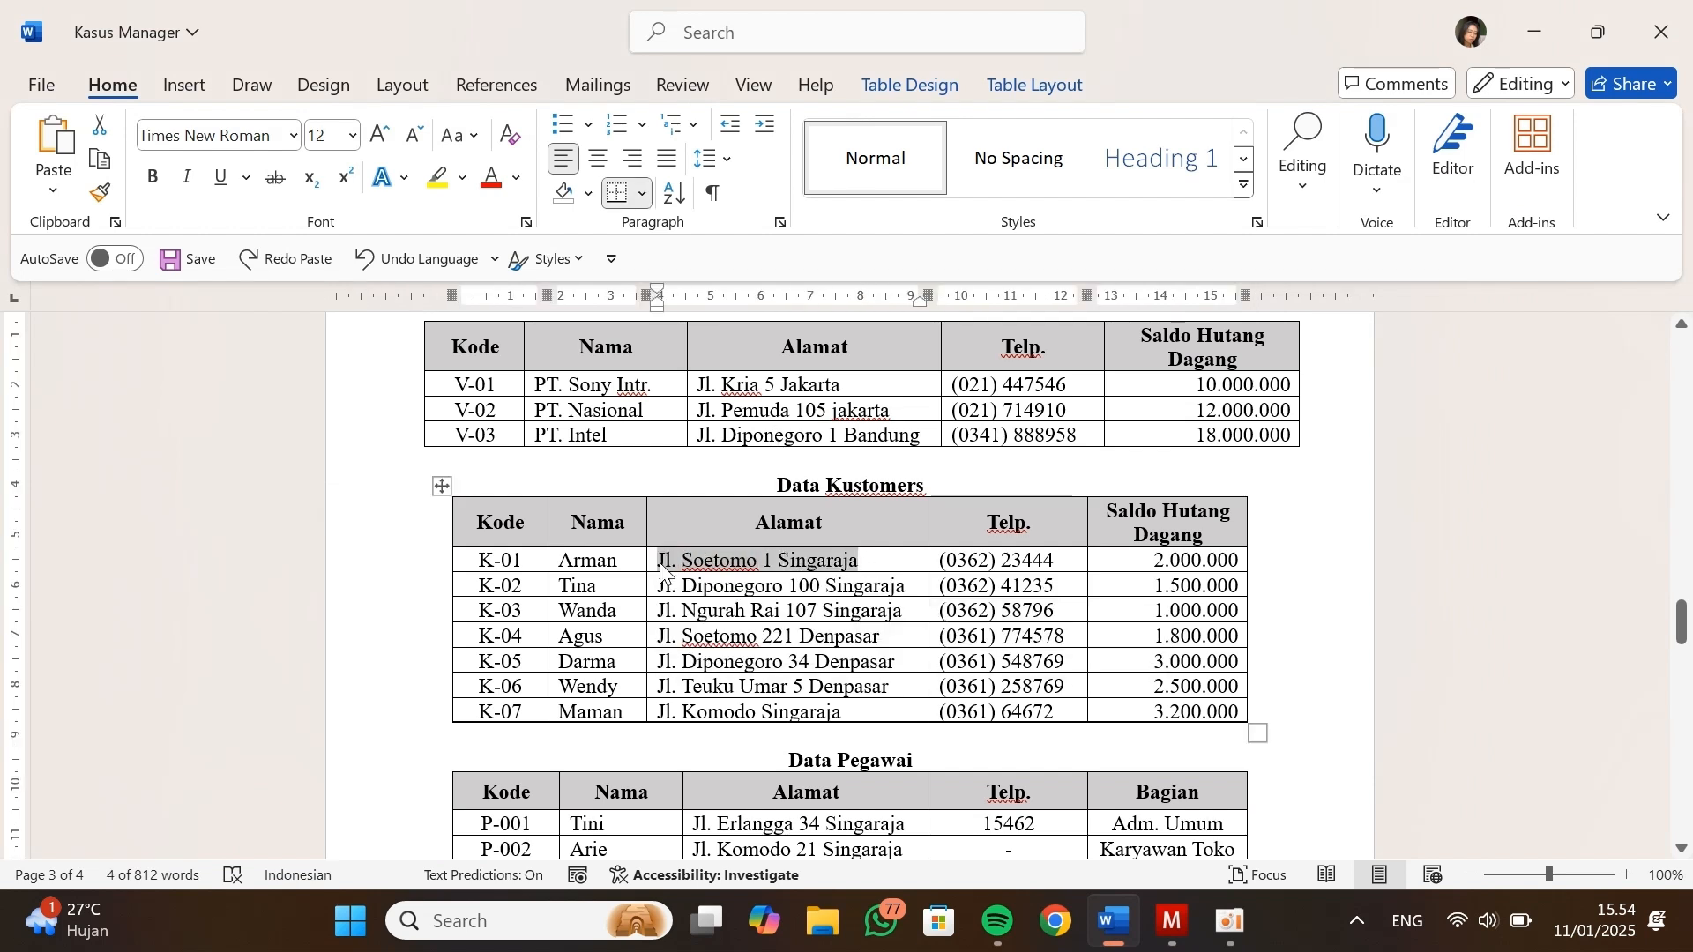
pyautogui.hotkey('alt', 'Tab')
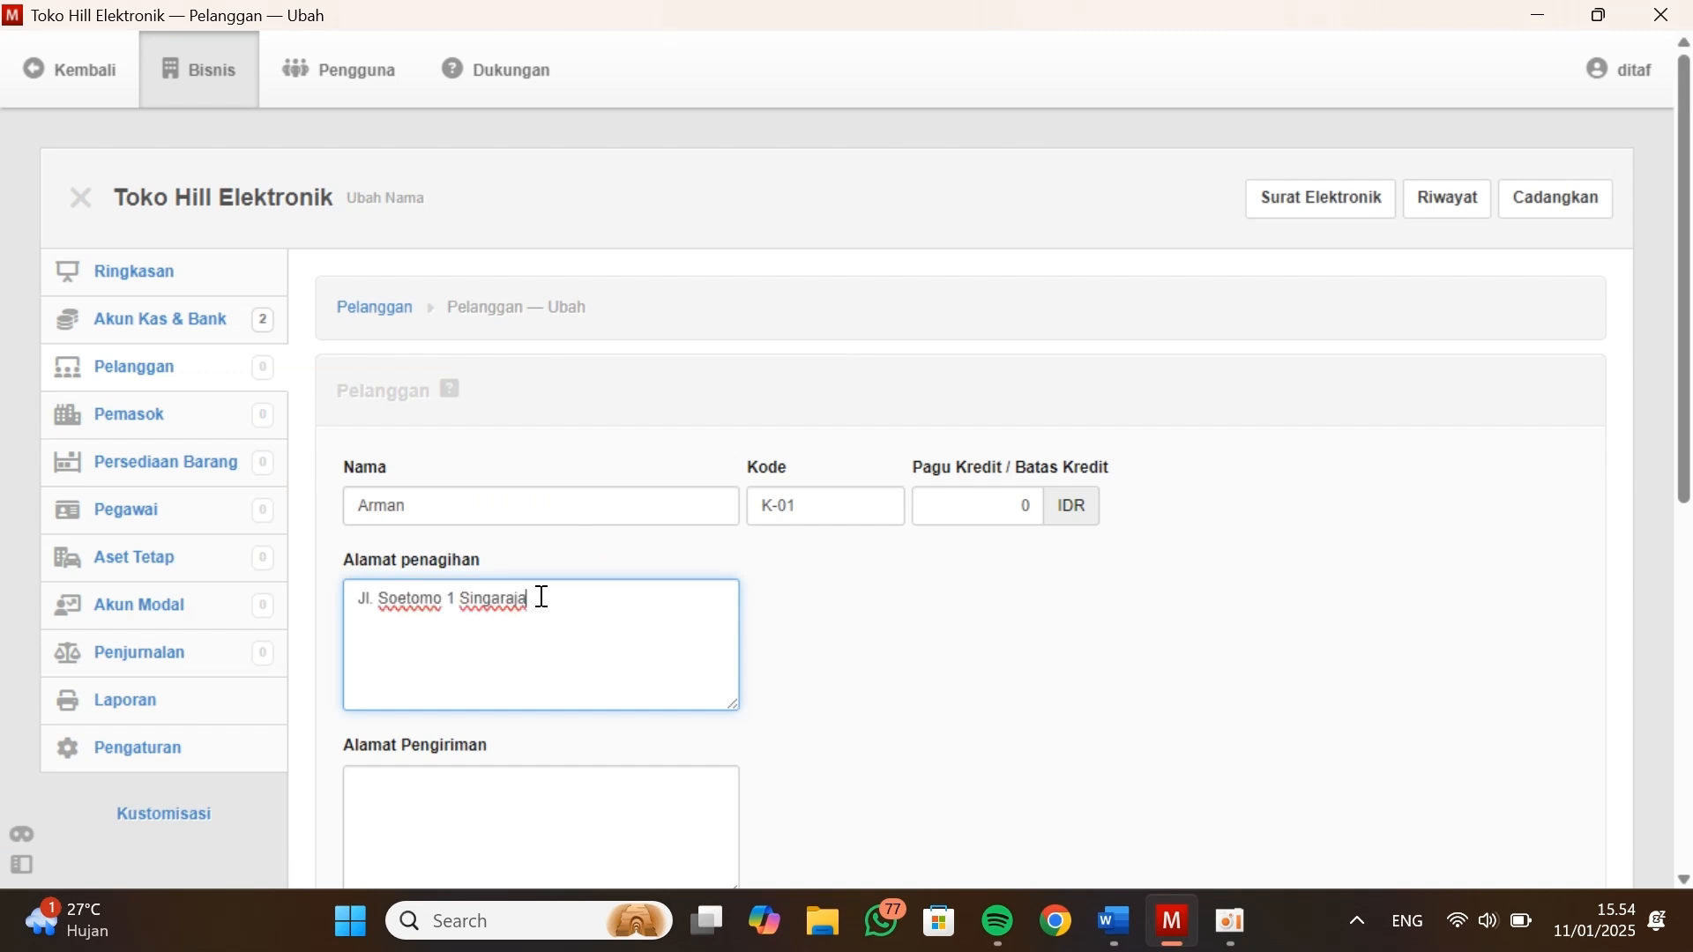
pyautogui.scroll(-2, 540, 593)
pyautogui.click(515, 658)
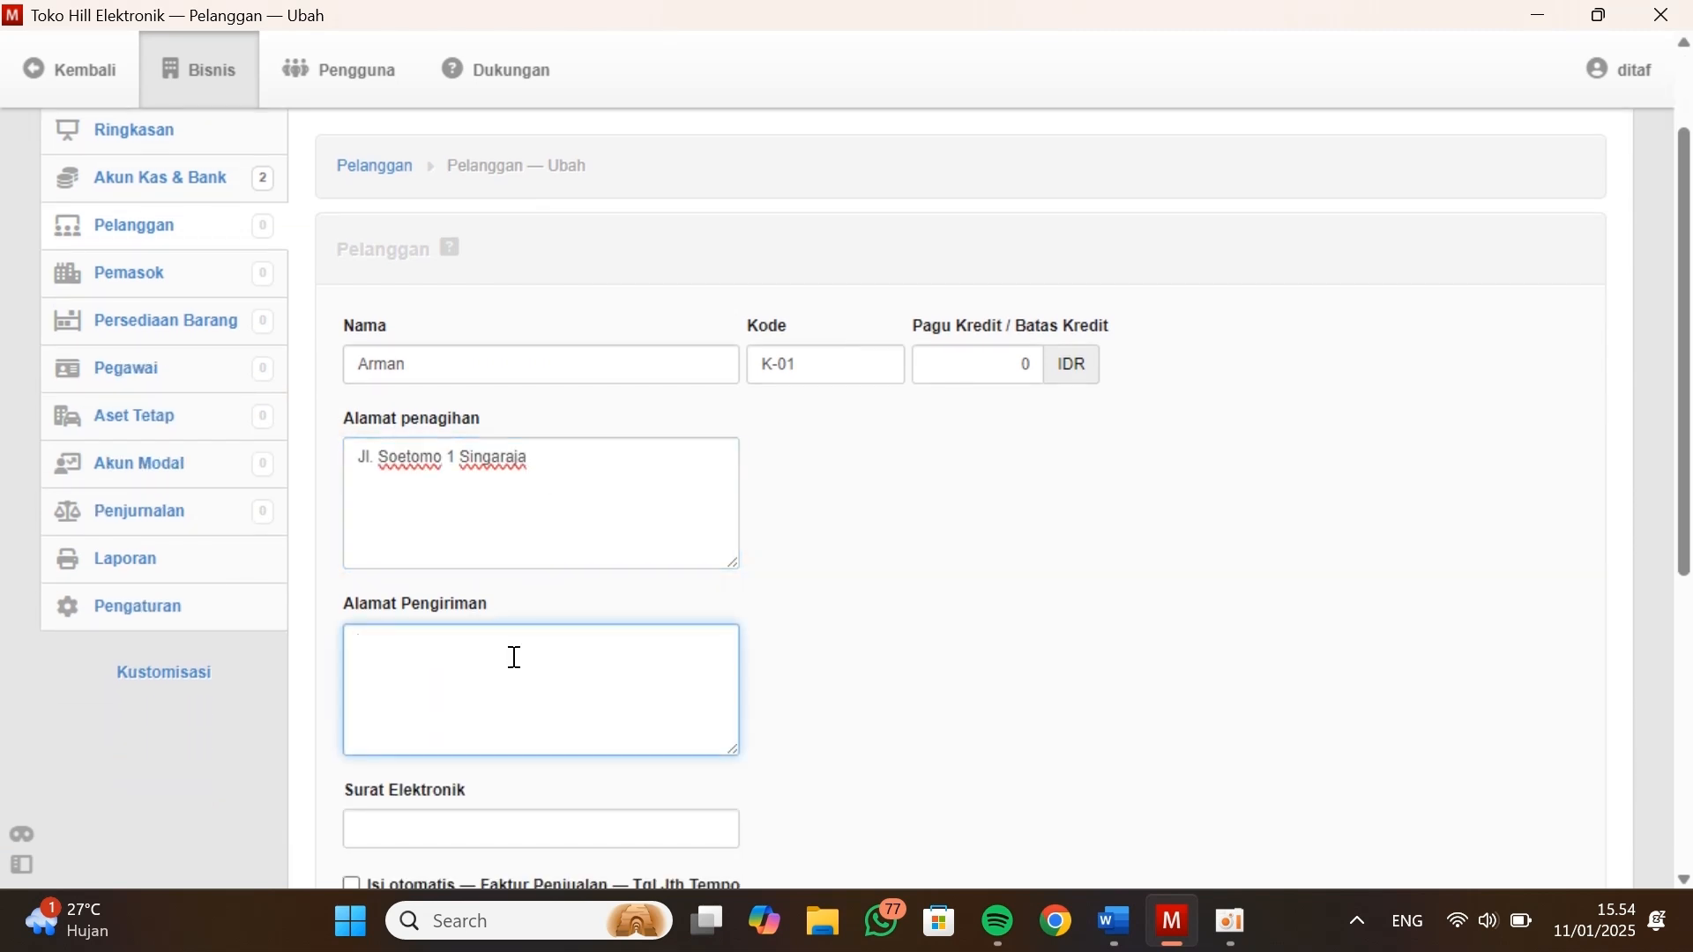
pyautogui.scroll(-2, 515, 658)
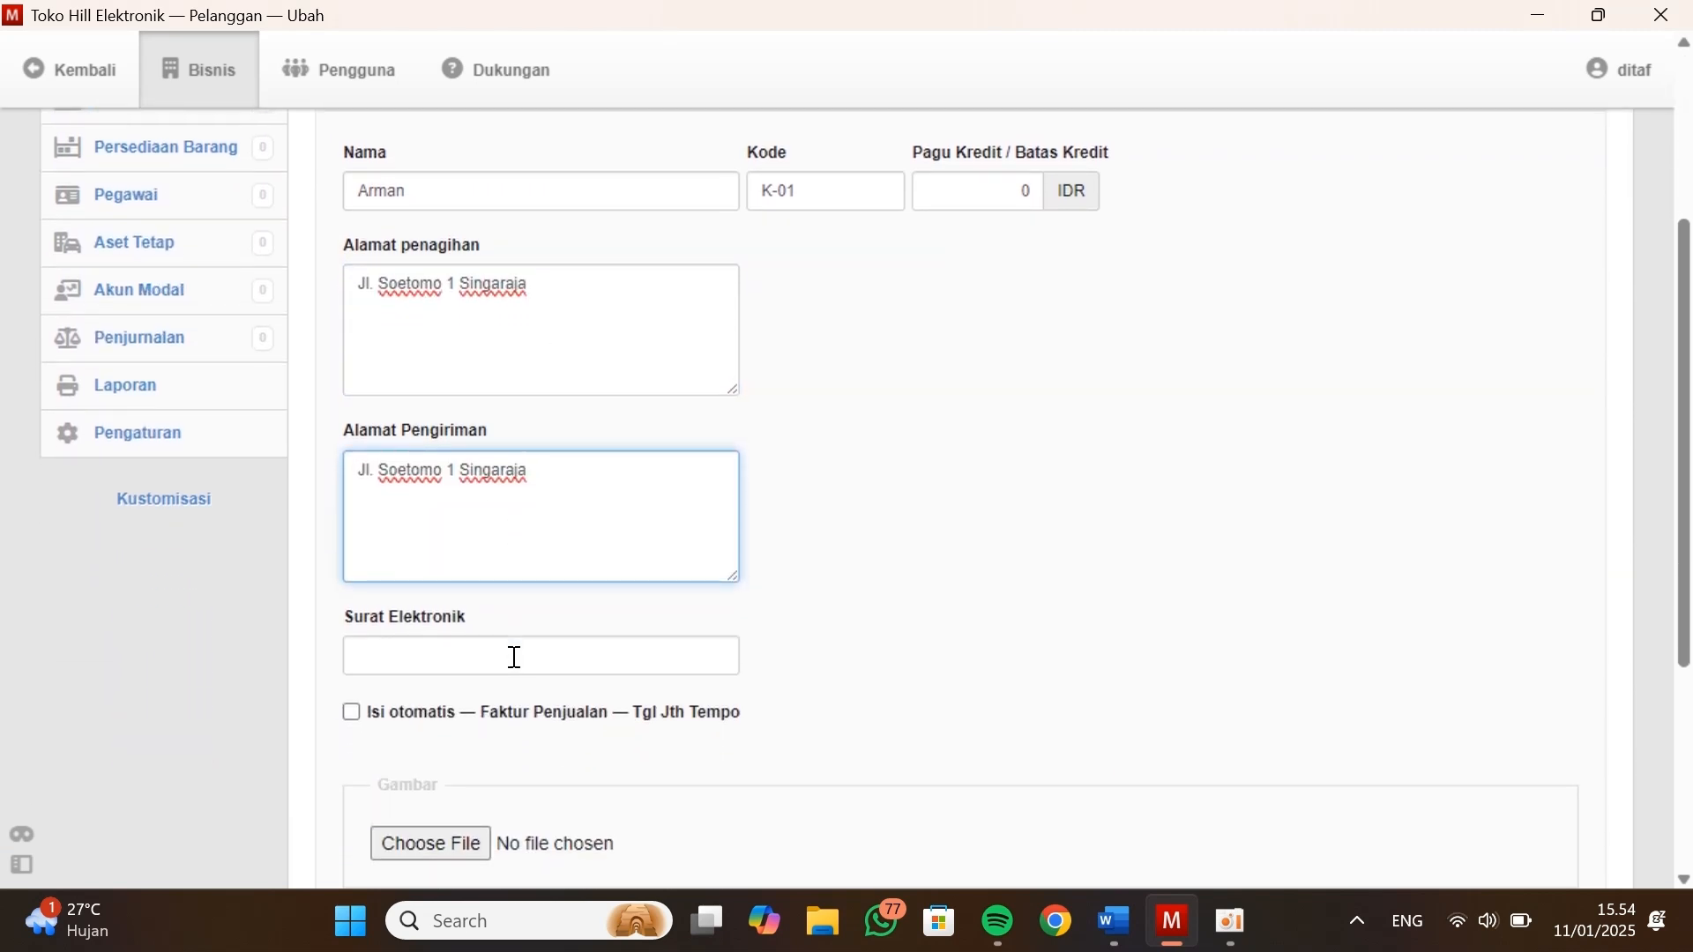
# Copy the first customer's phone number from Data Kustomers into Surat Elektronik and save the record, continuing with a blank customer form
pyautogui.hotkey('alt', 'Tab')
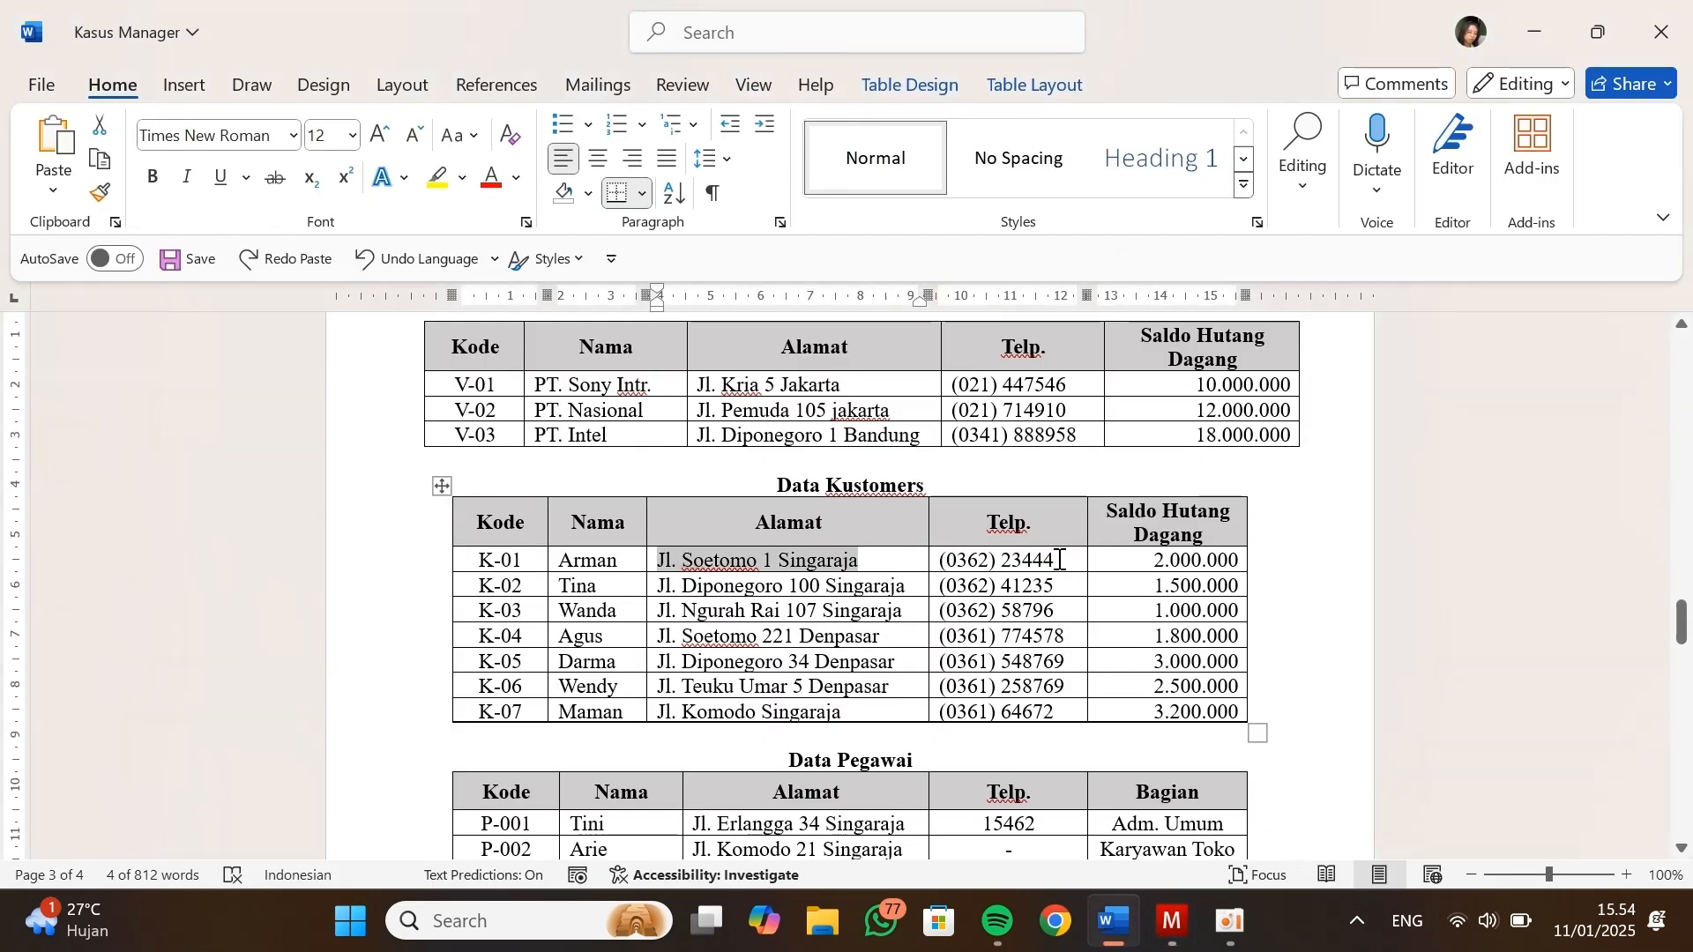
pyautogui.moveTo(1059, 560); pyautogui.dragTo(944, 570)
pyautogui.hotkey('alt', 'Tab')
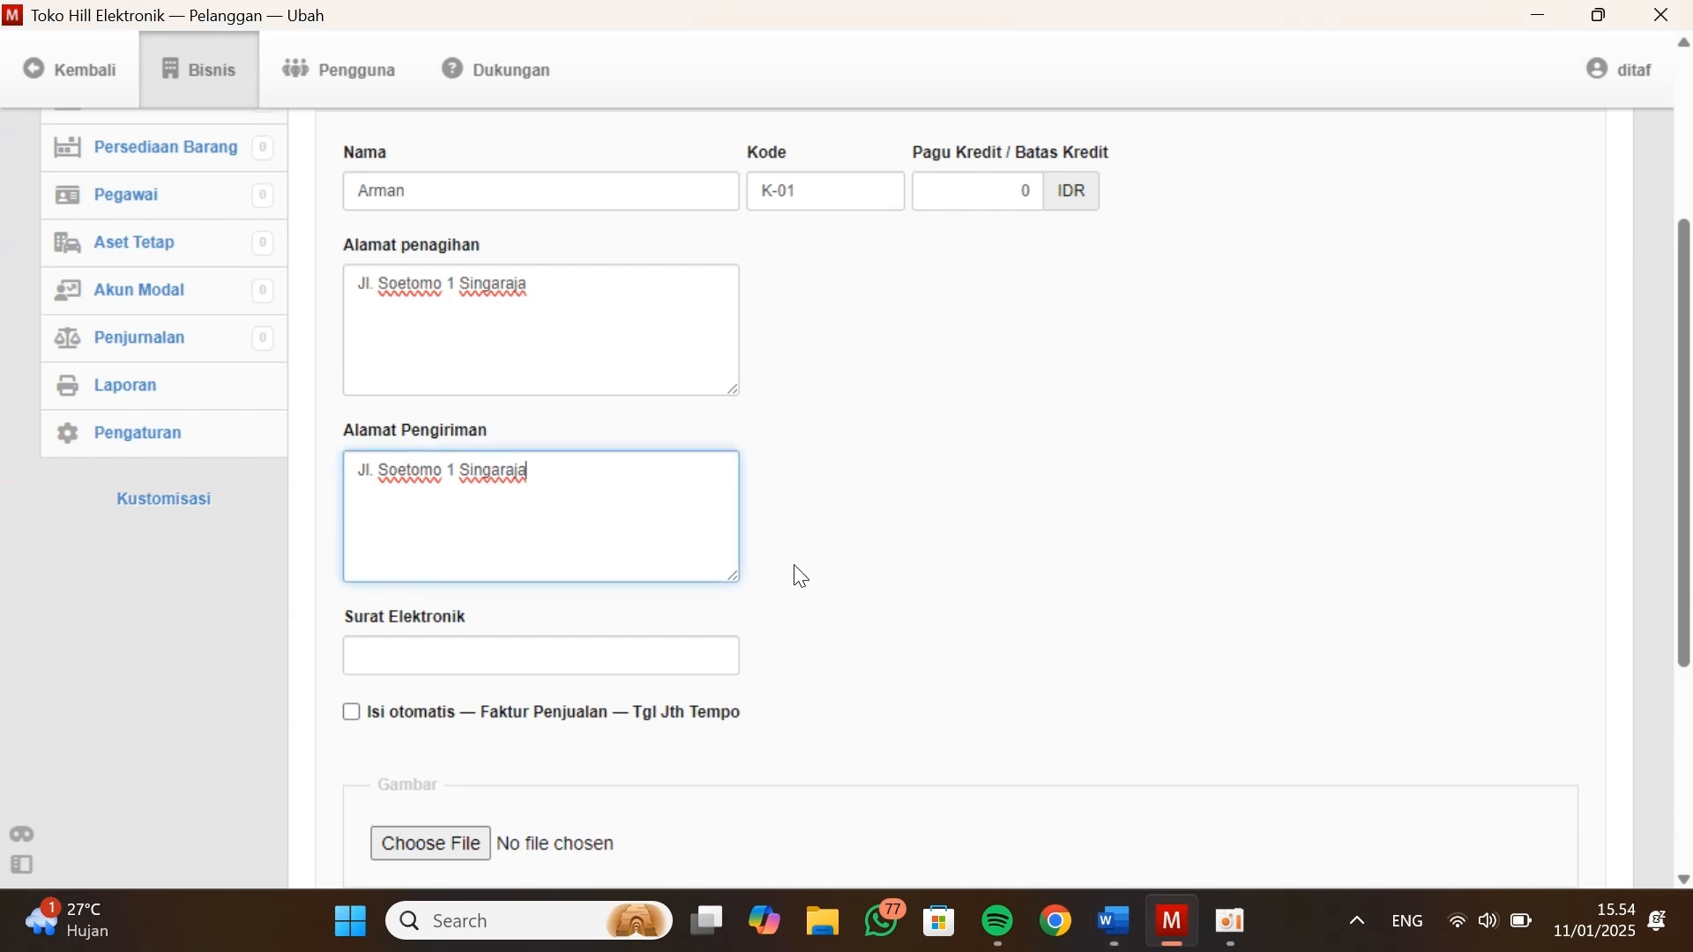
pyautogui.click(612, 657)
pyautogui.scroll(-3, 609, 658)
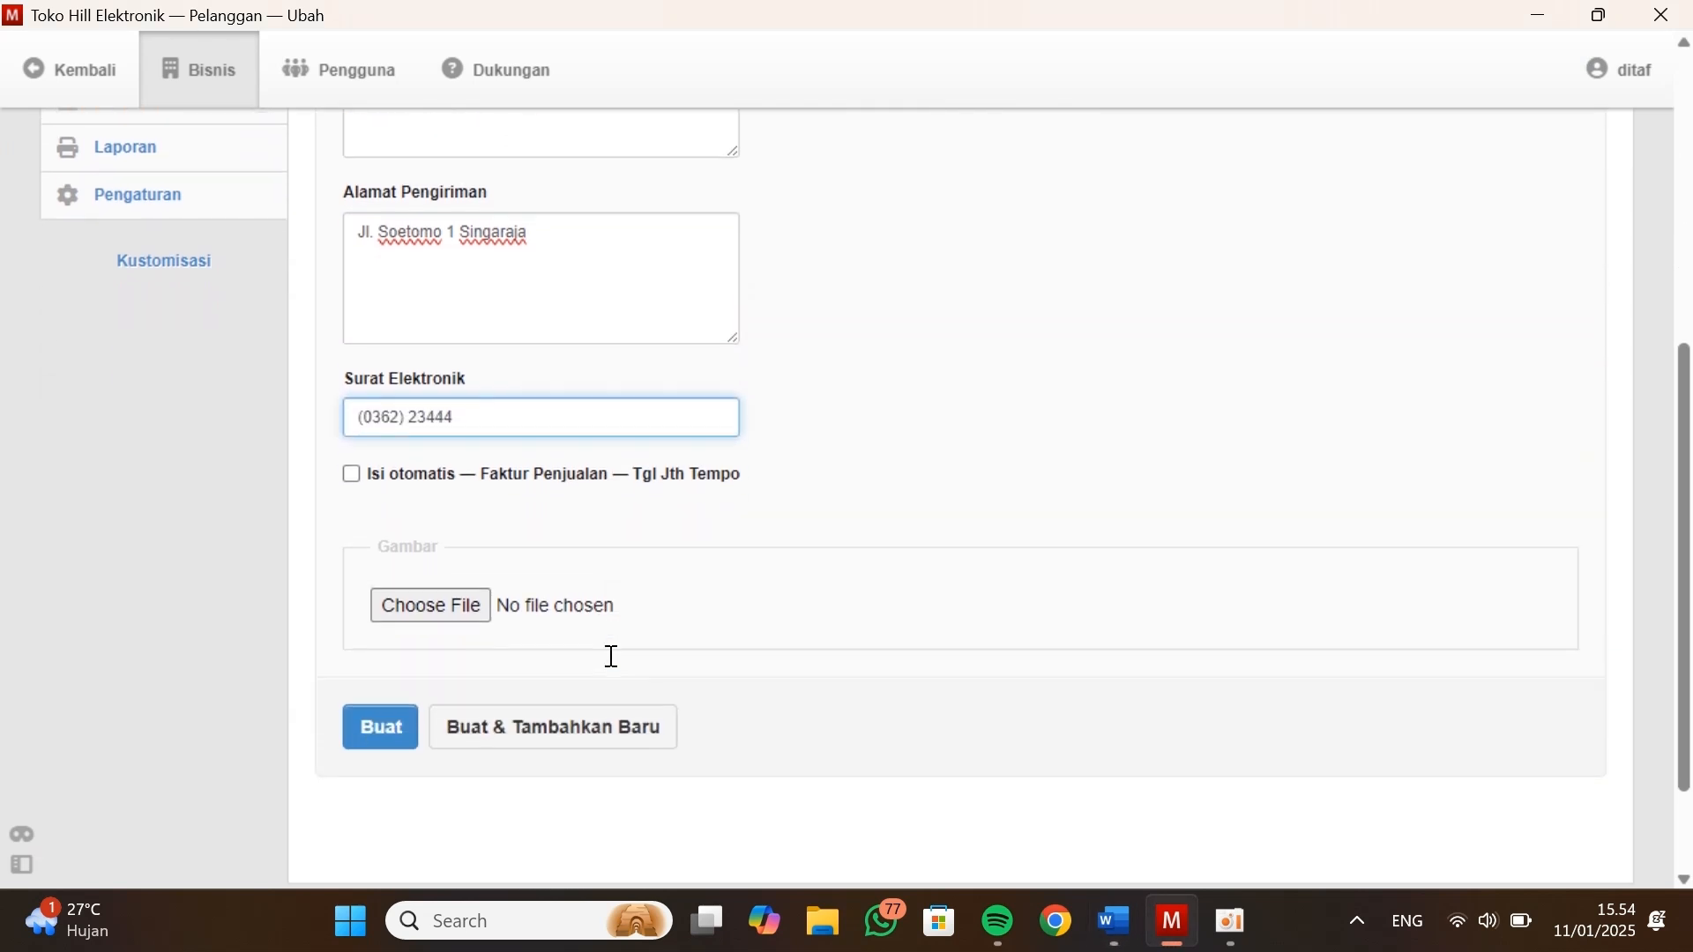
pyautogui.scroll(6, 472, 677)
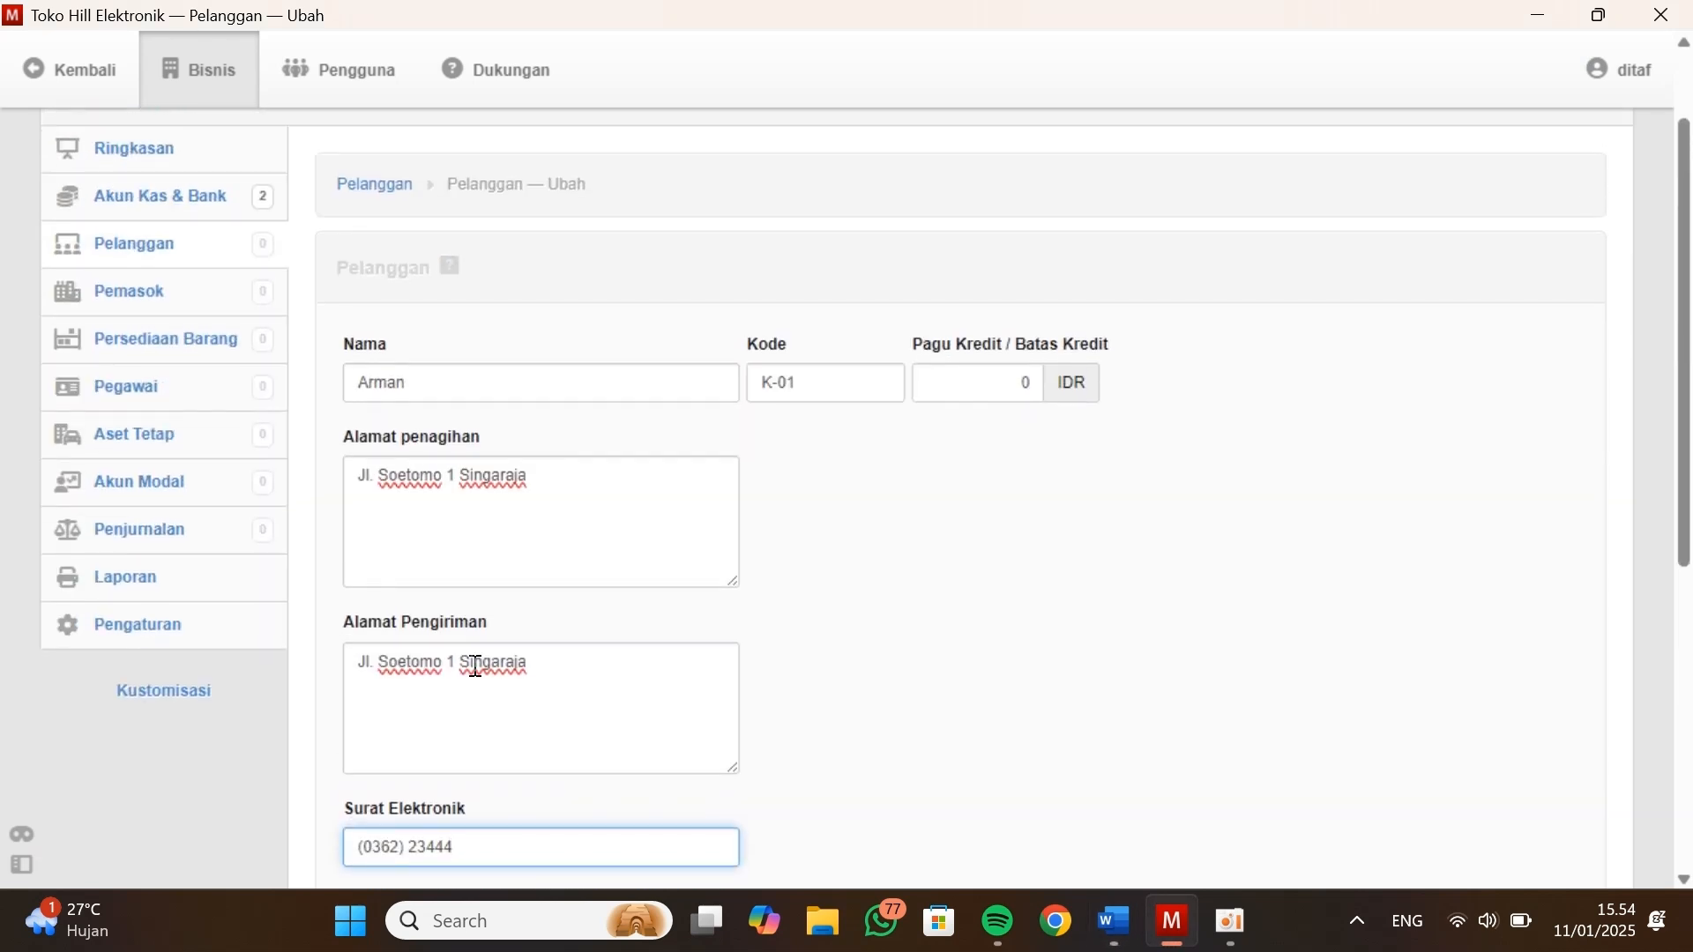
pyautogui.scroll(-6, 475, 670)
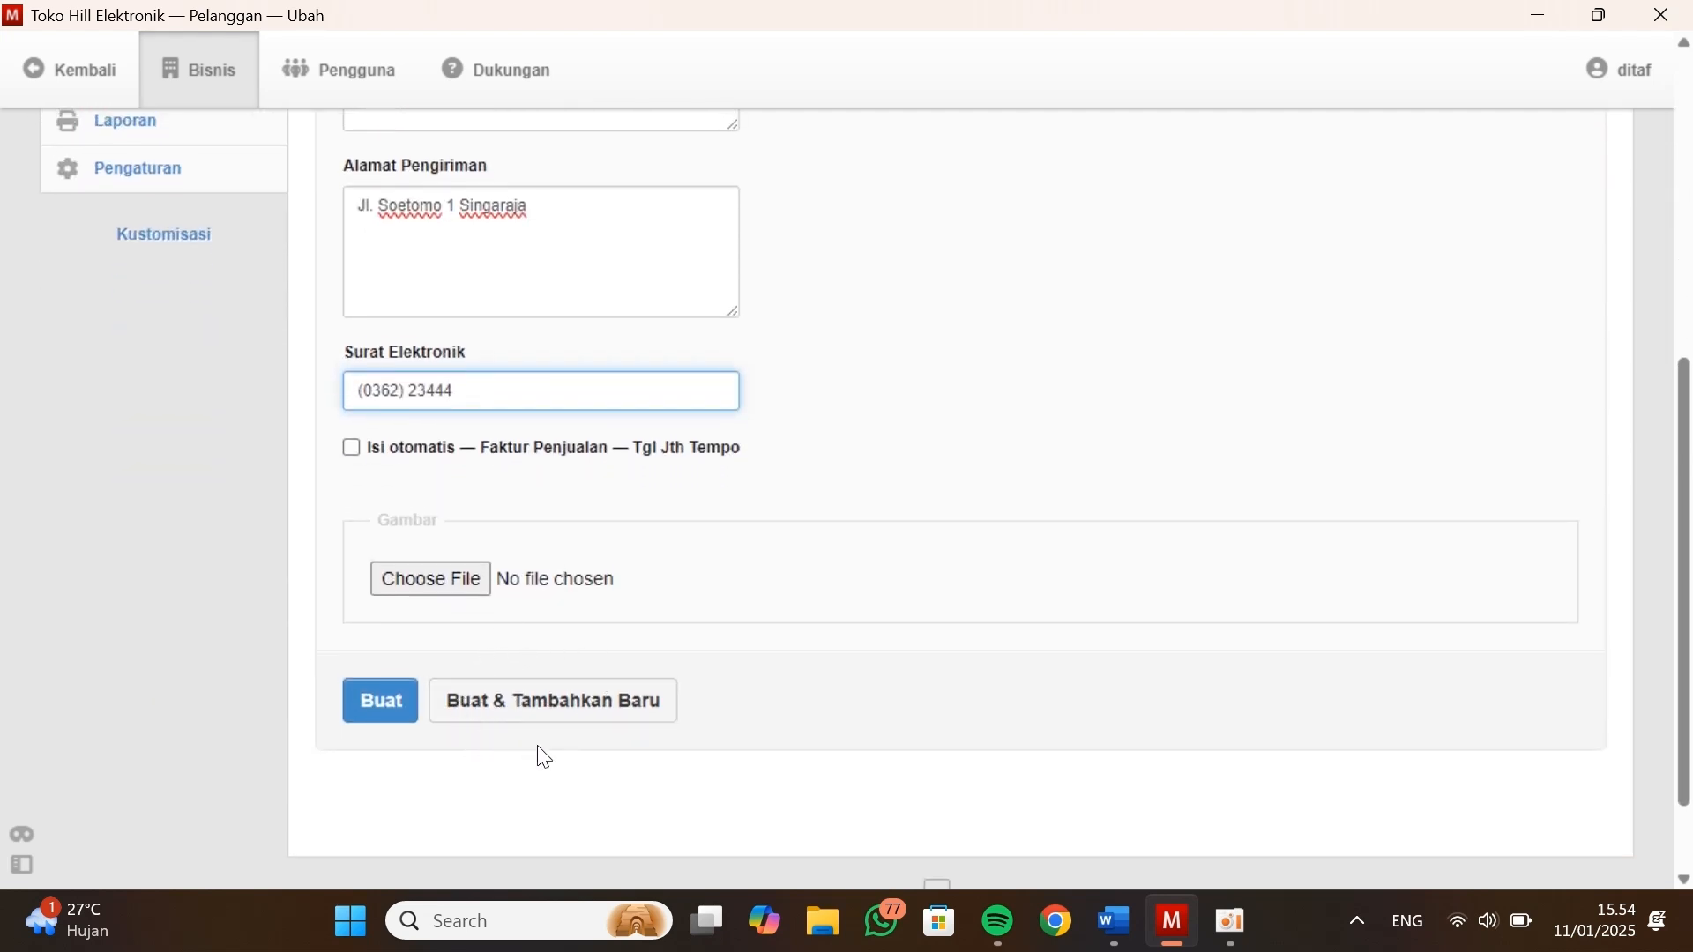
pyautogui.click(527, 714)
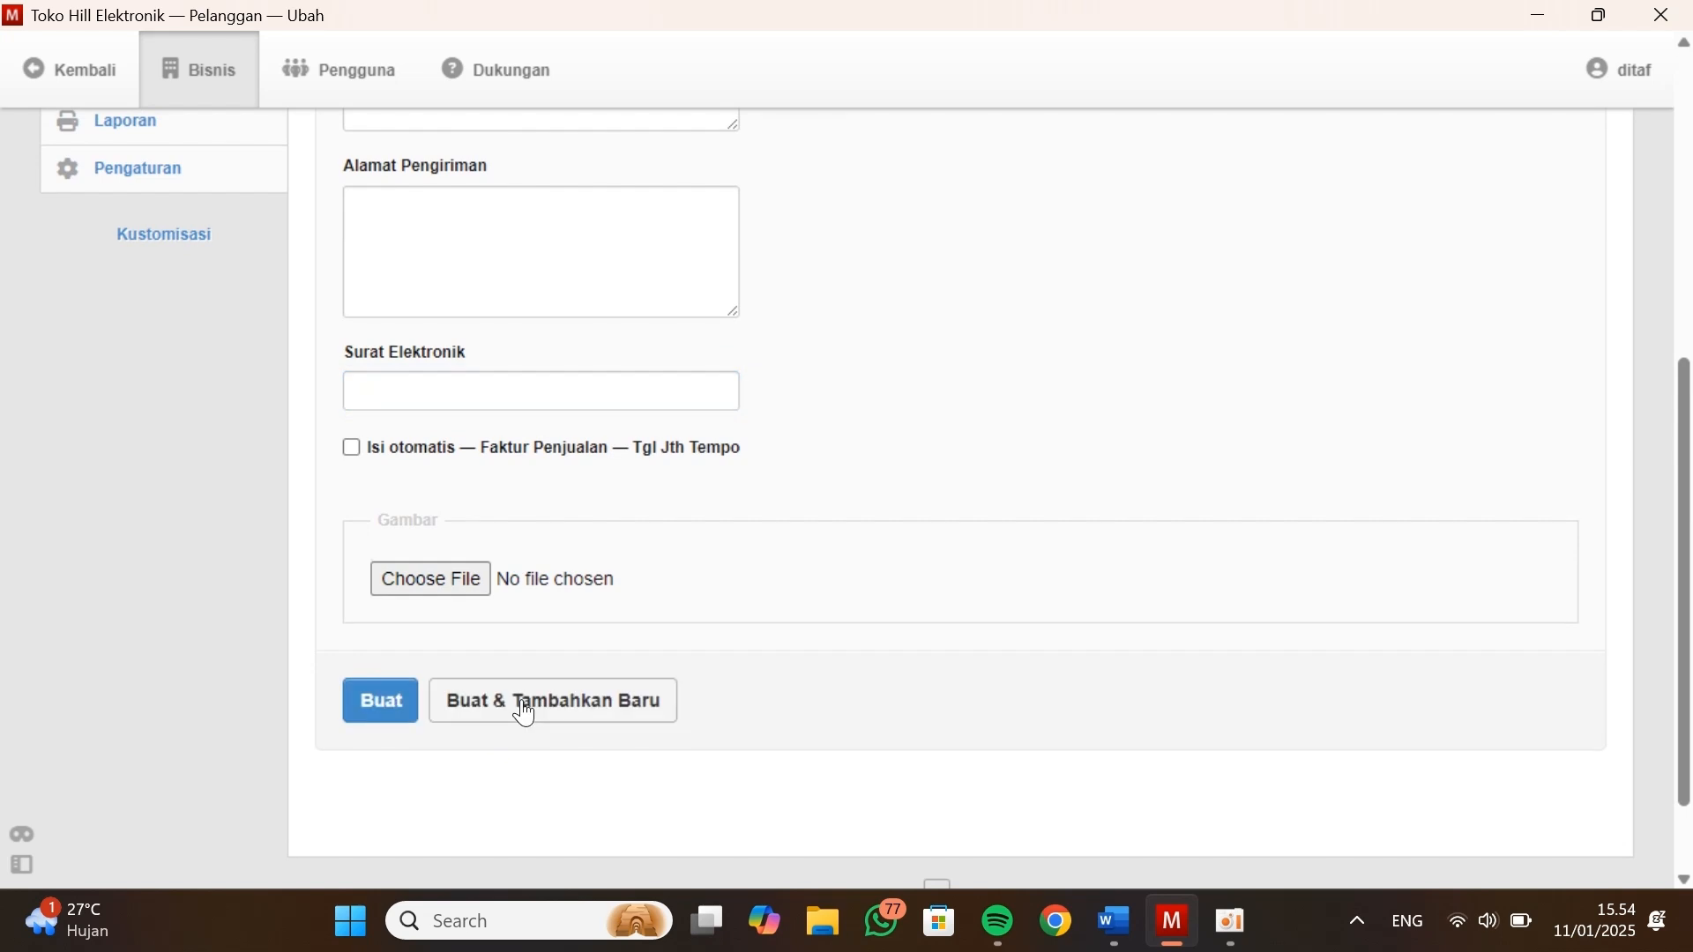
# Enter the second customer's name and code from Data Kustomers and use the listed address for both billing and shipping
pyautogui.scroll(6, 524, 711)
pyautogui.hotkey('alt', 'Tab')
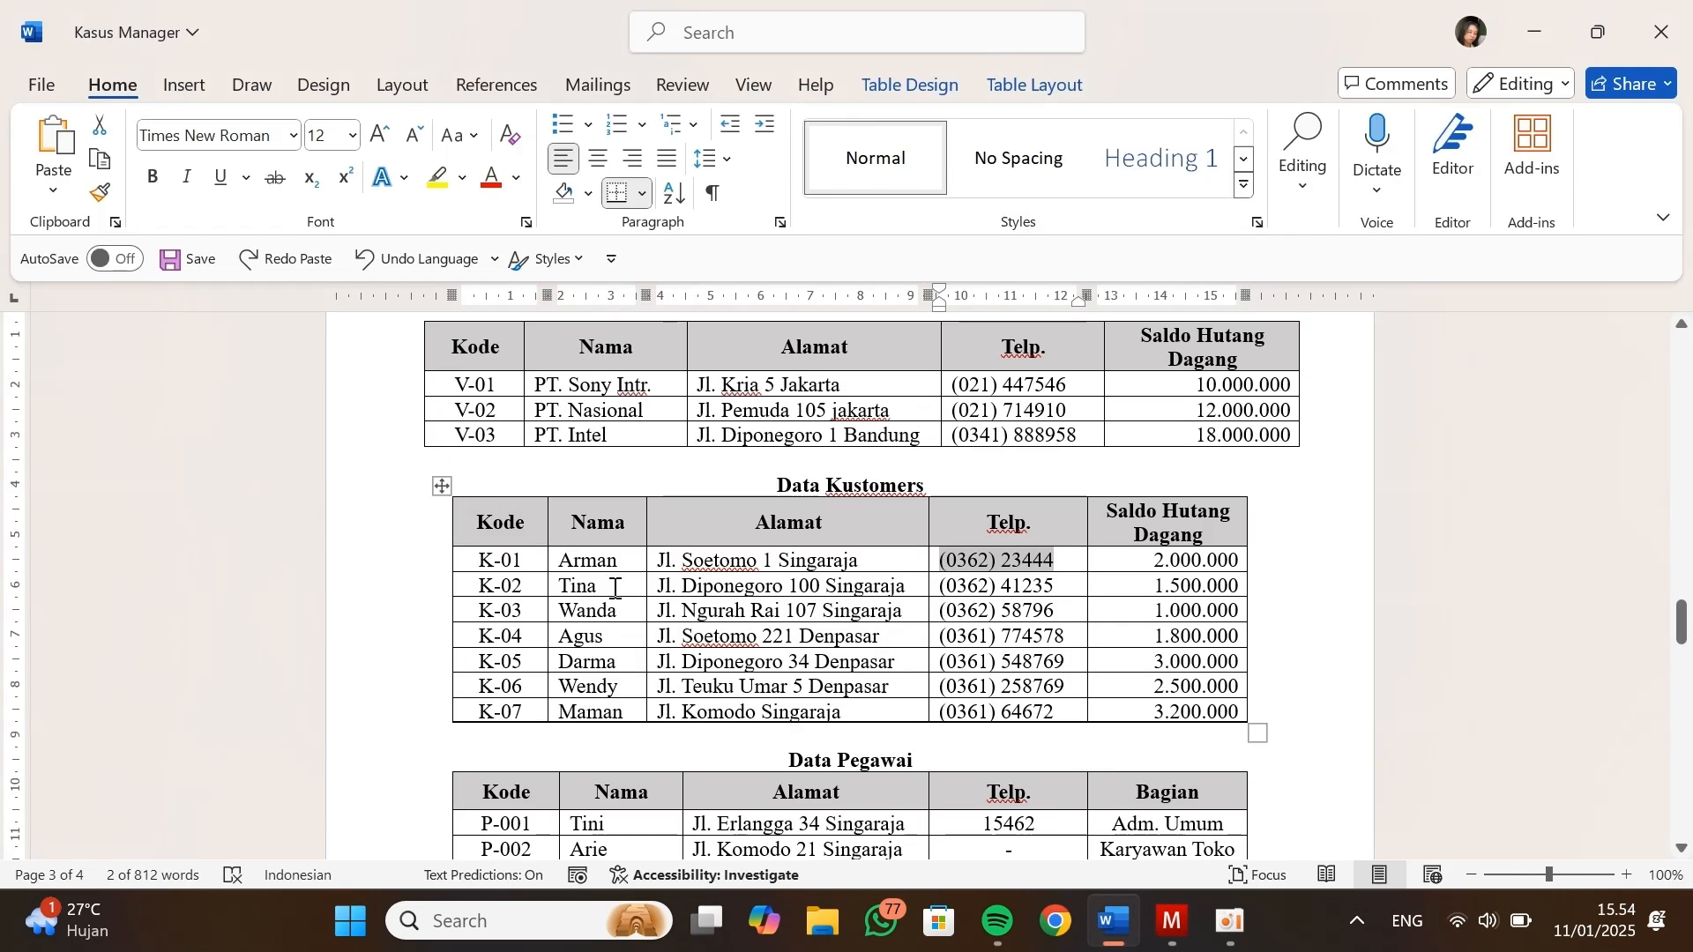
pyautogui.moveTo(655, 587); pyautogui.dragTo(915, 588)
pyautogui.hotkey('ctrl', 'c')
pyautogui.hotkey('alt', 'Tab')
pyautogui.click(474, 512)
pyautogui.write('Tina')
pyautogui.press('Tab')
pyautogui.write('K')
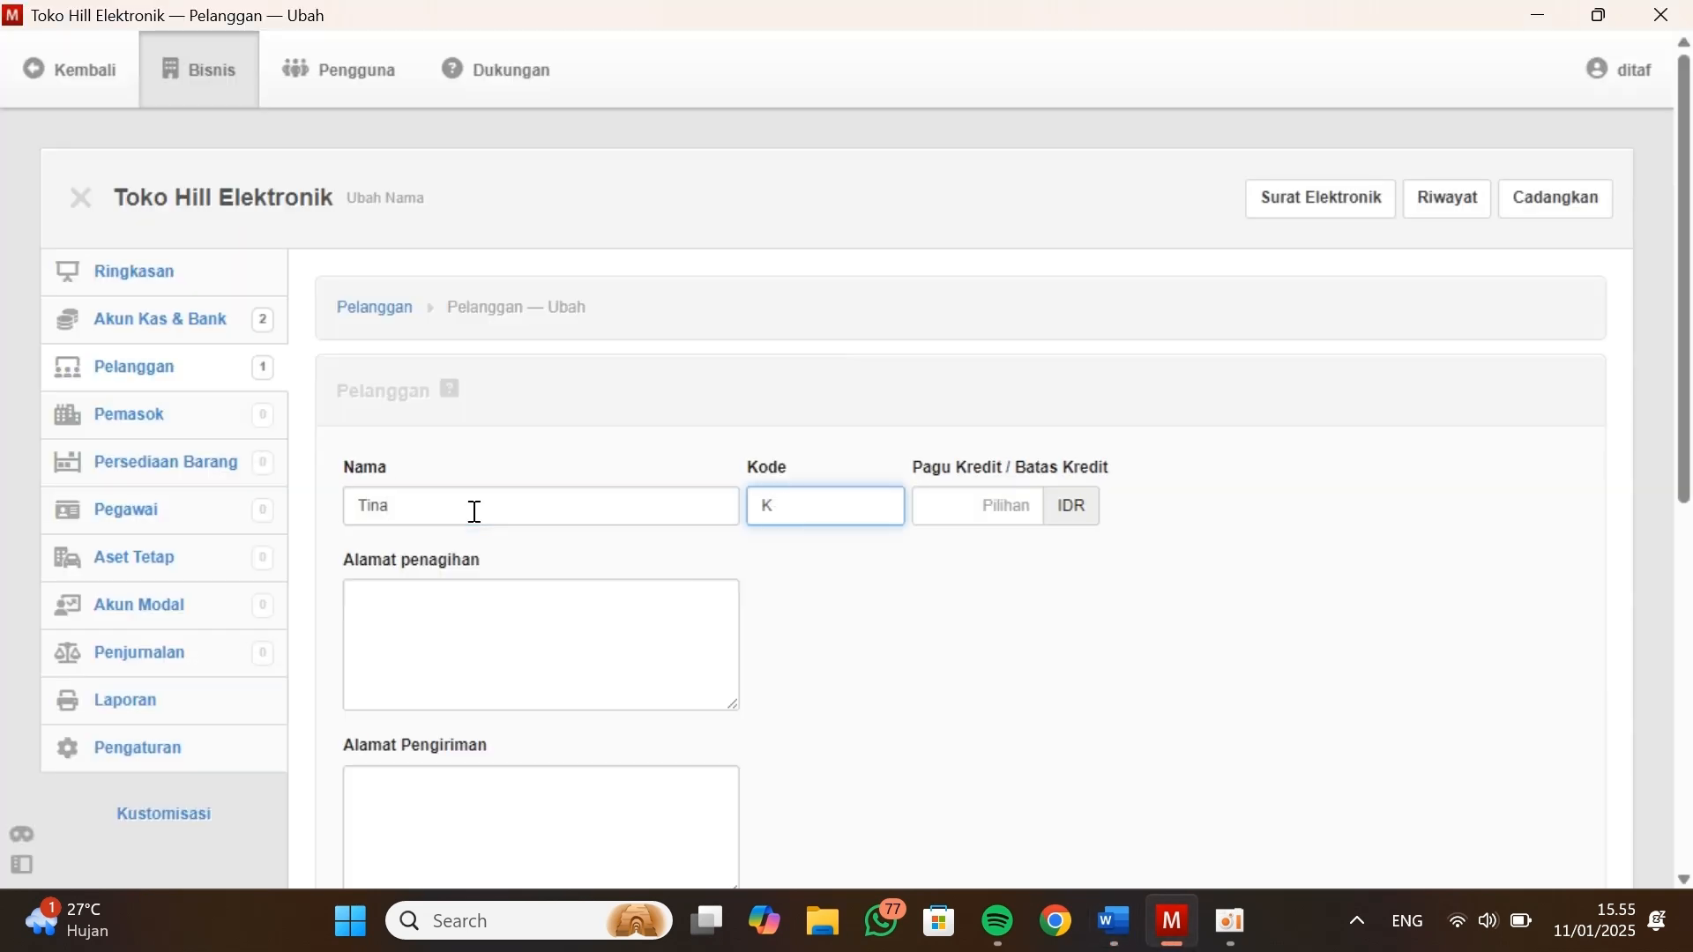
pyautogui.write('-02')
pyautogui.press('Tab')
pyautogui.hotkey('ctrl', 'v')
pyautogui.click(465, 797)
# Copy the second customer's phone number into Surat Elektronik and save the record, continuing with a blank customer form
pyautogui.hotkey('ctrl', 'v')
pyautogui.hotkey('alt', 'Tab')
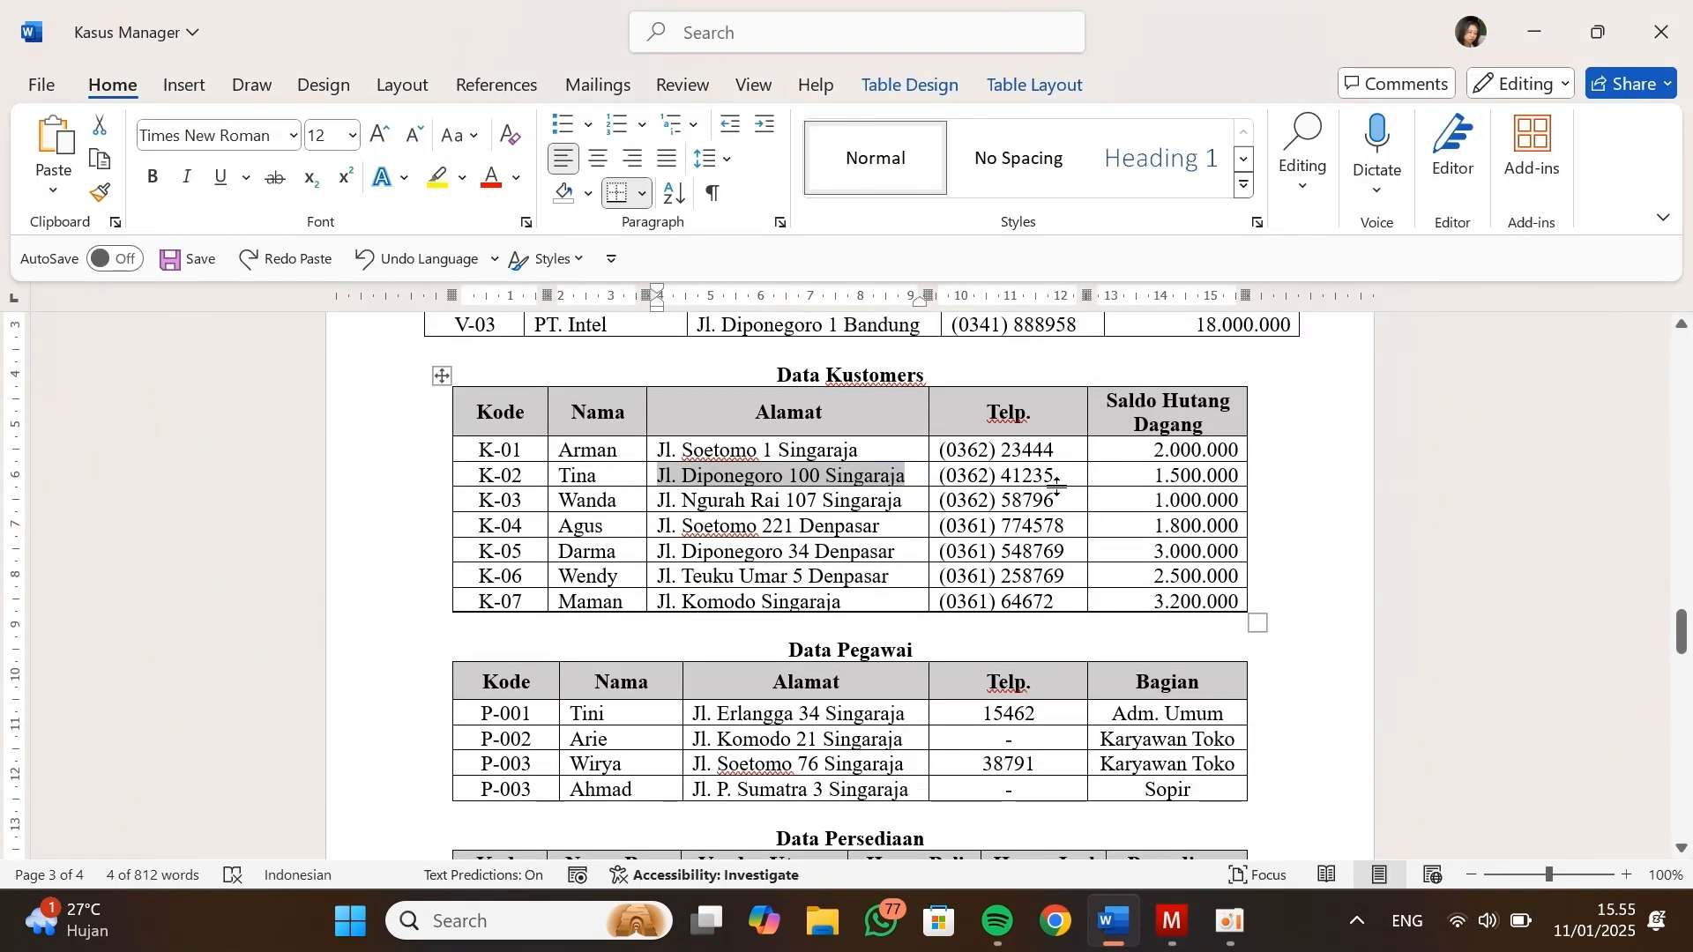
pyautogui.moveTo(1056, 476); pyautogui.dragTo(942, 483)
pyautogui.hotkey('ctrl', 'c')
pyautogui.hotkey('alt', 'Tab')
pyautogui.click(578, 564)
pyautogui.hotkey('ctrl', 'v')
pyautogui.click(529, 725)
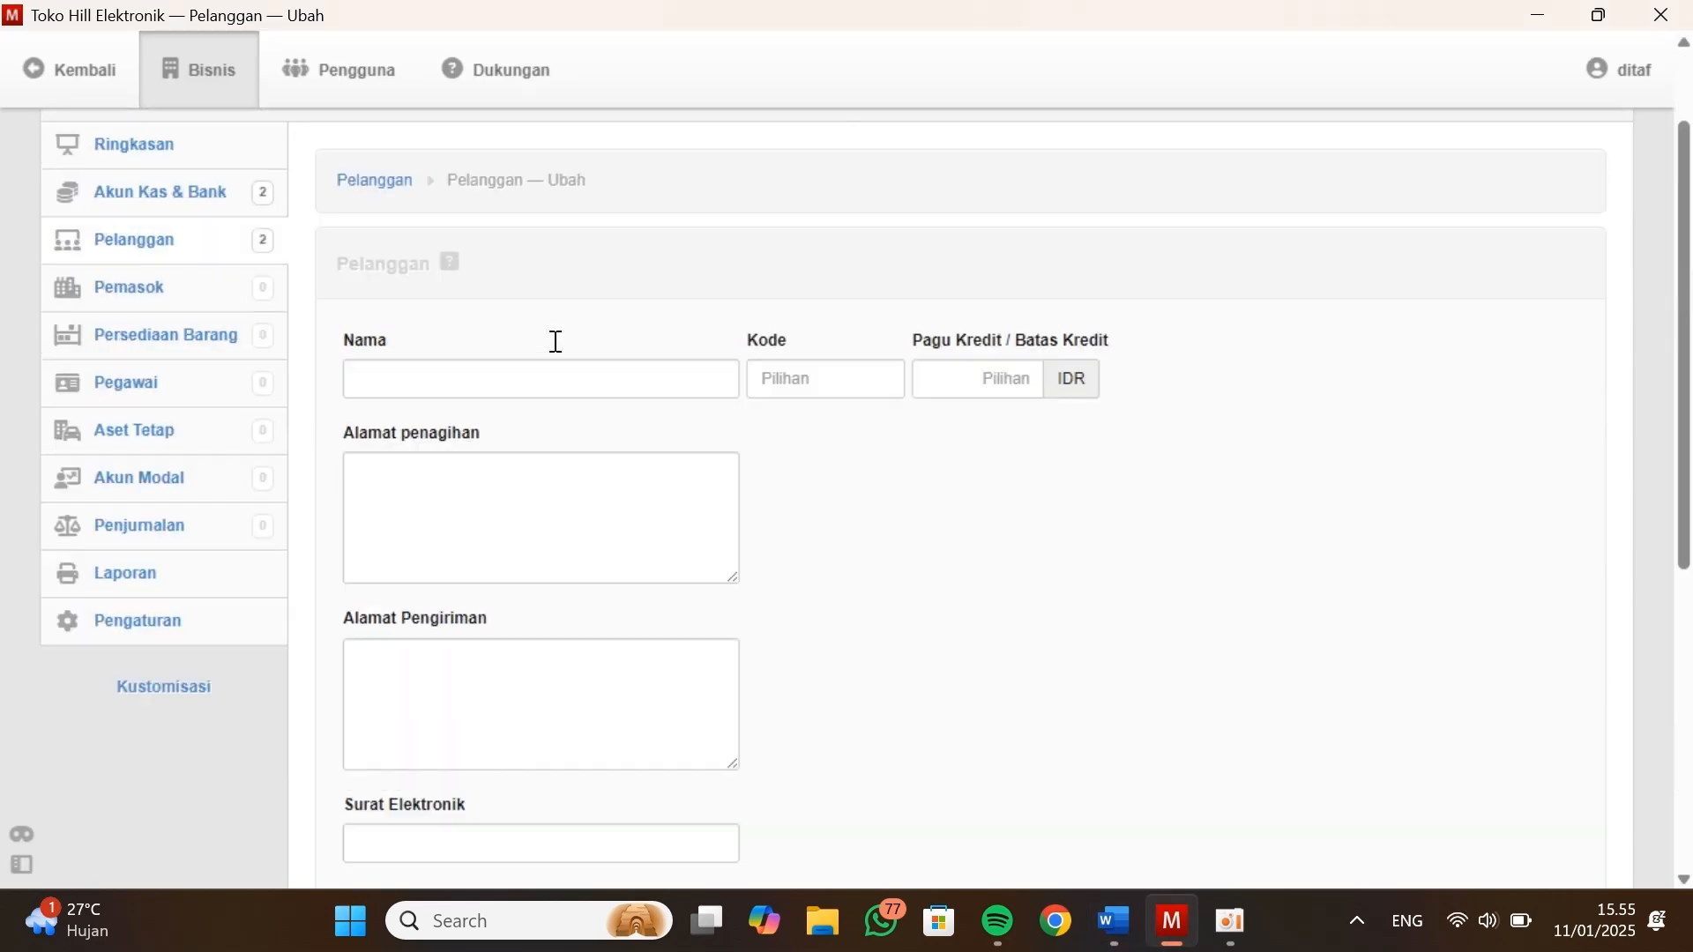
# Enter the third customer's name and code from Data Kustomers and use the listed address for both billing and shipping
pyautogui.hotkey('alt', 'Tab')
pyautogui.scroll(-1, 686, 526)
pyautogui.moveTo(904, 484); pyautogui.dragTo(660, 482)
pyautogui.hotkey('ctrl', 'c')
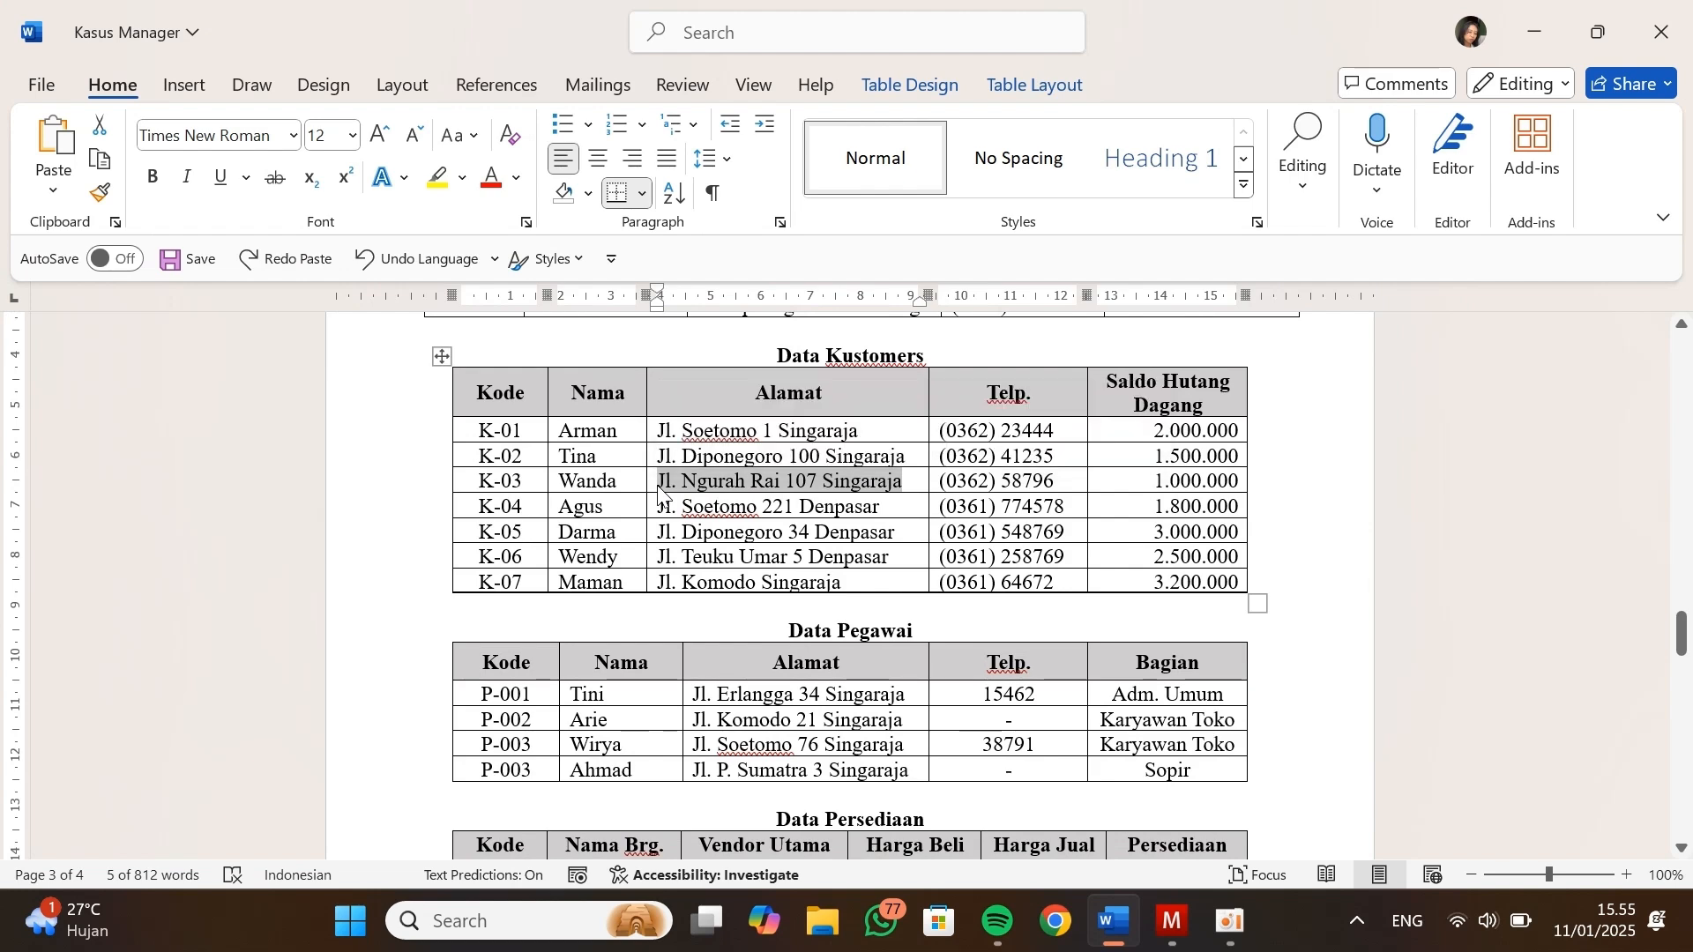
pyautogui.hotkey('alt', 'Tab')
pyautogui.click(566, 512)
pyautogui.write('Wanda')
pyautogui.click(765, 510)
pyautogui.write('K-03')
pyautogui.press('Tab')
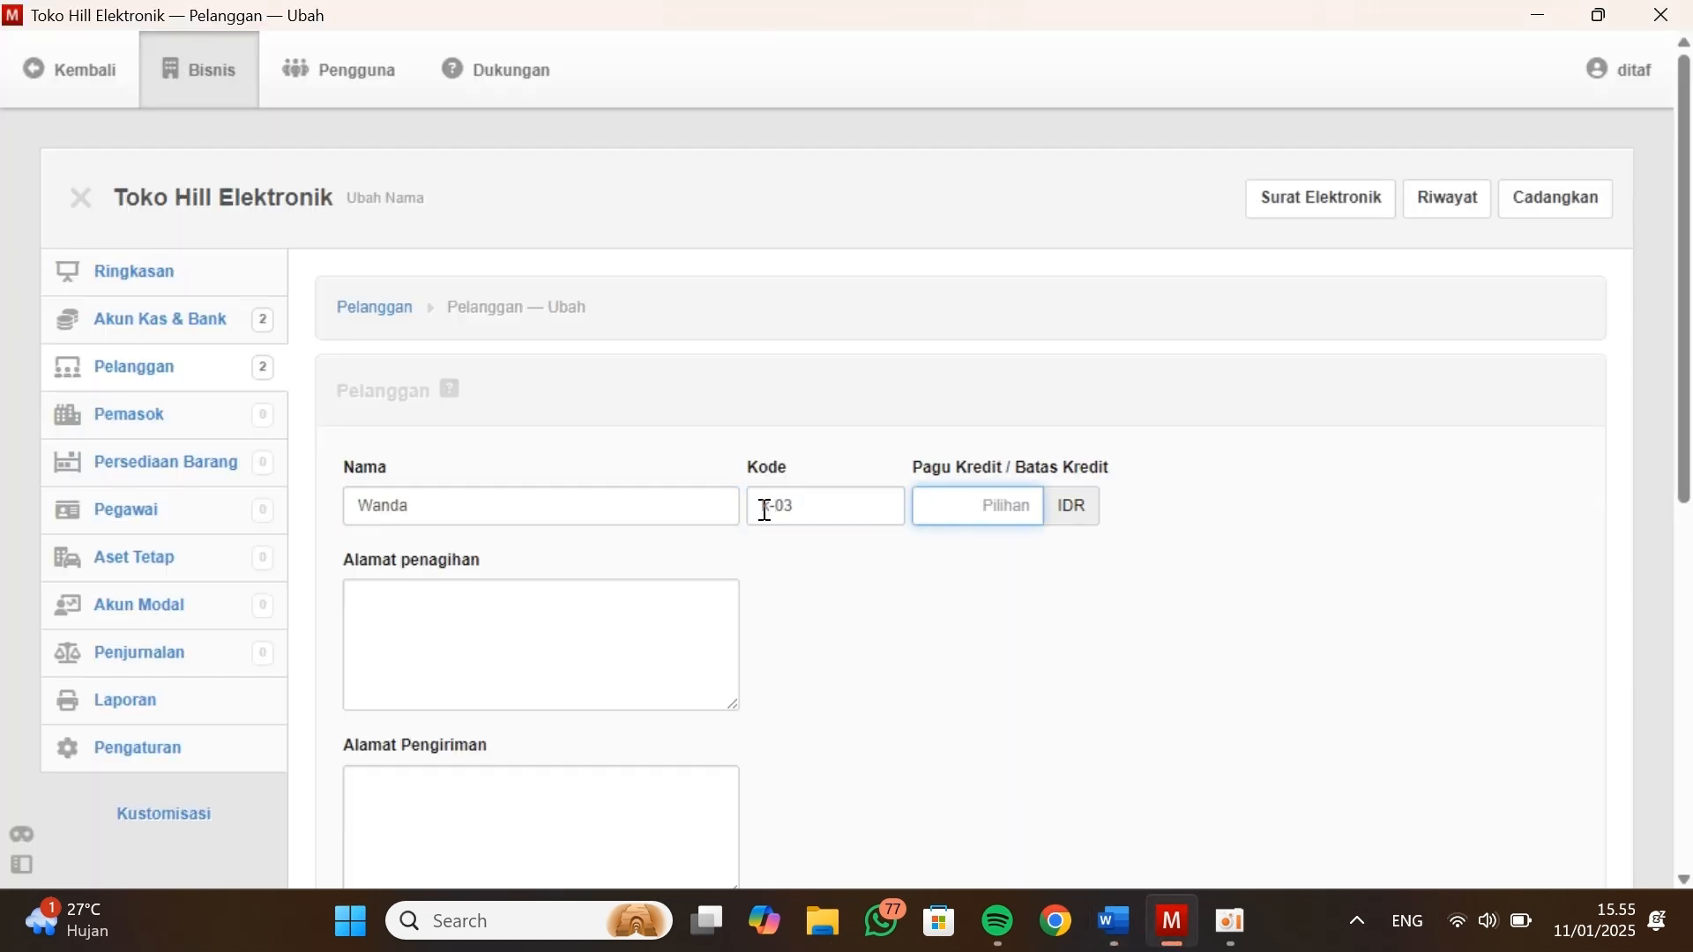
pyautogui.press('Tab')
pyautogui.hotkey('ctrl', 'v')
pyautogui.click(706, 771)
# Copy the third customer's phone number into Surat Elektronik and save the record, continuing with a blank customer form
pyautogui.hotkey('alt', 'Tab')
pyautogui.scroll(-1, 636, 805)
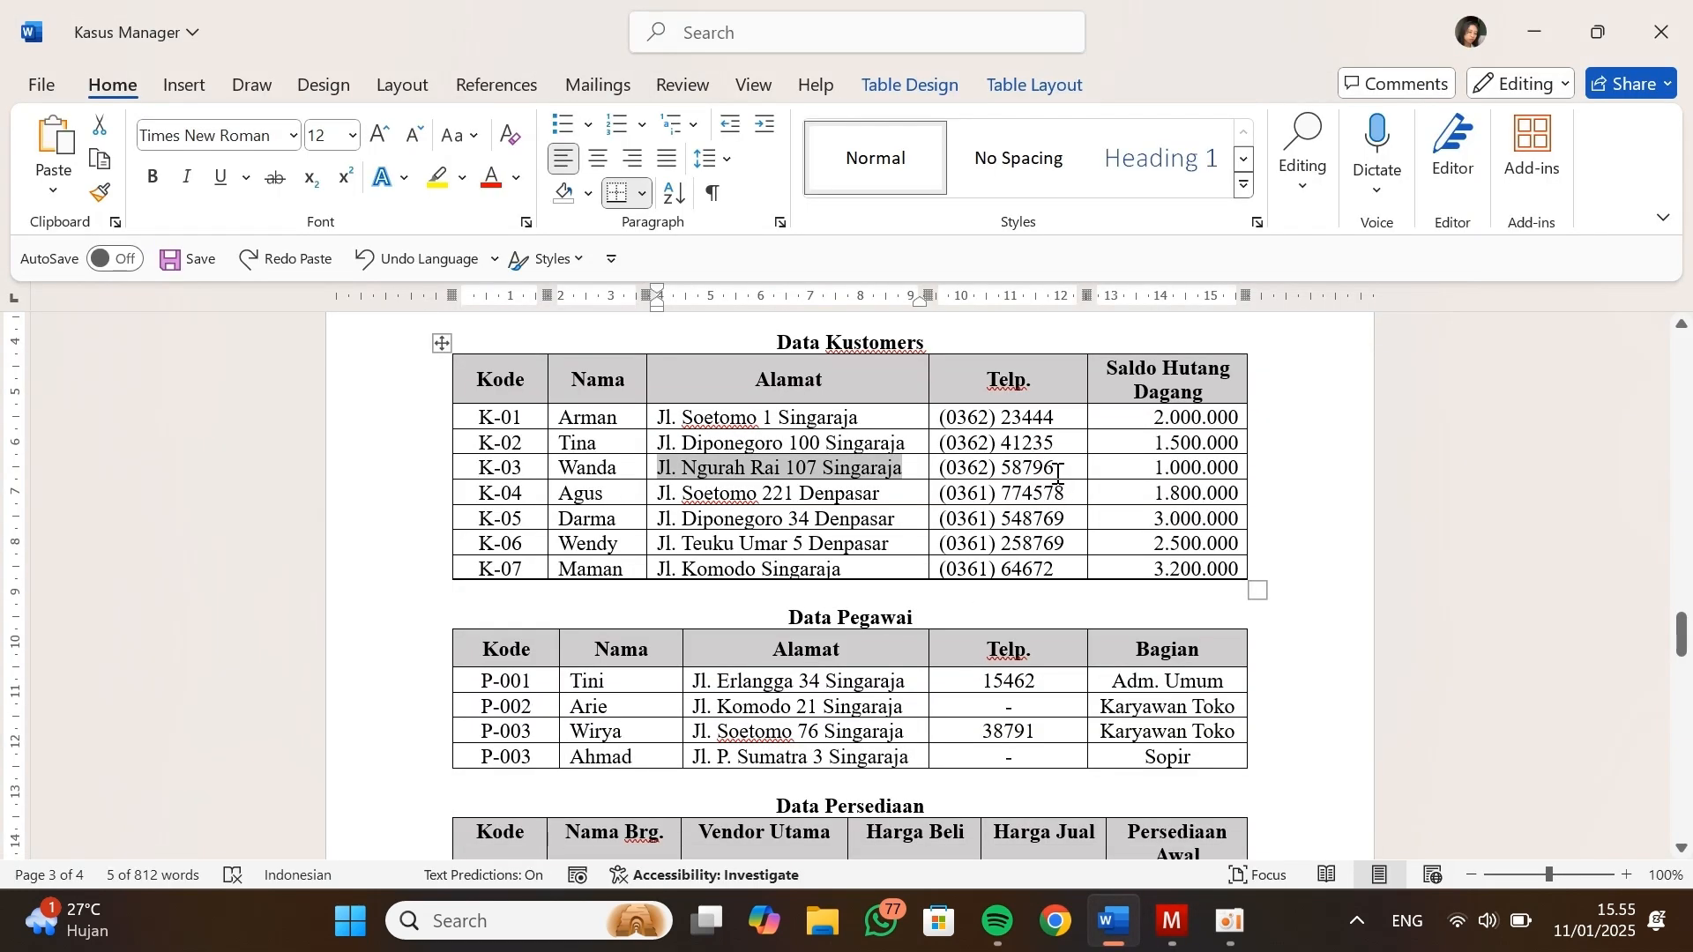
pyautogui.moveTo(1058, 468); pyautogui.dragTo(660, 495)
pyautogui.hotkey('ctrl', 'c')
pyautogui.hotkey('alt', 'Tab')
pyautogui.press('Tab')
pyautogui.hotkey('ctrl', 'v')
pyautogui.scroll(-3, 530, 750)
pyautogui.click(529, 672)
# Enter the fourth customer's name, code, 0 IDR credit limit, and the address from Data Kustomers for both billing and shipping
pyautogui.hotkey('alt', 'Tab')
pyautogui.hotkey('alt', 'Tab')
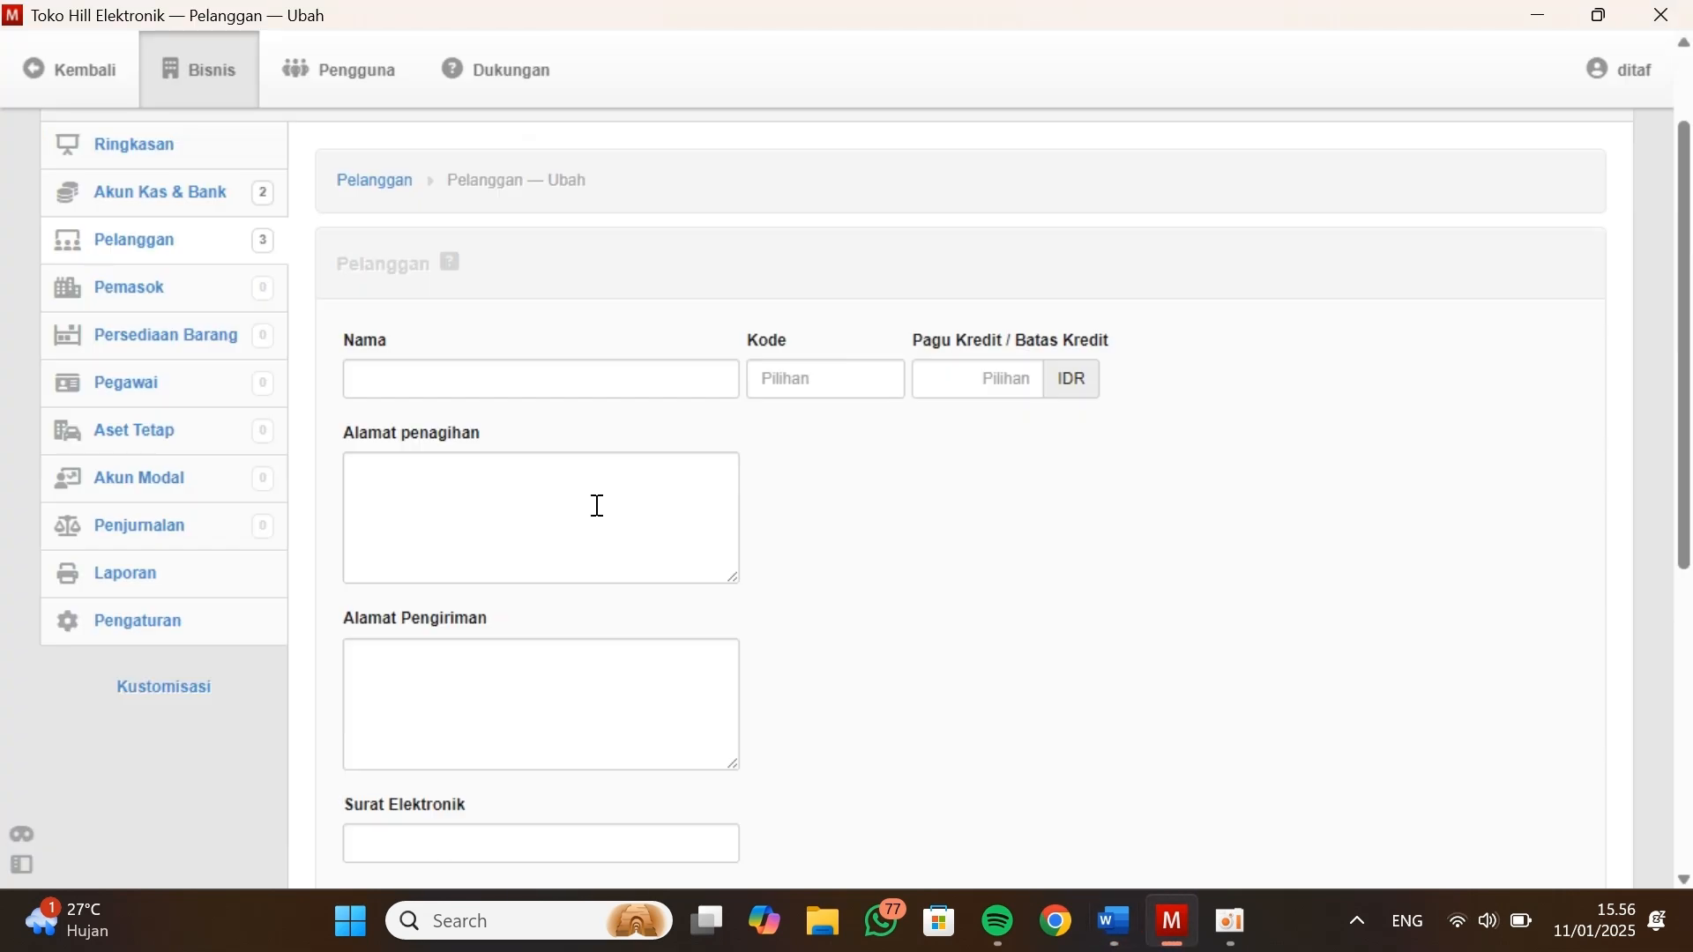
pyautogui.click(479, 377)
pyautogui.write('Agus')
pyautogui.click(809, 379)
pyautogui.write('K-04')
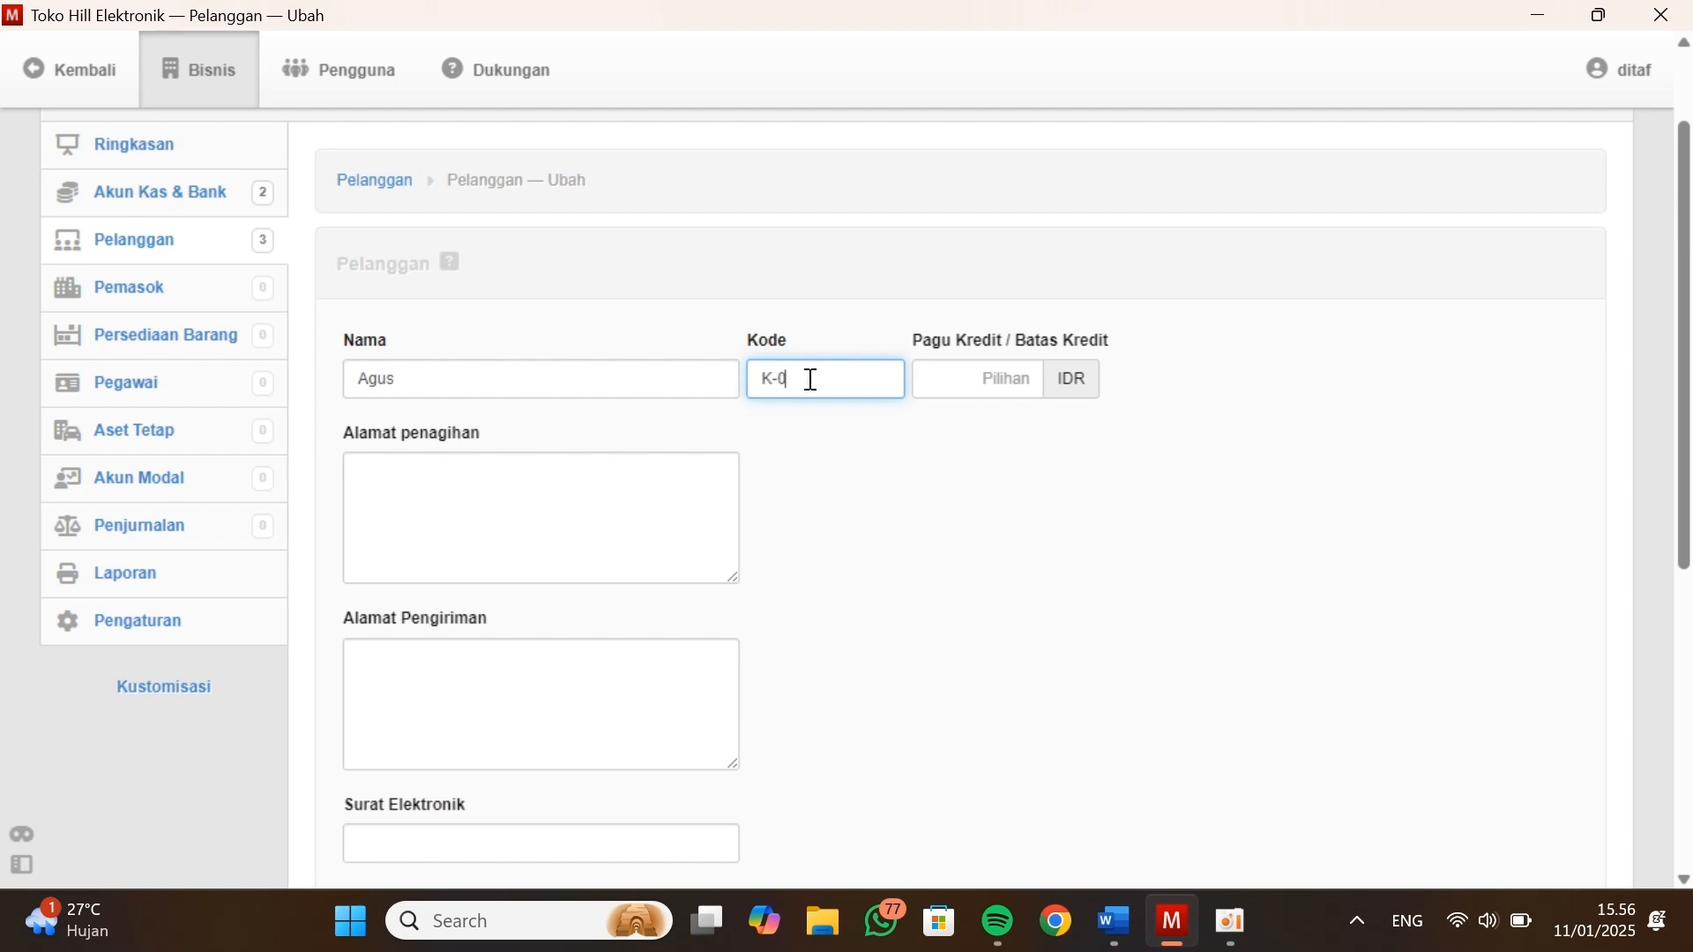
pyautogui.click(933, 370)
pyautogui.write('0')
pyautogui.press('Tab')
pyautogui.hotkey('ctrl', 'v')
pyautogui.press('Tab')
# Copy the fourth customer's phone number into Surat Elektronik and save the record, continuing with a blank customer form
pyautogui.hotkey('ctrl', 'v')
pyautogui.scroll(-1, 970, 410)
pyautogui.hotkey('alt', 'Tab')
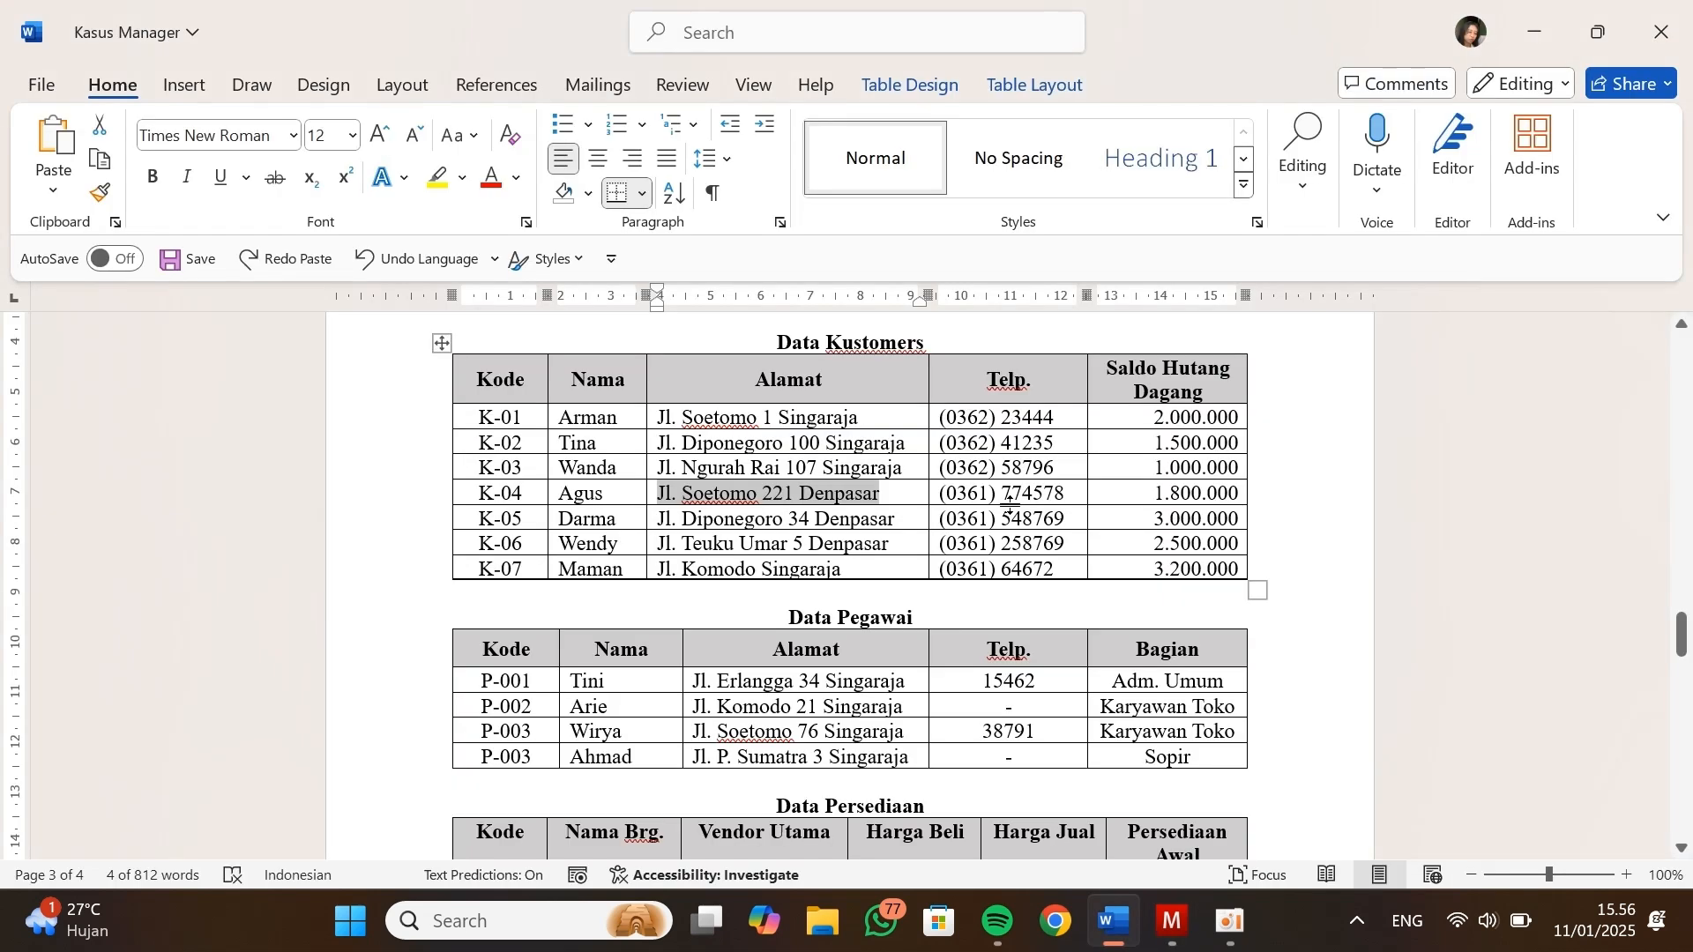
pyautogui.moveTo(1067, 493); pyautogui.dragTo(938, 494)
pyautogui.hotkey('alt', 'Tab')
pyautogui.scroll(-1, 552, 771)
pyautogui.click(551, 771)
pyautogui.hotkey('ctrl', 'v')
pyautogui.scroll(-3, 529, 758)
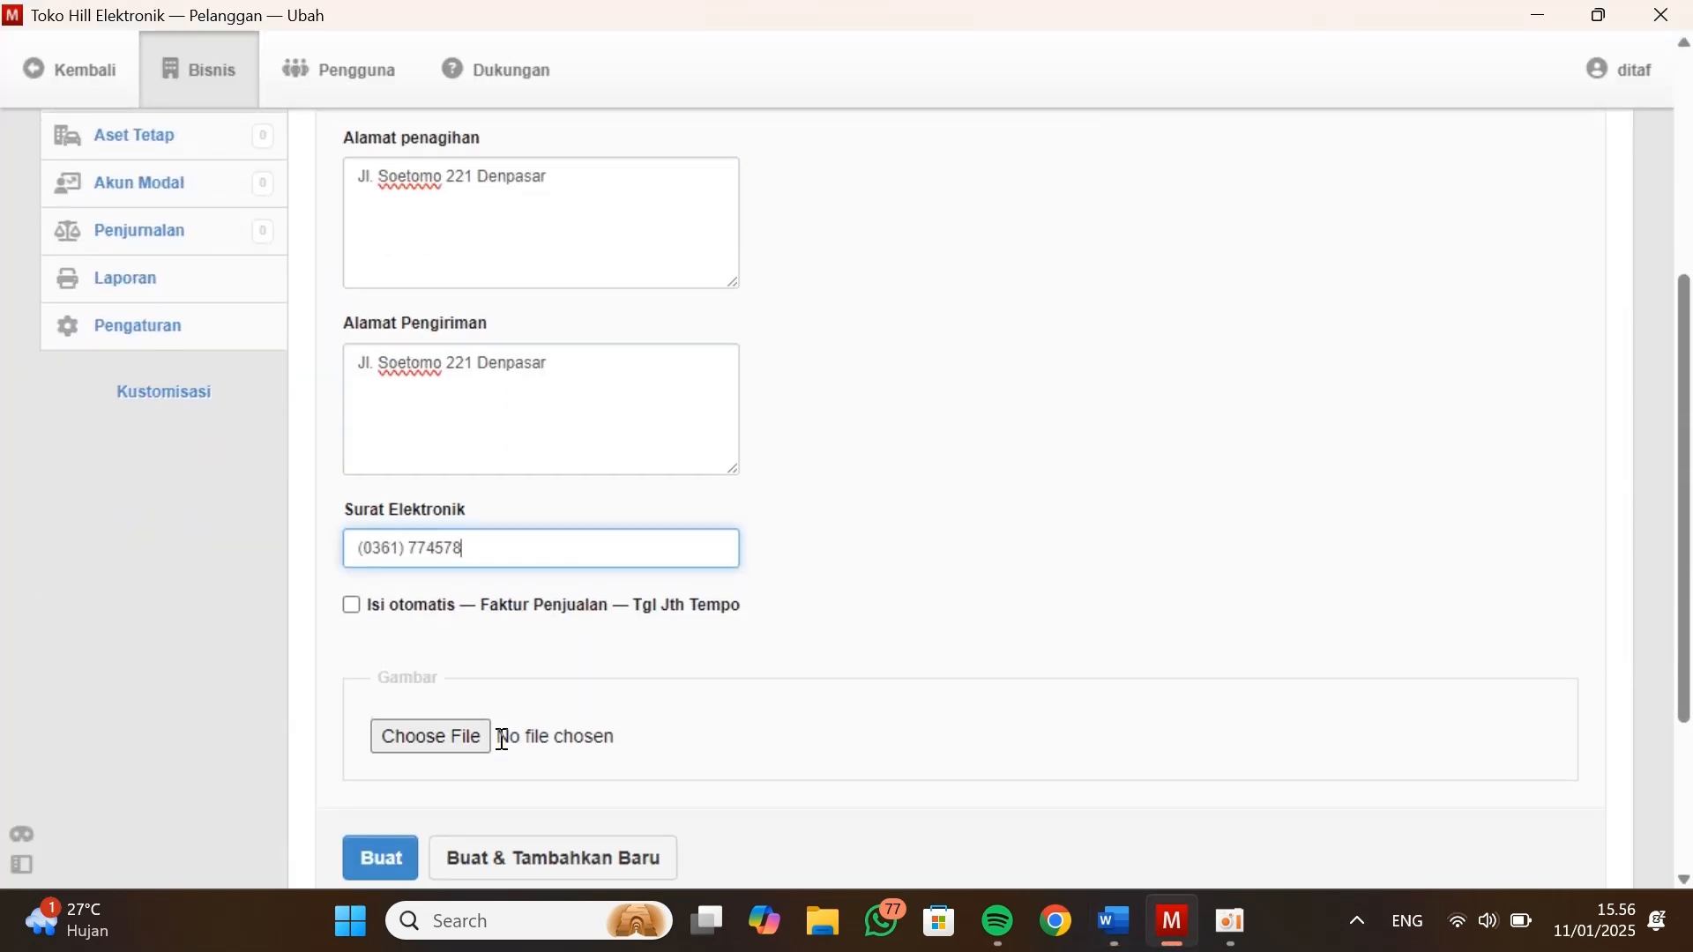
# Copy the fifth customer's address from Data Kustomers and enter that customer's name and code in the blank form
pyautogui.hotkey('alt', 'Tab')
pyautogui.moveTo(524, 490); pyautogui.dragTo(468, 498)
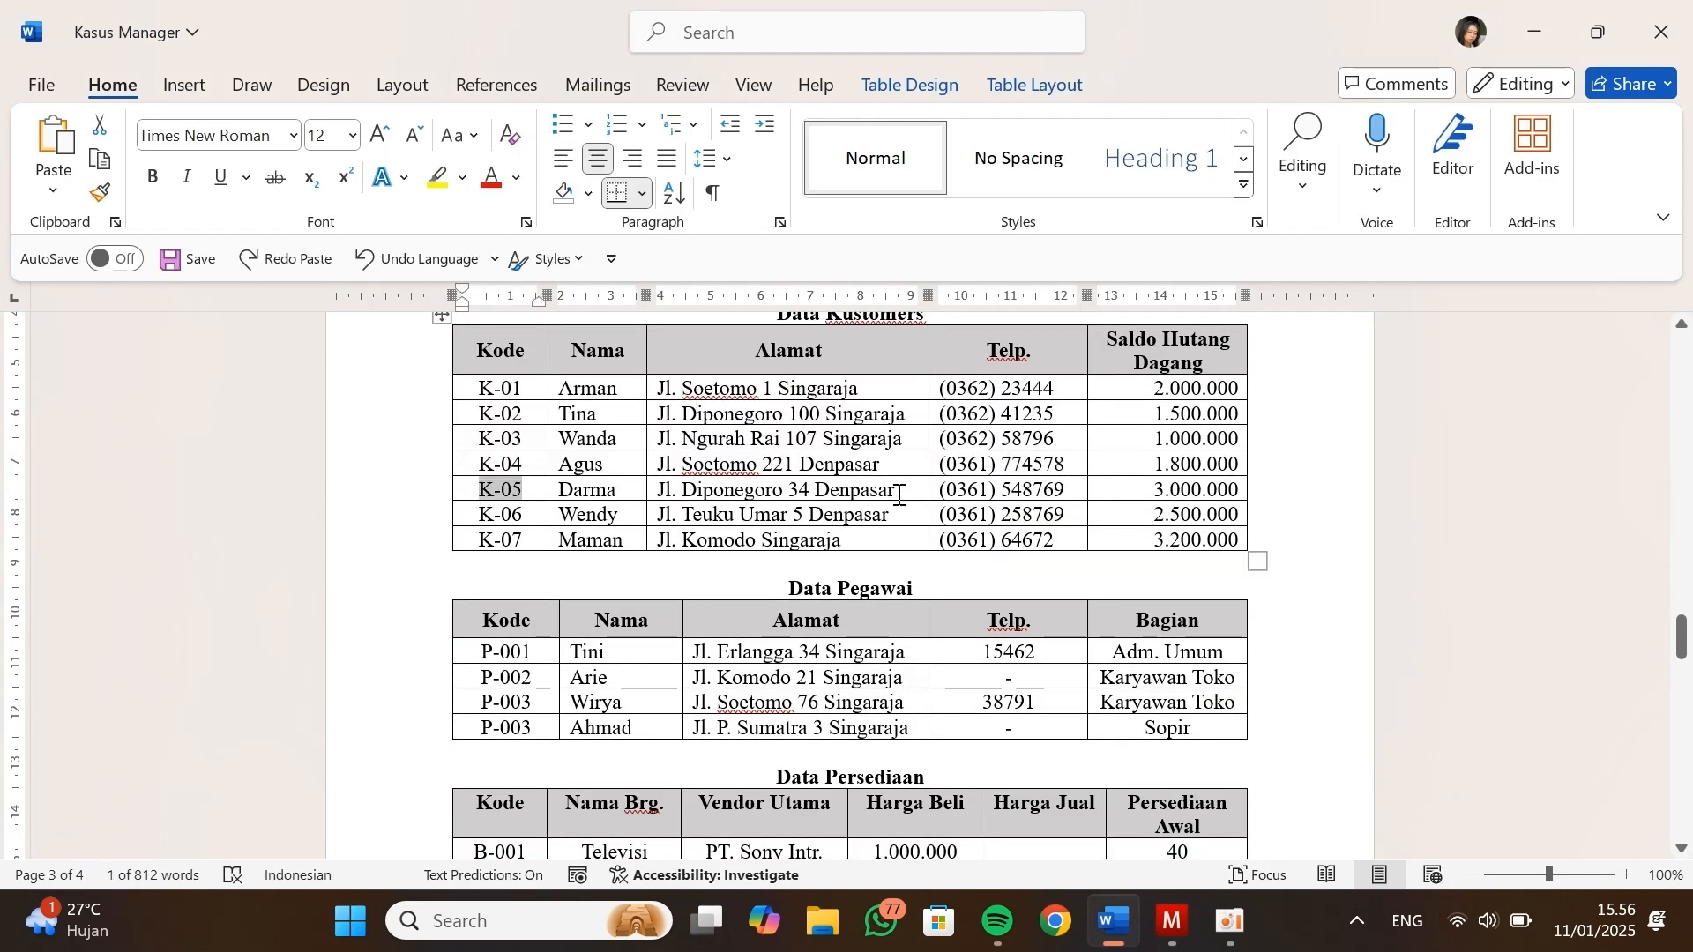
pyautogui.moveTo(895, 490); pyautogui.dragTo(663, 498)
pyautogui.hotkey('alt', 'Tab')
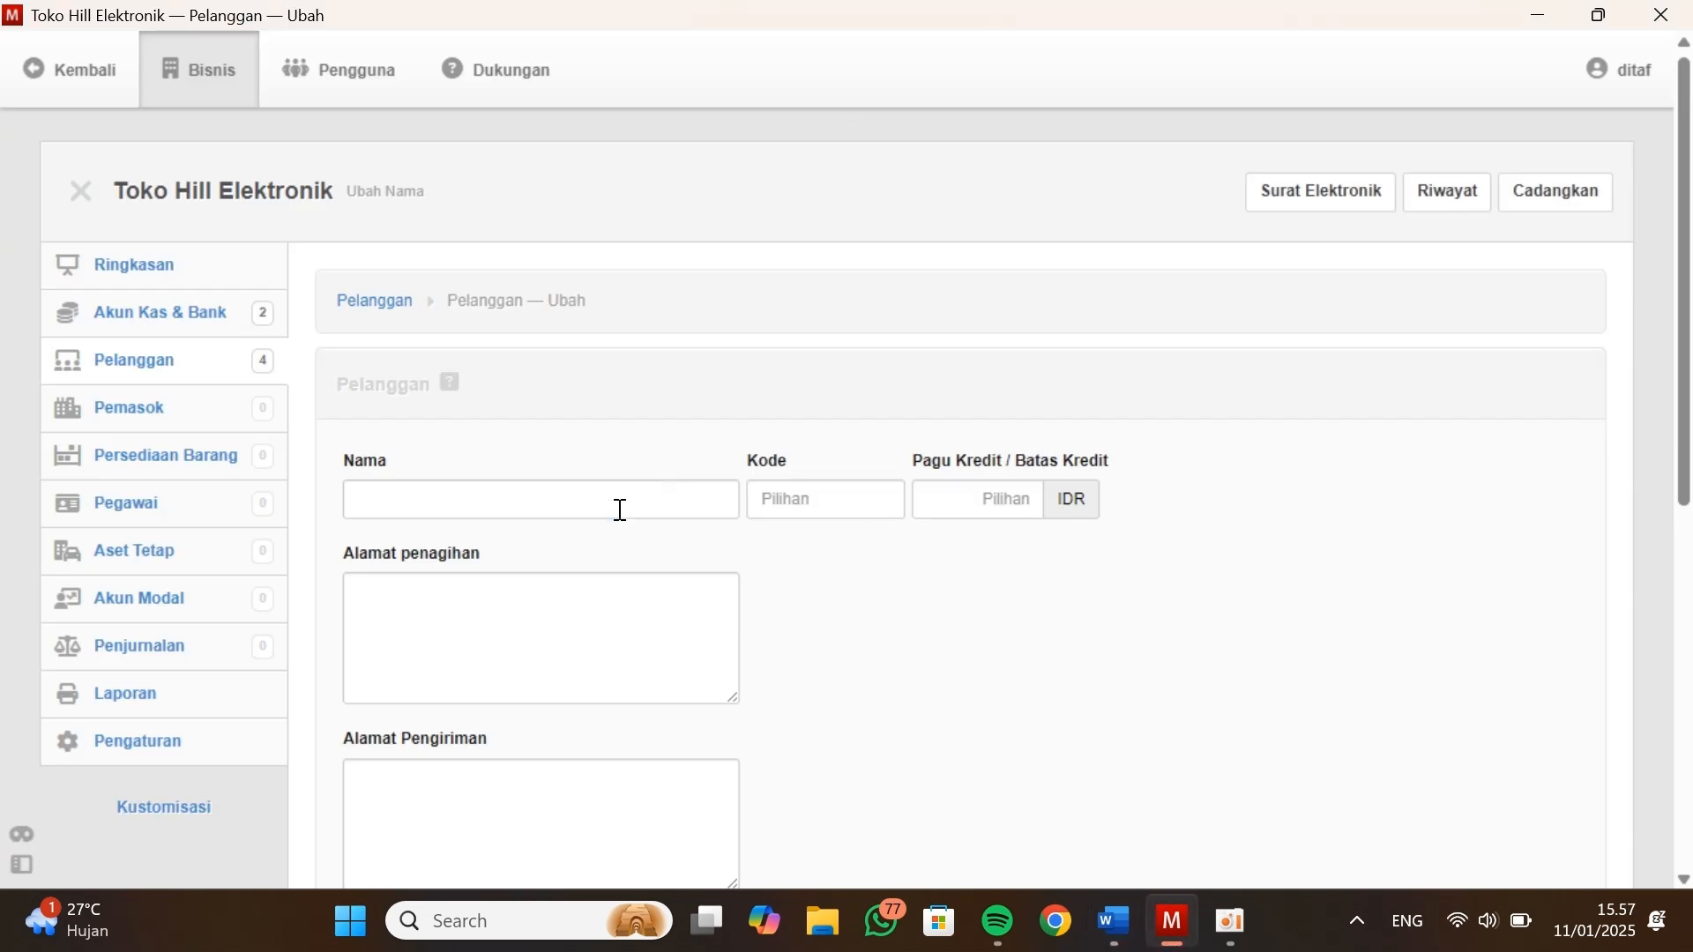
pyautogui.click(620, 503)
pyautogui.write('Darma')
pyautogui.hotkey('alt', 'Tab')
# Copy the fifth customer's phone number into Surat Elektronik and save the record, continuing with a blank customer form
pyautogui.hotkey('alt', 'Tab')
pyautogui.click(783, 500)
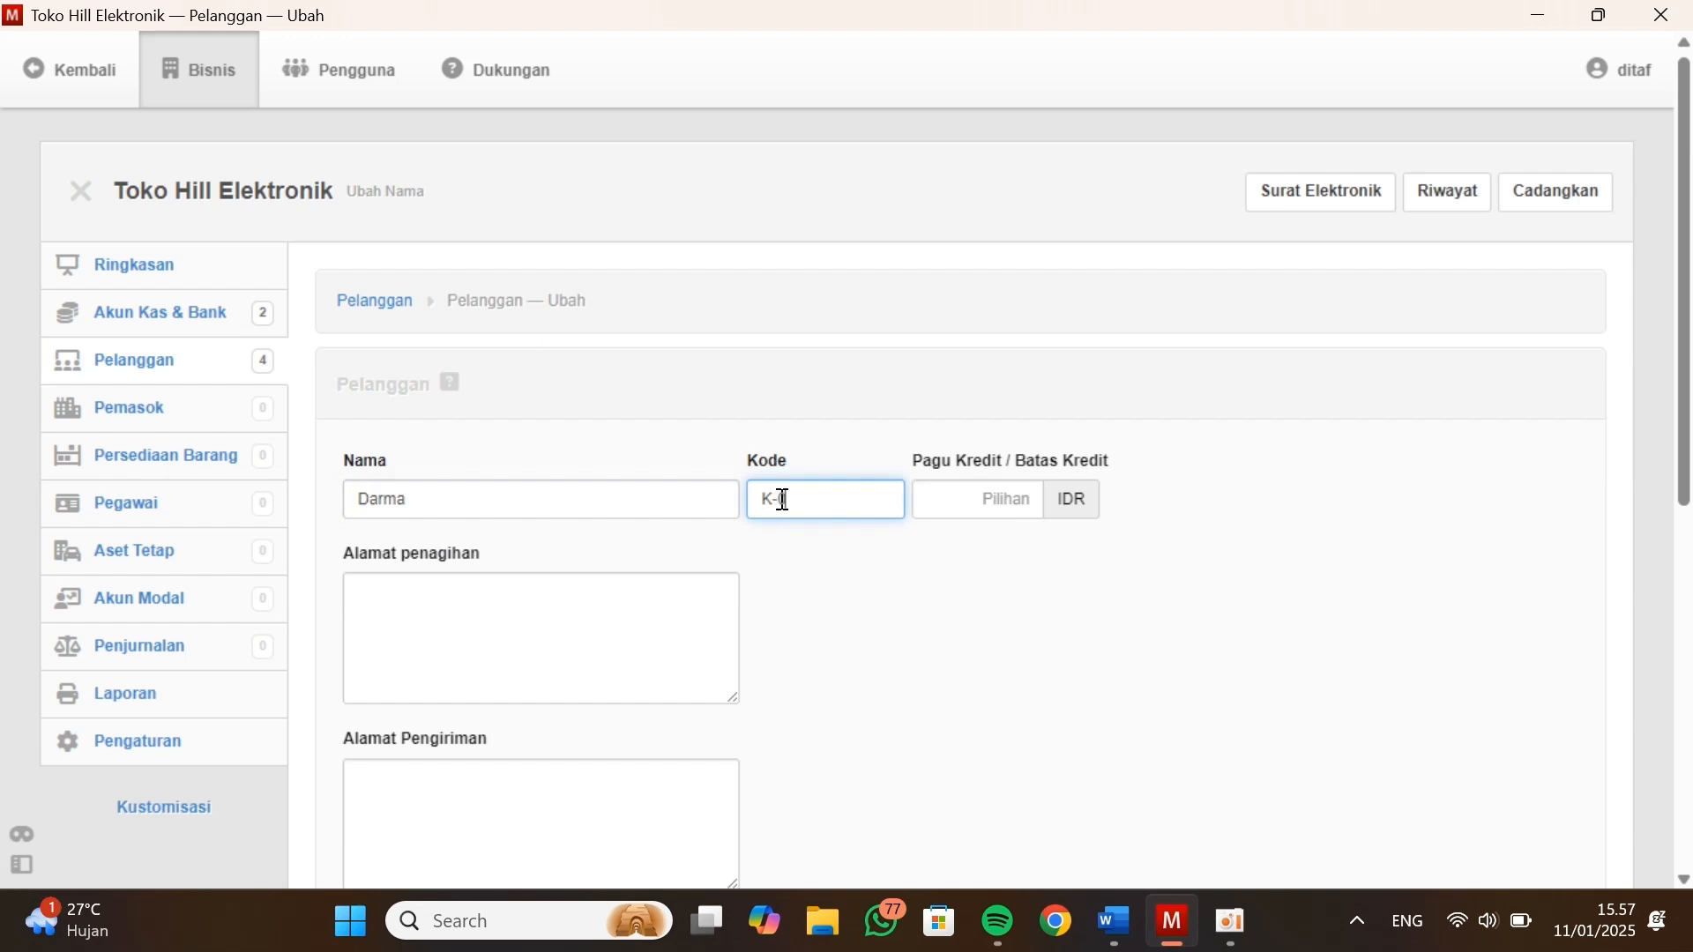
# Paste the fifth customer's copied address as both the billing and the shipping address
pyautogui.press('Tab')
pyautogui.press('Tab')
pyautogui.hotkey('ctrl', 'v')
pyautogui.press('Tab')
pyautogui.hotkey('ctrl', 'v')
pyautogui.hotkey('alt', 'Tab')
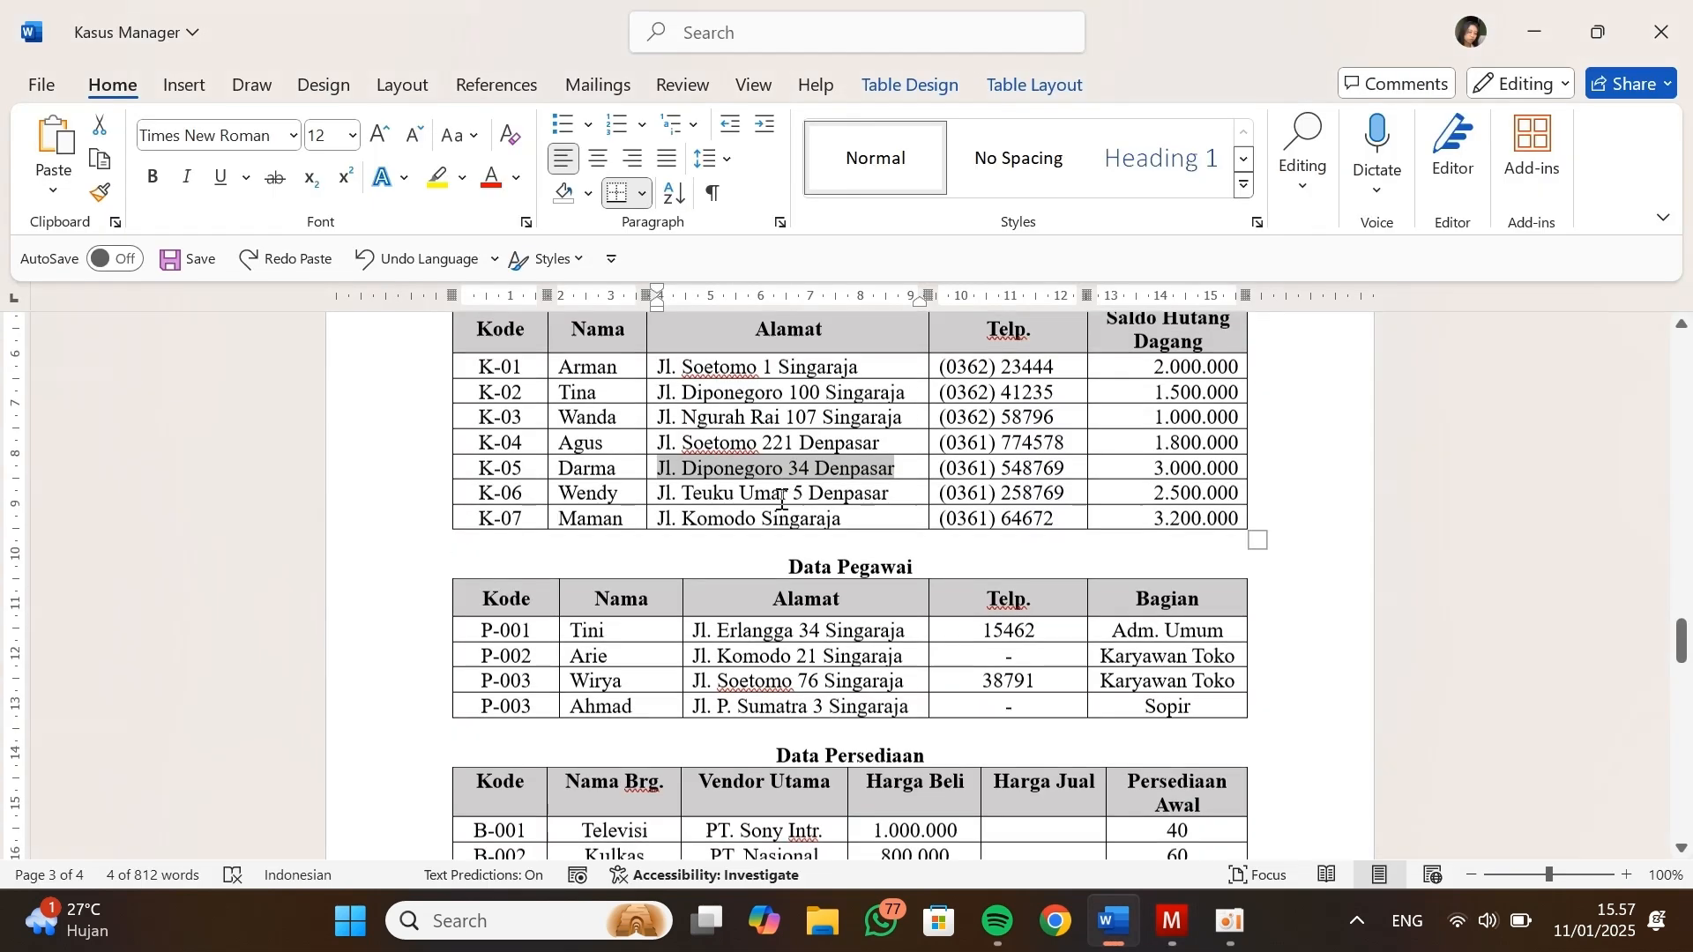
pyautogui.scroll(-1, 970, 441)
pyautogui.moveTo(1064, 430); pyautogui.dragTo(945, 438)
pyautogui.hotkey('ctrl', 'c')
# Copy the sixth customer's address from Data Kustomers and enter that customer's name, code and a credit limit of 0 IDR
pyautogui.hotkey('alt', 'Tab')
pyautogui.click(488, 686)
pyautogui.hotkey('ctrl', 'v')
pyautogui.scroll(-3, 484, 680)
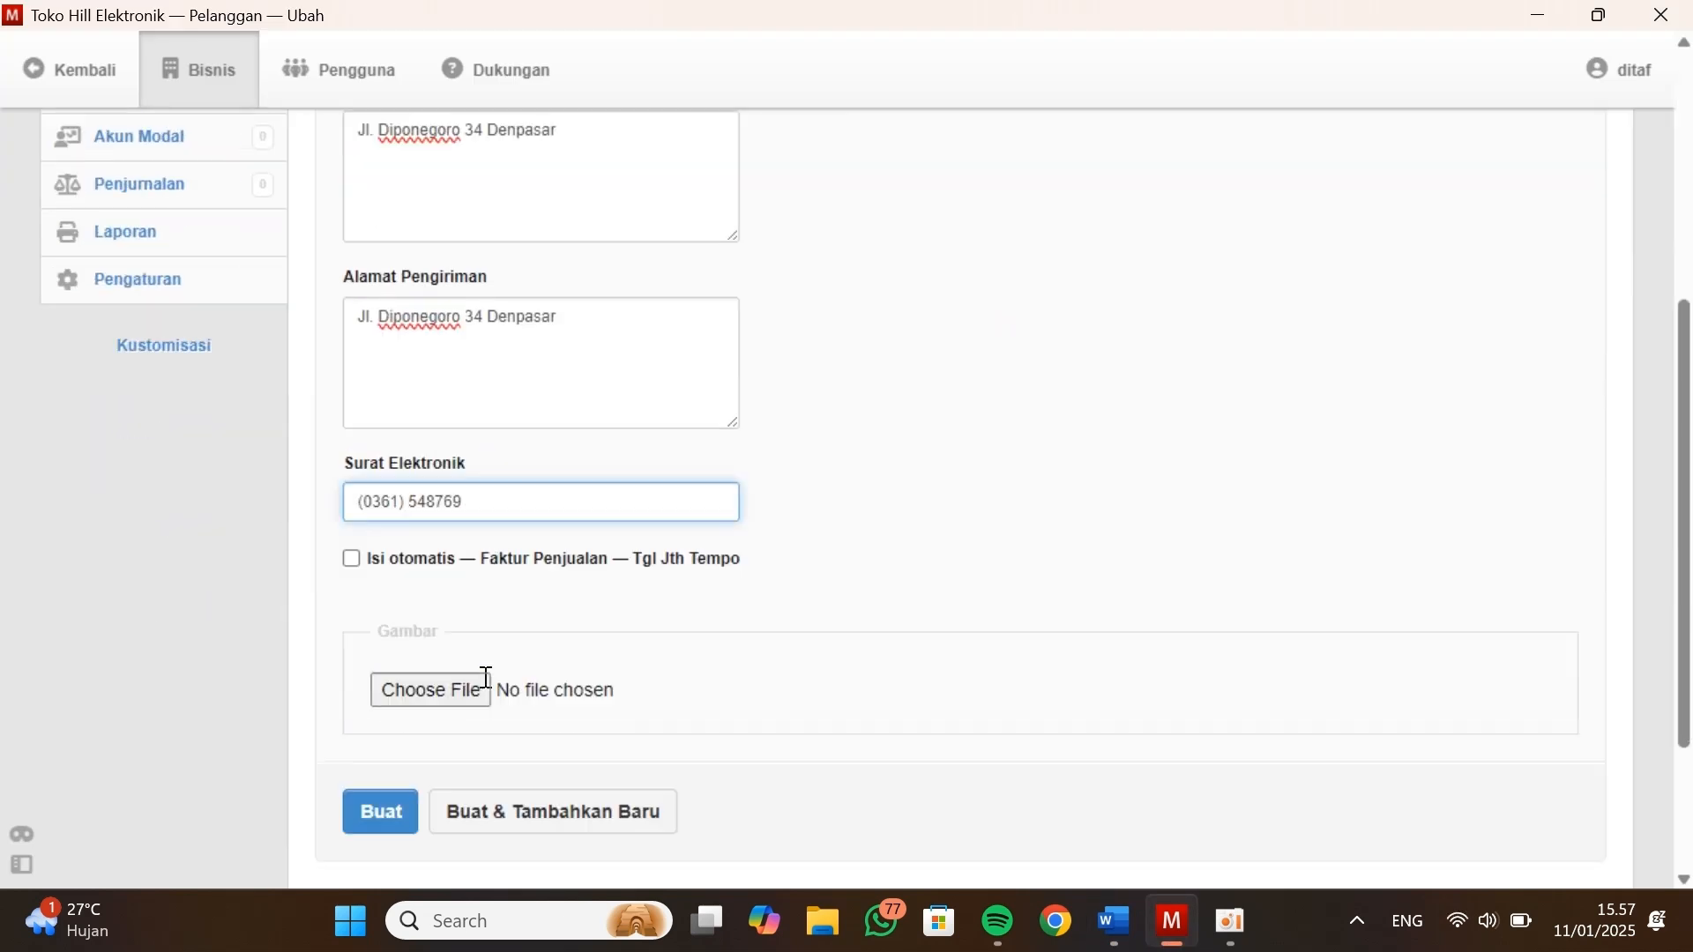
pyautogui.click(529, 763)
pyautogui.scroll(-1, 491, 601)
pyautogui.click(468, 408)
pyautogui.hotkey('alt', 'Tab')
pyautogui.scroll(-1, 847, 441)
pyautogui.moveTo(889, 420); pyautogui.dragTo(661, 422)
pyautogui.hotkey('ctrl', 'c')
pyautogui.hotkey('alt', 'Tab')
pyautogui.hotkey('ctrl', 'v')
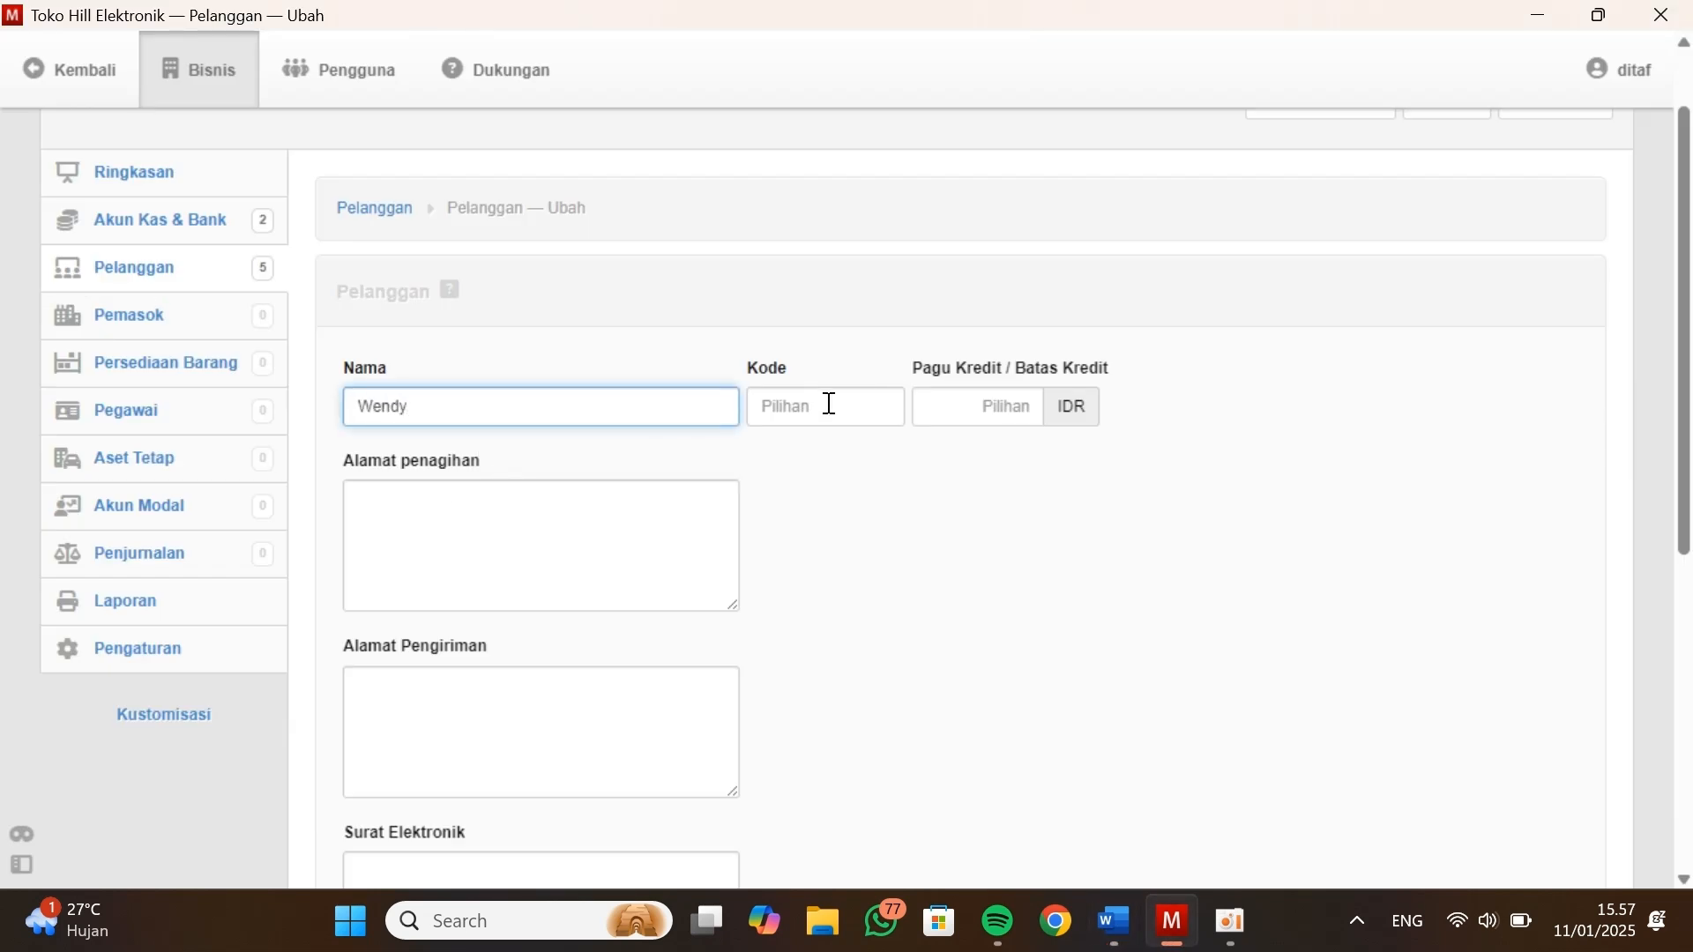
pyautogui.click(829, 404)
pyautogui.write('K-06')
pyautogui.press('Tab')
pyautogui.press('0')
# Paste the sixth customer's copied address as both the billing and the shipping address
pyautogui.press('Tab')
pyautogui.hotkey('ctrl', 'v')
pyautogui.click(720, 680)
pyautogui.hotkey('ctrl', 'v')
pyautogui.scroll(-3, 719, 680)
# Copy the sixth customer's phone number into Surat Elektronik and save the record, continuing with a blank customer form
pyautogui.click(571, 617)
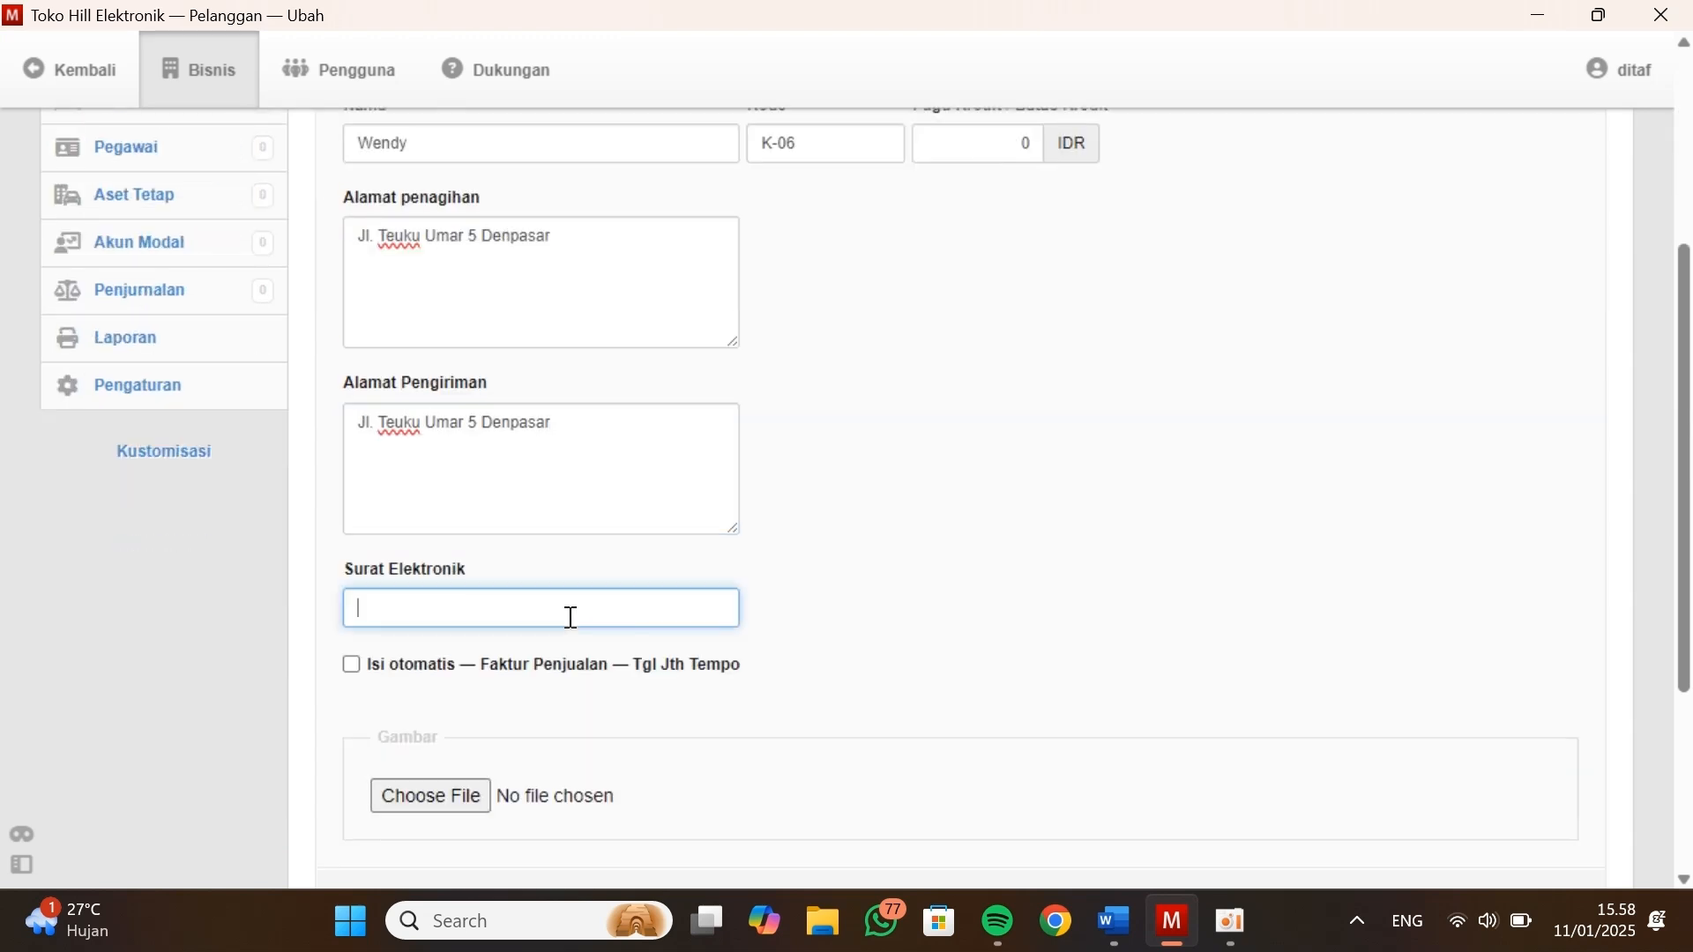
pyautogui.hotkey('alt', 'Tab')
pyautogui.moveTo(1066, 418); pyautogui.dragTo(928, 418)
pyautogui.hotkey('ctrl', 'c')
pyautogui.hotkey('alt', 'Tab')
pyautogui.hotkey('ctrl', 'v')
pyautogui.scroll(-2, 564, 582)
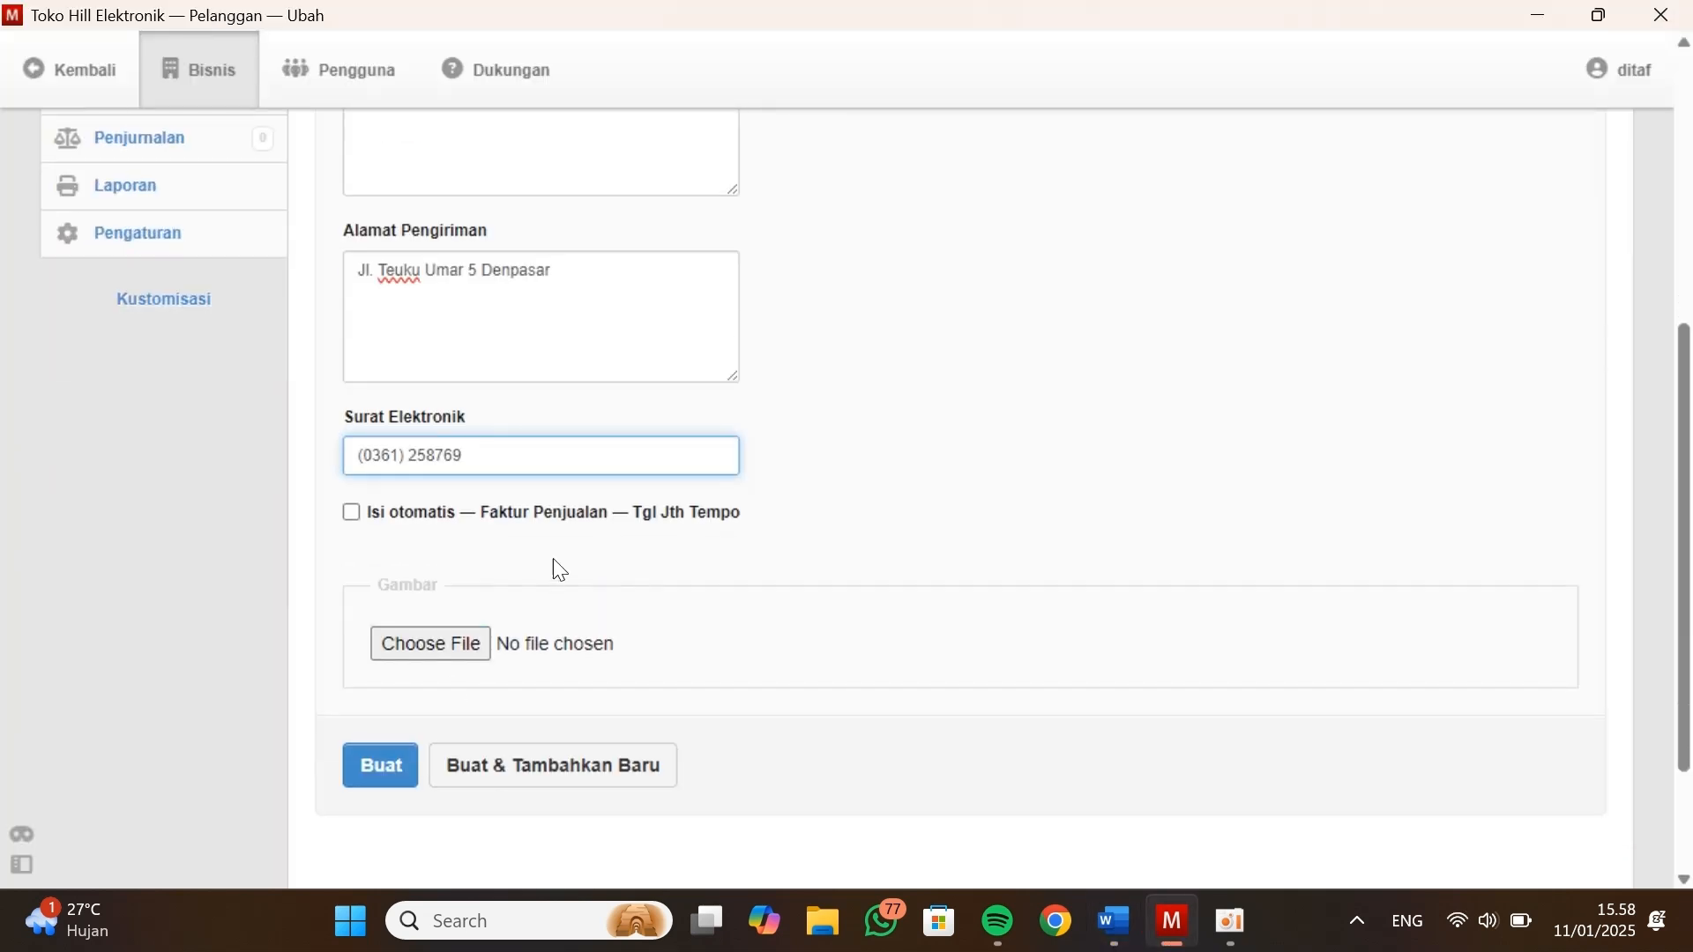
pyautogui.click(563, 711)
# Copy the seventh customer's address from Data Kustomers and return to the blank customer form
pyautogui.hotkey('alt', 'Tab')
pyautogui.moveTo(842, 445); pyautogui.dragTo(659, 448)
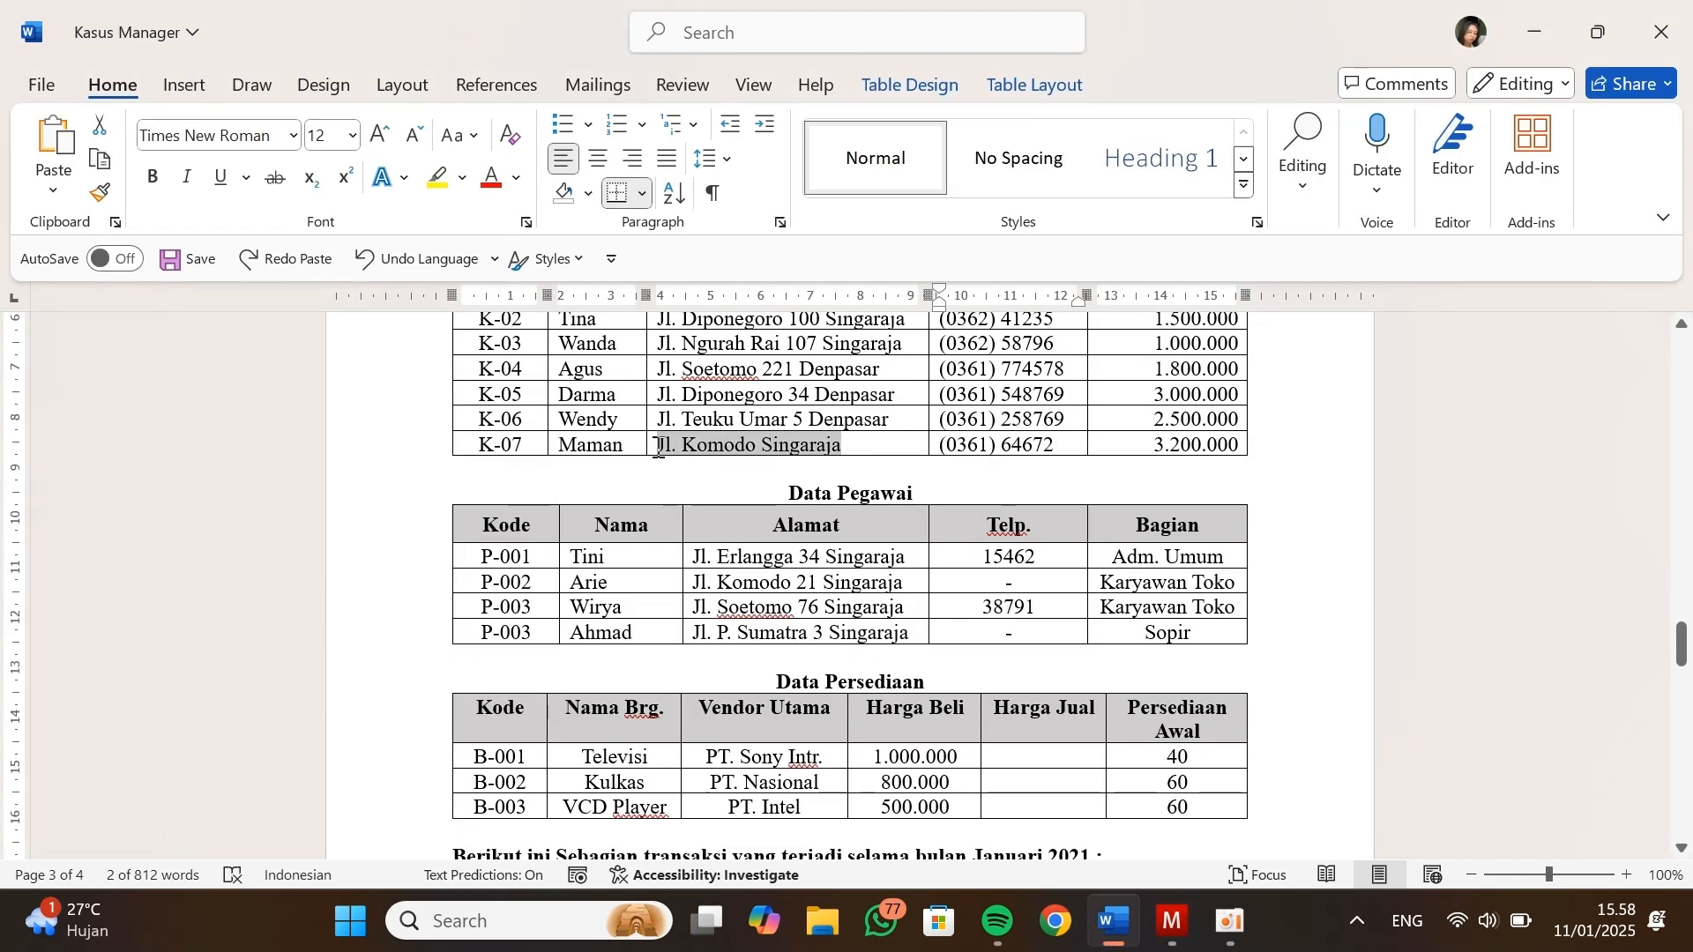
pyautogui.hotkey('ctrl', 'c')
pyautogui.hotkey('alt', 'Tab')
# Enter the seventh customer's name and code and set the credit limit to 0 IDR
pyautogui.hotkey('ctrl', 'v')
pyautogui.press('BackSpace')
pyautogui.press('BackSpace')
pyautogui.press('BackSpace')
pyautogui.press('BackSpace')
pyautogui.press('BackSpace')
pyautogui.press('BackSpace')
pyautogui.press('BackSpace')
pyautogui.press('BackSpace')
pyautogui.press('BackSpace')
pyautogui.press('BackSpace')
pyautogui.press('BackSpace')
pyautogui.press('BackSpace')
pyautogui.press('BackSpace')
pyautogui.press('BackSpace')
pyautogui.press('BackSpace')
pyautogui.press('BackSpace')
pyautogui.press('BackSpace')
pyautogui.press('BackSpace')
pyautogui.press('BackSpace')
pyautogui.press('BackSpace')
pyautogui.write('M')
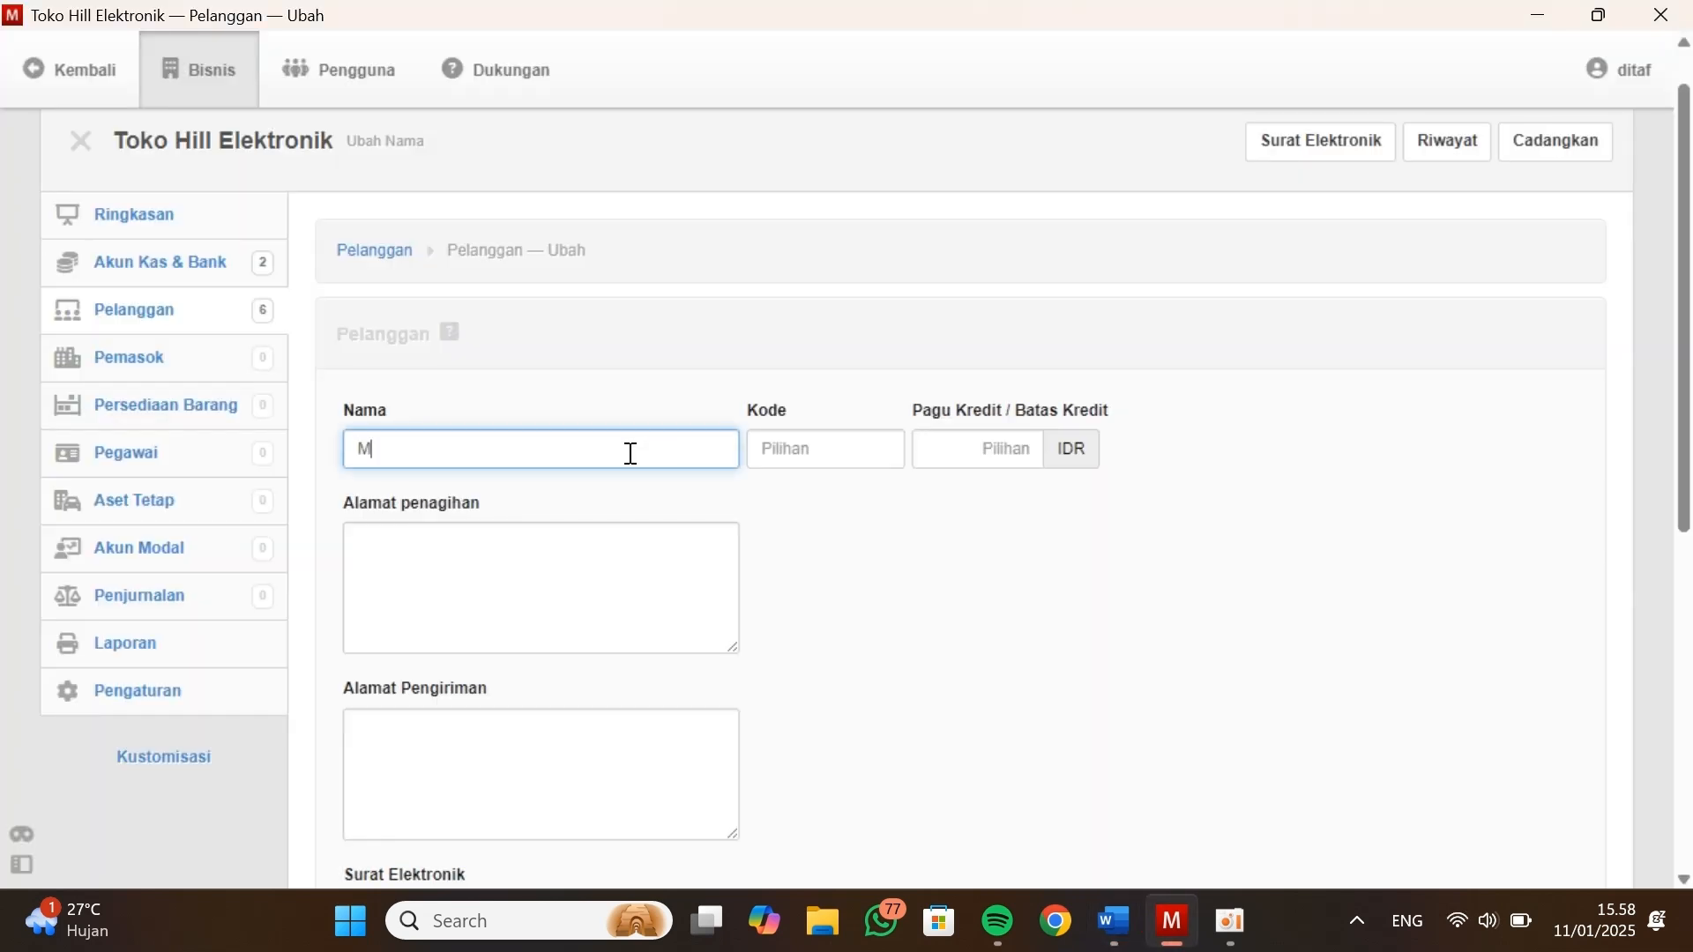
pyautogui.write('aman')
pyautogui.press('Tab')
pyautogui.write('K-08')
pyautogui.press('Tab')
pyautogui.write('0')
pyautogui.press('Tab')
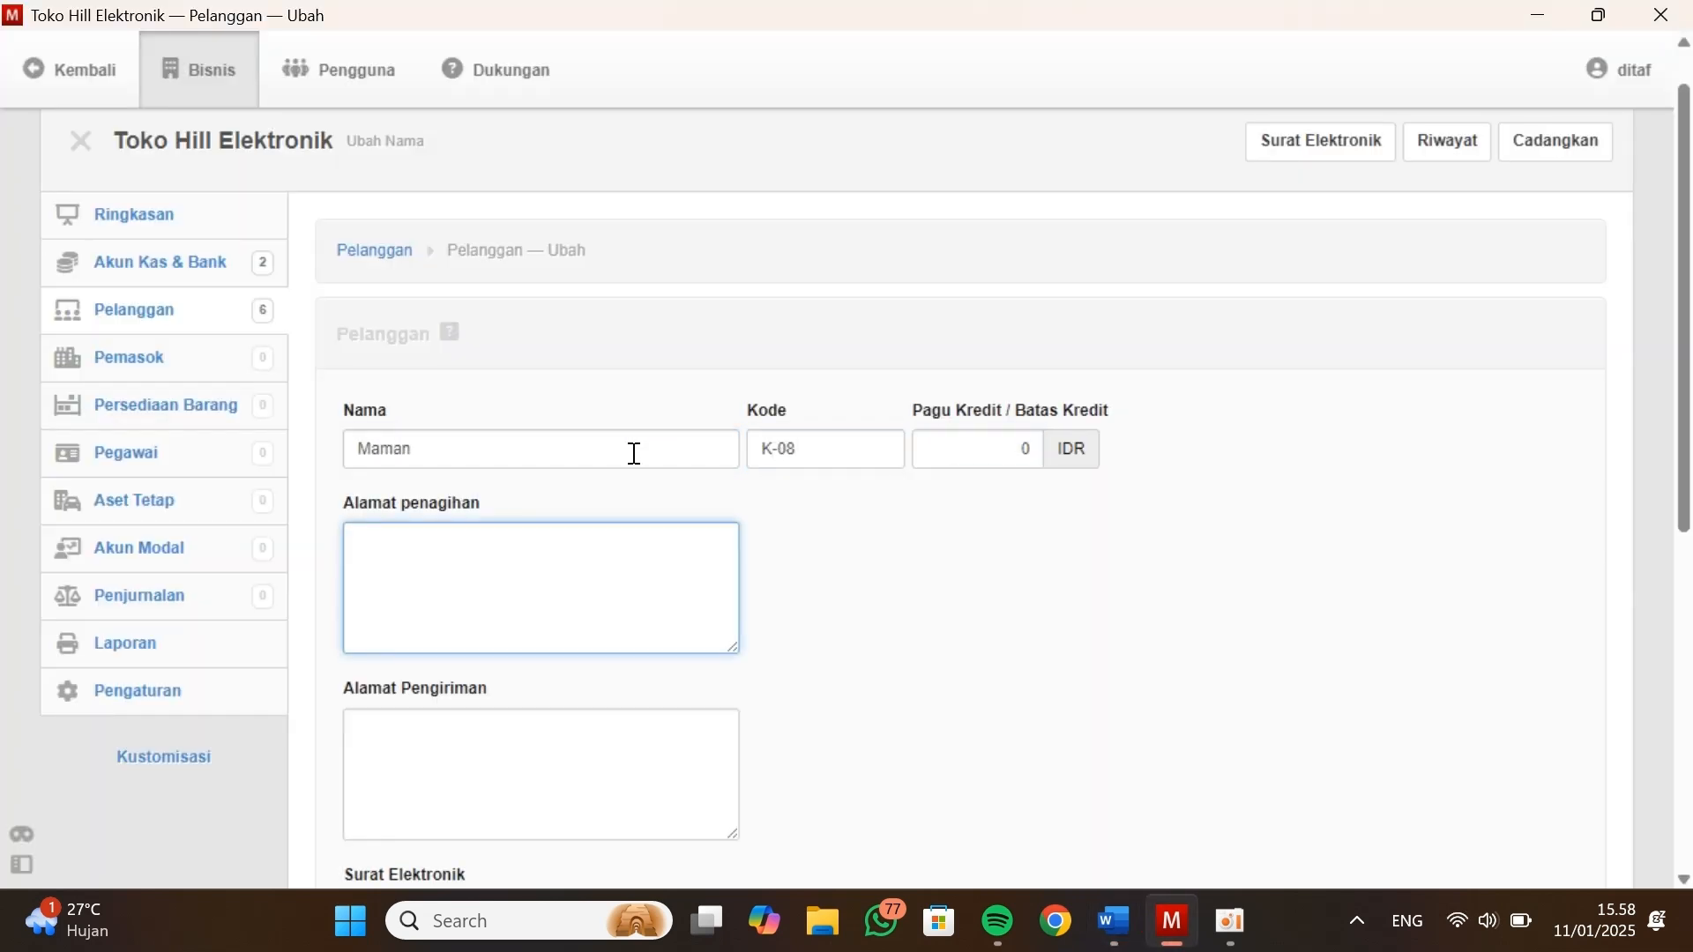
# Paste the seventh customer's copied address as both the billing and the shipping address
pyautogui.hotkey('ctrl', 'v')
pyautogui.click(559, 782)
pyautogui.hotkey('ctrl', 'v')
pyautogui.press('Tab')
# Copy the seventh customer's phone number from Data Kustomers into Surat Elektronik and create the record without starting another
pyautogui.hotkey('alt', 'Tab')
pyautogui.moveTo(1056, 445); pyautogui.dragTo(943, 444)
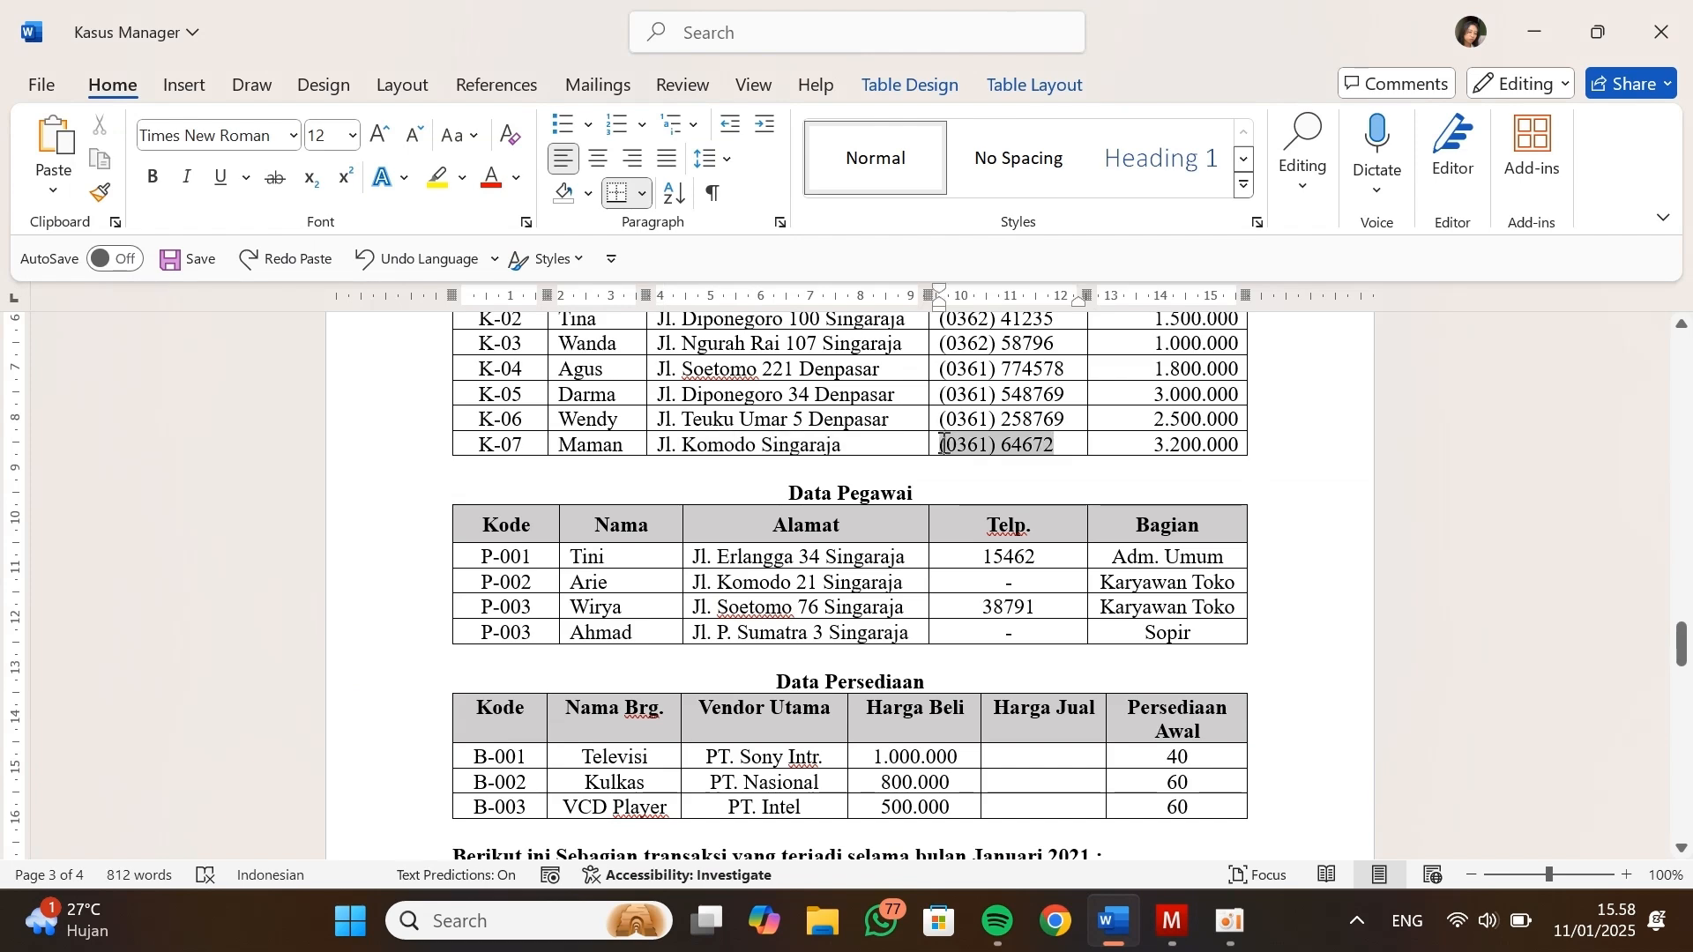
pyautogui.hotkey('ctrl', 'c')
pyautogui.hotkey('alt', 'Tab')
pyautogui.scroll(-5, 552, 696)
pyautogui.hotkey('ctrl', 'v')
pyautogui.click(379, 688)
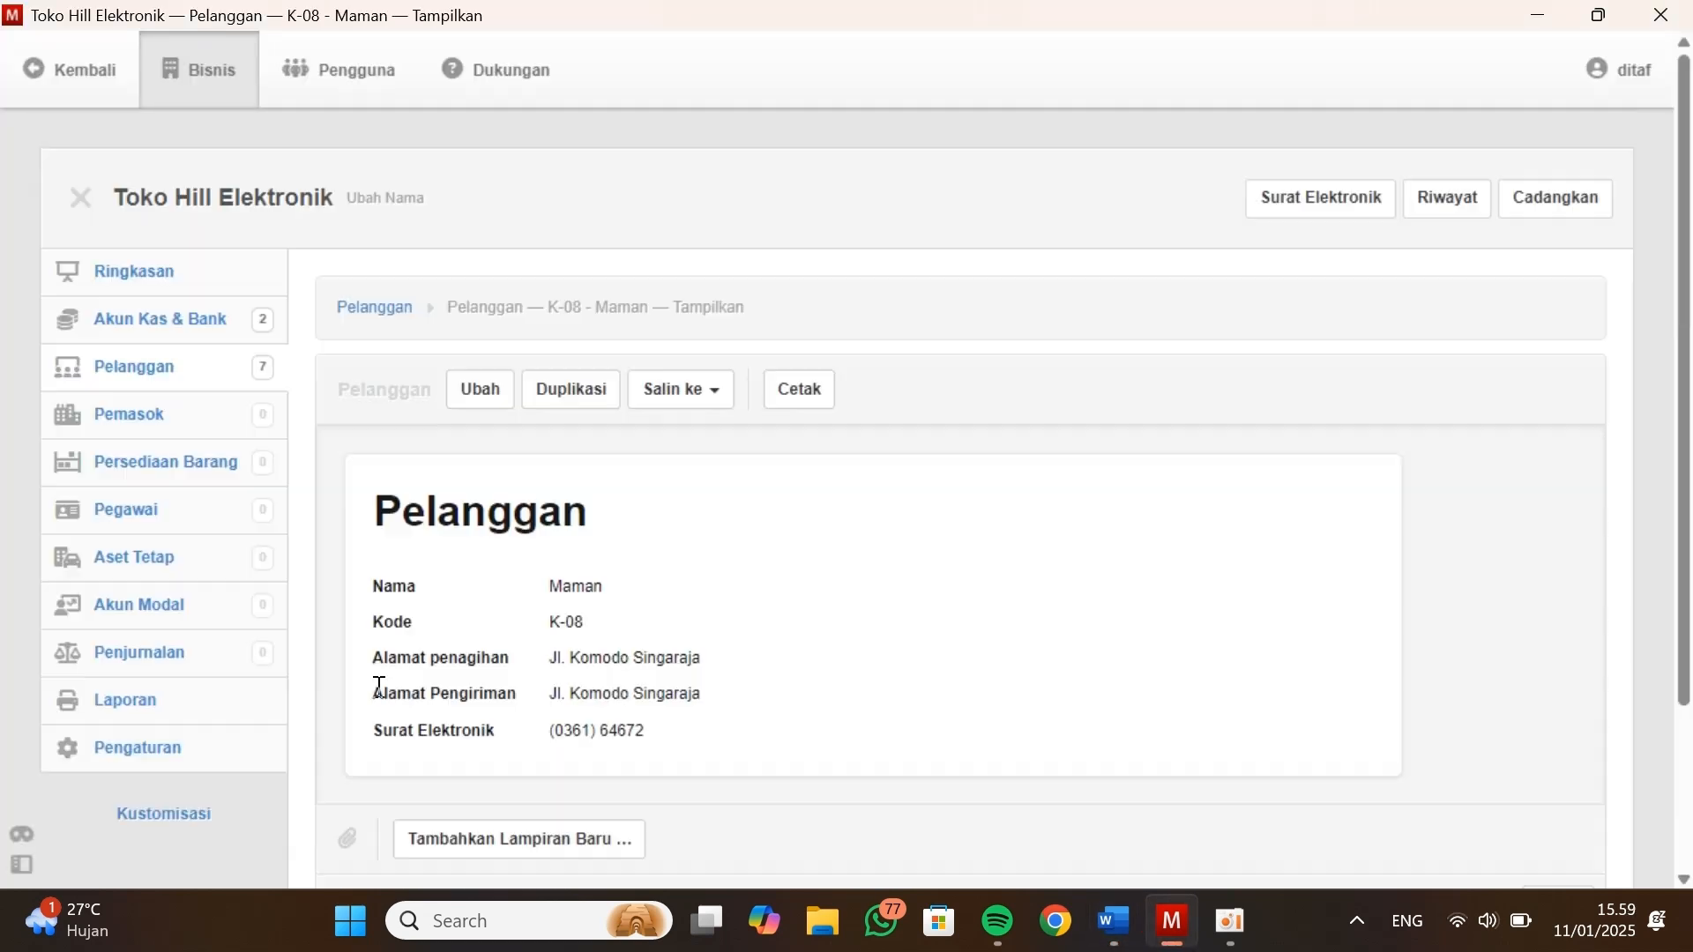
# Return to the customer list to check the entries and open the Pemasok module
pyautogui.click(375, 271)
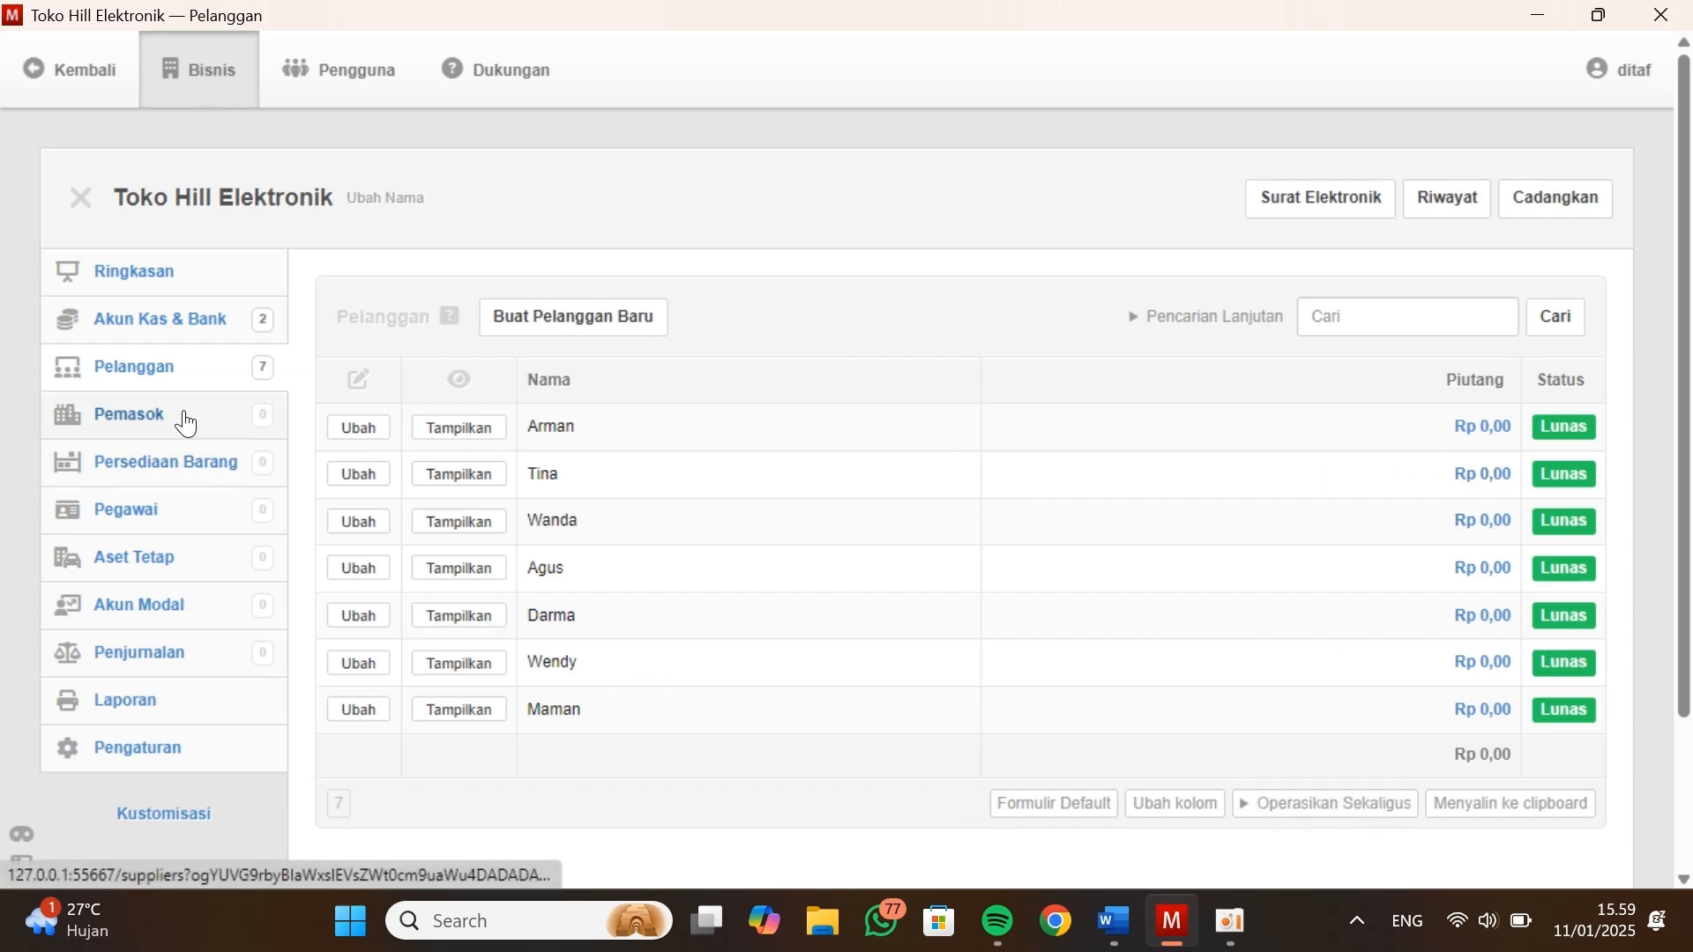
pyautogui.click(138, 426)
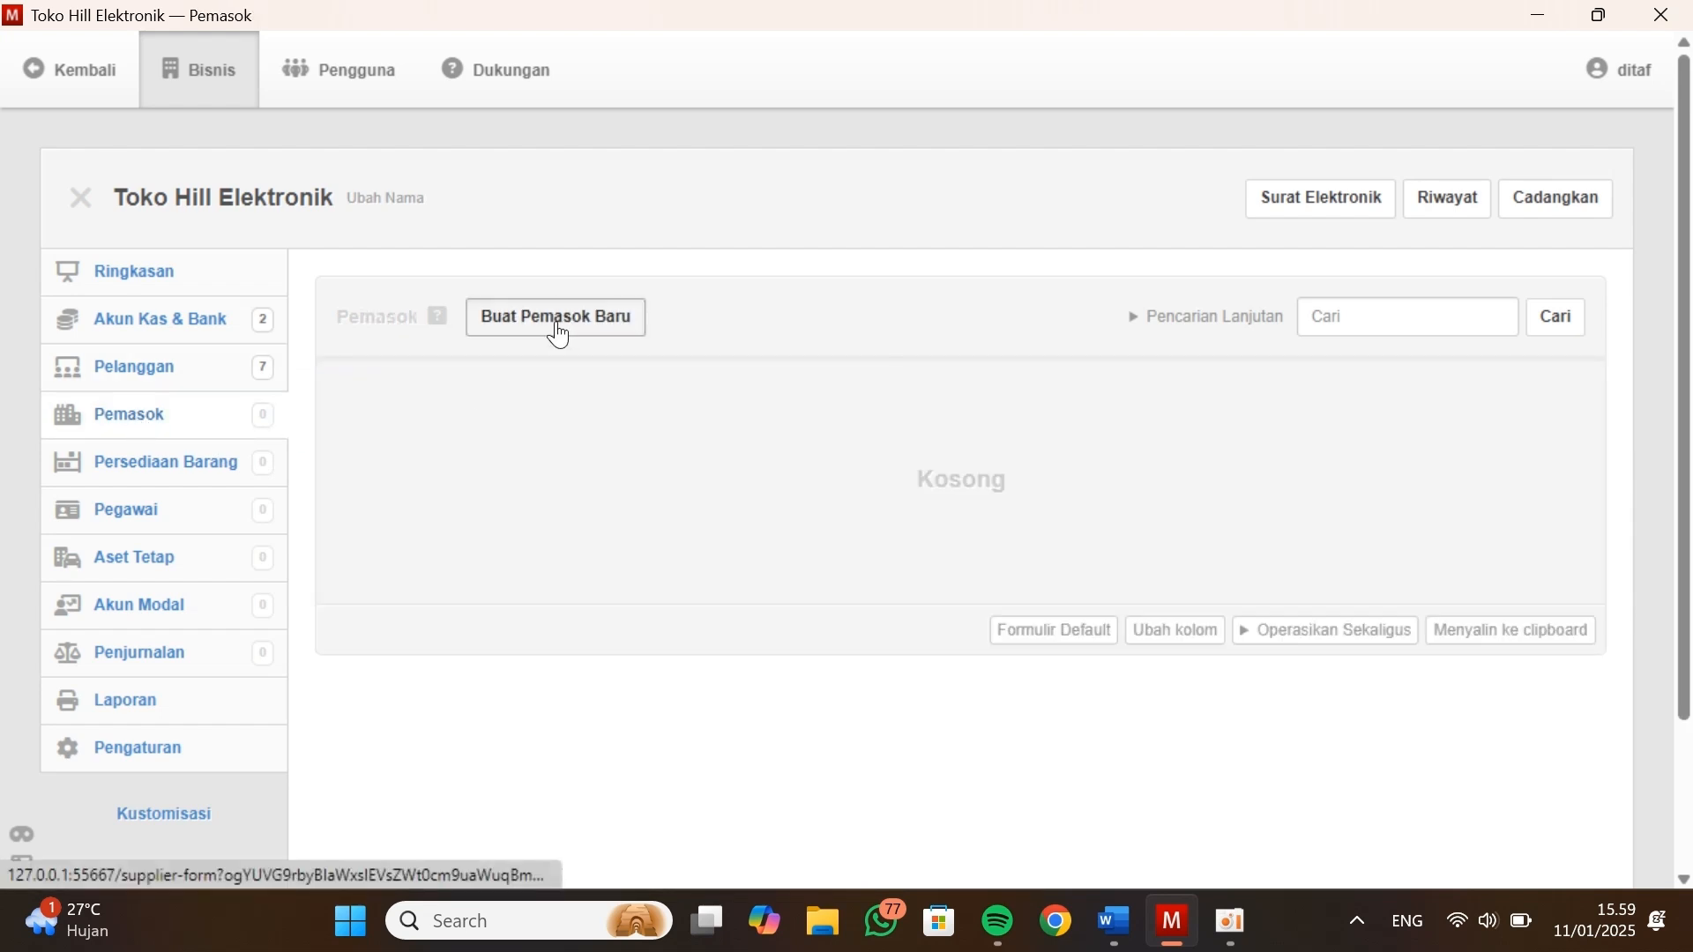
# Start a new supplier and fill in the name PT. Sony Intr., copied from Data Vendor / Suppliers in the Kasus Manager document
pyautogui.hotkey('alt', 'Tab')
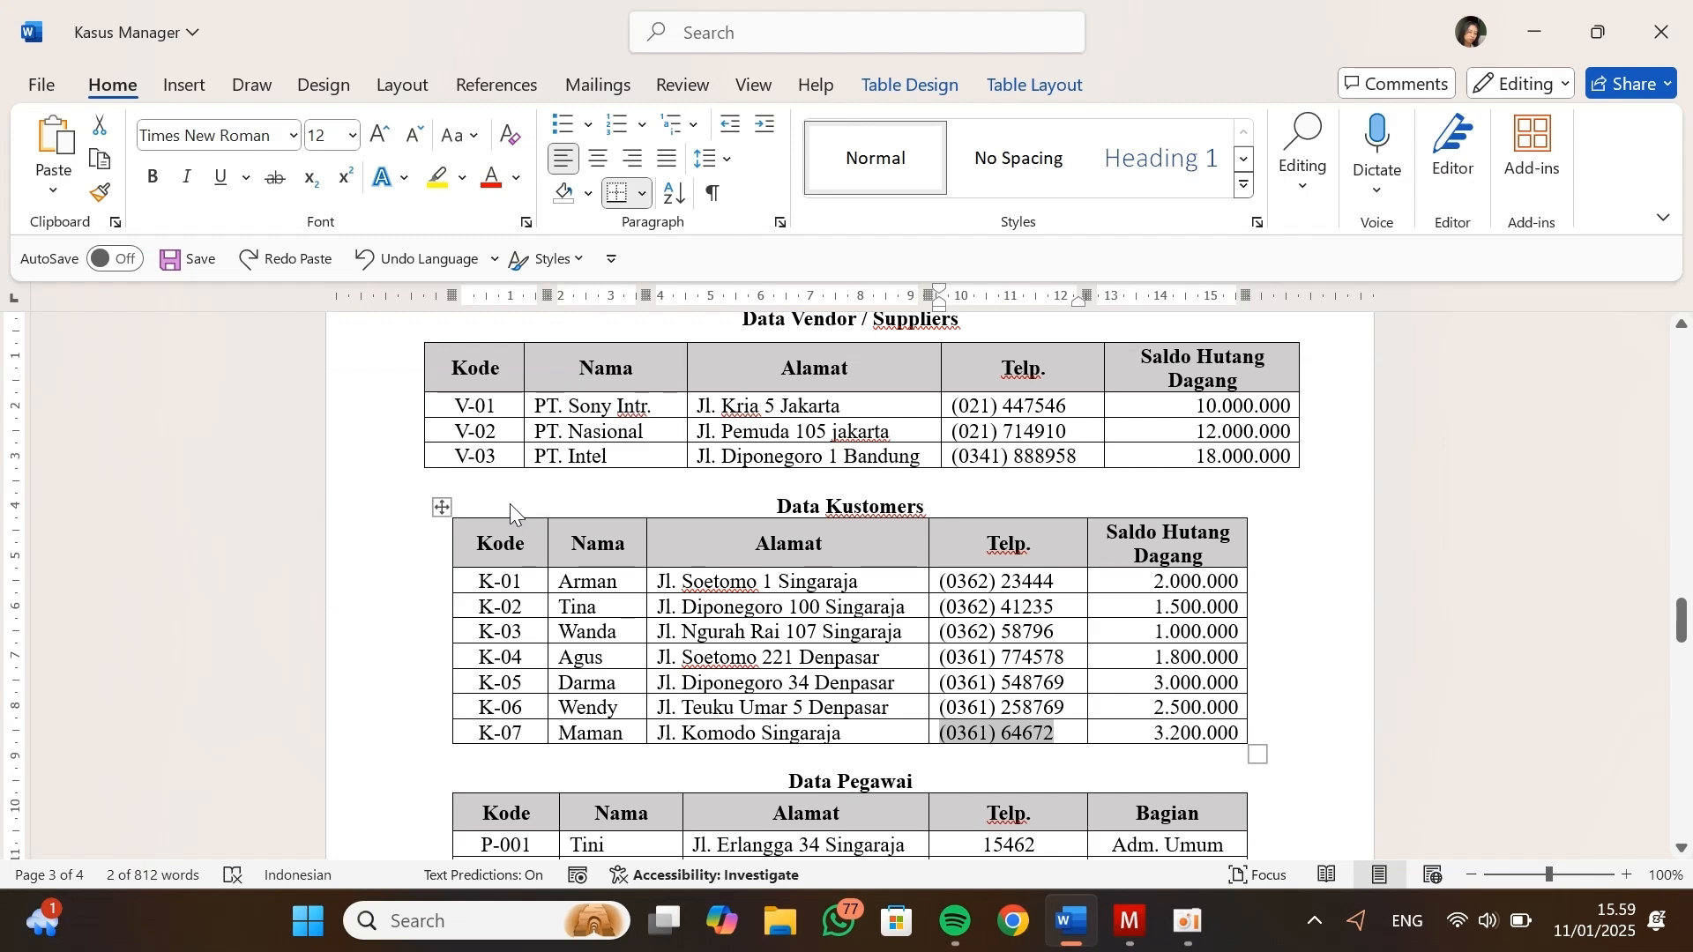
pyautogui.scroll(2, 509, 505)
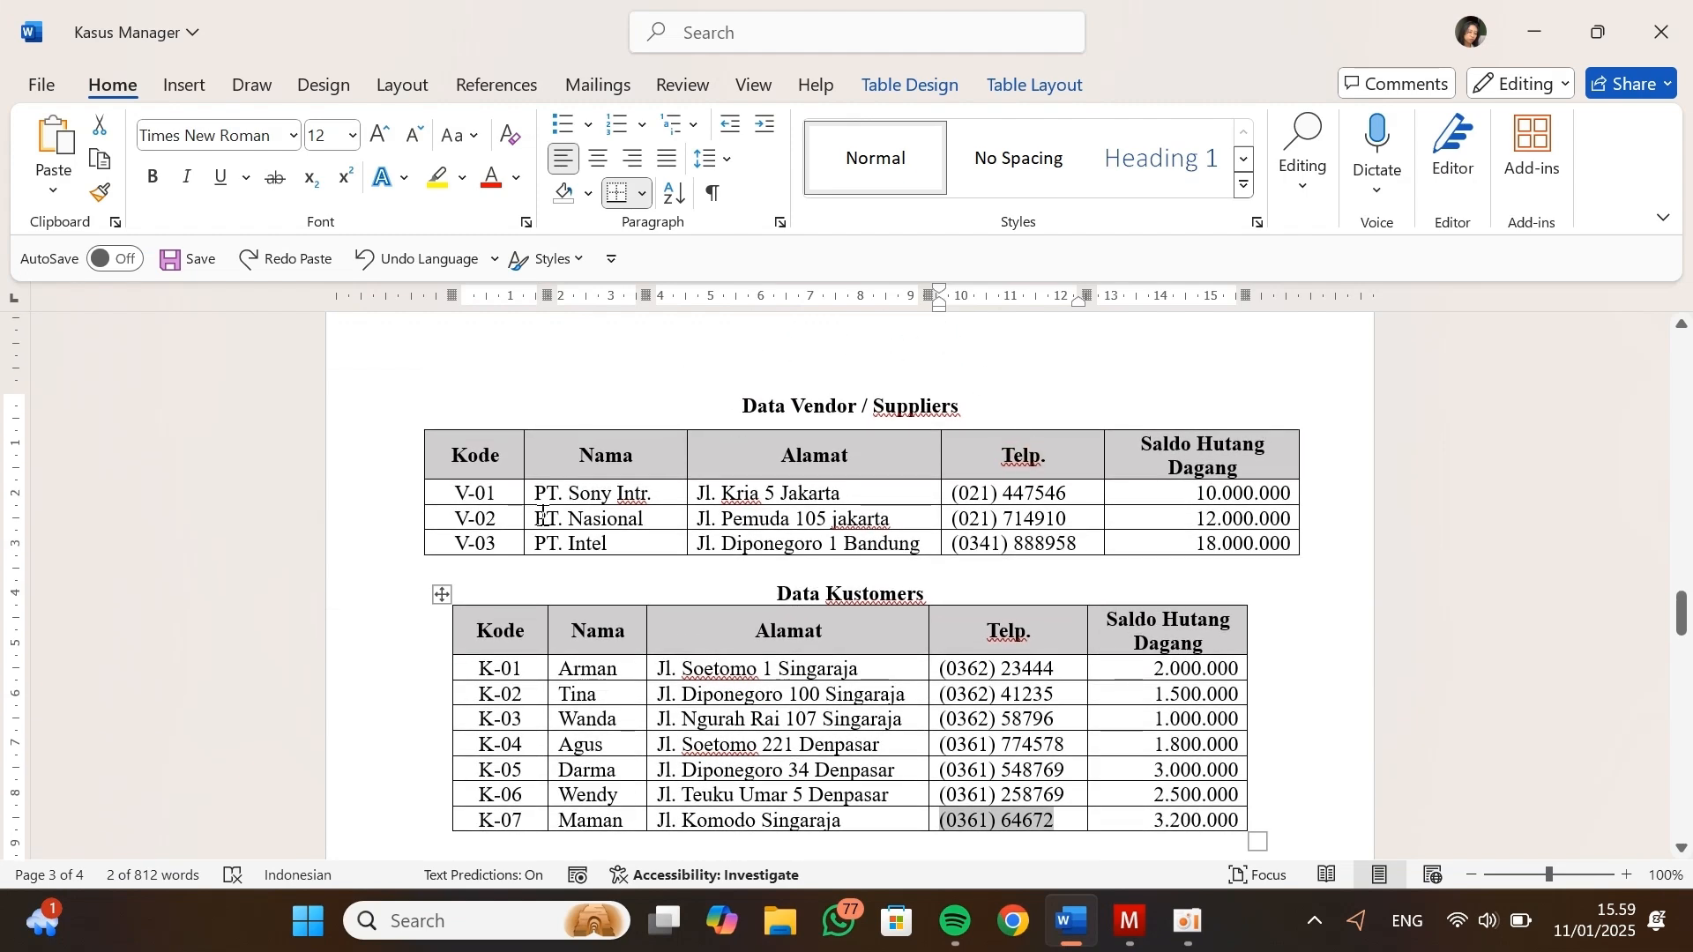
pyautogui.moveTo(654, 493); pyautogui.dragTo(528, 498)
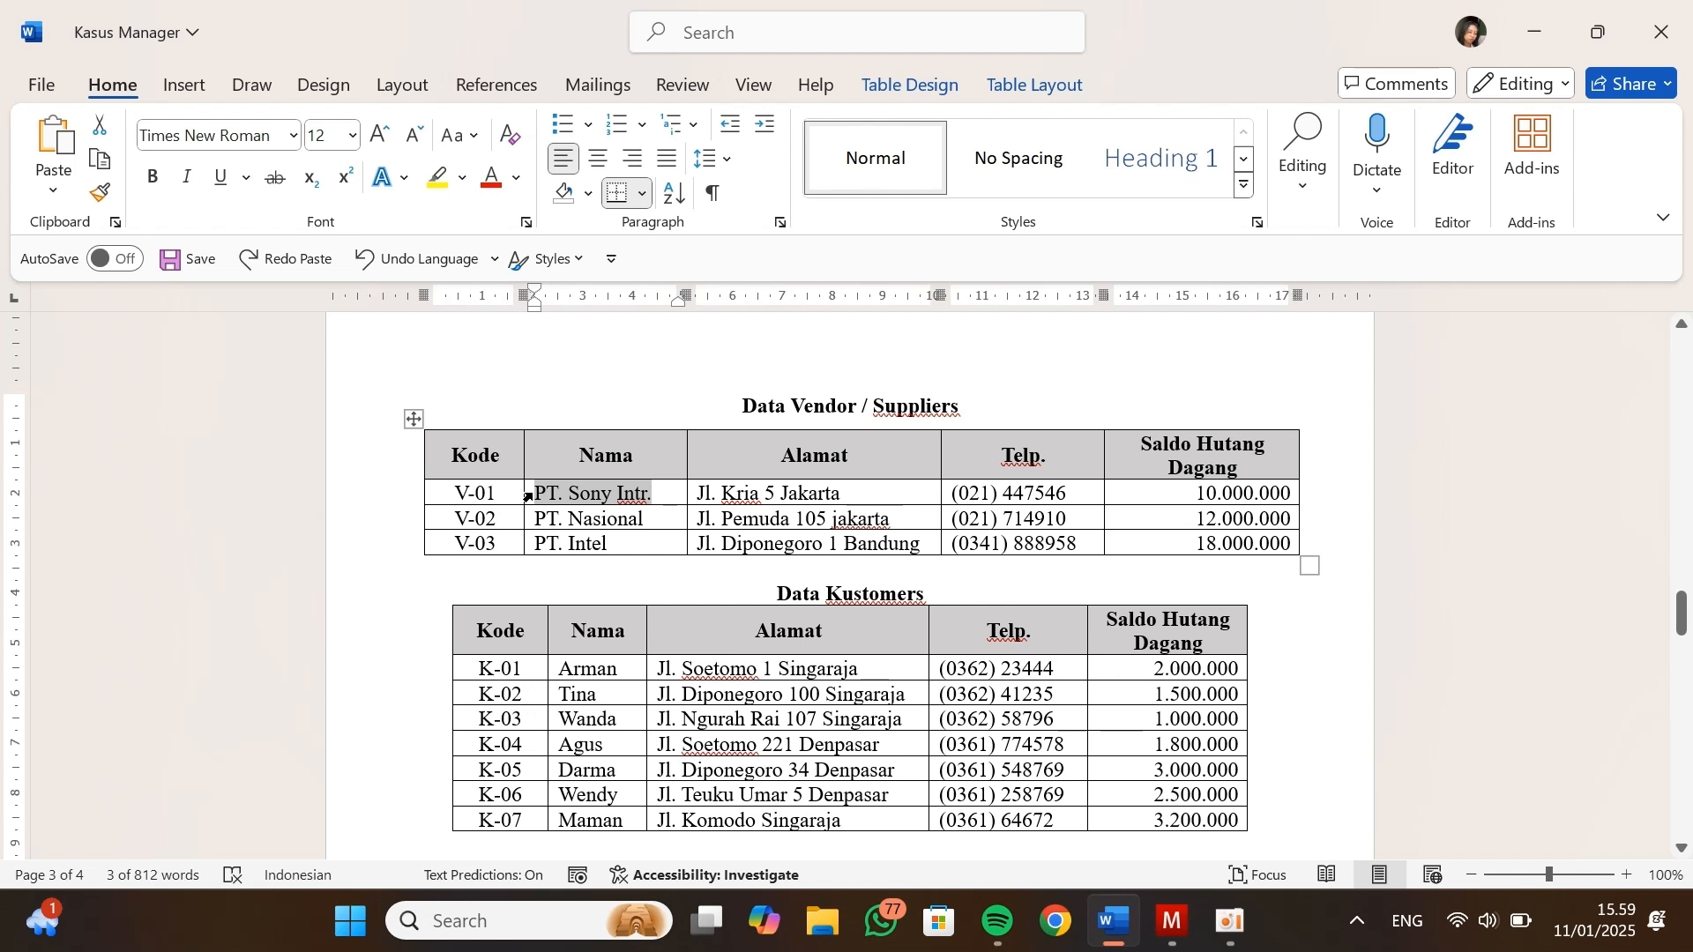
pyautogui.hotkey('alt', 'Tab')
pyautogui.click(538, 490)
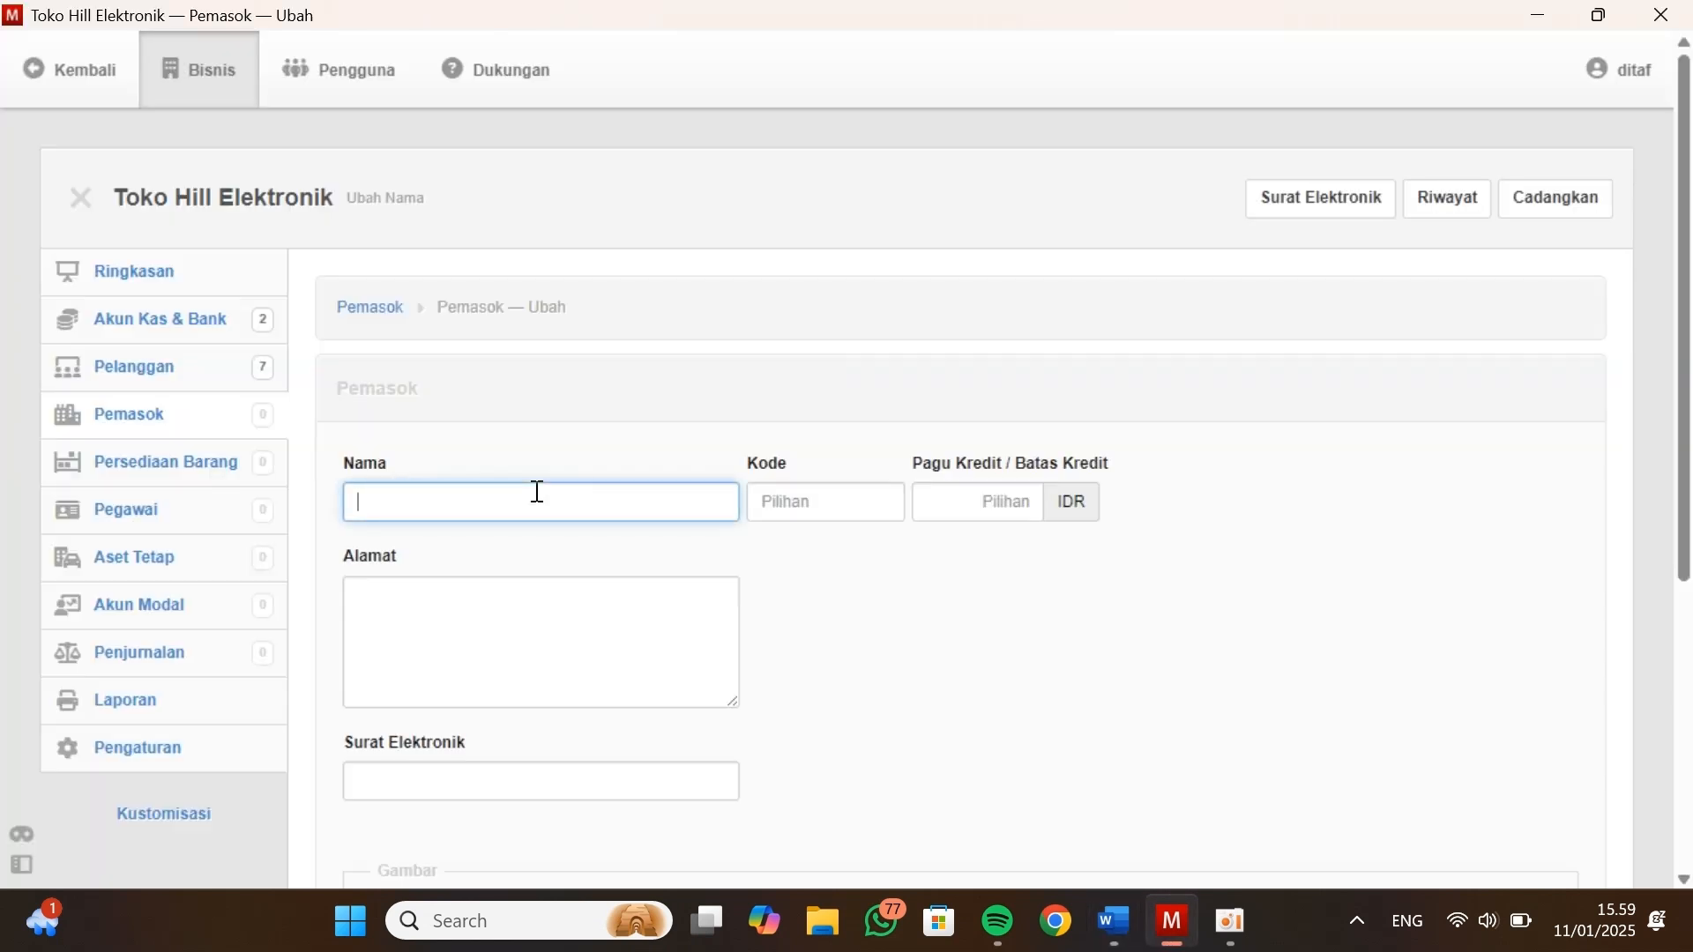
pyautogui.hotkey('ctrl', 'v')
# Give the PT. Sony Intr. supplier the code V-01 and a credit limit of 0 IDR
pyautogui.click(773, 499)
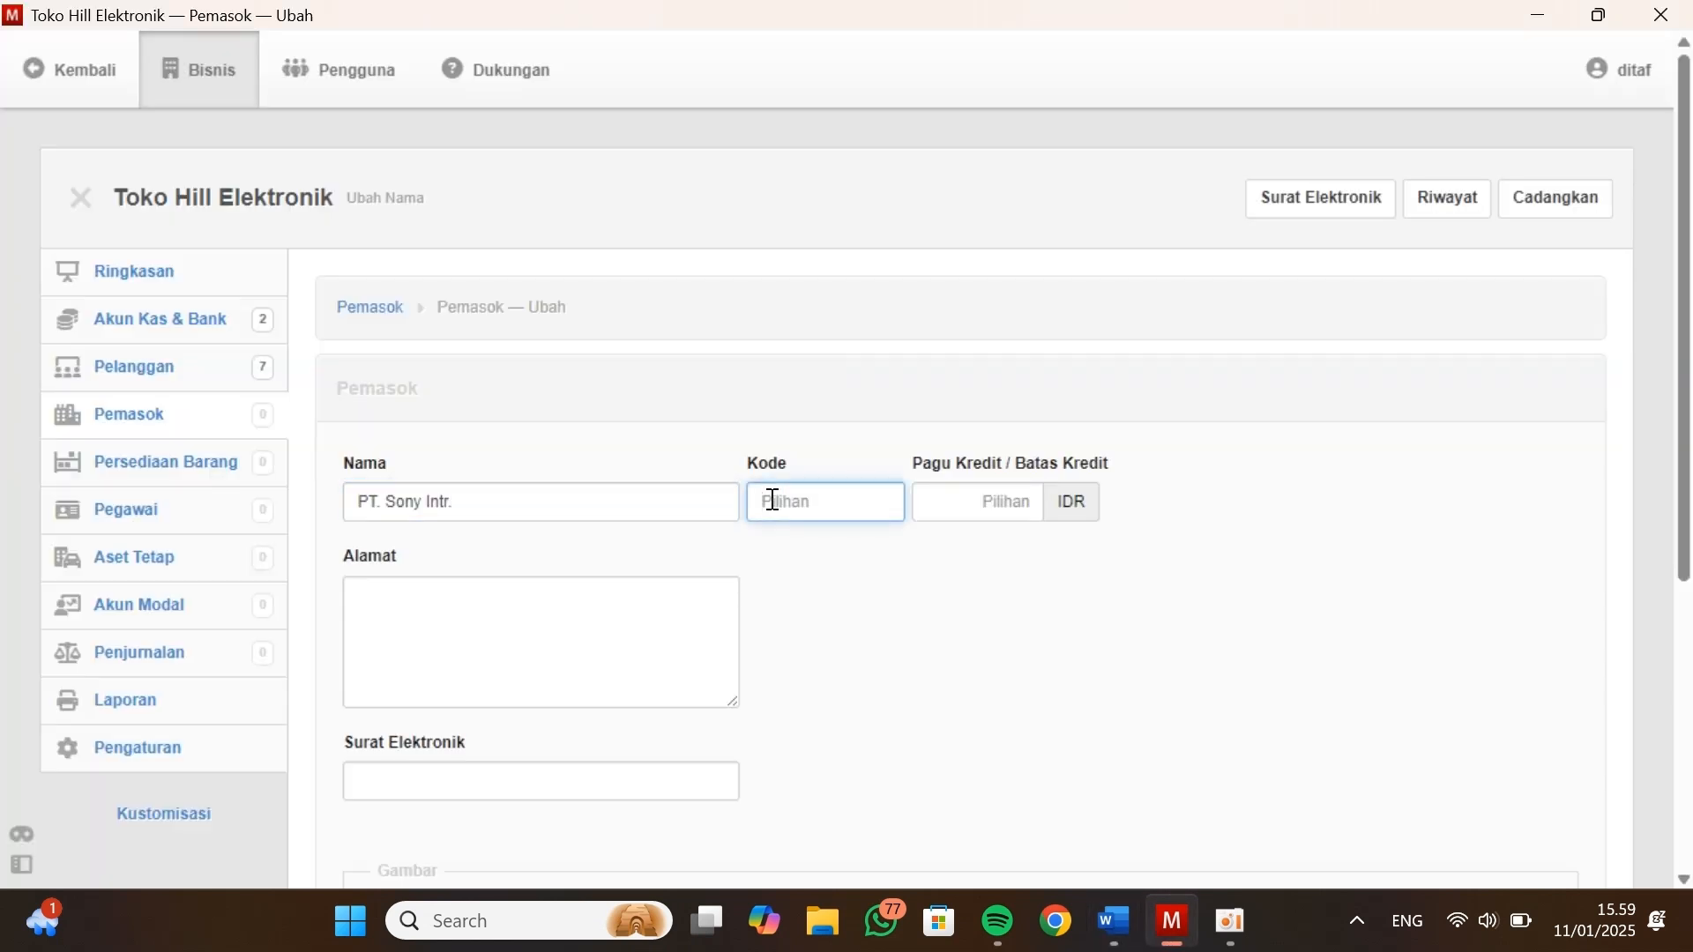
pyautogui.write('V-01')
pyautogui.press('Tab')
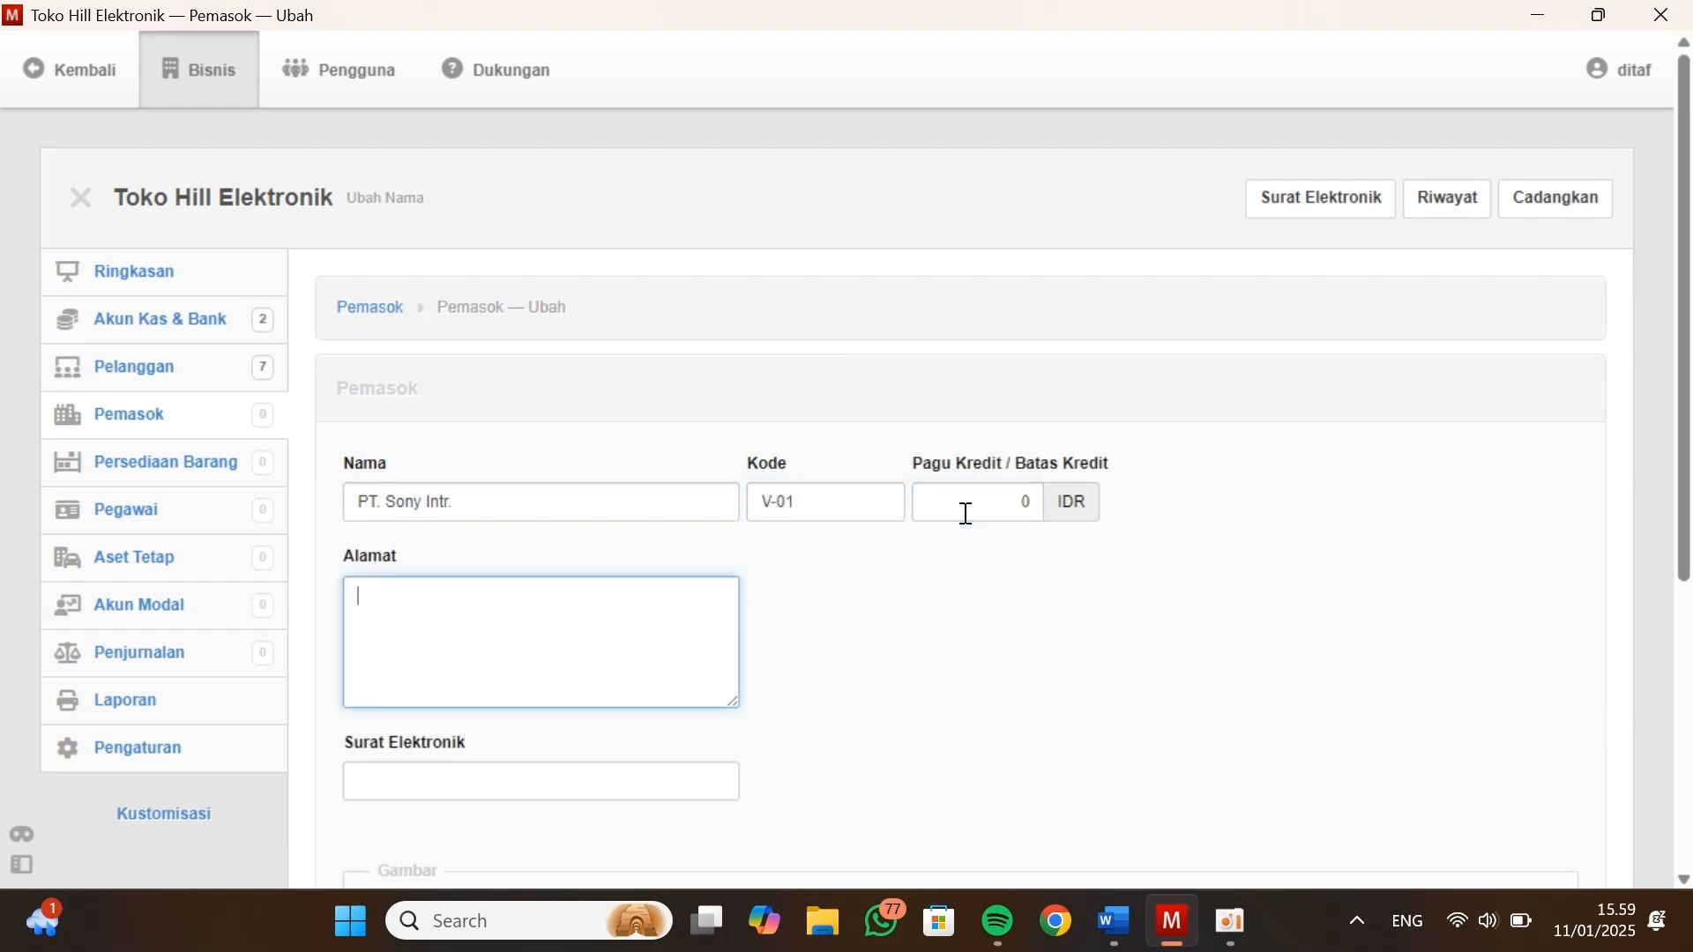
# Copy PT. Sony Intr.'s address from Data Vendor / Suppliers into Alamat
pyautogui.hotkey('alt', 'Tab')
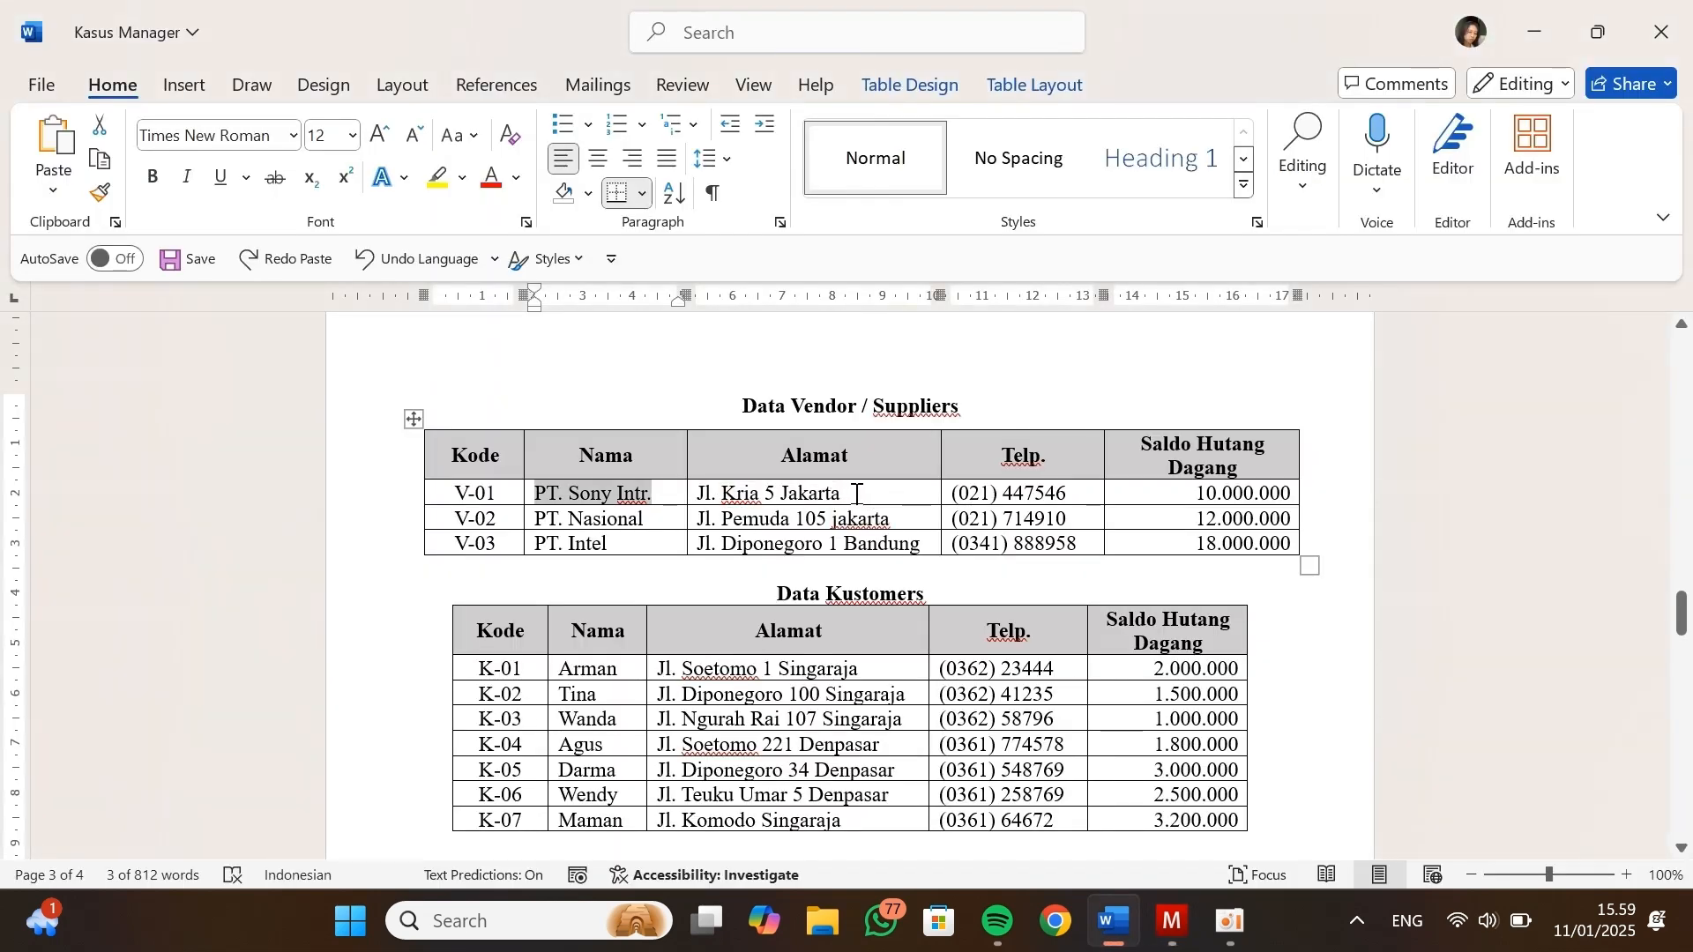
pyautogui.moveTo(844, 494); pyautogui.dragTo(696, 496)
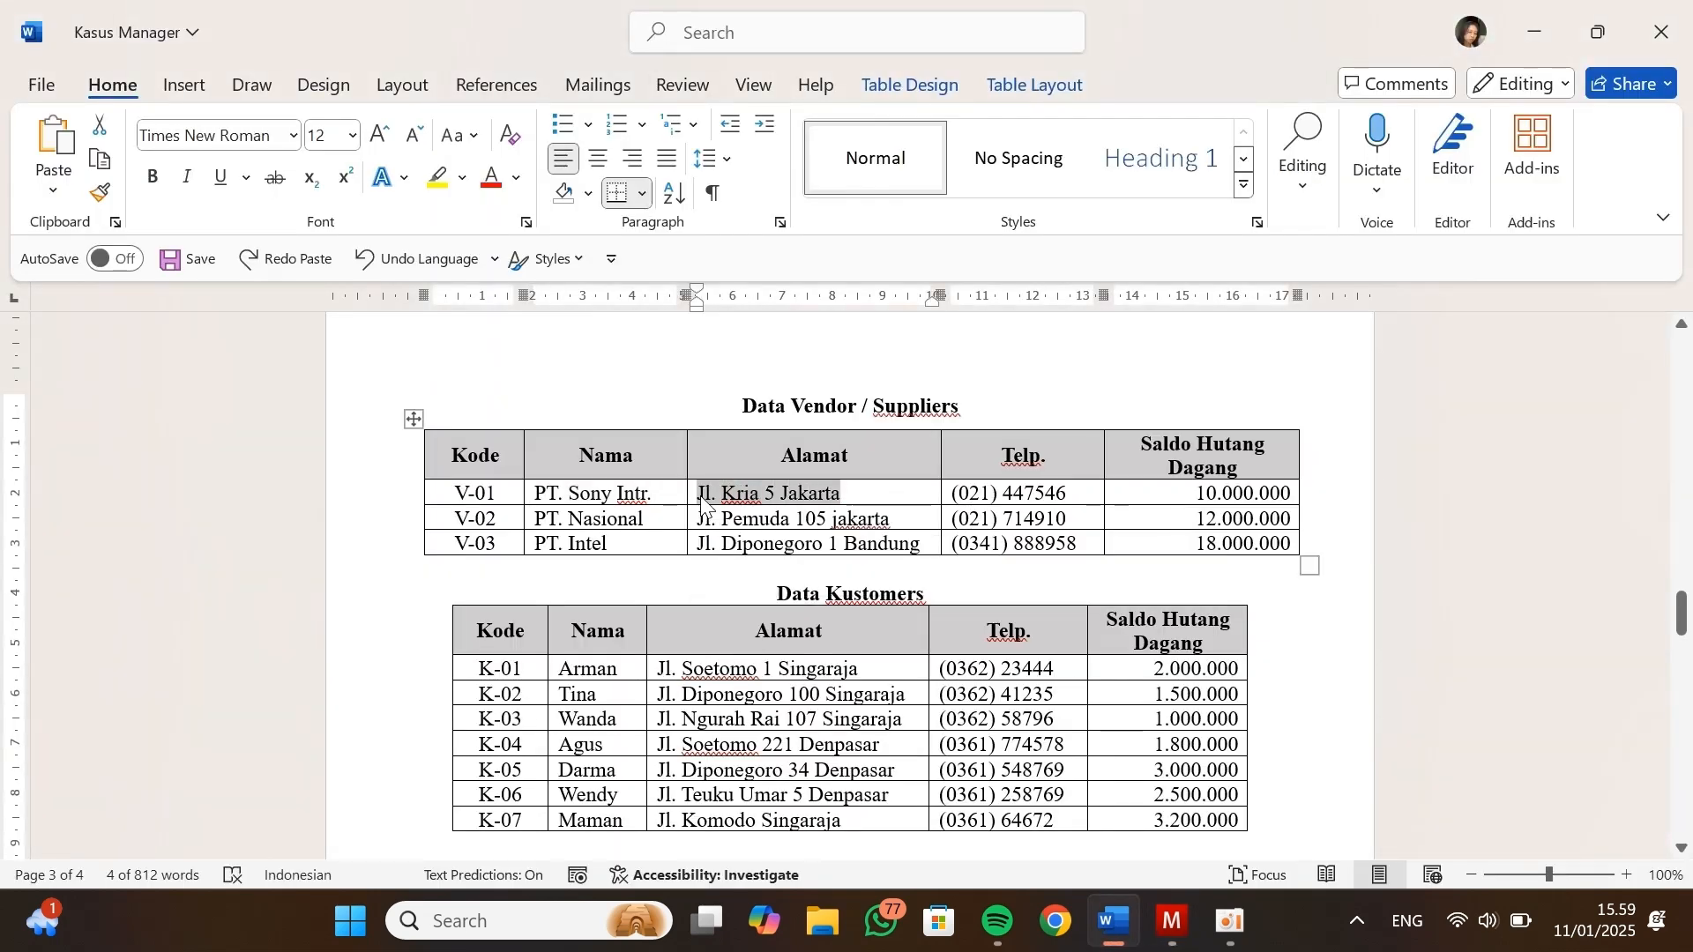
pyautogui.hotkey('alt', 'Tab')
pyautogui.click(581, 589)
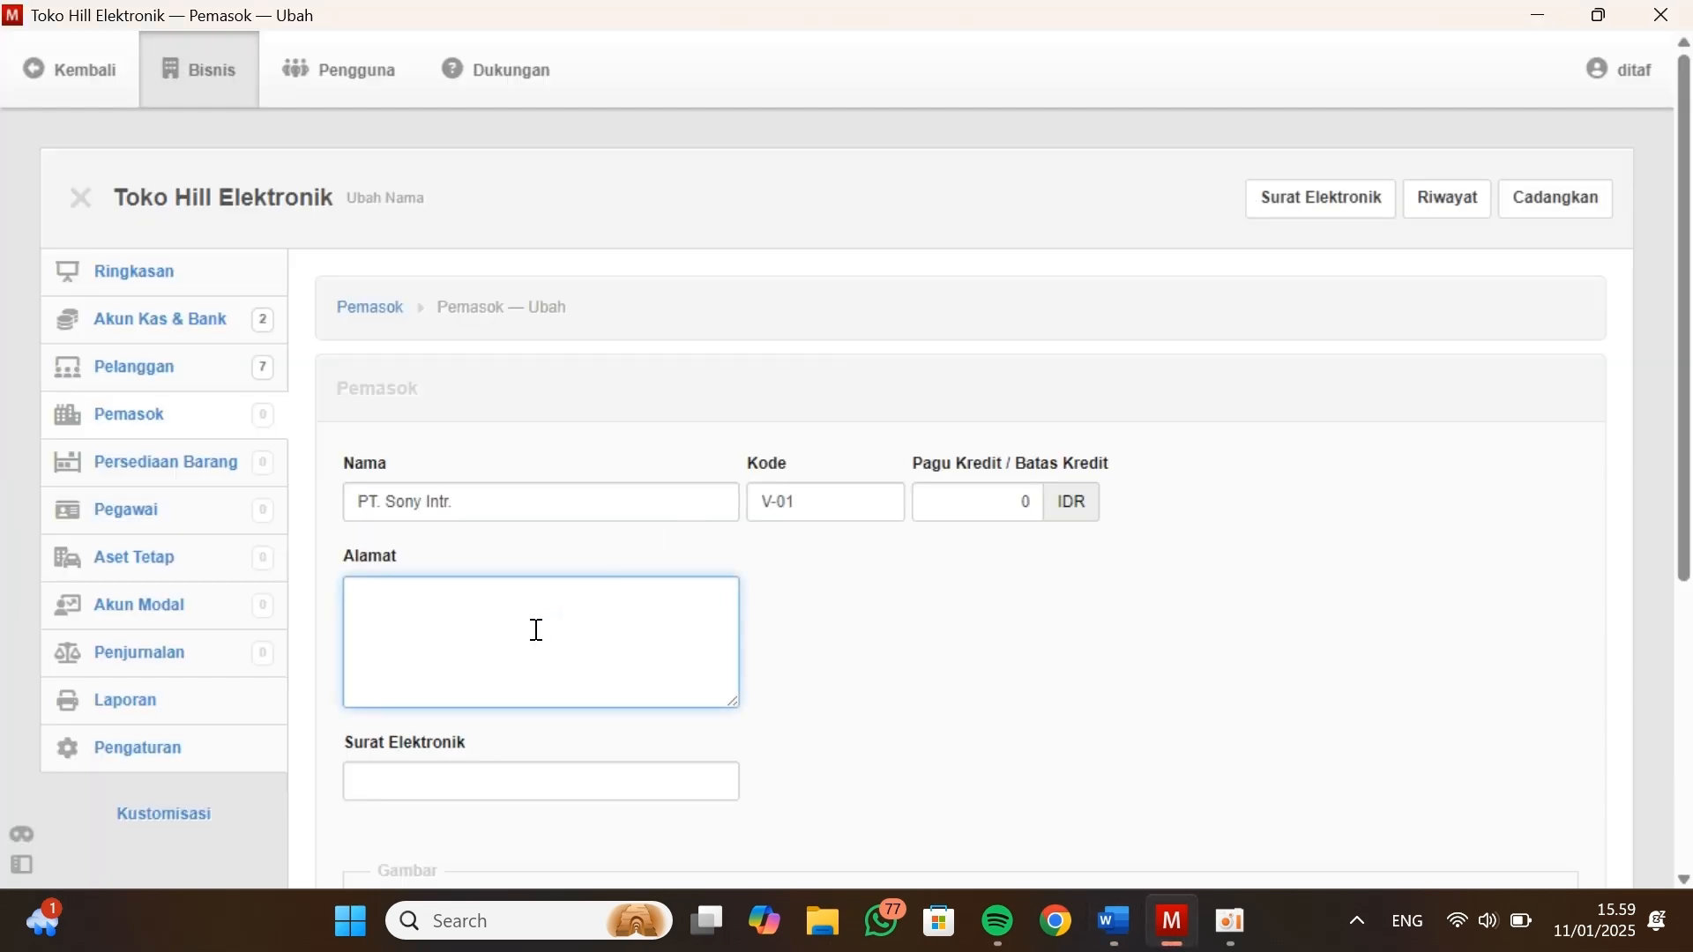
pyautogui.hotkey('ctrl', 'v')
# Copy PT. Sony Intr.'s phone number into Surat Elektronik, then create the record and start another supplier
pyautogui.hotkey('alt', 'Tab')
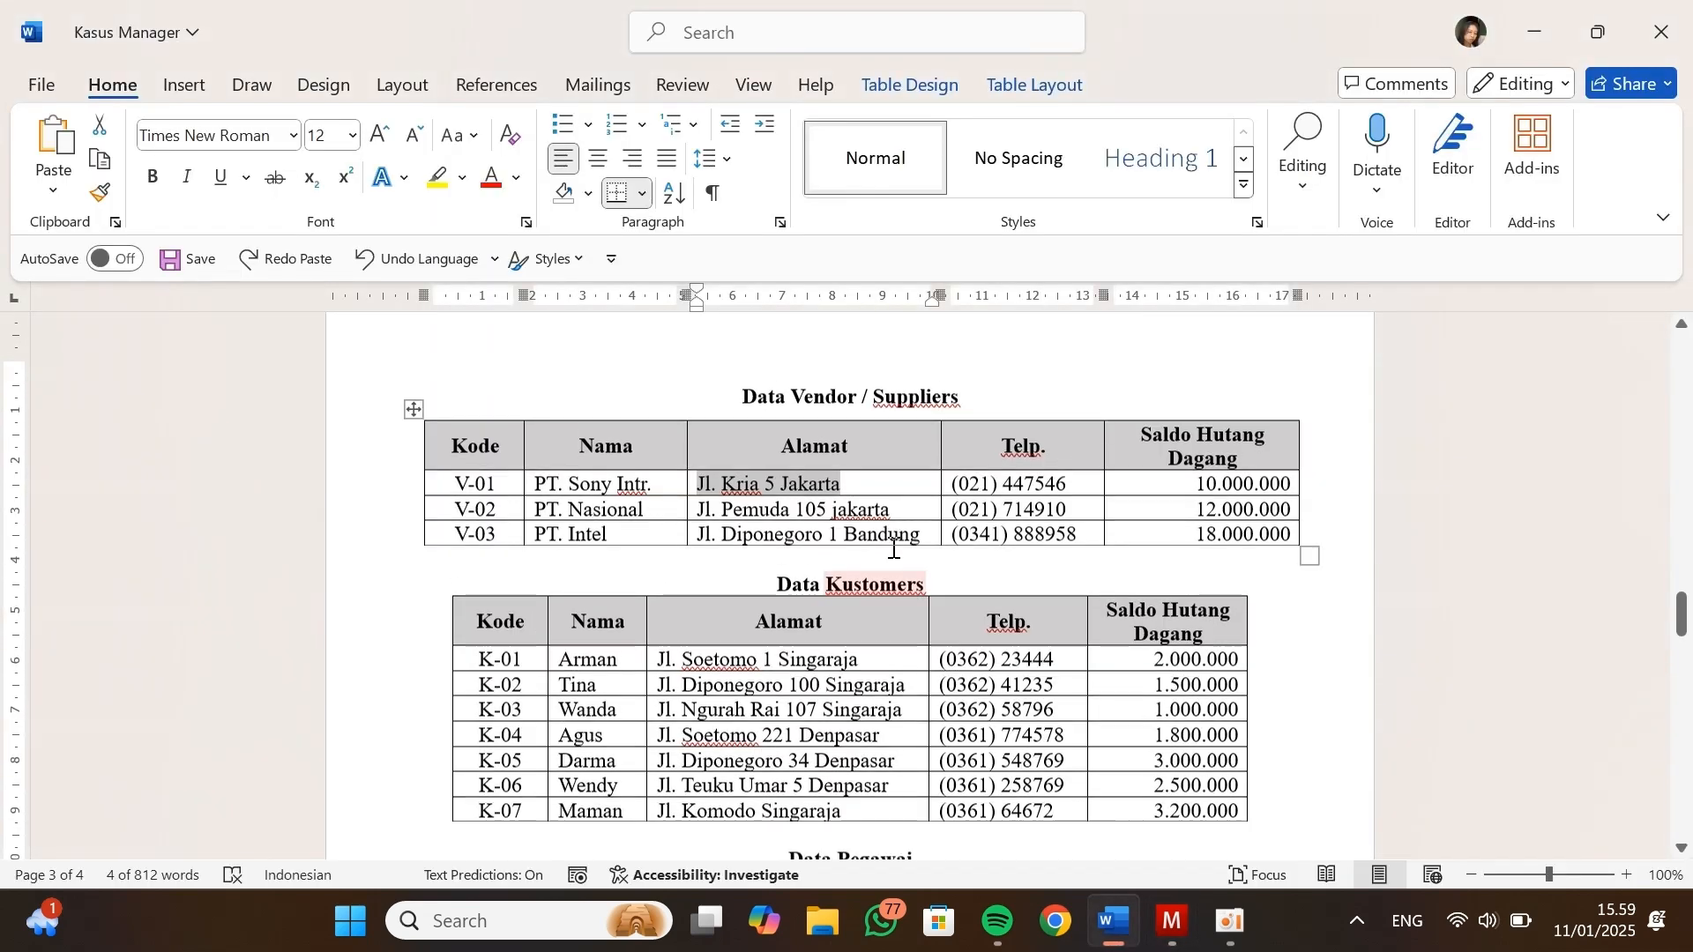
pyautogui.scroll(-1, 894, 548)
pyautogui.moveTo(1067, 456); pyautogui.dragTo(960, 460)
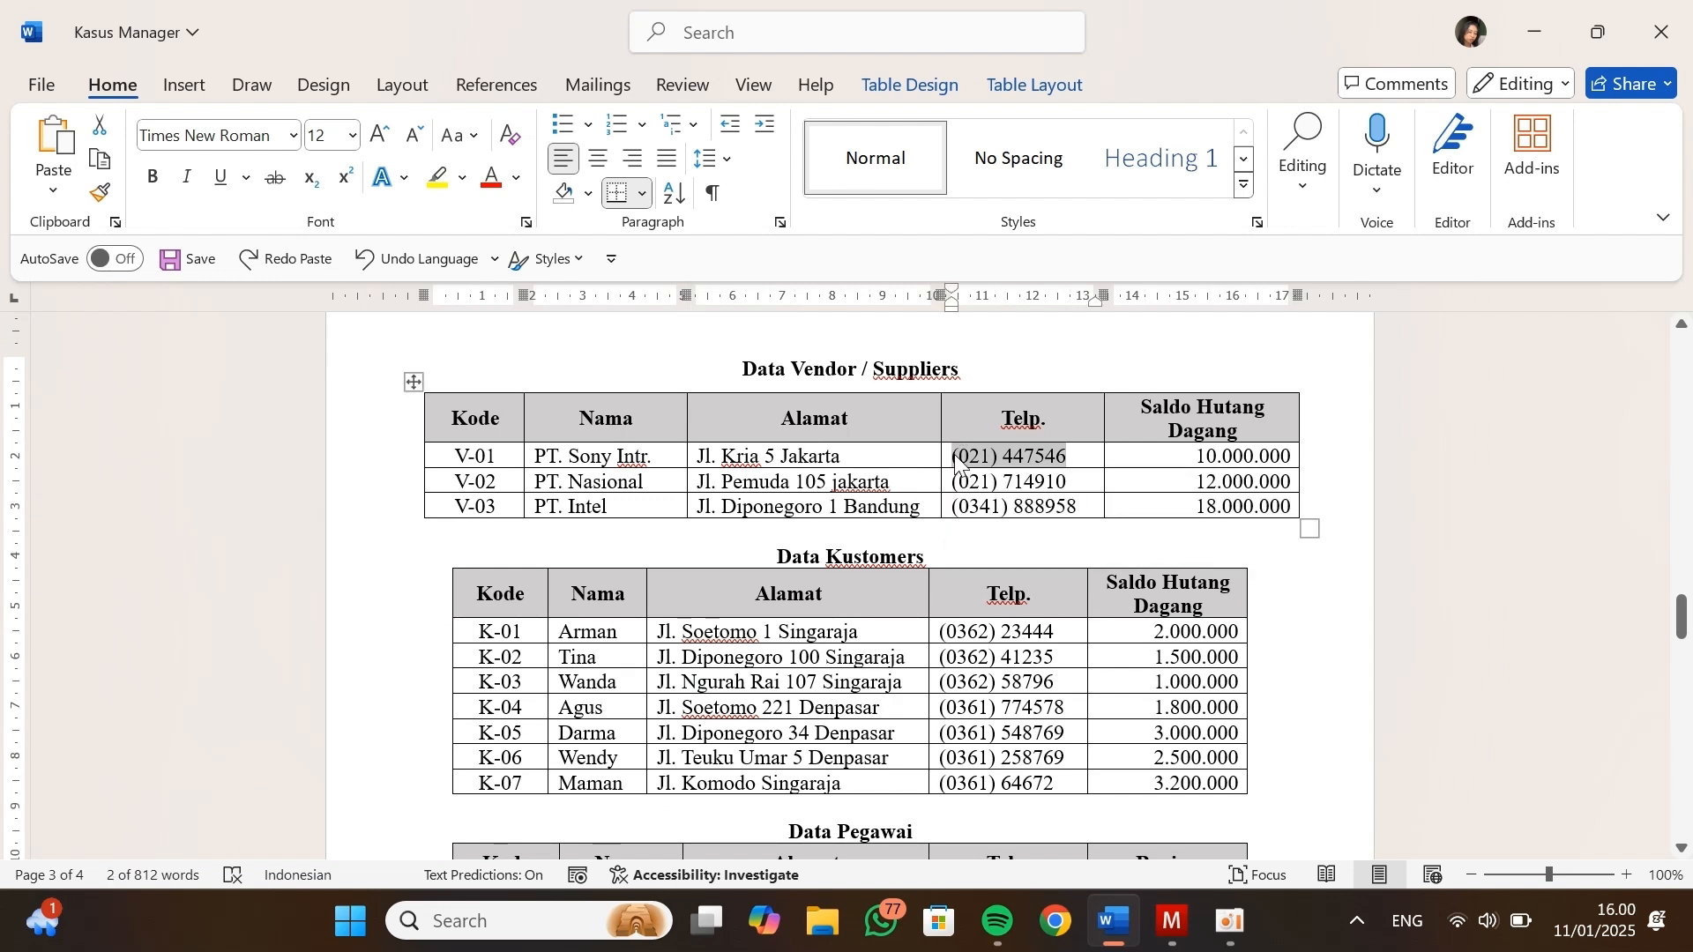
pyautogui.hotkey('alt', 'Tab')
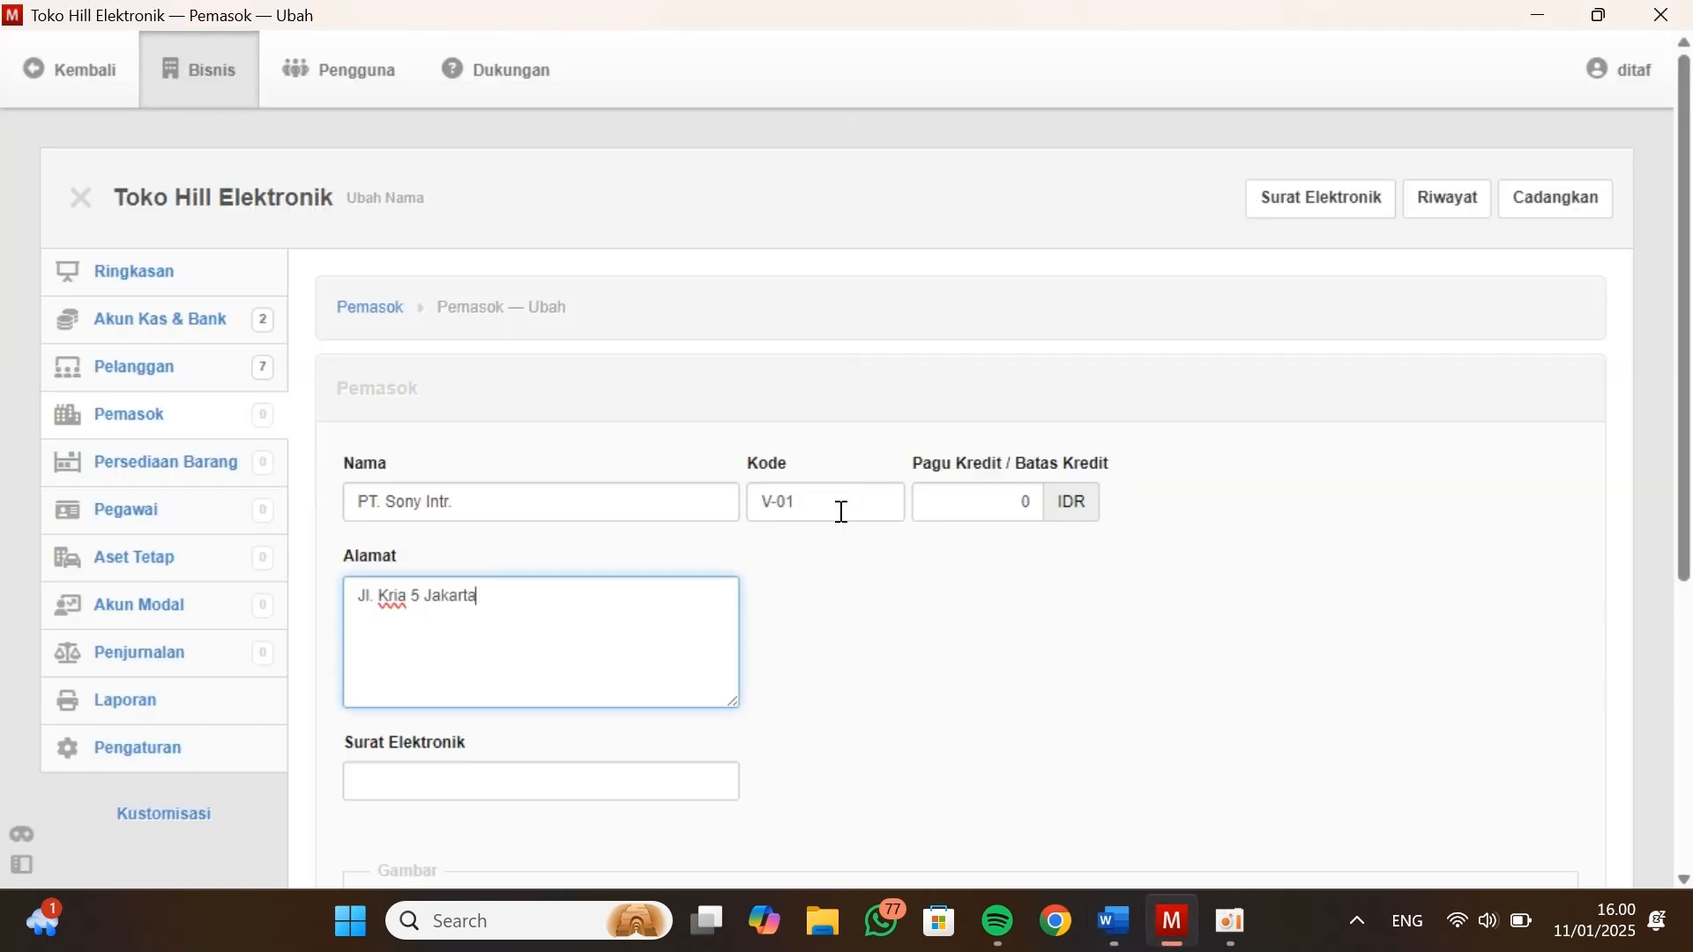
pyautogui.press('Tab')
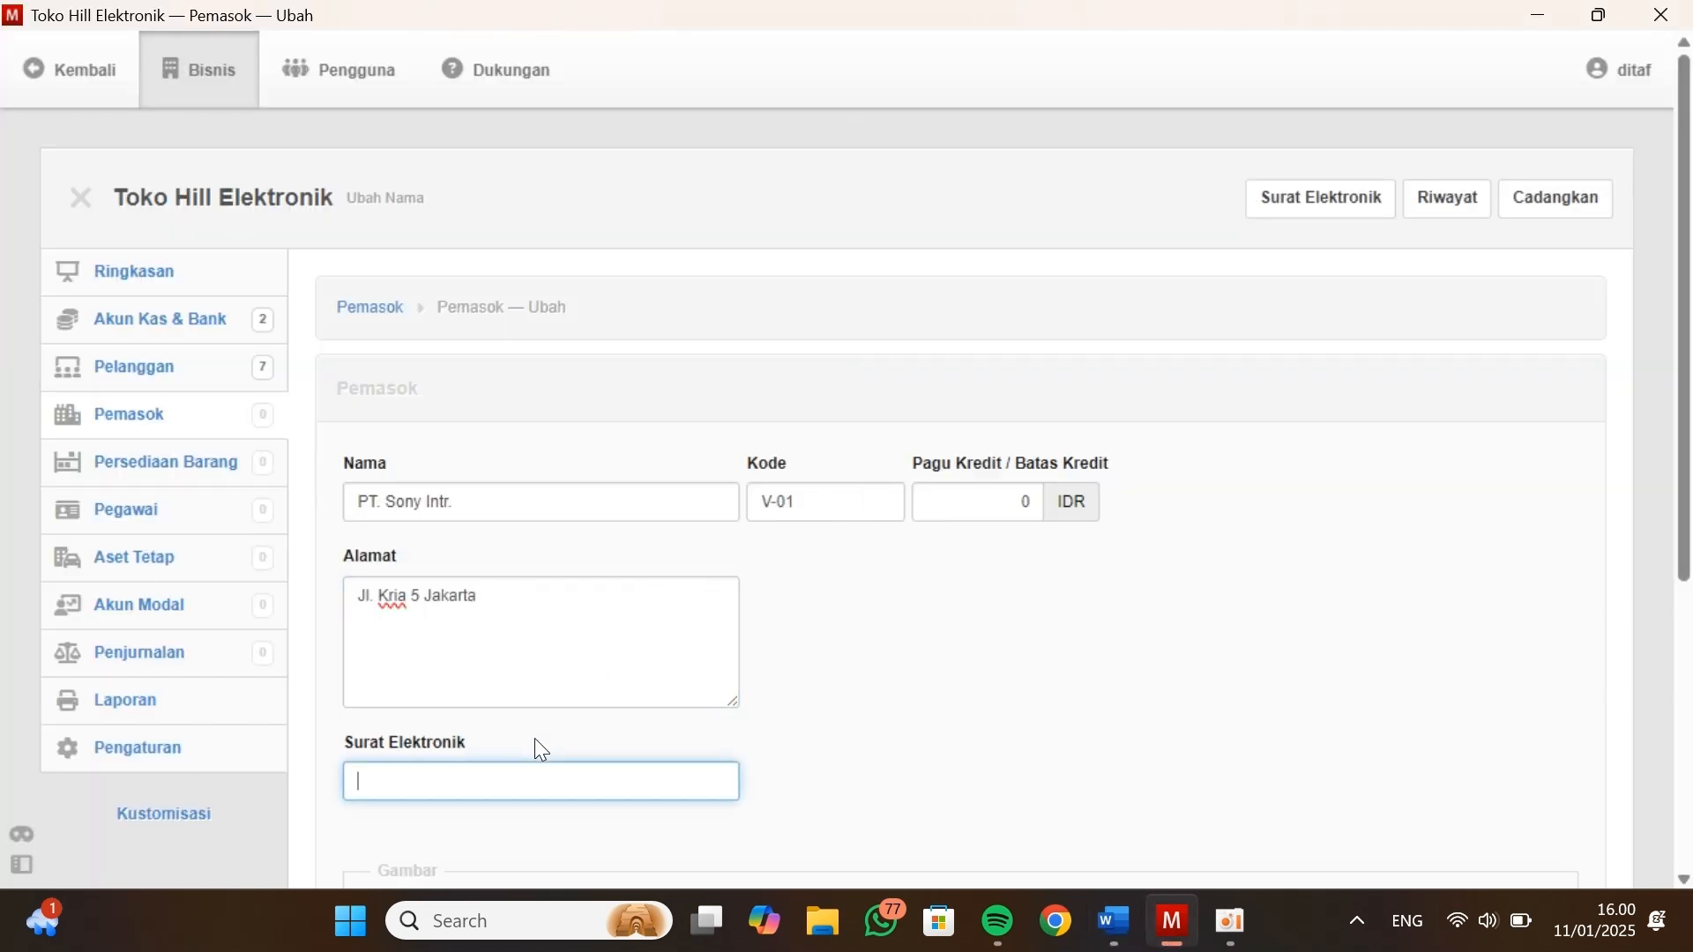
pyautogui.scroll(-2, 538, 745)
pyautogui.scroll(-1, 539, 750)
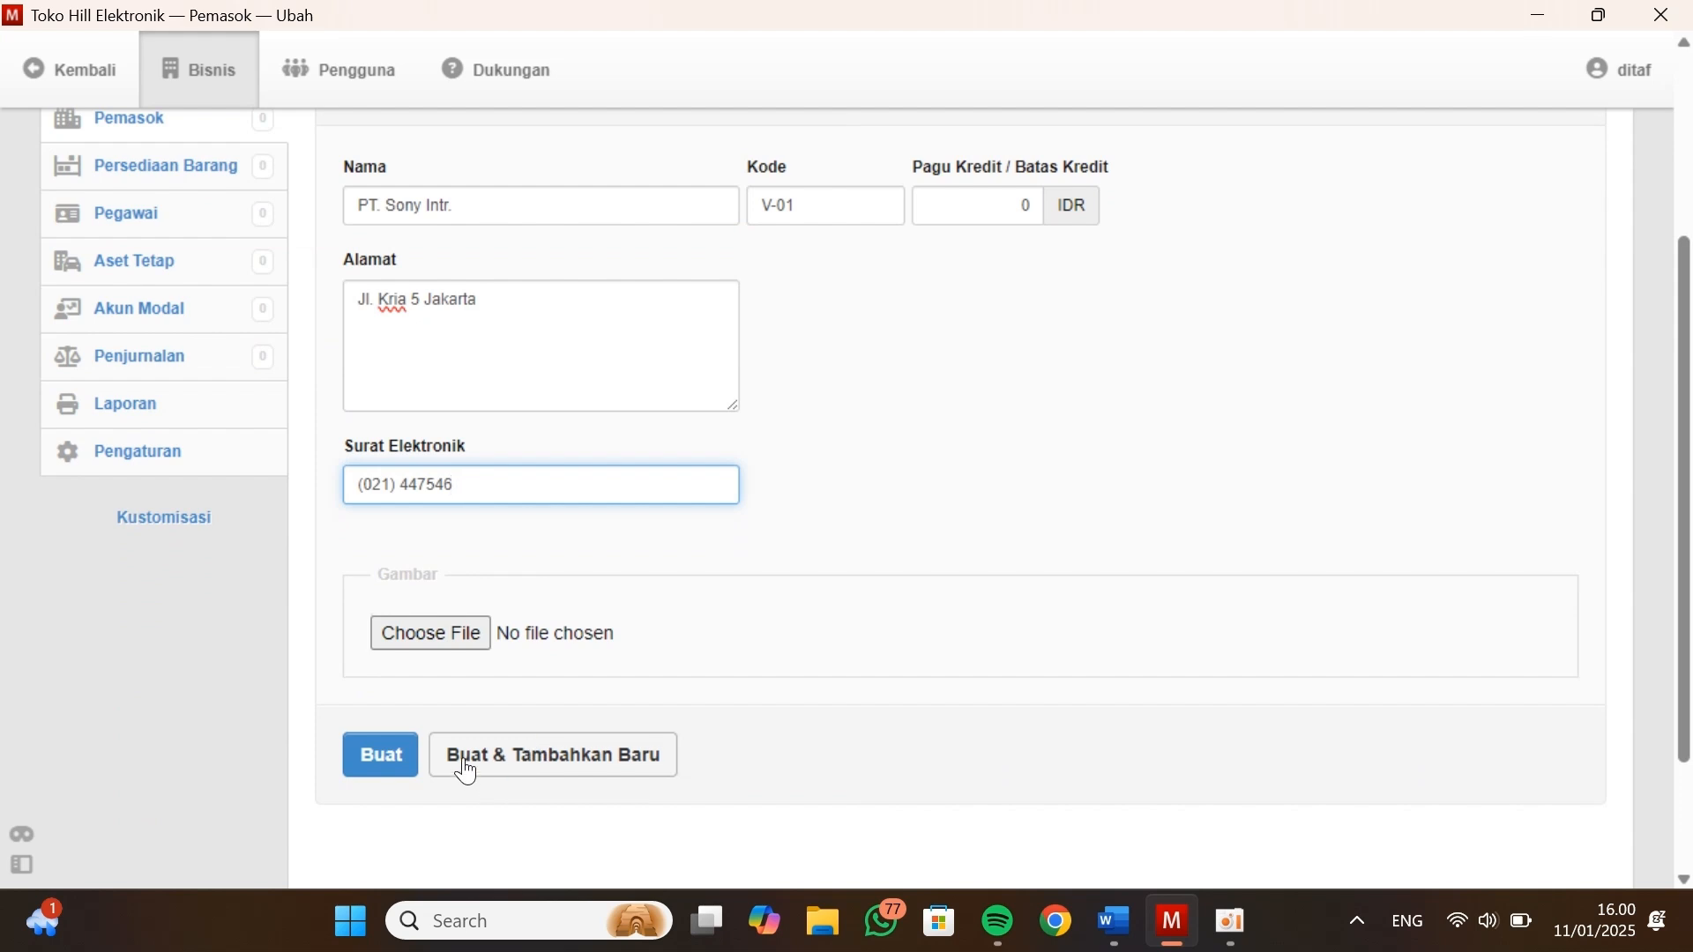
pyautogui.rightClick(467, 484)
pyautogui.click(621, 769)
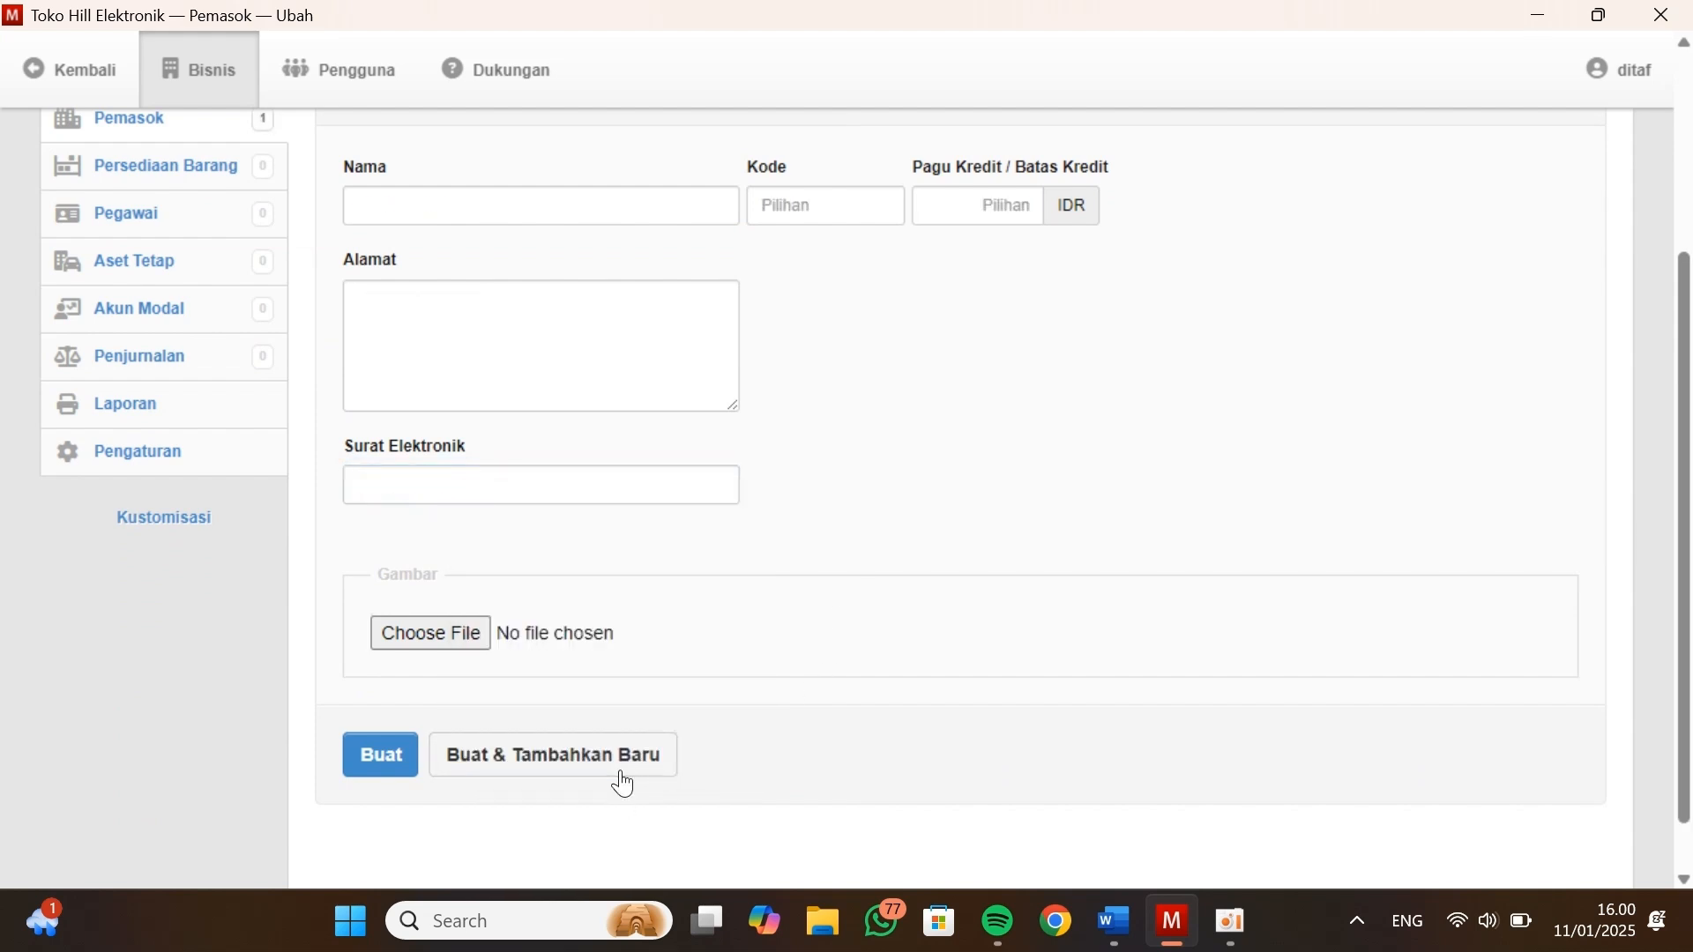
# Enter PT. Nasional with code V-02, credit limit 0 IDR and its address copied from Data Vendor / Suppliers
pyautogui.hotkey('alt', 'Tab')
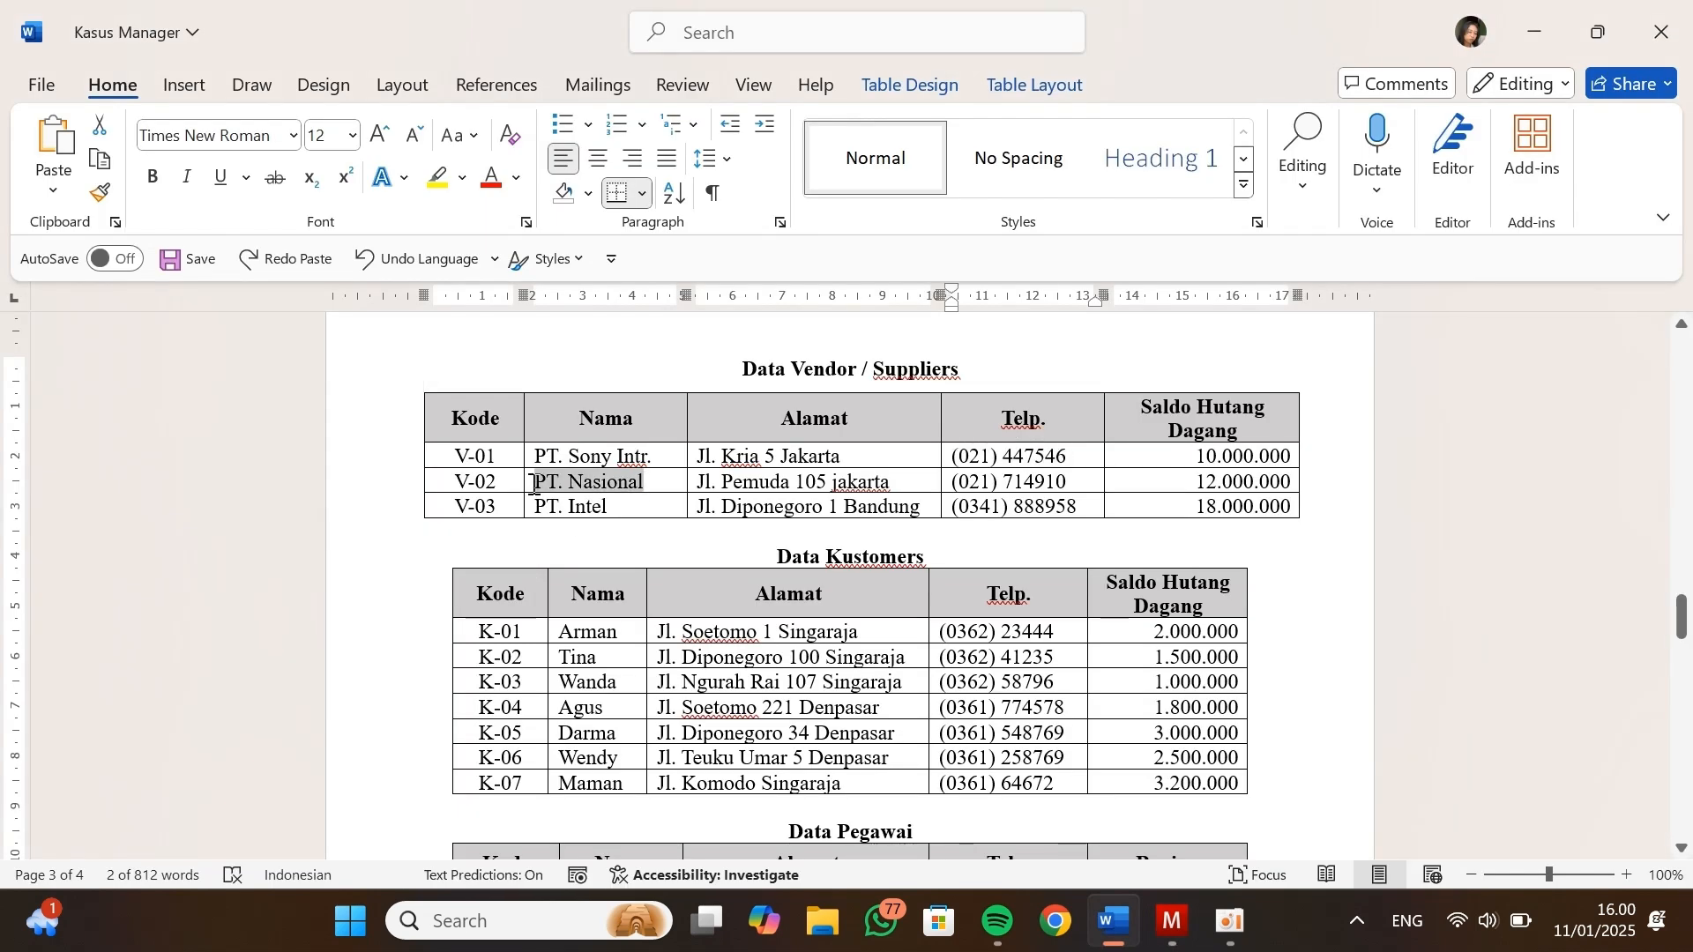
pyautogui.click(864, 482)
pyautogui.moveTo(896, 482); pyautogui.dragTo(691, 483)
pyautogui.hotkey('ctrl', 'c')
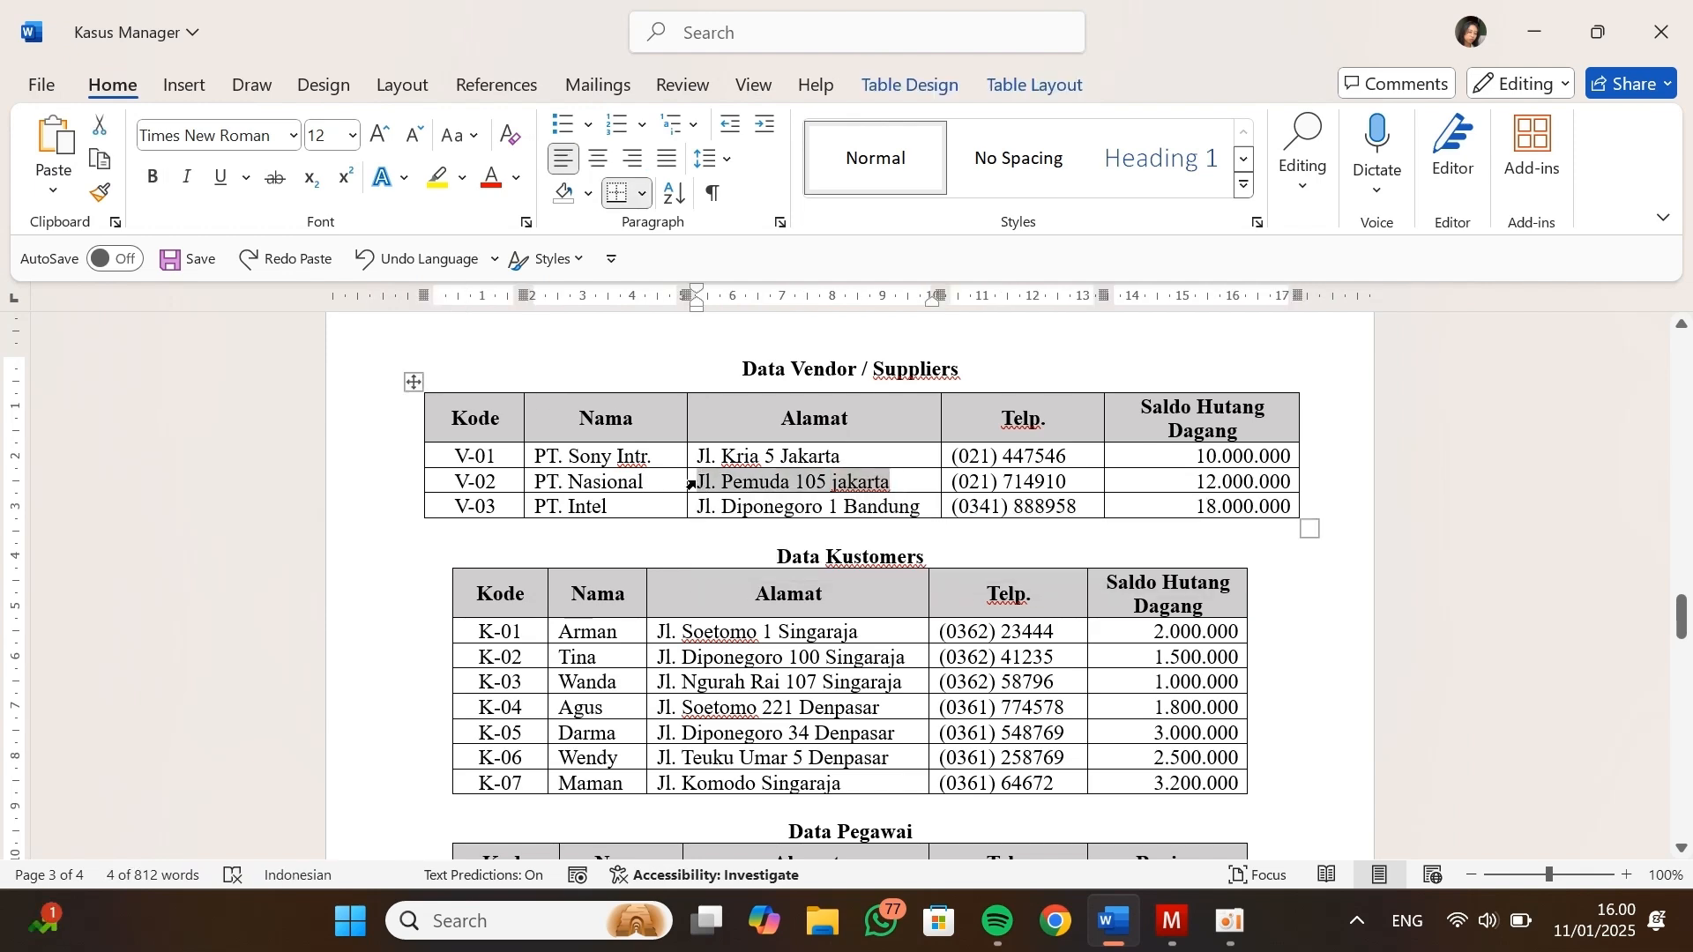
pyautogui.hotkey('alt', 'Tab')
pyautogui.click(498, 500)
pyautogui.write('PT. Nasional')
pyautogui.press('Tab')
pyautogui.write('V-02')
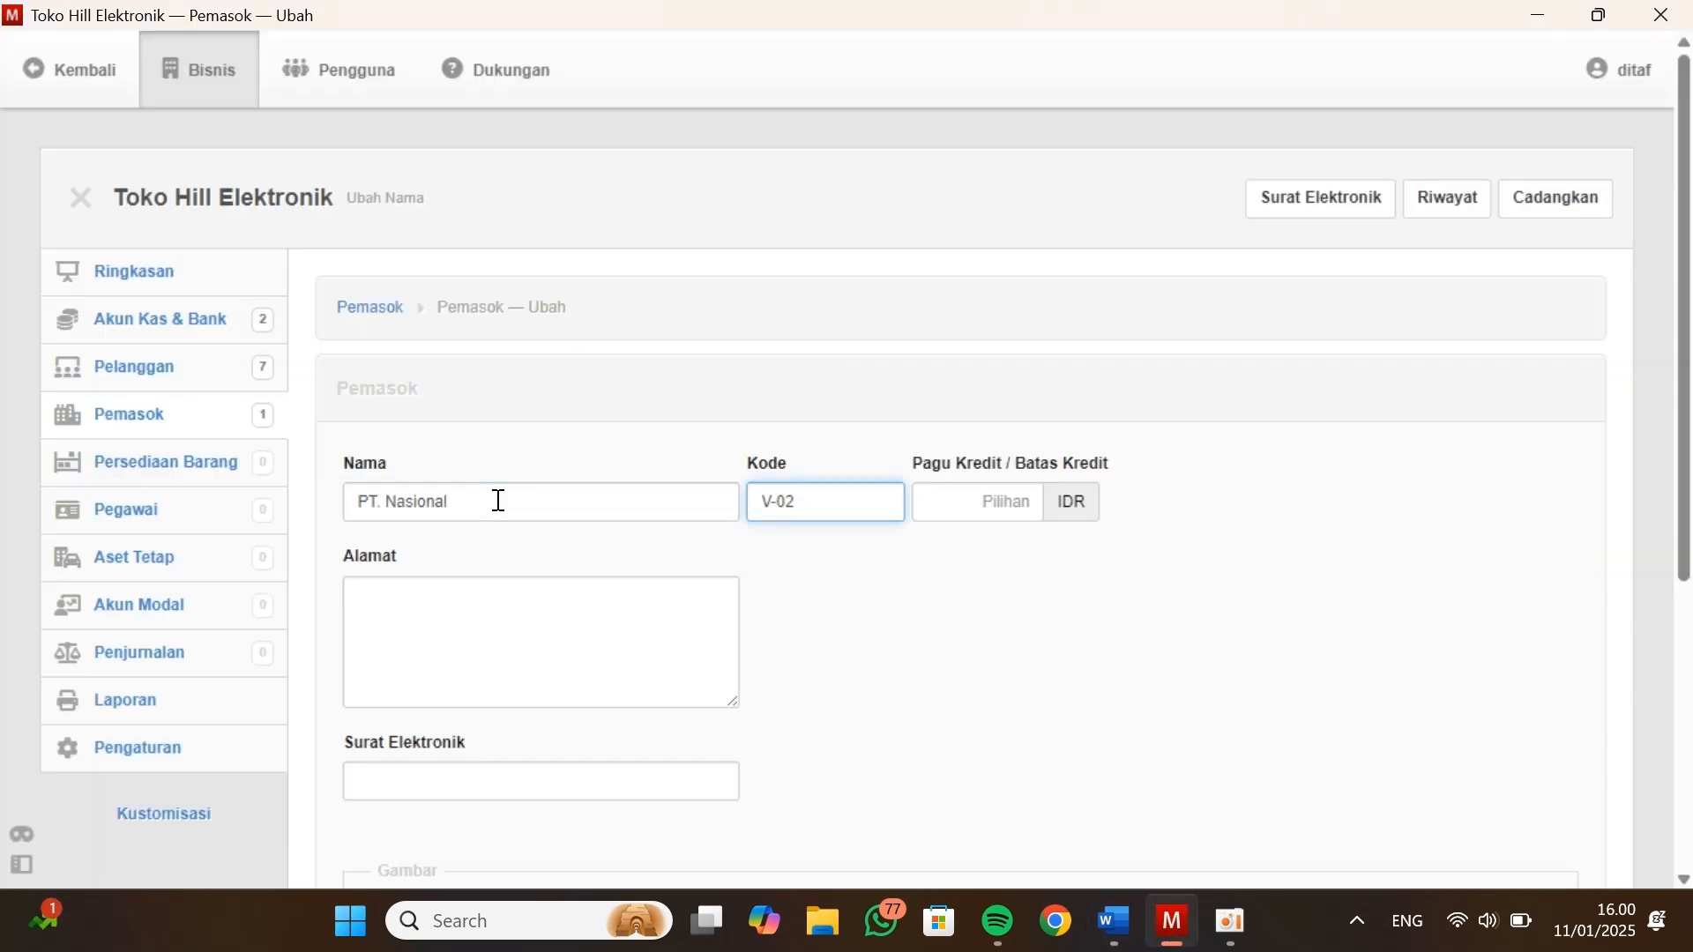
pyautogui.press('Tab')
pyautogui.write('0')
pyautogui.press('Tab')
pyautogui.hotkey('alt', 'Tab')
pyautogui.moveTo(1094, 441); pyautogui.dragTo(950, 439)
pyautogui.hotkey('ctrl', 'c')
pyautogui.hotkey('alt', 'Tab')
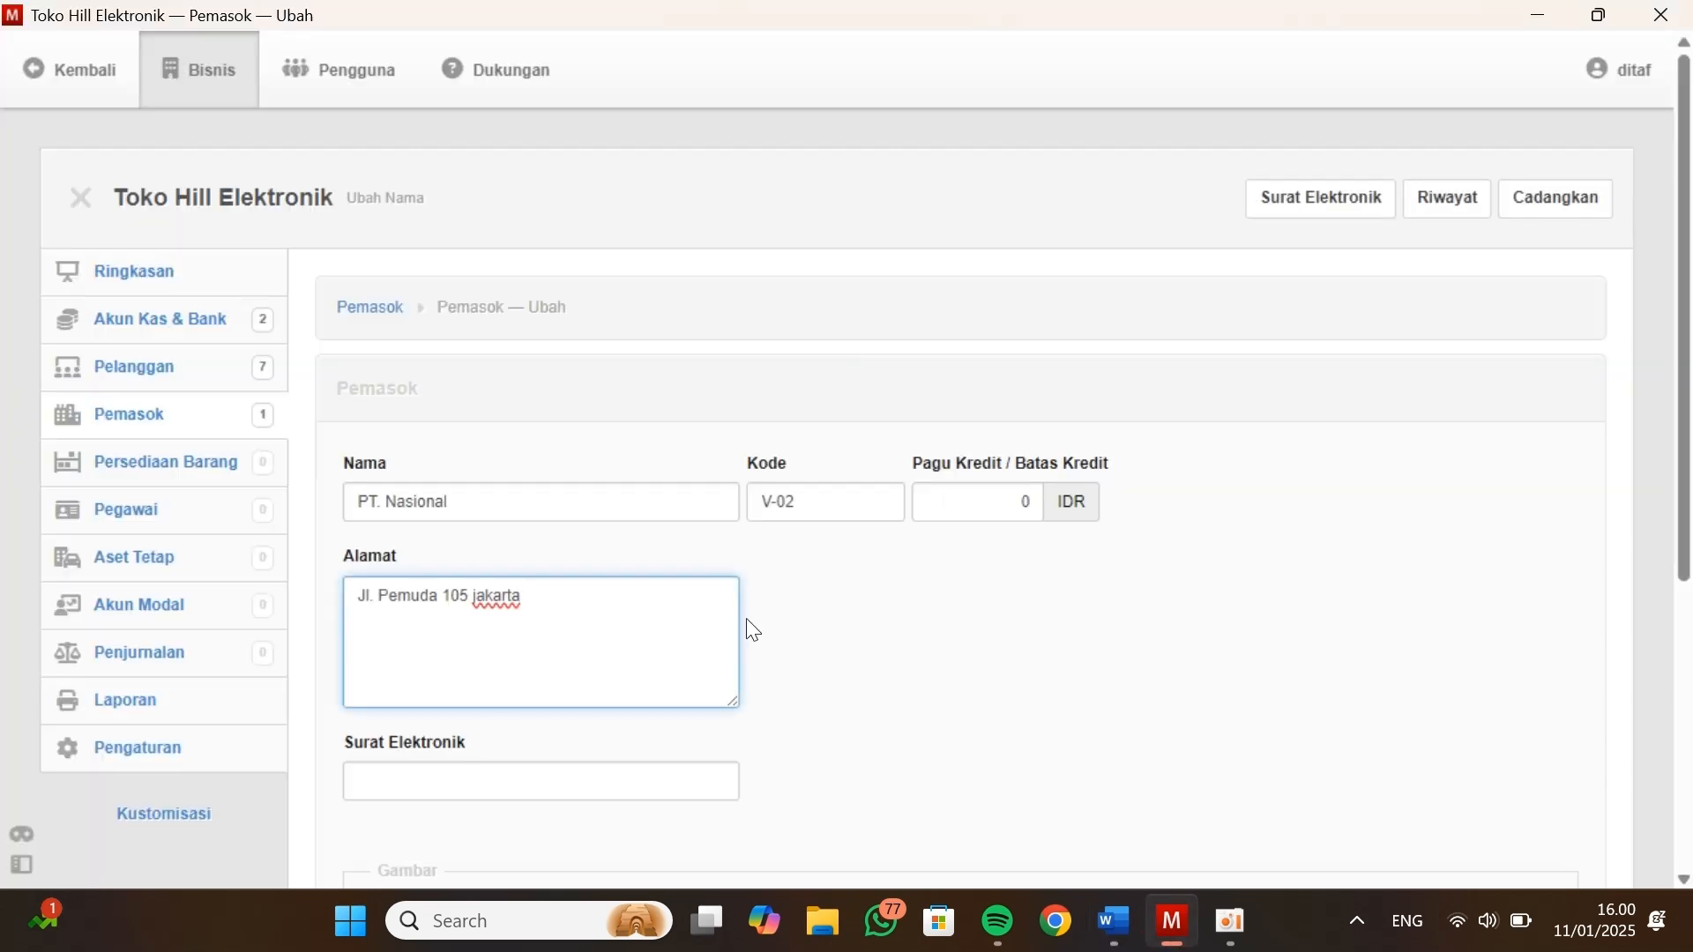
pyautogui.click(559, 783)
pyautogui.hotkey('ctrl', 'v')
pyautogui.scroll(-3, 559, 783)
pyautogui.click(382, 781)
# Enter the third supplier's name PT. Intel, code V-03 and credit limit 0 IDR
pyautogui.hotkey('alt', 'Tab')
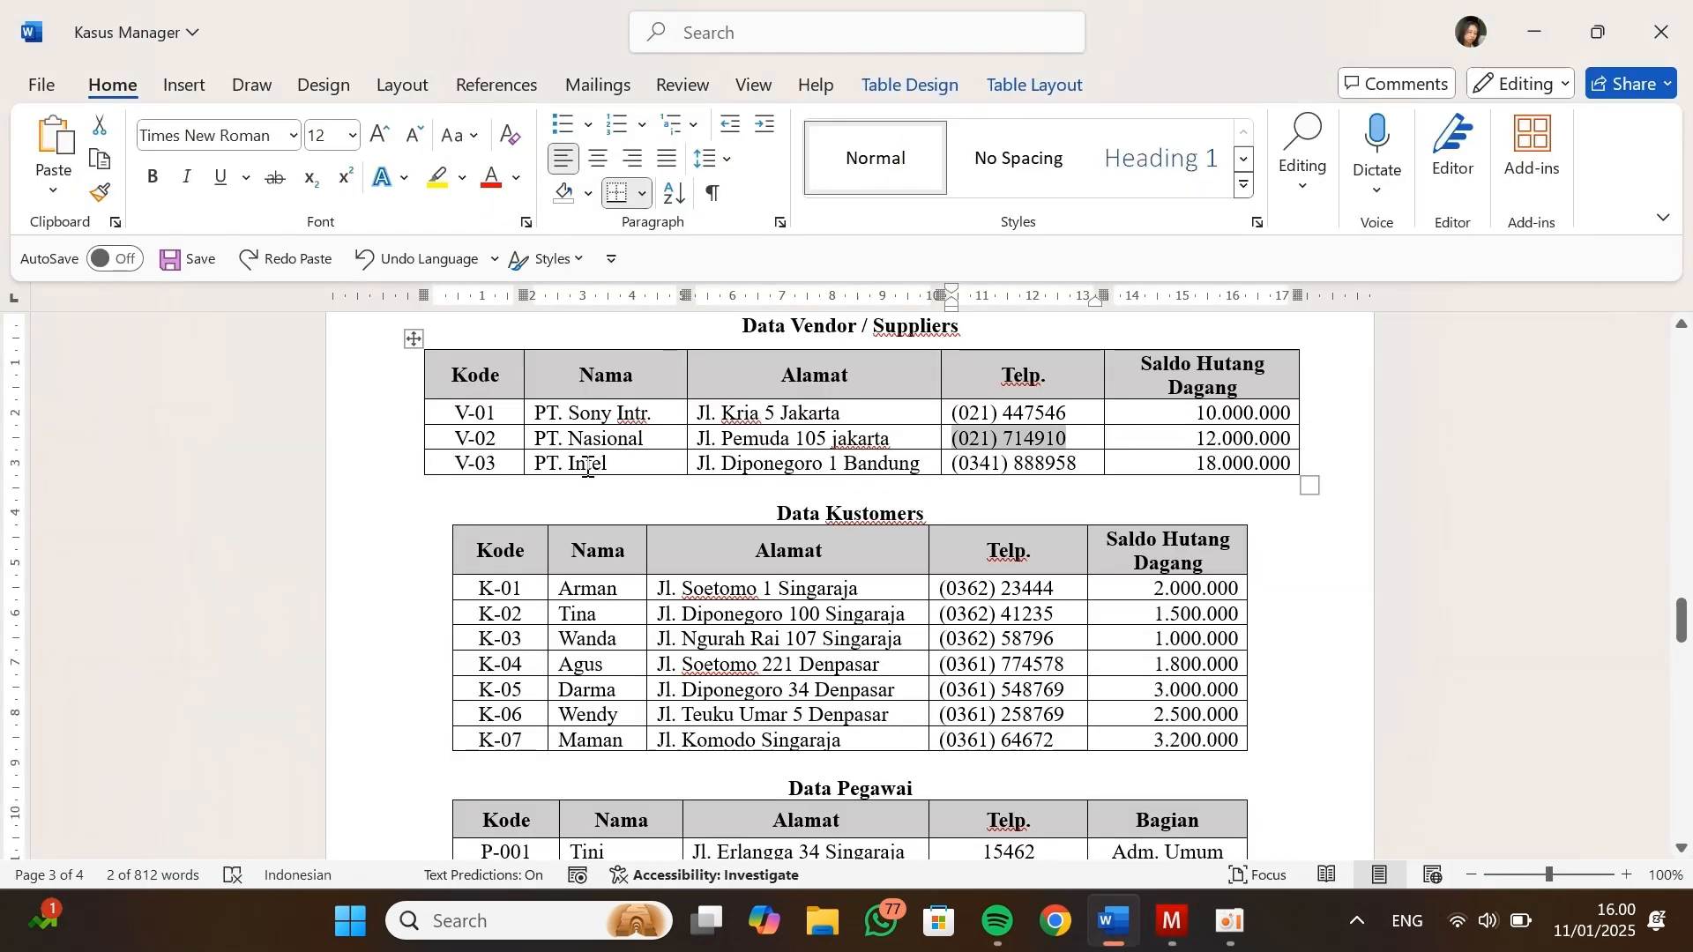
pyautogui.hotkey('alt', 'Tab')
pyautogui.click(449, 313)
pyautogui.write('PT. Intel')
pyautogui.click(839, 288)
pyautogui.write('V-03')
pyautogui.press('Tab')
pyautogui.write('0')
pyautogui.press('Tab')
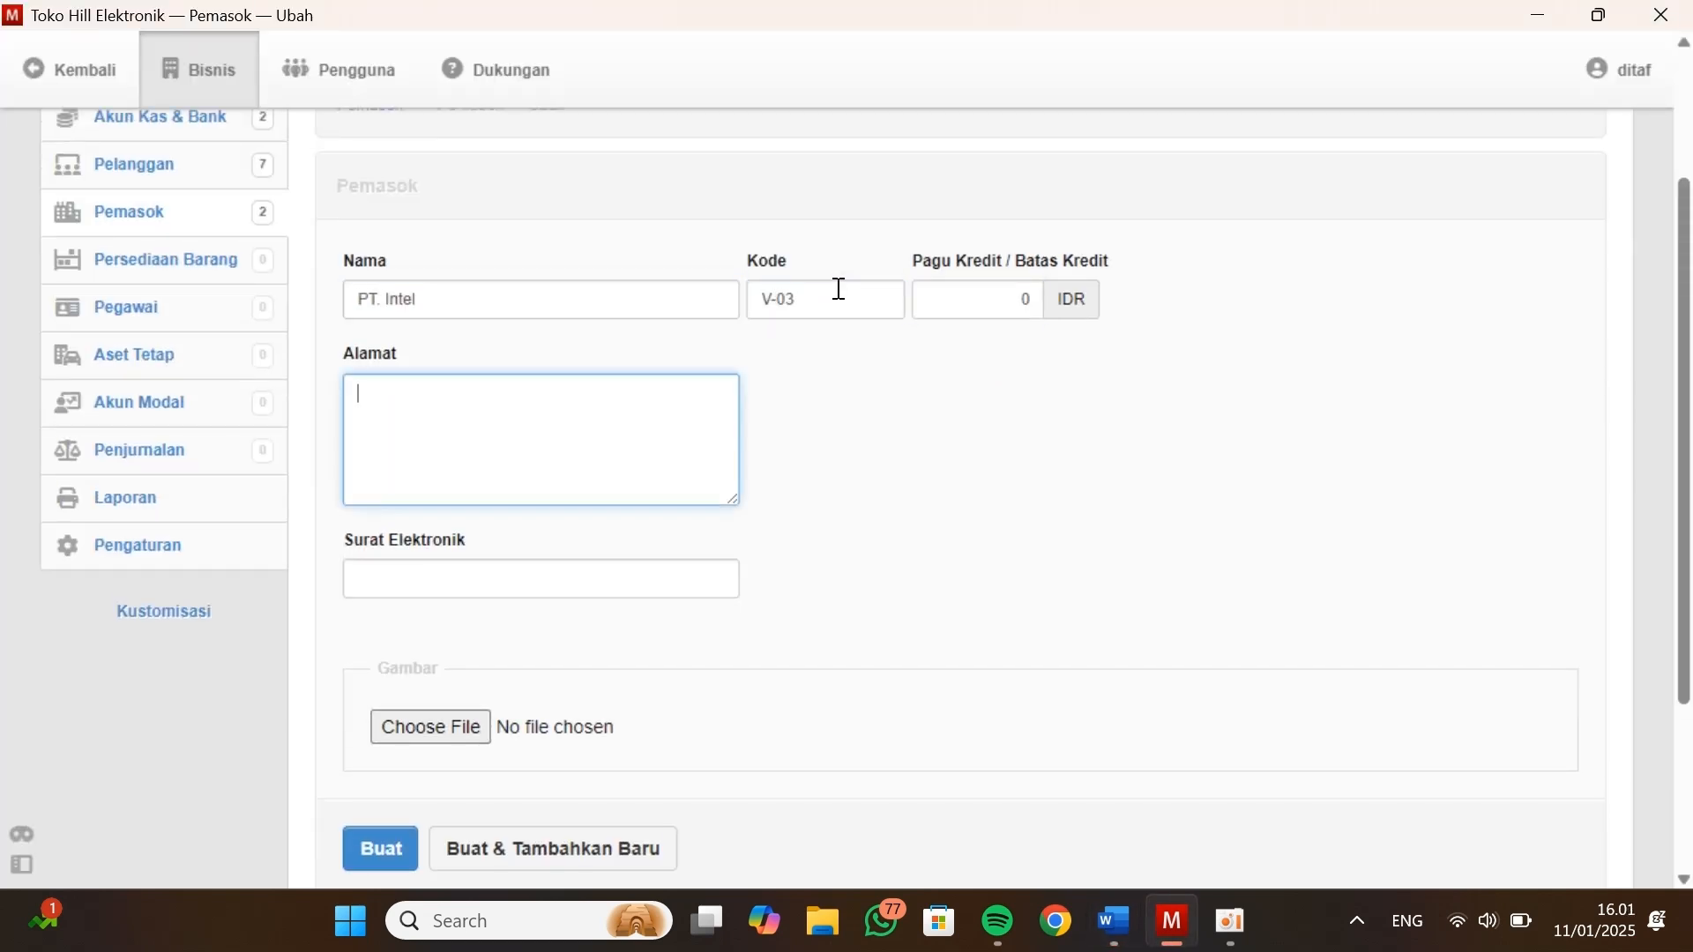
# Copy PT. Intel's address from Data Vendor / Suppliers into Alamat
pyautogui.hotkey('alt', 'Tab')
pyautogui.moveTo(703, 461); pyautogui.dragTo(908, 461)
pyautogui.hotkey('ctrl', 'c')
pyautogui.hotkey('alt', 'Tab')
pyautogui.hotkey('ctrl', 'v')
pyautogui.click(633, 579)
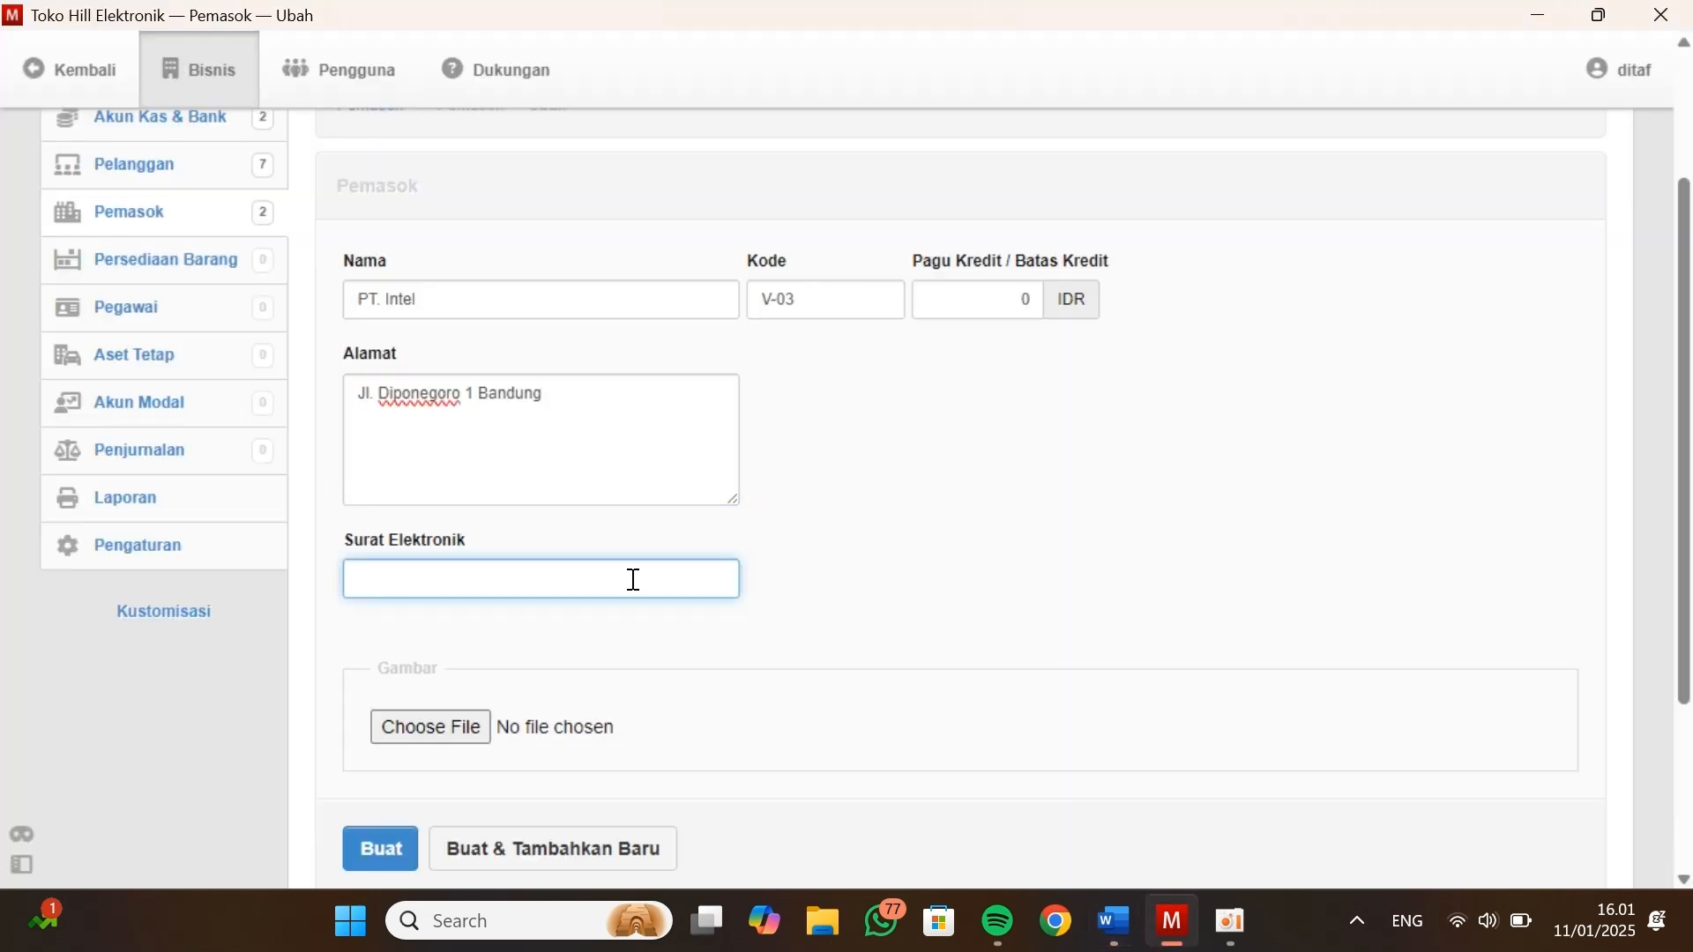
pyautogui.hotkey('alt', 'Tab')
pyautogui.moveTo(1061, 473); pyautogui.dragTo(1193, 473)
pyautogui.hotkey('ctrl', 'c')
pyautogui.hotkey('alt', 'Tab')
pyautogui.hotkey('ctrl', 'v')
pyautogui.scroll(-3, 533, 598)
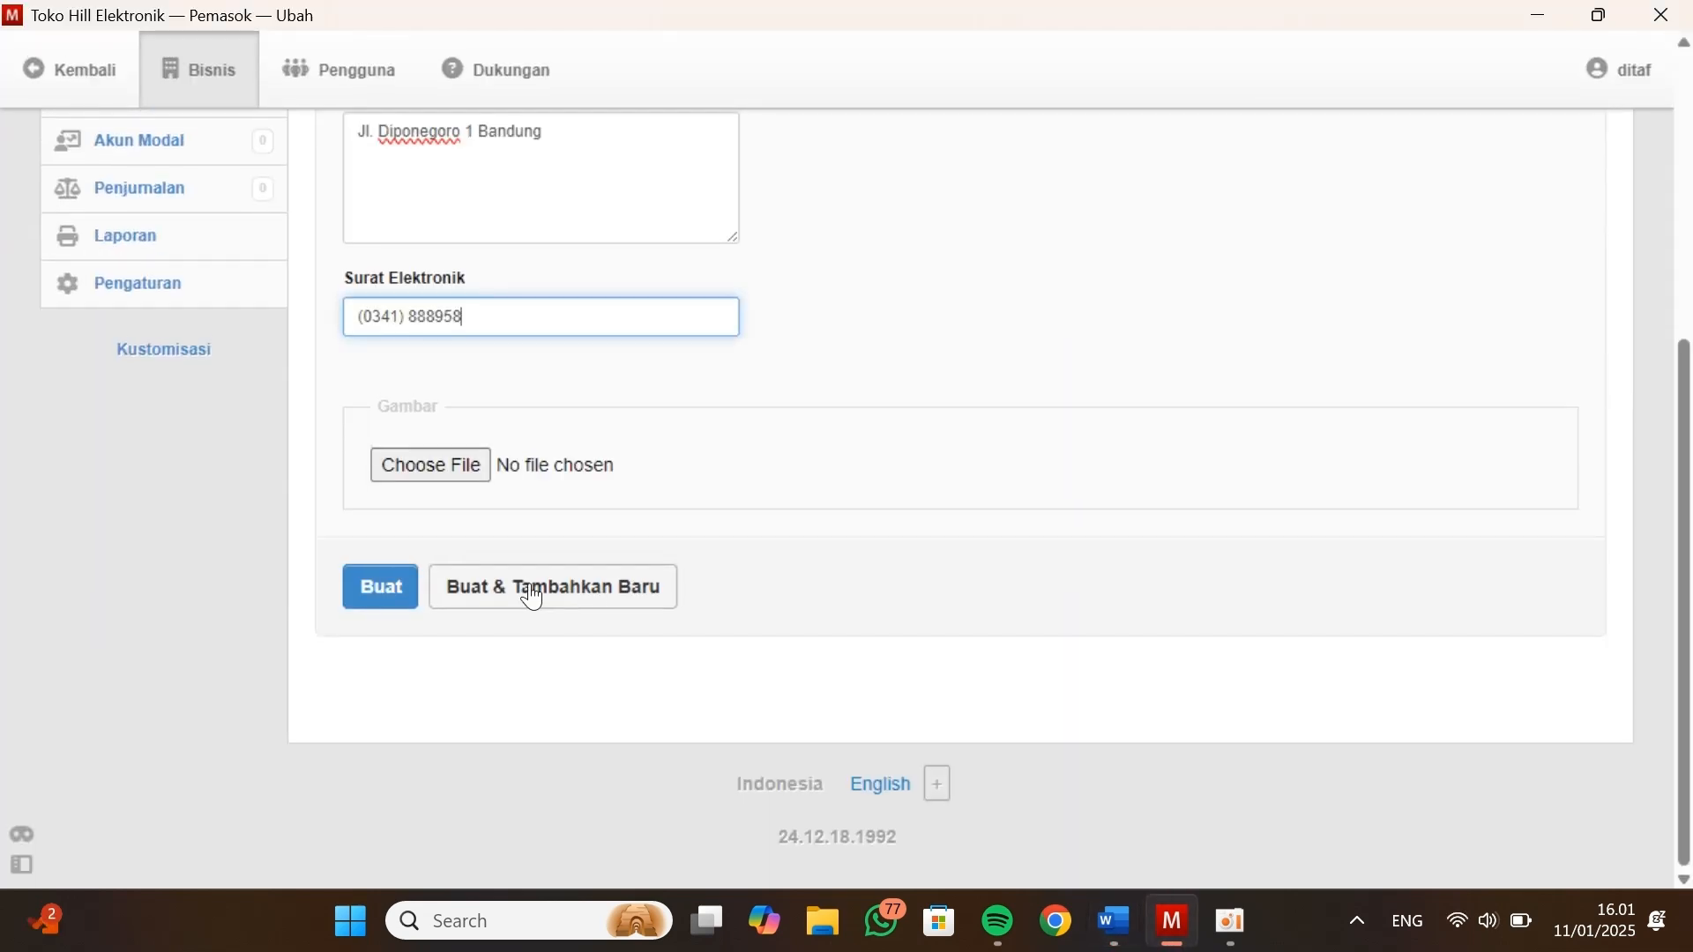
pyautogui.click(381, 587)
pyautogui.click(366, 307)
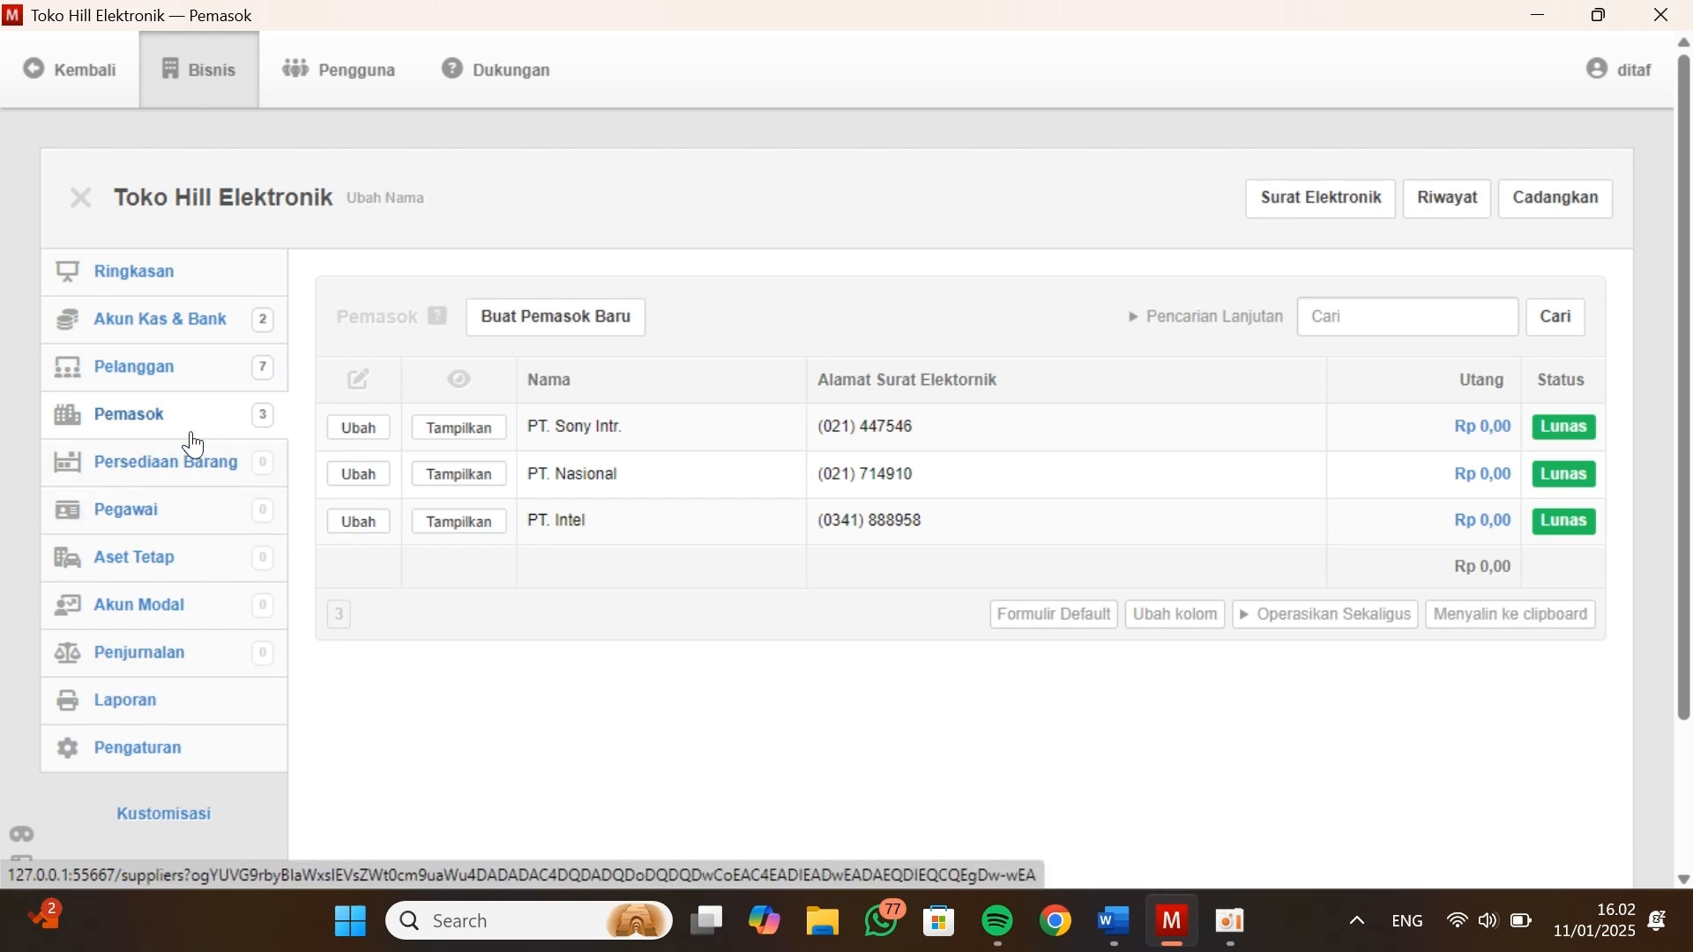
# Start a new employee in the Pegawai module and copy the first employee's address from Data Pegawai in the Kasus Manager document
pyautogui.click(164, 520)
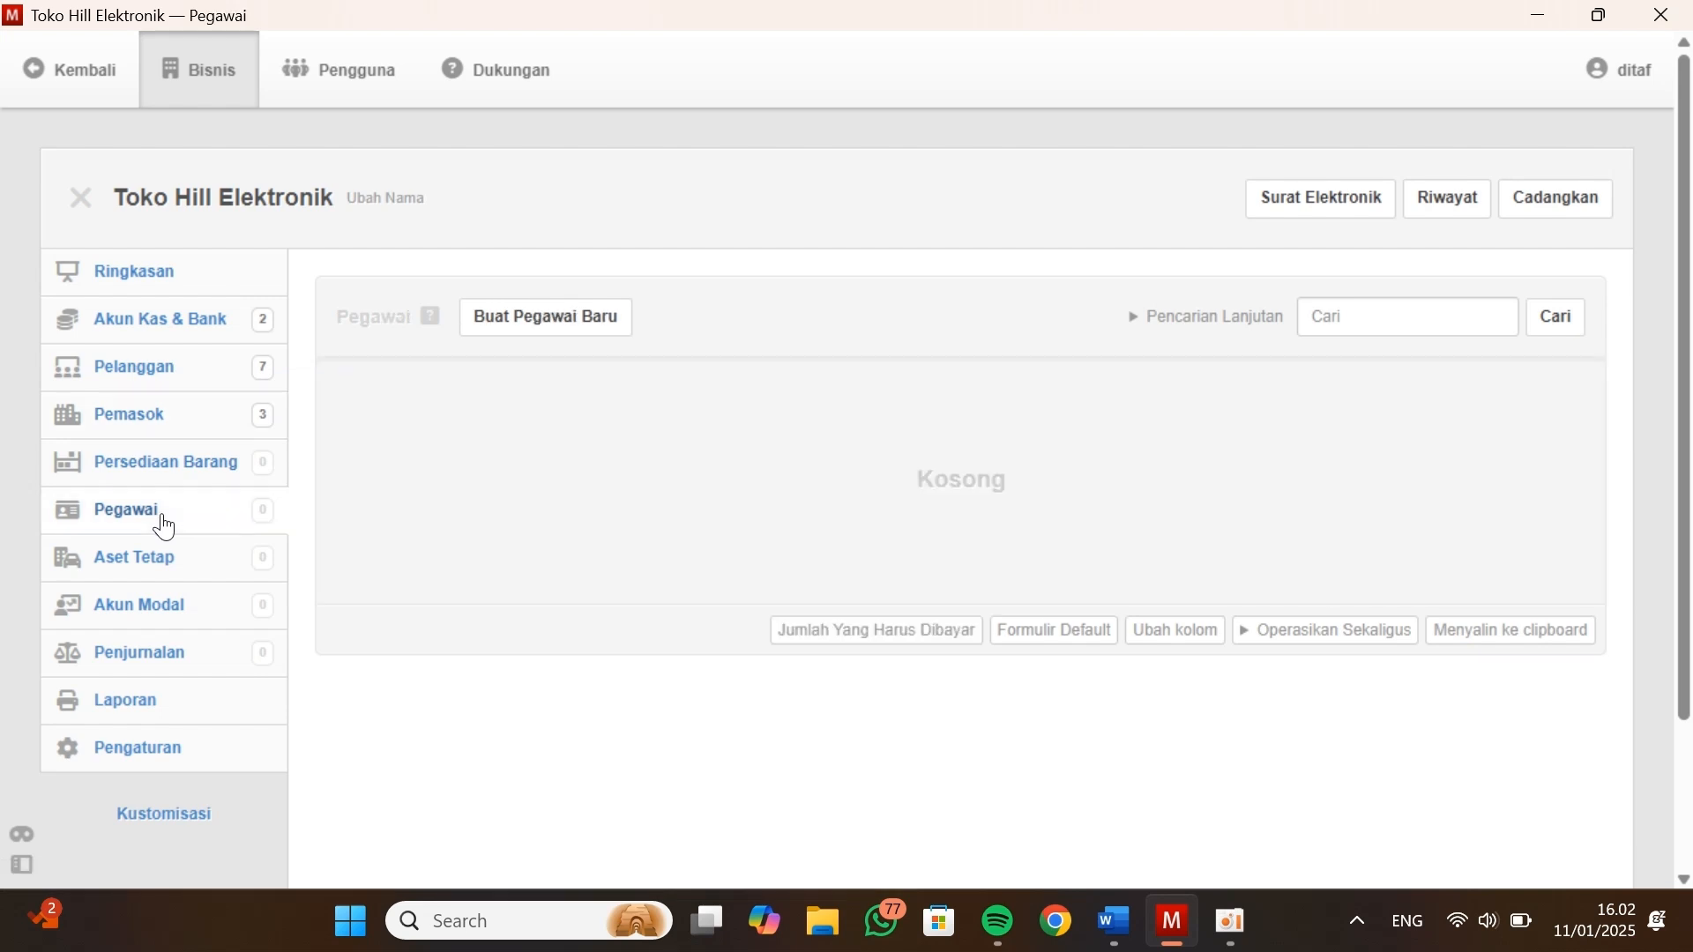
pyautogui.click(586, 326)
pyautogui.hotkey('alt', 'Tab')
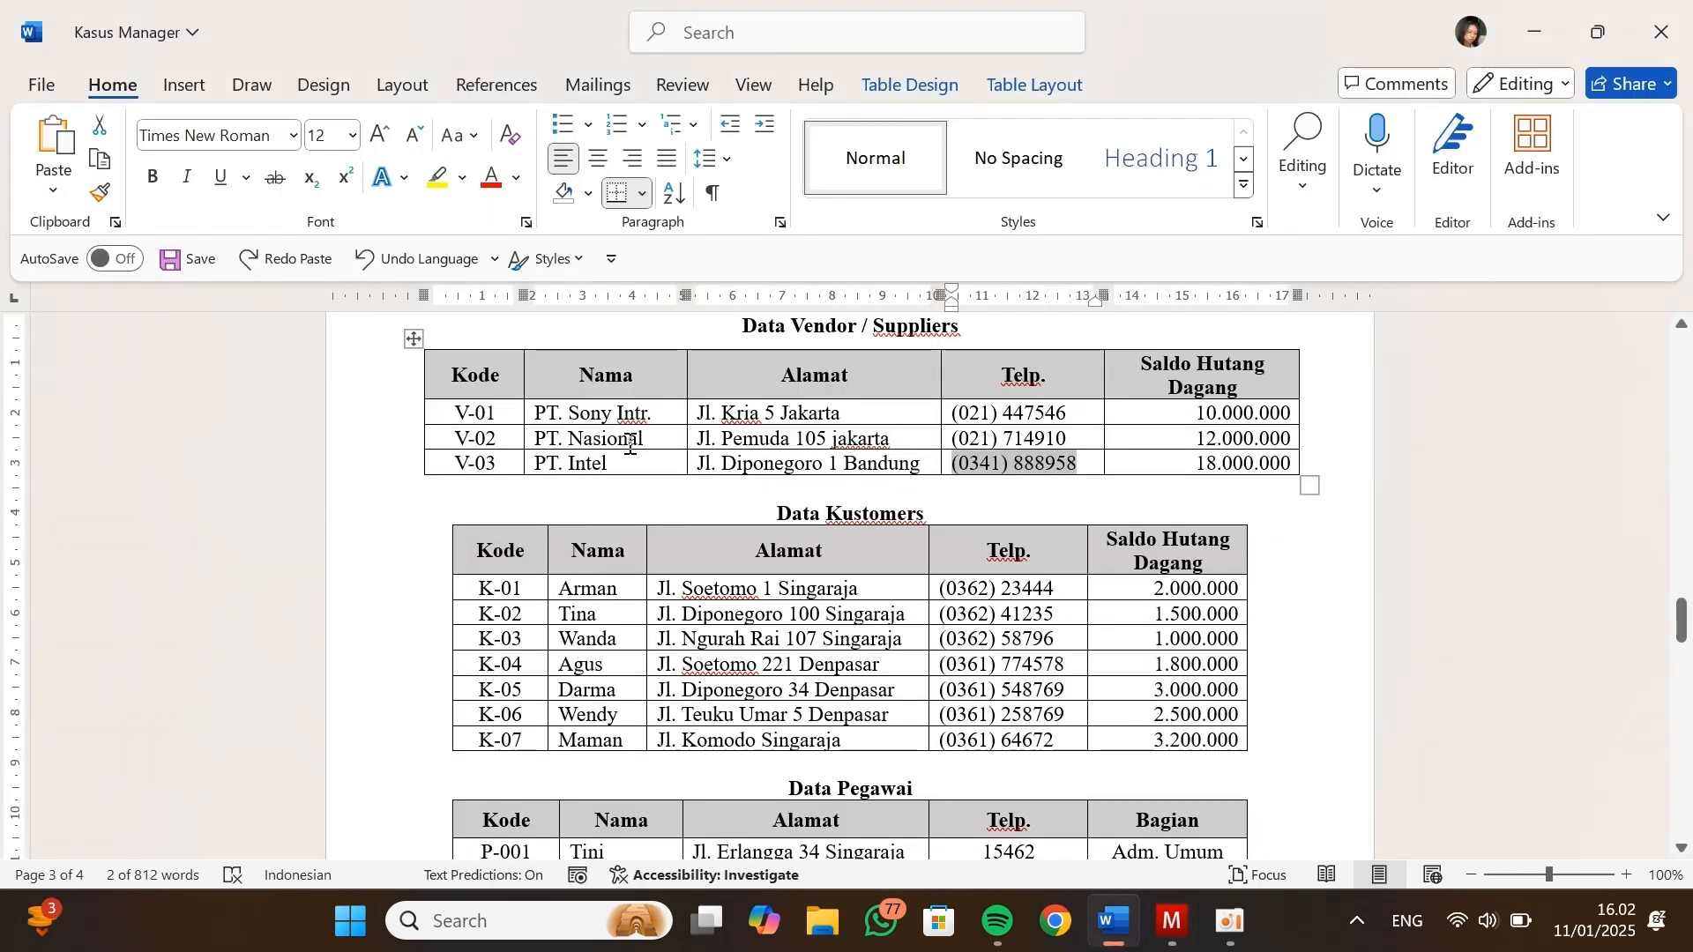
pyautogui.scroll(-3, 629, 444)
pyautogui.scroll(-4, 629, 444)
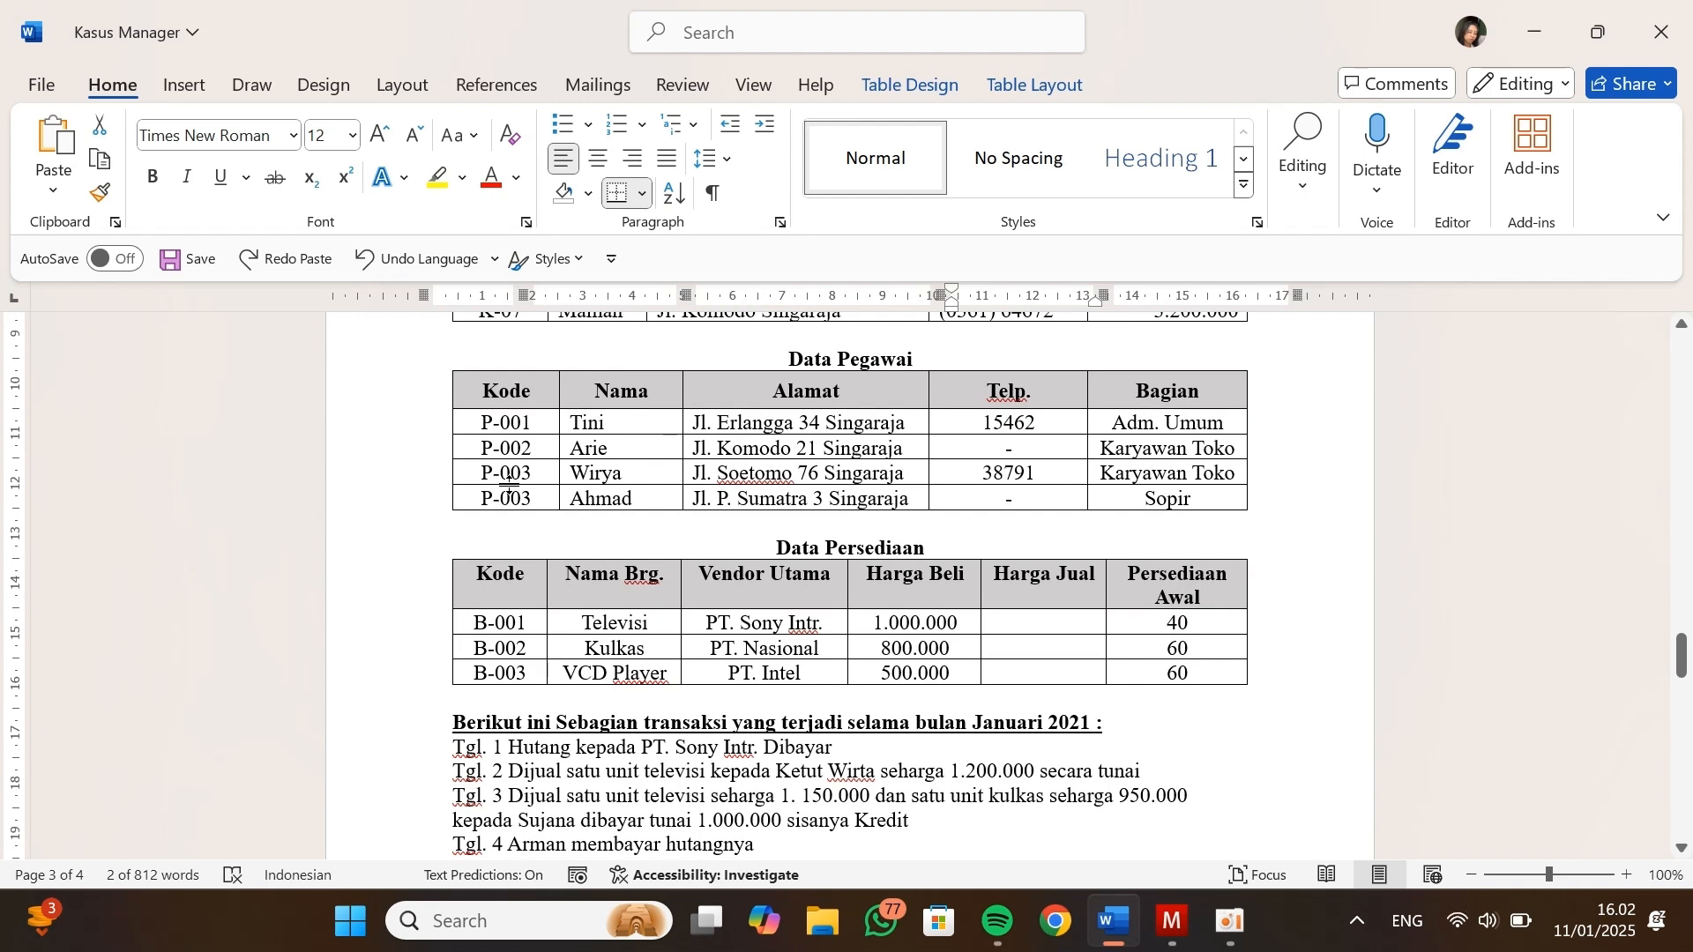
pyautogui.moveTo(909, 427); pyautogui.dragTo(696, 430)
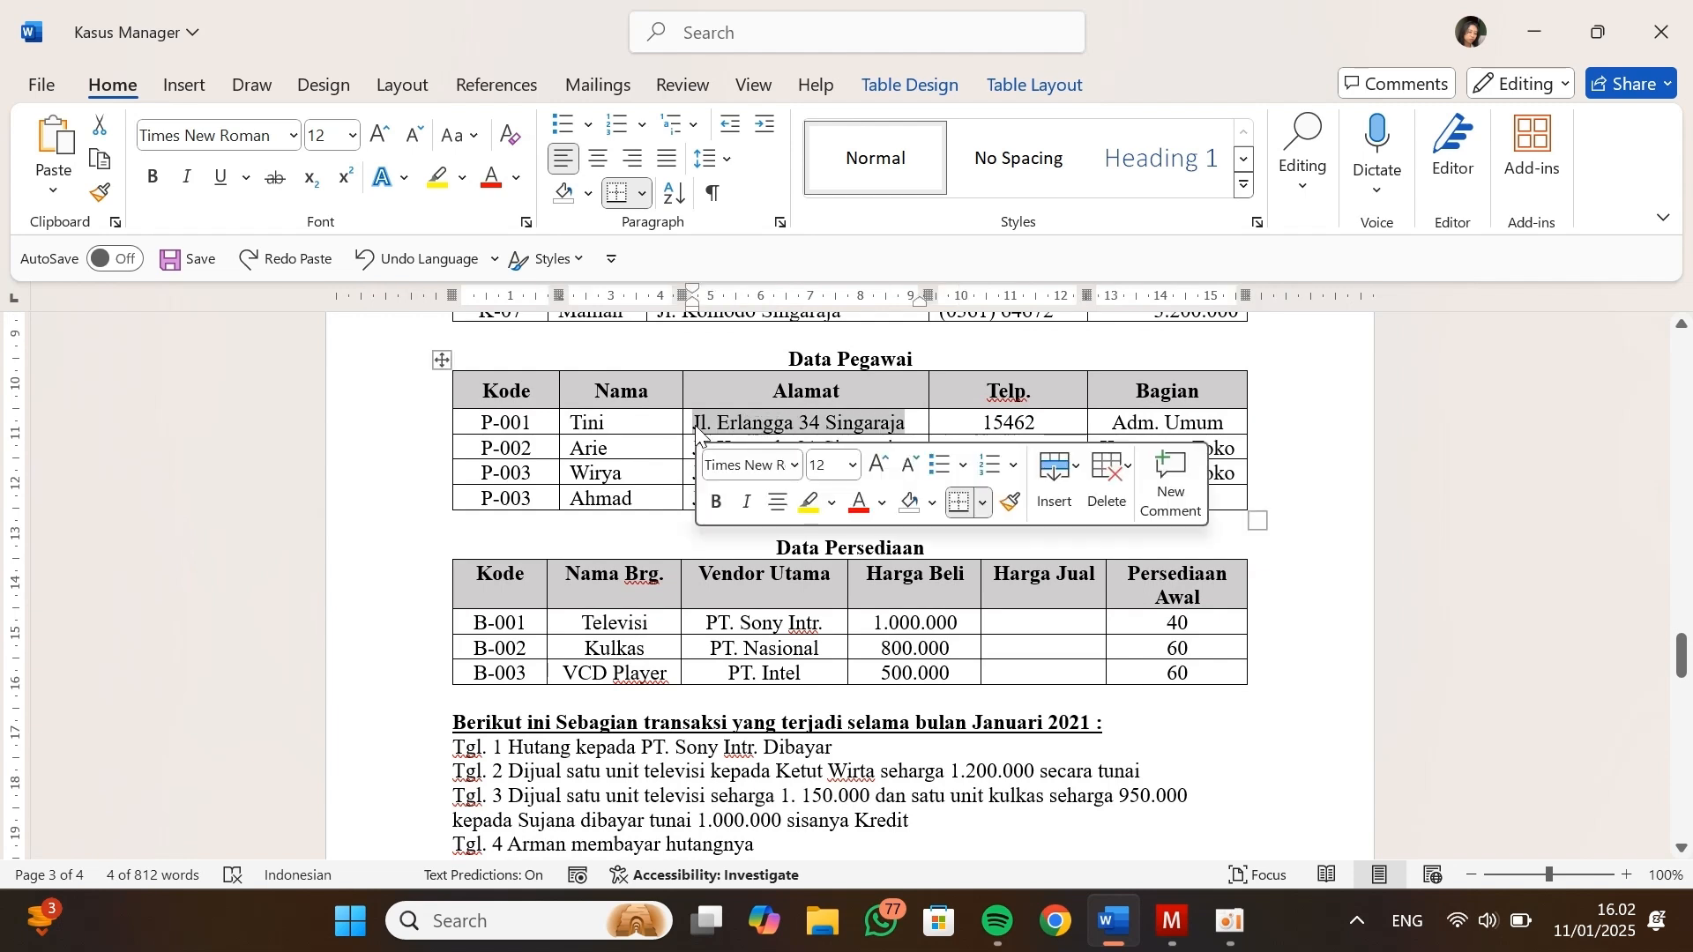
pyautogui.hotkey('ctrl', 'c')
pyautogui.hotkey('alt', 'Tab')
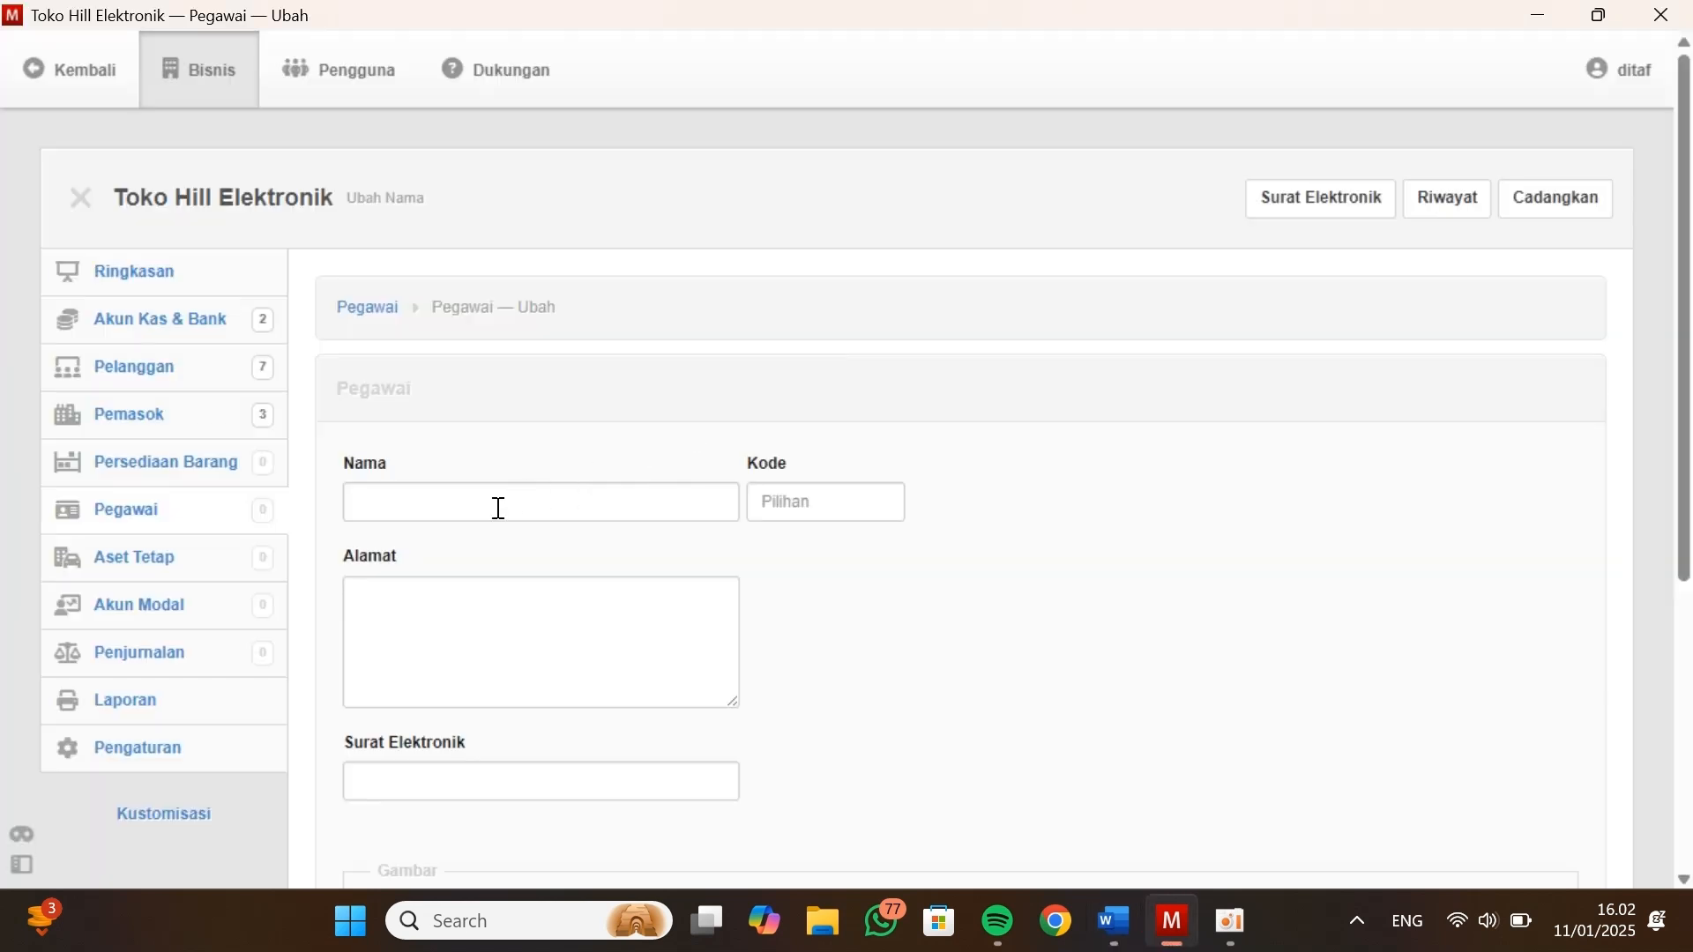
# Enter the first employee's name and code and paste the copied address into Alamat
pyautogui.click(454, 509)
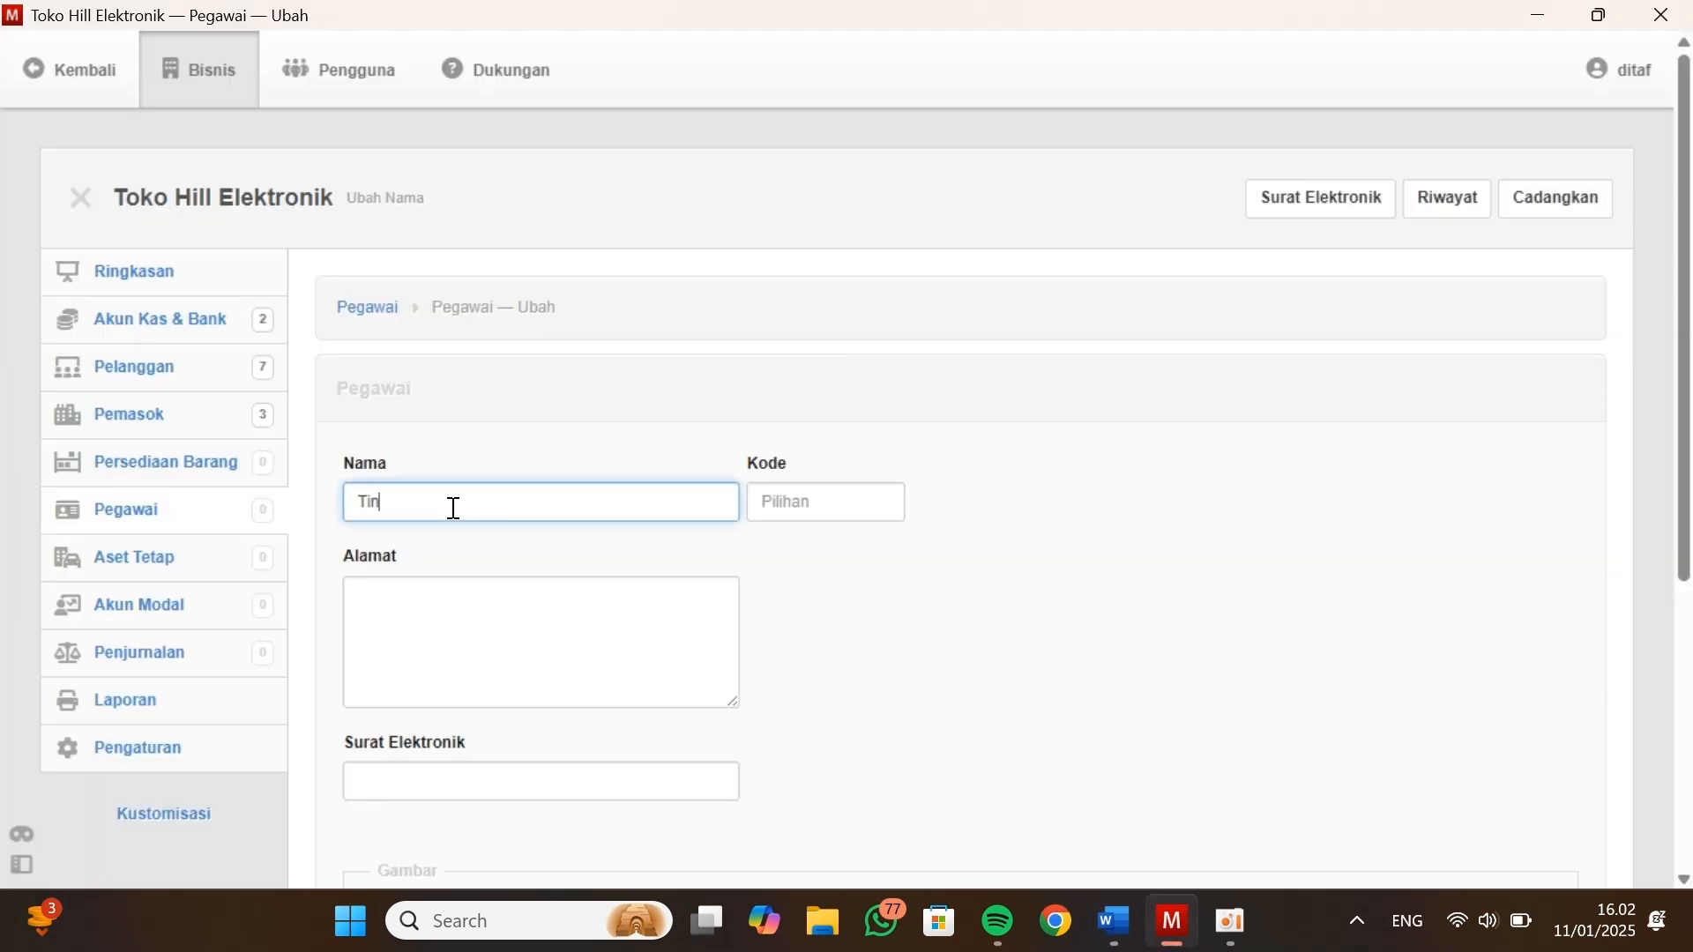
pyautogui.write('Tini')
pyautogui.press('Tab')
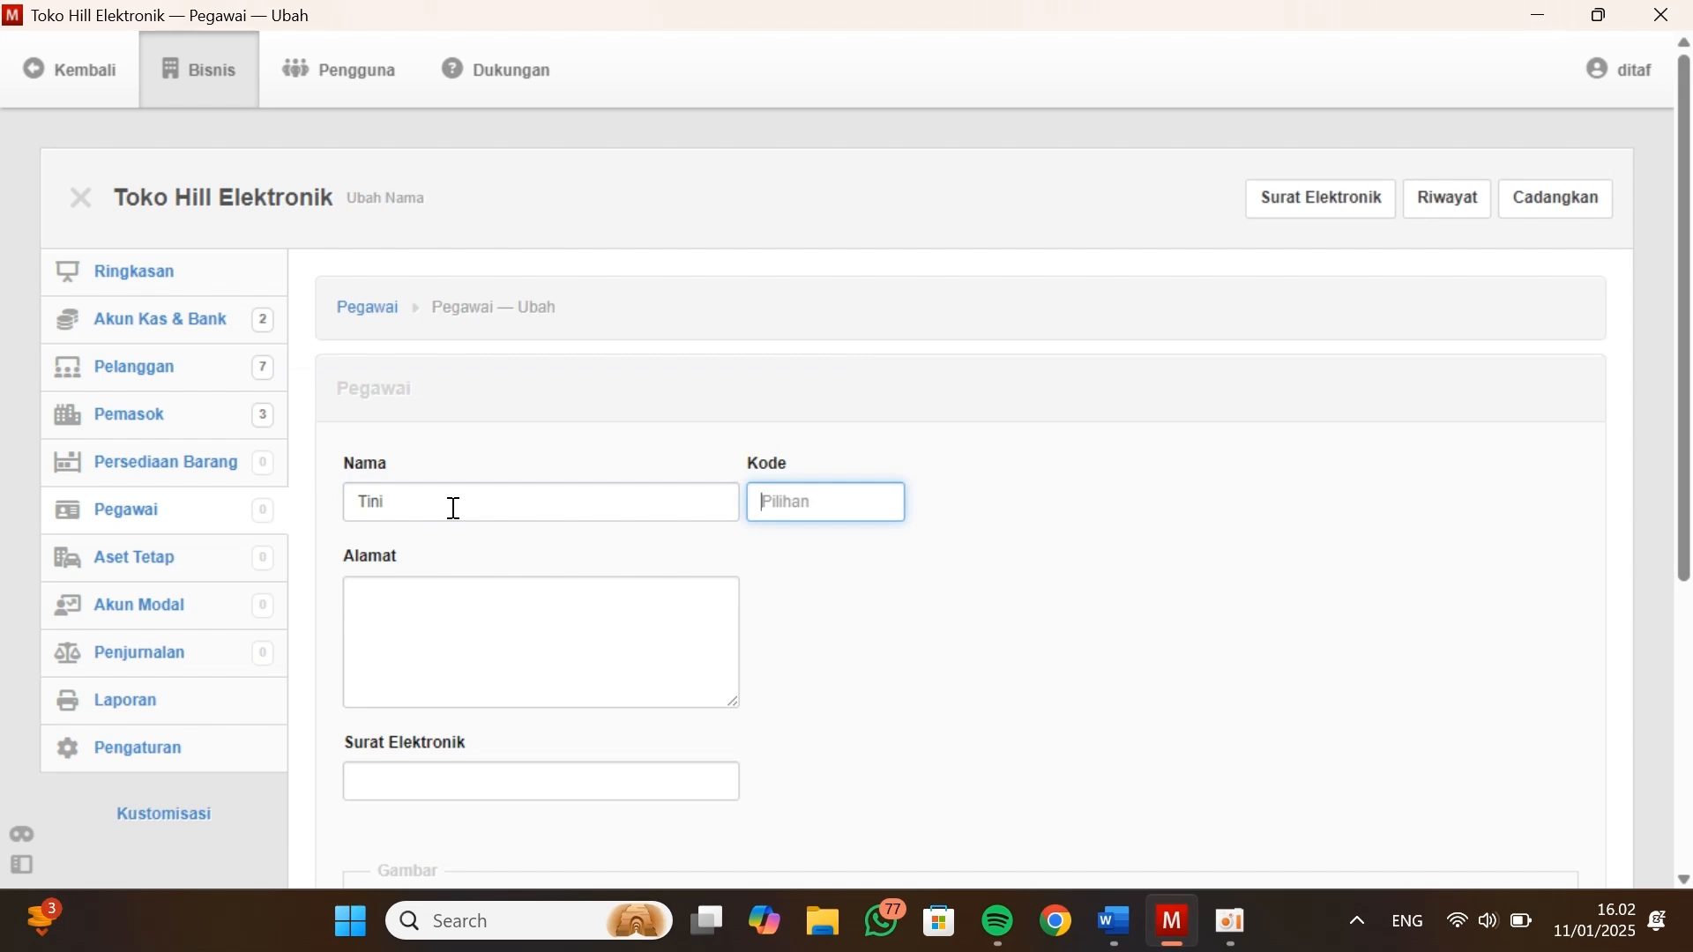
pyautogui.write('P-001')
pyautogui.press('Tab')
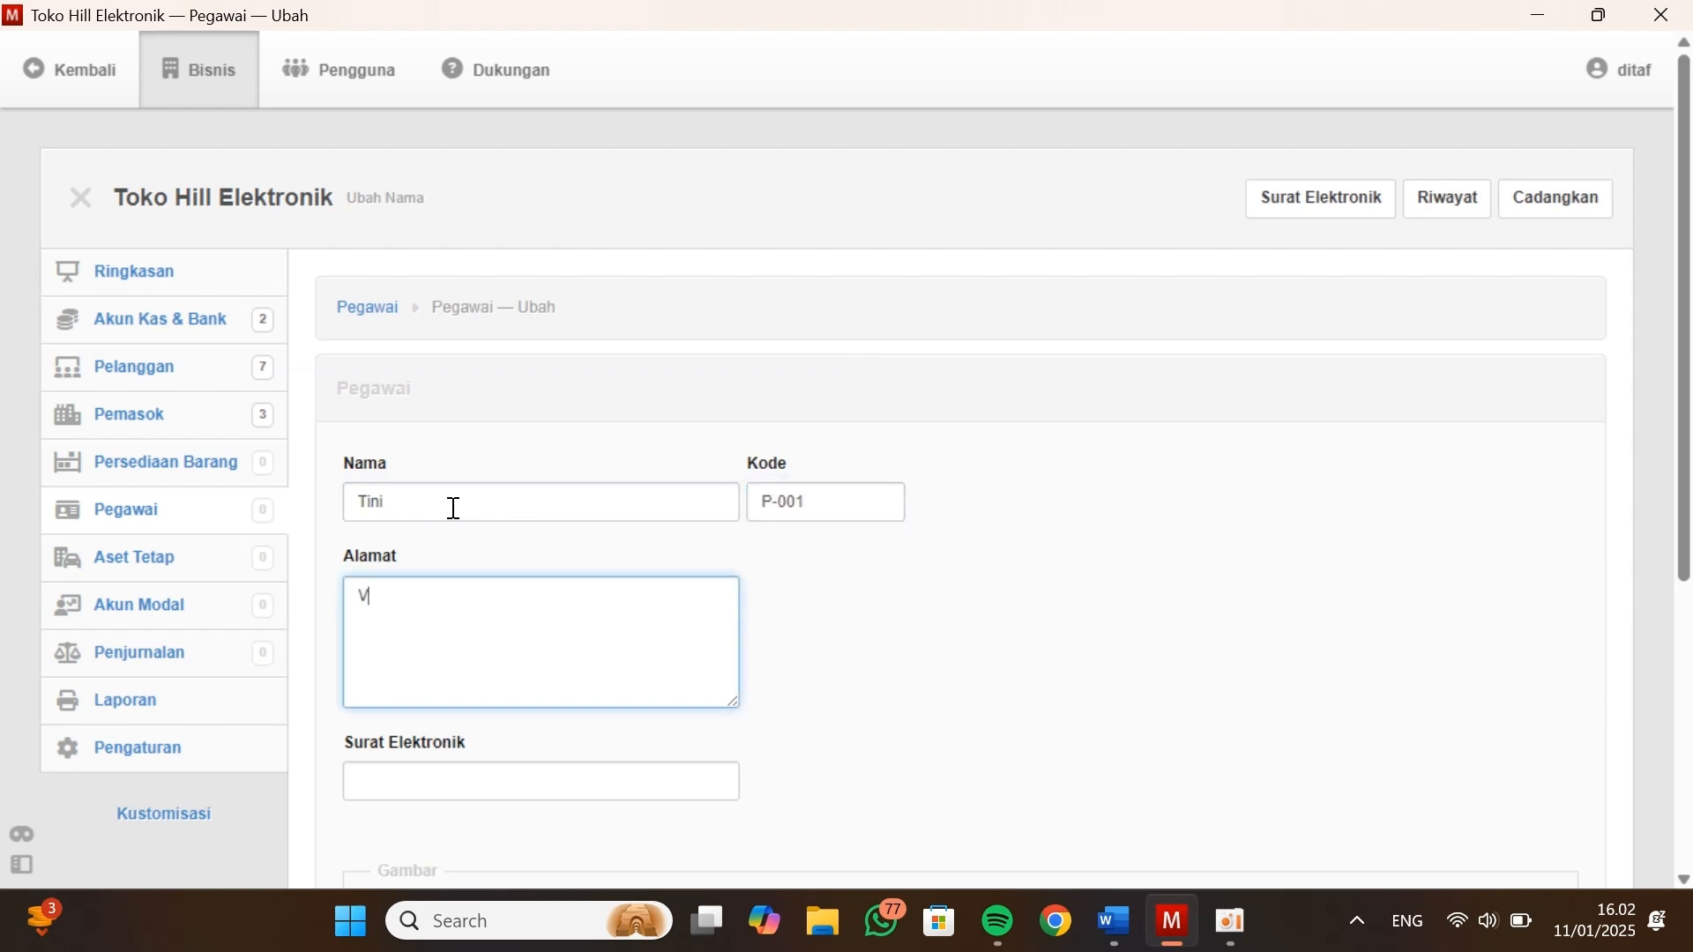
pyautogui.hotkey('ctrl', 'v')
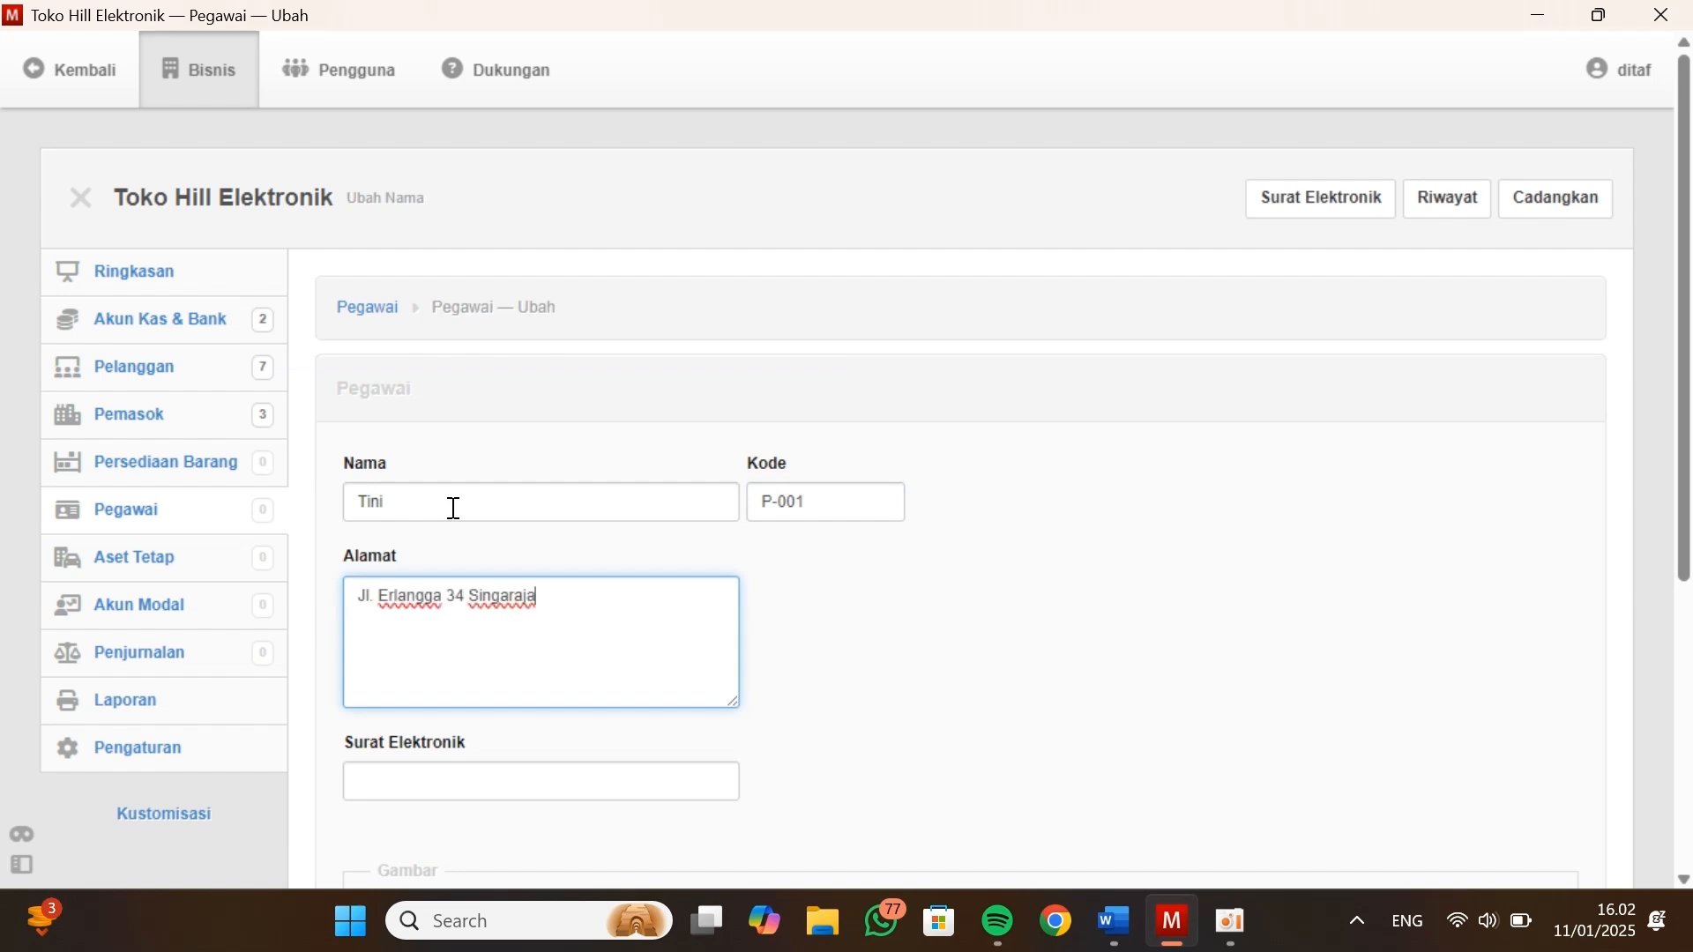
# Copy the first employee's phone number from Data Pegawai into Surat Elektronik, create the record, and start another employee
pyautogui.scroll(-1, 453, 630)
pyautogui.hotkey('alt', 'Tab')
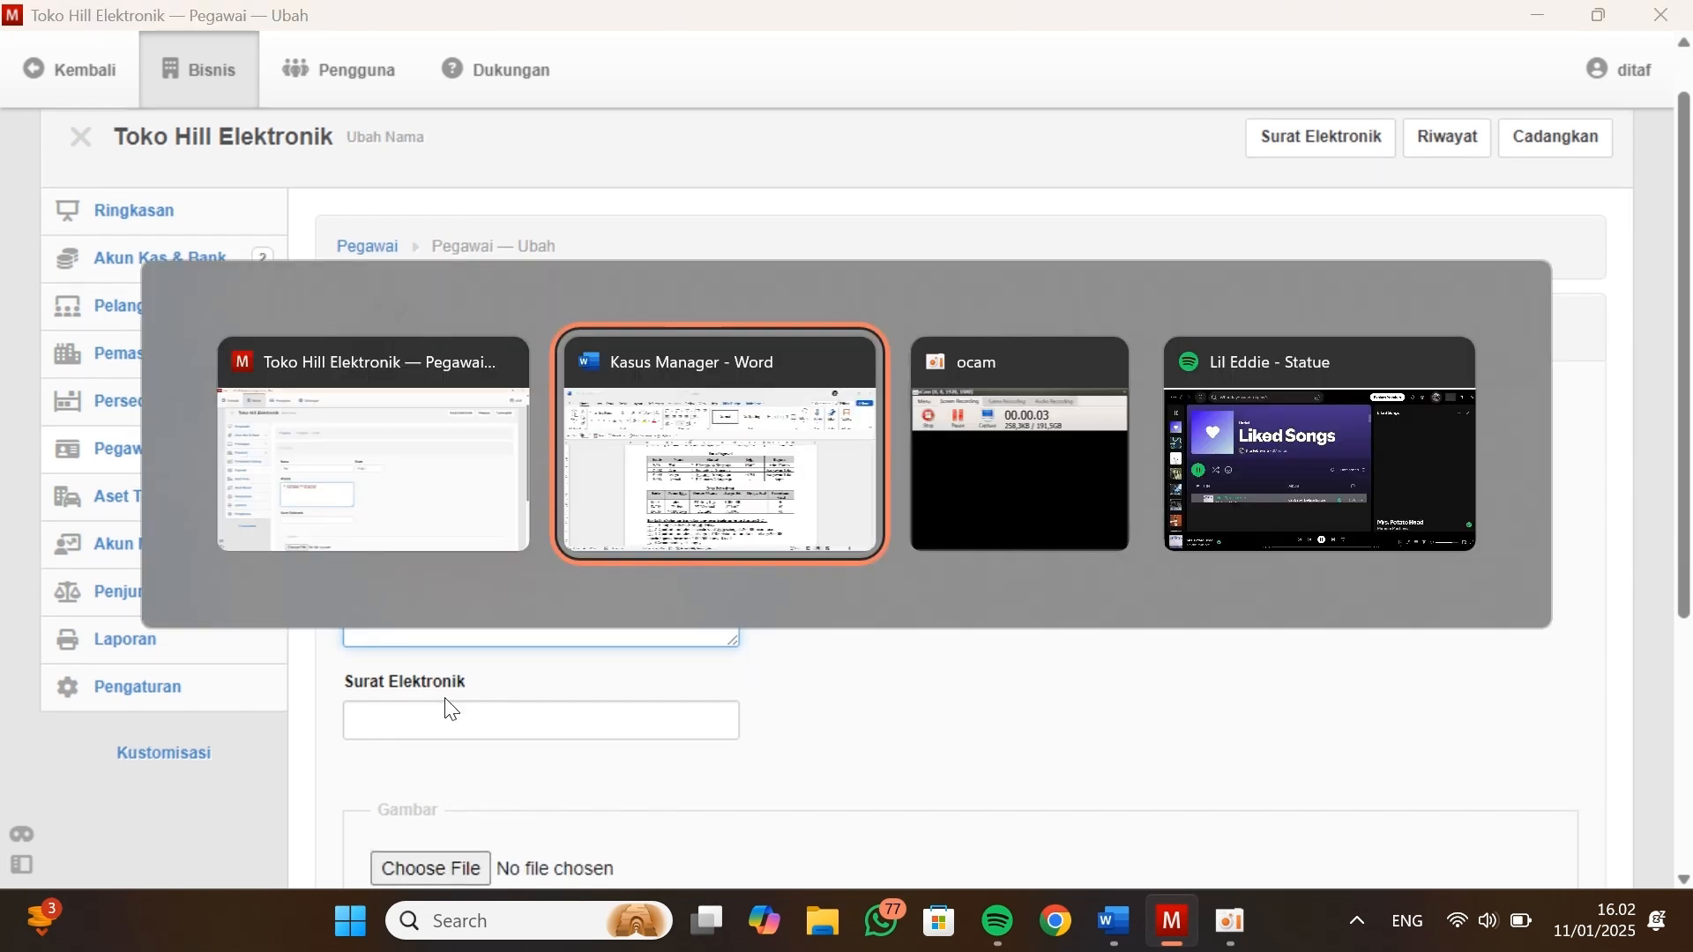
pyautogui.moveTo(1041, 421); pyautogui.dragTo(981, 431)
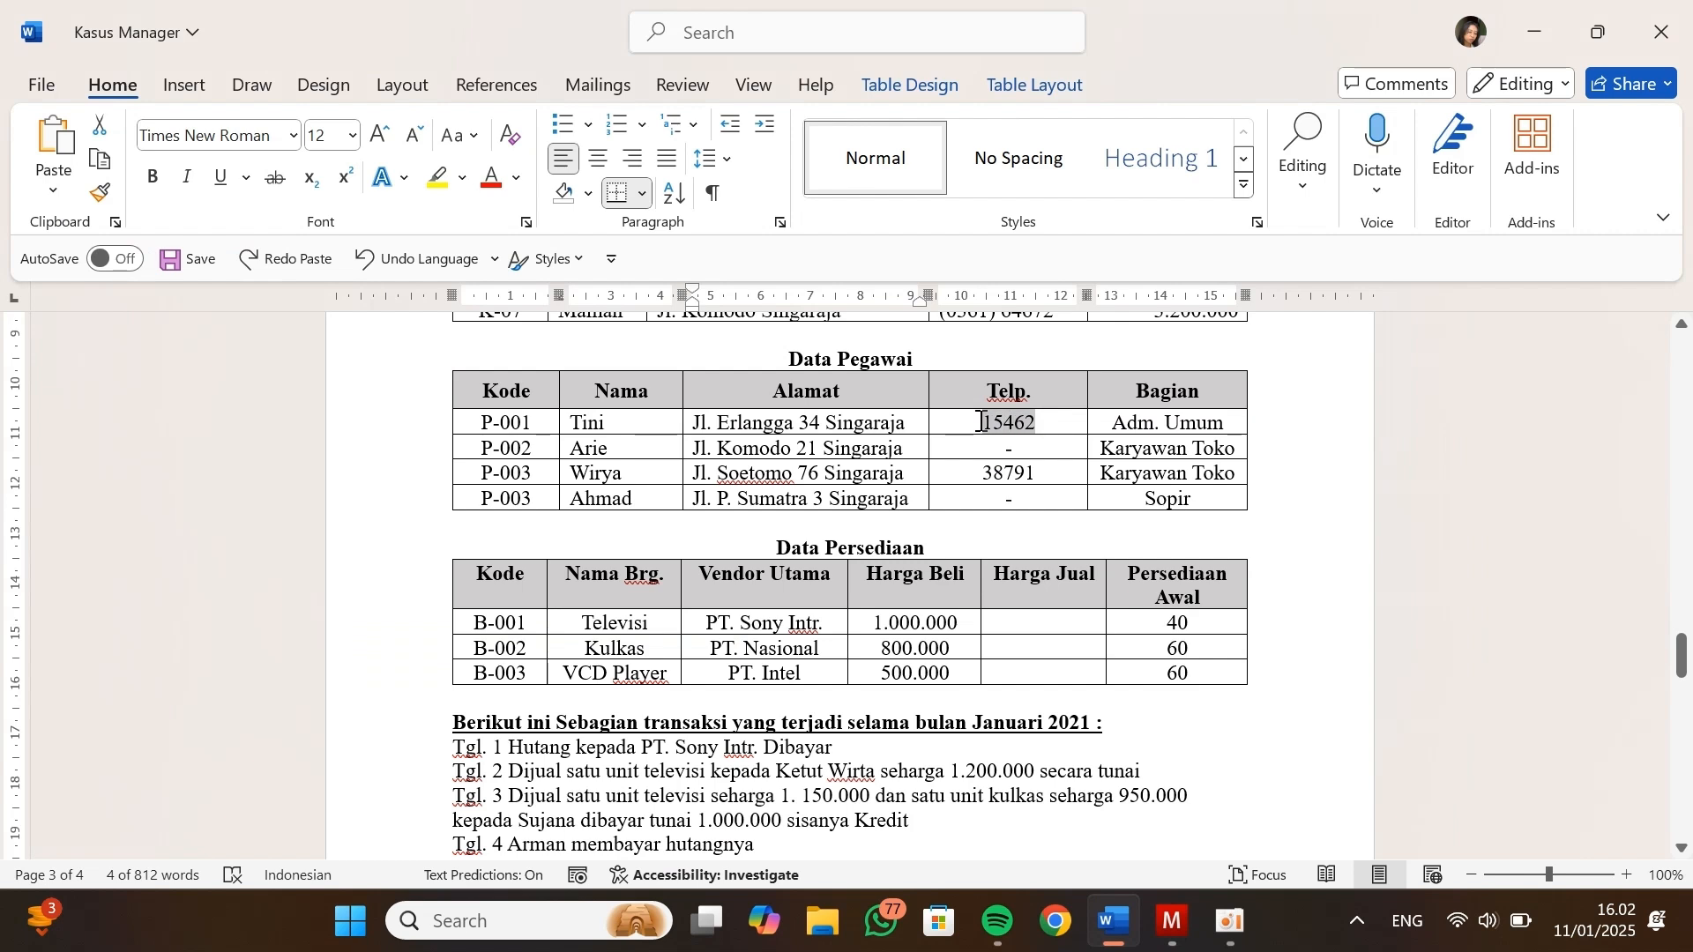
pyautogui.hotkey('alt', 'Tab')
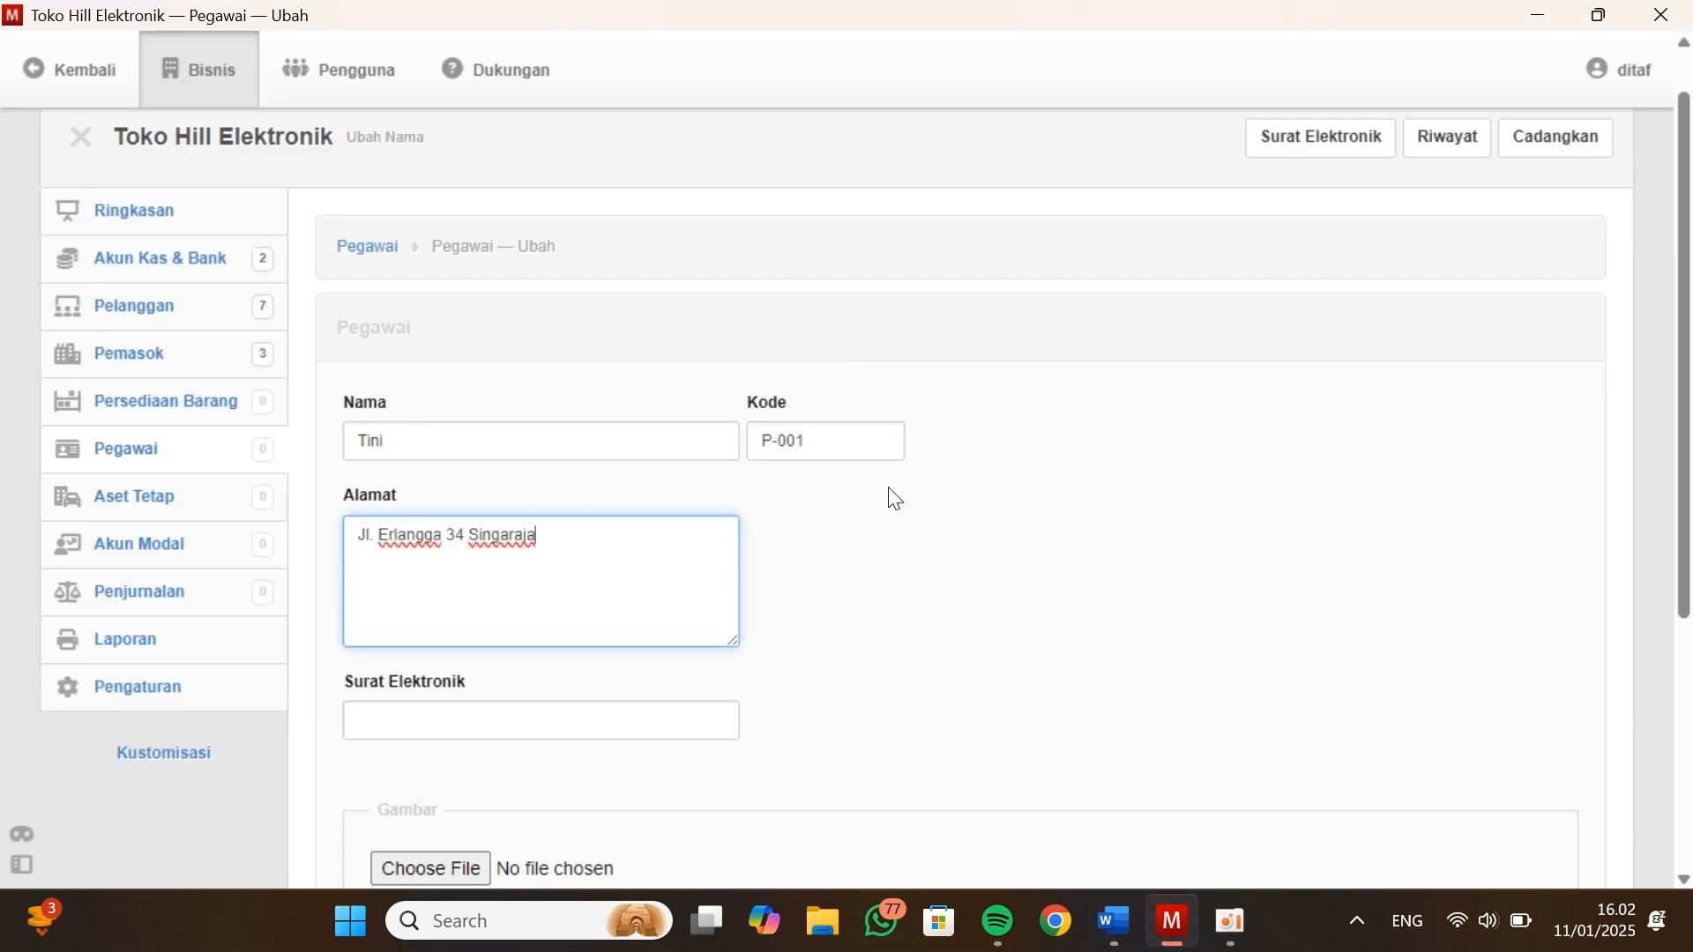
pyautogui.click(577, 721)
pyautogui.hotkey('ctrl', 'v')
pyautogui.scroll(-3, 573, 721)
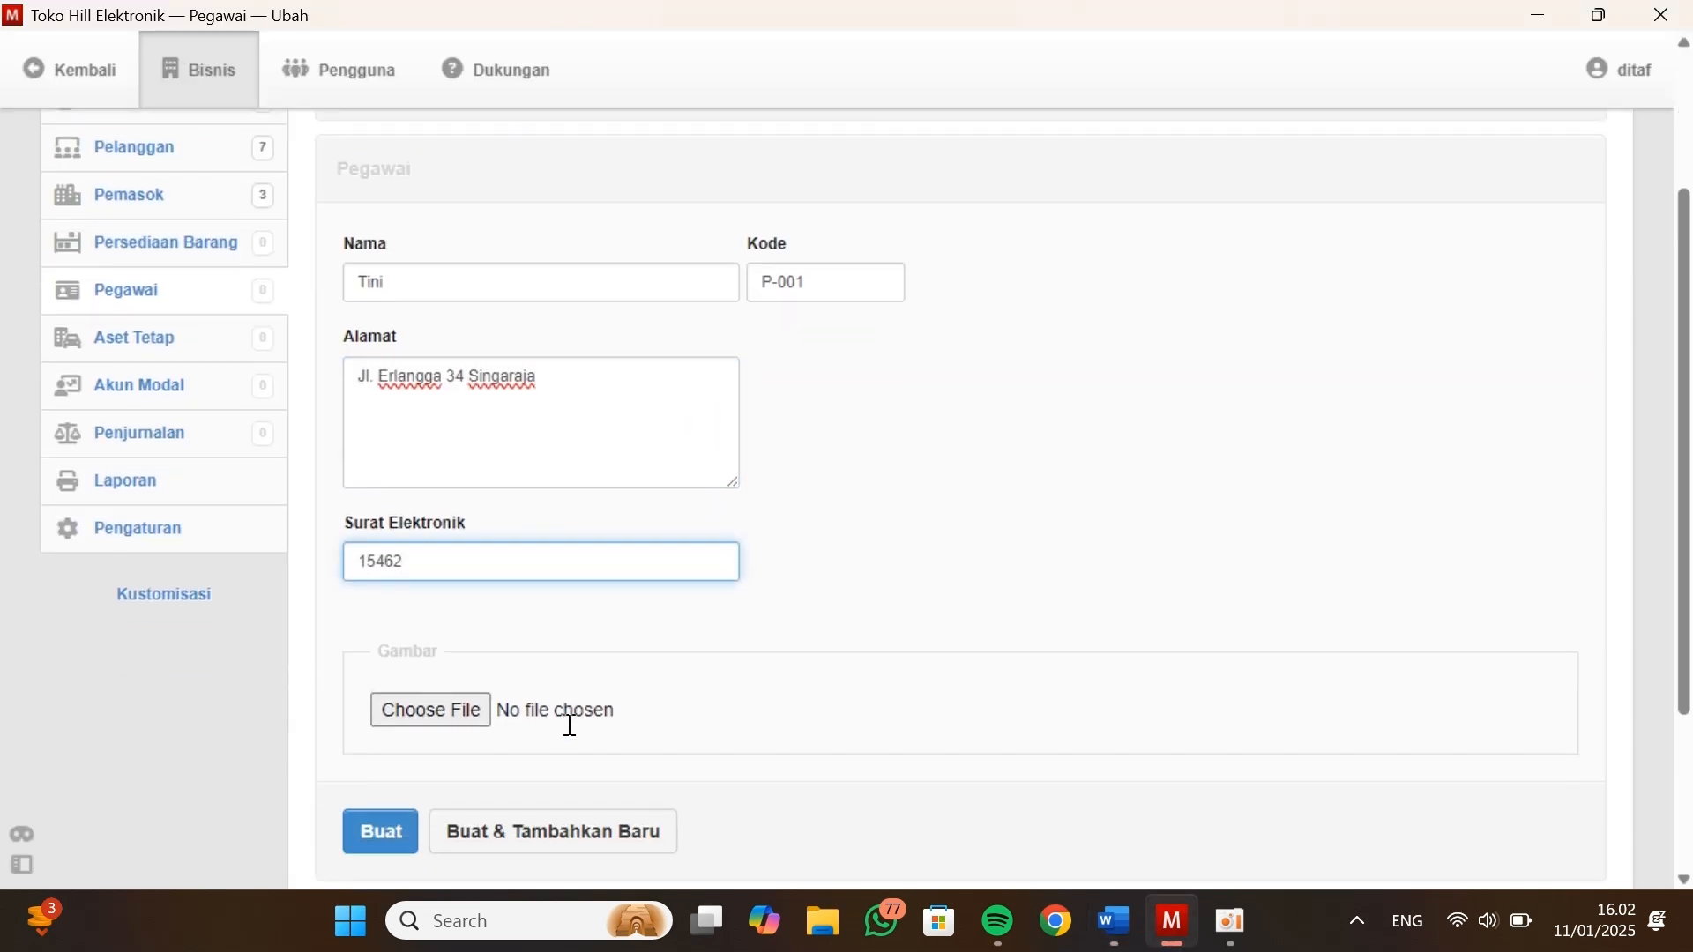
pyautogui.click(474, 763)
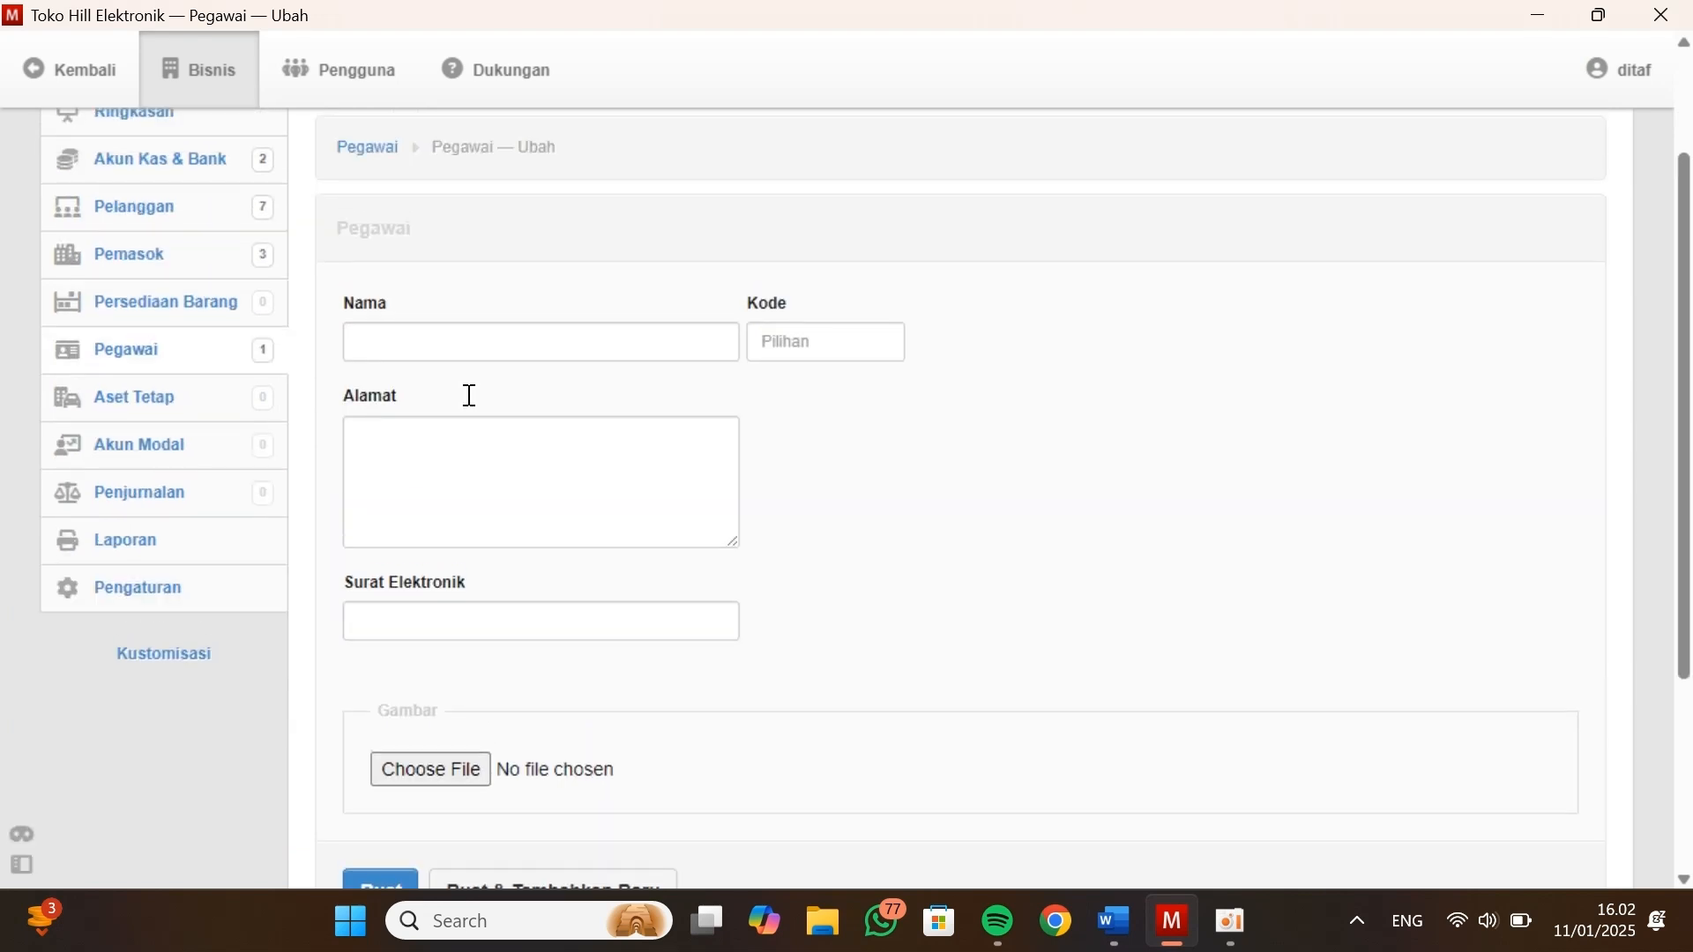
# Copy the second employee's address from Data Pegawai in the Kasus Manager document into Alamat
pyautogui.hotkey('alt', 'Tab')
pyautogui.moveTo(905, 415); pyautogui.dragTo(696, 423)
pyautogui.hotkey('ctrl', 'c')
pyautogui.hotkey('alt', 'Tab')
pyautogui.click(529, 491)
pyautogui.hotkey('ctrl', 'v')
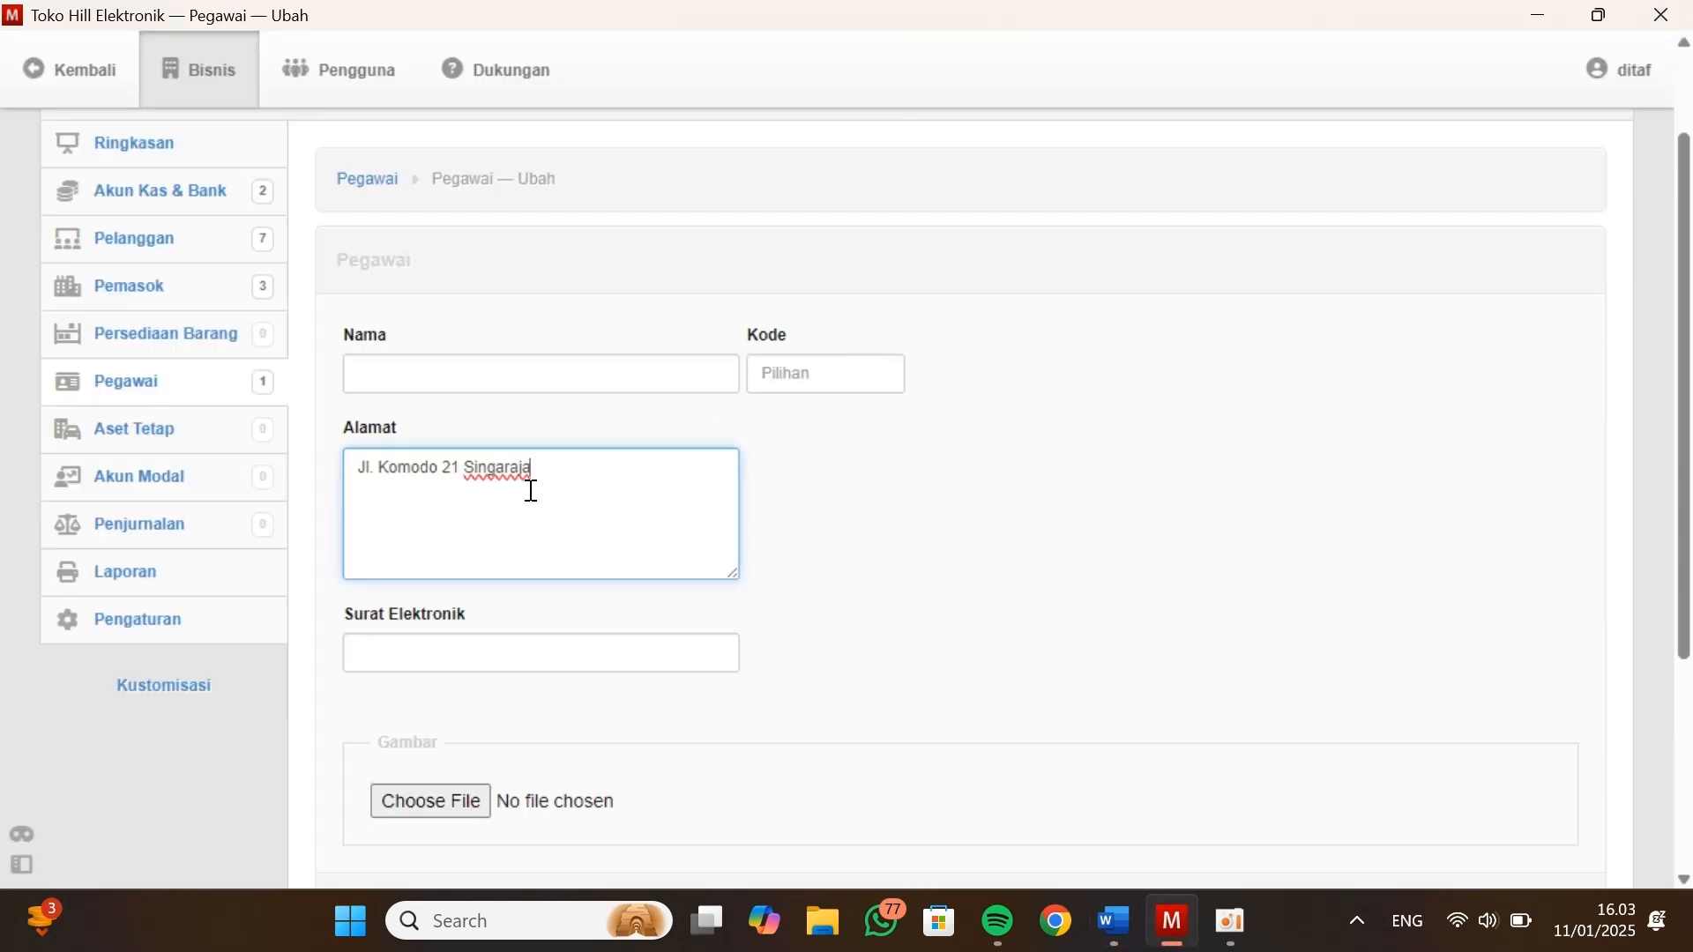
# Enter the second employee's name and code, check Data Pegawai for a phone number, and create the record with another new one
pyautogui.click(393, 374)
pyautogui.write('Arie')
pyautogui.click(823, 381)
pyautogui.write('P-002')
pyautogui.press('Tab')
pyautogui.press('Tab')
pyautogui.hotkey('alt', 'Tab')
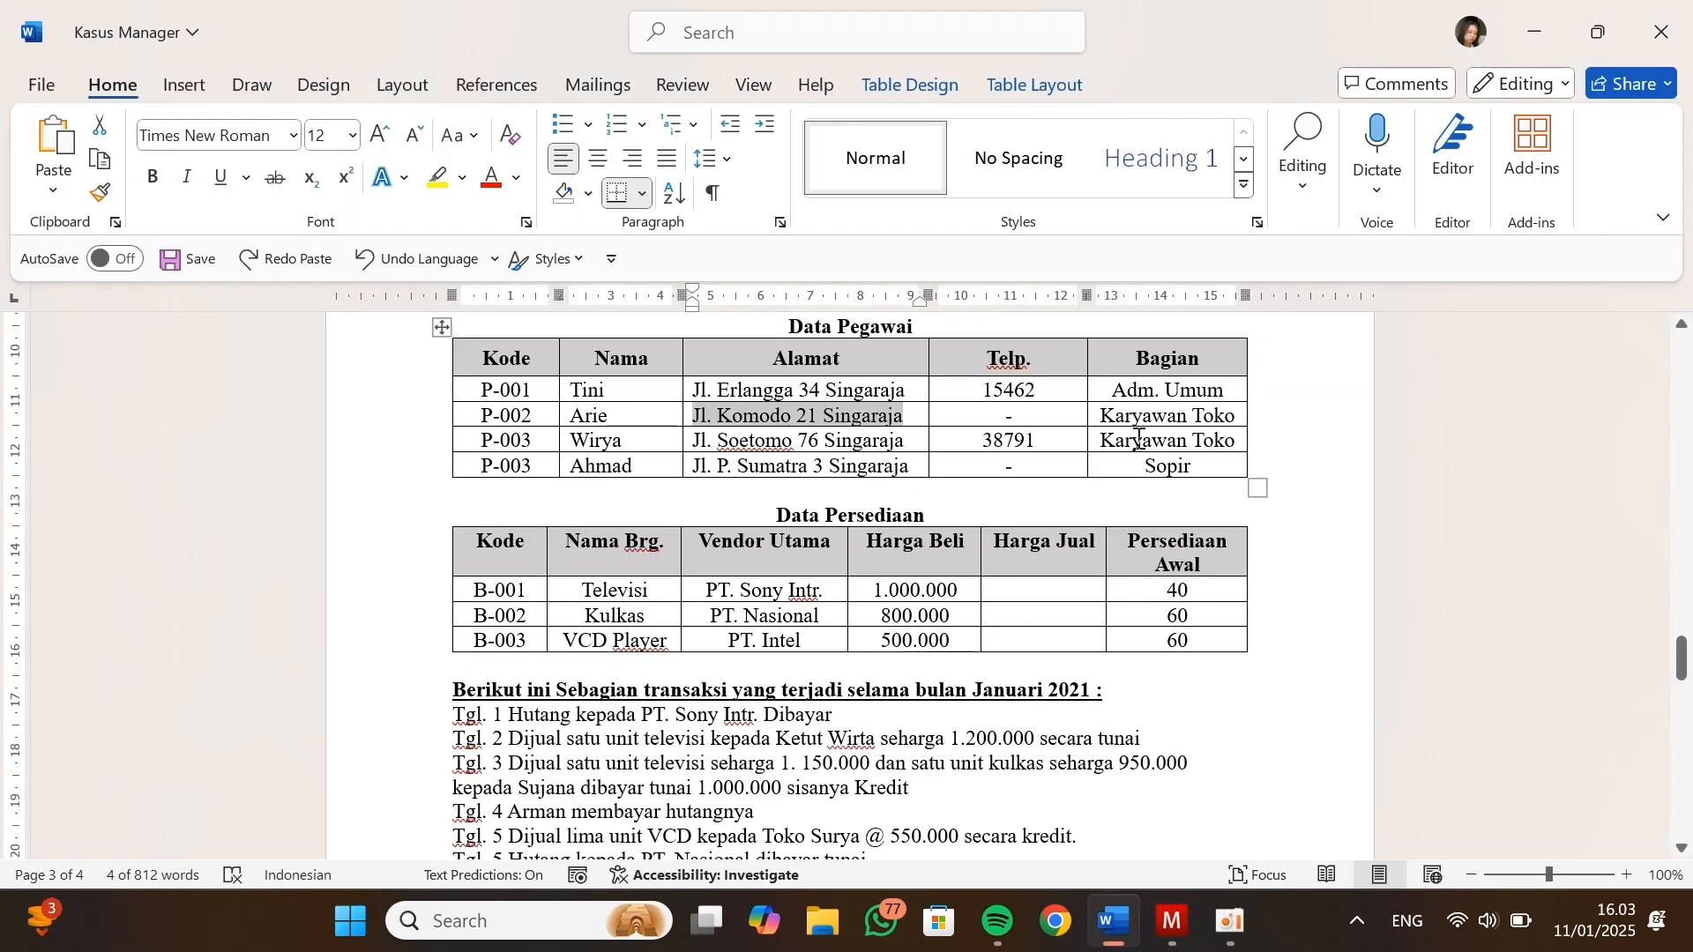
pyautogui.hotkey('alt', 'Tab')
pyautogui.scroll(-1, 695, 726)
pyautogui.click(455, 842)
# Copy the third employee's address from Data Pegawai in the Kasus Manager document into Alamat
pyautogui.hotkey('alt', 'Tab')
pyautogui.moveTo(908, 440); pyautogui.dragTo(695, 445)
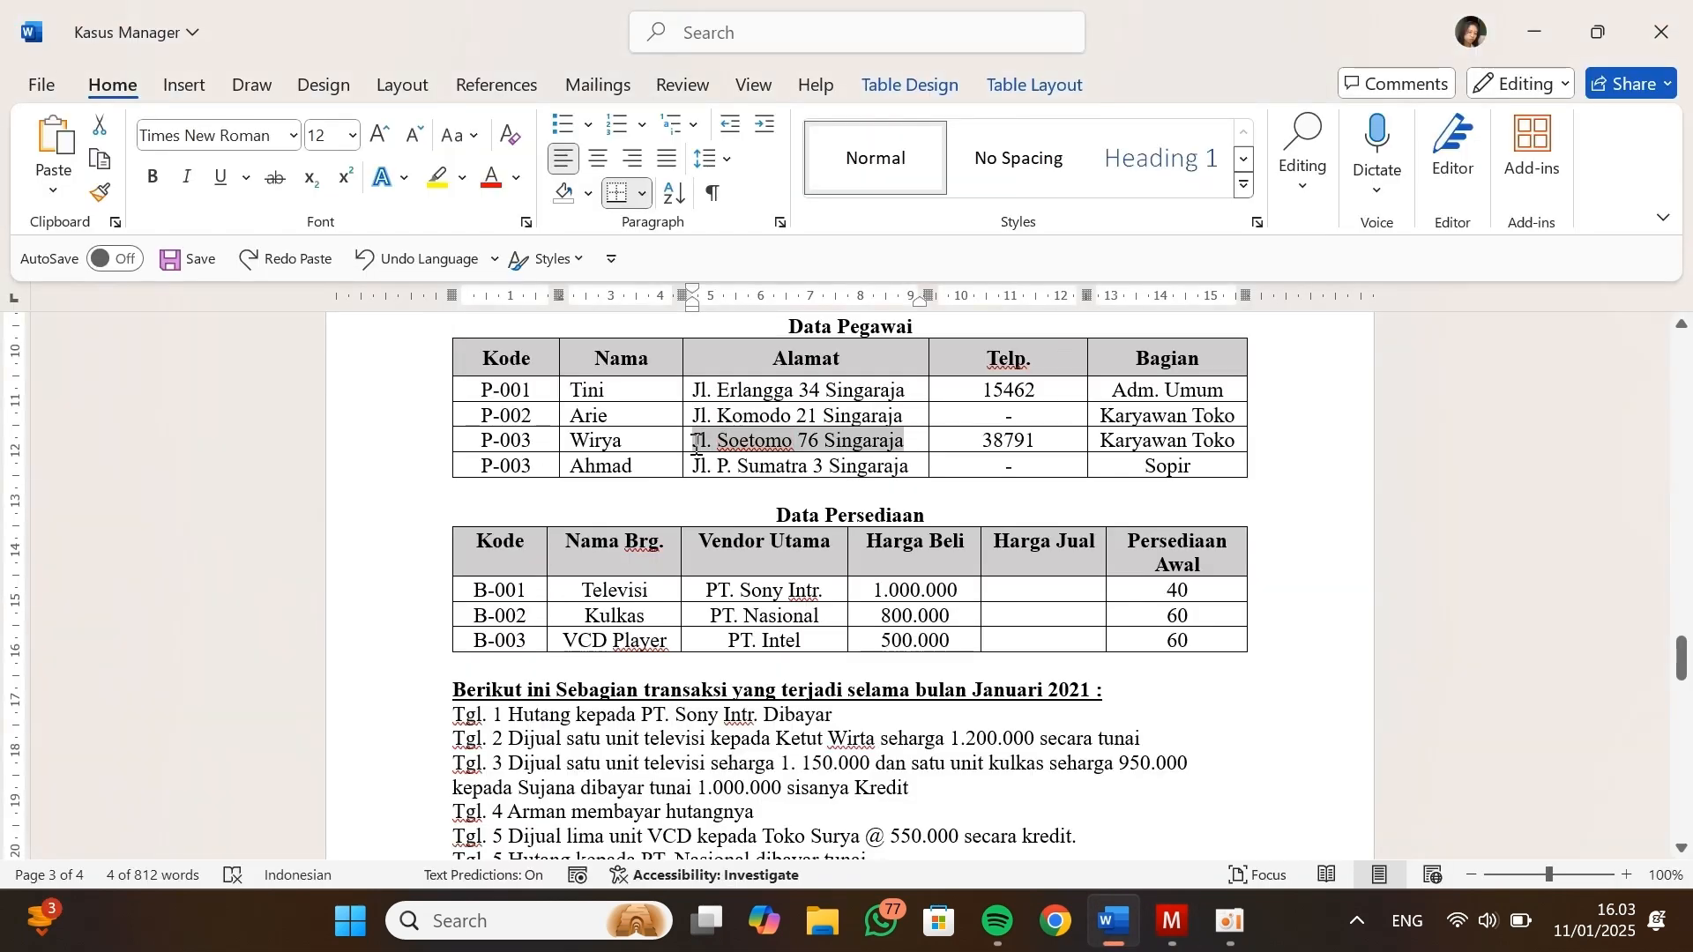
pyautogui.hotkey('ctrl', 'c')
pyautogui.hotkey('alt', 'Tab')
pyautogui.click(480, 397)
pyautogui.hotkey('ctrl', 'v')
# Enter the third employee's name and code in the Pegawai form
pyautogui.click(409, 276)
pyautogui.write('Wirya')
pyautogui.press('Tab')
pyautogui.write('P-003')
pyautogui.press('Tab')
pyautogui.press('Tab')
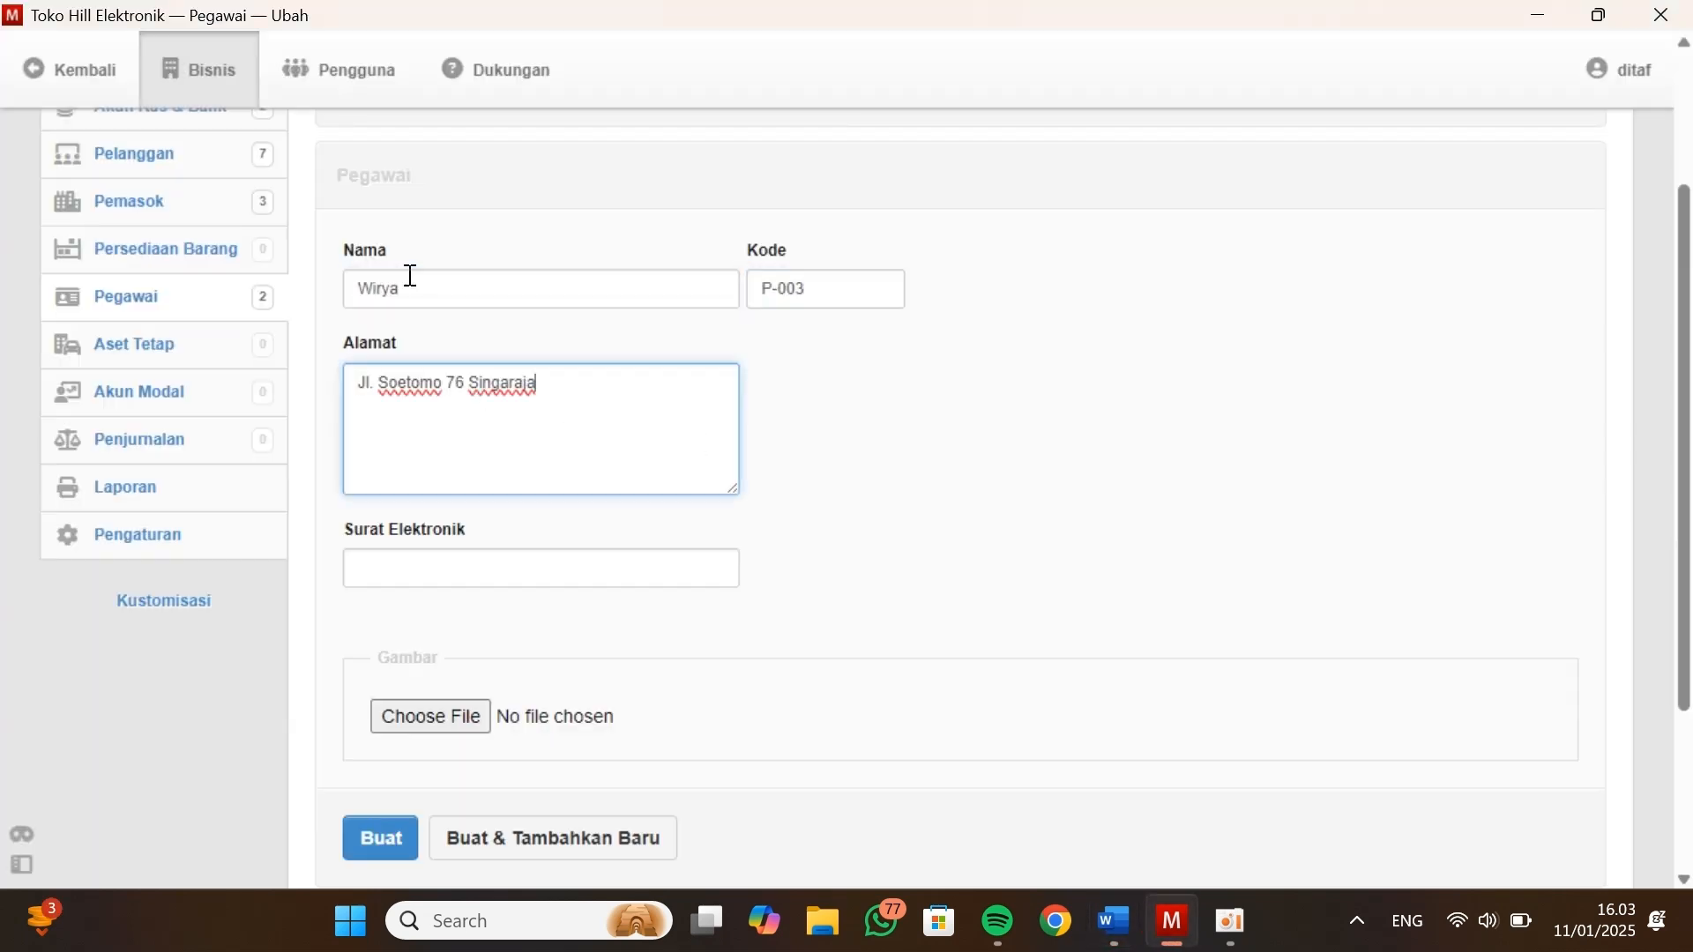
# Copy the third employee's phone number from Data Pegawai into Surat Elektronik, create the record, and start another employee
pyautogui.hotkey('alt', 'Tab')
pyautogui.moveTo(1036, 446); pyautogui.dragTo(691, 470)
pyautogui.hotkey('ctrl', 'c')
pyautogui.hotkey('alt', 'Tab')
pyautogui.hotkey('ctrl', 'v')
pyautogui.scroll(-1, 612, 547)
pyautogui.click(538, 758)
# Correct the last employee's code in the document's Data Pegawai table so that it ends in 4
pyautogui.hotkey('alt', 'Tab')
pyautogui.click(533, 466)
pyautogui.press('BackSpace')
pyautogui.write('4')
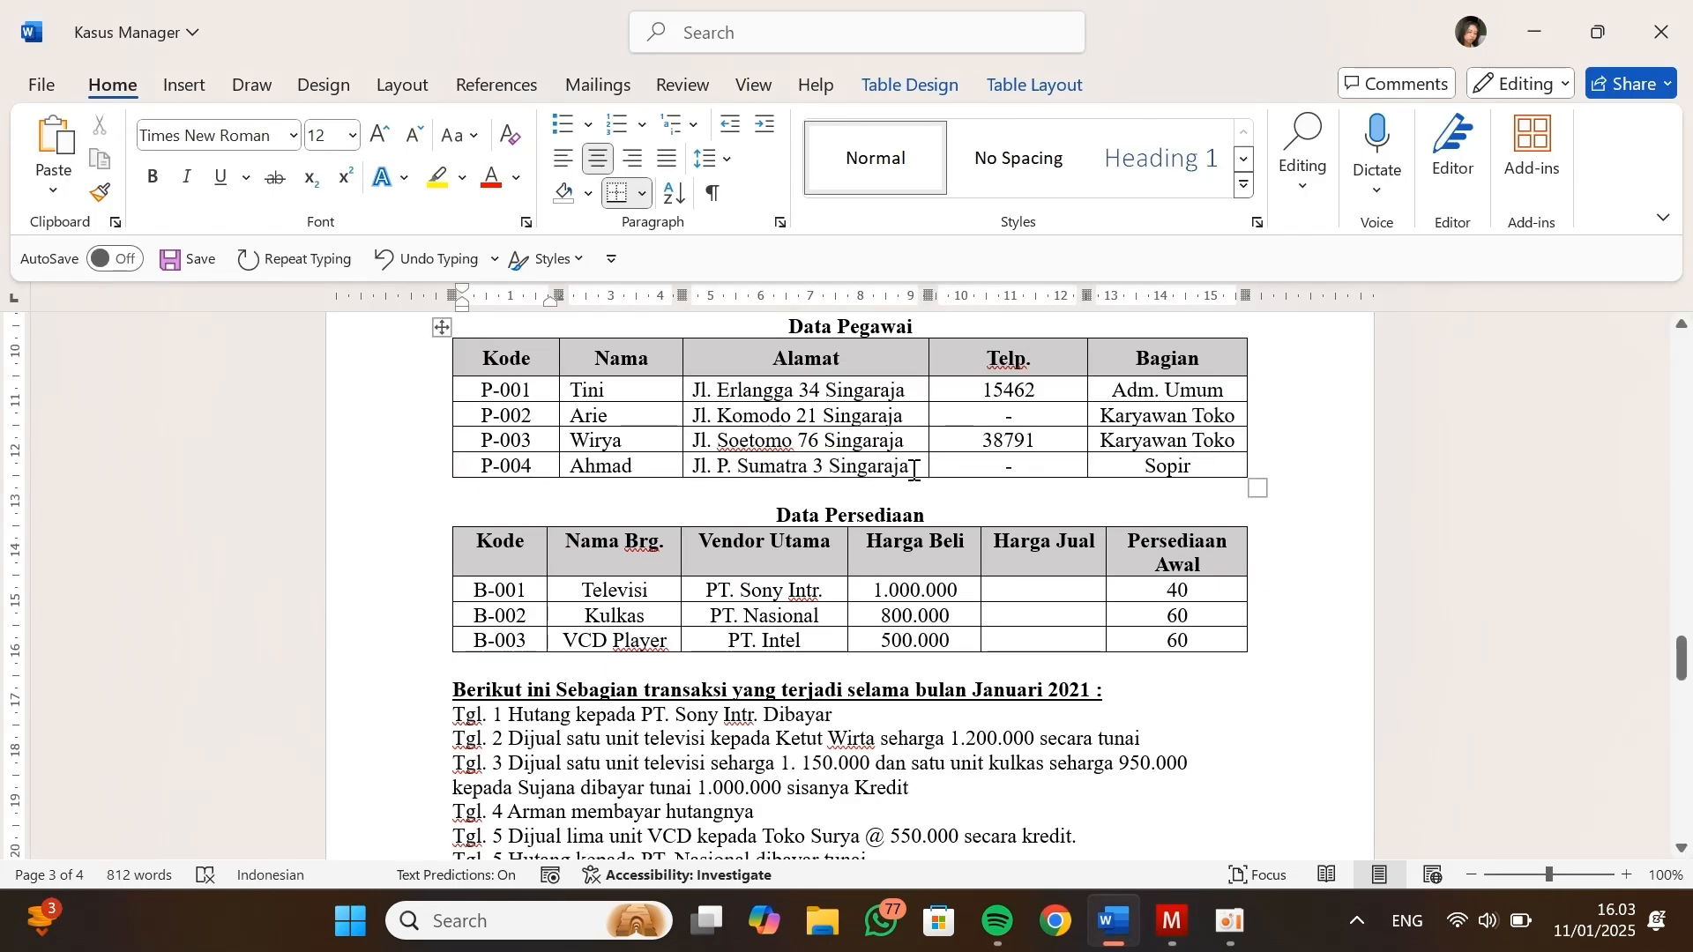
# Copy the fourth employee's address from Data Pegawai into Alamat of the new employee record
pyautogui.moveTo(912, 468); pyautogui.dragTo(693, 470)
pyautogui.hotkey('ctrl', 'c')
pyautogui.hotkey('ctrl', 'v')
pyautogui.press('ctrl')
pyautogui.press('ctrl')
pyautogui.press('ctrl')
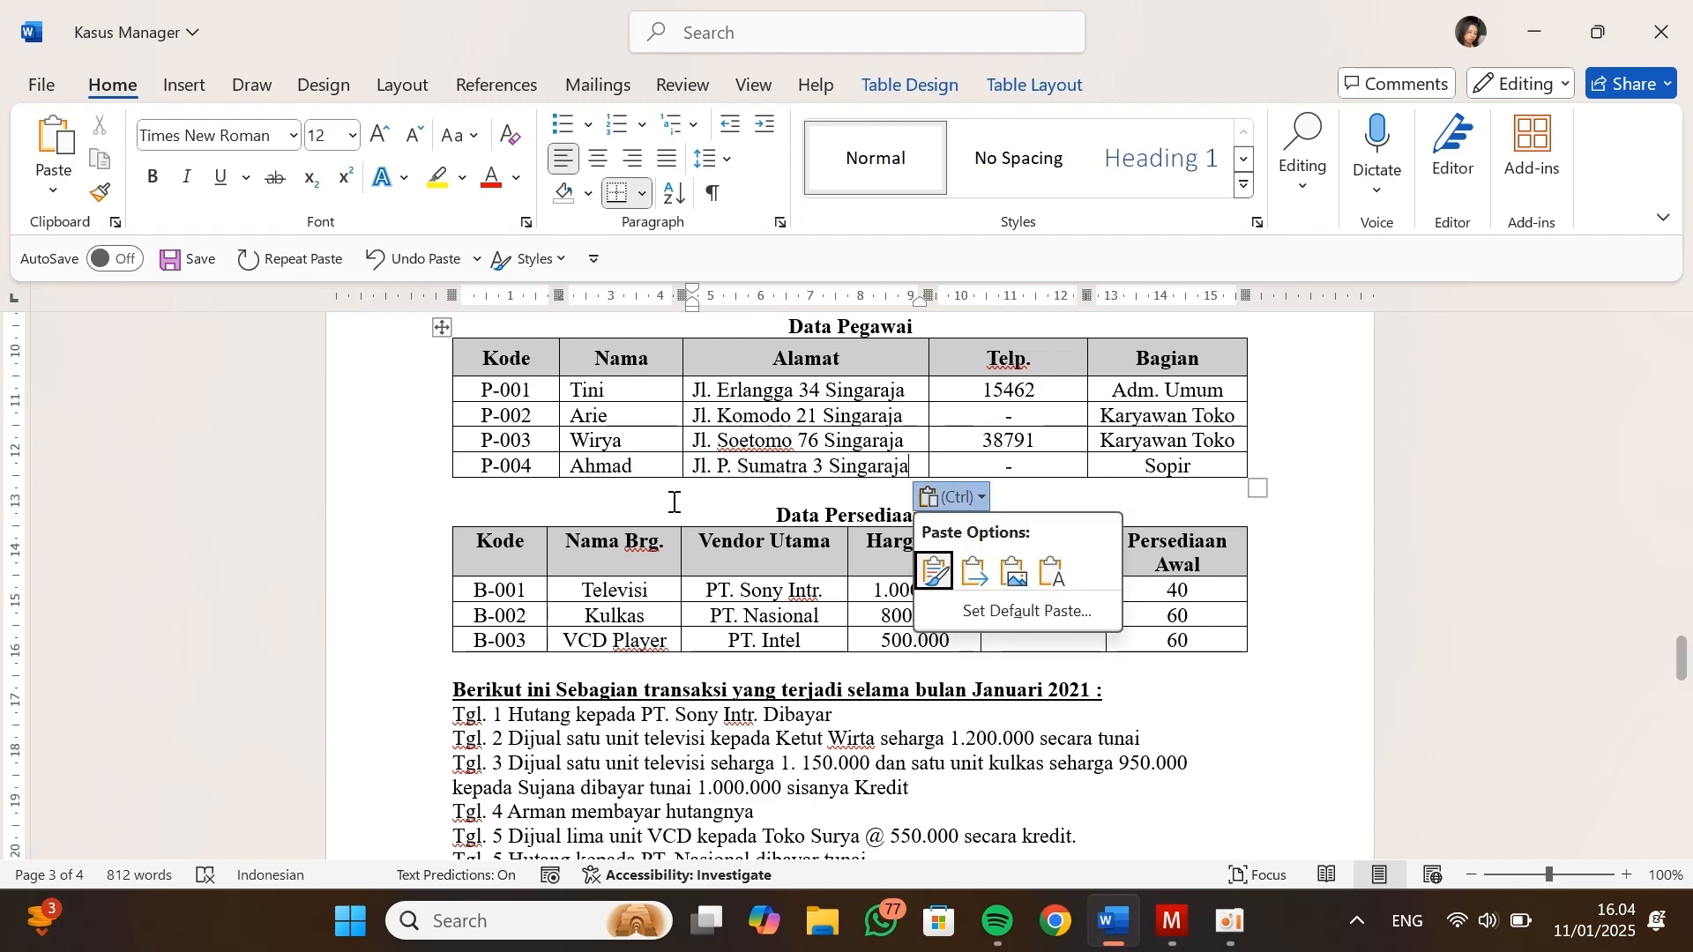
pyautogui.hotkey('alt', 'Tab')
pyautogui.click(447, 408)
pyautogui.hotkey('ctrl', 'v')
# Enter the fourth employee's name and a code ending in 004, checking the Kasus Manager document
pyautogui.click(473, 310)
pyautogui.hotkey('alt', 'Tab')
pyautogui.hotkey('alt', 'Tab')
pyautogui.write('Ahmad')
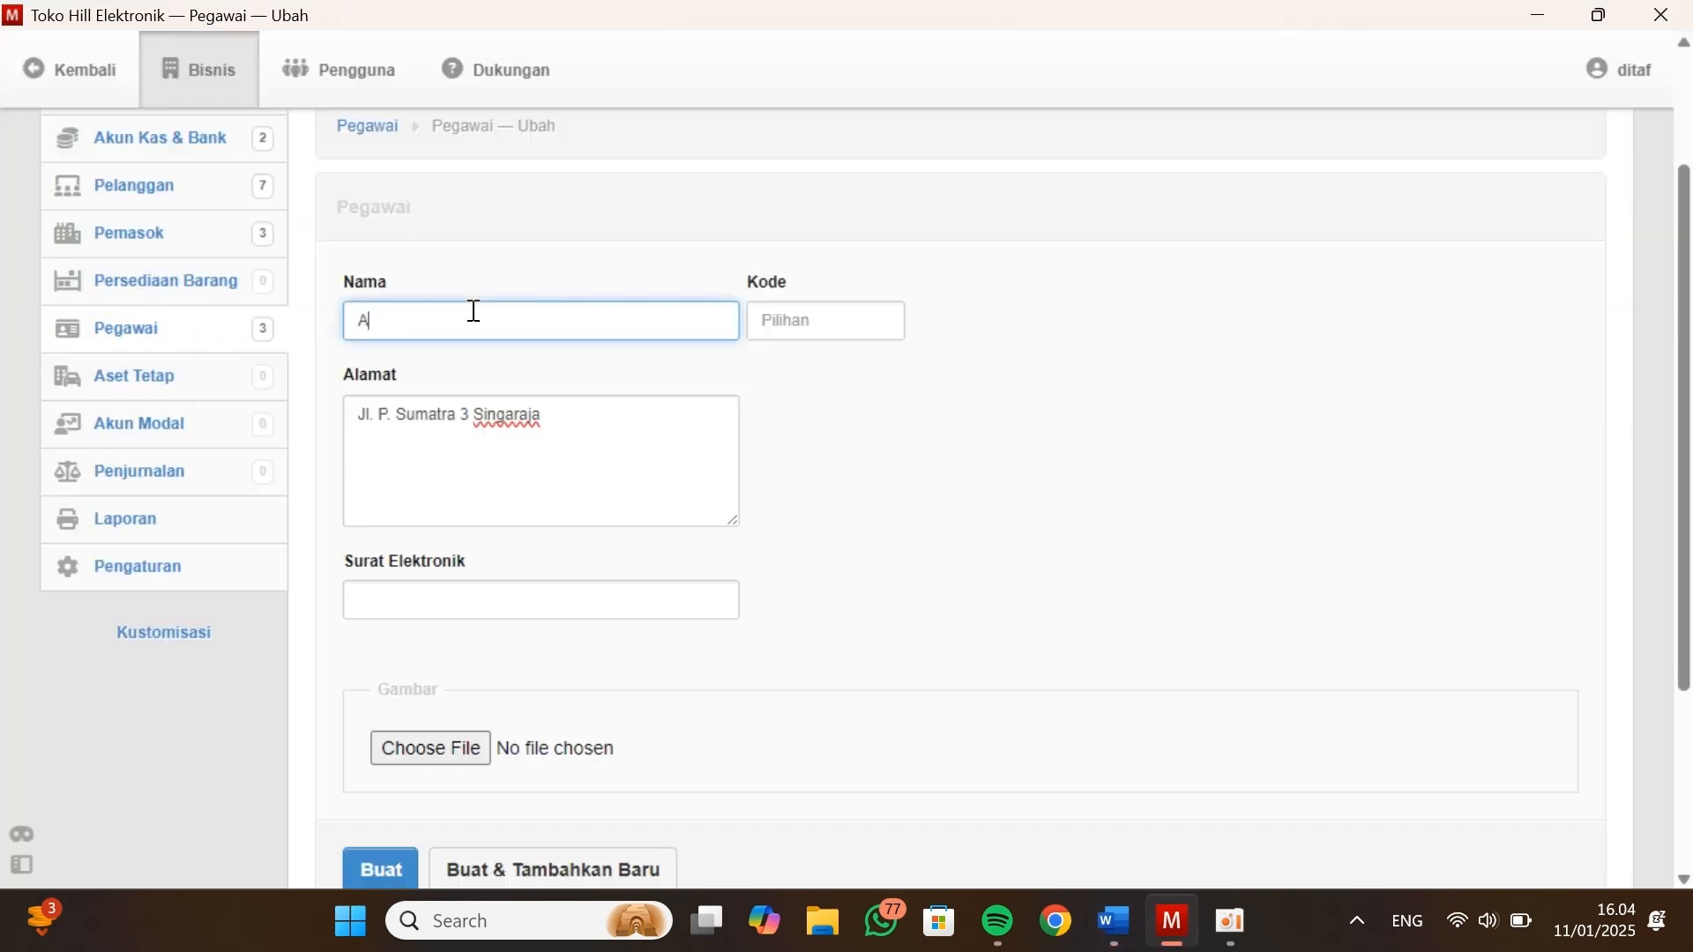
pyautogui.press('Tab')
pyautogui.write('K-004')
# Leave Surat Elektronik empty, create the fourth employee without starting another, and return to the employee list
pyautogui.scroll(-1, 590, 549)
pyautogui.click(586, 514)
pyautogui.scroll(2, 385, 779)
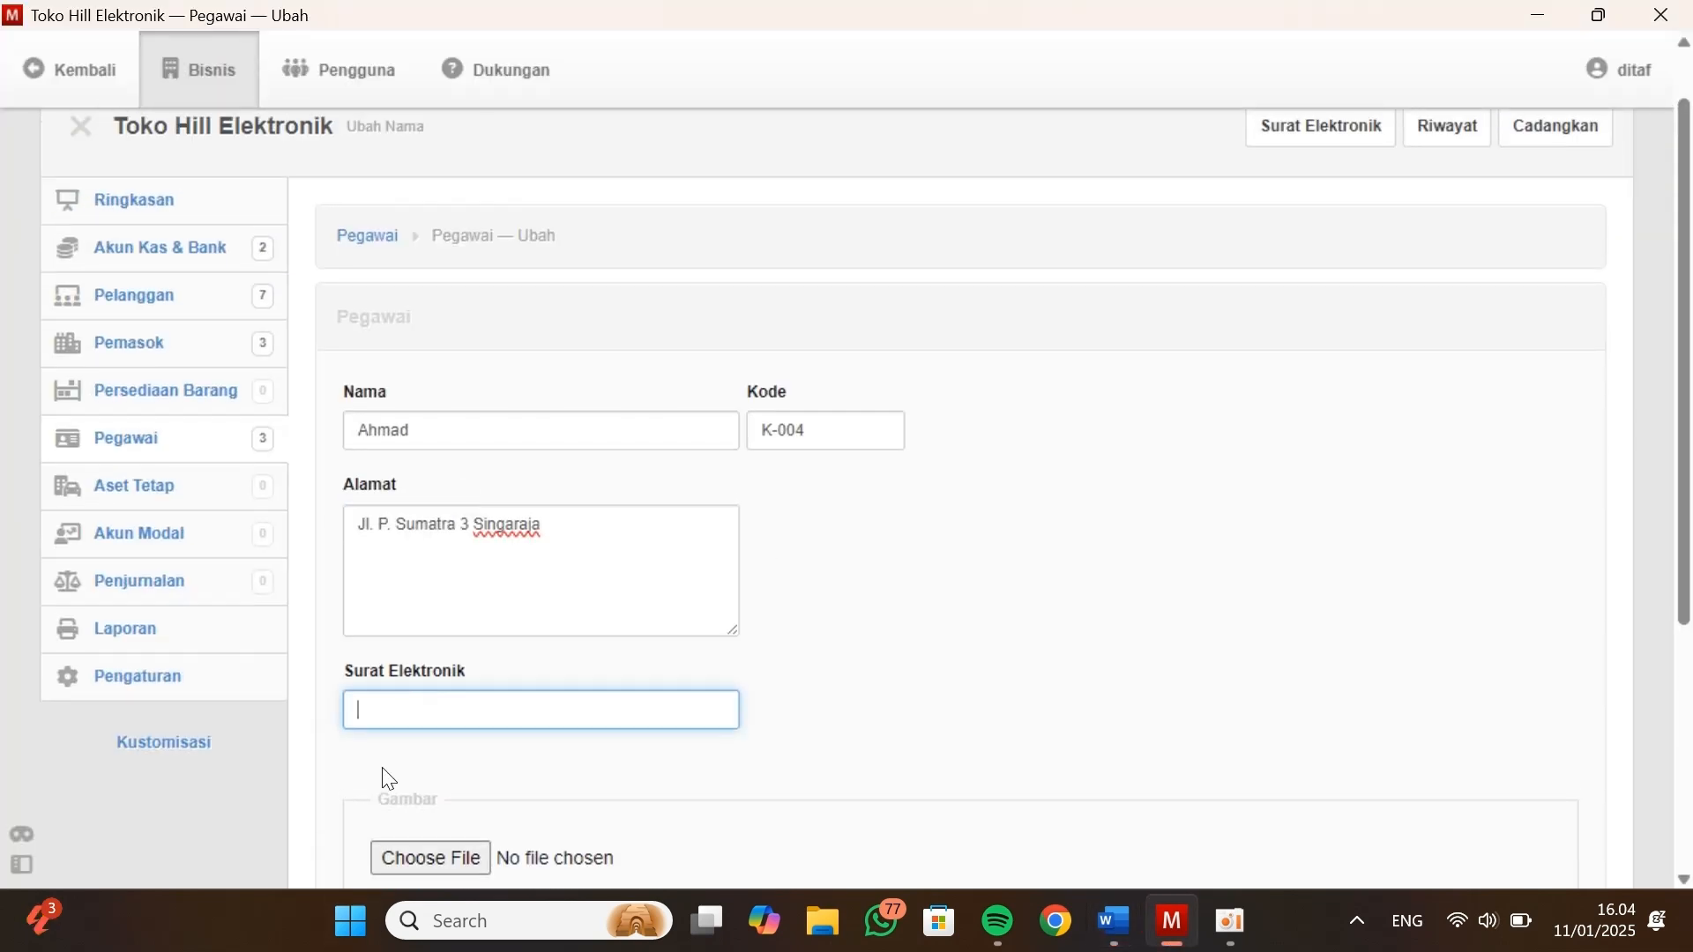
pyautogui.scroll(-3, 386, 779)
pyautogui.hotkey('alt', 'Tab')
pyautogui.hotkey('alt', 'Tab')
pyautogui.click(377, 728)
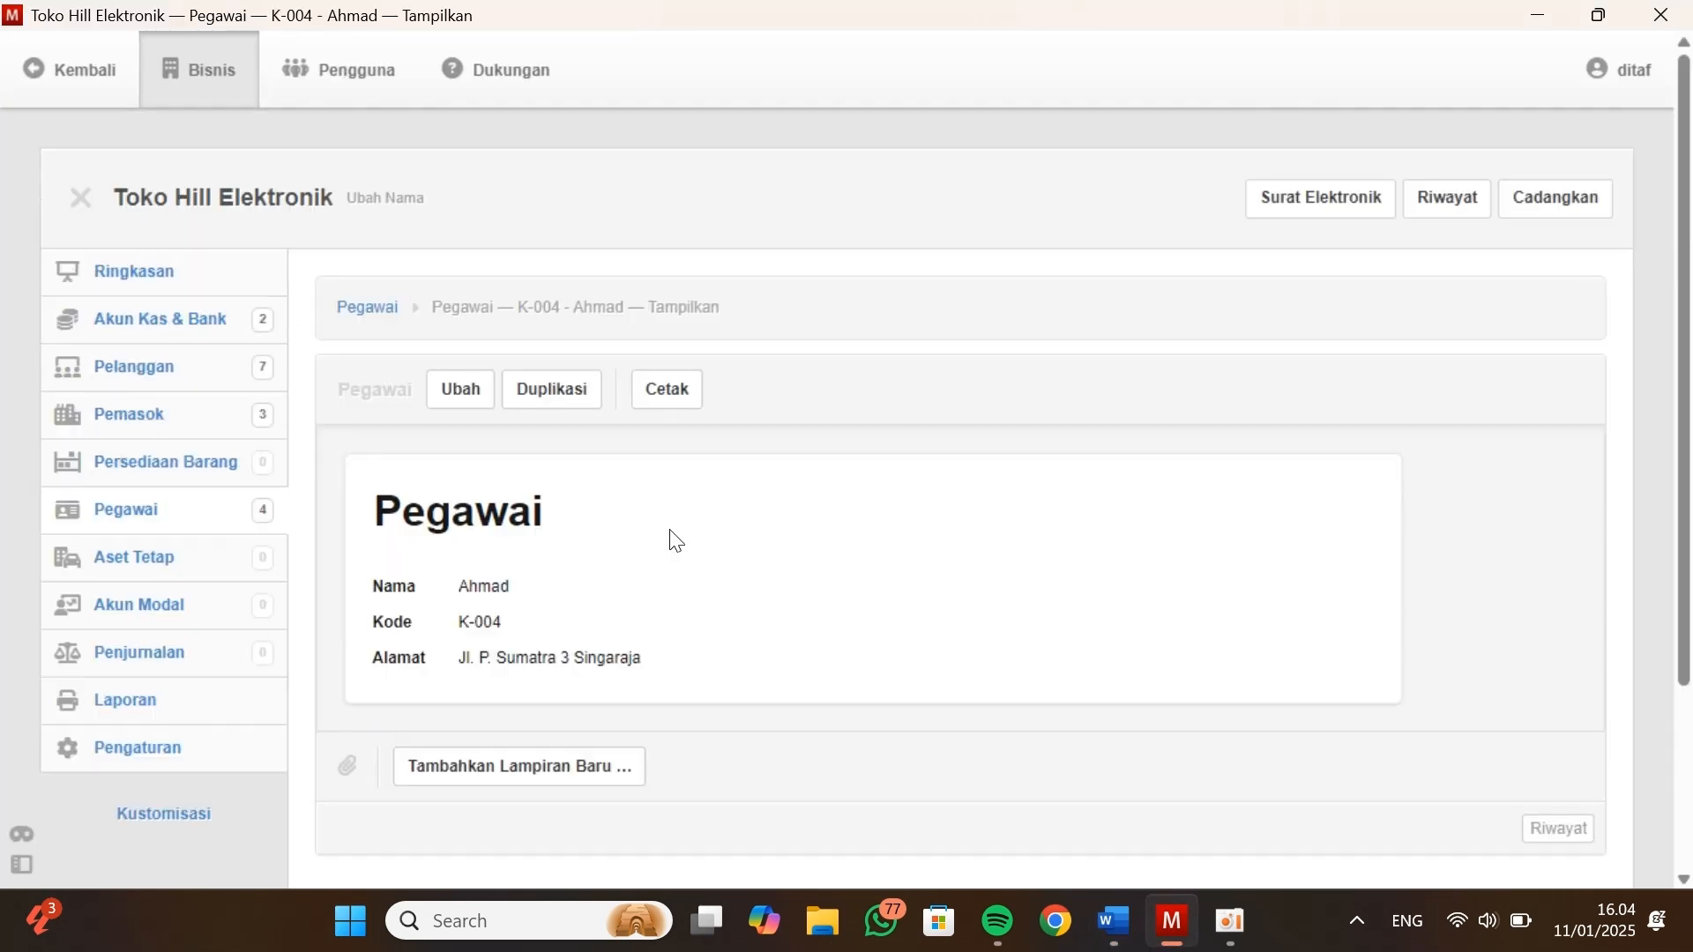
pyautogui.scroll(-1, 674, 540)
pyautogui.click(370, 226)
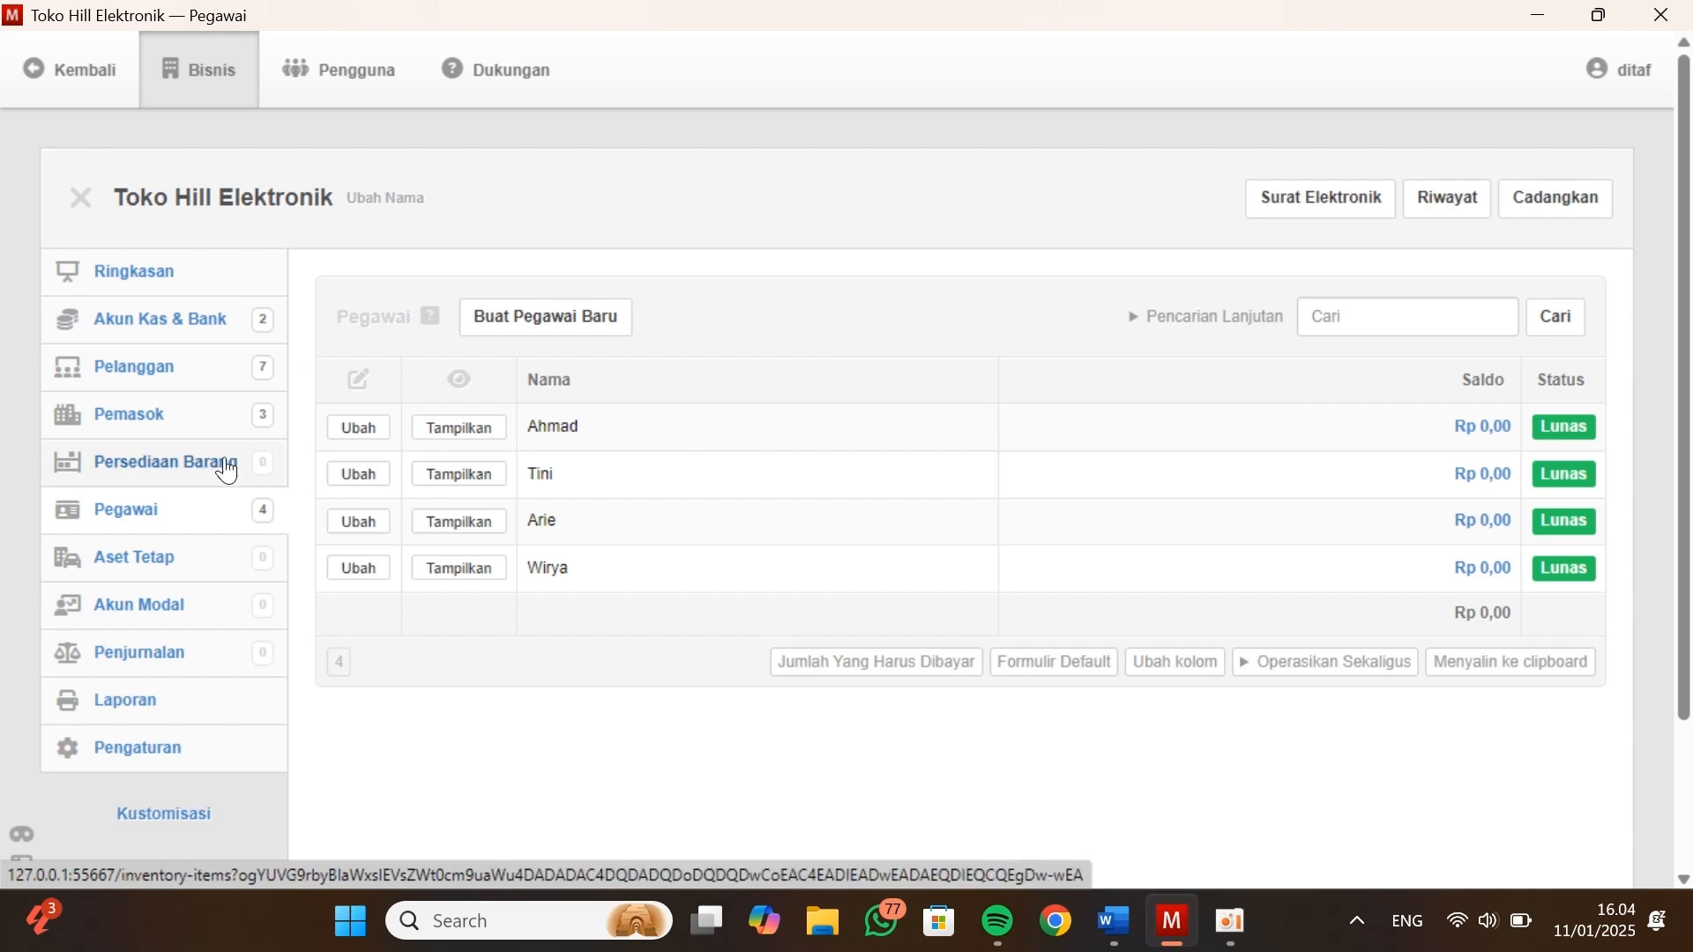
# Start a new inventory item in the Persediaan Barang module
pyautogui.click(170, 475)
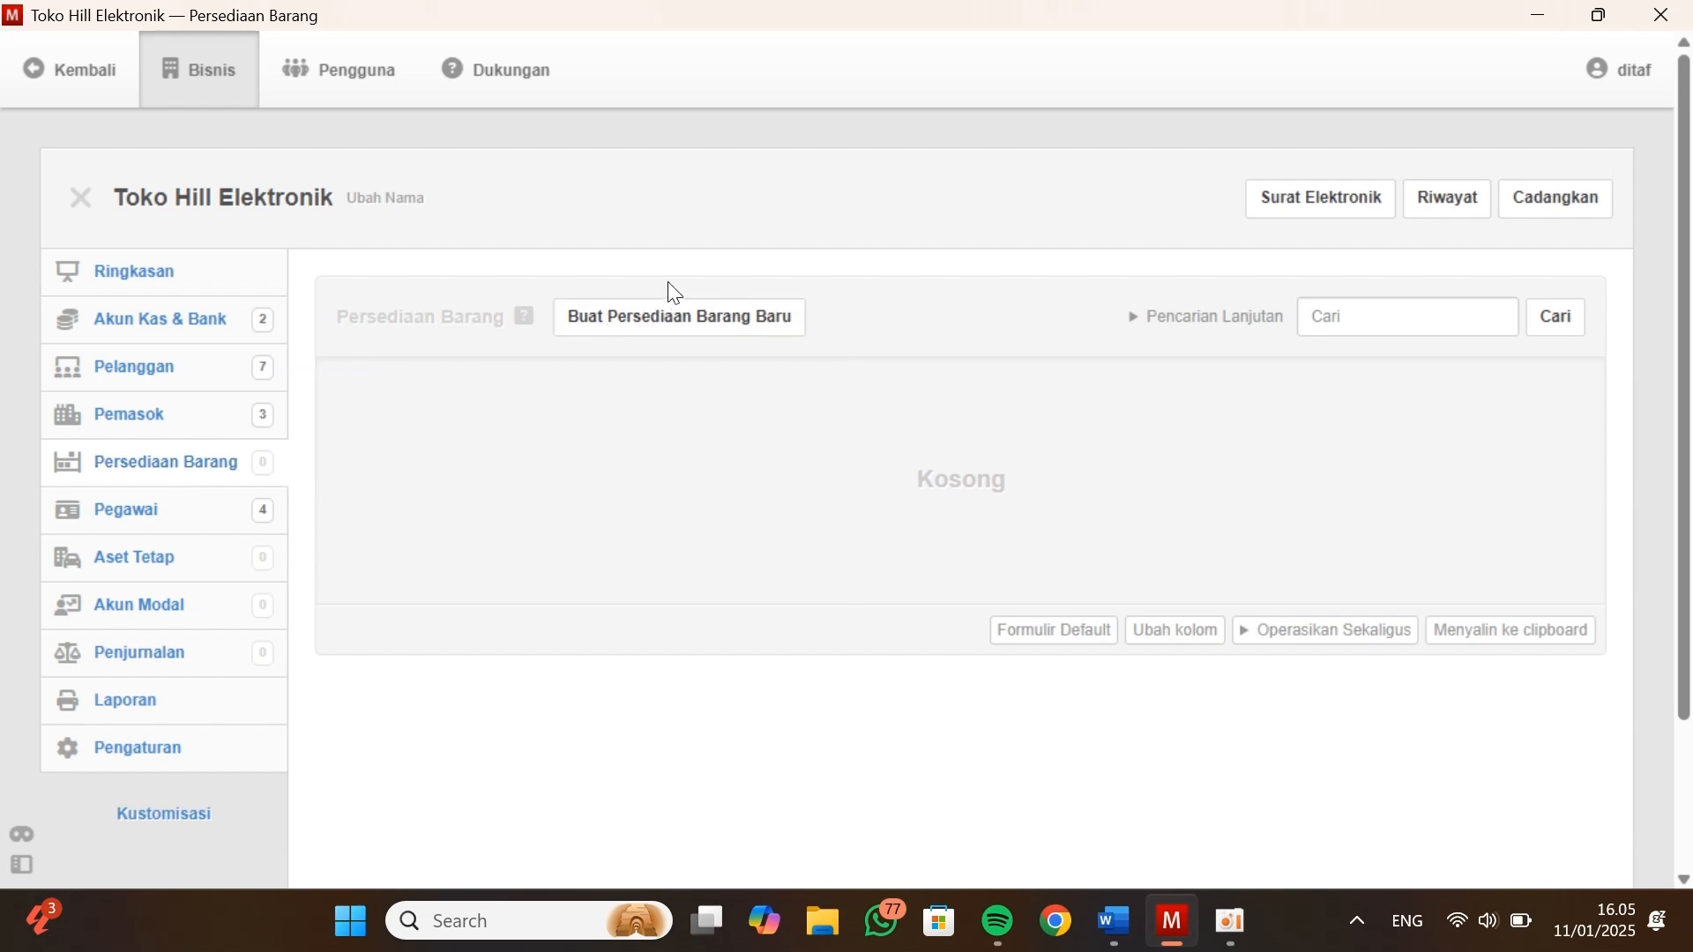
pyautogui.click(663, 312)
pyautogui.scroll(-5, 582, 522)
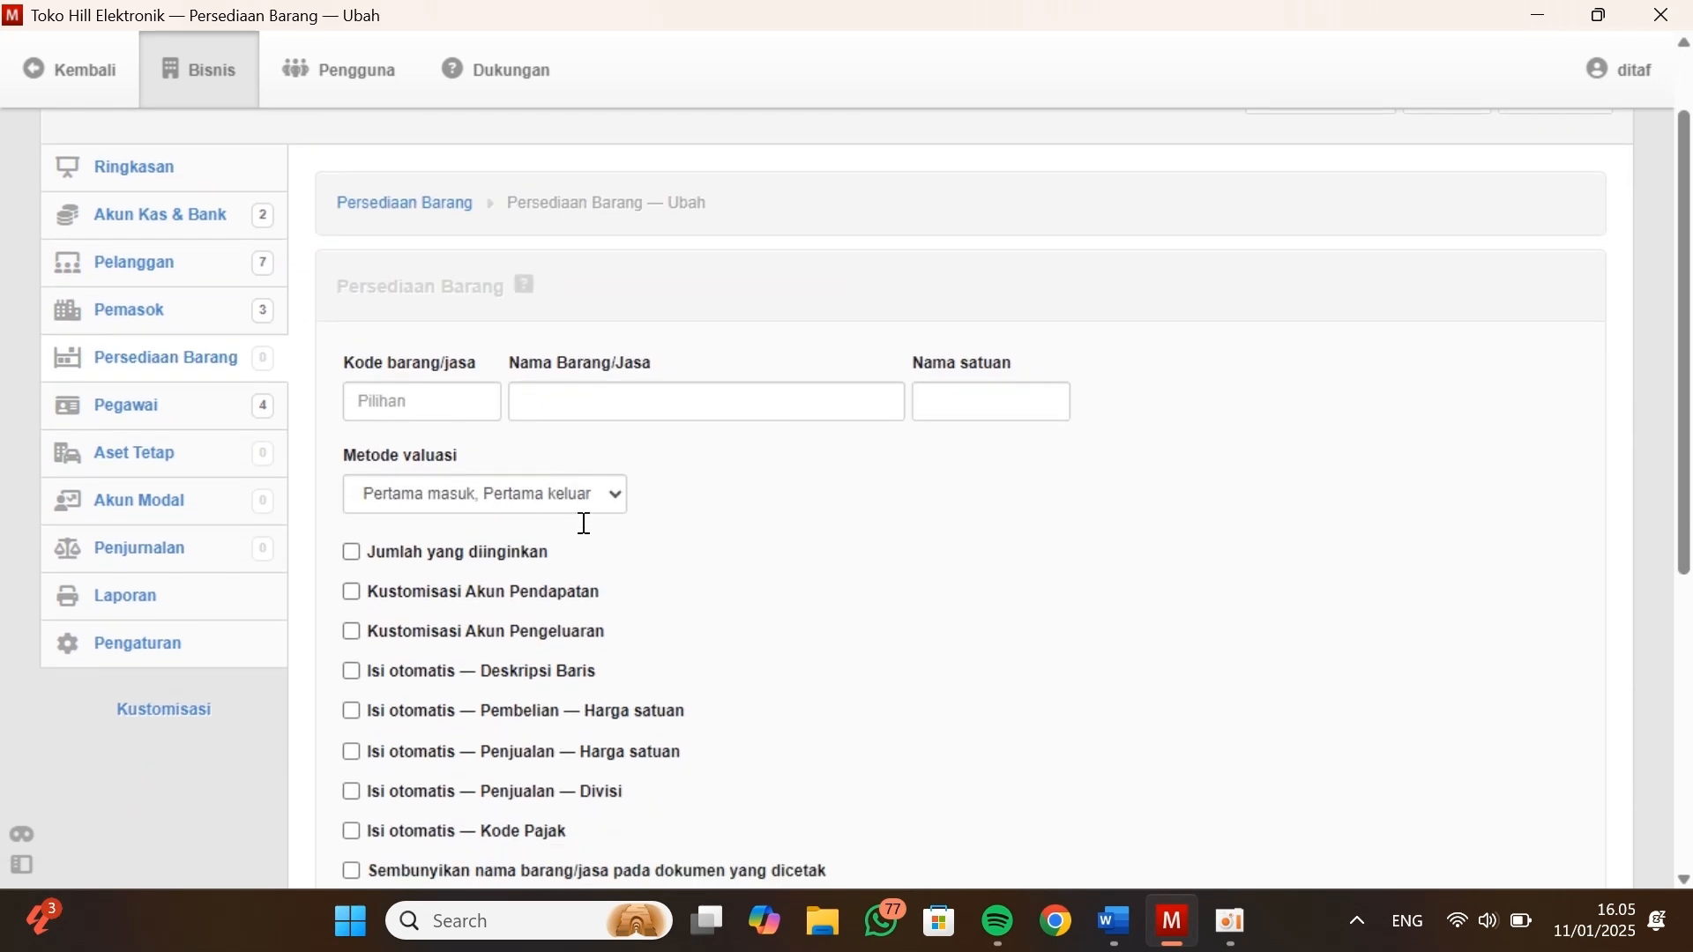
pyautogui.scroll(3, 582, 522)
pyautogui.scroll(1, 582, 524)
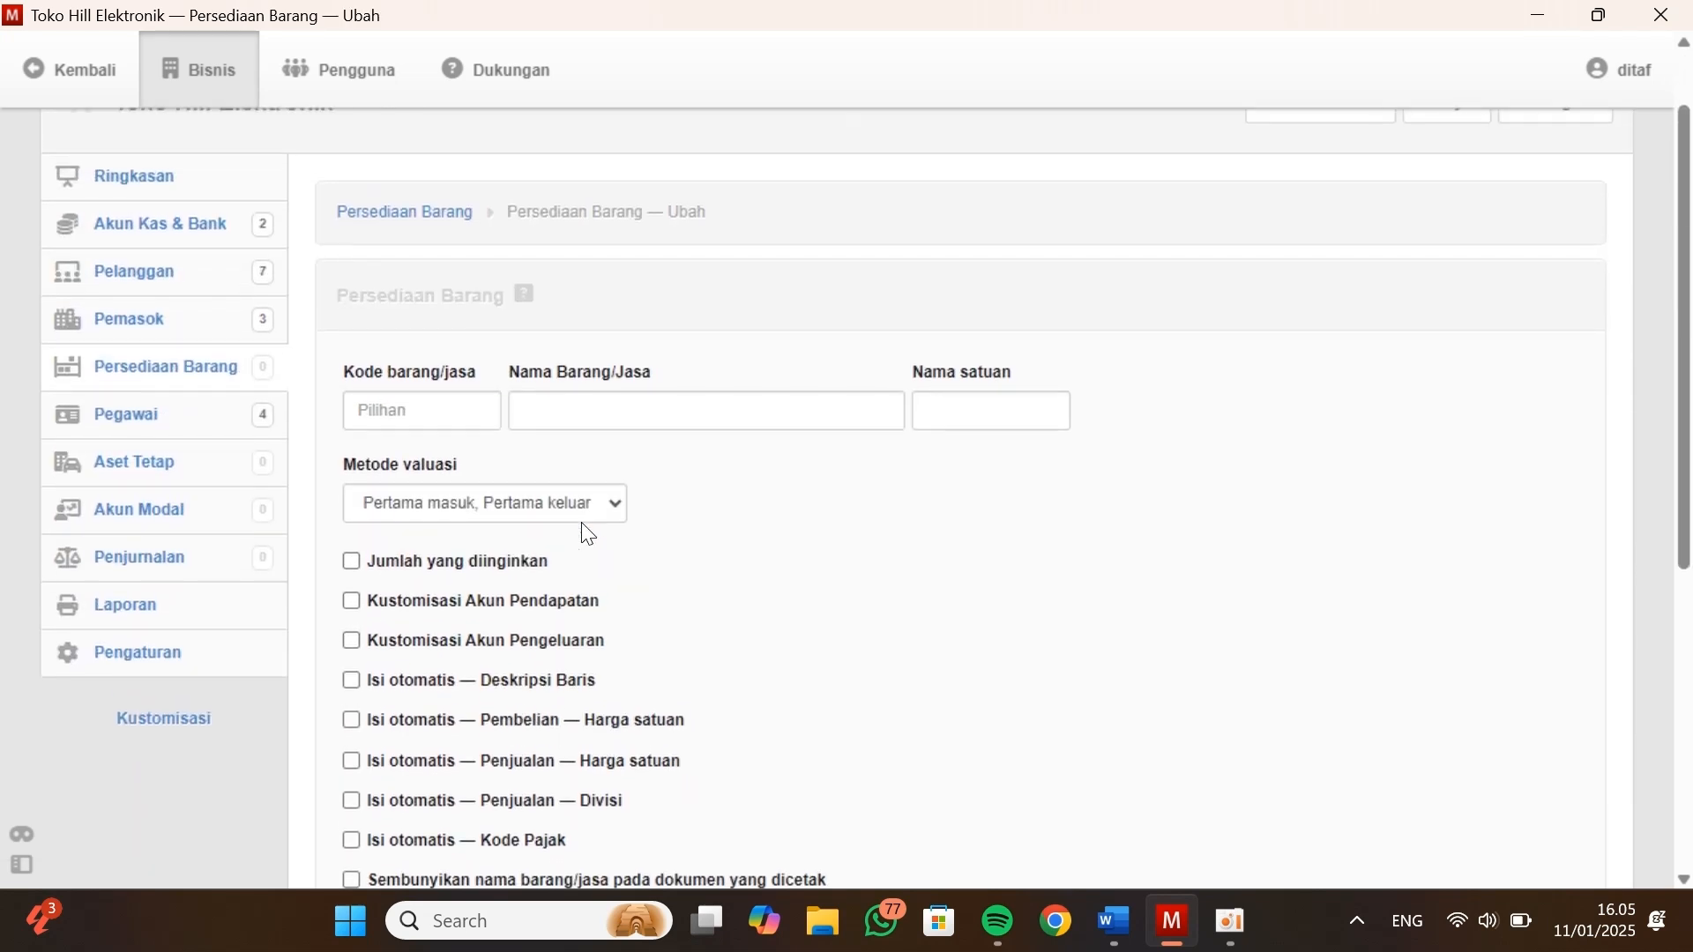
# Examine the Neraca accounts and the Data Persediaan table in the Kasus Manager document for the inventory details
pyautogui.hotkey('alt', 'Tab')
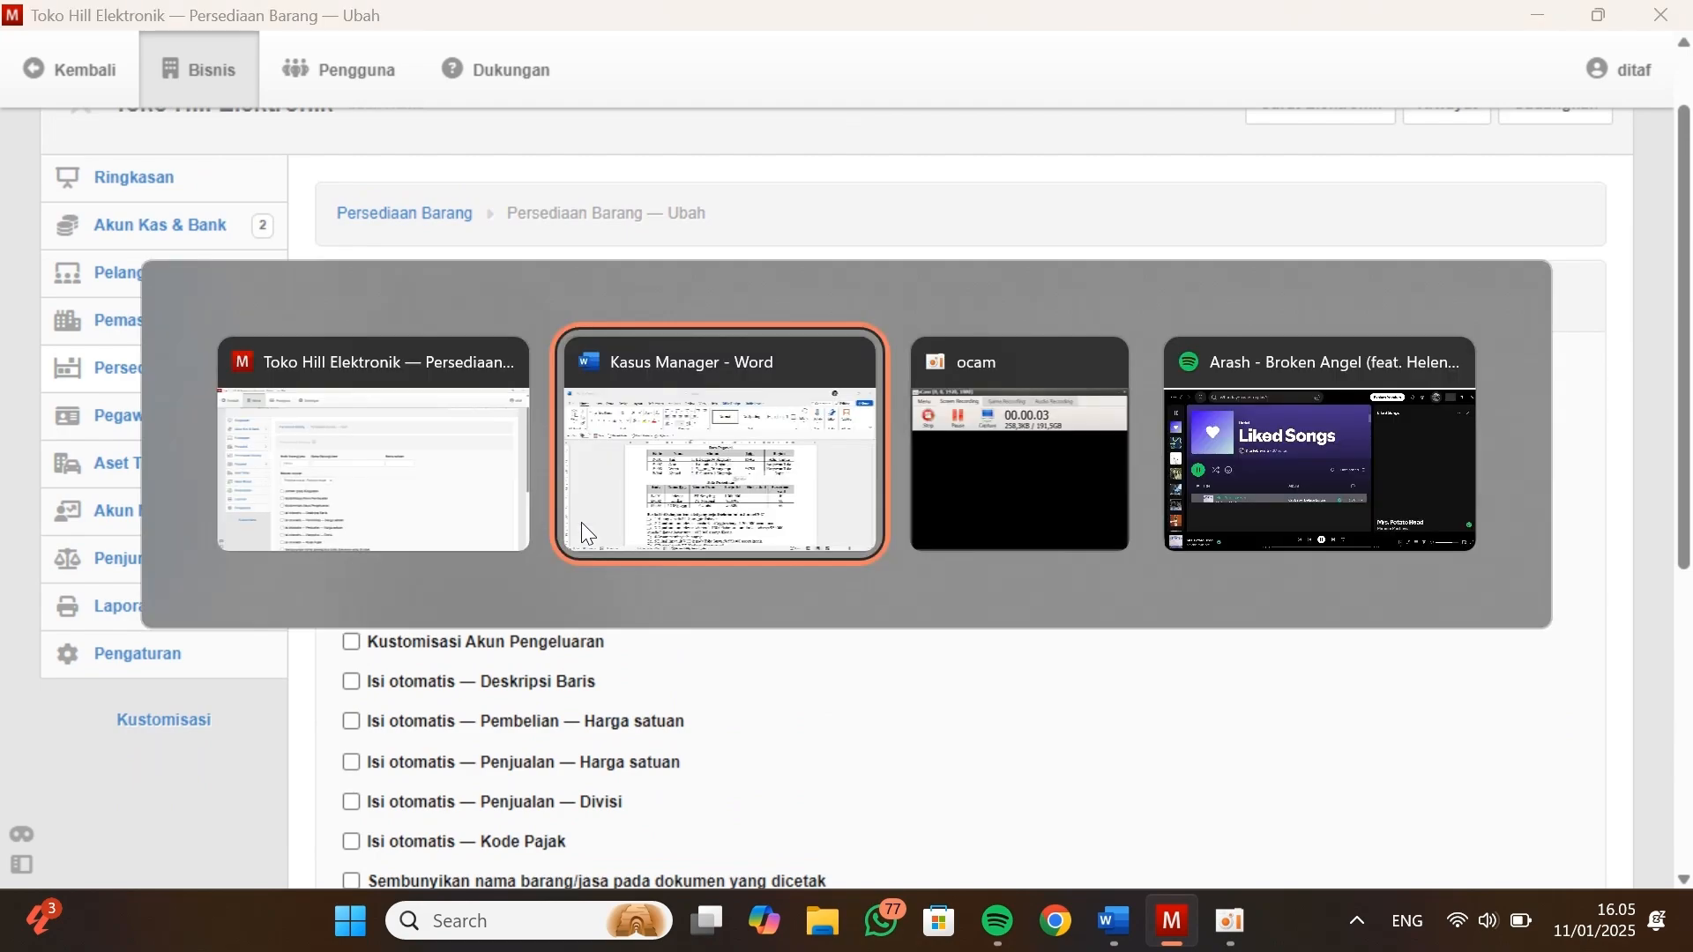
pyautogui.scroll(-2, 583, 523)
pyautogui.scroll(6, 582, 523)
pyautogui.scroll(10, 583, 523)
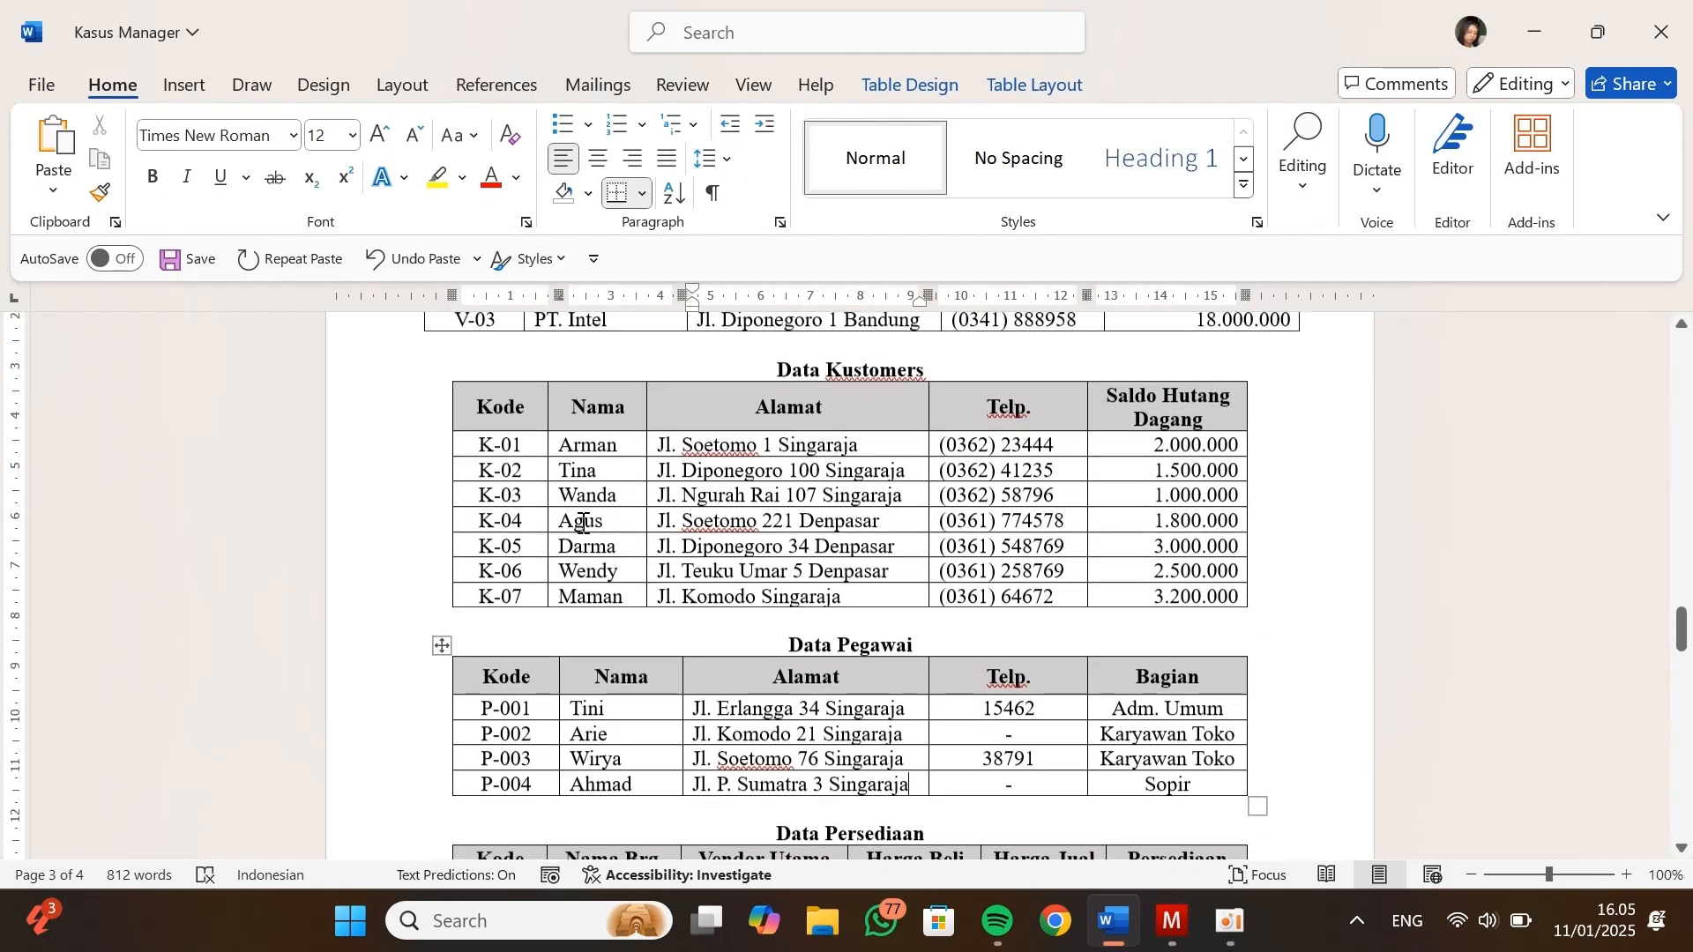
pyautogui.scroll(18, 583, 523)
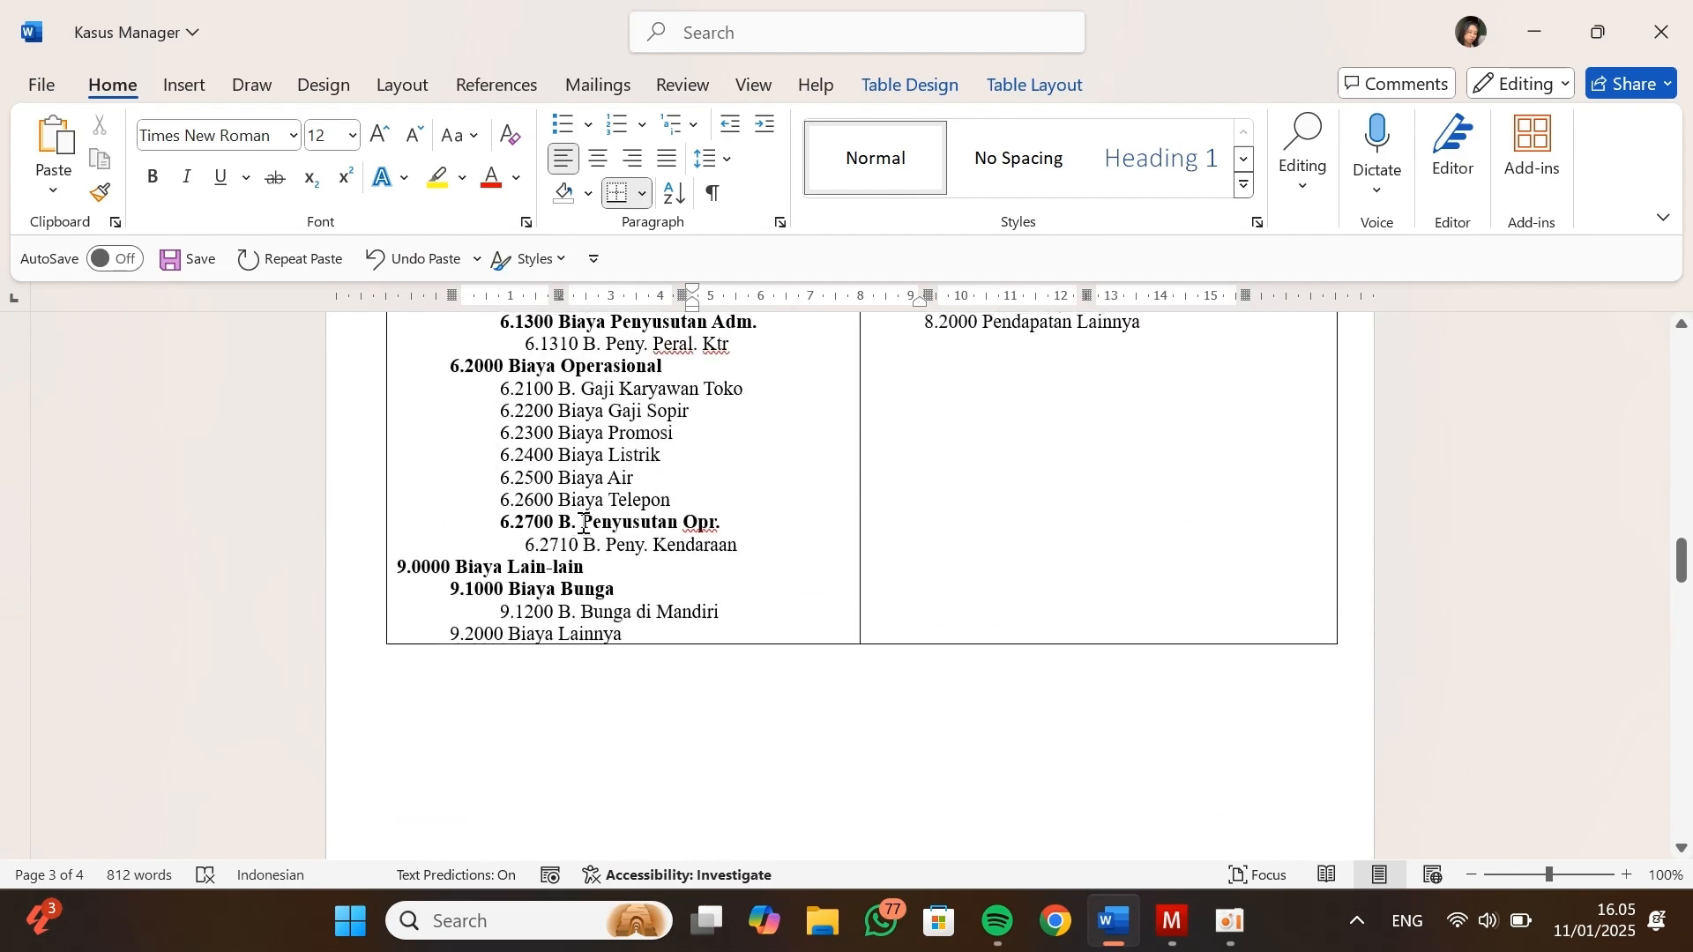
pyautogui.scroll(3, 582, 523)
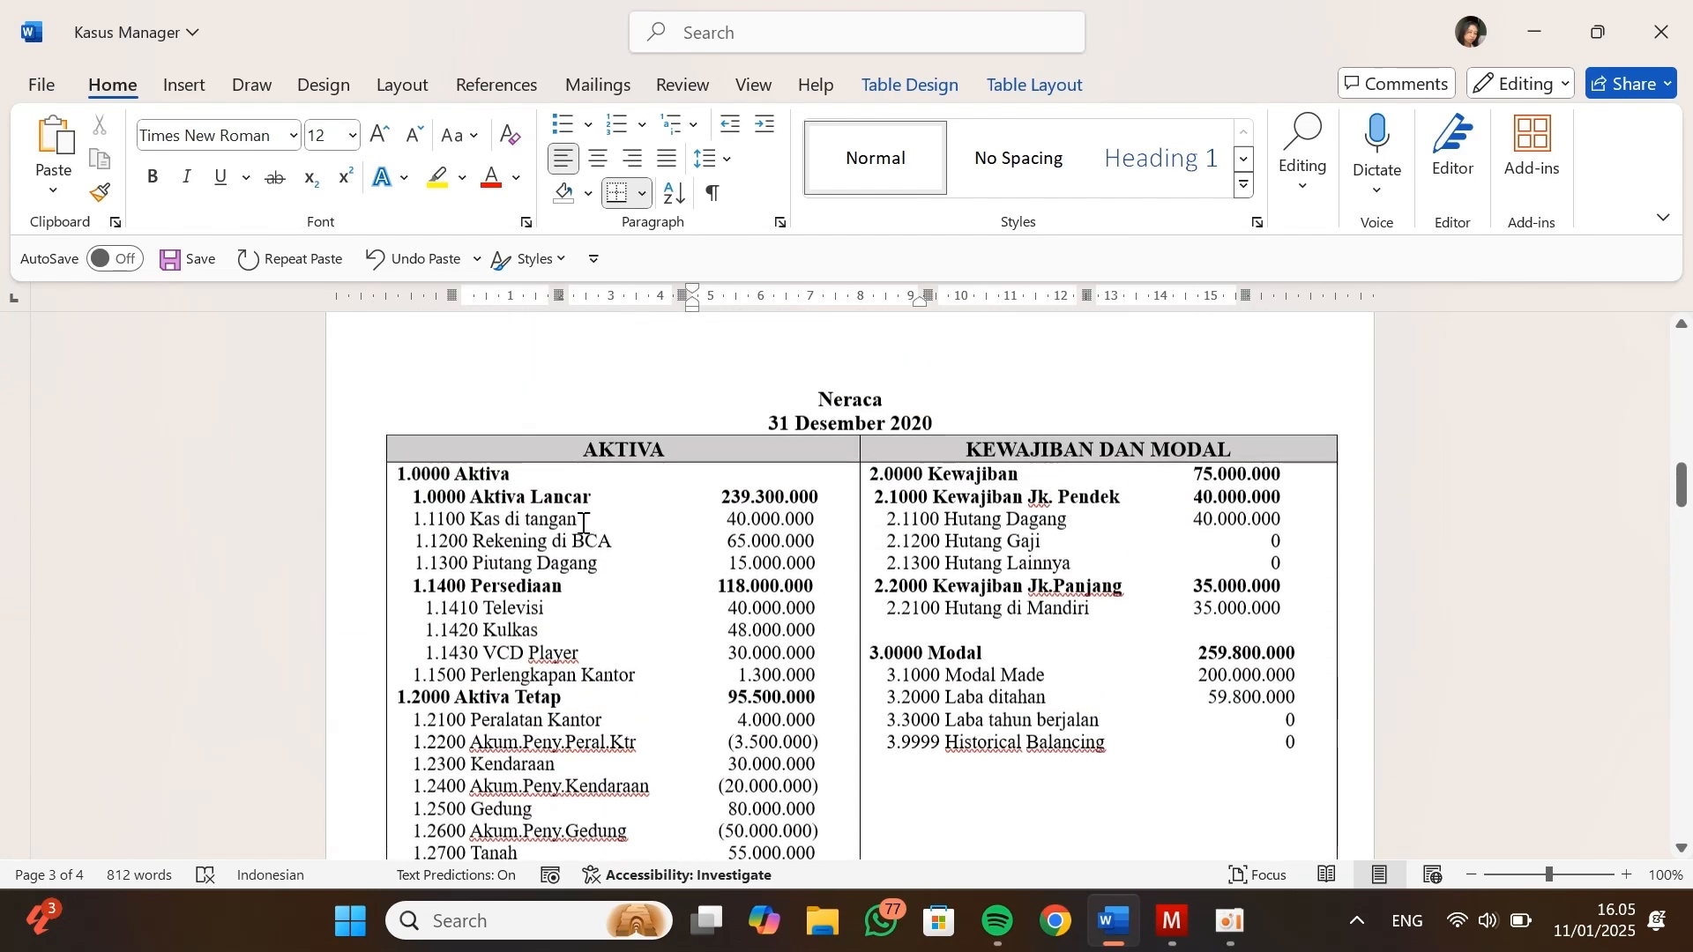
pyautogui.scroll(-15, 583, 523)
pyautogui.scroll(-6, 583, 523)
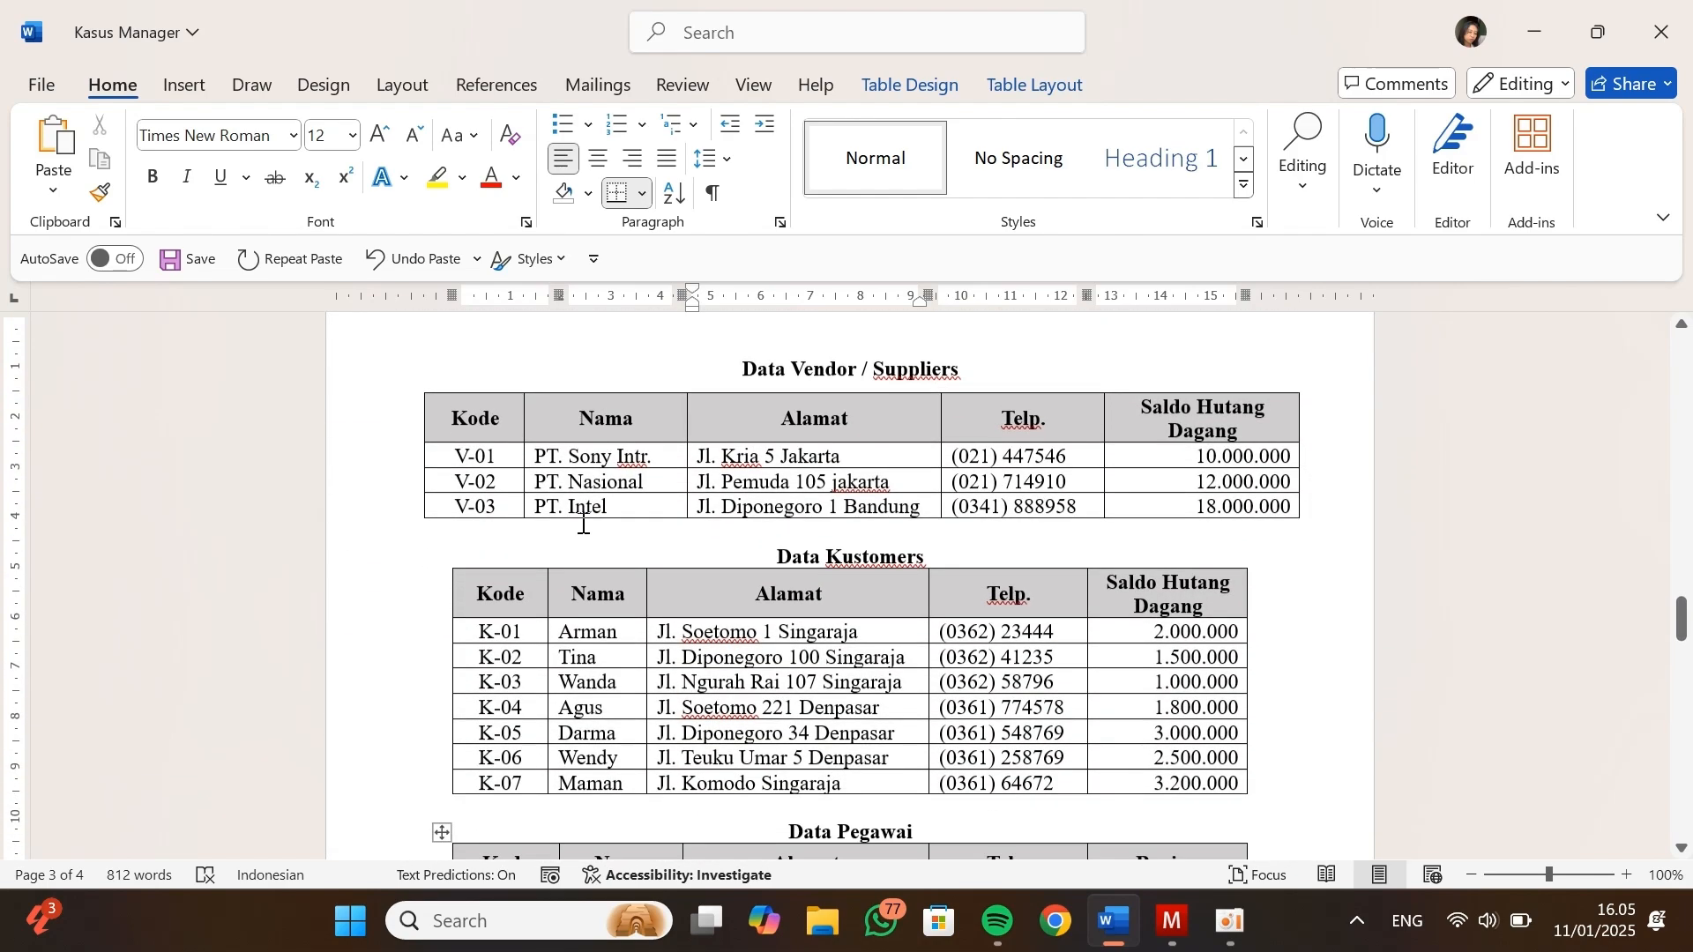
pyautogui.scroll(-7, 583, 523)
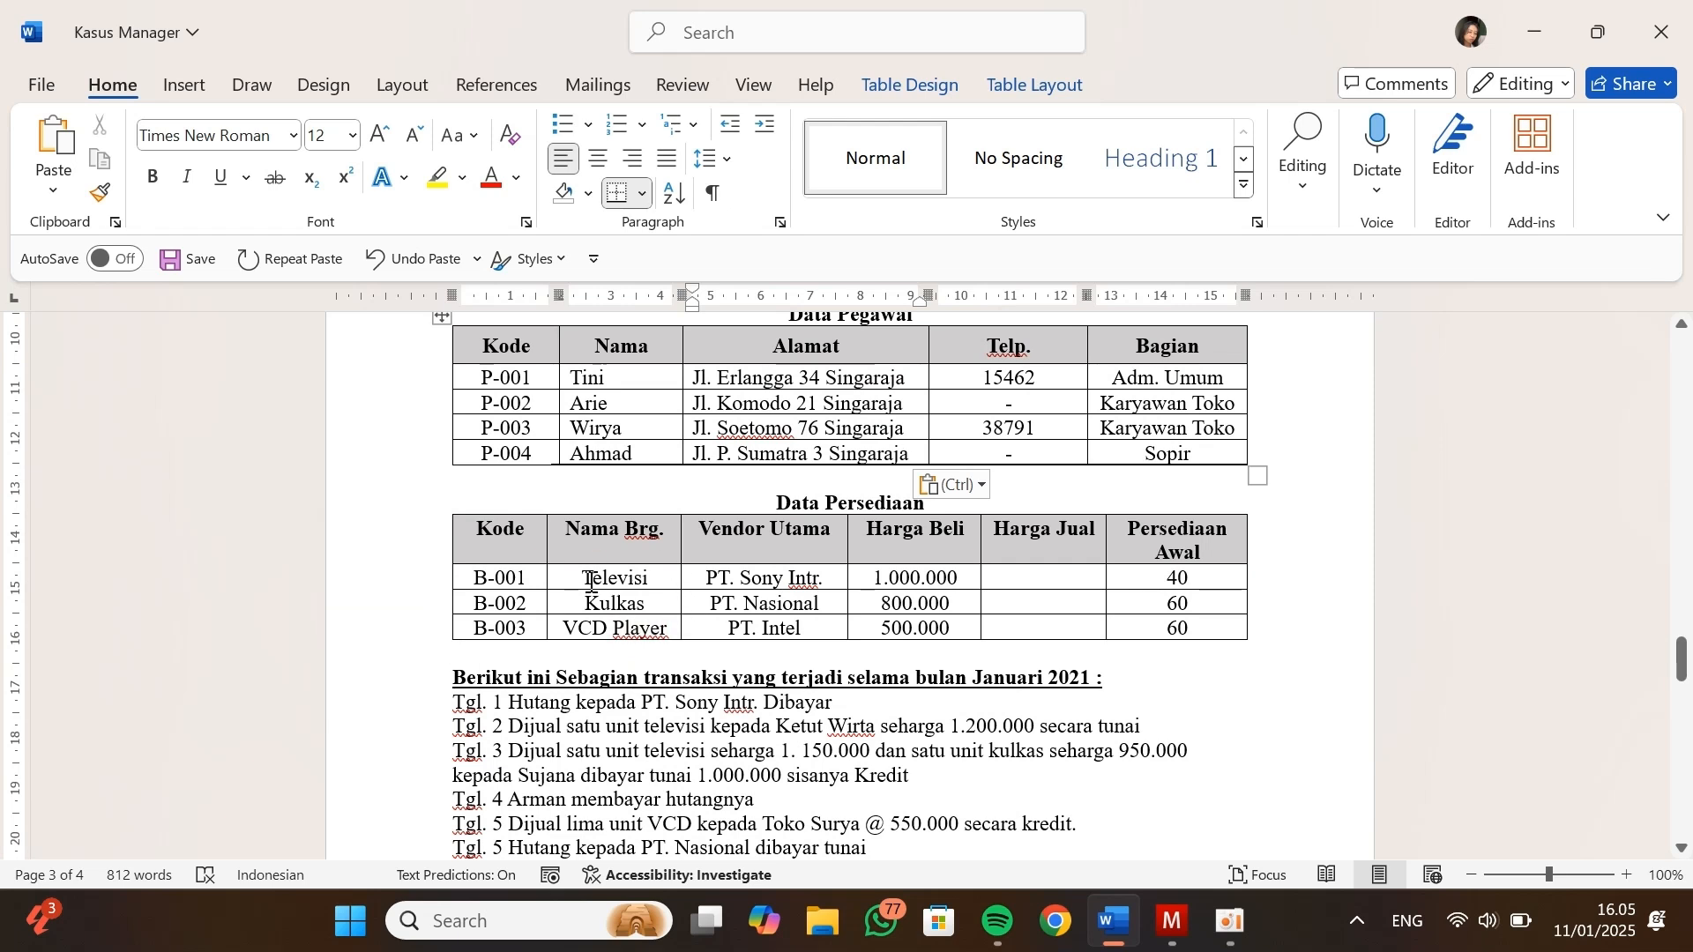
pyautogui.hotkey('alt', 'Tab')
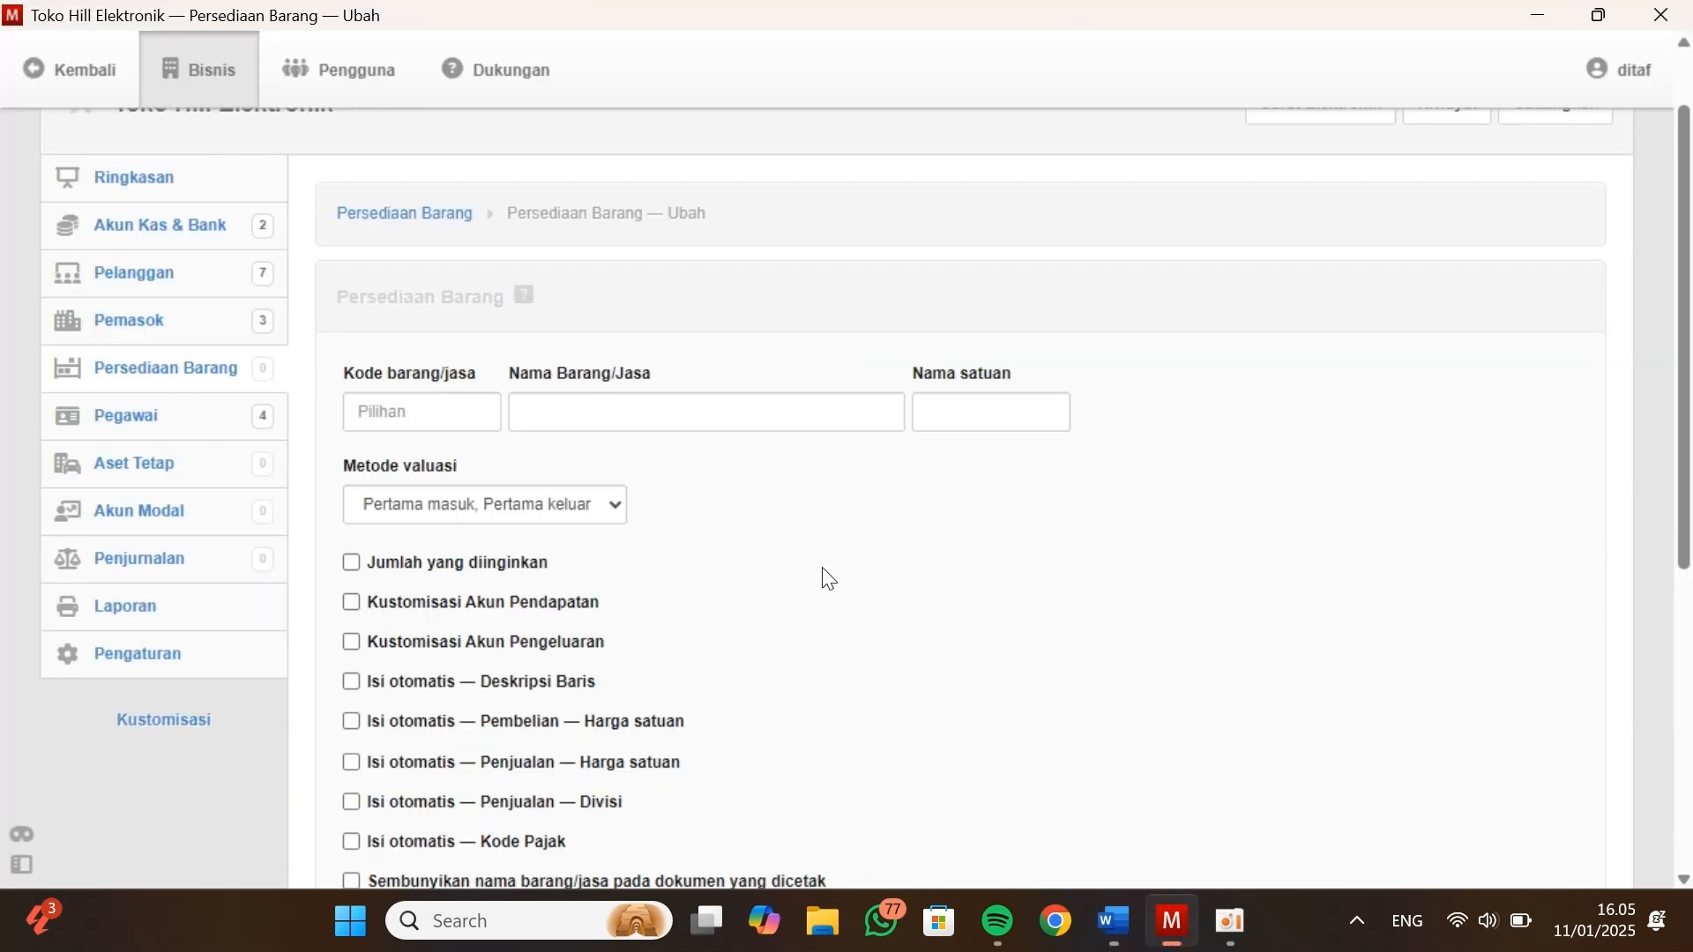
# Enter code B-001, item name Televisi and unit name Unit for the new inventory item, following Data Persediaan
pyautogui.click(461, 411)
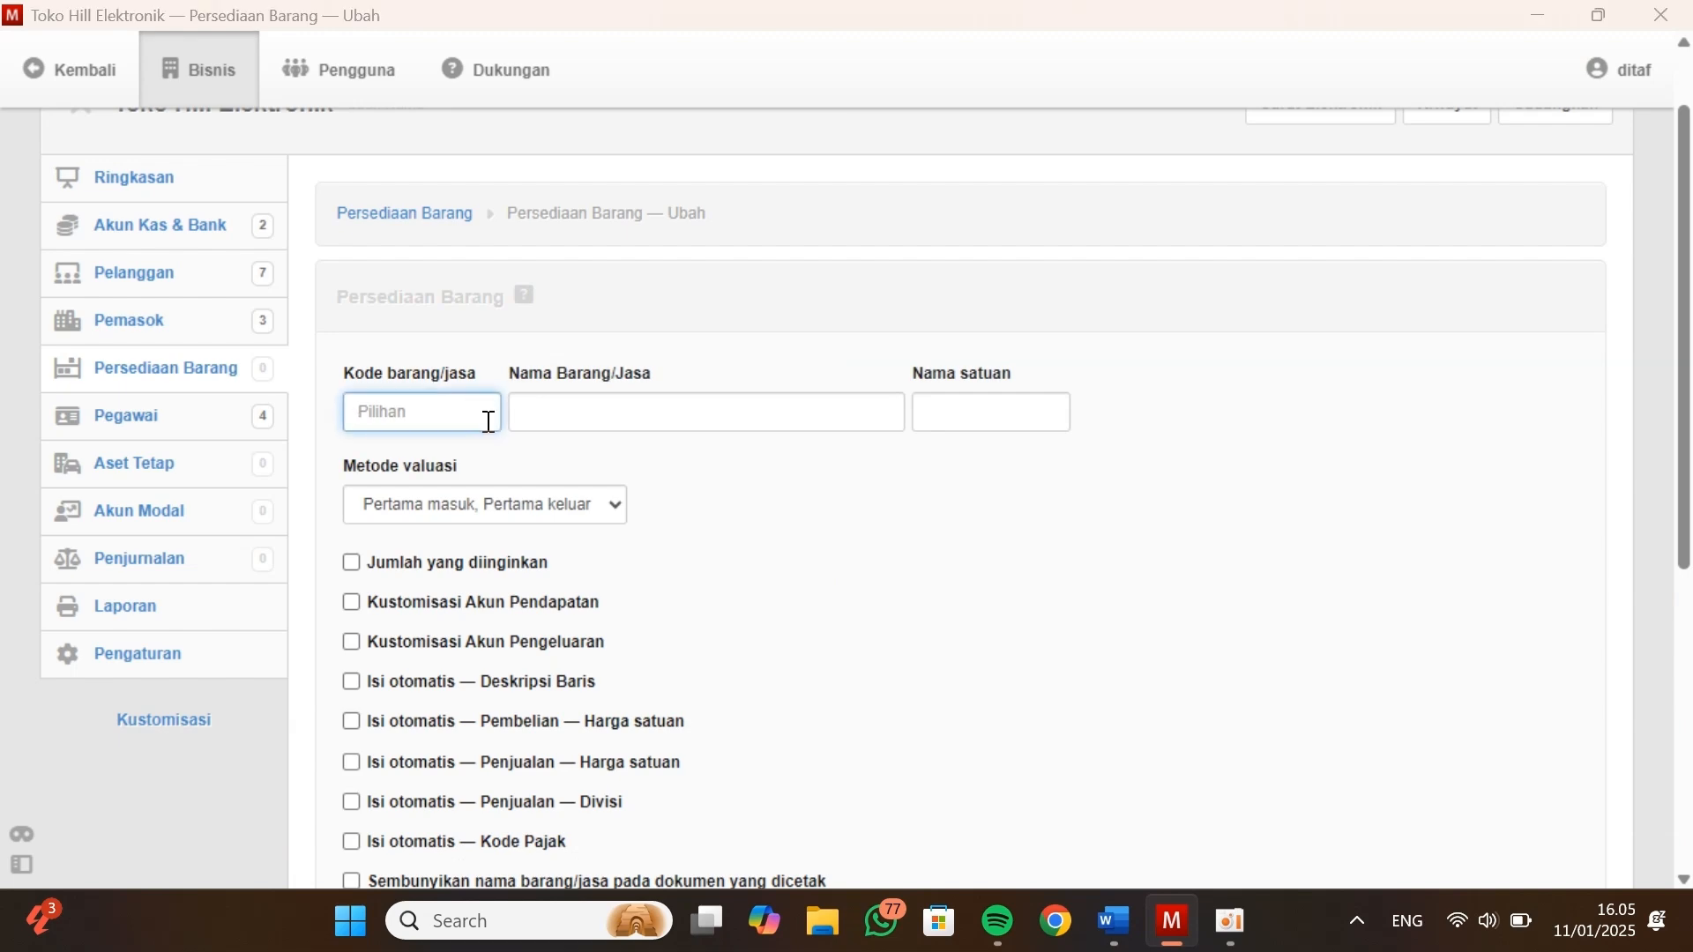
pyautogui.hotkey('alt', 'Tab')
pyautogui.hotkey('alt', 'Tab')
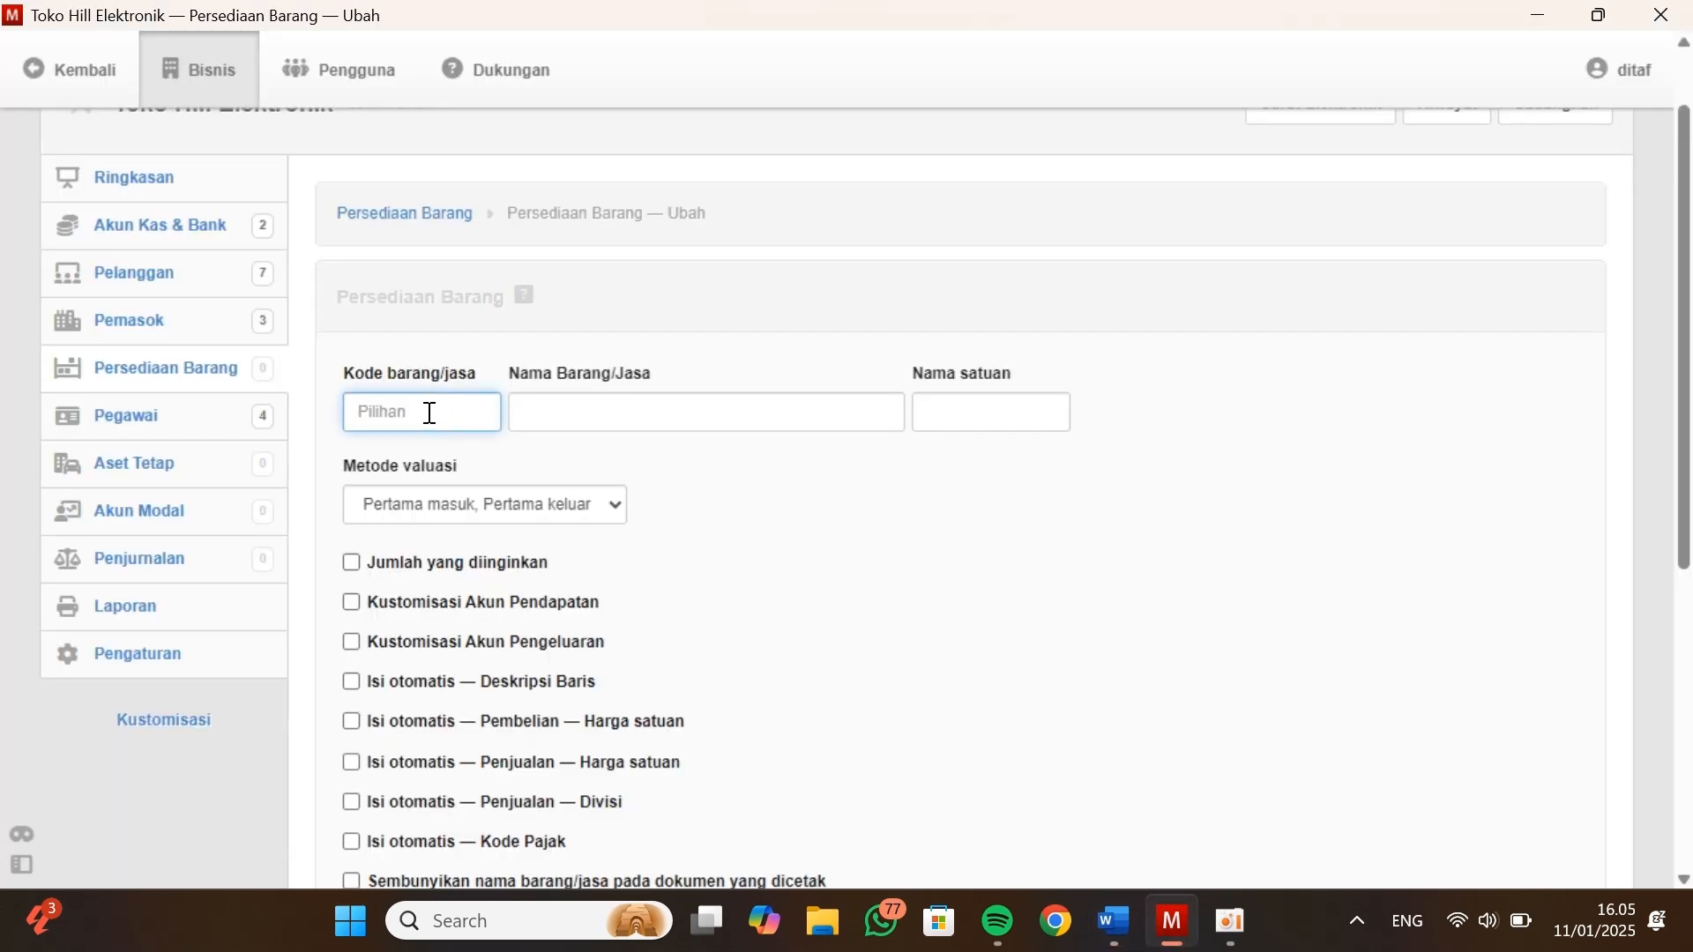
pyautogui.write('B-001')
pyautogui.press('Tab')
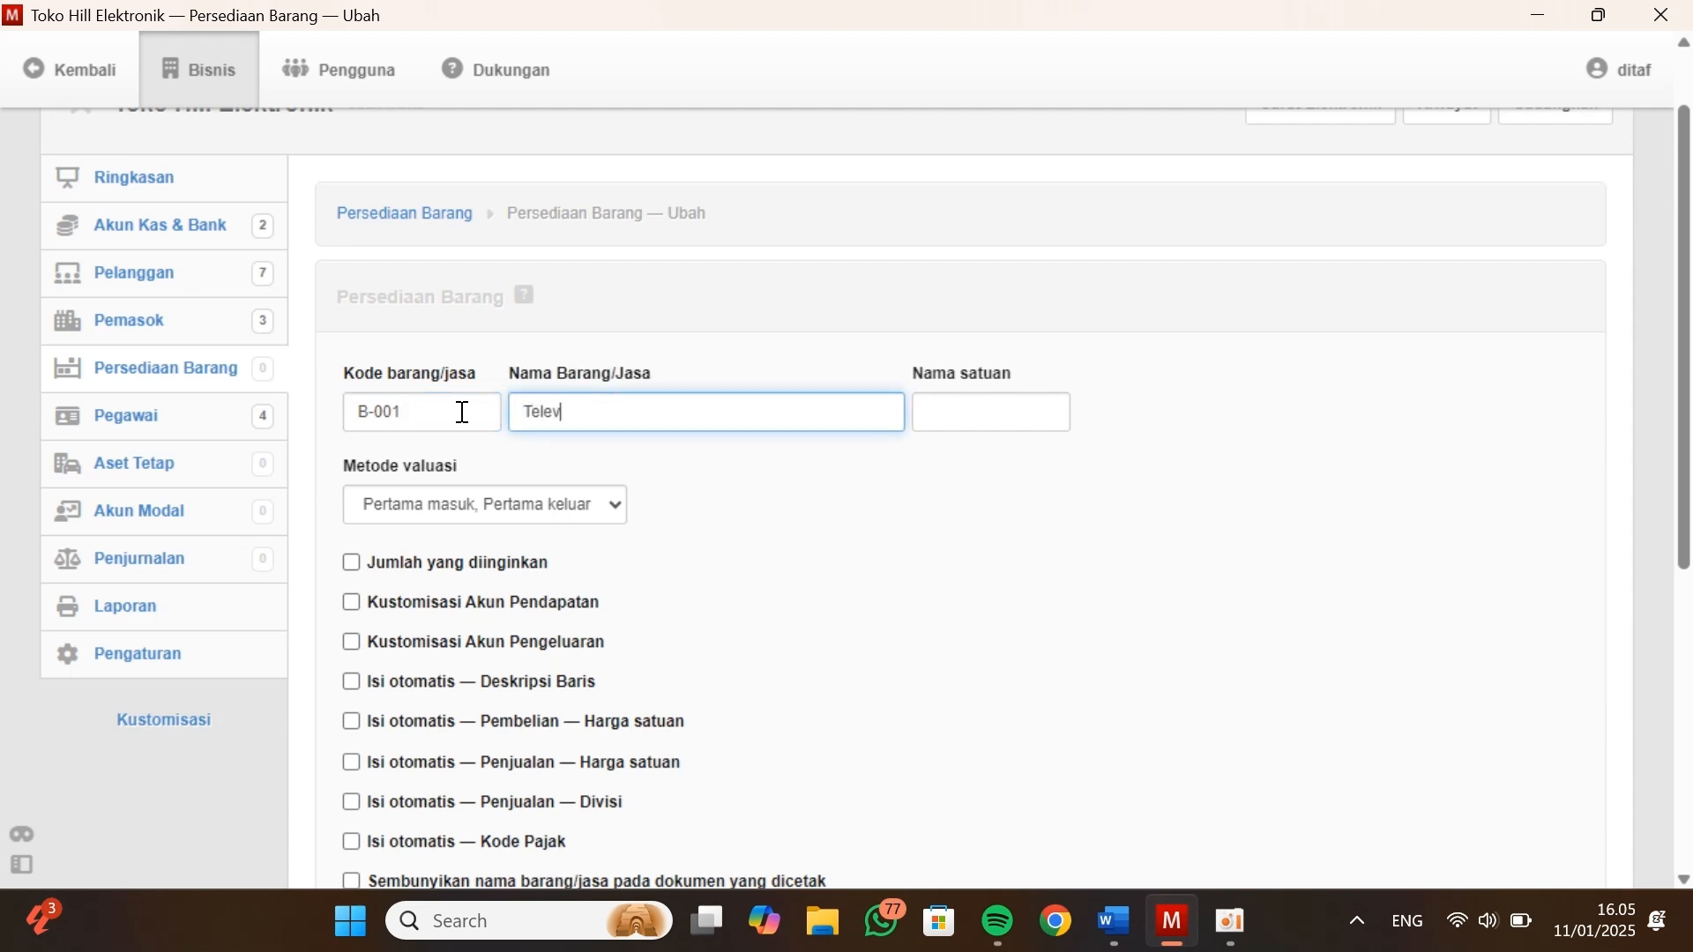
pyautogui.hotkey('alt', 'Tab')
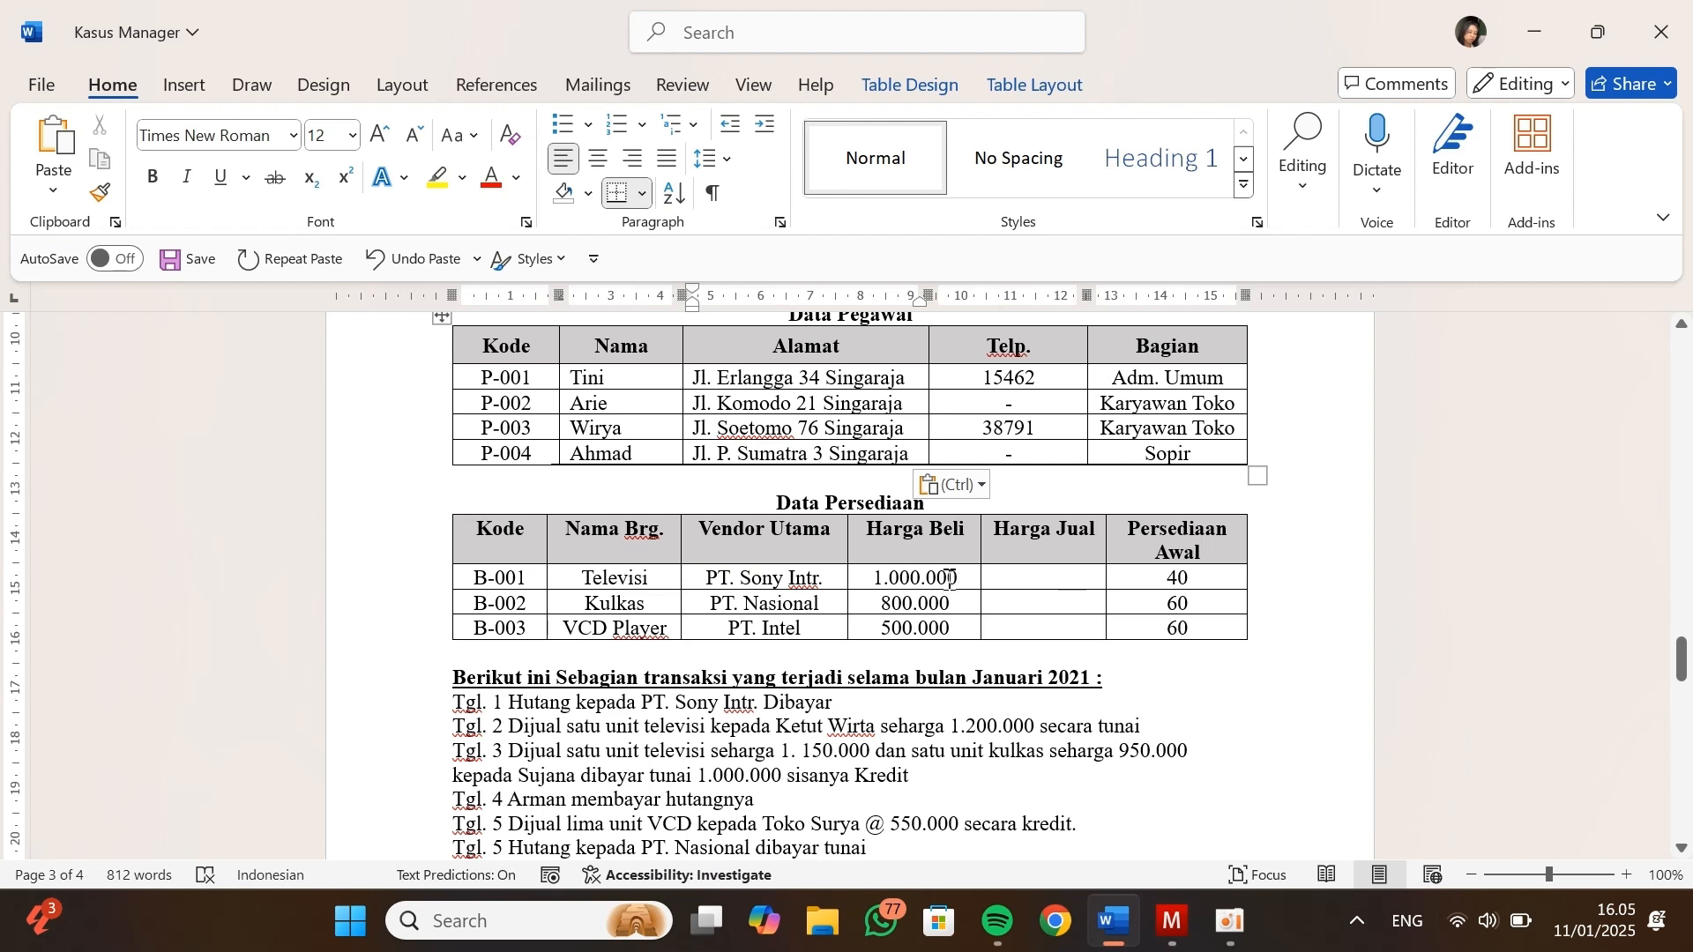
pyautogui.hotkey('alt', 'Tab')
pyautogui.click(989, 410)
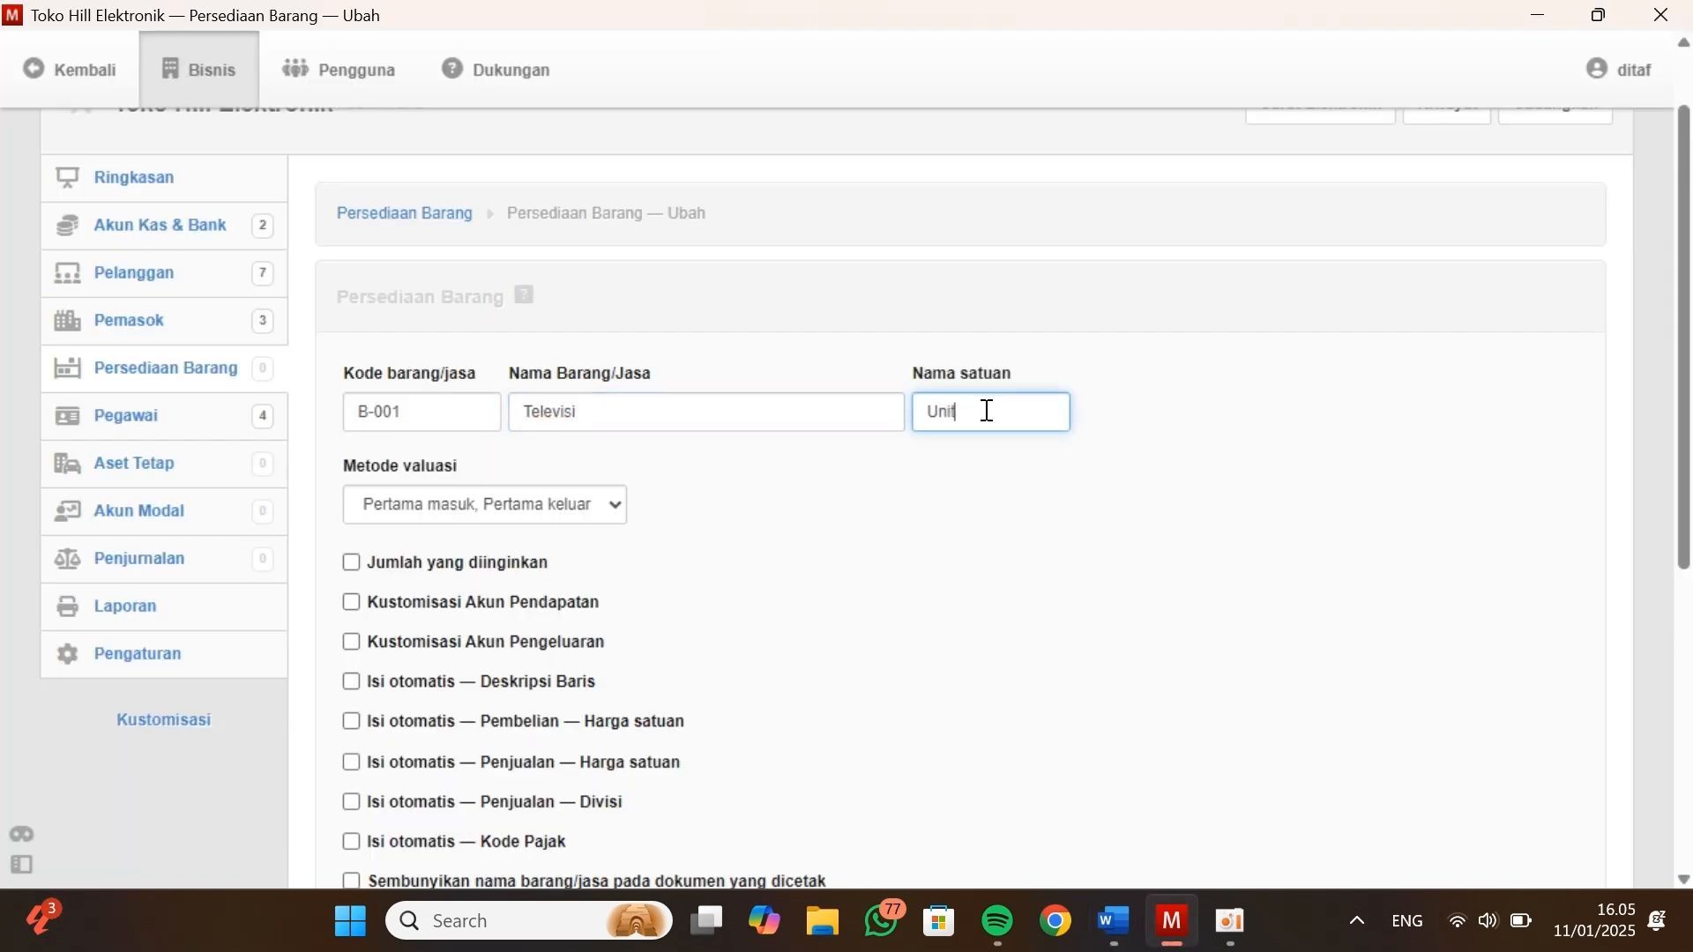
# Choose Pertama masuk, Pertama keluar as the Televisi item's valuation method and look over its remaining options
pyautogui.click(530, 507)
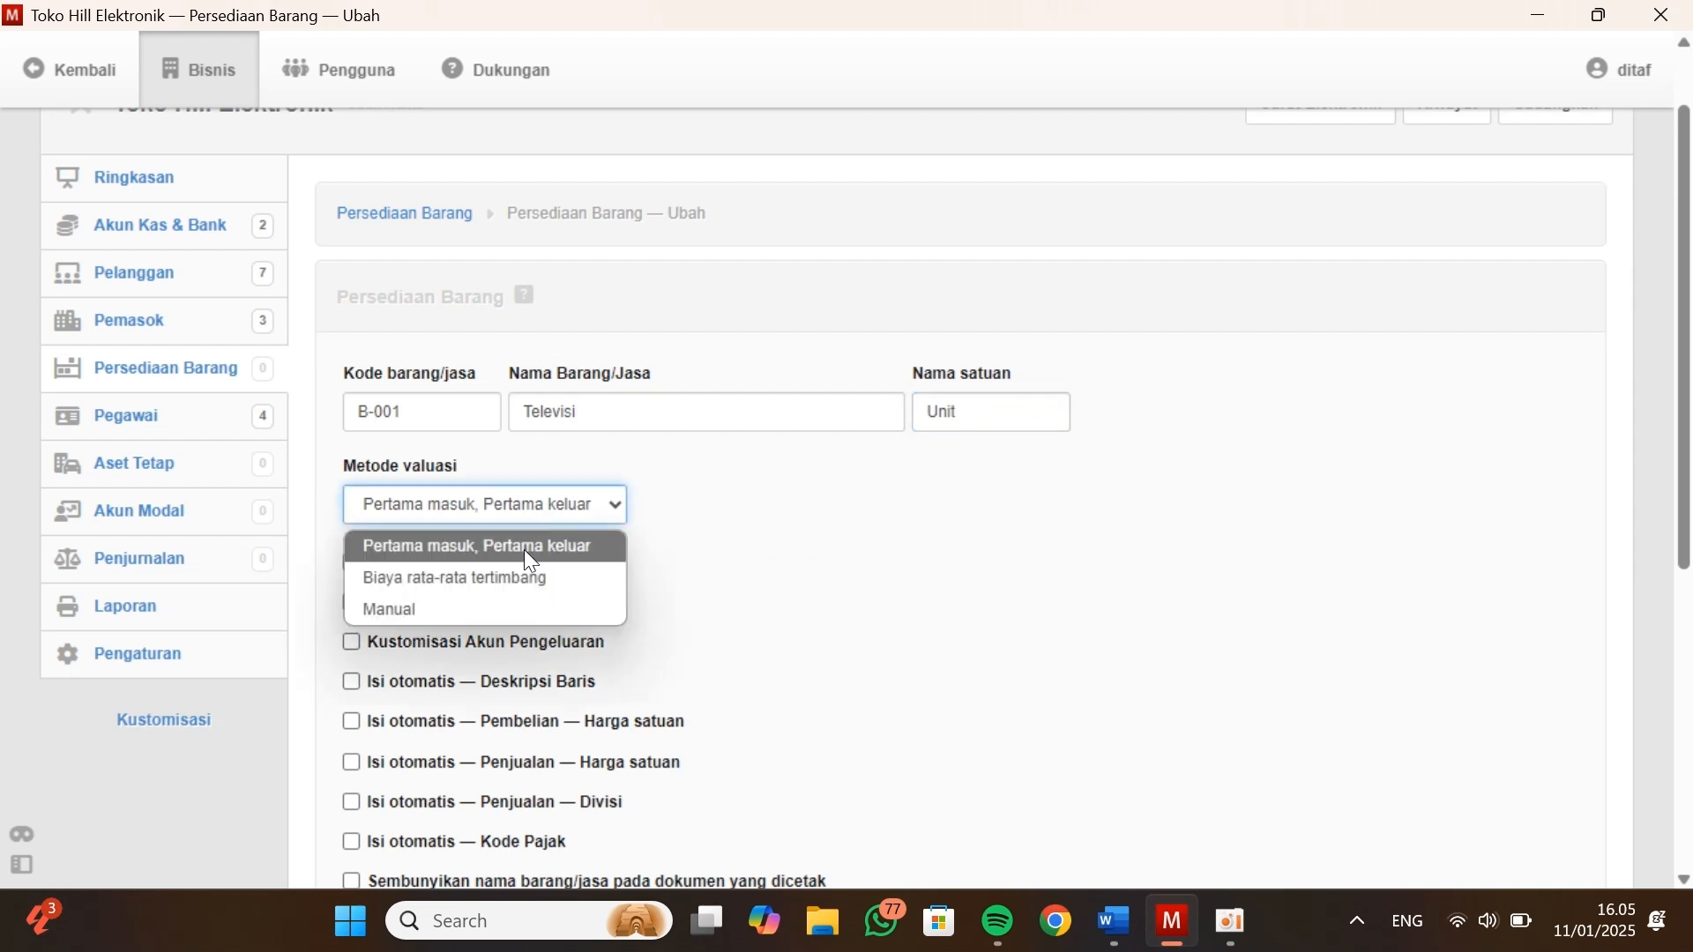
pyautogui.click(523, 551)
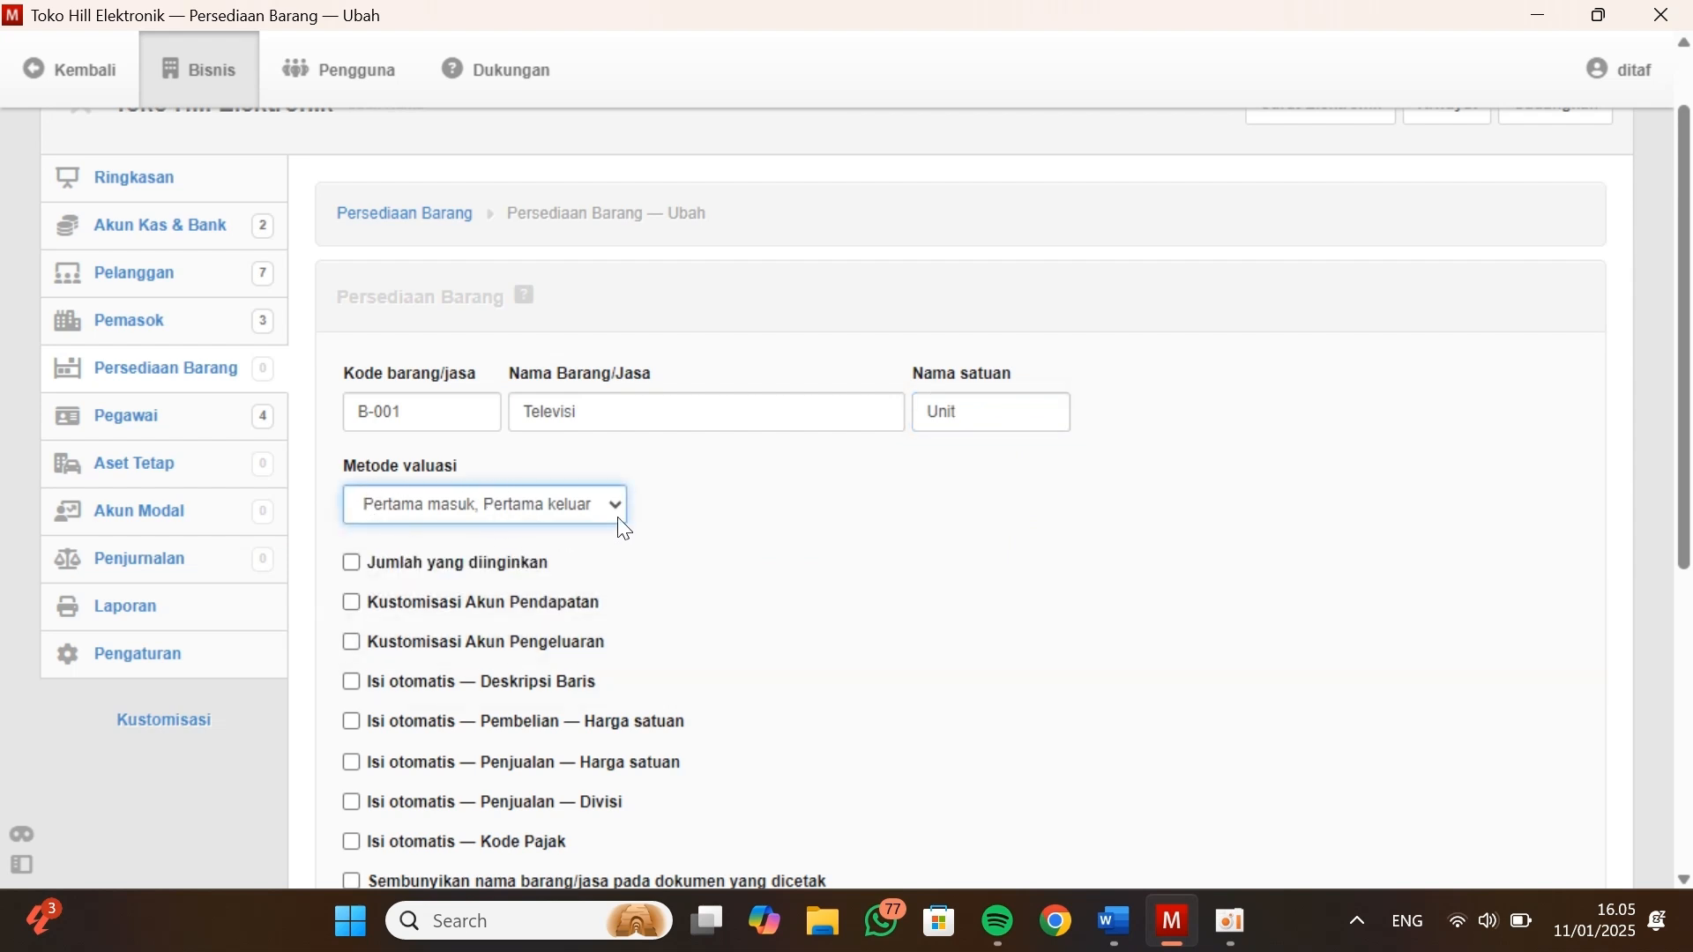
pyautogui.scroll(-2, 490, 617)
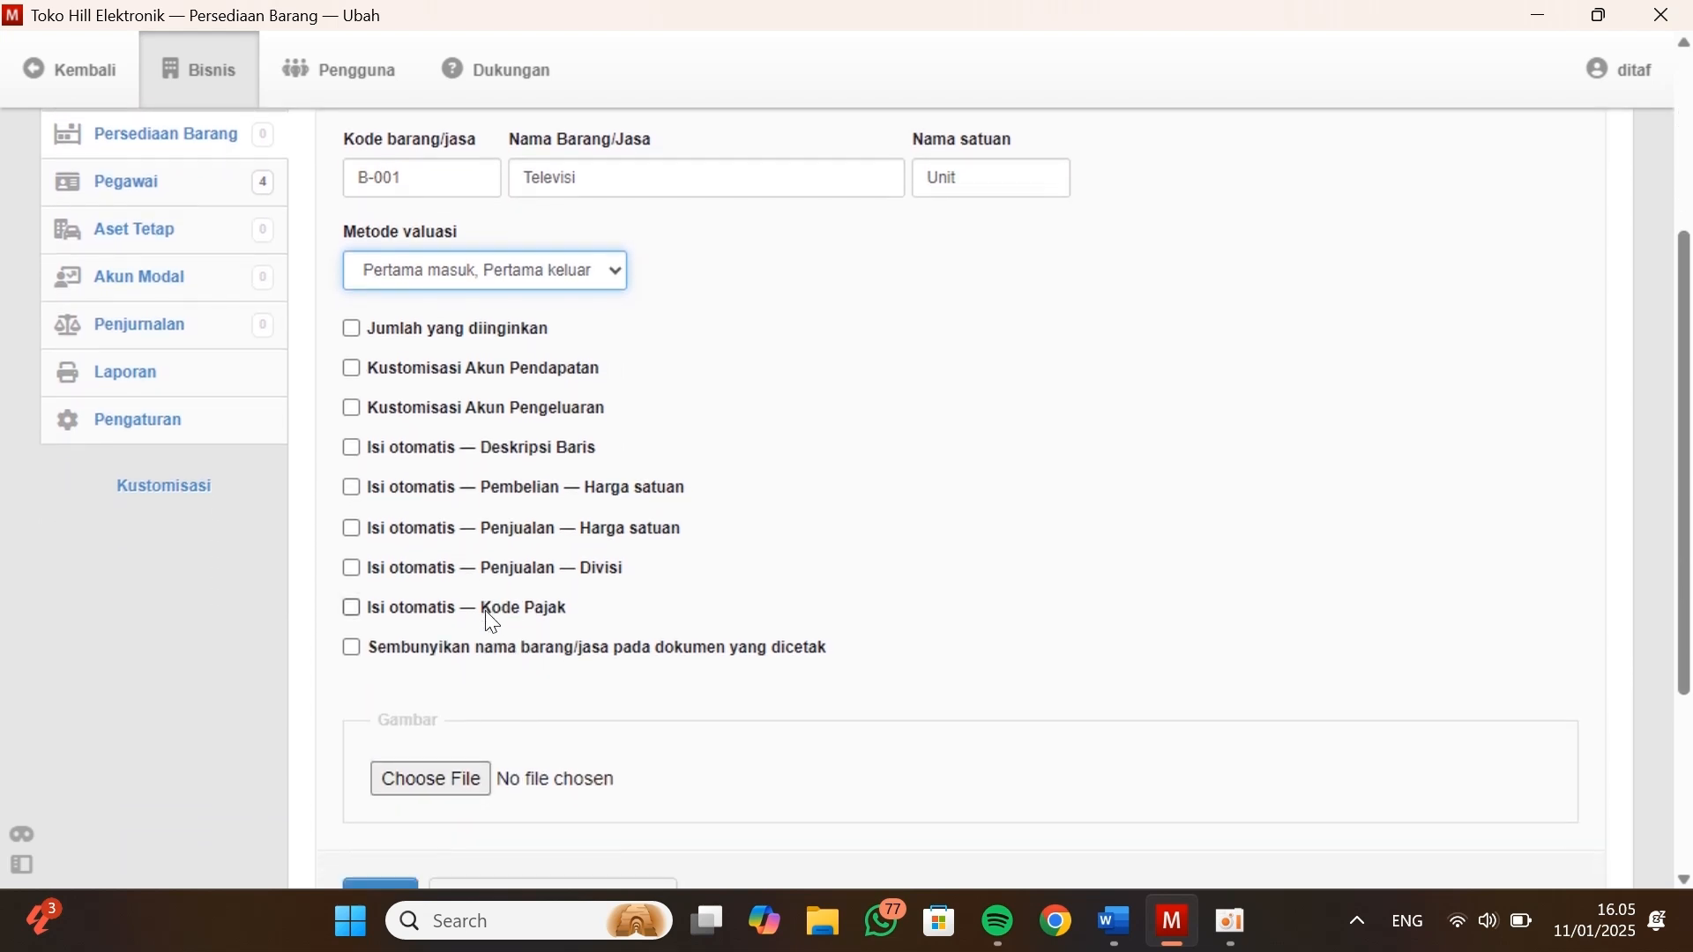
pyautogui.scroll(1, 491, 622)
pyautogui.scroll(-1, 485, 617)
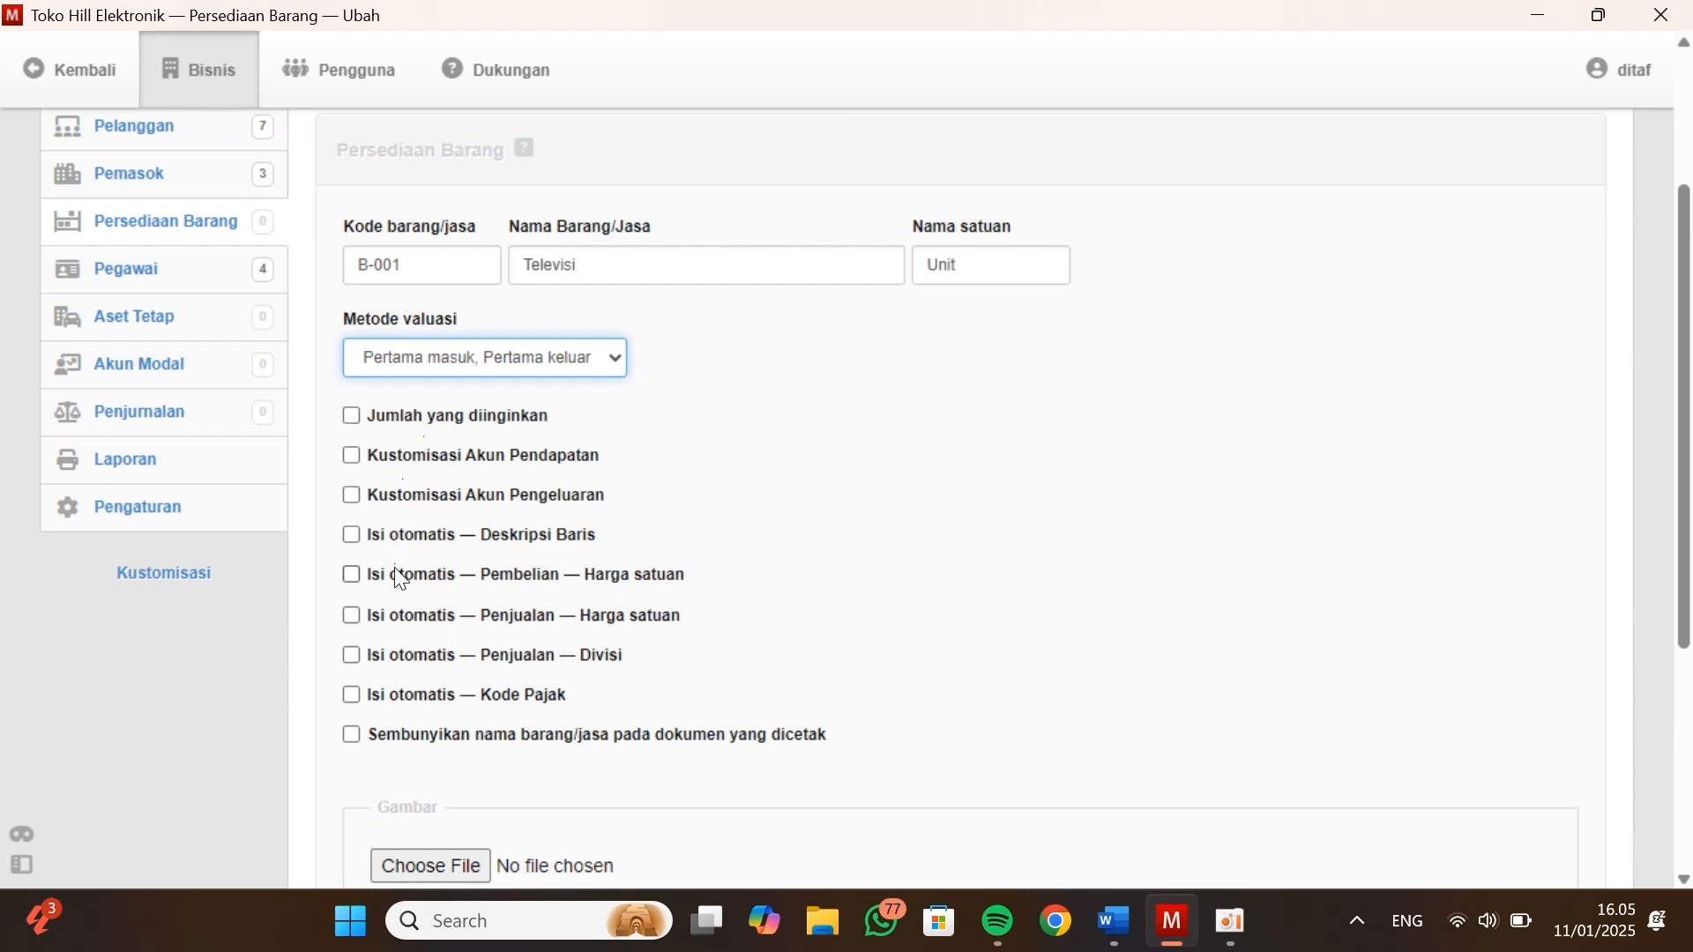
pyautogui.scroll(-1, 414, 706)
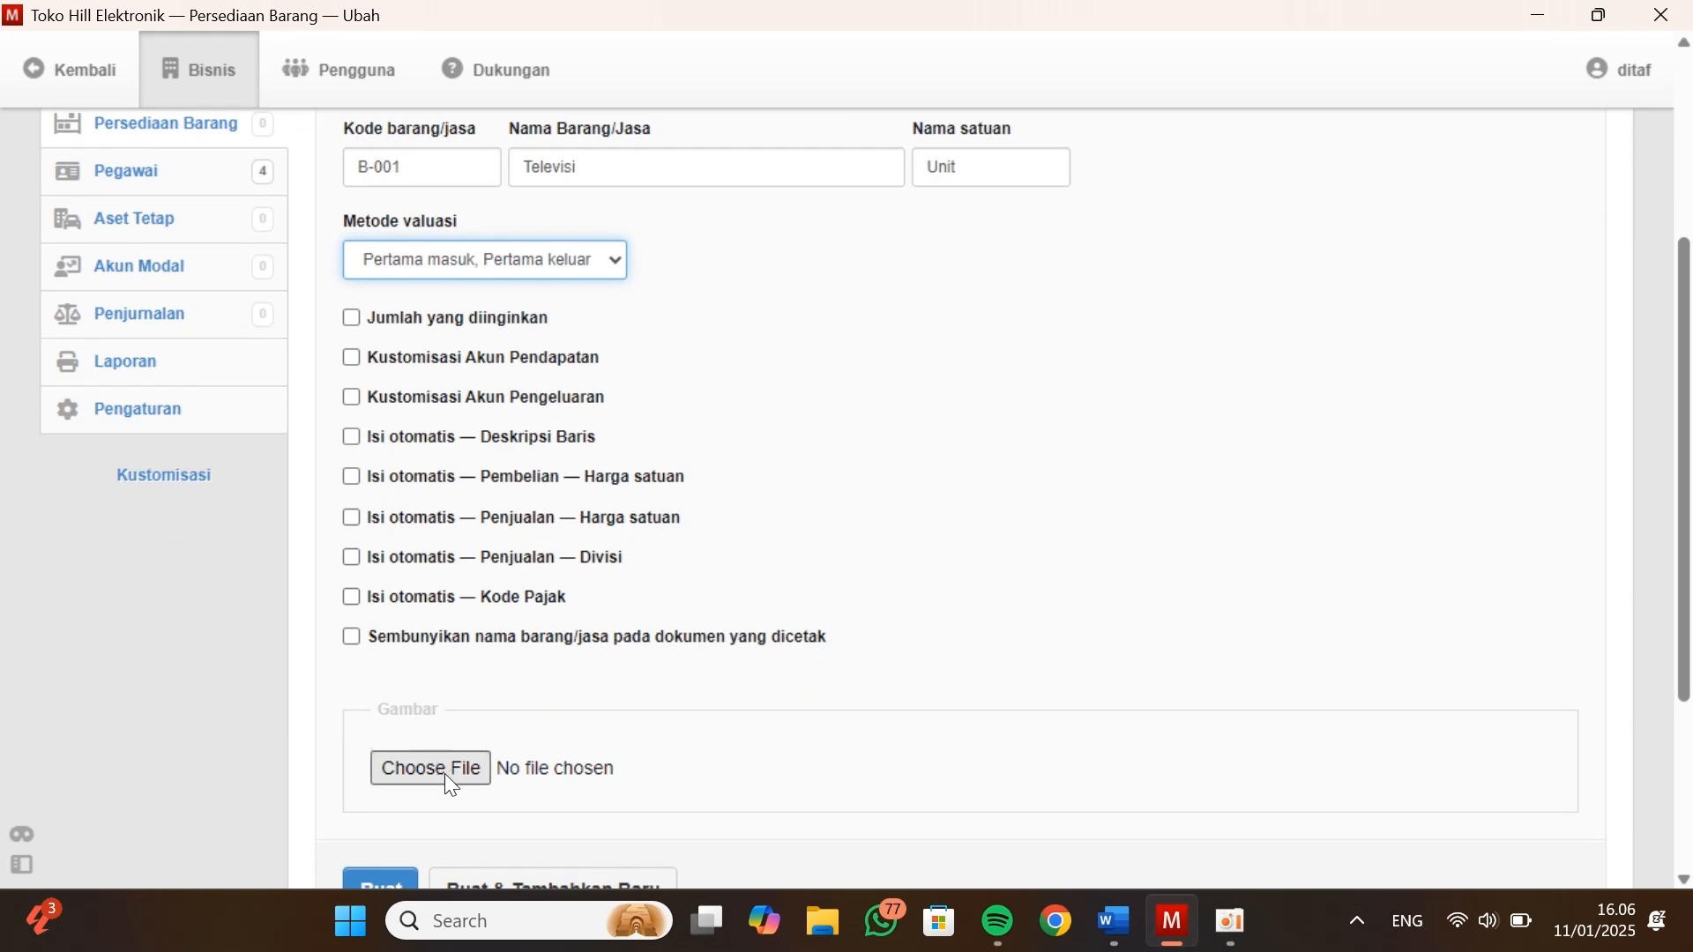
# Save the Televisi item and fill in another inventory item with code B-002, name Kulkas and unit name Unit
pyautogui.scroll(-1, 446, 776)
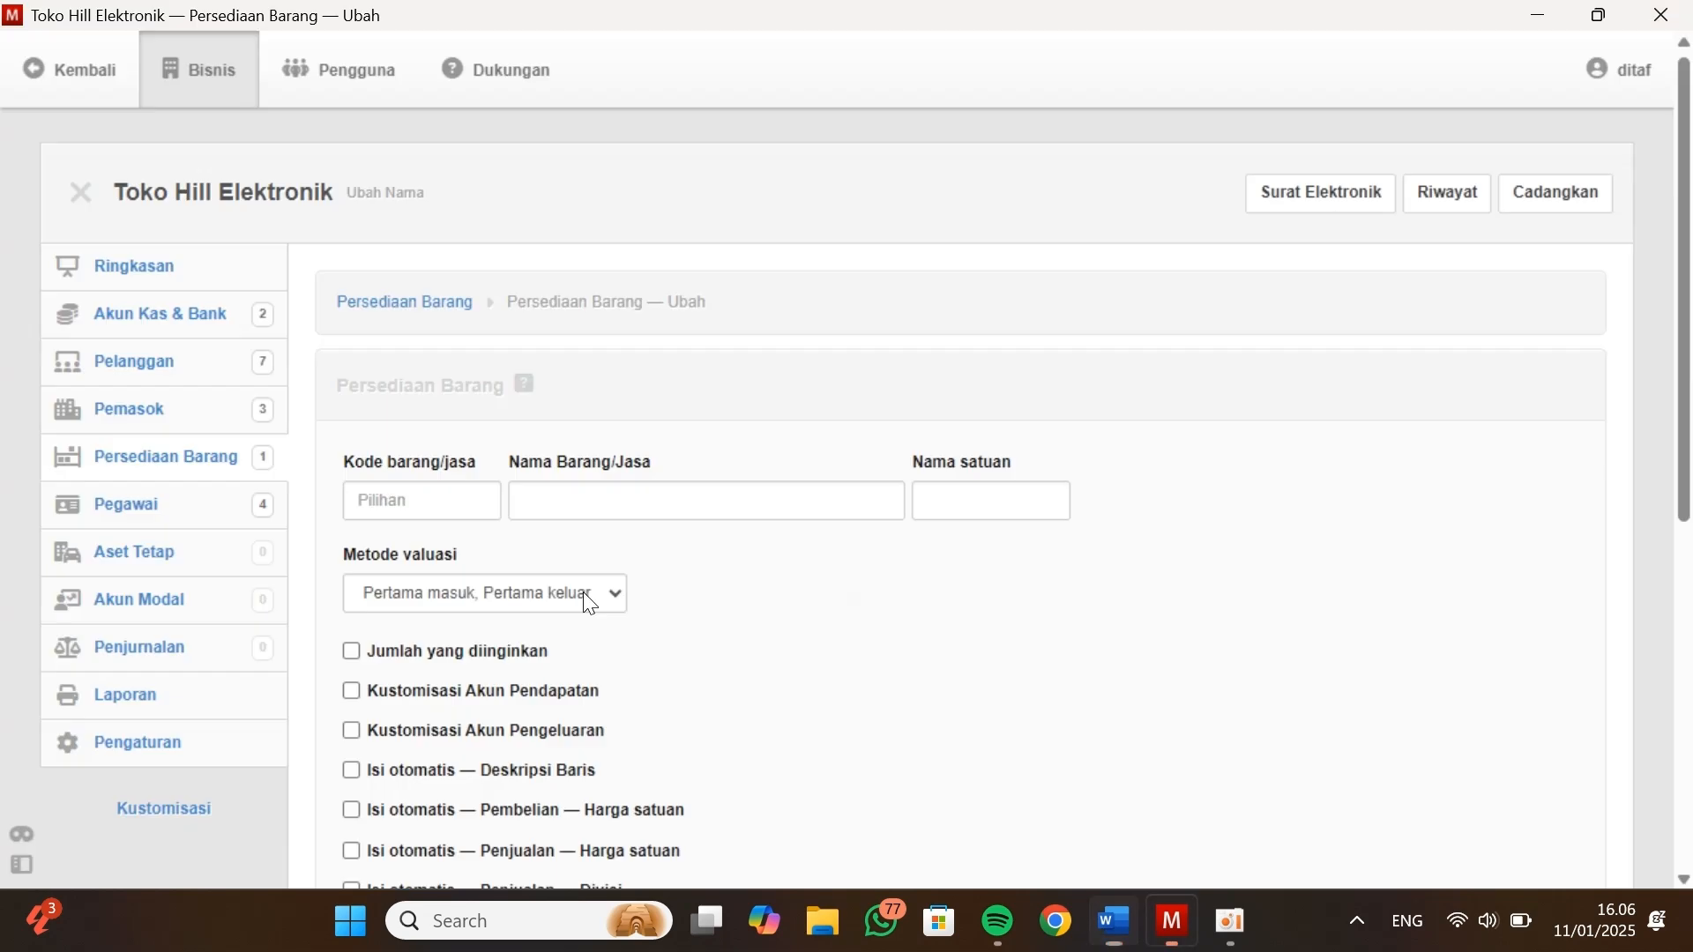
pyautogui.click(453, 494)
pyautogui.write('B-002')
pyautogui.press('Tab')
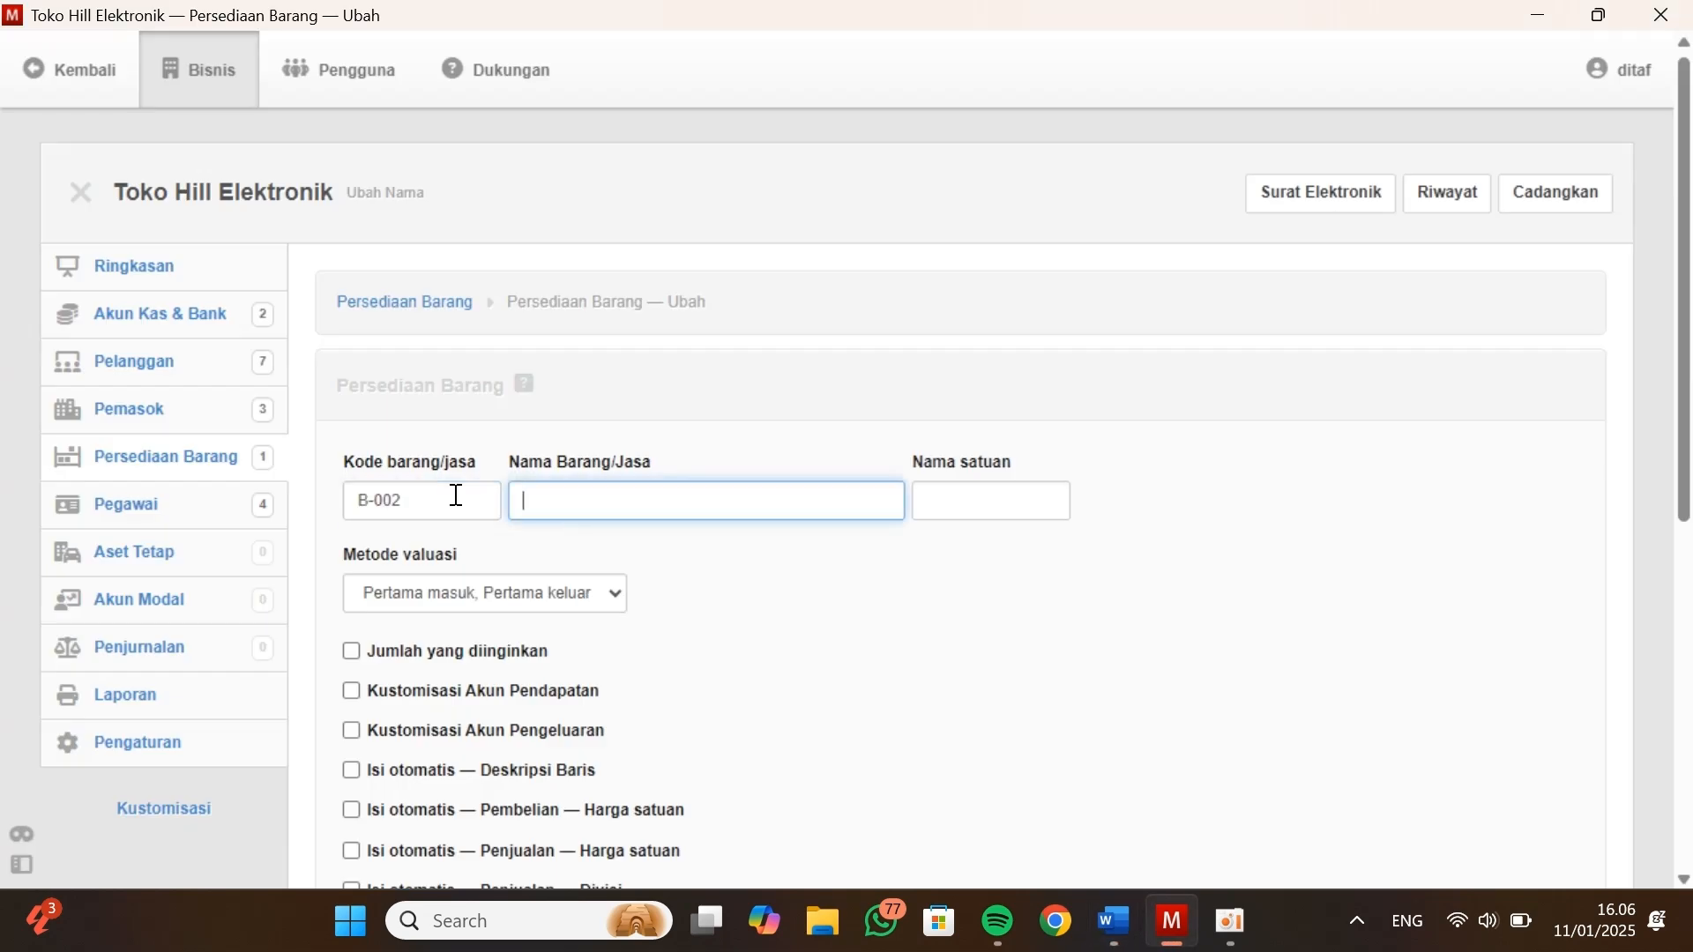
pyautogui.write('Kulkas')
pyautogui.press('Tab')
pyautogui.write('Unit')
pyautogui.scroll(-4, 540, 858)
# Save Kulkas, create the item VCD Player with code B-003 and unit name Unit from Data Persediaan, and return to the inventory list
pyautogui.hotkey('alt', 'Tab')
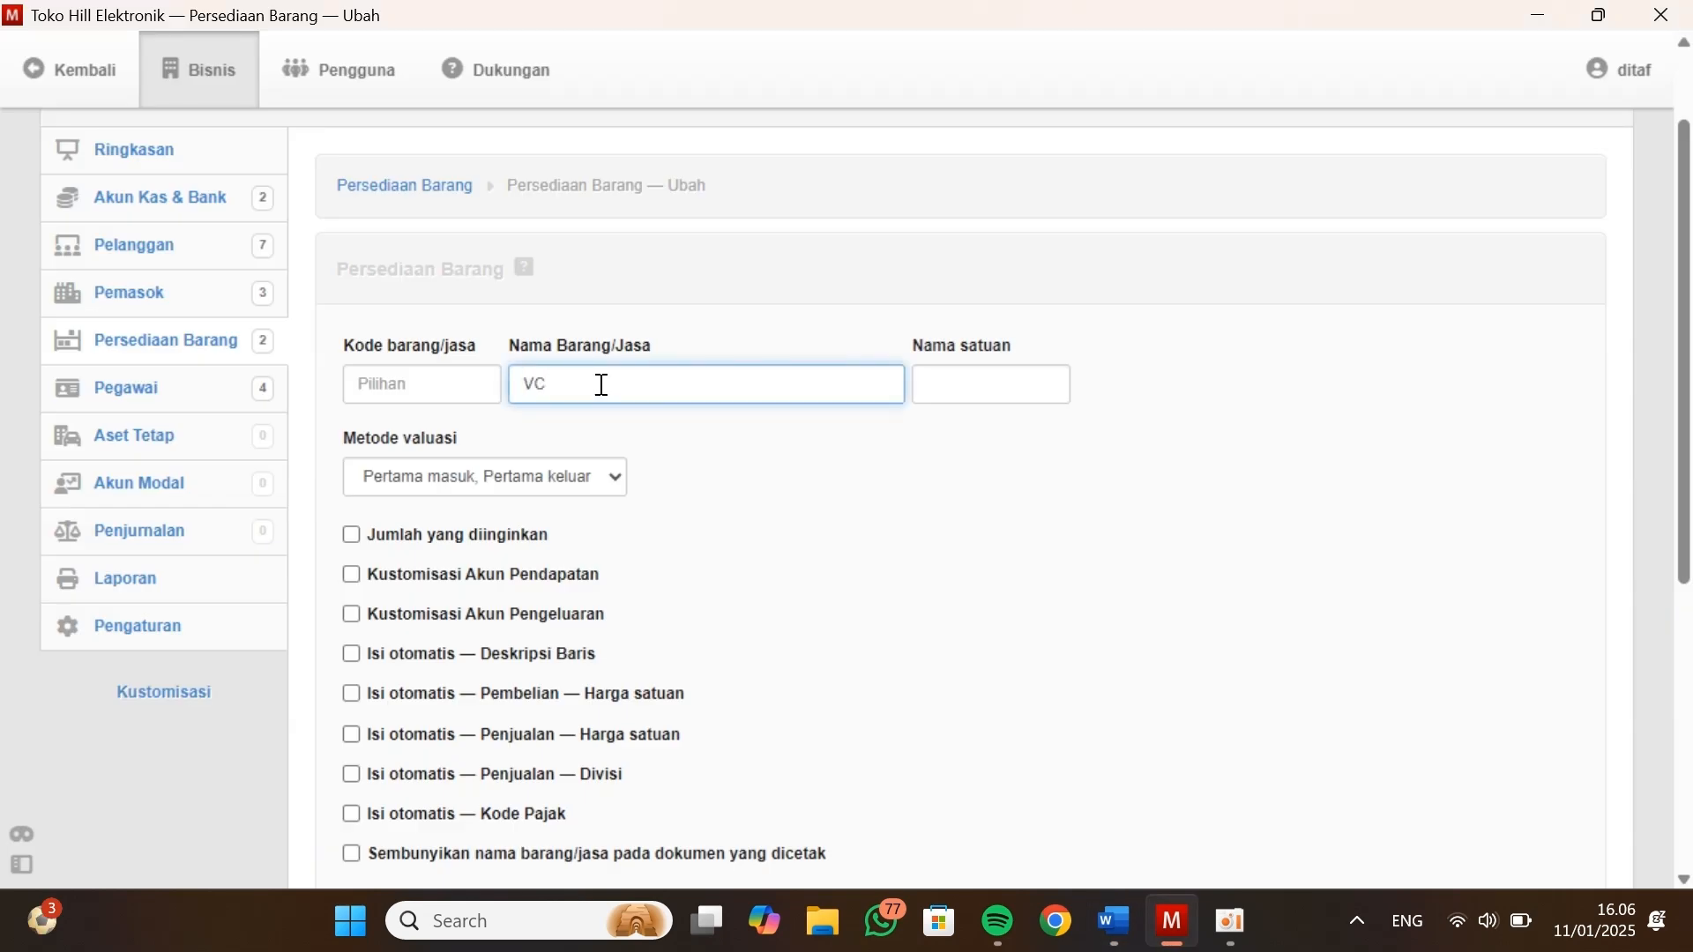
pyautogui.write('D Player')
pyautogui.click(438, 386)
pyautogui.write('B-00')
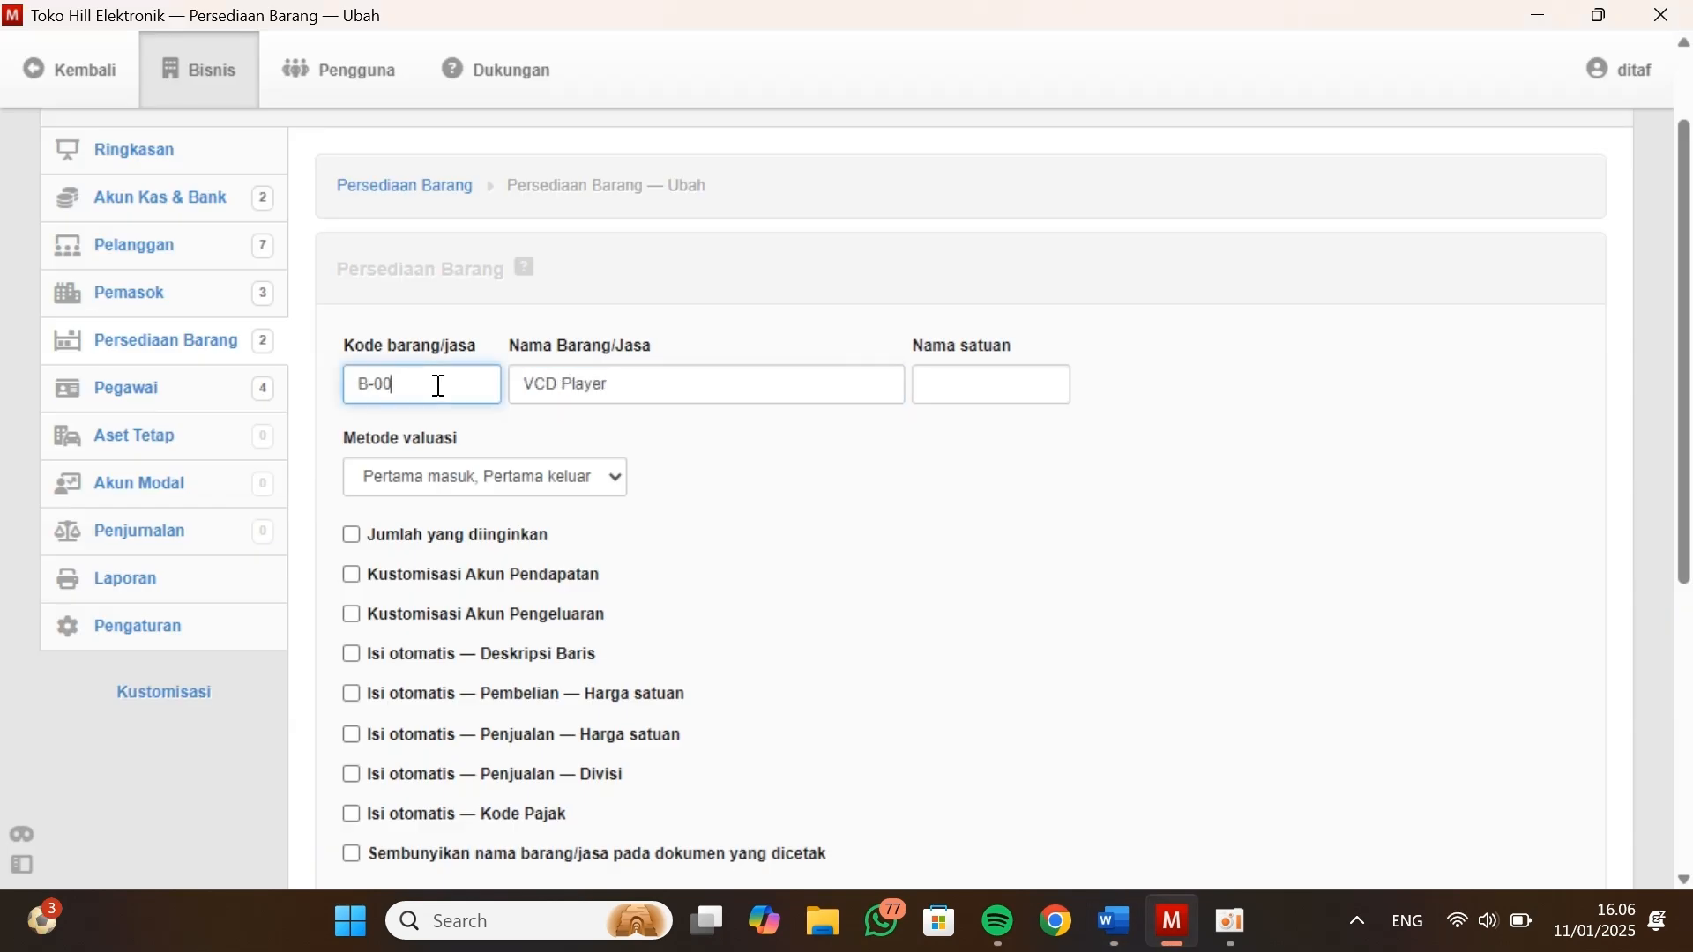
pyautogui.write('3')
pyautogui.press('Tab')
pyautogui.press('Tab')
pyautogui.write('Unit')
pyautogui.press('Return')
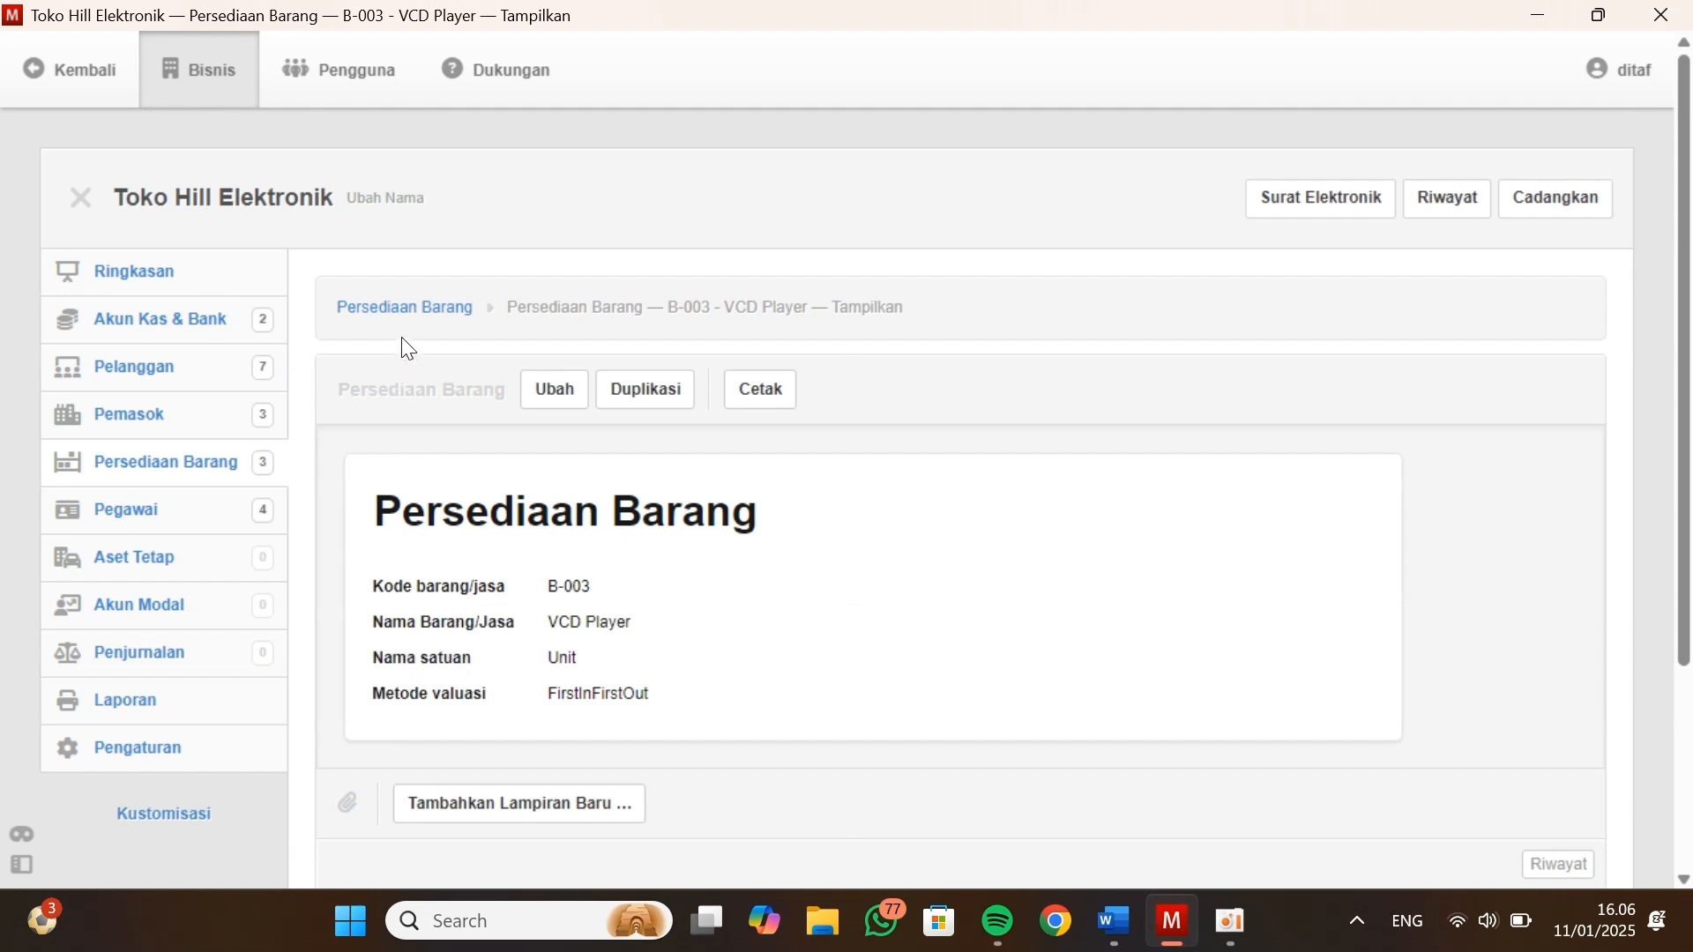
pyautogui.click(405, 310)
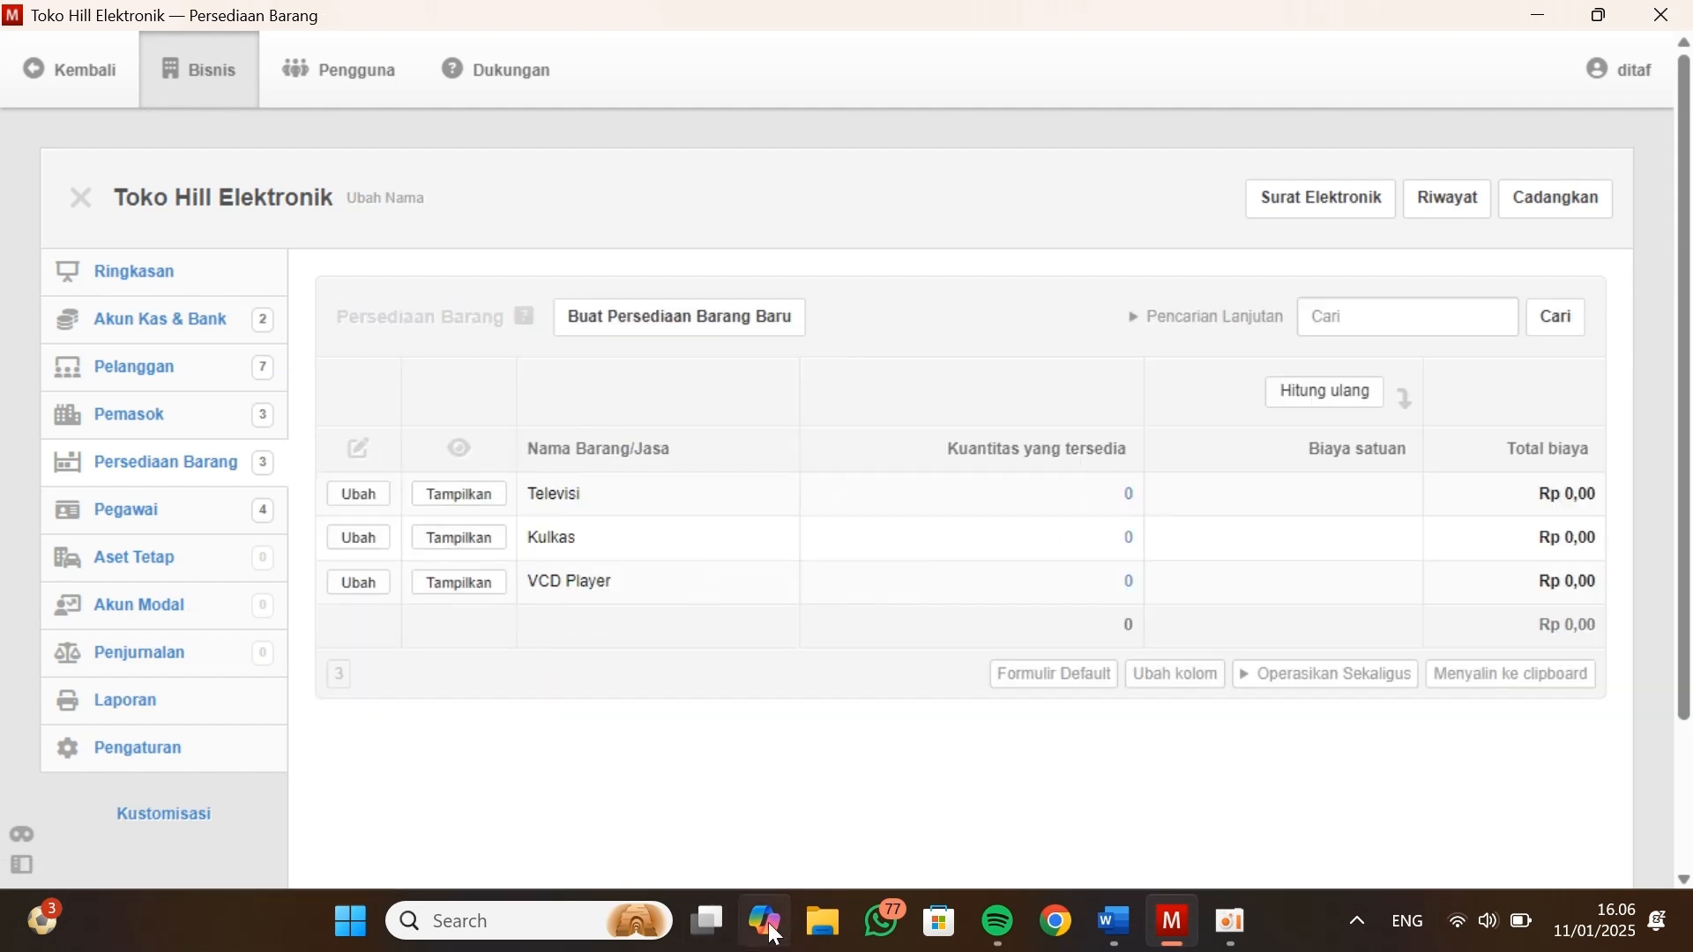
pyautogui.click(1114, 921)
pyautogui.hotkey('alt', 'Tab')
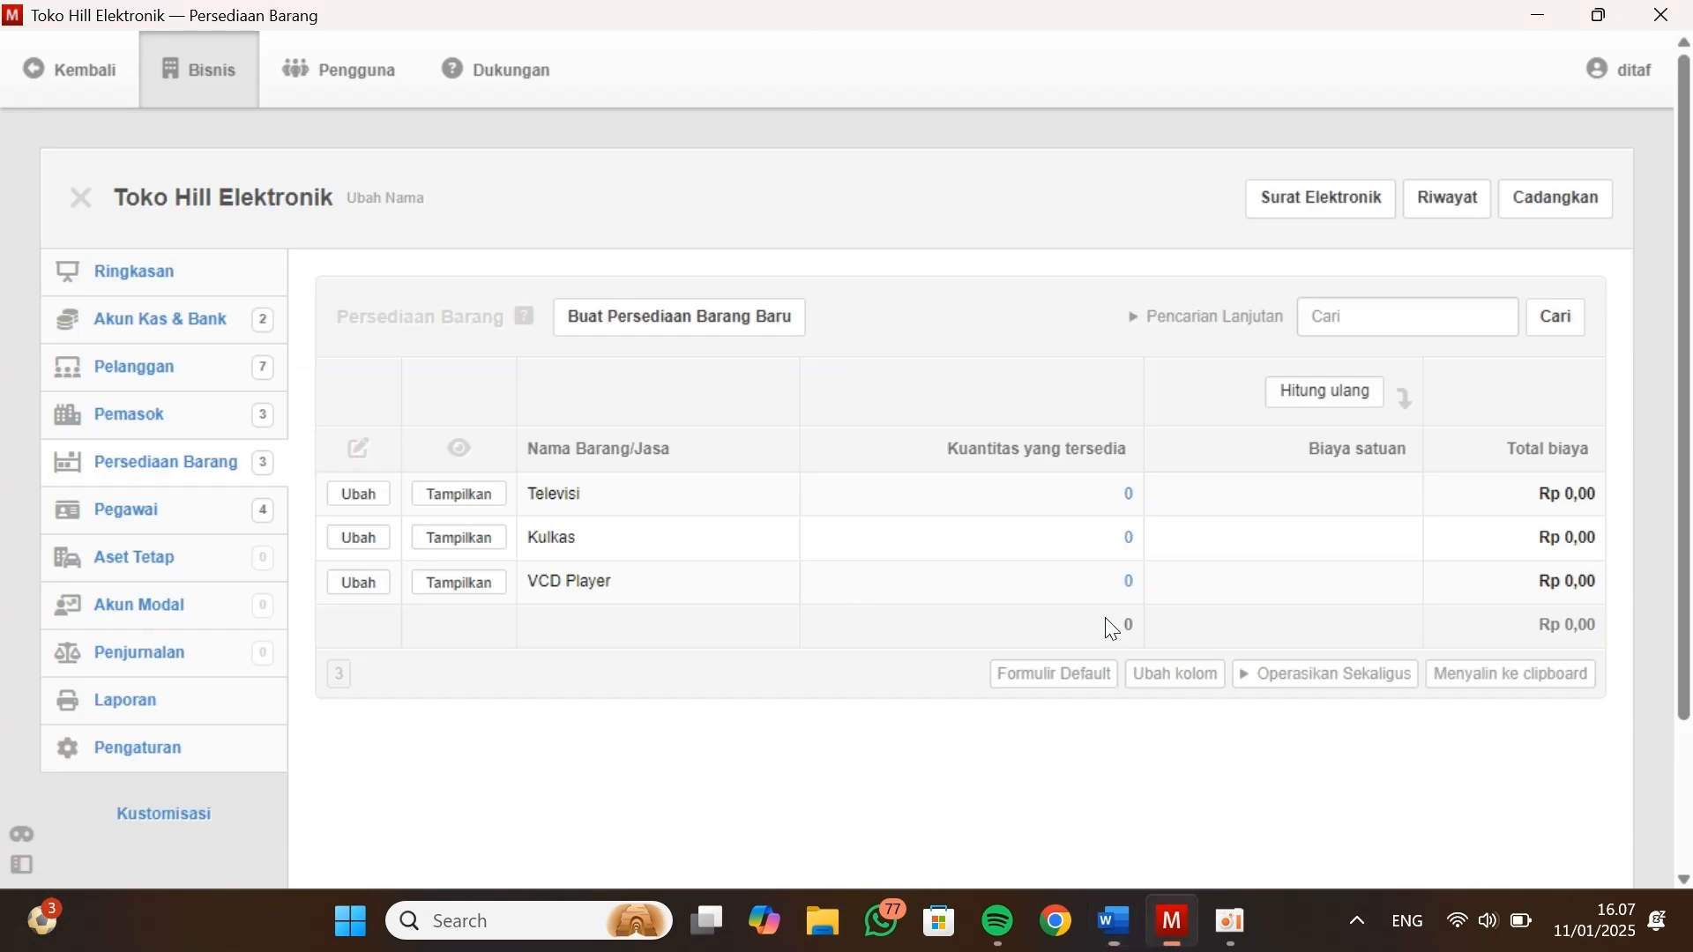
# Open the module customization from the Ringkasan page and enable Faktur Penjualan under Pelanggan
pyautogui.click(161, 269)
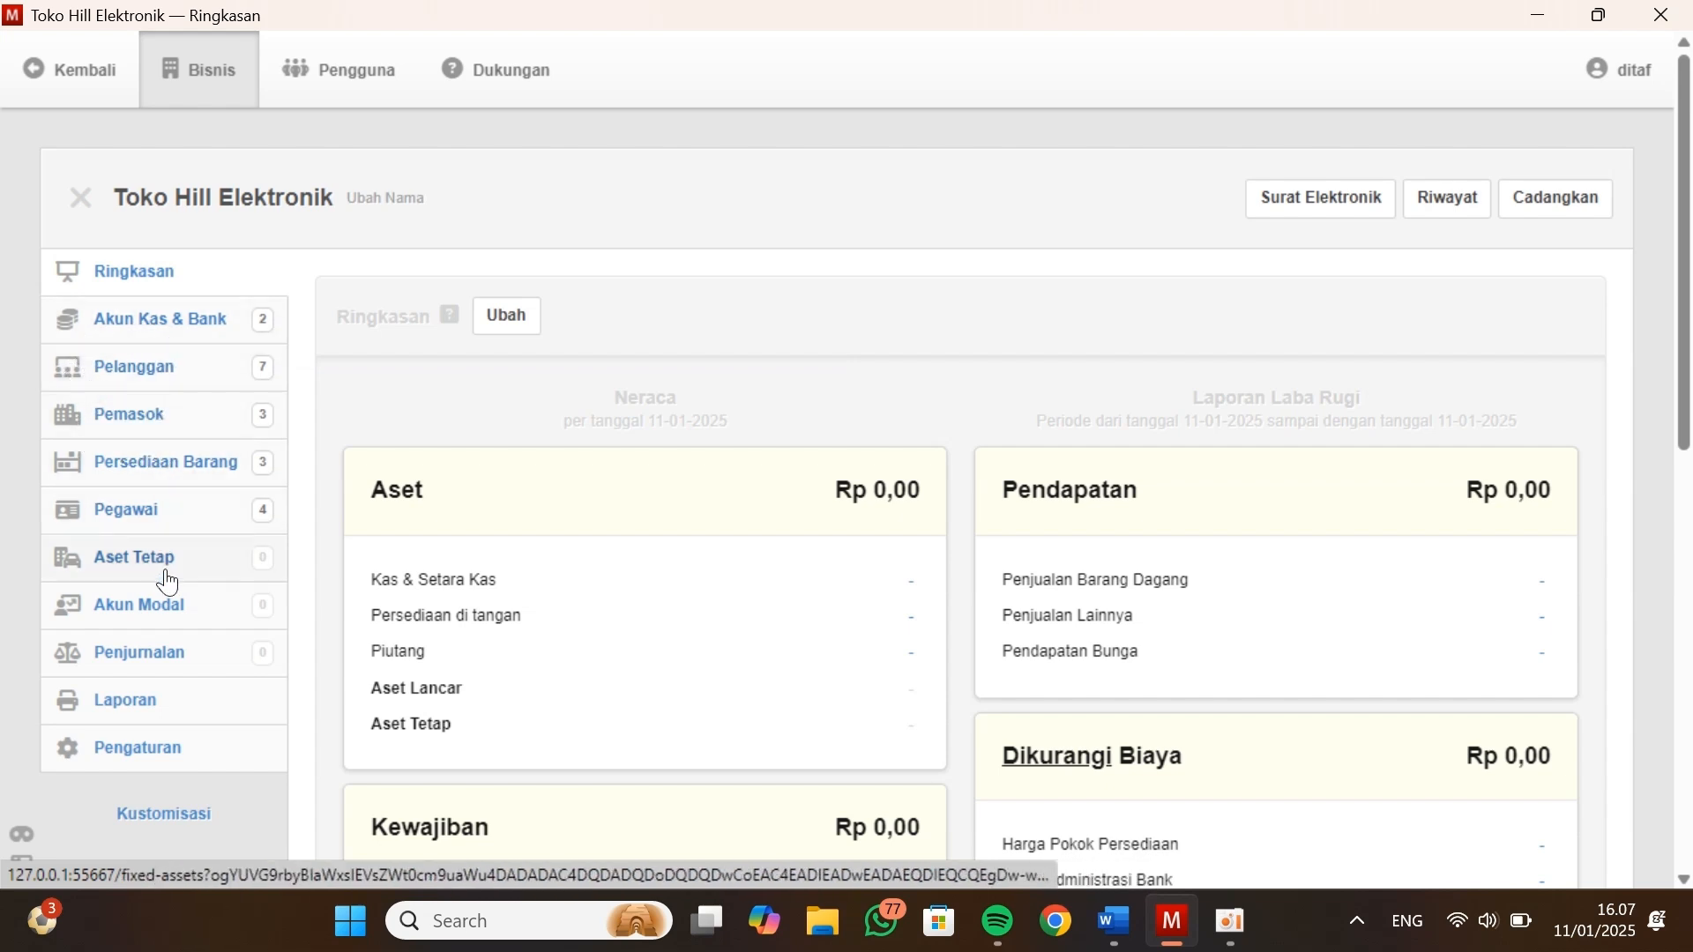
pyautogui.scroll(-1, 169, 633)
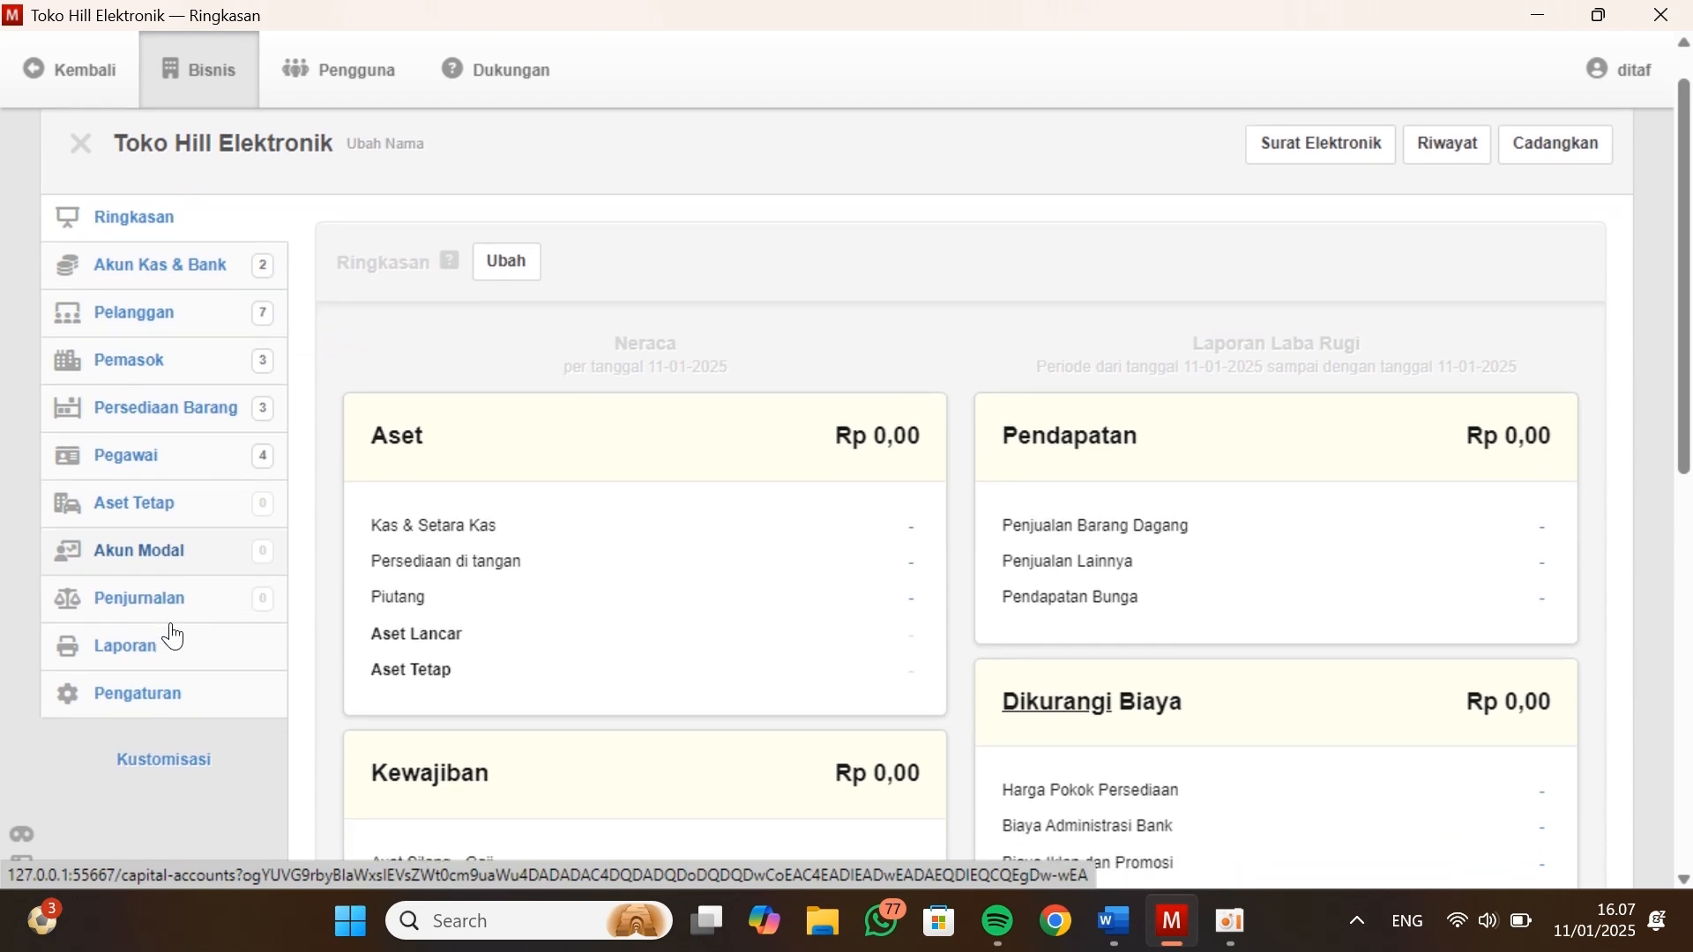
pyautogui.click(168, 759)
pyautogui.scroll(-1, 398, 505)
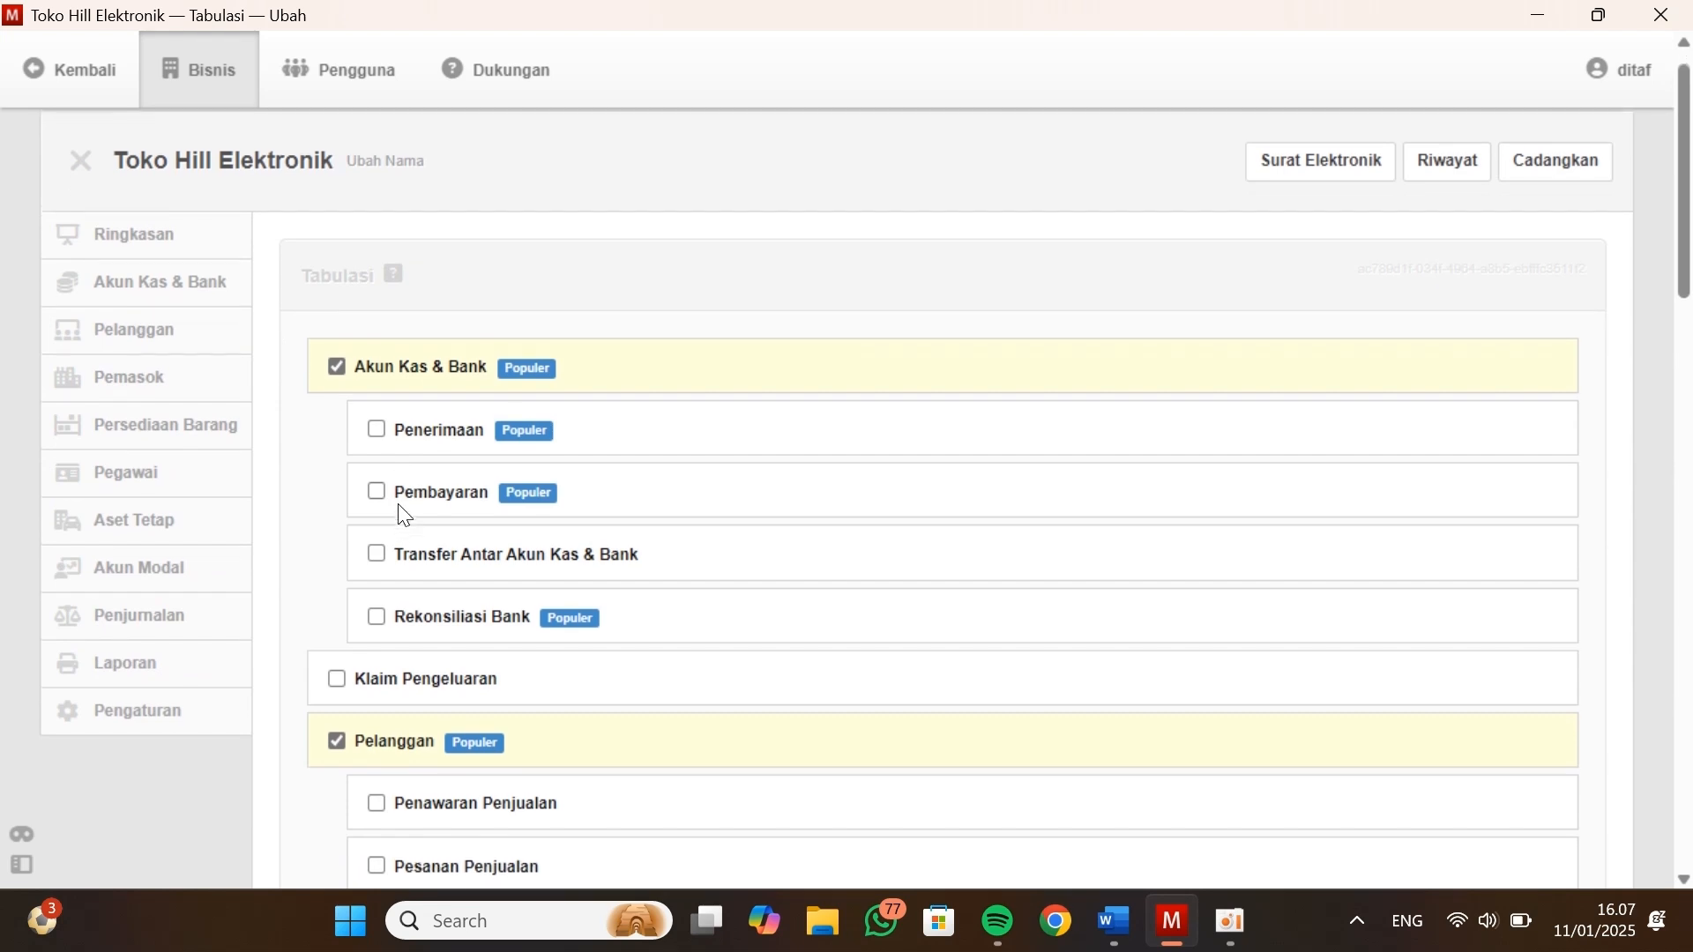
pyautogui.scroll(-2, 391, 638)
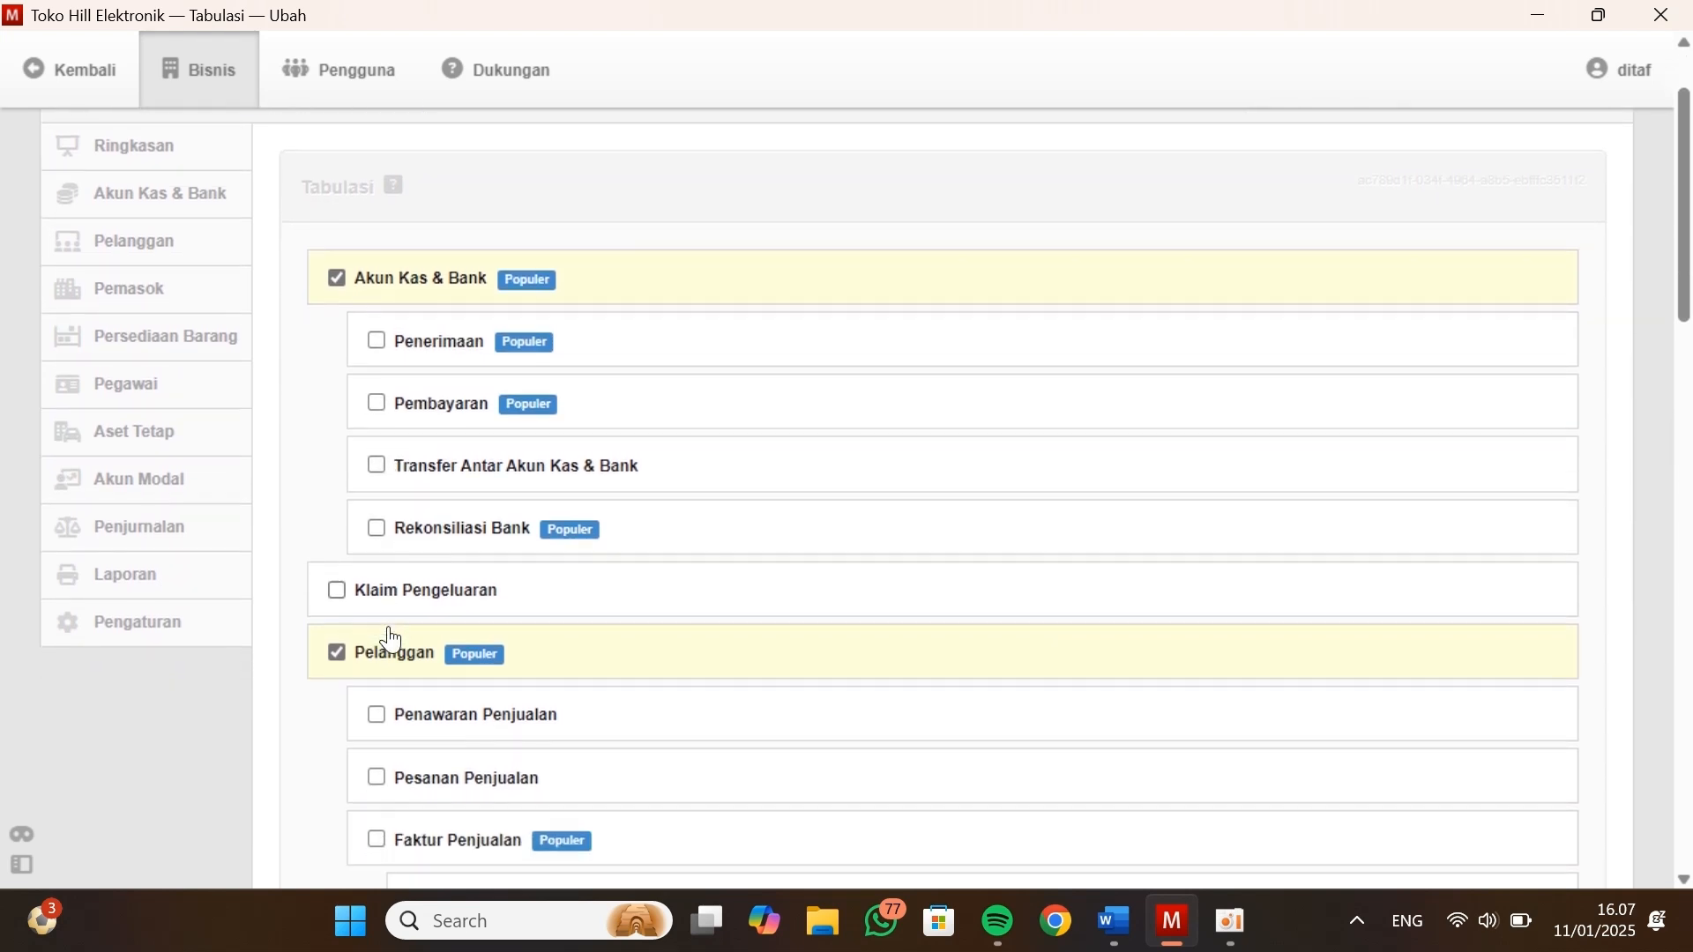
pyautogui.click(376, 699)
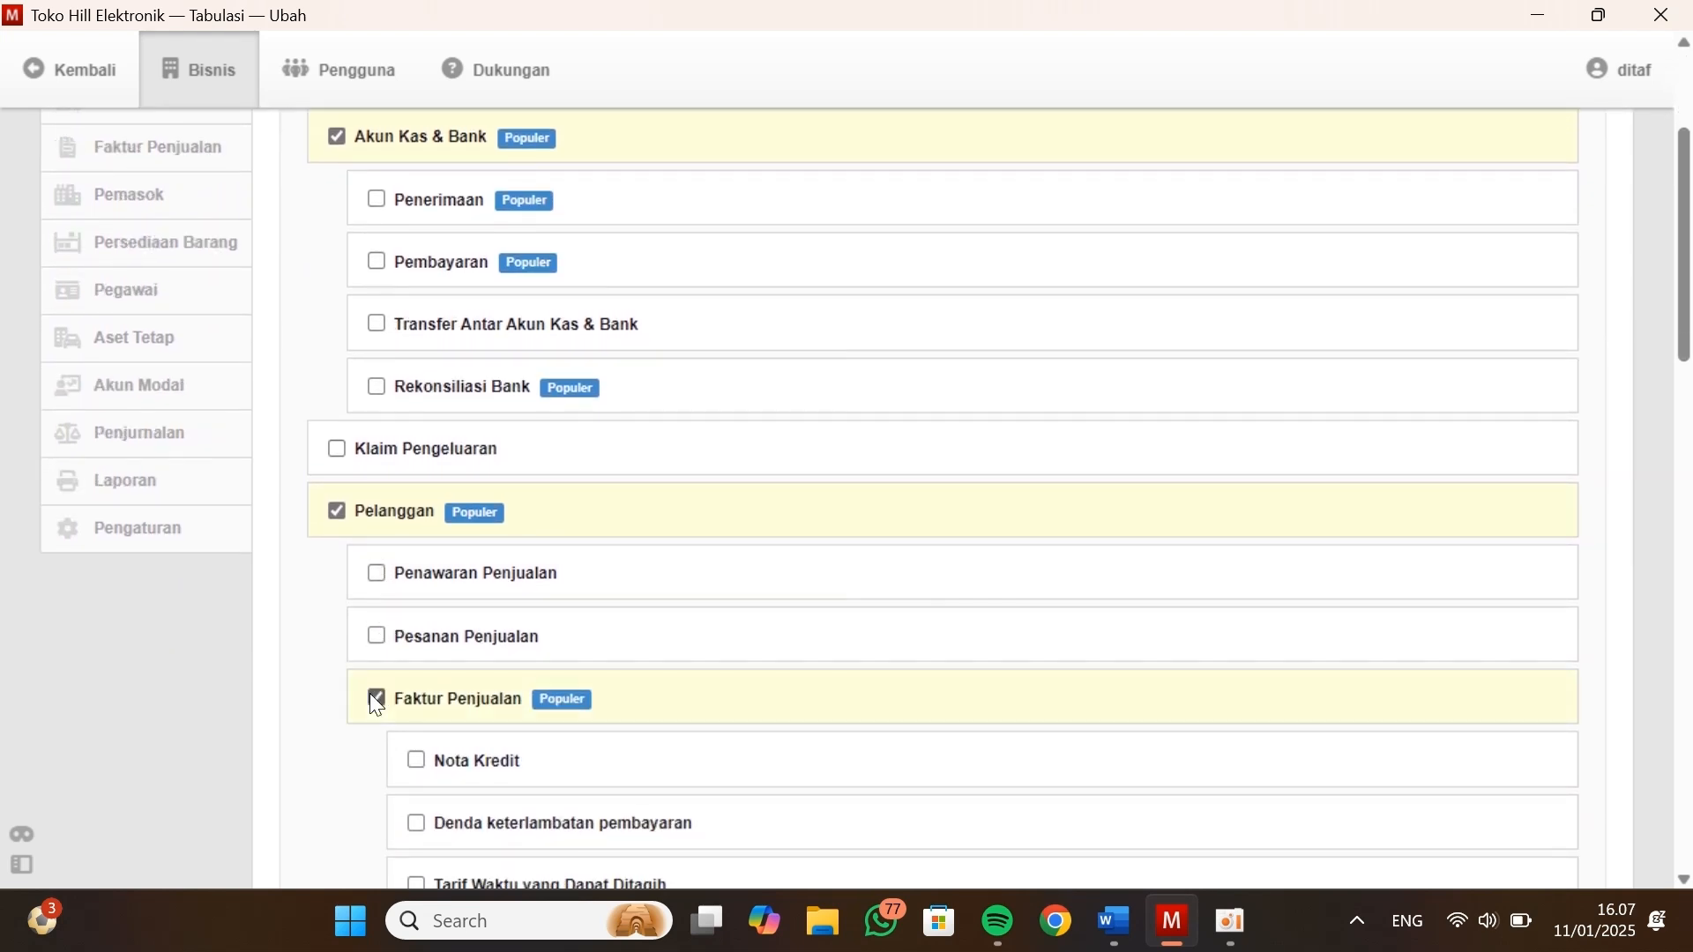
# Enable Faktur Pembelian under Pemasok, leaving Pesanan Pembelian off, and save the module selection
pyautogui.scroll(-4, 450, 410)
pyautogui.scroll(-4, 451, 416)
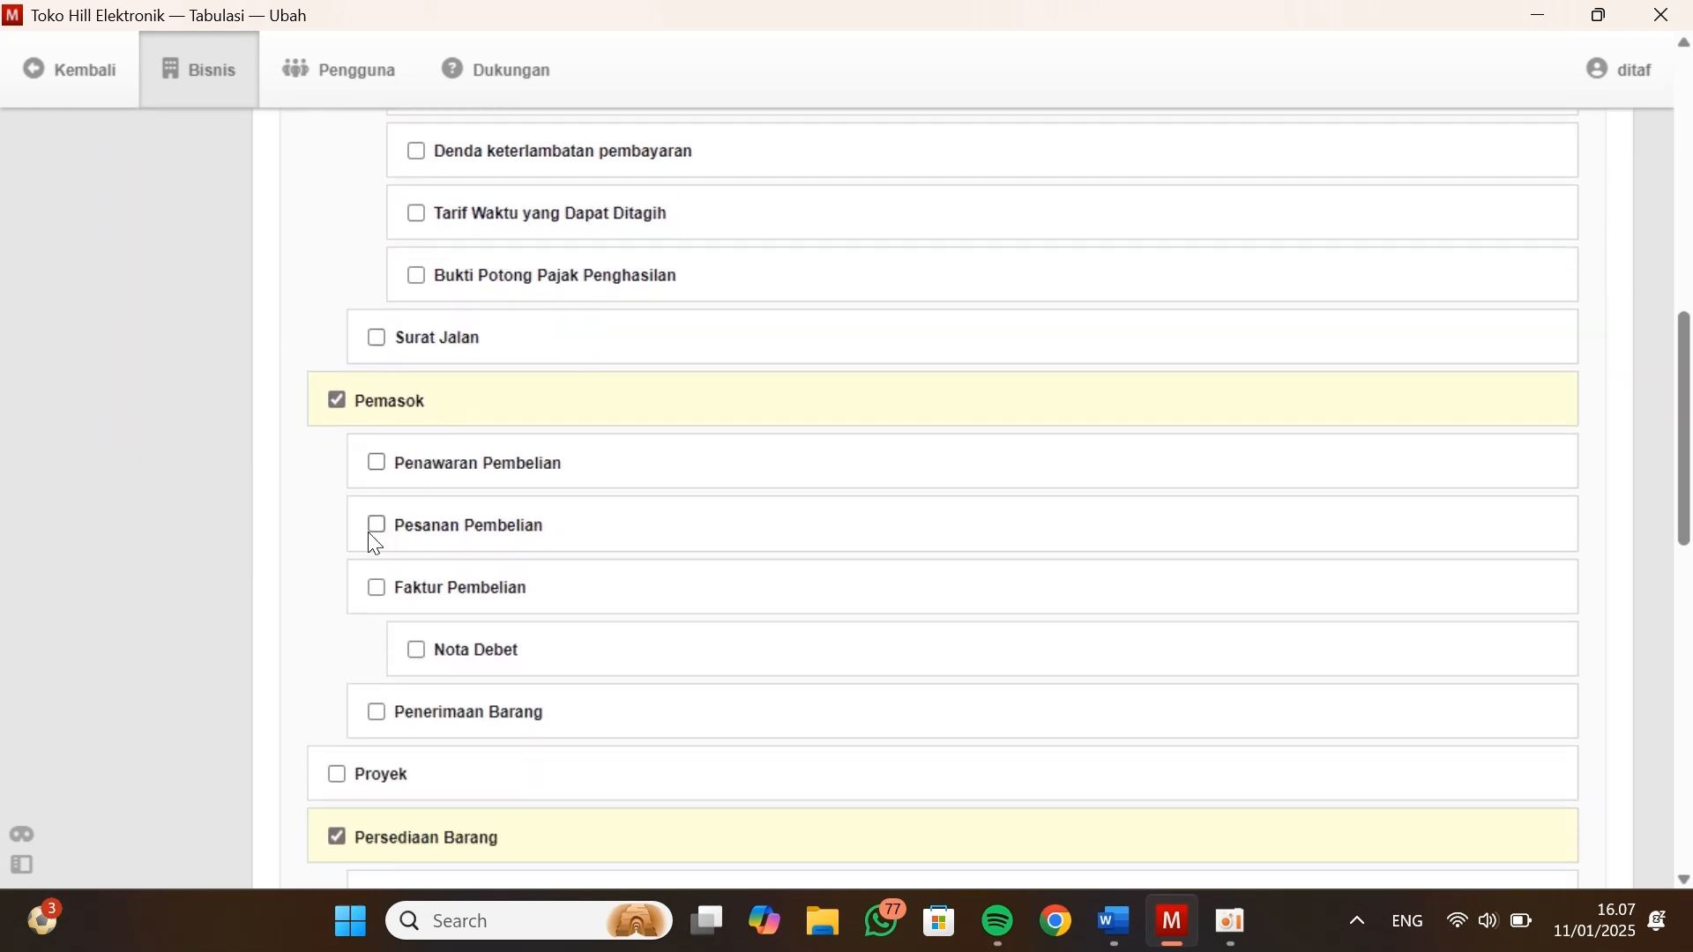
pyautogui.click(407, 544)
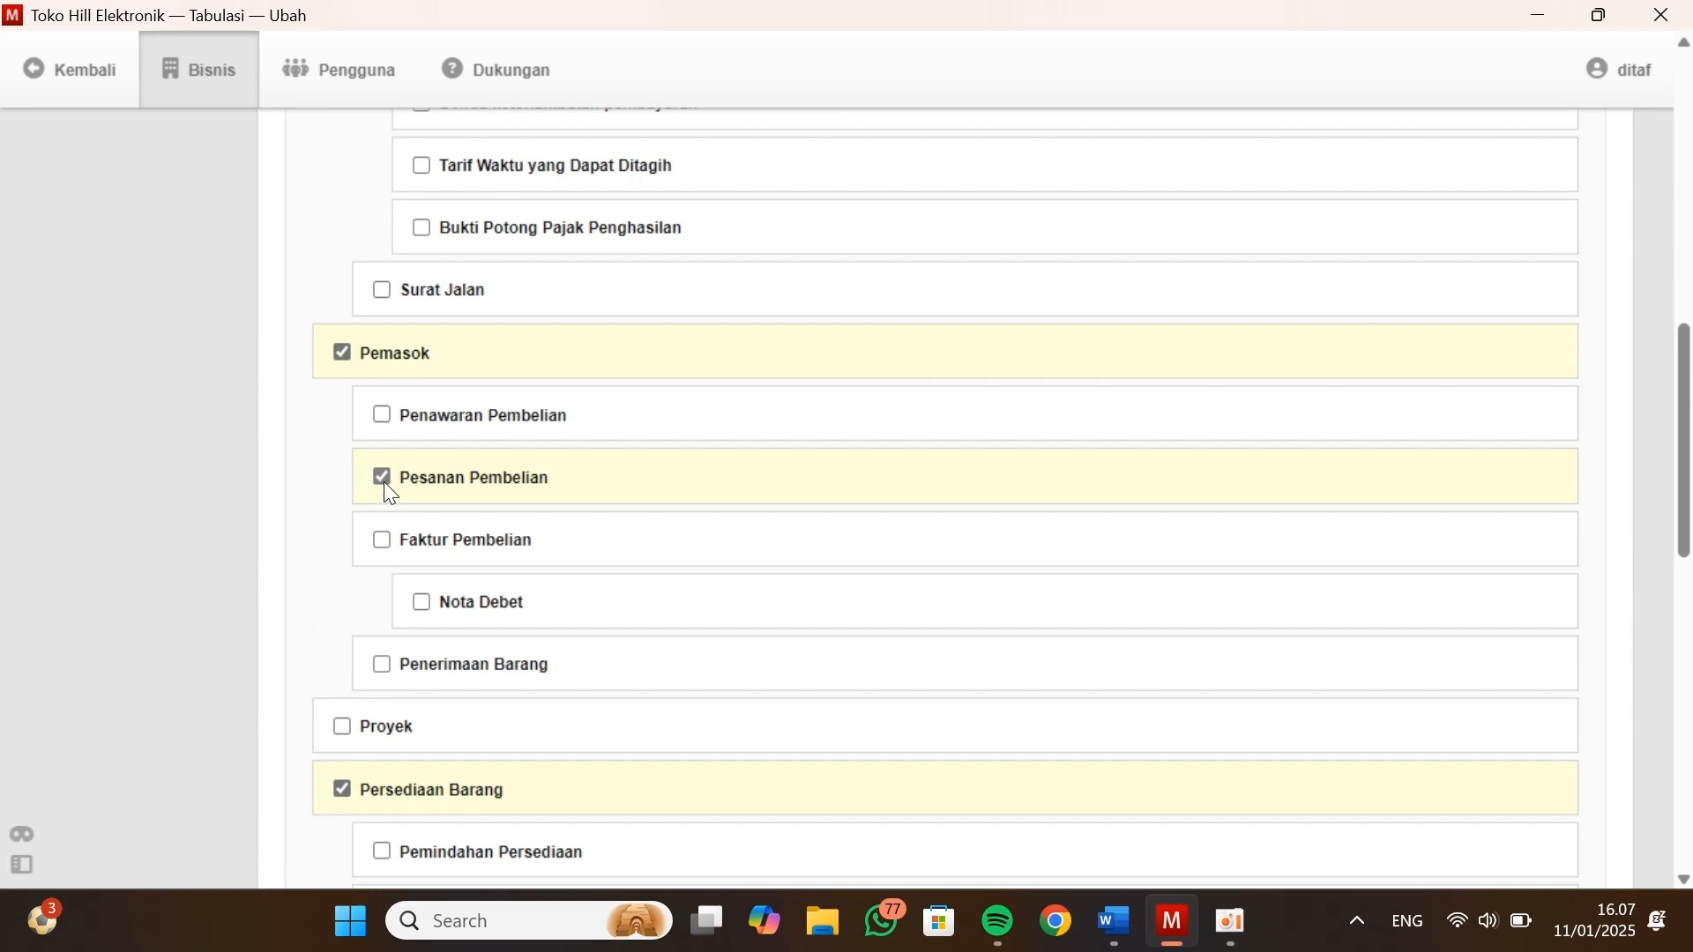
pyautogui.click(386, 485)
pyautogui.click(386, 593)
pyautogui.scroll(-4, 548, 559)
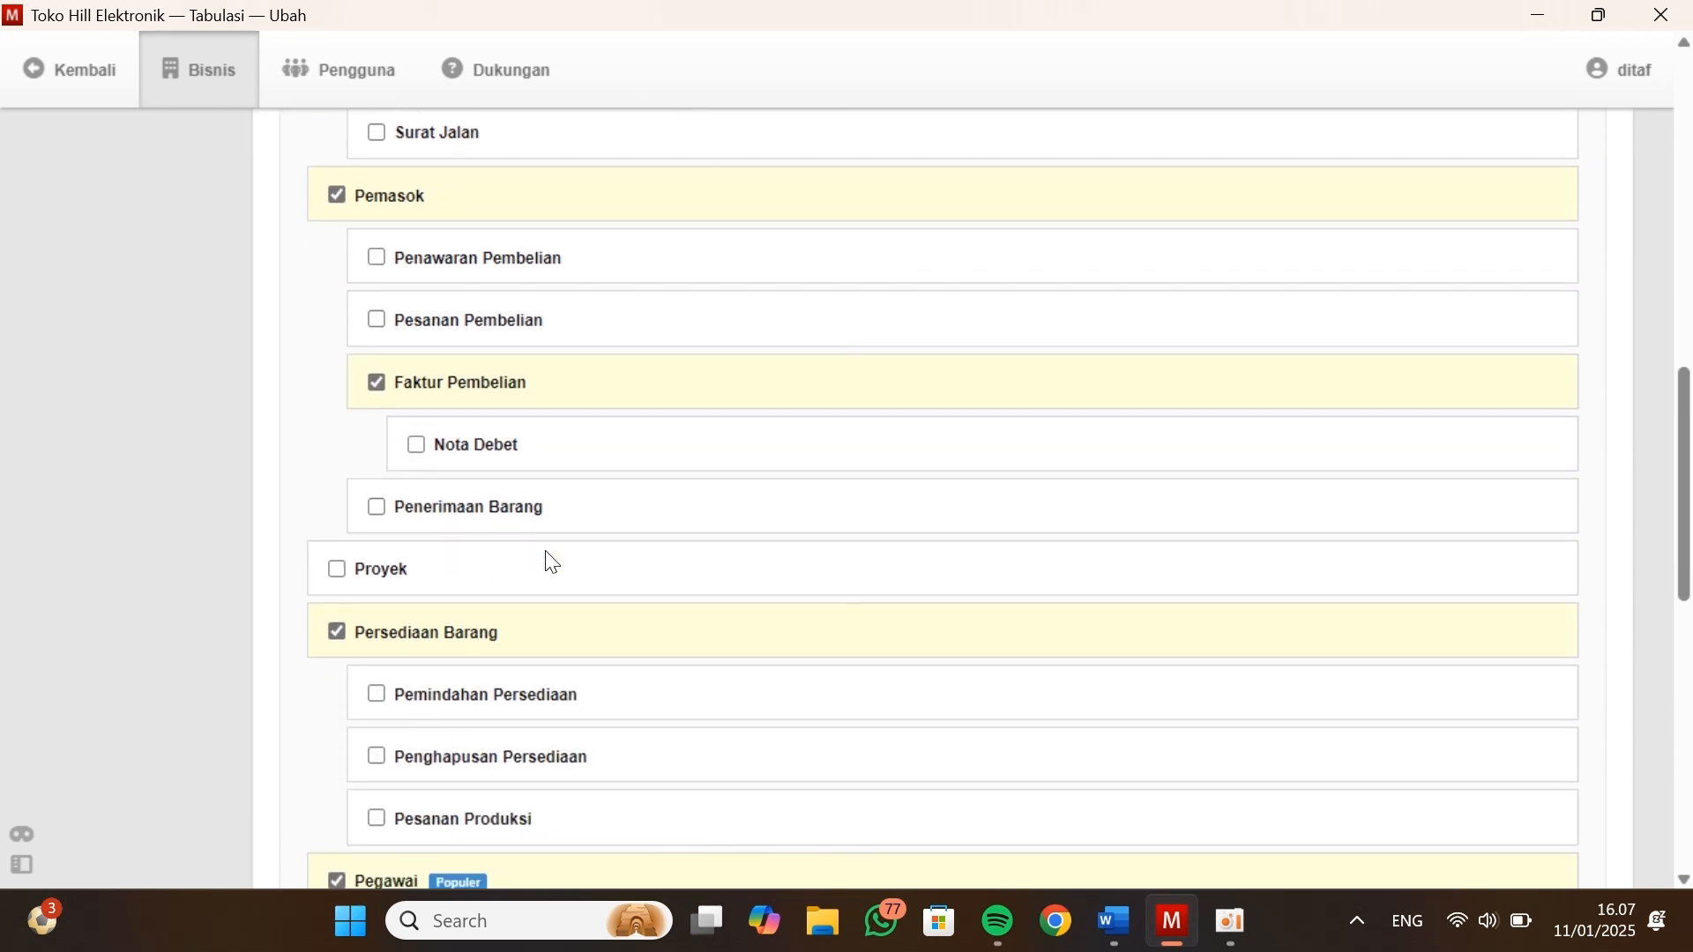
pyautogui.scroll(-10, 551, 561)
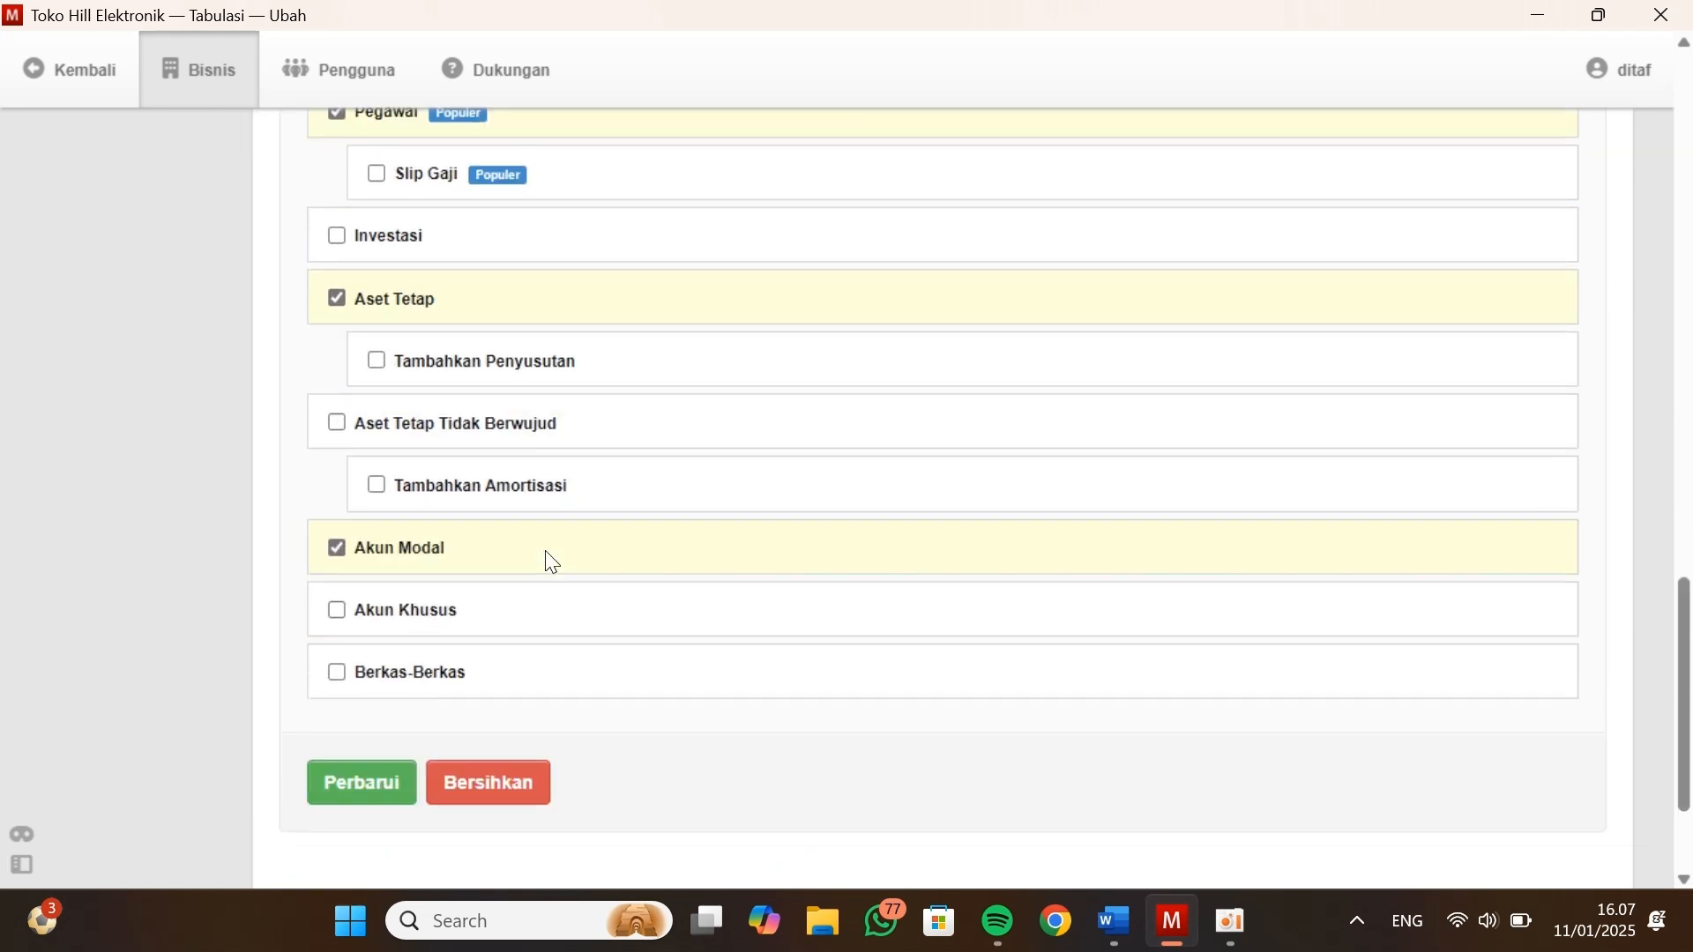
pyautogui.click(371, 587)
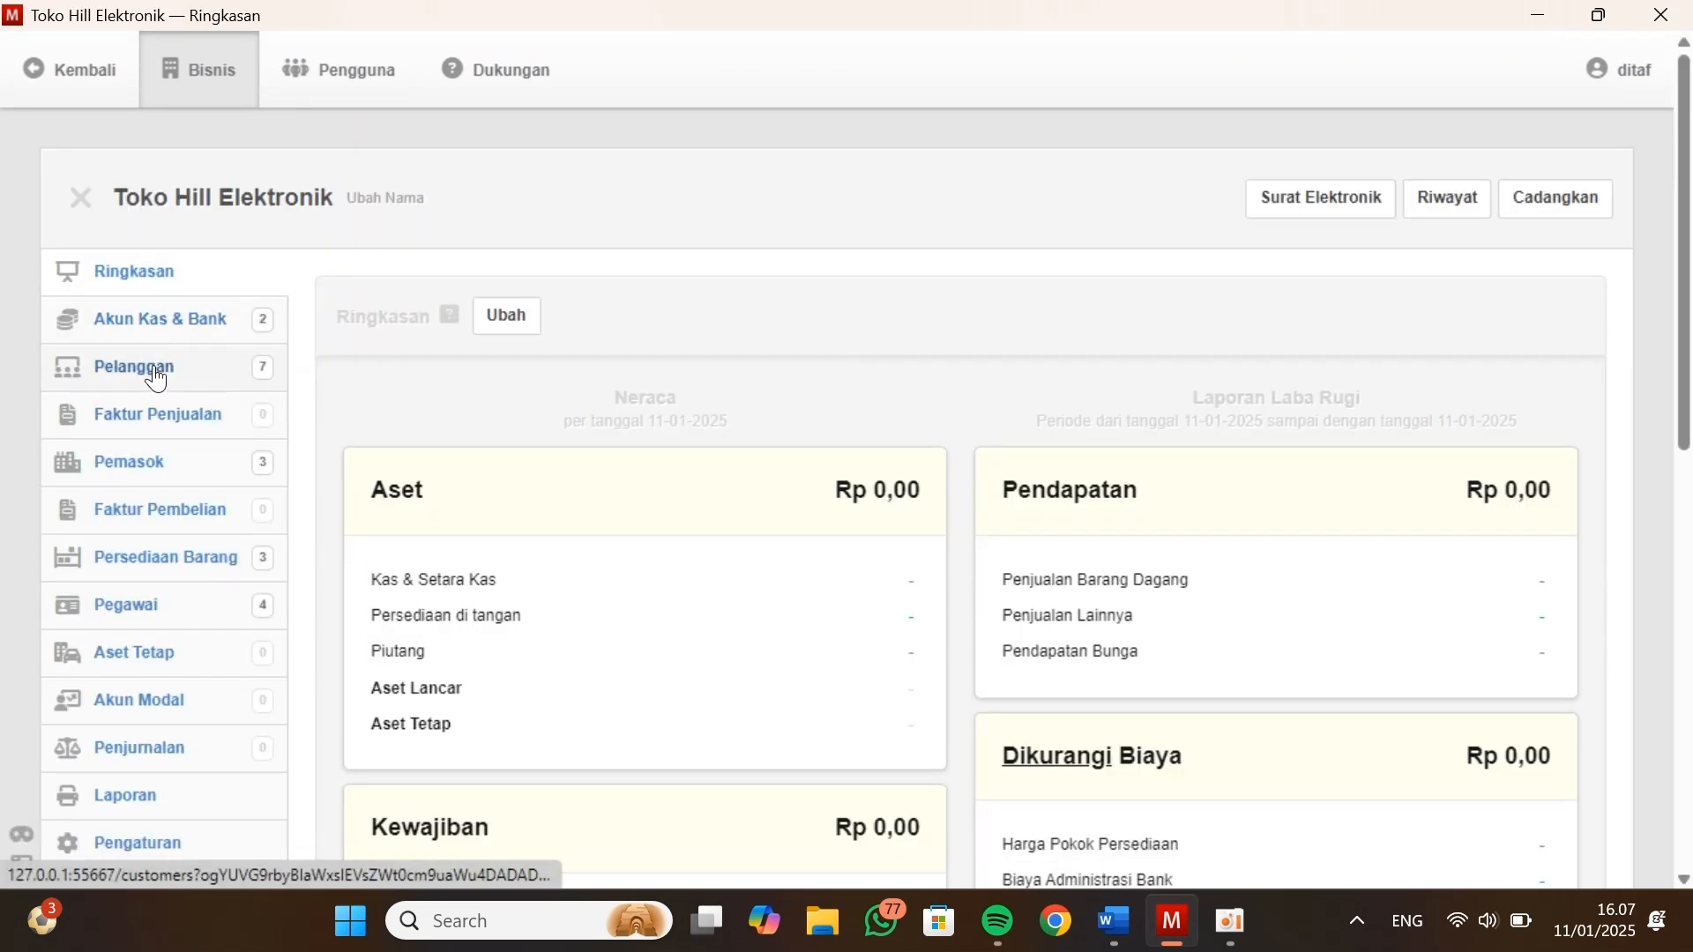
# Start a new sales invoice in Faktur Penjualan and set its issue date to 31-12-2020
pyautogui.click(146, 439)
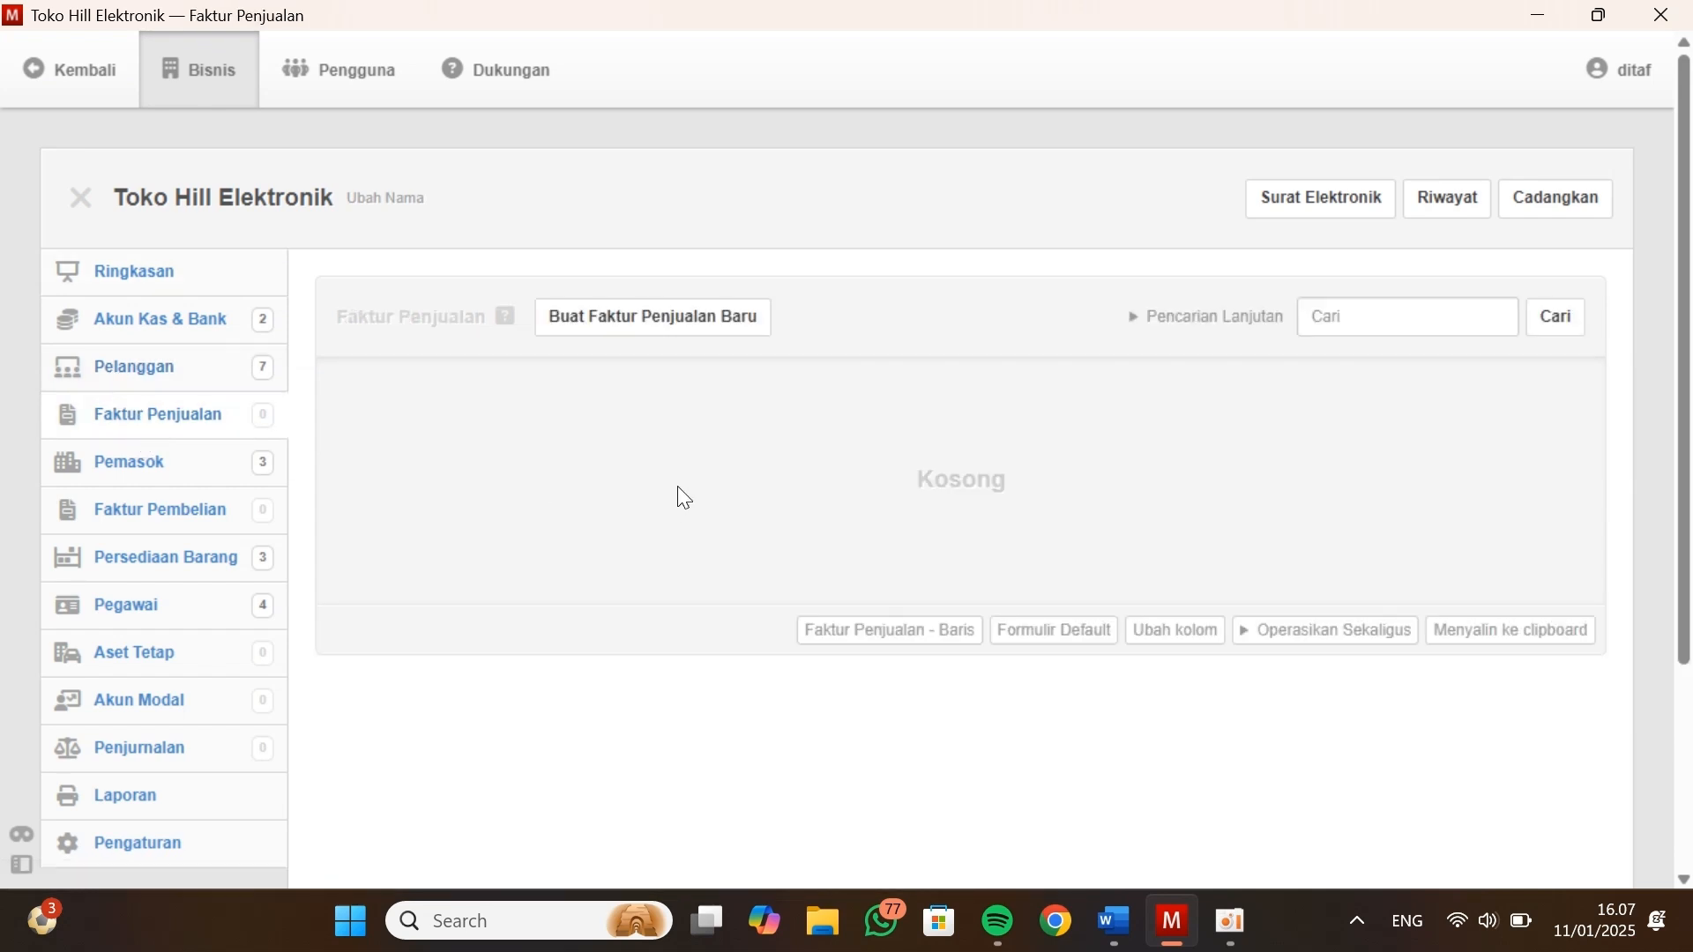
pyautogui.click(675, 333)
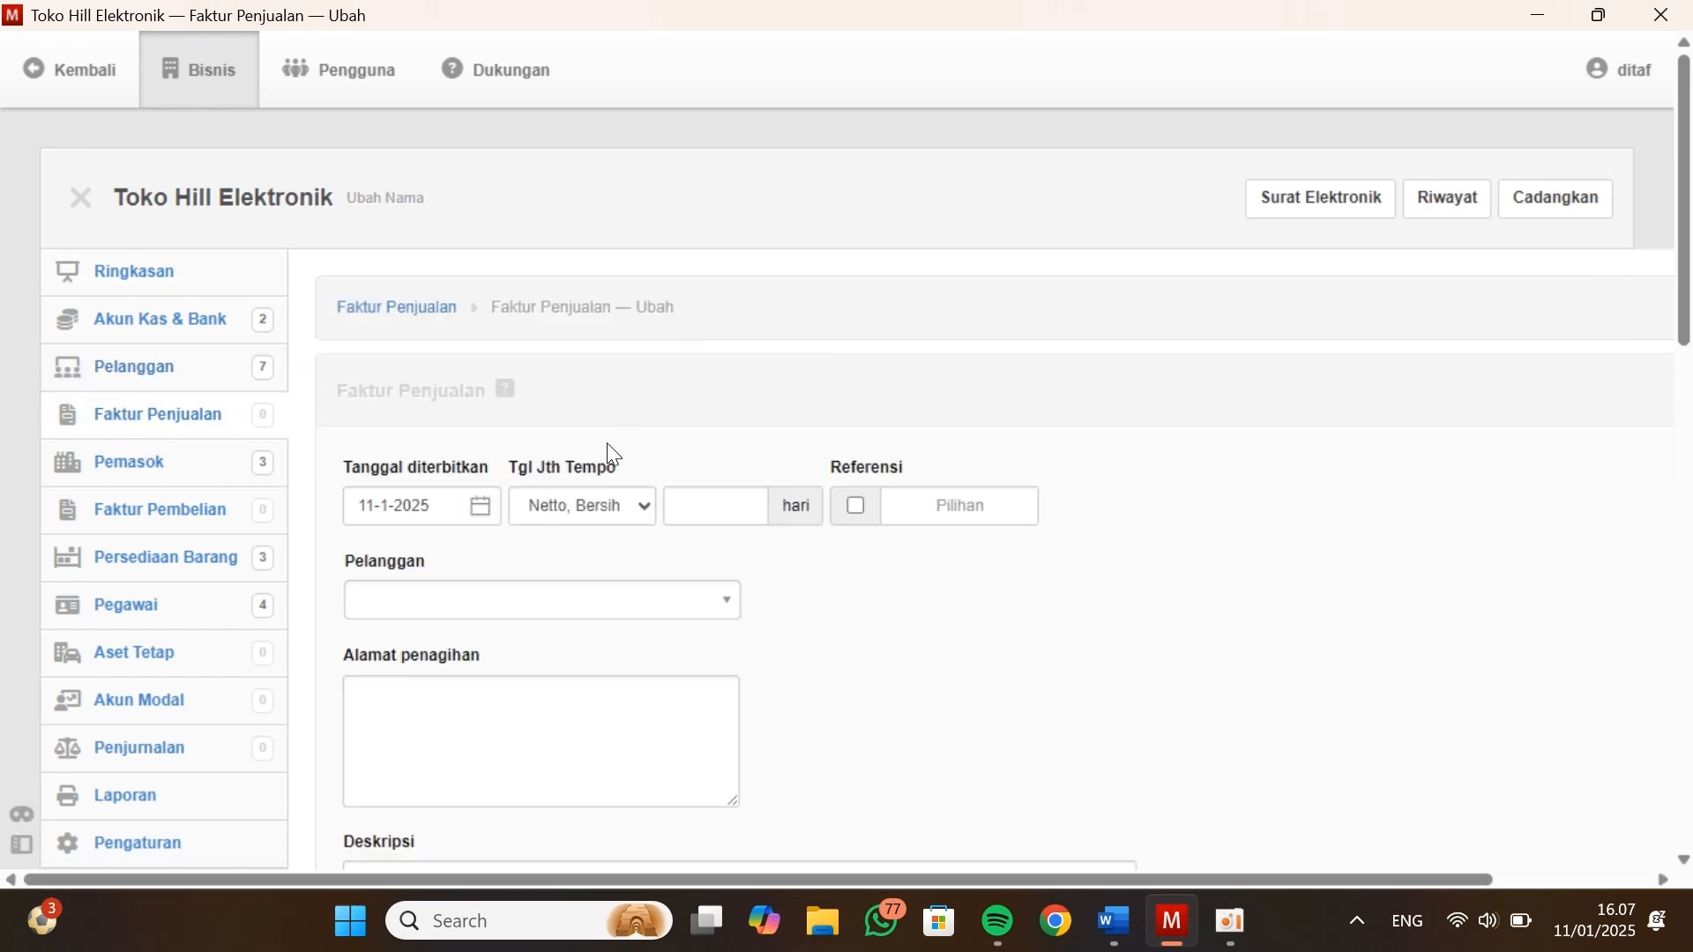
pyautogui.click(480, 508)
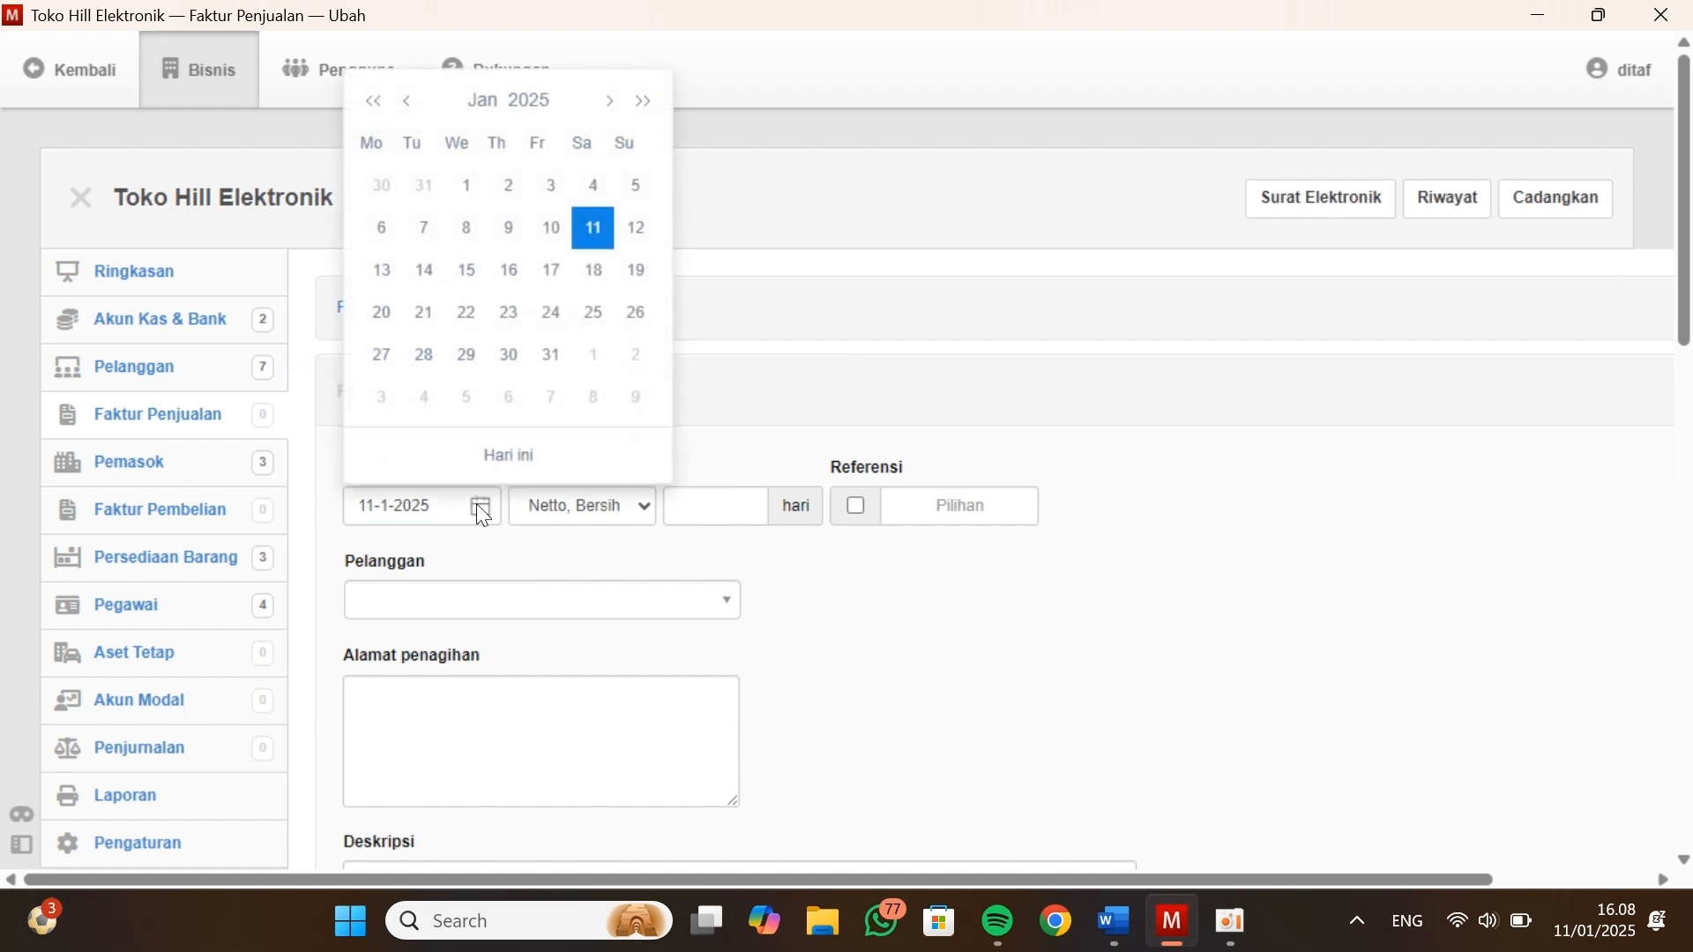
pyautogui.click(532, 104)
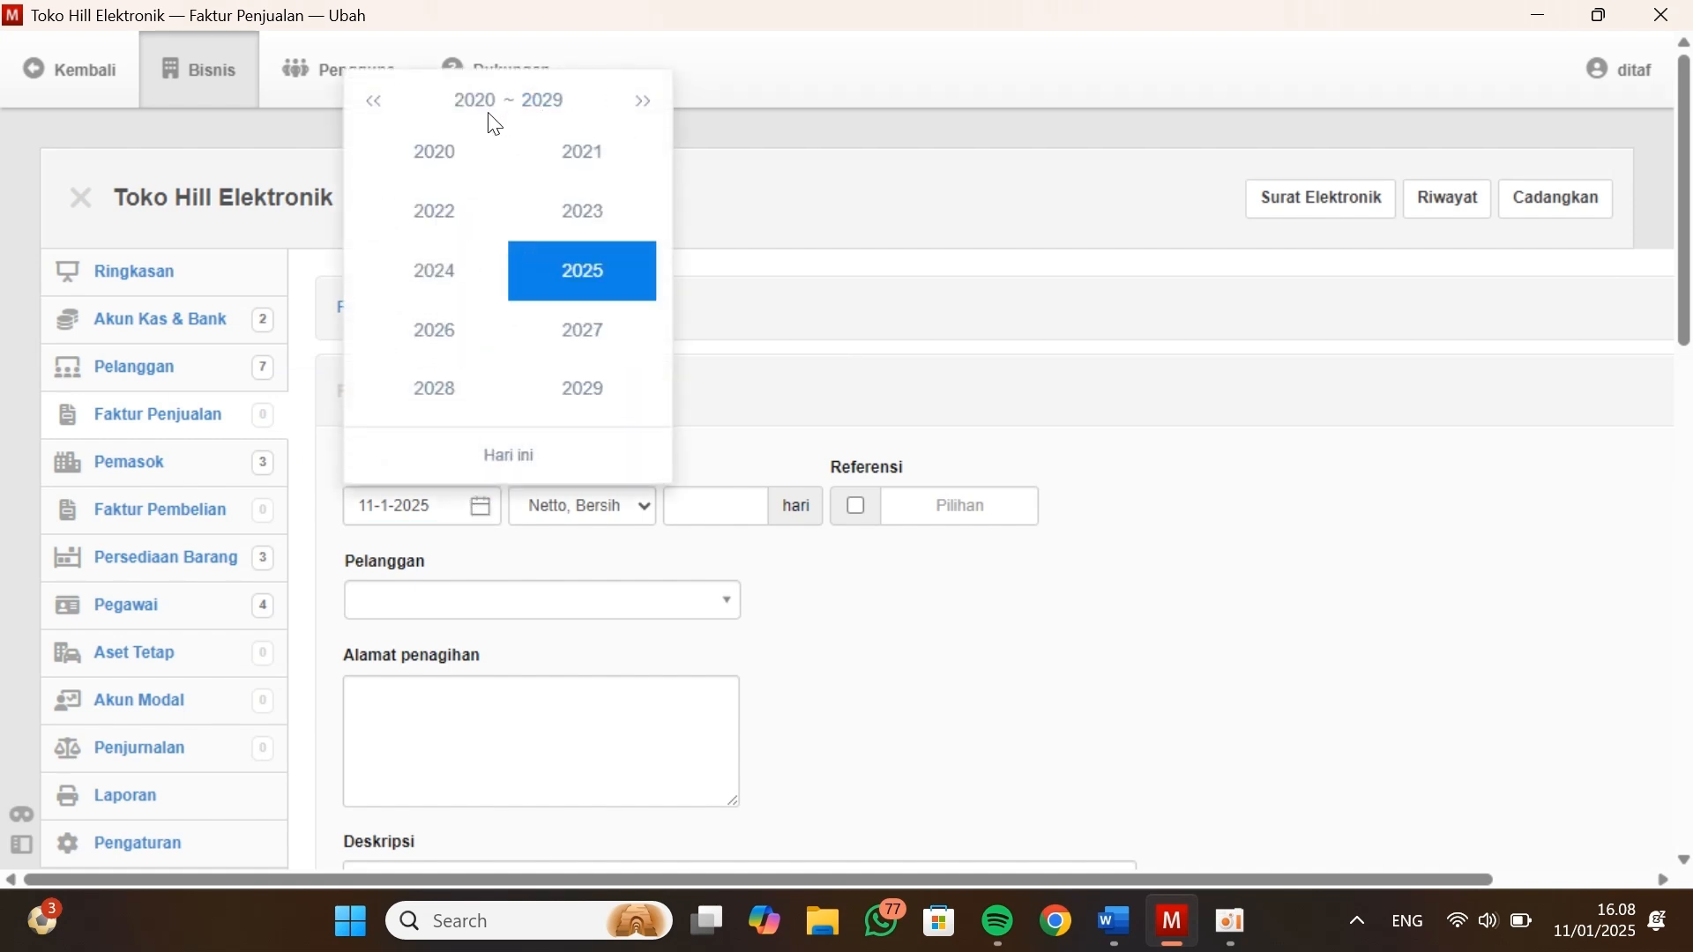
pyautogui.click(449, 163)
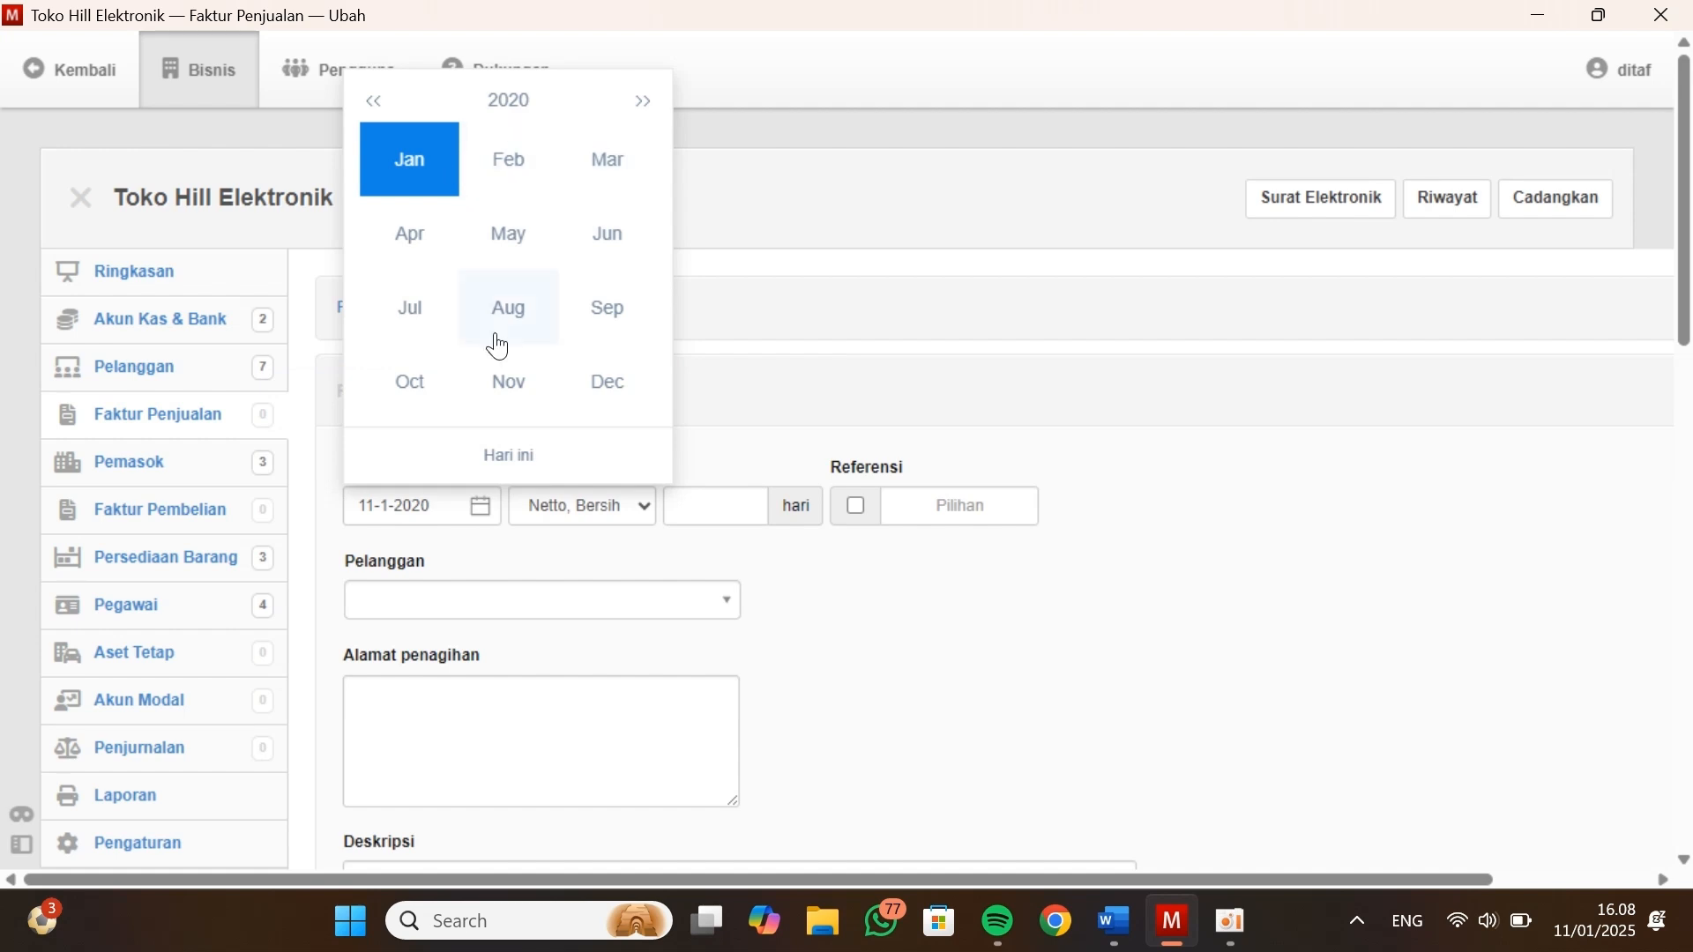
pyautogui.click(616, 391)
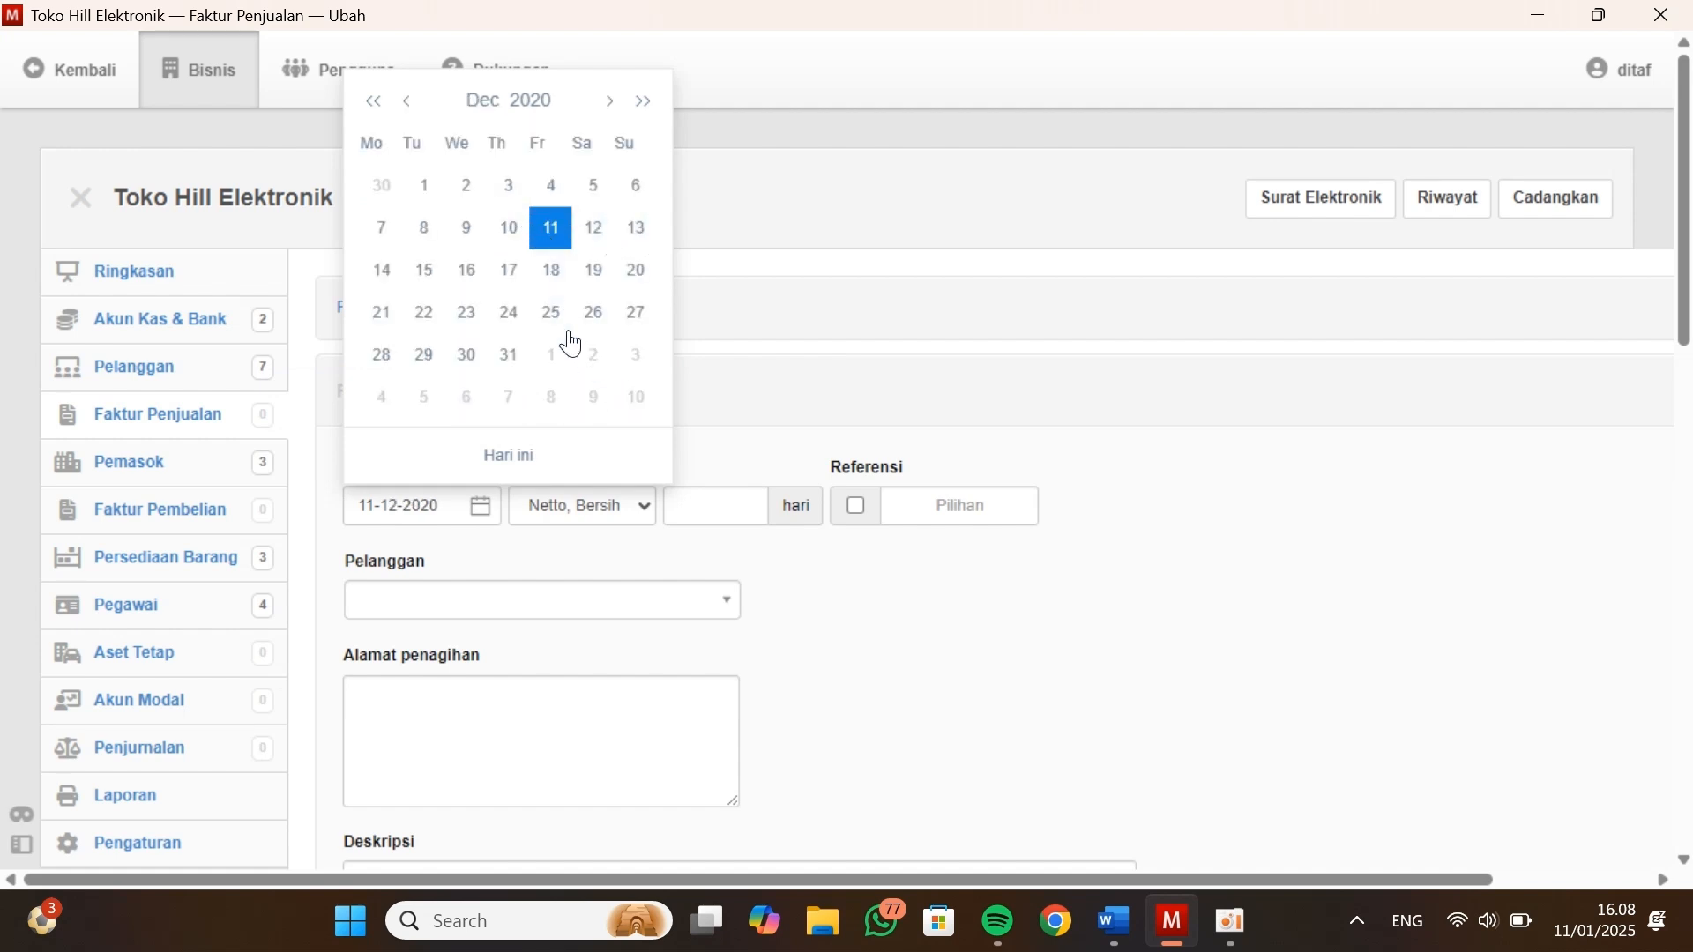
pyautogui.click(513, 354)
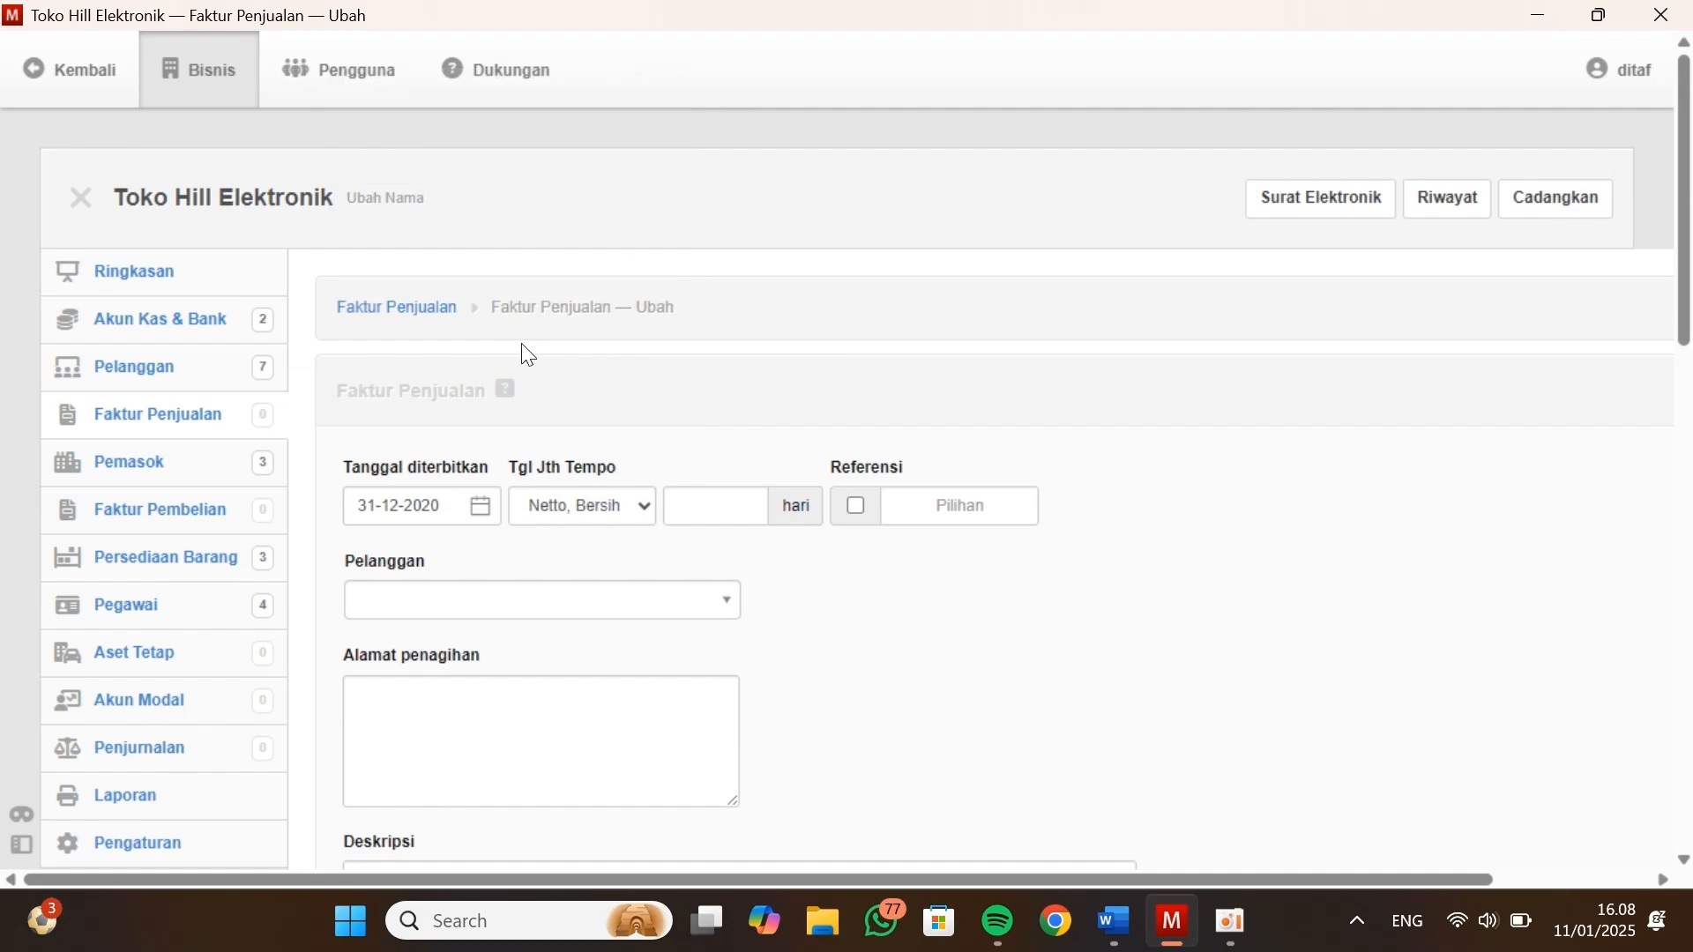
# Check the company background in the Kasus Manager document for the date computerized accounting starts, and return to the sales invoice in Manager
pyautogui.hotkey('alt', 'Tab')
pyautogui.scroll(-10, 782, 491)
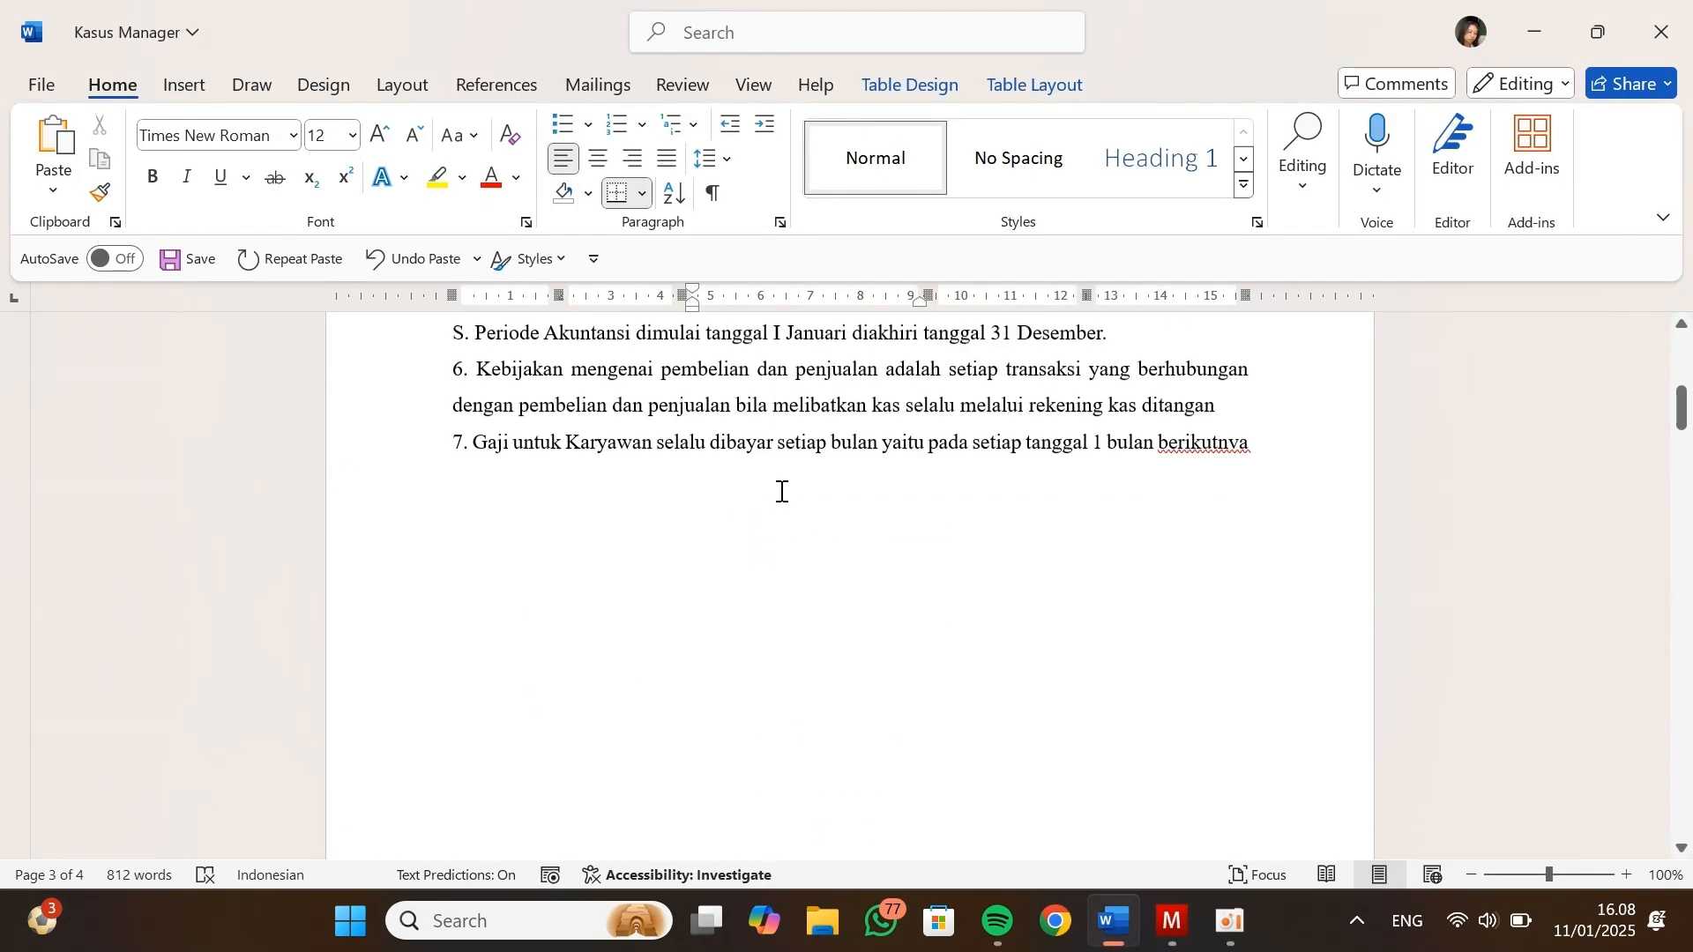
pyautogui.scroll(8, 781, 491)
pyautogui.scroll(-3, 782, 491)
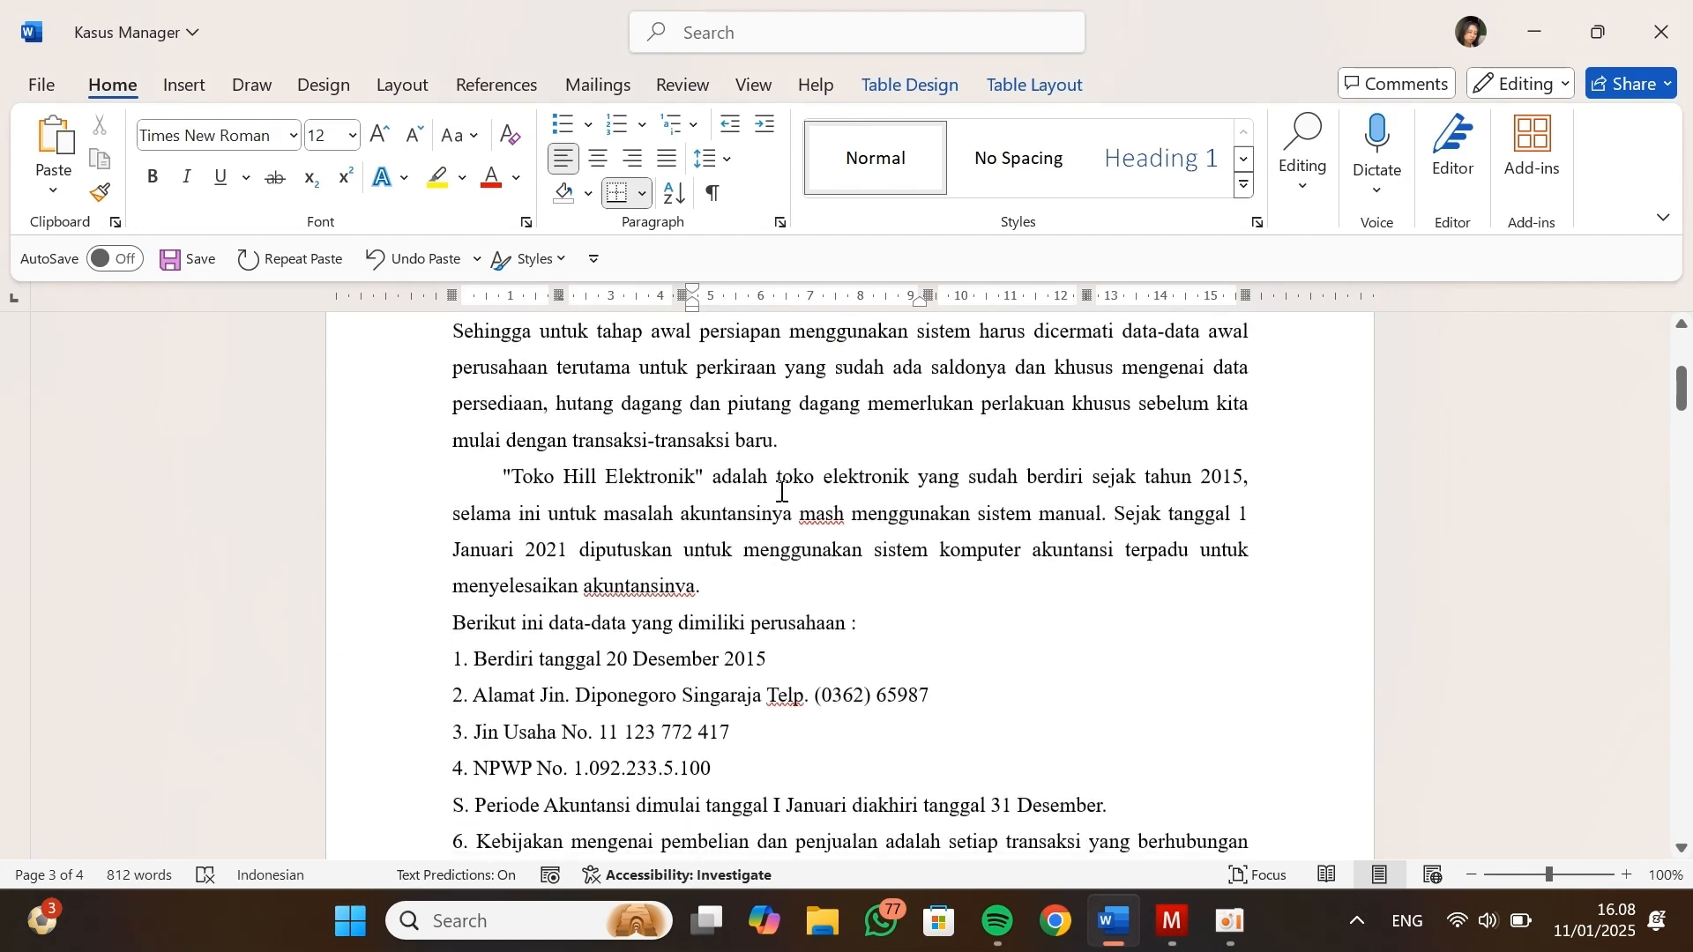
pyautogui.scroll(-1, 781, 491)
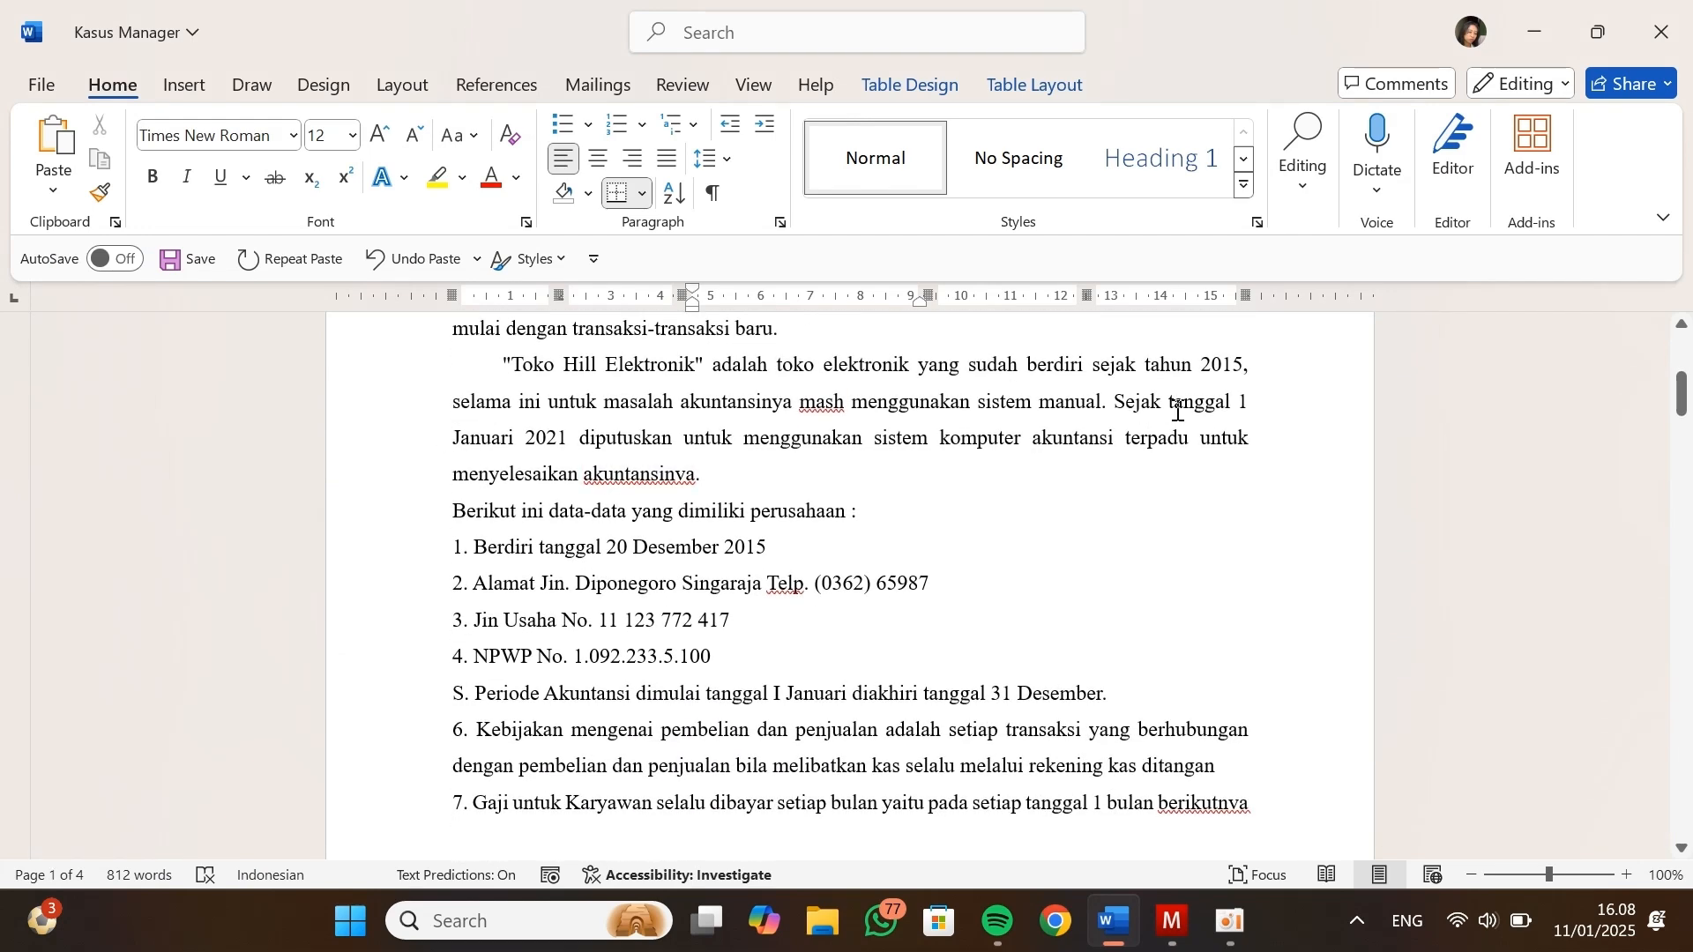
pyautogui.moveTo(447, 439); pyautogui.dragTo(500, 438)
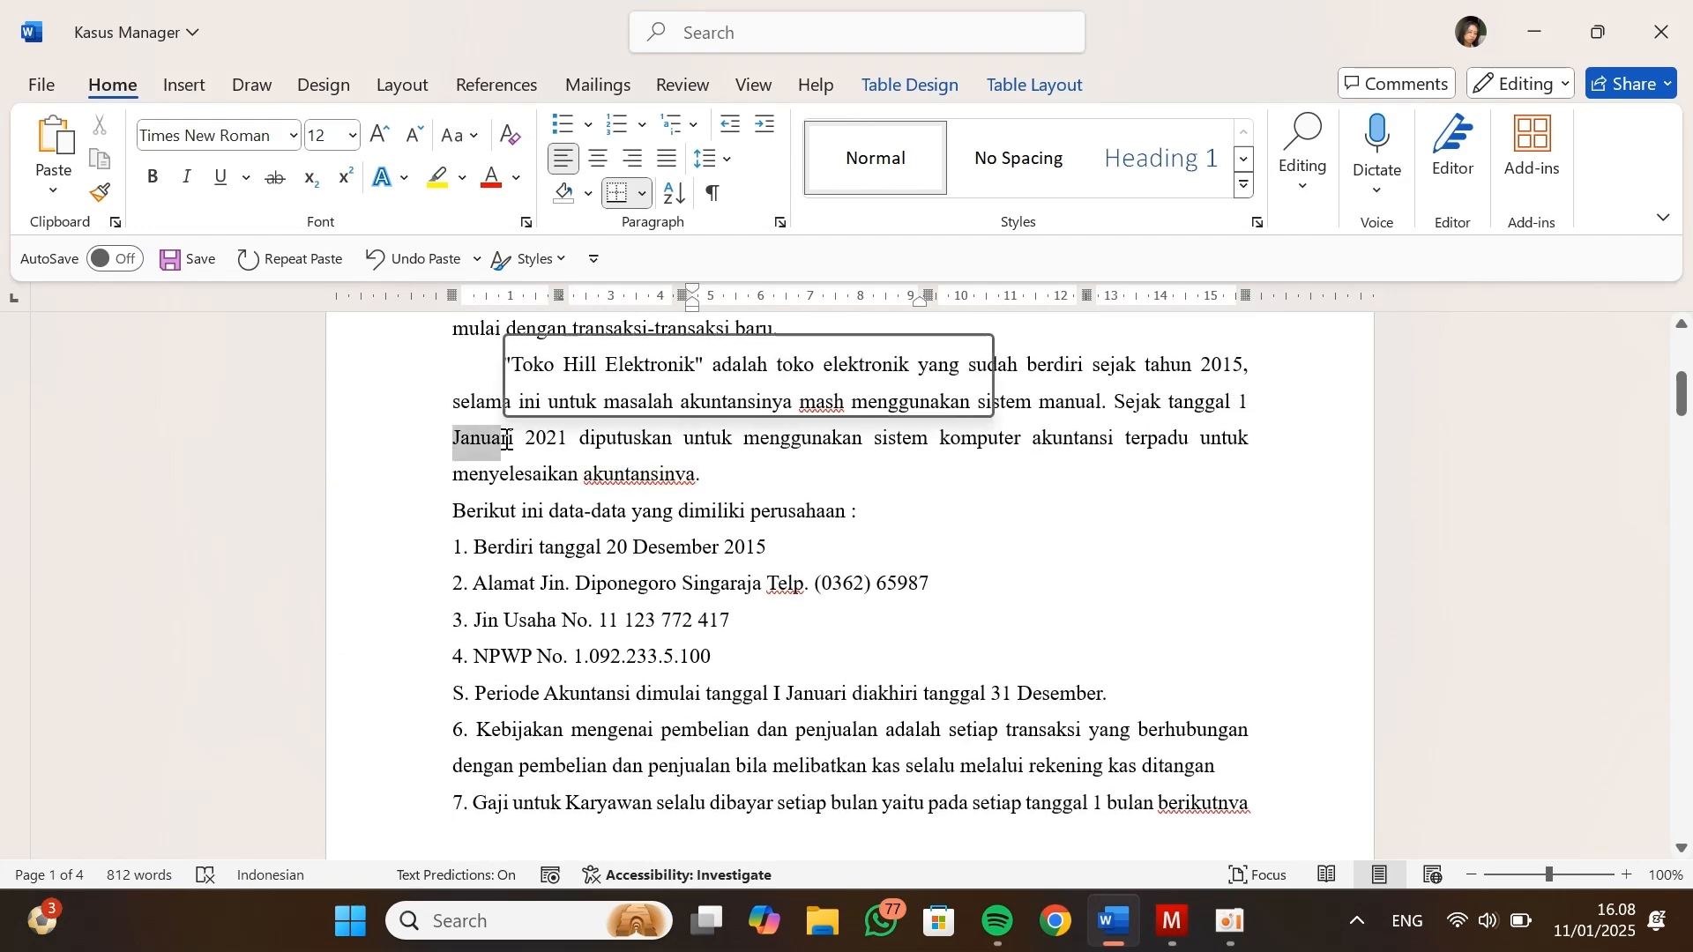
pyautogui.moveTo(1116, 402); pyautogui.dragTo(565, 443)
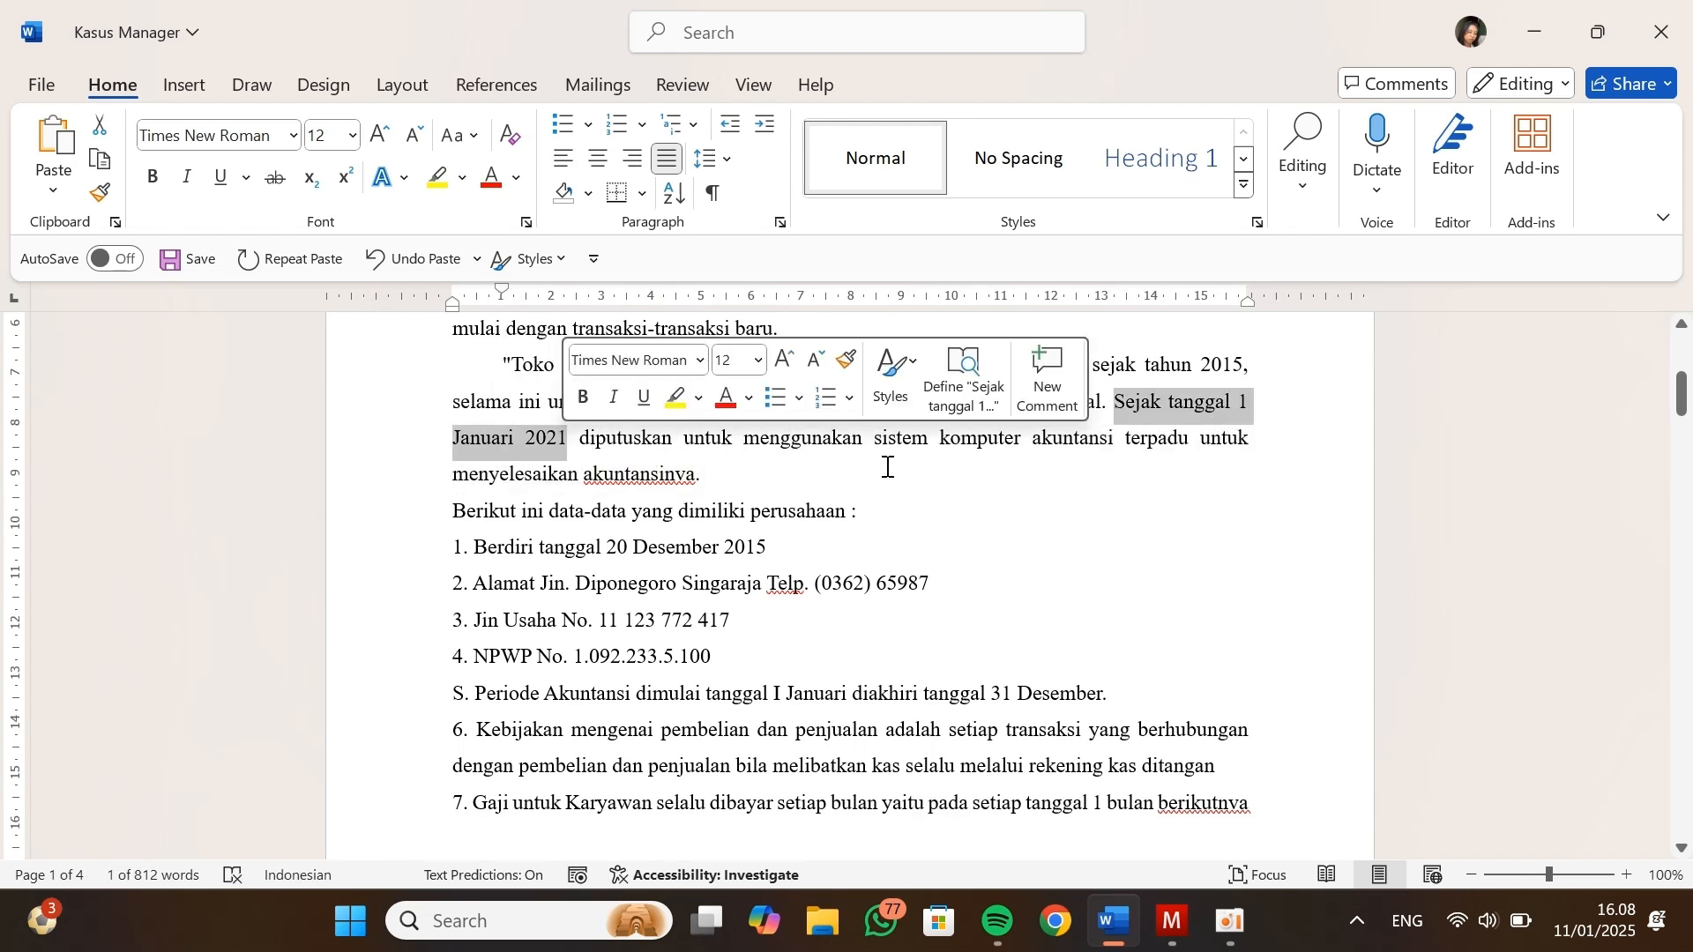
pyautogui.scroll(-1, 949, 513)
pyautogui.click(769, 534)
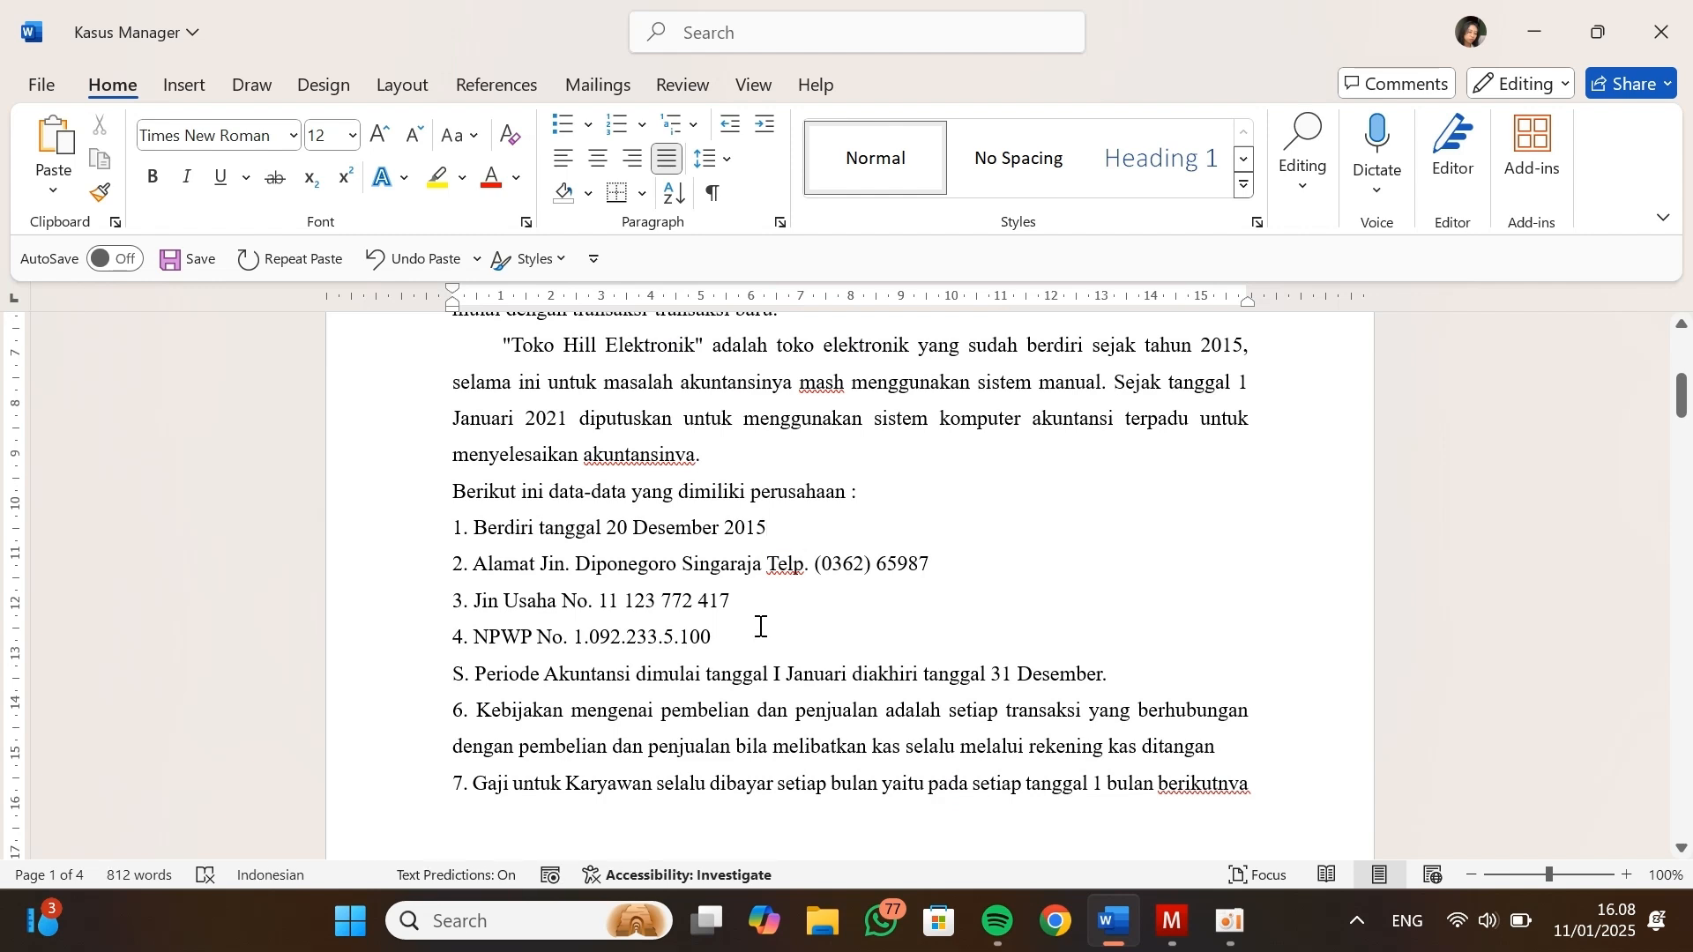
pyautogui.hotkey('alt', 'Tab')
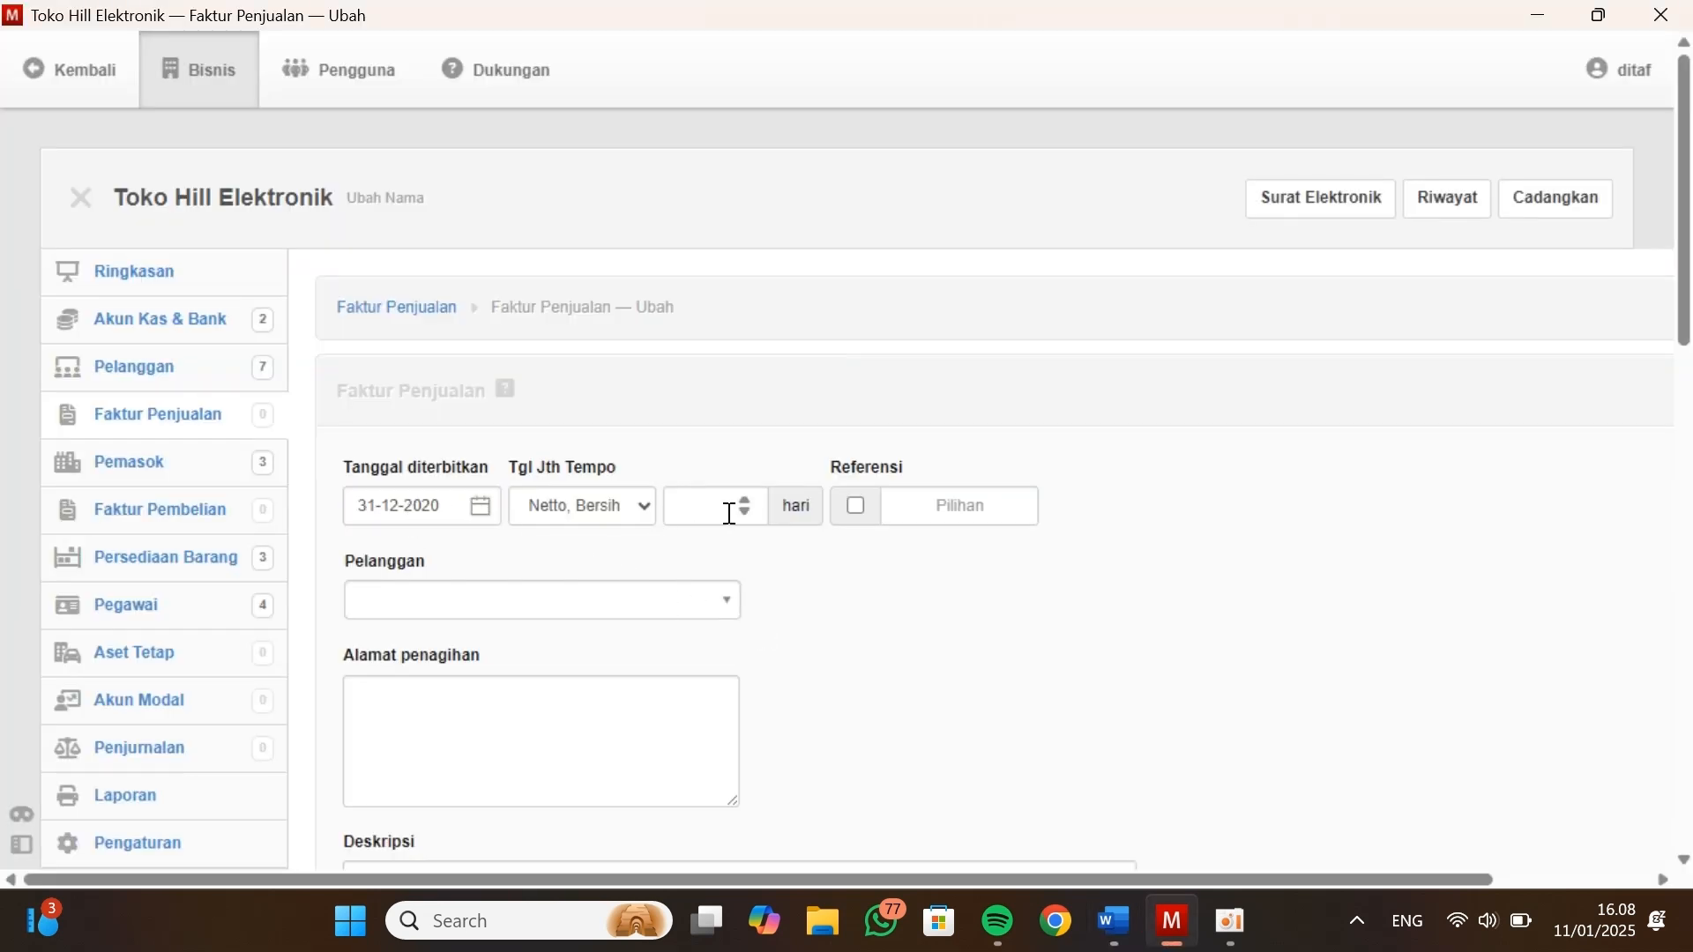
# Check the Data Kustomers table in the Kasus Manager document for the customers and their opening balances, and return to the sales invoice in Manager
pyautogui.scroll(-2, 793, 568)
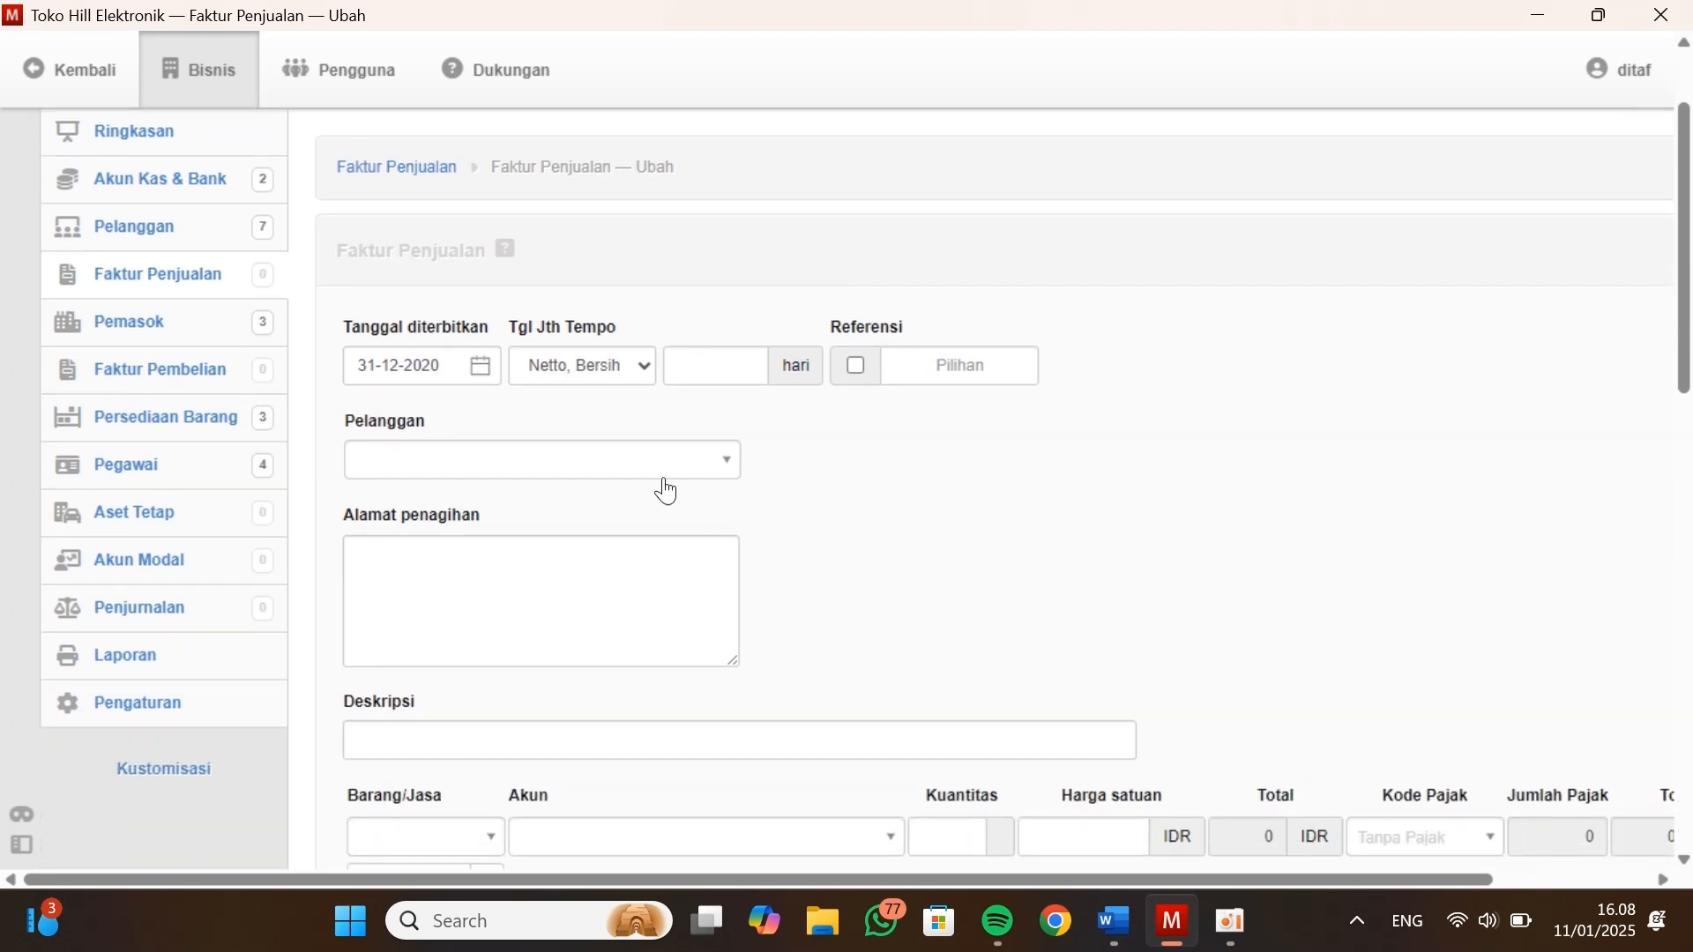
pyautogui.hotkey('alt', 'Tab')
pyautogui.scroll(-15, 594, 529)
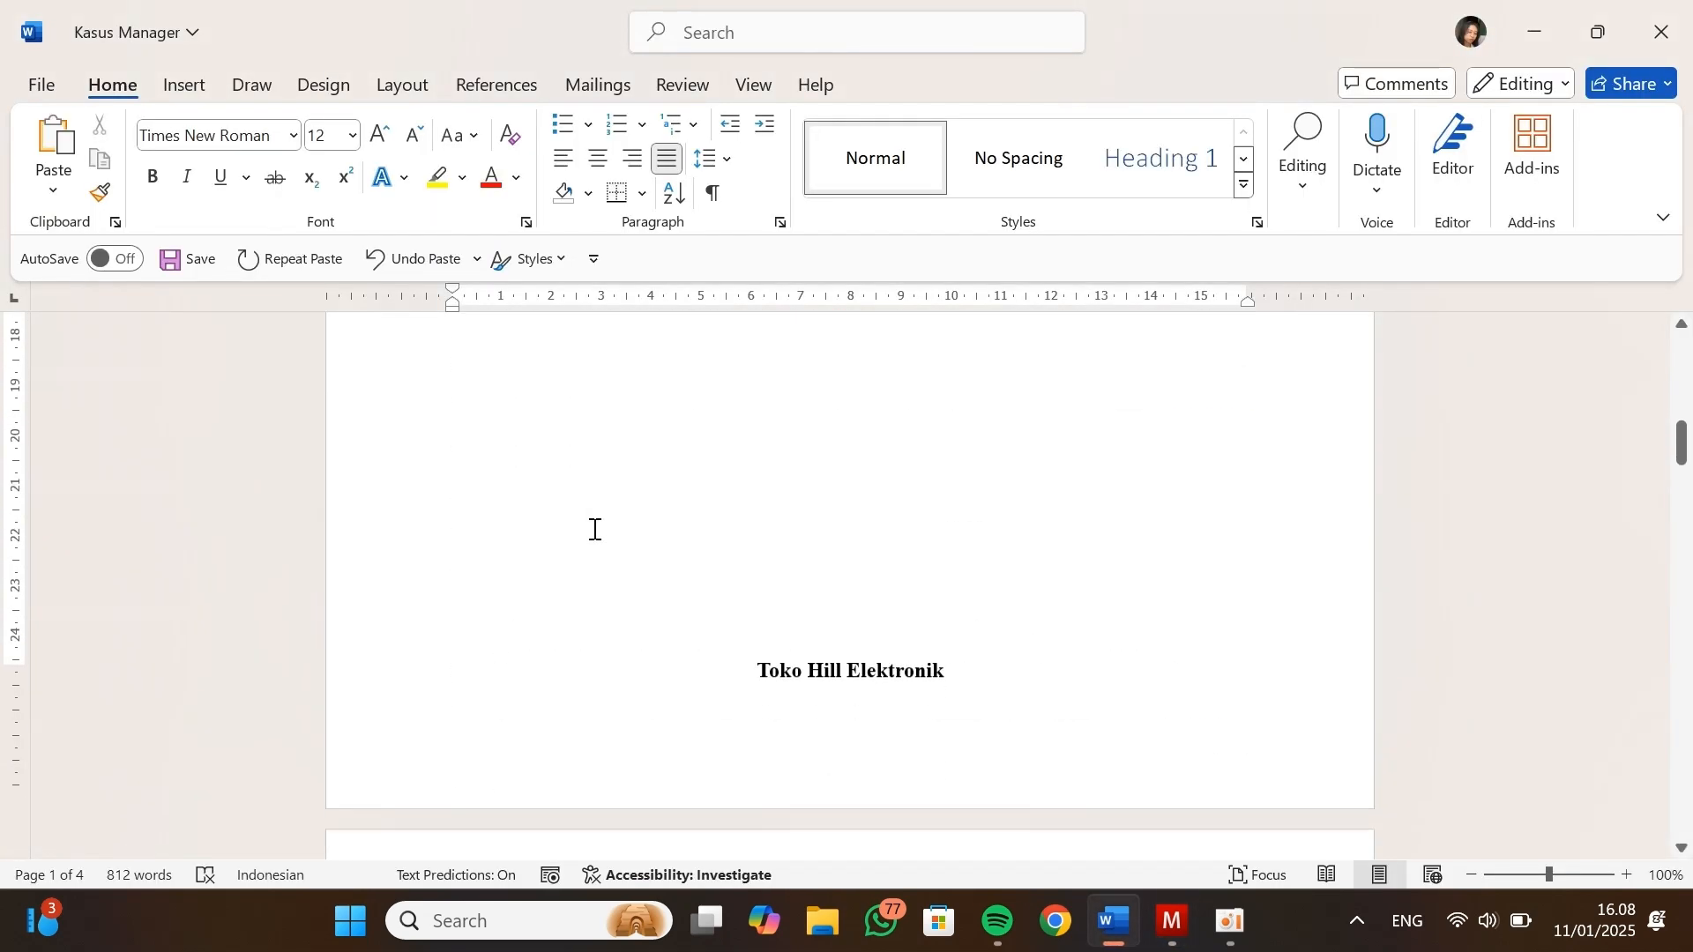
pyautogui.scroll(-10, 594, 529)
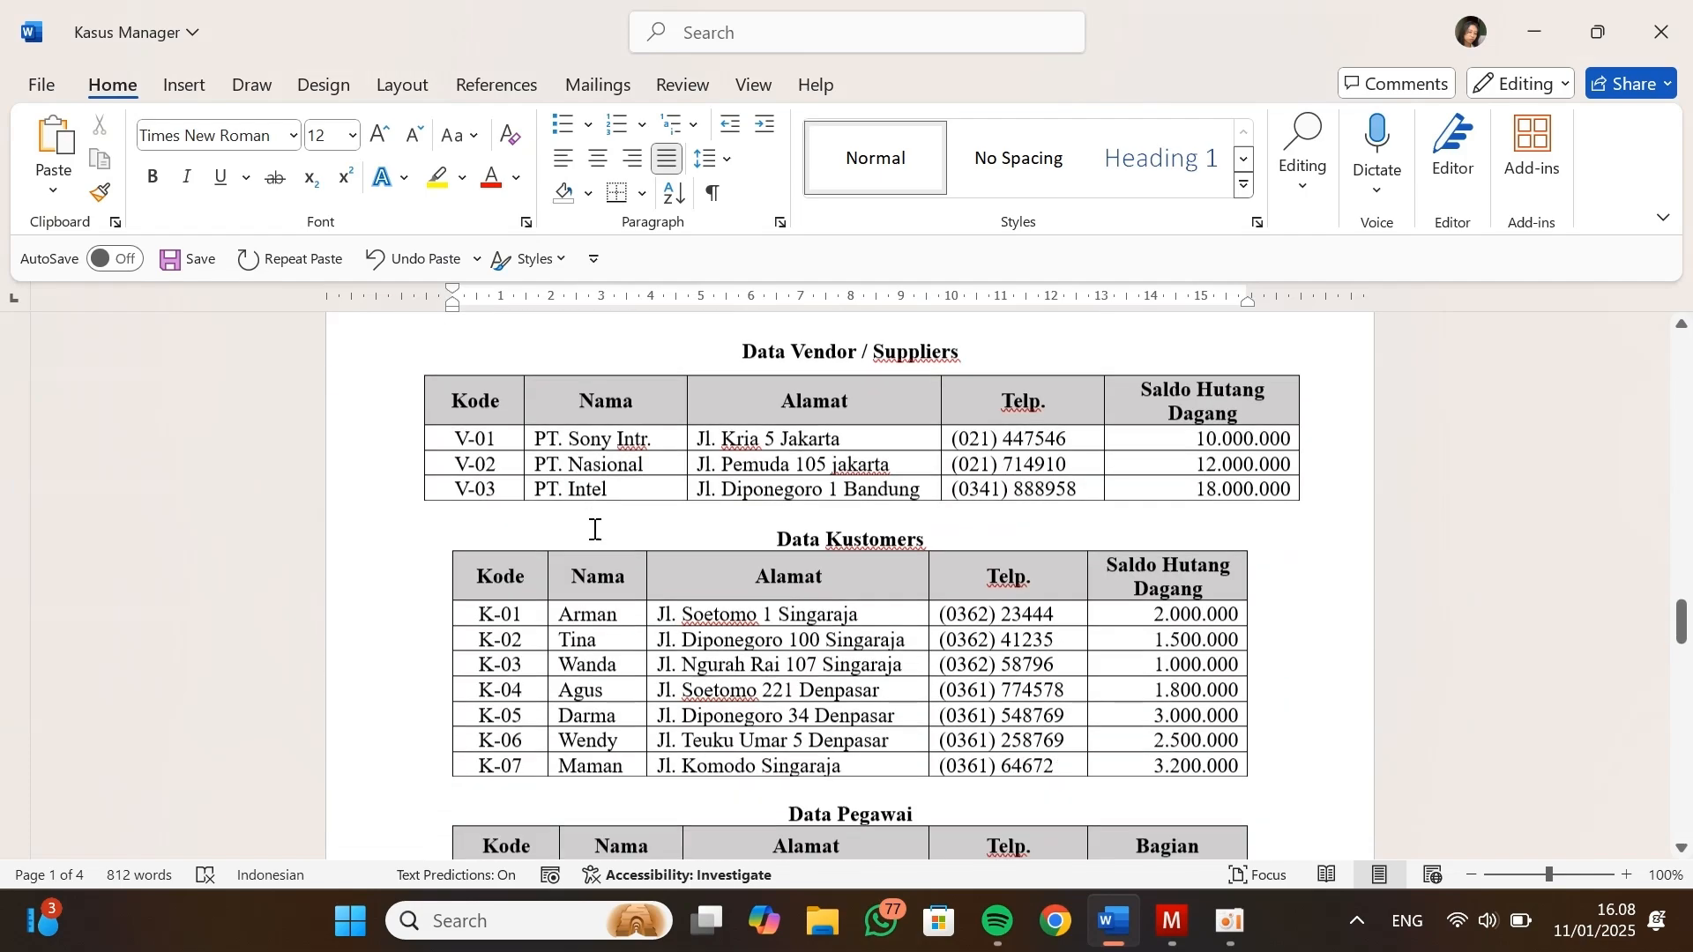
pyautogui.scroll(6, 594, 529)
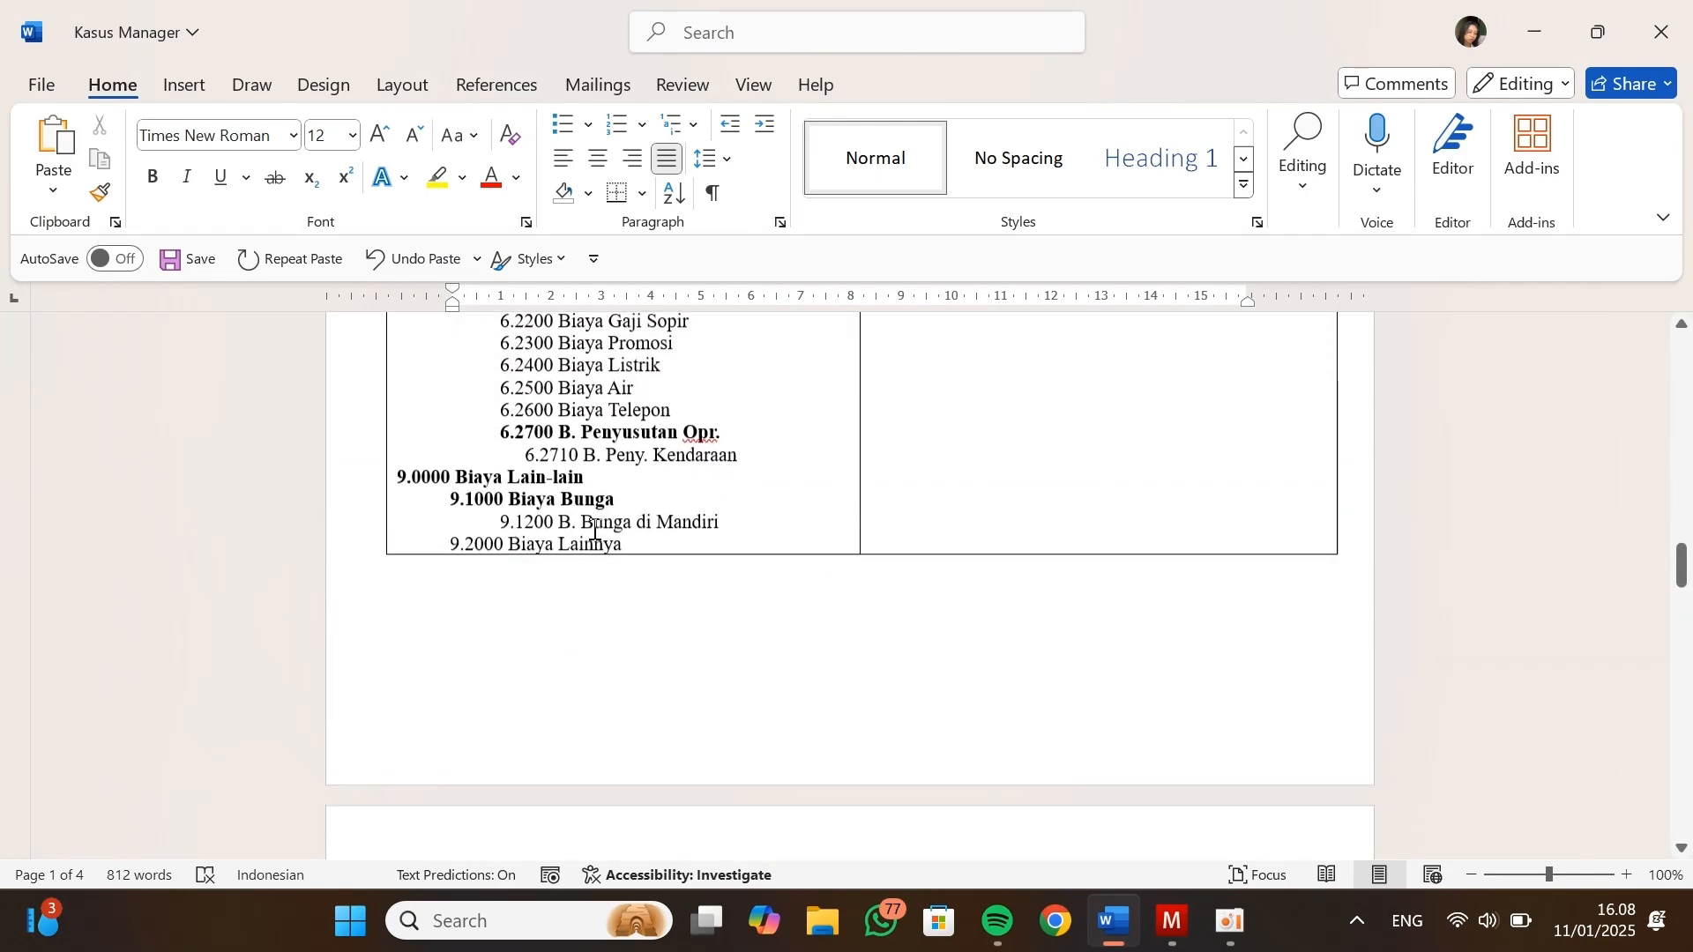
pyautogui.scroll(-9, 594, 529)
pyautogui.scroll(1, 594, 529)
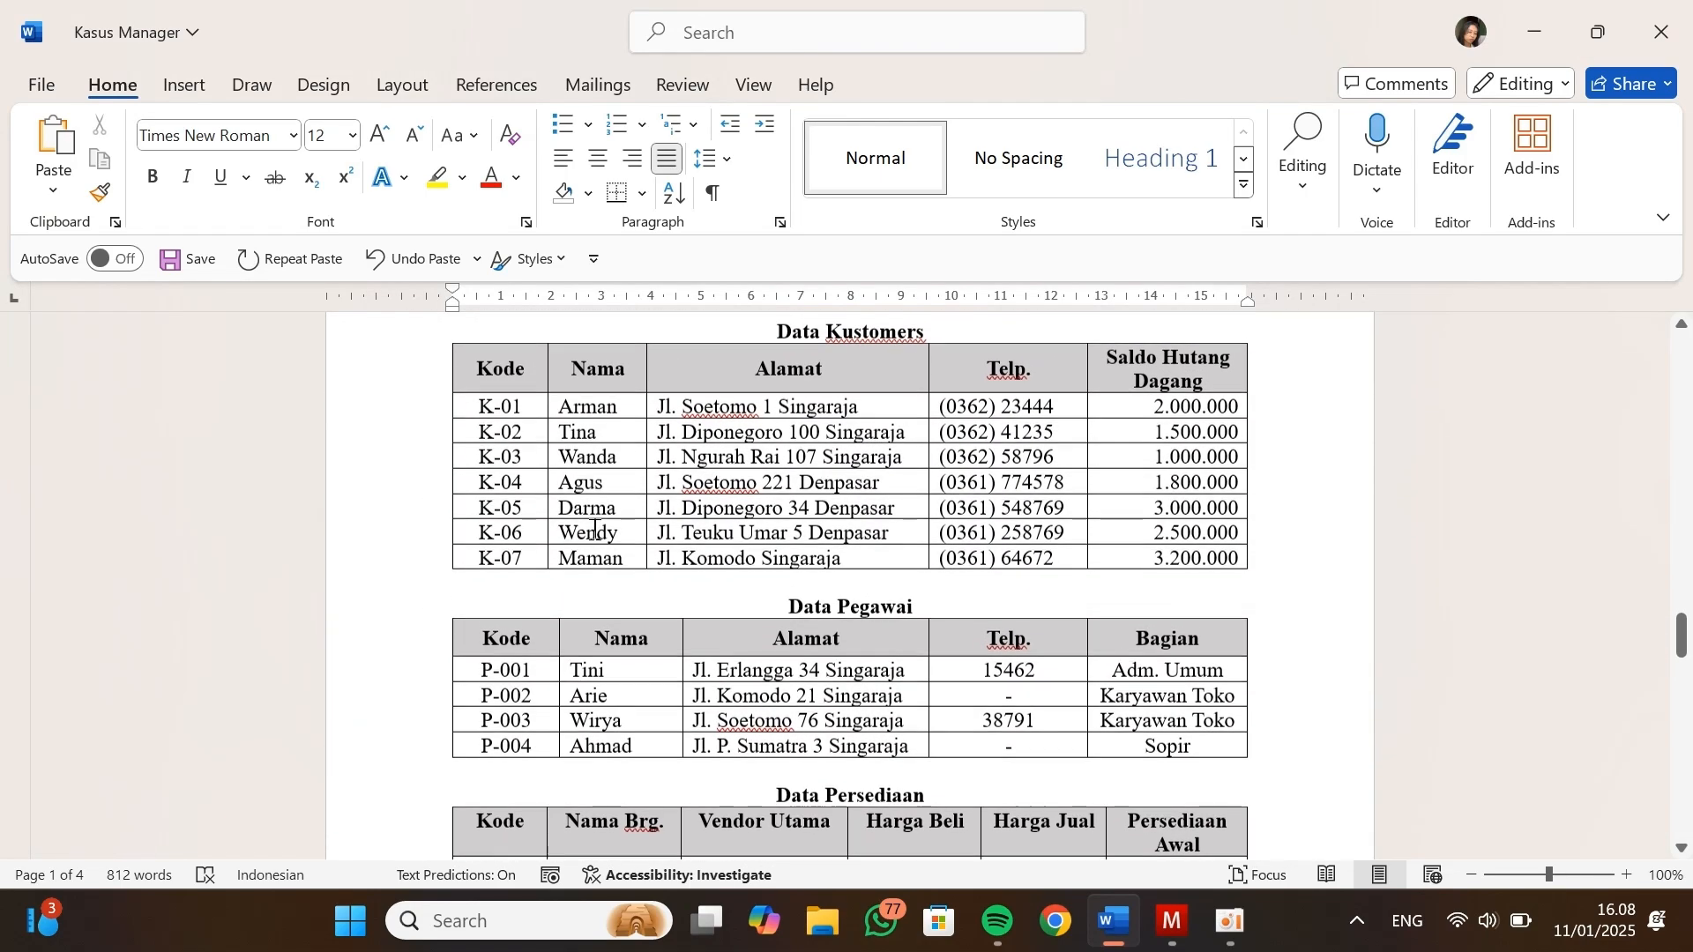
pyautogui.hotkey('alt', 'Tab')
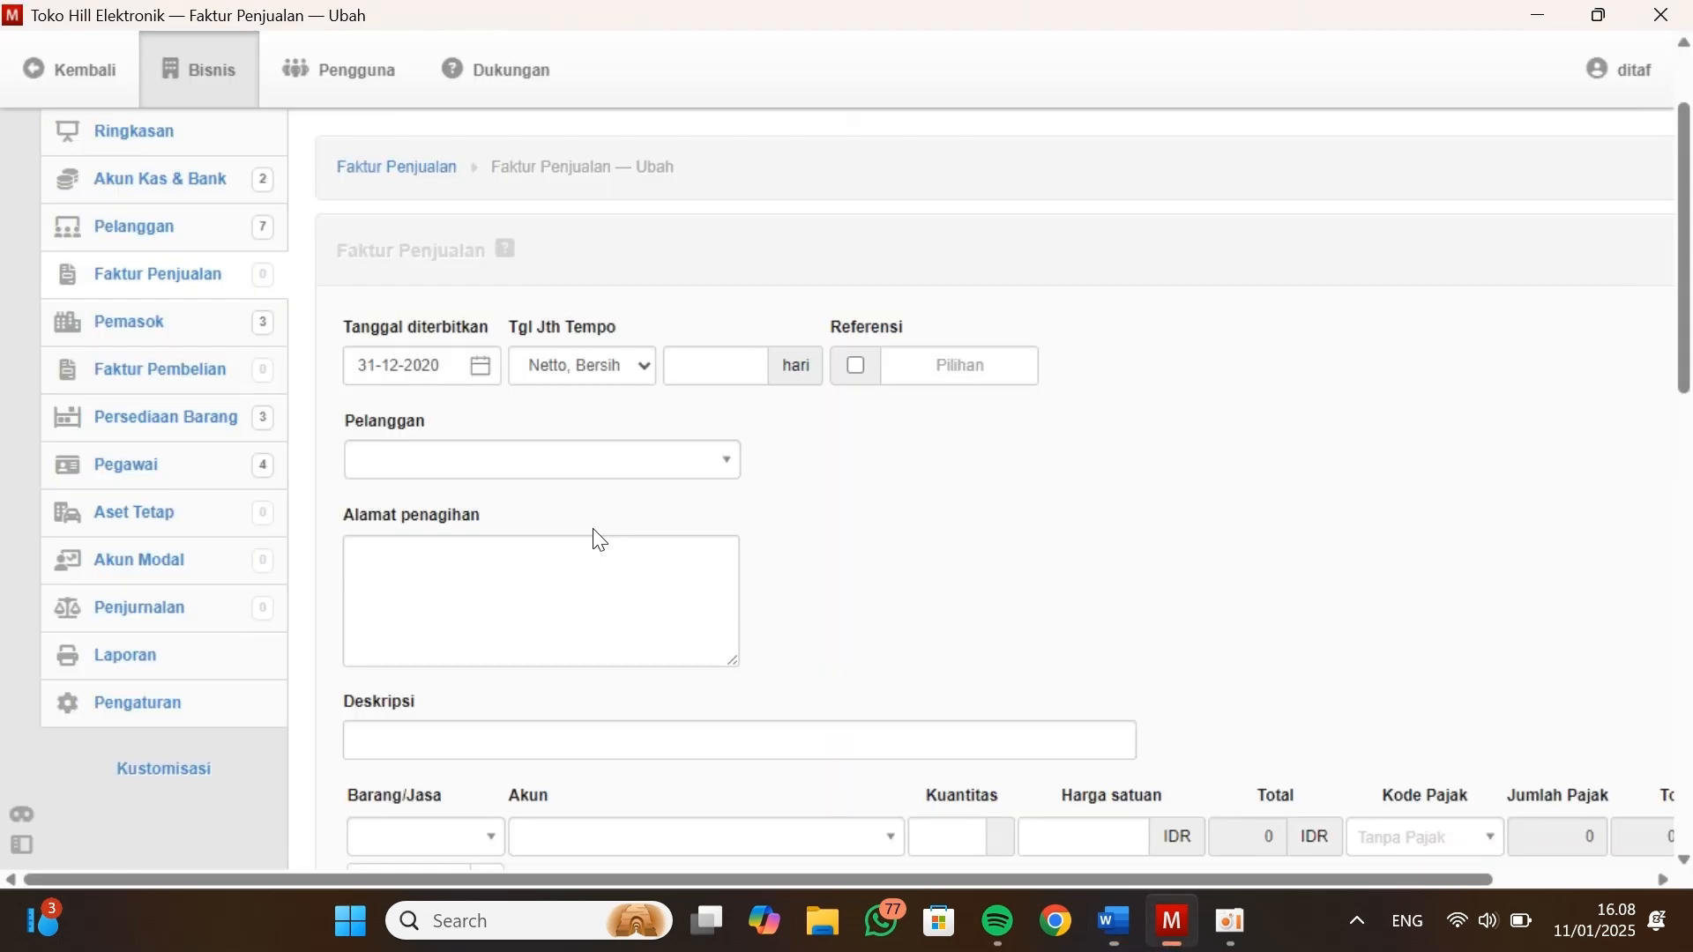
# Select the first customer from the Data Kustomers table on the sales invoice and enter the description Saldo Awal
pyautogui.click(511, 460)
pyautogui.click(447, 544)
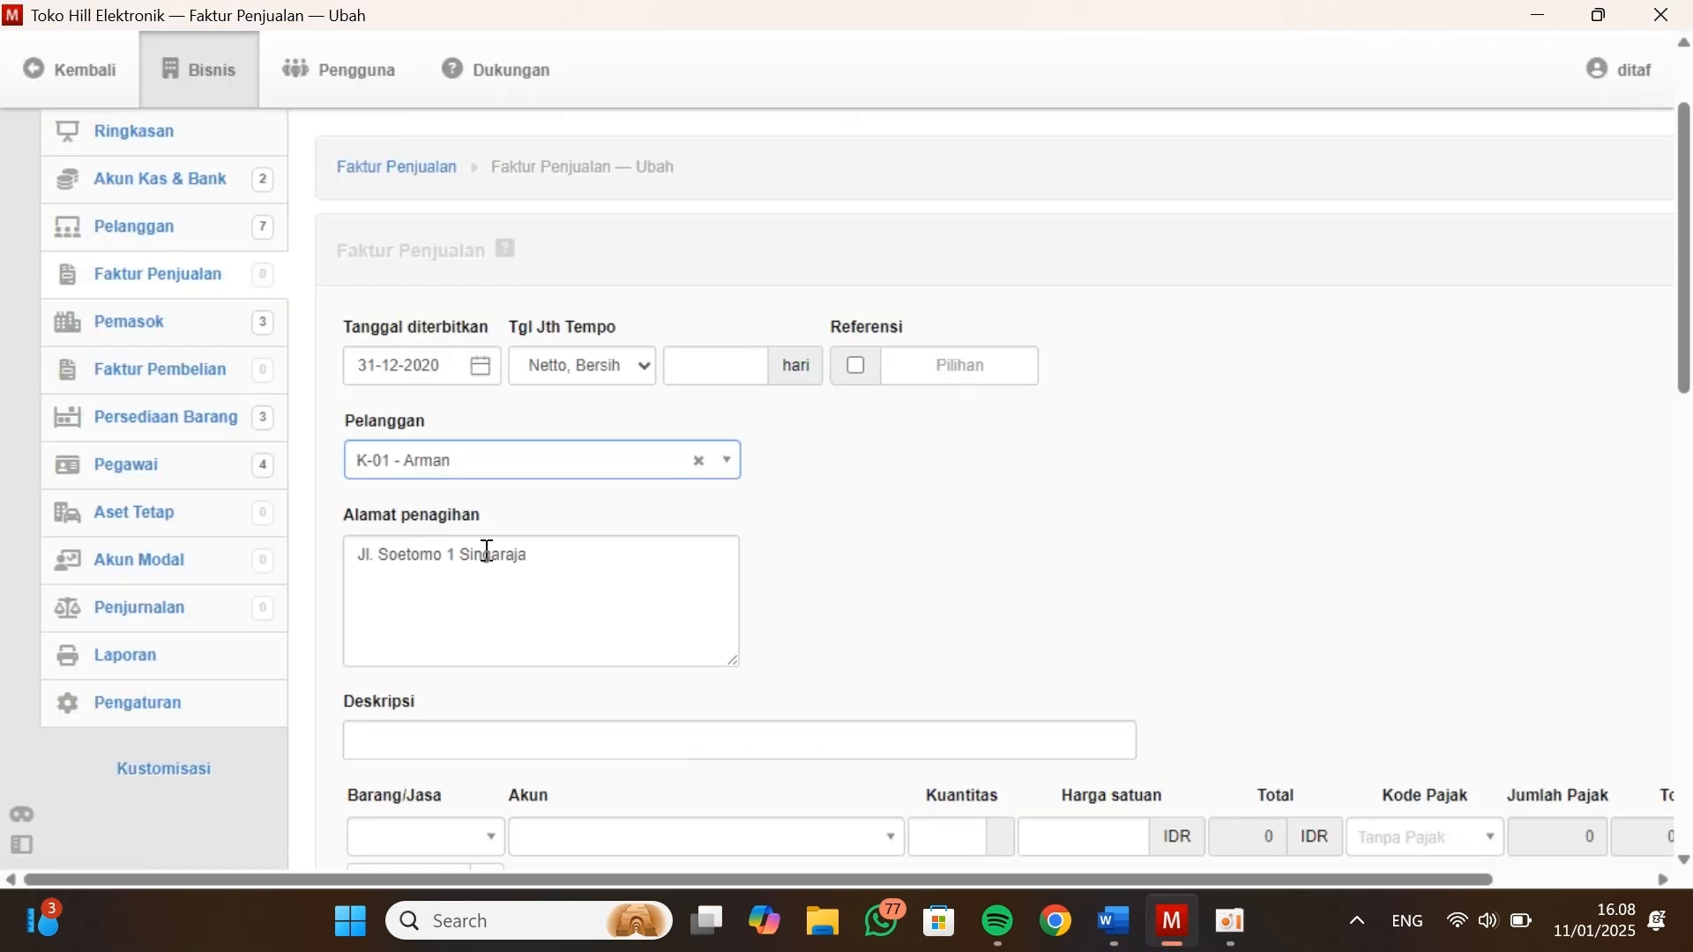
pyautogui.scroll(-2, 484, 583)
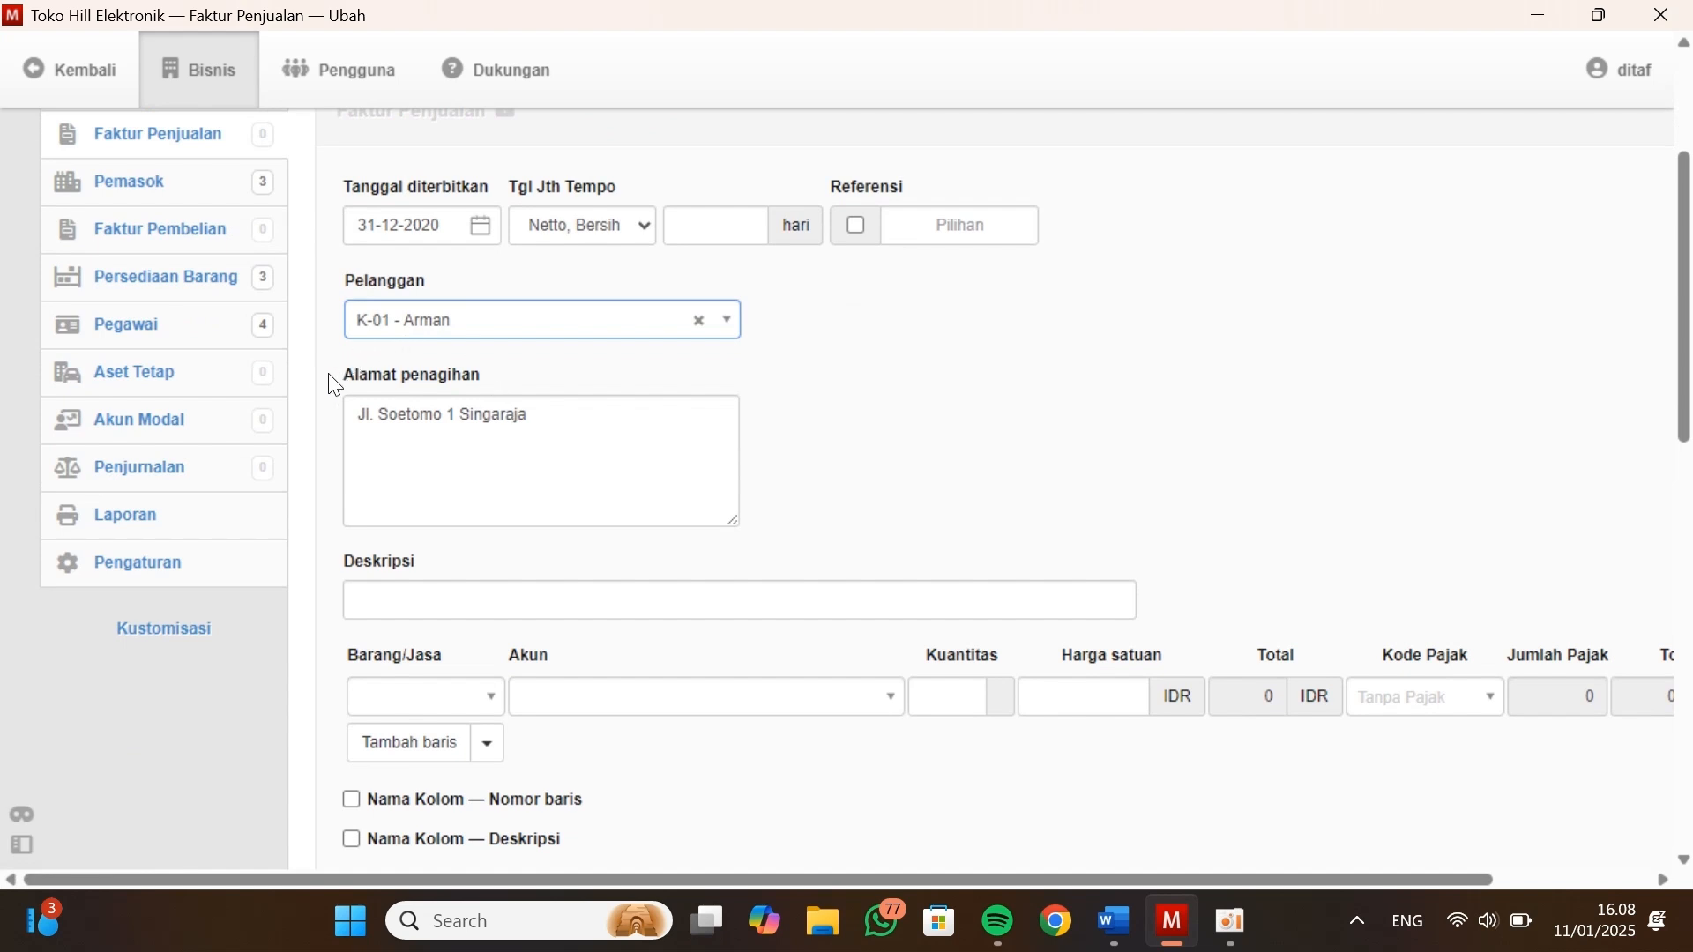
pyautogui.click(456, 599)
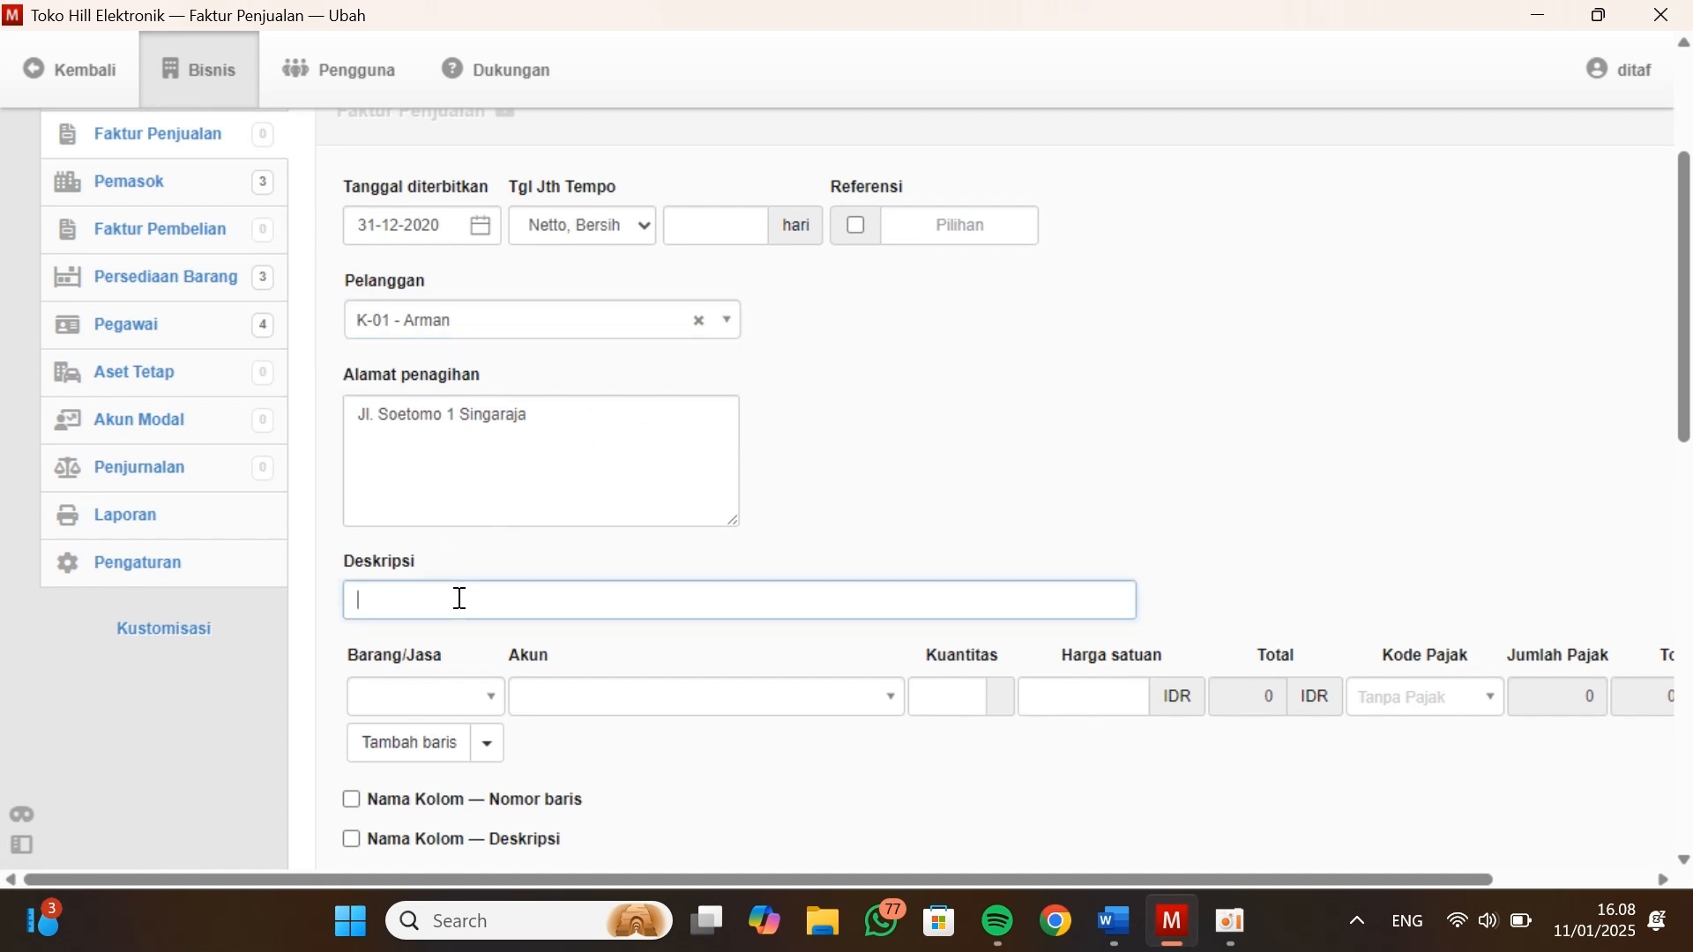
pyautogui.scroll(-1, 602, 537)
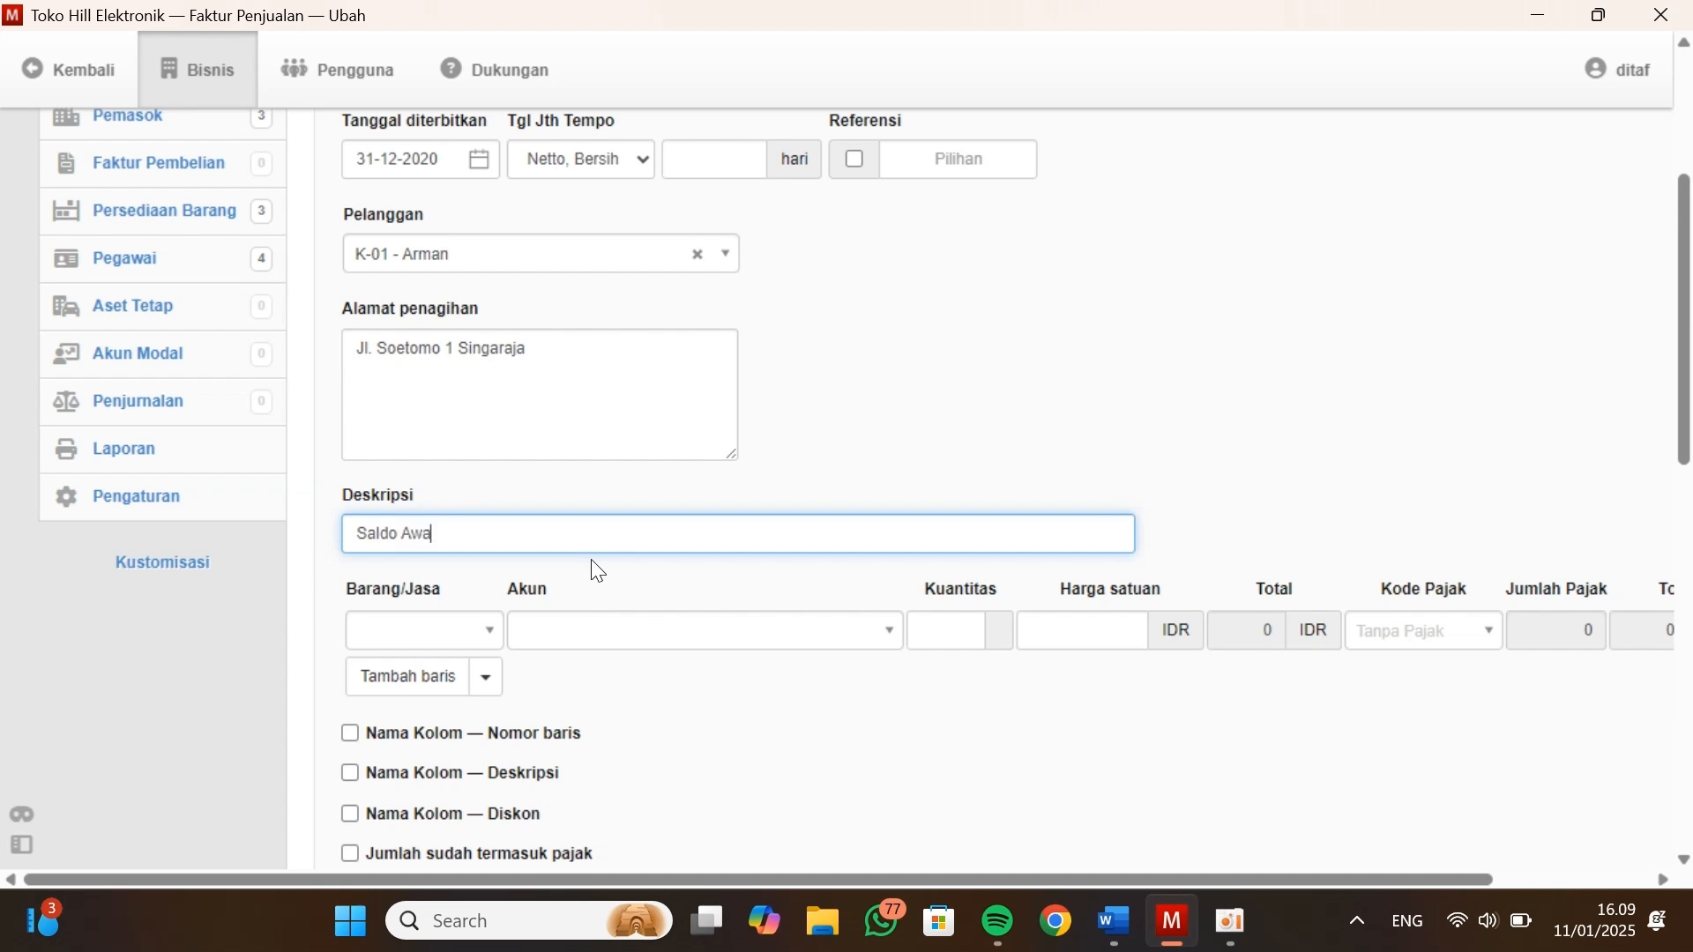
pyautogui.click(688, 709)
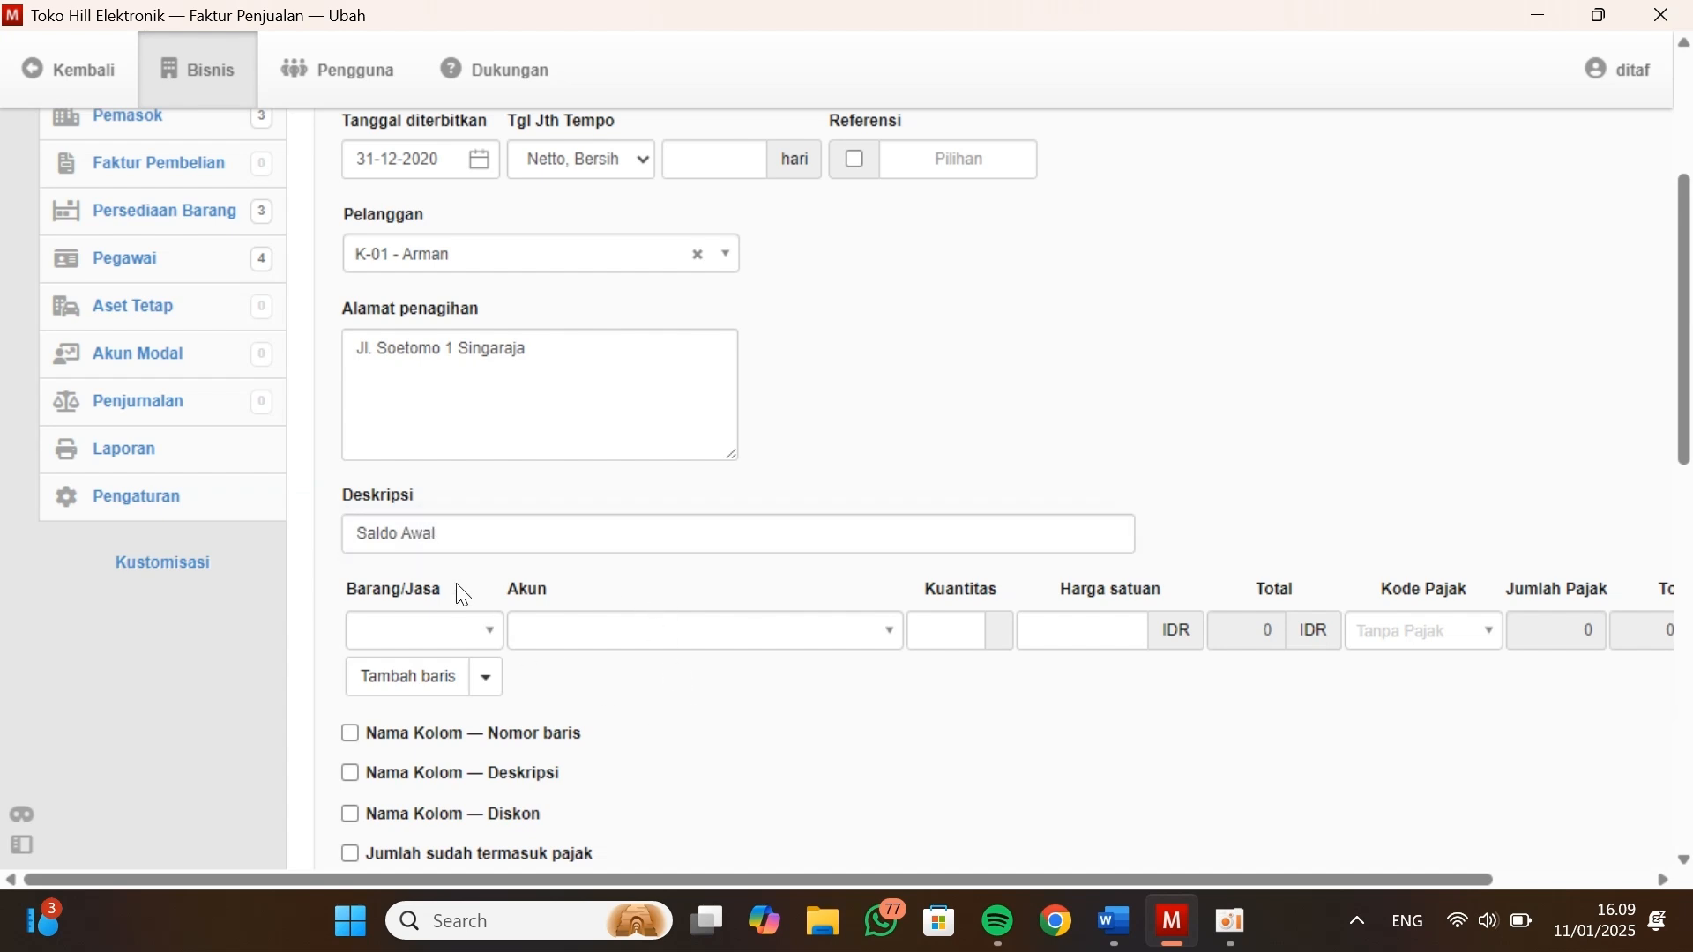
pyautogui.scroll(-1, 458, 589)
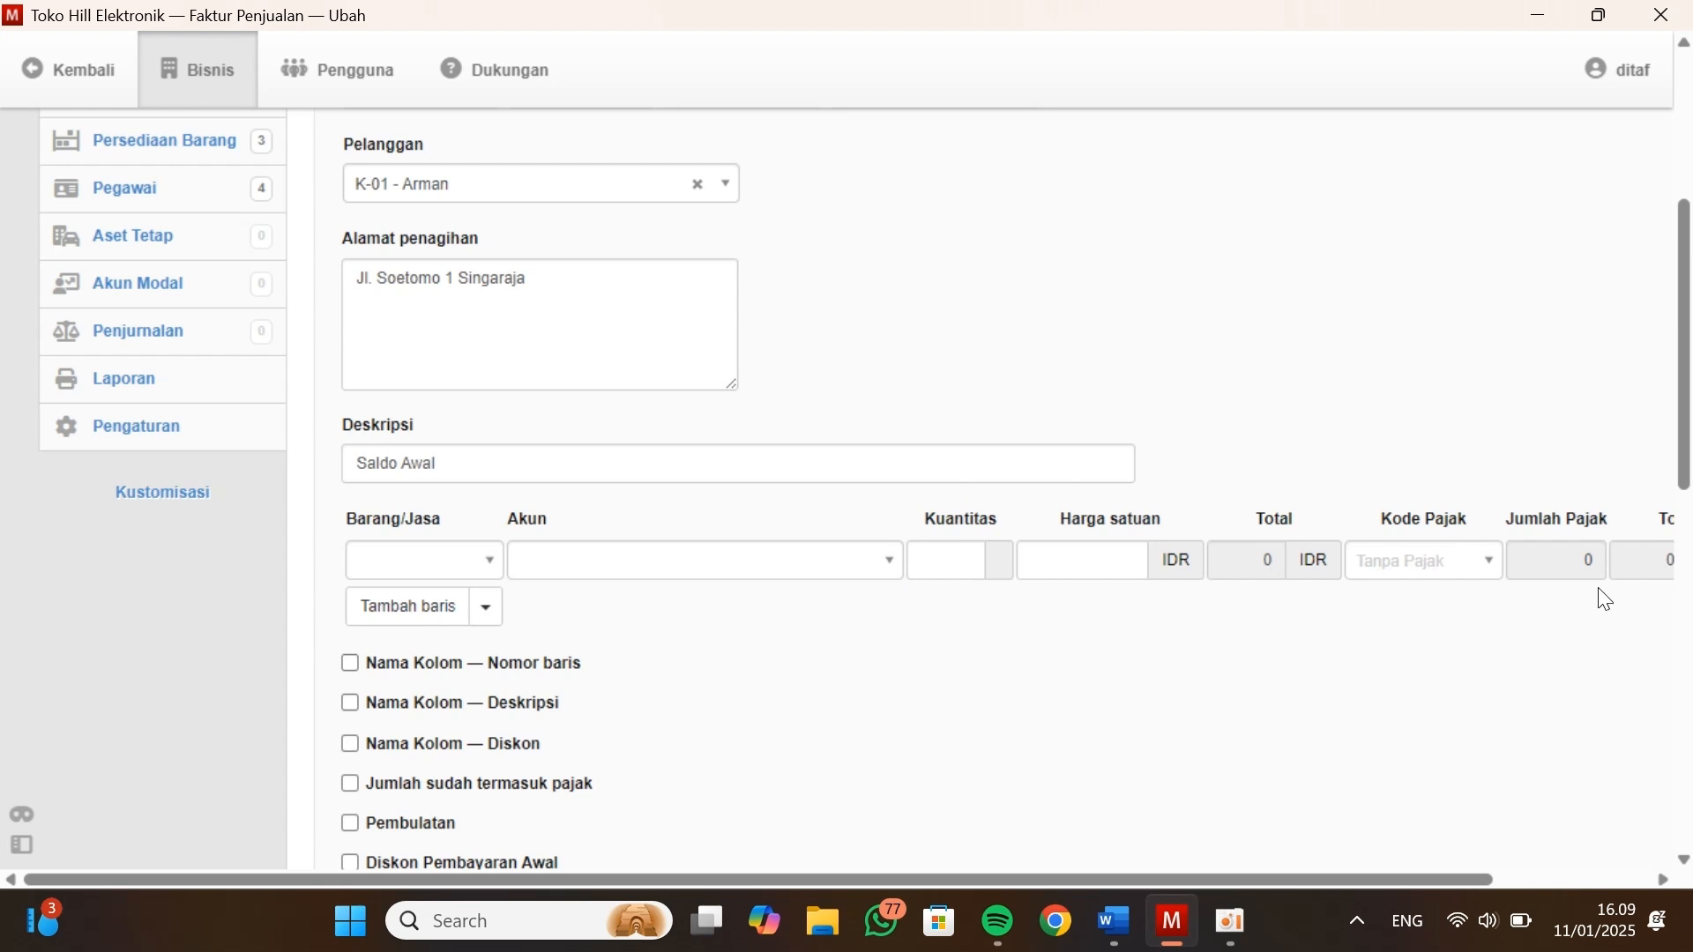
# Set the sales invoice line's account to Laba ditahan and its quantity to 1
pyautogui.hscroll(3, 1605, 600)
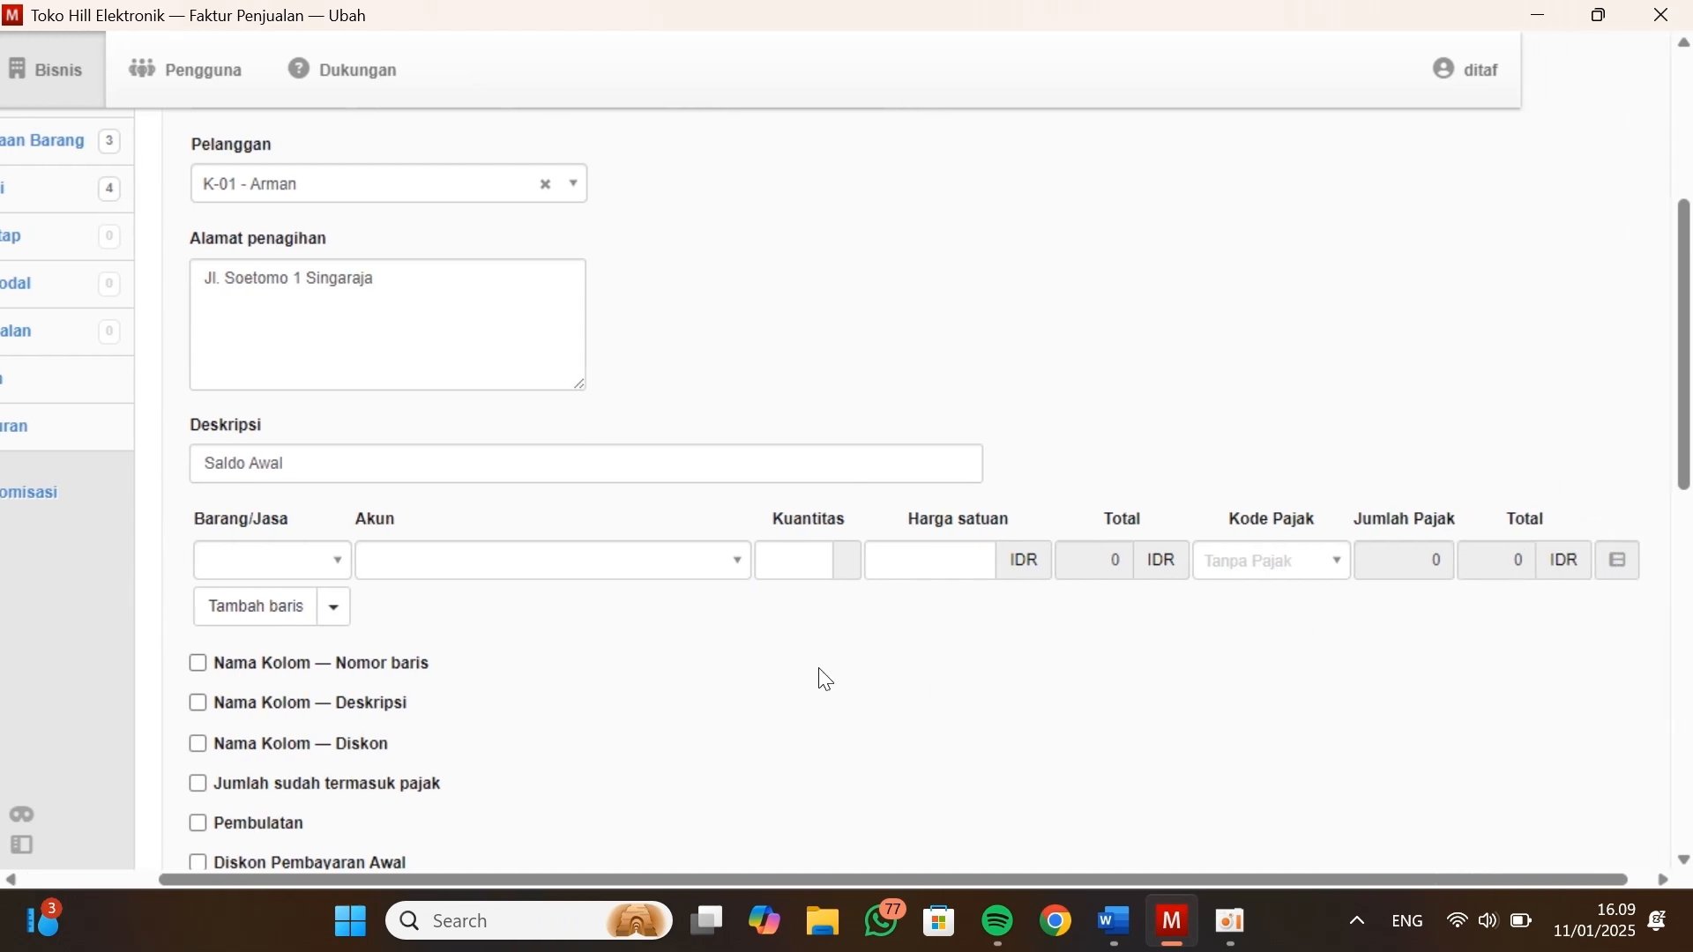
pyautogui.hscroll(-3, 825, 679)
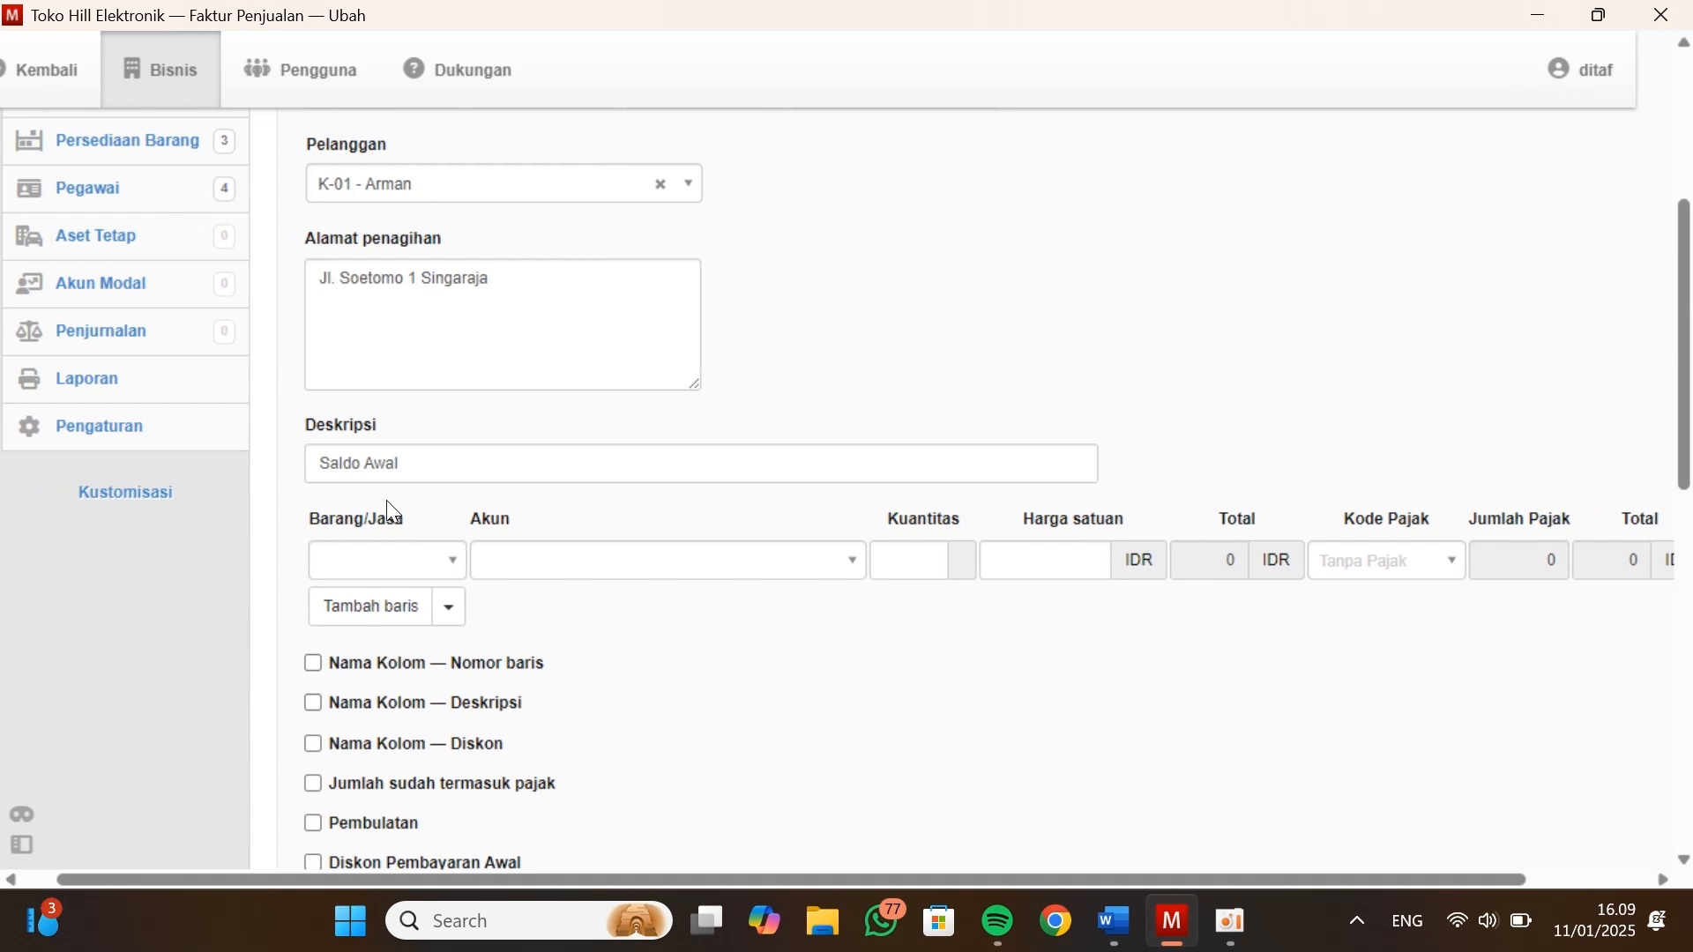
pyautogui.hotkey('alt', 'Tab')
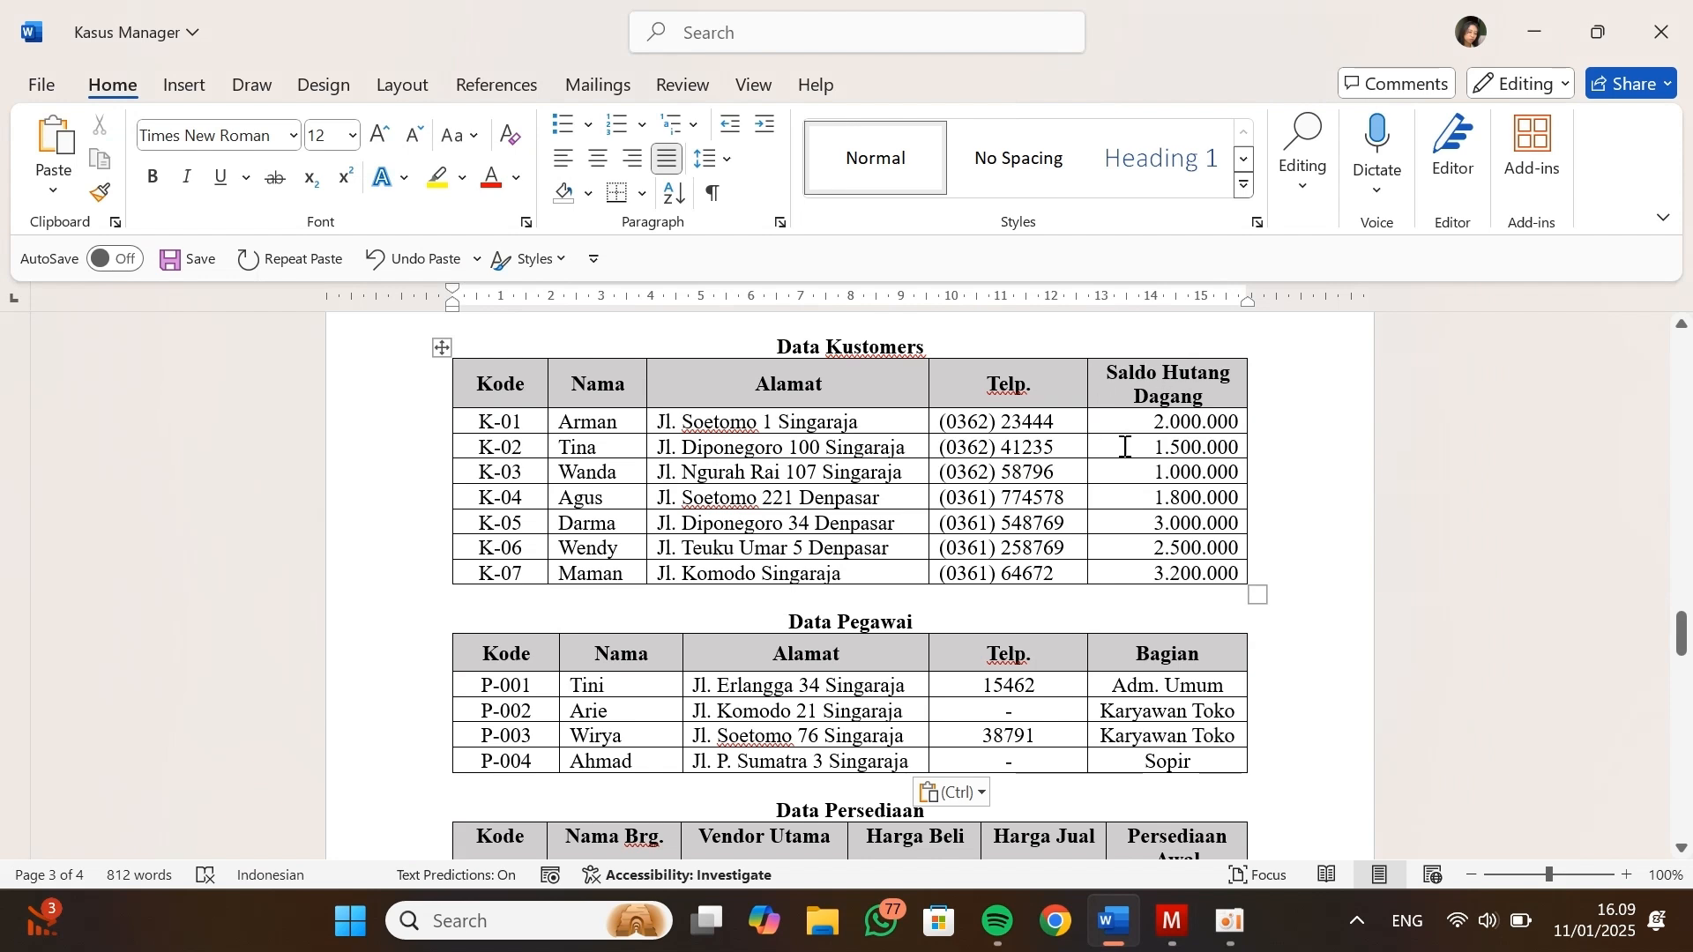
pyautogui.hotkey('alt', 'Tab')
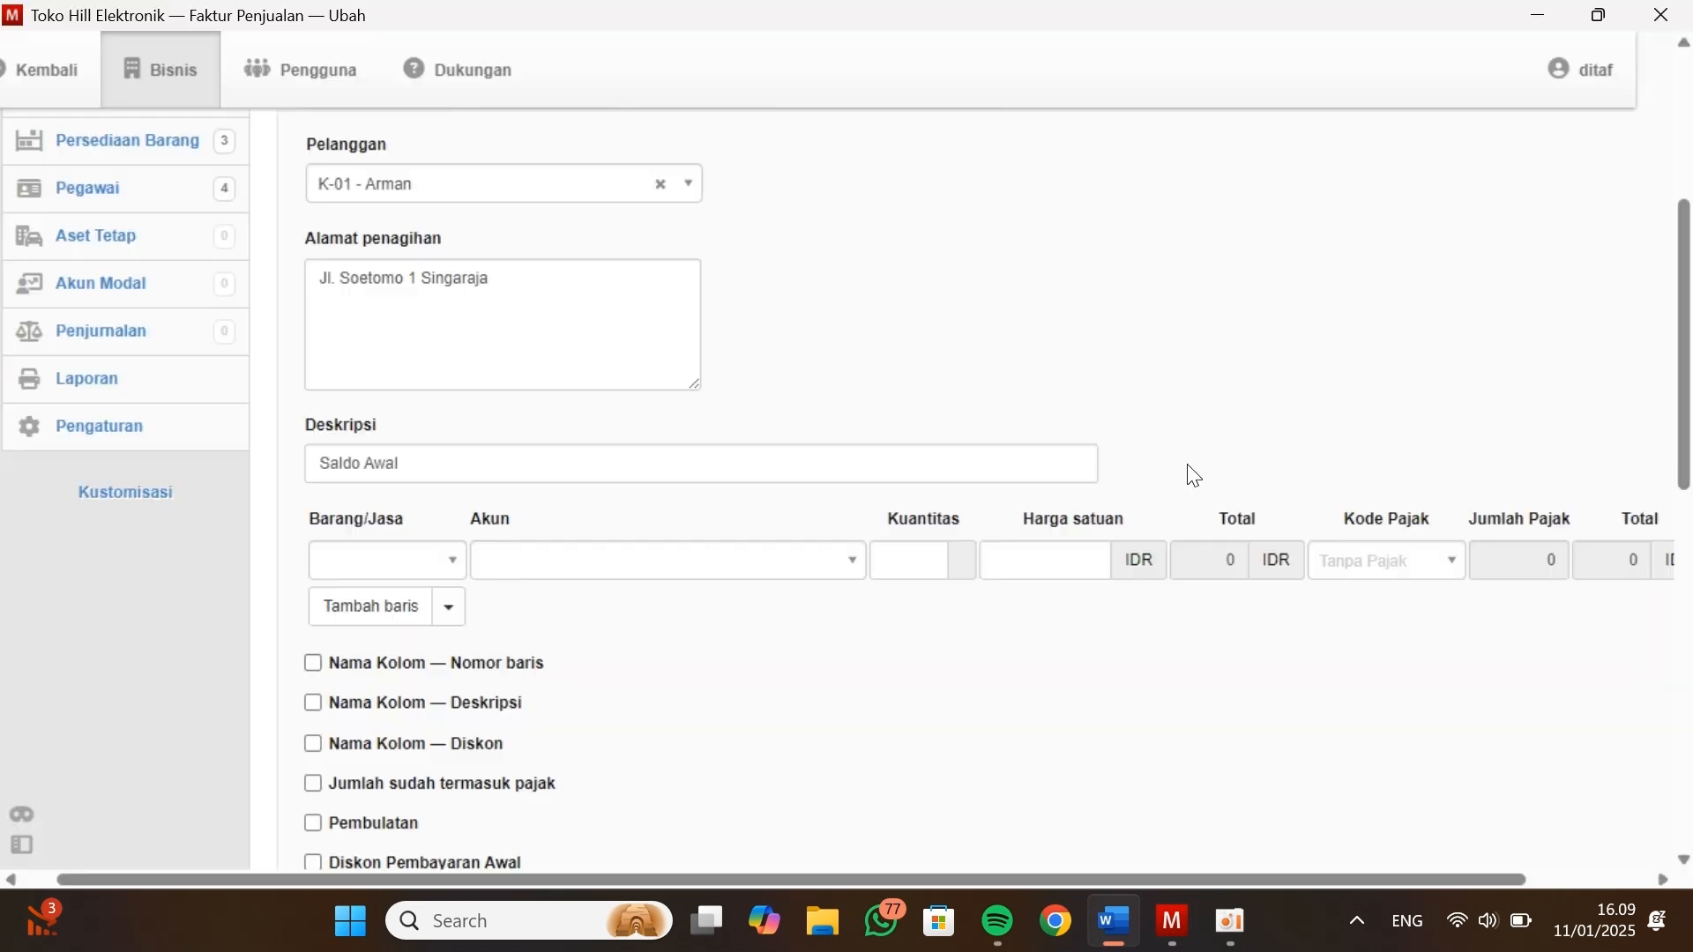
pyautogui.click(850, 564)
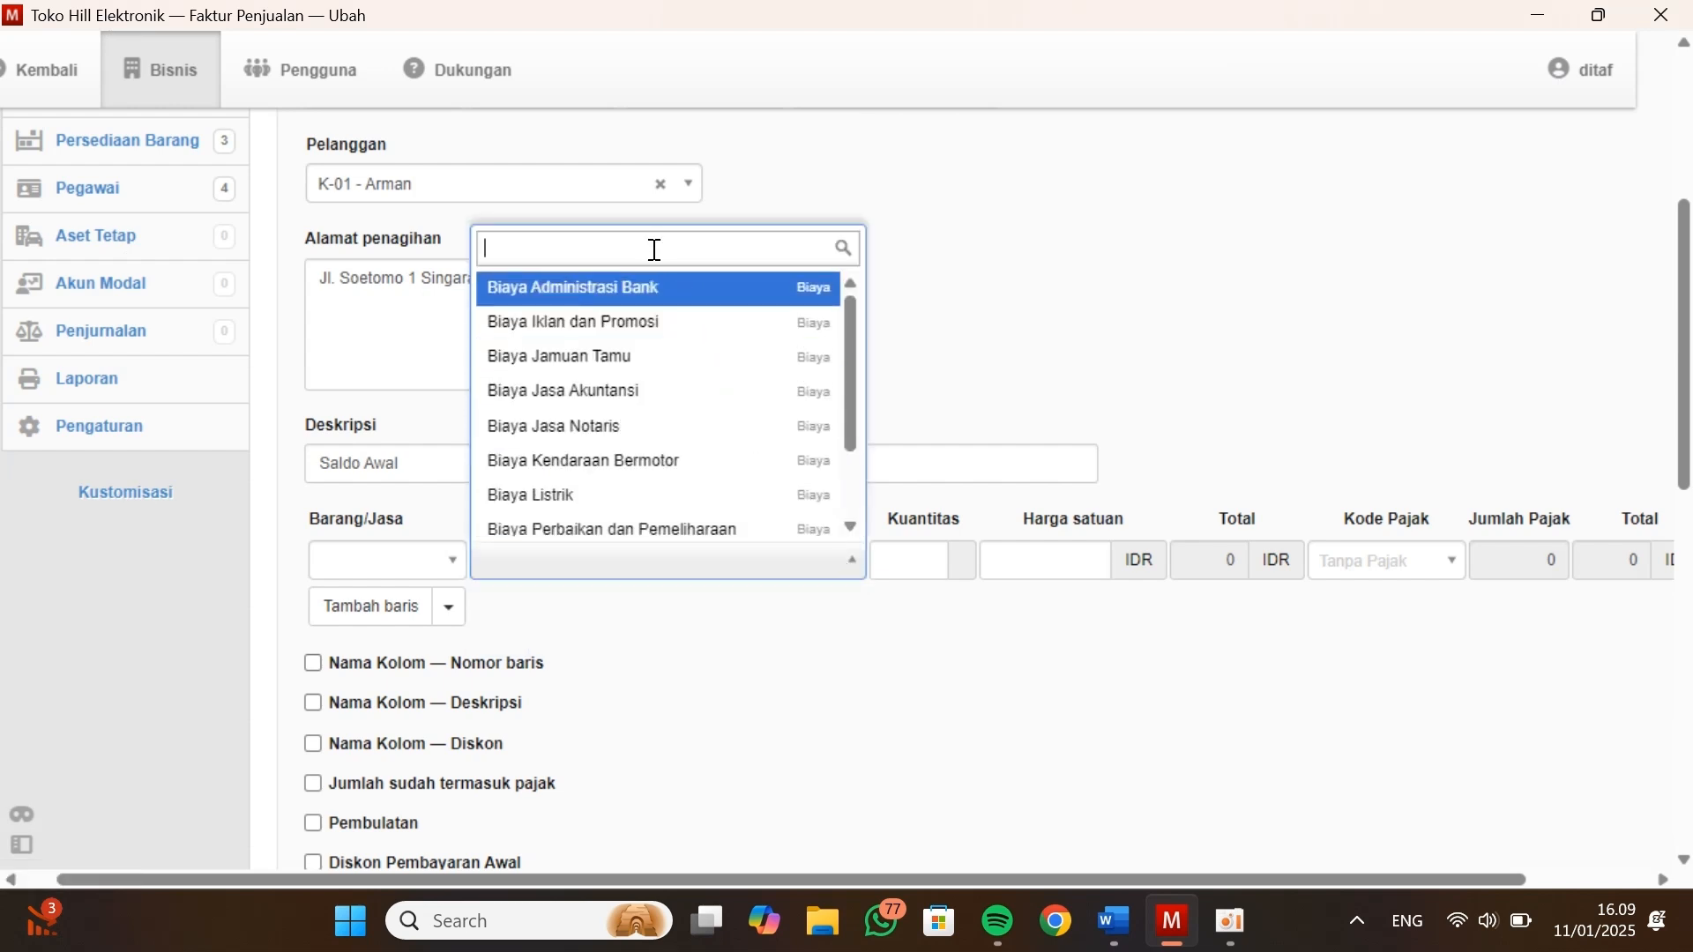
pyautogui.write('Laba')
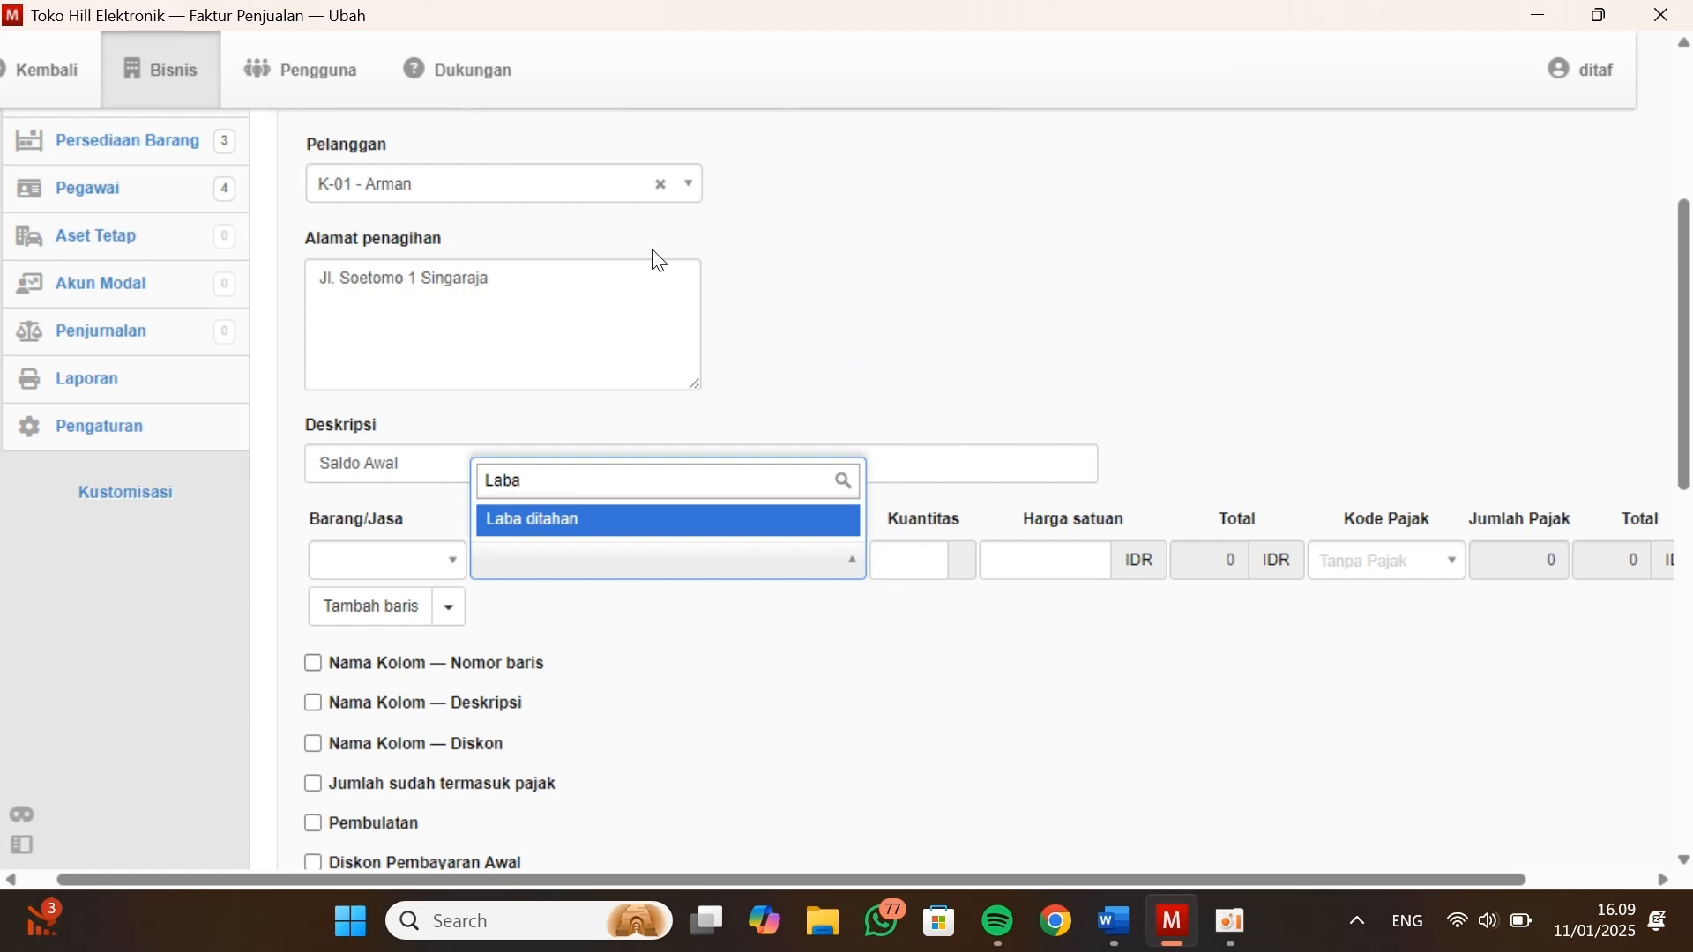
pyautogui.click(594, 524)
pyautogui.click(940, 567)
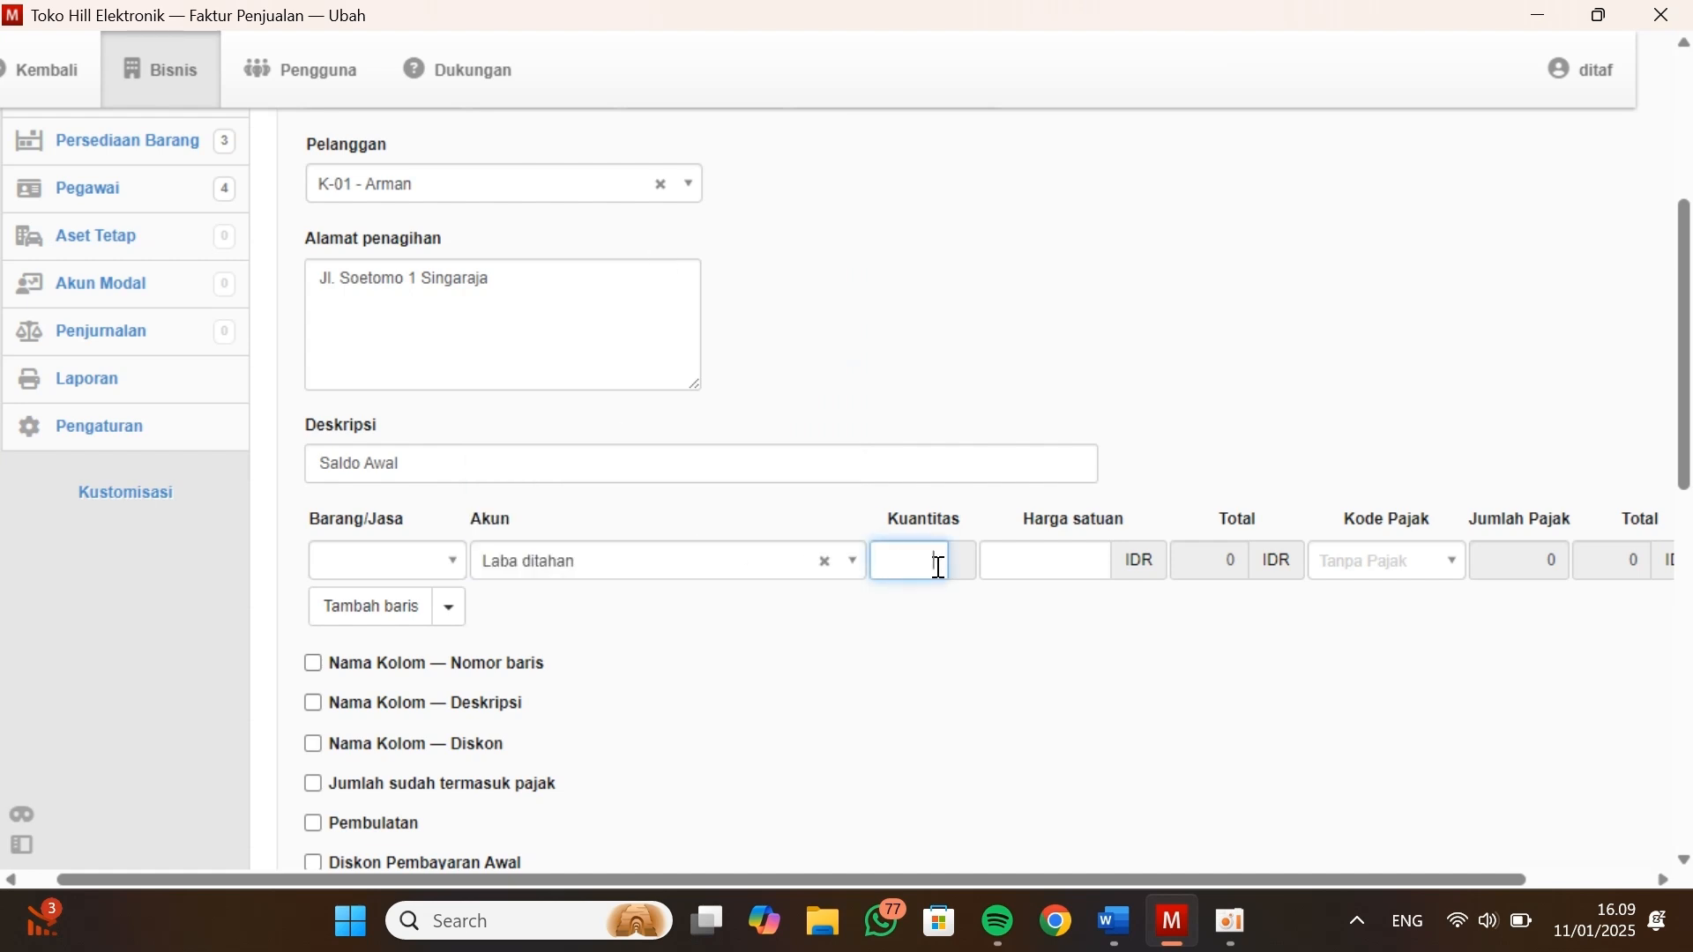
pyautogui.click(1082, 550)
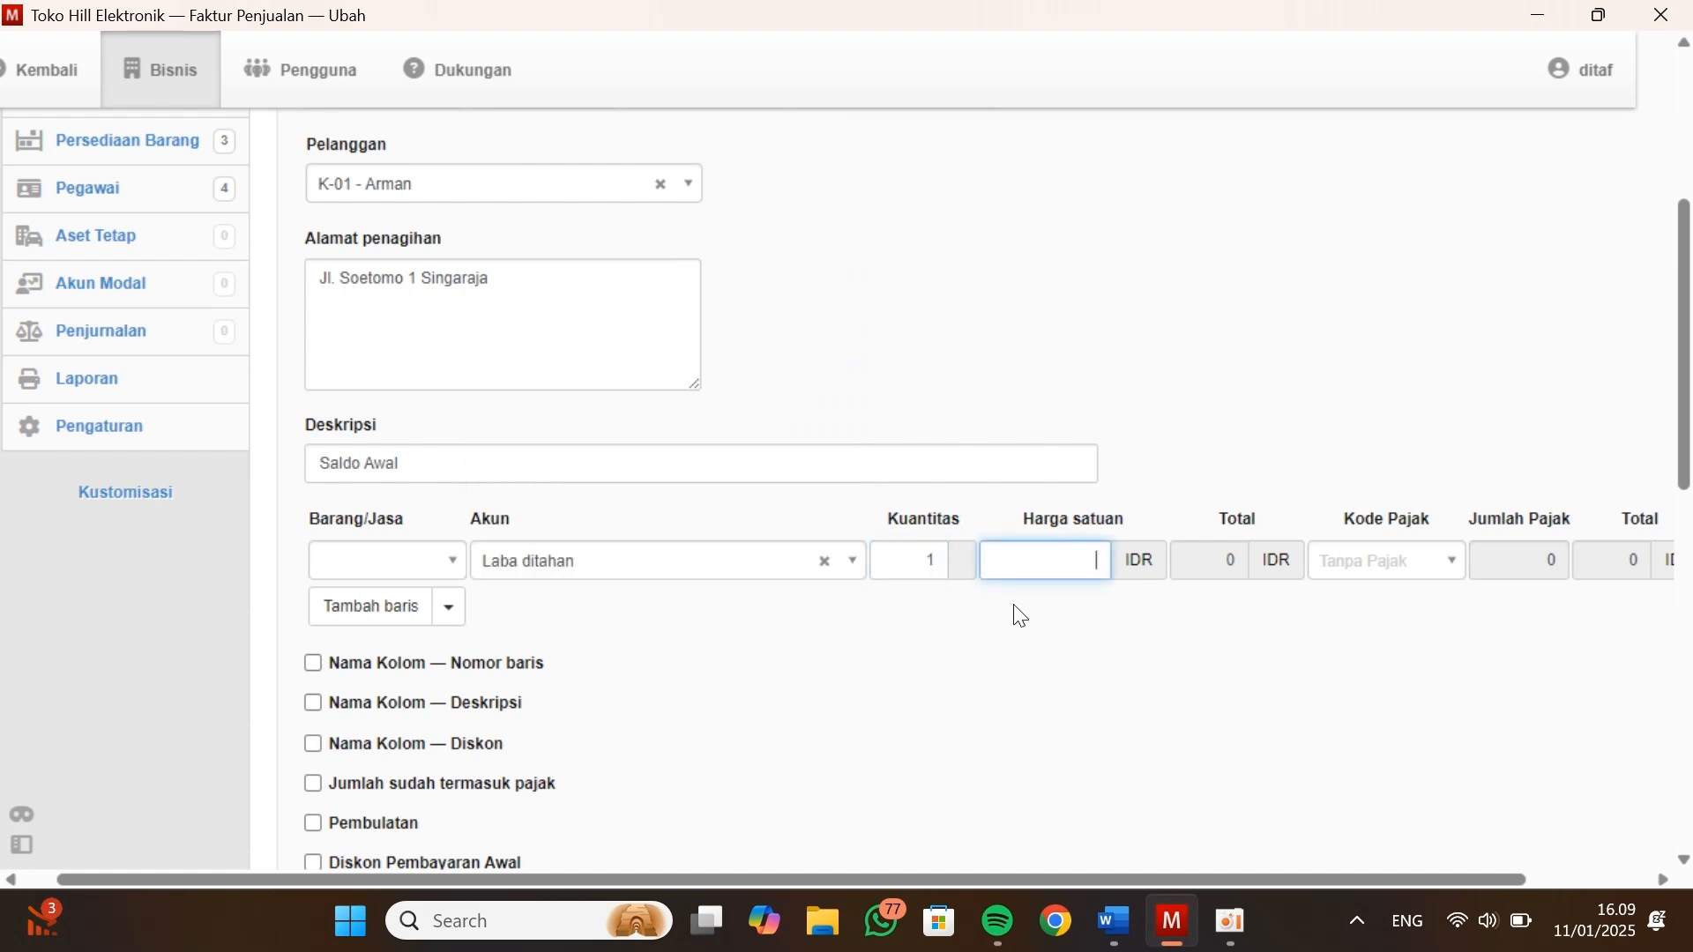
# Copy the first customer's opening balance from the Kasus Manager document and enter a unit price of 2000000 on the sales invoice in Manager
pyautogui.hotkey('alt', 'Tab')
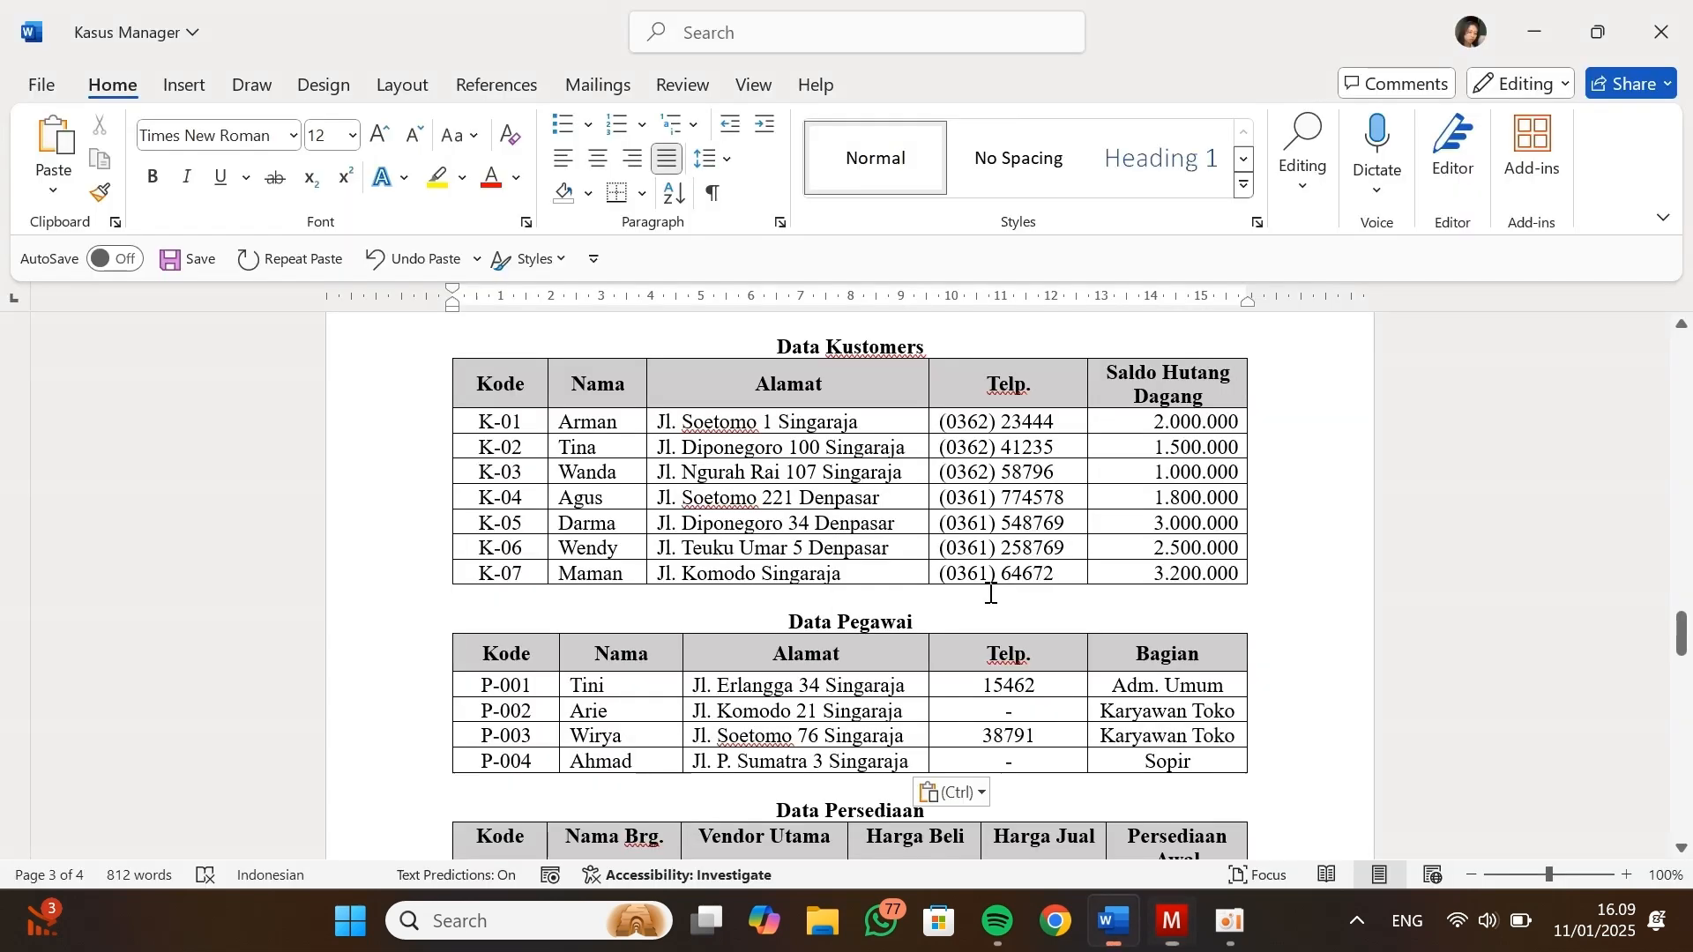
pyautogui.doubleClick(1143, 428)
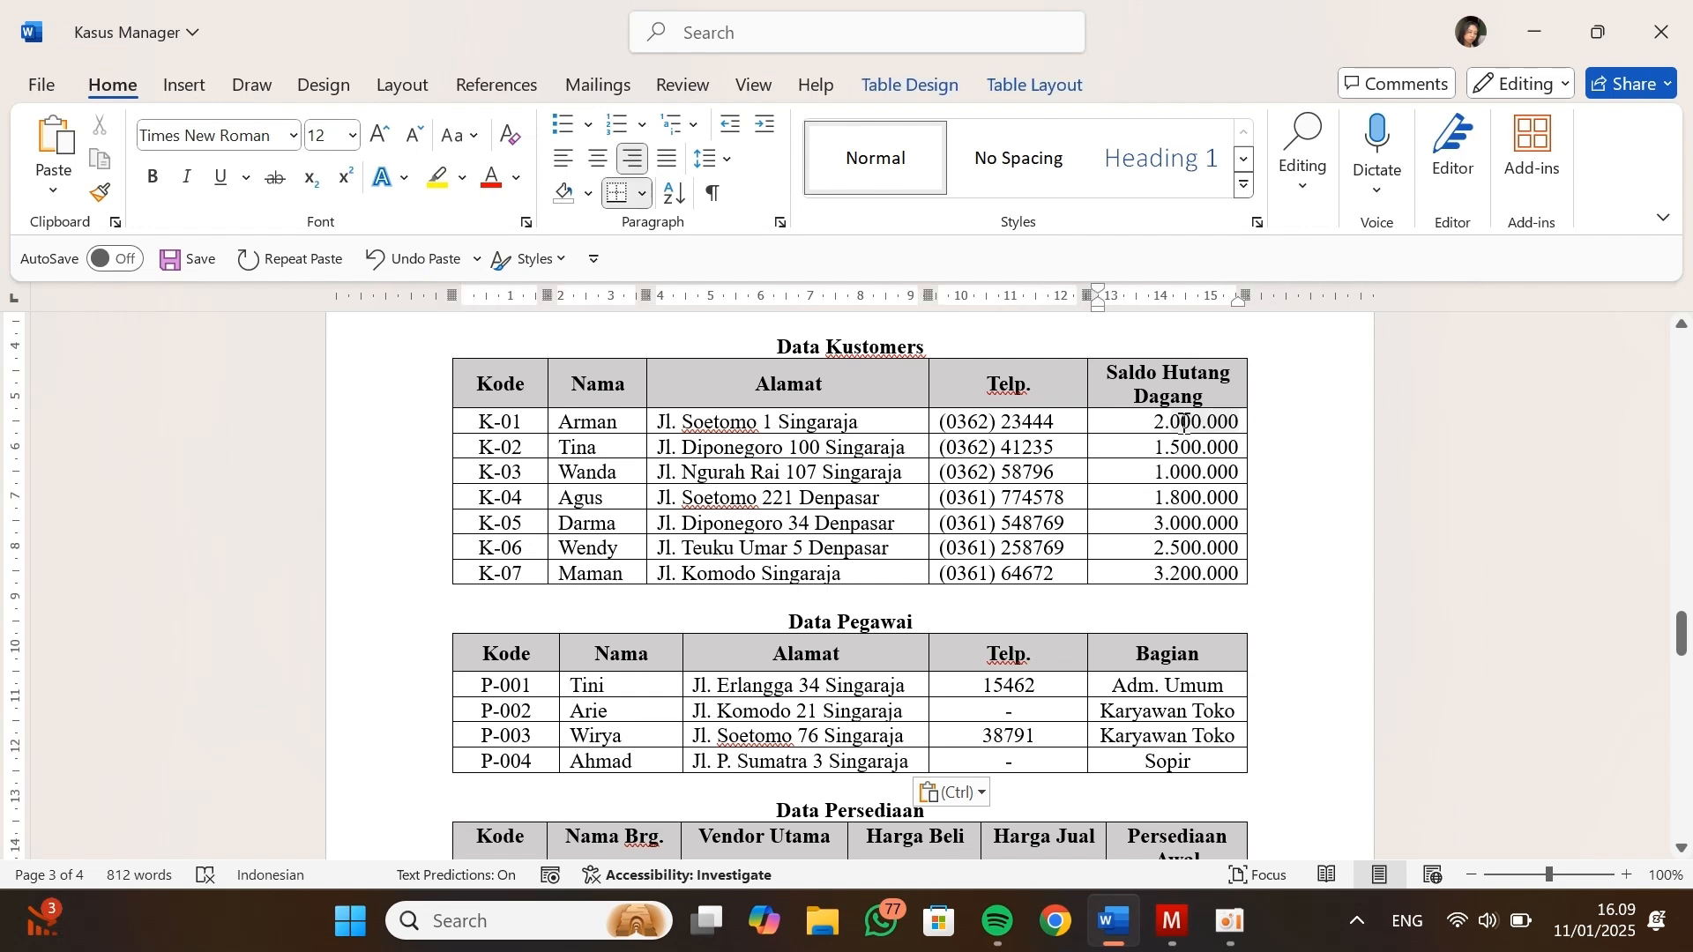
pyautogui.hotkey('ctrl', 'c')
pyautogui.hotkey('alt', 'Tab')
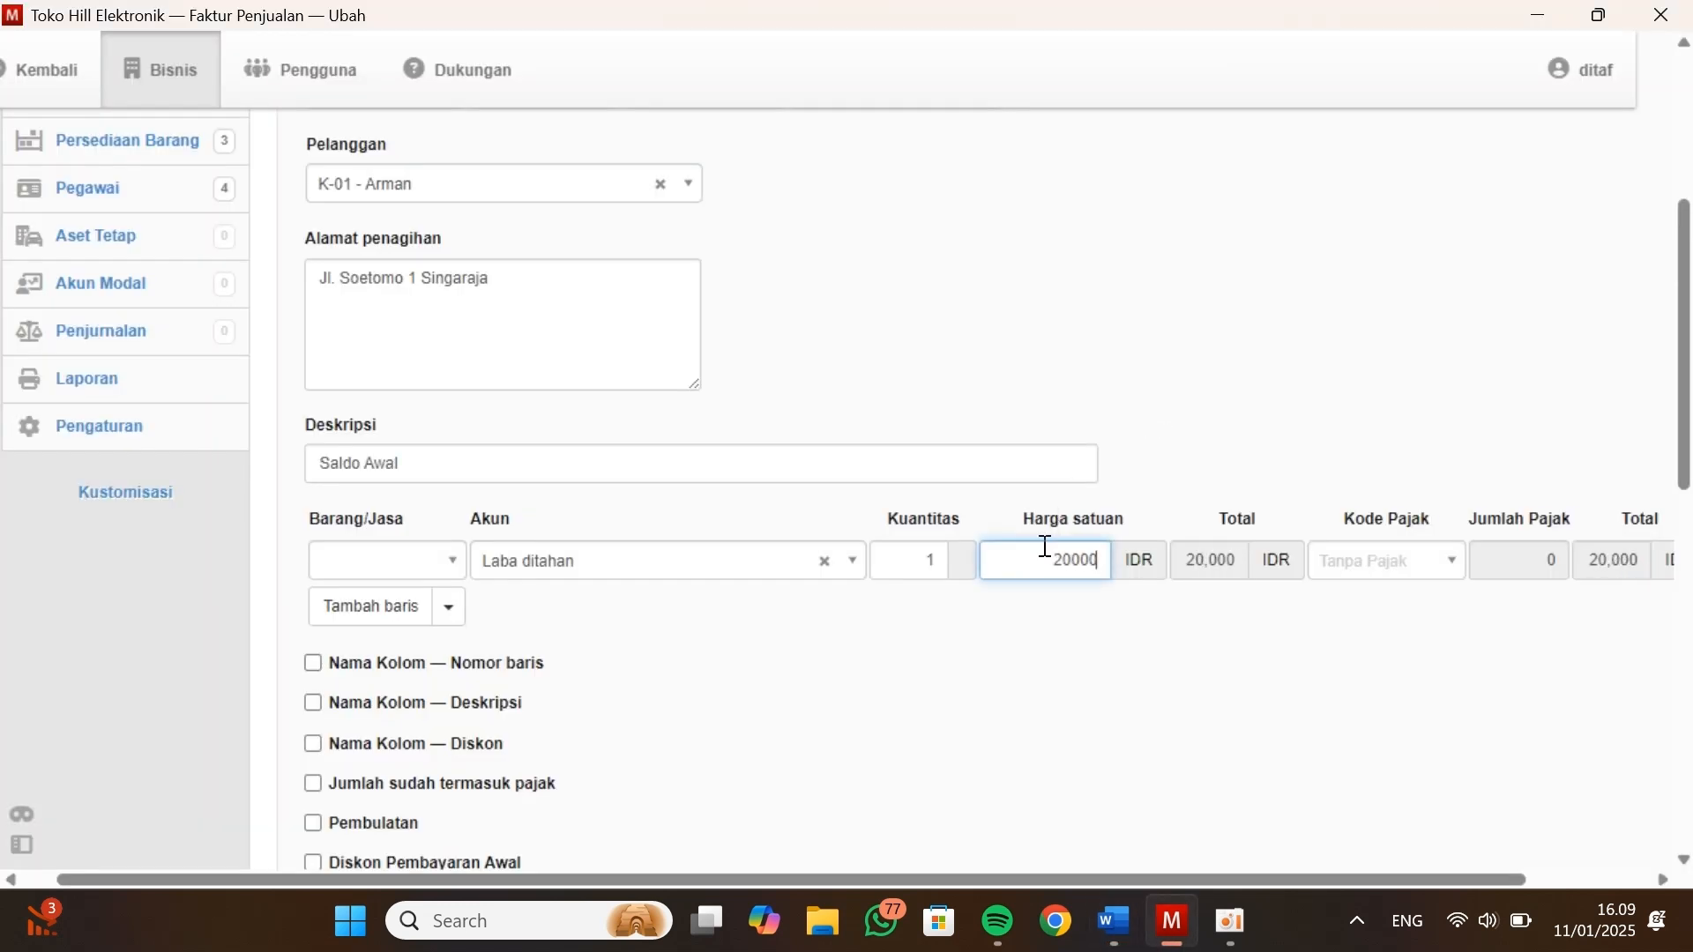
pyautogui.write('00')
# Check the tax codes offered for the line without choosing one, and create the invoice with another new one opened
pyautogui.hscroll(2, 1617, 679)
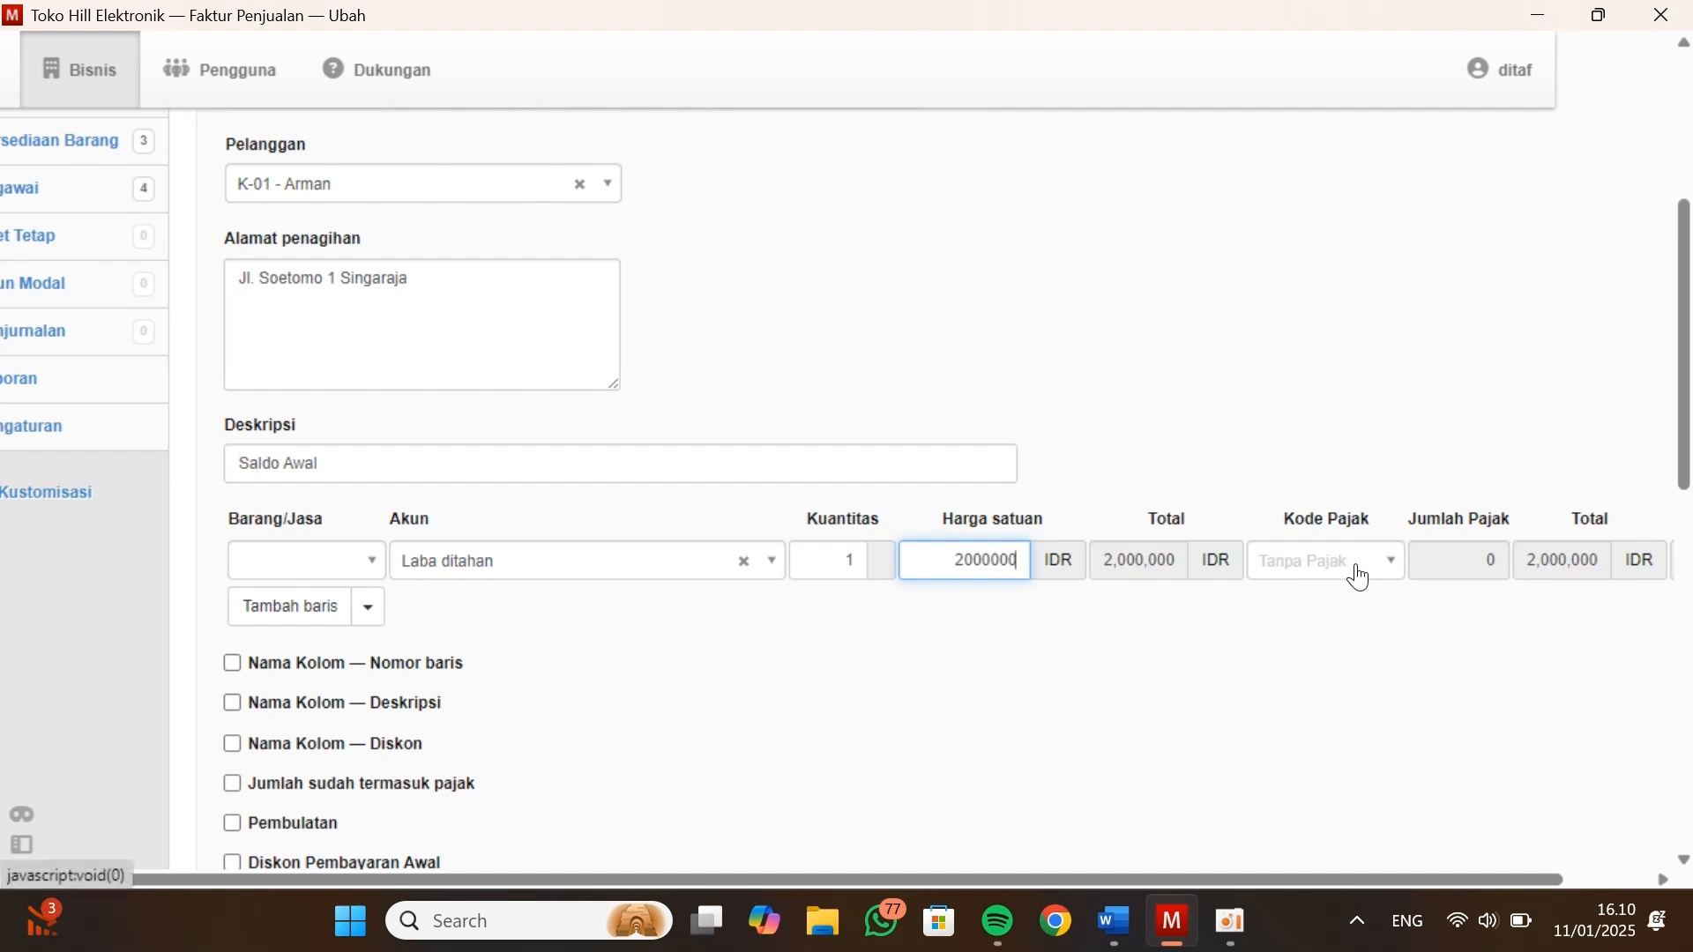
pyautogui.click(1280, 578)
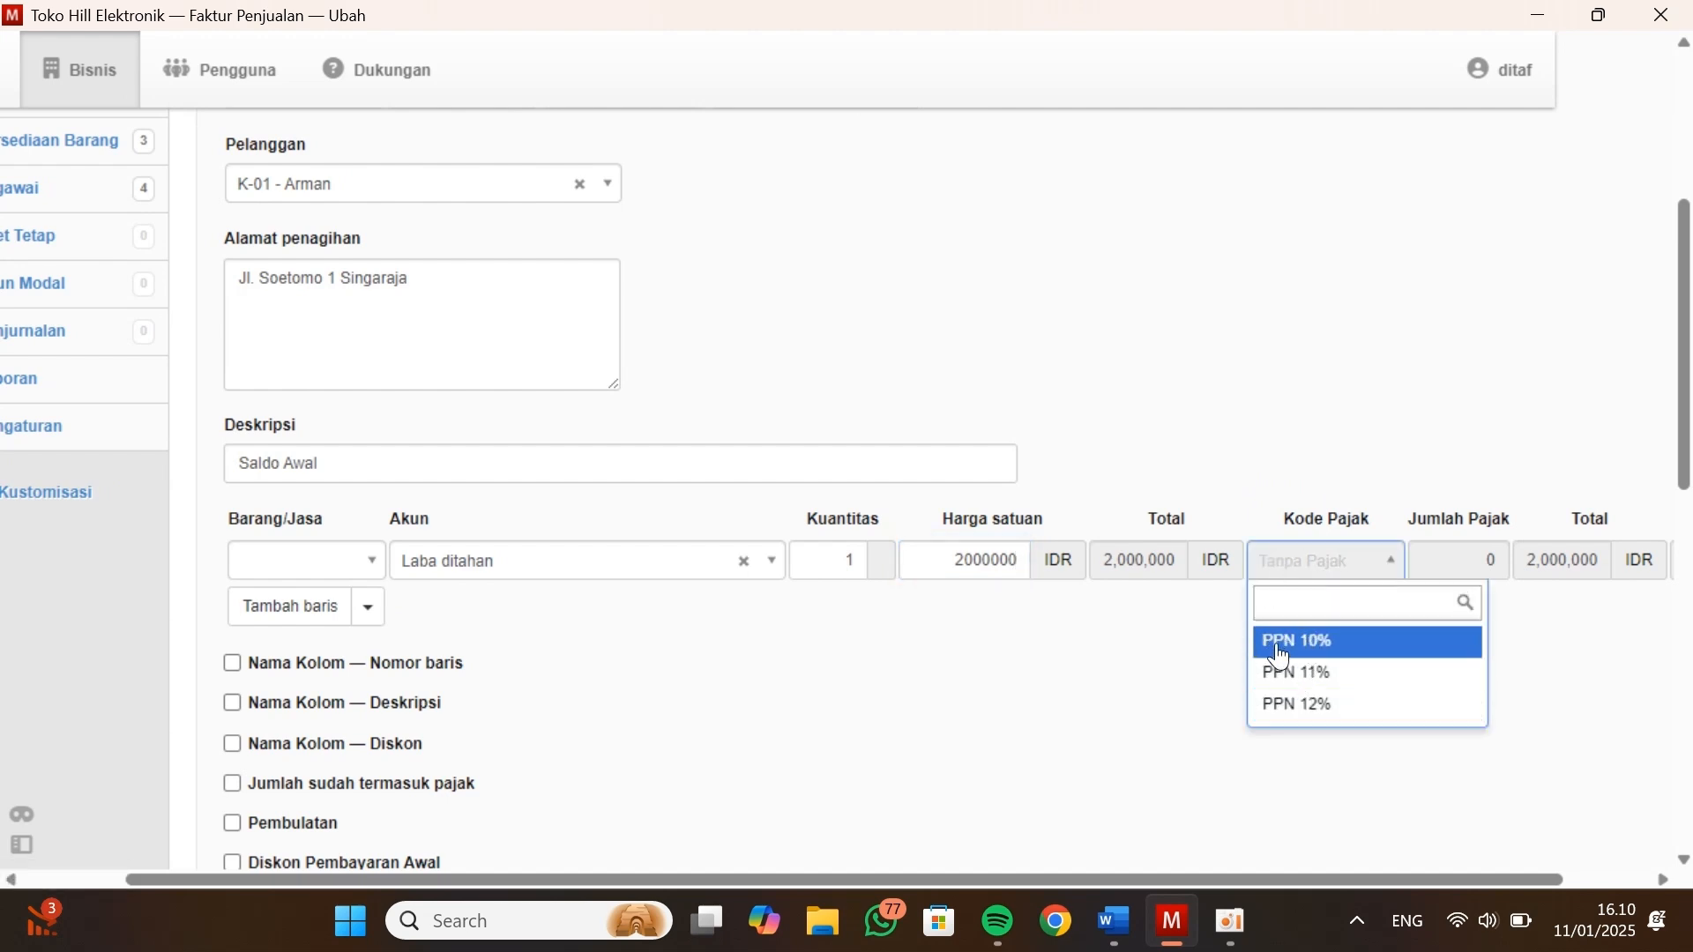
pyautogui.click(1153, 656)
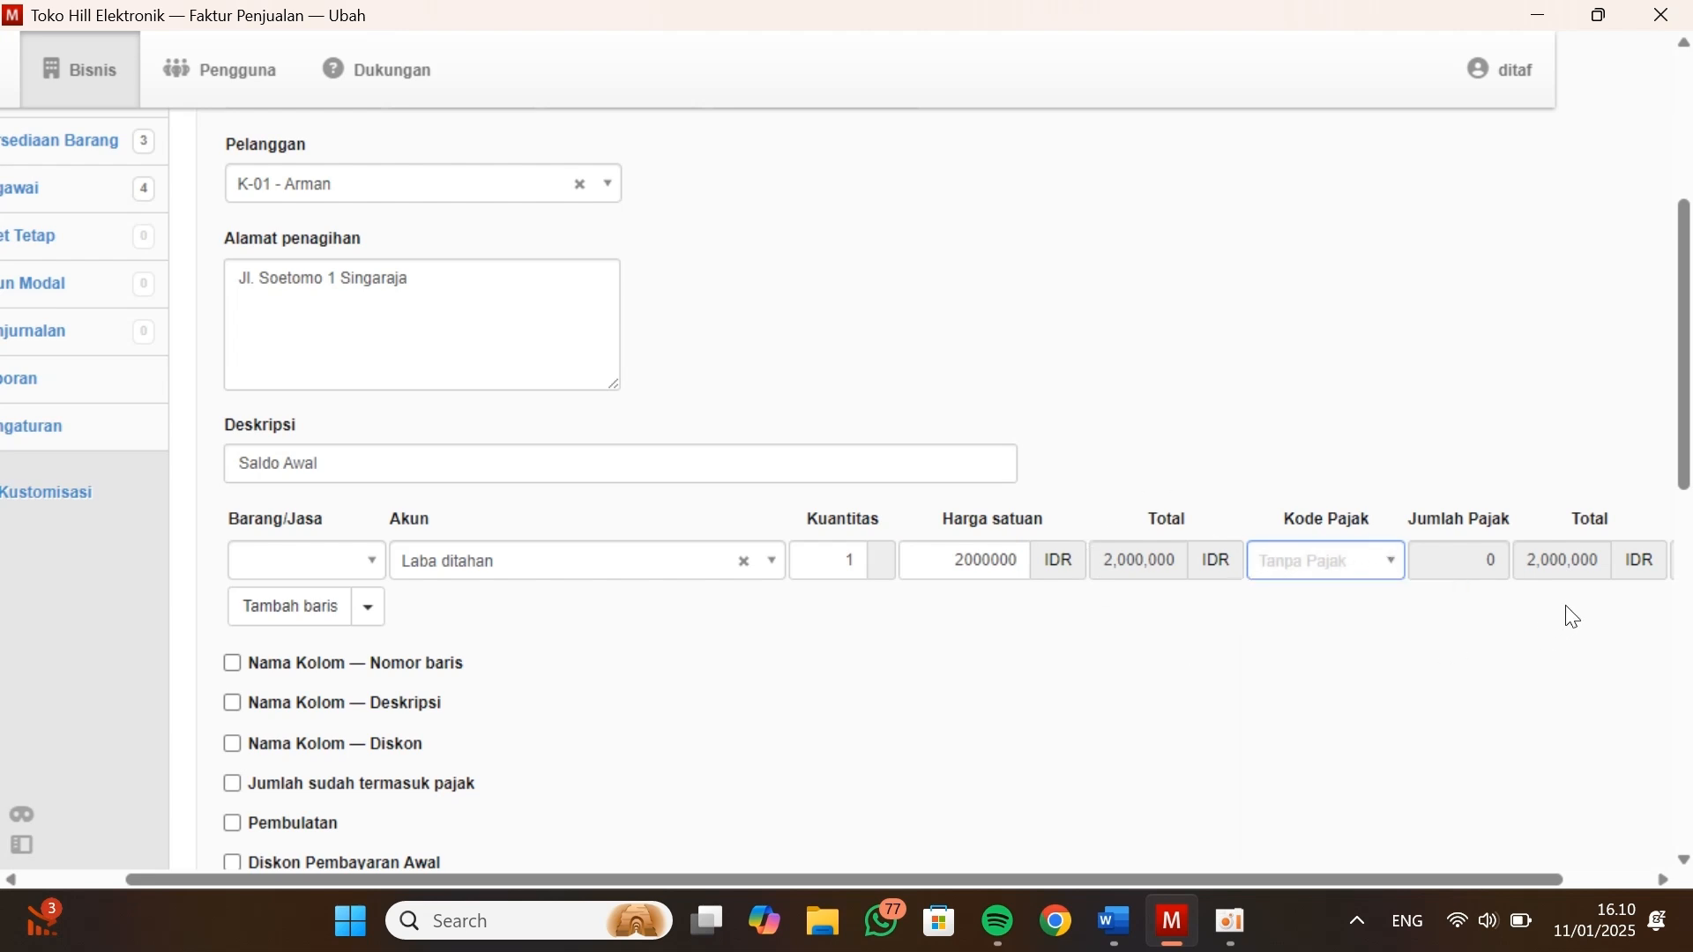
pyautogui.scroll(-3, 1003, 627)
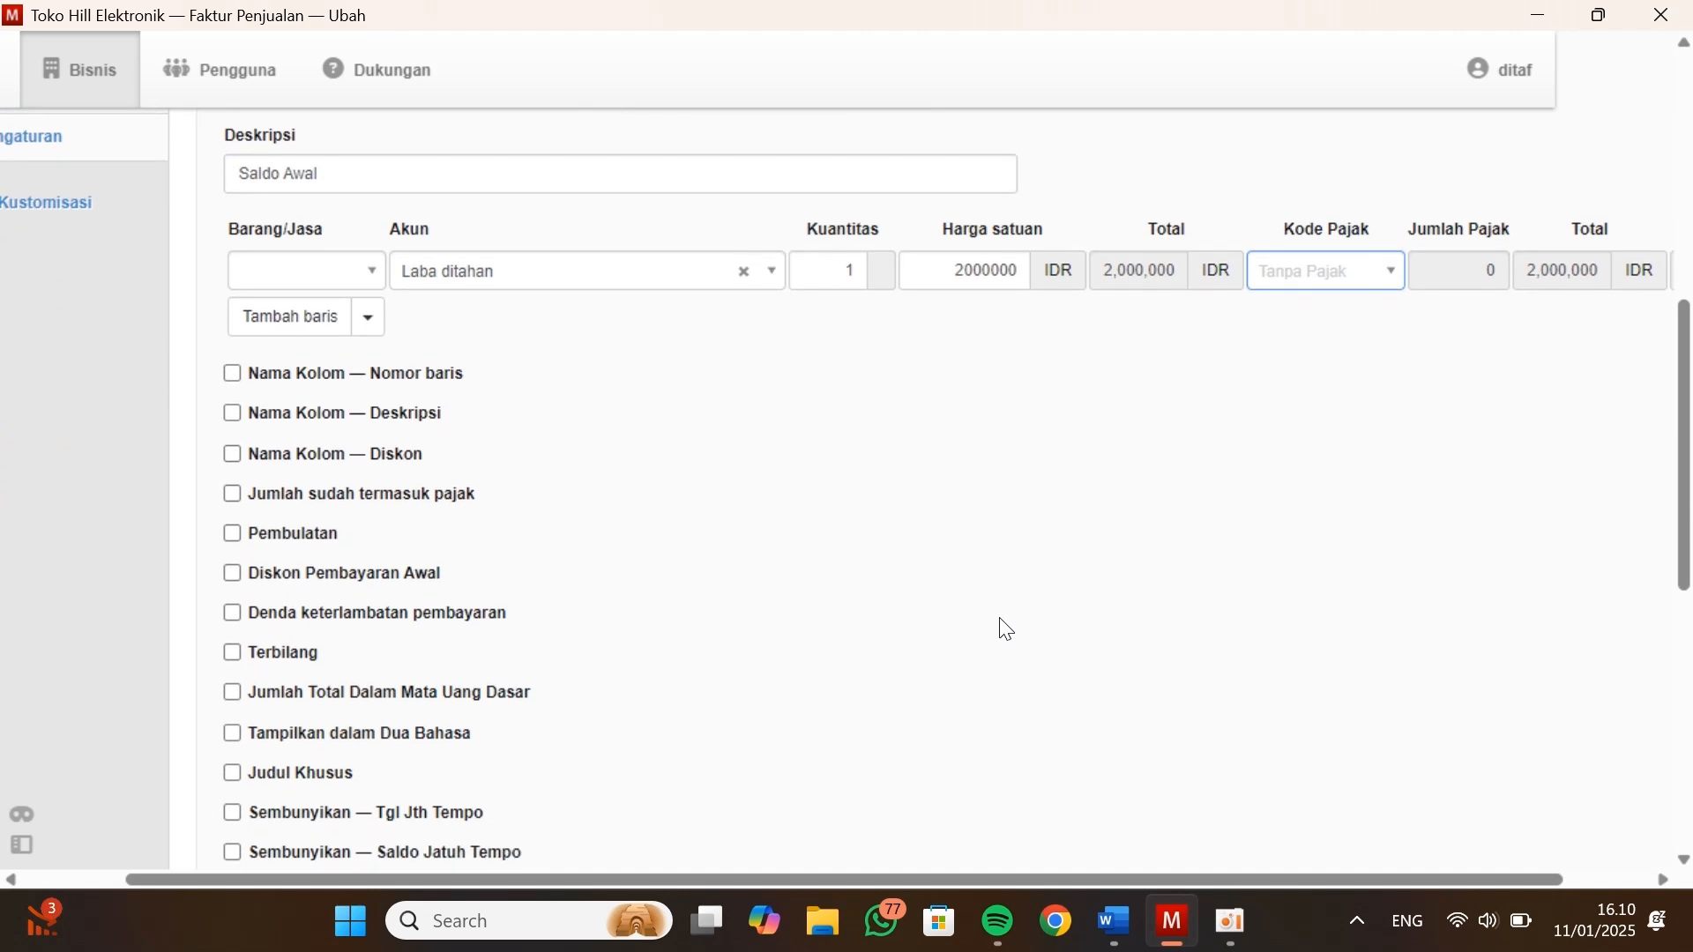
pyautogui.scroll(-7, 1006, 630)
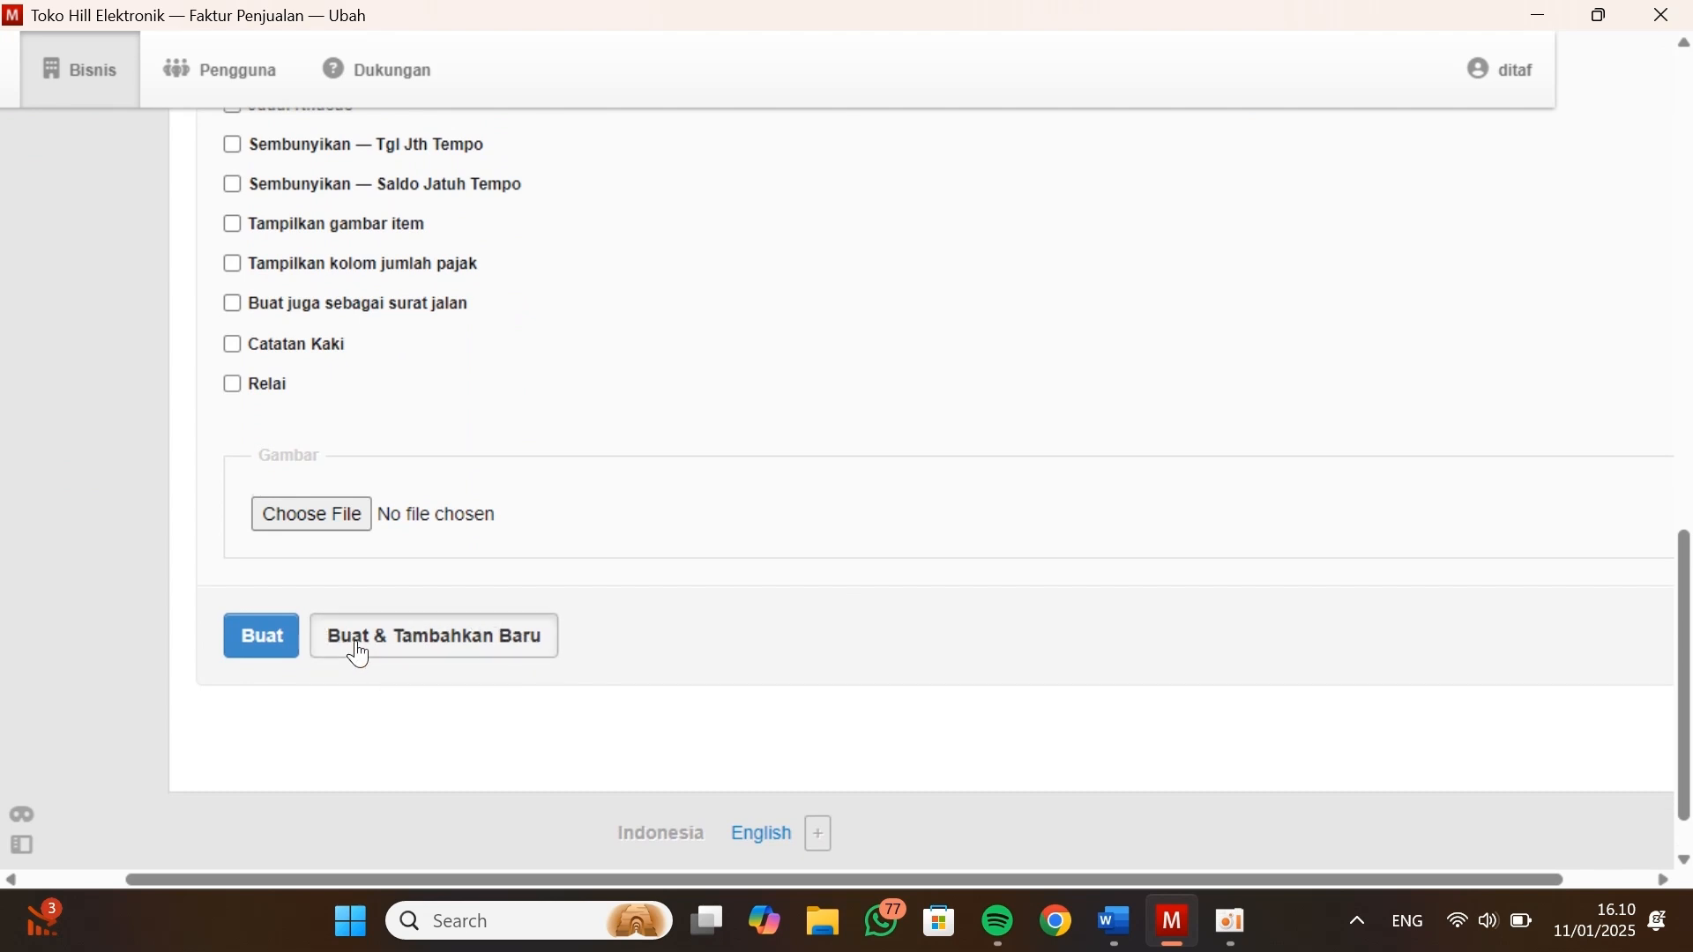
# Set the new sales invoice's issue date to 31-12-2020 and select the second customer from the Data Kustomers table
pyautogui.scroll(1, 355, 650)
pyautogui.scroll(8, 357, 640)
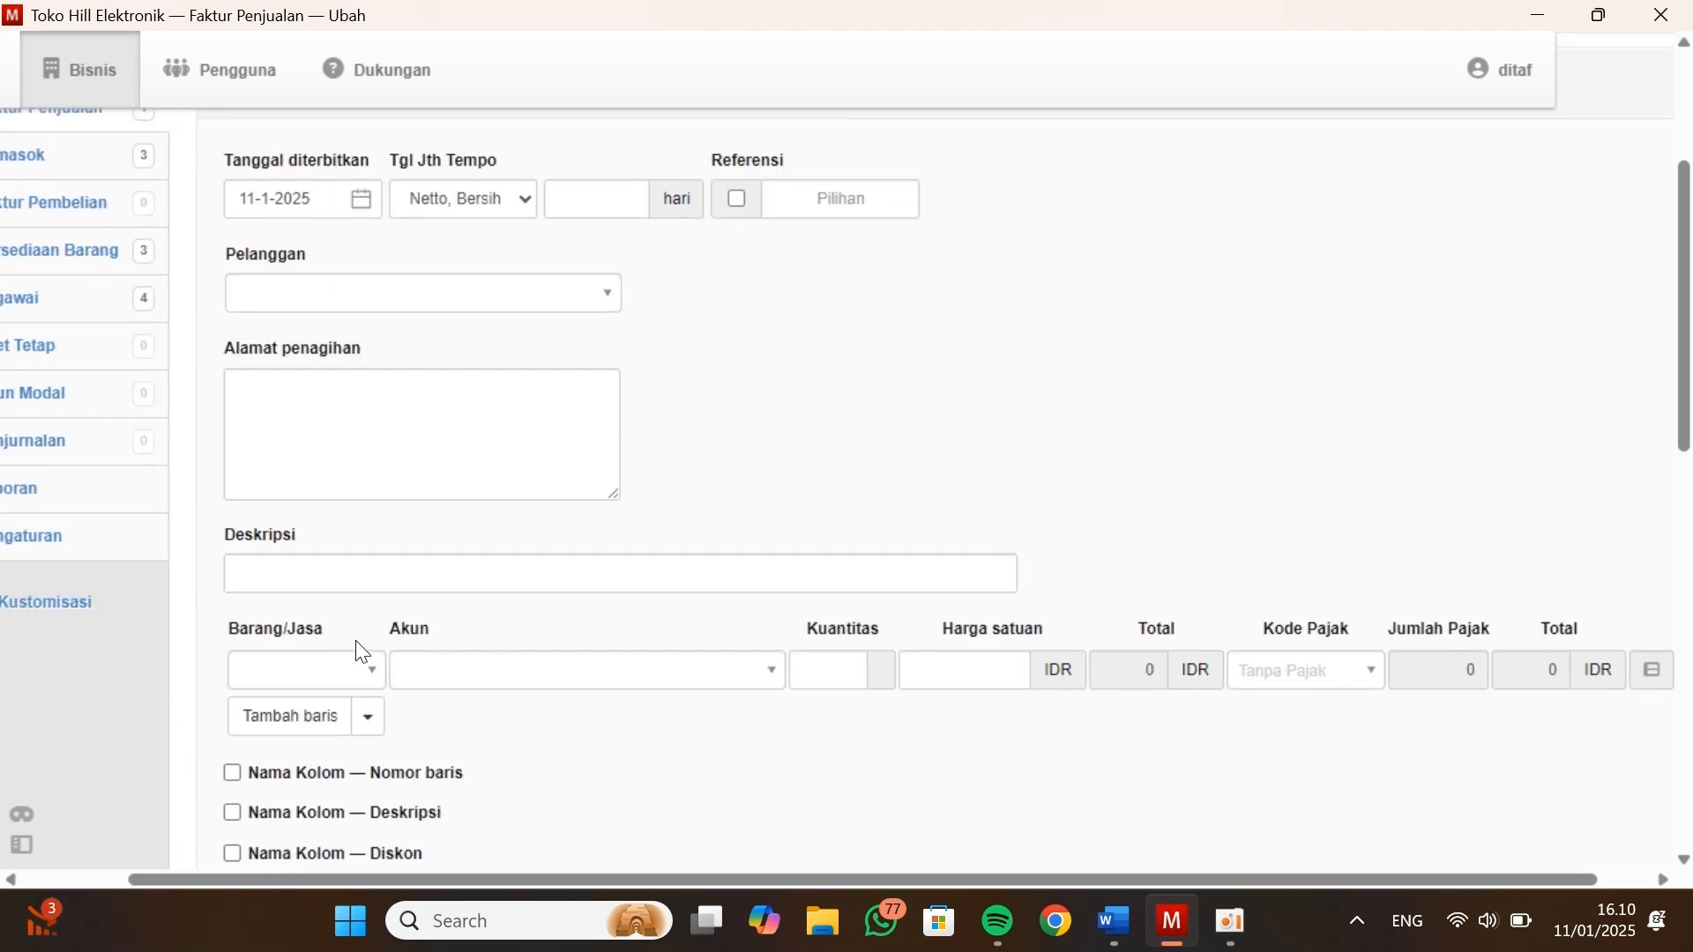
pyautogui.scroll(1, 427, 315)
pyautogui.click(360, 354)
pyautogui.click(386, 404)
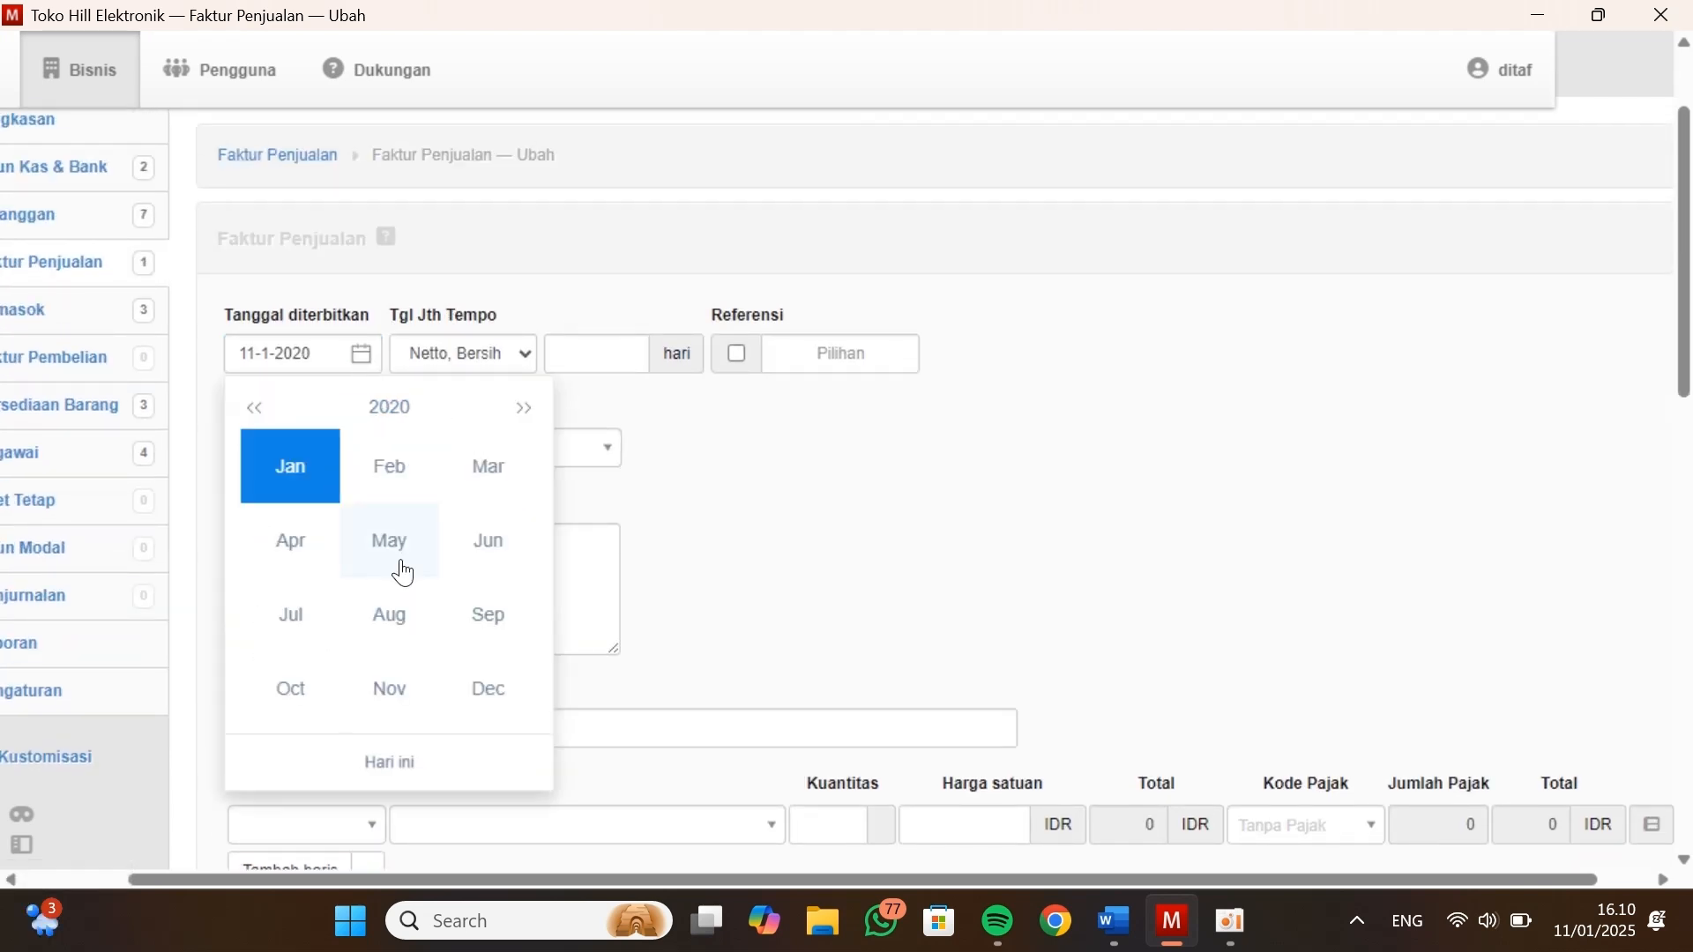
pyautogui.click(485, 689)
pyautogui.click(394, 657)
pyautogui.click(520, 449)
pyautogui.click(304, 559)
# Enter the description Saldo Awal and fill the line with account Laba ditahan and quantity 1 on the second customer's invoice
pyautogui.click(340, 730)
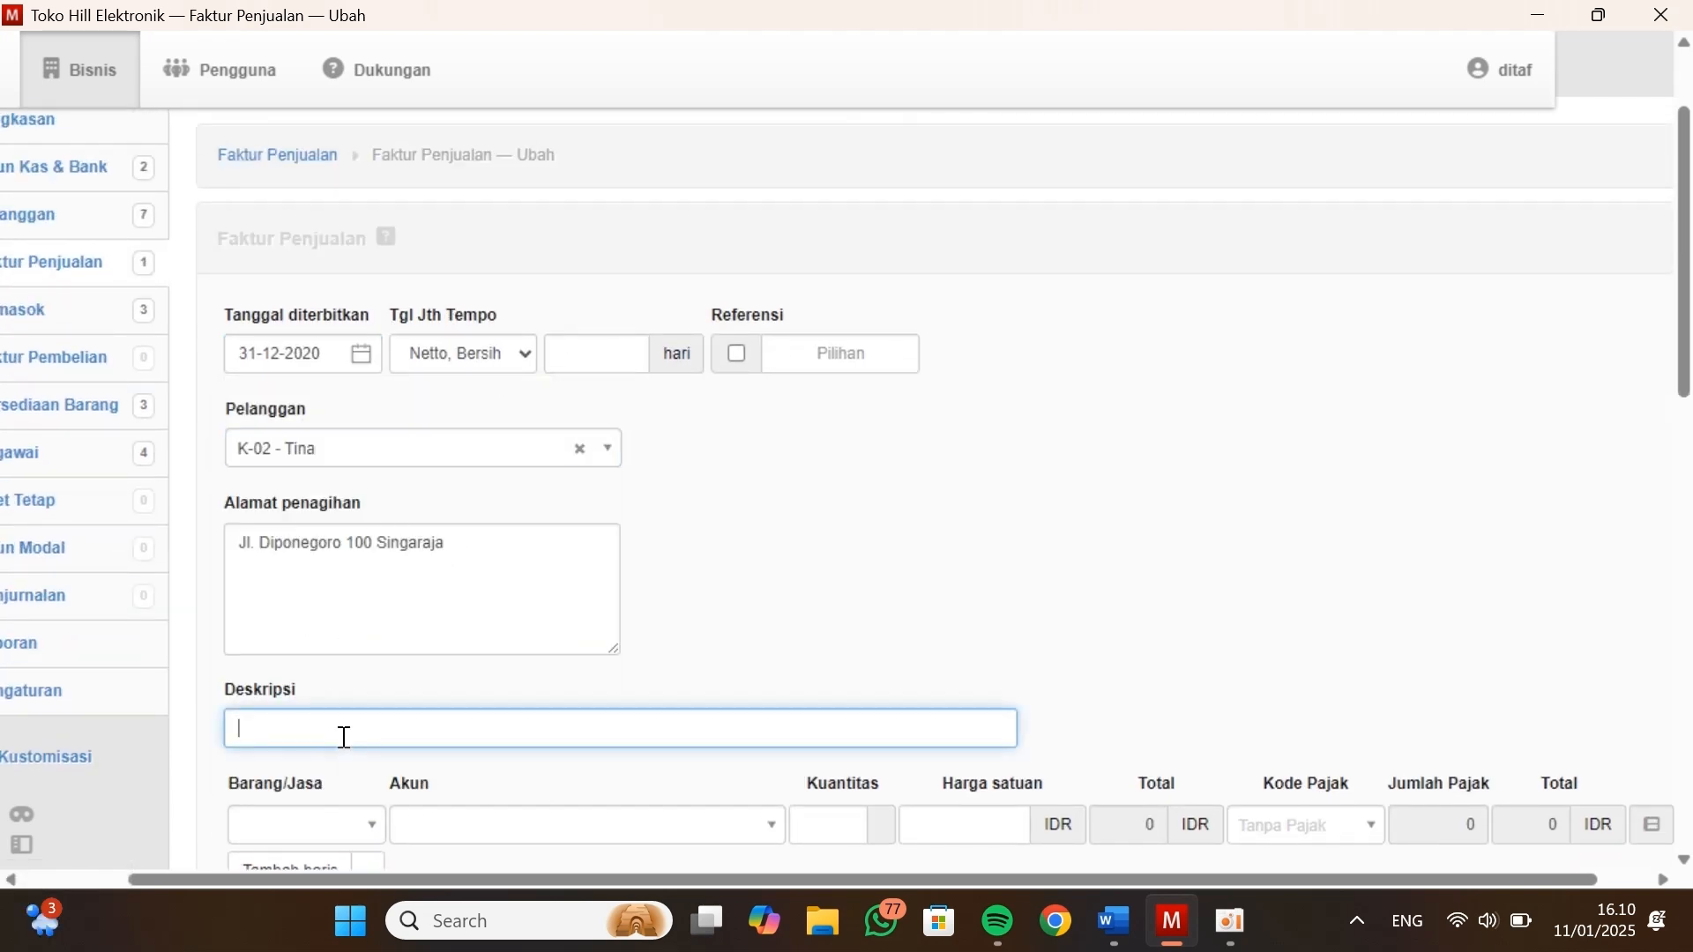
pyautogui.write('Saldo Awal')
pyautogui.scroll(-2, 340, 737)
pyautogui.click(567, 659)
pyautogui.write('laba')
pyautogui.click(568, 610)
pyautogui.click(836, 653)
pyautogui.write('1')
# Look up the second customer's balance in Kasus Manager, enter unit price 1500000 in Manager, and create the invoice with another new one opened
pyautogui.click(963, 648)
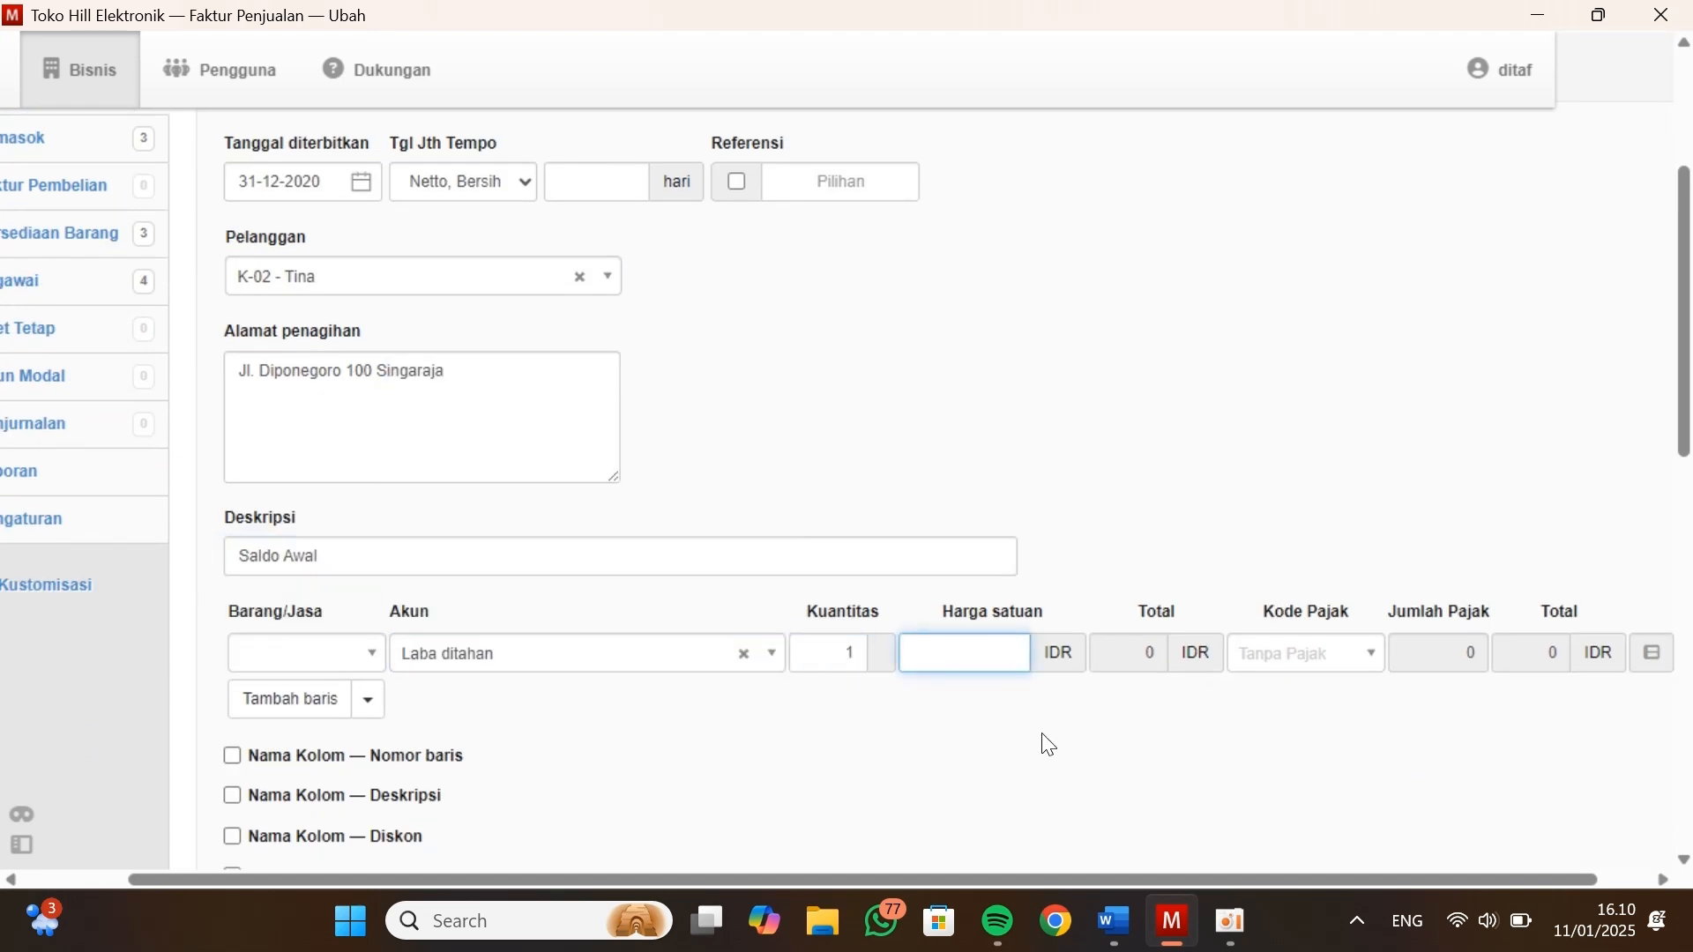
pyautogui.click(1113, 921)
pyautogui.click(1171, 920)
pyautogui.write('1500000')
pyautogui.scroll(-10, 1036, 703)
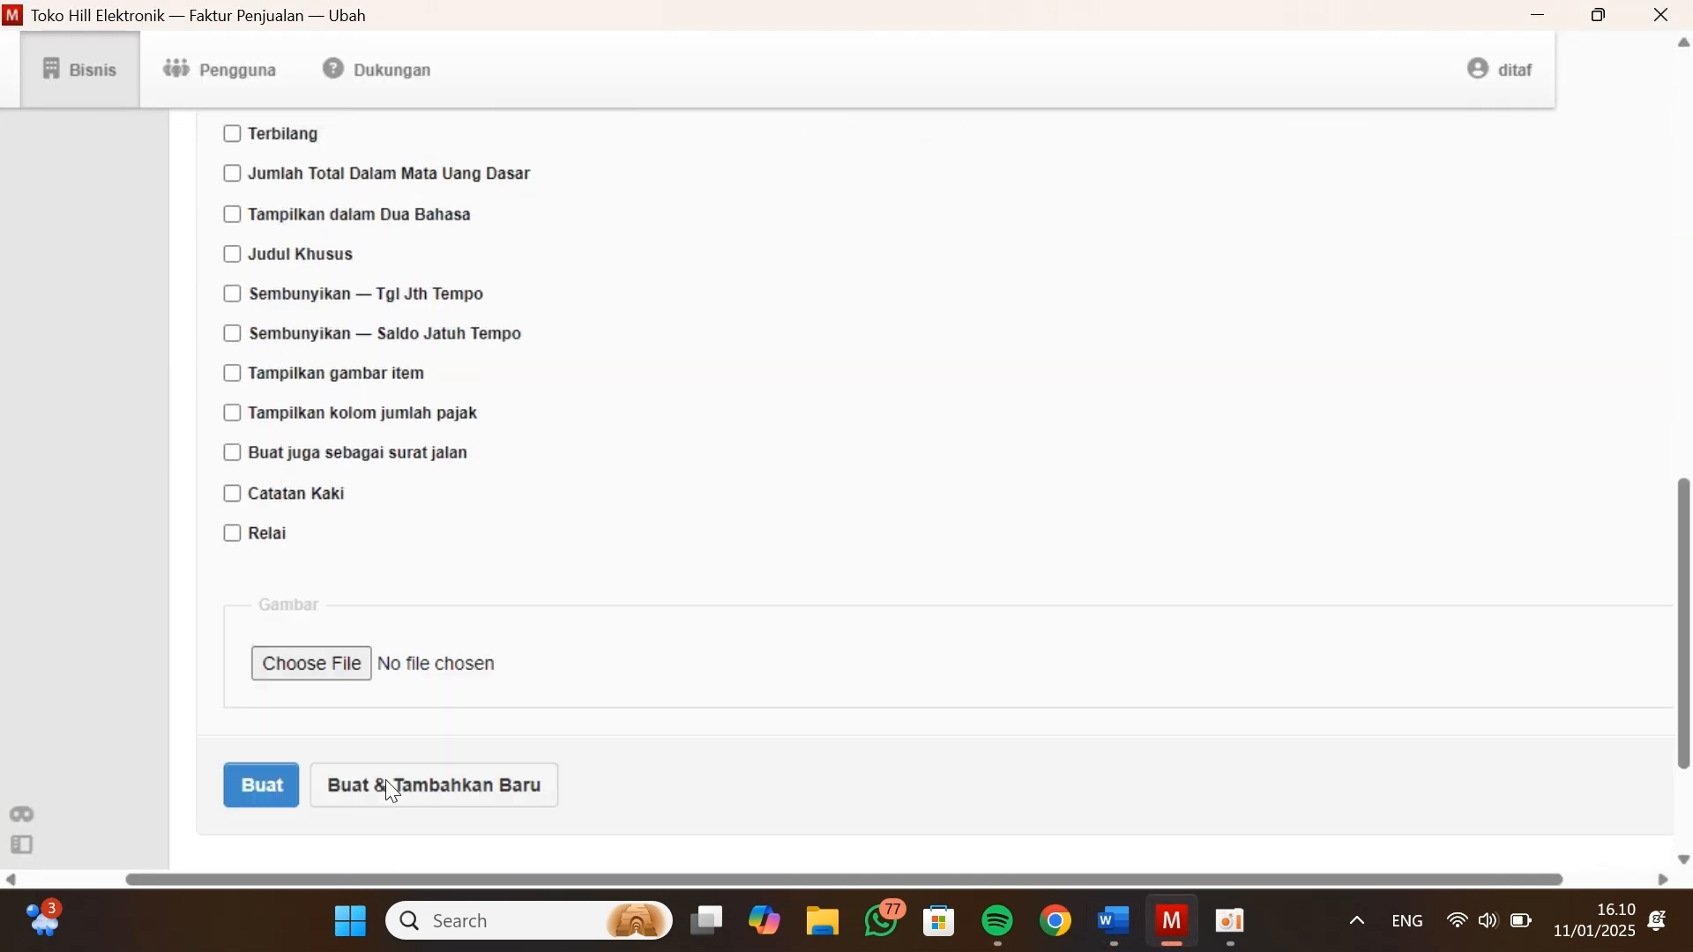
pyautogui.click(352, 800)
# Set the new sales invoice's issue date to 31-12-2020 and select the third customer from the Data Kustomers table
pyautogui.click(388, 152)
pyautogui.click(468, 360)
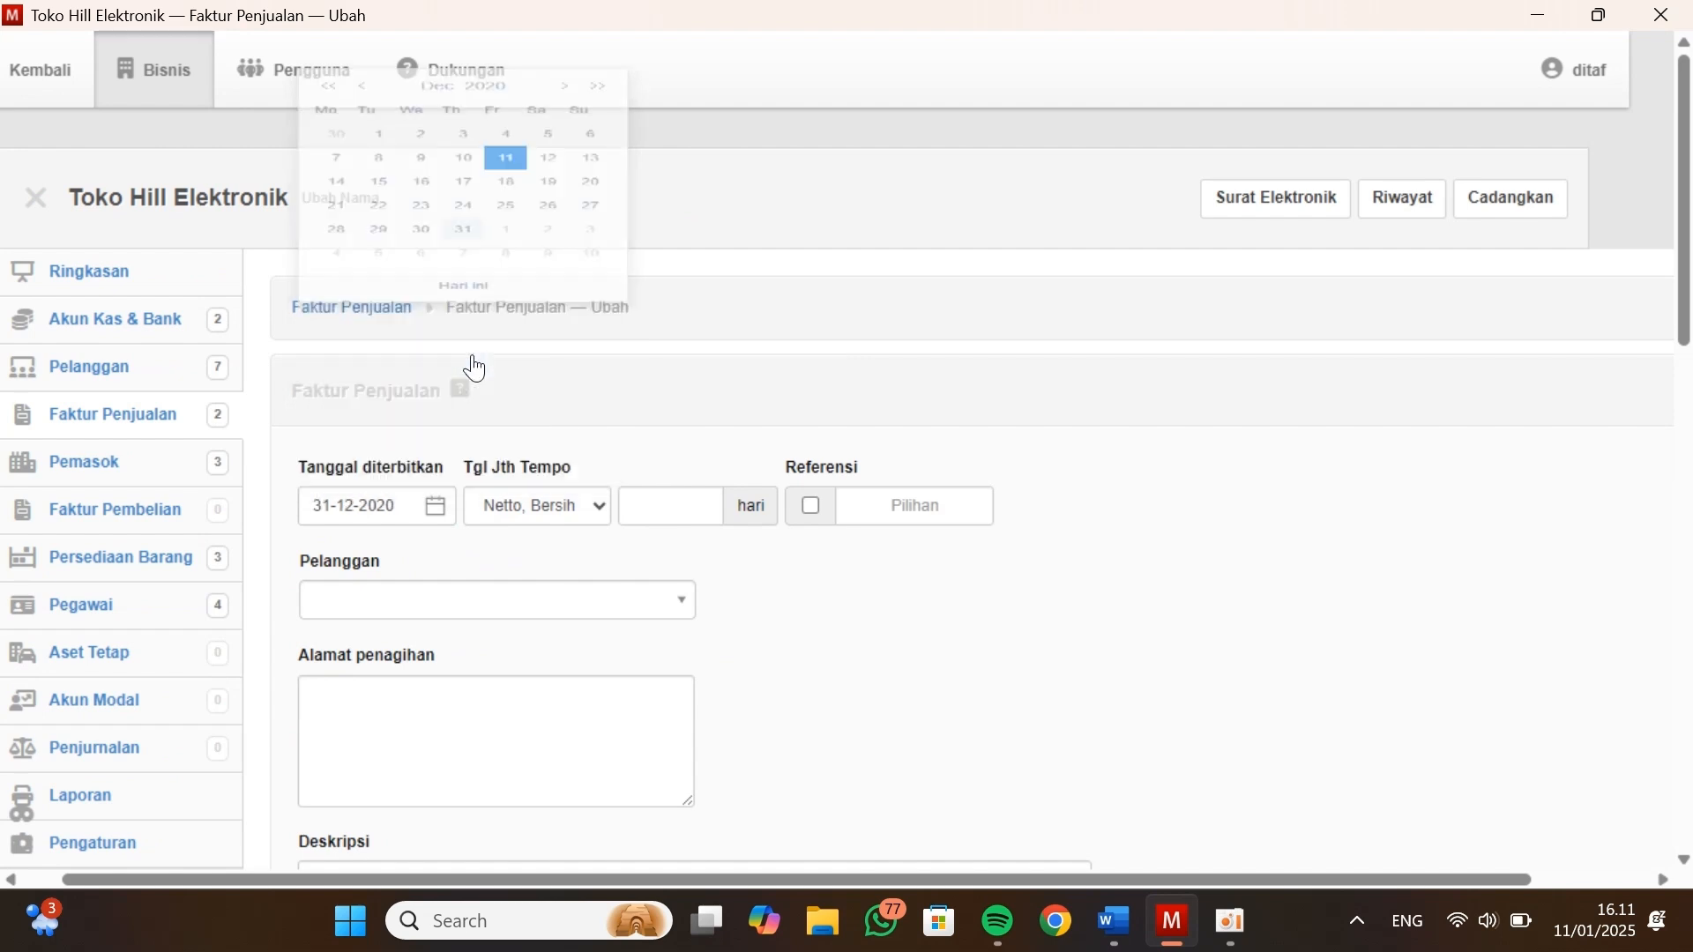
pyautogui.click(476, 600)
pyautogui.click(435, 427)
# Enter the description Saldo Awal and fill the line with account Laba ditahan and quantity 1 on the third customer's invoice
pyautogui.scroll(-3, 436, 529)
pyautogui.click(434, 630)
pyautogui.write('Saldo Awal')
pyautogui.click(616, 738)
pyautogui.write('Laba')
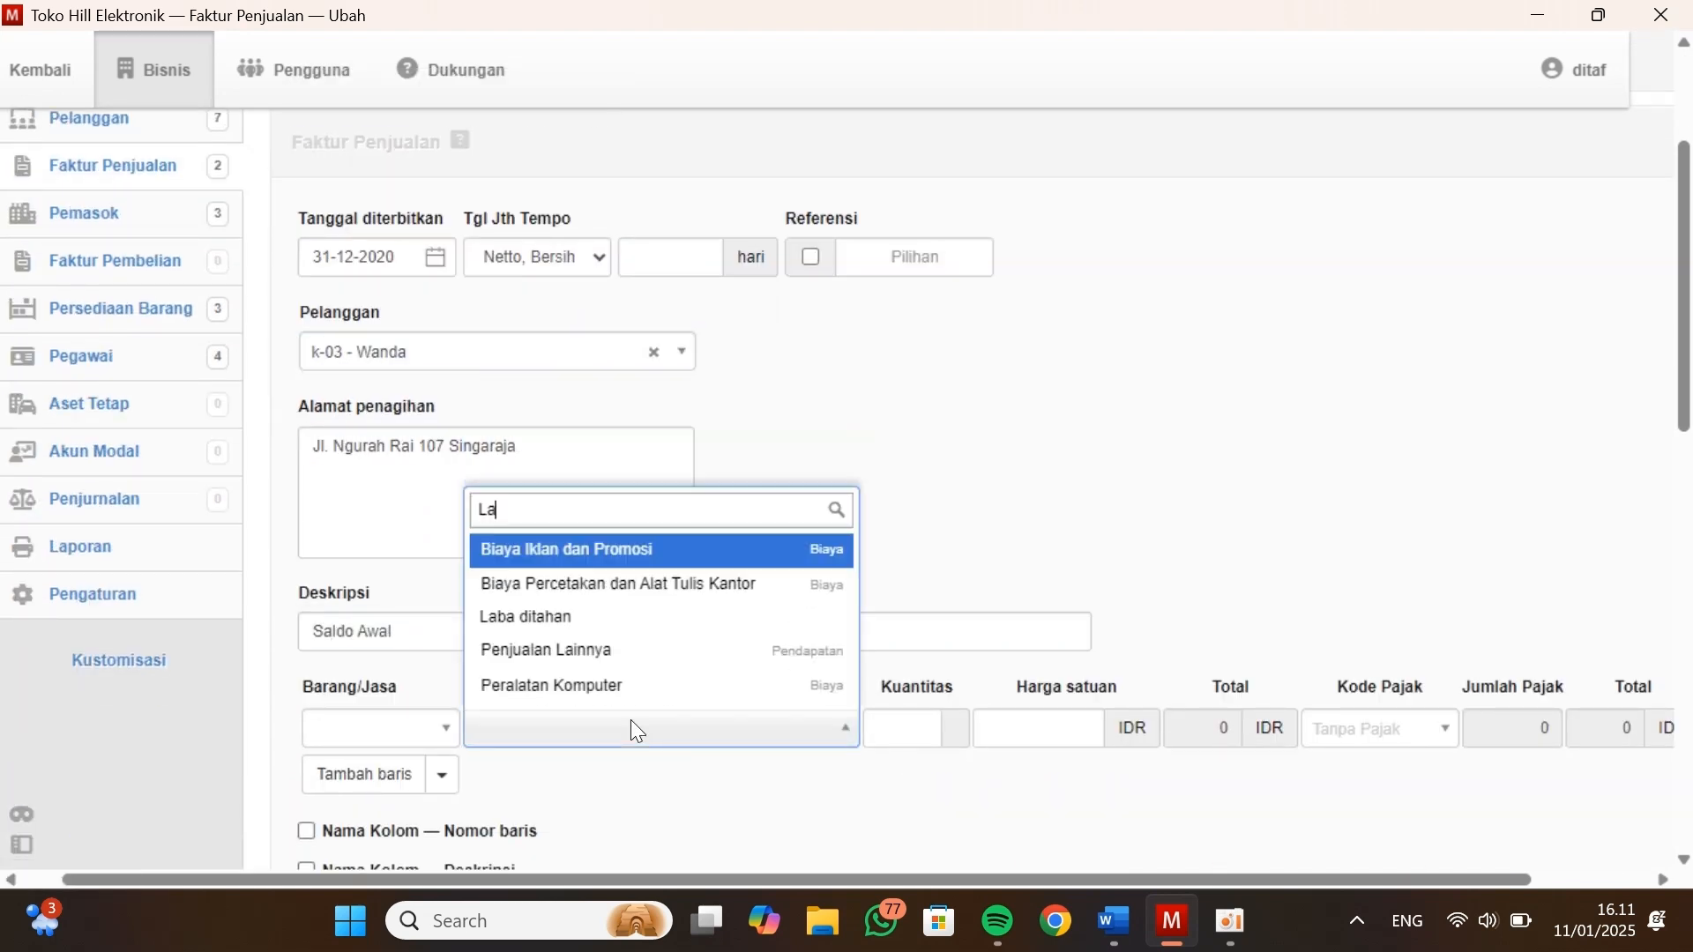
pyautogui.rightClick(621, 690)
pyautogui.click(931, 728)
pyautogui.write('1')
# Look up the third customer's balance in Kasus Manager, enter unit price 1000000 in Manager, and create the invoice with another new one opened
pyautogui.press('Tab')
pyautogui.click(1113, 921)
pyautogui.scroll(-1, 663, 472)
pyautogui.hotkey('alt', 'Tab')
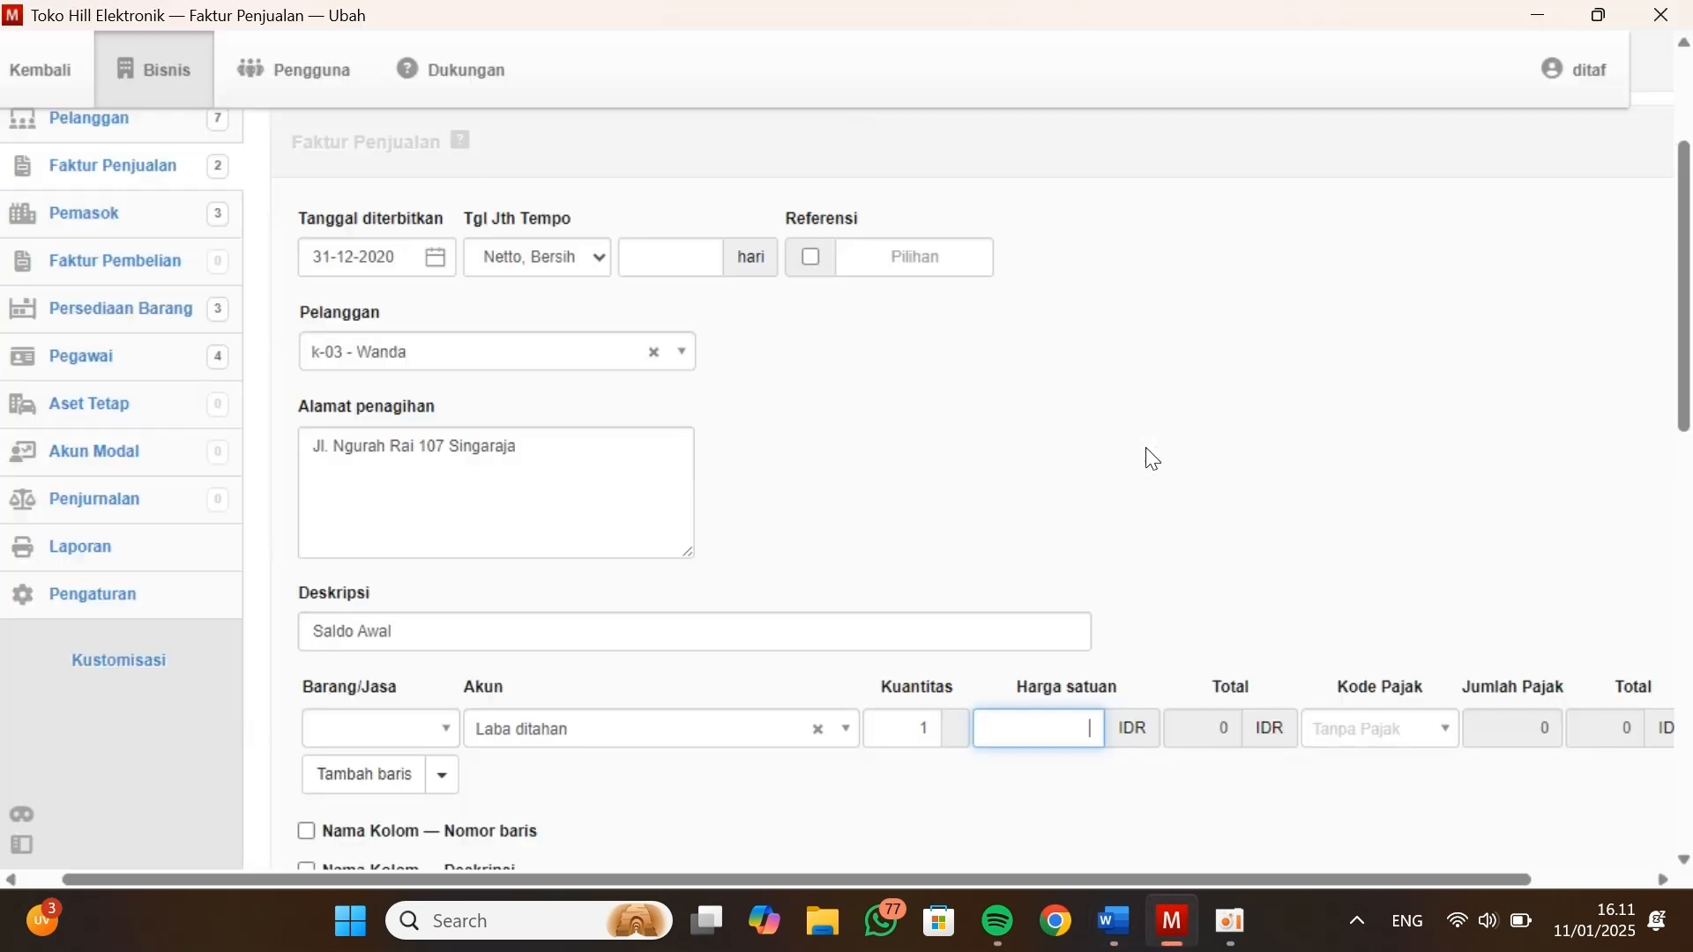
pyautogui.write('1000000')
pyautogui.scroll(-5, 1273, 552)
pyautogui.scroll(-7, 1280, 555)
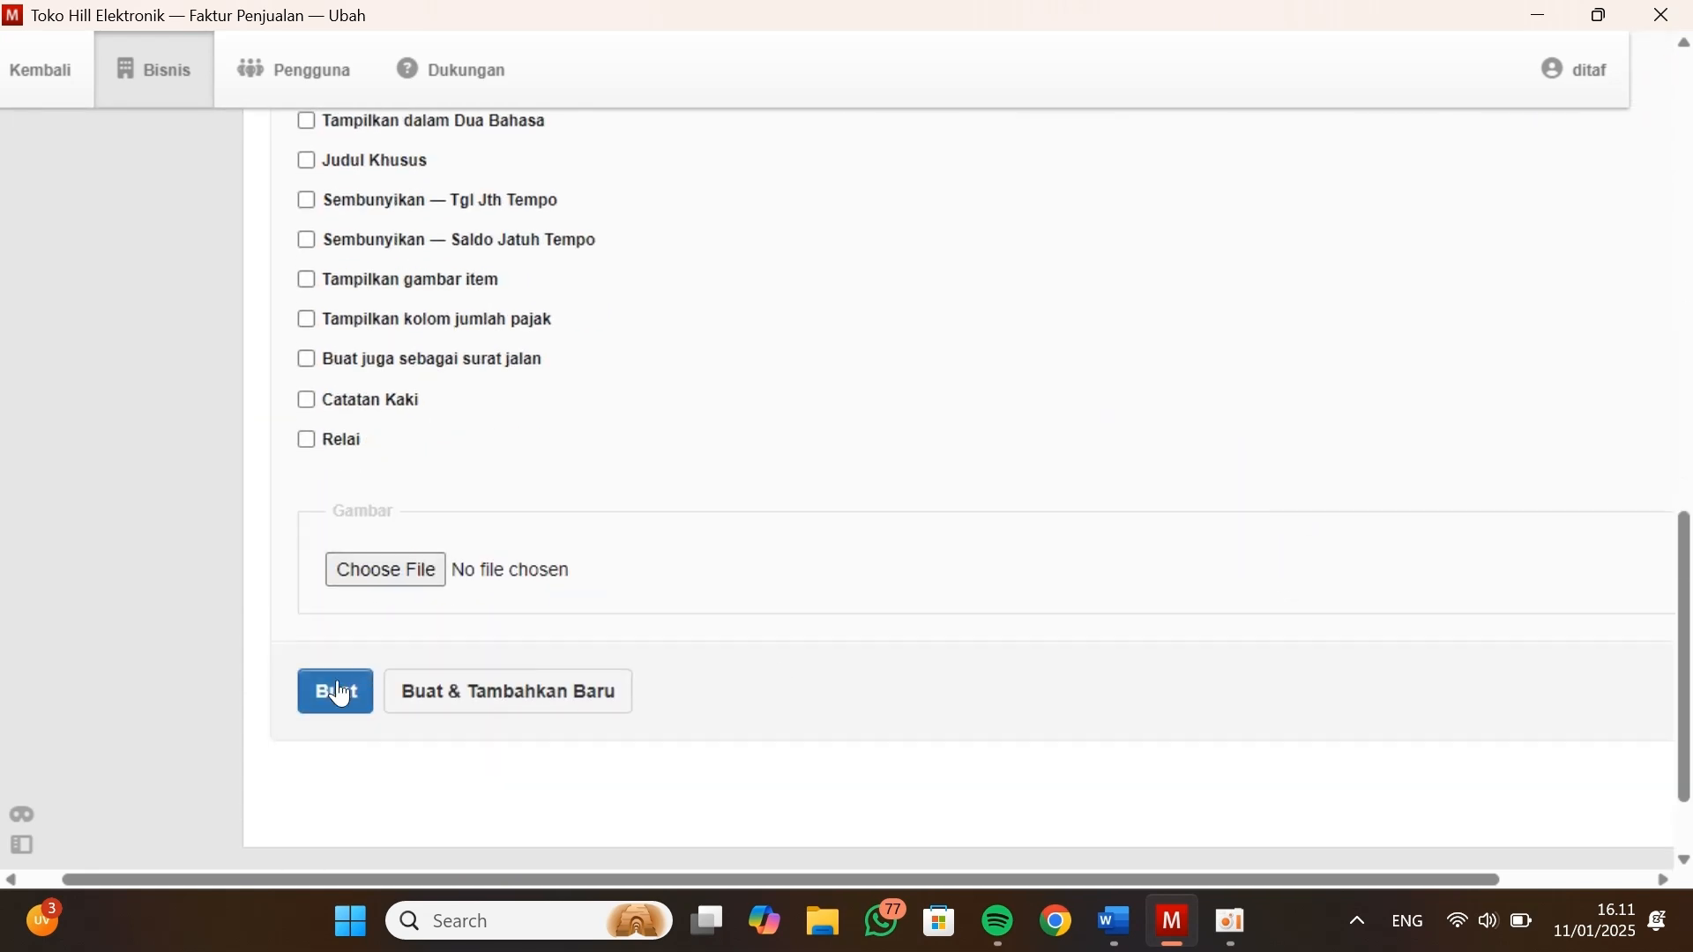
pyautogui.click(490, 692)
# Set the new sales invoice's issue date to 31-12-2020 and select the fourth customer from the Data Kustomers table
pyautogui.click(480, 507)
pyautogui.click(526, 100)
pyautogui.click(434, 151)
pyautogui.click(595, 380)
pyautogui.click(508, 355)
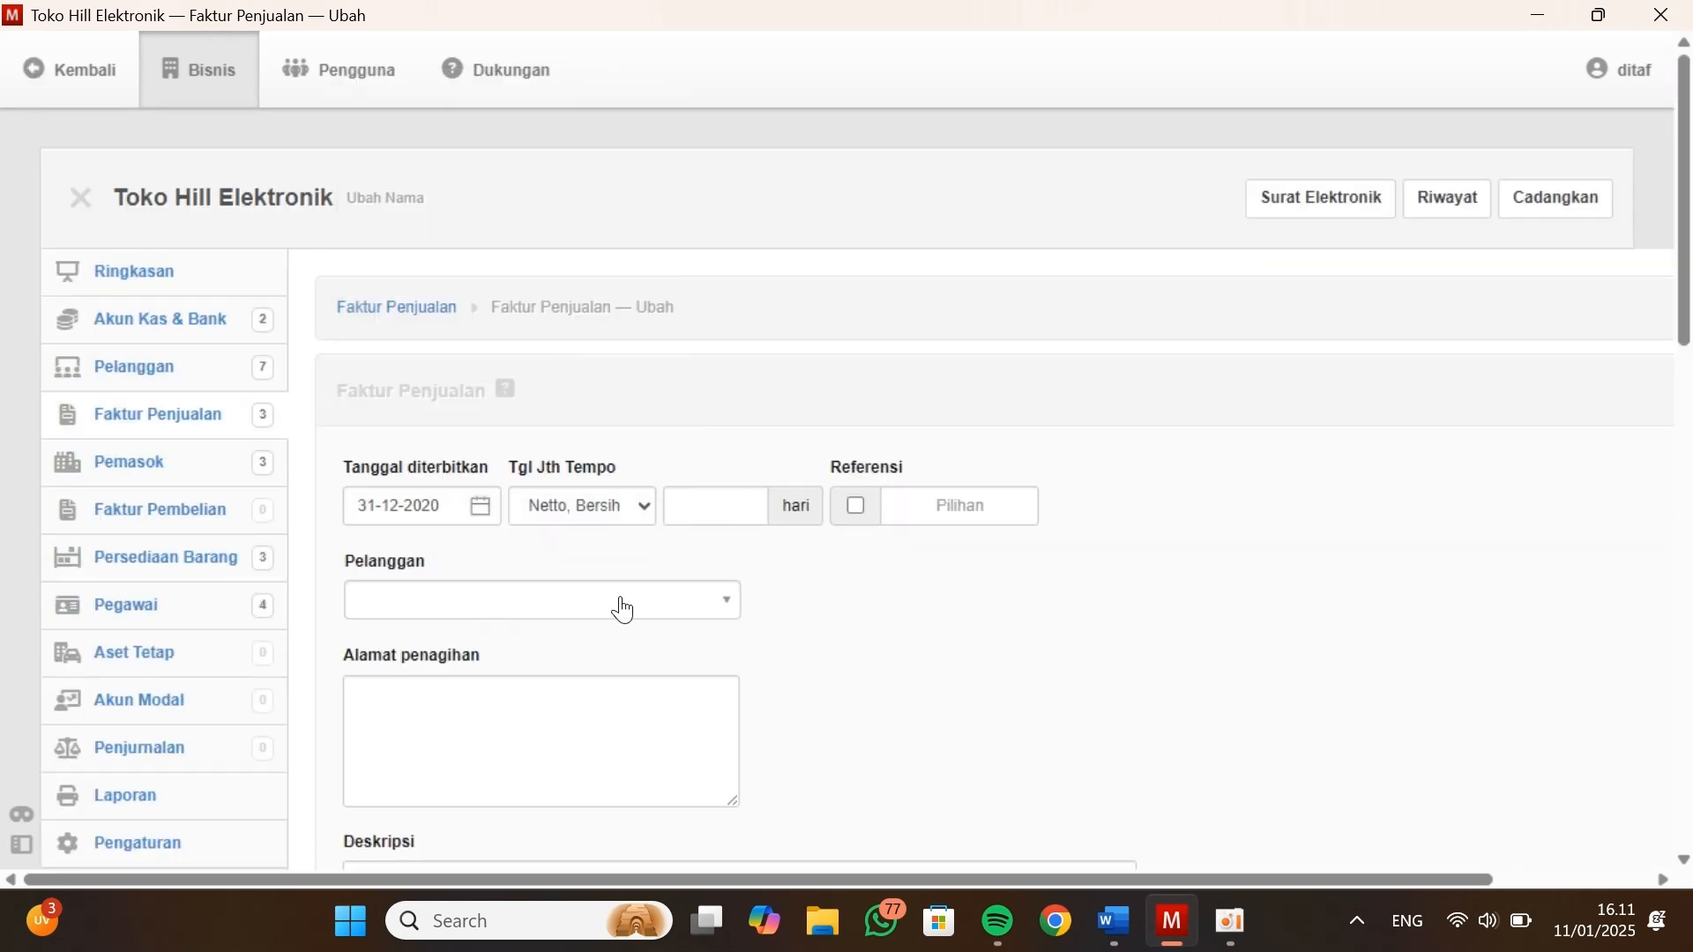
pyautogui.click(620, 603)
pyautogui.click(529, 463)
# Enter the description Saldo Awal and set the line's account to Laba ditahan on the fourth customer's invoice
pyautogui.scroll(-3, 503, 686)
pyautogui.click(446, 567)
pyautogui.write('Saldo Awal')
pyautogui.click(512, 659)
pyautogui.write('Laba')
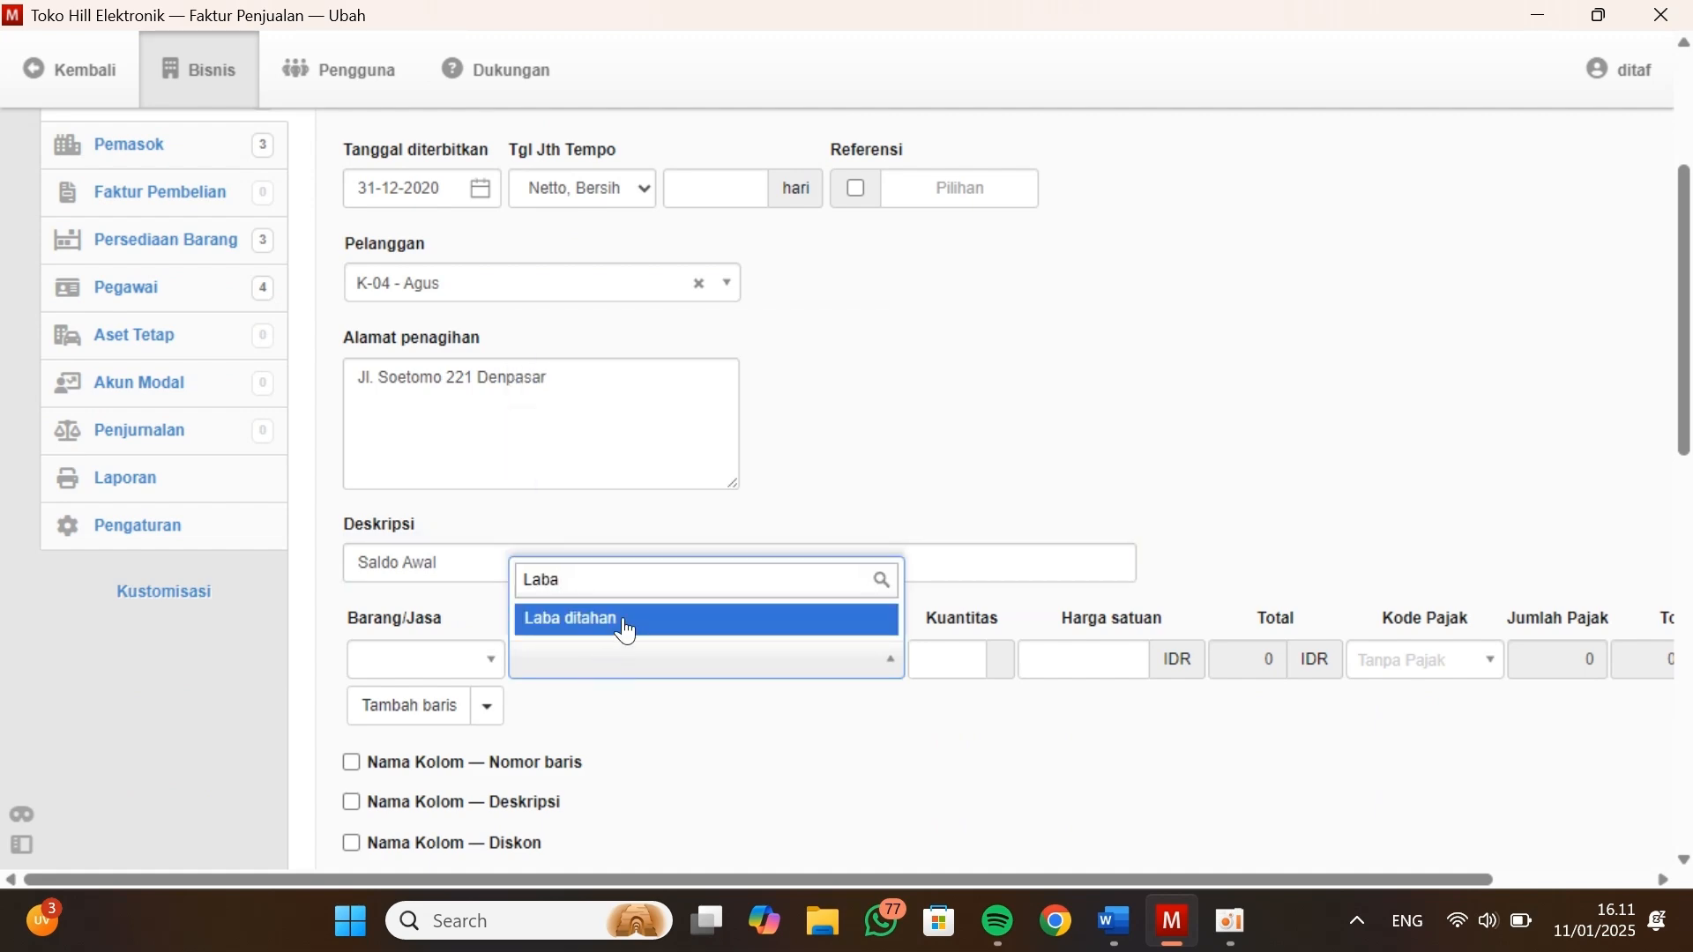
pyautogui.click(623, 617)
# Set quantity 1 and, from the fourth customer's balance in Kasus Manager, unit price 1800000 in Manager, and create the invoice with a new one opened
pyautogui.click(1084, 660)
pyautogui.hotkey('alt', 'Tab')
pyautogui.hotkey('alt', 'Tab')
pyautogui.write('1000000')
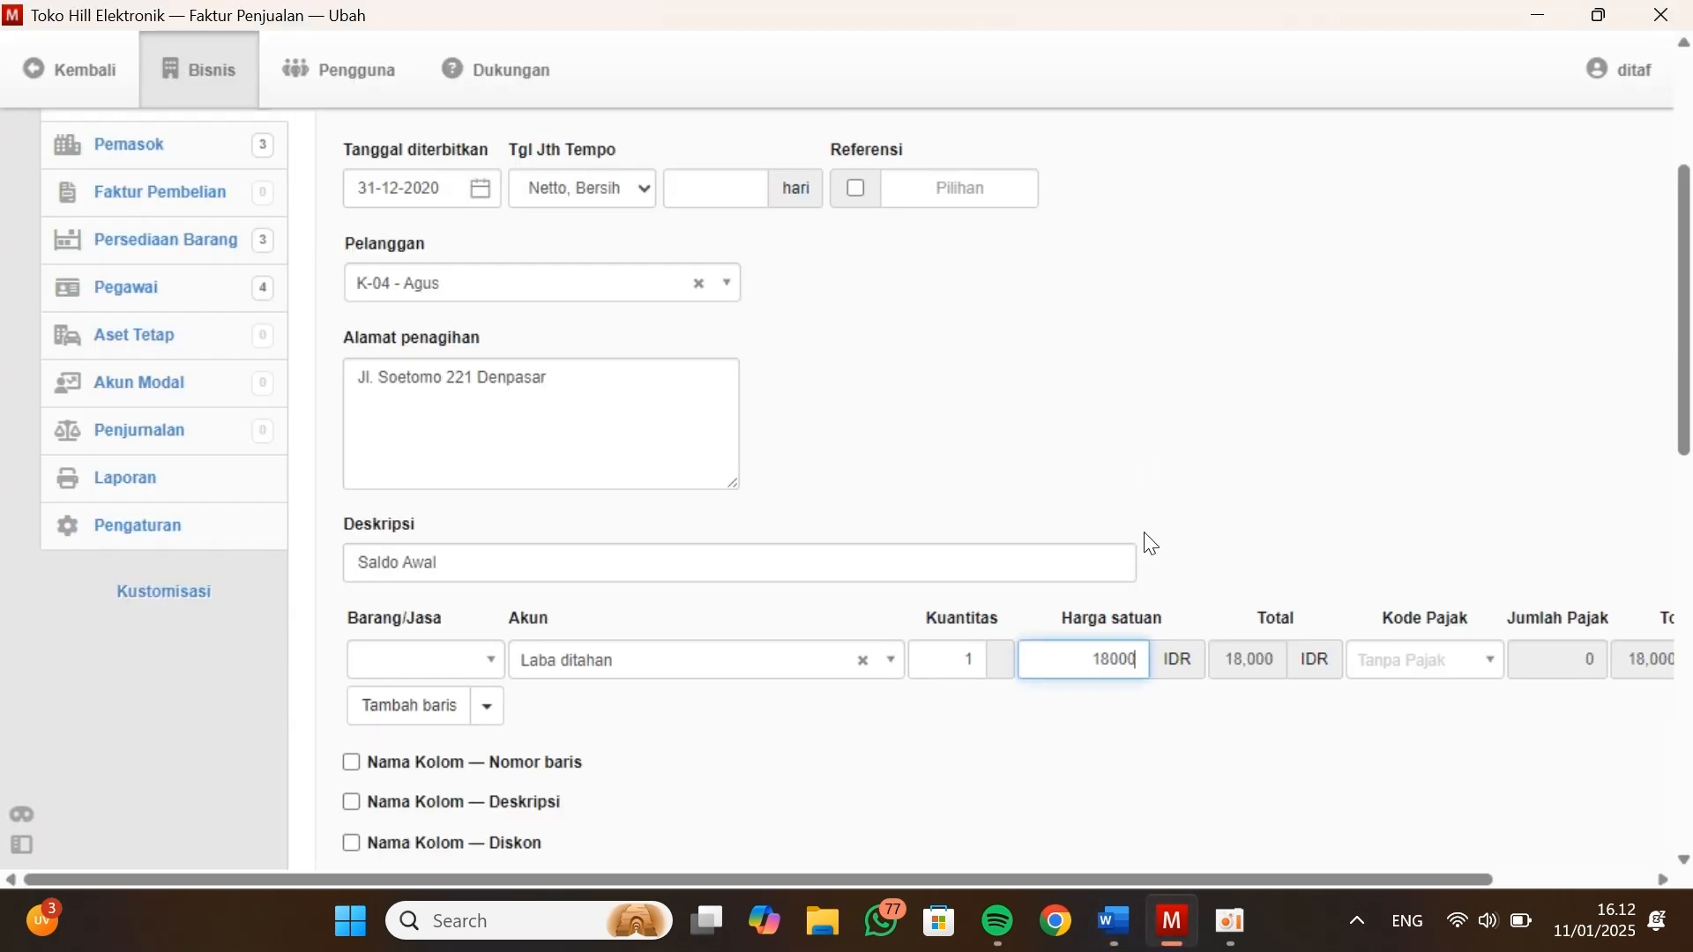
pyautogui.scroll(-10, 1205, 617)
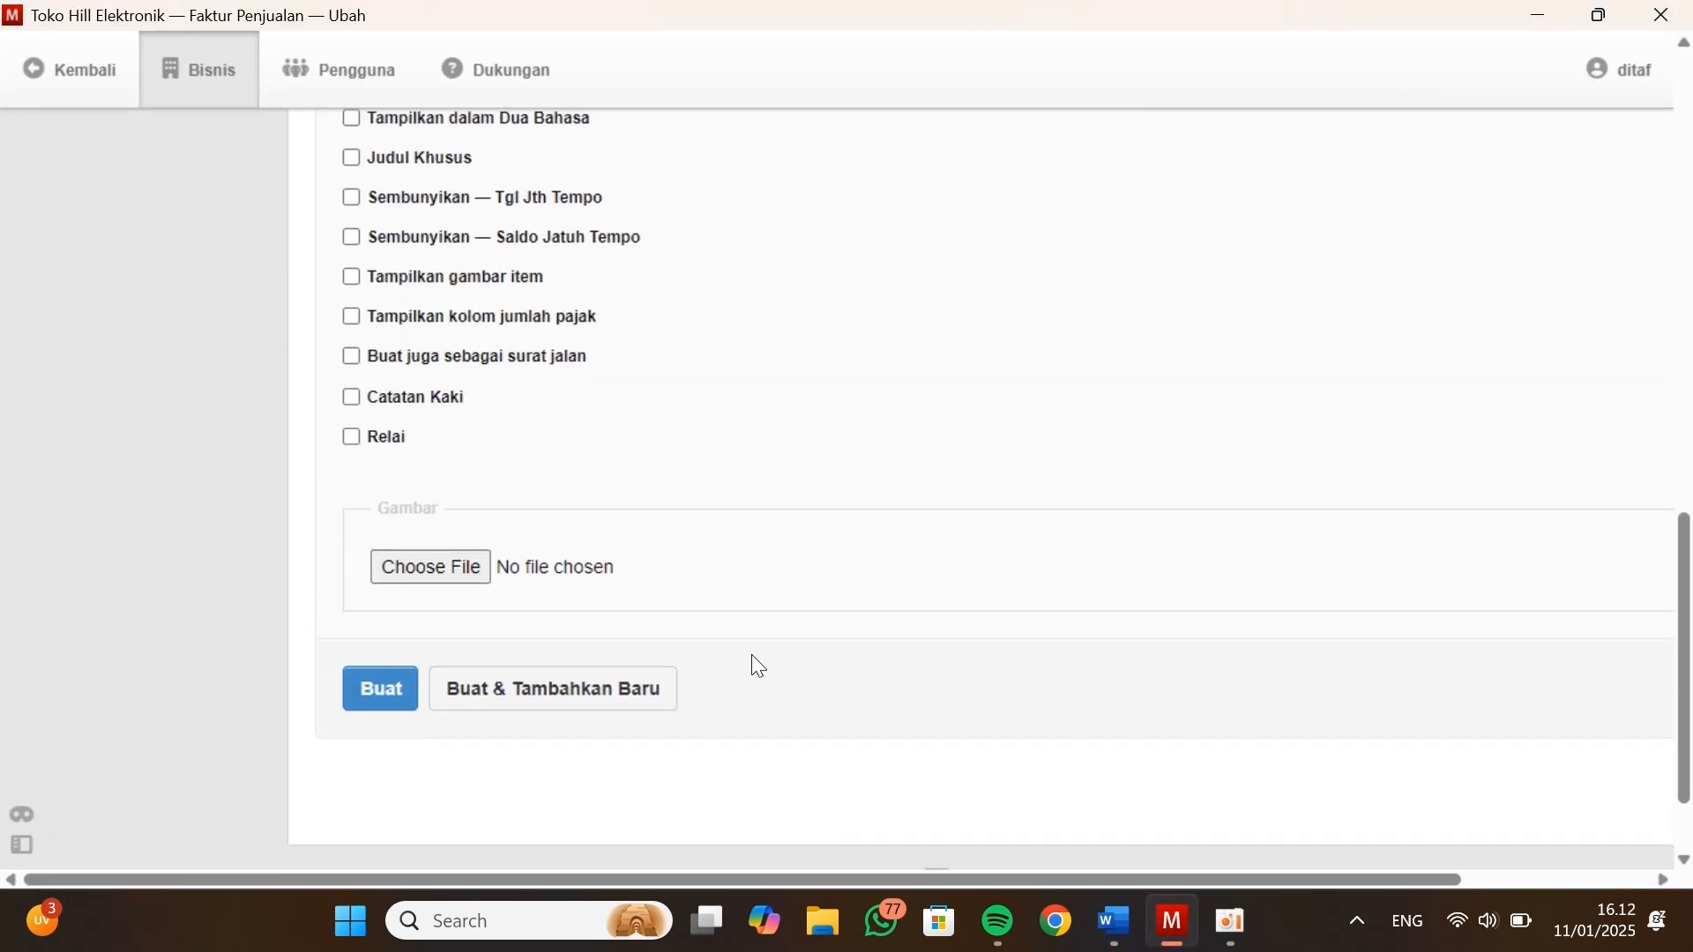
pyautogui.click(563, 690)
# Set the new sales invoice's issue date to 31-12-2020 and select the fifth customer from the Data Kustomers table
pyautogui.scroll(10, 563, 691)
pyautogui.click(483, 481)
pyautogui.click(530, 76)
pyautogui.click(423, 159)
pyautogui.click(605, 359)
pyautogui.click(508, 332)
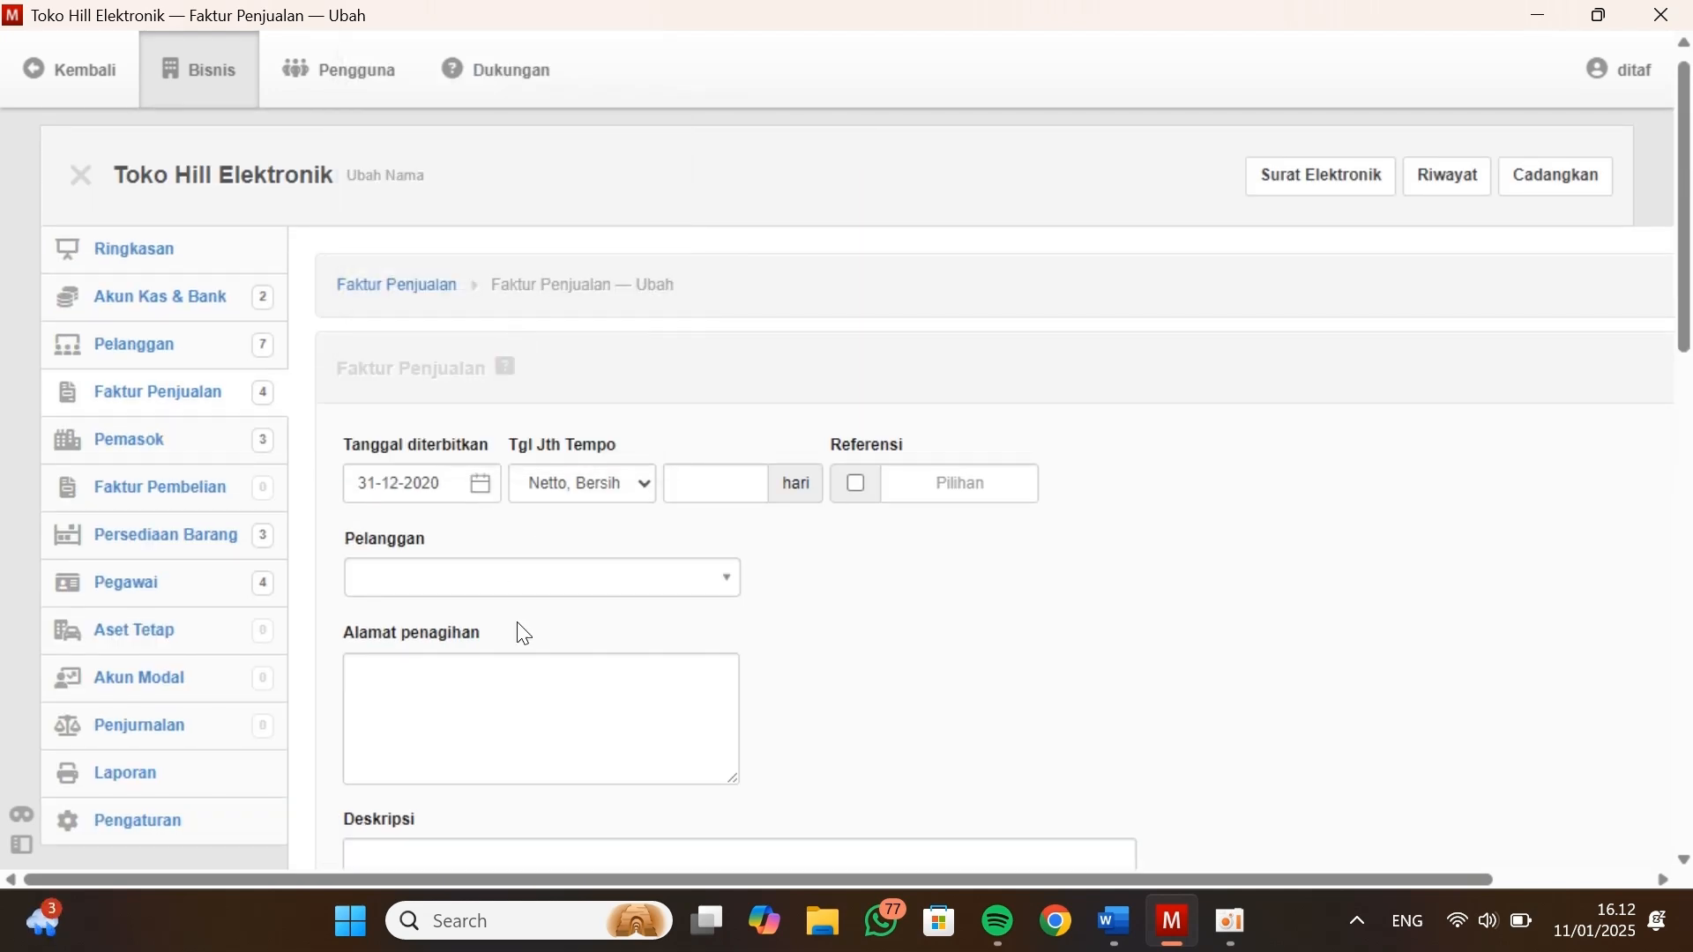
pyautogui.click(520, 579)
pyautogui.click(483, 481)
# Enter the description Saldo Awal and set the line's account to Laba ditahan on the fifth customer's invoice
pyautogui.scroll(-2, 478, 582)
pyautogui.click(447, 637)
pyautogui.write('Saldo Awal')
pyautogui.click(579, 731)
pyautogui.write('lab')
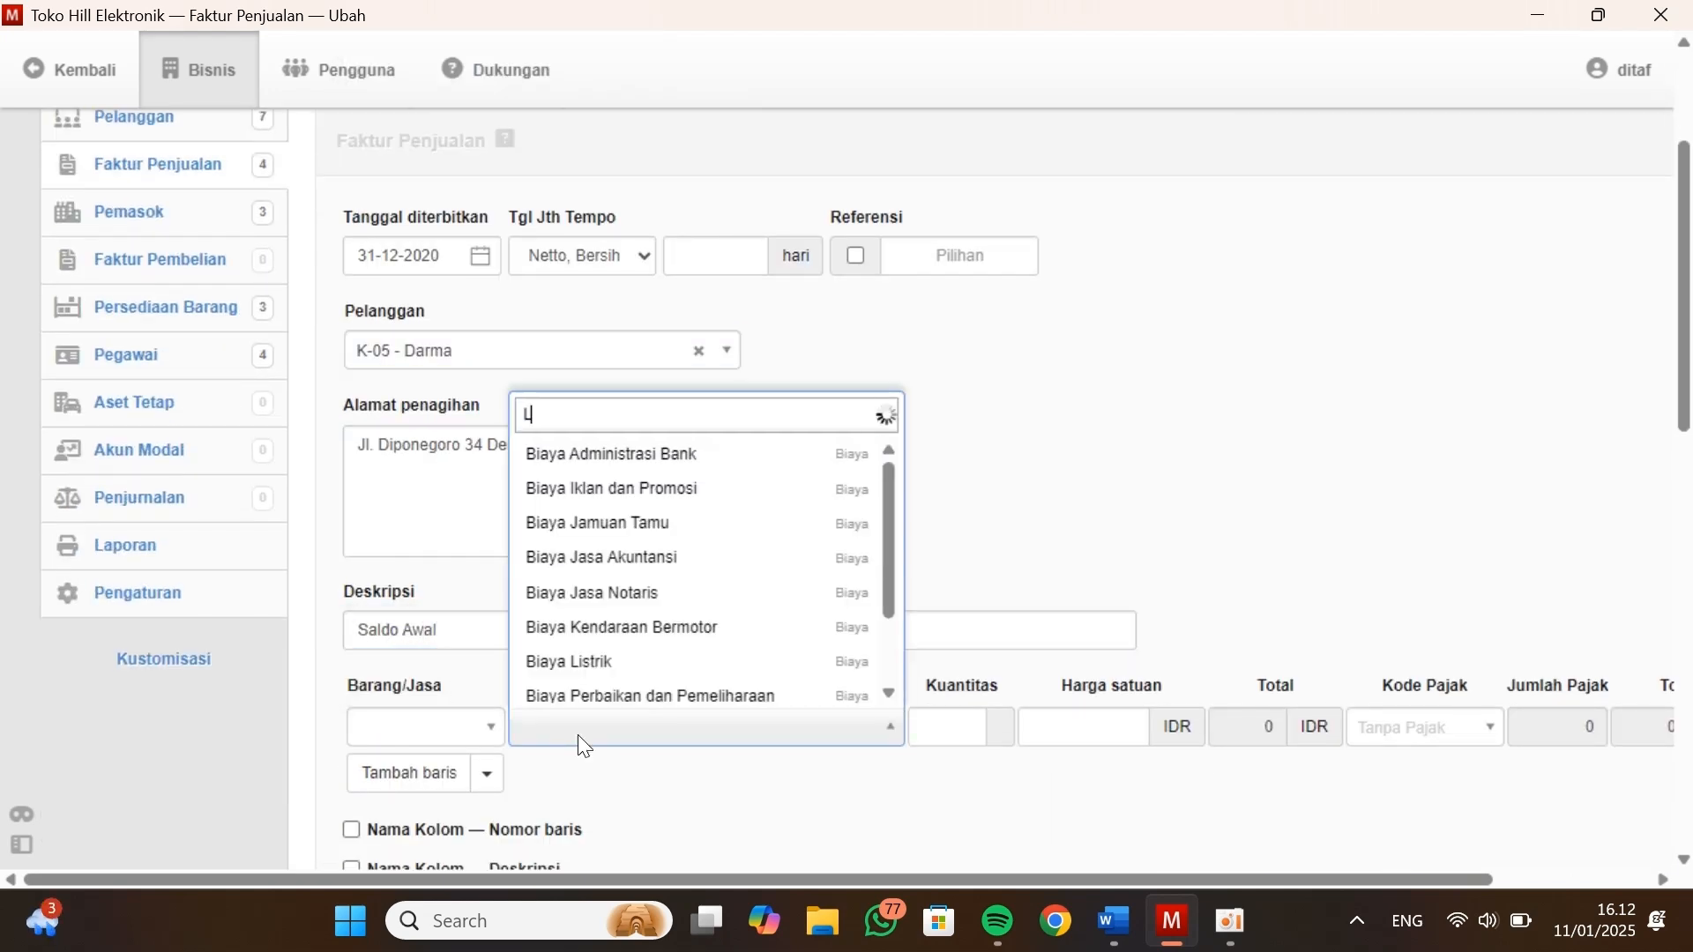
pyautogui.click(833, 697)
pyautogui.press('Tab')
pyautogui.press('Tab')
# Look up the fifth customer's balance in Kasus Manager, enter unit price 3000000 in Manager, and create the invoice with another new one opened
pyautogui.hotkey('alt', 'Tab')
pyautogui.scroll(-2, 835, 711)
pyautogui.scroll(2, 835, 711)
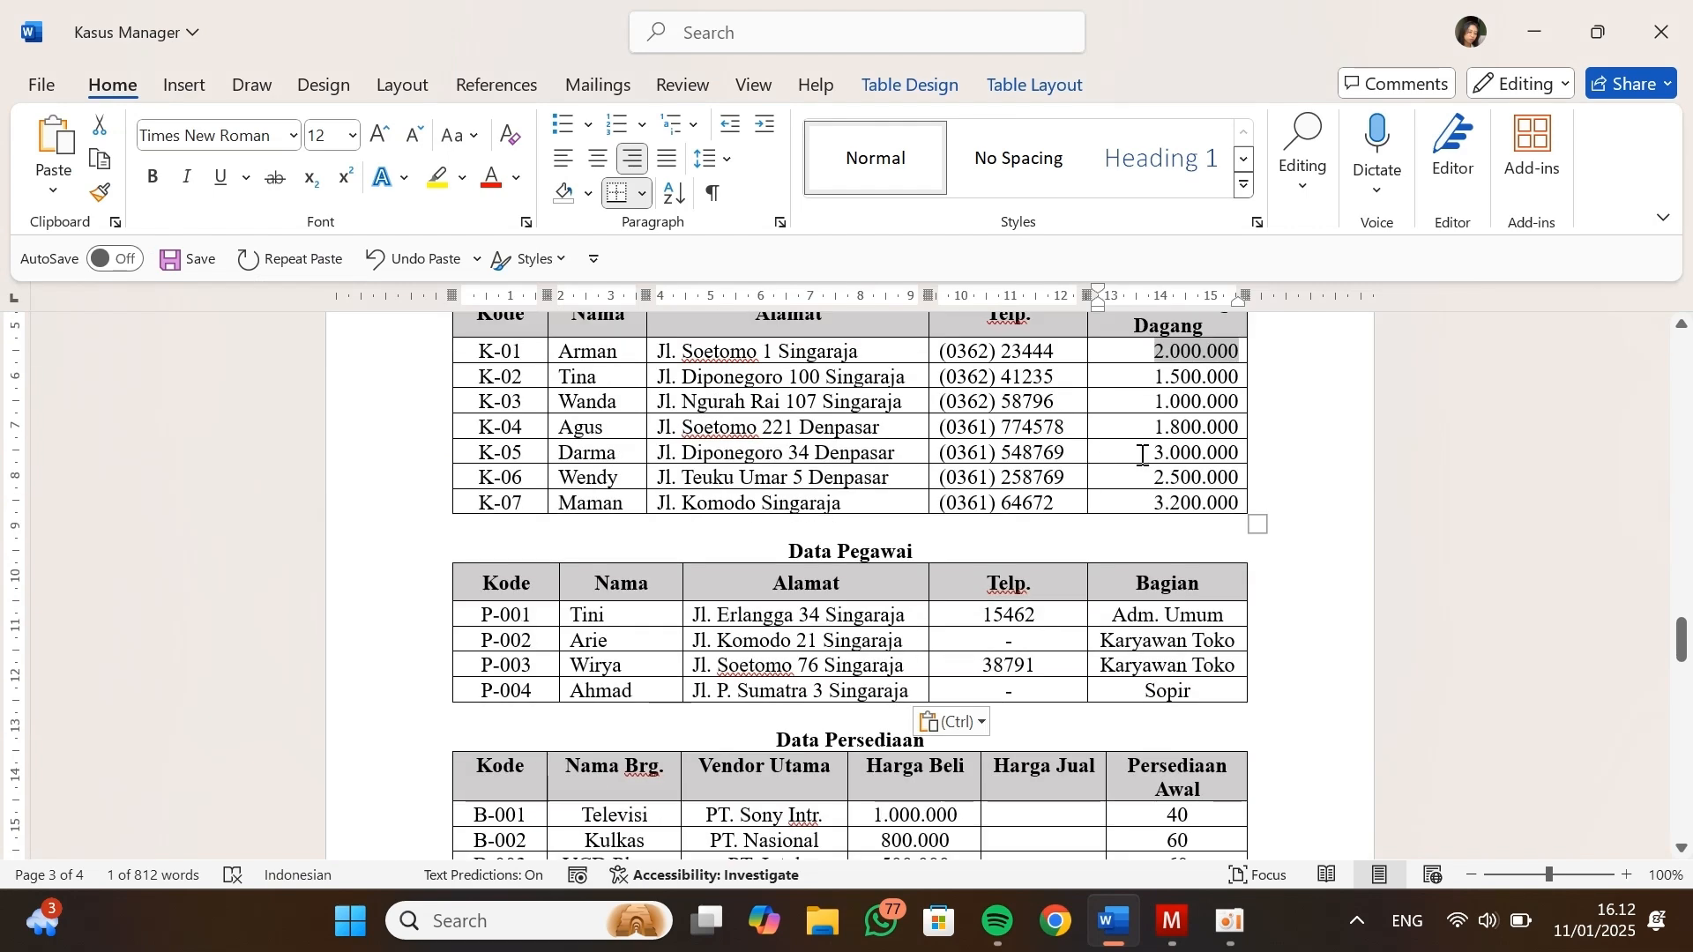
pyautogui.hotkey('alt', 'Tab')
pyautogui.write('2000000')
pyautogui.scroll(-10, 1179, 741)
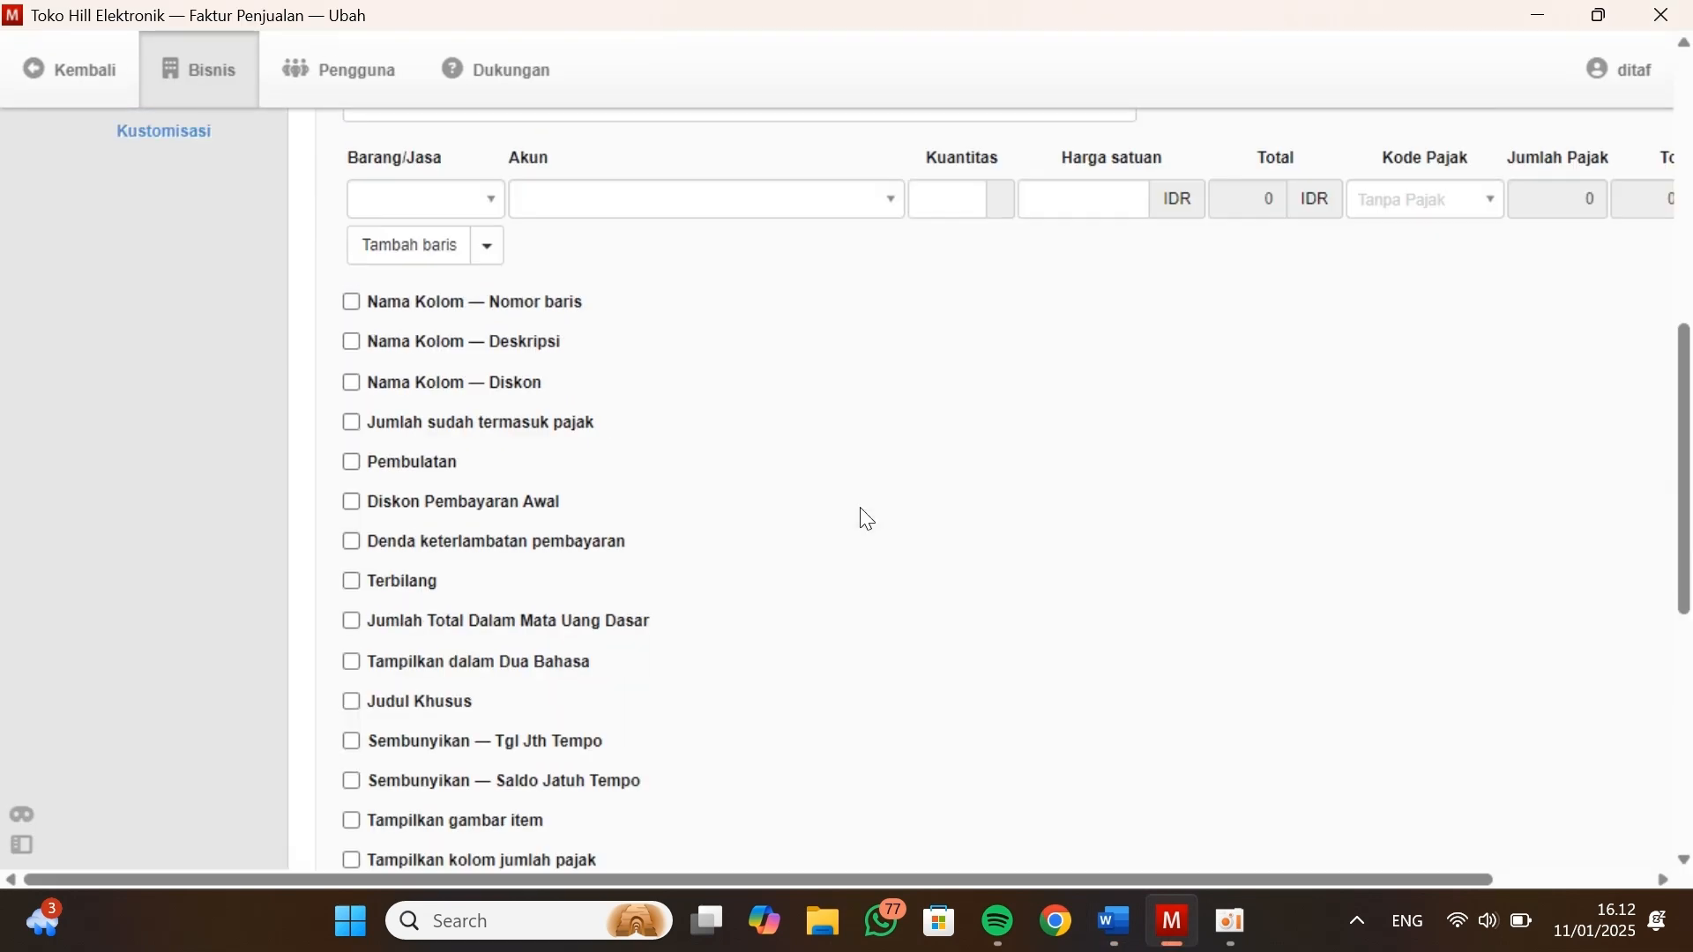
# Set the new sales invoice's issue date to 31-12-2020 and select the sixth customer from the Data Kustomers table
pyautogui.scroll(10, 970, 485)
pyautogui.click(415, 254)
pyautogui.click(446, 306)
pyautogui.click(536, 565)
pyautogui.click(533, 350)
pyautogui.click(524, 589)
# Enter the description Saldo Awal and set the line's account to Laba ditahan on the sixth customer's invoice
pyautogui.click(515, 622)
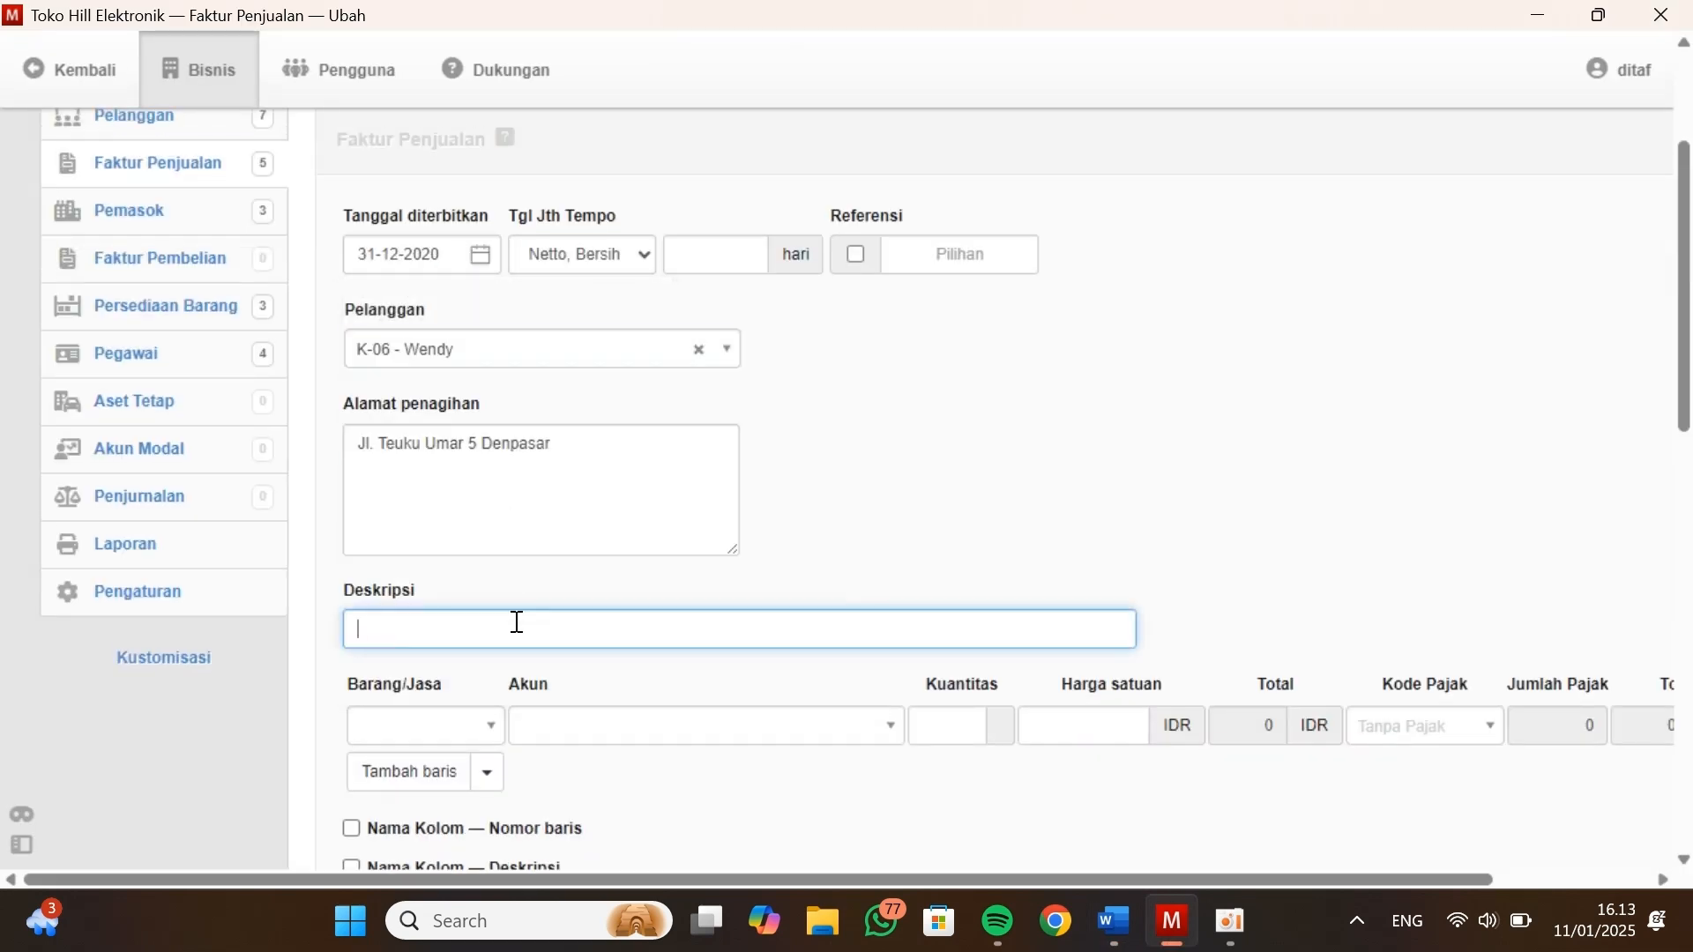
pyautogui.write('Saldo Awal')
pyautogui.click(548, 713)
pyautogui.write('lab')
pyautogui.click(564, 692)
pyautogui.press('Tab')
pyautogui.press('Tab')
# Look up the sixth customer's balance in Kasus Manager, enter unit price 2500000 in Manager, and create the invoice with another new one opened
pyautogui.hotkey('alt', 'Tab')
pyautogui.hotkey('alt', 'Tab')
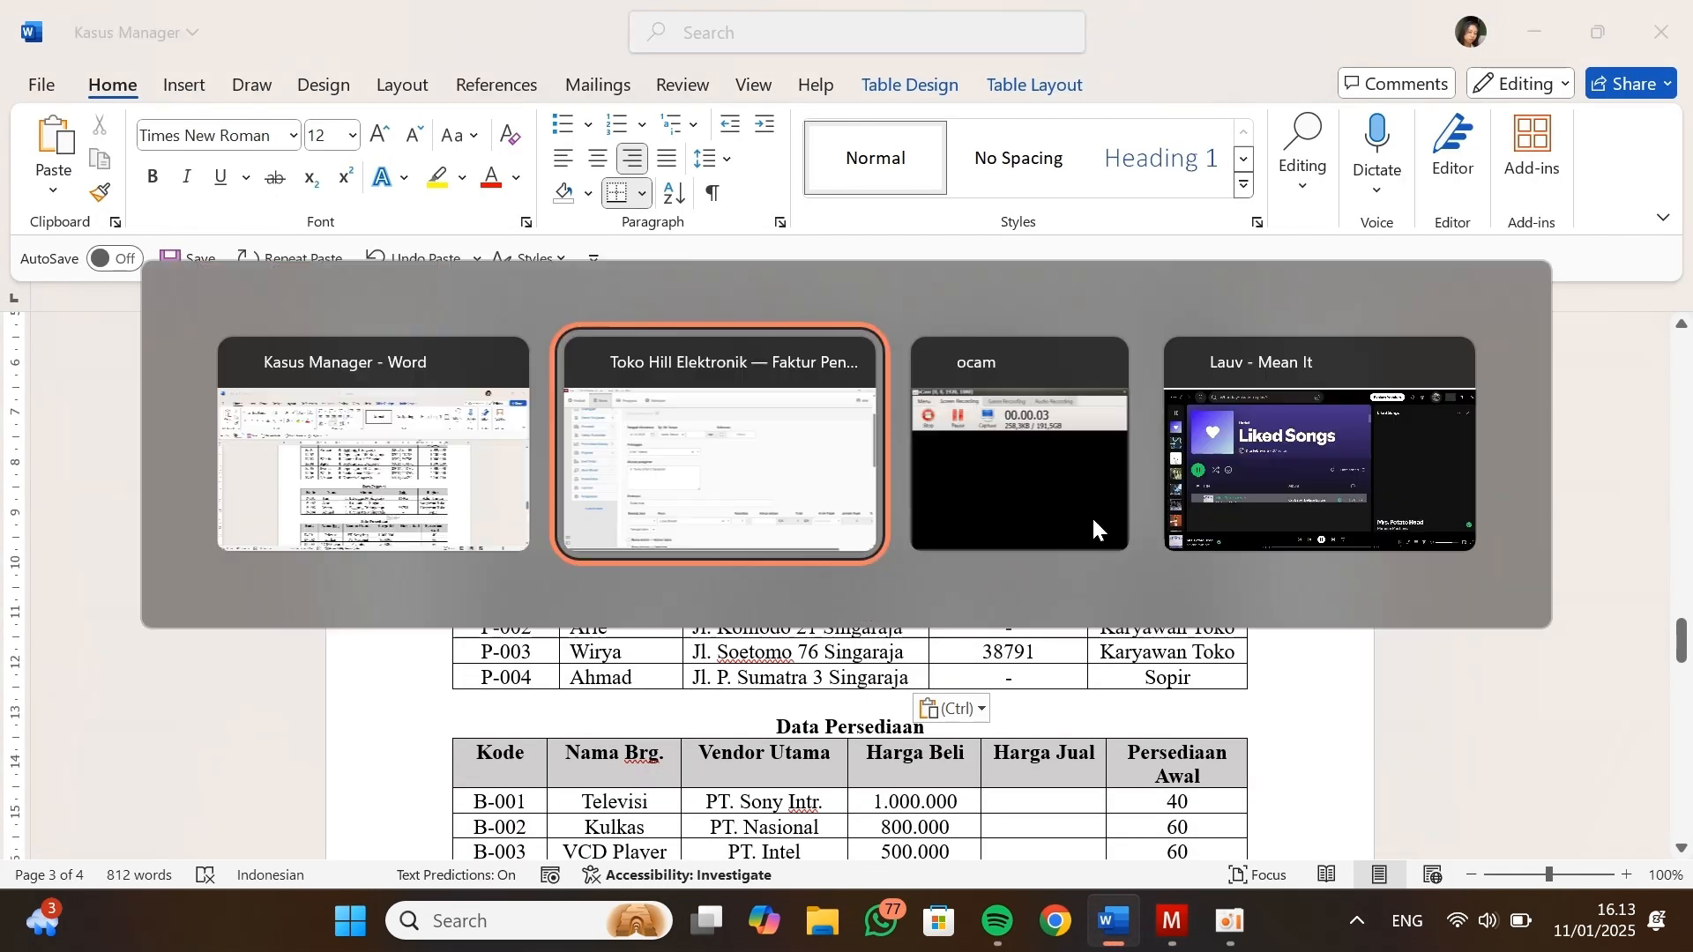
pyautogui.write('2500000')
pyautogui.scroll(-10, 1156, 775)
pyautogui.click(555, 770)
# Set the new sales invoice's issue date to 31-12-2020 and select the seventh customer from the Data Kustomers table
pyautogui.scroll(9, 556, 759)
pyautogui.click(494, 330)
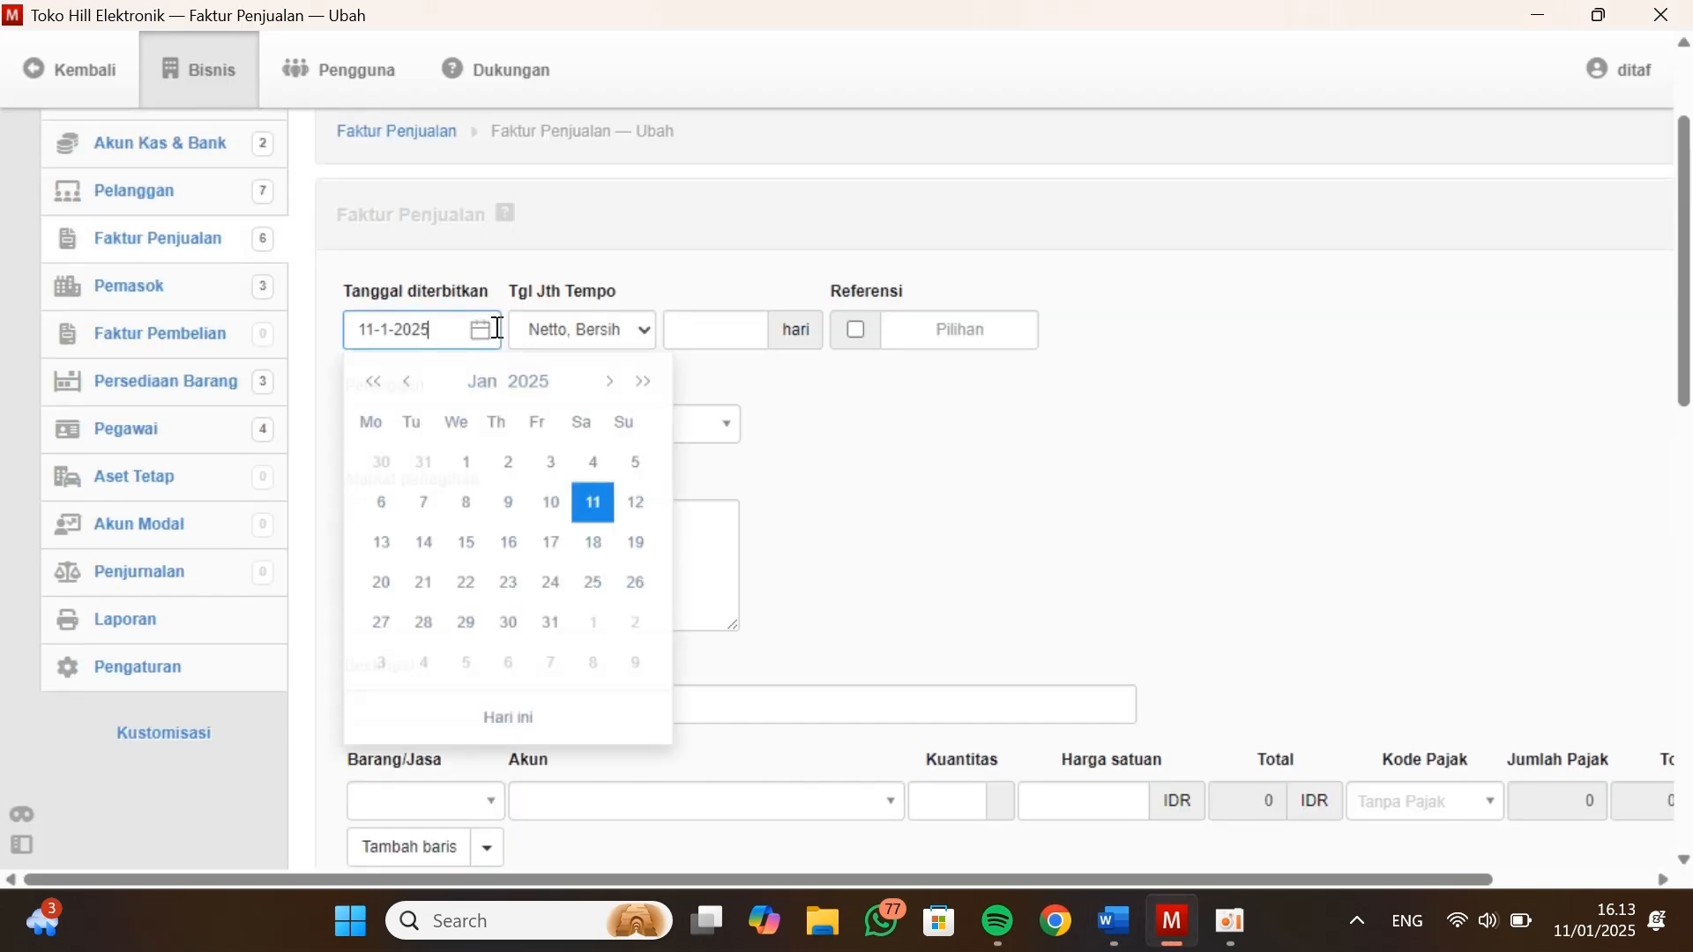
pyautogui.click(544, 380)
pyautogui.click(436, 433)
pyautogui.click(615, 661)
pyautogui.click(509, 621)
pyautogui.click(542, 424)
pyautogui.click(411, 697)
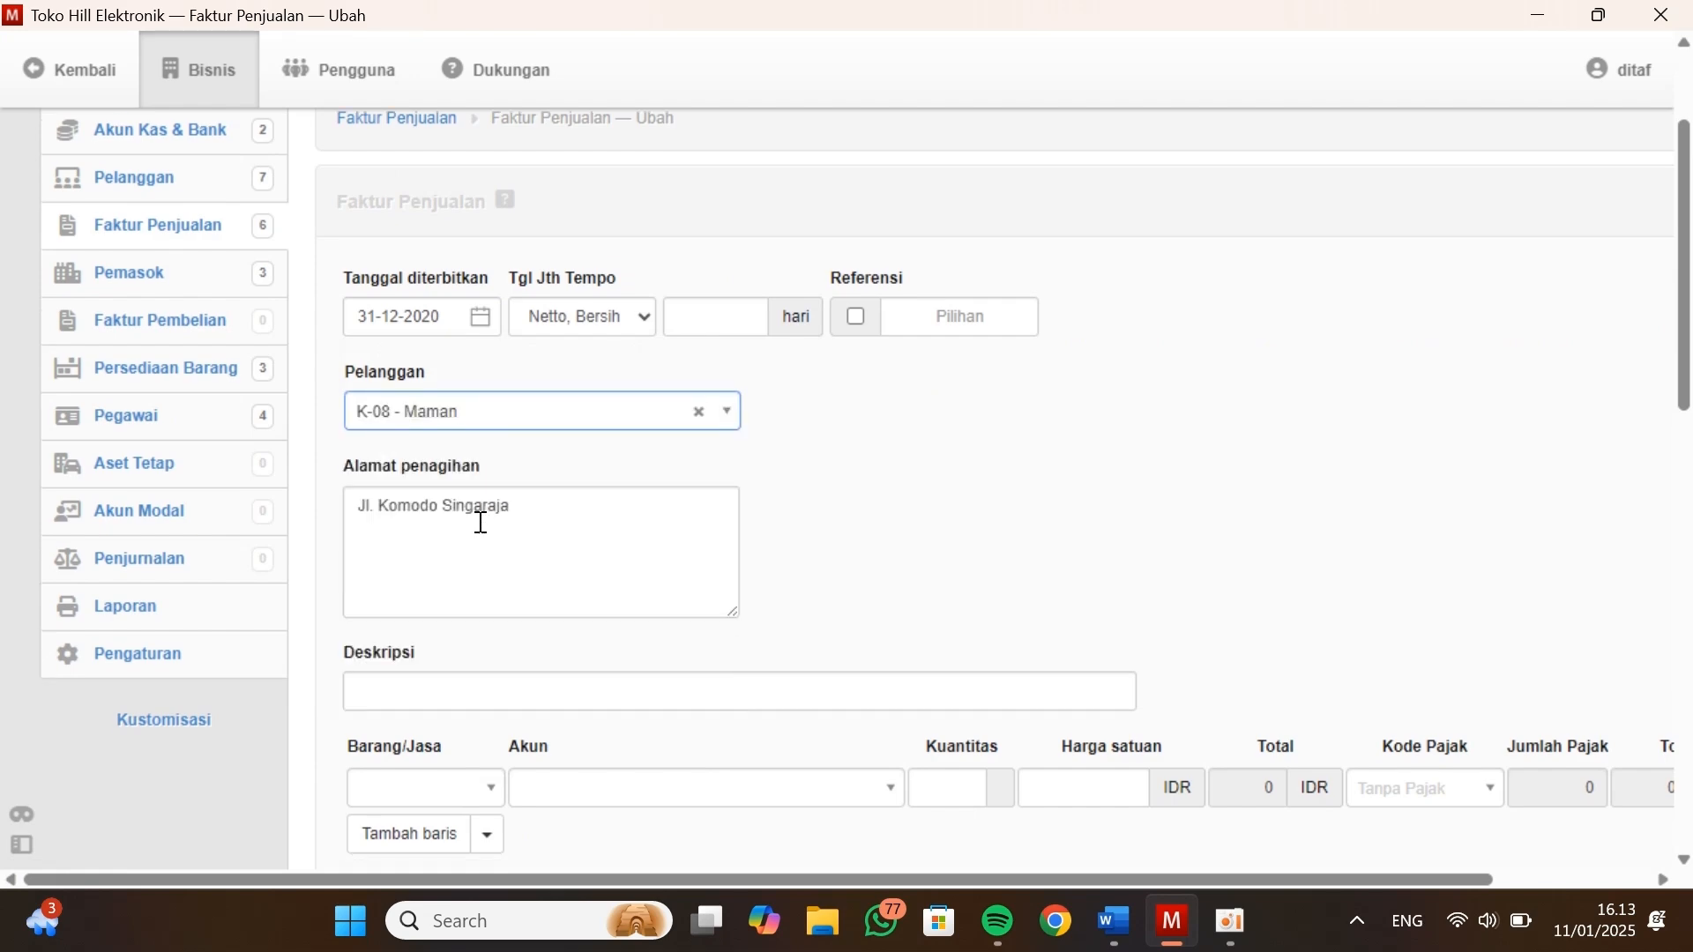
# Enter the description Saldo Awal and add a line with account Laba ditahan and quantity 1 on the seventh customer's invoice
pyautogui.scroll(-1, 479, 529)
pyautogui.click(435, 614)
pyautogui.write('Saldo Awal')
pyautogui.click(536, 718)
pyautogui.write('lab')
pyautogui.click(641, 682)
pyautogui.click(960, 718)
pyautogui.write('1')
pyautogui.press('Tab')
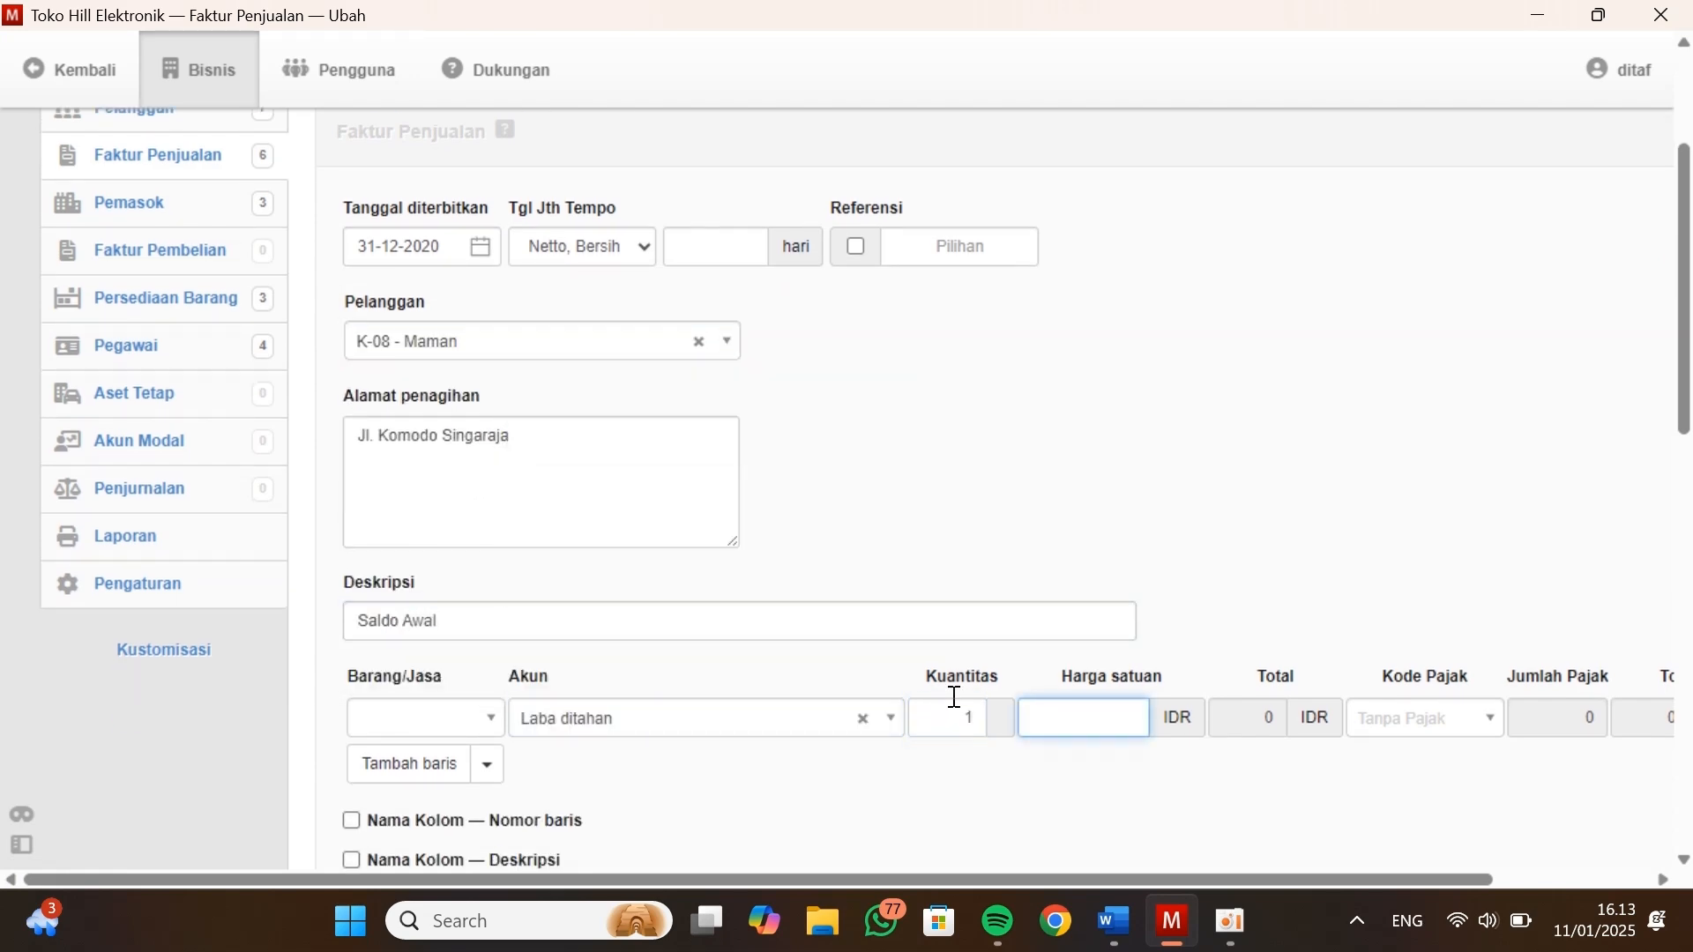
# Look up the seventh customer's balance in Kasus Manager, enter unit price 3200000 in Manager, and create the invoice
pyautogui.hotkey('alt', 'Tab')
pyautogui.hotkey('alt', 'Tab')
pyautogui.write('3200000')
pyautogui.scroll(-15, 1240, 680)
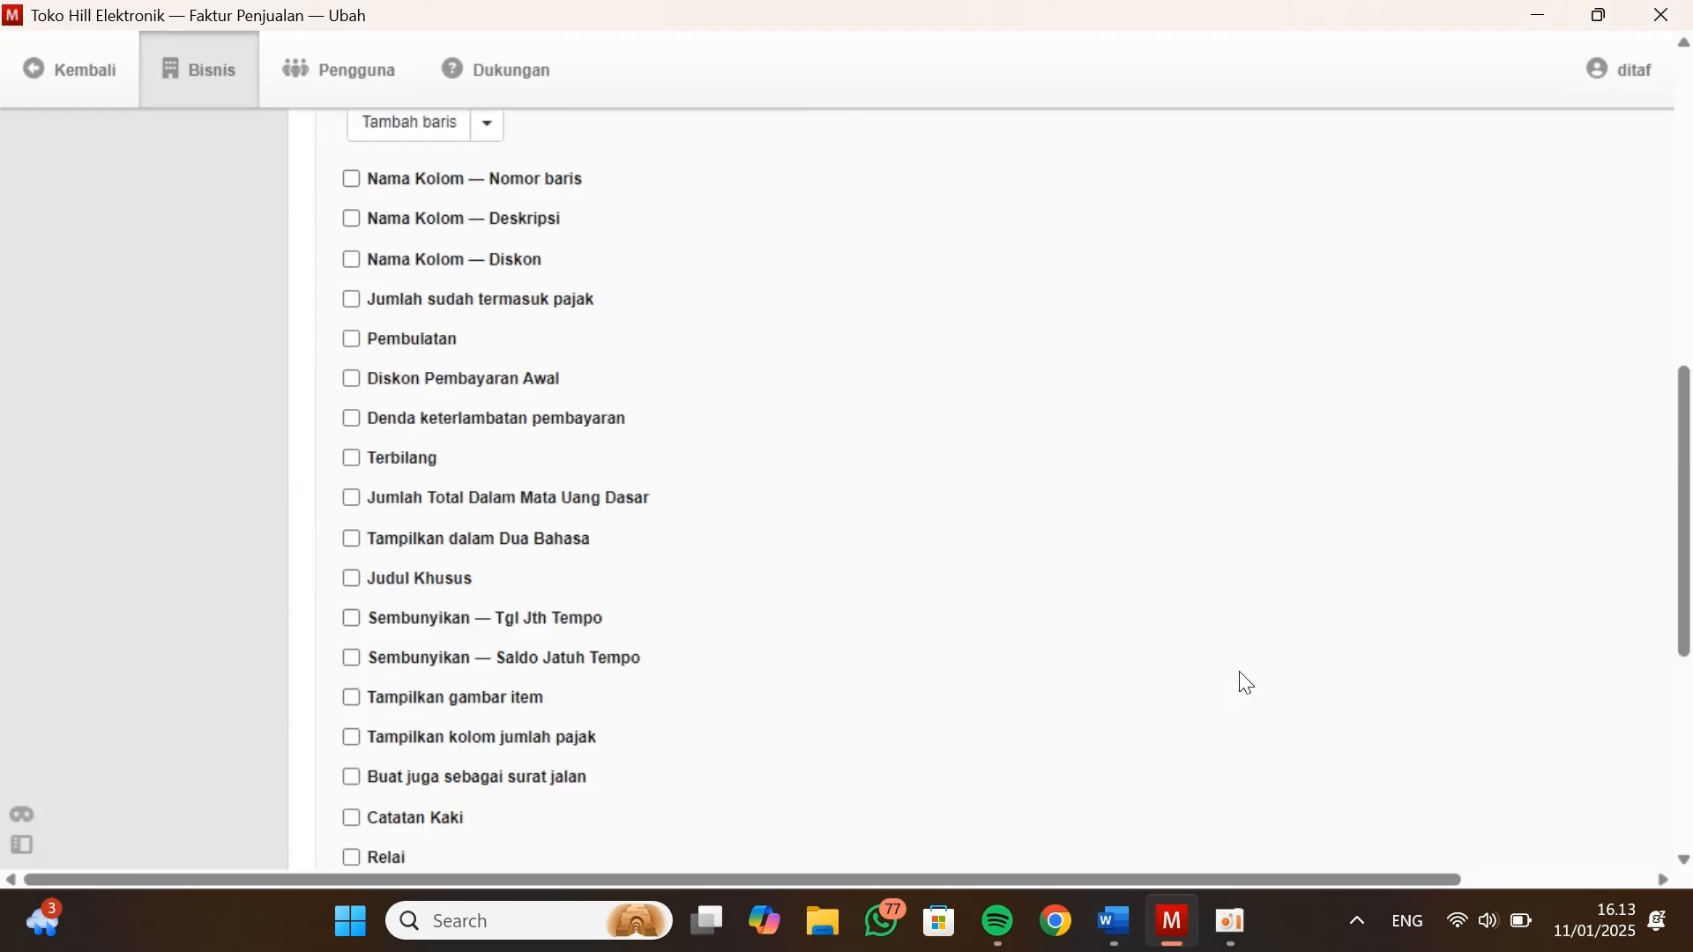
pyautogui.click(364, 646)
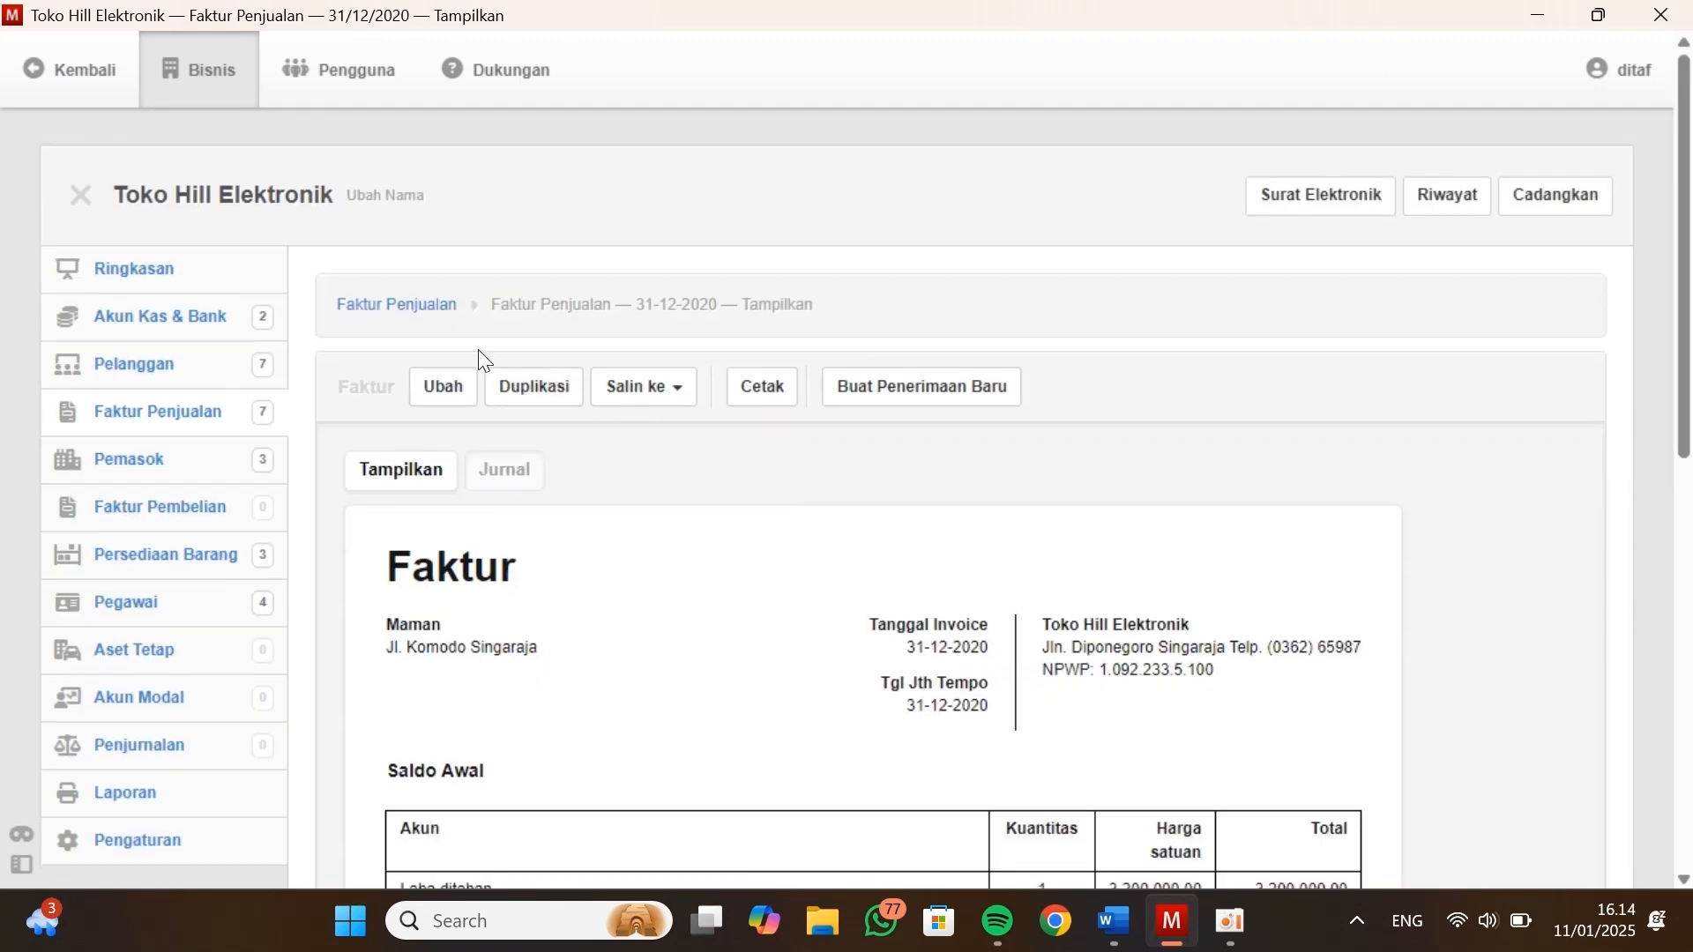
# Check the sales invoices, customer receivables and supplier balances in Manager against the tables in Kasus Manager
pyautogui.click(417, 304)
pyautogui.scroll(-1, 860, 523)
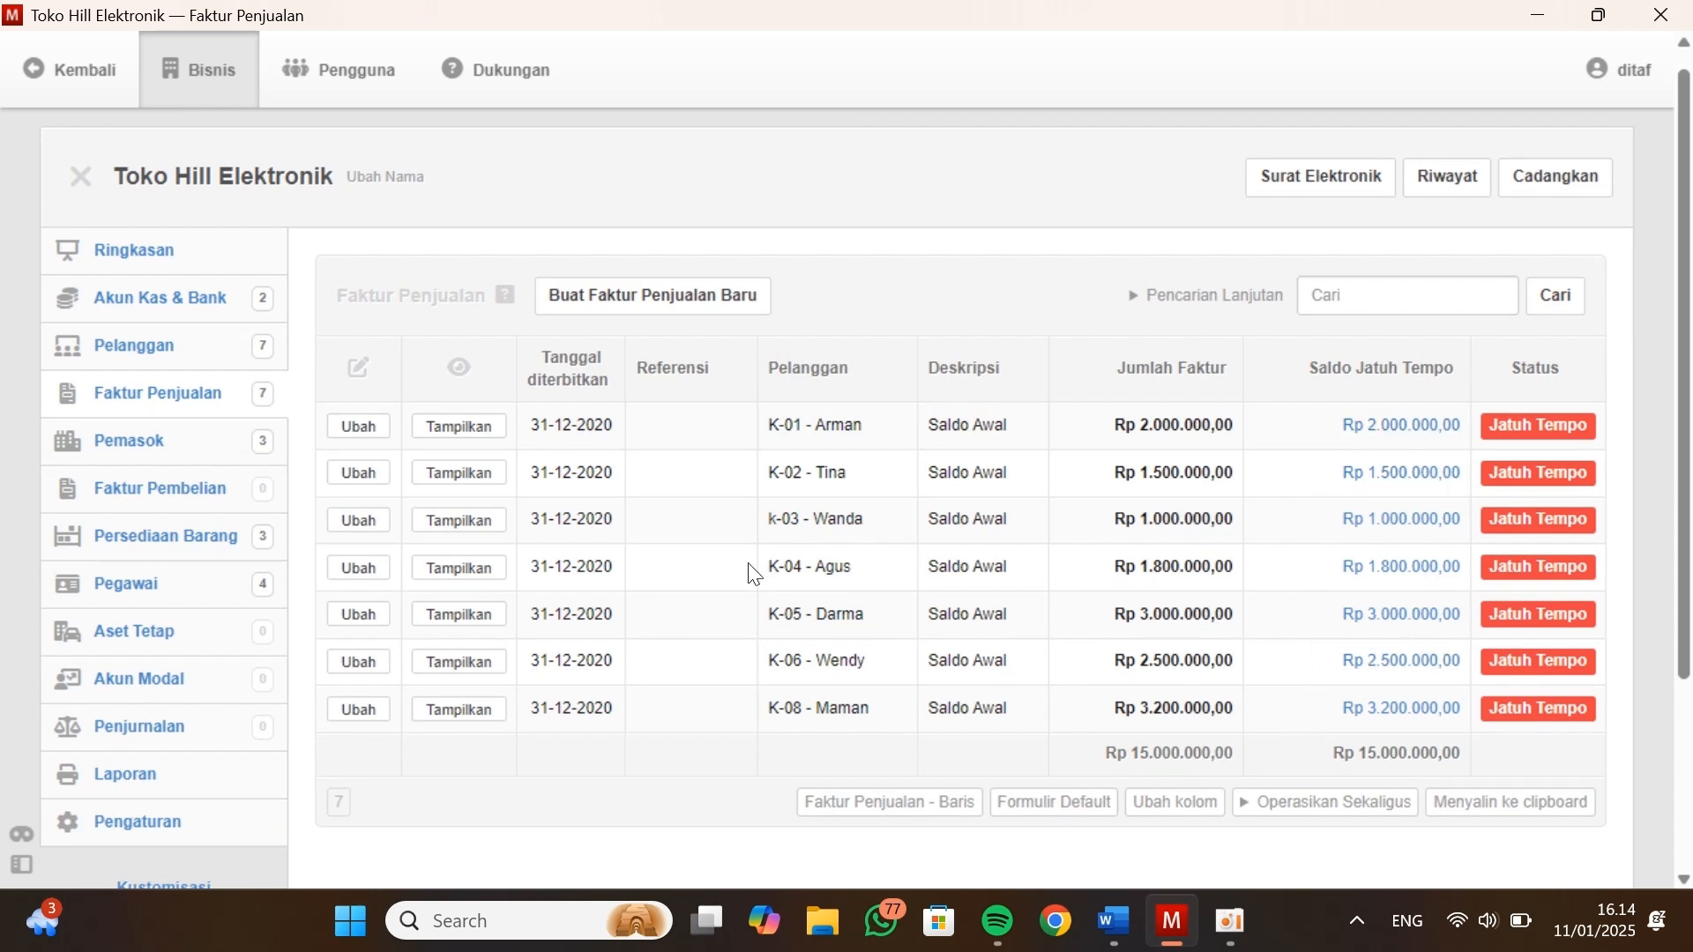
pyautogui.click(157, 364)
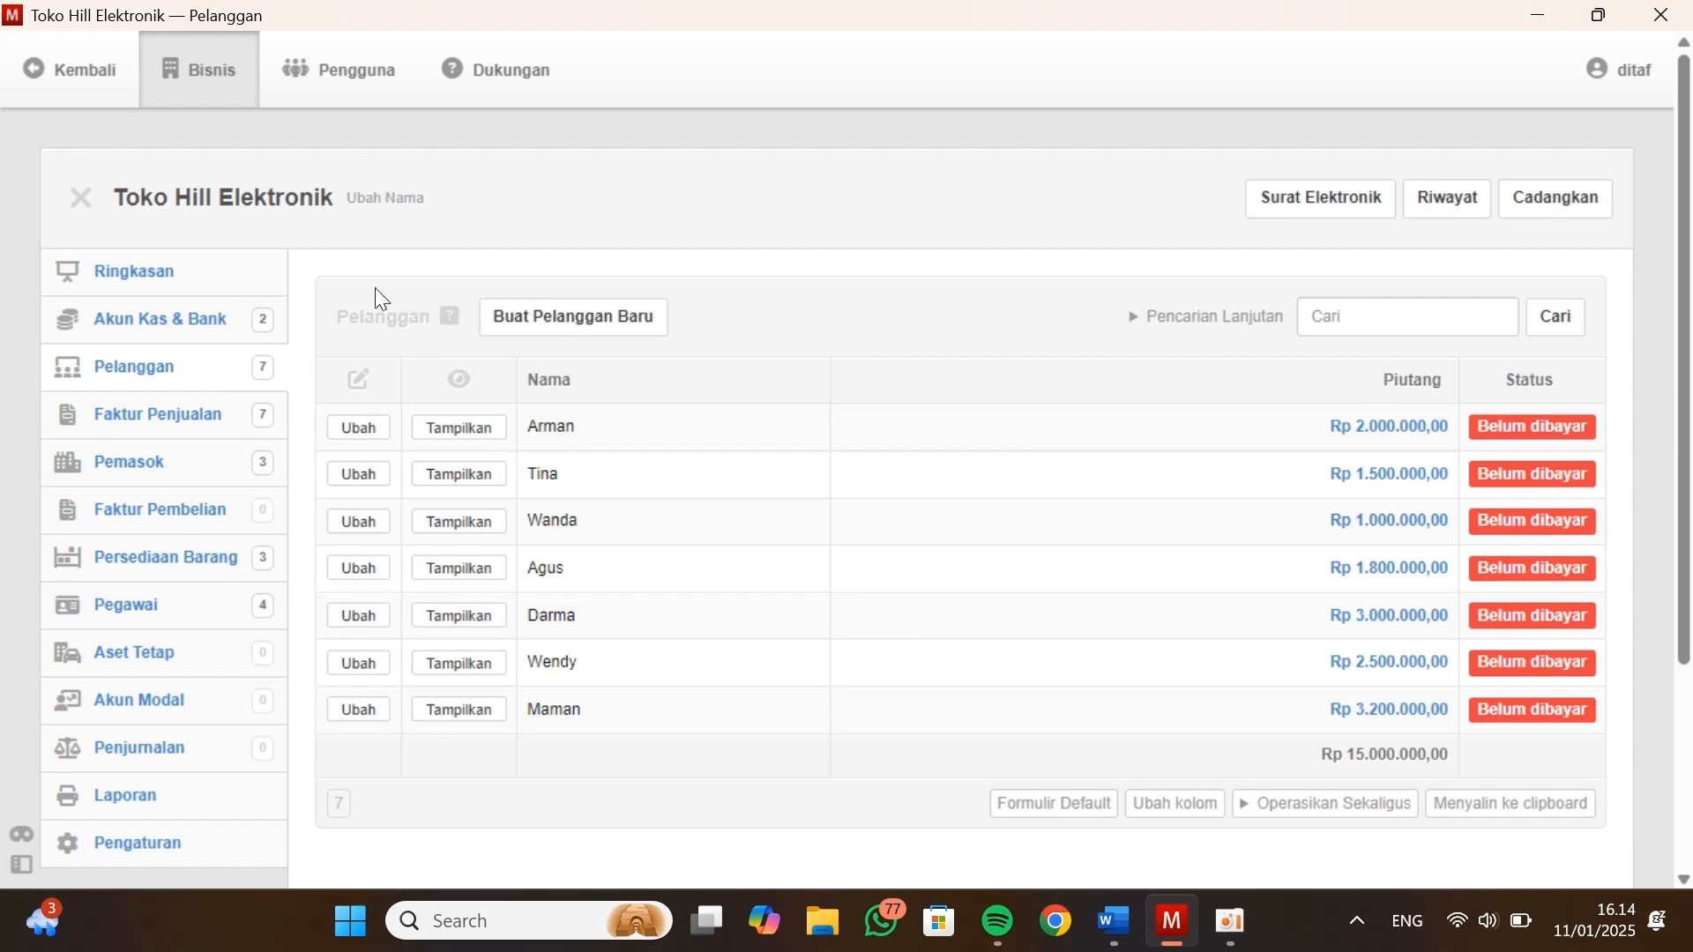
pyautogui.hotkey('alt', 'Tab')
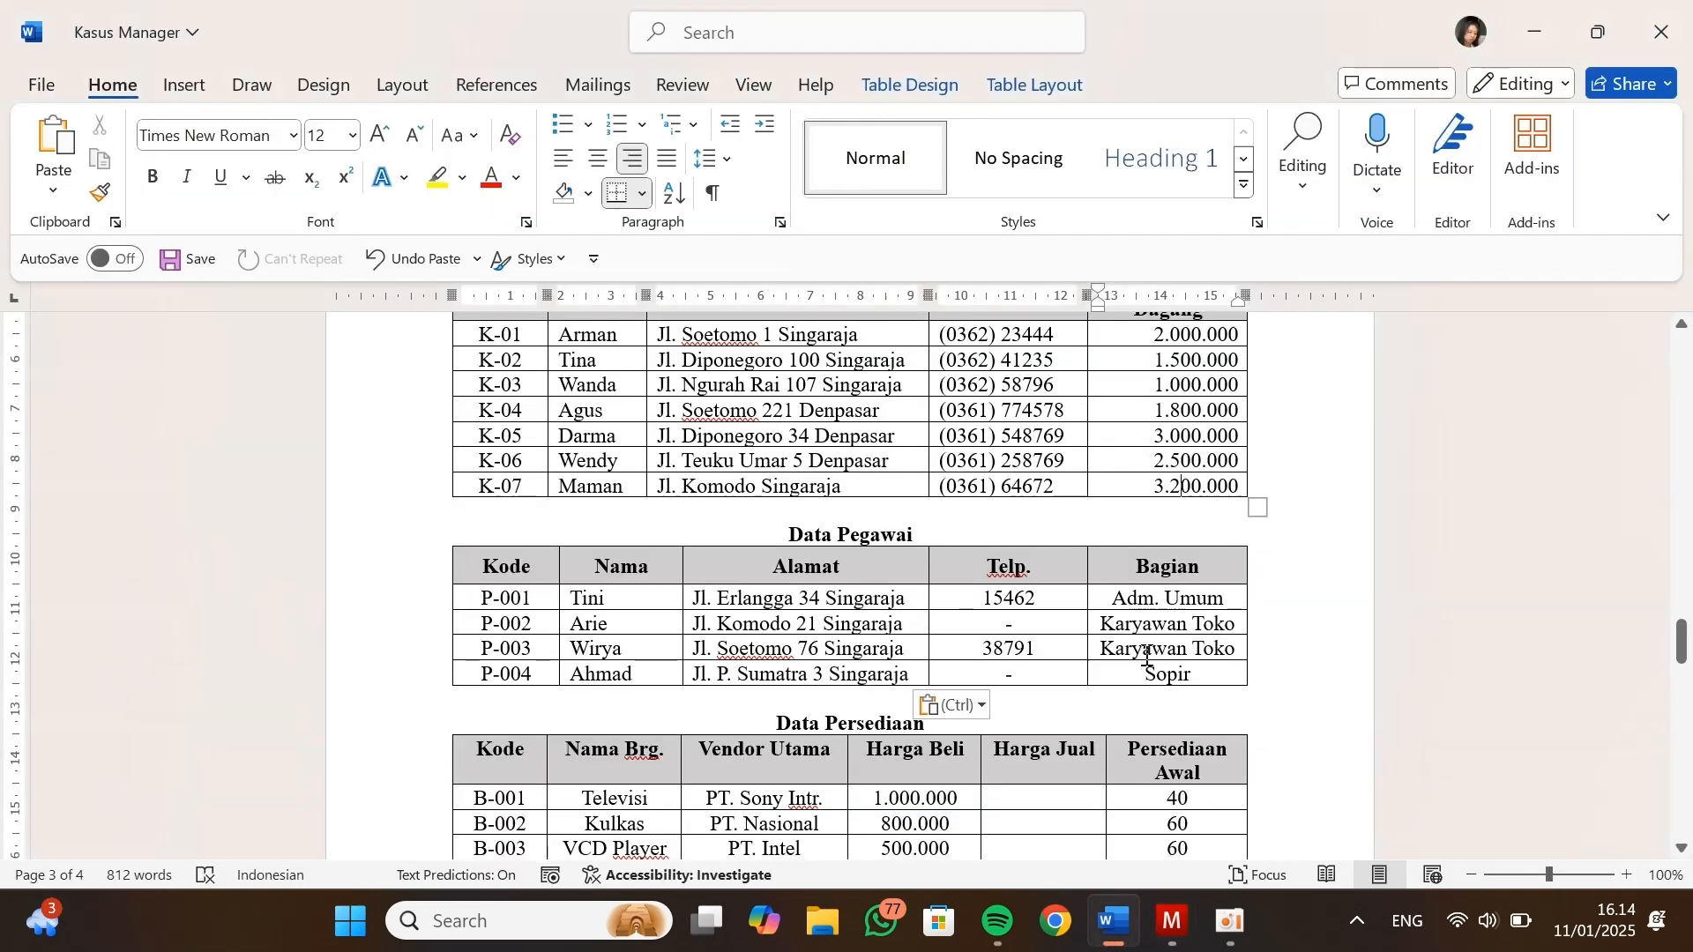
pyautogui.scroll(5, 1168, 614)
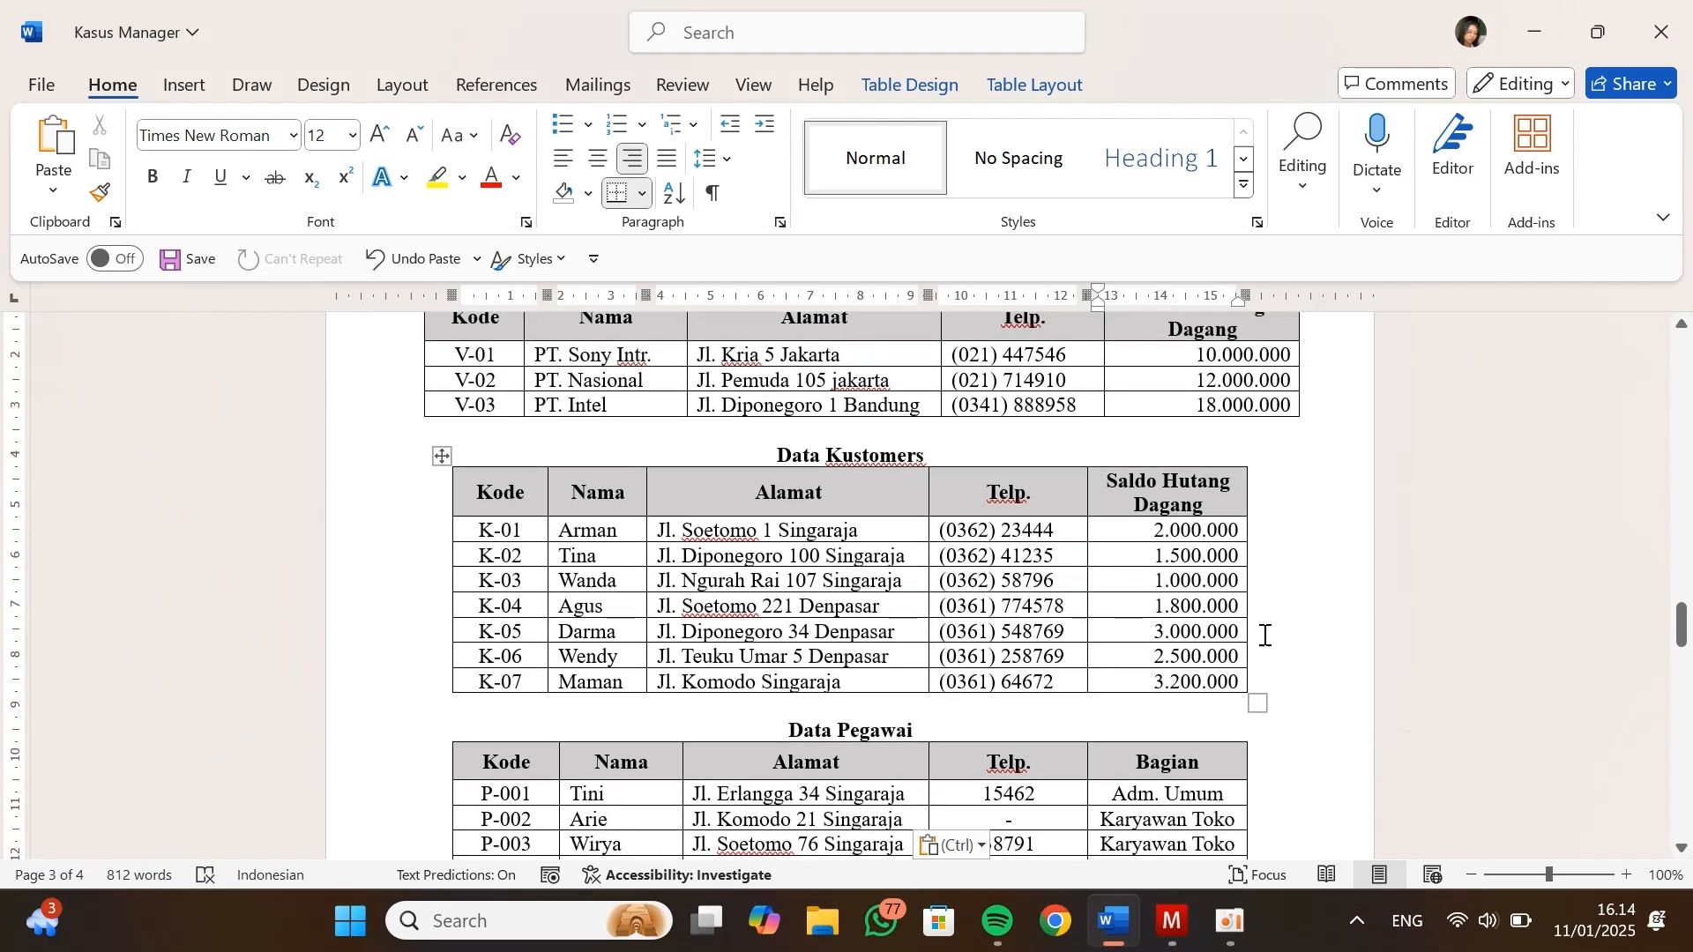
pyautogui.hotkey('alt', 'Tab')
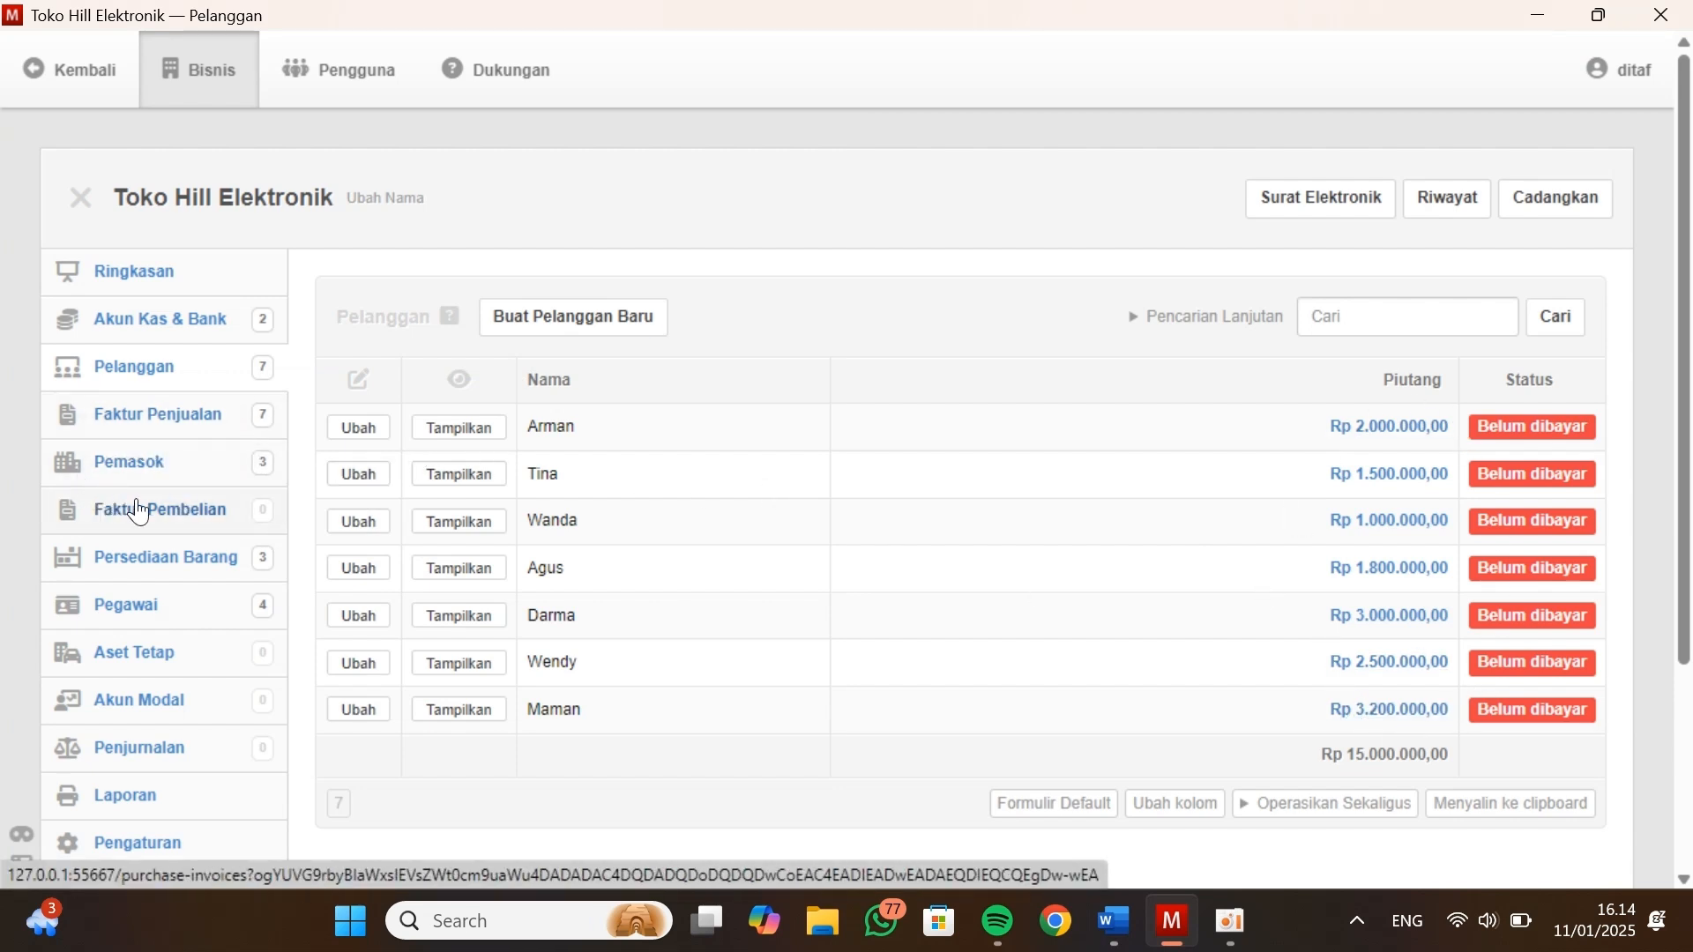
pyautogui.click(106, 467)
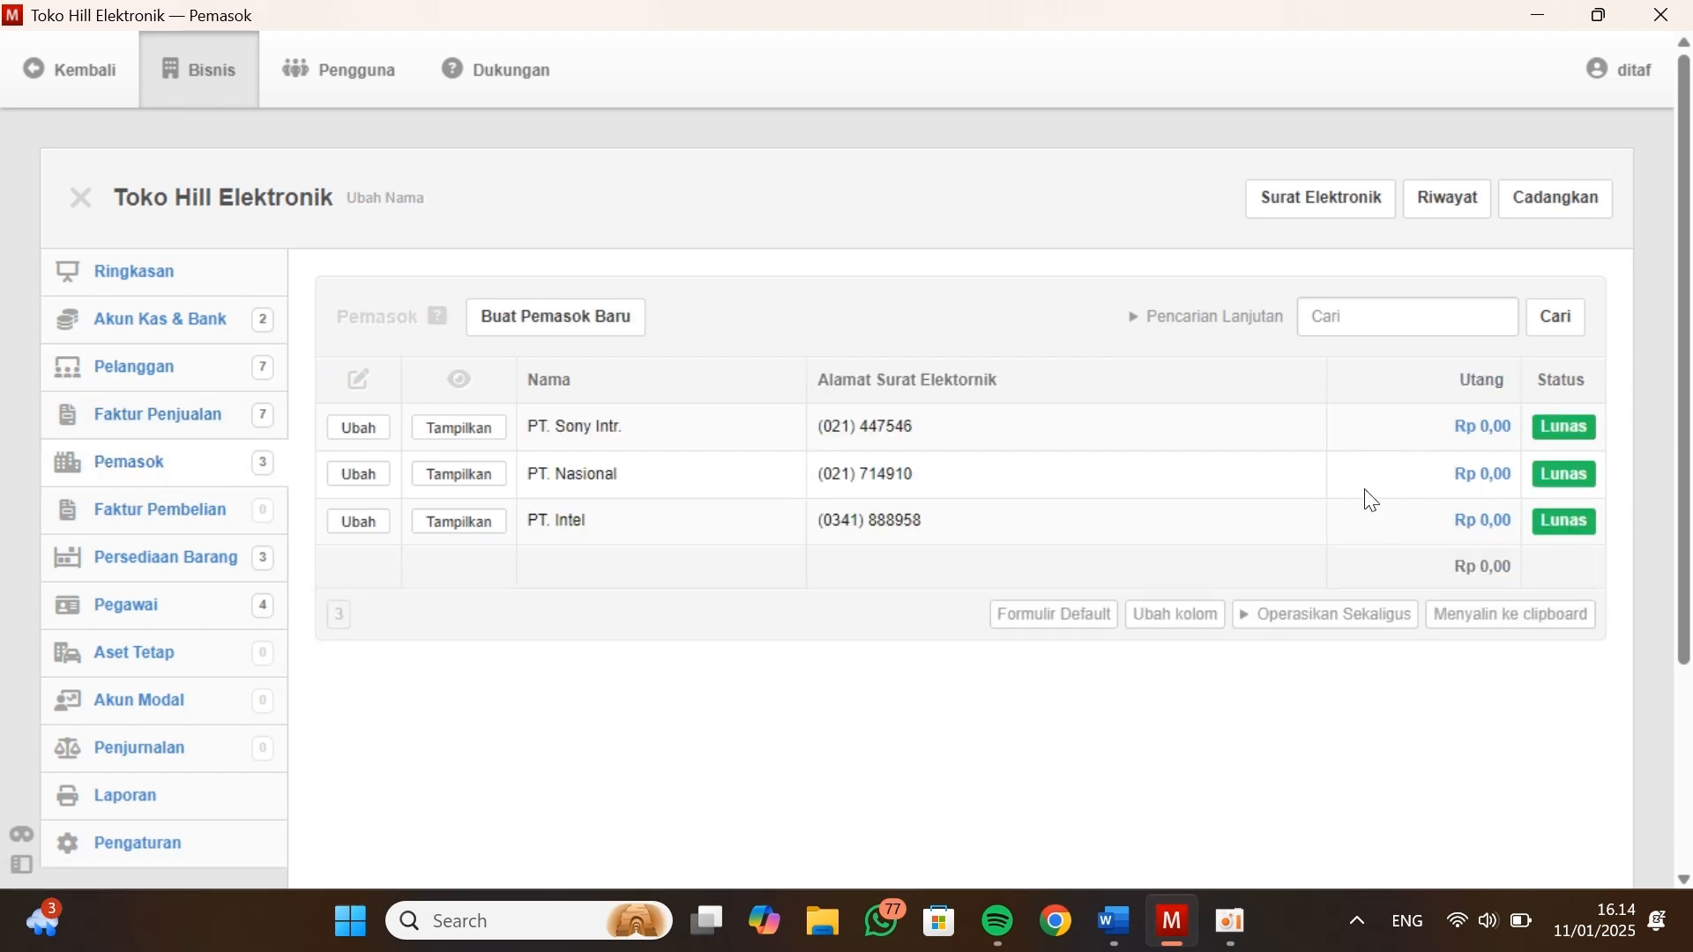
# Start a new purchase invoice with issue date 31-12-2020 and supplier V-01 - PT. Sony Intr
pyautogui.click(172, 515)
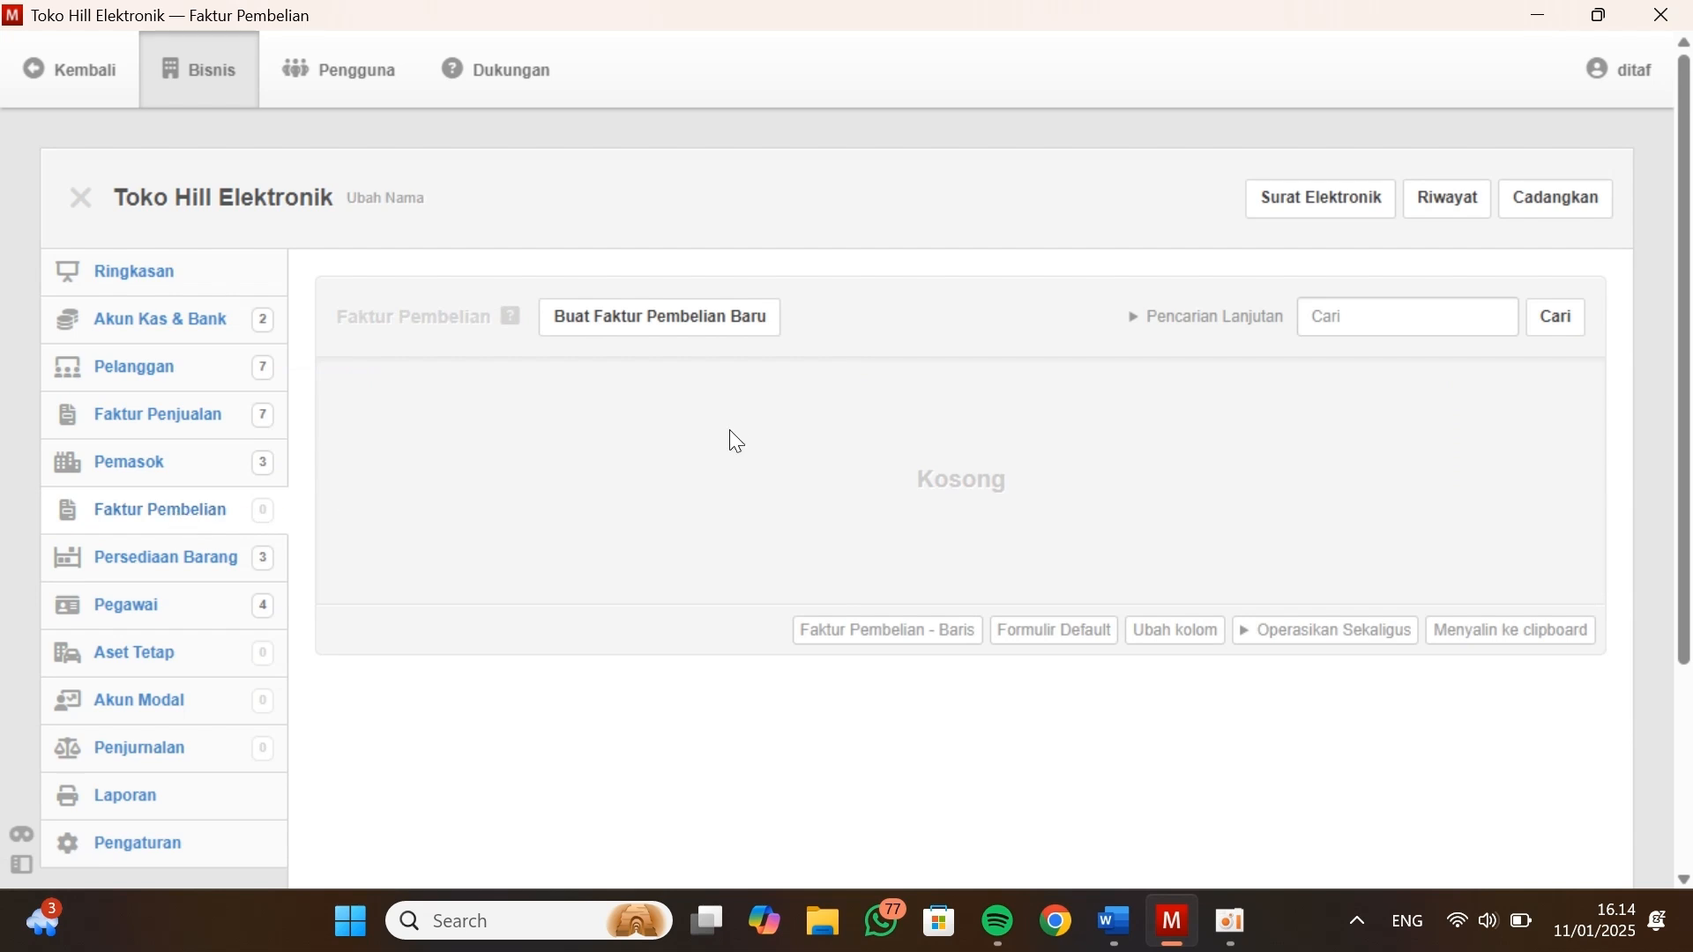
pyautogui.click(695, 339)
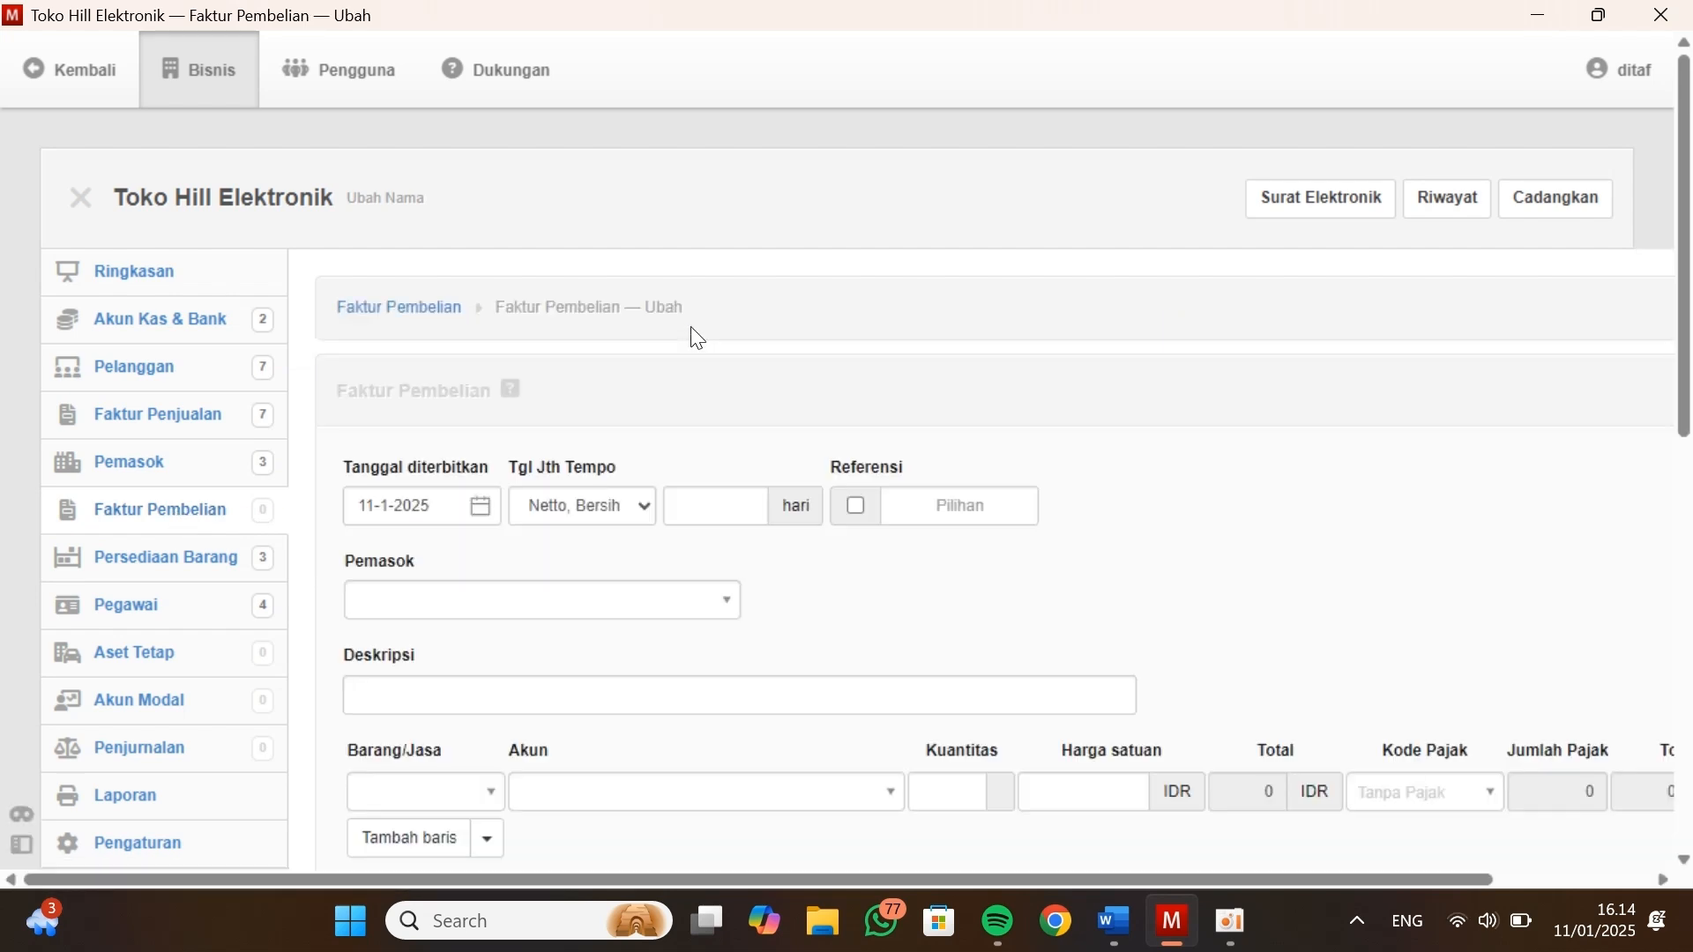
pyautogui.click(481, 508)
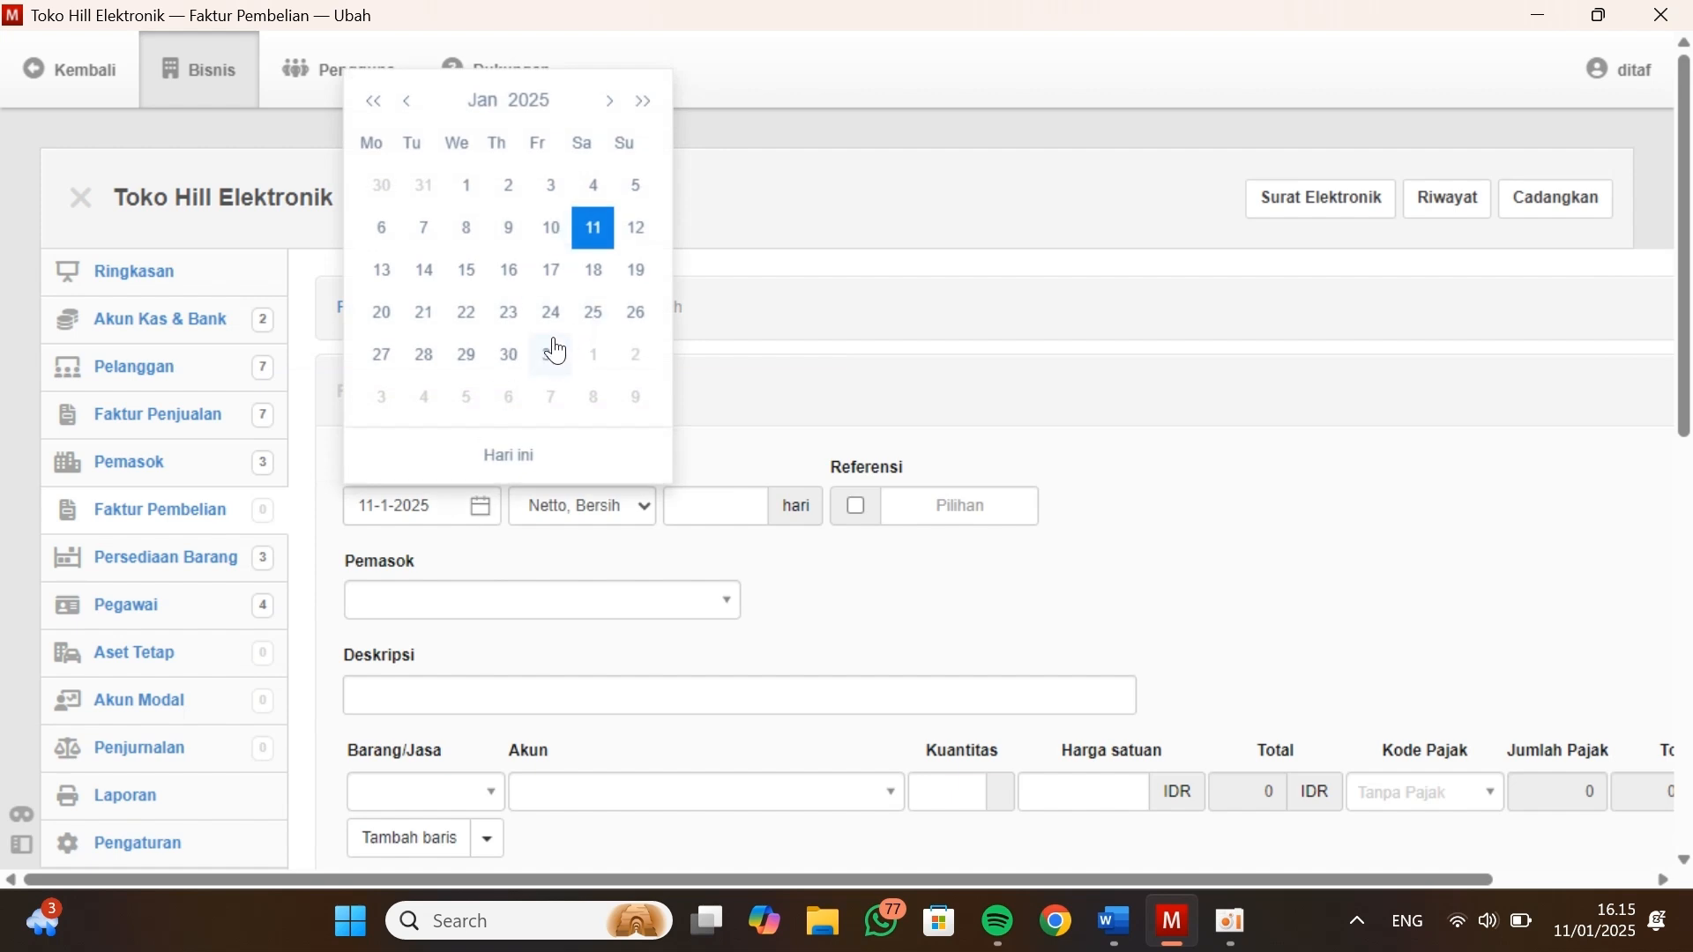
pyautogui.click(542, 103)
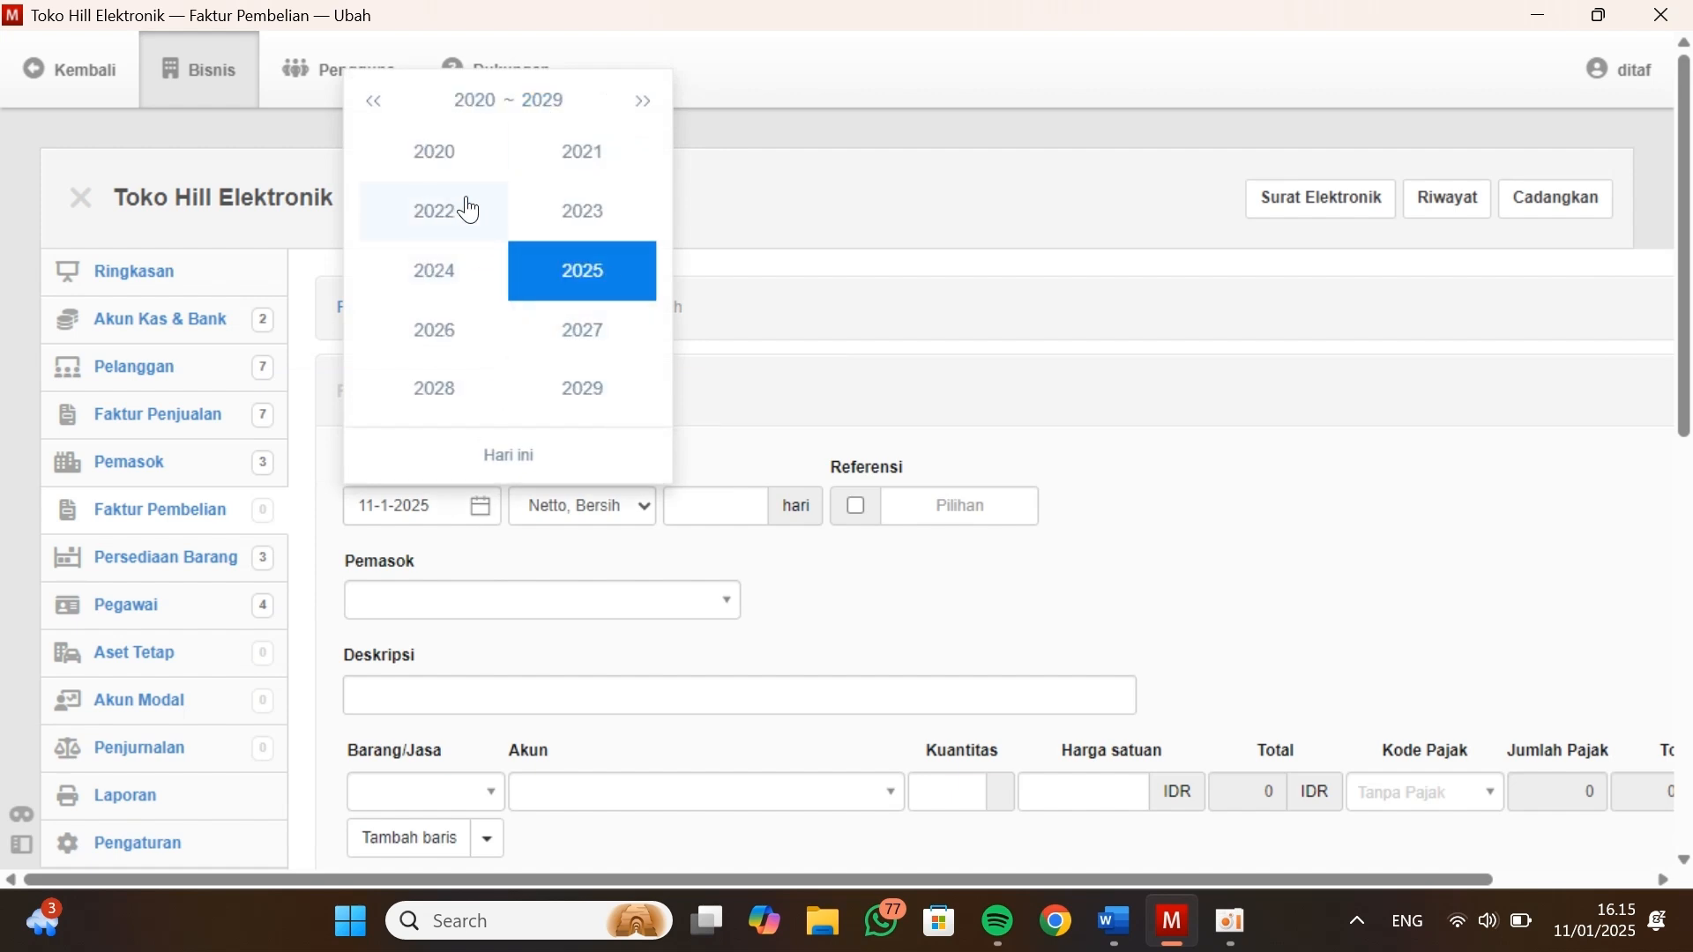
pyautogui.click(438, 155)
pyautogui.click(607, 394)
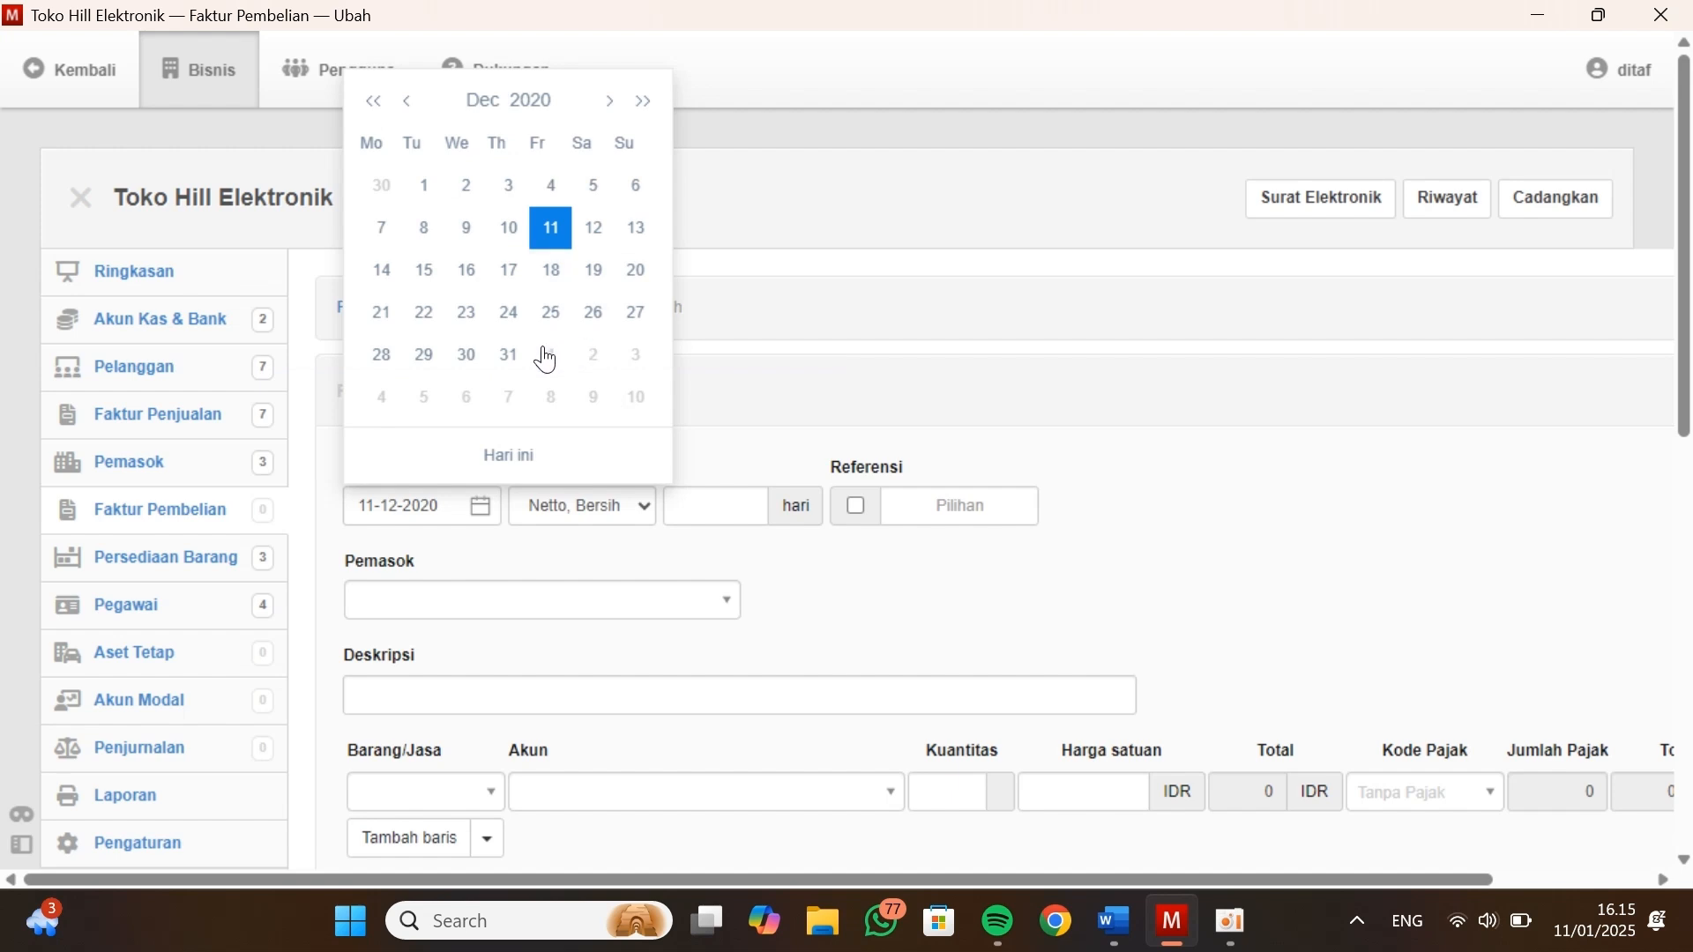
pyautogui.click(509, 355)
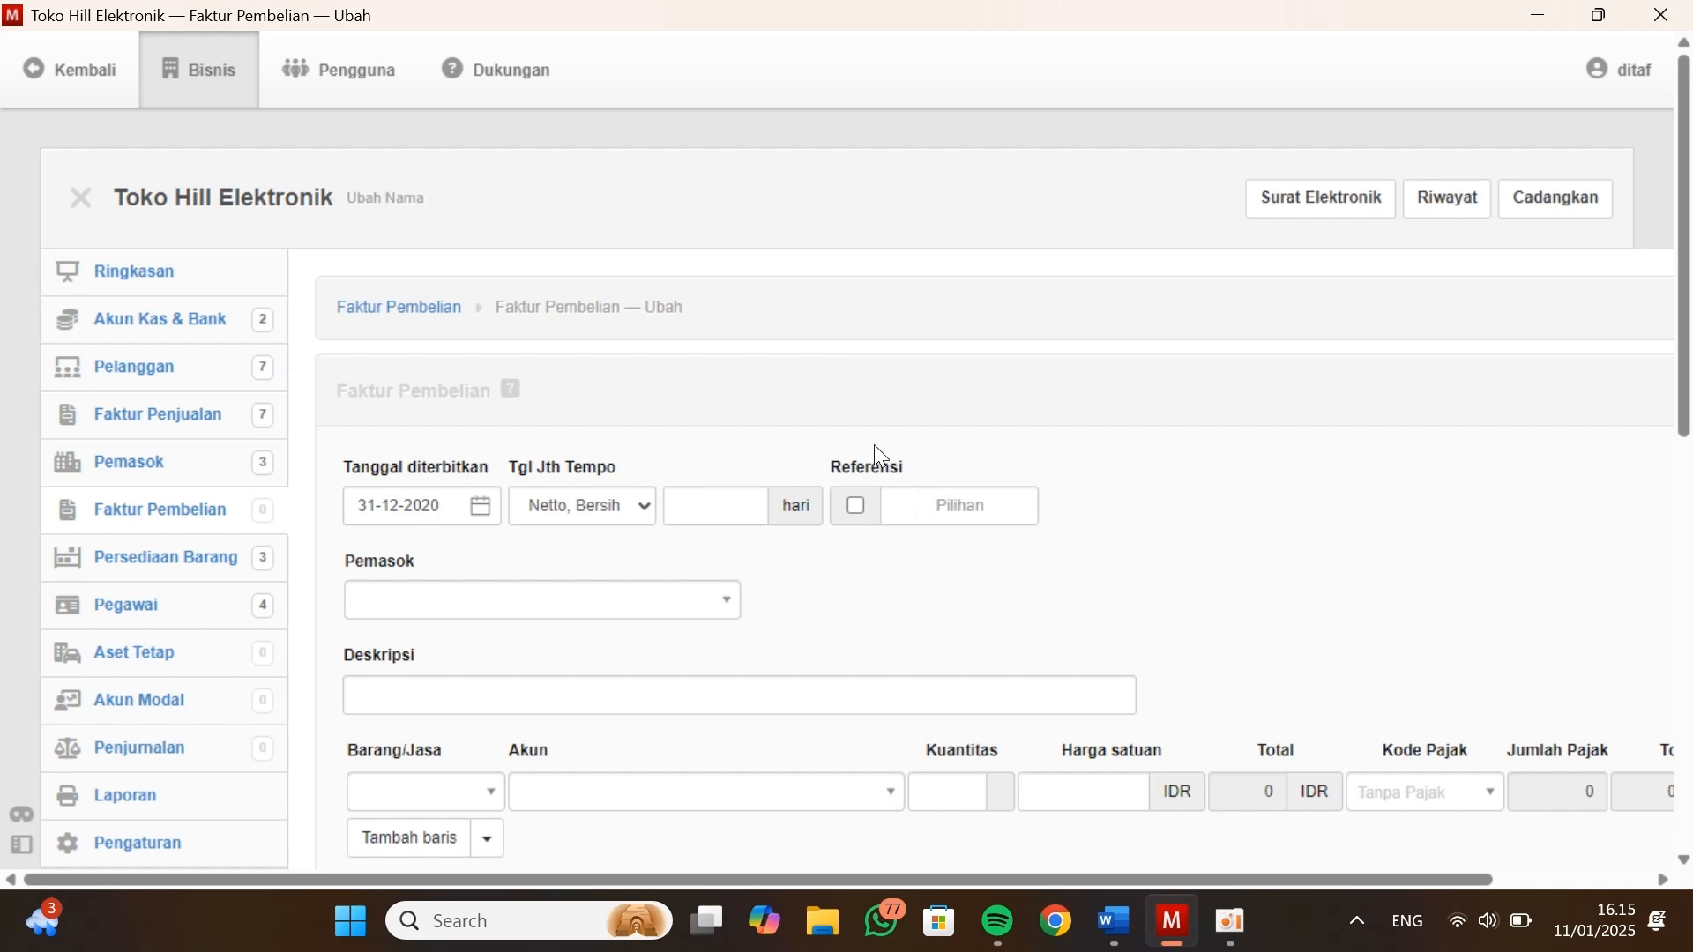
pyautogui.click(486, 597)
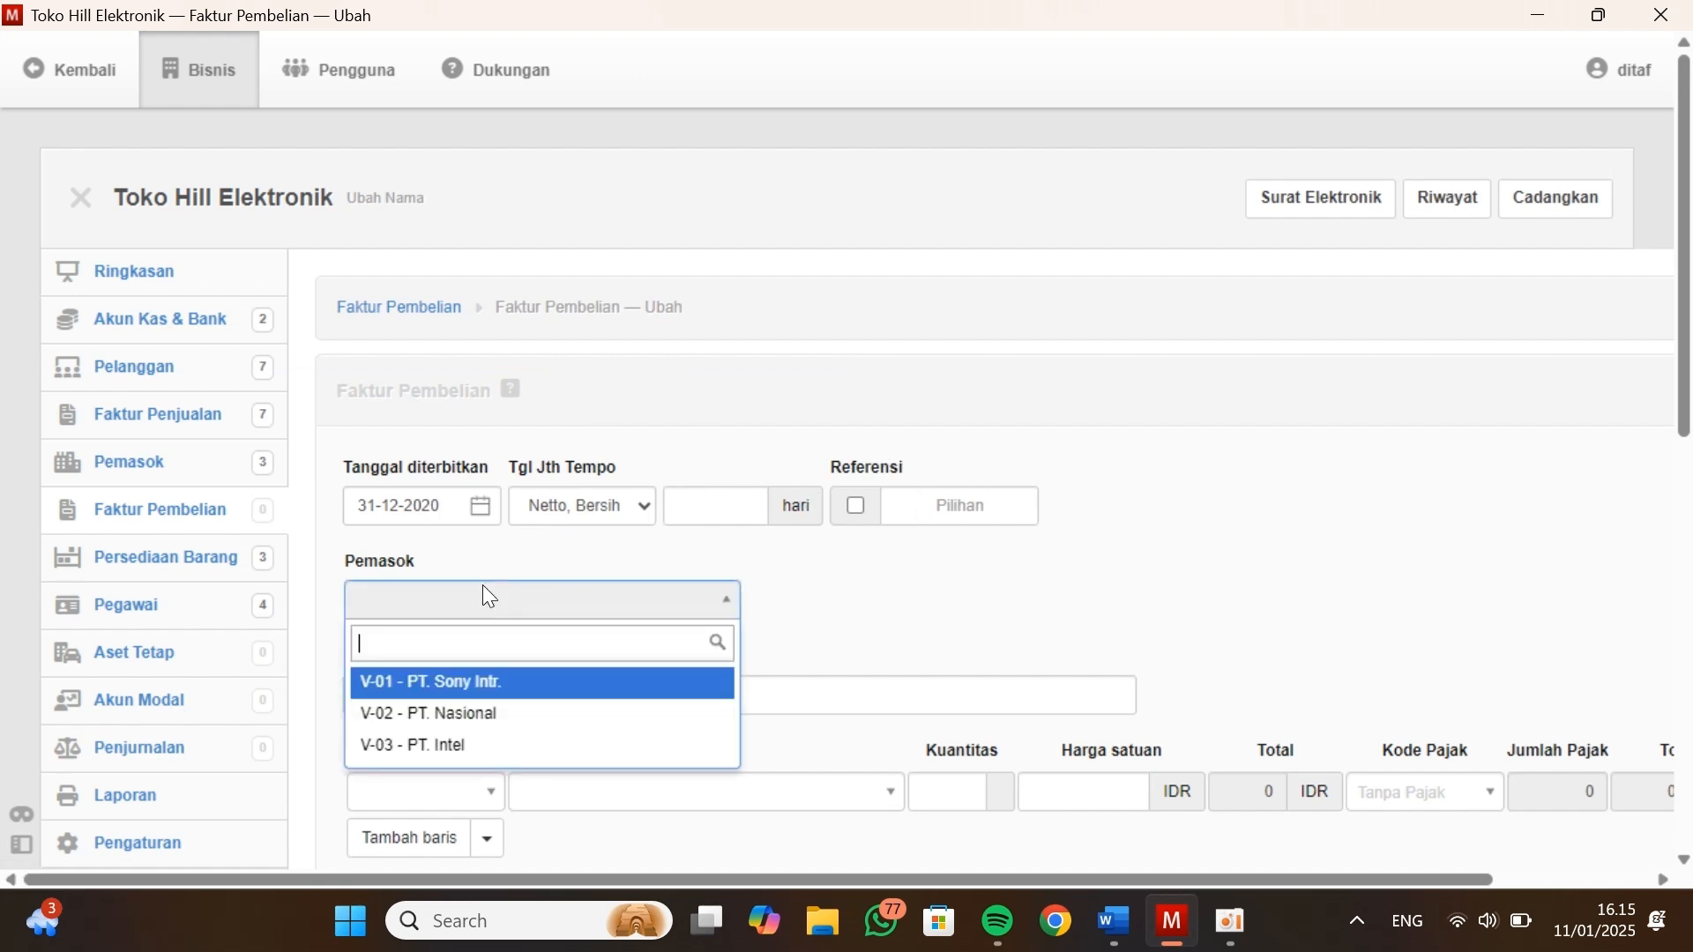
pyautogui.click(445, 690)
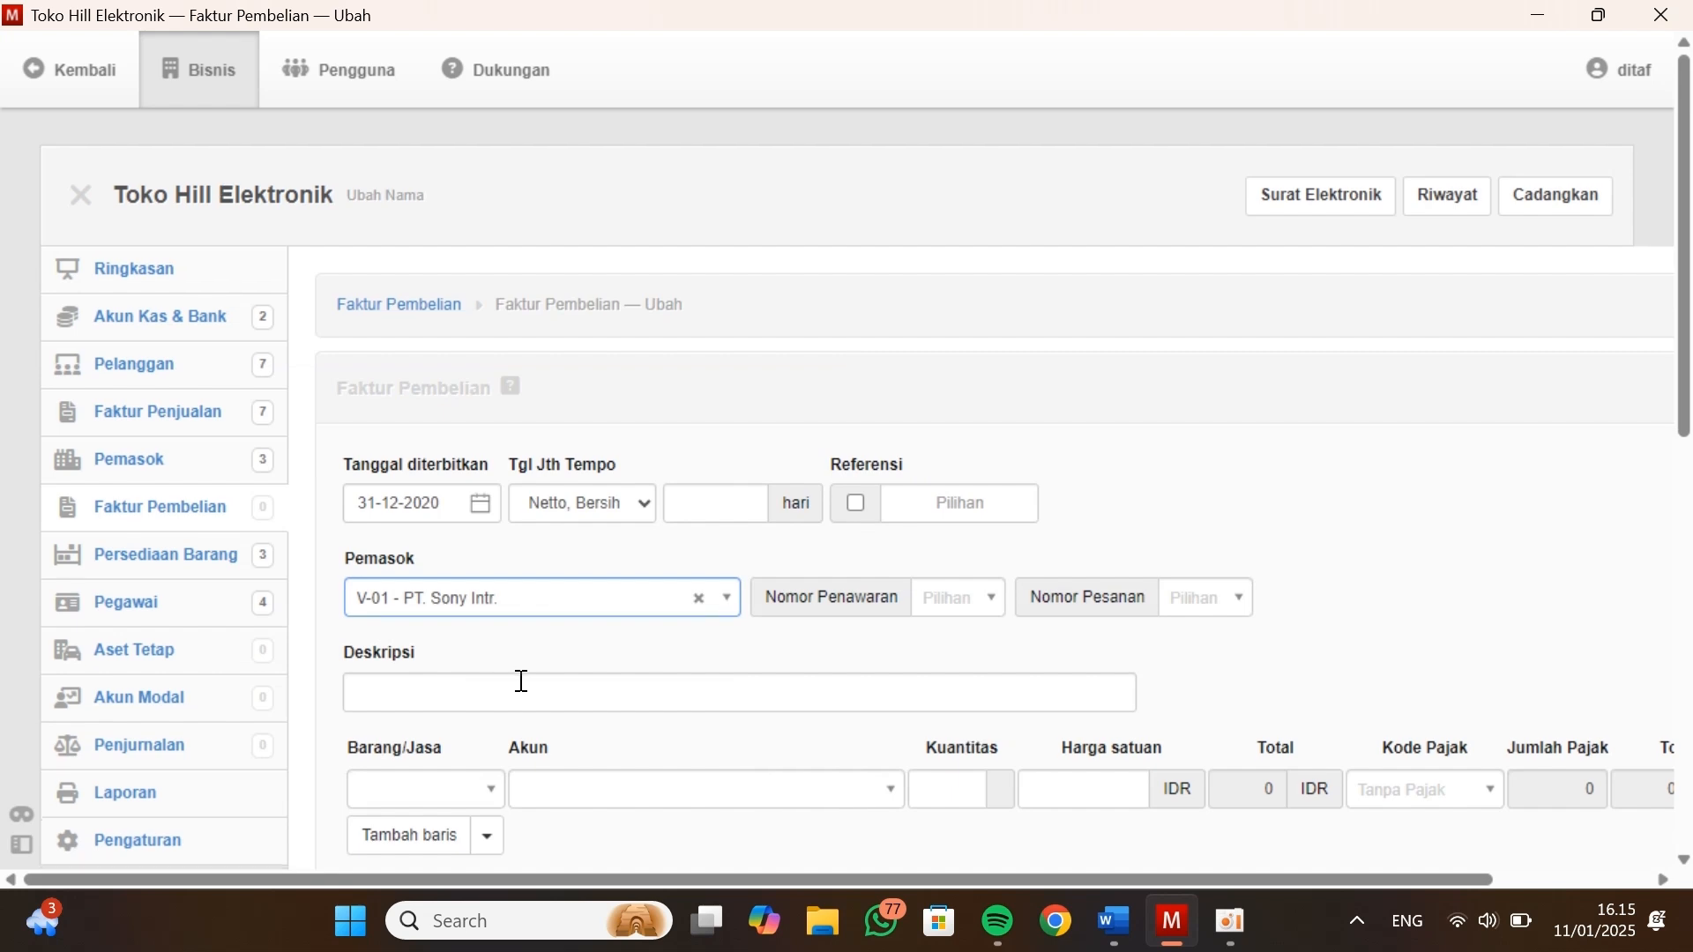
# Examine the supplier balances in the Data Vendor / Suppliers table of Kasus Manager and return to the purchase invoice in Manager
pyautogui.scroll(-2, 521, 680)
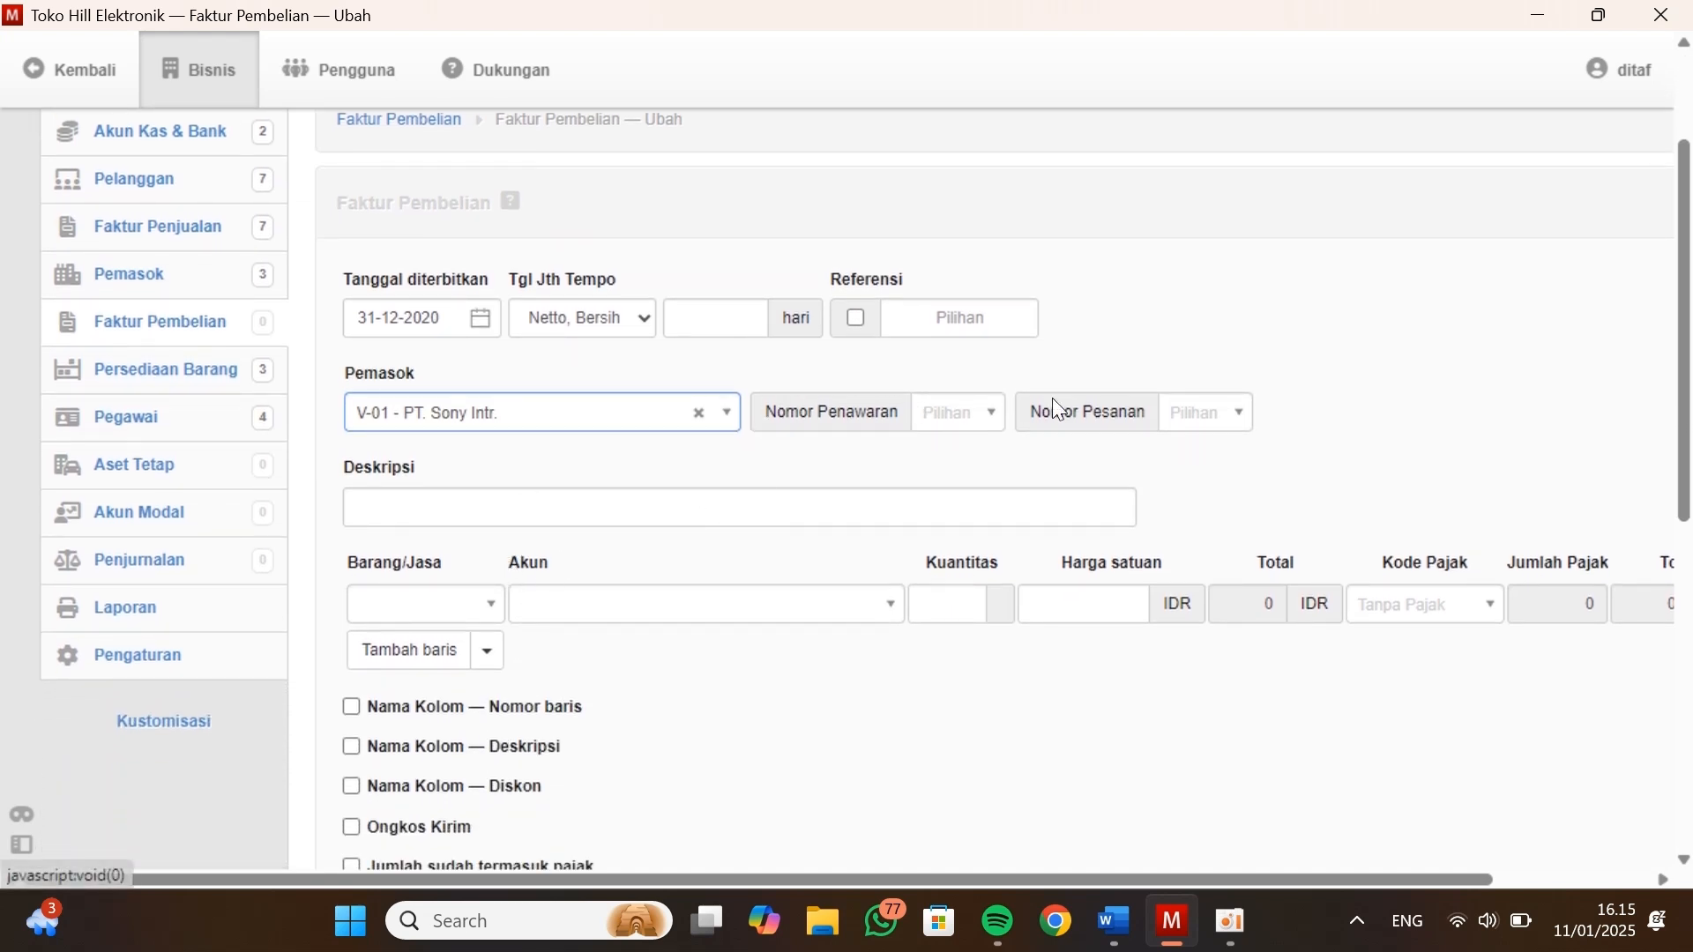
pyautogui.hotkey('alt', 'Tab')
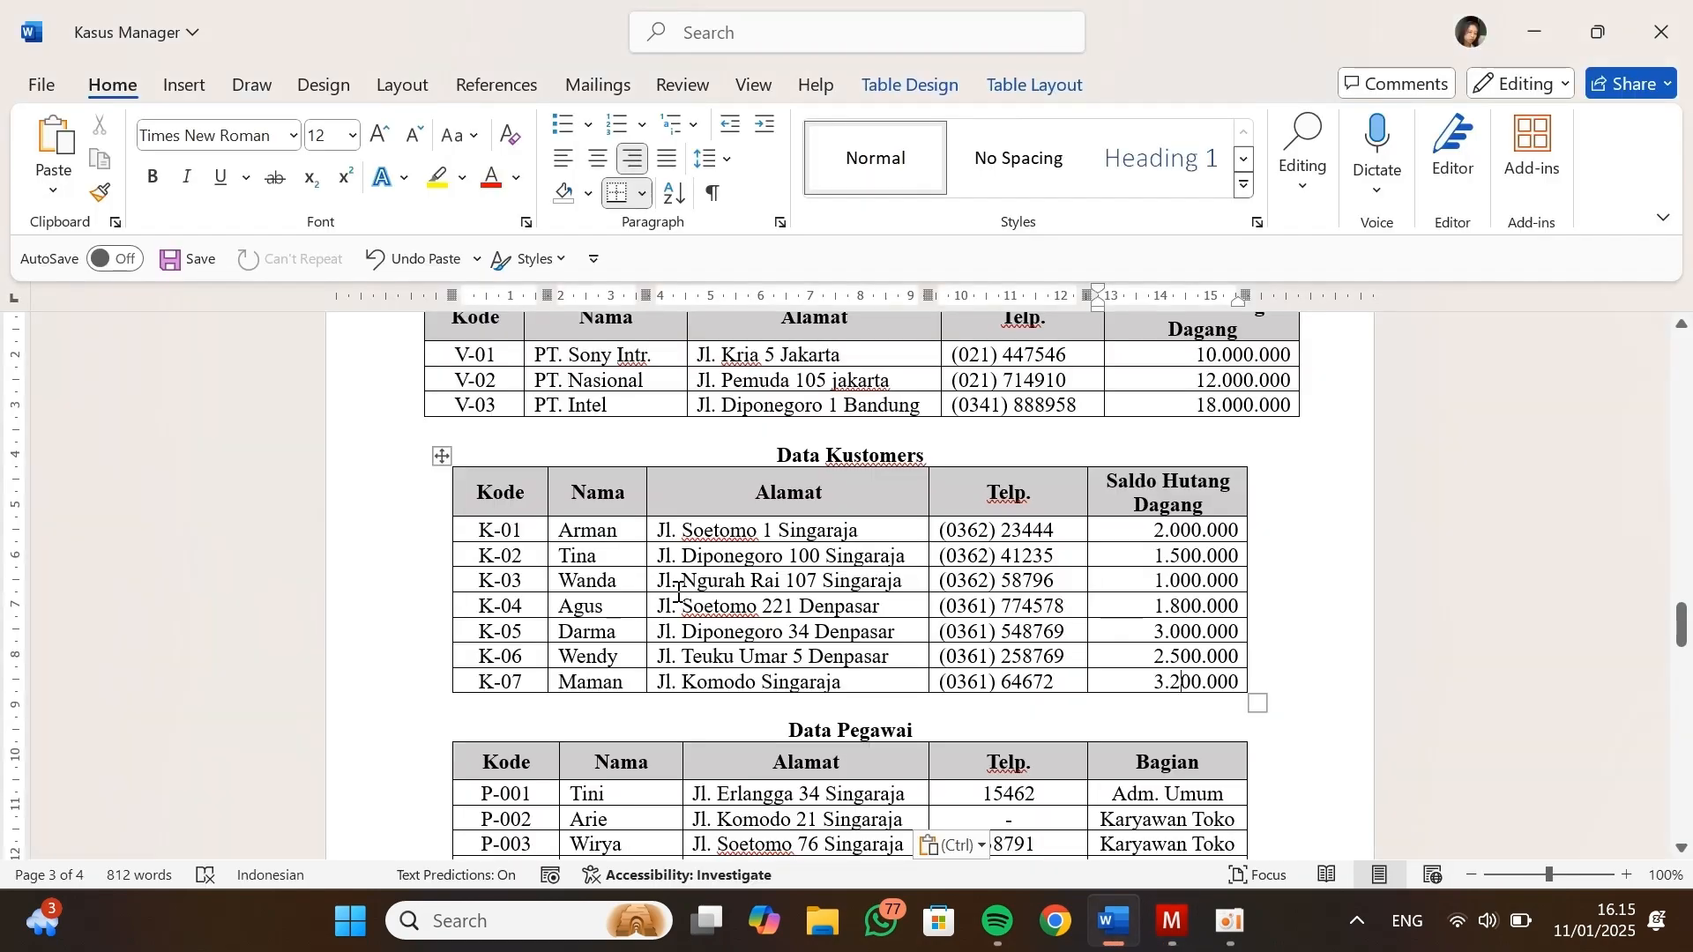
pyautogui.scroll(-5, 1055, 574)
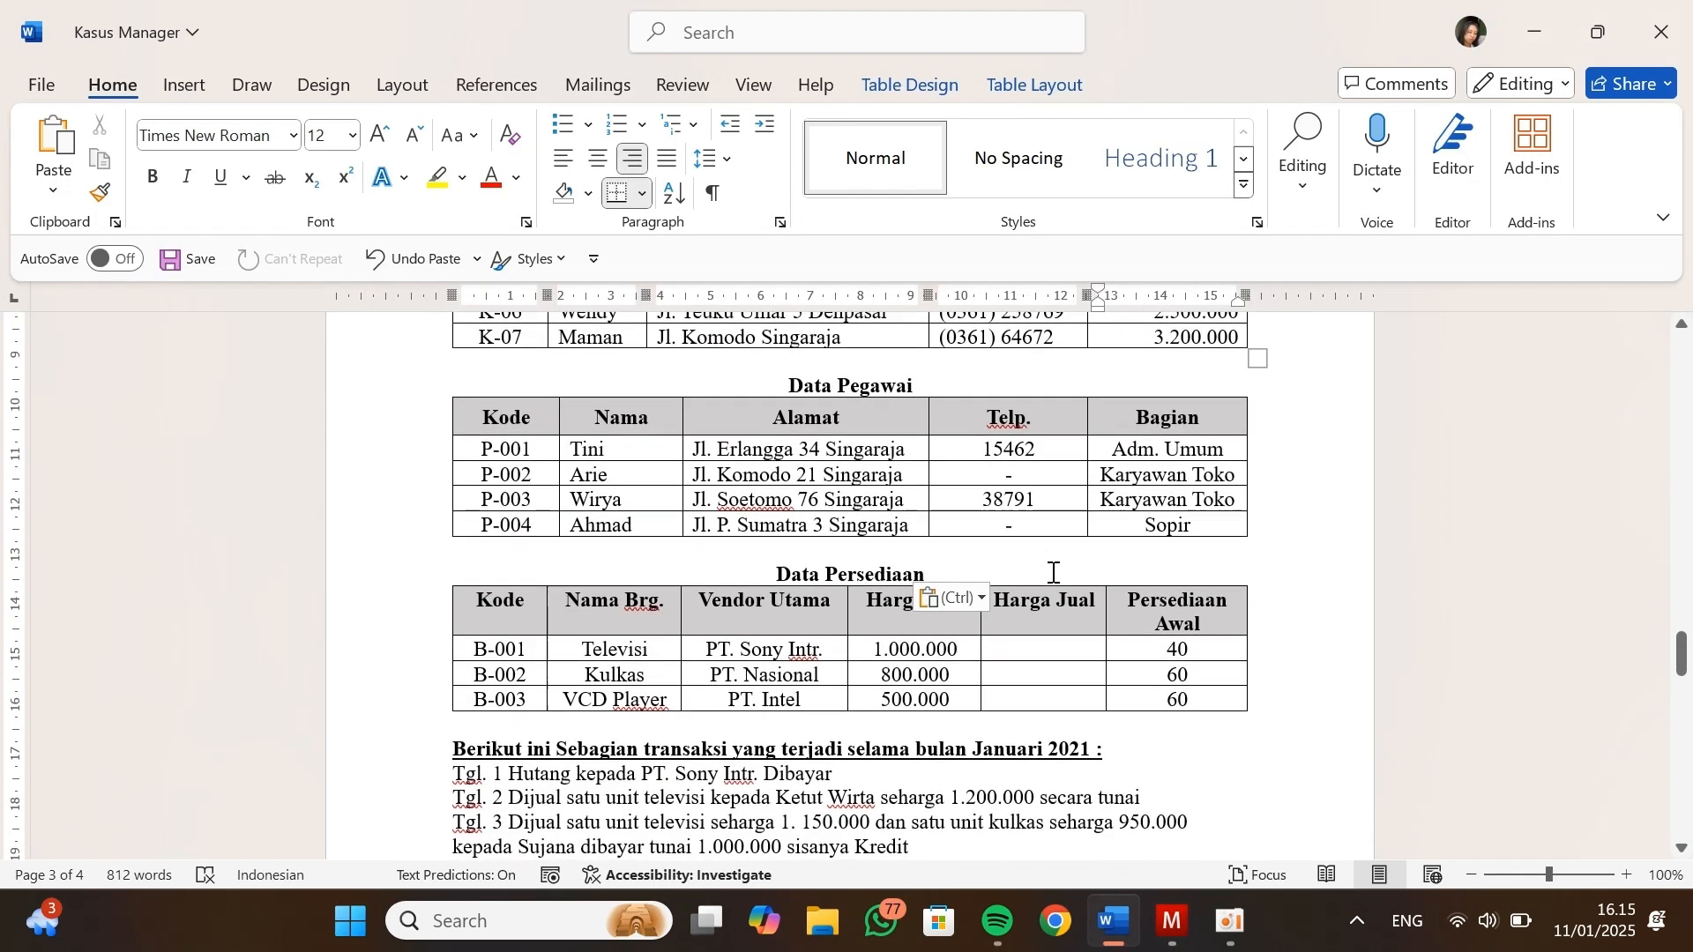
pyautogui.press('ctrl')
pyautogui.scroll(7, 916, 453)
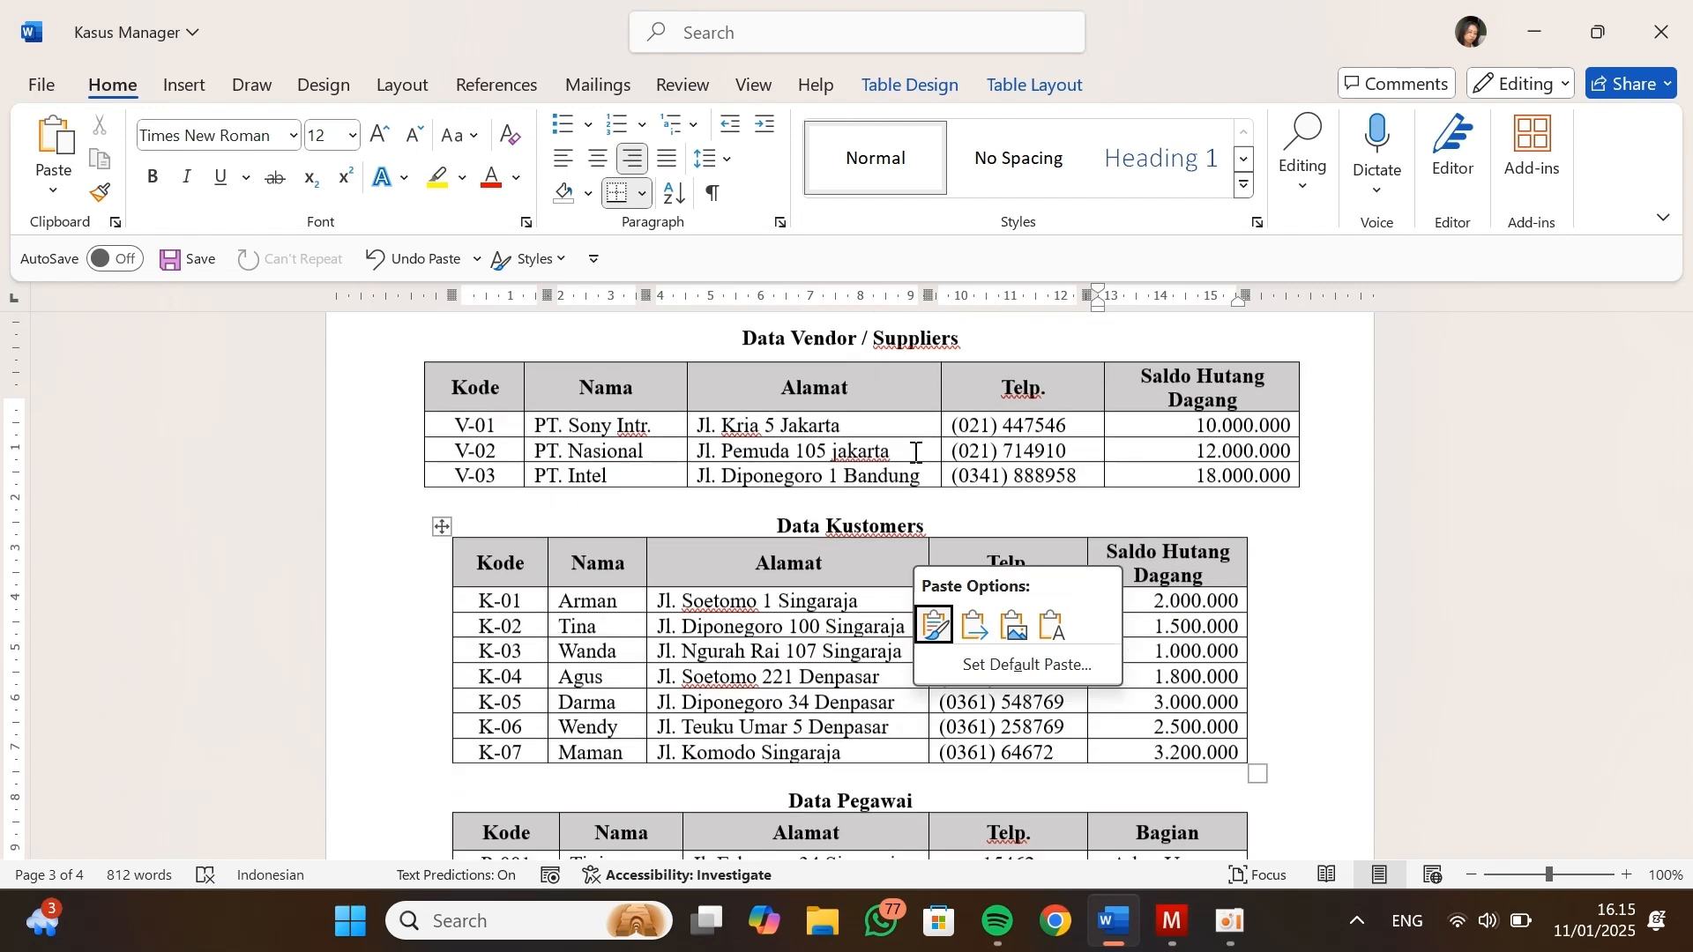
pyautogui.click(1146, 519)
pyautogui.scroll(-1, 1147, 520)
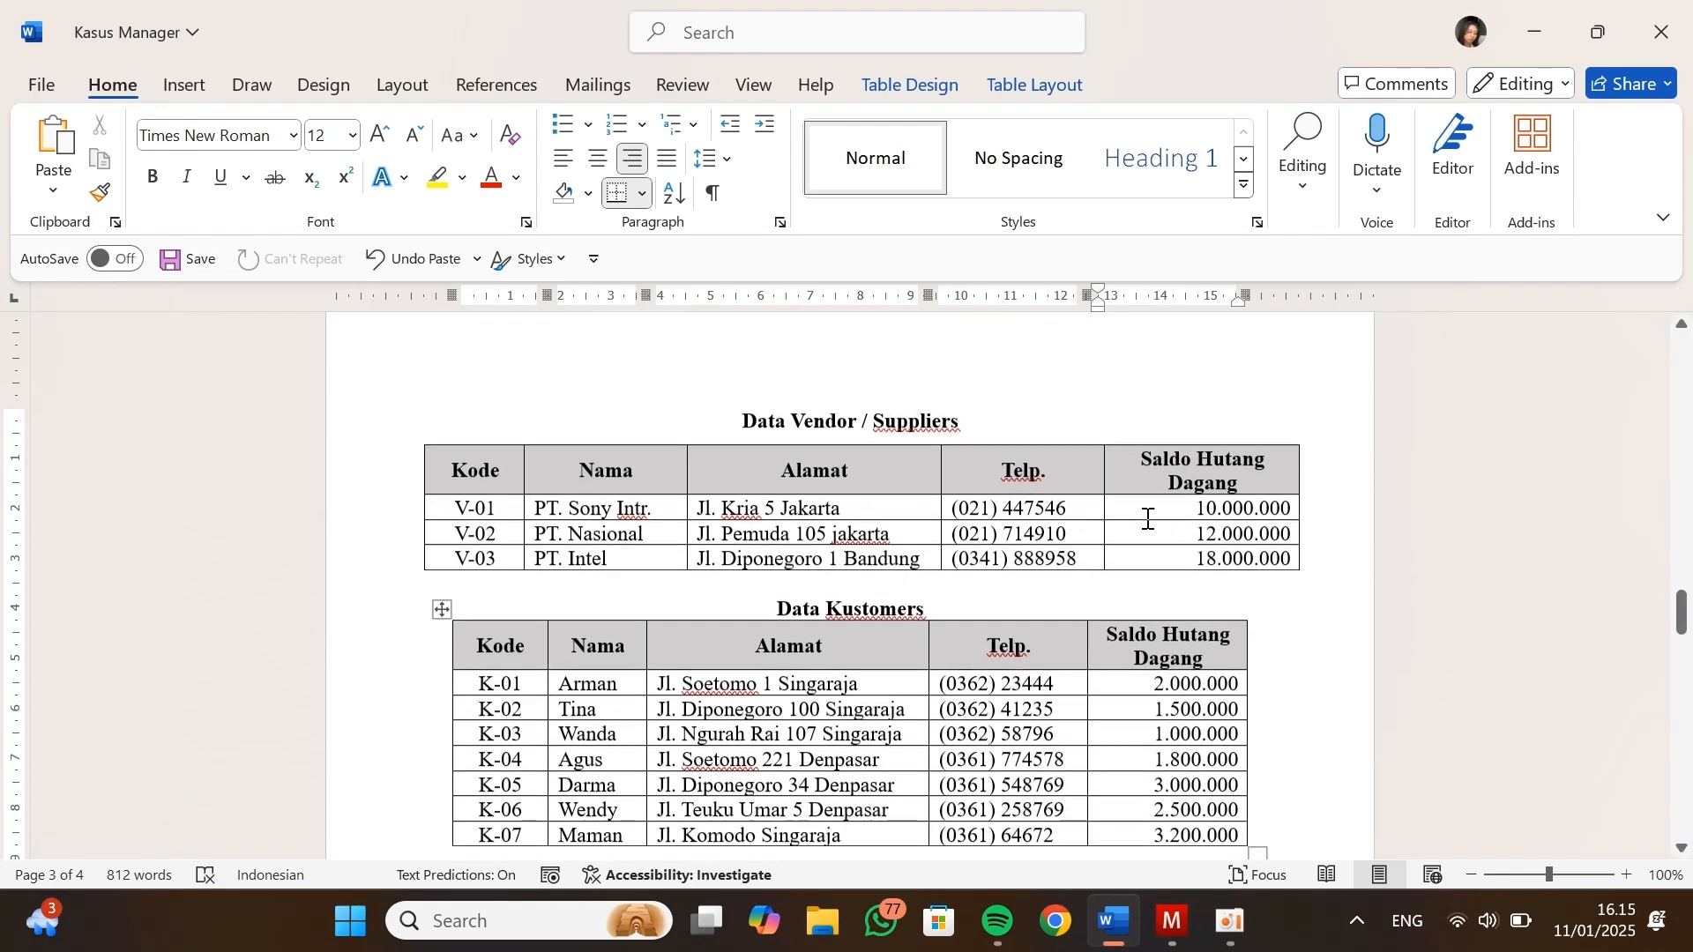
pyautogui.hotkey('alt', 'Tab')
# Enter the description Saldo Awal and add a line with account Laba ditahan and quantity 1 on the PT. Sony Intr. purchase invoice
pyautogui.scroll(-1, 639, 446)
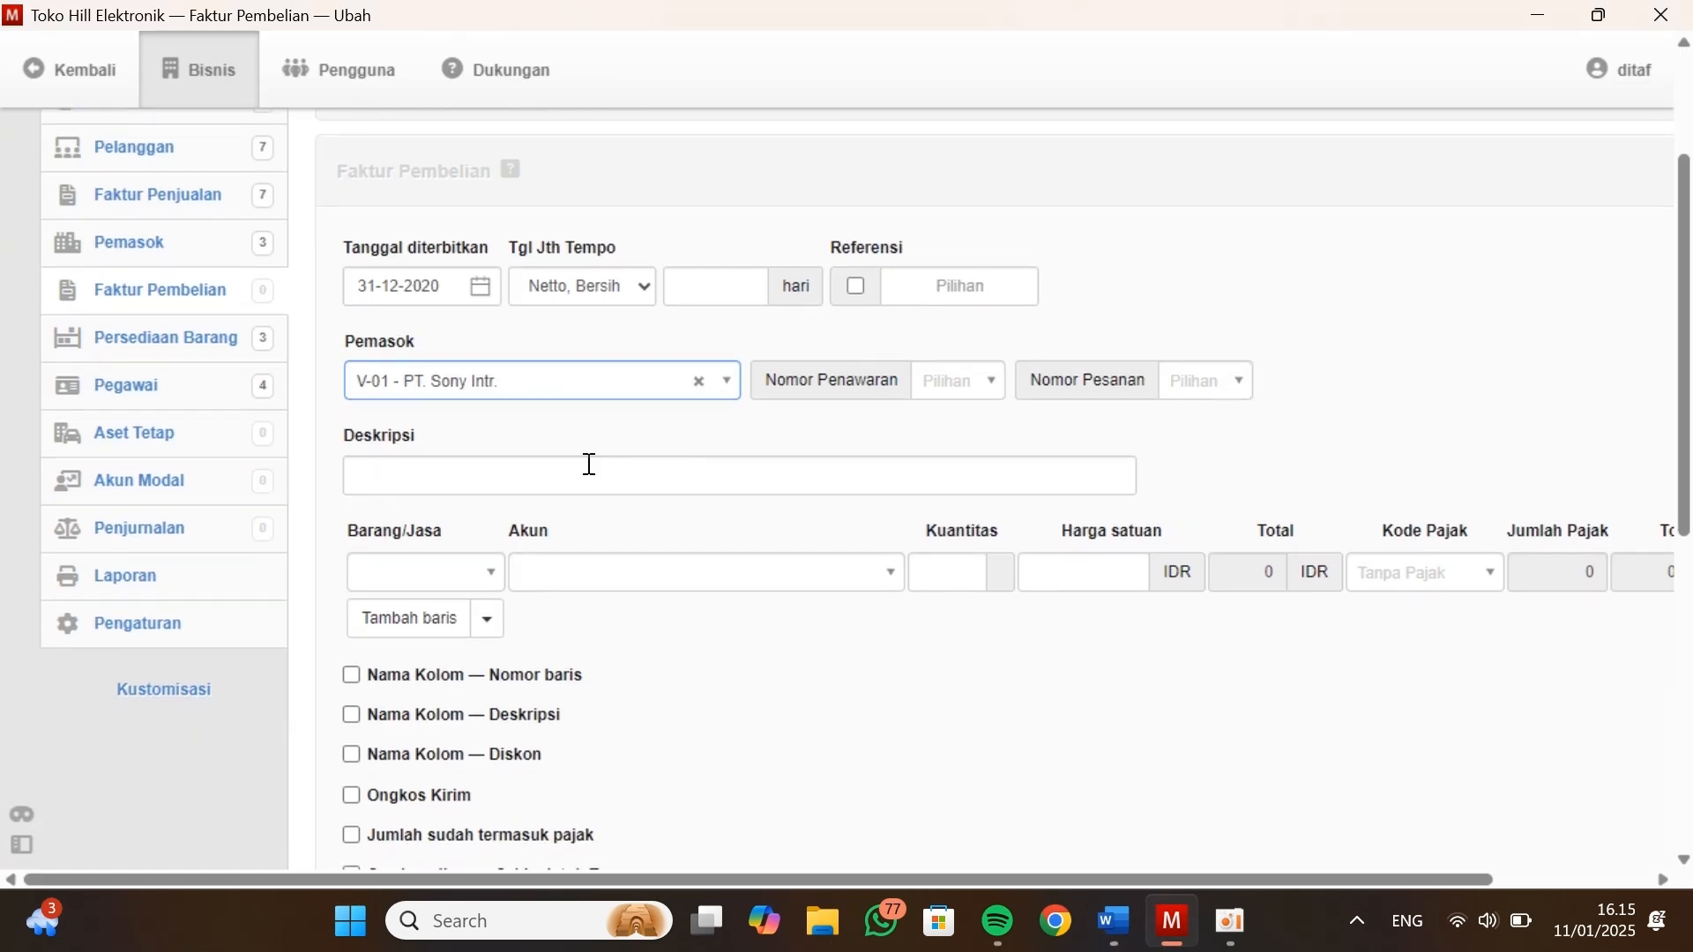
pyautogui.click(572, 470)
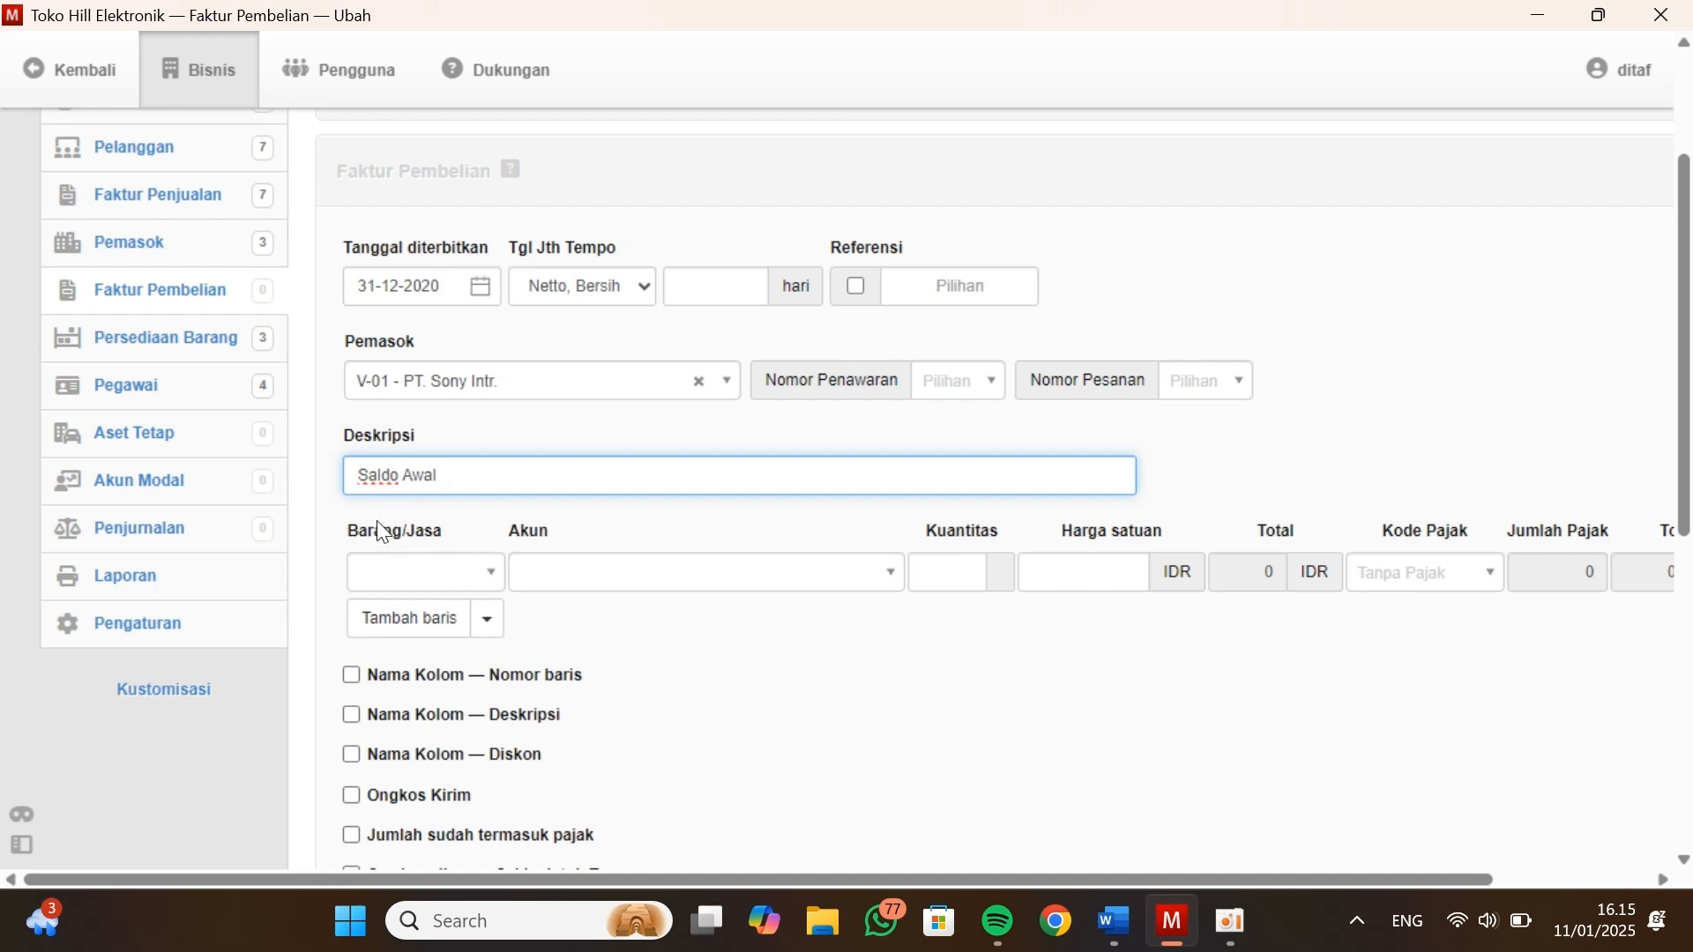
pyautogui.click(547, 553)
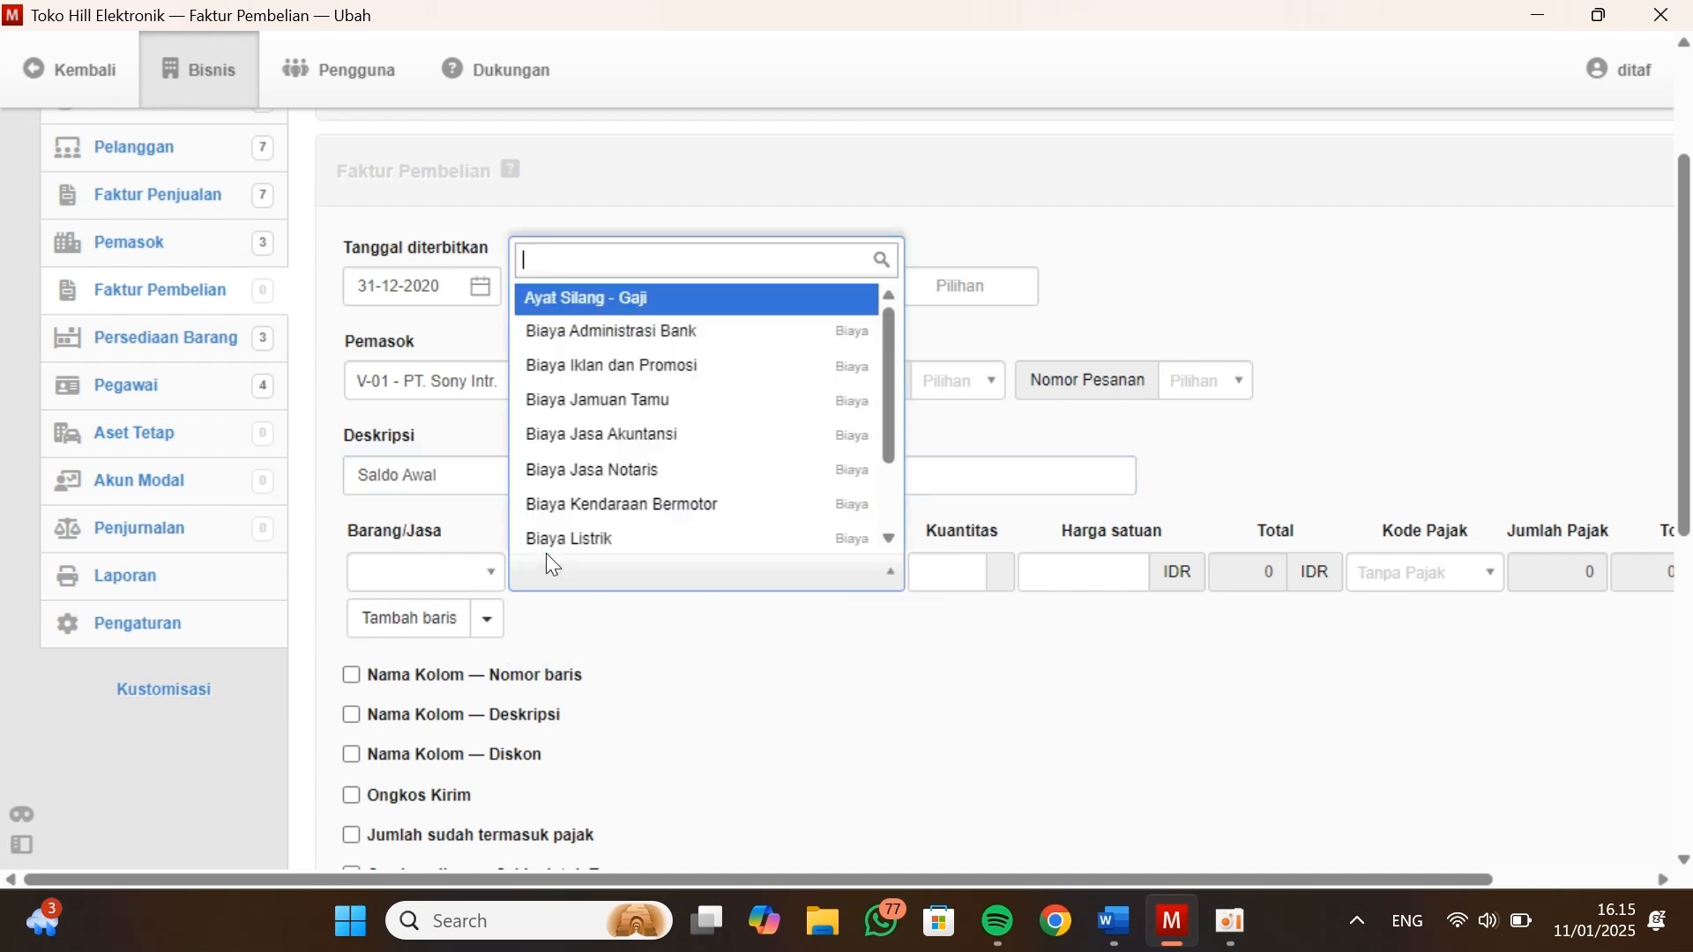
pyautogui.write('Laba')
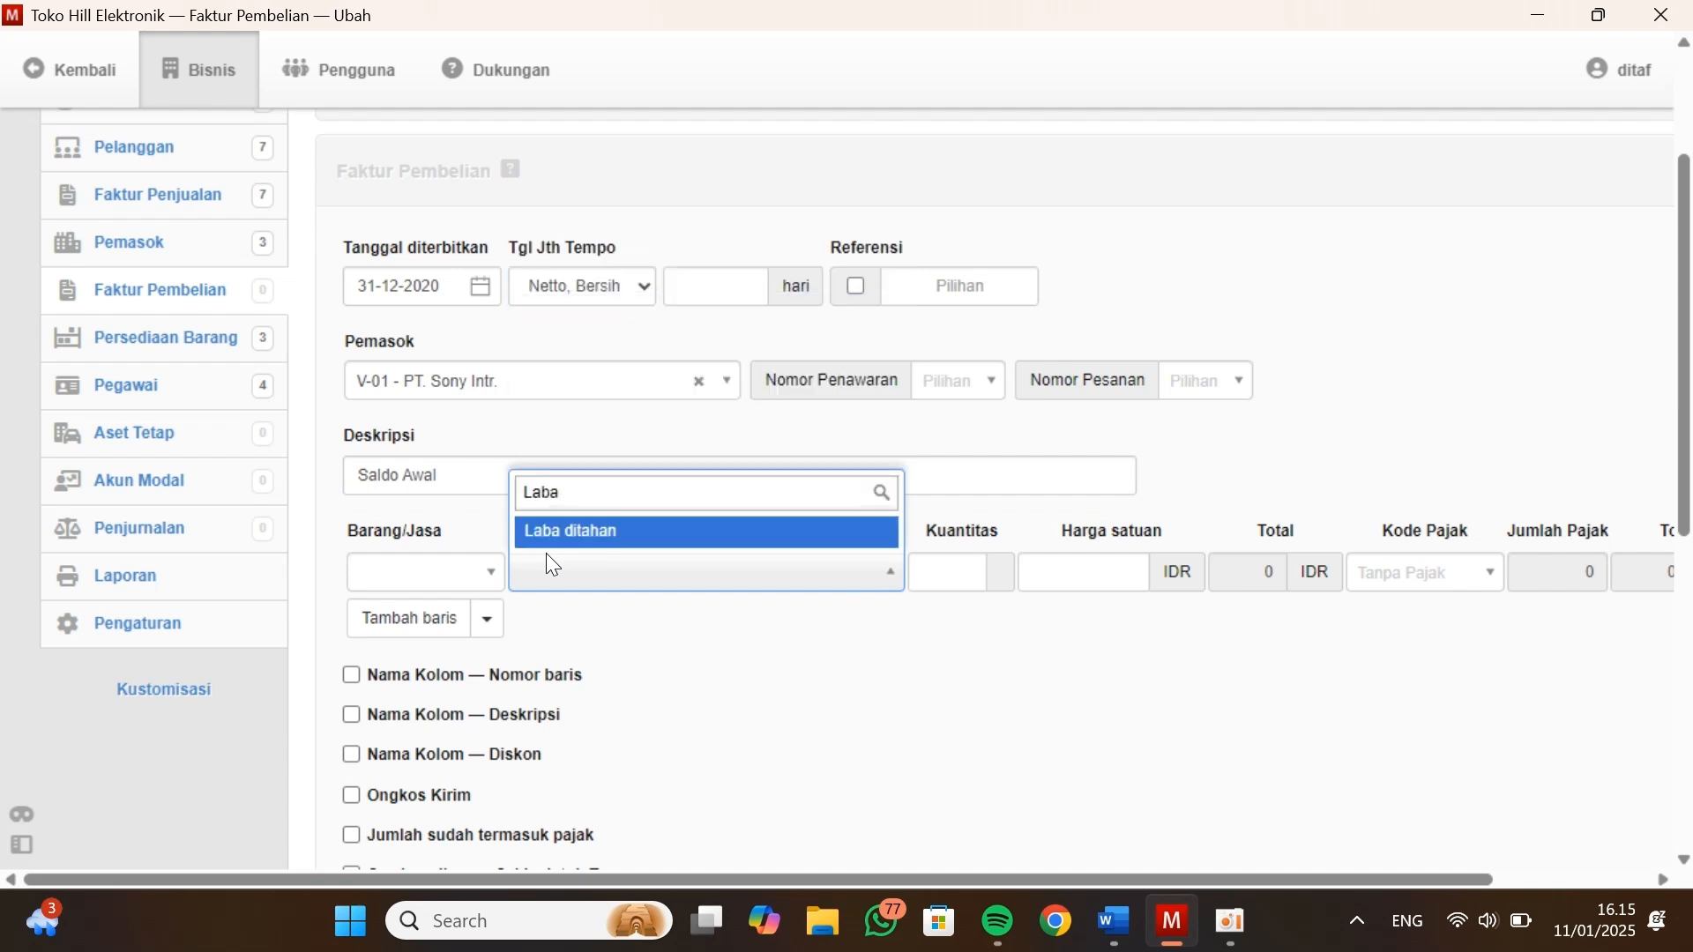
pyautogui.press('Return')
pyautogui.press('Tab')
pyautogui.write('1')
pyautogui.press('Tab')
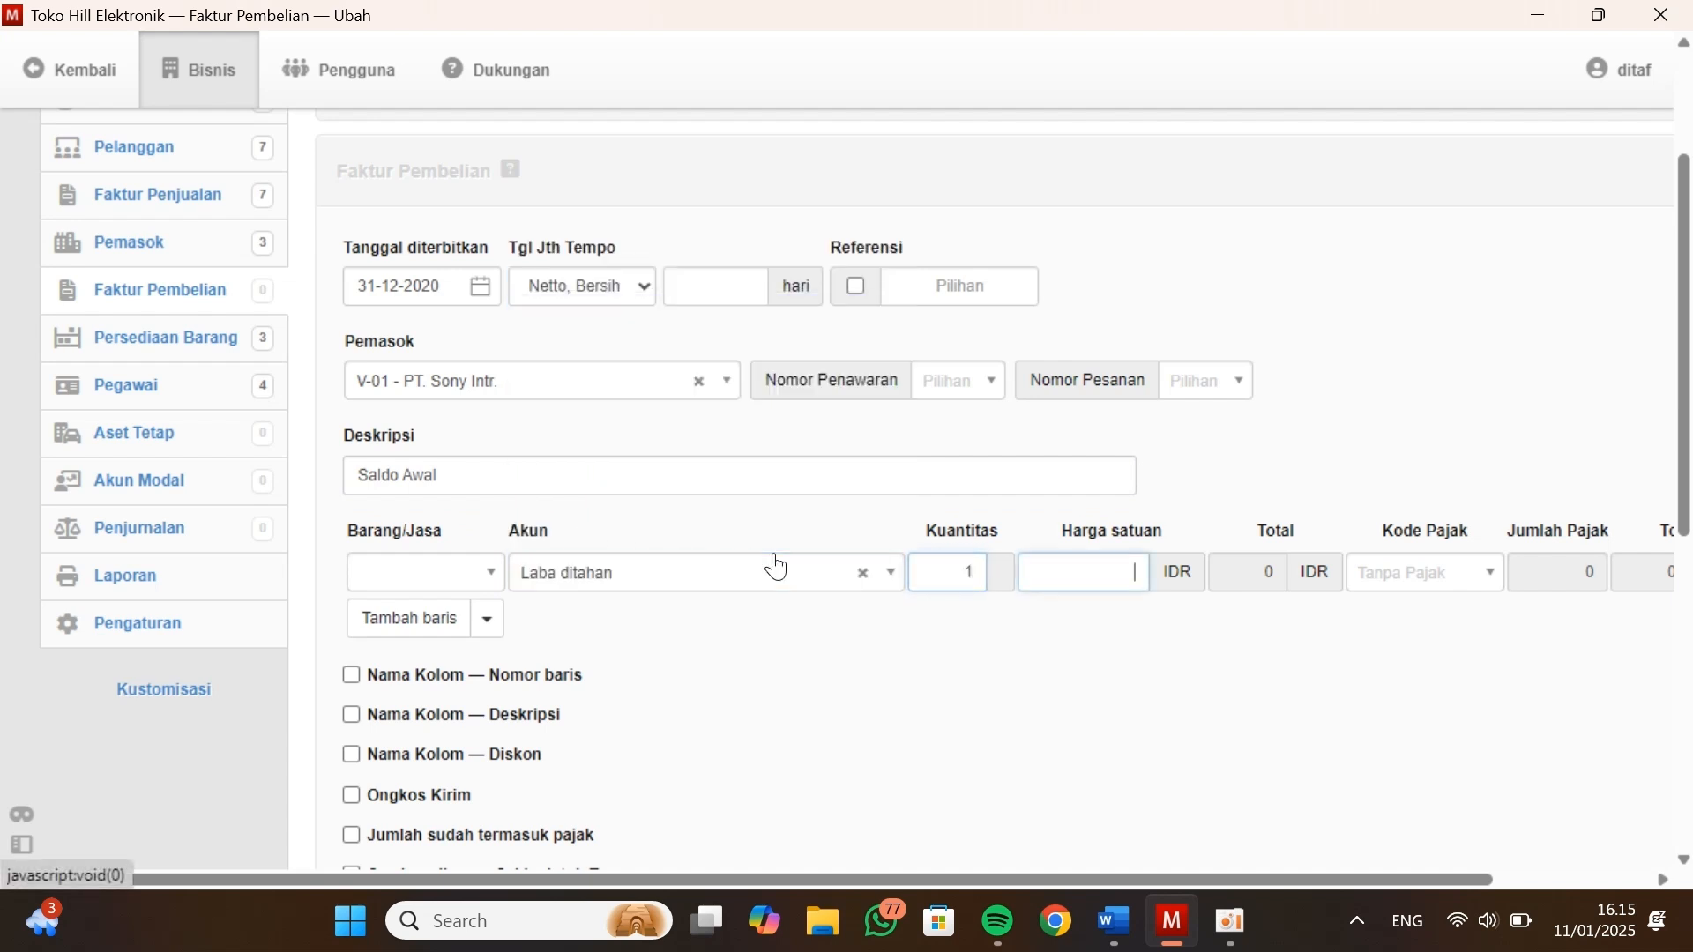
# Look up PT. Sony Intr.'s payable in Kasus Manager and enter 10000000 as the unit price on its purchase invoice in Manager
pyautogui.hotkey('alt', 'Tab')
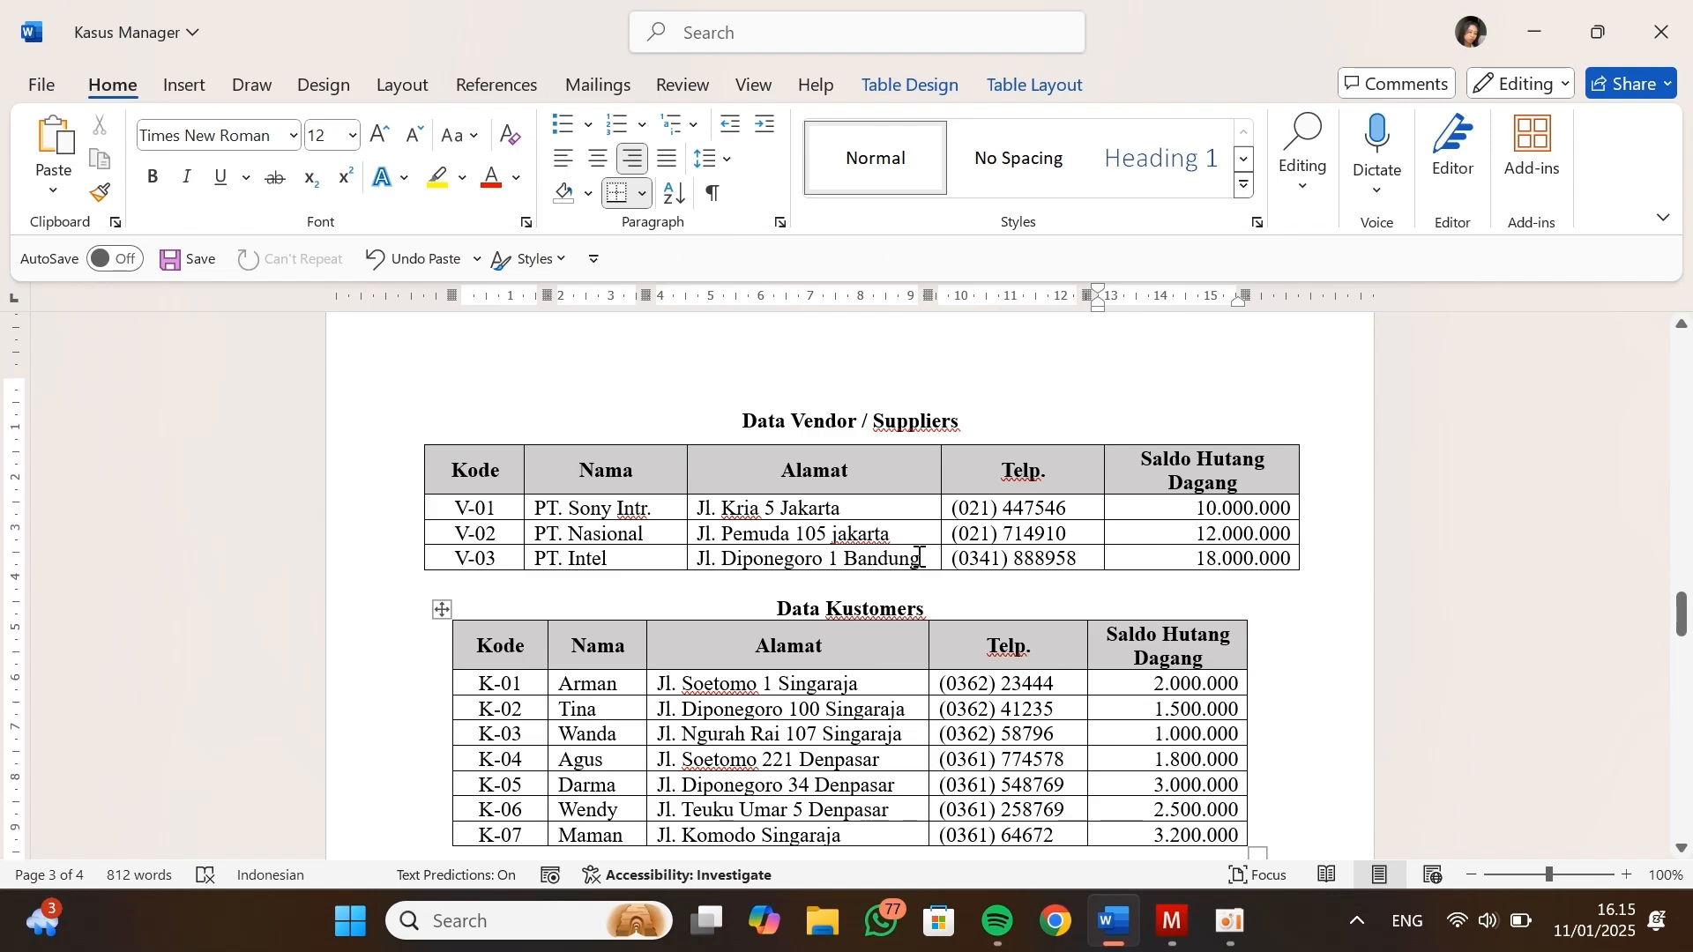
pyautogui.scroll(-2, 917, 557)
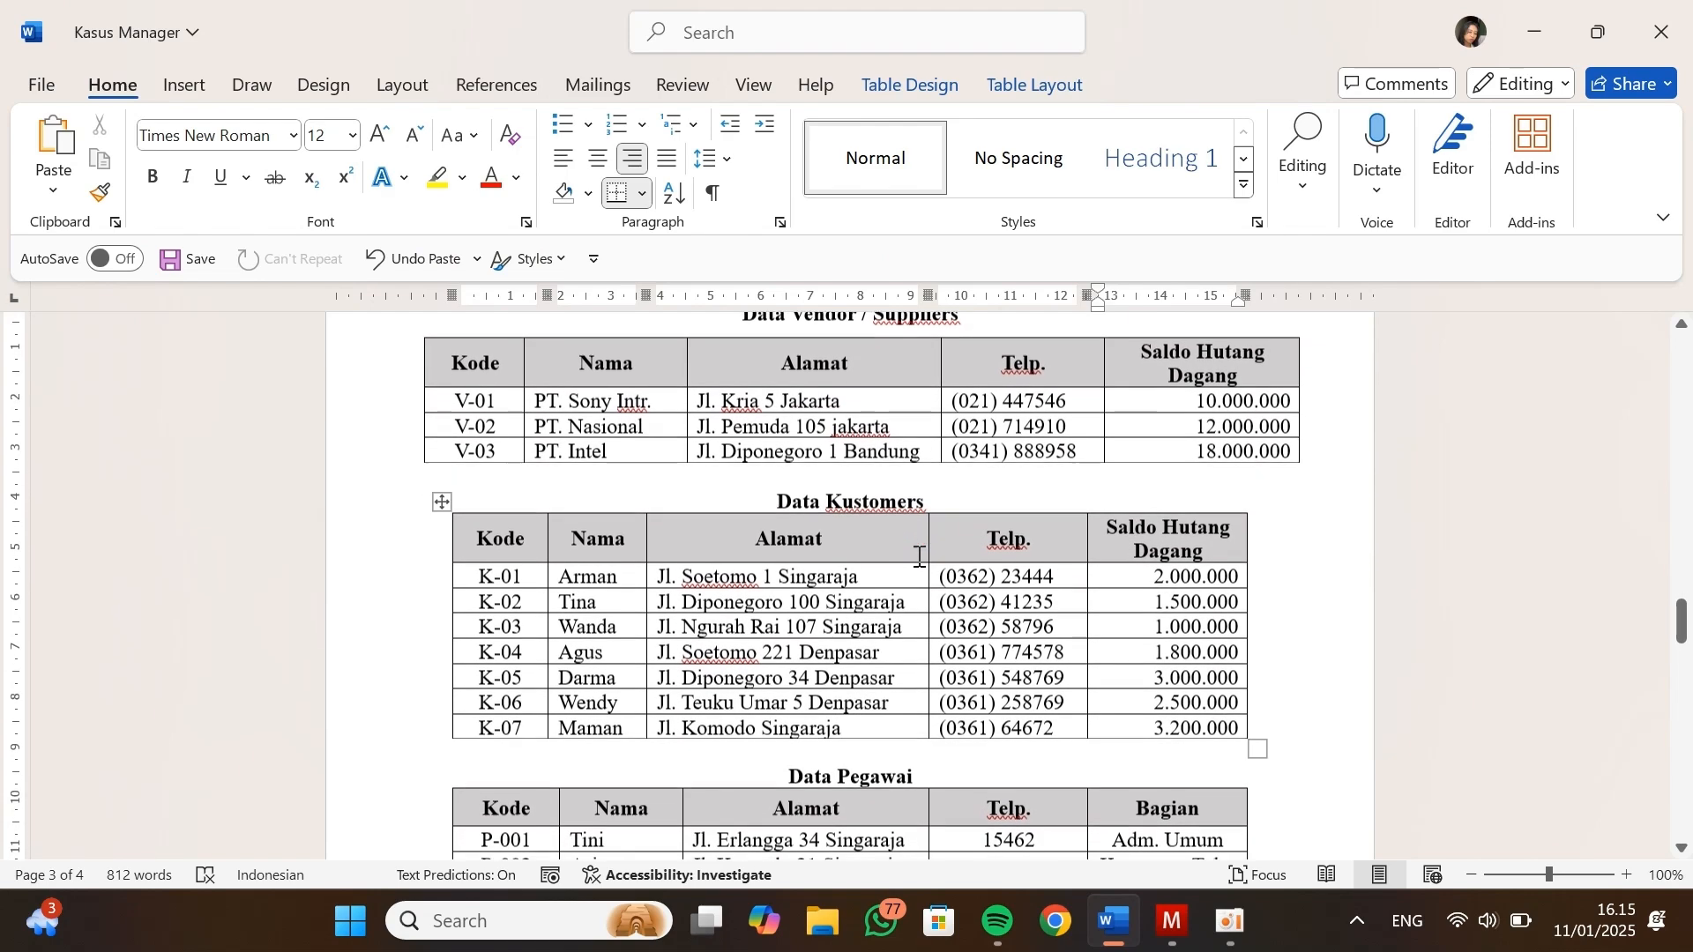
pyautogui.scroll(1, 917, 554)
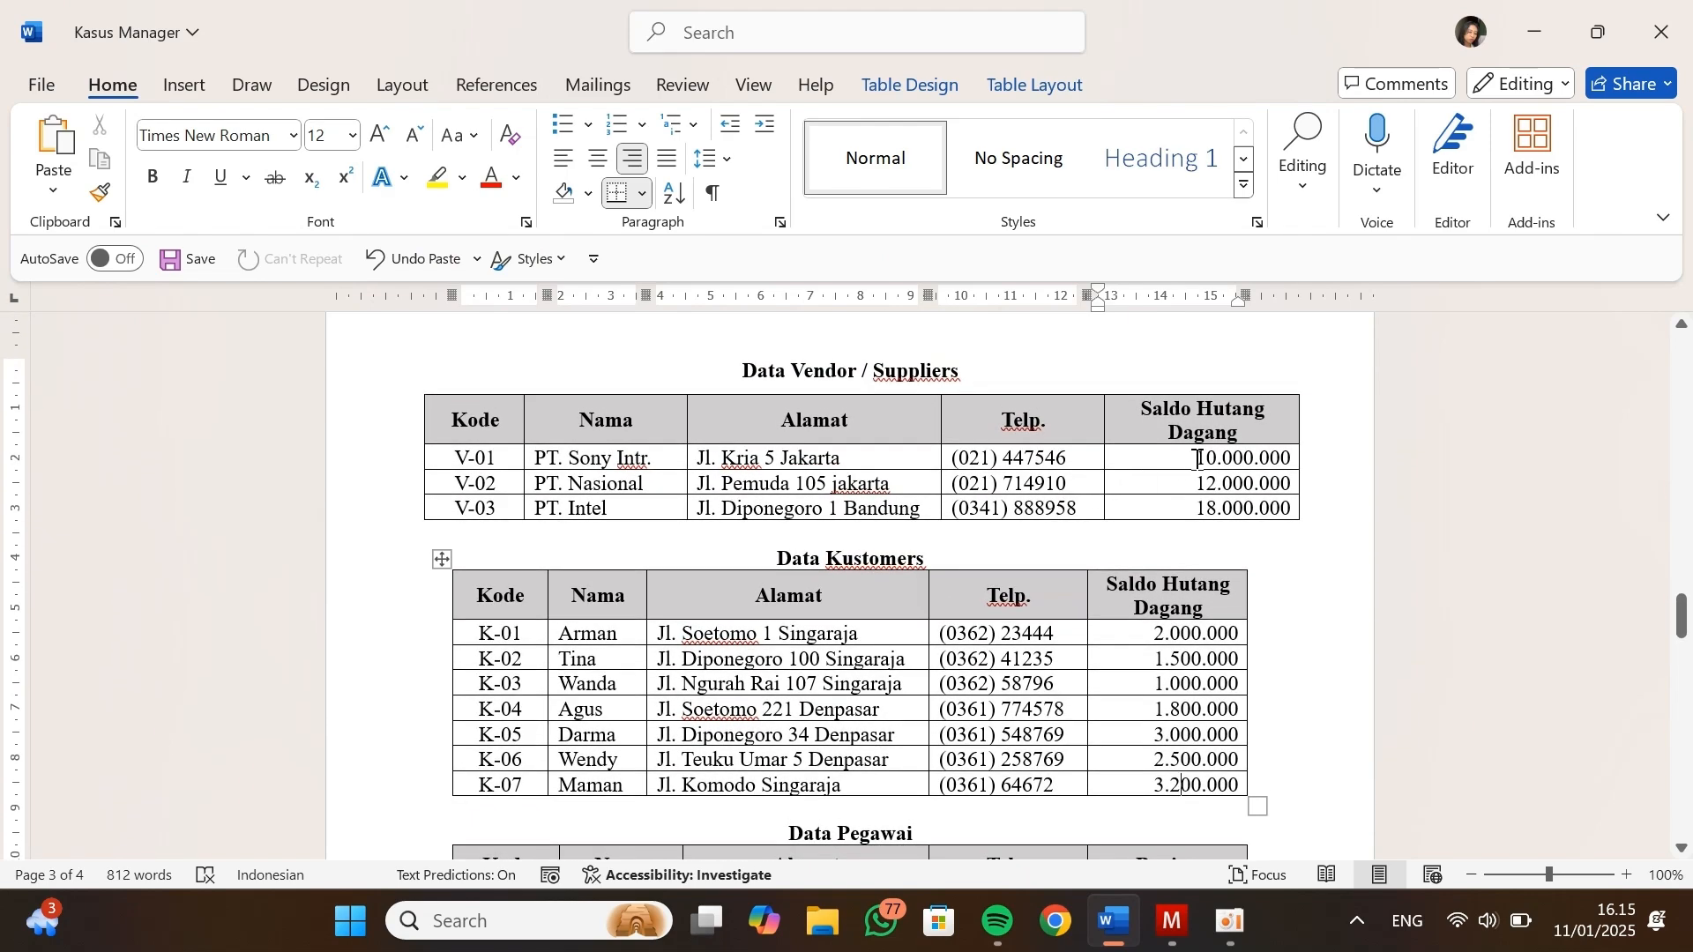
pyautogui.moveTo(1197, 459); pyautogui.dragTo(1254, 459)
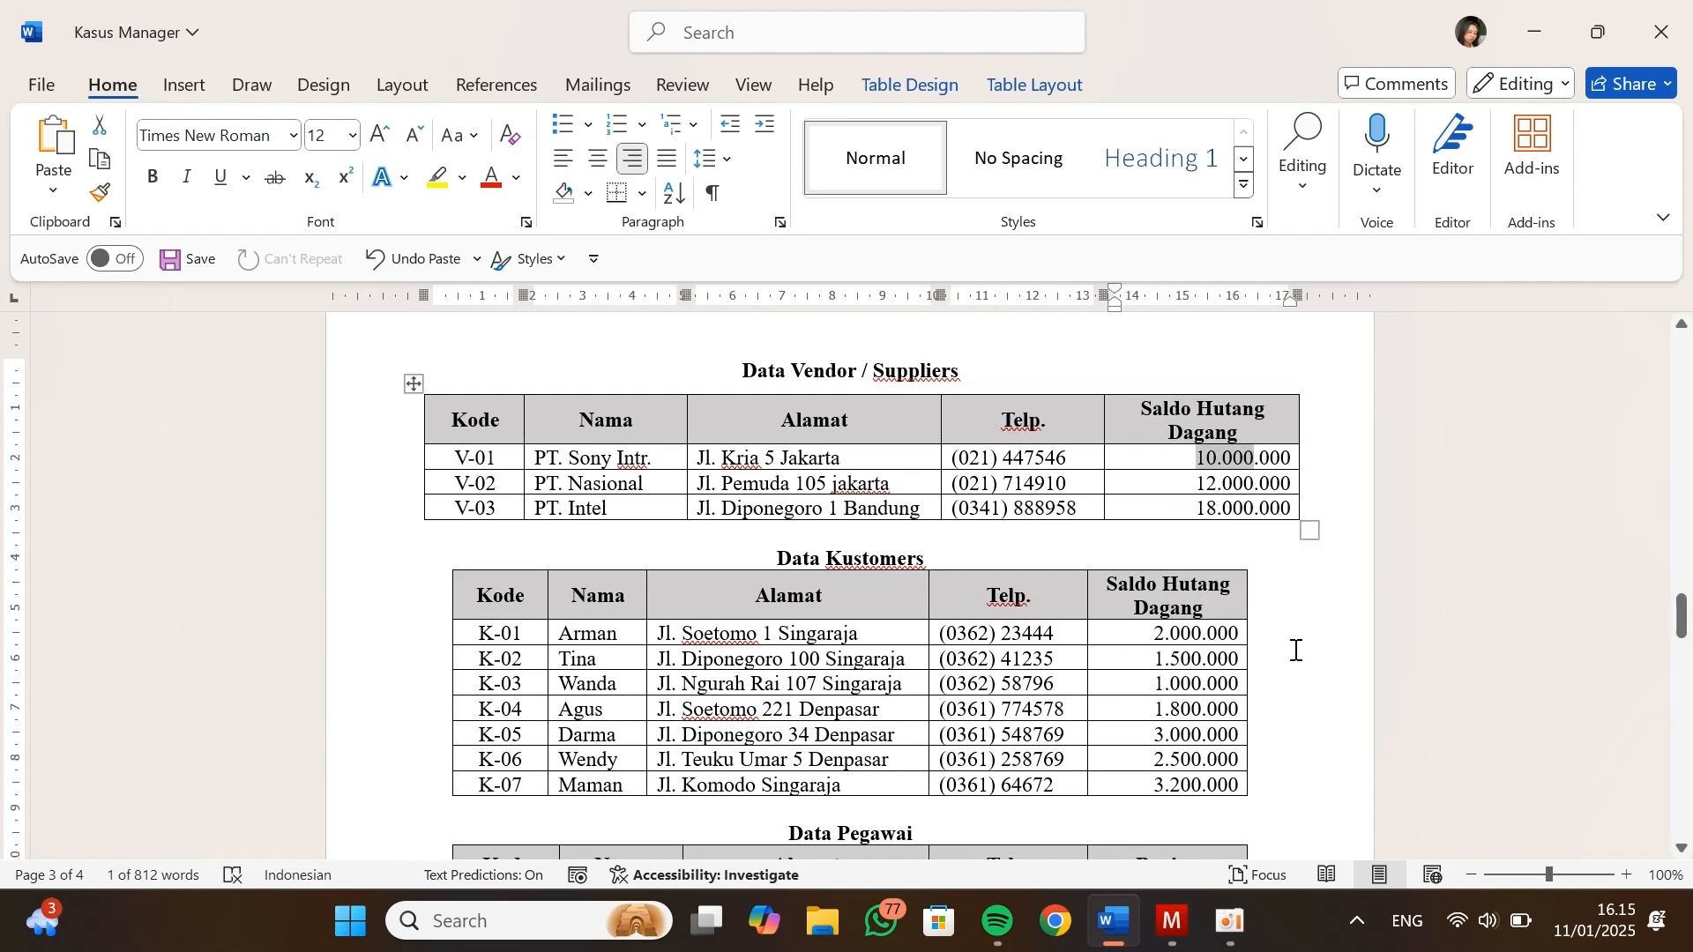
pyautogui.hotkey('alt', 'Tab')
pyautogui.click(1128, 557)
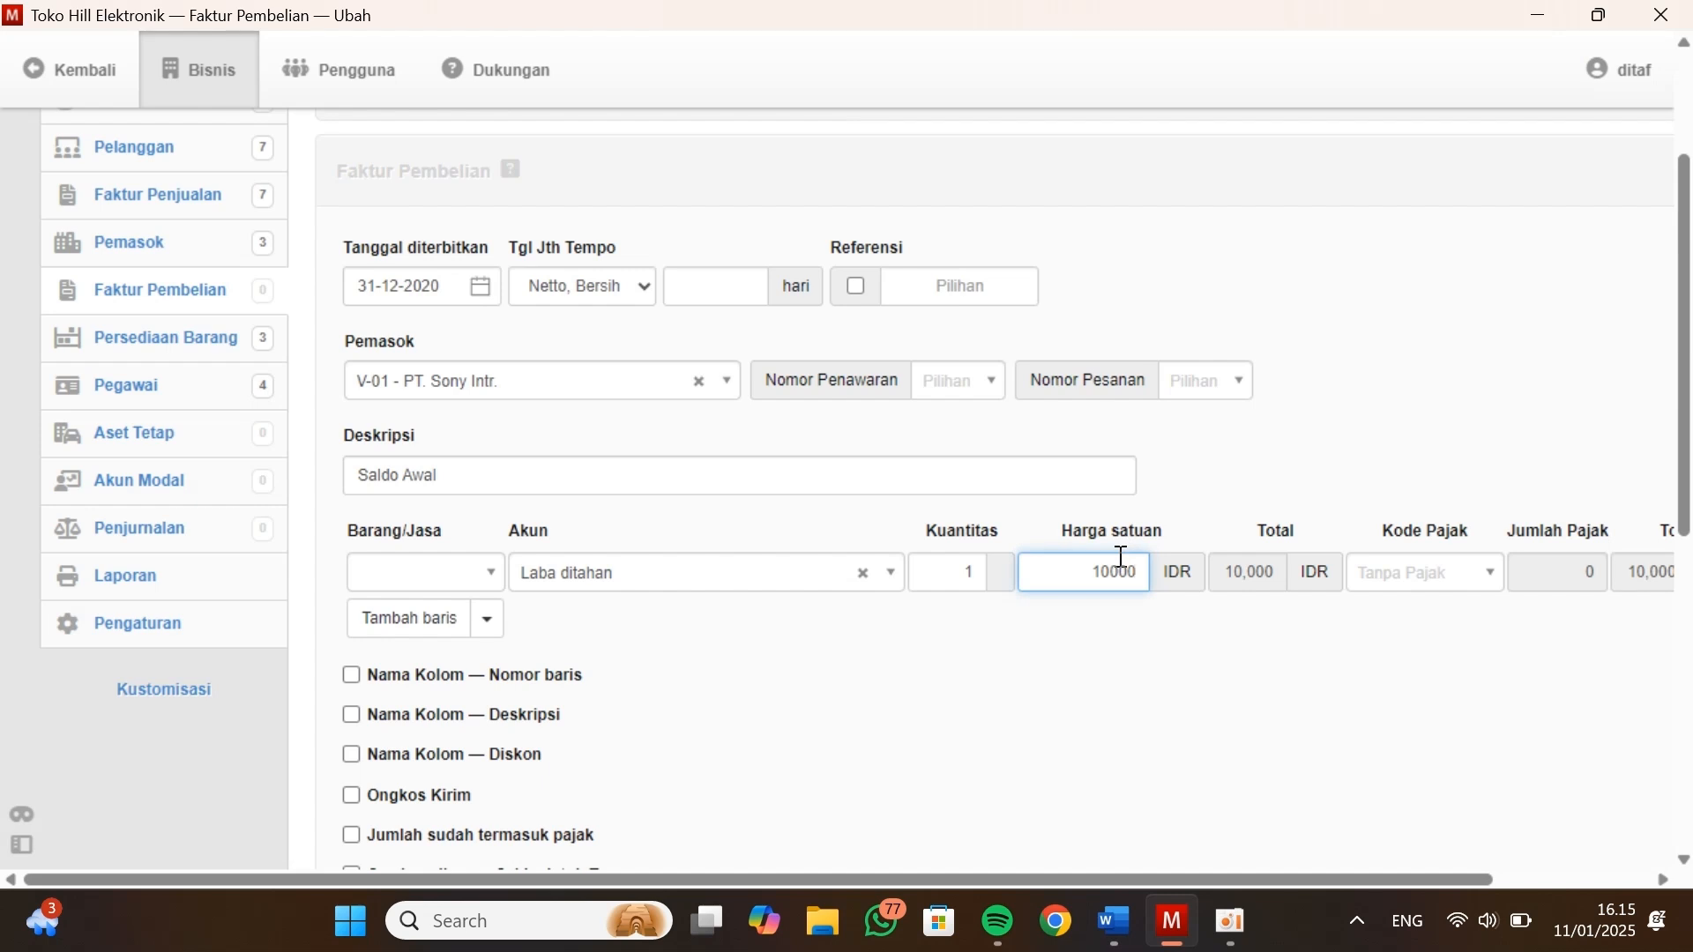
pyautogui.write('10000,')
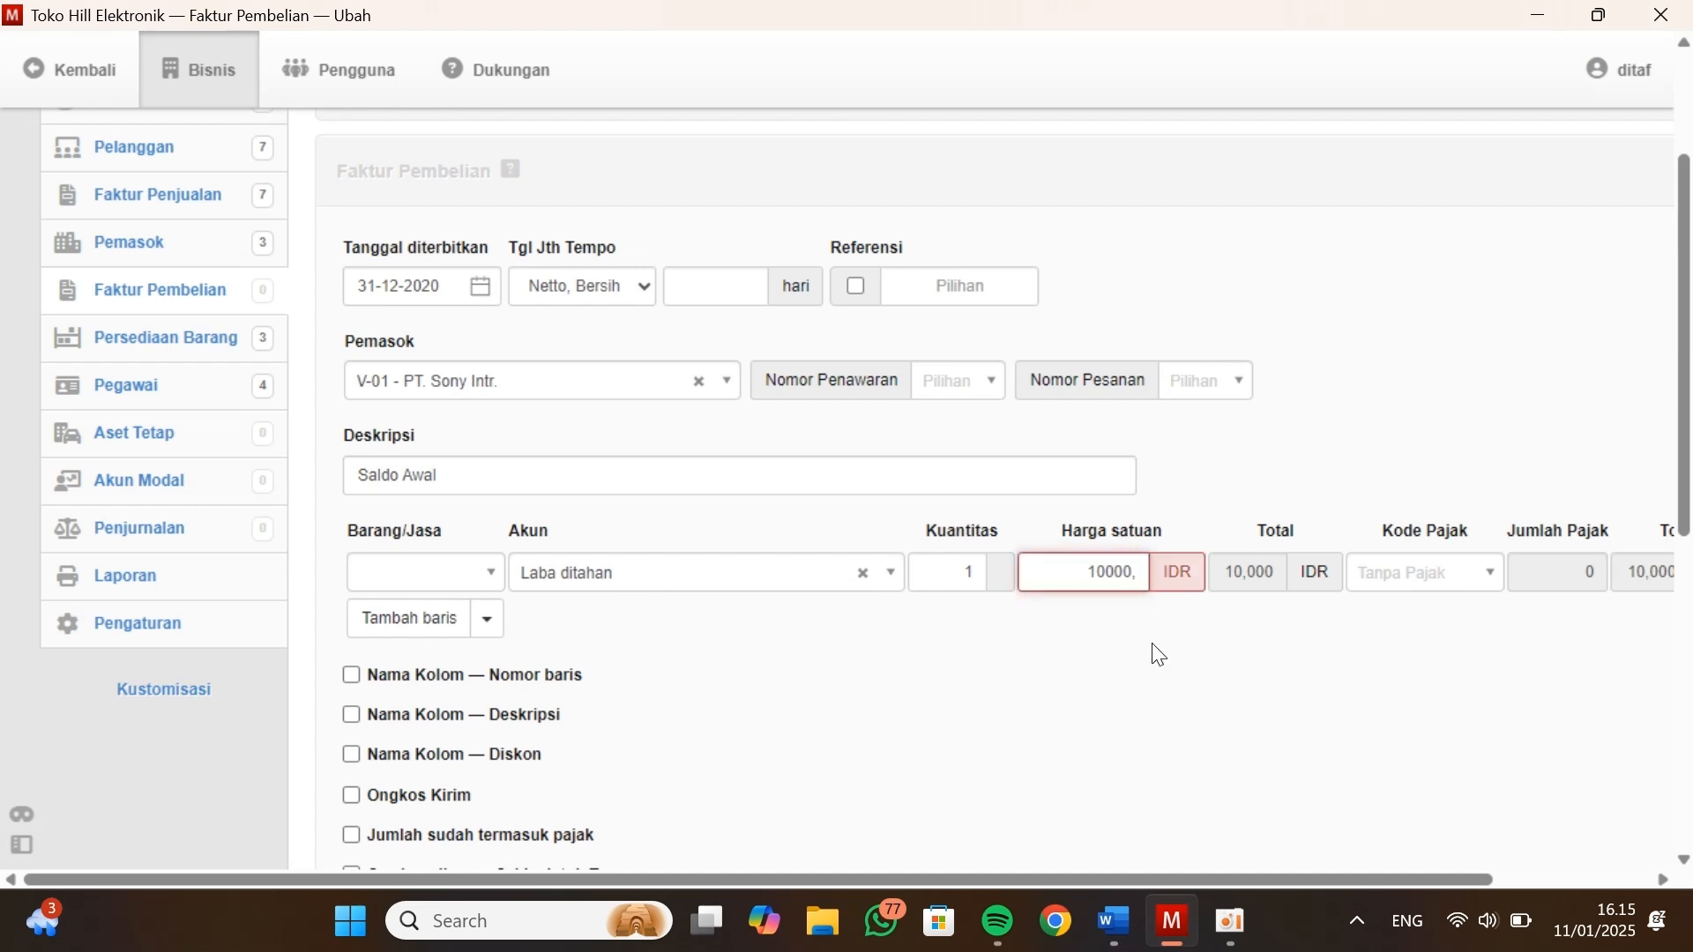
pyautogui.press('BackSpace')
pyautogui.write('000')
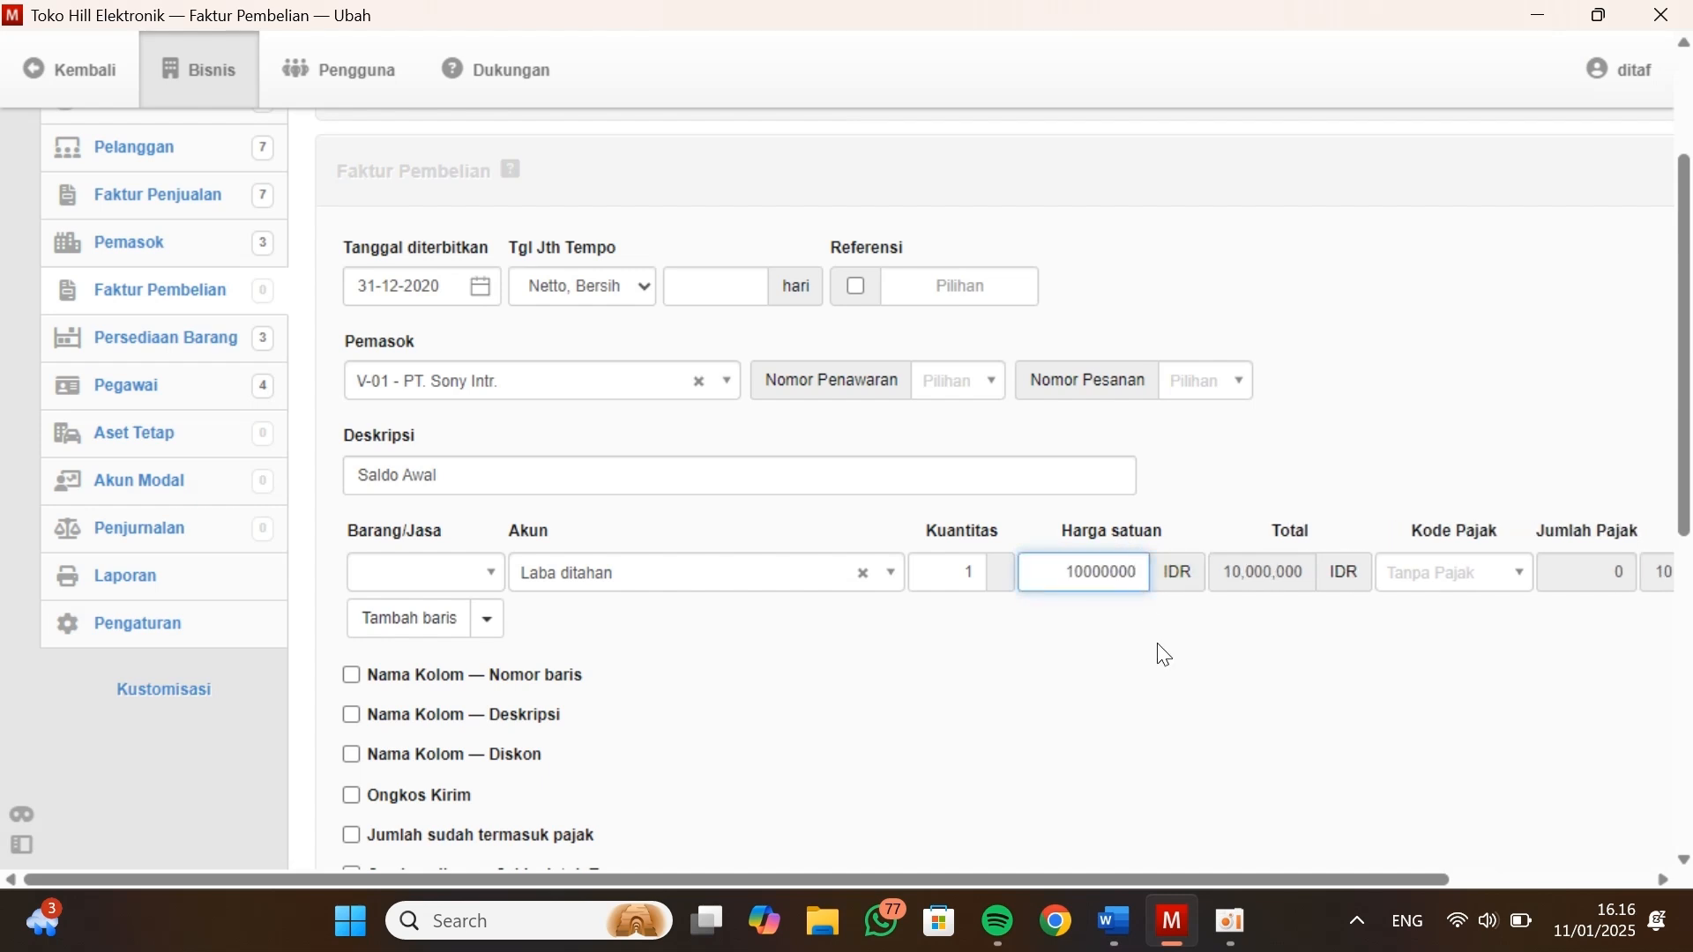
# Save the PT. Sony Intr. purchase invoice and start another blank purchase invoice
pyautogui.hscroll(3, 1164, 654)
pyautogui.hscroll(-3, 1164, 654)
pyautogui.scroll(-3, 1164, 655)
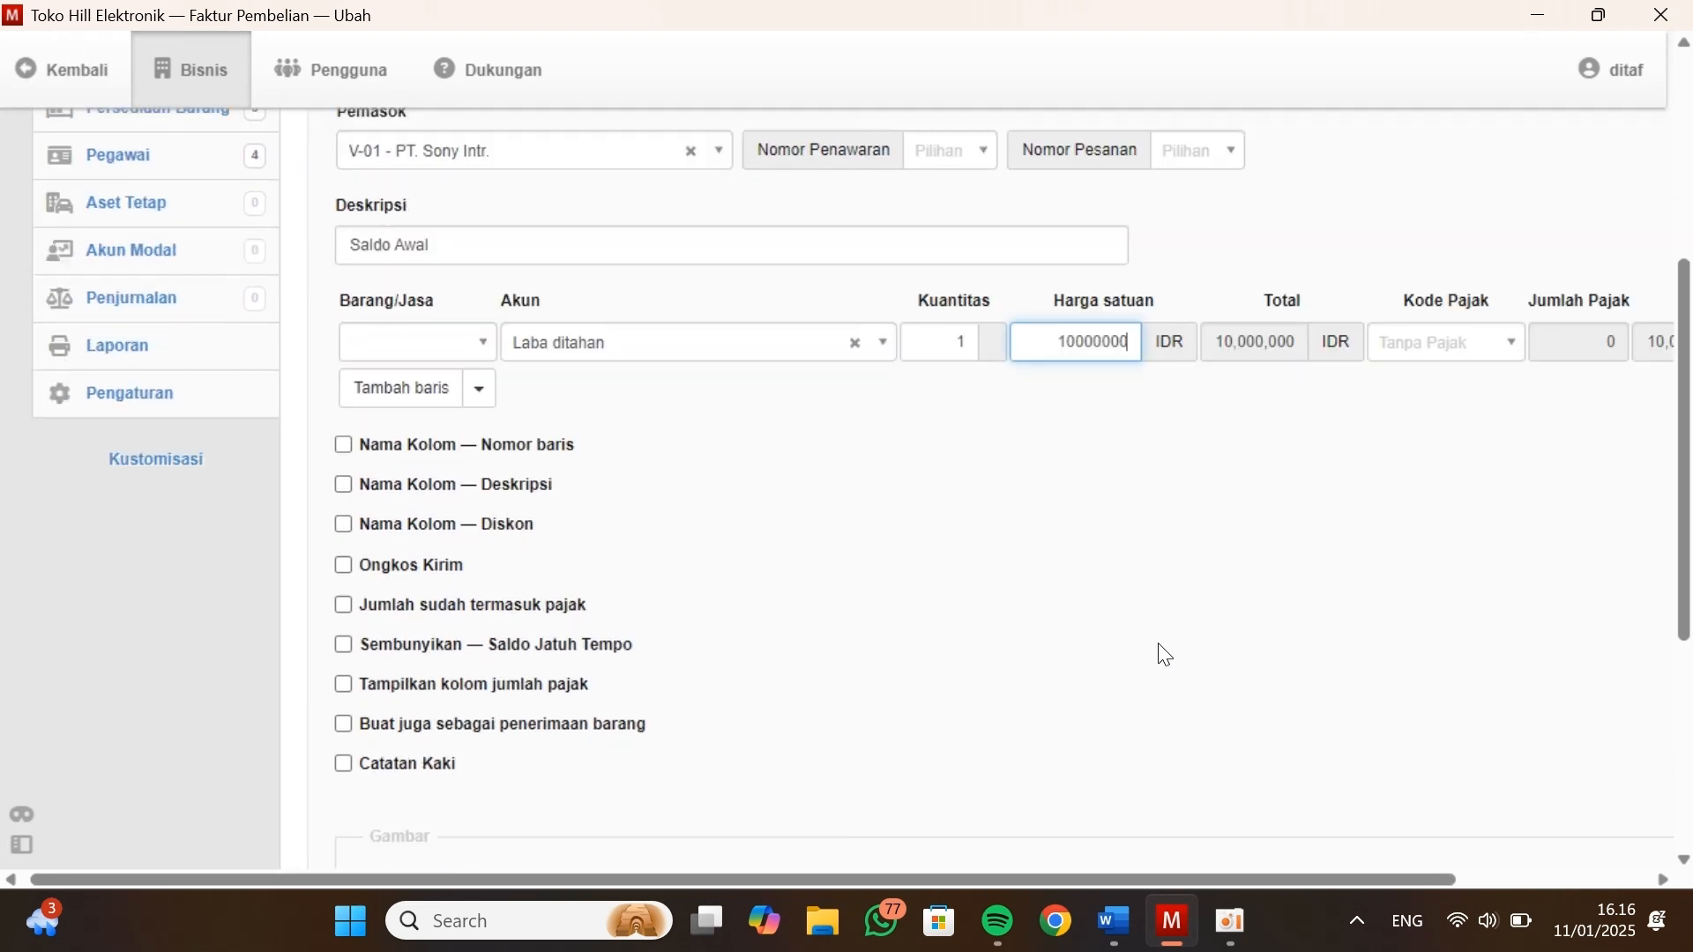
pyautogui.scroll(-3, 1164, 654)
pyautogui.click(511, 783)
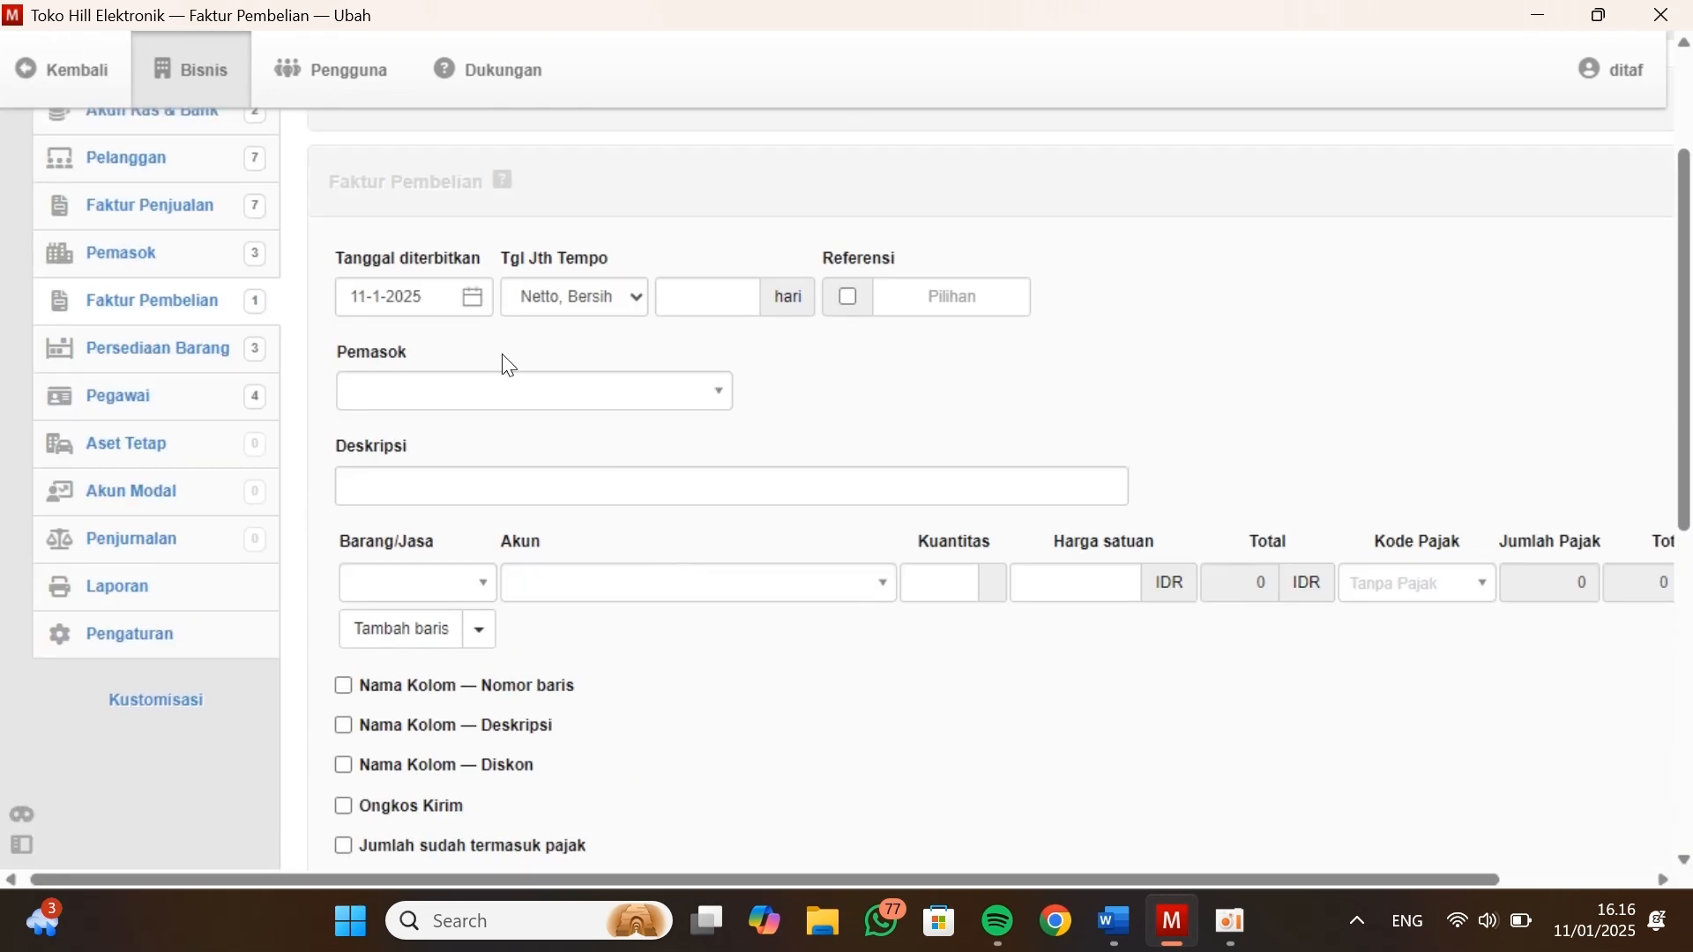
# Set the new purchase invoice's issue date to 31-12-2020 and its supplier to V-02 - PT. Nasional
pyautogui.click(533, 349)
pyautogui.click(420, 399)
pyautogui.click(591, 628)
pyautogui.click(500, 609)
pyautogui.click(512, 393)
pyautogui.click(459, 509)
# Enter the description Saldo Awal and choose the account Laba ditahan for the PT. Nasional purchase invoice line
pyautogui.click(633, 488)
pyautogui.write('Saldo Awal')
pyautogui.click(628, 573)
pyautogui.write('Laba')
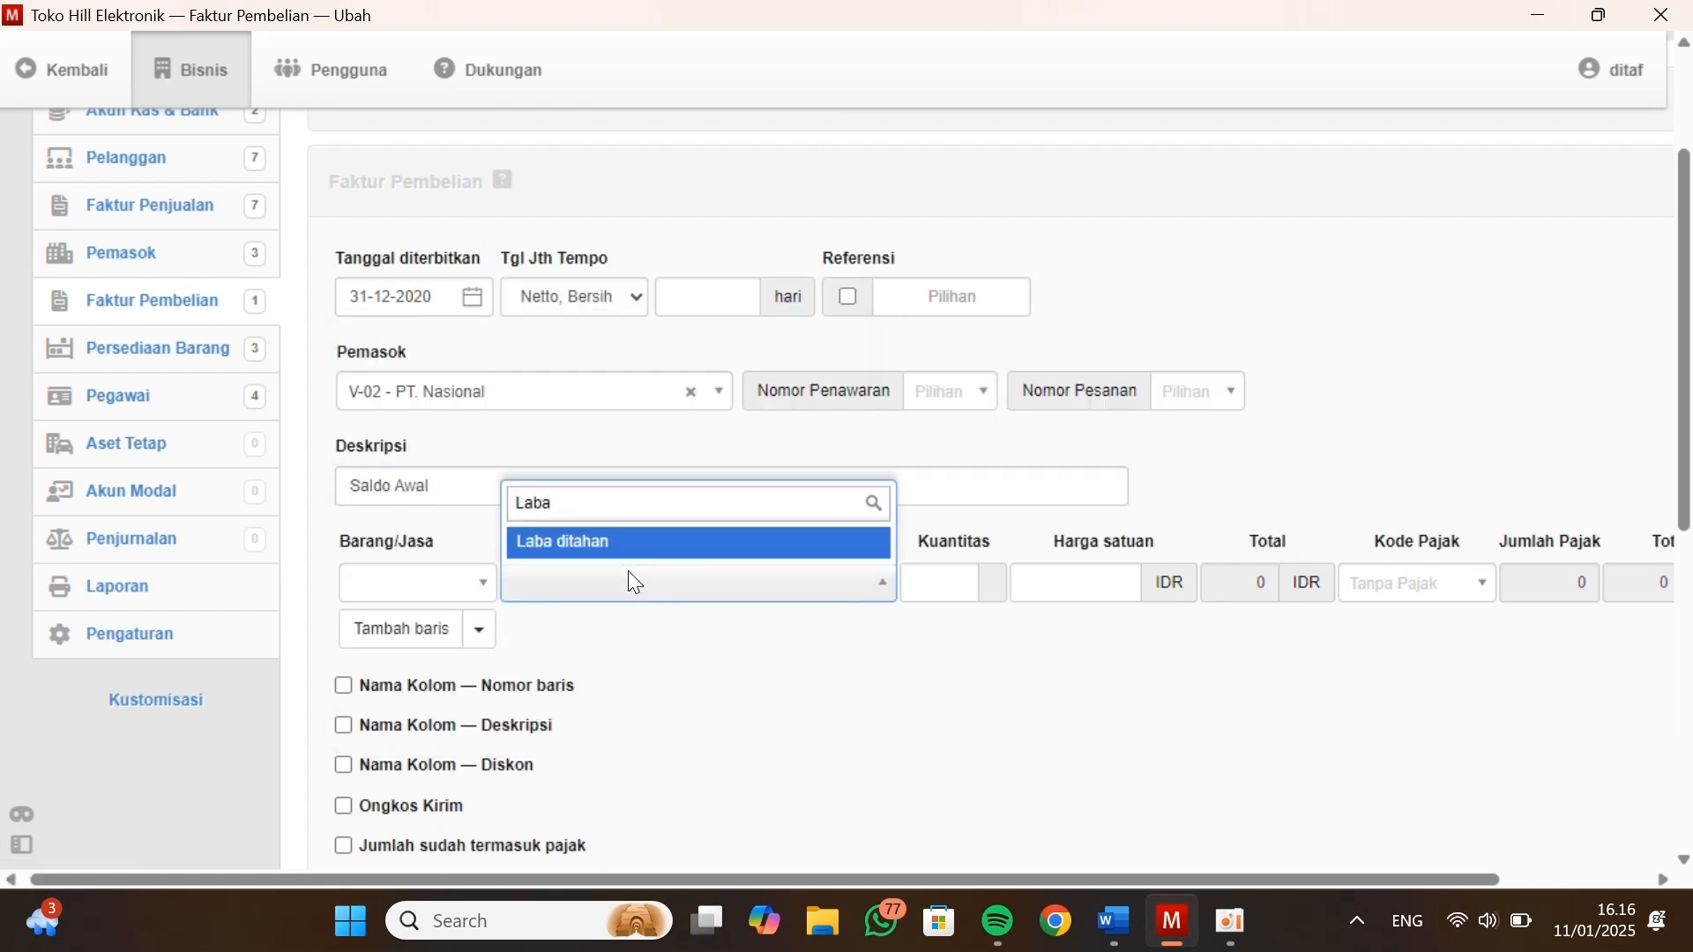
pyautogui.press('Return')
# Set the PT. Nasional line to quantity 1 and unit price 12000000, and save the invoice, starting another one
pyautogui.click(920, 582)
pyautogui.write('1')
pyautogui.press('Tab')
pyautogui.write('12000000')
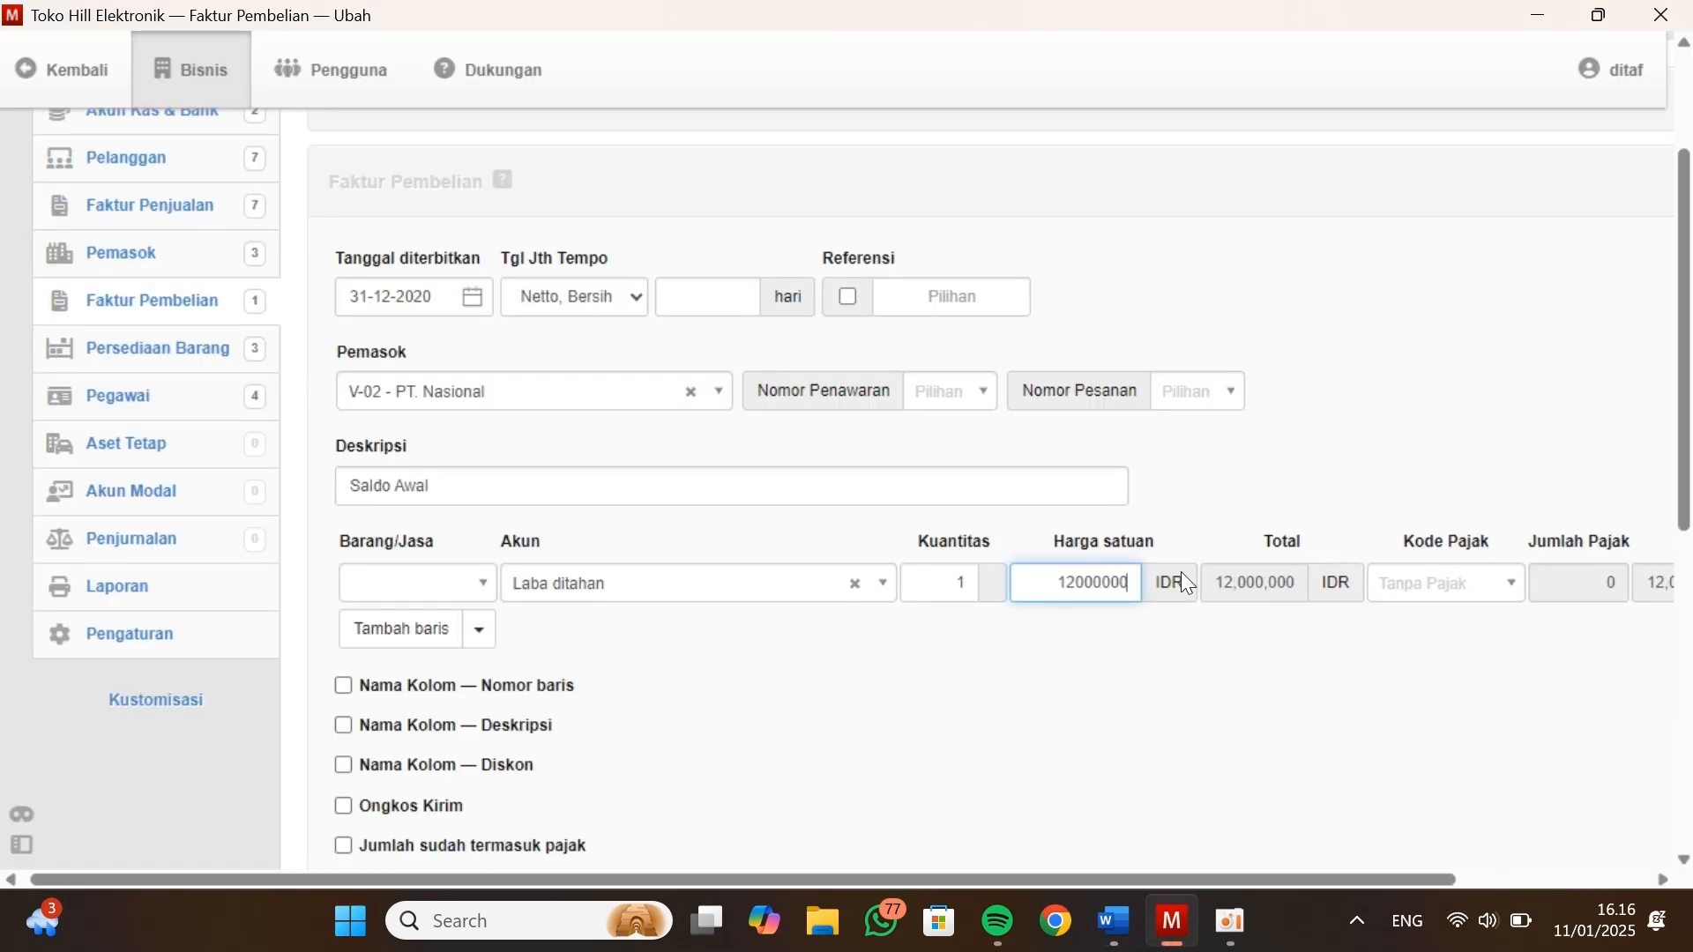
pyautogui.scroll(-8, 1181, 572)
pyautogui.click(586, 574)
# Set the next purchase invoice's issue date to 31-12-2020 and its supplier to V-03 - PT. Intel
pyautogui.click(502, 299)
pyautogui.click(596, 629)
pyautogui.click(500, 608)
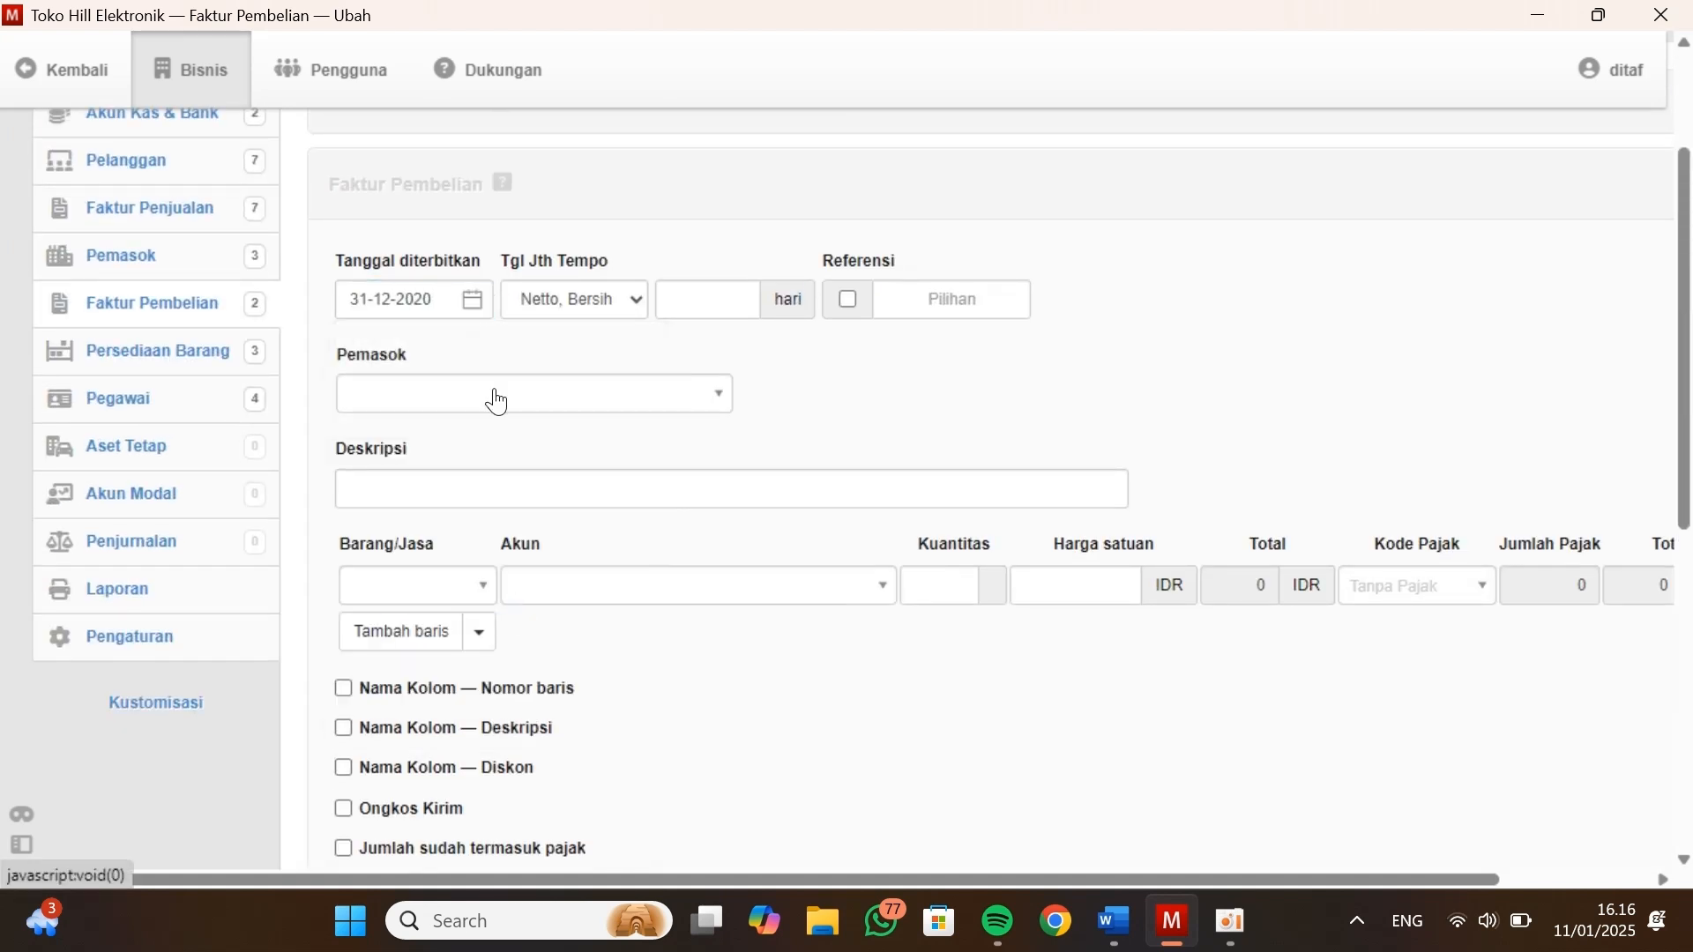
pyautogui.click(495, 394)
pyautogui.click(457, 548)
# Enter the description Saldo Awal and choose the account Laba ditahan for the PT. Intel purchase invoice line
pyautogui.click(438, 484)
pyautogui.write('Saldo AWal')
pyautogui.click(600, 590)
pyautogui.write('Laba')
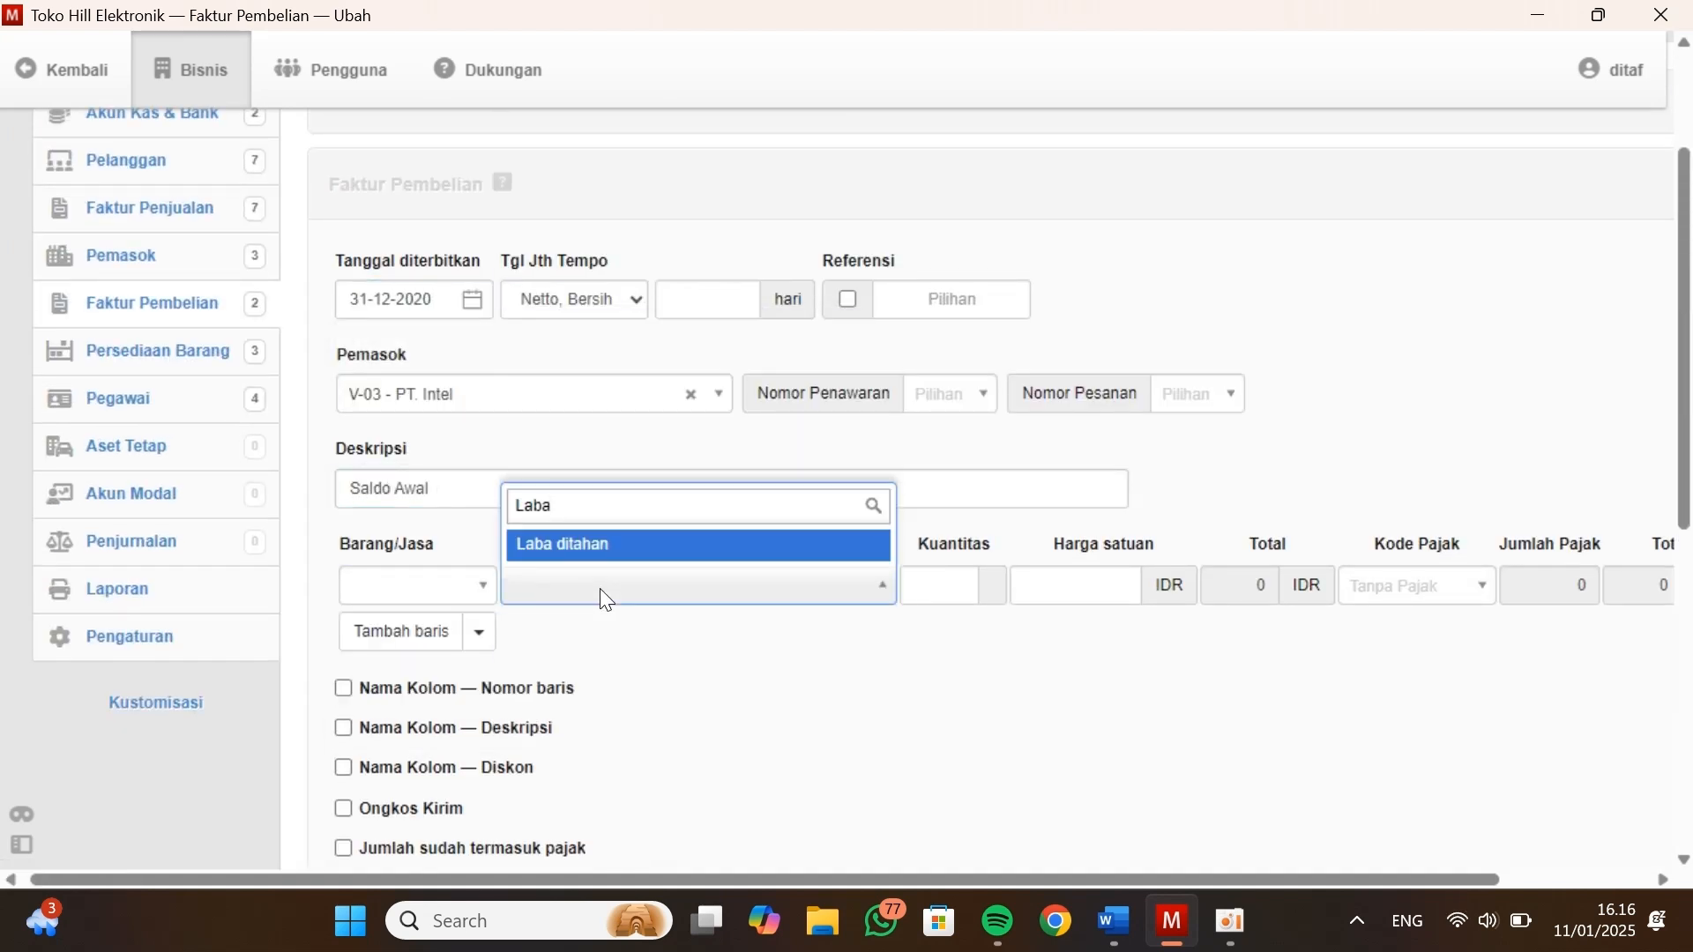
pyautogui.press('Return')
pyautogui.click(944, 582)
# Set the PT. Intel line to quantity 1 and unit price 18000000, and create the purchase invoice
pyautogui.hotkey('alt', 'Tab')
pyautogui.hotkey('alt', 'Tab')
pyautogui.write('1')
pyautogui.press('Tab')
pyautogui.write('18000000')
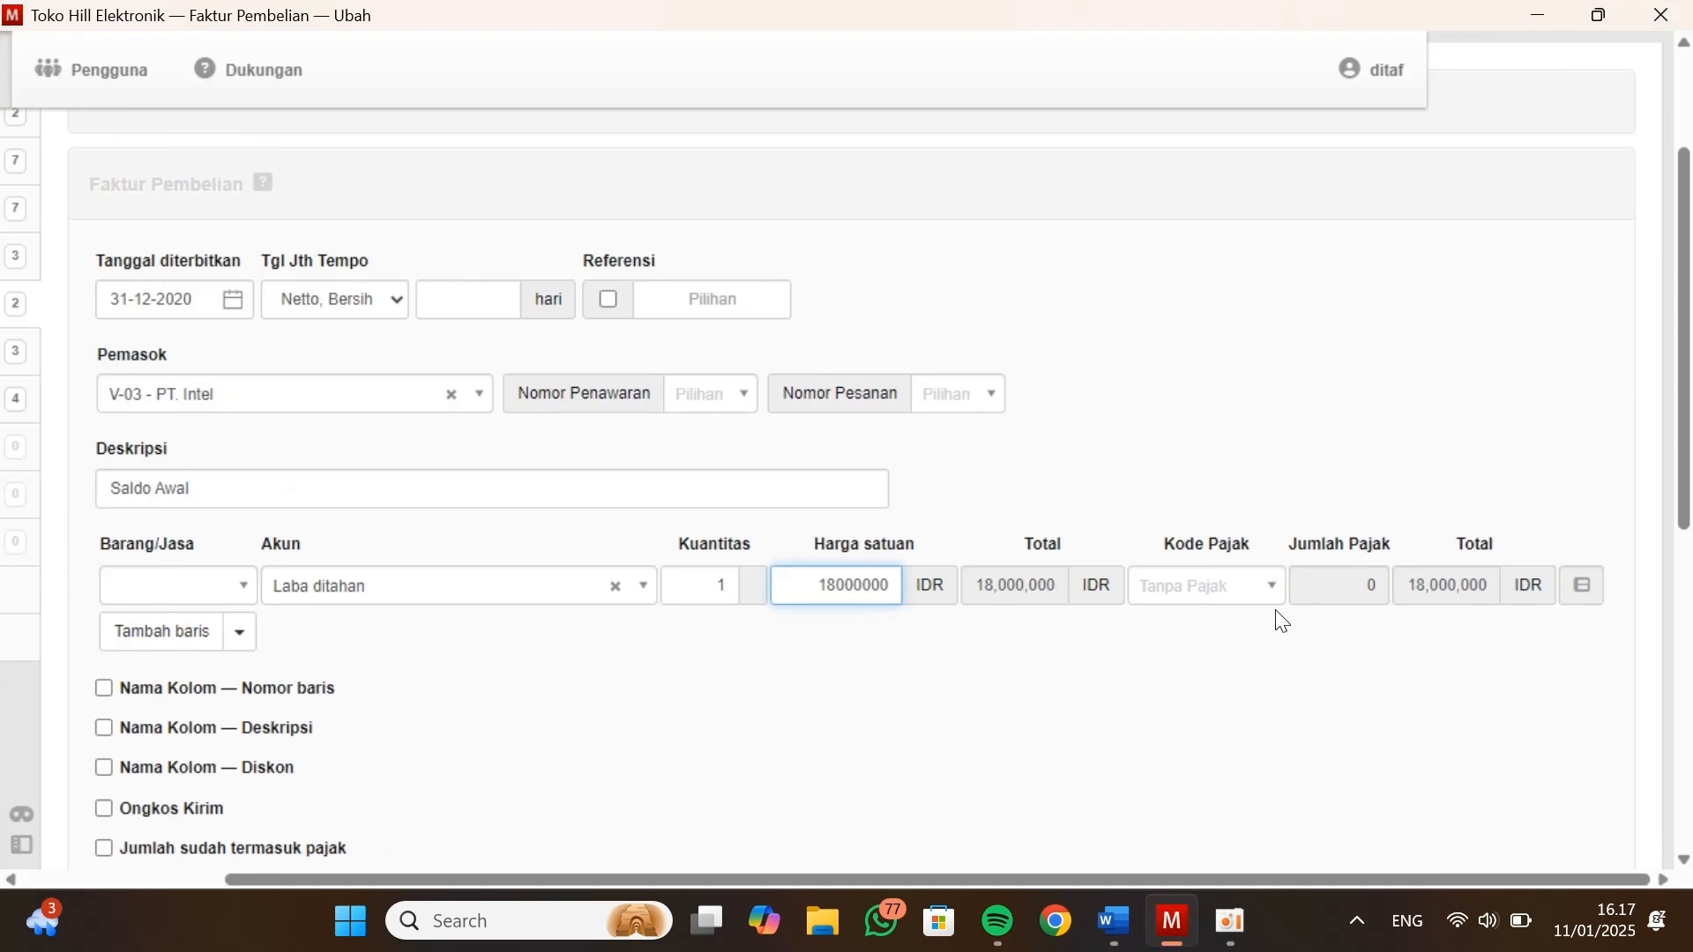
pyautogui.scroll(-10, 1278, 616)
pyautogui.click(357, 697)
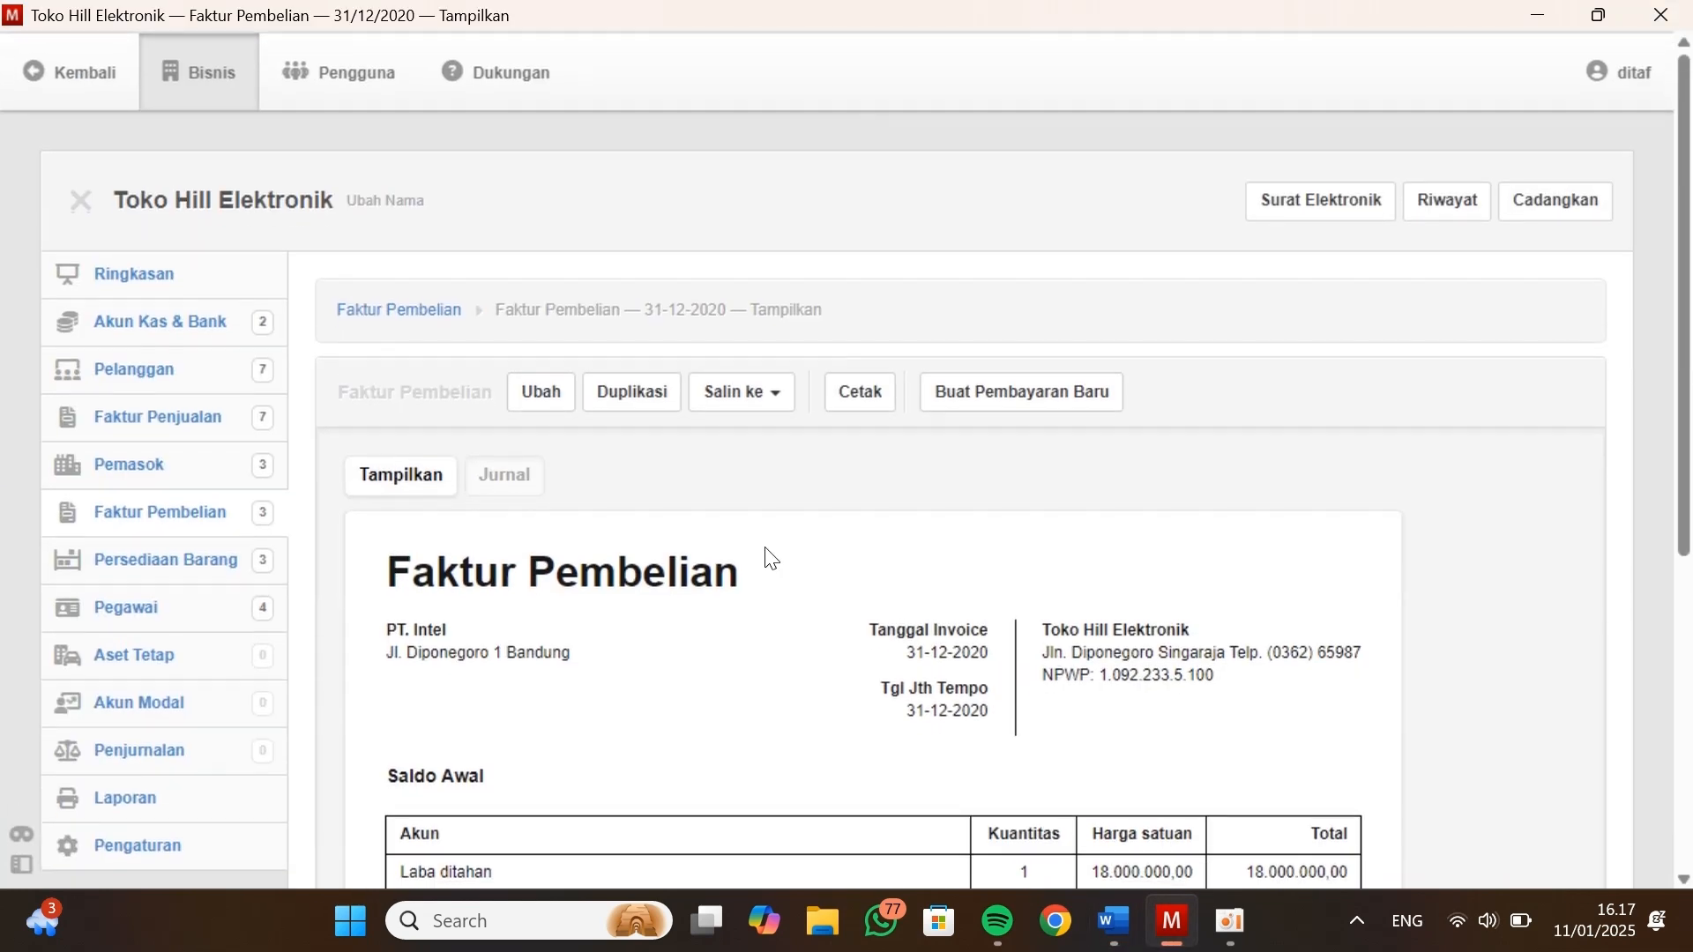
# Check the purchase invoices and the suppliers' payables in Manager against the Data Vendor / Suppliers table in Kasus Manager
pyautogui.scroll(-3, 654, 569)
pyautogui.scroll(2, 653, 571)
pyautogui.scroll(1, 657, 577)
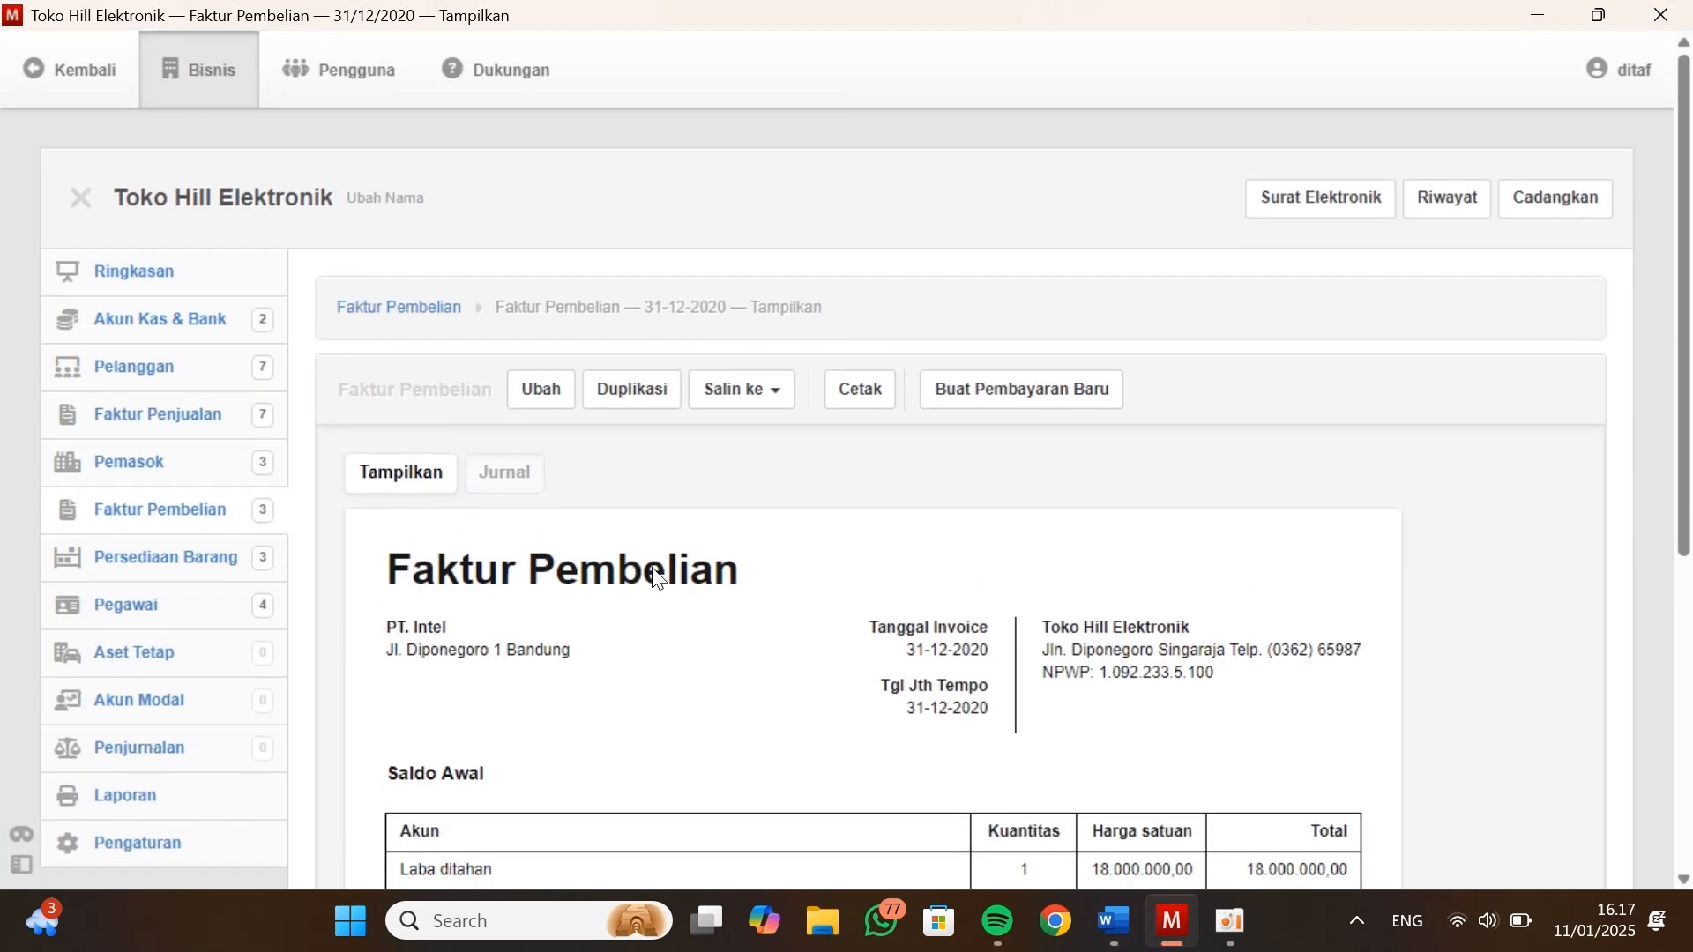
pyautogui.click(408, 308)
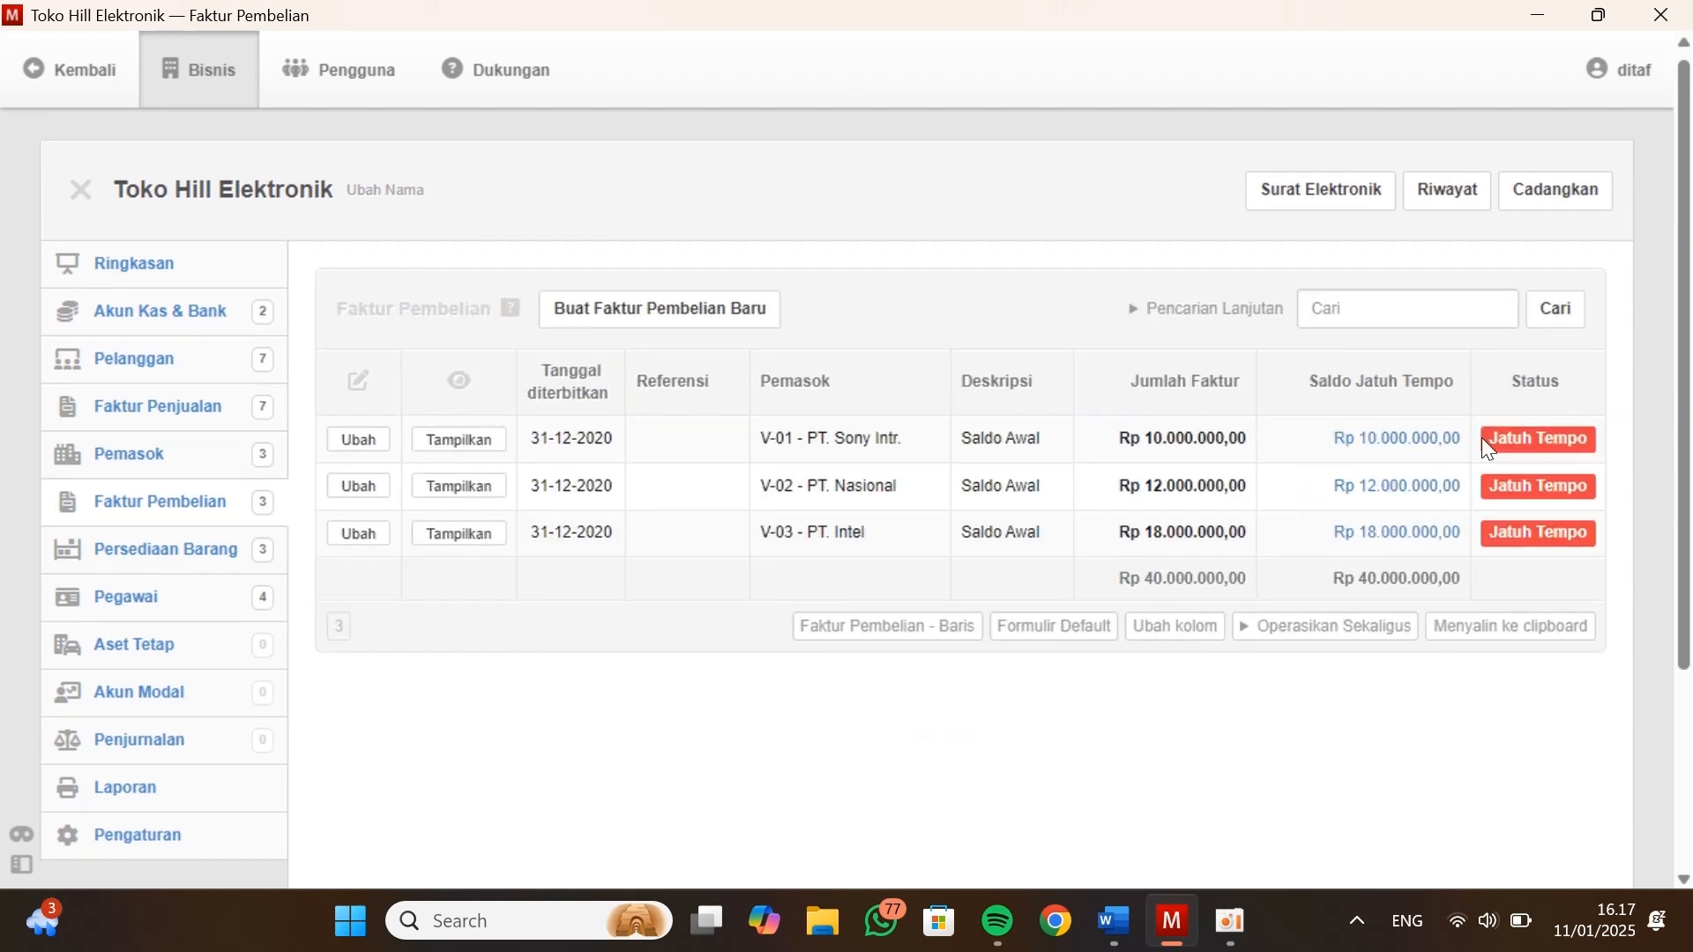
pyautogui.click(194, 463)
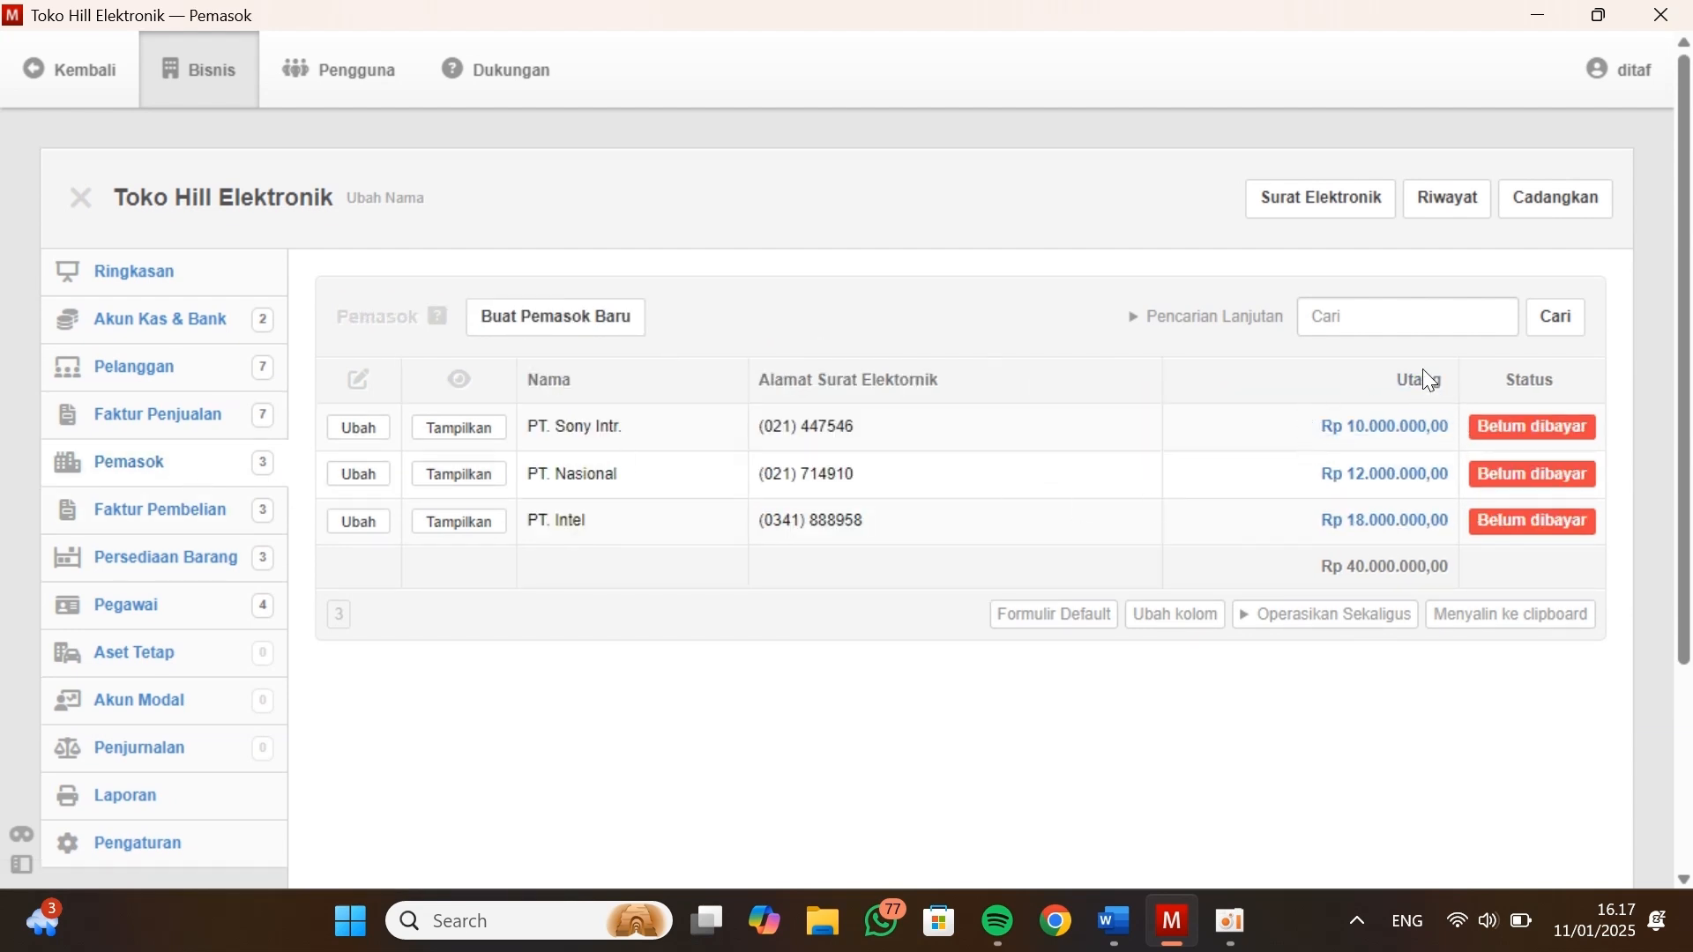
pyautogui.hotkey('alt', 'Tab')
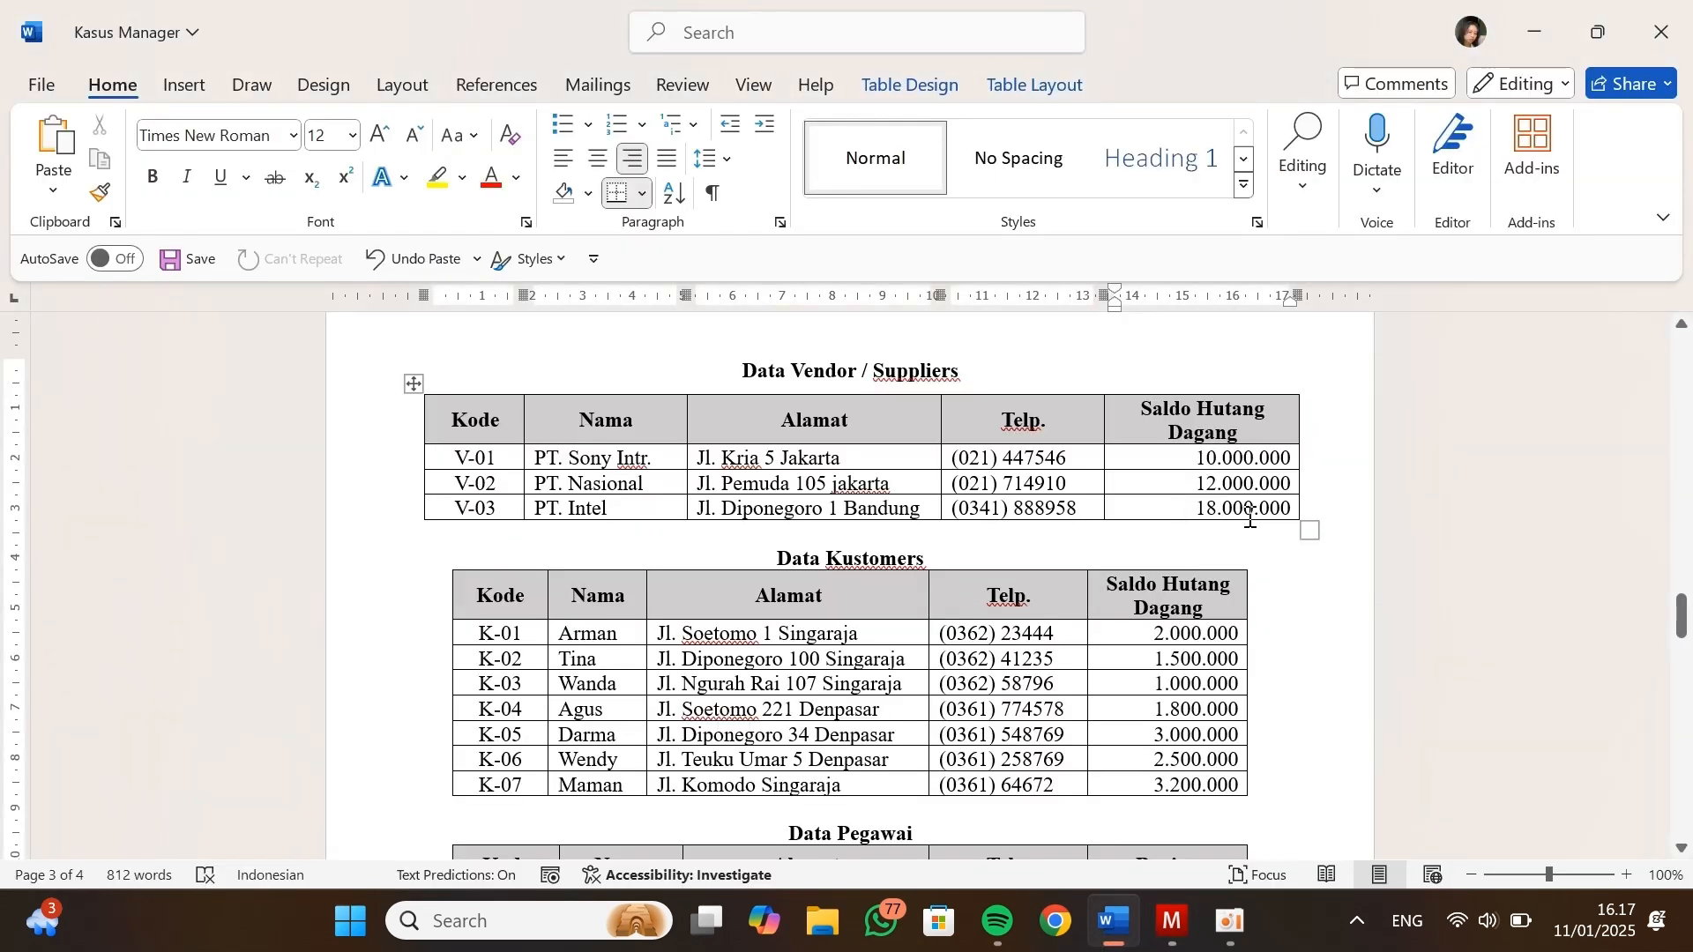
pyautogui.hotkey('alt', 'Tab')
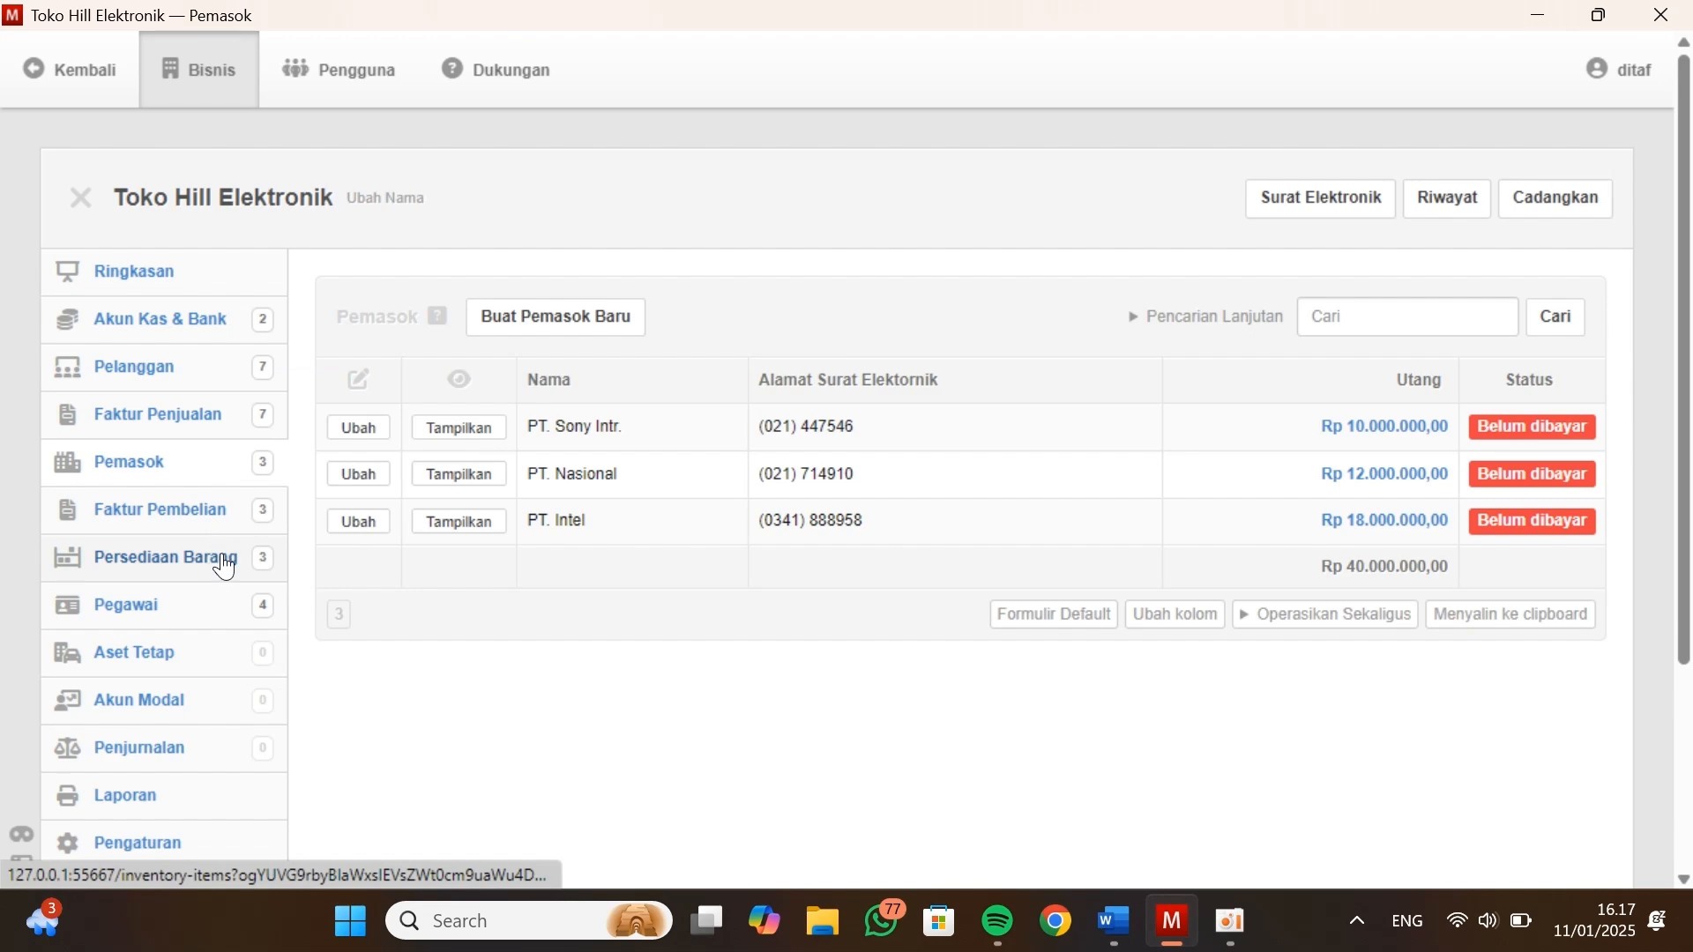
# Examine the Data Persediaan table in Kasus Manager for purchase prices and opening stock, and return to Manager
pyautogui.hotkey('alt', 'Tab')
pyautogui.scroll(-3, 1102, 479)
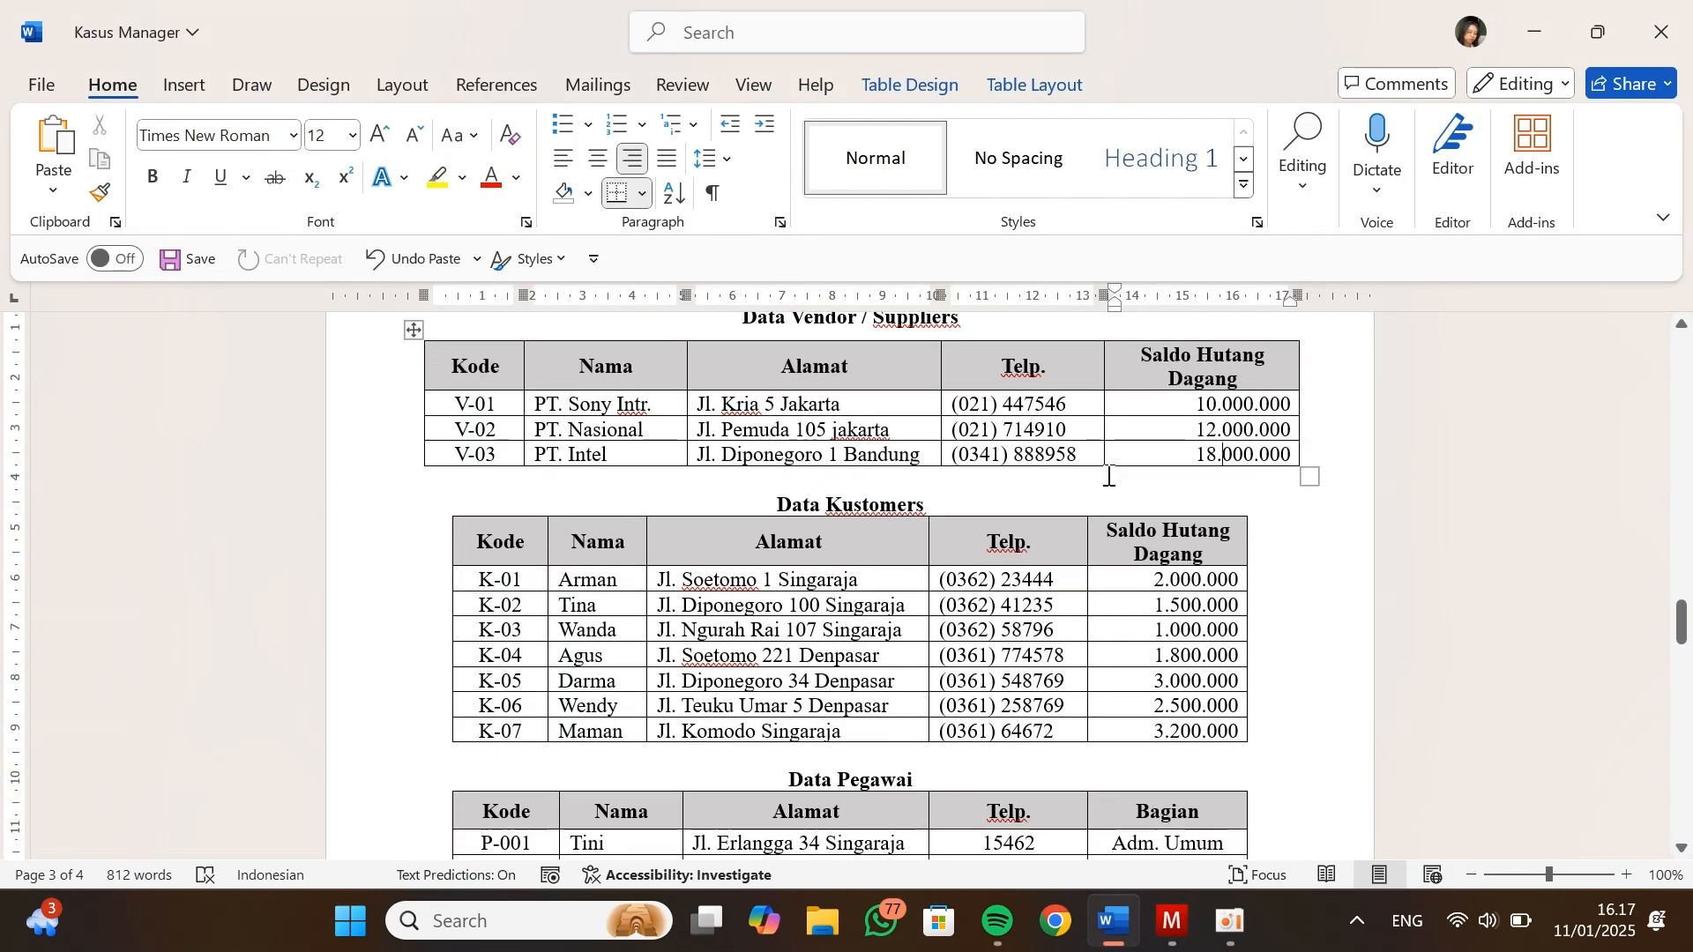
pyautogui.scroll(-3, 945, 551)
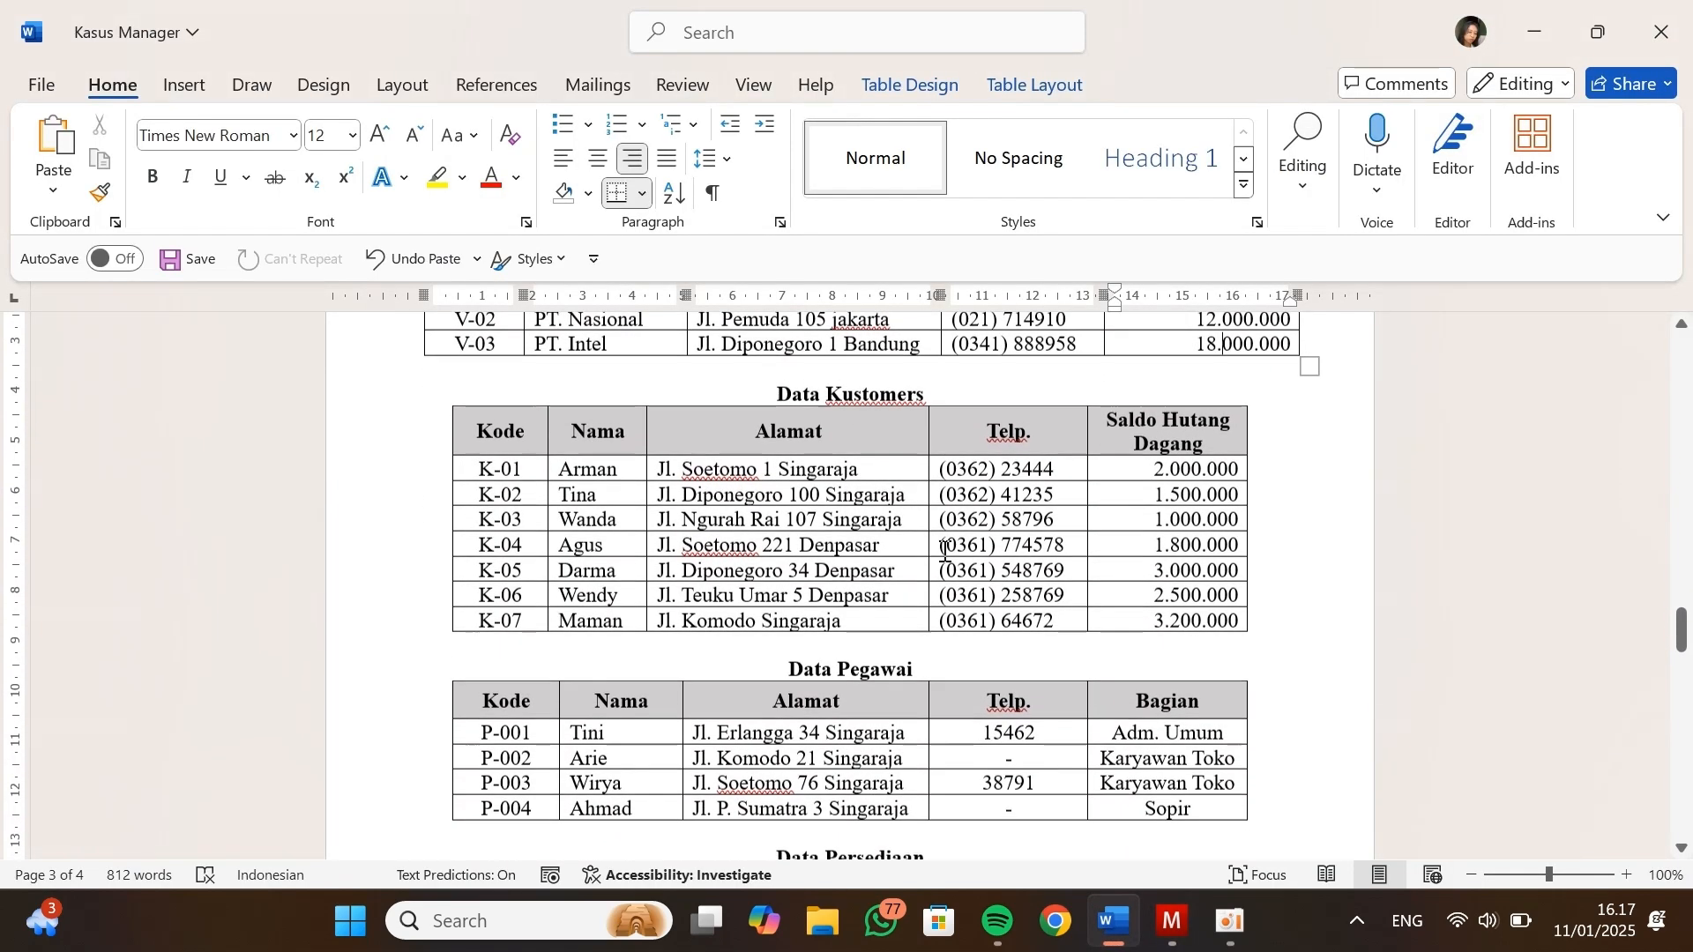
pyautogui.scroll(-5, 945, 551)
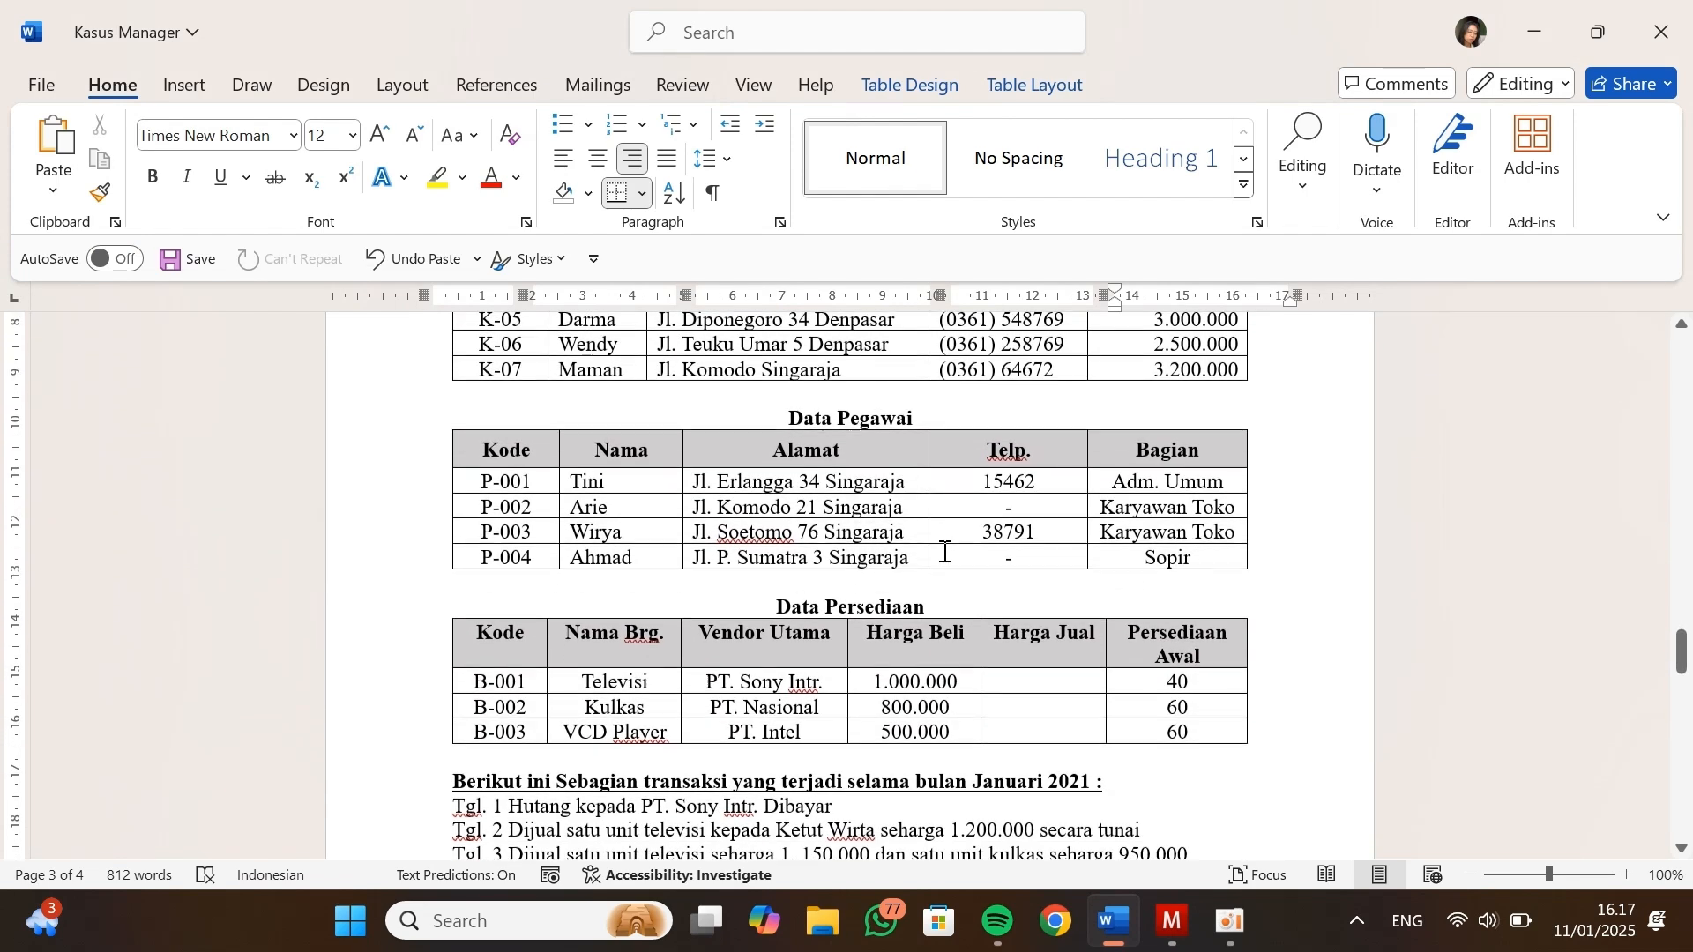
pyautogui.click(755, 495)
pyautogui.press('Right')
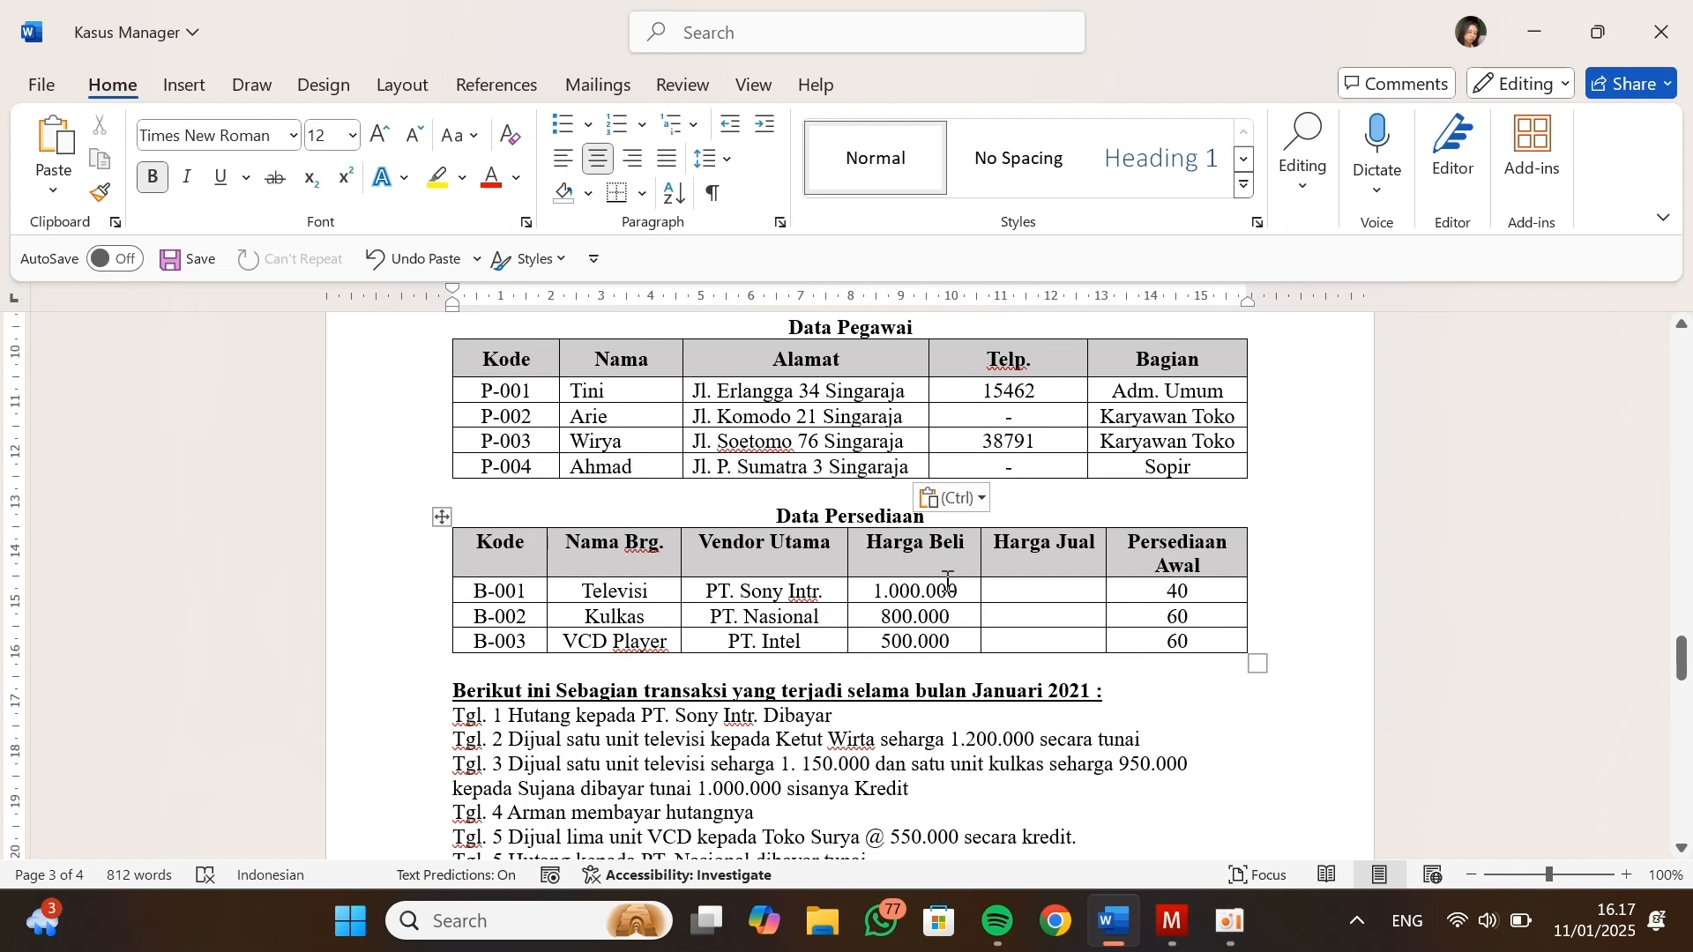
pyautogui.hotkey('alt', 'Tab')
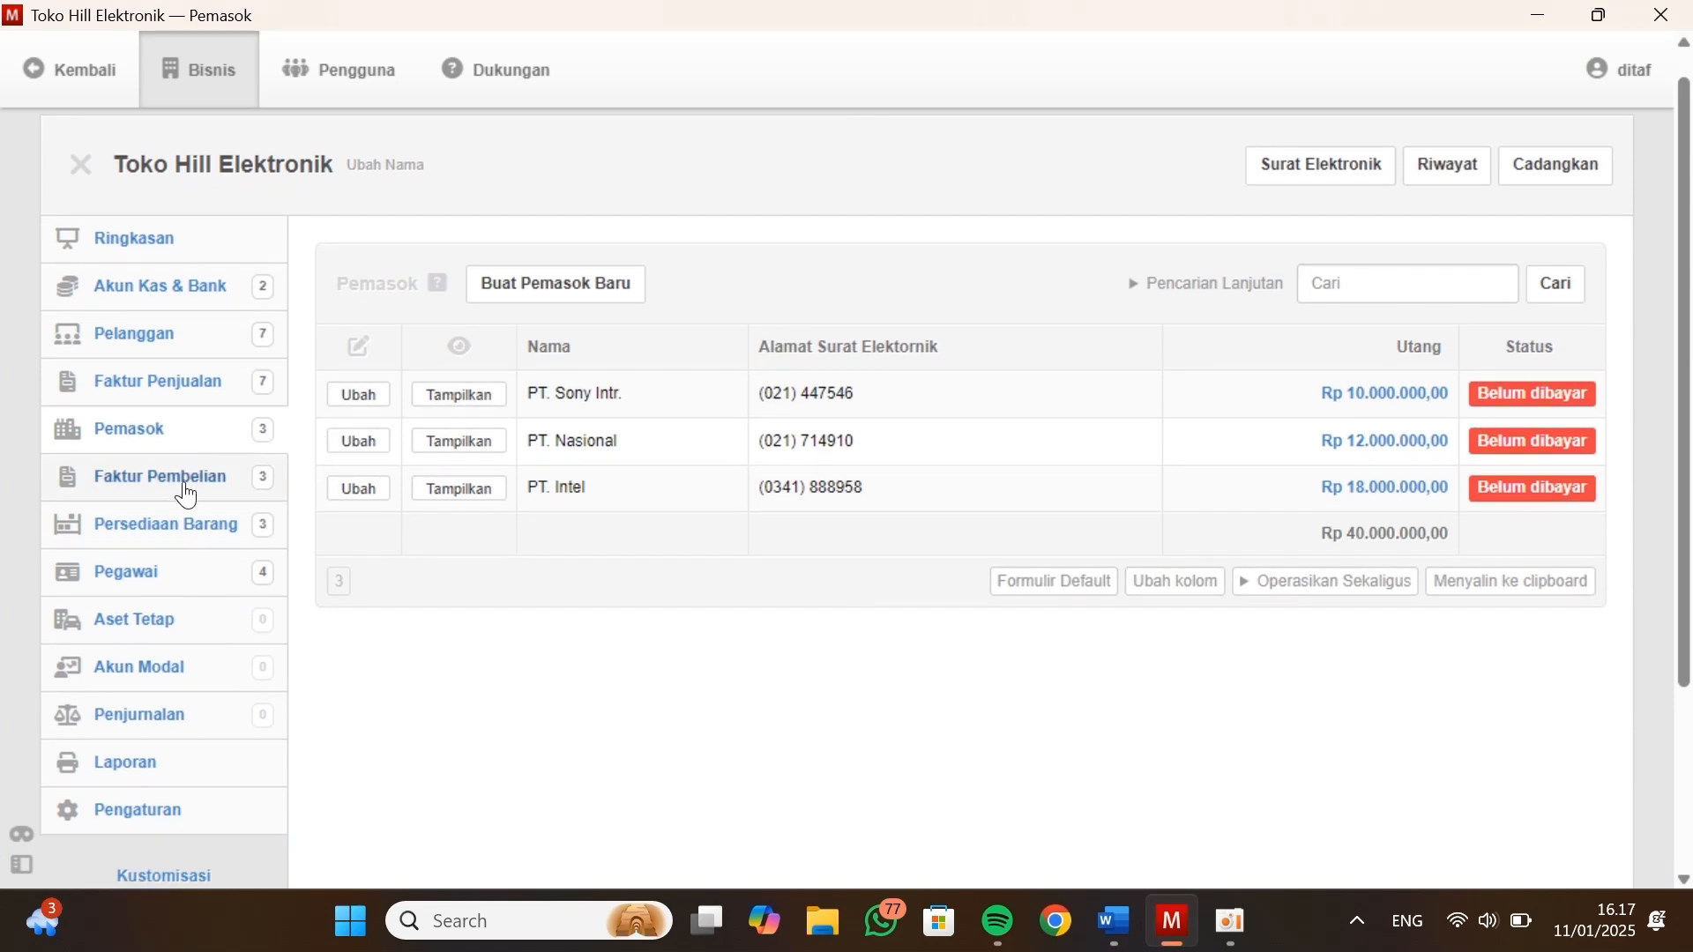
# Review the quantities and costs of the inventory items under Persediaan Barang
pyautogui.click(178, 531)
pyautogui.scroll(-3, 179, 532)
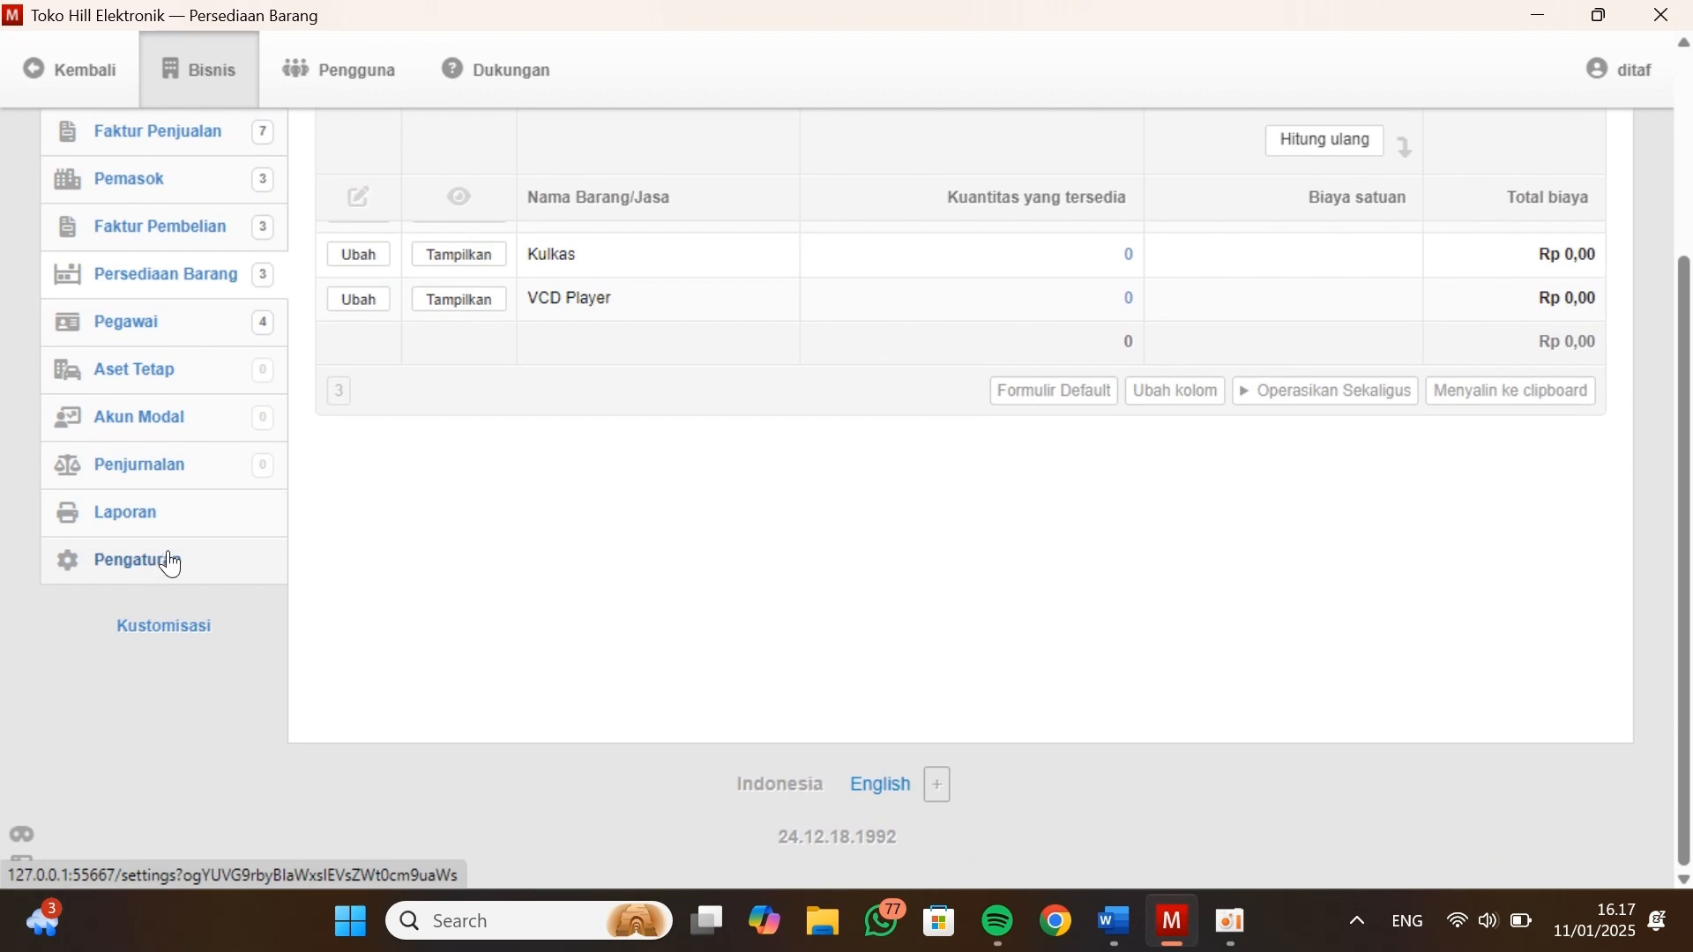
pyautogui.scroll(3, 172, 564)
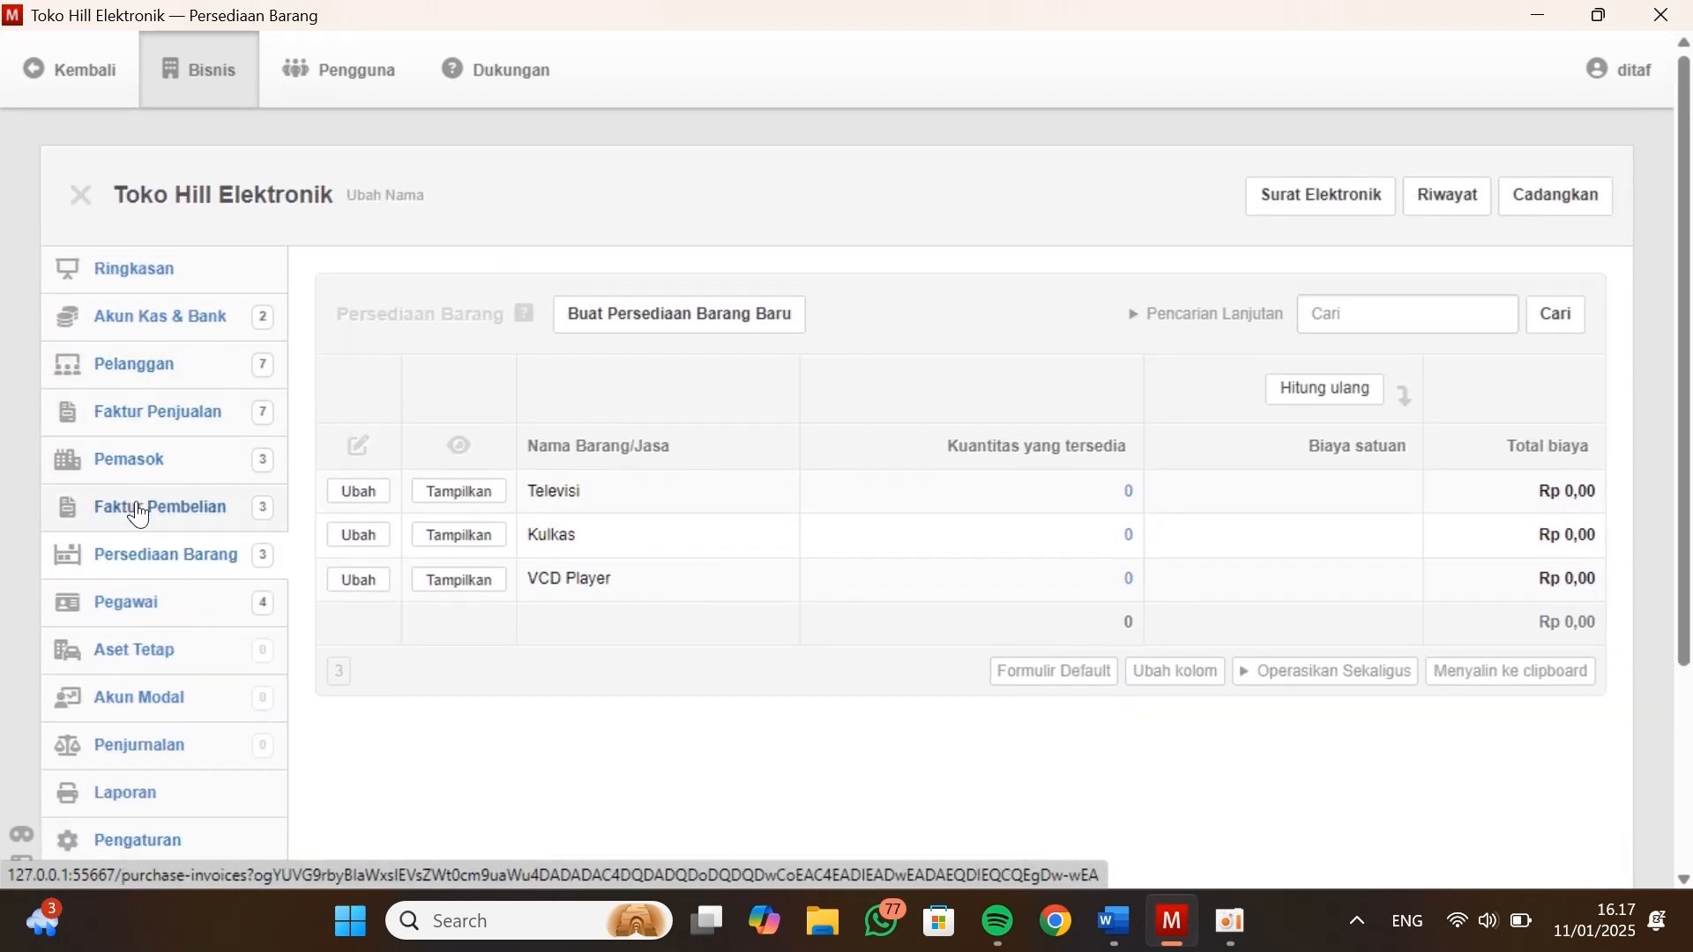
pyautogui.click(146, 559)
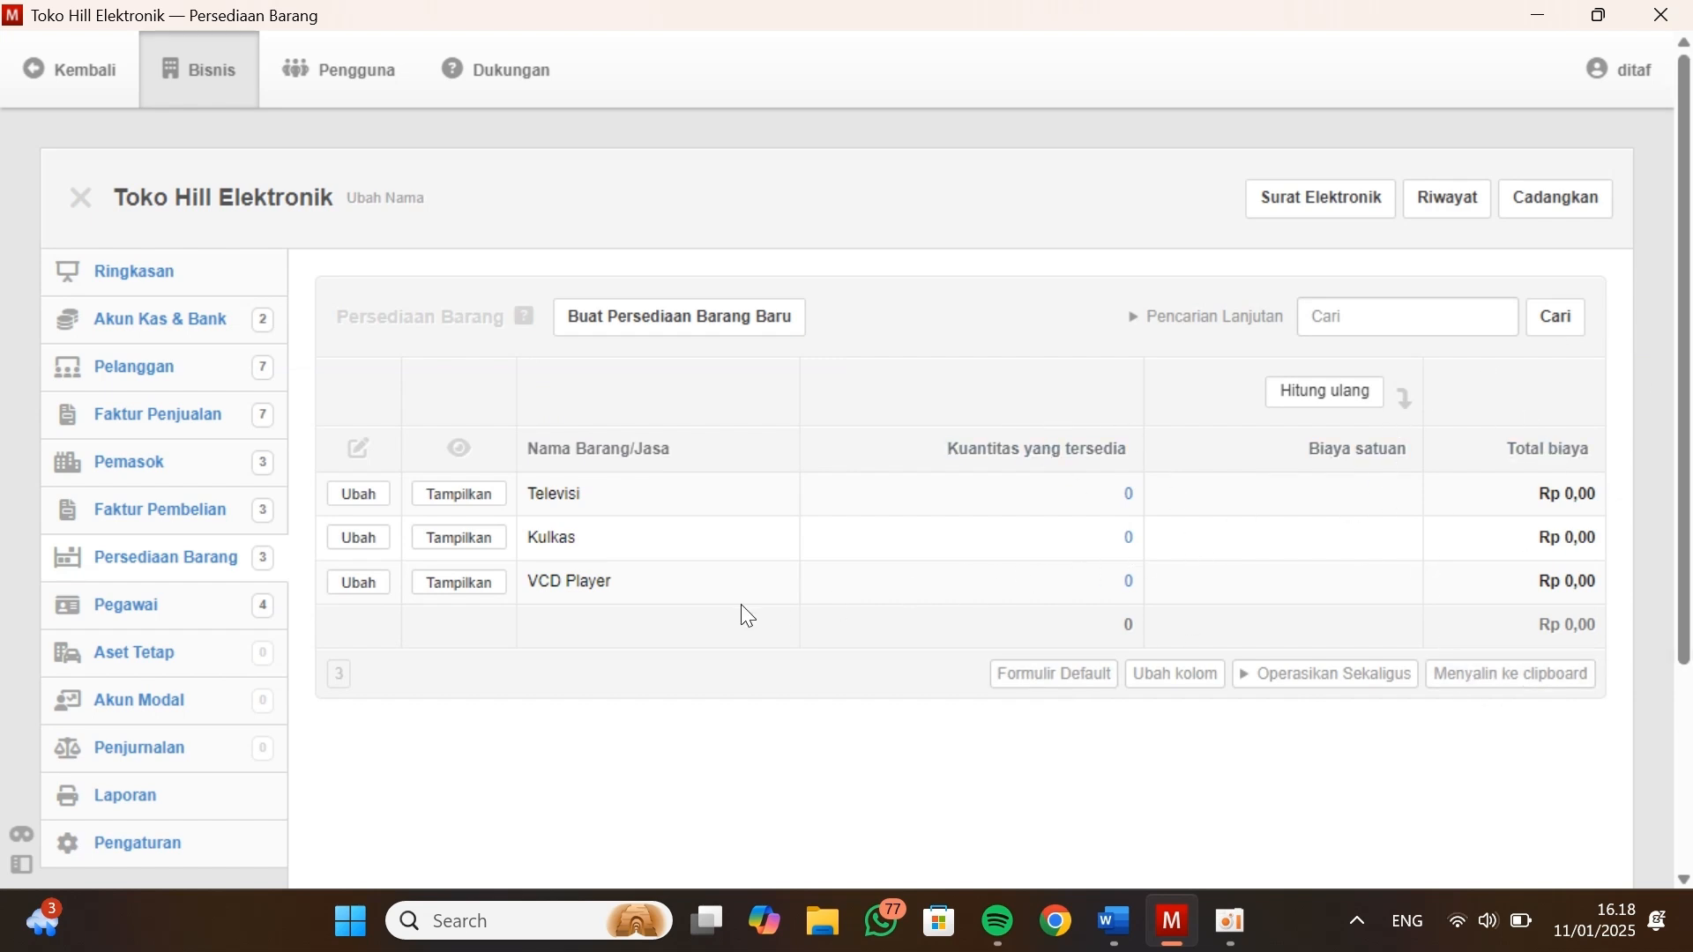
# Open the Persediaan Barang opening balances under Saldo Awal in Pengaturan
pyautogui.scroll(-2, 228, 563)
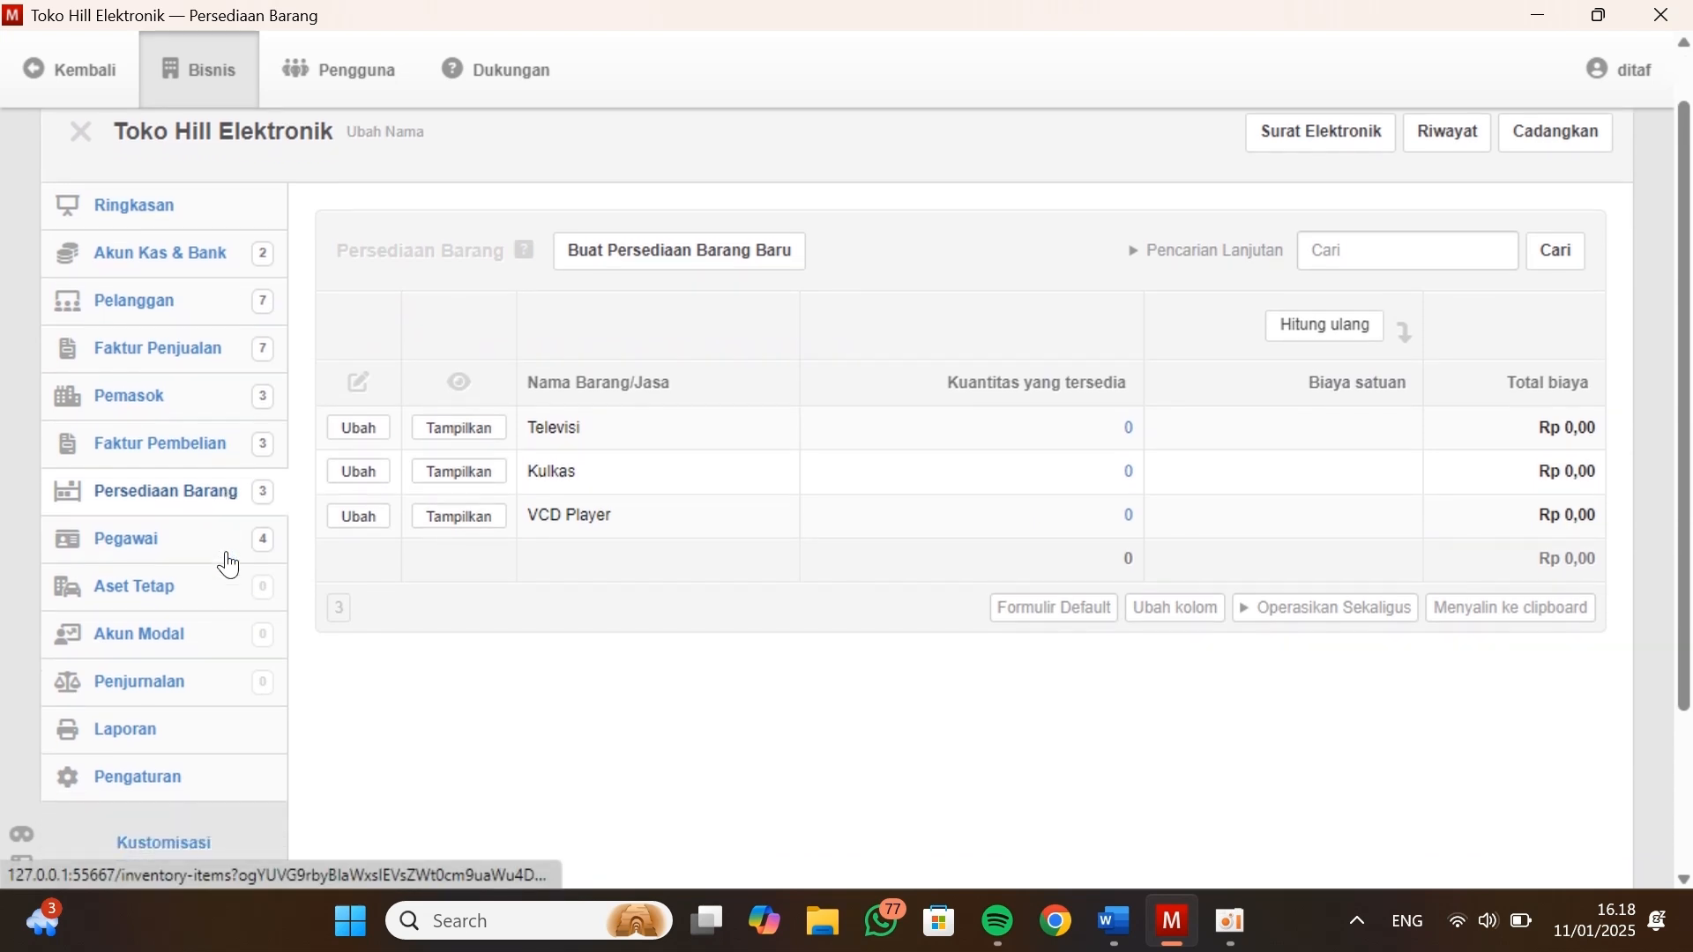
pyautogui.scroll(-3, 228, 562)
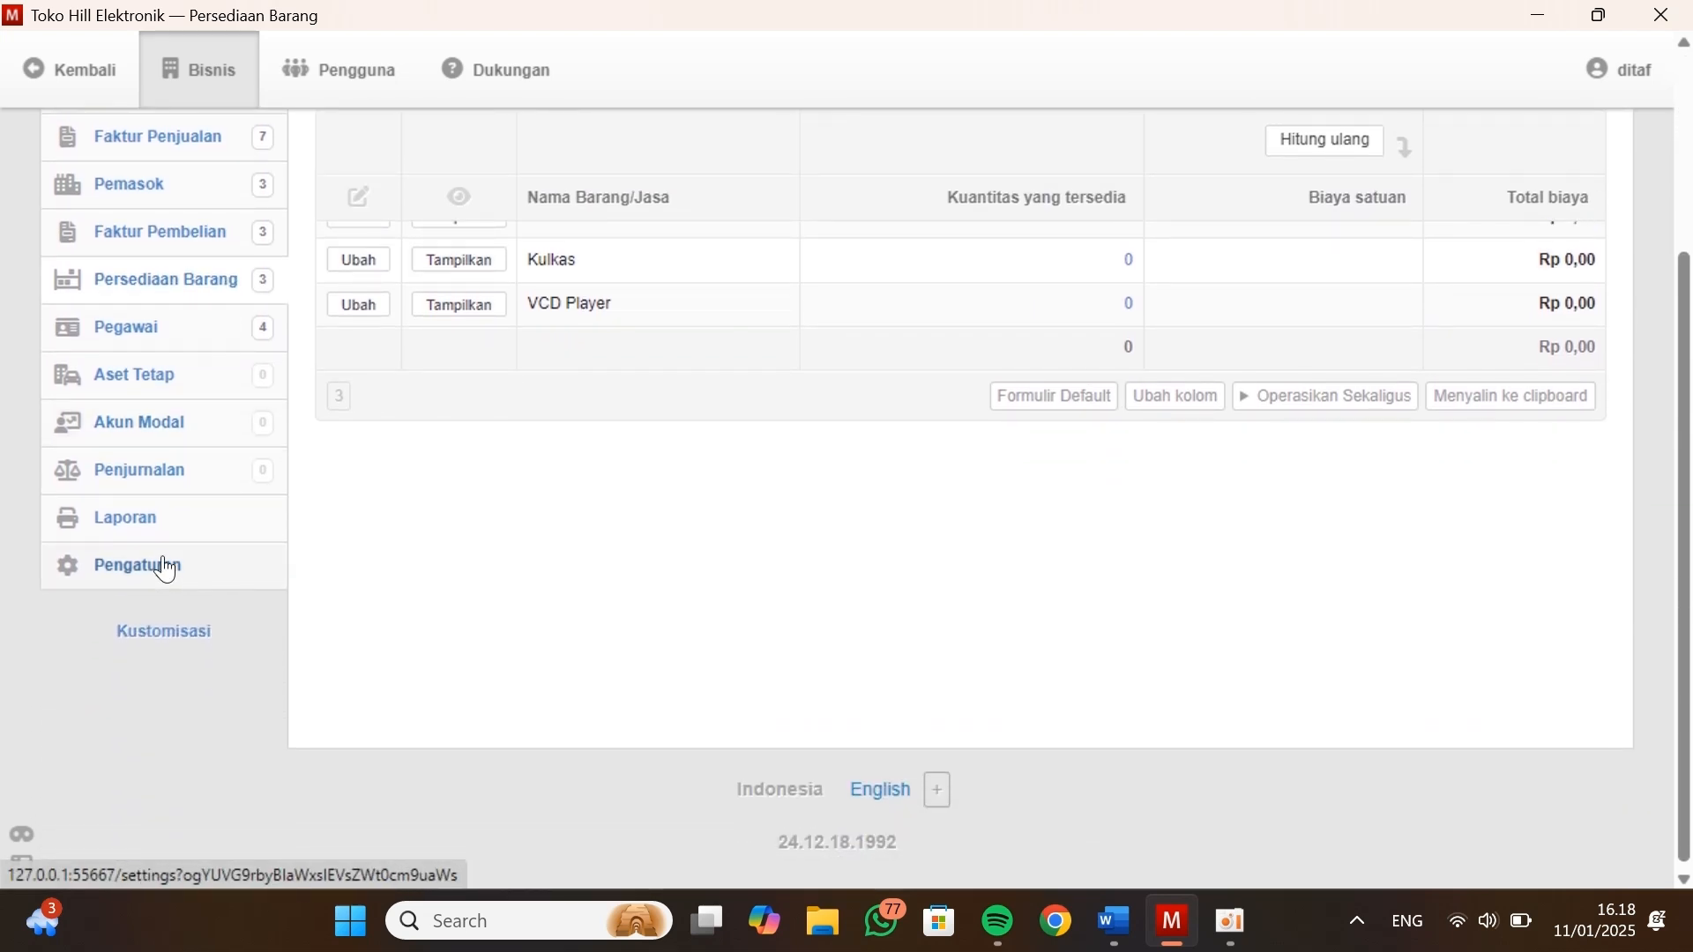
pyautogui.click(165, 568)
pyautogui.scroll(-1, 627, 532)
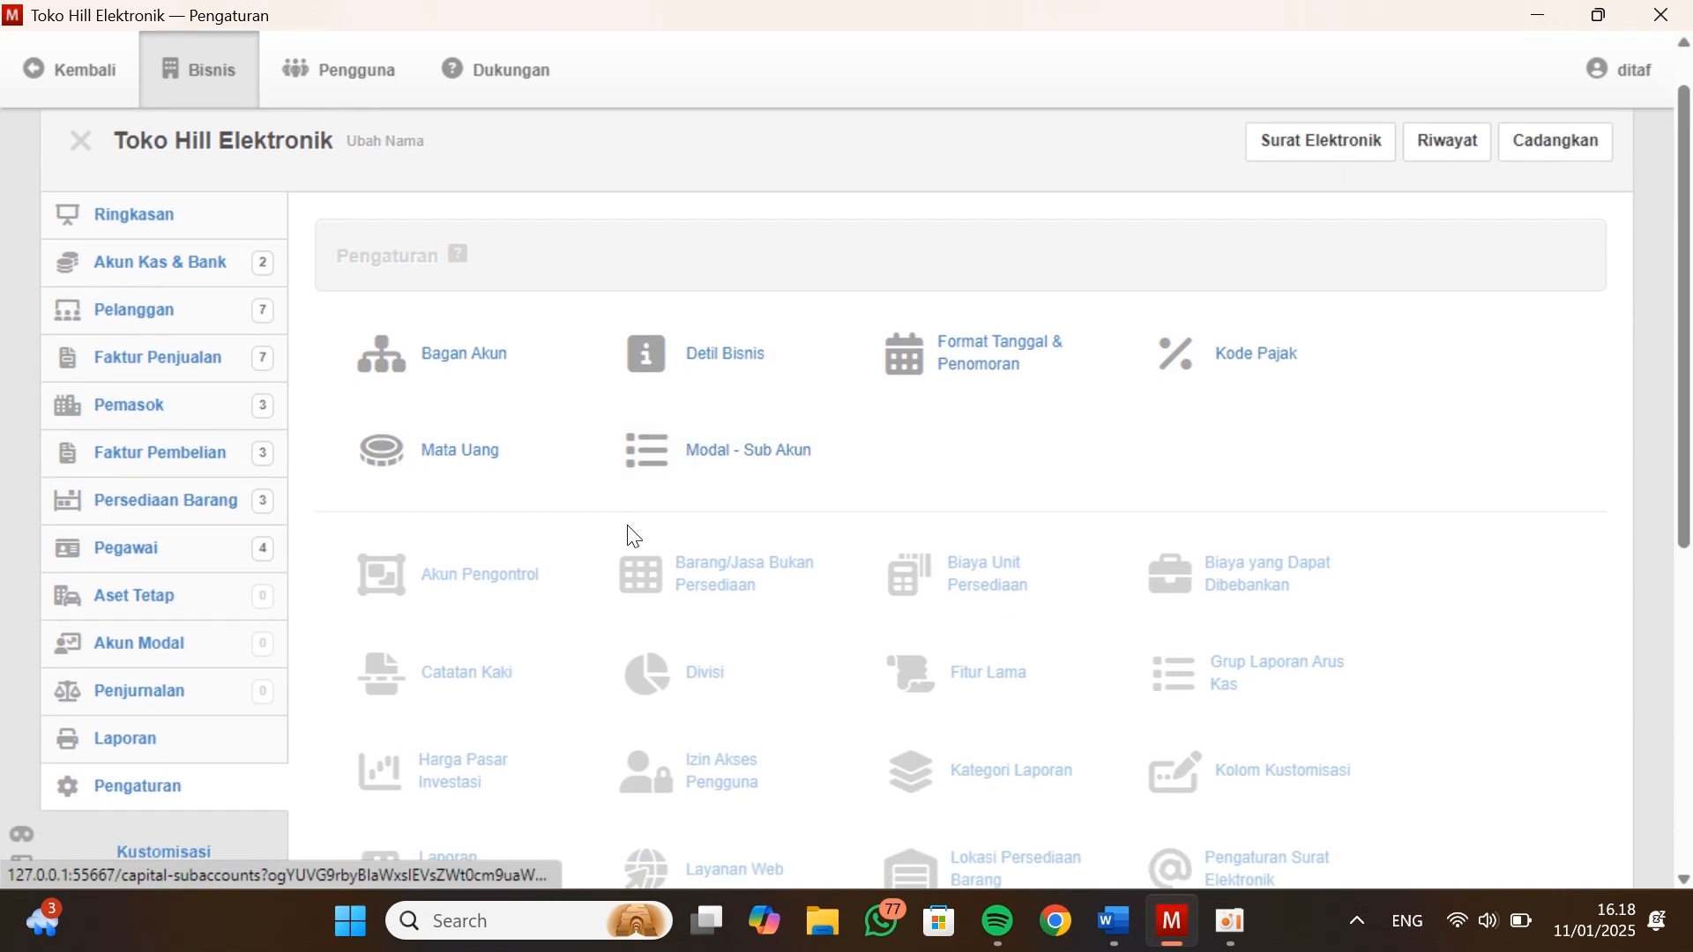
pyautogui.scroll(-2, 631, 536)
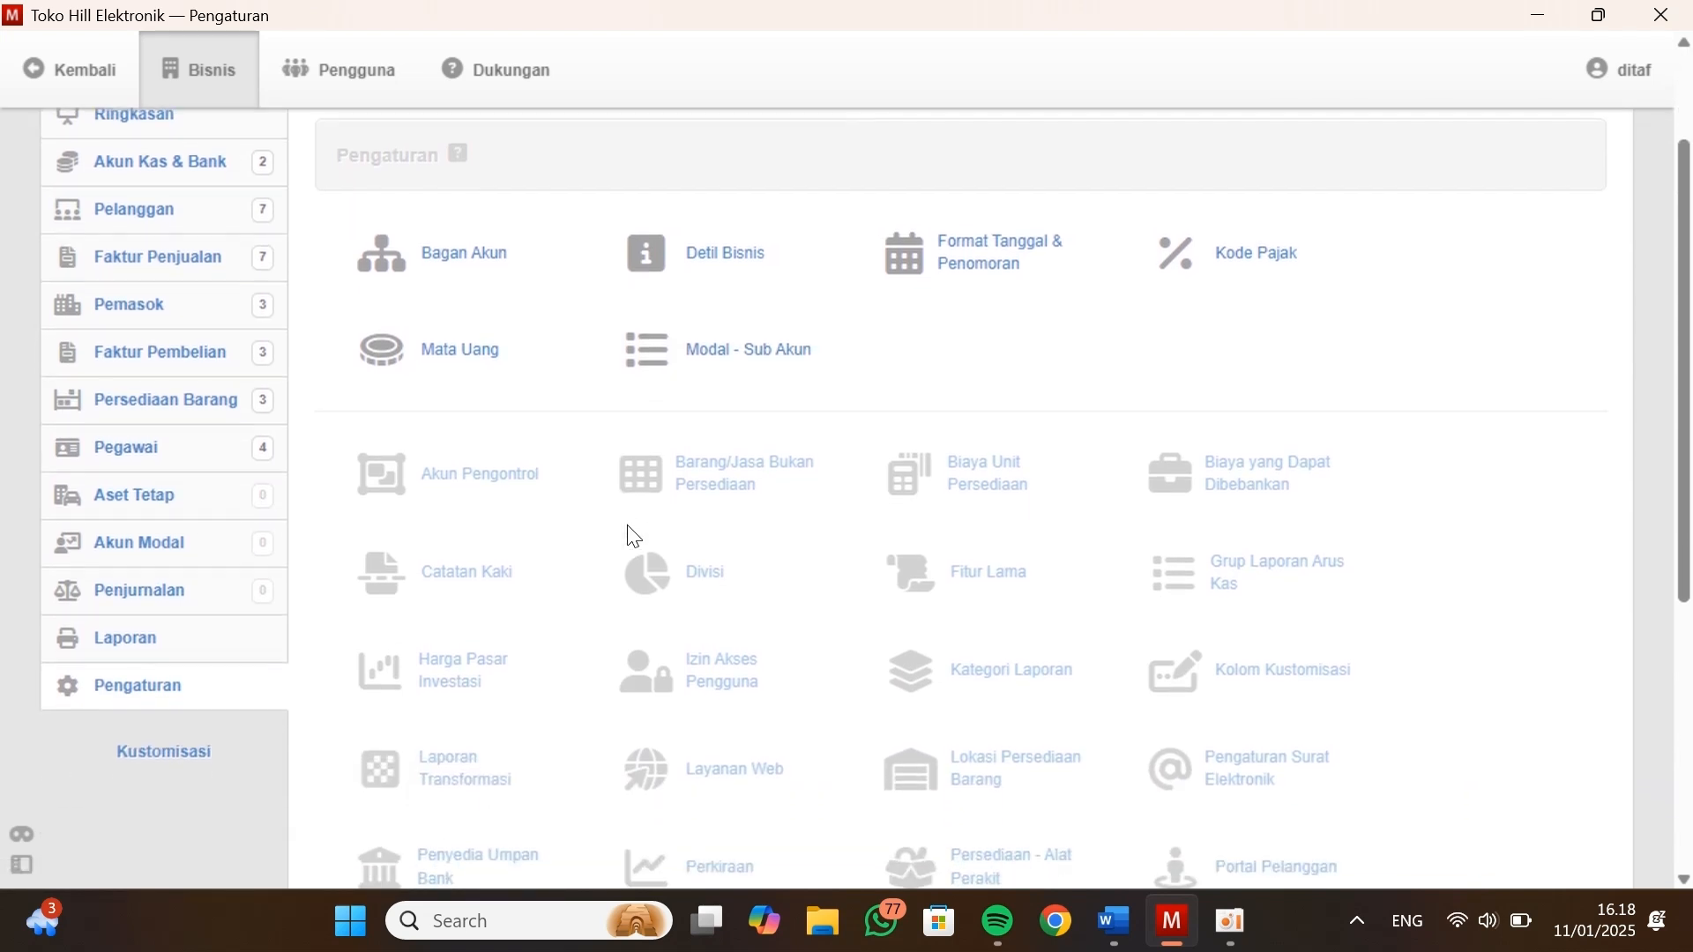
pyautogui.scroll(-1, 629, 527)
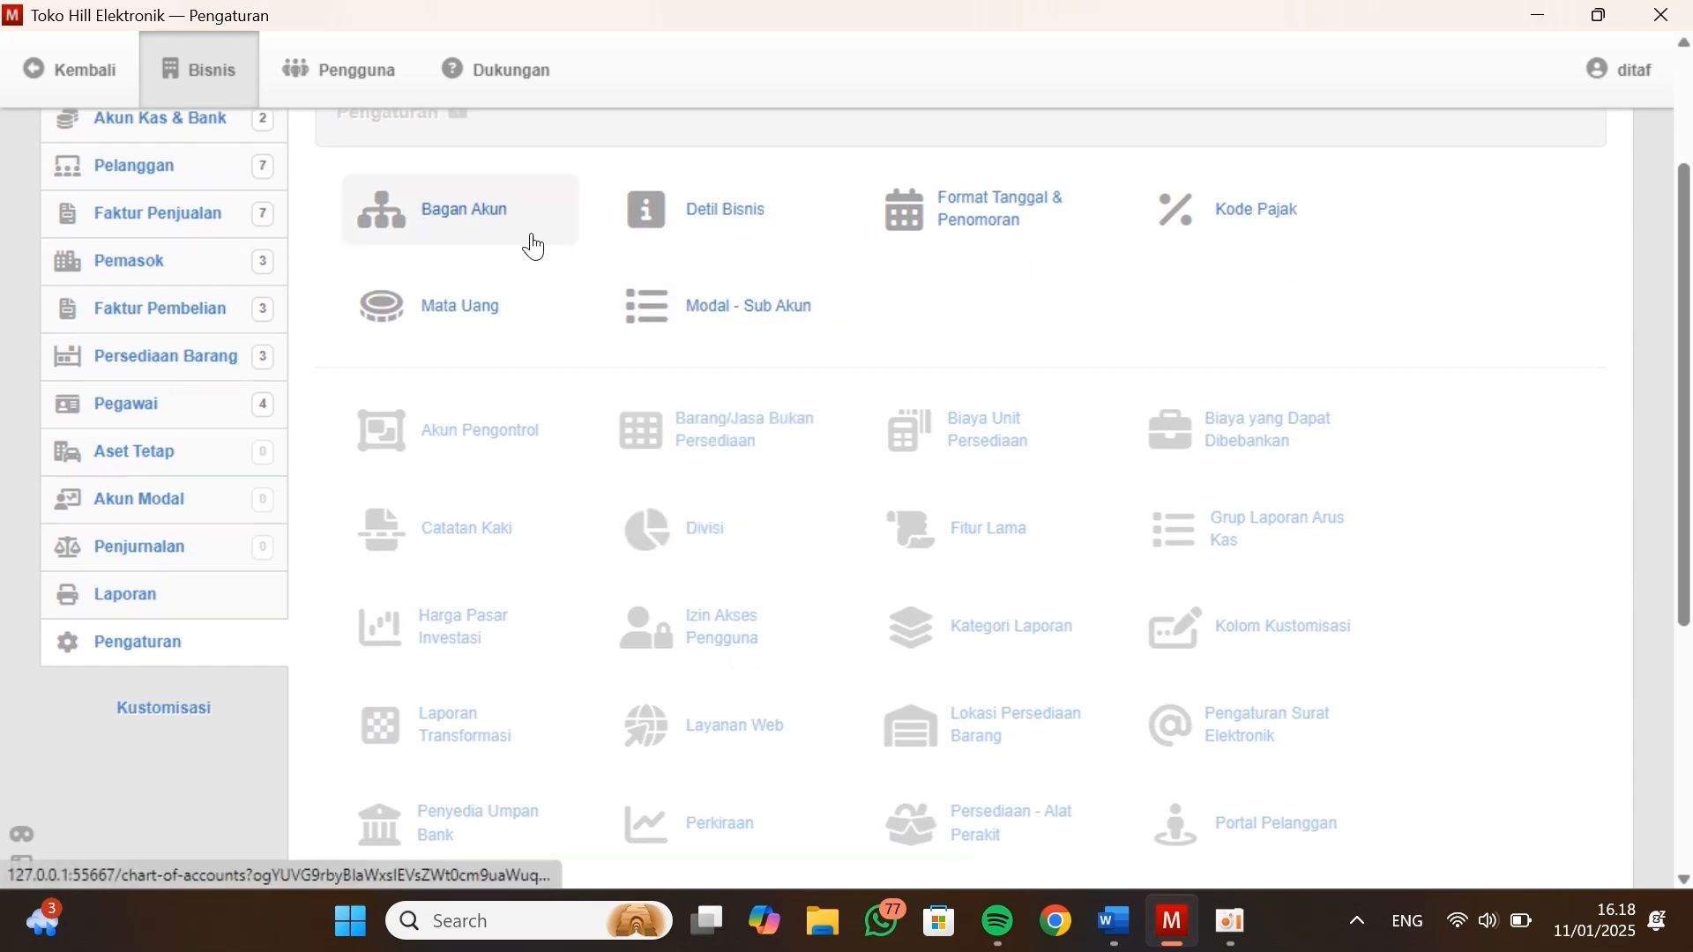
pyautogui.scroll(-1, 1054, 495)
pyautogui.scroll(-3, 1059, 496)
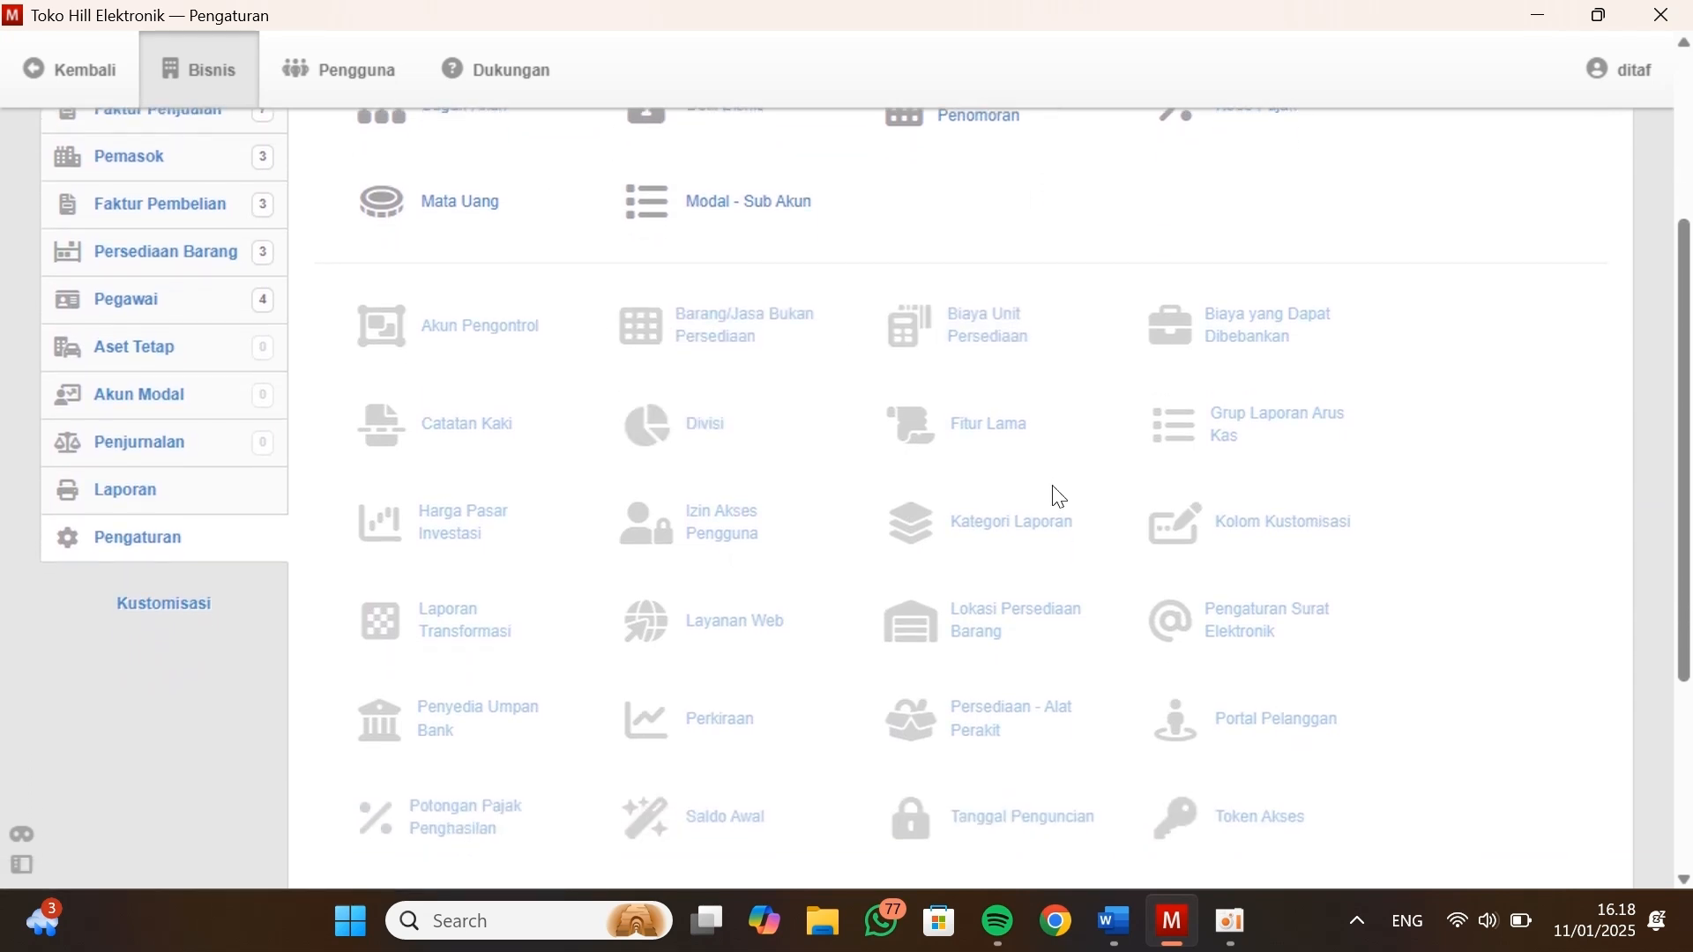
pyautogui.scroll(-1, 1060, 497)
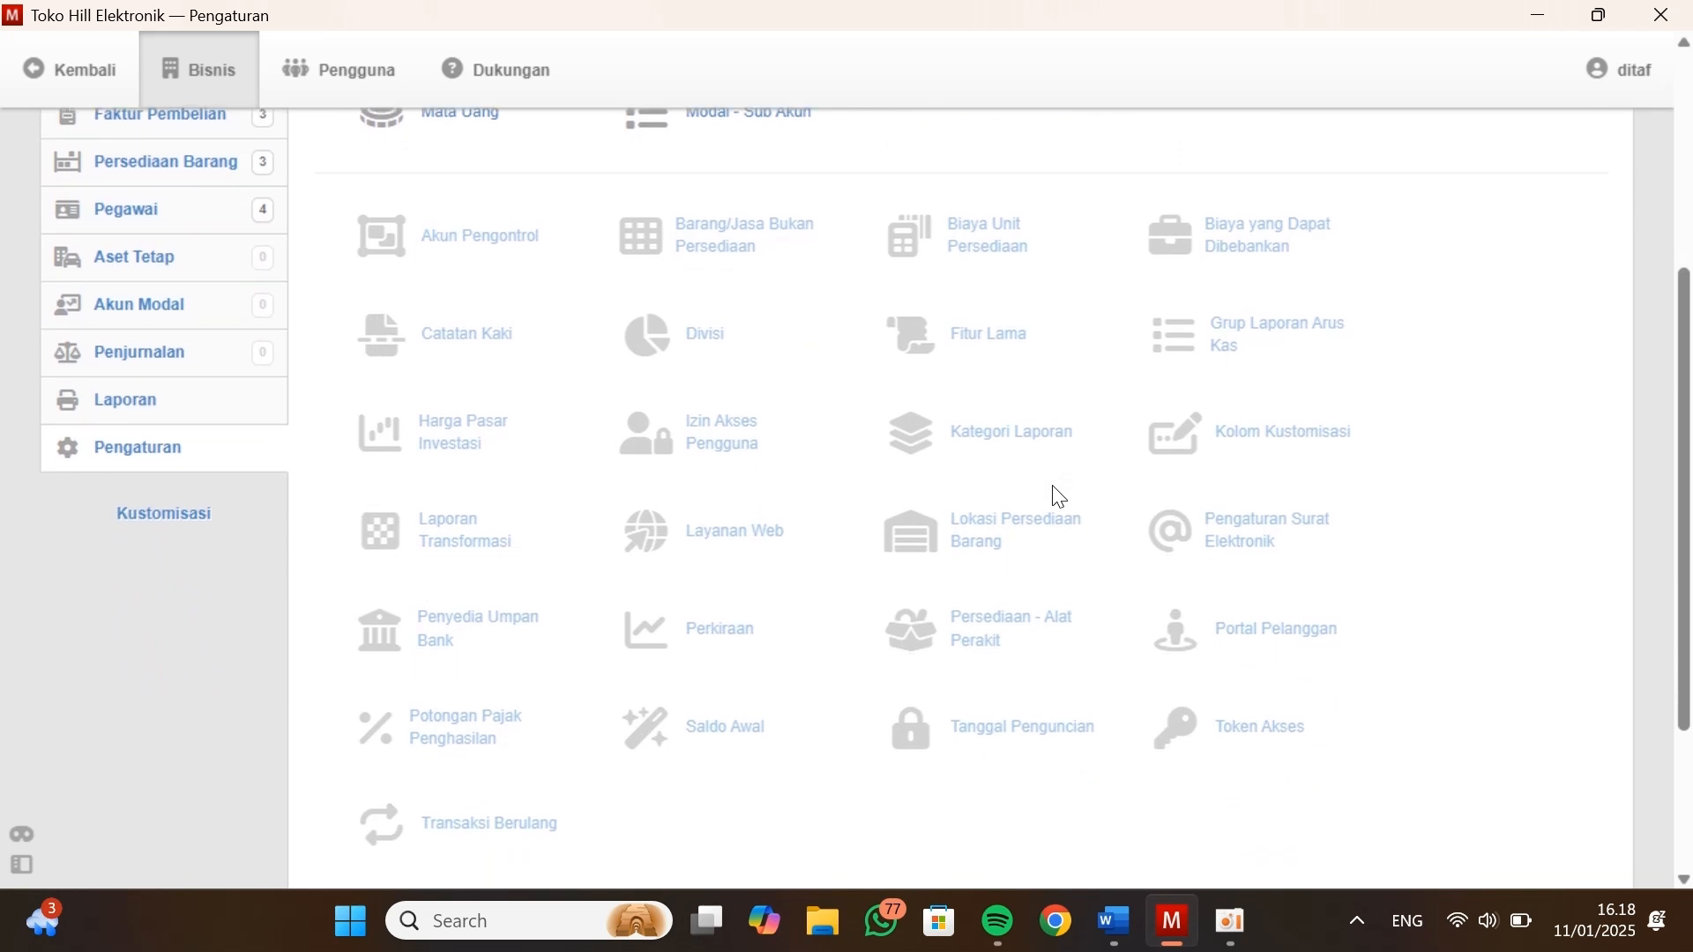
pyautogui.scroll(-1, 1059, 496)
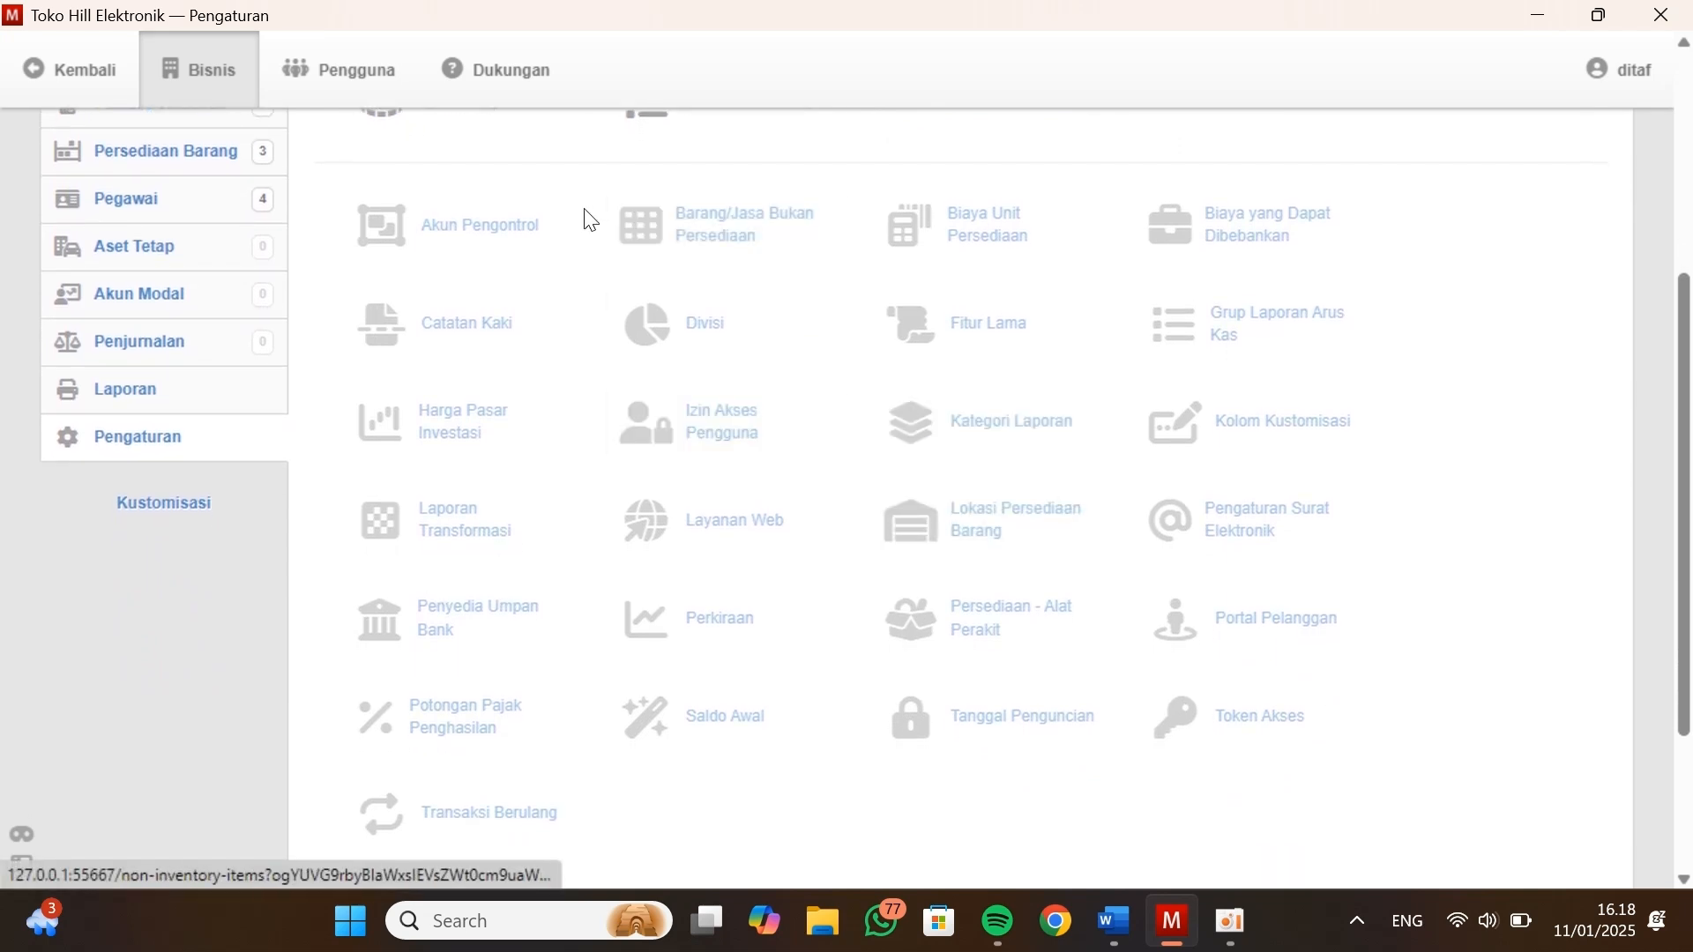
pyautogui.scroll(-2, 504, 637)
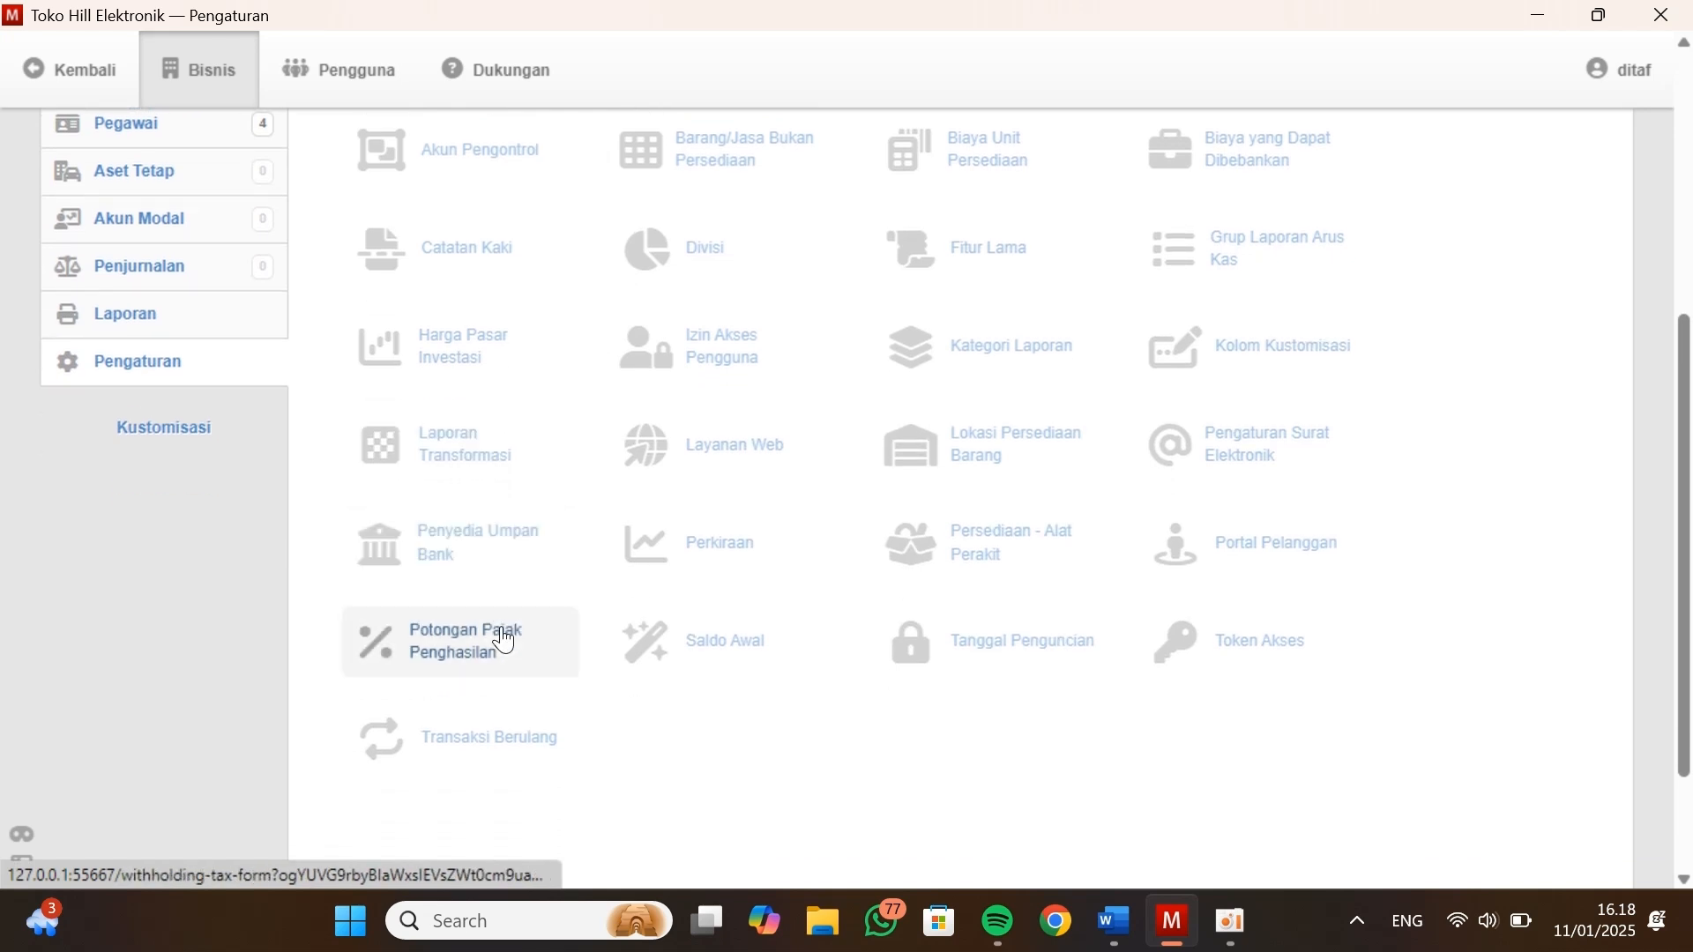
pyautogui.click(695, 642)
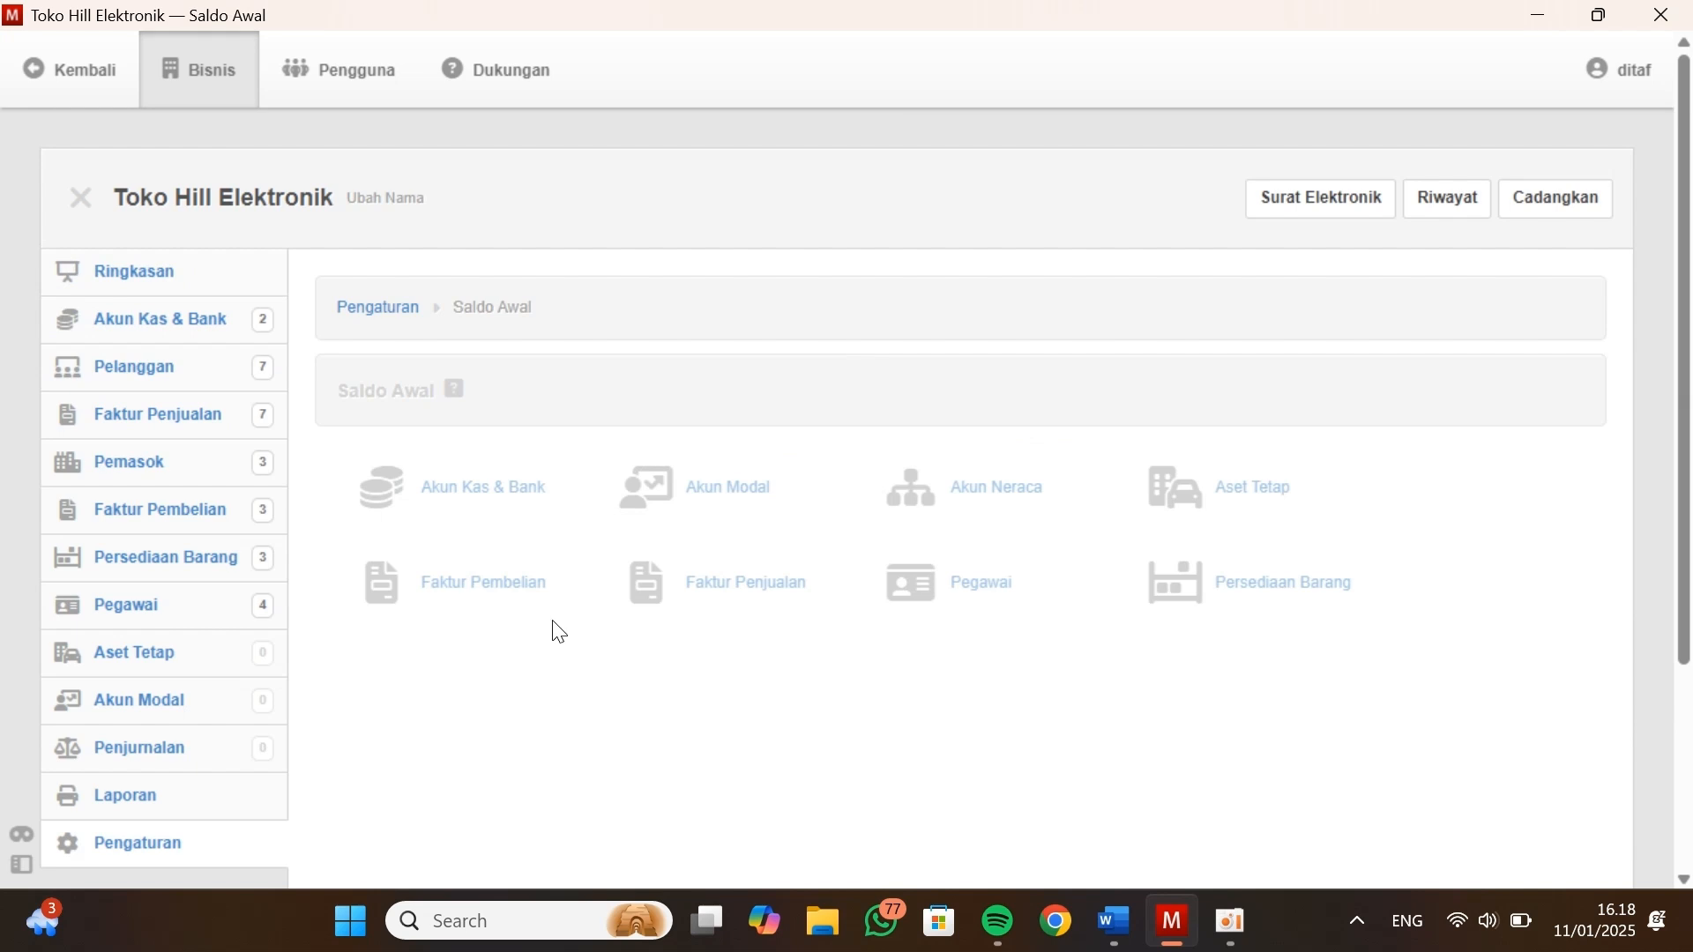
pyautogui.click(1197, 600)
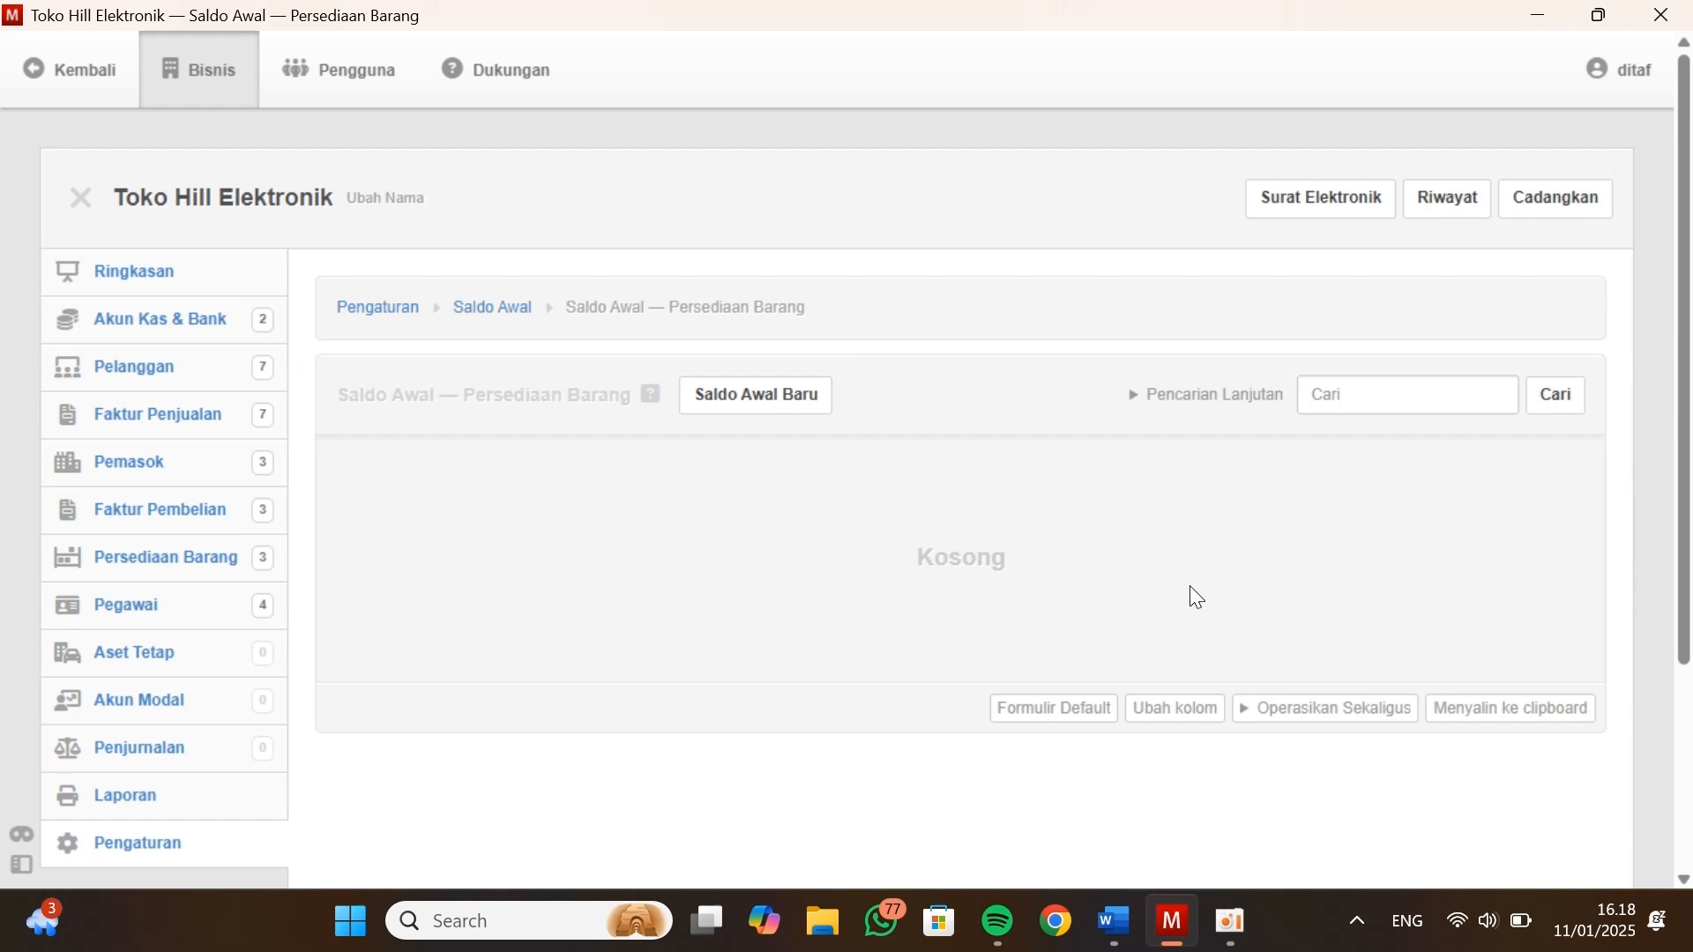
# Start a new inventory opening balance and choose B-001 - Televisi as the item
pyautogui.click(760, 399)
pyautogui.click(644, 510)
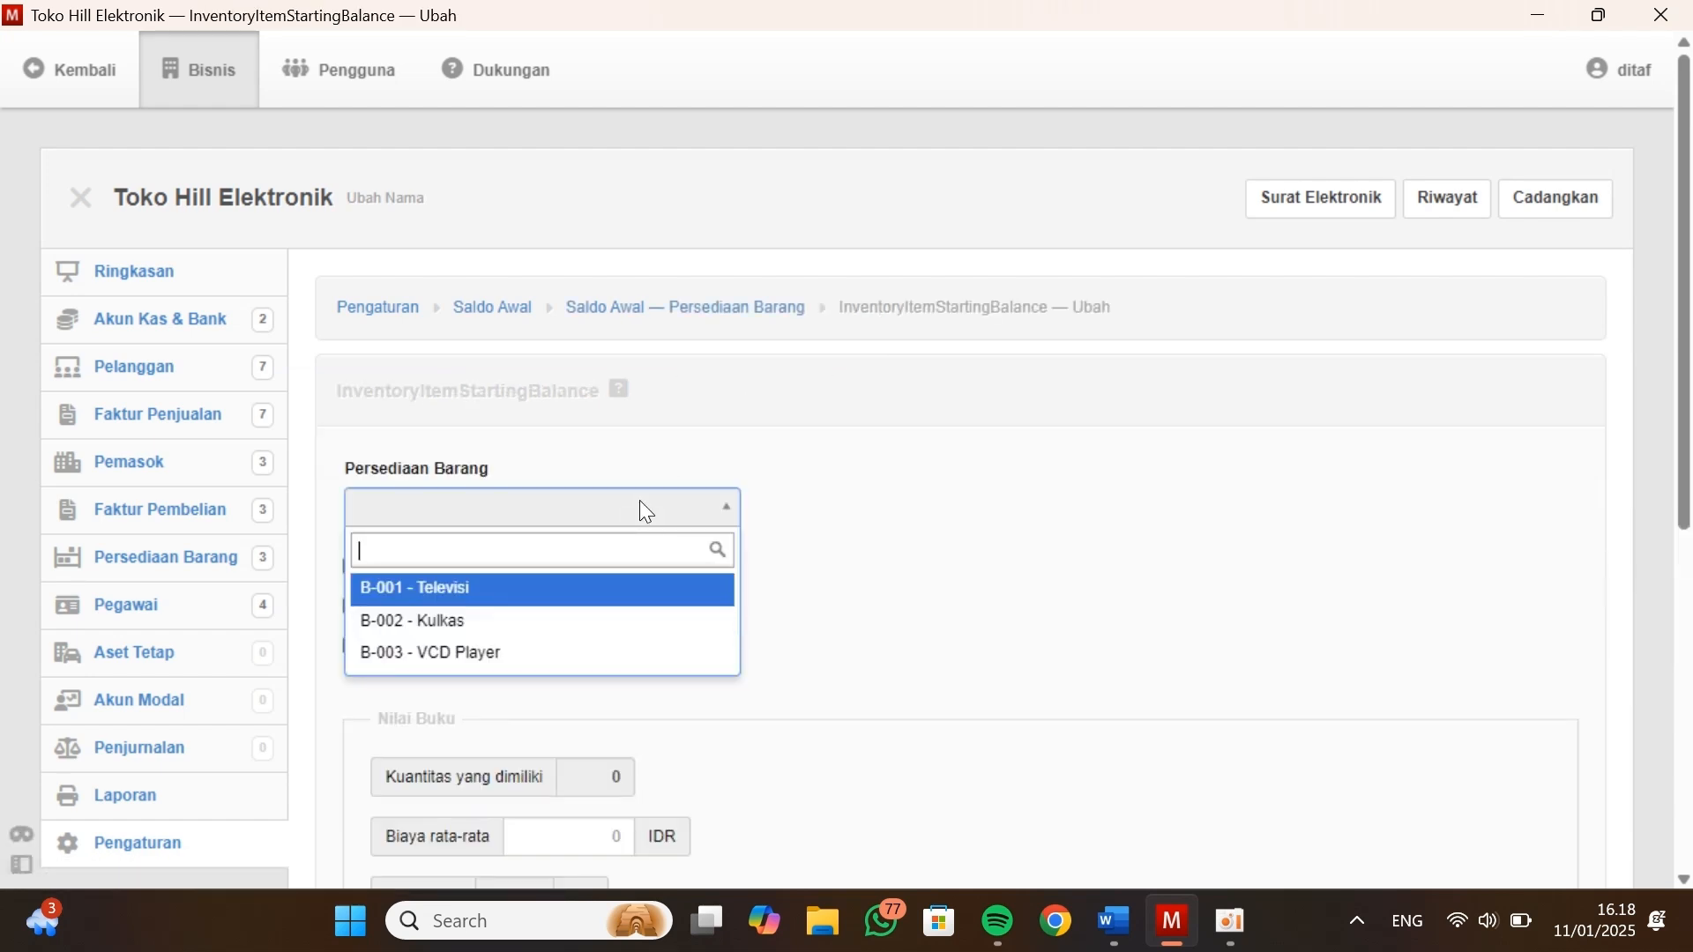
pyautogui.click(608, 435)
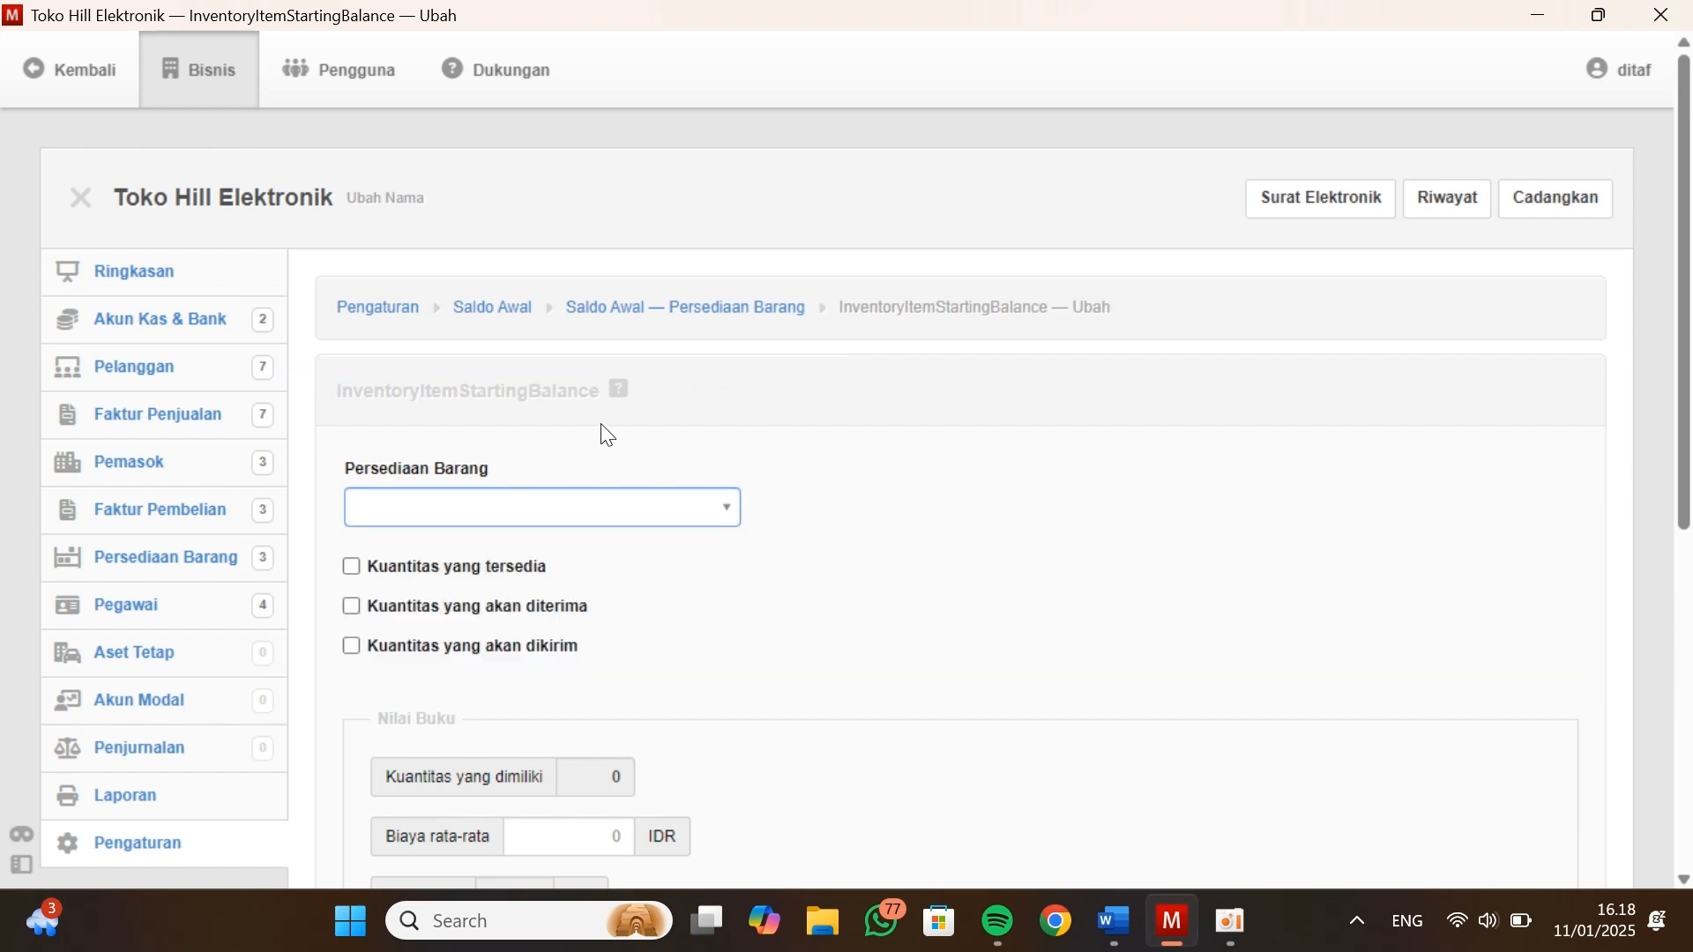
pyautogui.click(438, 499)
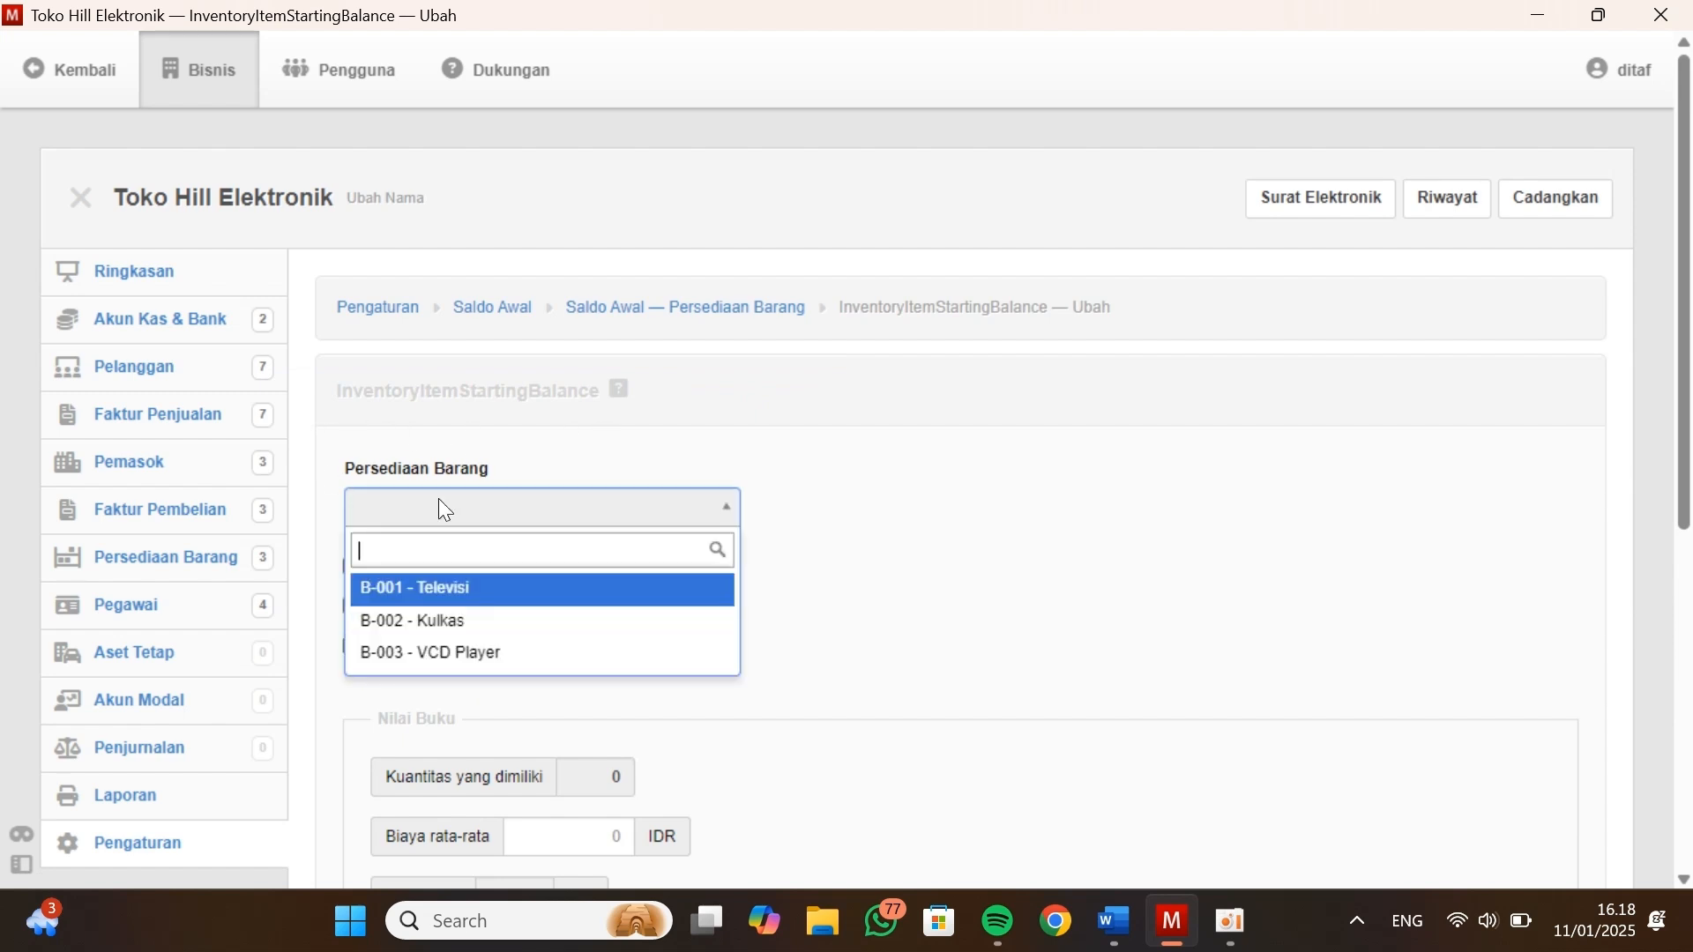
pyautogui.click(378, 600)
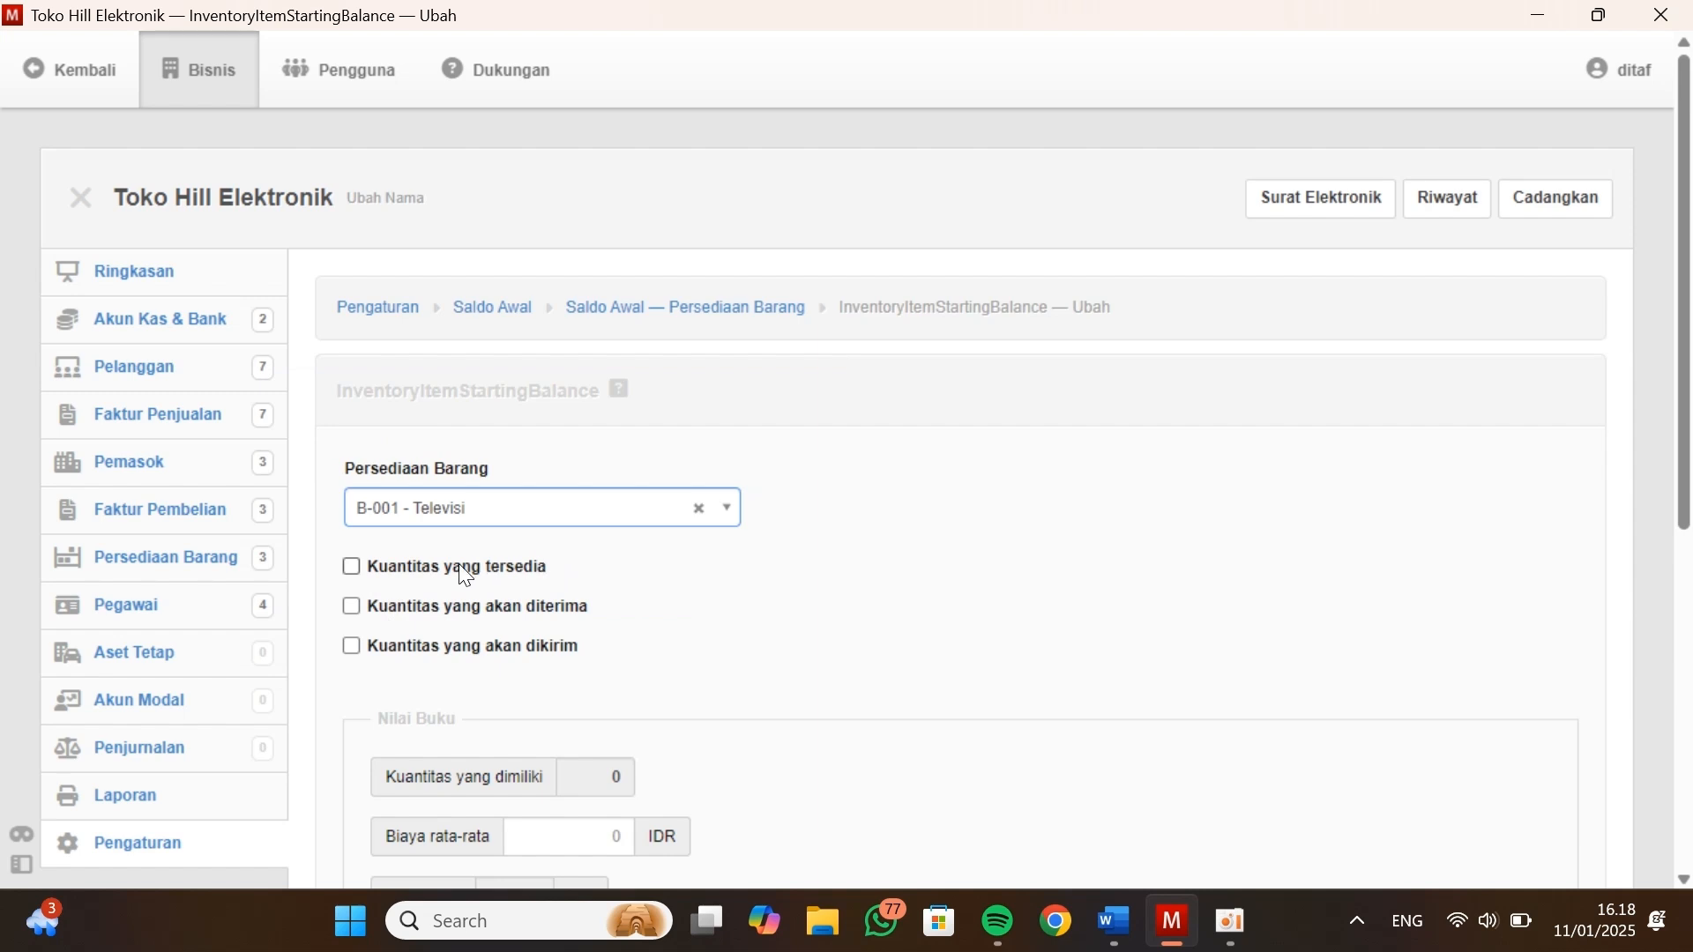
# Enable Kuantitas yang tersedia for Televisi and set it to 40, following the Data Persediaan table in Kasus Manager
pyautogui.hotkey('alt', 'Tab')
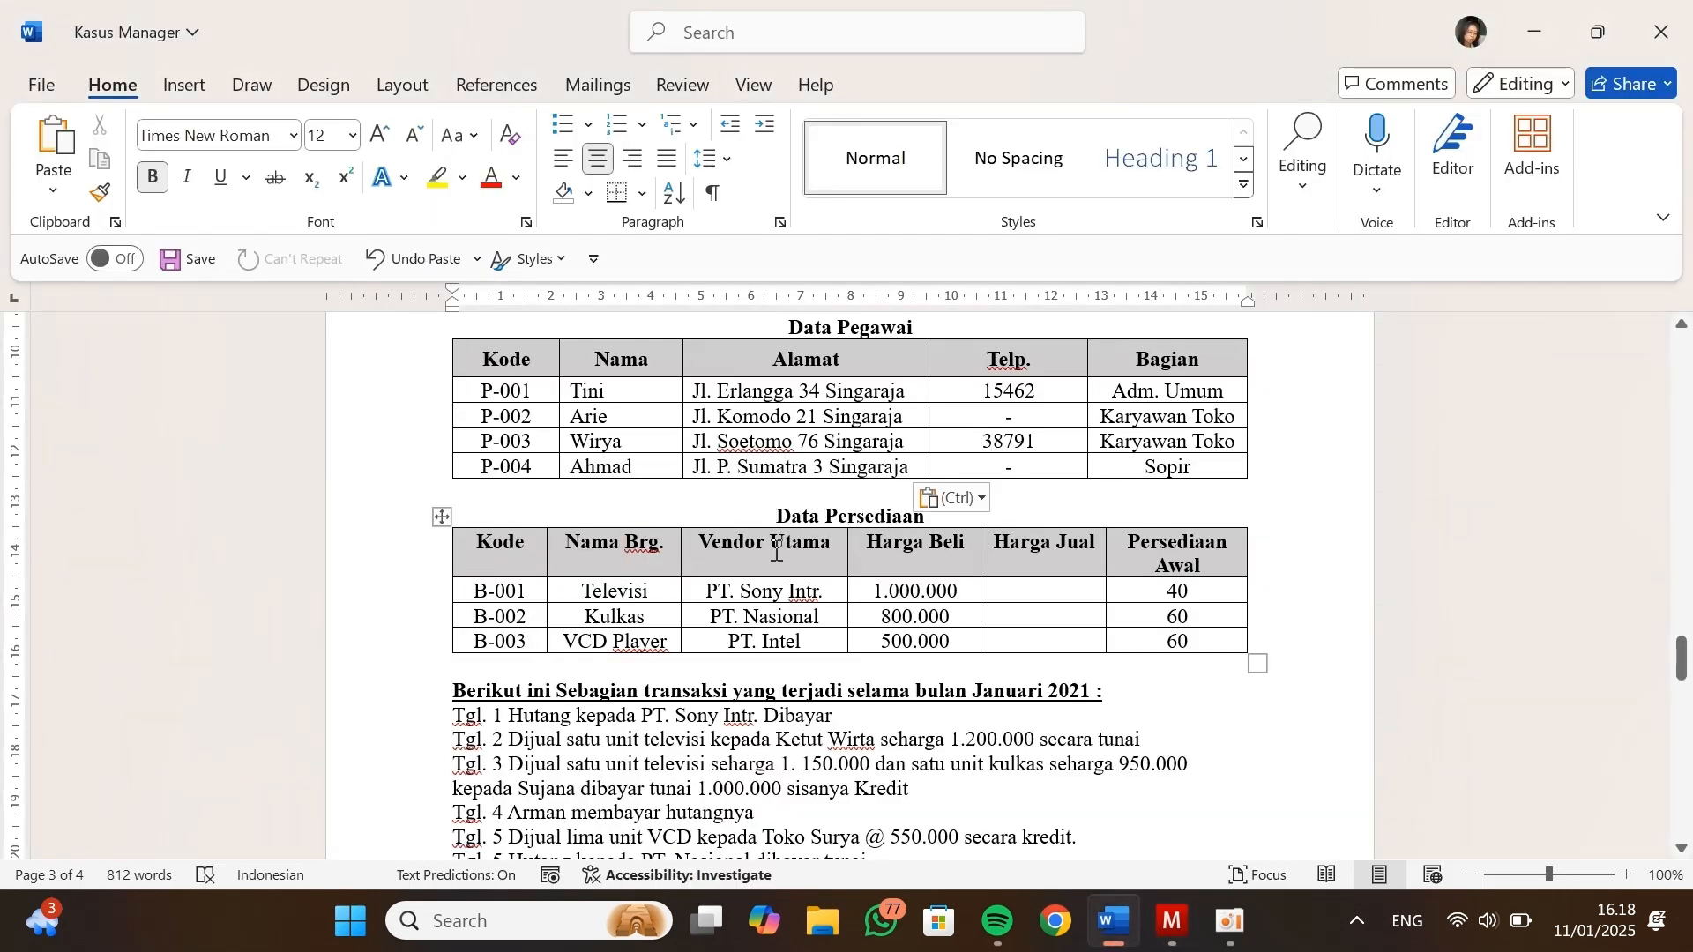
pyautogui.hotkey('alt', 'Tab')
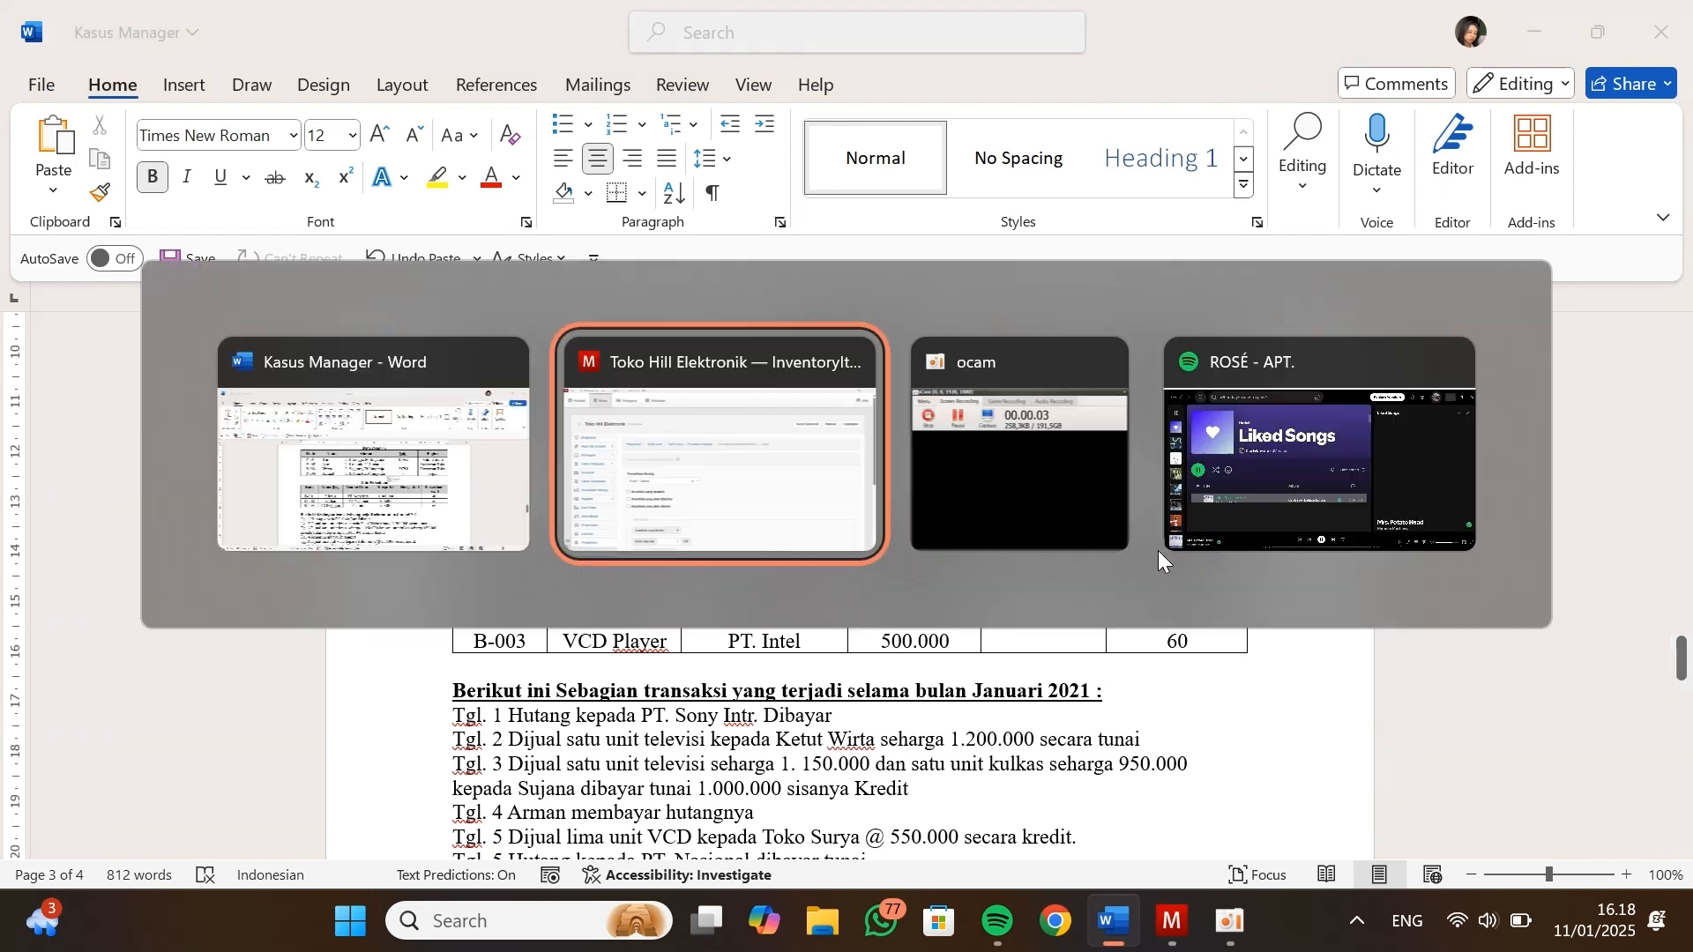
pyautogui.click(351, 566)
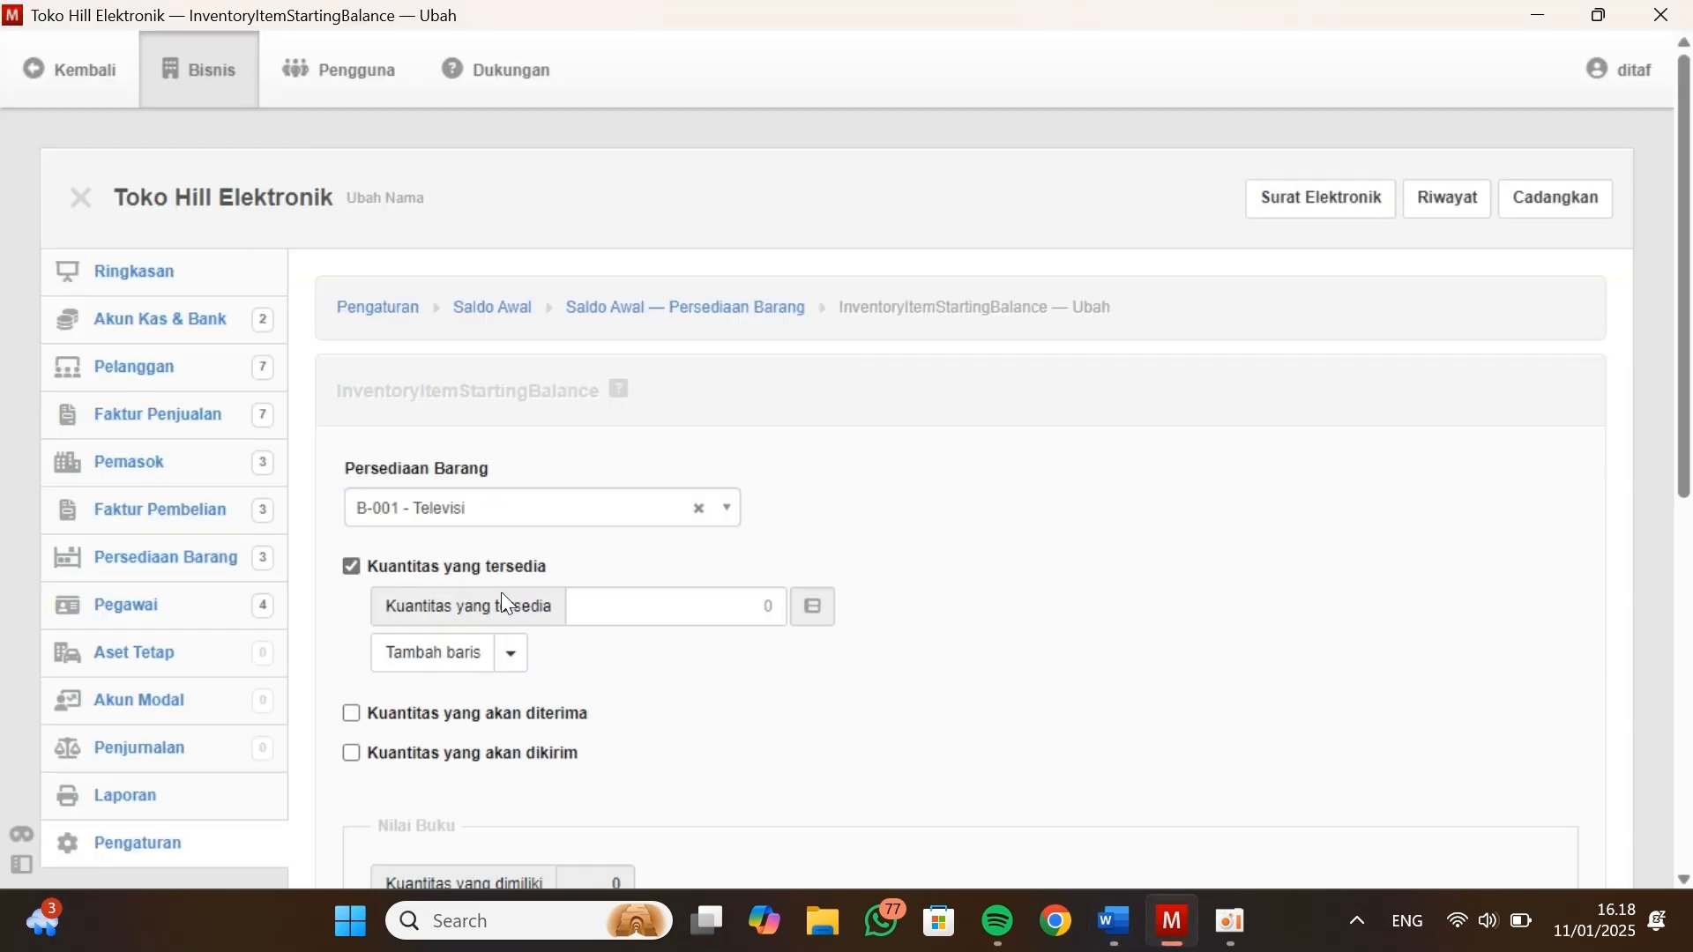
pyautogui.scroll(-1, 647, 607)
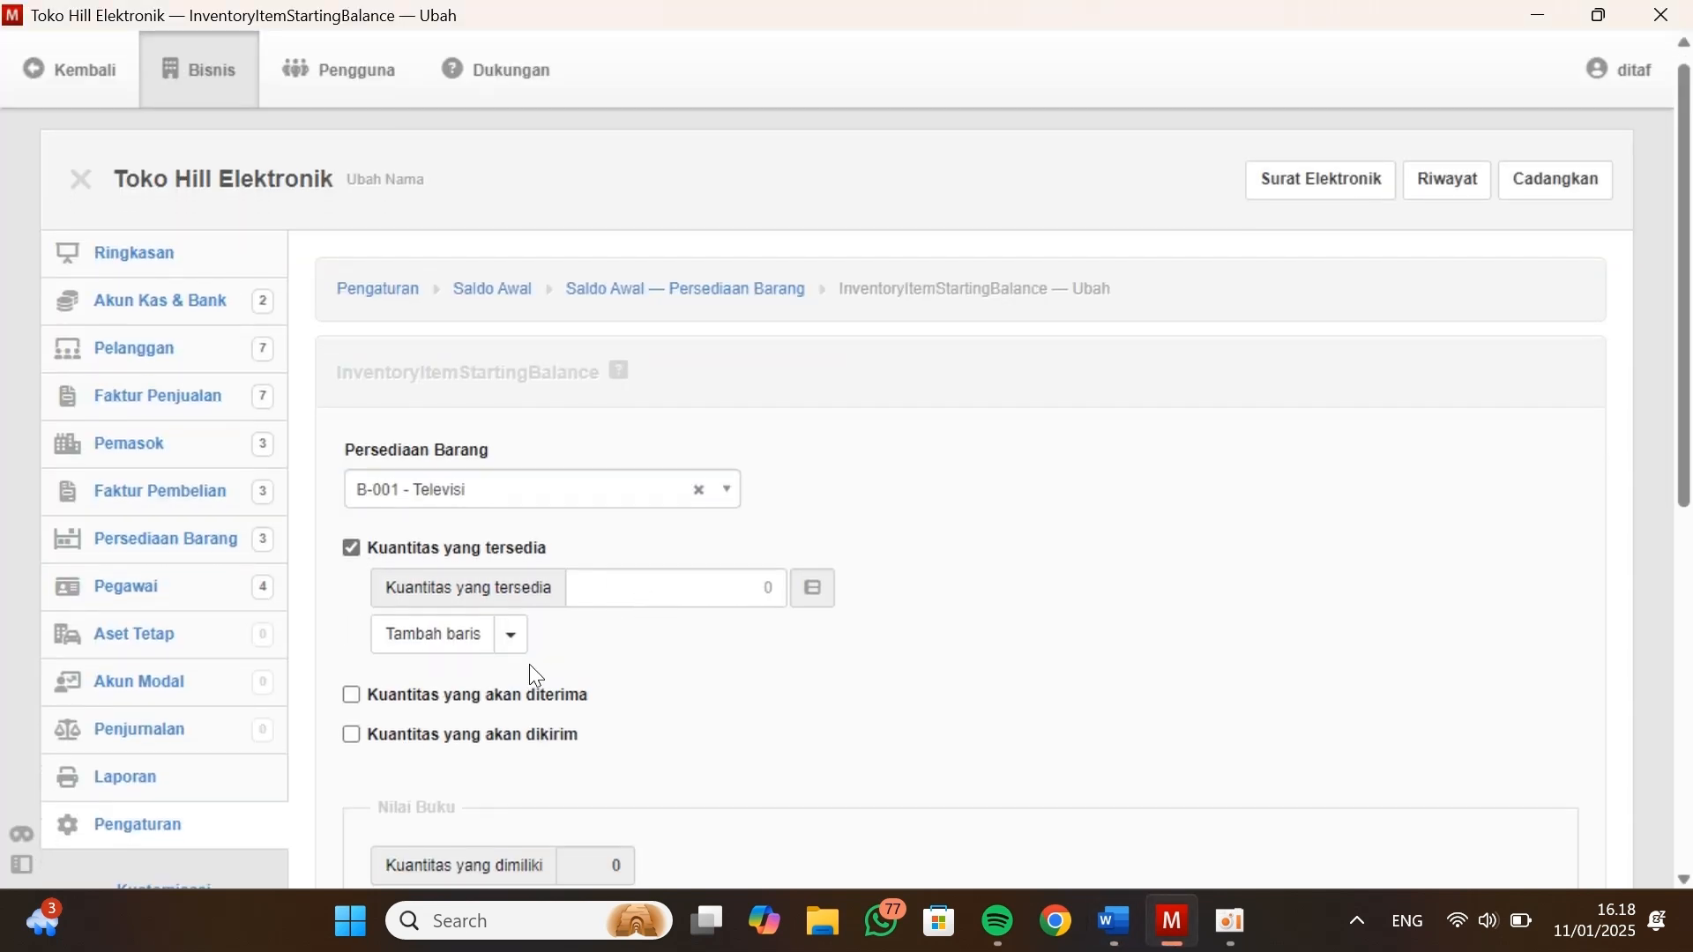
pyautogui.click(724, 581)
pyautogui.hotkey('alt', 'Tab')
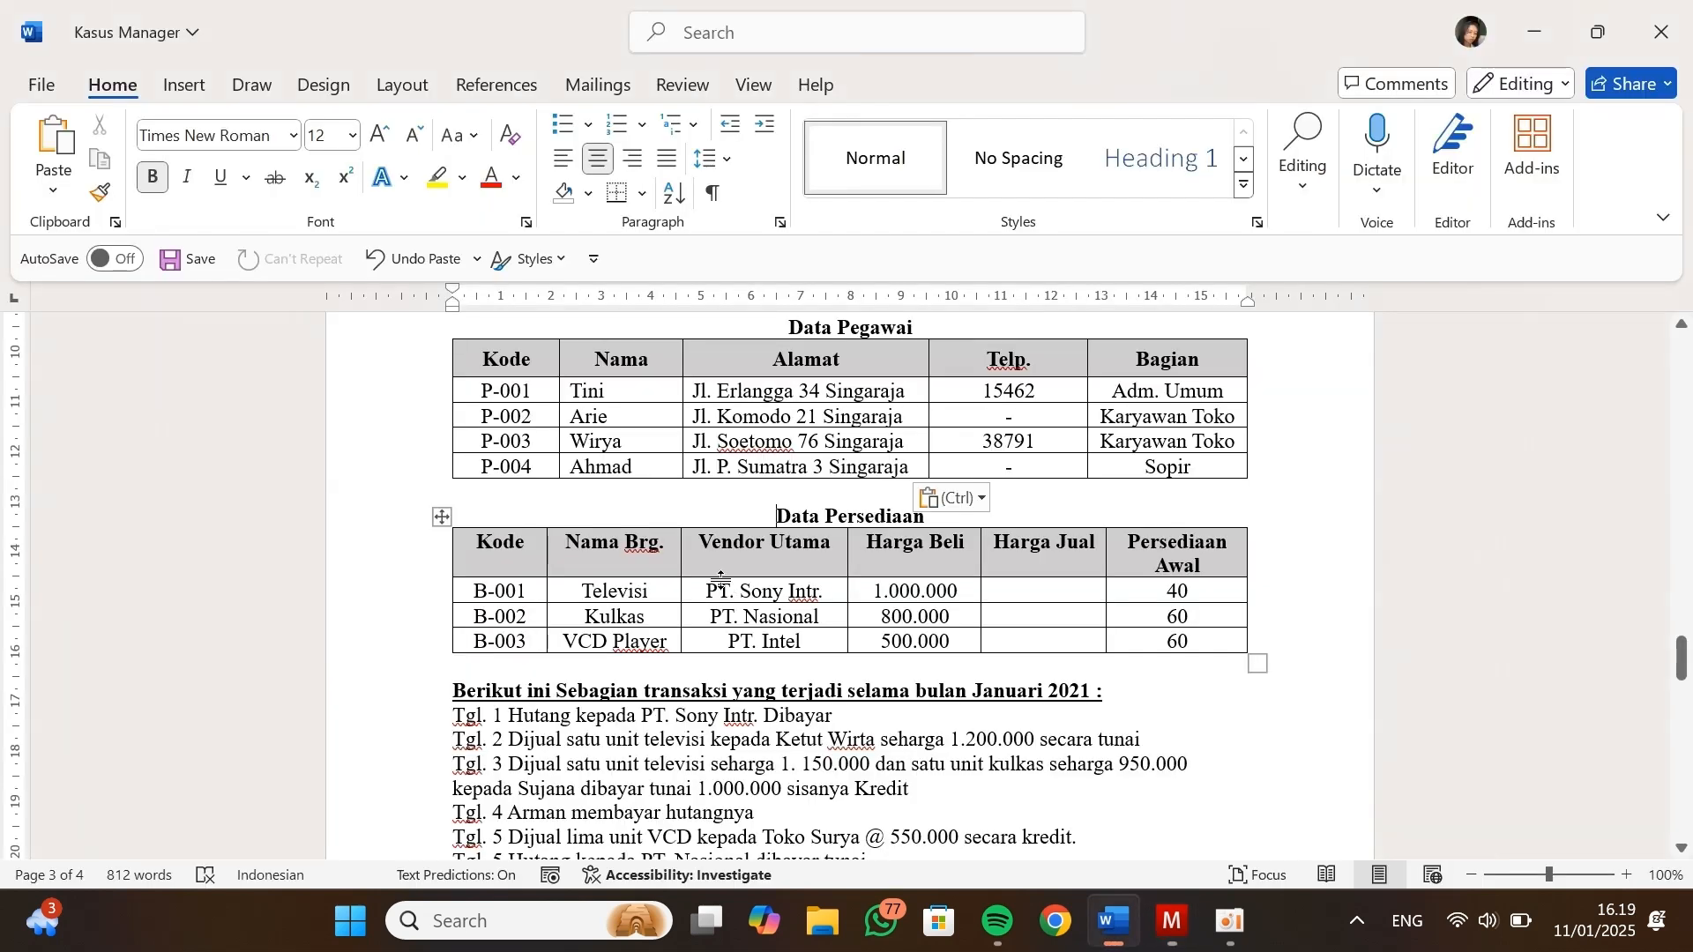
pyautogui.hotkey('alt', 'Tab')
pyautogui.press('BackSpace')
pyautogui.write('40')
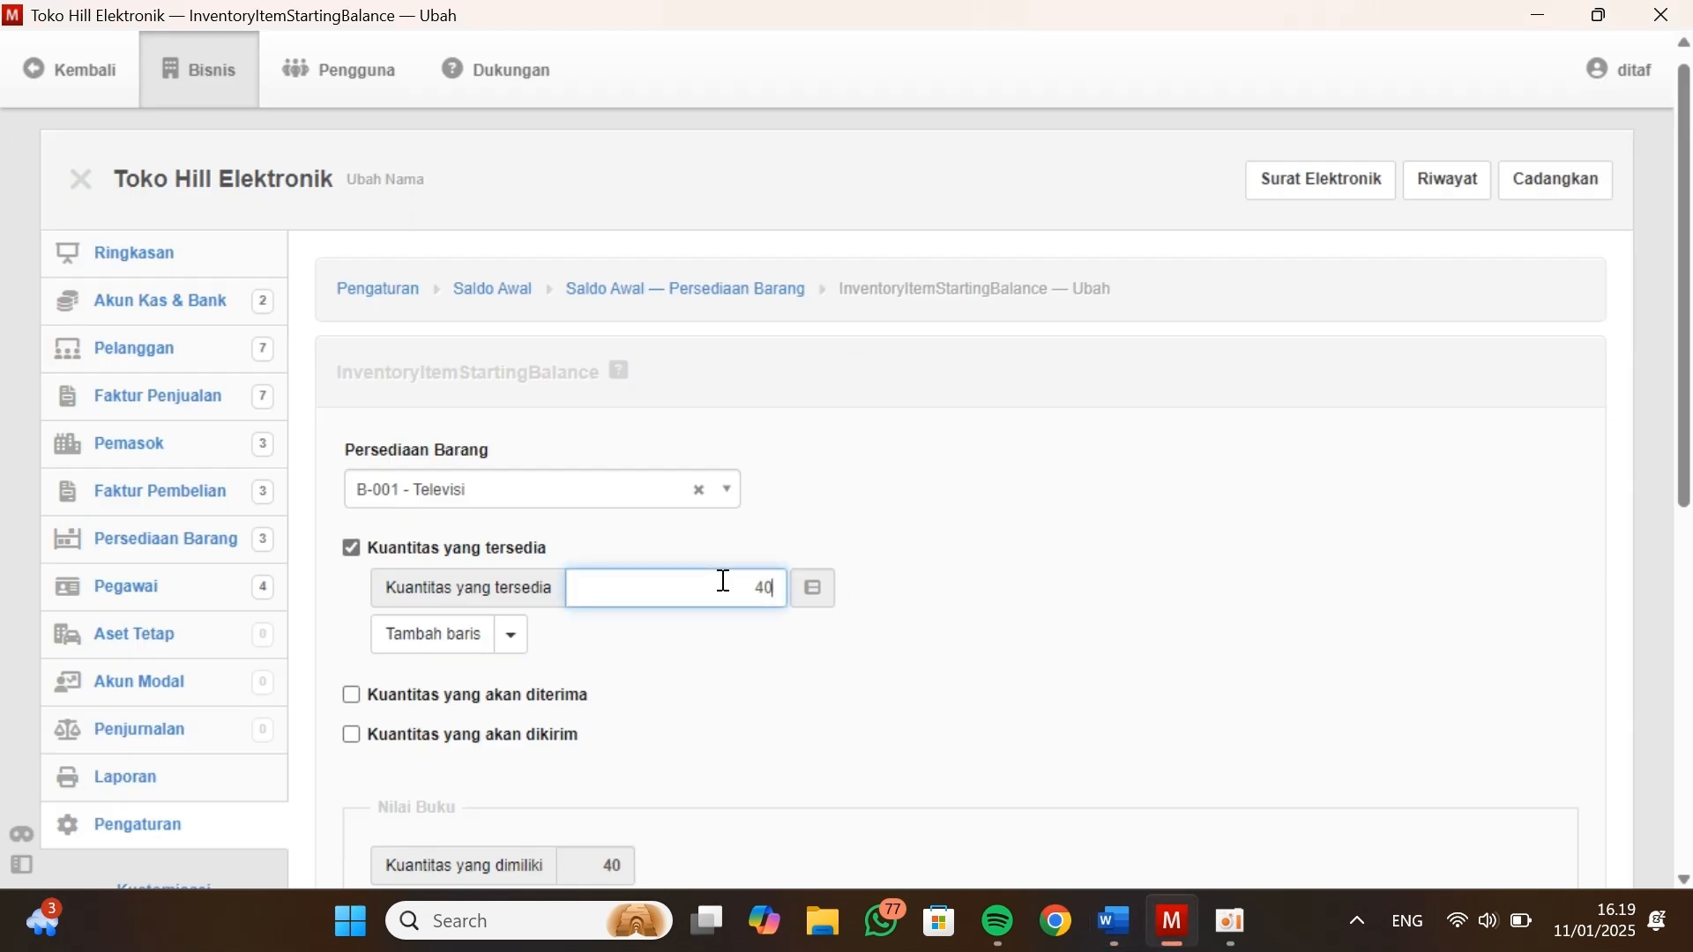
# Set Televisi's Biaya rata-rata to 1000000 from Kasus Manager, then create the opening balance and add another
pyautogui.scroll(-3, 724, 581)
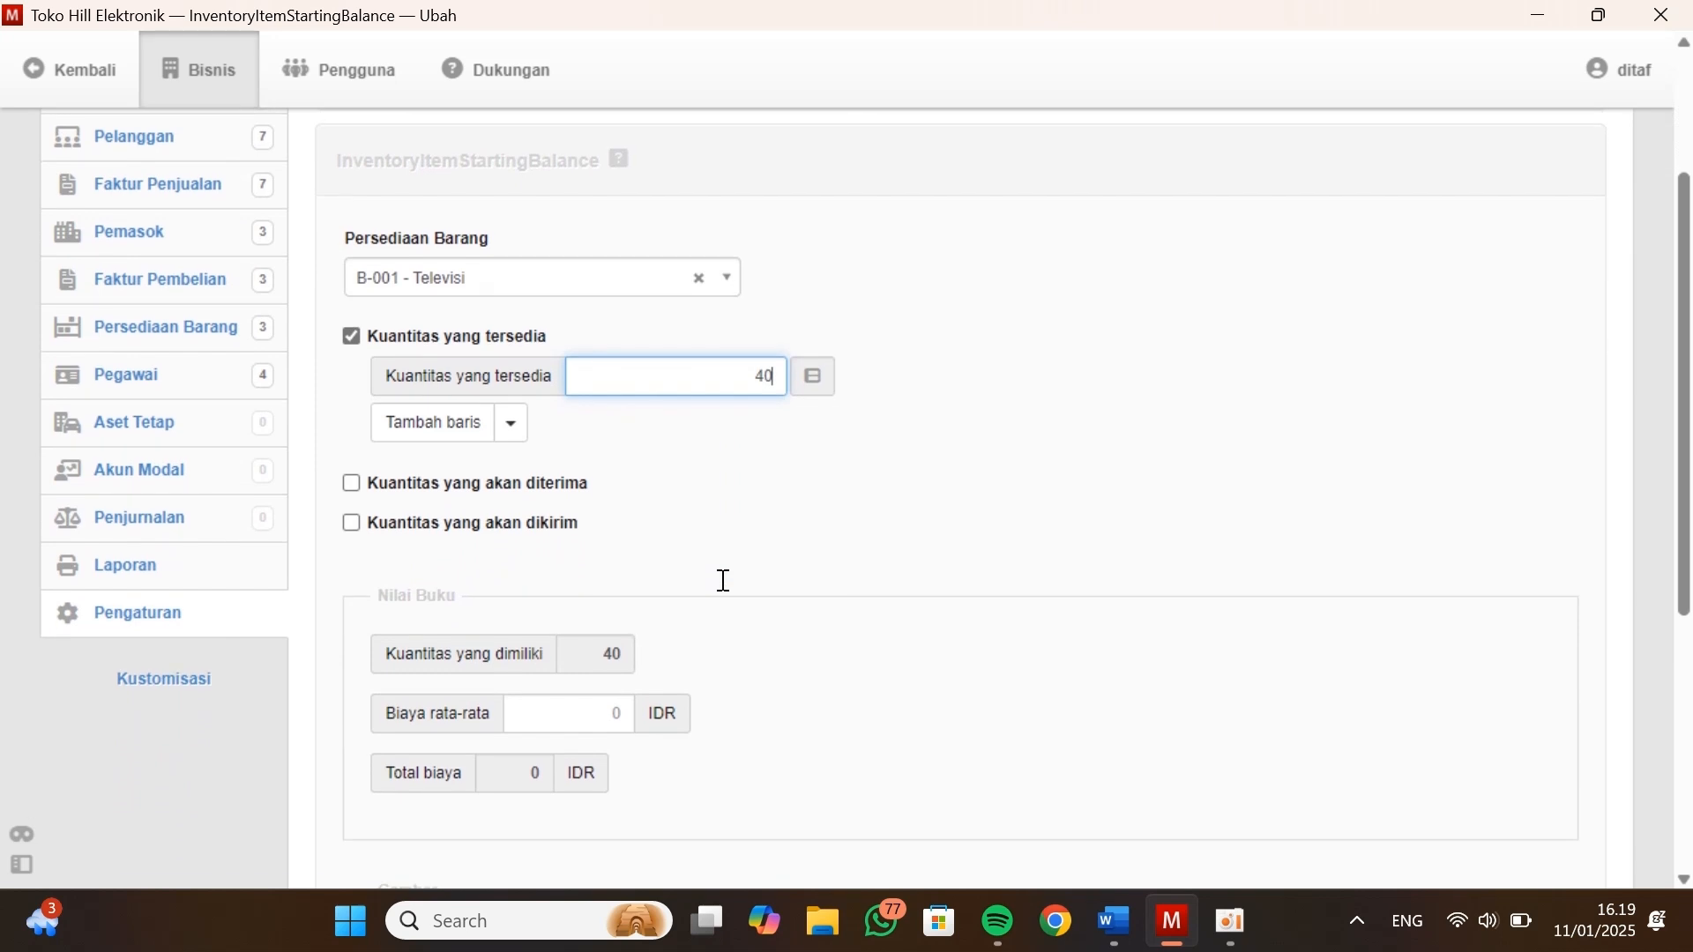
pyautogui.click(577, 717)
pyautogui.hotkey('alt', 'Tab')
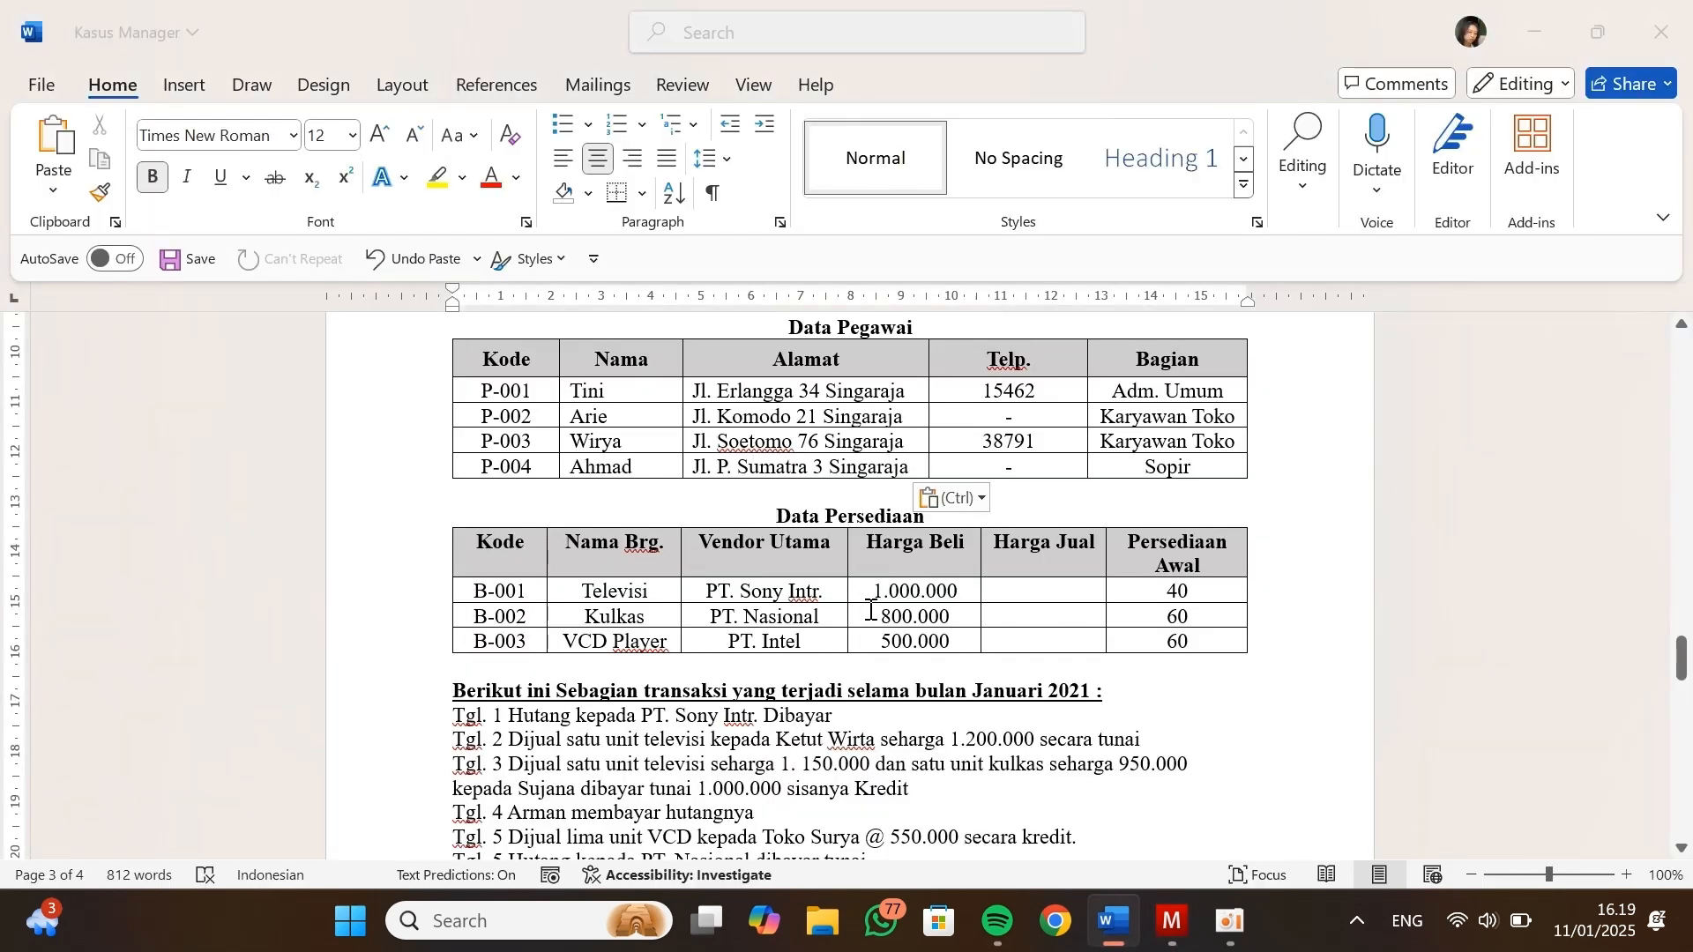
pyautogui.hotkey('alt', 'Tab')
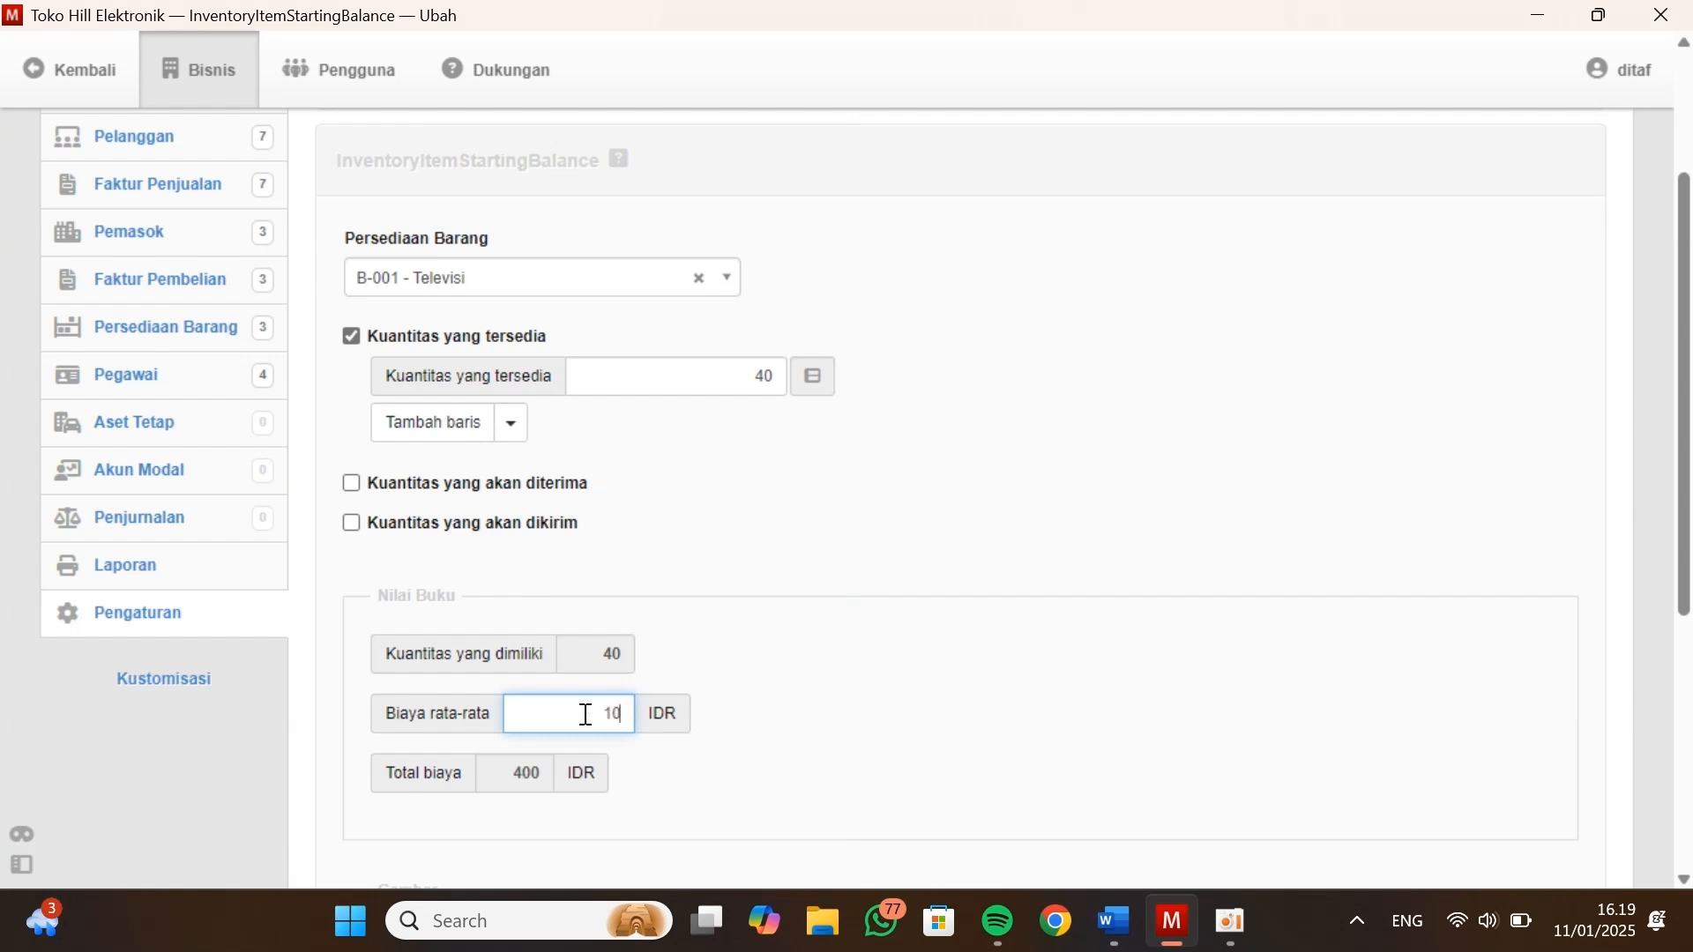
pyautogui.write('1000000')
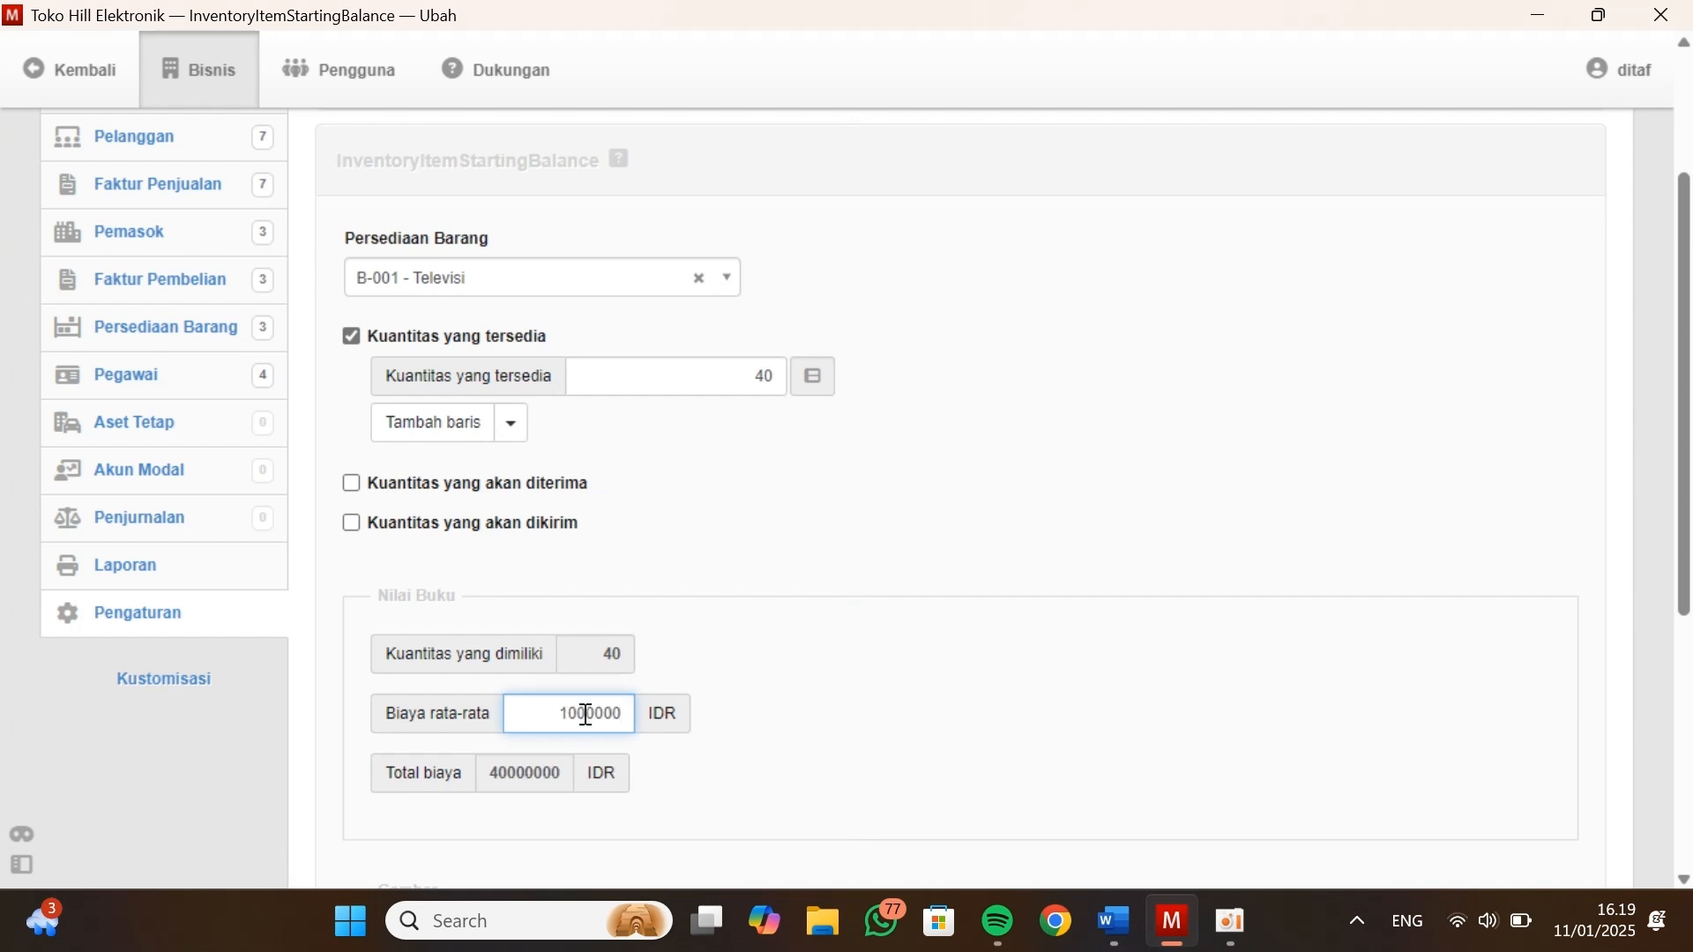
pyautogui.scroll(-4, 587, 714)
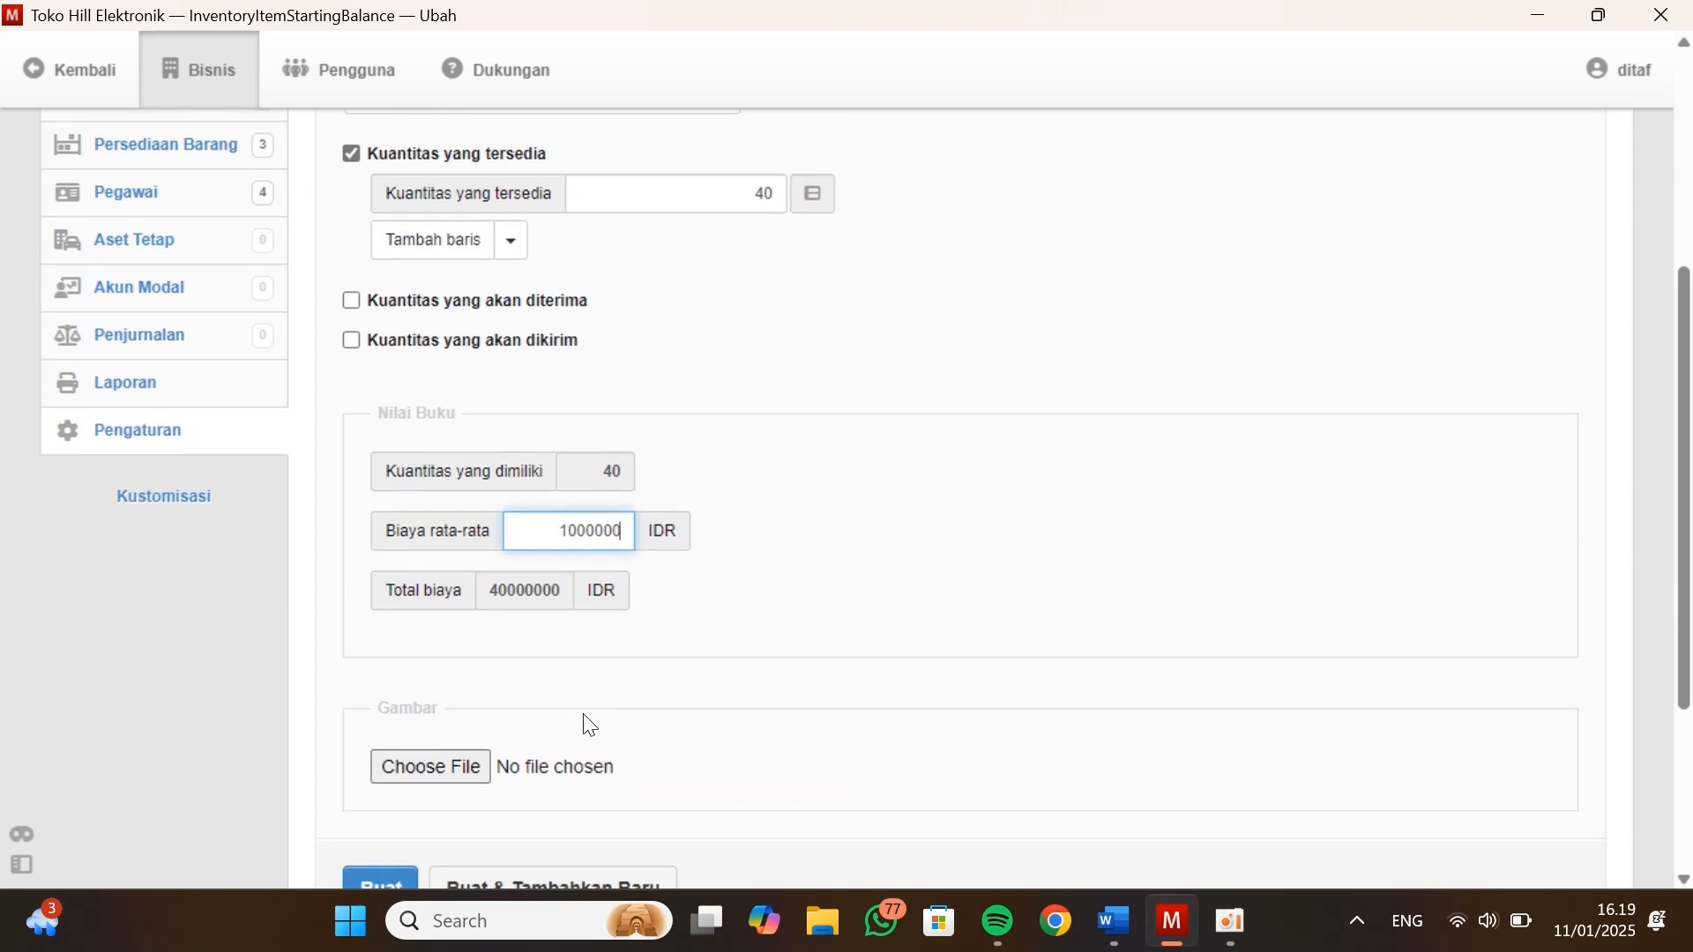
pyautogui.scroll(5, 585, 717)
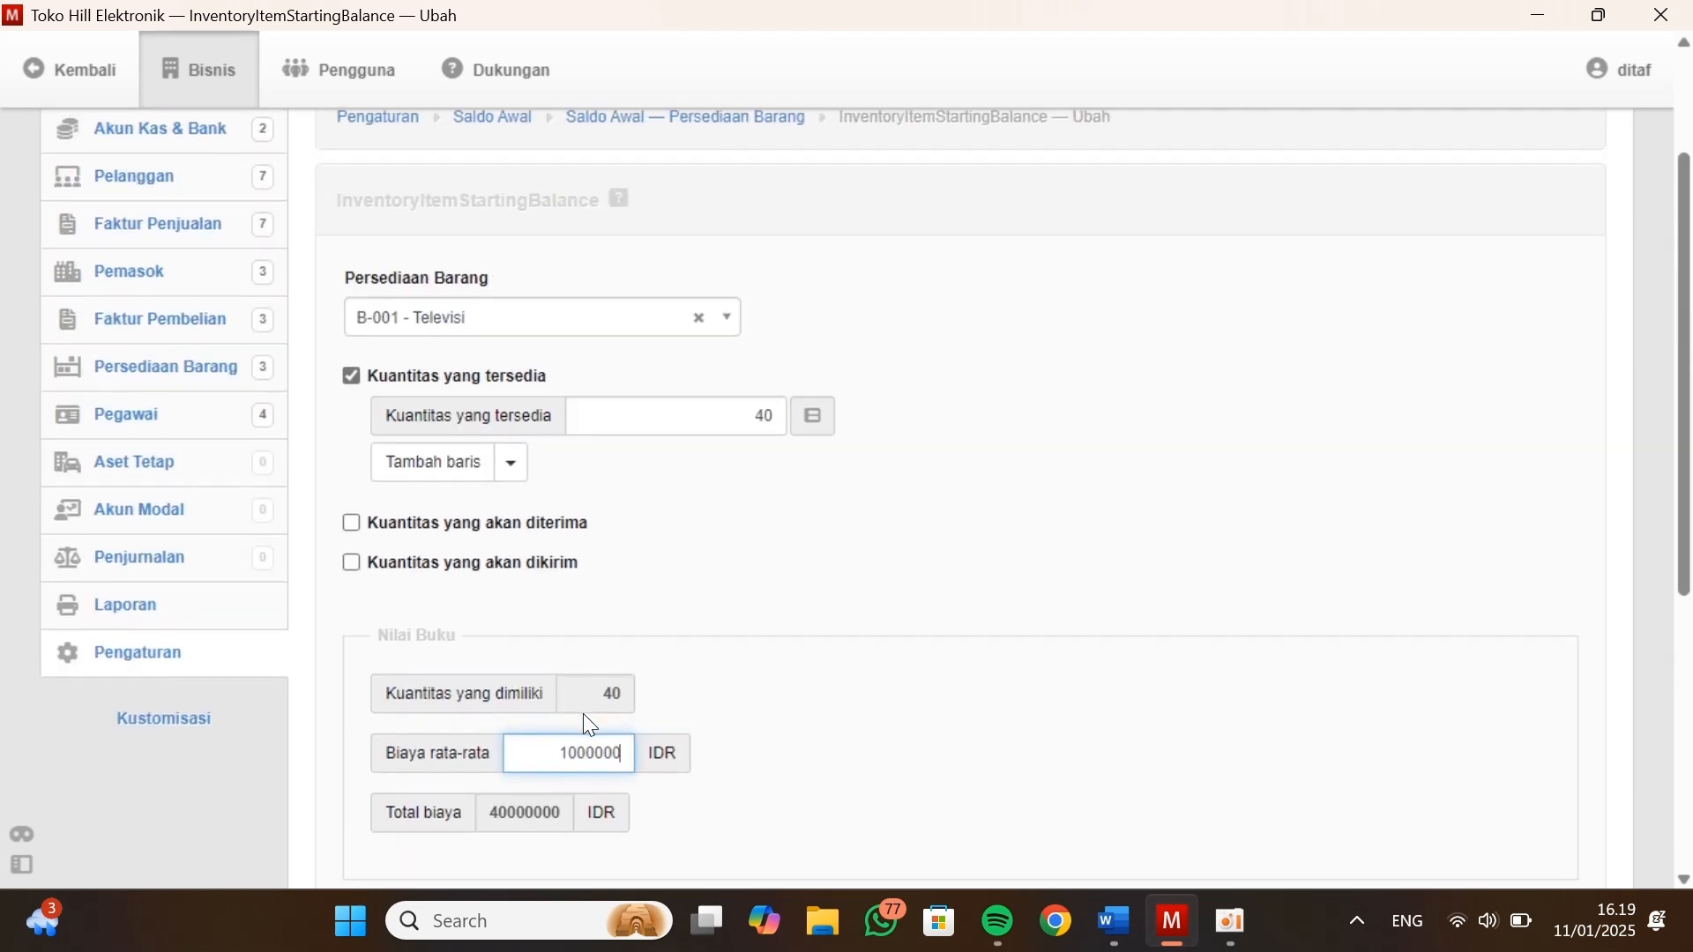
pyautogui.scroll(-4, 585, 719)
pyautogui.scroll(2, 503, 569)
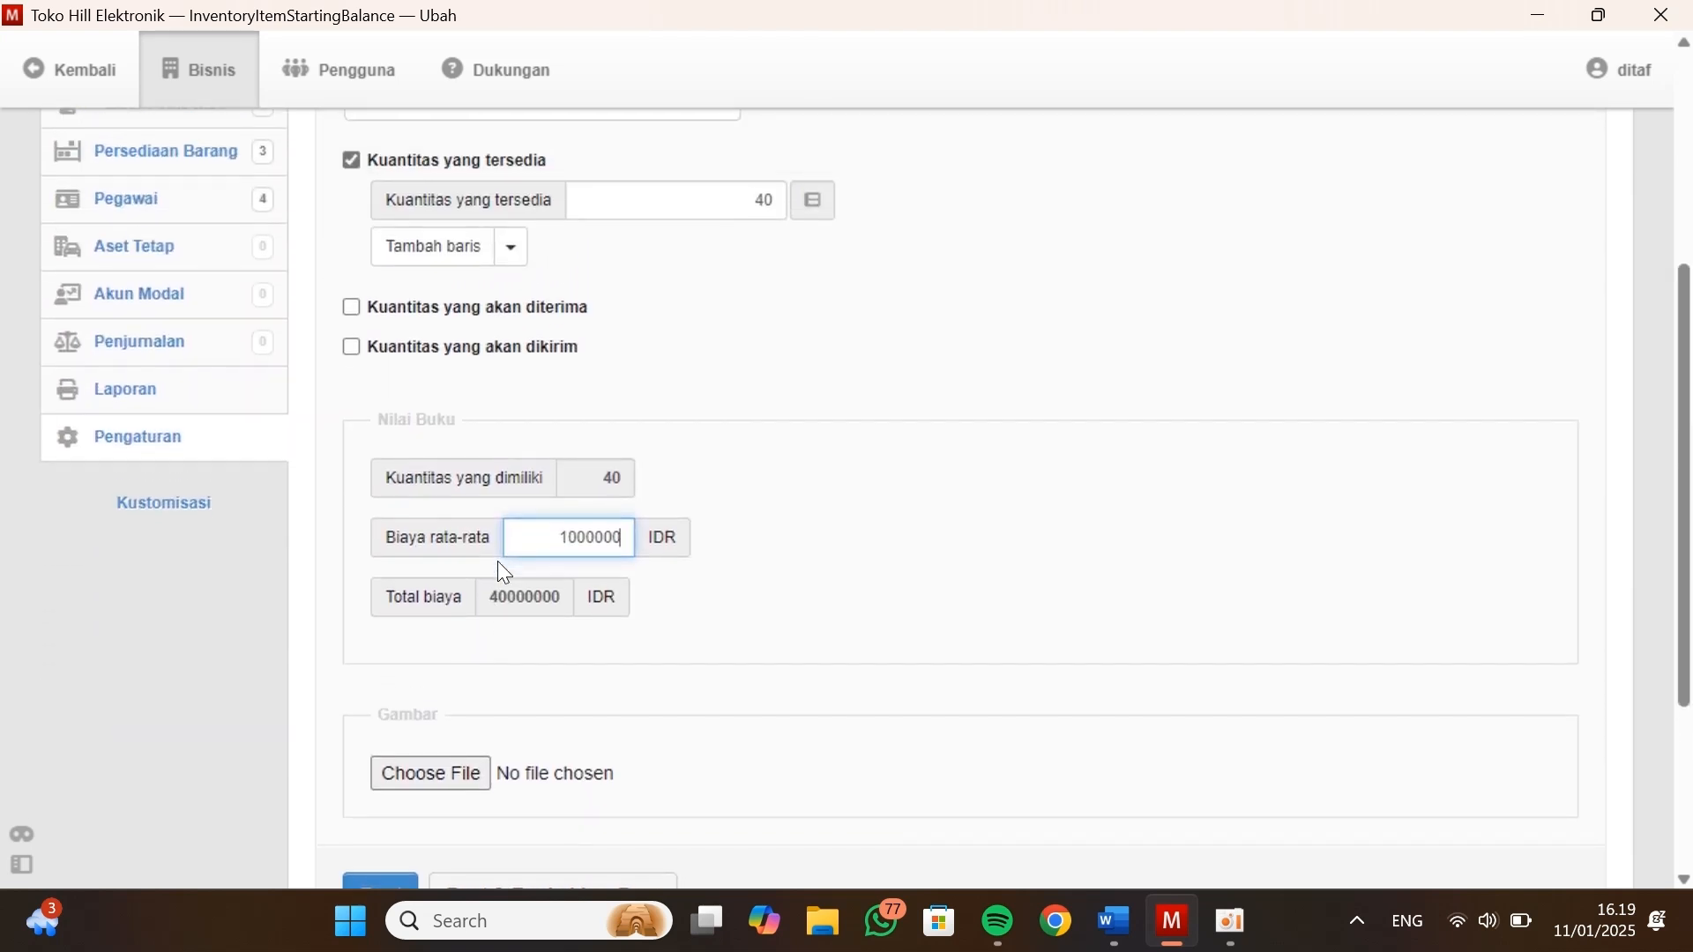
pyautogui.scroll(-2, 502, 569)
pyautogui.click(534, 745)
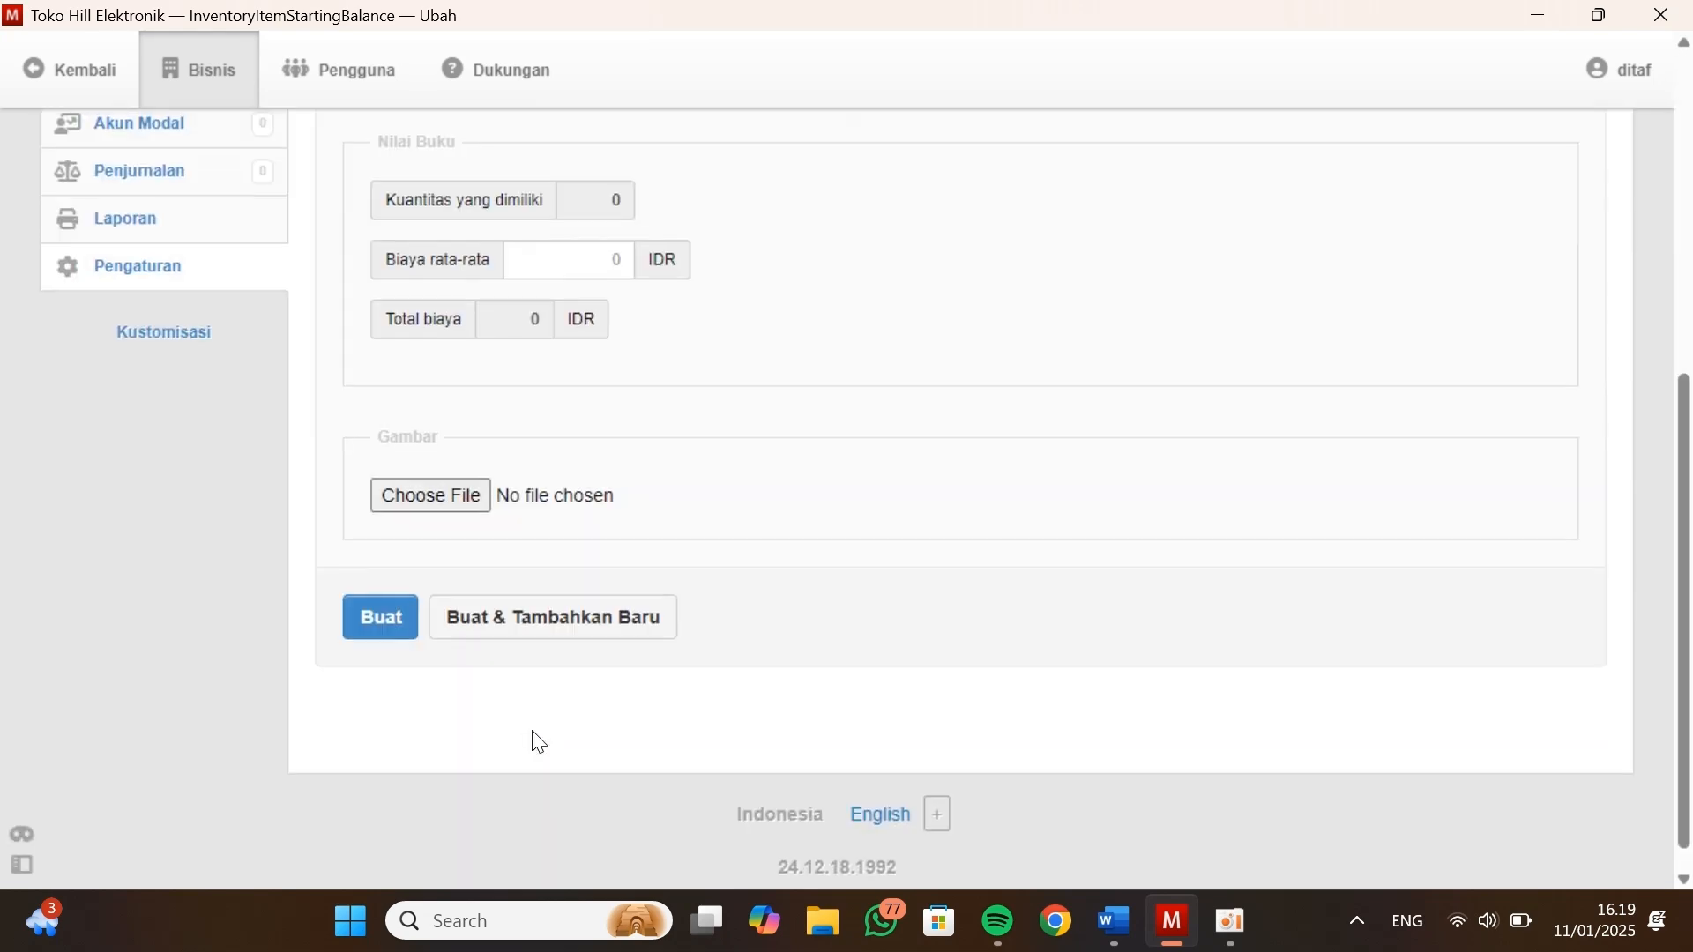
# Choose B-002 - Kulkas for the new opening balance and set its Kuantitas yang tersedia to 60
pyautogui.click(631, 344)
pyautogui.click(397, 435)
pyautogui.hotkey('alt', 'Tab')
# Set Kulkas's Biaya rata-rata to 800000 from Kasus Manager, then create the opening balance and add another
pyautogui.hotkey('alt', 'Tab')
pyautogui.click(657, 433)
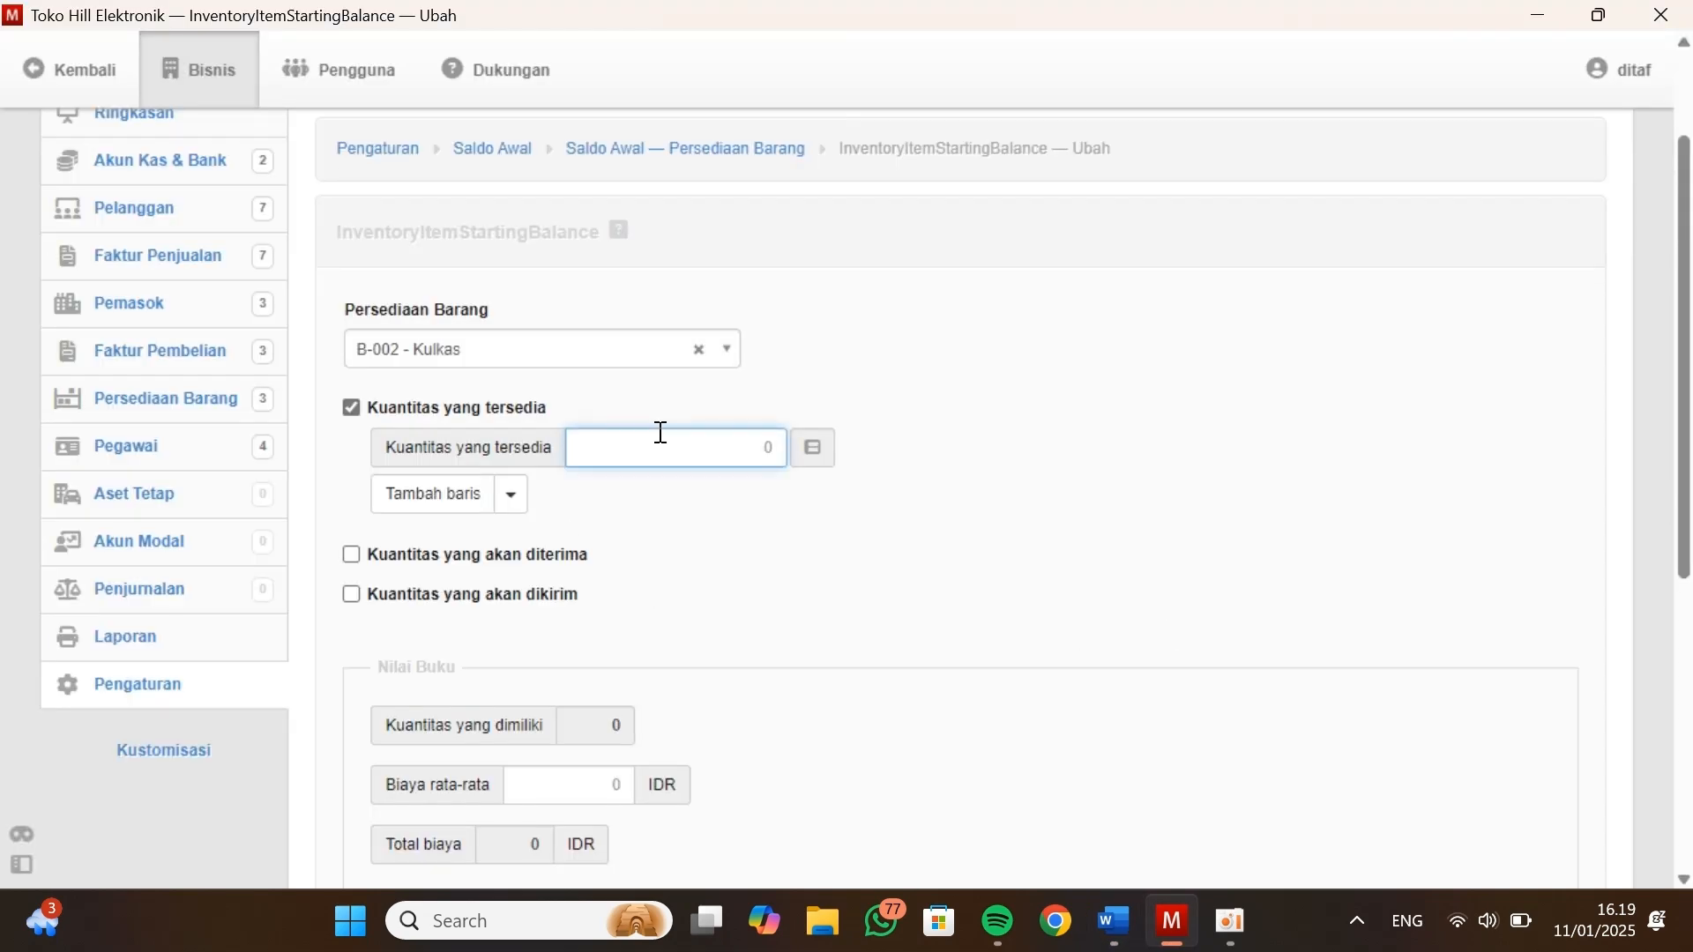
pyautogui.write('60')
pyautogui.scroll(-2, 604, 630)
pyautogui.click(597, 650)
# Choose B-003 - VCD Player for the new opening balance and set its Kuantitas yang tersedia to 60
pyautogui.hotkey('alt', 'Tab')
pyautogui.hotkey('alt', 'Tab')
pyautogui.write('800000')
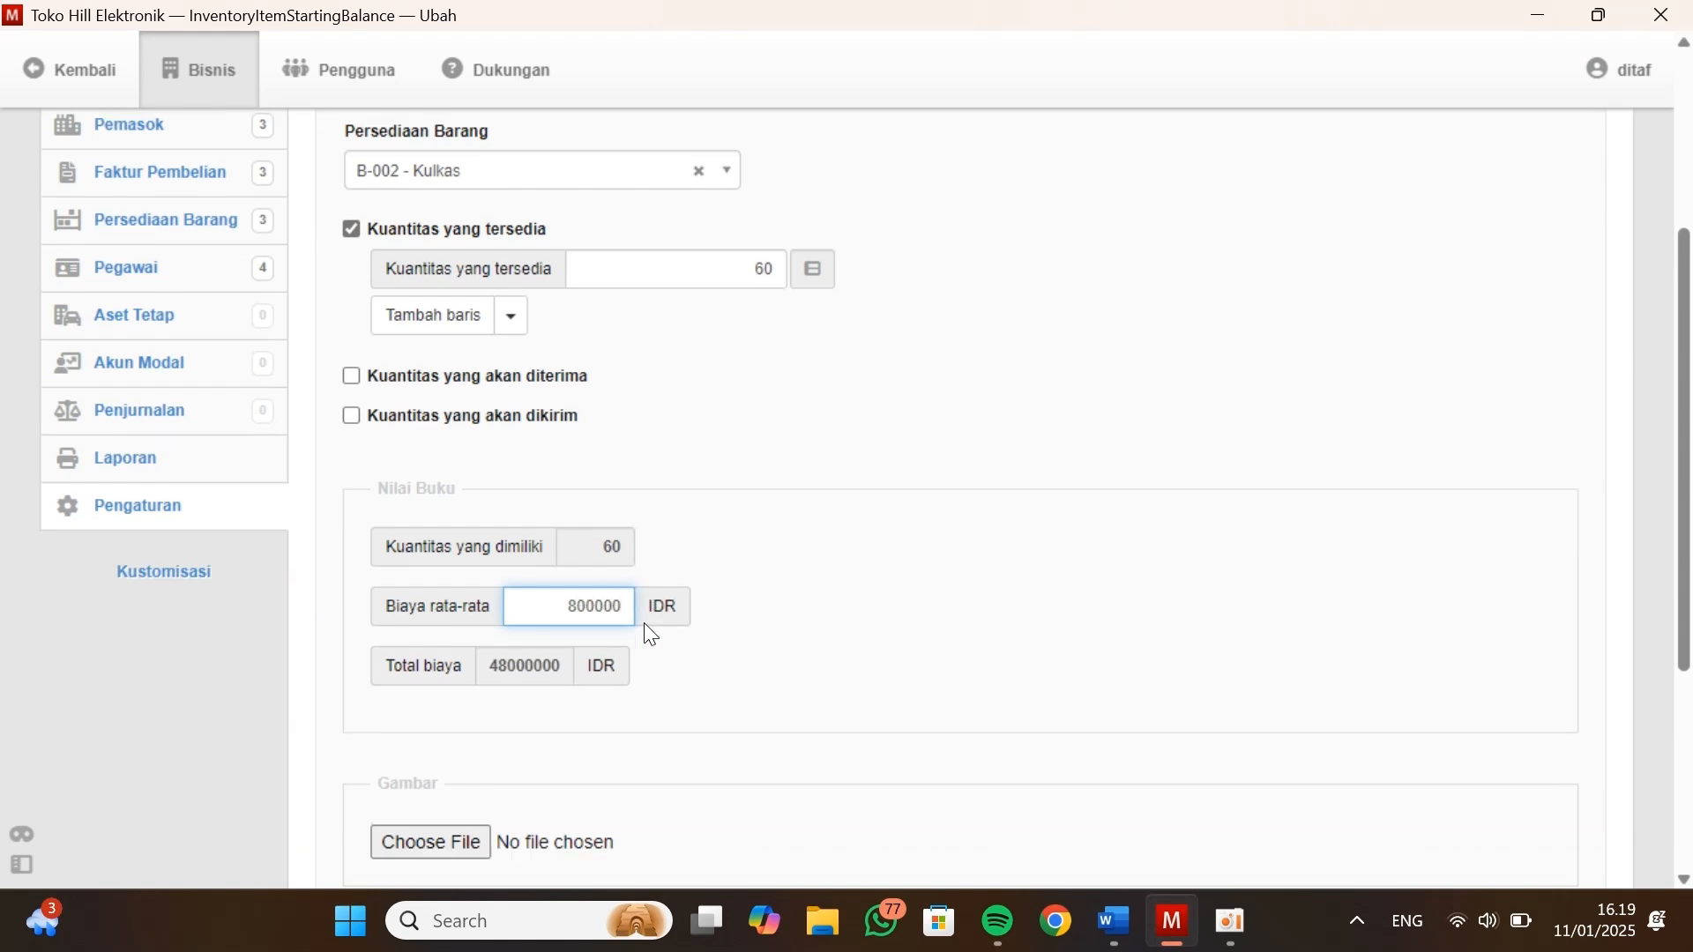
pyautogui.scroll(-4, 643, 635)
pyautogui.click(578, 708)
# Set VCD Player's Biaya rata-rata to 500000 from Kasus Manager, then create the opening balance and add another
pyautogui.hotkey('alt', 'Tab')
pyautogui.hotkey('alt', 'Tab')
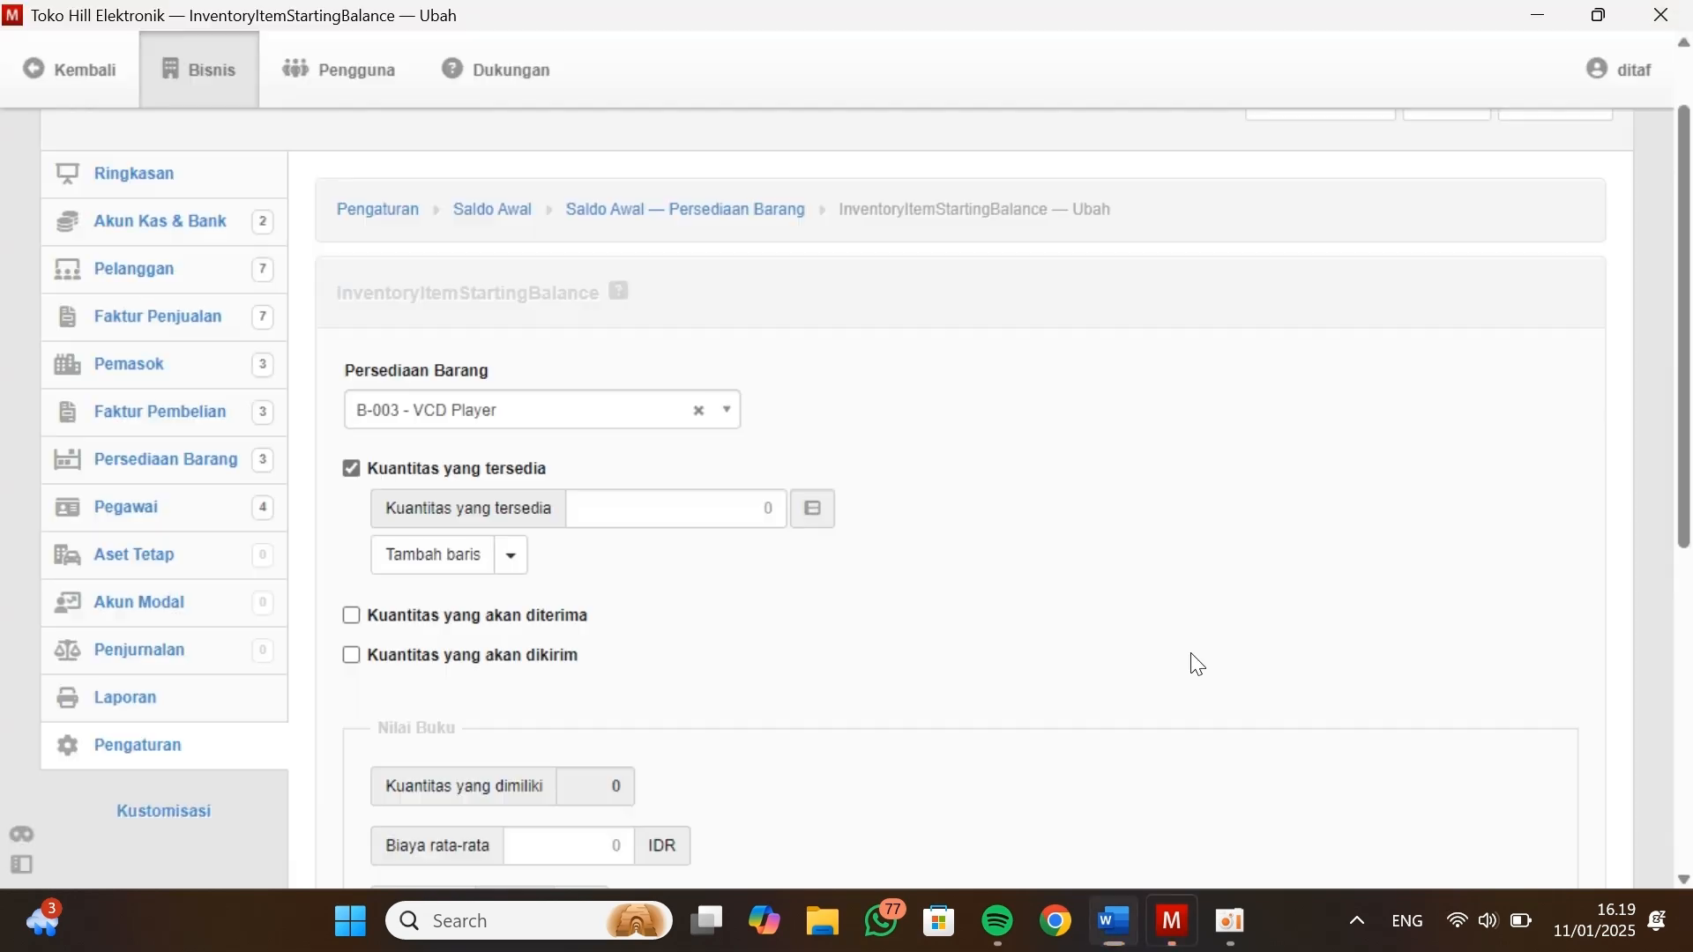
pyautogui.click(620, 503)
pyautogui.write('60')
pyautogui.hotkey('alt', 'Tab')
pyautogui.hotkey('alt', 'Tab')
pyautogui.hotkey('alt', 'Tab')
pyautogui.scroll(-1, 563, 779)
pyautogui.click(563, 779)
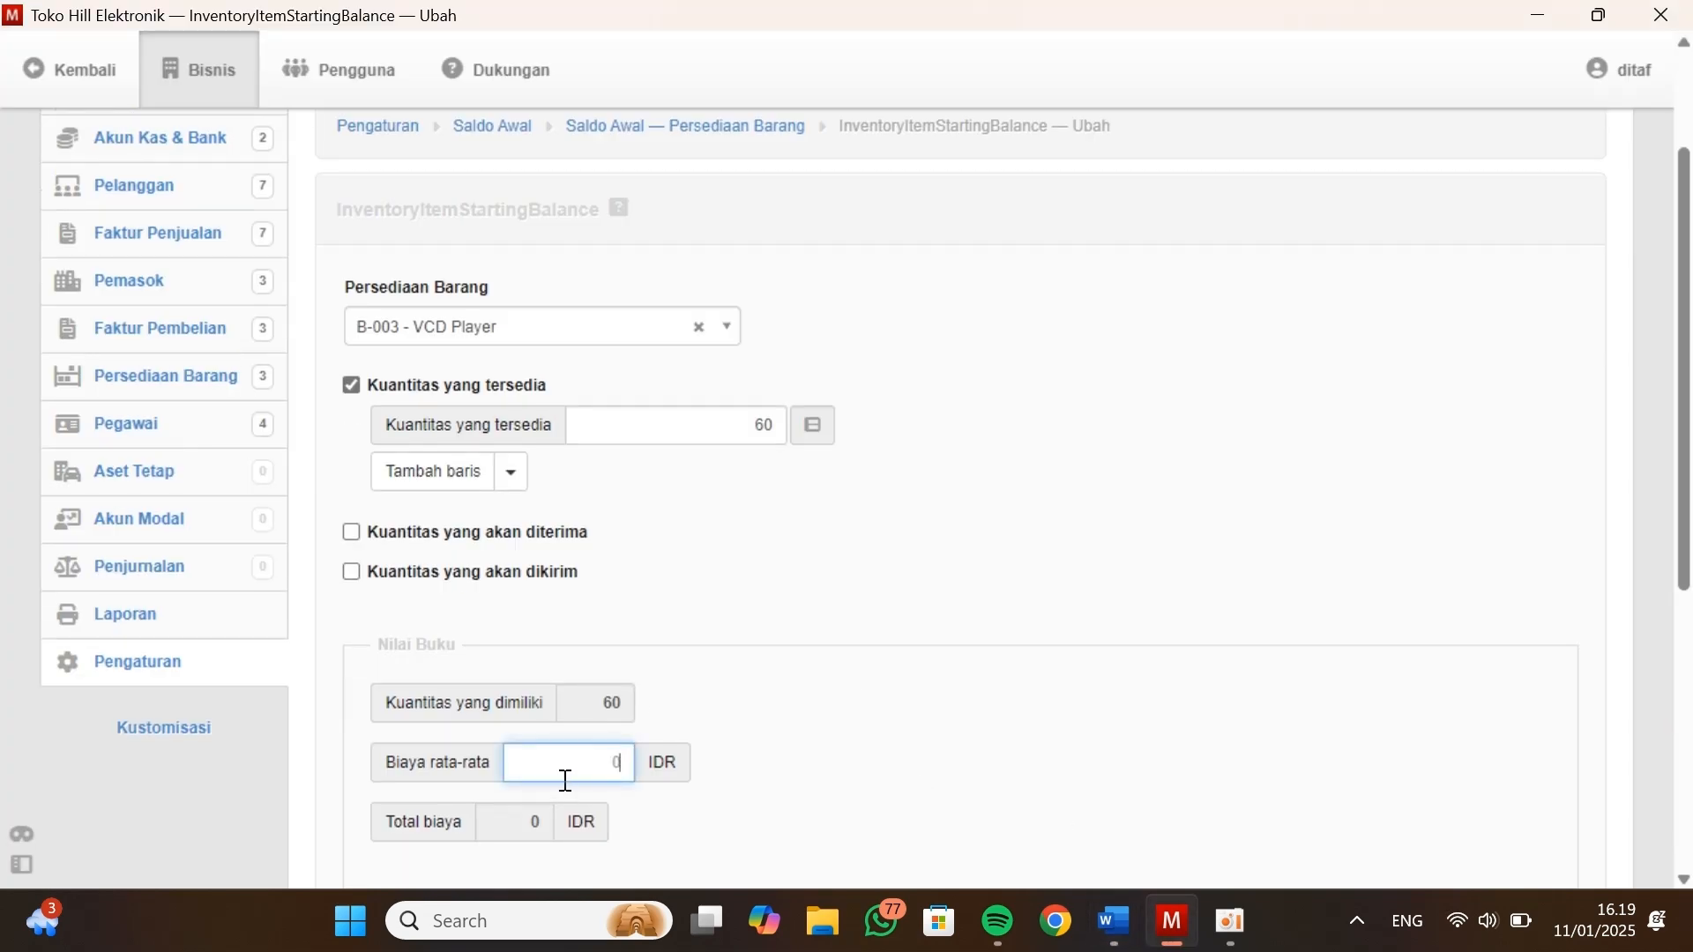
pyautogui.write('500000')
pyautogui.scroll(-3, 564, 779)
pyautogui.click(552, 669)
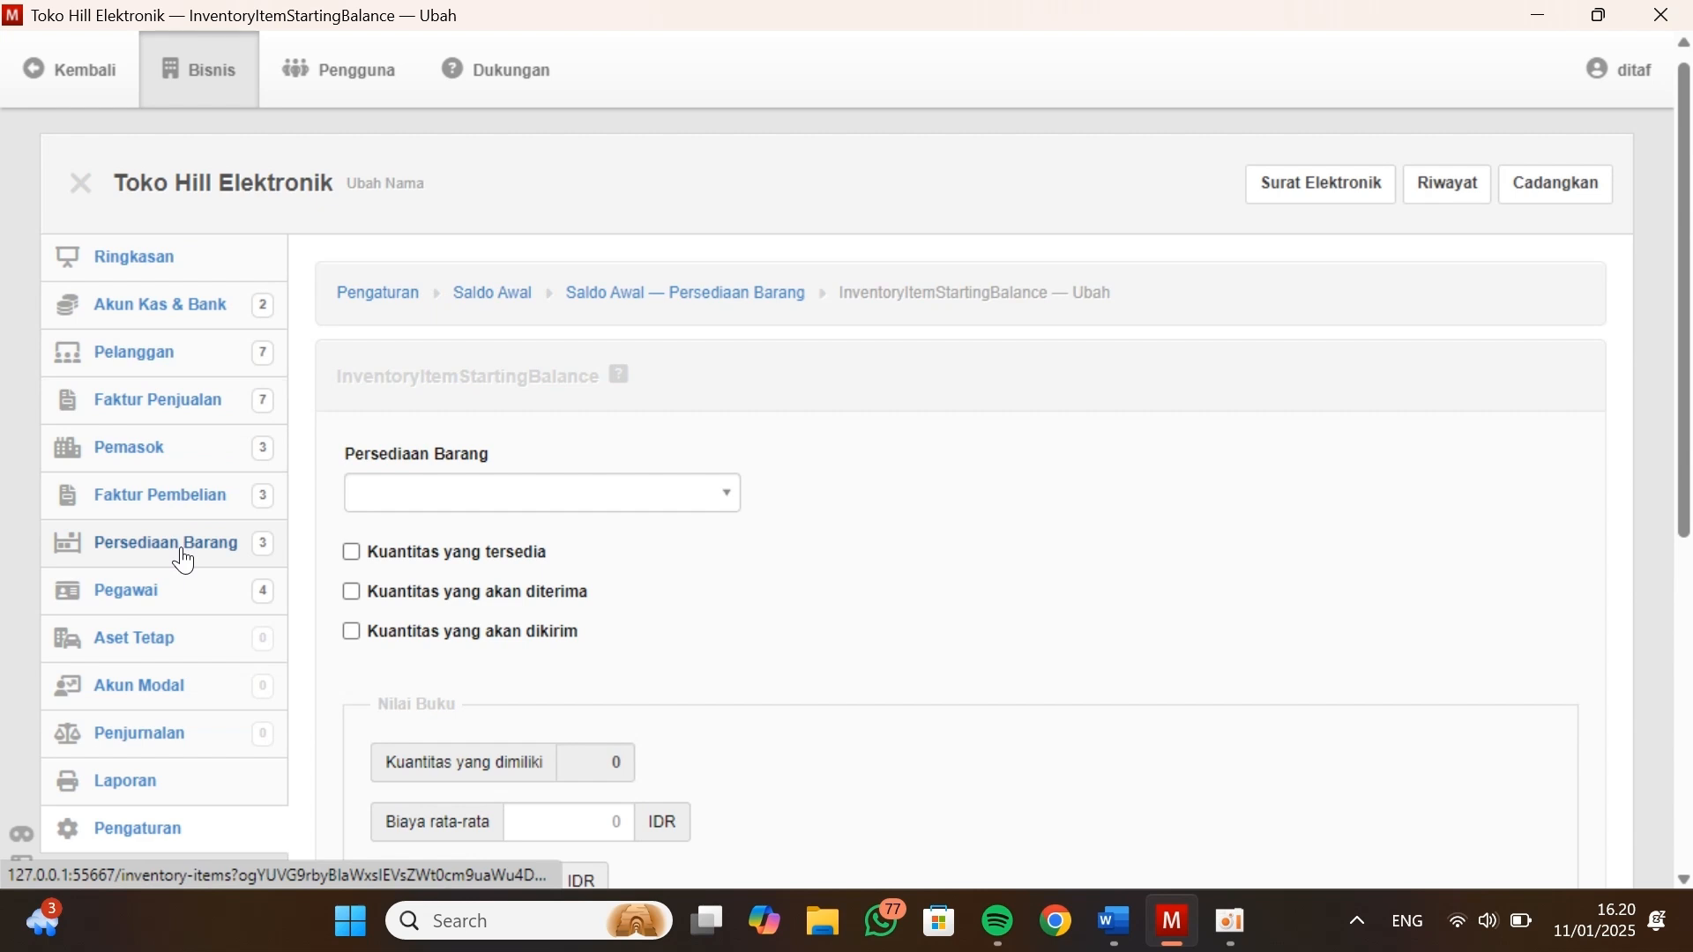
pyautogui.scroll(-5, 540, 494)
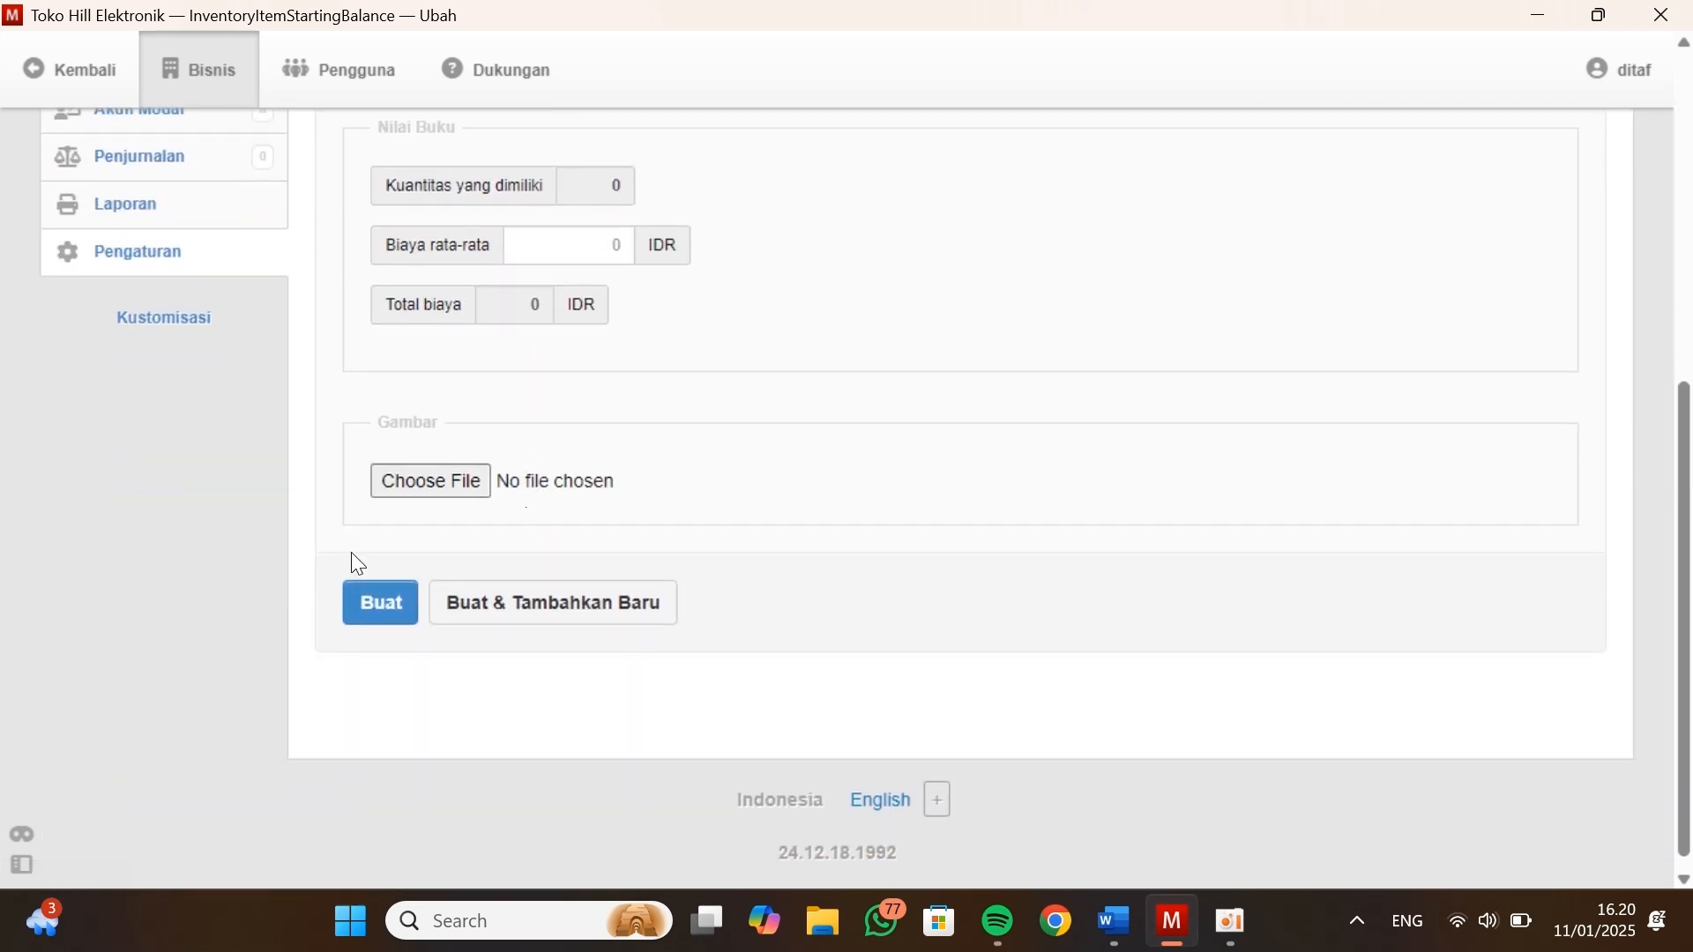
# Leave the blank opening-balance form and check the quantities and costs in Persediaan Barang against the Data Persediaan table in Kasus Manager
pyautogui.scroll(3, 377, 692)
pyautogui.scroll(-3, 378, 693)
pyautogui.scroll(3, 373, 607)
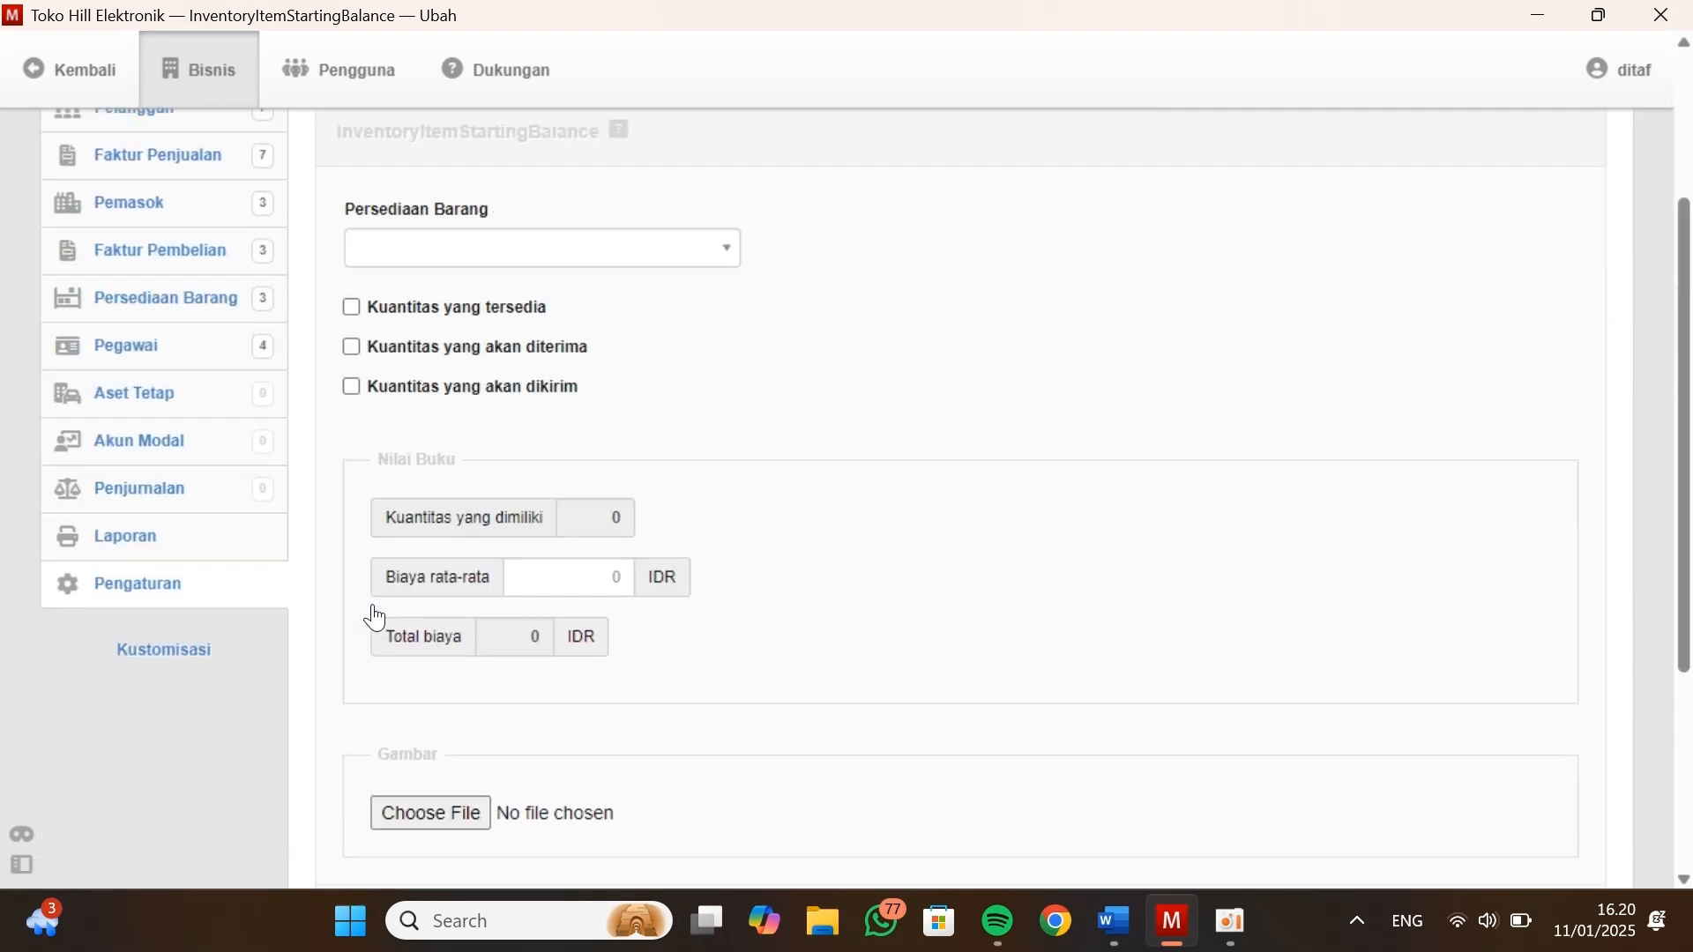
pyautogui.scroll(1, 375, 617)
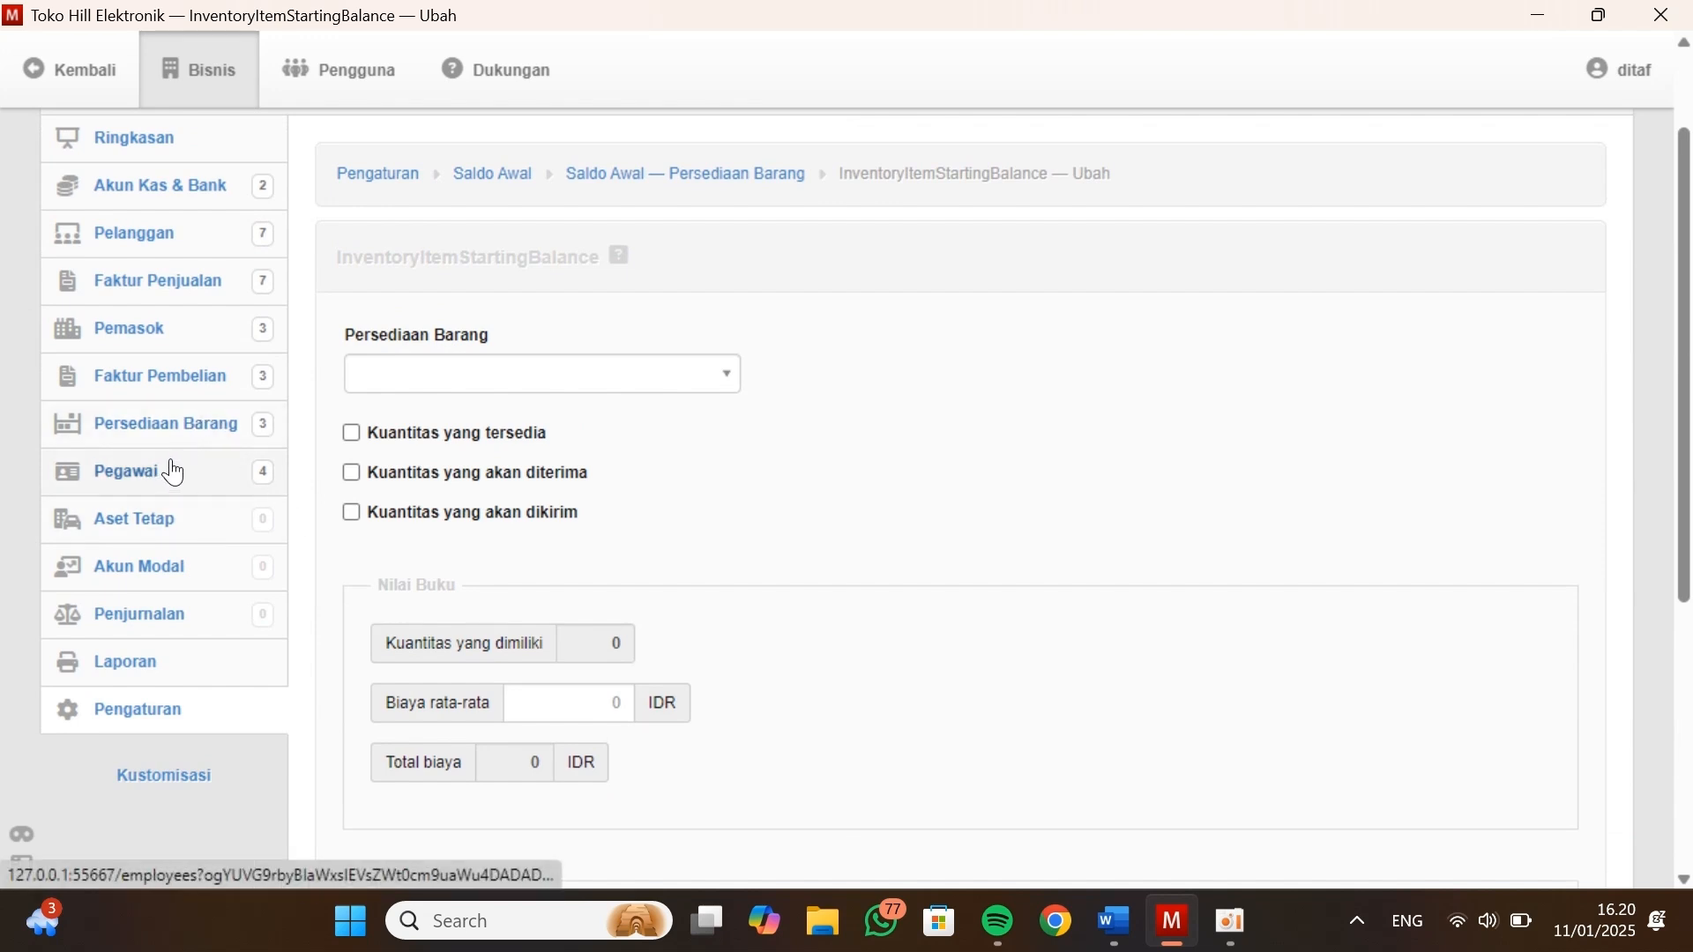
pyautogui.click(516, 173)
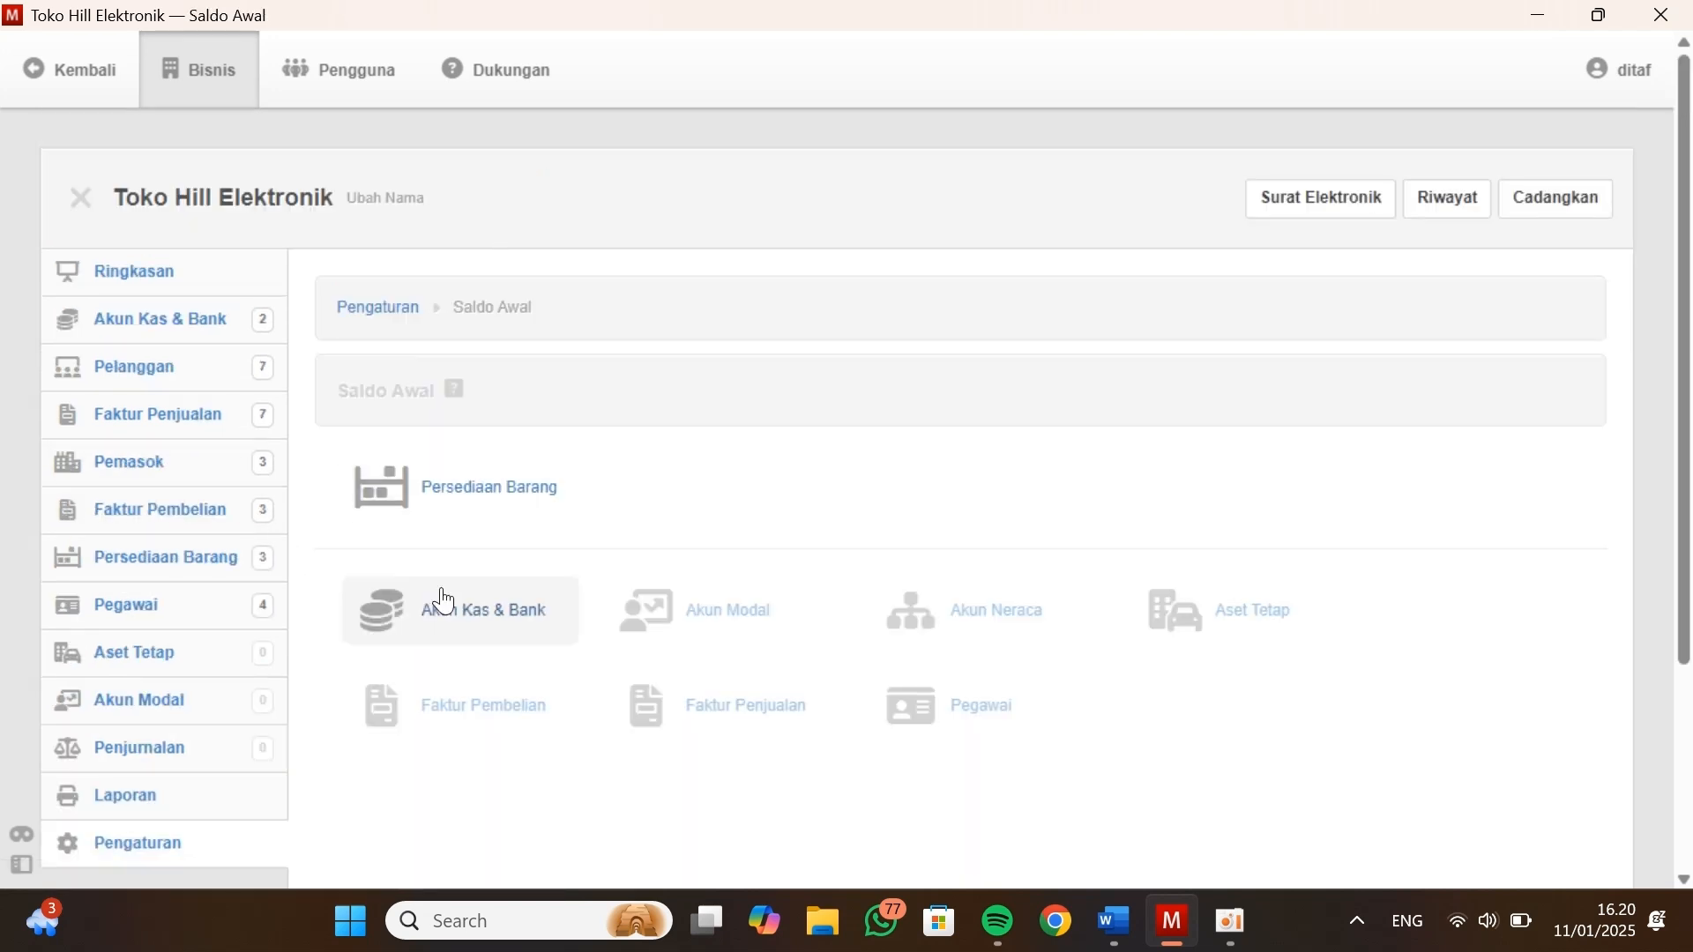
pyautogui.click(185, 562)
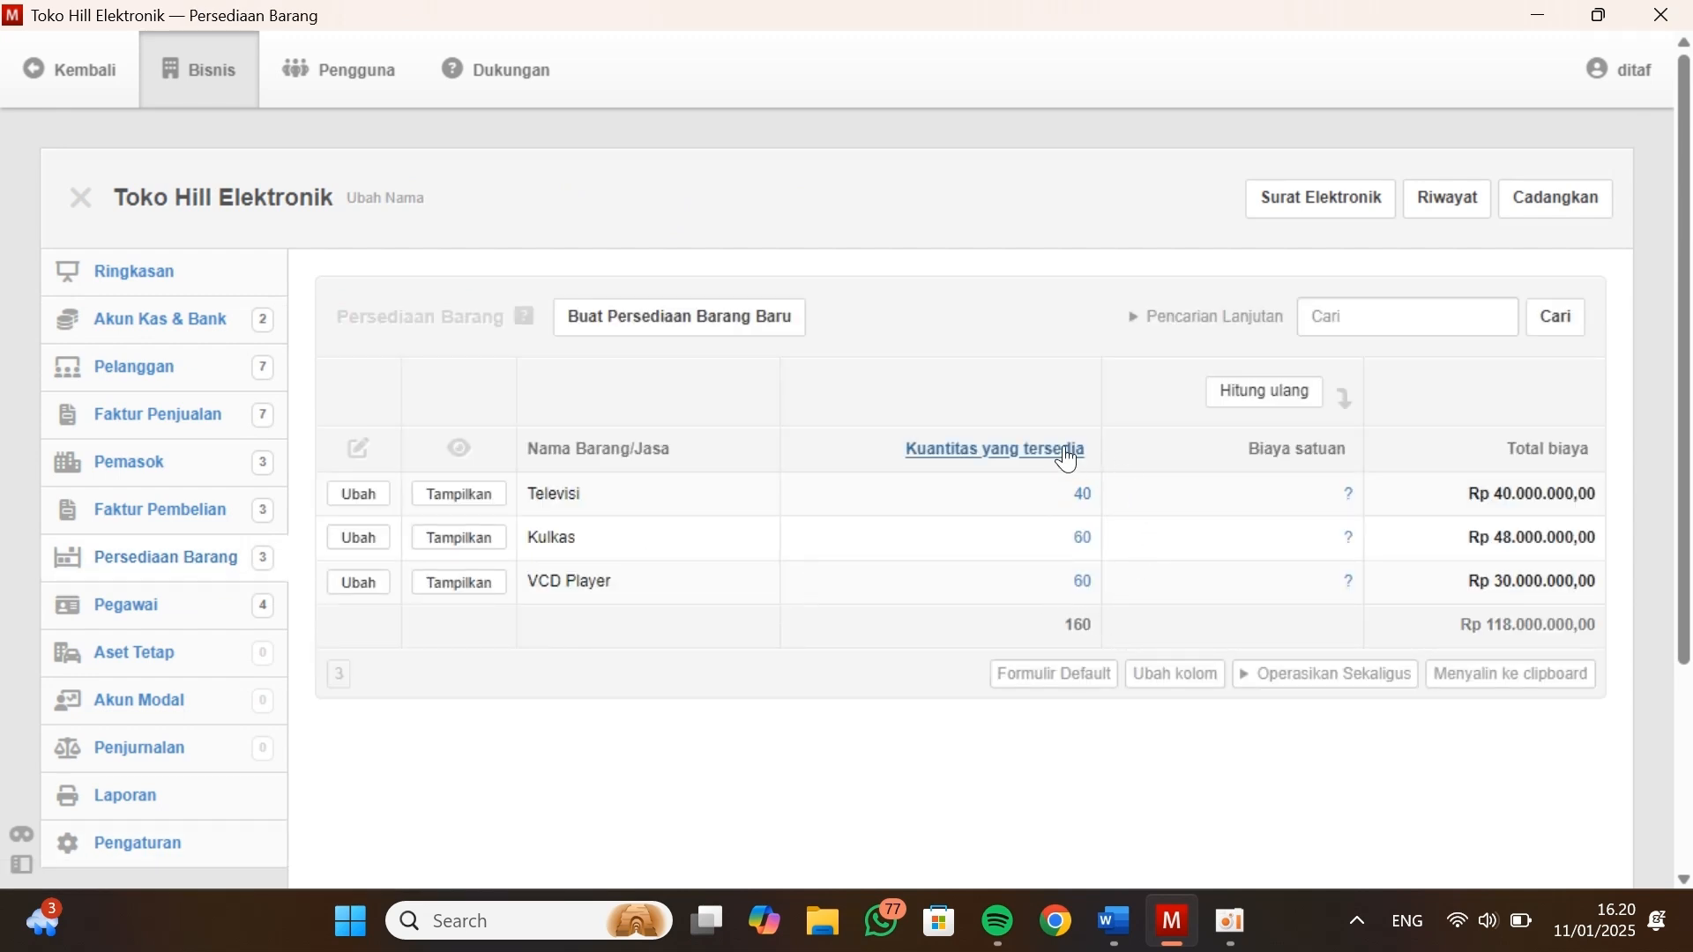
pyautogui.hotkey('alt', 'Tab')
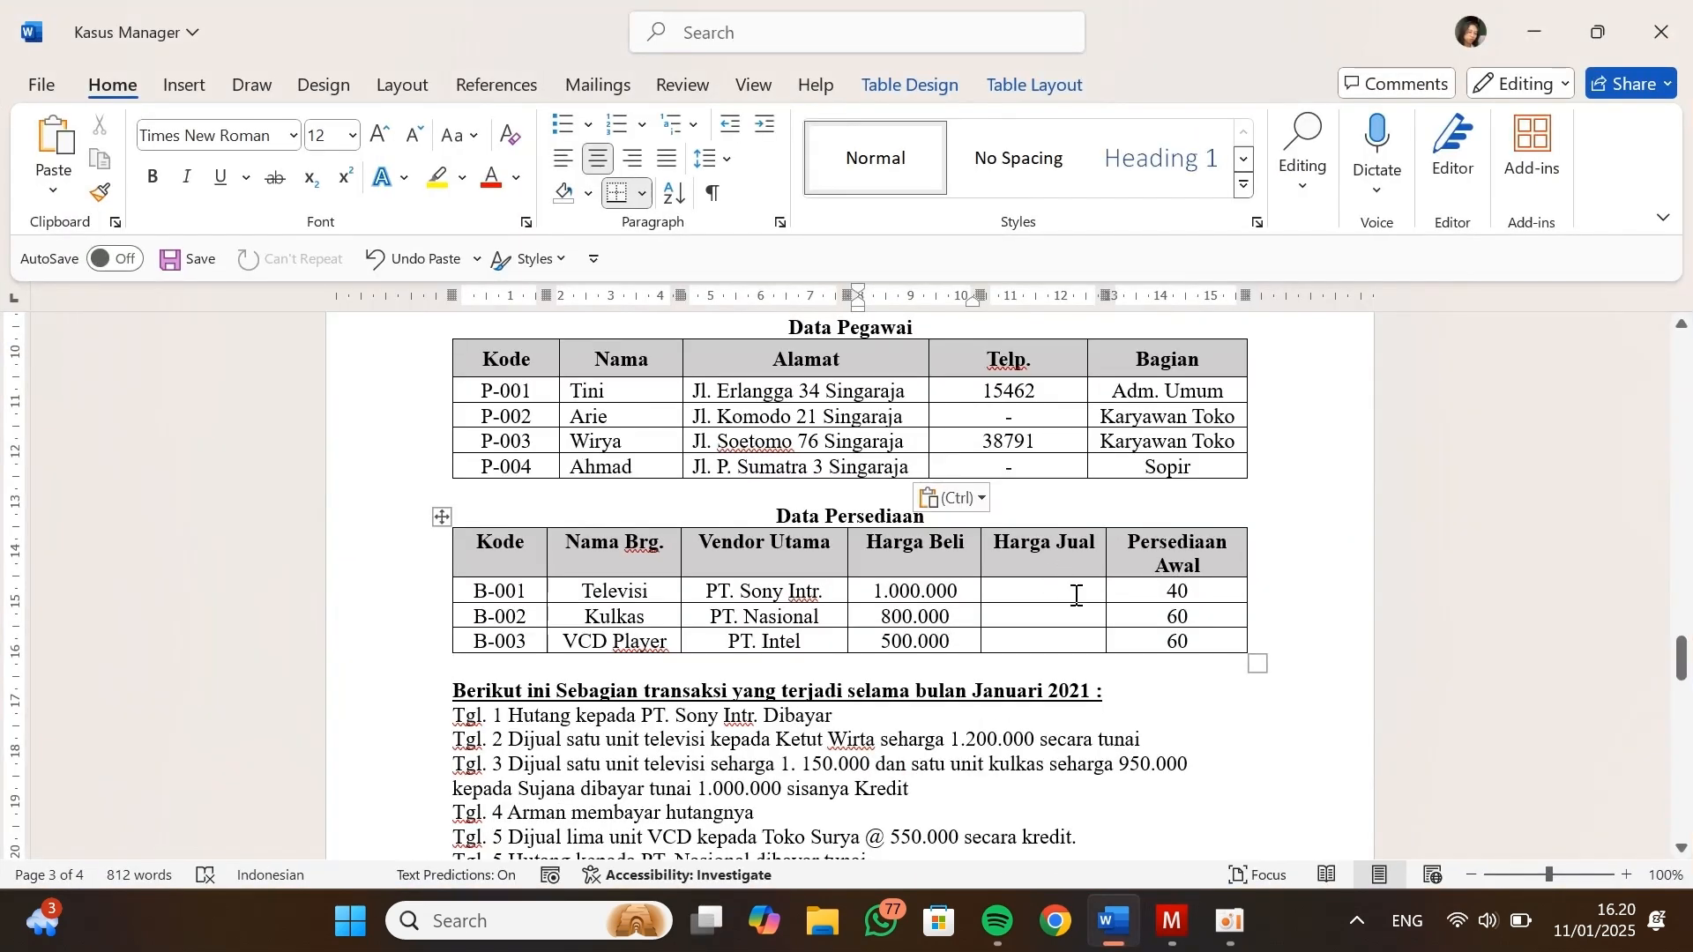
pyautogui.scroll(-1, 1077, 596)
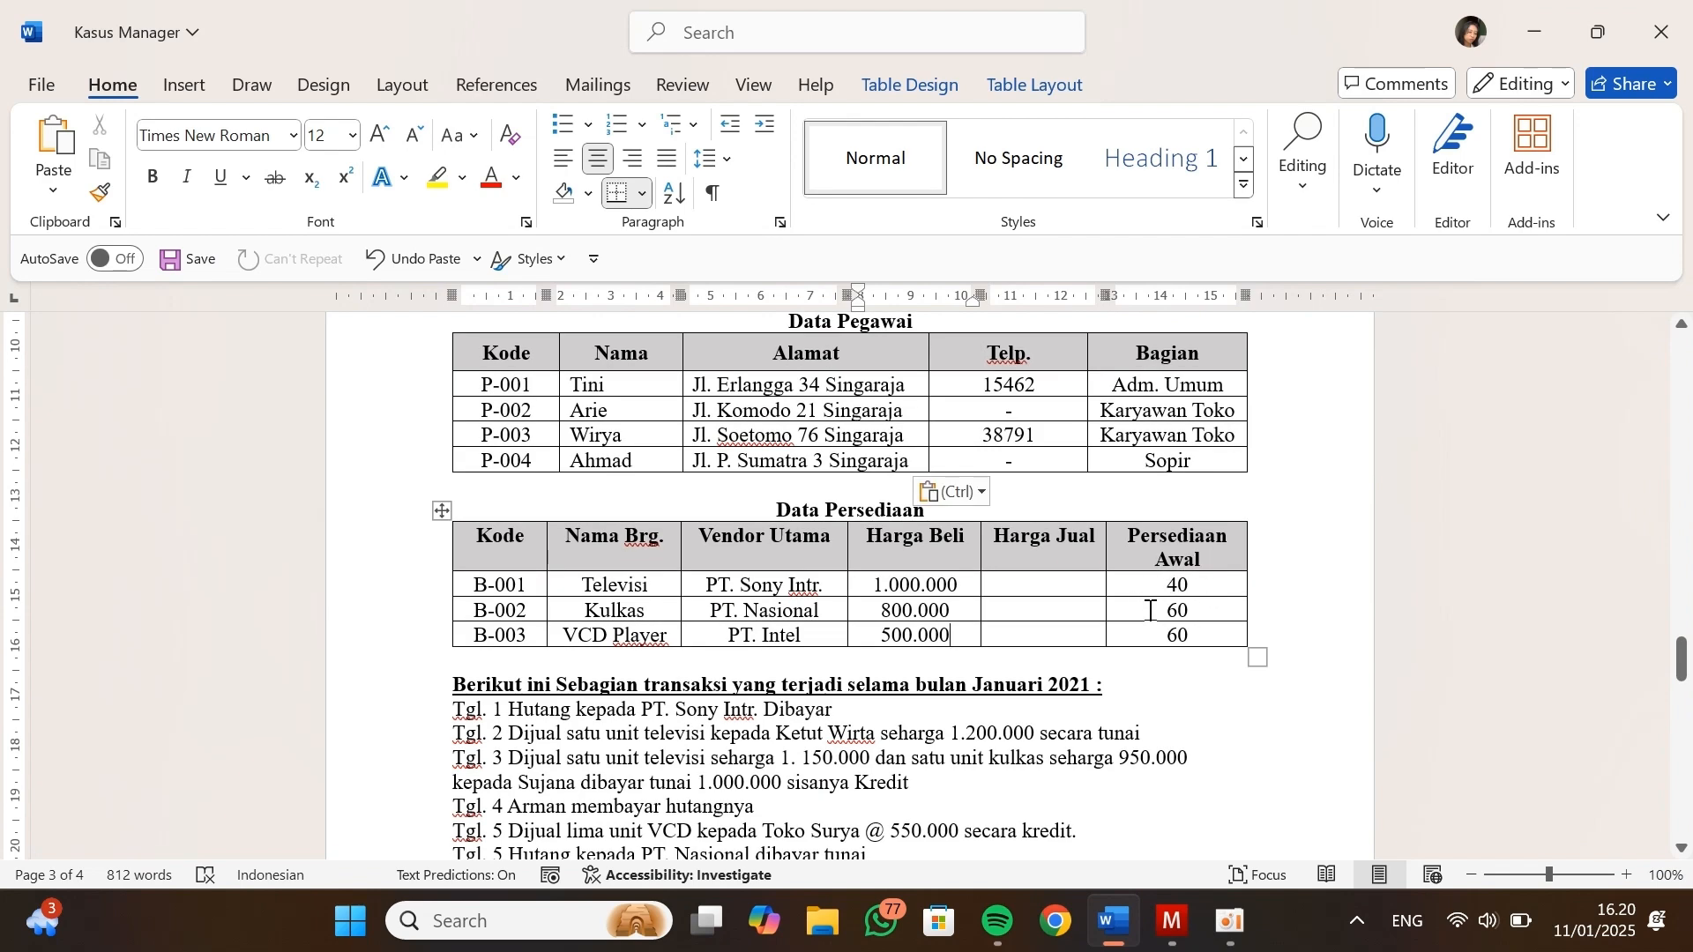
pyautogui.hotkey('alt', 'Tab')
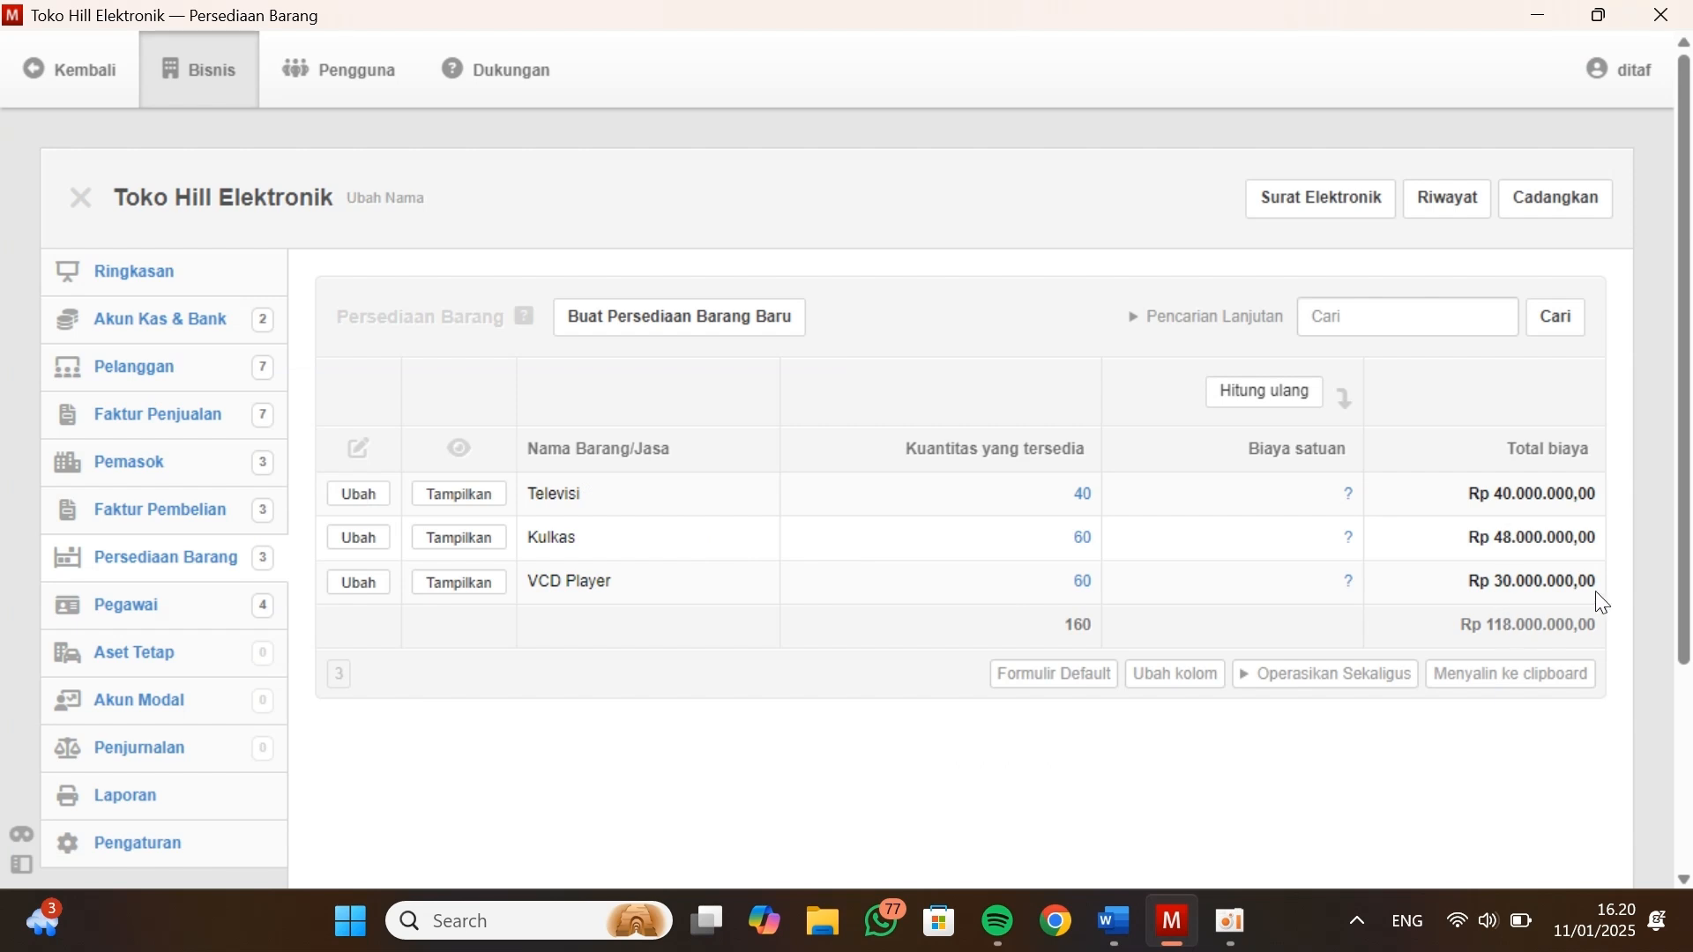
# Review the asset and liability balances in the business's Ringkasan
pyautogui.click(152, 282)
pyautogui.scroll(-1, 754, 557)
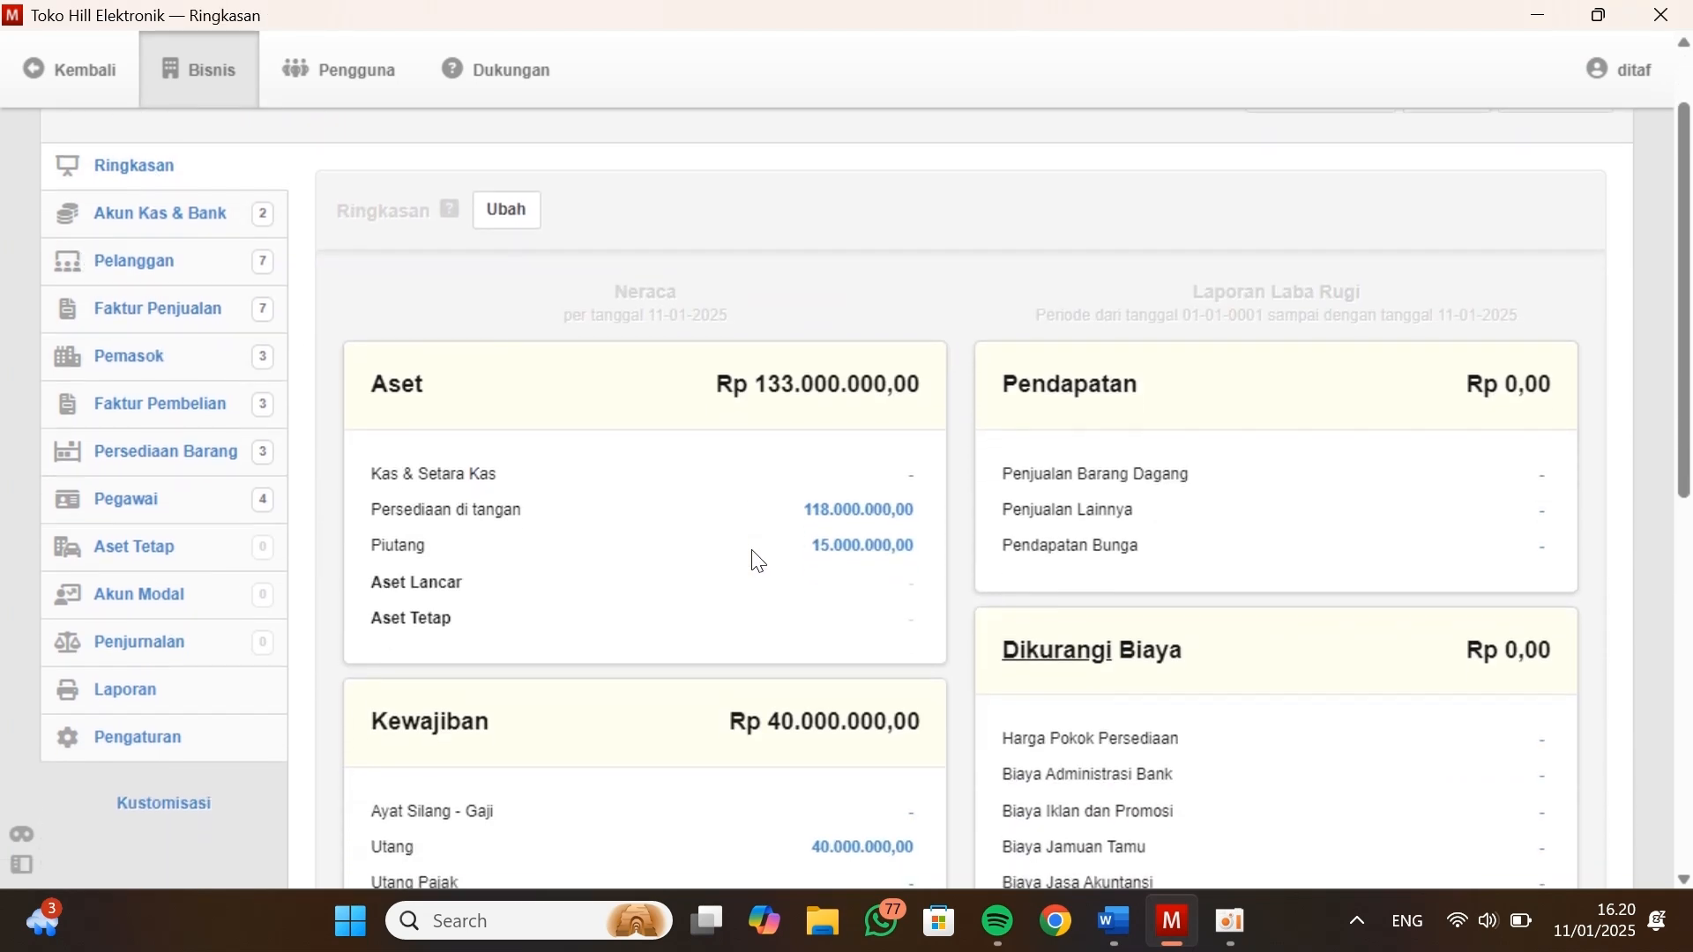
pyautogui.scroll(1, 757, 560)
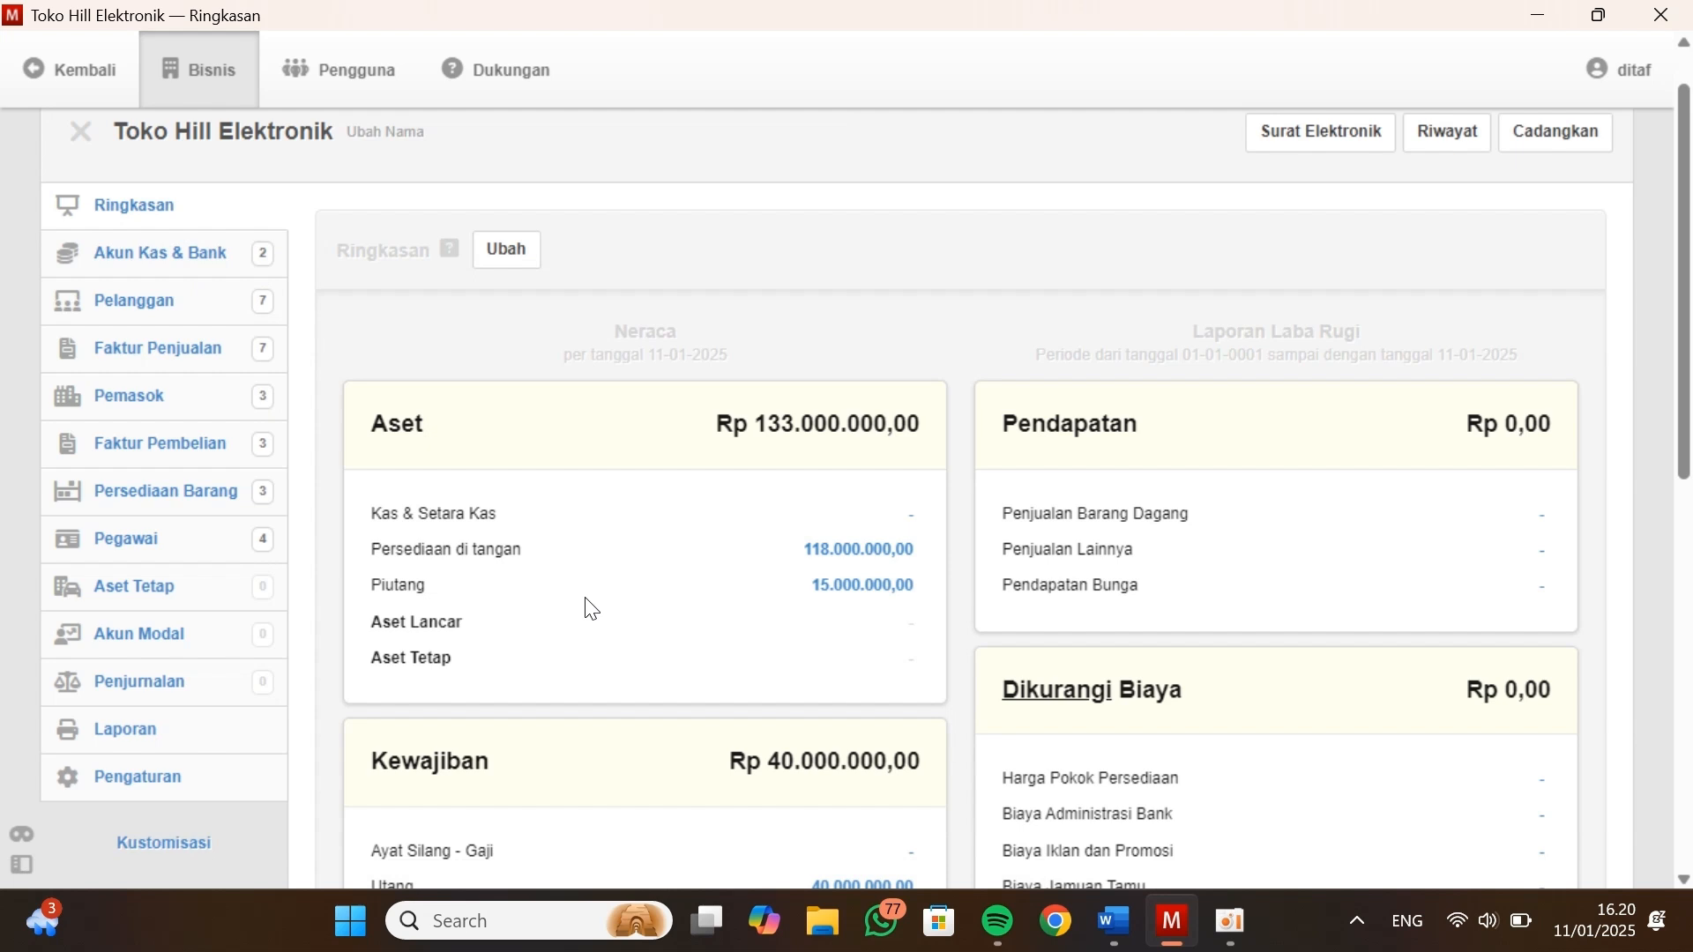
pyautogui.scroll(-3, 240, 460)
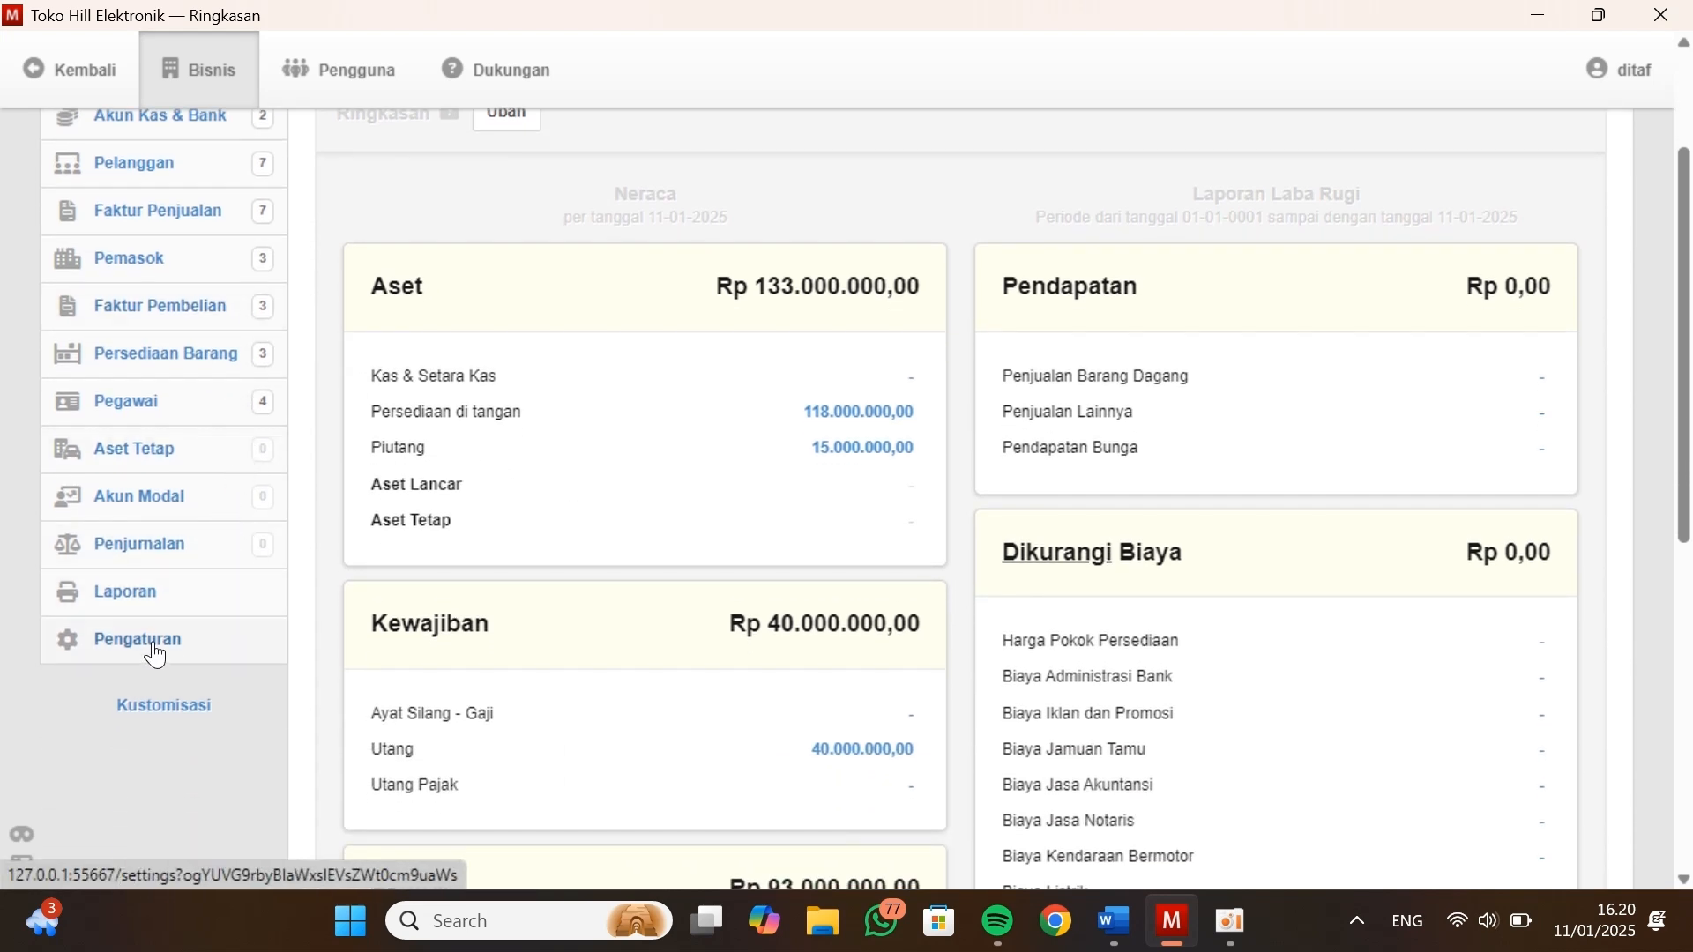
# Start a new Saldo Awal for Akun Kas & Bank and choose the account 1.1100 - Kas Di Tangan
pyautogui.click(152, 653)
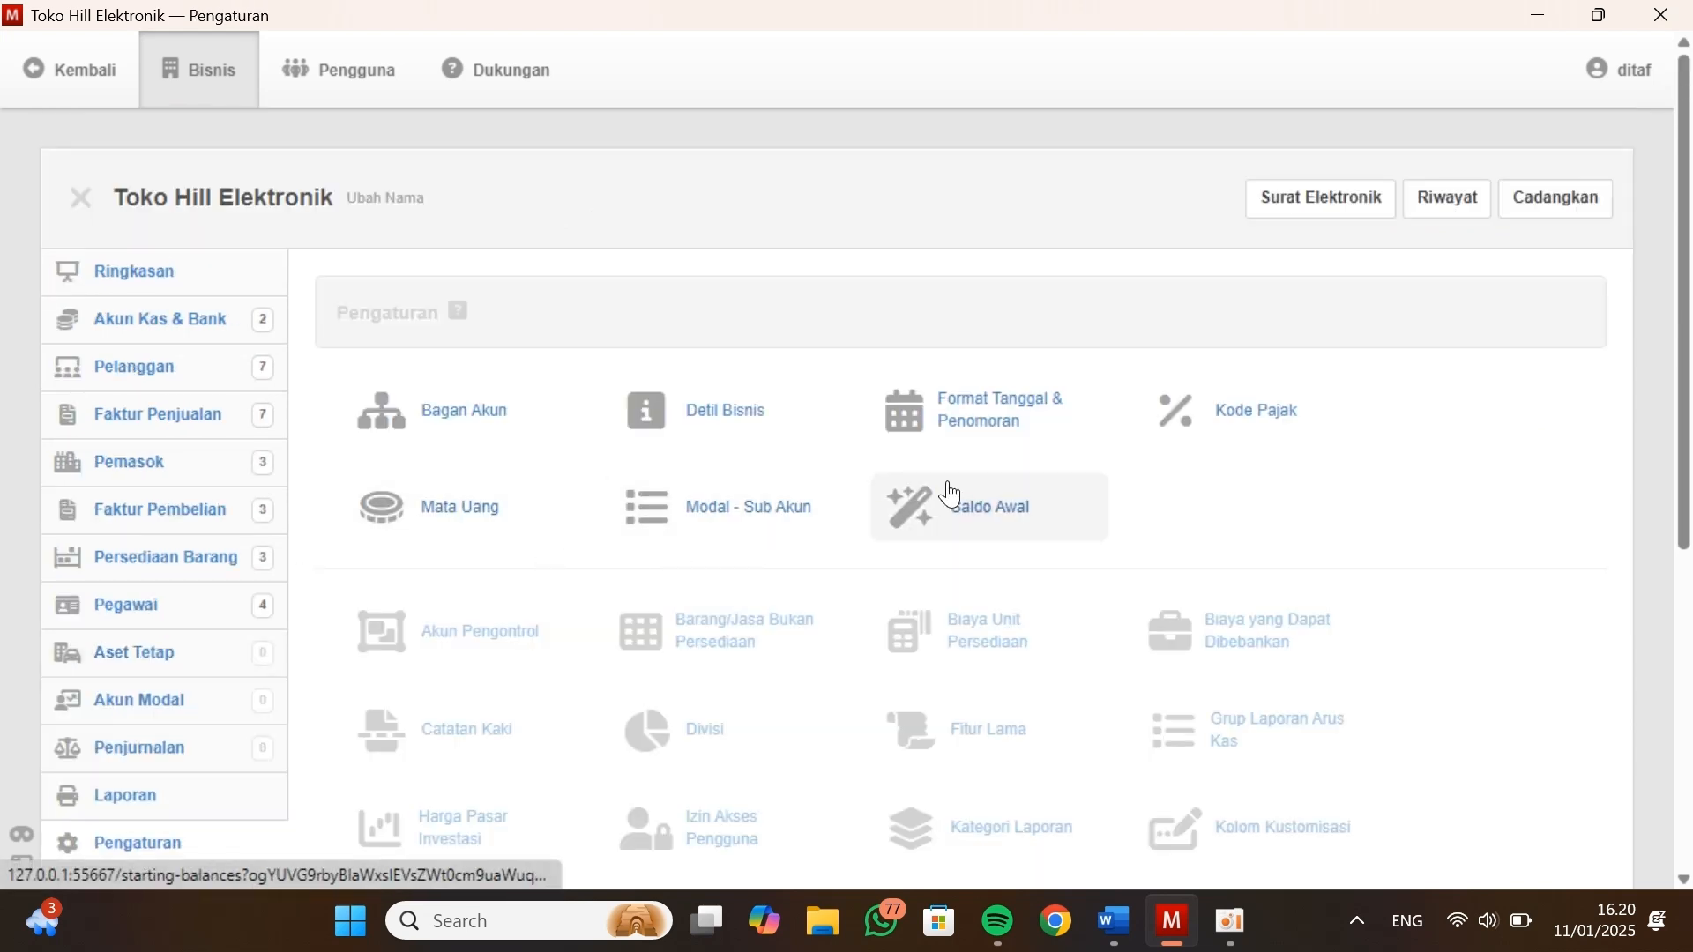
pyautogui.click(1040, 519)
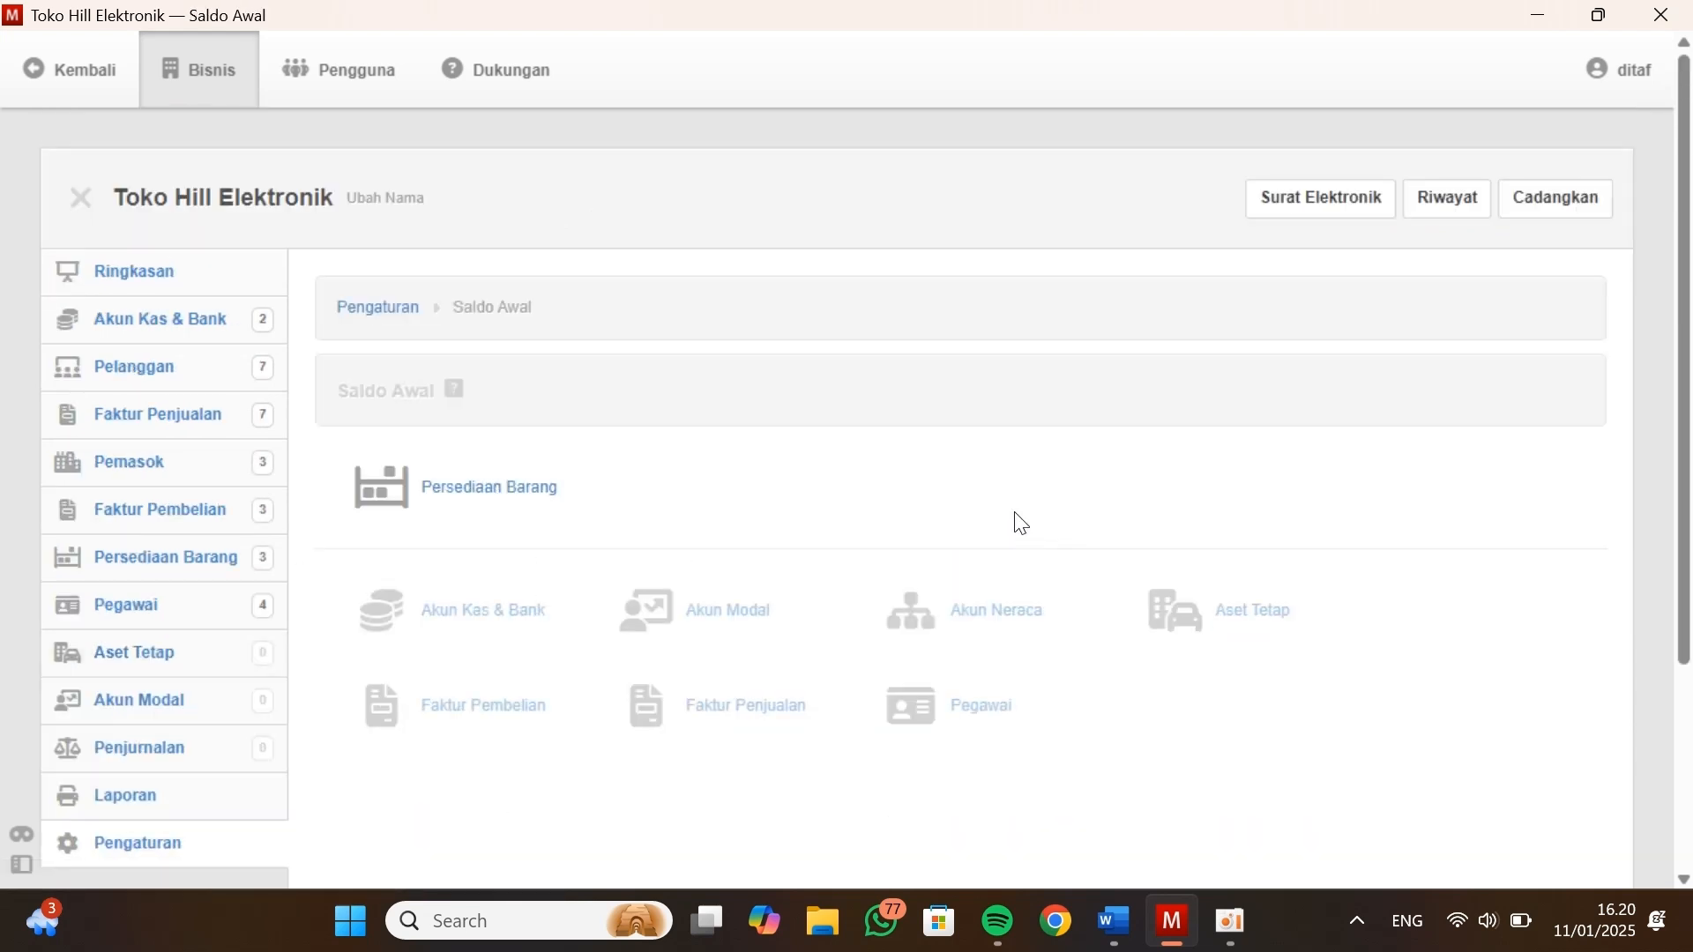
pyautogui.click(479, 633)
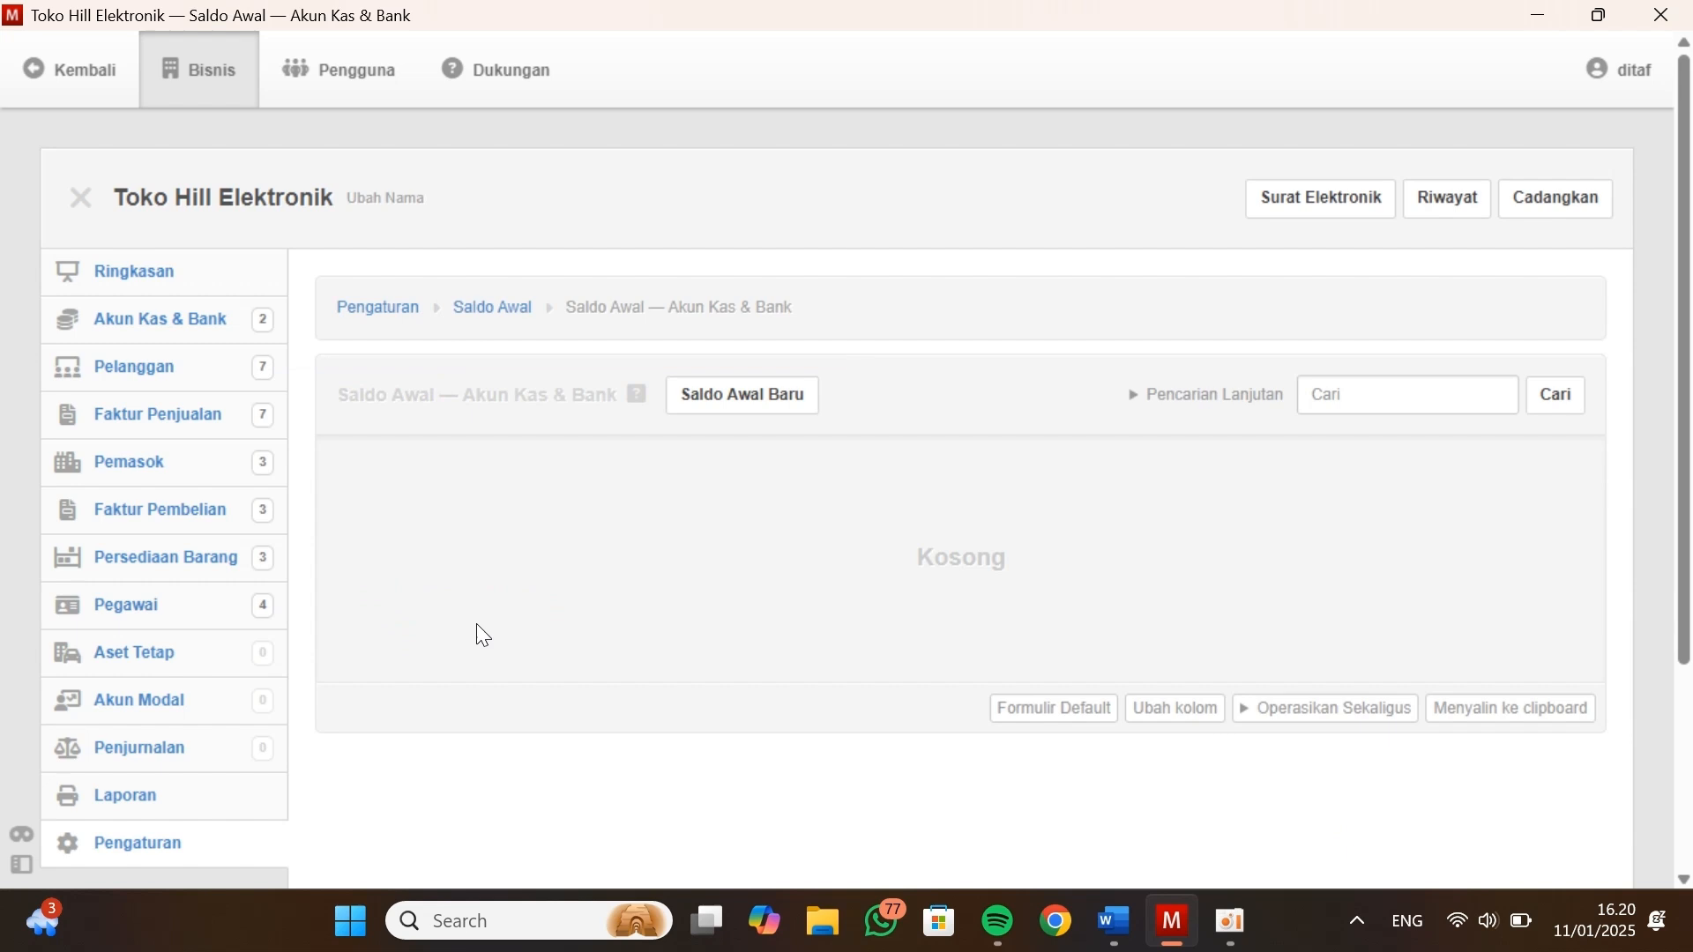
pyautogui.click(754, 414)
pyautogui.click(625, 520)
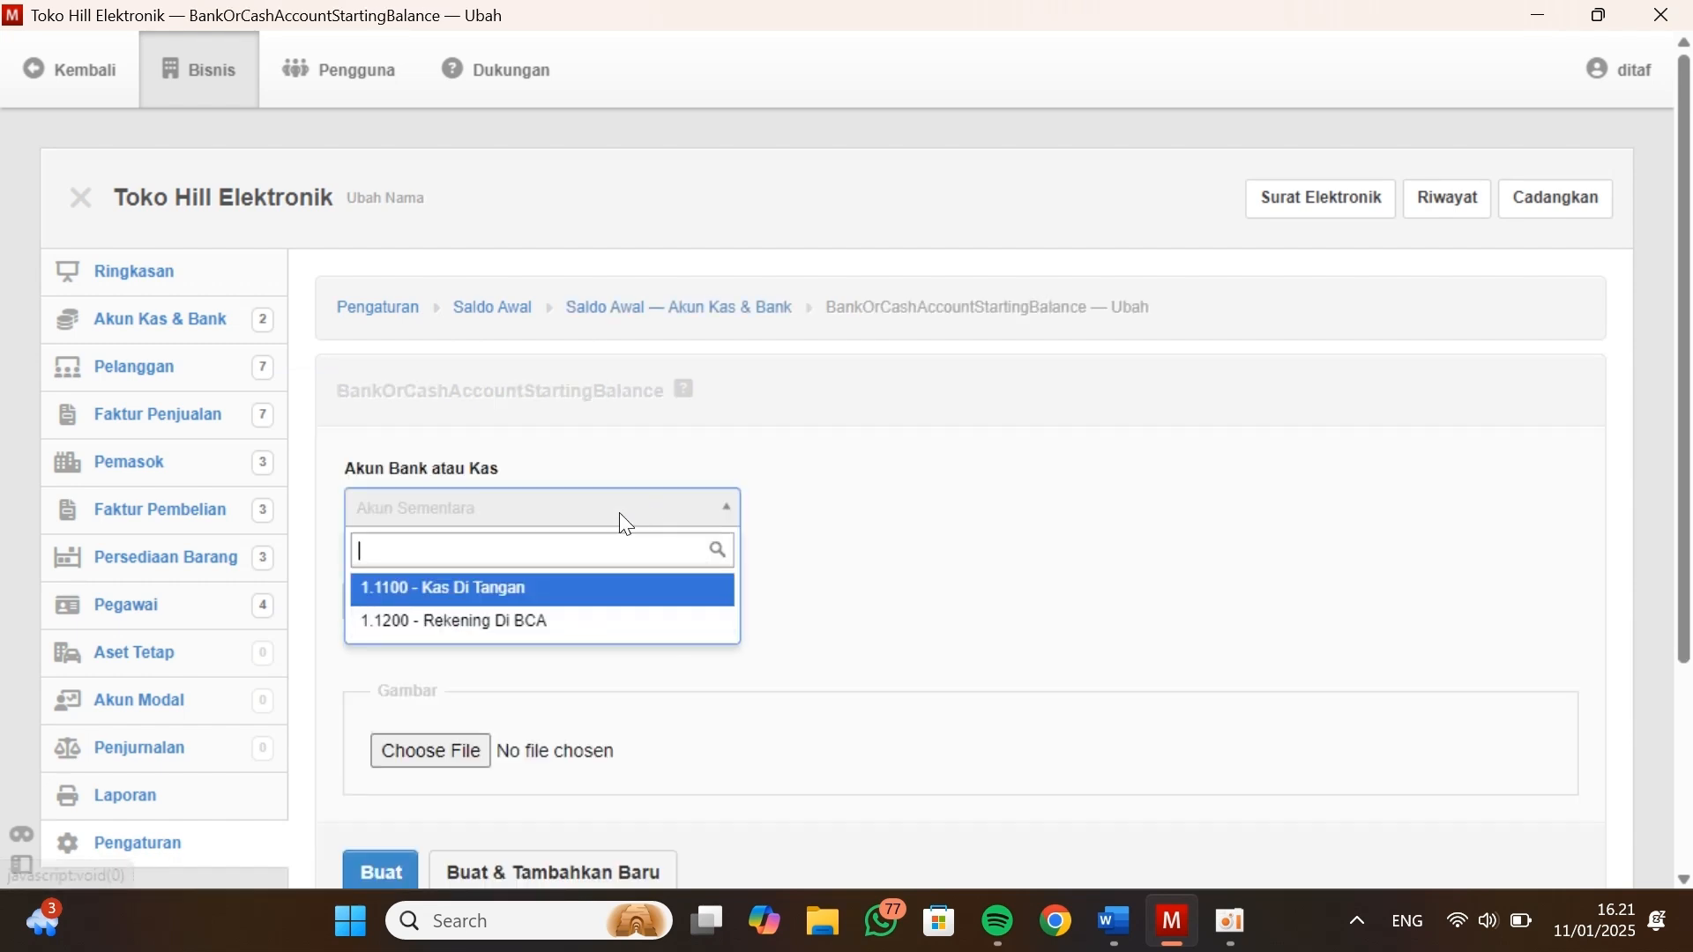
pyautogui.click(529, 588)
# Set Kas Di Tangan's Saldo Bersih to 40000000 from the Neraca in Kasus Manager, then create the opening balance and add another
pyautogui.hotkey('alt', 'Tab')
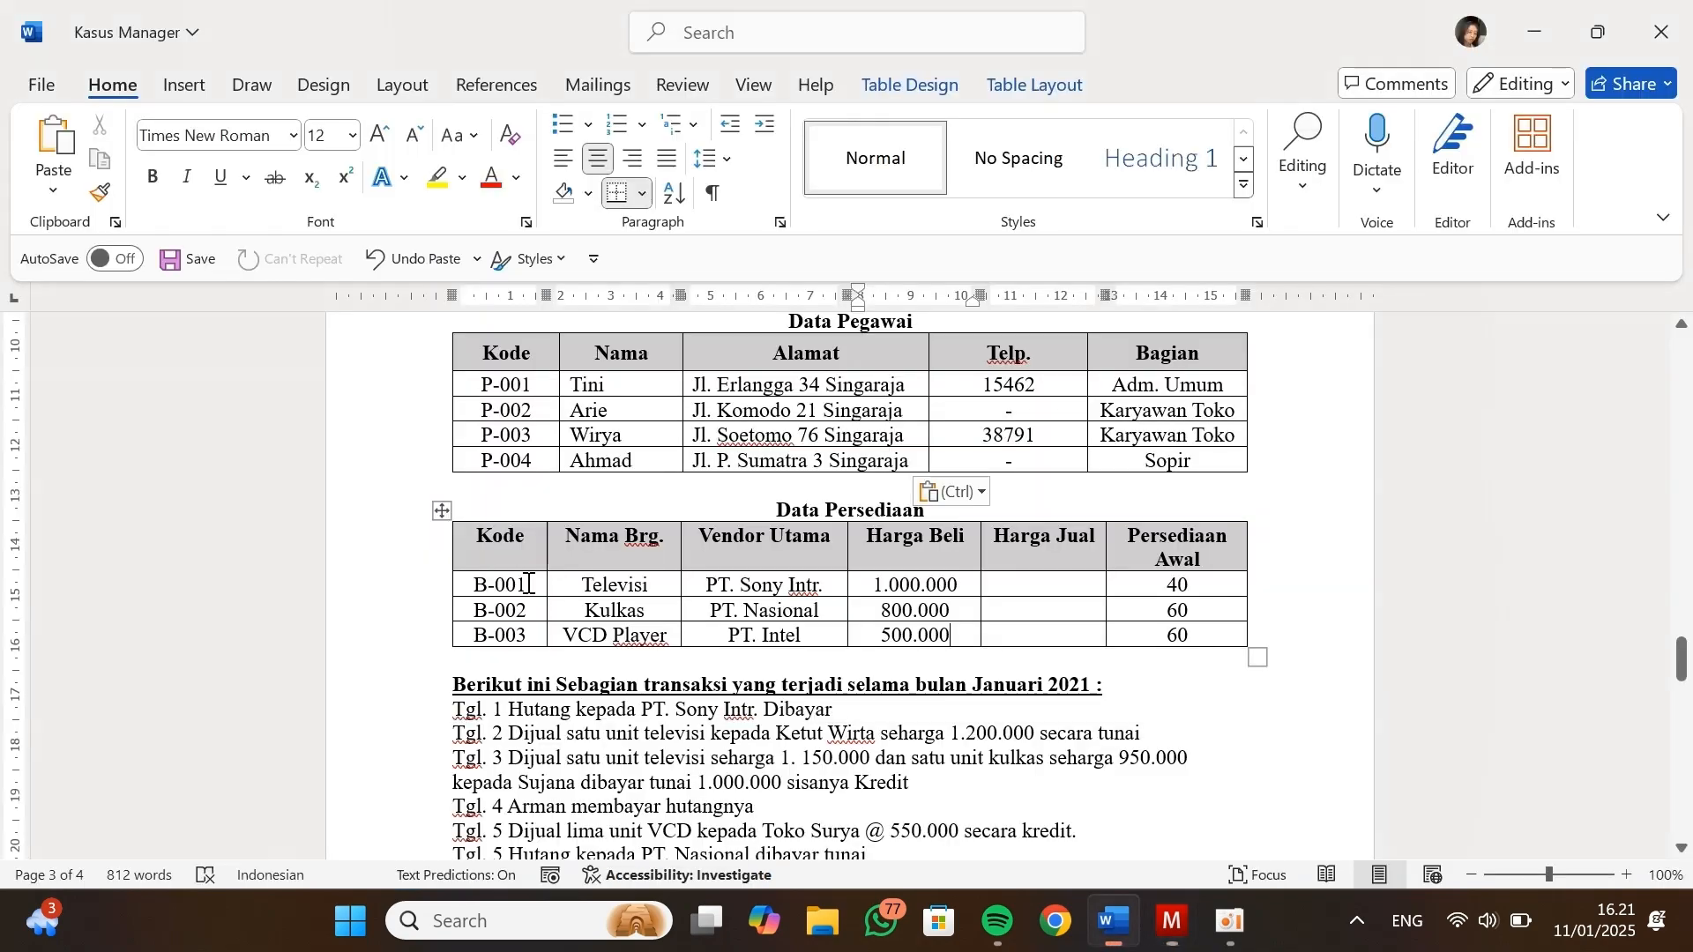
pyautogui.scroll(20, 789, 488)
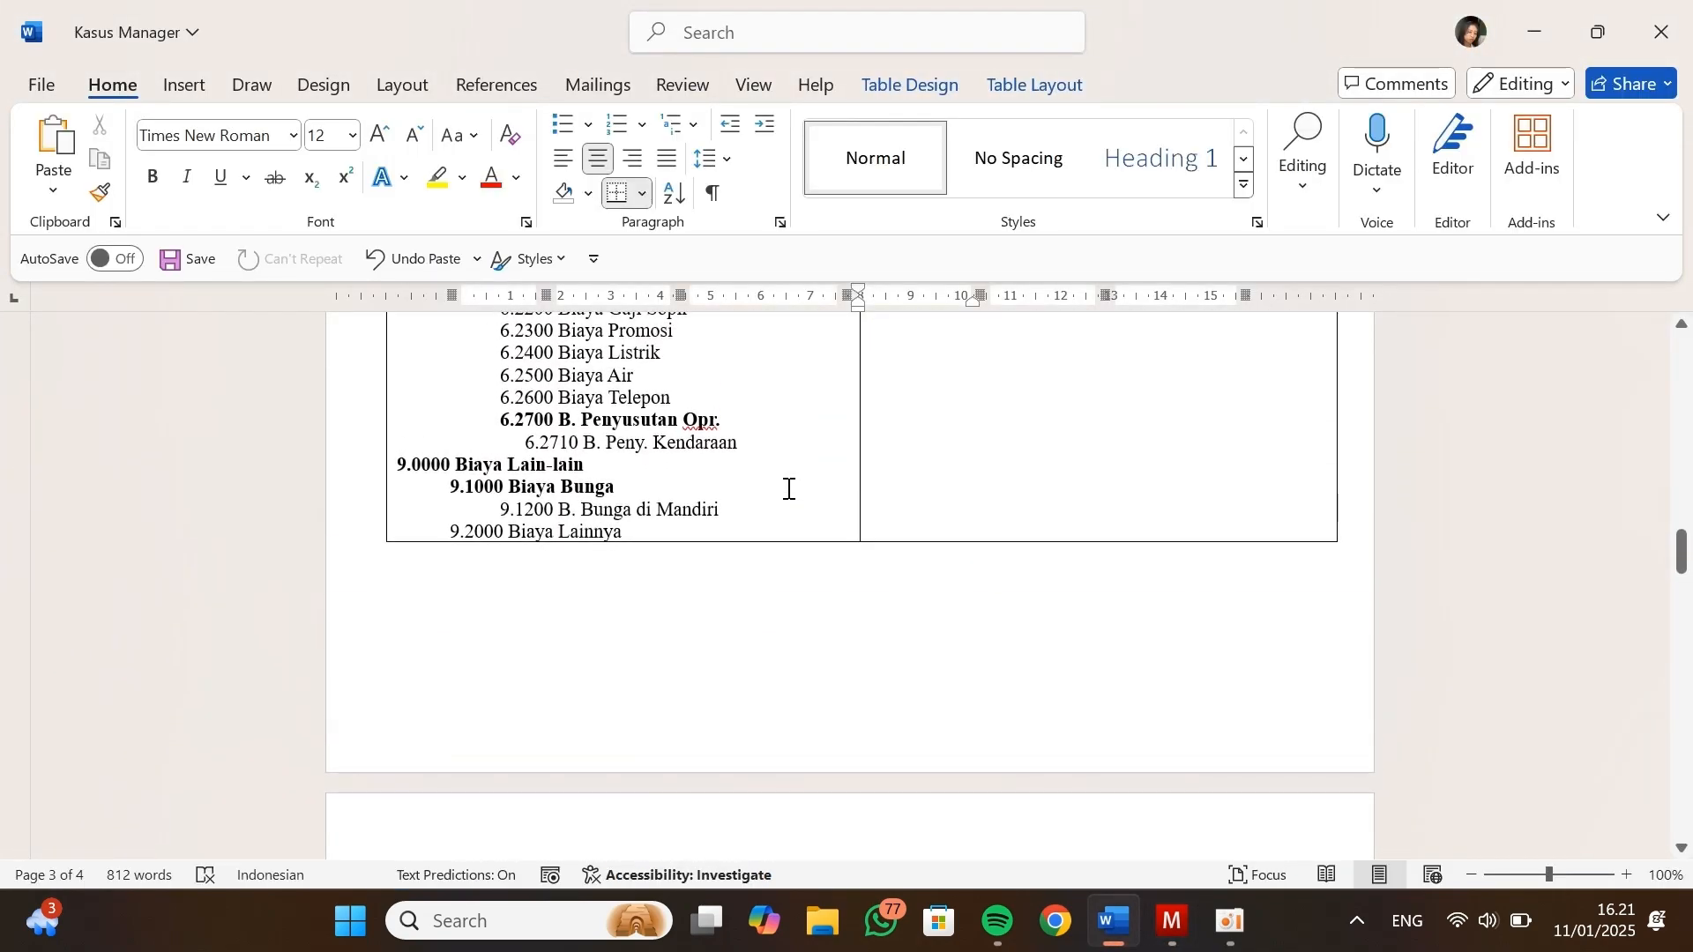
pyautogui.scroll(3, 788, 488)
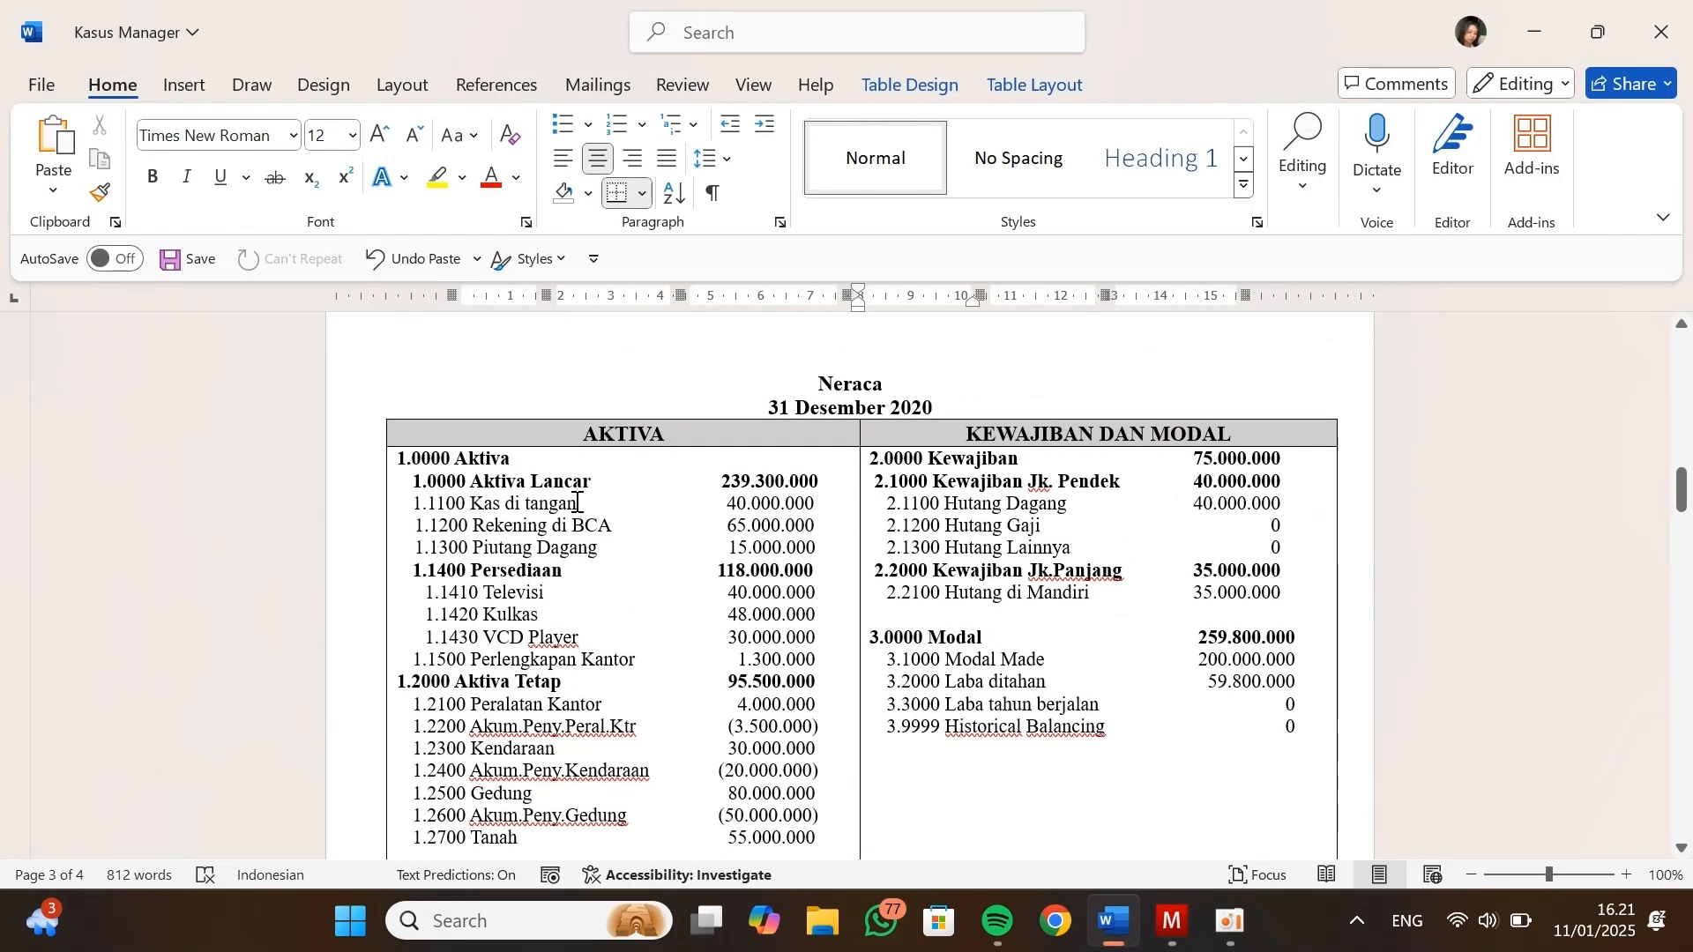
pyautogui.doubleClick(723, 504)
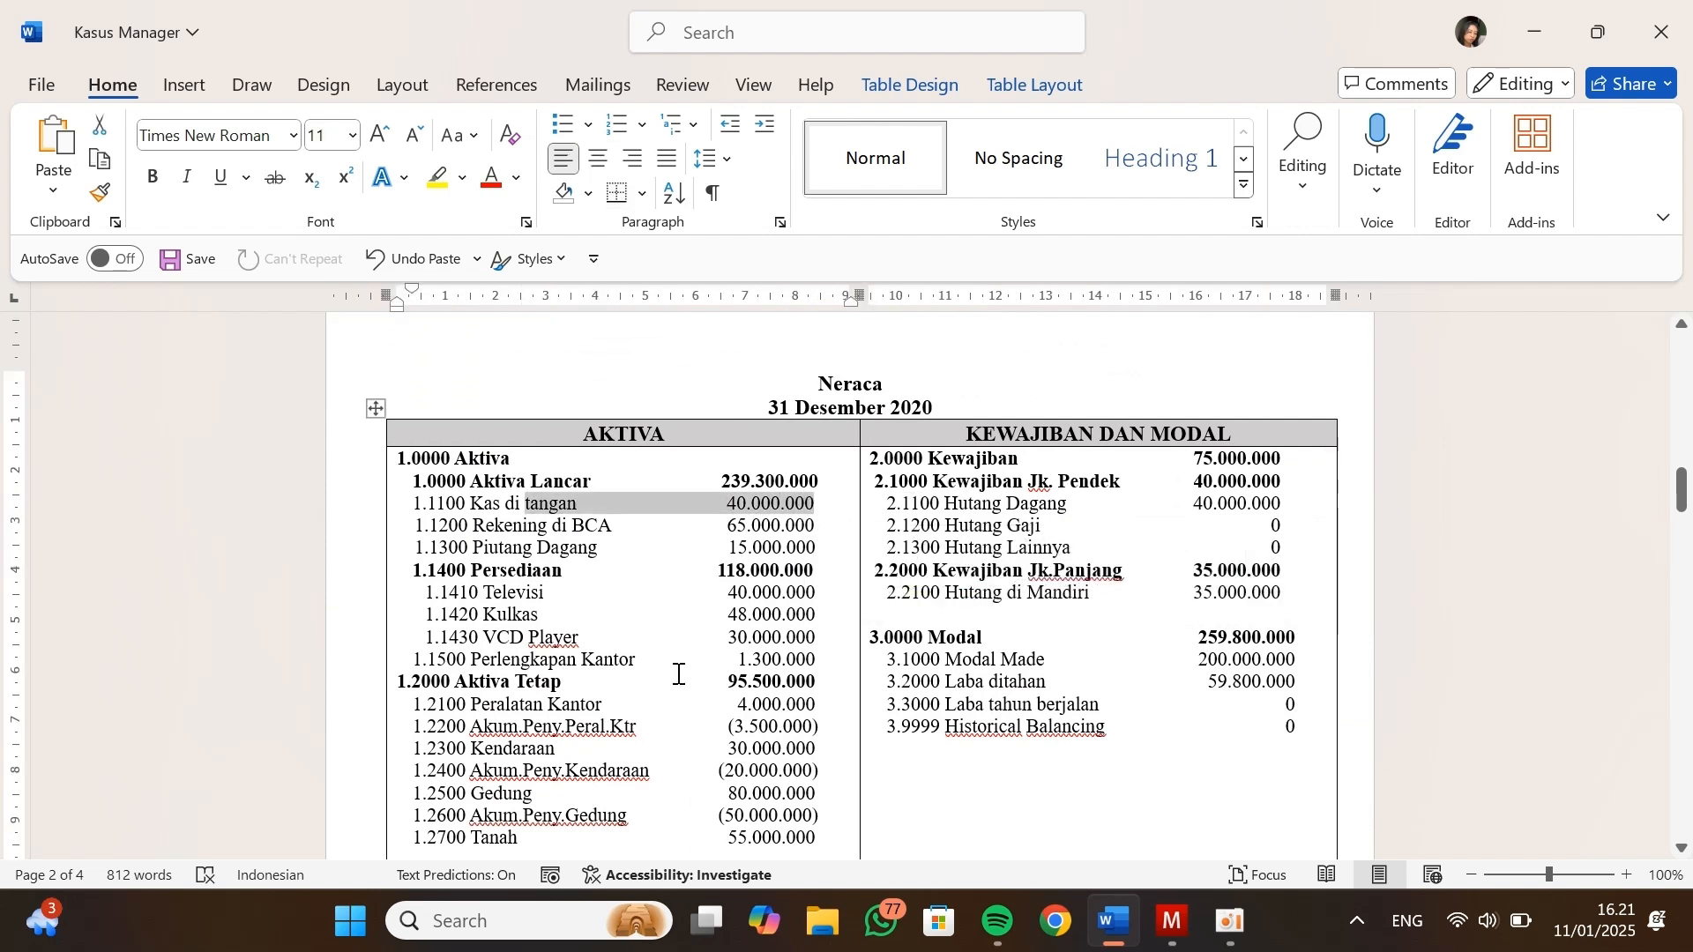
pyautogui.hotkey('alt', 'Tab')
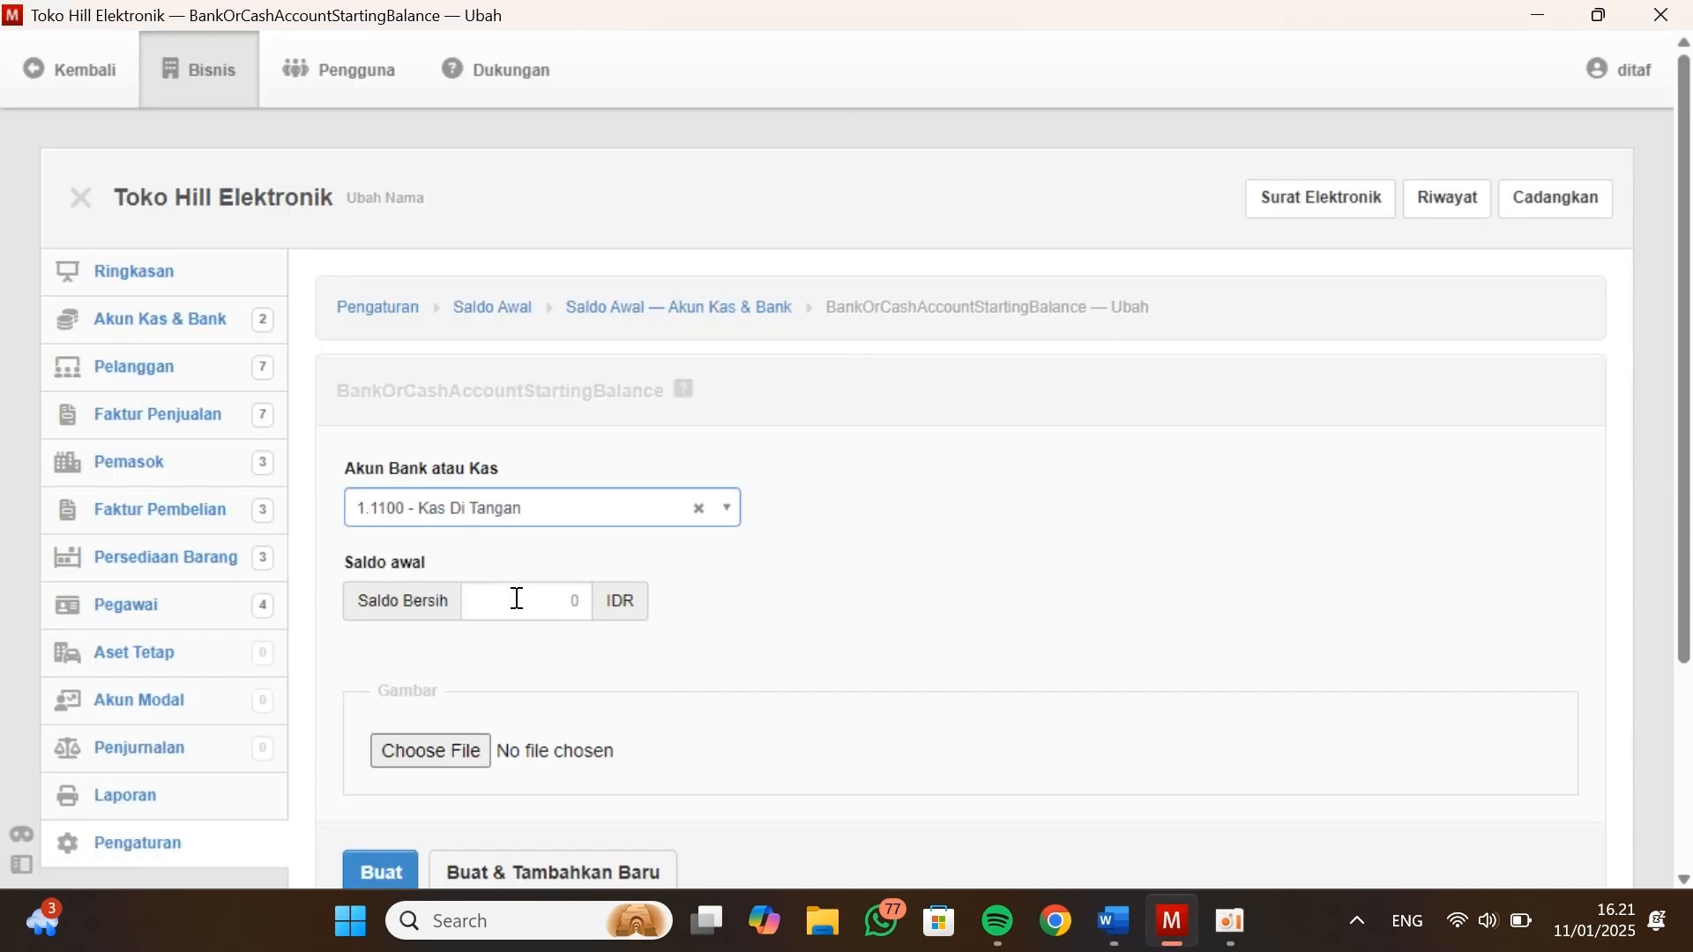
pyautogui.click(518, 599)
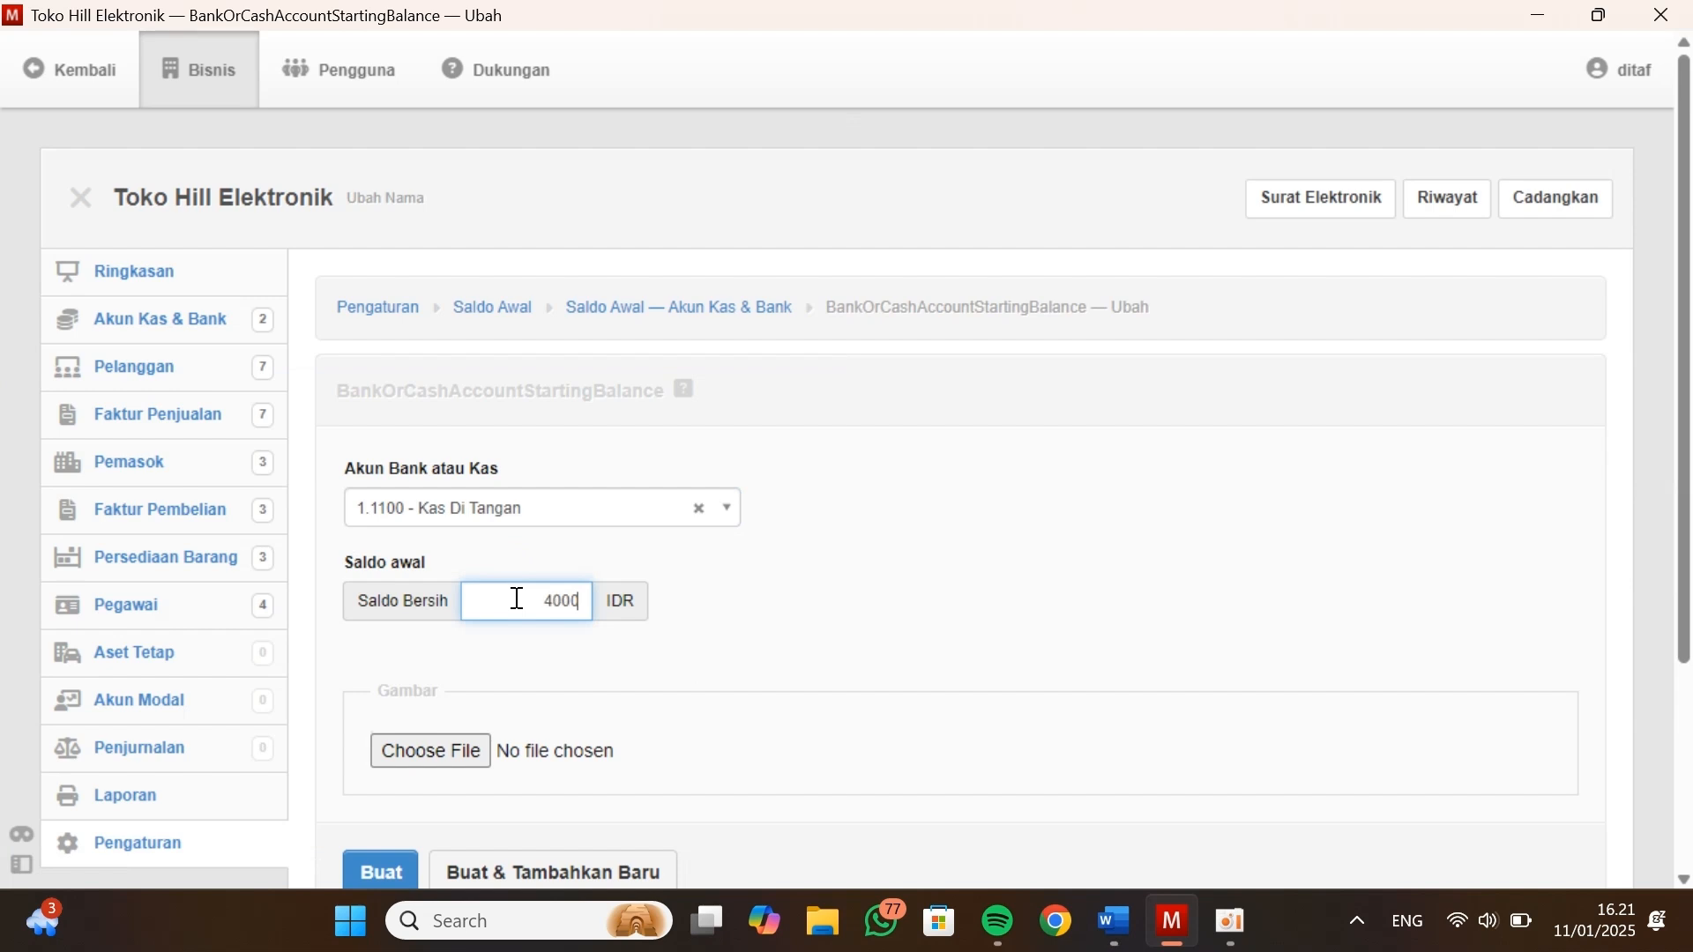
pyautogui.scroll(-1, 517, 599)
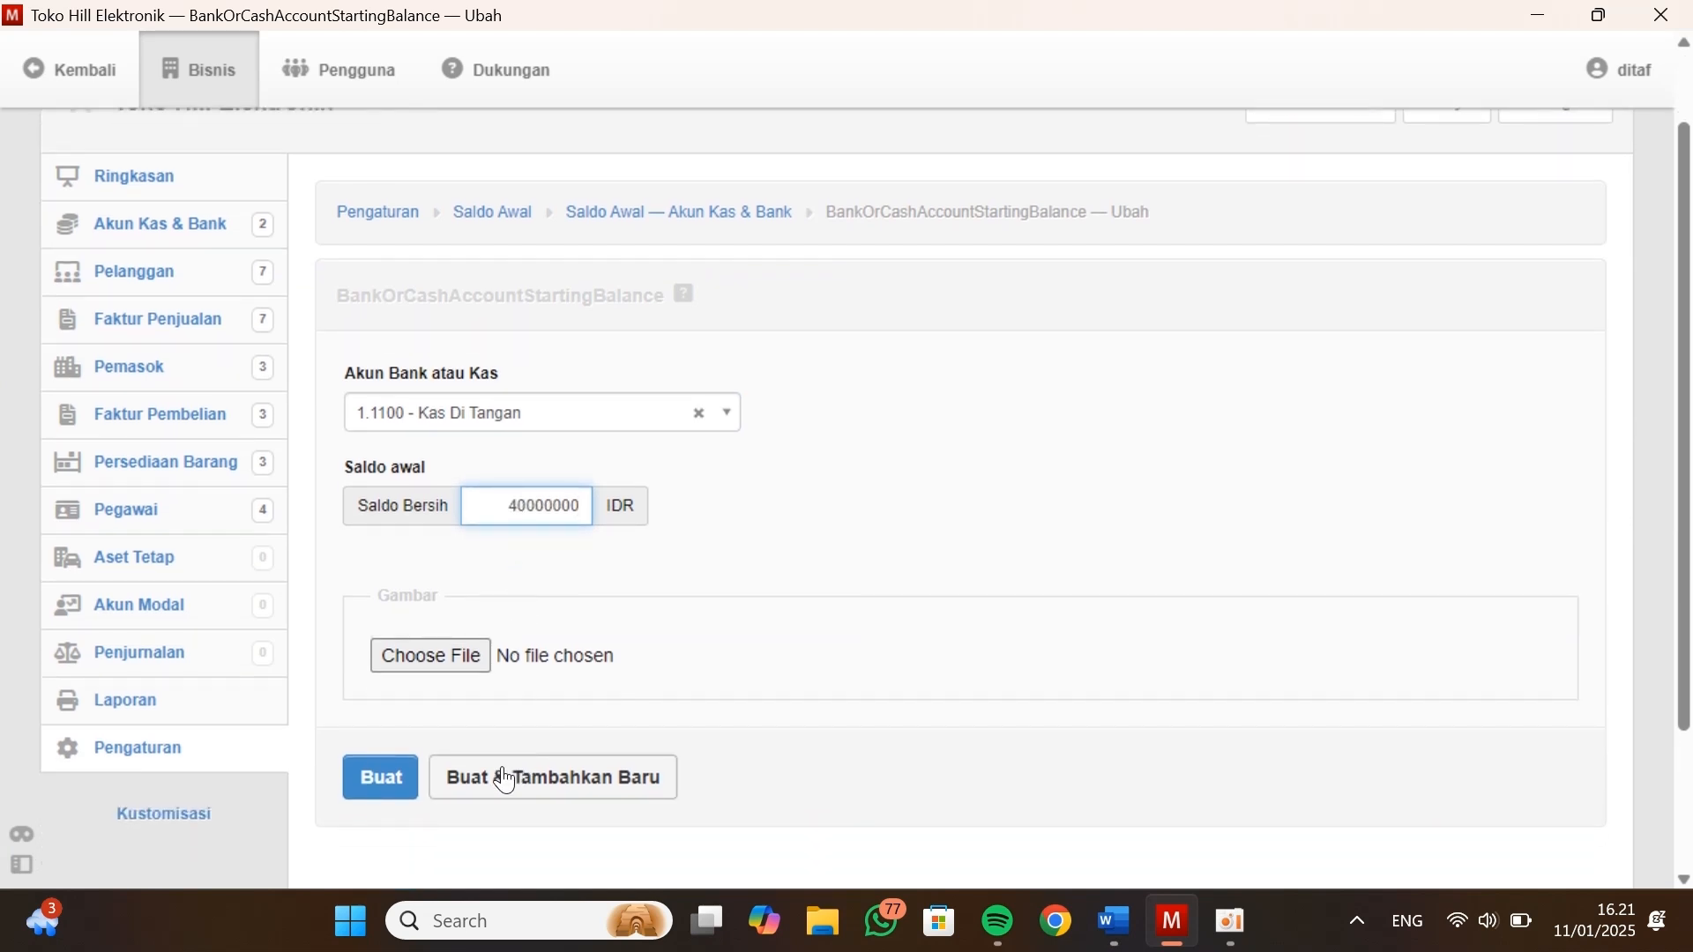
pyautogui.click(505, 781)
# Choose 1.1200 - Rekening Di BCA, set its Saldo Bersih to 65000000 from the Neraca in Kasus Manager, and create the opening balance
pyautogui.click(695, 413)
pyautogui.hotkey('alt', 'Tab')
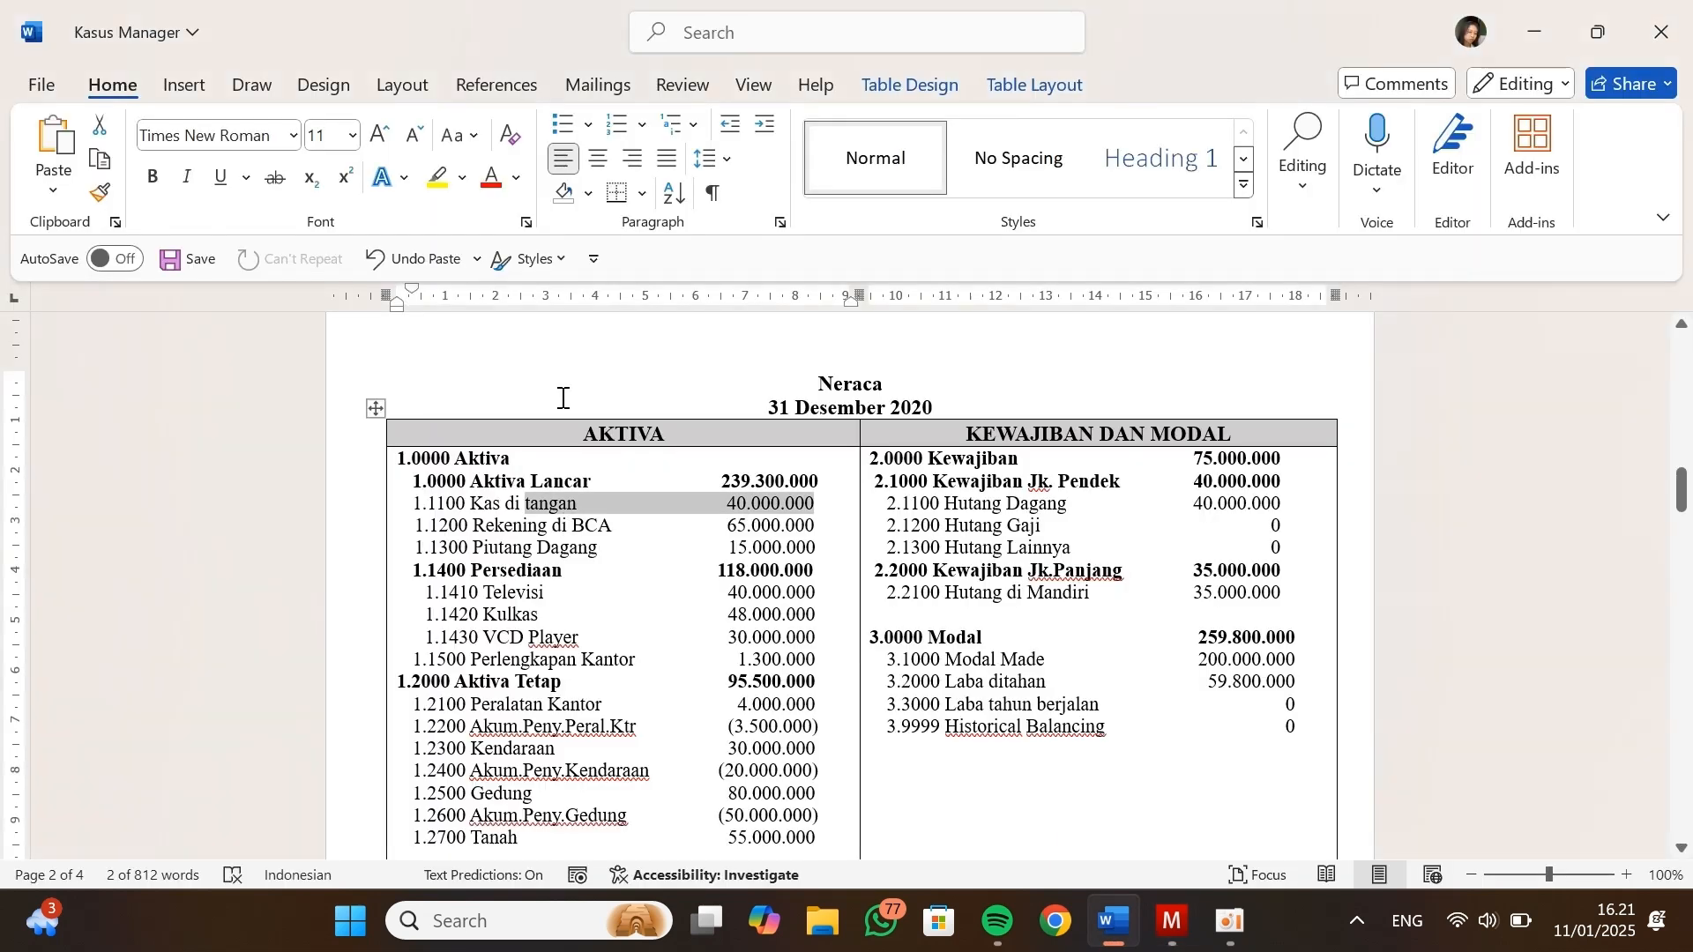
pyautogui.moveTo(728, 526); pyautogui.dragTo(791, 528)
pyautogui.hotkey('alt', 'Tab')
pyautogui.click(579, 502)
pyautogui.write('65000000')
pyautogui.click(386, 777)
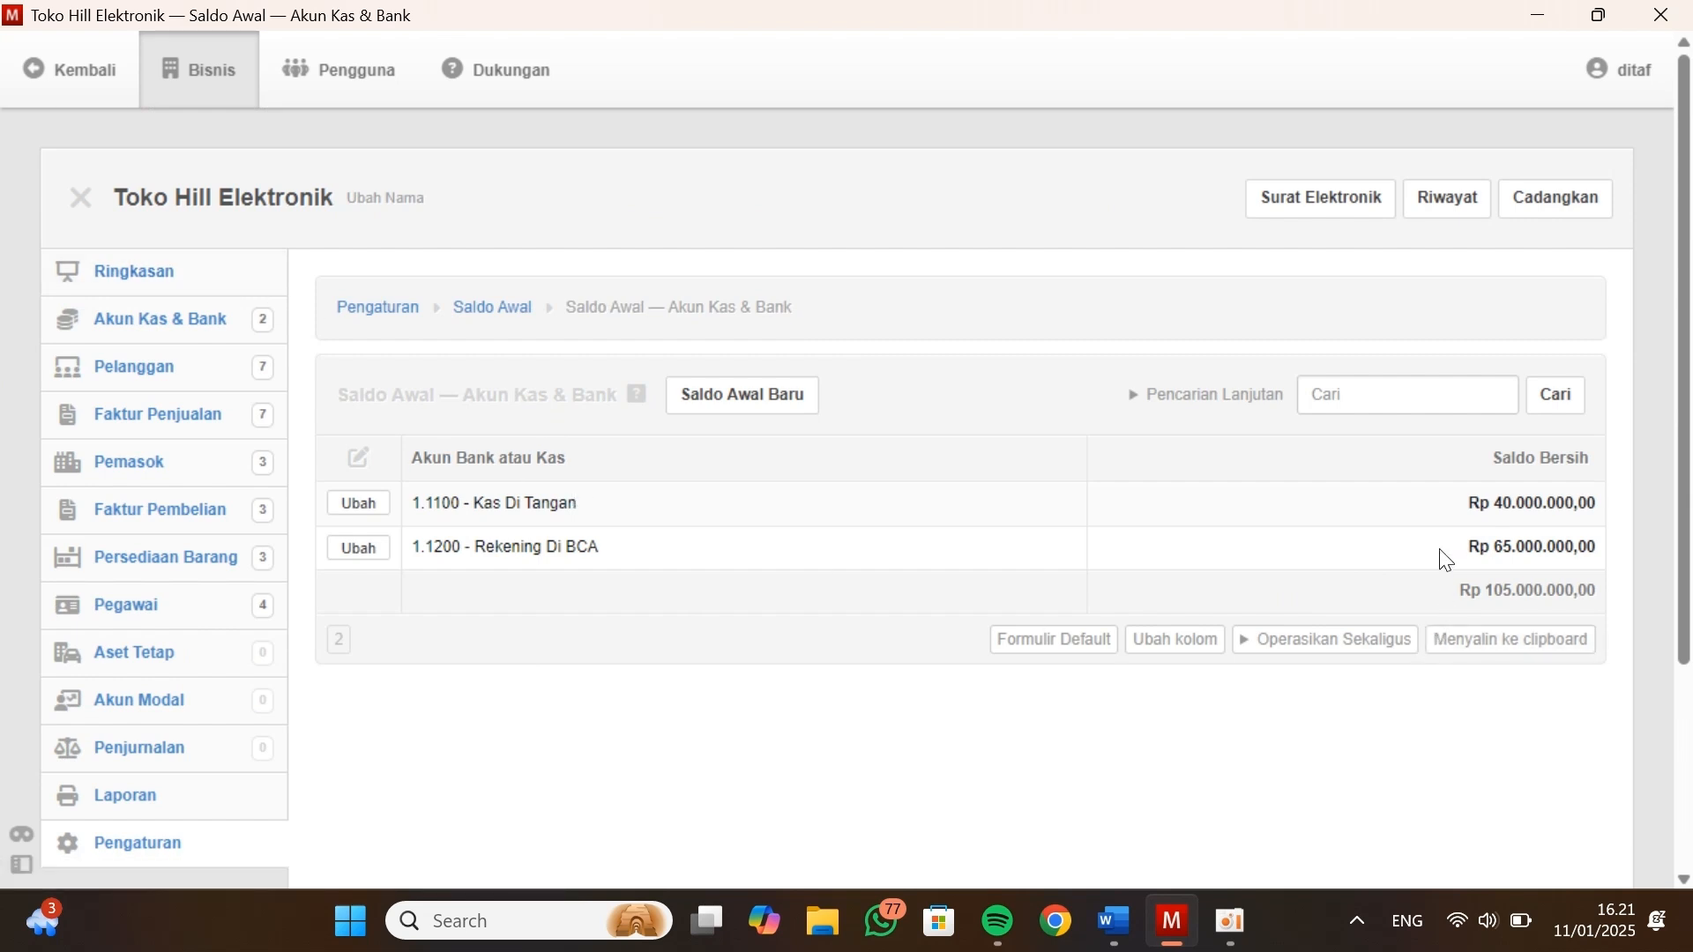
# Review the updated Ringkasan balances and compare them with the Neraca in Kasus Manager
pyautogui.click(151, 273)
pyautogui.scroll(-2, 826, 582)
pyautogui.scroll(-3, 827, 585)
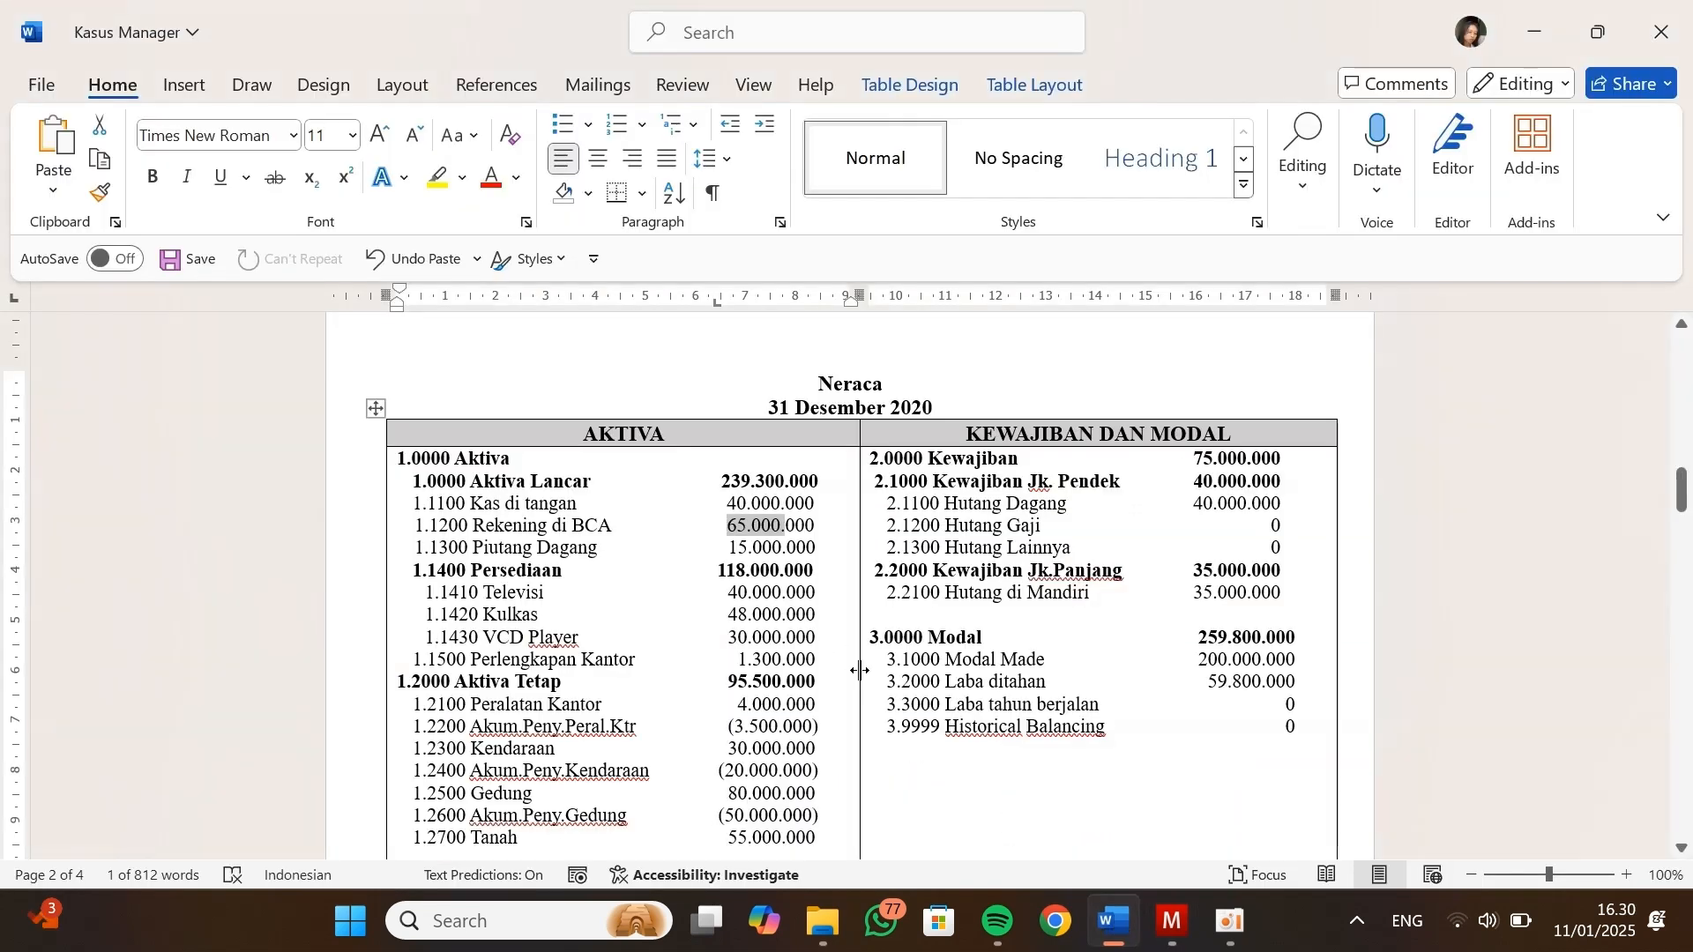
pyautogui.hotkey('alt', 'Tab')
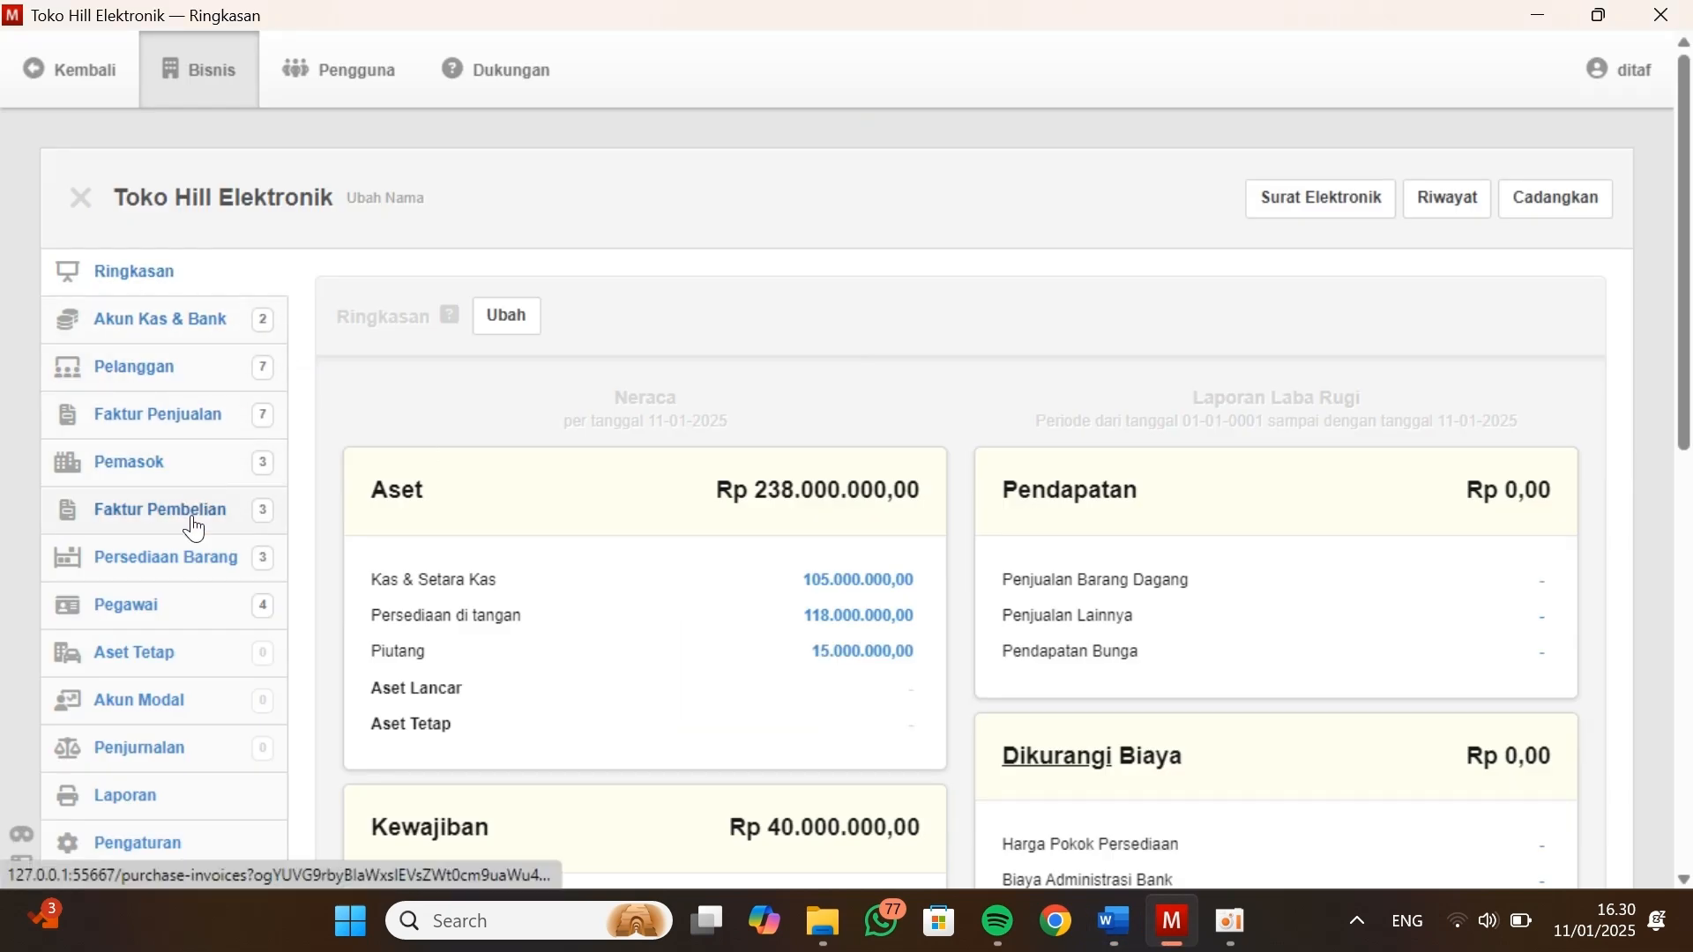
# Open the business's Bagan Akun from Pengaturan
pyautogui.scroll(-2, 191, 566)
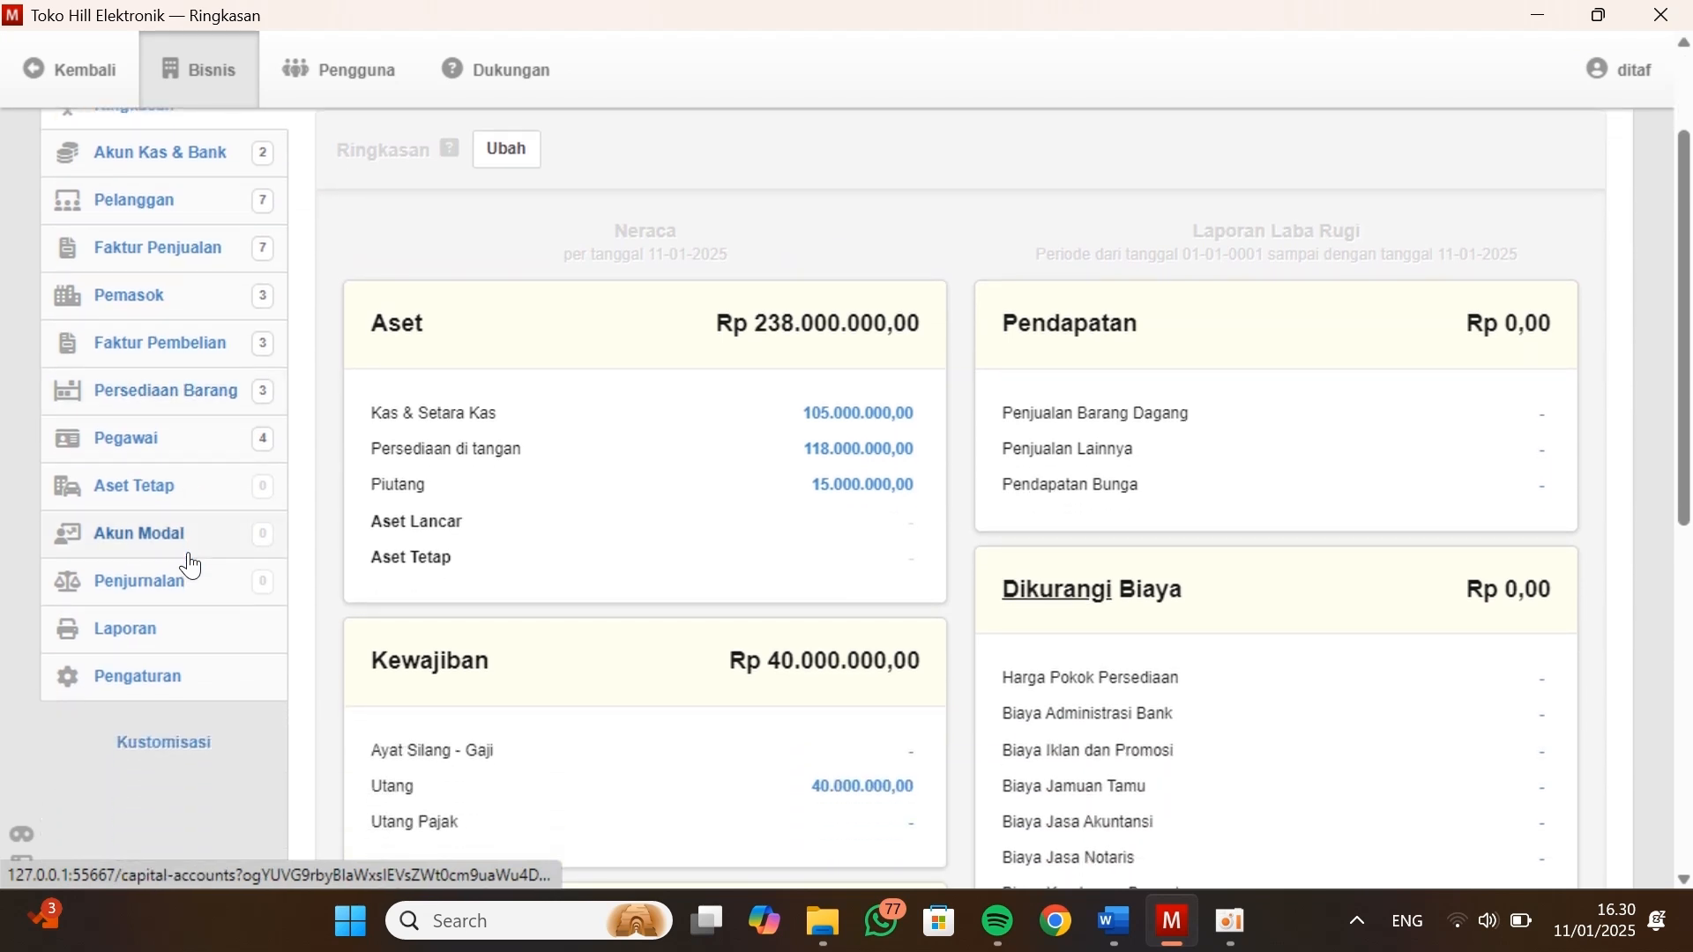
pyautogui.scroll(-1, 190, 564)
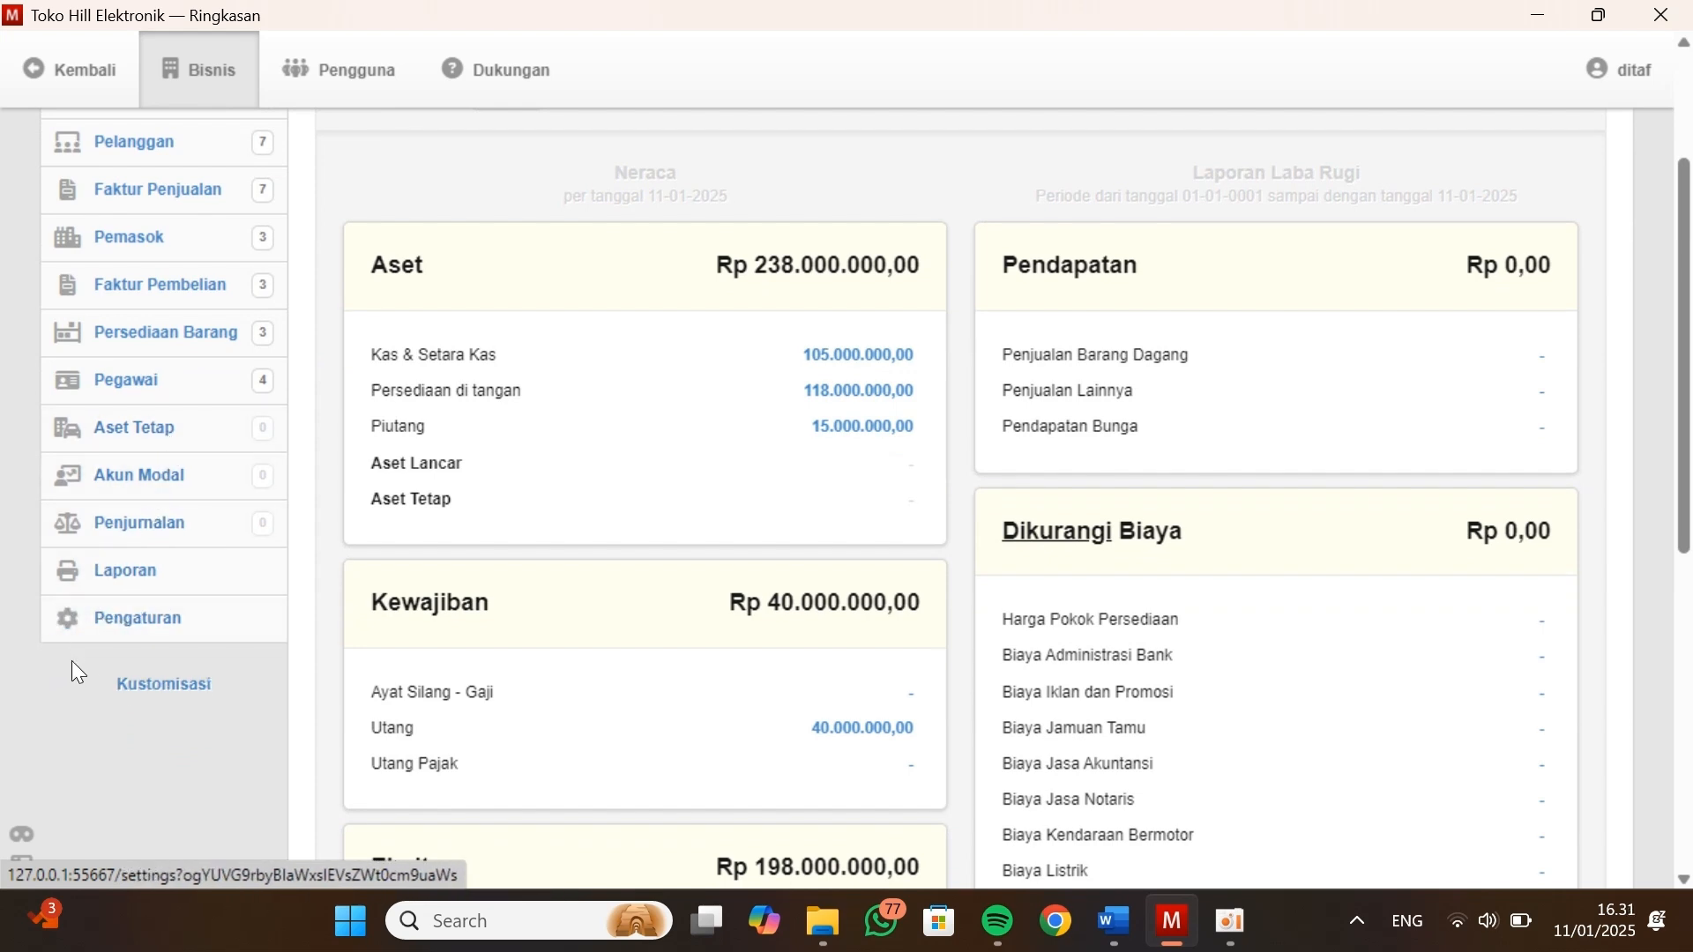
pyautogui.click(149, 640)
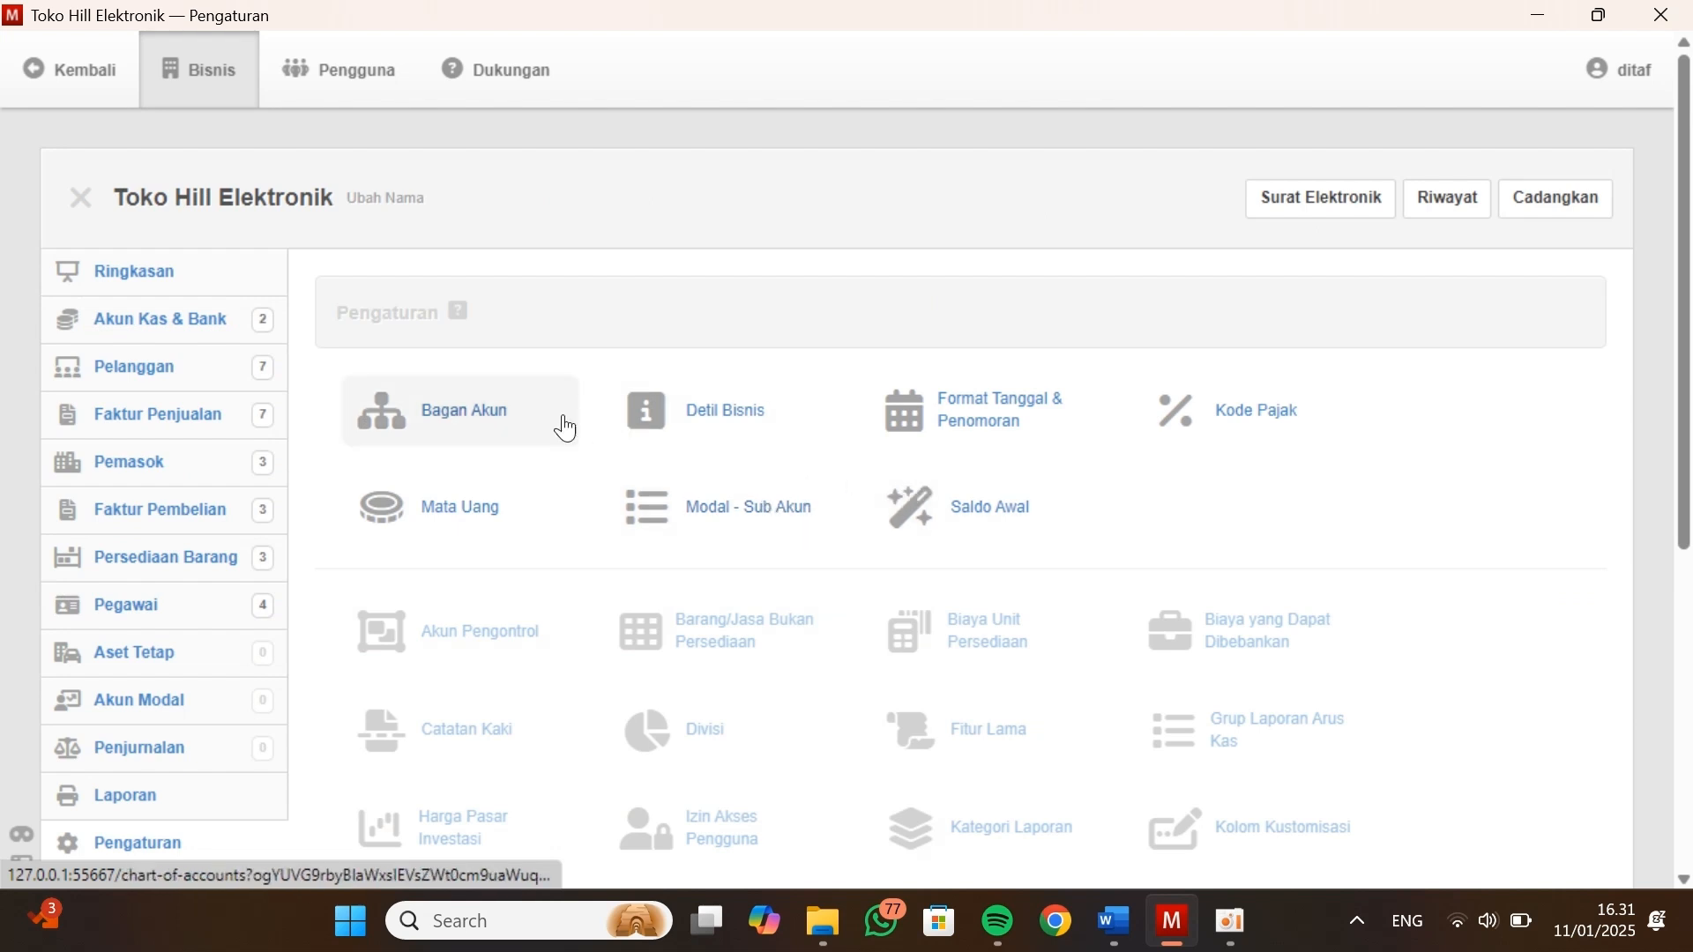
pyautogui.click(501, 413)
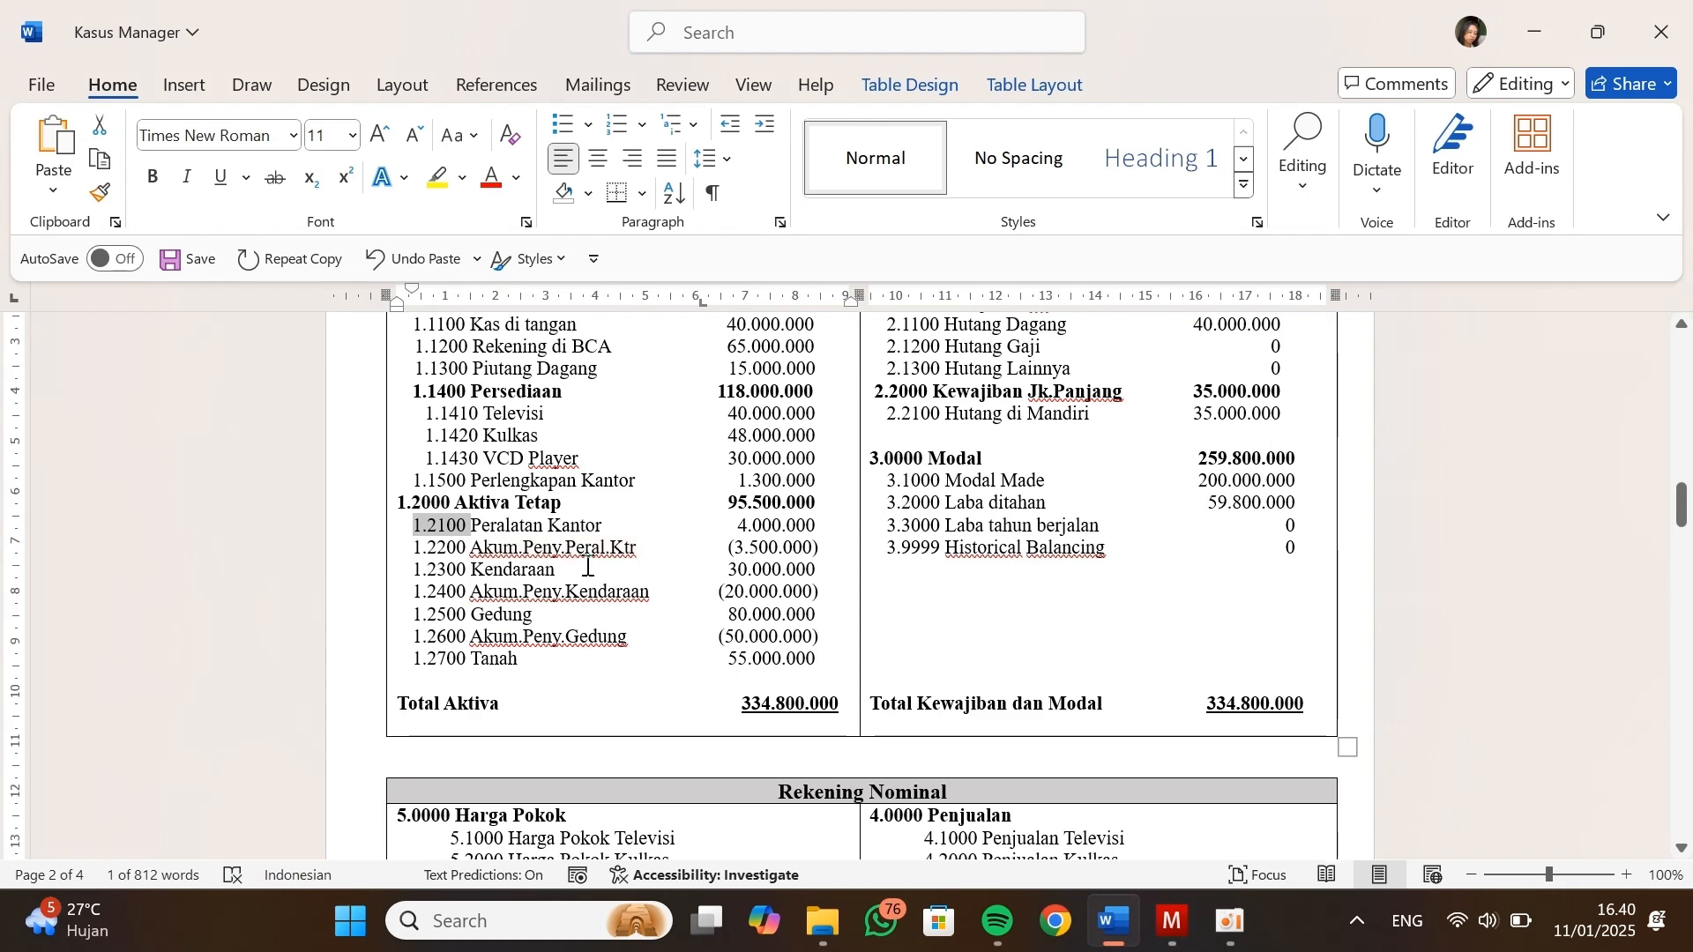
# Consult the Neraca in Kasus Manager and enter Hutang Dagang as the new name of the Utang account in Bagan Akun
pyautogui.scroll(3, 588, 566)
pyautogui.scroll(1, 589, 566)
pyautogui.scroll(-2, 589, 565)
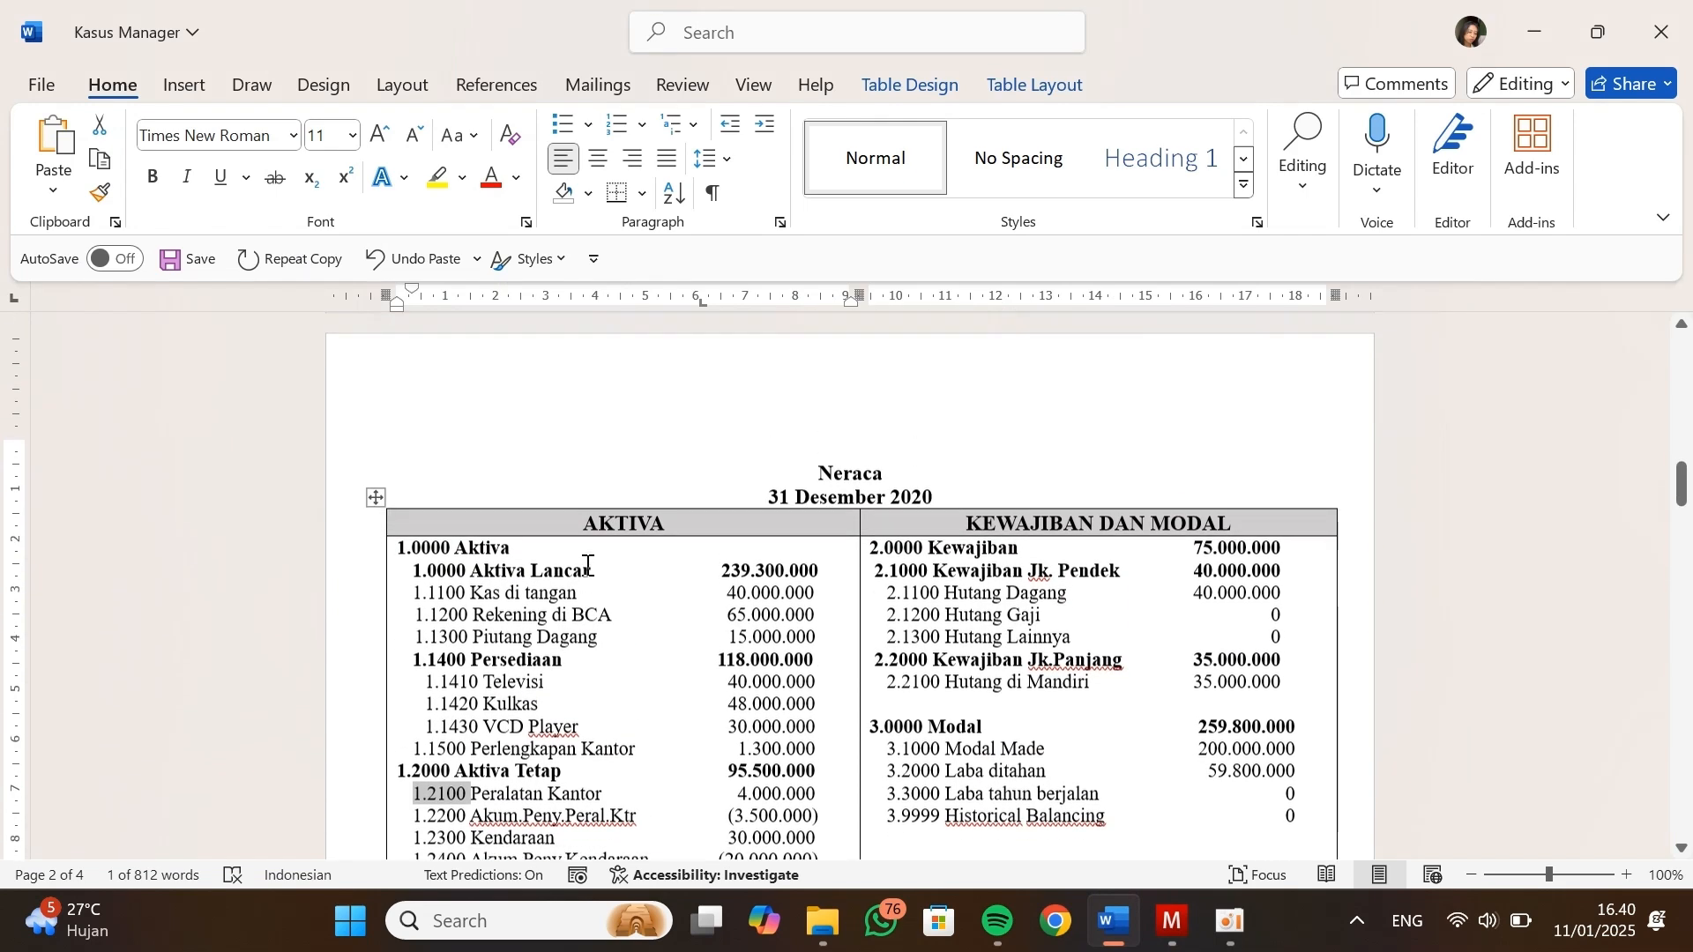
pyautogui.hotkey('alt', 'Tab')
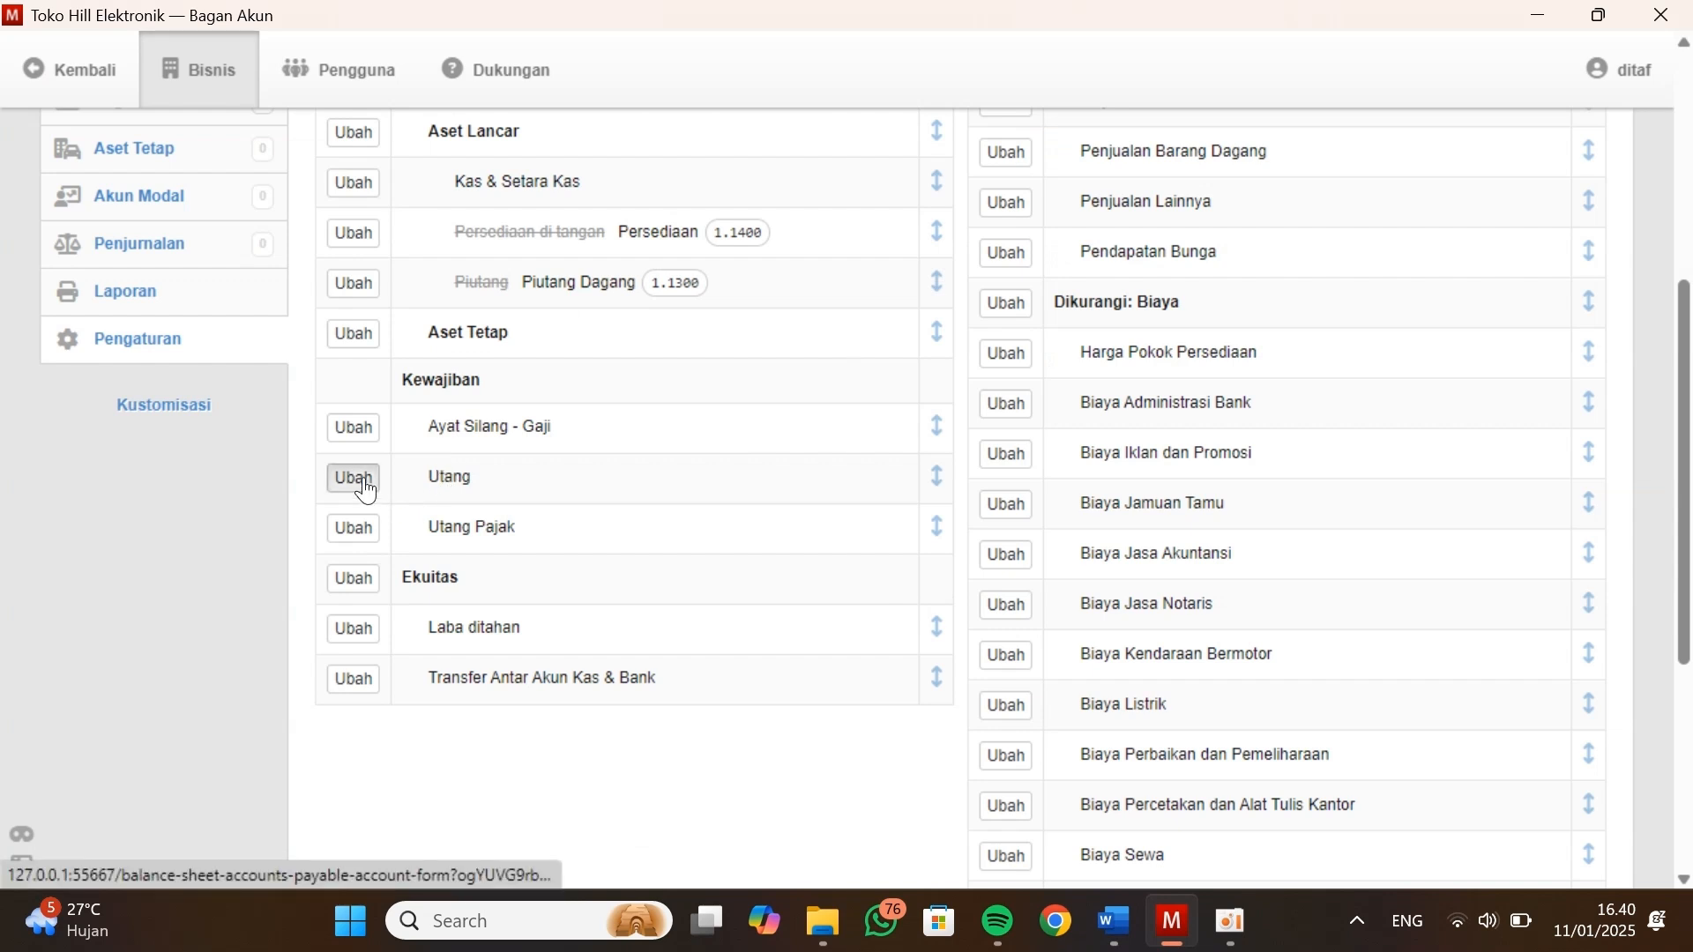
pyautogui.click(365, 487)
pyautogui.click(501, 503)
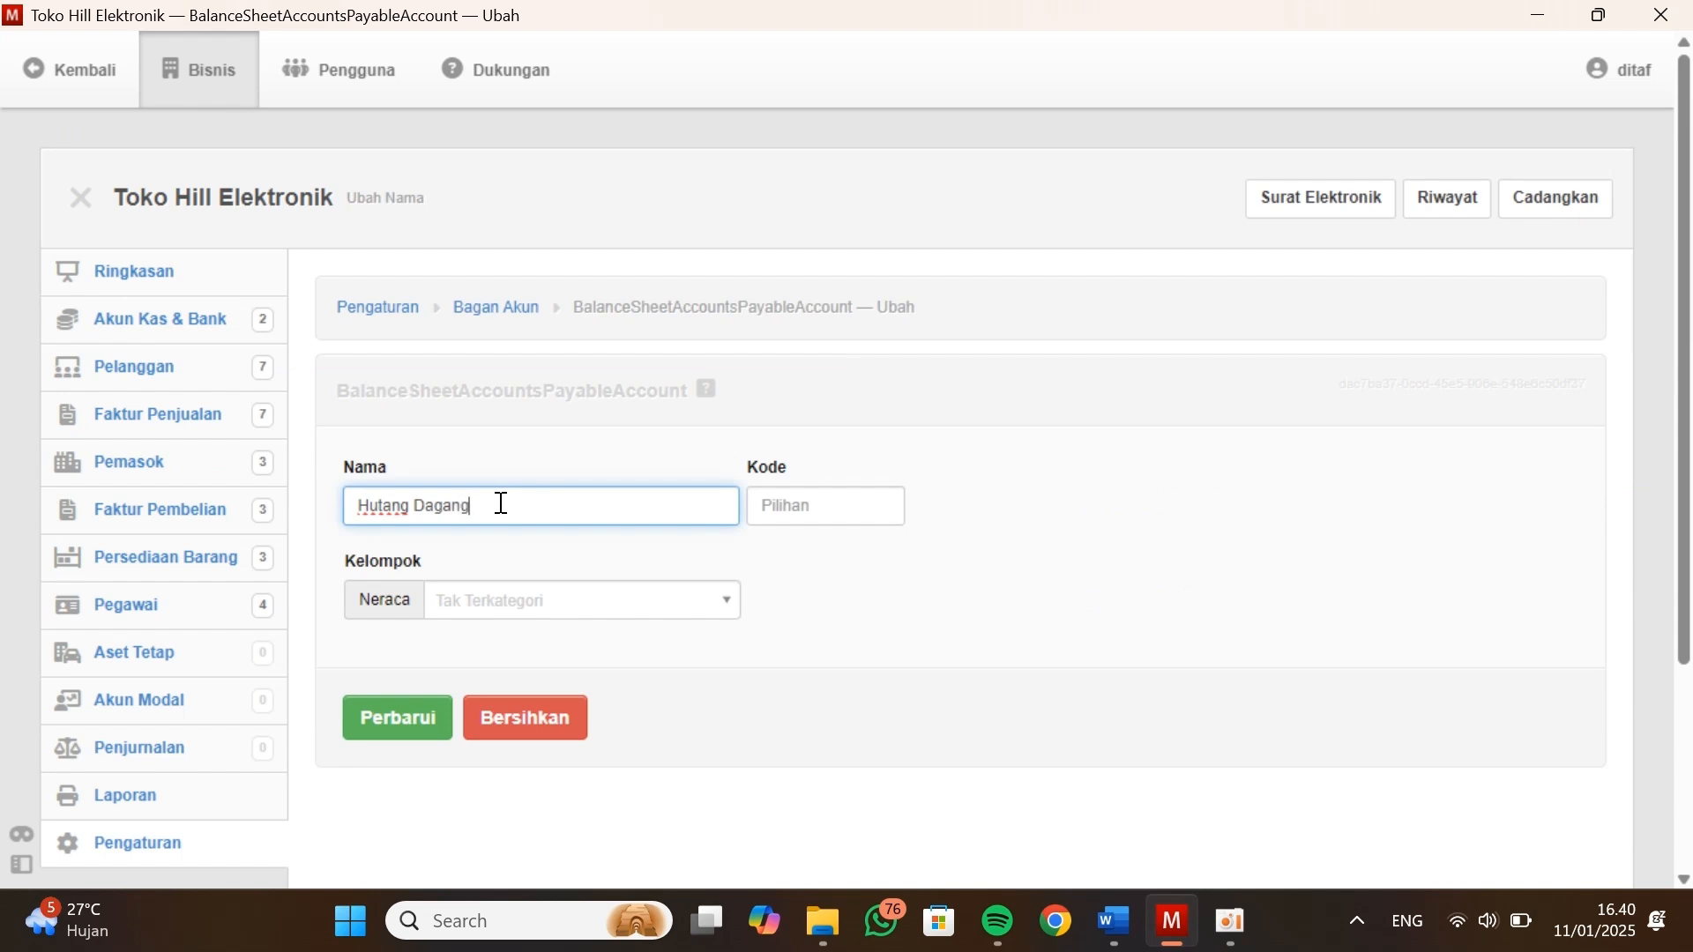
# Set Hutang Dagang's code to 2.1100 from the Neraca in Kasus Manager, assign it to the Ekuitas group, and update the account
pyautogui.click(780, 519)
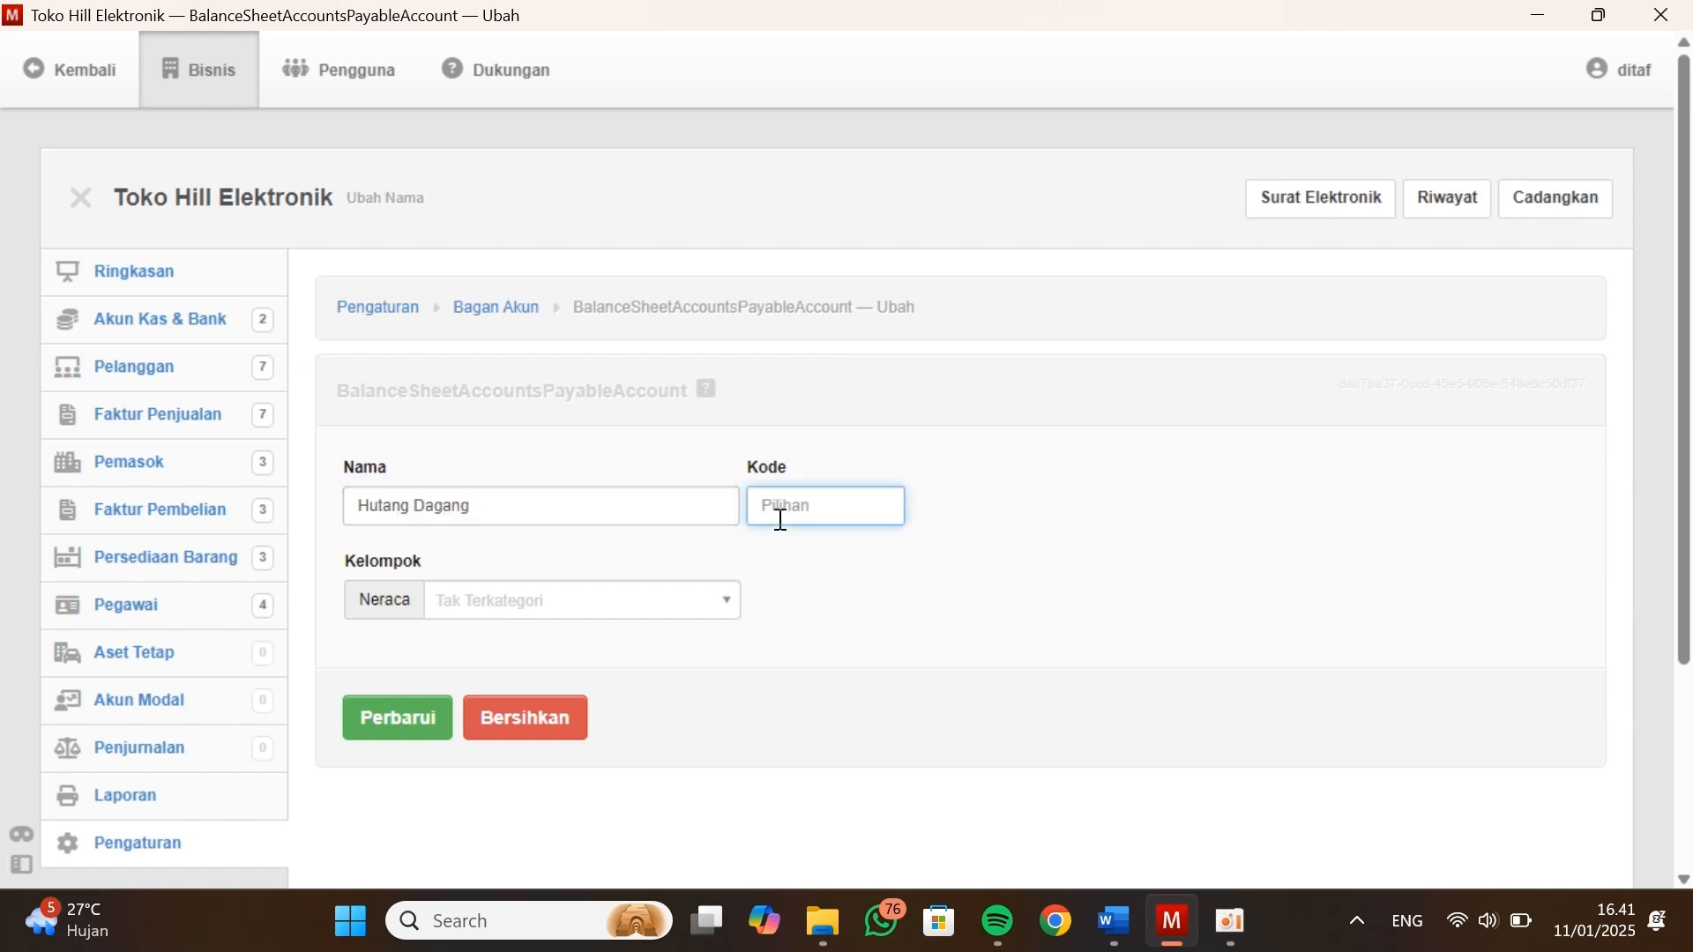
pyautogui.hotkey('alt', 'Tab')
pyautogui.scroll(-1, 509, 701)
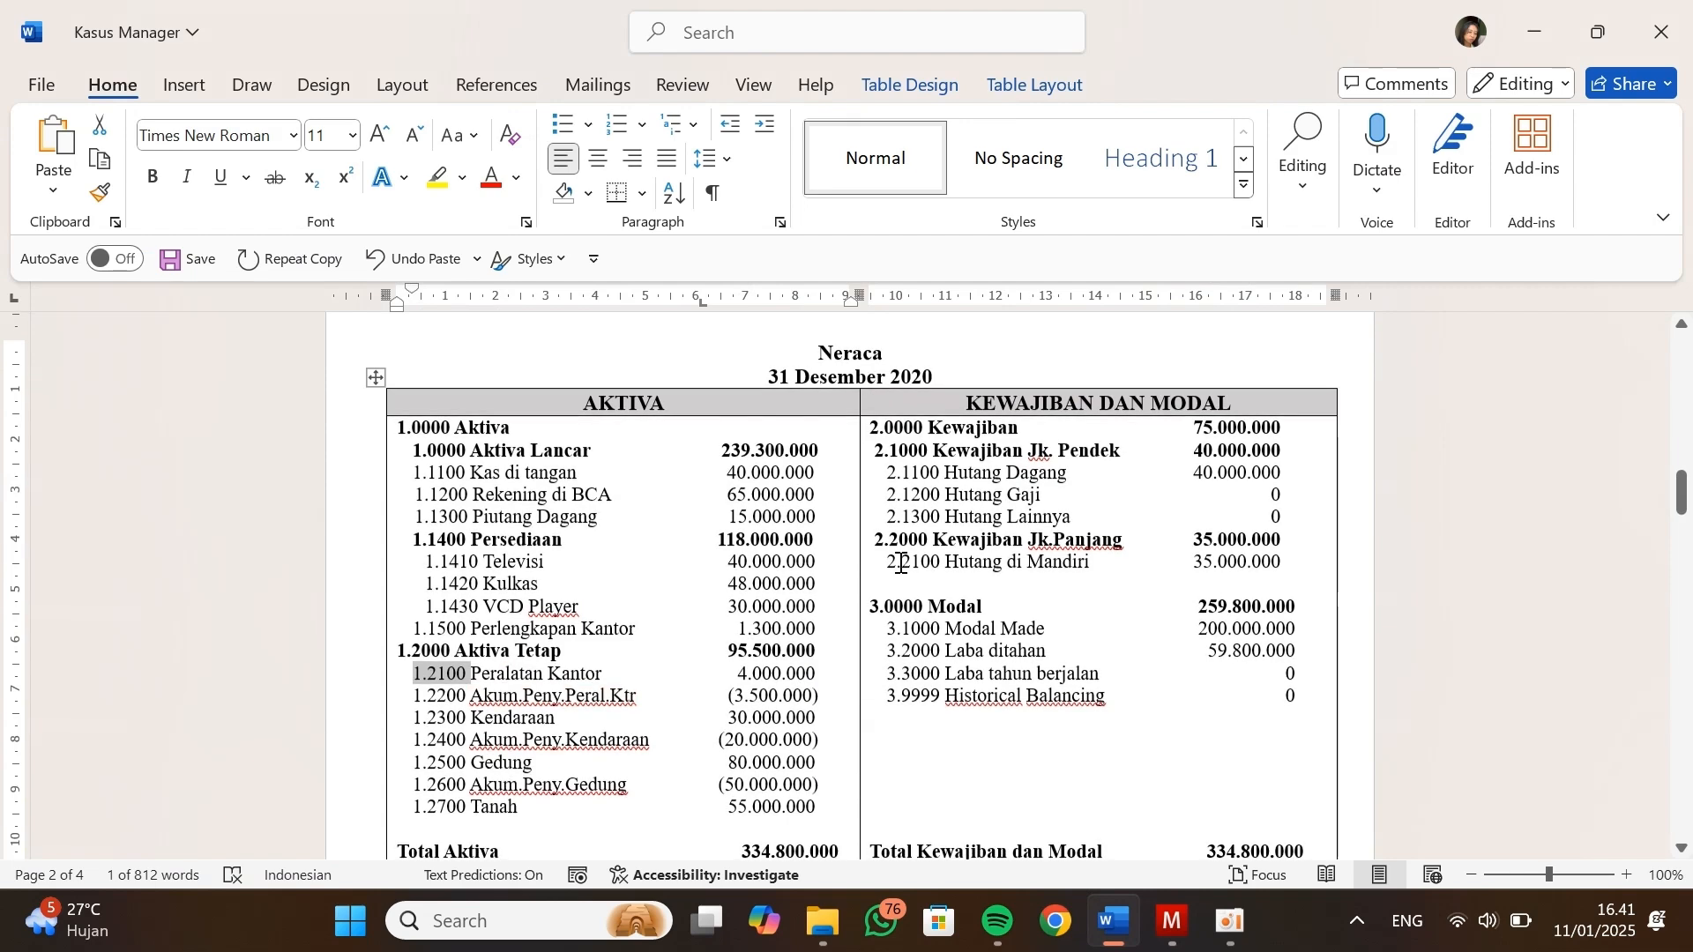
pyautogui.moveTo(940, 478); pyautogui.dragTo(885, 487)
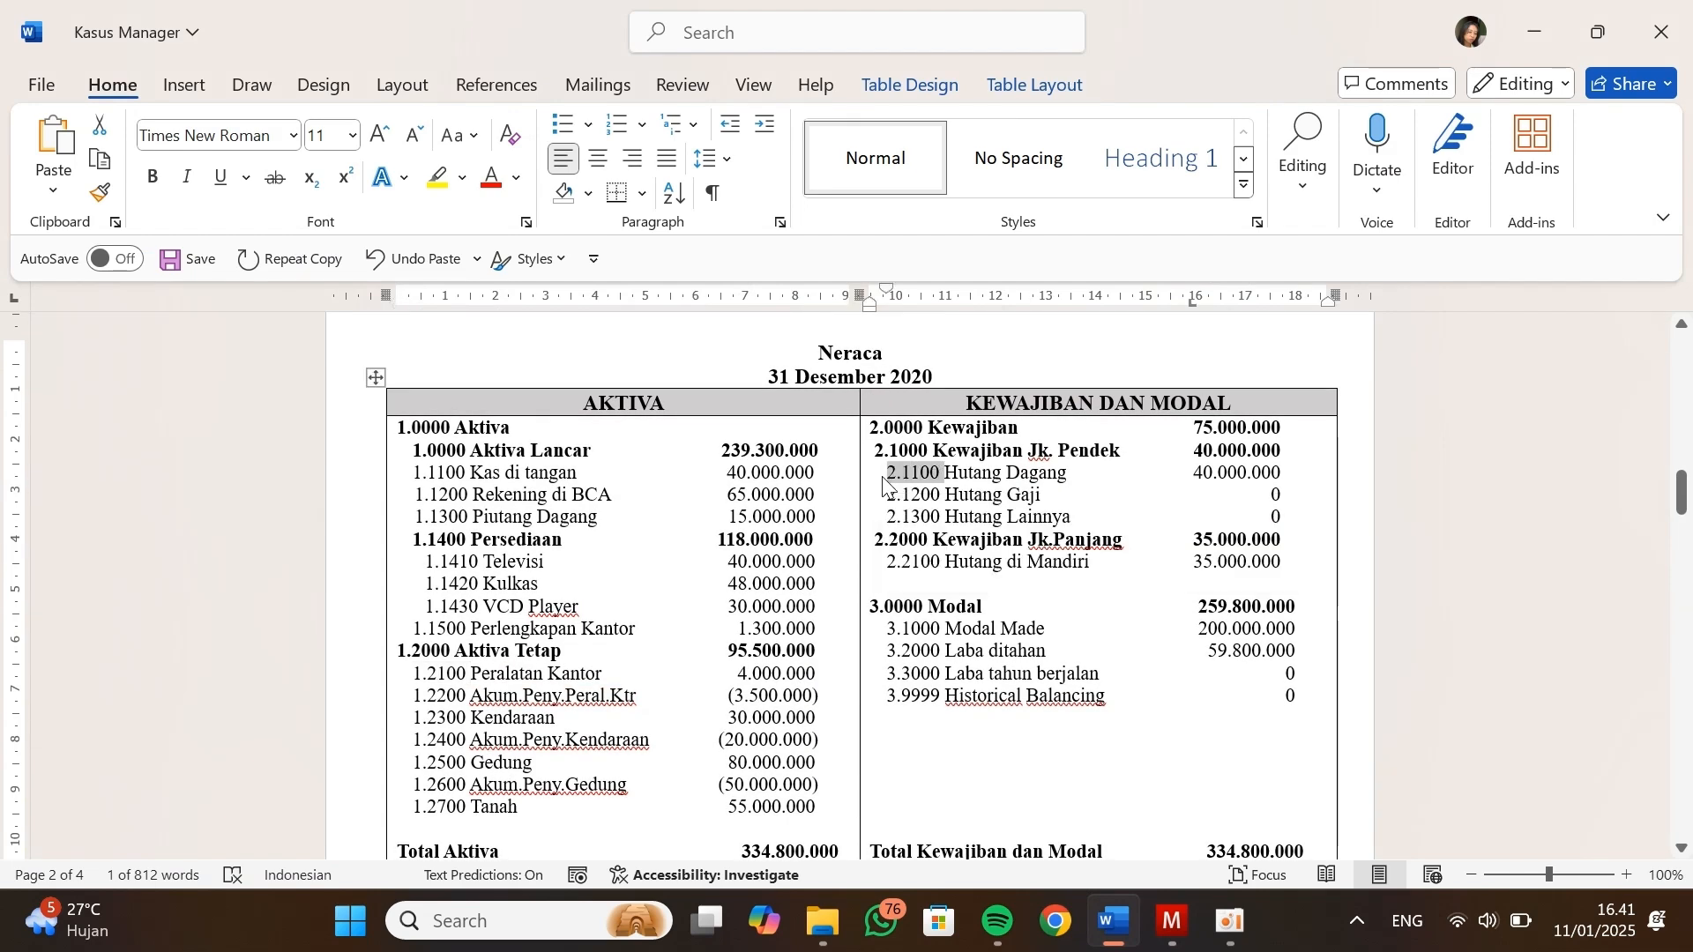
pyautogui.hotkey('ctrl', 'c')
pyautogui.hotkey('alt', 'Tab')
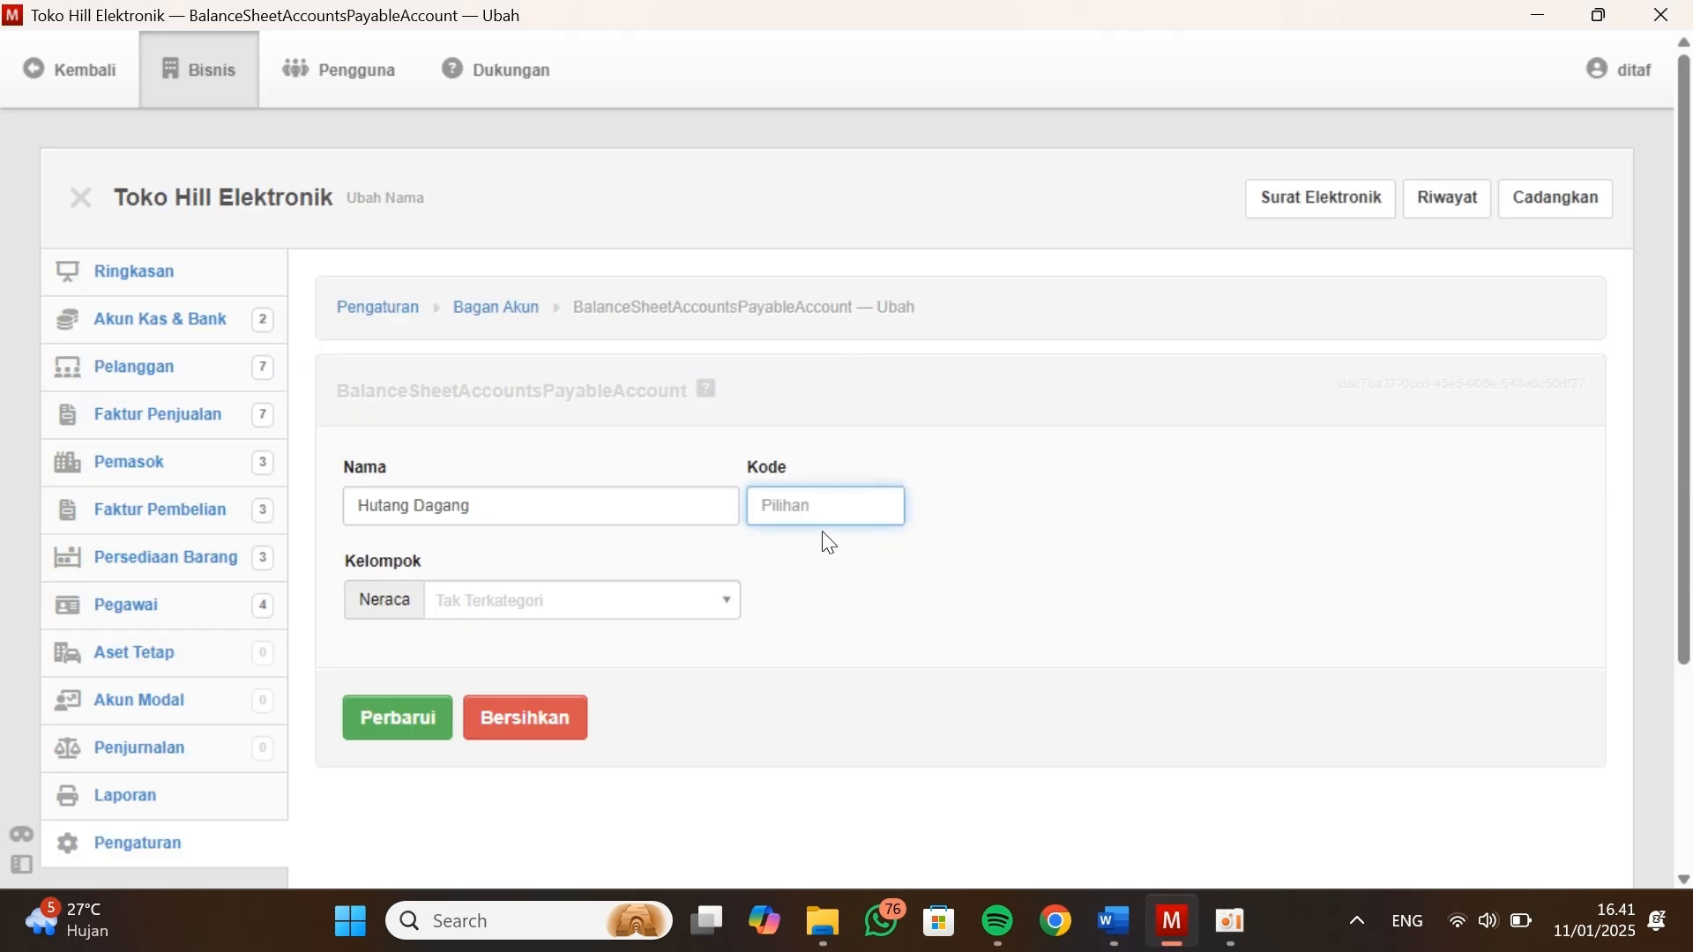
pyautogui.hotkey('ctrl', 'v')
pyautogui.click(630, 603)
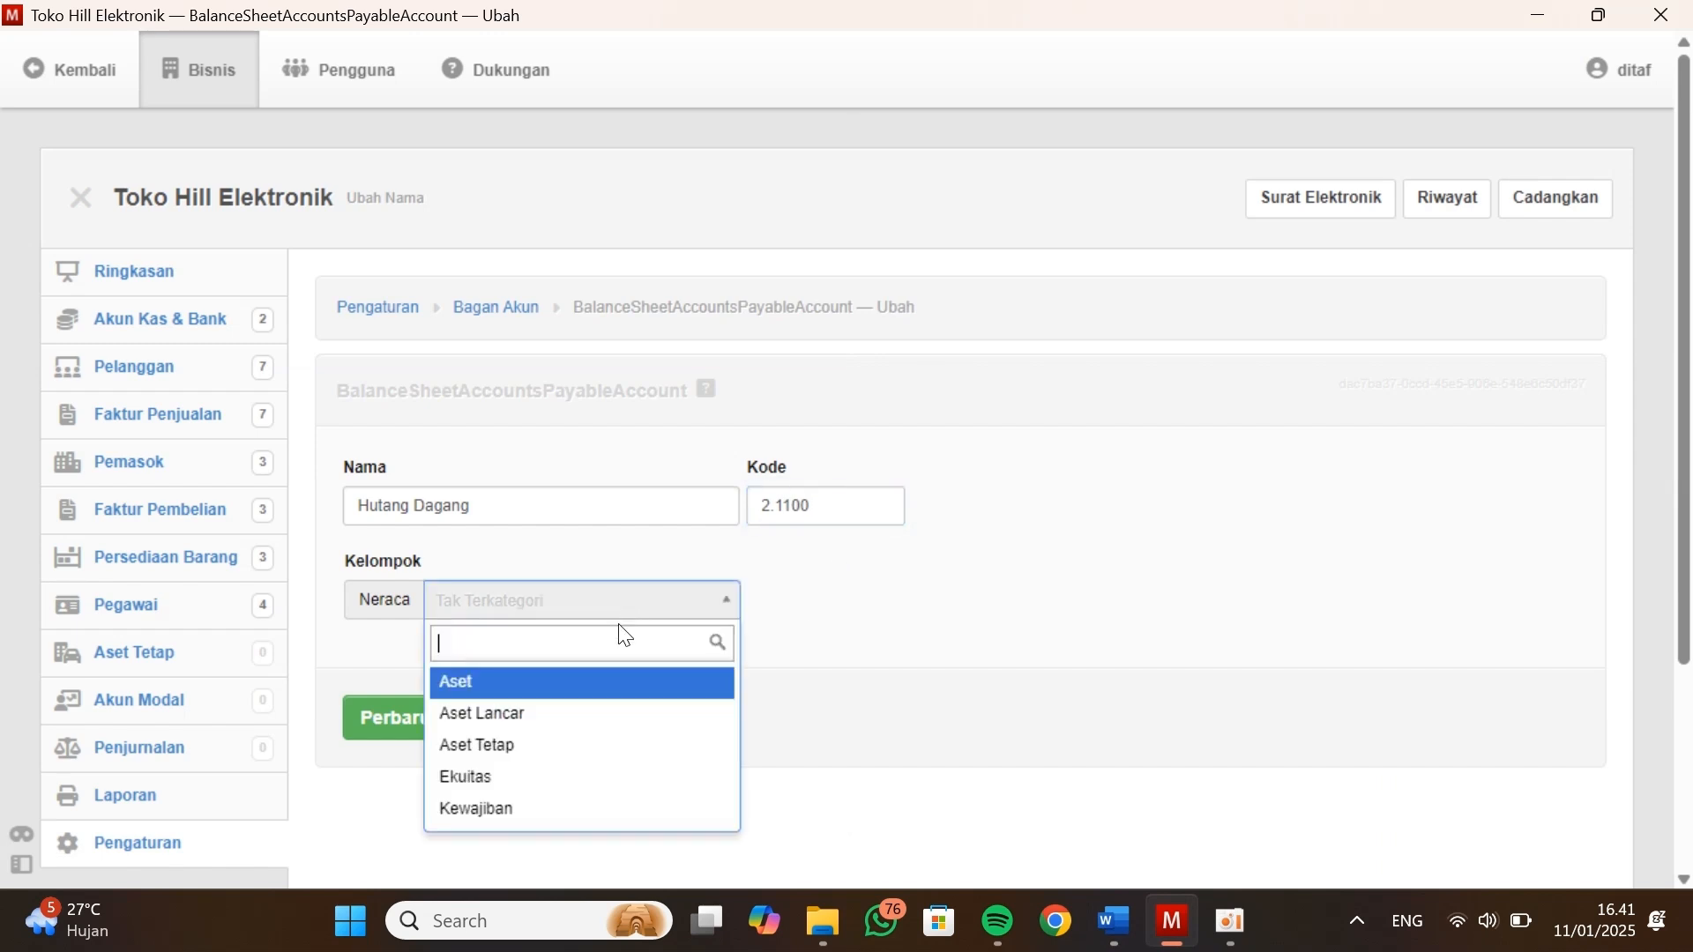
pyautogui.click(539, 779)
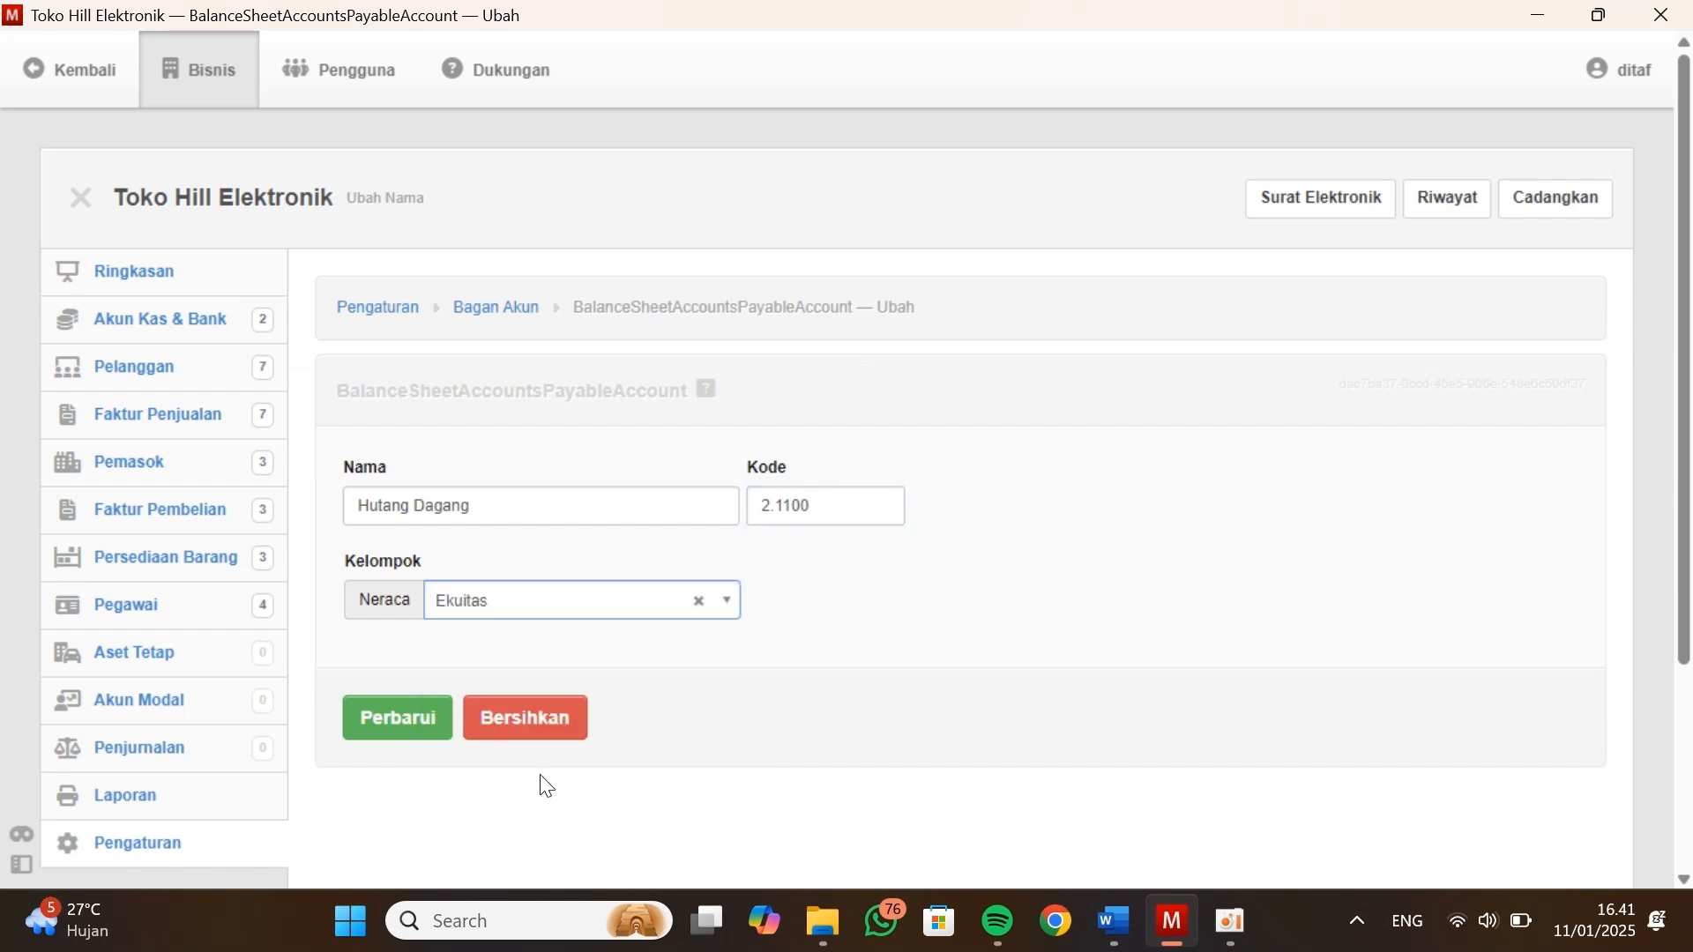
pyautogui.click(429, 739)
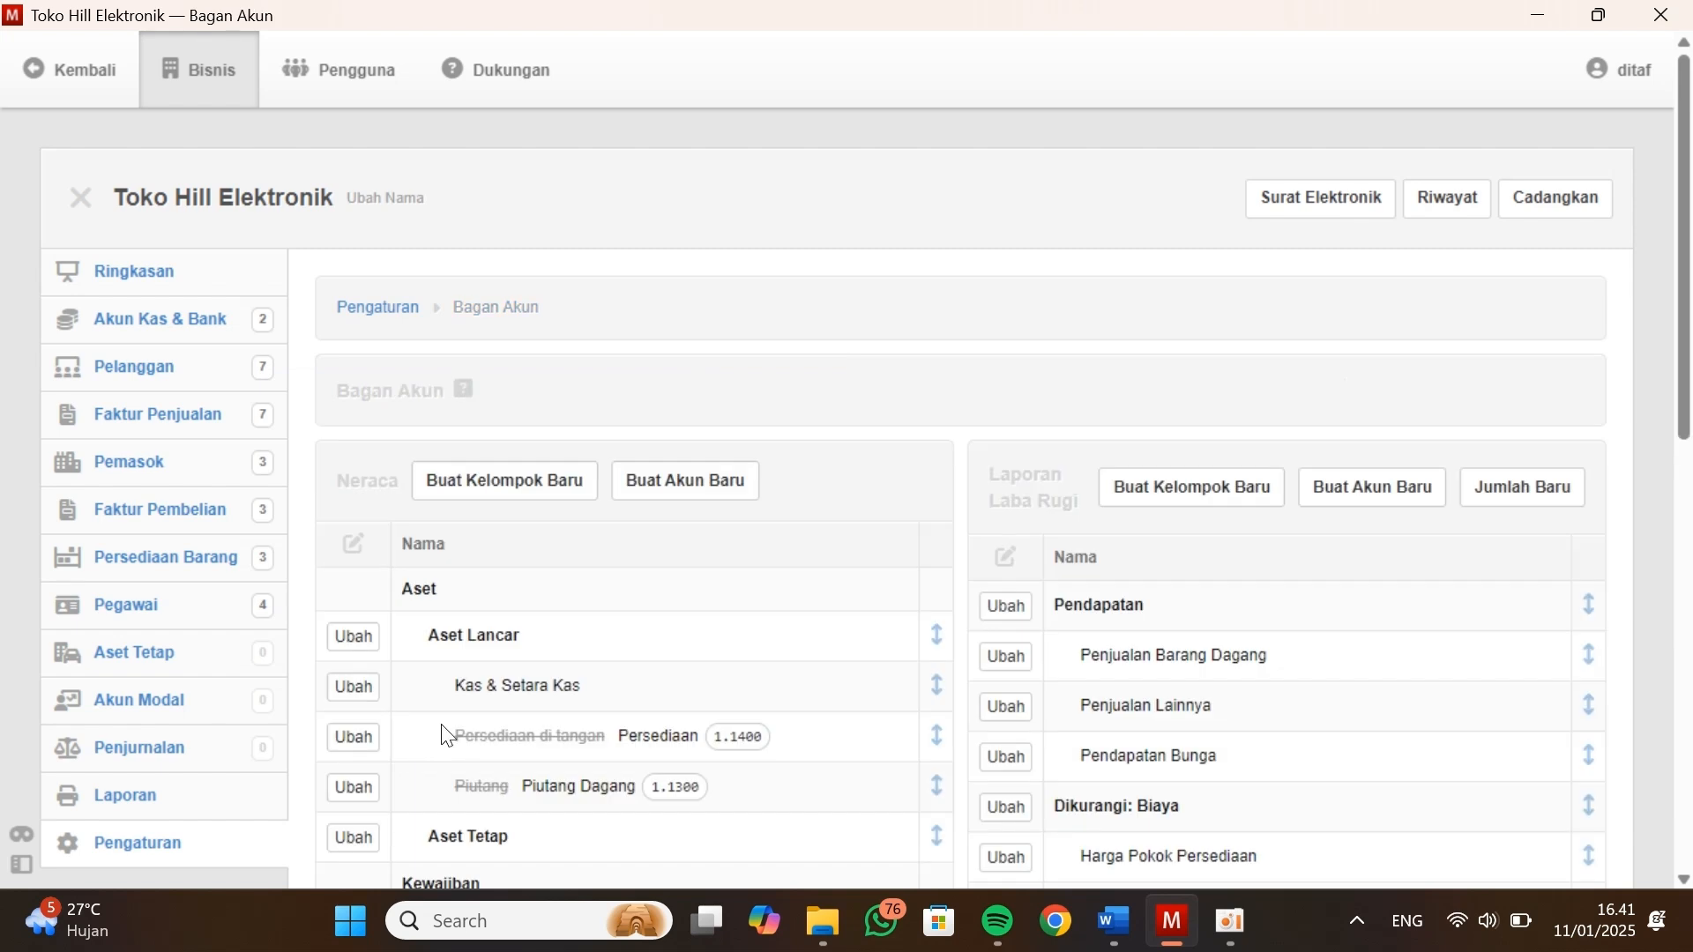
# Create a Neraca group named Kewajiban Jangka Pendek under Kewajiban and continue with another new group
pyautogui.scroll(-3, 521, 732)
pyautogui.scroll(-2, 521, 732)
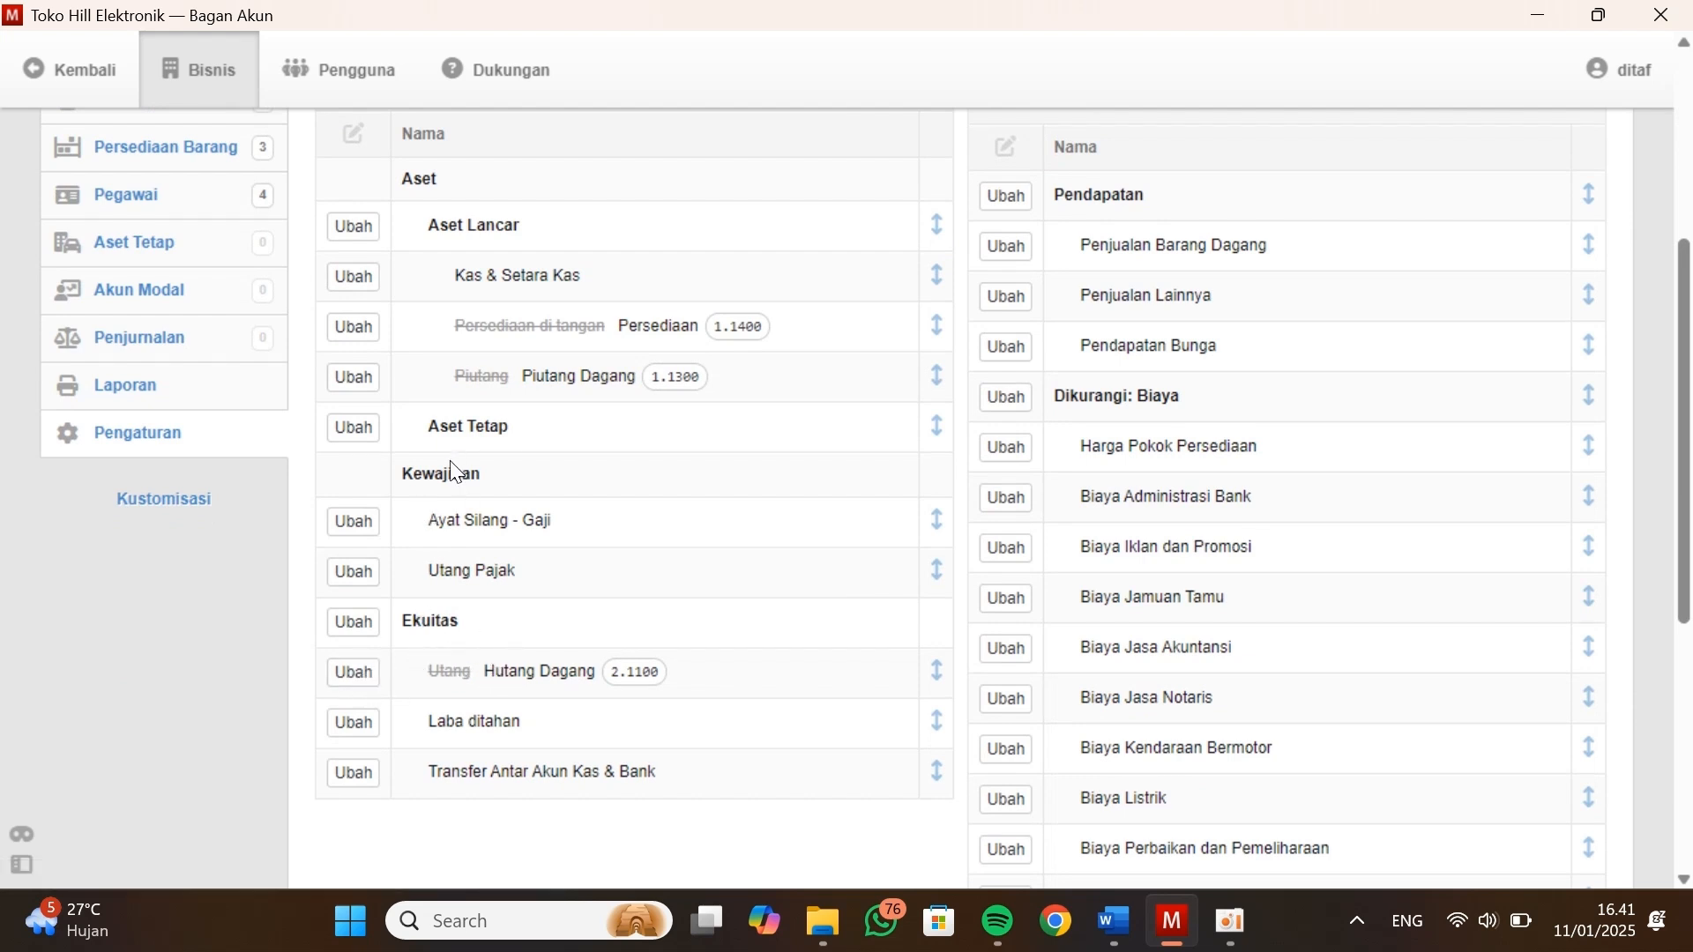
pyautogui.scroll(4, 451, 468)
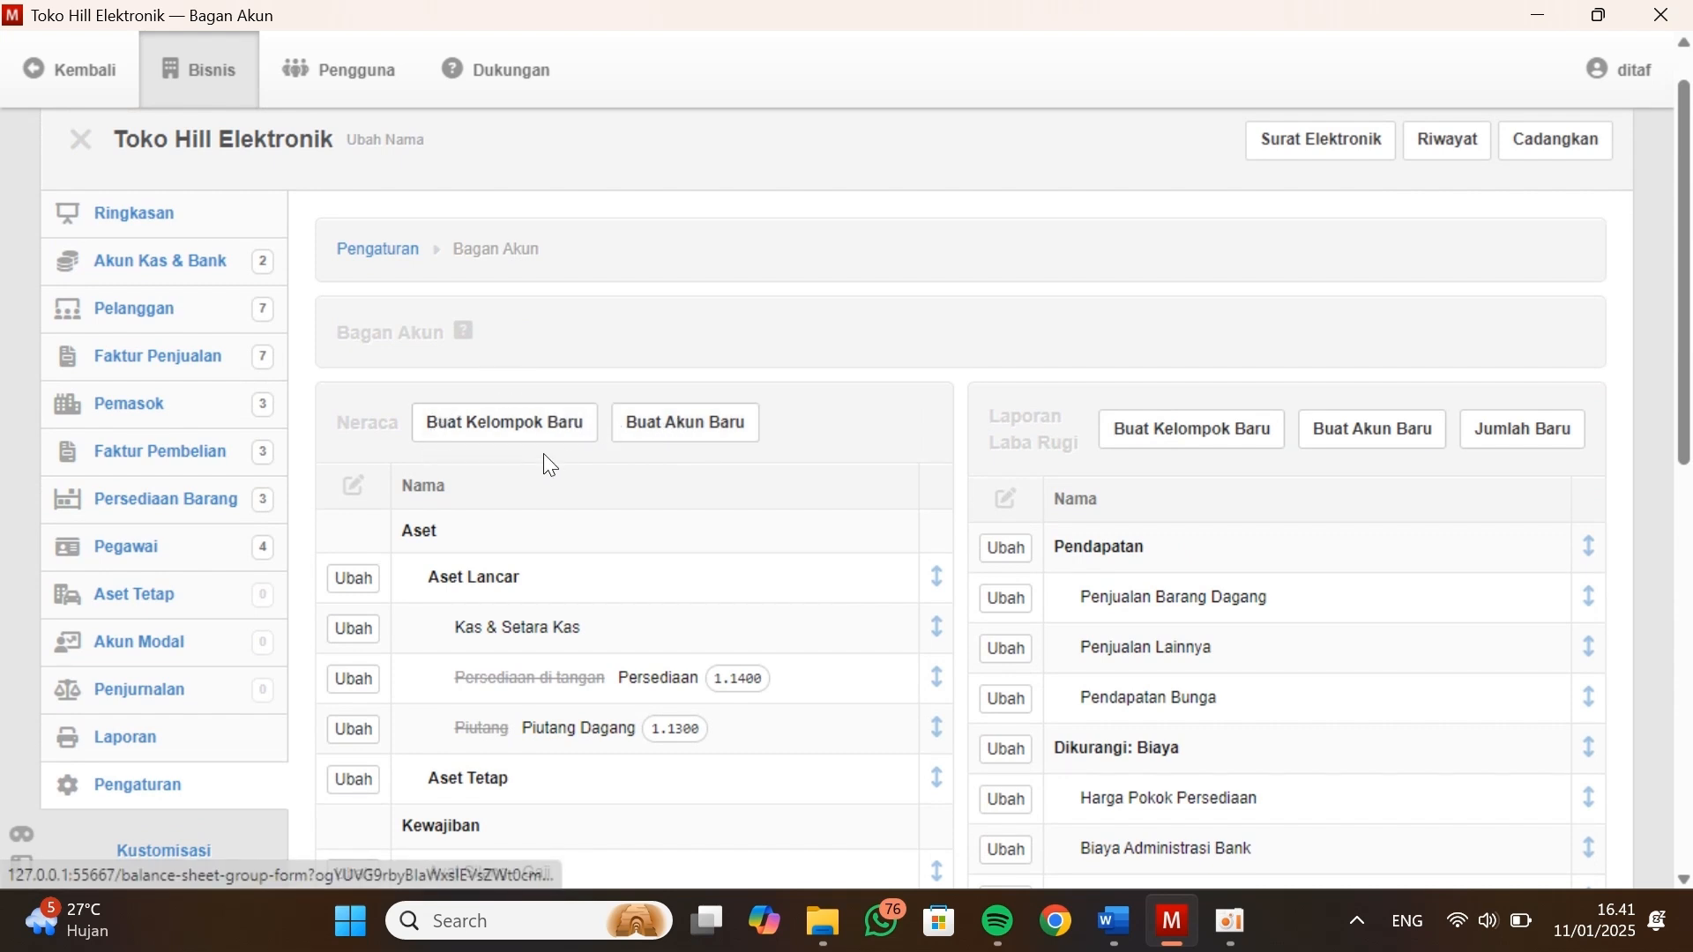
pyautogui.click(559, 431)
pyautogui.click(538, 489)
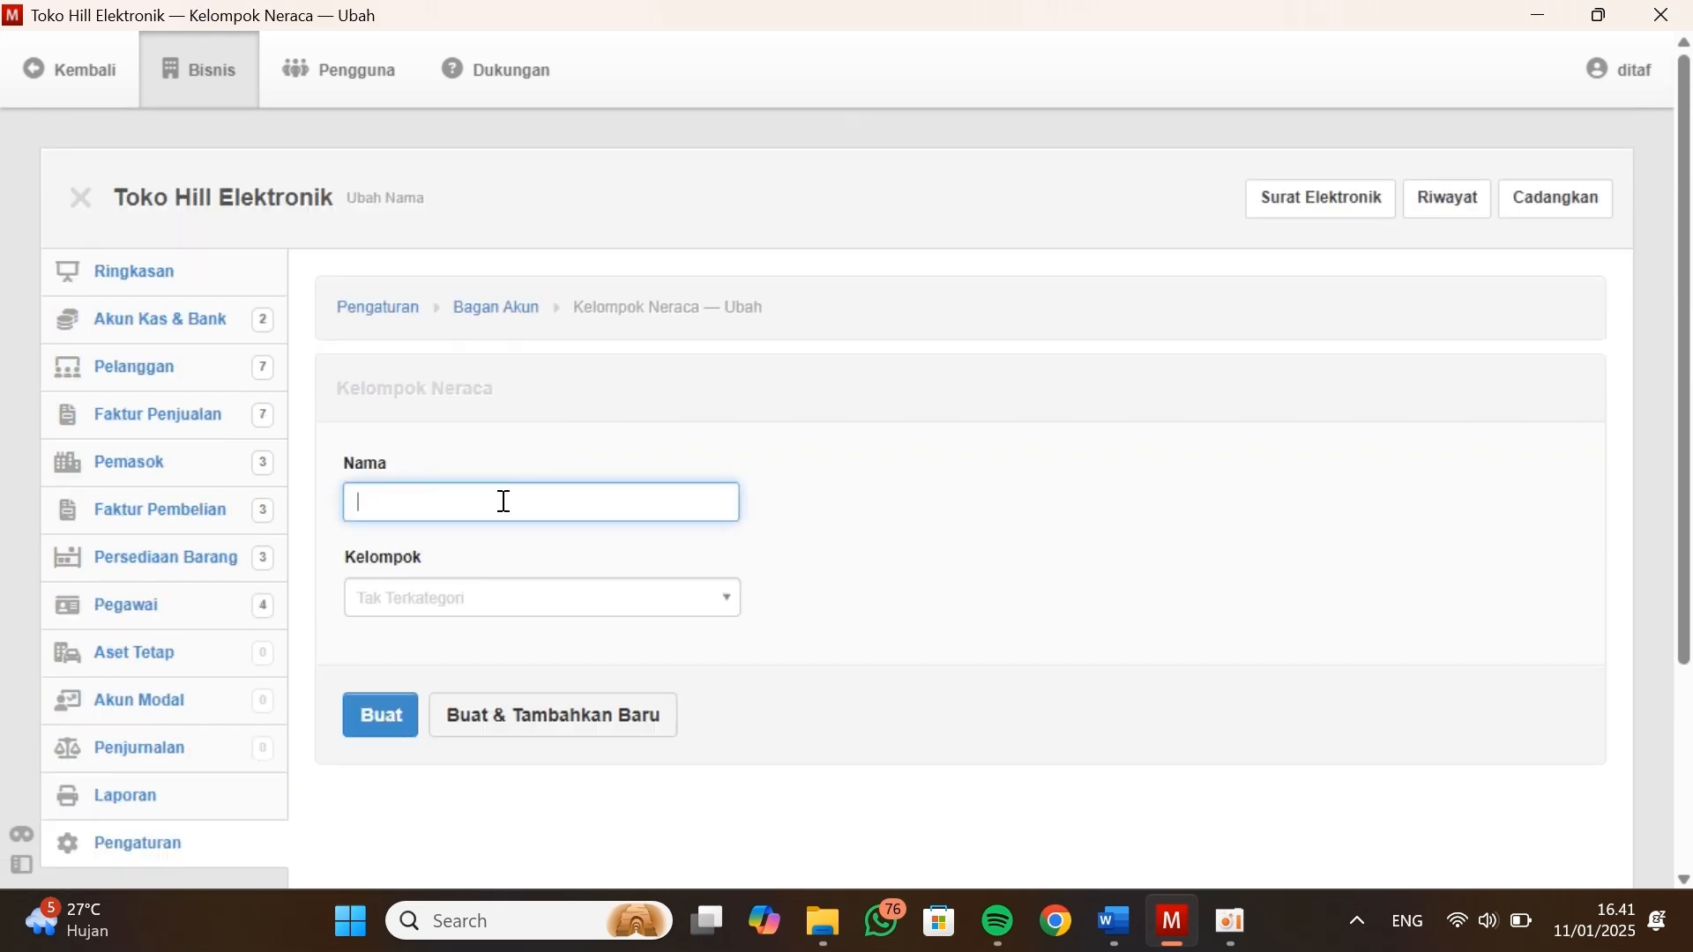
pyautogui.write('Kewajiban Jangka Pendek')
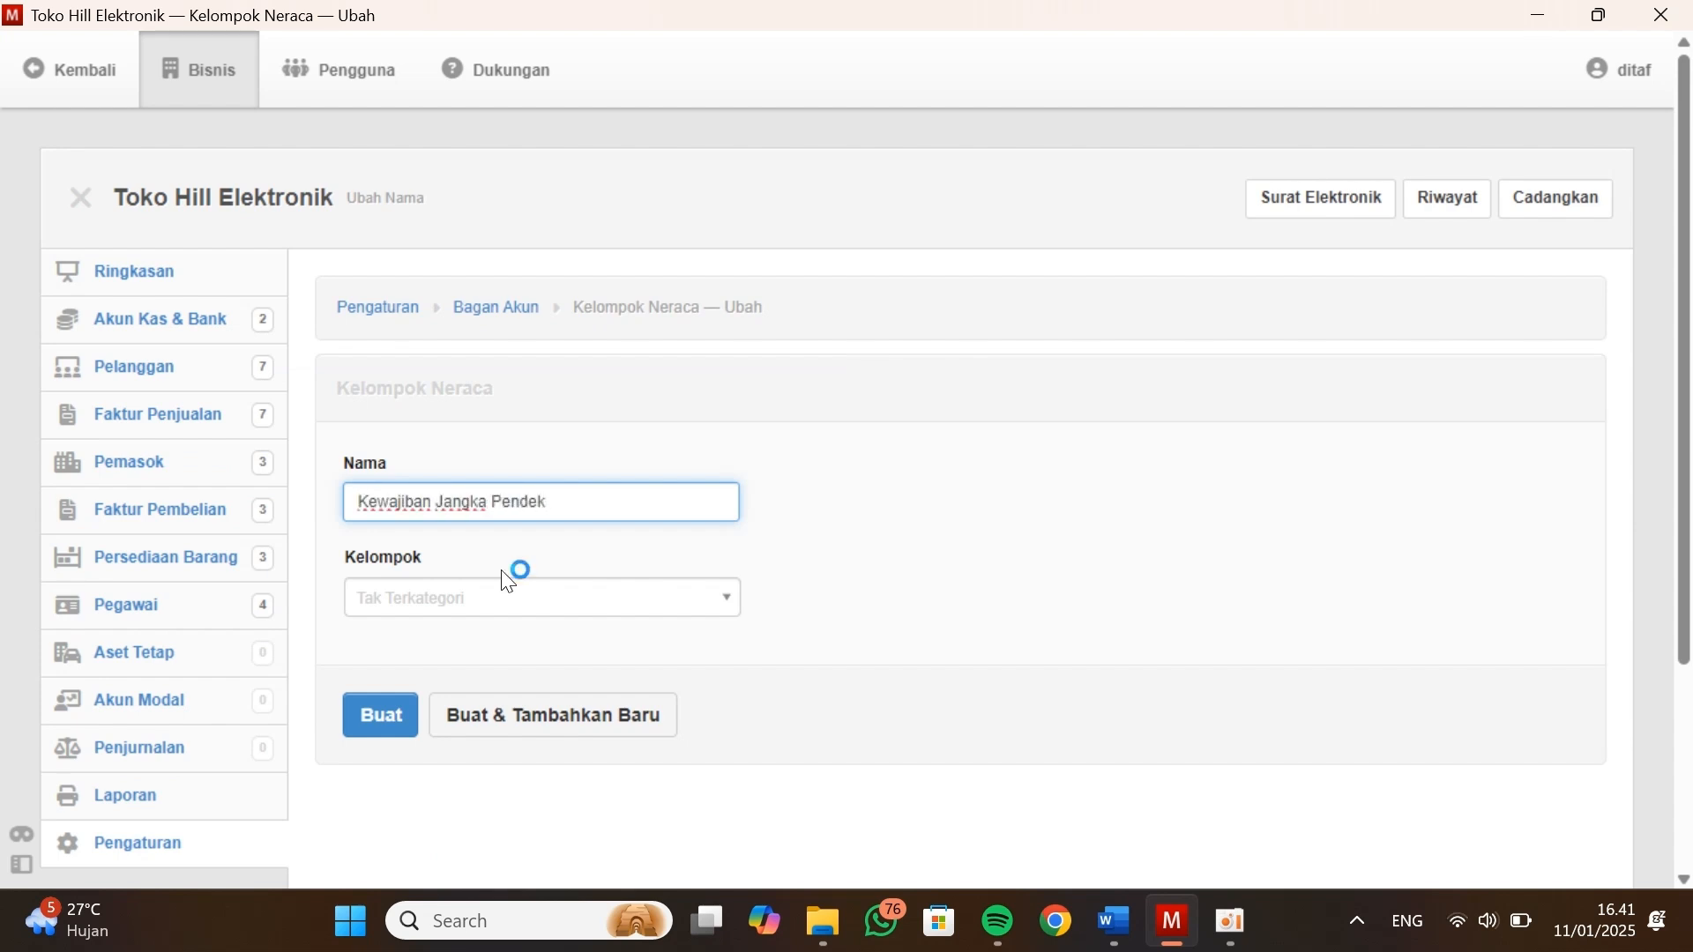
pyautogui.click(516, 596)
pyautogui.click(415, 805)
pyautogui.click(477, 721)
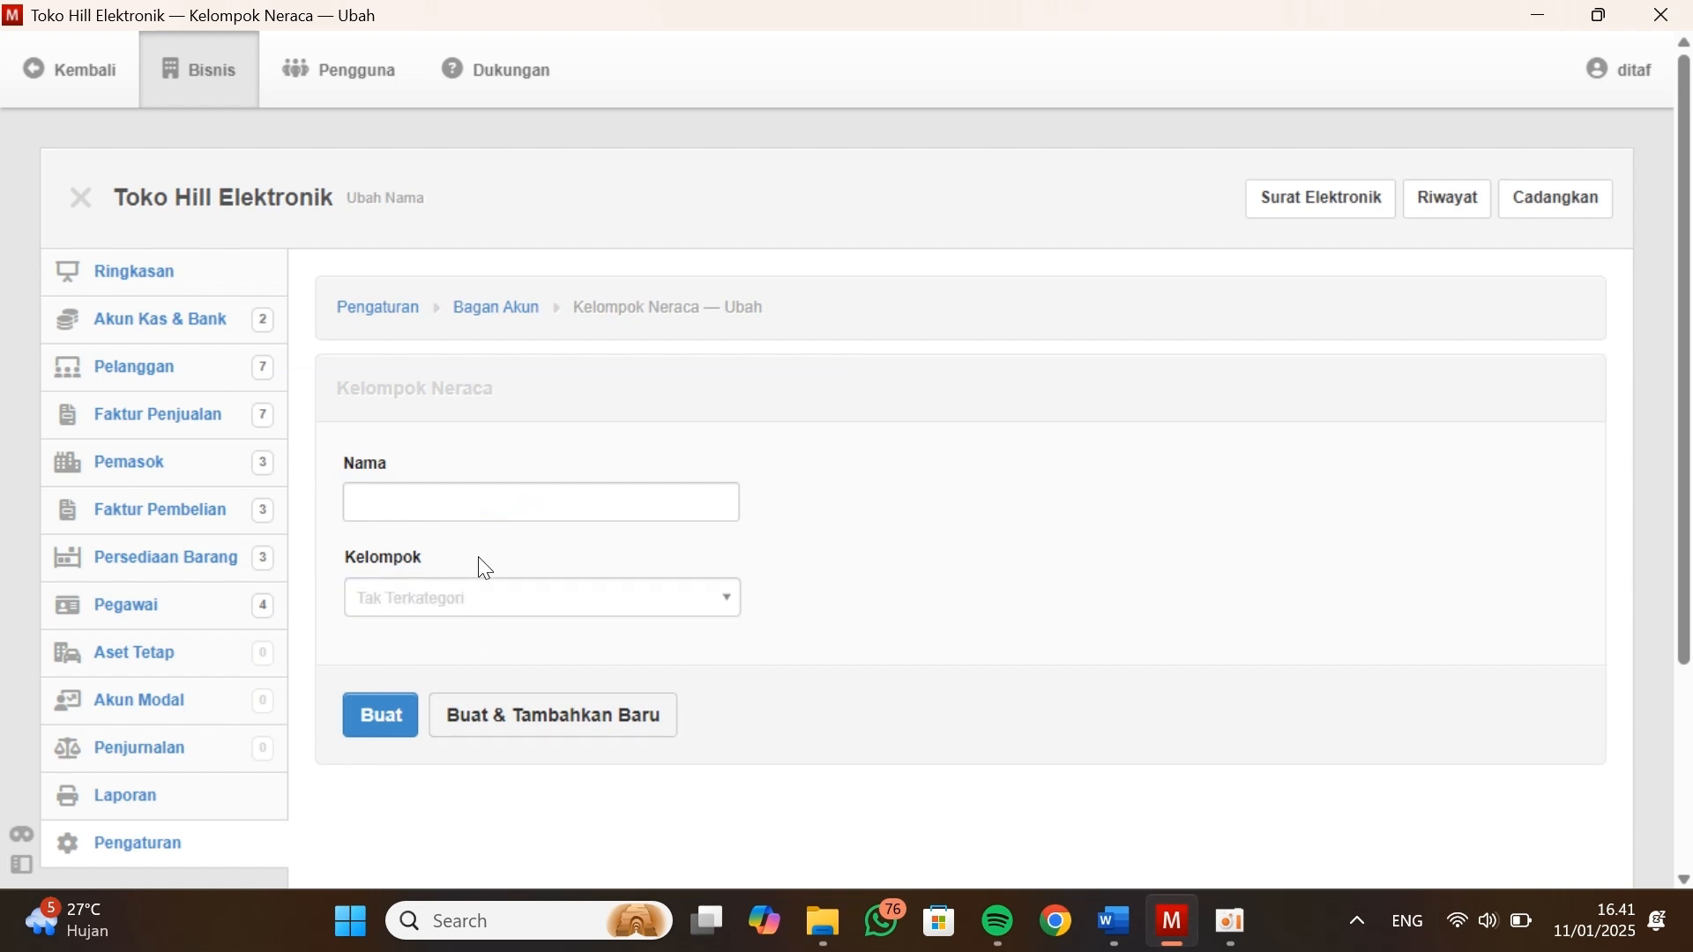
# Create a second Neraca group named Kewajiban Jangka Panjang under Kewajiban
pyautogui.click(475, 508)
pyautogui.write('Kewajiban Jangka ')
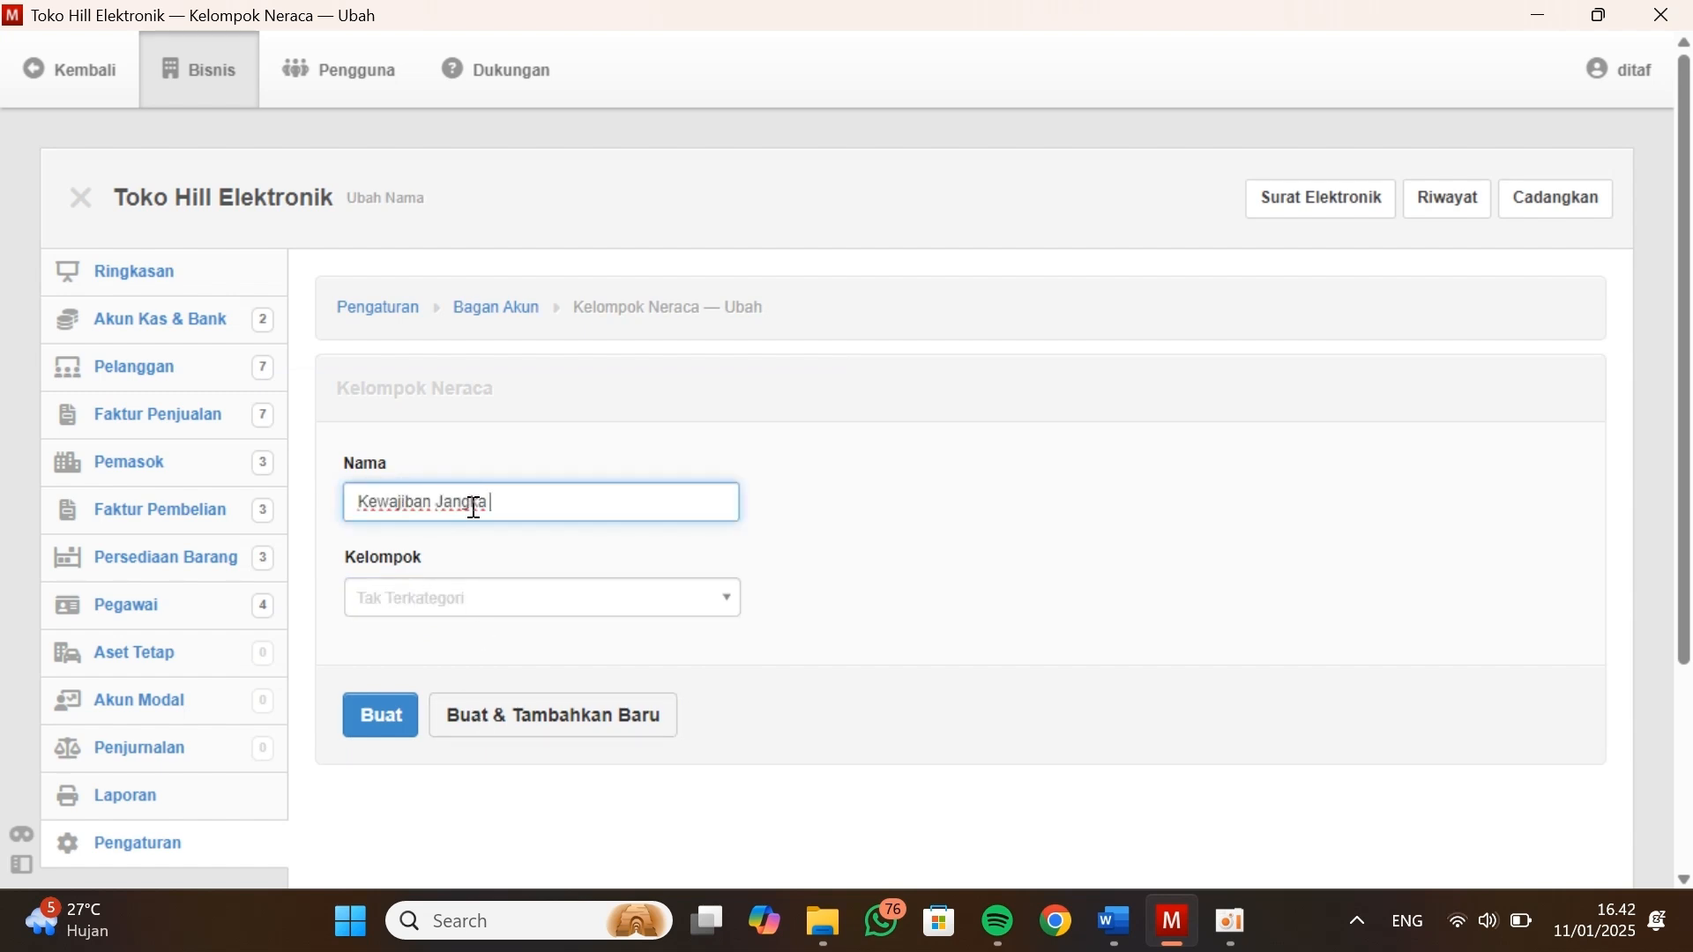
pyautogui.write('Panjang')
pyautogui.click(448, 601)
pyautogui.click(423, 802)
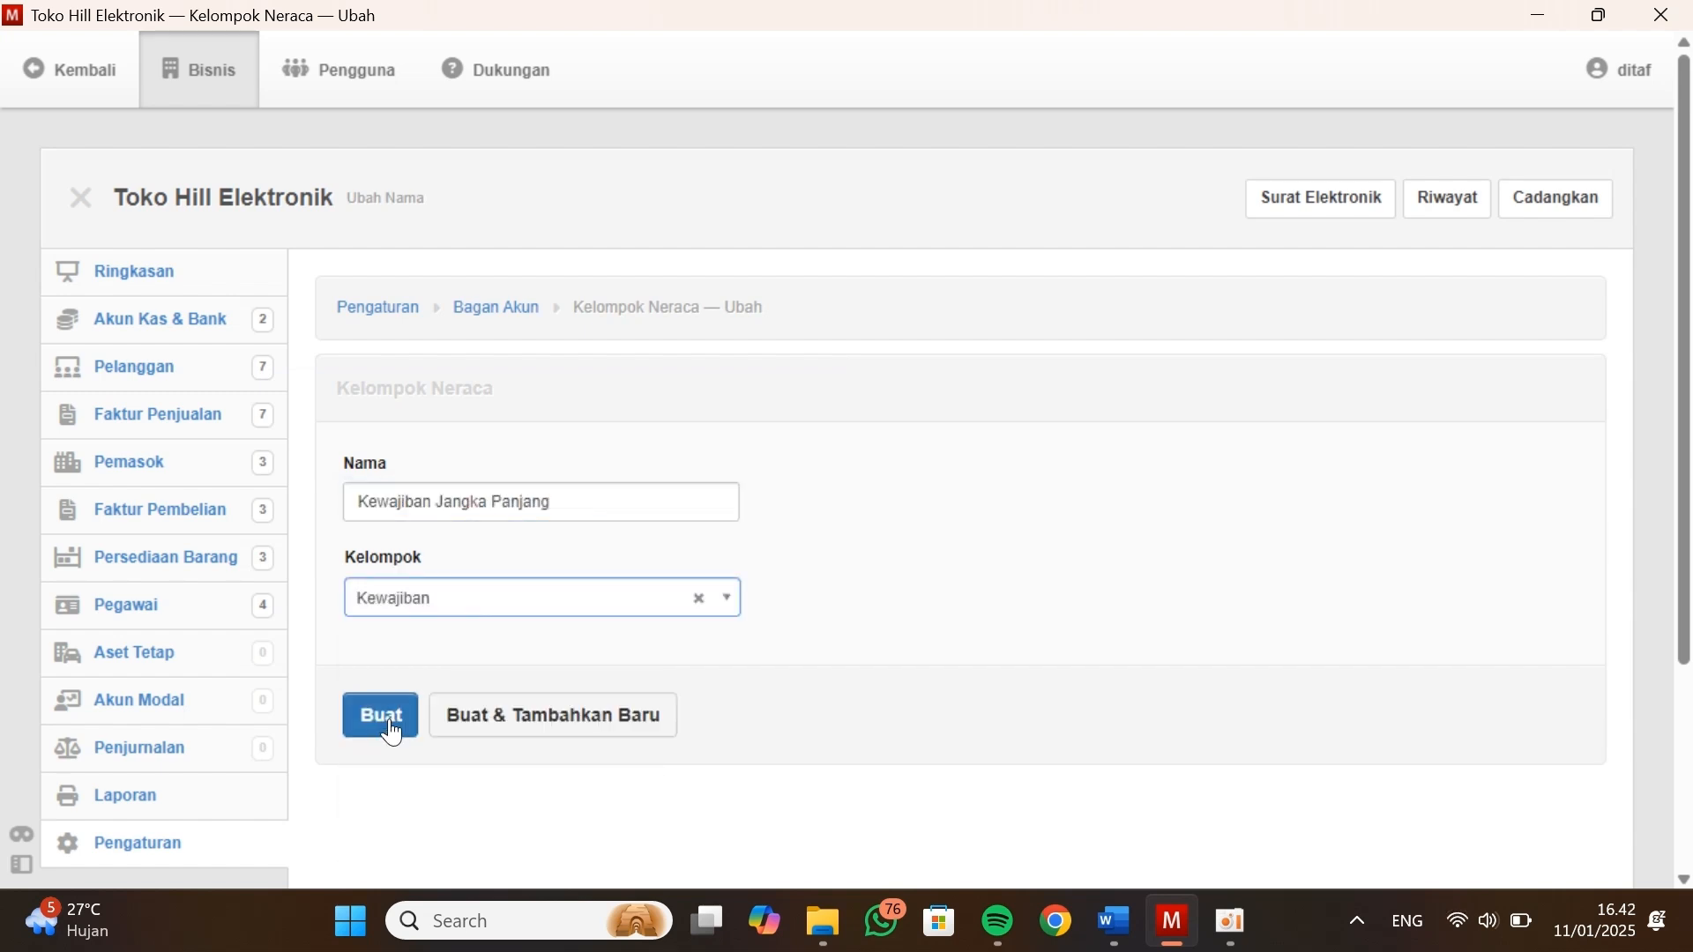
pyautogui.click(389, 726)
# Move the Hutang Dagang account from Ekuitas to the Kewajiban Jangka Pendek group and update it
pyautogui.scroll(-6, 390, 721)
pyautogui.click(353, 639)
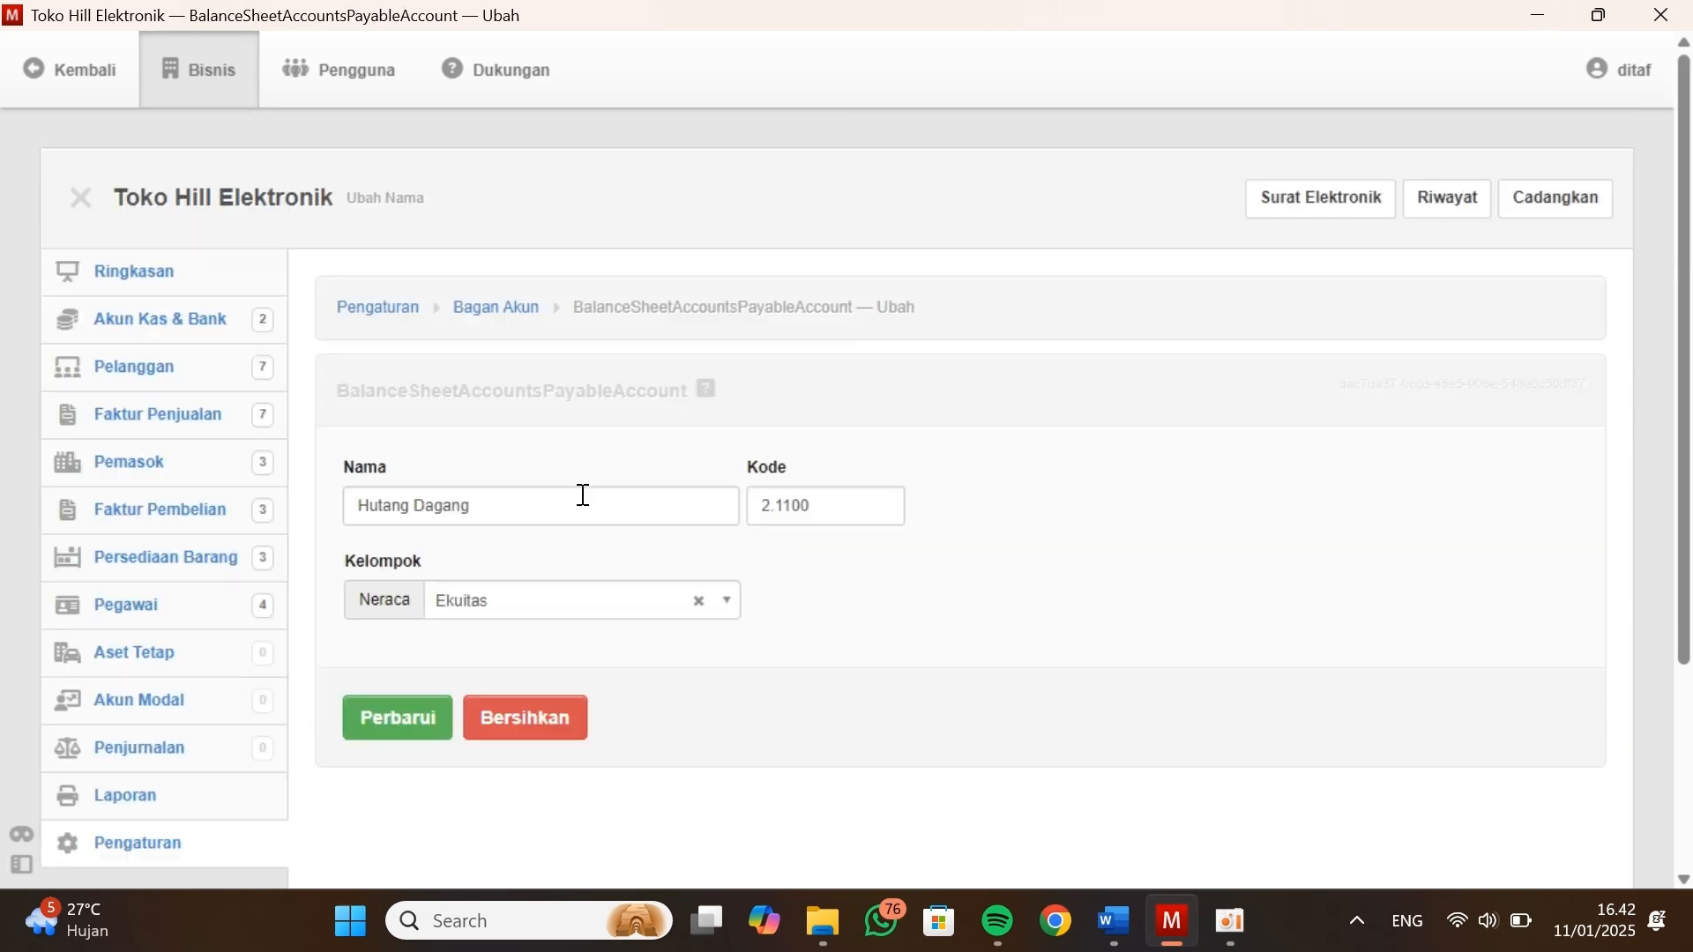
pyautogui.click(508, 602)
pyautogui.click(529, 527)
pyautogui.click(415, 714)
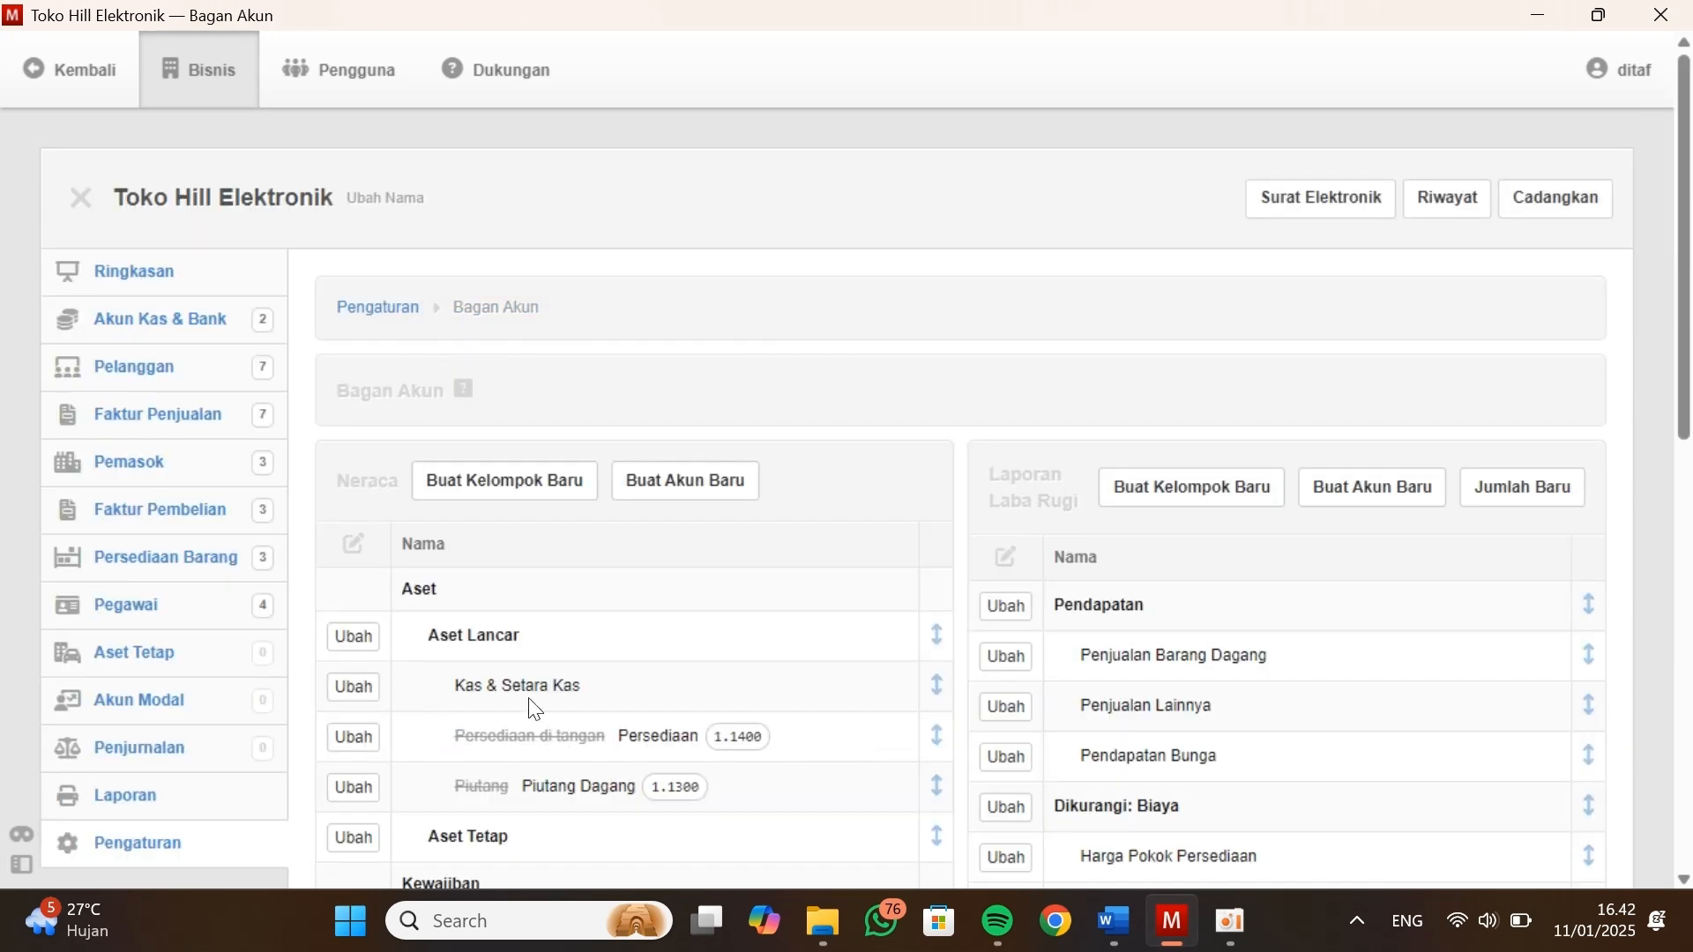
# Assign the Ayat Silang - Gaji account to the Kewajiban Jangka Pendek group and update it
pyautogui.scroll(-5, 541, 699)
pyautogui.scroll(-2, 540, 705)
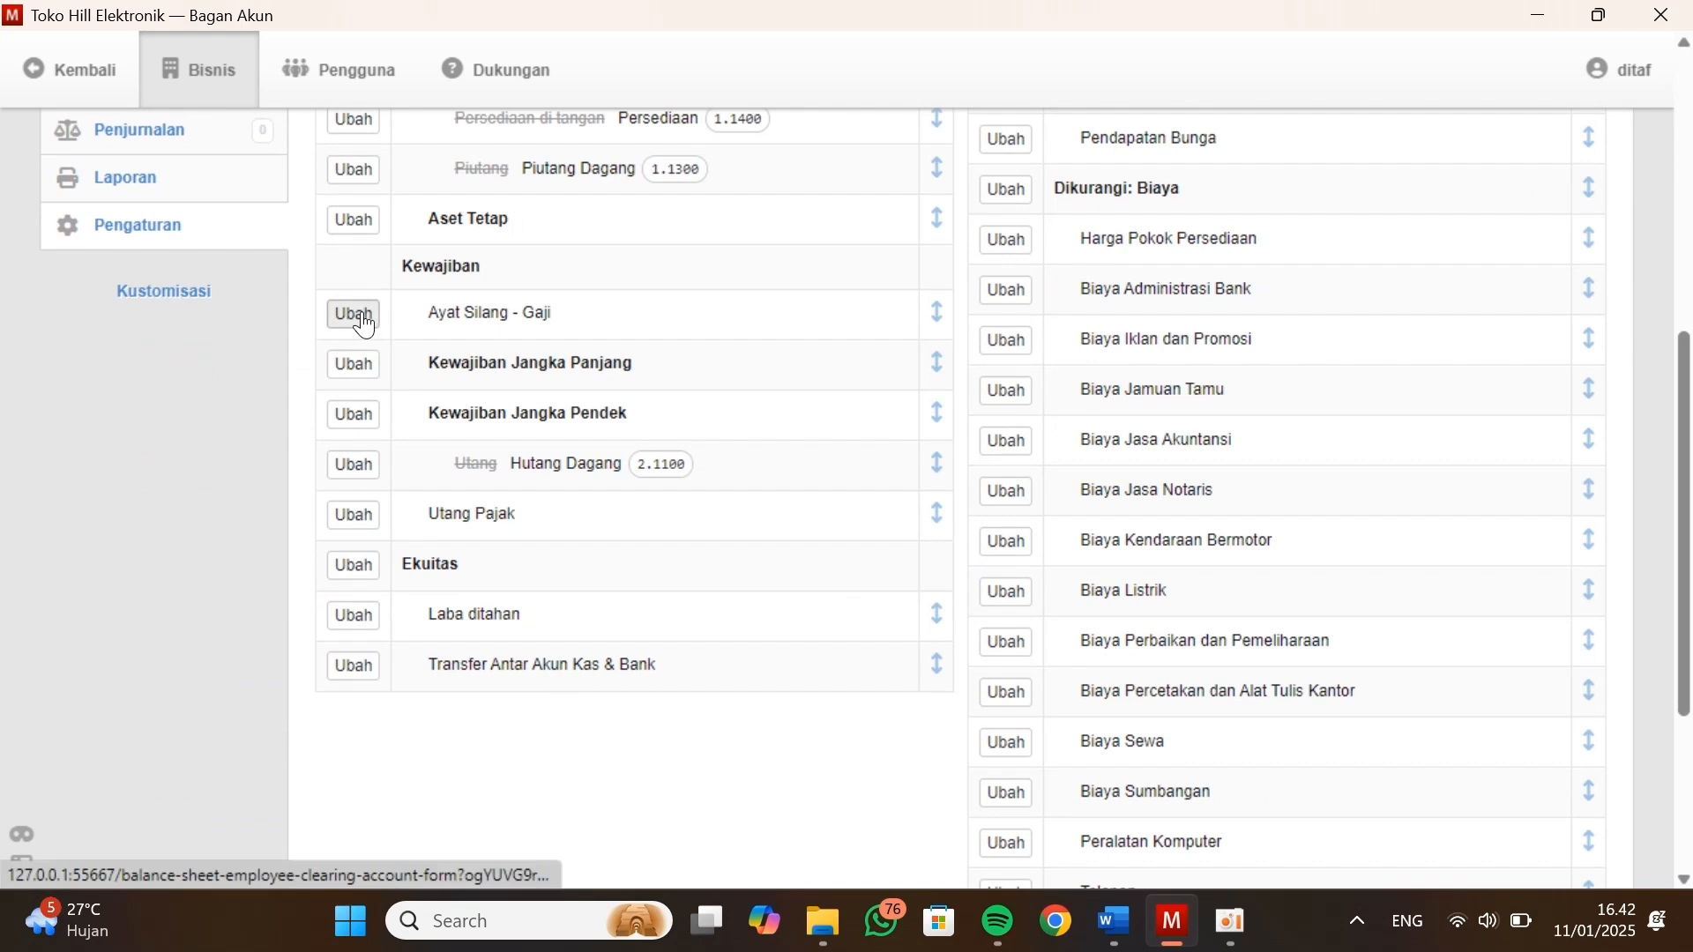
pyautogui.click(356, 320)
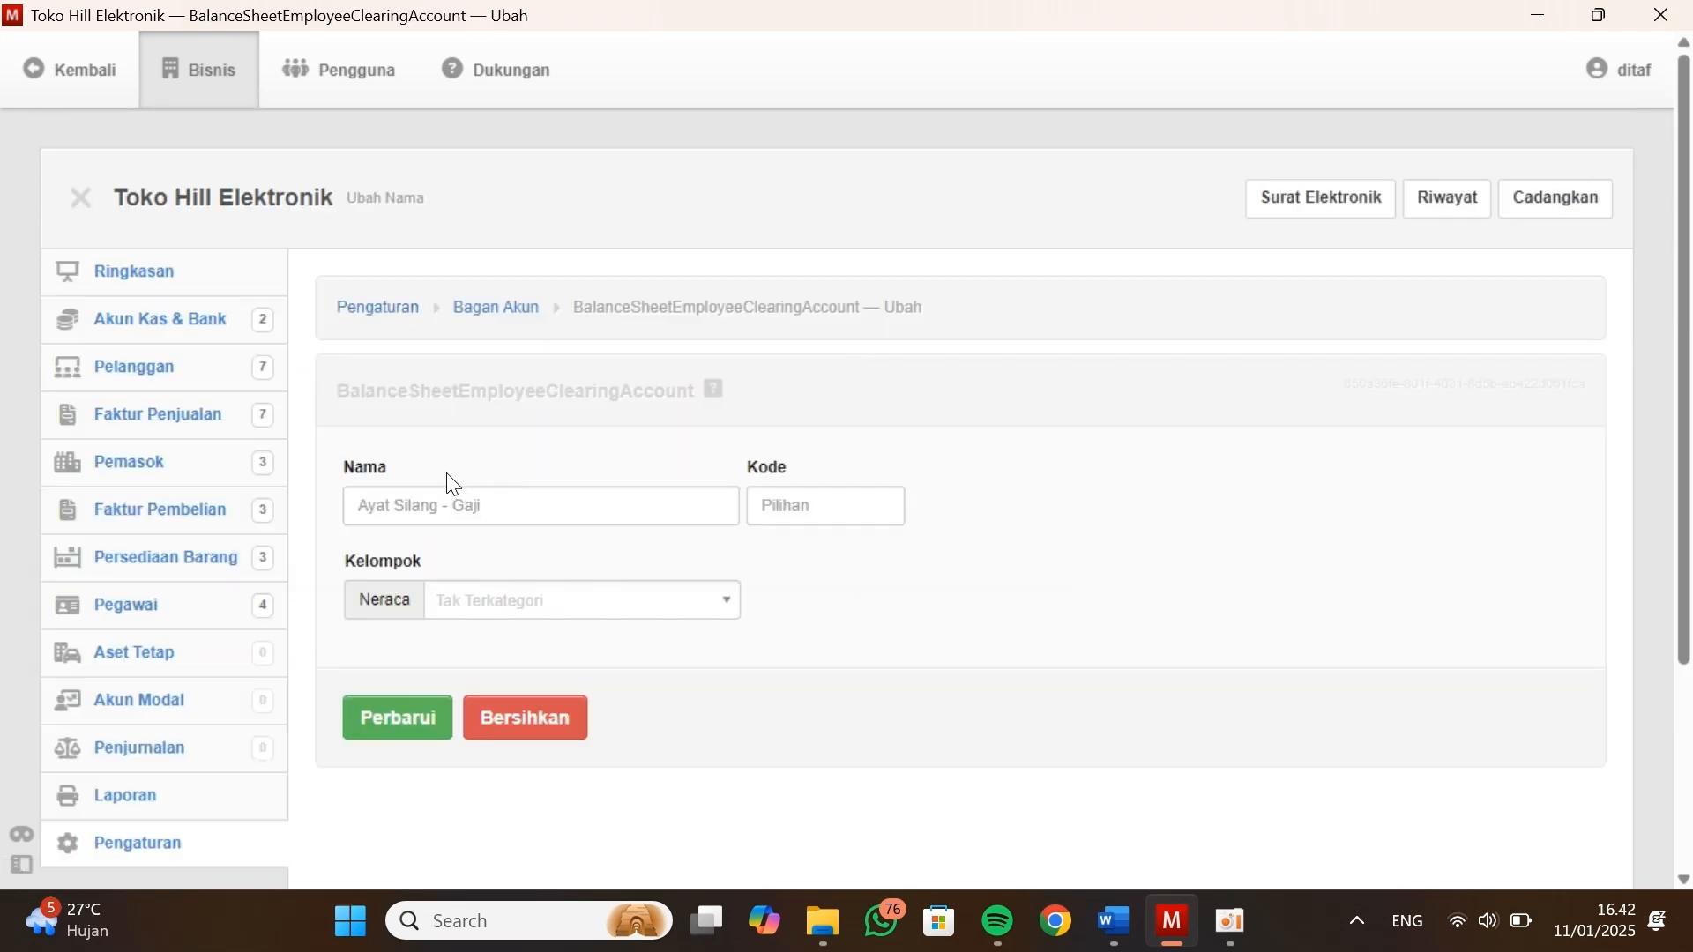
pyautogui.click(669, 600)
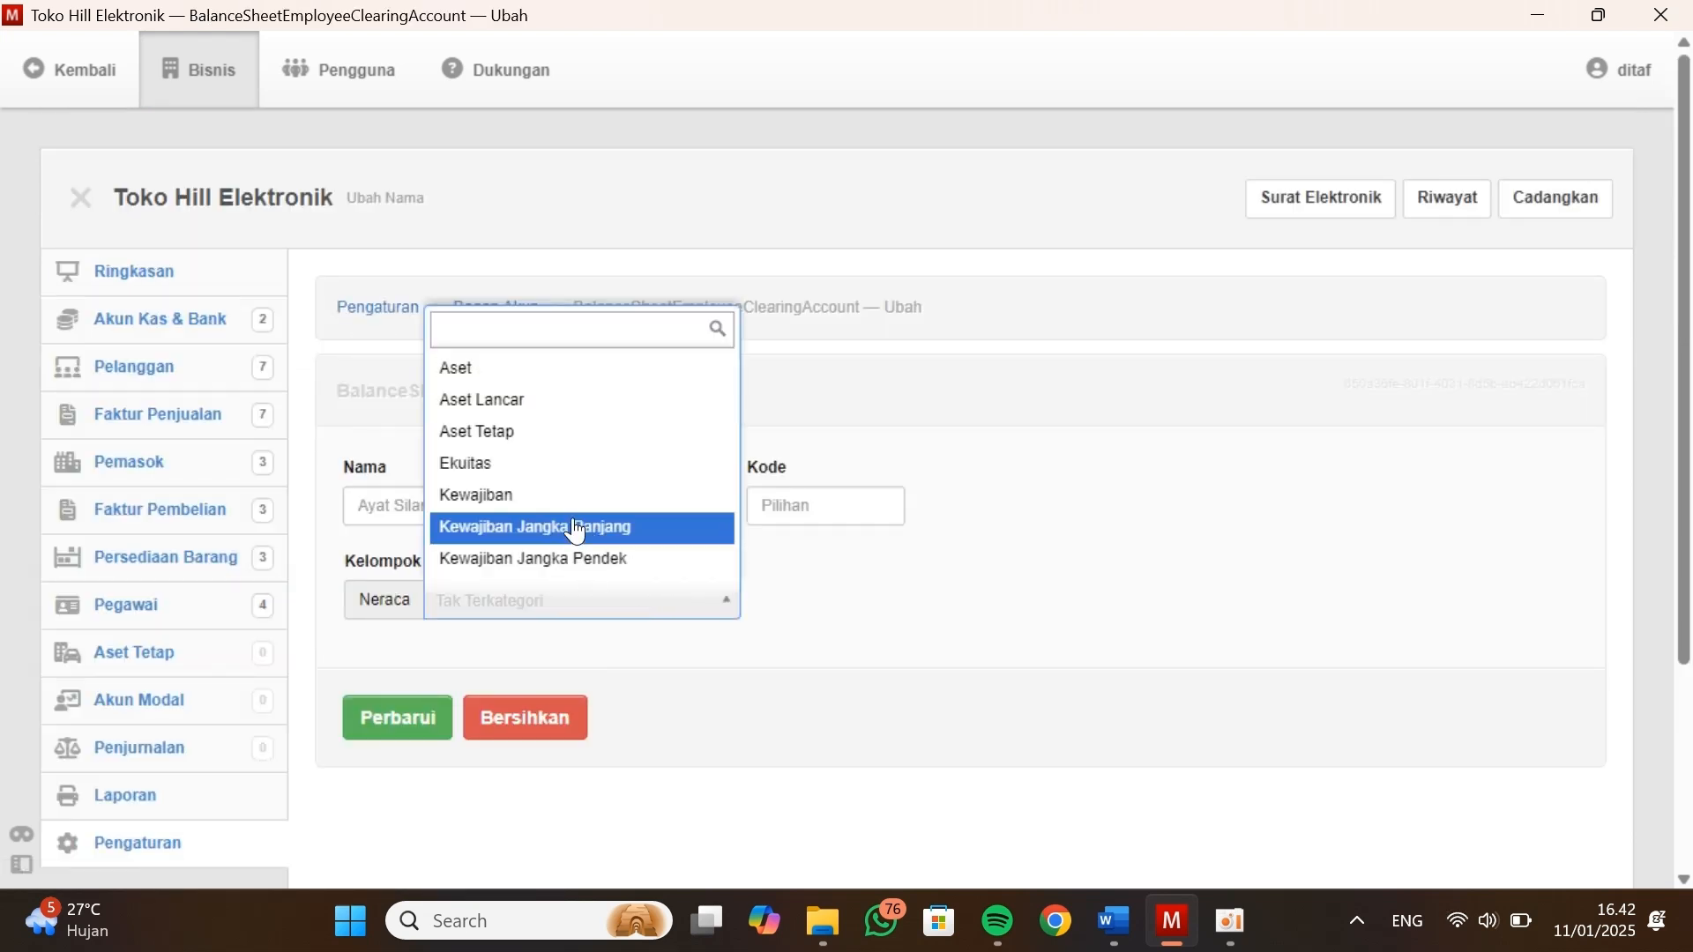
pyautogui.click(582, 555)
pyautogui.click(397, 719)
# Review the liability accounts in Bagan Akun and compare them with the short-term liabilities of the Neraca in Kasus Manager
pyautogui.scroll(-5, 684, 724)
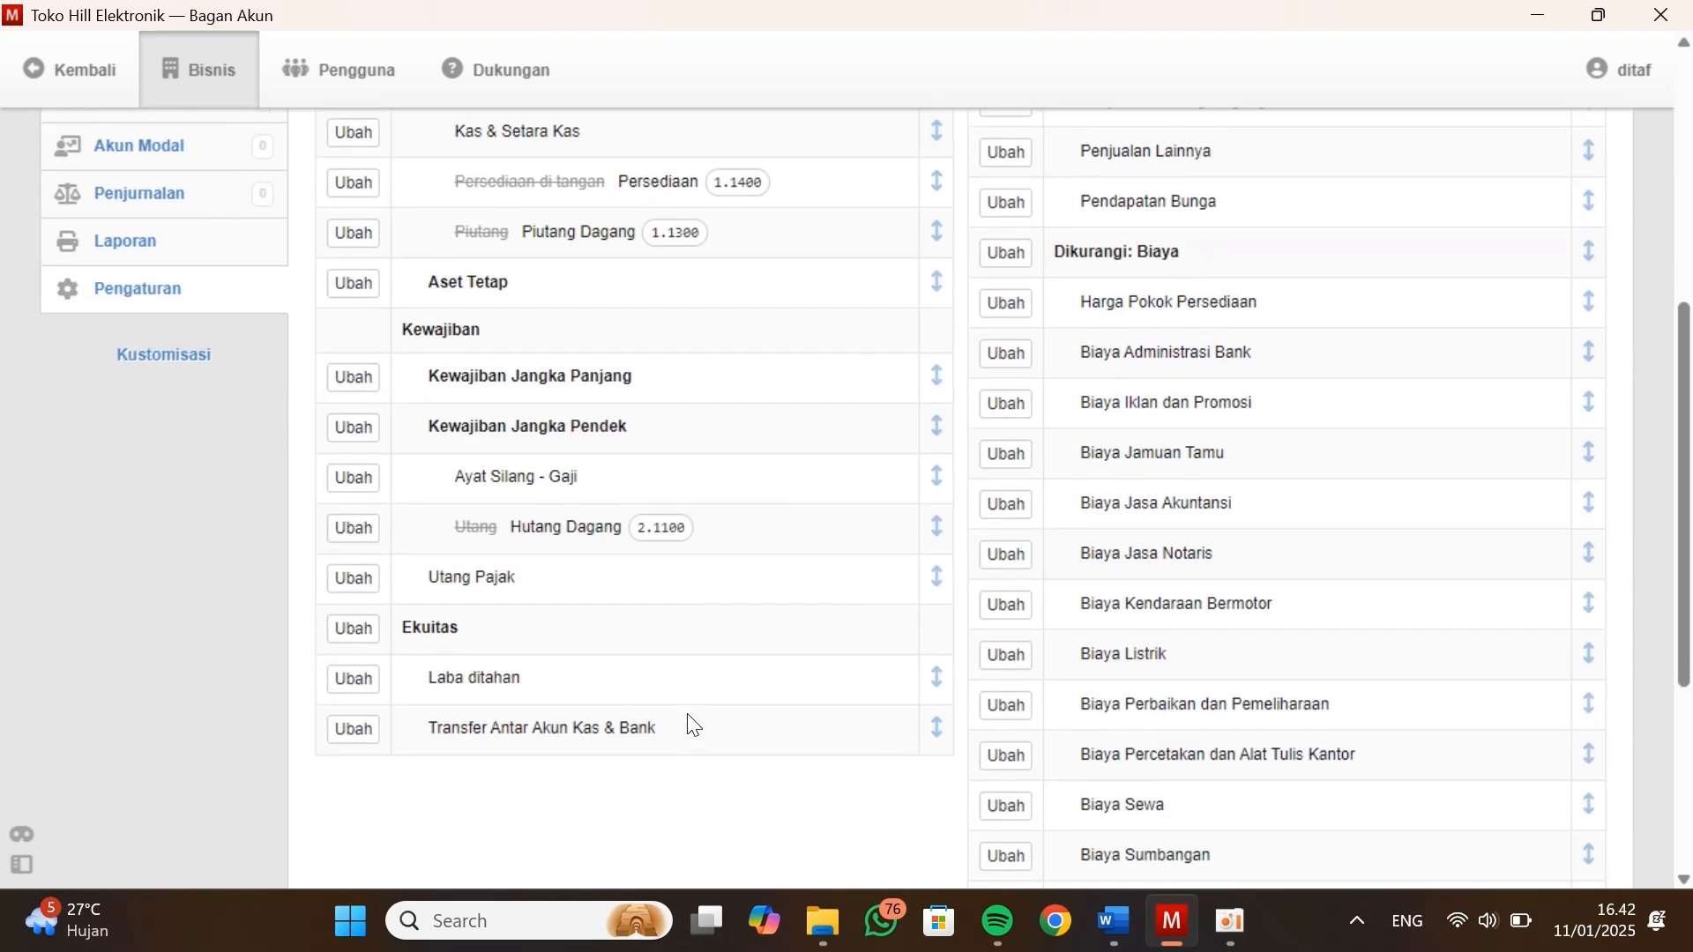
pyautogui.scroll(-1, 686, 723)
pyautogui.scroll(-1, 597, 435)
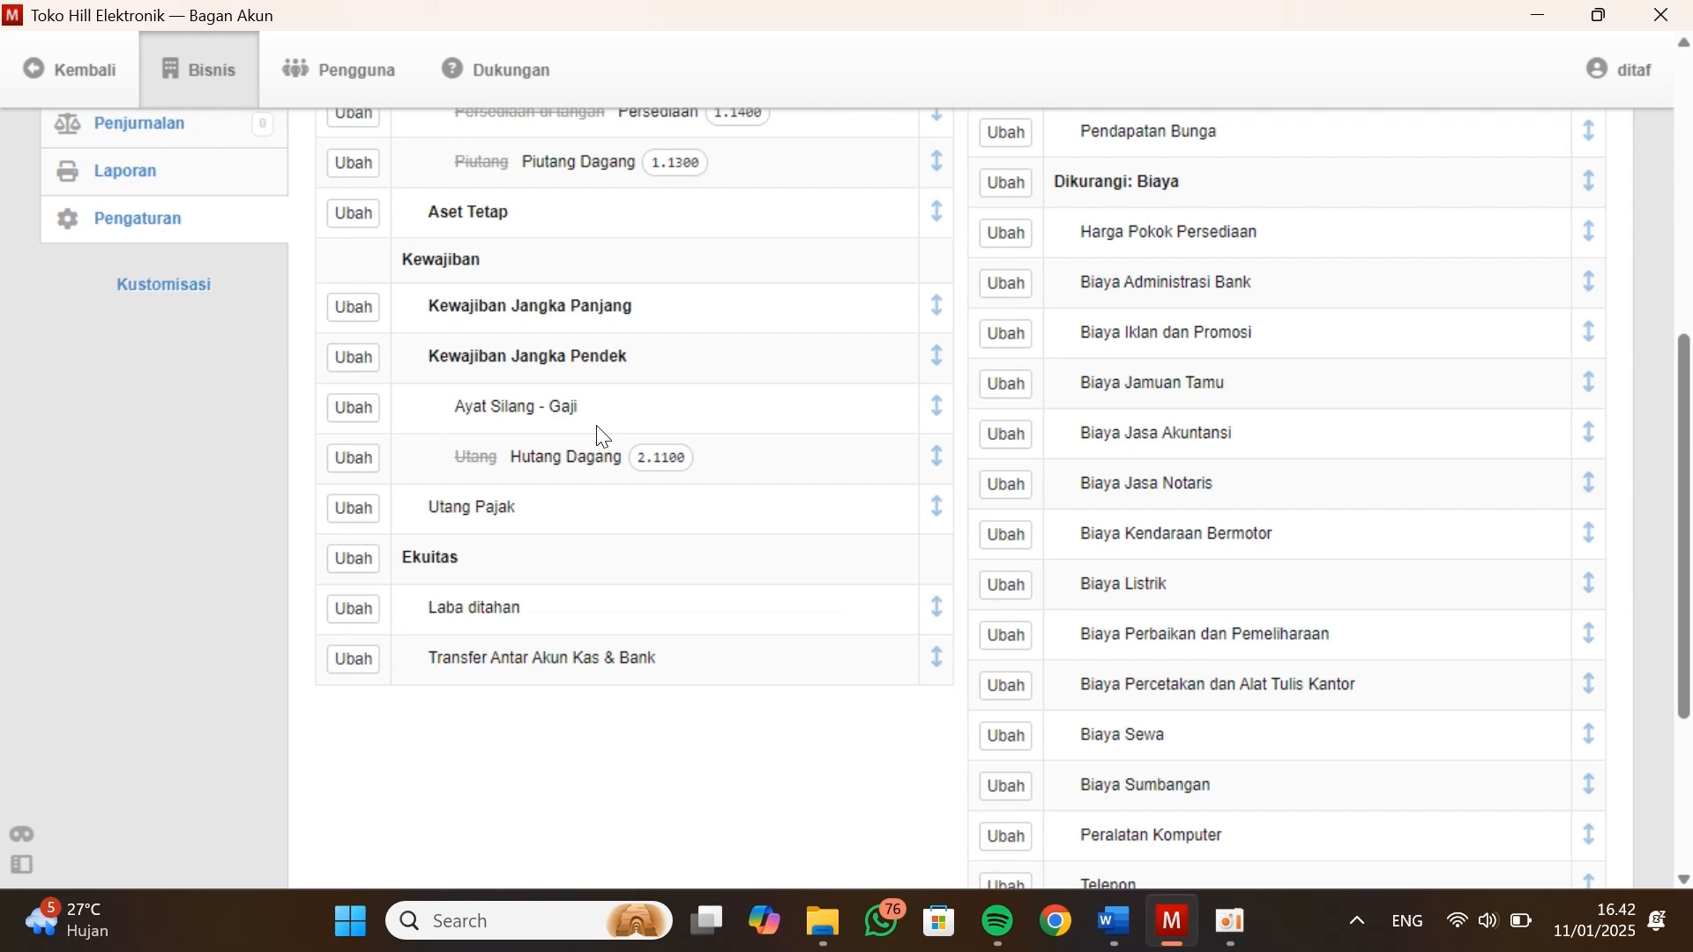
pyautogui.scroll(4, 389, 313)
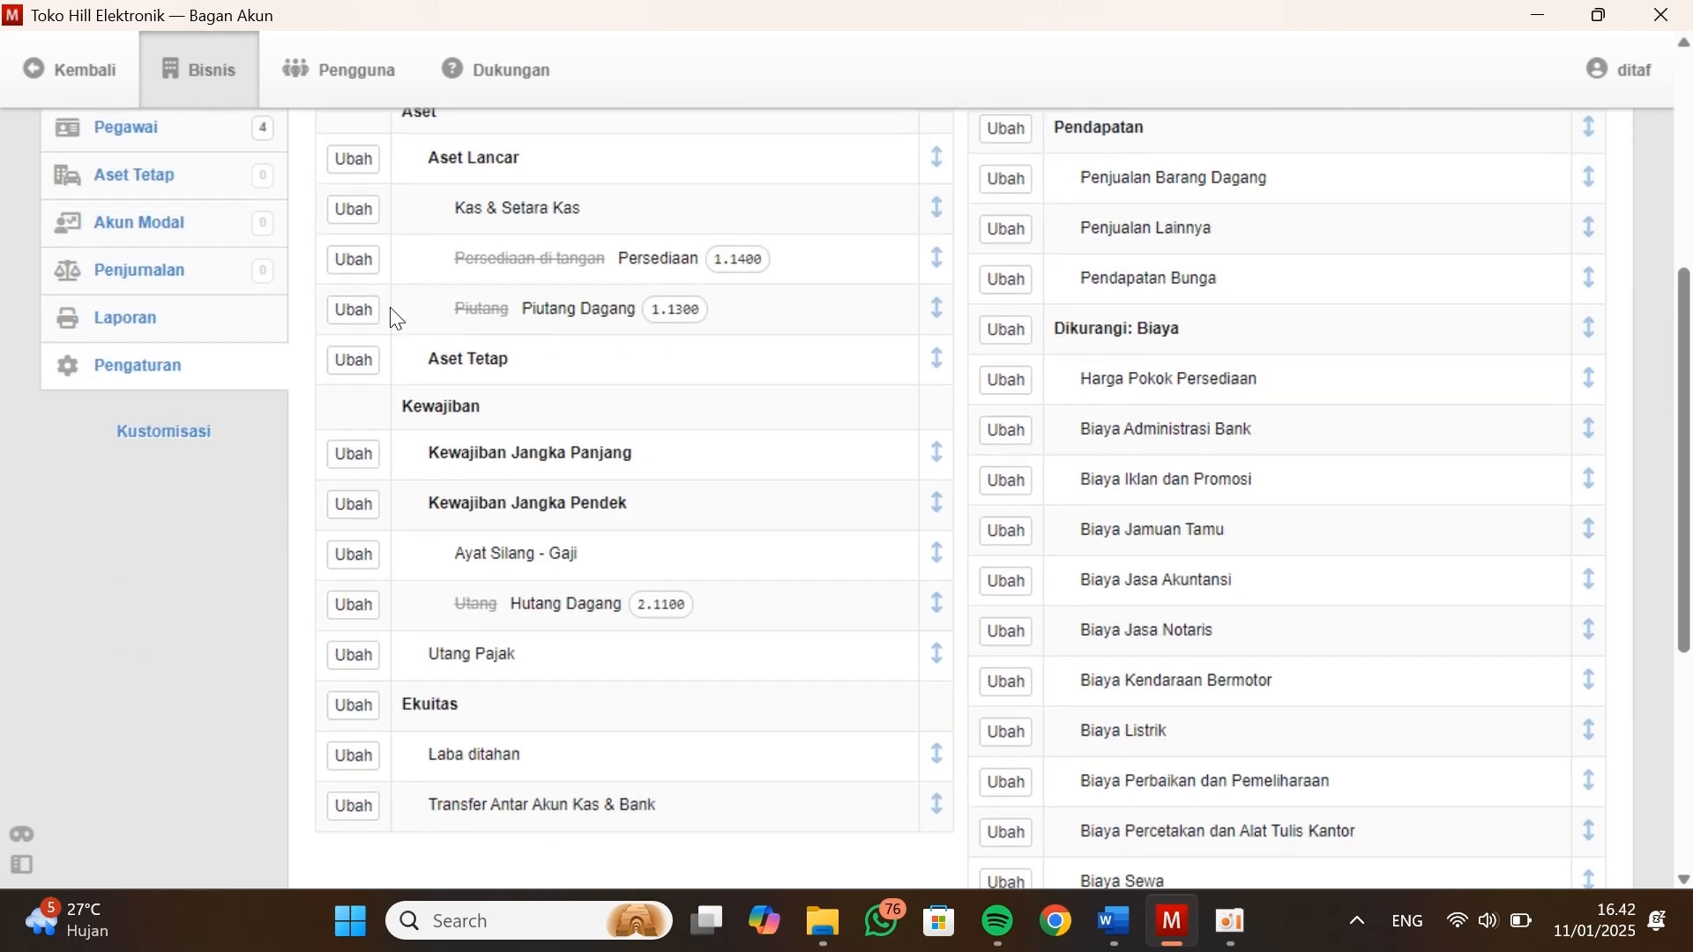
pyautogui.scroll(-2, 390, 314)
pyautogui.hotkey('alt', 'Tab')
pyautogui.moveTo(1042, 493); pyautogui.dragTo(944, 494)
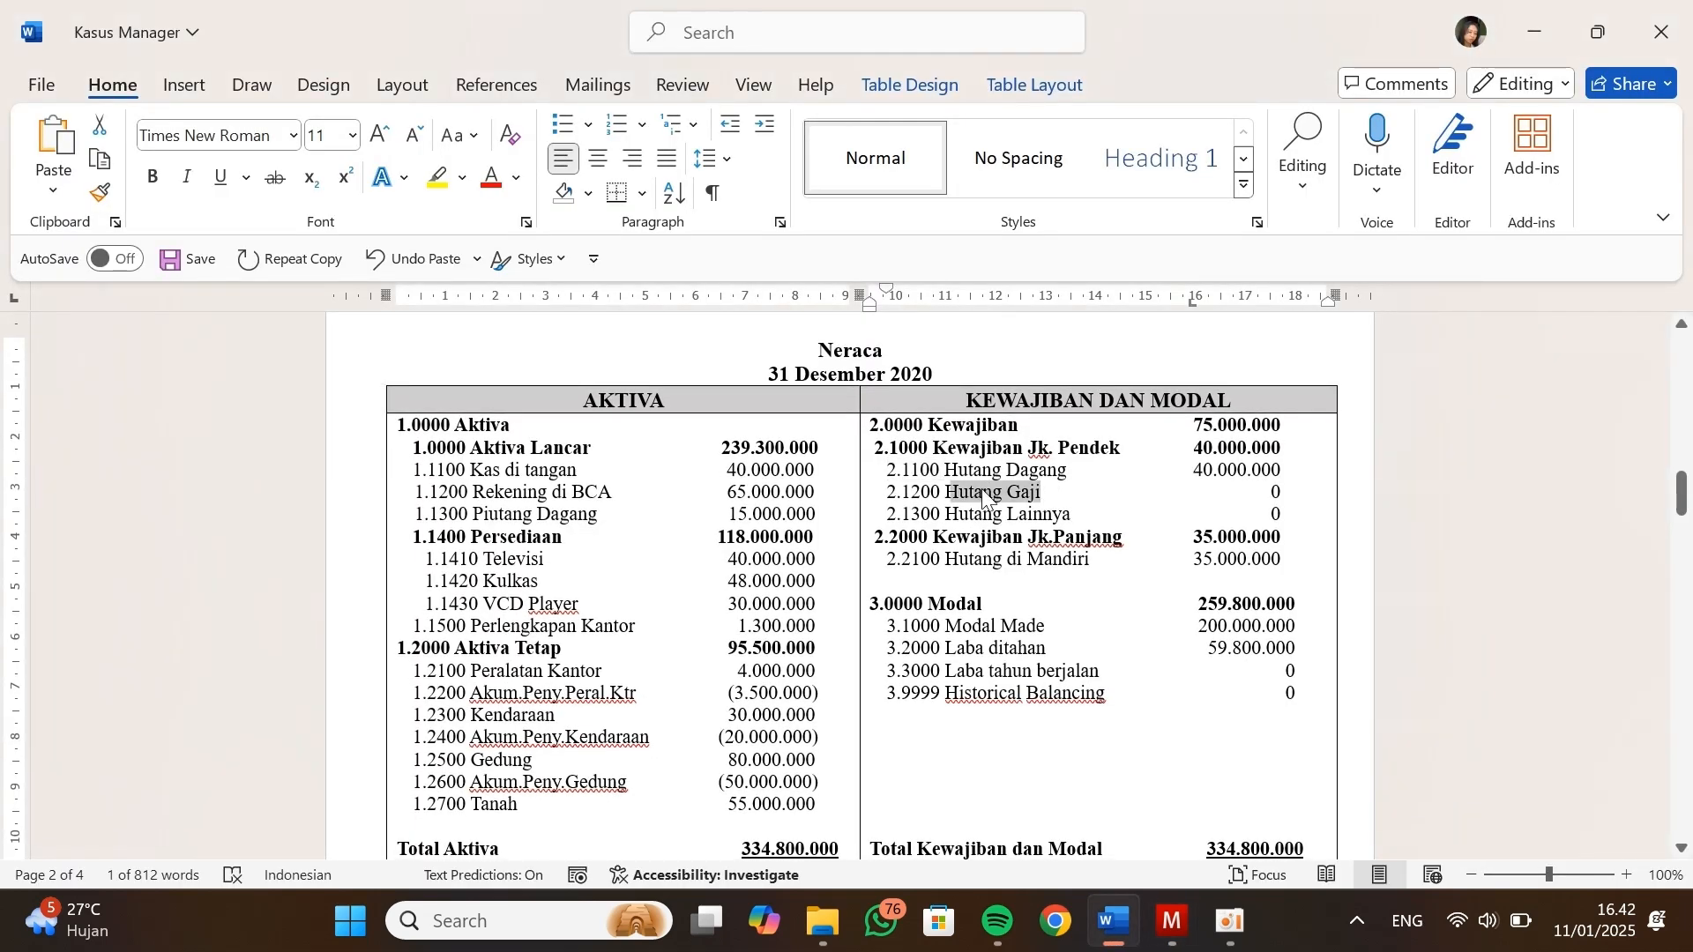
pyautogui.click(946, 529)
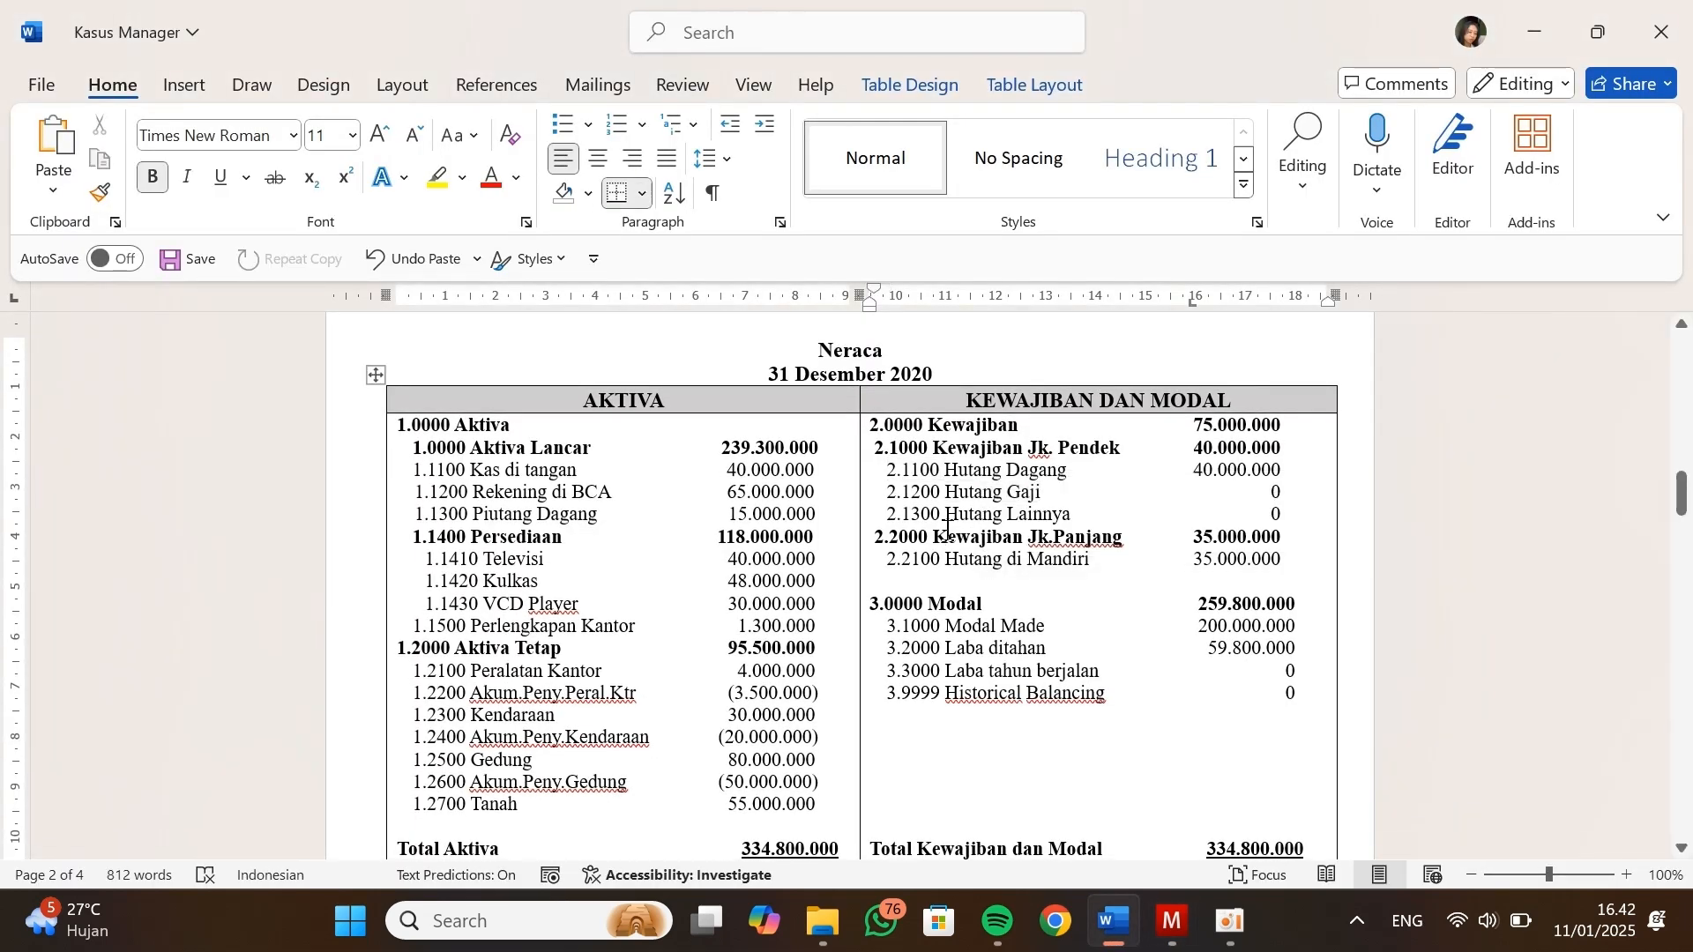
pyautogui.hotkey('alt', 'Tab')
# Start a new Neraca account named Hutang Gaji and enter its code 2.1200 from the Neraca in Kasus Manager
pyautogui.scroll(5, 737, 318)
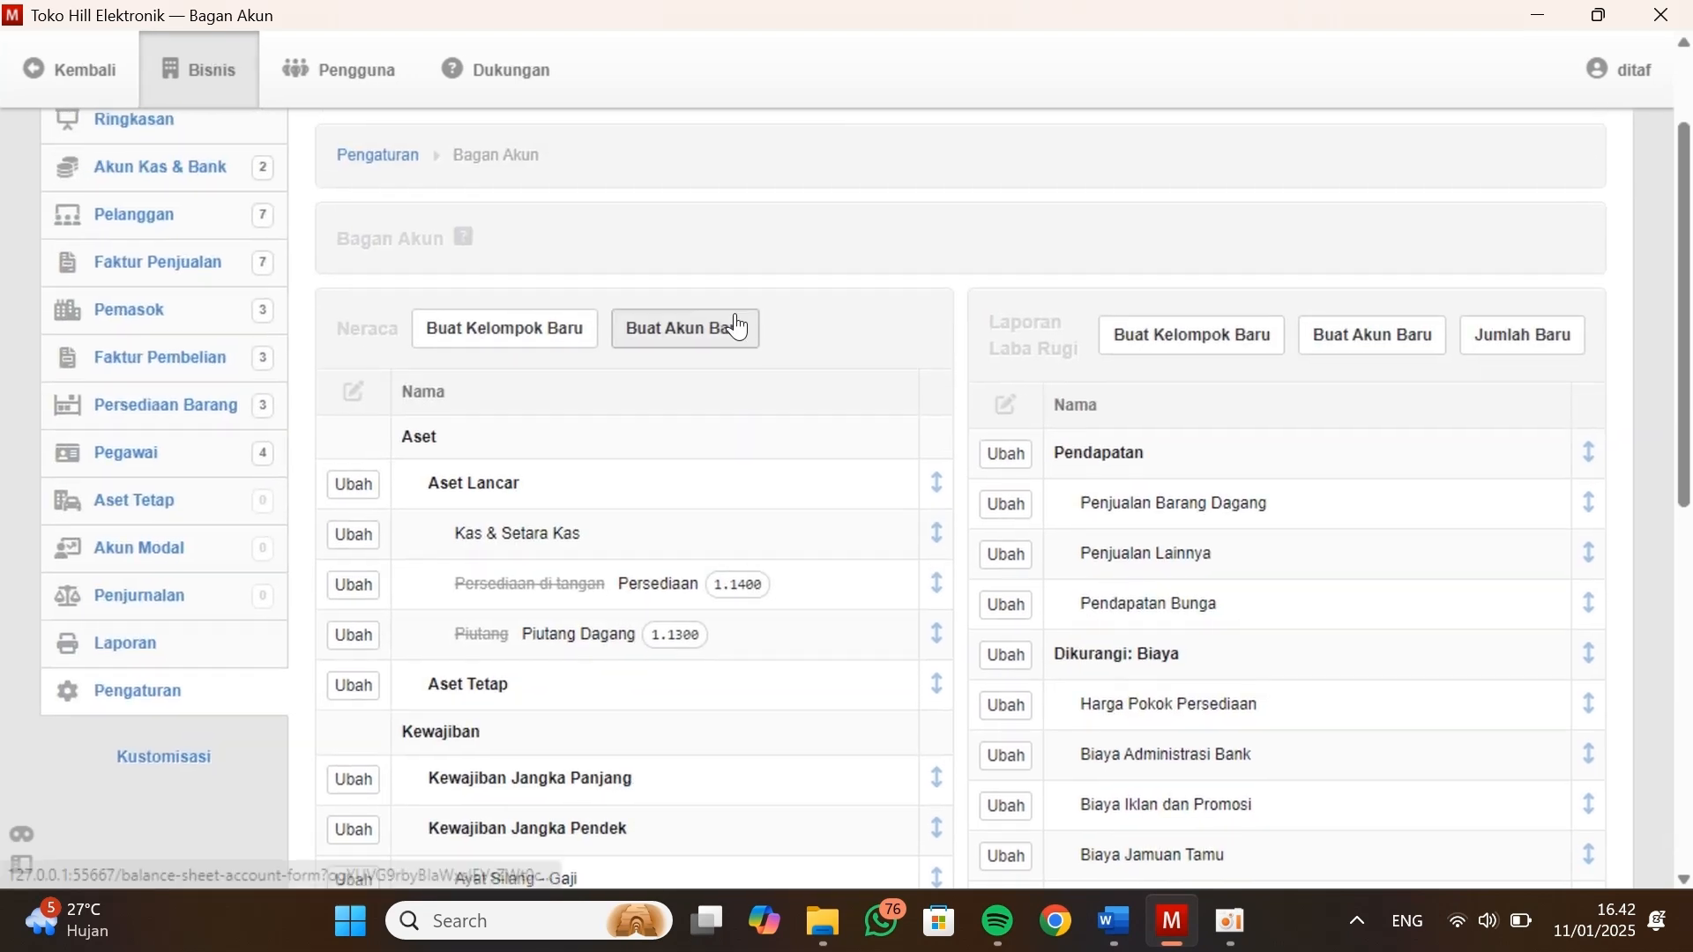
pyautogui.click(649, 340)
pyautogui.click(484, 499)
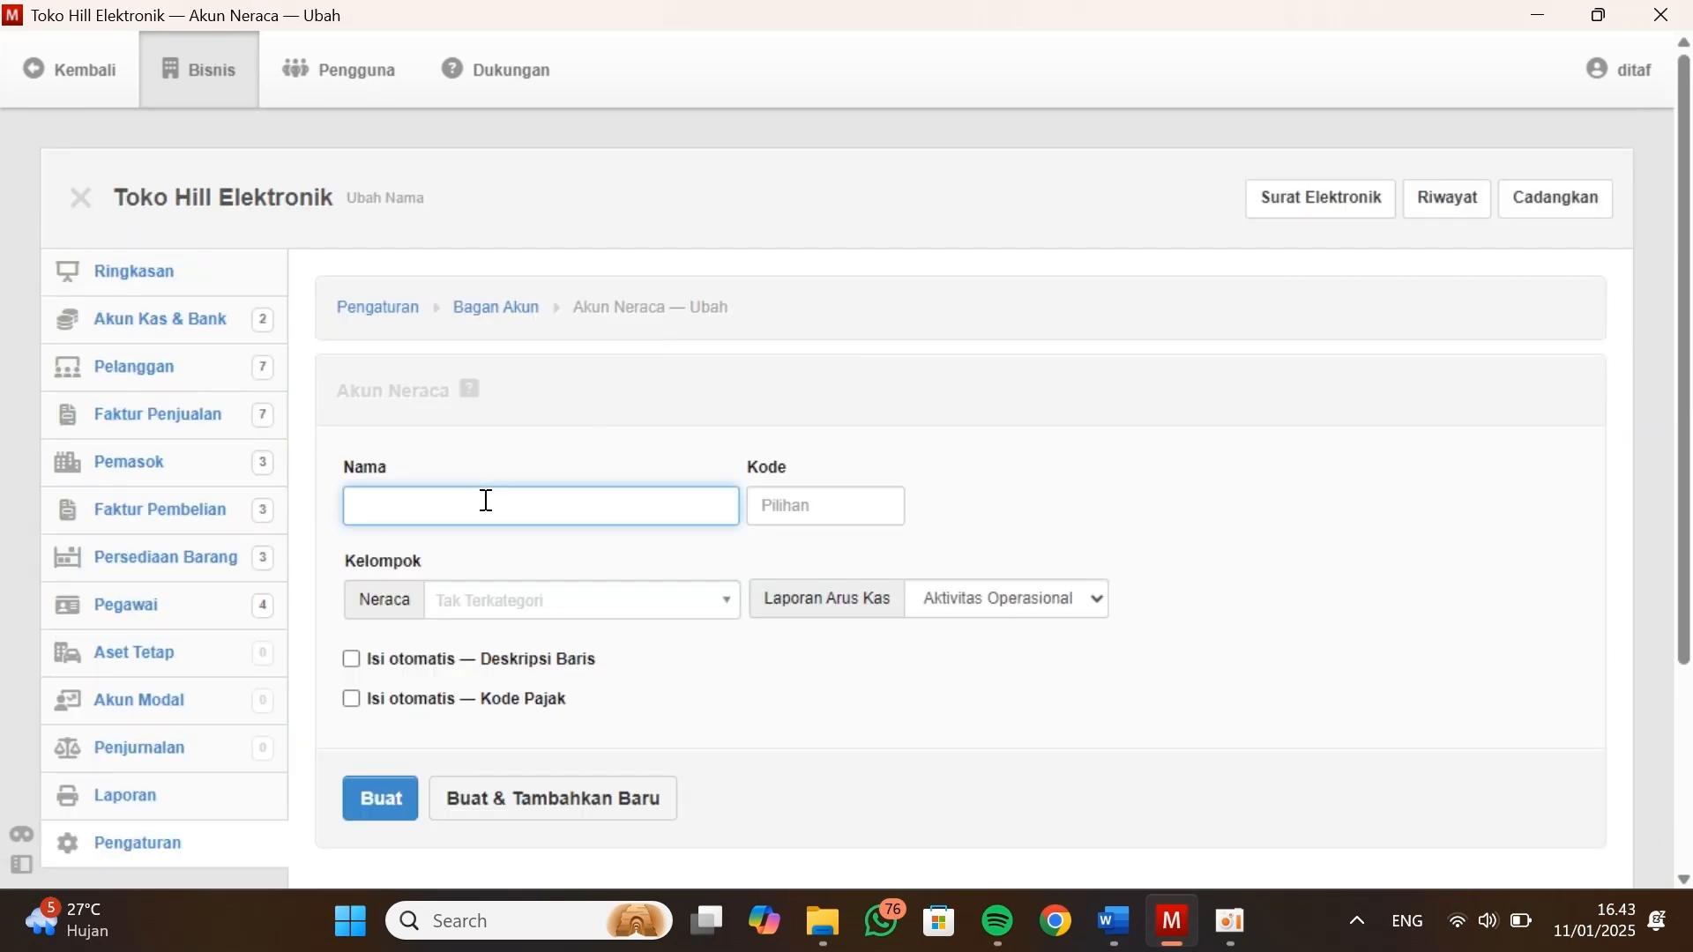
pyautogui.write('Hutang Gaji')
pyautogui.hotkey('alt', 'Tab')
pyautogui.moveTo(940, 493); pyautogui.dragTo(885, 494)
pyautogui.hotkey('ctrl', 'c')
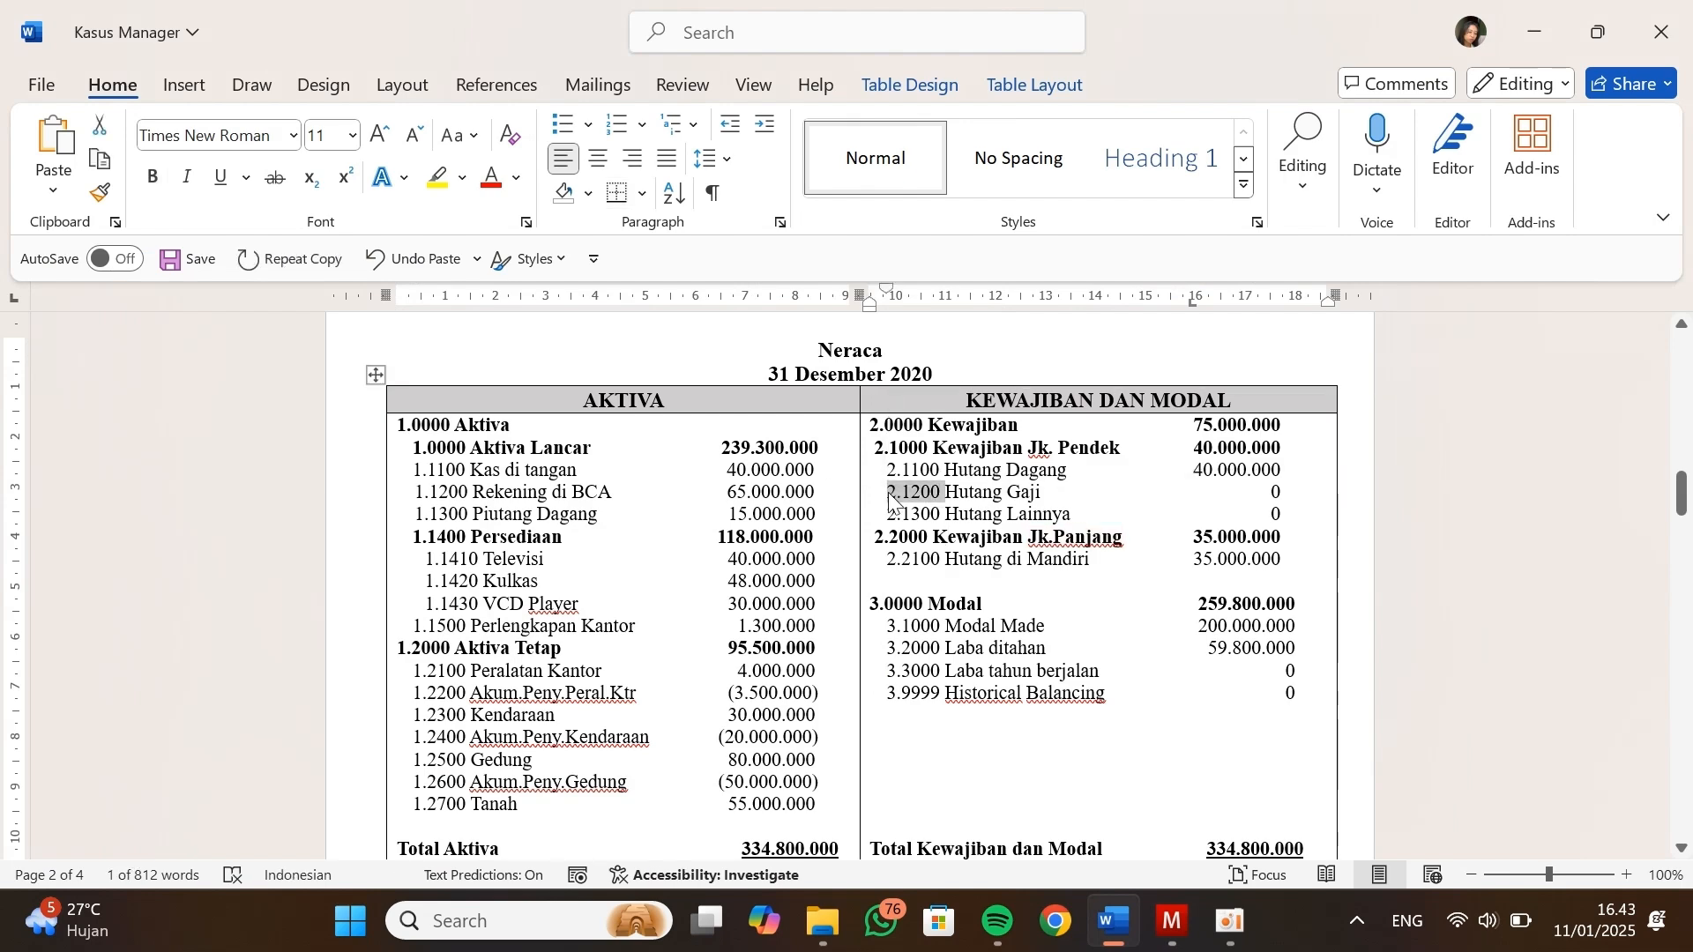
pyautogui.hotkey('alt', 'Tab')
pyautogui.click(770, 507)
pyautogui.hotkey('ctrl', 'v')
# Assign Hutang Gaji to the Kewajiban Jangka Pendek group, create the account, and continue with another new account
pyautogui.click(621, 605)
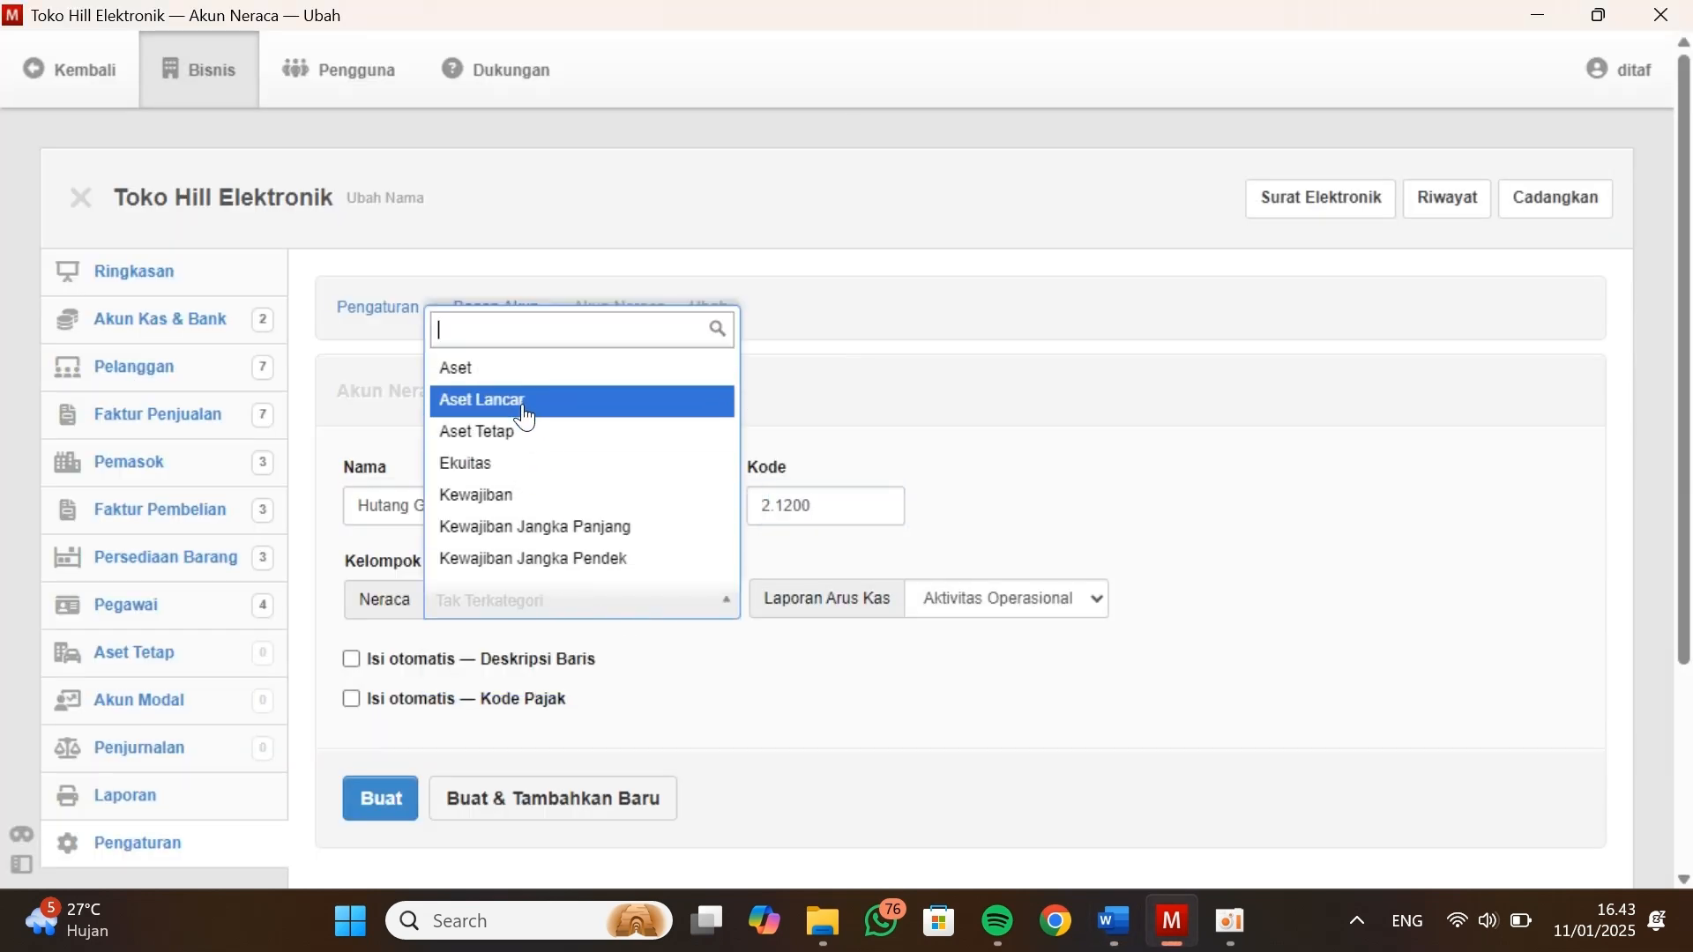
pyautogui.click(510, 557)
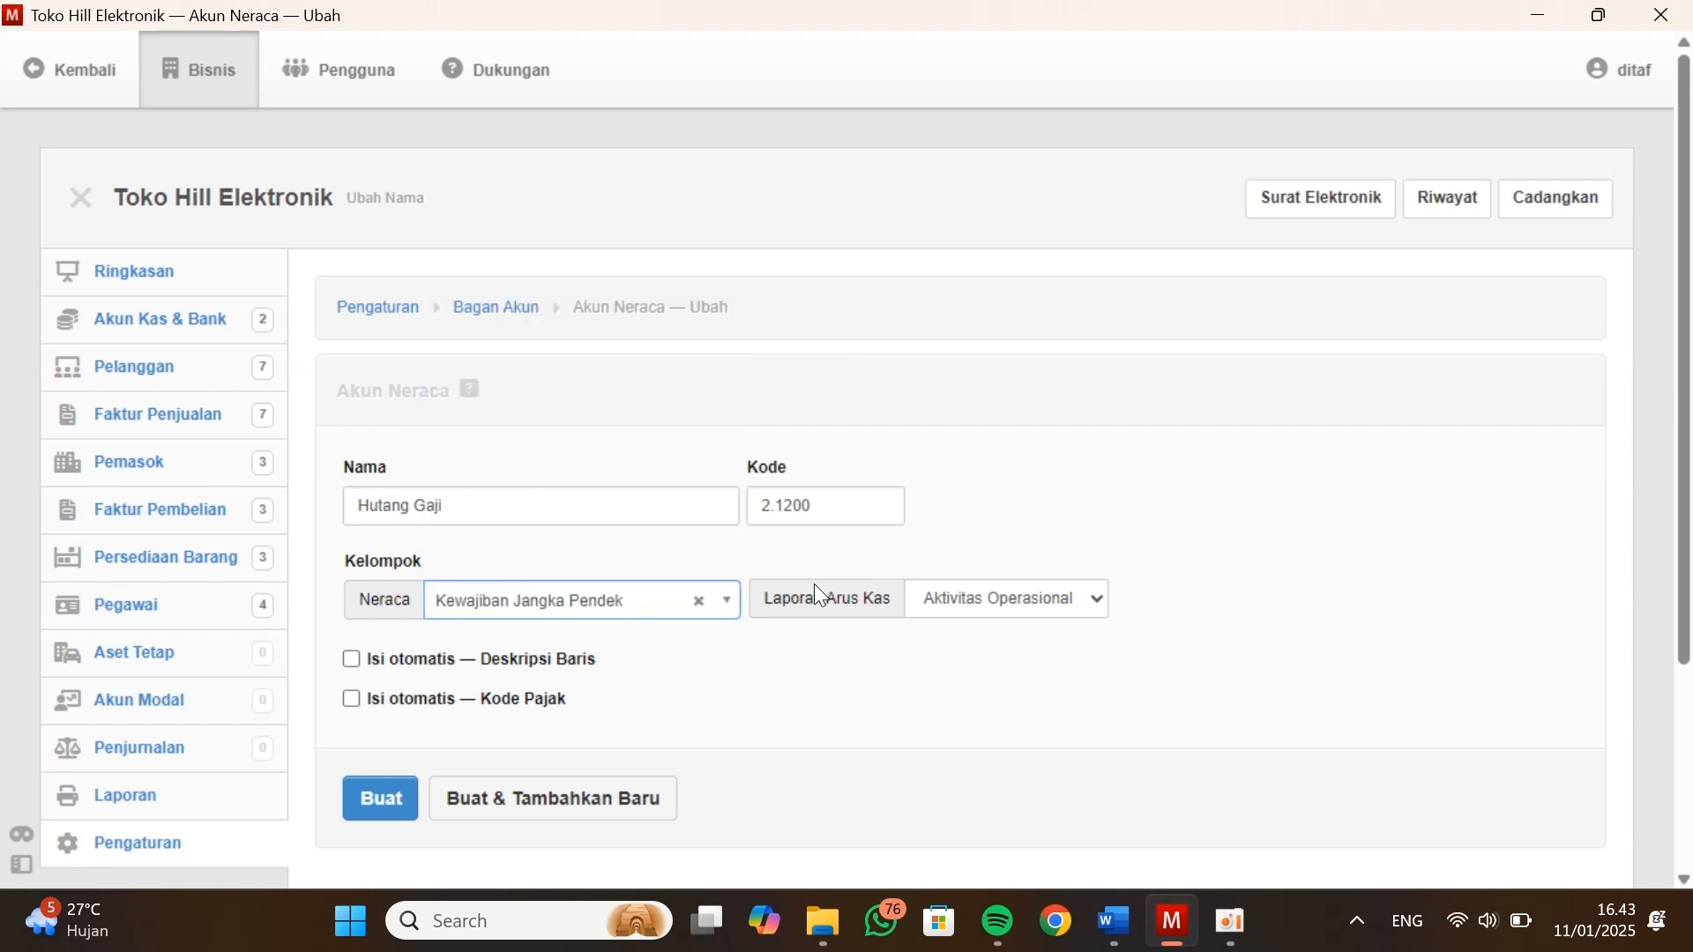
pyautogui.scroll(-1, 771, 673)
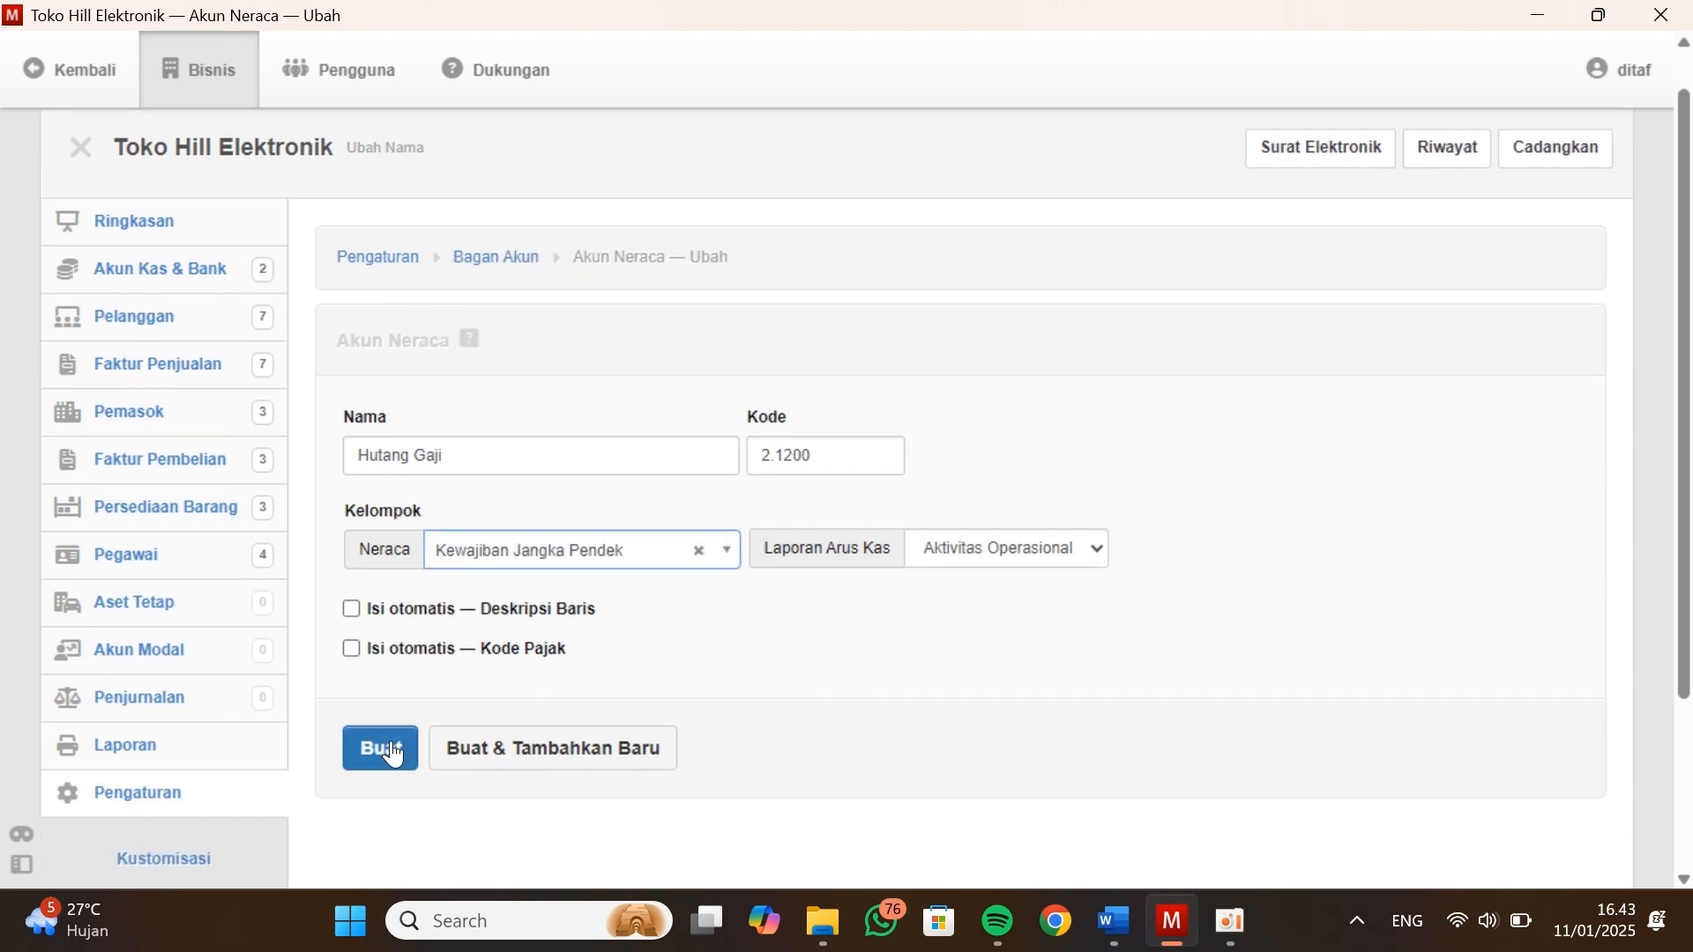
pyautogui.click(473, 756)
# Name the new account Hutang Lainnya and give it code 2.1300, following the Neraca in Kasus Manager
pyautogui.click(494, 458)
pyautogui.write('Hu')
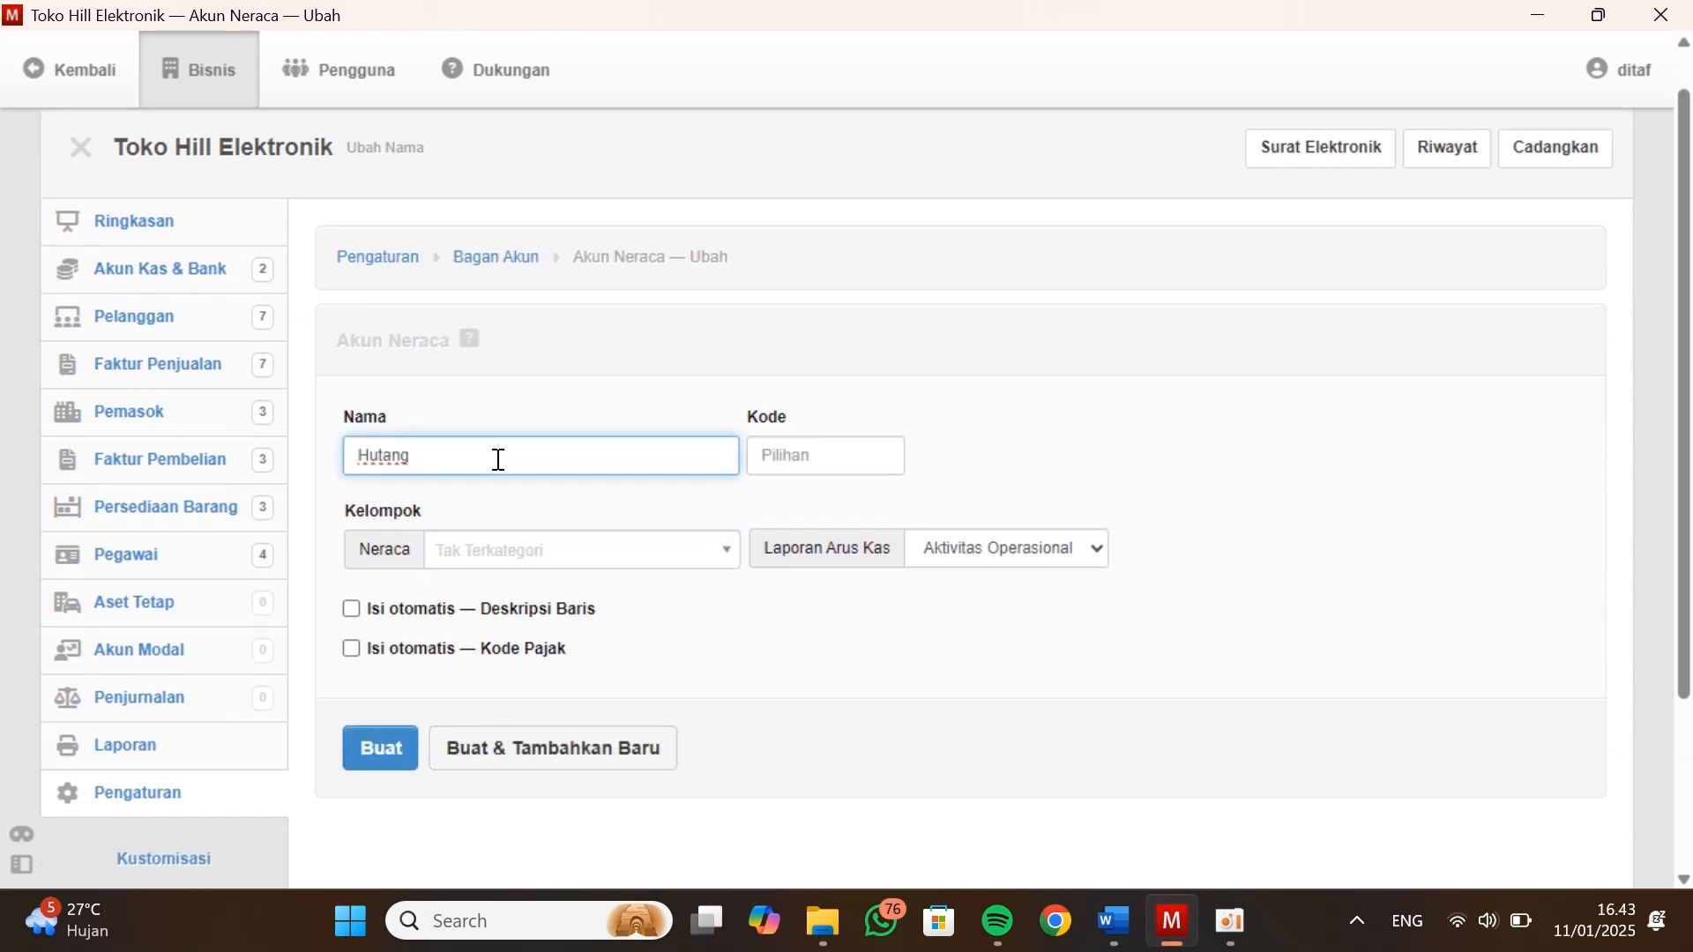
pyautogui.hotkey('alt', 'Tab')
pyautogui.hotkey('alt', 'Tab')
pyautogui.write('La')
pyautogui.hotkey('alt', 'Tab')
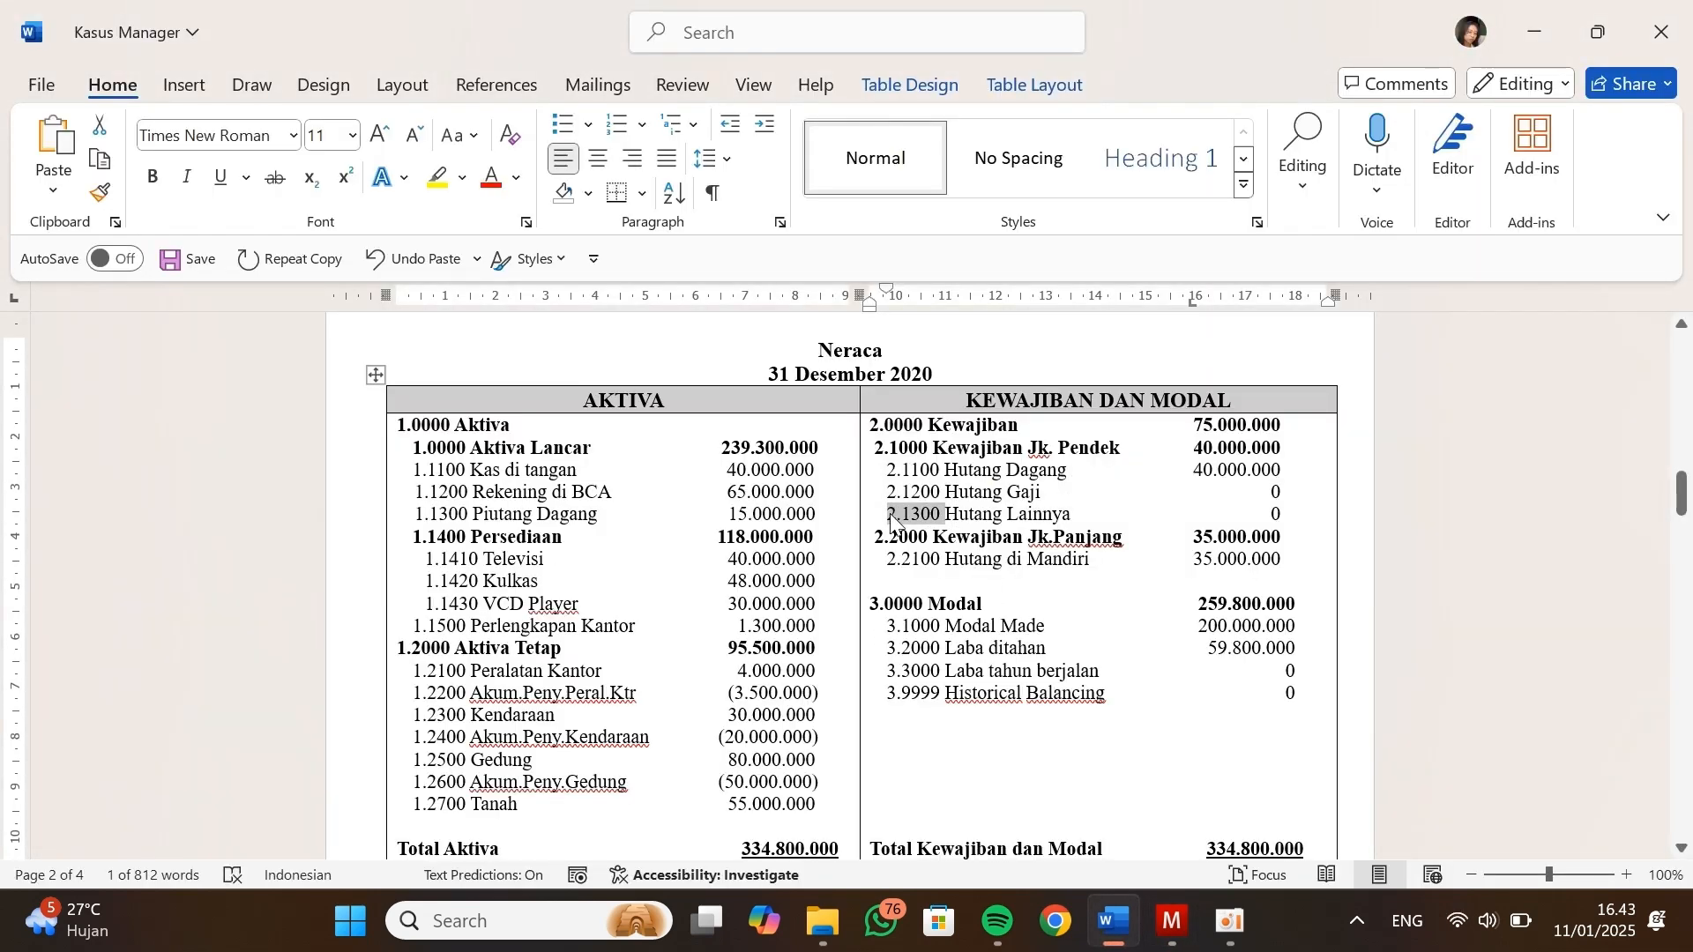
pyautogui.hotkey('alt', 'Tab')
pyautogui.write('innya')
pyautogui.click(805, 454)
pyautogui.write('2.1300')
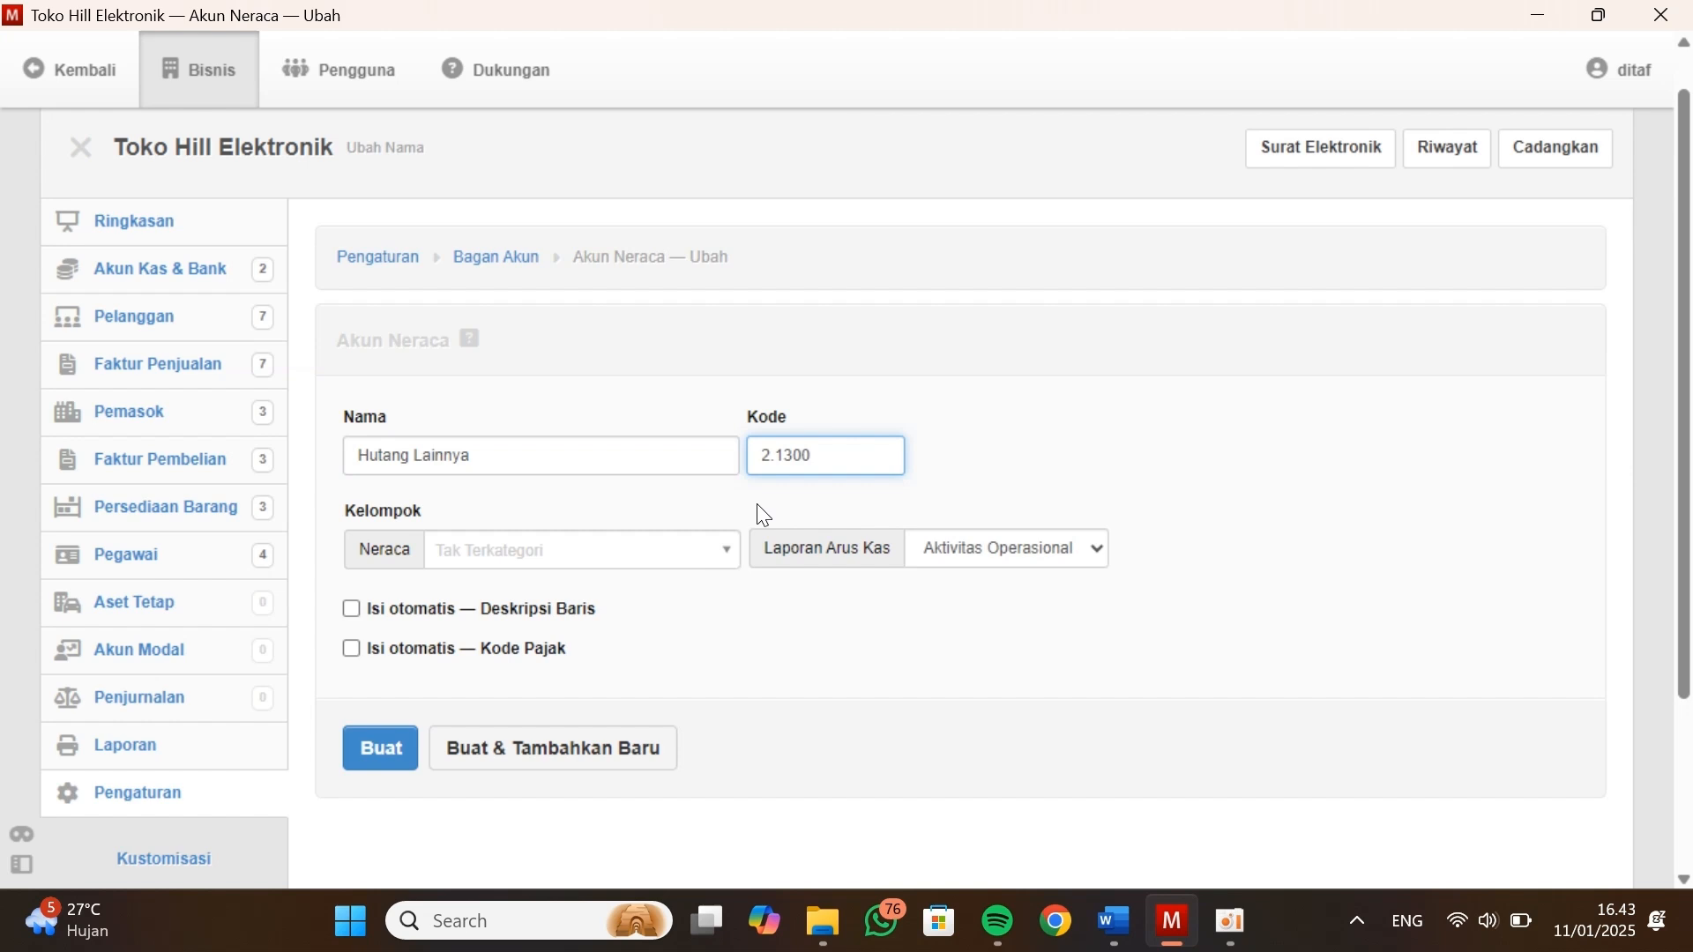
# Place Hutang Lainnya in the Kewajiban Jangka Pendek group and create the account
pyautogui.click(722, 548)
pyautogui.click(511, 824)
pyautogui.scroll(-1, 706, 653)
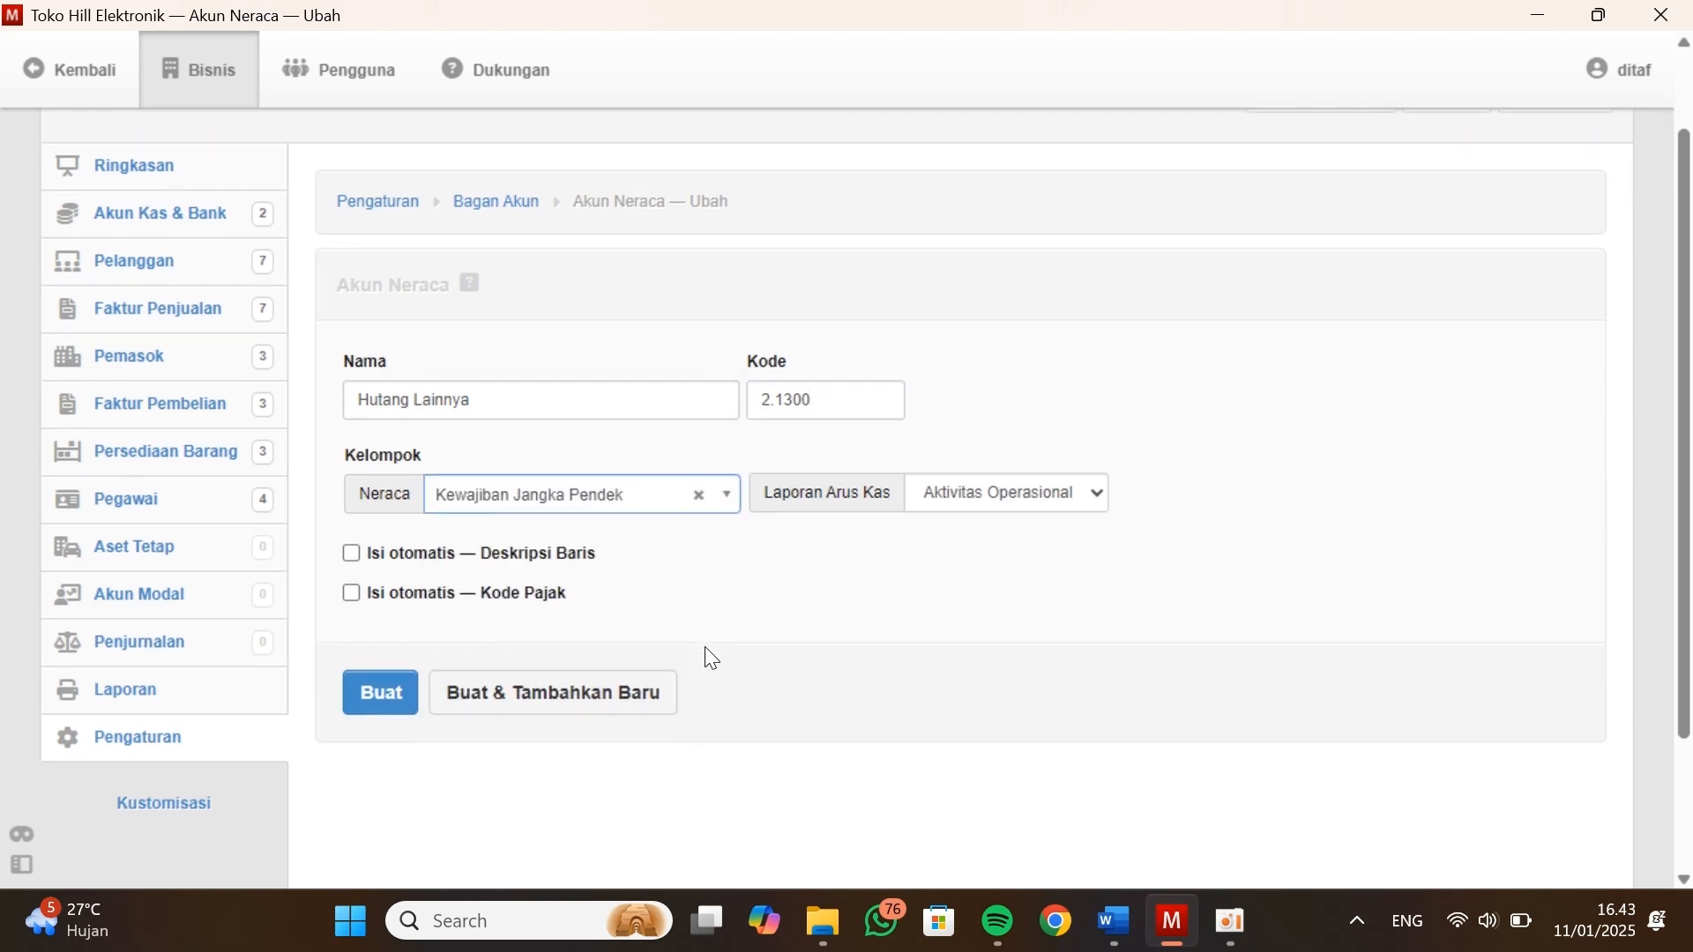
pyautogui.click(402, 698)
pyautogui.scroll(-1, 832, 673)
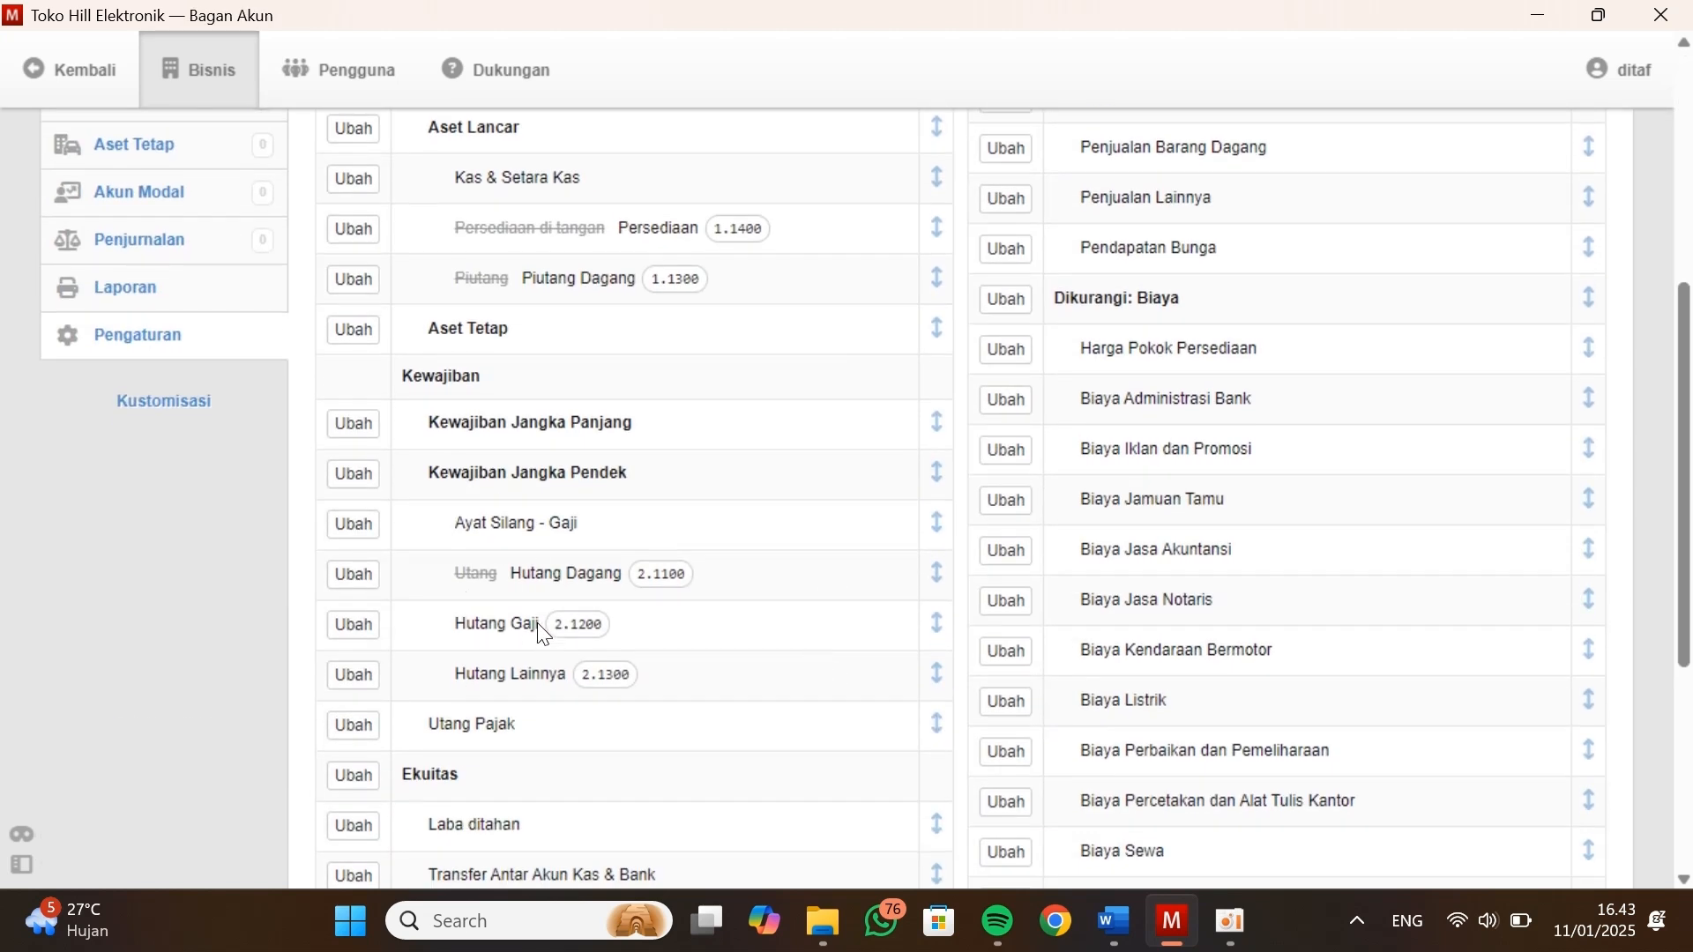
# Place the Utang Pajak account in the Kewajiban Jangka Panjang group and save it, after checking the Neraca in Kasus Manager
pyautogui.hotkey('alt', 'Tab')
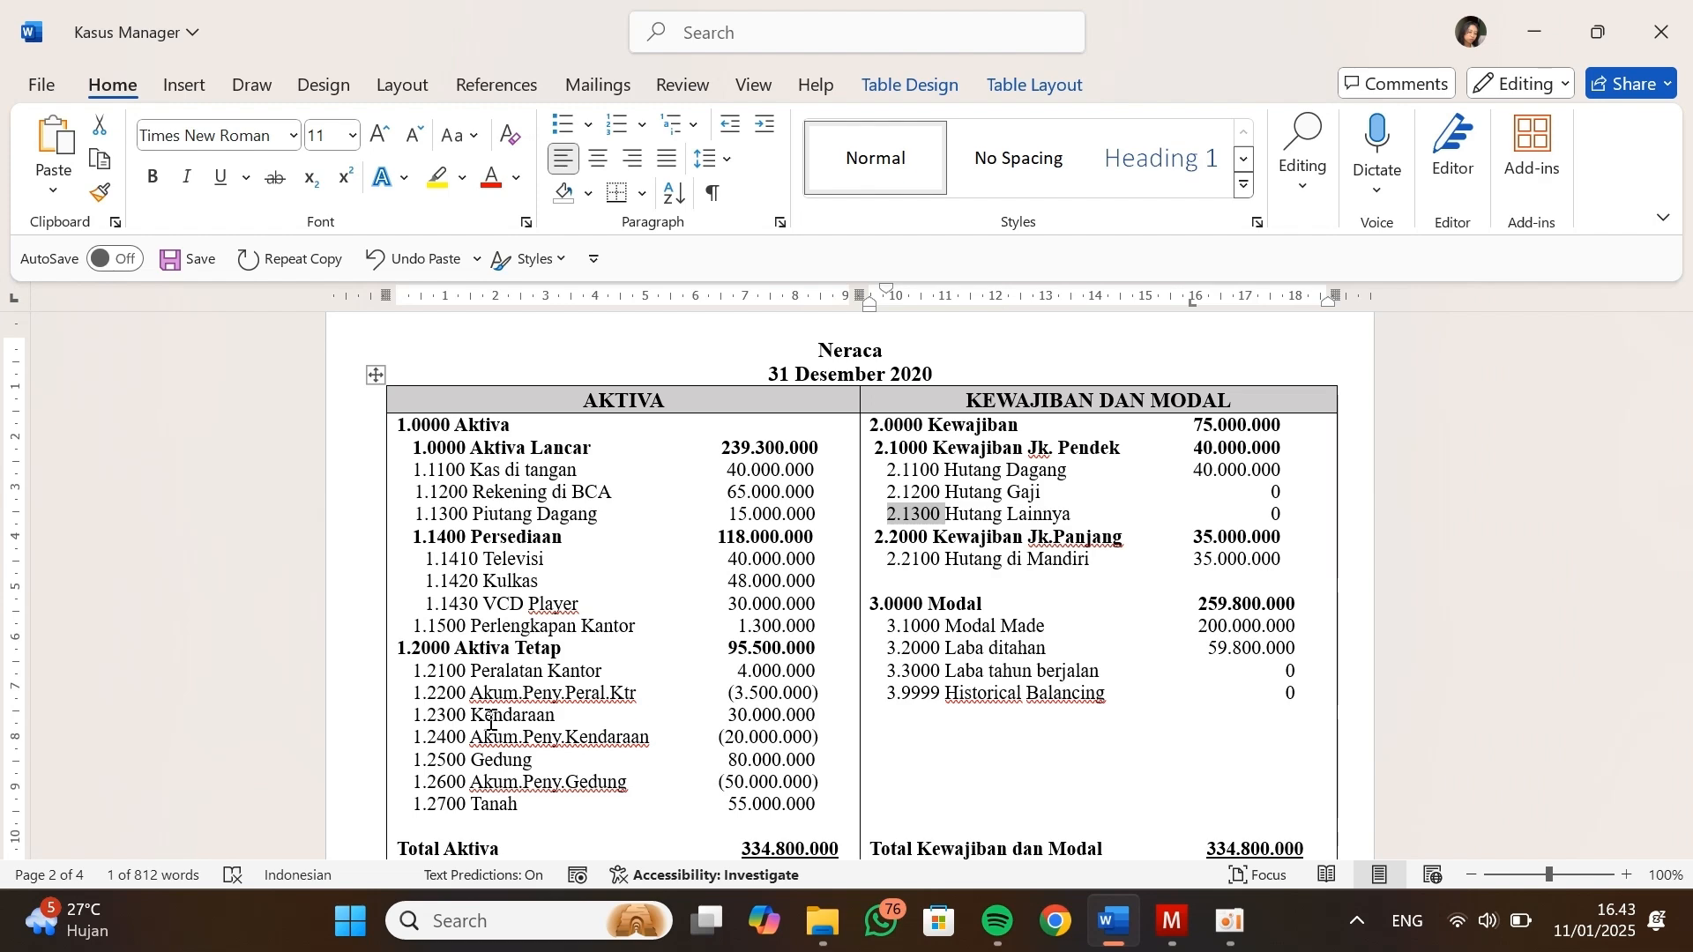
pyautogui.hotkey('alt', 'Tab')
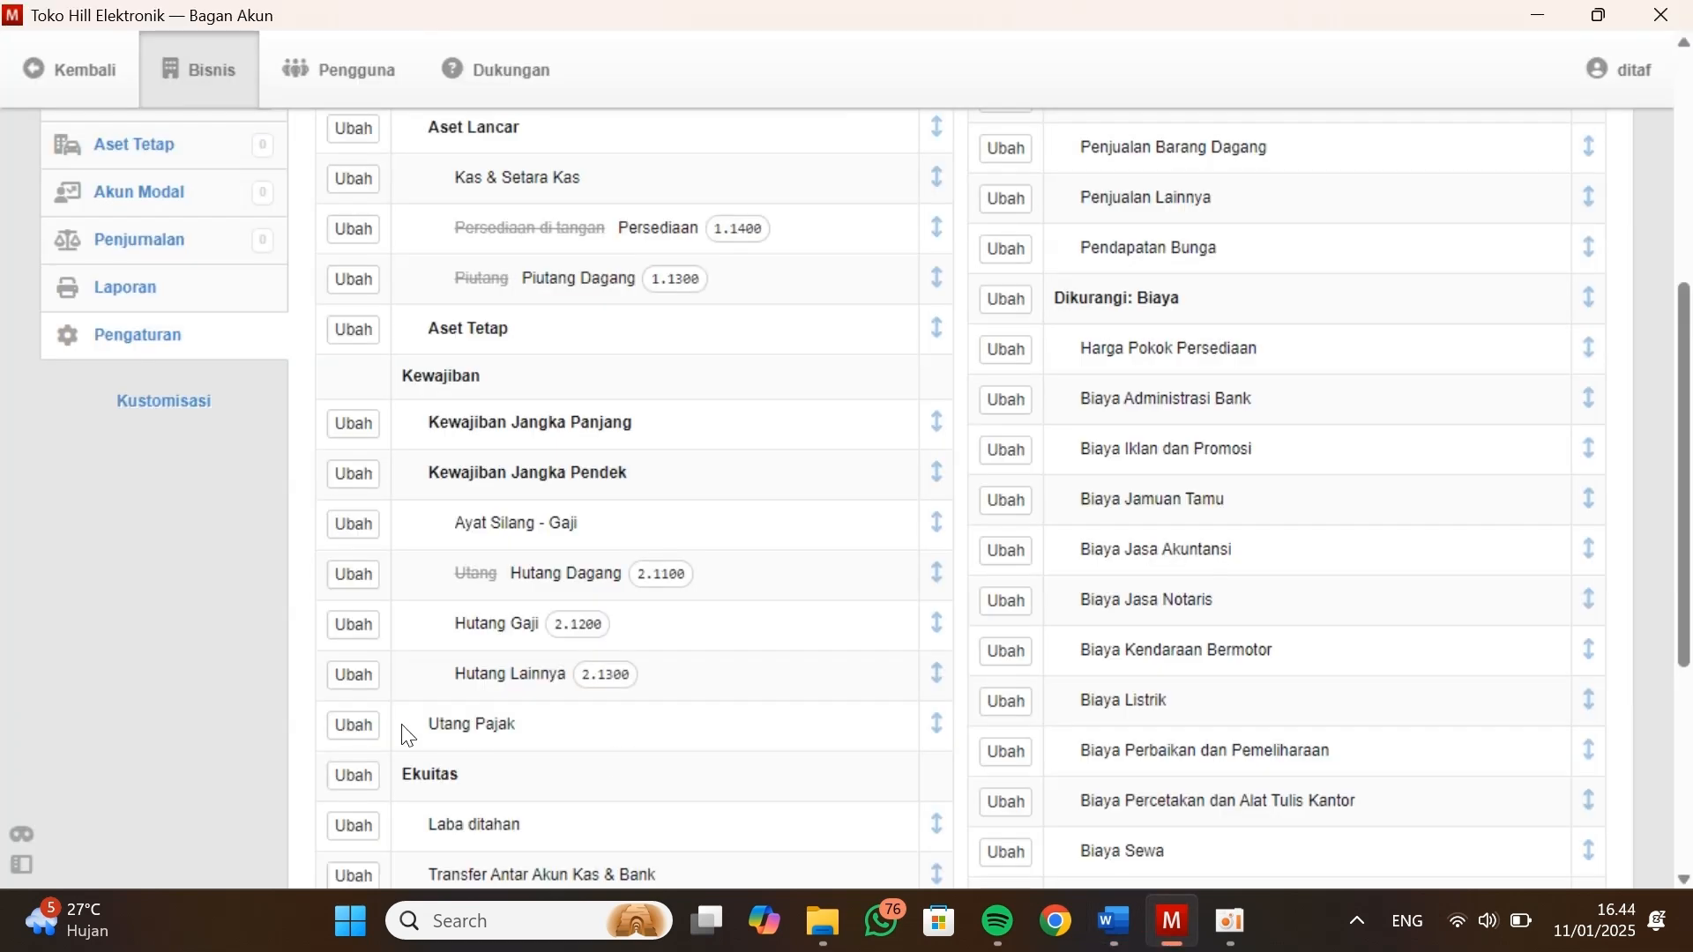
pyautogui.click(355, 726)
pyautogui.click(578, 601)
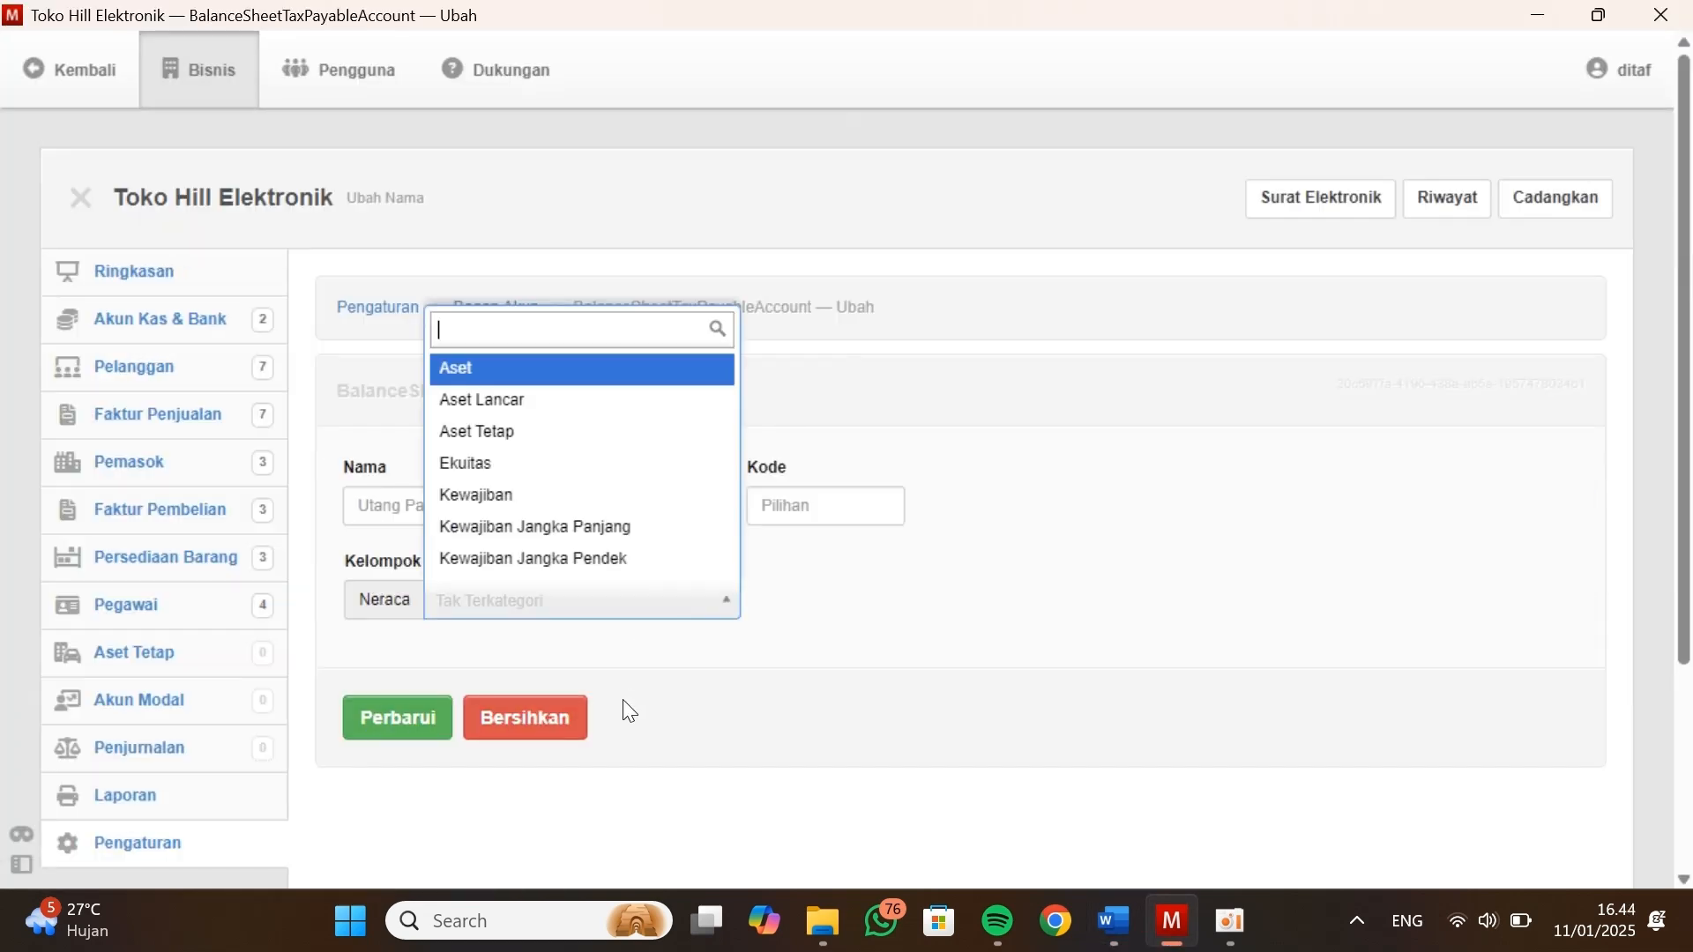
pyautogui.click(586, 526)
pyautogui.click(412, 735)
pyautogui.scroll(-5, 589, 774)
pyautogui.scroll(2, 586, 765)
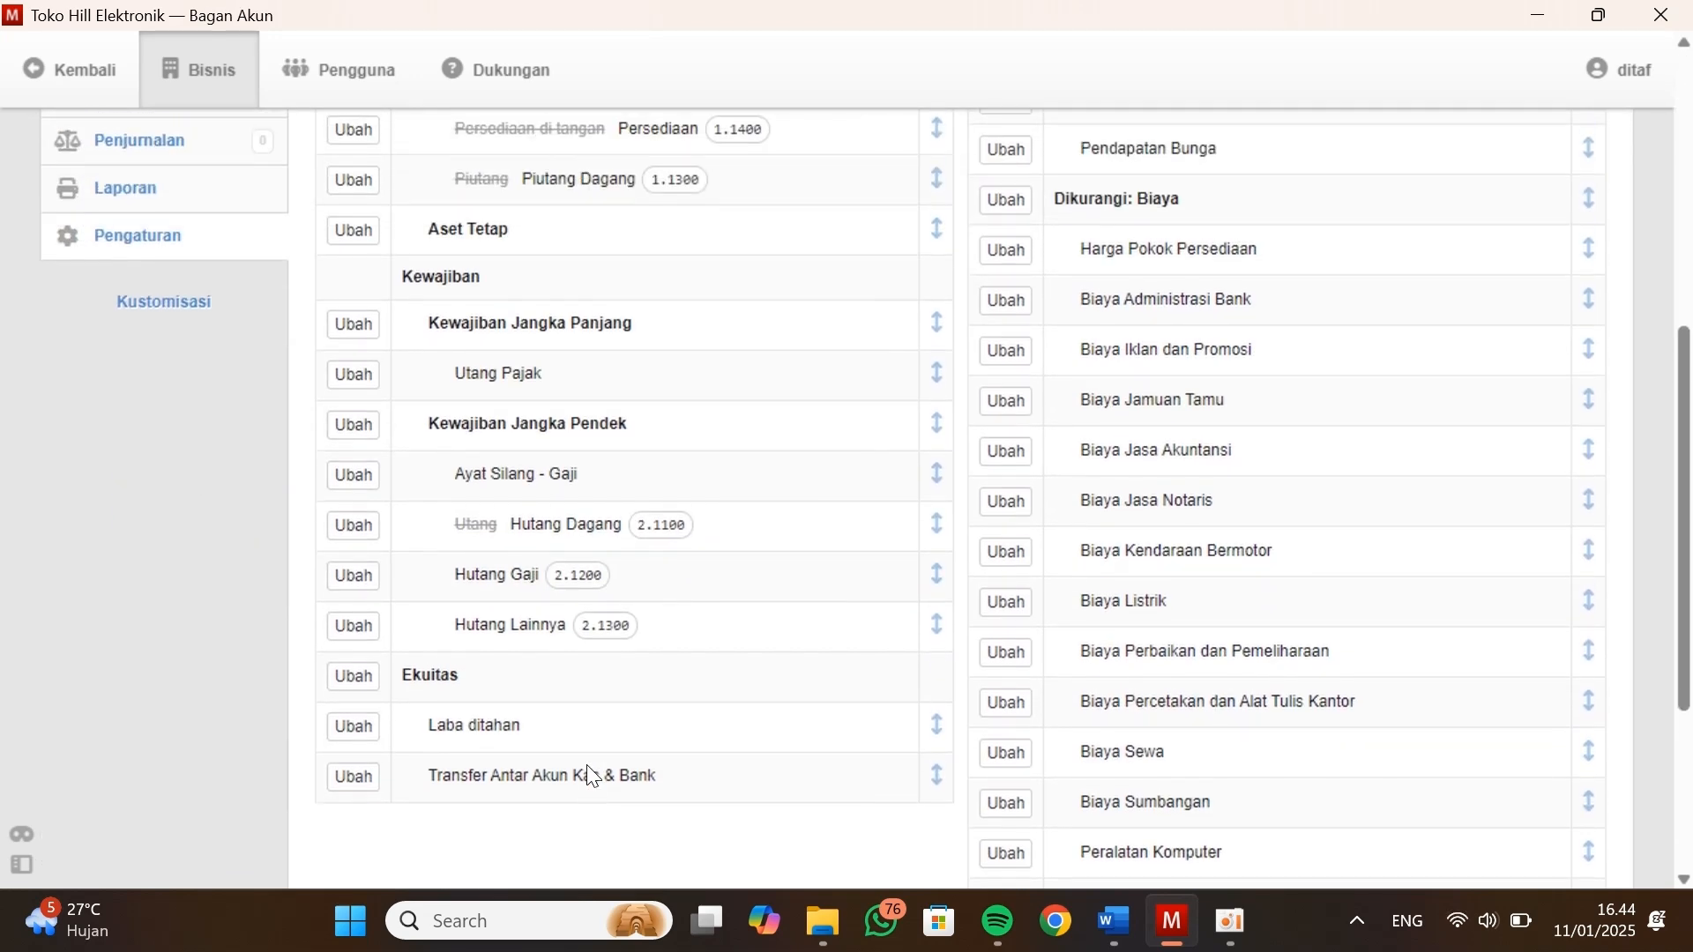
# Look up the long-term liability in Kasus Manager's Neraca and start a new Neraca account named Hutang Di Mandiri
pyautogui.hotkey('alt', 'Tab')
pyautogui.moveTo(1103, 565); pyautogui.dragTo(947, 562)
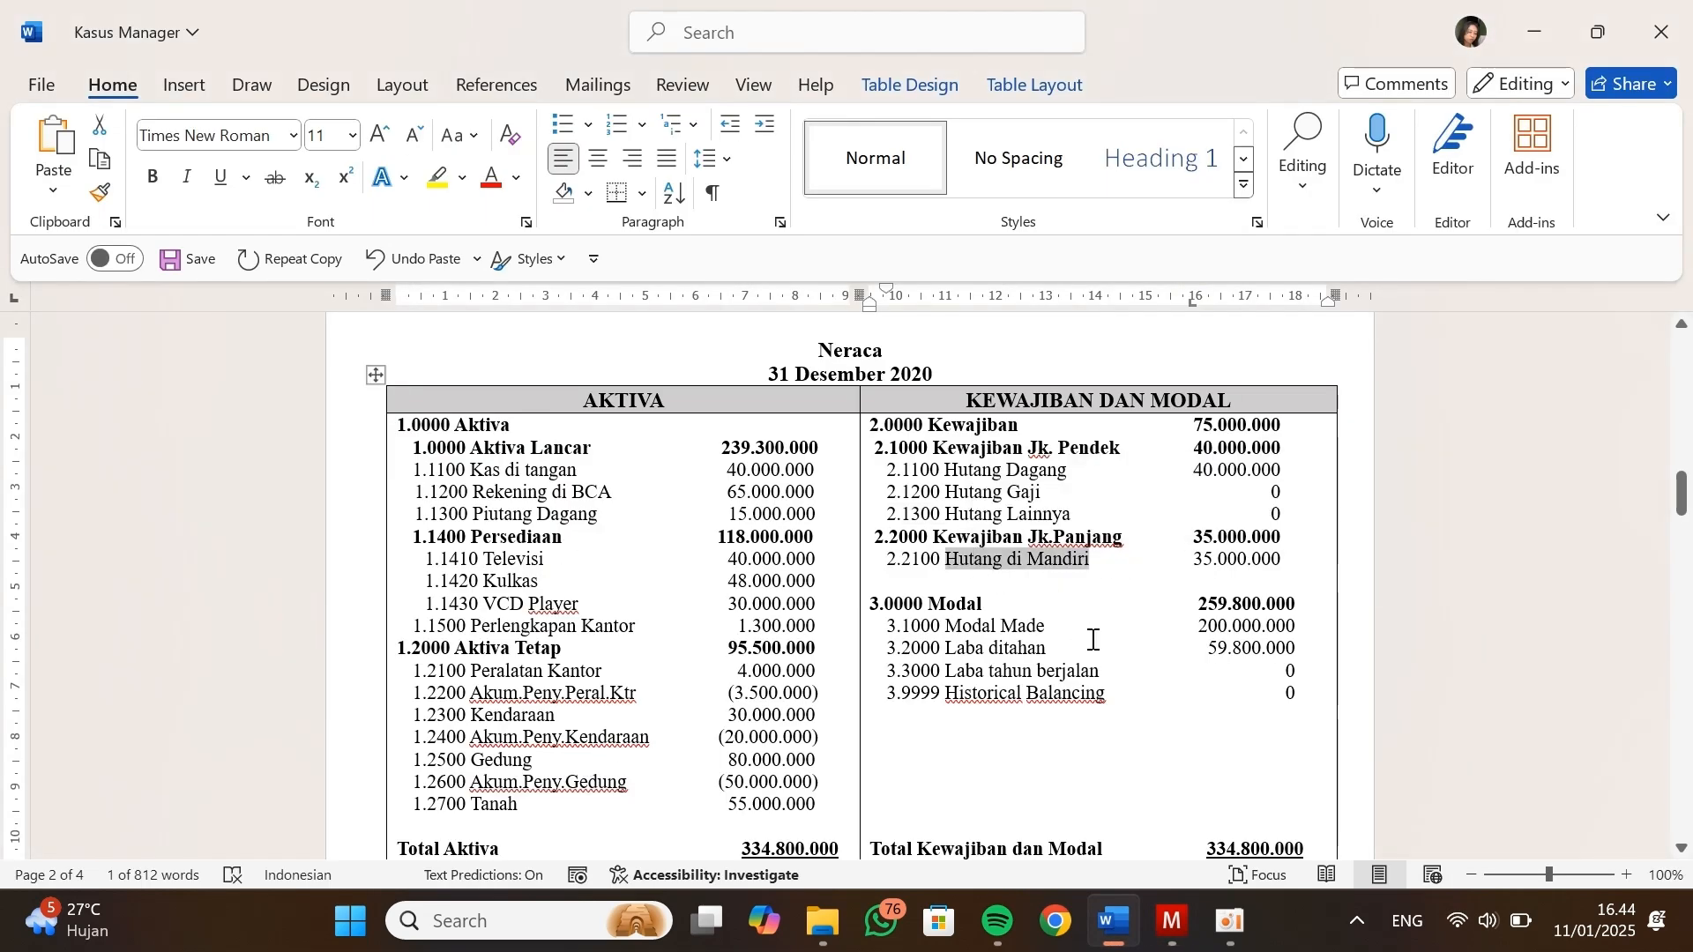
pyautogui.click(1092, 639)
pyautogui.hotkey('alt', 'Tab')
pyautogui.scroll(5, 615, 624)
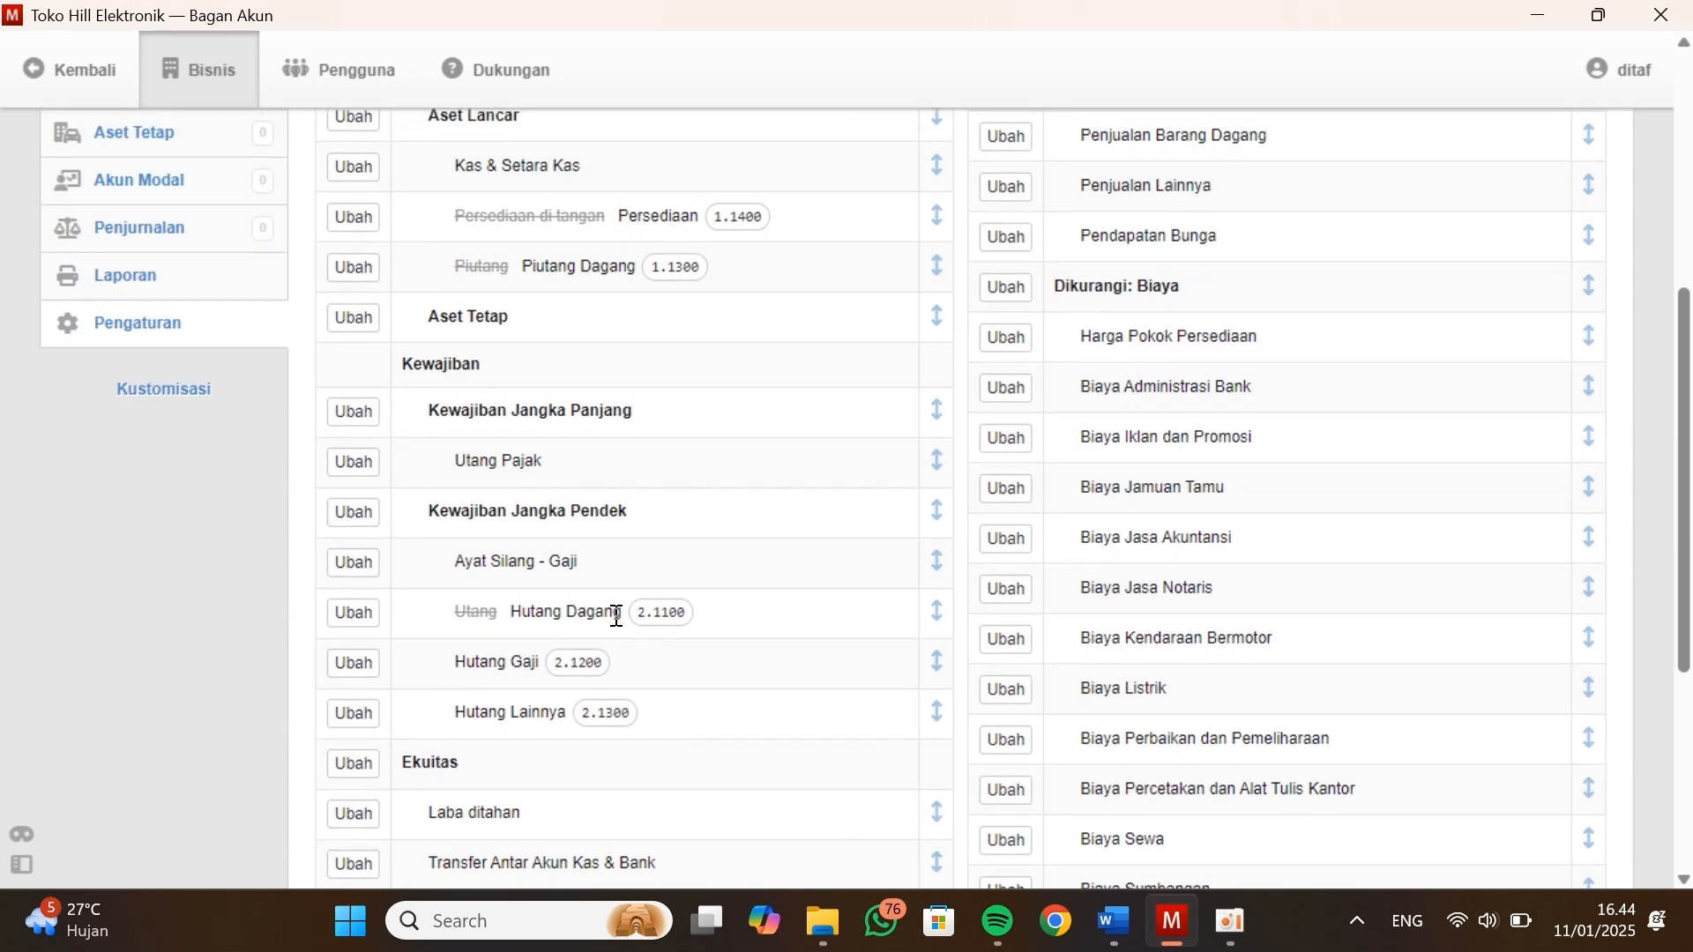
pyautogui.click(683, 221)
pyautogui.click(548, 505)
pyautogui.write('Hutang')
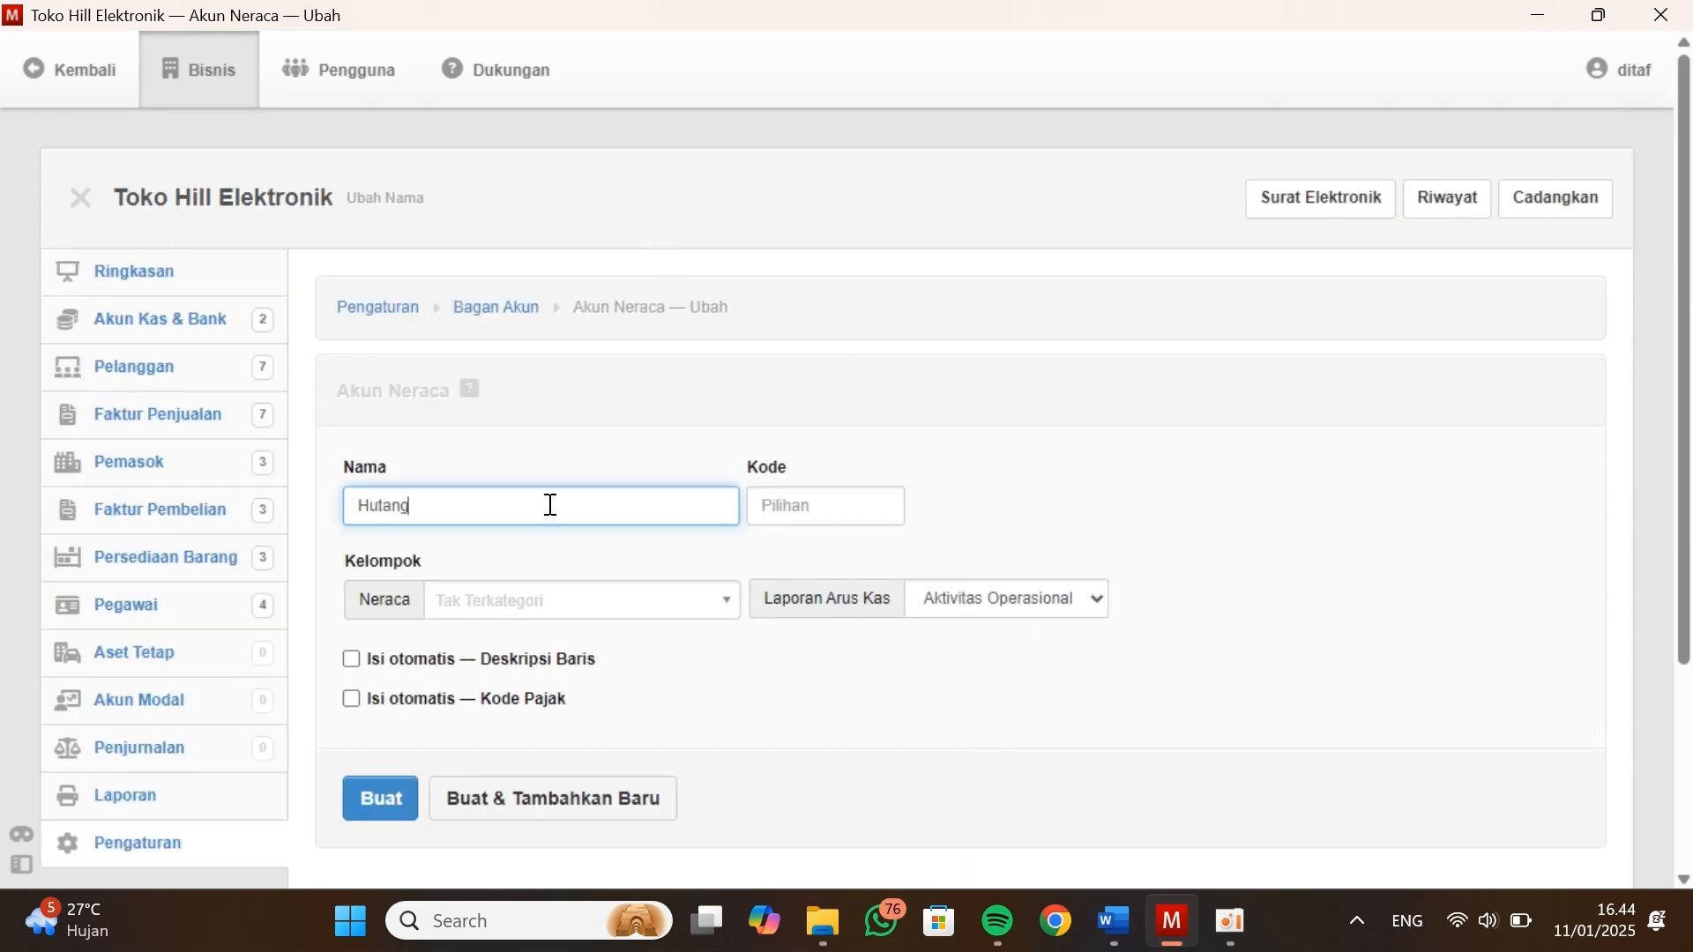
pyautogui.write(' Di Mandiri')
# Copy the code 2.2100 from the Neraca in Kasus Manager into the new Hutang Di Mandiri account
pyautogui.hotkey('alt', 'Tab')
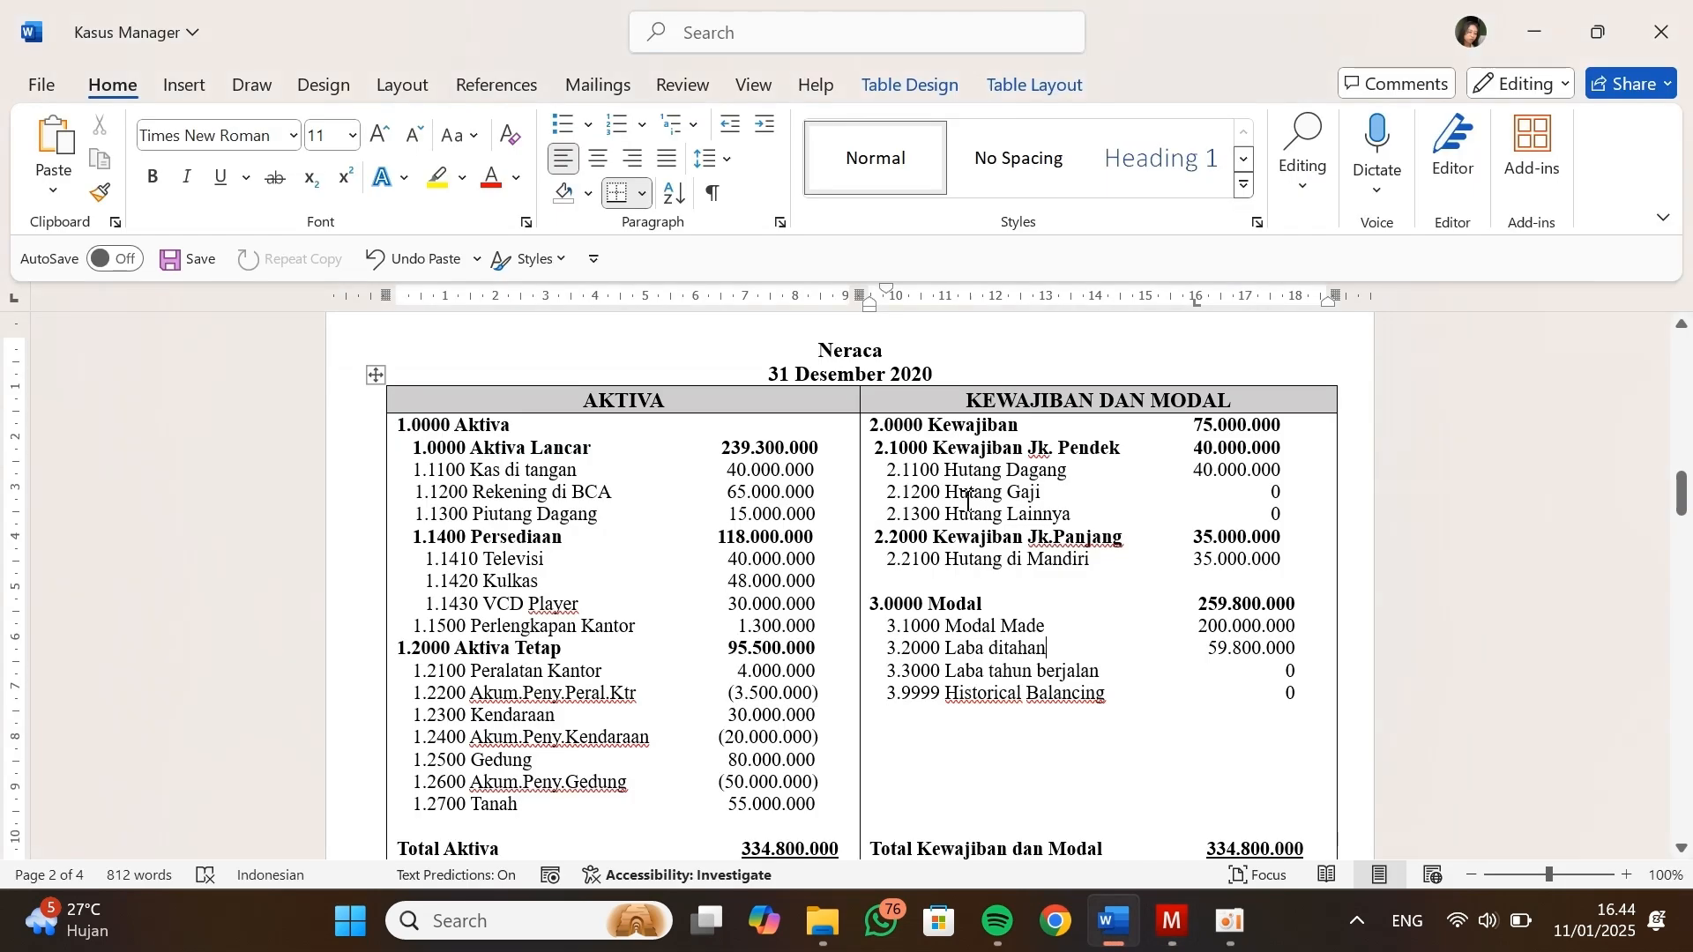
pyautogui.doubleClick(915, 562)
pyautogui.hotkey('ctrl', 'c')
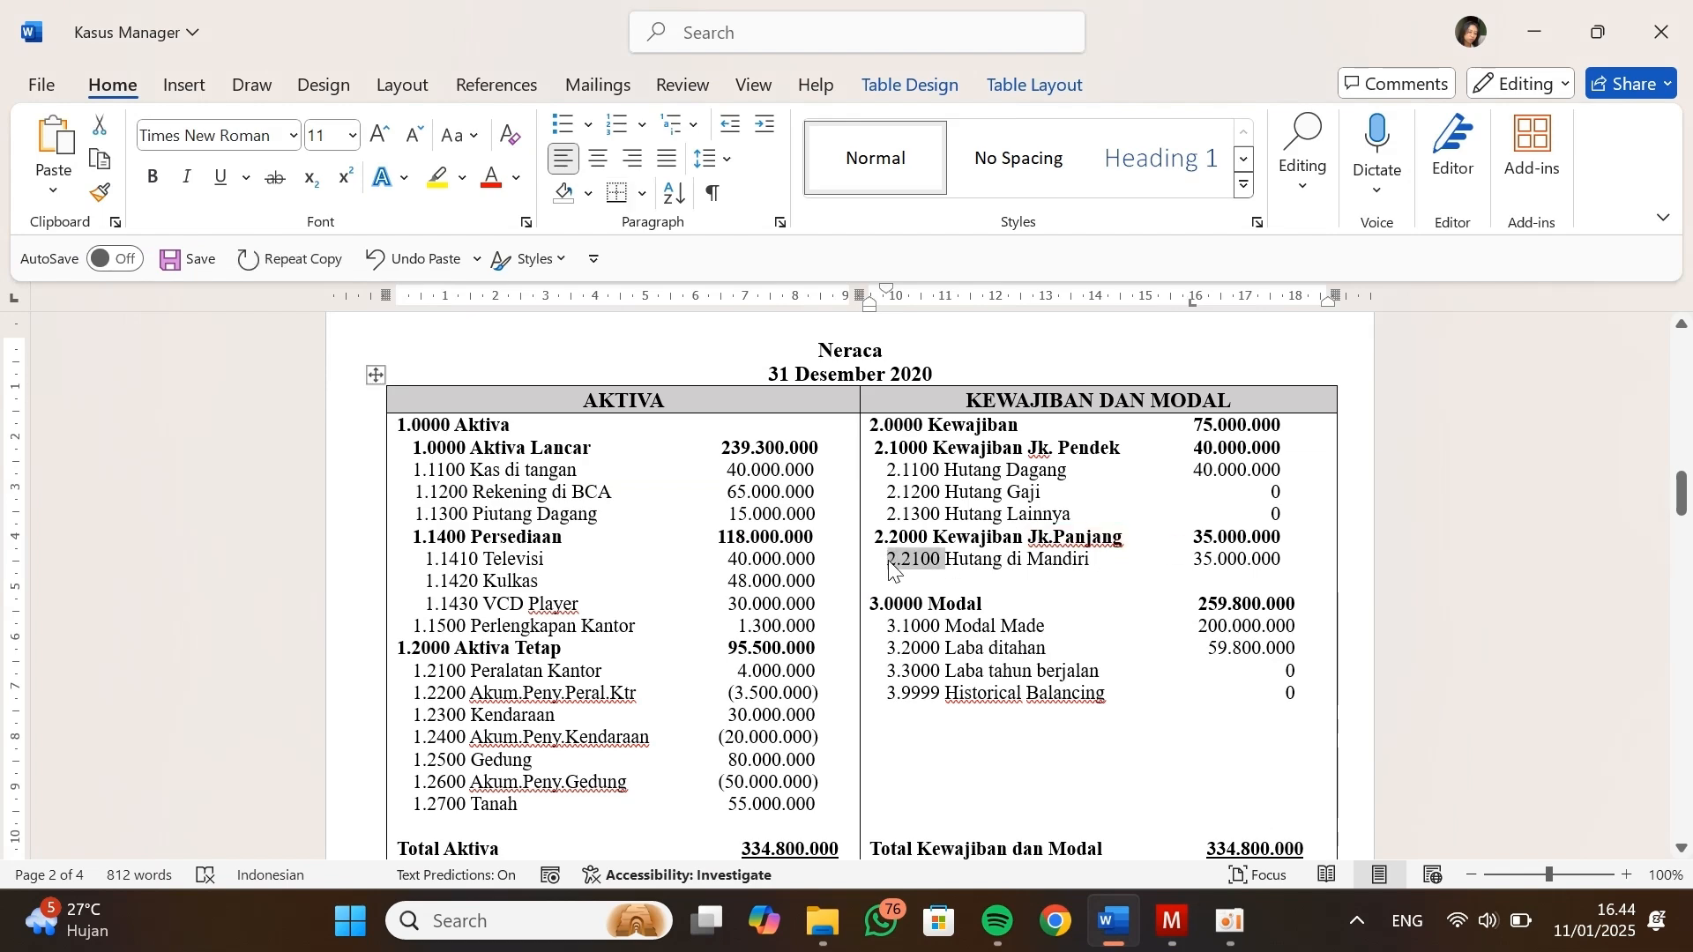
pyautogui.hotkey('alt', 'Tab')
pyautogui.click(770, 512)
pyautogui.hotkey('ctrl', 'v')
# Assign Hutang Di Mandiri to the Kewajiban Jangka Panjang group and create the account
pyautogui.click(672, 600)
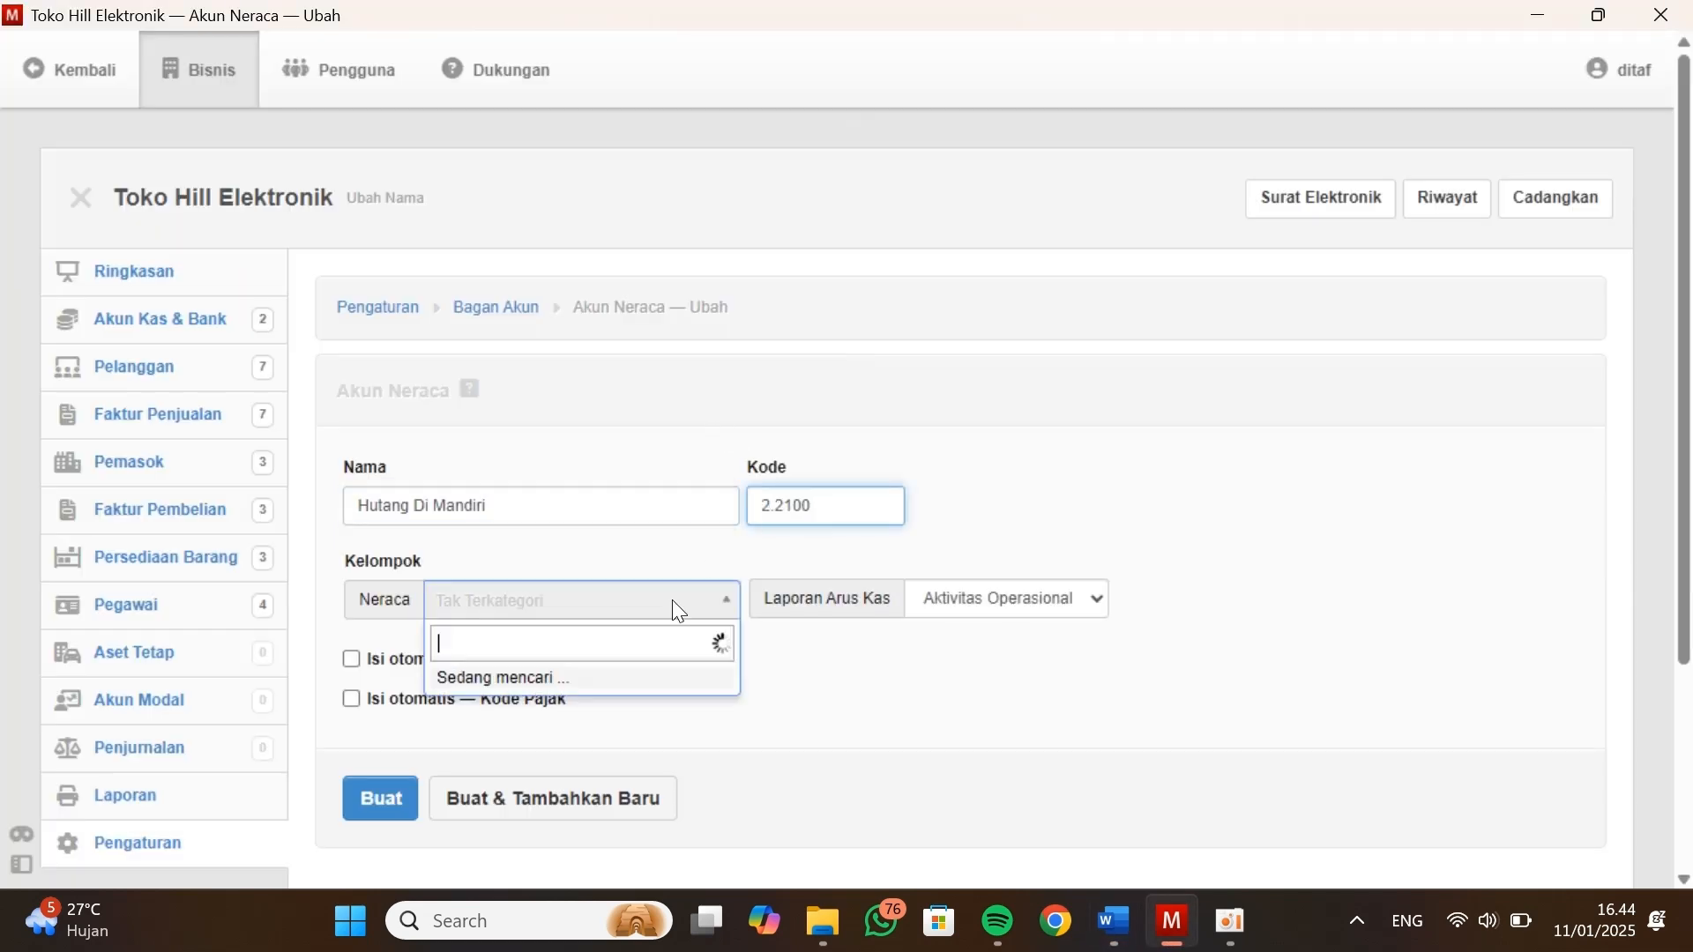
pyautogui.click(529, 526)
pyautogui.scroll(-1, 542, 735)
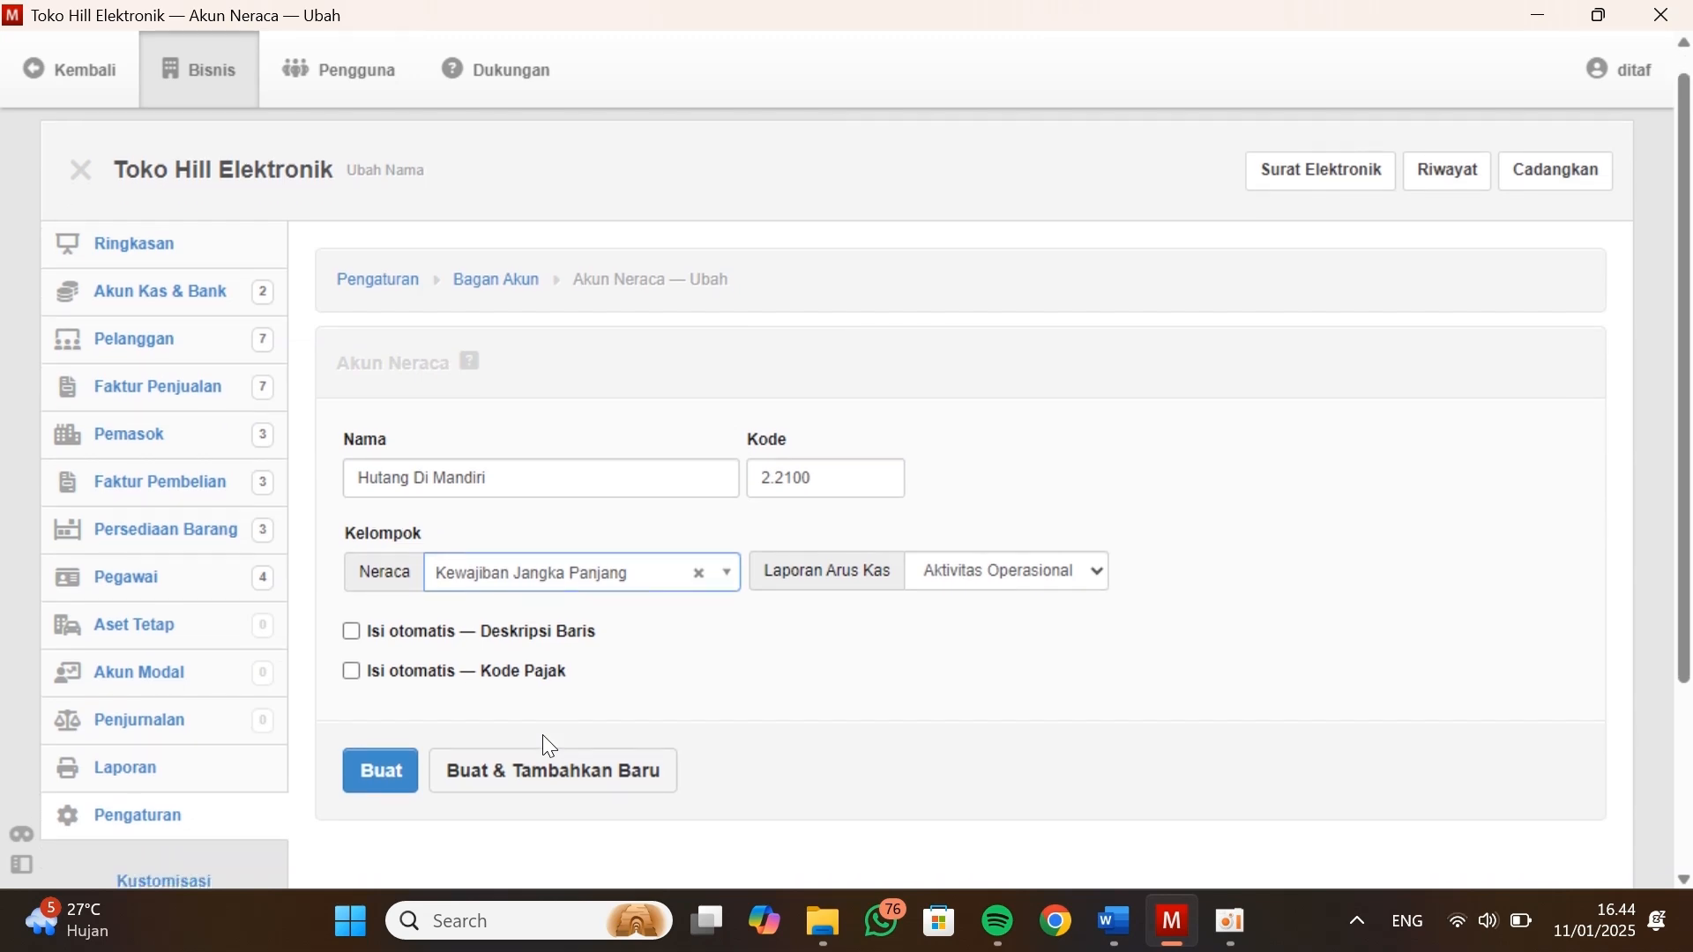
pyautogui.click(398, 789)
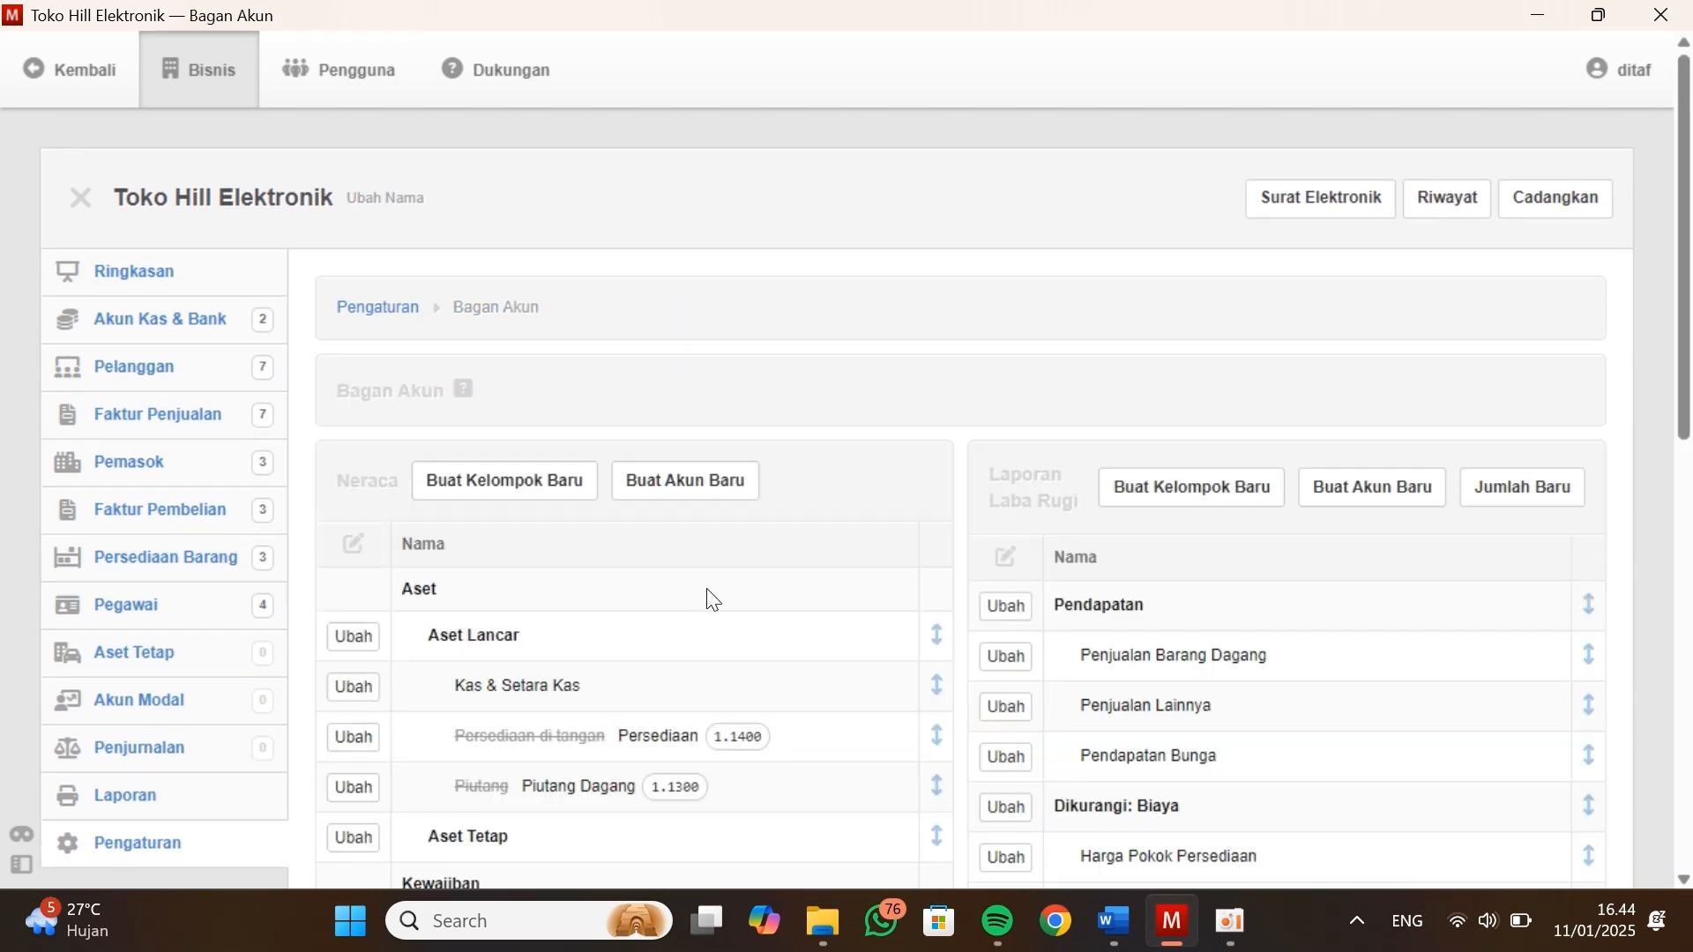
pyautogui.scroll(-8, 710, 598)
# Compare the liability and equity accounts in the chart of accounts with the Neraca in Kasus Manager
pyautogui.hotkey('alt', 'Tab')
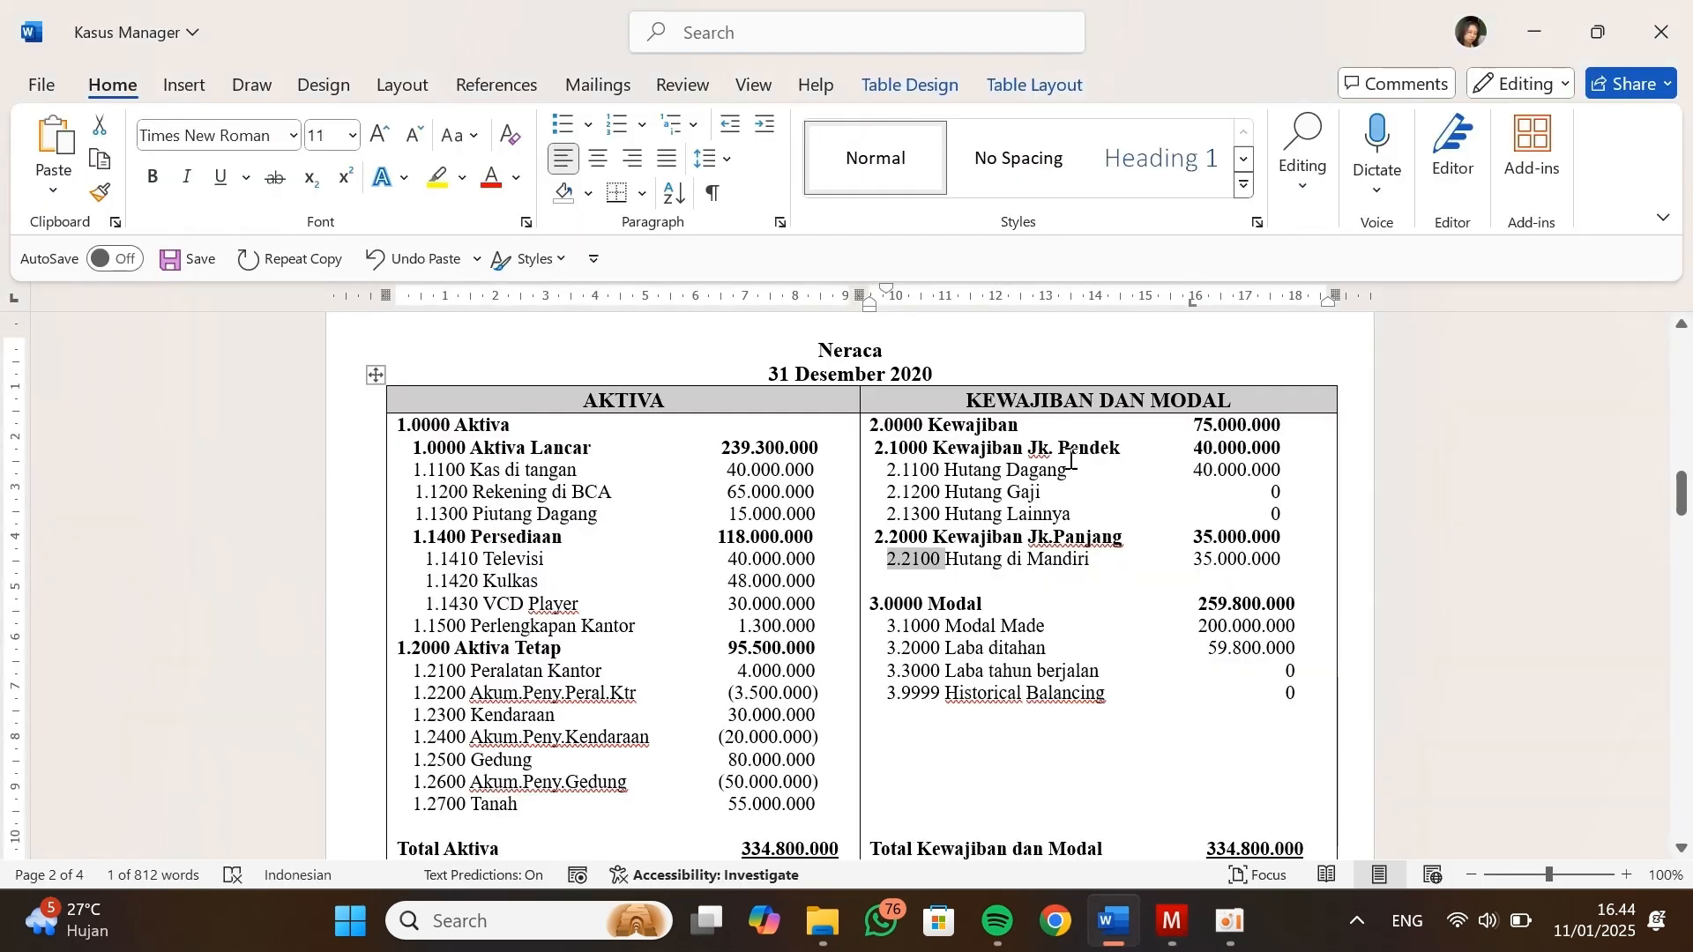
pyautogui.hotkey('alt', 'Tab')
pyautogui.scroll(-1, 594, 552)
pyautogui.scroll(5, 591, 553)
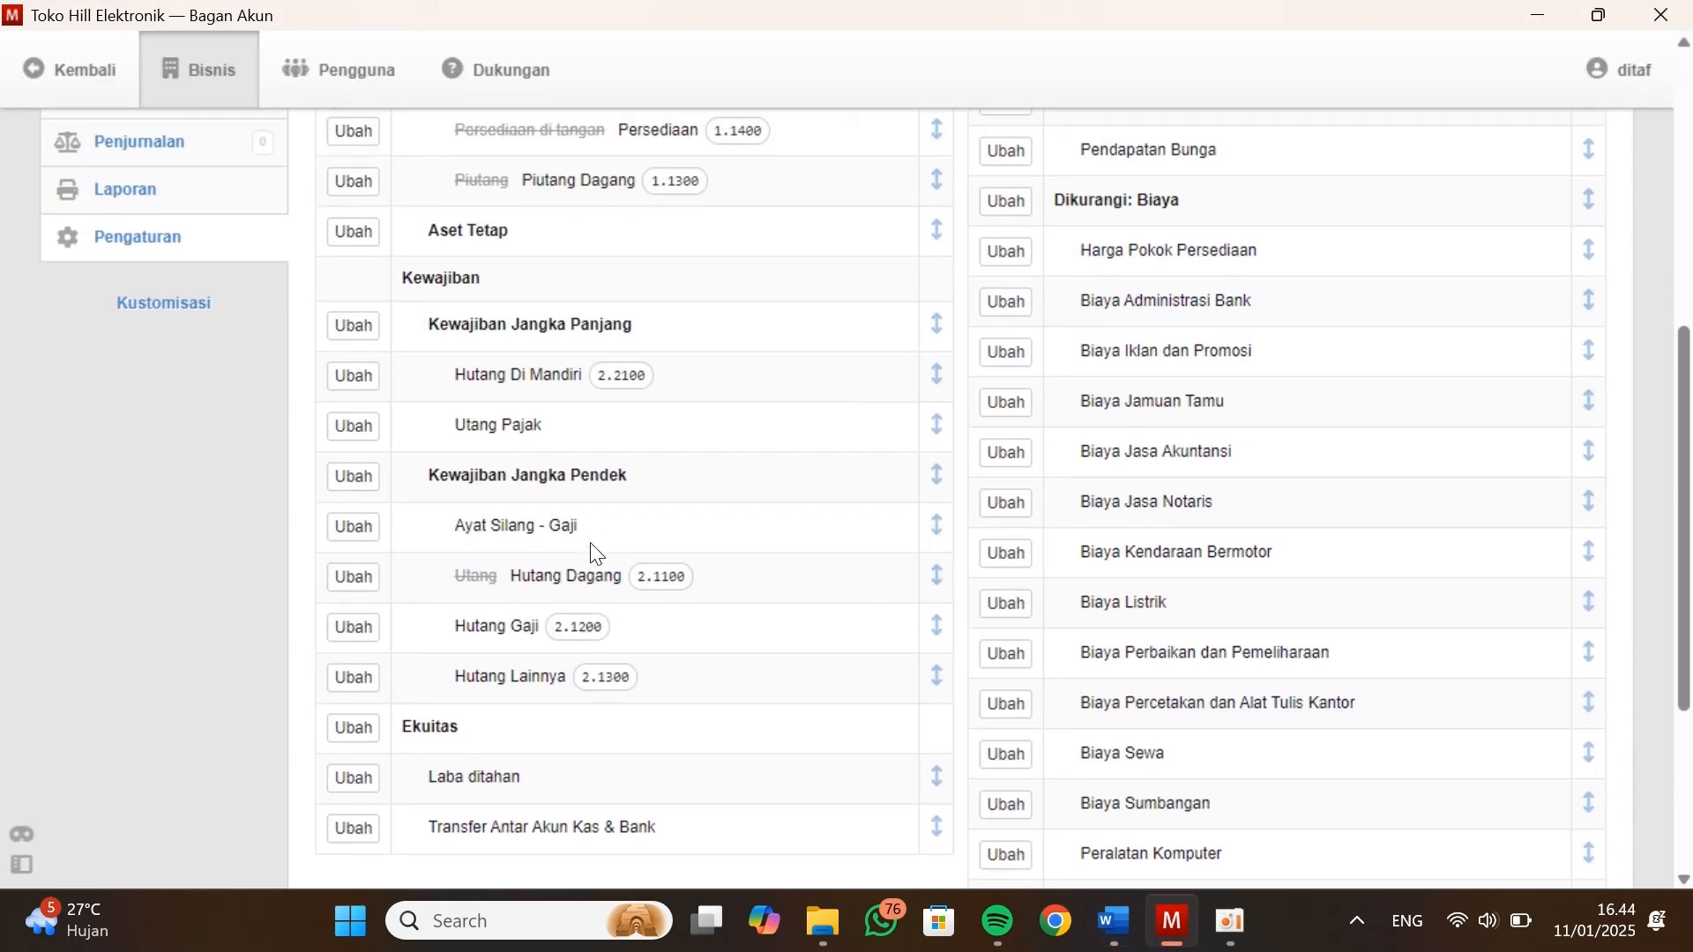
pyautogui.scroll(-2, 592, 552)
pyautogui.scroll(-4, 592, 552)
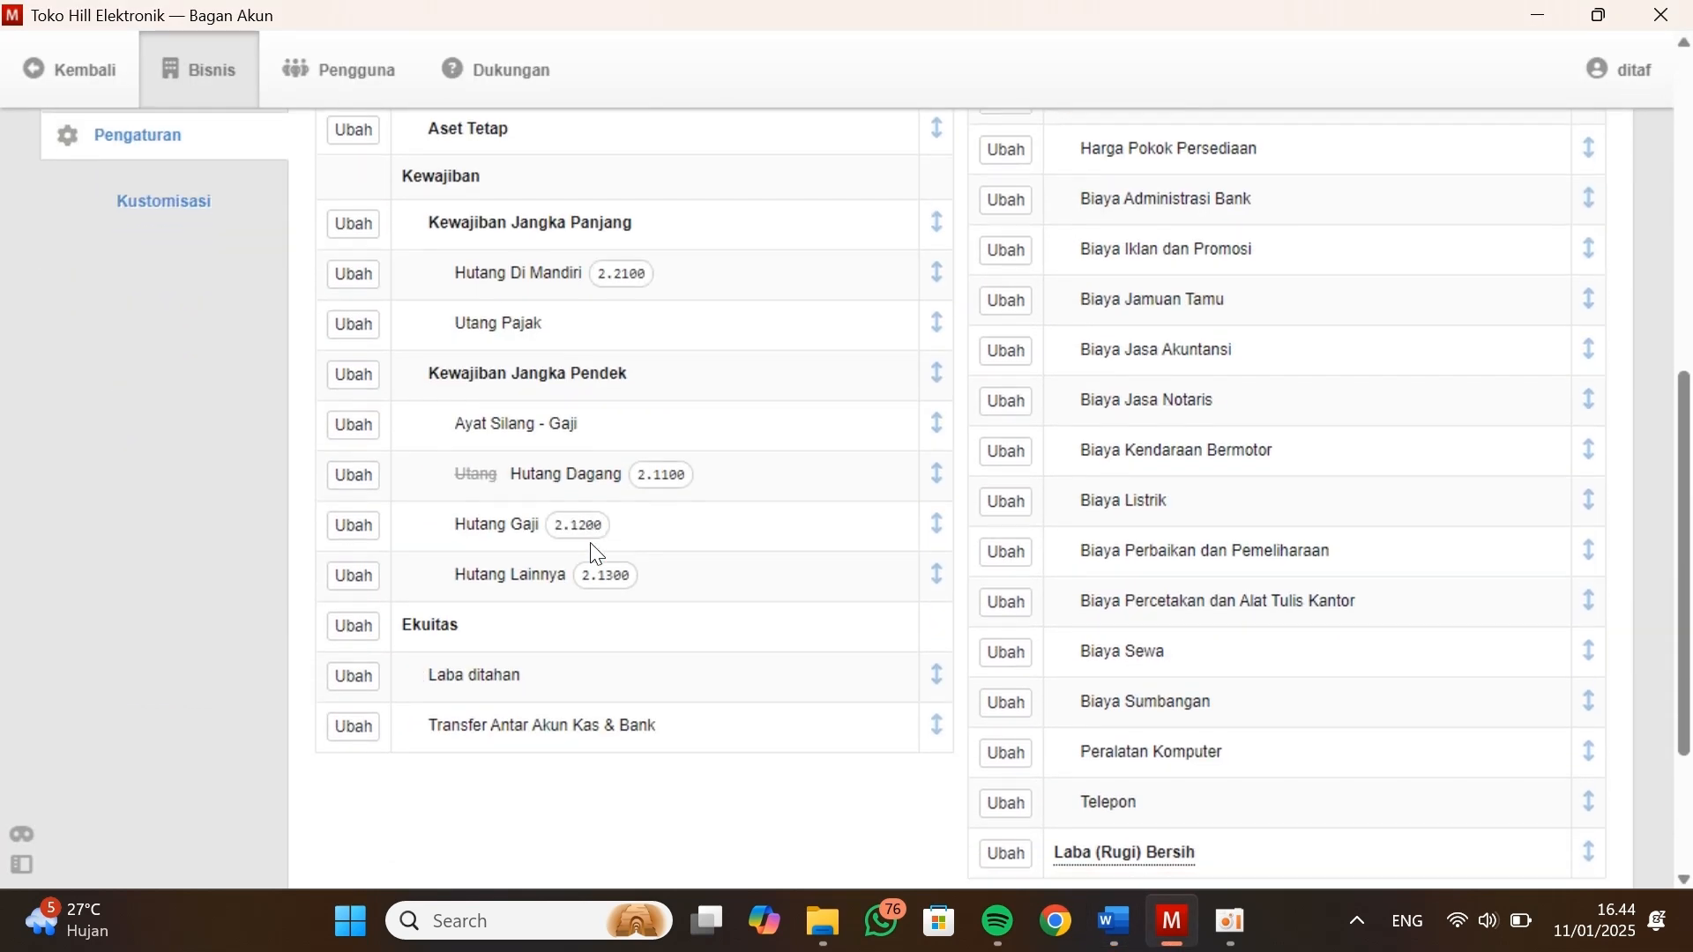
pyautogui.hotkey('alt', 'Tab')
pyautogui.scroll(-1, 984, 546)
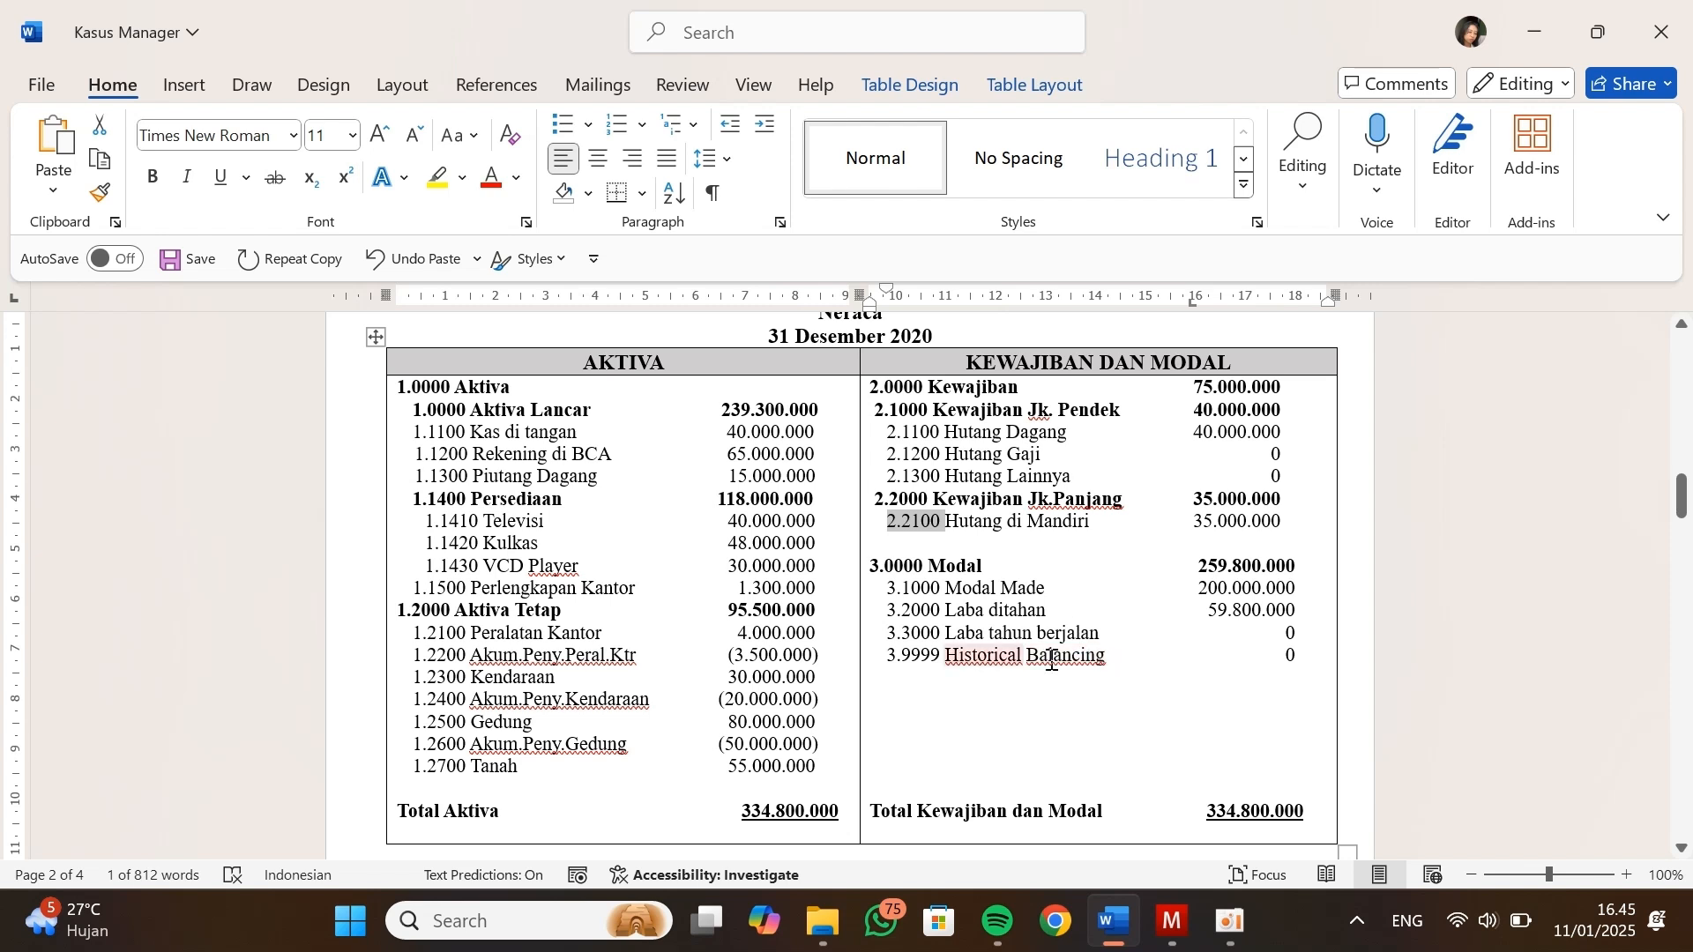
pyautogui.hotkey('alt', 'Tab')
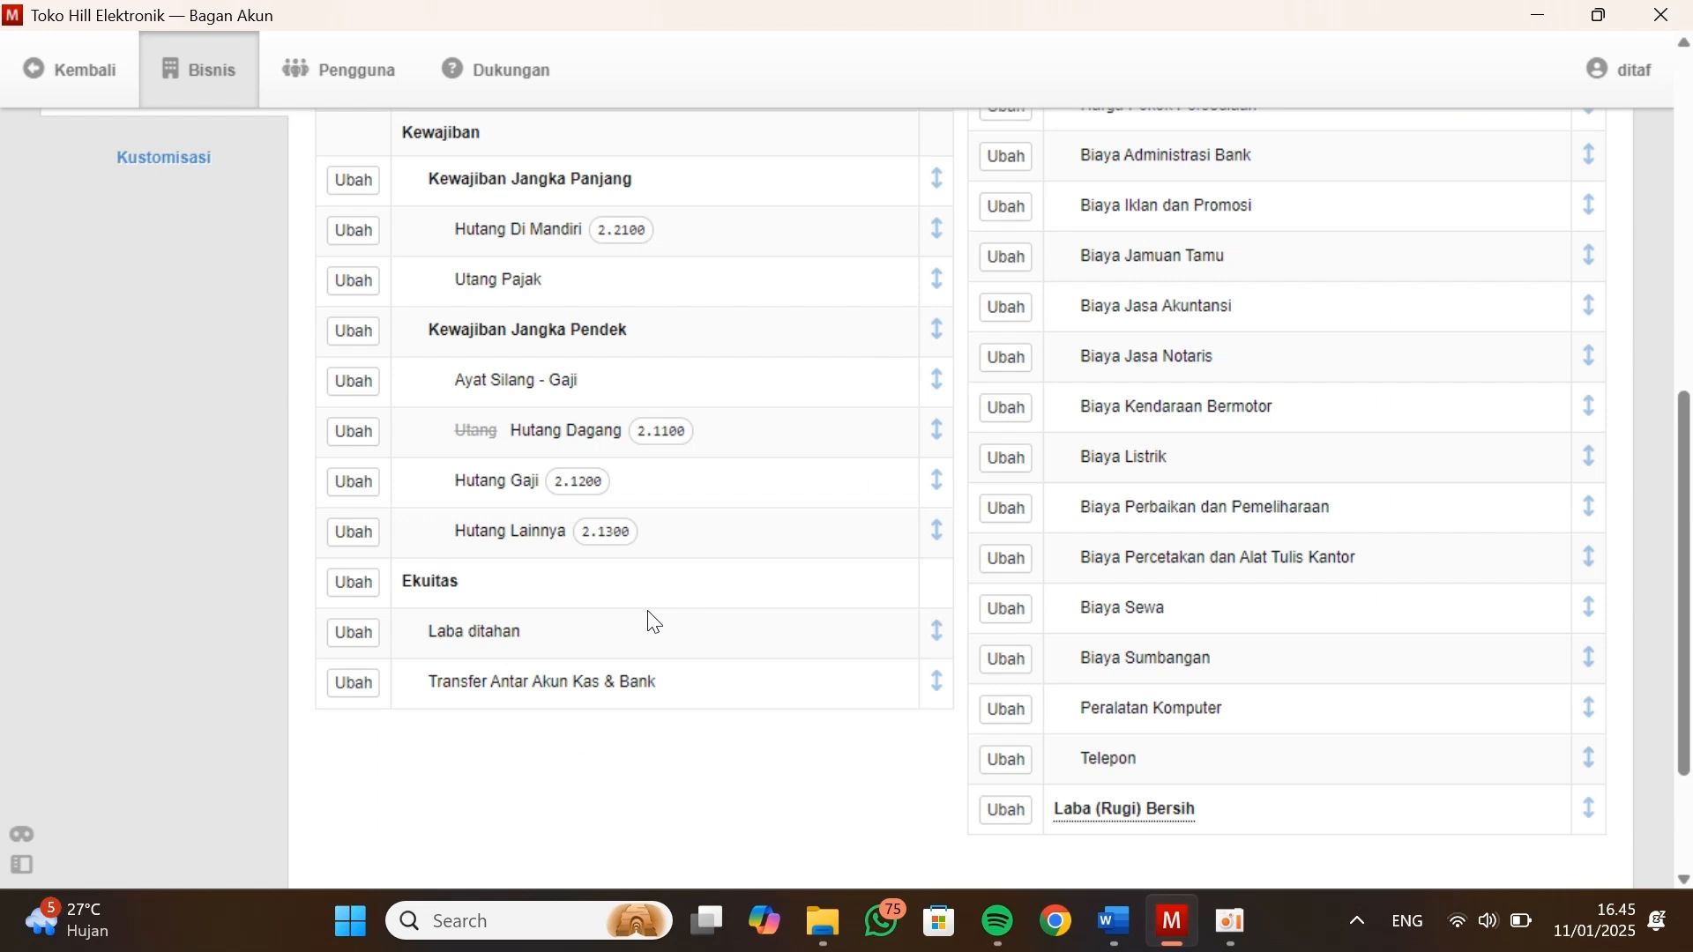
# Start a new Neraca account and name it Historical Balancing
pyautogui.scroll(5, 506, 597)
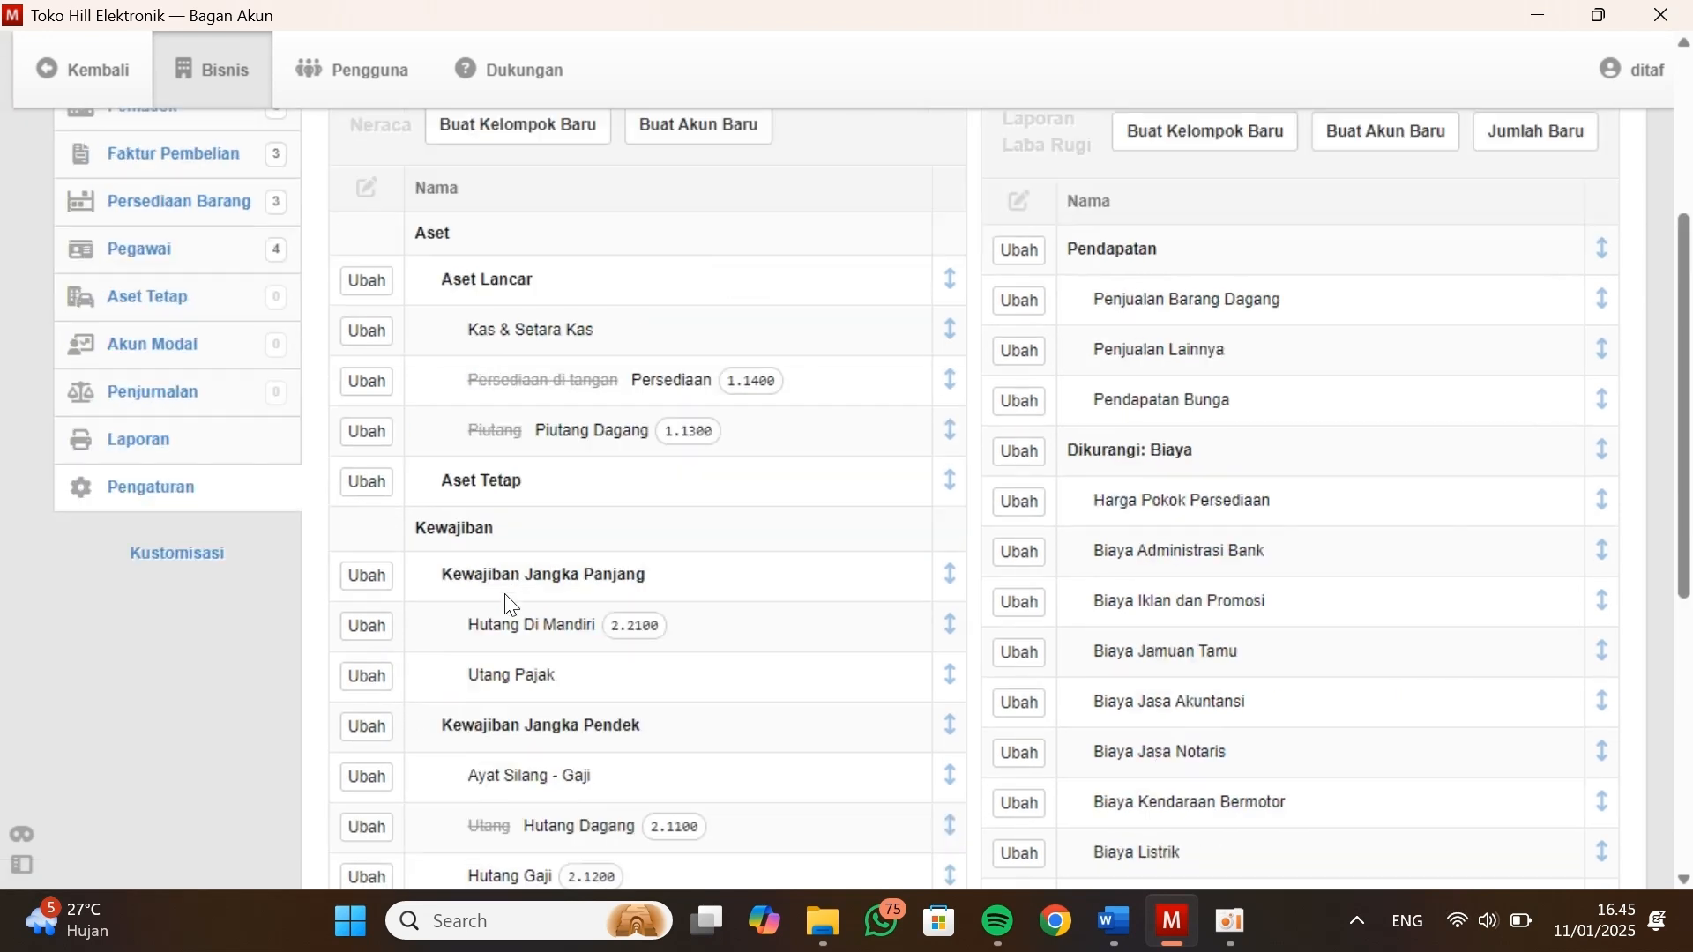
pyautogui.click(692, 170)
pyautogui.click(555, 511)
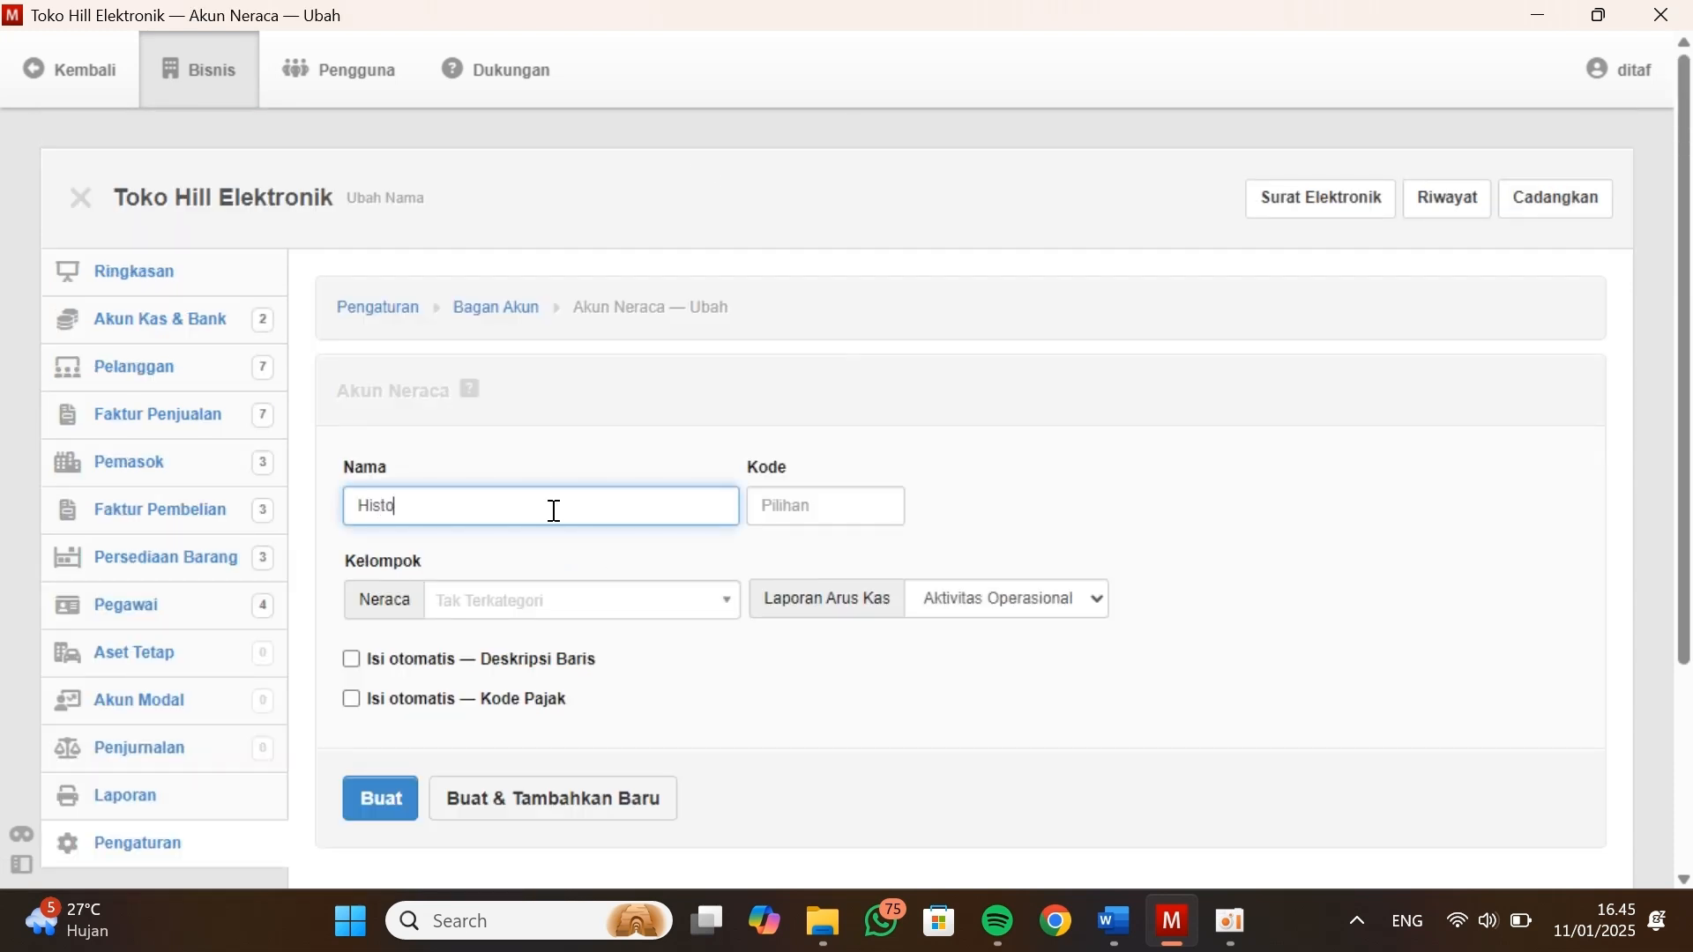
pyautogui.write('Historical Balancing')
pyautogui.press('Tab')
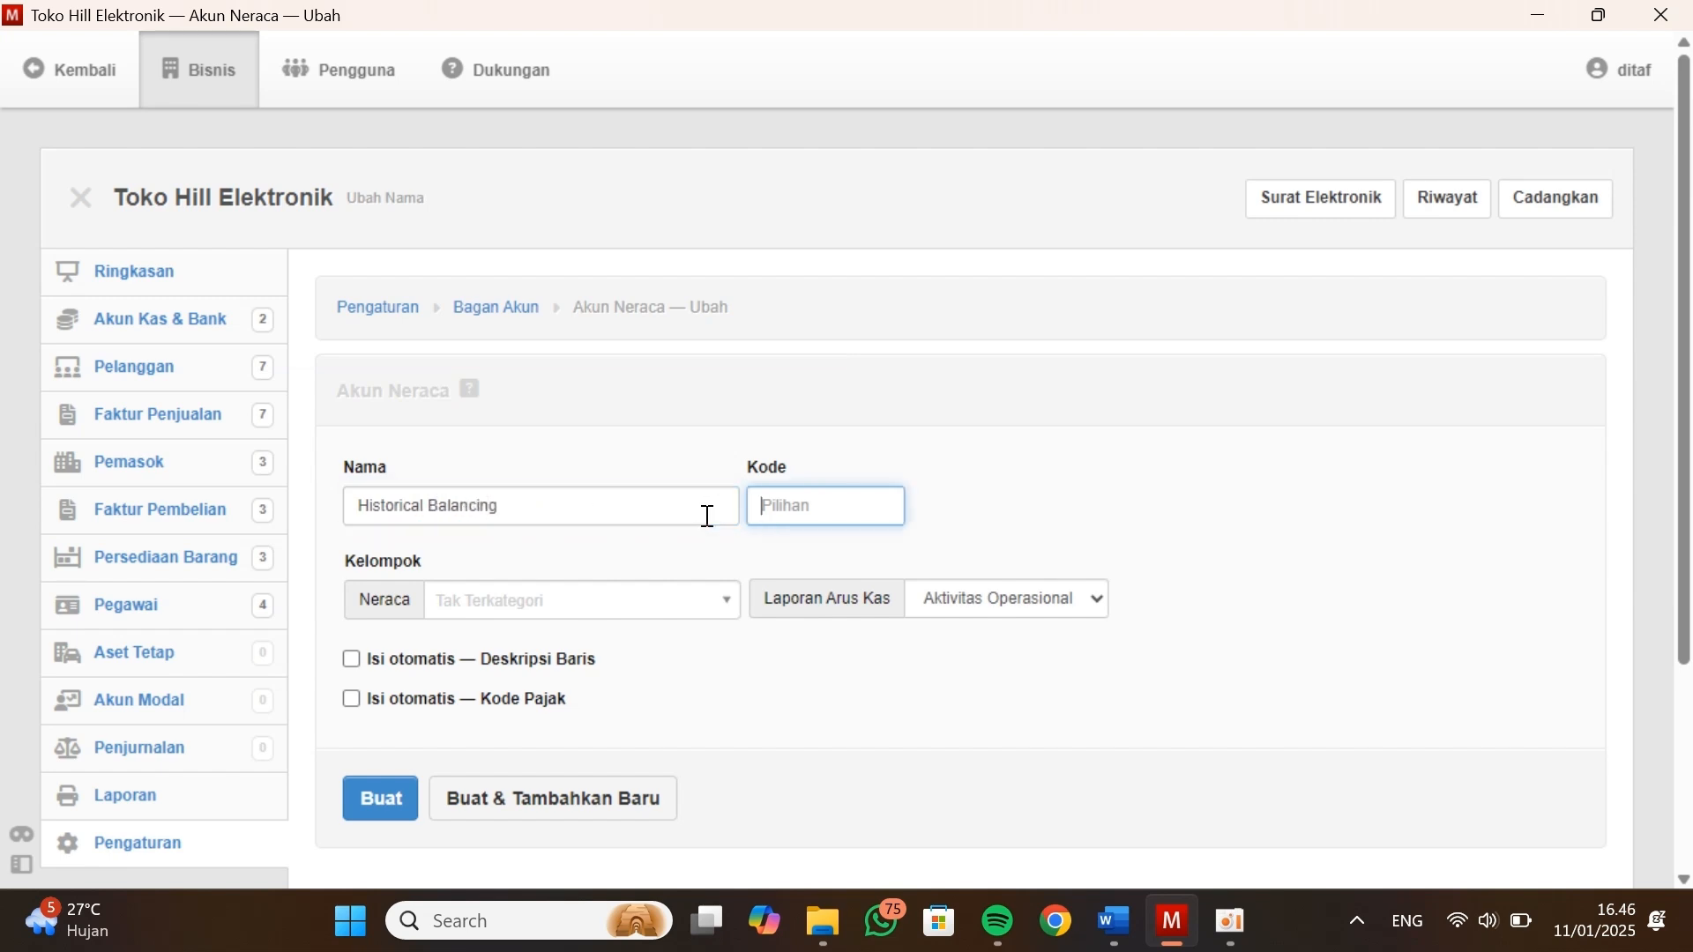
# Copy the code 3.9999 from the Neraca in Kasus Manager into the Historical Balancing account
pyautogui.hotkey('alt', 'Tab')
pyautogui.moveTo(945, 656); pyautogui.dragTo(889, 662)
pyautogui.hotkey('ctrl', 'c')
pyautogui.hotkey('alt', 'Tab')
pyautogui.hotkey('ctrl', 'v')
# Assign Historical Balancing to the Ekuitas group, create the account, and continue with another new account
pyautogui.click(647, 610)
pyautogui.scroll(-1, 575, 572)
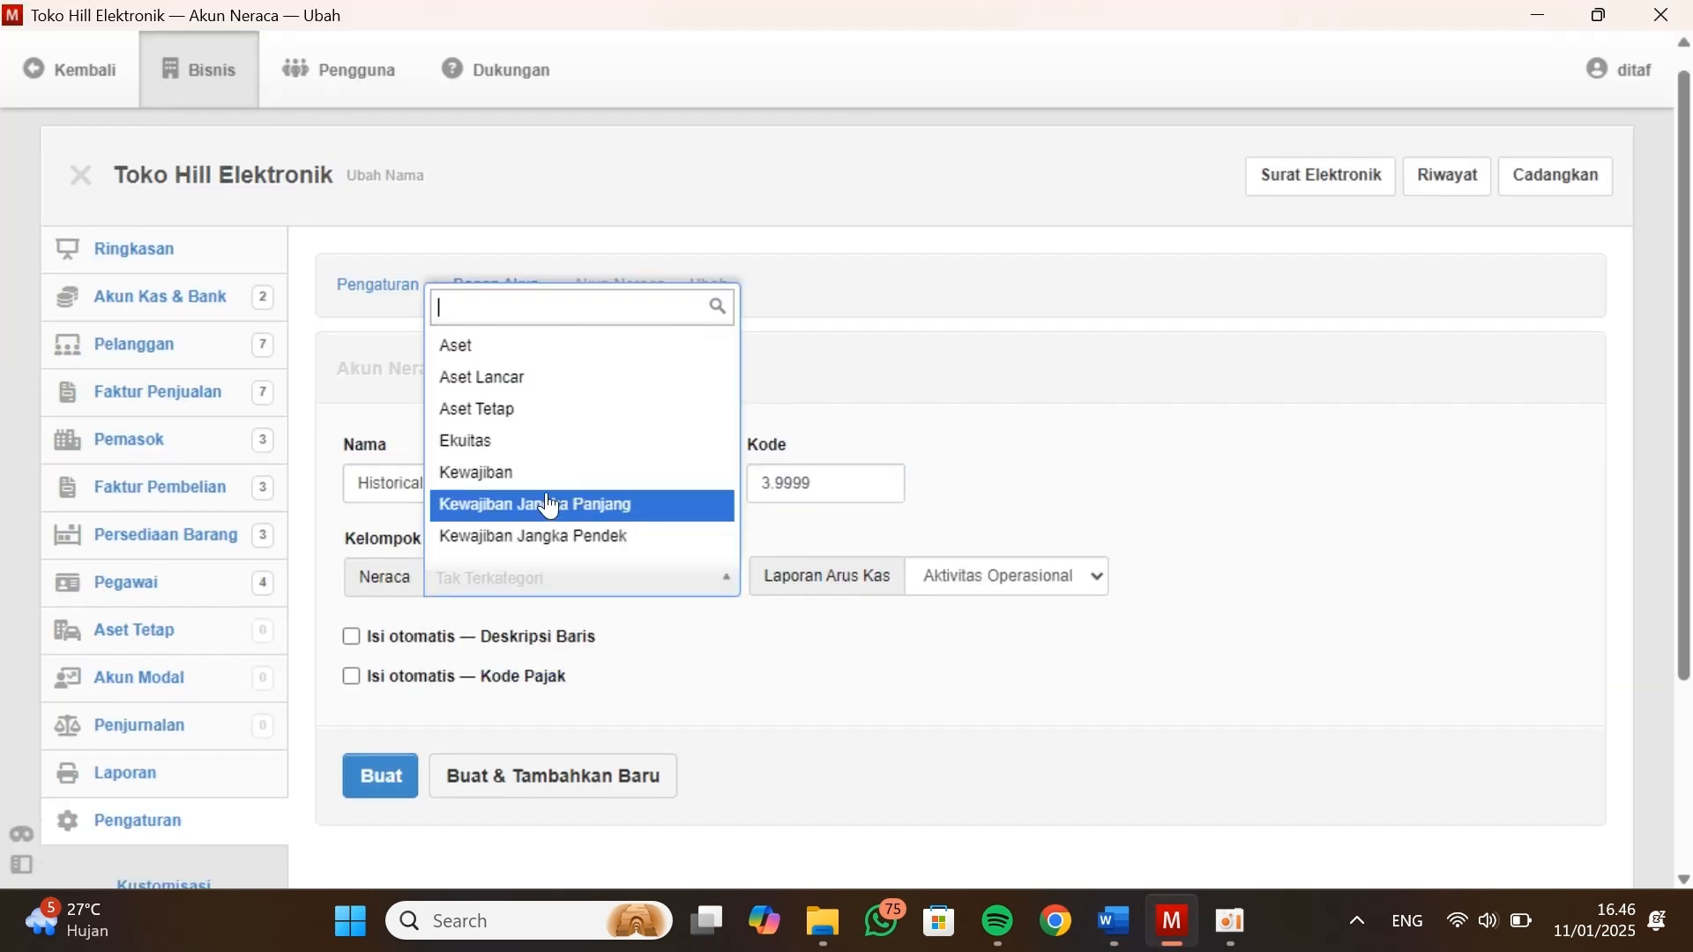
pyautogui.click(520, 450)
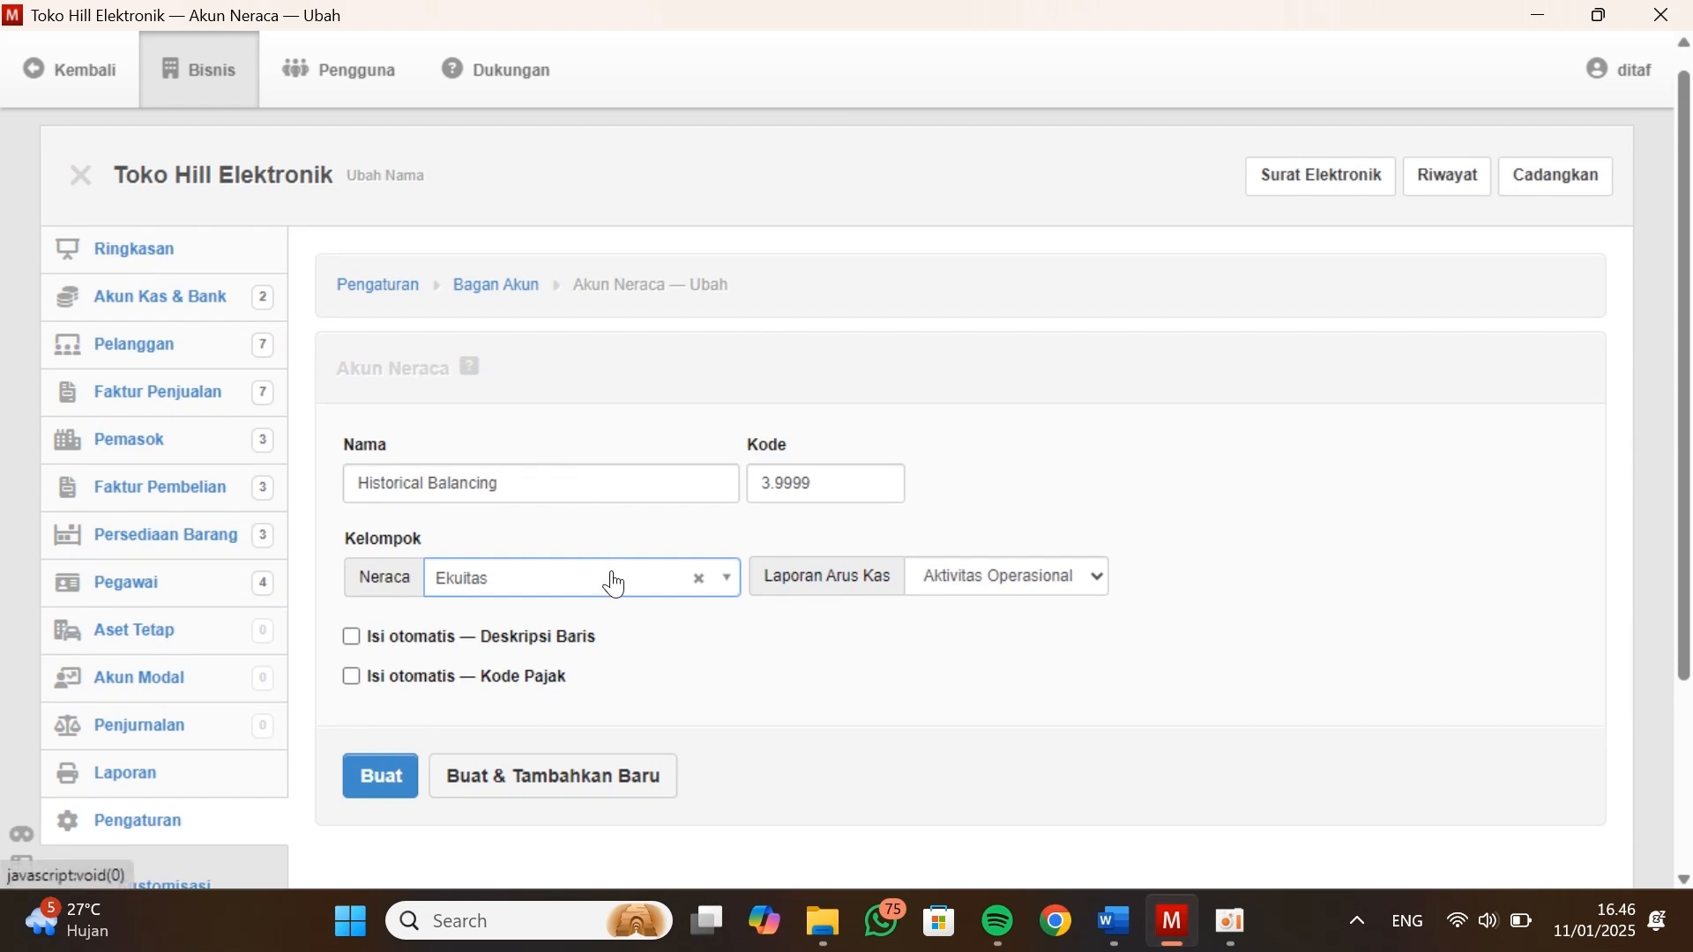
pyautogui.click(487, 780)
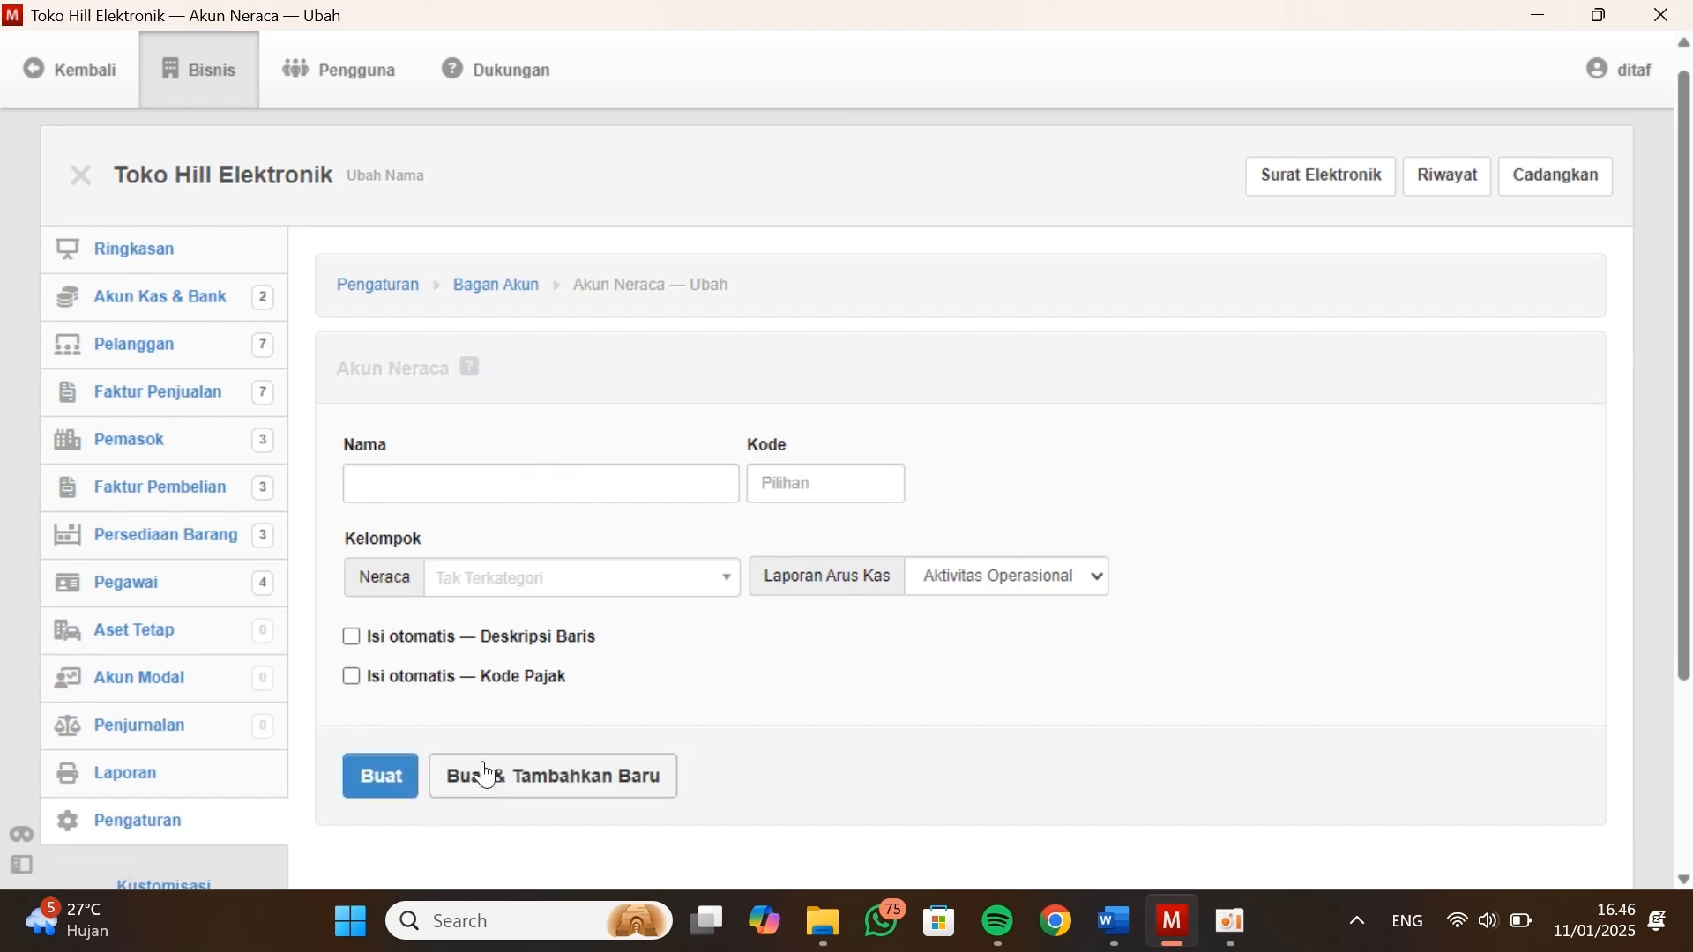
# Name the new account Laba Tahun Berjalan and give it code 3.3000, copied from the Neraca in Kasus Manager
pyautogui.click(451, 479)
pyautogui.write('Laba Tahun')
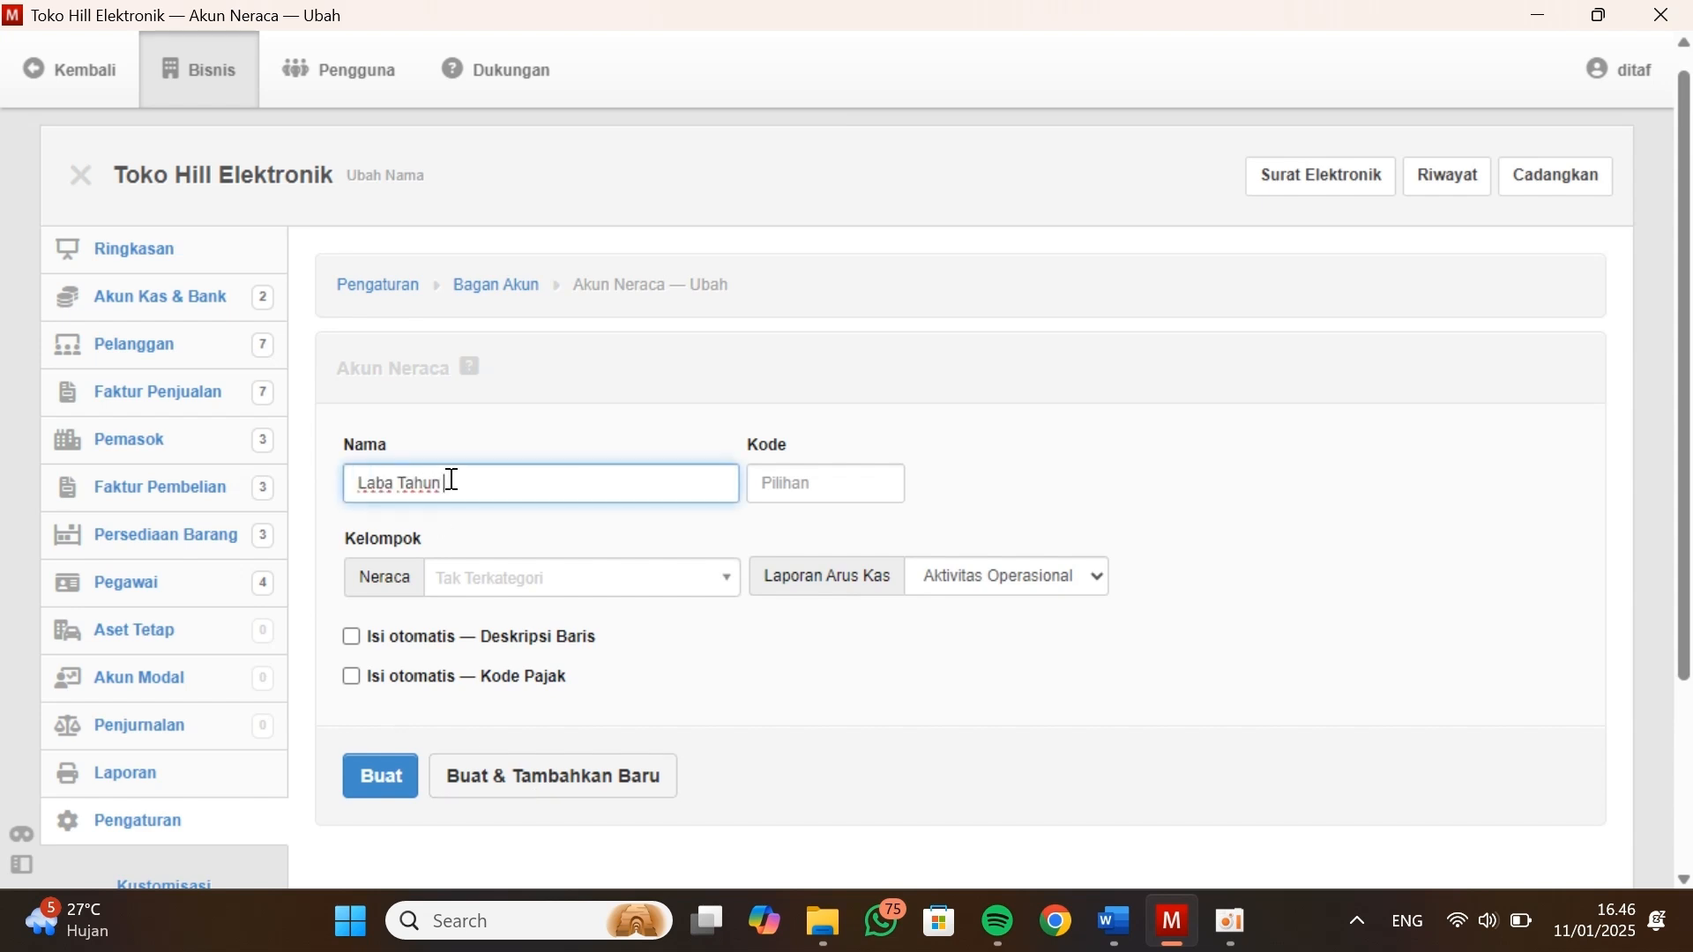
pyautogui.write(' Berjalan')
pyautogui.click(850, 484)
pyautogui.hotkey('alt', 'Tab')
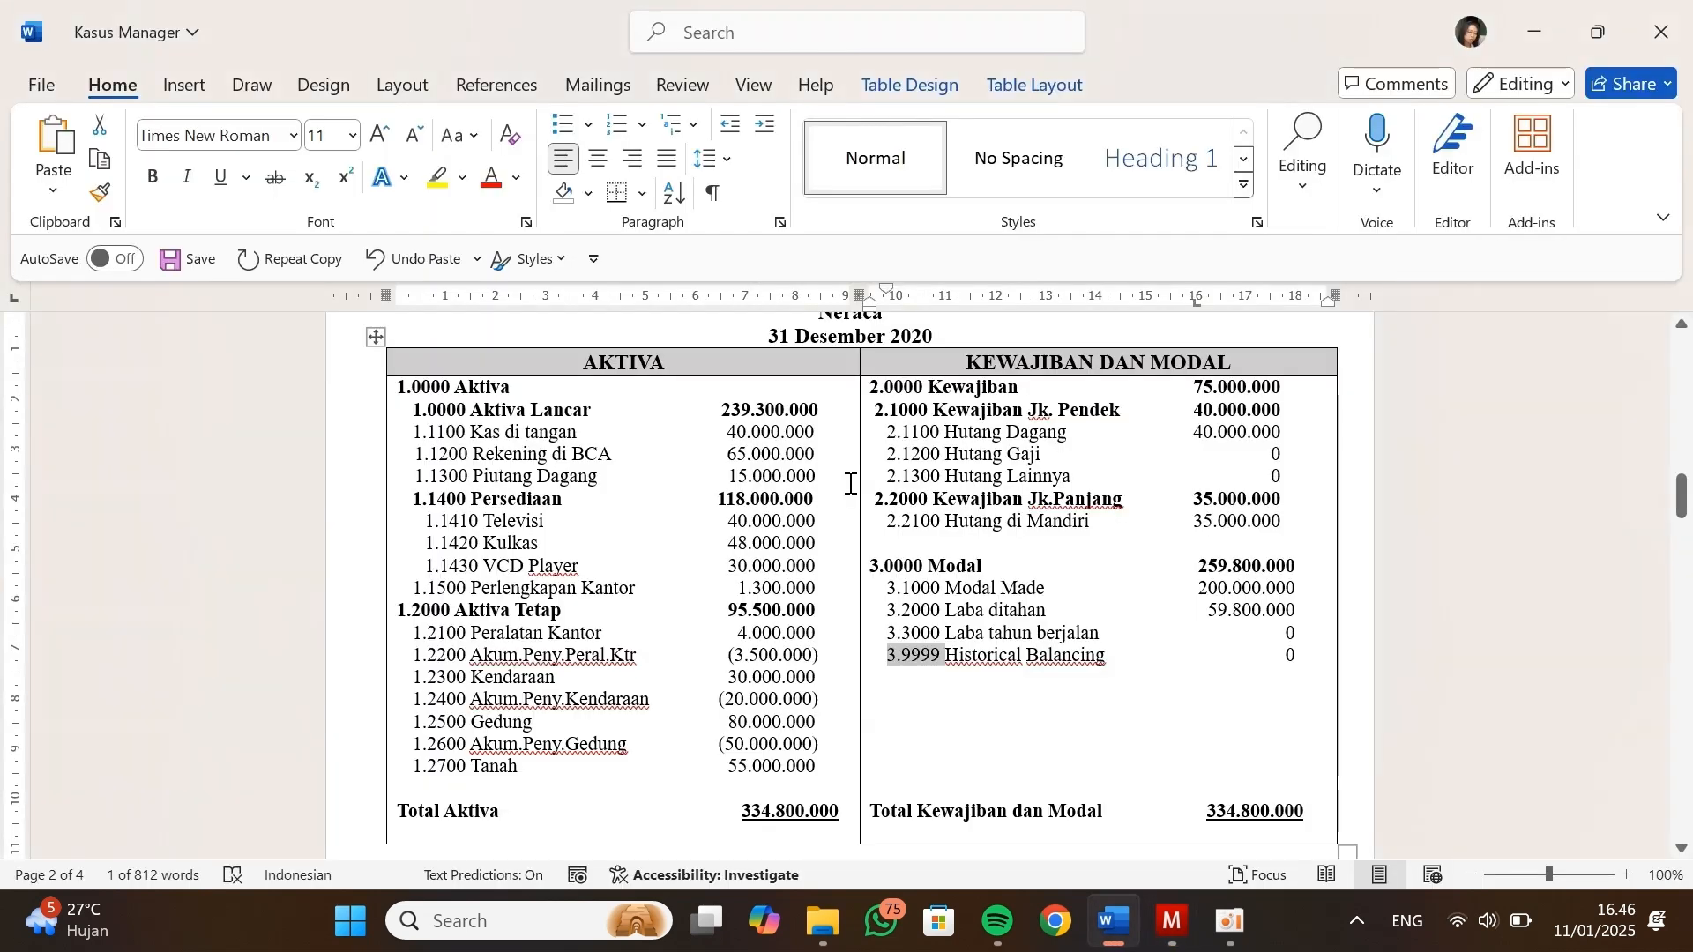
pyautogui.moveTo(943, 633); pyautogui.dragTo(888, 635)
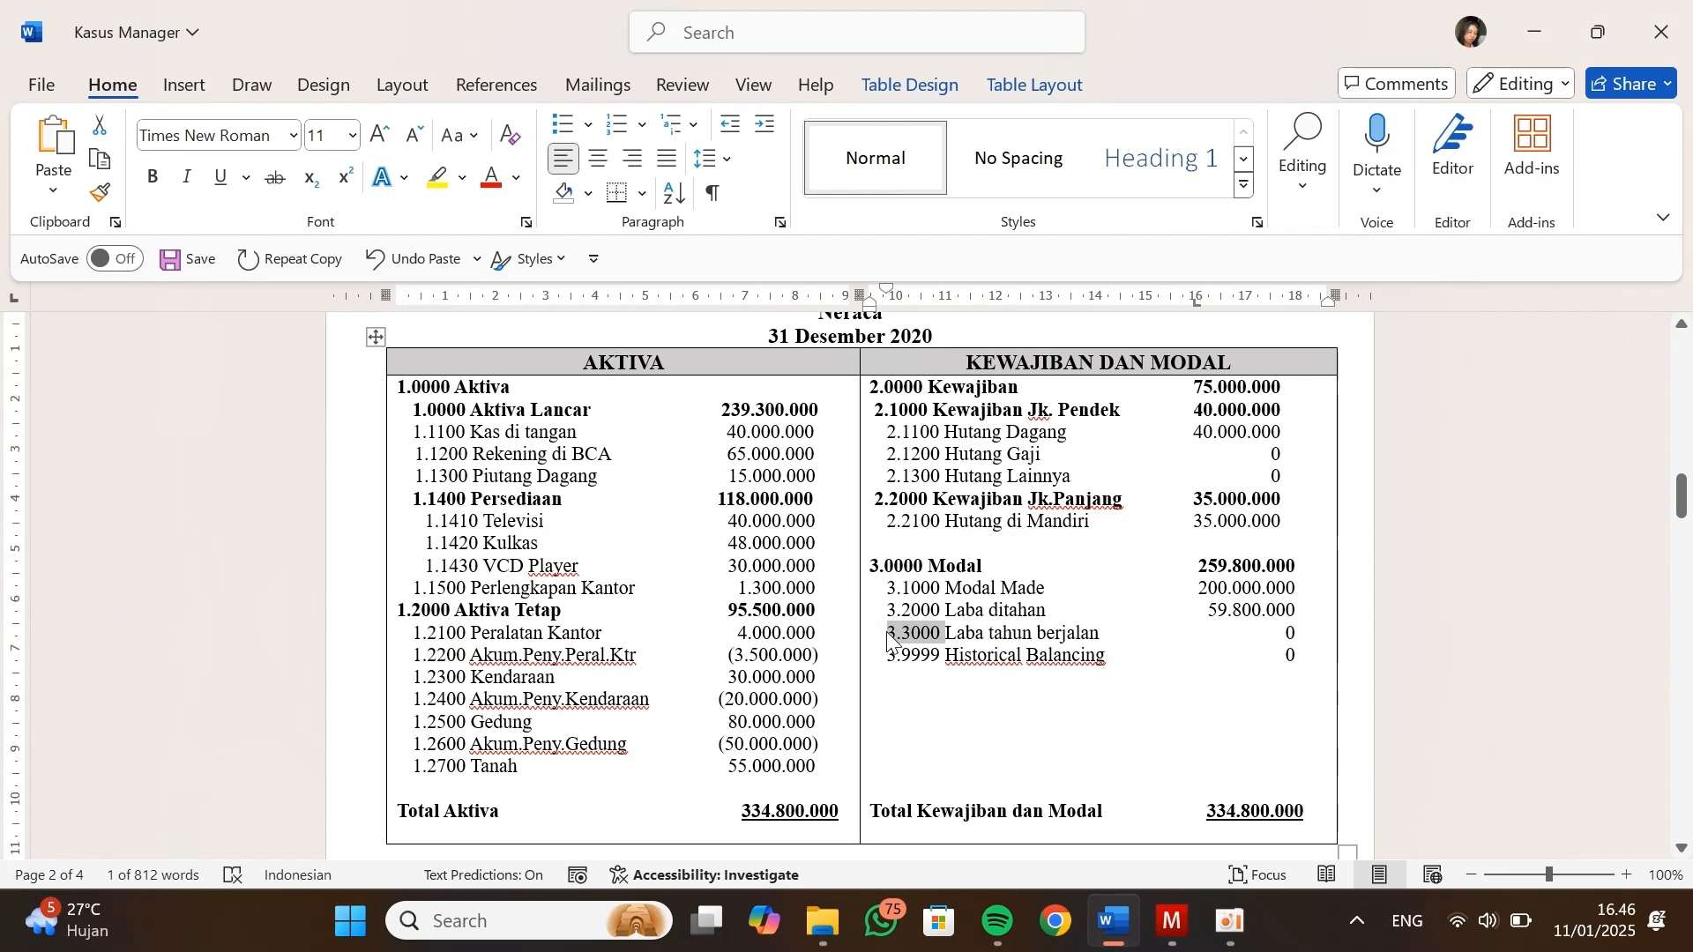
pyautogui.click(708, 920)
pyautogui.click(908, 168)
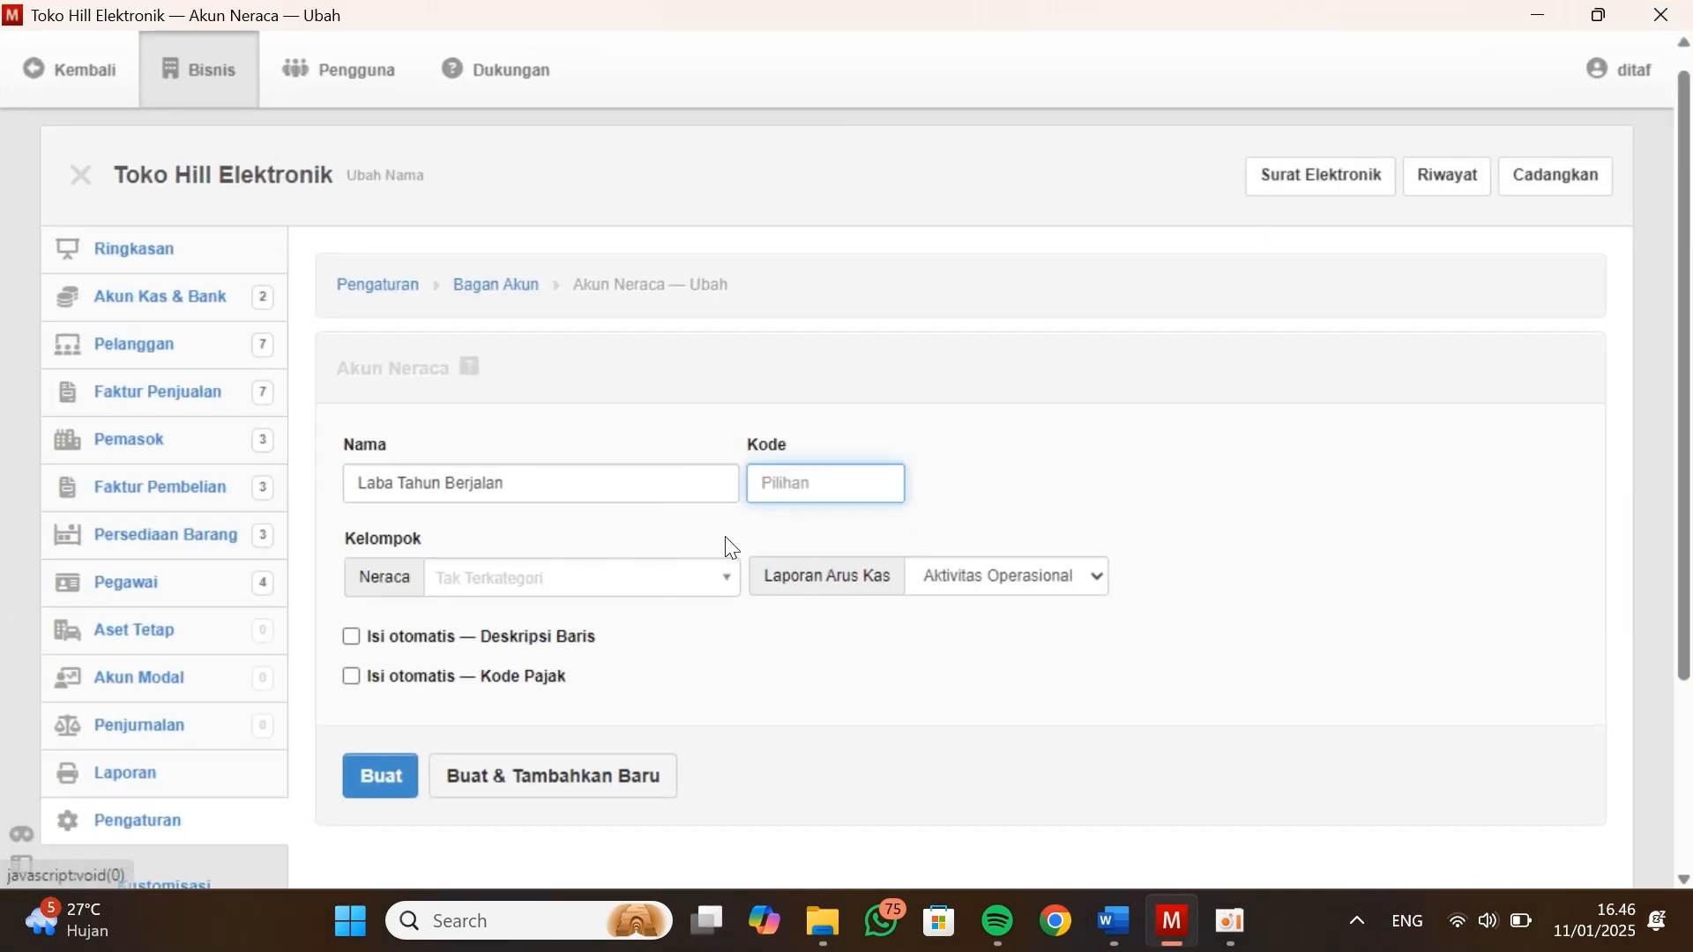
pyautogui.hotkey('ctrl', 'v')
# Place Laba Tahun Berjalan in the Ekuitas group and create the account
pyautogui.click(711, 582)
pyautogui.click(547, 758)
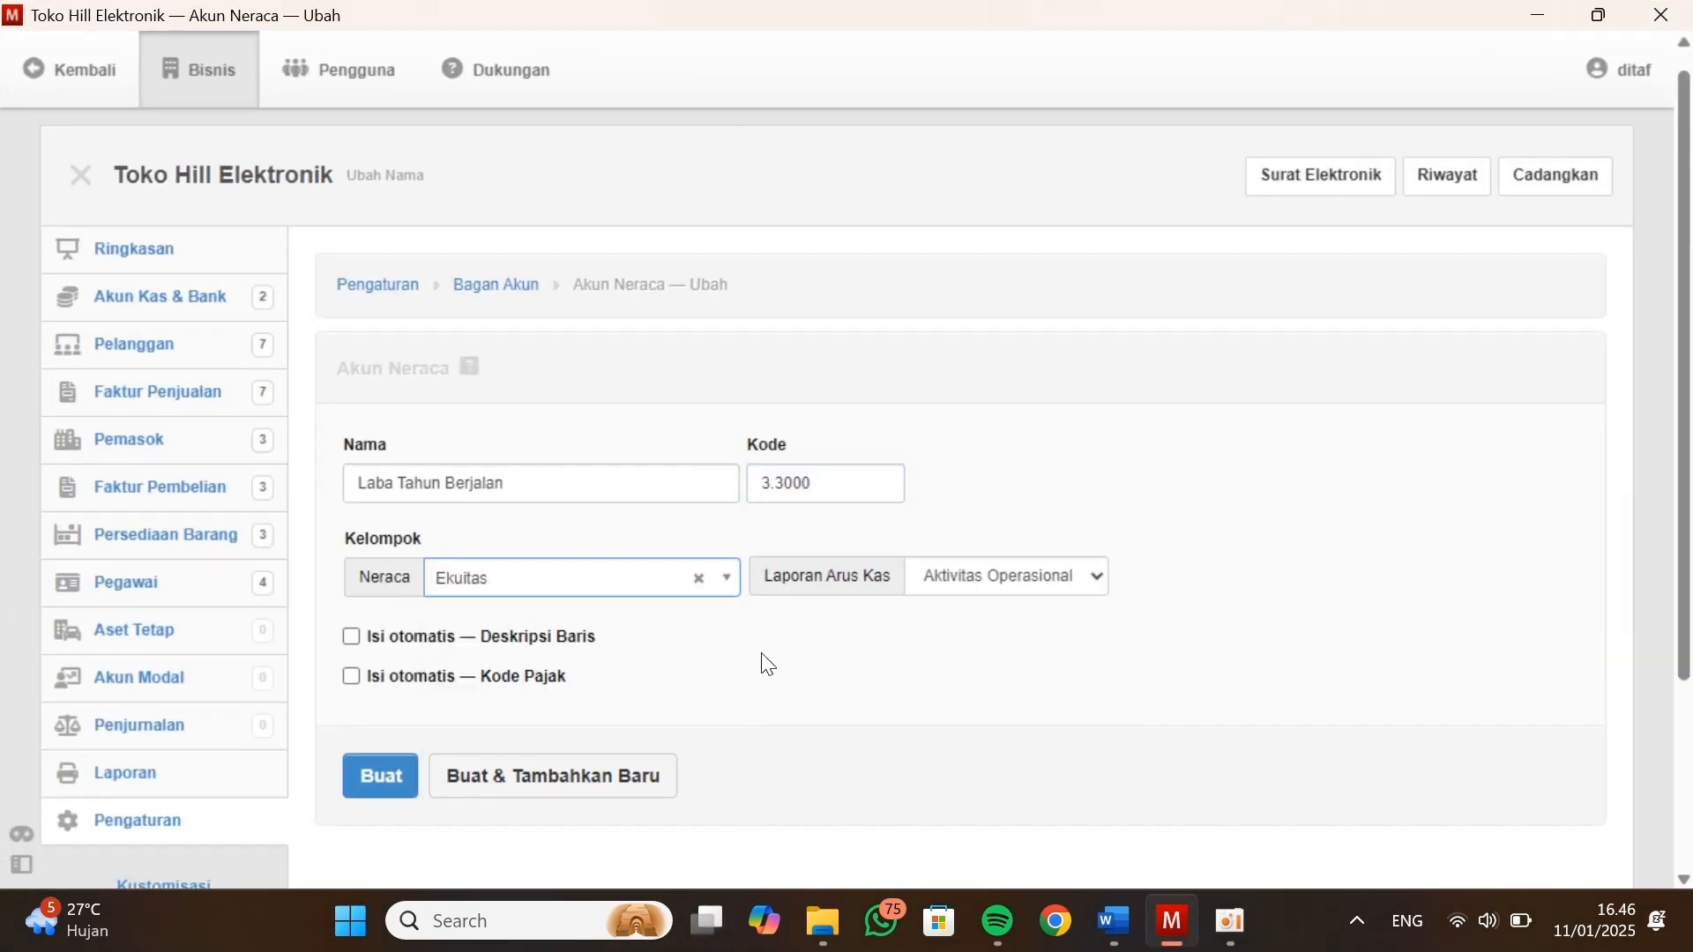
pyautogui.click(382, 775)
pyautogui.scroll(-9, 895, 669)
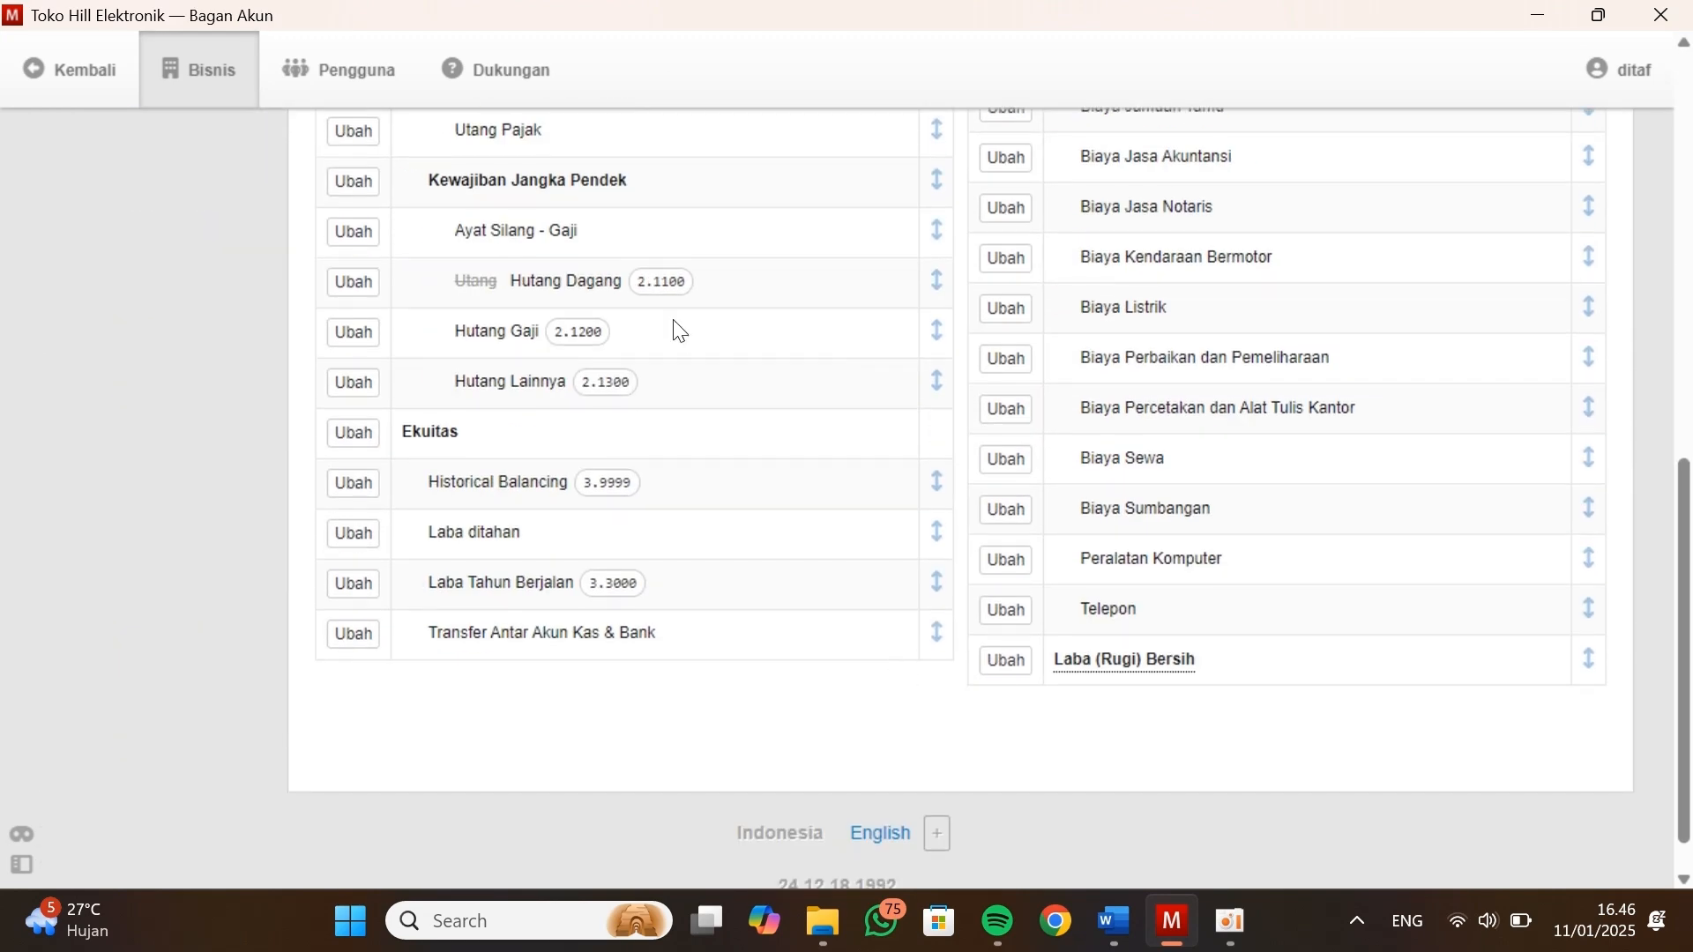
pyautogui.scroll(8, 424, 405)
pyautogui.scroll(-1, 474, 523)
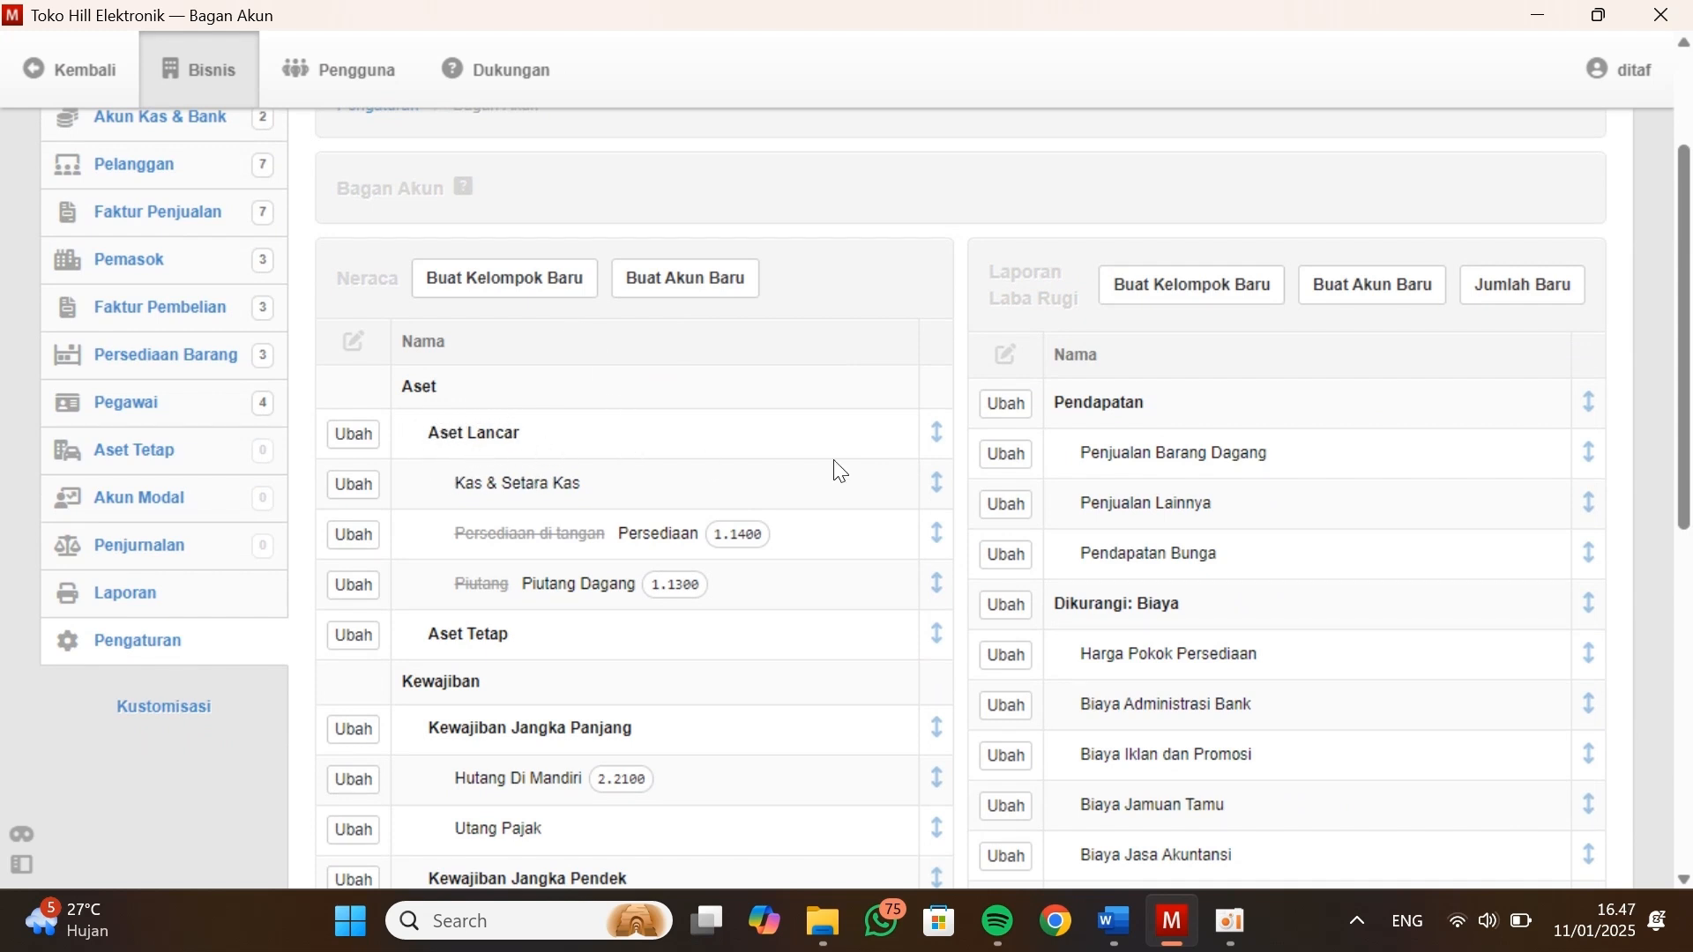
# Reorder the accounts in the Aset Lancar group so that Piutang Dagang comes before Persediaan
pyautogui.click(937, 432)
pyautogui.click(407, 608)
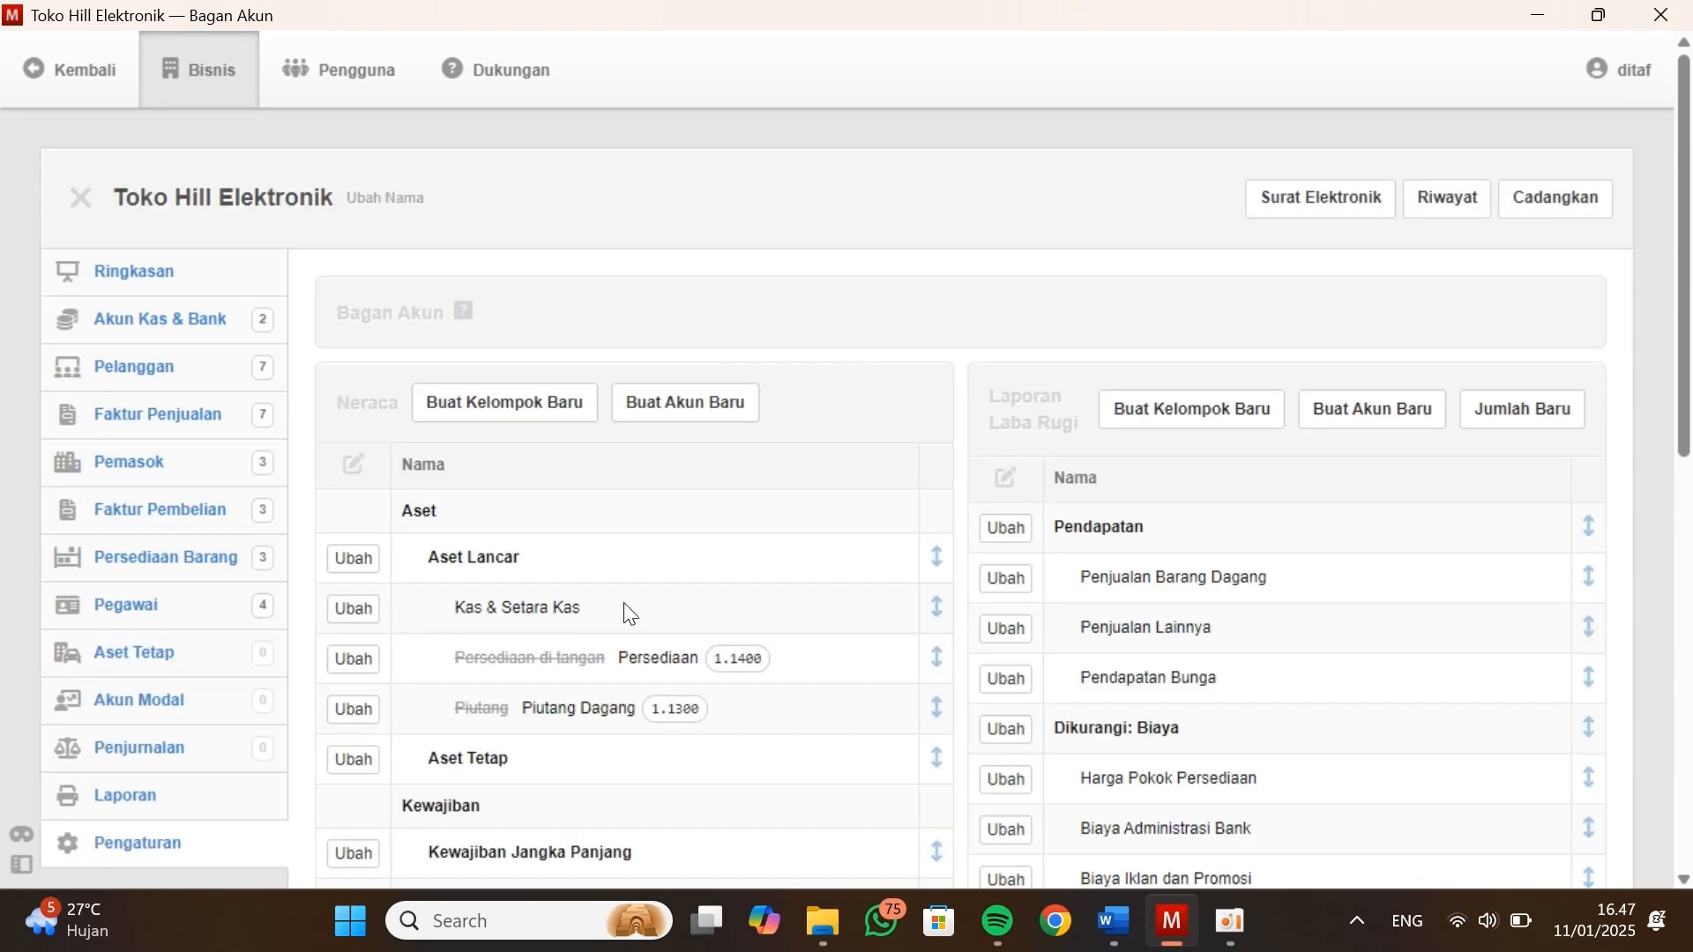
pyautogui.scroll(-2, 626, 611)
pyautogui.click(935, 418)
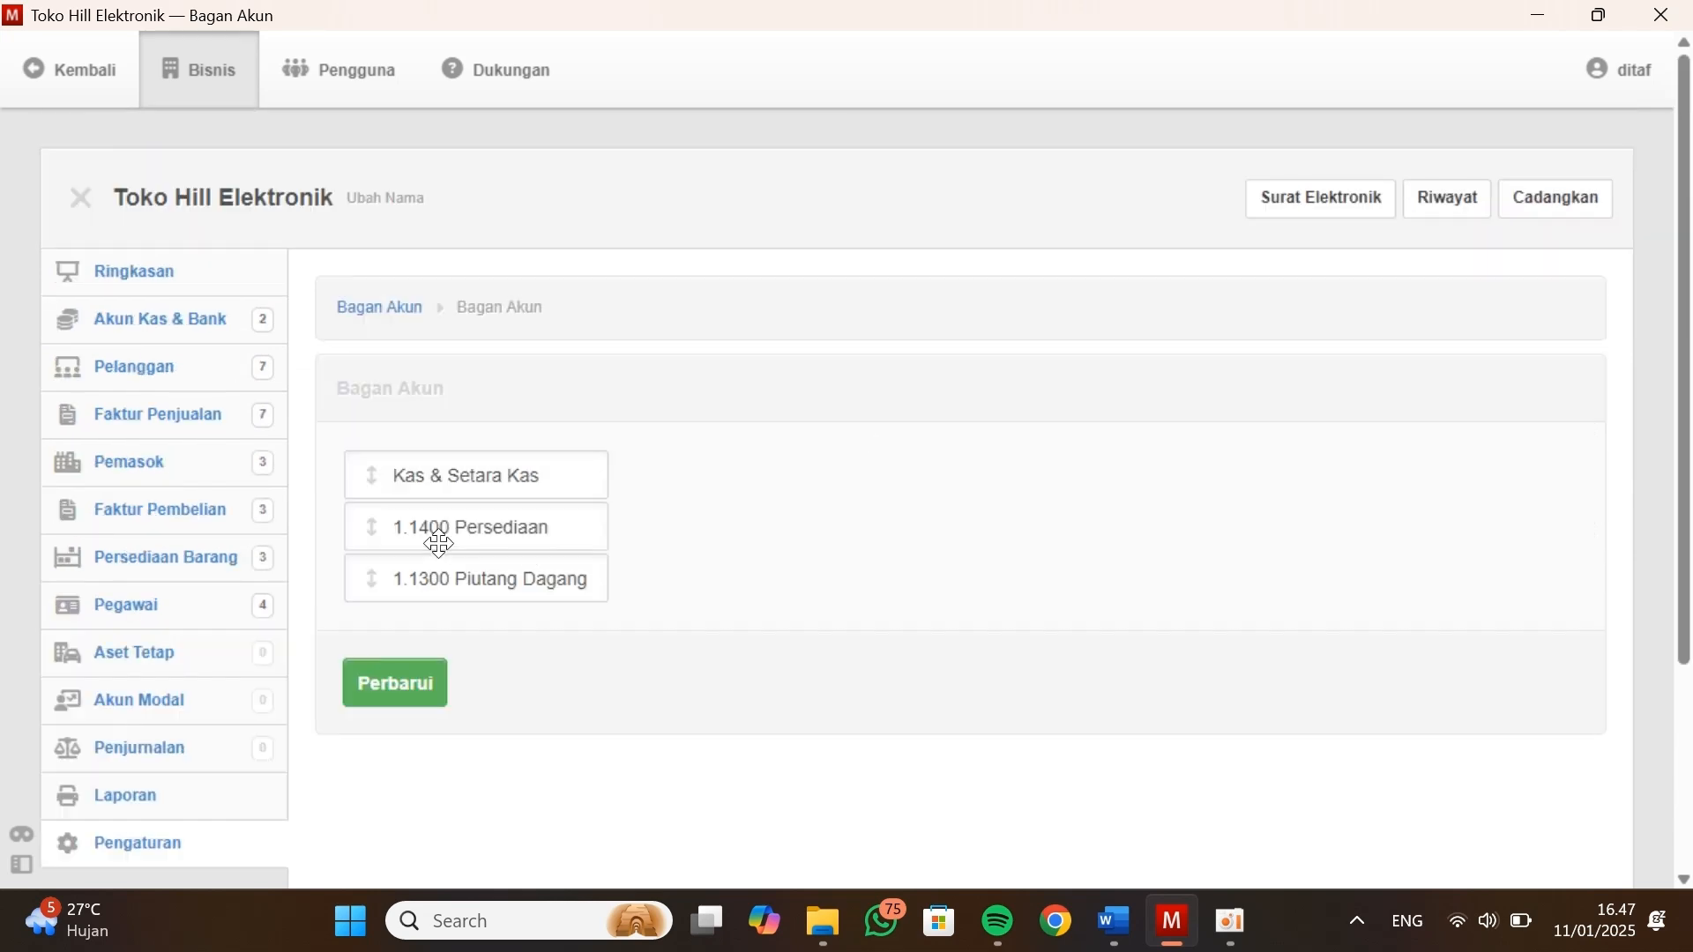
pyautogui.moveTo(366, 582); pyautogui.dragTo(363, 542)
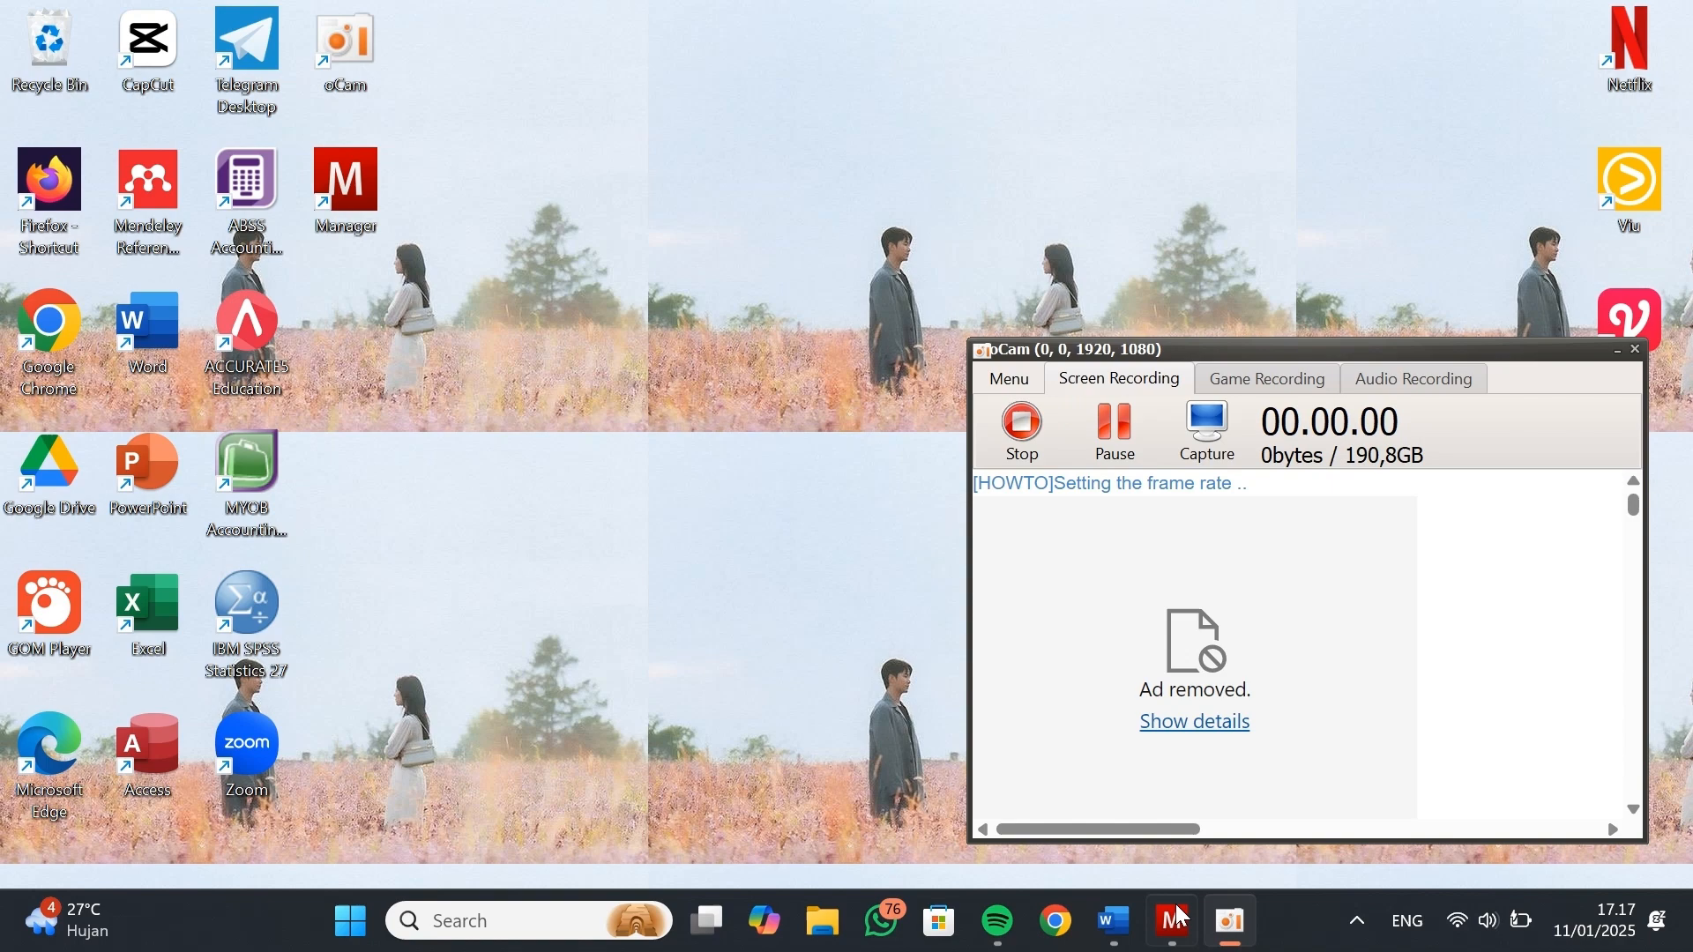
# Compare the Rekening Nominal table in Kasus Manager in Word with the Neraca and Laporan Laba Rugi accounts in Manager's Bagan Akun
pyautogui.click(1183, 917)
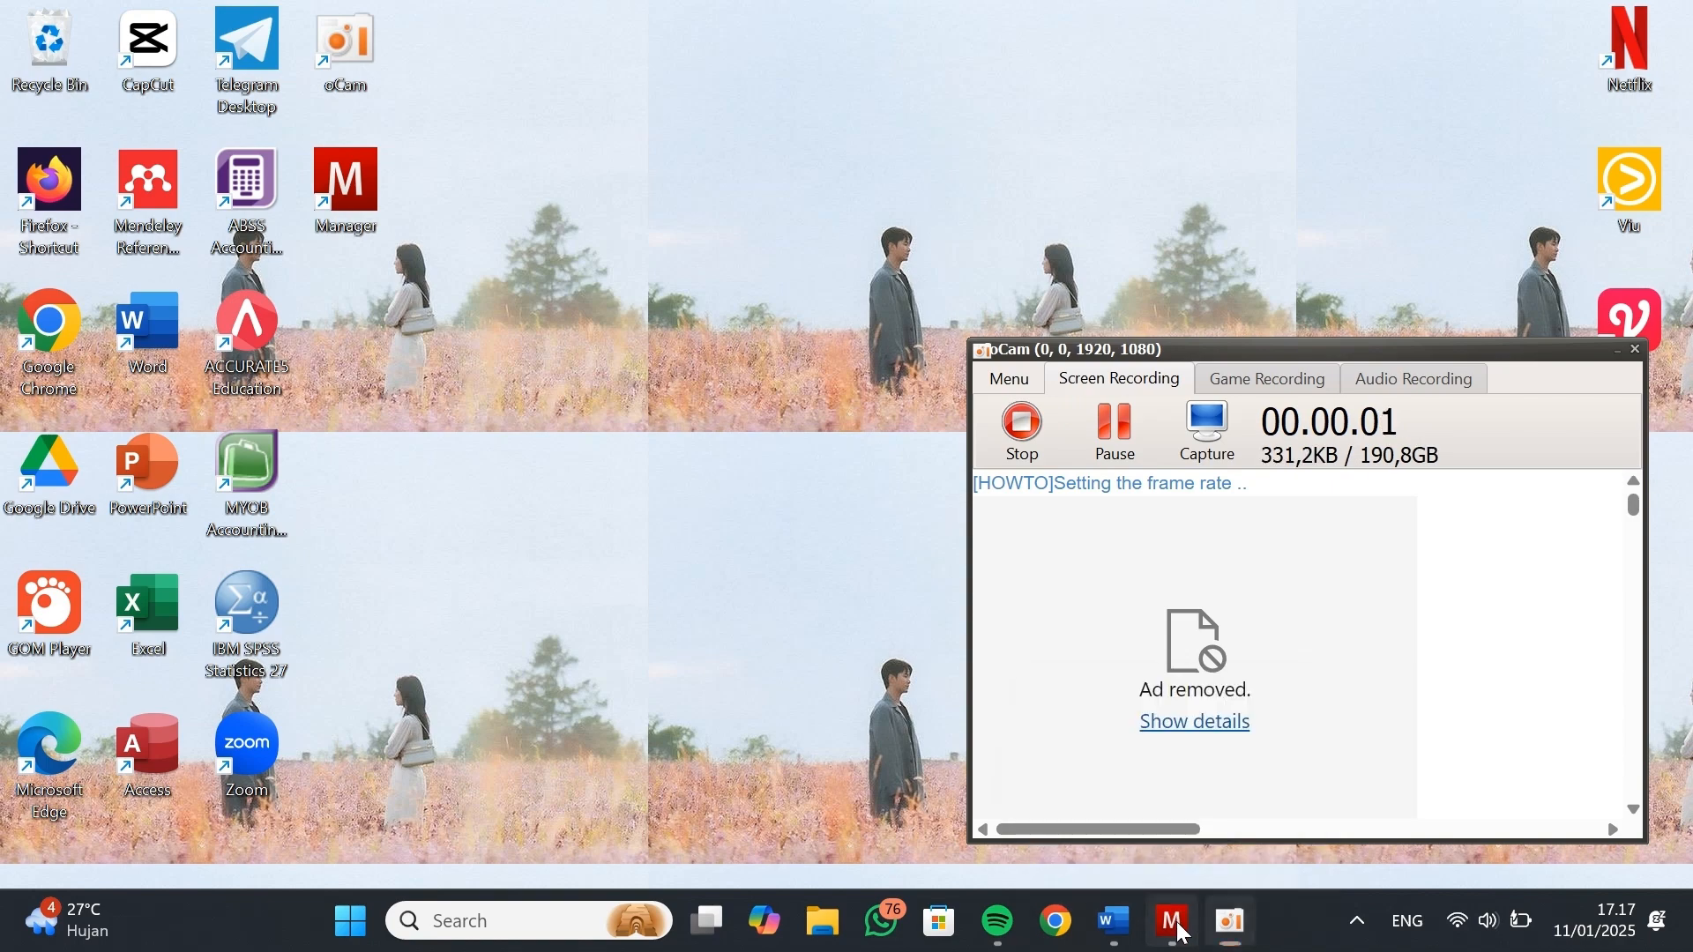
pyautogui.click(1115, 922)
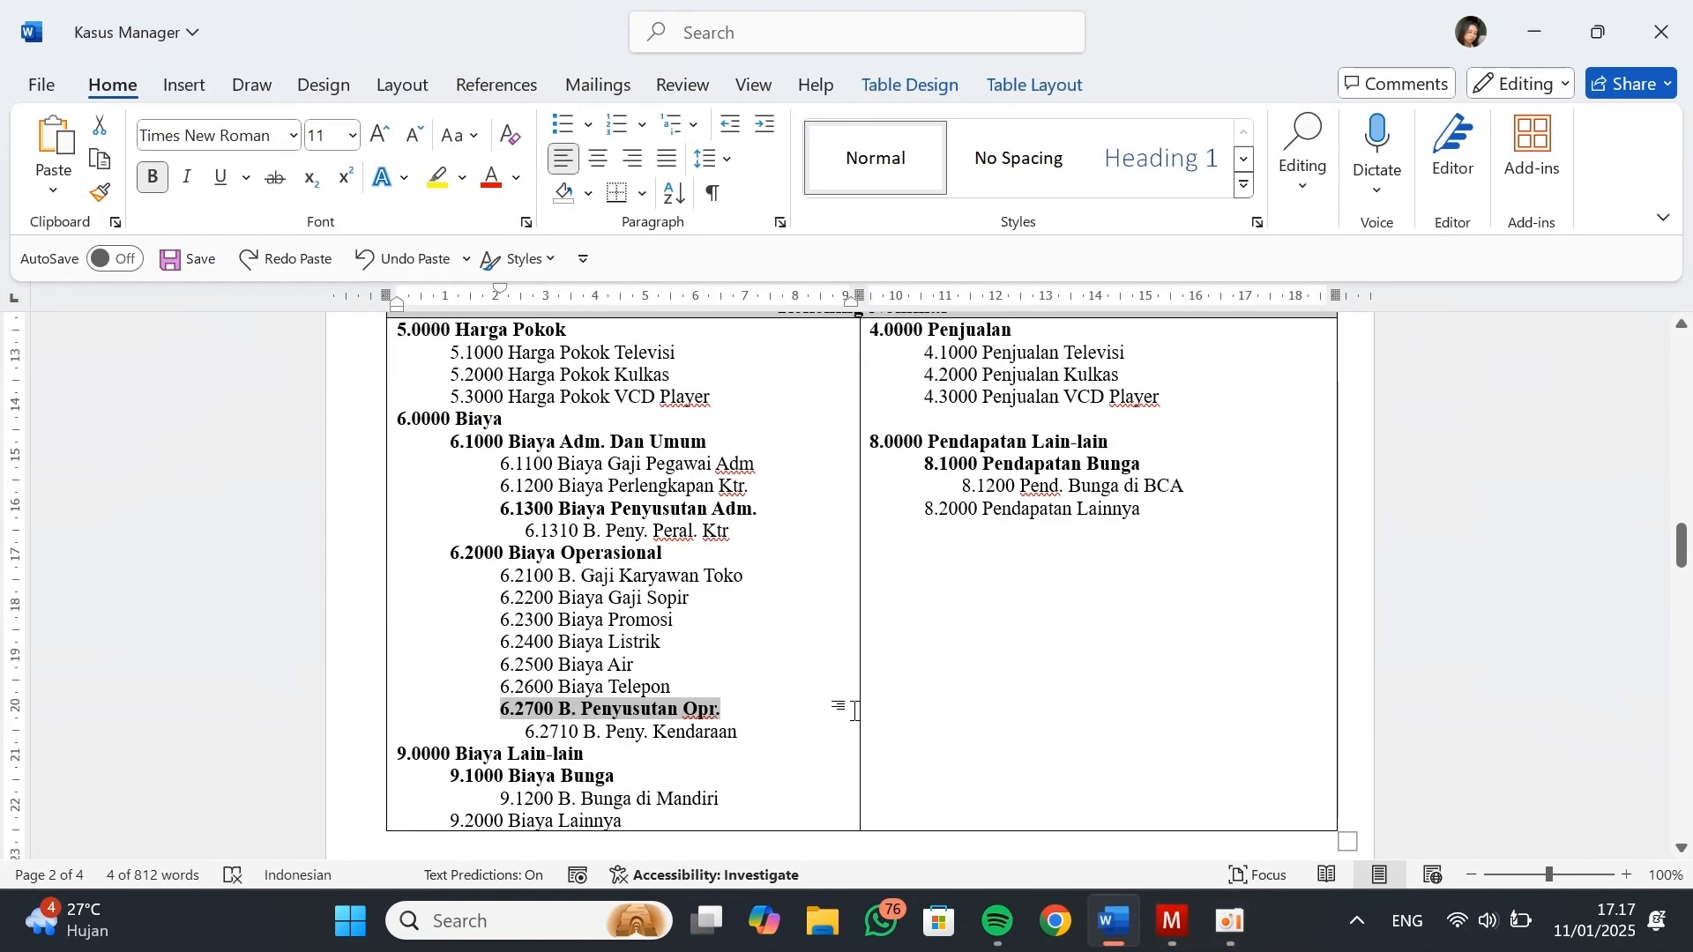
pyautogui.scroll(3, 852, 706)
pyautogui.scroll(-2, 864, 711)
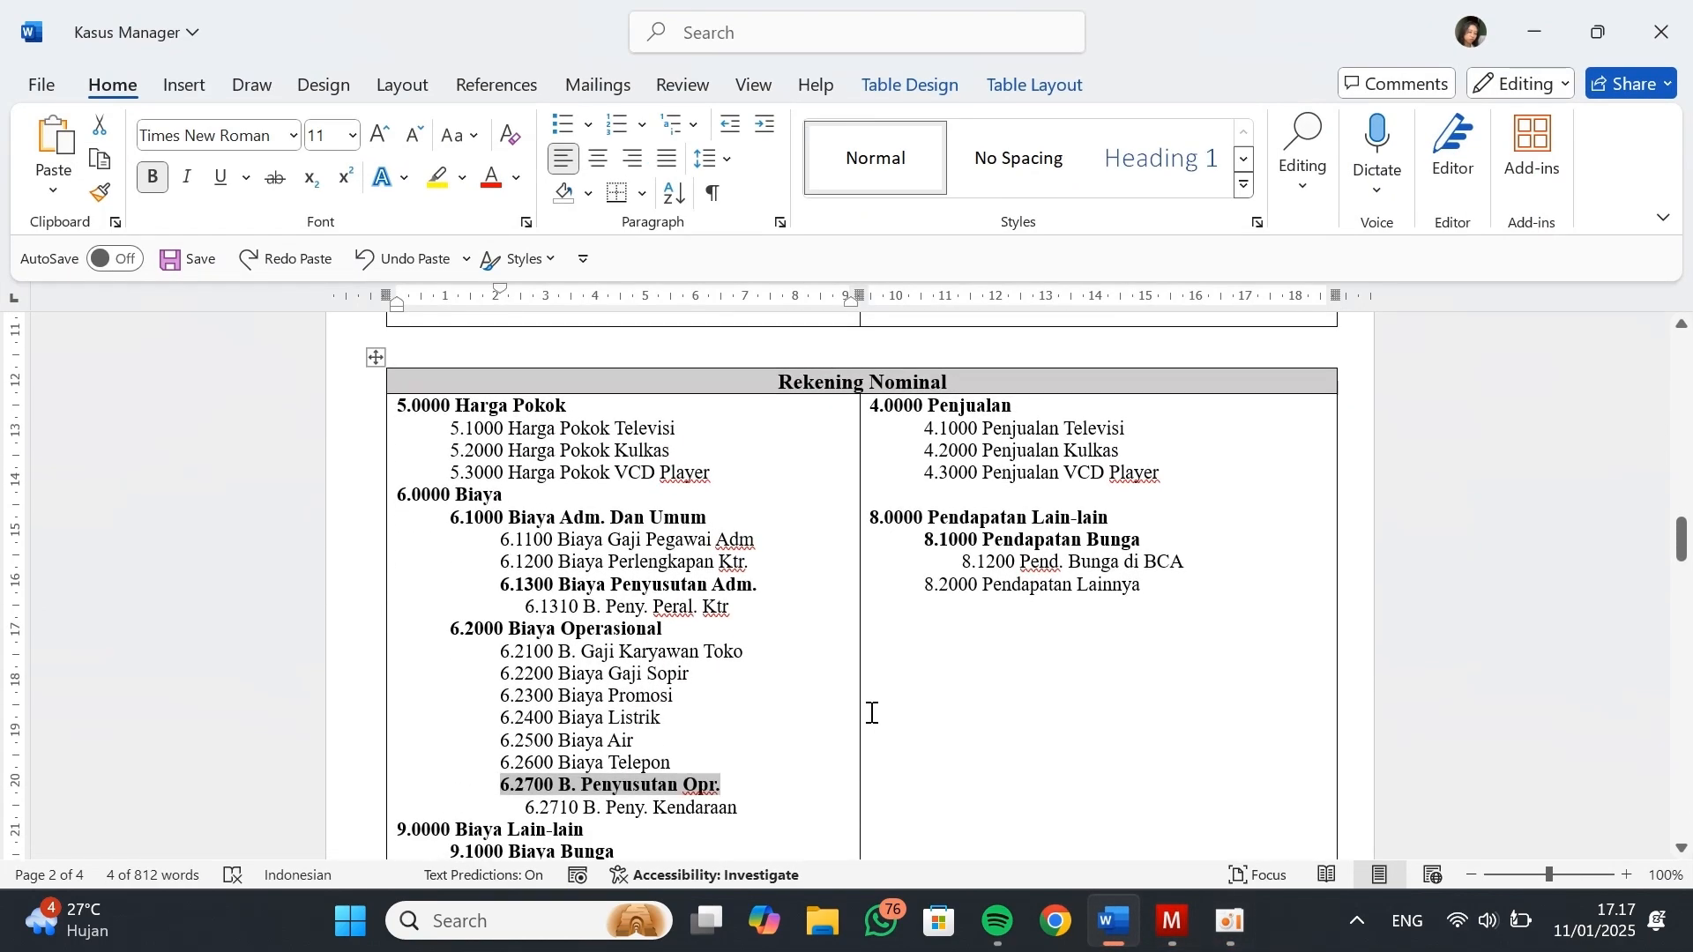
pyautogui.click(960, 726)
pyautogui.scroll(6, 957, 727)
pyautogui.hotkey('alt', 'Tab')
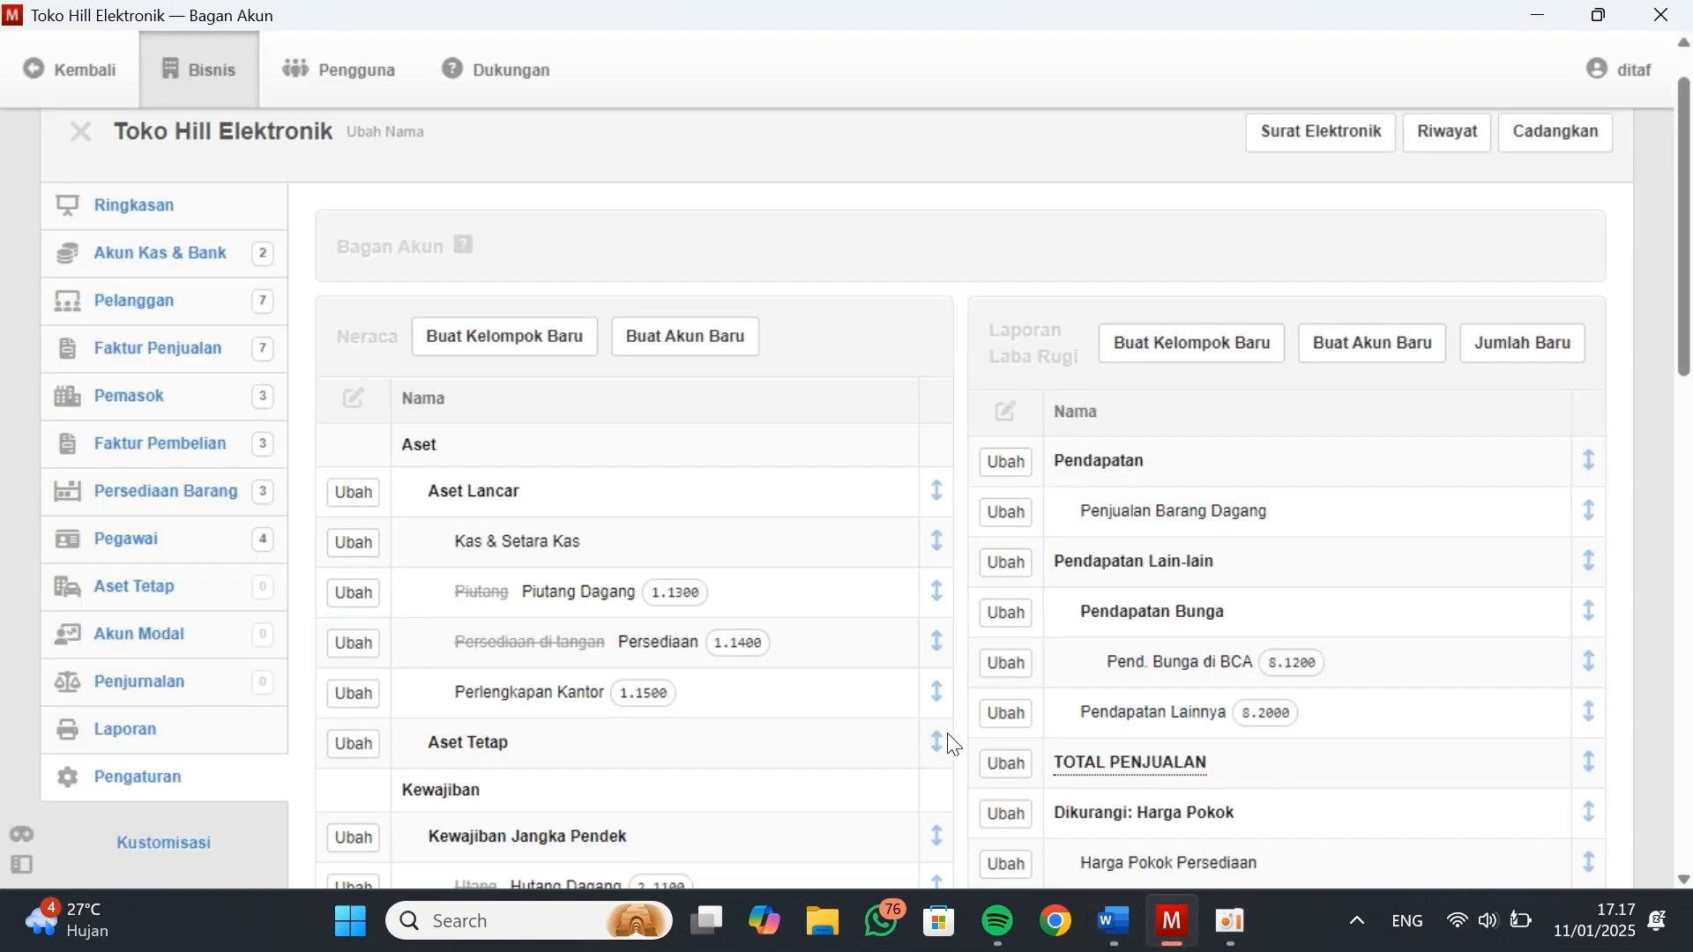
pyautogui.scroll(-8, 800, 539)
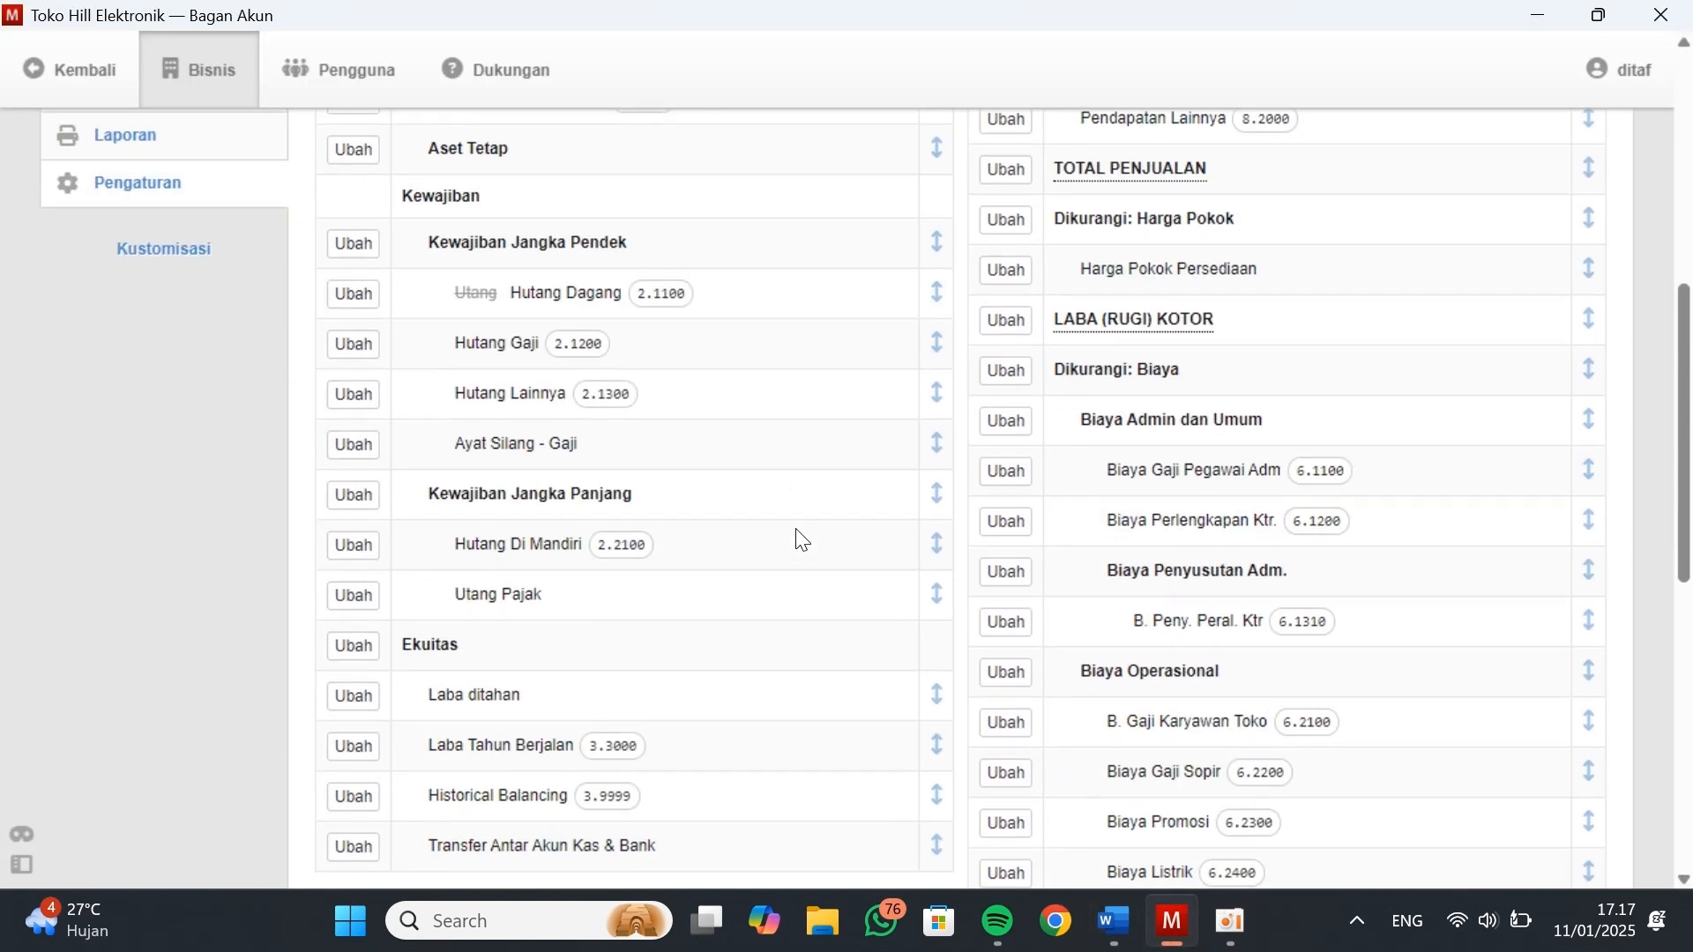
pyautogui.scroll(-3, 800, 538)
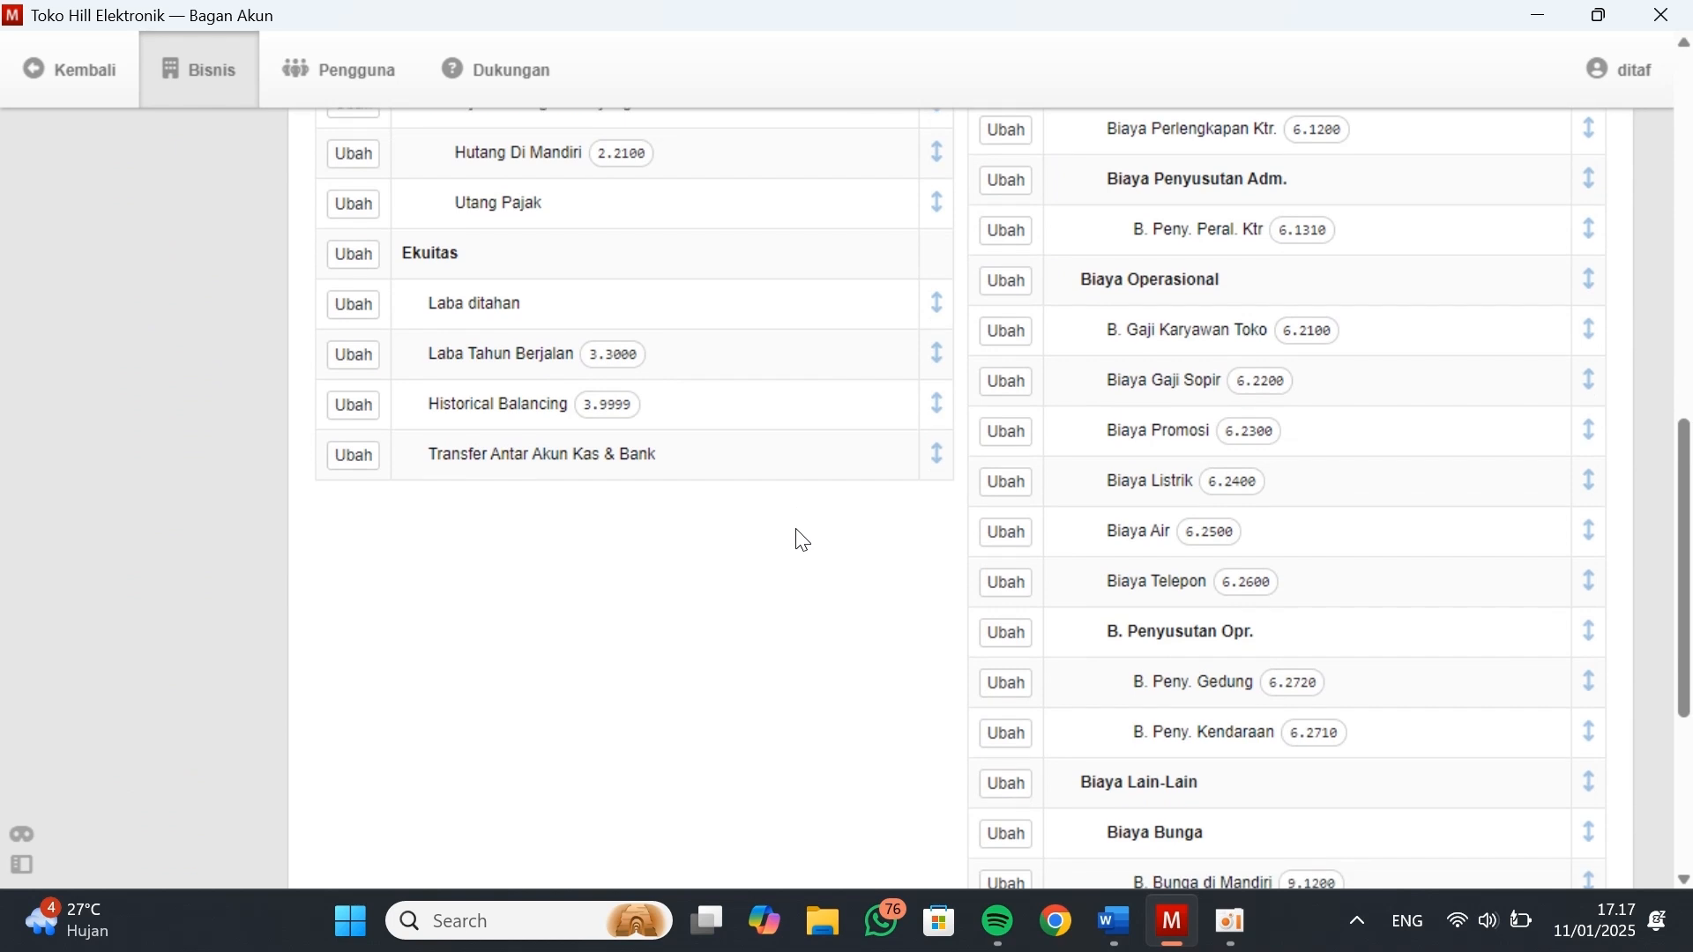
pyautogui.scroll(2, 801, 539)
pyautogui.scroll(7, 801, 539)
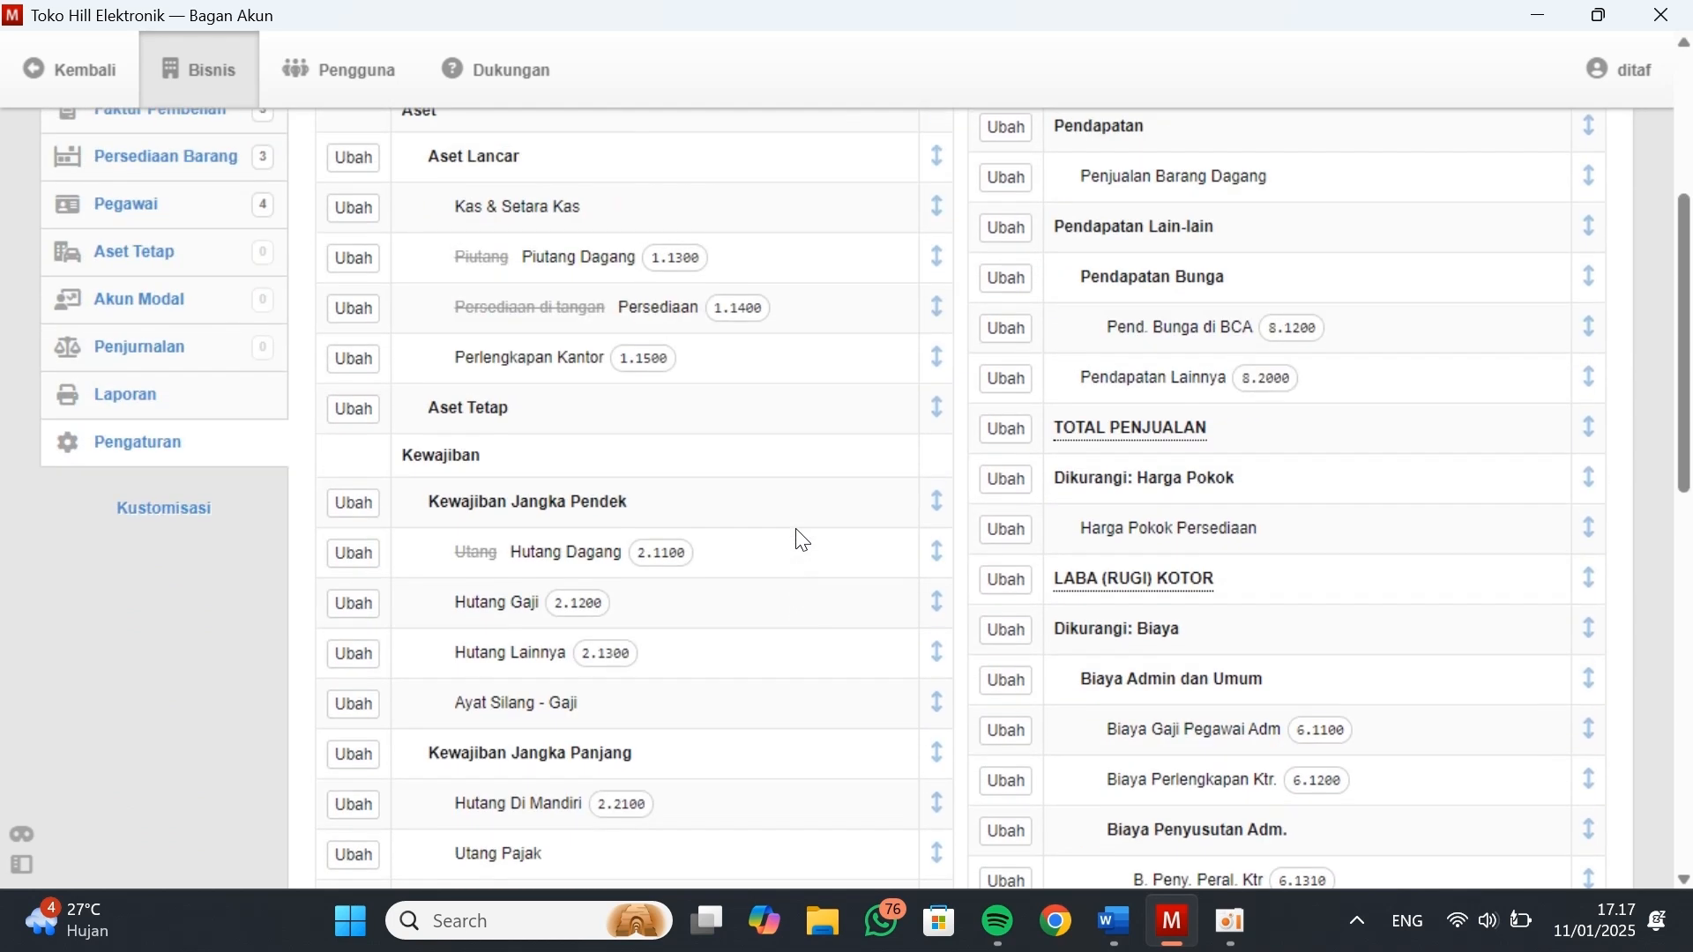
pyautogui.scroll(2, 801, 539)
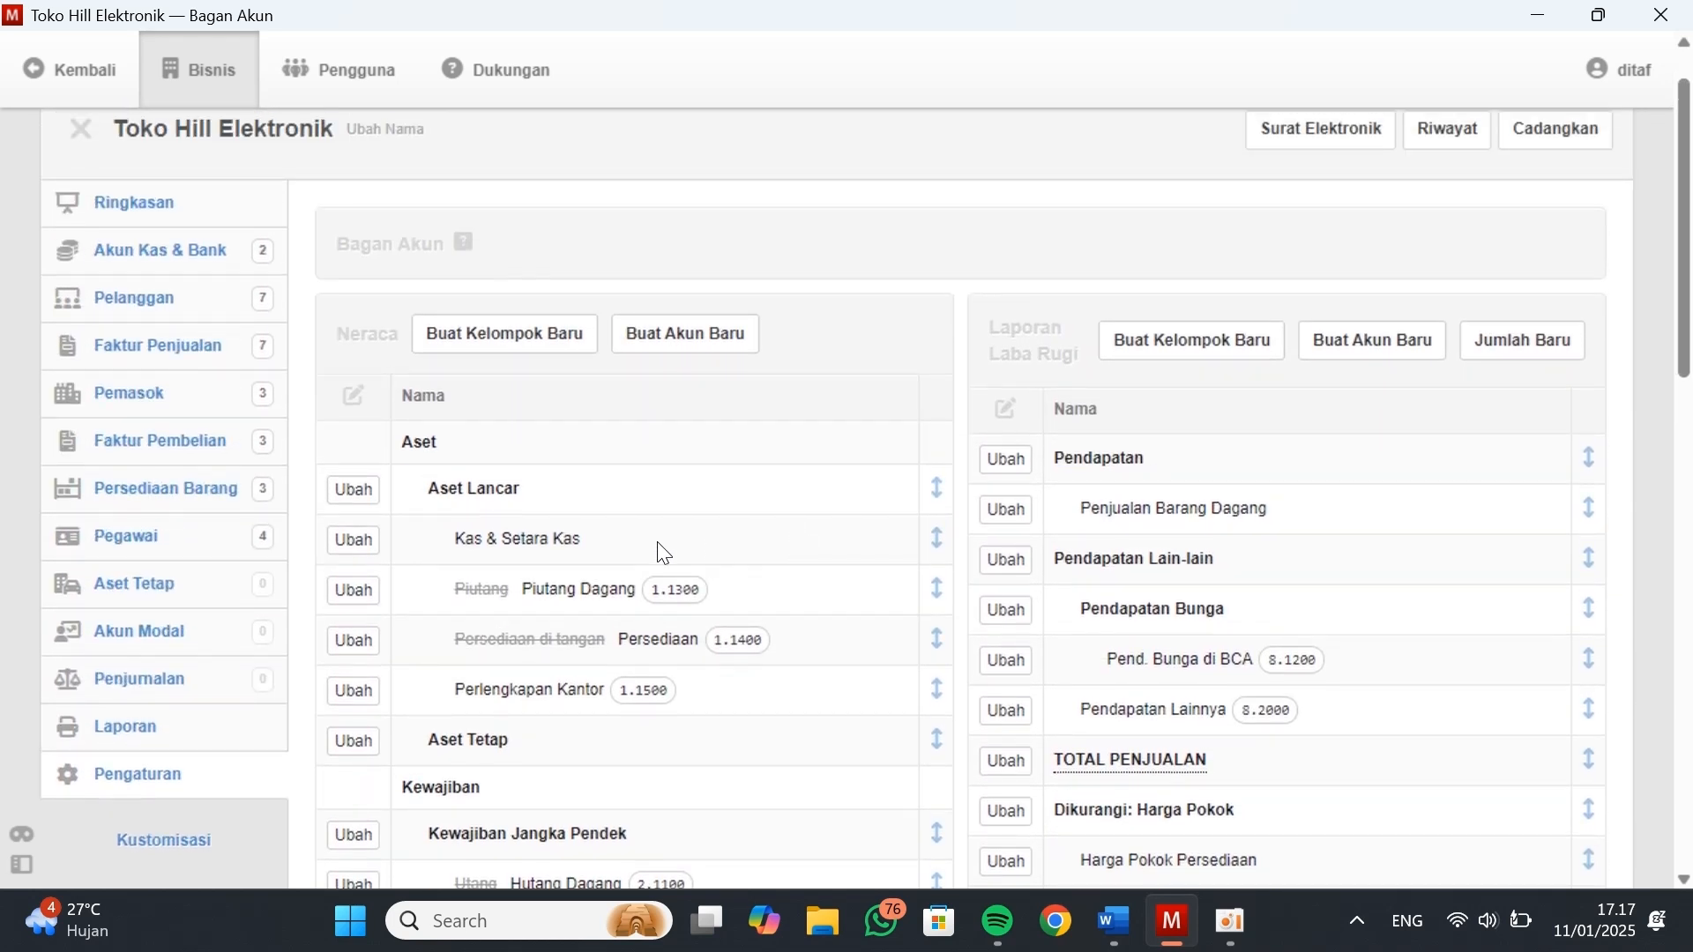
pyautogui.scroll(-2, 663, 553)
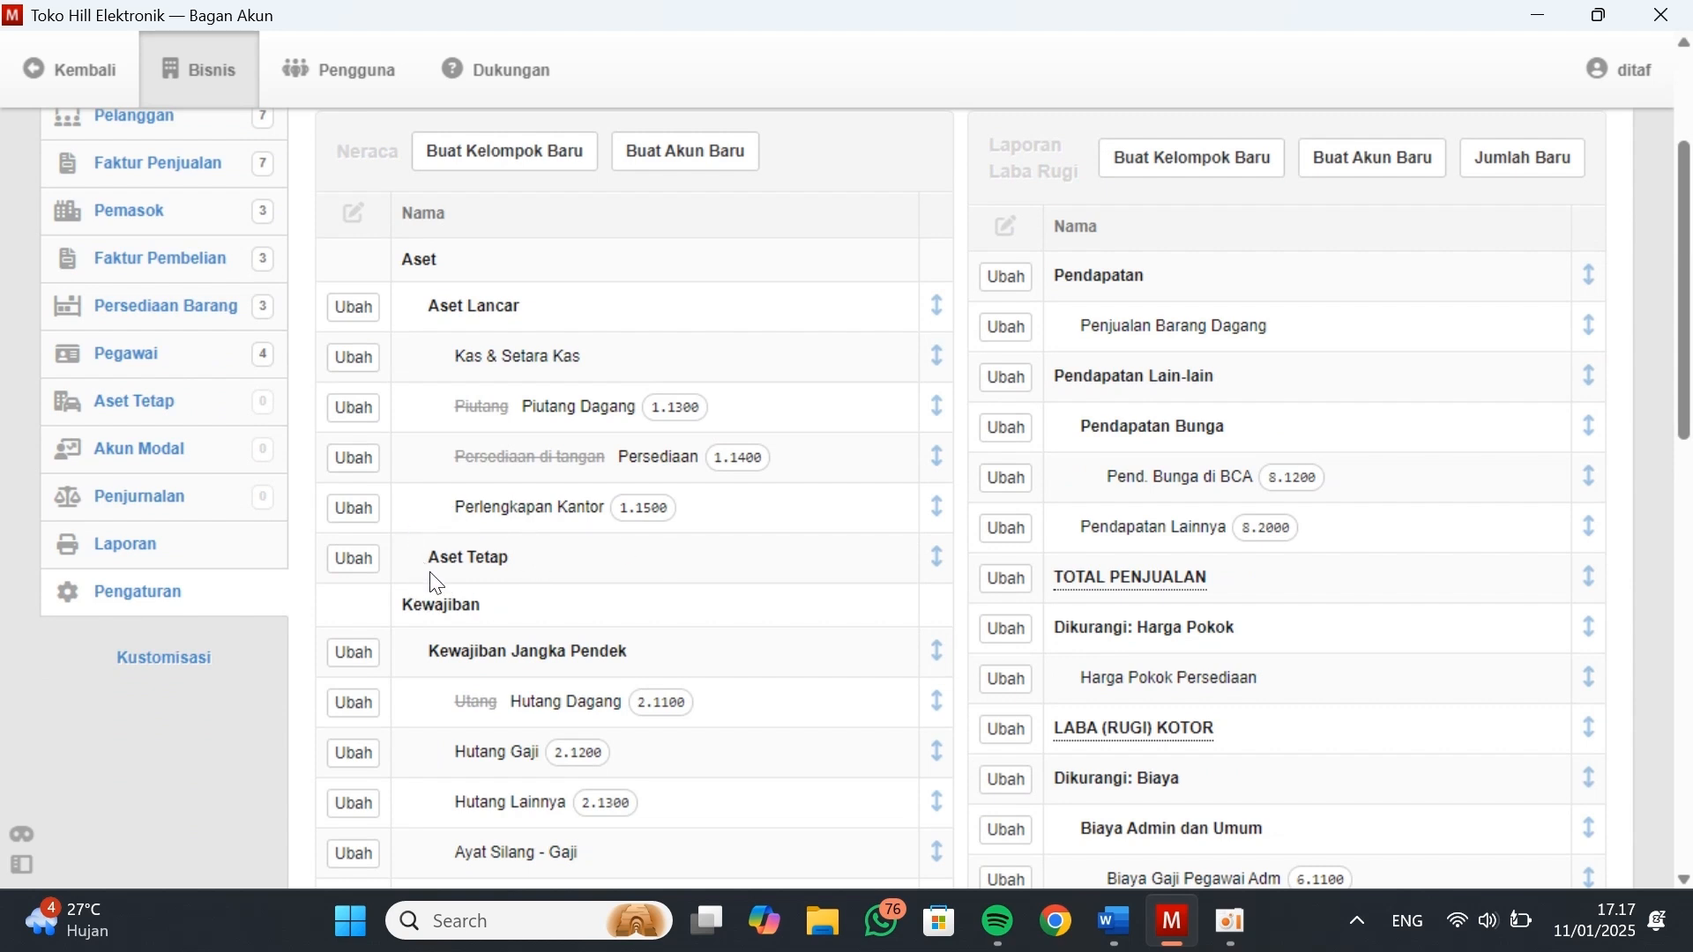
pyautogui.scroll(1, 1031, 650)
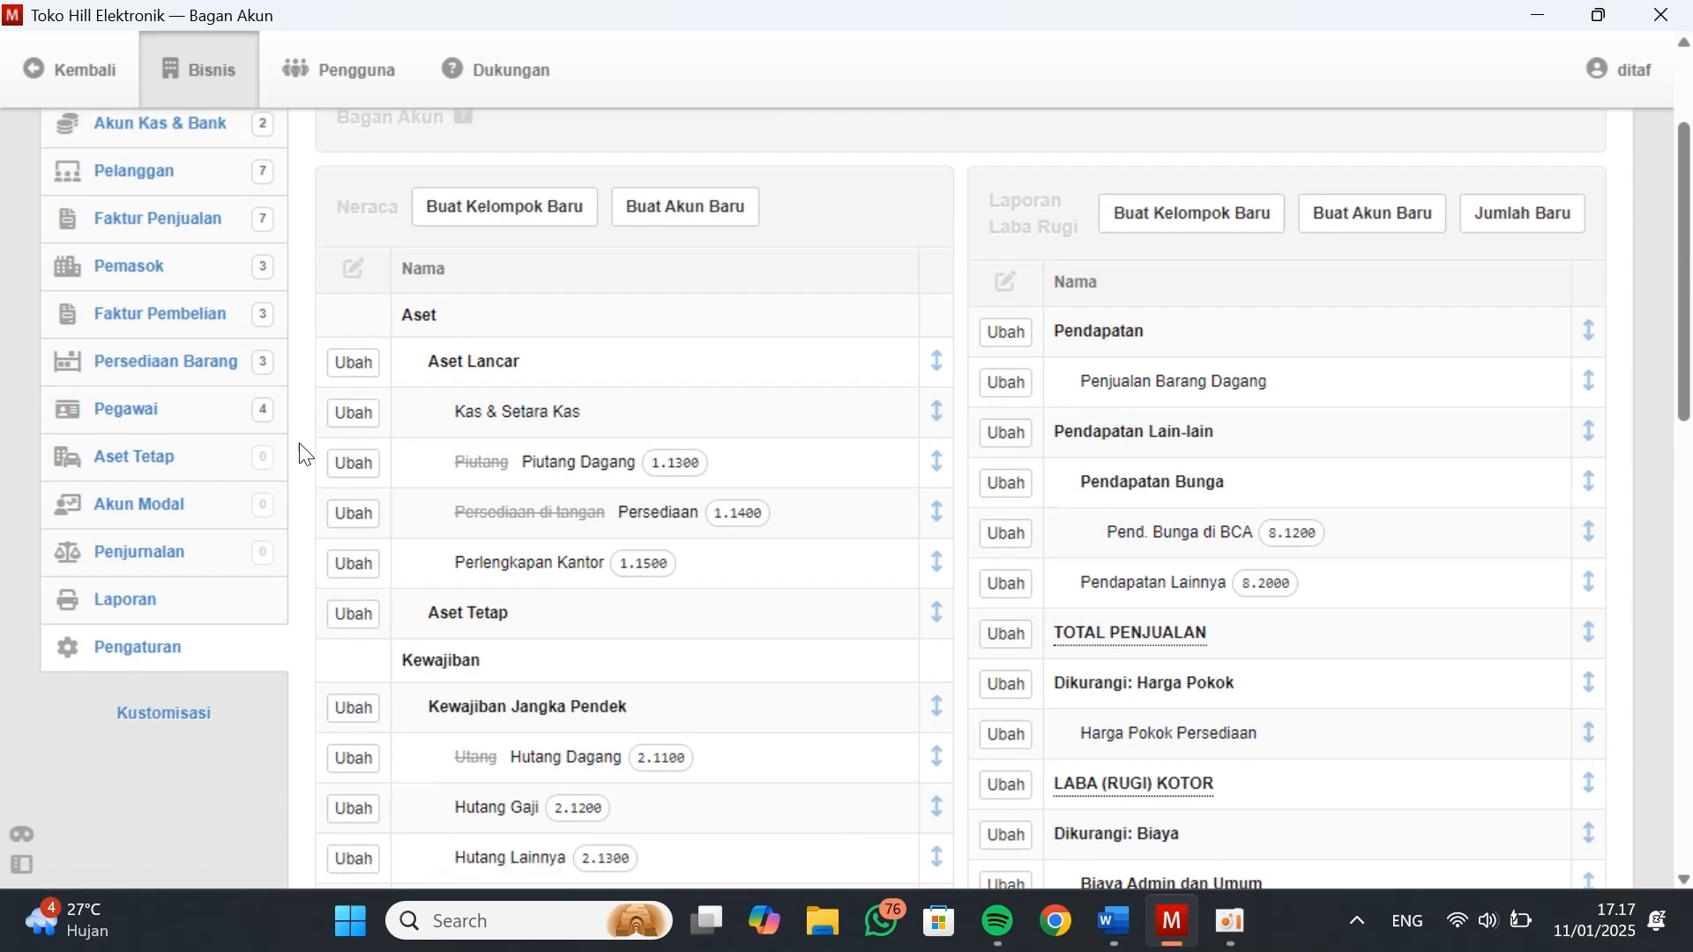
# Start a new fixed asset under Aset Tetap and select code 1.2100 of Peralatan Kantor in Kasus Manager
pyautogui.click(158, 458)
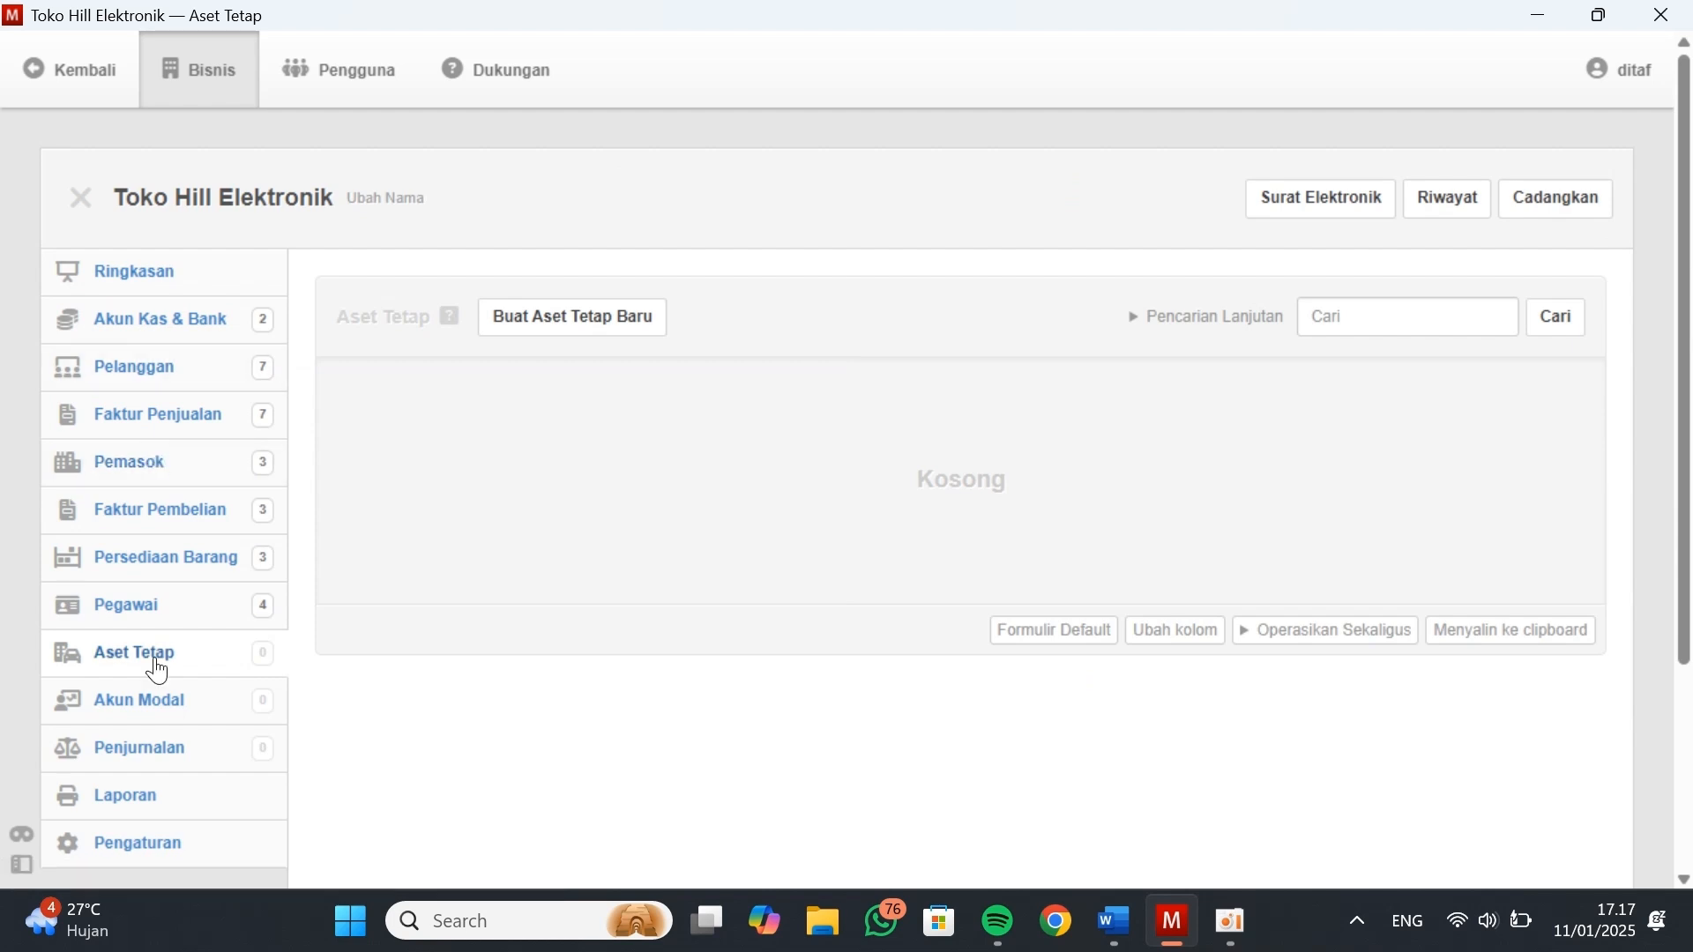
pyautogui.click(574, 317)
pyautogui.click(473, 499)
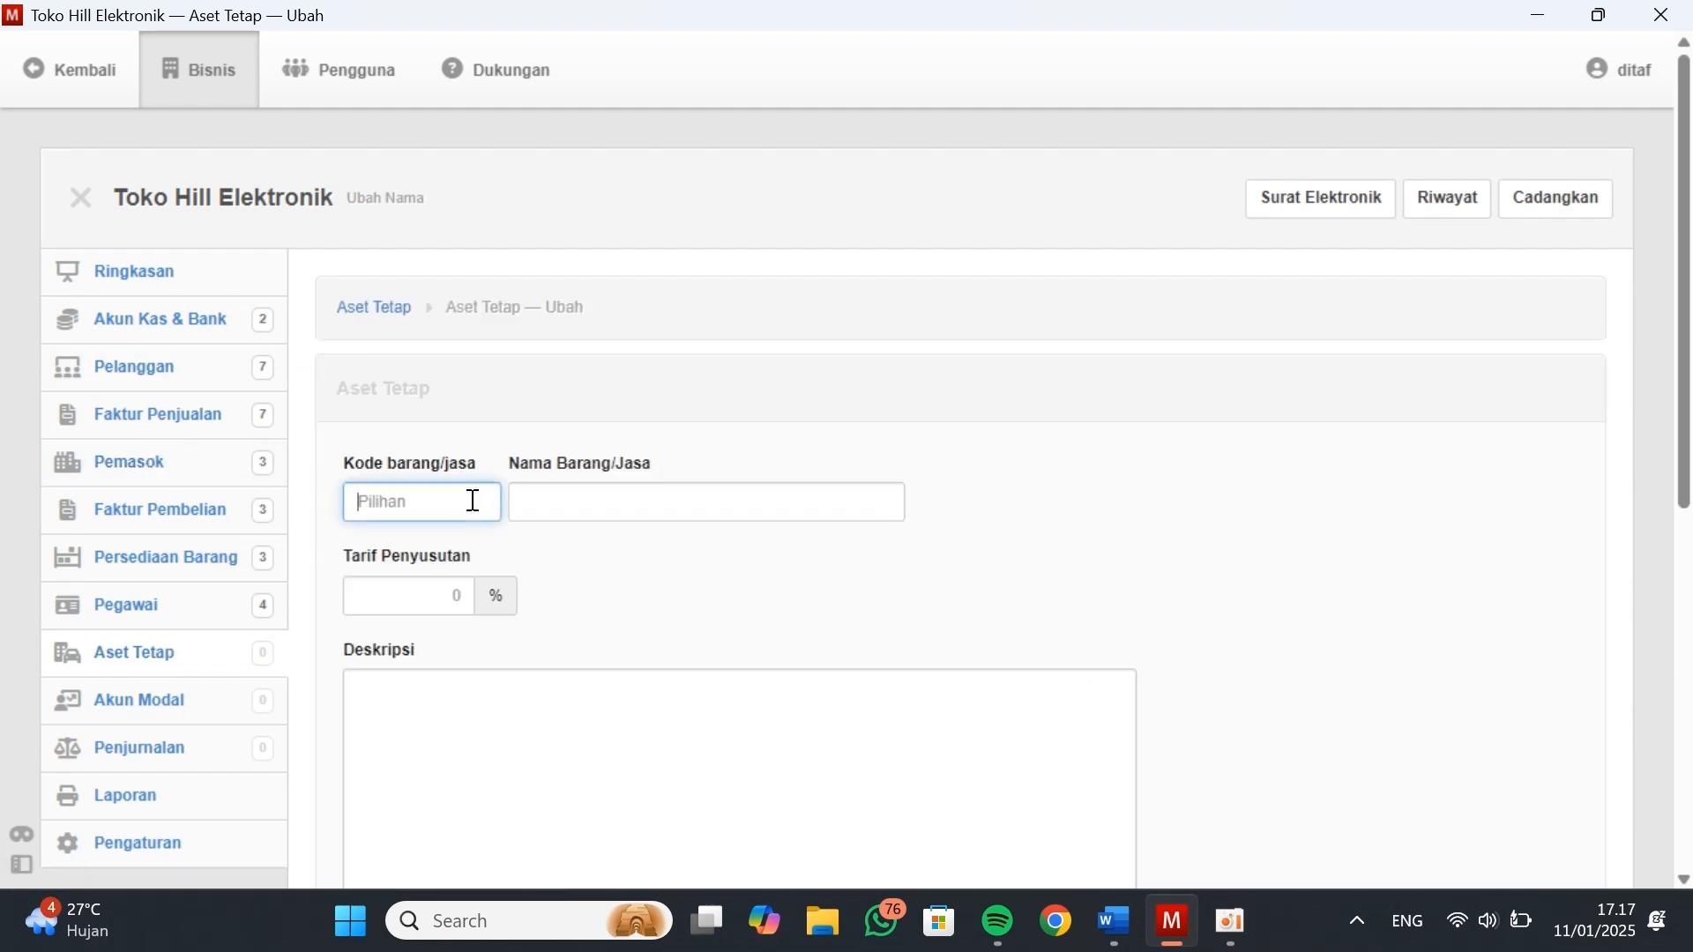
pyautogui.hotkey('alt', 'Tab')
pyautogui.scroll(2, 712, 451)
pyautogui.doubleClick(459, 522)
pyautogui.hotkey('ctrl', 'c')
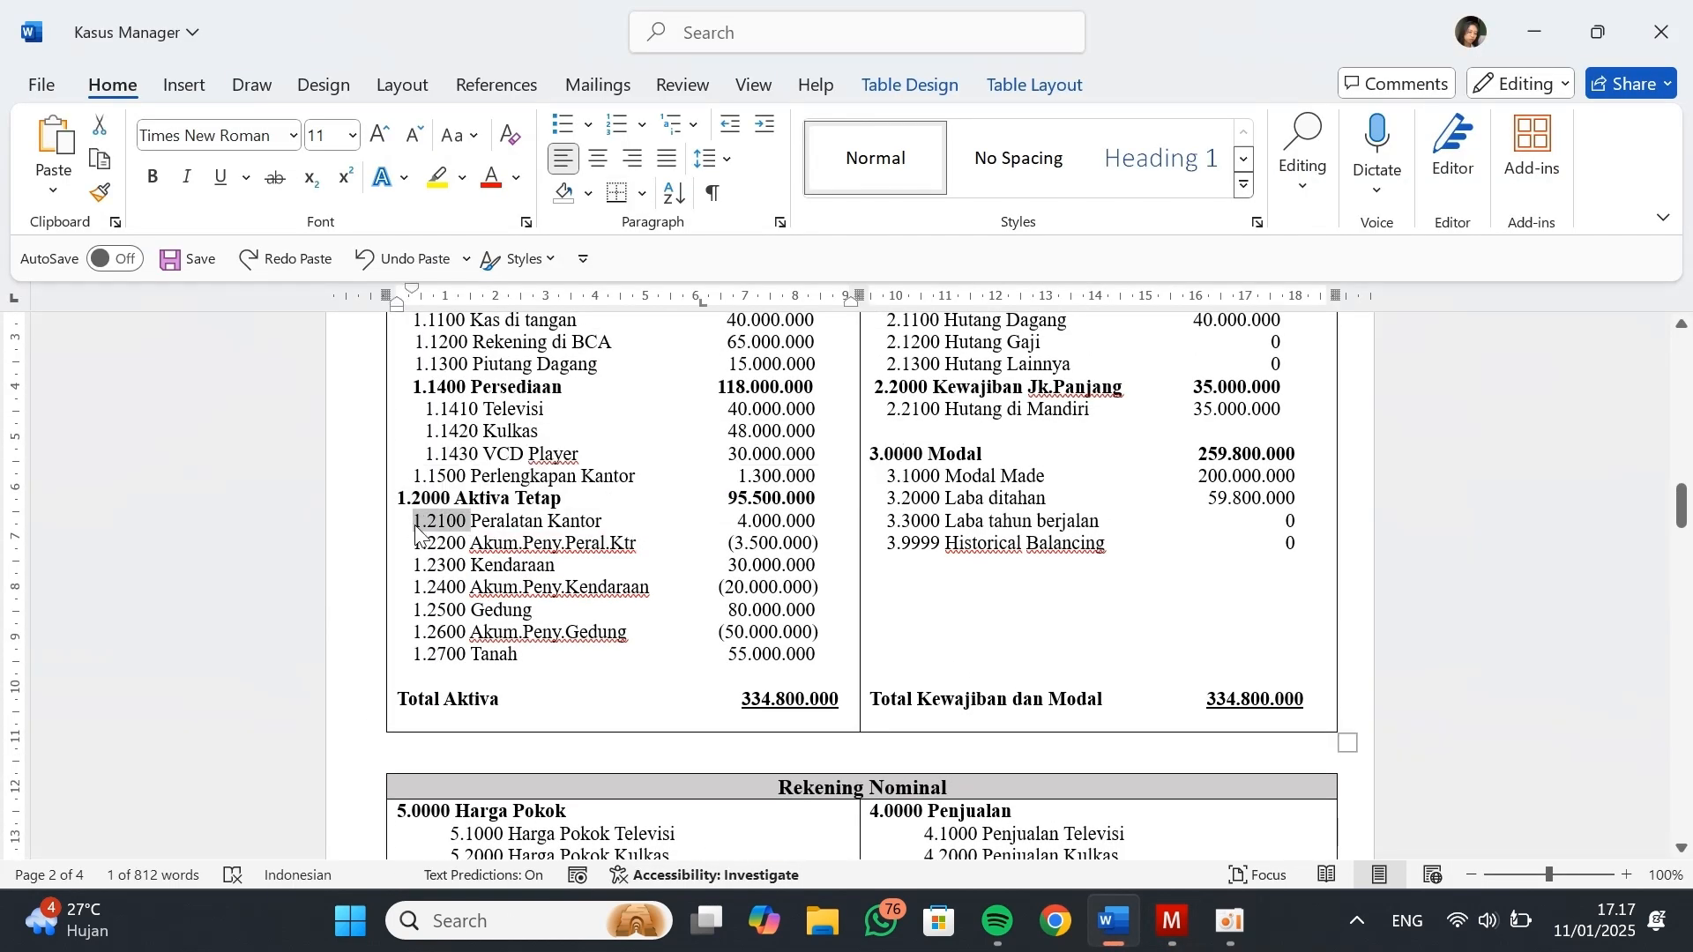
pyautogui.hotkey('alt', 'Tab')
pyautogui.hotkey('ctrl', 'v')
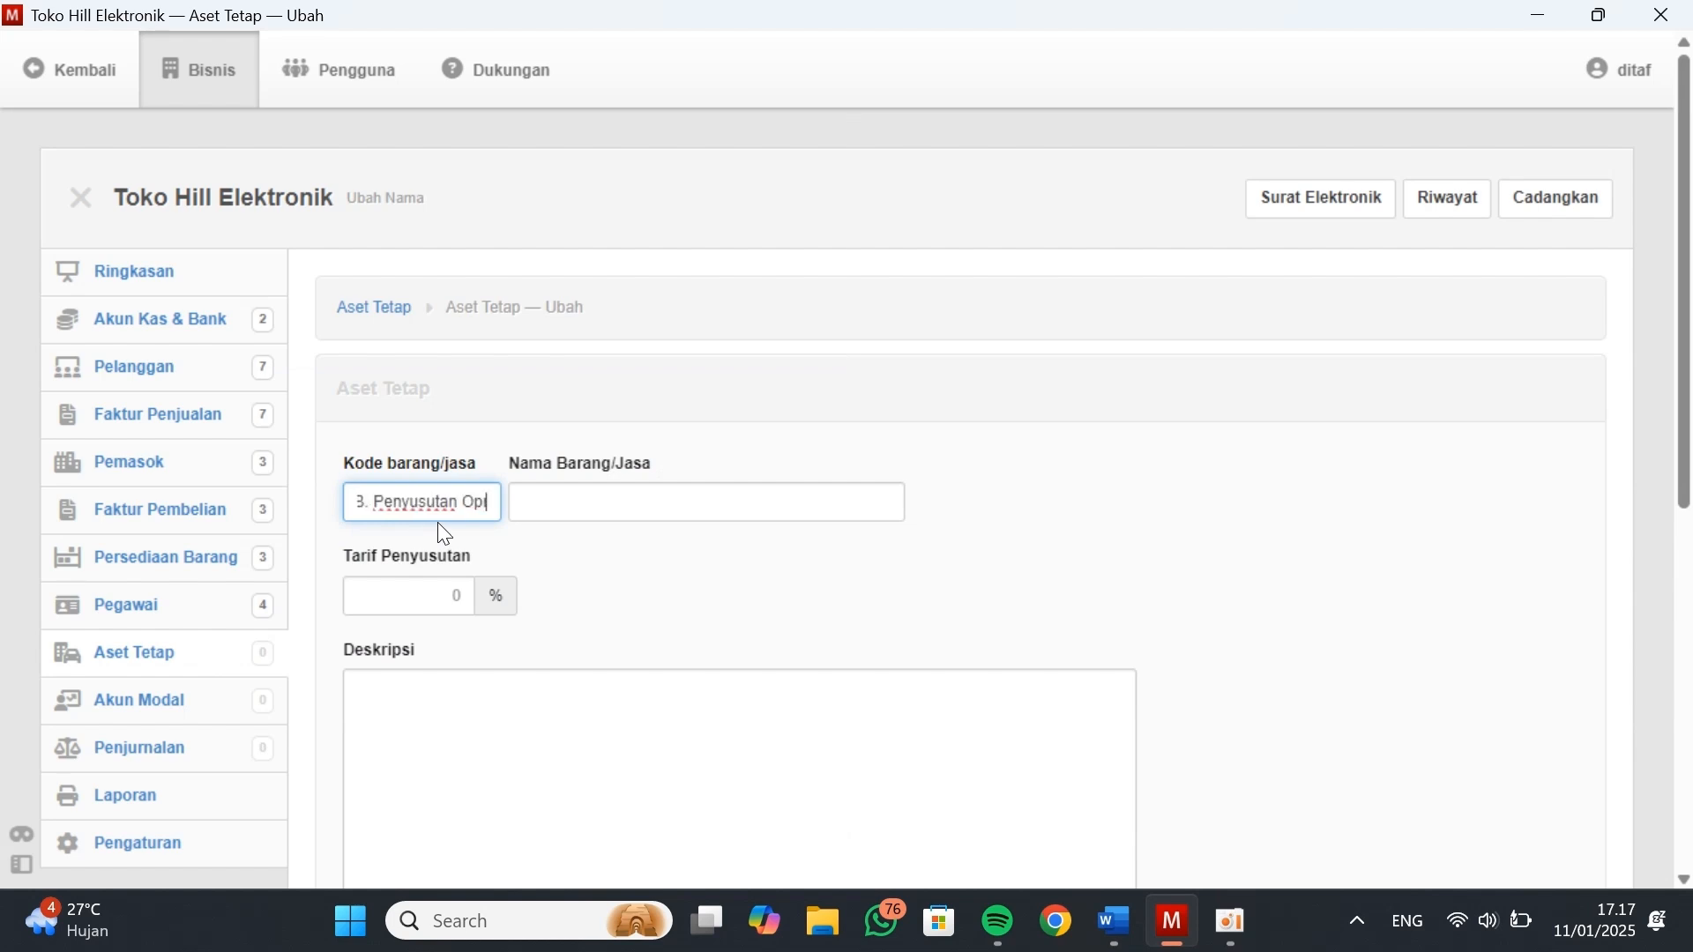
pyautogui.press('BackSpace')
pyautogui.press('BackSpace')
pyautogui.press('BackSpace')
pyautogui.press('BackSpace')
pyautogui.press('BackSpace')
pyautogui.press('BackSpace')
pyautogui.press('BackSpace')
pyautogui.press('BackSpace')
pyautogui.press('BackSpace')
pyautogui.press('BackSpace')
pyautogui.press('BackSpace')
pyautogui.press('BackSpace')
pyautogui.press('BackSpace')
pyautogui.press('BackSpace')
pyautogui.press('BackSpace')
pyautogui.press('BackSpace')
pyautogui.press('BackSpace')
pyautogui.press('BackSpace')
pyautogui.press('BackSpace')
pyautogui.press('BackSpace')
# Give the new fixed asset code 1.2100, copied from Kasus Manager, and name it Peralatan Kantor
pyautogui.hotkey('alt', 'Tab')
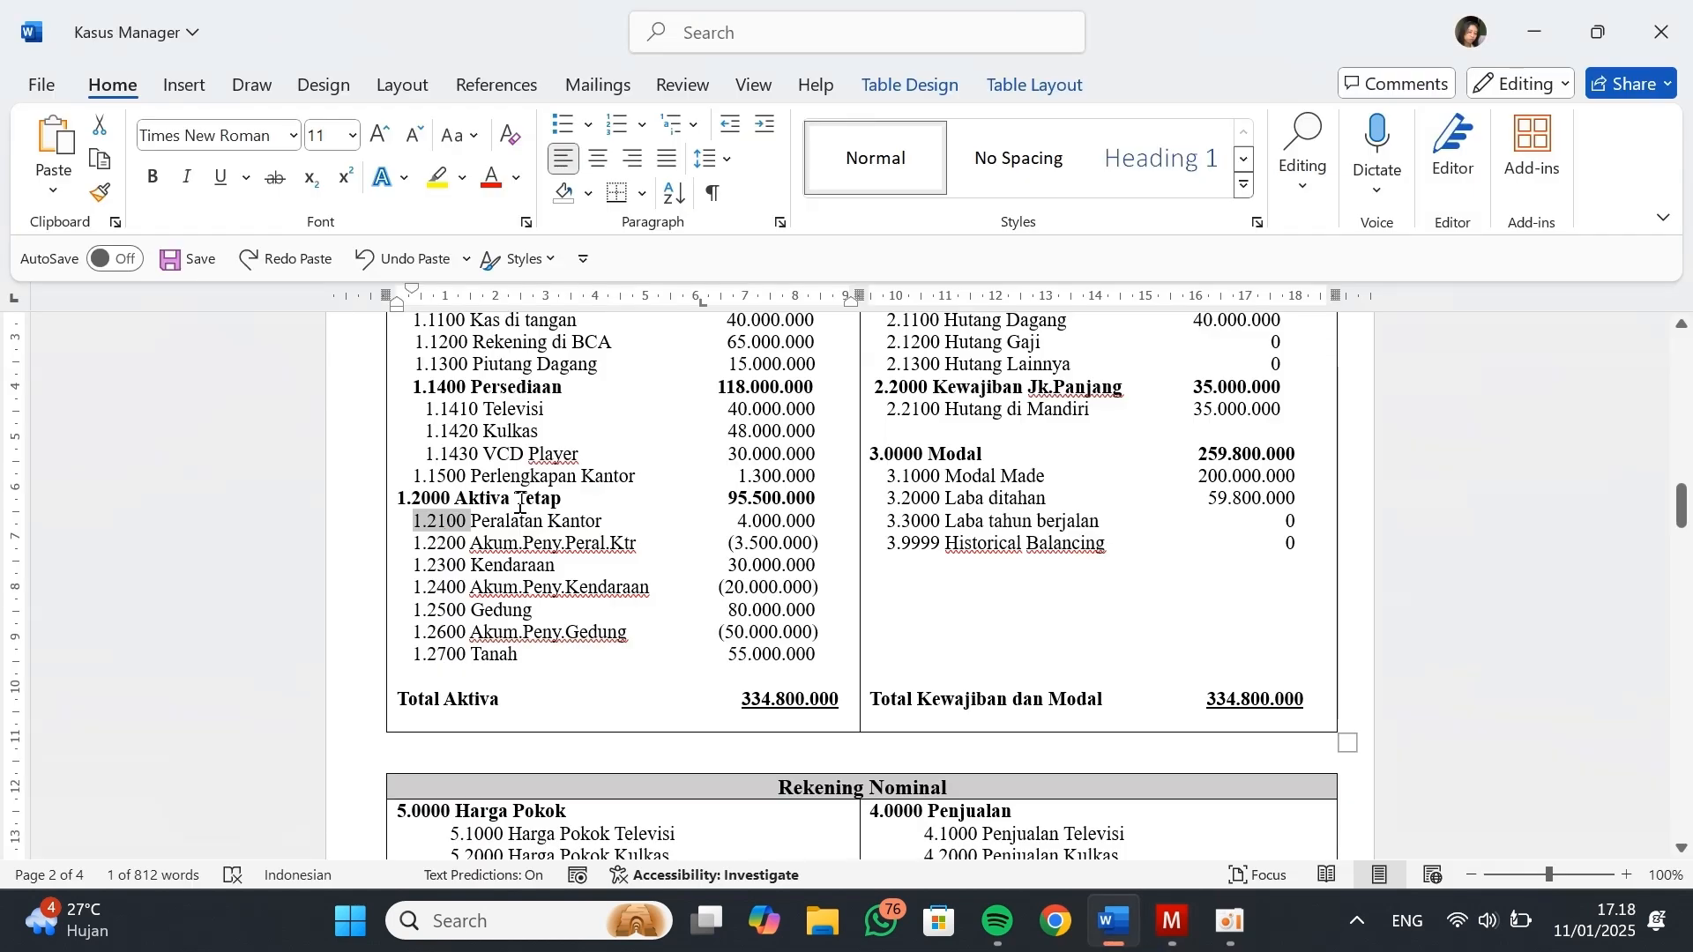
pyautogui.hotkey('alt', 'Tab')
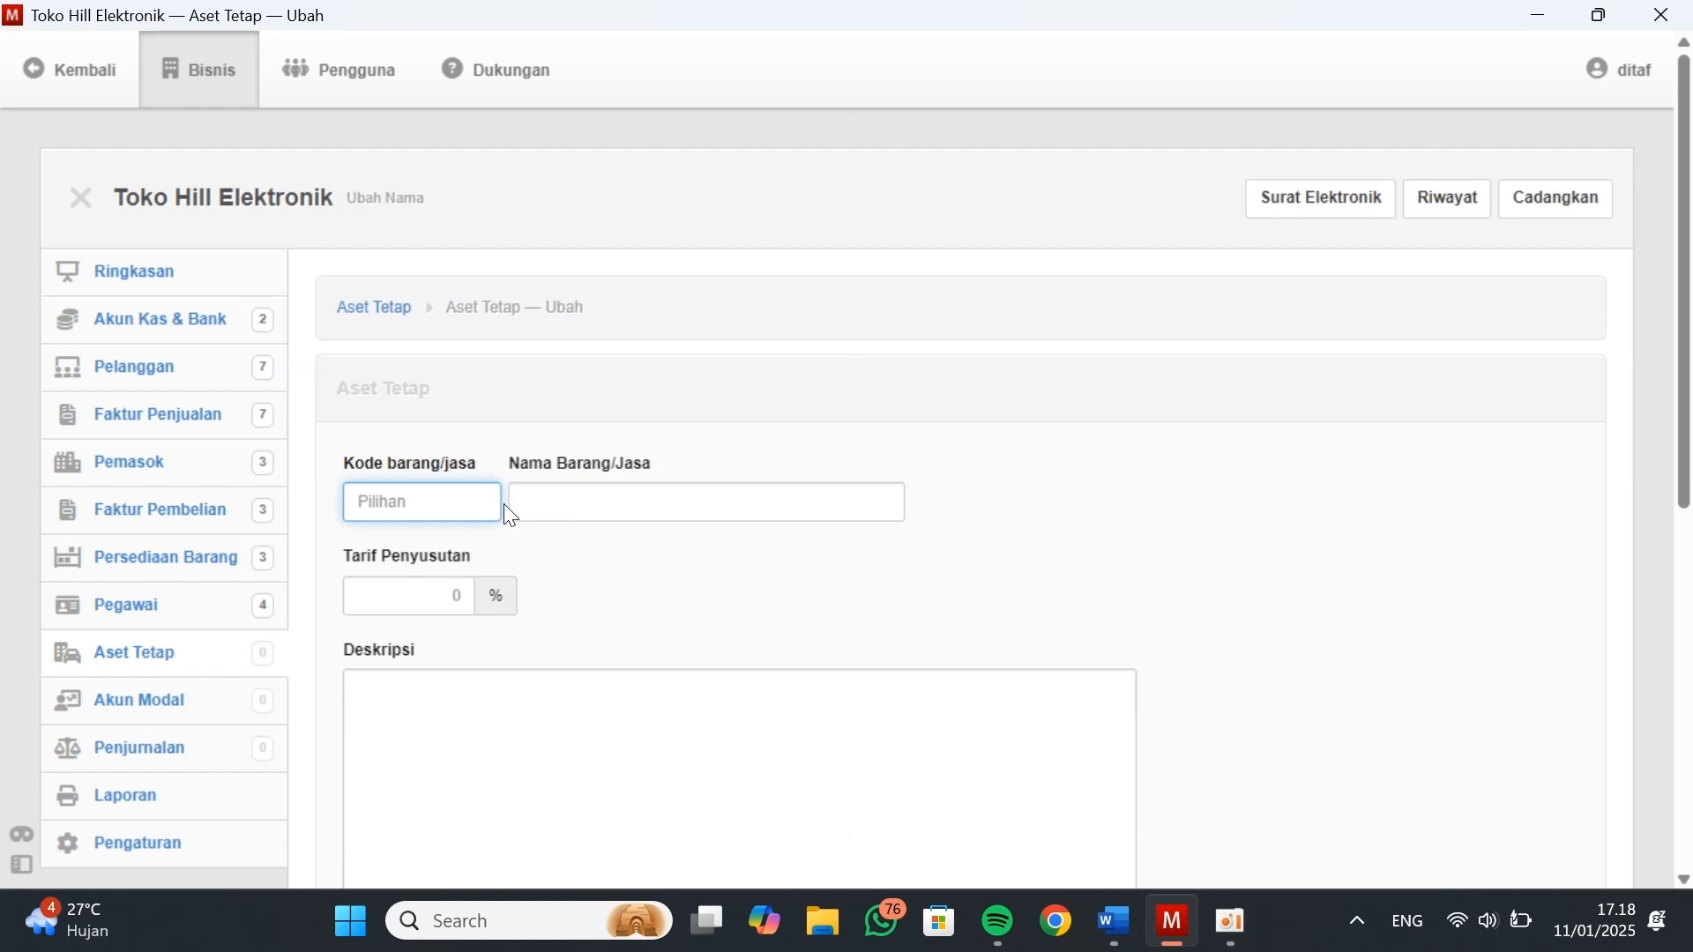
pyautogui.hotkey('ctrl', 'v')
pyautogui.click(552, 498)
pyautogui.write('{P')
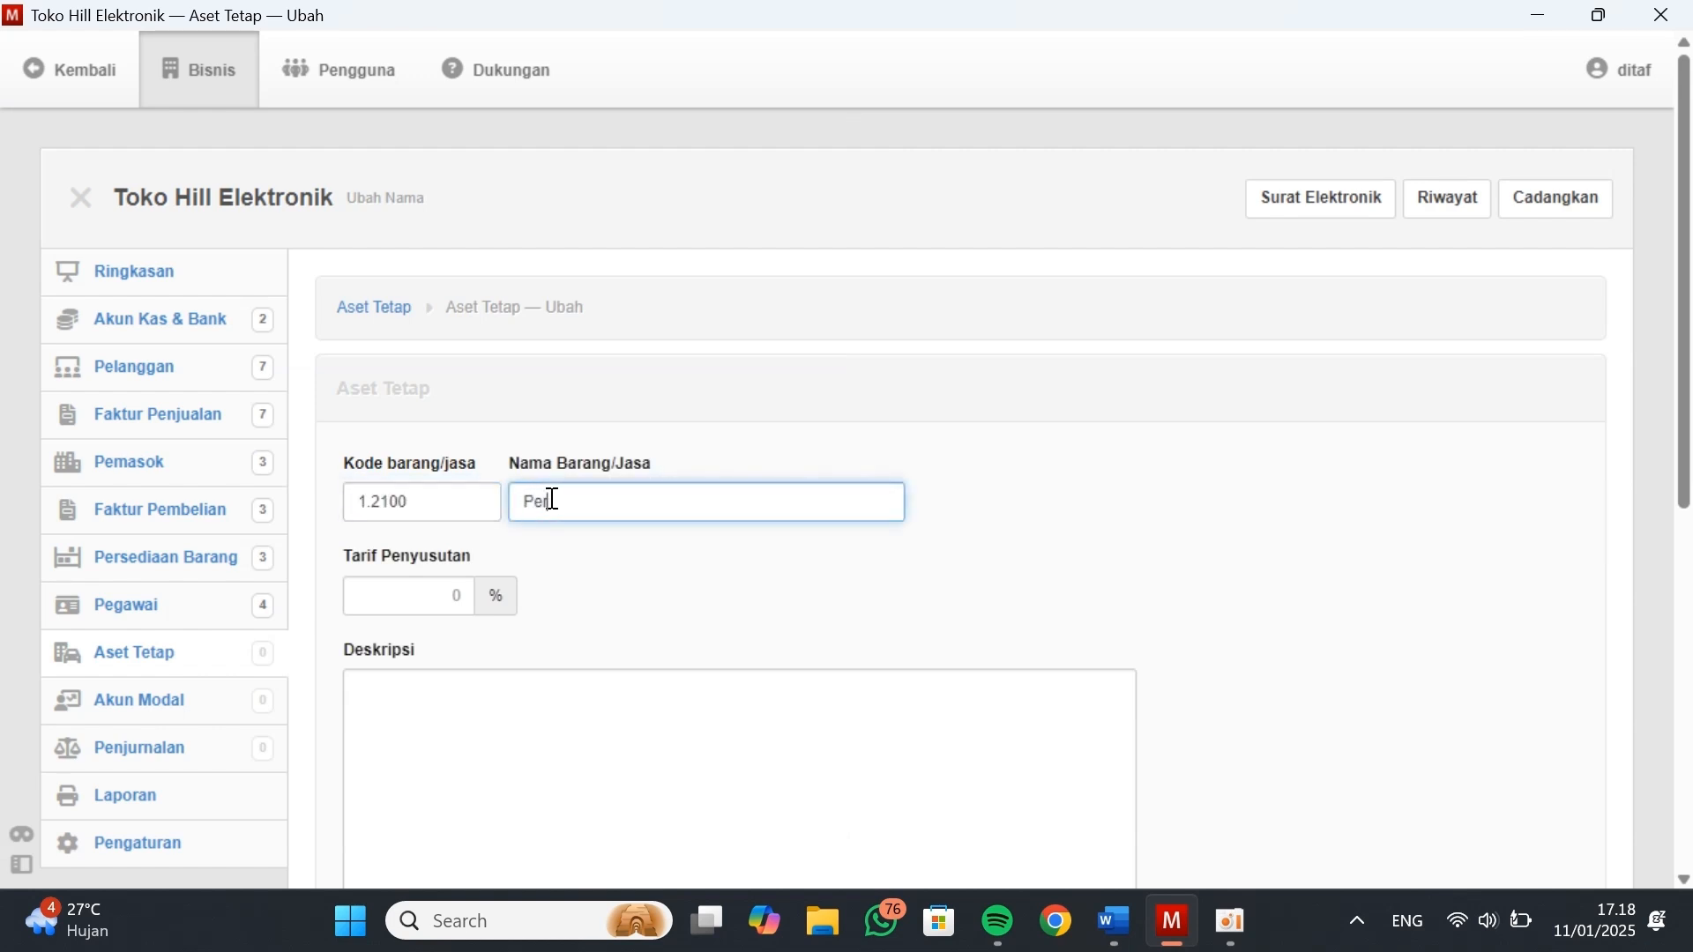
# Set Peralatan Kantor's depreciation rate to 25% with expense account 6.1310 - B. Peny. Peral. Ktr, create it and continue with another new asset
pyautogui.click(445, 596)
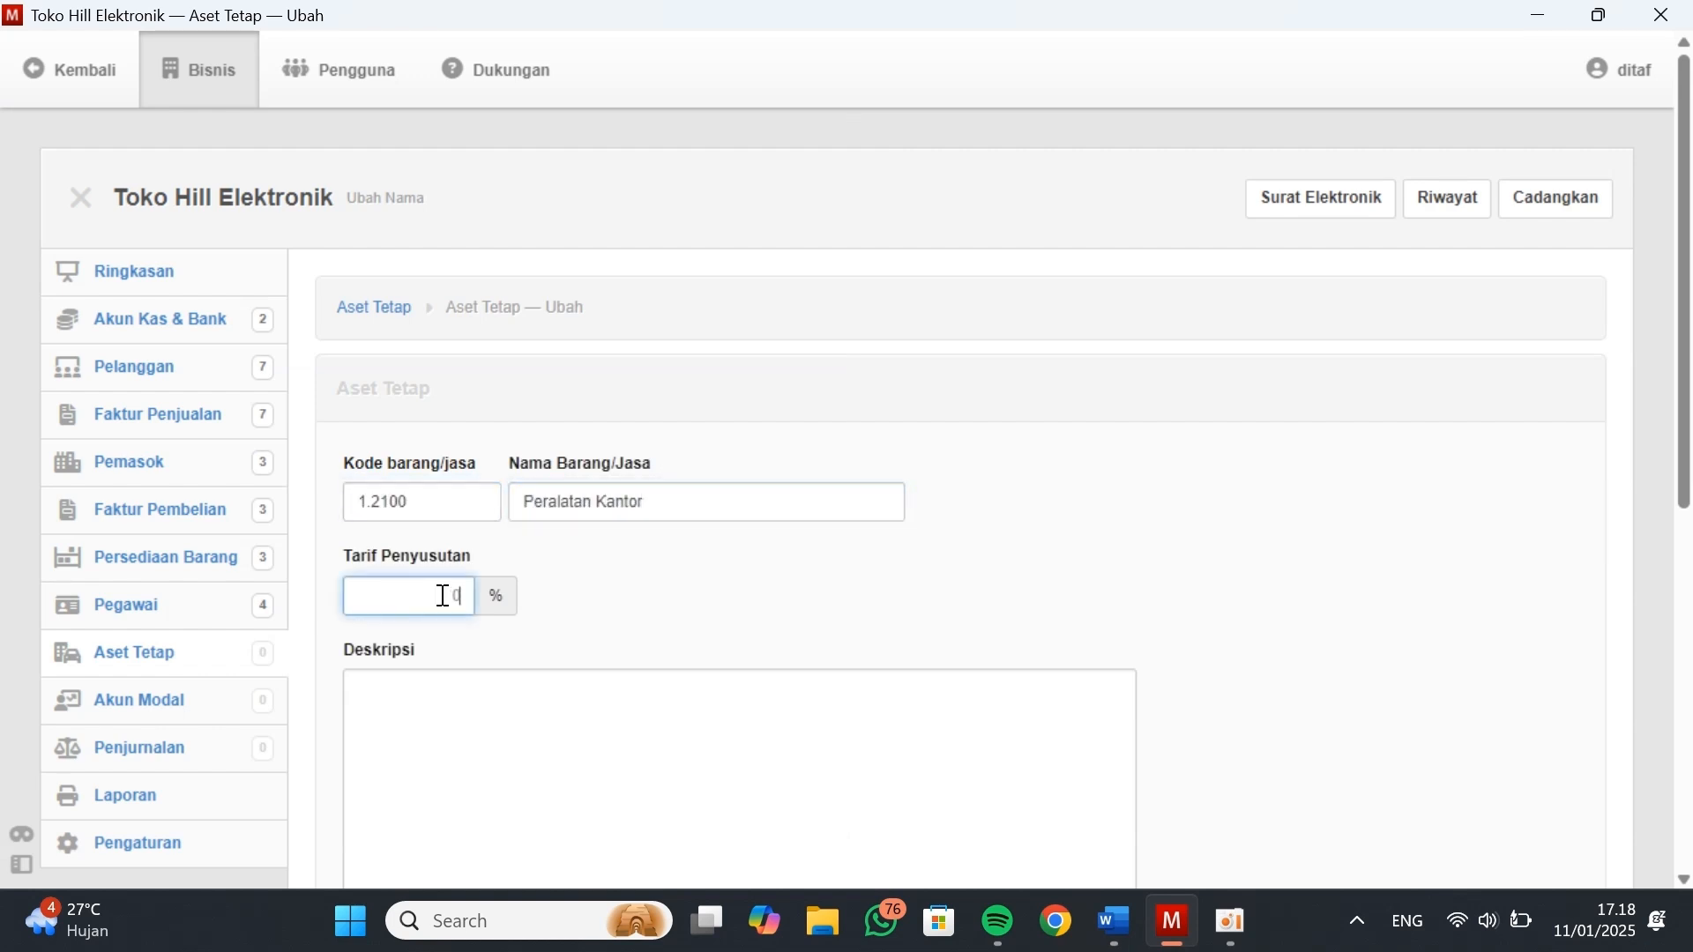
pyautogui.scroll(-5, 579, 564)
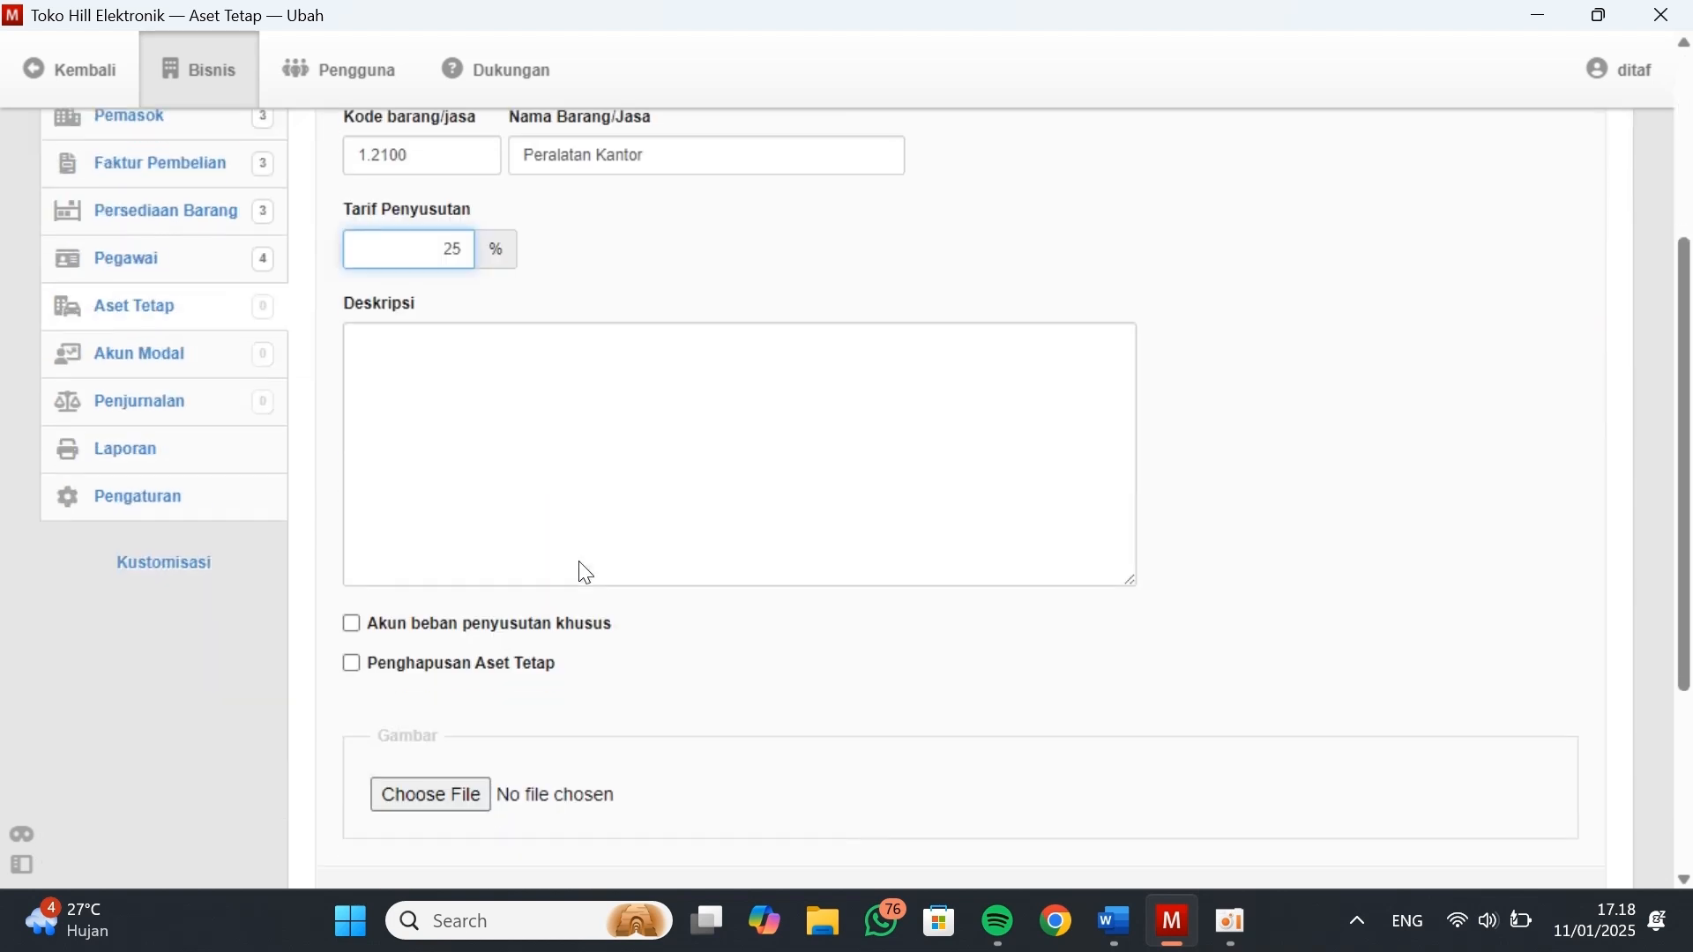
pyautogui.click(353, 565)
pyautogui.click(450, 617)
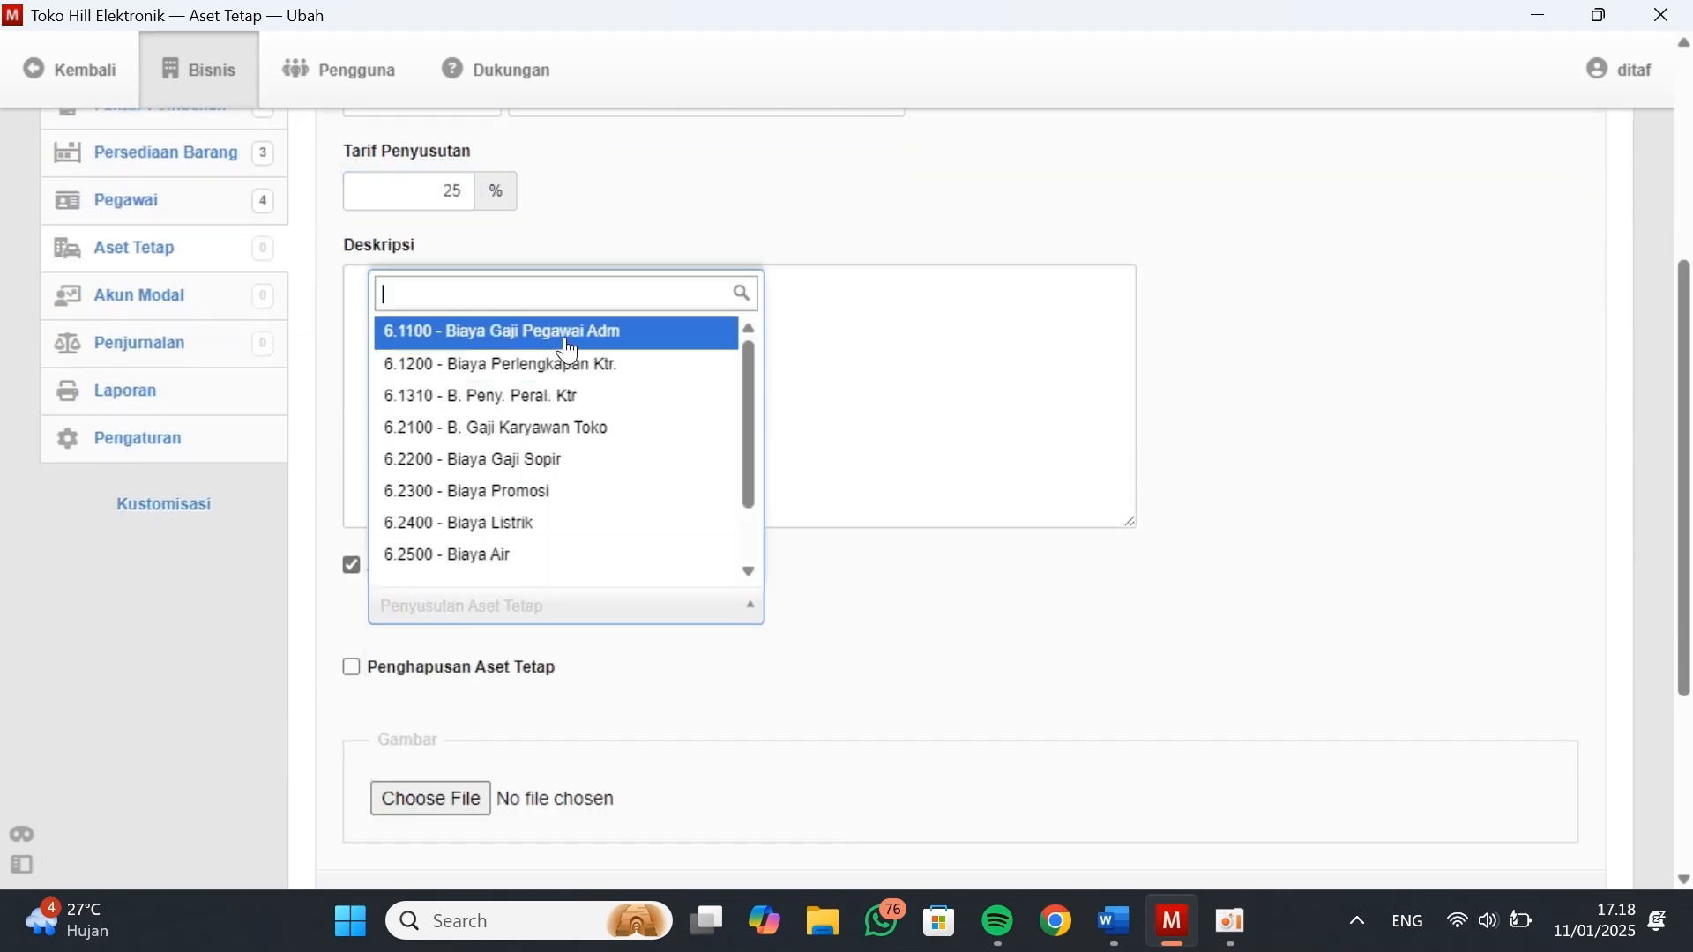
pyautogui.click(555, 399)
pyautogui.scroll(3, 561, 651)
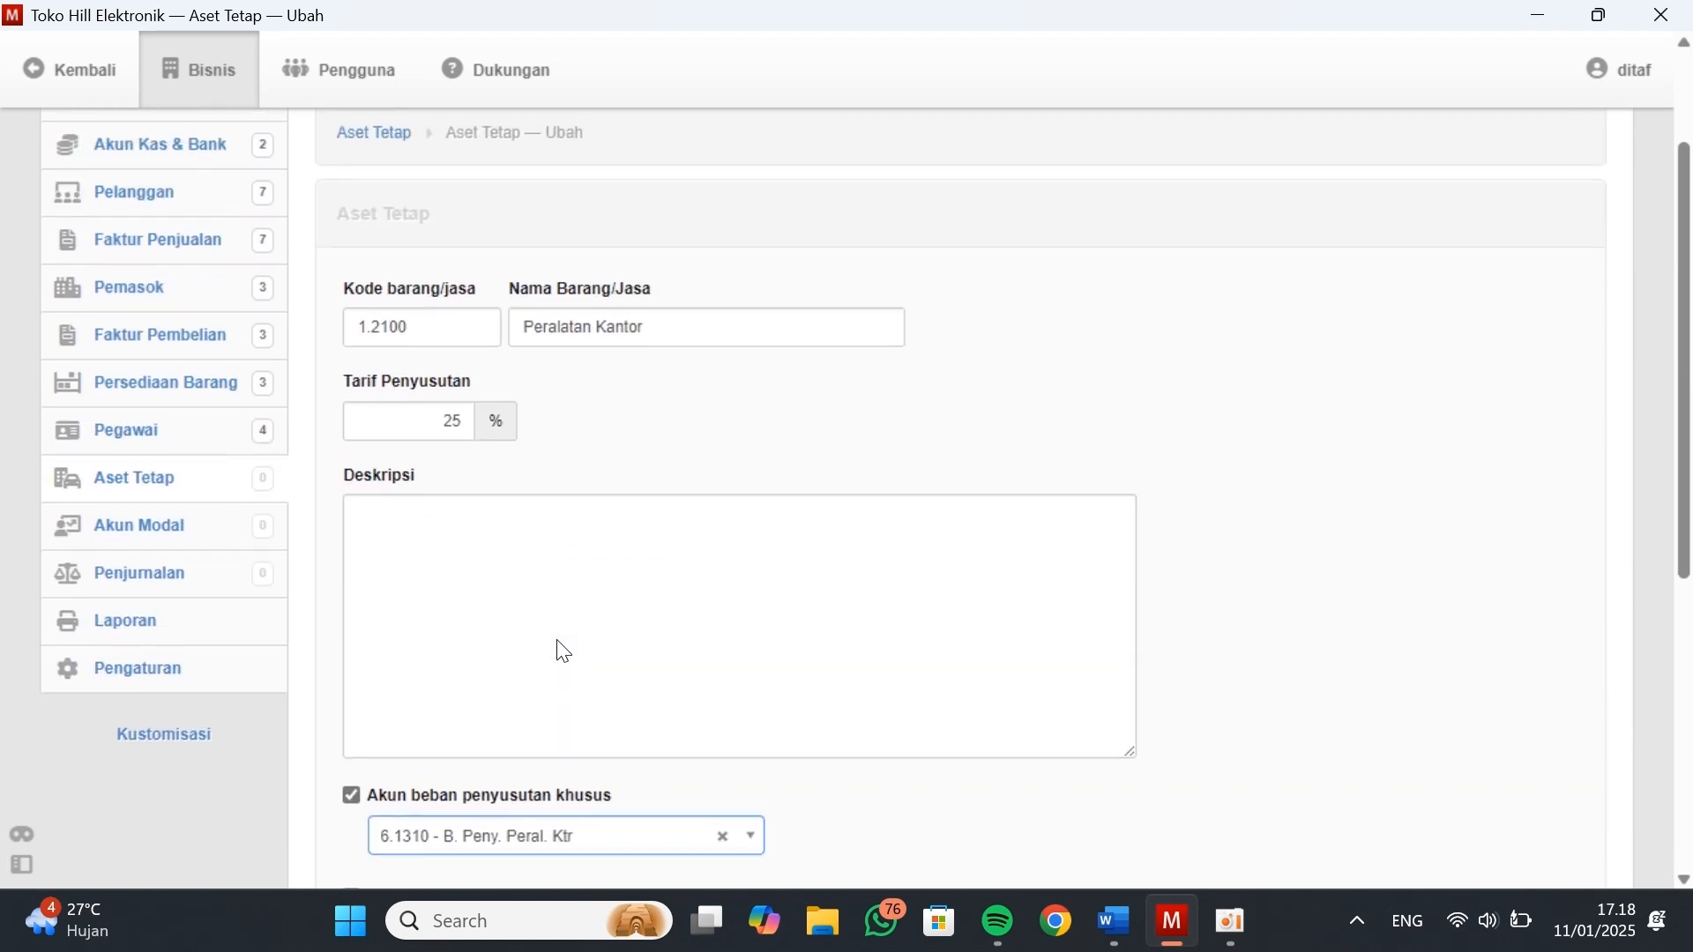
pyautogui.scroll(-5, 561, 651)
pyautogui.click(529, 789)
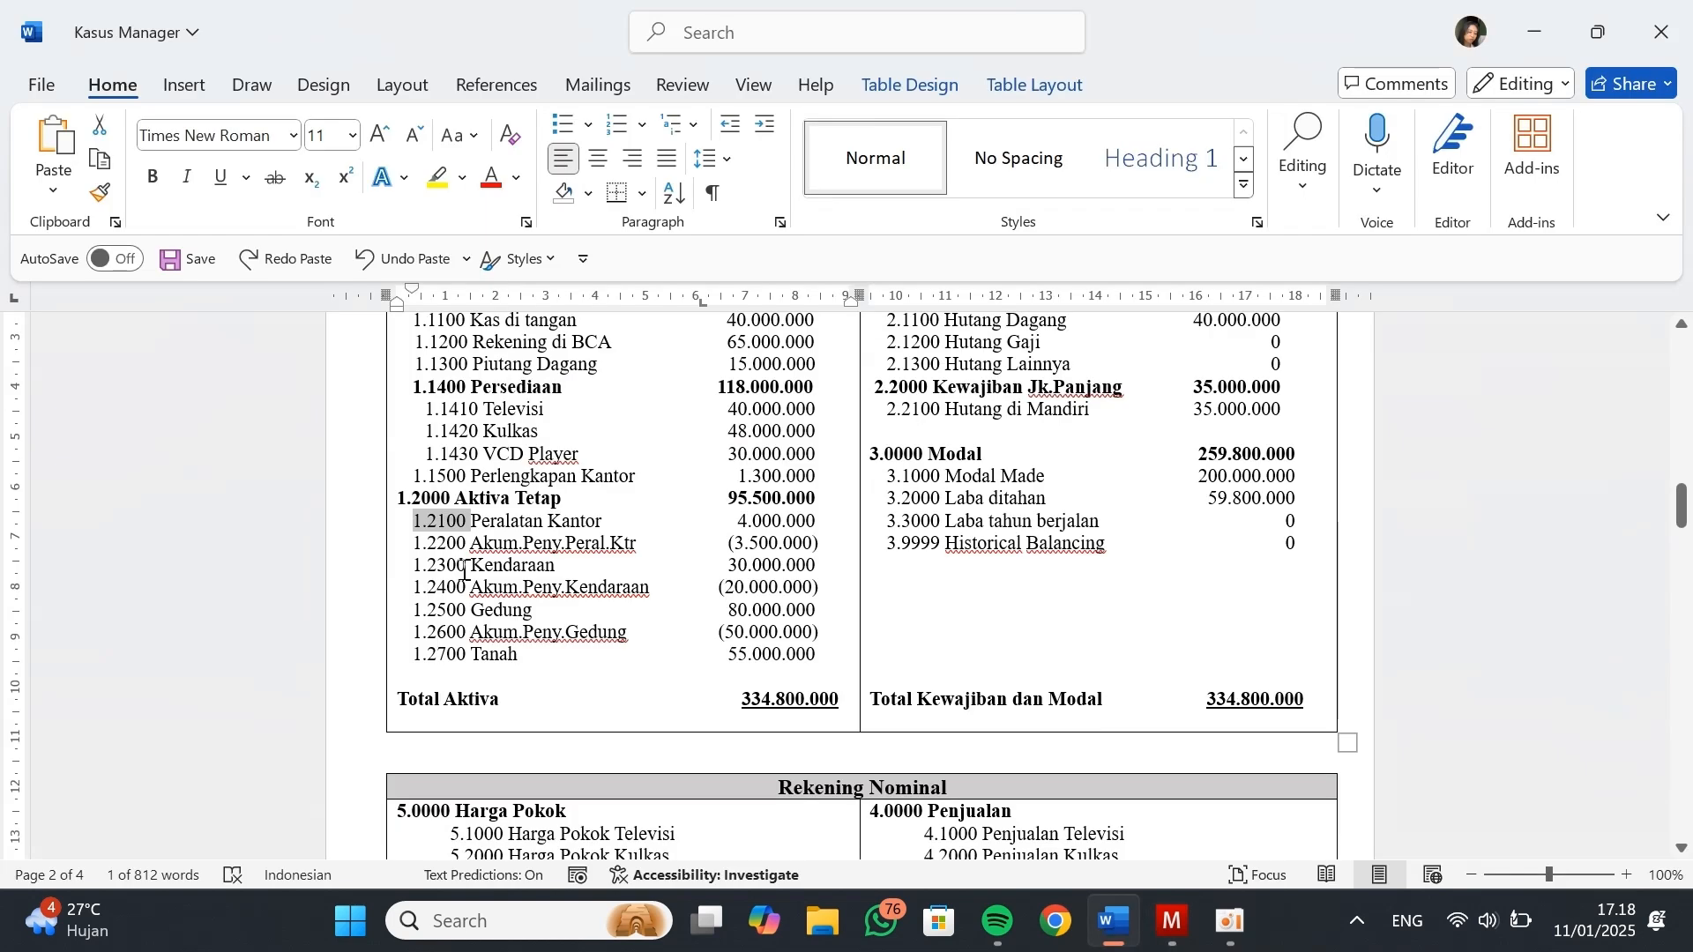
# Give the new fixed asset code 1.2300 from Kasus Manager and name it Kendaraan
pyautogui.click(421, 564)
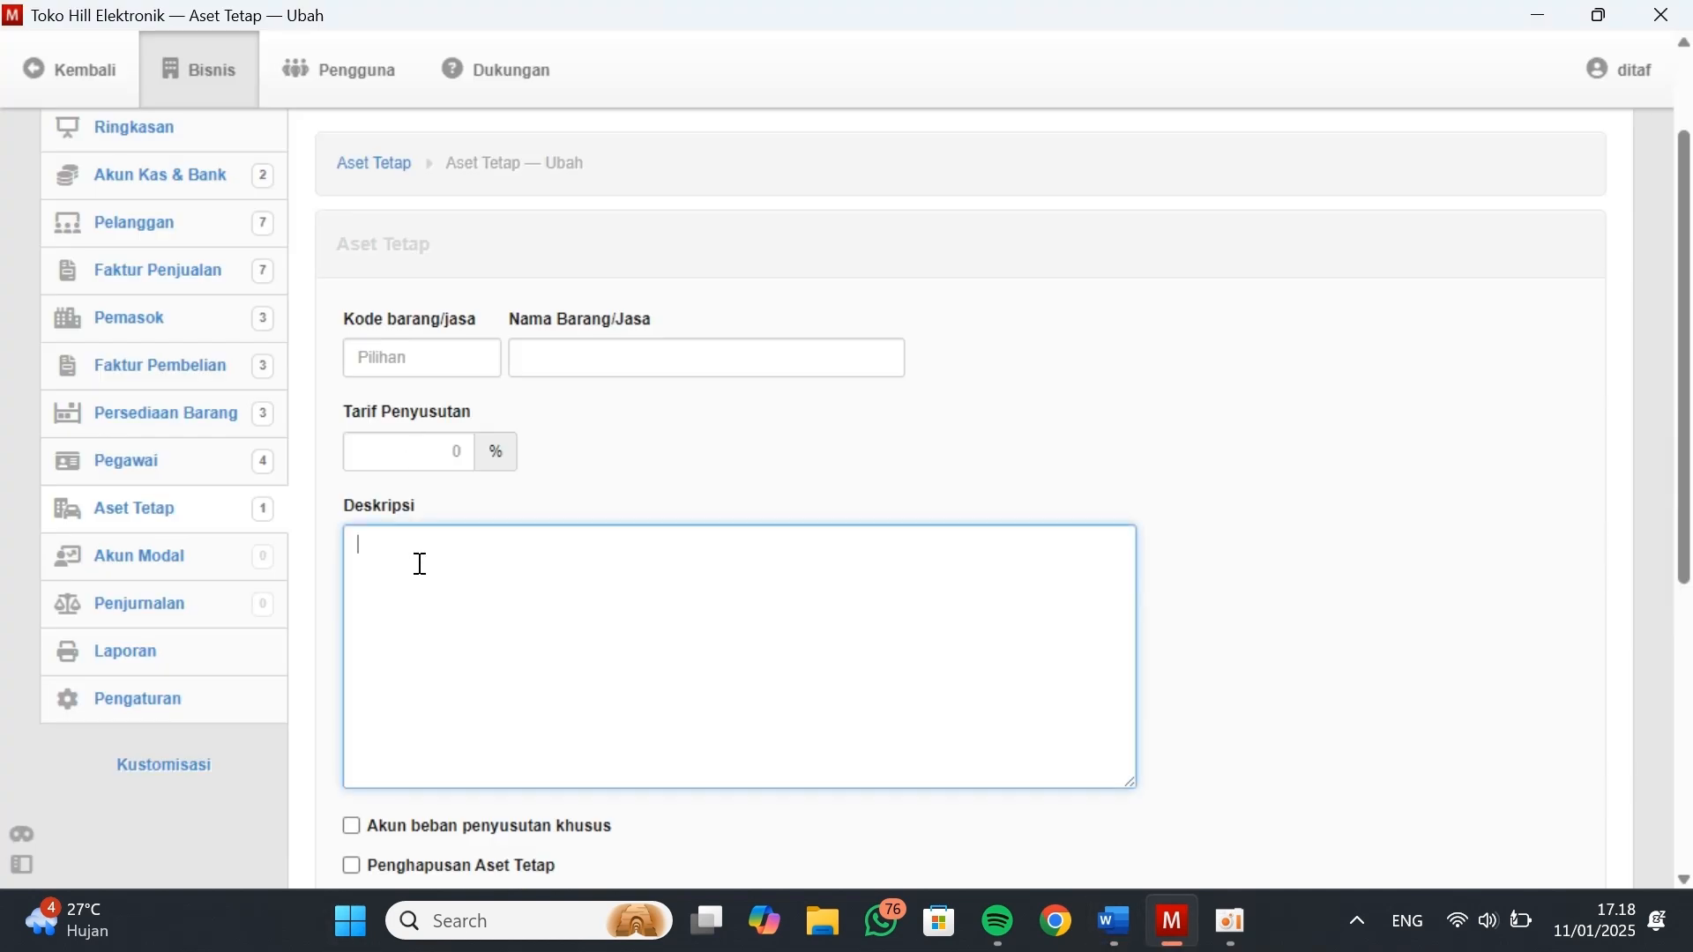
pyautogui.click(404, 350)
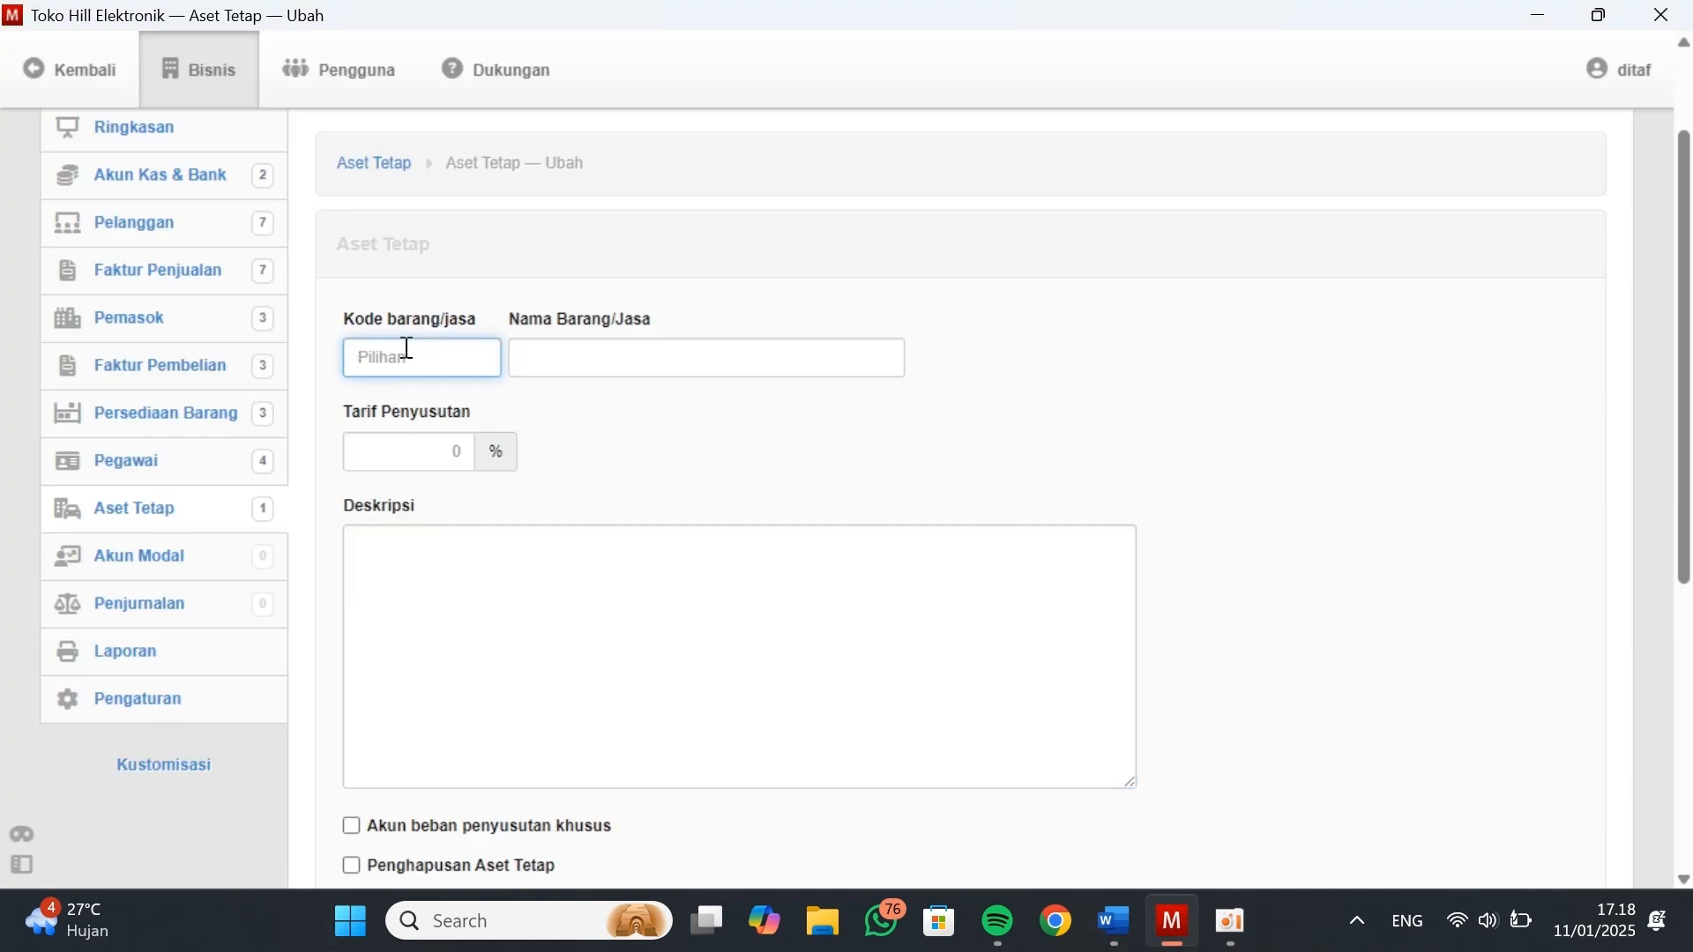
pyautogui.write('1.2300')
pyautogui.click(602, 374)
pyautogui.write('Kendaraan')
# Set Kendaraan's depreciation rate to 12,5% with expense account 6.2710 - B. Peny. Kendaraan, create it and continue with another new asset
pyautogui.click(454, 452)
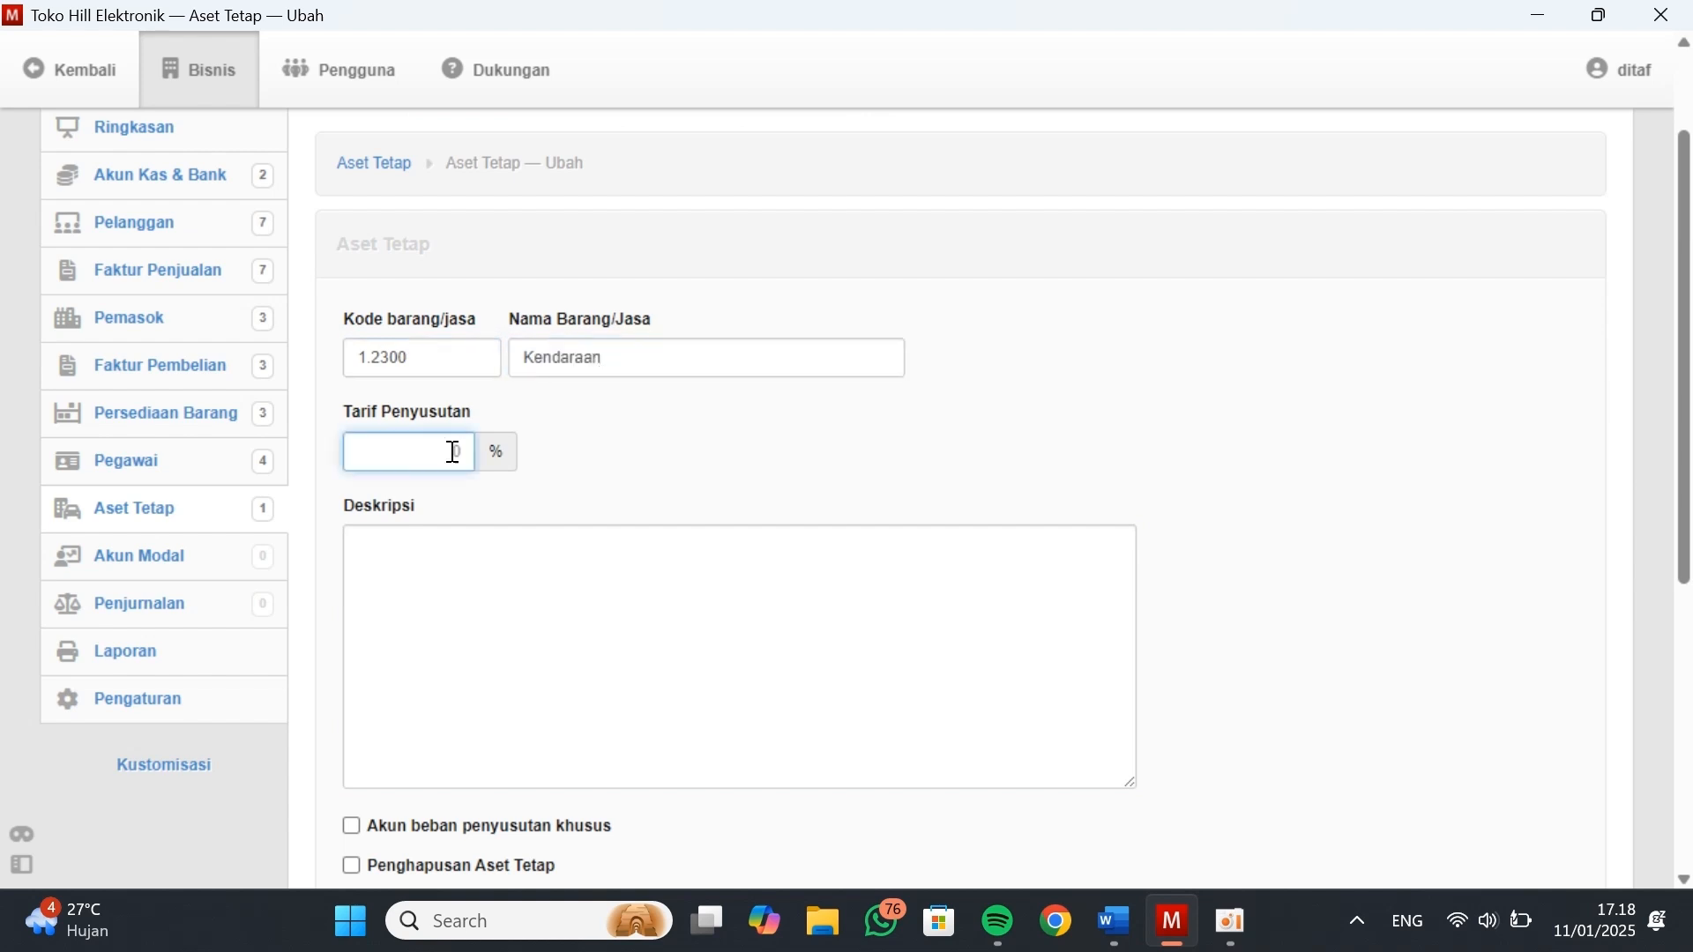
pyautogui.write('12,5')
pyautogui.scroll(-1, 525, 699)
pyautogui.click(352, 771)
pyautogui.click(560, 812)
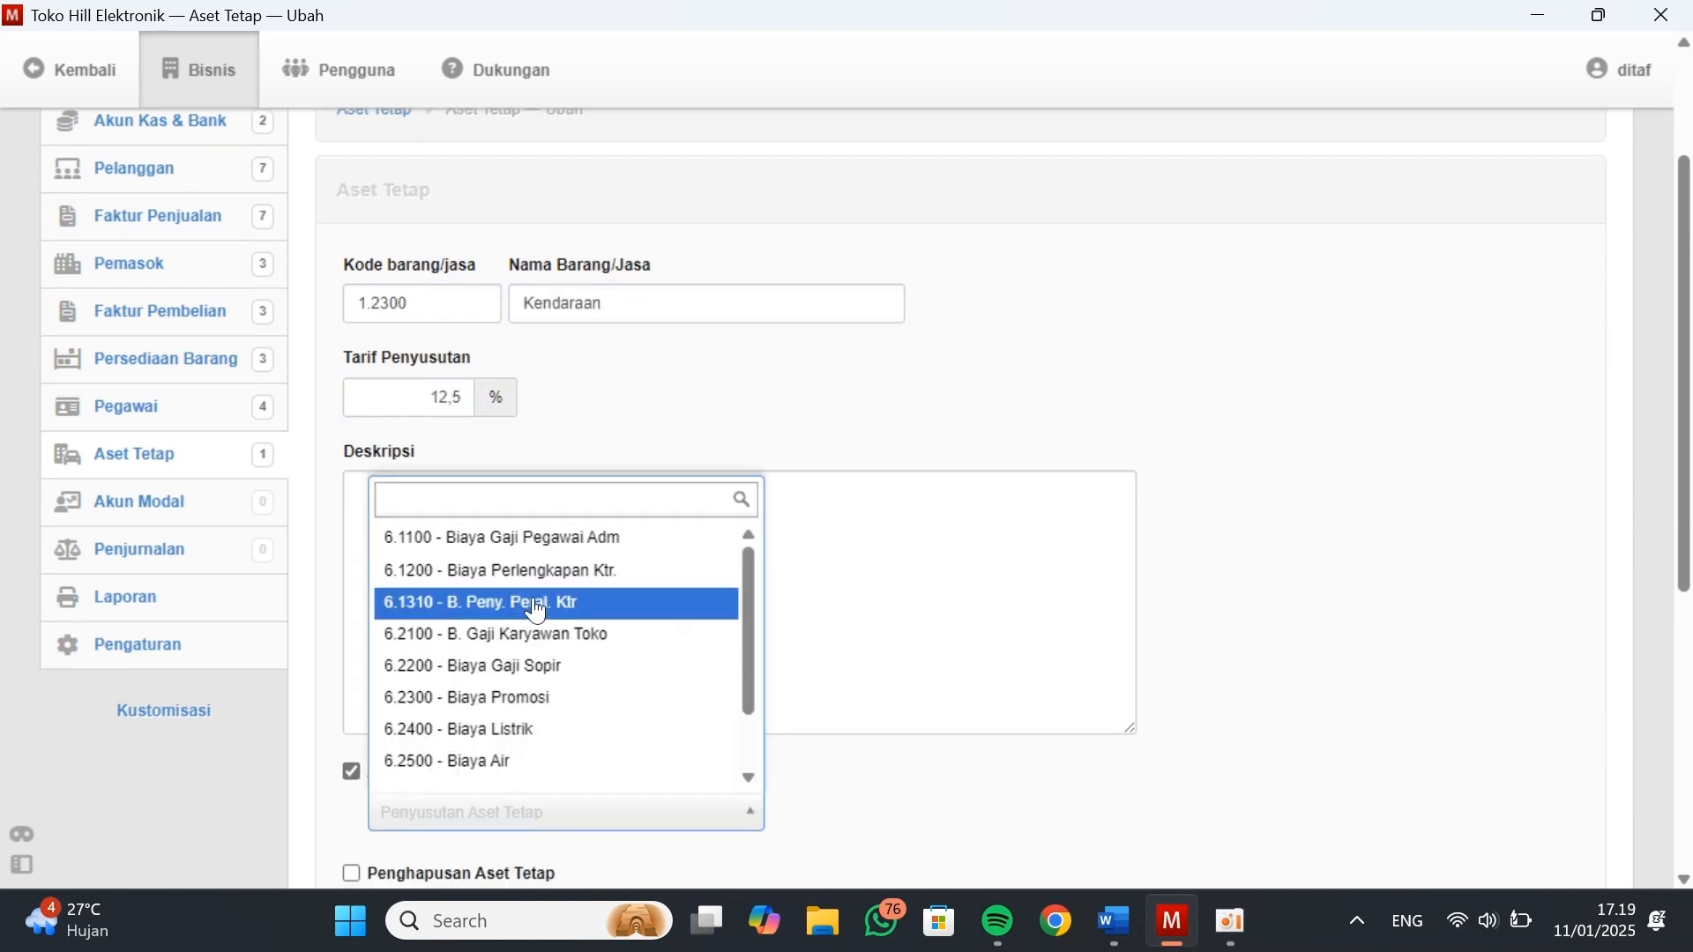
pyautogui.scroll(-1, 749, 776)
pyautogui.click(605, 746)
pyautogui.scroll(-4, 547, 759)
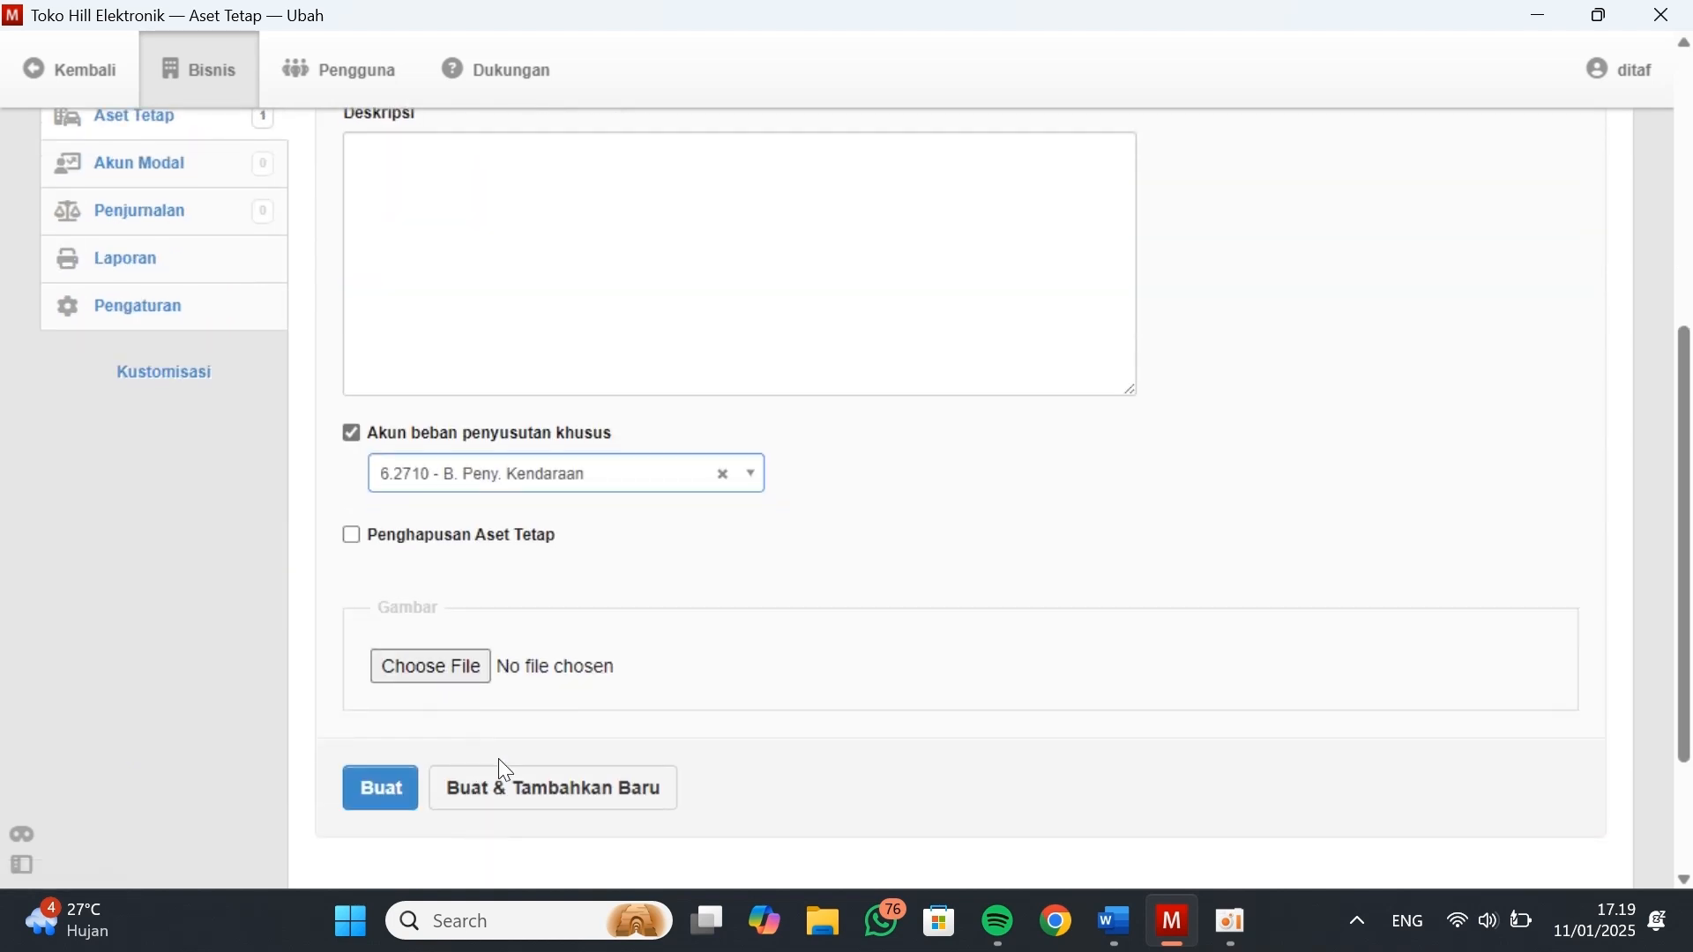
pyautogui.click(499, 764)
# Give the new fixed asset code 1.2500, copied from Kasus Manager, and name it Gedung
pyautogui.scroll(4, 487, 599)
pyautogui.hotkey('alt', 'Tab')
pyautogui.moveTo(465, 608); pyautogui.dragTo(415, 611)
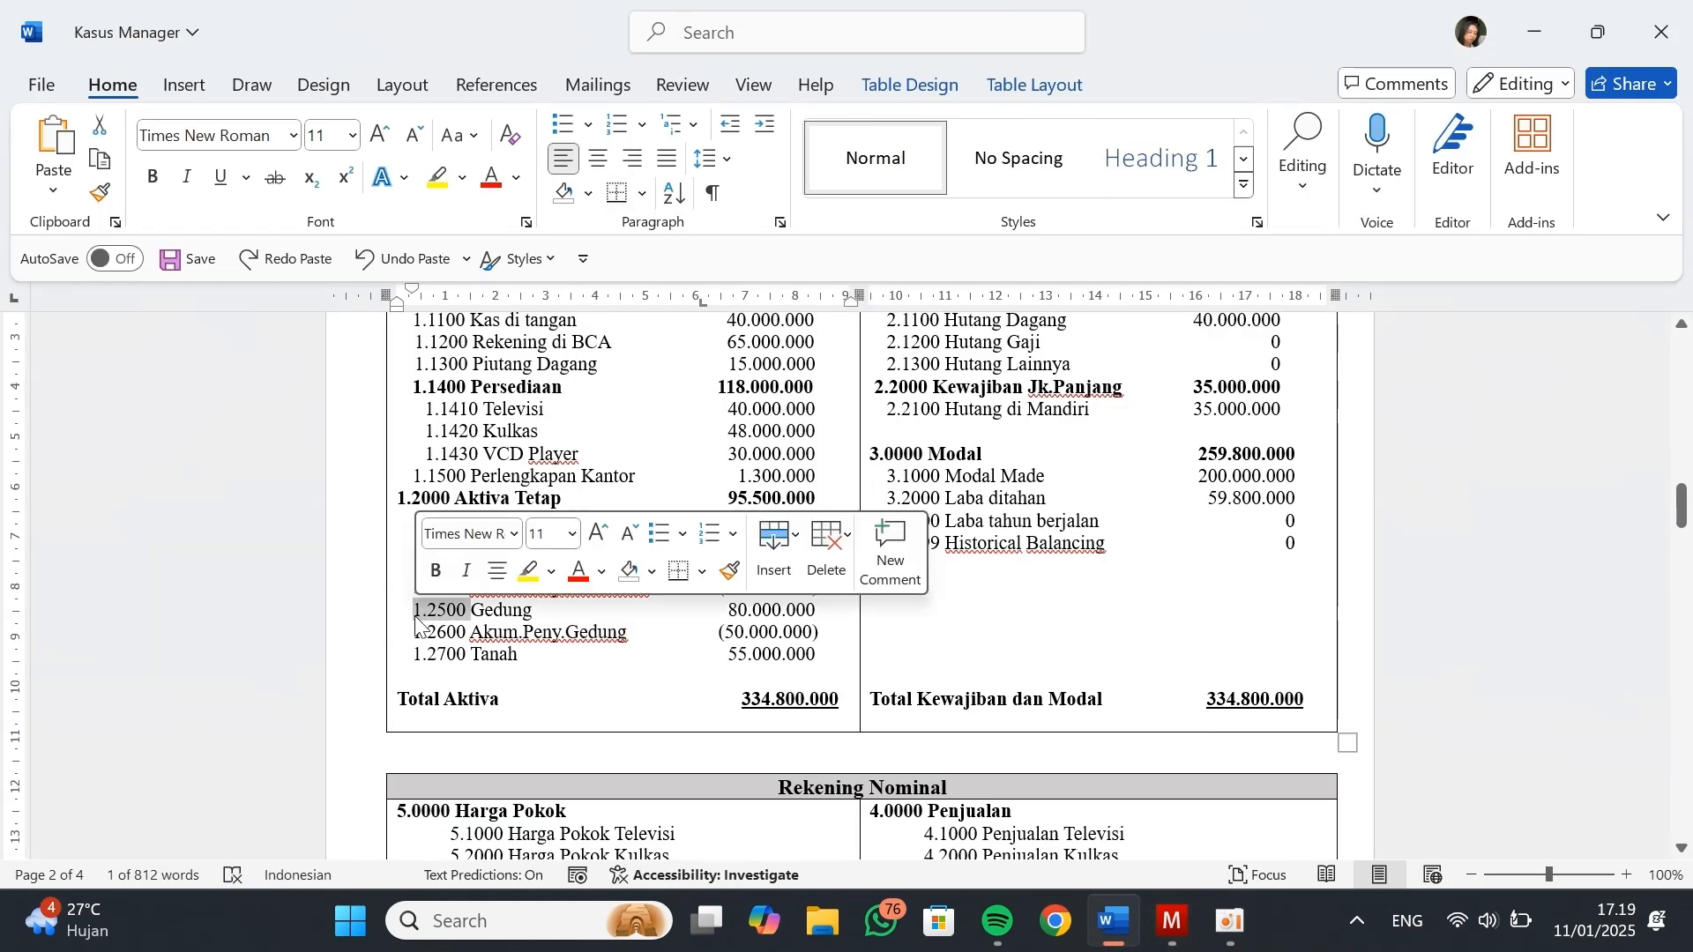
pyautogui.hotkey('ctrl', 'c')
pyautogui.hotkey('alt', 'Tab')
pyautogui.click(440, 412)
pyautogui.hotkey('ctrl', 'v')
pyautogui.press('Tab')
pyautogui.write('Gedung')
# Set Gedung's depreciation rate to 5% with expense account 6.2720 - B. Peny. Gedung, create it and continue with another new asset
pyautogui.click(446, 491)
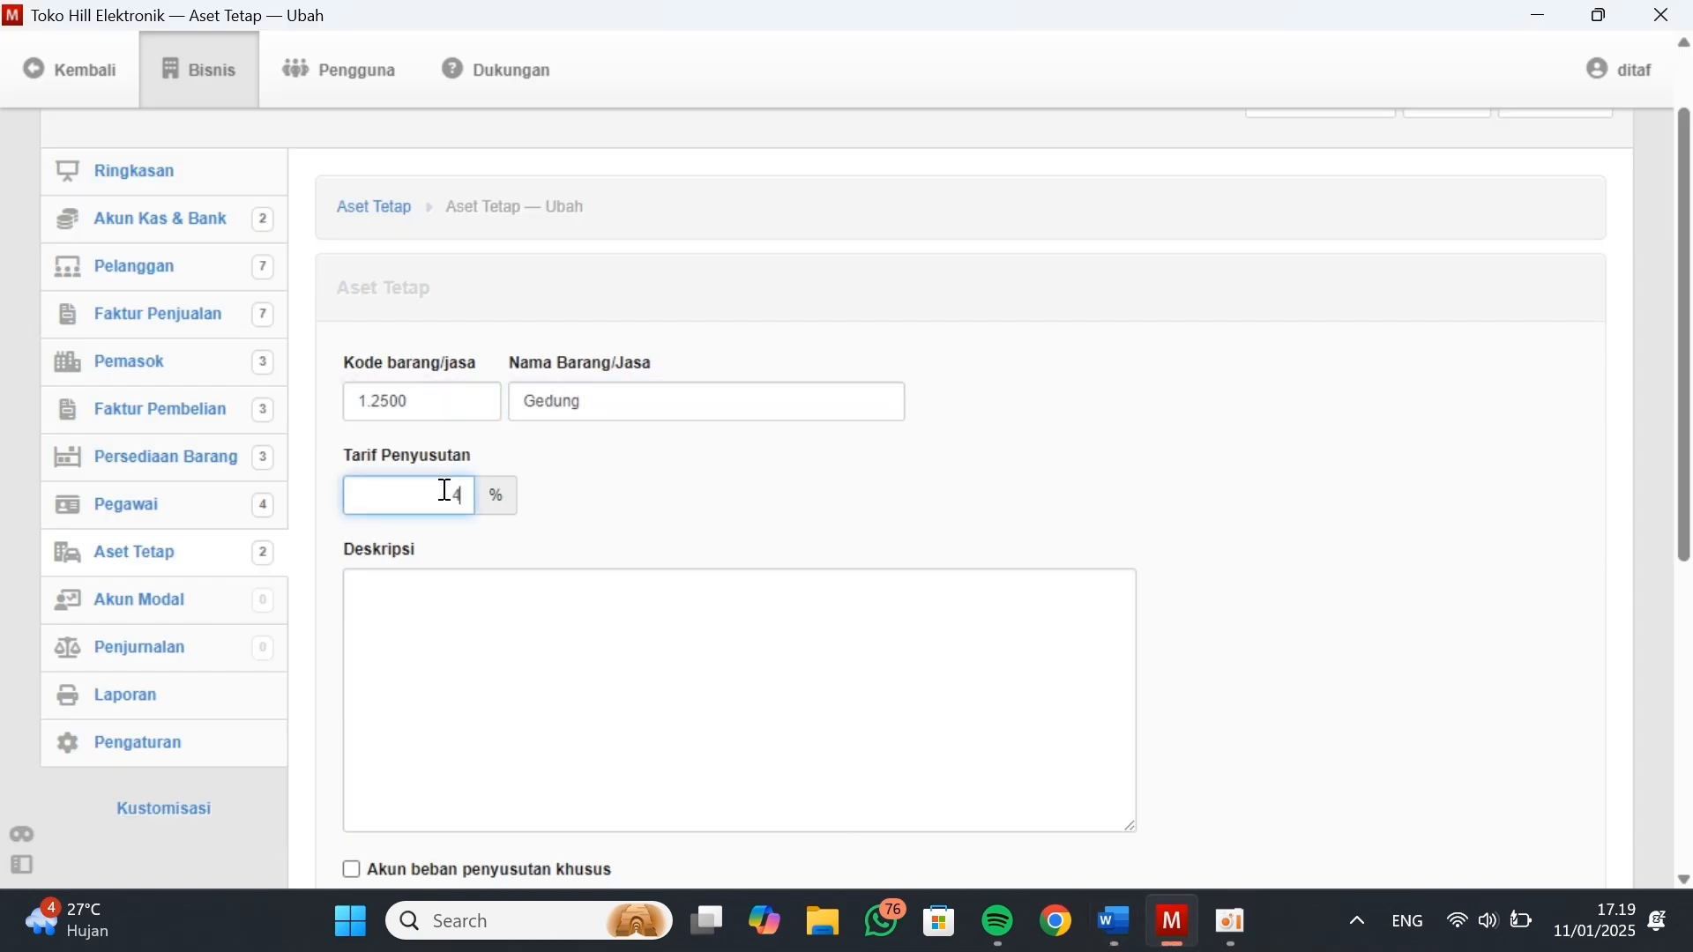
pyautogui.write('5')
pyautogui.scroll(-2, 497, 722)
pyautogui.click(351, 657)
pyautogui.click(546, 692)
pyautogui.scroll(-3, 594, 578)
pyautogui.click(608, 516)
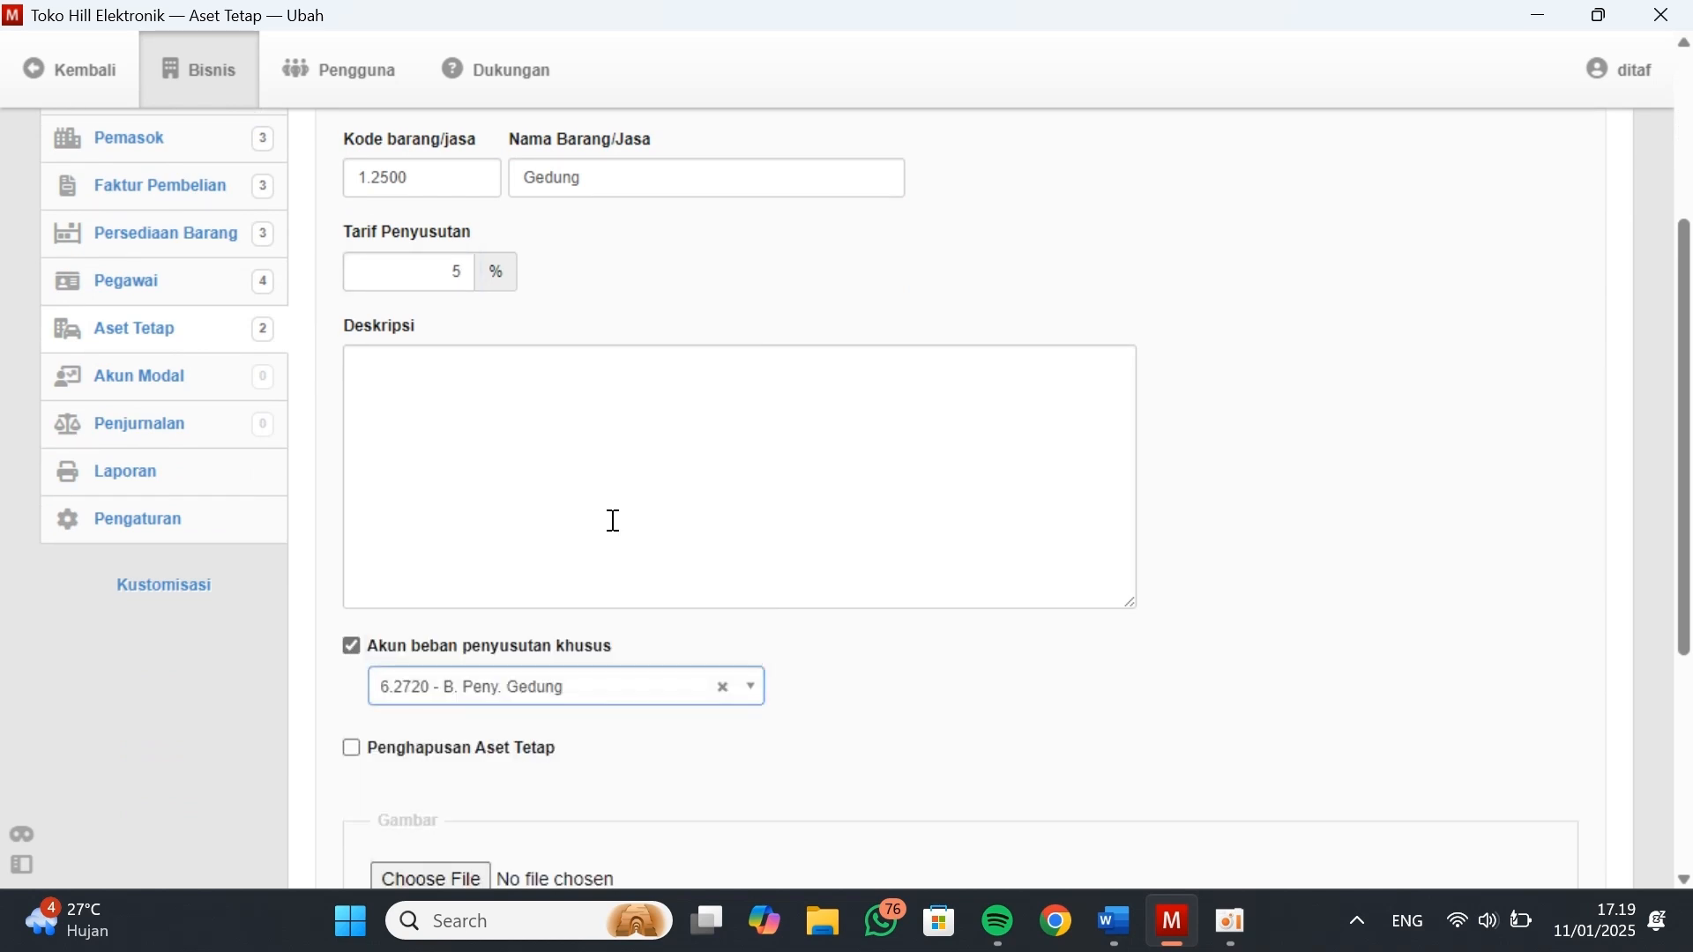
pyautogui.scroll(-4, 413, 684)
pyautogui.click(411, 680)
# Name the new fixed asset Tanah, give it code 1.2700 copied from Kasus Manager, and create it without a depreciation rate
pyautogui.click(571, 453)
pyautogui.write('Tanah')
pyautogui.click(431, 449)
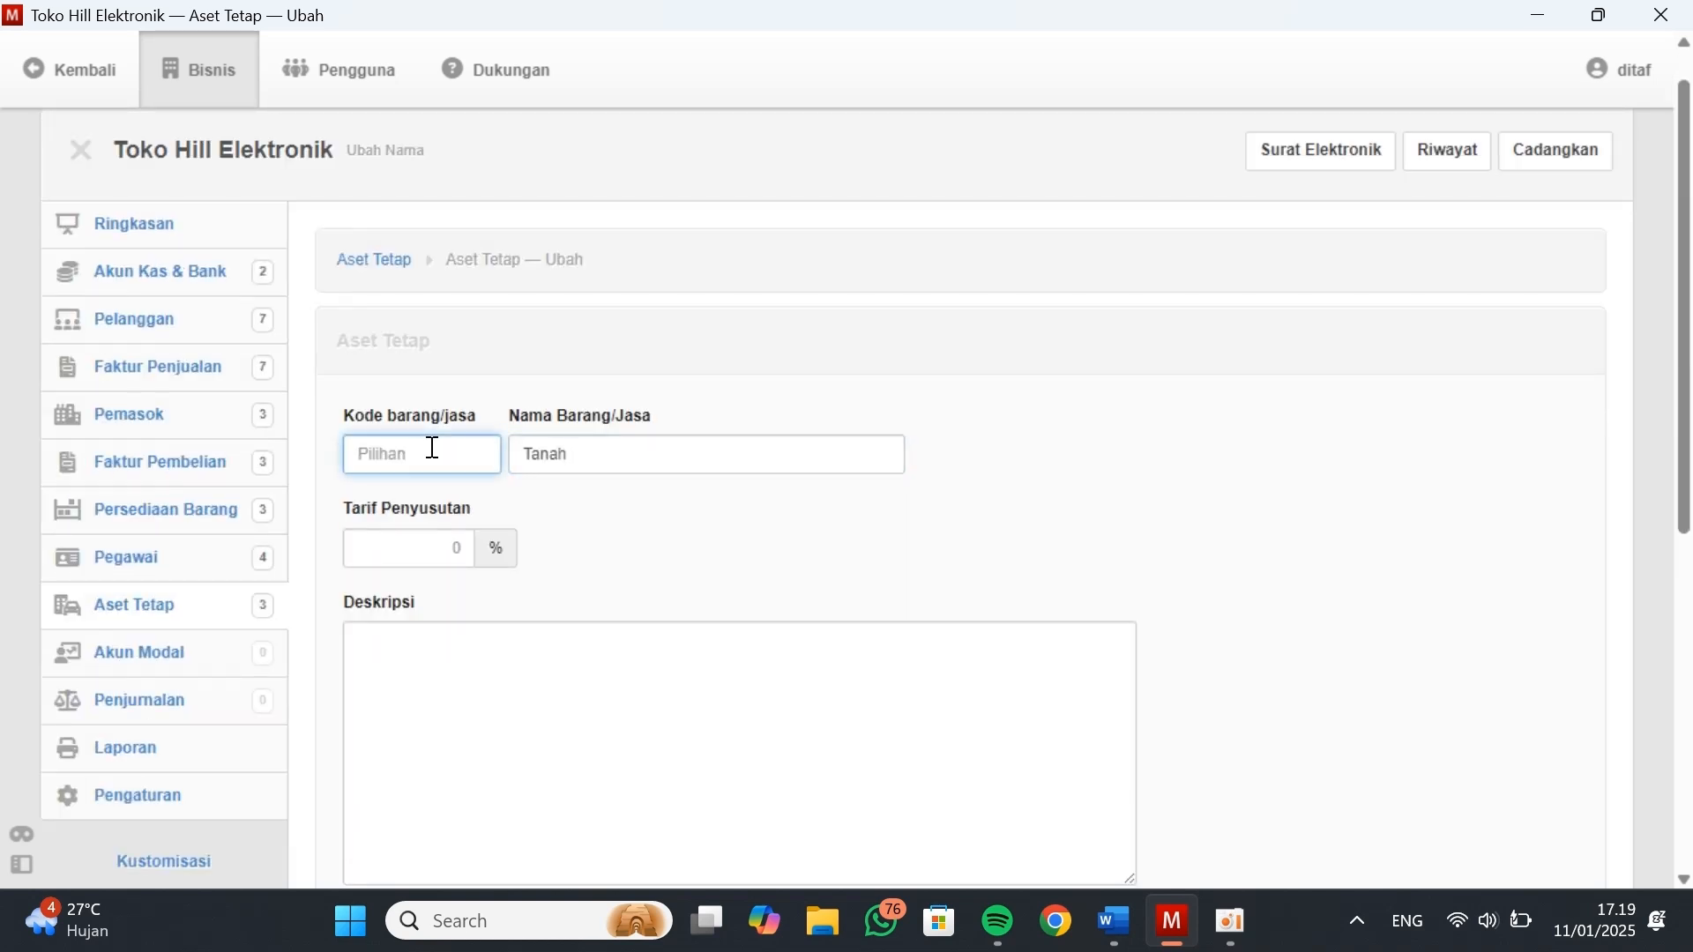
pyautogui.hotkey('alt', 'Tab')
pyautogui.hotkey('alt', 'Tab')
pyautogui.click(414, 662)
pyautogui.click(435, 459)
pyautogui.hotkey('ctrl', 'v')
pyautogui.scroll(-5, 484, 541)
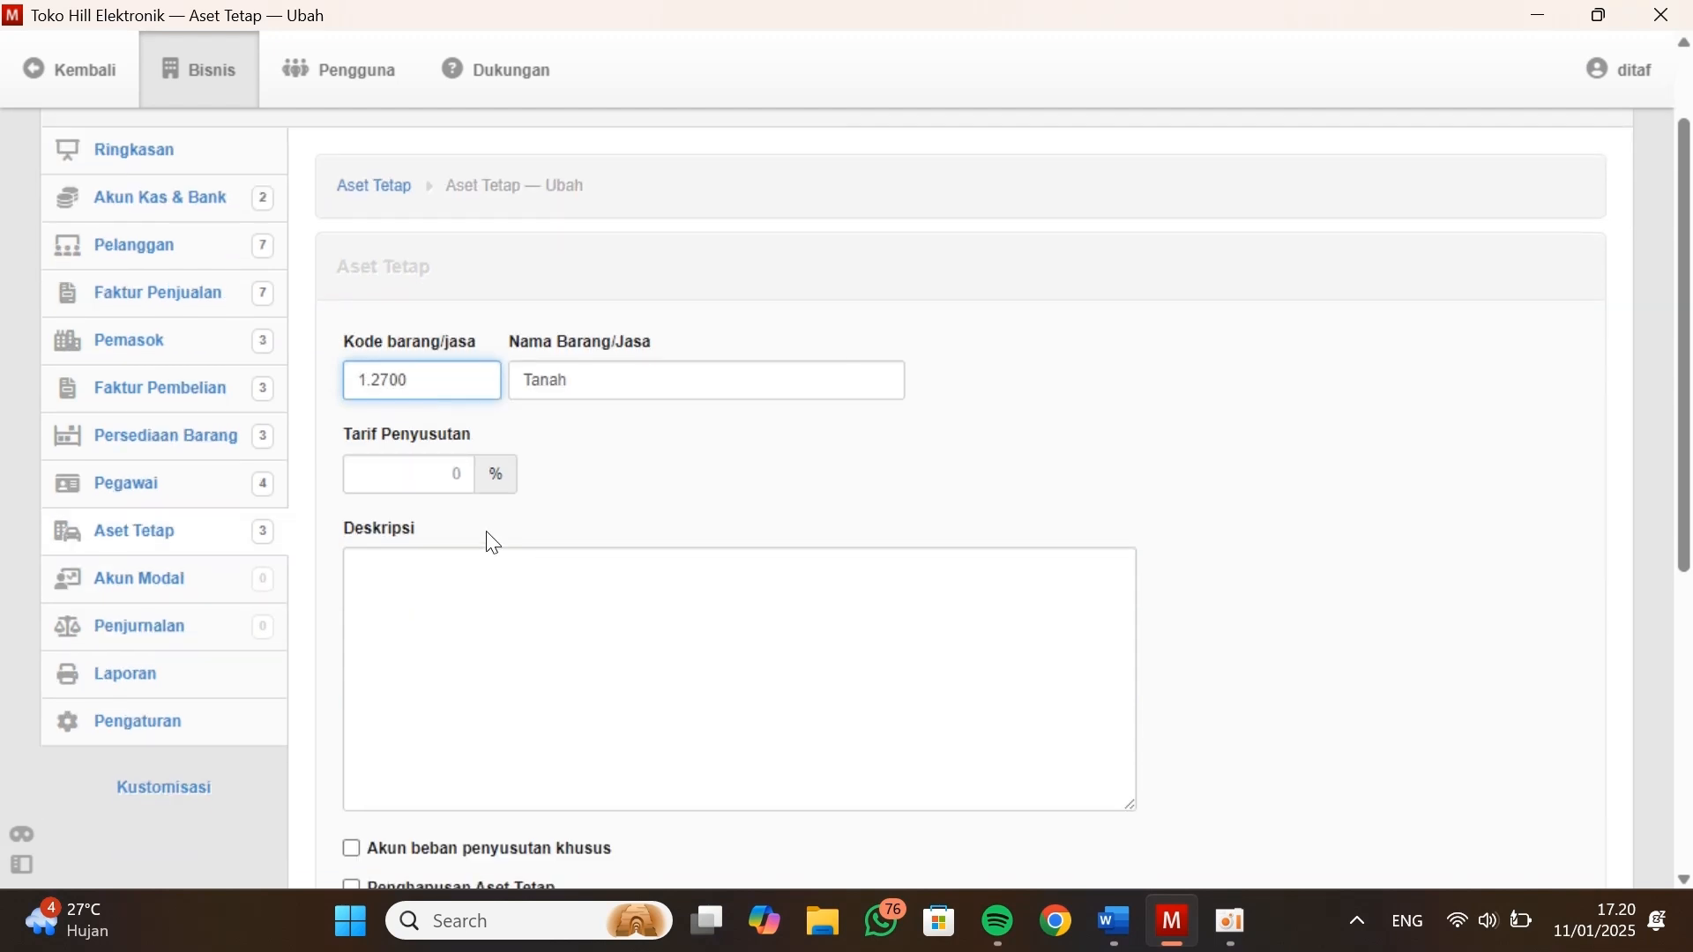
pyautogui.click(406, 681)
pyautogui.click(389, 317)
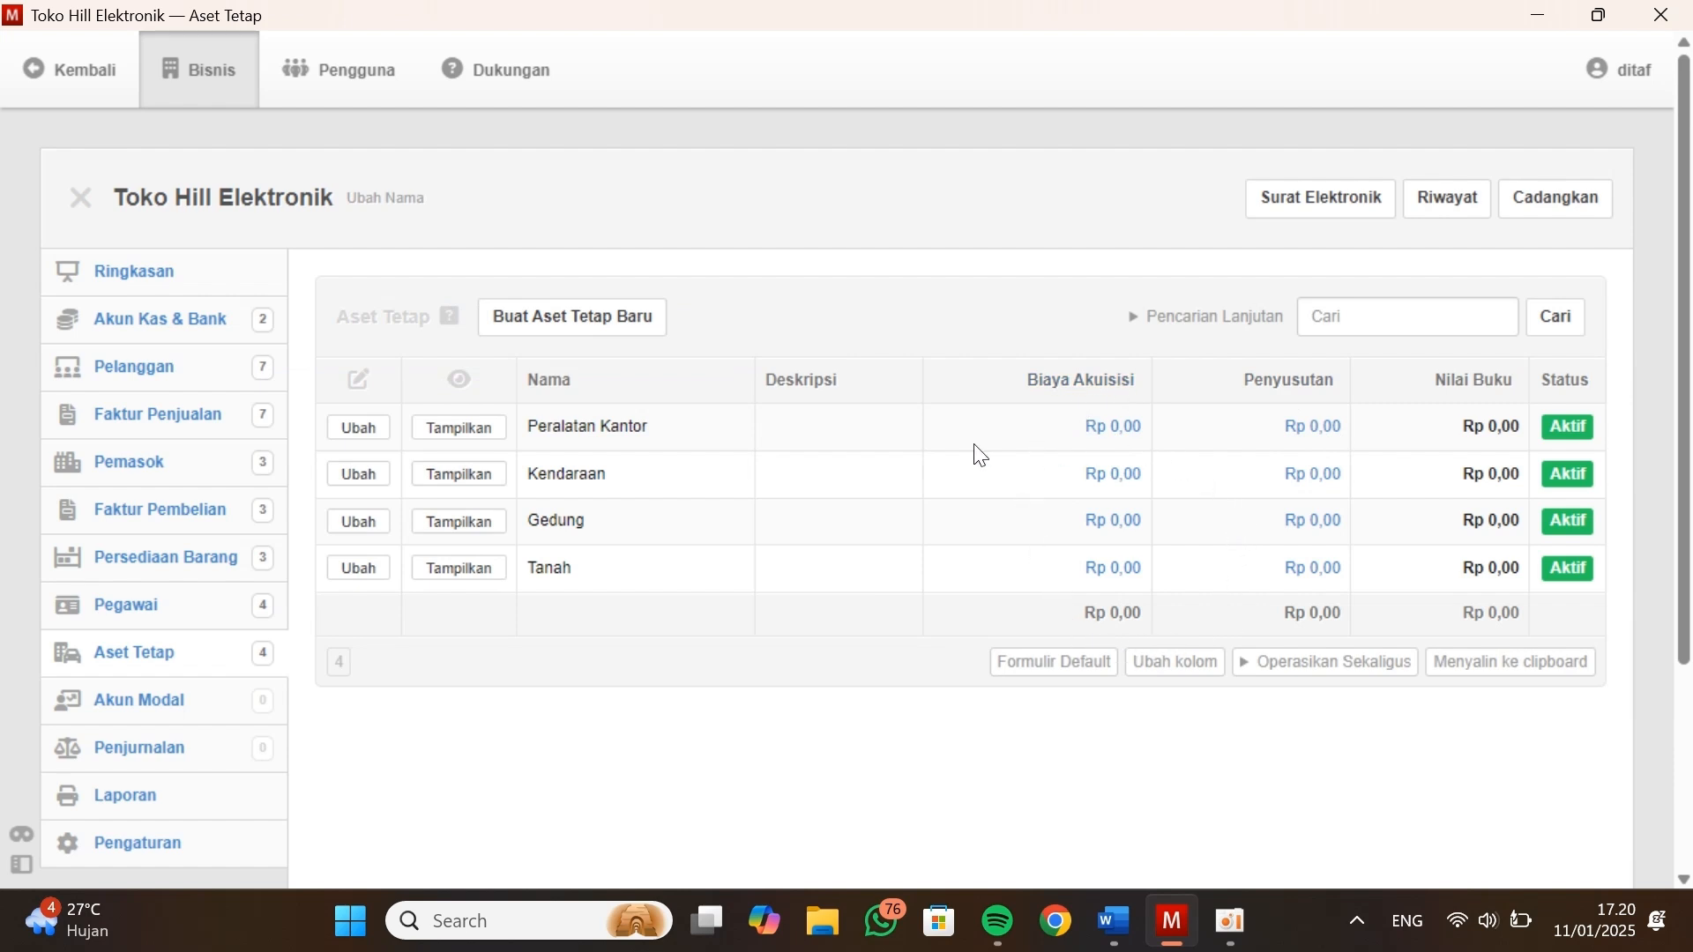
# Start a new fixed asset opening balance in the settings and select asset 1.2100 - Peralatan Kantor
pyautogui.scroll(-1, 177, 438)
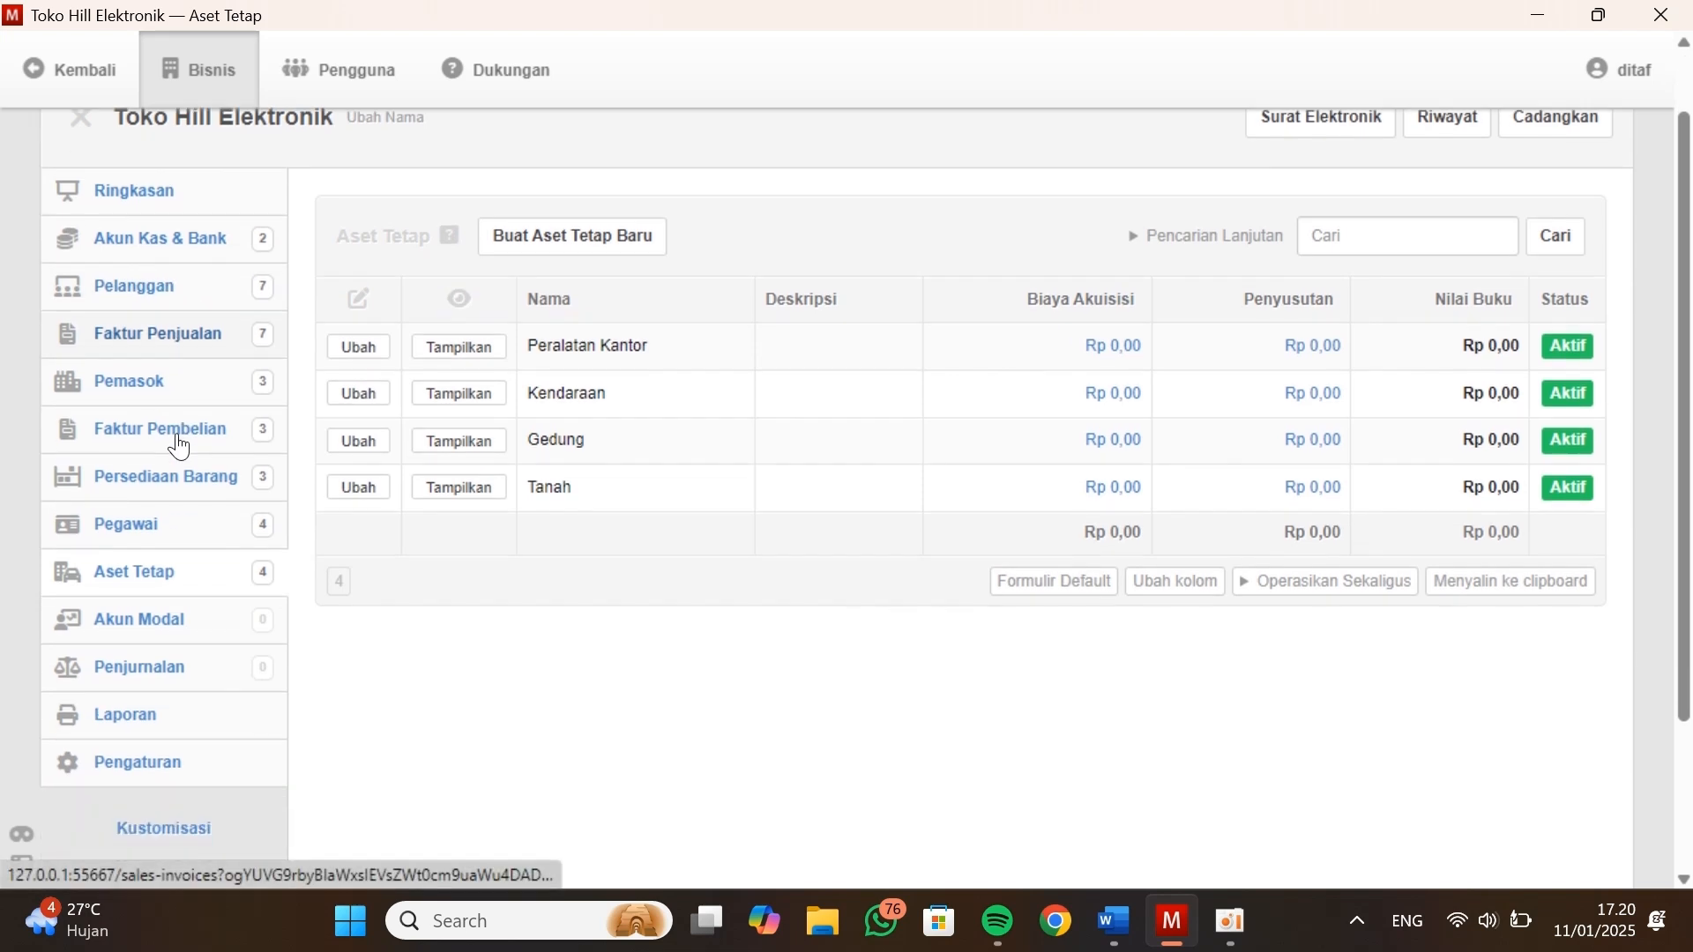
pyautogui.scroll(-2, 159, 397)
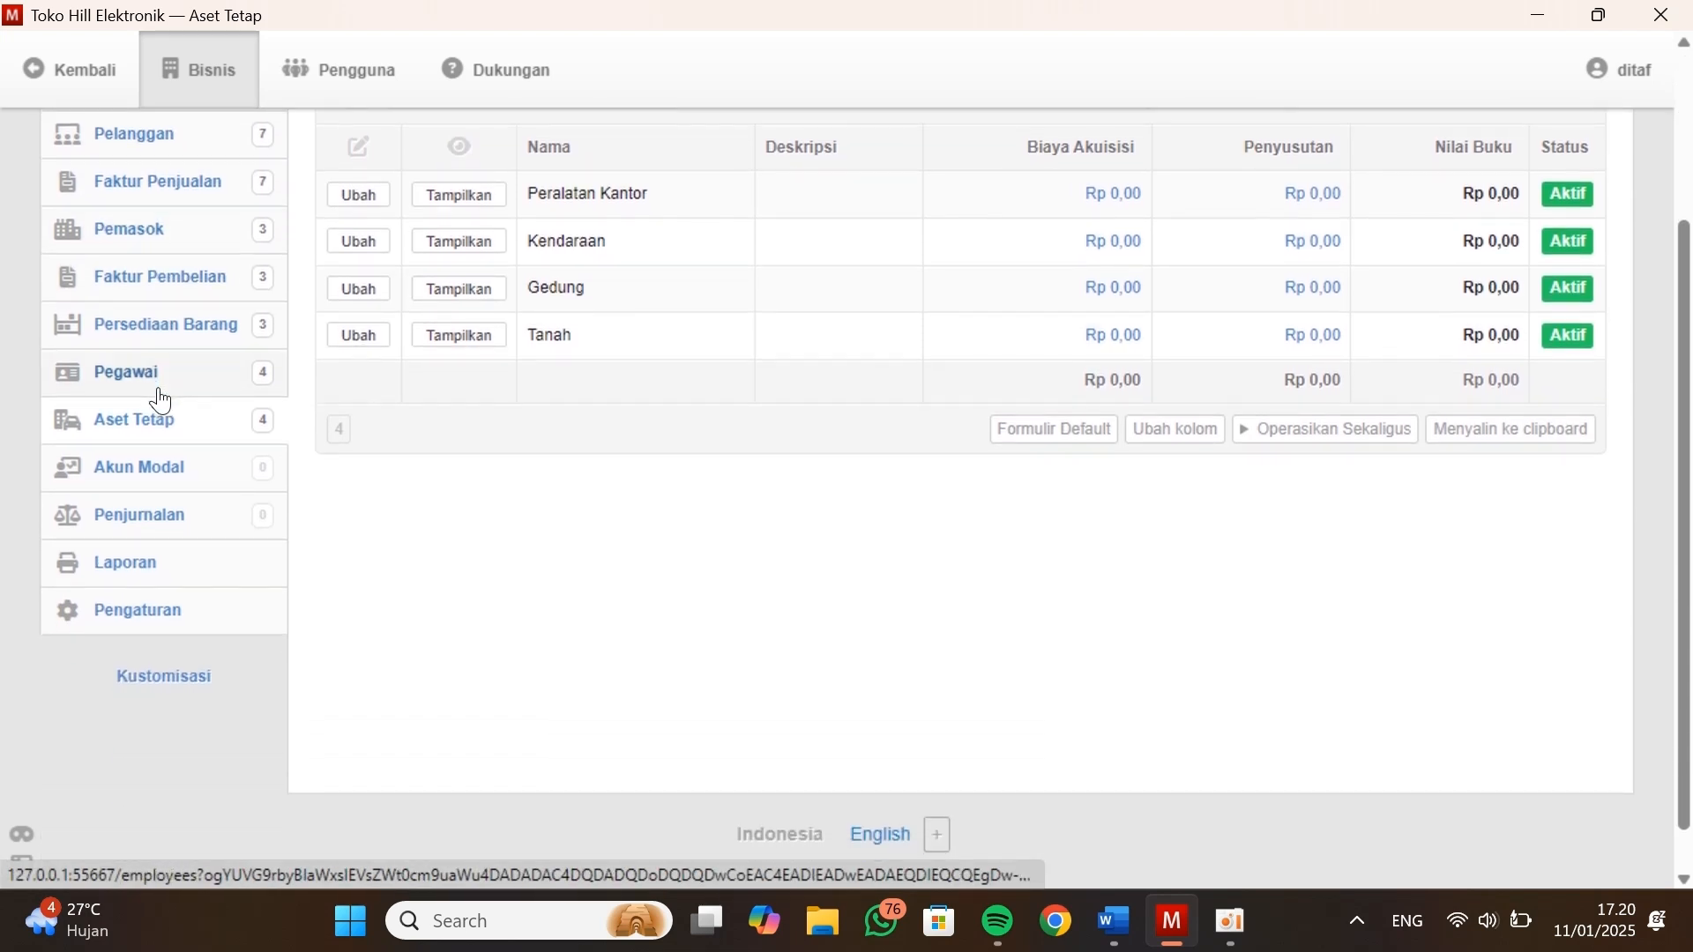
pyautogui.click(150, 610)
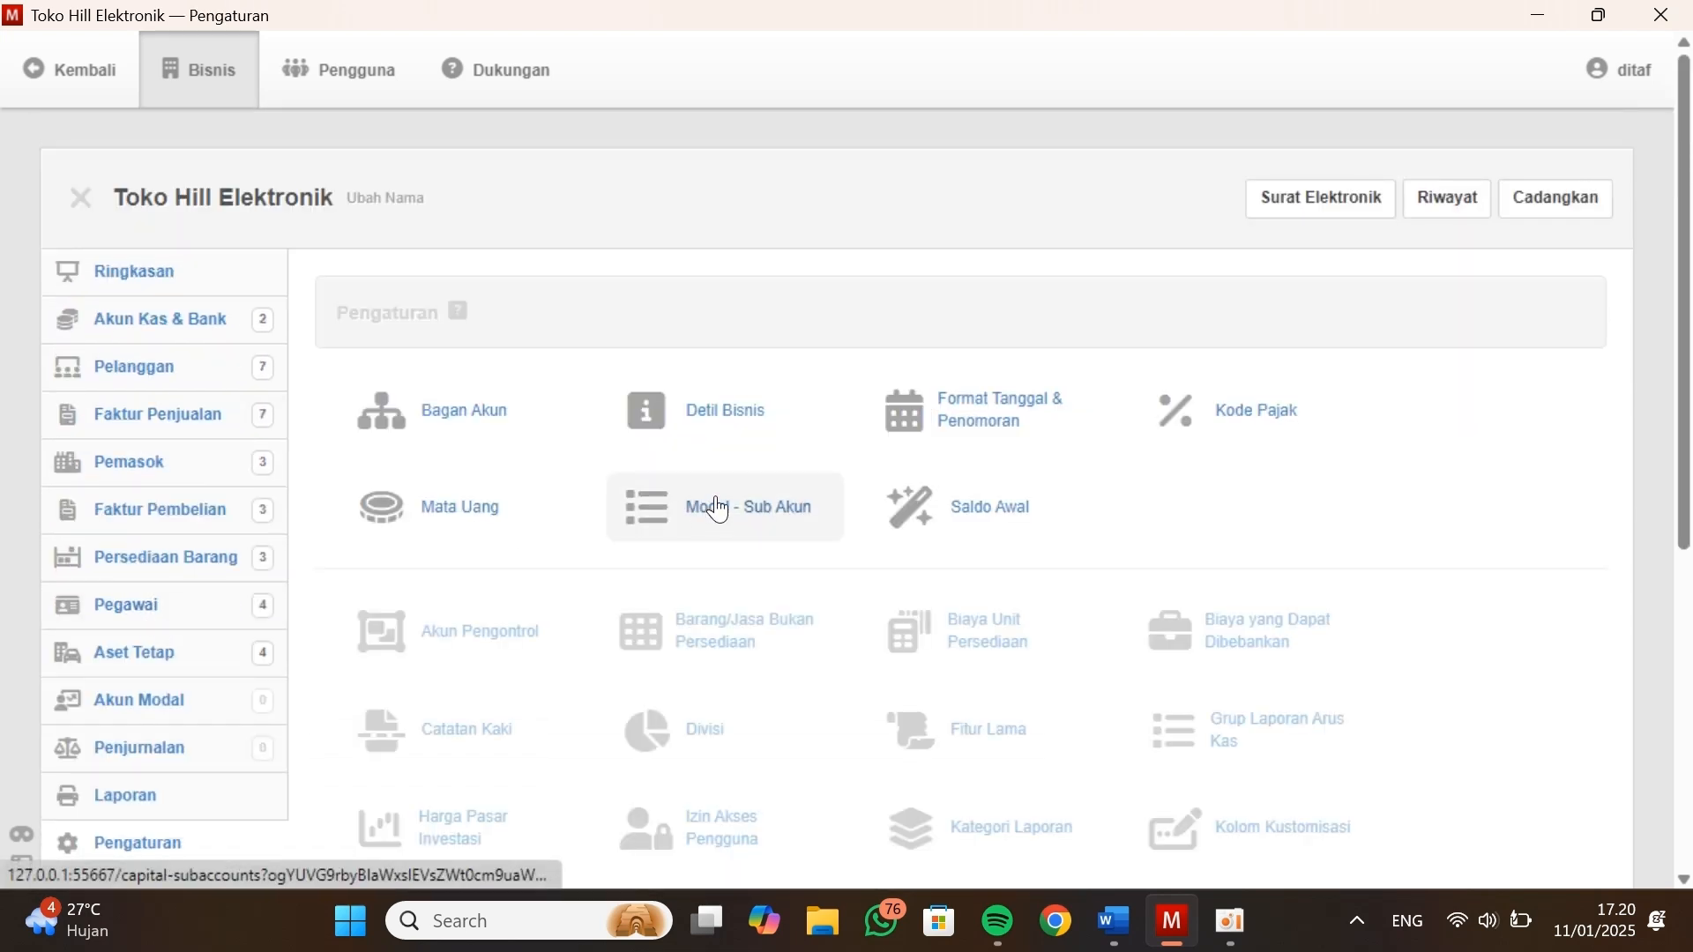
pyautogui.click(956, 491)
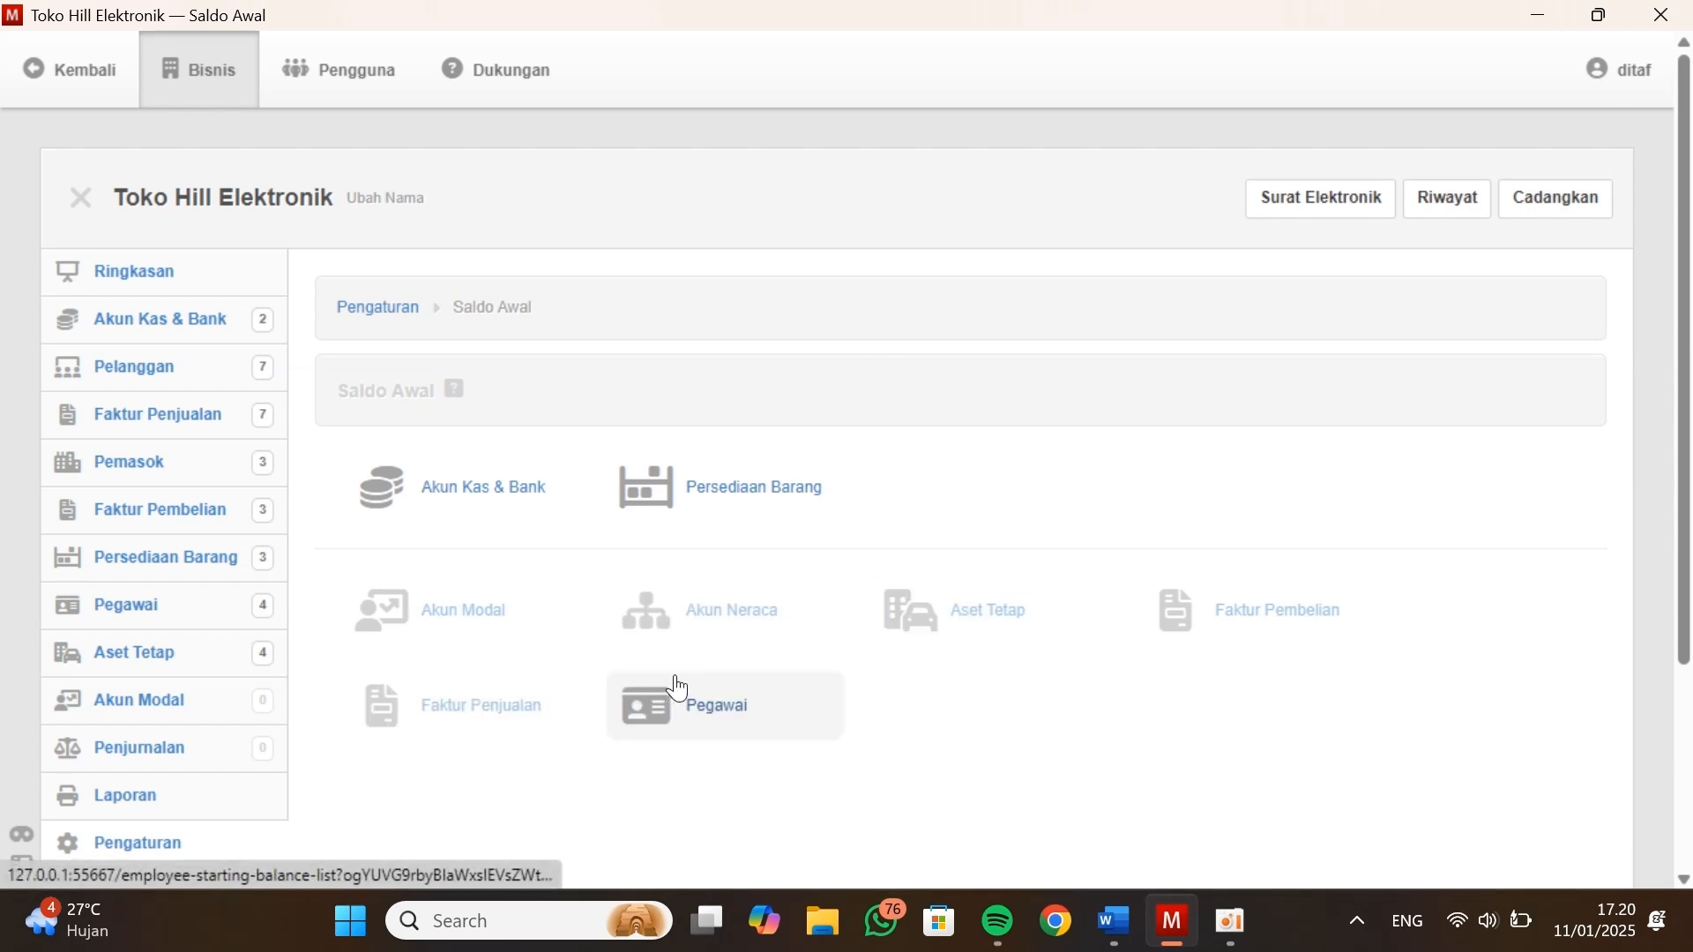
pyautogui.click(935, 618)
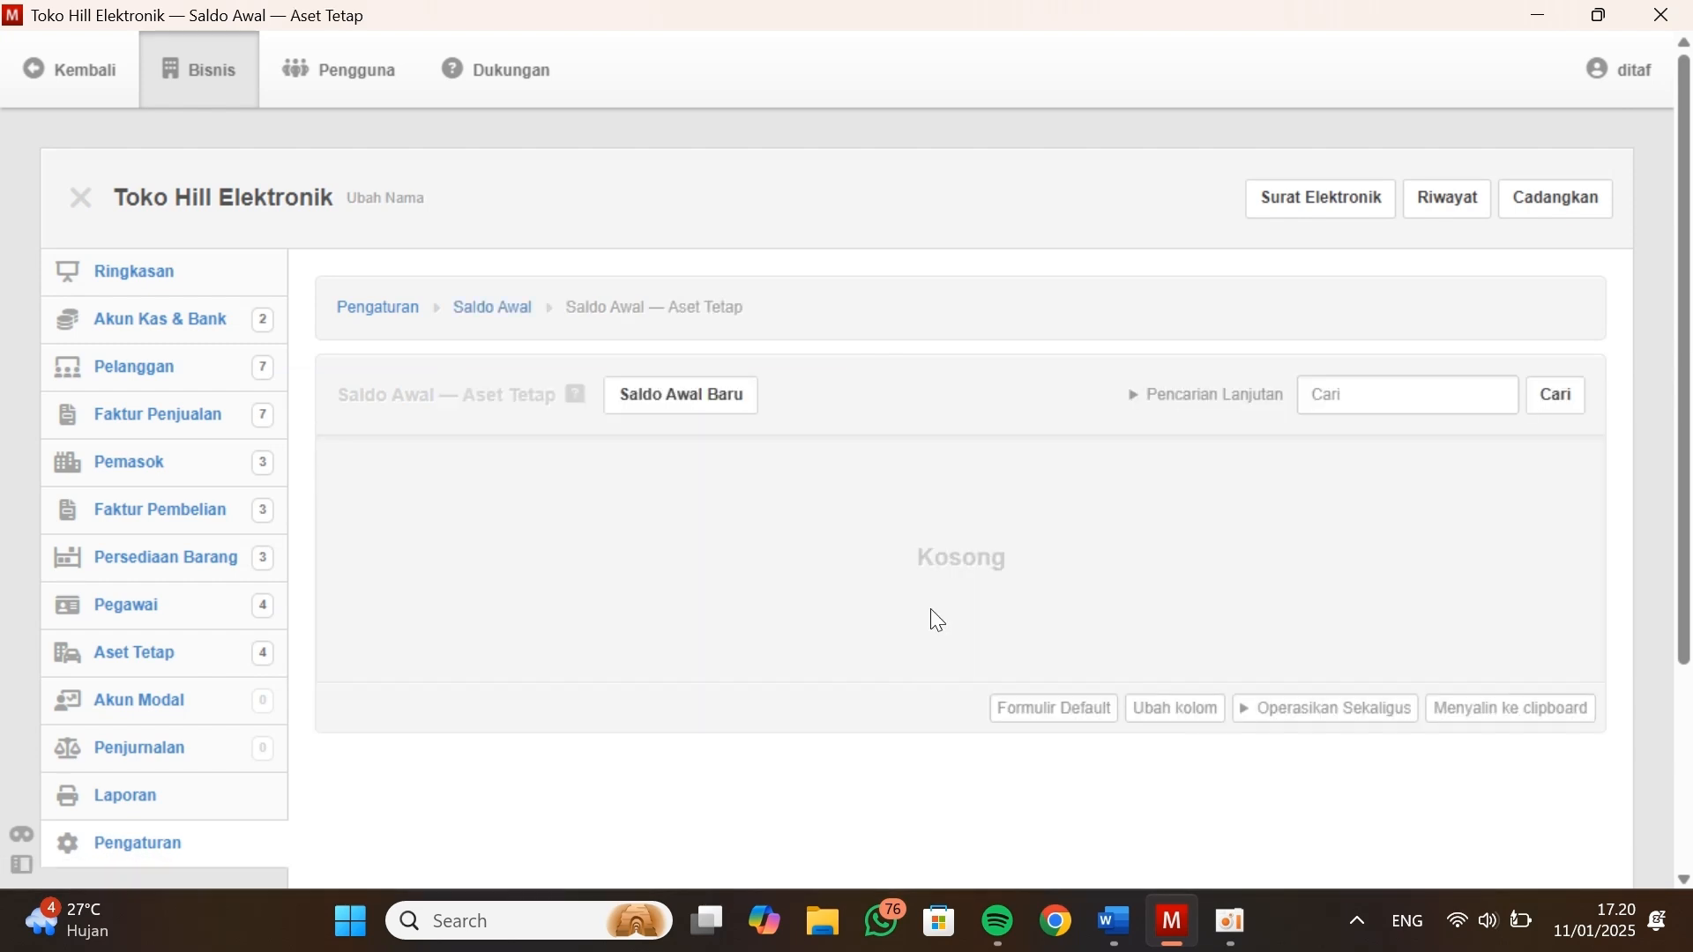
pyautogui.click(667, 399)
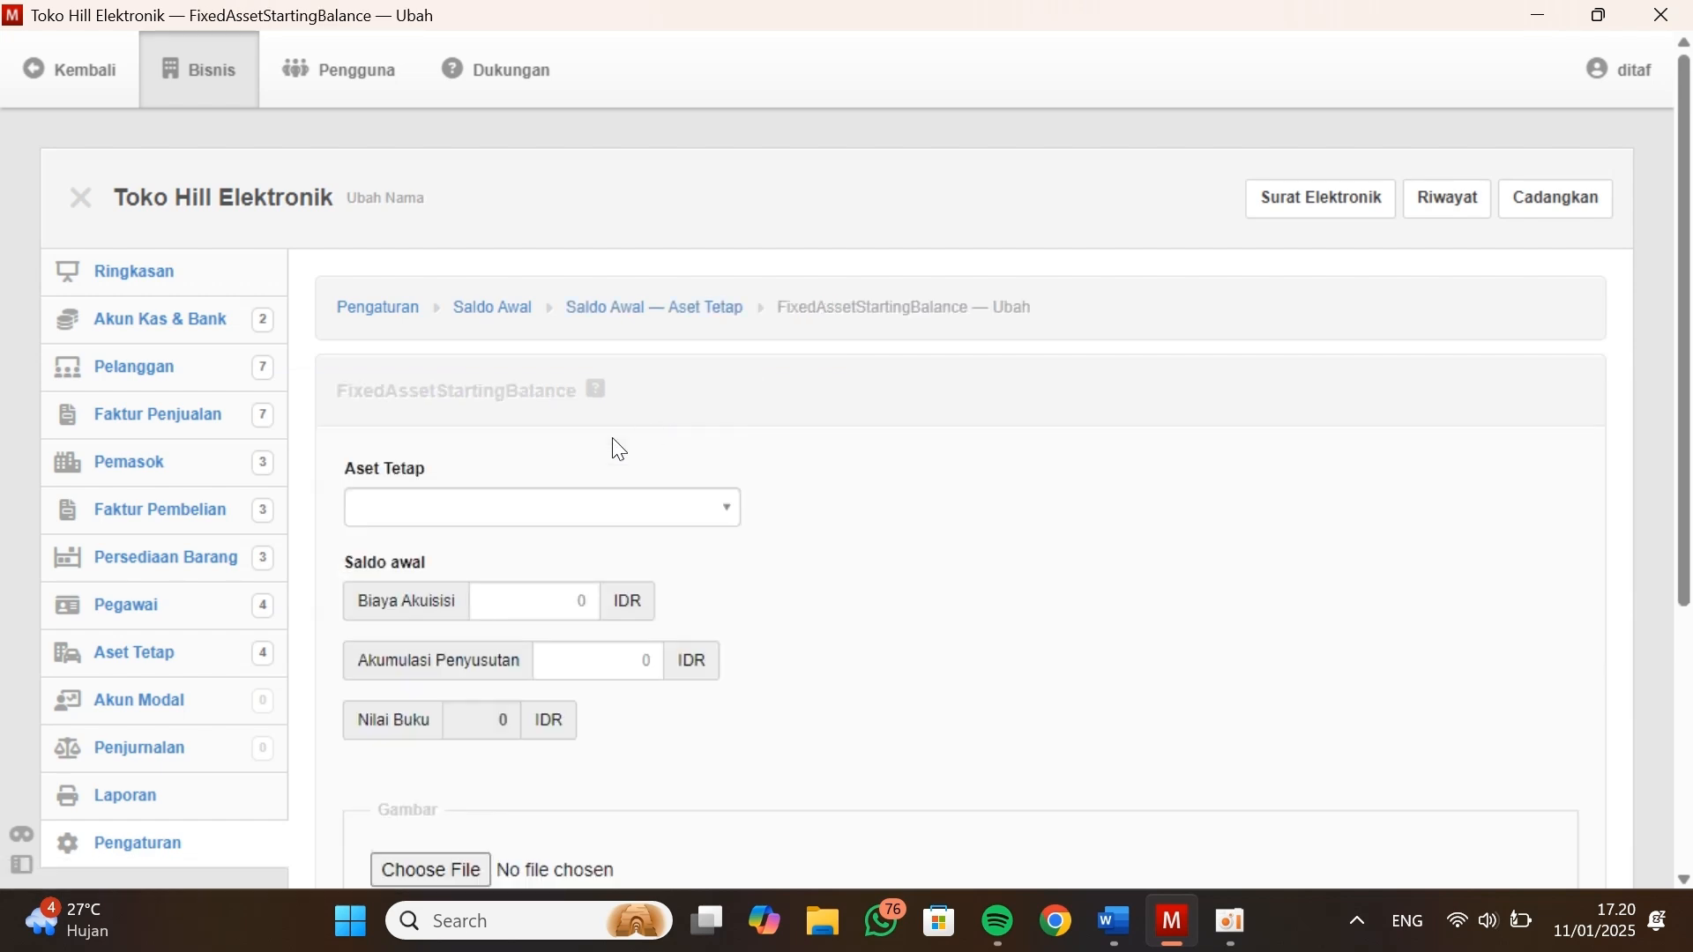
pyautogui.click(517, 507)
pyautogui.click(492, 590)
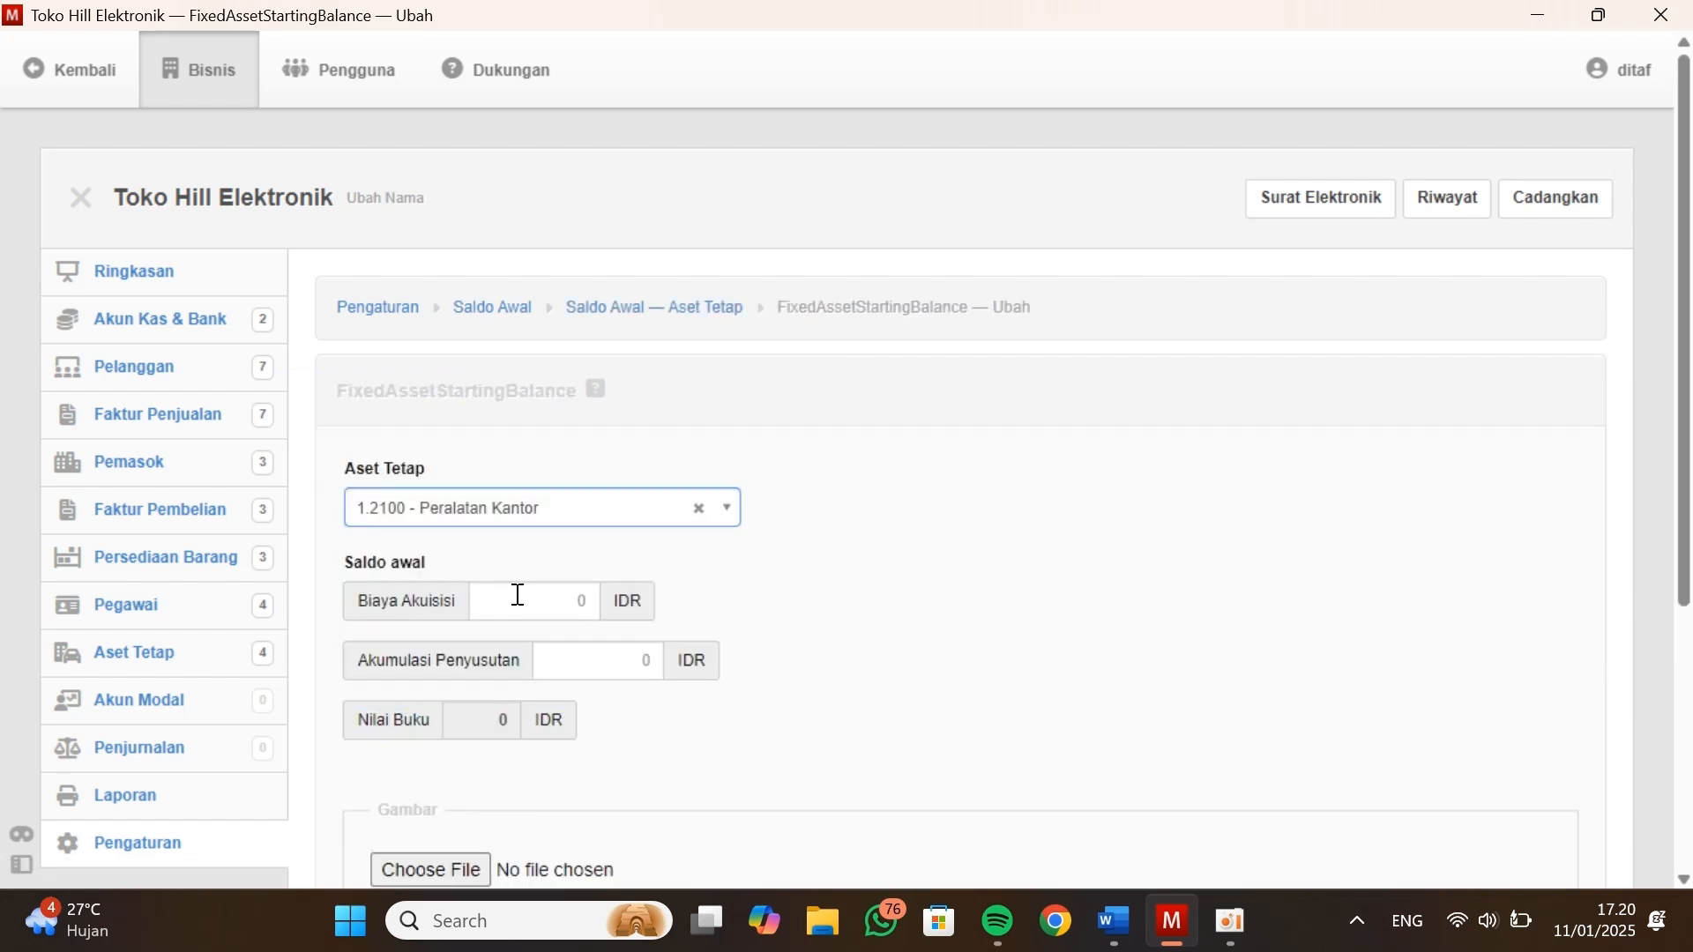
# Set Peralatan Kantor's opening acquisition cost to 4000000, taken from the balance sheet in Kasus Manager
pyautogui.click(583, 605)
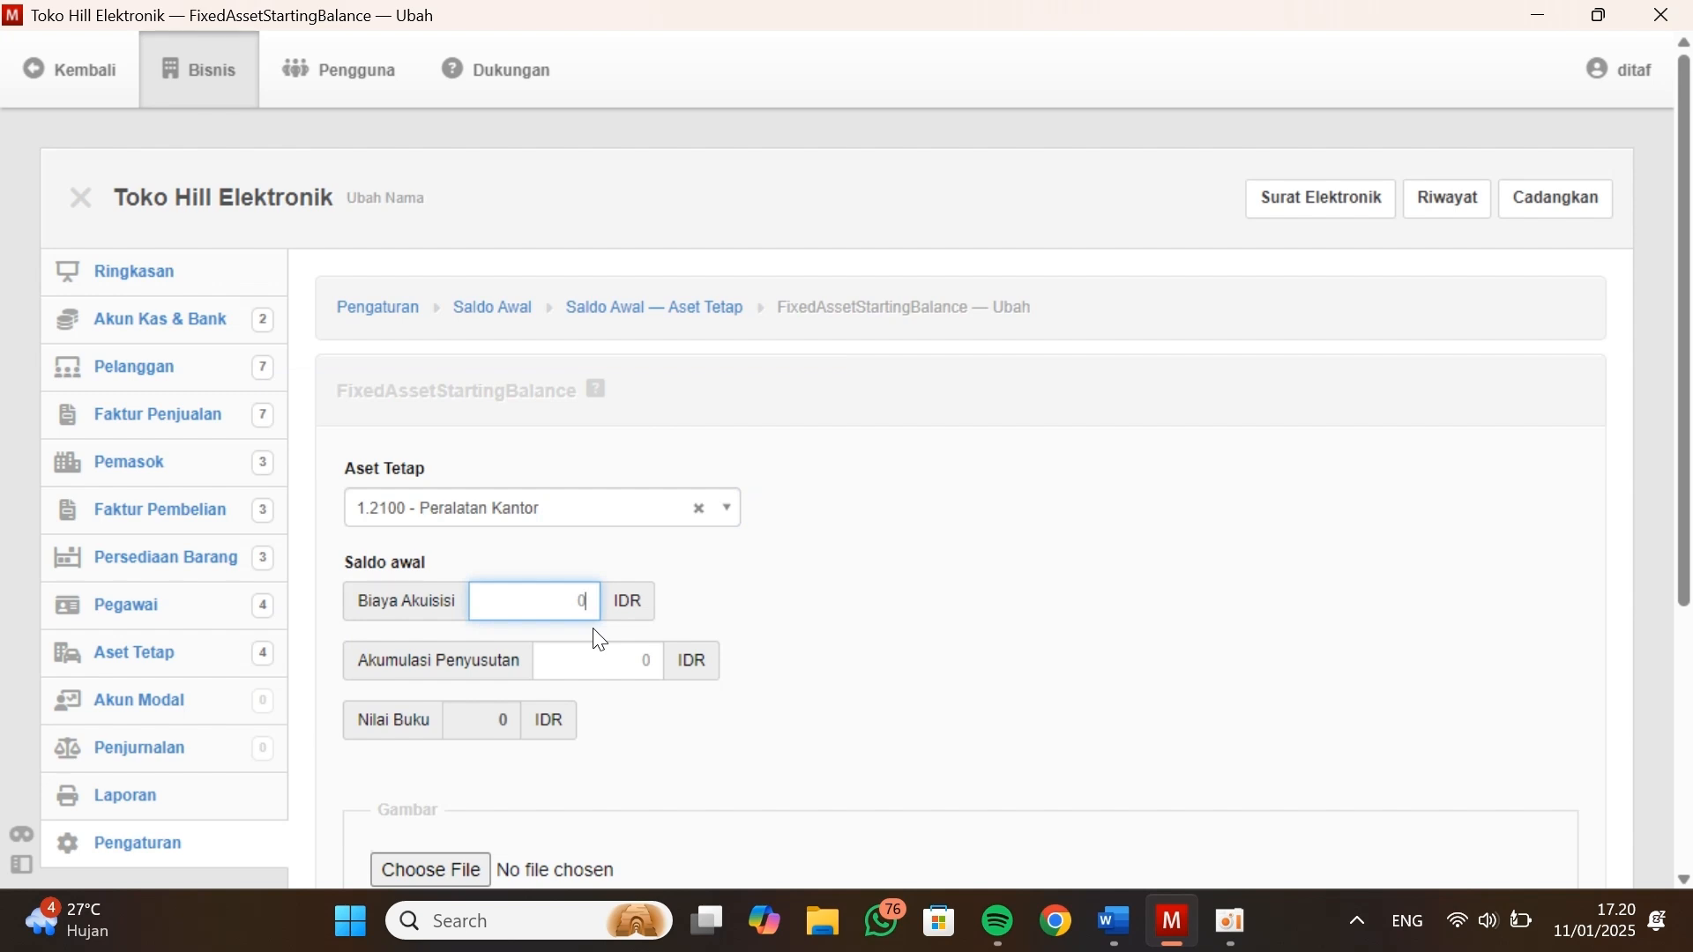
pyautogui.hotkey('alt', 'Tab')
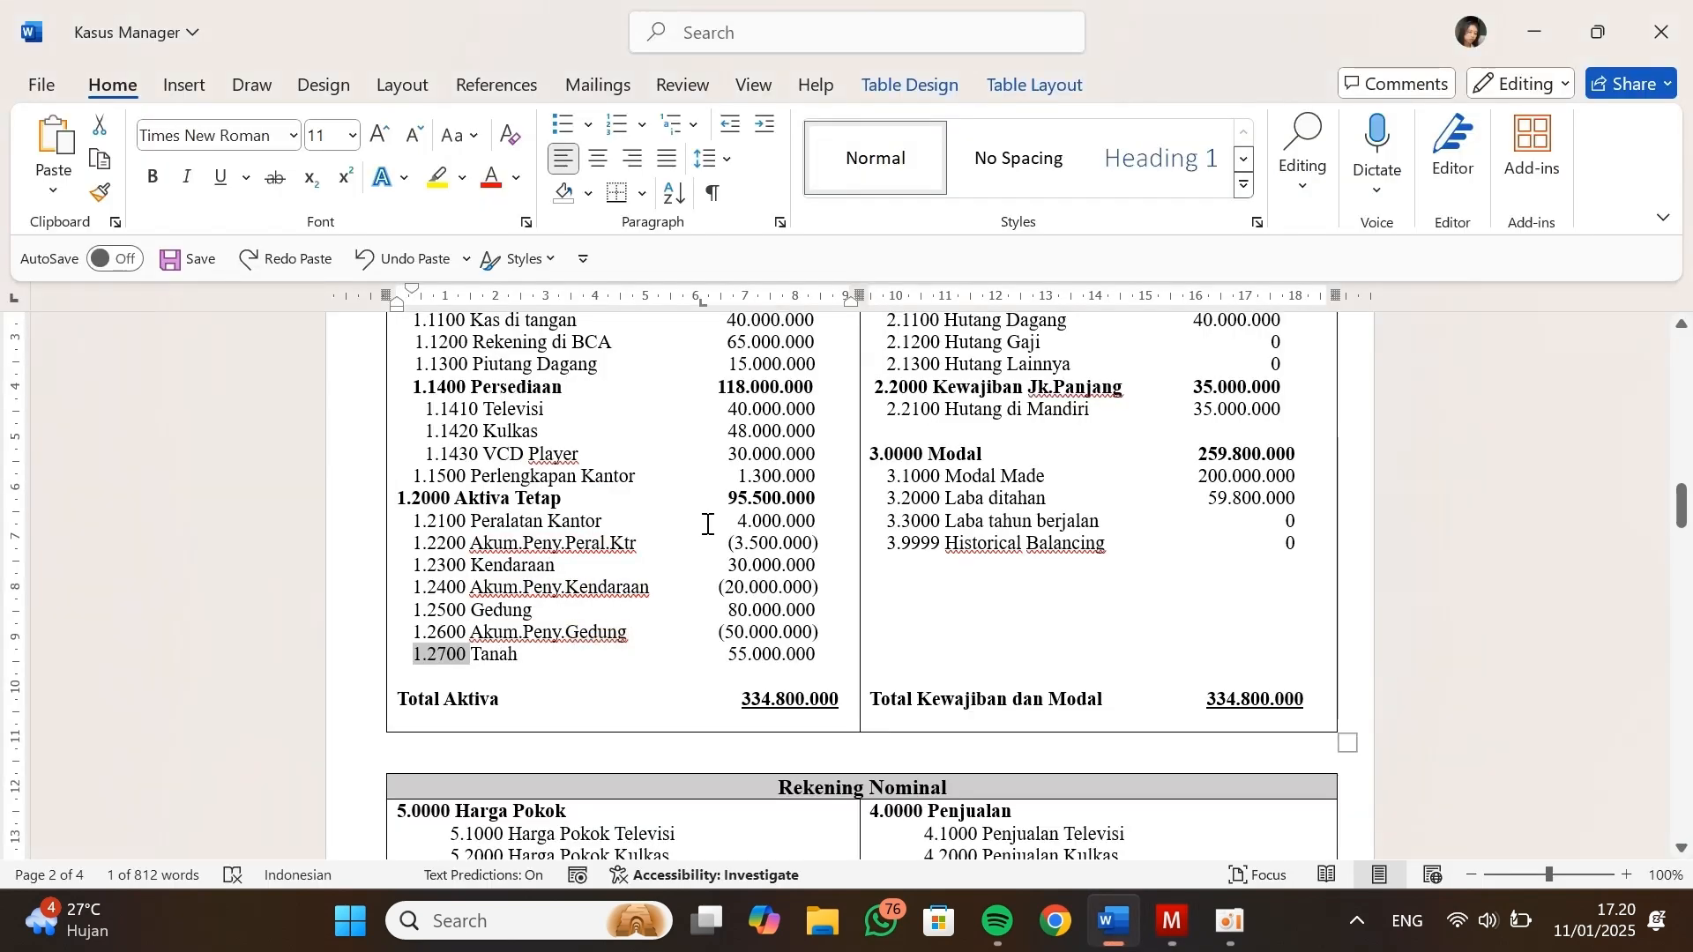
pyautogui.moveTo(726, 526); pyautogui.dragTo(823, 524)
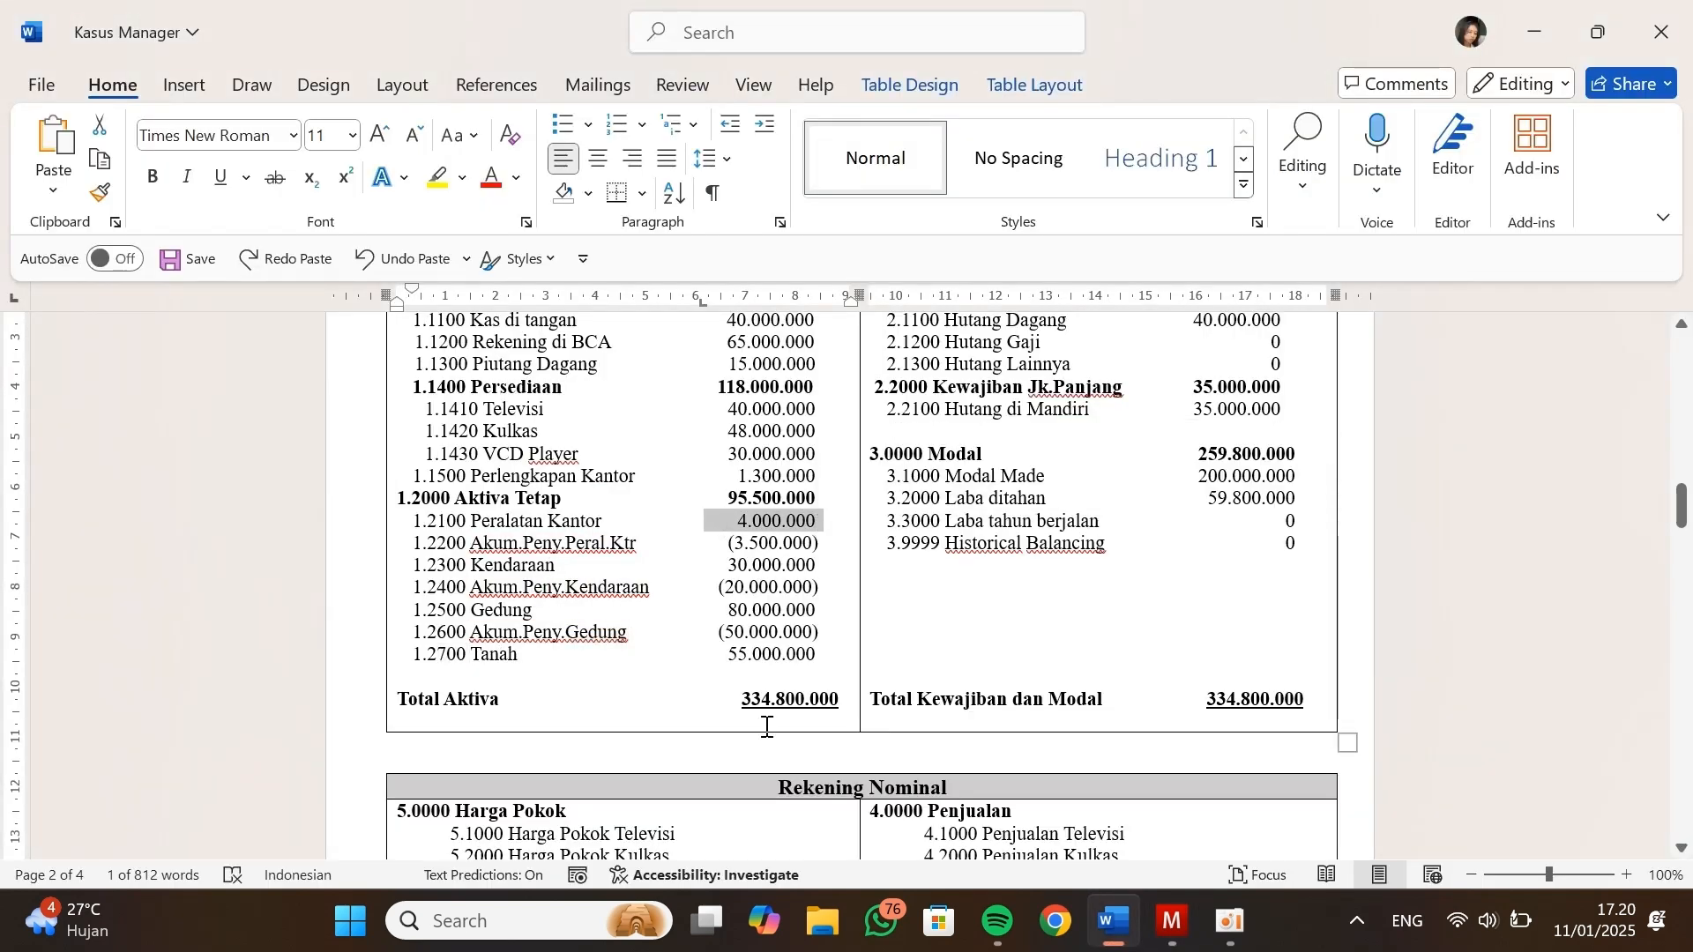
pyautogui.hotkey('alt', 'Tab')
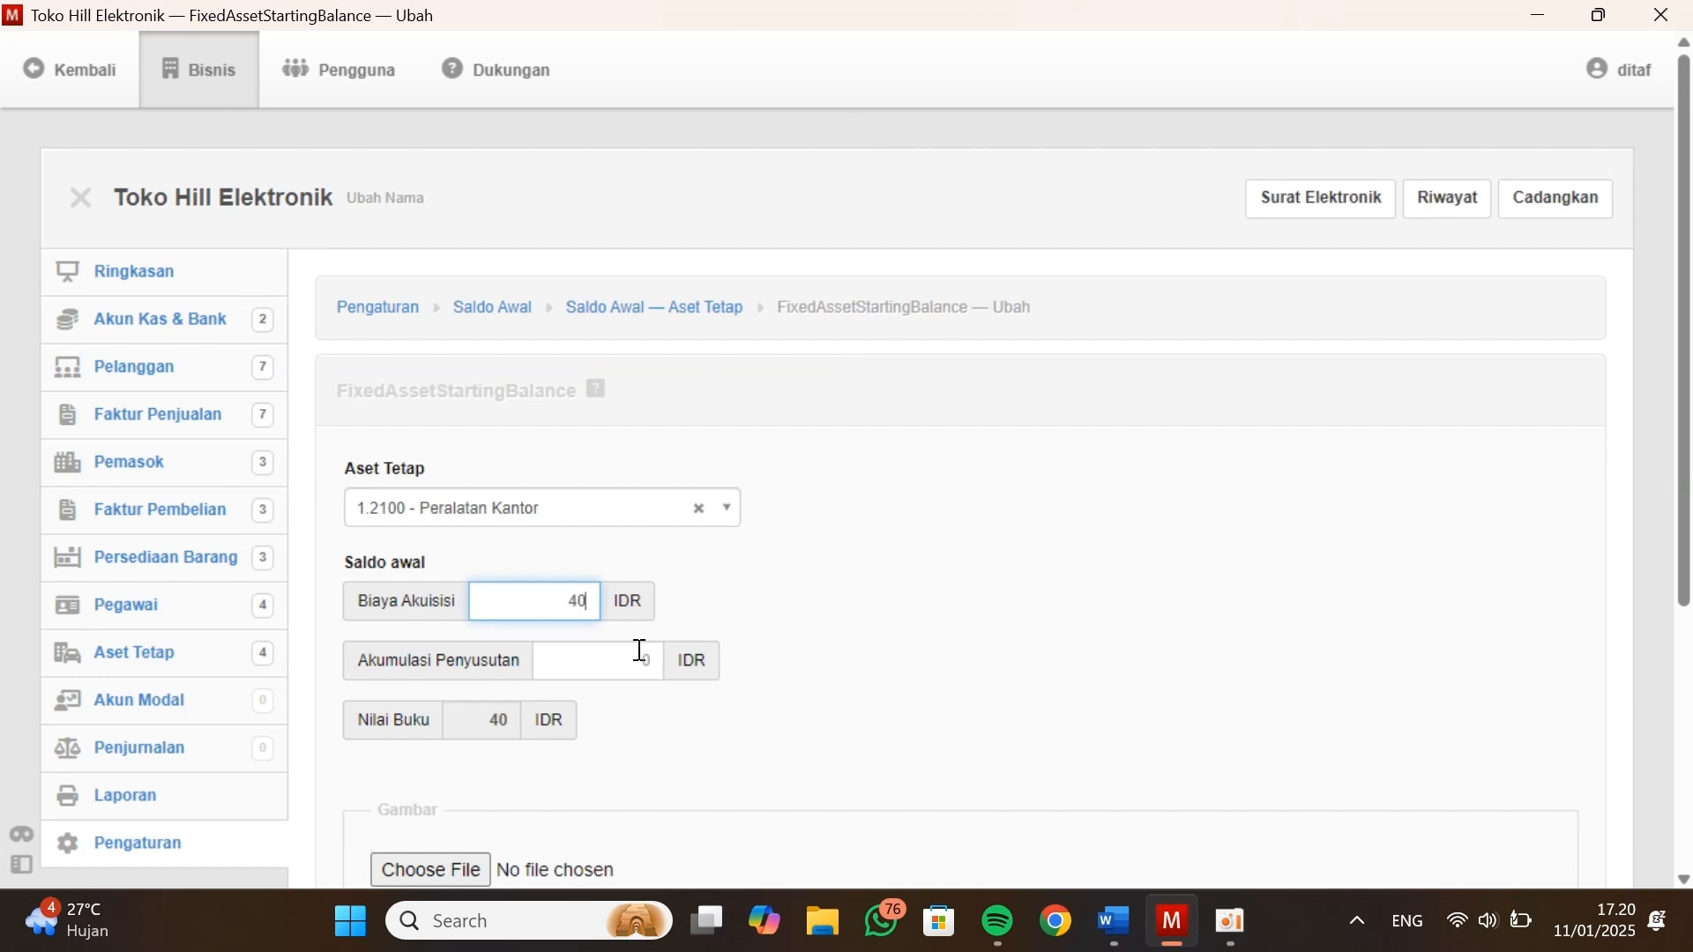
pyautogui.write('00000')
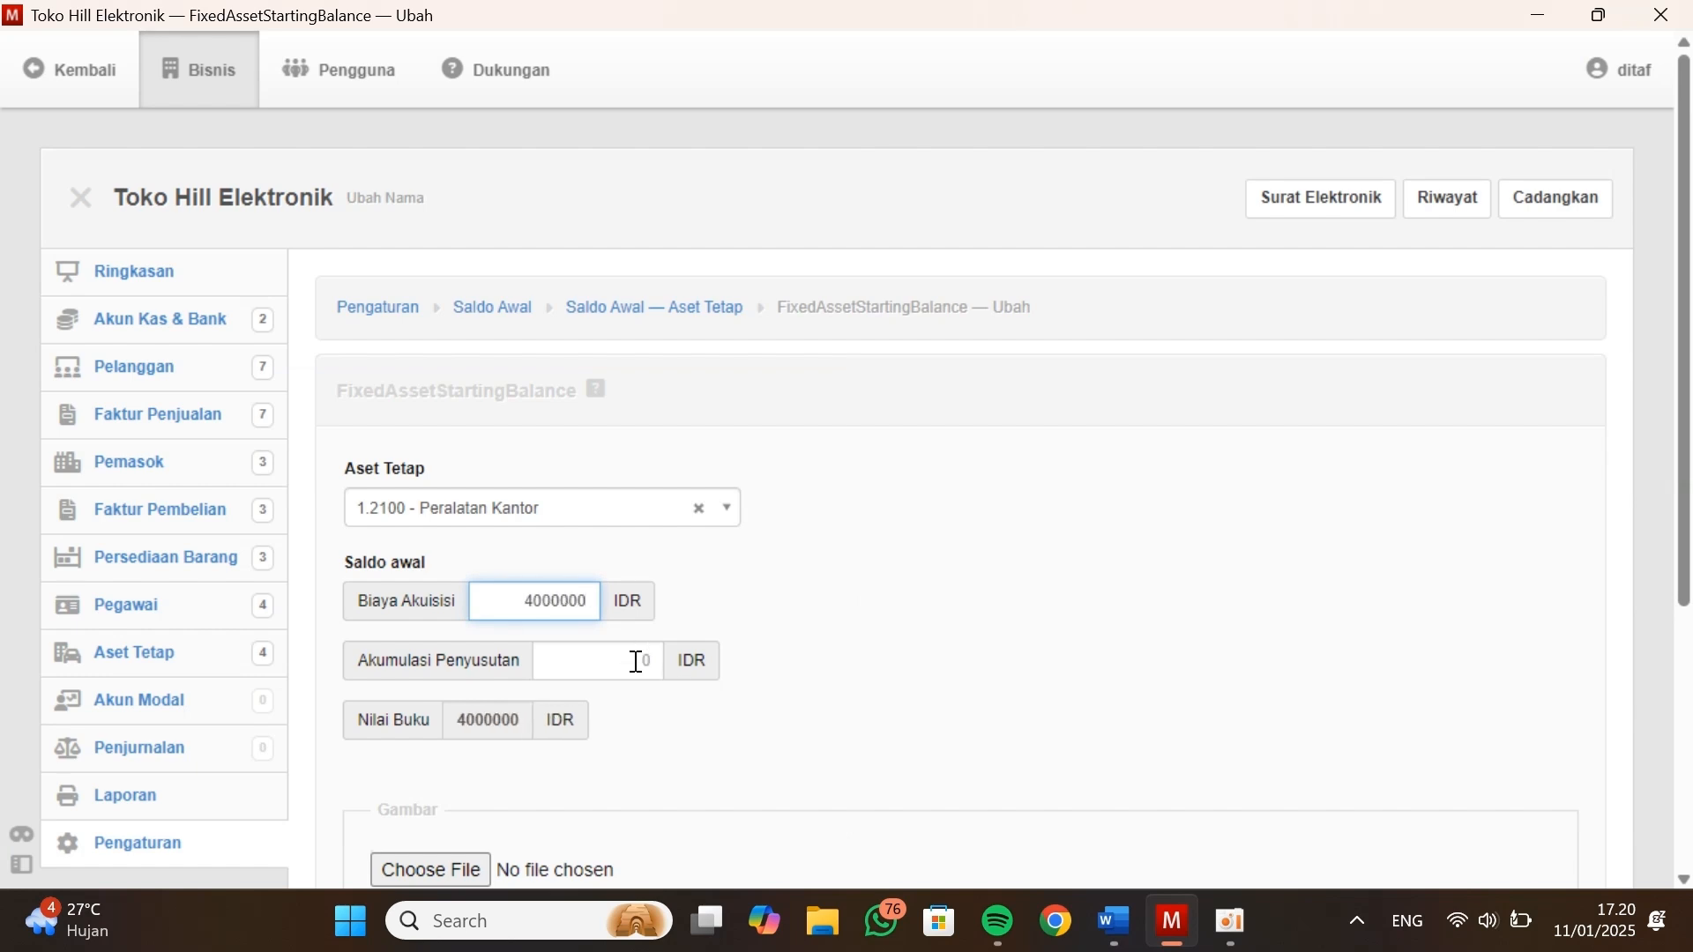
# Set Peralatan Kantor's accumulated depreciation to 3500000 as in Kasus Manager, create the balance and continue with another new one
pyautogui.click(635, 663)
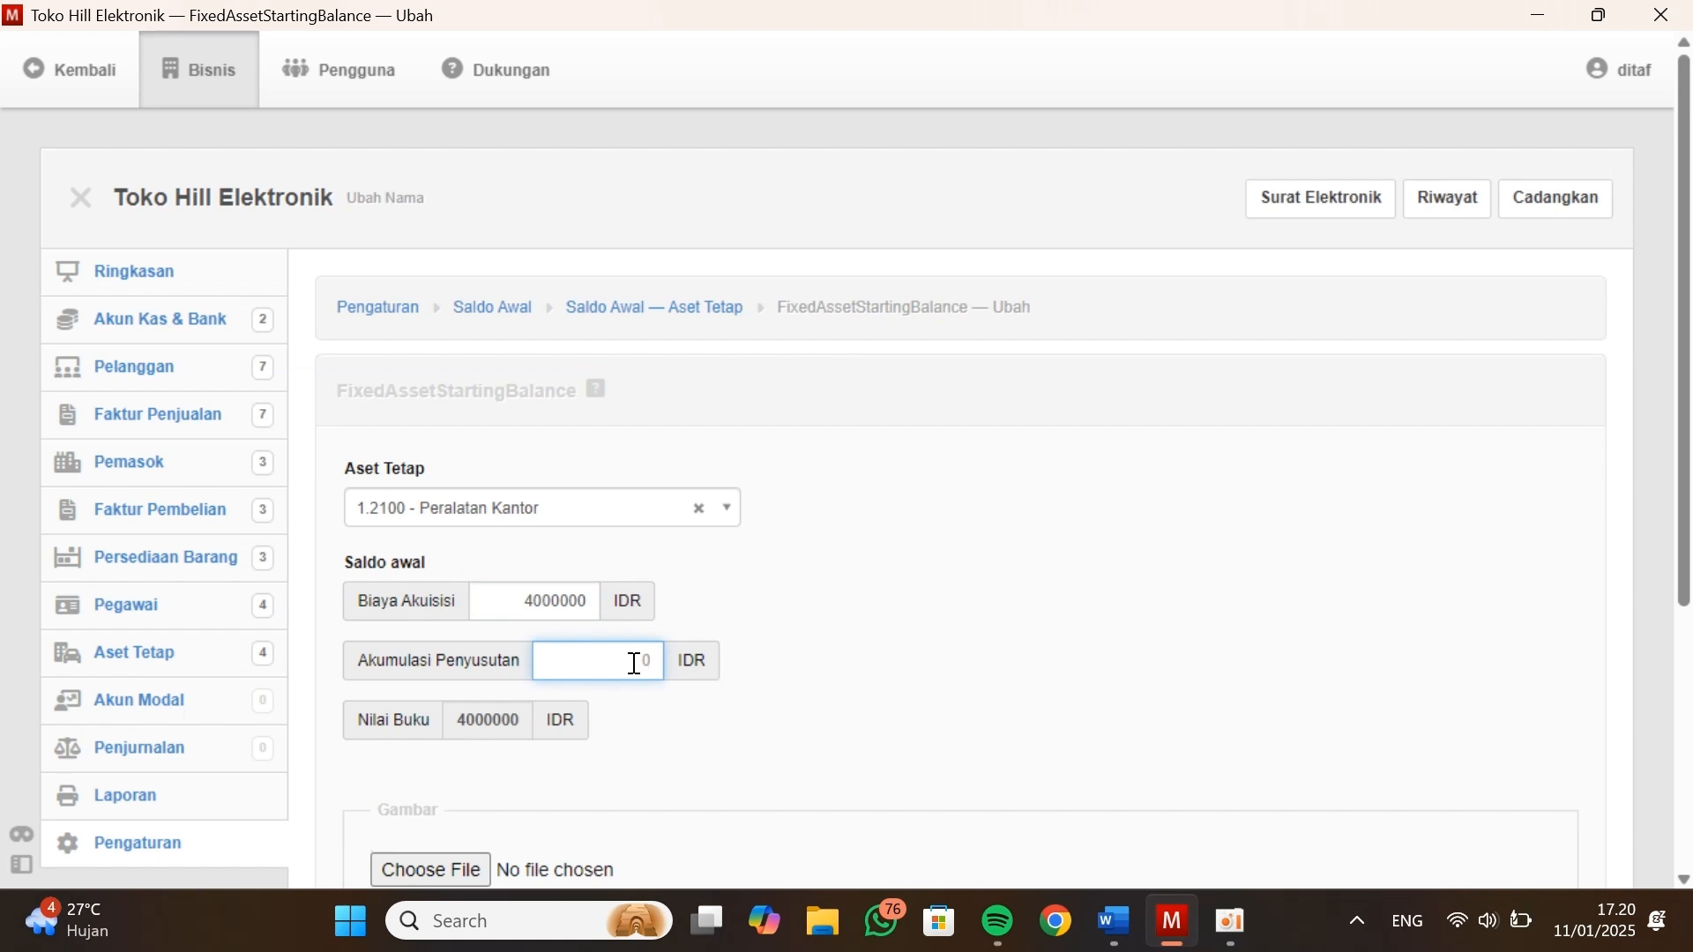
pyautogui.hotkey('alt', 'Tab')
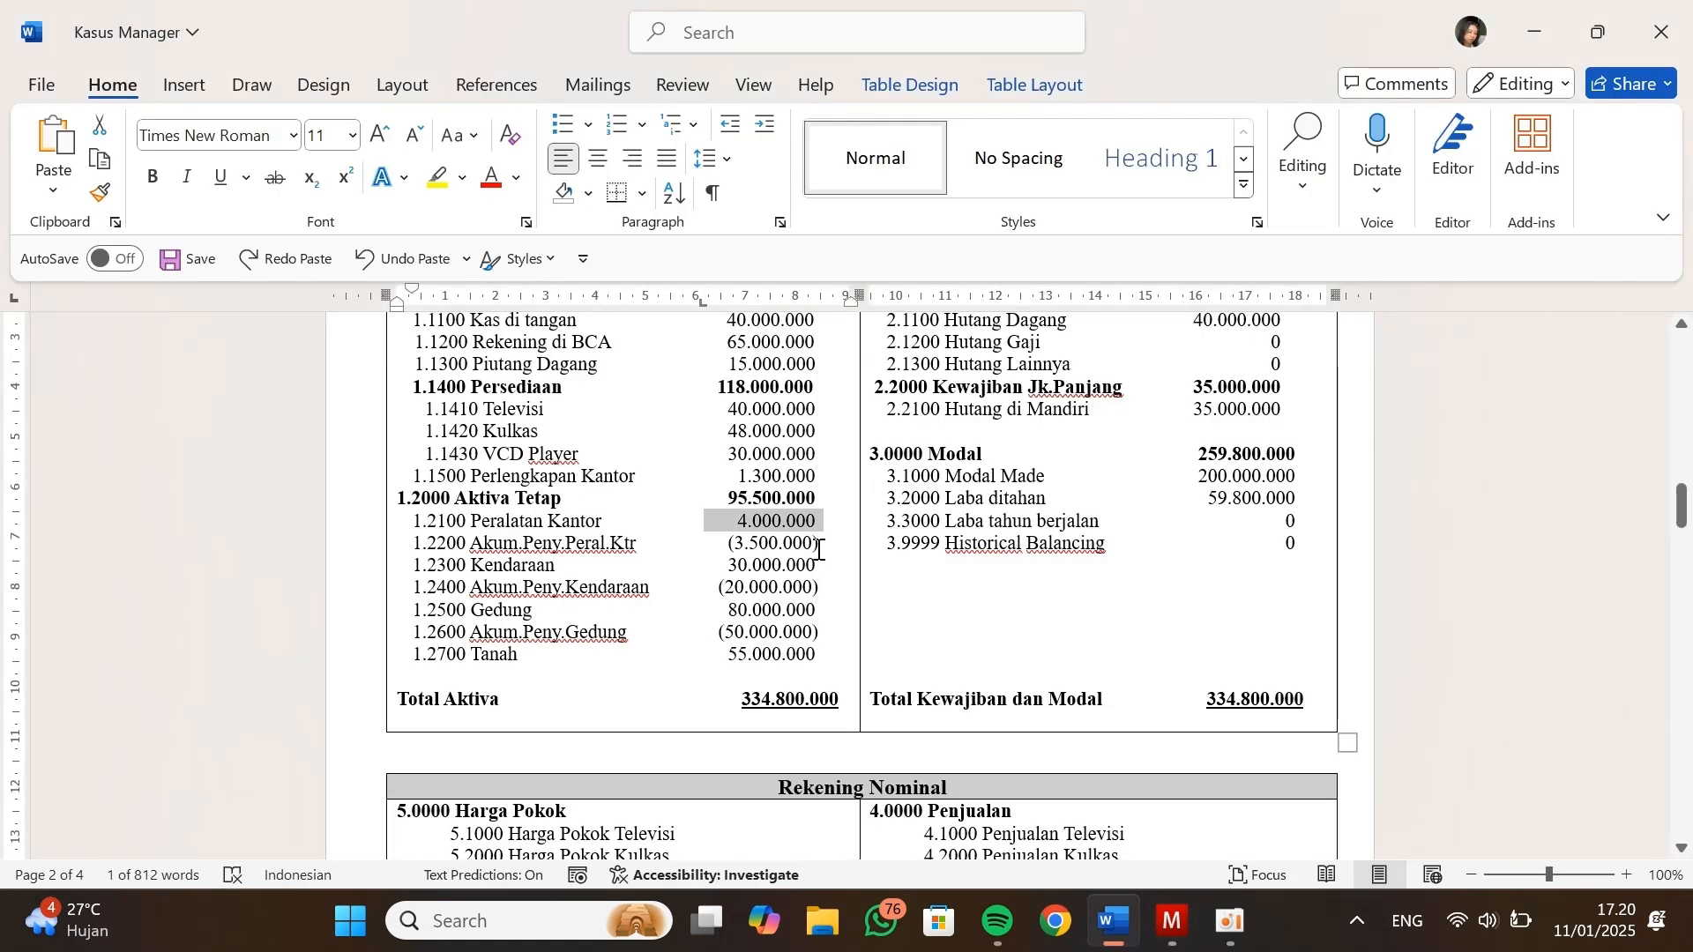
pyautogui.moveTo(818, 544); pyautogui.dragTo(733, 544)
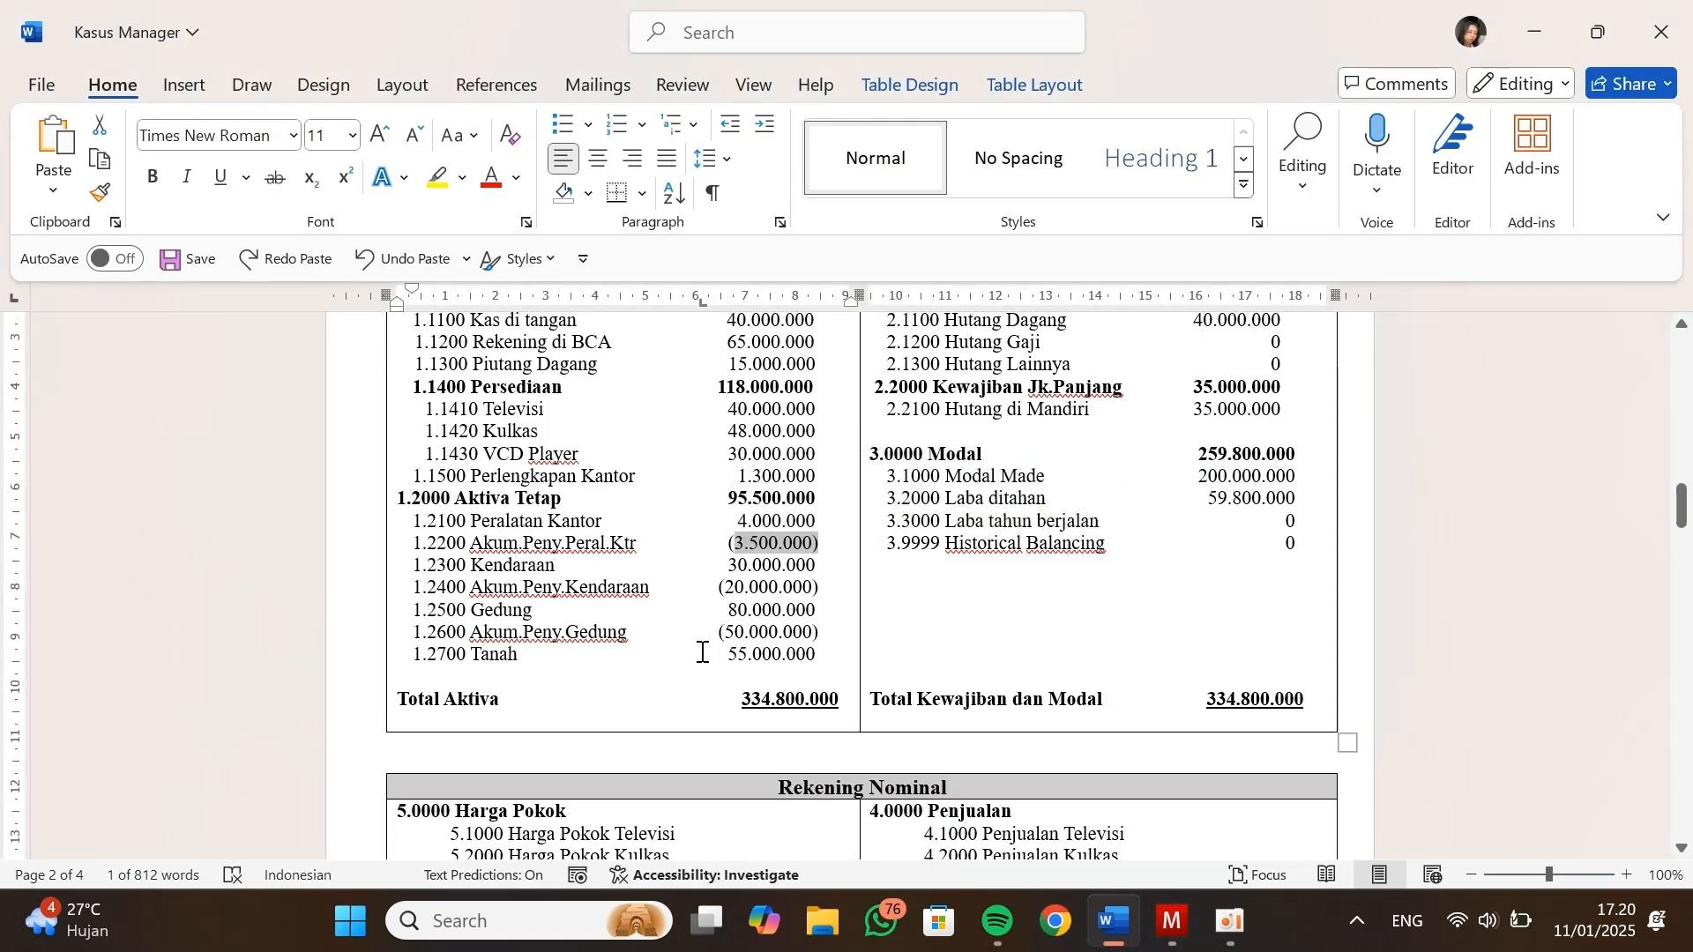
pyautogui.hotkey('alt', 'Tab')
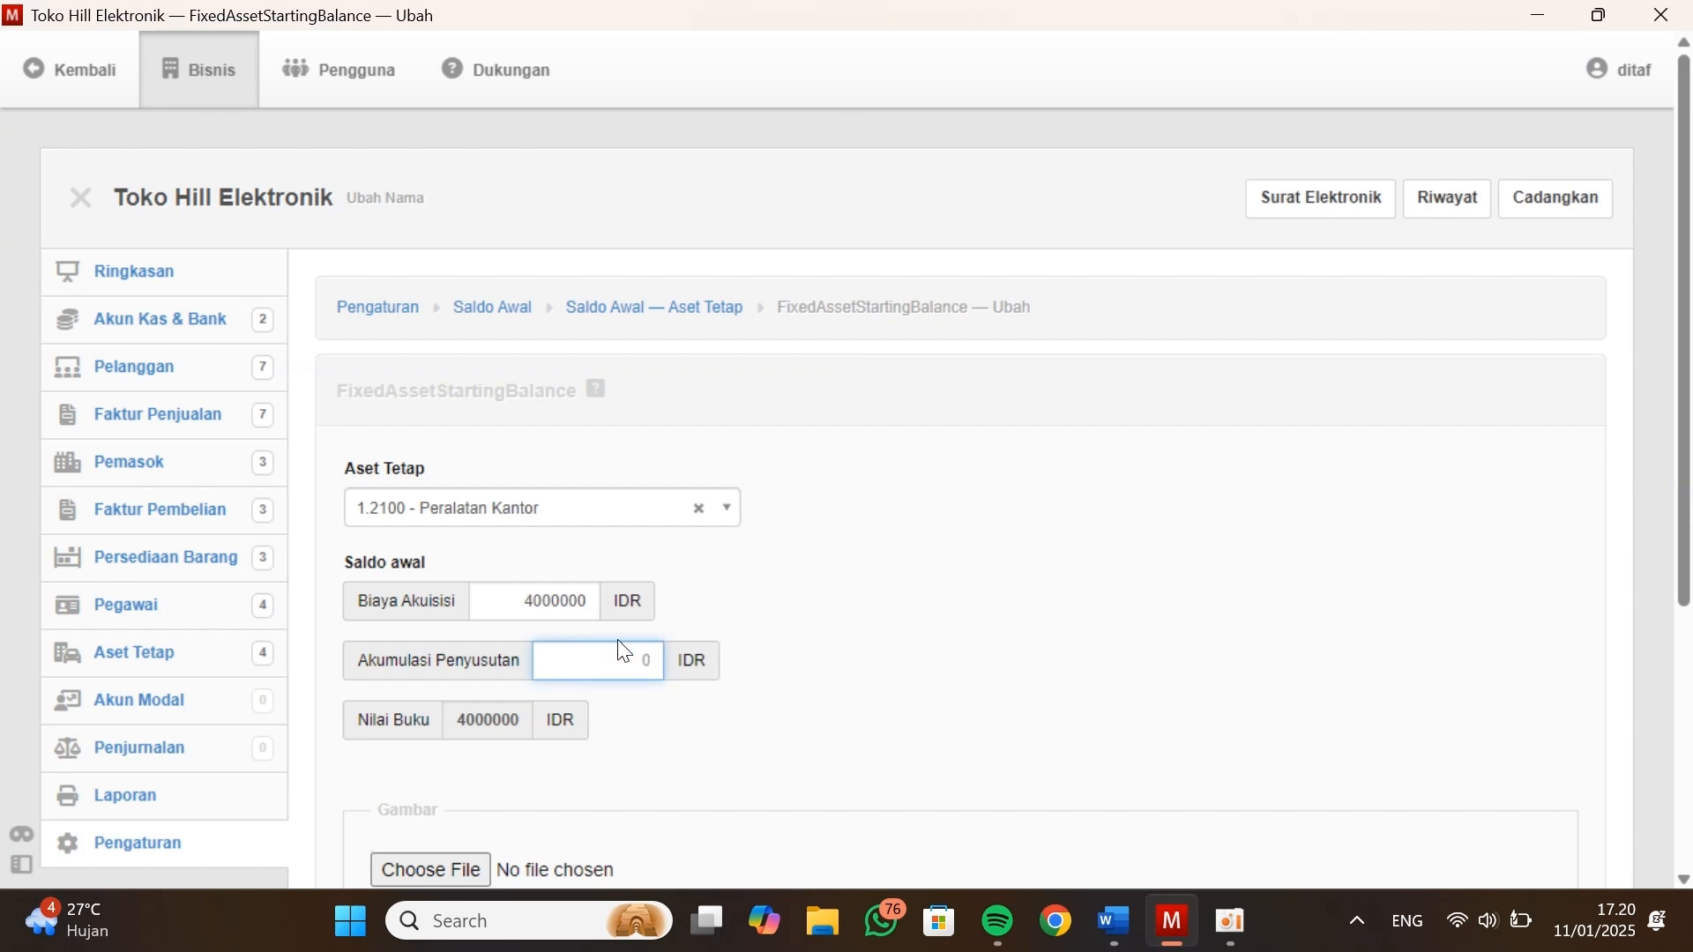
pyautogui.write('00000')
pyautogui.scroll(-3, 639, 736)
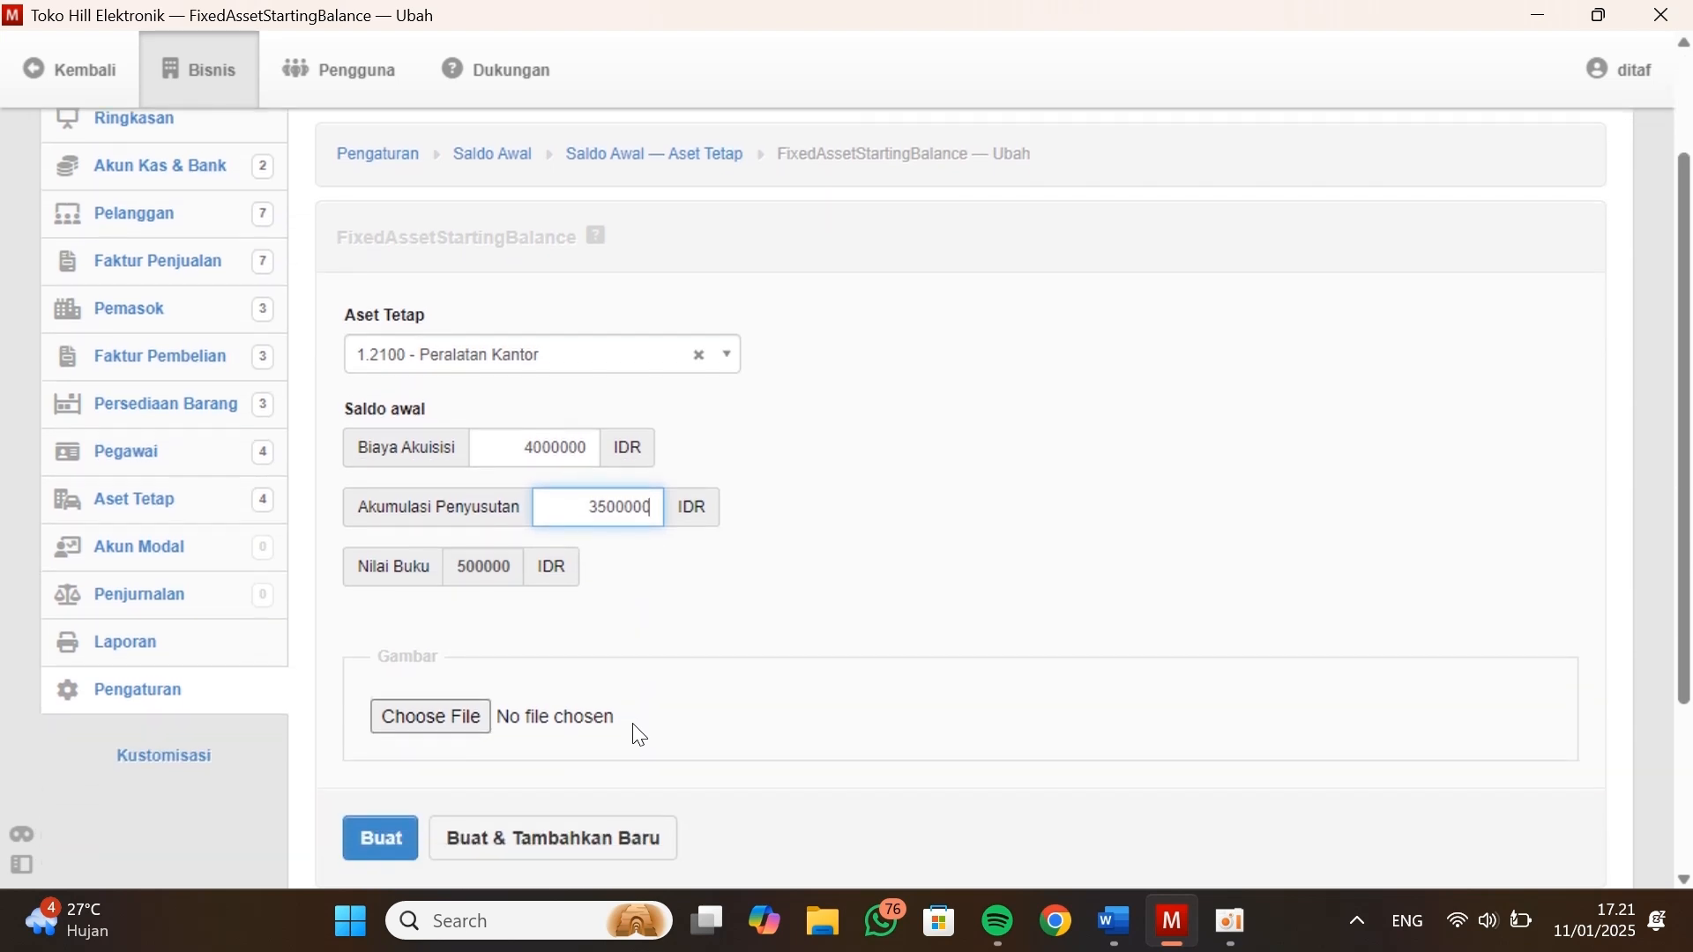
pyautogui.click(491, 739)
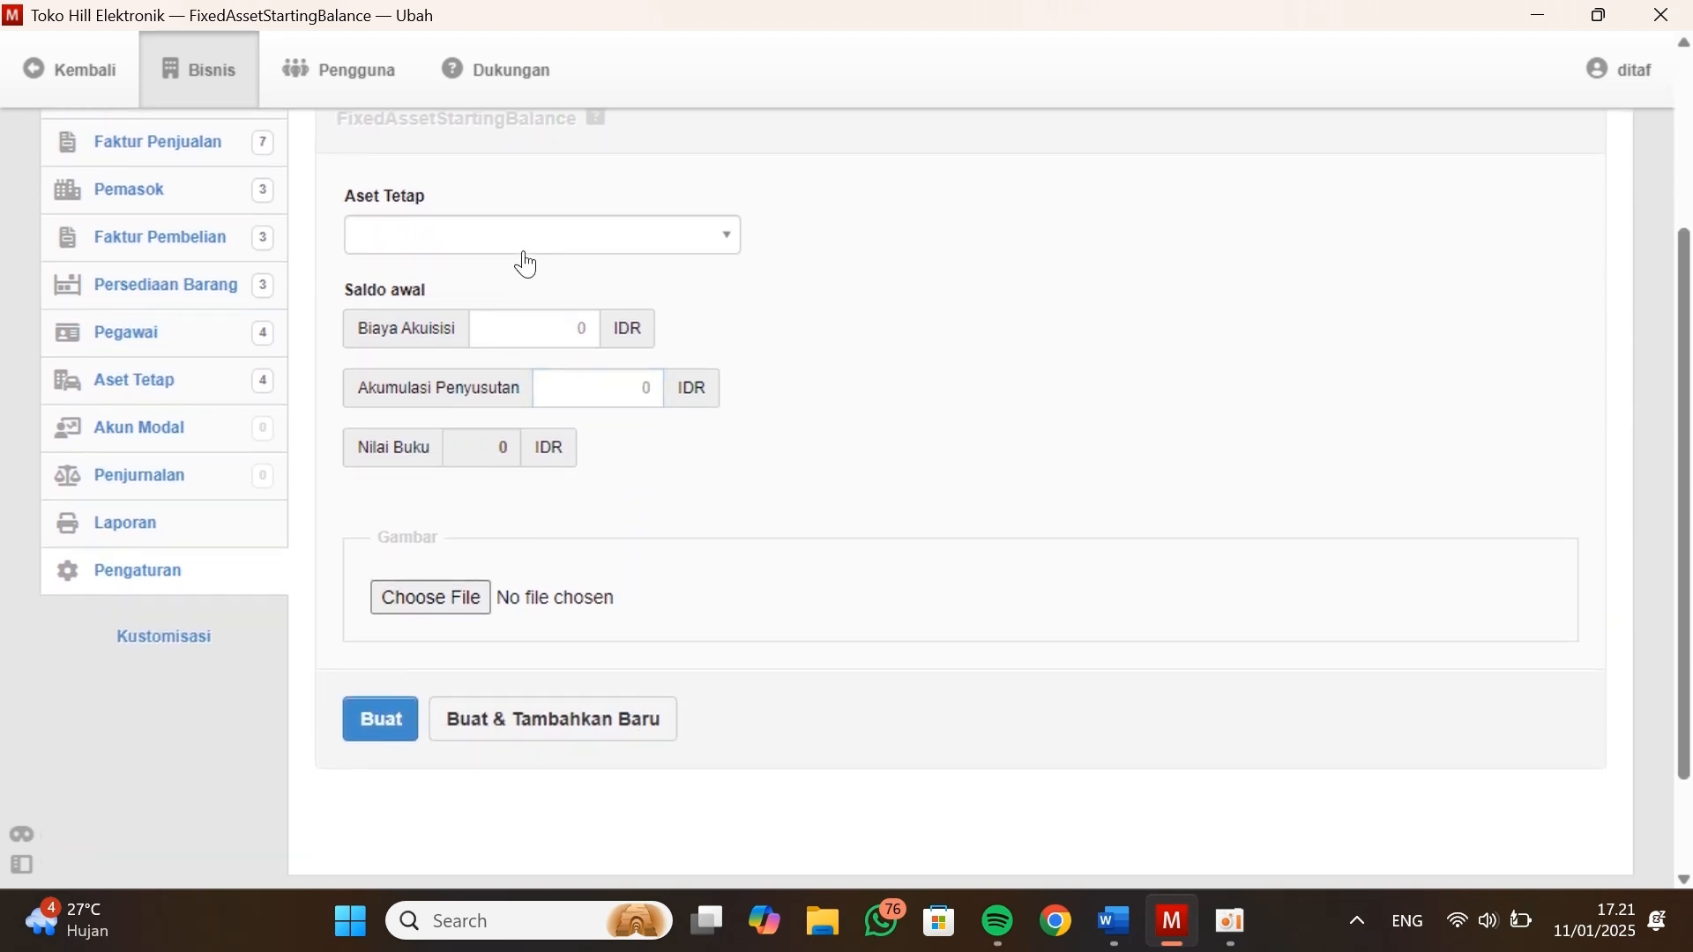
# Enter the opening balance of 1.2300 - Kendaraan with acquisition cost 30000000 and accumulated depreciation 20000000, create it and continue with another
pyautogui.click(529, 382)
pyautogui.hotkey('alt', 'Tab')
pyautogui.hotkey('alt', 'Tab')
pyautogui.write('30000000')
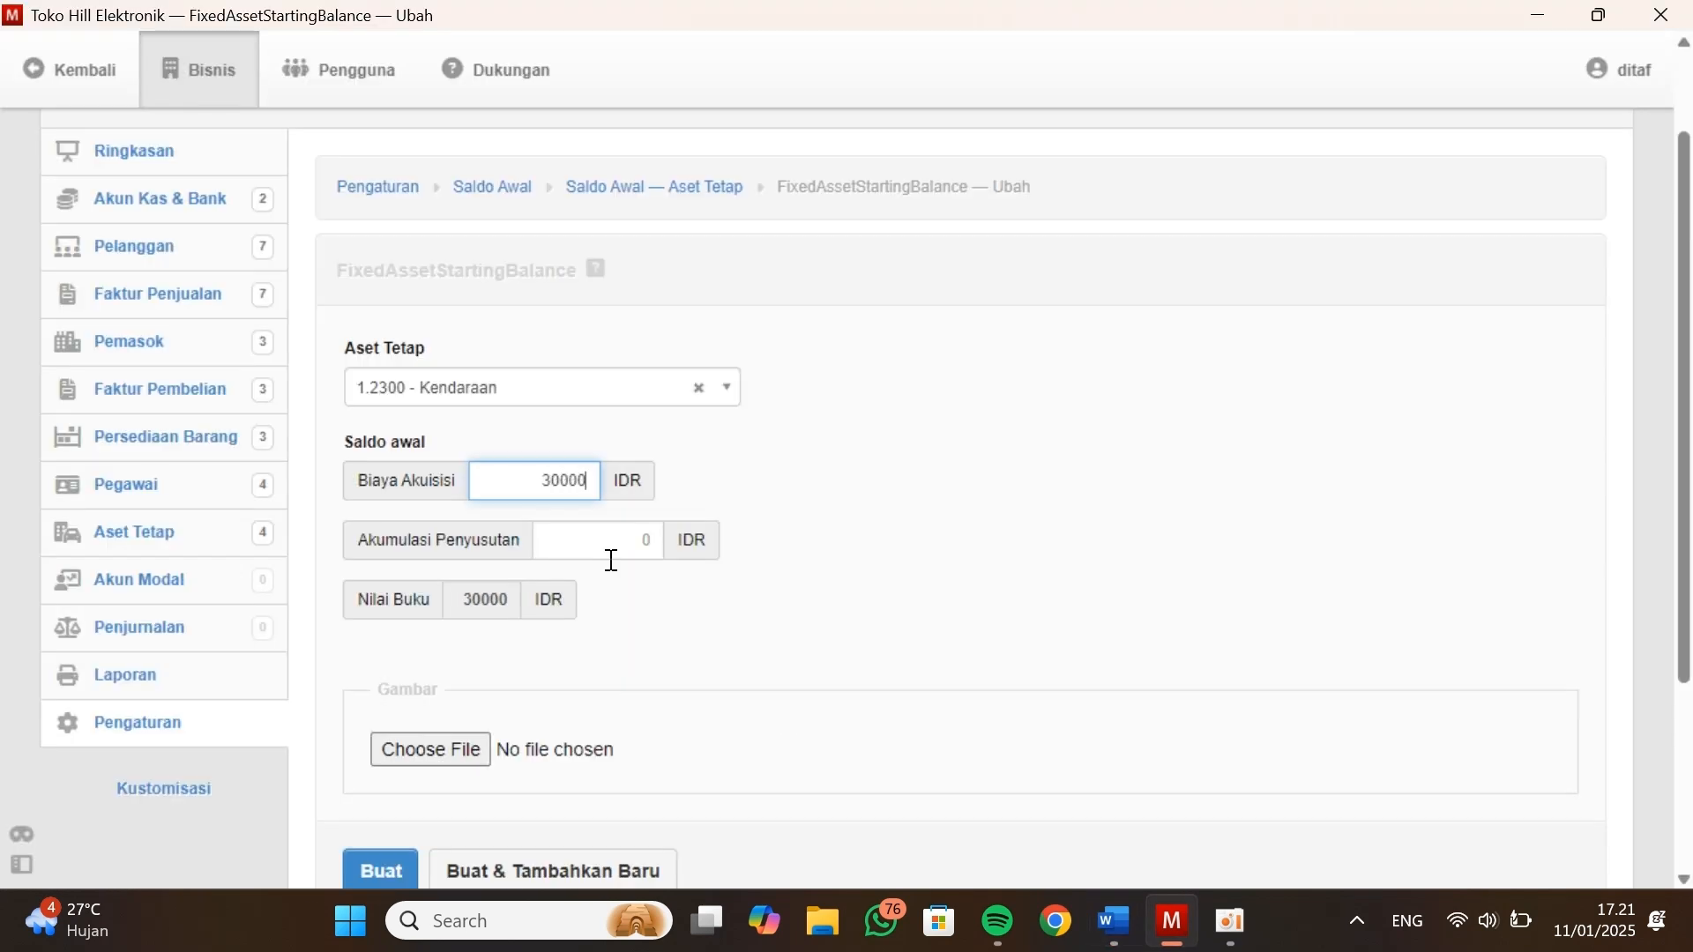
pyautogui.click(616, 552)
pyautogui.write('20000000')
pyautogui.scroll(-2, 616, 553)
pyautogui.click(564, 757)
# Enter the opening balance of 1.2500 - Gedung with acquisition cost 80000000 and accumulated depreciation 50000000, create it and continue with another
pyautogui.click(500, 280)
pyautogui.click(421, 419)
pyautogui.click(491, 367)
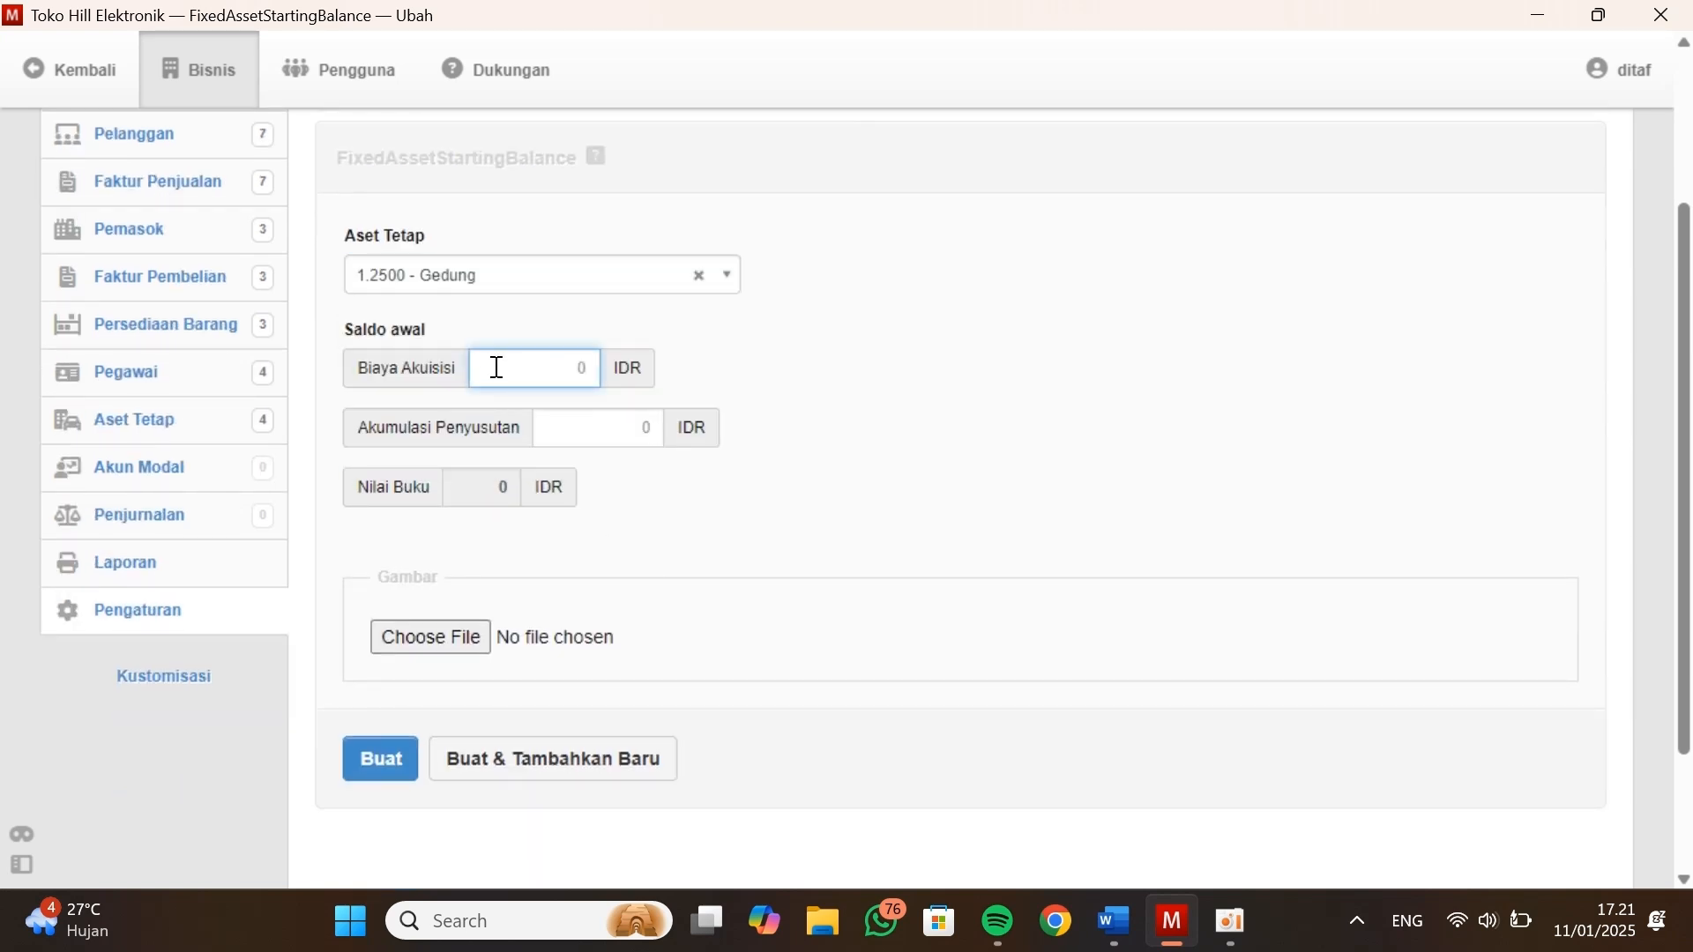
pyautogui.hotkey('alt', 'Tab')
# Enter the opening balance of 1.2700 - Tanah with acquisition cost 55000000 and no accumulated depreciation, and create it
pyautogui.hotkey('alt', 'Tab')
pyautogui.write('80000000')
pyautogui.click(622, 432)
pyautogui.write('50')
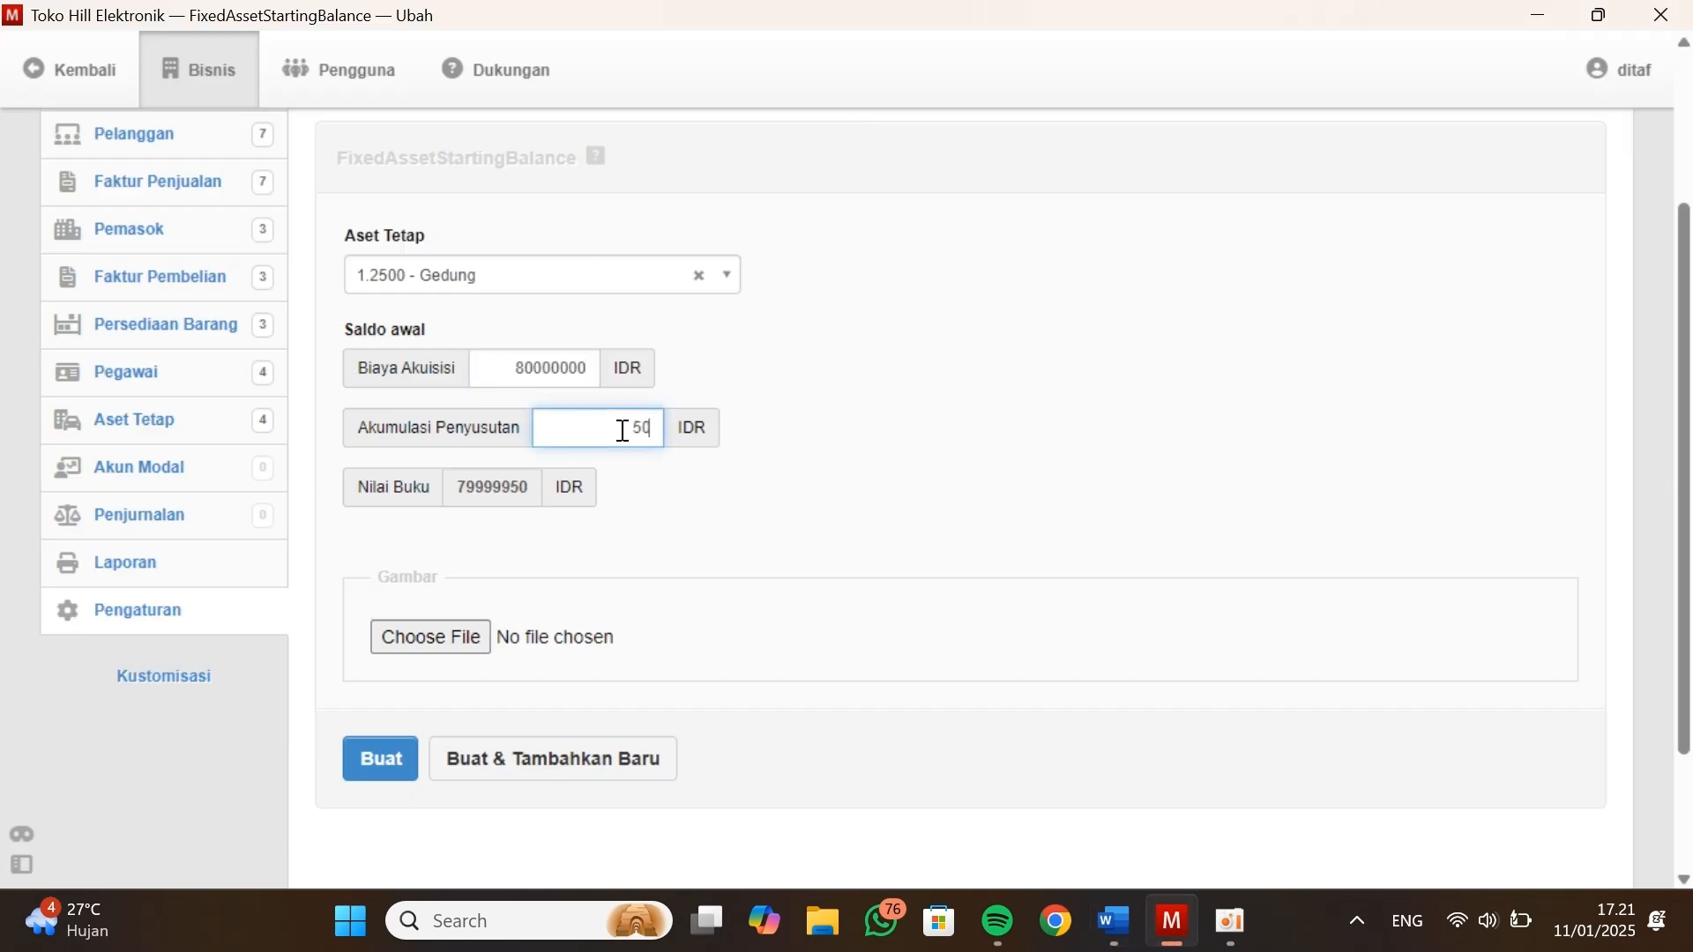
pyautogui.click(553, 758)
pyautogui.click(565, 275)
pyautogui.click(416, 449)
pyautogui.click(492, 369)
pyautogui.hotkey('alt', 'Tab')
pyautogui.hotkey('alt', 'Tab')
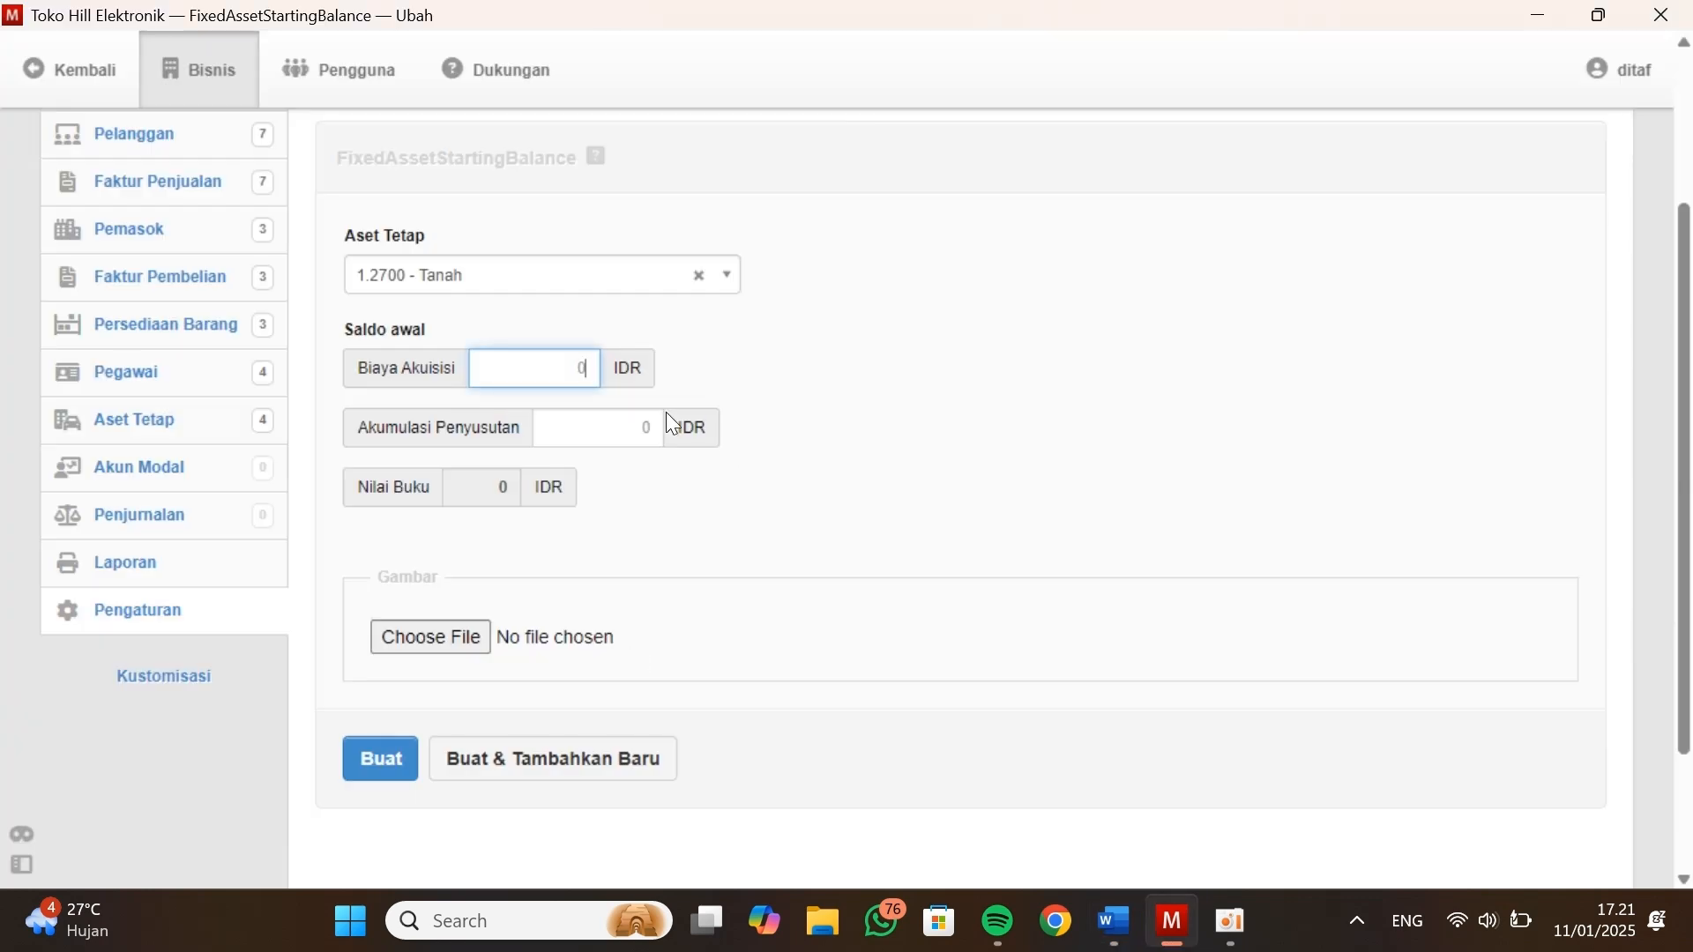
pyautogui.write('55000000')
pyautogui.scroll(-1, 714, 509)
pyautogui.click(366, 764)
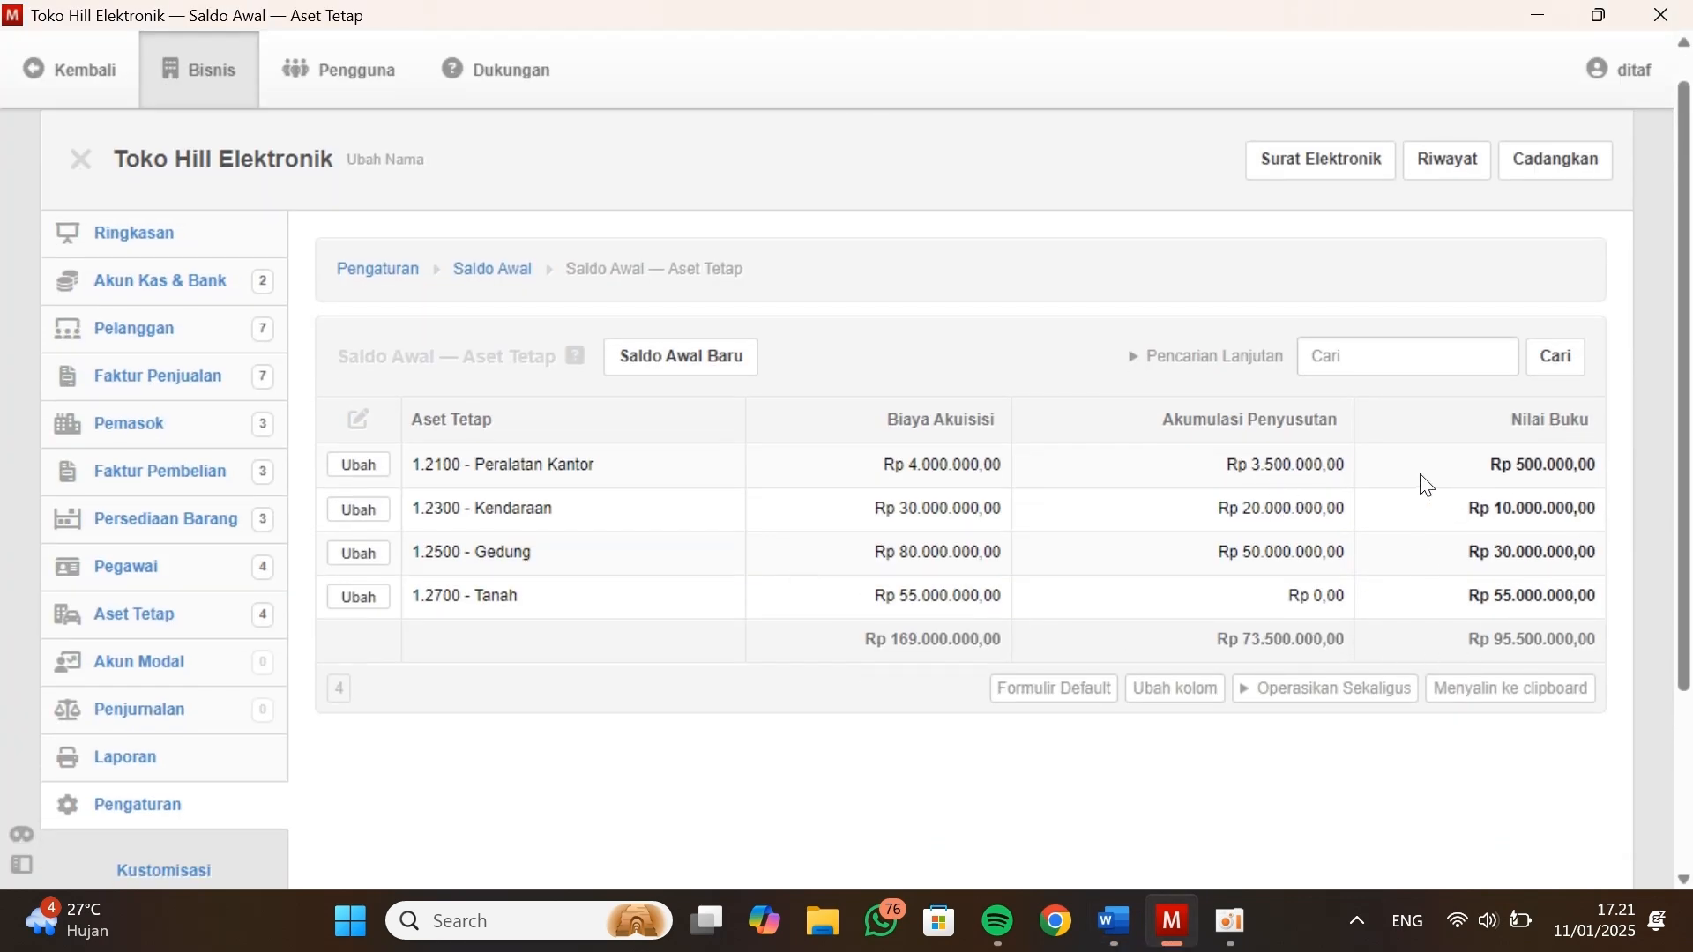
# Start a new capital account and name it by copying the title of the 3.1000 entry from Kasus Manager
pyautogui.click(262, 663)
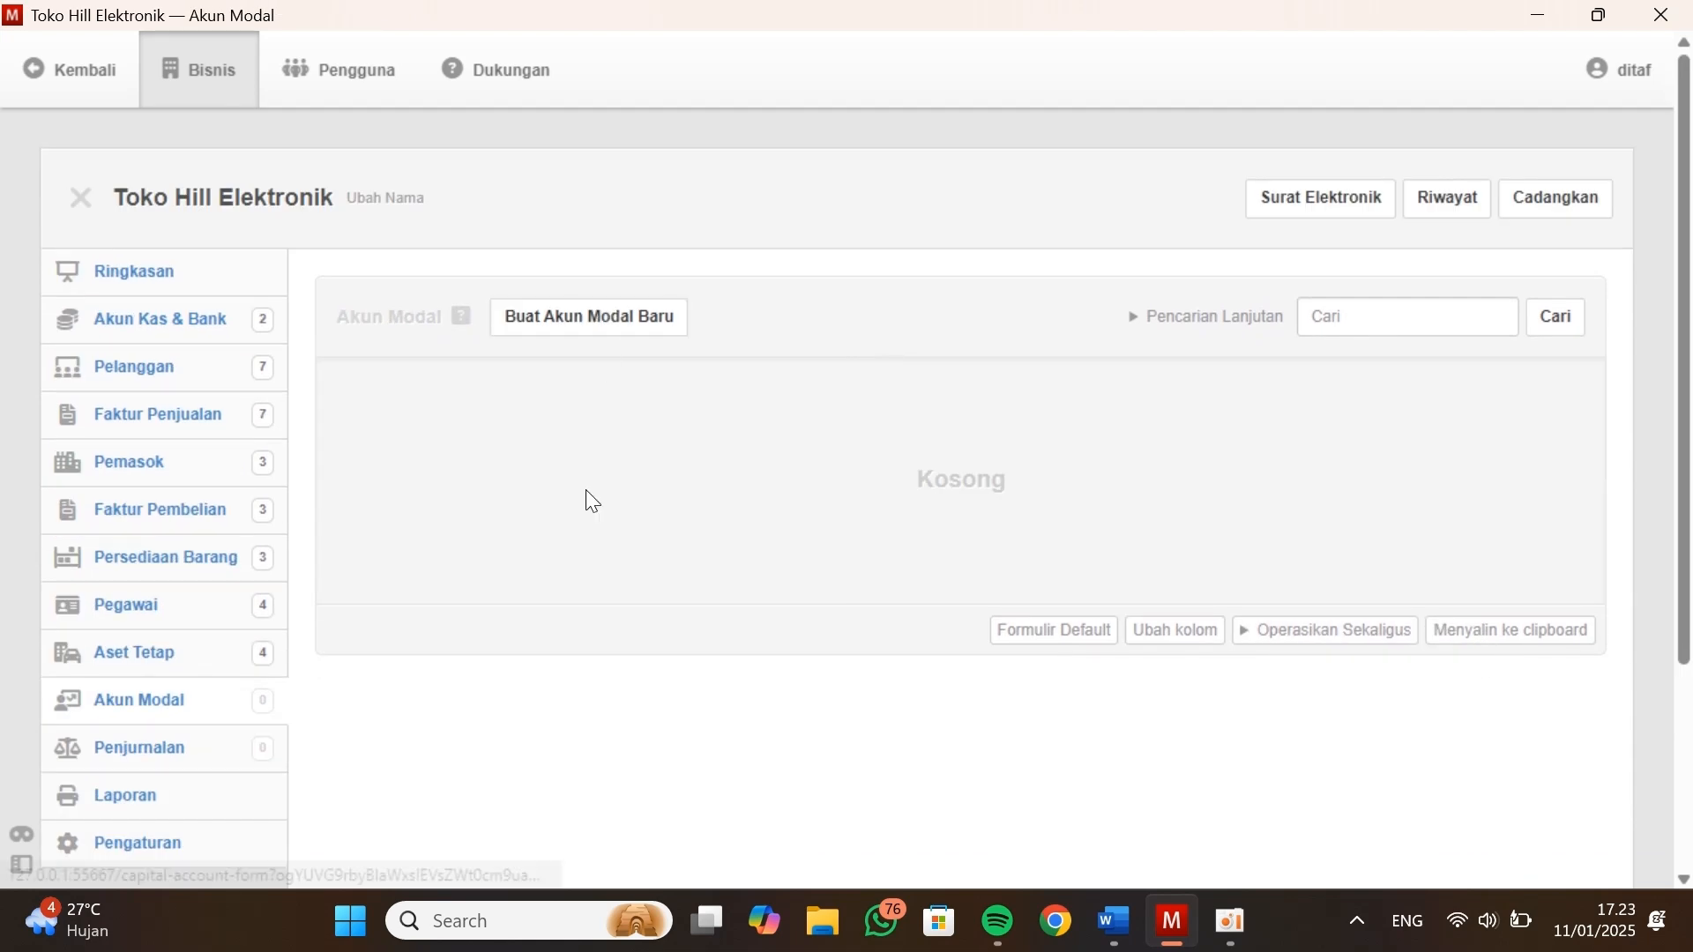
pyautogui.click(607, 328)
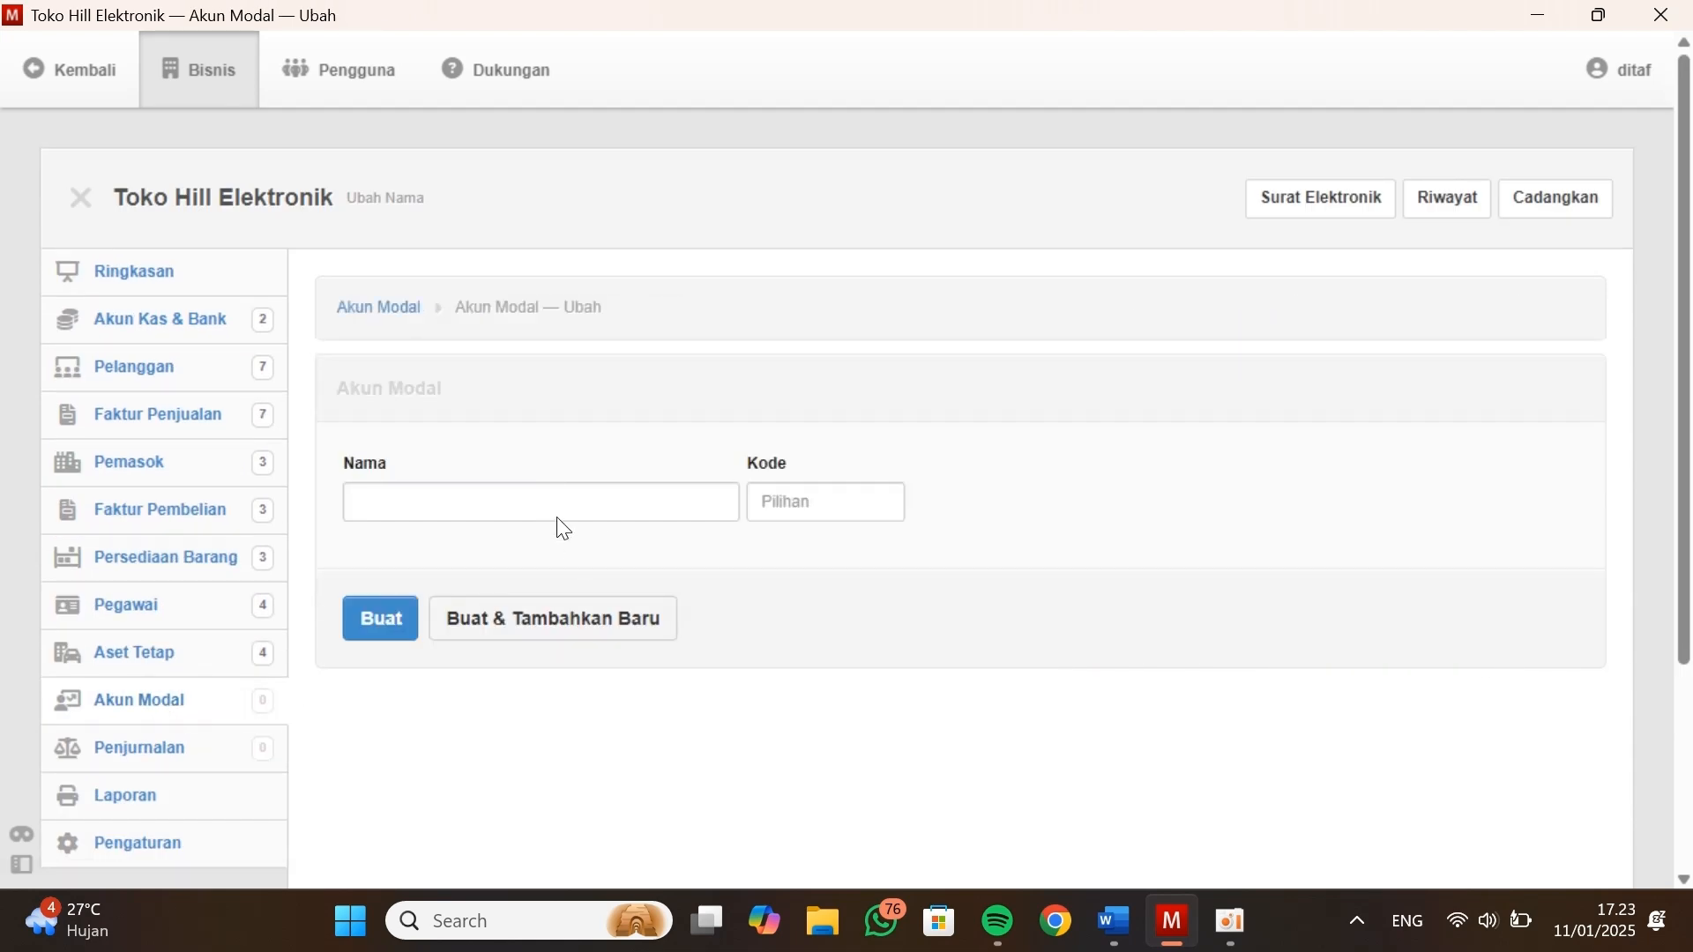
pyautogui.click(547, 498)
pyautogui.hotkey('alt', 'Tab')
pyautogui.scroll(2, 650, 442)
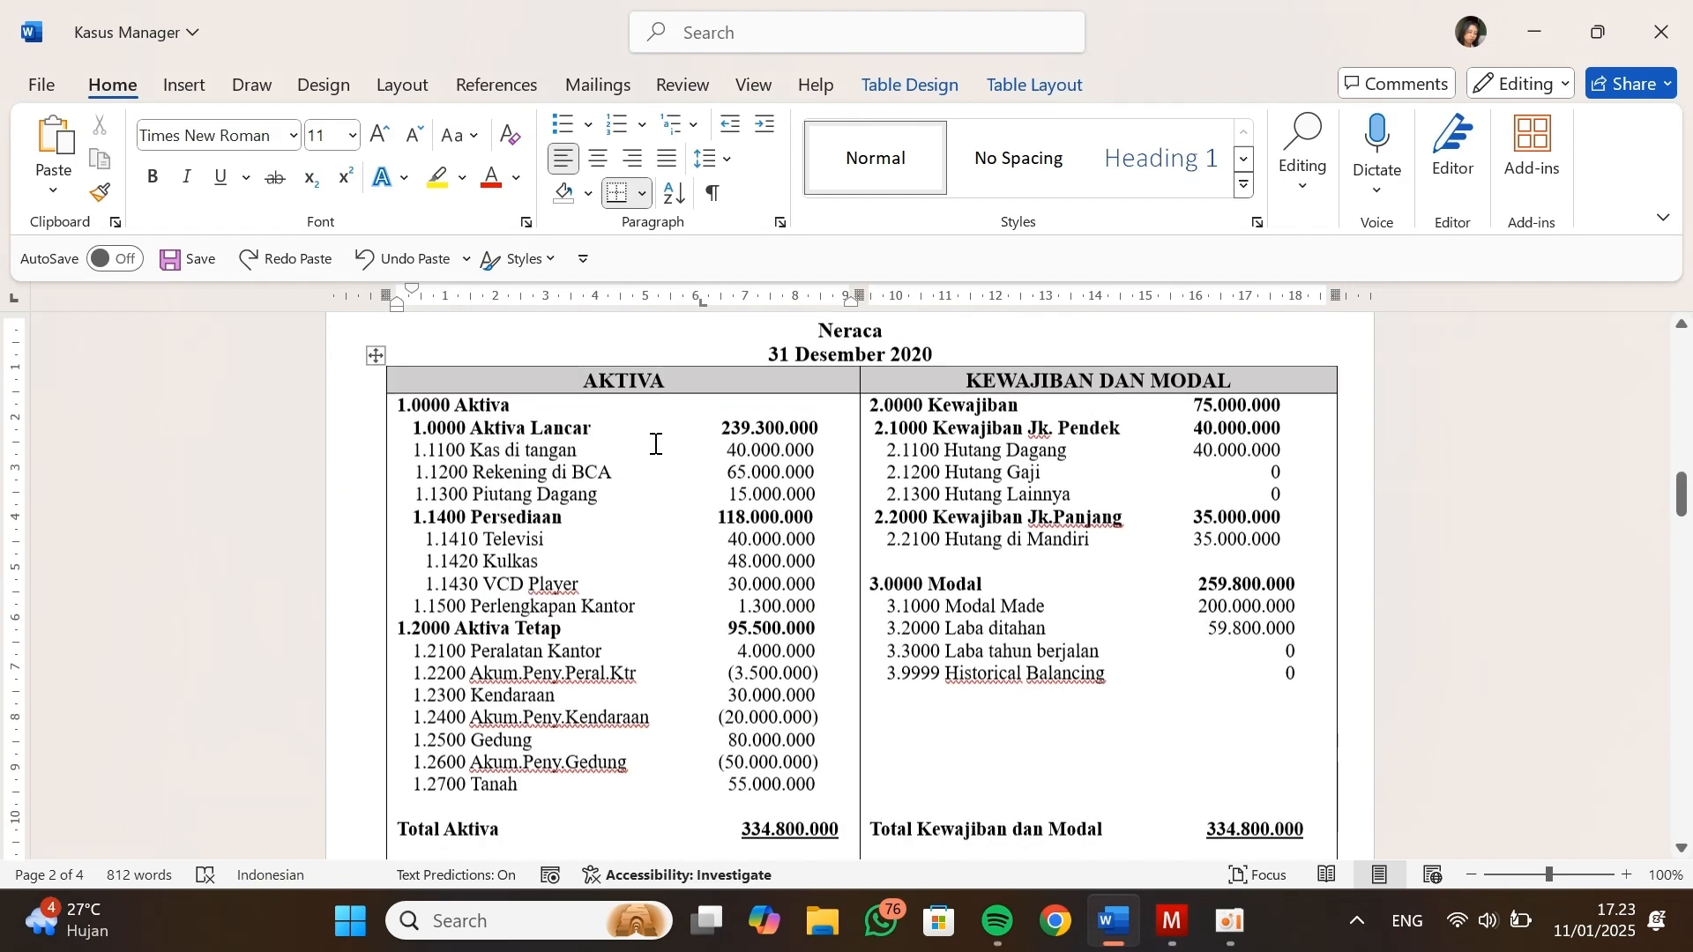
pyautogui.moveTo(1046, 609); pyautogui.dragTo(955, 615)
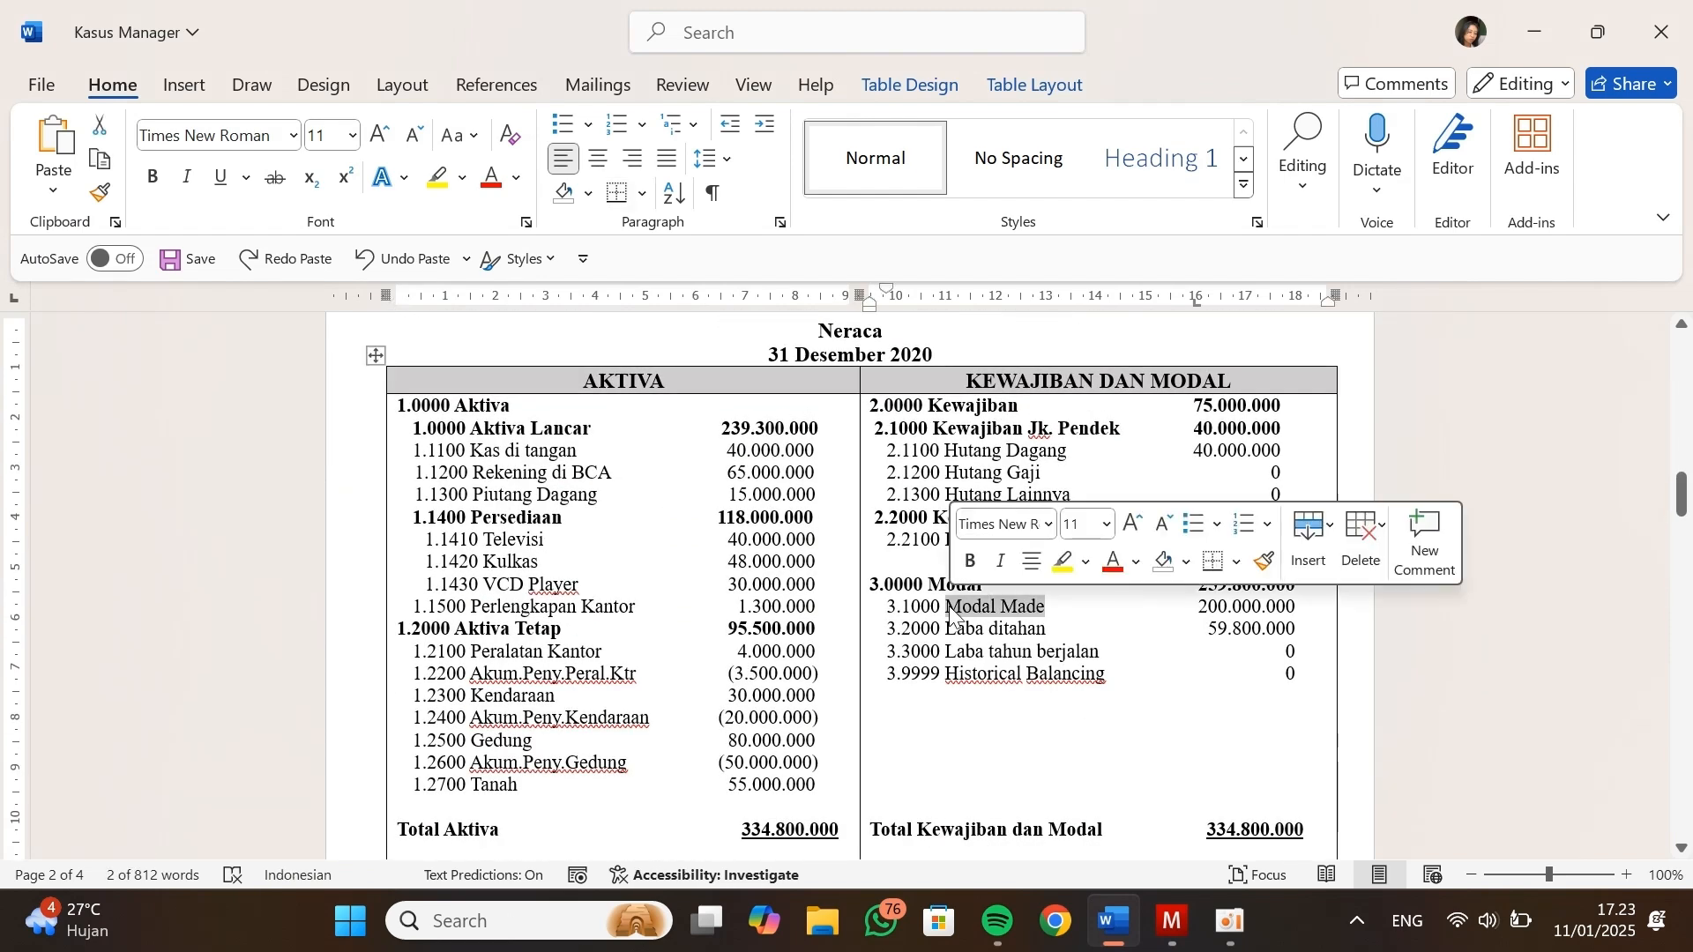
pyautogui.hotkey('ctrl', 'c')
pyautogui.hotkey('alt', 'Tab')
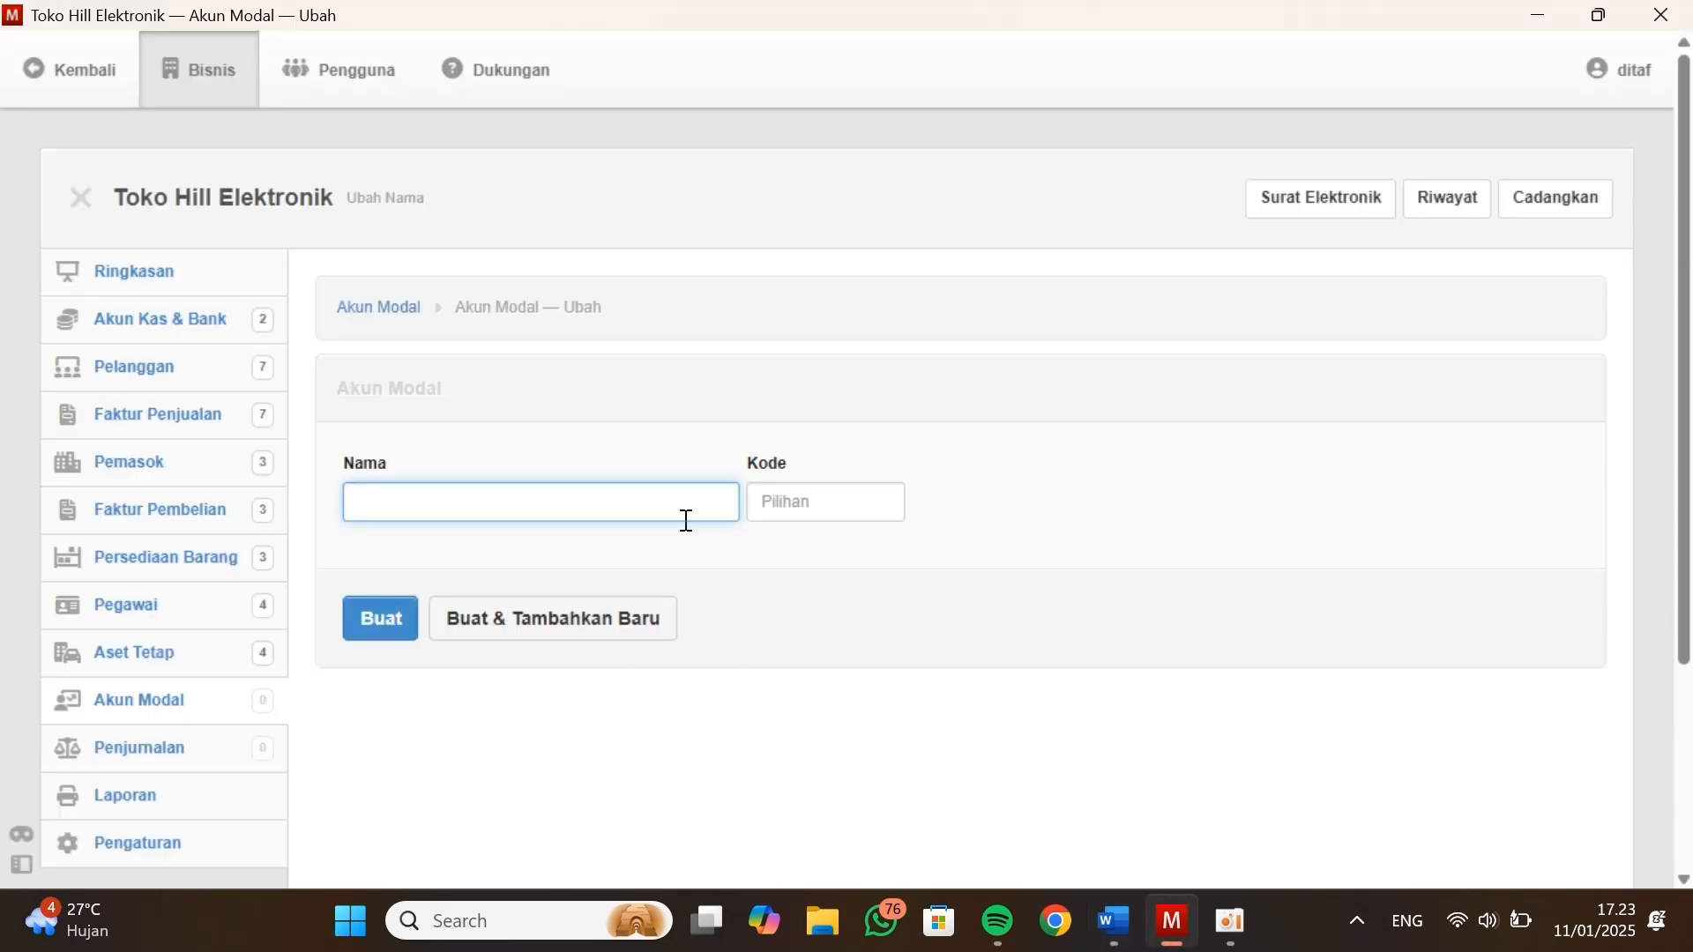
pyautogui.hotkey('ctrl', 'v')
# Give the new capital account code 3.1000 and create it
pyautogui.click(785, 508)
pyautogui.write('3')
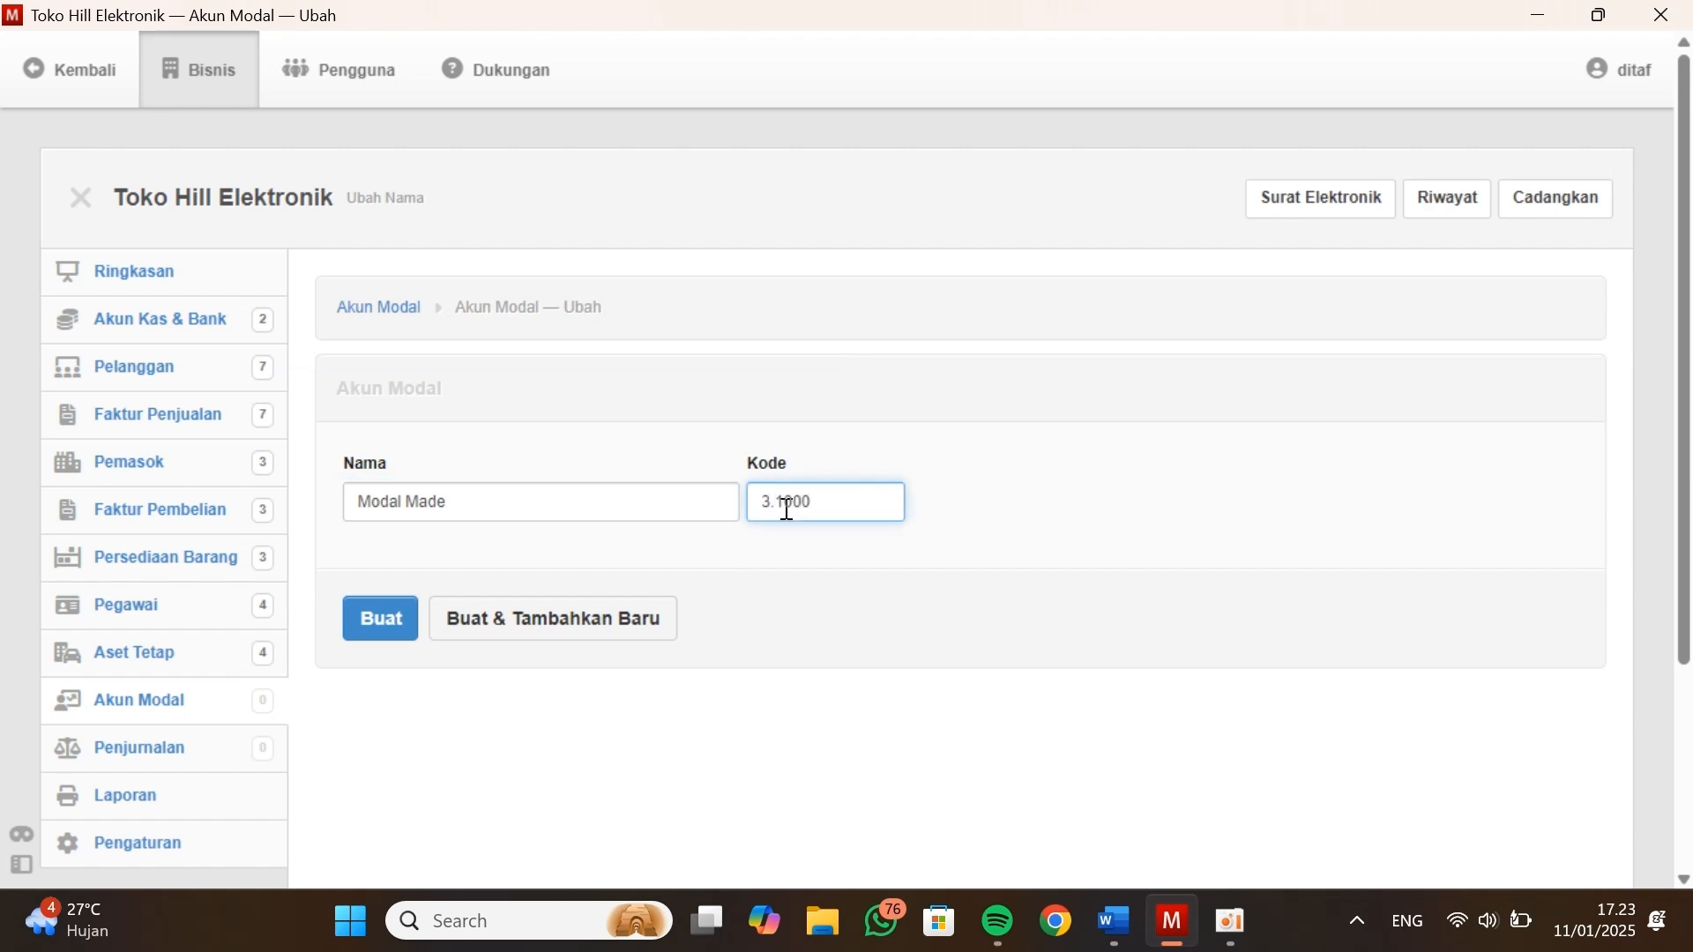
pyautogui.write('.1000')
pyautogui.click(381, 618)
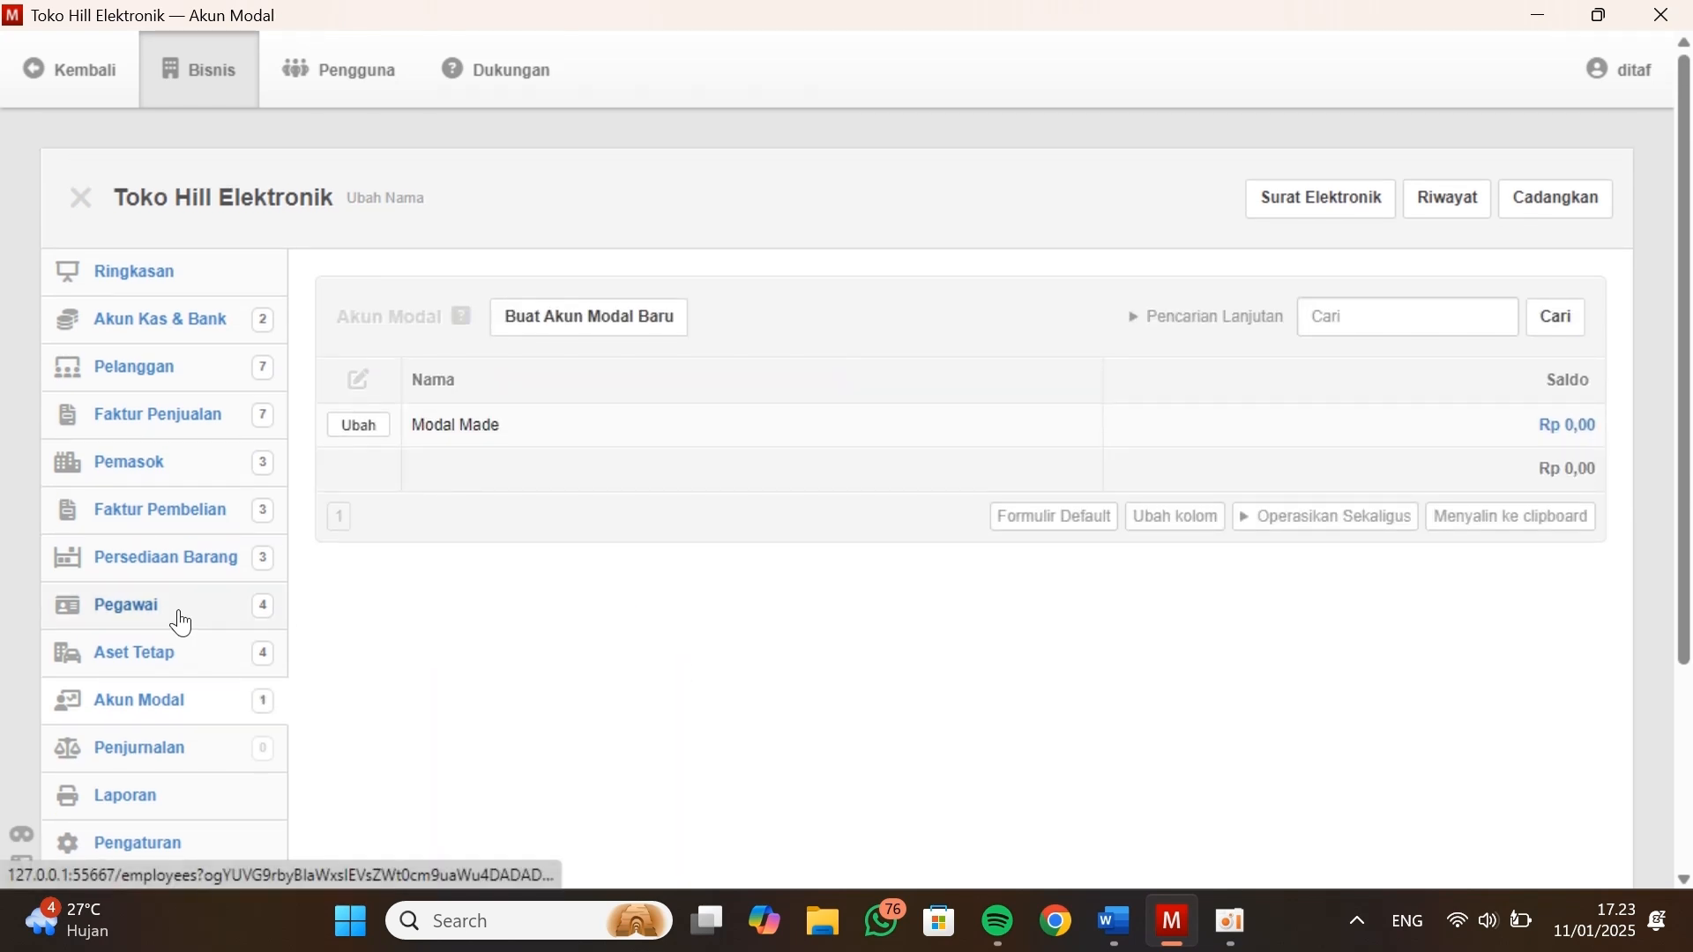
# Start a new opening balance for capital accounts in the settings
pyautogui.scroll(-1, 180, 621)
pyautogui.scroll(1, 179, 617)
pyautogui.scroll(-3, 231, 571)
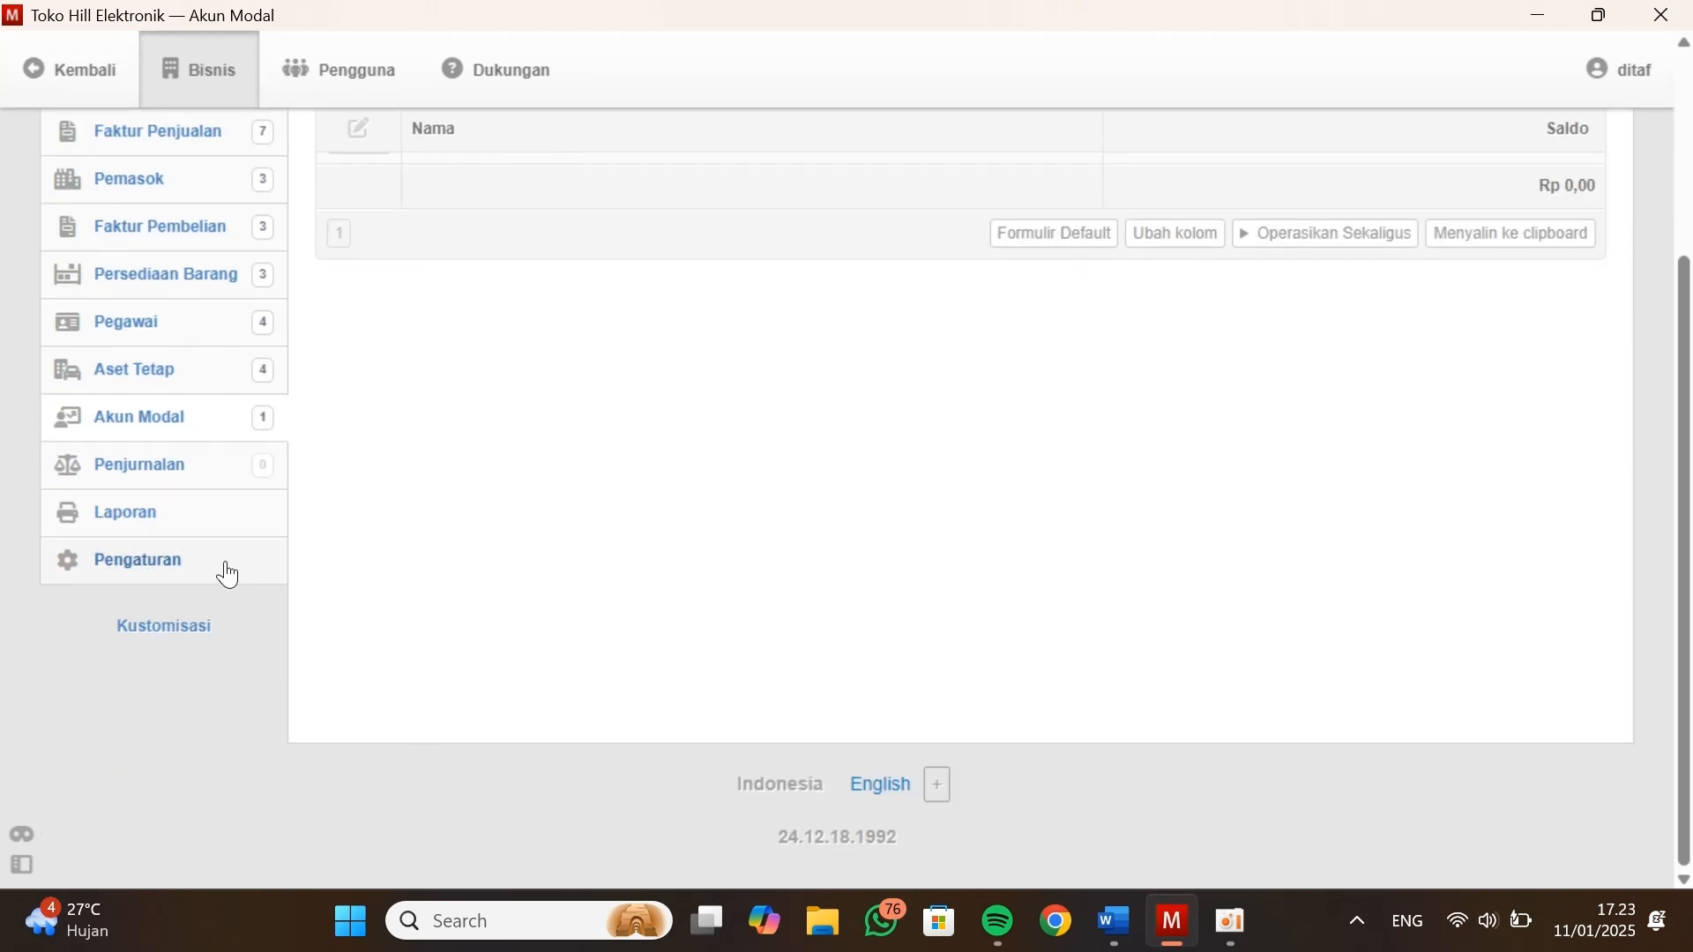
pyautogui.click(228, 574)
pyautogui.click(946, 542)
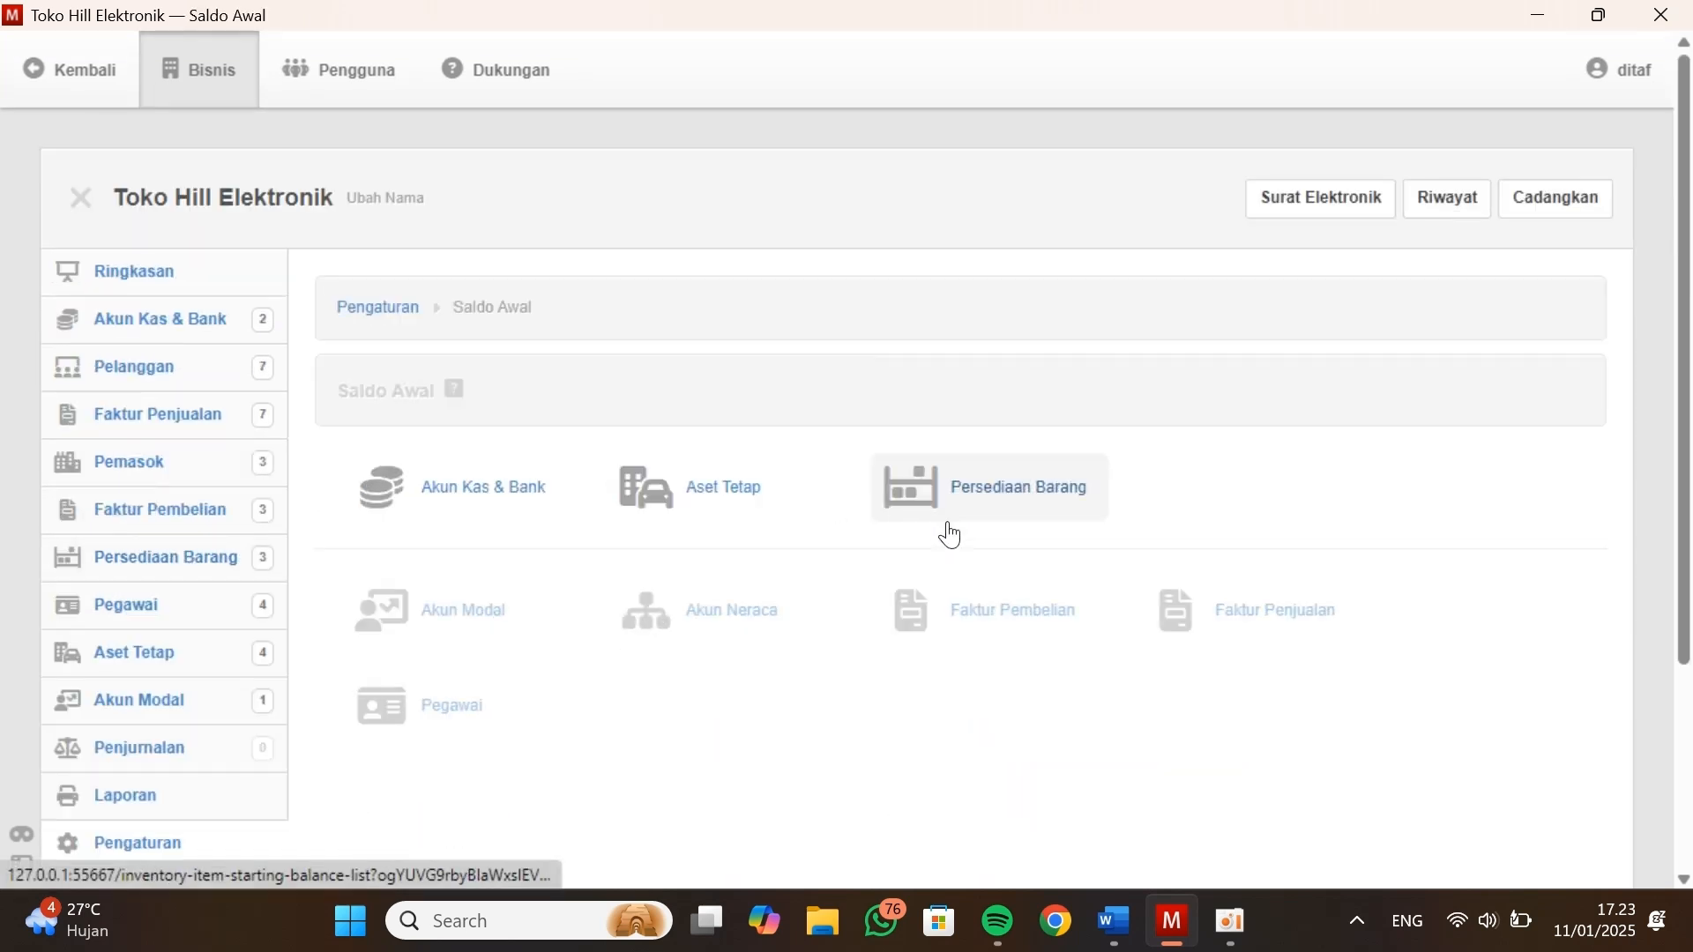
pyautogui.click(507, 631)
pyautogui.click(751, 399)
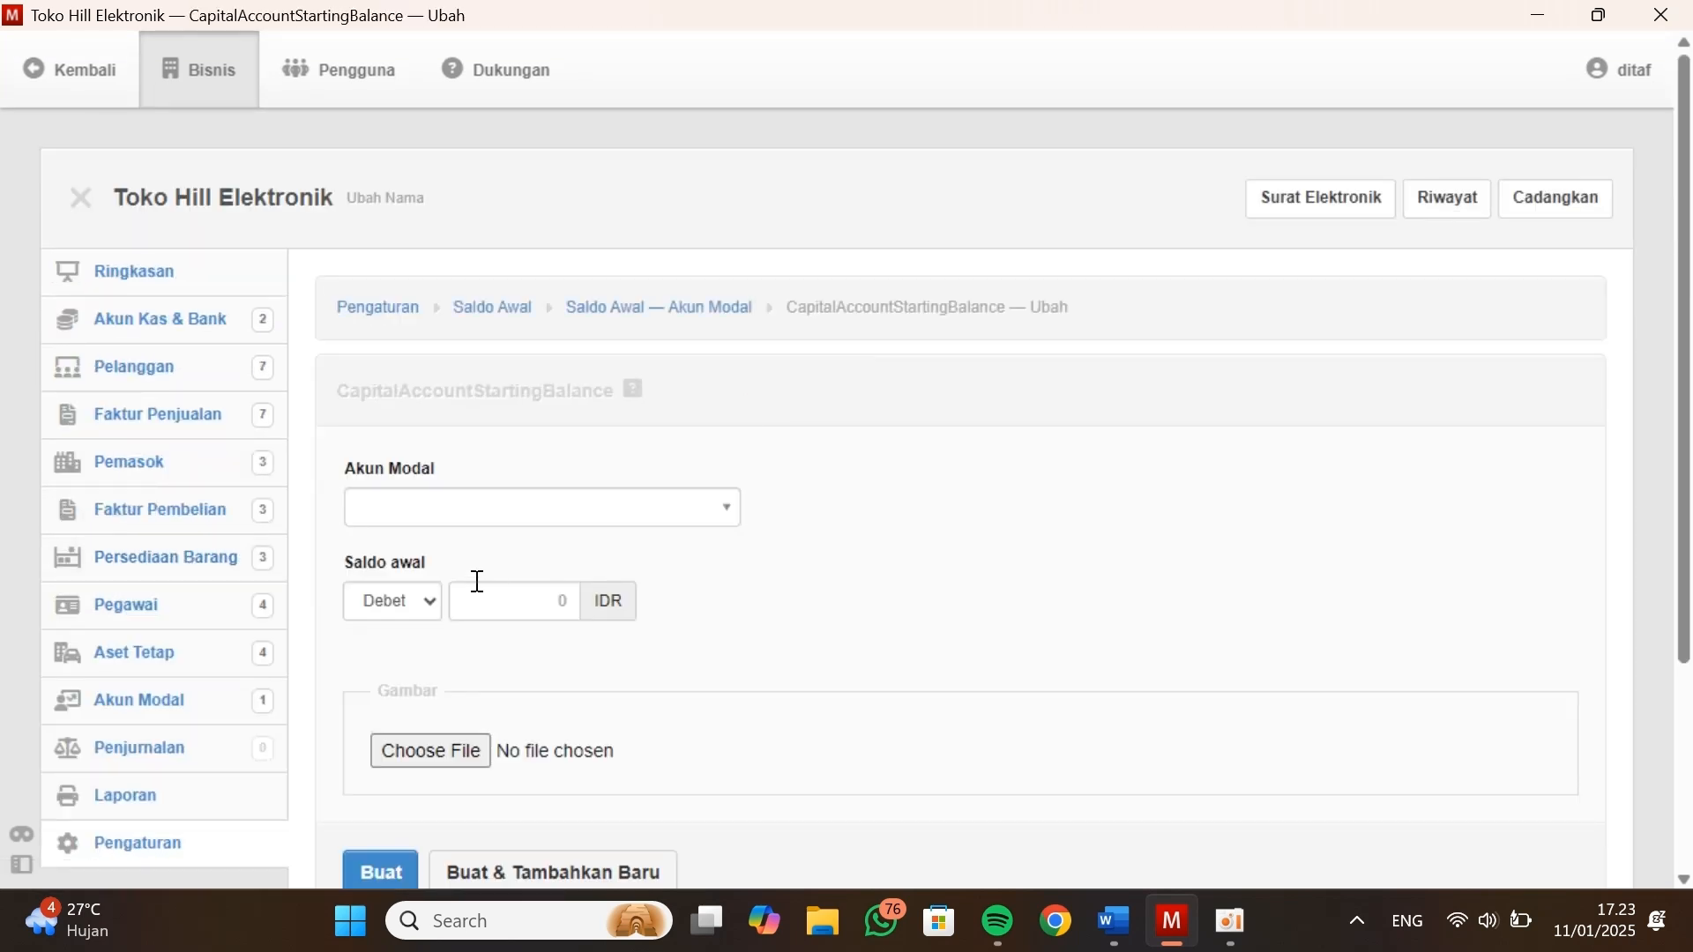
# Enter a credit opening balance of 200000000 for the 3.1000 capital account and create it
pyautogui.click(506, 508)
pyautogui.click(506, 584)
pyautogui.click(429, 607)
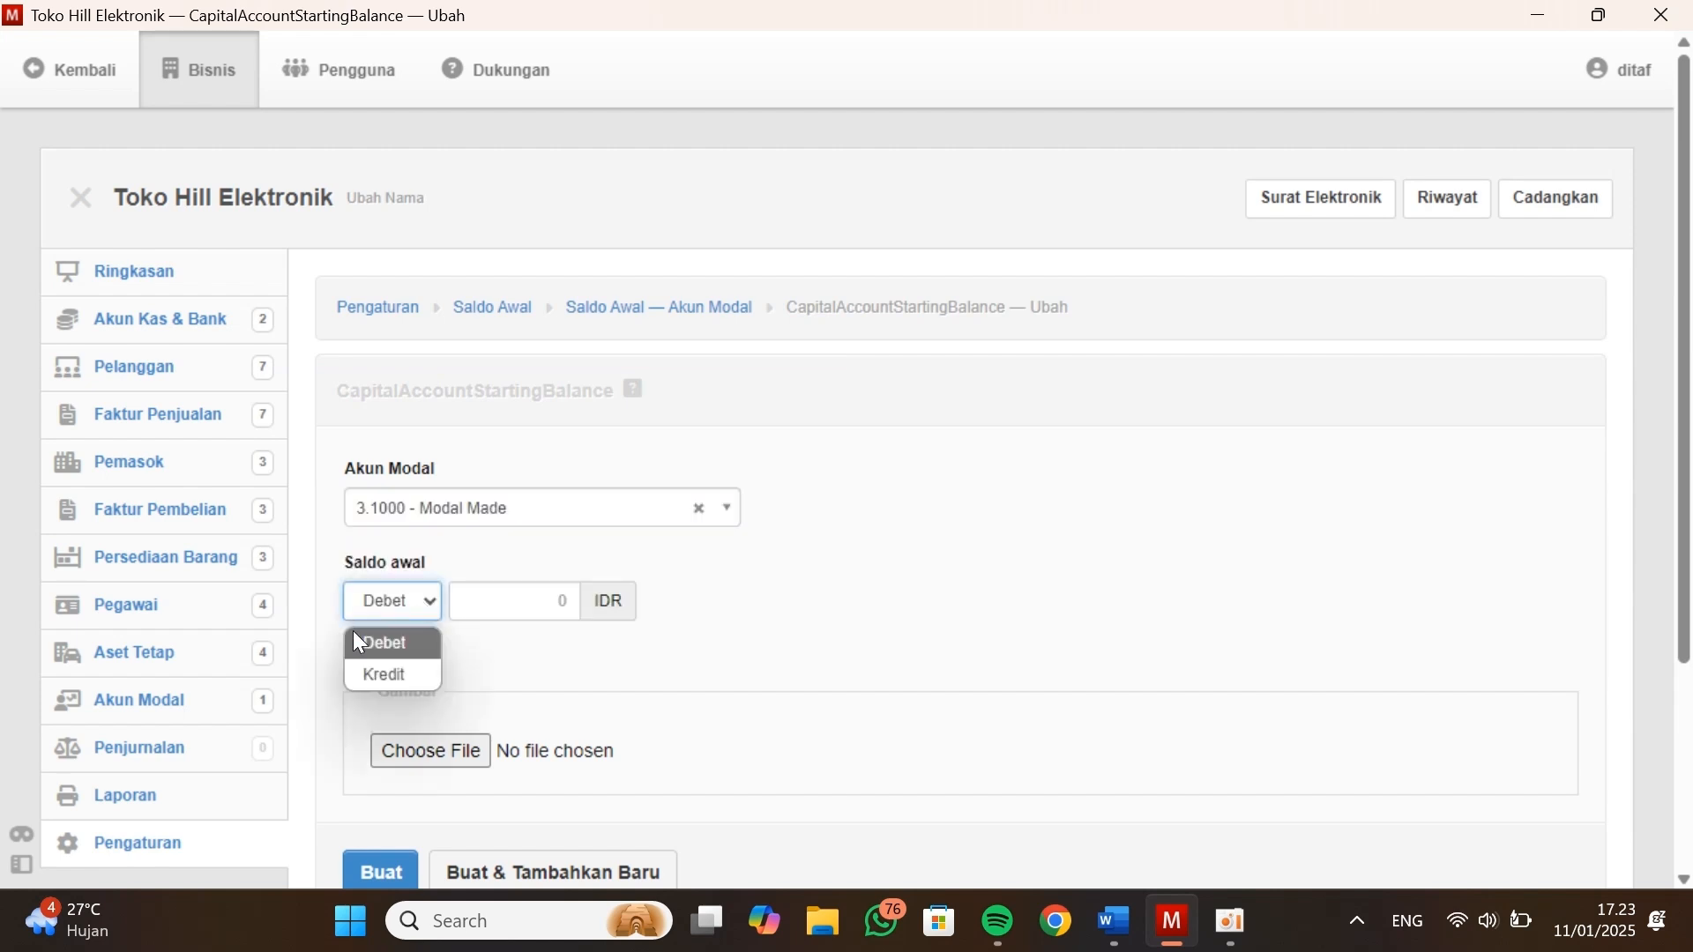
pyautogui.click(367, 679)
pyautogui.hotkey('alt', 'Tab')
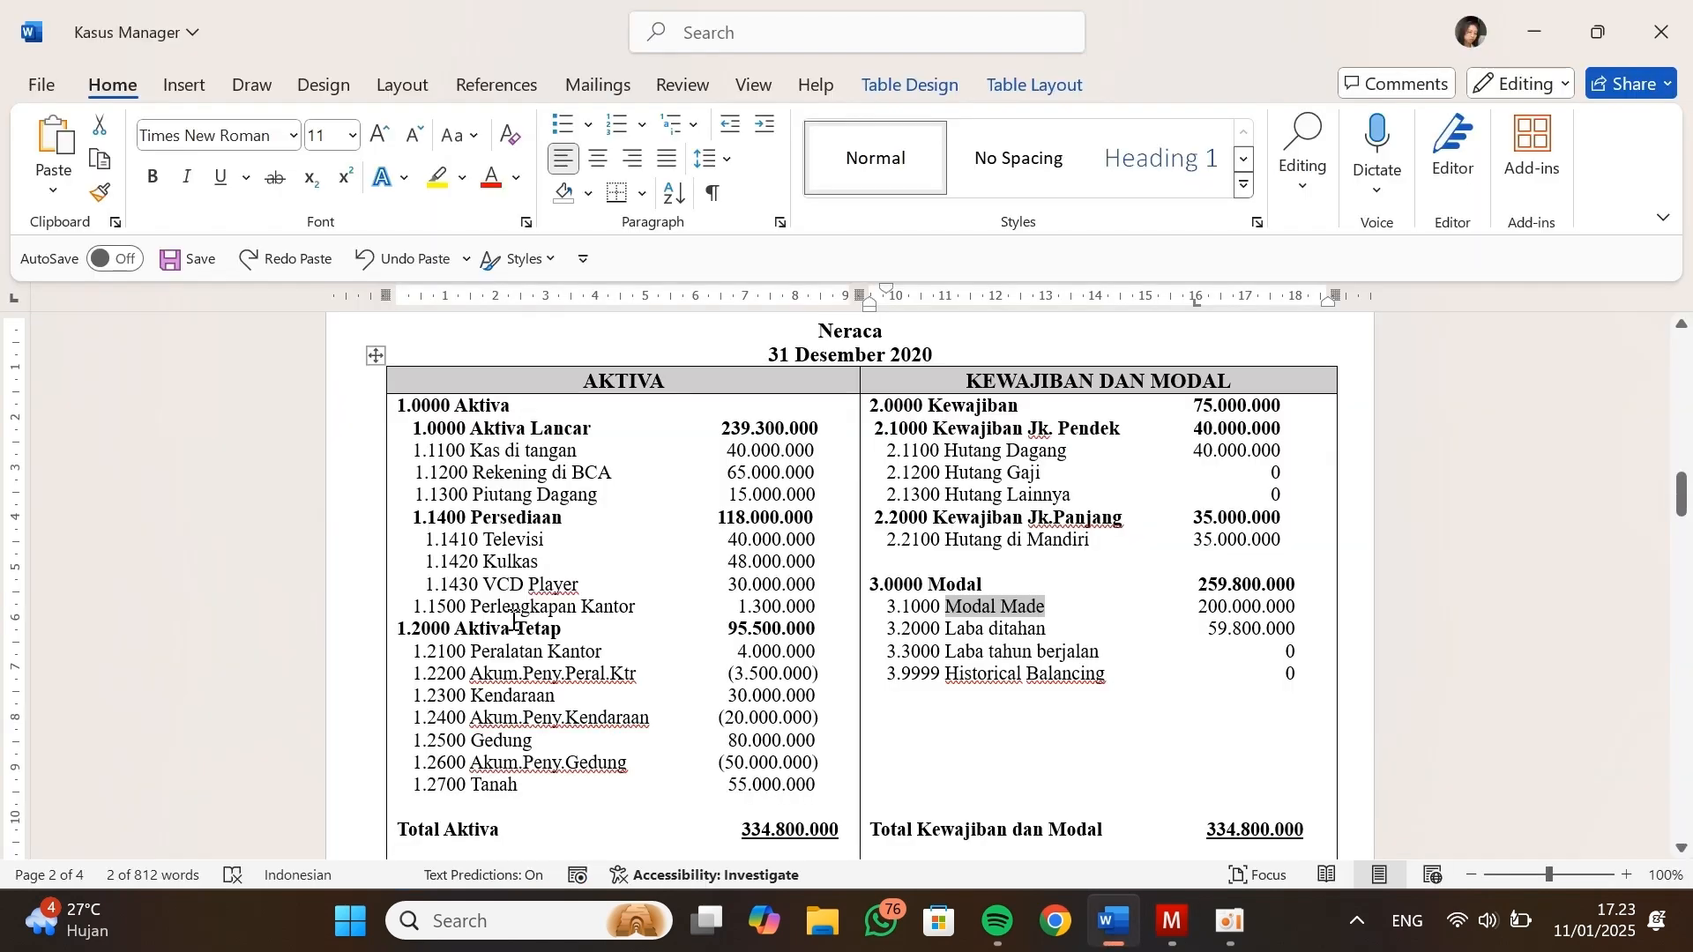
pyautogui.hotkey('alt', 'Tab')
pyautogui.click(532, 597)
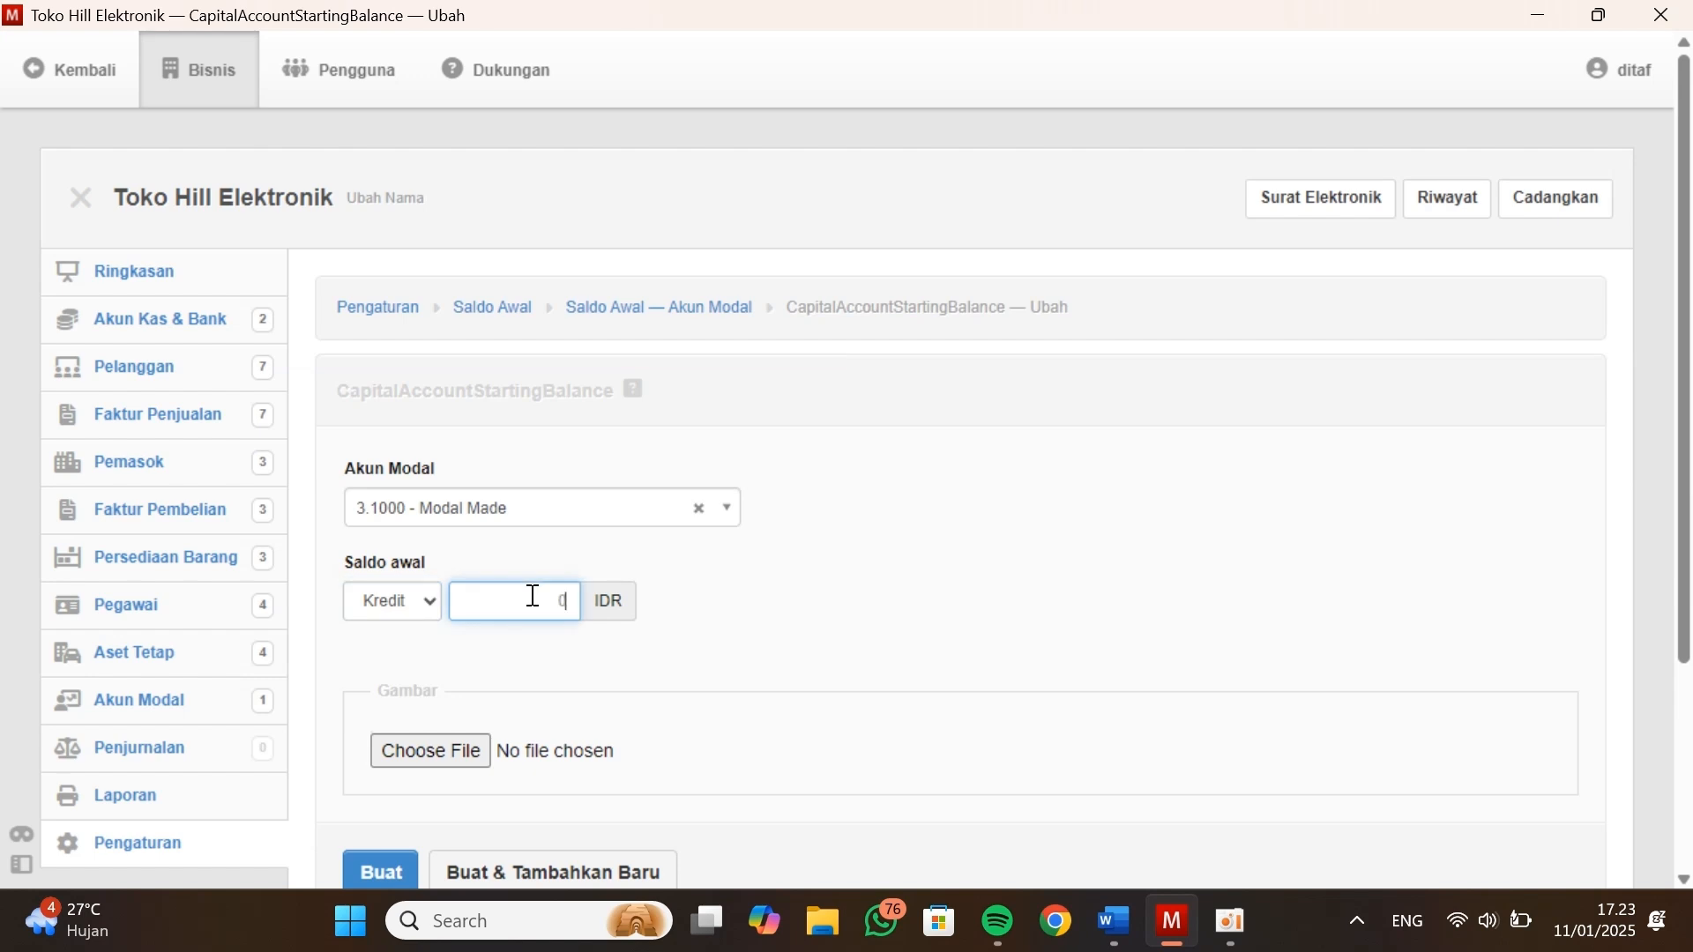
pyautogui.scroll(-3, 533, 597)
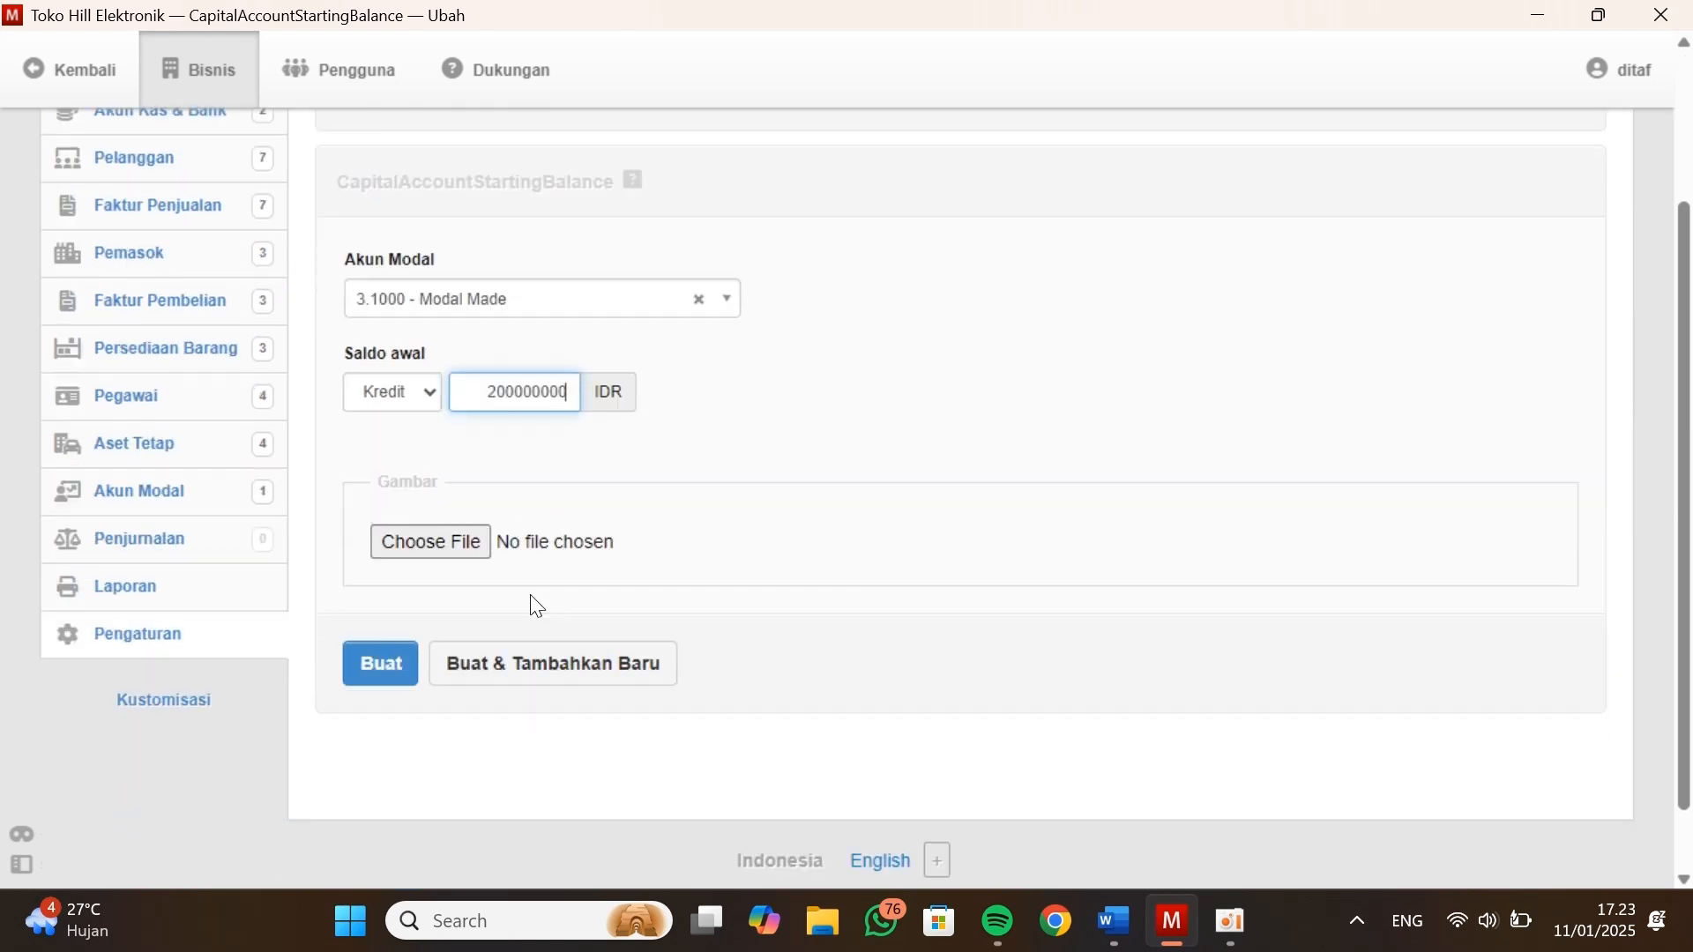
pyautogui.click(387, 653)
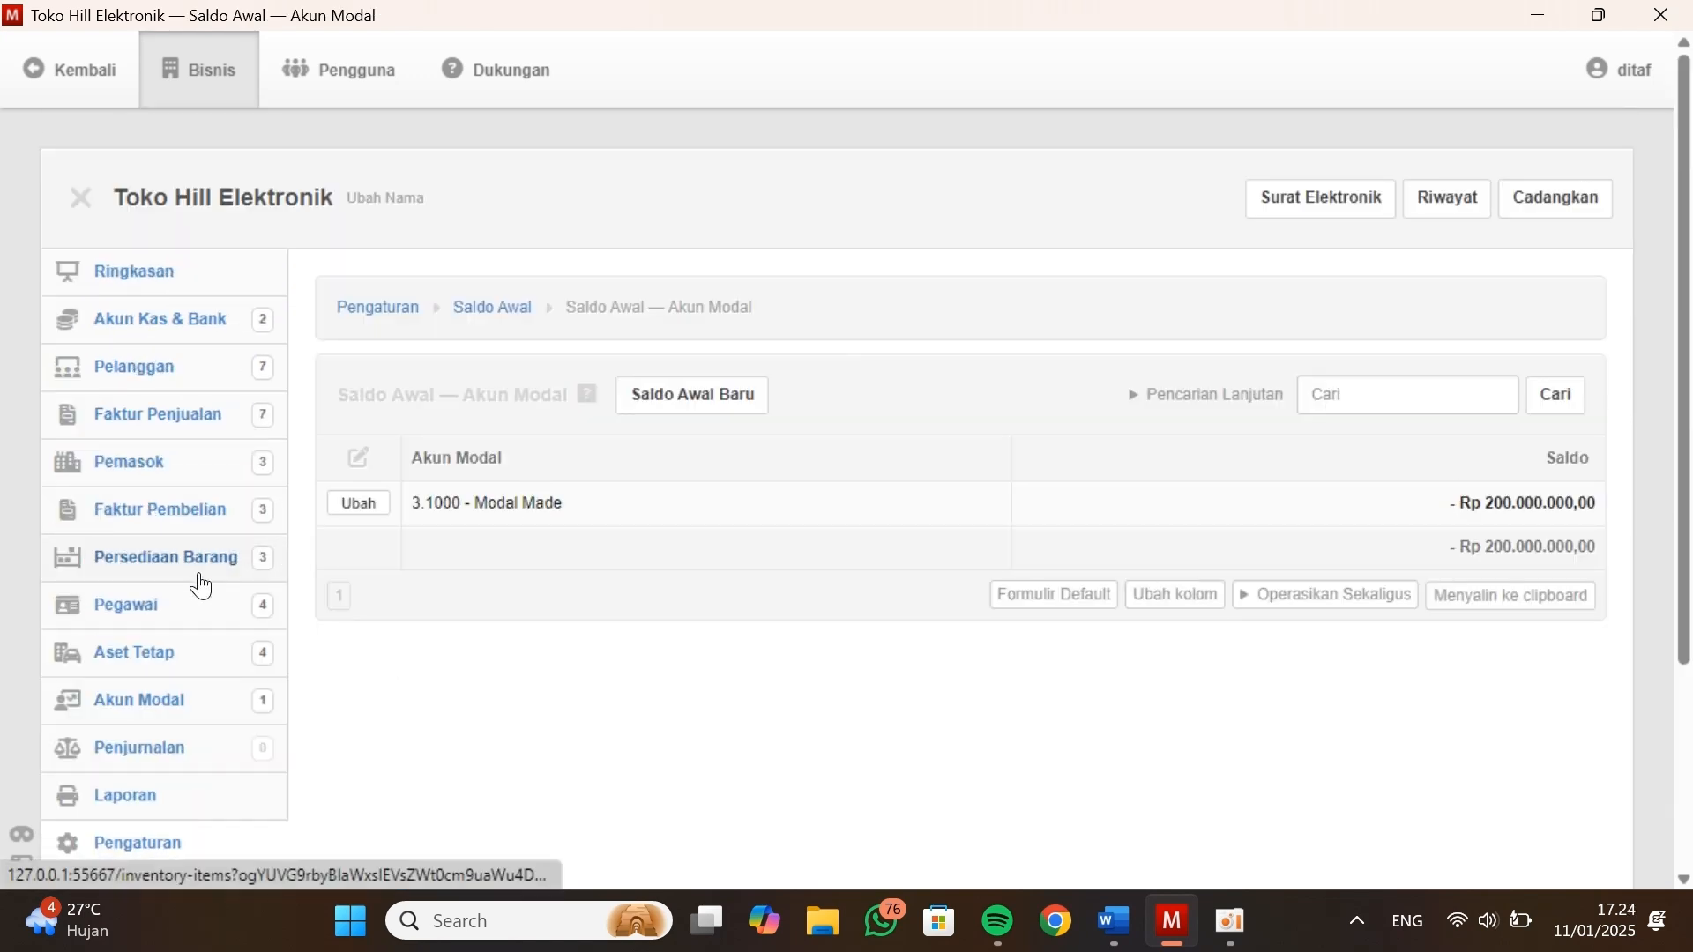
# Review the capital account list and the assets, liabilities and equity in the business summary
pyautogui.click(170, 705)
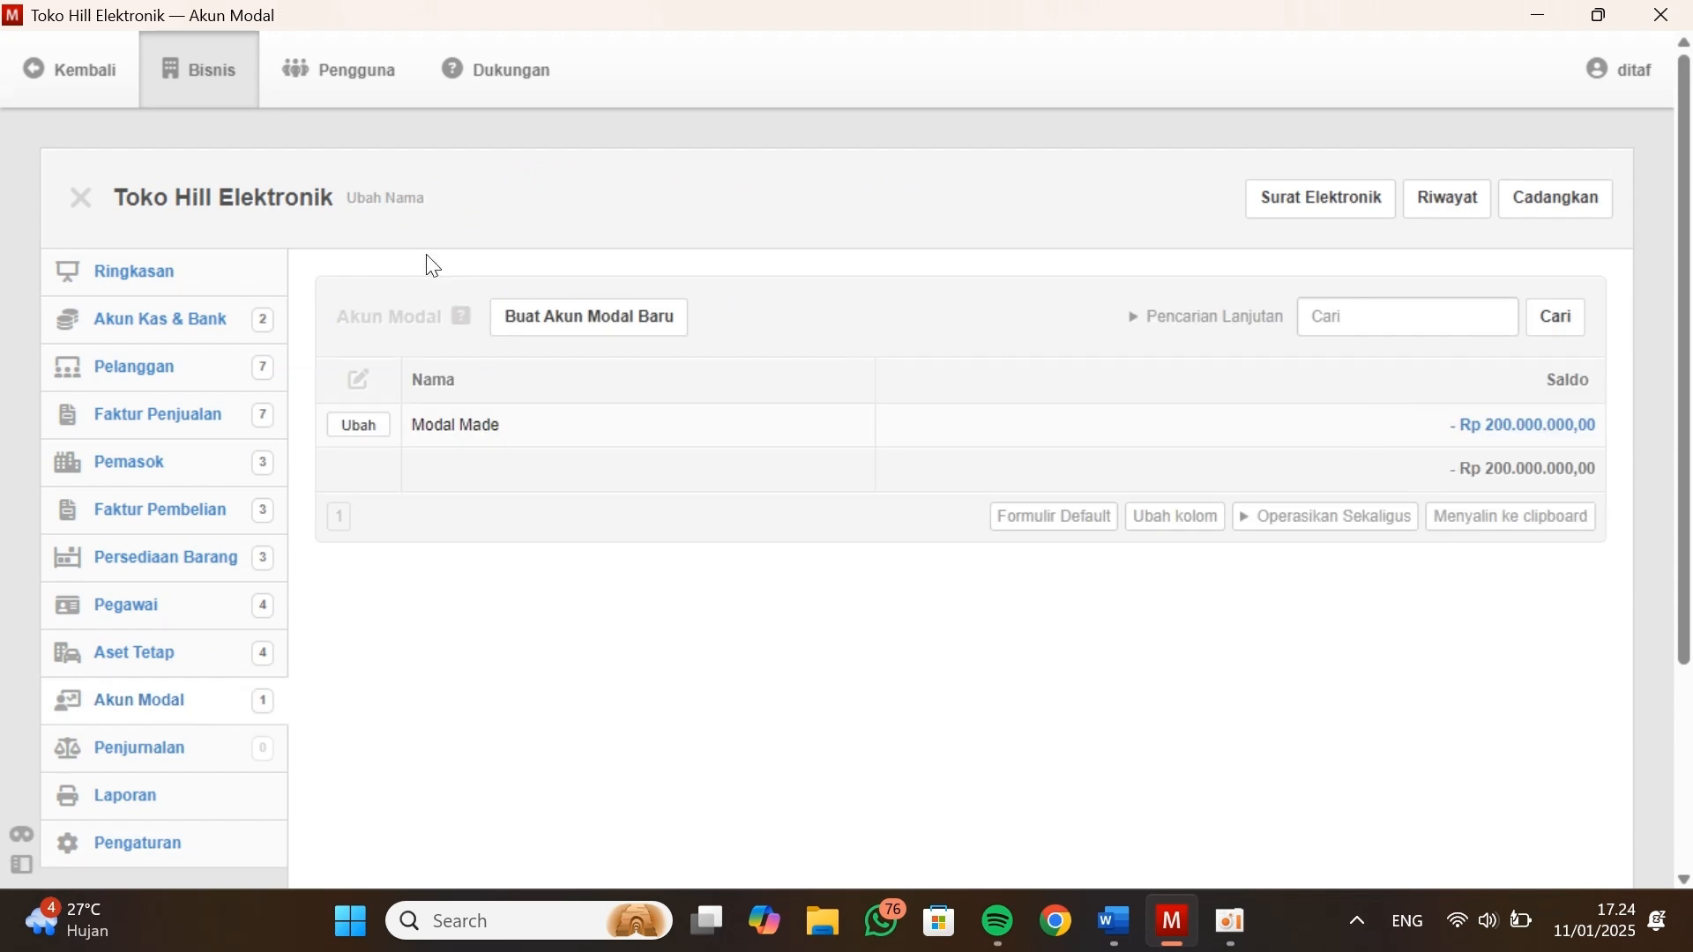
pyautogui.scroll(-2, 140, 643)
pyautogui.scroll(3, 143, 642)
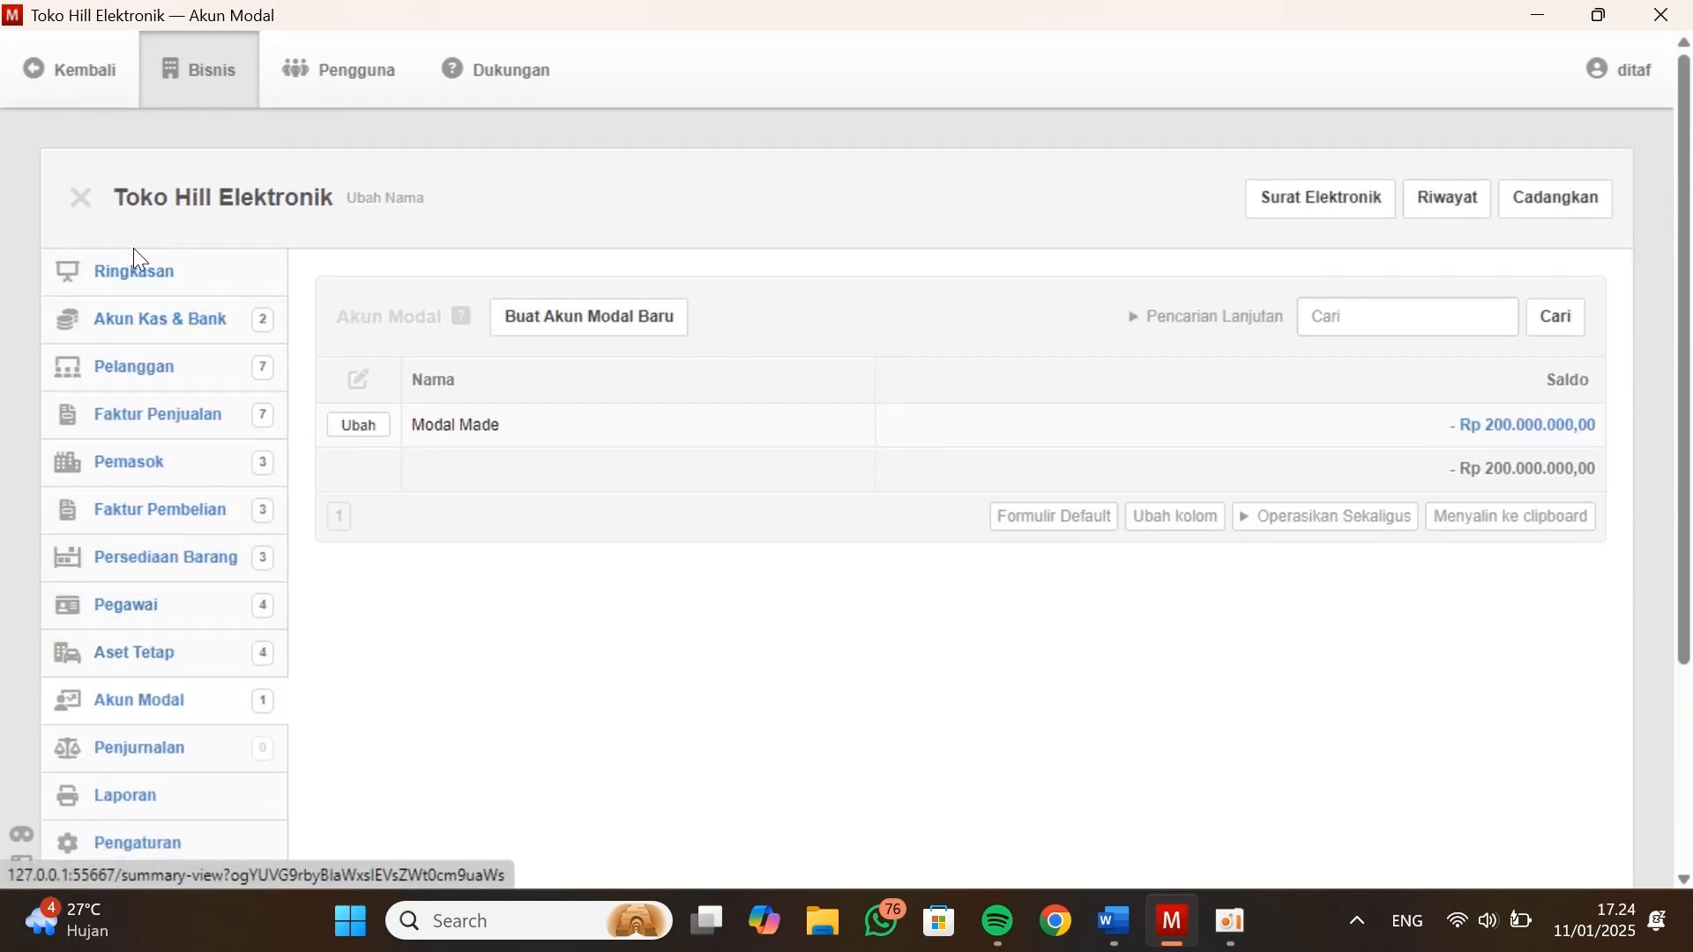
pyautogui.click(190, 279)
pyautogui.scroll(-5, 824, 587)
pyautogui.scroll(5, 768, 541)
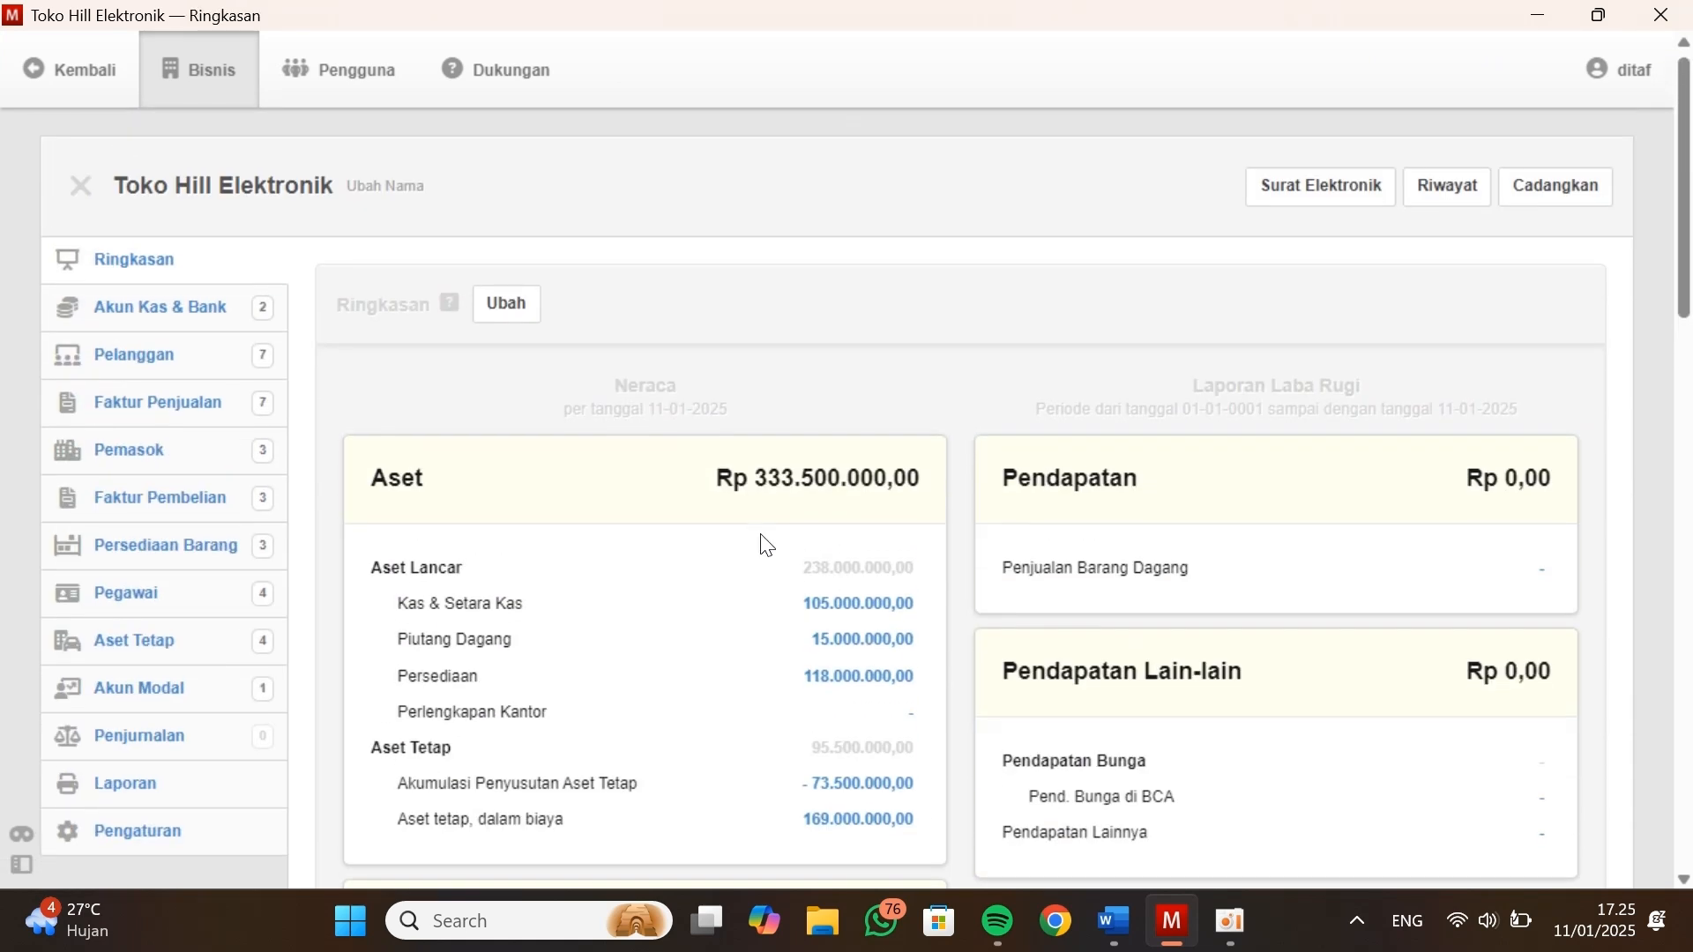
pyautogui.scroll(-2, 593, 504)
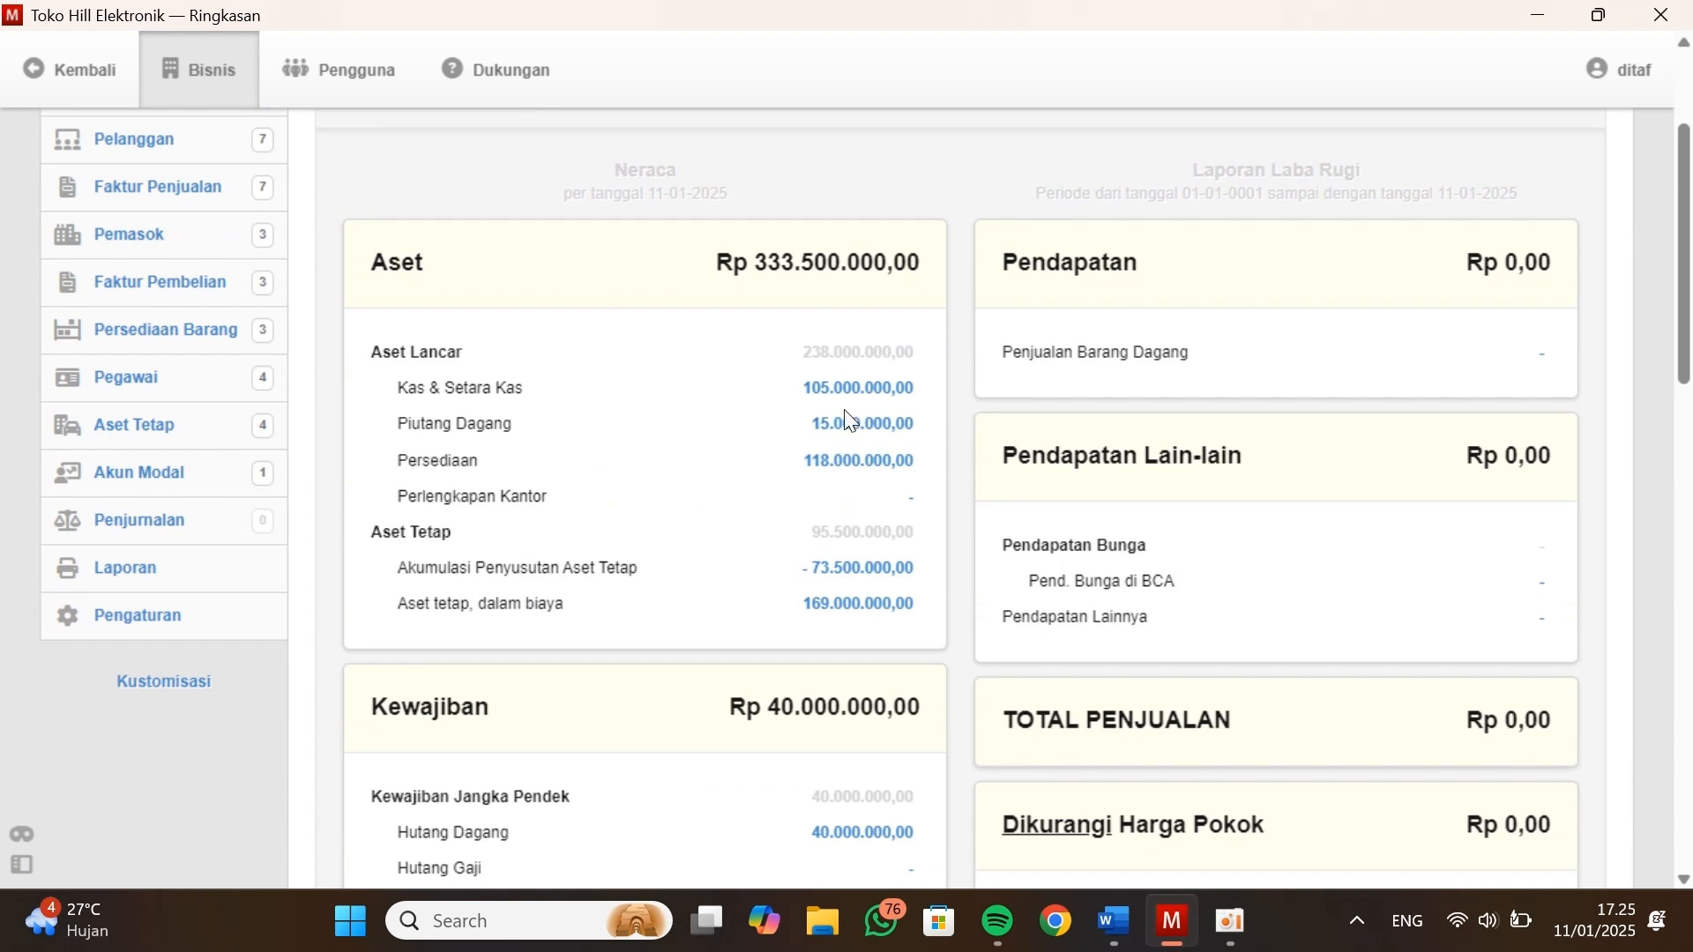
pyautogui.scroll(-3, 849, 420)
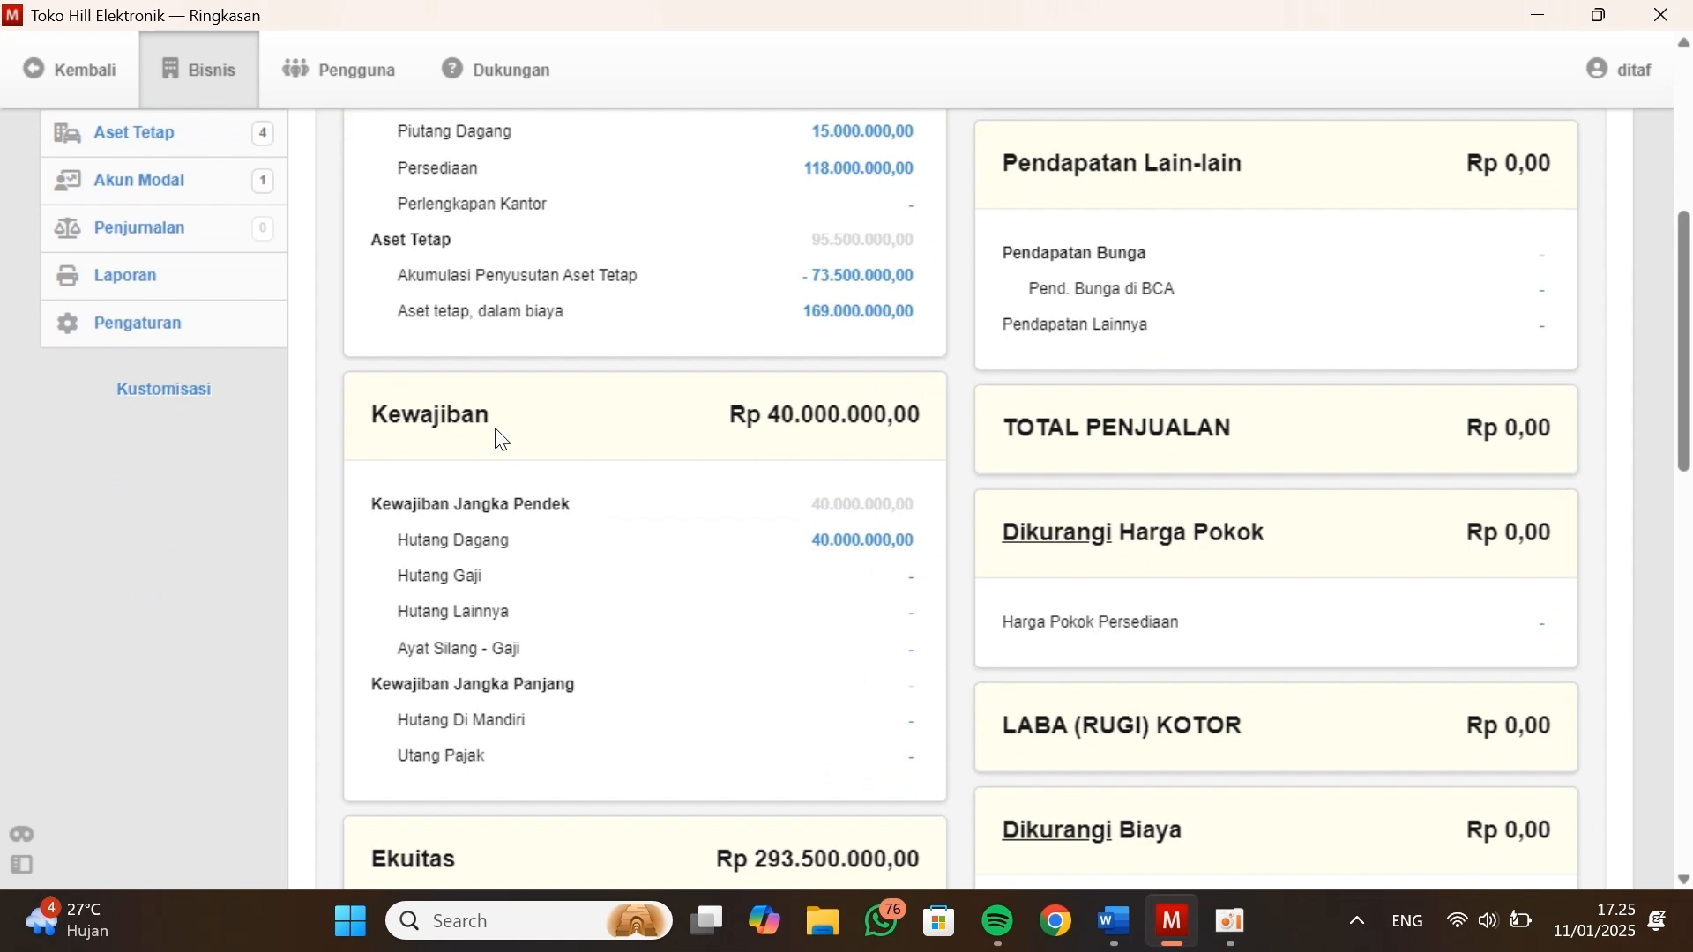
pyautogui.scroll(-5, 499, 438)
pyautogui.scroll(10, 498, 438)
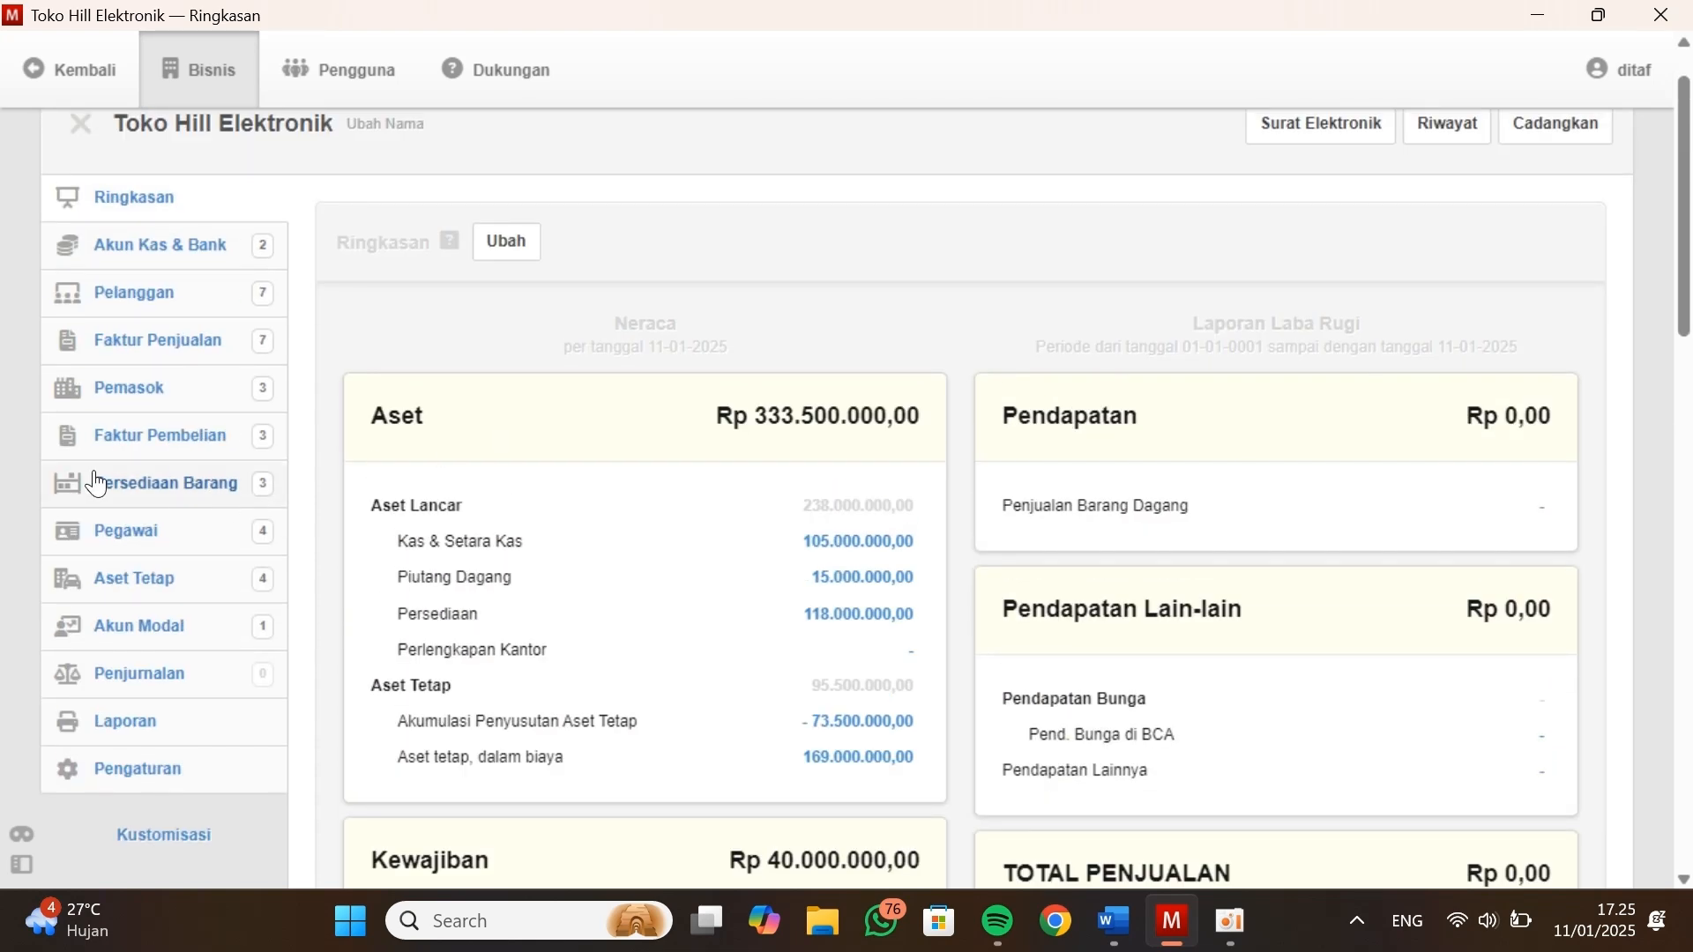
# Start a new opening balance for balance sheet accounts (Akun Neraca) in the settings
pyautogui.scroll(-2, 97, 481)
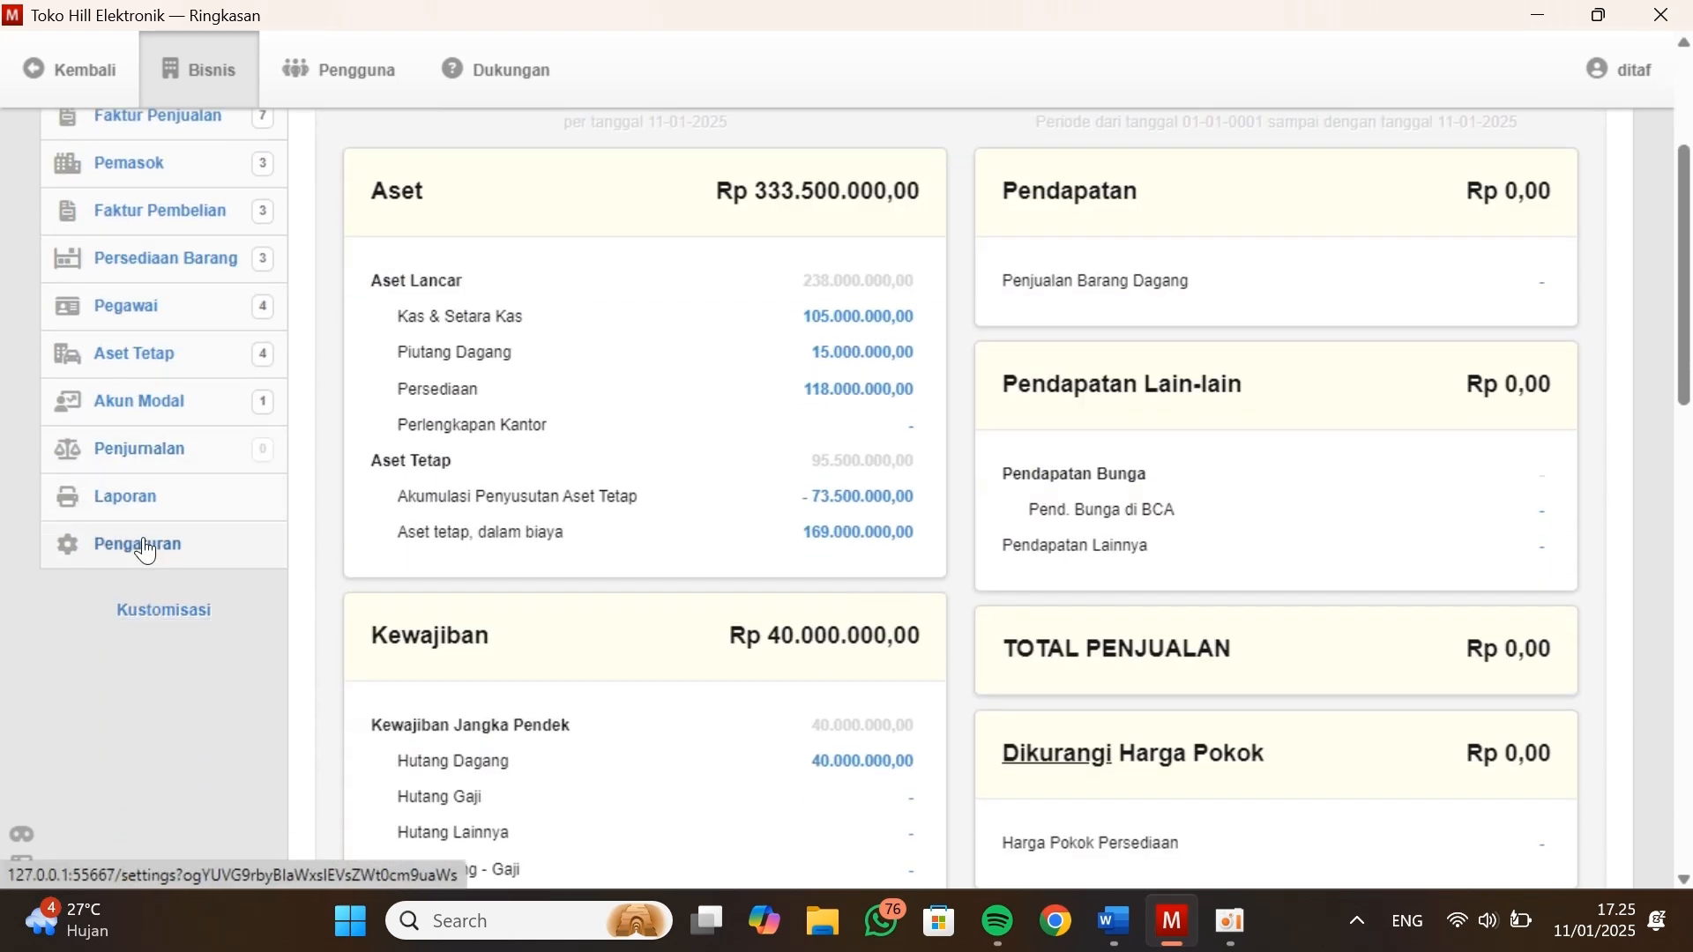
pyautogui.click(145, 551)
pyautogui.click(986, 507)
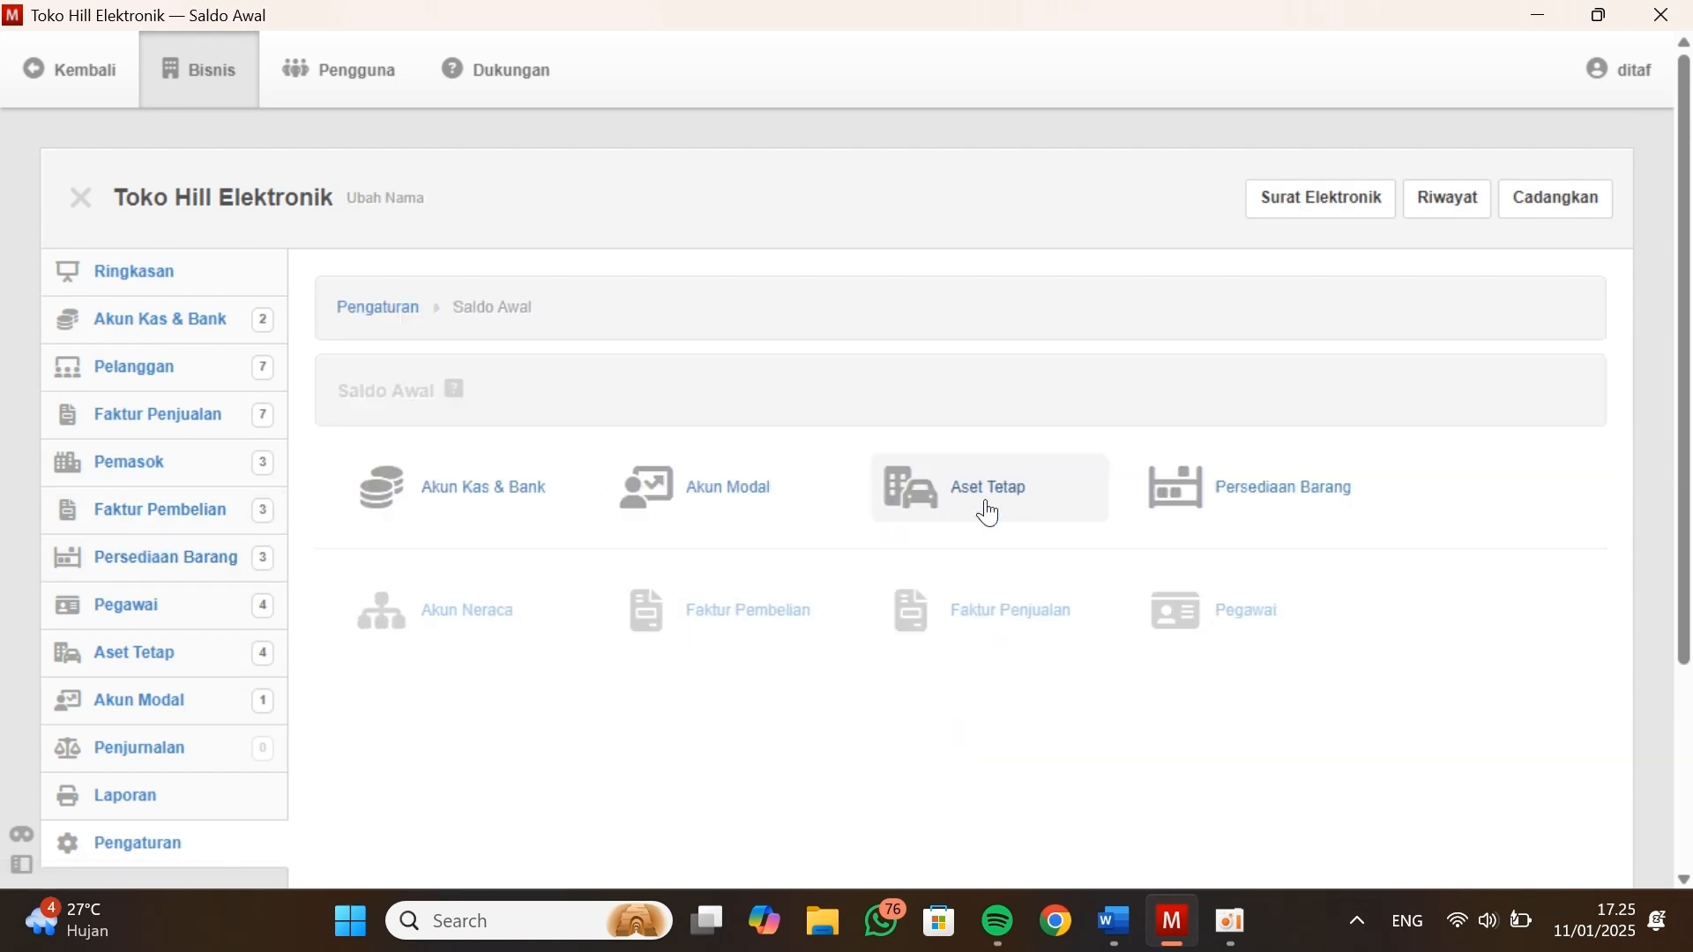
pyautogui.click(429, 626)
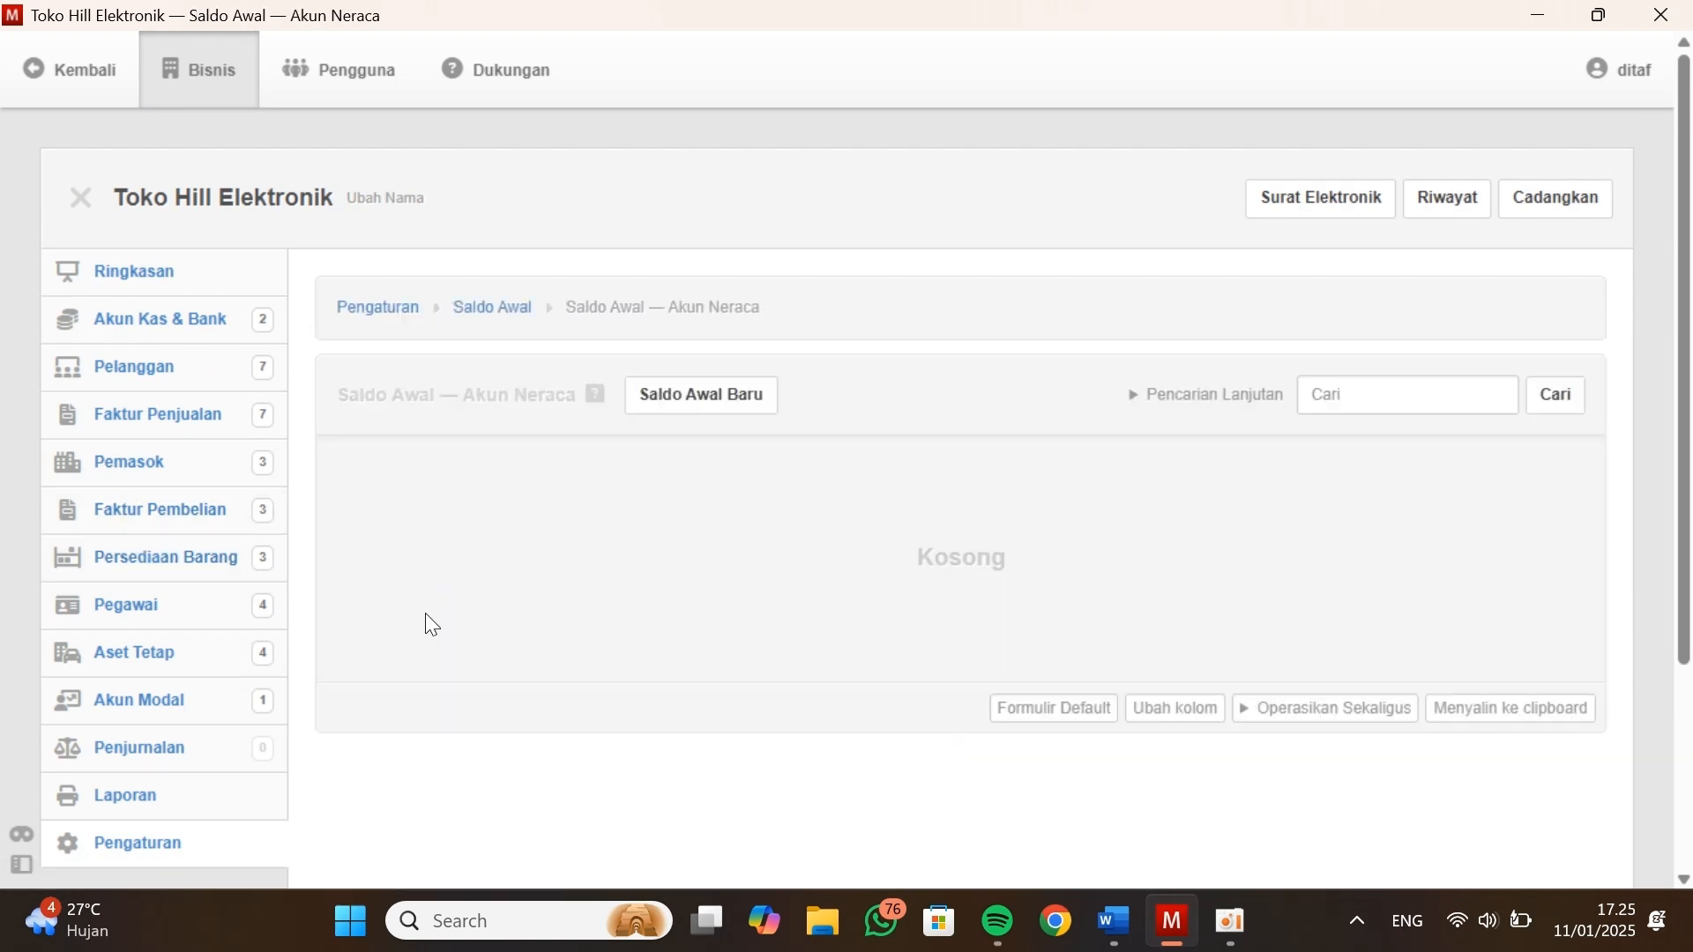
pyautogui.click(688, 388)
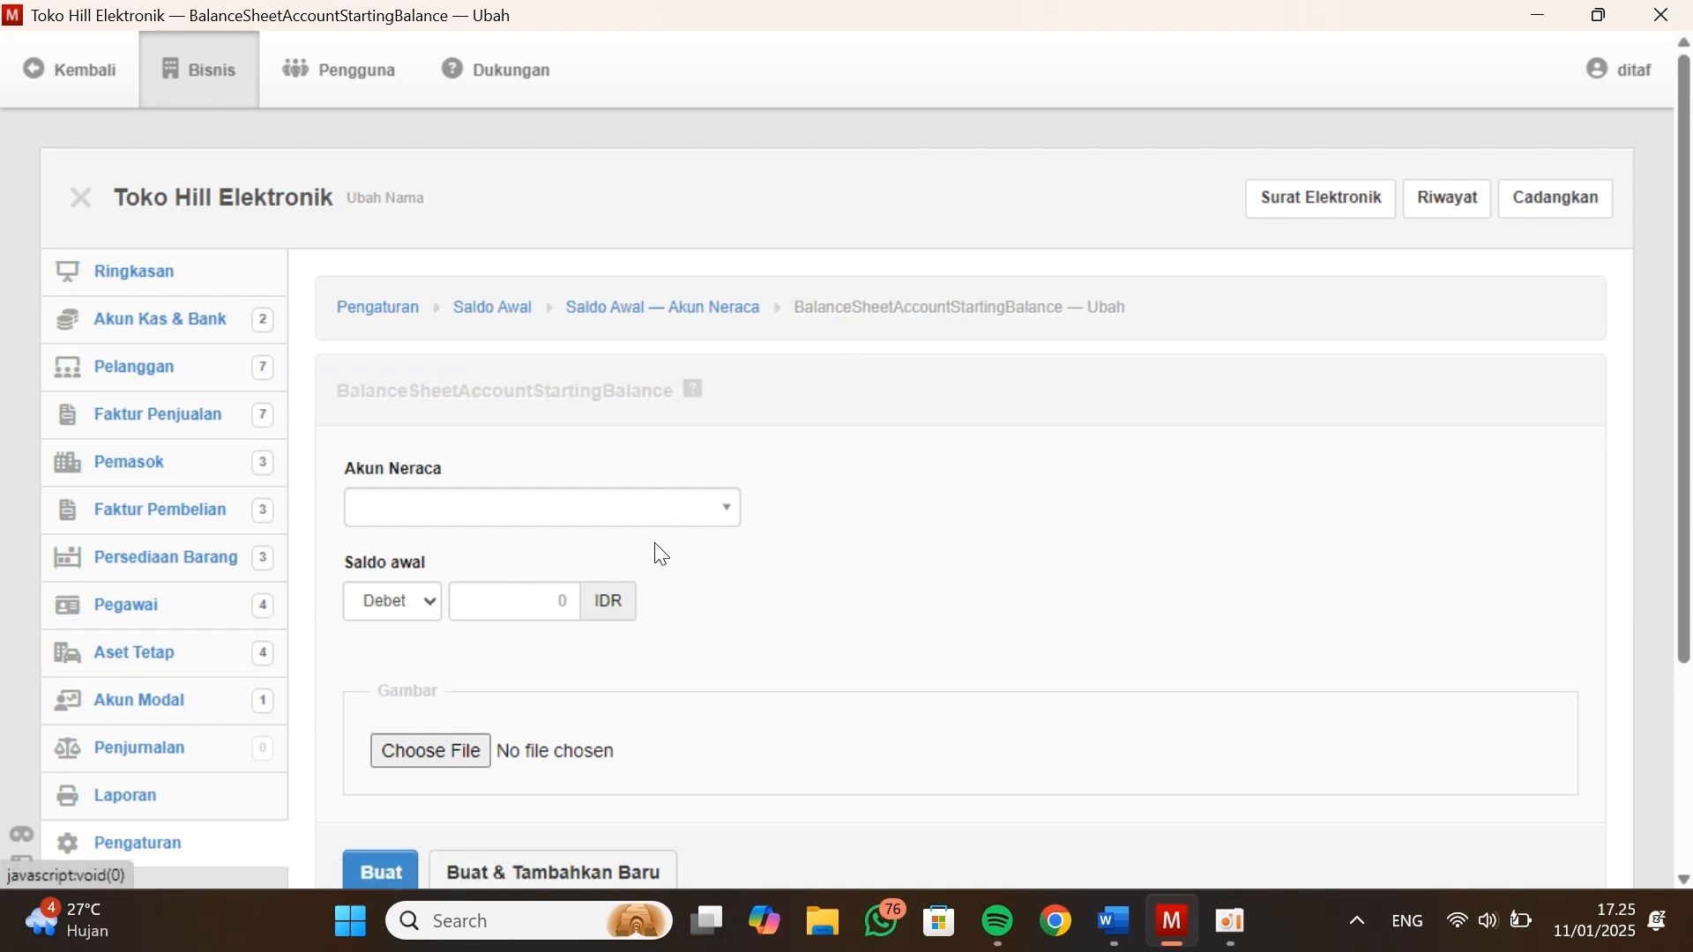
# Choose 1.1500 - Perlengkapan Kantor from the Kasus Manager balance sheet as the account, with its opening balance on the debit side
pyautogui.hotkey('alt', 'Tab')
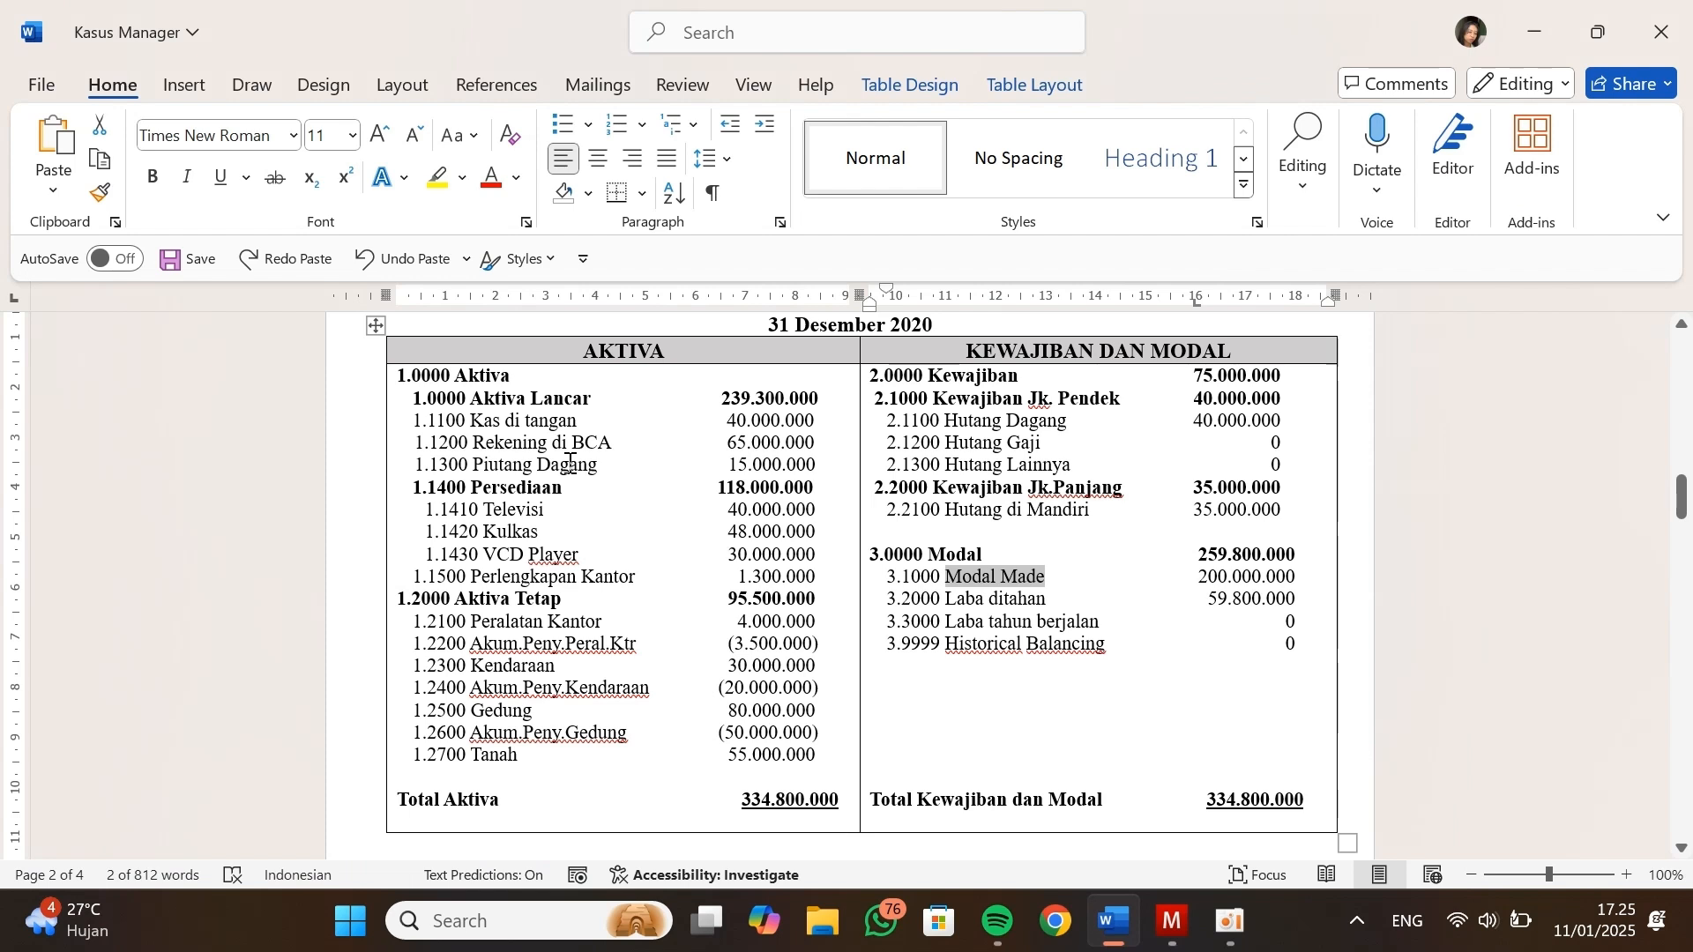
pyautogui.hotkey('alt', 'Tab')
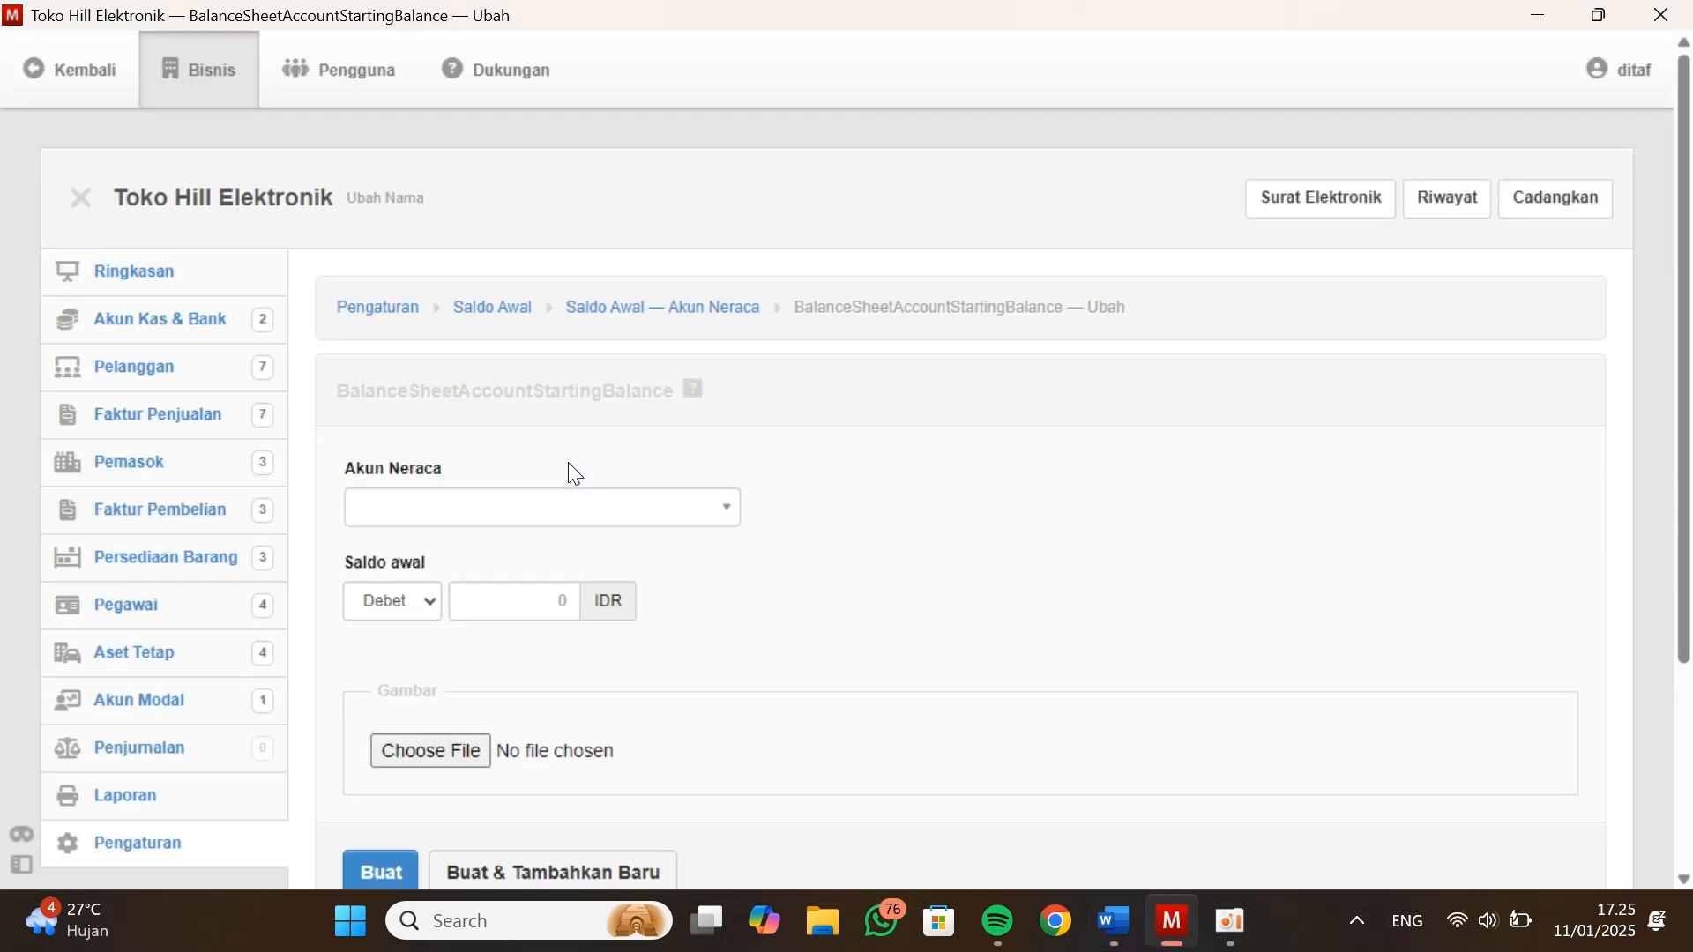
pyautogui.click(446, 518)
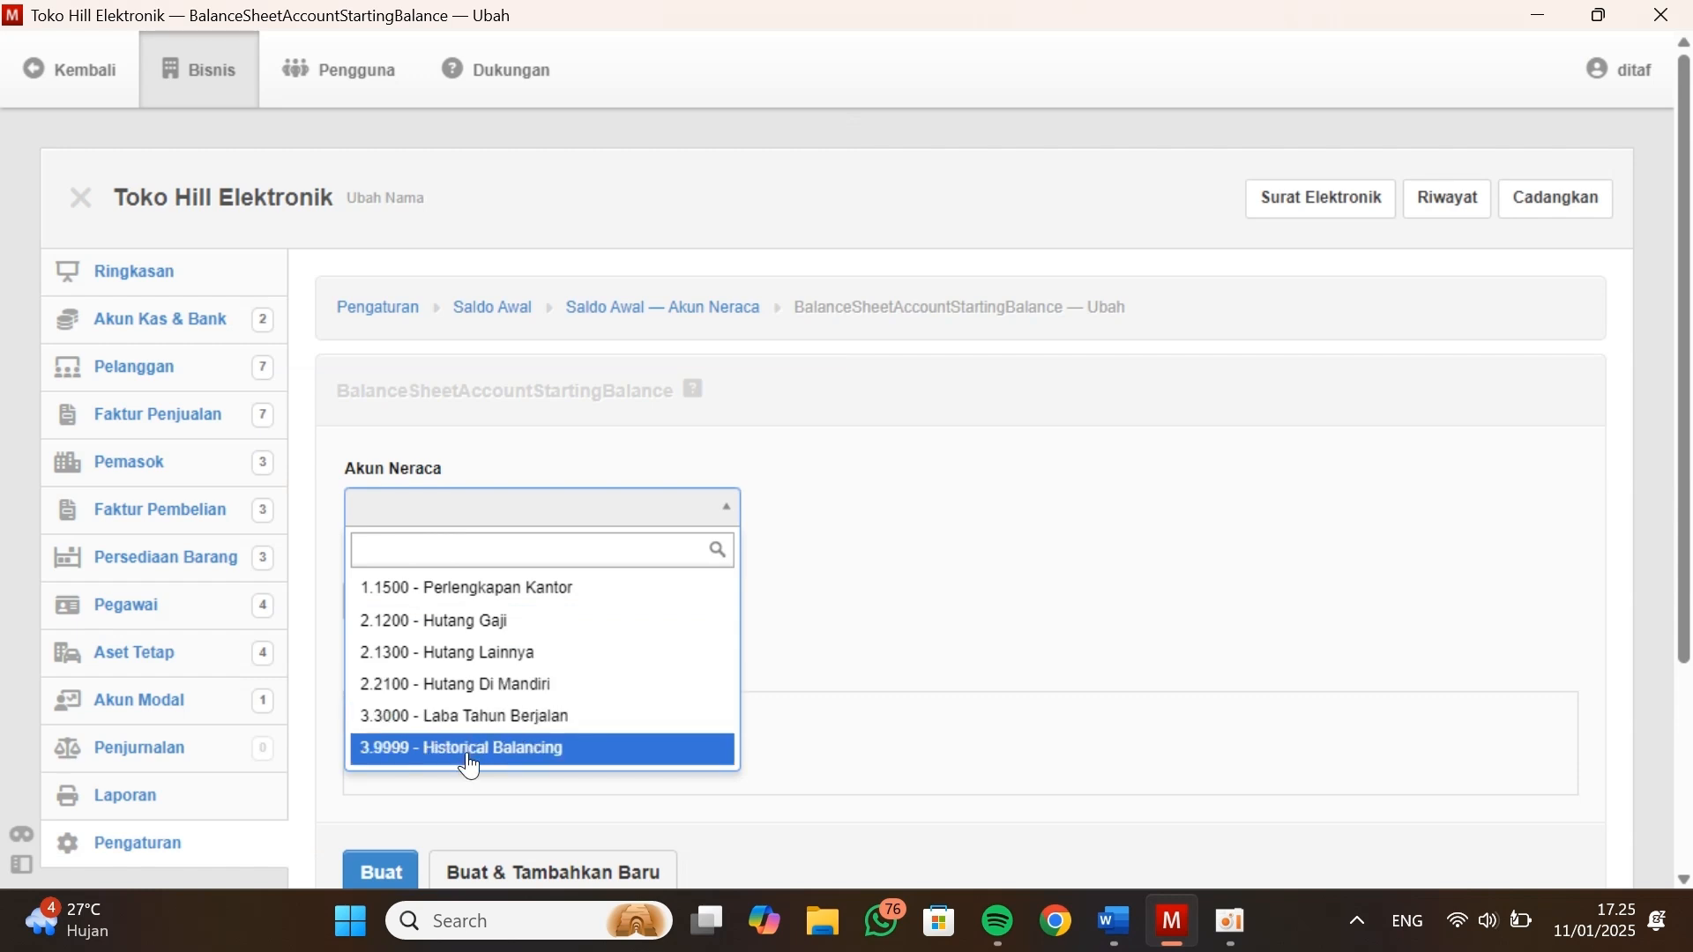
pyautogui.click(511, 589)
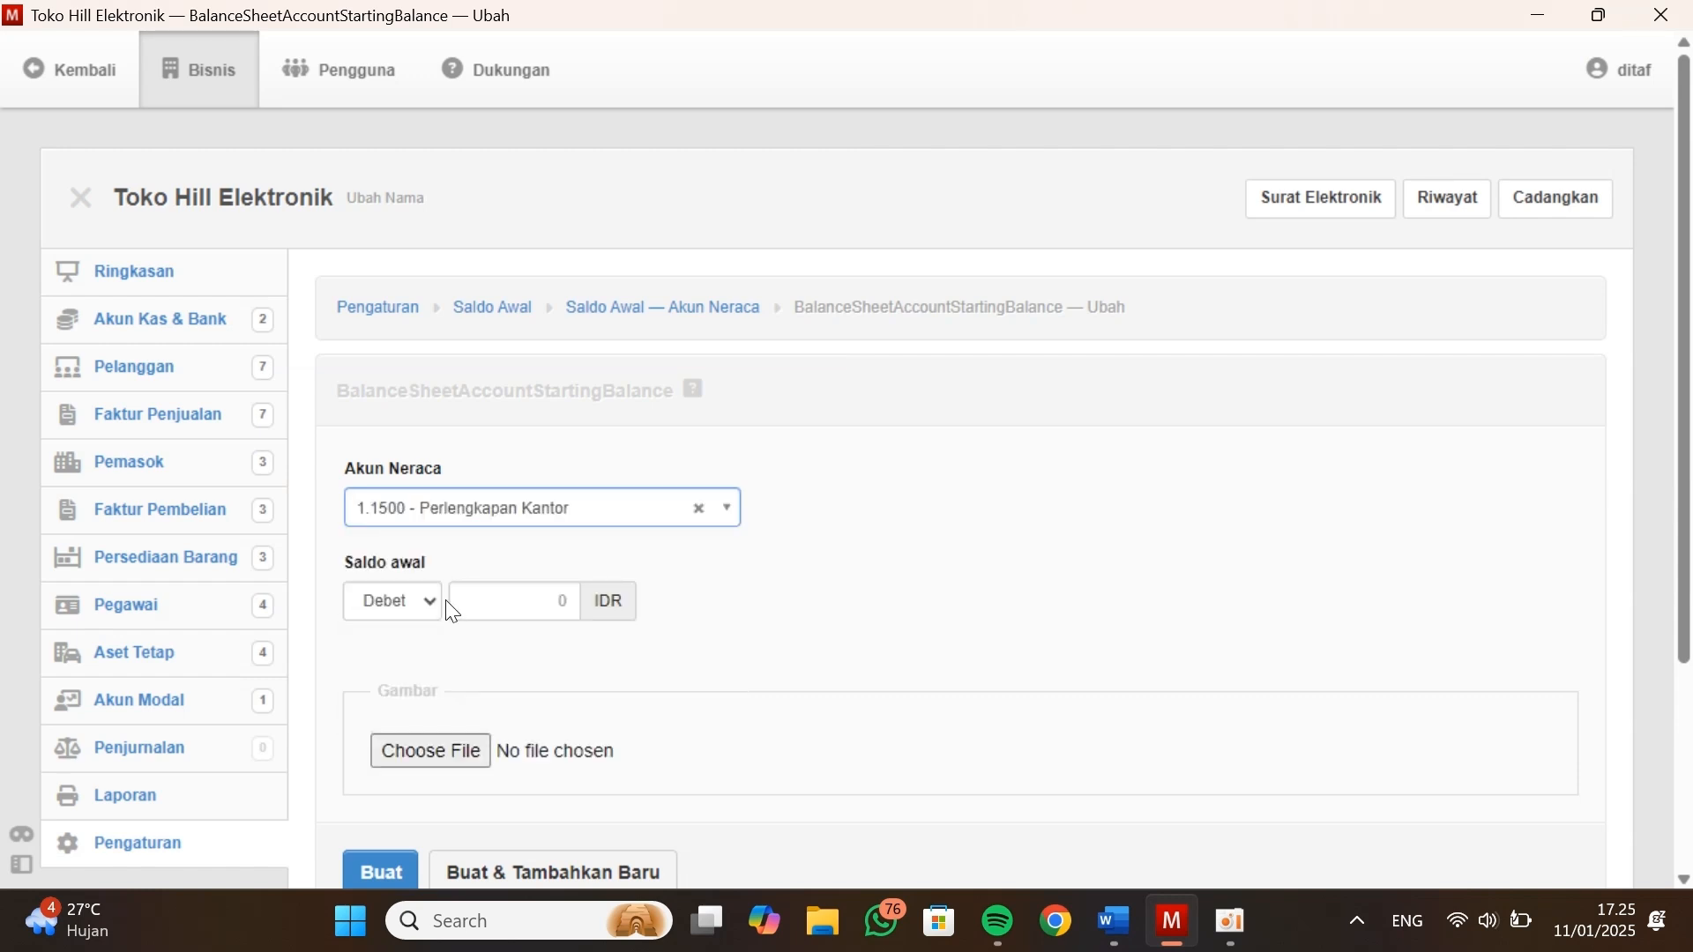
pyautogui.click(484, 597)
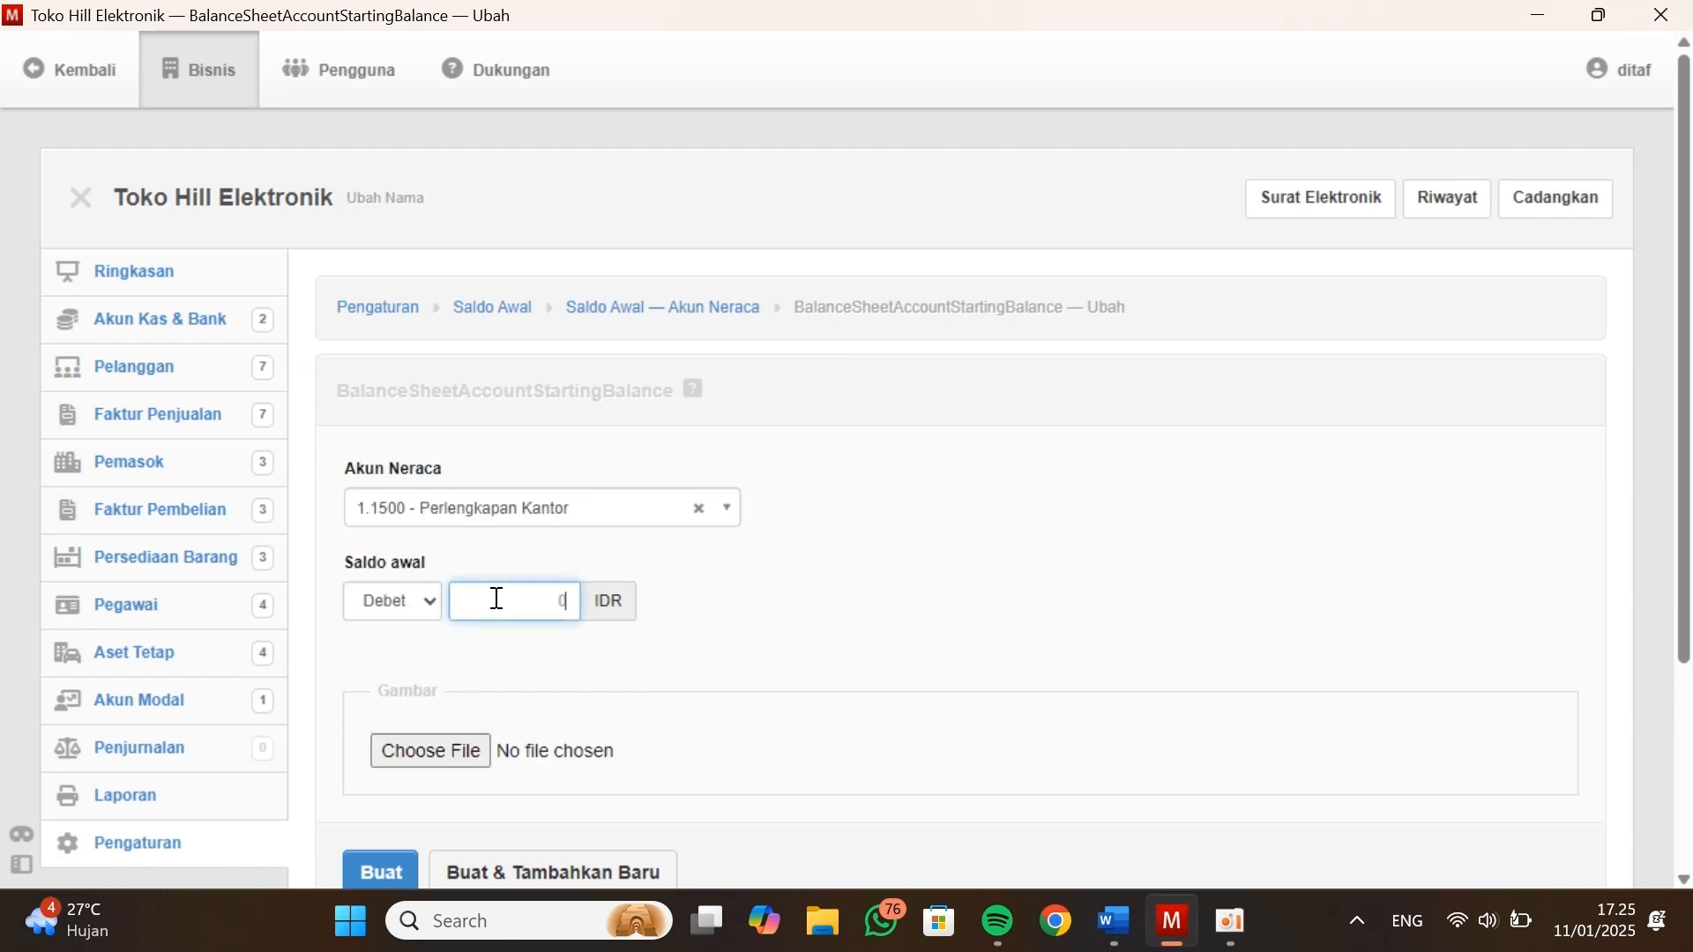
pyautogui.hotkey('alt', 'Tab')
# Set the opening balance of 1.1500 - Perlengkapan Kantor to 1300000, then create it and add another new entry
pyautogui.hotkey('alt', 'Tab')
pyautogui.click(438, 617)
pyautogui.click(412, 646)
pyautogui.hotkey('alt', 'Tab')
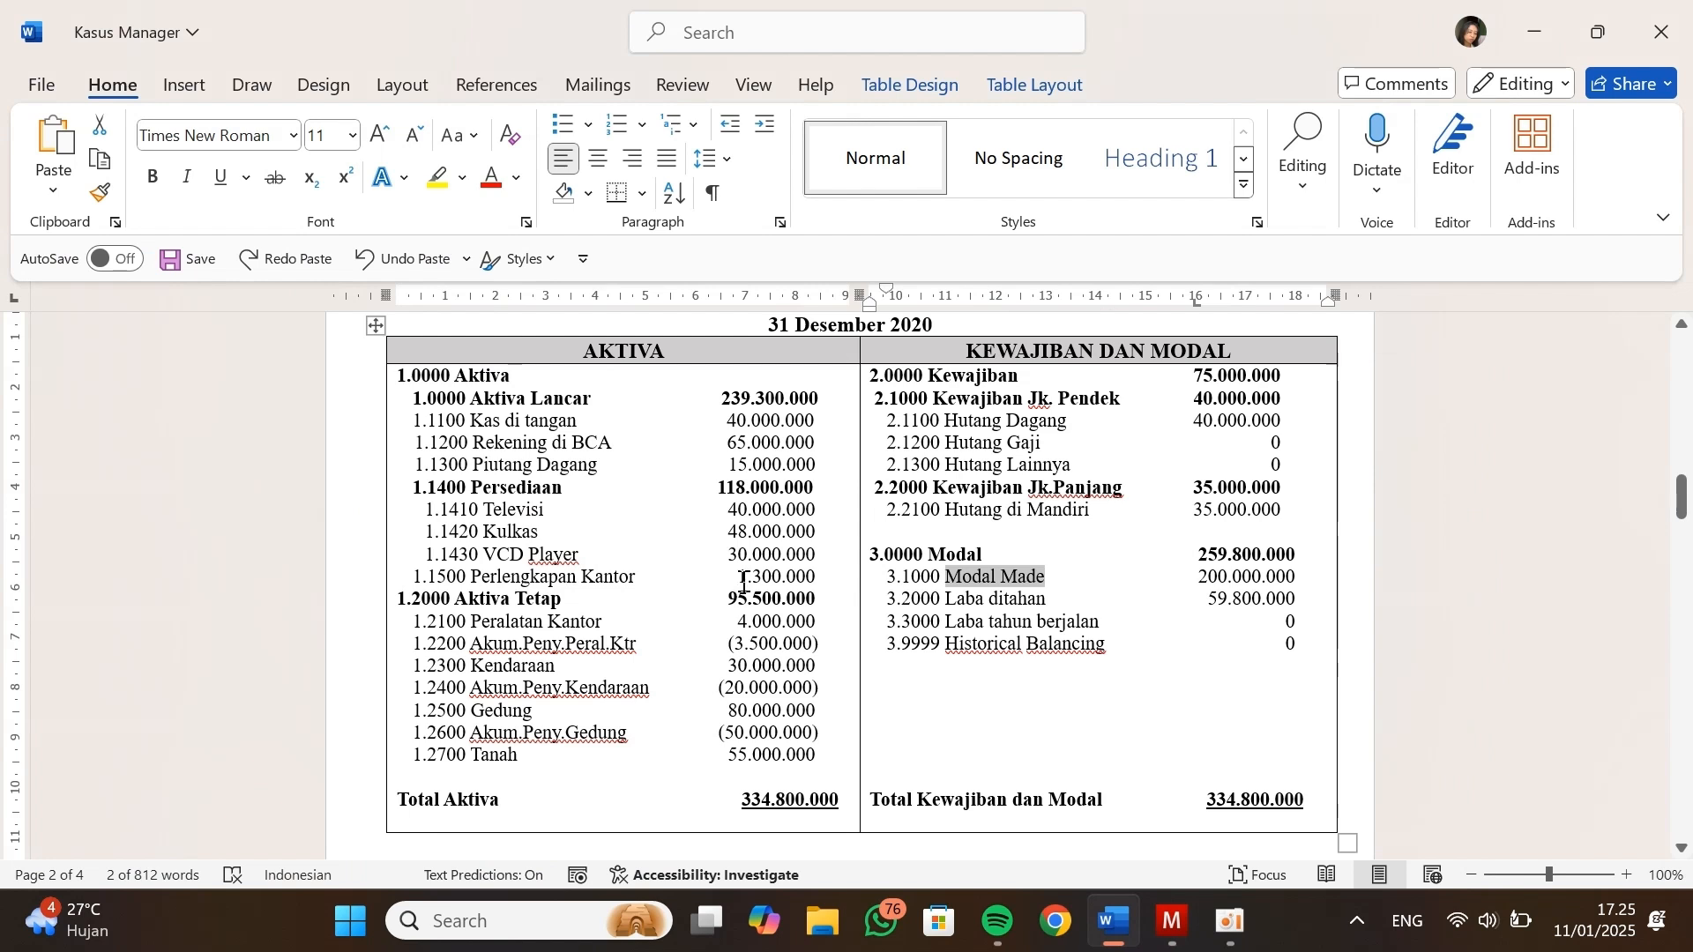
pyautogui.hotkey('alt', 'Tab')
pyautogui.click(541, 600)
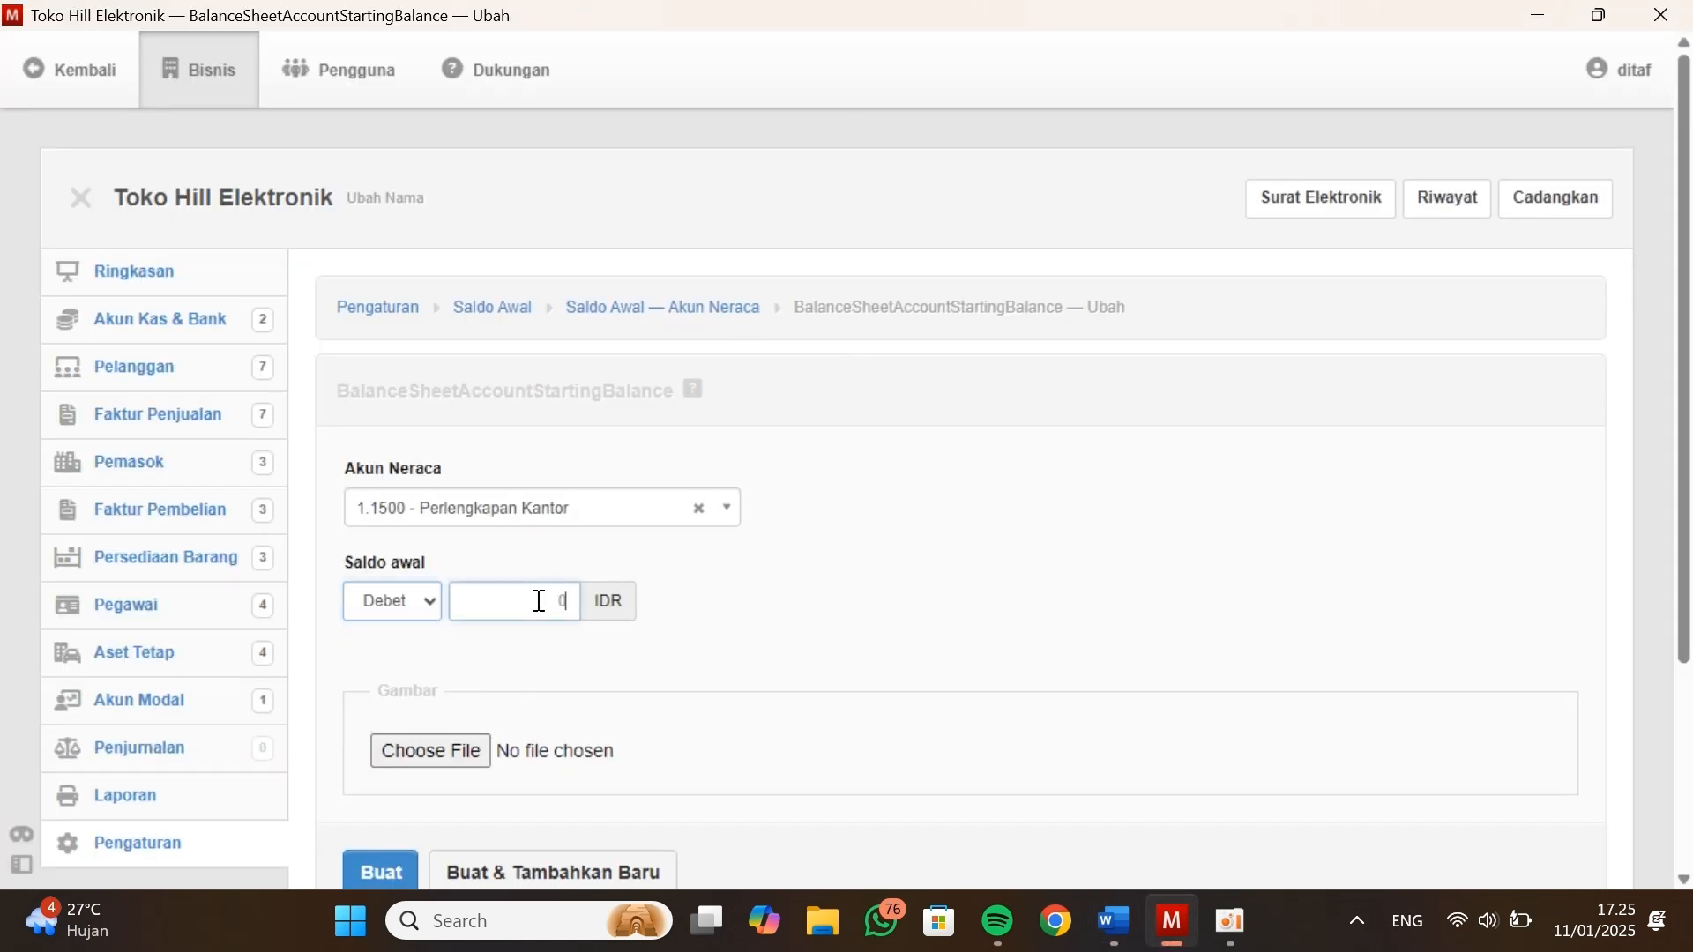
pyautogui.write('130000')
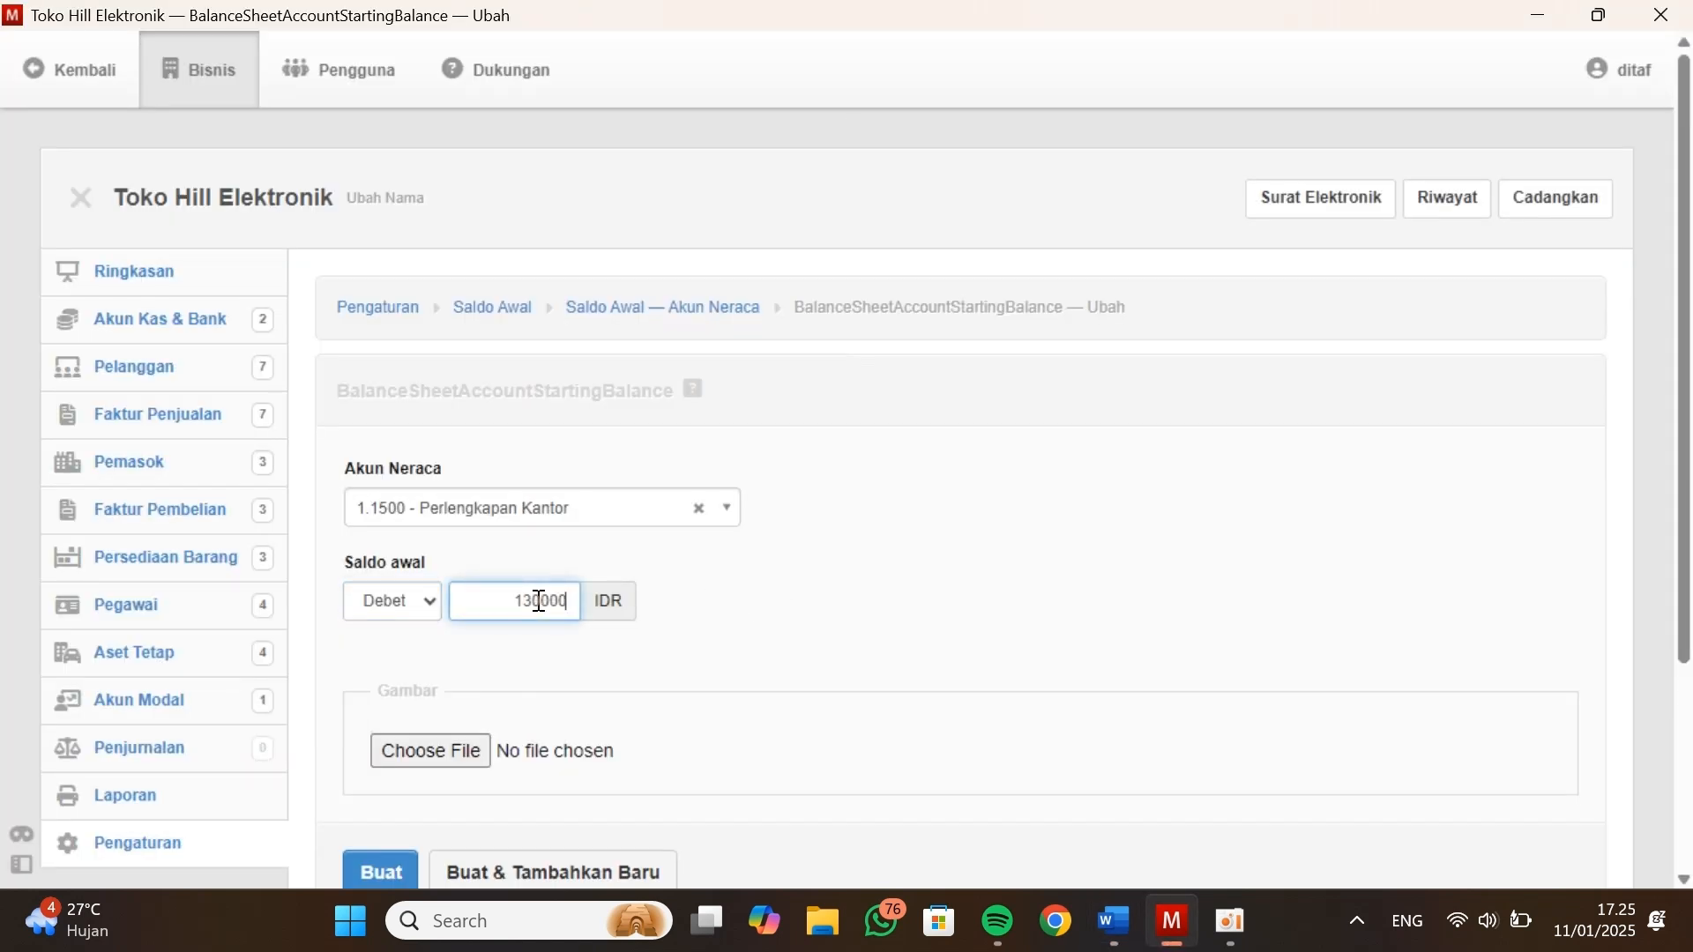
pyautogui.write('0')
pyautogui.scroll(-1, 537, 600)
pyautogui.click(457, 782)
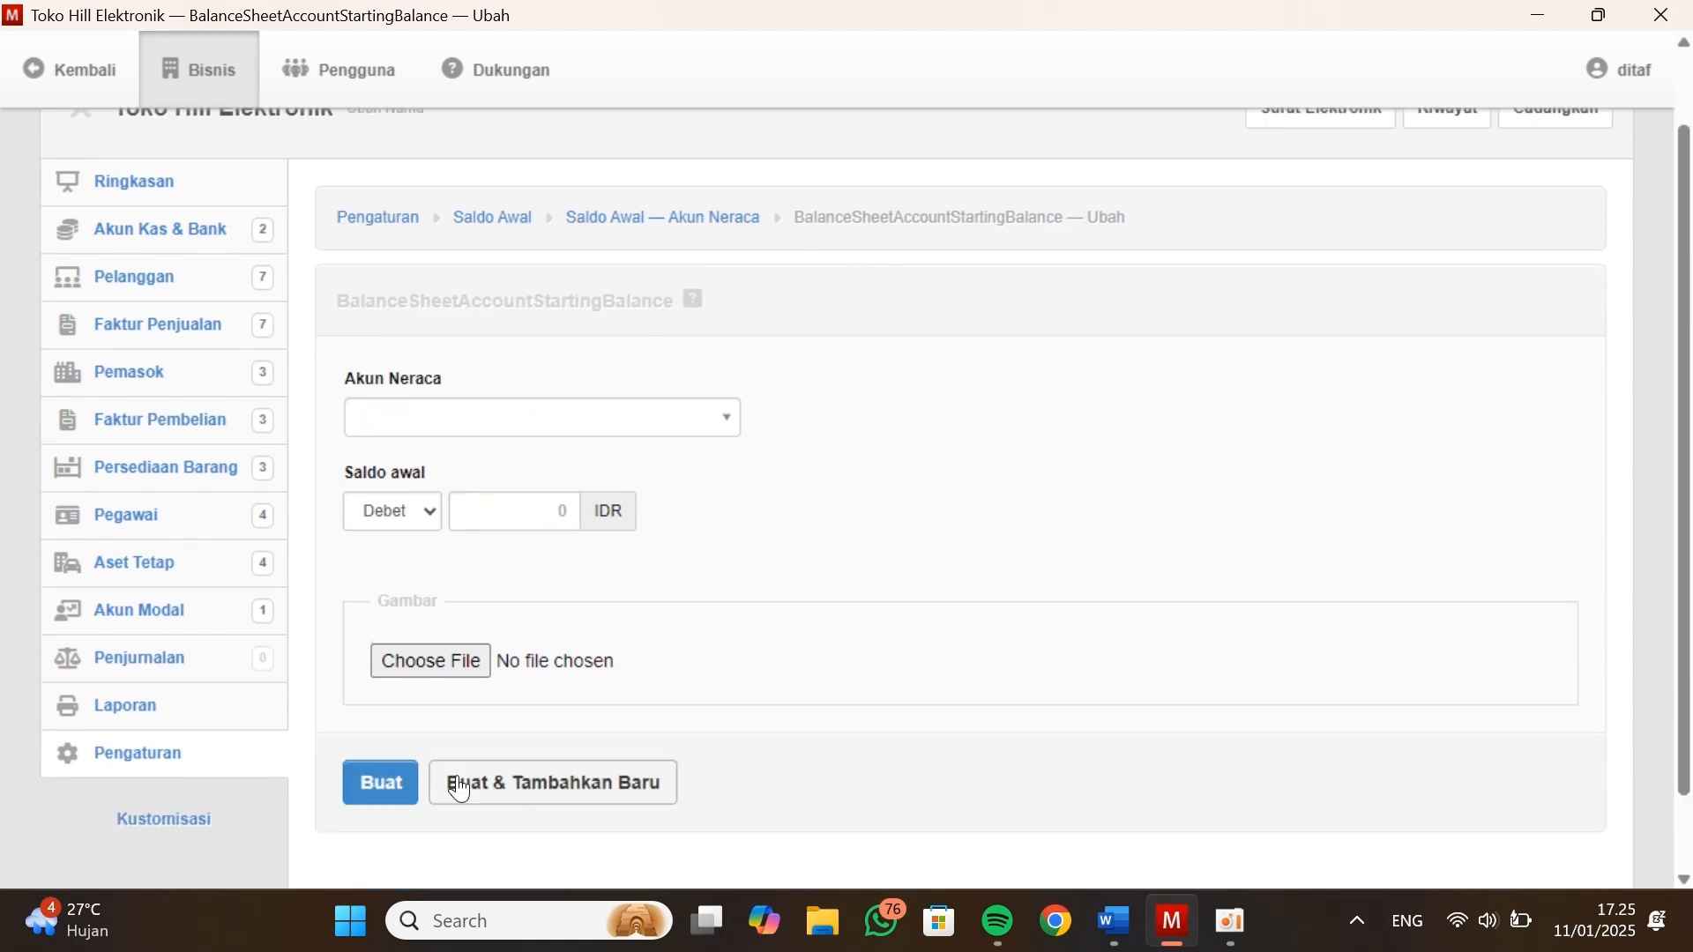
# Check the remaining balances in Kasus Manager and choose 2.2100 - Hutang Di Mandiri as the account for the new opening balance
pyautogui.hotkey('alt', 'Tab')
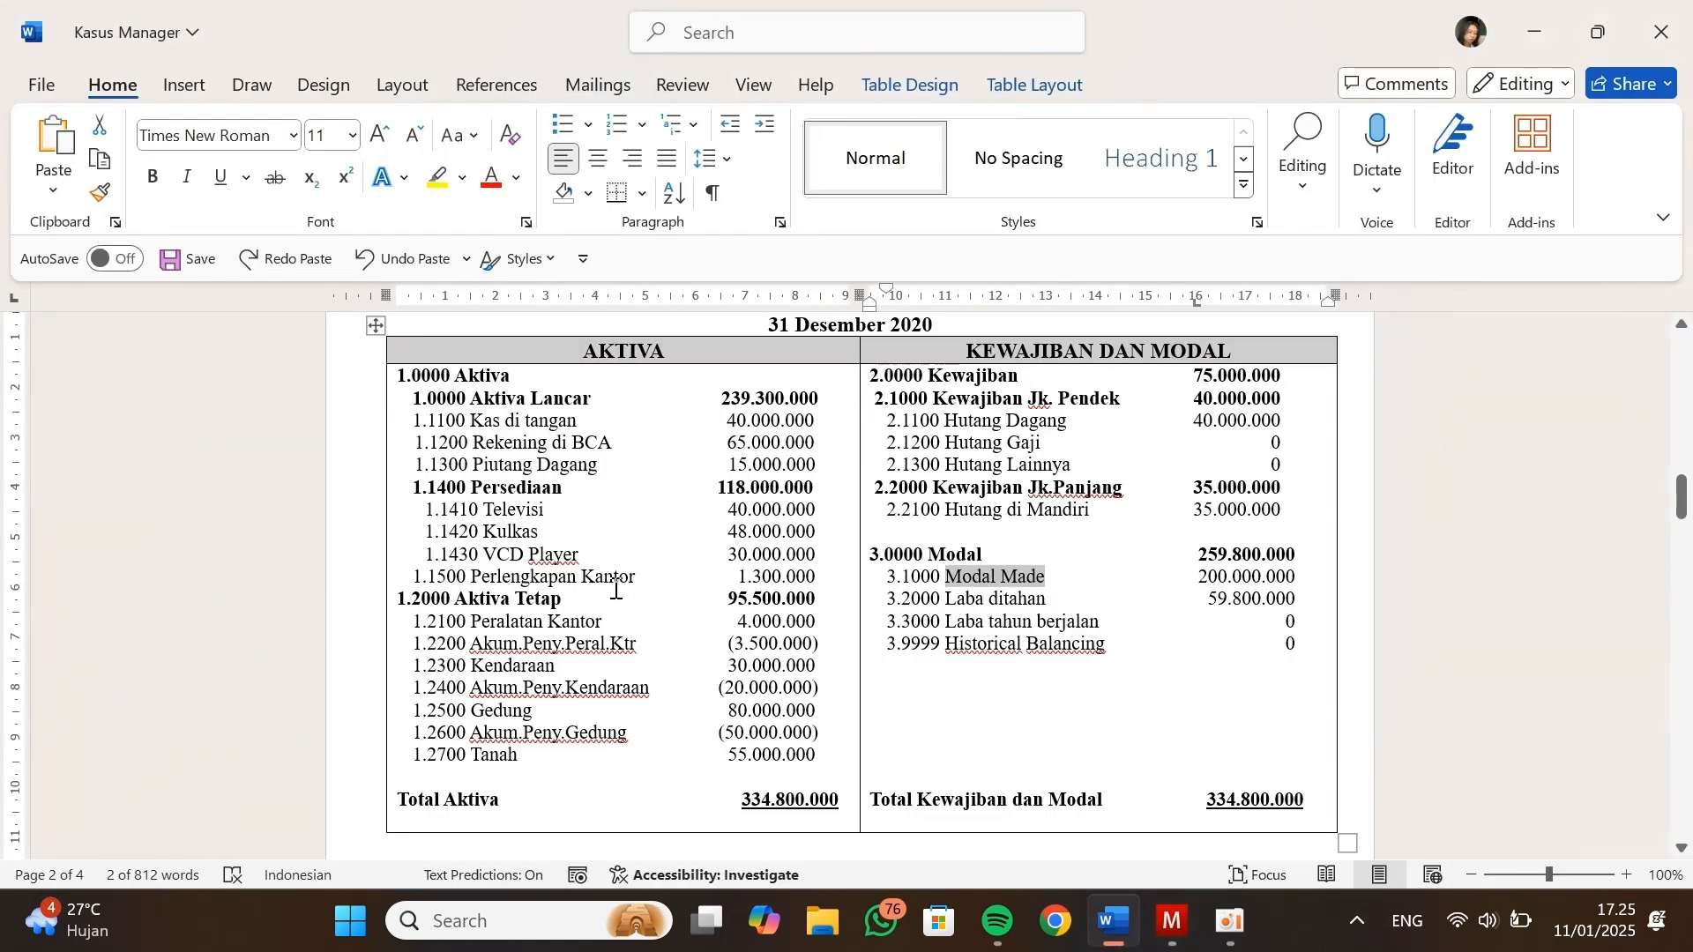
pyautogui.scroll(-1, 616, 589)
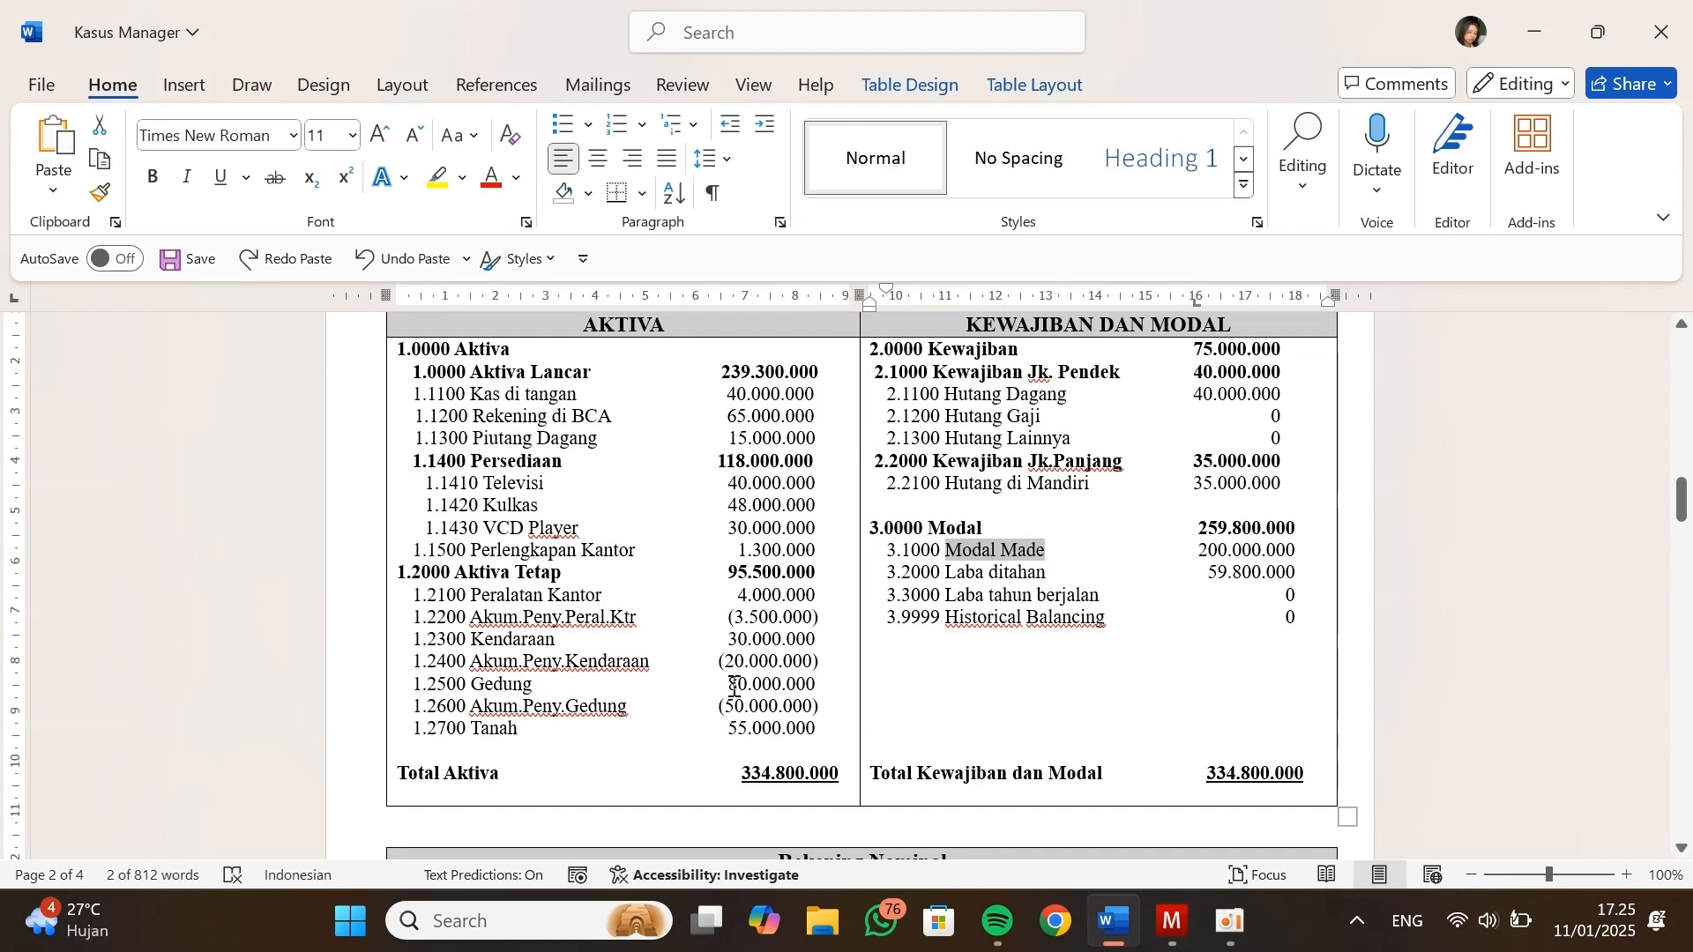
pyautogui.scroll(1, 733, 679)
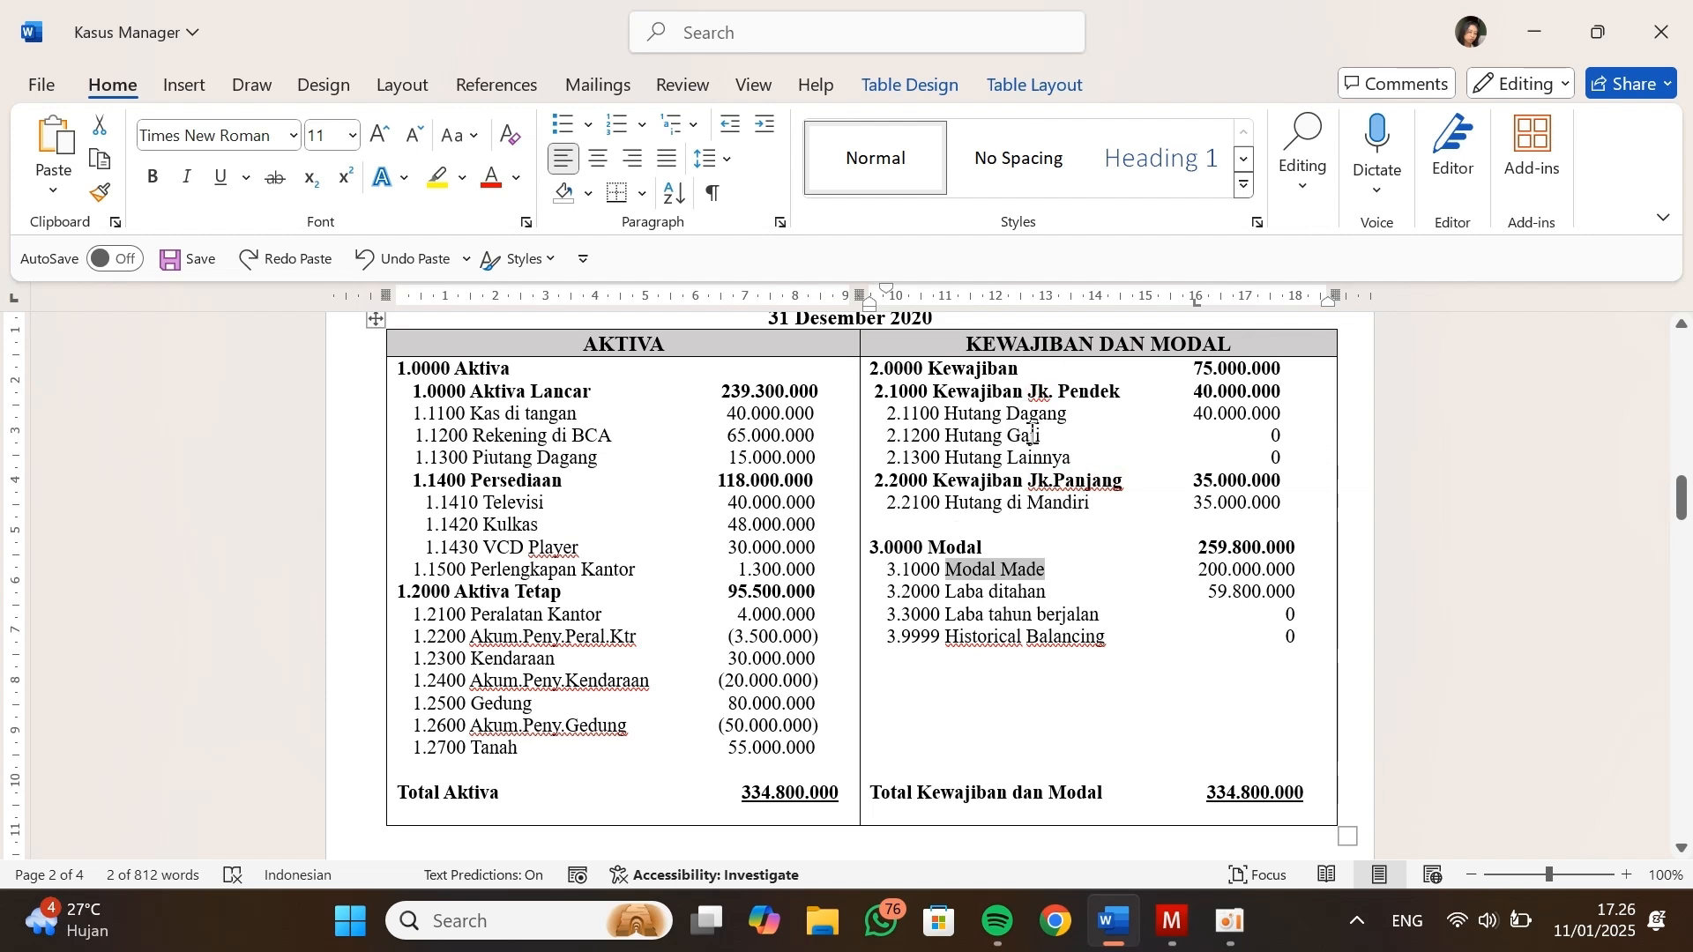
pyautogui.click(1281, 436)
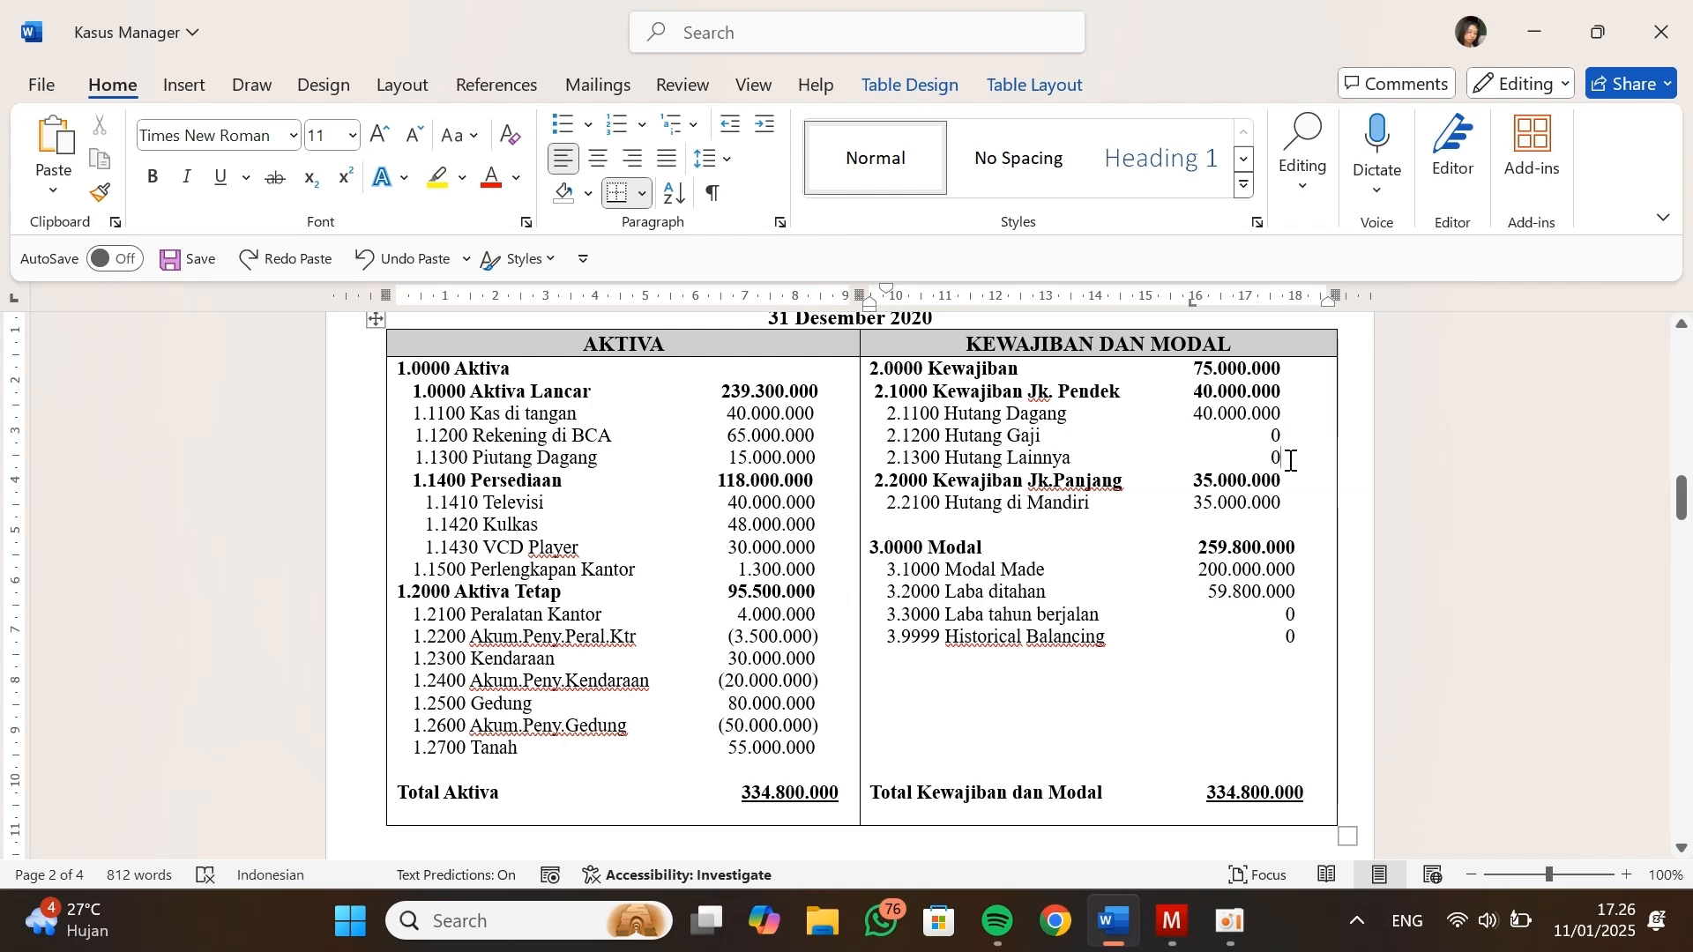
pyautogui.hotkey('alt', 'Tab')
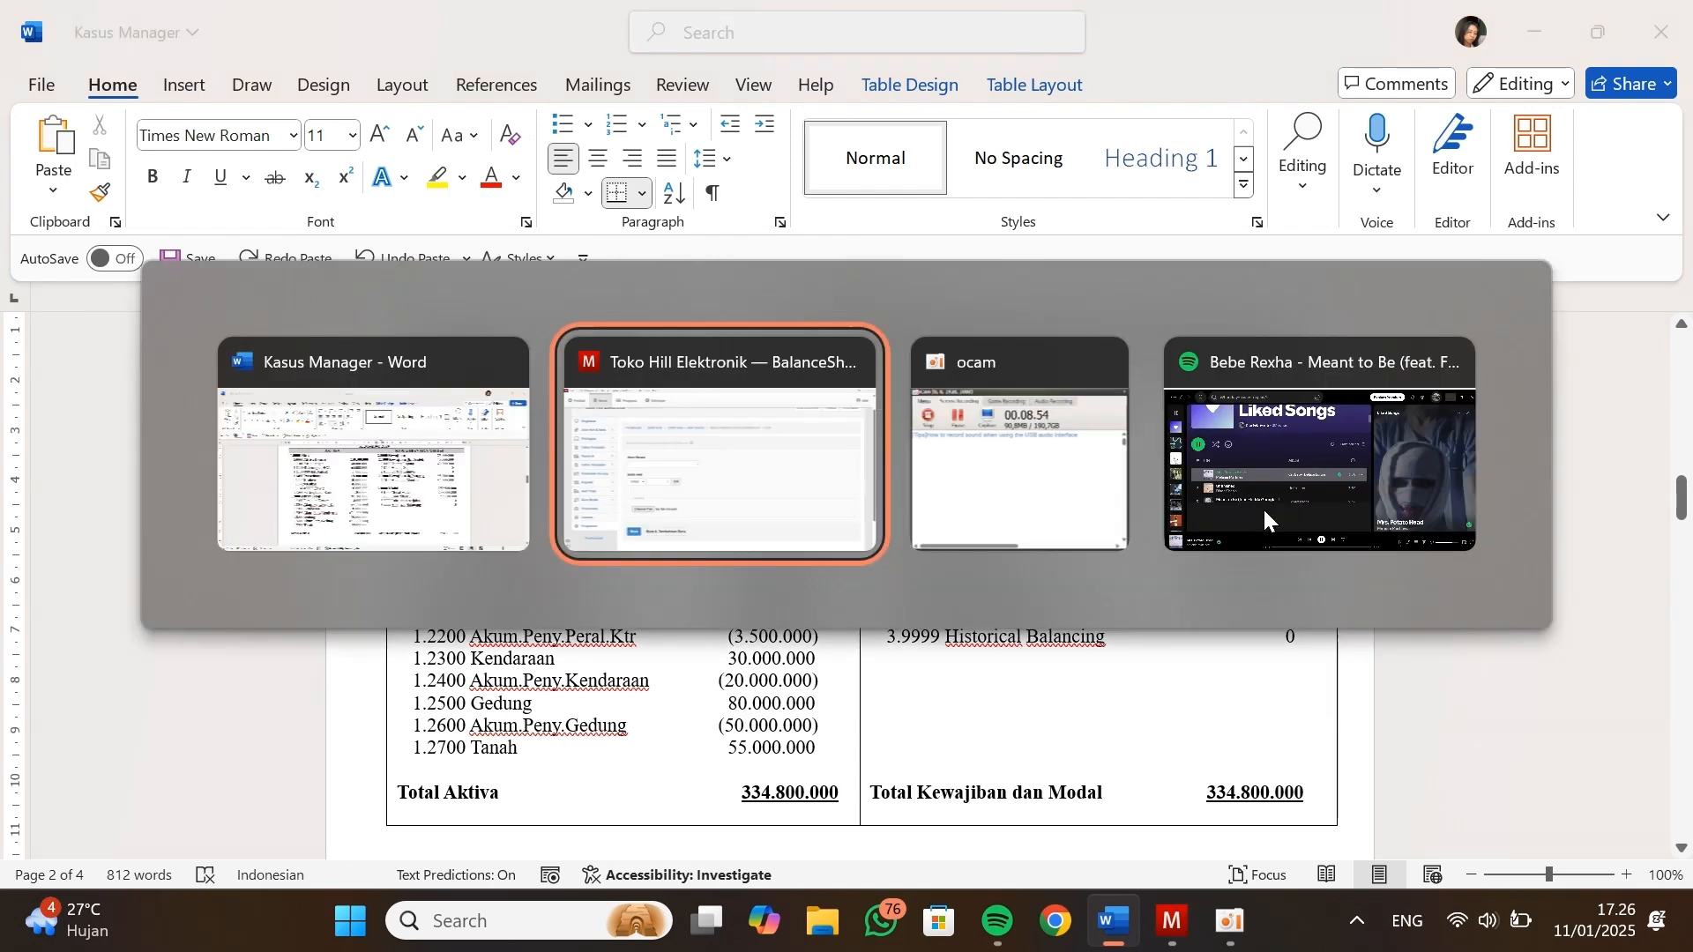
pyautogui.click(698, 424)
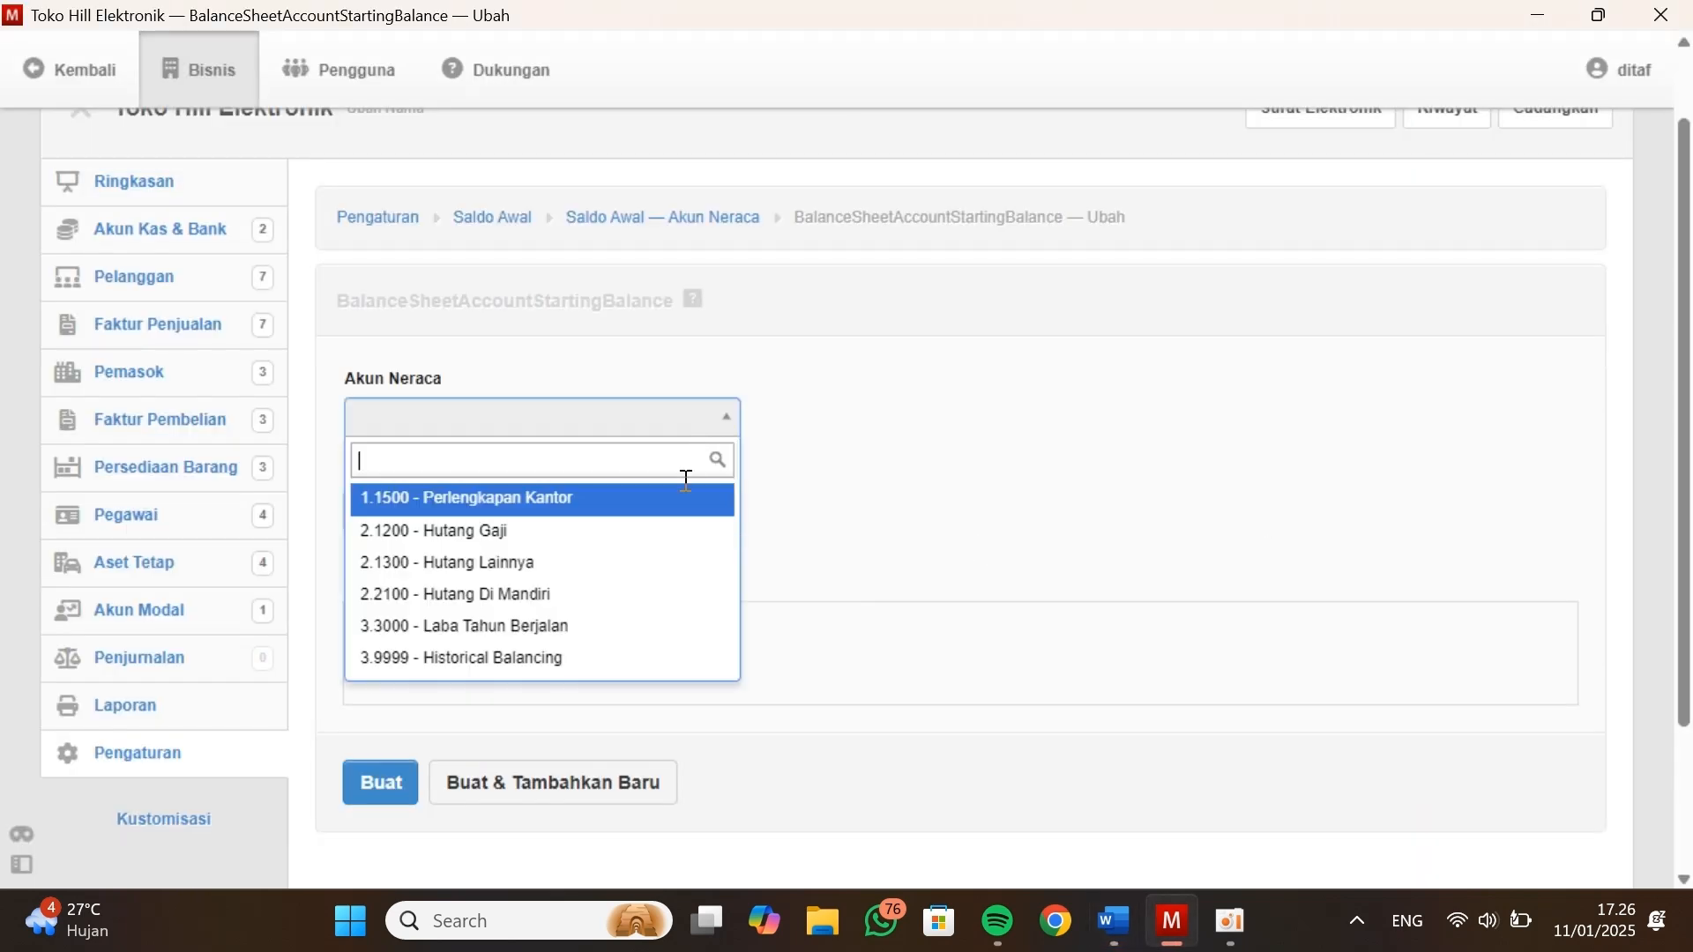
pyautogui.click(626, 597)
# Set the opening balance of 2.2100 - Hutang Di Mandiri to 35000000 on the credit side, matching Kasus Manager, and create the entry
pyautogui.click(518, 511)
pyautogui.hotkey('alt', 'Tab')
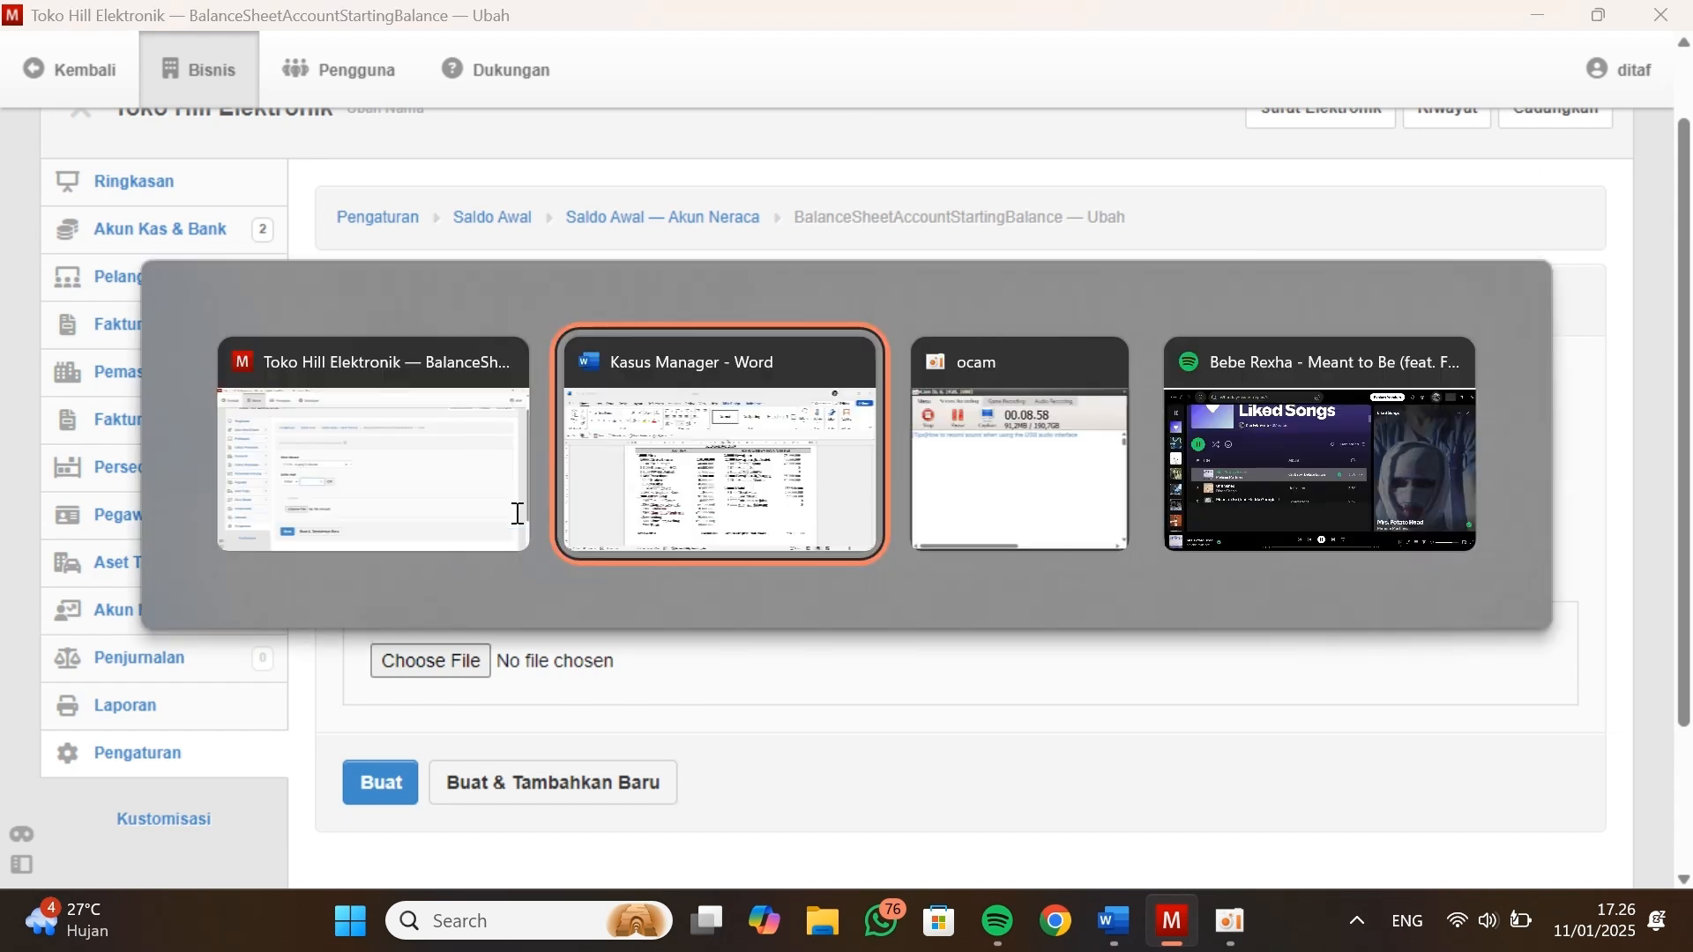
pyautogui.hotkey('alt', 'Tab')
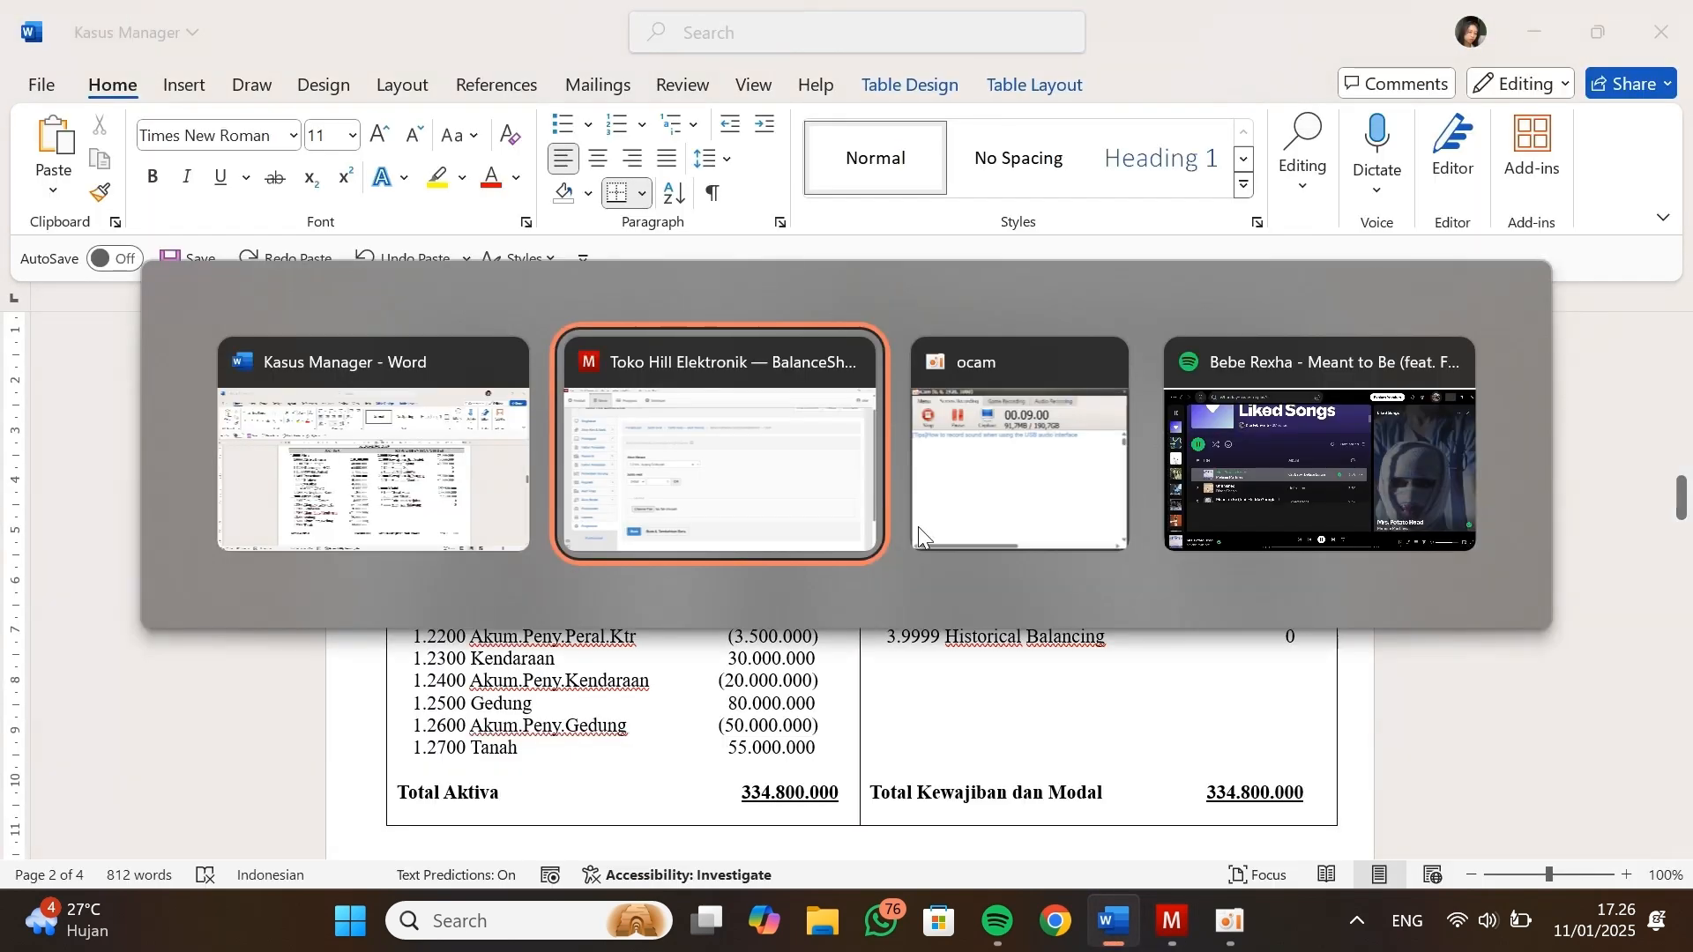
pyautogui.click(432, 510)
pyautogui.click(430, 582)
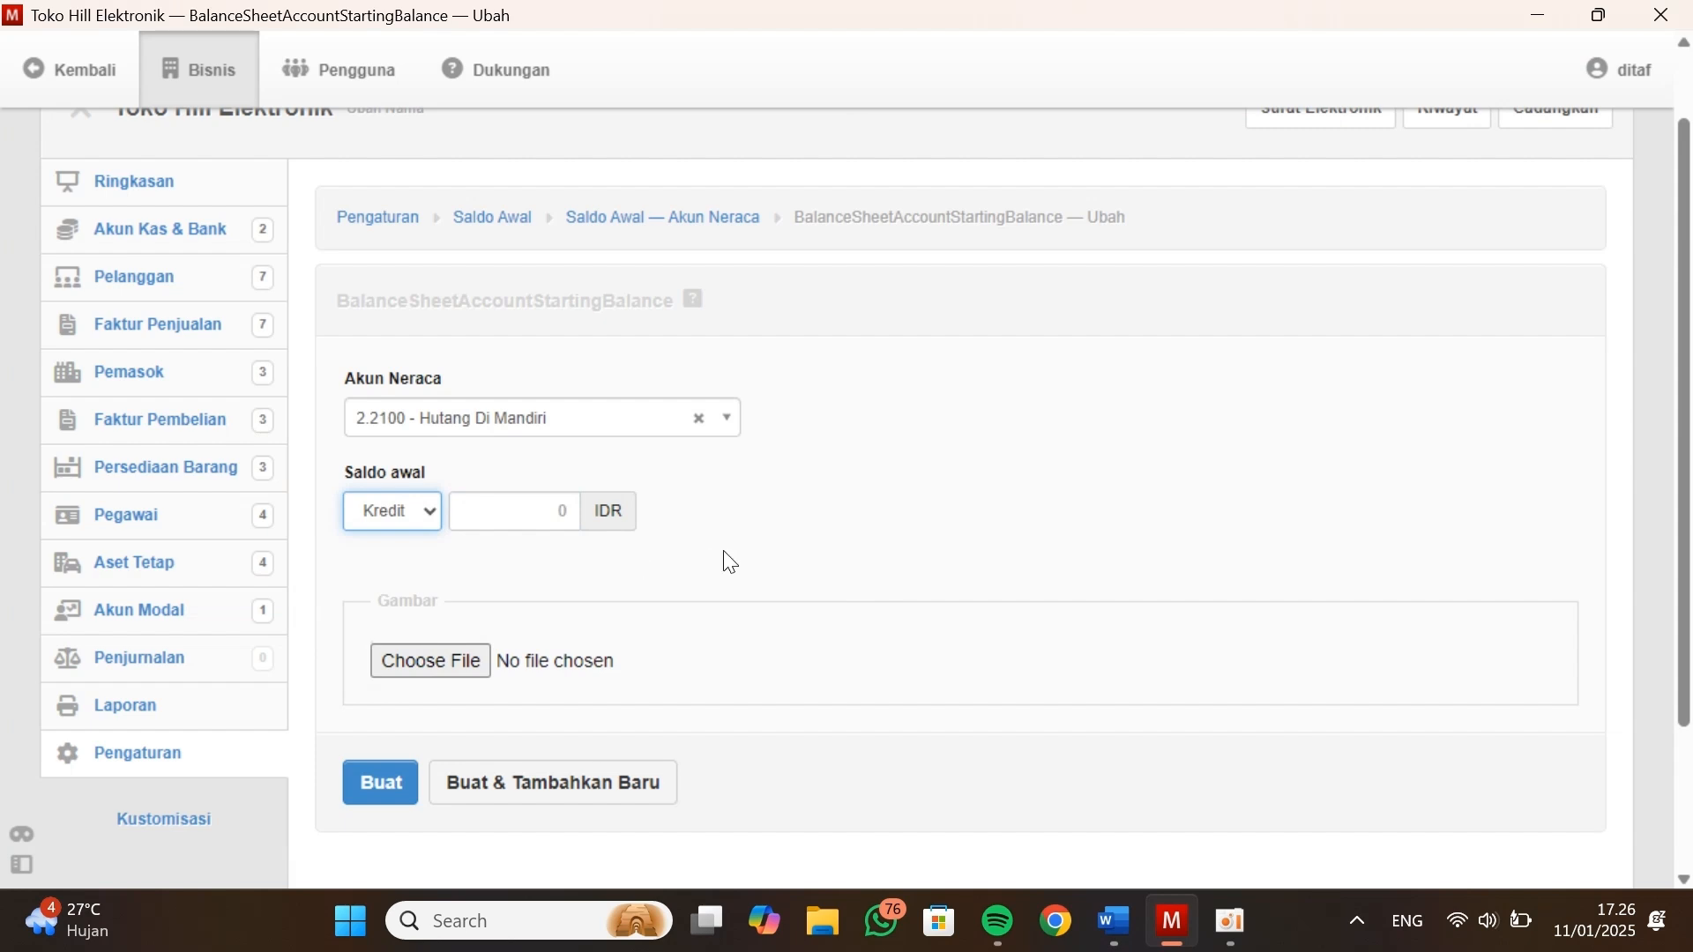
pyautogui.hotkey('alt', 'Tab')
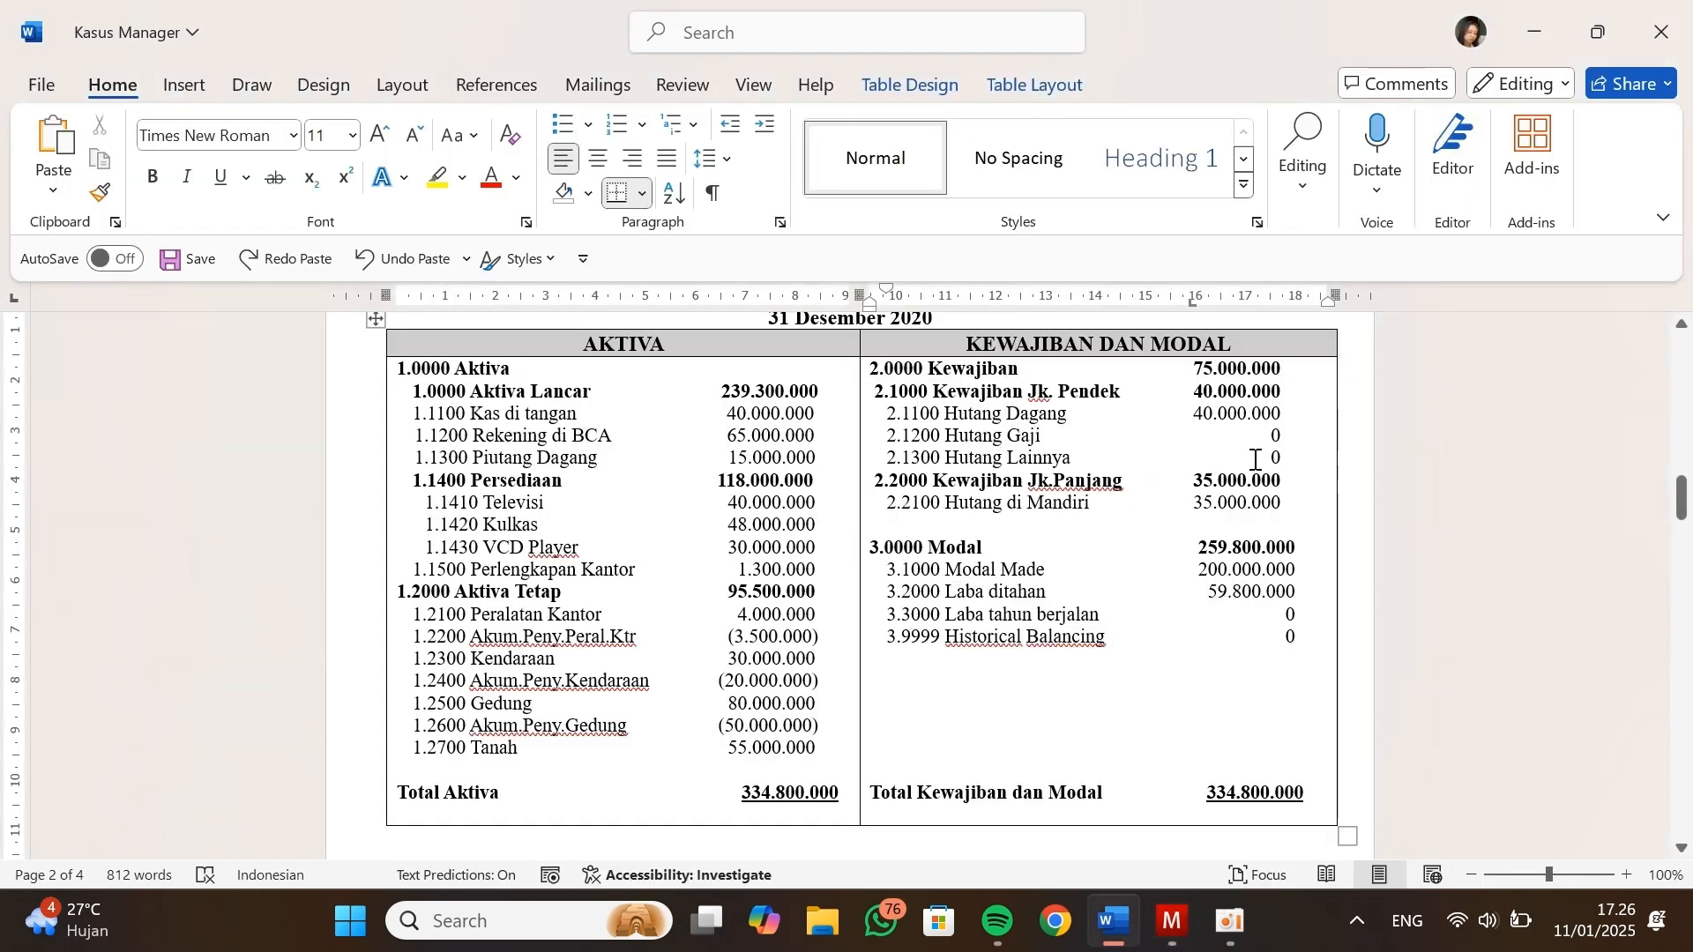
pyautogui.hotkey('alt', 'Tab')
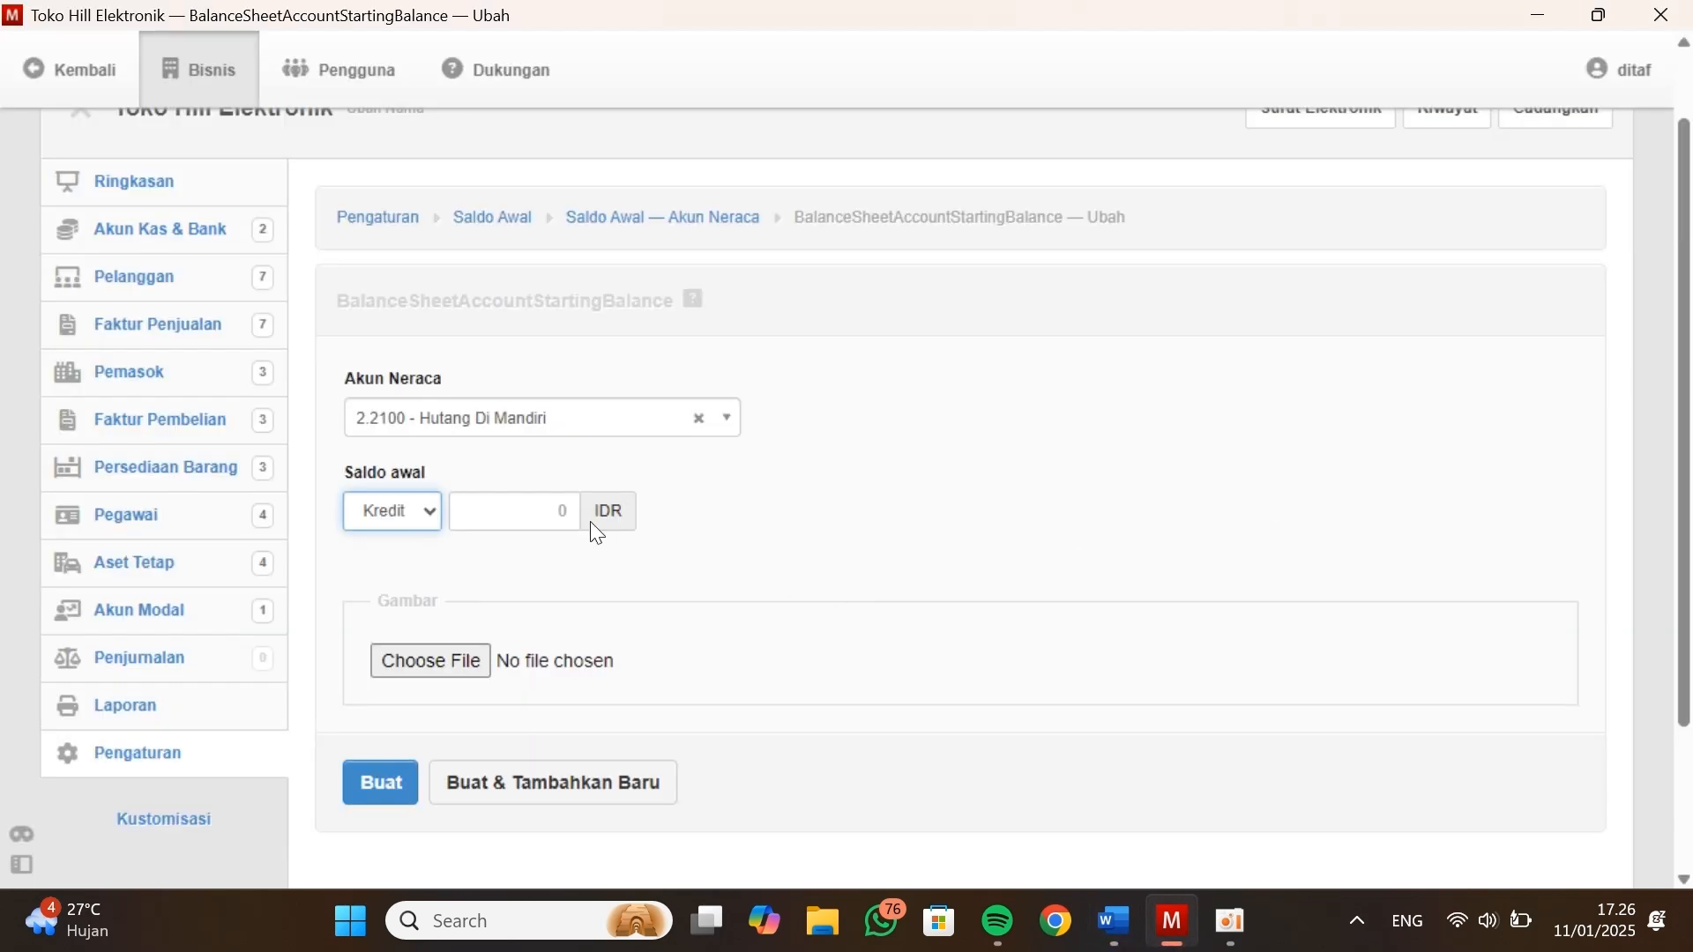
pyautogui.click(548, 508)
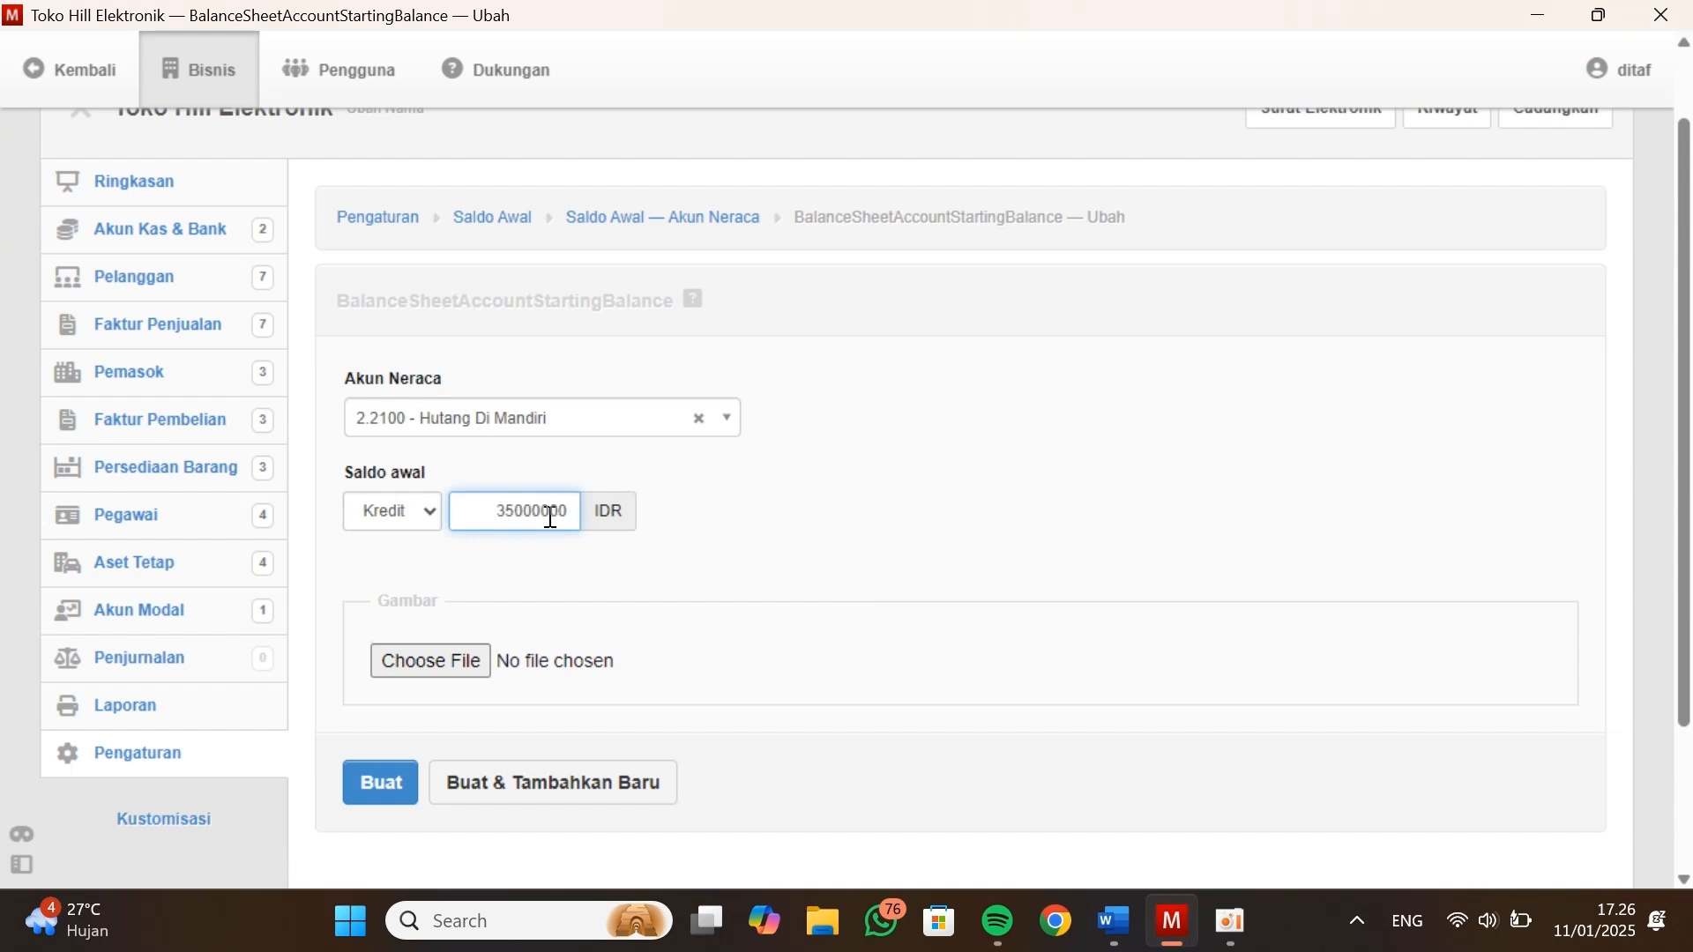
pyautogui.click(408, 780)
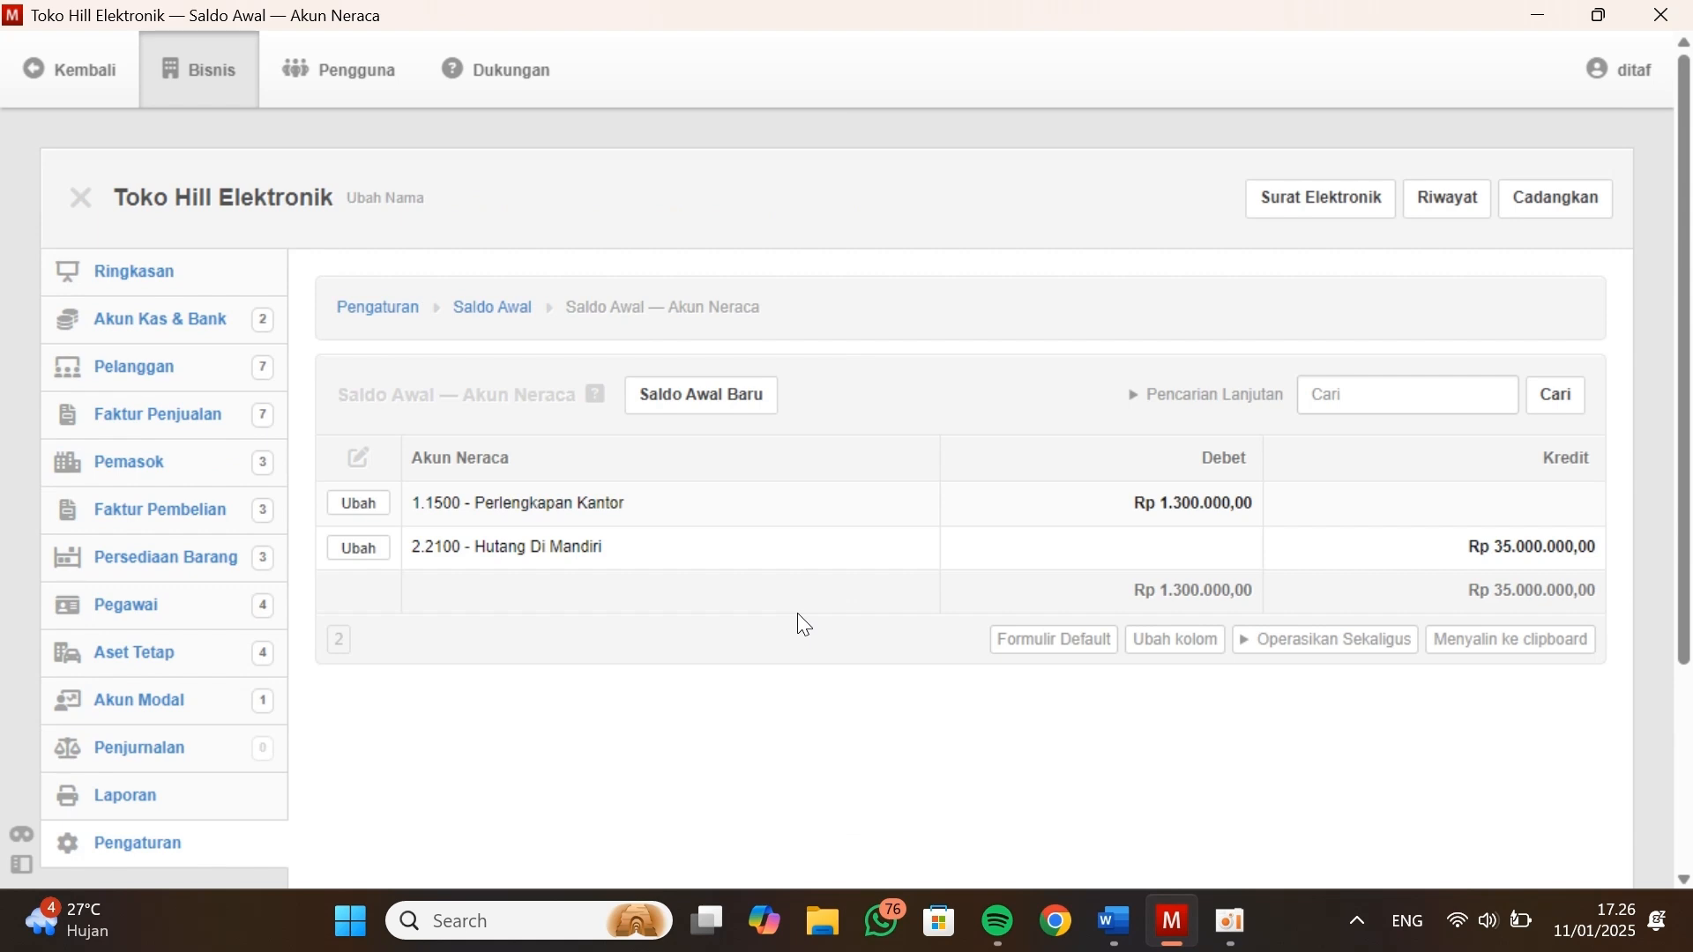
# Check the Kasus Manager balance sheet for accounts still to enter, and open the Toko Hill Elektronik summary (Ringkasan) in Manager
pyautogui.hotkey('alt', 'Tab')
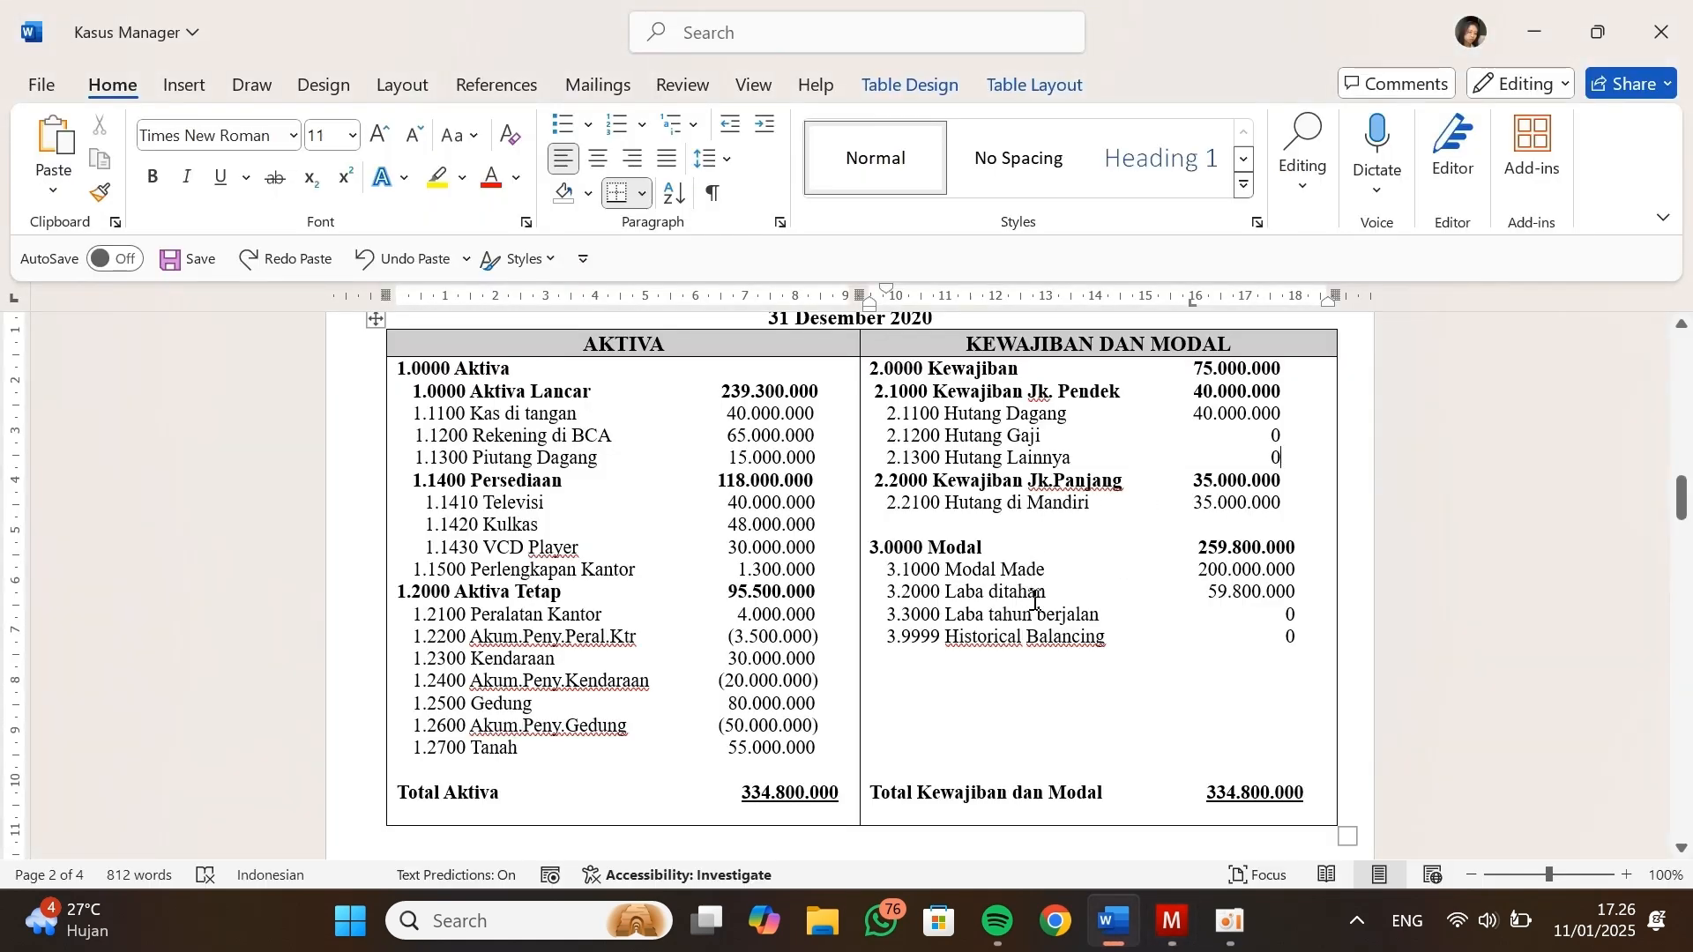
pyautogui.hotkey('alt', 'Tab')
pyautogui.scroll(-1, 690, 669)
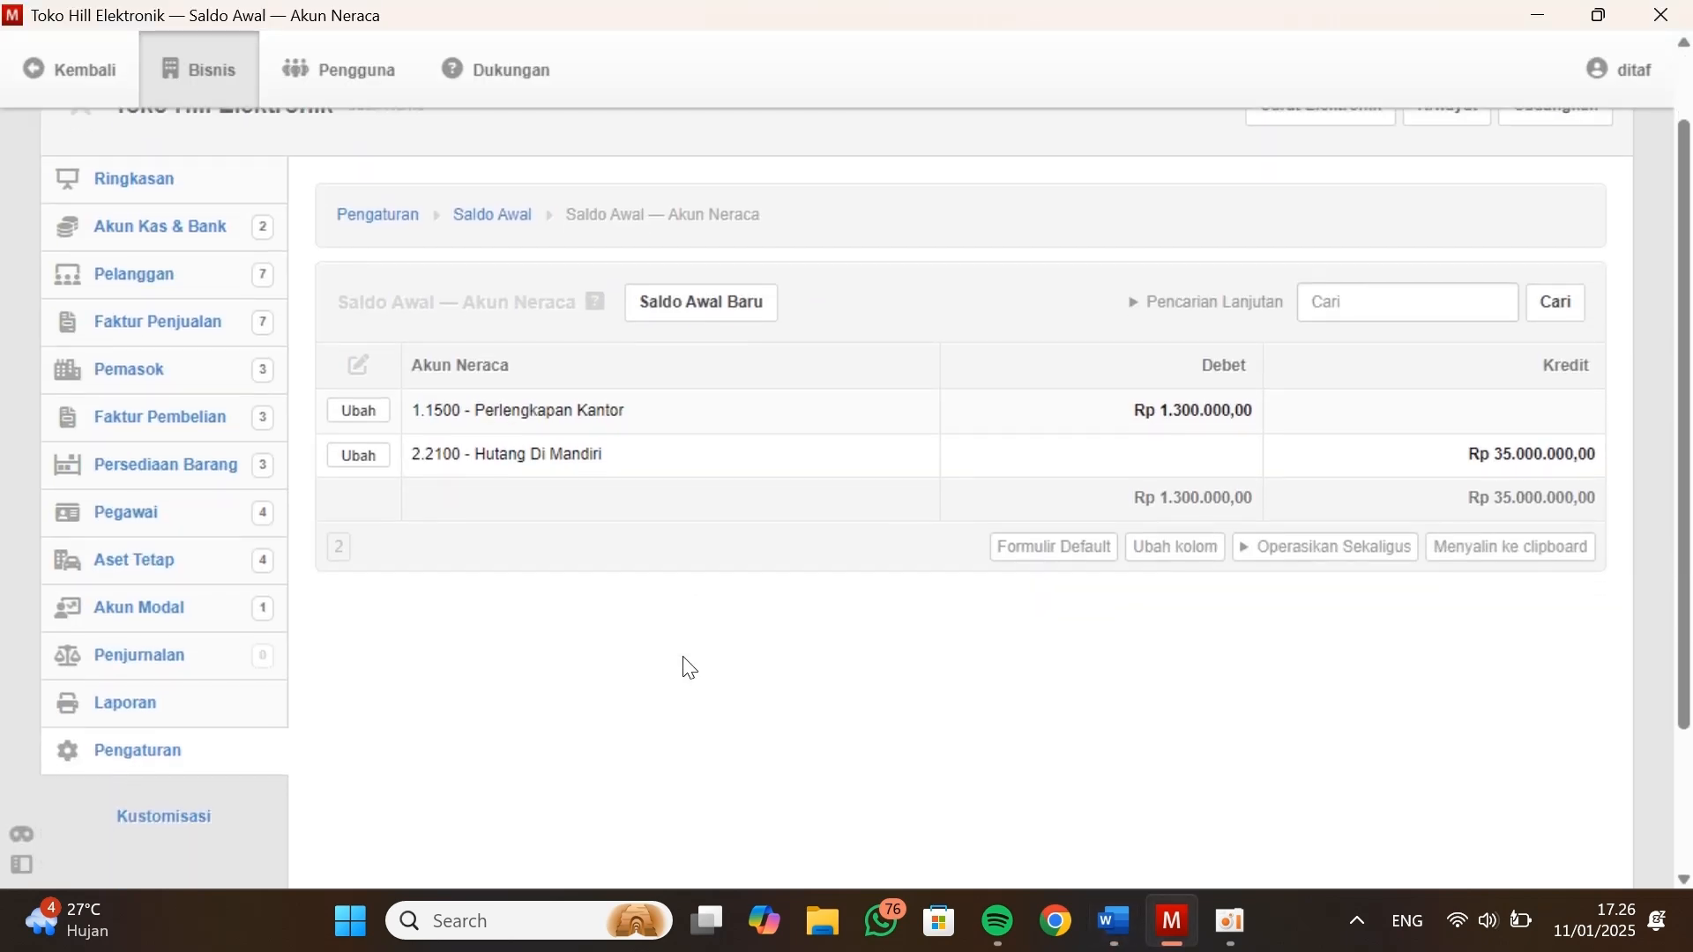
pyautogui.click(164, 183)
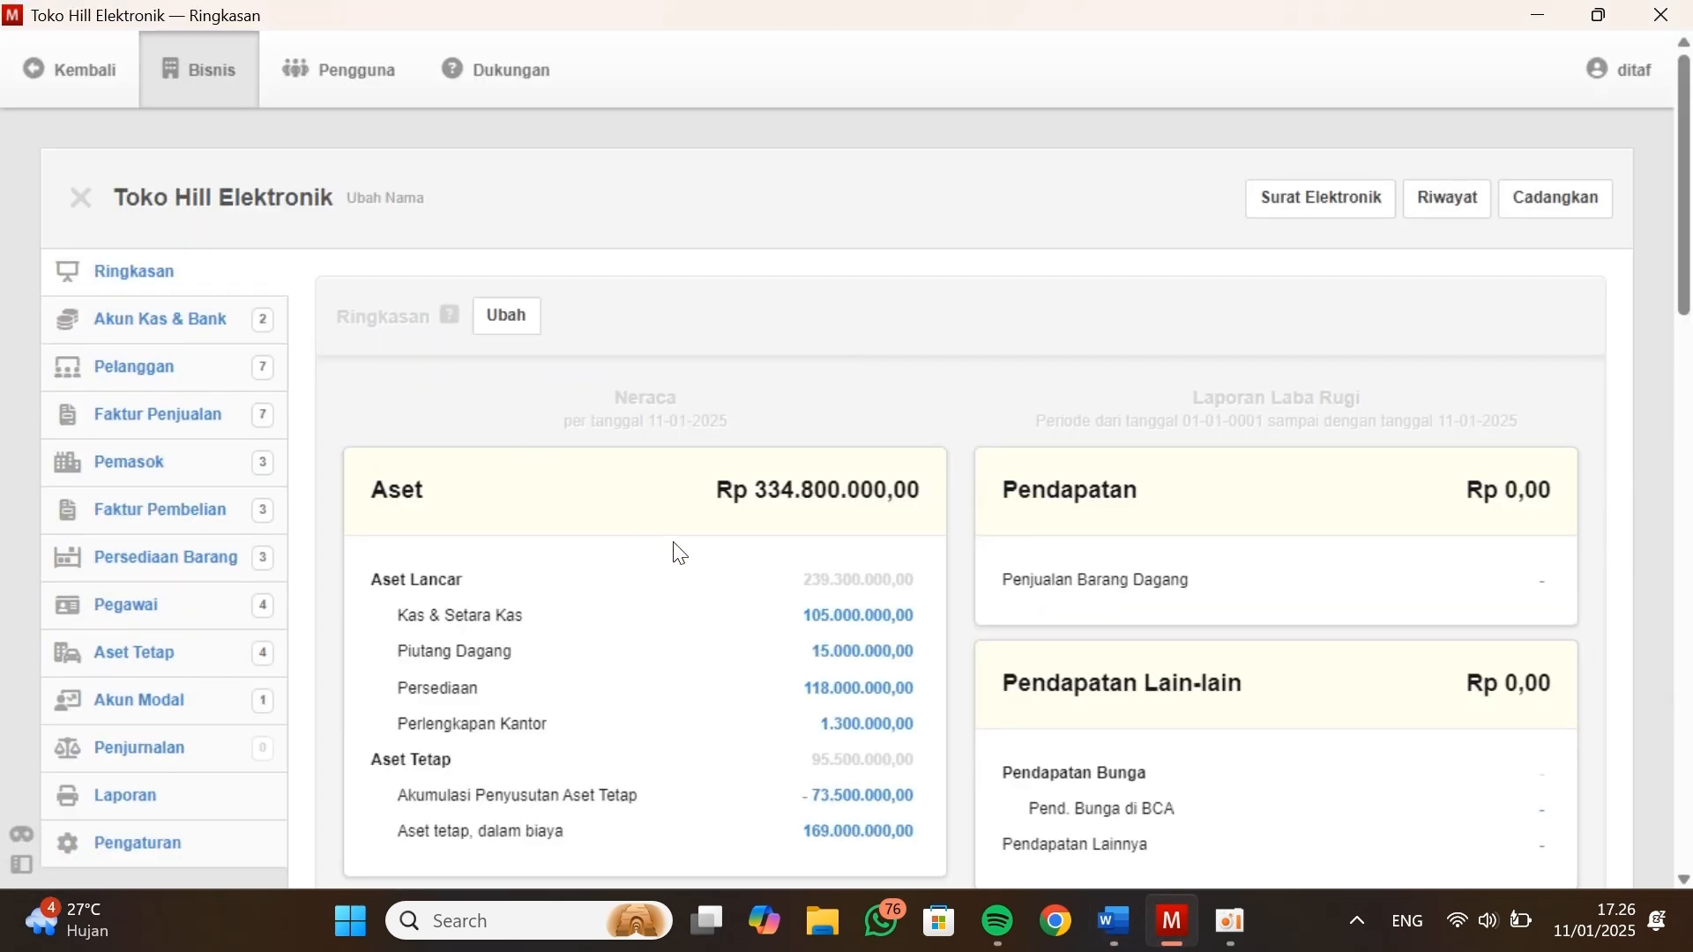
# Compare Total Aktiva in the Kasus Manager document with the Aset total in the Manager summary
pyautogui.hotkey('alt', 'Tab')
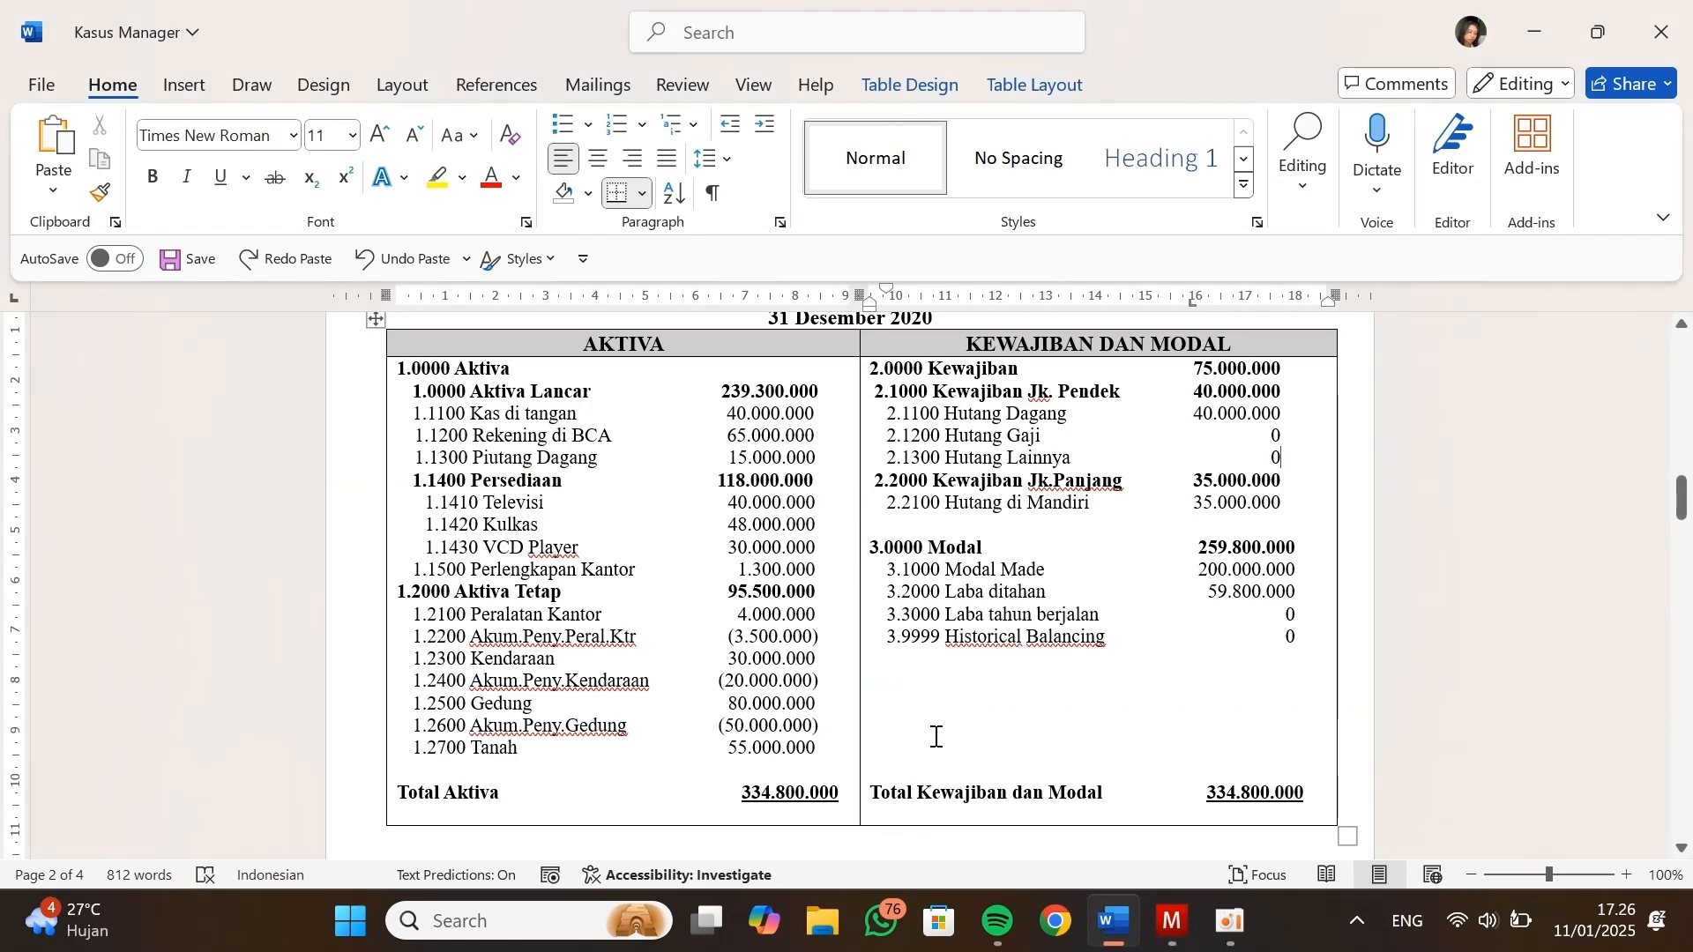
pyautogui.scroll(-1, 851, 796)
pyautogui.scroll(-2, 851, 796)
pyautogui.moveTo(736, 605); pyautogui.dragTo(842, 597)
pyautogui.click(835, 610)
pyautogui.hotkey('alt', 'Tab')
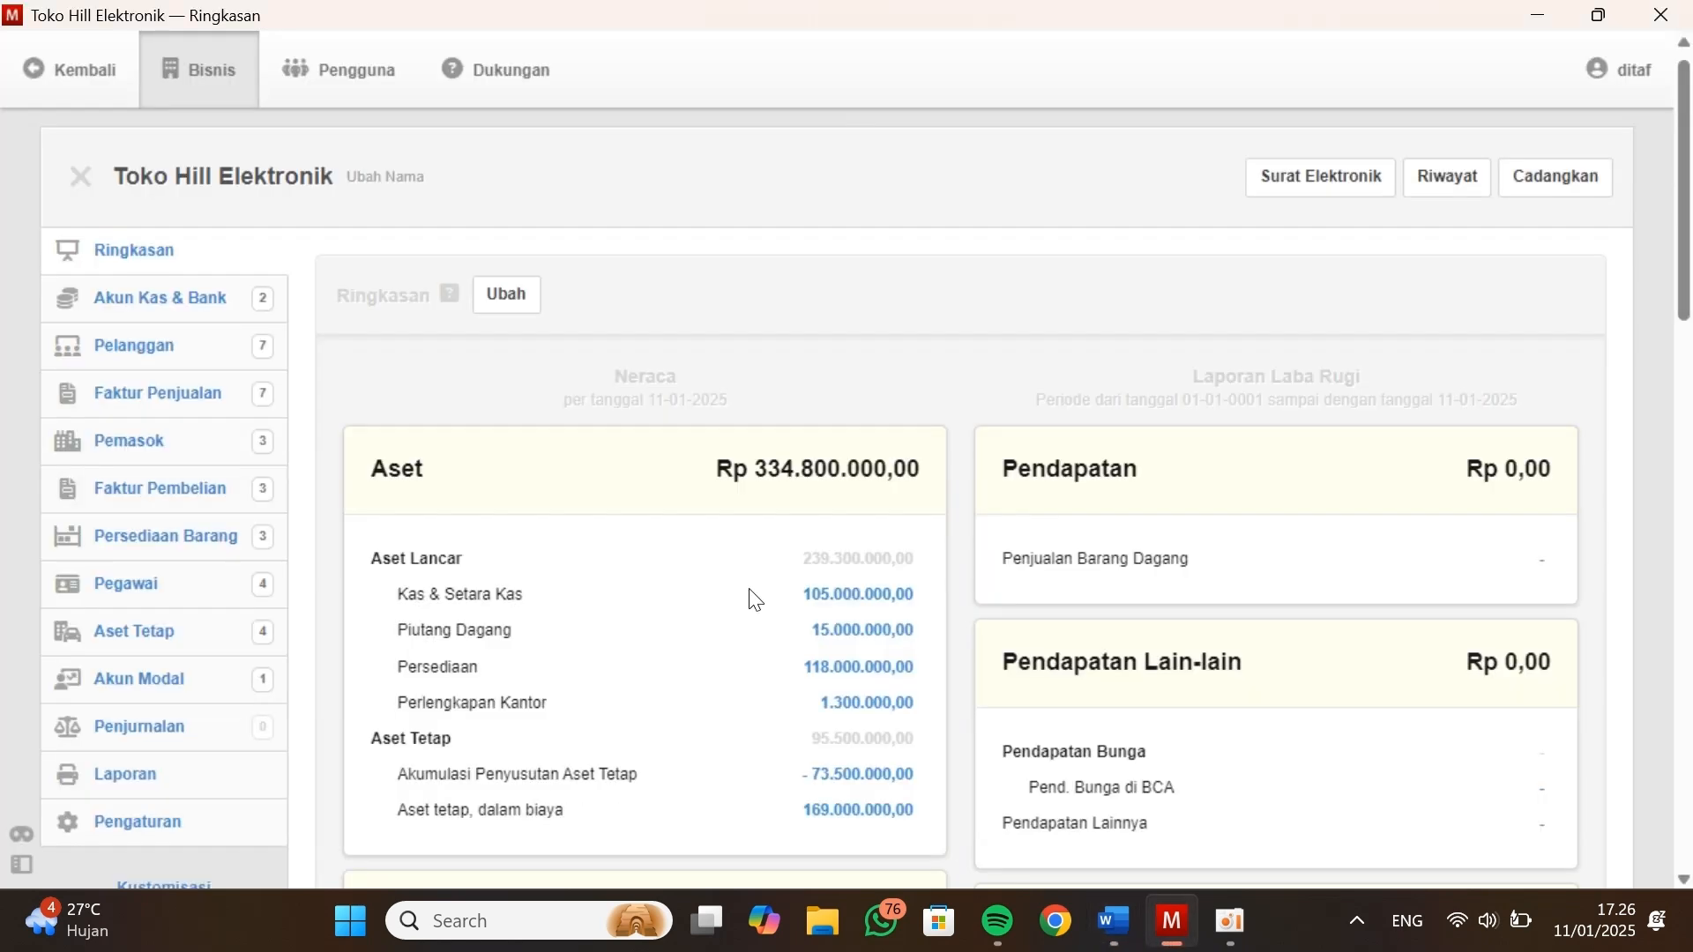
pyautogui.moveTo(733, 469); pyautogui.dragTo(953, 492)
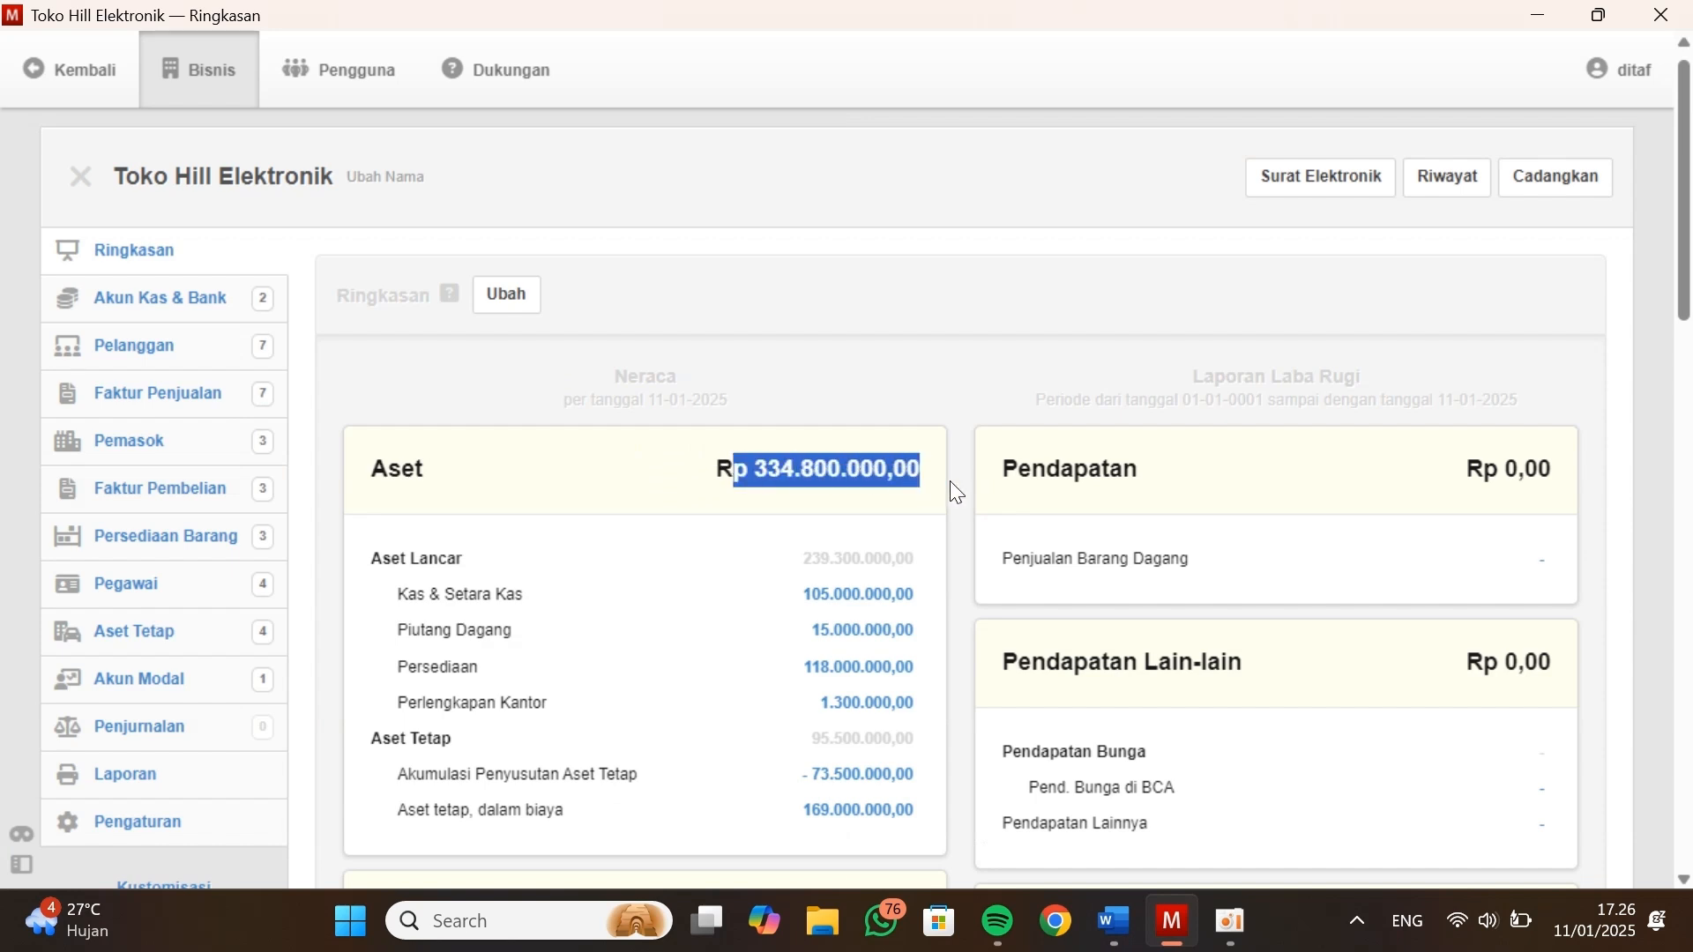
pyautogui.click(764, 681)
# Compare the Kewajiban and Ekuitas totals in the summary with the liabilities and capital totals in Kasus Manager
pyautogui.scroll(-6, 763, 681)
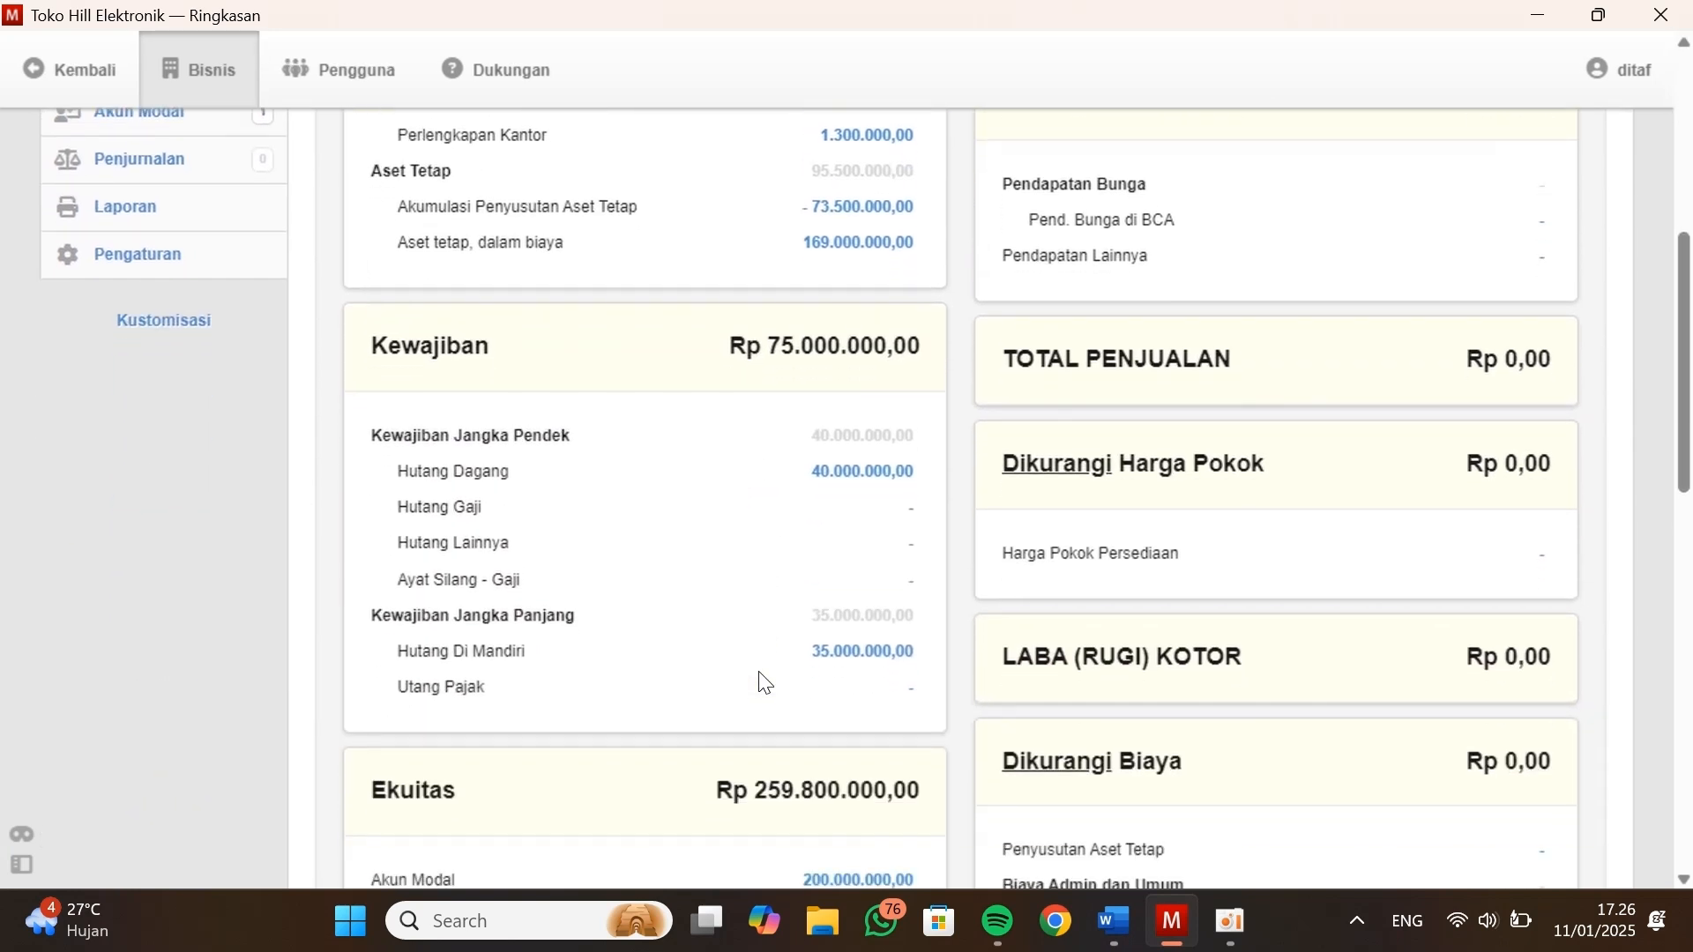
pyautogui.scroll(-2, 763, 681)
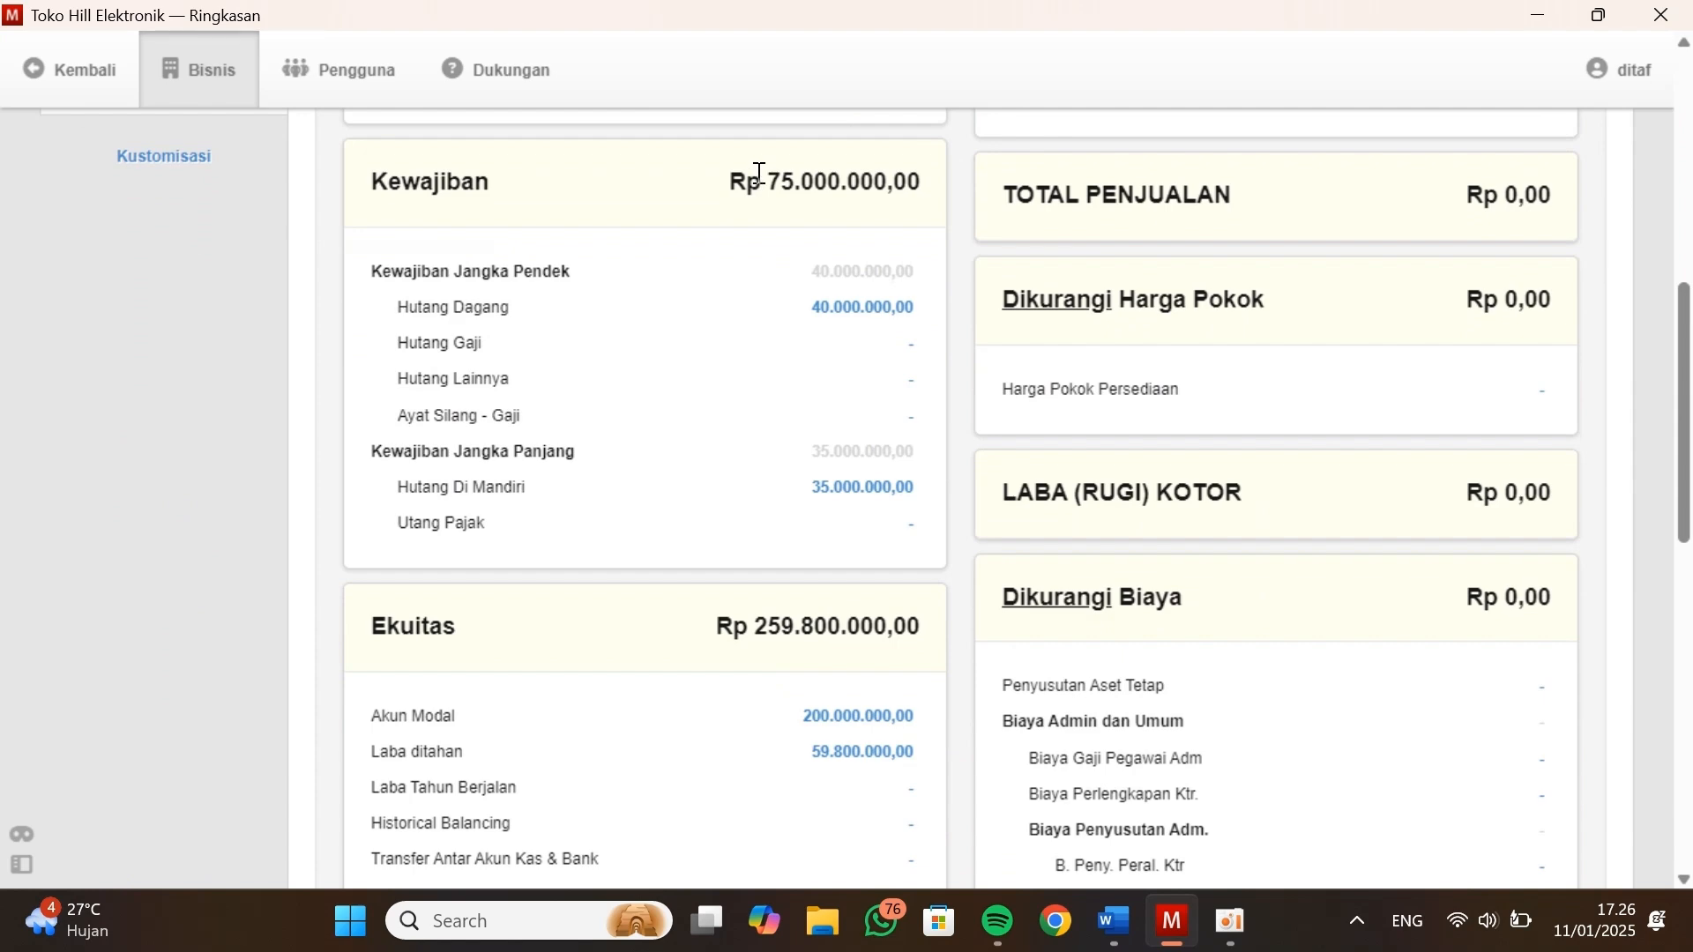
pyautogui.moveTo(728, 185); pyautogui.dragTo(913, 204)
pyautogui.moveTo(710, 616); pyautogui.dragTo(926, 643)
pyautogui.hotkey('alt', 'Tab')
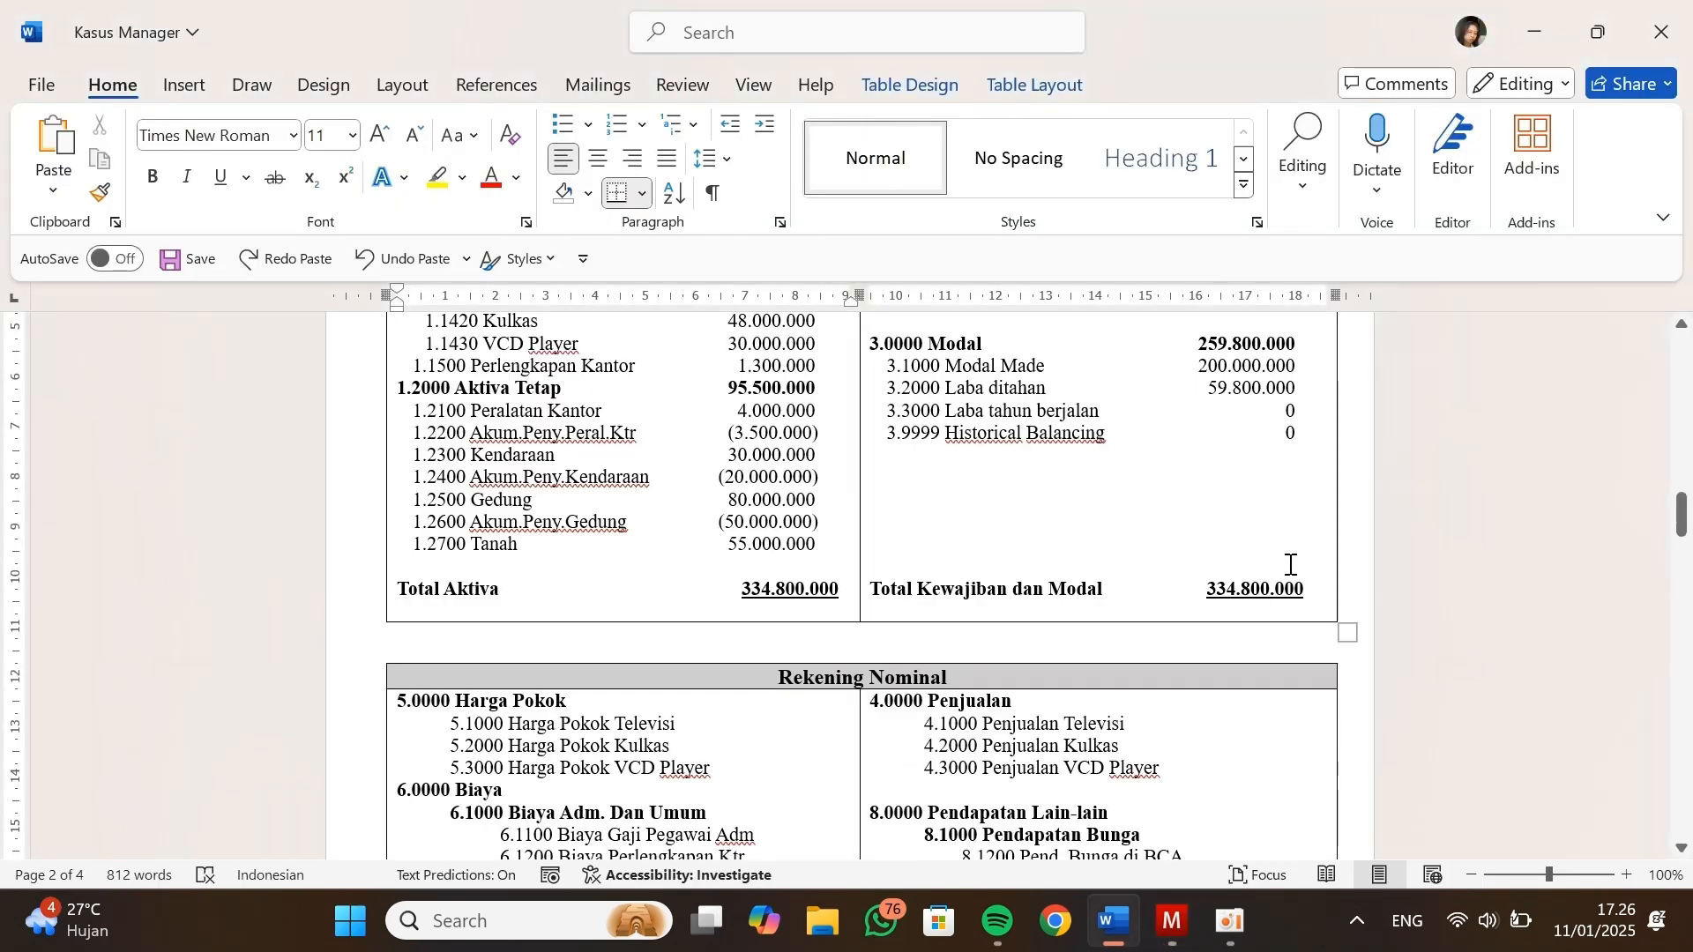
pyautogui.scroll(3, 1290, 564)
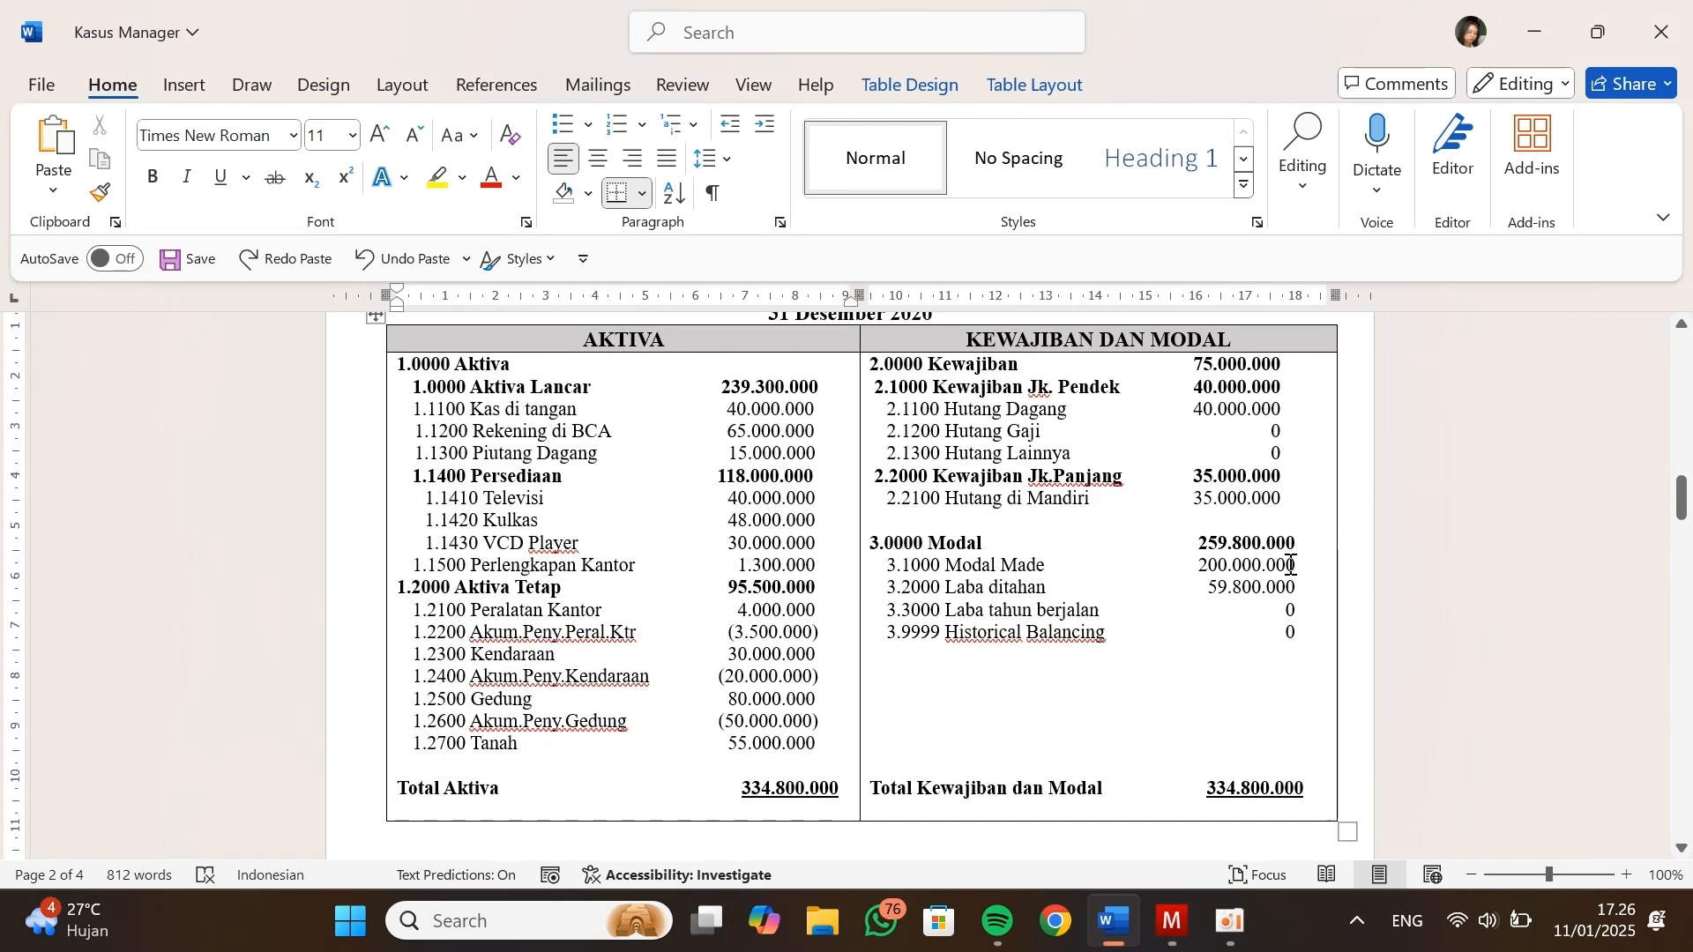
pyautogui.moveTo(1193, 364); pyautogui.dragTo(1283, 364)
pyautogui.click(1216, 532)
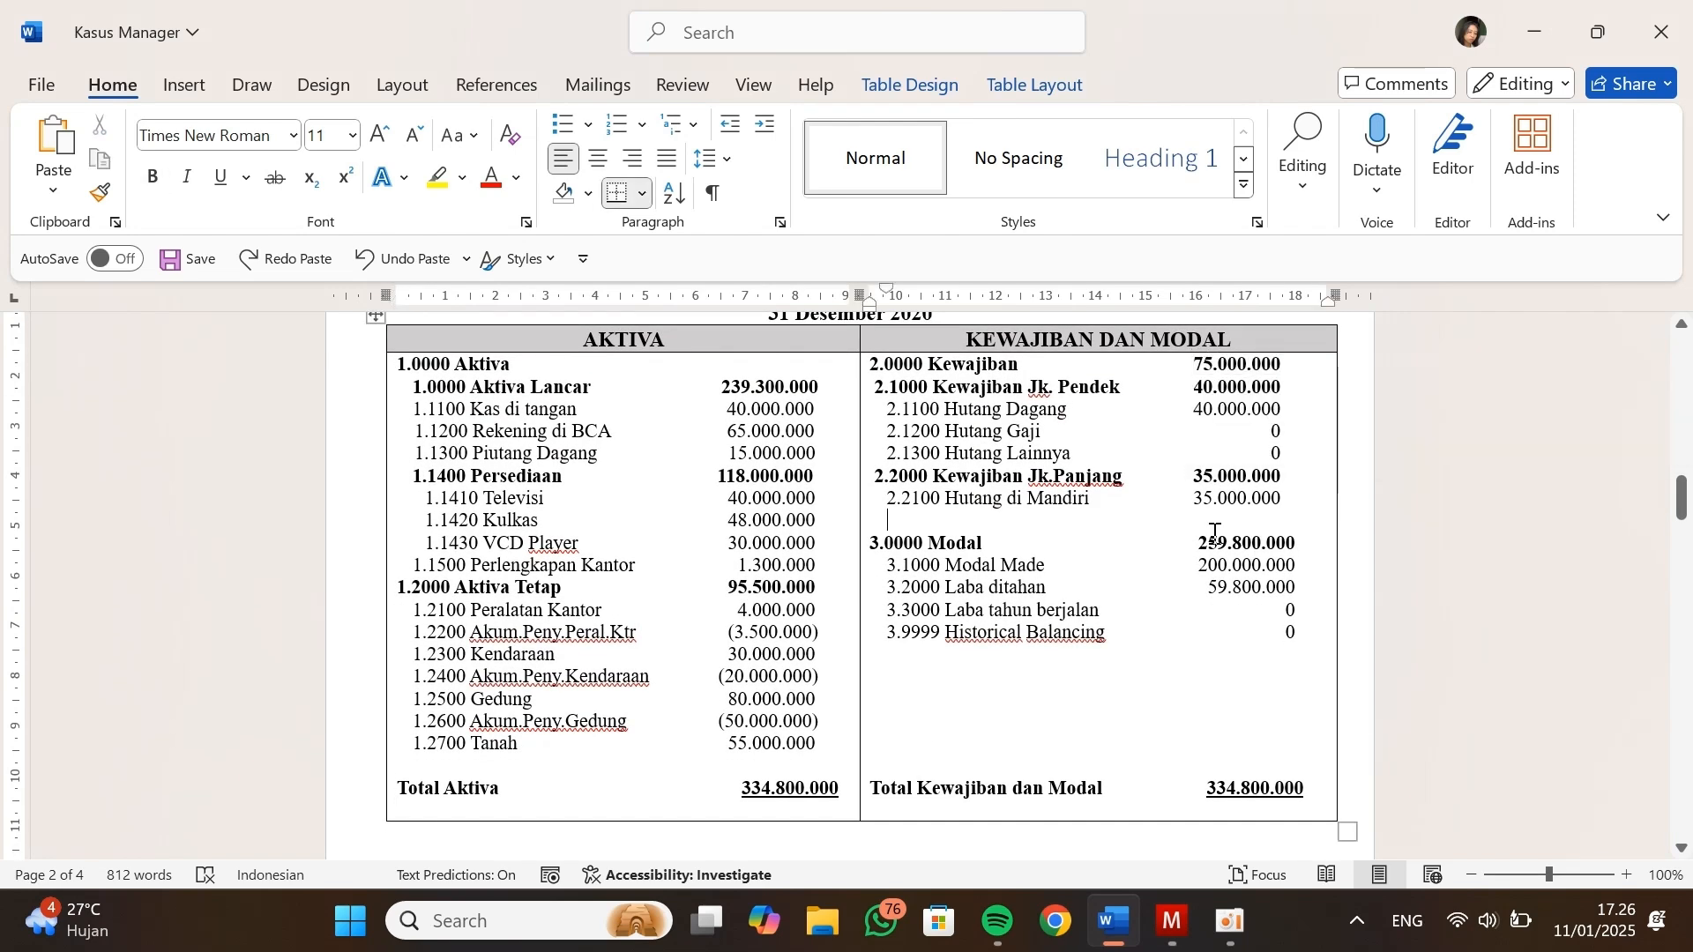
pyautogui.hotkey('alt', 'Tab')
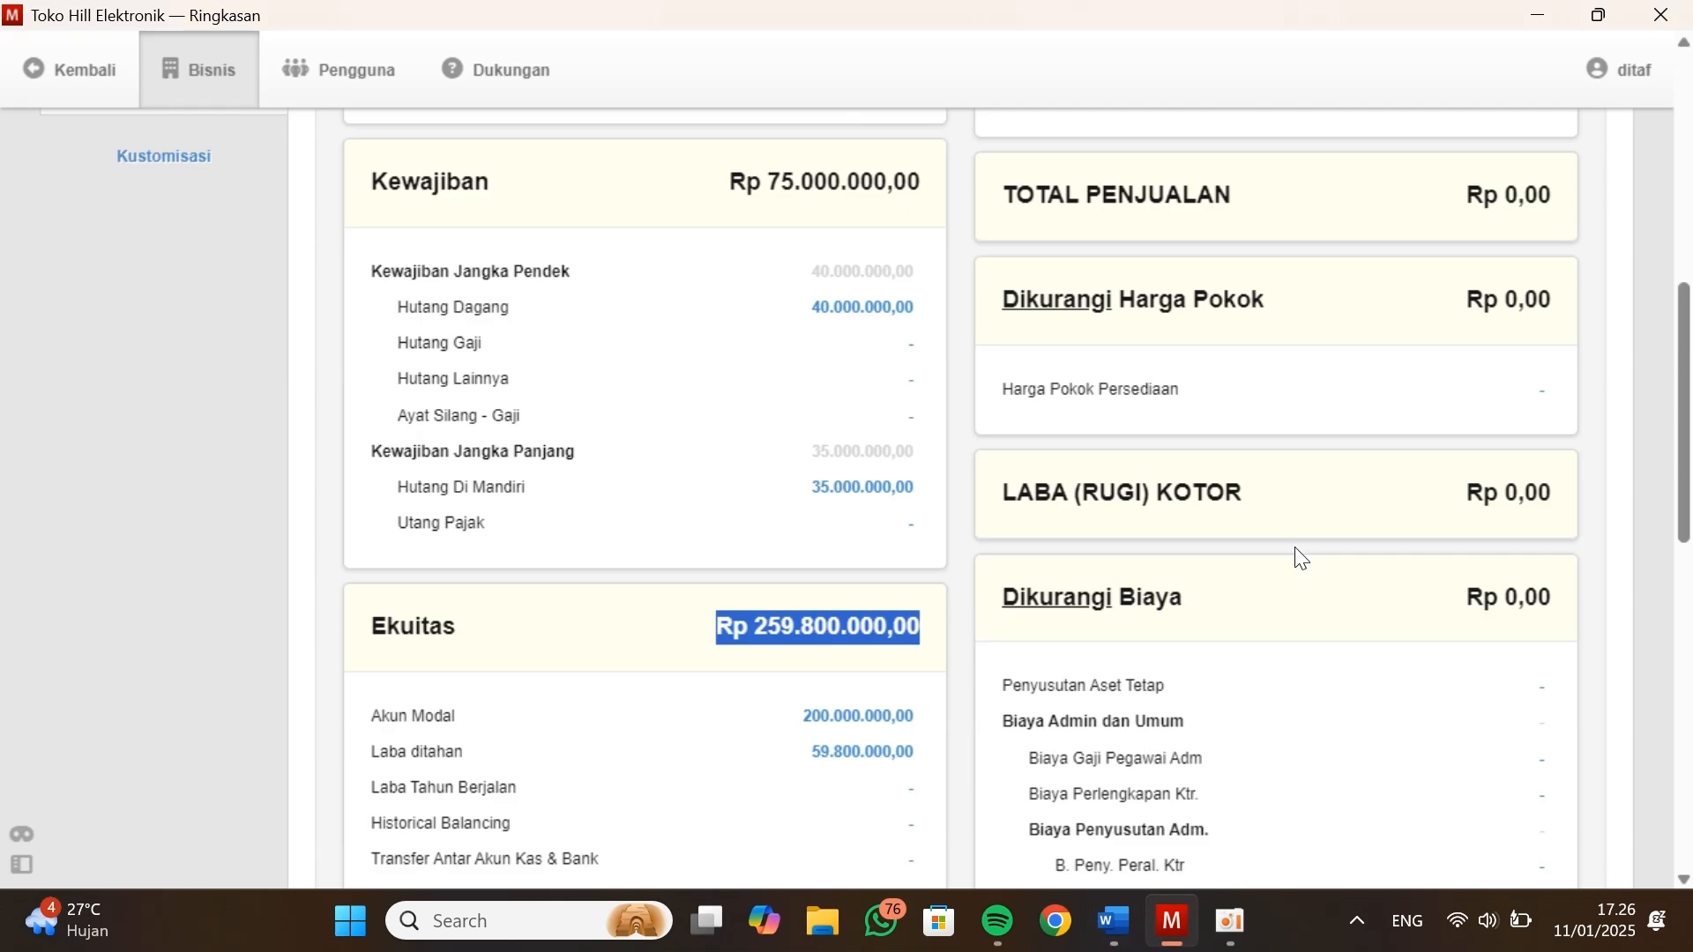
pyautogui.scroll(-2, 820, 568)
pyautogui.click(809, 642)
pyautogui.scroll(7, 809, 637)
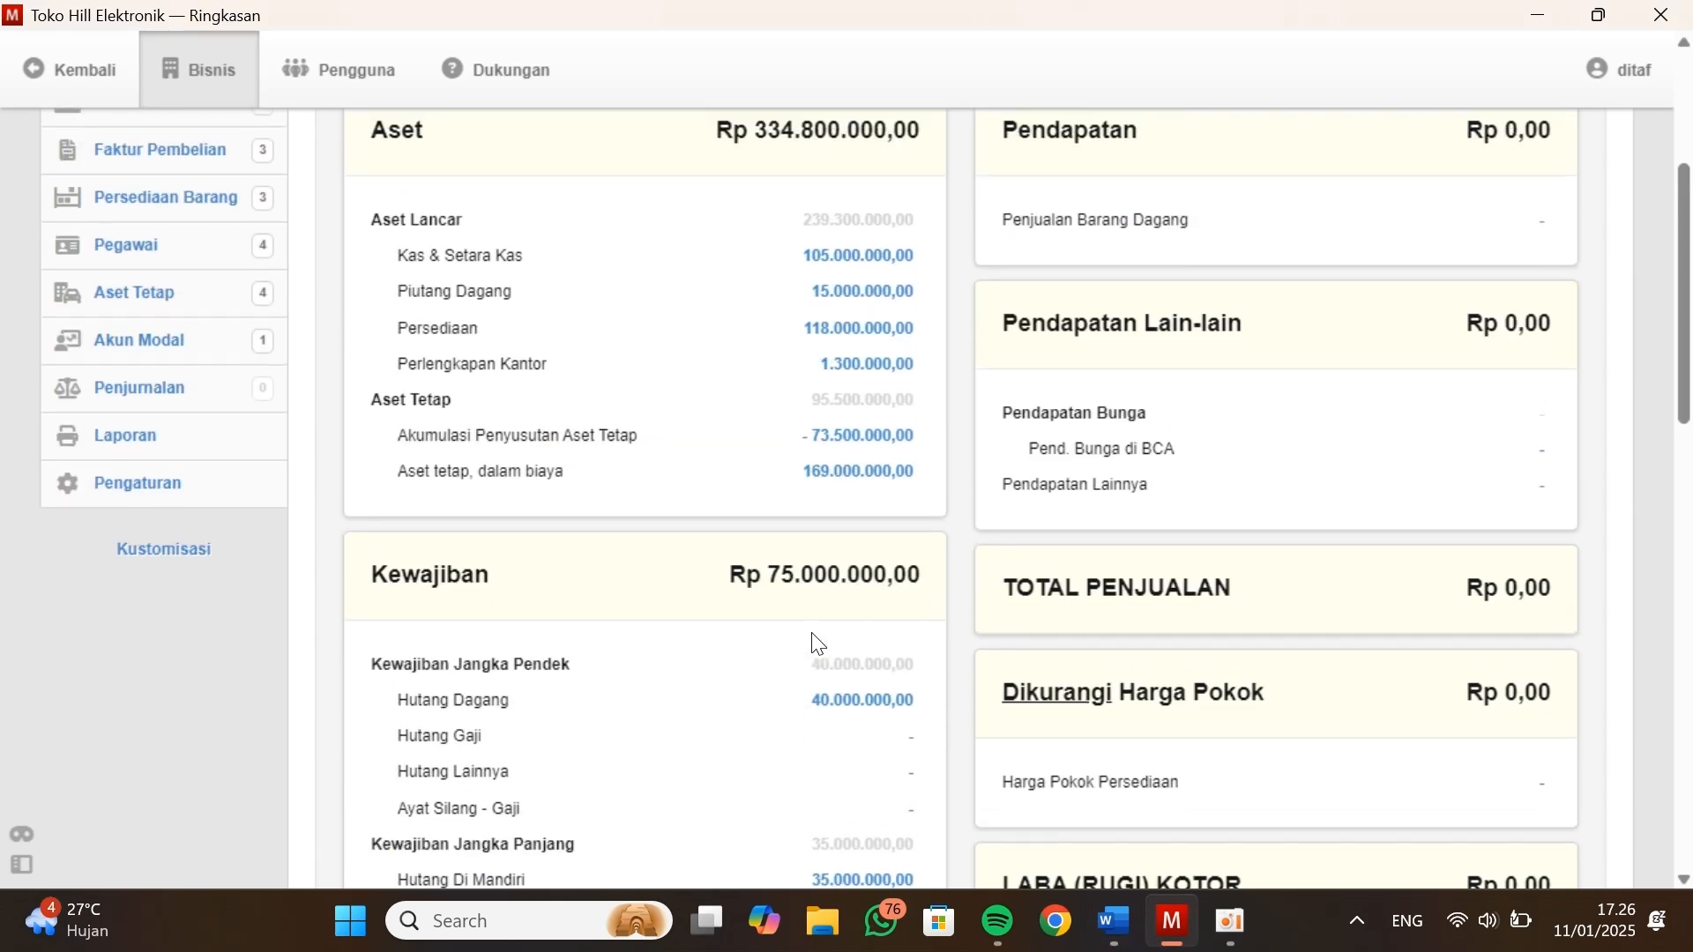
pyautogui.scroll(3, 814, 633)
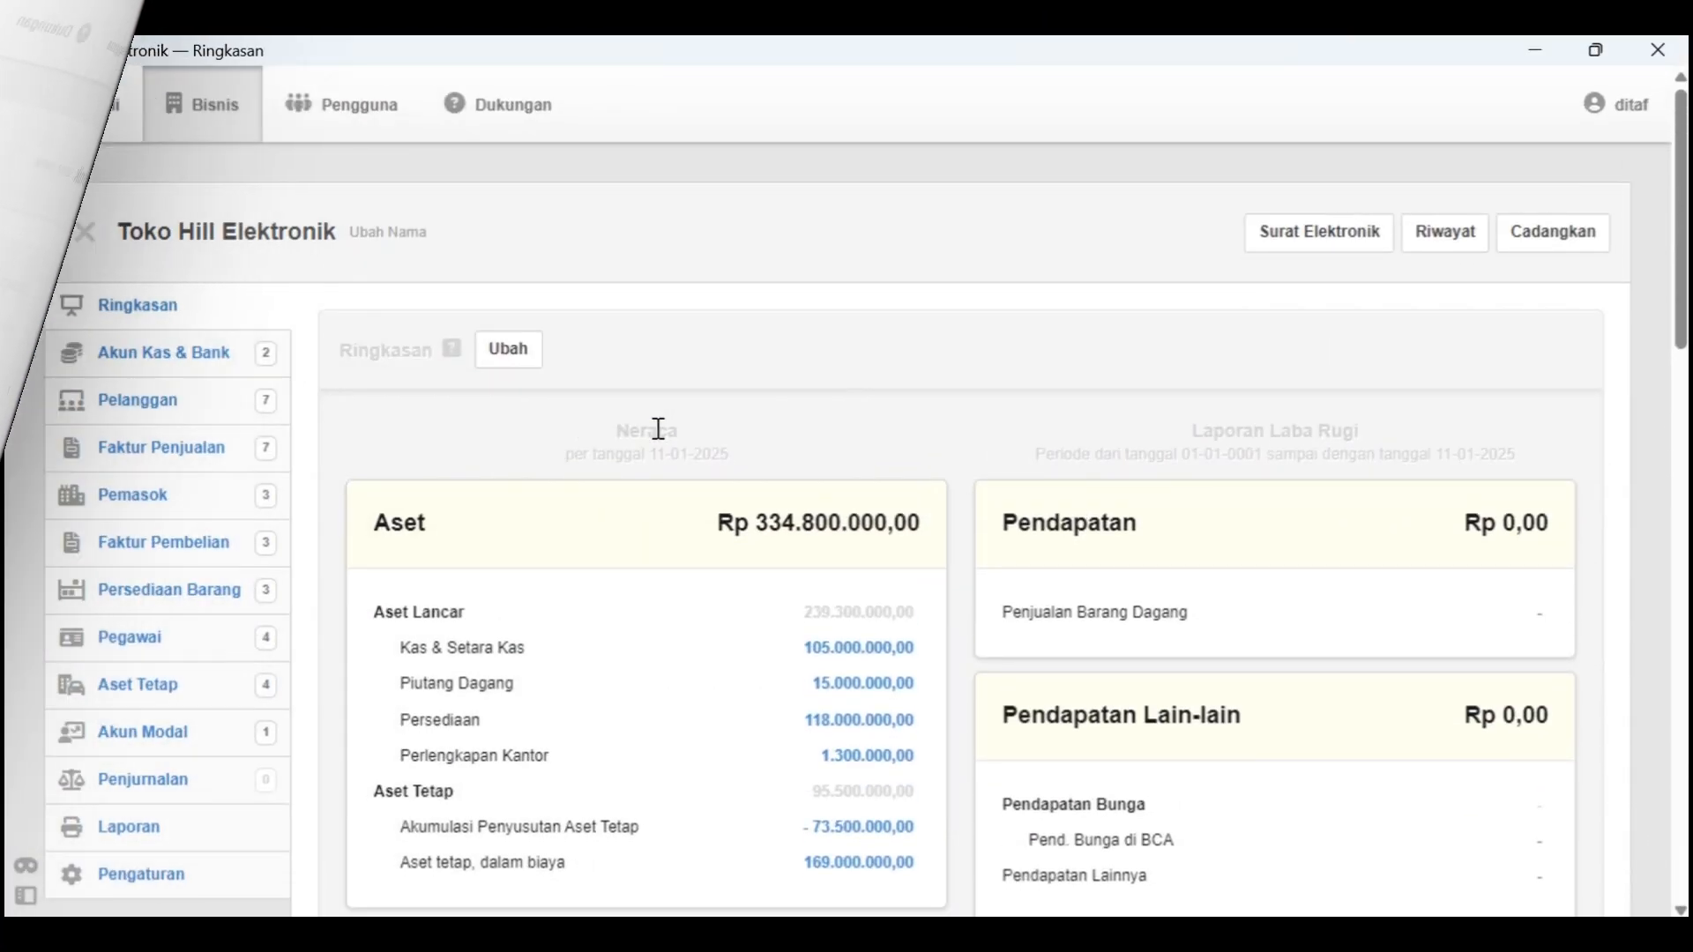
# Customize the business tabs by enabling Penerimaan, Pembayaran and Transfer Antar Akun Kas & Bank under Akun Kas & Bank
pyautogui.scroll(-2, 265, 567)
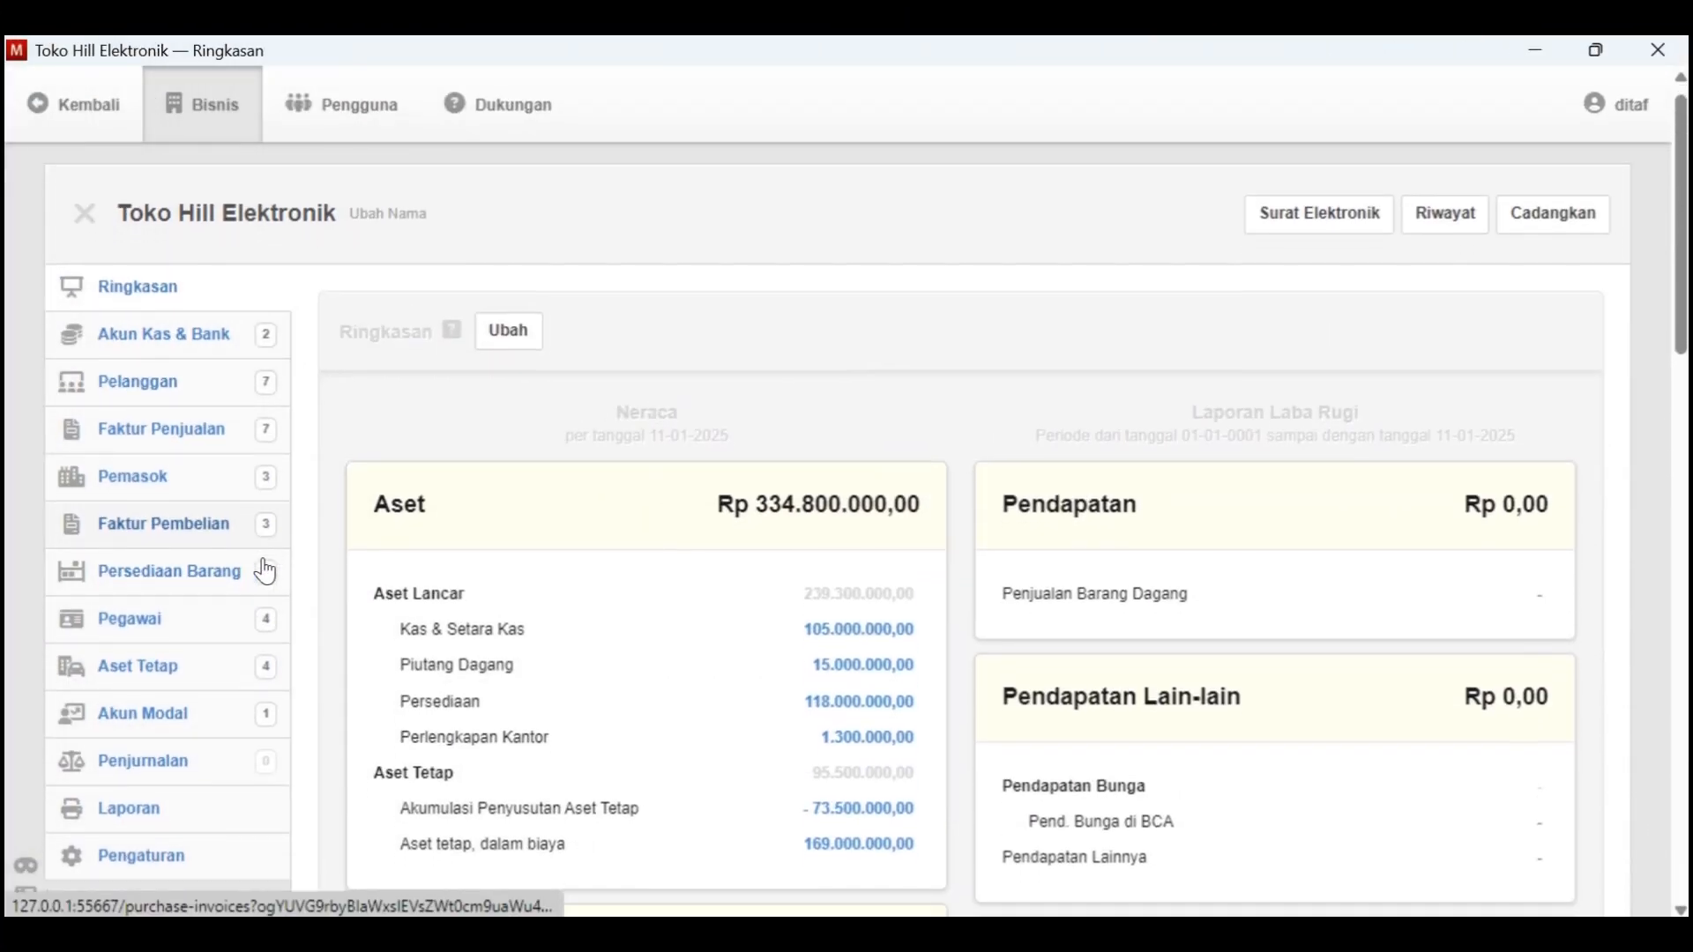
pyautogui.scroll(2, 265, 571)
pyautogui.scroll(-2, 263, 569)
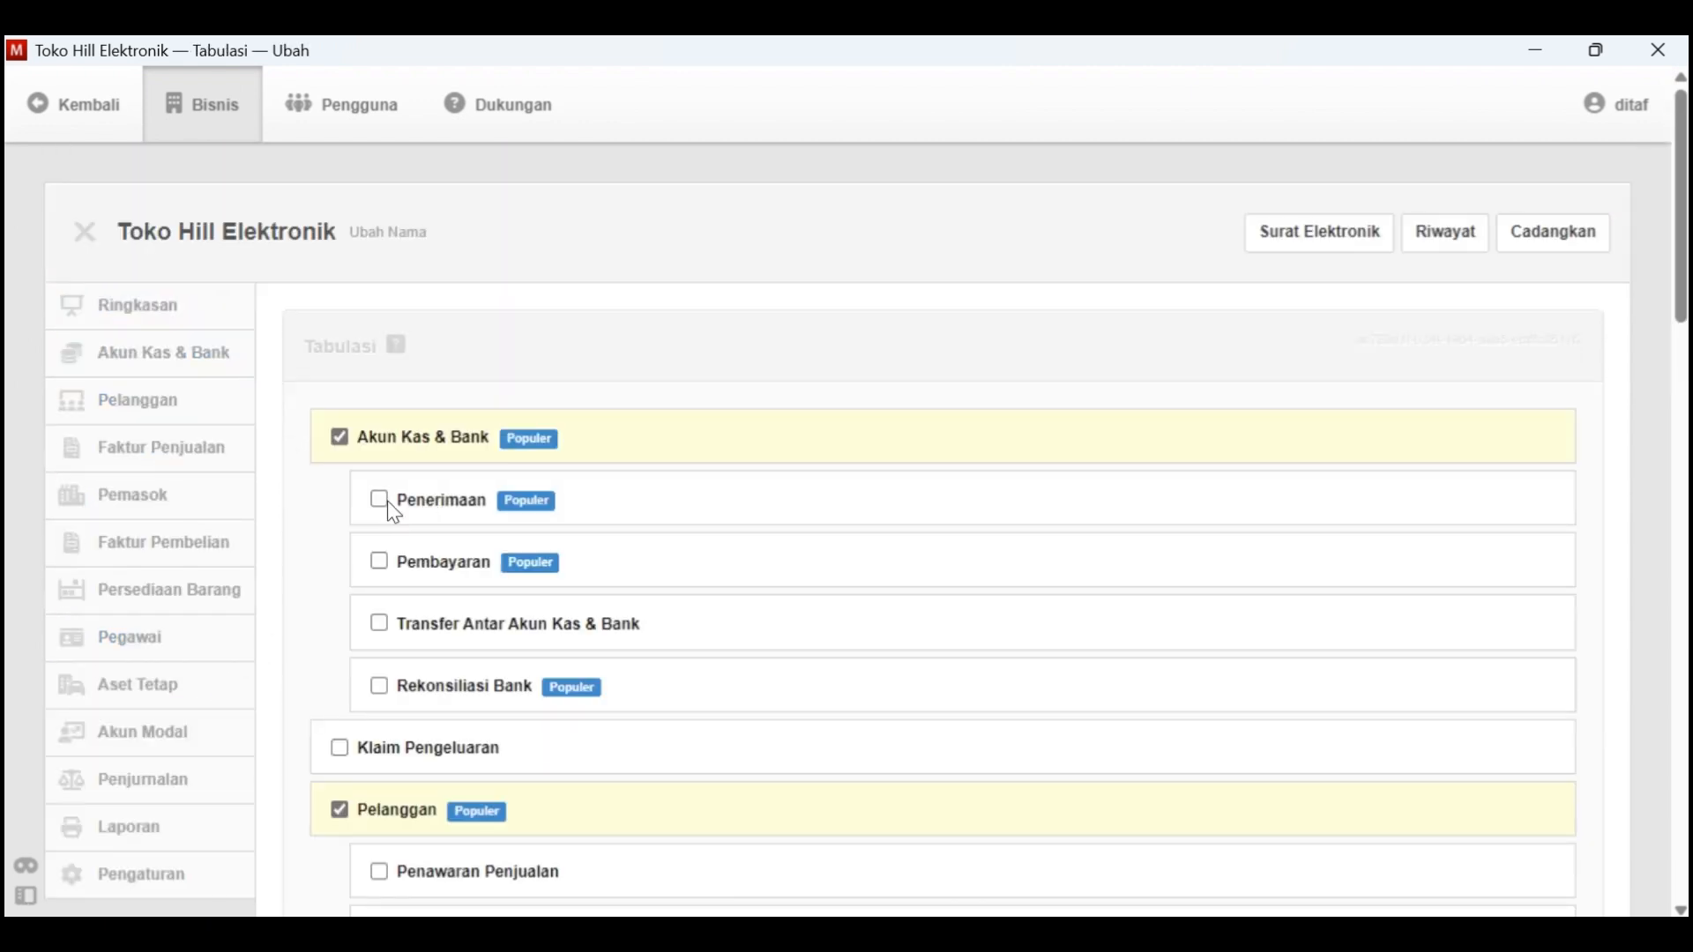
pyautogui.click(382, 500)
pyautogui.click(382, 564)
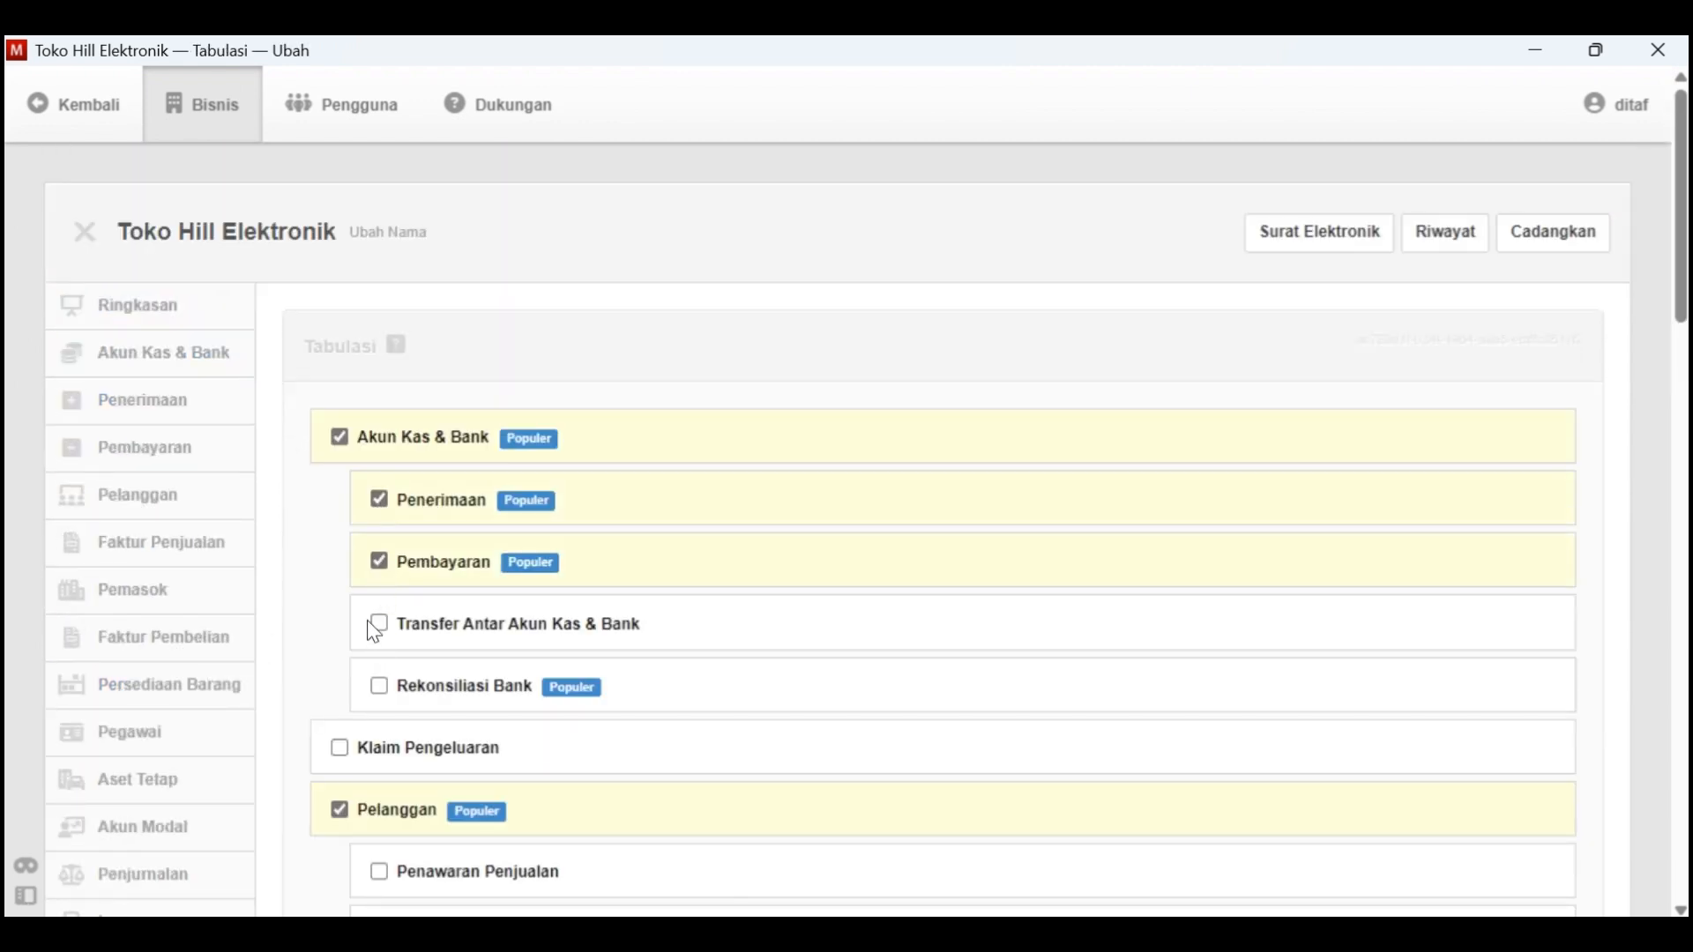
pyautogui.click(386, 635)
pyautogui.scroll(-2, 503, 711)
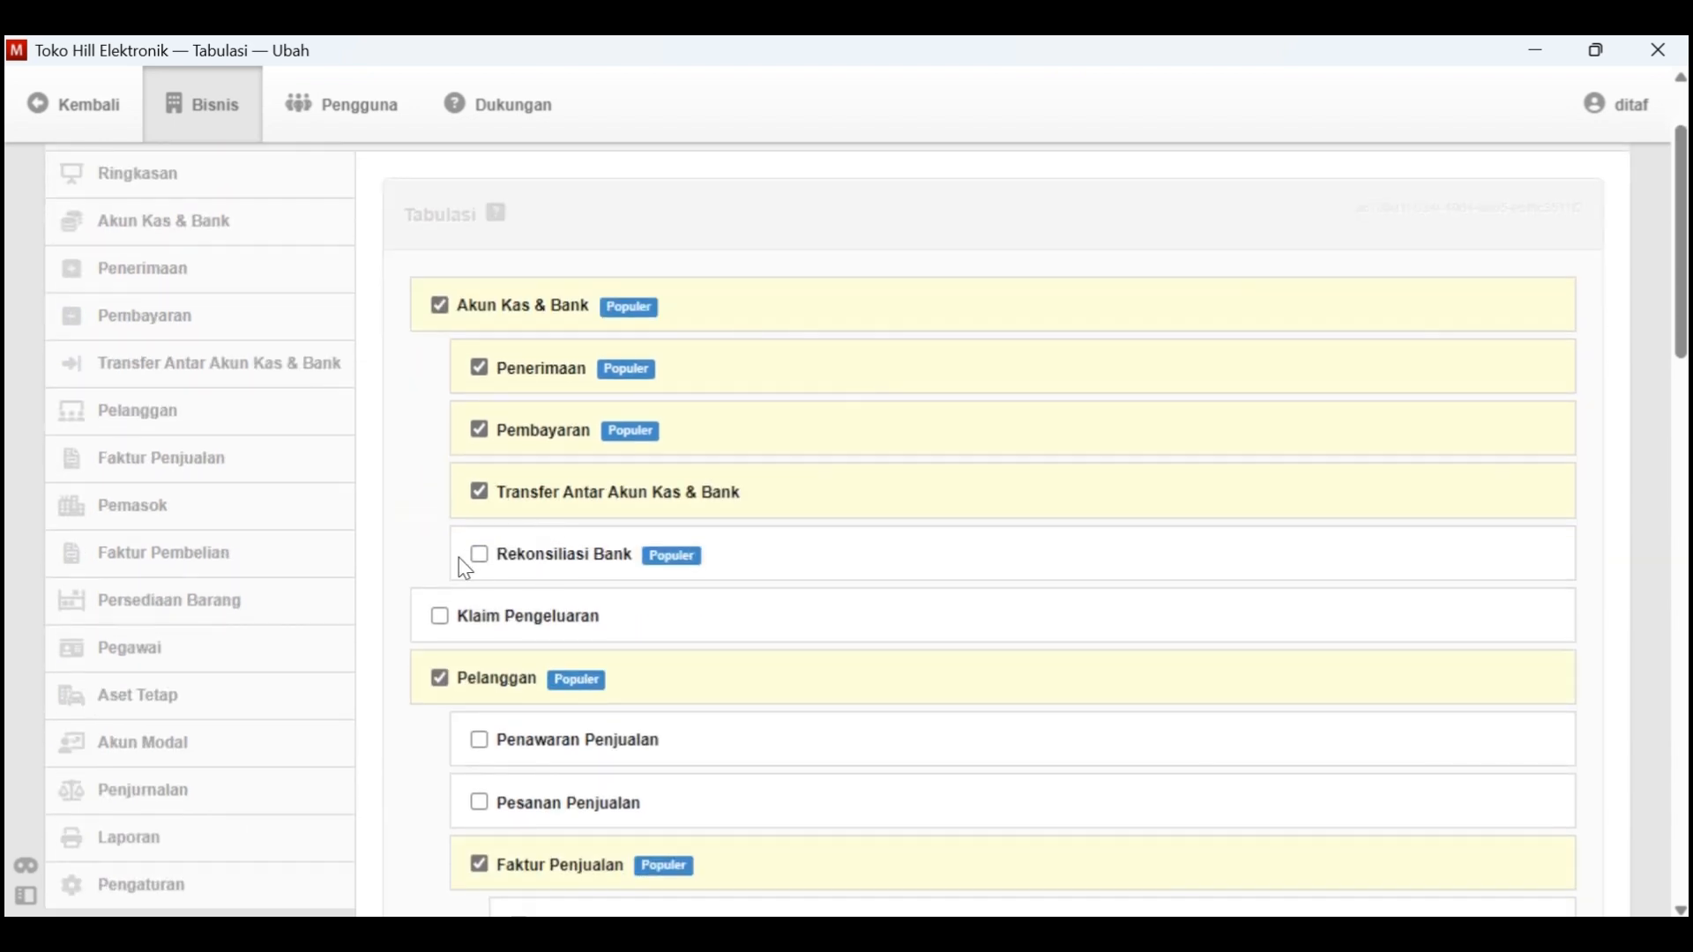
# Review the remaining module options without changing them and update the tab selection
pyautogui.scroll(-5, 481, 637)
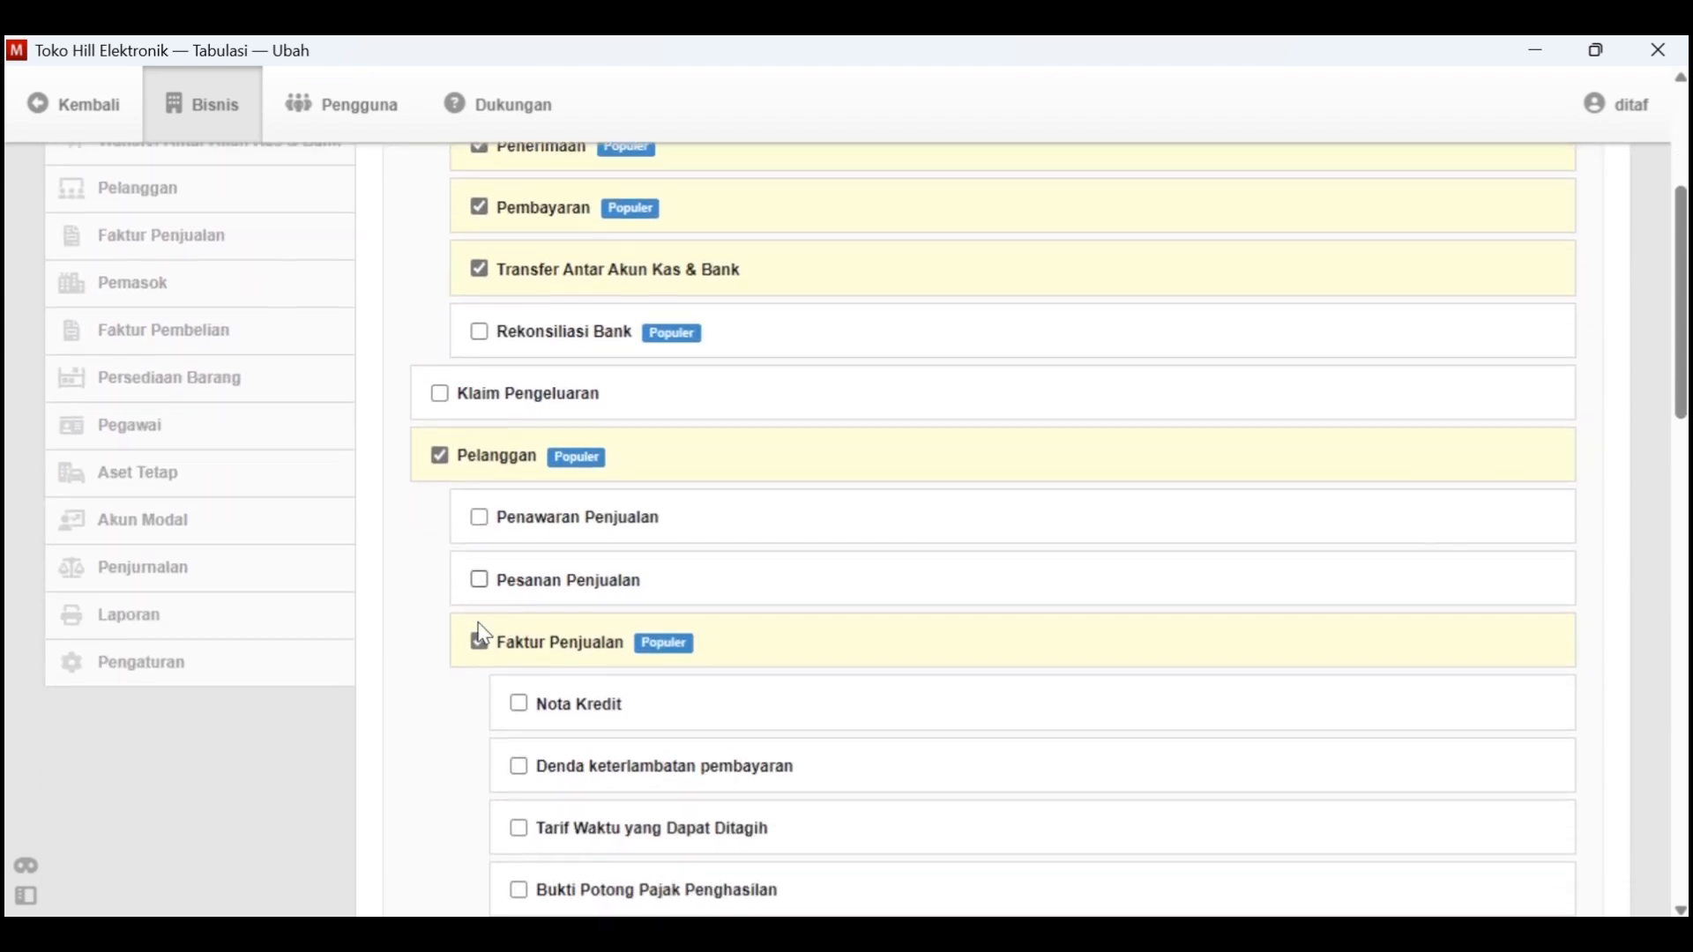
pyautogui.scroll(-5, 533, 793)
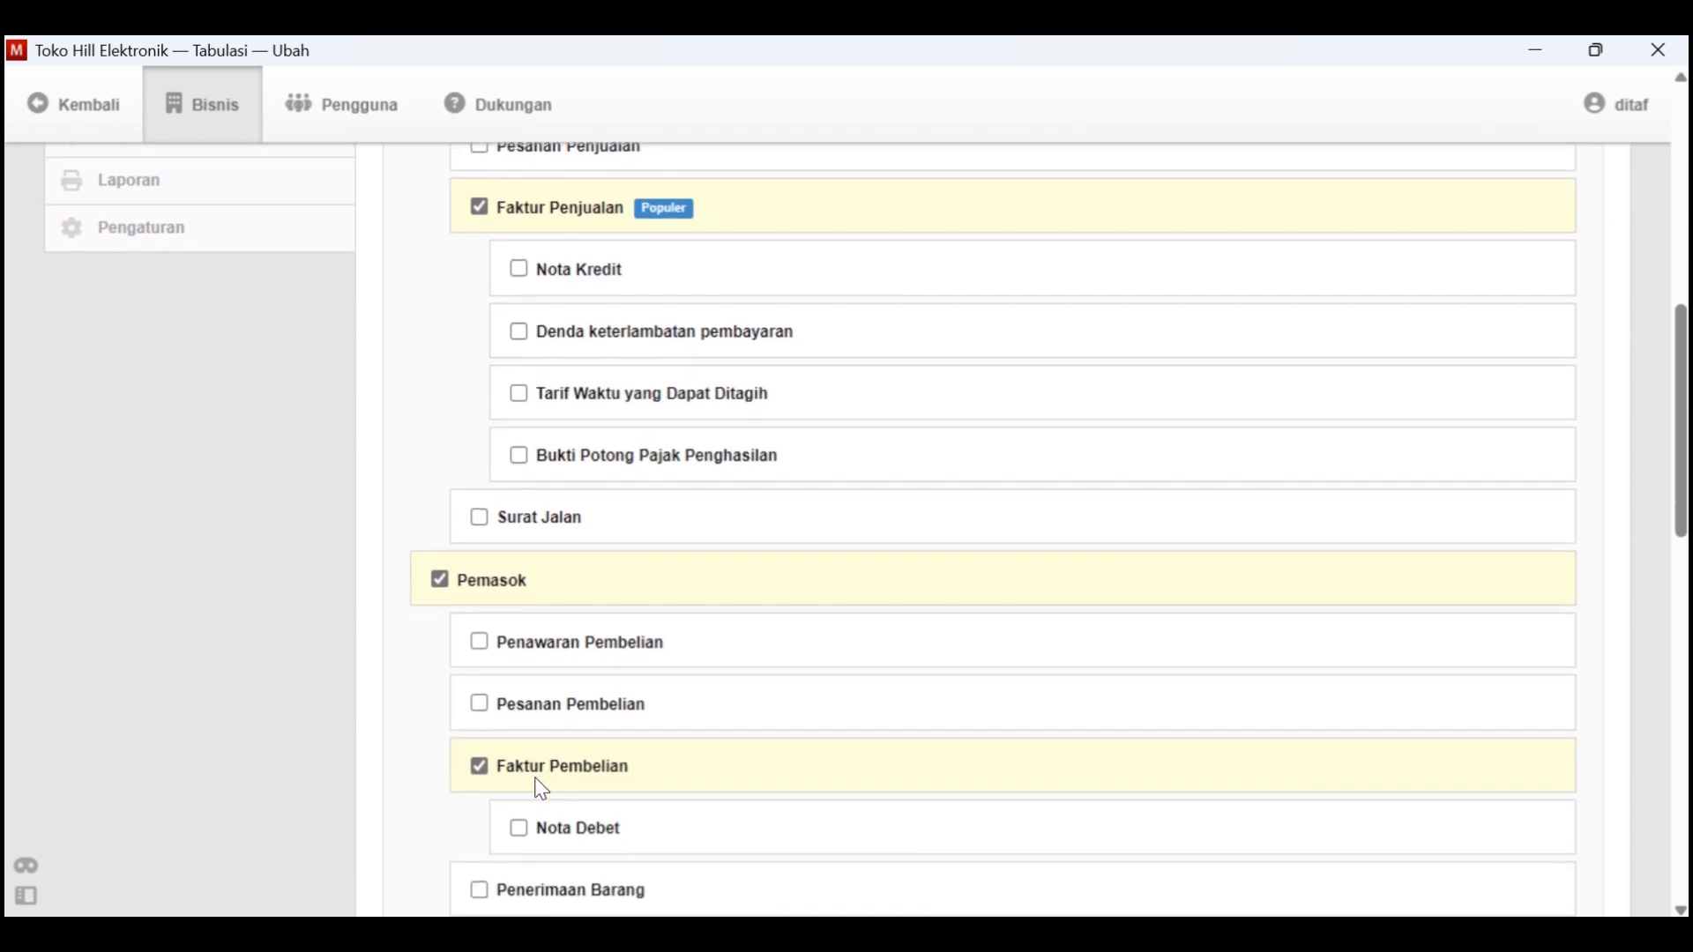
pyautogui.scroll(-2, 540, 793)
pyautogui.scroll(-2, 476, 684)
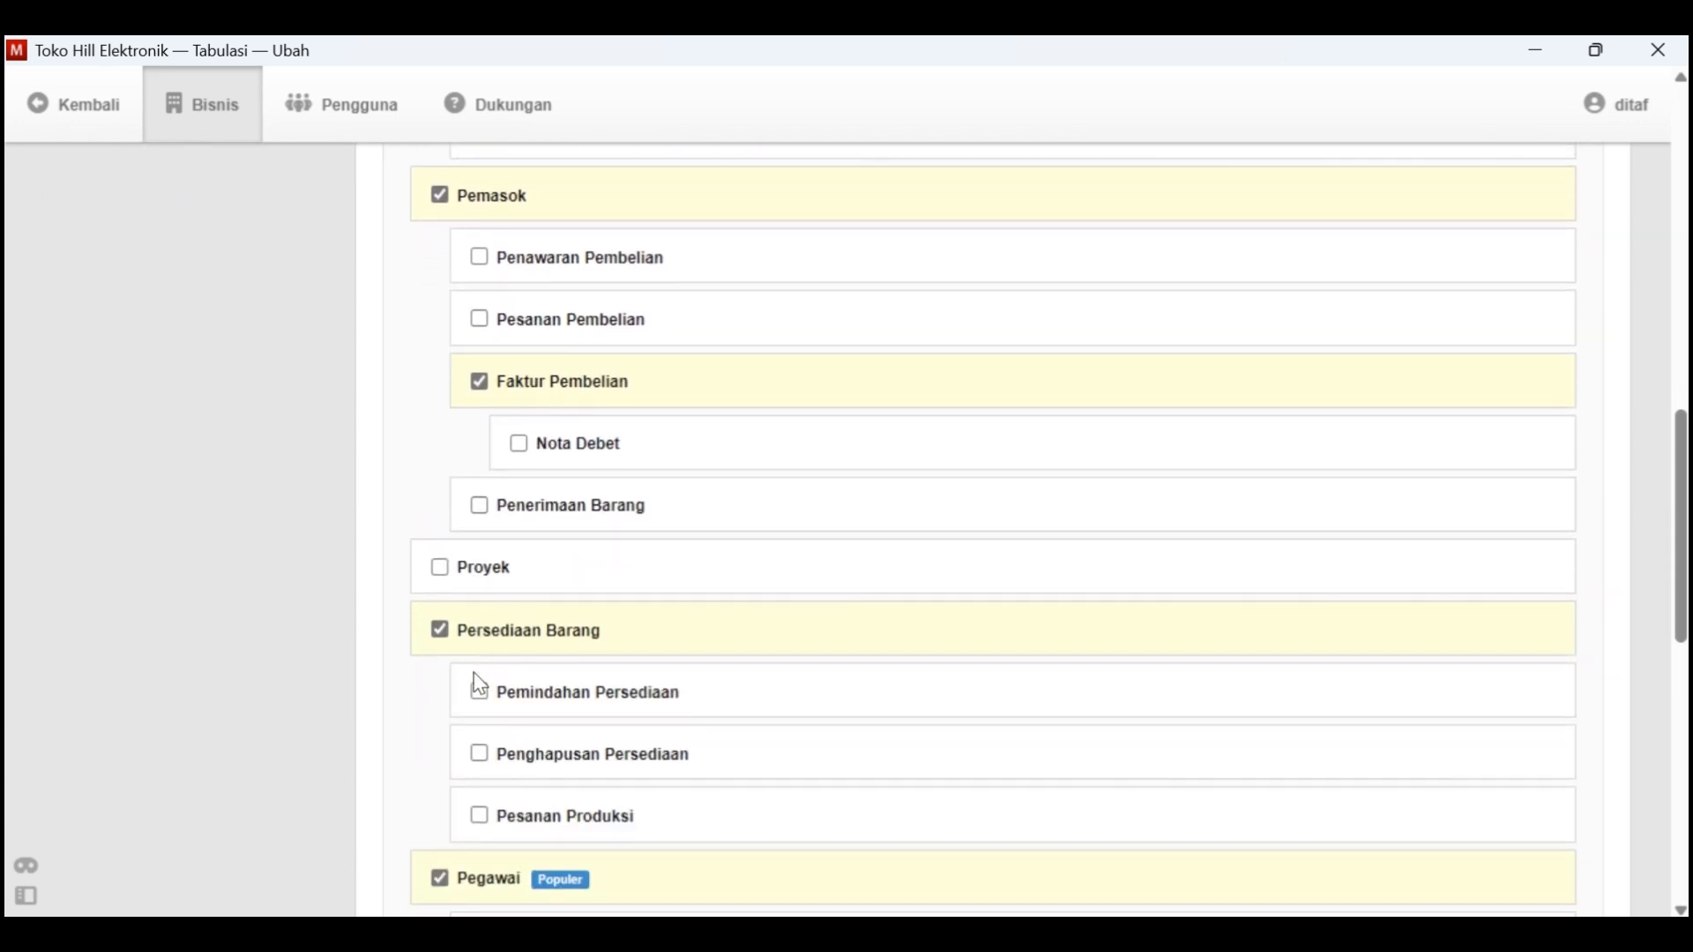
pyautogui.scroll(-4, 499, 717)
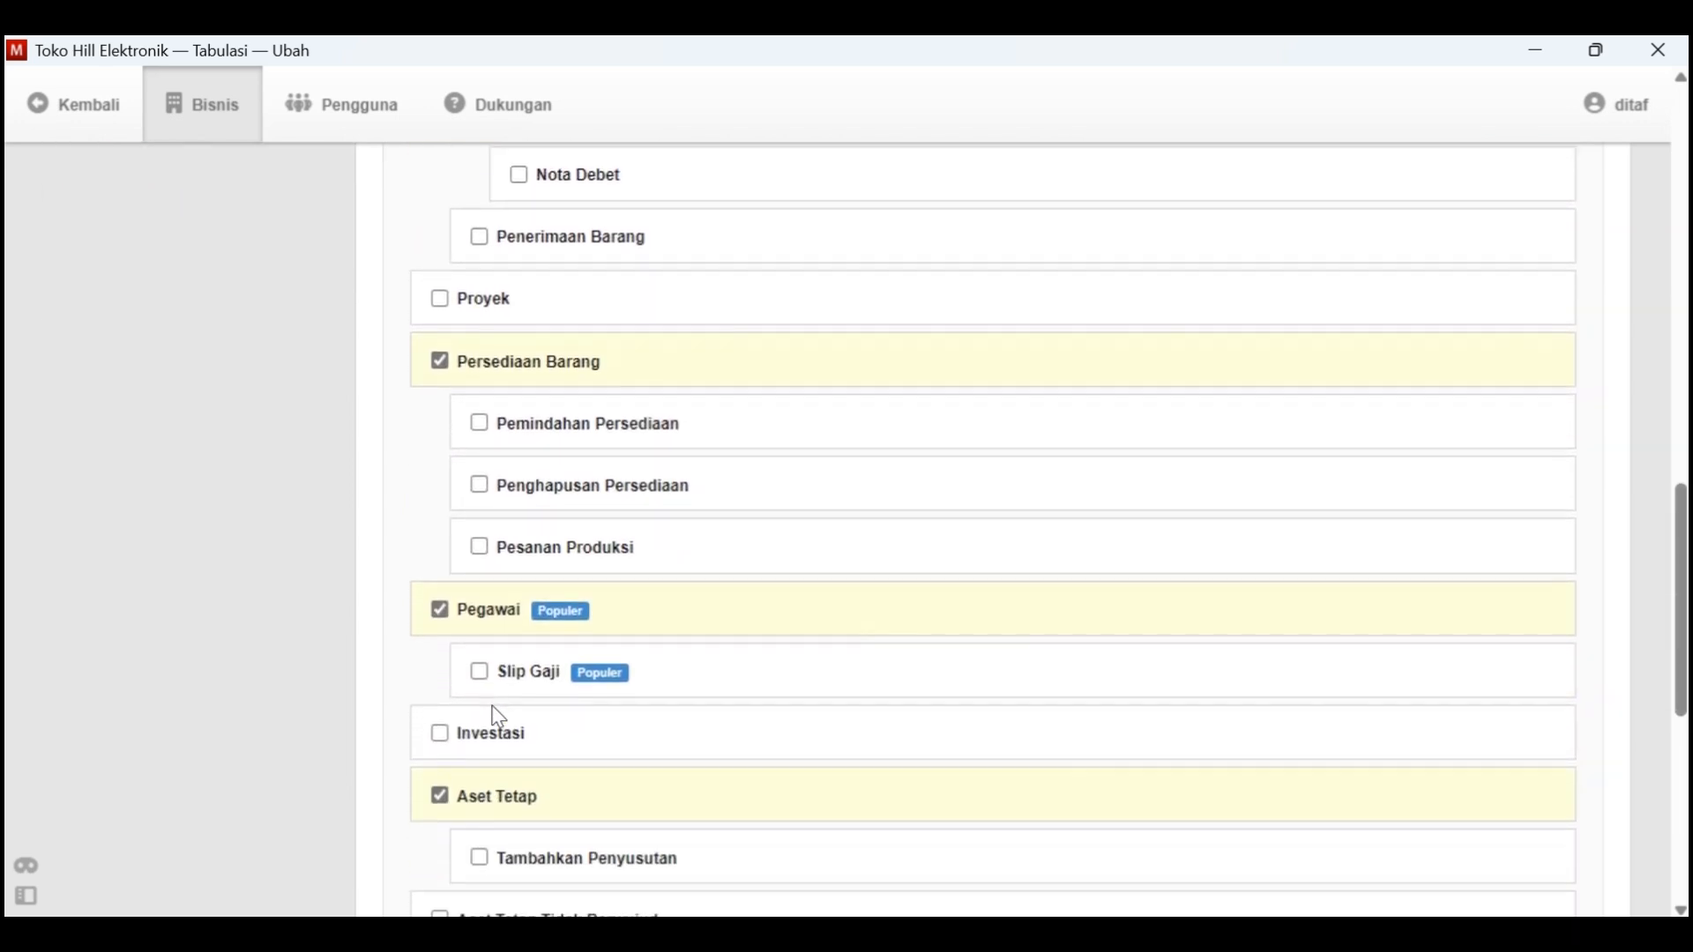
pyautogui.scroll(-1, 490, 688)
pyautogui.scroll(-4, 498, 719)
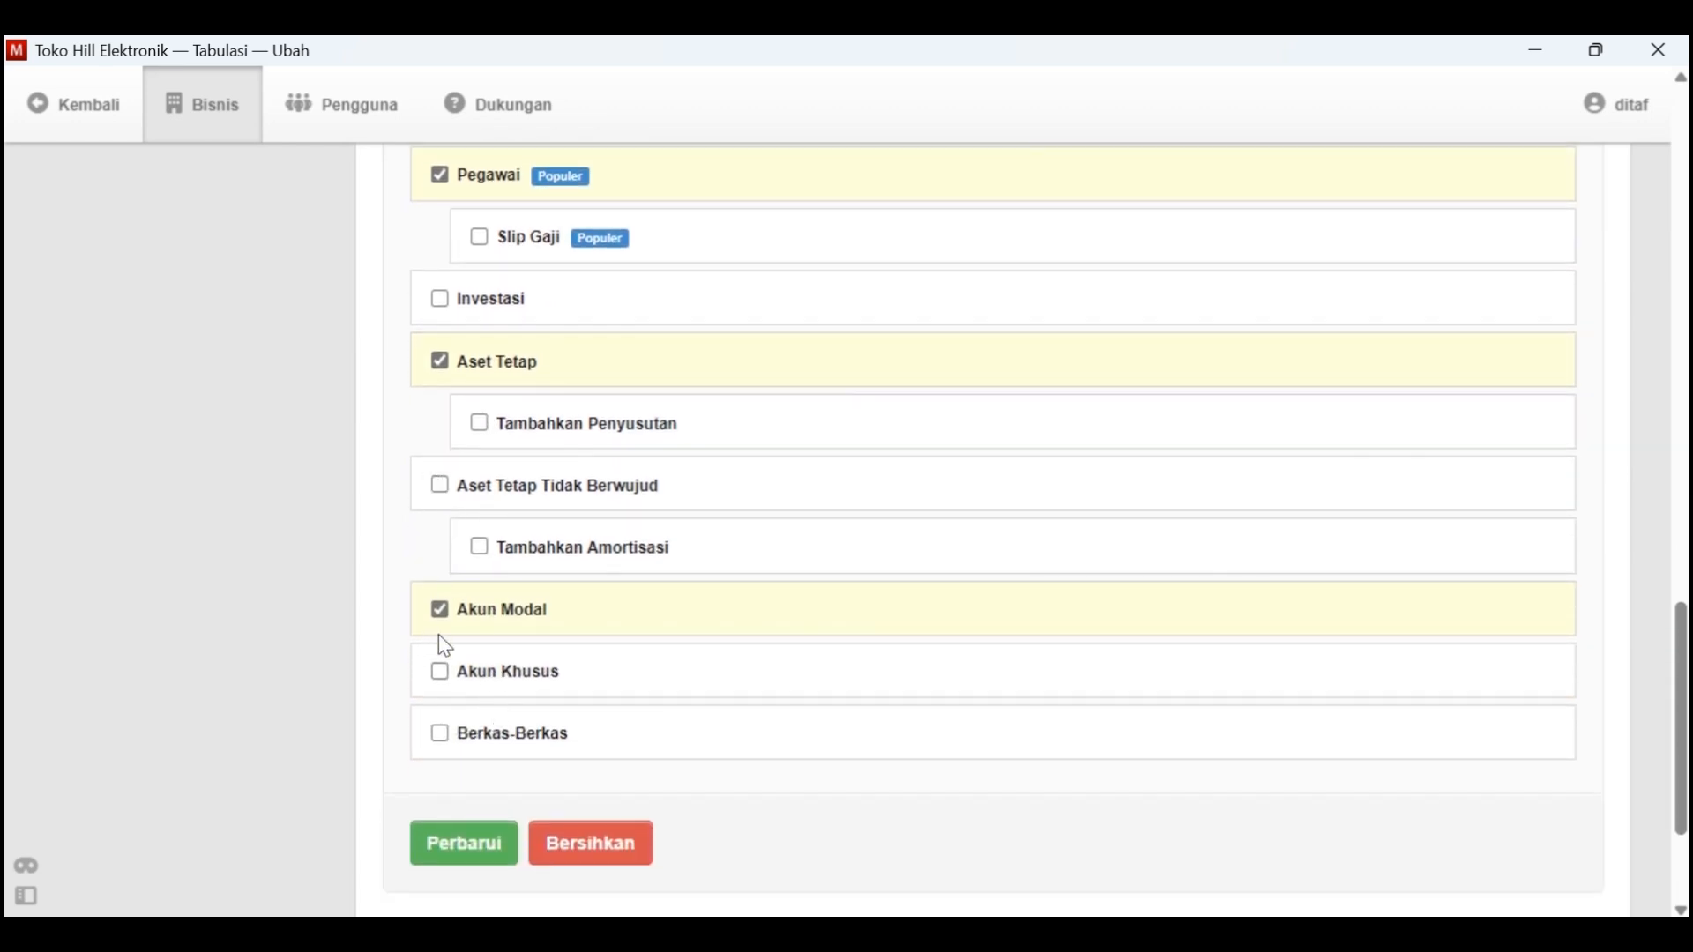
pyautogui.click(487, 852)
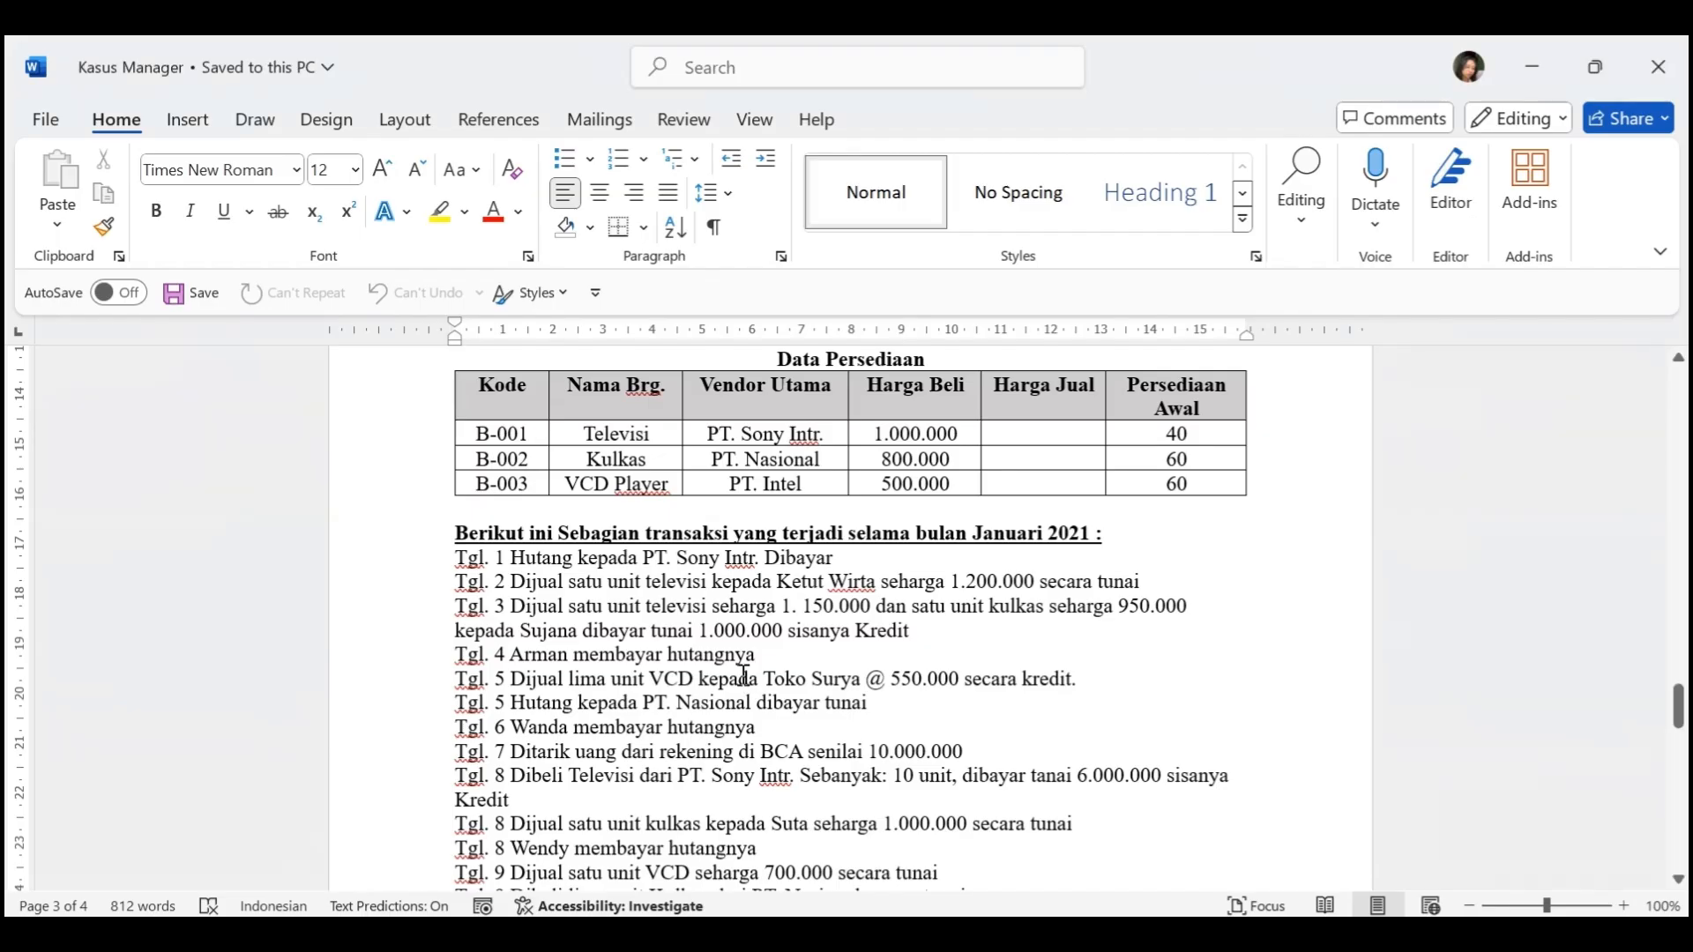
# Check the Tgl. 1 January 2021 transaction in Kasus Manager, the debt payment to PT. Sony Intr., and open Pembayaran in Manager
pyautogui.scroll(-1, 795, 463)
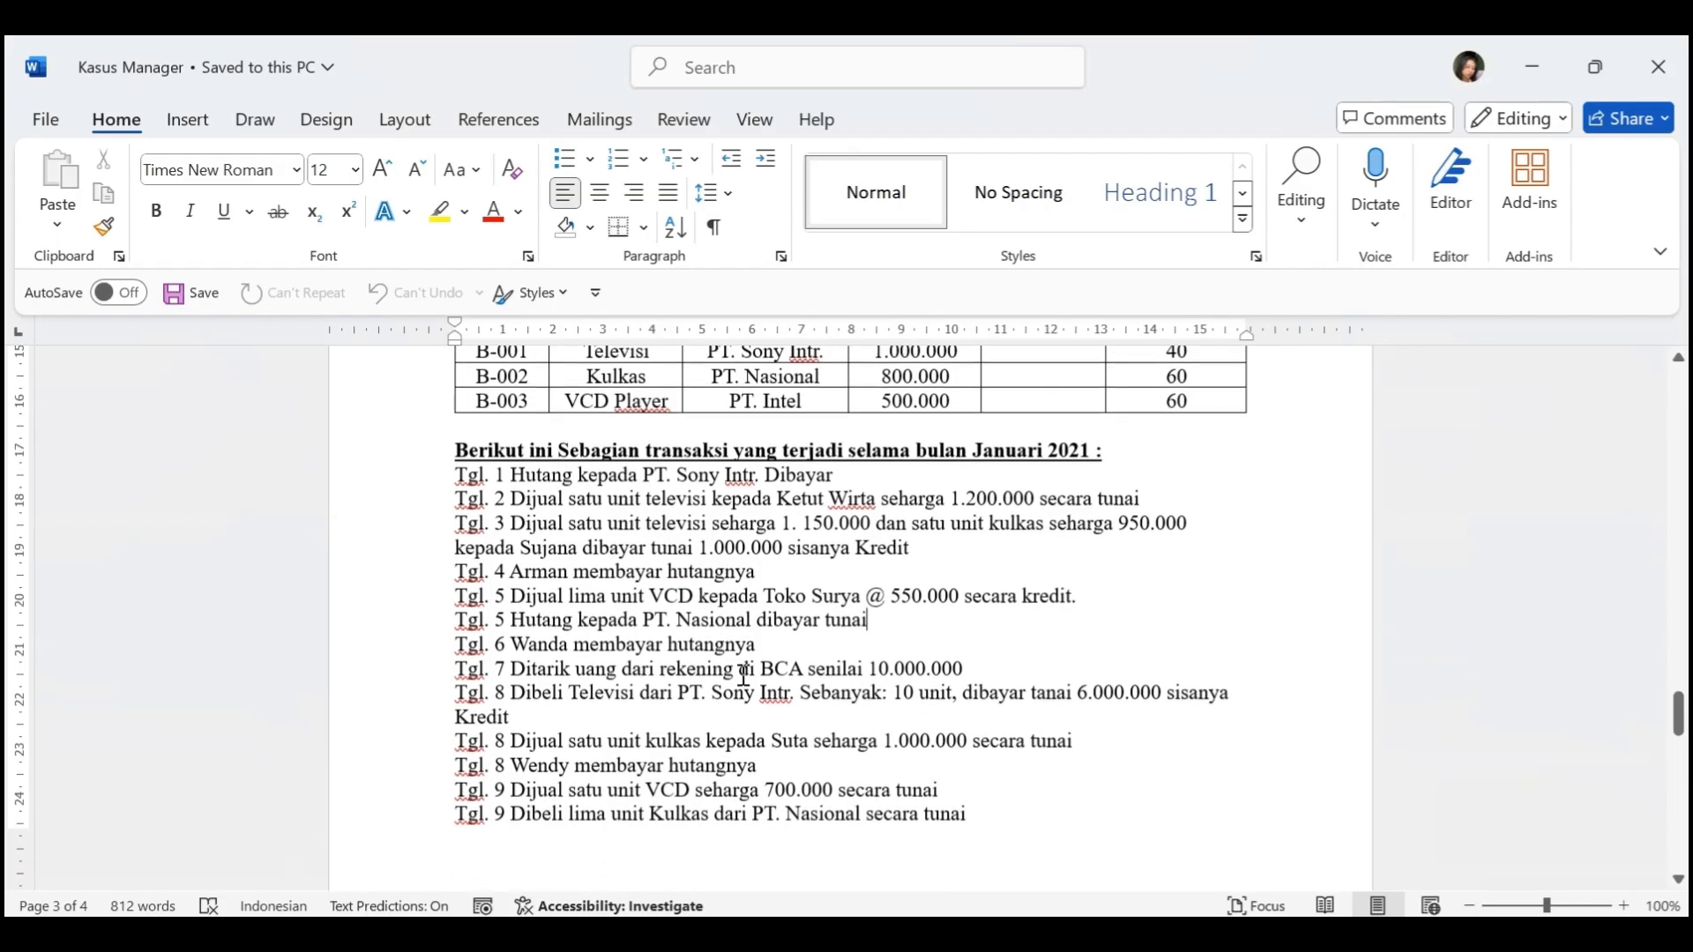
pyautogui.moveTo(455, 454); pyautogui.dragTo(840, 457)
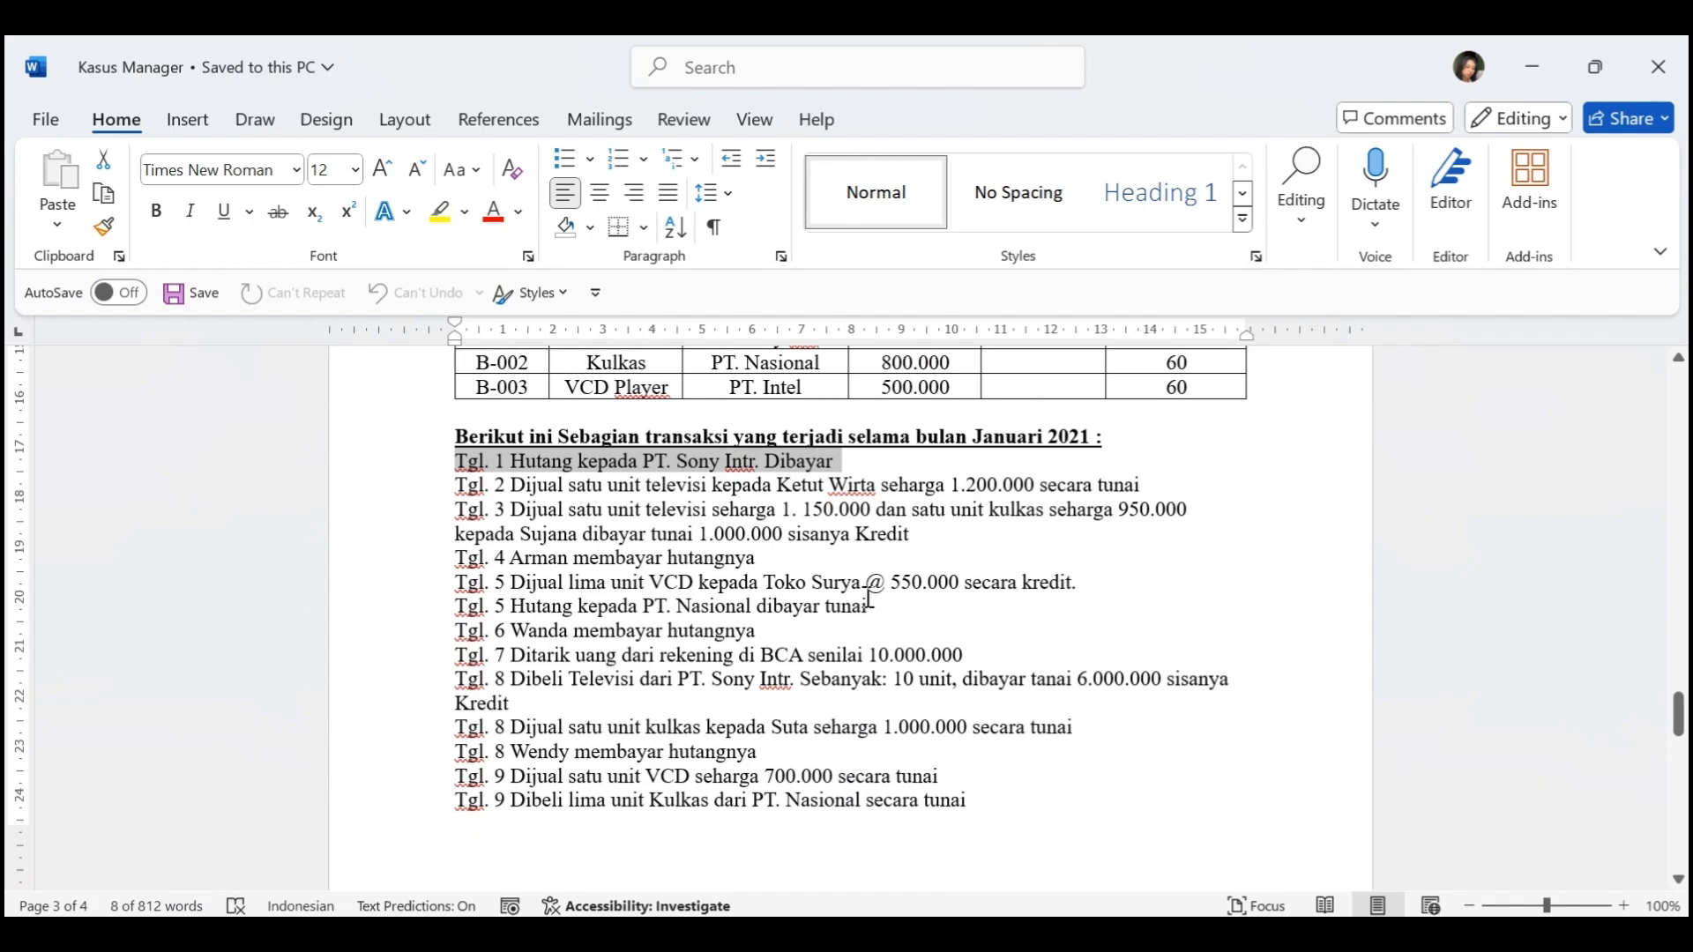
pyautogui.hotkey('alt', 'Tab')
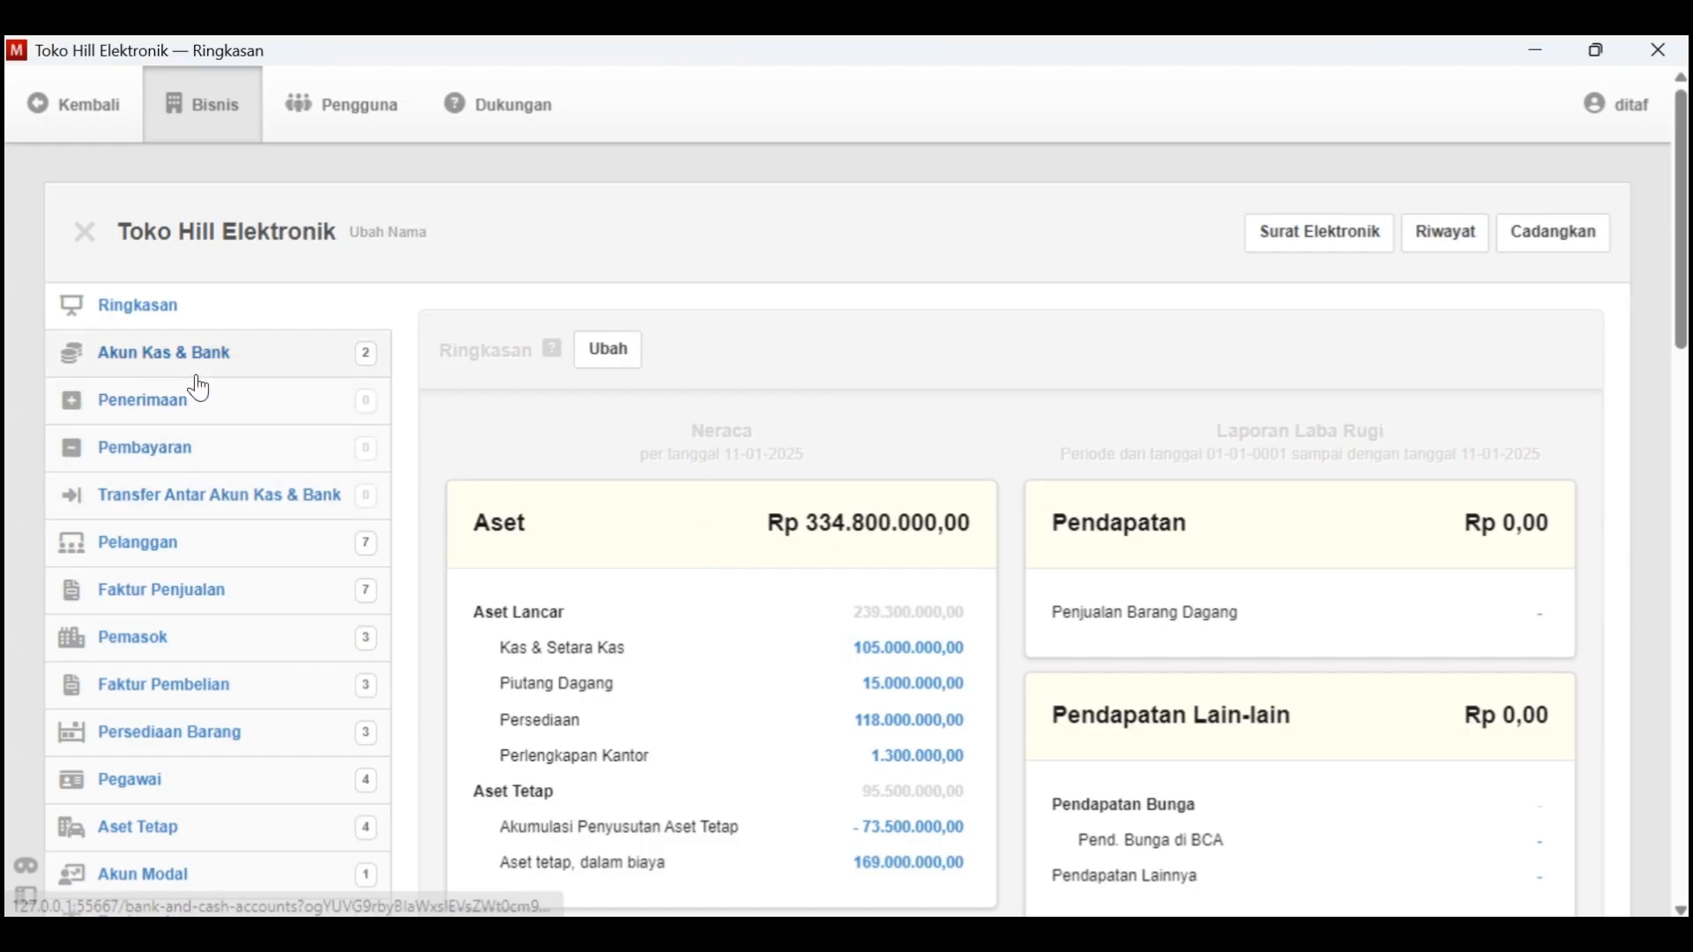
pyautogui.click(206, 455)
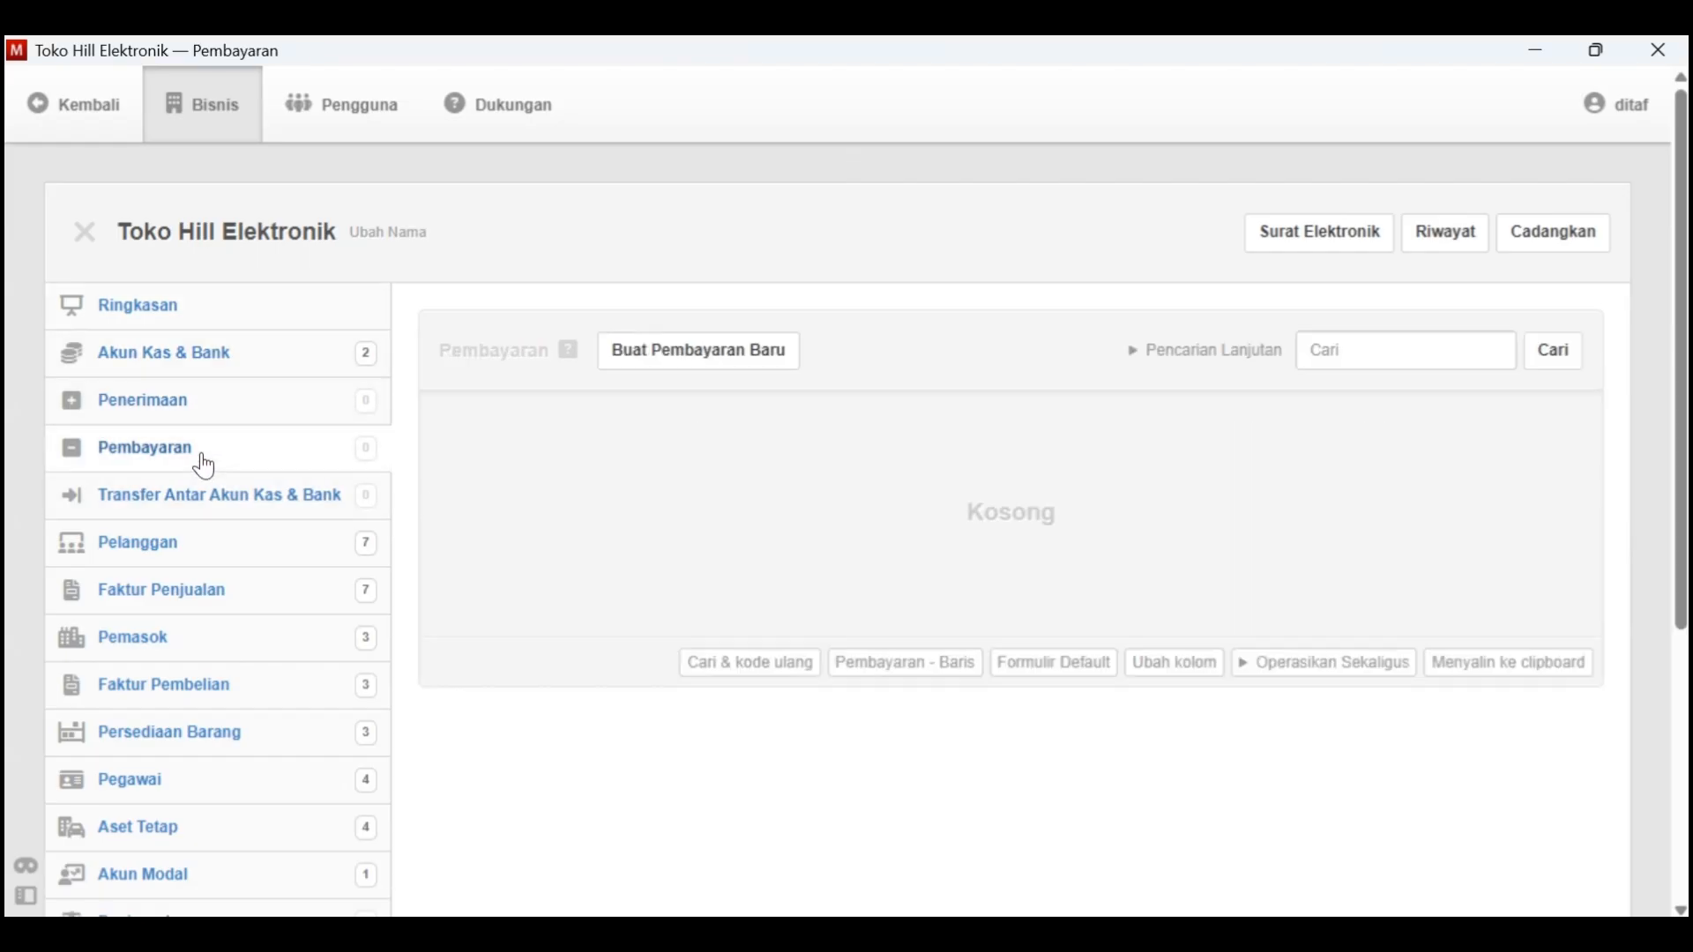
# Start a new payment and set its Tanggal to 1-1-2021
pyautogui.click(732, 364)
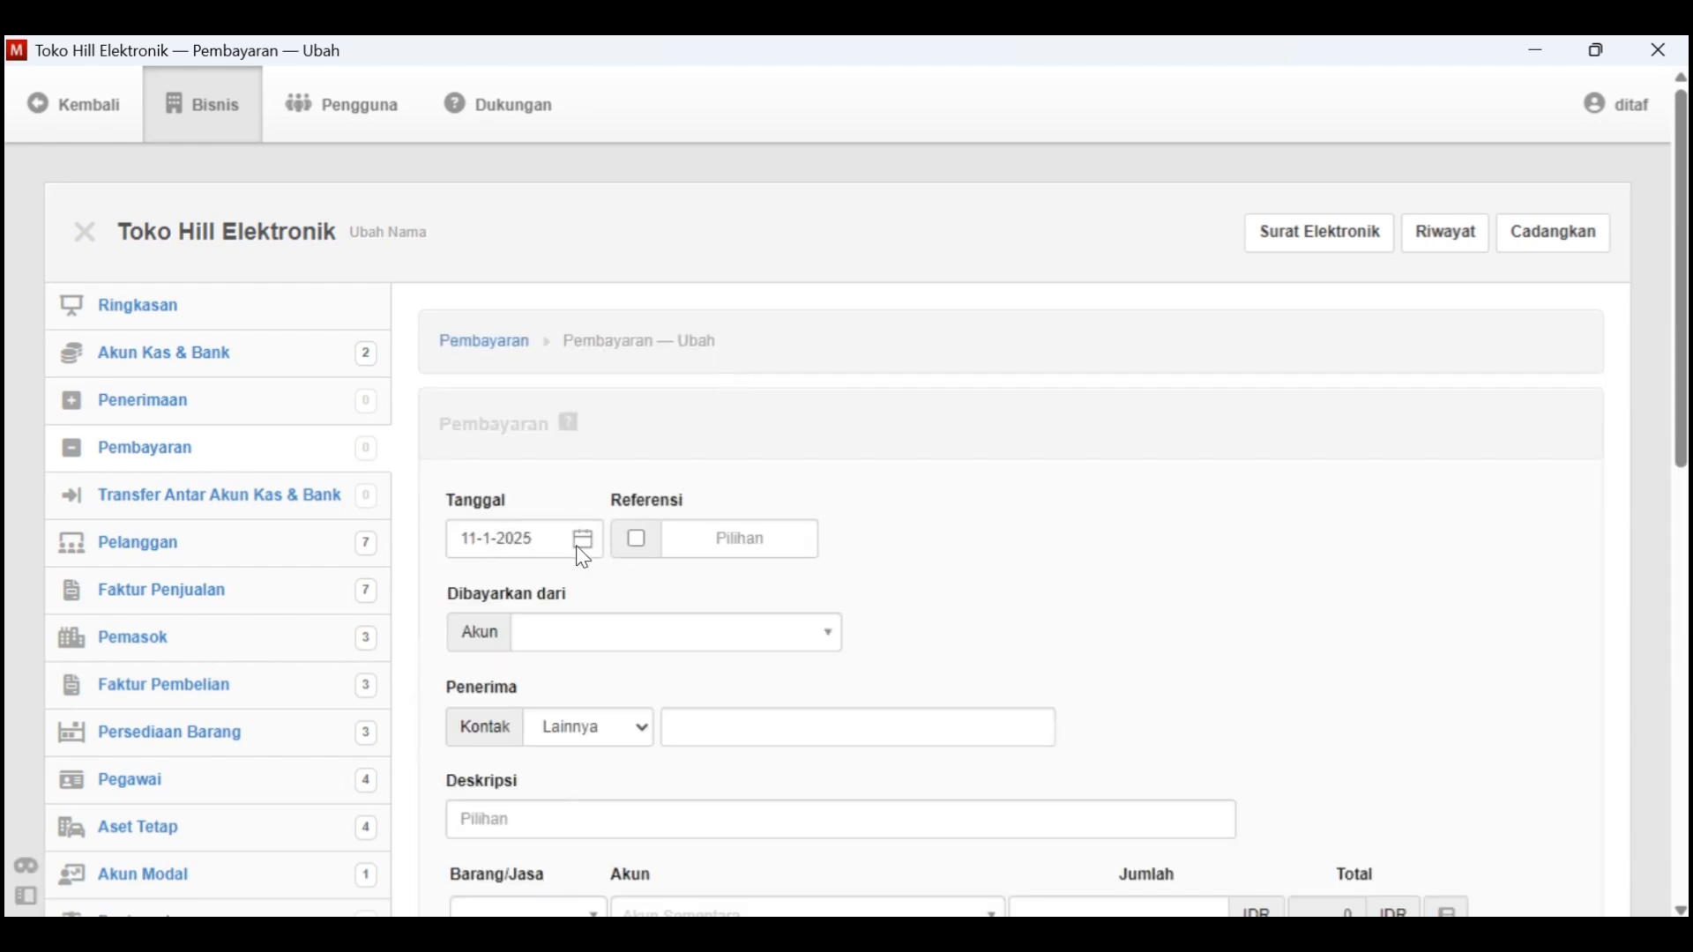
pyautogui.click(587, 542)
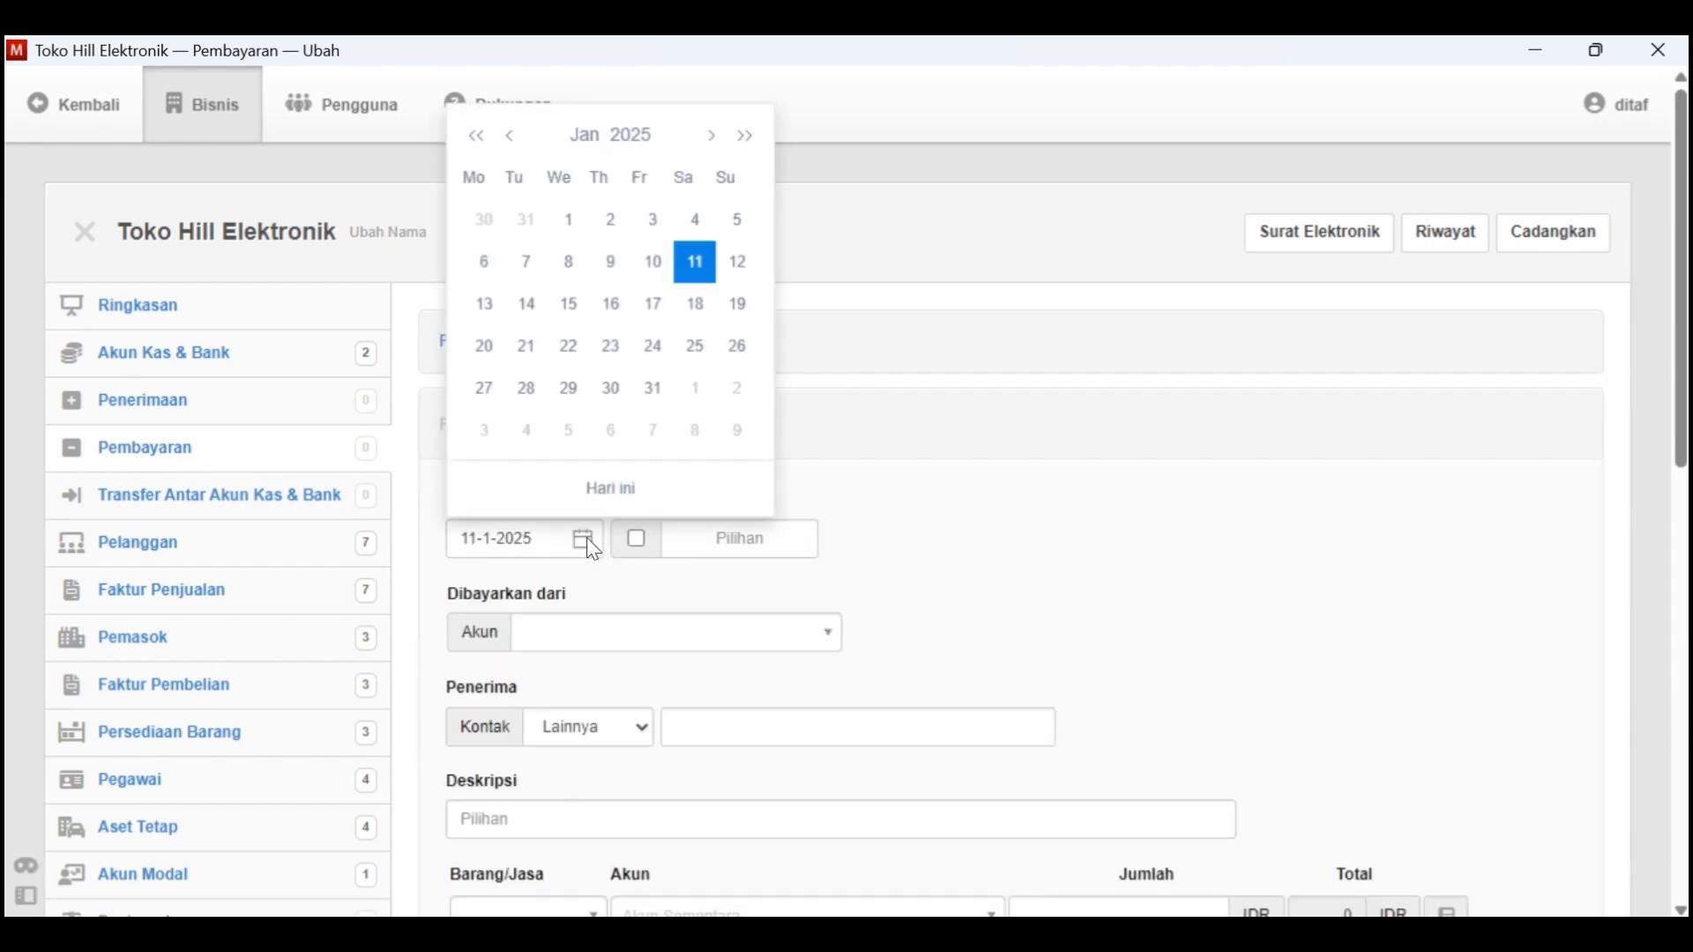
pyautogui.click(620, 138)
pyautogui.click(624, 201)
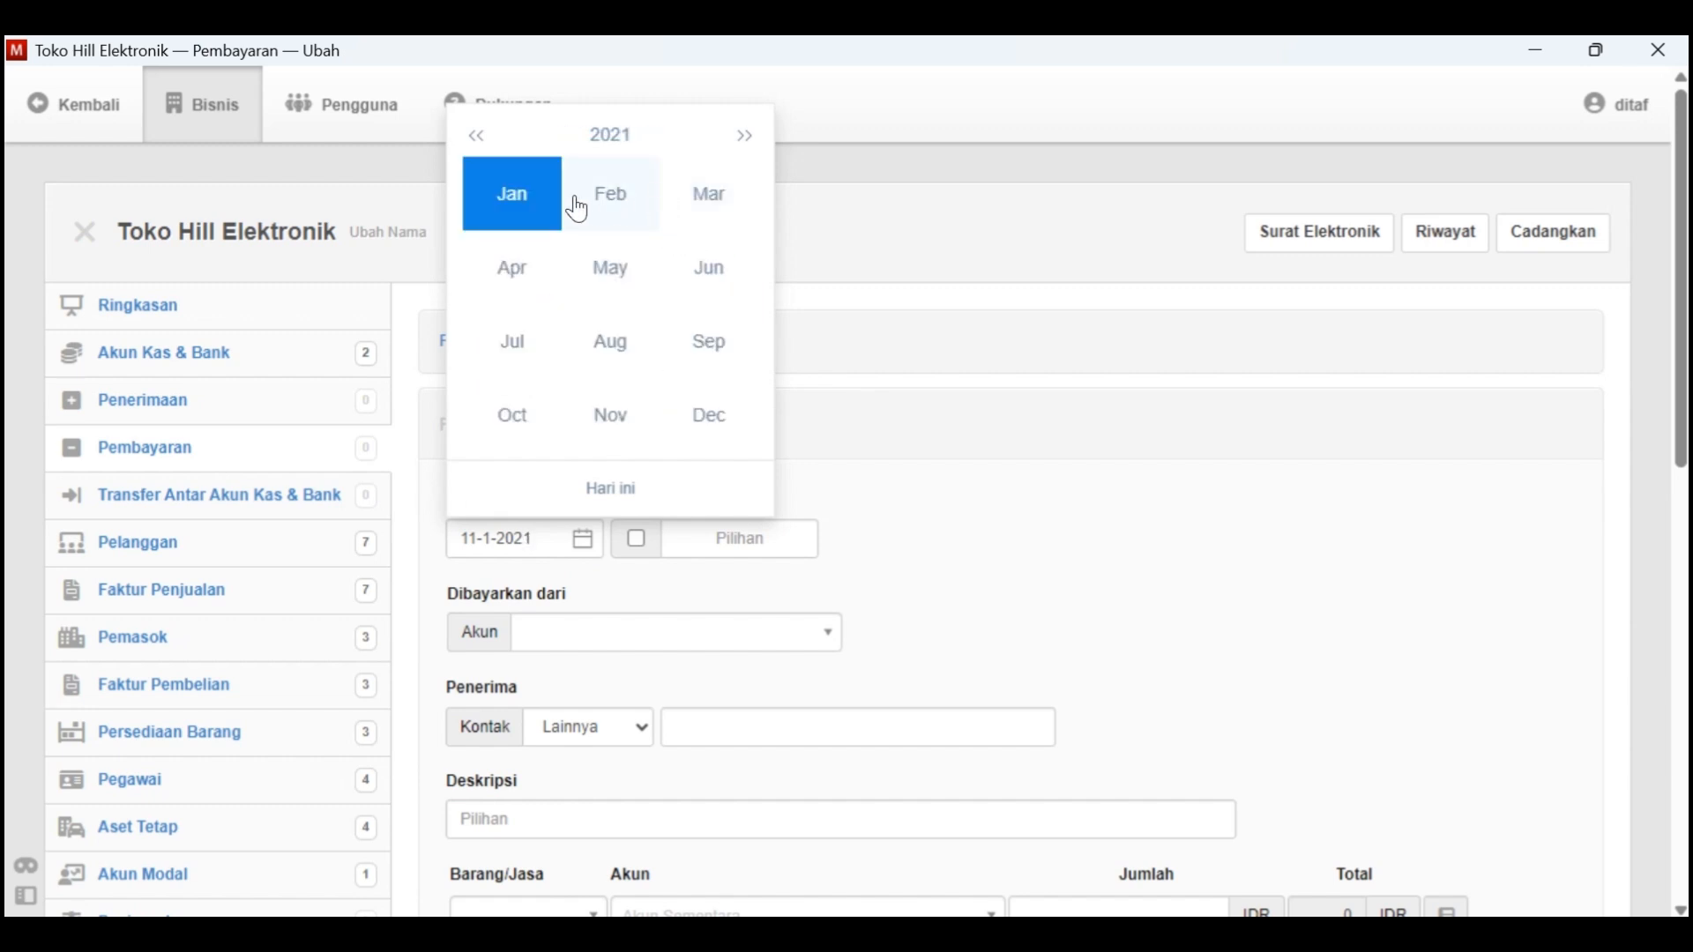
pyautogui.click(525, 196)
pyautogui.click(653, 220)
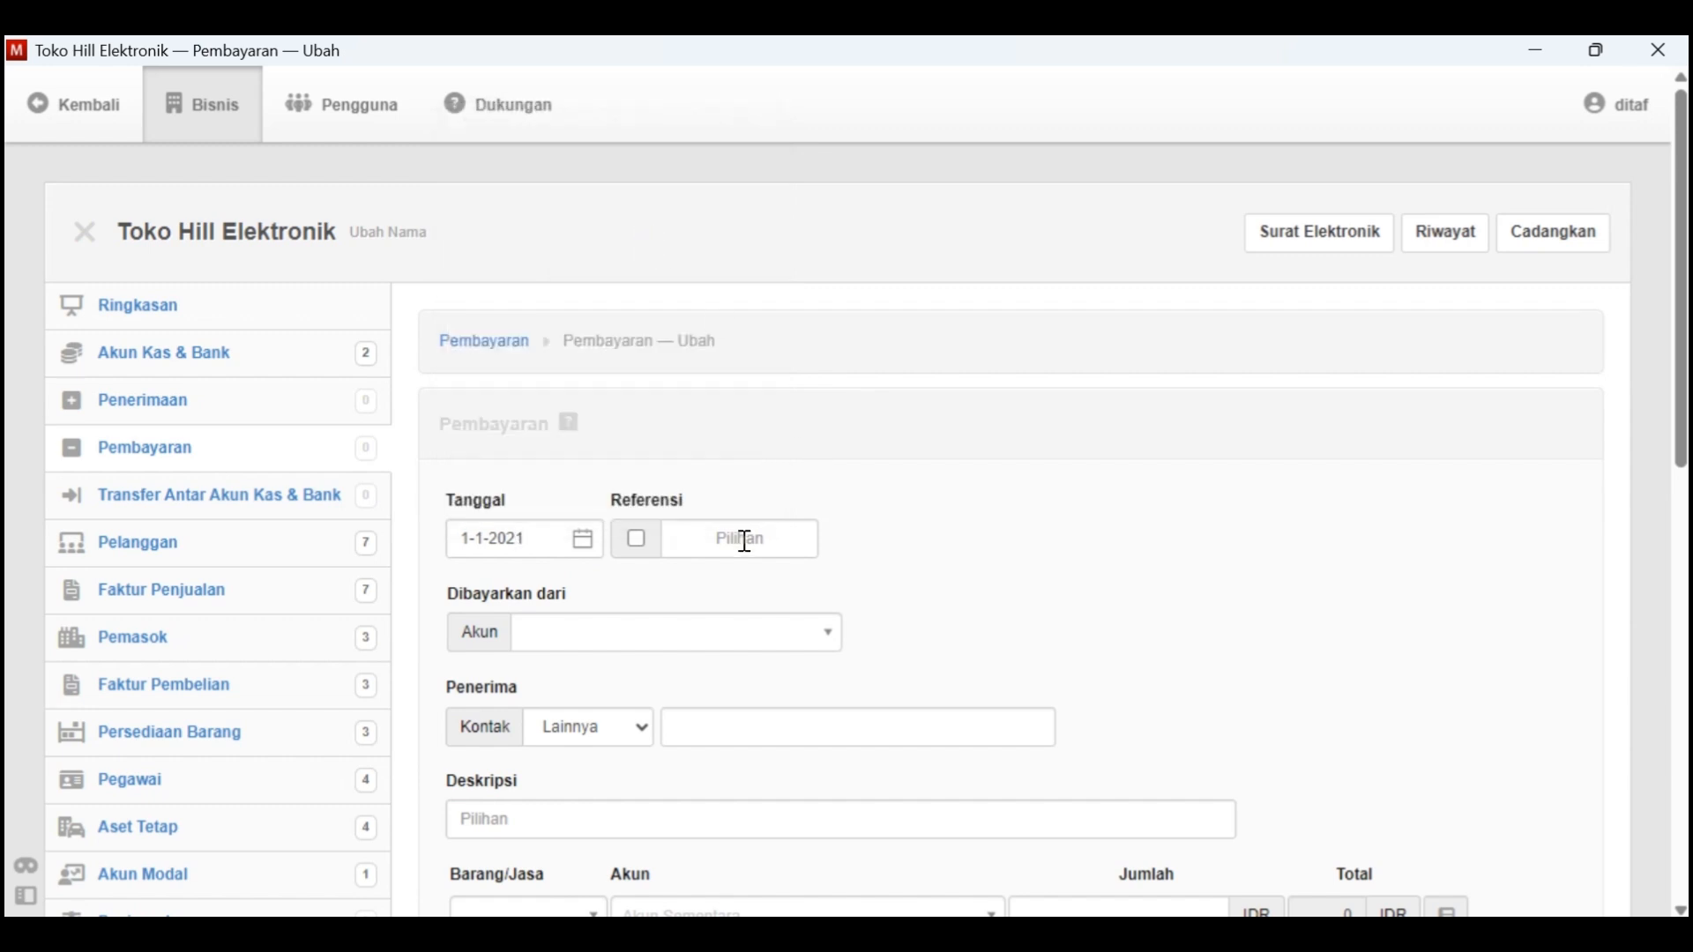
# Check policy item 6 in Kasus Manager on which cash account purchase and sales transactions use, and return to the January transactions
pyautogui.hotkey('alt', 'Tab')
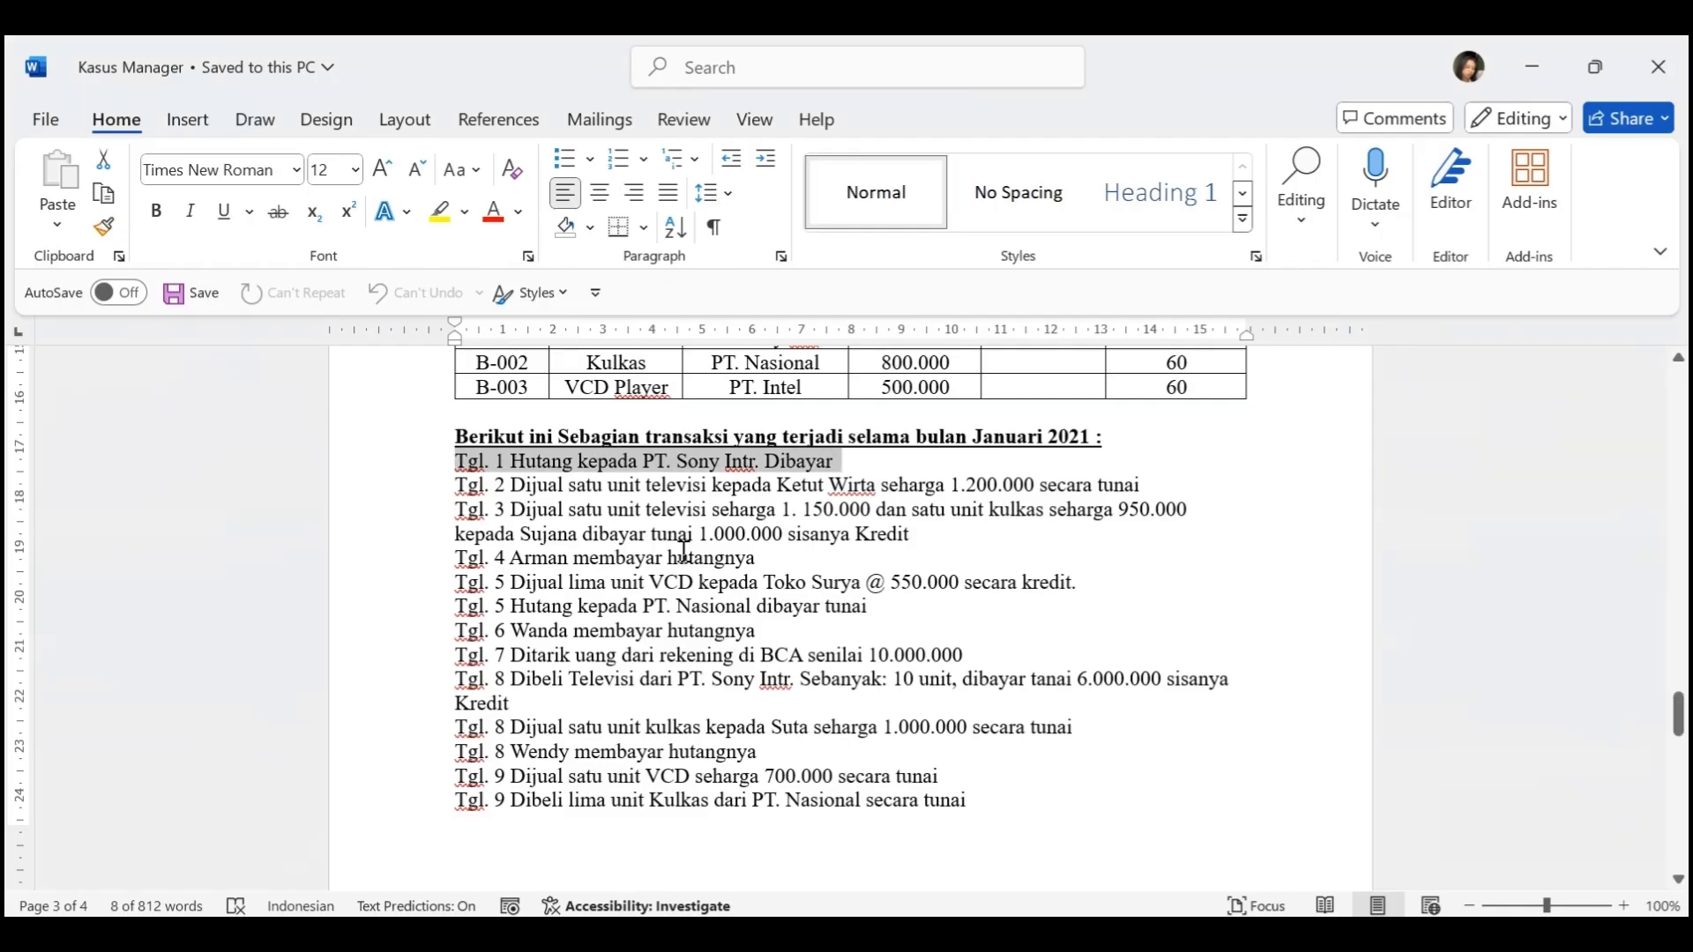
pyautogui.scroll(15, 685, 552)
pyautogui.scroll(15, 684, 552)
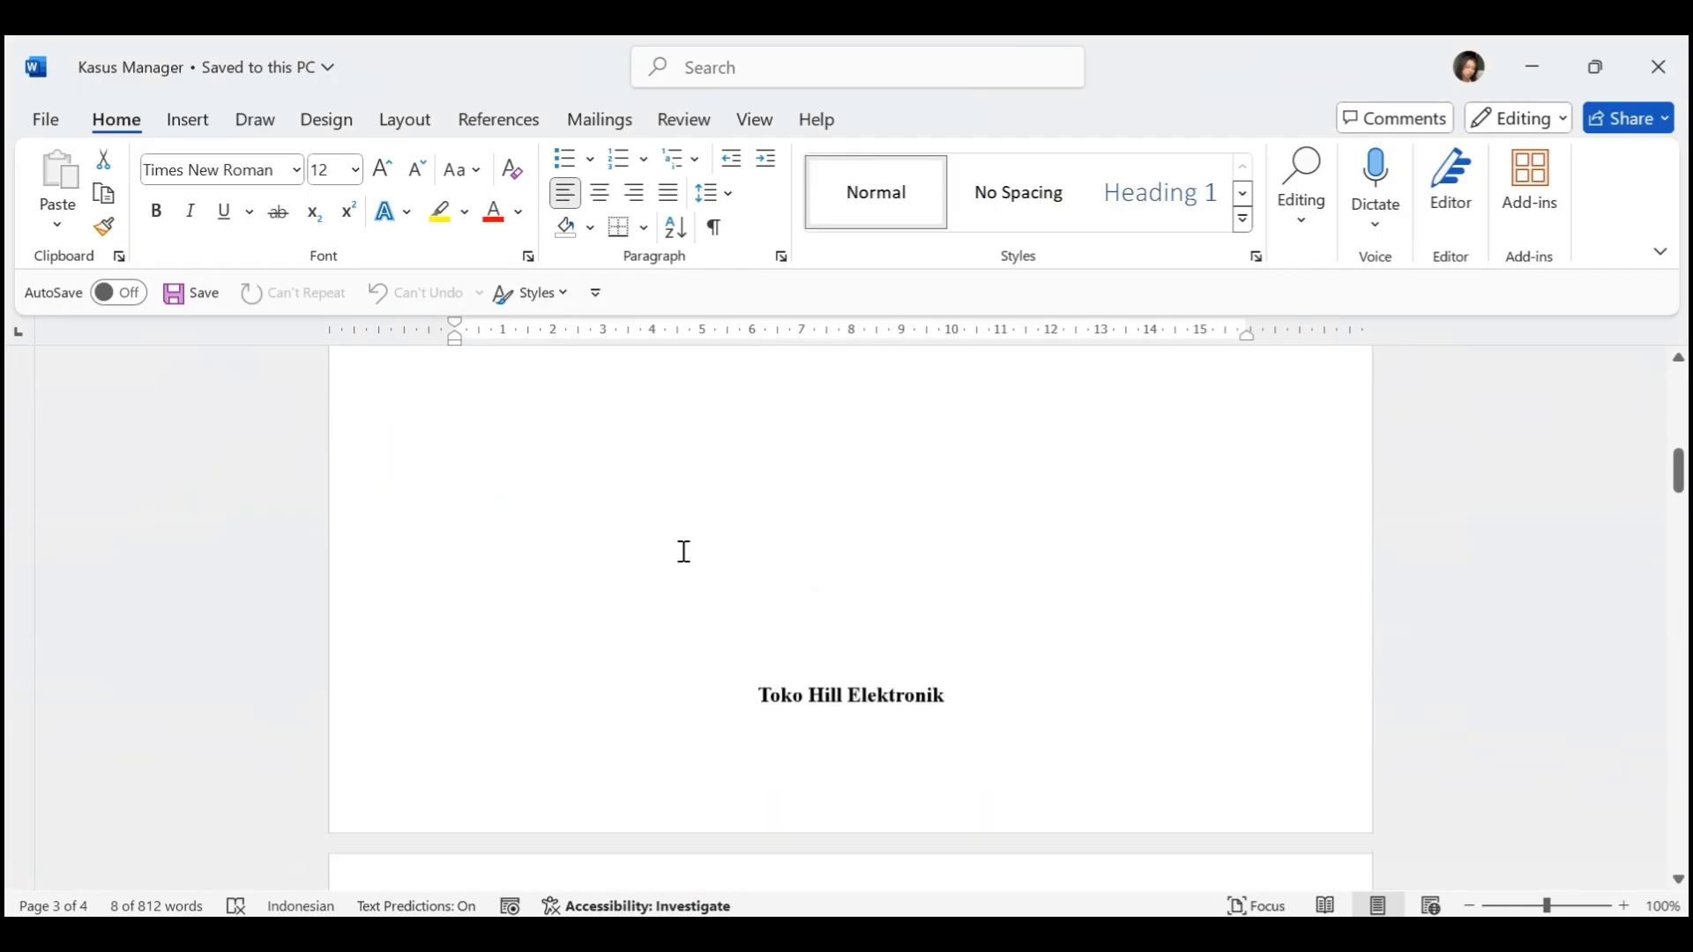
pyautogui.scroll(-5, 684, 552)
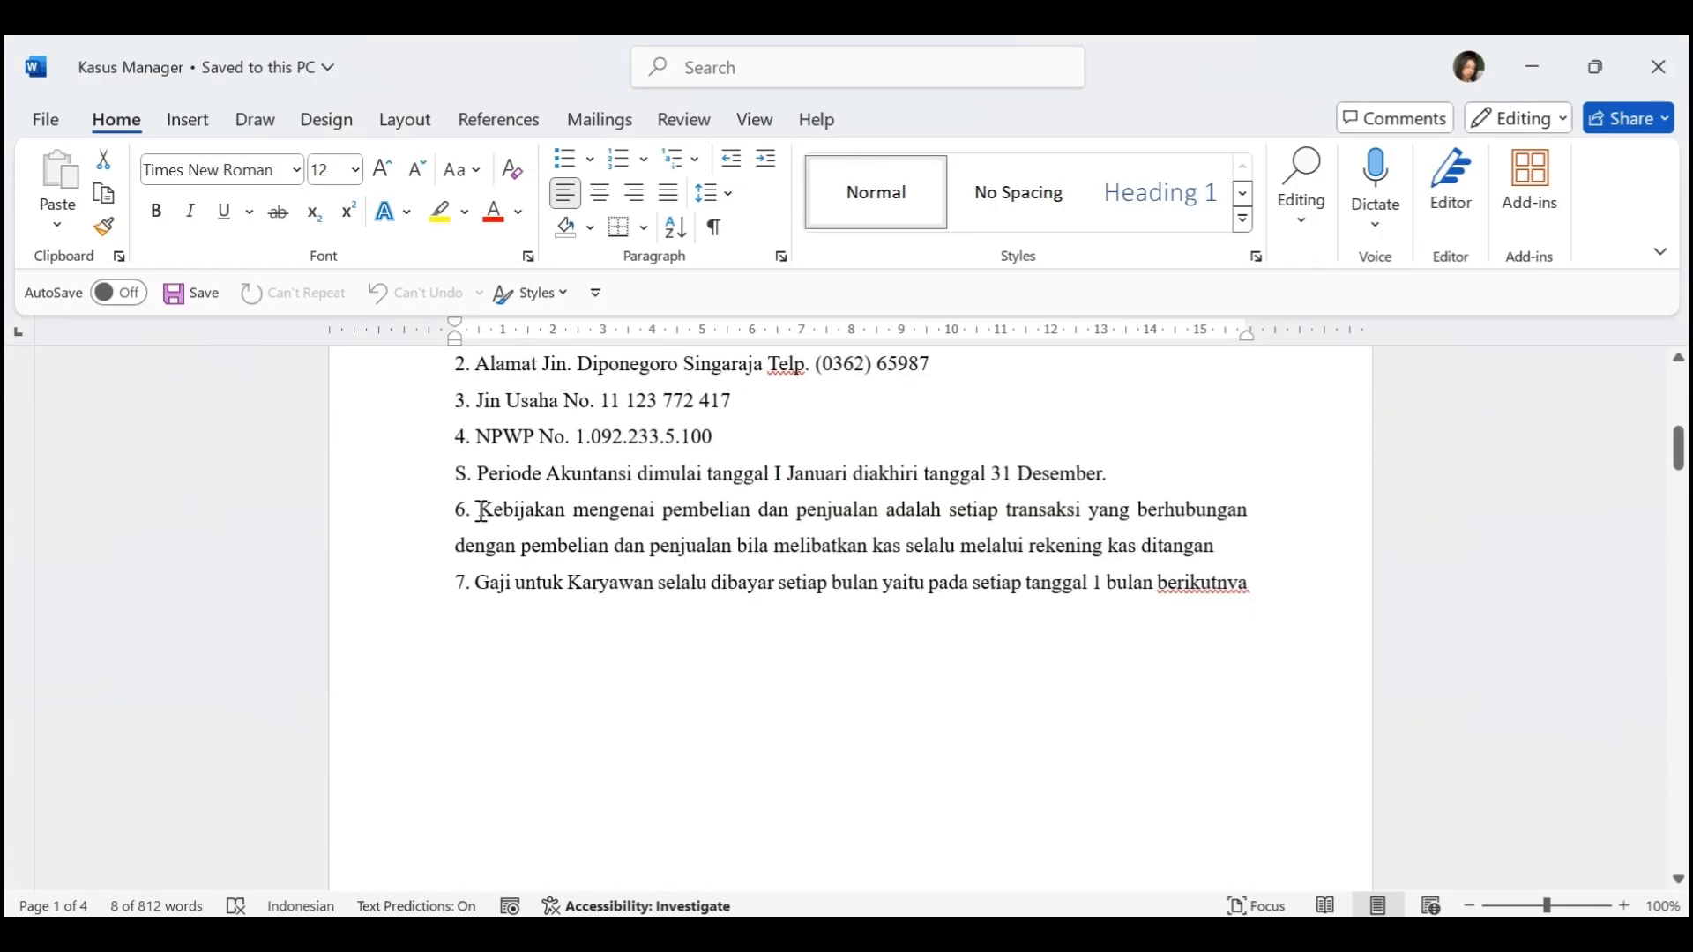
pyautogui.moveTo(481, 511); pyautogui.dragTo(1215, 547)
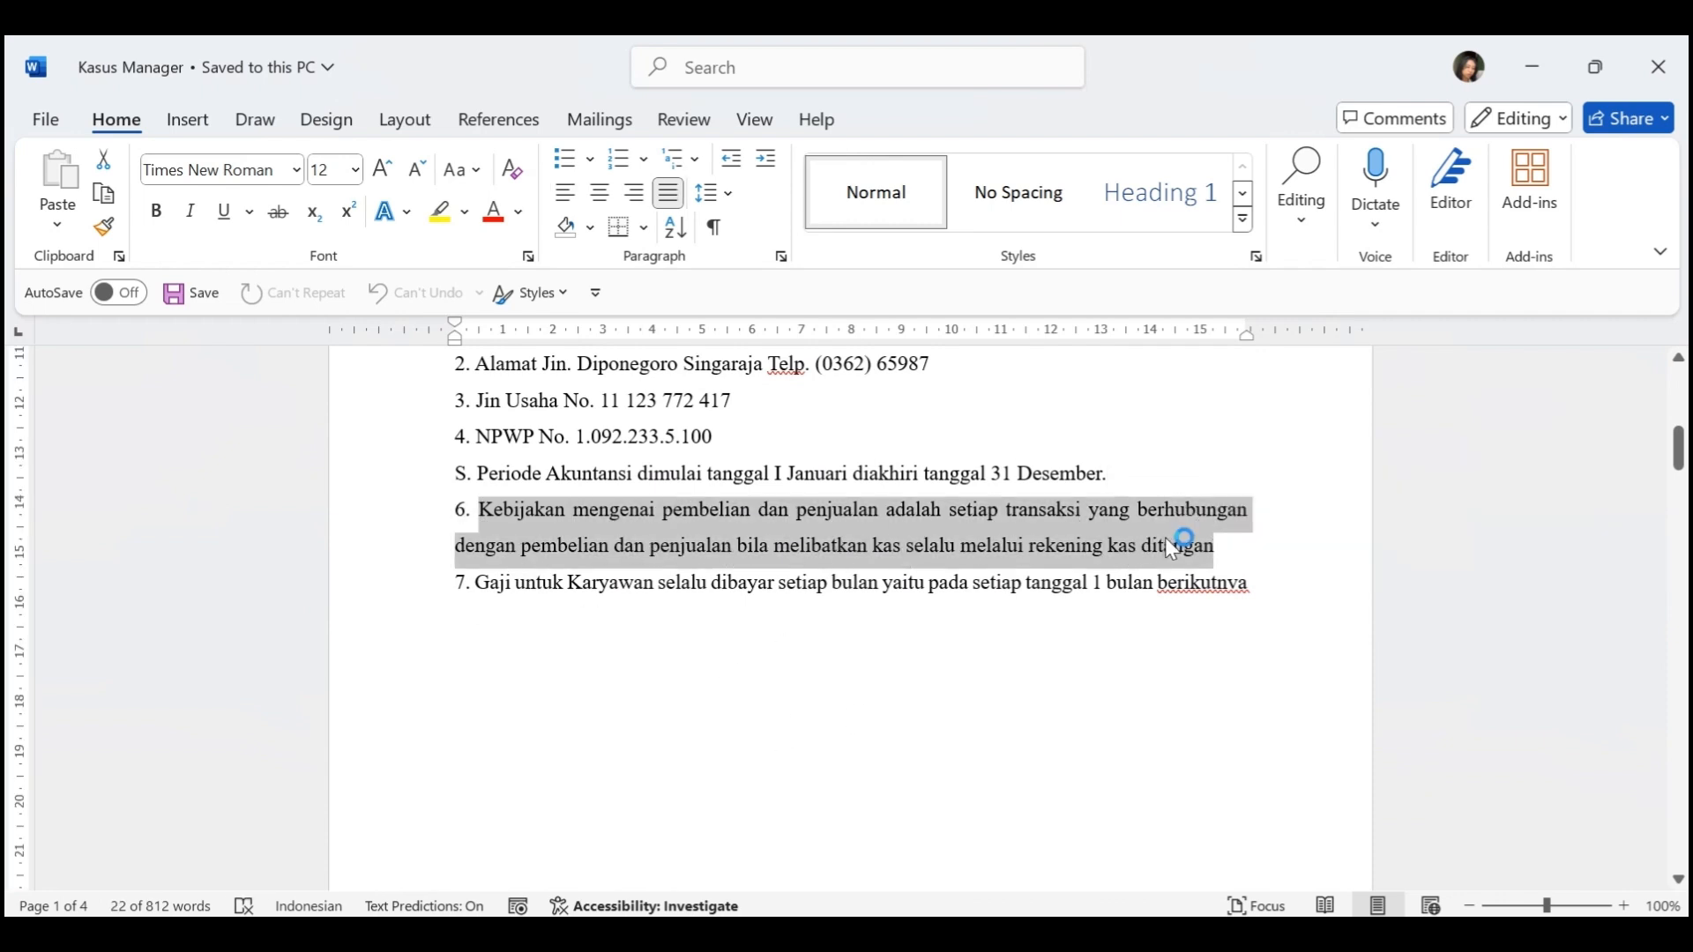
pyautogui.scroll(-8, 1107, 593)
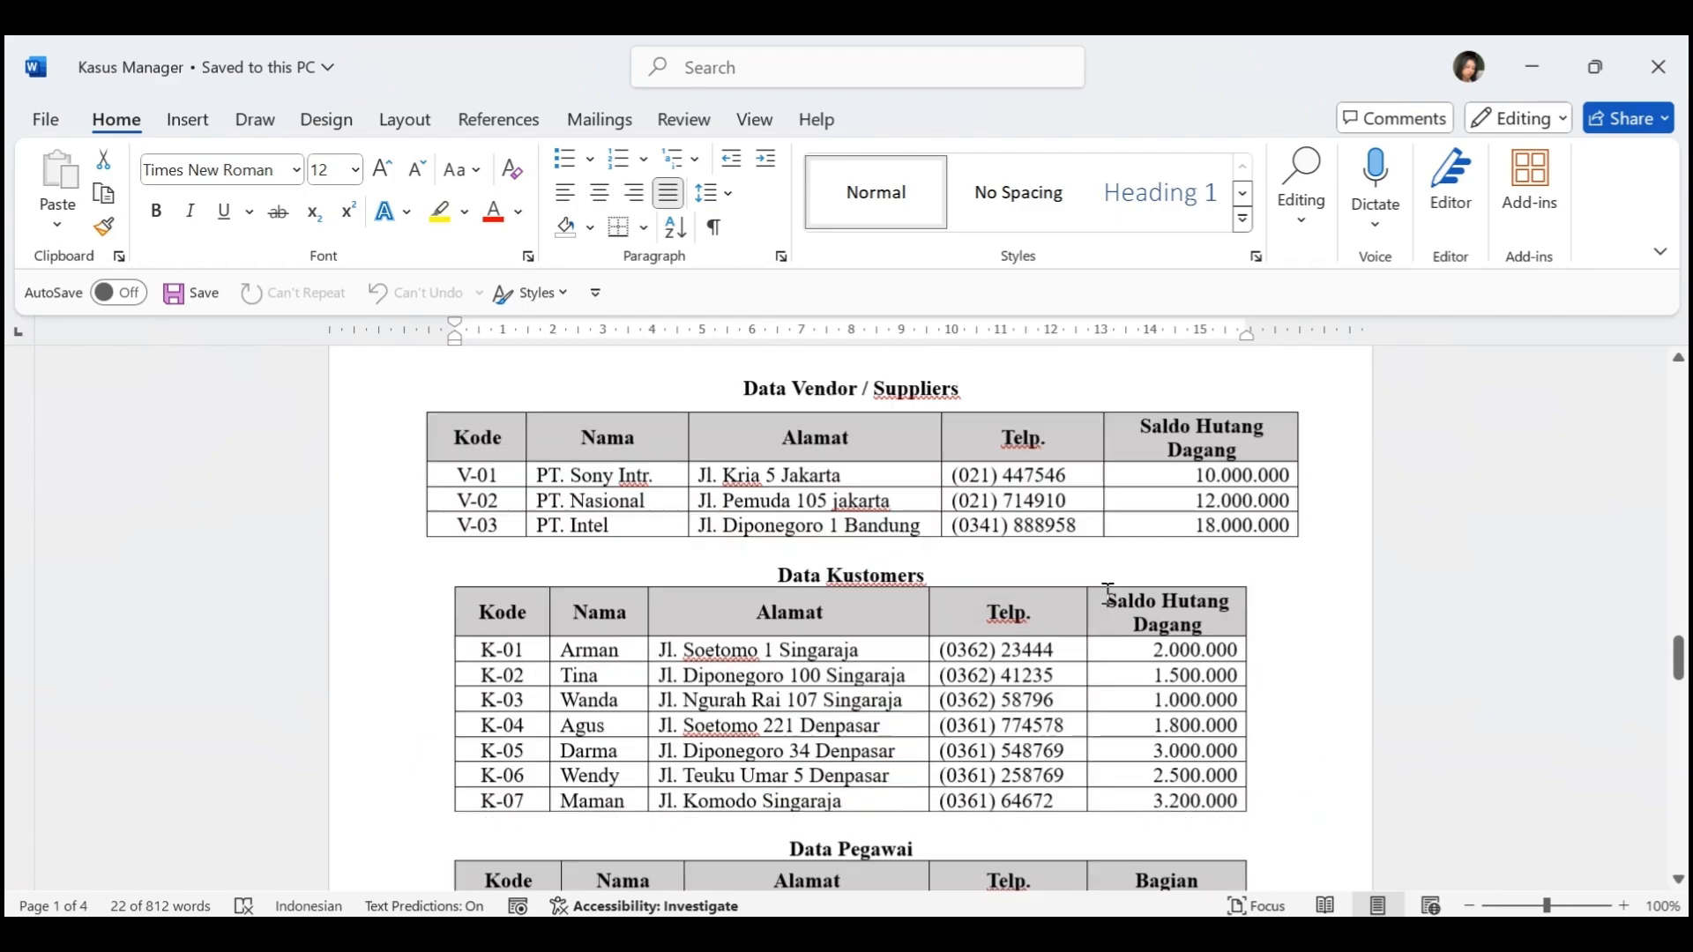
pyautogui.scroll(-10, 1107, 594)
pyautogui.scroll(5, 888, 648)
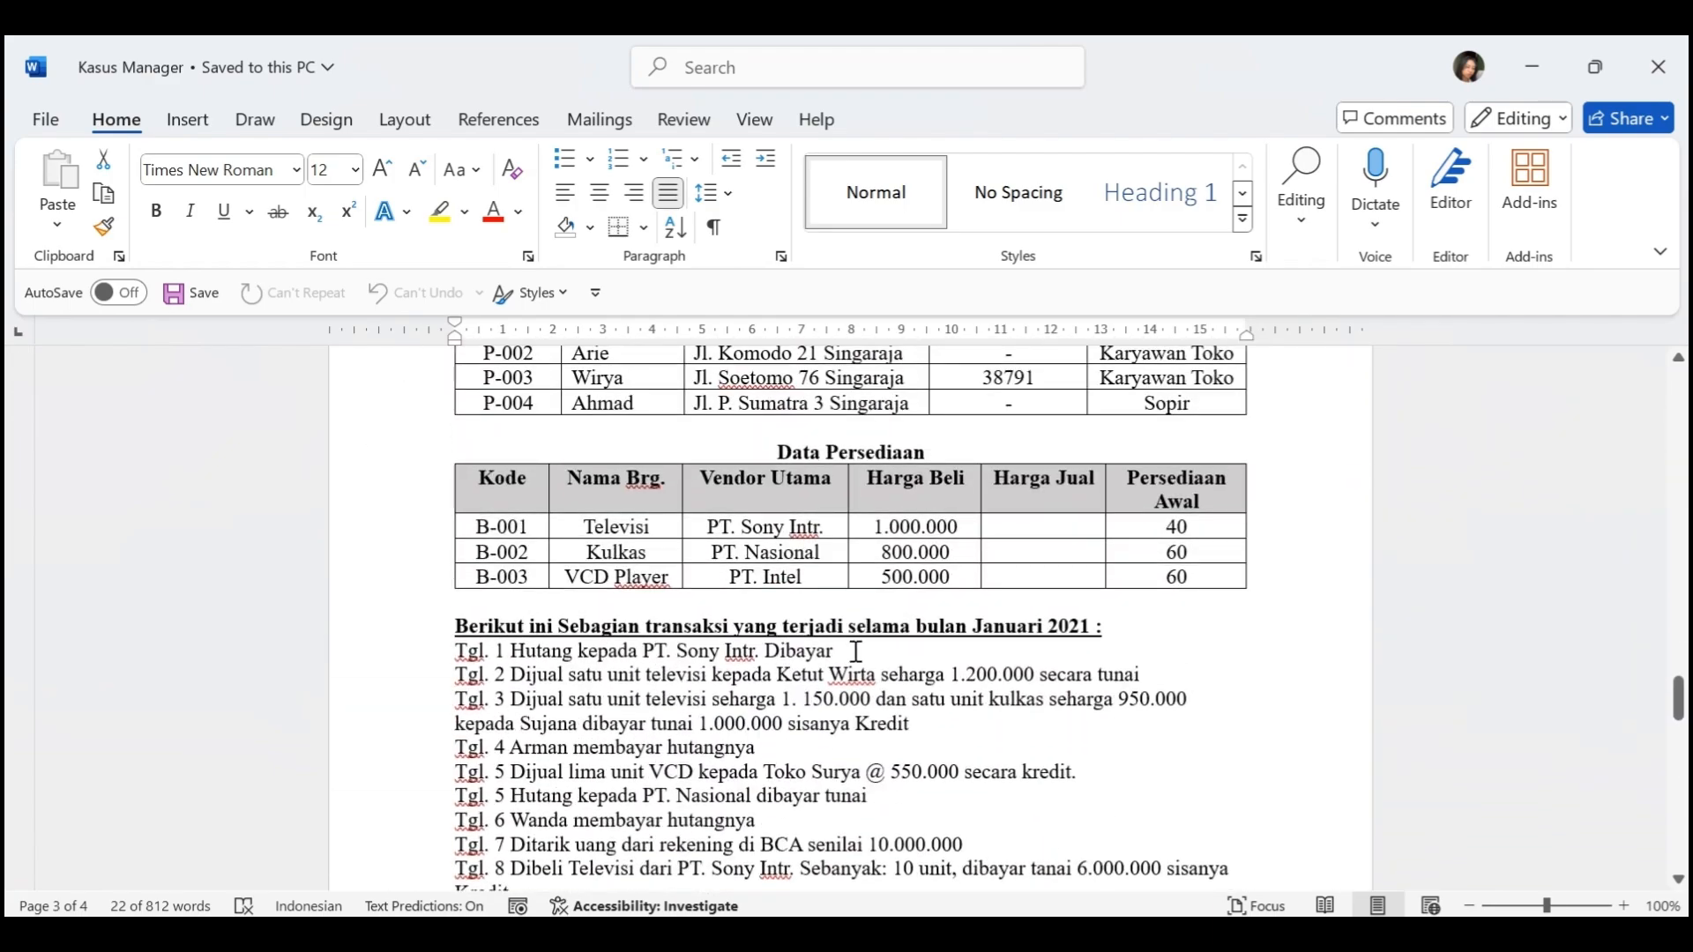
# In Manager, set the account the payment is paid from to 1.1100 - Kas Di Tangan
pyautogui.hotkey('alt', 'Tab')
pyautogui.scroll(-1, 617, 599)
pyautogui.click(651, 577)
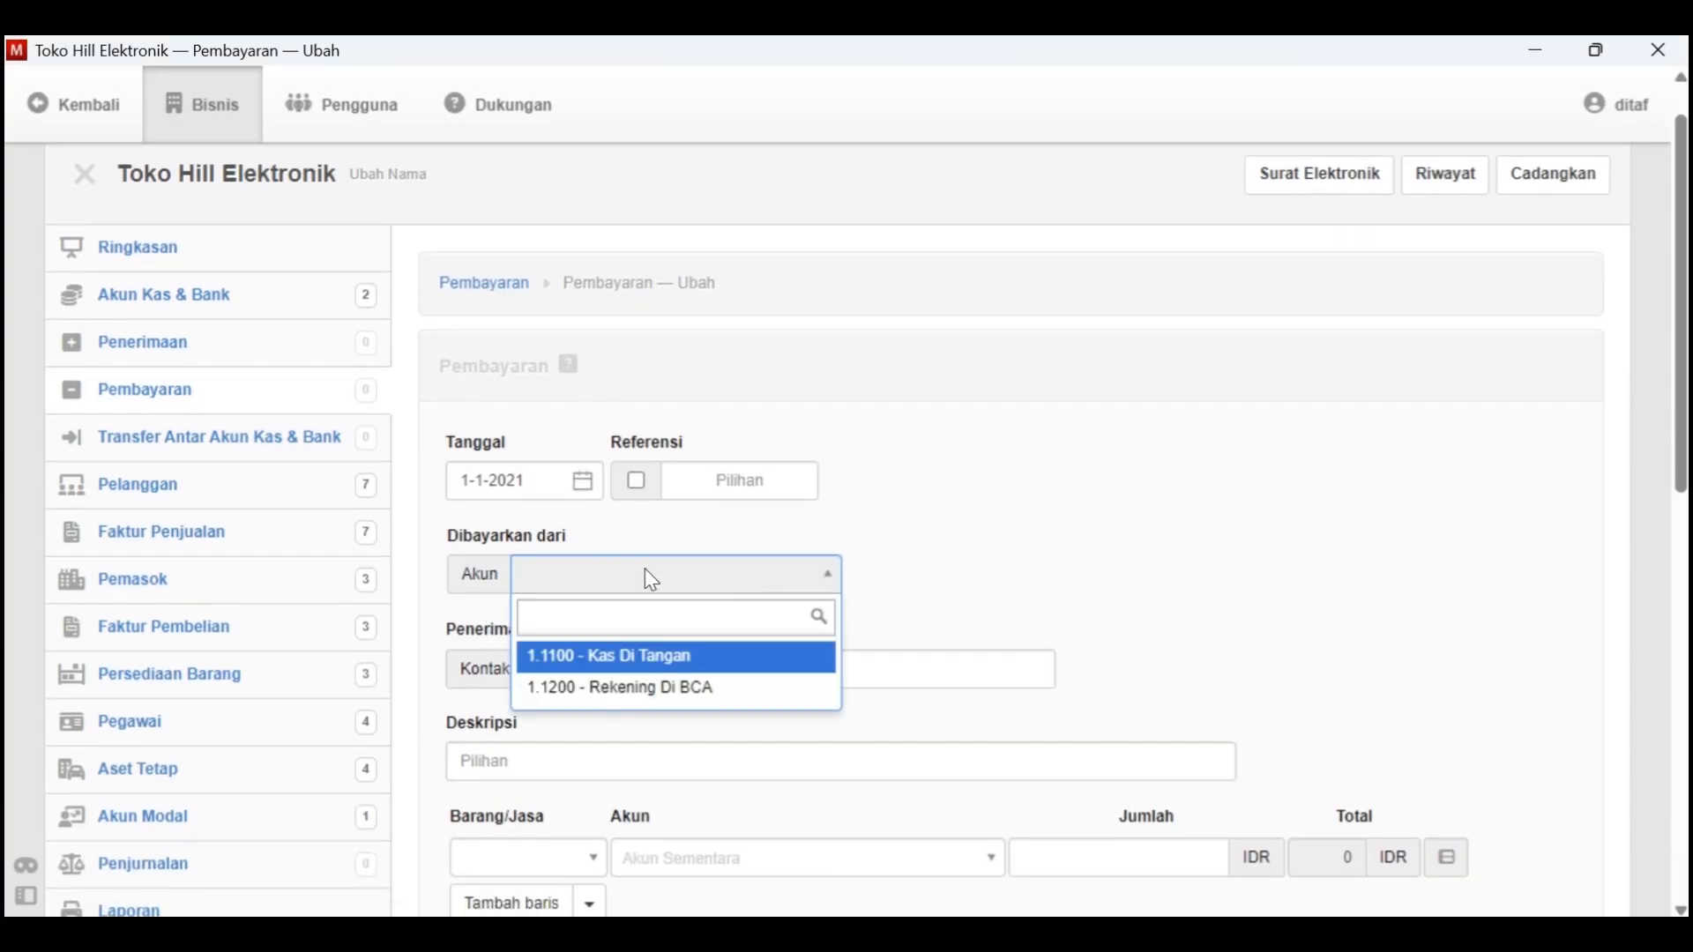
pyautogui.click(643, 659)
# Set the payee type to Pemasok and choose V-01 - PT. Sony Intr., checking the supplier against the Tgl. 1 line in Kasus Manager
pyautogui.scroll(-1, 731, 677)
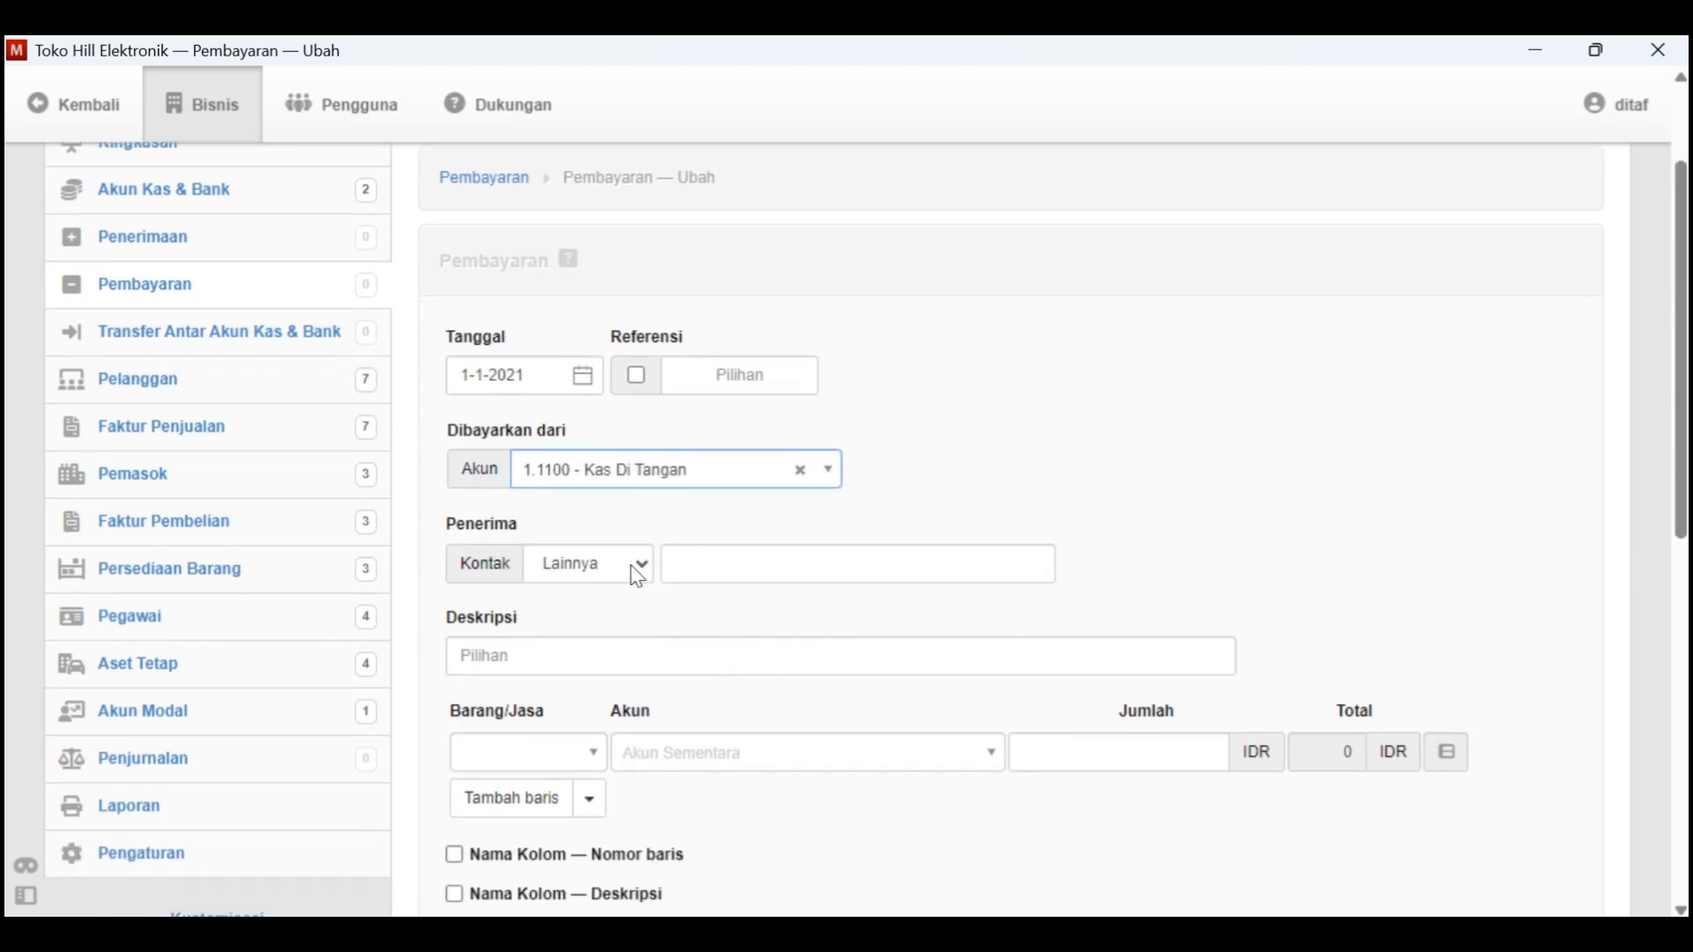
pyautogui.click(627, 564)
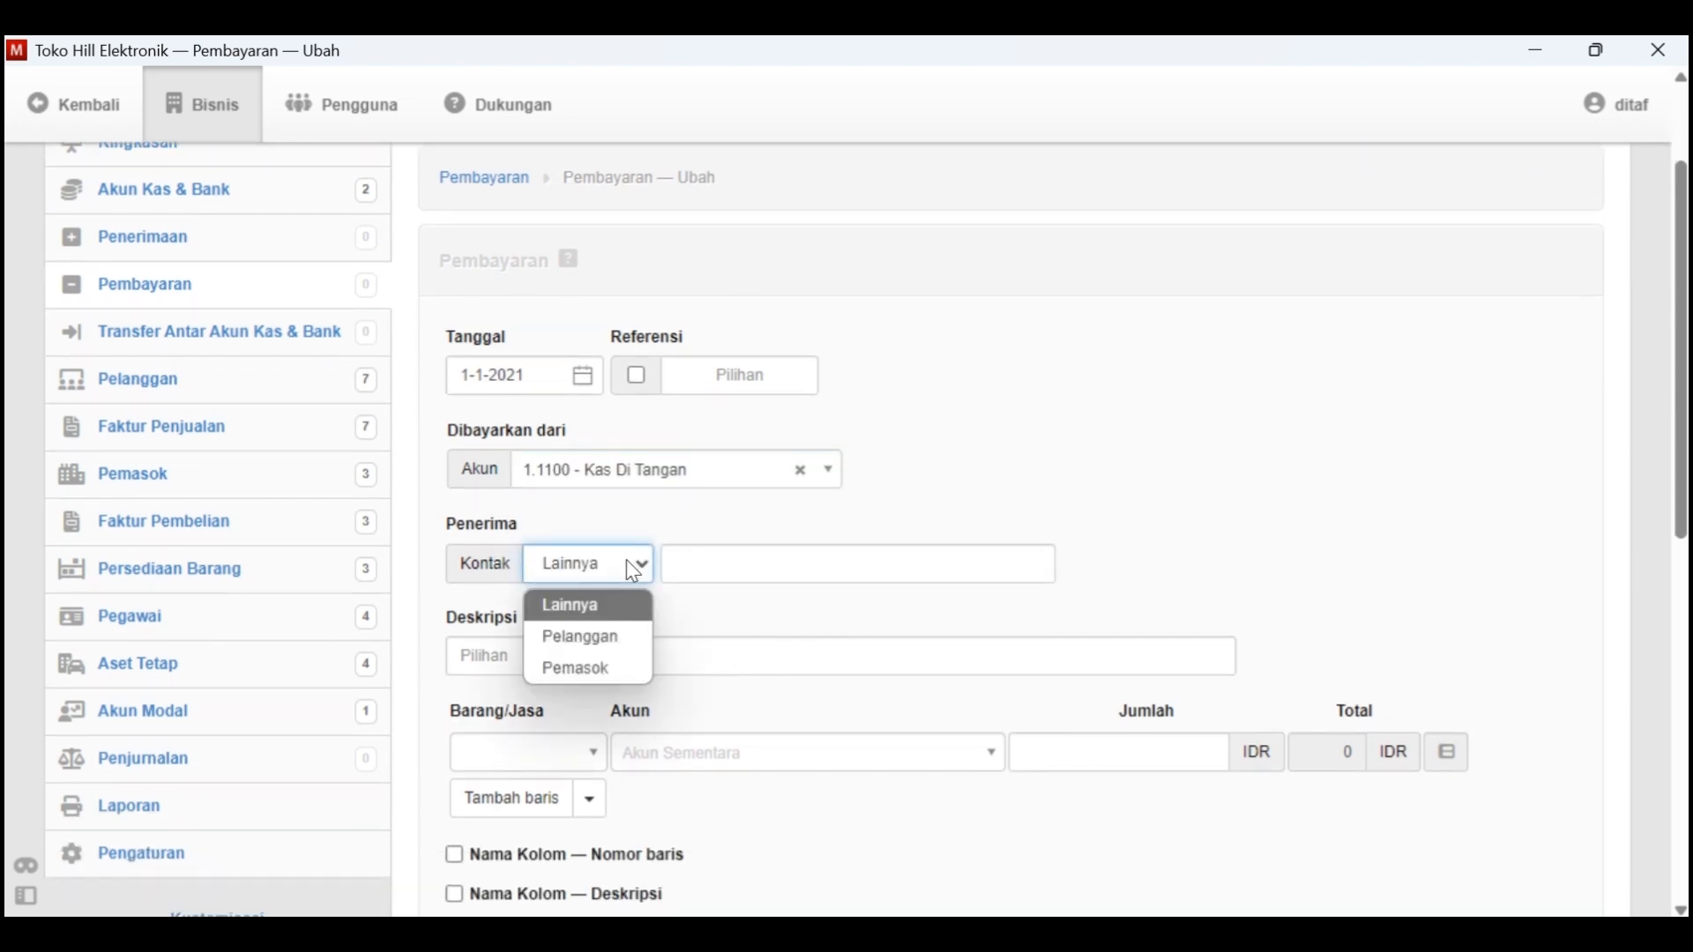
pyautogui.click(607, 669)
pyautogui.click(730, 567)
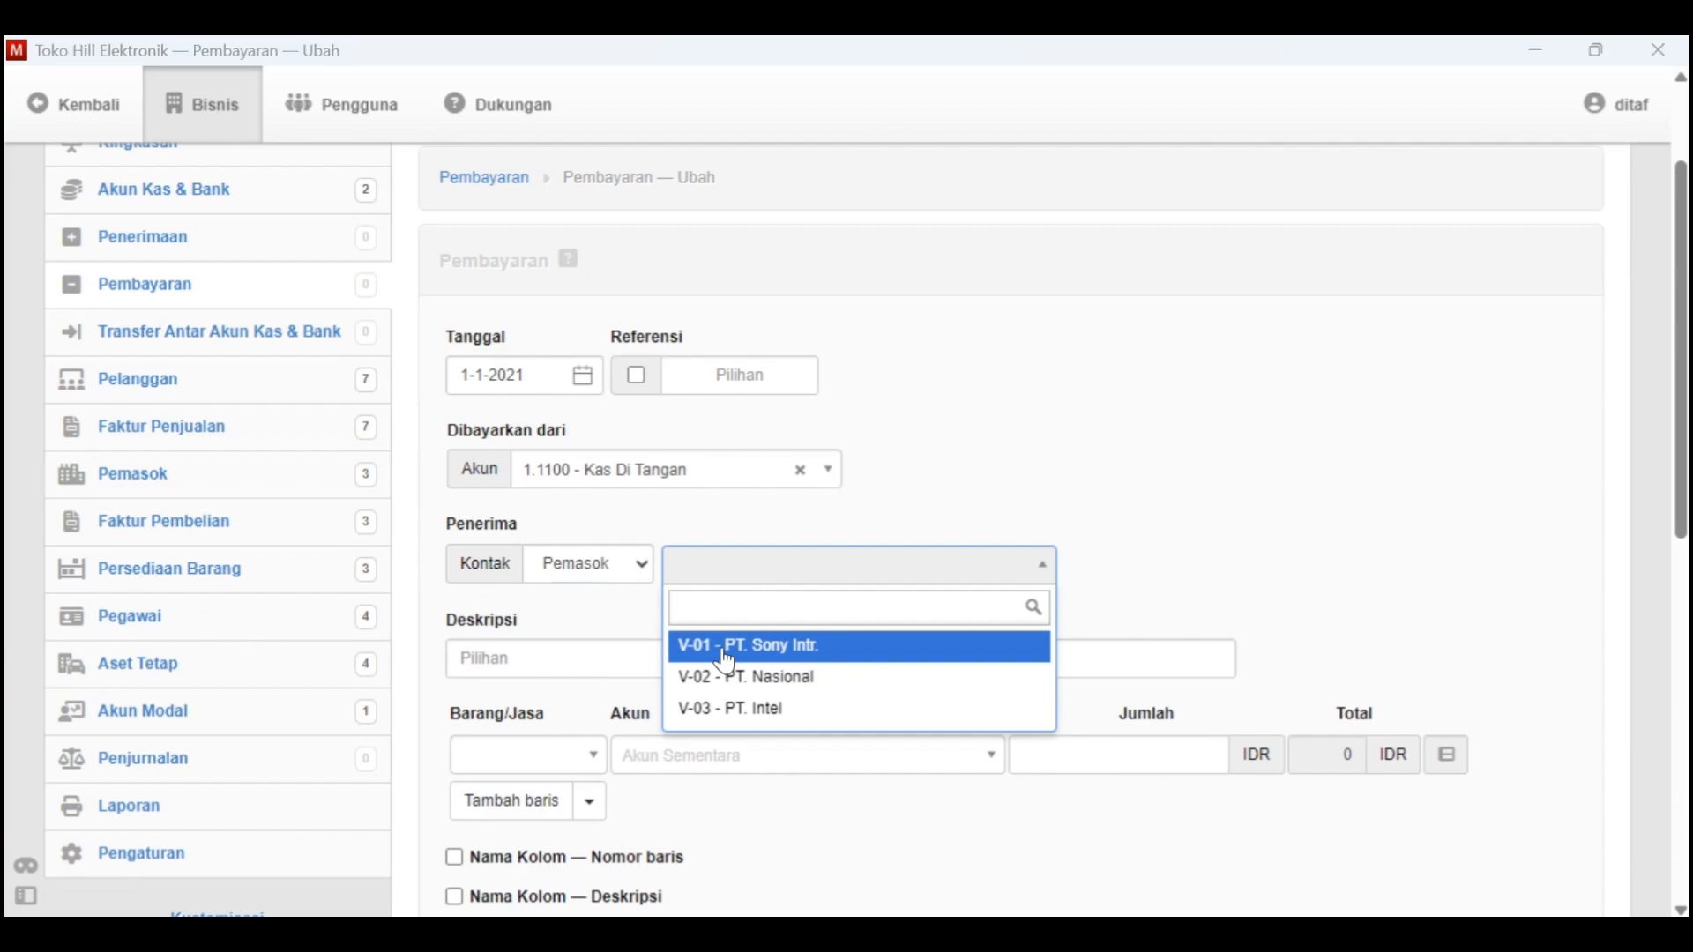
pyautogui.hotkey('alt', 'Tab')
pyautogui.moveTo(455, 651); pyautogui.dragTo(834, 652)
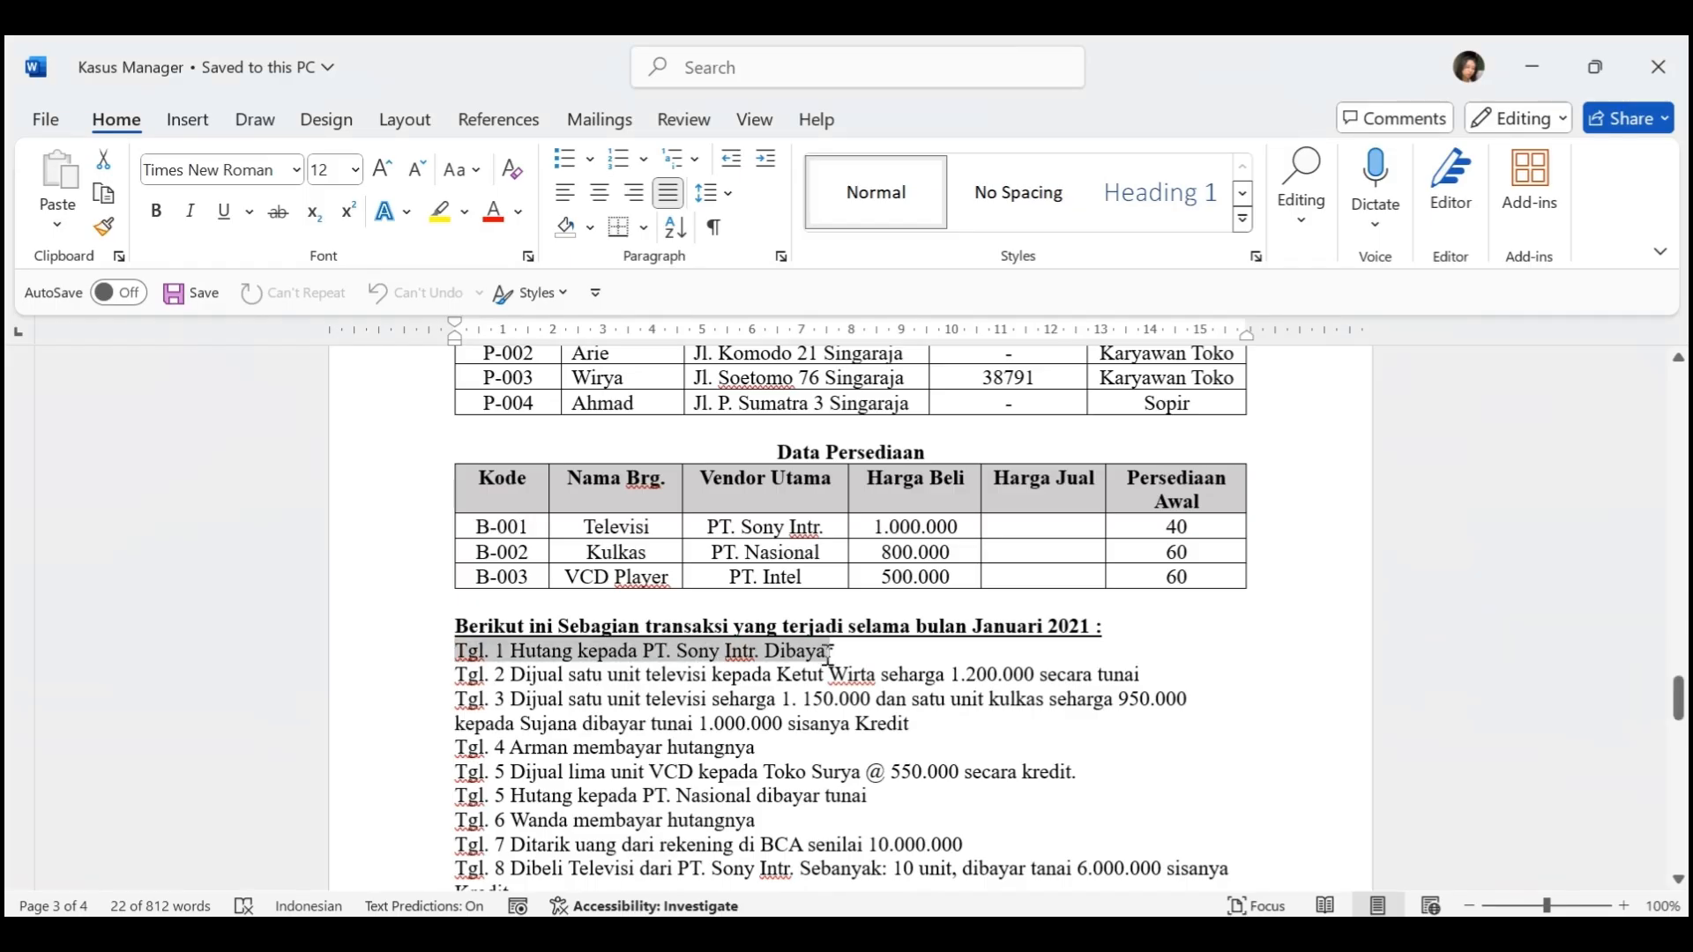
pyautogui.hotkey('alt', 'Tab')
pyautogui.click(782, 657)
pyautogui.scroll(-1, 768, 696)
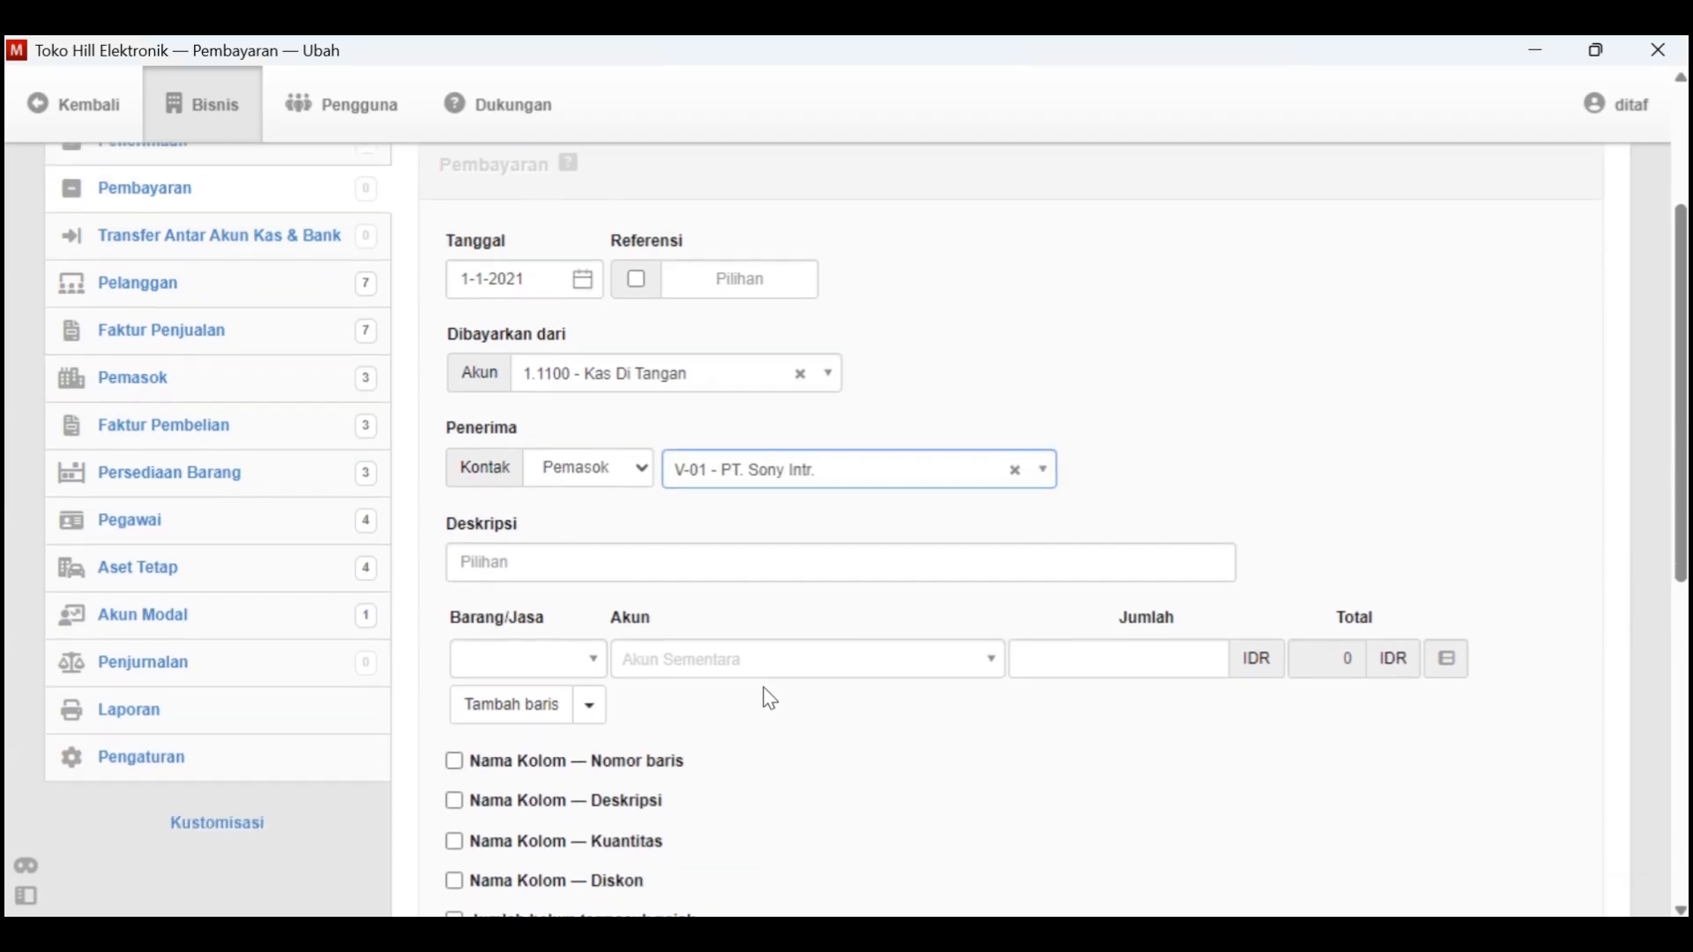
# Enter the payment description "Membayar Hutang kepada PT Sony Intr."
pyautogui.click(558, 562)
pyautogui.hotkey('alt', 'Tab')
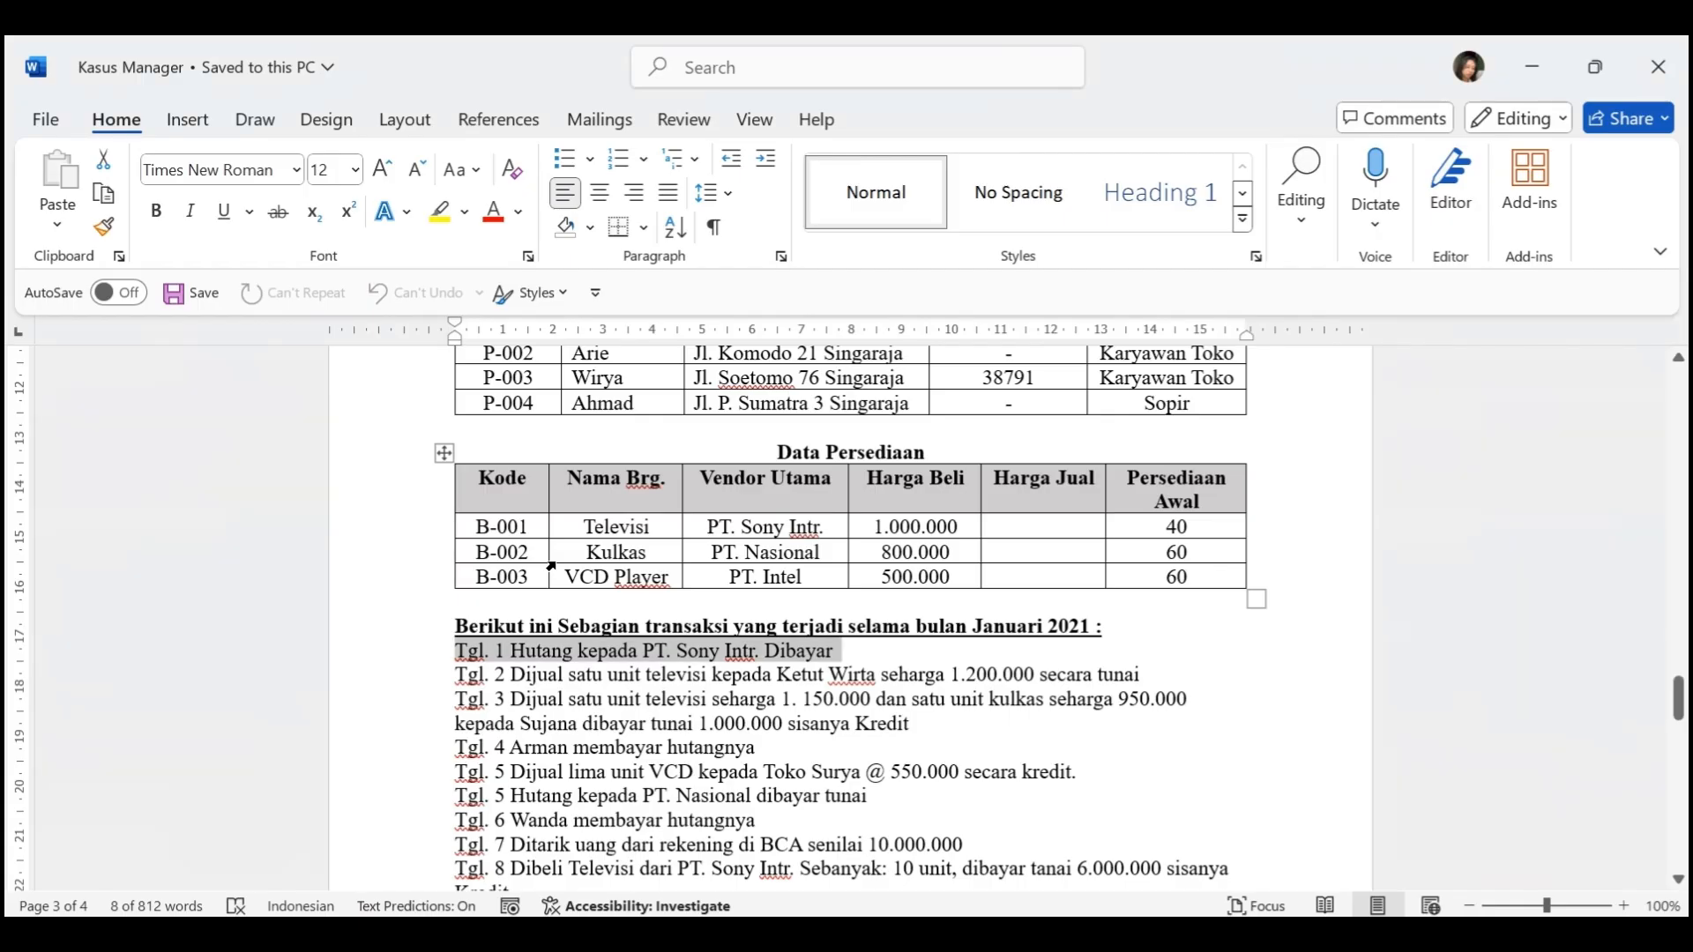
pyautogui.hotkey('alt', 'Tab')
pyautogui.write('Mem')
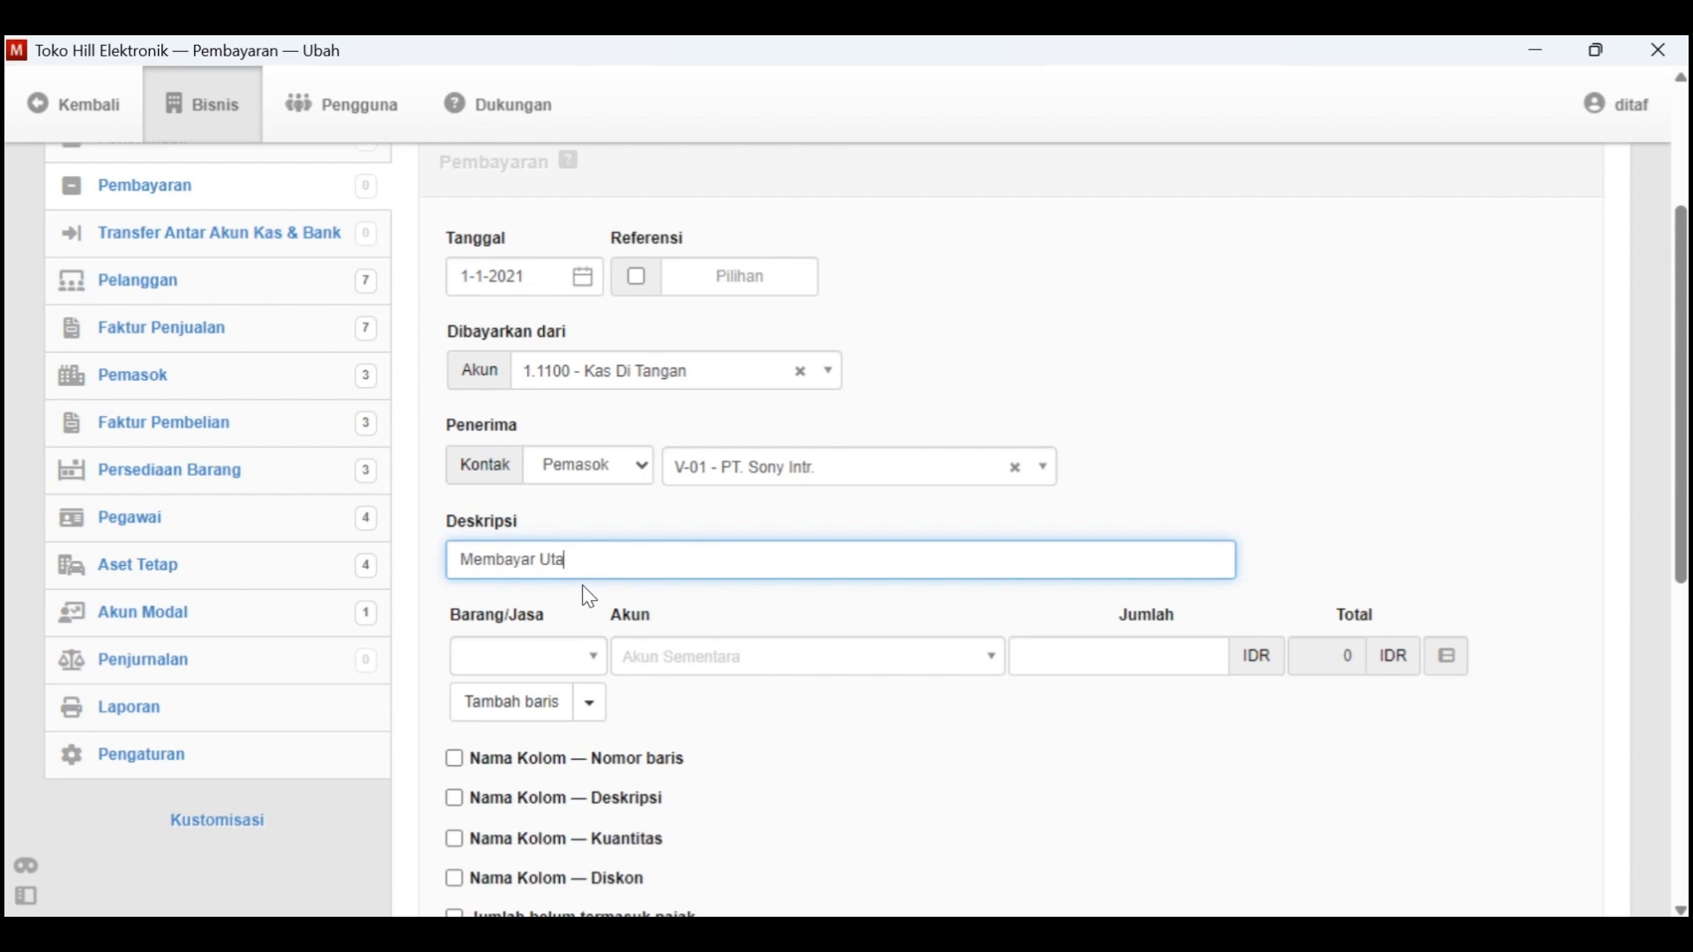
pyautogui.press('BackSpace')
pyautogui.press('BackSpace')
pyautogui.press('BackSpace')
pyautogui.write('Hutang kepada PT S')
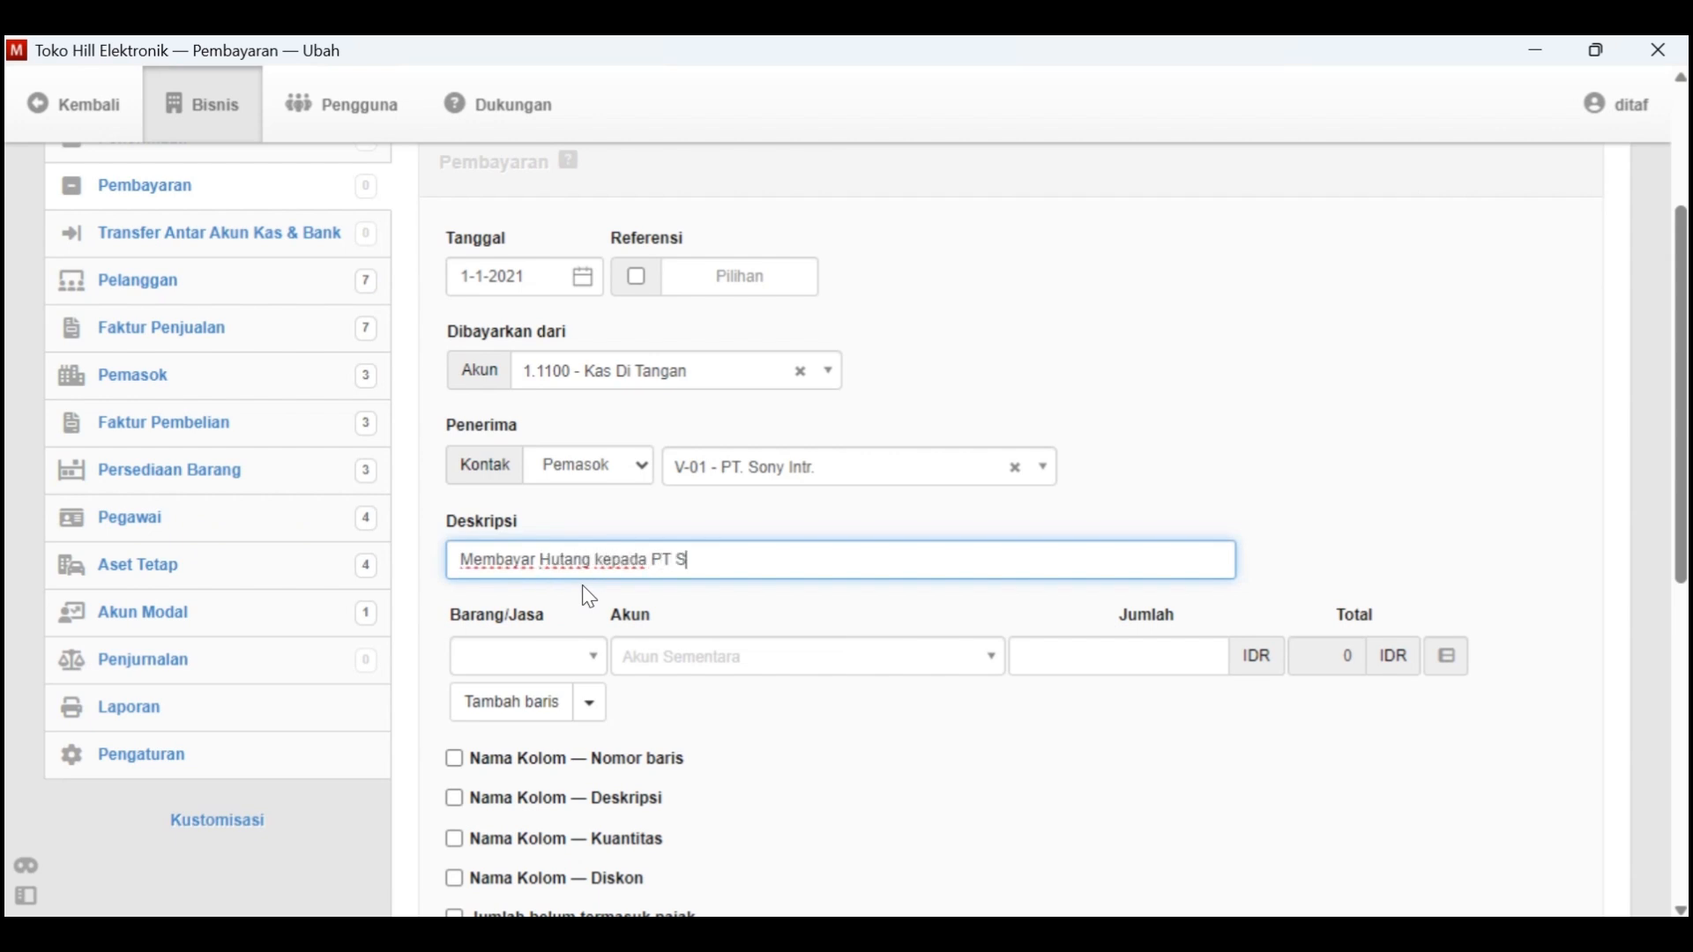
pyautogui.write('ony Intr.')
# Leave Barang/Jasa empty on the payment line and assign the account 2.1100 - Hutang Dagang
pyautogui.click(587, 654)
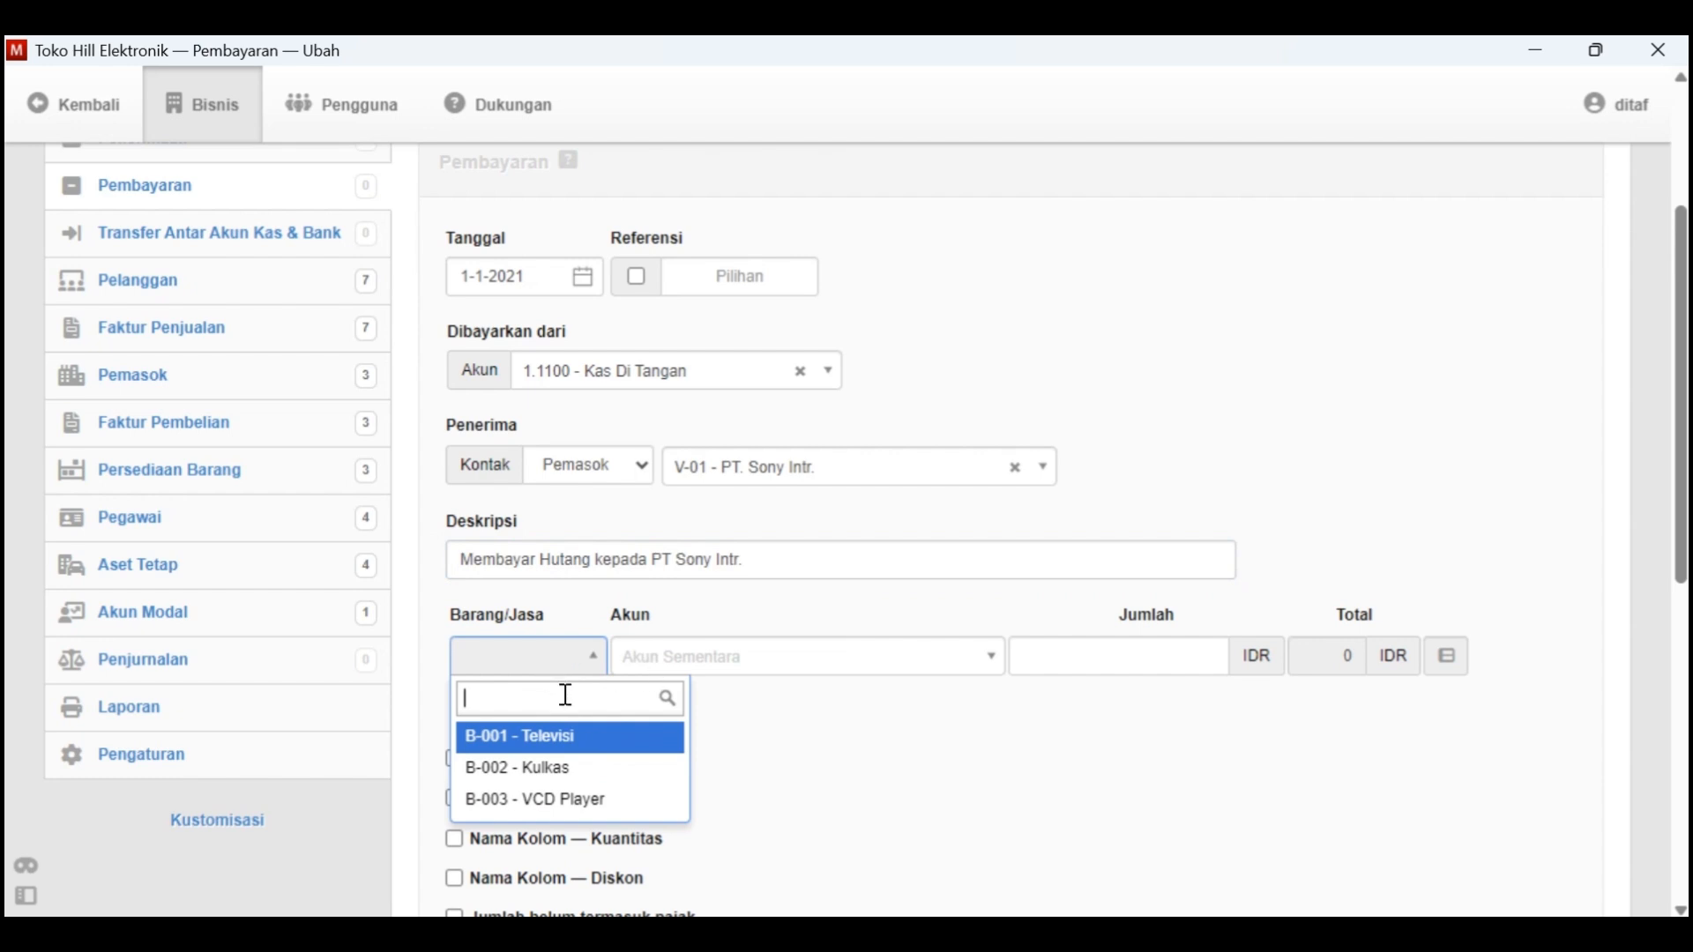
pyautogui.click(749, 695)
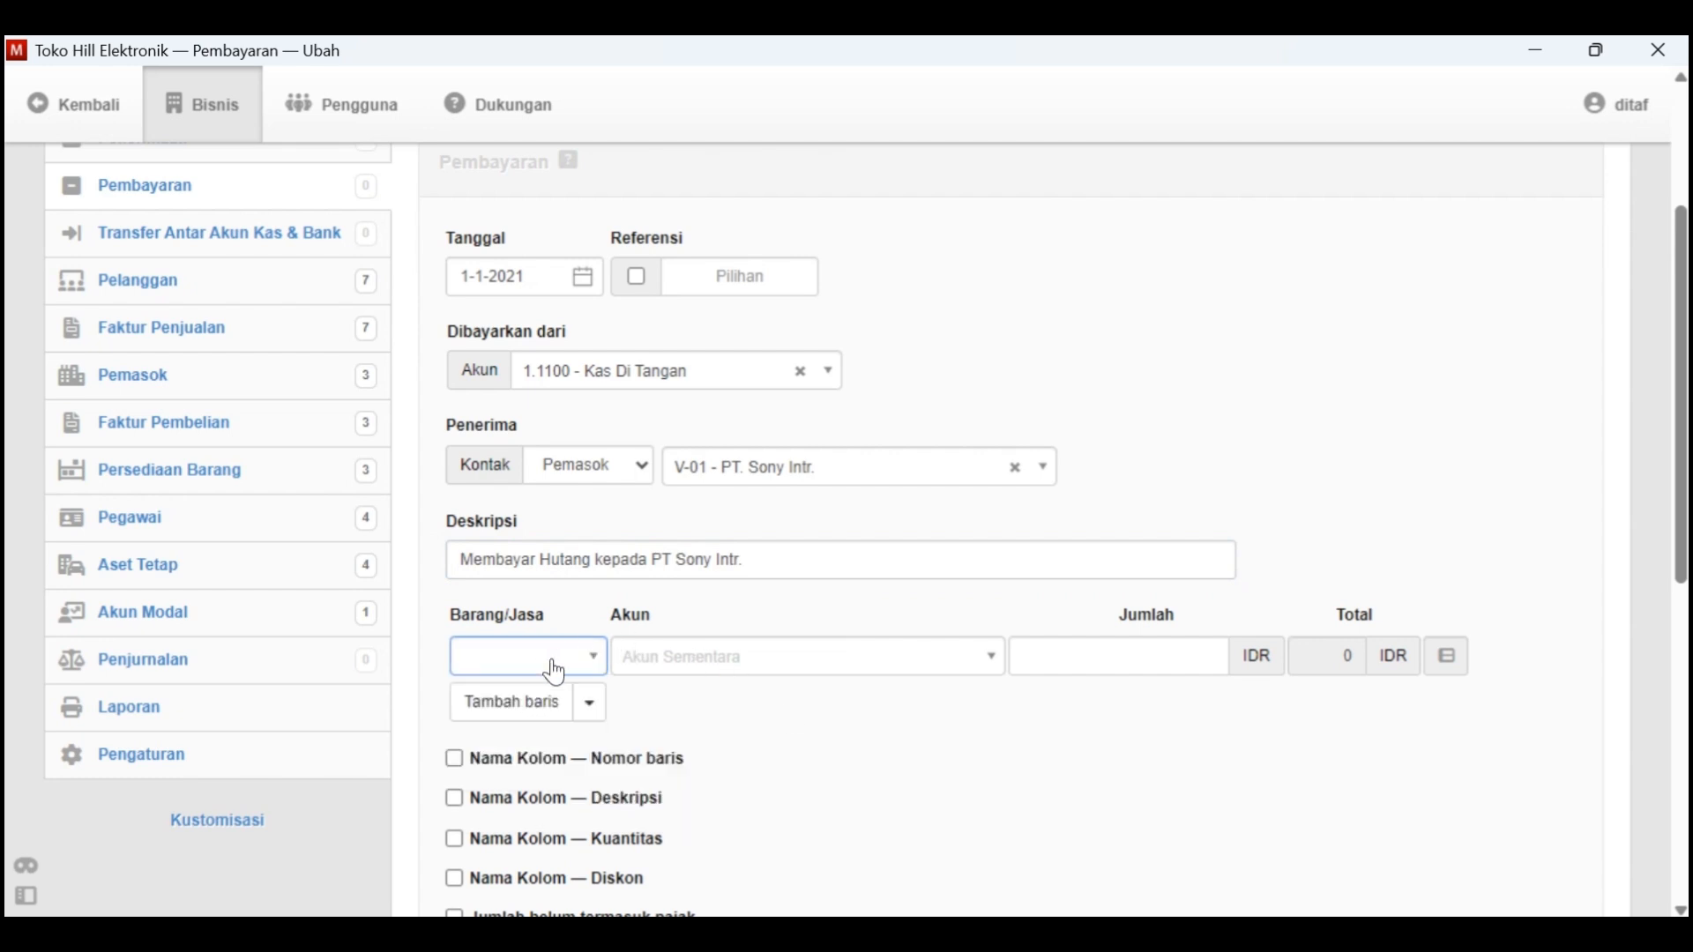
pyautogui.click(701, 678)
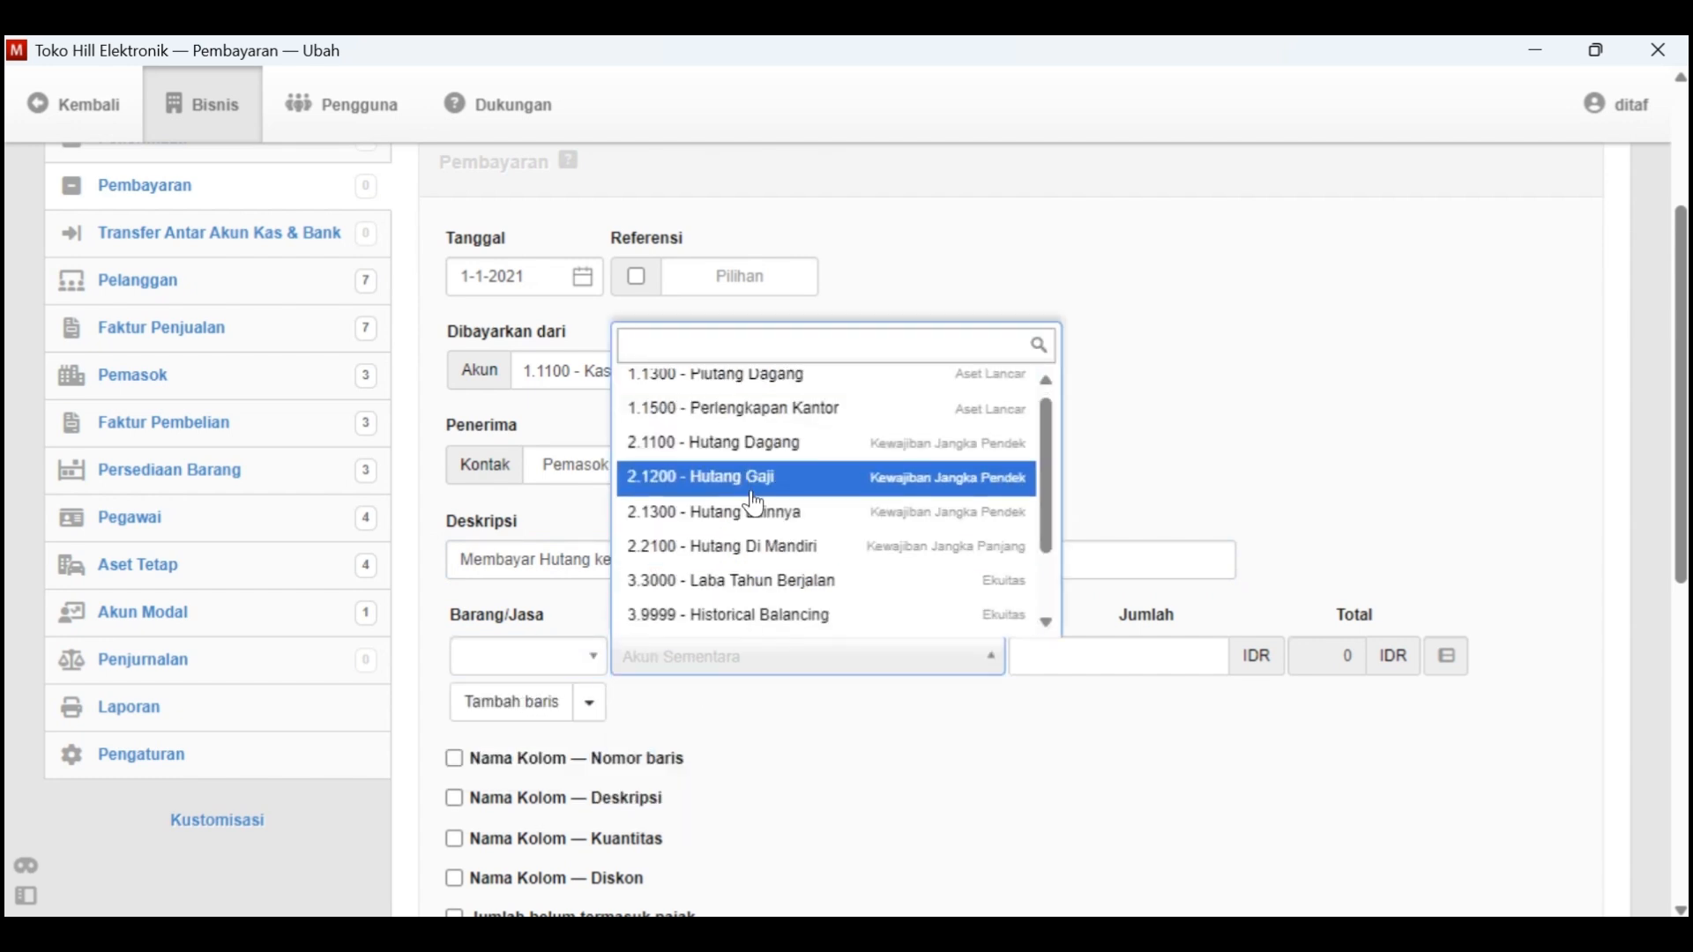
pyautogui.click(805, 448)
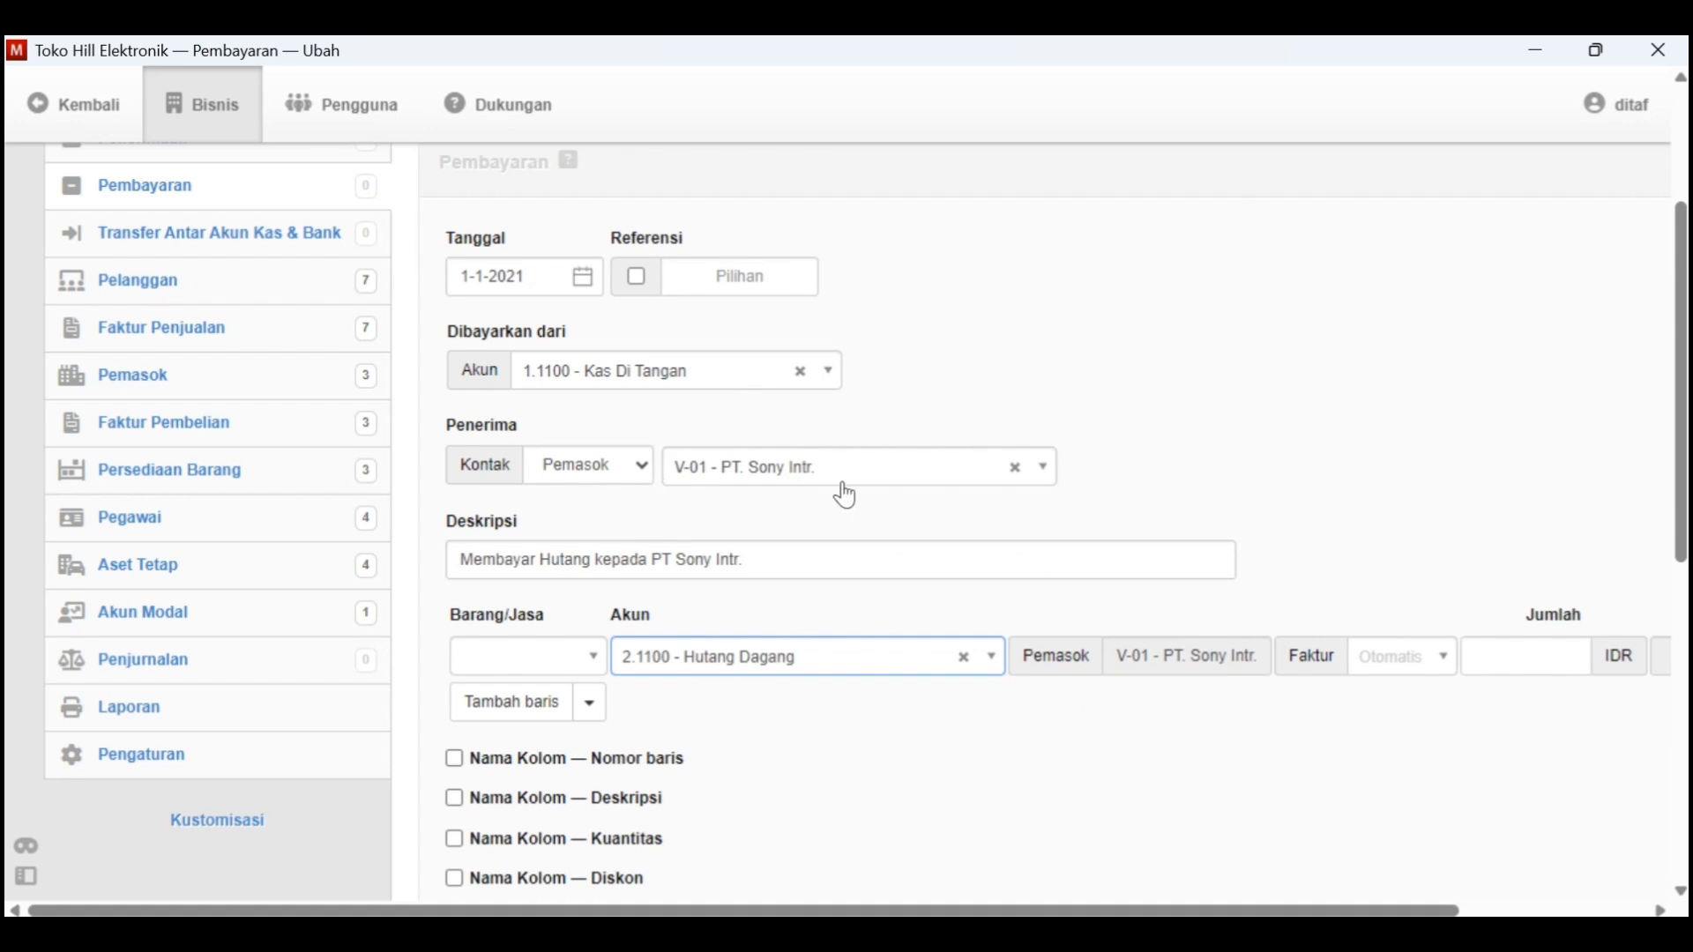
# Look up PT. Sony Intr.'s Saldo Hutang Dagang in Kasus Manager and enter 10000000 as the payment line's Jumlah in Manager
pyautogui.hscroll(2, 1387, 662)
pyautogui.click(1364, 652)
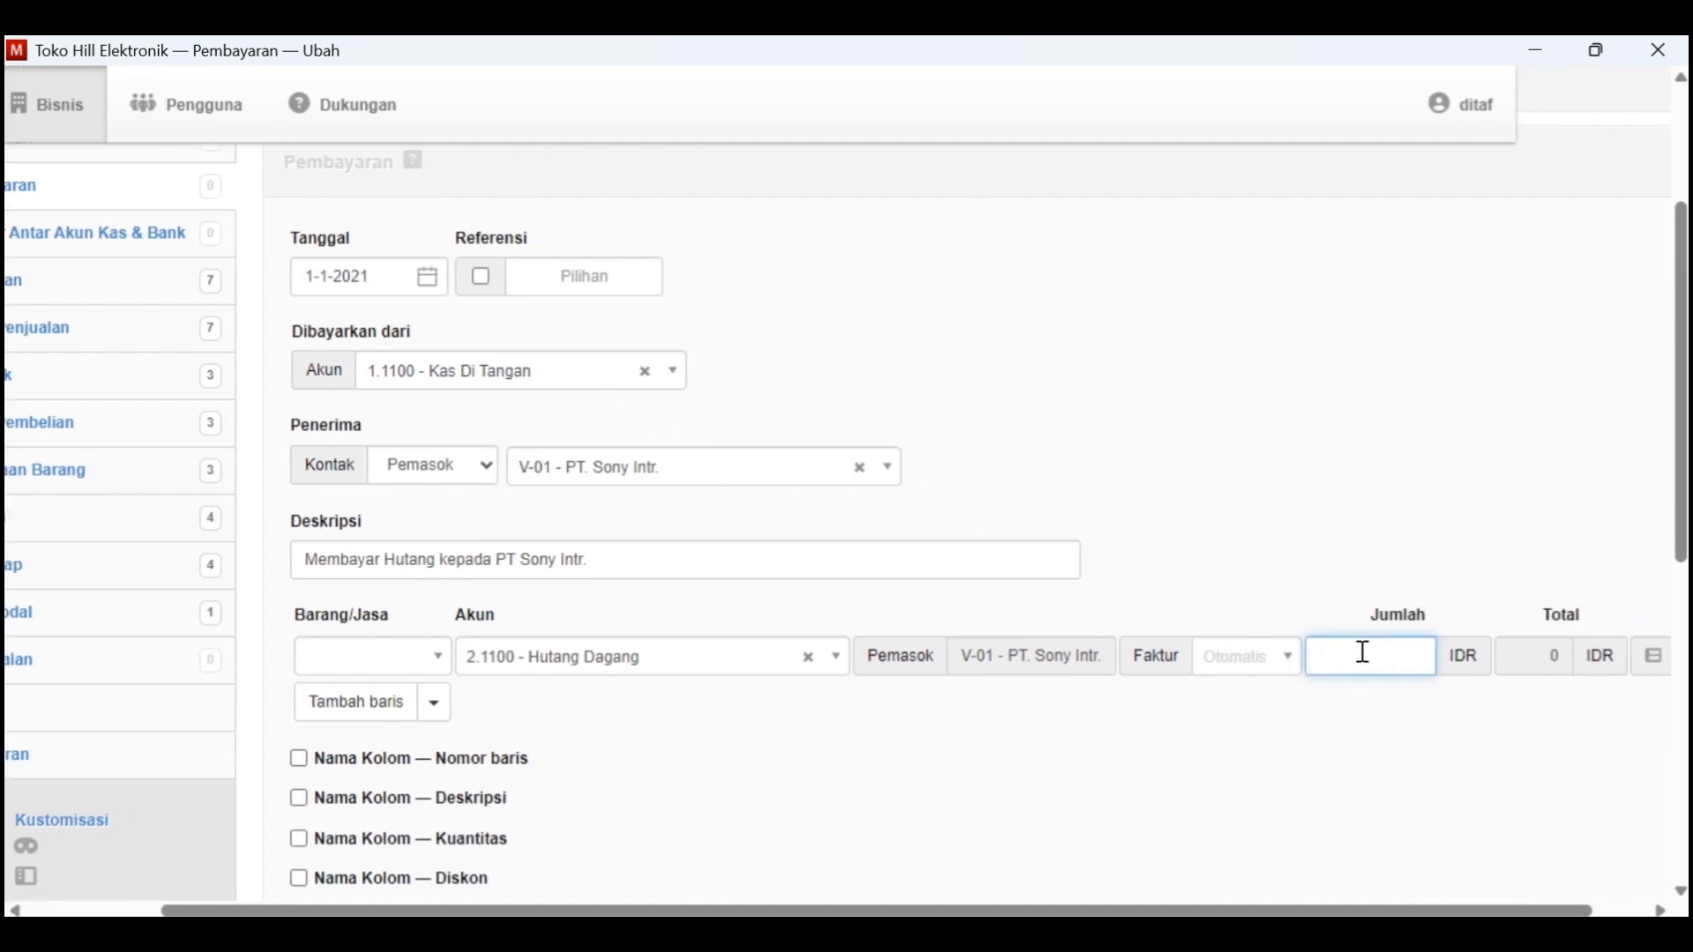
pyautogui.hotkey('alt', 'Tab')
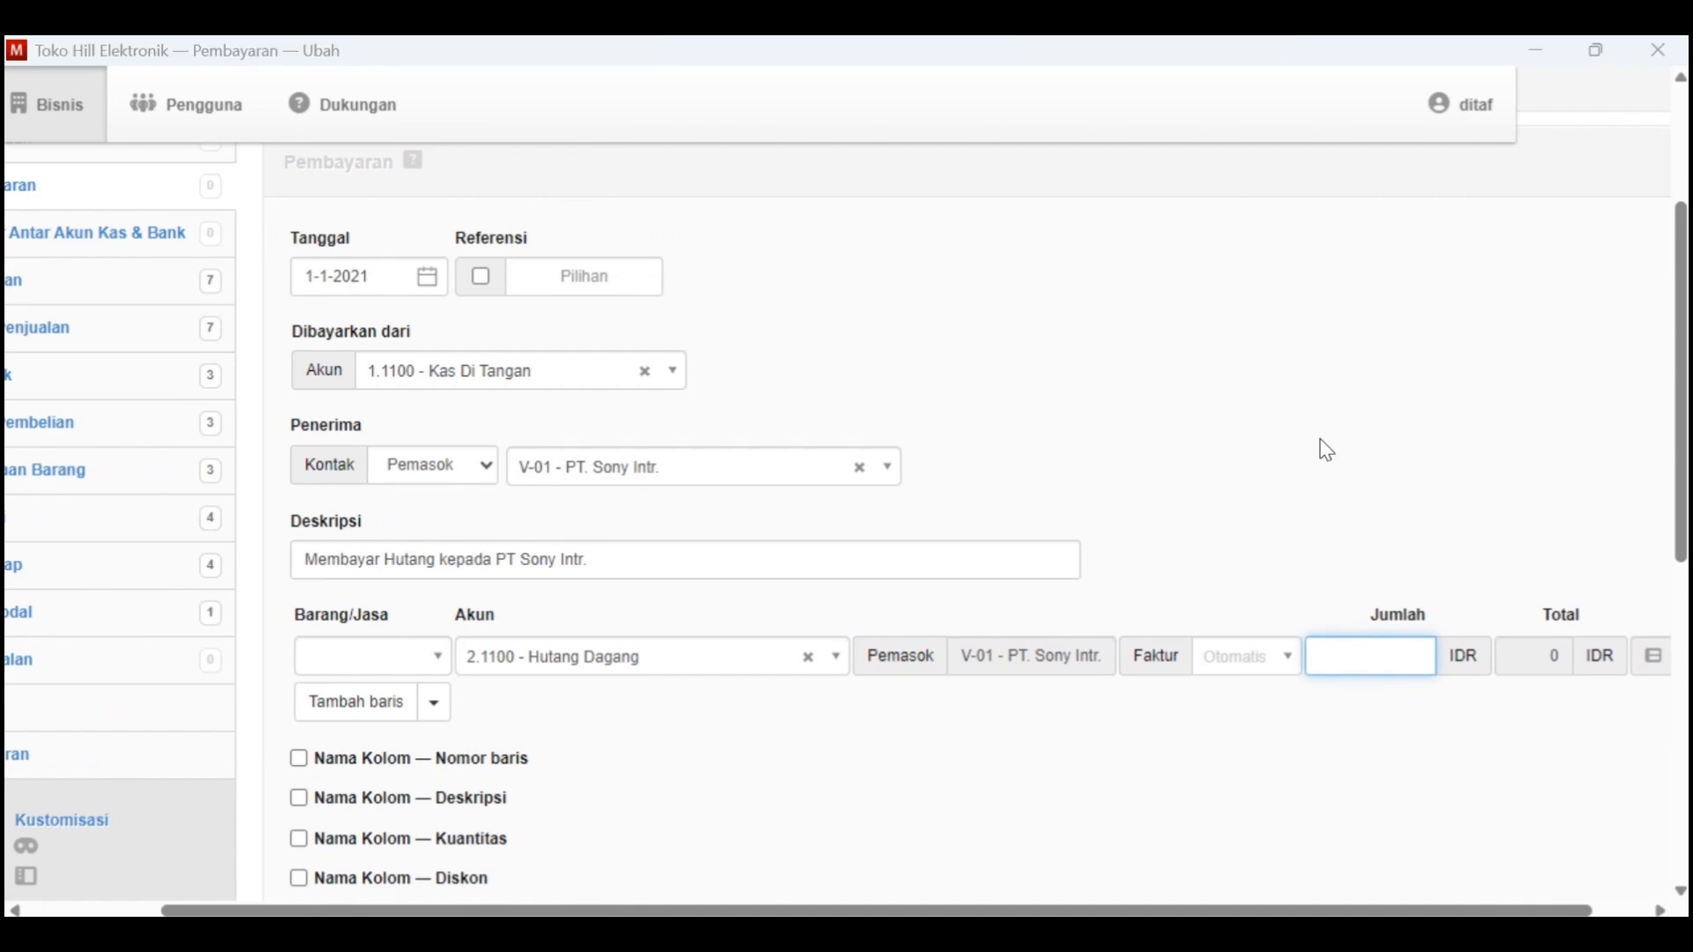
pyautogui.scroll(5, 968, 484)
pyautogui.scroll(5, 968, 481)
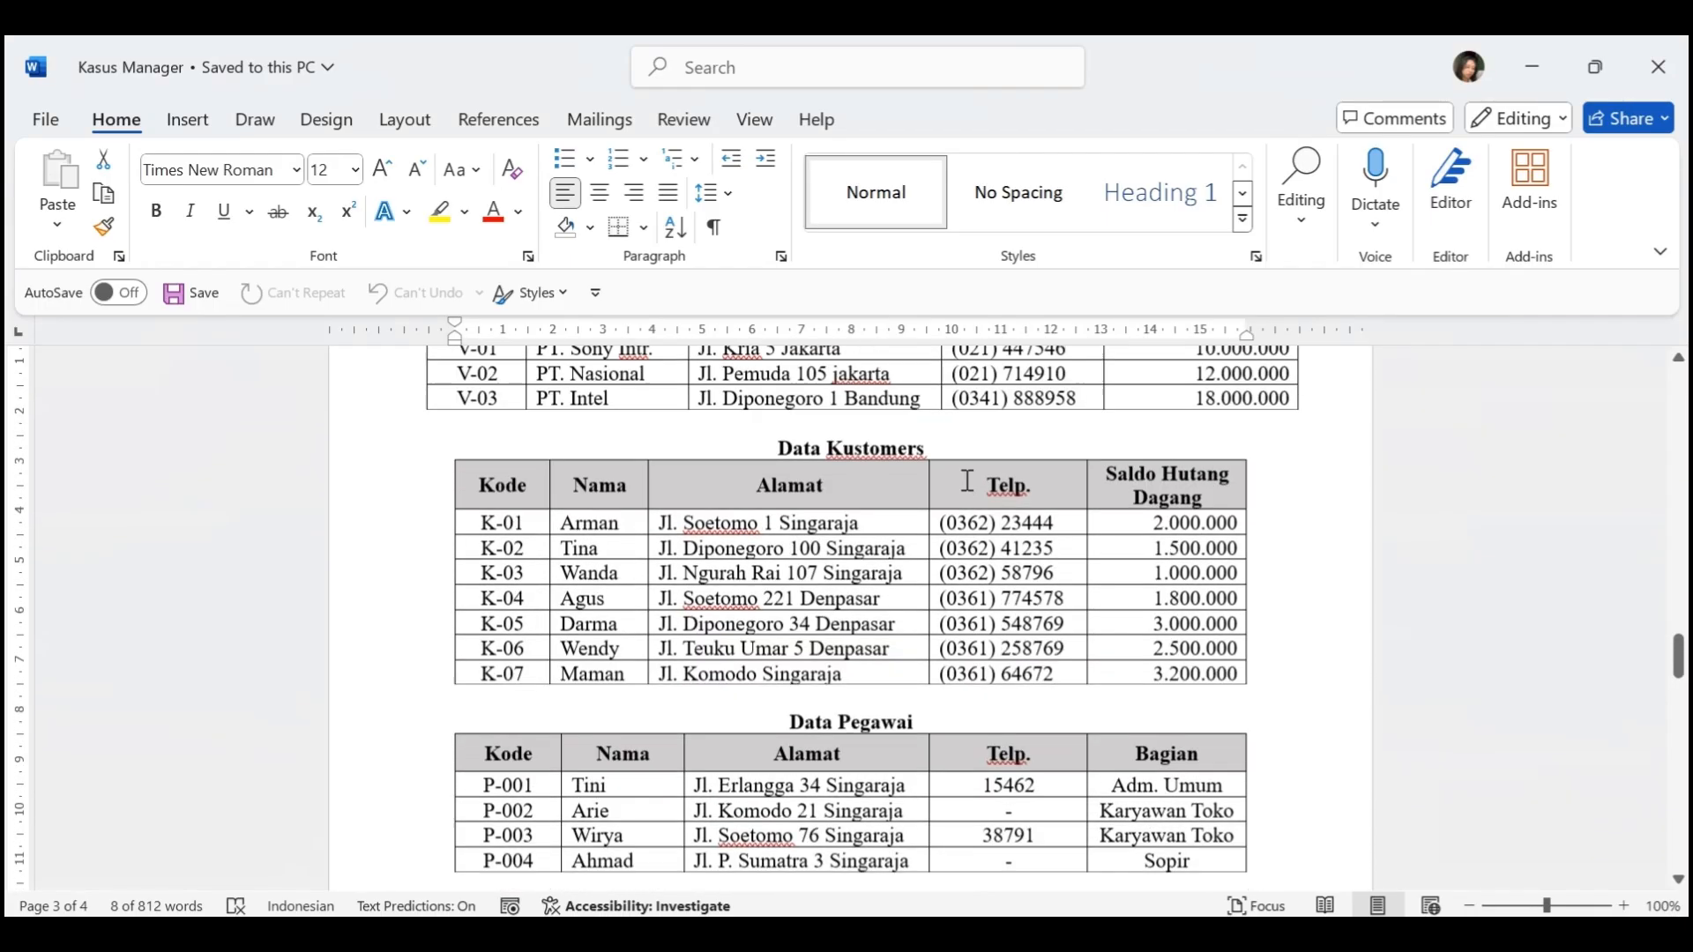
pyautogui.doubleClick(1198, 463)
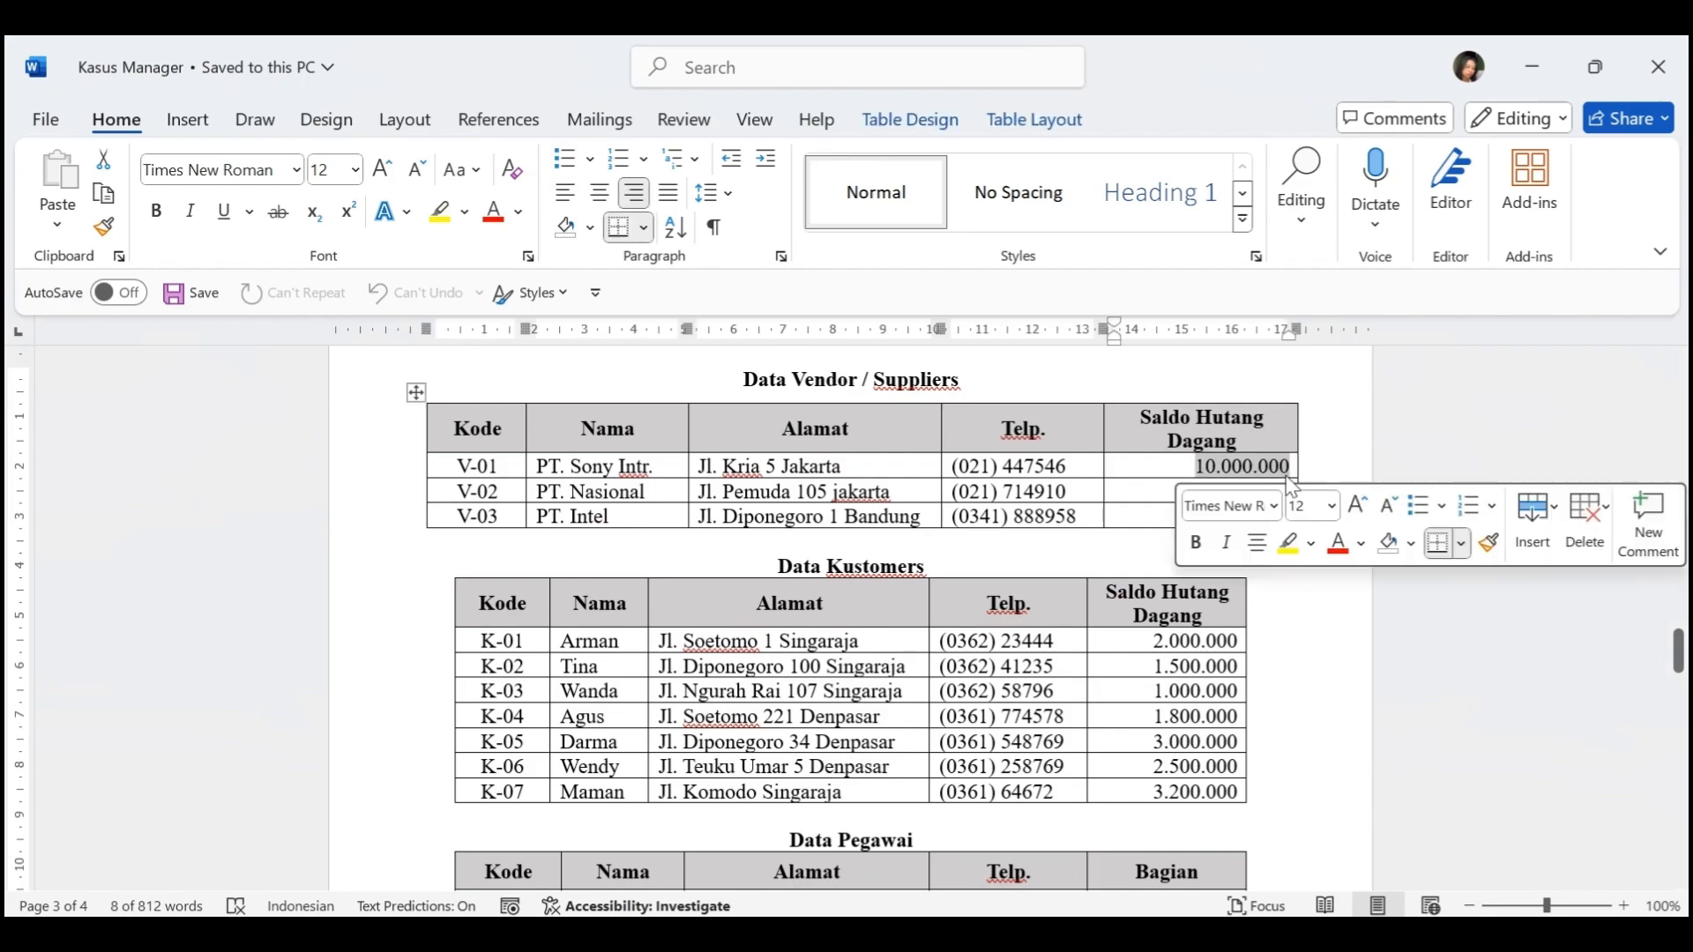
pyautogui.click(1250, 631)
pyautogui.scroll(-5, 1250, 631)
pyautogui.hotkey('alt', 'Tab')
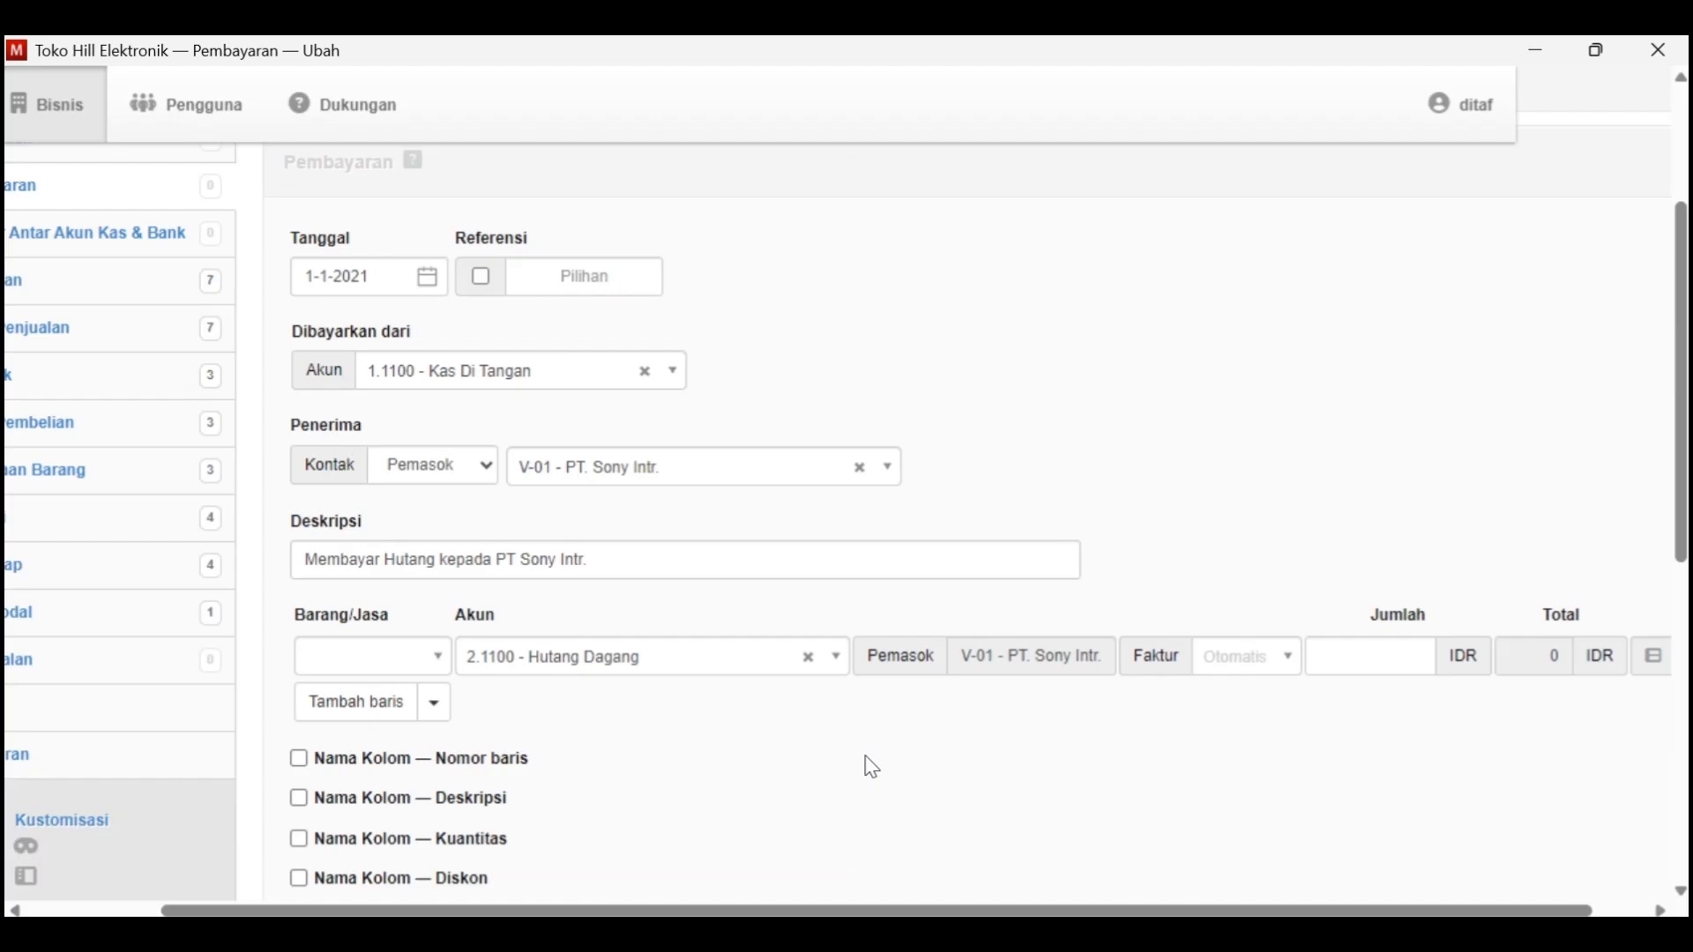
pyautogui.write('10000000')
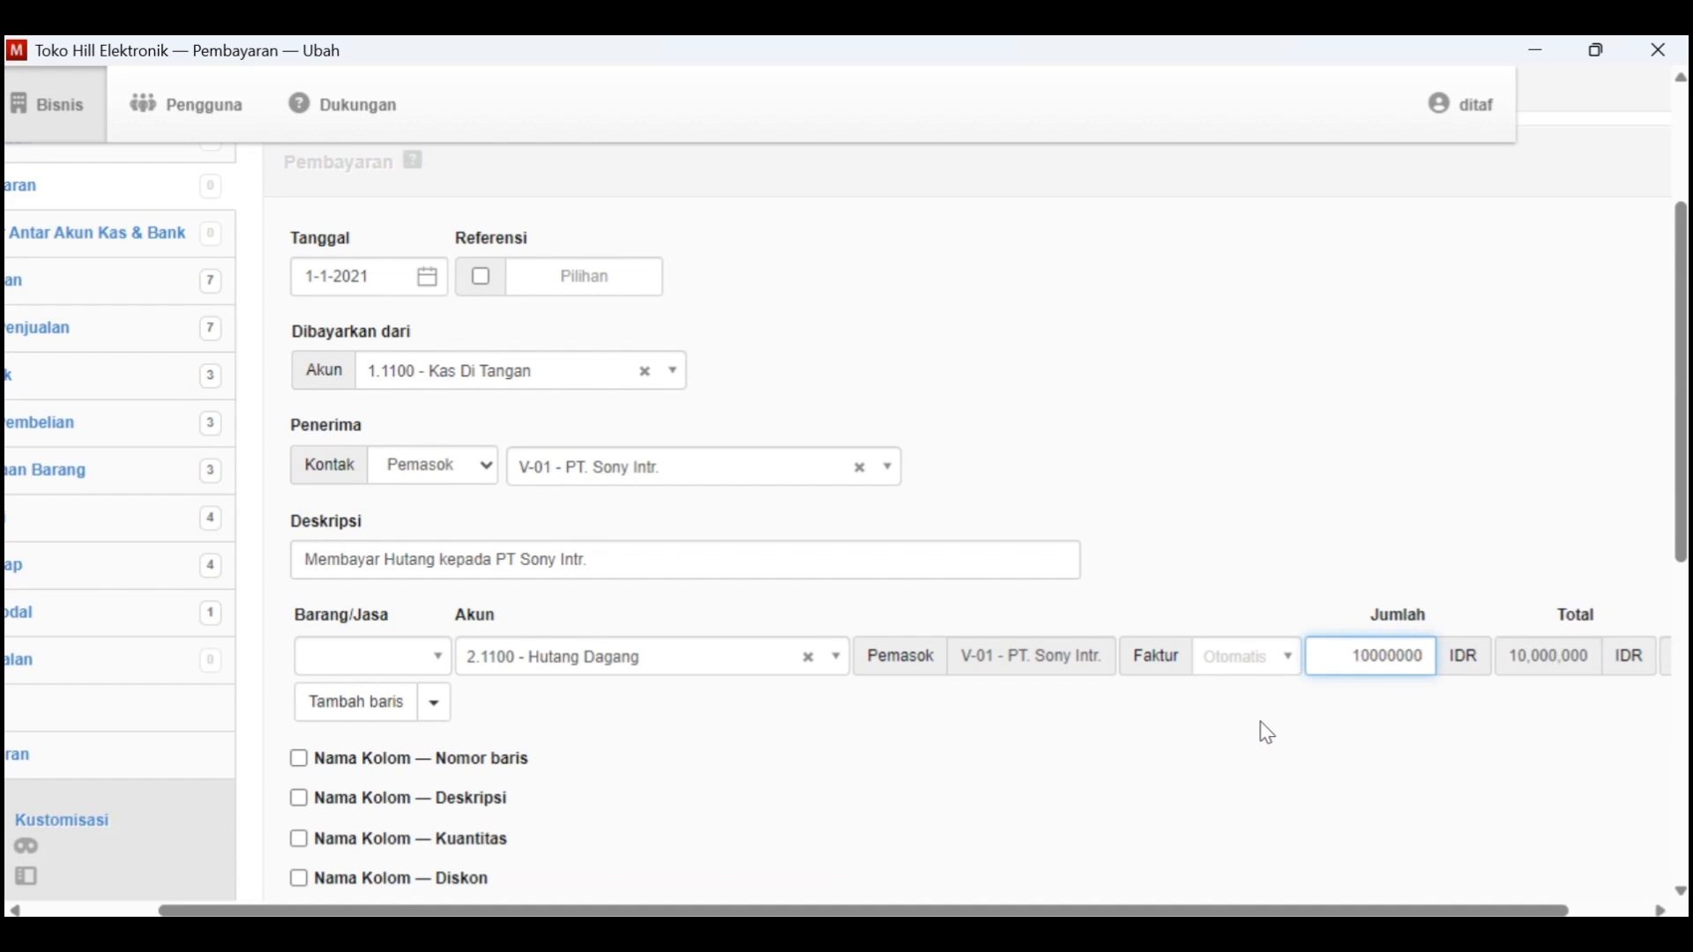
pyautogui.scroll(-3, 1266, 732)
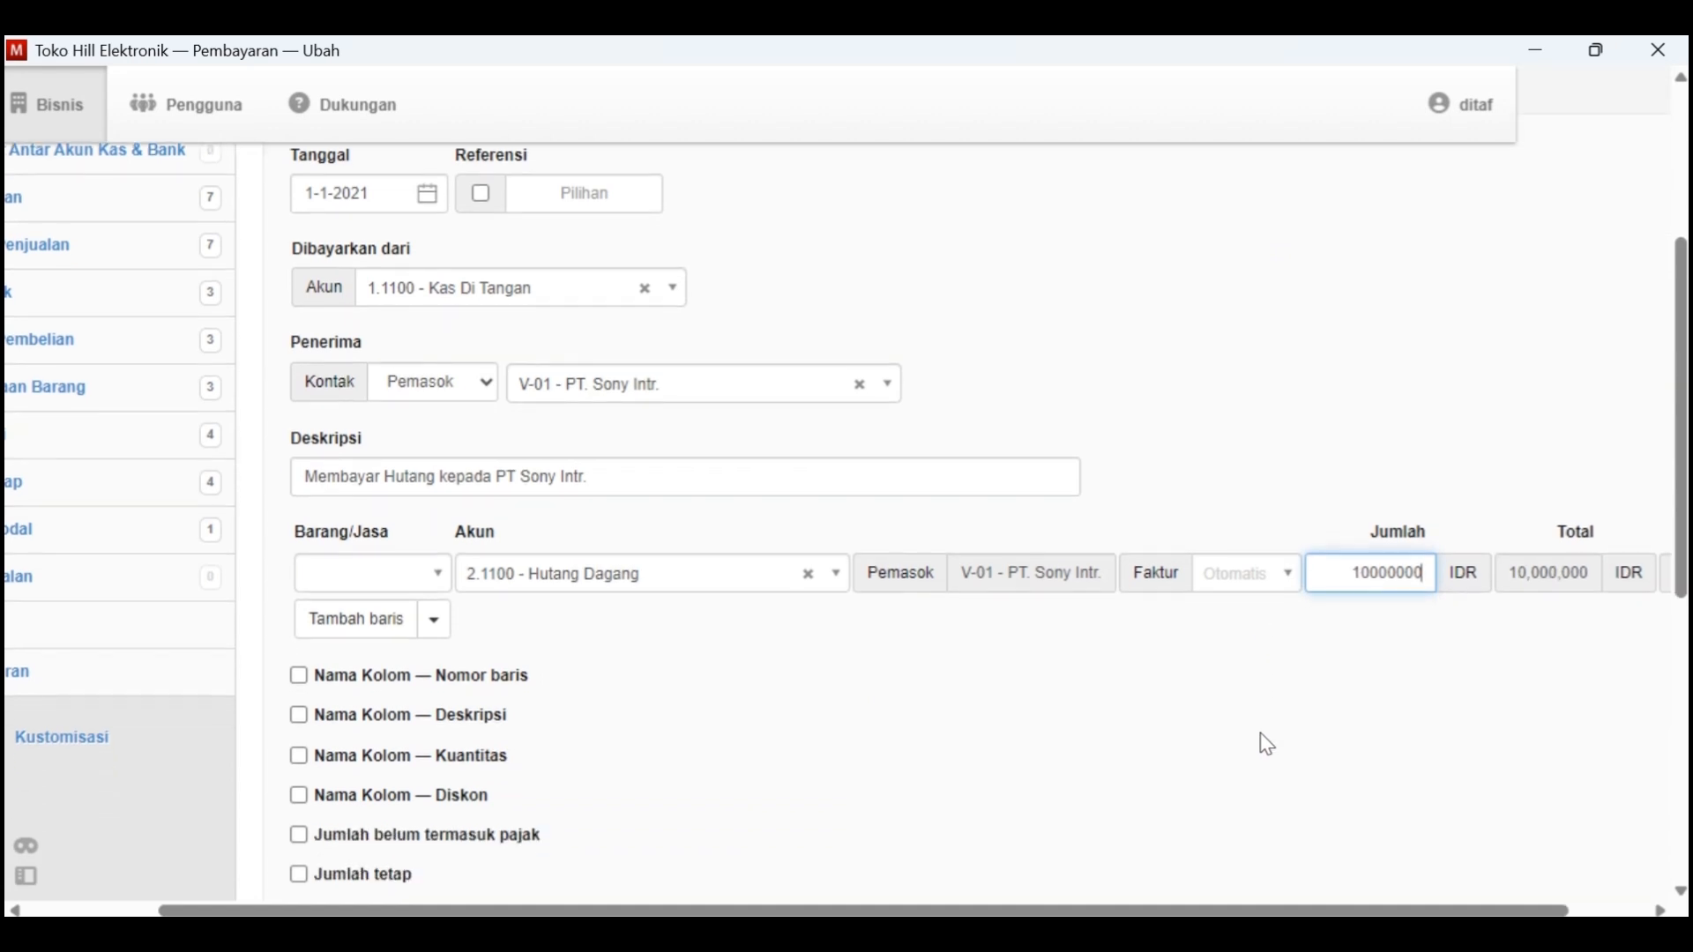
pyautogui.scroll(-3, 468, 585)
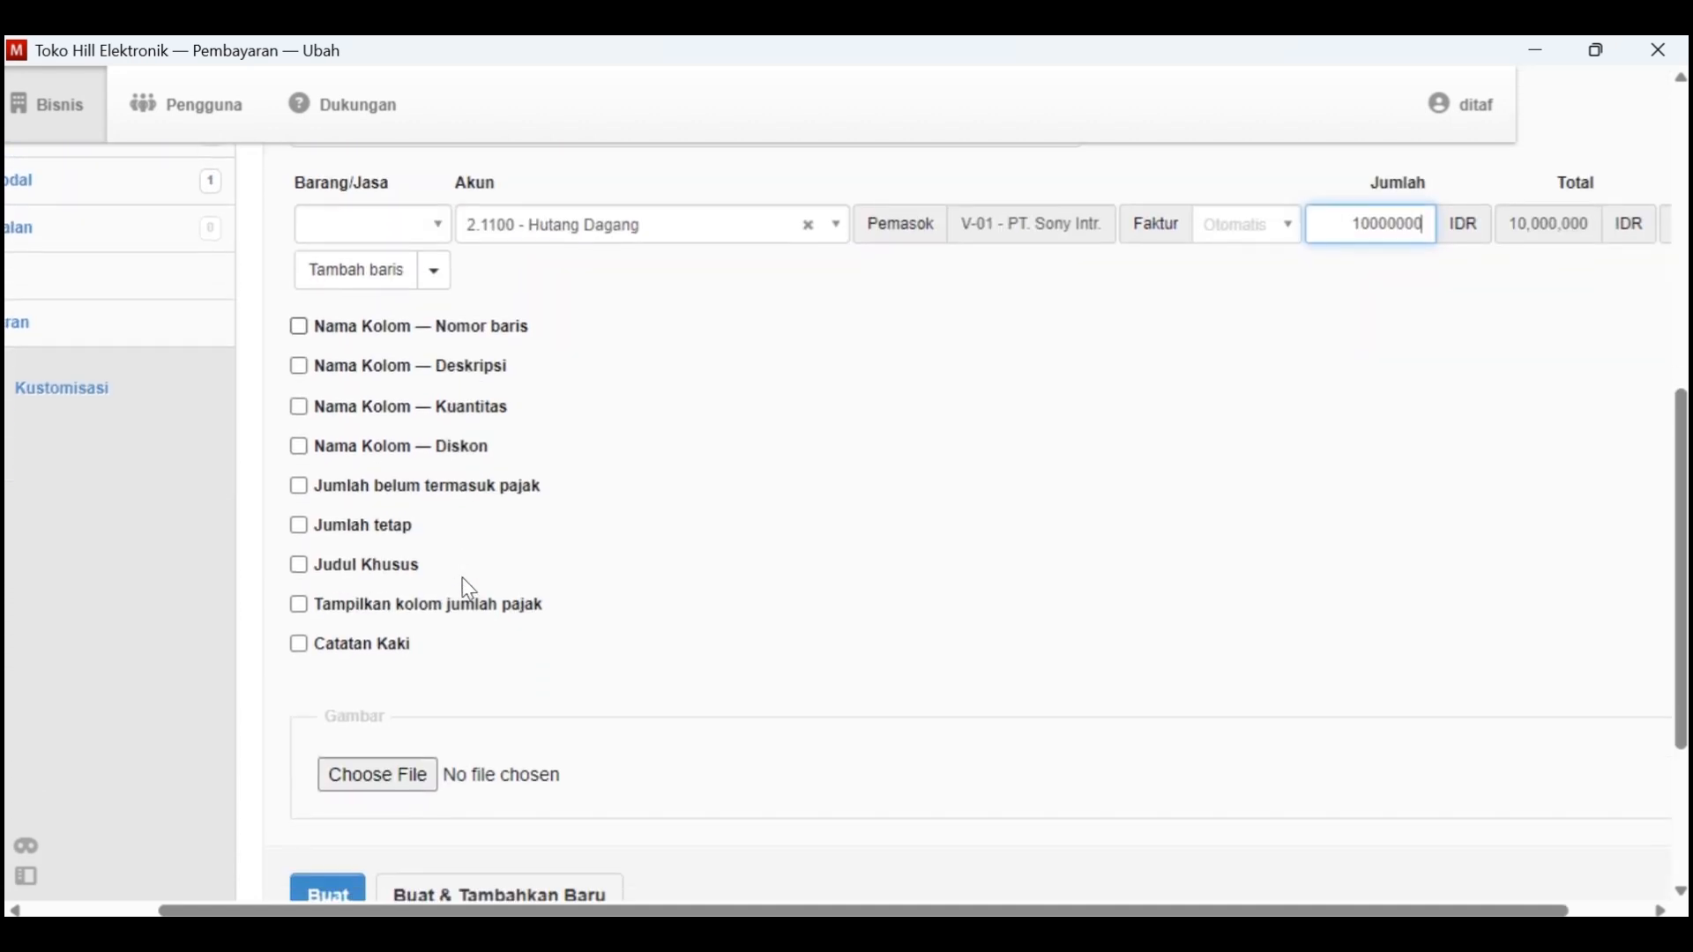
pyautogui.scroll(-1, 450, 713)
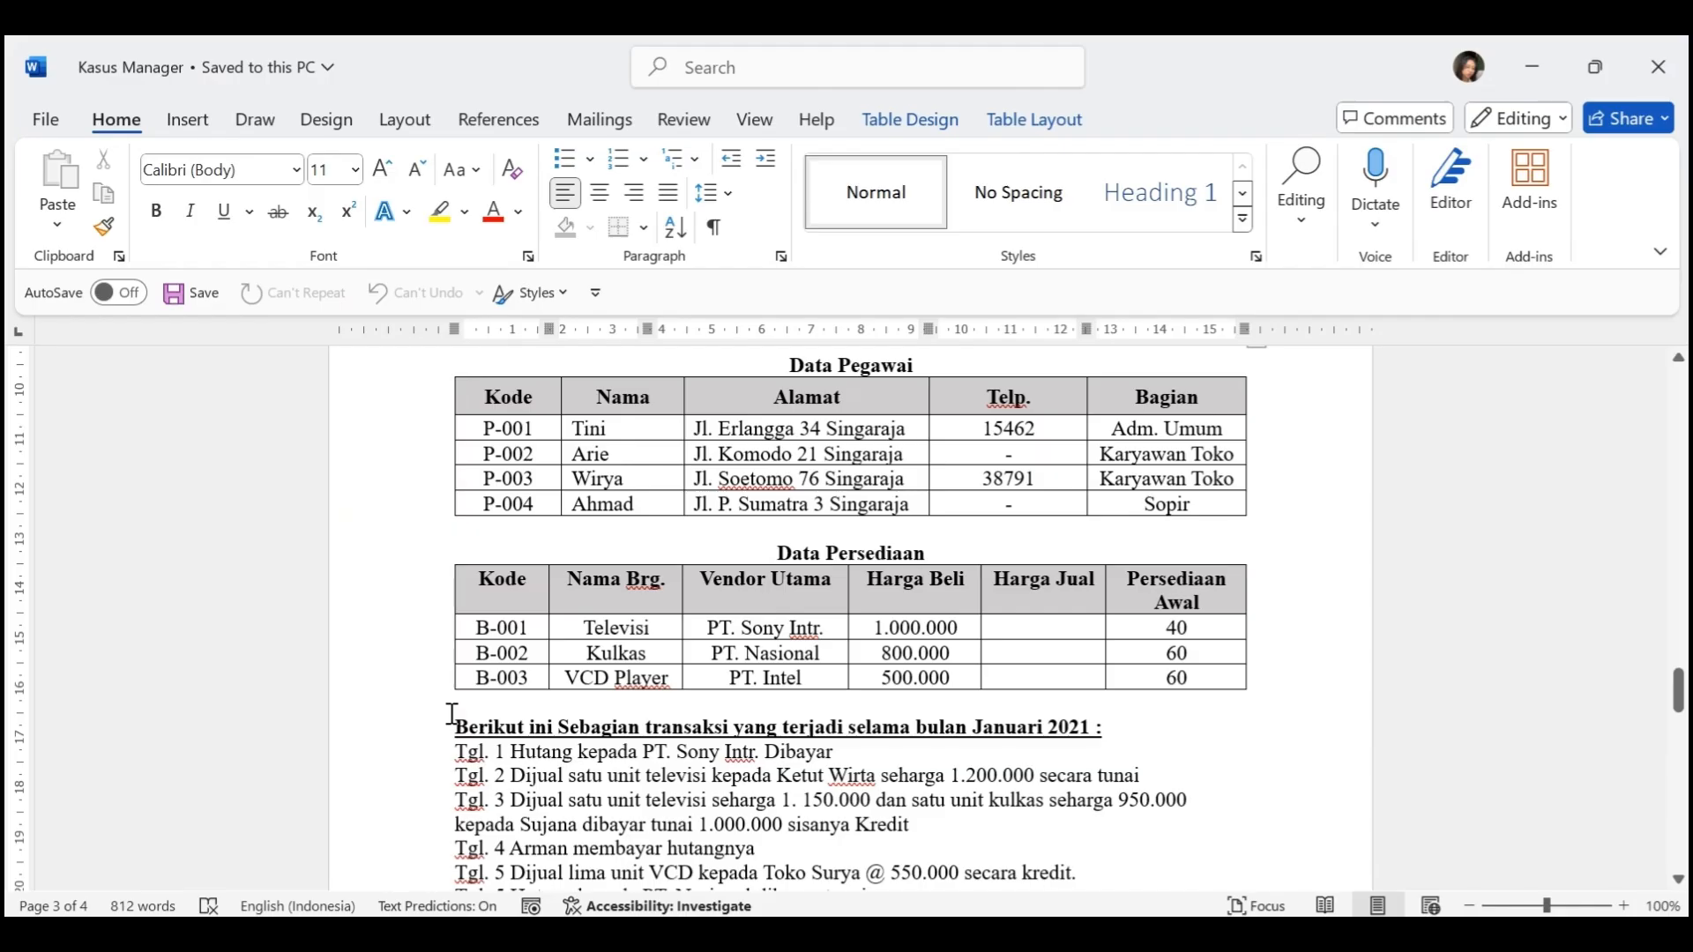
# In Kasus Manager, highlight the Tgl. 1 line "Hutang kepada PT. Sony Intr. Dibayar" in yellow
pyautogui.scroll(-2, 806, 697)
pyautogui.moveTo(806, 698); pyautogui.dragTo(455, 698)
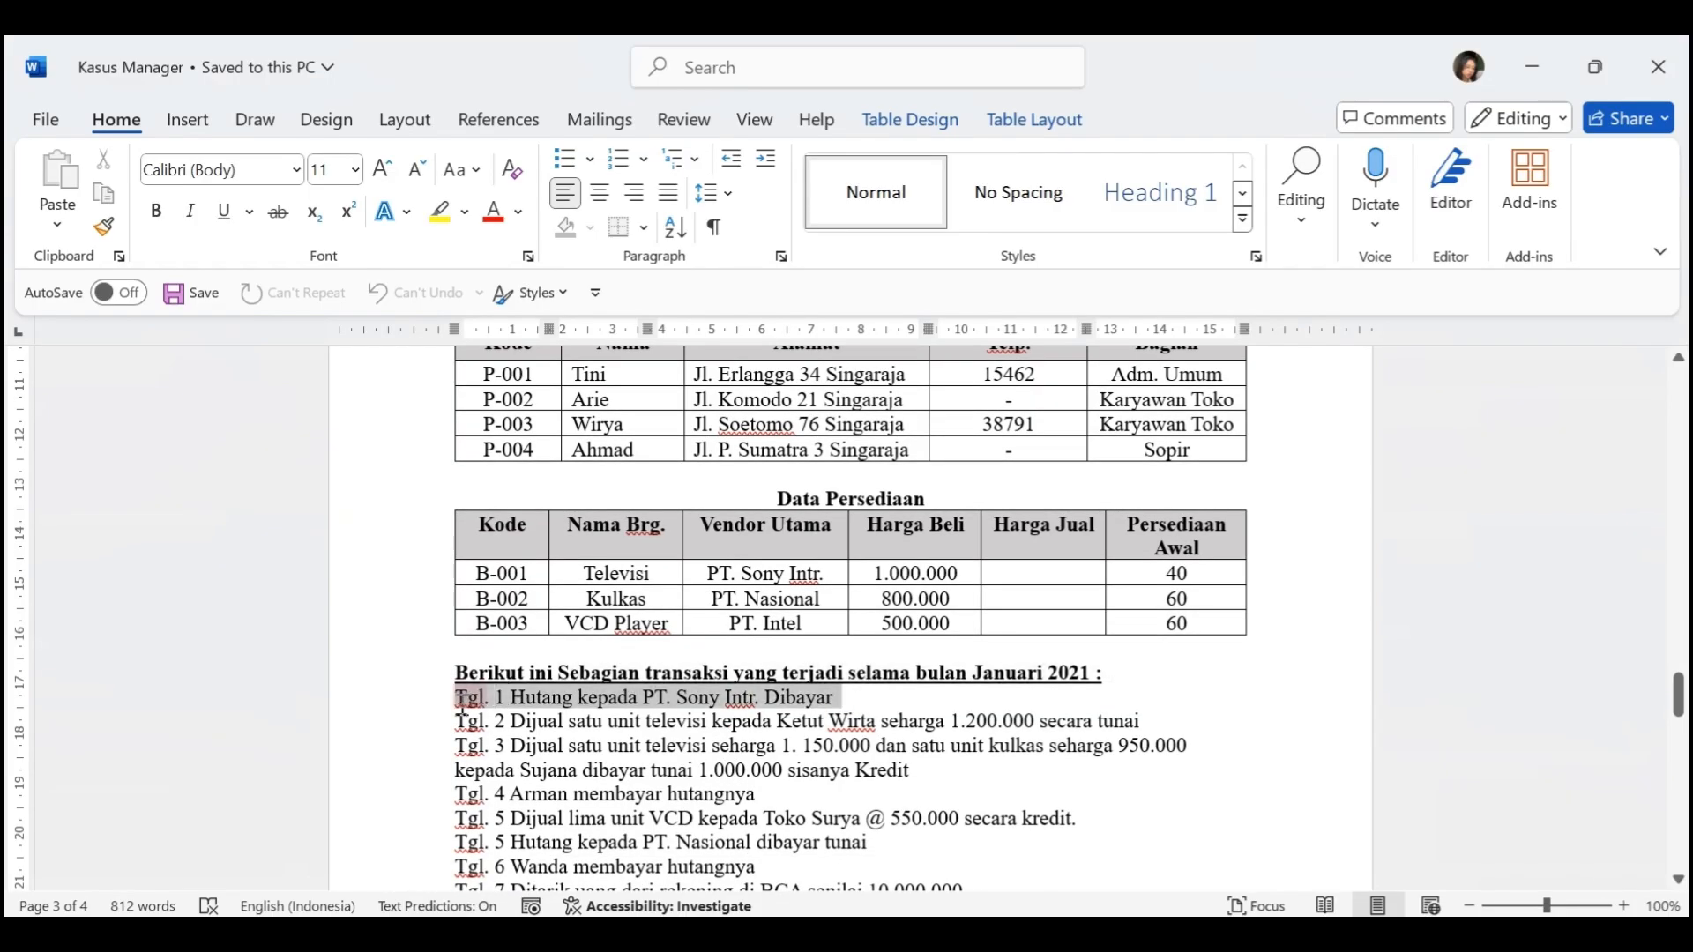
pyautogui.click(439, 211)
pyautogui.click(750, 739)
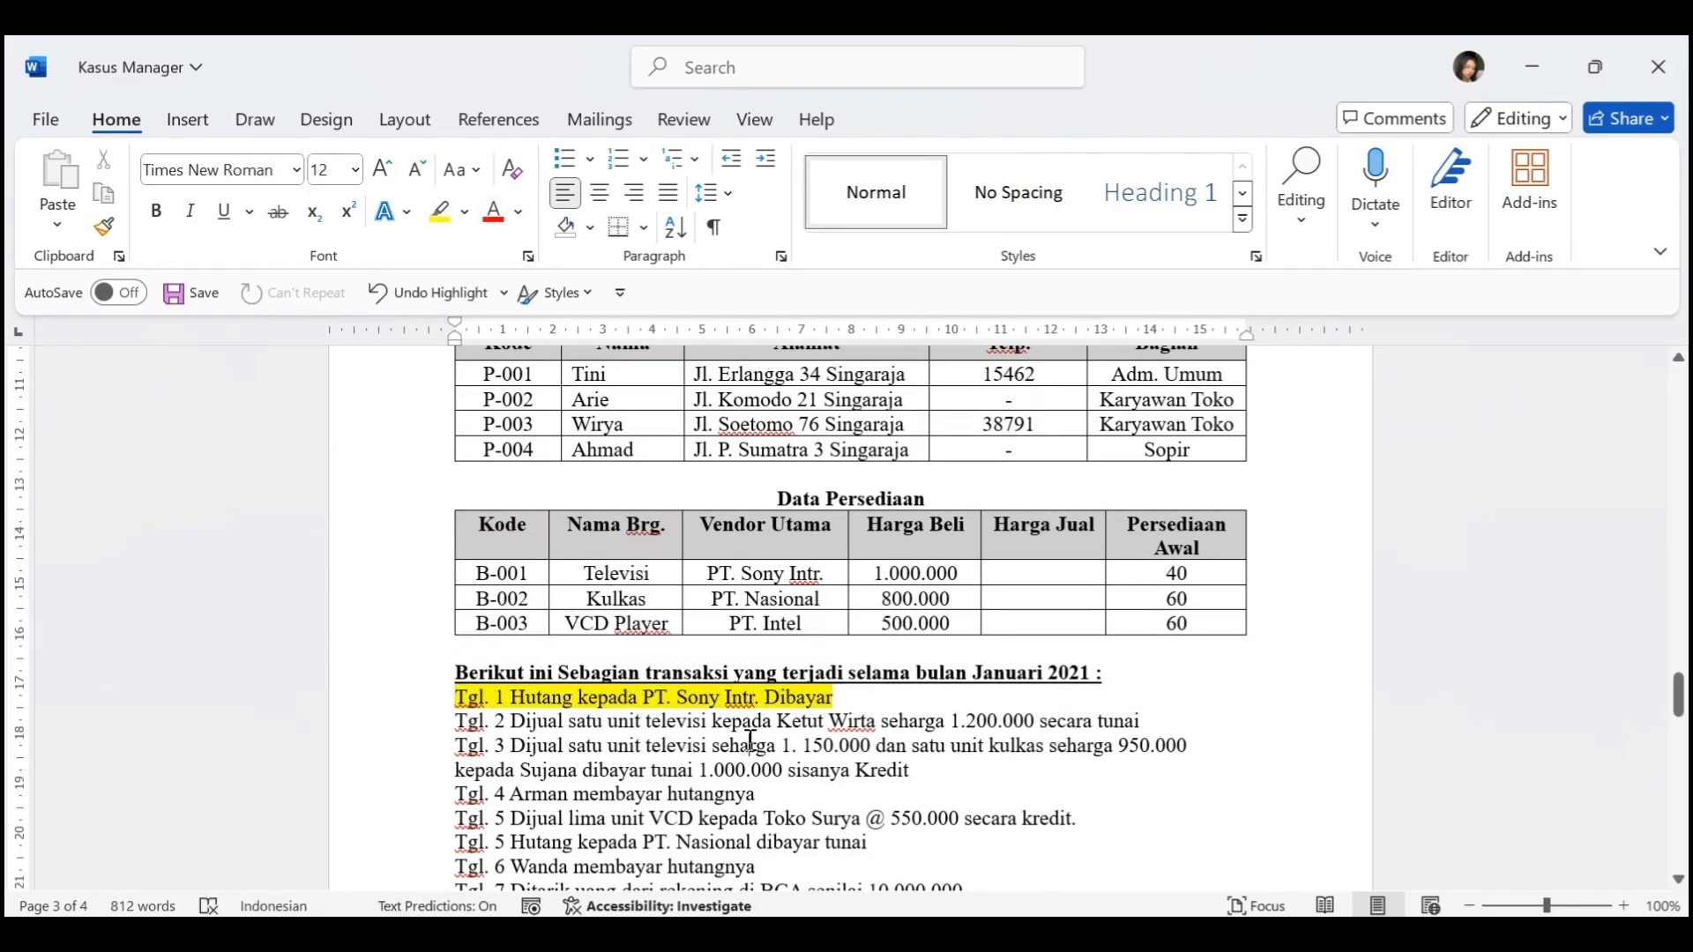
pyautogui.scroll(-3, 751, 739)
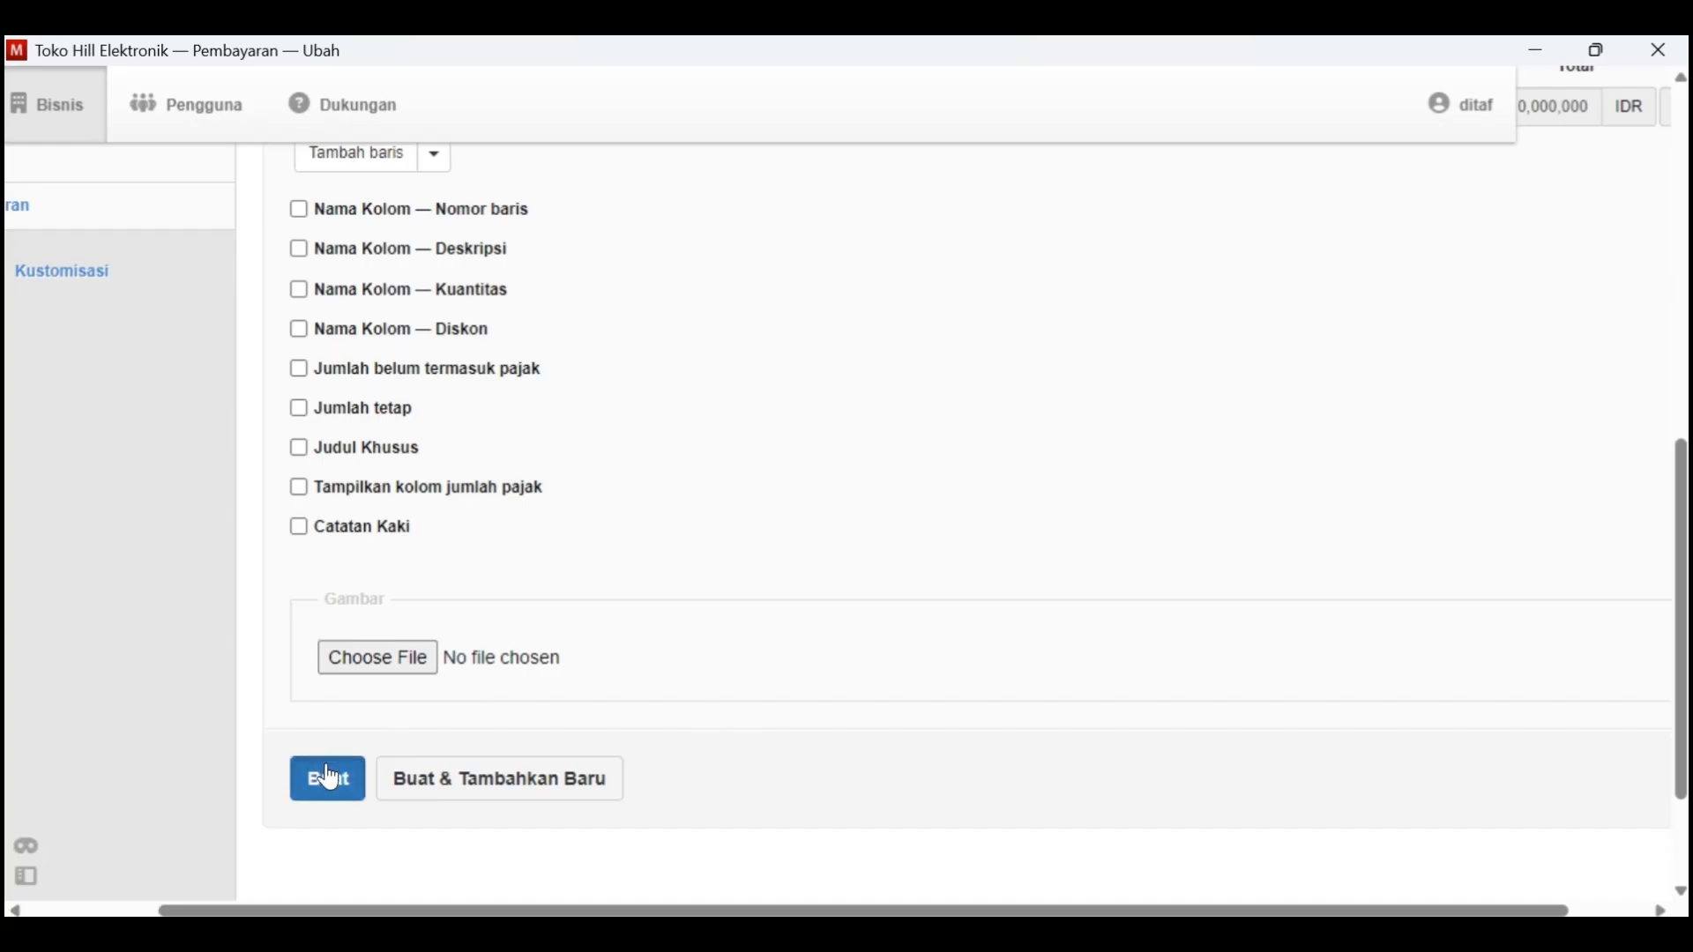
# Review the saved PT. Sony Intr. payment in Manager and read the Tgl. 2 television sale in Kasus Manager
pyautogui.click(328, 779)
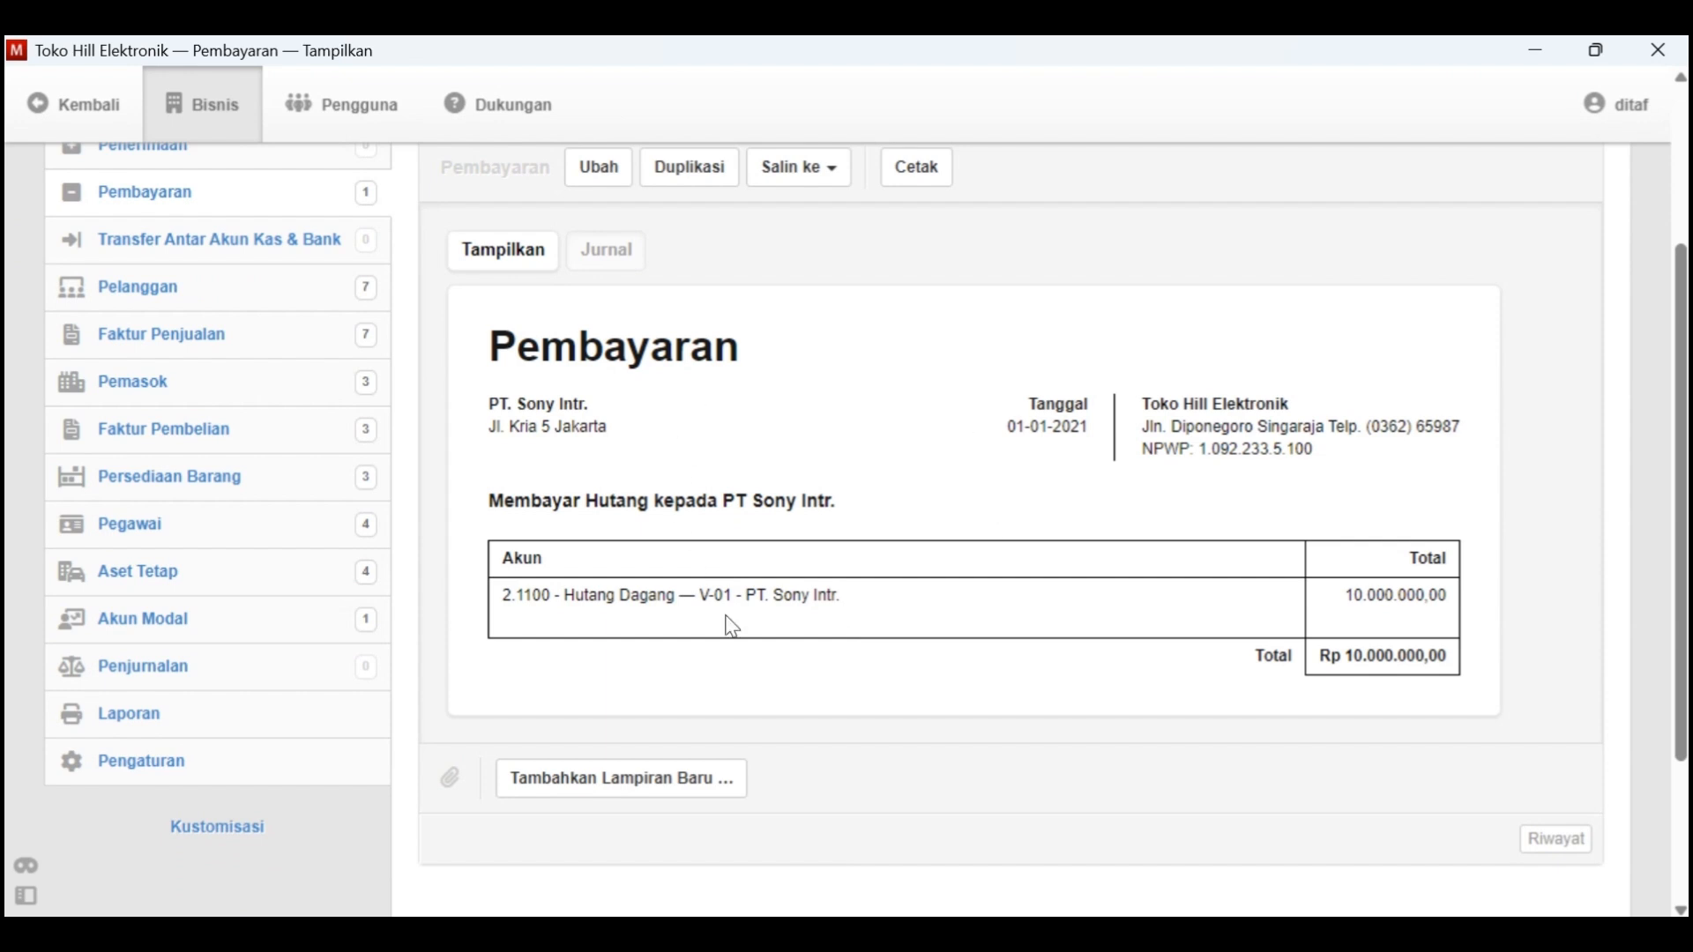
pyautogui.scroll(3, 1044, 776)
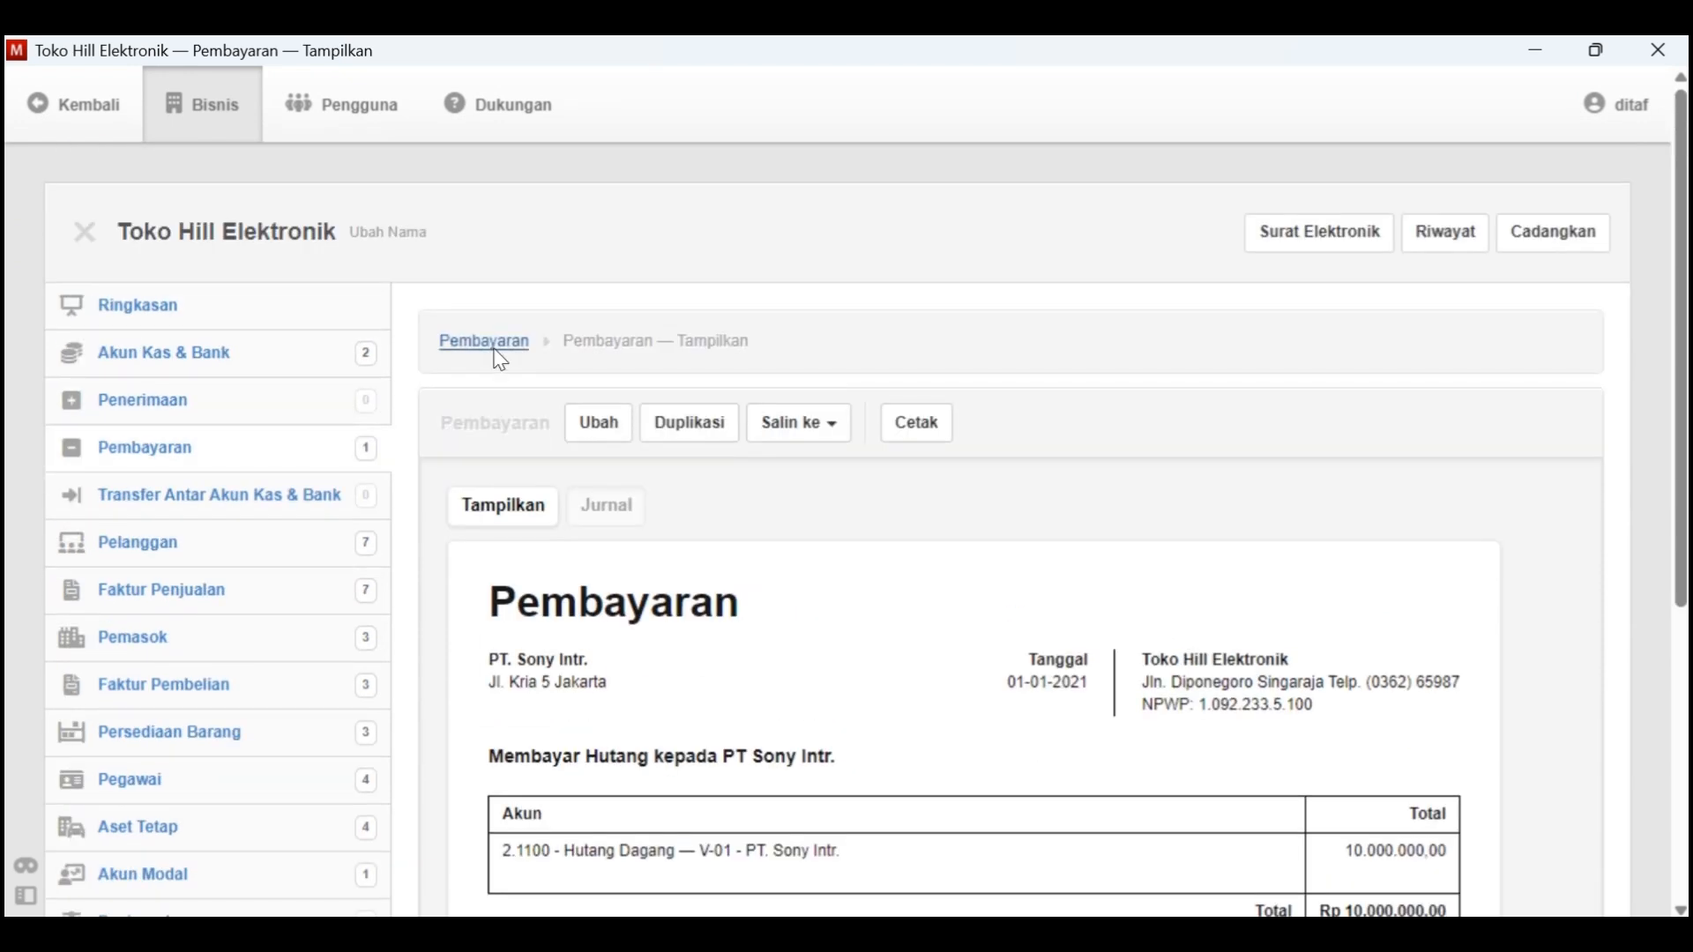
pyautogui.hotkey('alt', 'Tab')
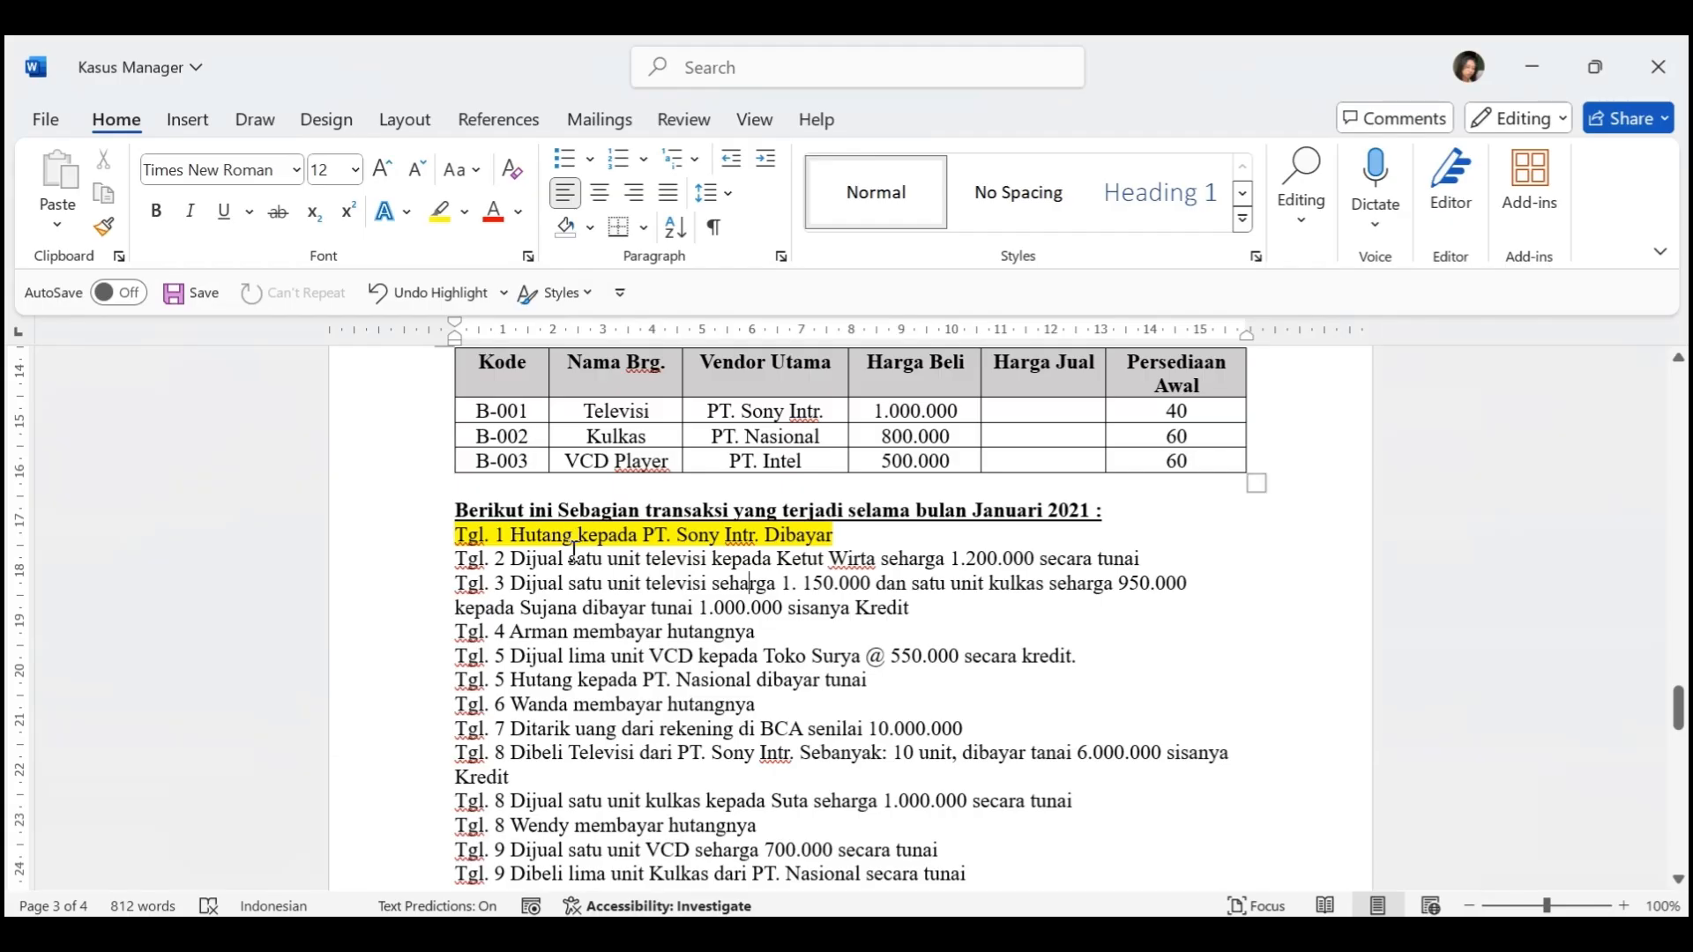
pyautogui.moveTo(457, 559); pyautogui.dragTo(1151, 559)
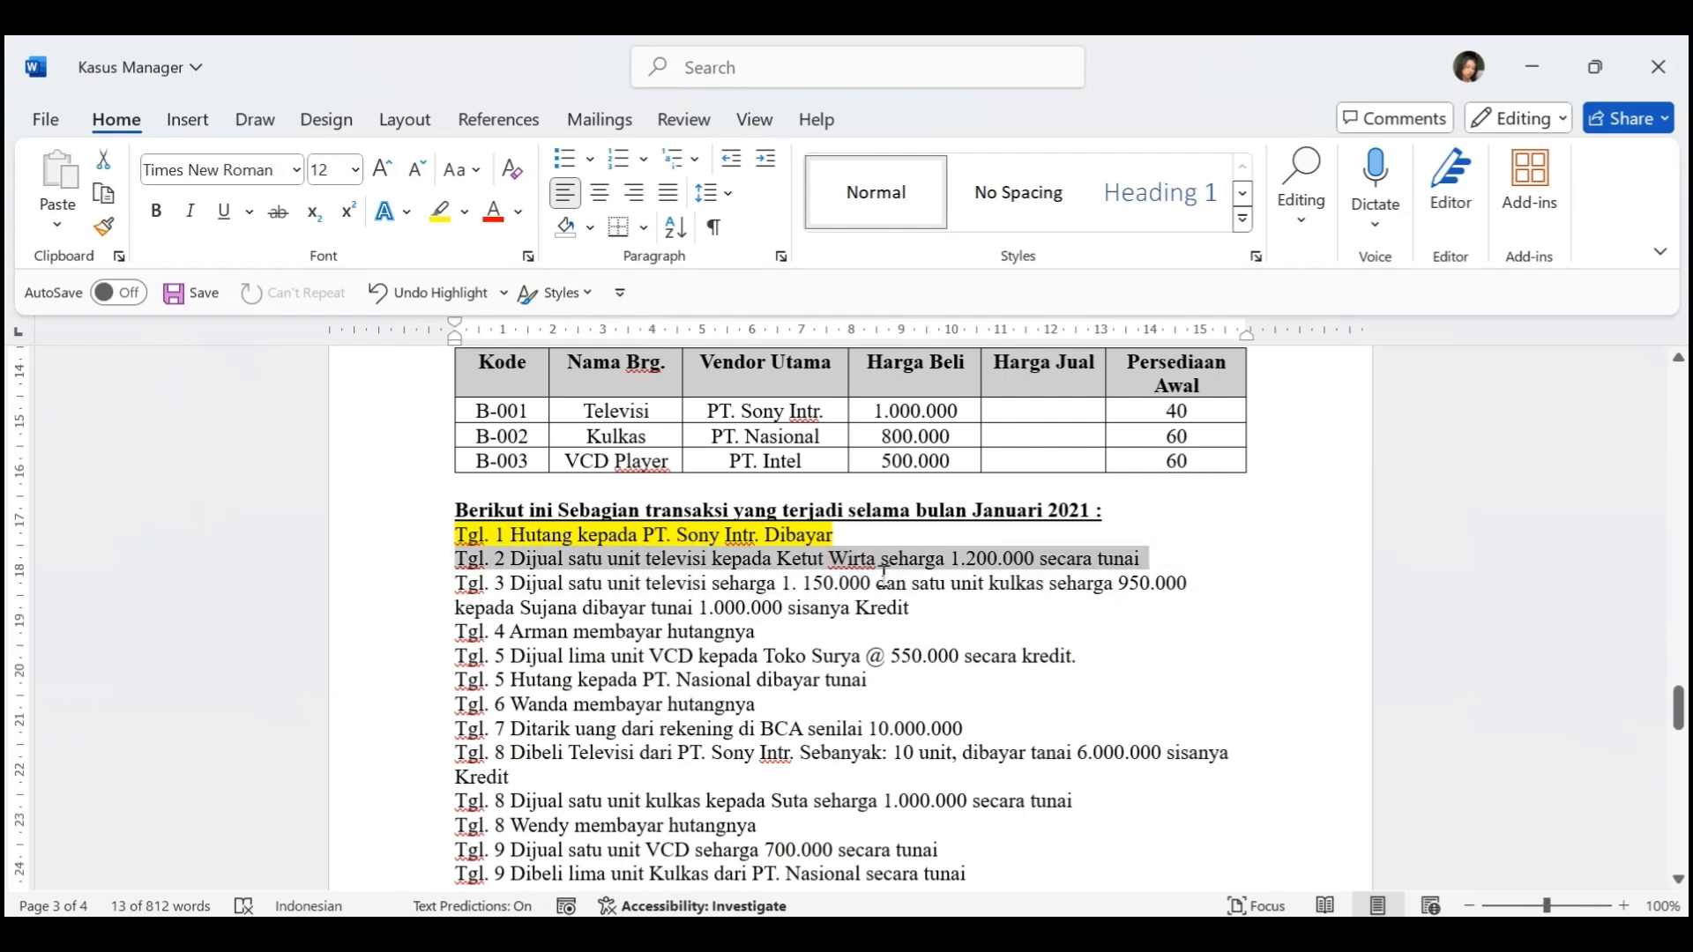
pyautogui.hotkey('alt', 'Tab')
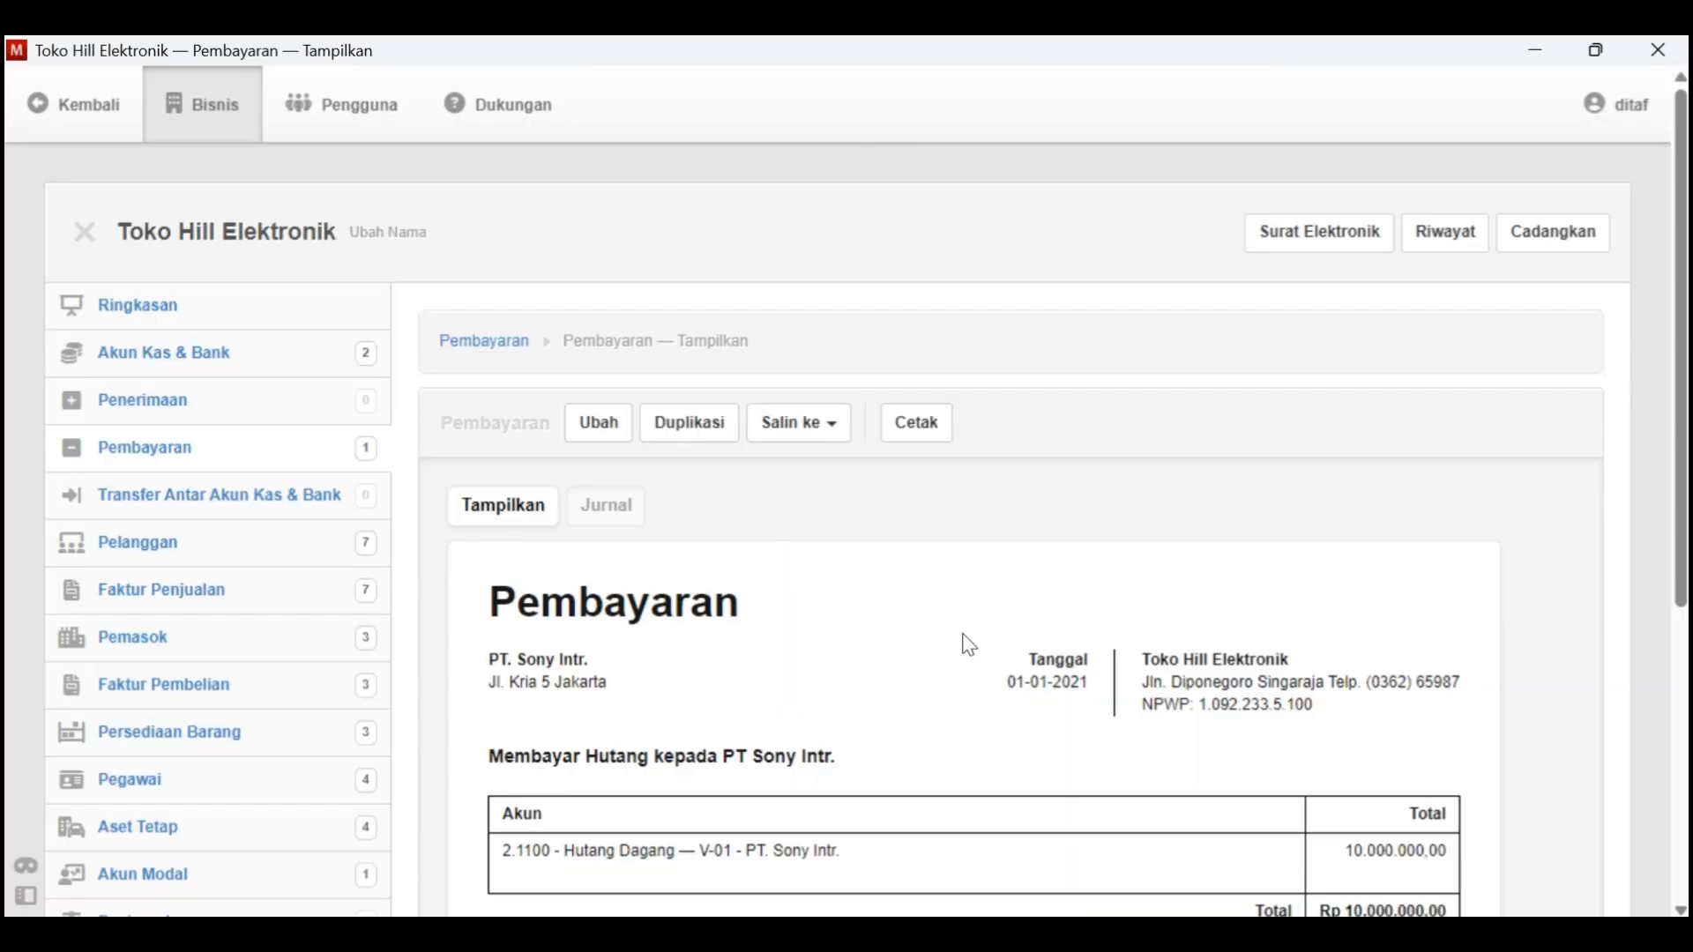
pyautogui.click(208, 591)
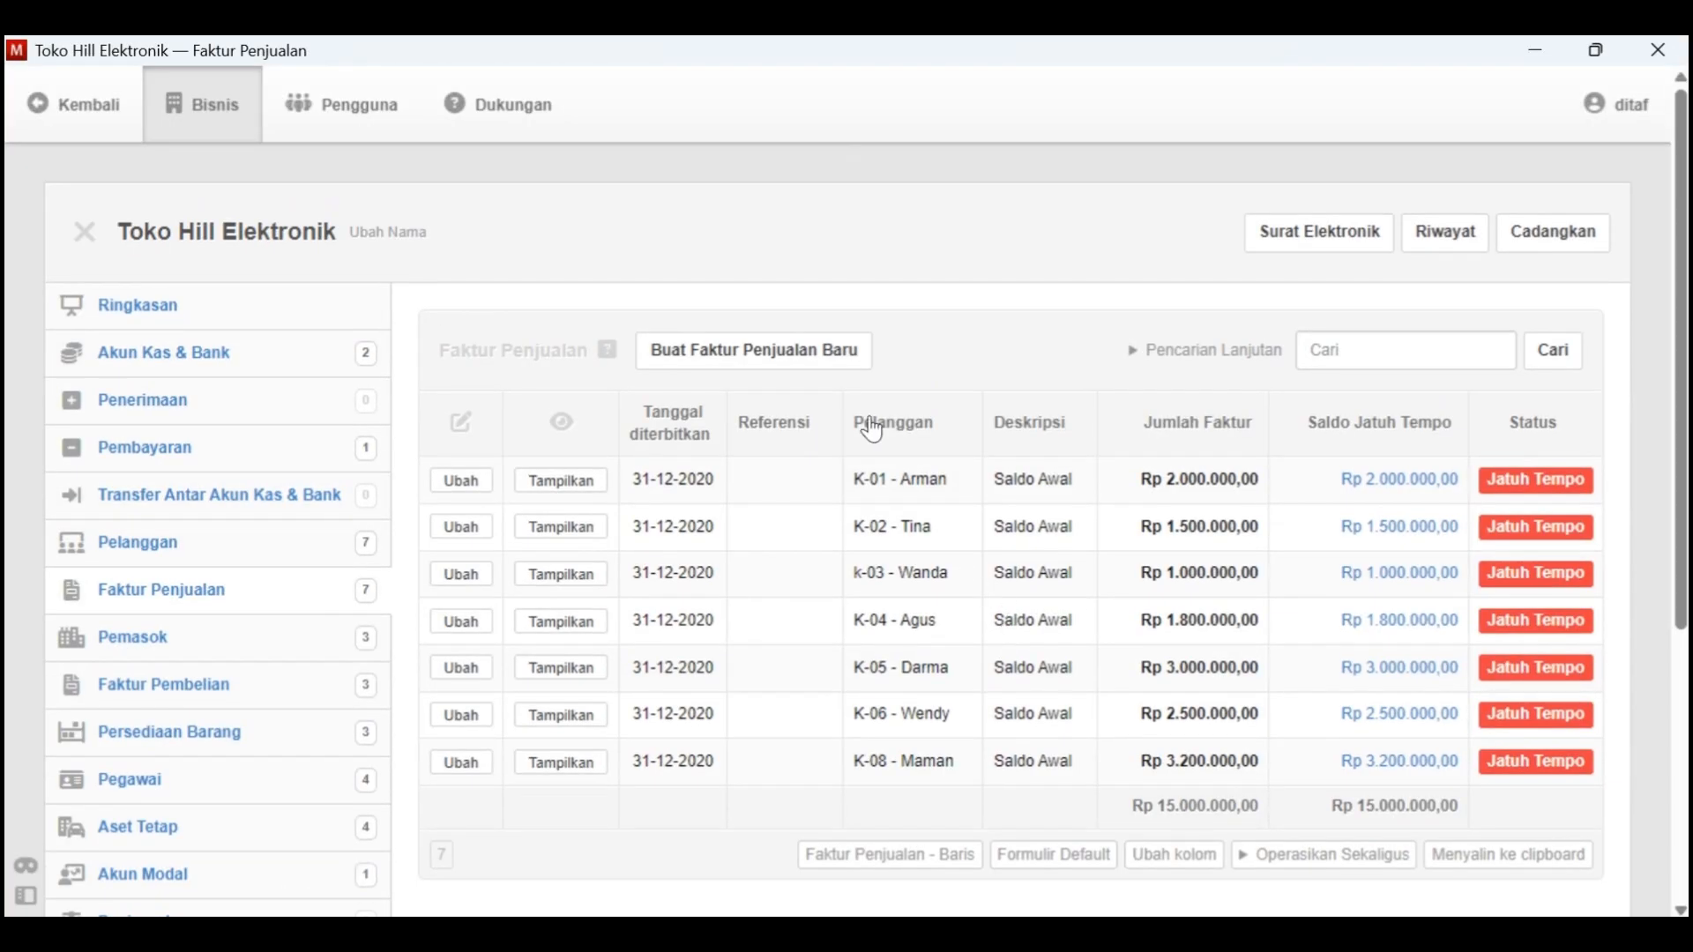
pyautogui.click(808, 352)
pyautogui.click(579, 549)
pyautogui.hotkey('alt', 'Tab')
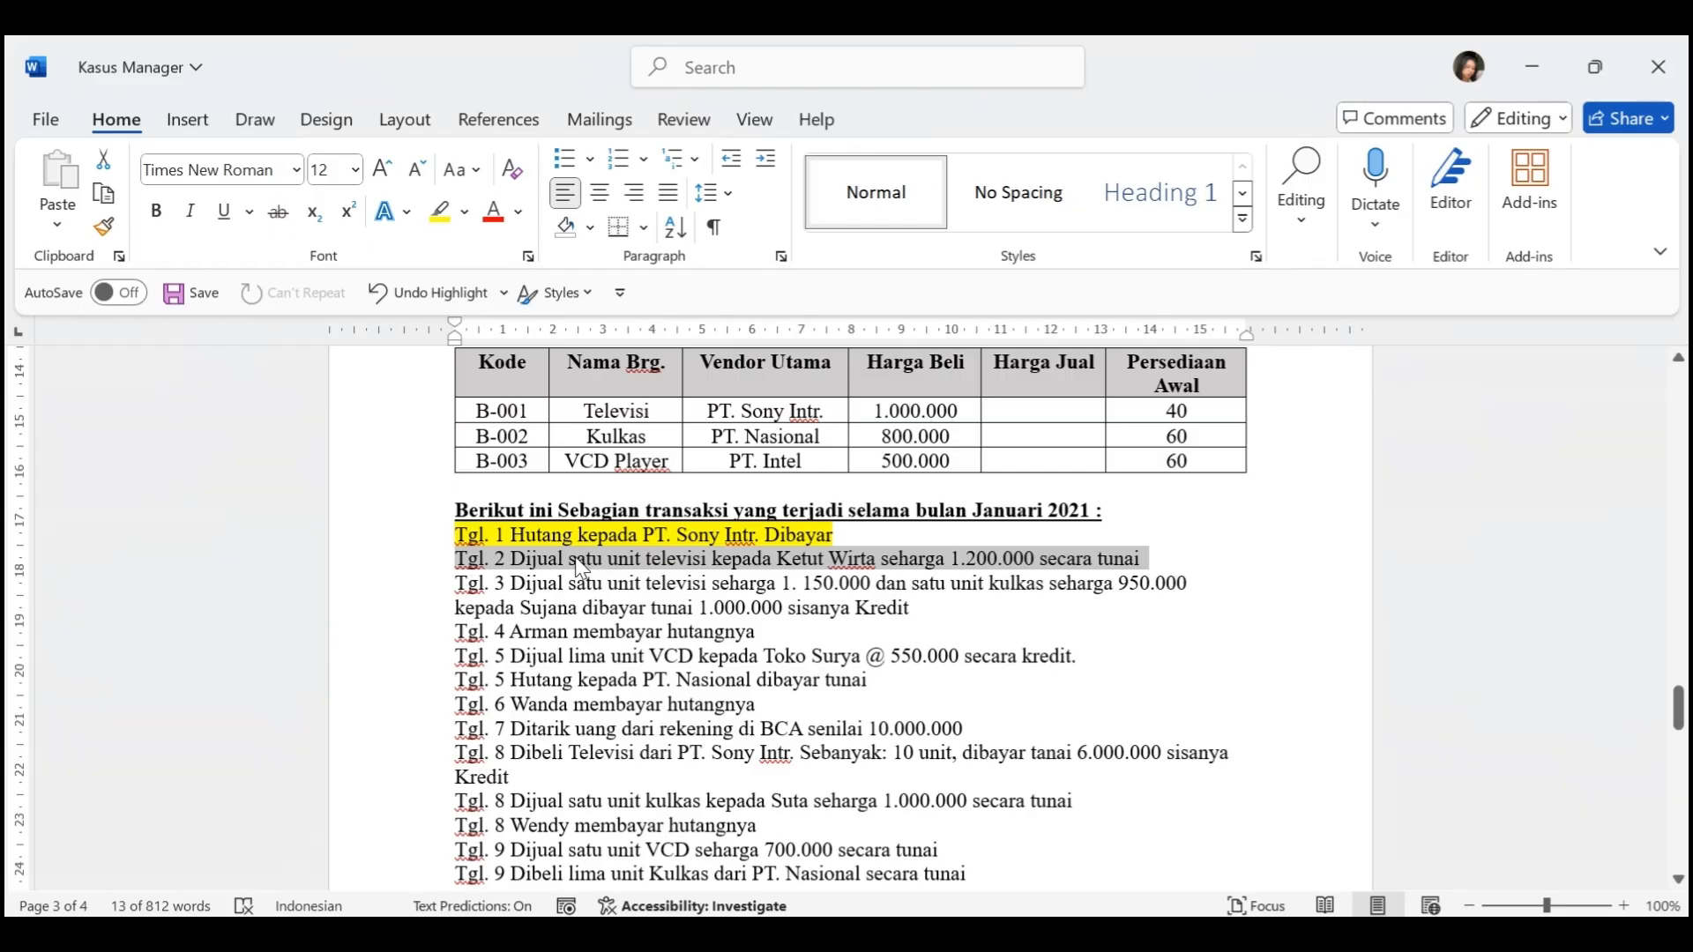
pyautogui.hotkey('alt', 'Tab')
pyautogui.click(585, 540)
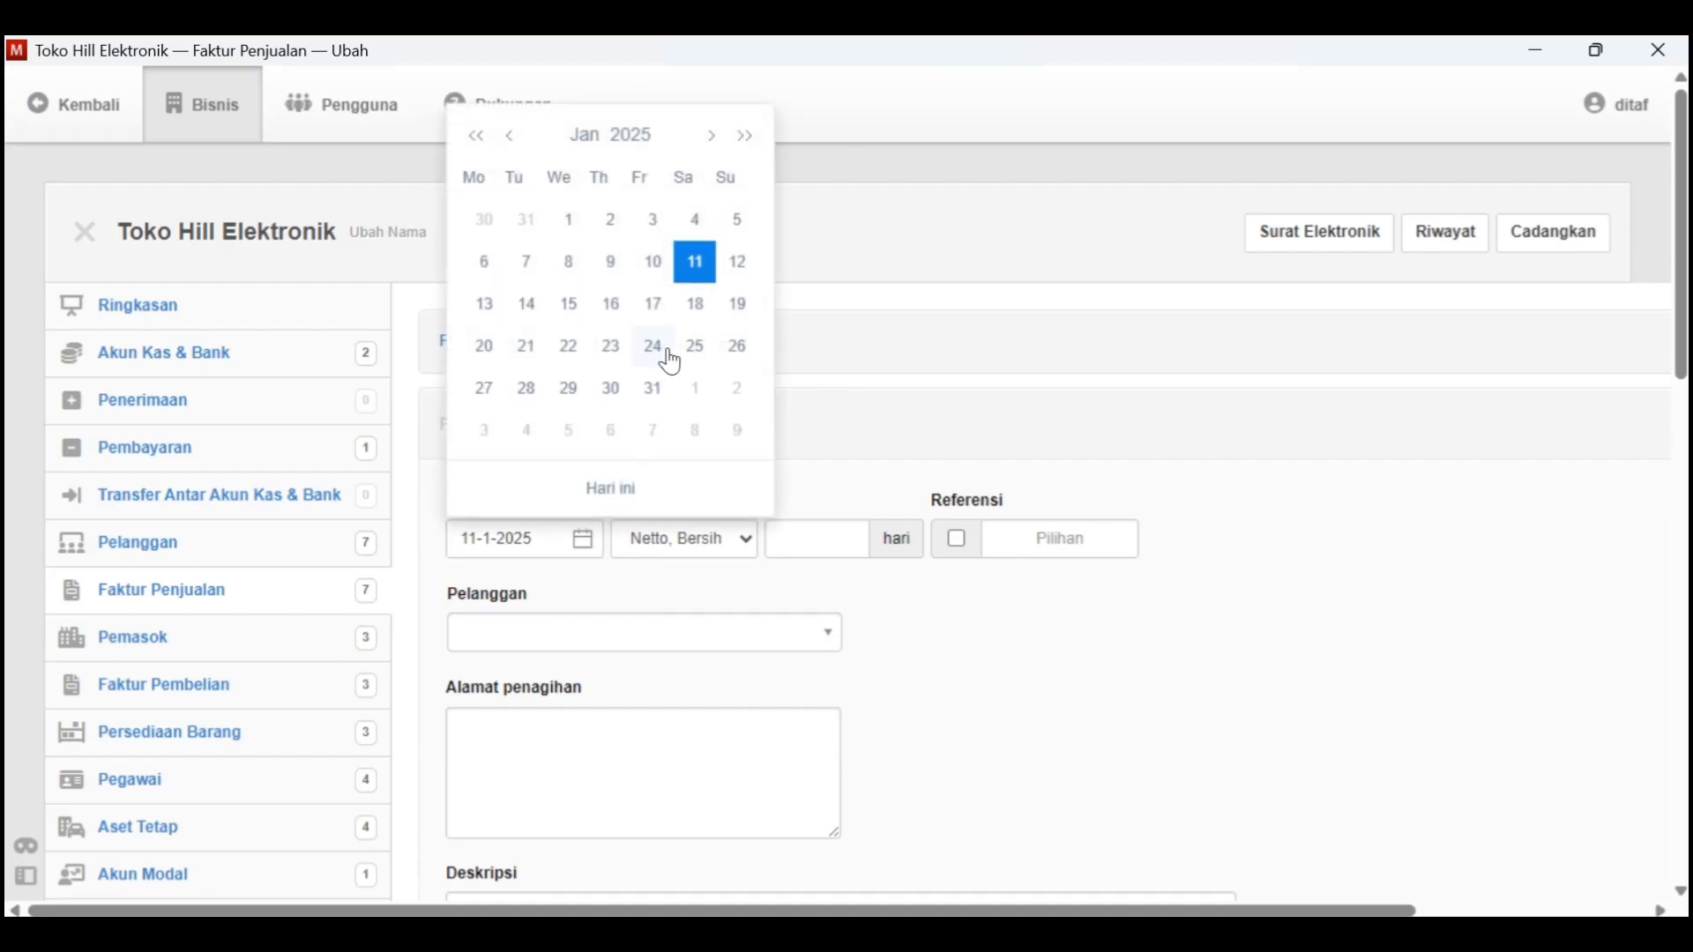
pyautogui.click(648, 150)
pyautogui.click(640, 180)
pyautogui.click(554, 198)
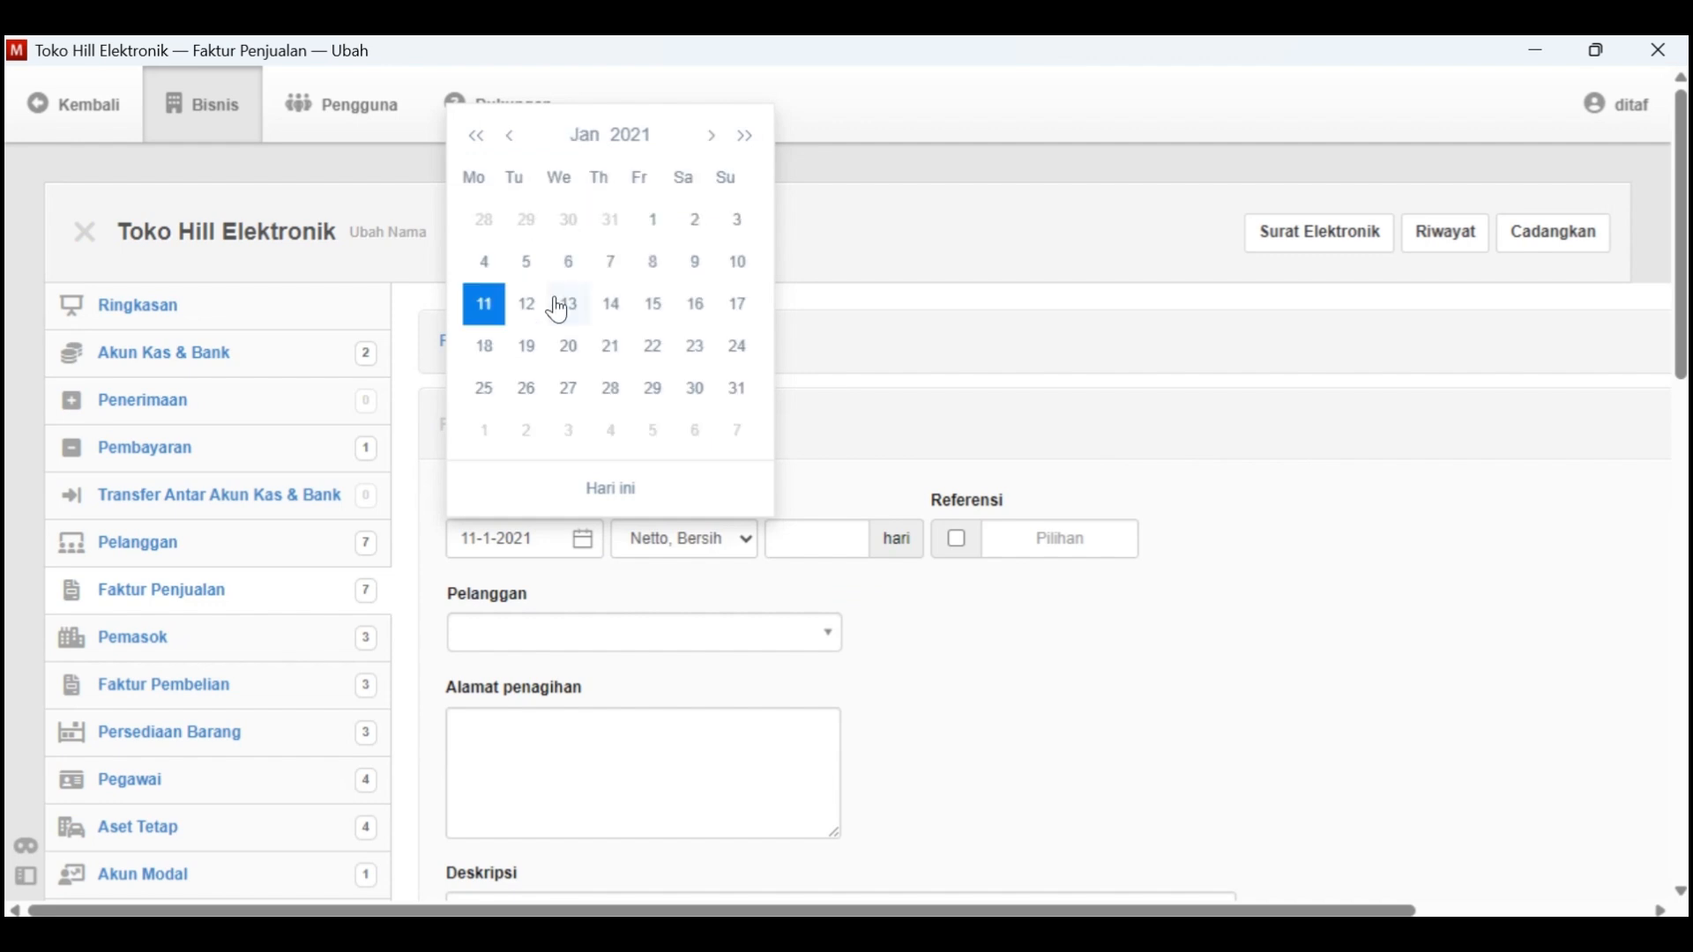
pyautogui.click(696, 219)
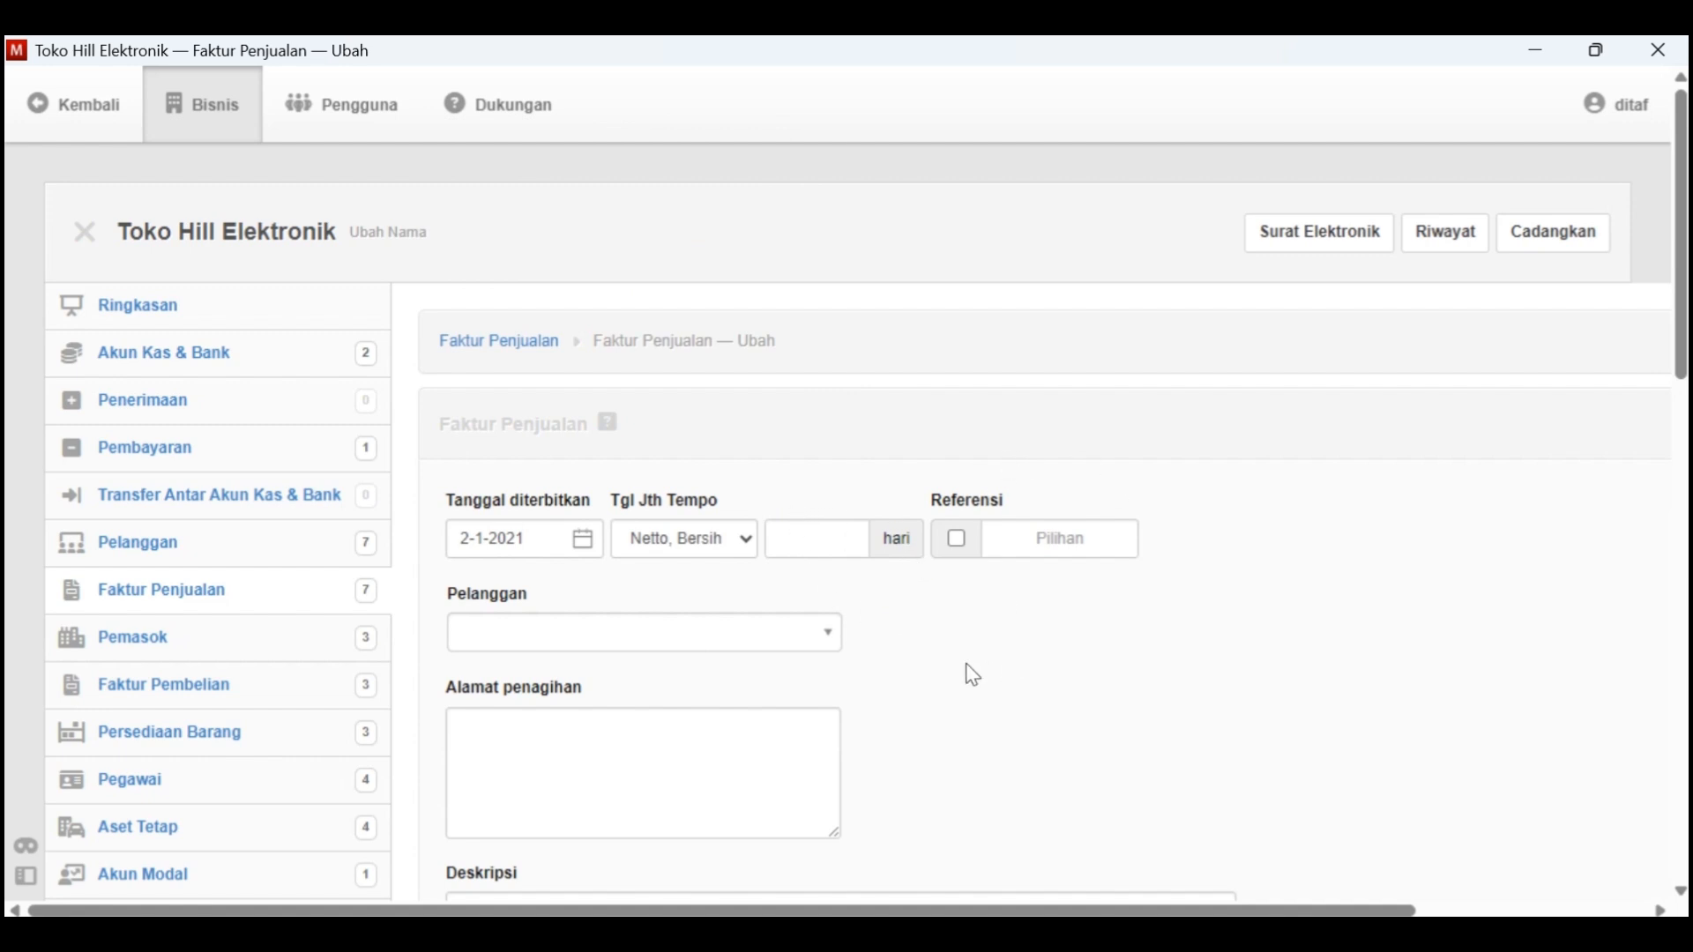
# Check Kasus Manager's data tables for the buyer named in the Tgl. 2 transaction
pyautogui.hotkey('alt', 'Tab')
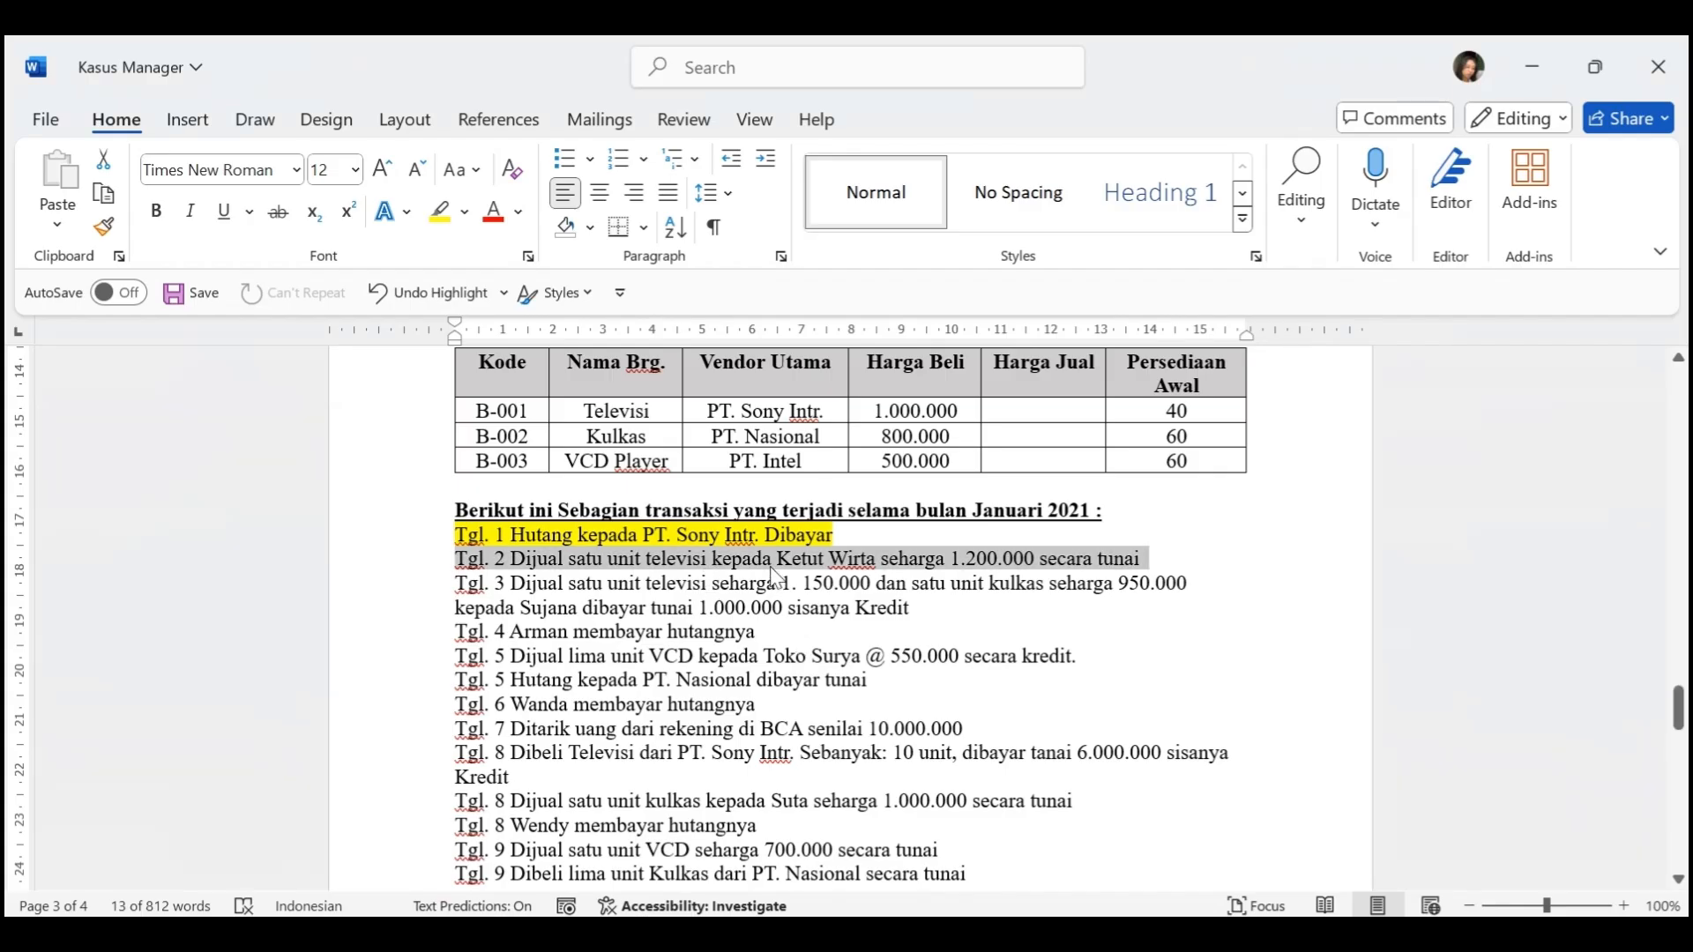
pyautogui.click(807, 559)
pyautogui.scroll(6, 776, 538)
pyautogui.scroll(-3, 759, 520)
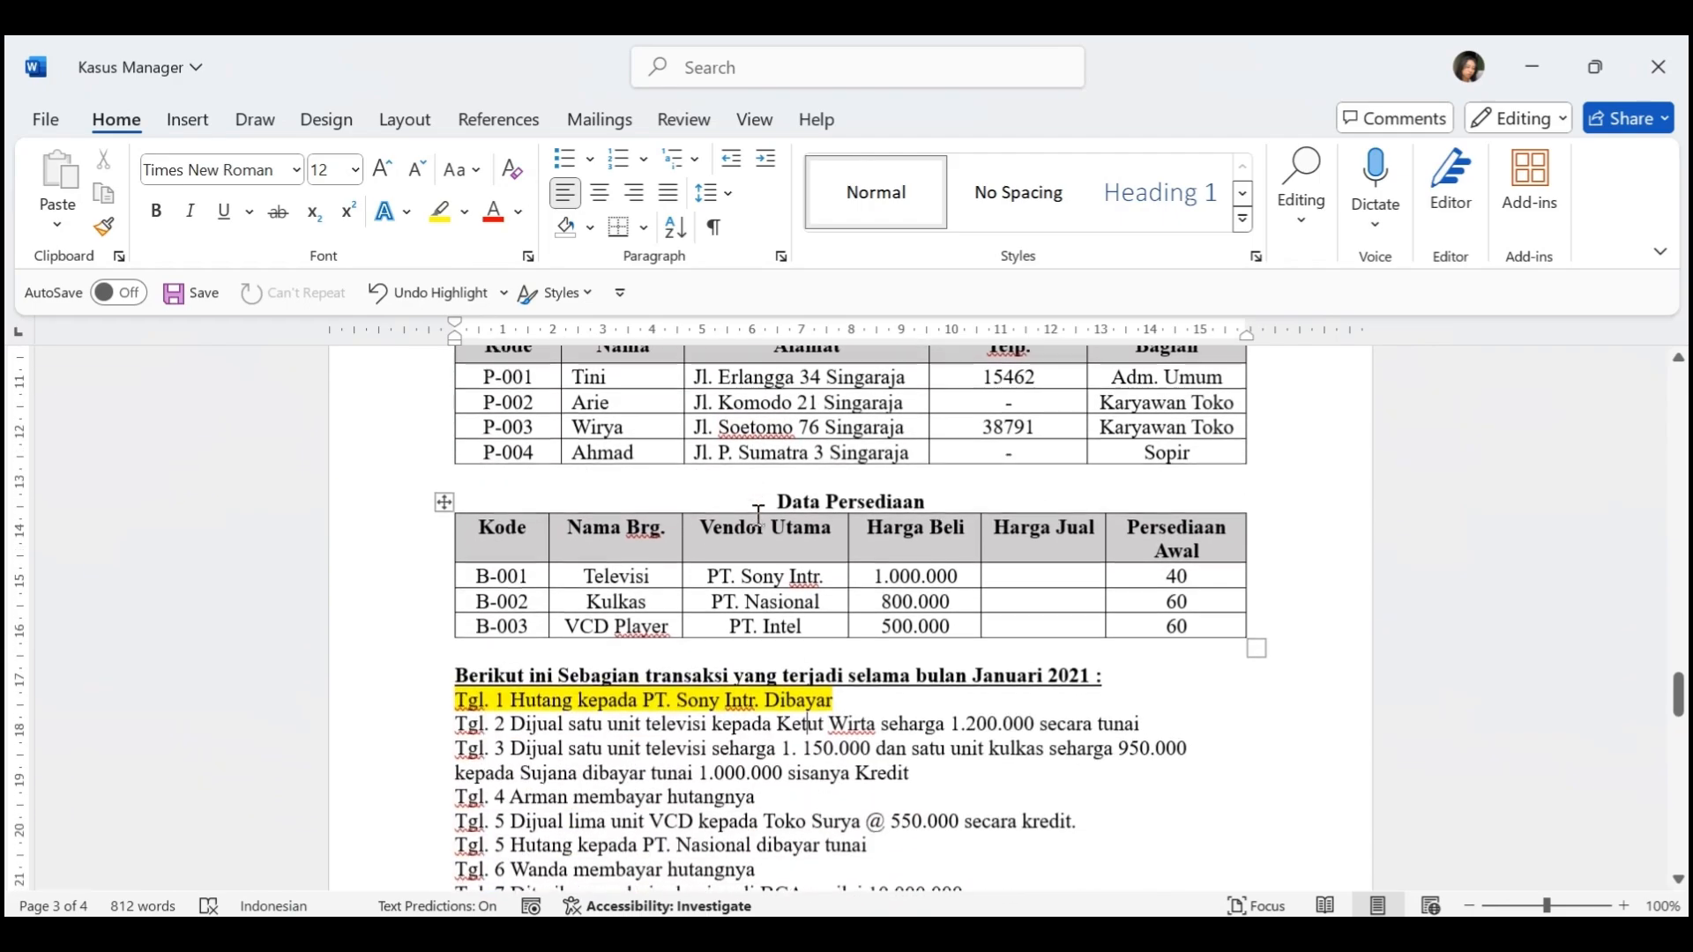
pyautogui.scroll(-1, 758, 514)
pyautogui.hotkey('alt', 'Tab')
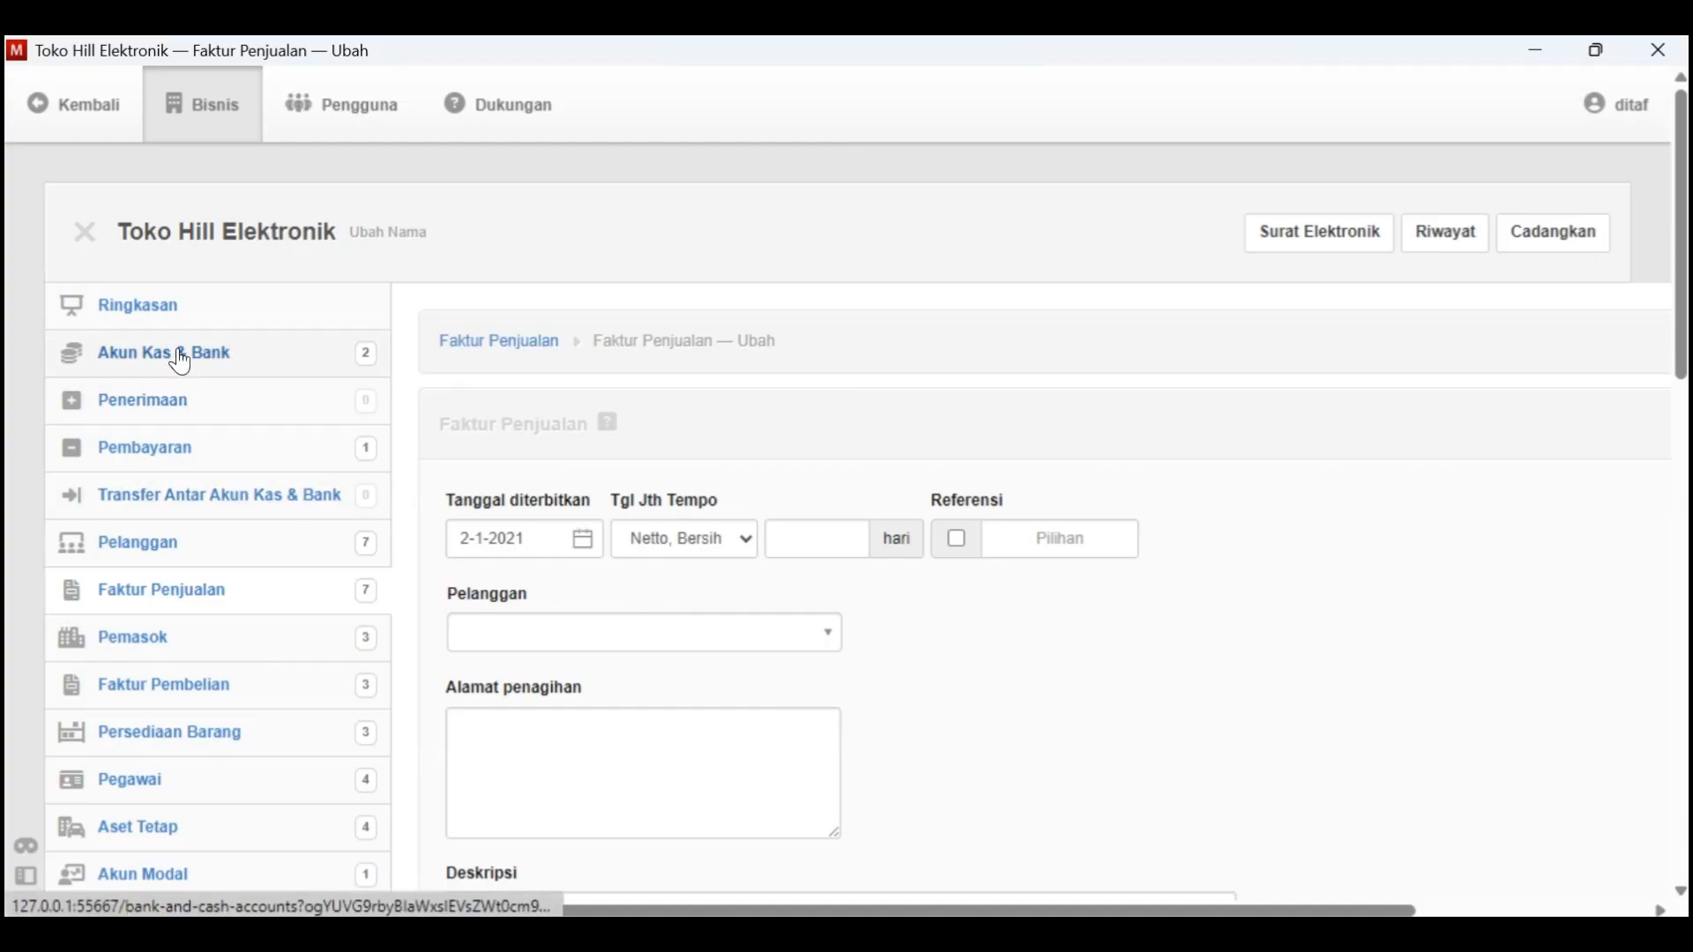
# Create a new customer in Manager for the Tgl. 2 television buyer, entering the customer's full name and customer code
pyautogui.click(208, 554)
pyautogui.click(631, 349)
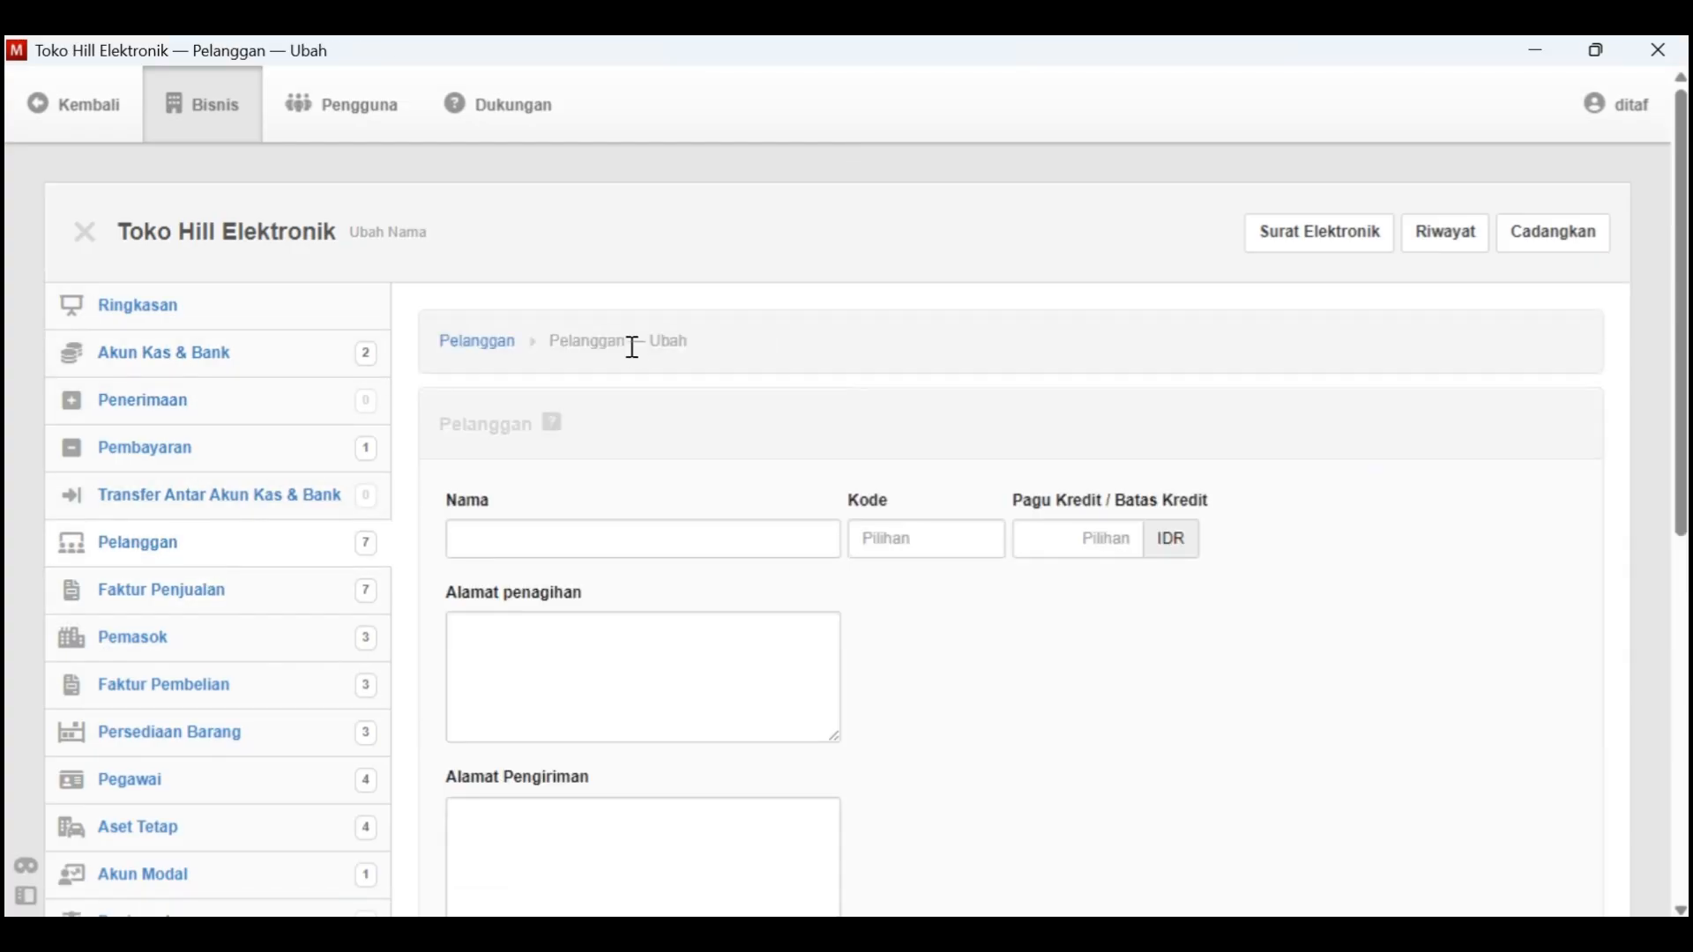
pyautogui.click(620, 537)
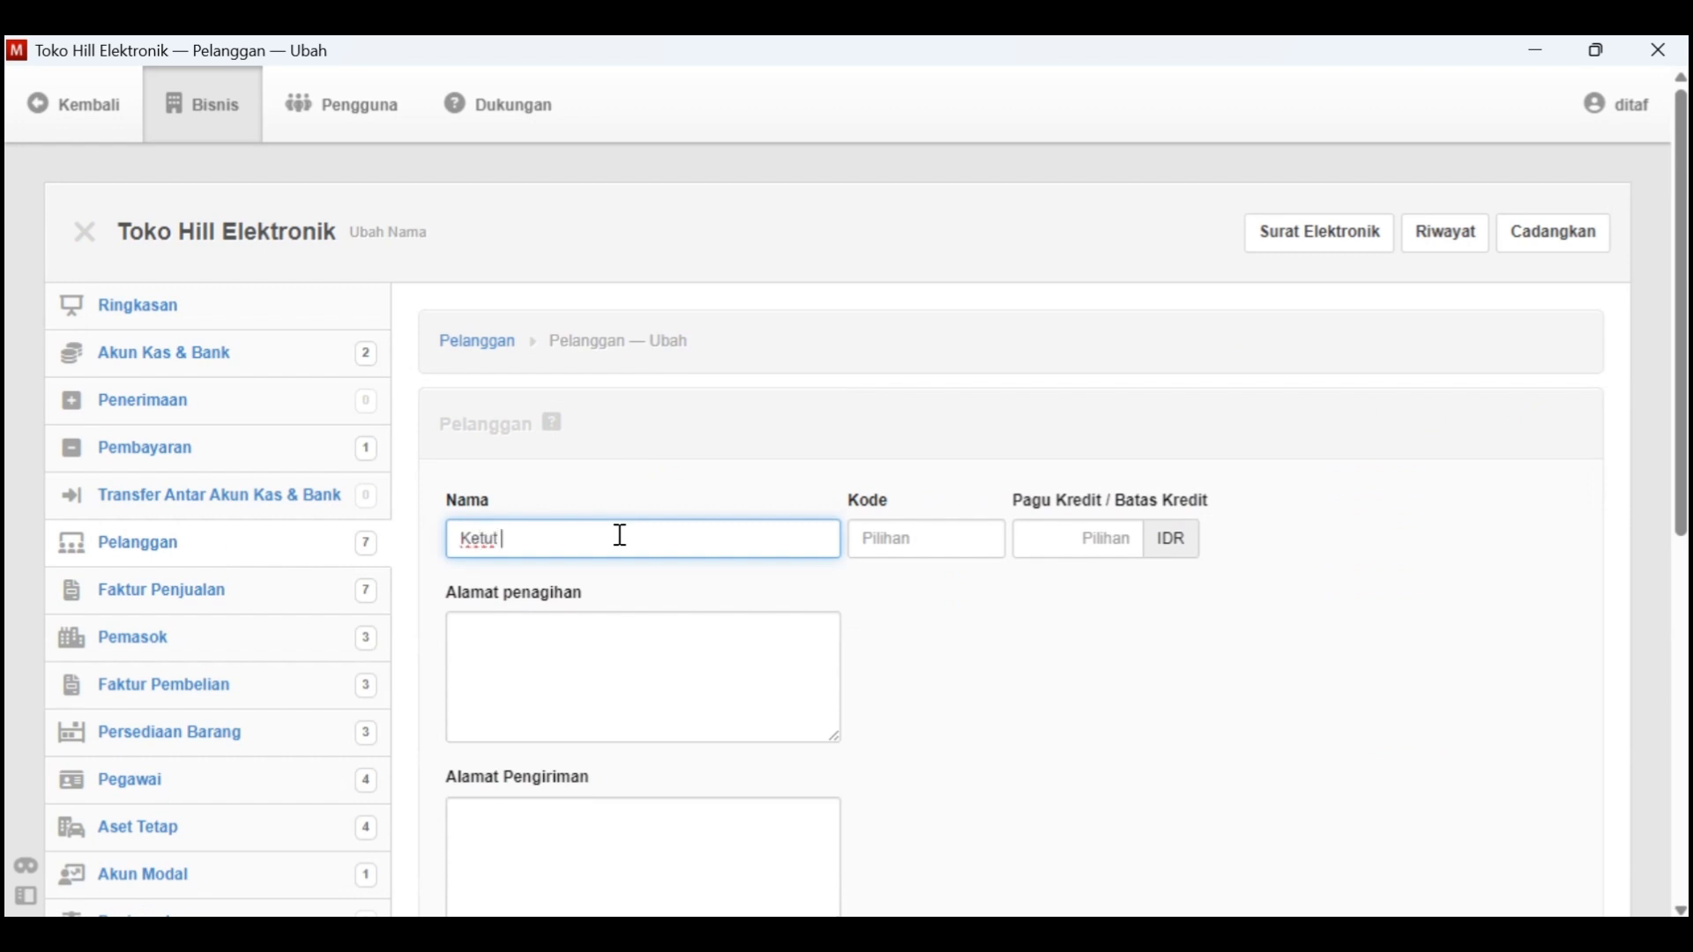
pyautogui.hotkey('alt', 'Tab')
pyautogui.scroll(5, 784, 542)
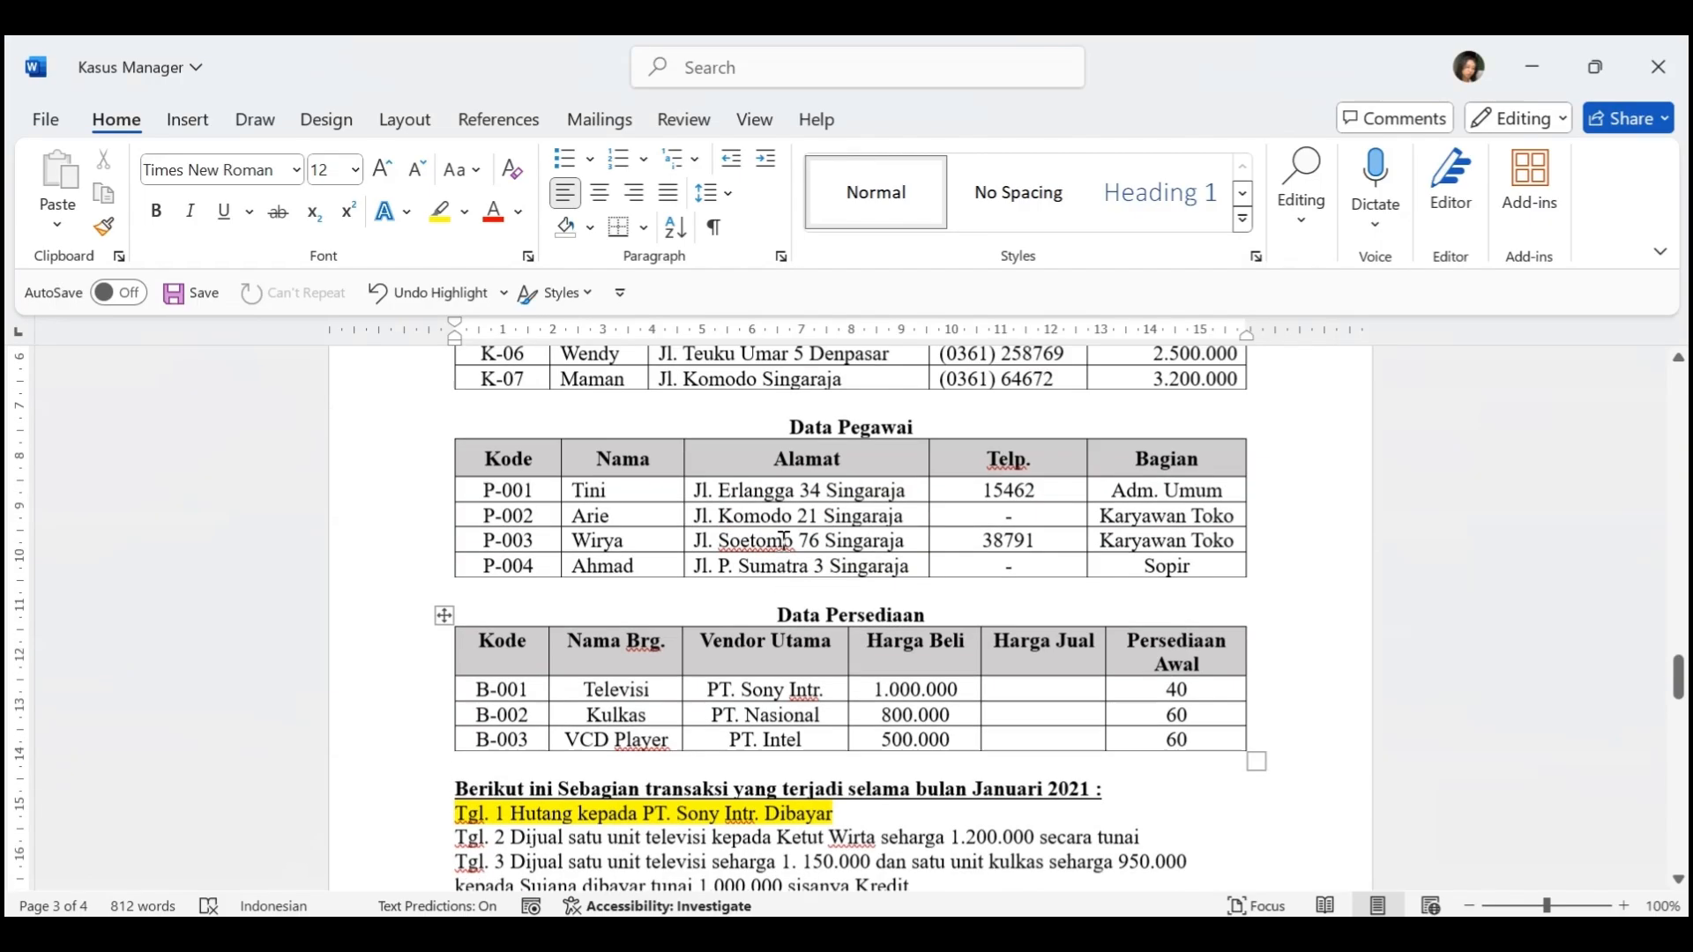
pyautogui.scroll(-1, 784, 542)
pyautogui.scroll(-3, 784, 542)
pyautogui.hotkey('alt', 'Tab')
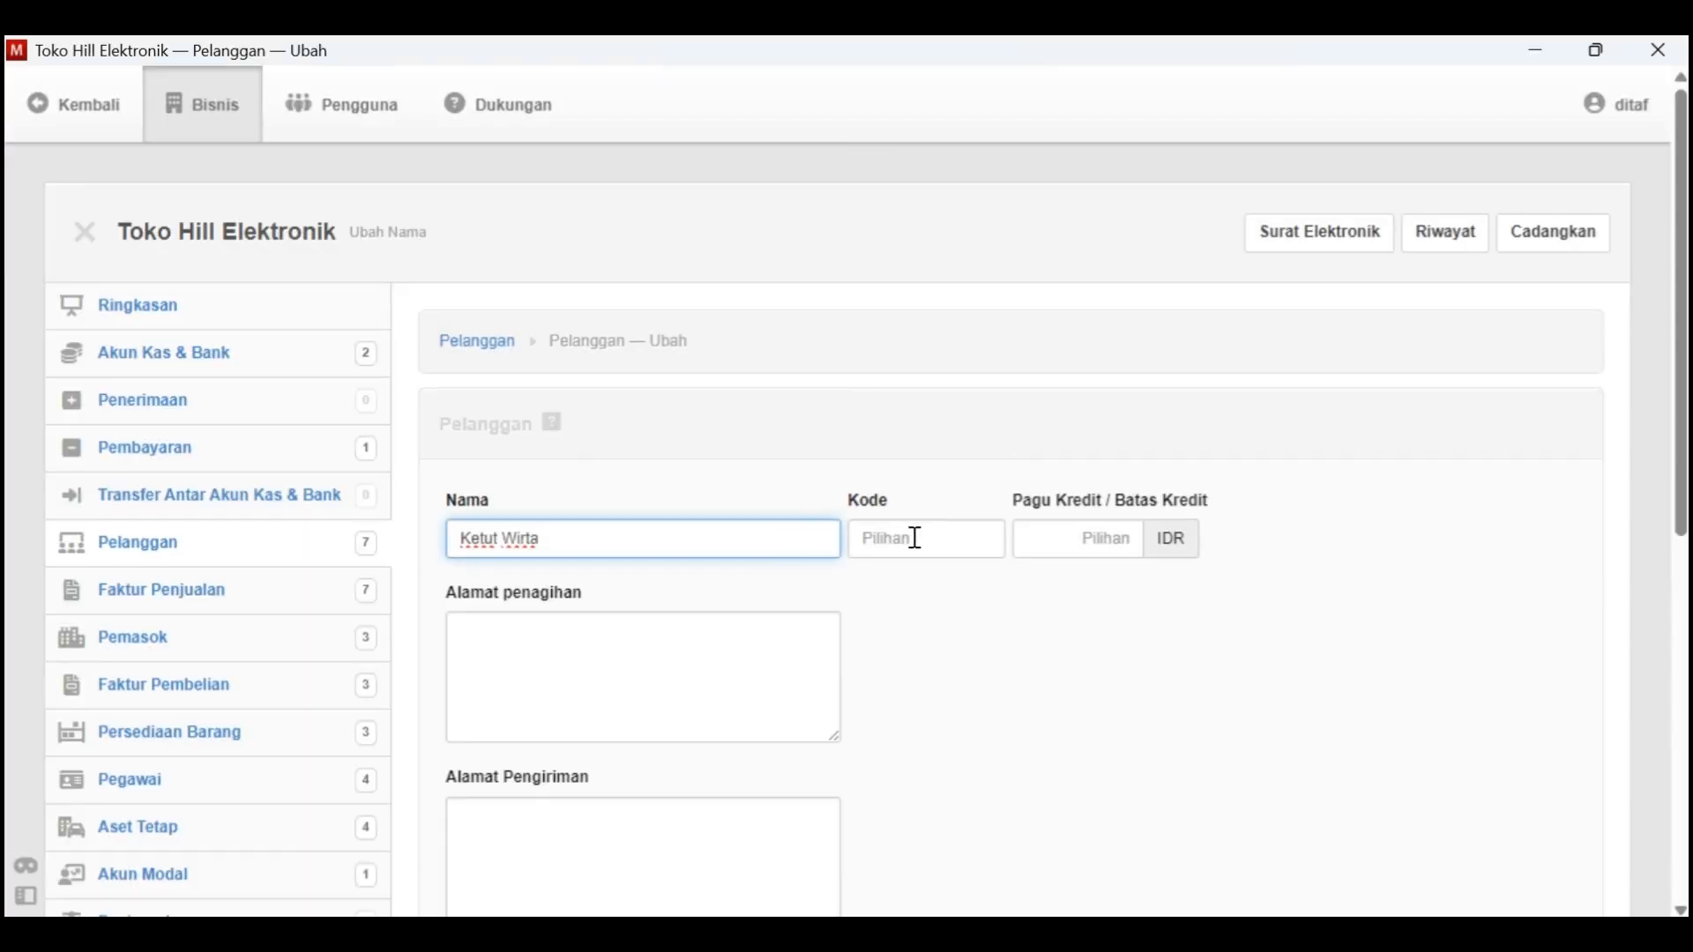
pyautogui.click(918, 538)
pyautogui.scroll(-5, 518, 431)
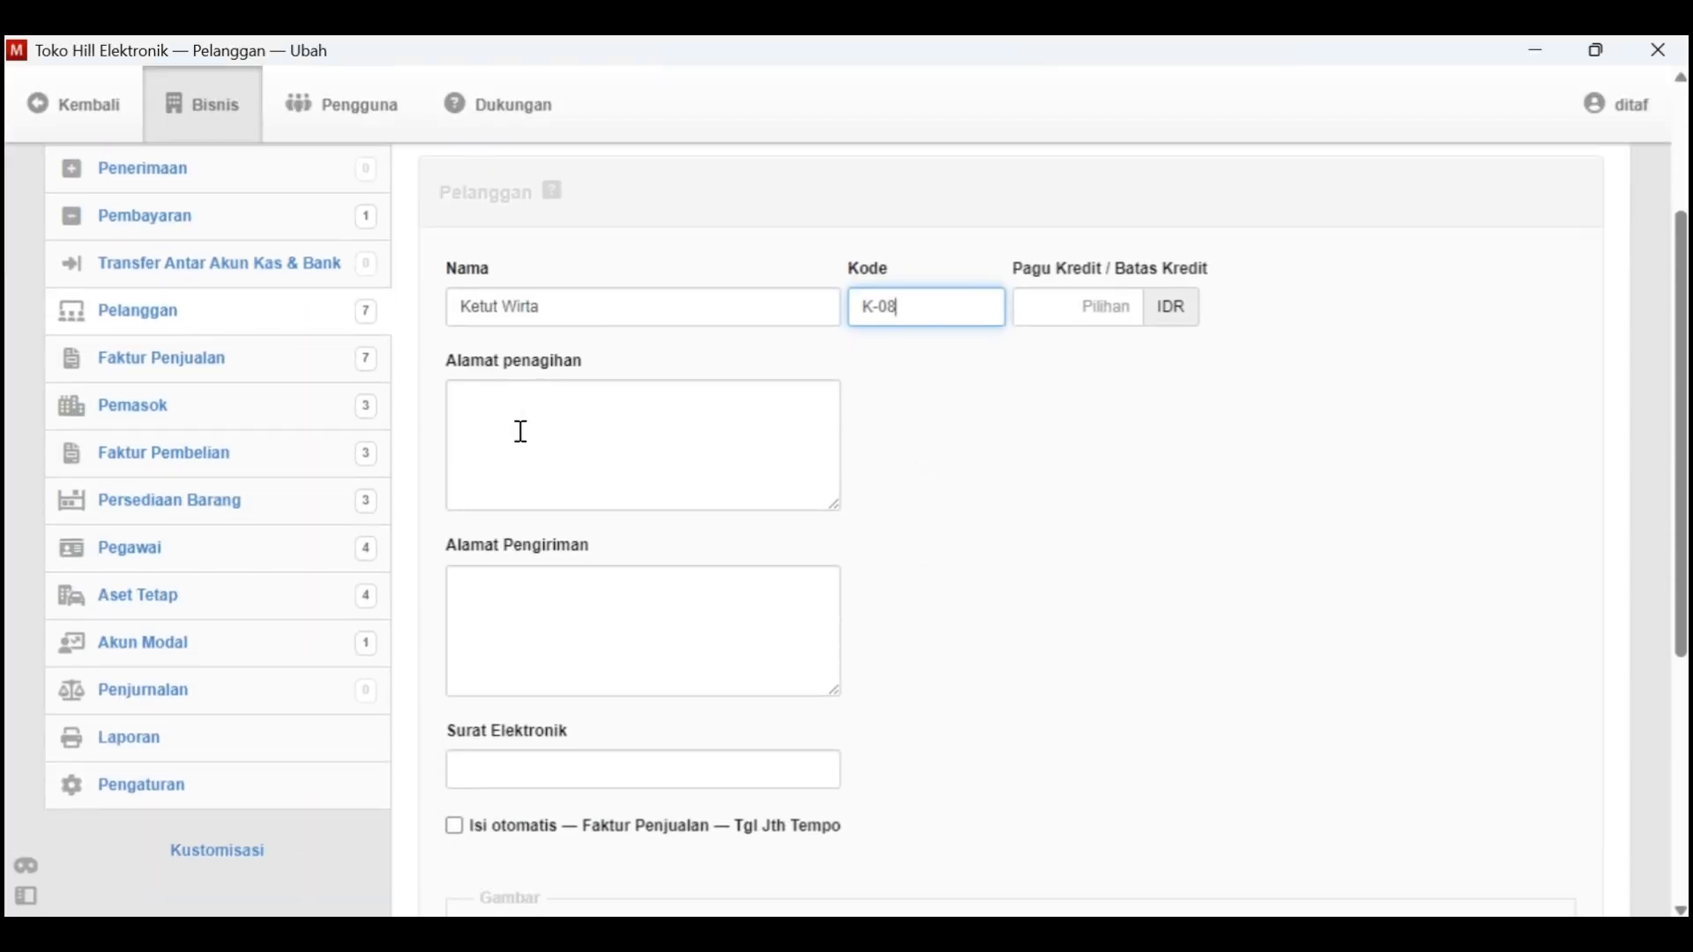
pyautogui.click(493, 871)
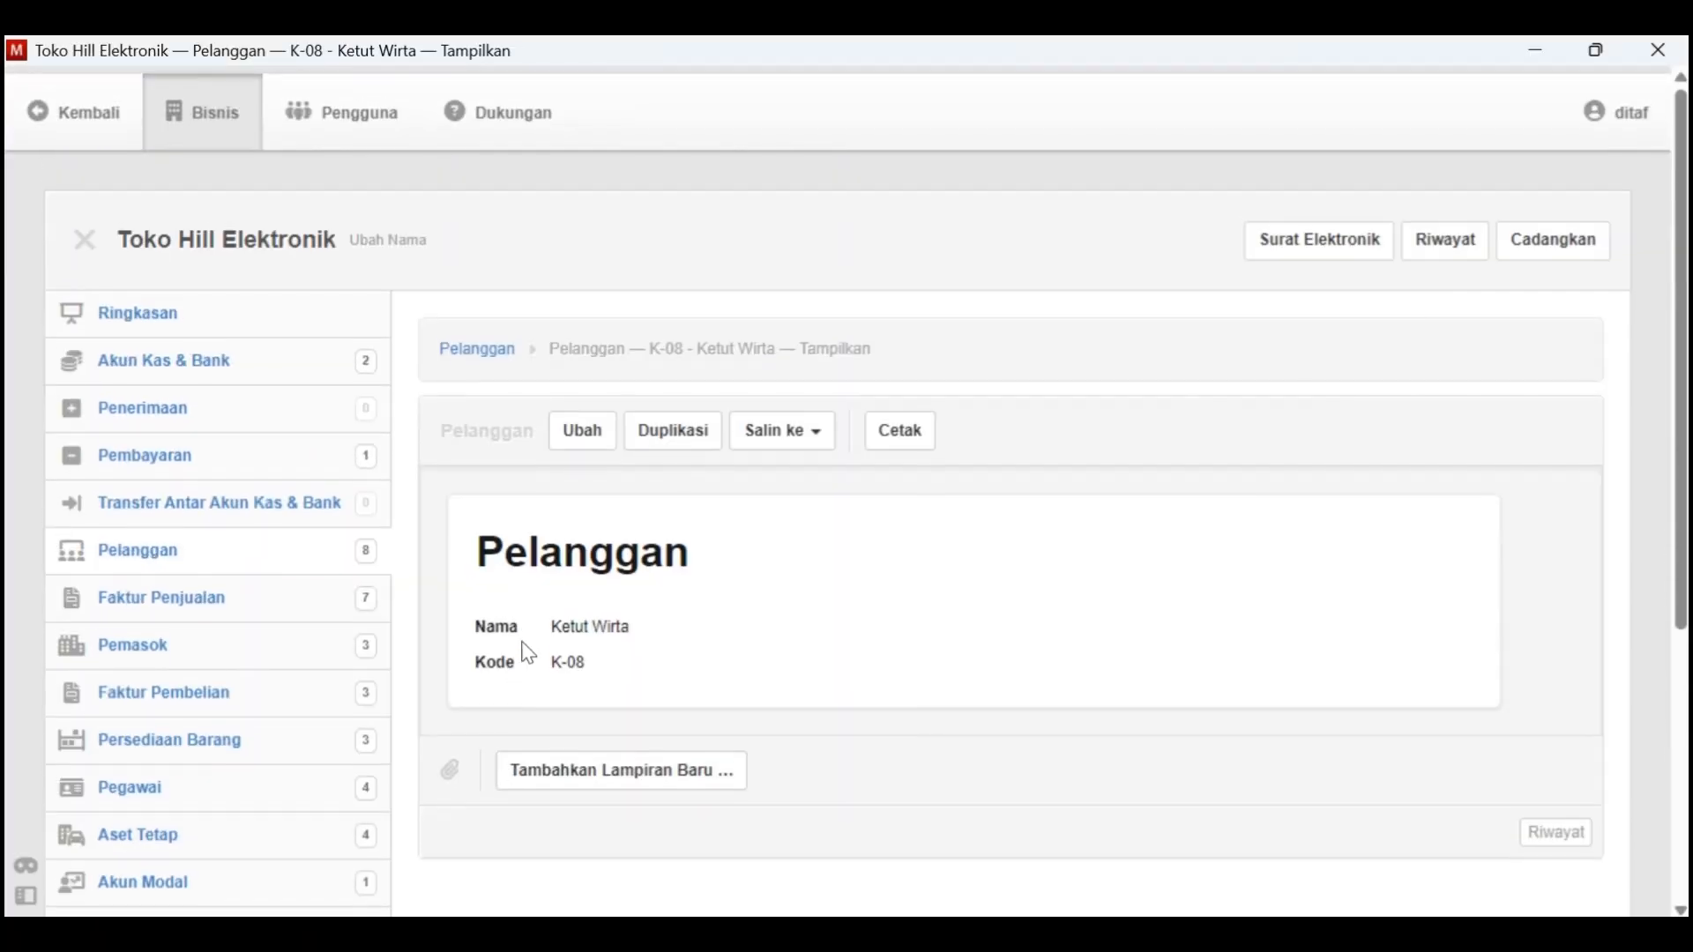
# Start a new sales invoice and set its Tanggal diterbitkan to 2-1-2021
pyautogui.click(235, 582)
pyautogui.click(723, 353)
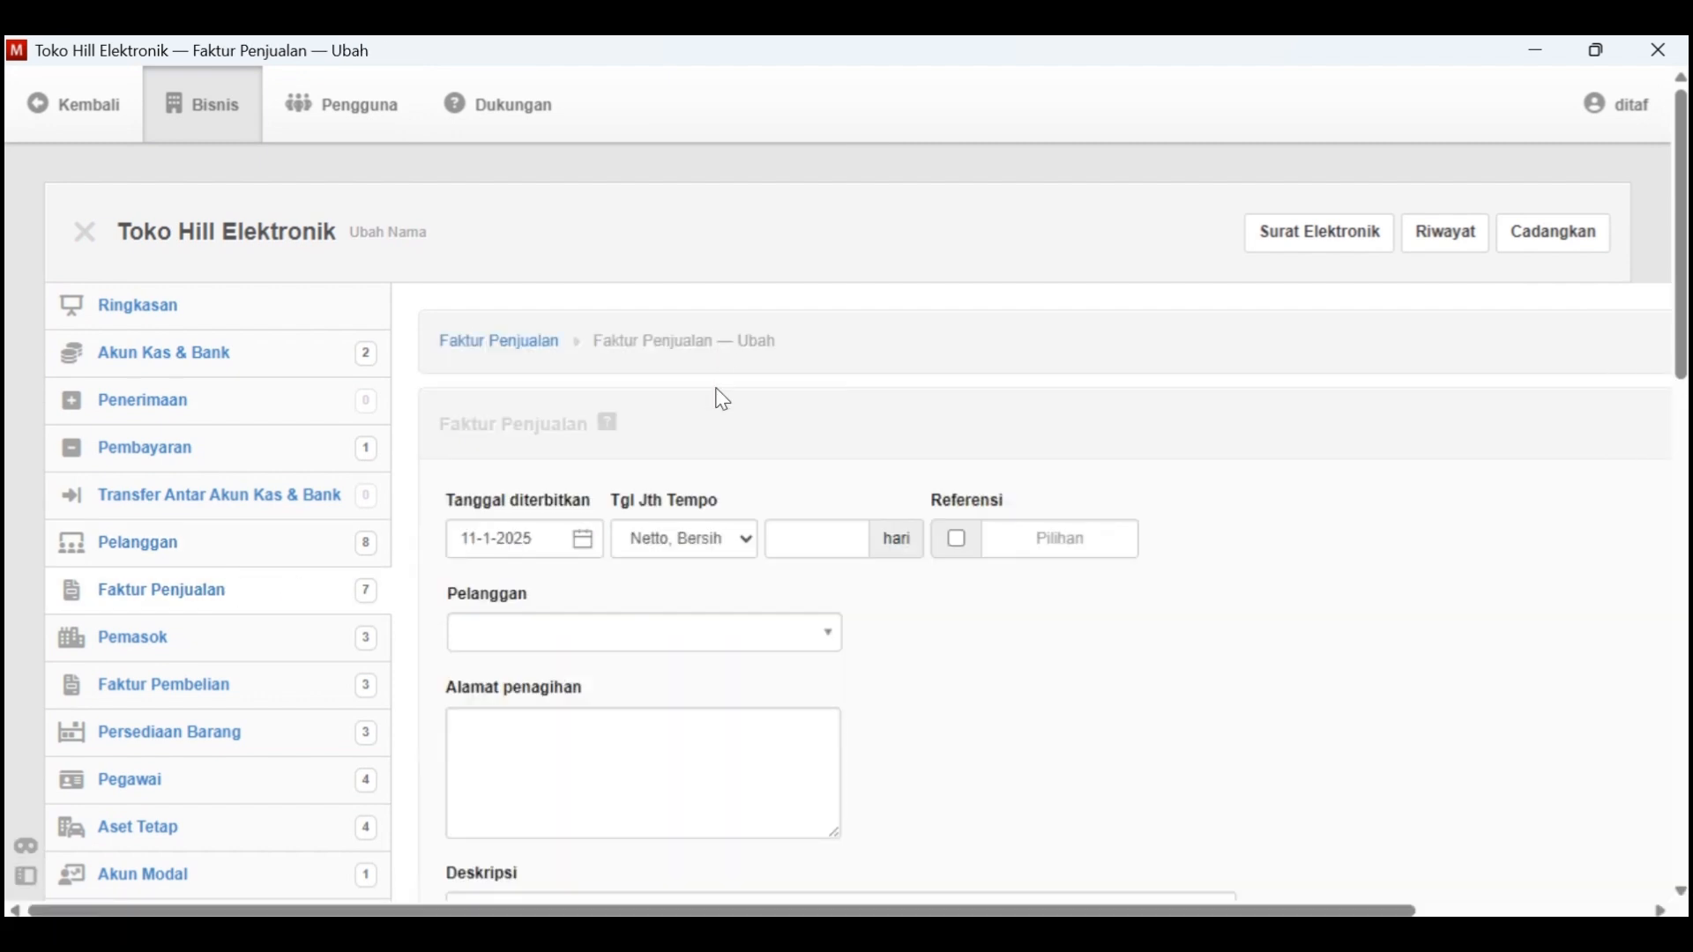
pyautogui.click(578, 537)
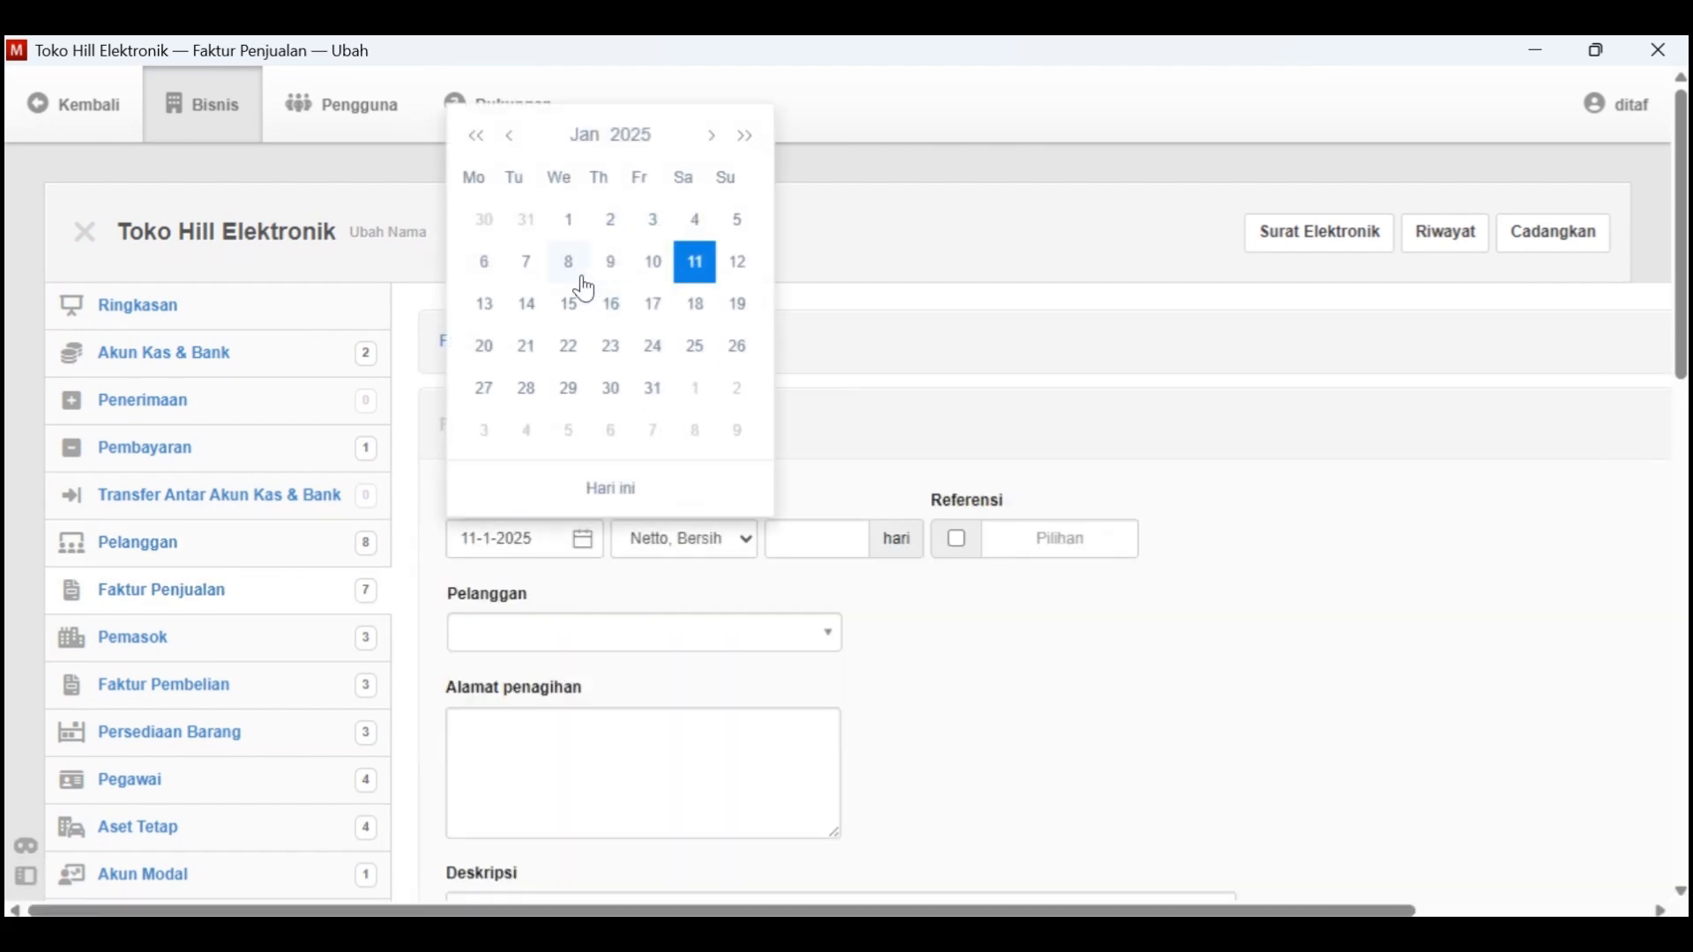
pyautogui.click(631, 135)
pyautogui.click(629, 190)
pyautogui.click(548, 212)
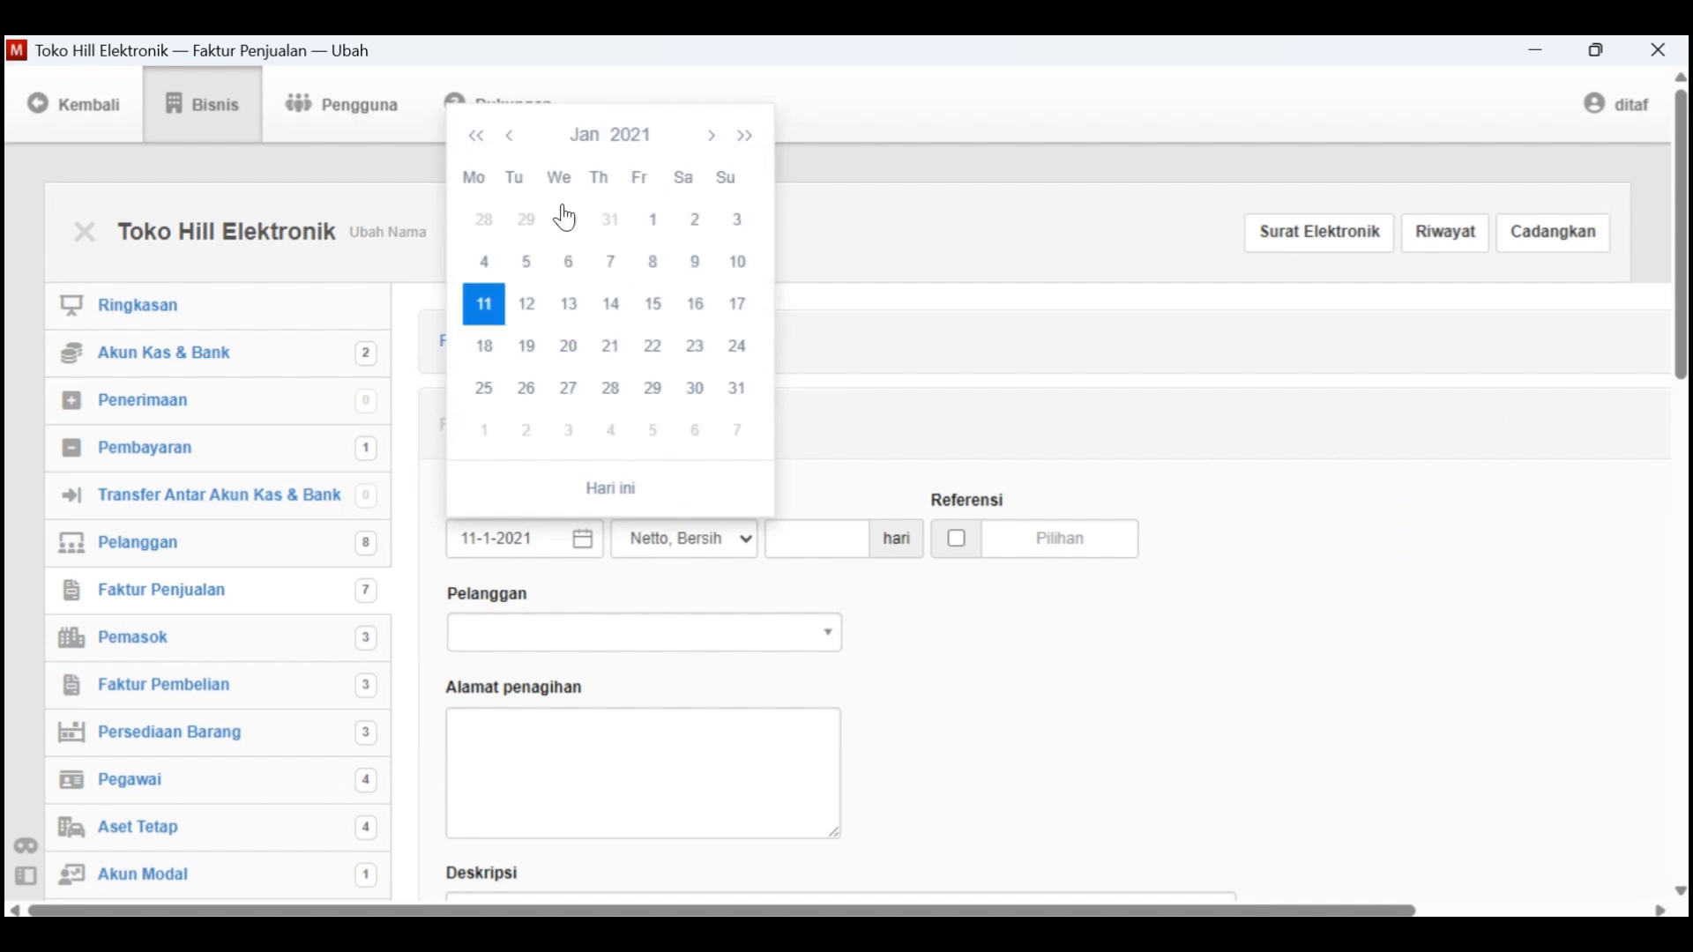
pyautogui.click(691, 220)
# Find the newly added Tgl. 2 buyer by name and assign that customer to the sales invoice
pyautogui.click(660, 635)
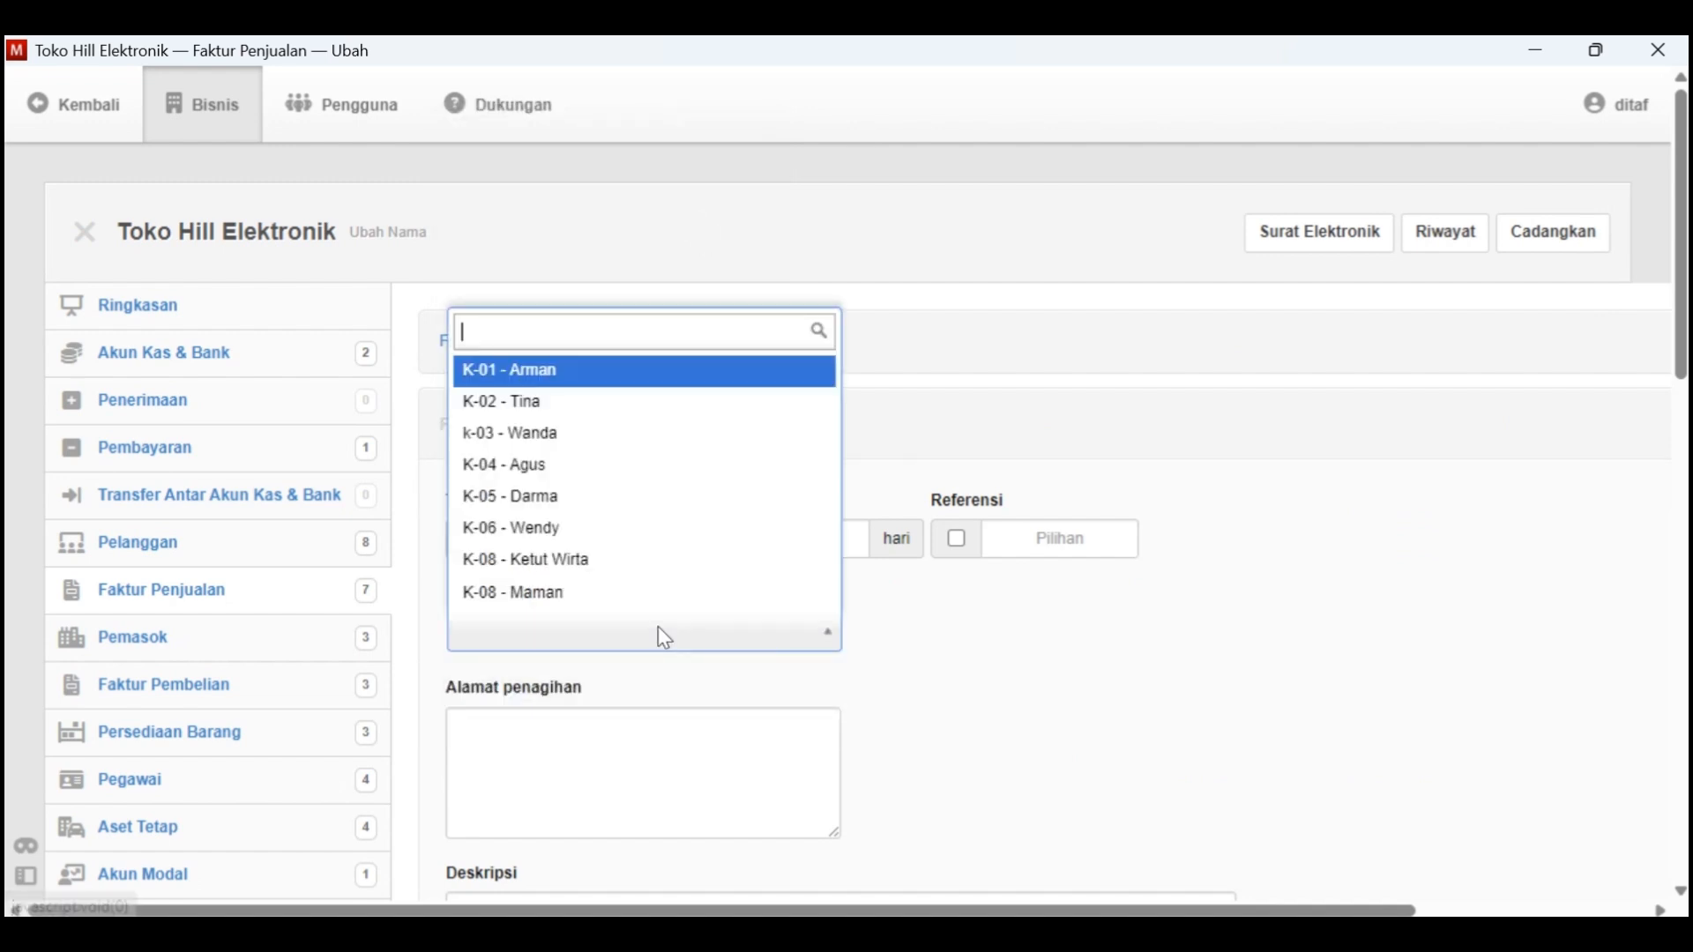
pyautogui.click(937, 597)
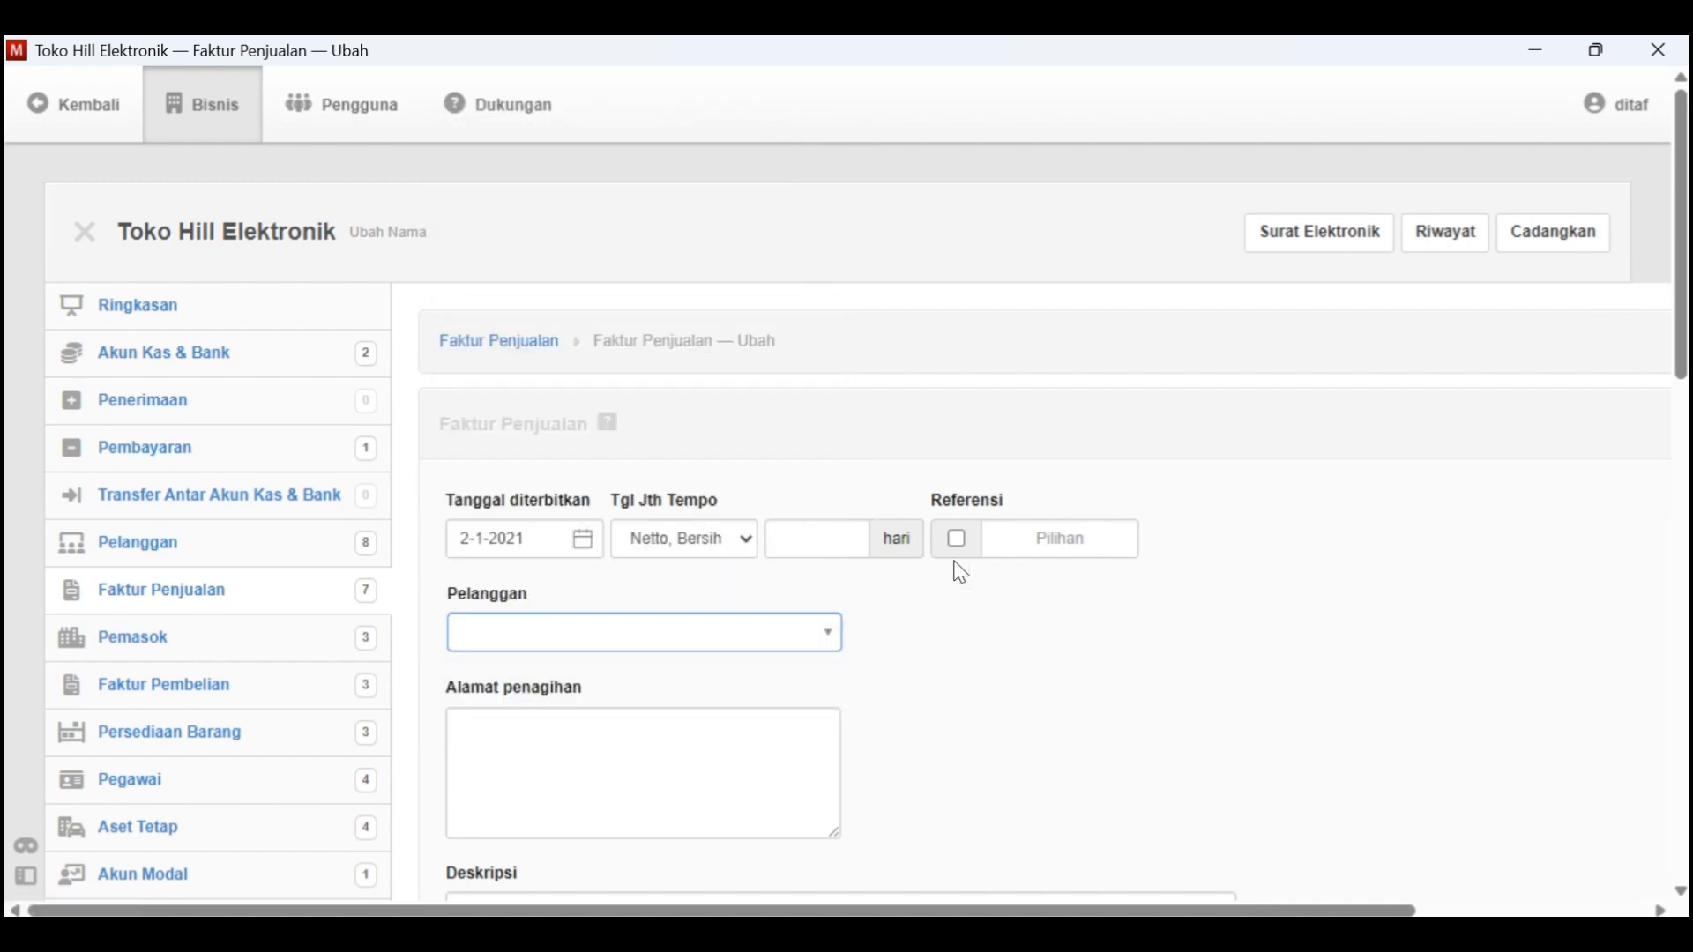
pyautogui.click(788, 642)
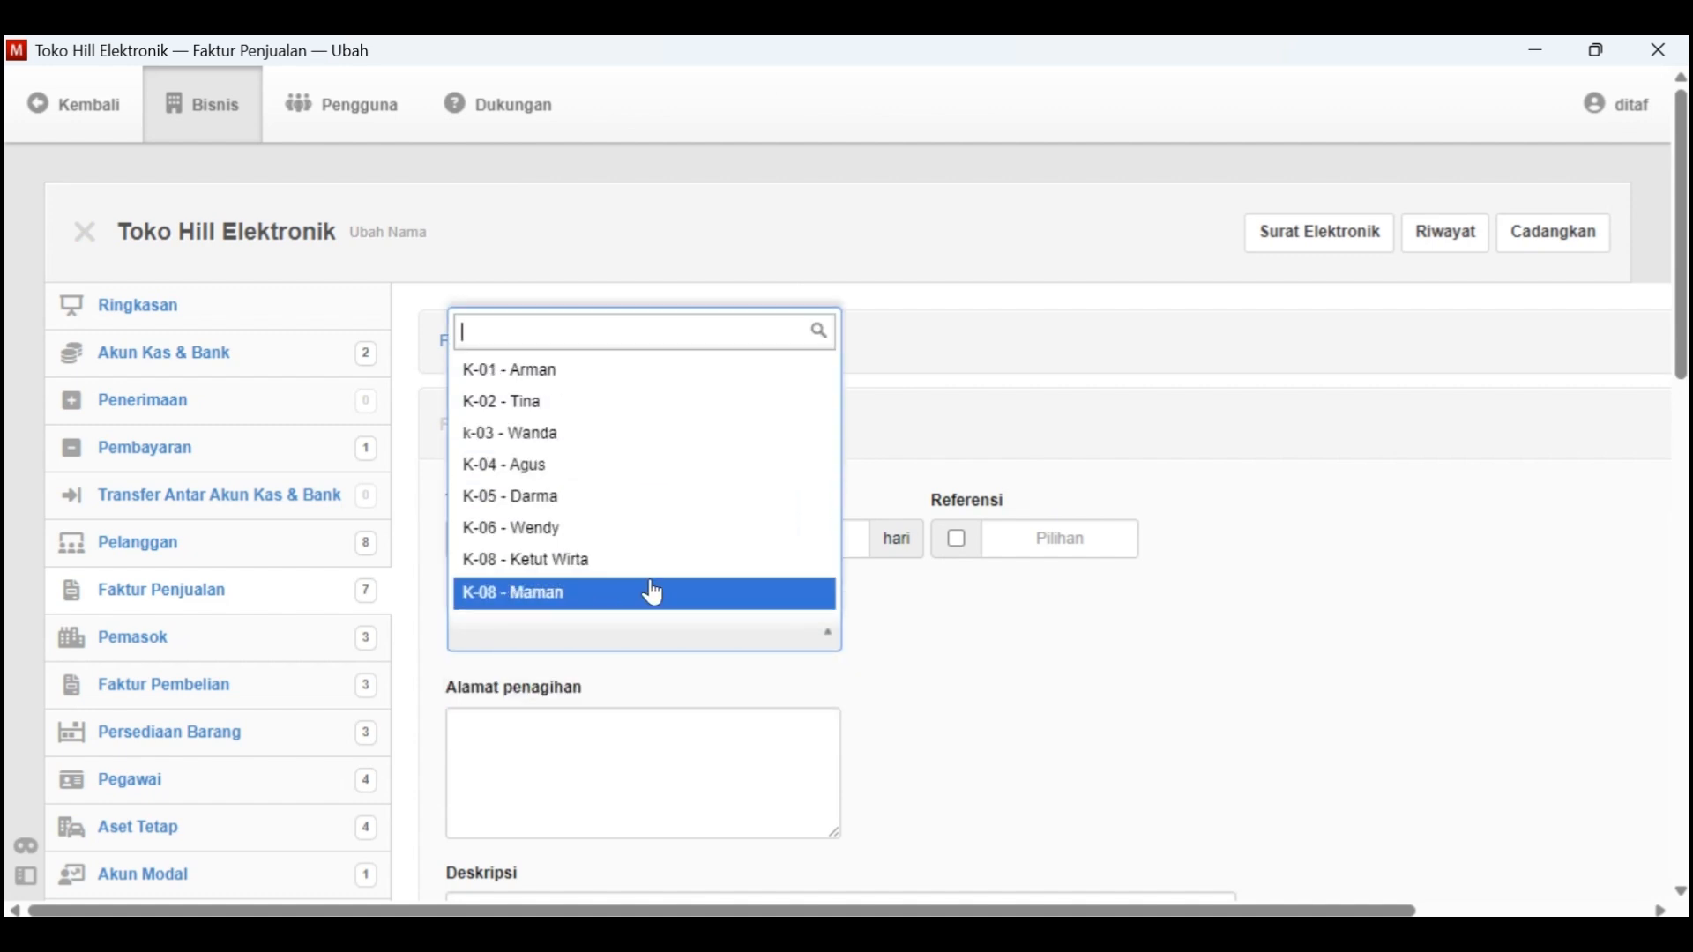
pyautogui.scroll(-1, 654, 593)
pyautogui.write('Wi')
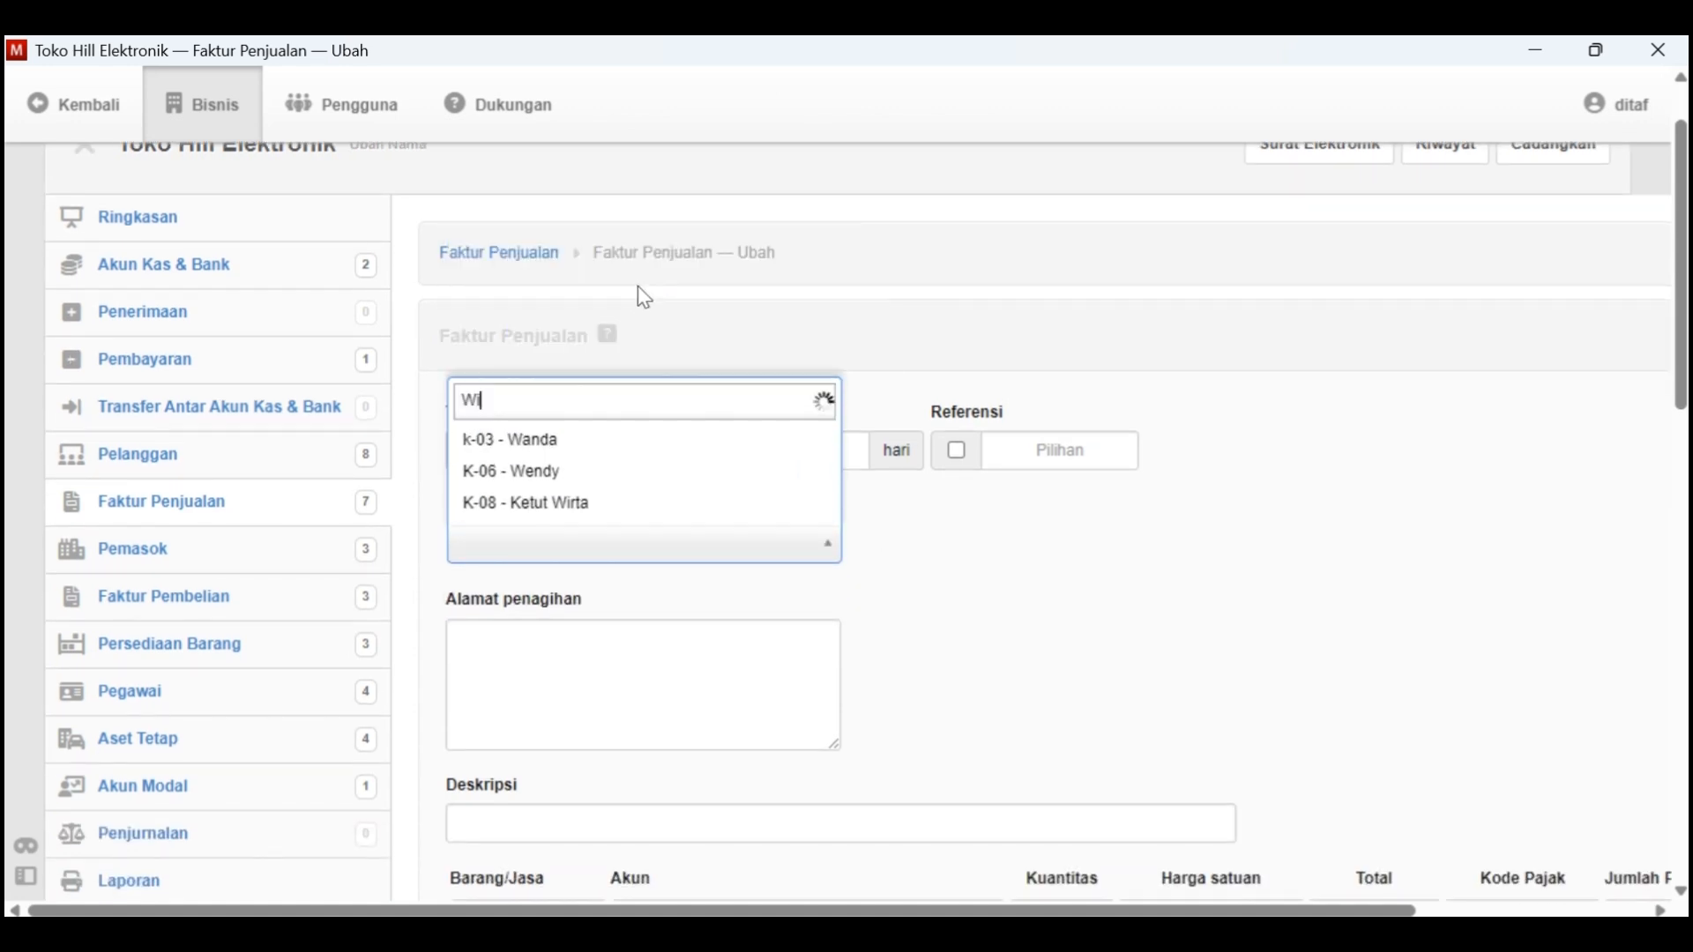
pyautogui.write('r')
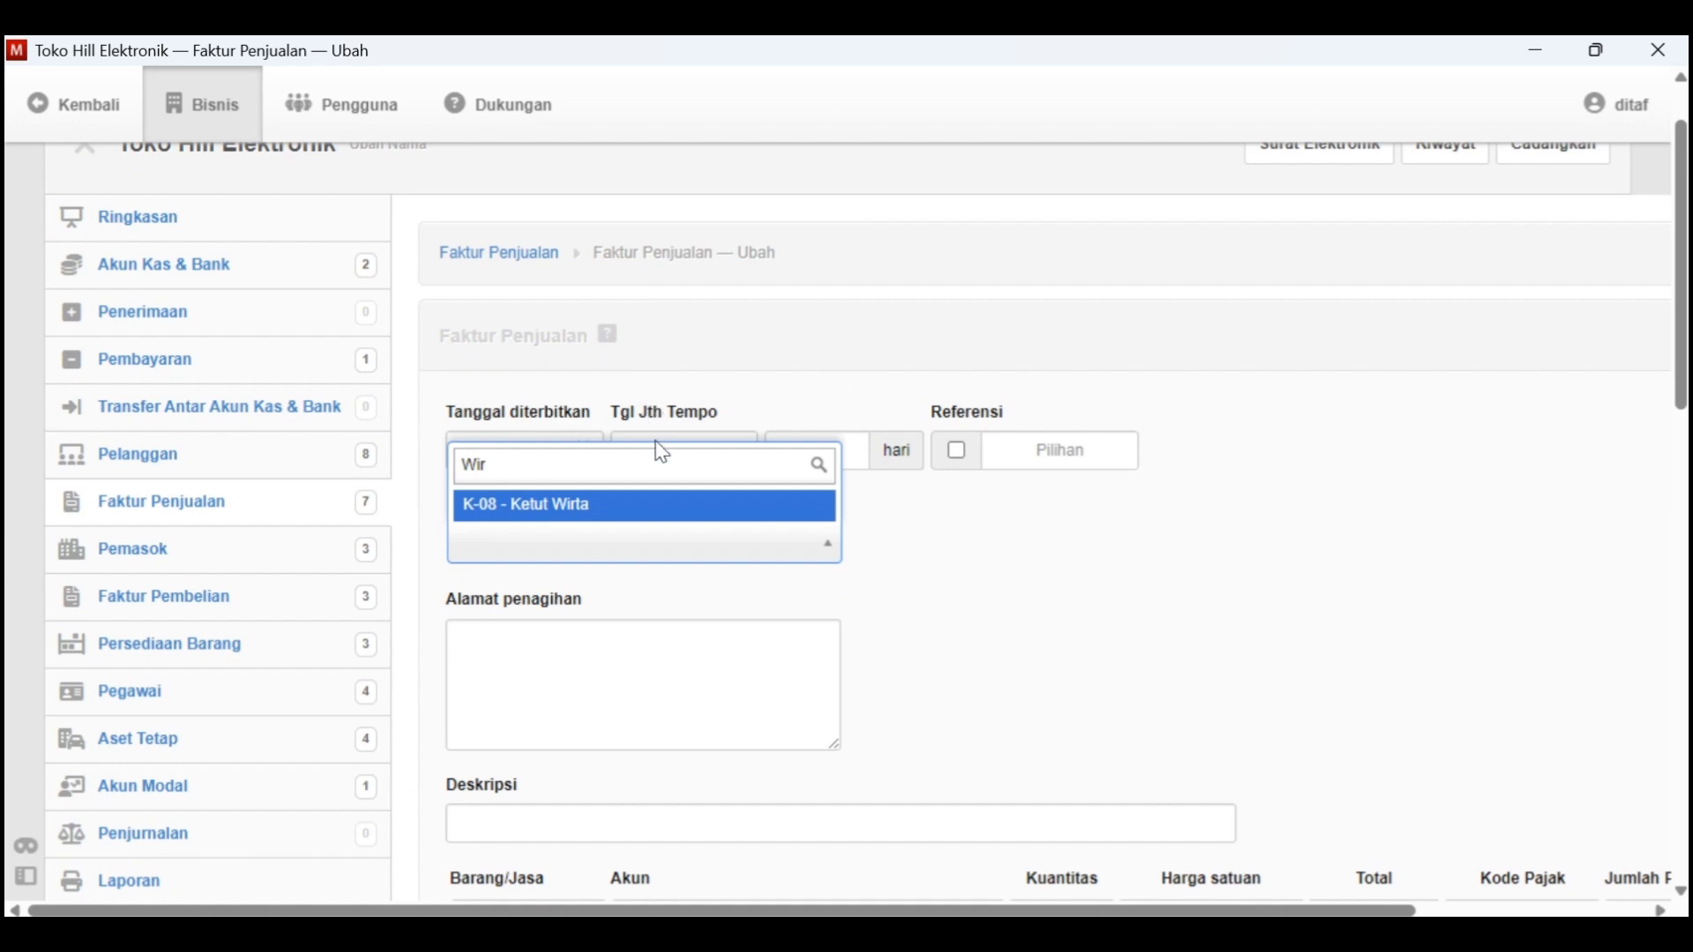
pyautogui.click(642, 507)
# Consult the Tgl. 2 transaction in Kasus Manager and enter the invoice description "Dijual 1 unit televisi tunai" in Manager
pyautogui.scroll(-3, 600, 616)
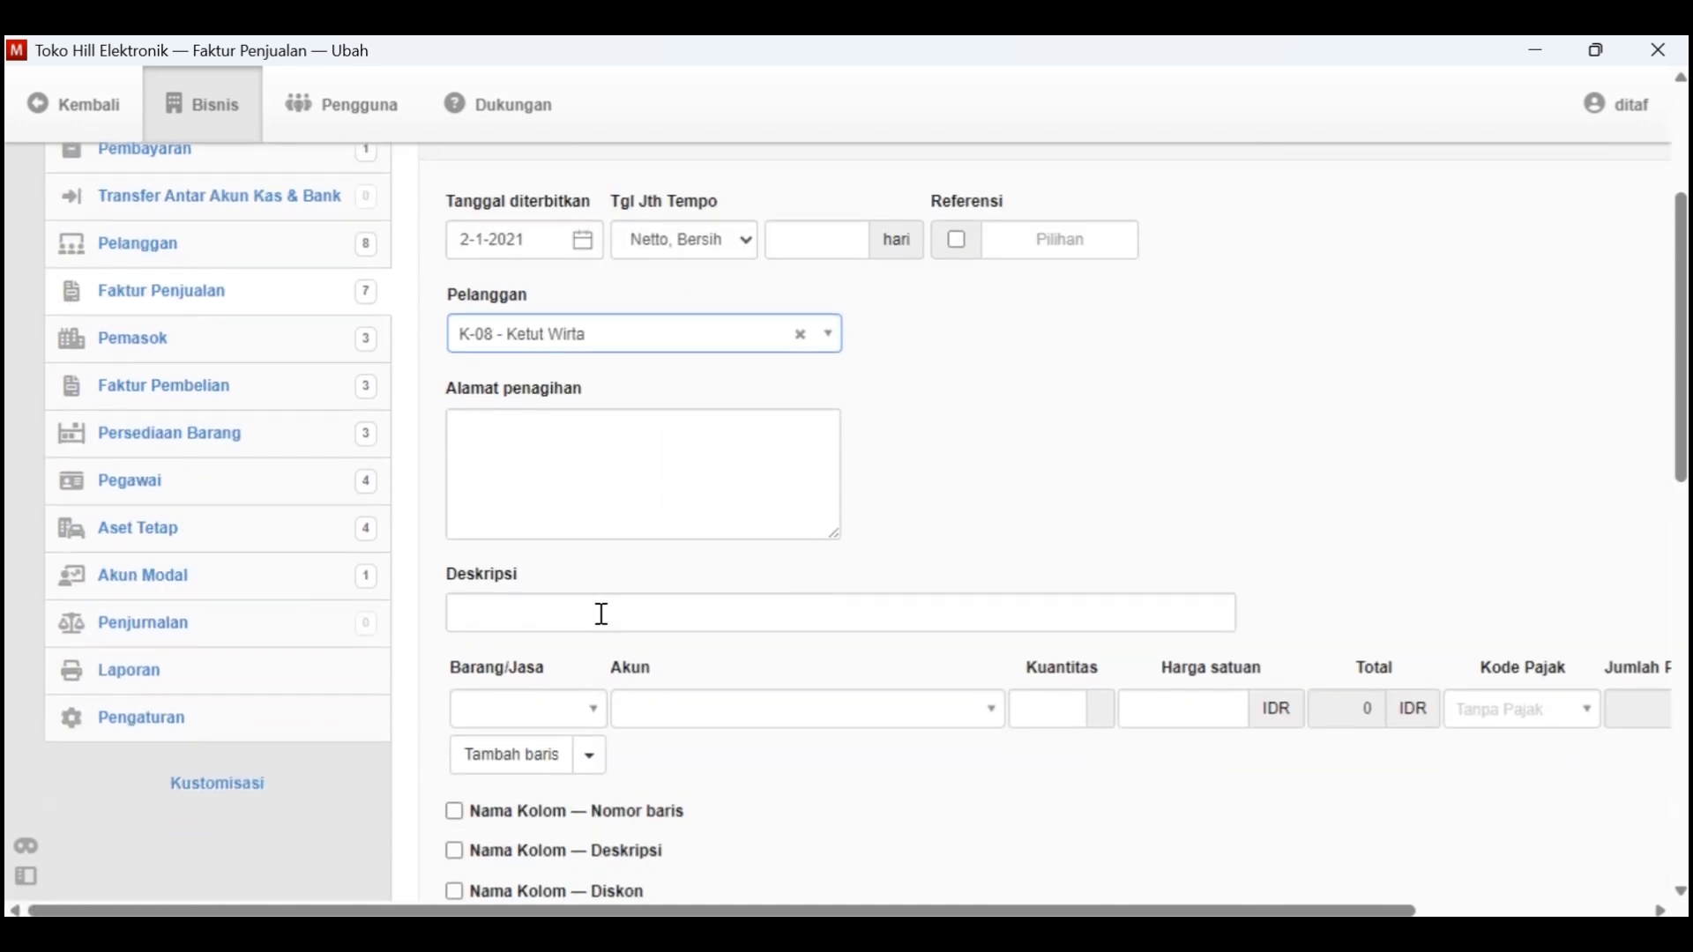
pyautogui.click(573, 617)
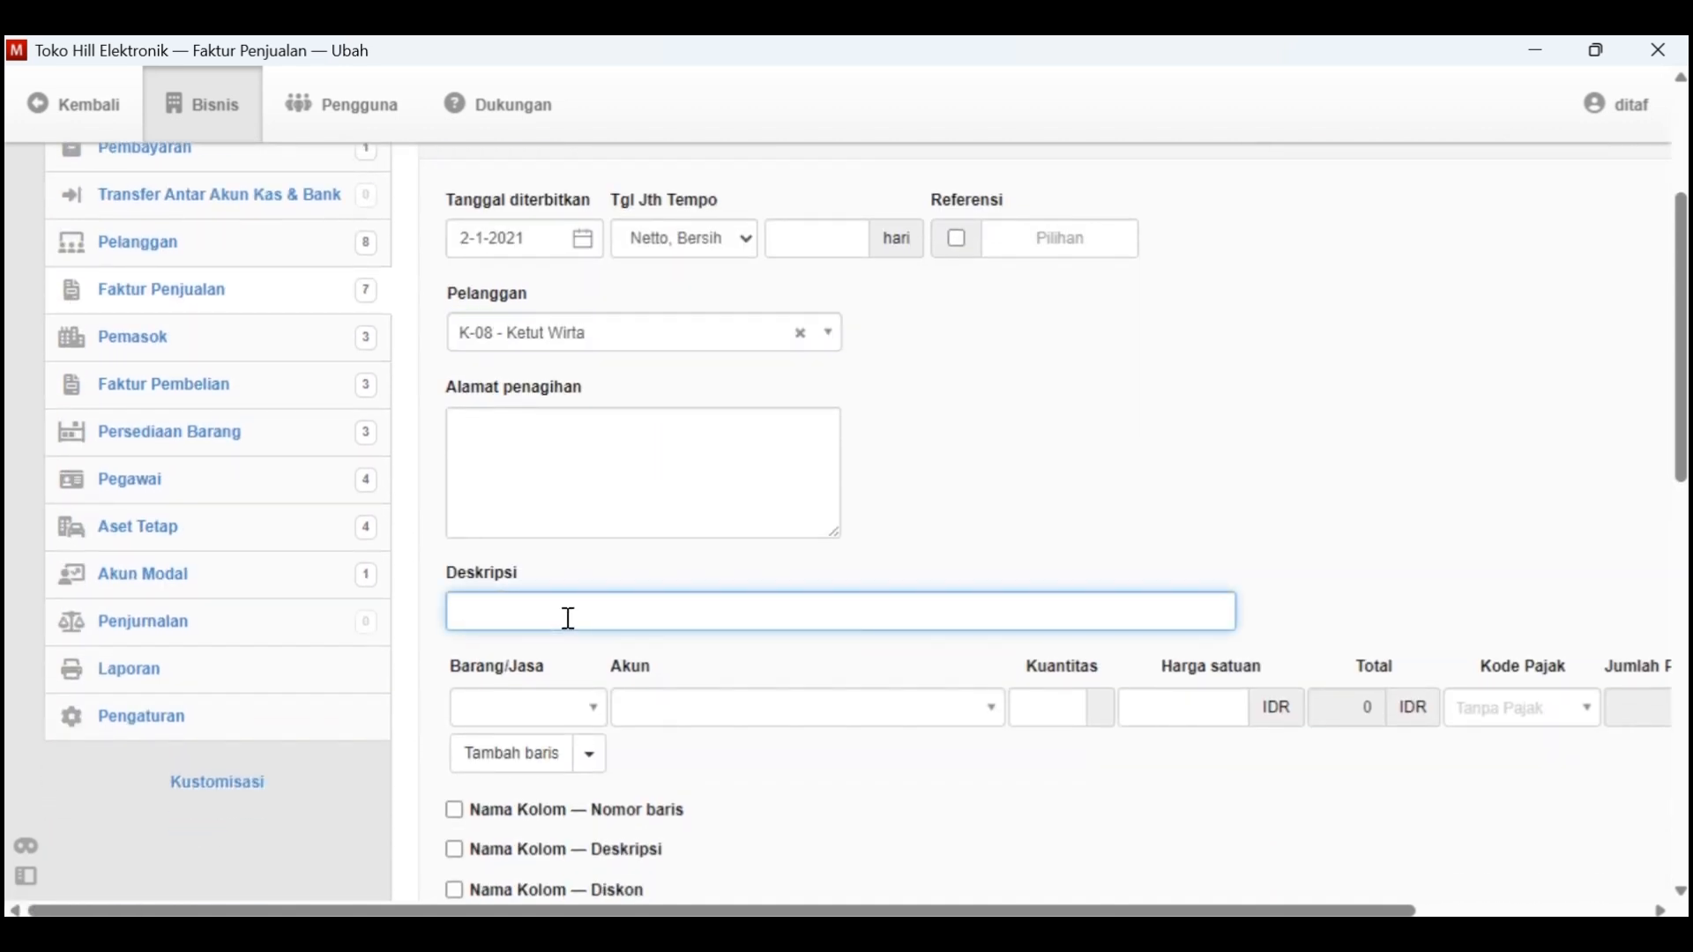
pyautogui.hotkey('alt', 'Tab')
pyautogui.scroll(-3, 674, 688)
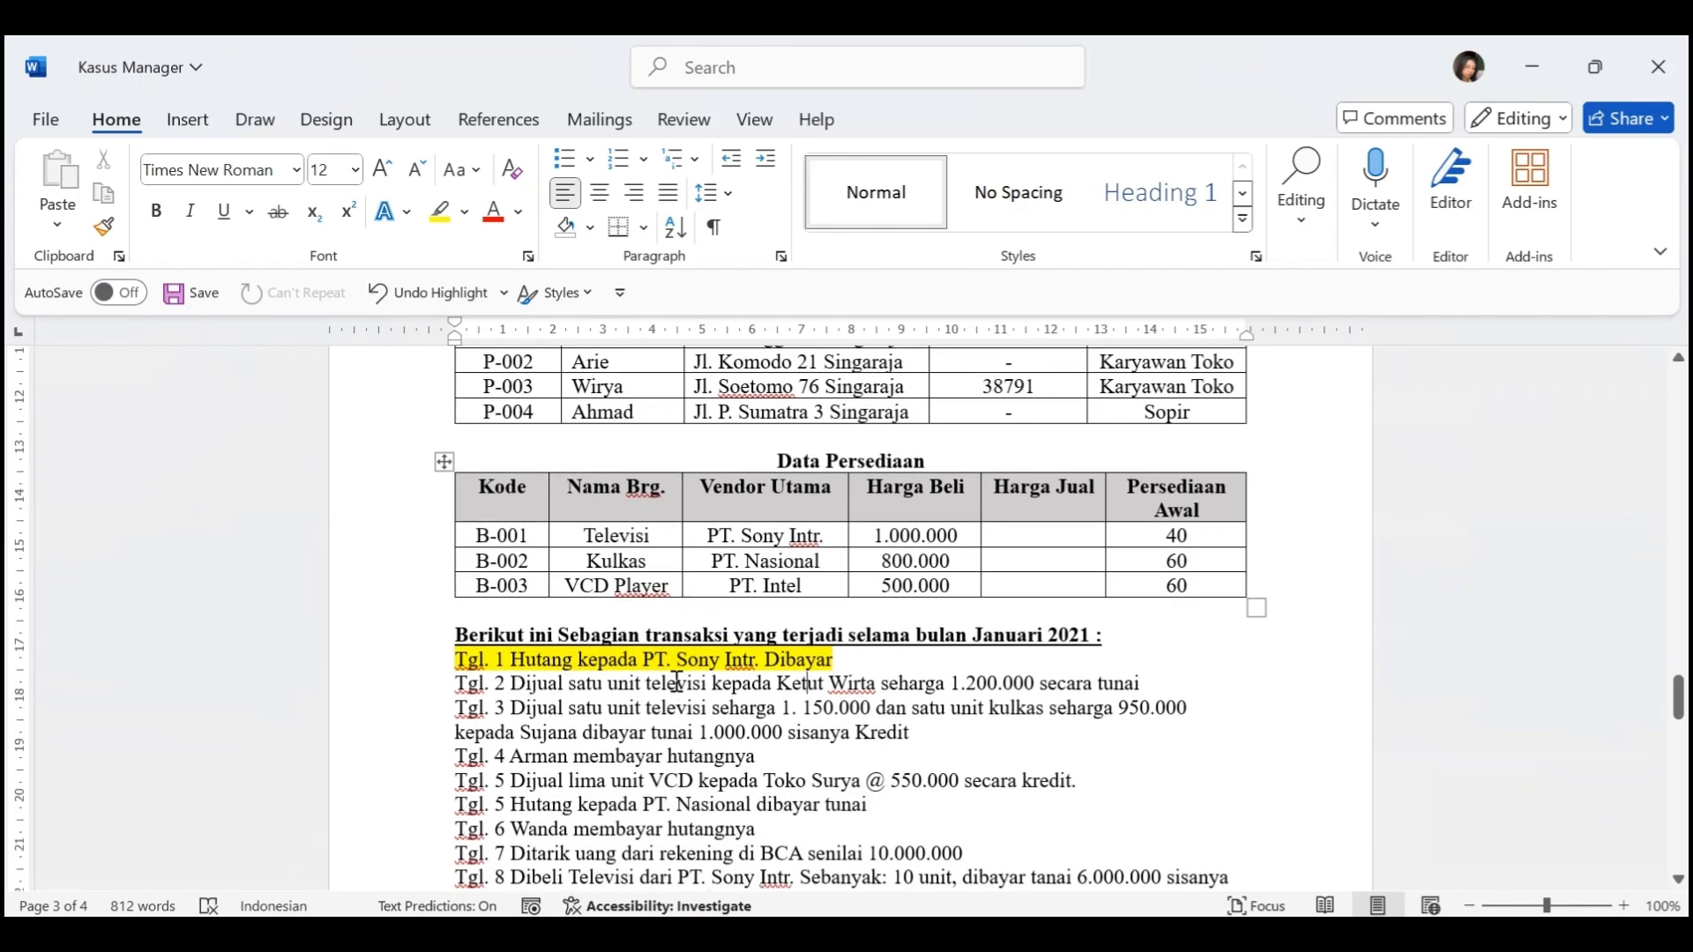
pyautogui.hotkey('alt', 'Tab')
pyautogui.write('Dijual')
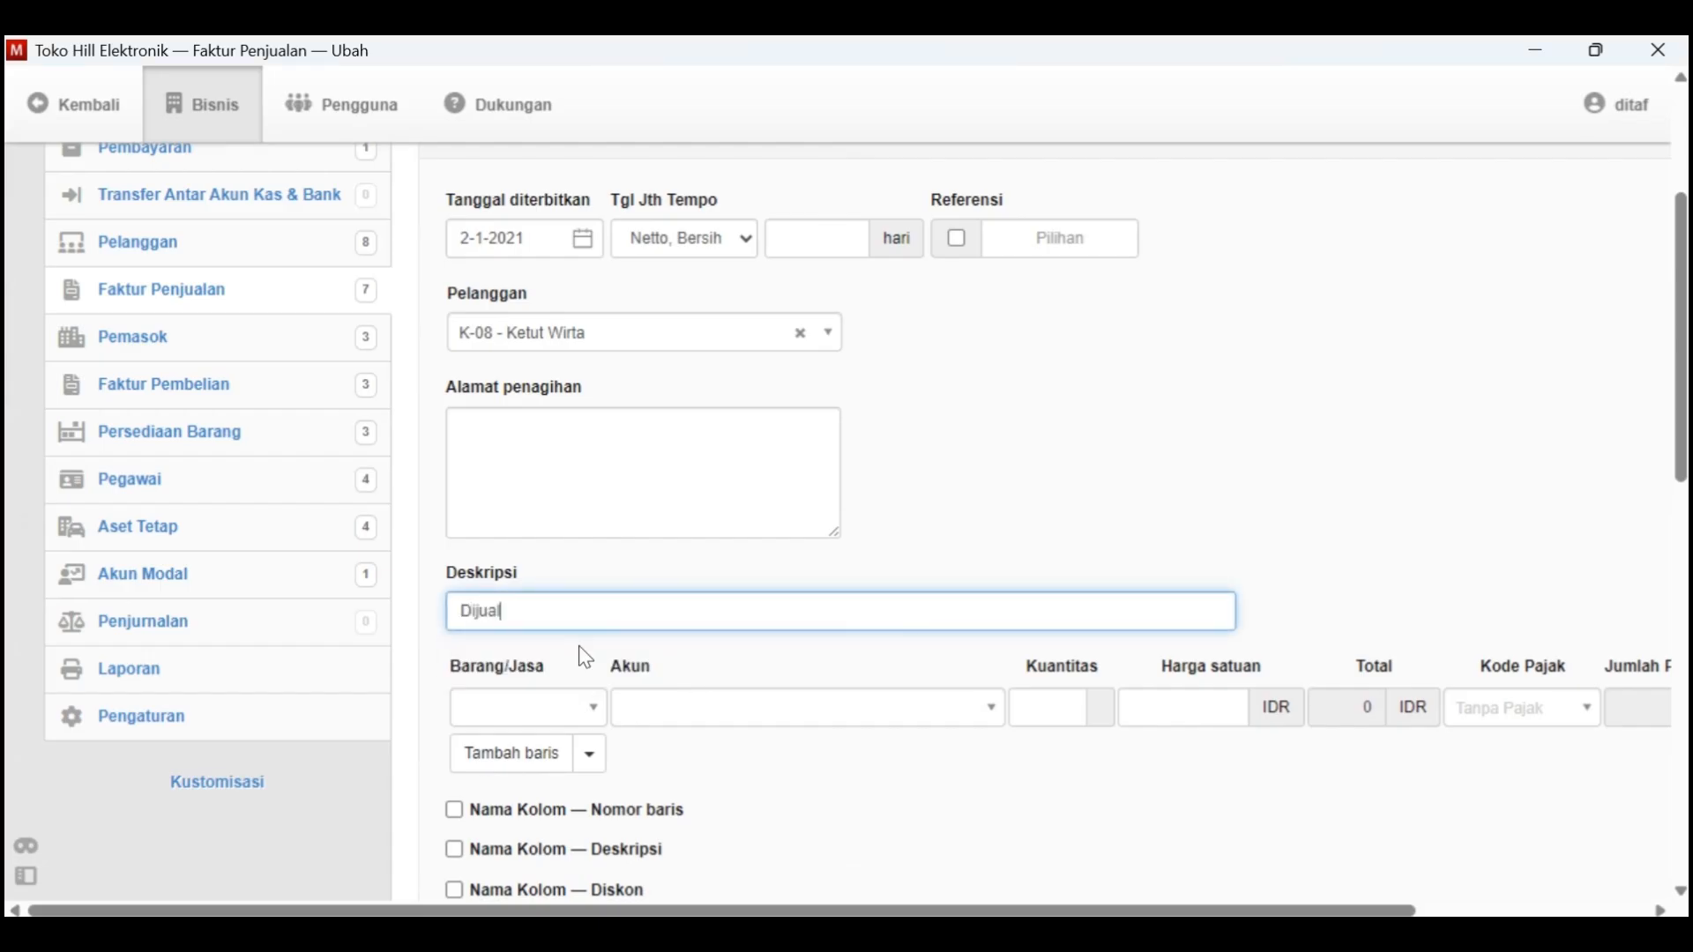
pyautogui.write(' 1 unit televisi tunai')
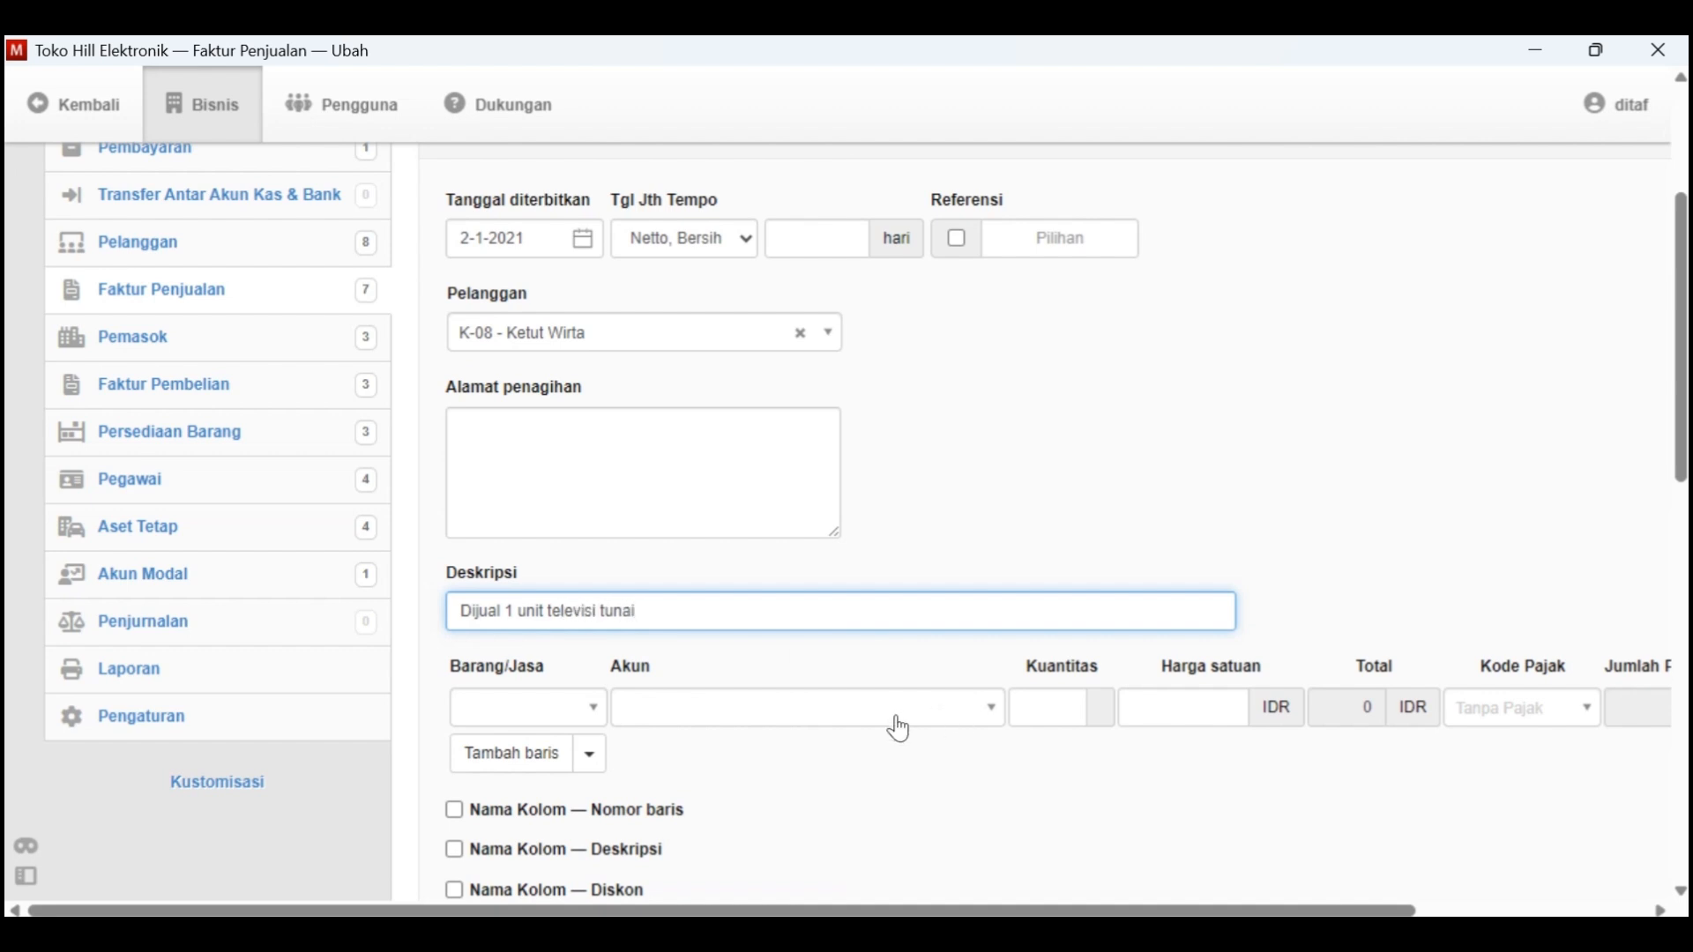
# Add item B-001 Televisi to the invoice and set its Harga satuan to 1200000, taking the Tgl. 2 price from Kasus Manager
pyautogui.click(589, 712)
pyautogui.click(593, 792)
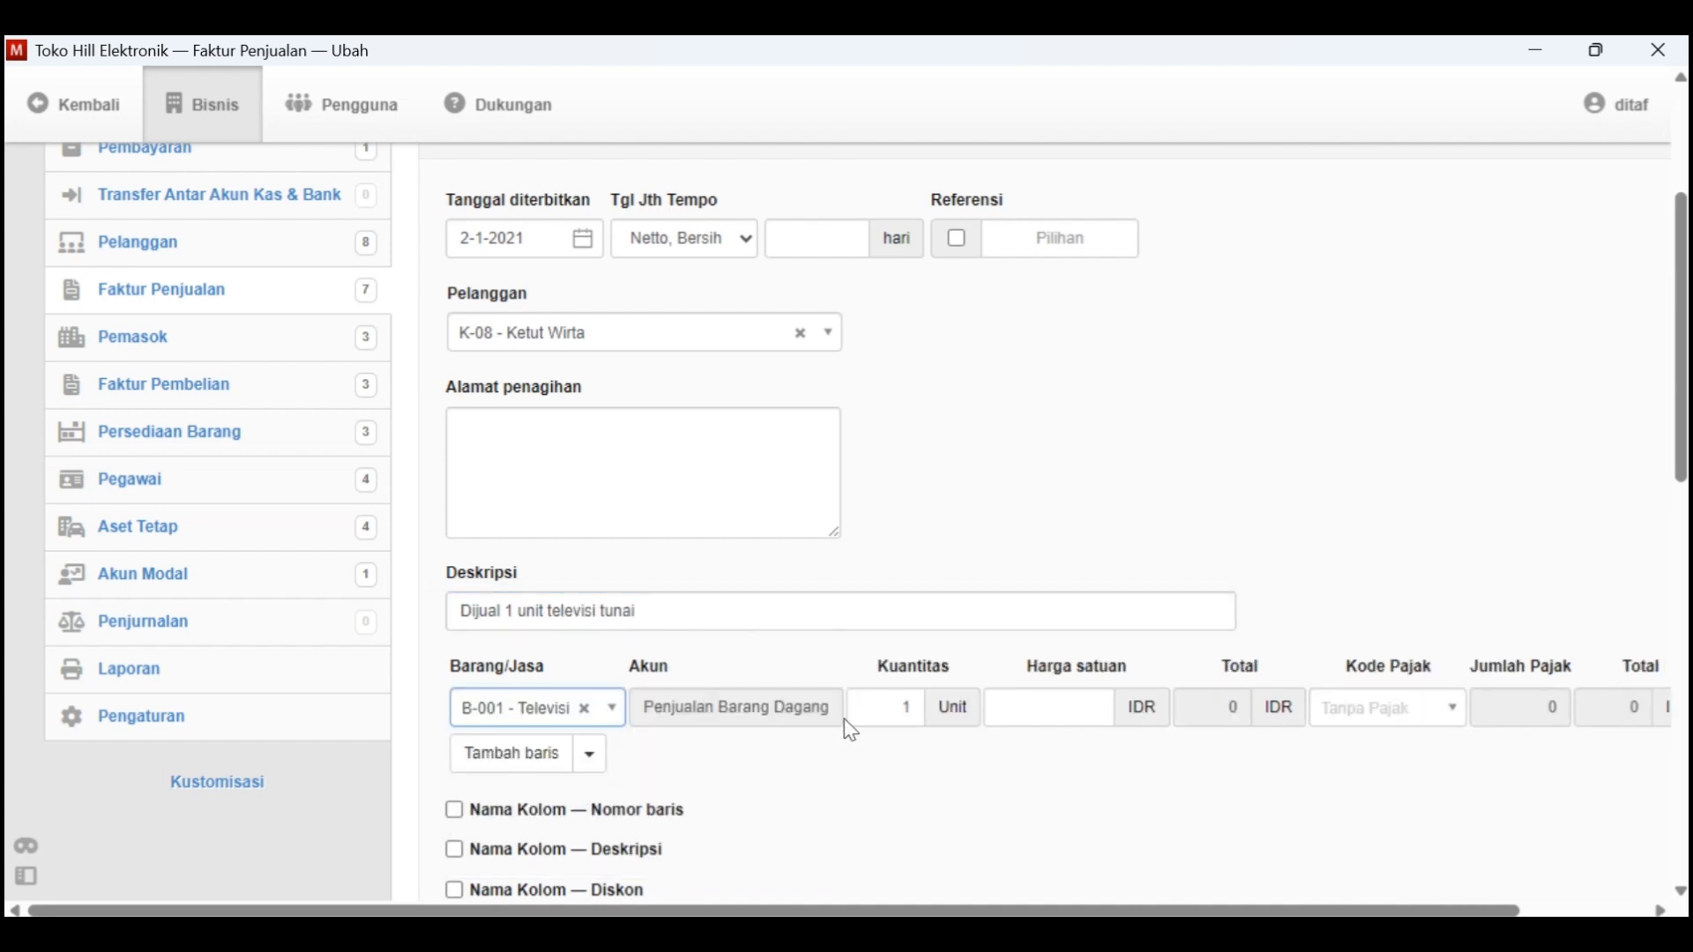
pyautogui.click(1056, 712)
pyautogui.press('super+Tab')
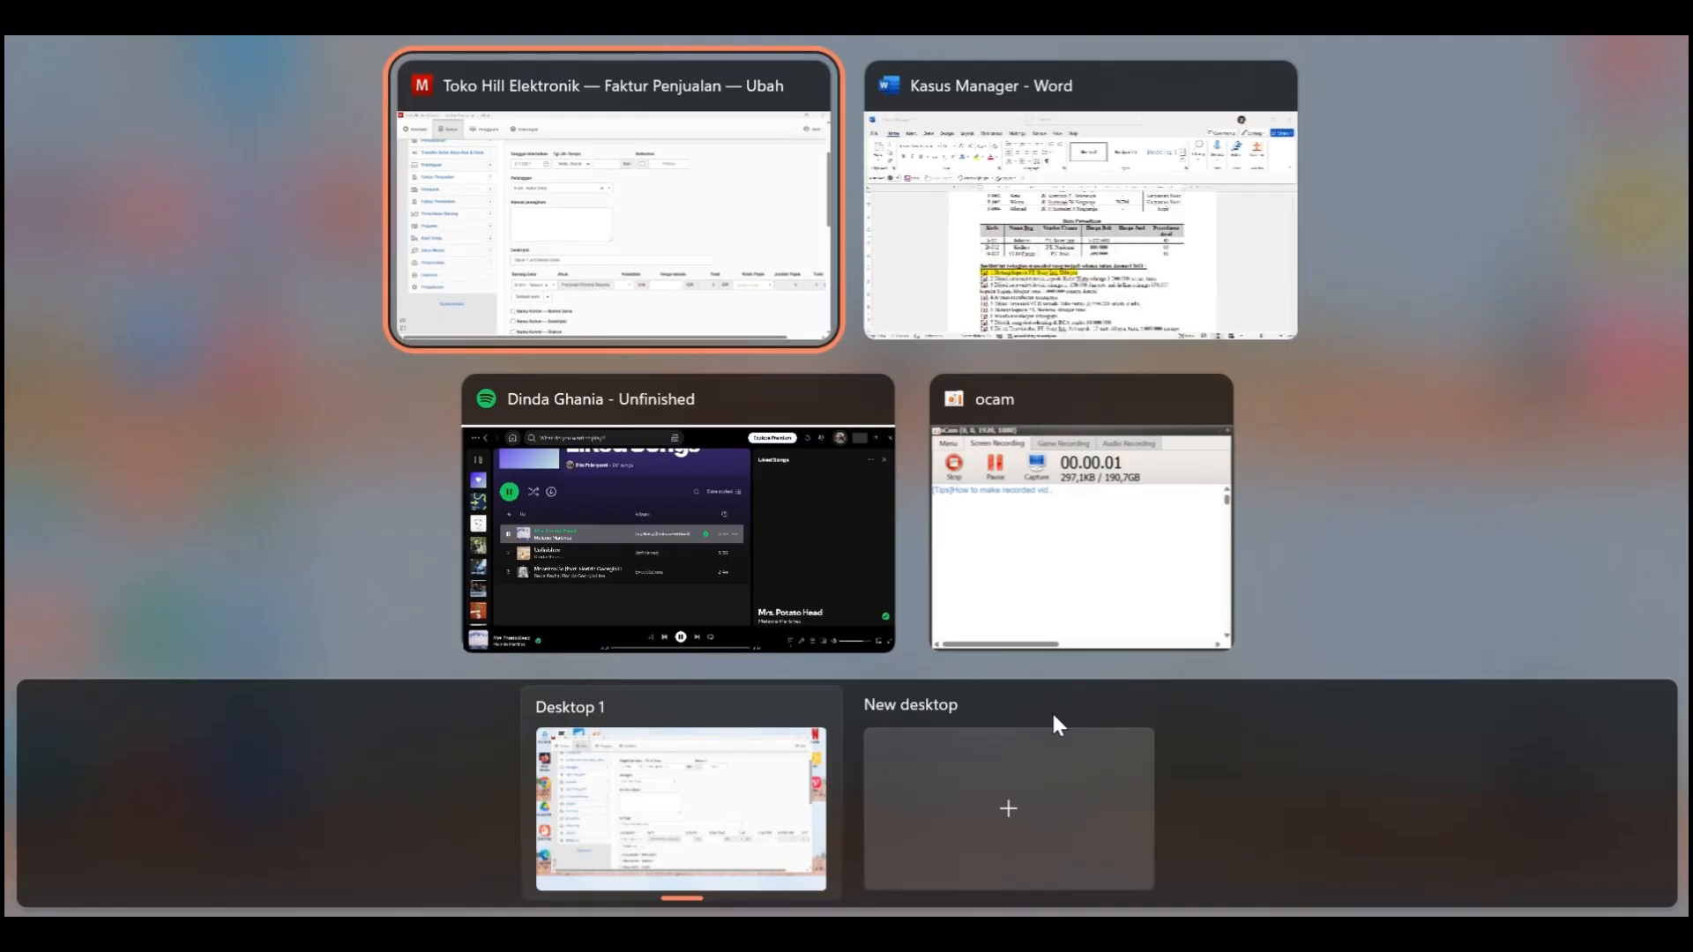
pyautogui.click(1041, 236)
pyautogui.hotkey('alt', 'Tab')
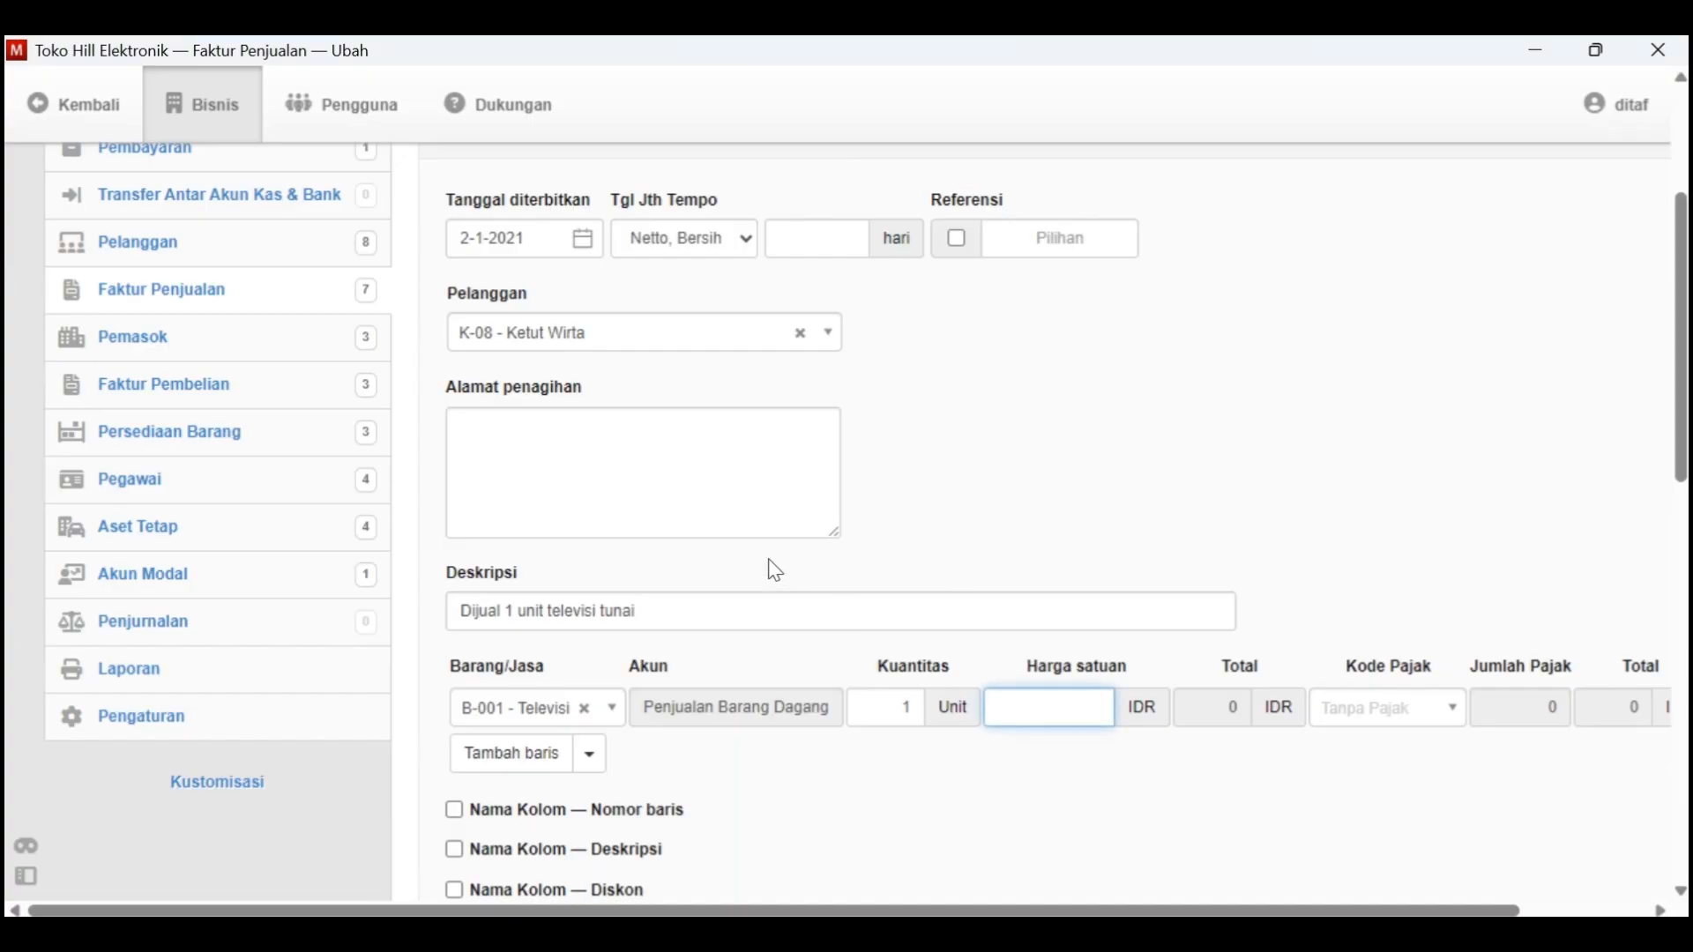
pyautogui.hotkey('alt', 'Tab')
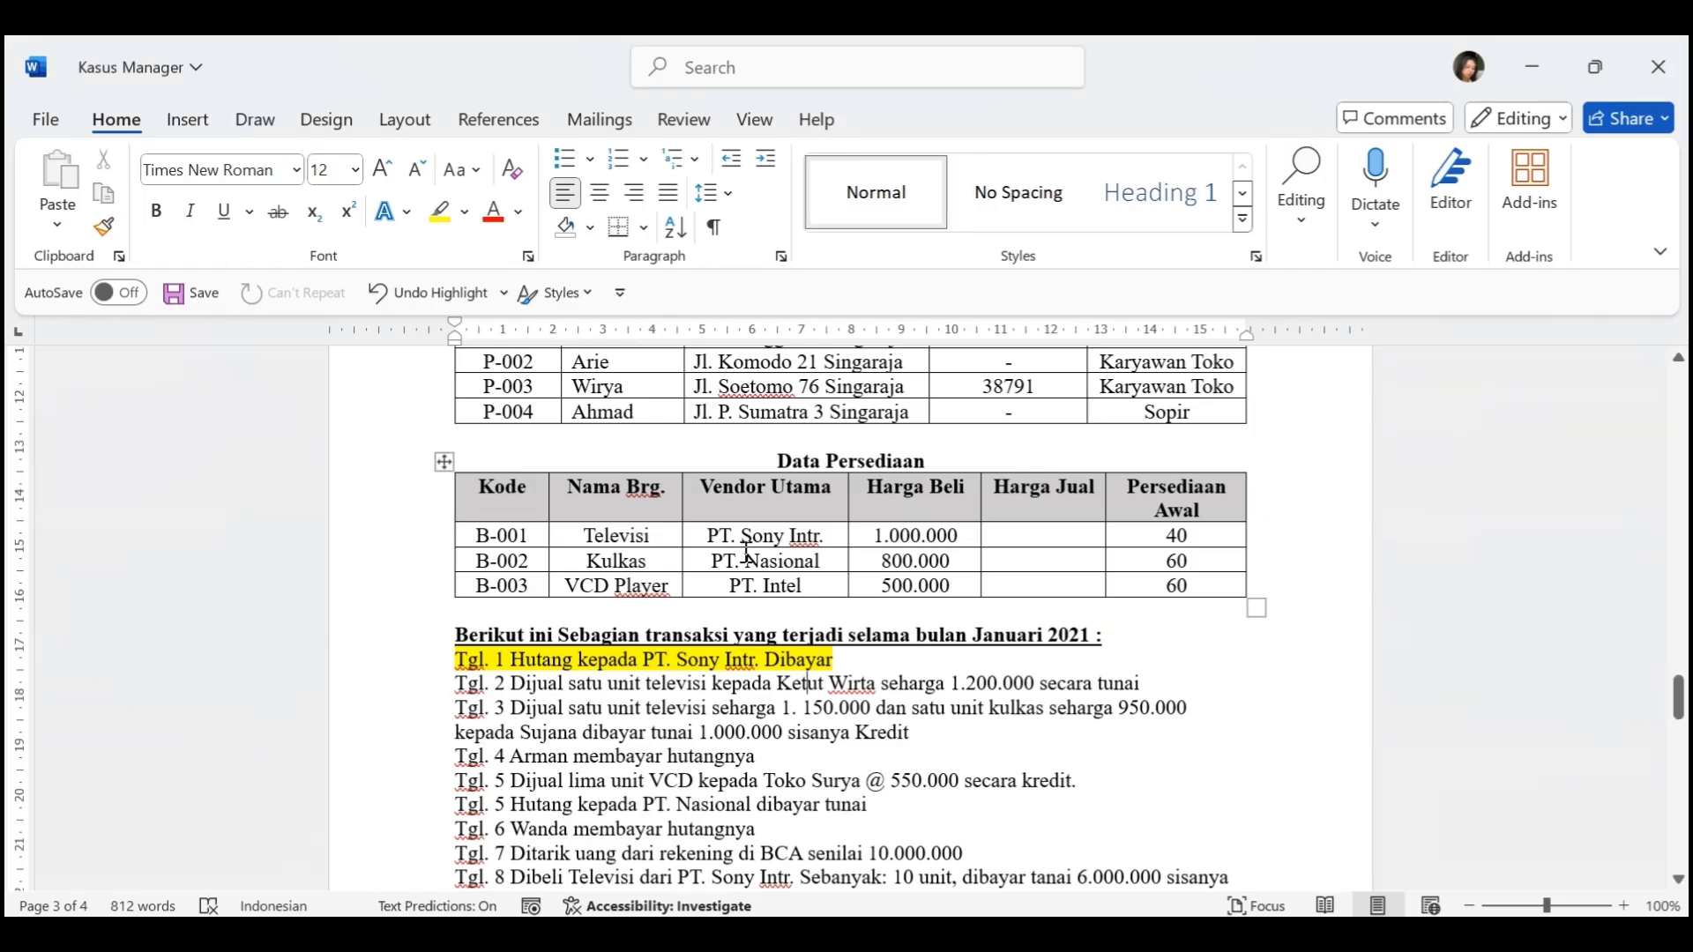
pyautogui.doubleClick(955, 688)
pyautogui.hotkey('ctrl', 'c')
pyautogui.hotkey('alt', 'Tab')
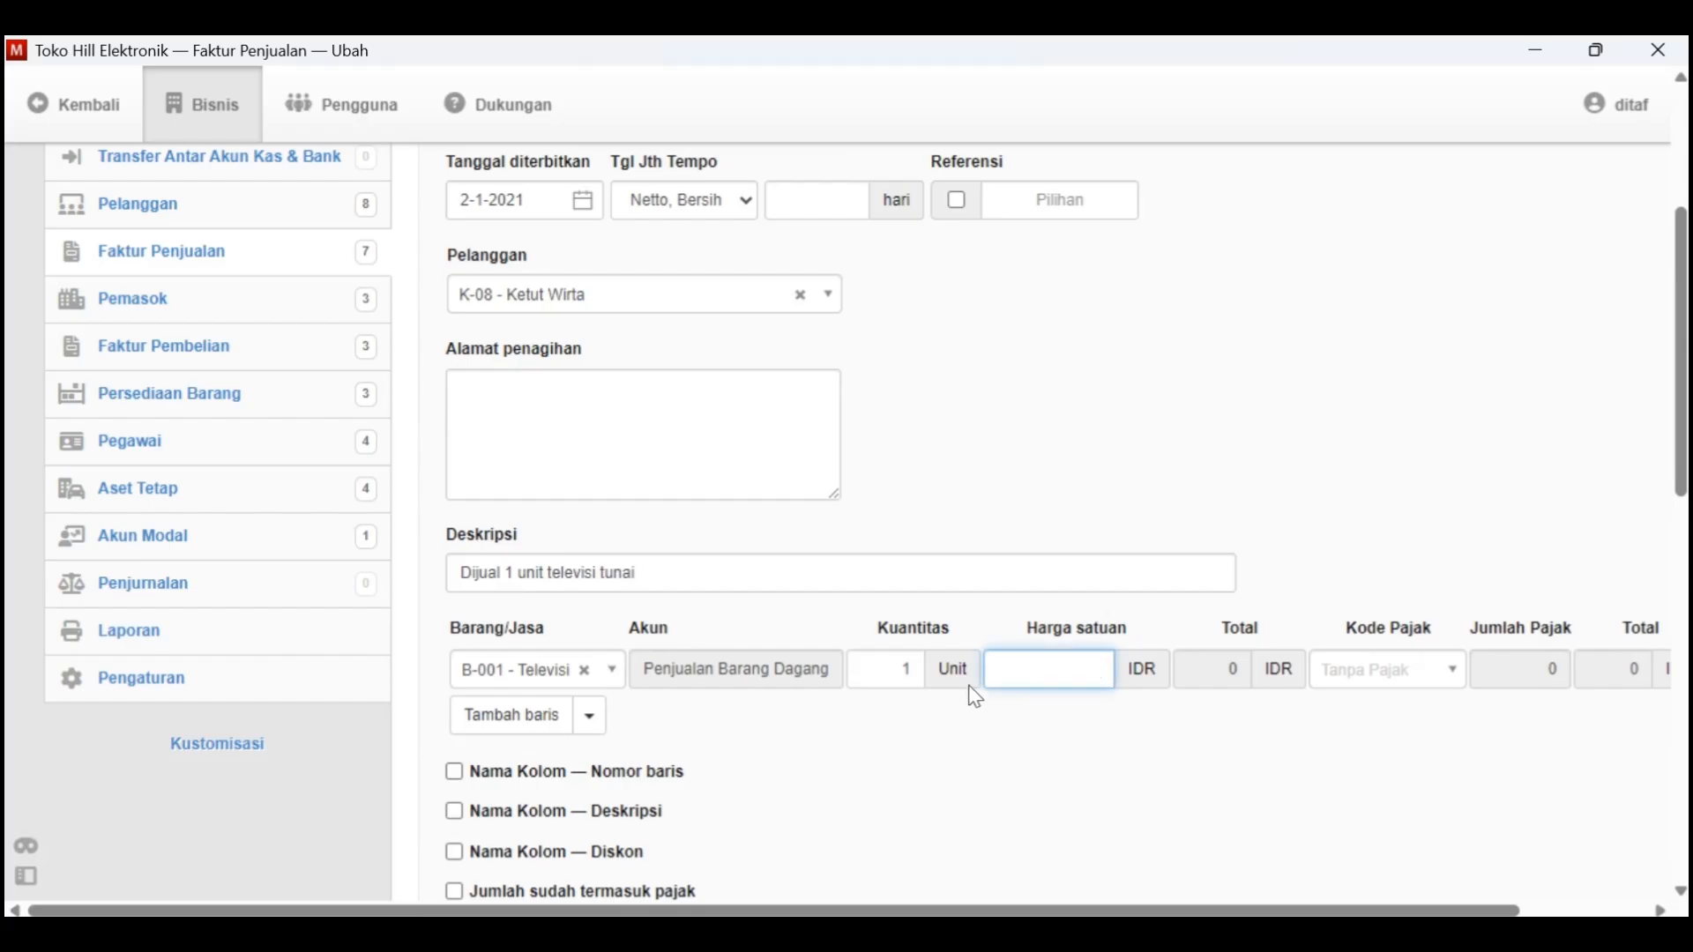
pyautogui.click(1010, 684)
pyautogui.write('1200000')
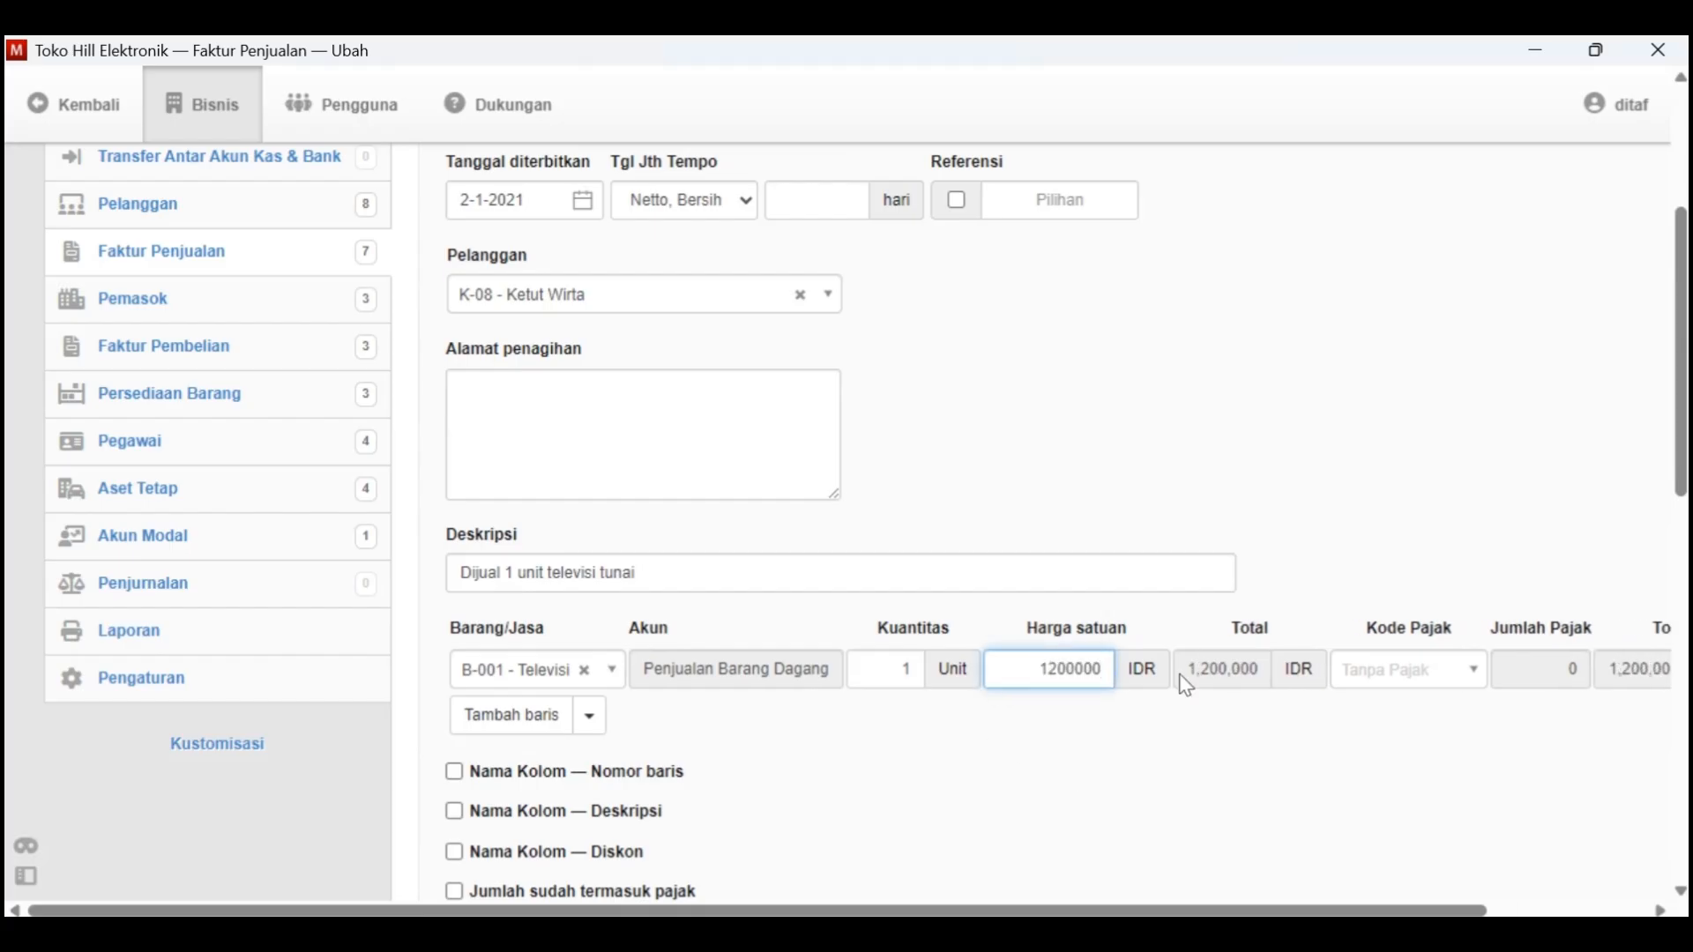
# Create the sales invoice with the remaining options left unselected
pyautogui.scroll(-2, 1327, 697)
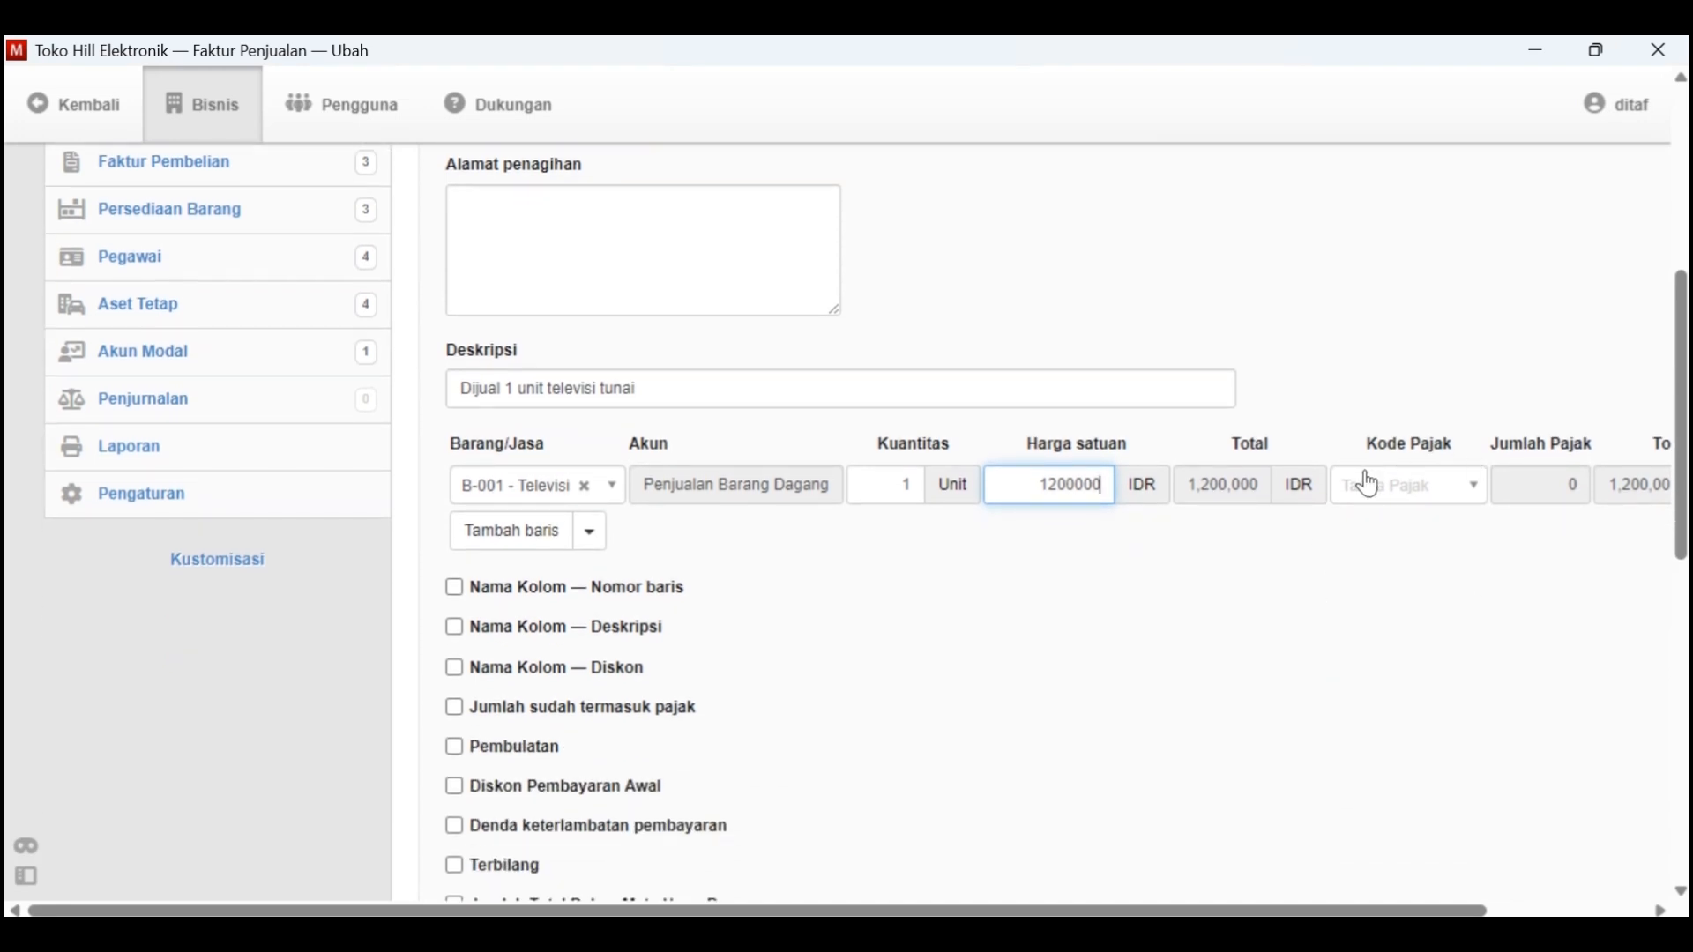
pyautogui.scroll(-1, 1424, 538)
pyautogui.scroll(-4, 1164, 491)
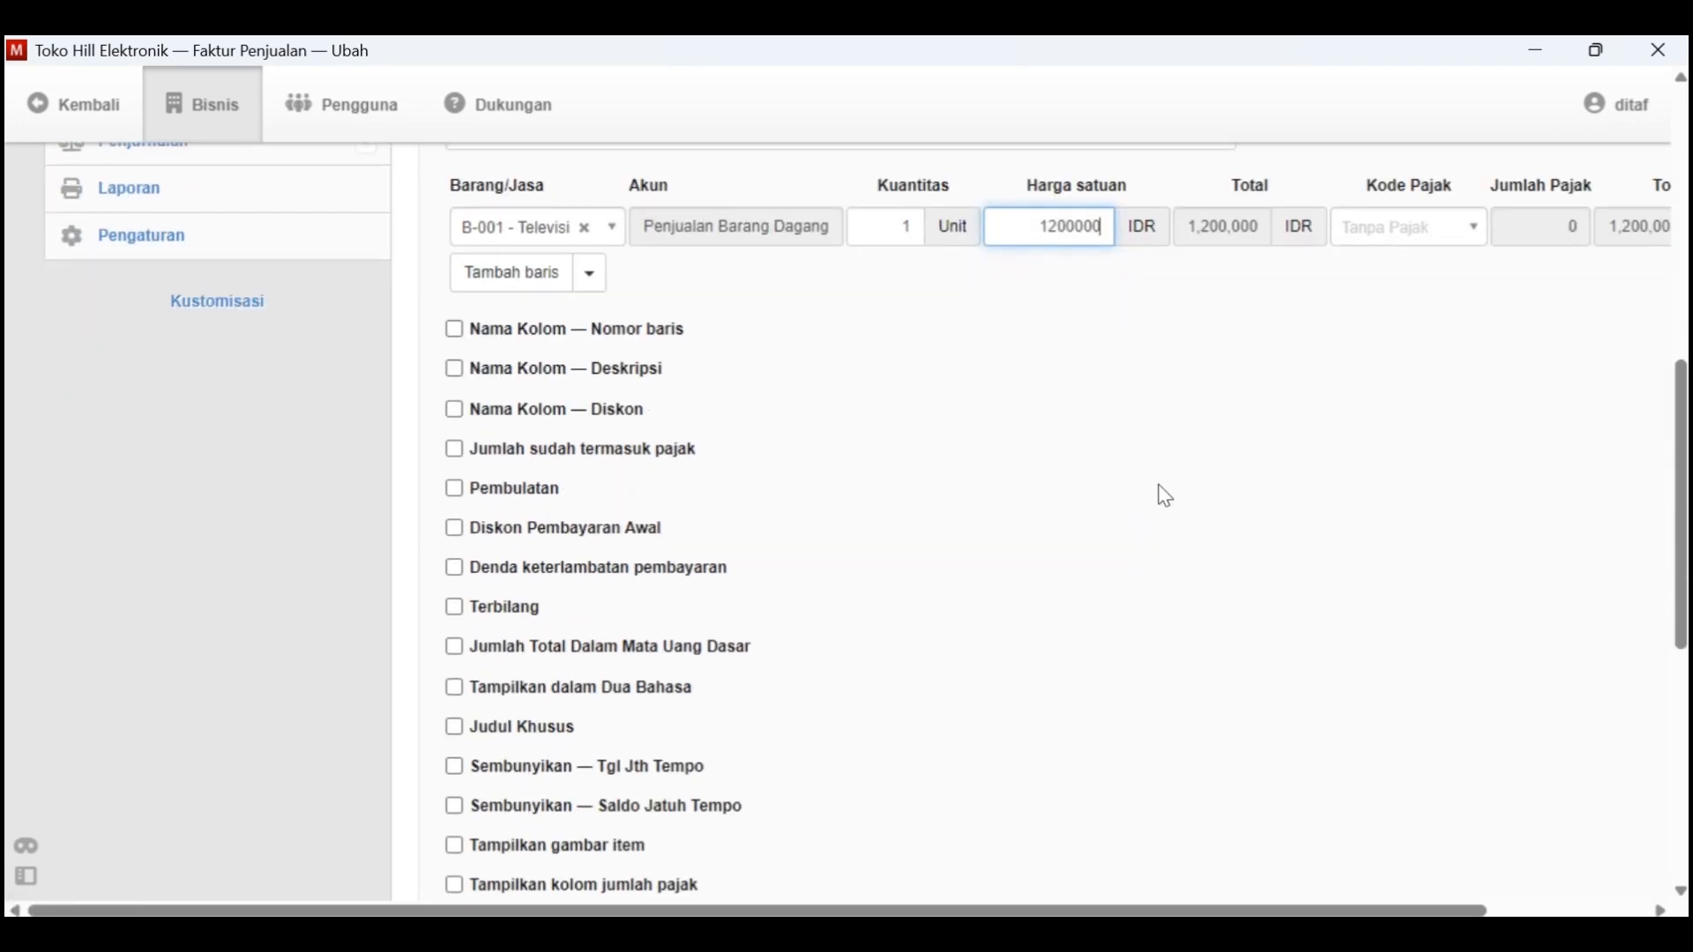
pyautogui.scroll(-3, 1166, 496)
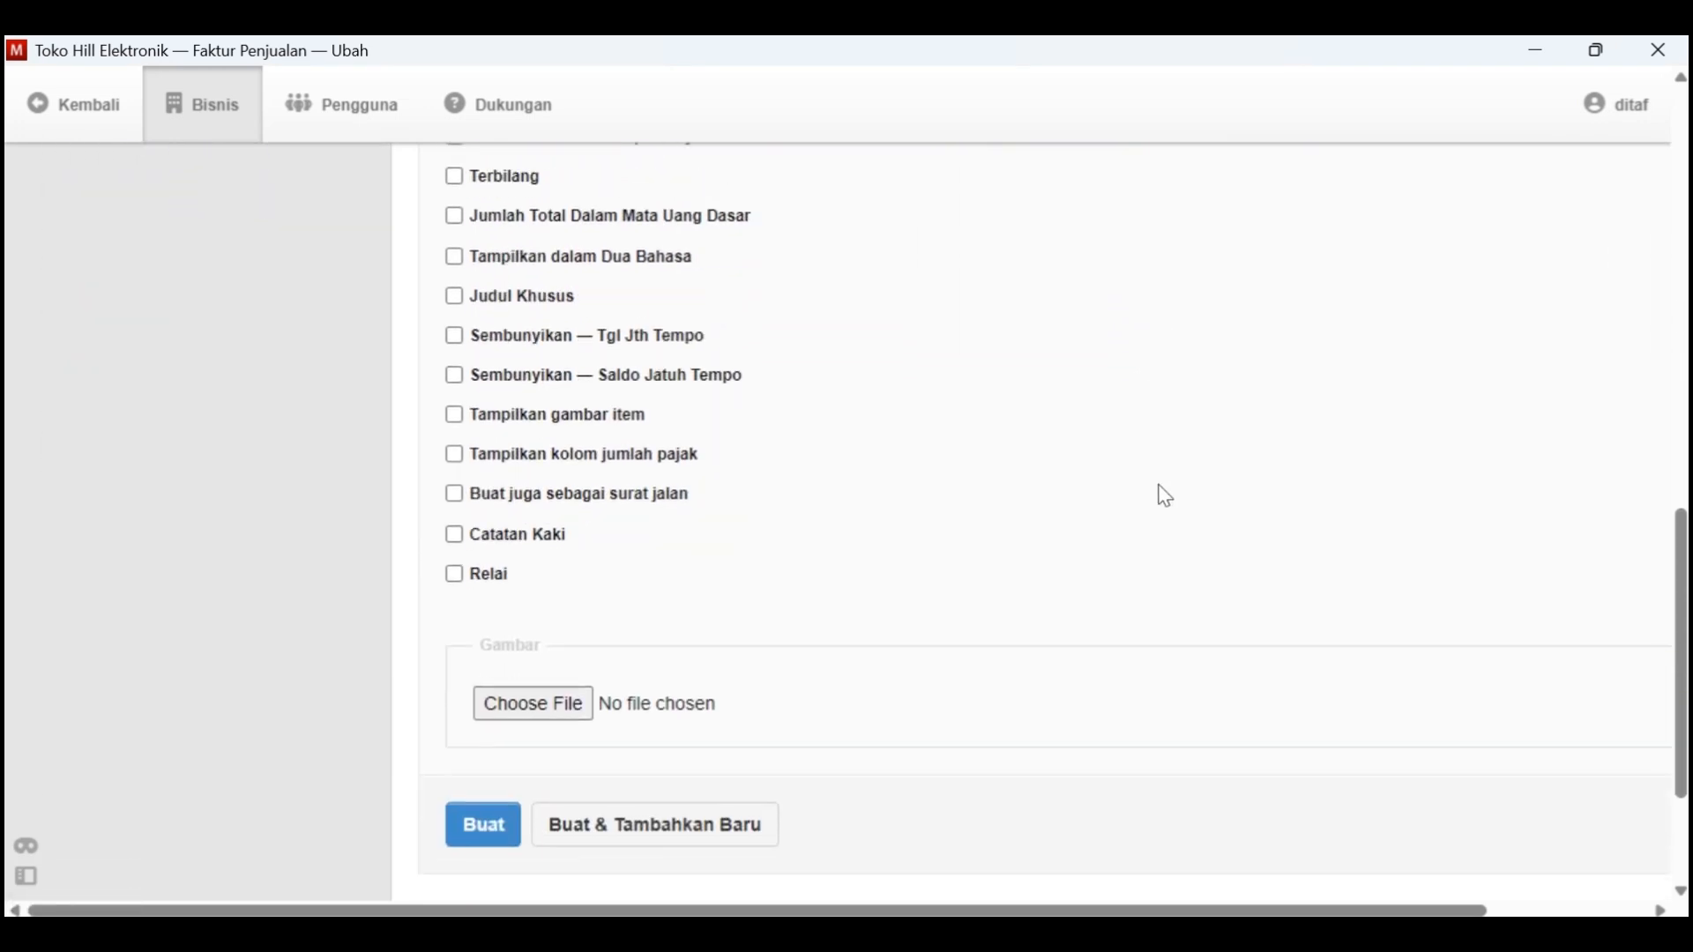
pyautogui.click(508, 798)
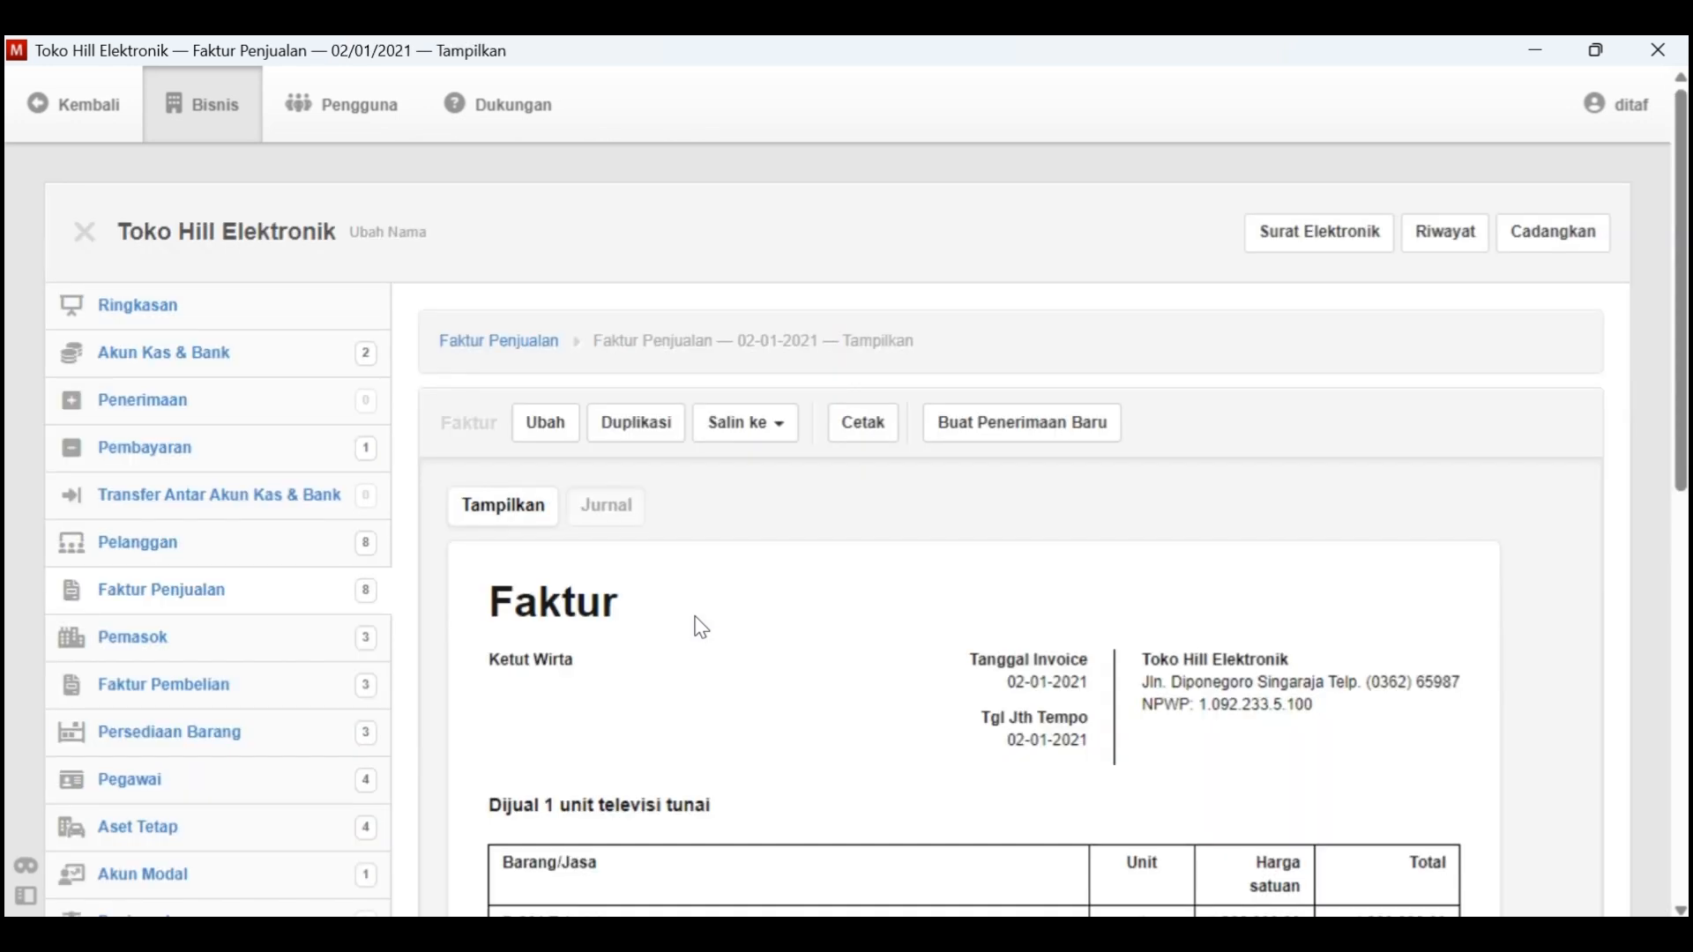
# Check the payment terms of the Tgl. 2 sale in Kasus Manager and return to the invoice in Manager
pyautogui.press('super+Tab')
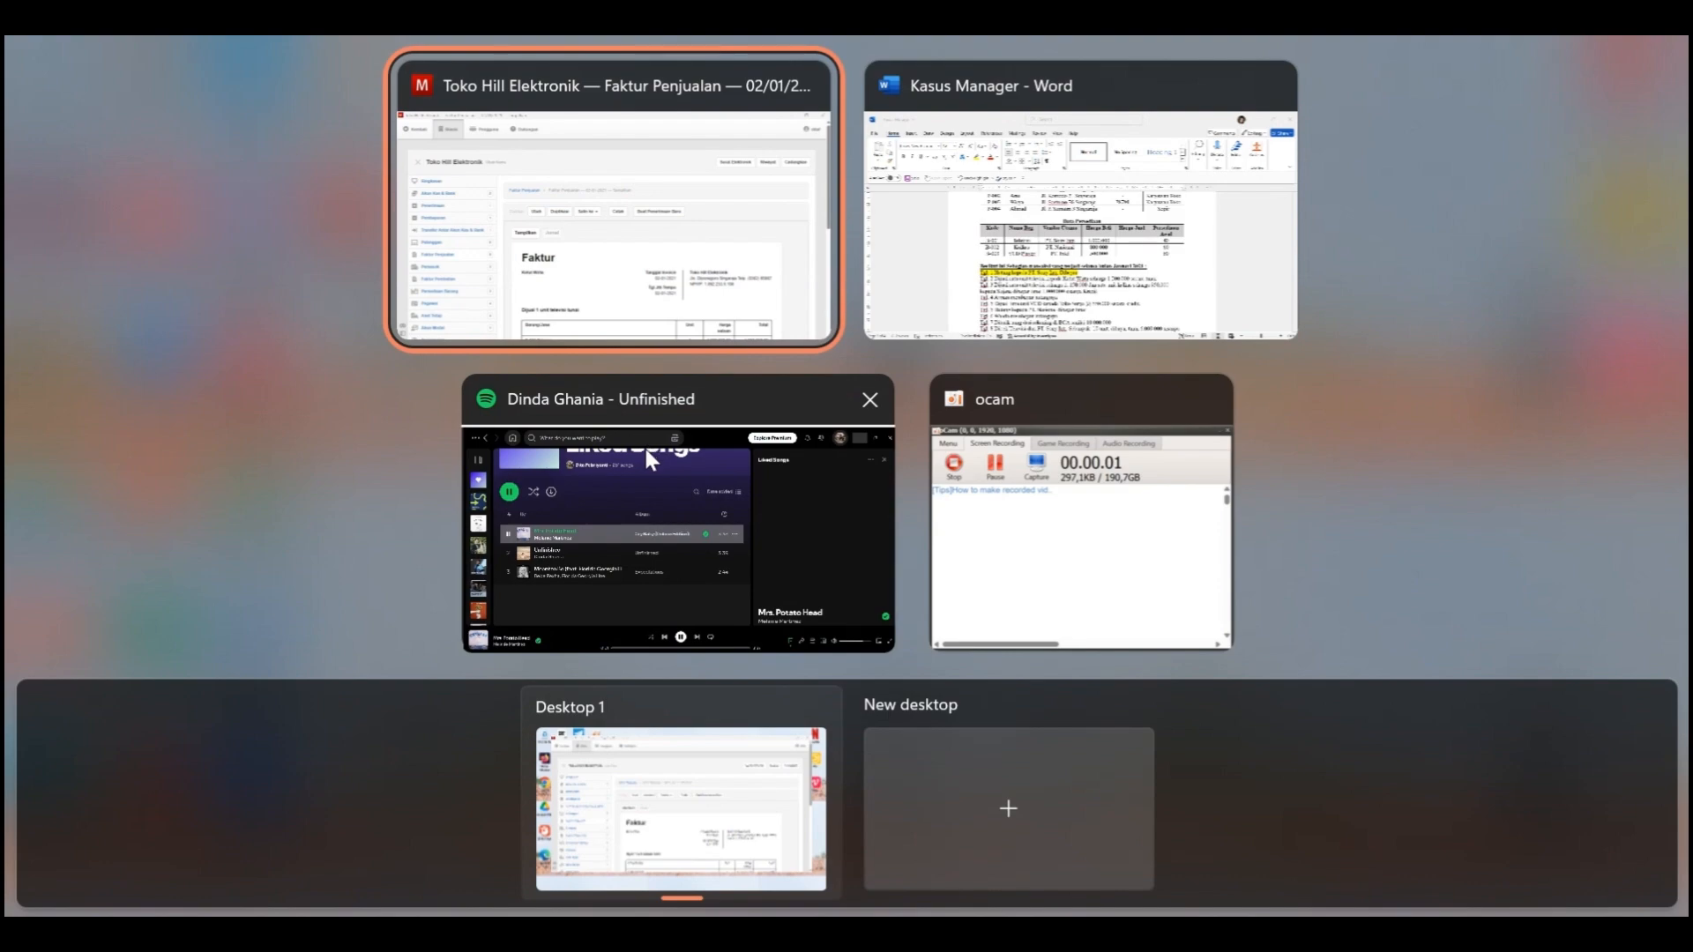
pyautogui.press('Escape')
pyautogui.hotkey('alt', 'Tab')
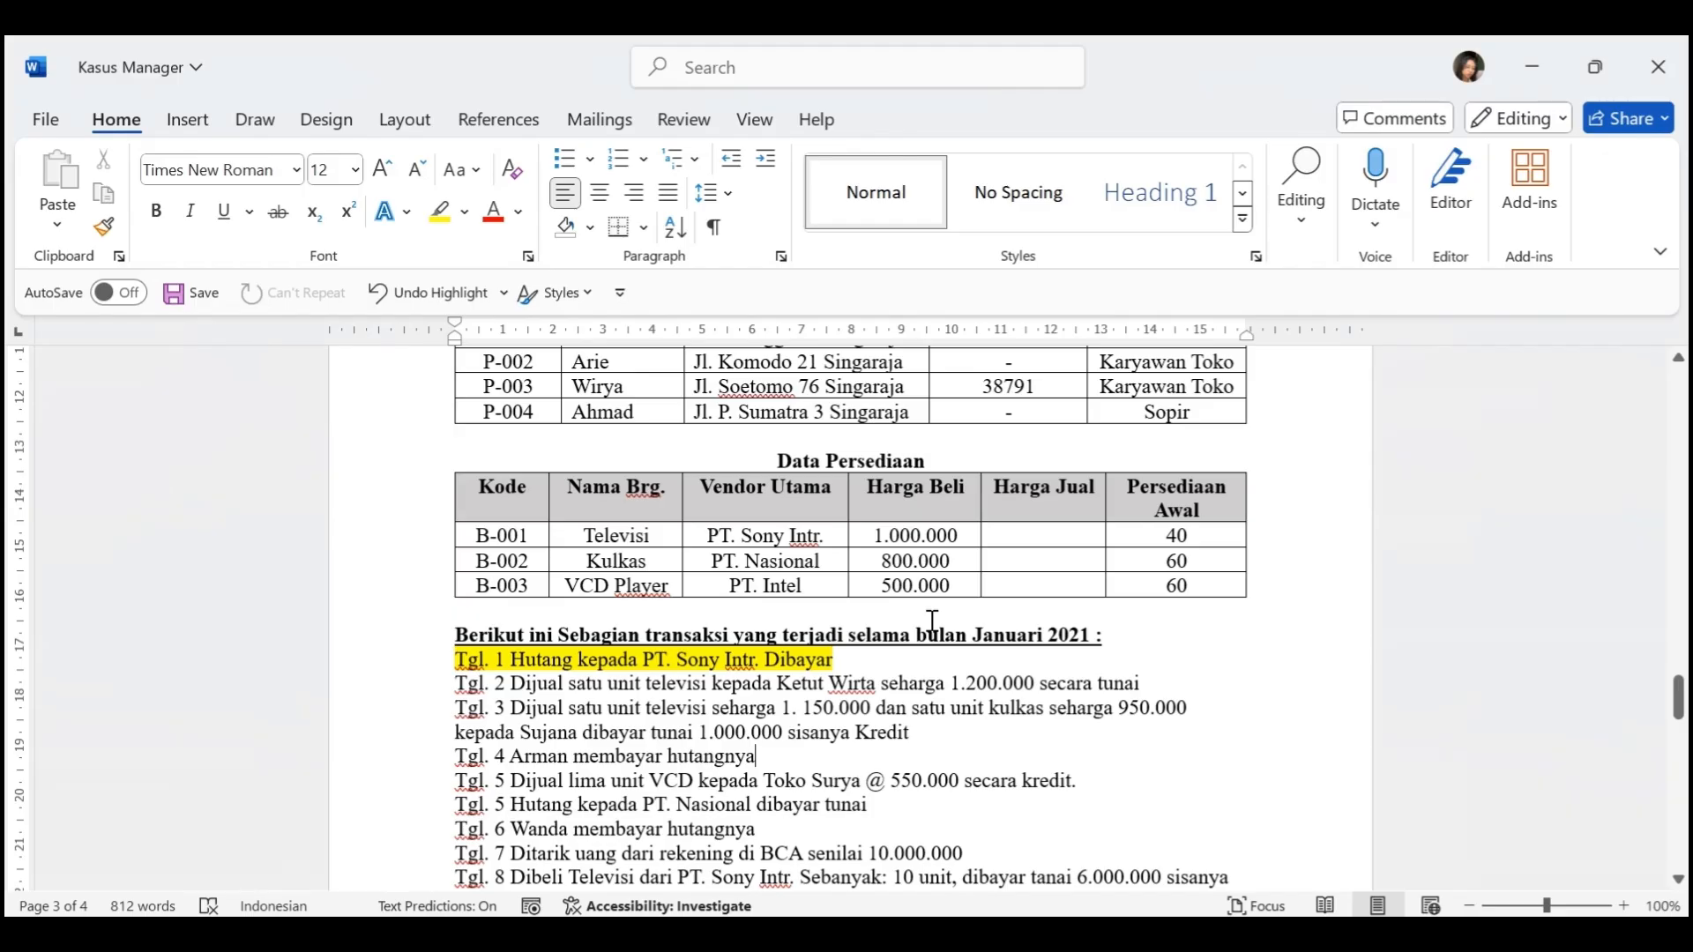
pyautogui.moveTo(1048, 686); pyautogui.dragTo(1137, 688)
pyautogui.click(1129, 706)
pyautogui.hotkey('alt', 'Tab')
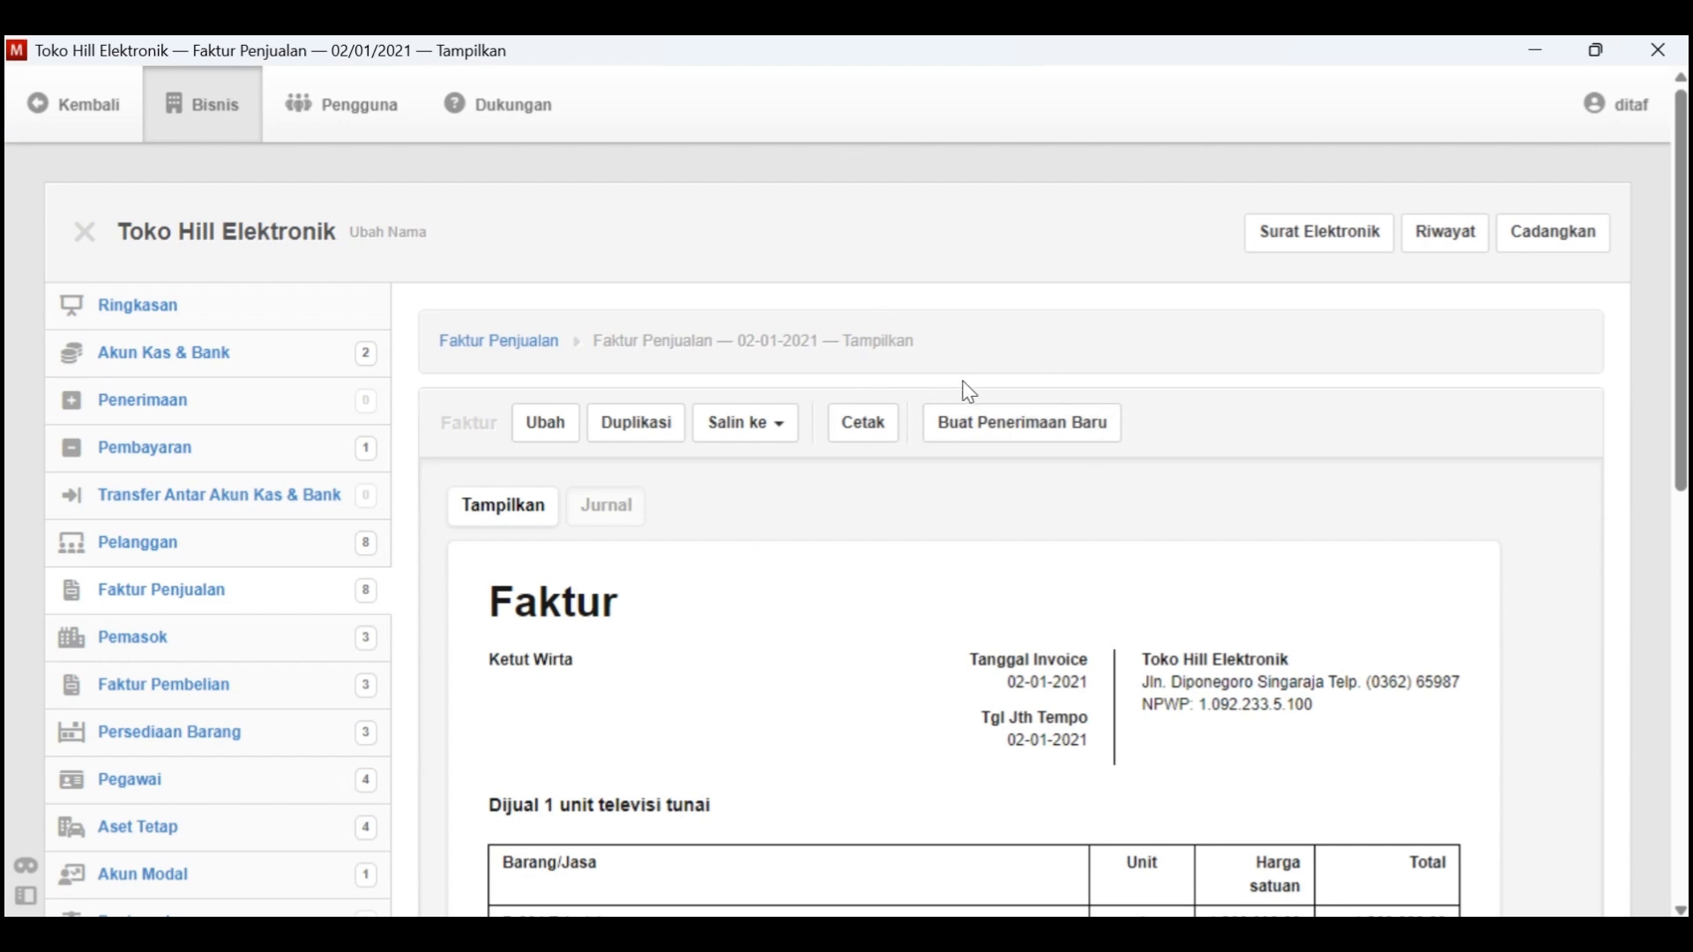
# Start a new receipt from the television sales invoice and set its Tanggal to 2-1-2021
pyautogui.click(1062, 432)
pyautogui.scroll(-1, 782, 529)
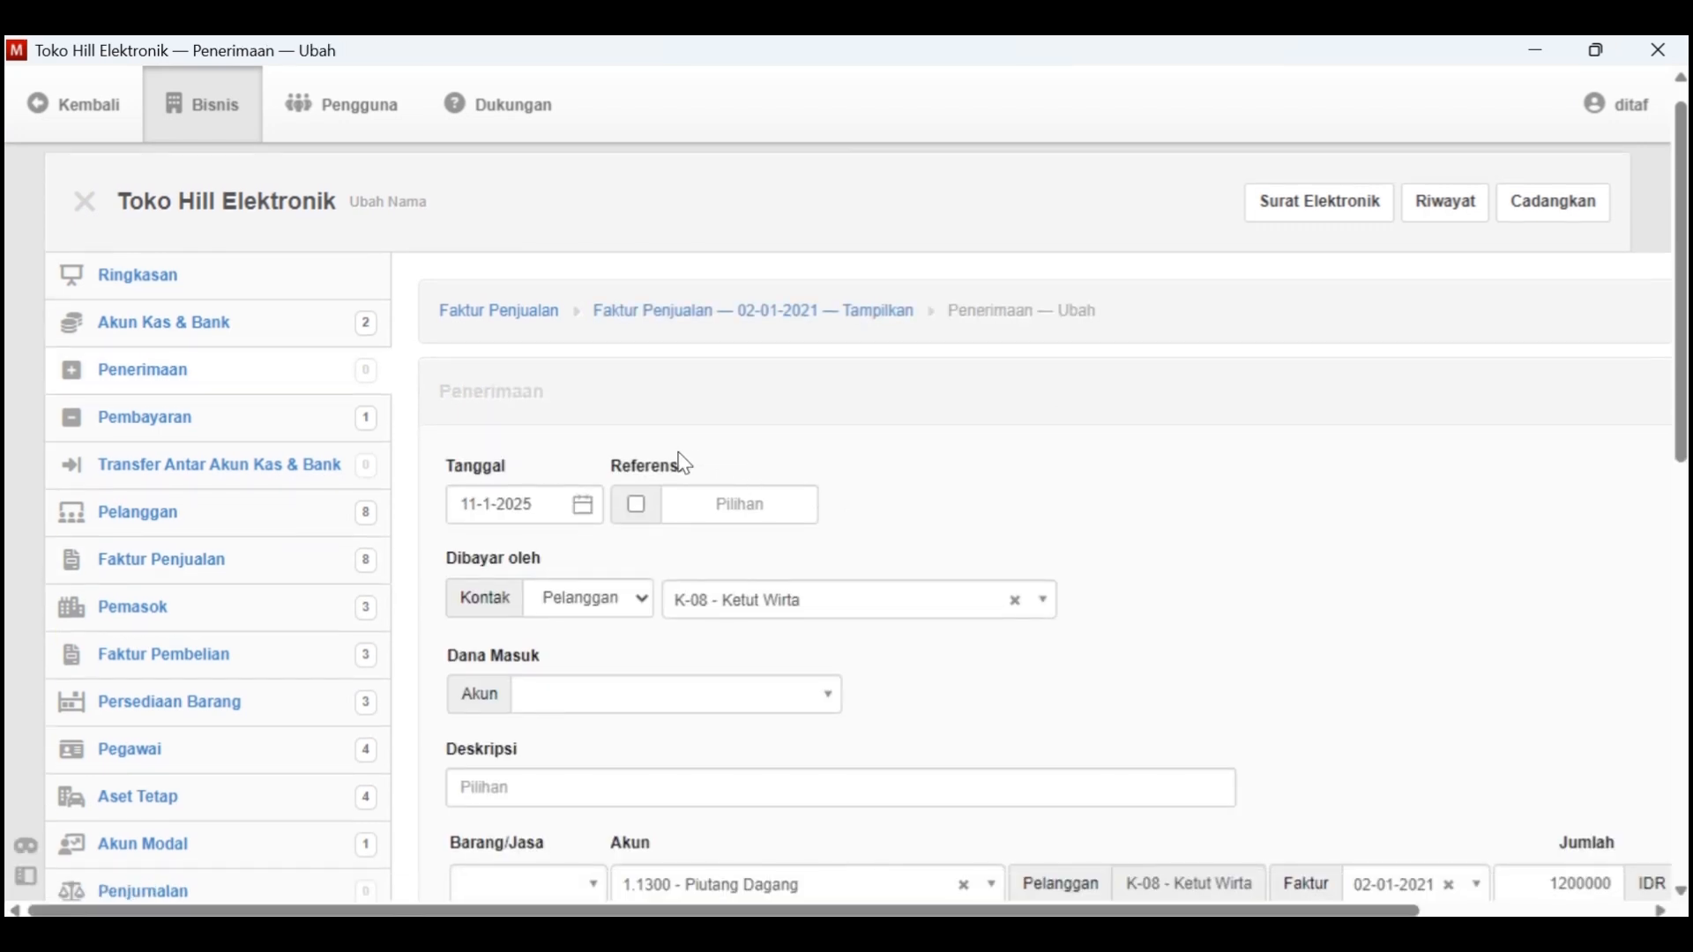
pyautogui.click(582, 504)
pyautogui.click(650, 110)
pyautogui.click(670, 150)
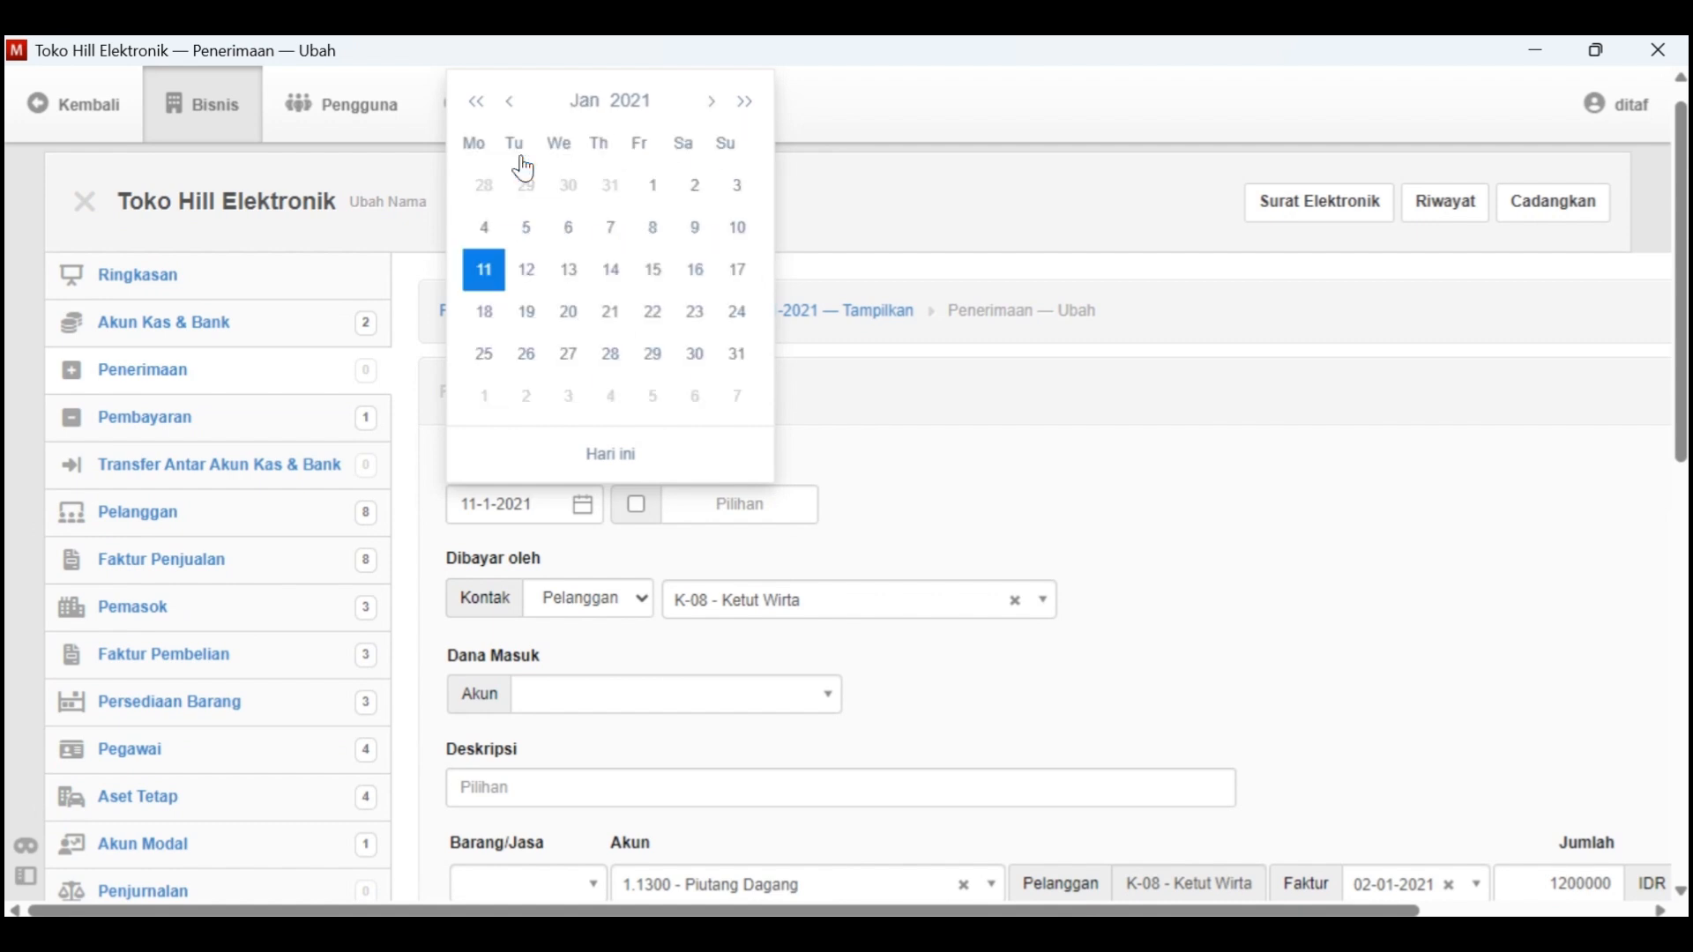
pyautogui.click(695, 187)
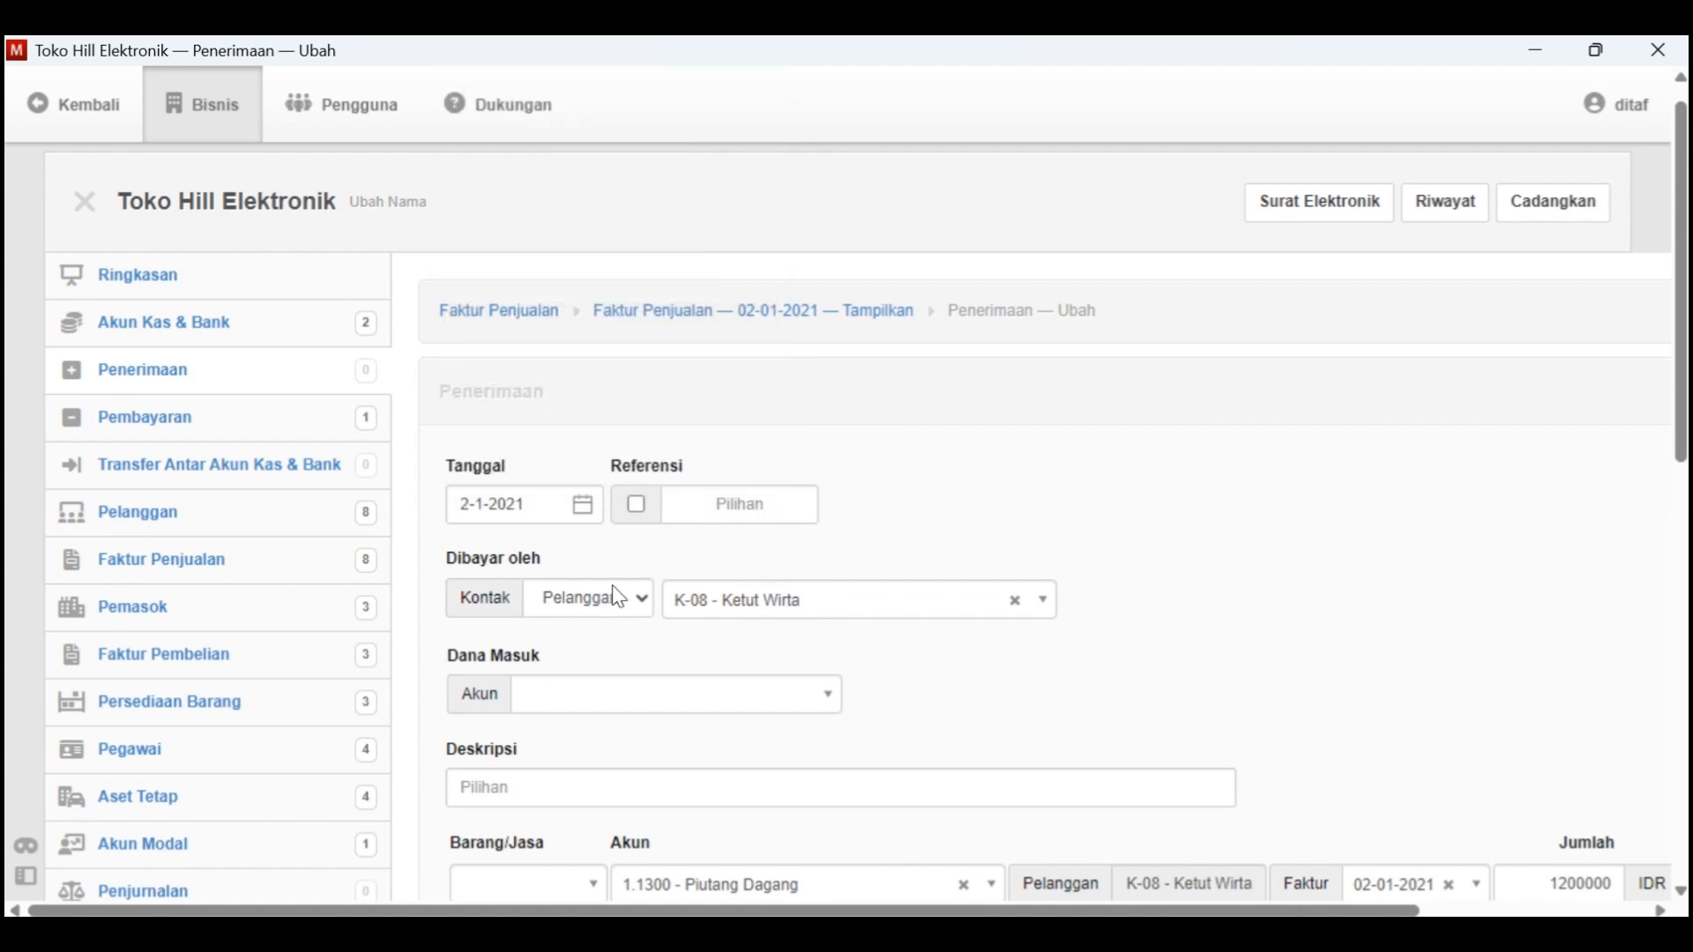
# Set the receipt's Dana Masuk account to 1.1100 - Kas Di Tangan and its Deskripsi to "Pembayaran pembelian satu unit televisi tunai"
pyautogui.scroll(-1, 692, 517)
pyautogui.click(655, 663)
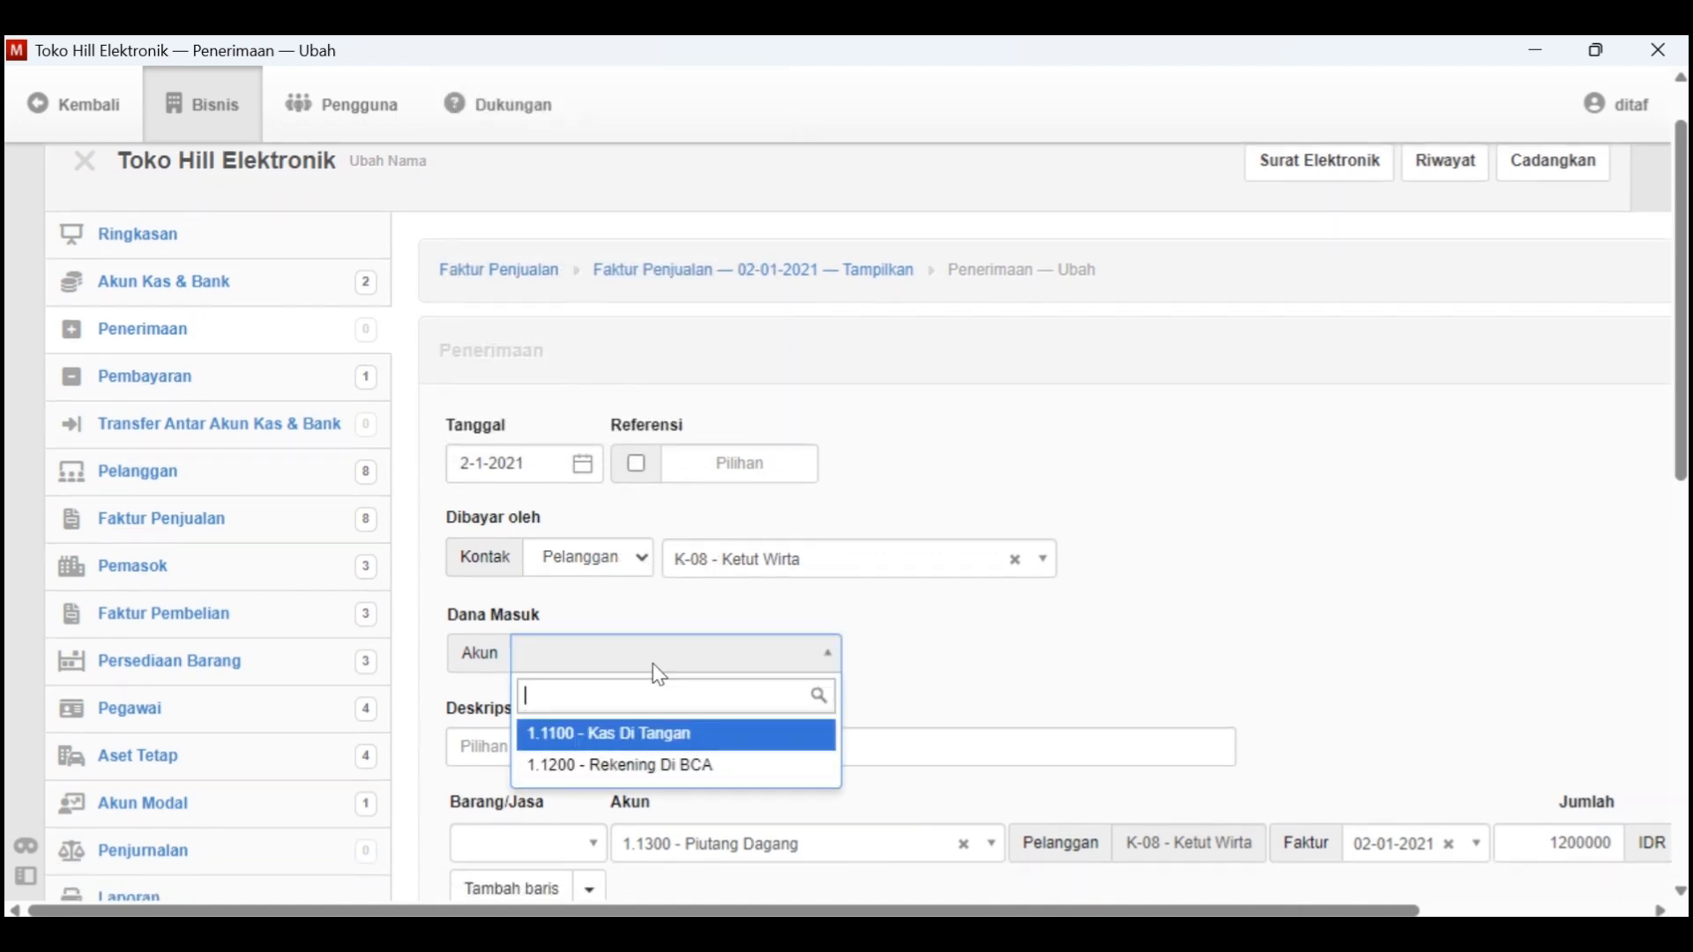
pyautogui.click(668, 745)
pyautogui.scroll(-2, 715, 716)
pyautogui.click(670, 661)
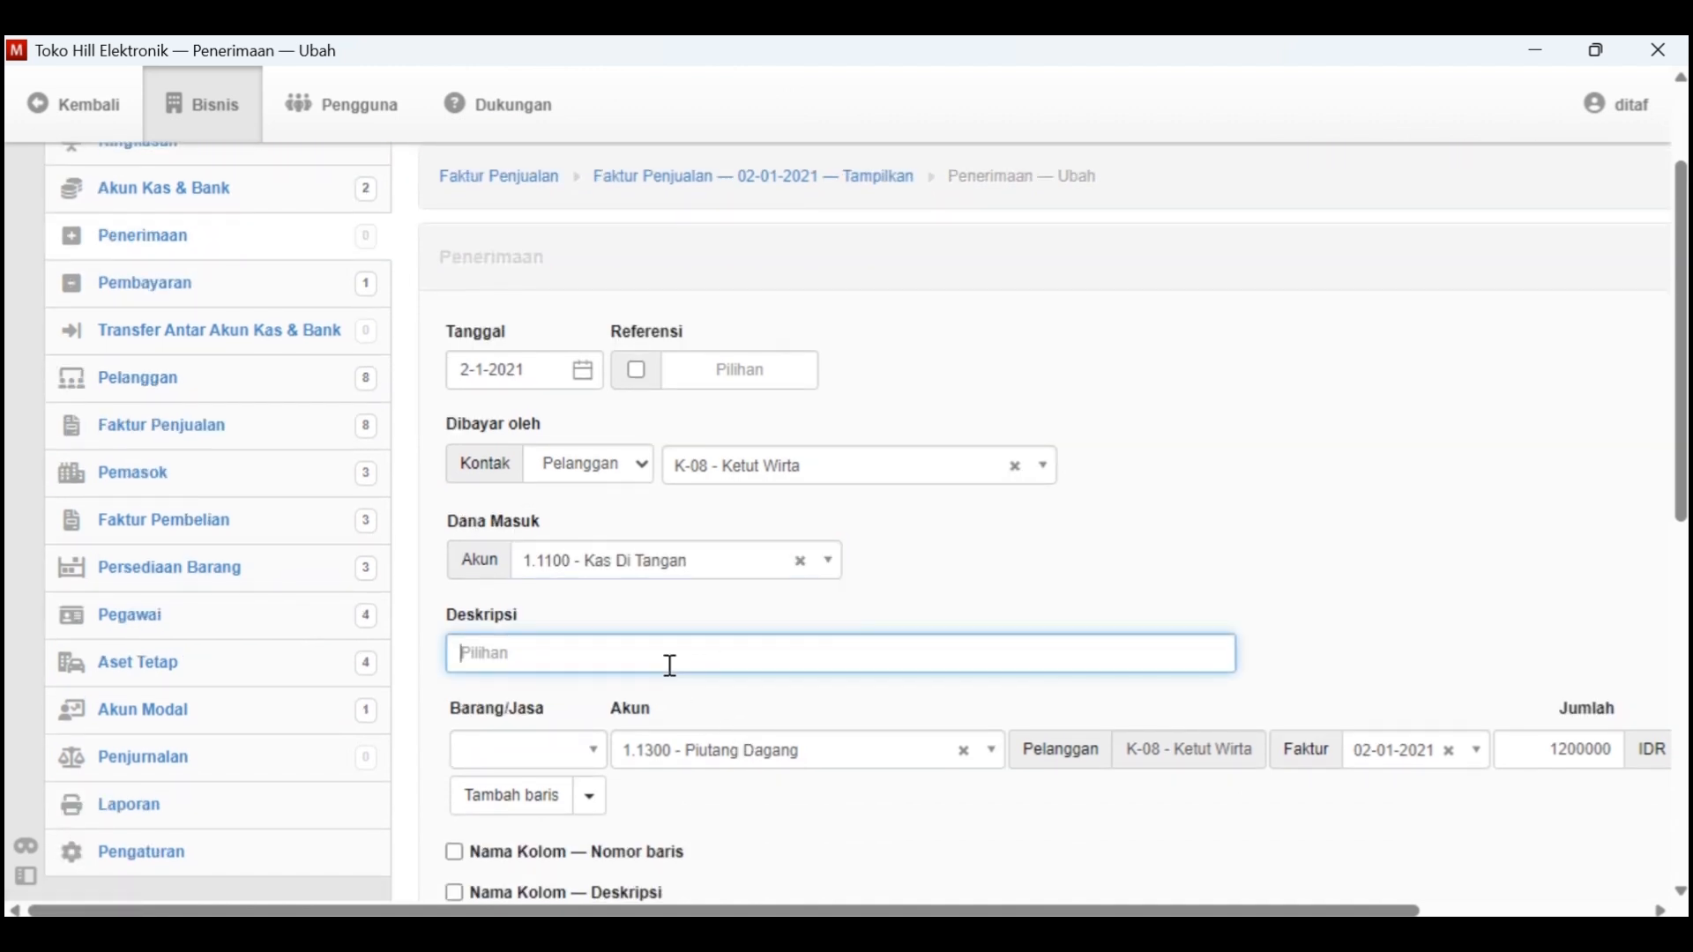
pyautogui.write('Pem')
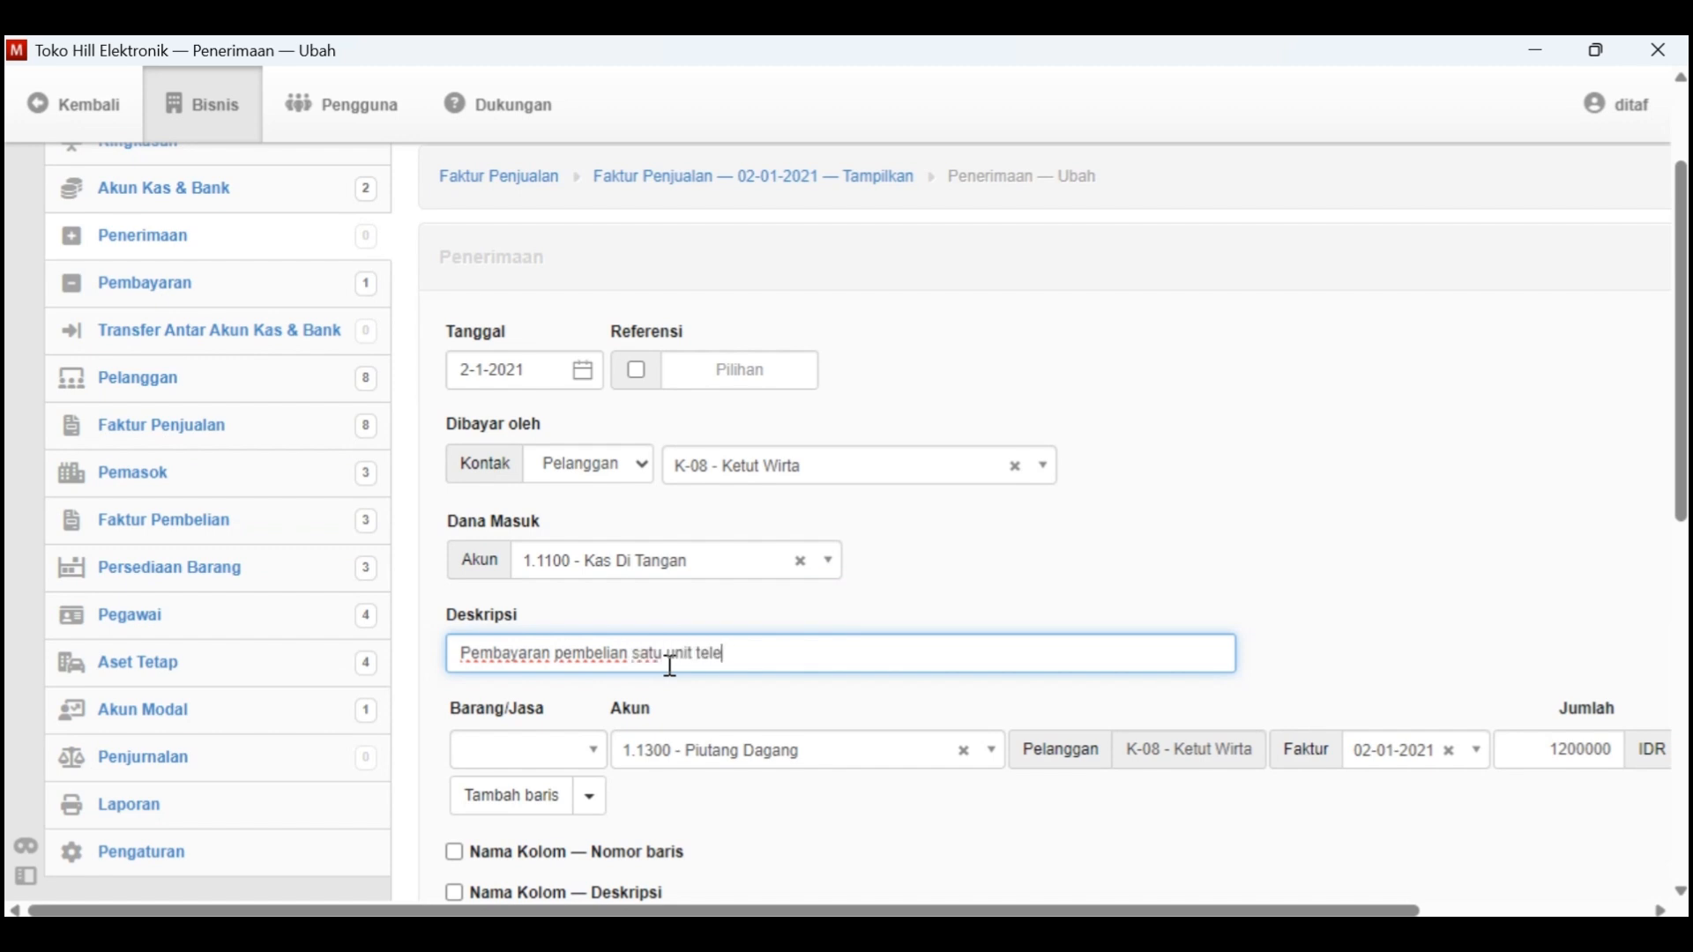
# Leave the receipt line's Barang/Jasa empty, check the line against Piutang Dagang, and create the receipt
pyautogui.click(592, 751)
pyautogui.click(746, 825)
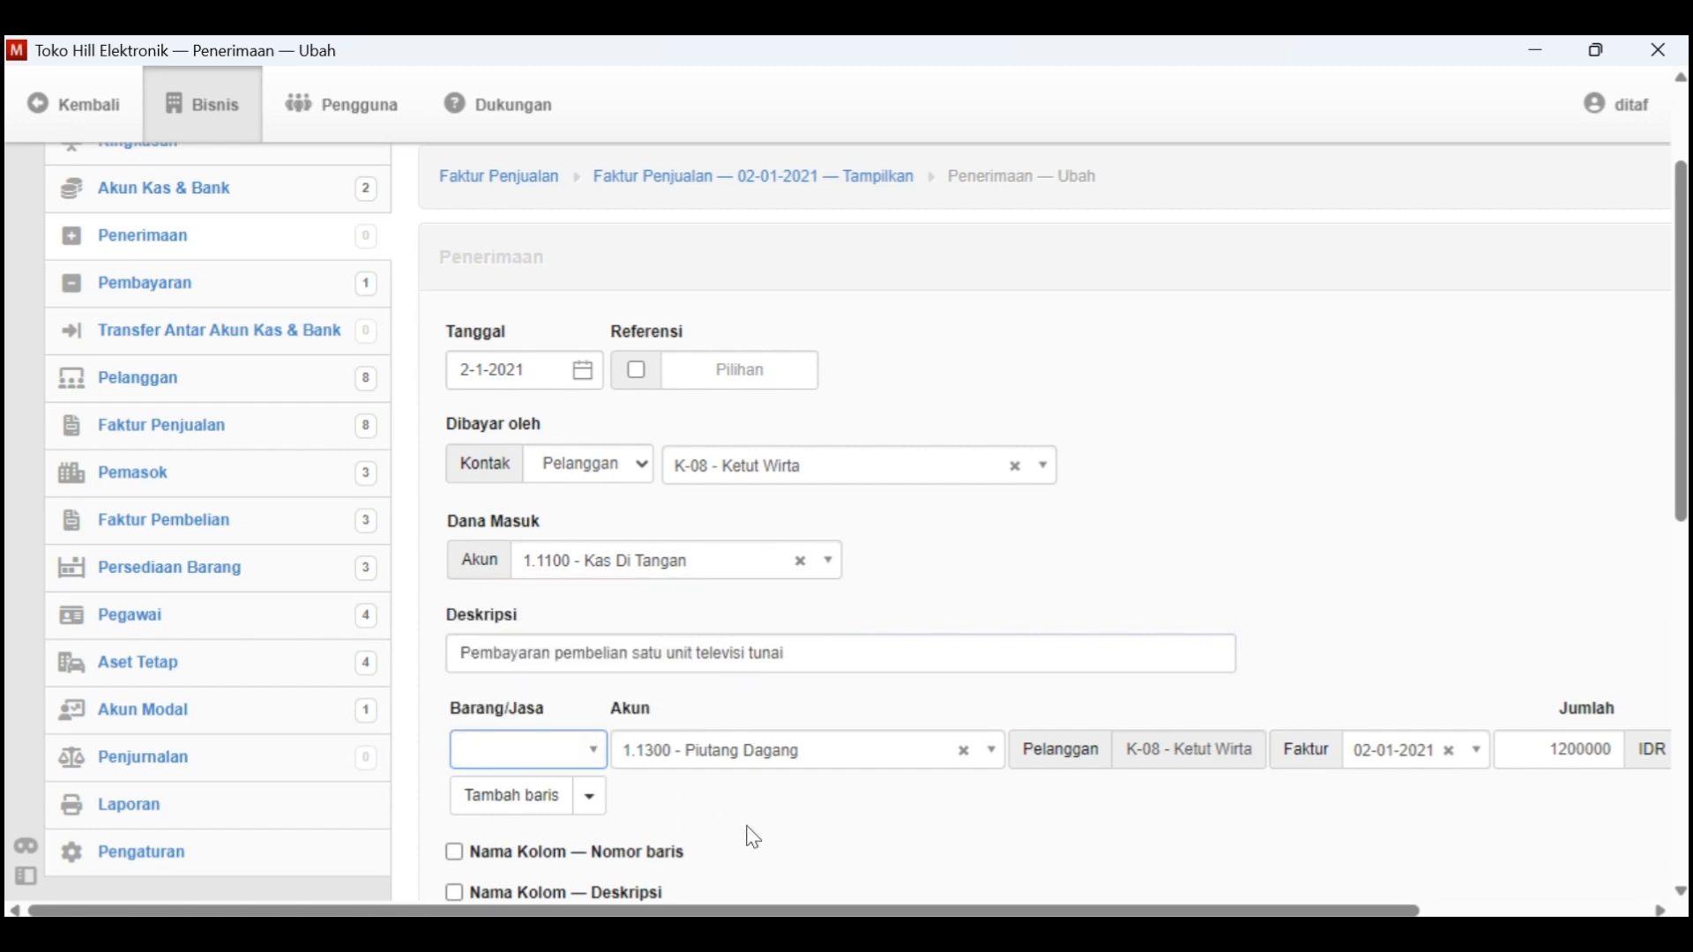
pyautogui.scroll(-2, 746, 825)
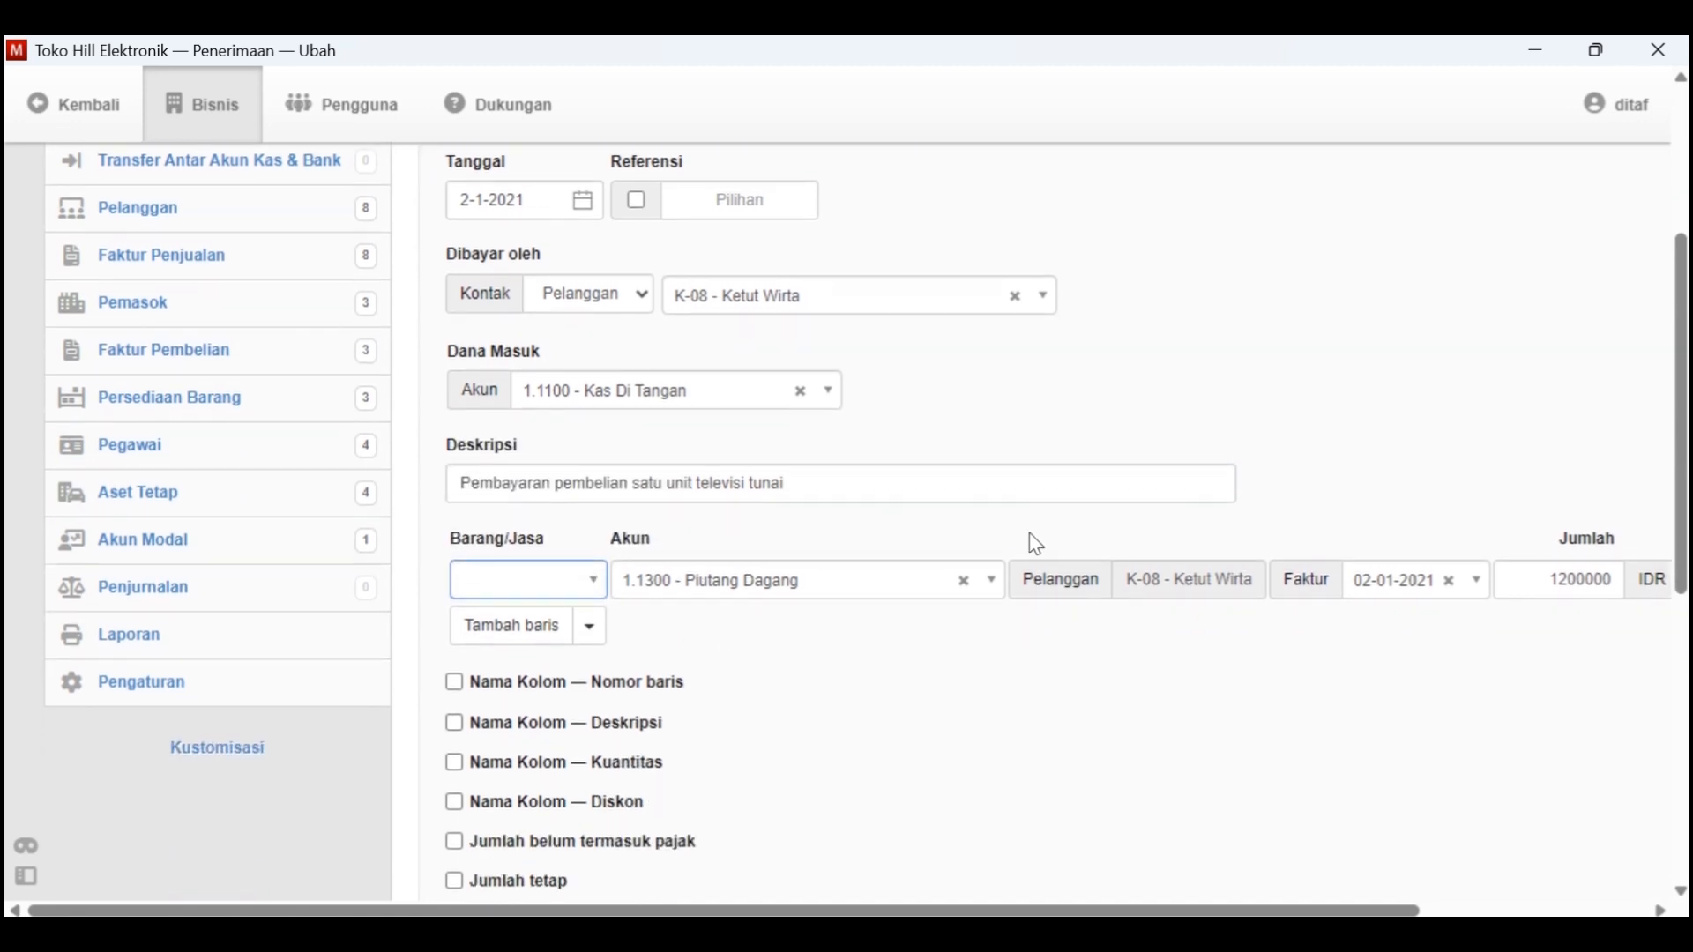
pyautogui.hscroll(3, 1275, 669)
pyautogui.hscroll(-3, 1276, 669)
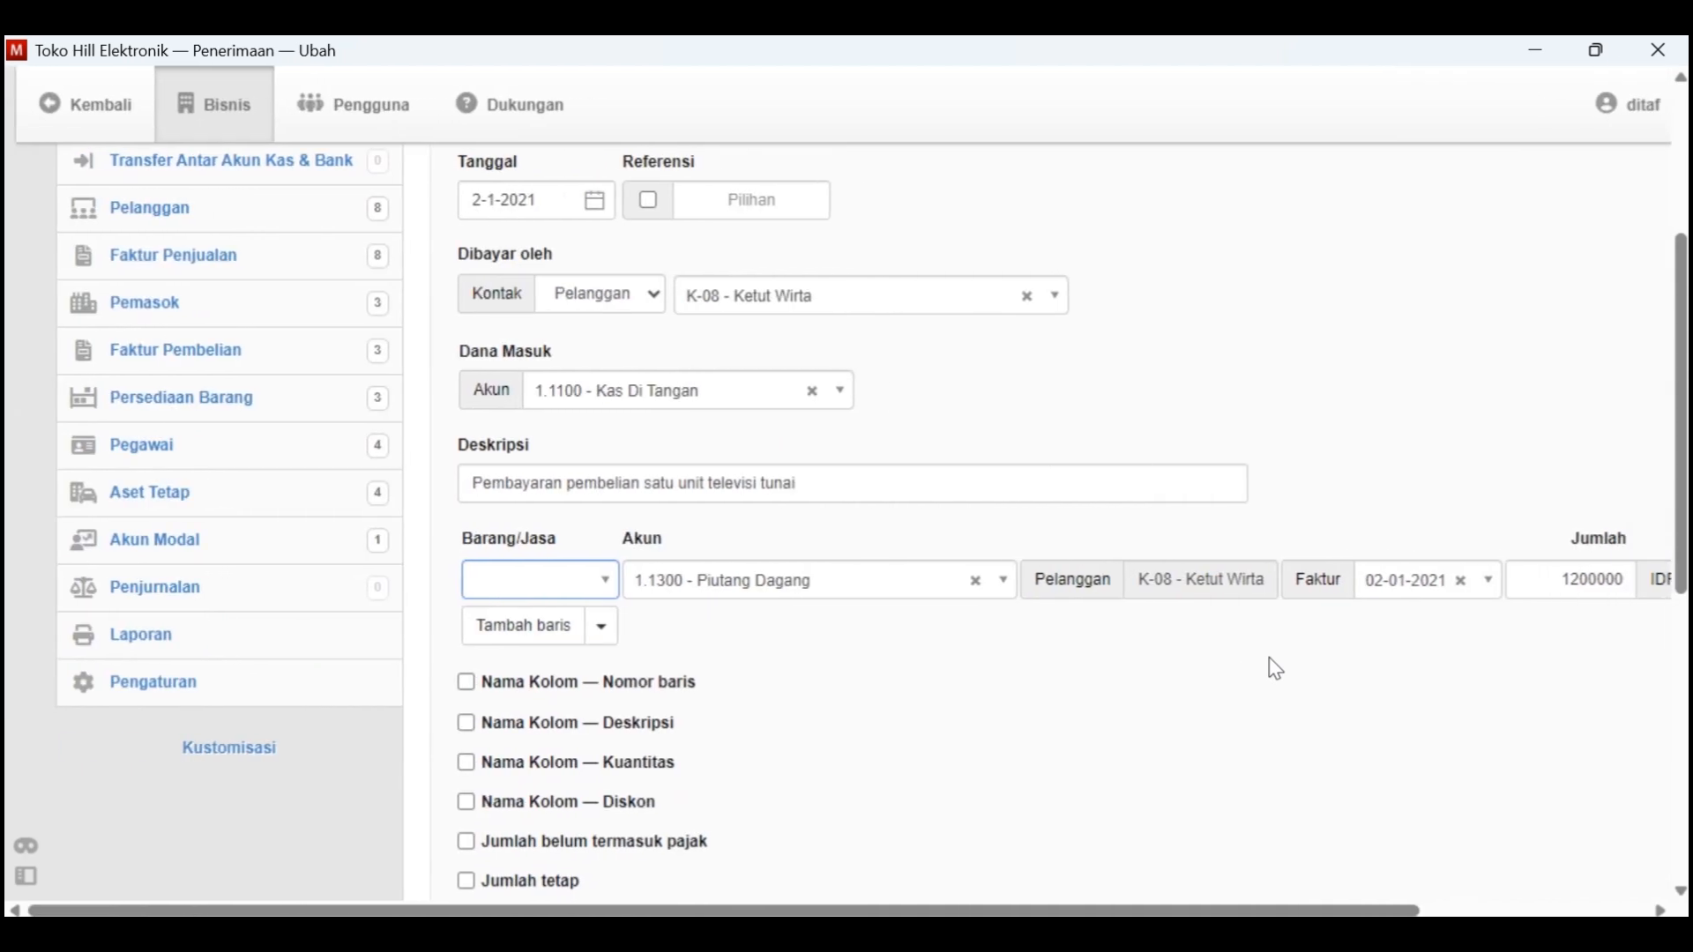
pyautogui.scroll(-2, 1276, 669)
pyautogui.scroll(5, 1275, 669)
pyautogui.scroll(-10, 1274, 669)
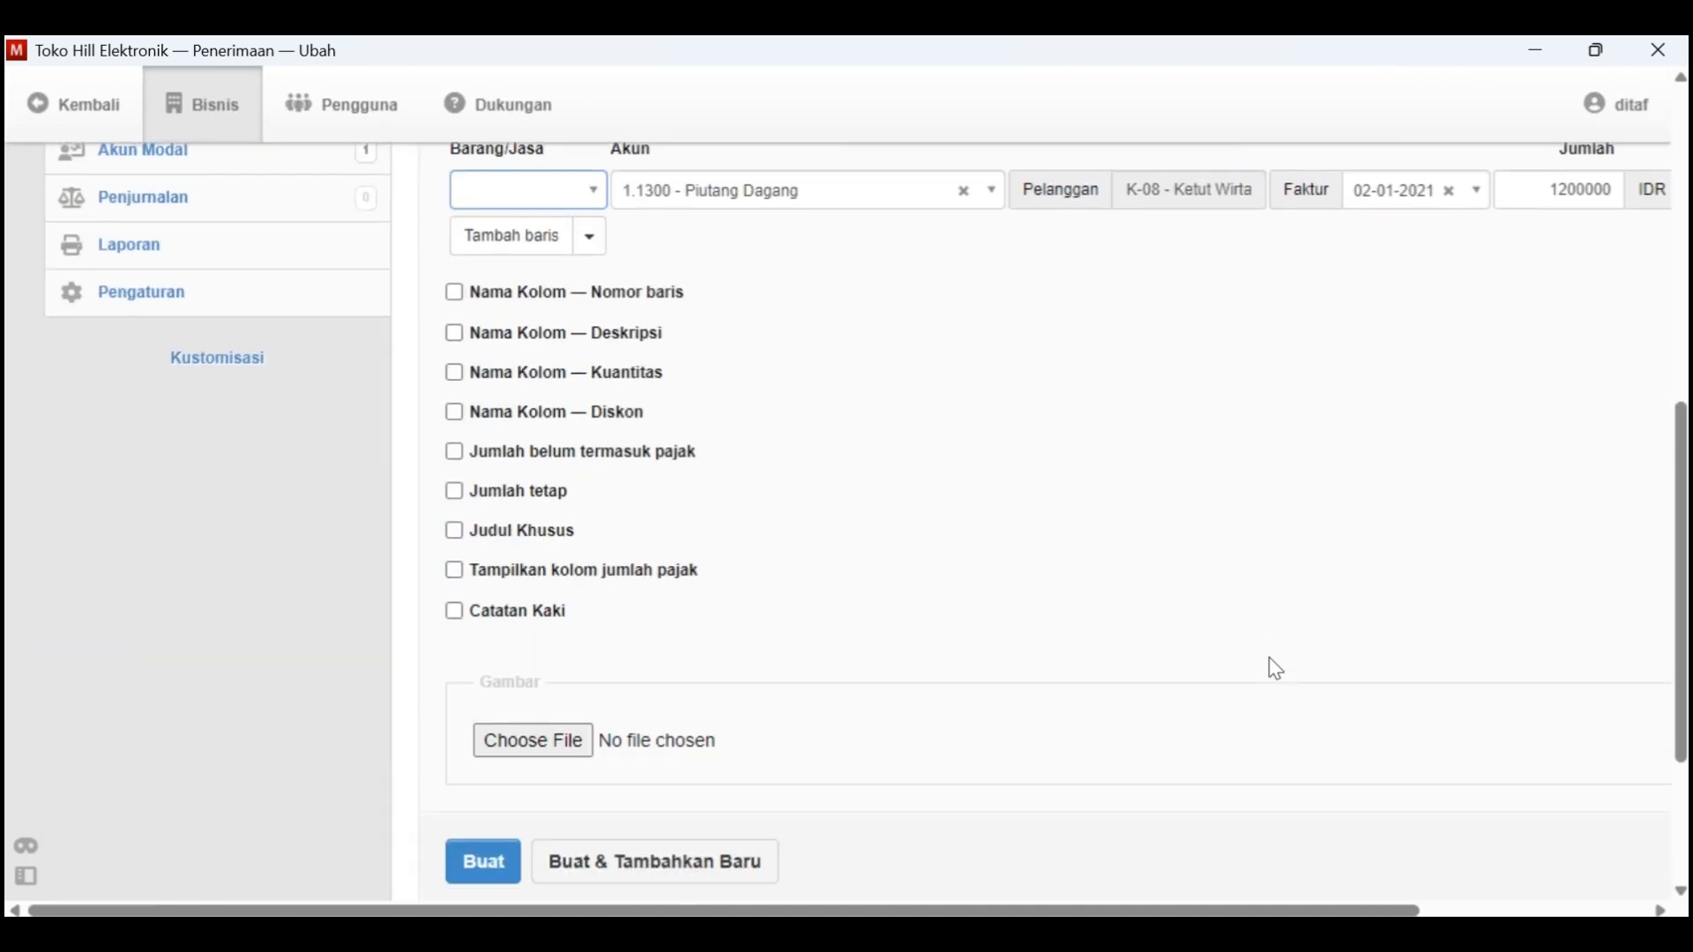
pyautogui.click(486, 710)
# Review the created receipt and check the television sale's status in the Faktur Penjualan list
pyautogui.scroll(-3, 873, 705)
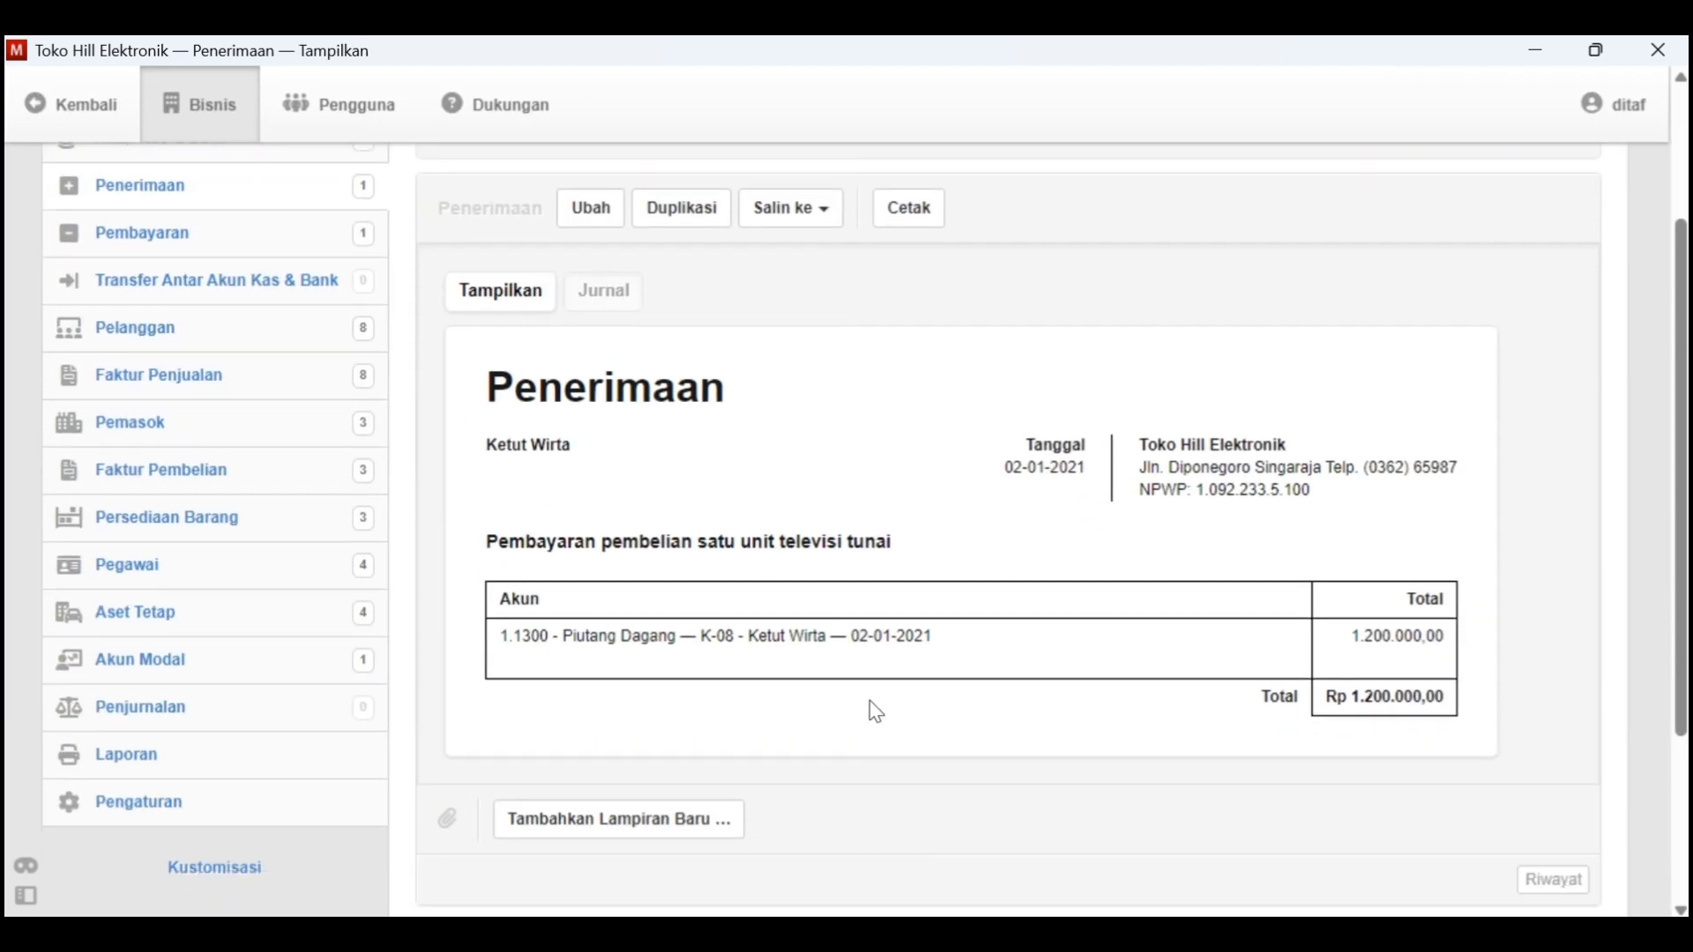
pyautogui.scroll(2, 876, 710)
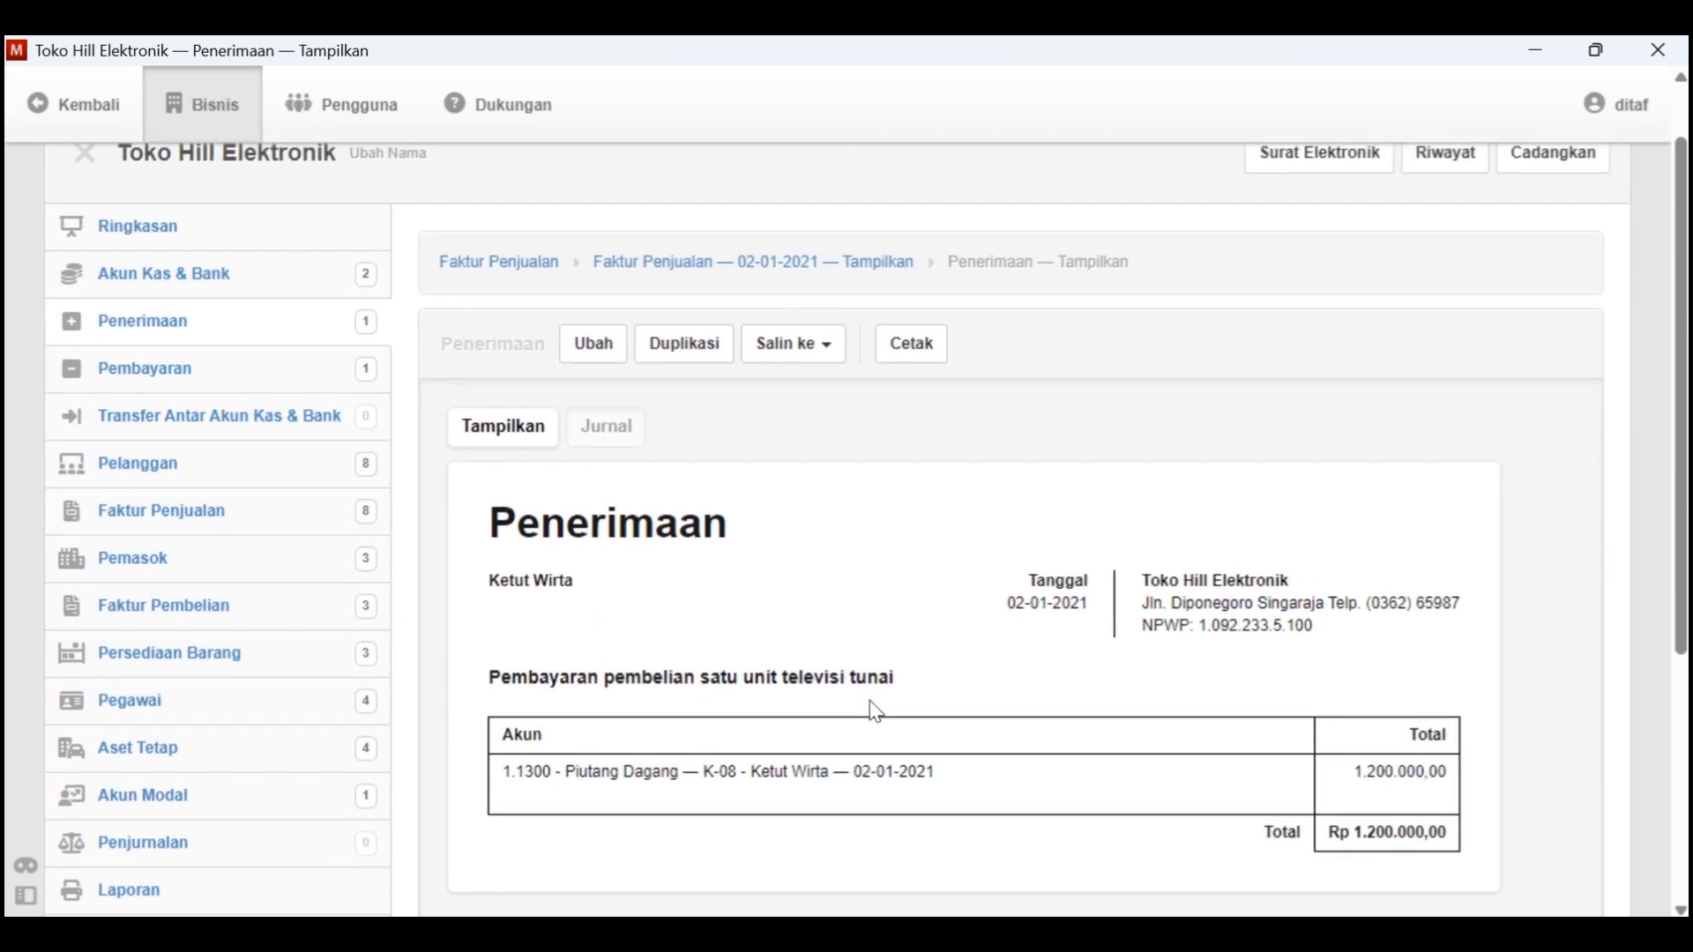
pyautogui.click(527, 266)
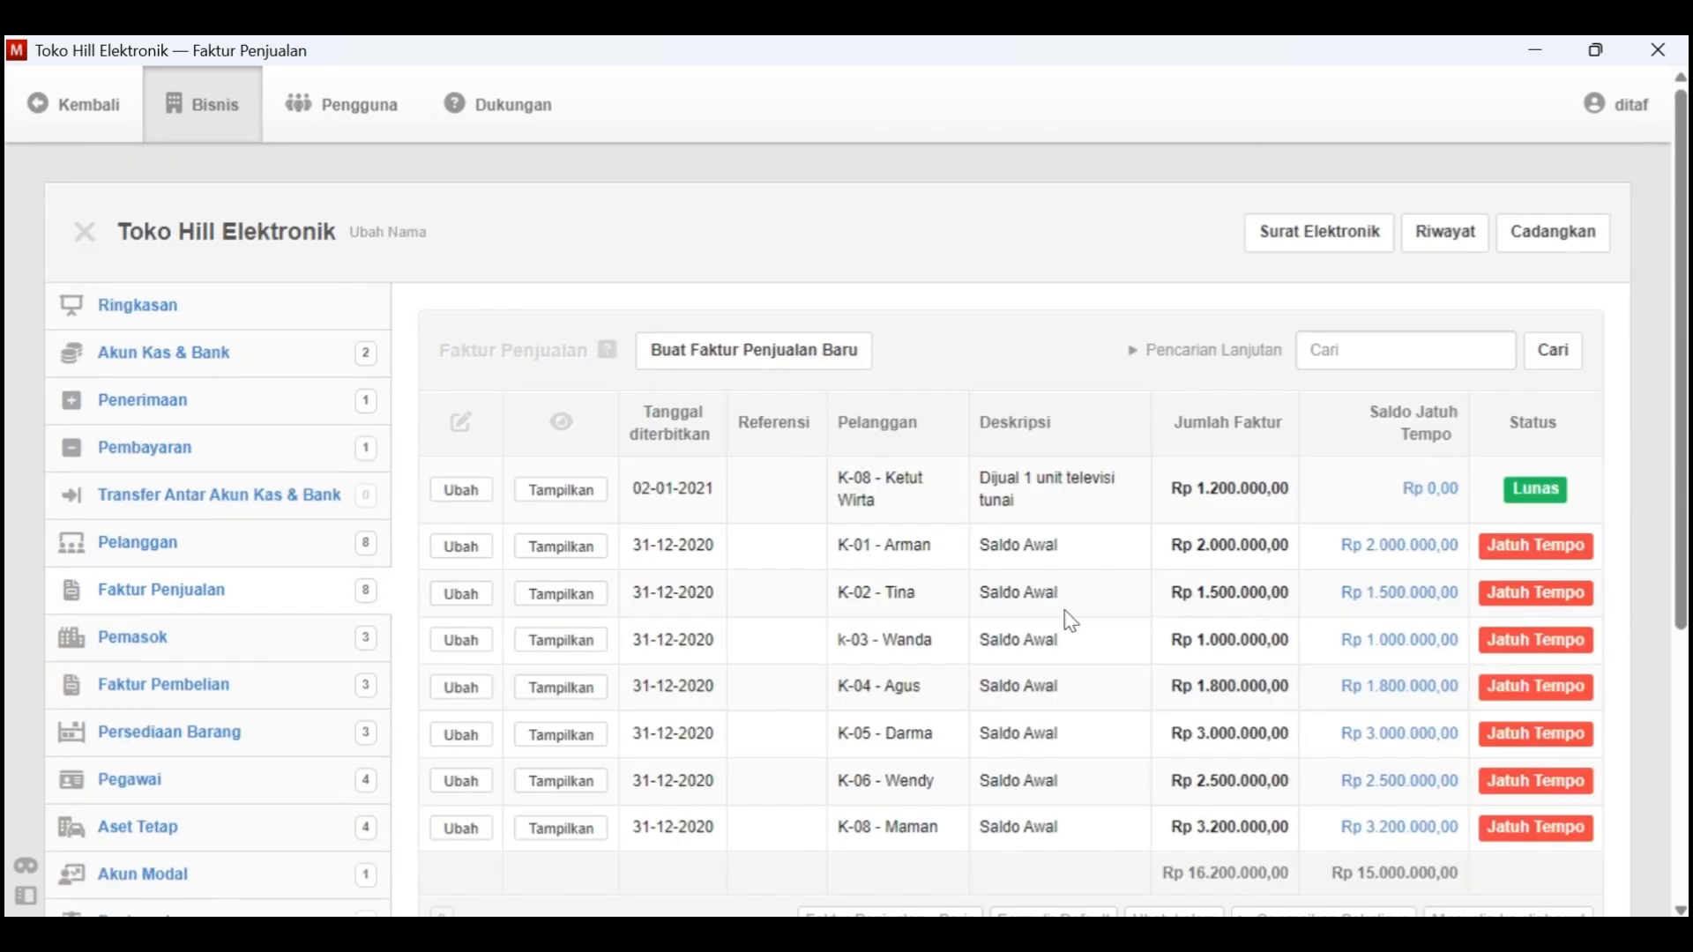
pyautogui.scroll(1, 705, 339)
# Switch to Kasus Manager and highlight the completed Tgl. 2 transaction line in yellow
pyautogui.hotkey('alt', 'Tab')
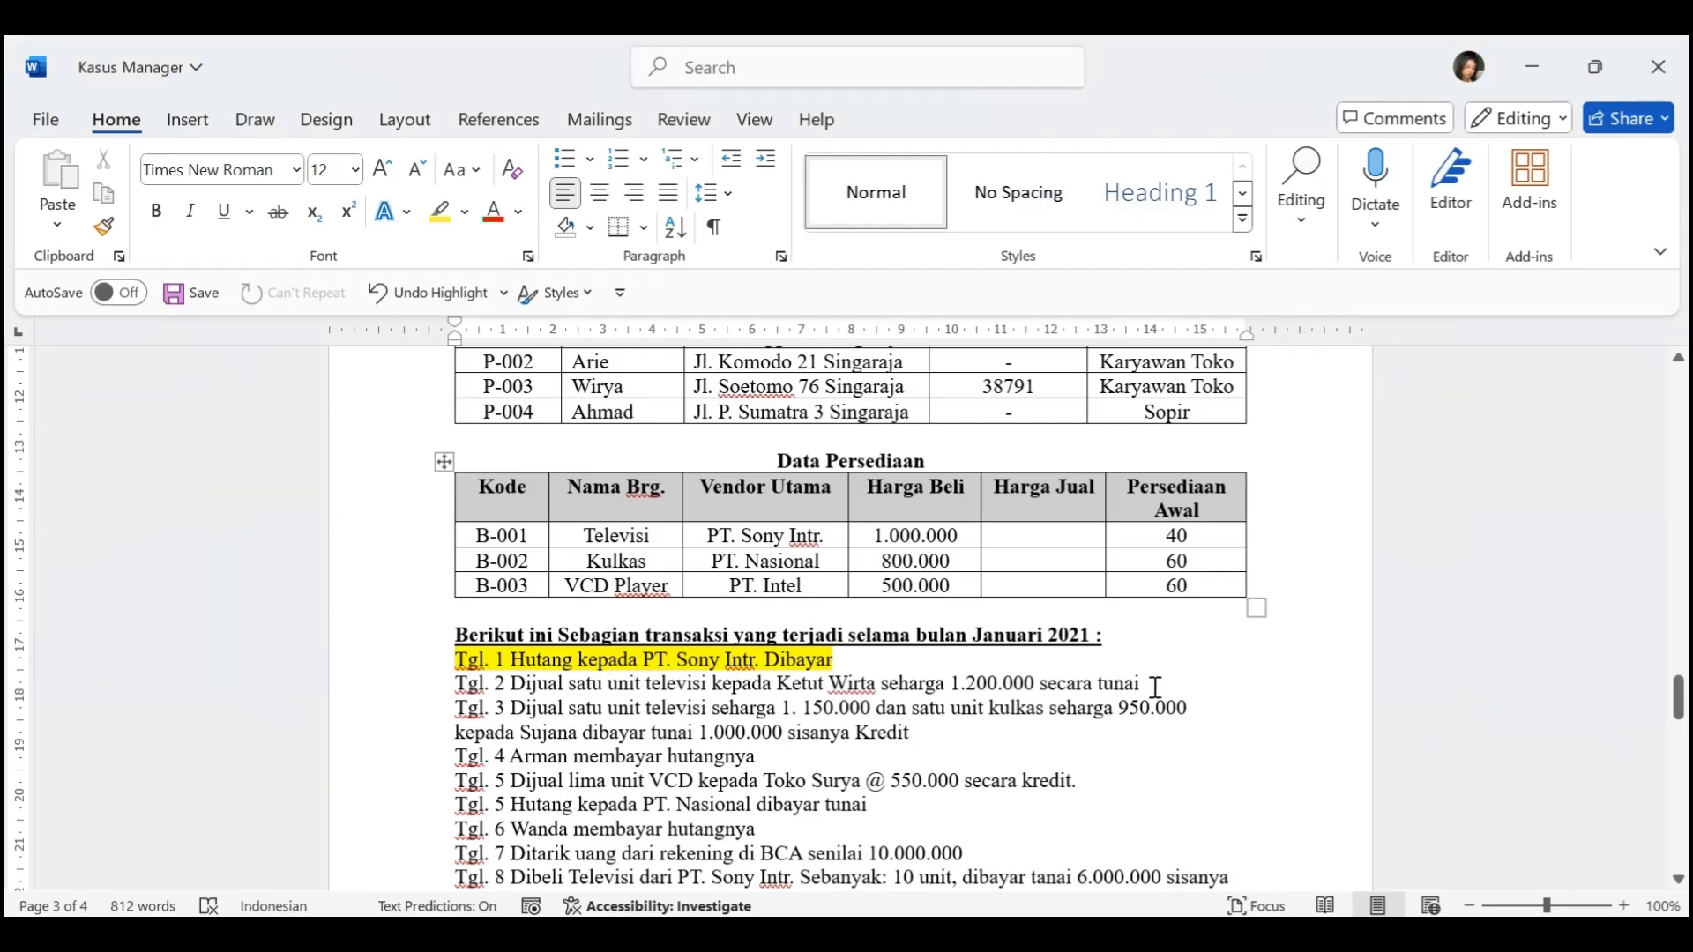
pyautogui.moveTo(1155, 687); pyautogui.dragTo(454, 686)
pyautogui.click(440, 212)
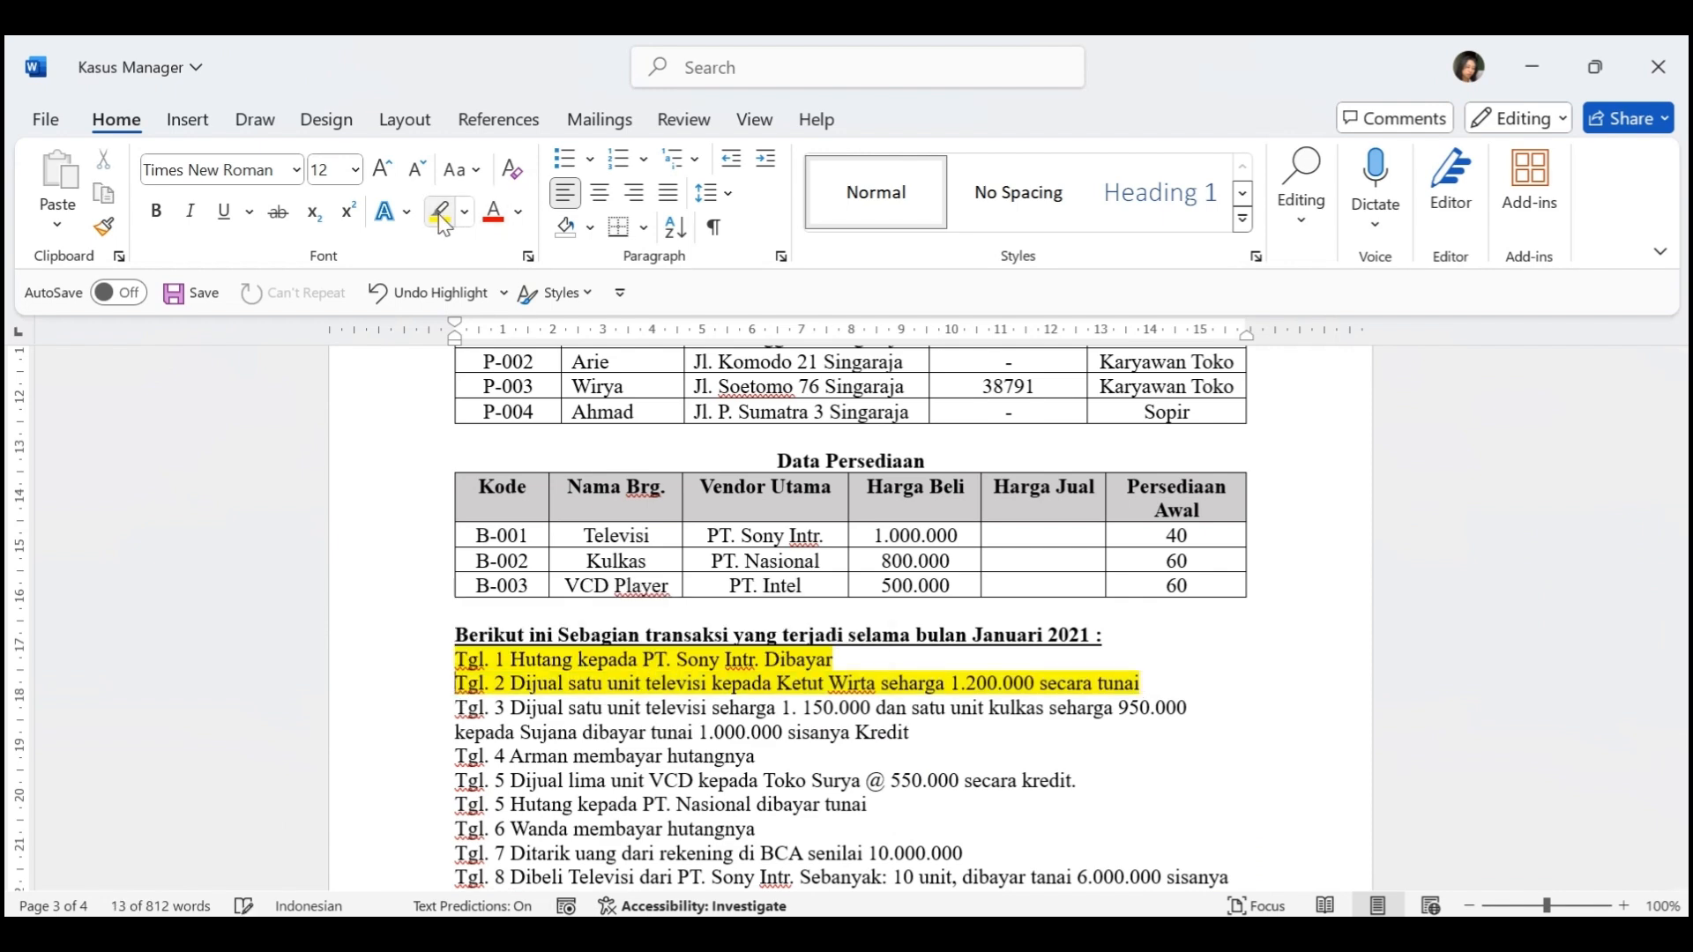
pyautogui.scroll(-3, 759, 559)
pyautogui.click(1075, 759)
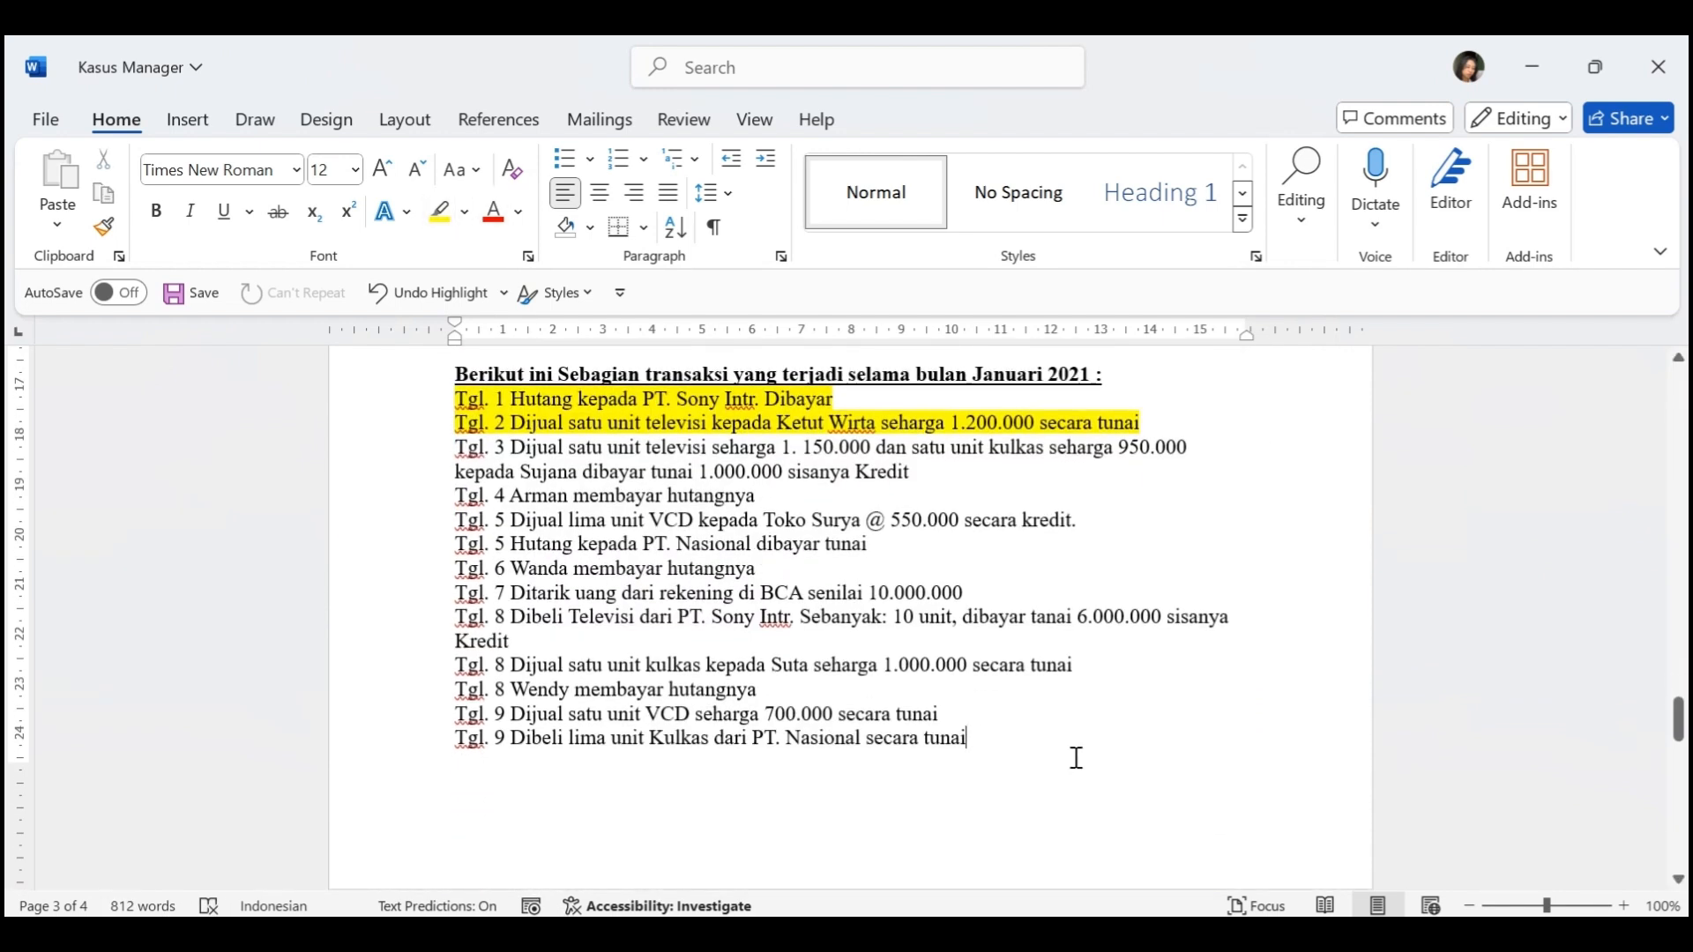
# Switch to Manager and start a new customer for the Tgl. 3 sale, entering the customer's name and Kode K-09
pyautogui.rightClick(450, 450)
pyautogui.click(759, 569)
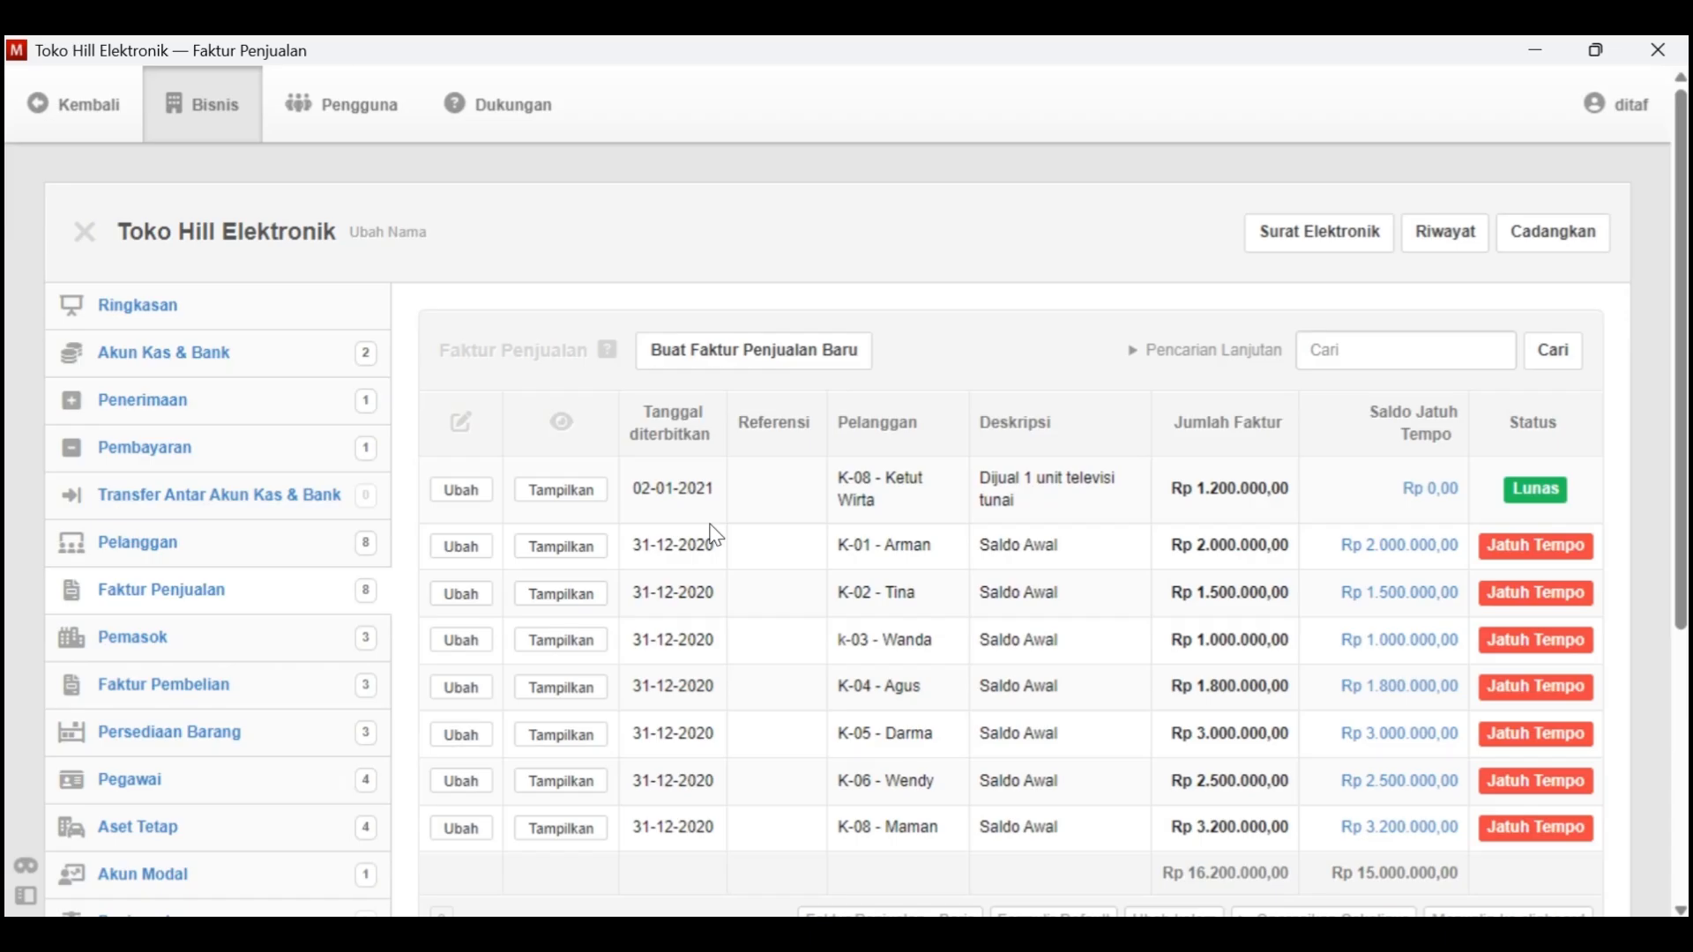
pyautogui.click(225, 545)
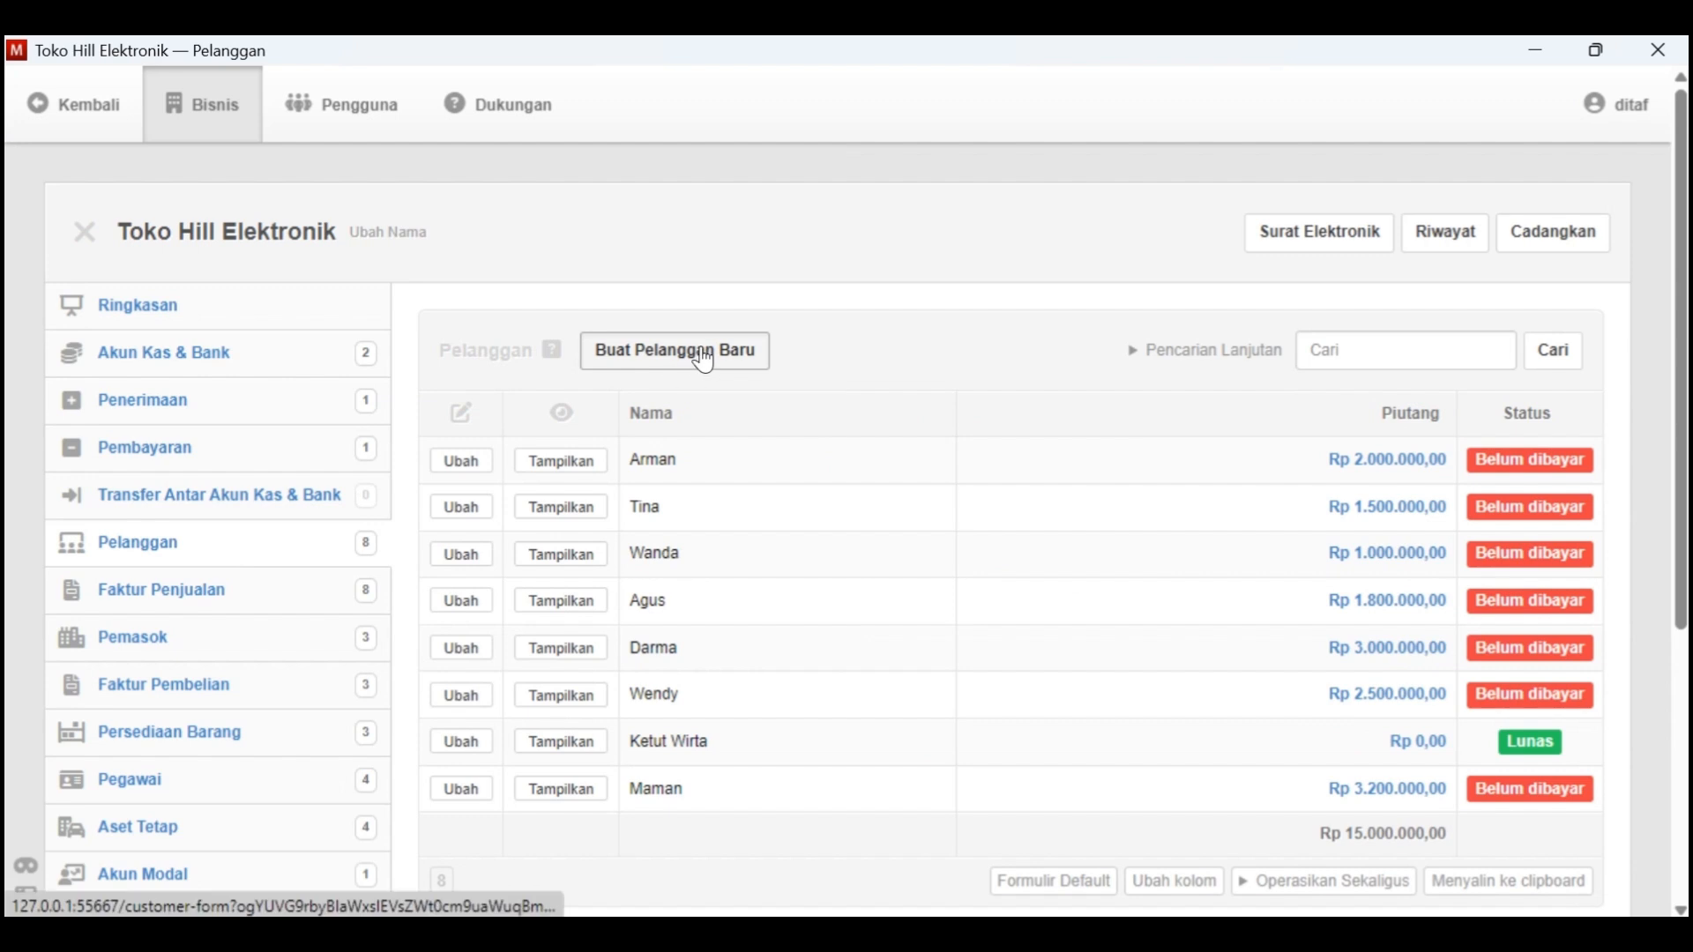
pyautogui.click(703, 357)
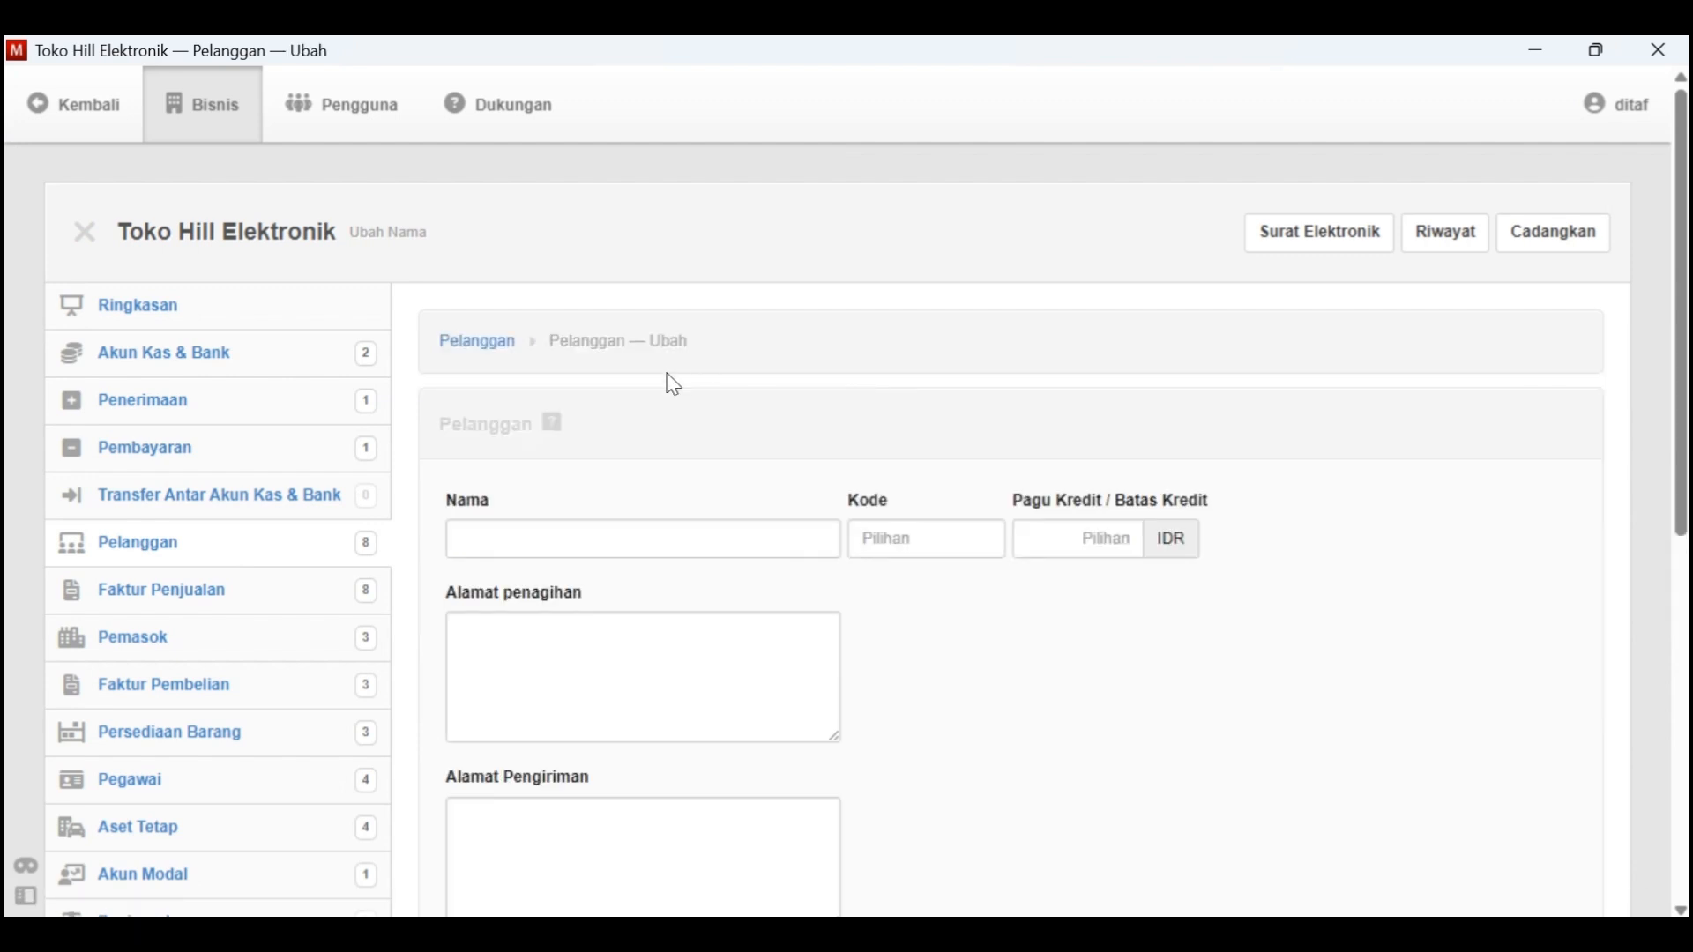
pyautogui.click(580, 532)
pyautogui.write('D')
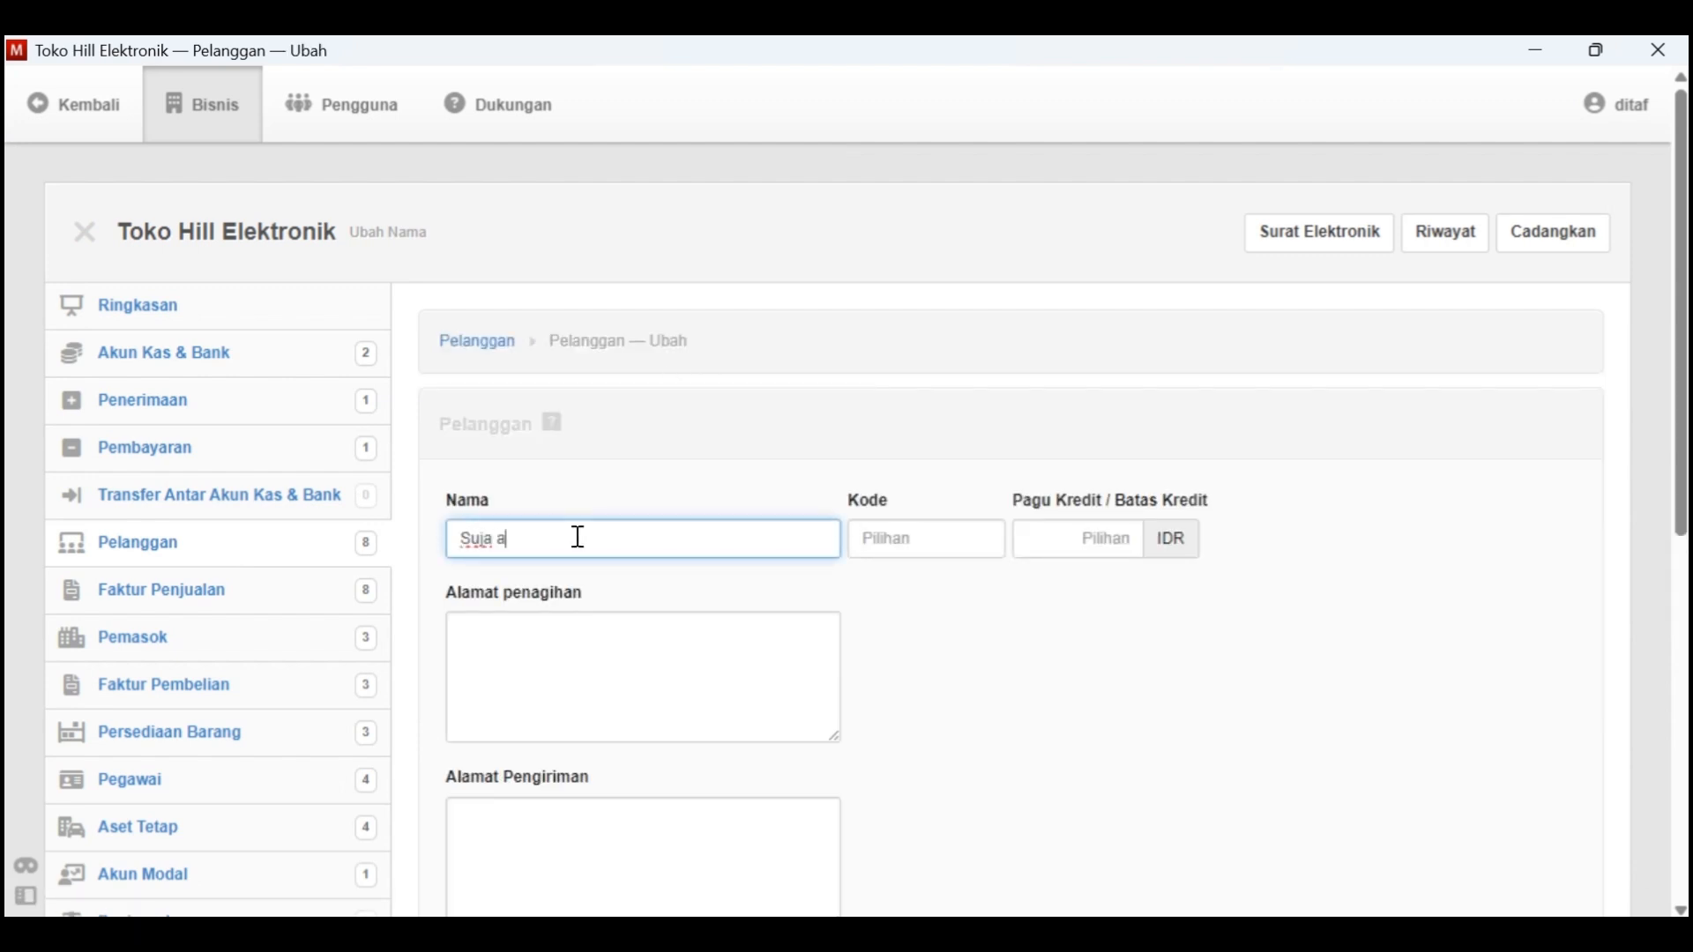
pyautogui.press('Tab')
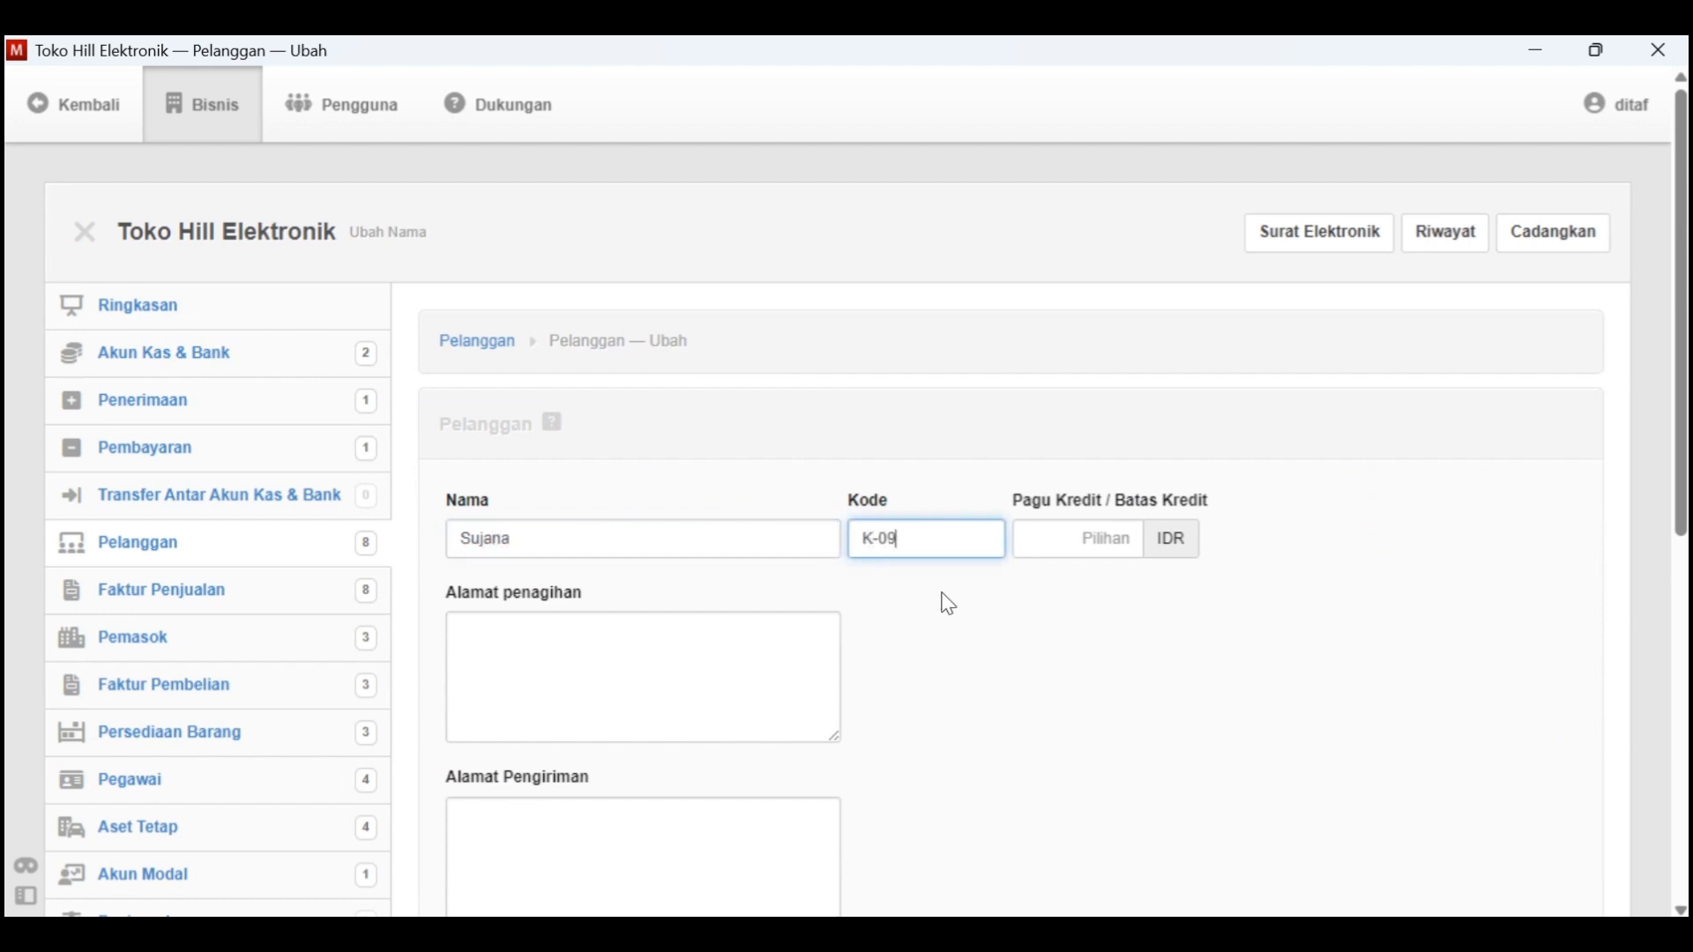
# Check Kasus Manager for further customer details, leave the remaining fields empty, and create the customer
pyautogui.scroll(-3, 948, 604)
pyautogui.scroll(2, 949, 604)
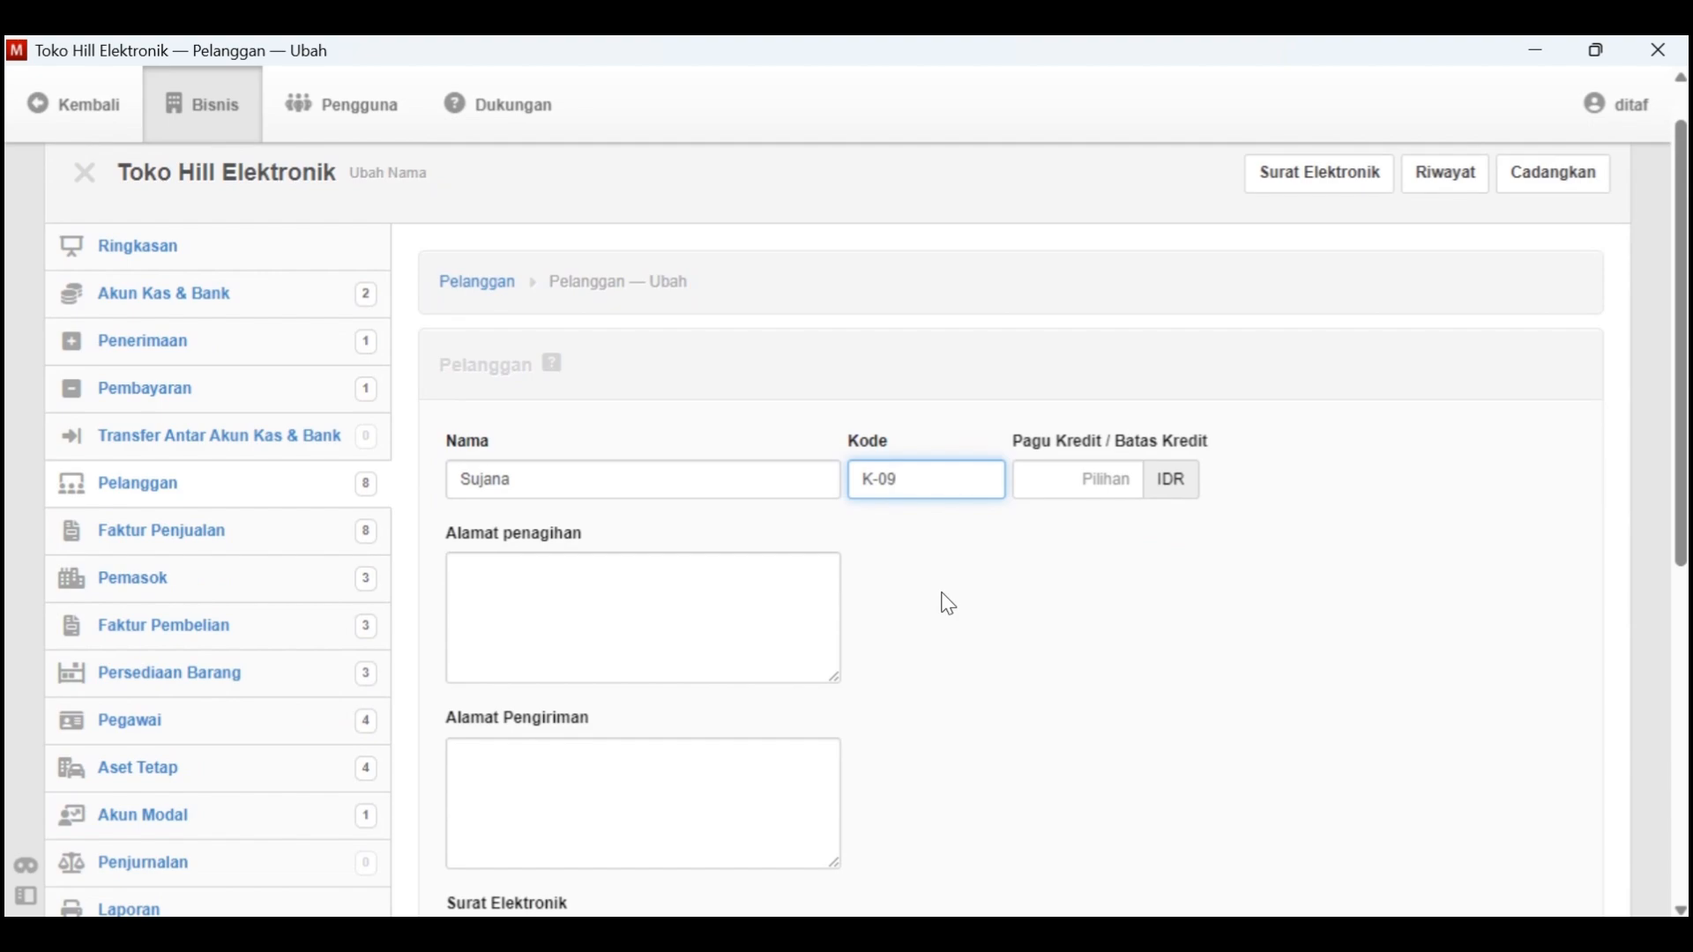
pyautogui.press('super+Tab')
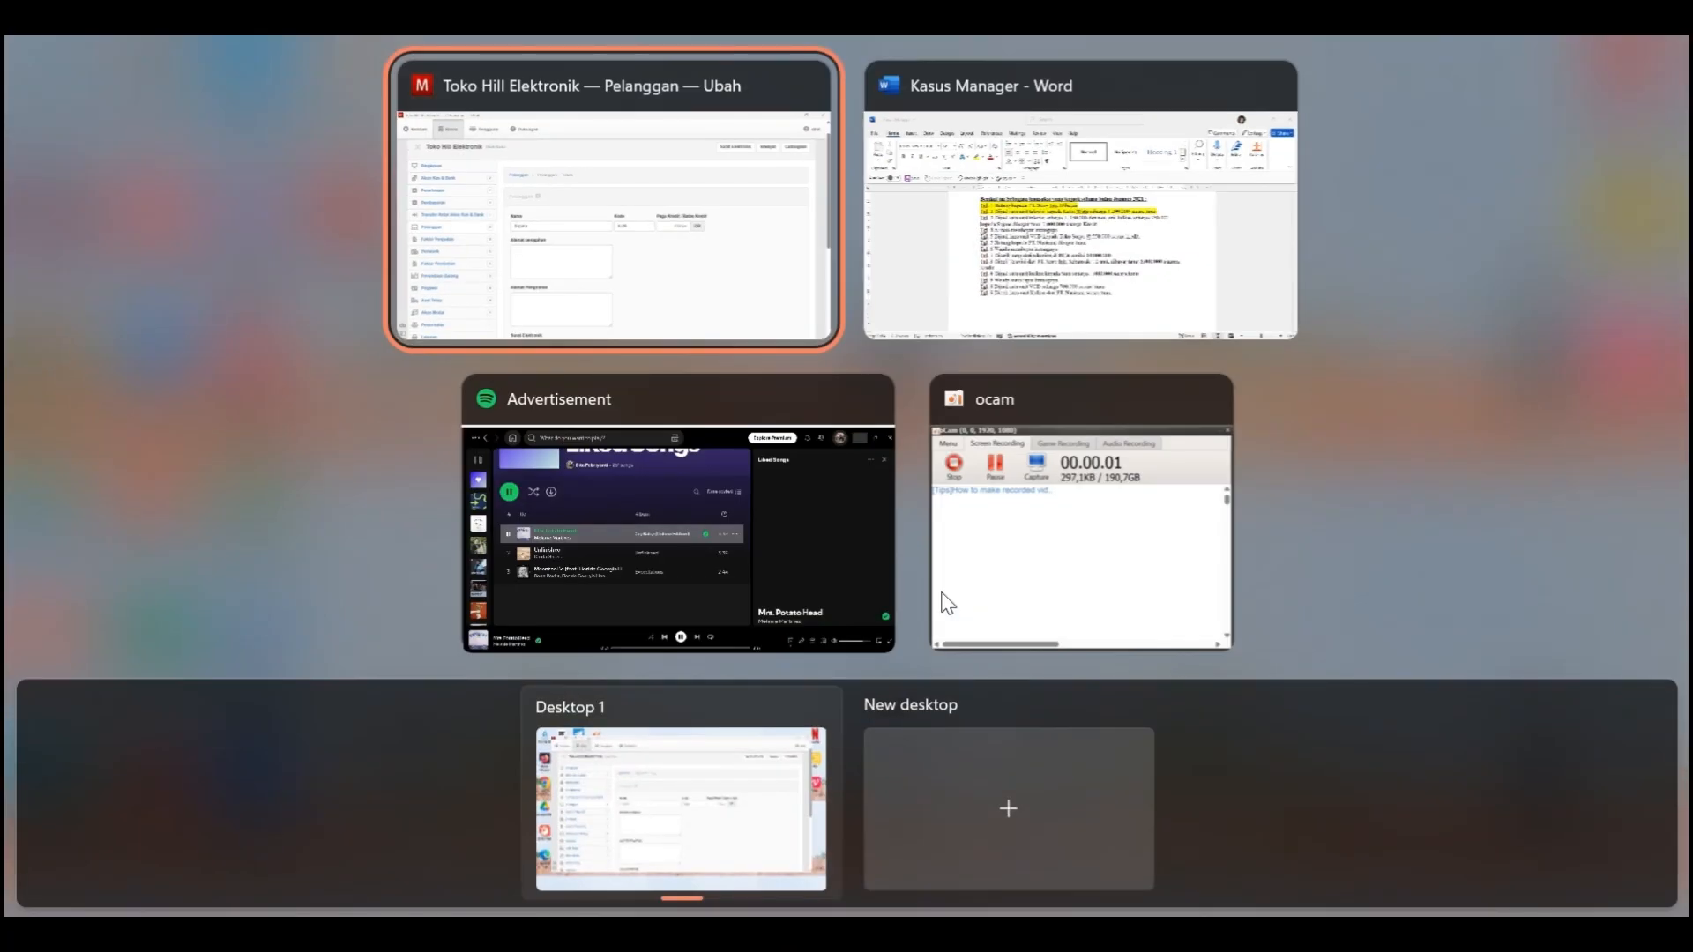
pyautogui.click(1067, 277)
pyautogui.hotkey('alt', 'Tab')
pyautogui.scroll(-1, 865, 553)
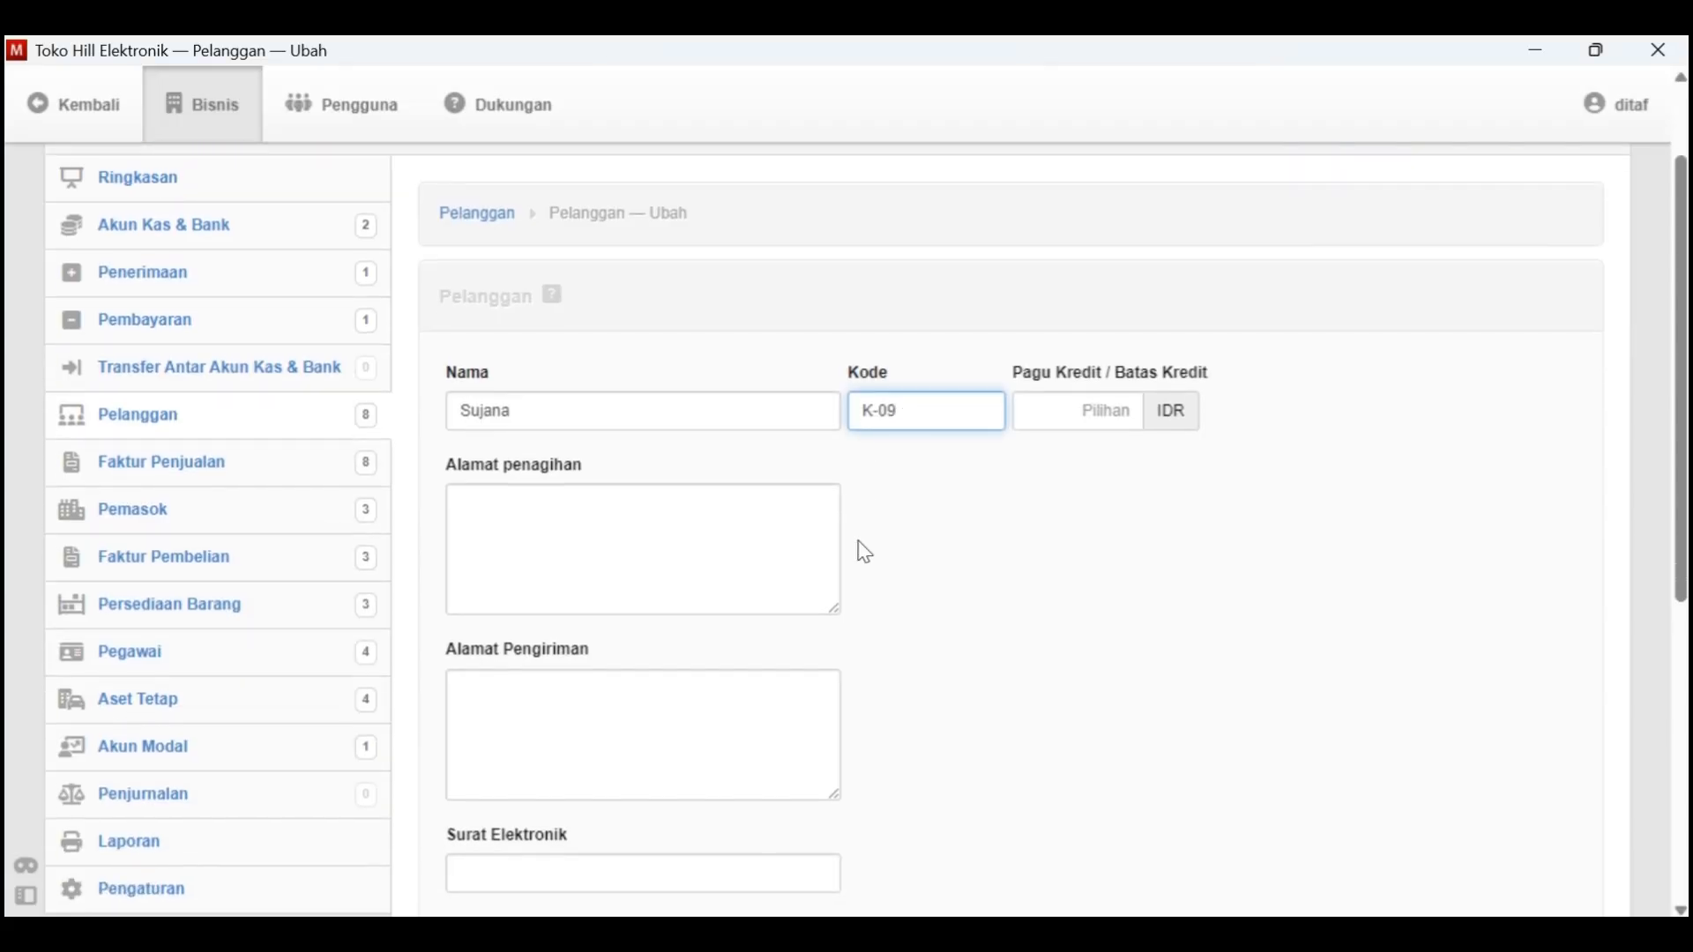
pyautogui.hotkey('alt', 'Tab')
pyautogui.scroll(6, 774, 492)
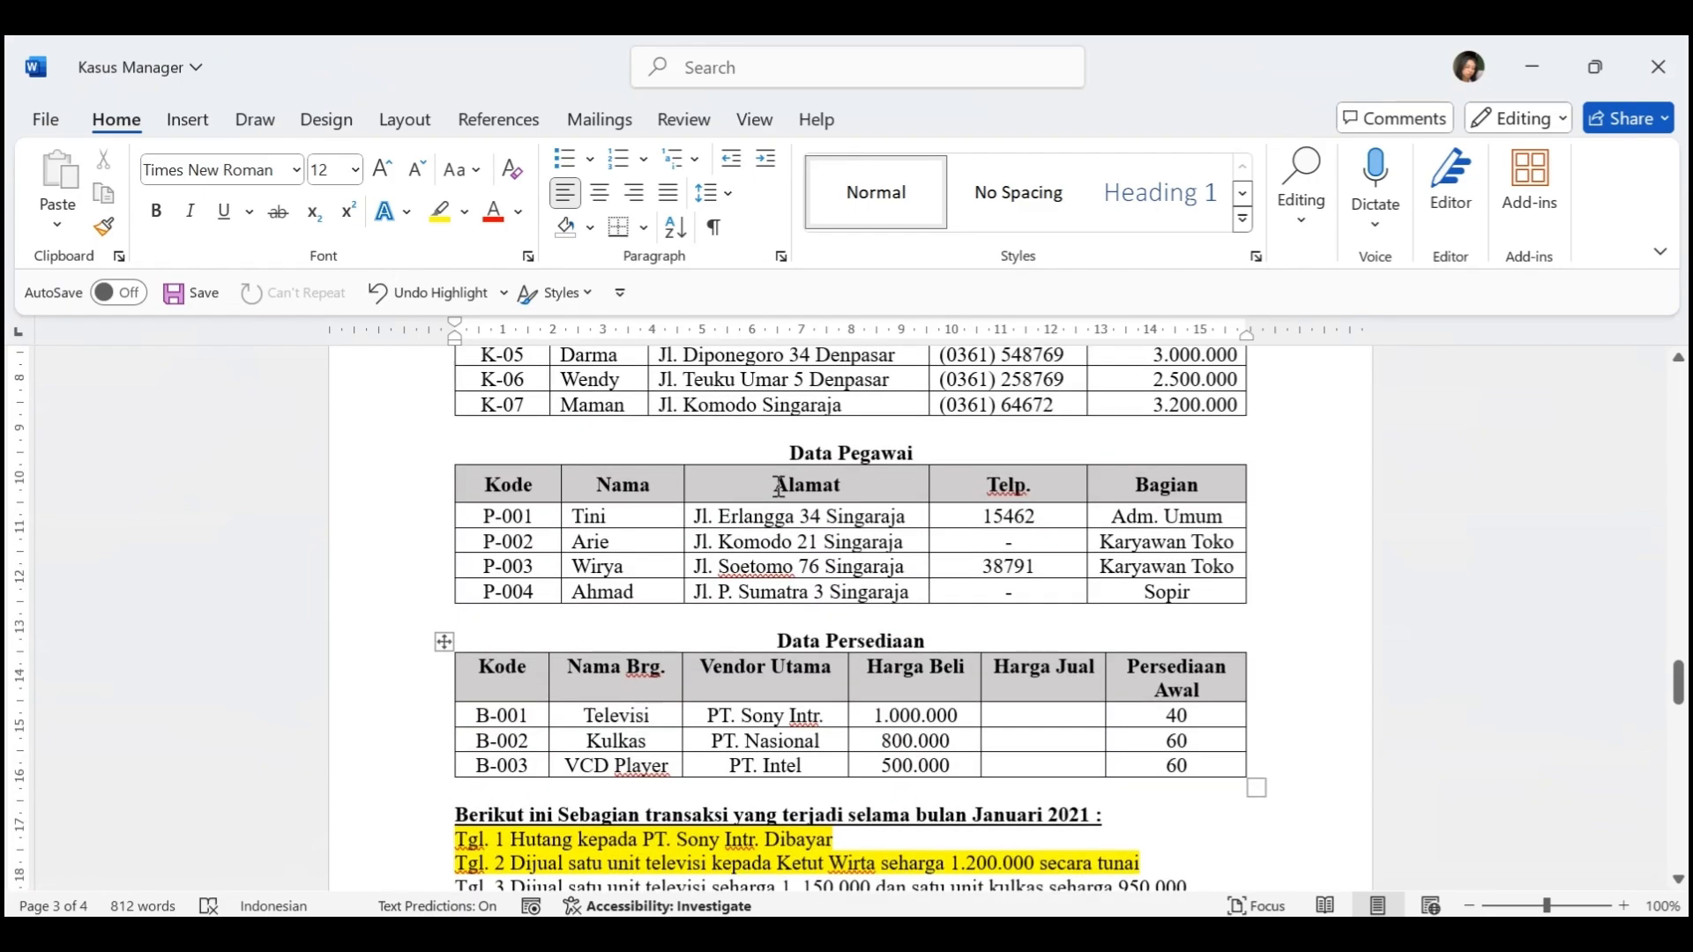
pyautogui.scroll(-4, 776, 511)
pyautogui.hotkey('alt', 'Tab')
pyautogui.scroll(-5, 775, 617)
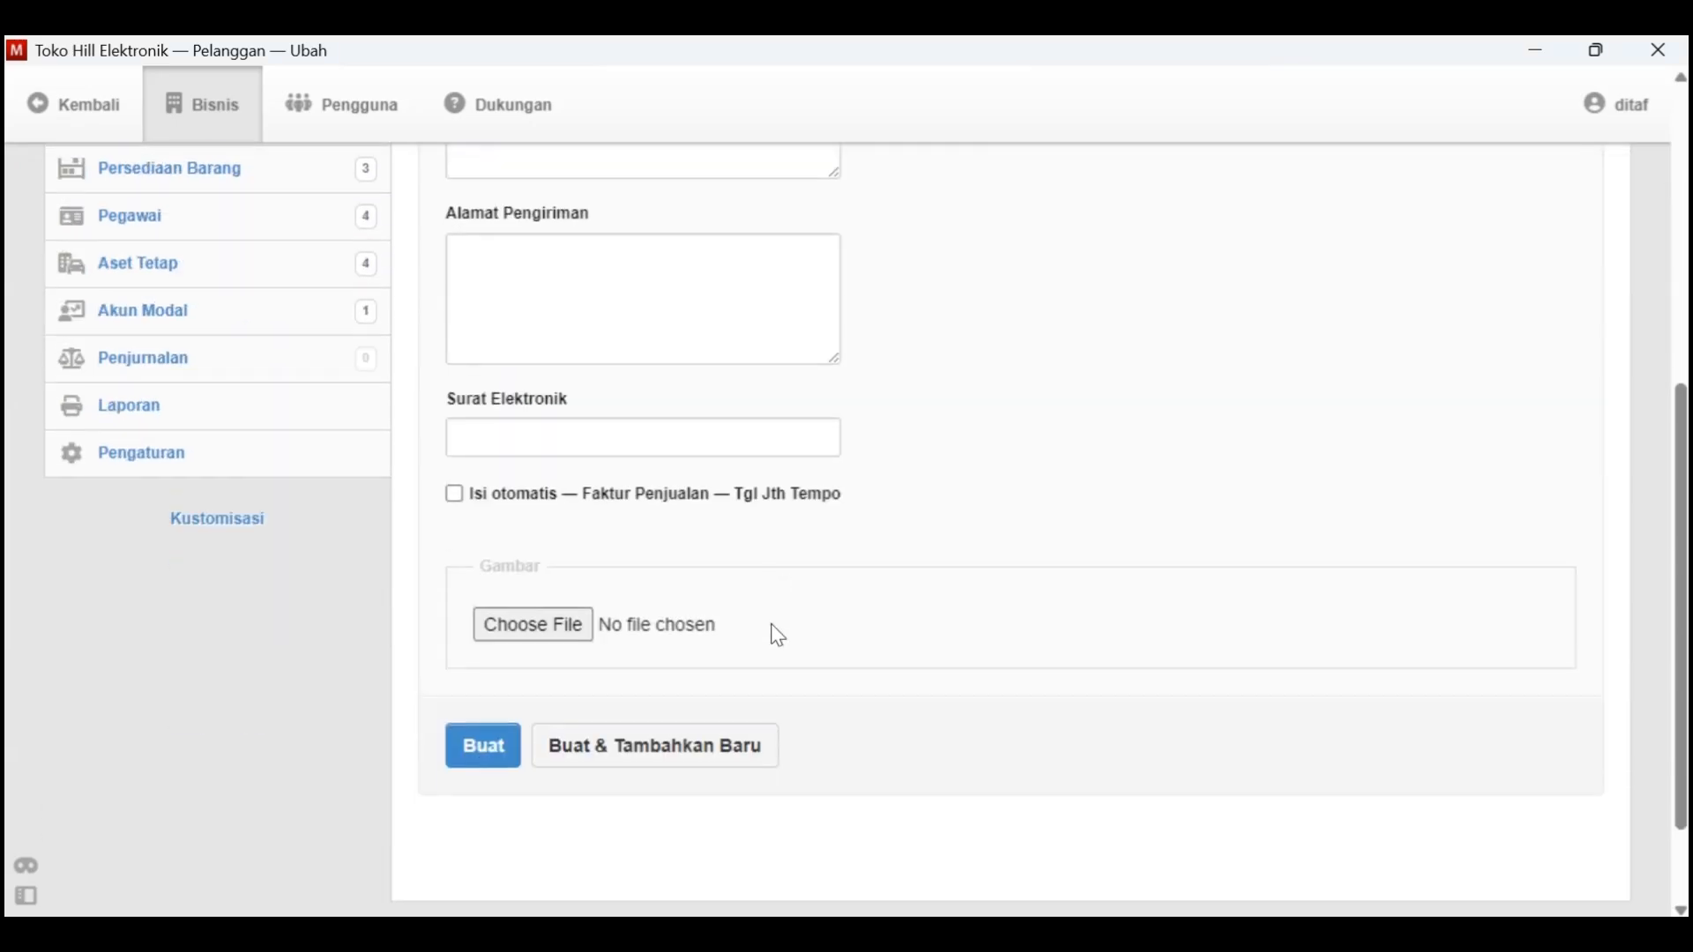
pyautogui.click(505, 746)
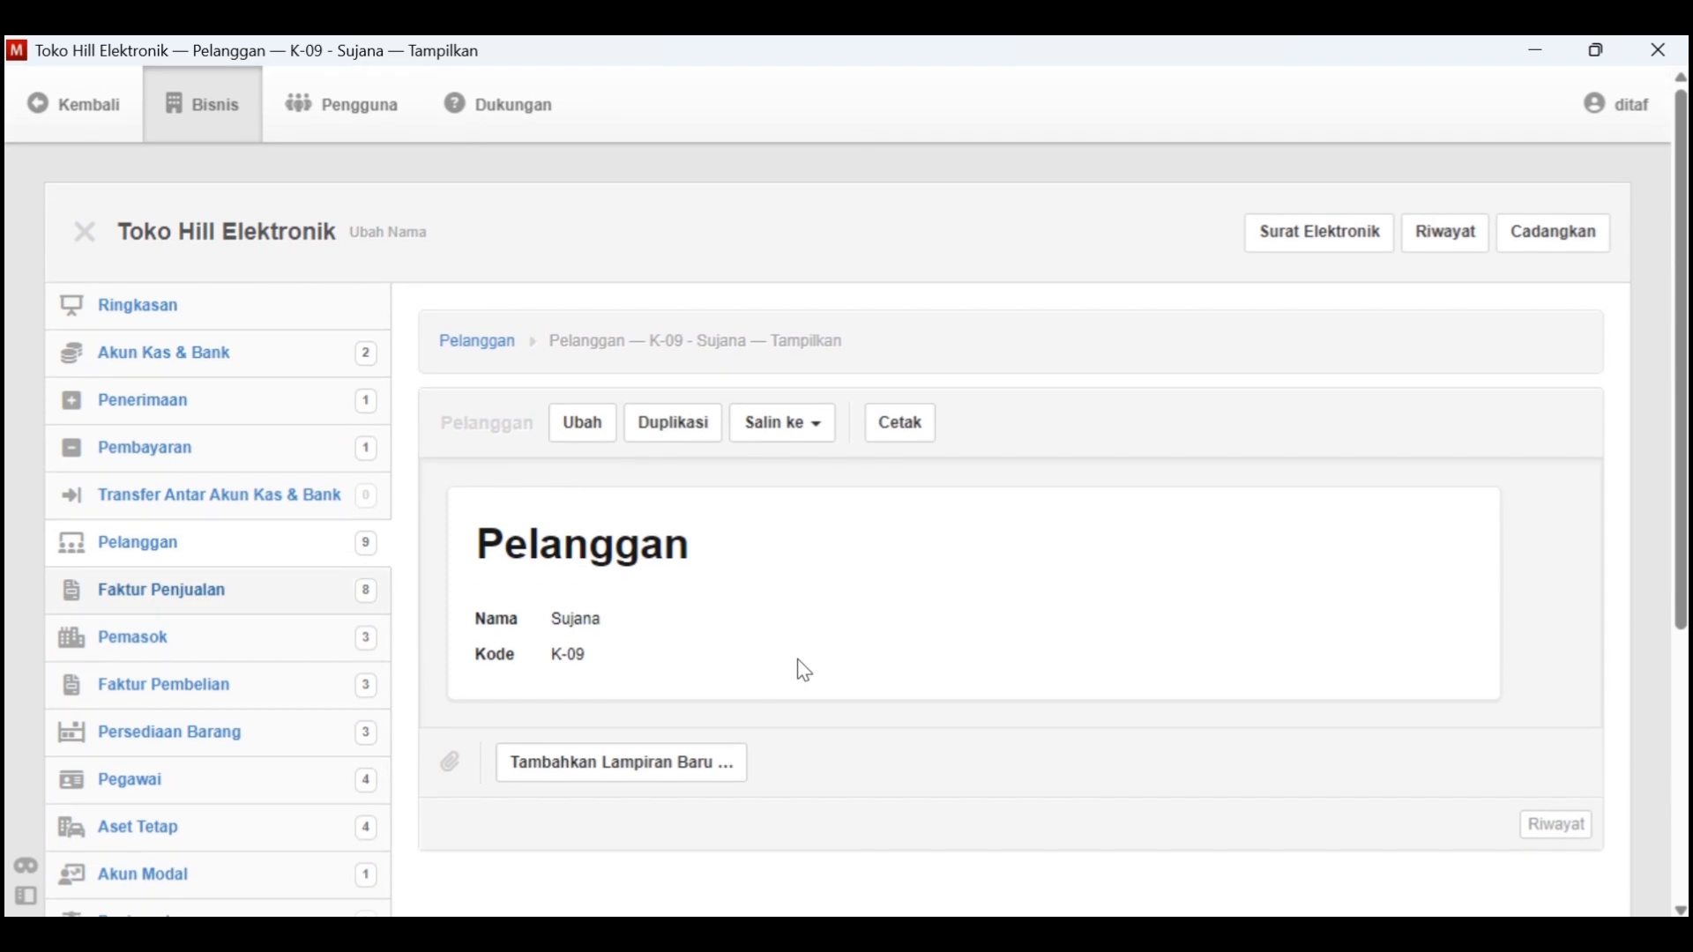
# Start a new Faktur Penjualan and set its Tanggal diterbitkan to 3-1-2021, checking the transaction date in Kasus Manager
pyautogui.click(273, 605)
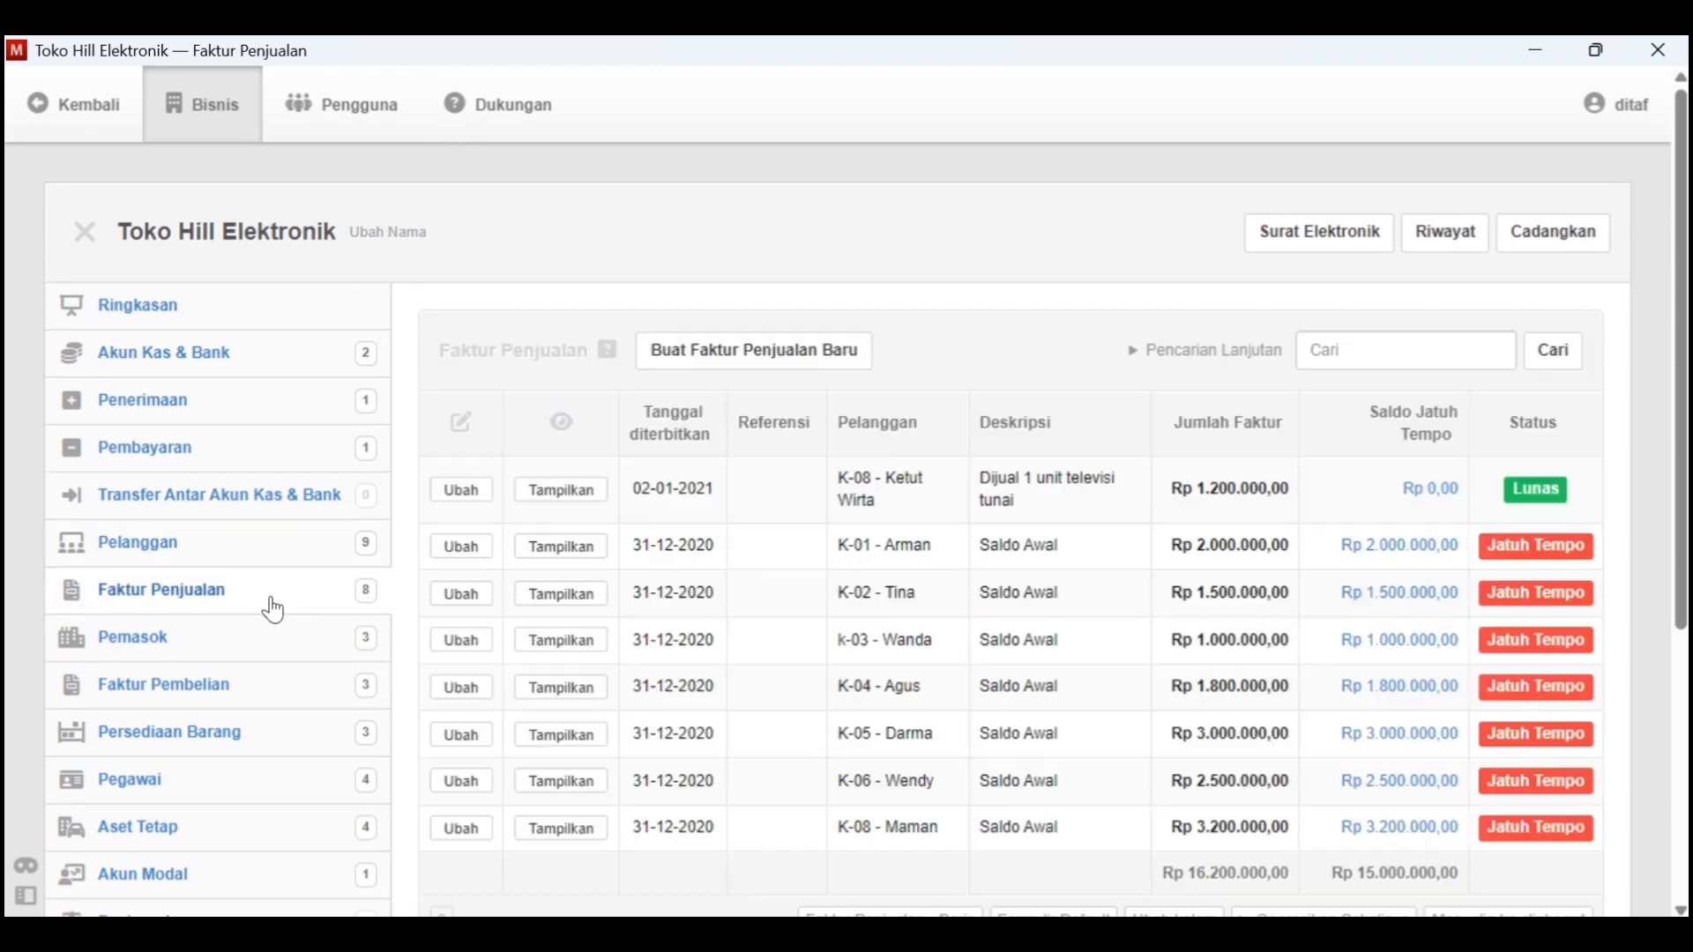
pyautogui.click(782, 358)
pyautogui.click(577, 529)
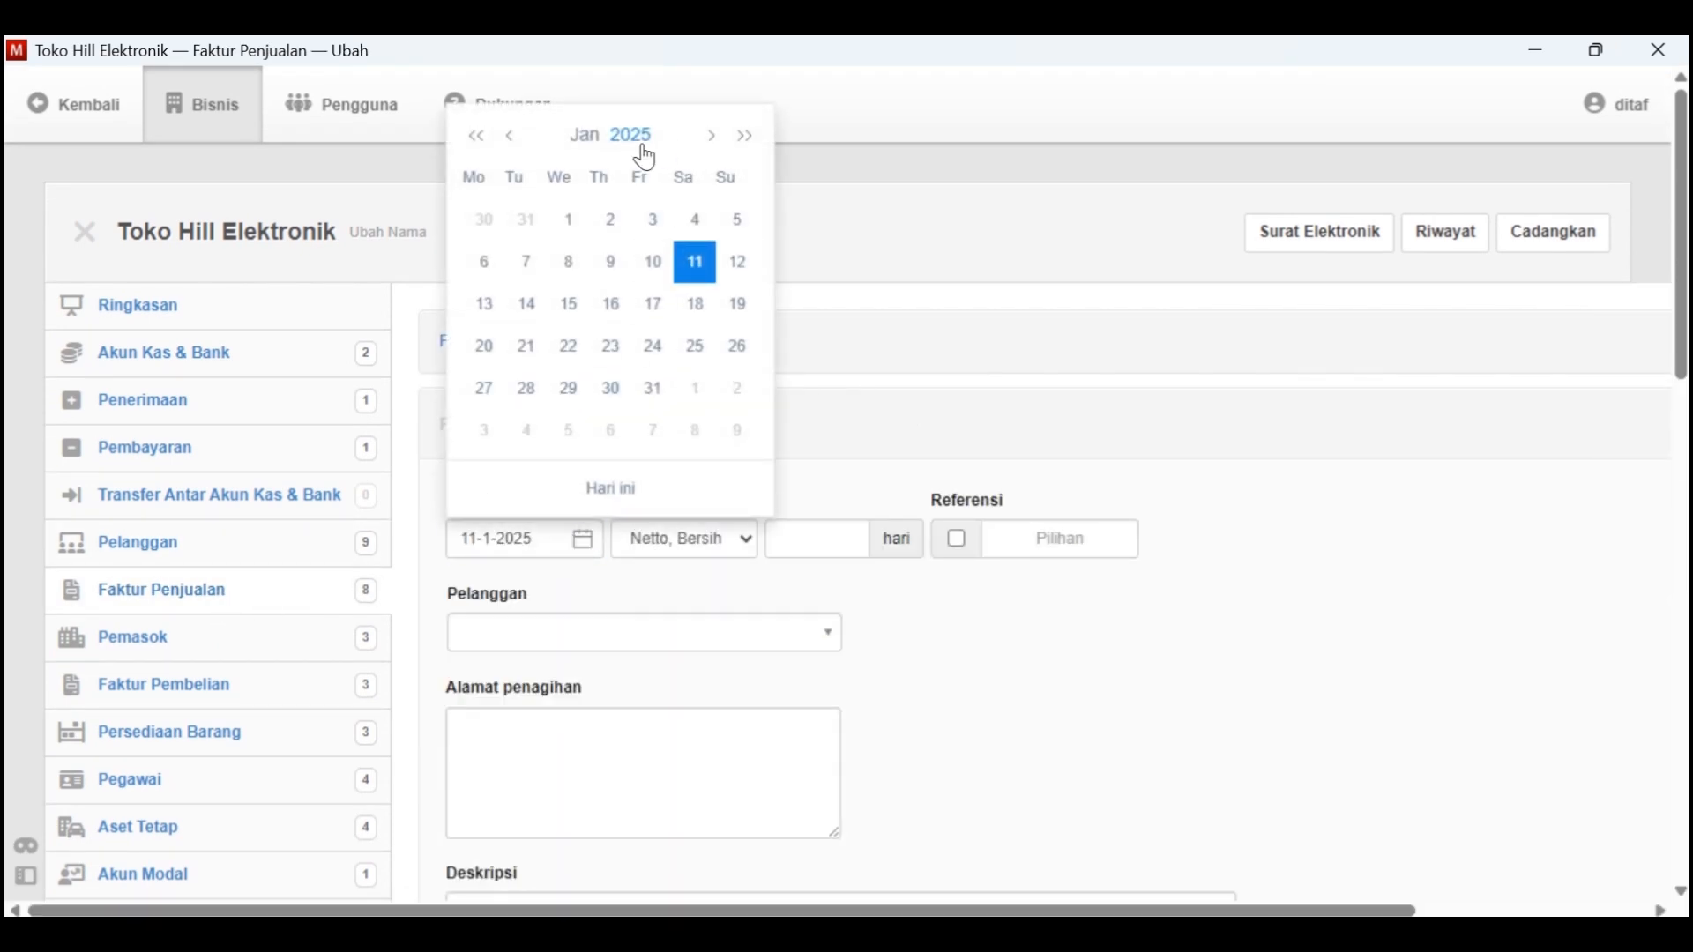
pyautogui.click(643, 151)
pyautogui.click(668, 180)
pyautogui.click(541, 202)
pyautogui.hotkey('alt', 'Tab')
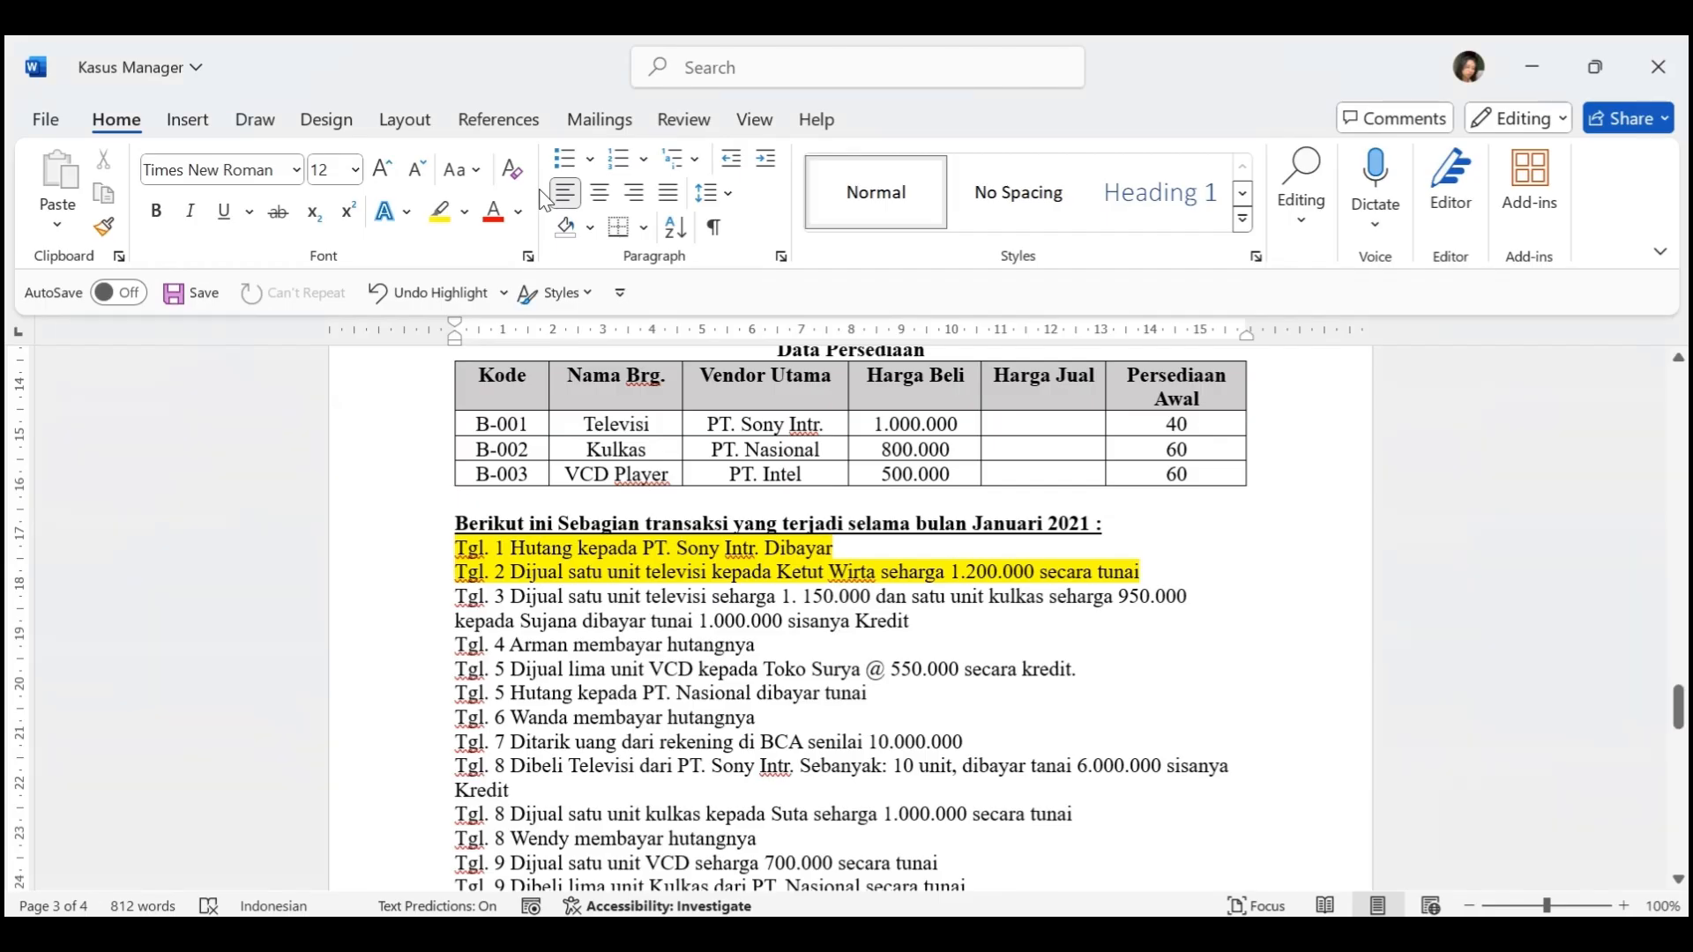
pyautogui.hotkey('alt', 'Tab')
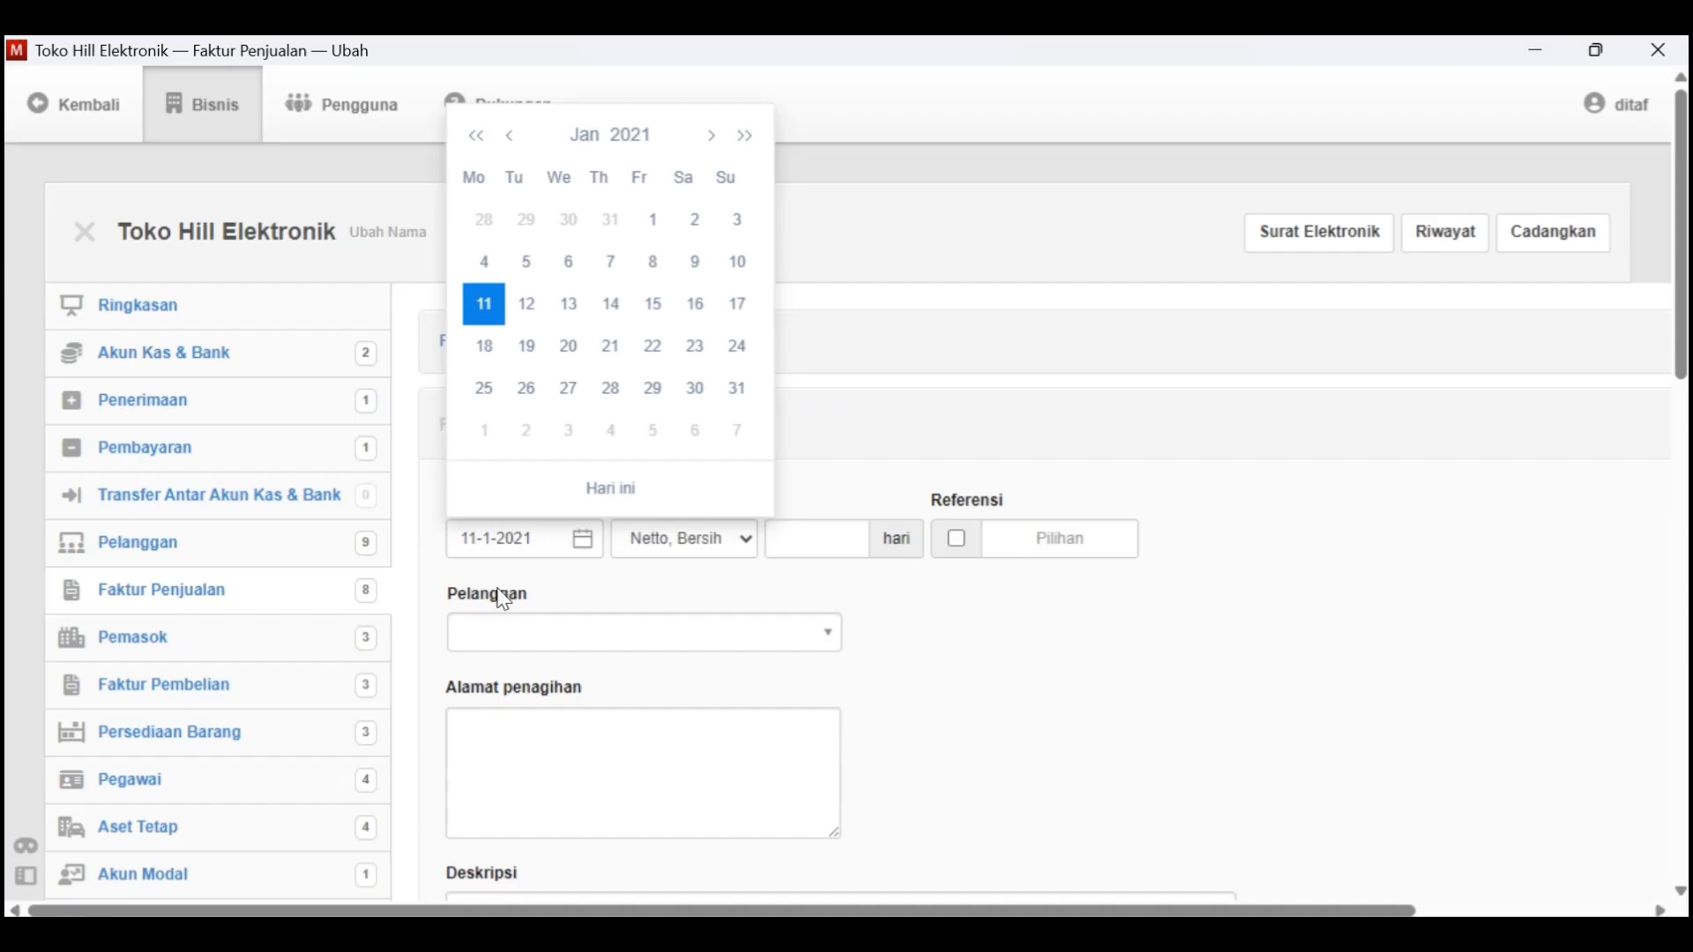
pyautogui.click(738, 226)
# Set Pelanggan to customer K-09 and Deskripsi to "Dijual satu unit televisi dan satu unit kulkas dibayar tunai 1.000.000 sisanya kredit"
pyautogui.click(657, 635)
pyautogui.click(605, 533)
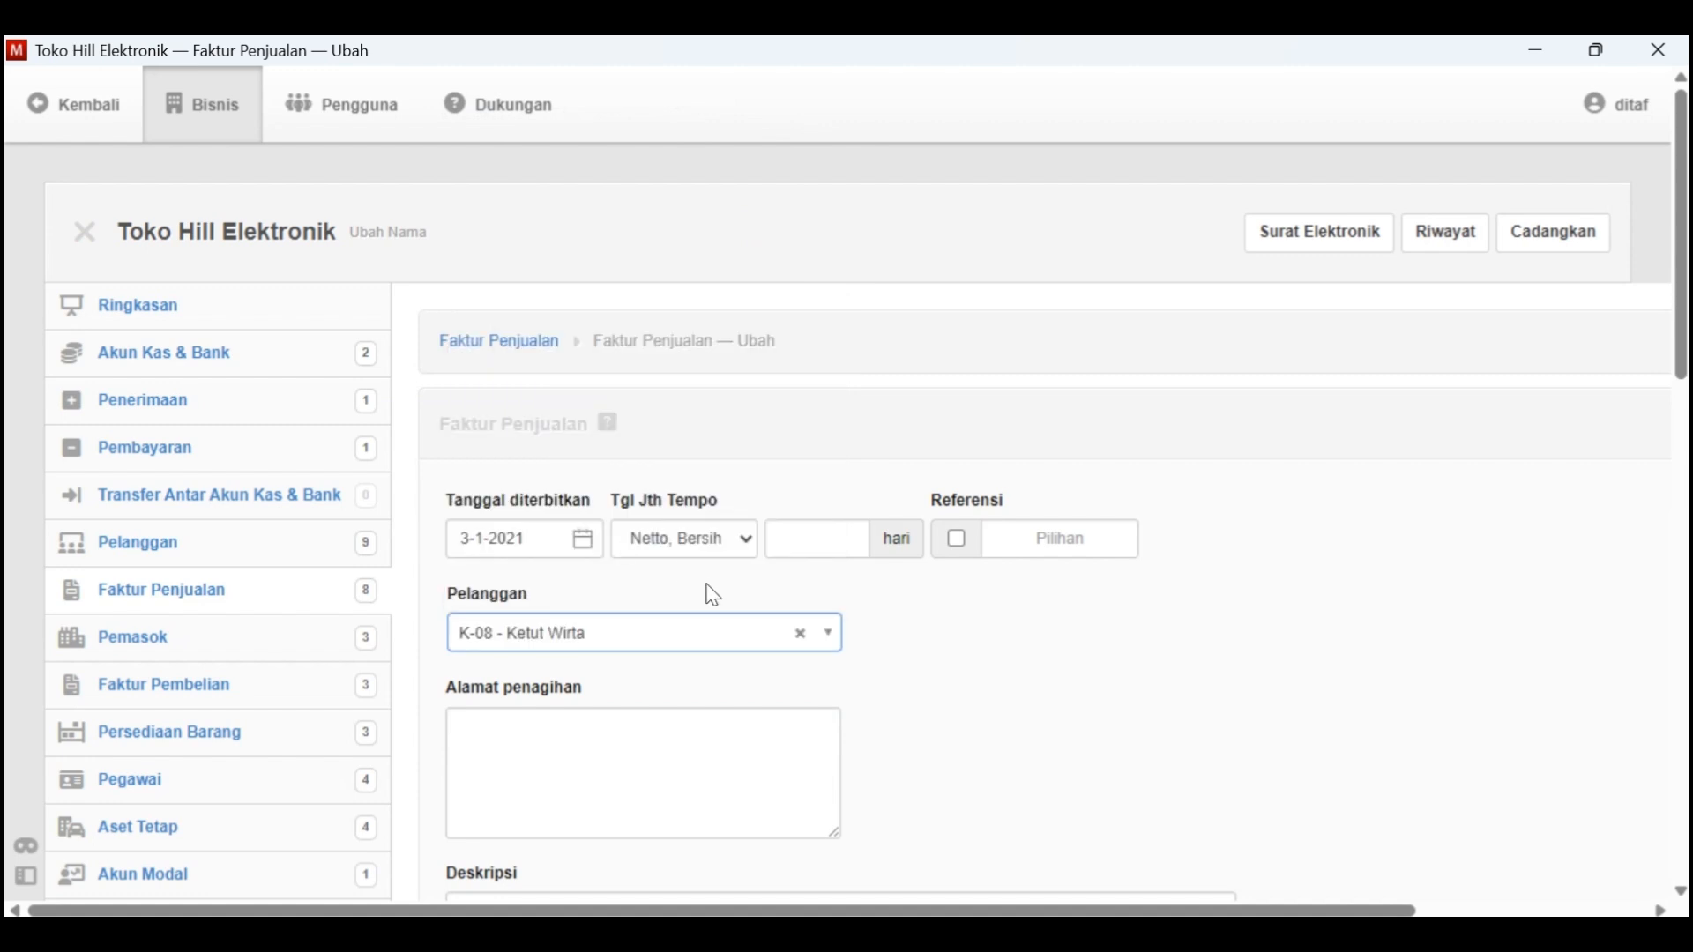
pyautogui.click(718, 633)
pyautogui.click(832, 596)
pyautogui.click(739, 591)
pyautogui.scroll(-2, 716, 663)
pyautogui.click(612, 608)
pyautogui.scroll(-3, 565, 529)
pyautogui.click(555, 513)
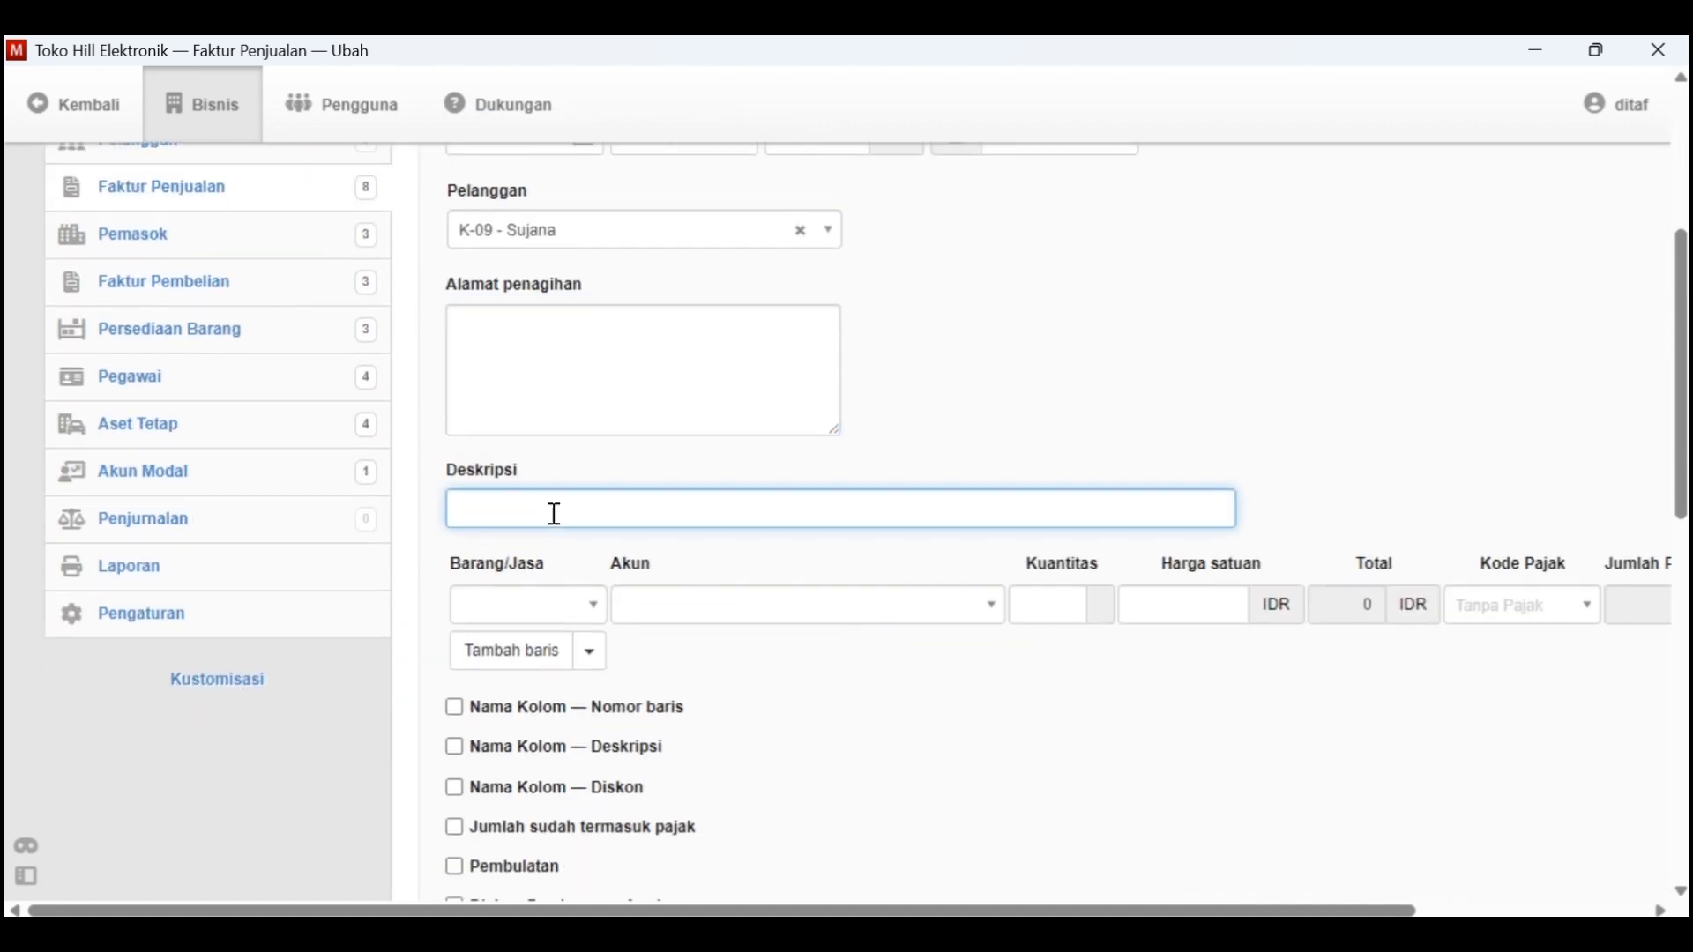
pyautogui.hotkey('alt', 'Tab')
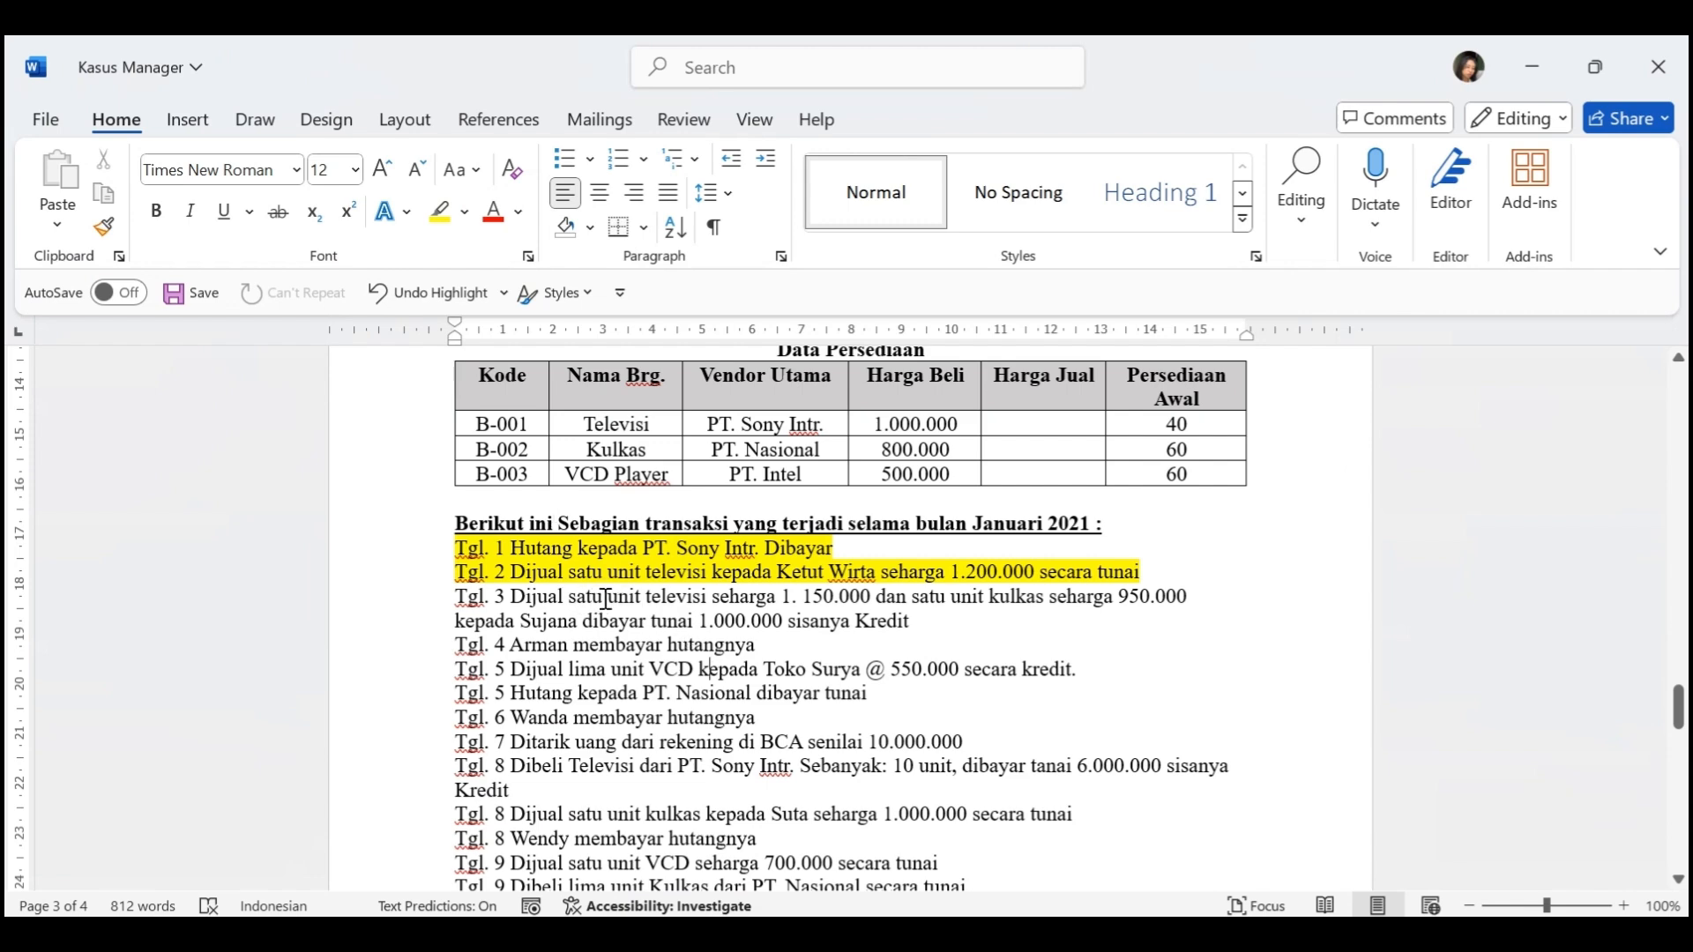
pyautogui.hotkey('alt', 'Tab')
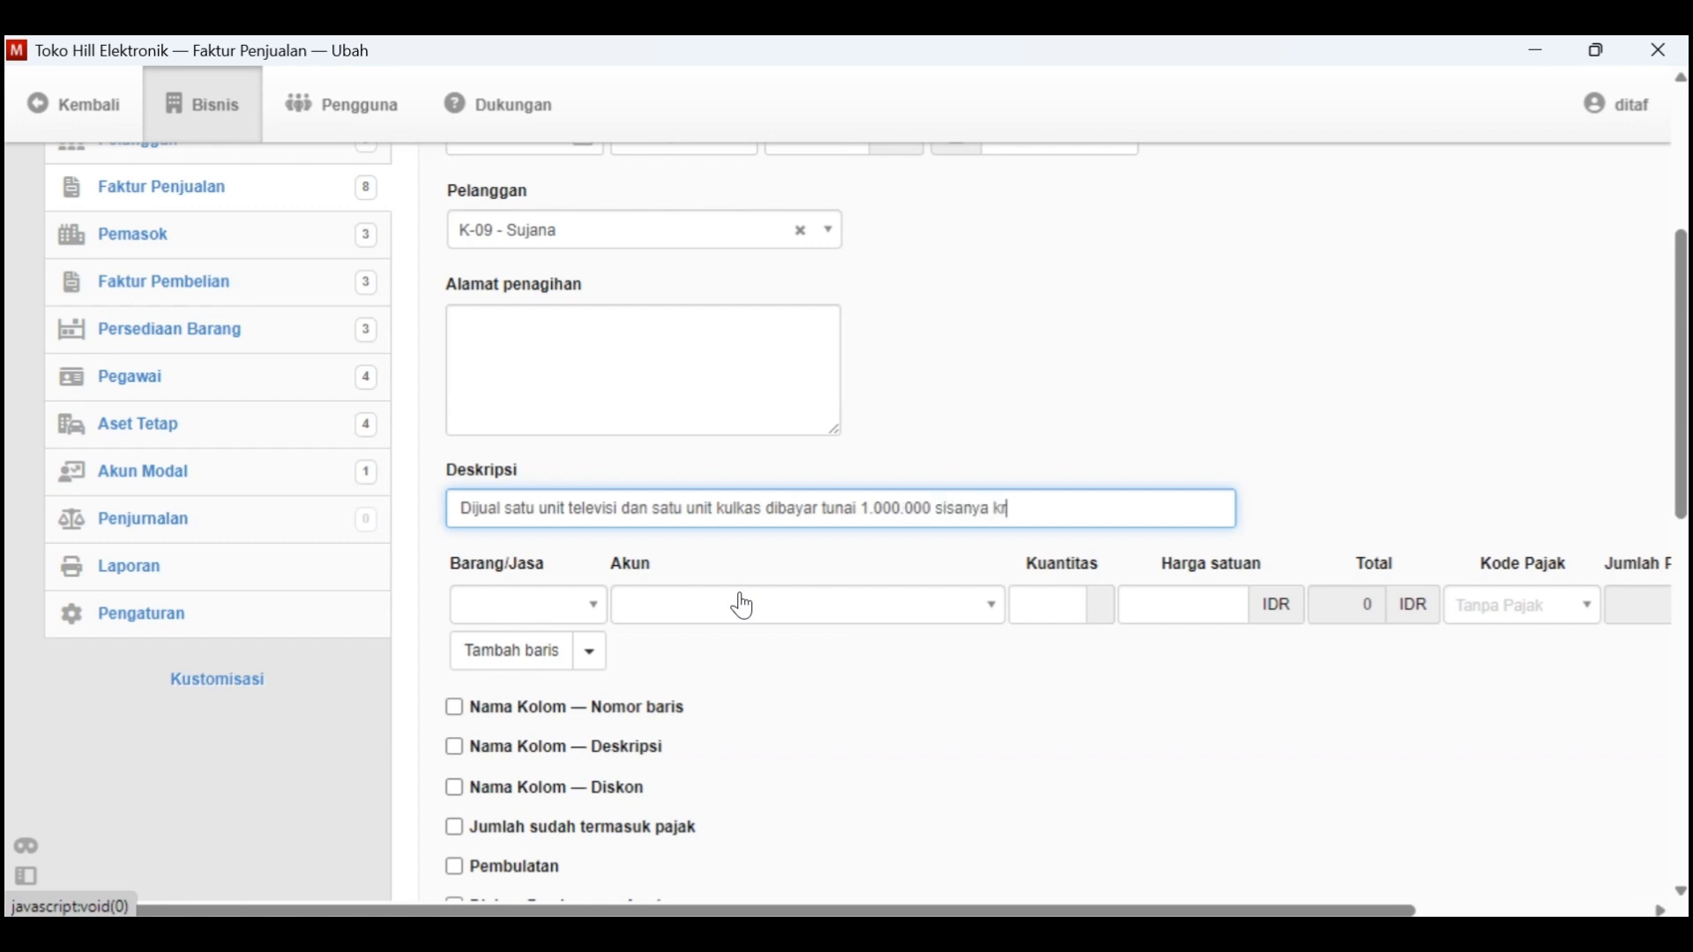
# Fill the first invoice line with B-001 - Televisi and a Harga satuan of 1150000, as given in Kasus Manager
pyautogui.click(594, 607)
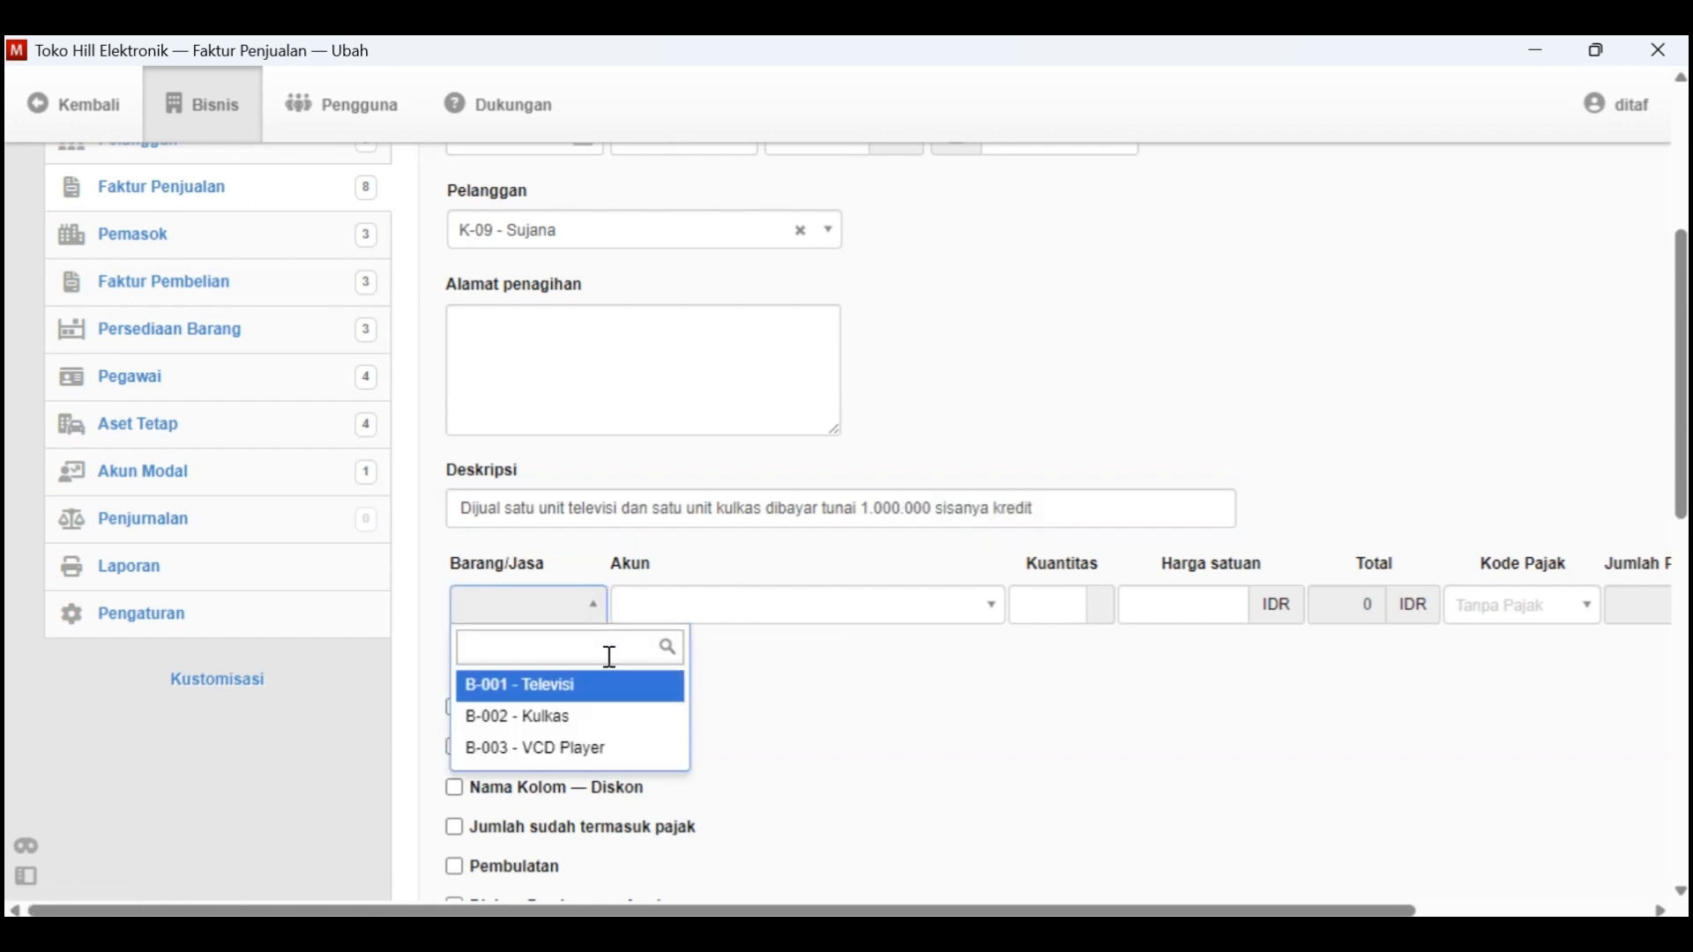
pyautogui.click(606, 685)
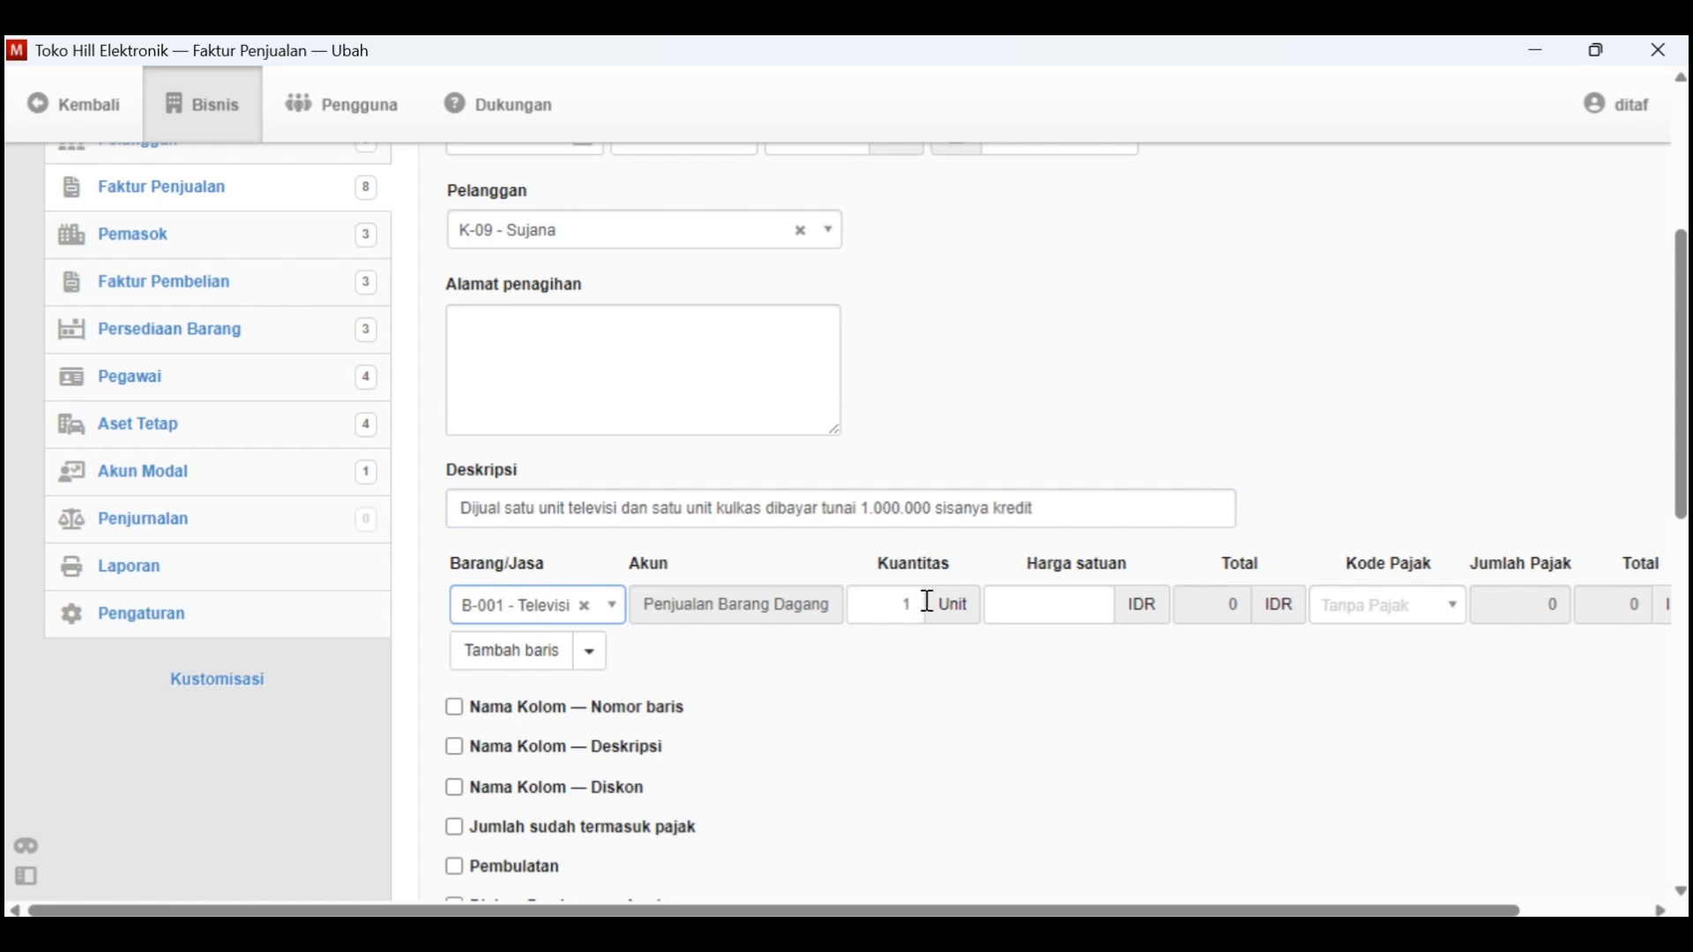
pyautogui.click(1009, 610)
pyautogui.hotkey('alt', 'Tab')
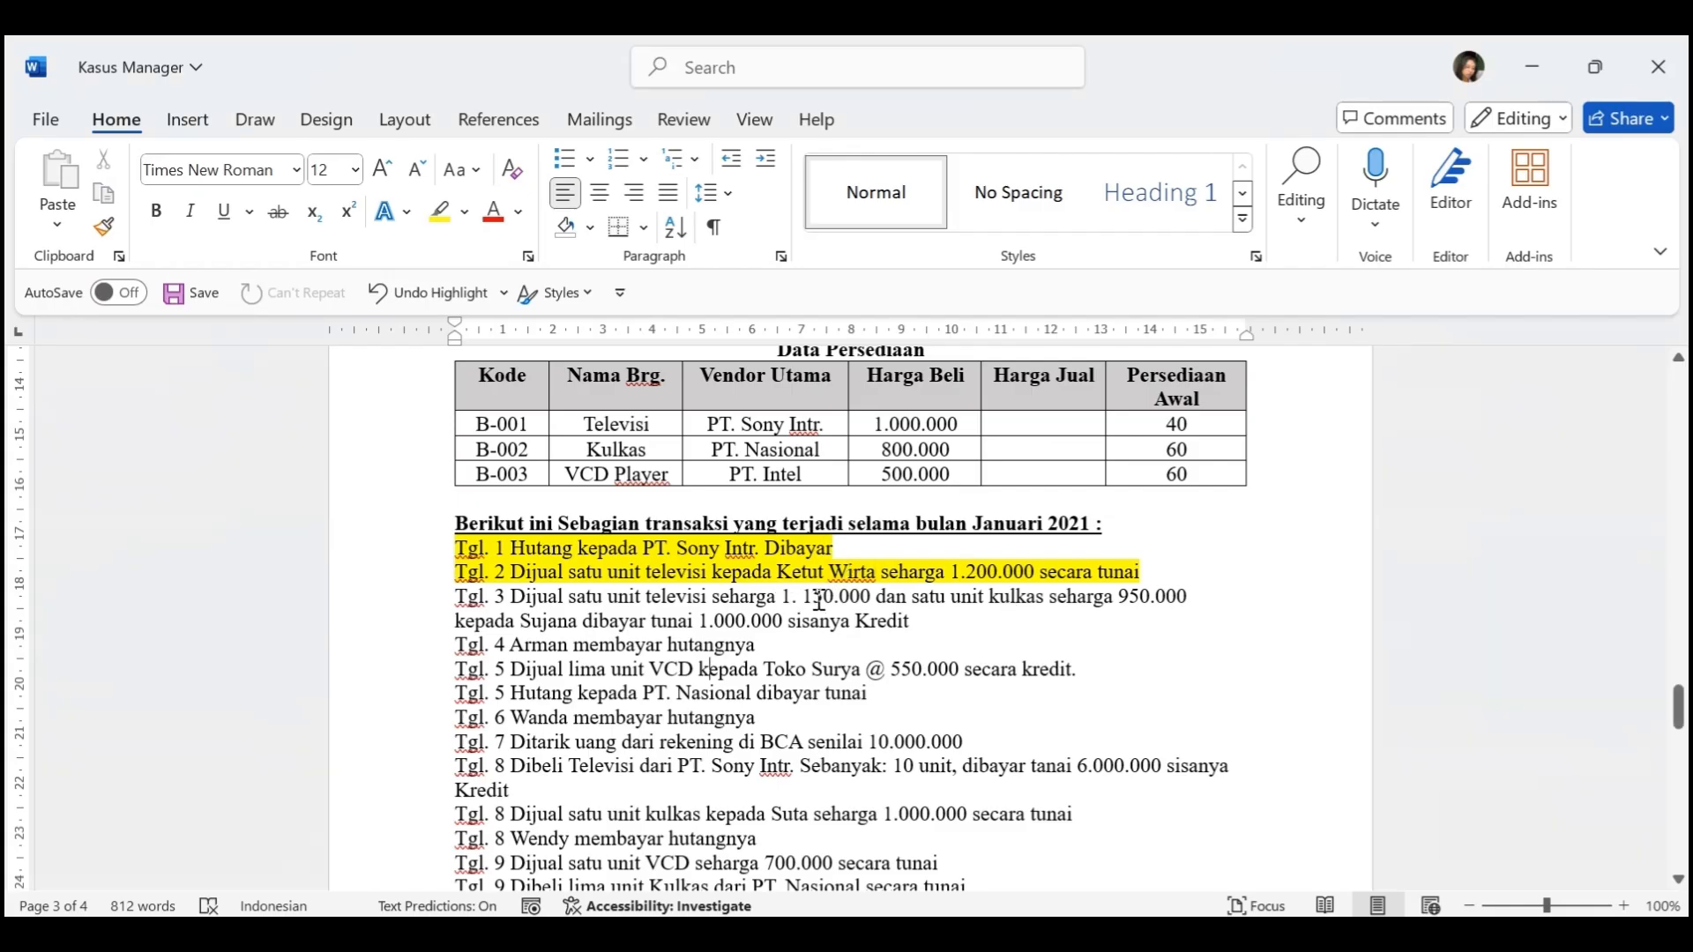
pyautogui.hotkey('alt', 'Tab')
pyautogui.write('1150')
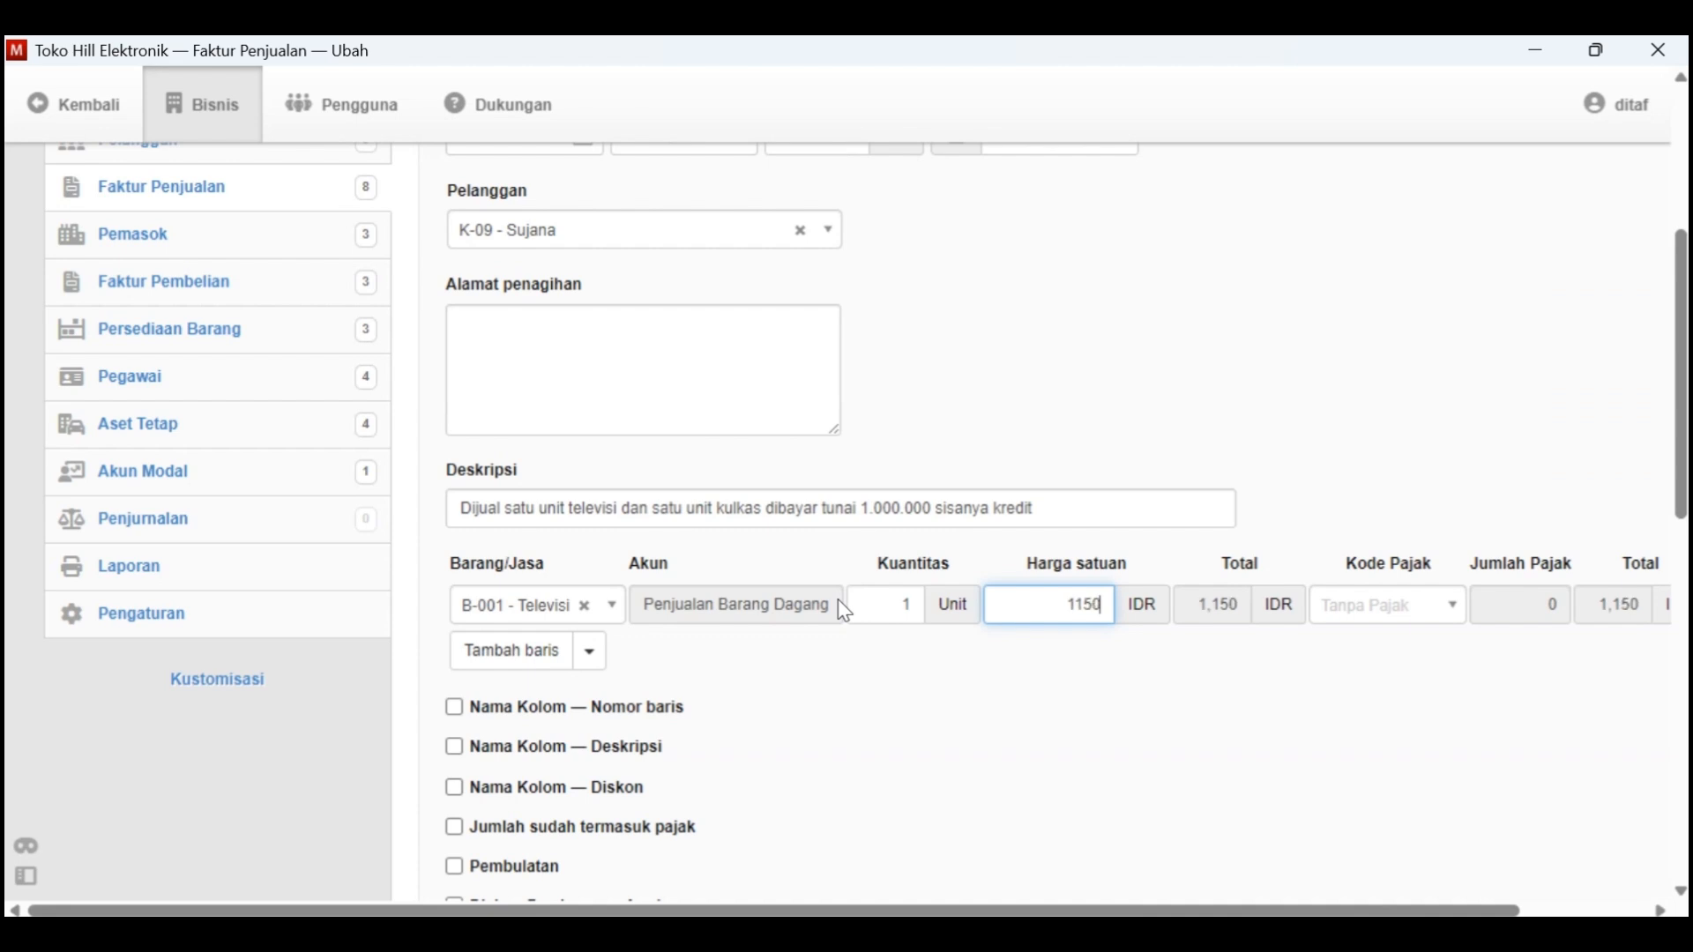
pyautogui.write('000')
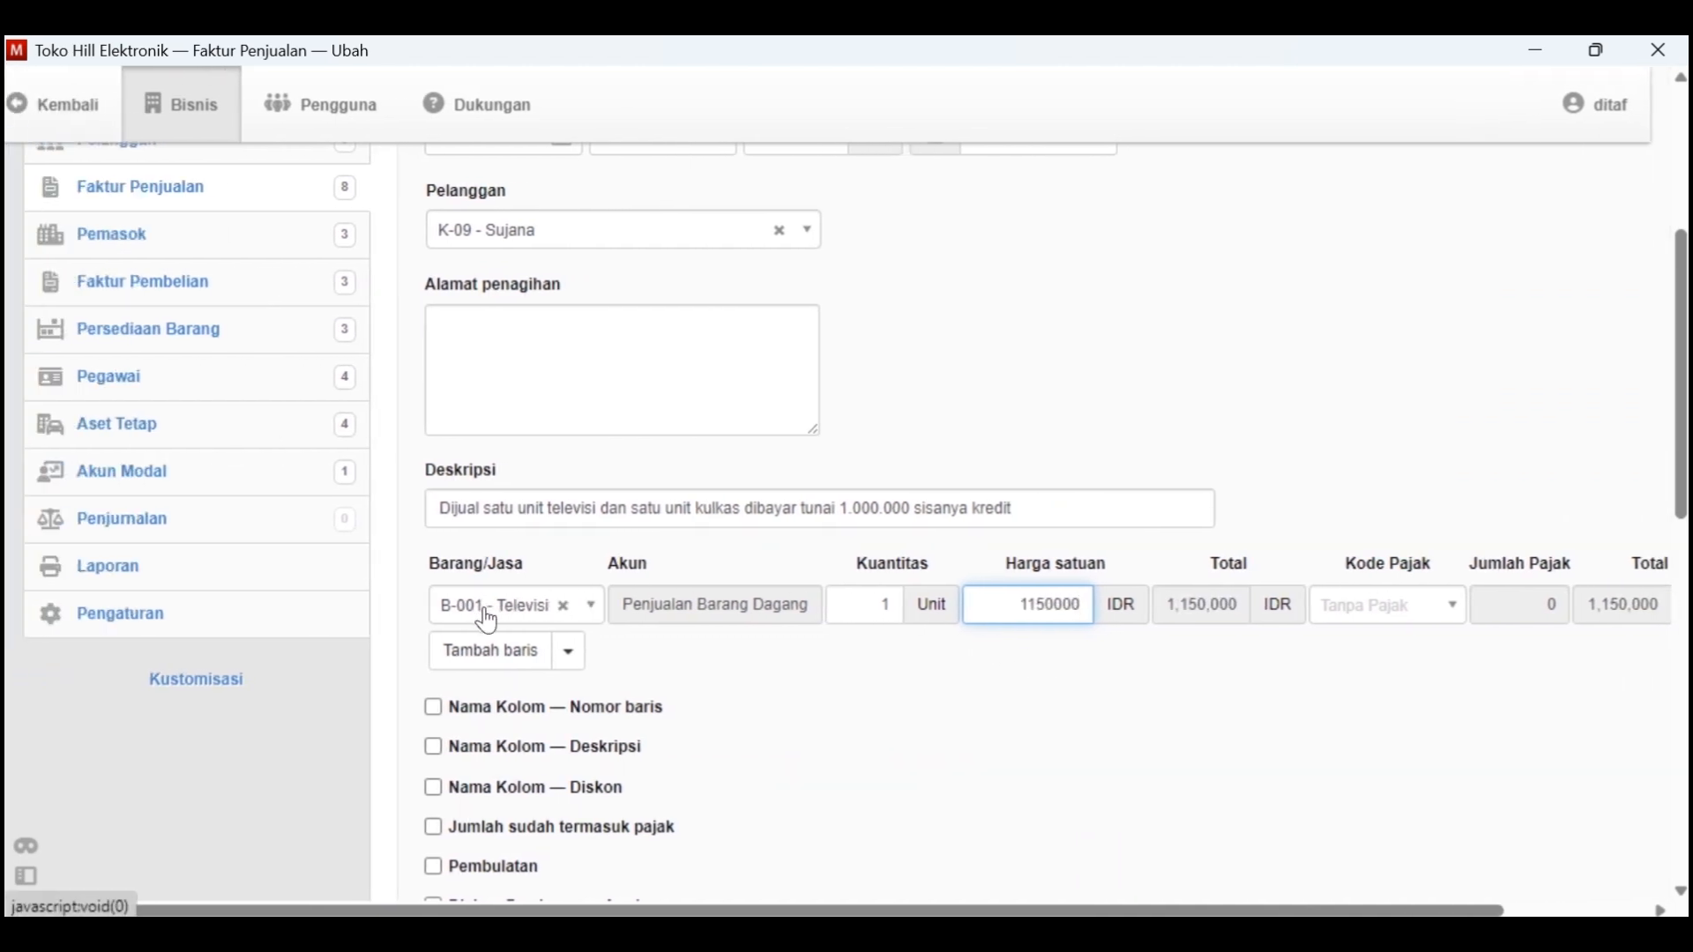
# Add a second invoice line for B-002 - Kulkas and look up its selling price in Kasus Manager
pyautogui.click(527, 668)
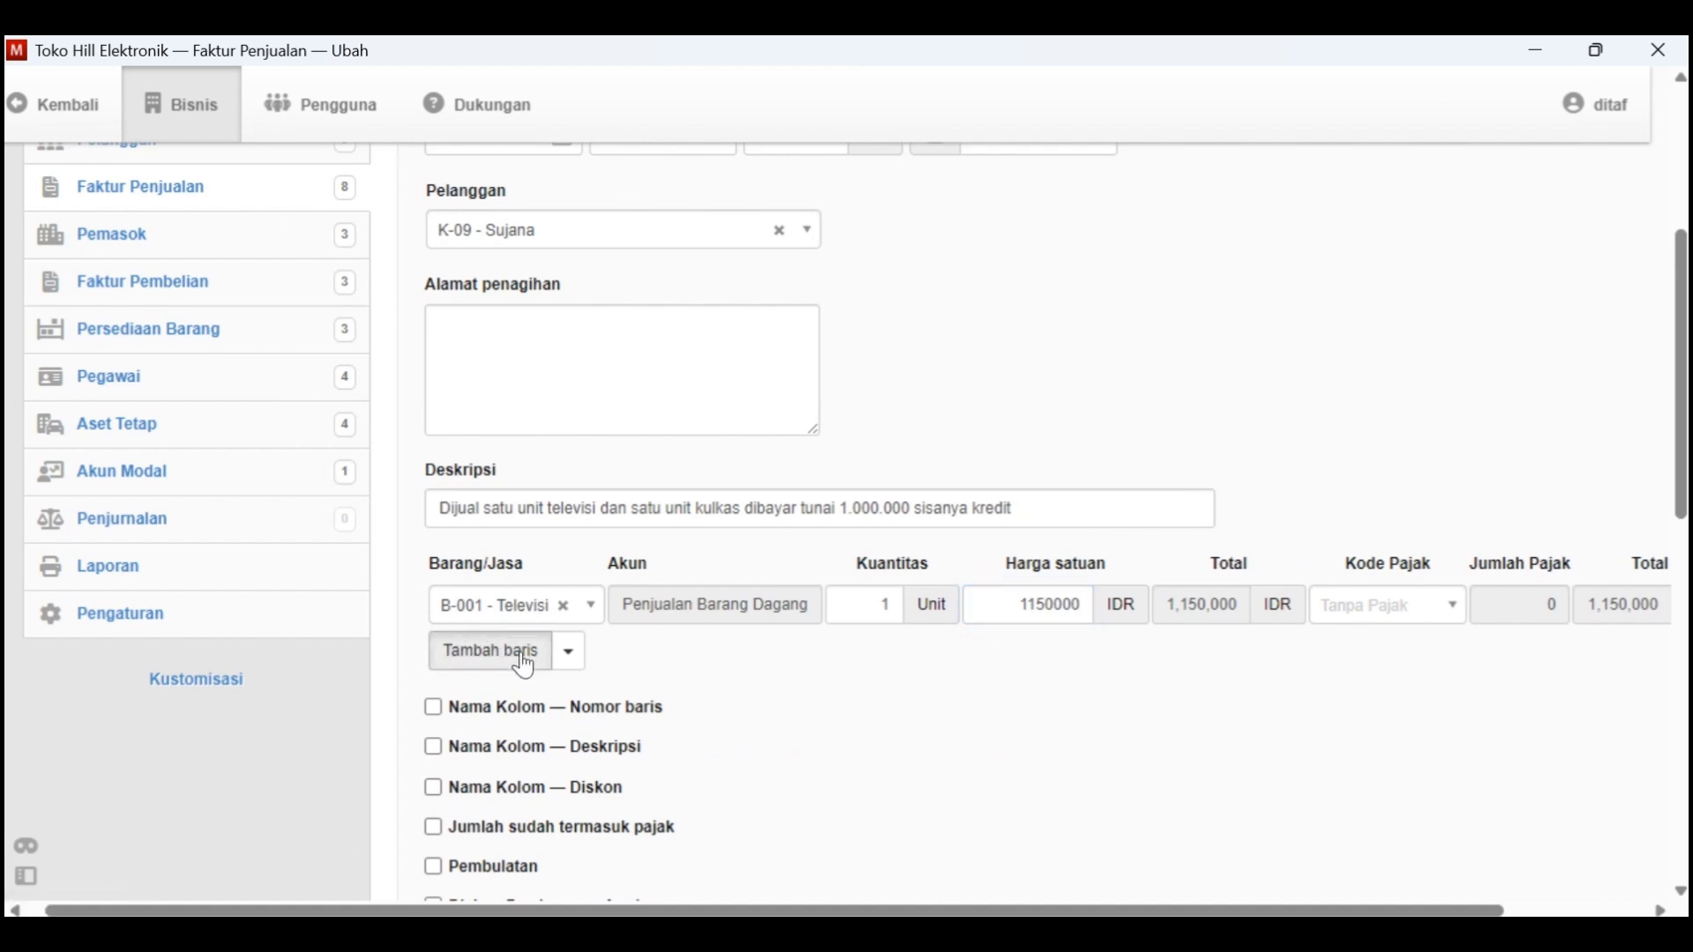
pyautogui.click(584, 648)
pyautogui.click(583, 756)
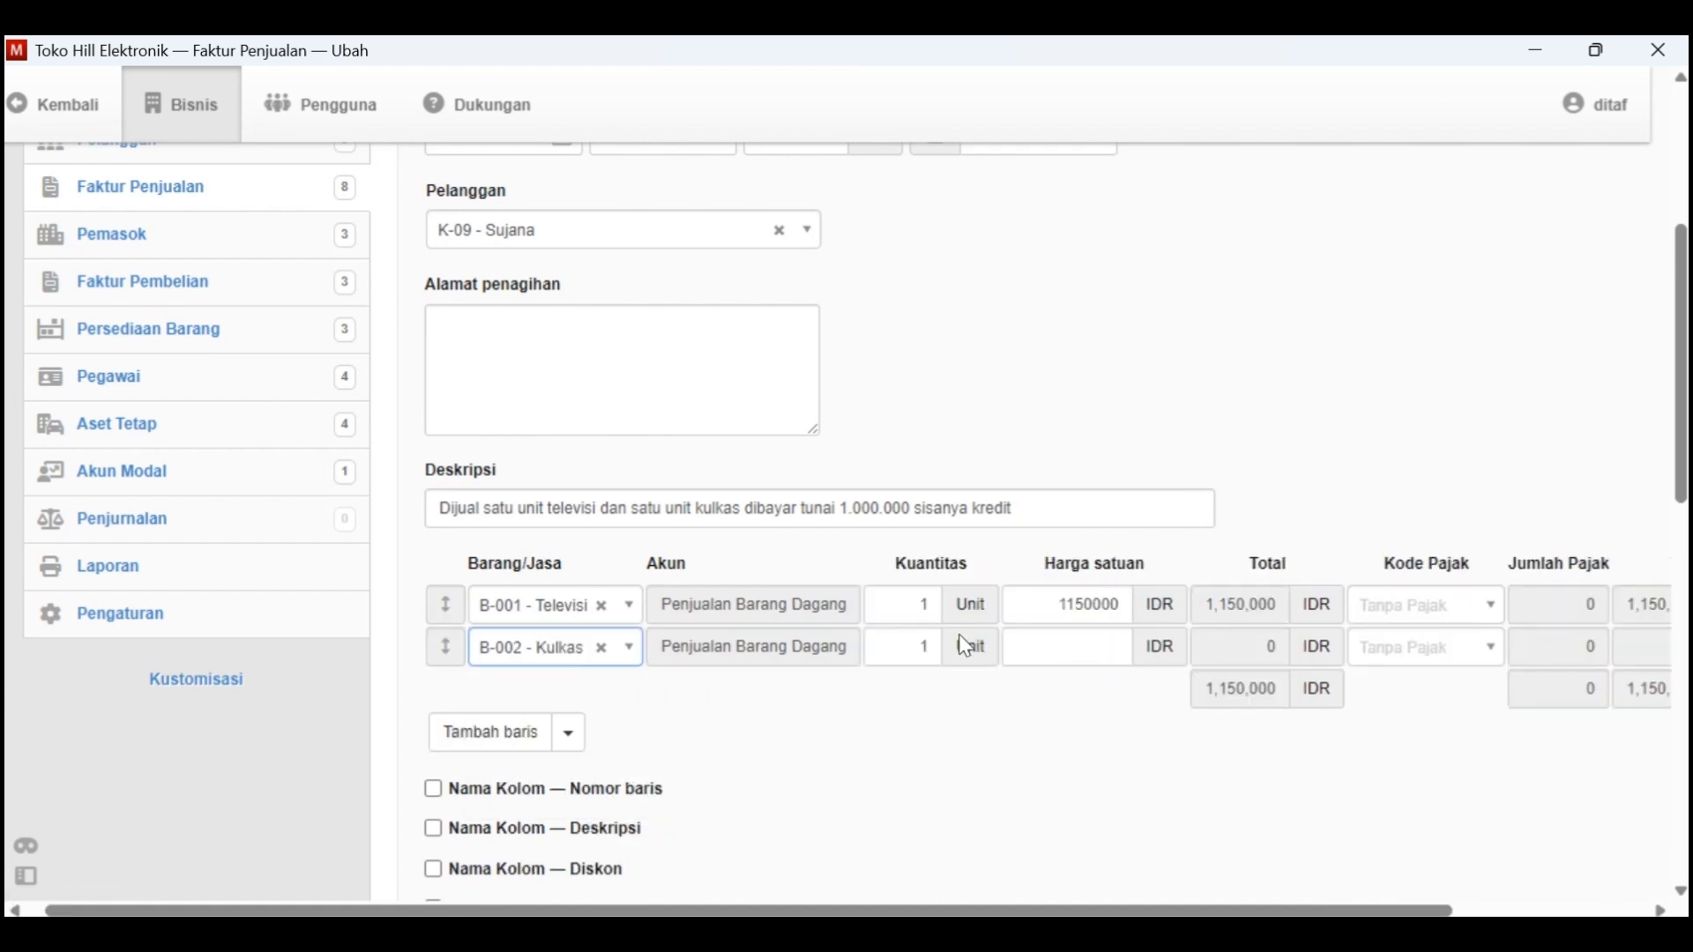
pyautogui.click(1058, 645)
pyautogui.hotkey('alt', 'Tab')
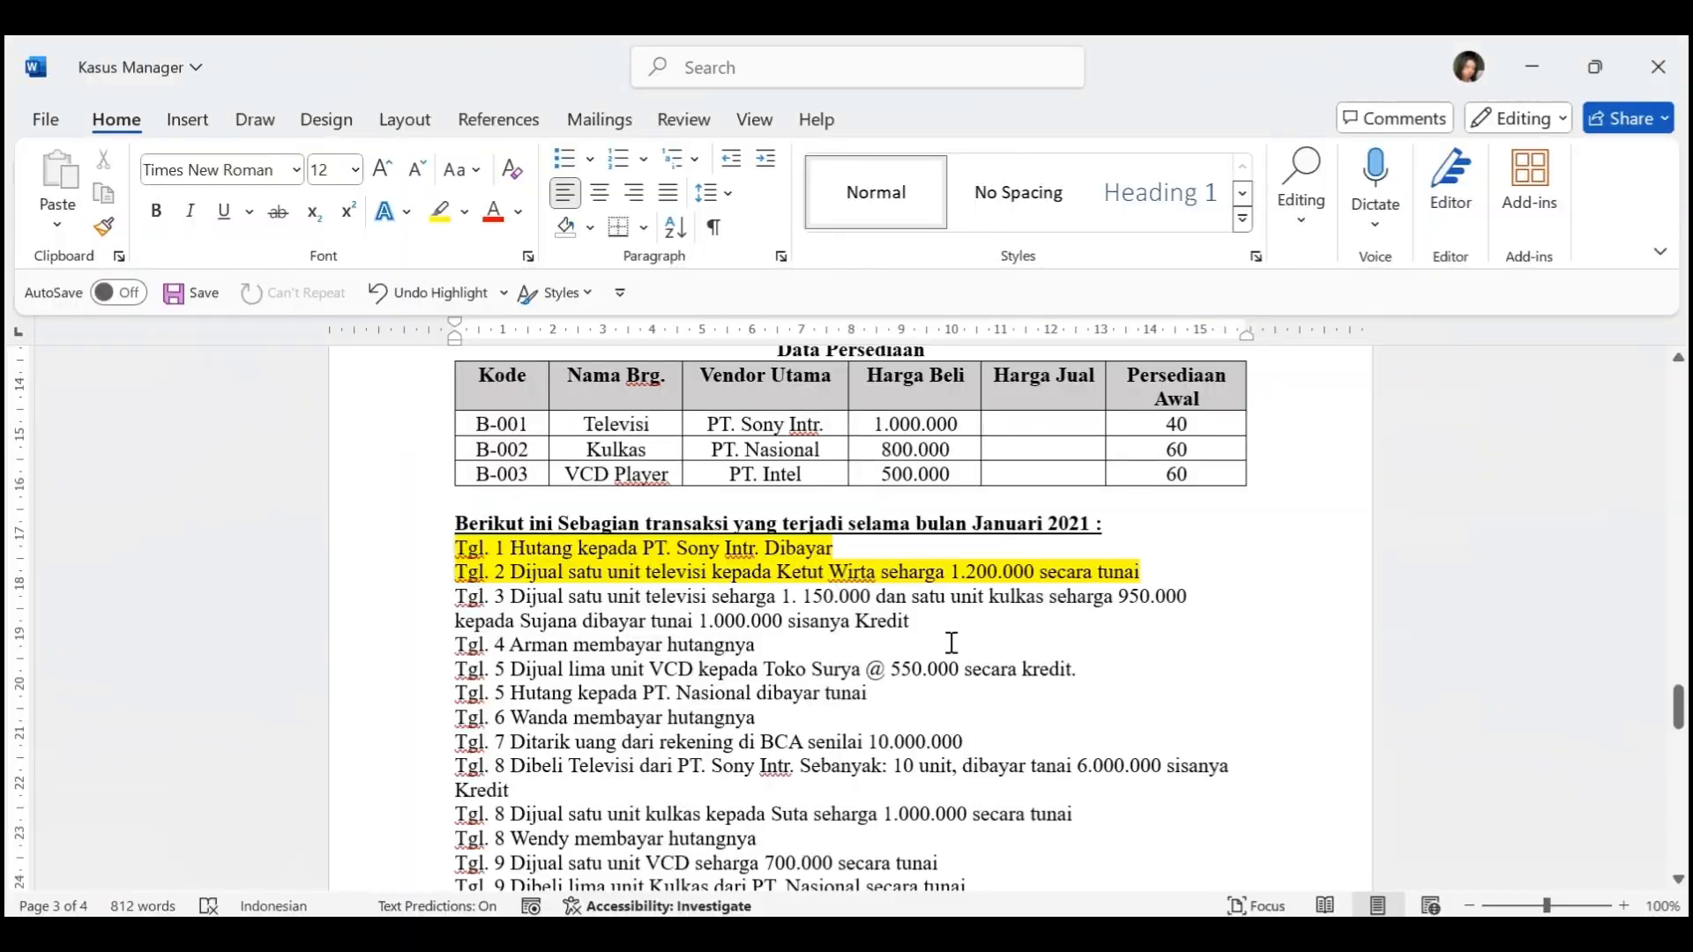
pyautogui.hotkey('alt', 'Tab')
pyautogui.write('1.00')
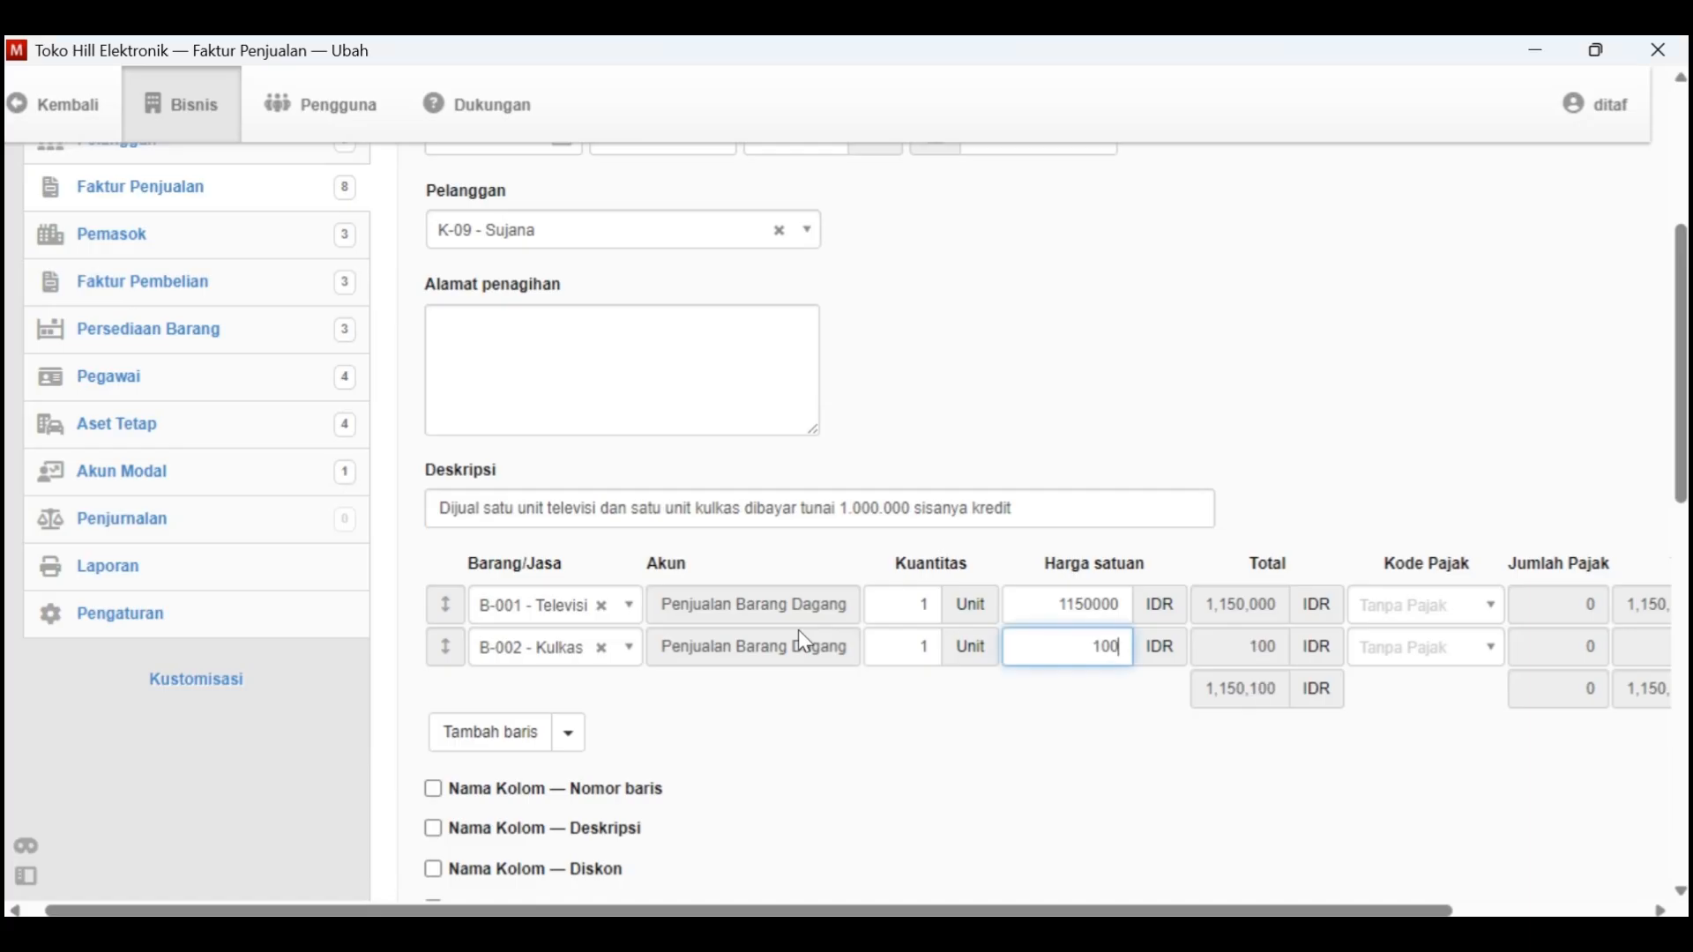
pyautogui.write('0.000')
pyautogui.hotkey('alt', 'Tab')
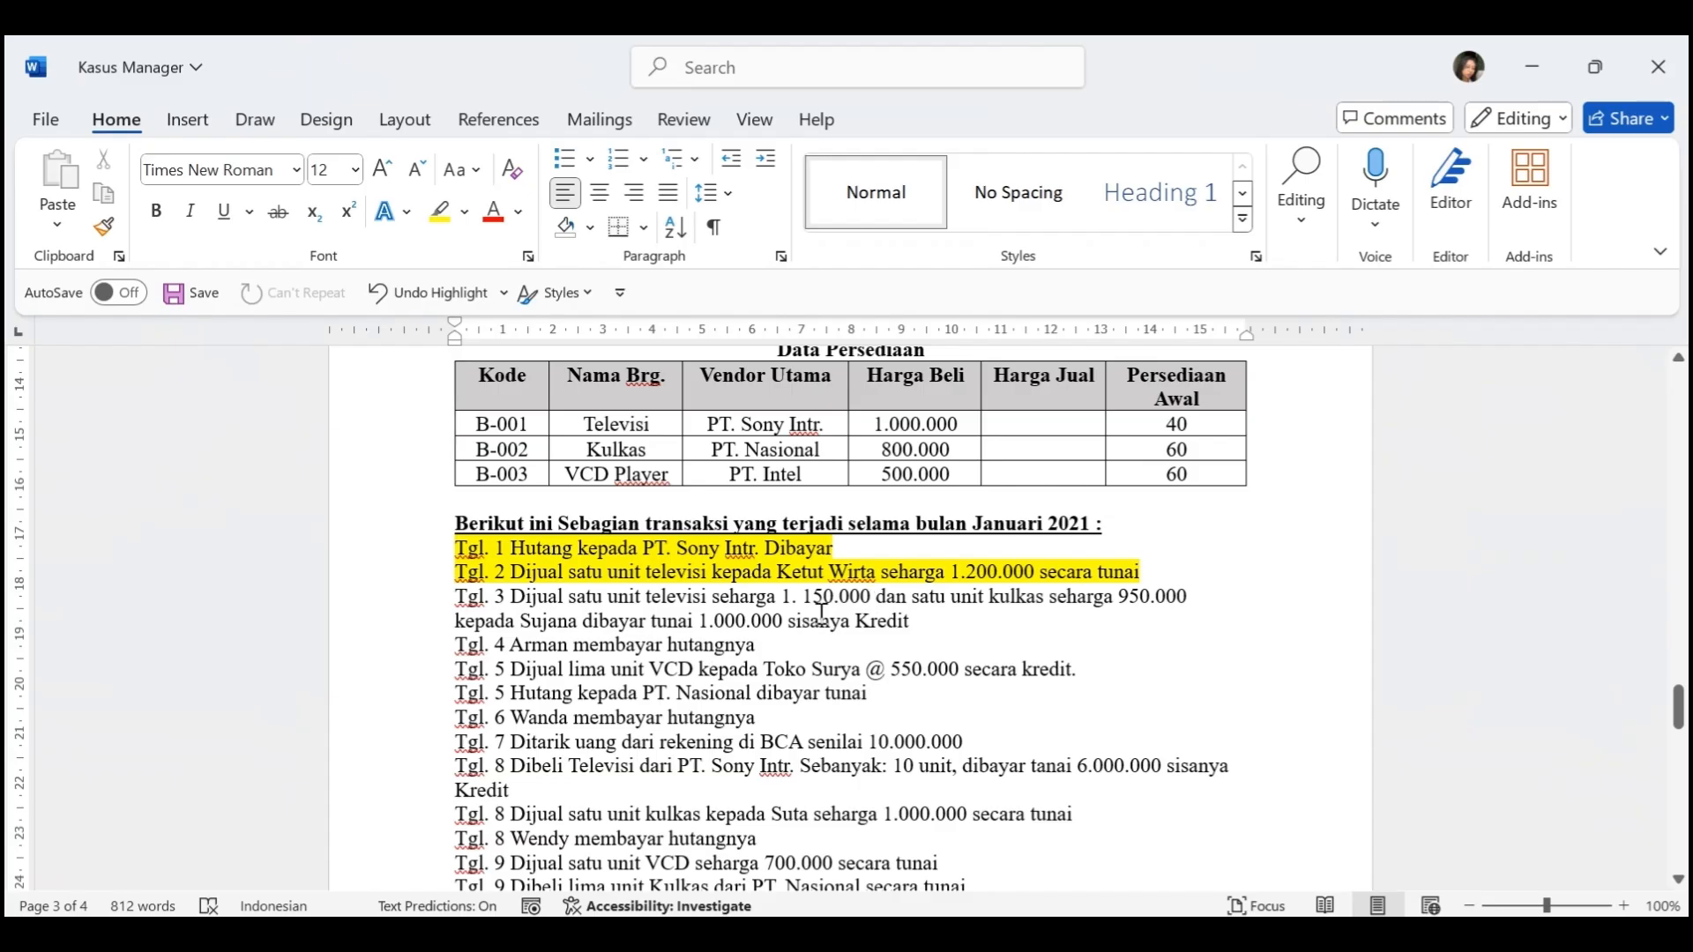
pyautogui.hotkey('alt', 'Tab')
pyautogui.press('BackSpace')
pyautogui.press('BackSpace')
pyautogui.press('BackSpace')
pyautogui.press('BackSpace')
pyautogui.press('BackSpace')
pyautogui.press('BackSpace')
pyautogui.press('BackSpace')
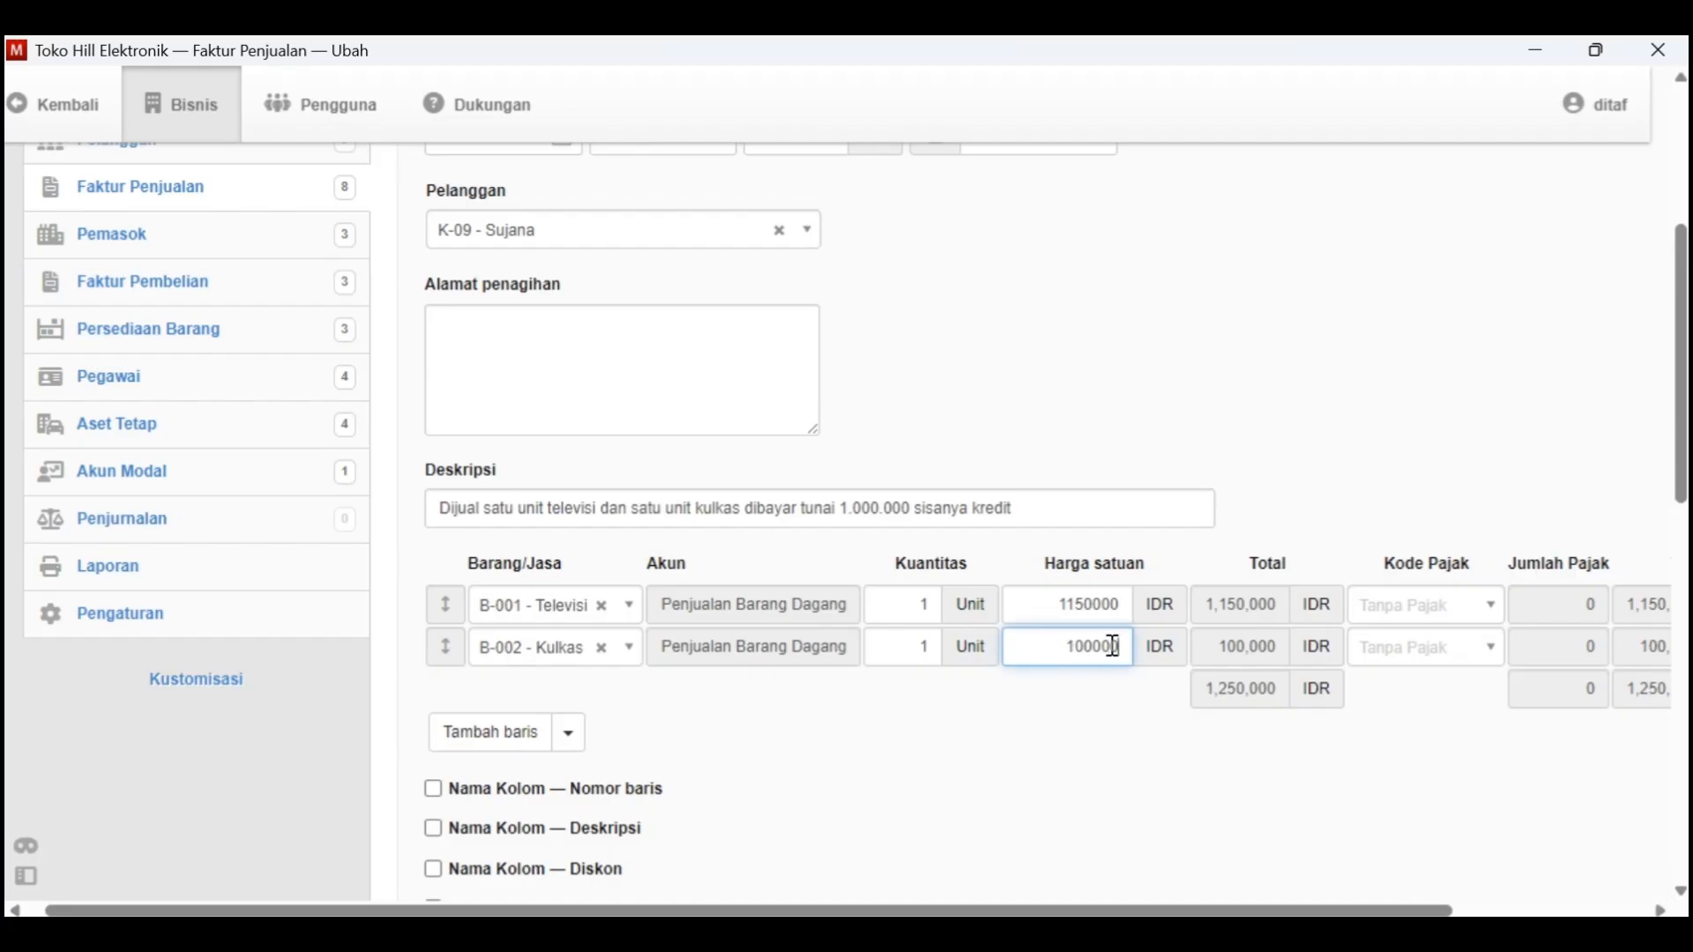
# Set the Kulkas line's Harga satuan to 950000 and check both invoice lines against Kasus Manager
pyautogui.write('950000')
pyautogui.hotkey('alt', 'Tab')
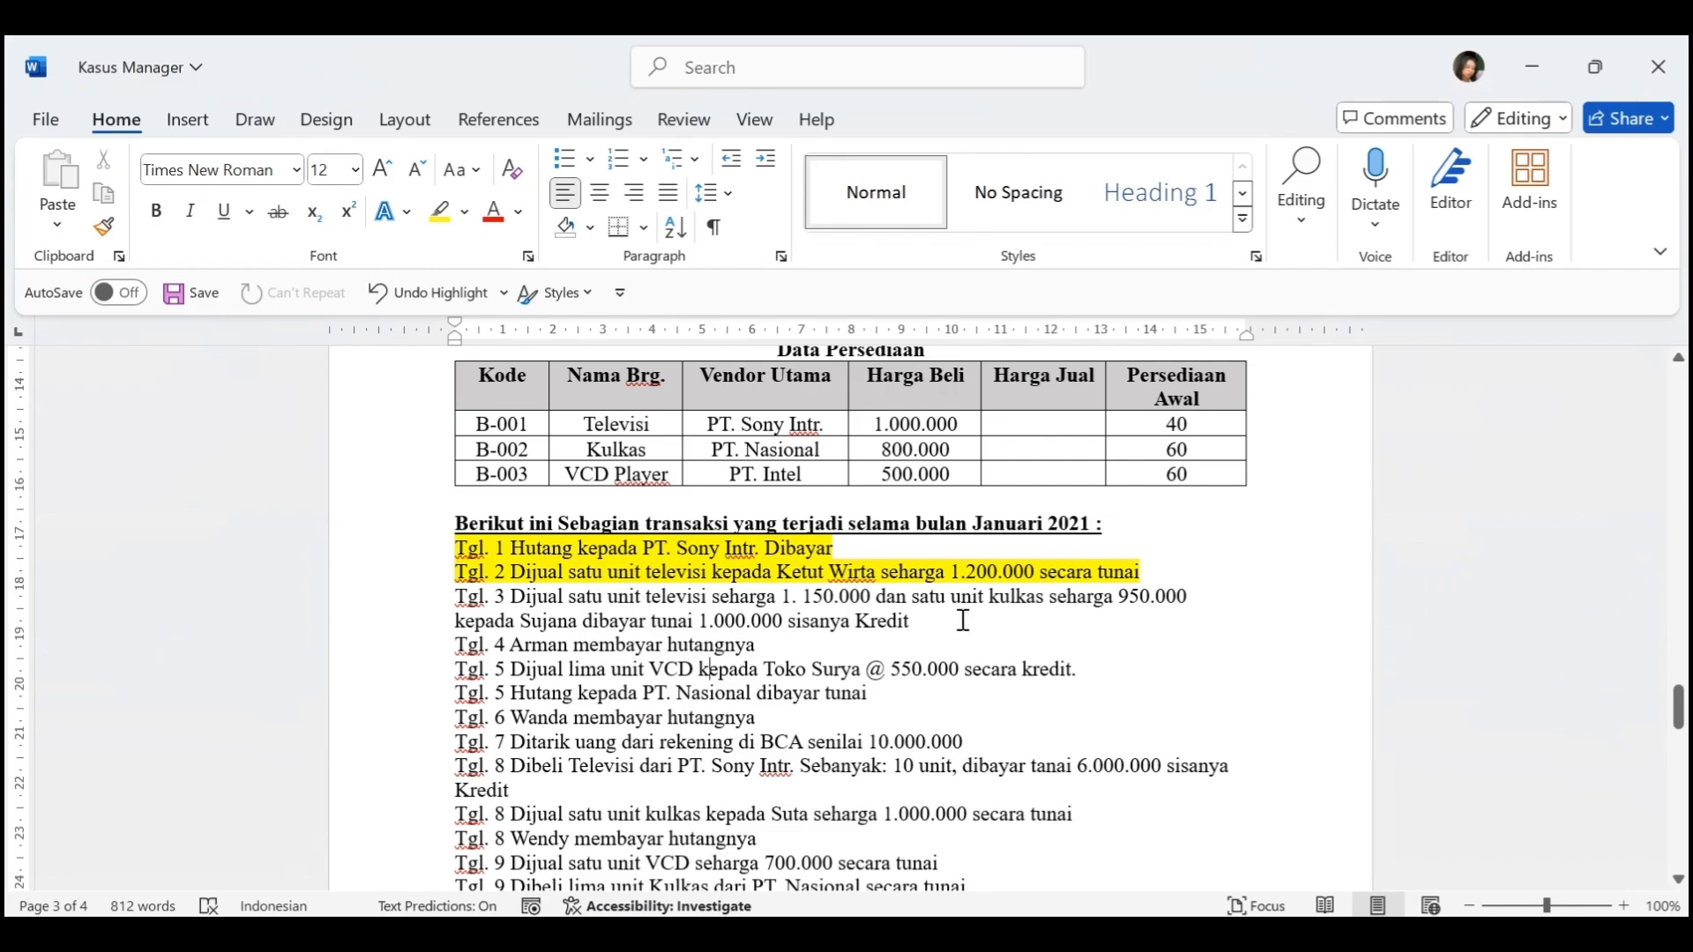
pyautogui.hotkey('alt', 'Tab')
pyautogui.scroll(-1, 1390, 743)
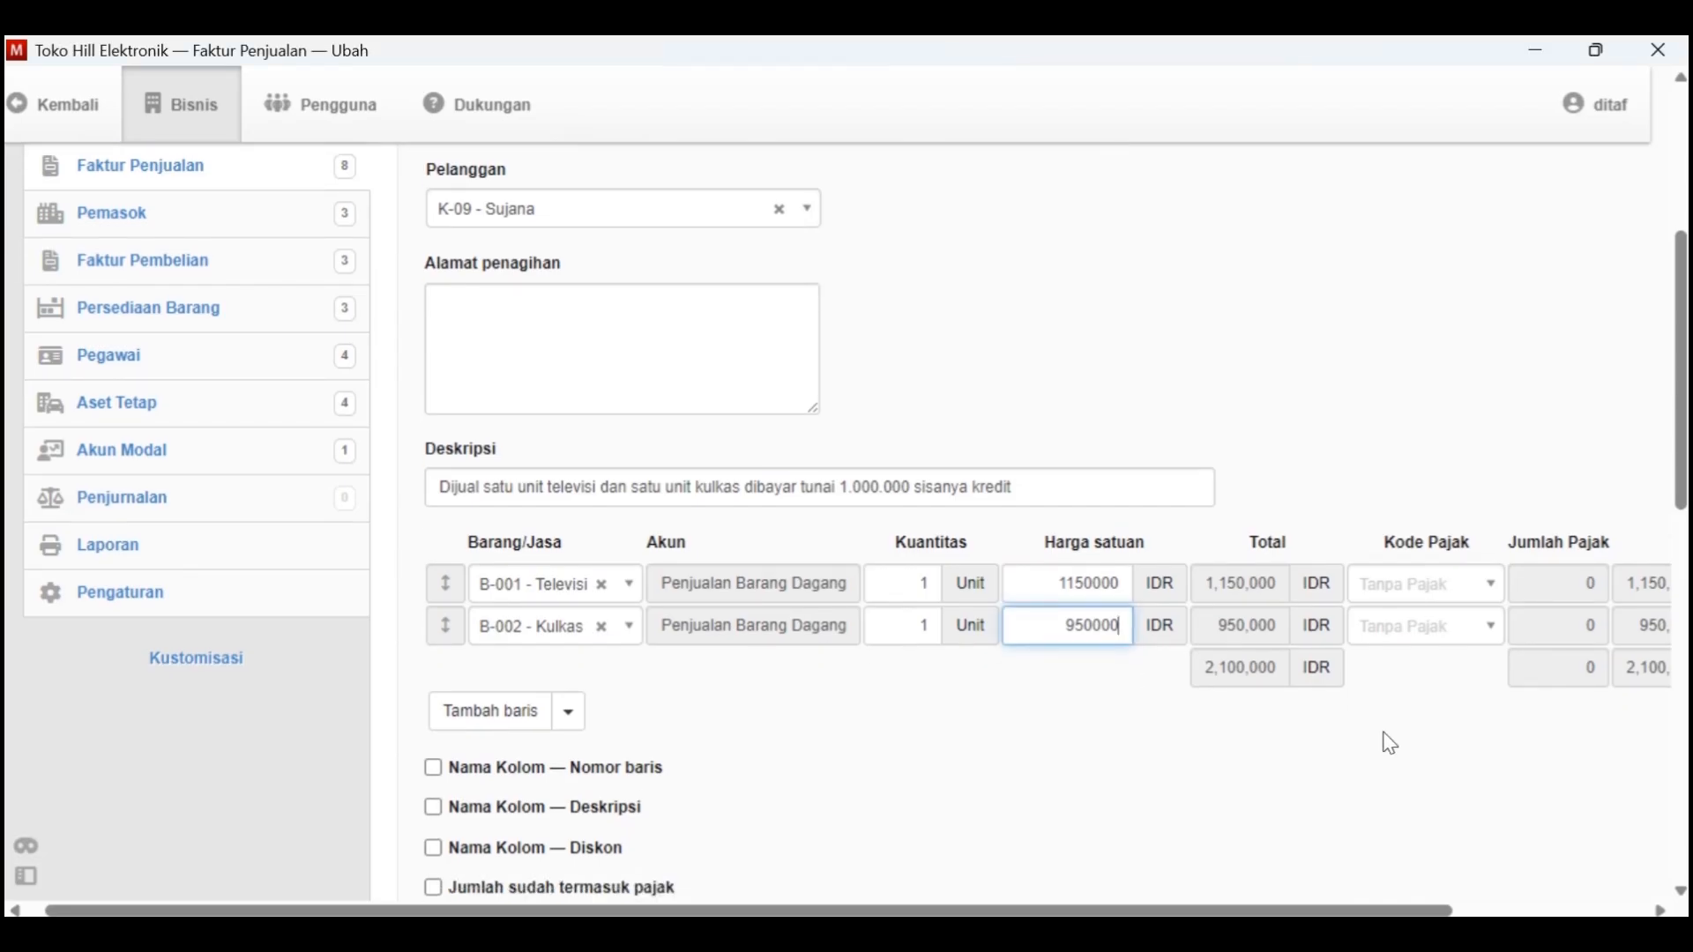
pyautogui.hscroll(2, 1390, 743)
pyautogui.hscroll(-2, 1058, 706)
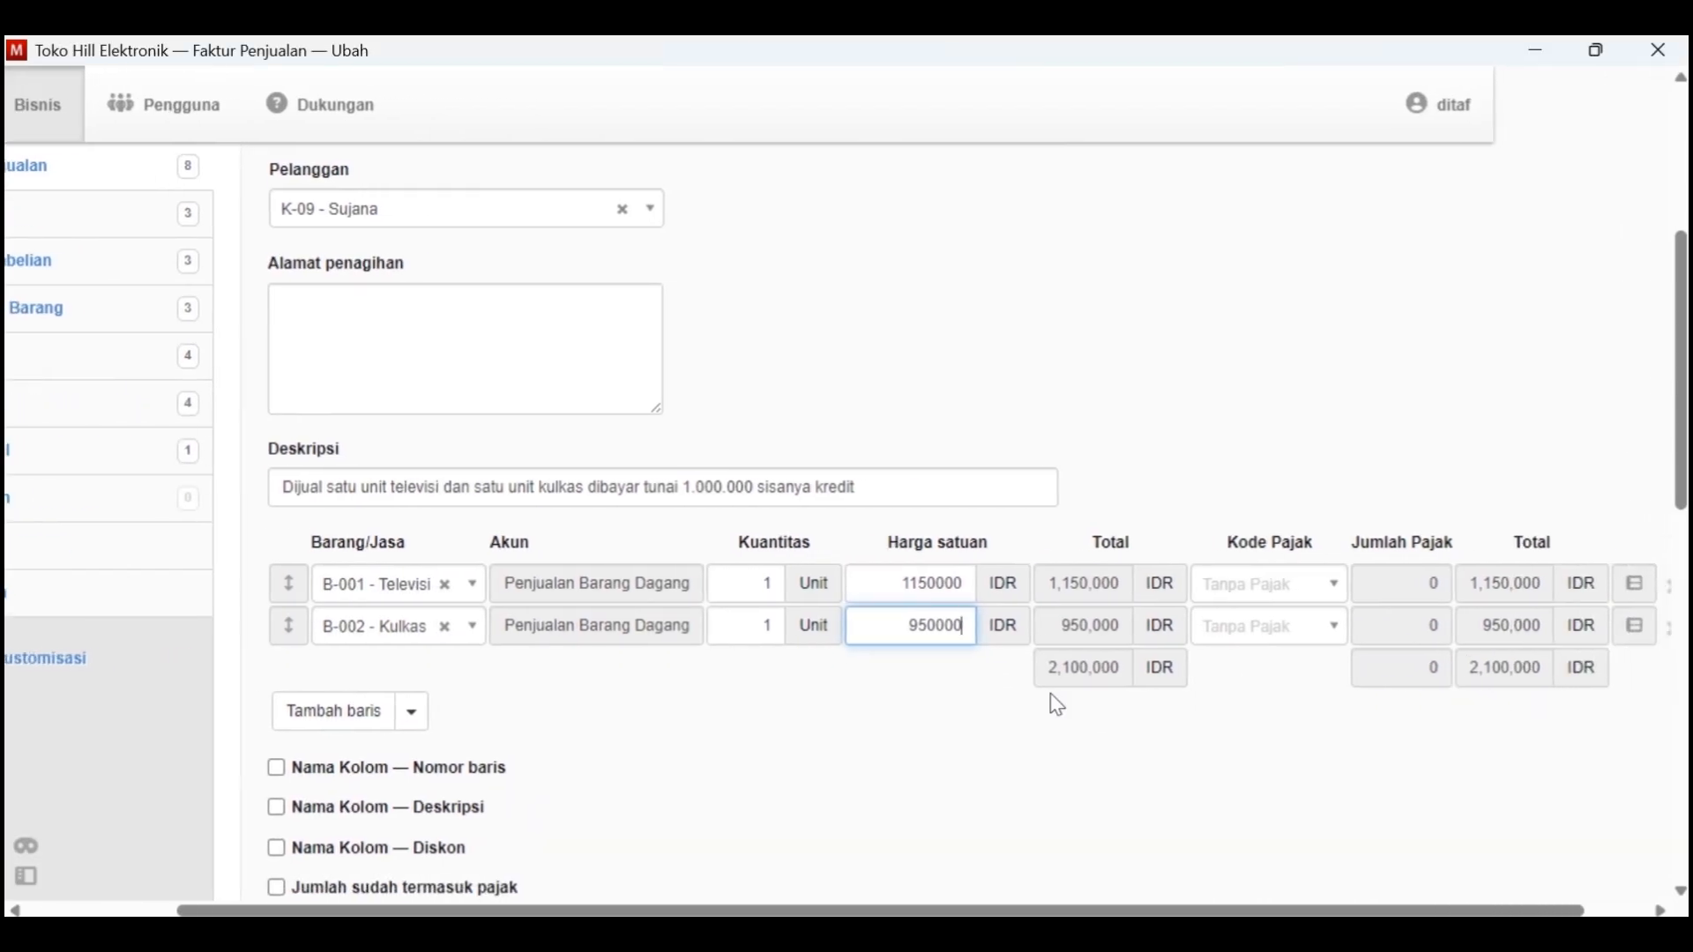
# Leave the invoice's optional settings off, create the Faktur Penjualan, and view the created invoice
pyautogui.scroll(-4, 1057, 705)
pyautogui.scroll(-6, 1057, 706)
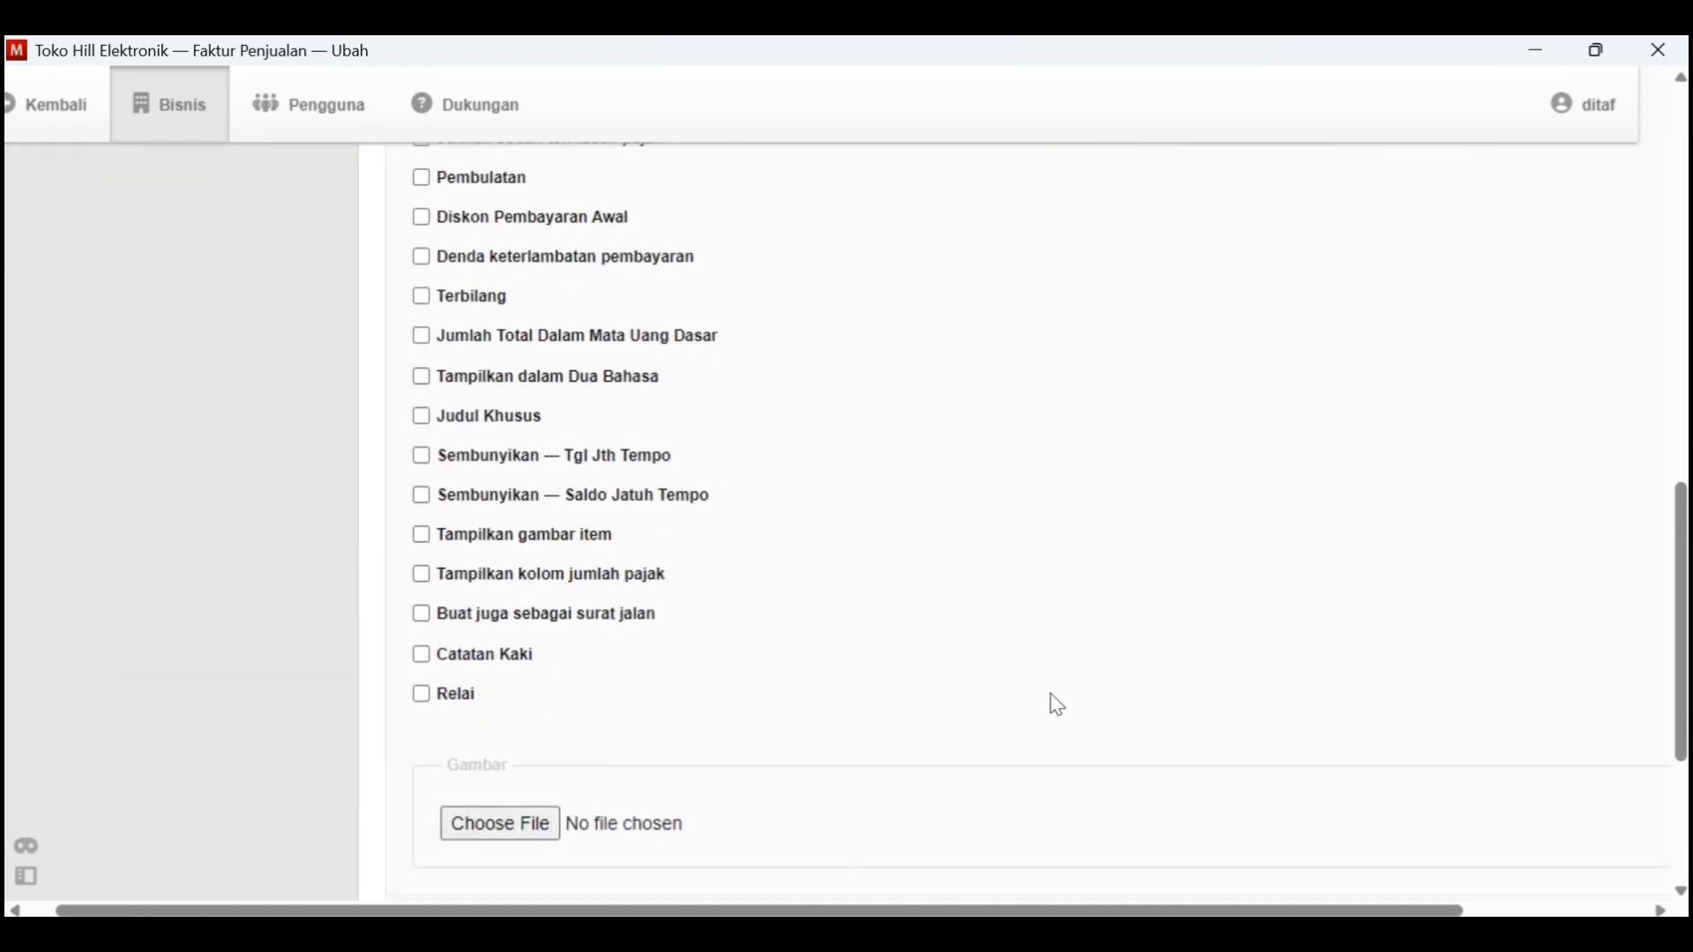
pyautogui.click(438, 765)
pyautogui.scroll(-3, 891, 612)
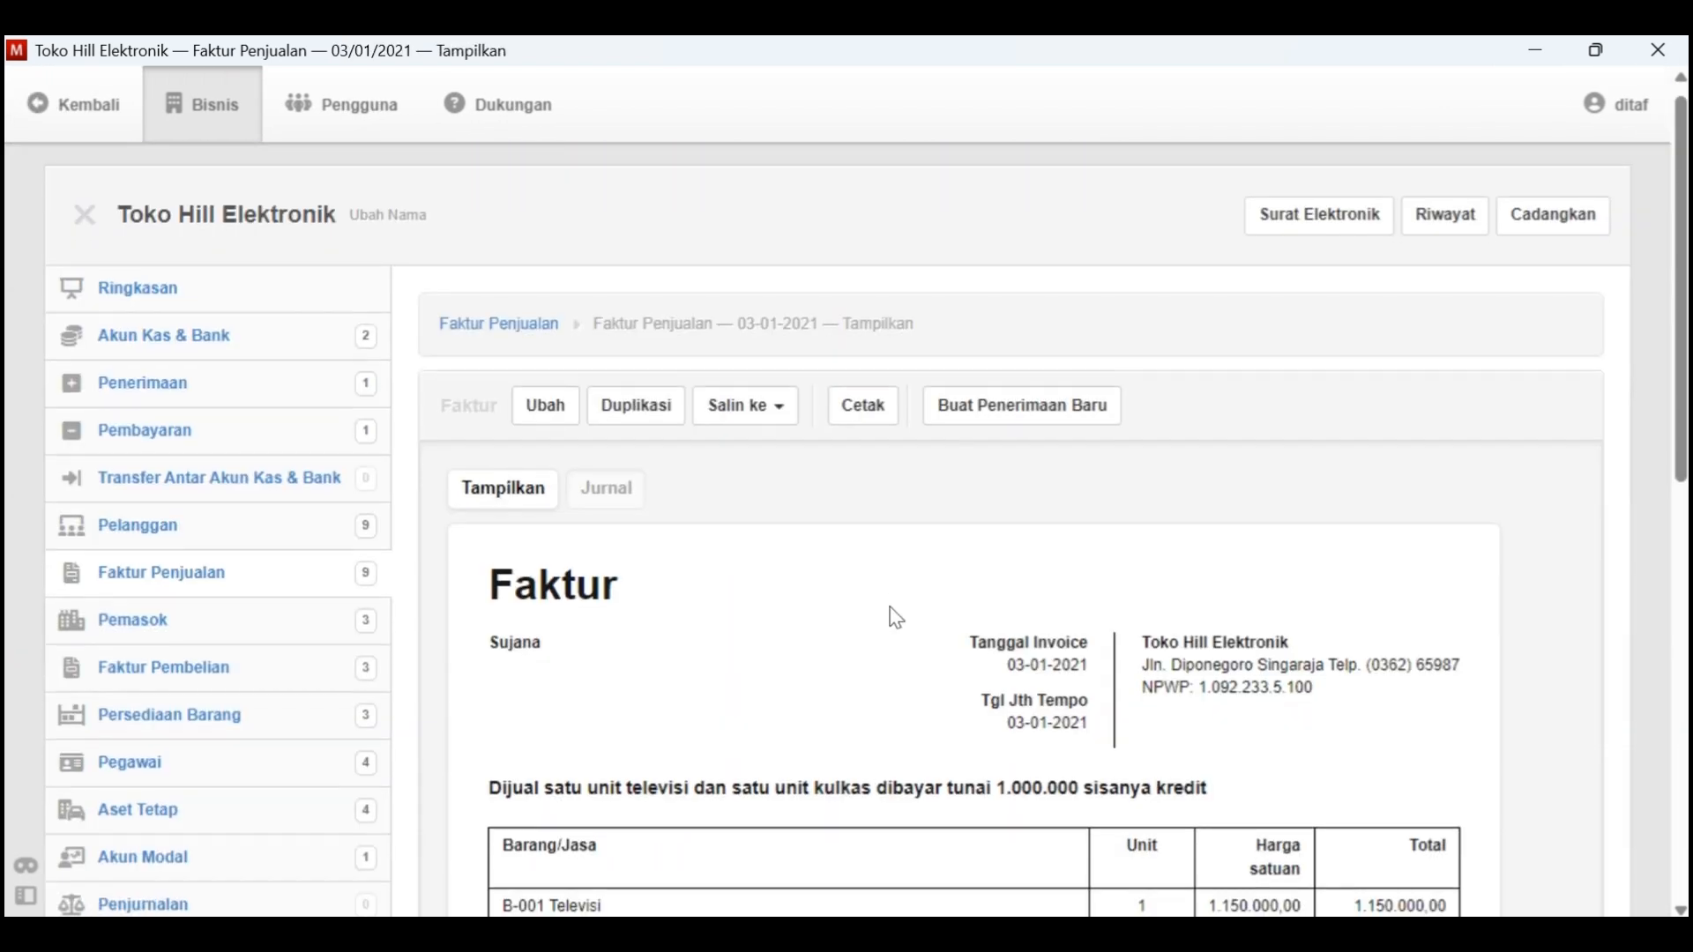
# Create a new receipt from the Tgl. 3 television and refrigerator invoice and set its Tanggal to 3-1-2021
pyautogui.scroll(1, 1096, 543)
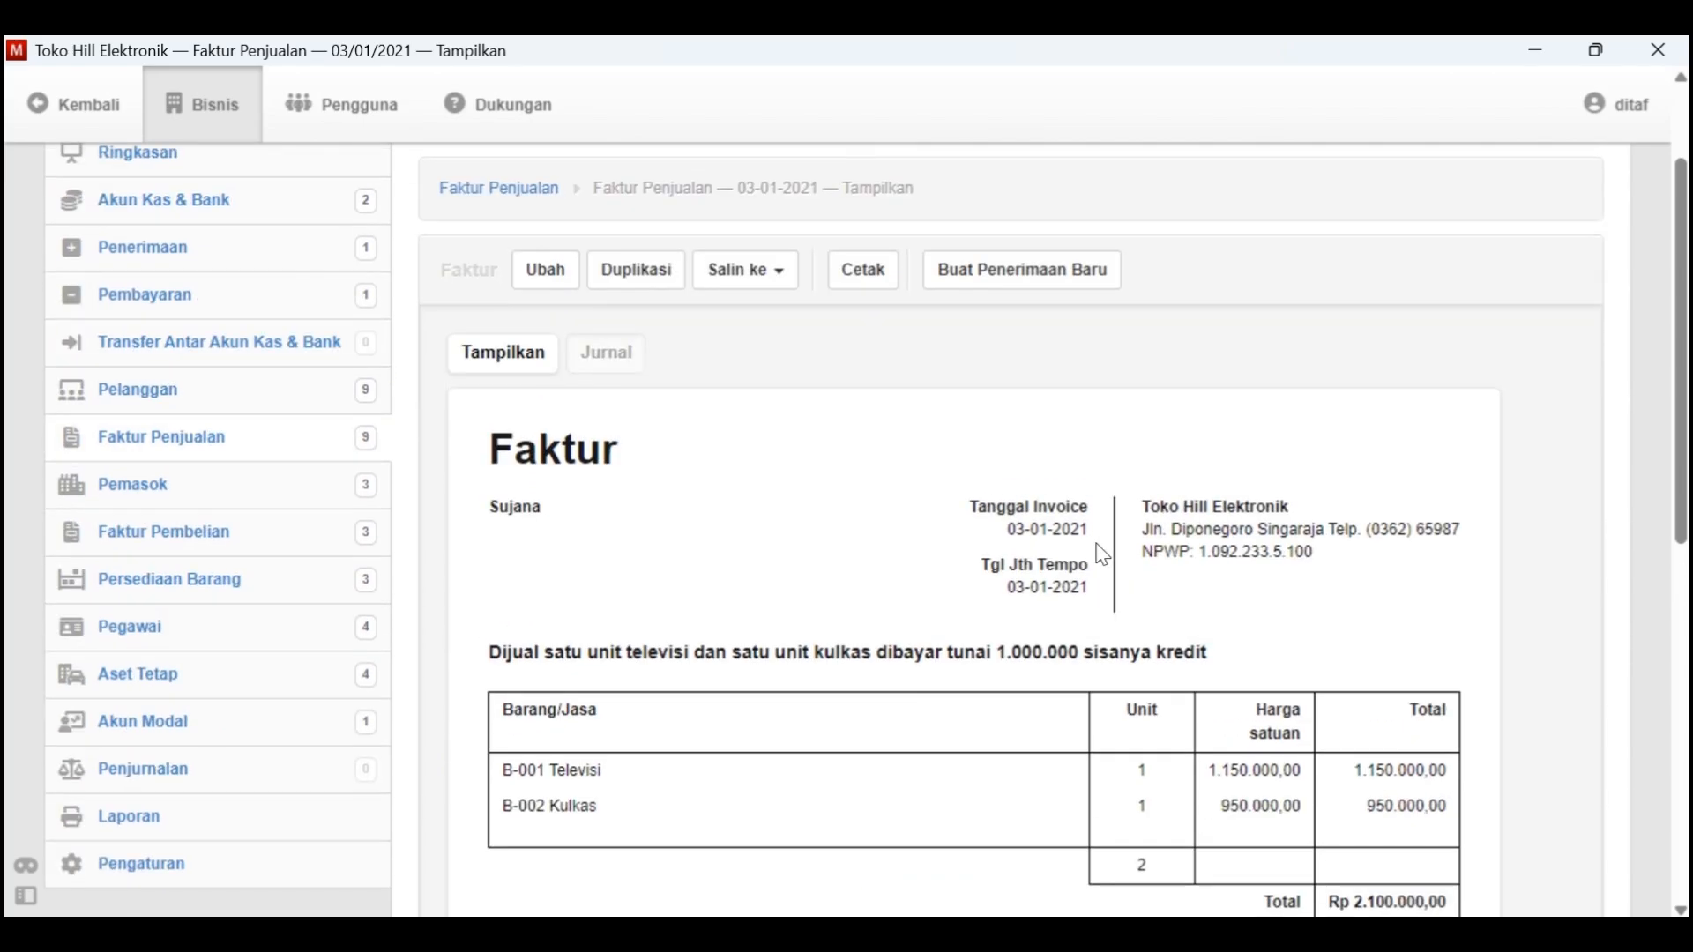
pyautogui.hotkey('alt', 'Tab')
pyautogui.hotkey('alt', 'Tab')
pyautogui.click(1032, 276)
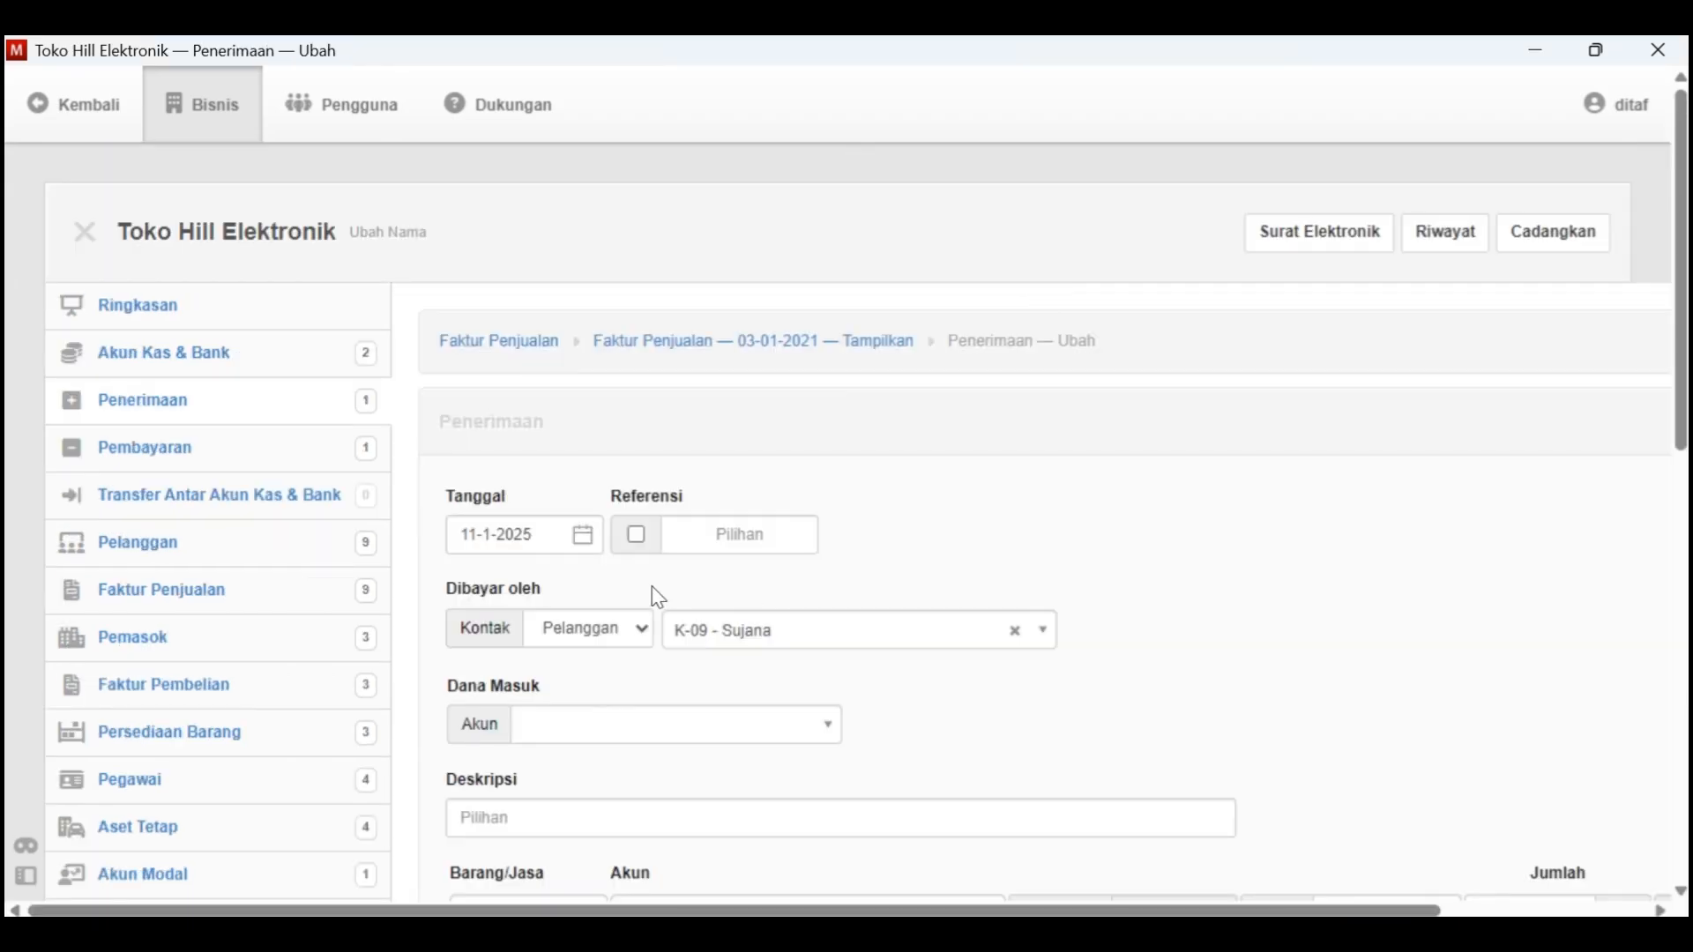
pyautogui.click(583, 536)
pyautogui.click(637, 134)
pyautogui.click(641, 184)
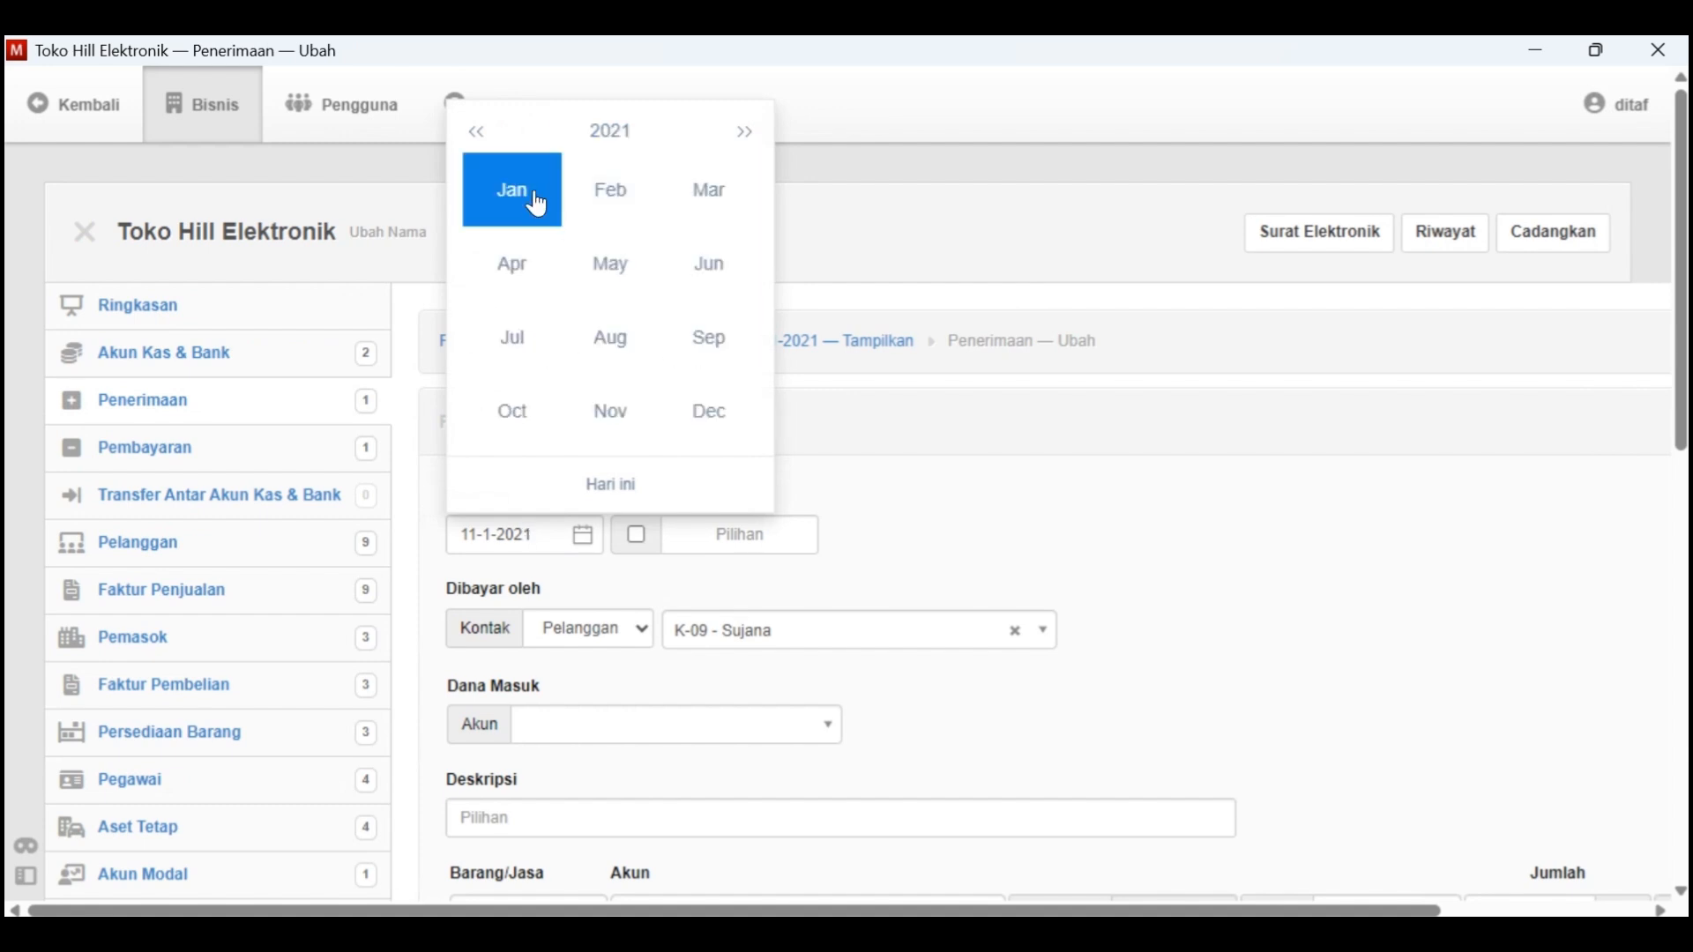
pyautogui.click(532, 197)
pyautogui.click(739, 220)
# Check the Tgl. 3 transaction in Kasus Manager and set the receipt's Dana Masuk account to 1.1100 - Kas Di Tangan
pyautogui.hotkey('alt', 'Tab')
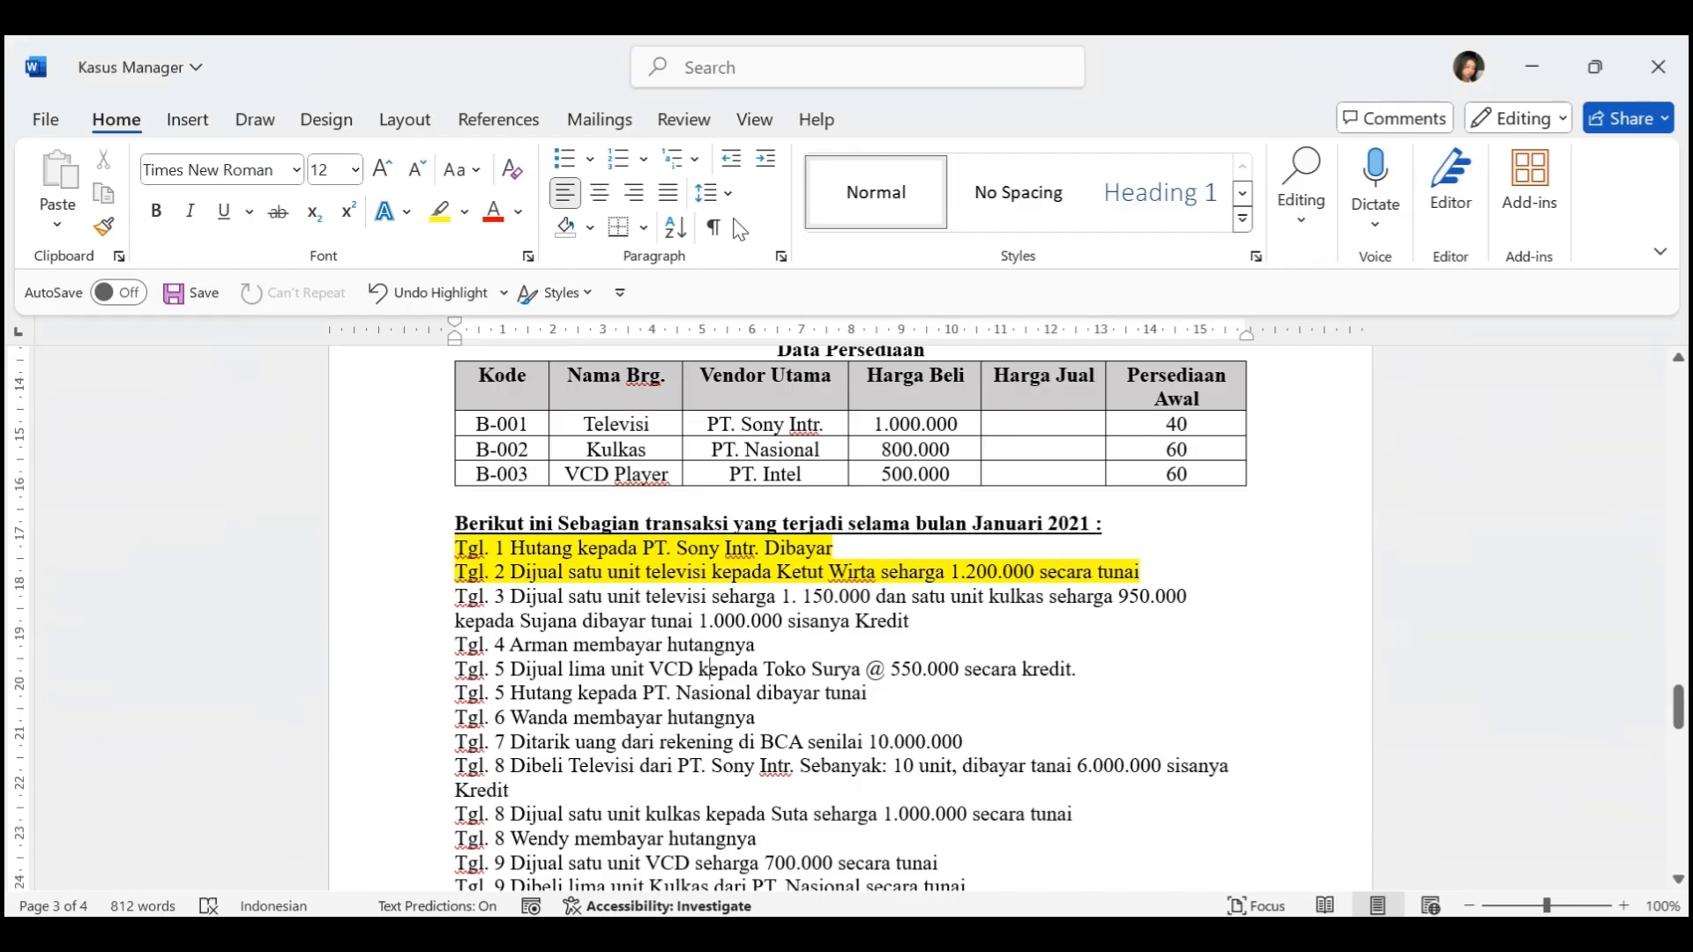
pyautogui.hotkey('alt', 'Tab')
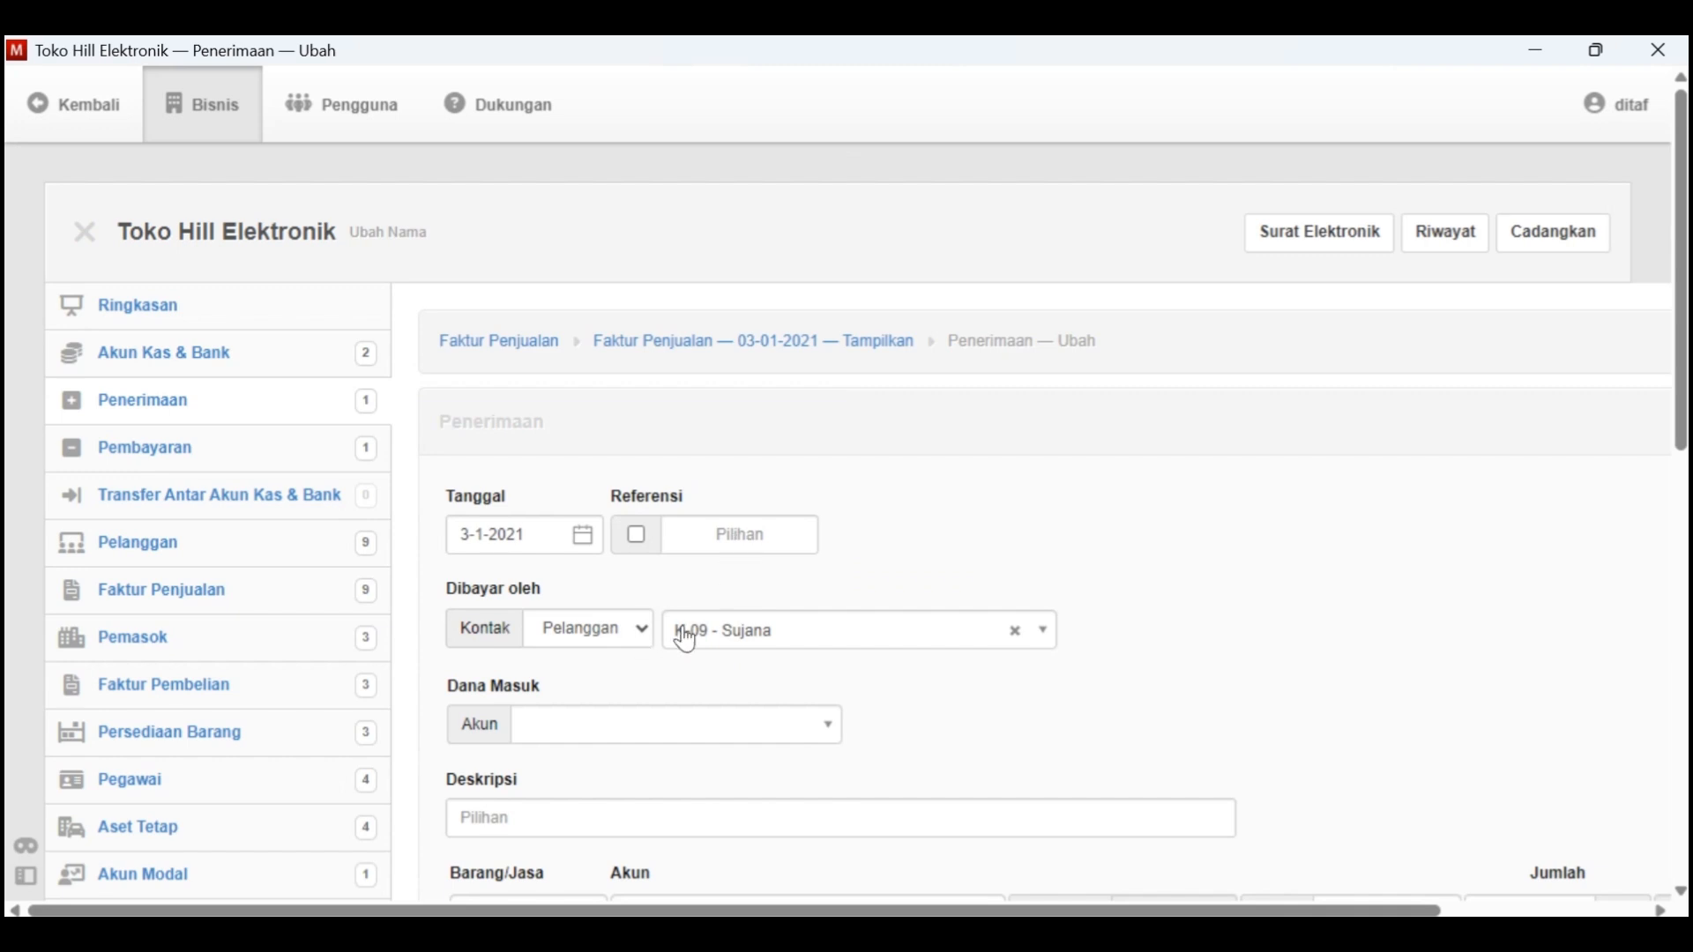
pyautogui.click(699, 726)
pyautogui.click(637, 803)
pyautogui.scroll(-2, 677, 798)
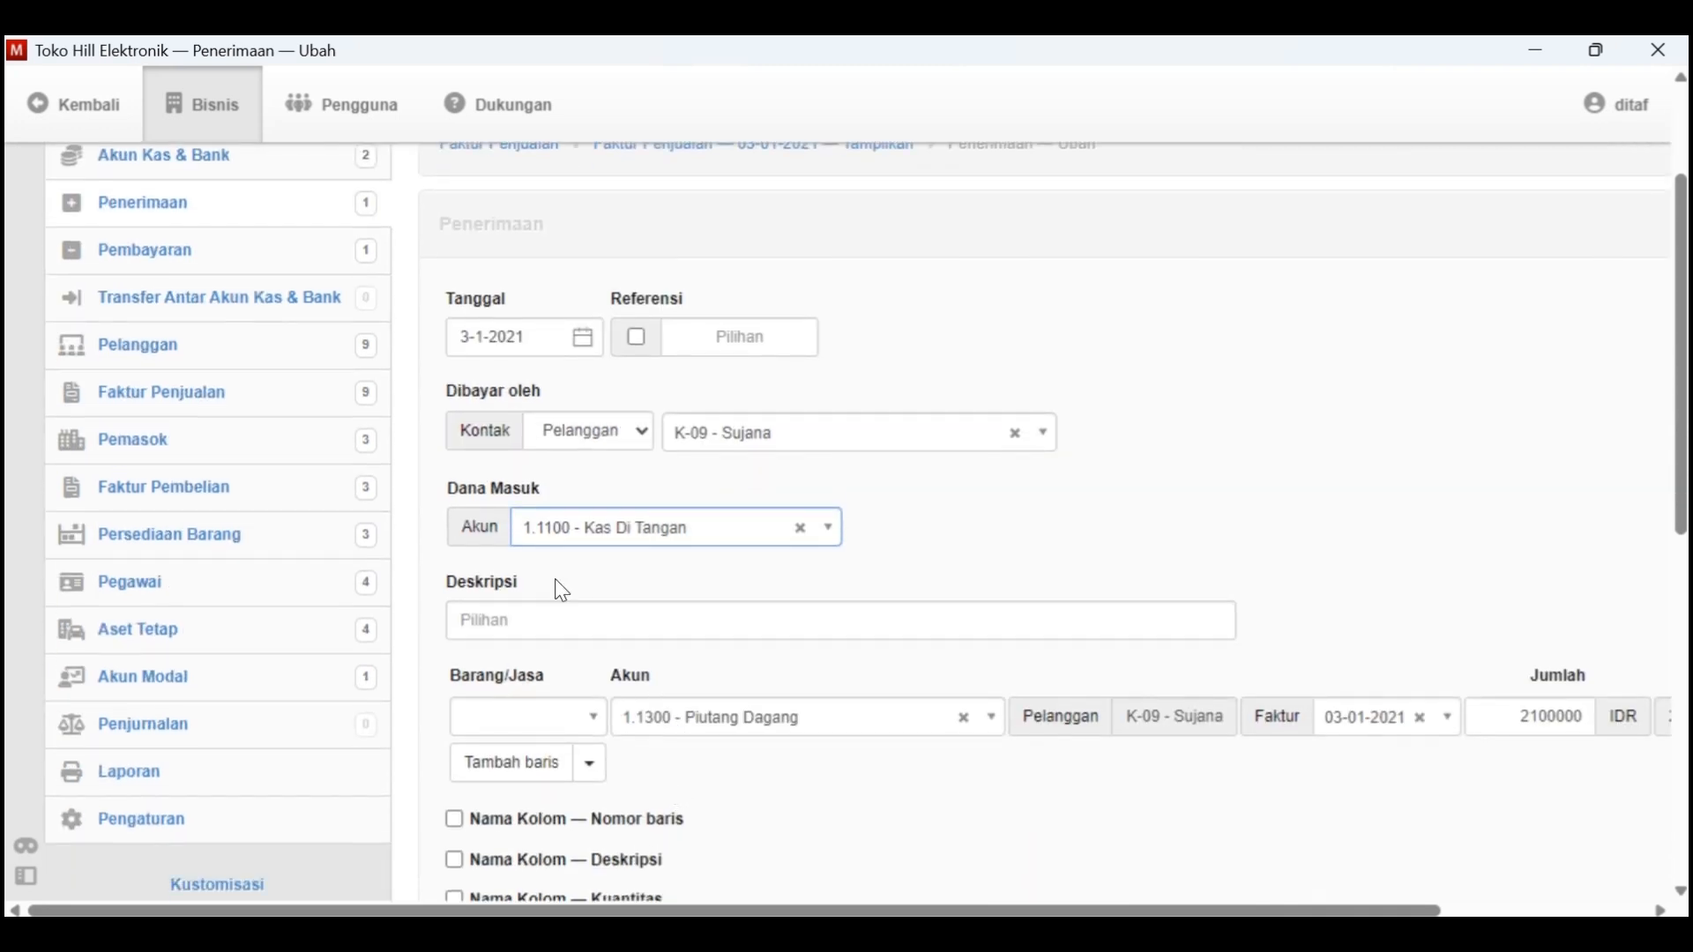
# Enter a Deskripsi beginning with "Pembayaran" for the receipt
pyautogui.click(559, 618)
pyautogui.write('Pembayara')
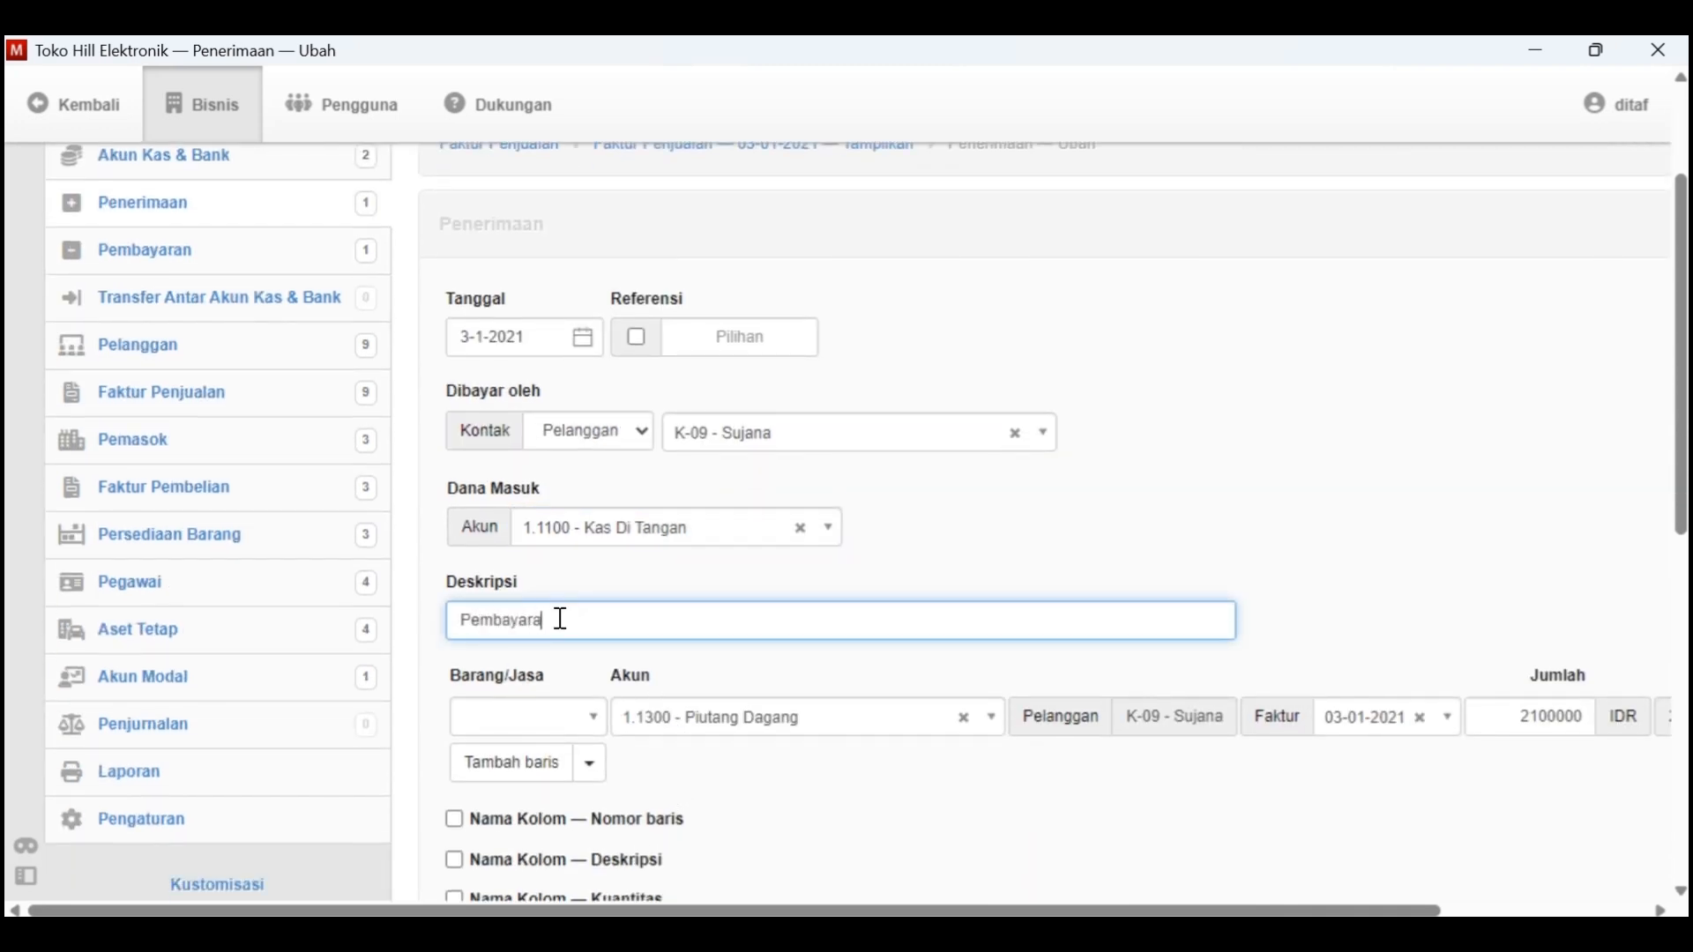
pyautogui.write('n')
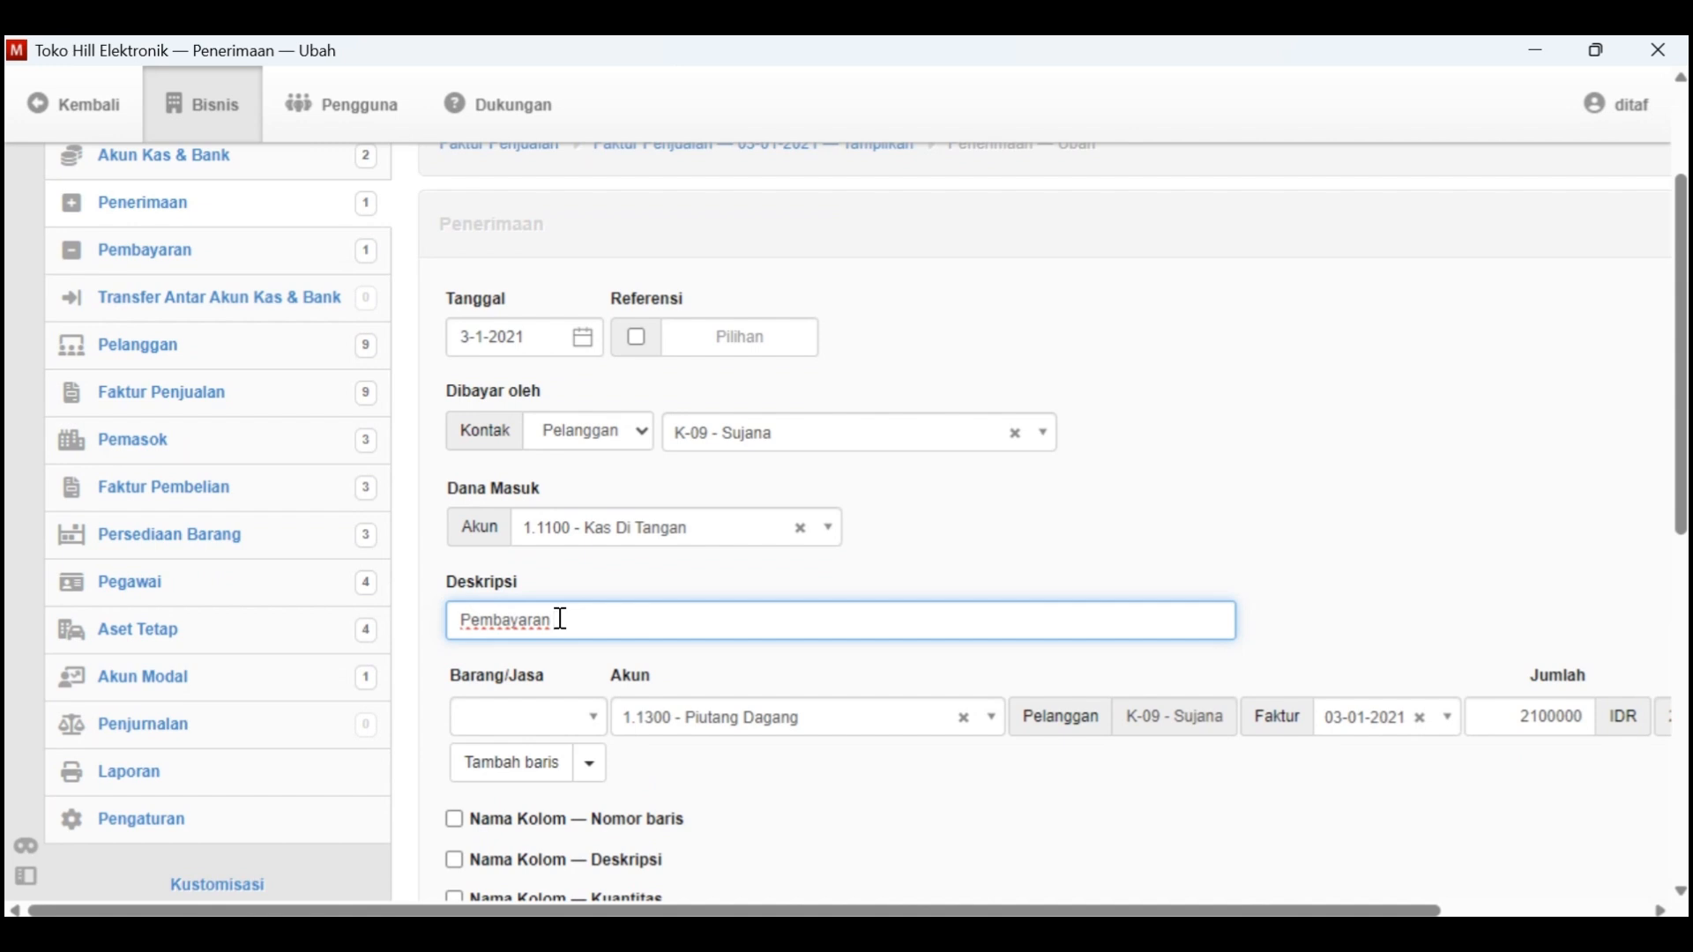
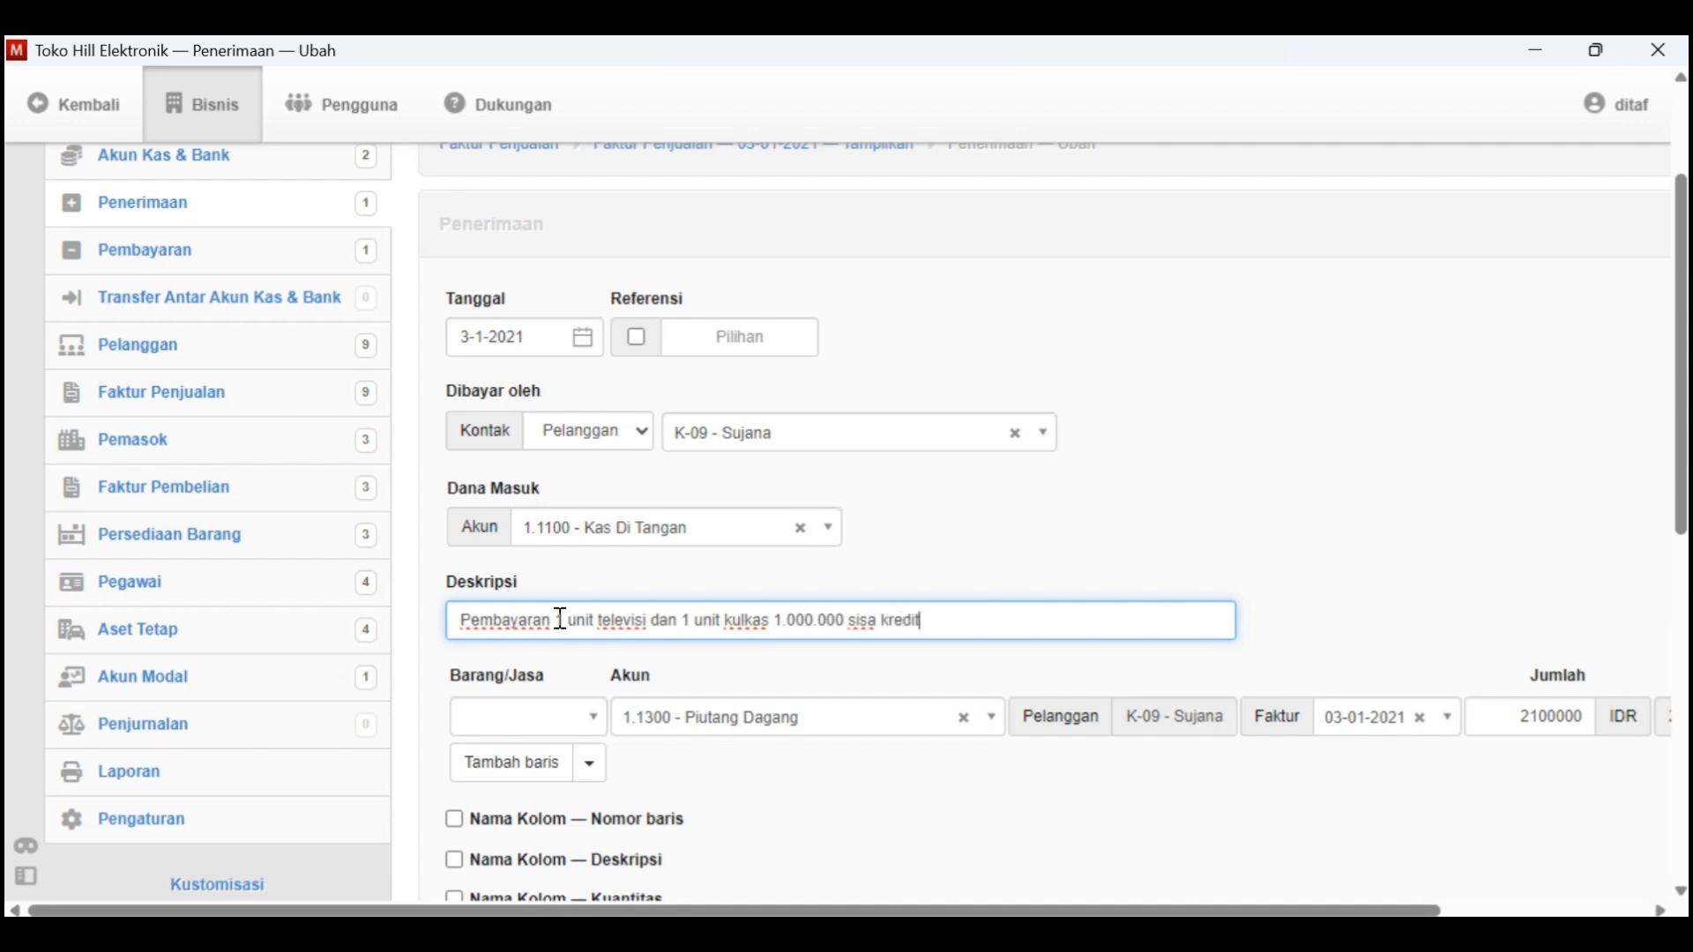
# Set the receipt line's Jumlah to 1000000 and check it against the Tgl. 3 transaction in Kasus Manager
pyautogui.scroll(-3, 582, 621)
pyautogui.hscroll(3, 1311, 553)
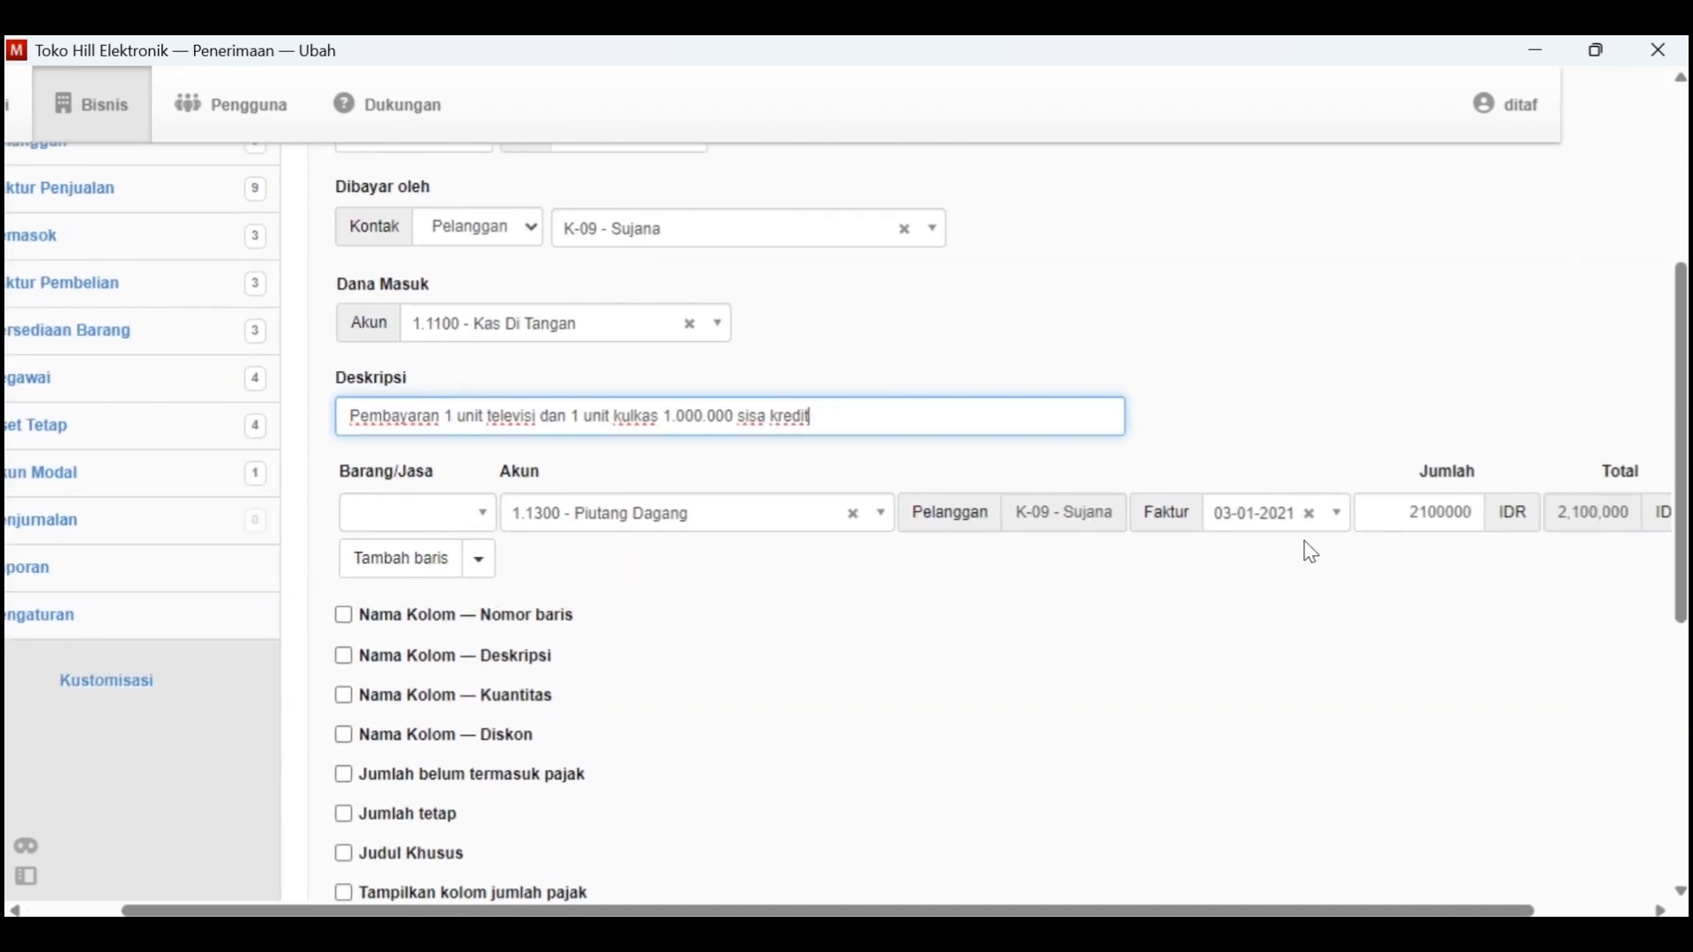
pyautogui.click(1434, 507)
pyautogui.press('BackSpace')
pyautogui.press('BackSpace')
pyautogui.press('BackSpace')
pyautogui.press('BackSpace')
pyautogui.press('BackSpace')
pyautogui.press('BackSpace')
pyautogui.press('BackSpace')
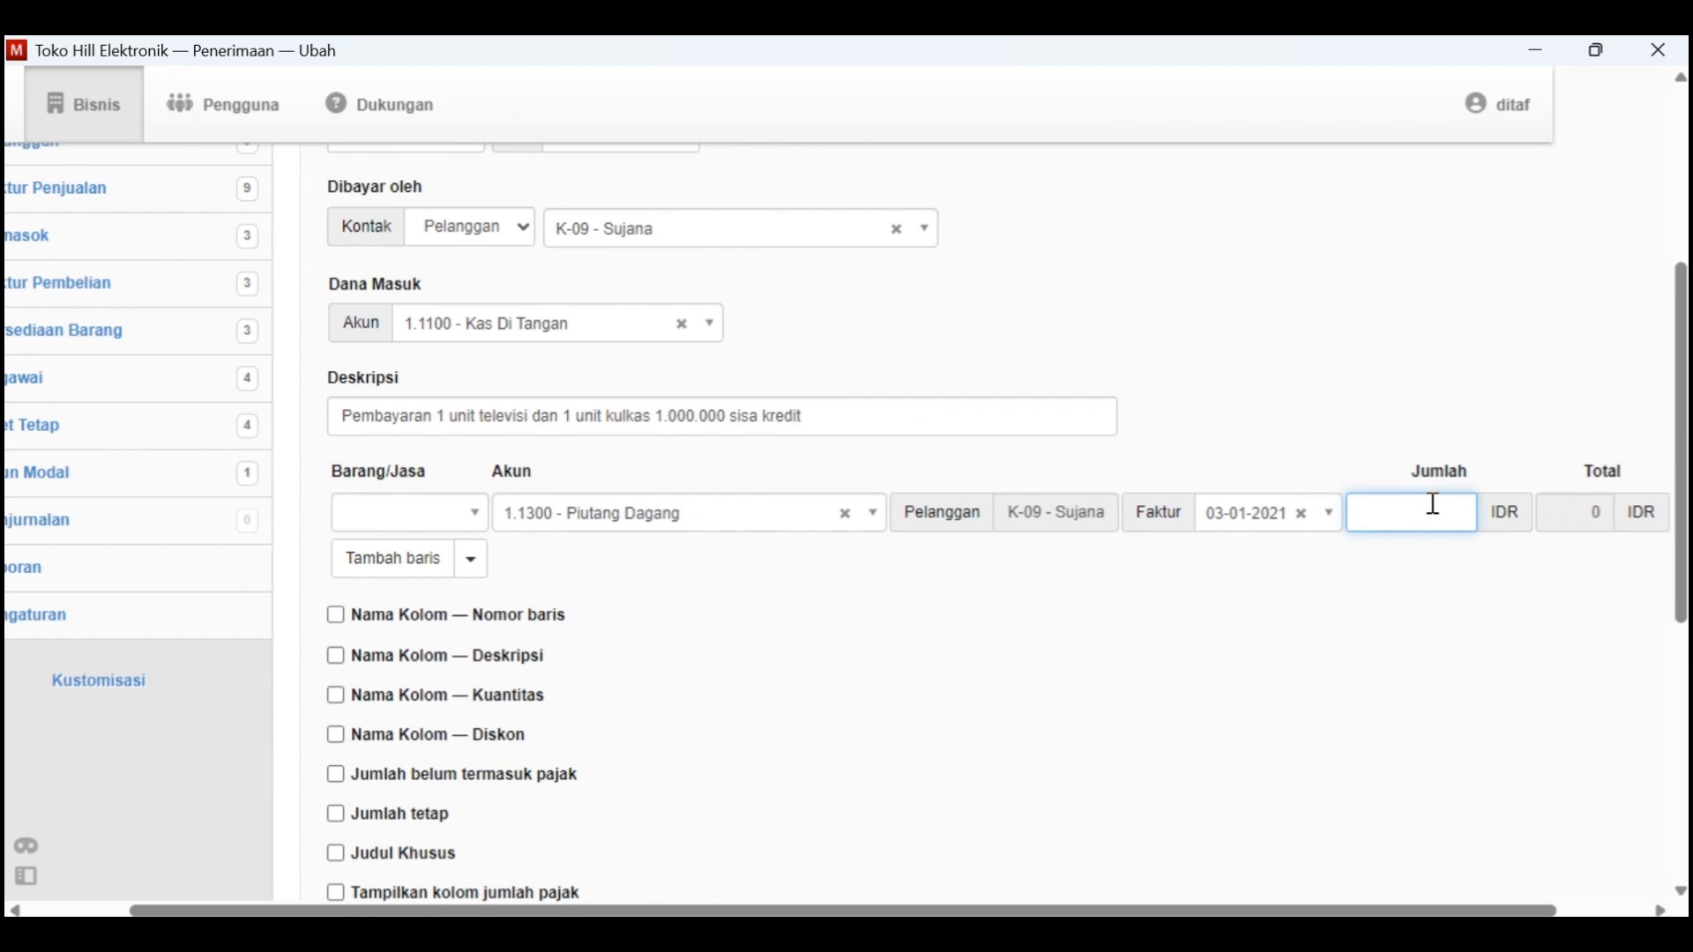
pyautogui.write('1000000')
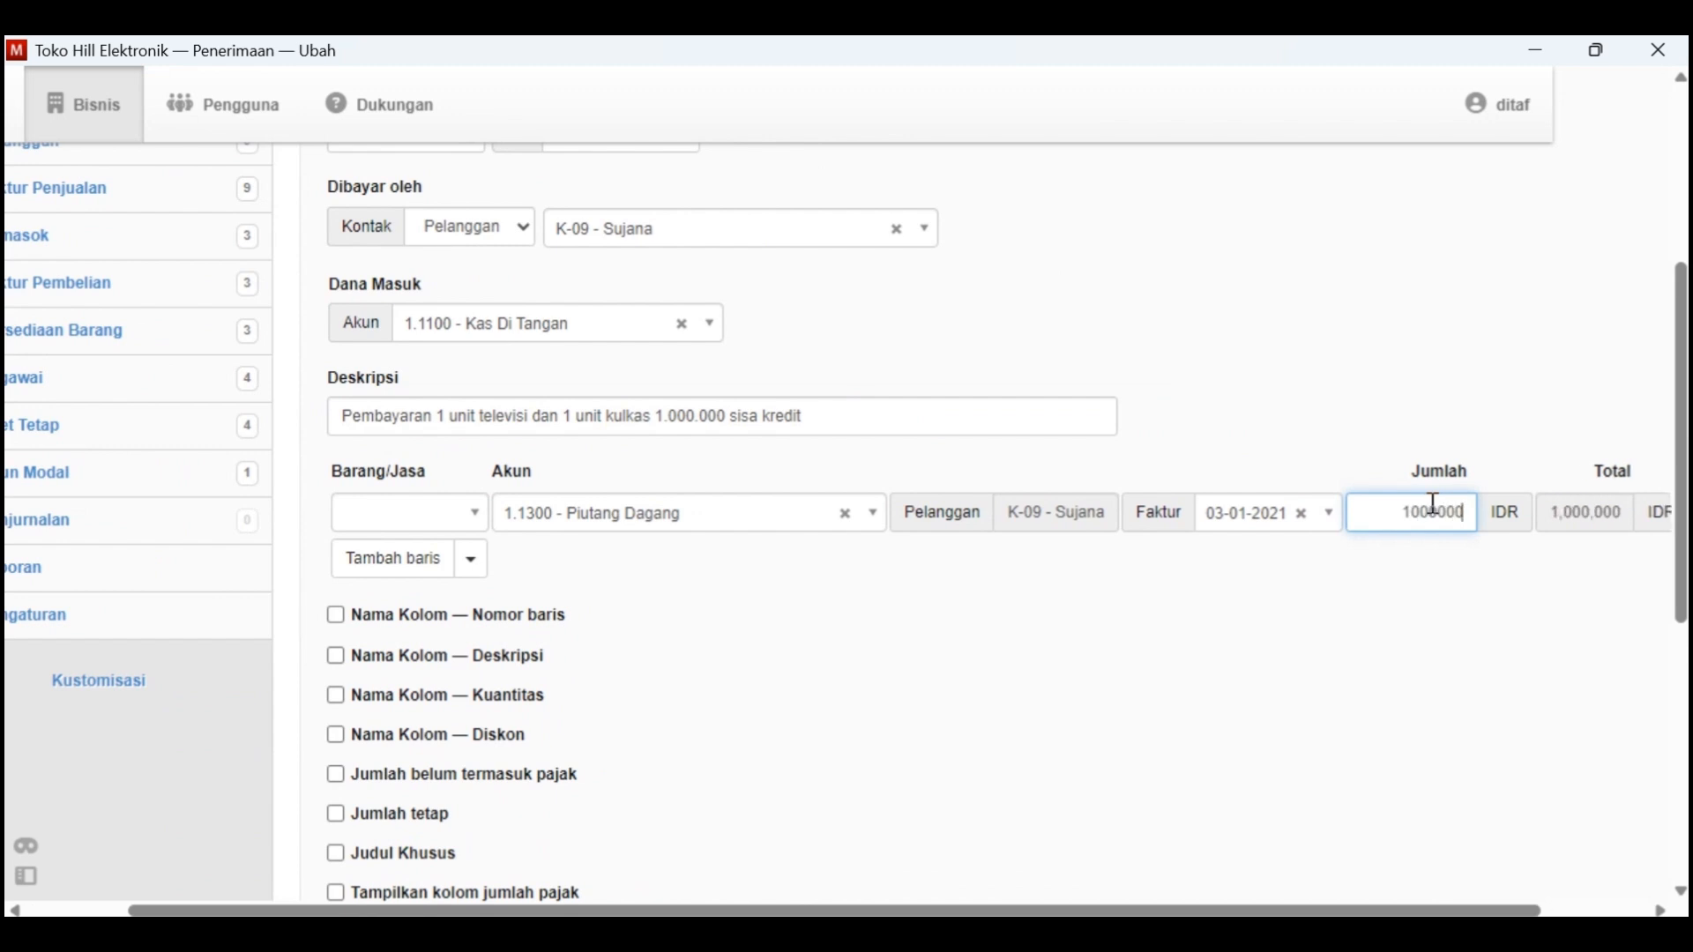
pyautogui.hotkey('alt', 'Tab')
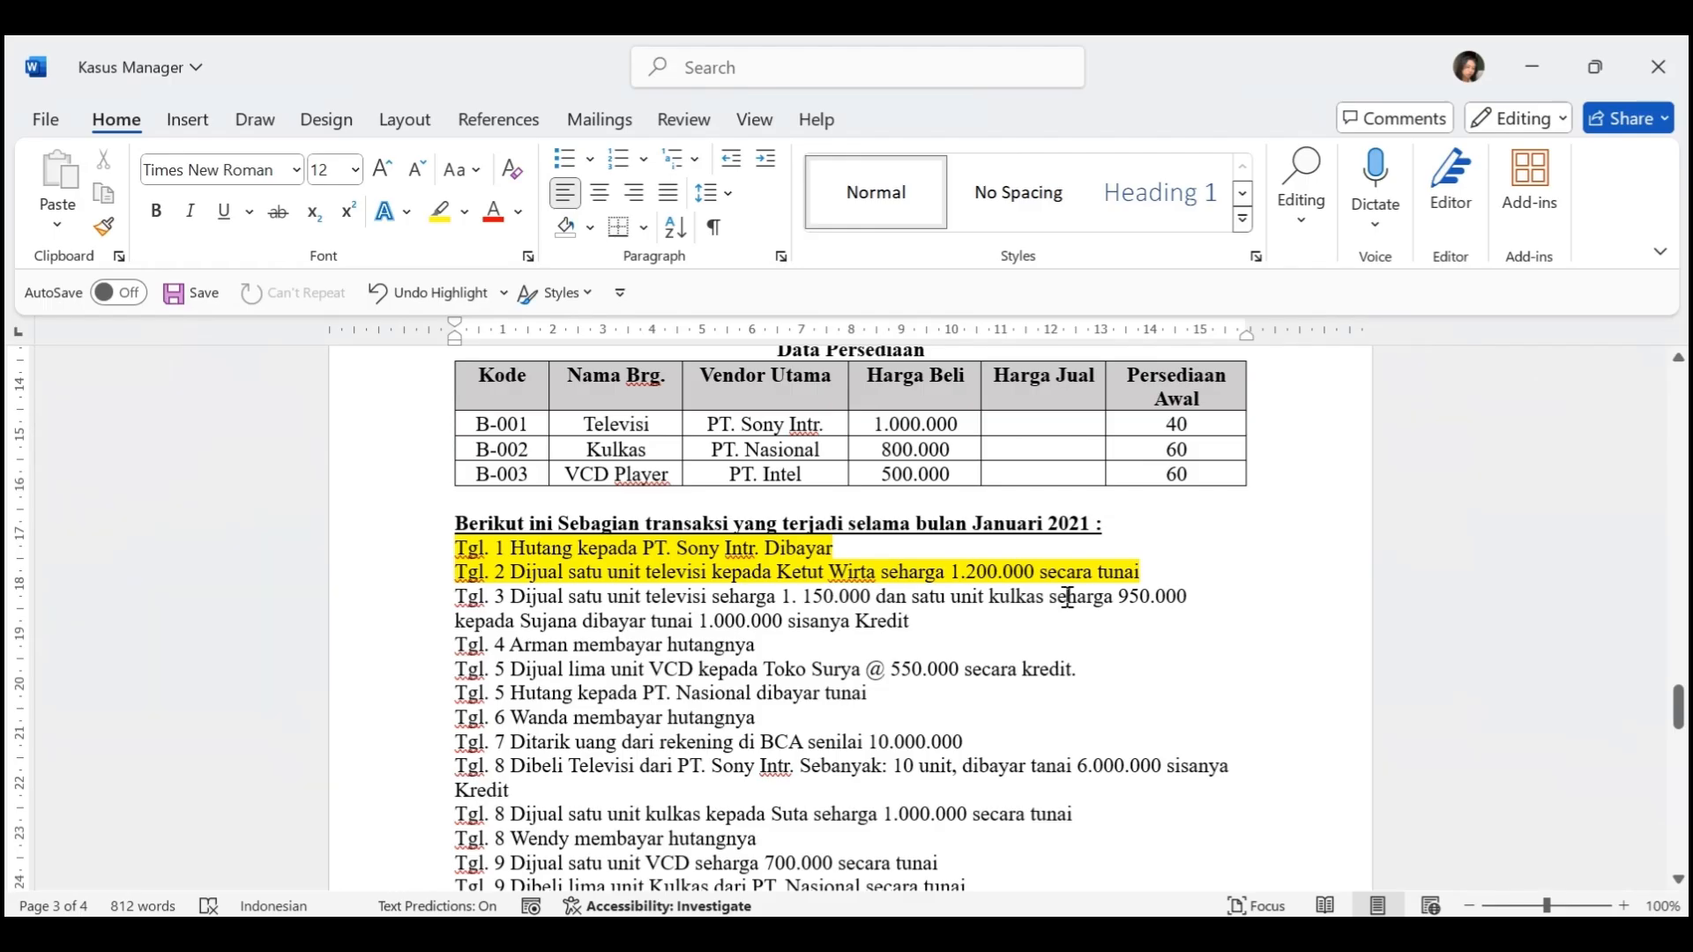
pyautogui.moveTo(783, 621); pyautogui.dragTo(702, 632)
pyautogui.click(878, 678)
pyautogui.hotkey('alt', 'Tab')
# Create the 3-1-2021 receipt and check the television and refrigerator invoice in the Faktur Penjualan list
pyautogui.scroll(-1, 1105, 622)
pyautogui.scroll(-5, 1110, 631)
pyautogui.click(362, 726)
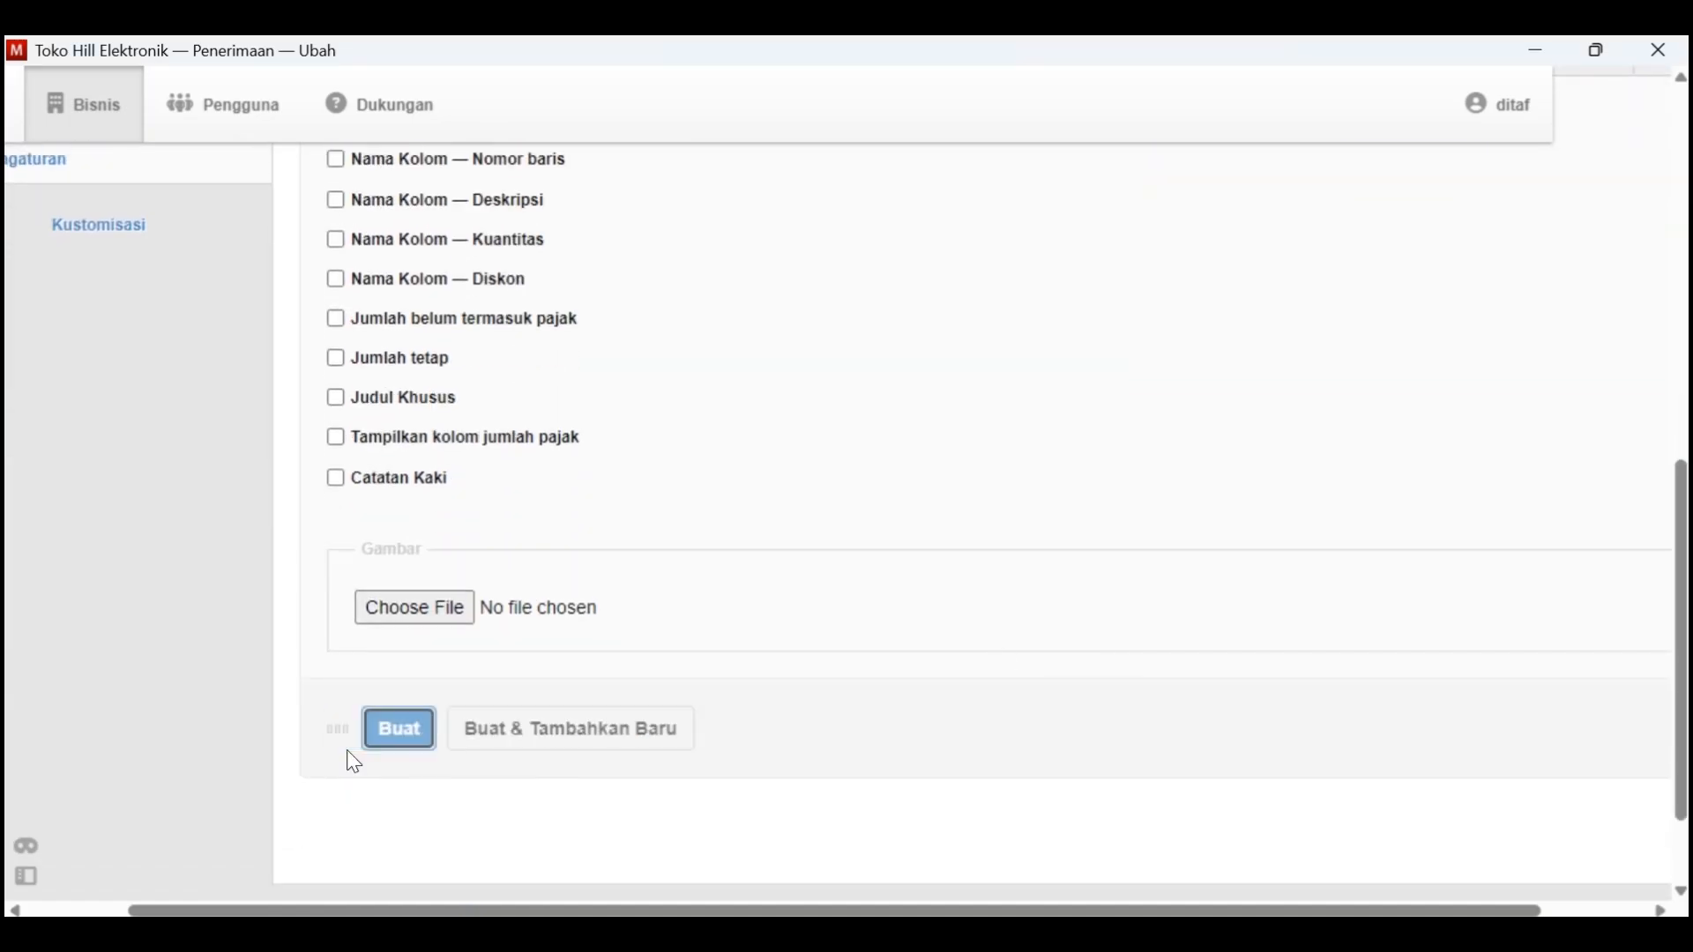
pyautogui.click(497, 342)
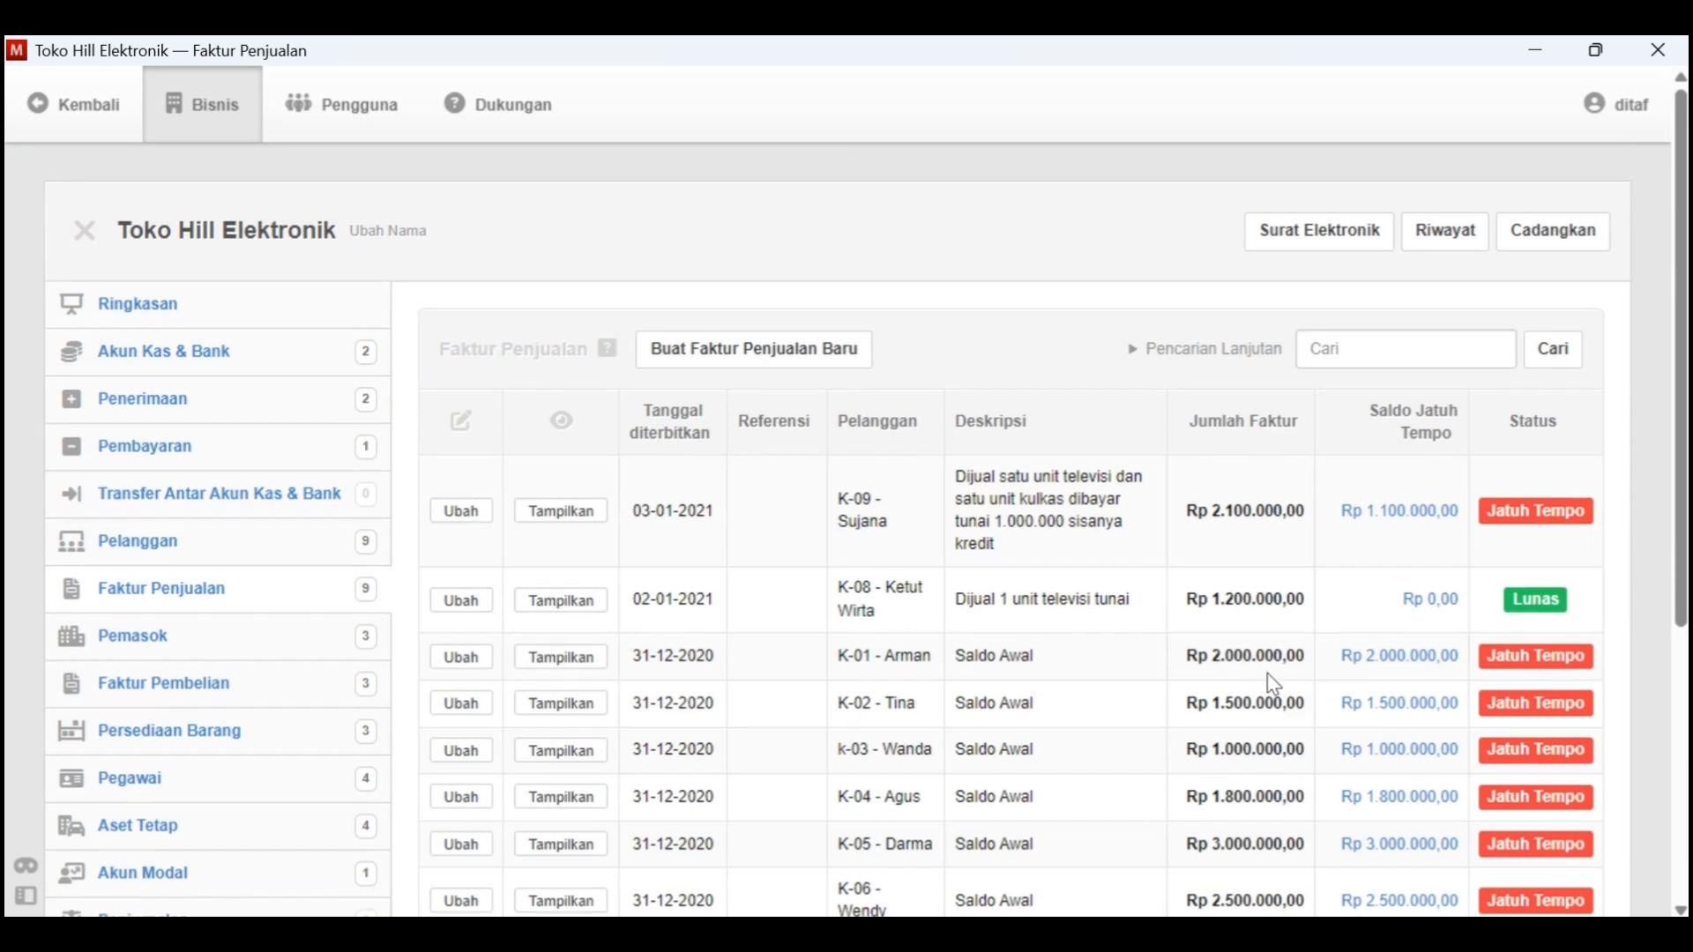
pyautogui.scroll(-1, 1270, 679)
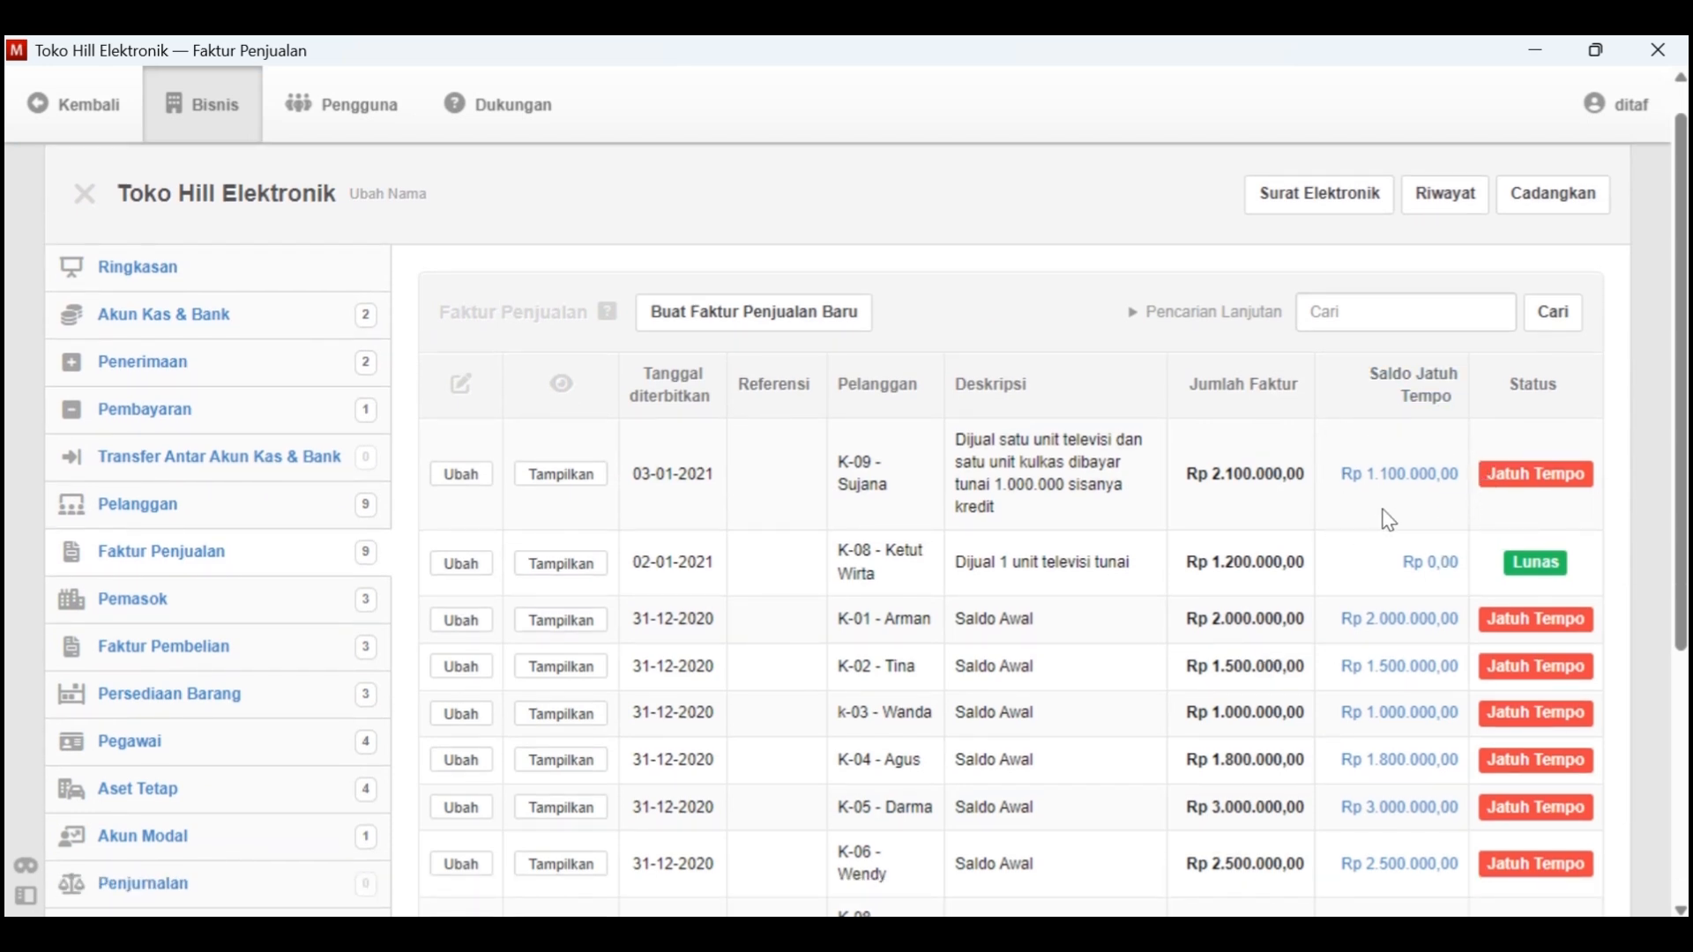
# Switch to Kasus Manager in Word and highlight the Tgl. 3 transaction in yellow
pyautogui.hotkey('alt', 'Tab')
pyautogui.scroll(-1, 842, 543)
pyautogui.moveTo(918, 604); pyautogui.dragTo(455, 581)
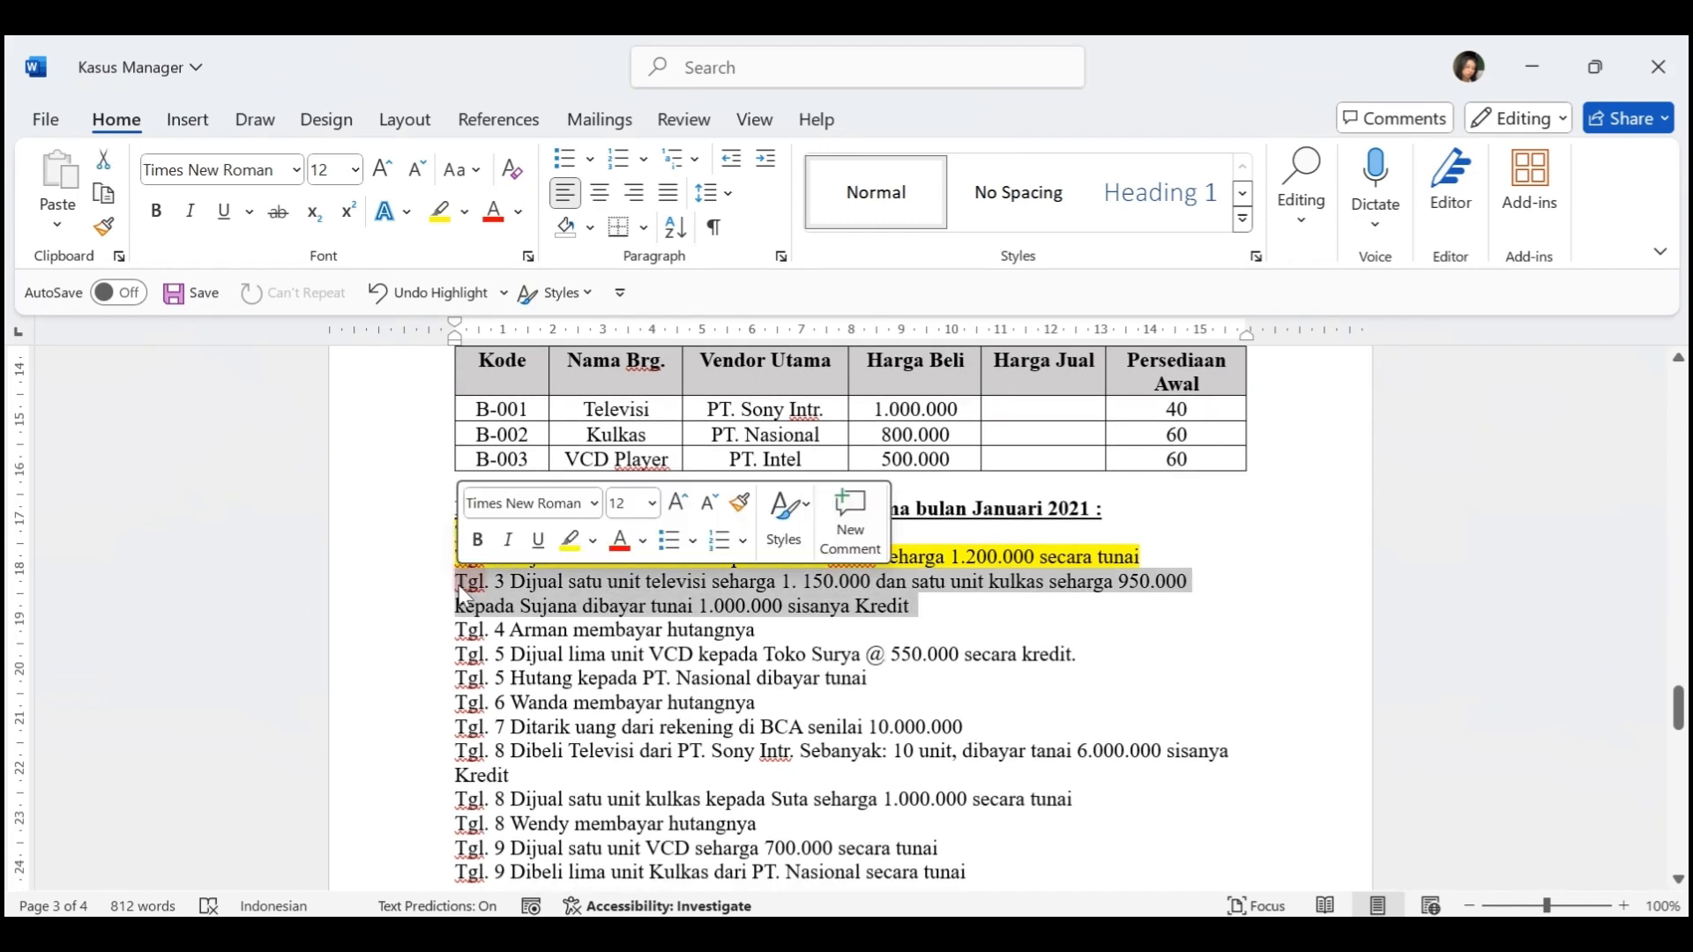
pyautogui.click(440, 211)
pyautogui.scroll(-1, 646, 624)
pyautogui.scroll(-1, 646, 624)
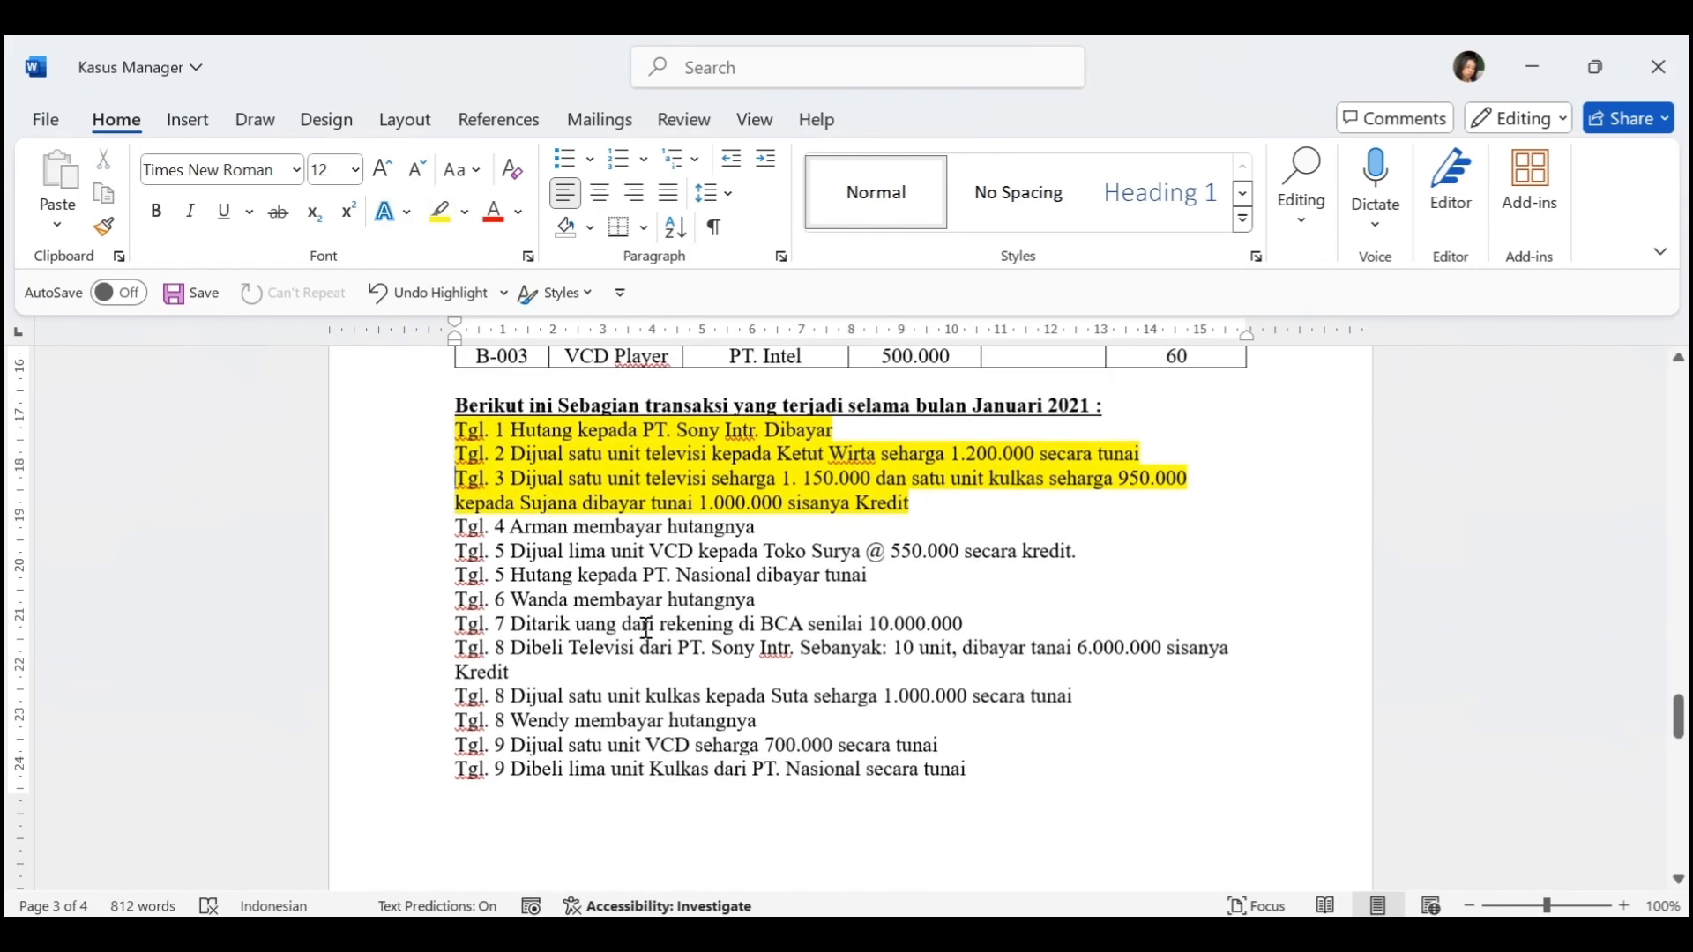
# Switch back to Manager, start a new Penerimaan, and set its Tanggal to 4-1-2021
pyautogui.hotkey('alt', 'Tab')
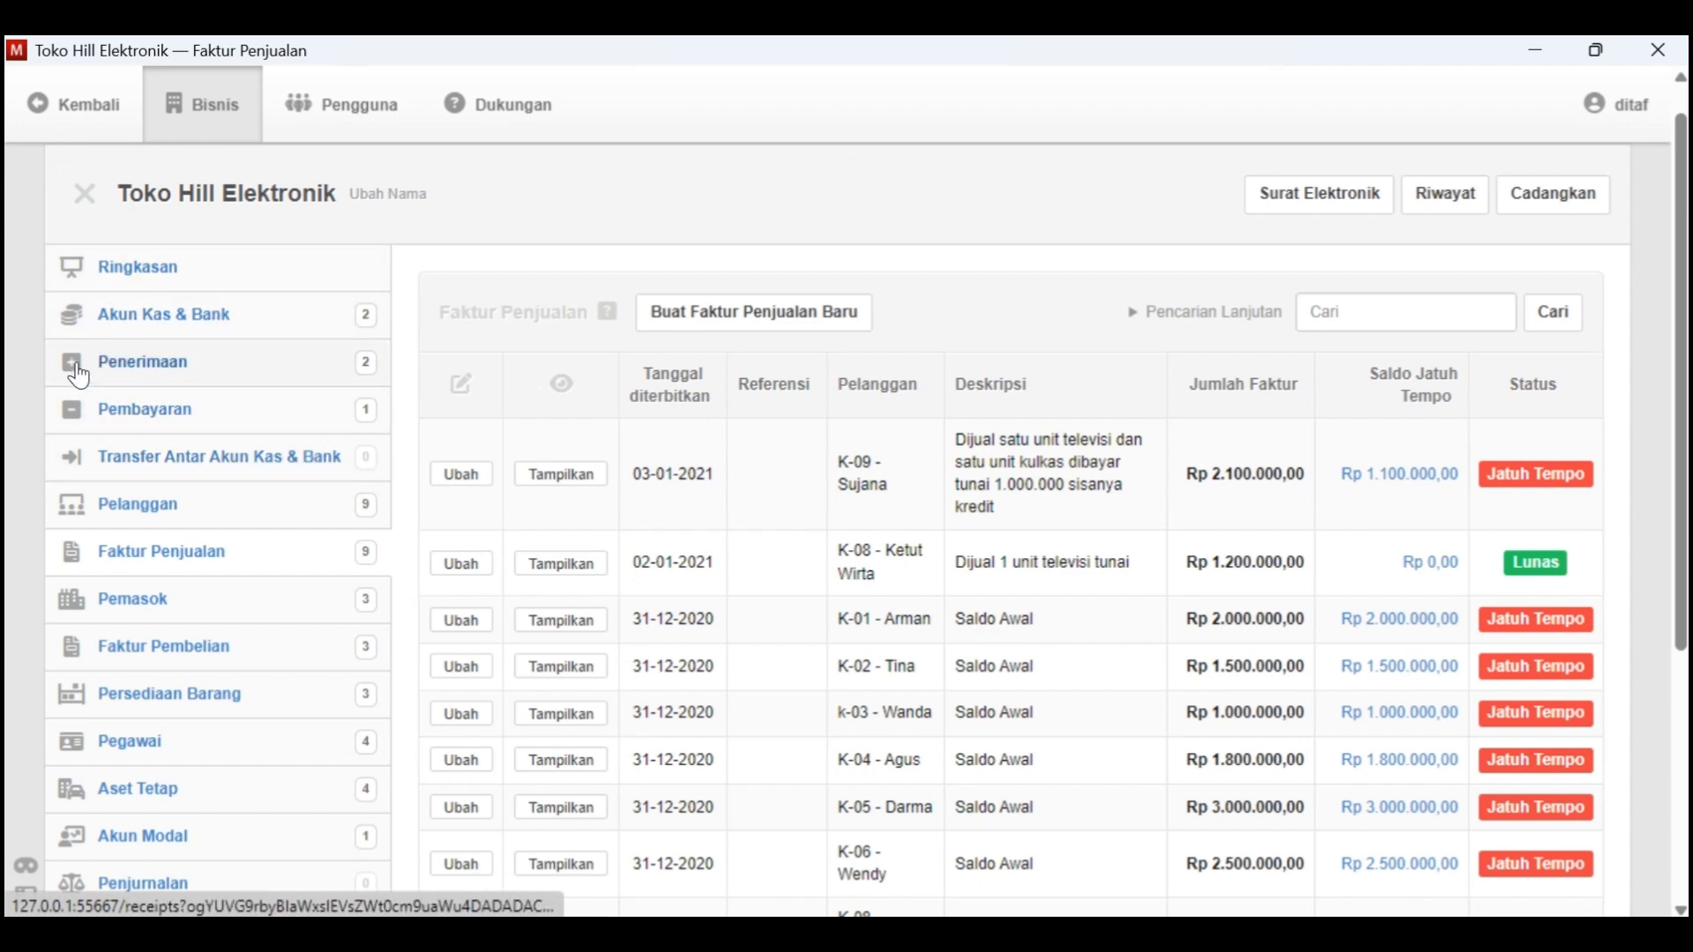
pyautogui.click(134, 364)
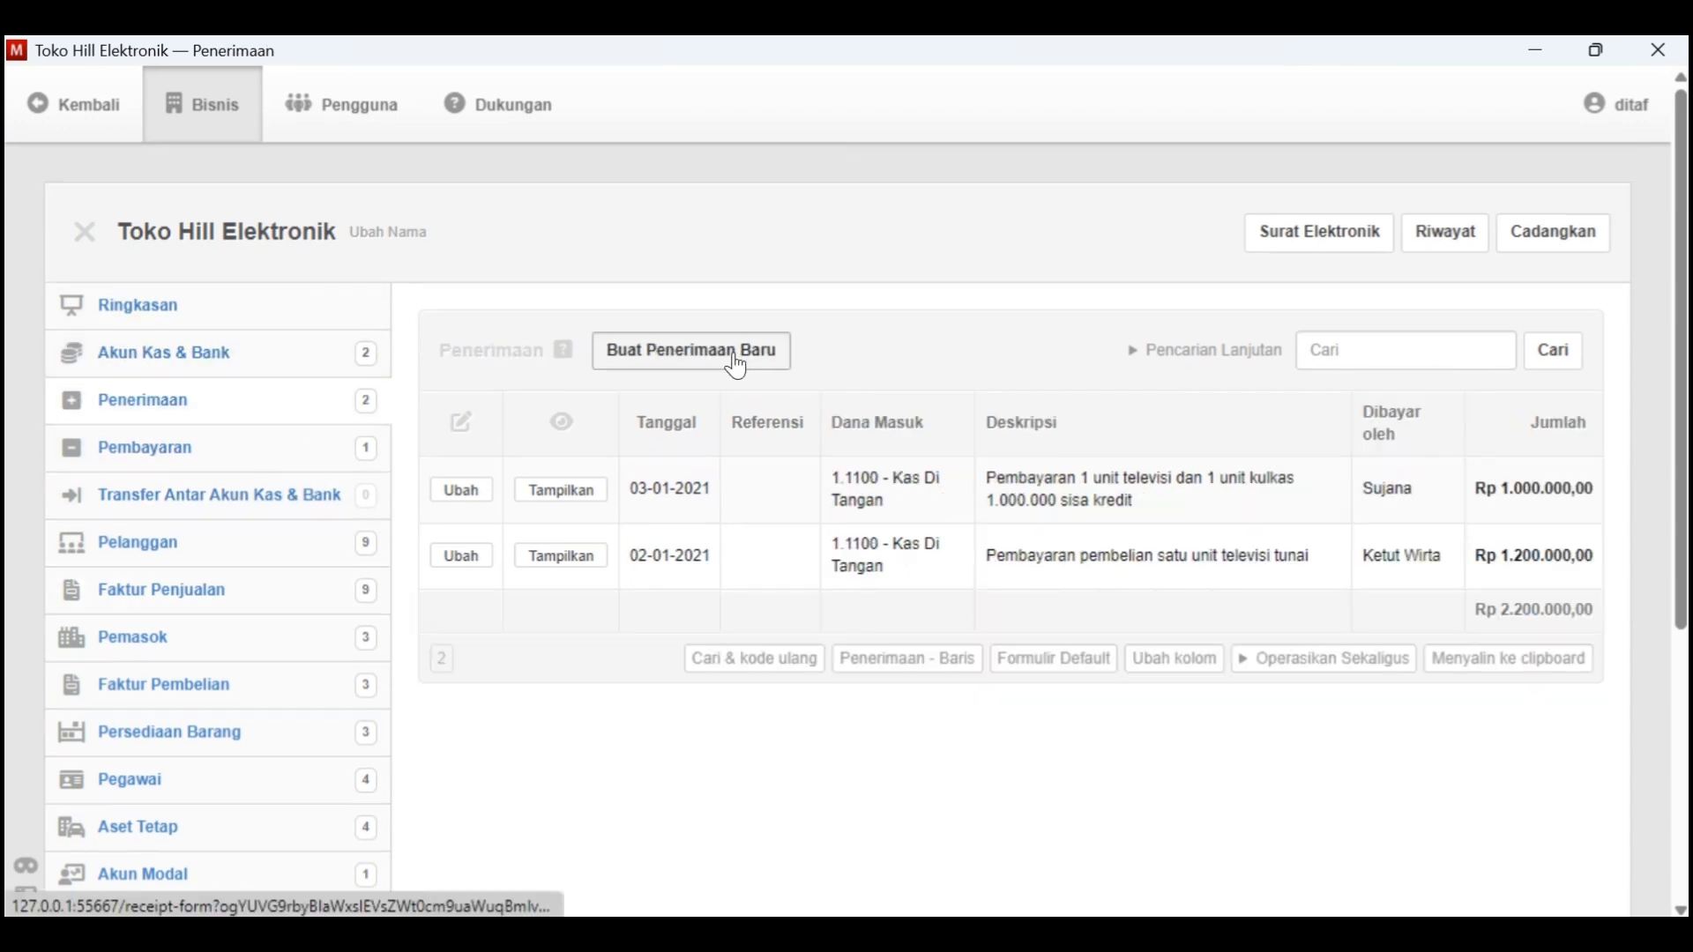
pyautogui.click(741, 362)
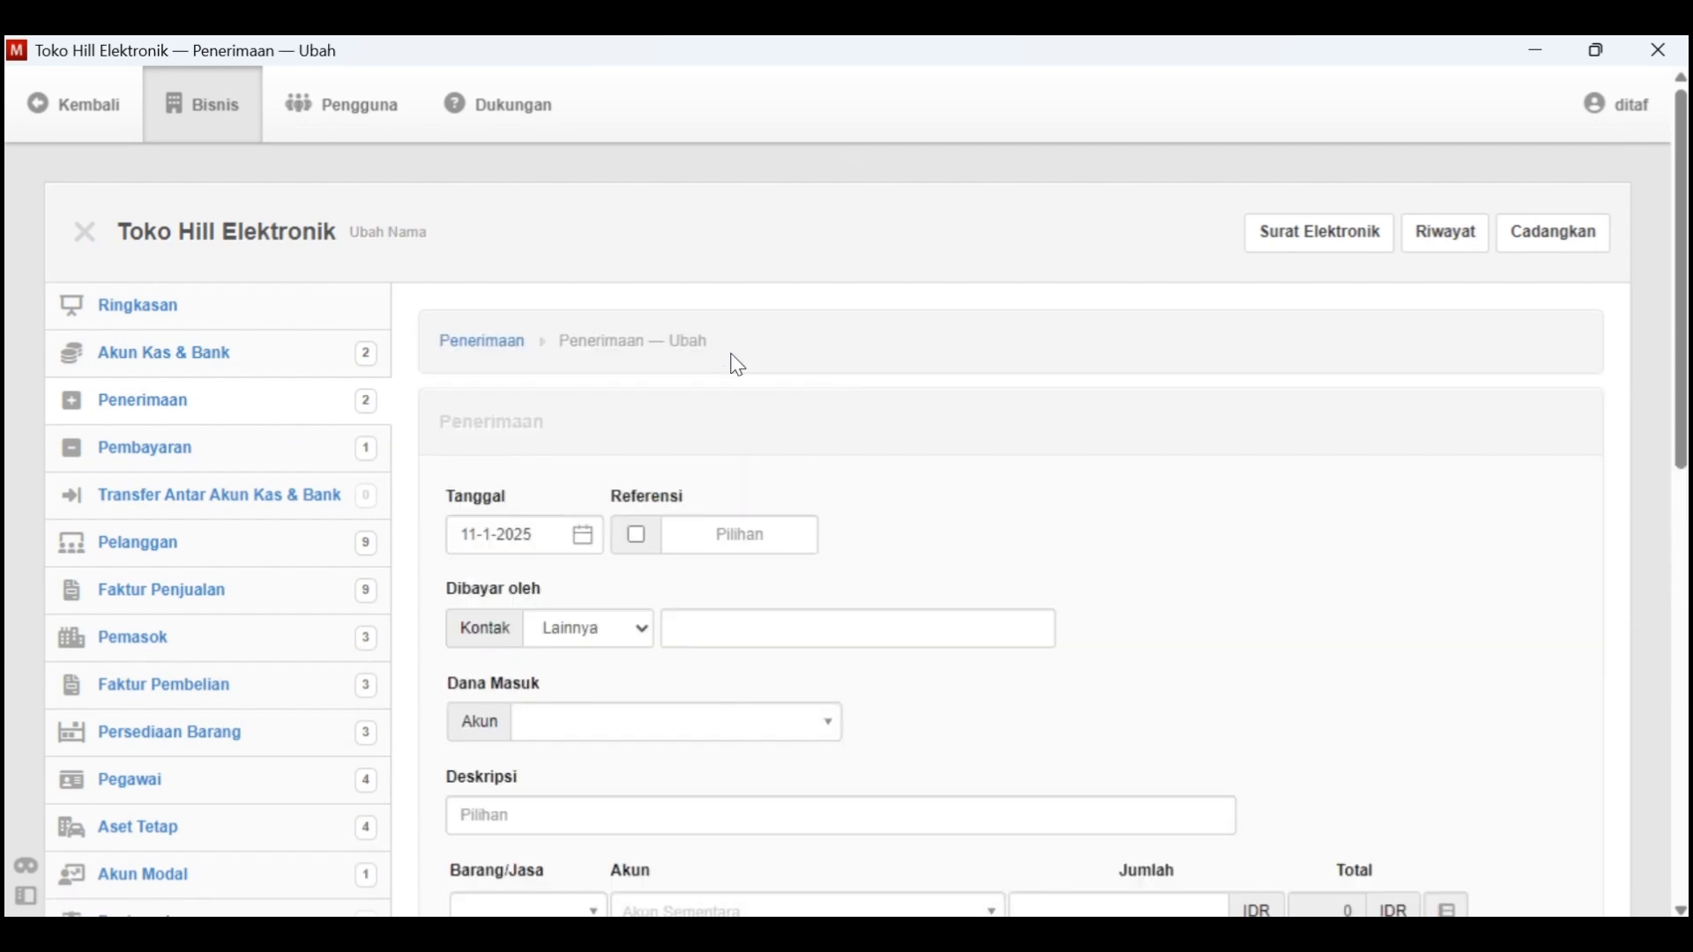
pyautogui.click(584, 540)
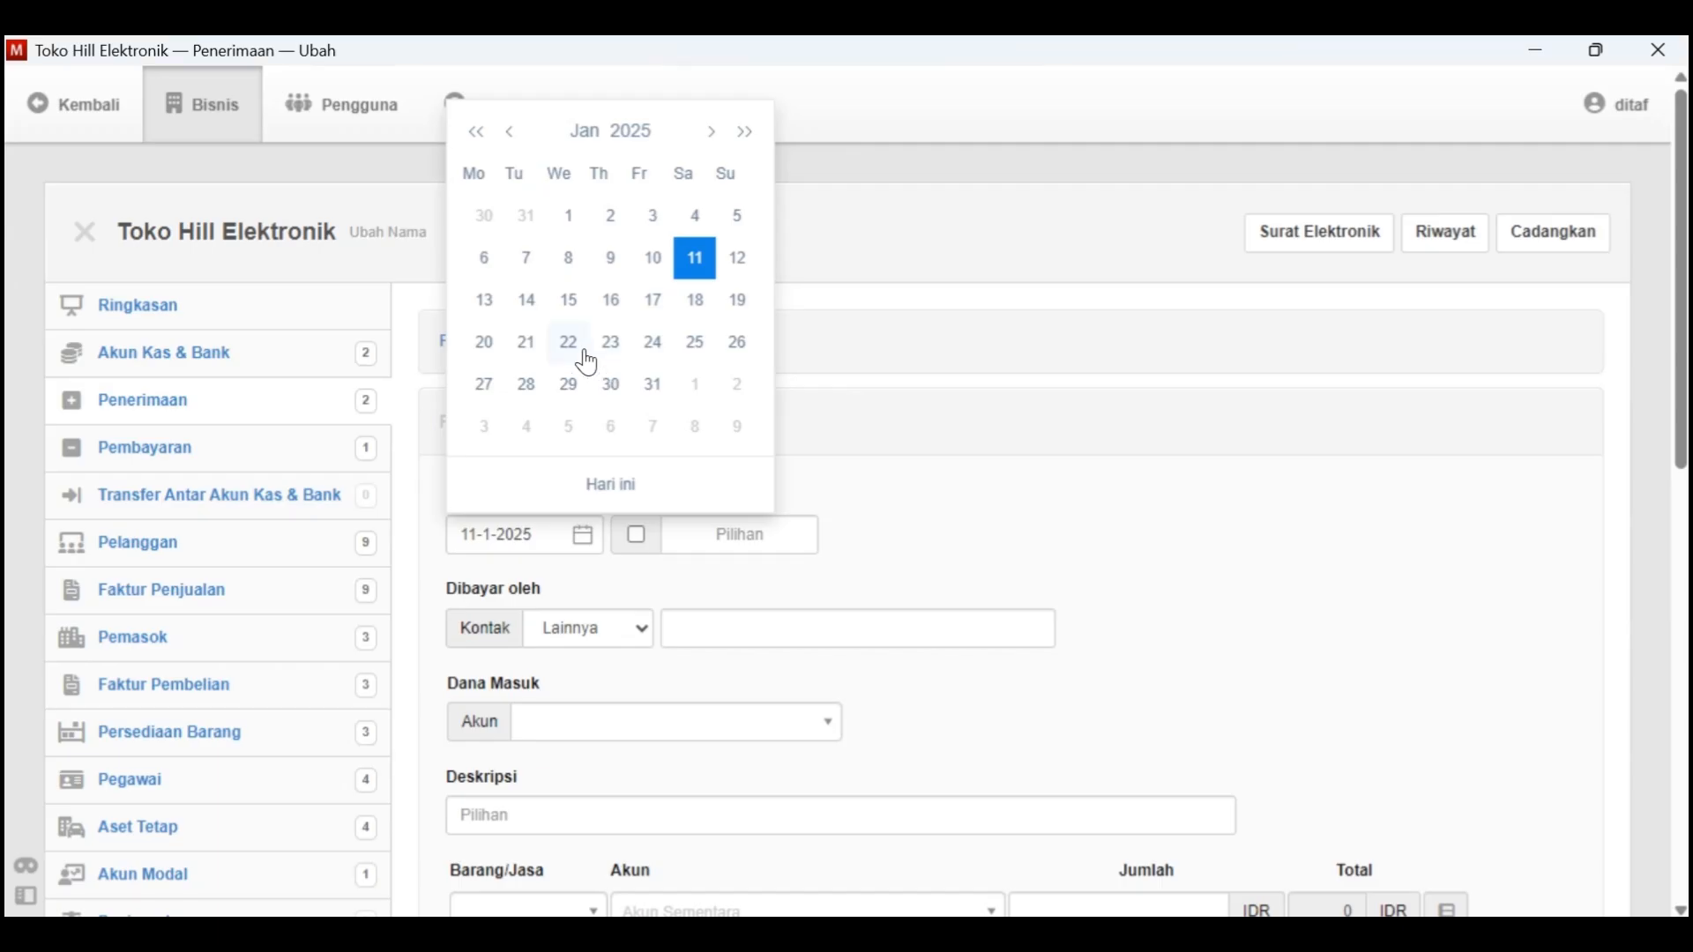
pyautogui.click(636, 132)
pyautogui.click(637, 132)
pyautogui.click(659, 179)
pyautogui.click(551, 196)
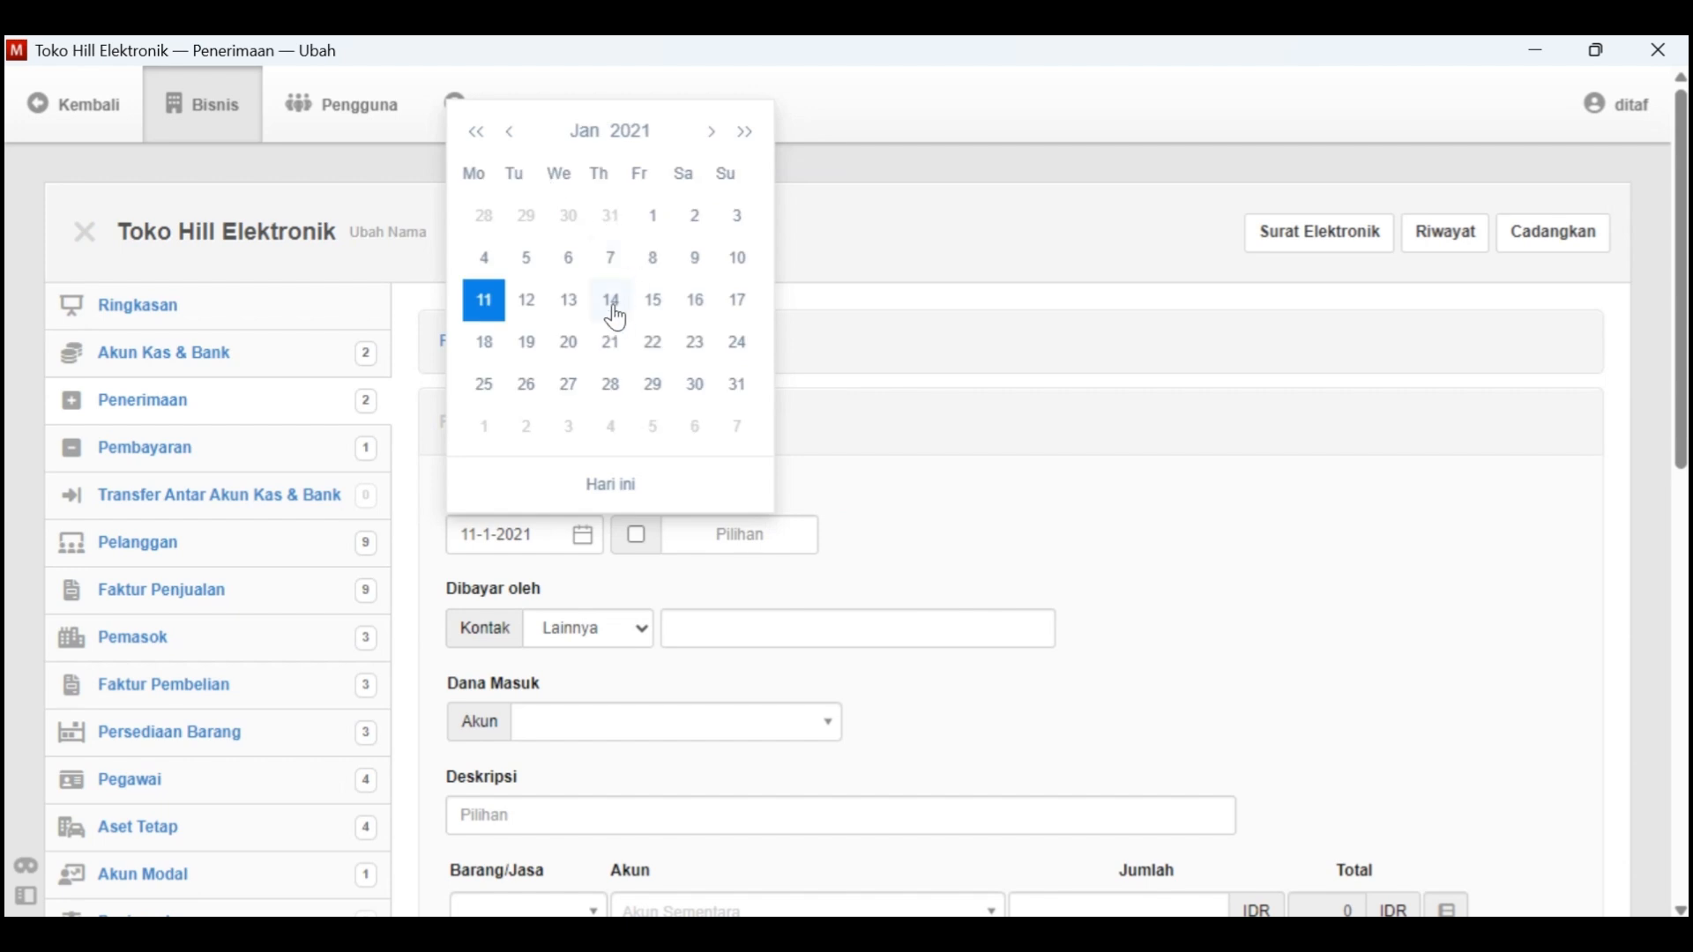
pyautogui.click(497, 266)
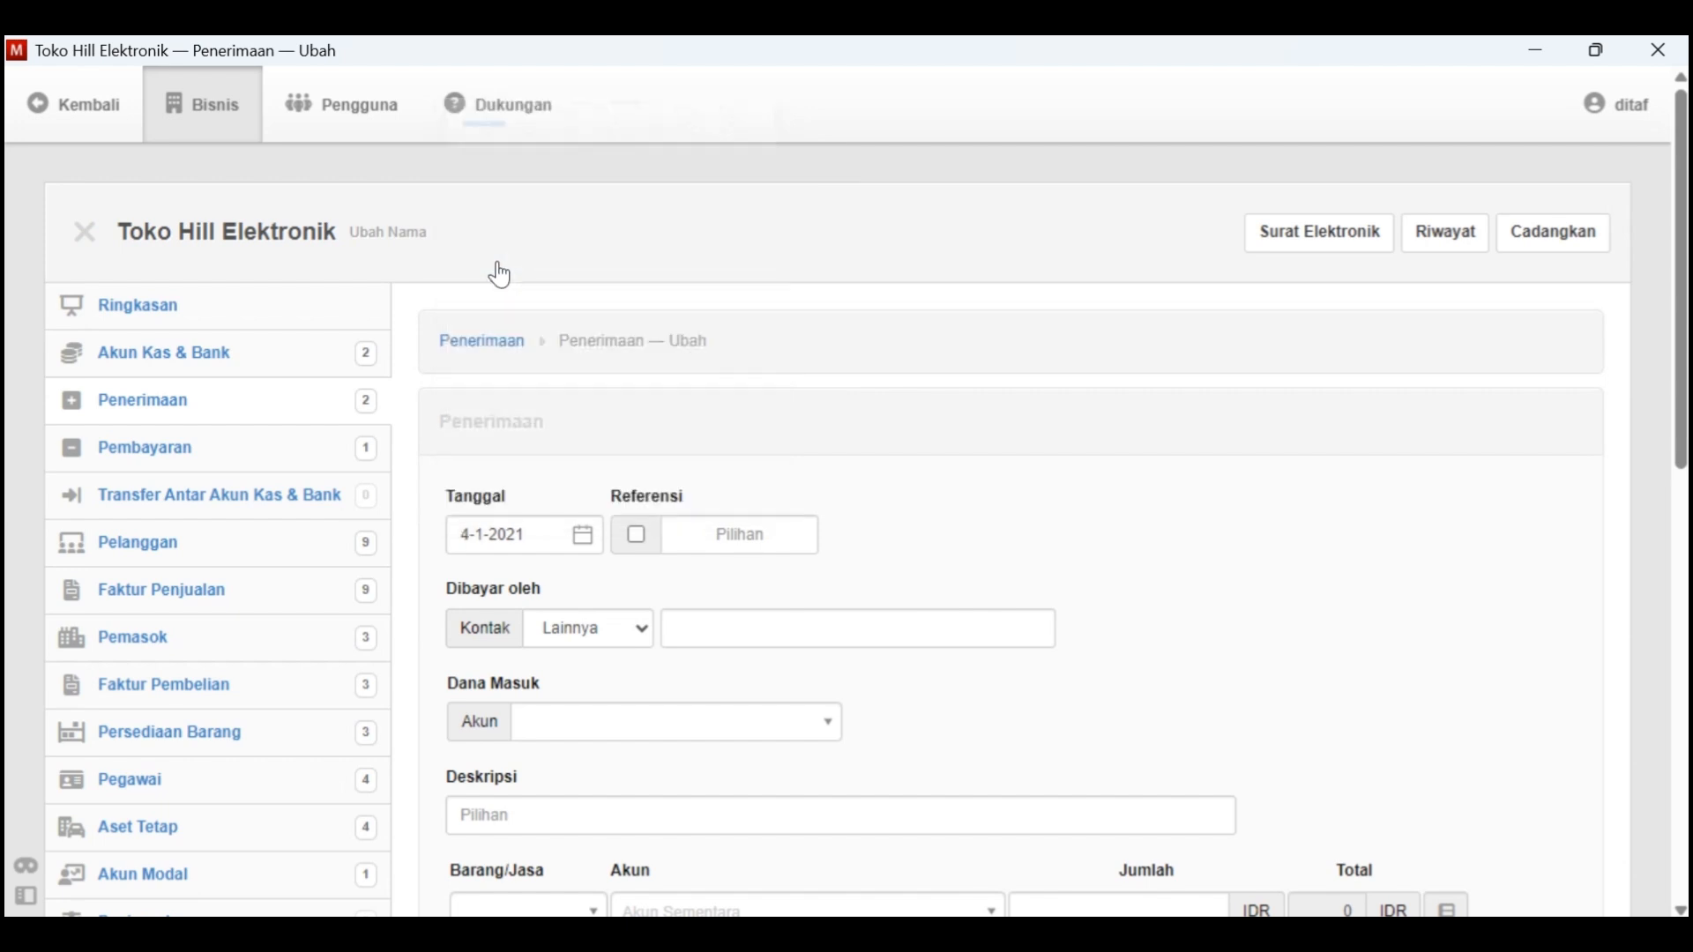
# Set Dibayar oleh to the Pelanggan with code K-01 and the Dana Masuk account to 1.1100 - Kas Di Tangan
pyautogui.click(636, 629)
pyautogui.click(611, 701)
pyautogui.click(716, 652)
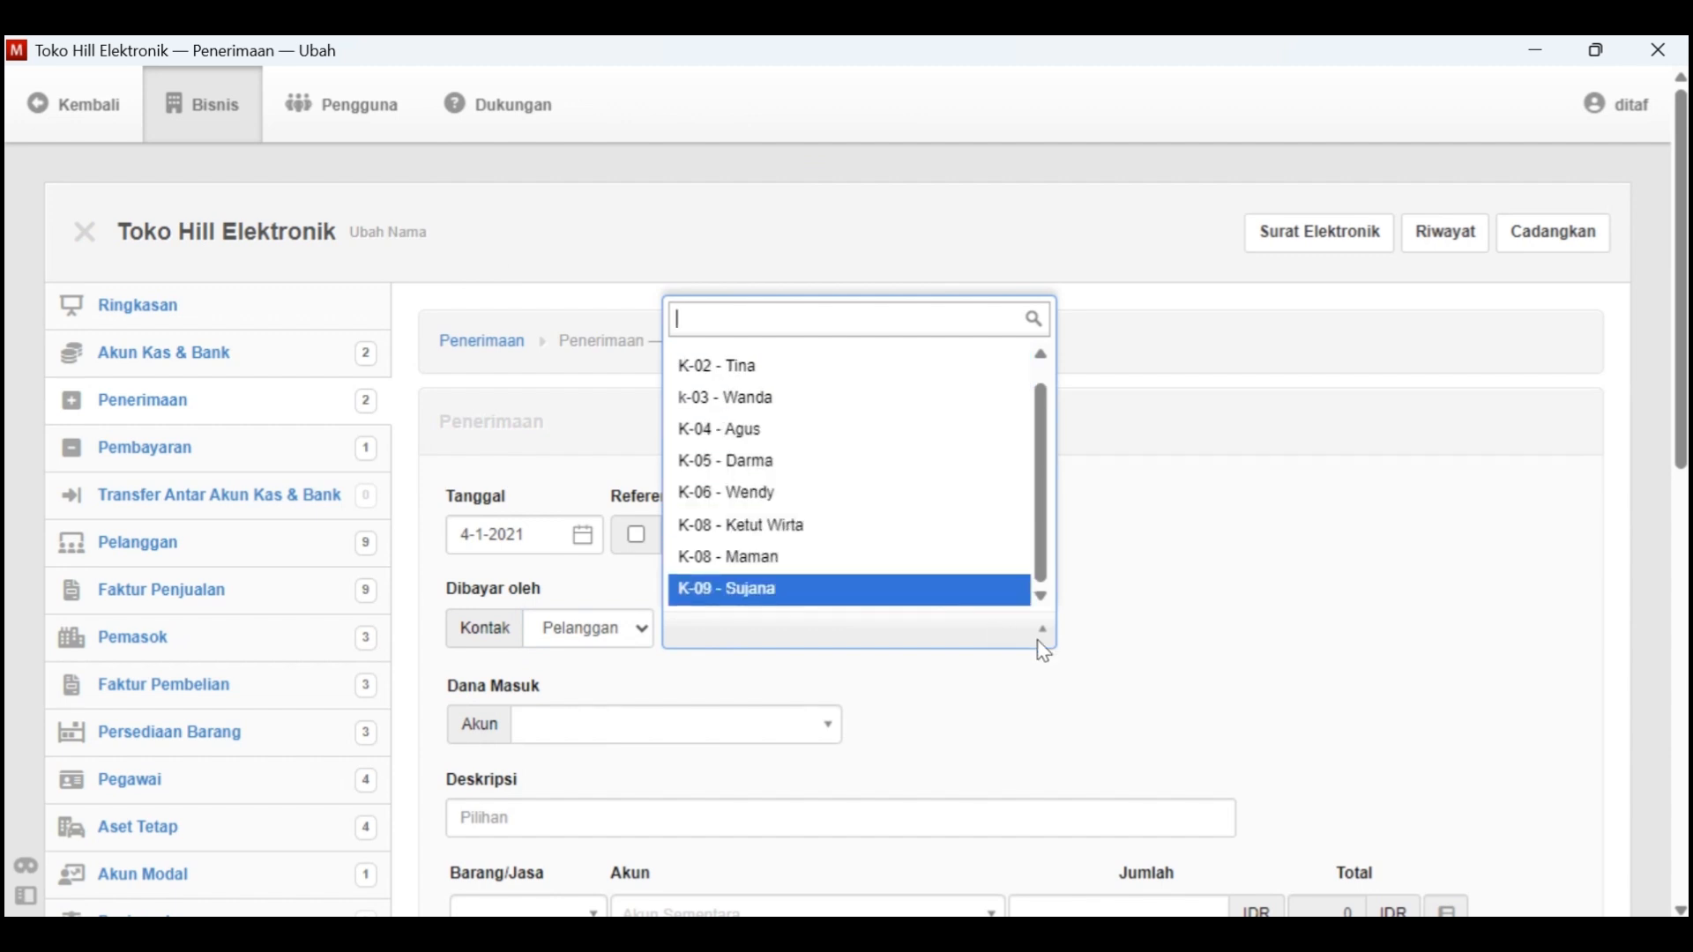
pyautogui.click(1044, 355)
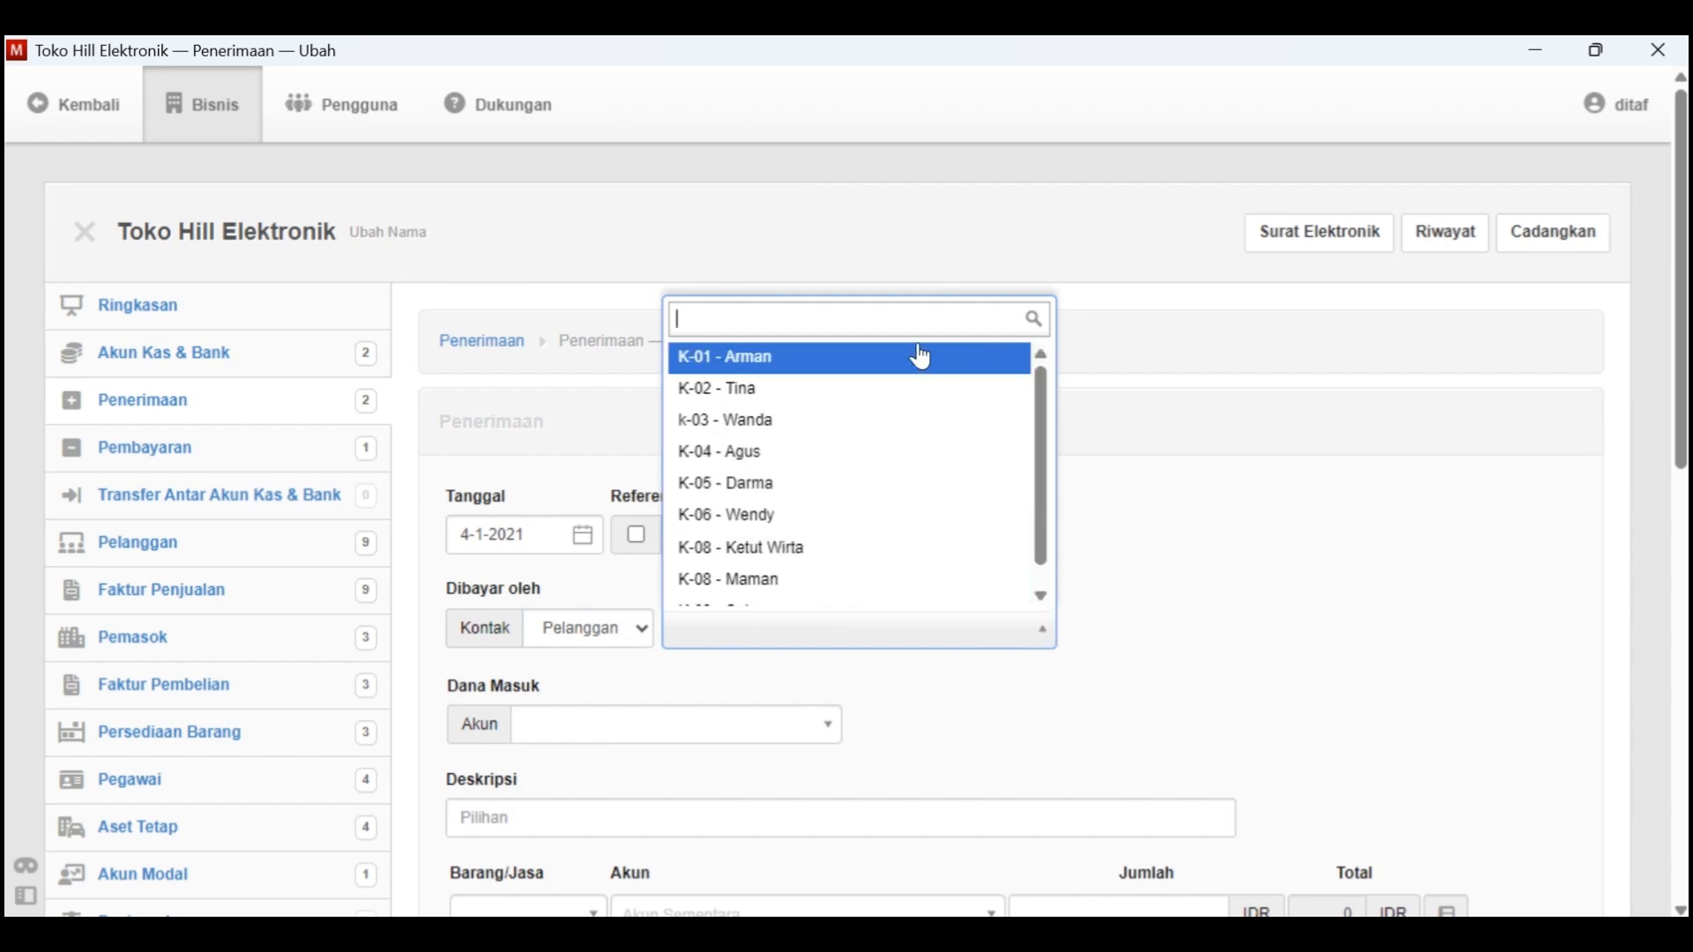
pyautogui.click(918, 359)
pyautogui.click(638, 724)
pyautogui.click(660, 810)
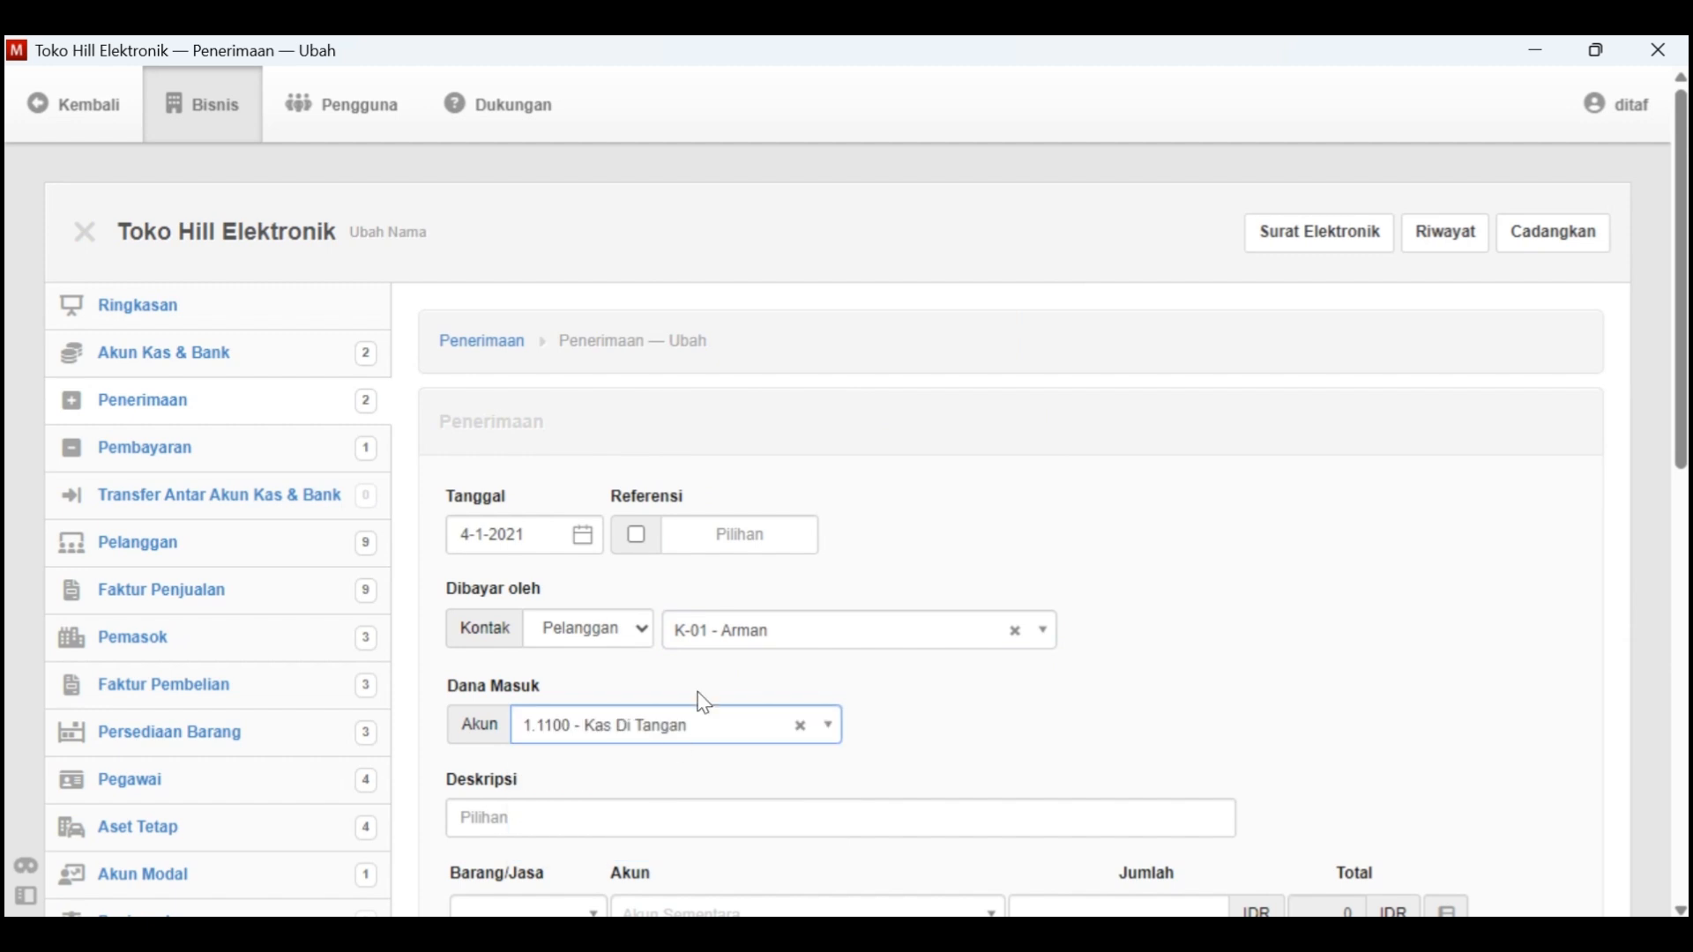
# Enter the Deskripsi "Penerimaan piutang dari" followed by the customer's name, and set the line's Akun to 1.1300 - Piutang Dagang
pyautogui.scroll(-3, 699, 700)
pyautogui.click(581, 570)
pyautogui.write('P')
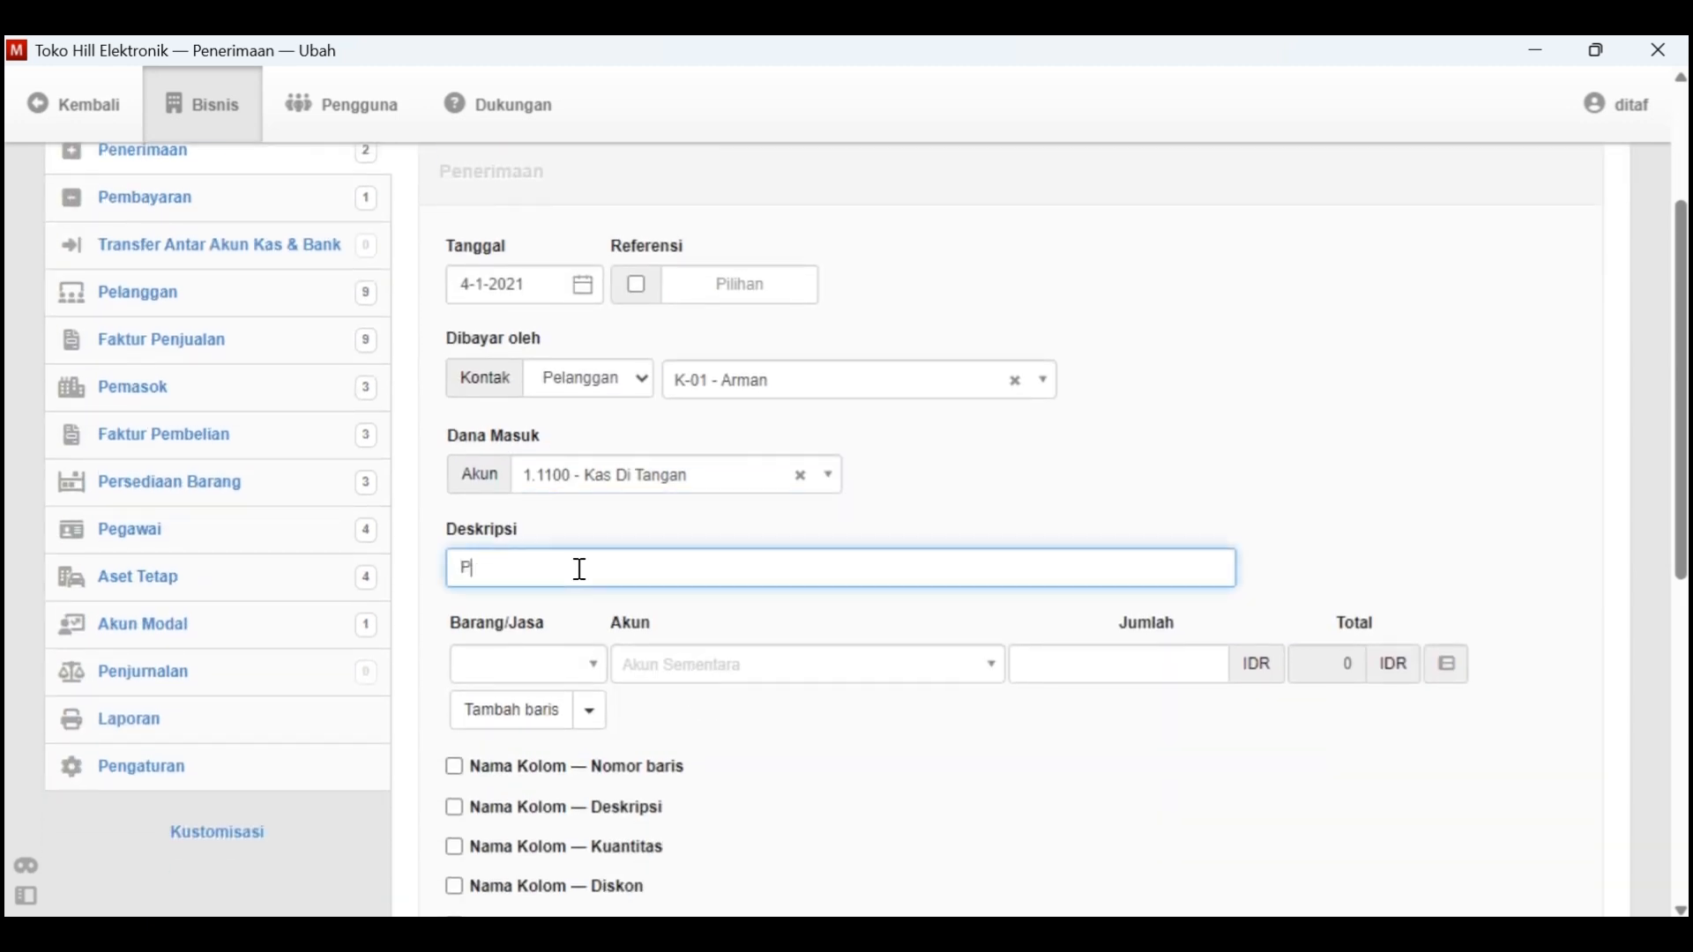
pyautogui.write('enerimaan piutang dari arman')
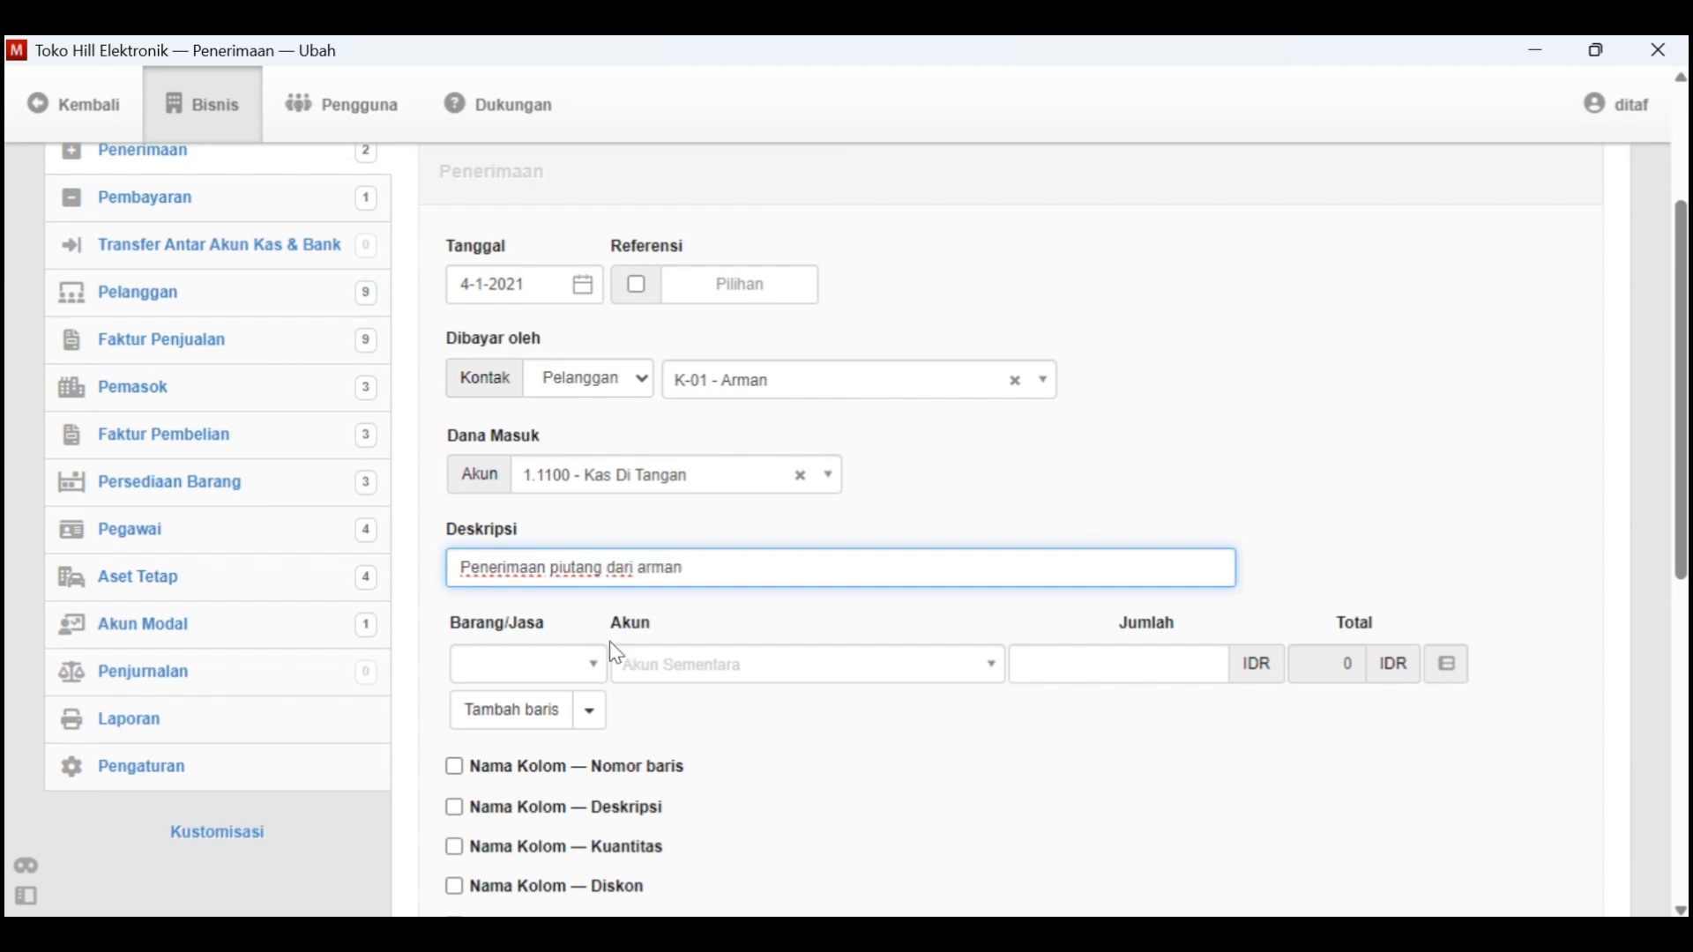
pyautogui.click(593, 663)
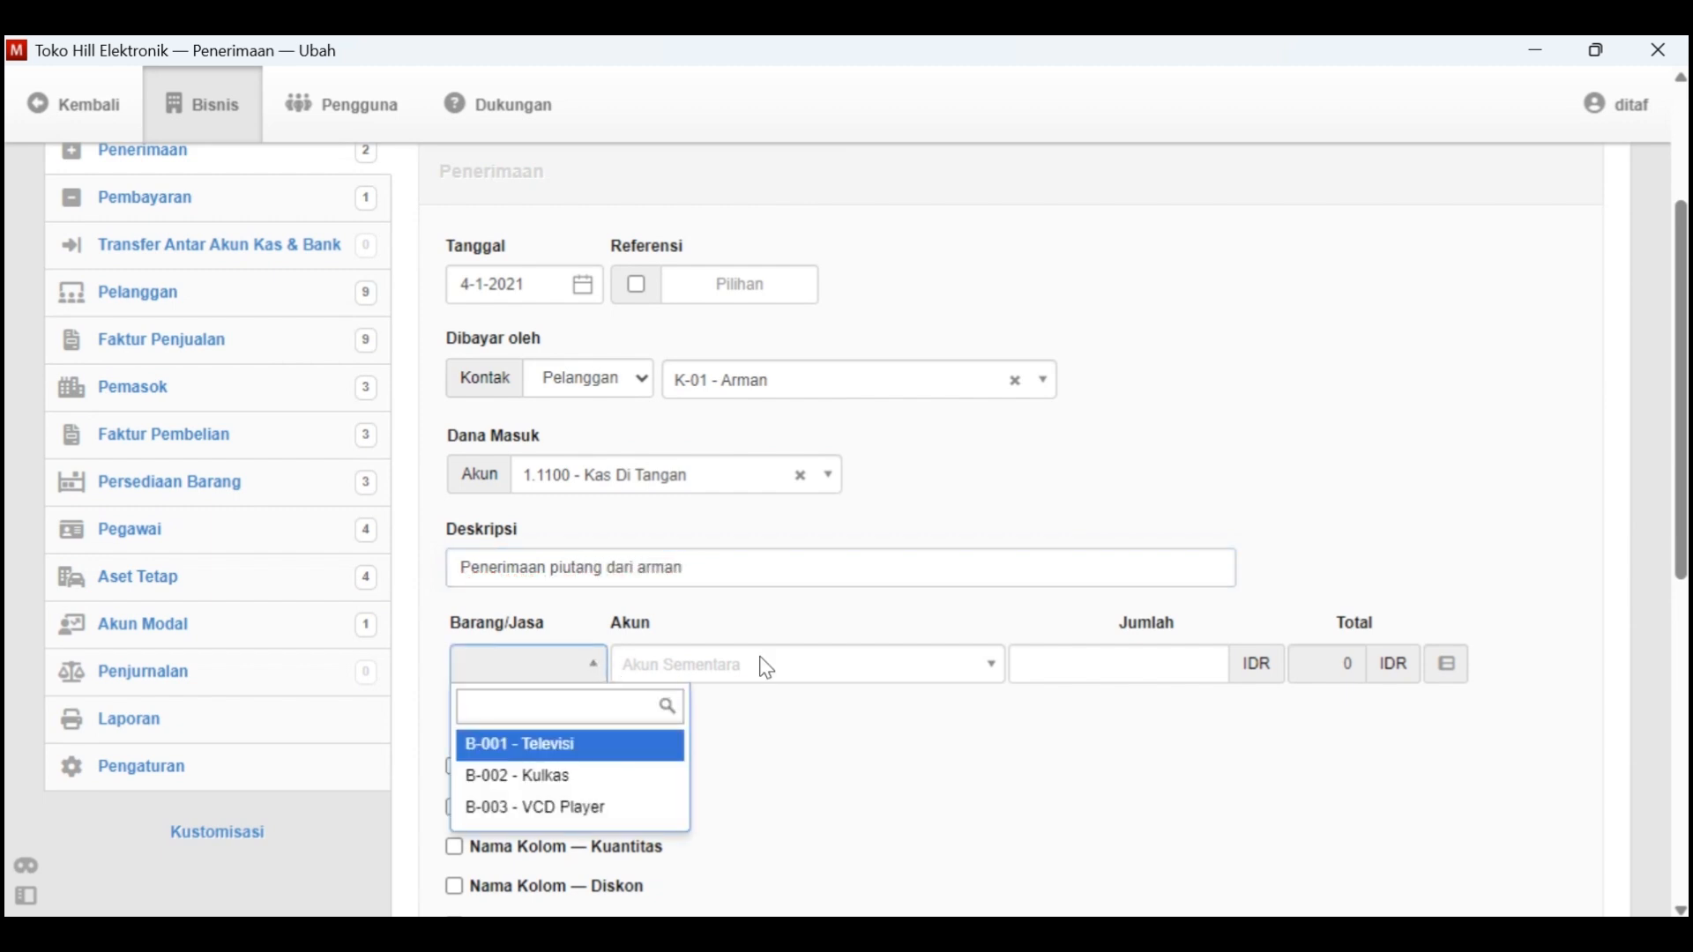
pyautogui.click(799, 666)
pyautogui.click(802, 666)
pyautogui.click(801, 395)
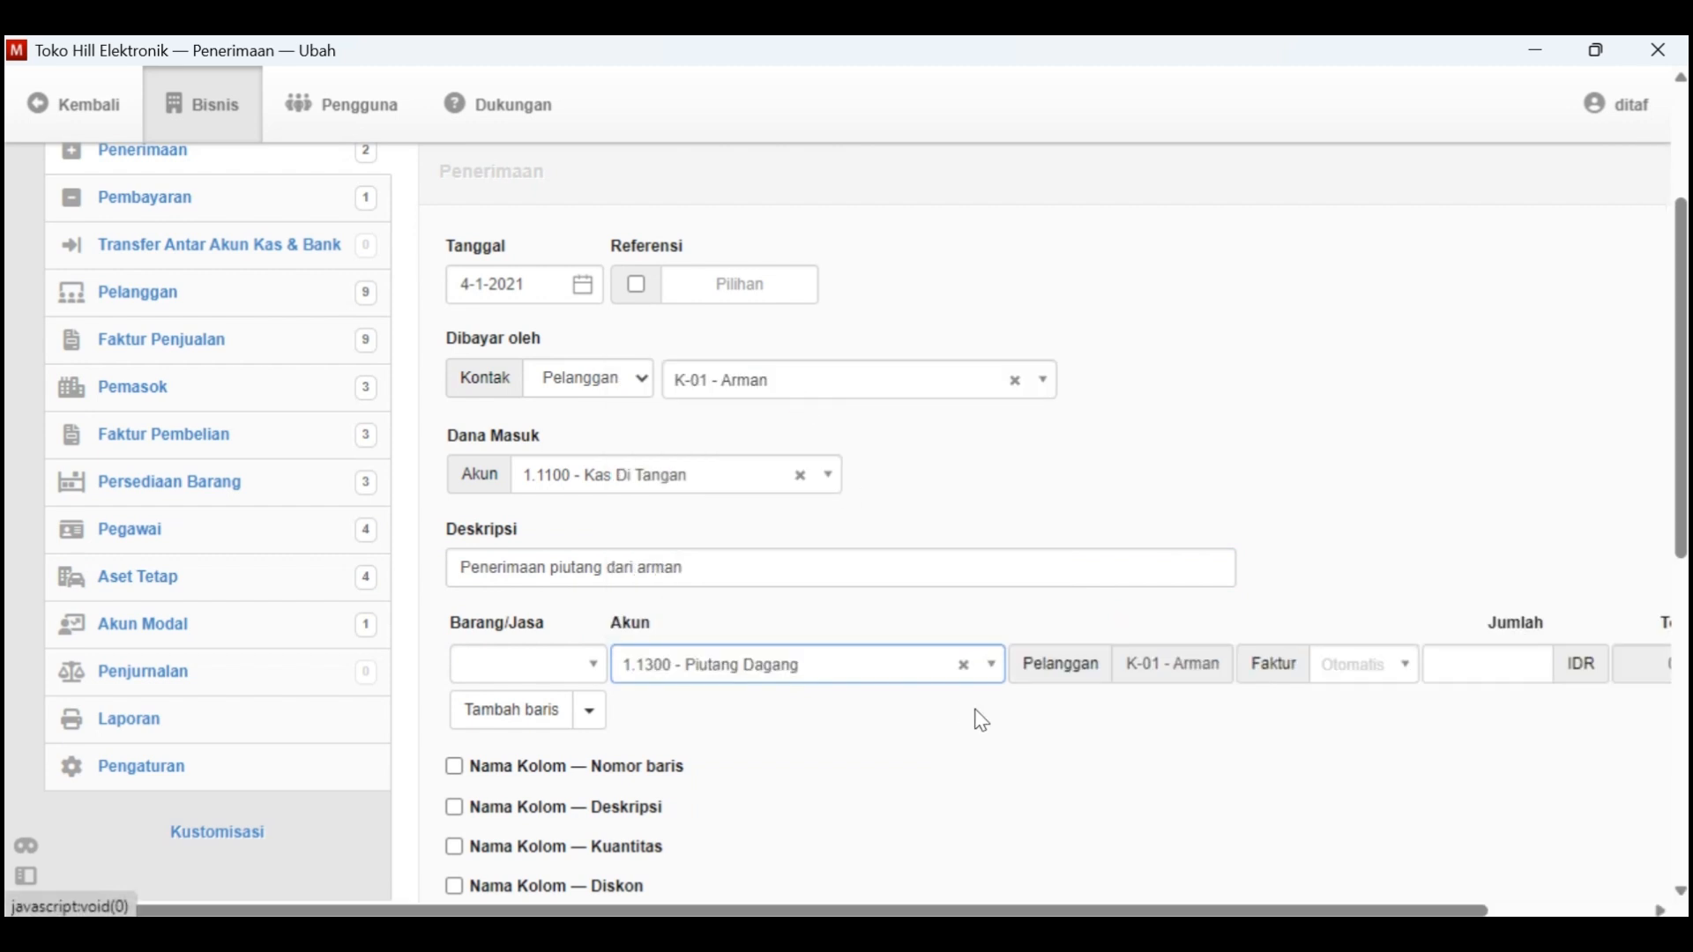
# Look up customer K-01's opening receivable in Kasus Manager and set the receipt line's Jumlah to 2000000
pyautogui.hscroll(1, 1131, 718)
pyautogui.click(1374, 663)
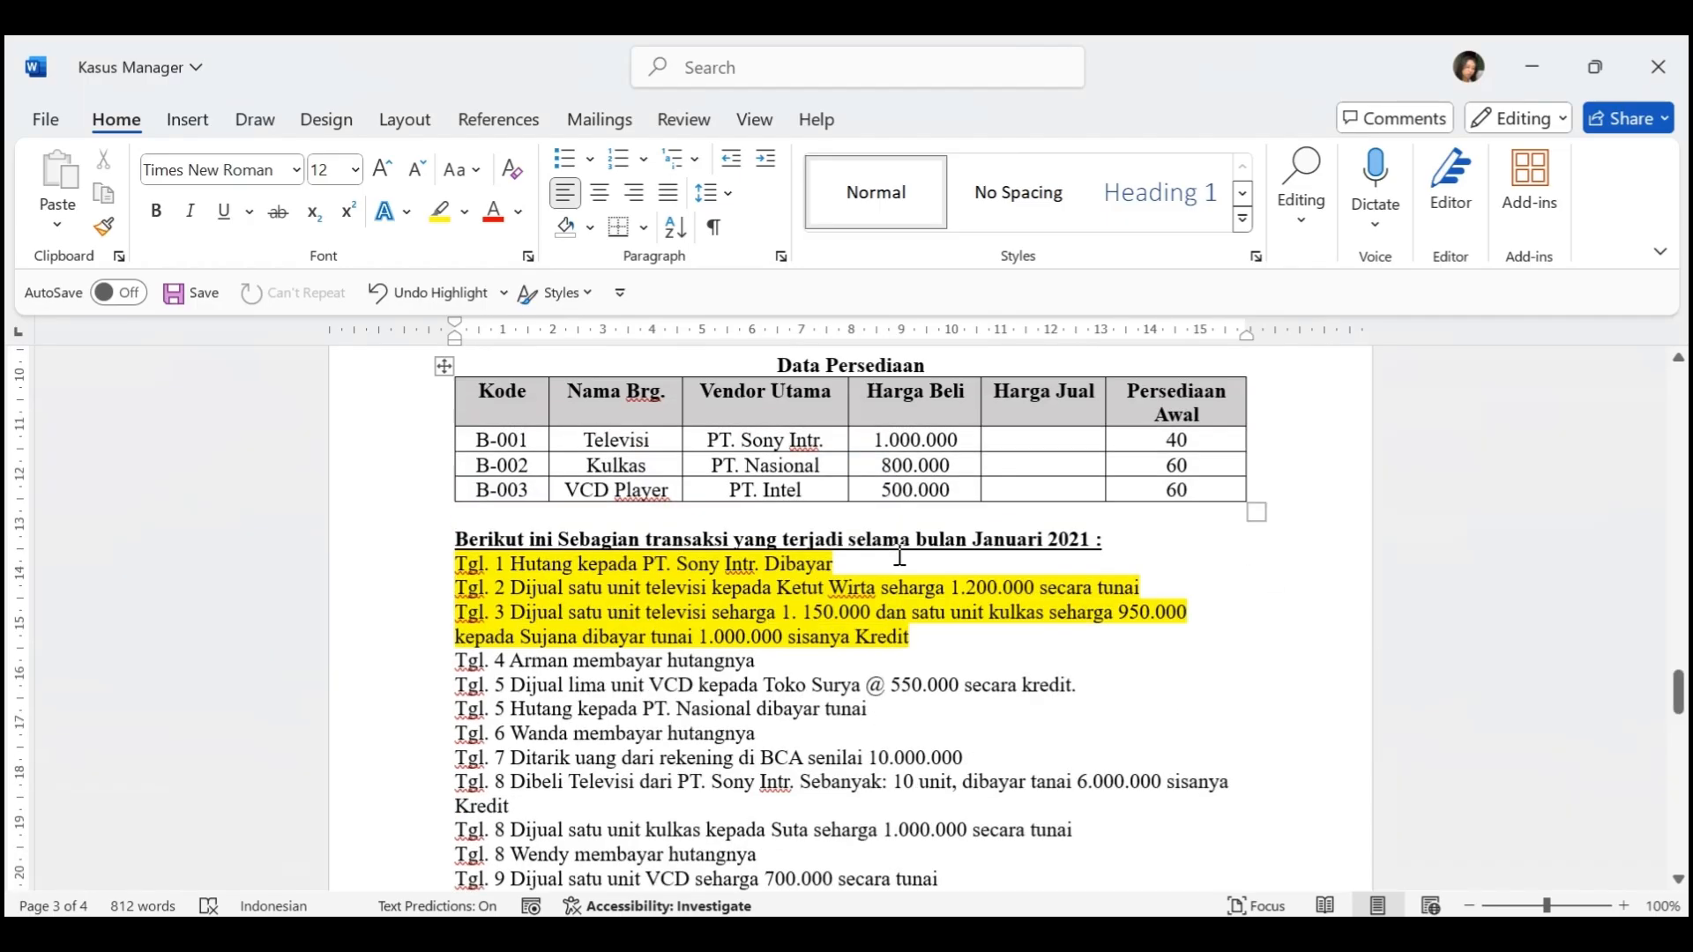
pyautogui.scroll(6, 899, 555)
pyautogui.moveTo(1157, 505); pyautogui.dragTo(1238, 509)
pyautogui.hotkey('alt', 'Tab')
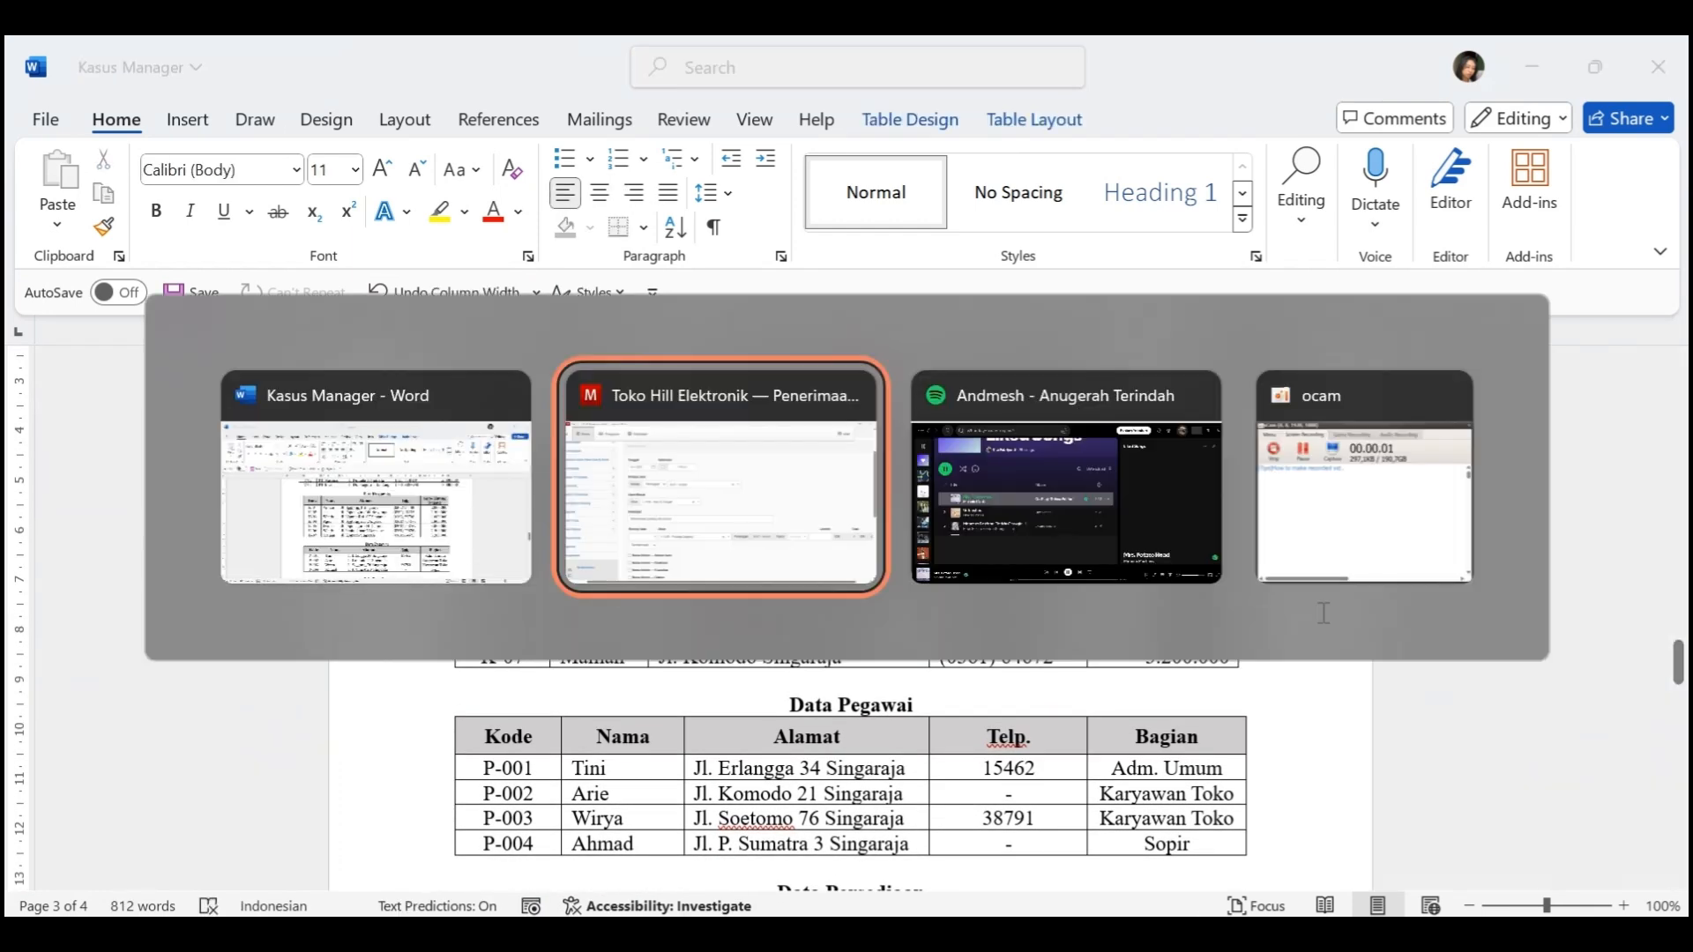
pyautogui.write('2000000')
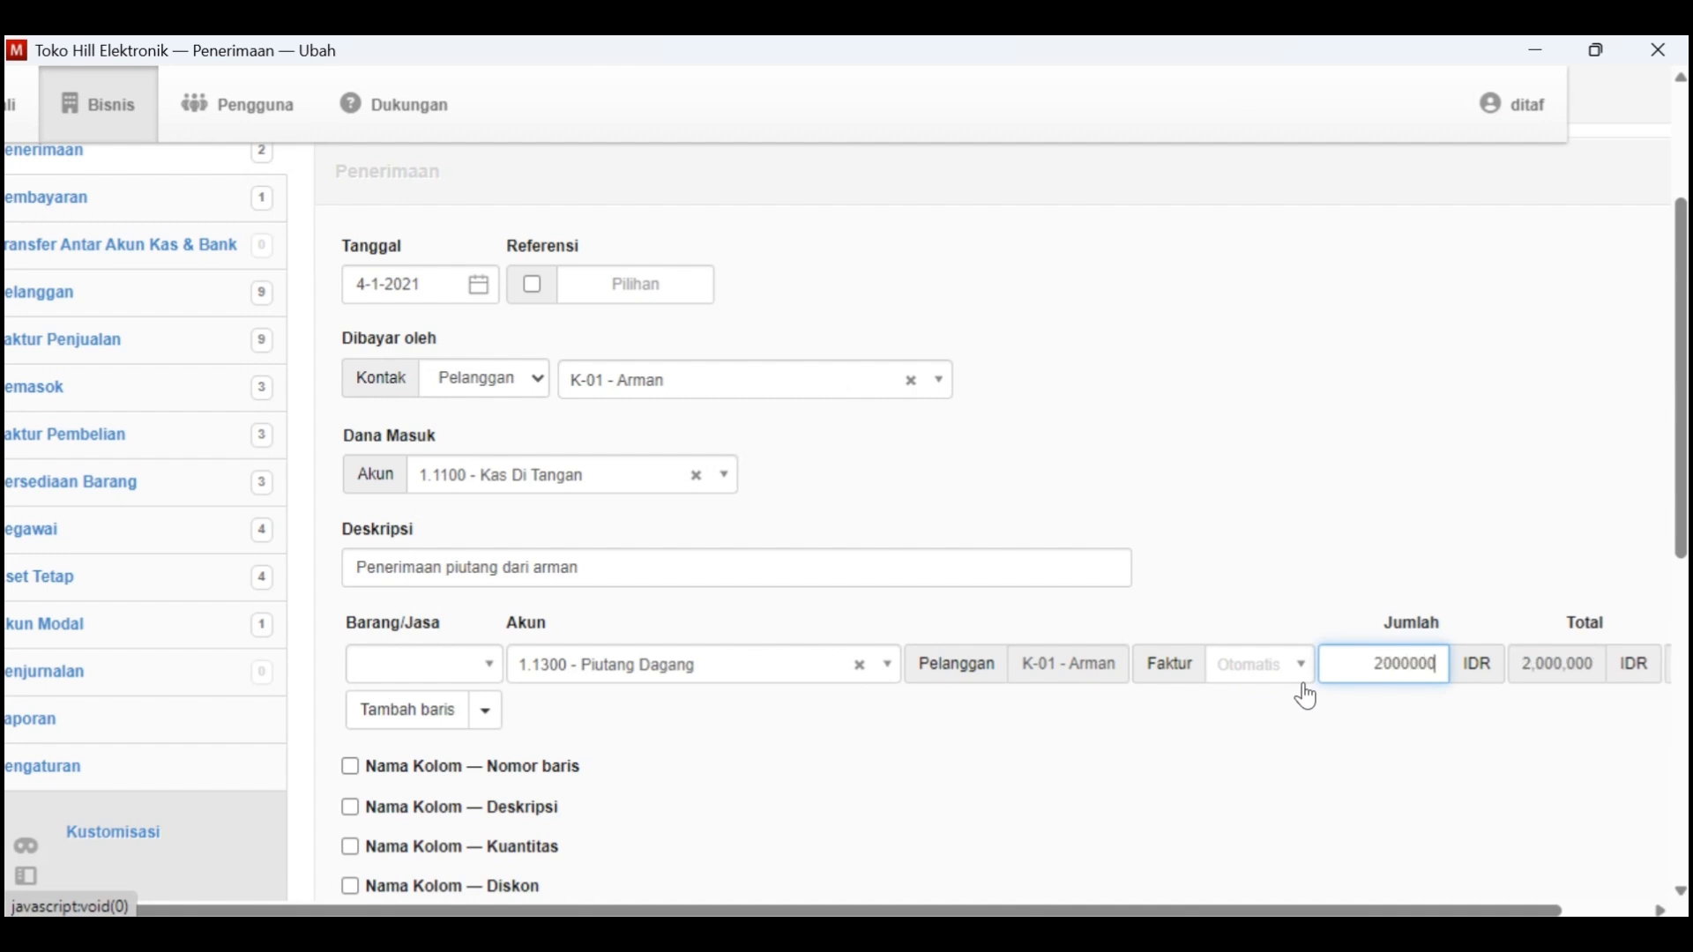
# Create the 4-1-2021 receipt without optional settings and review it
pyautogui.scroll(-3, 1309, 697)
pyautogui.scroll(-5, 1305, 694)
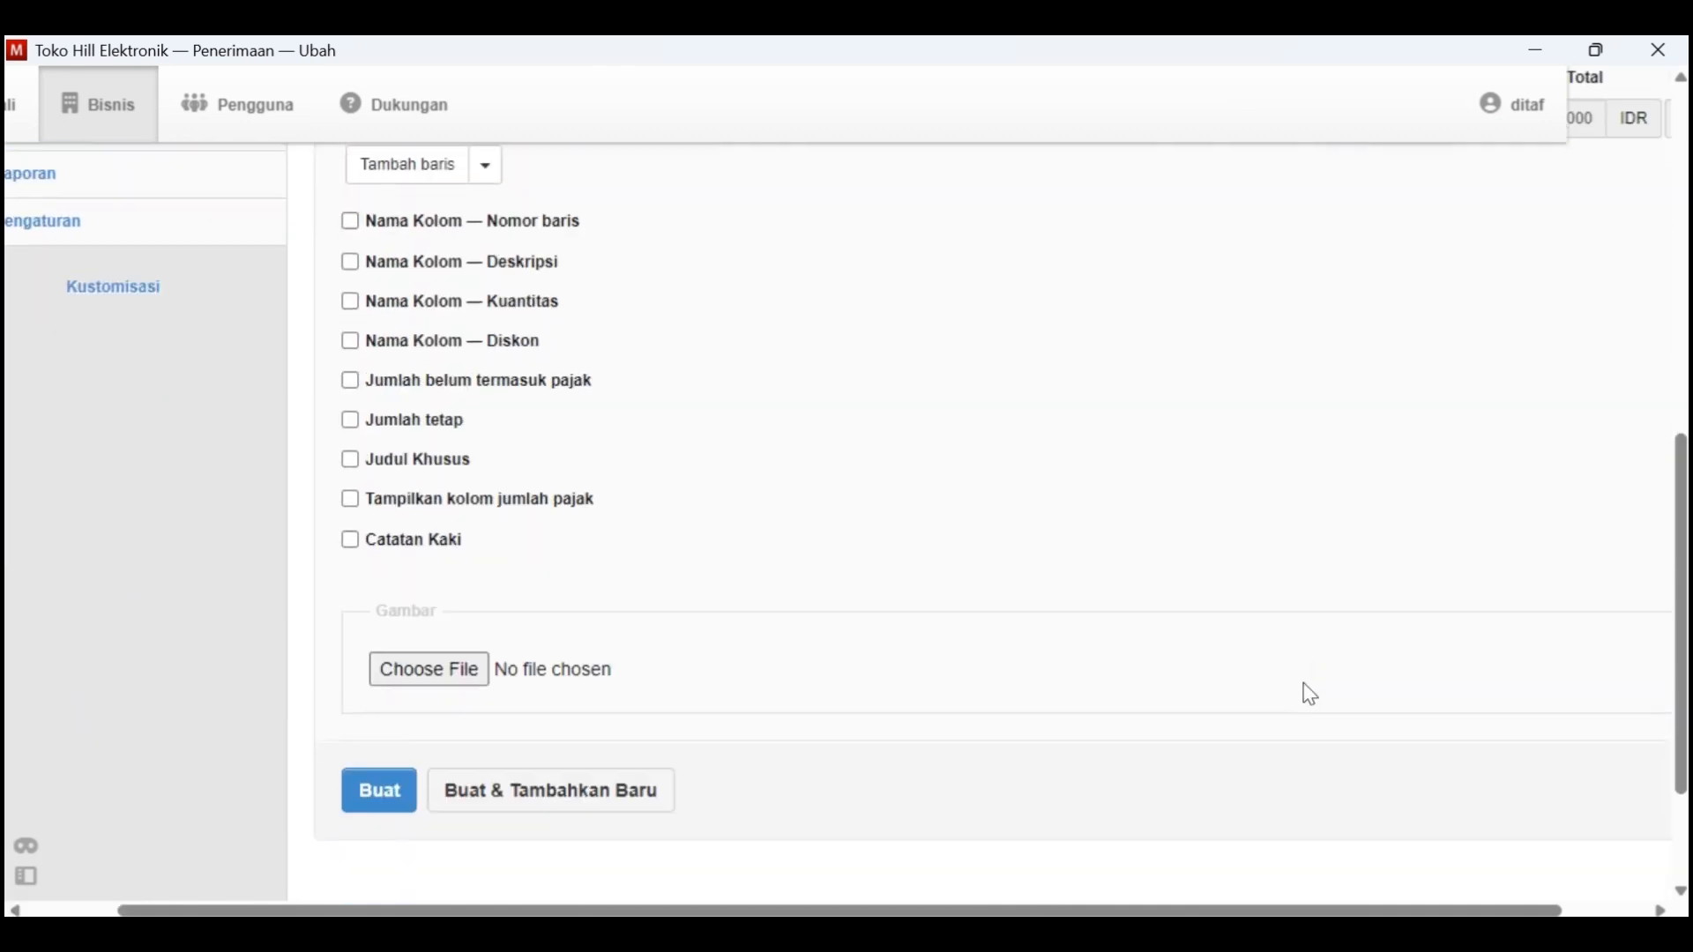
pyautogui.click(402, 737)
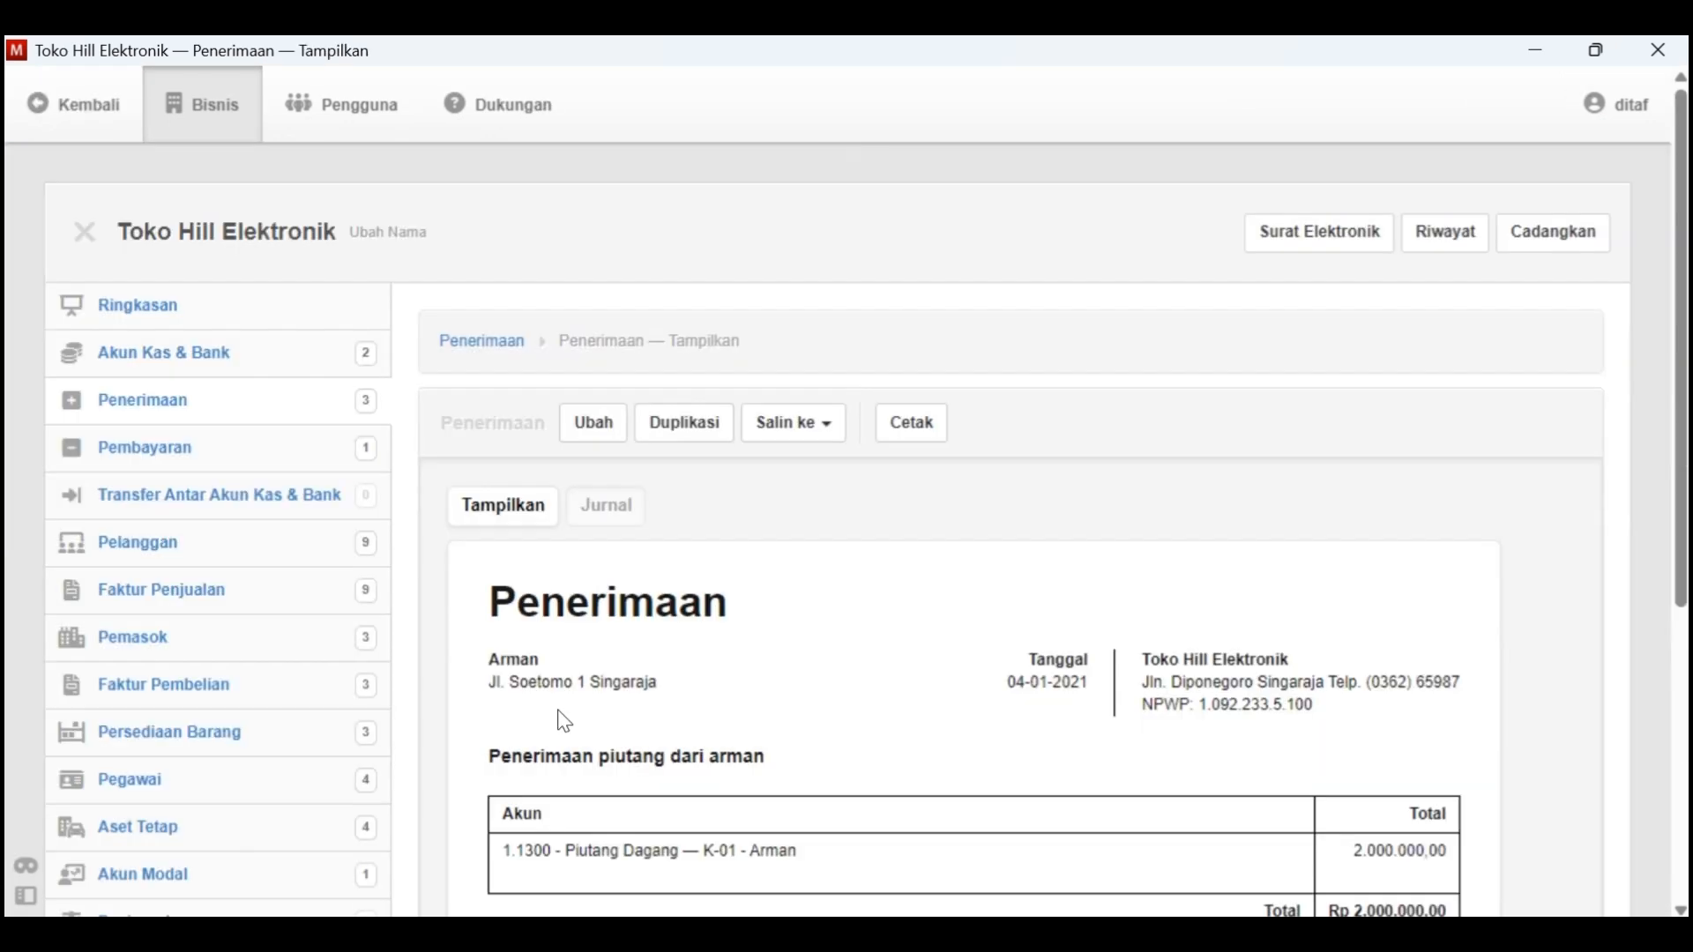
pyautogui.scroll(-3, 914, 700)
pyautogui.scroll(3, 646, 378)
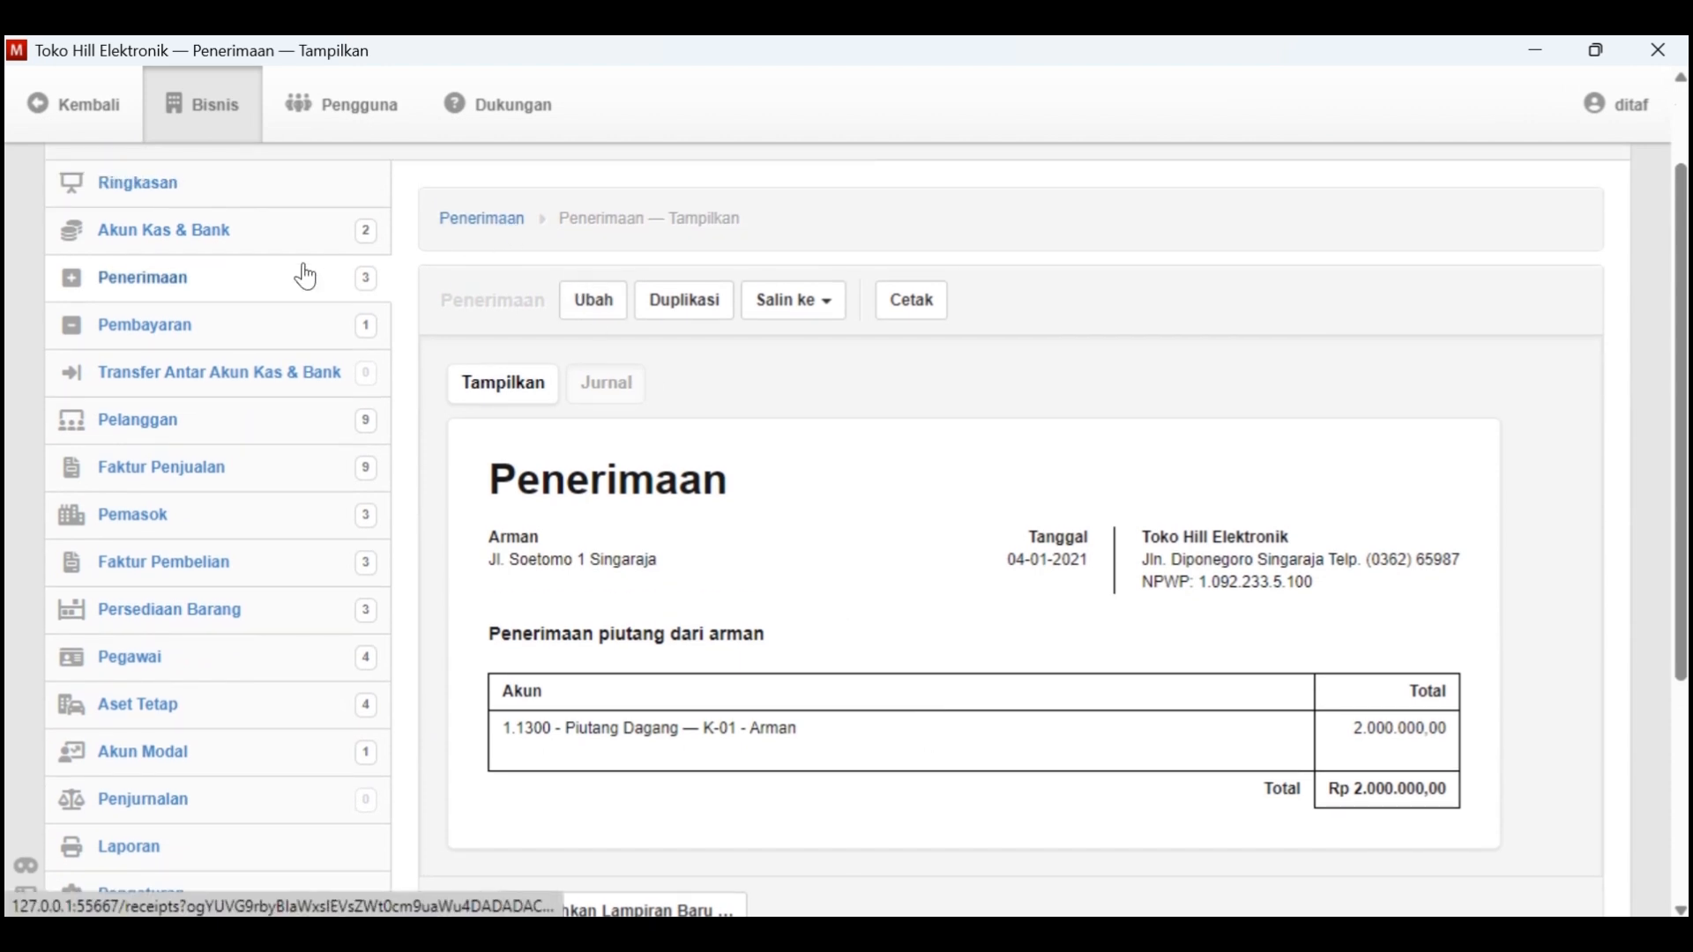
# Check the payment status of customer K-01's Saldo Awal invoice in the Faktur Penjualan list
pyautogui.scroll(1, 247, 455)
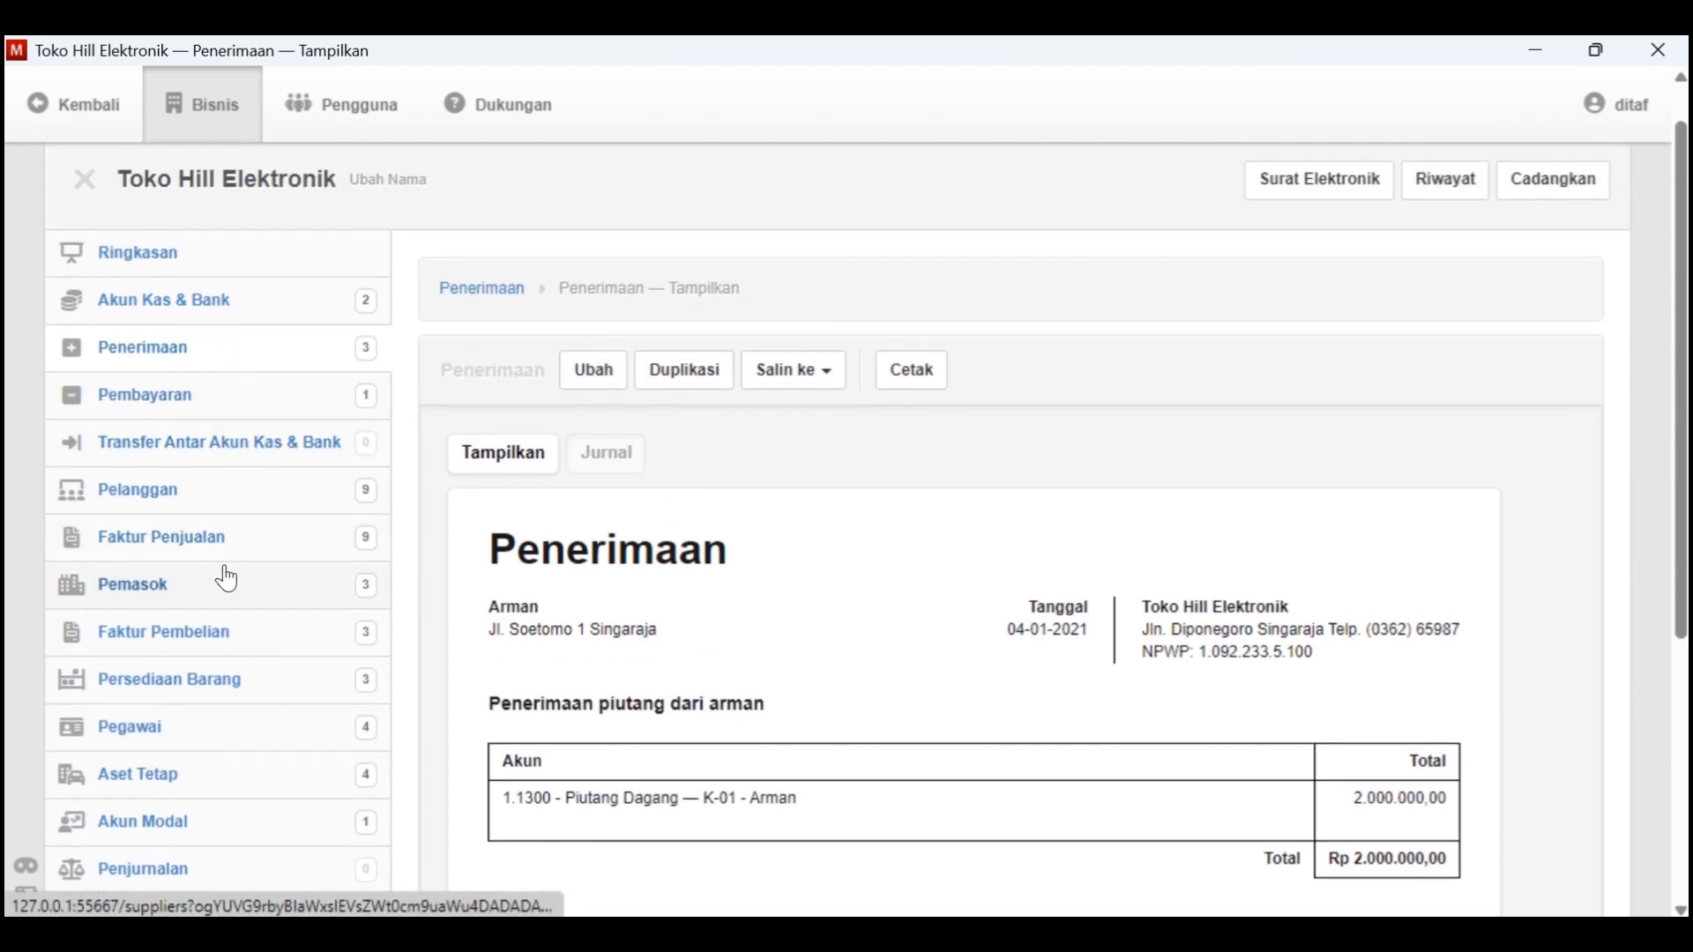
pyautogui.click(209, 636)
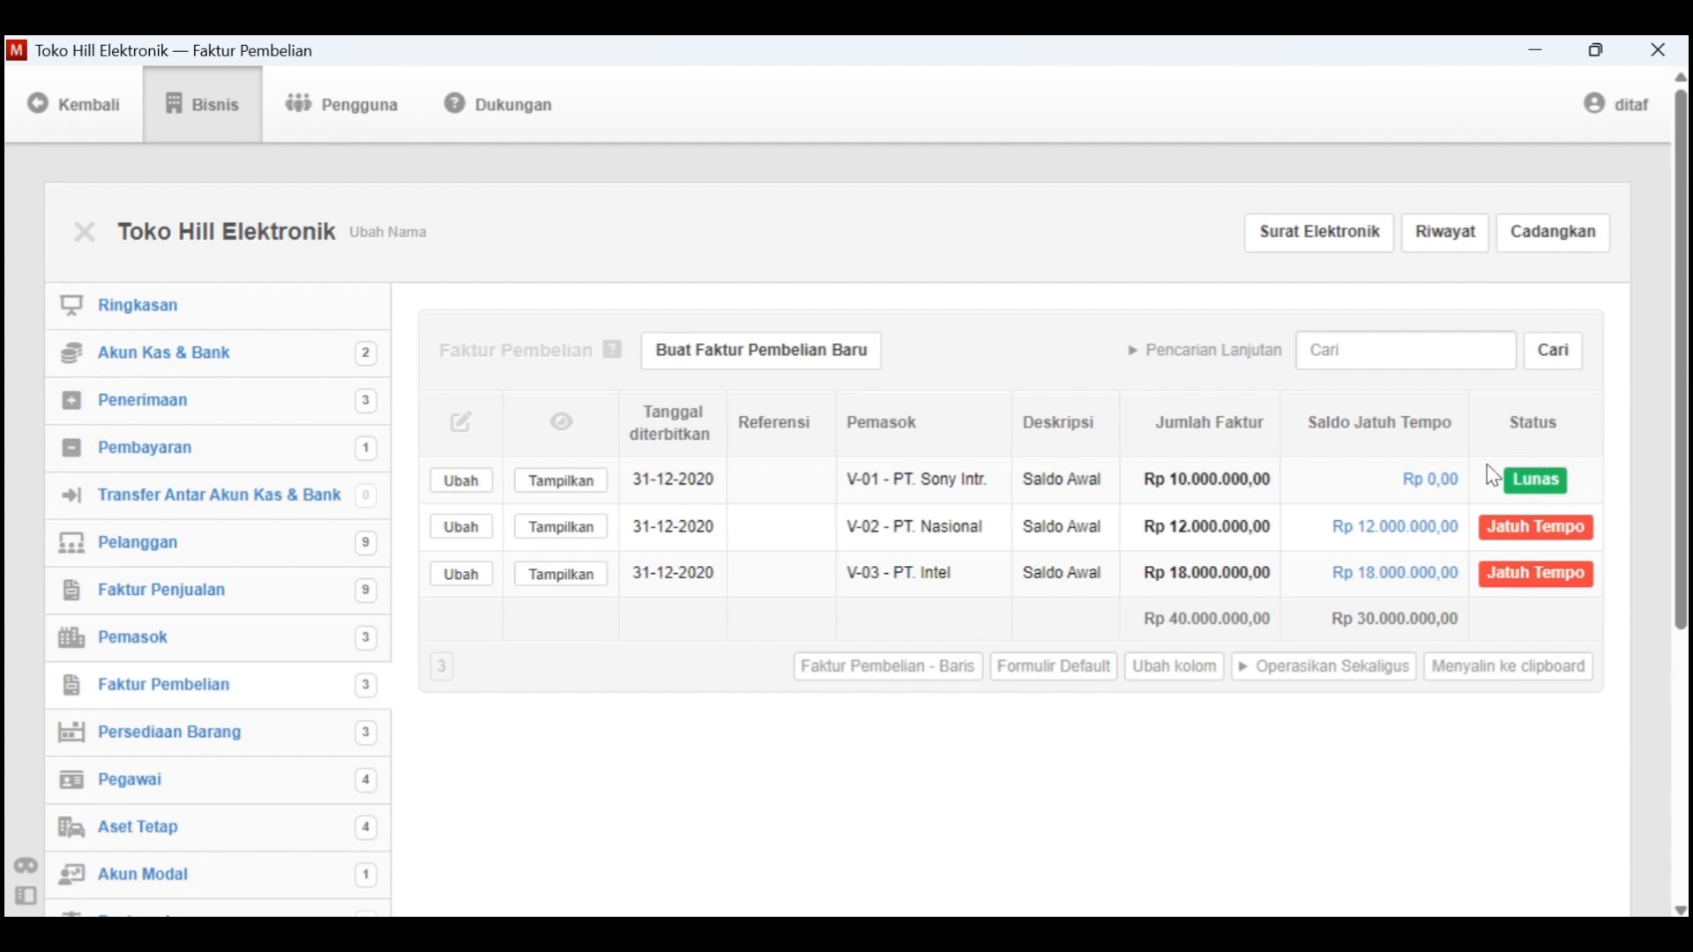
pyautogui.click(234, 599)
pyautogui.scroll(-2, 1539, 548)
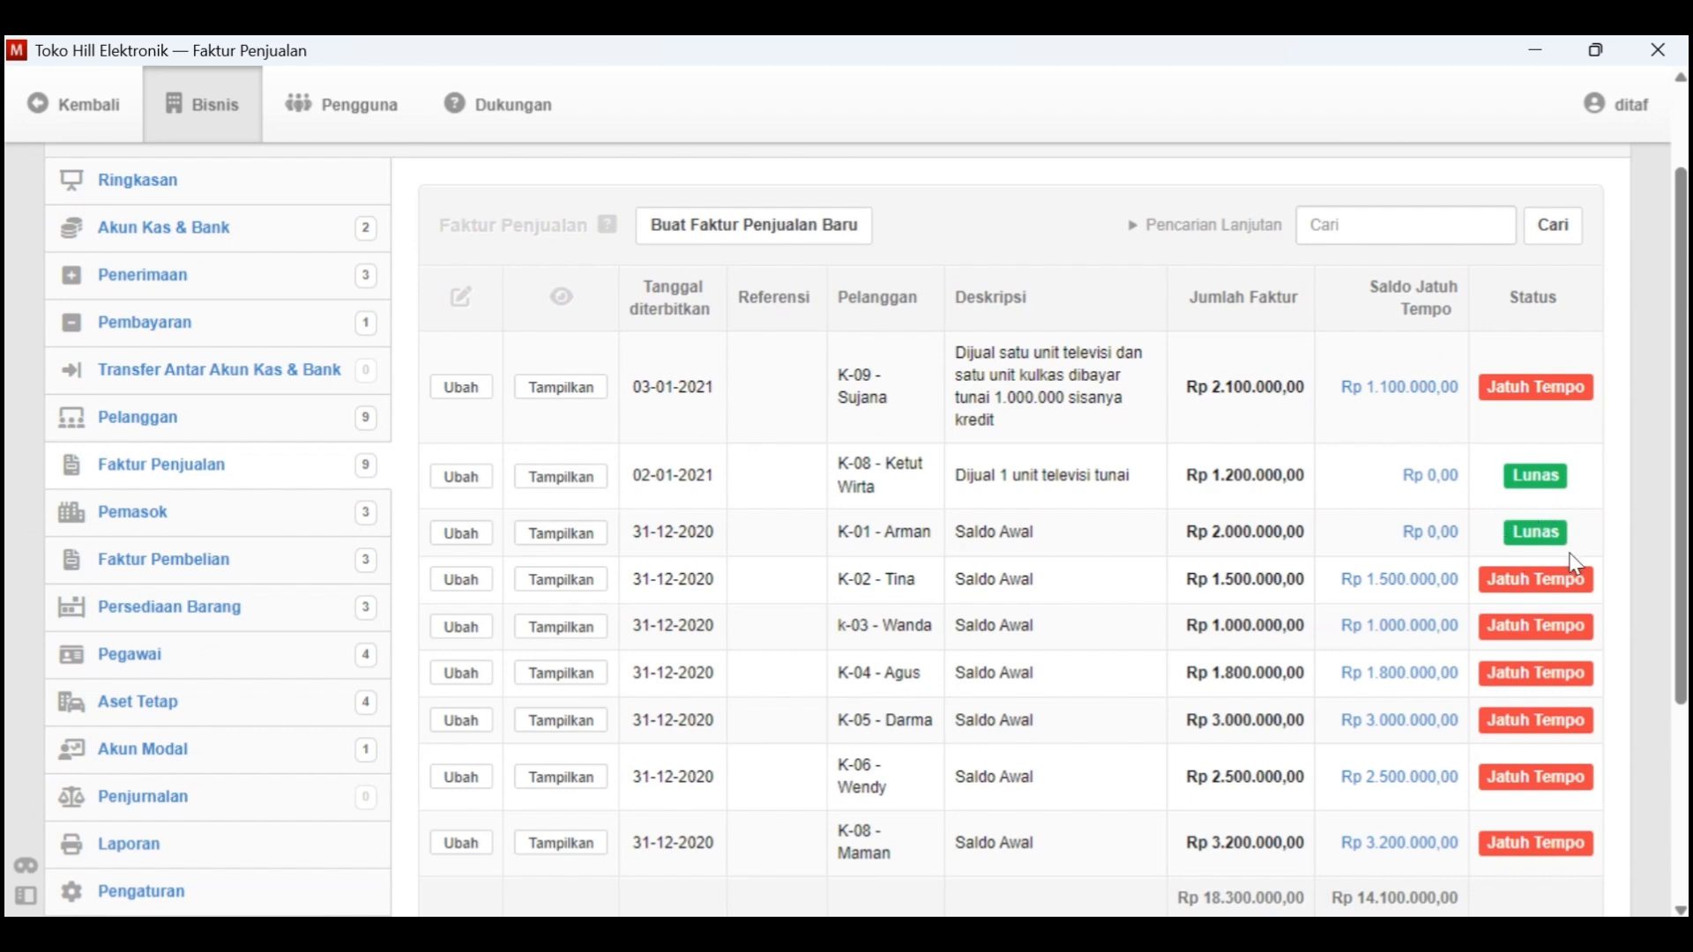
# Switch to Kasus Manager in Word and highlight the Tgl. 4 transaction in yellow
pyautogui.hotkey('alt', 'Tab')
pyautogui.scroll(-5, 1010, 583)
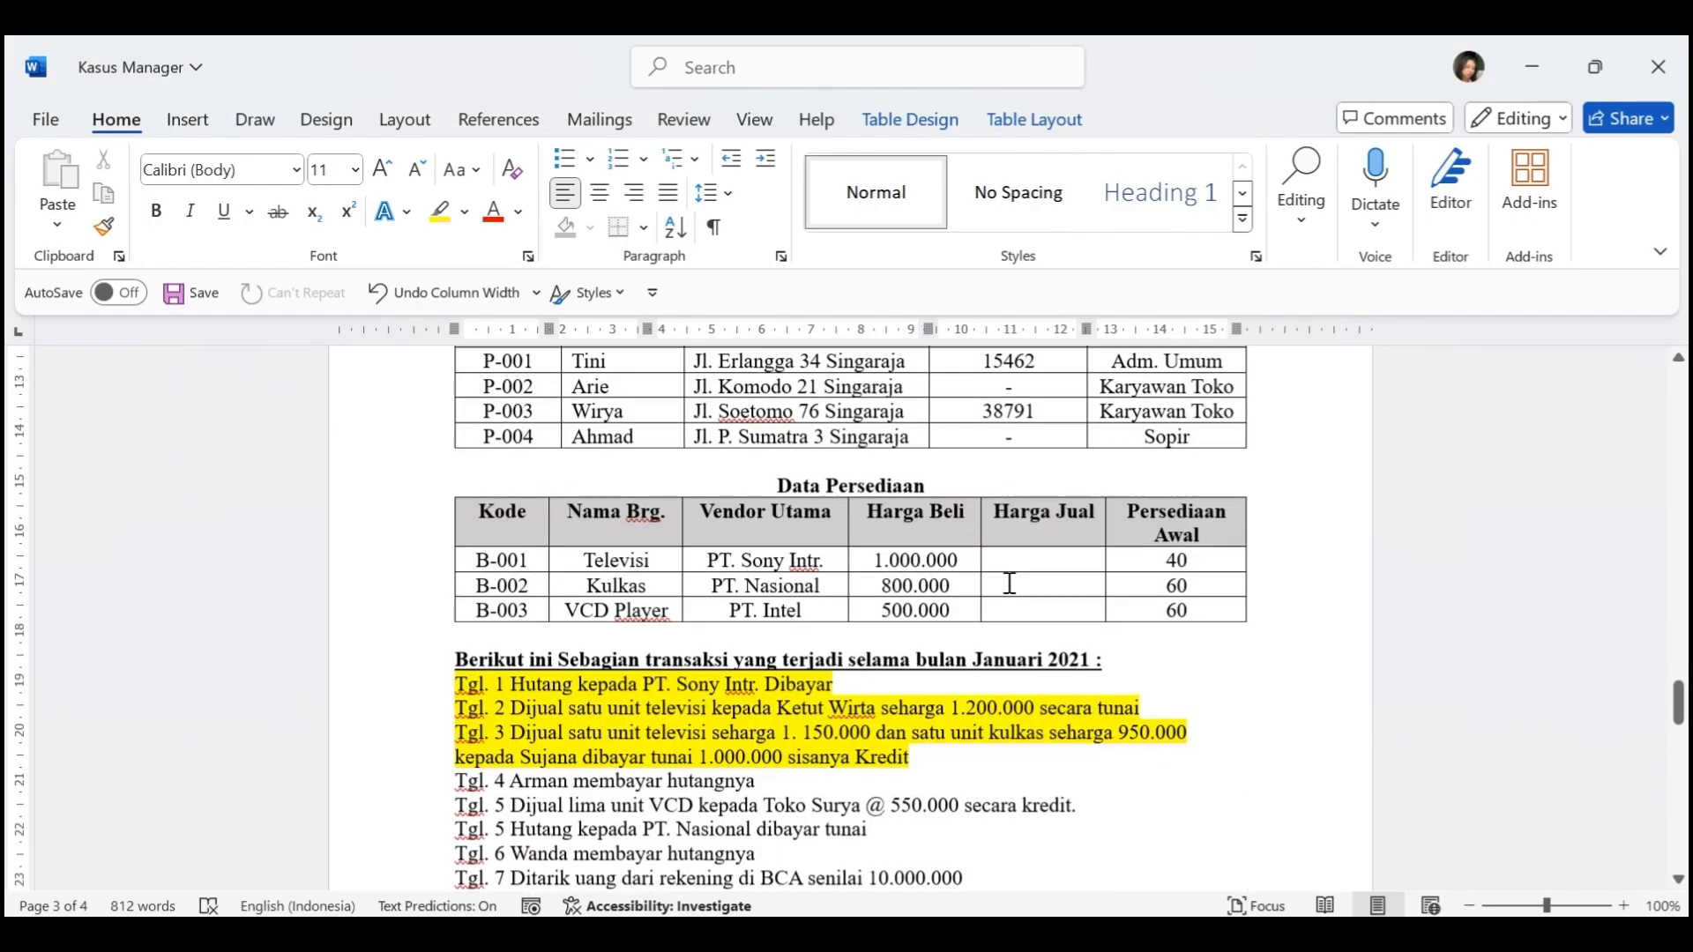
pyautogui.scroll(-5, 1010, 584)
pyautogui.moveTo(763, 508); pyautogui.dragTo(455, 507)
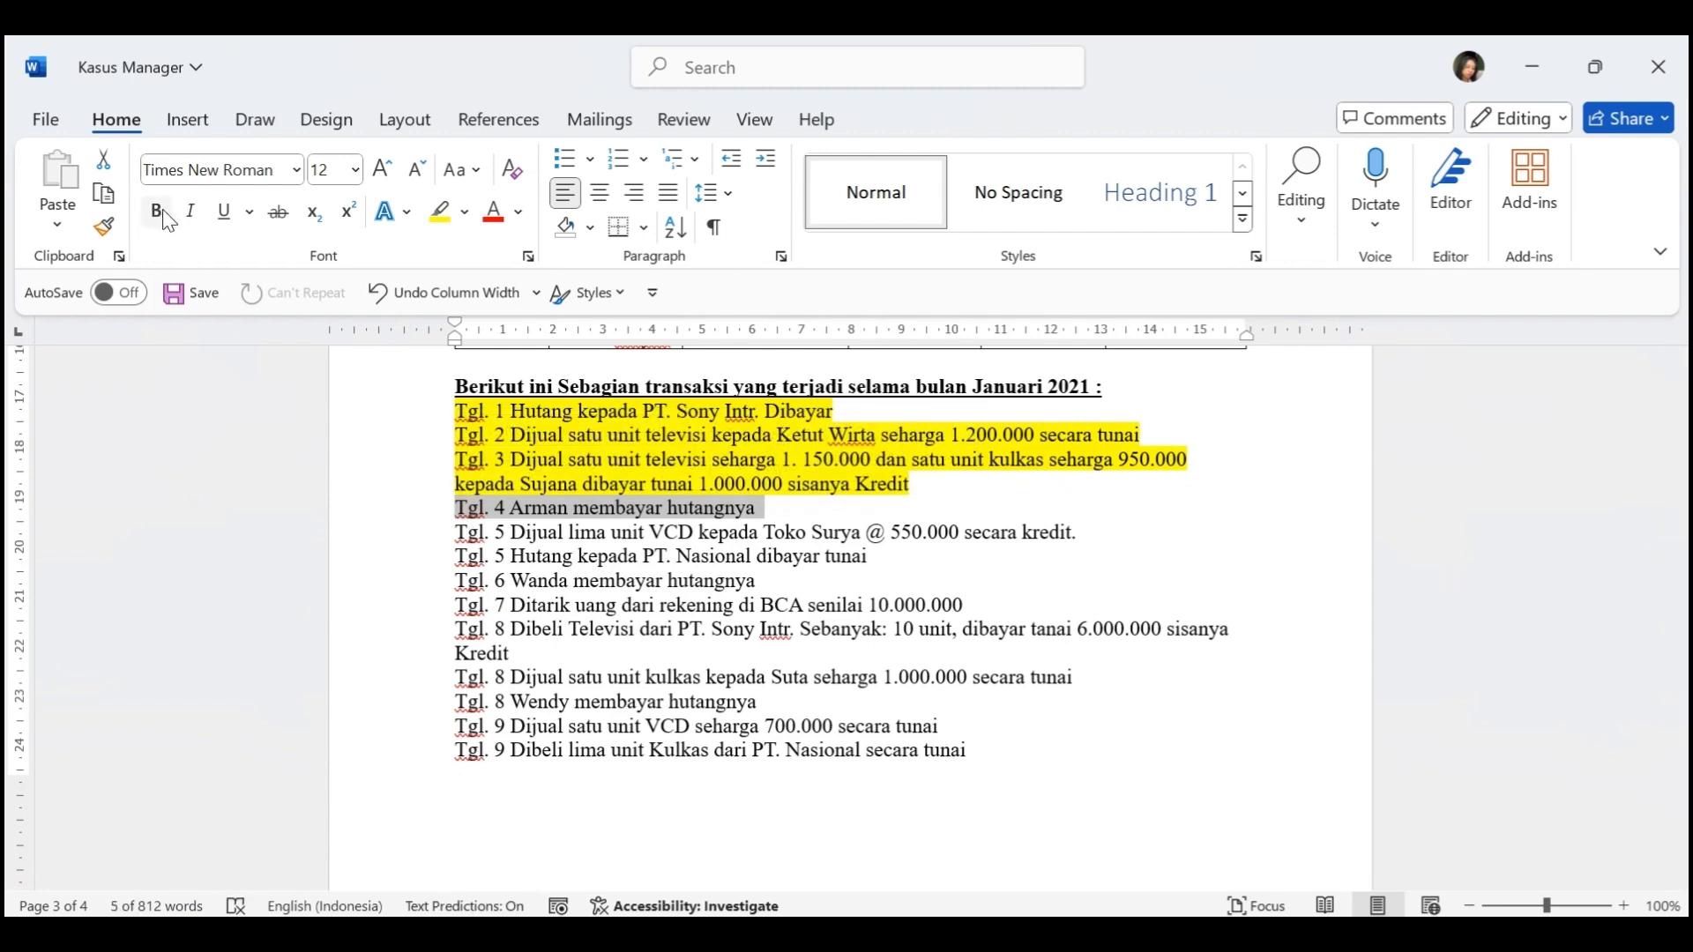
pyautogui.click(439, 212)
pyautogui.click(723, 688)
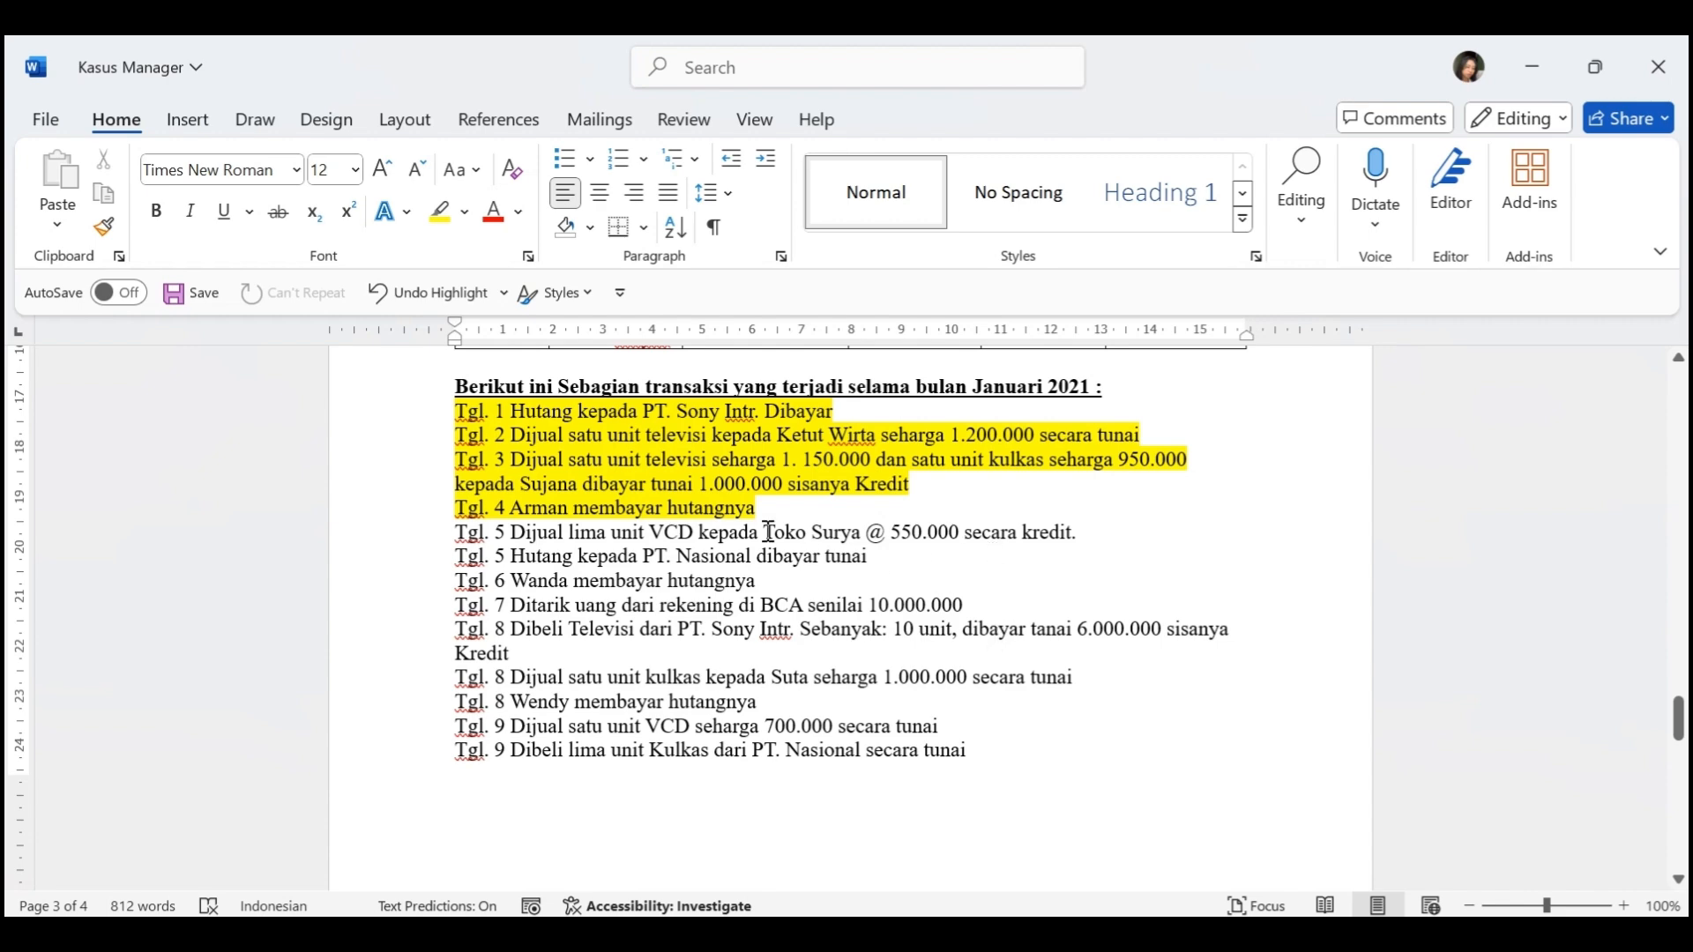
# Check the customer Toko Surya in the Tgl. 5 VCD sale and switch back to Manager
pyautogui.moveTo(763, 532); pyautogui.dragTo(861, 533)
pyautogui.click(928, 587)
pyautogui.hotkey('alt', 'Tab')
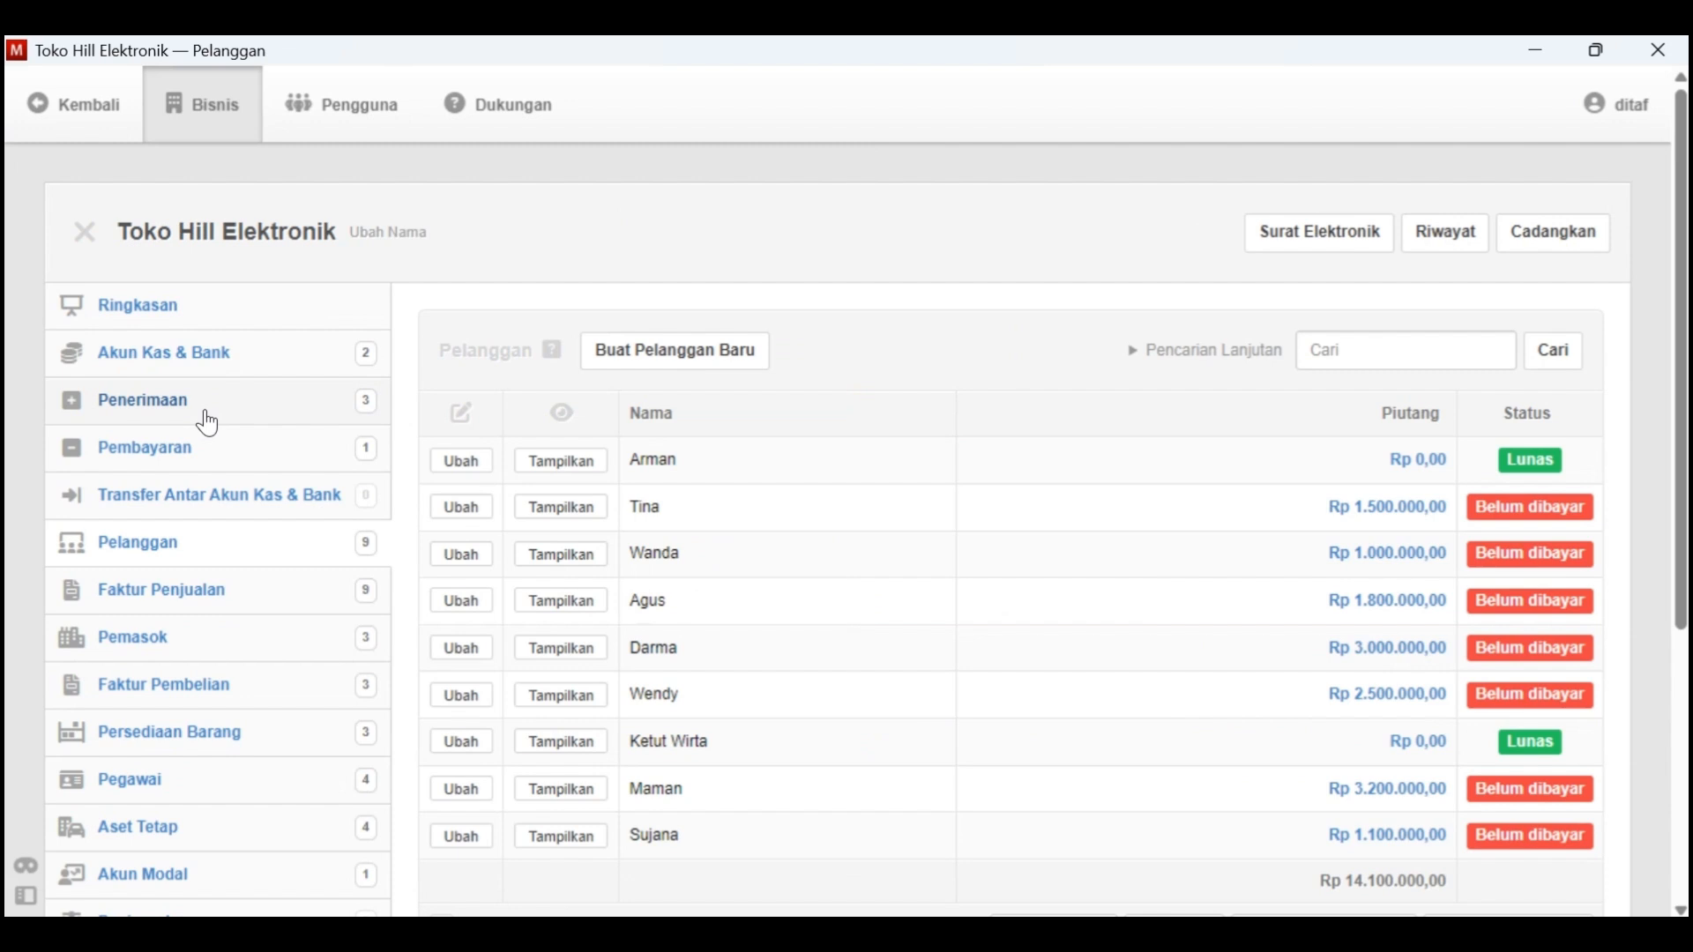
# Create the new customer Toko Surya with code K-10
pyautogui.click(680, 363)
pyautogui.click(569, 538)
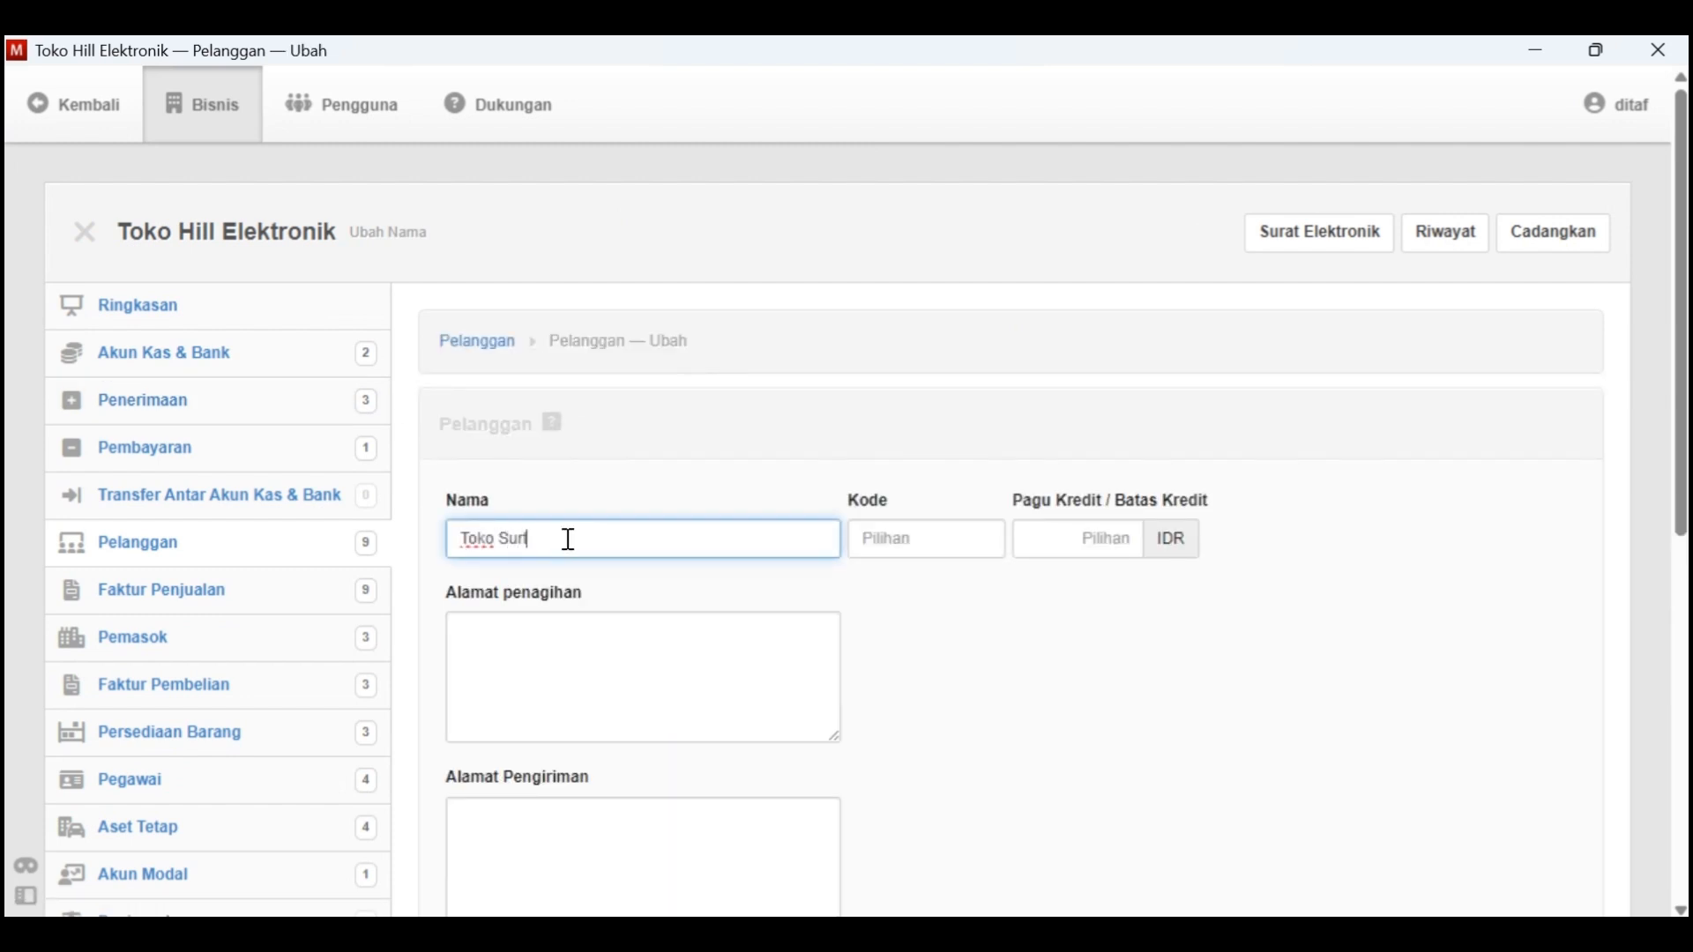
pyautogui.press('Tab')
pyautogui.write('K')
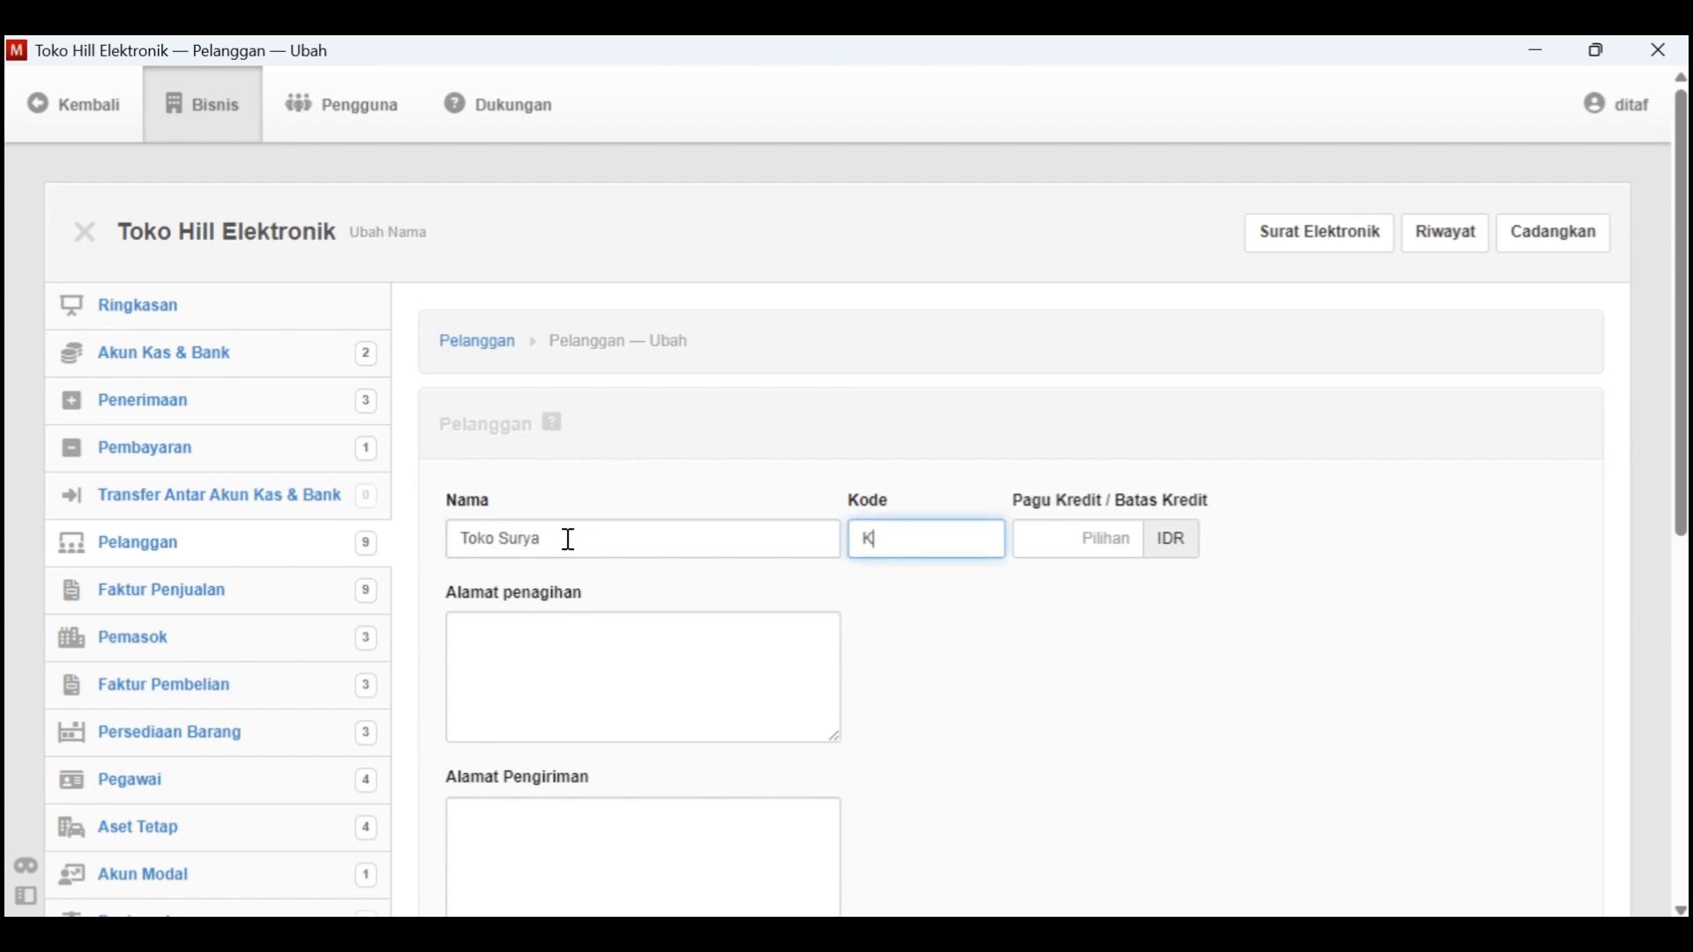
pyautogui.scroll(-5, 586, 657)
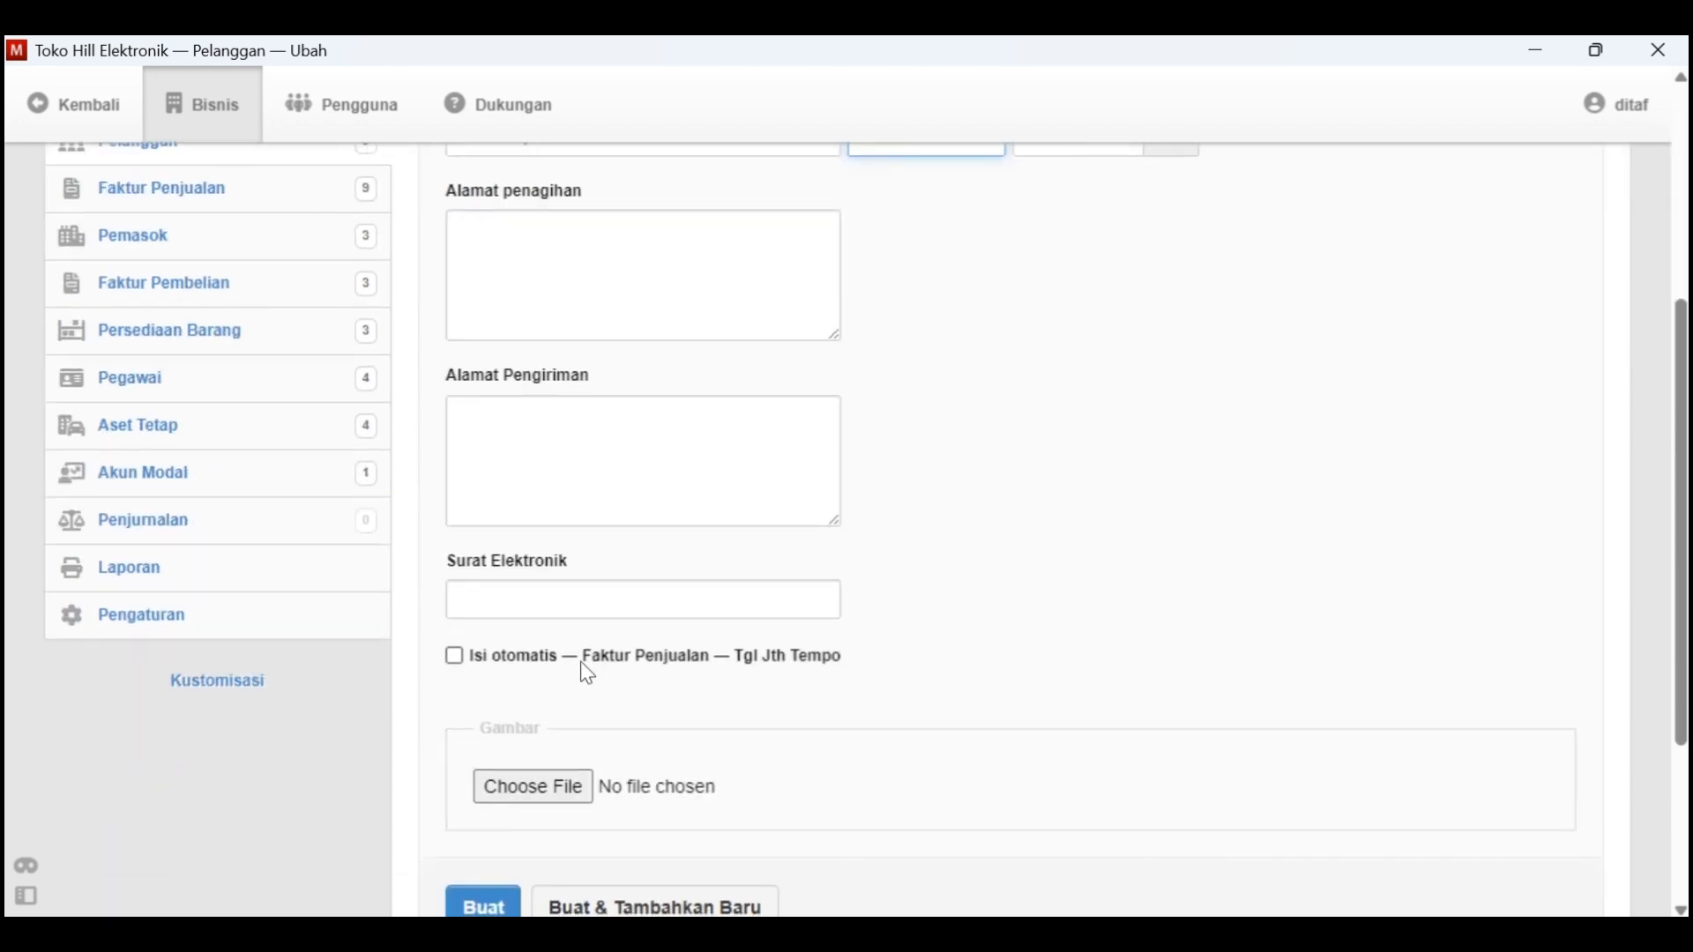
pyautogui.click(480, 901)
# Start a new sales invoice (Faktur Penjualan) dated 5-1-2021, checking the Tgl. 5 sale in Kasus Manager
pyautogui.hotkey('alt', 'Tab')
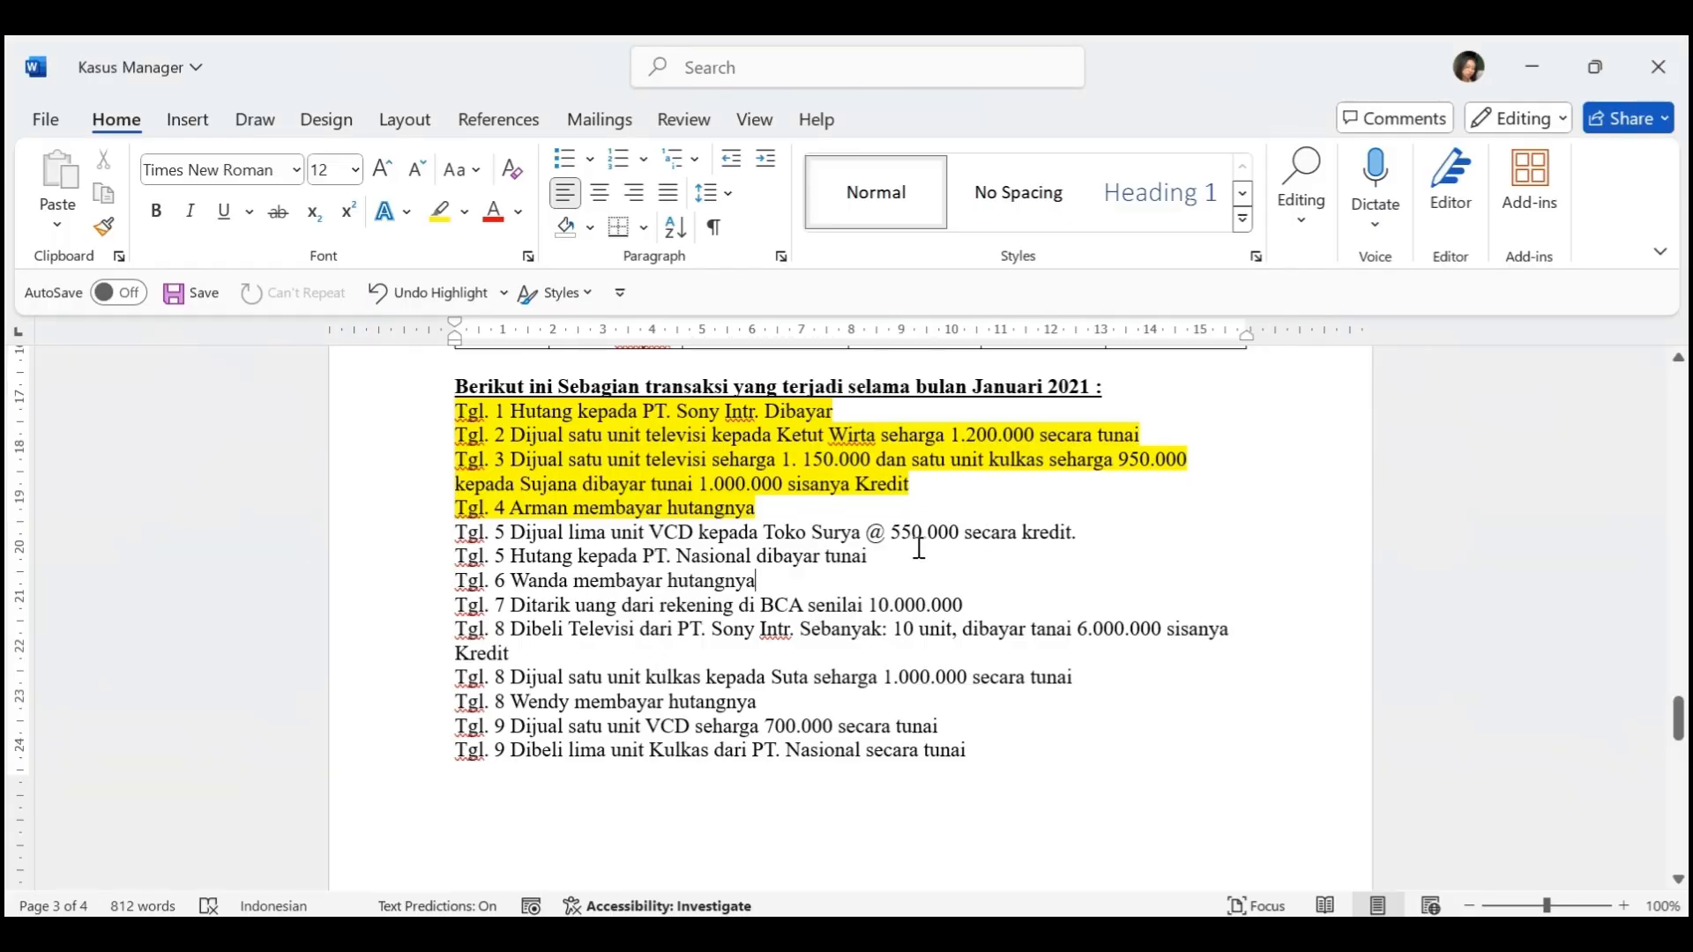
pyautogui.hotkey('alt', 'Tab')
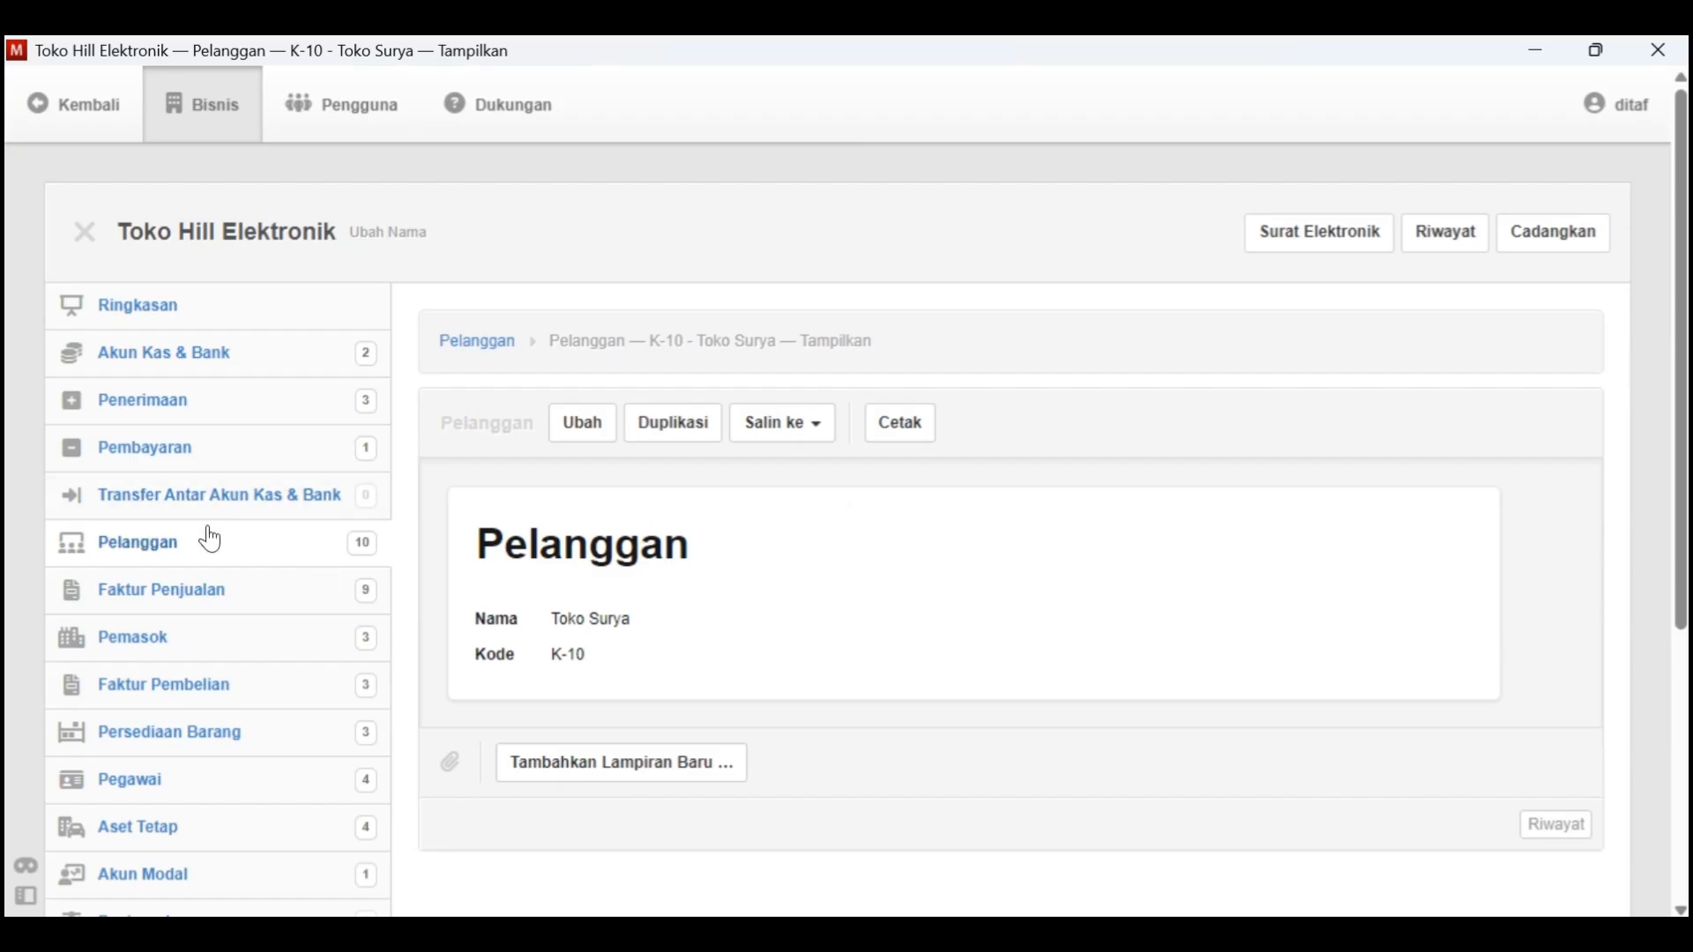
pyautogui.click(196, 555)
pyautogui.click(824, 350)
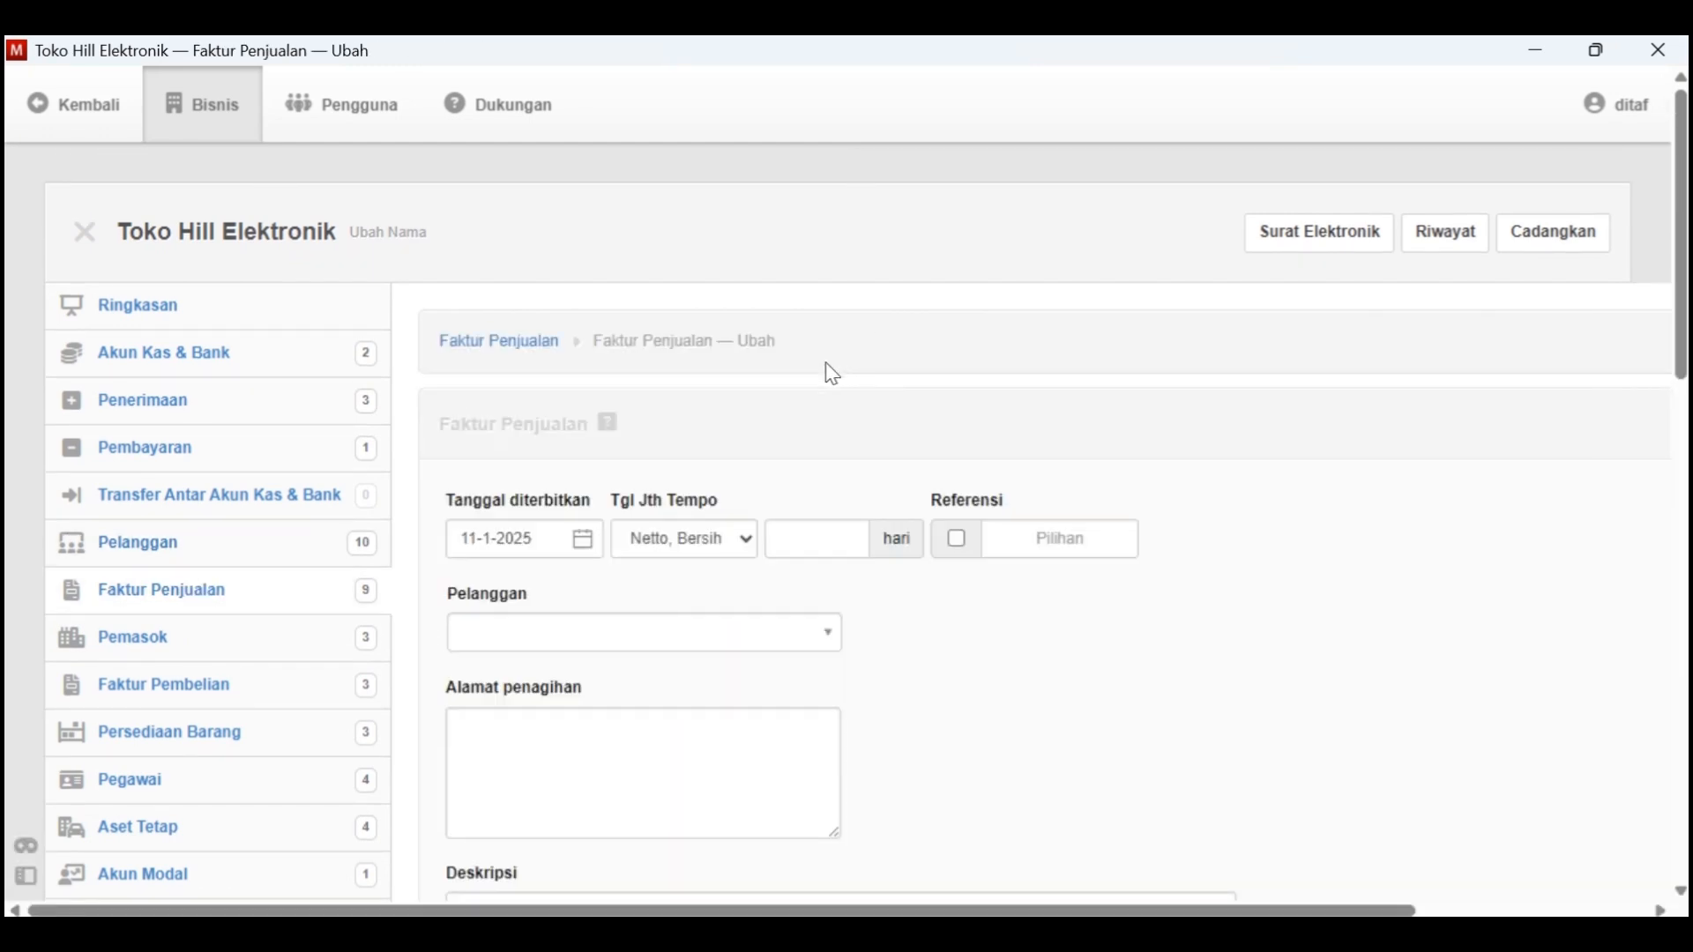
pyautogui.click(587, 537)
pyautogui.hotkey('alt', 'Tab')
pyautogui.hotkey('alt', 'Tab')
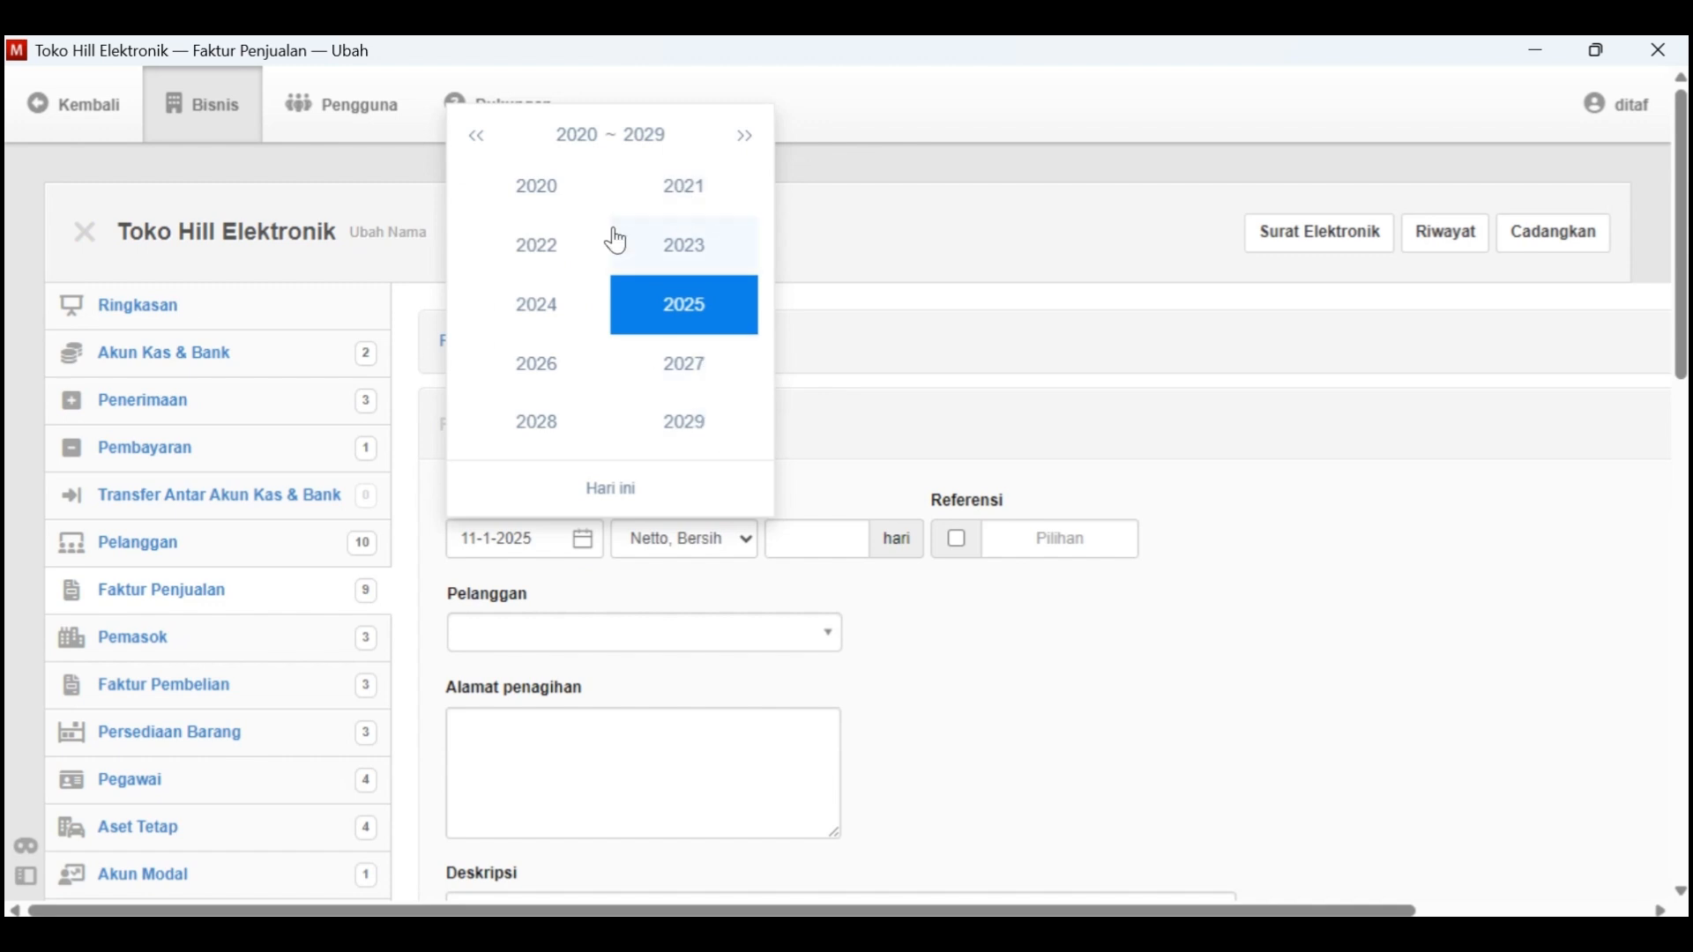
pyautogui.click(684, 181)
pyautogui.click(536, 202)
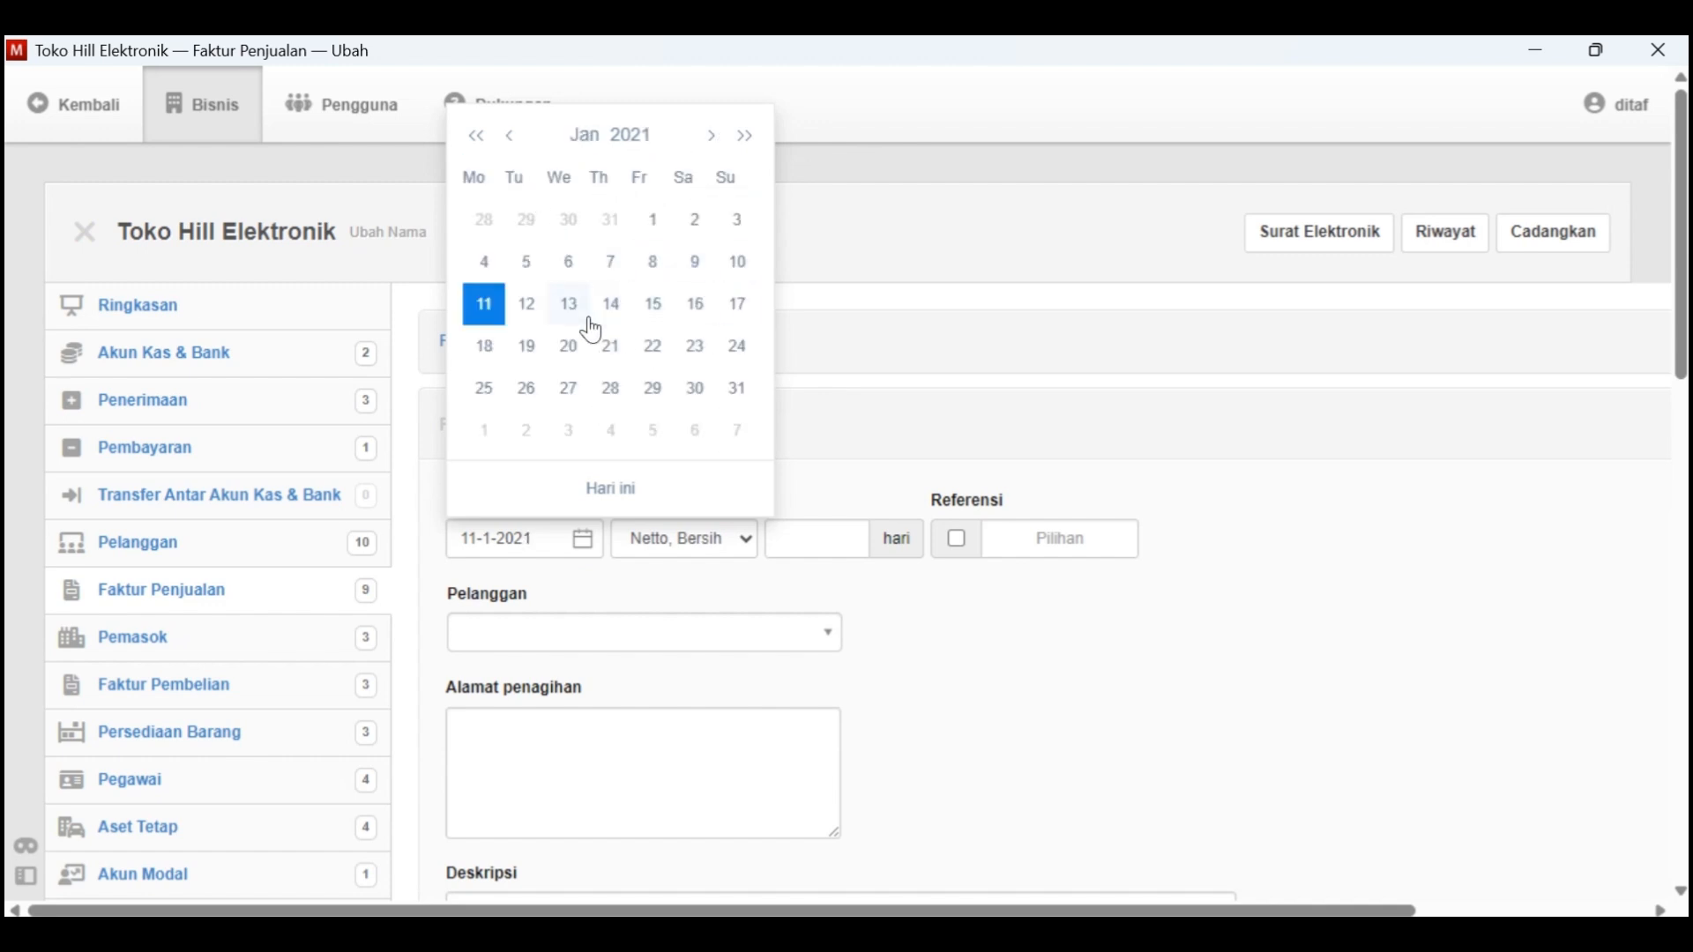
pyautogui.hotkey('alt', 'Tab')
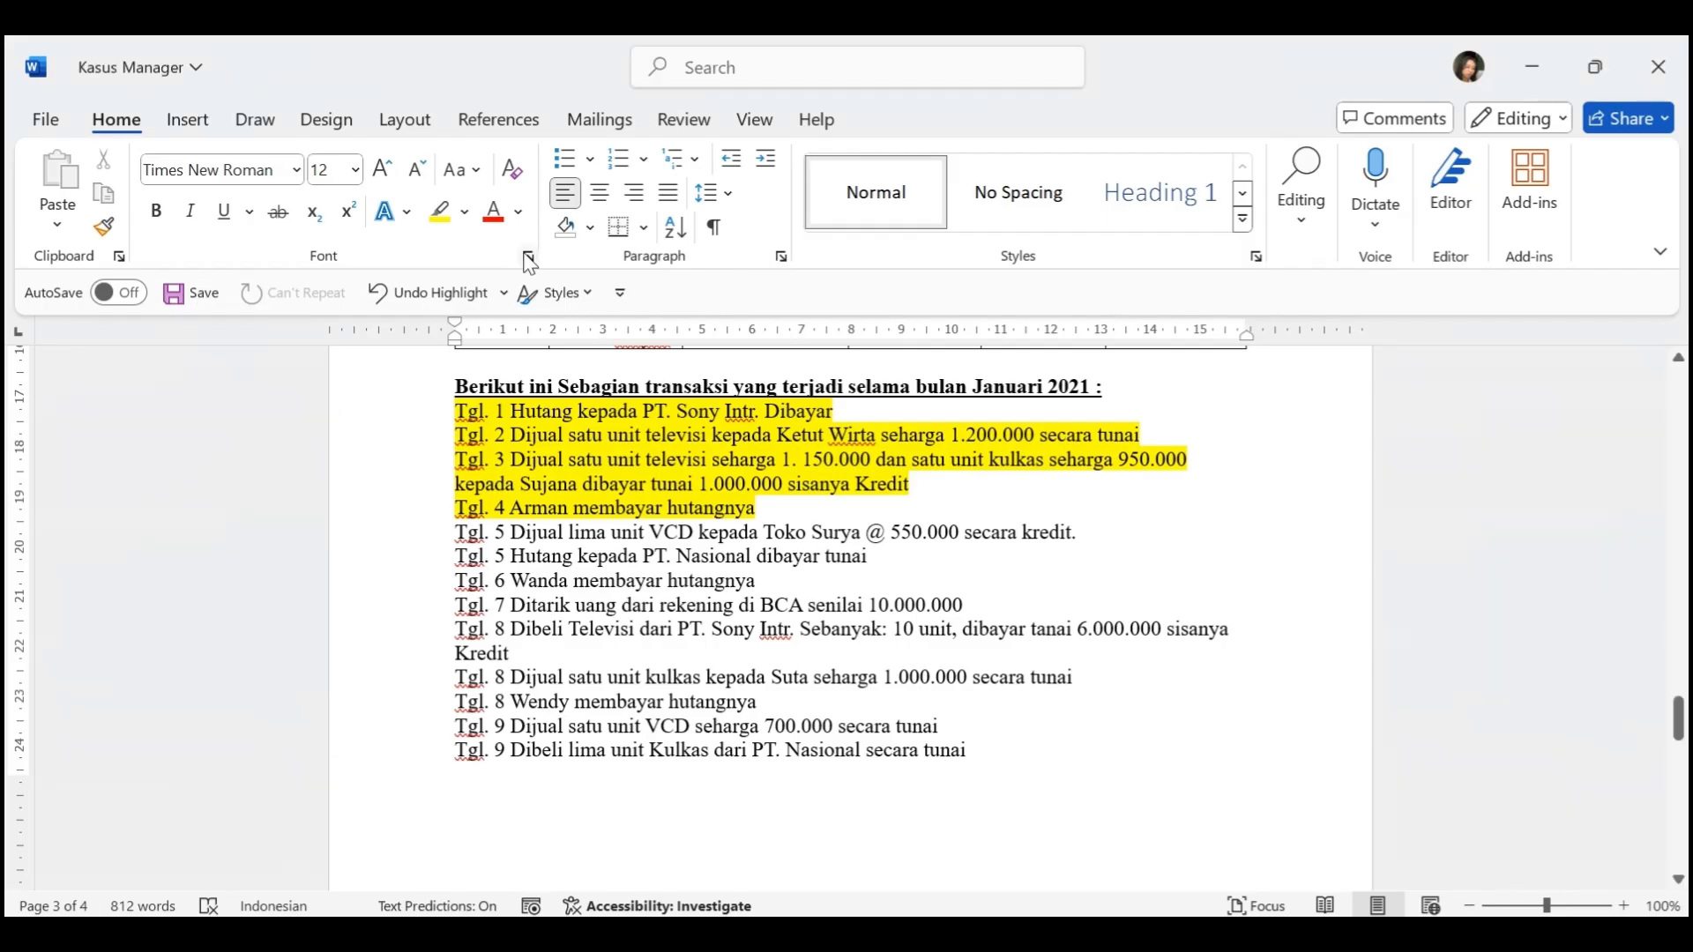
pyautogui.hotkey('alt', 'Tab')
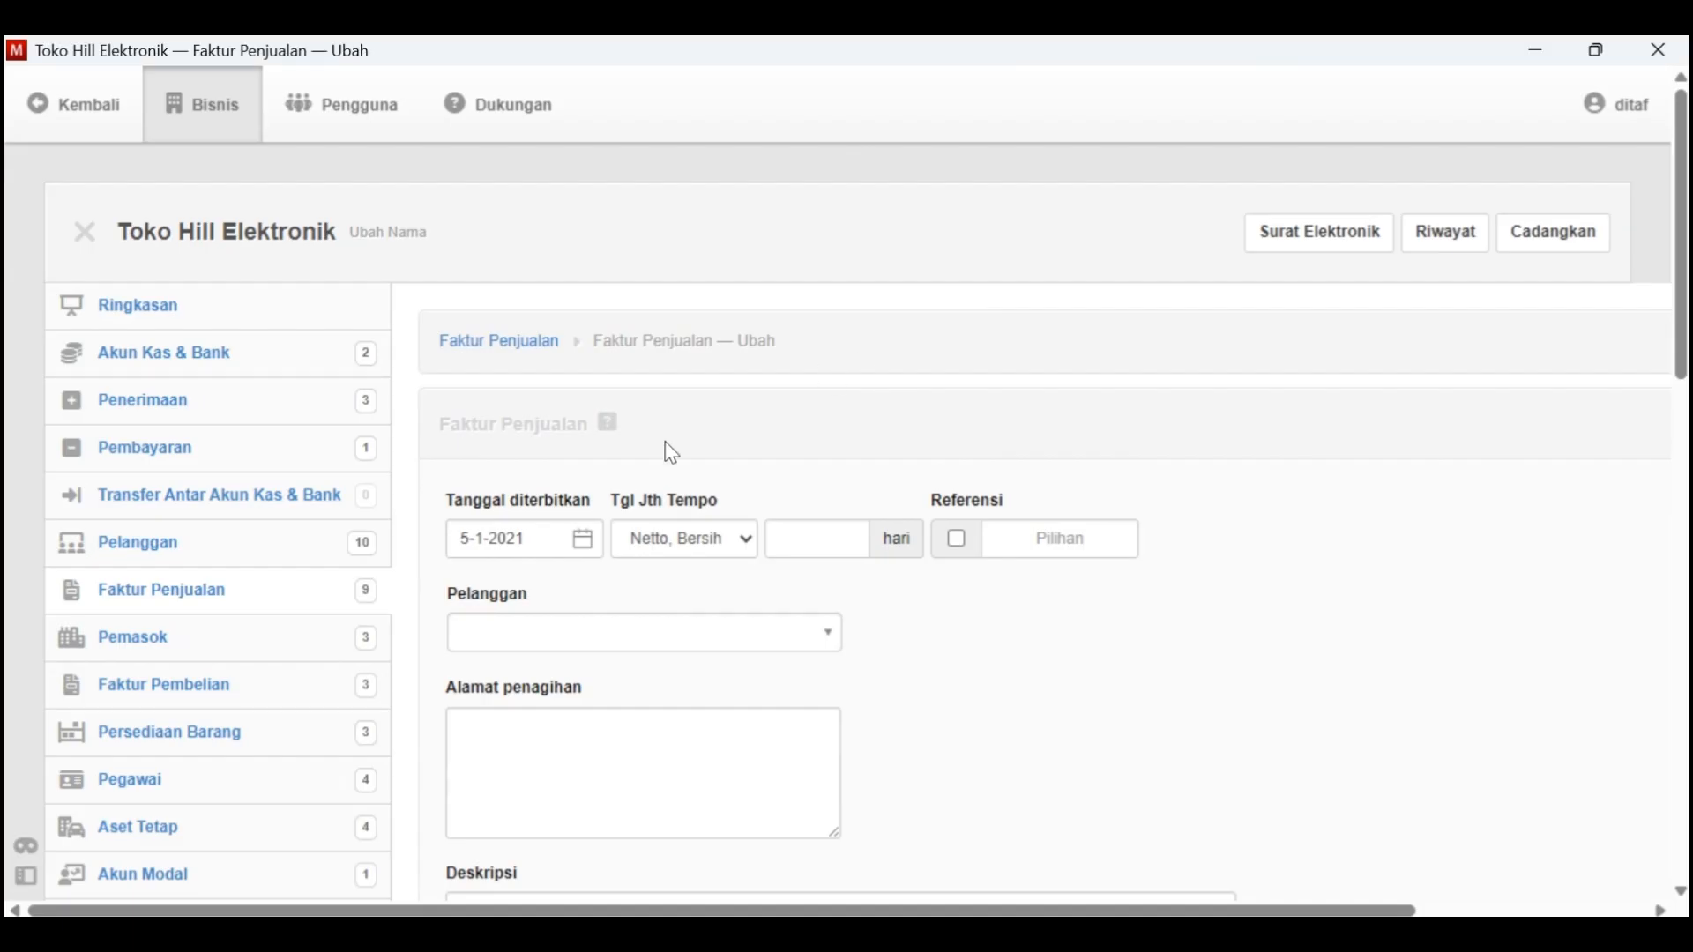
# Assign the invoice to customer K-10 - Toko Surya with the description "Penjualan lima unit VCD Player Kredit"
pyautogui.click(624, 635)
pyautogui.click(827, 601)
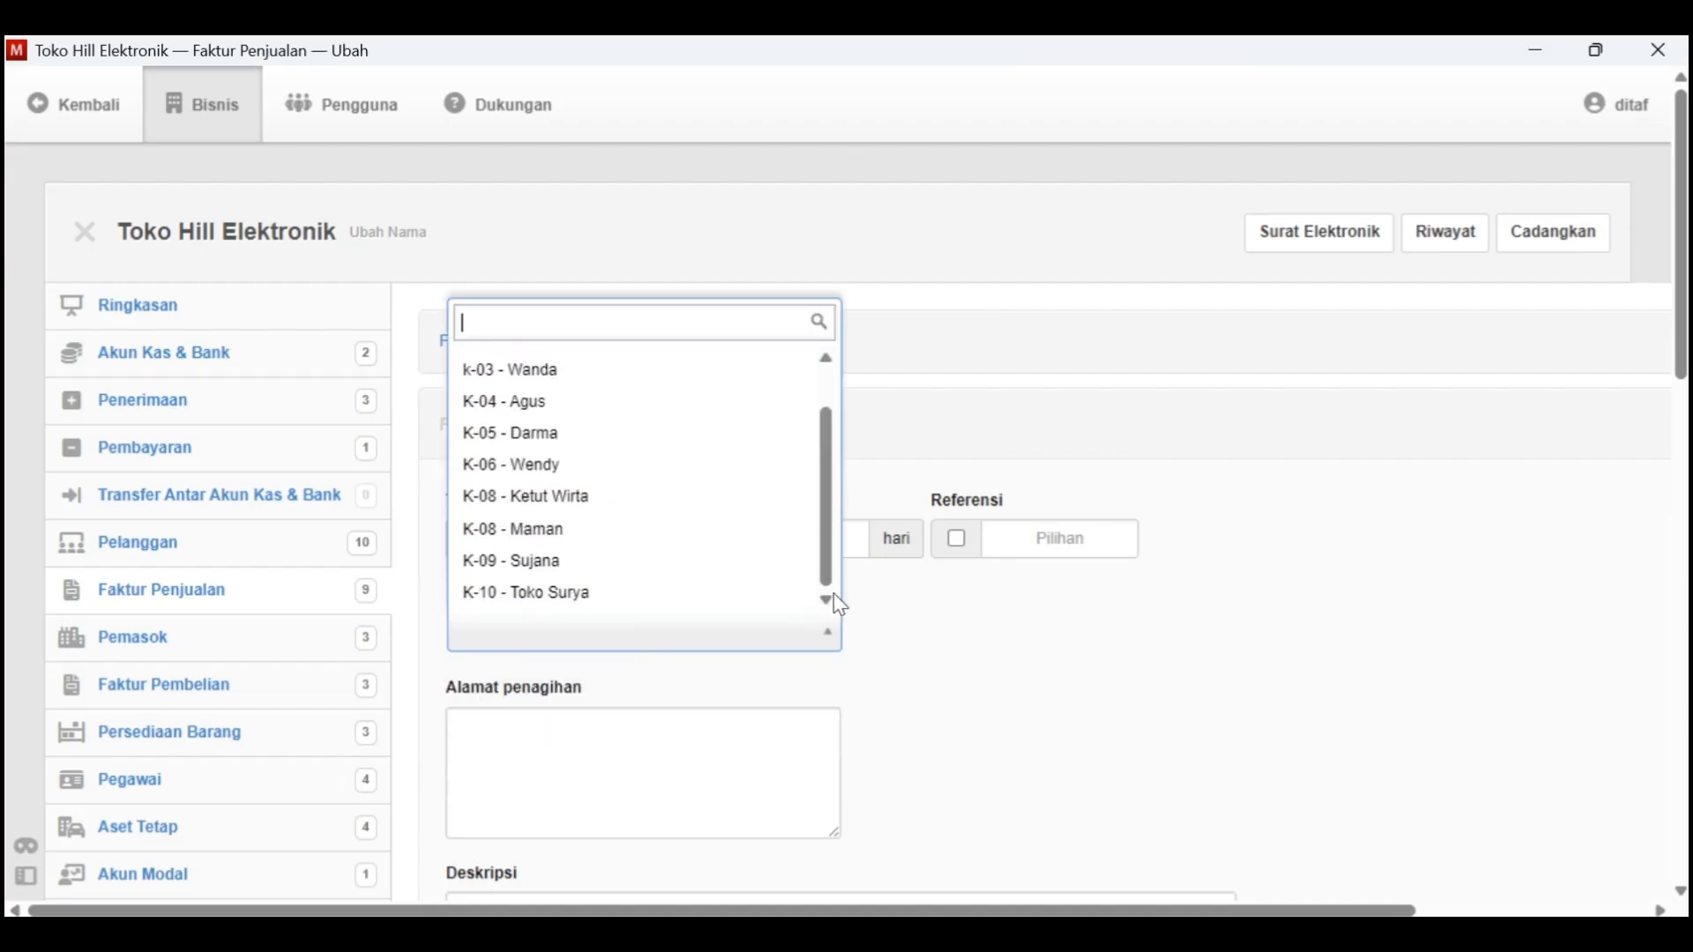
pyautogui.click(721, 596)
pyautogui.scroll(-2, 722, 627)
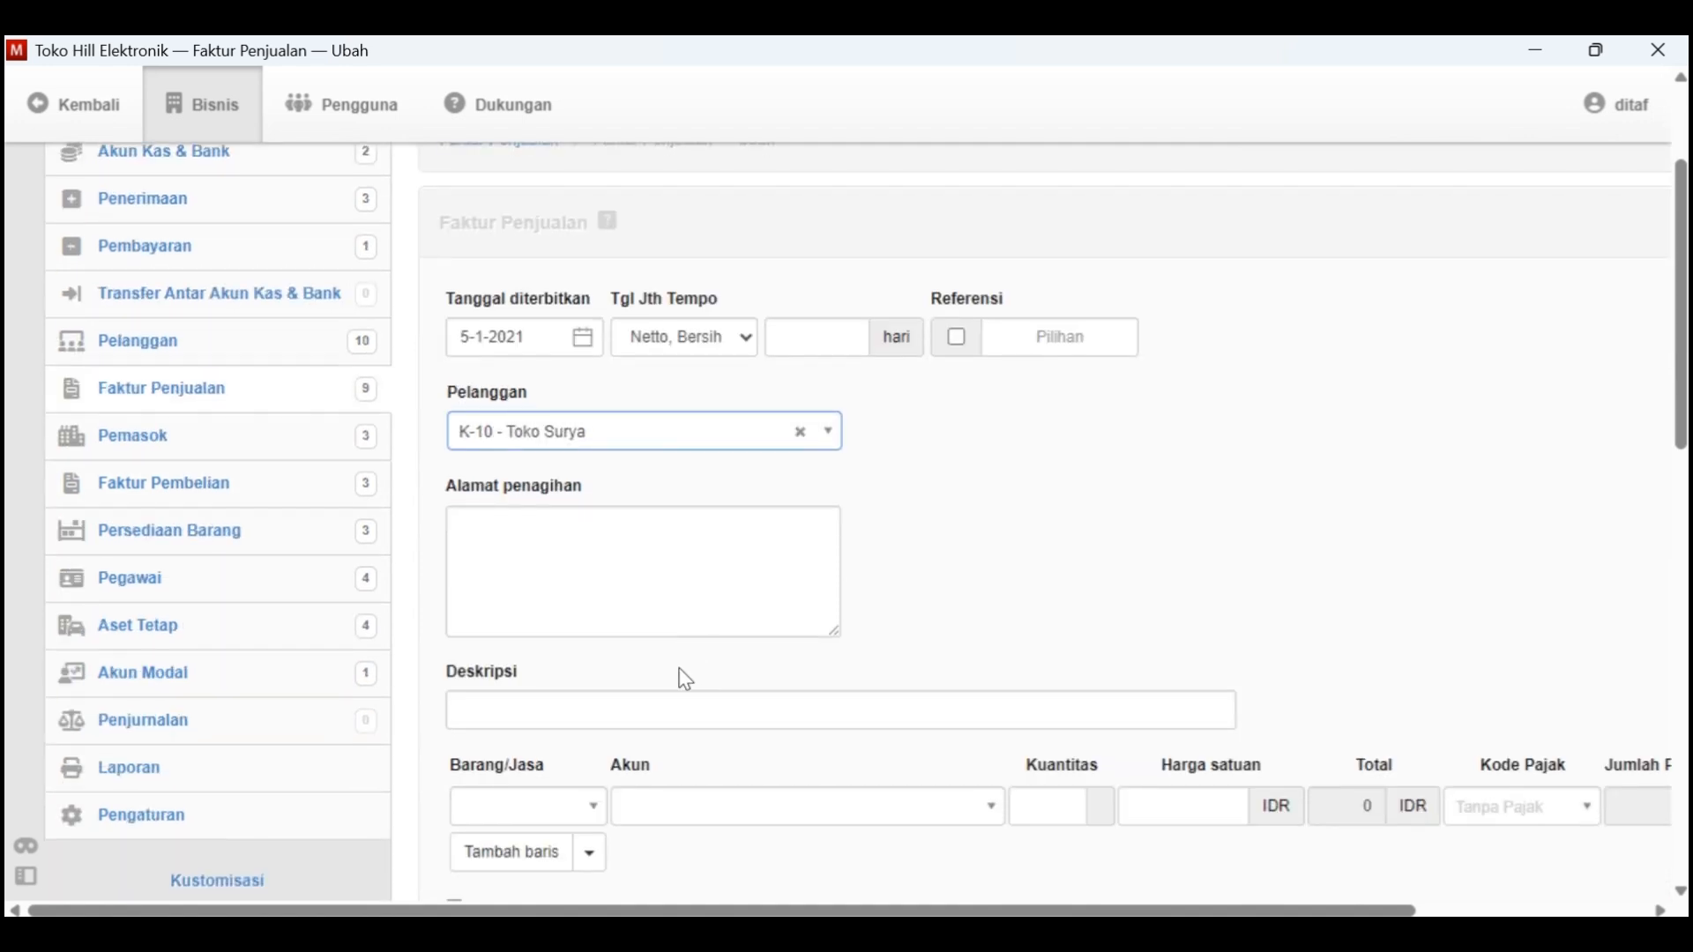
pyautogui.click(637, 712)
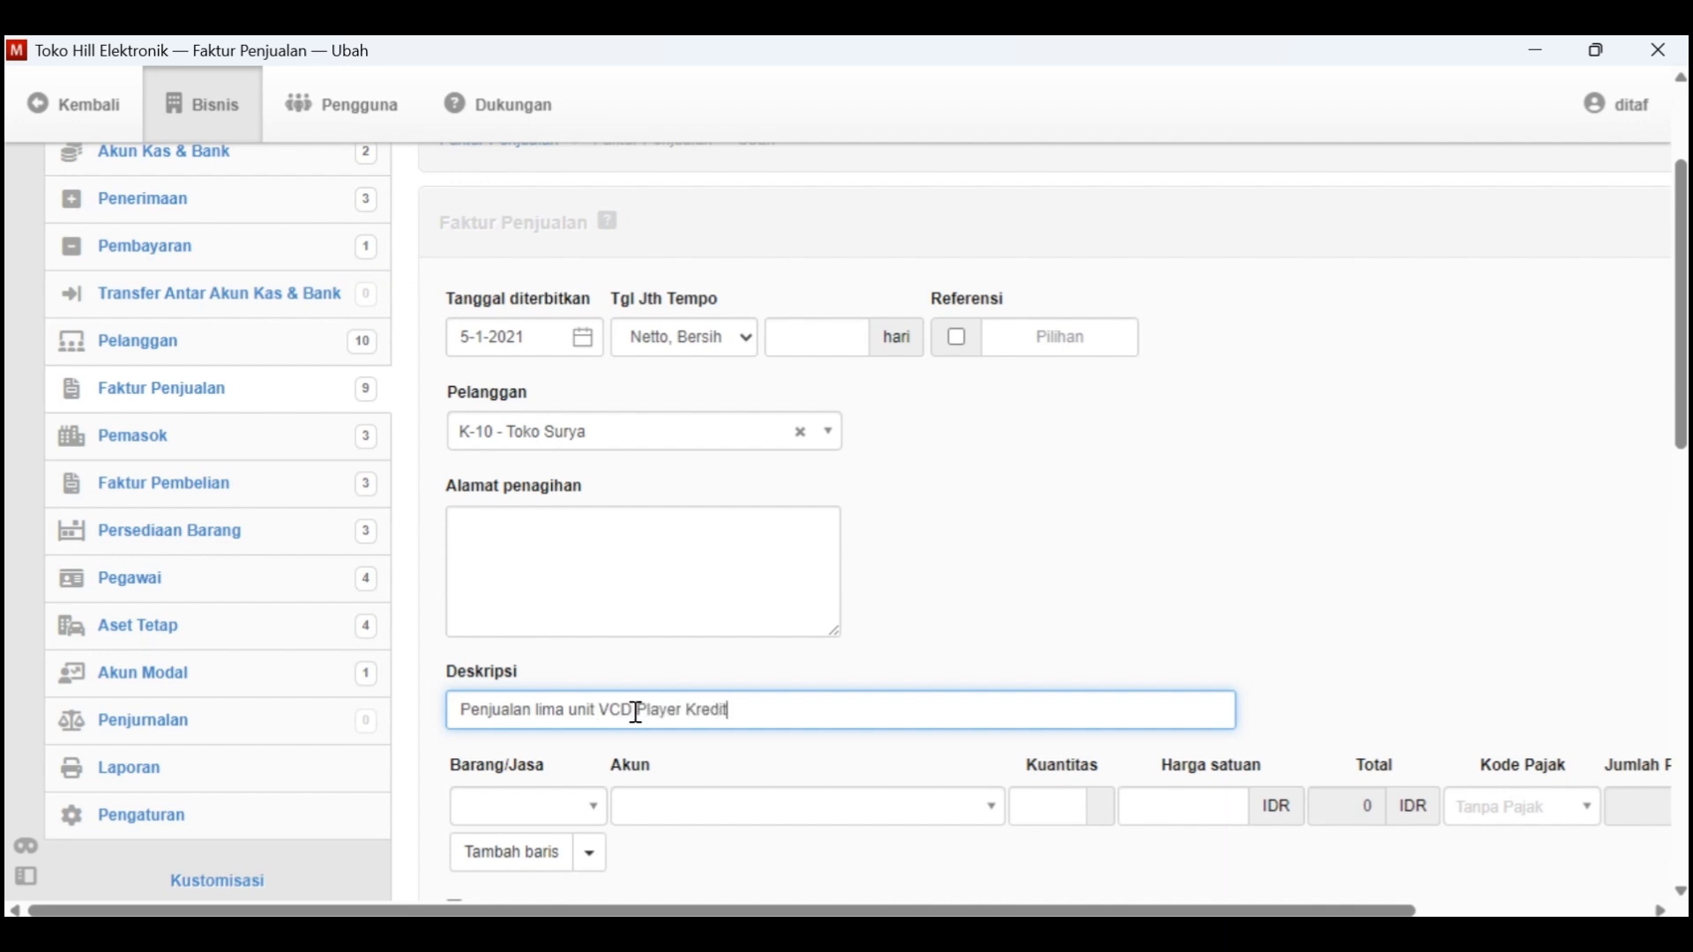
# Fill the invoice line with B-003 - VCD Player, quantity 5, at a unit price of 550000
pyautogui.hotkey('alt', 'Tab')
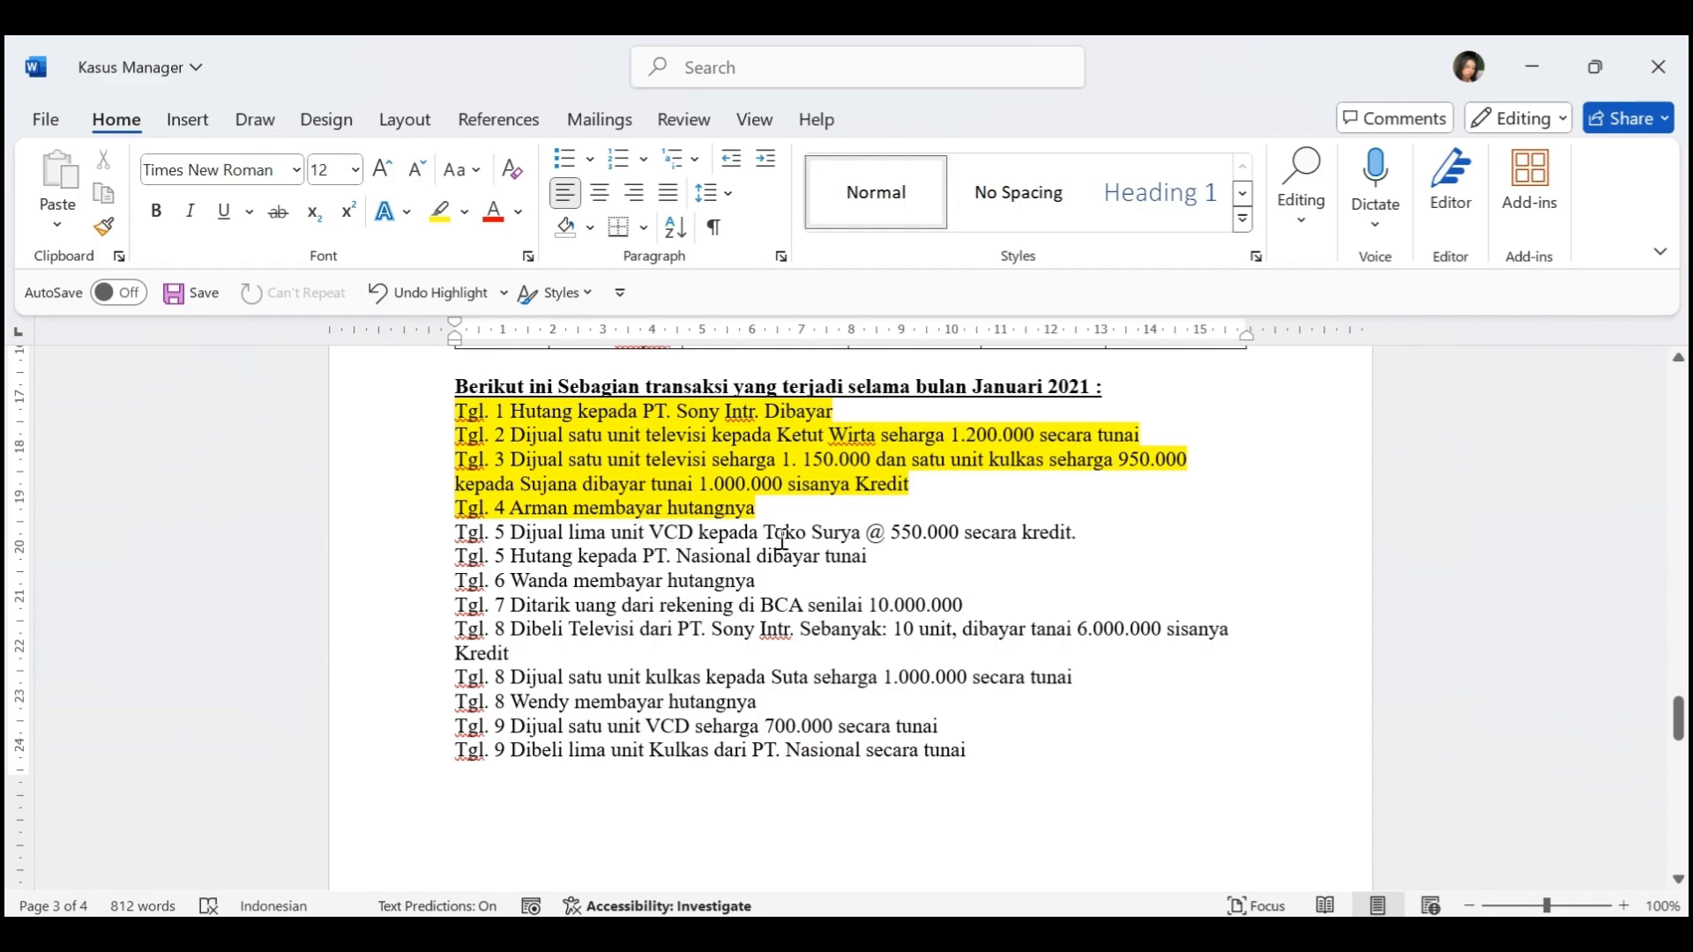
pyautogui.hotkey('alt', 'Tab')
pyautogui.scroll(-2, 800, 679)
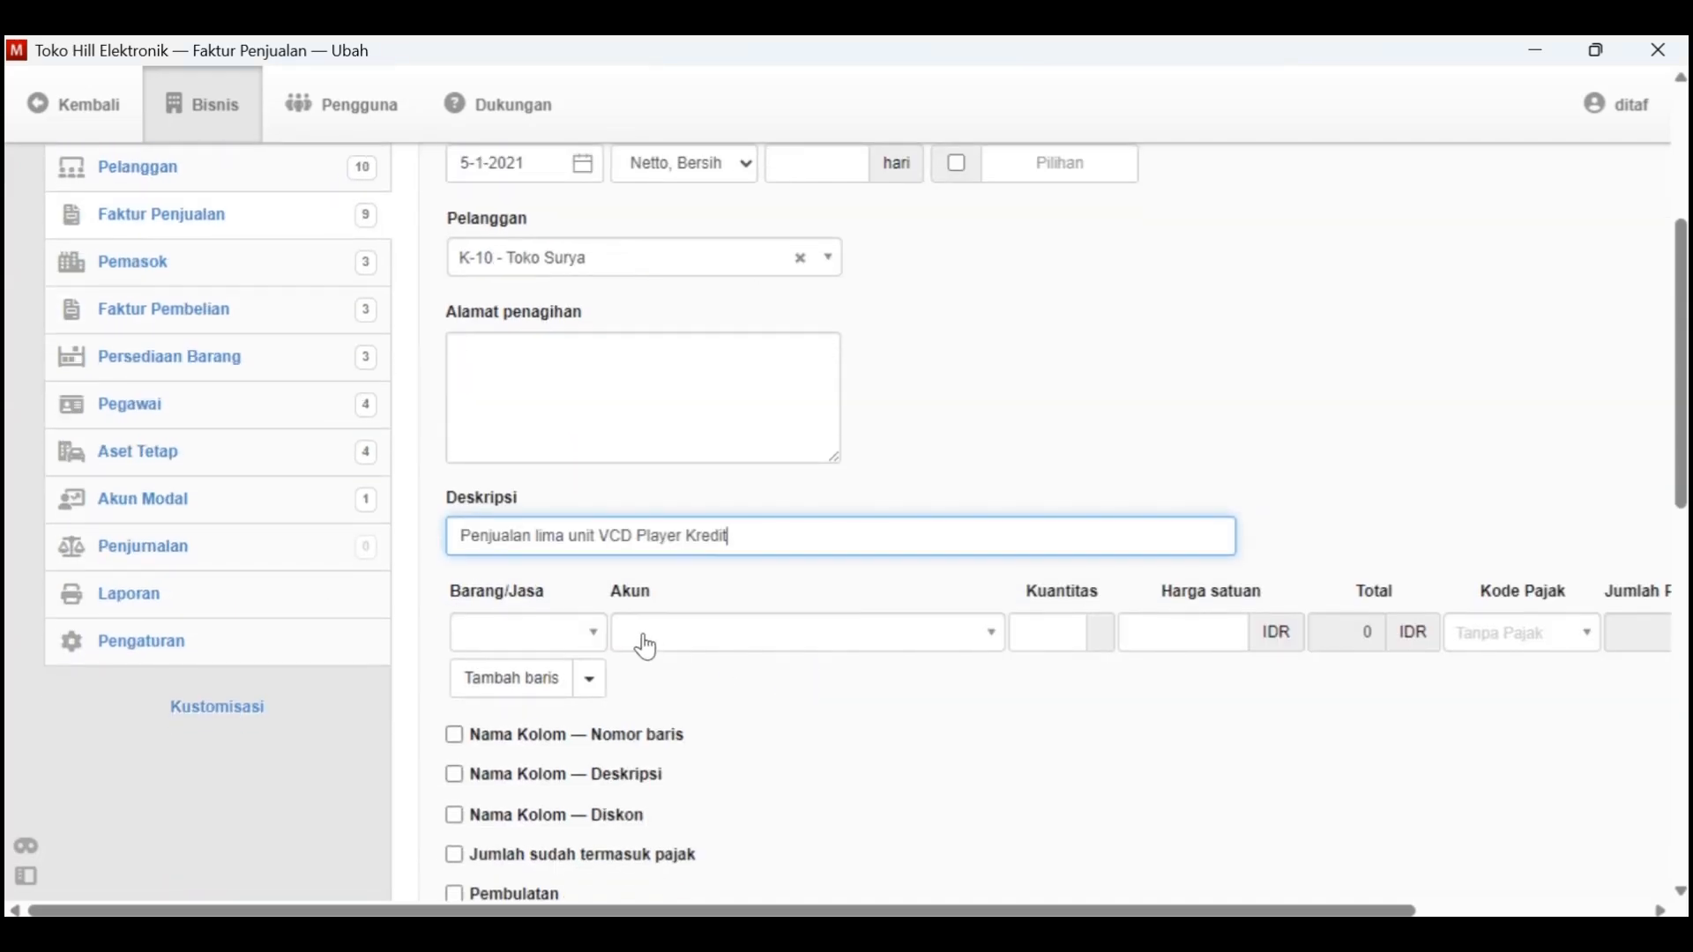
pyautogui.click(573, 633)
pyautogui.click(602, 778)
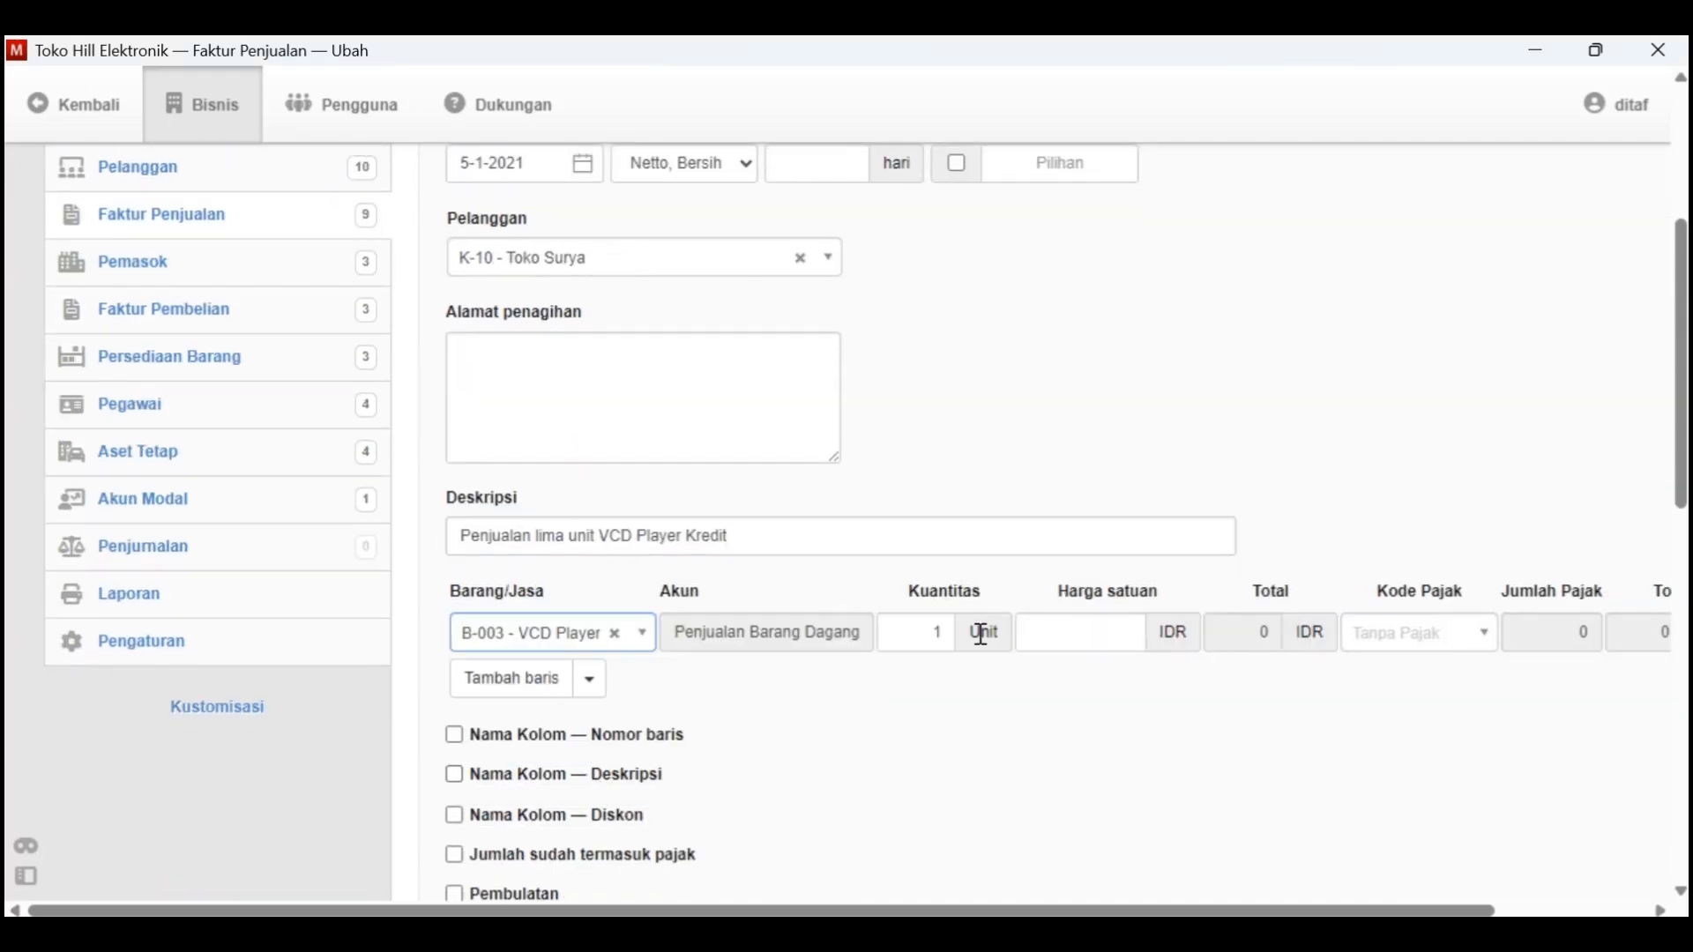
pyautogui.click(1084, 640)
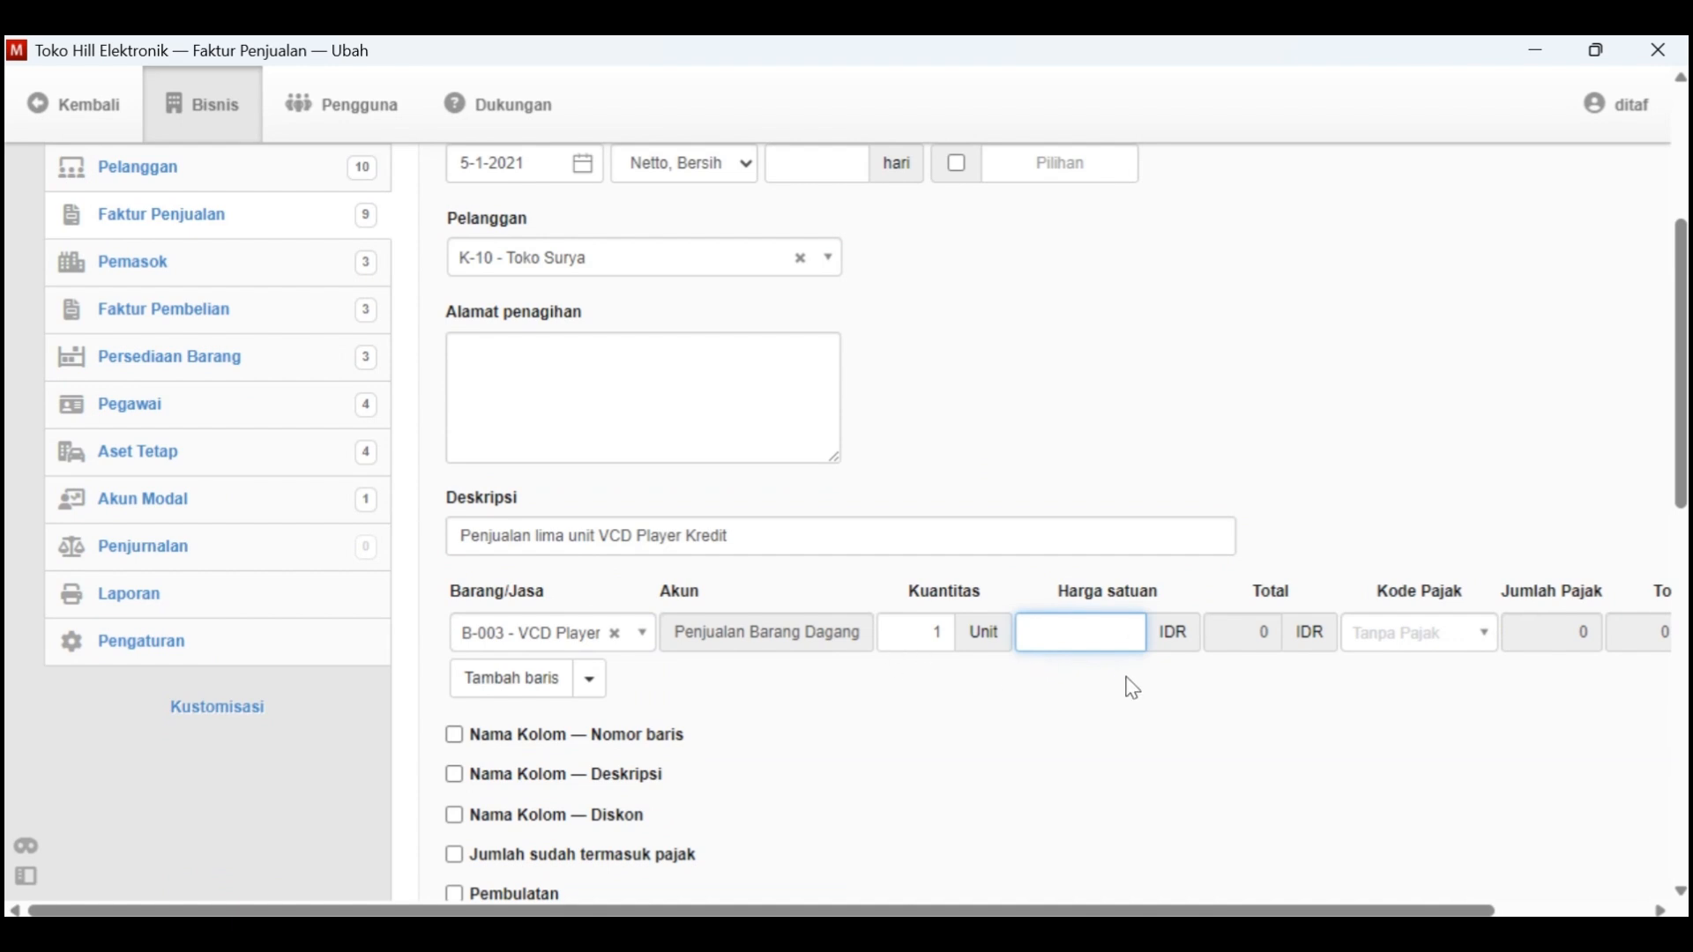
pyautogui.write('550000')
pyautogui.hscroll(2, 1155, 692)
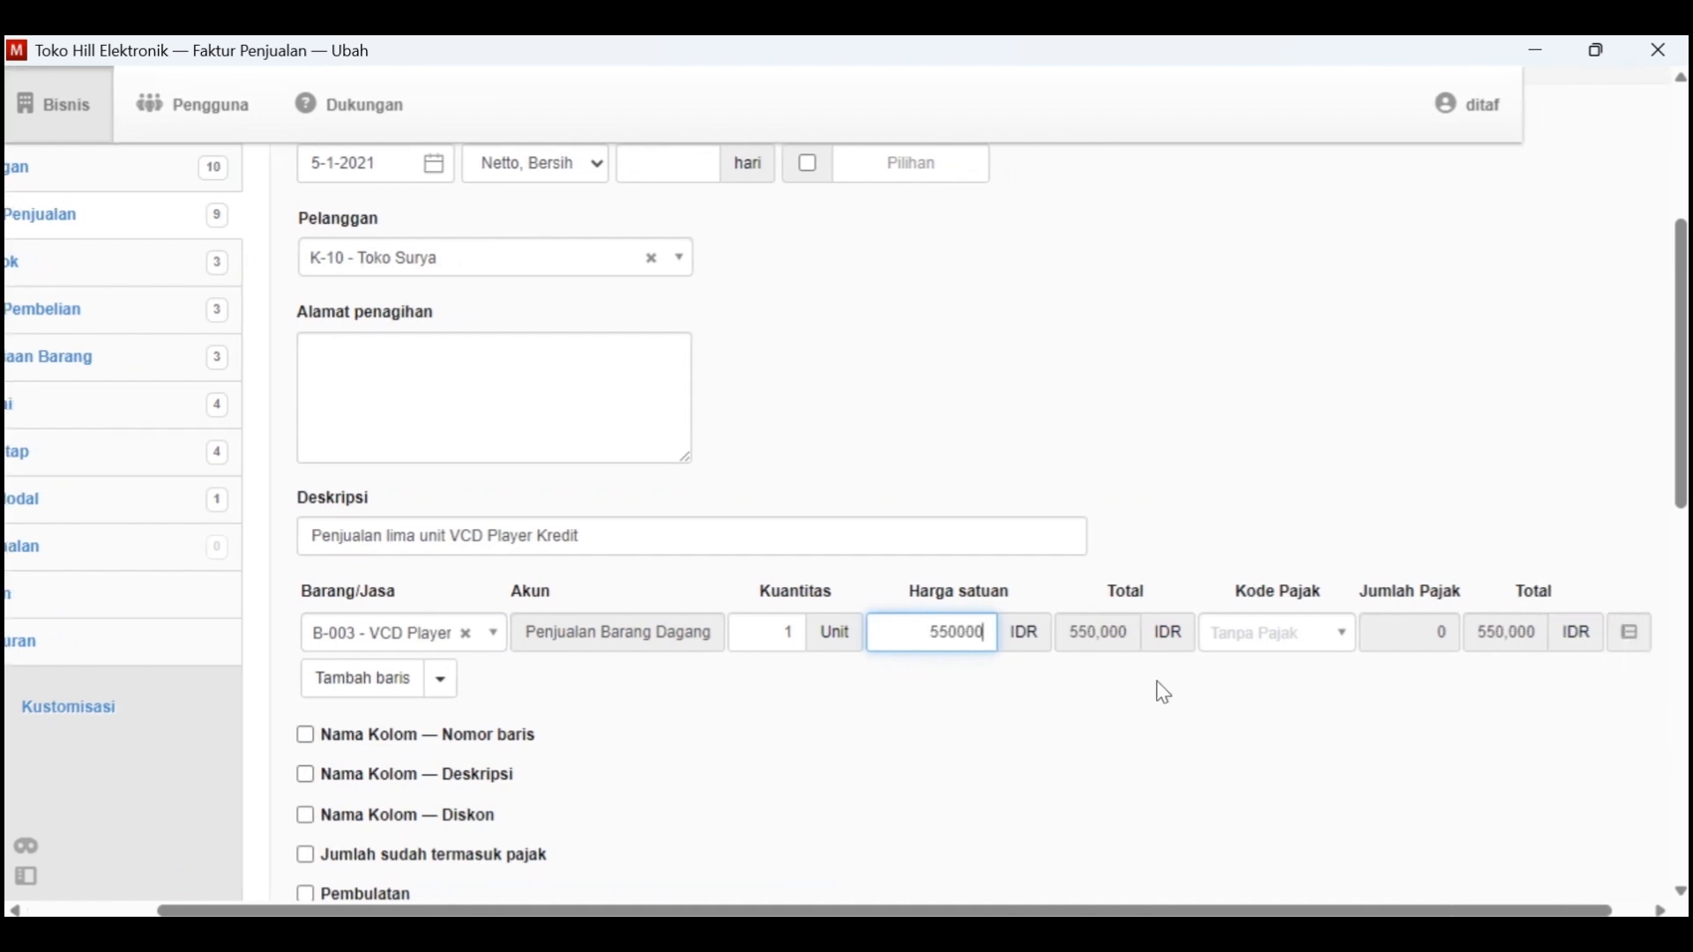
pyautogui.click(794, 631)
pyautogui.write('5')
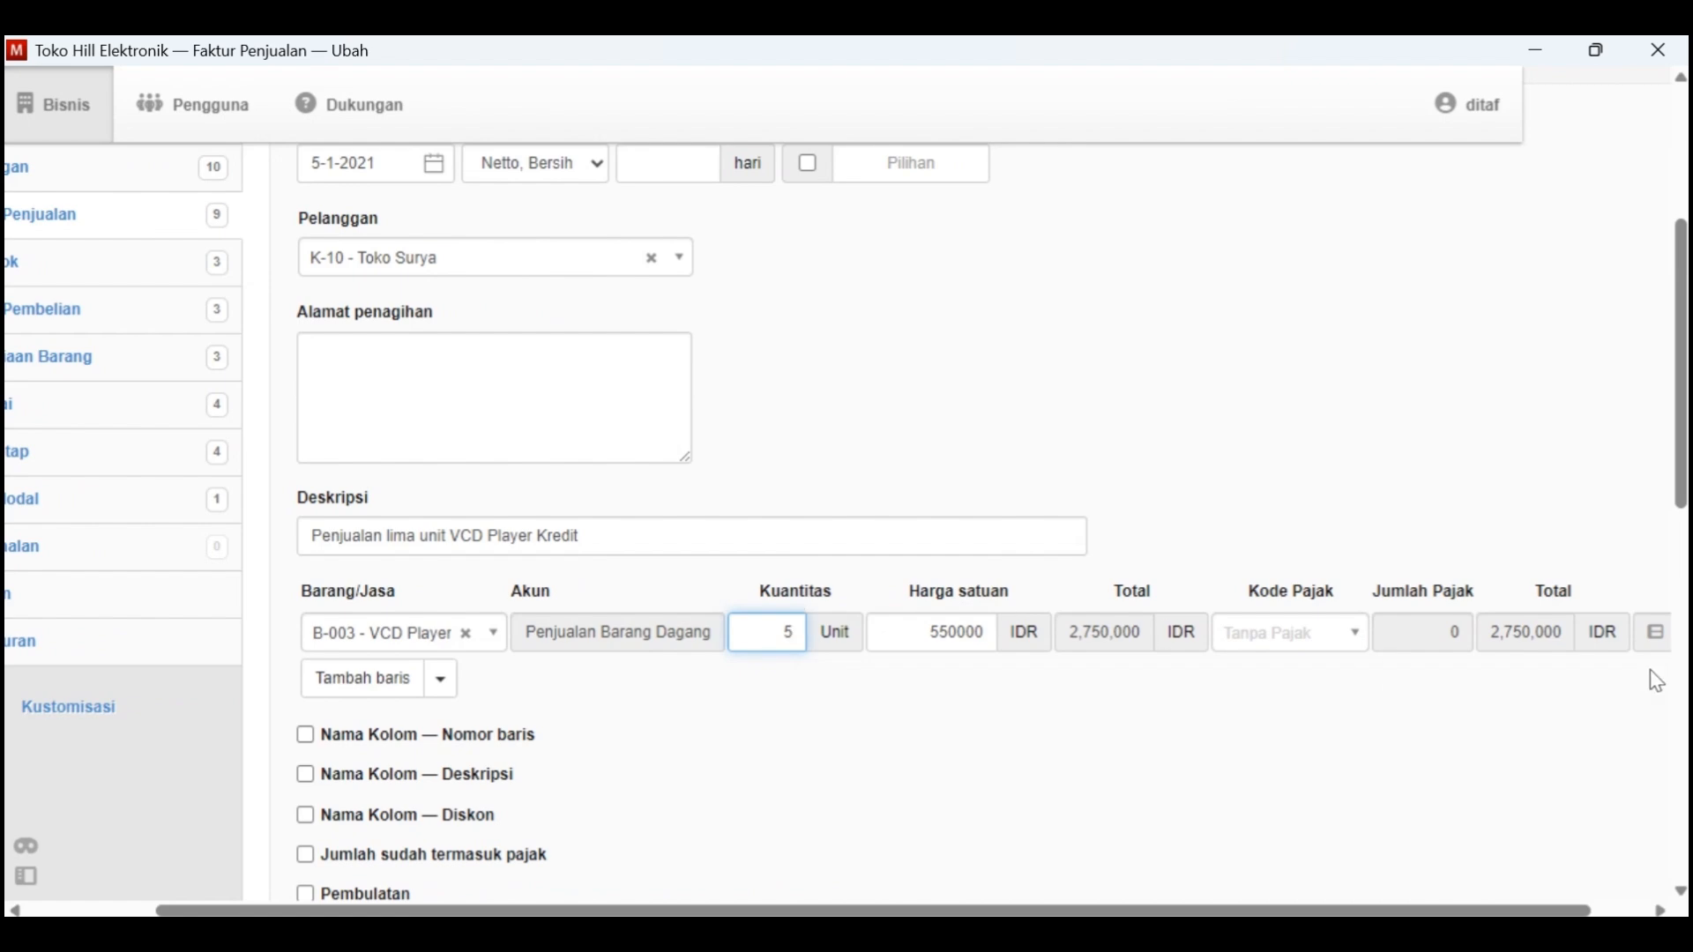
# Compare the entry with the Tgl. 5 sale in Kasus Manager, create the Toko Surya invoice and review it
pyautogui.hotkey('alt', 'Tab')
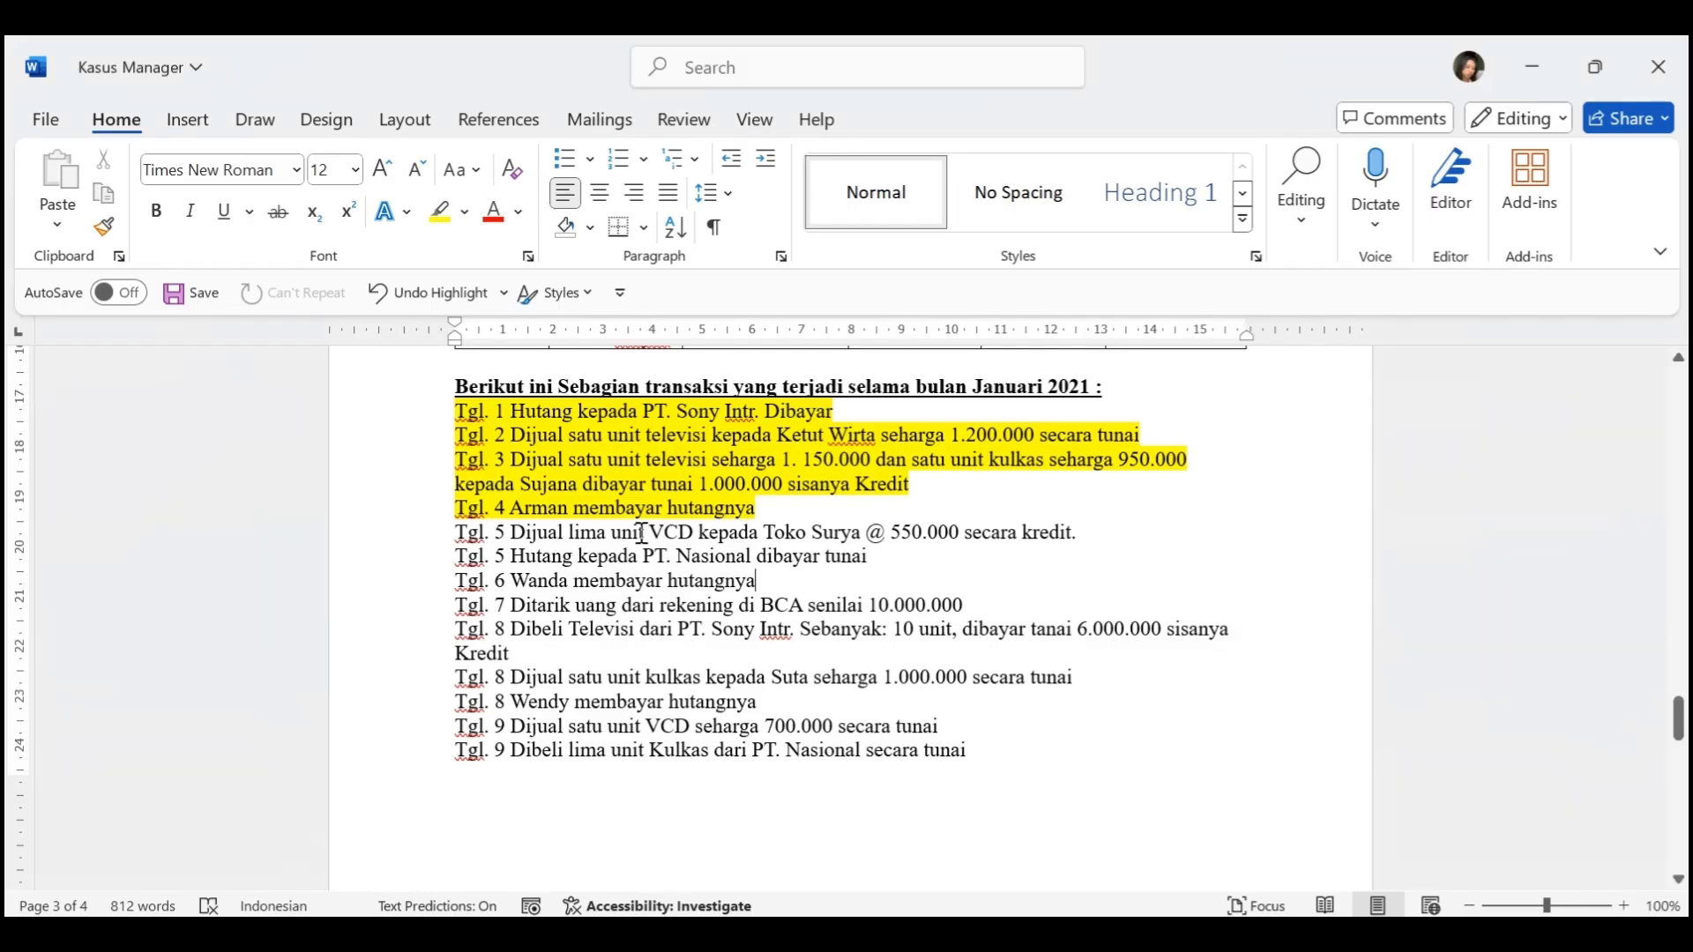
pyautogui.hotkey('alt', 'Tab')
pyautogui.scroll(-3, 1016, 774)
pyautogui.scroll(5, 1015, 775)
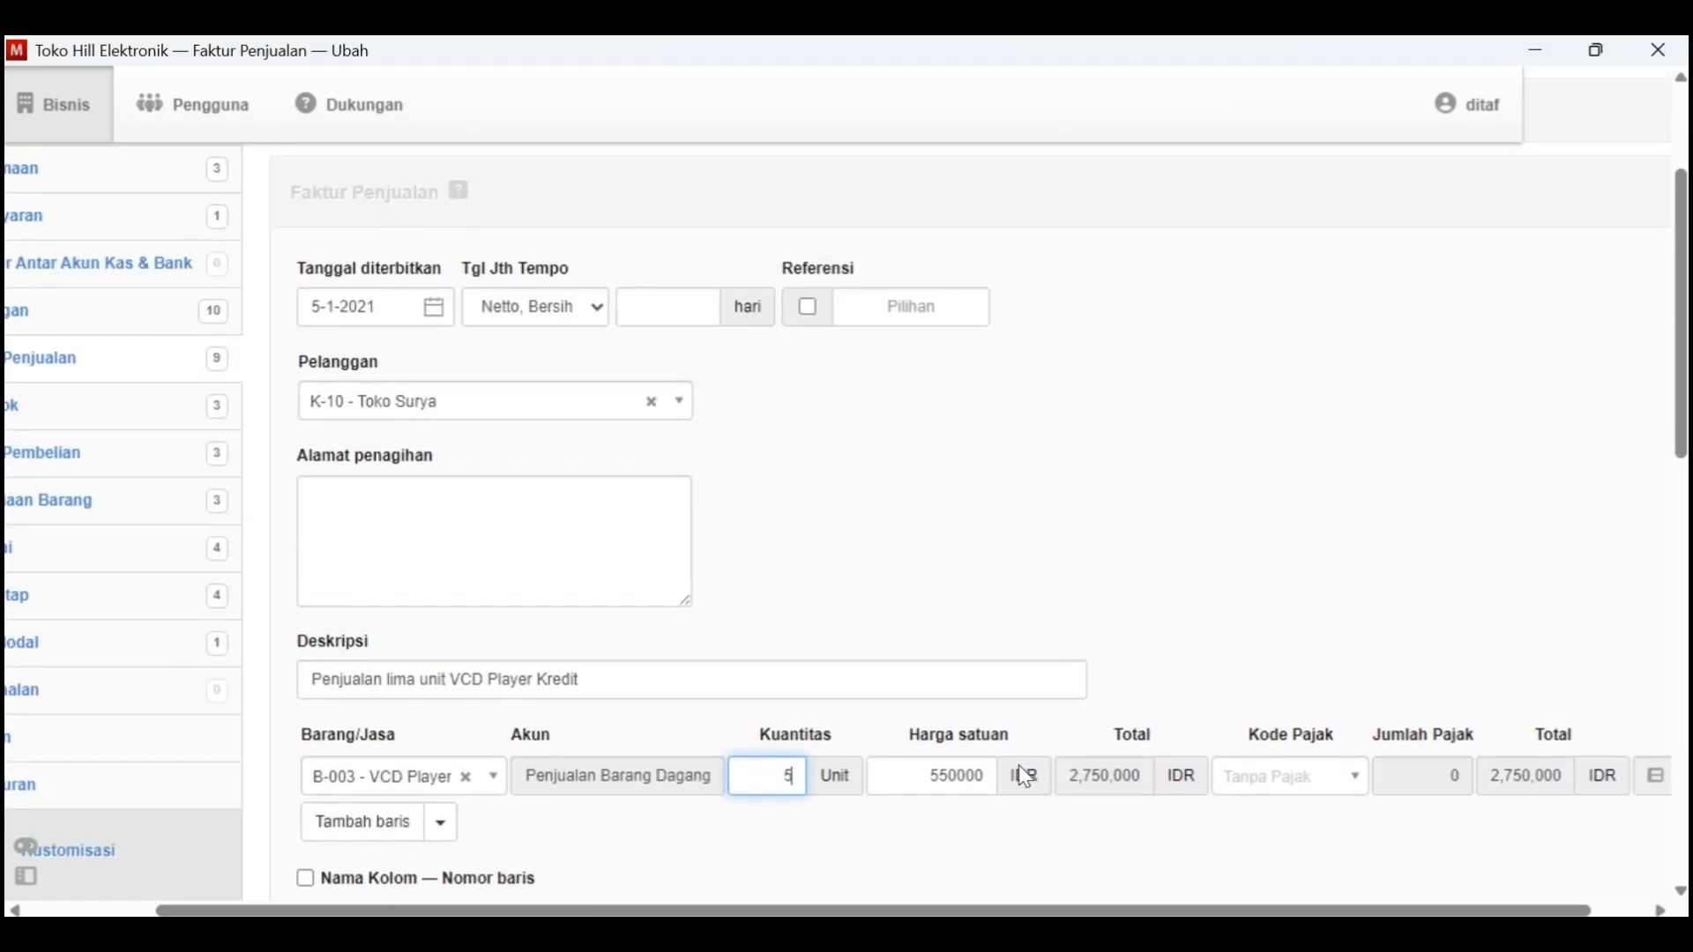
pyautogui.scroll(-10, 1024, 778)
pyautogui.click(333, 748)
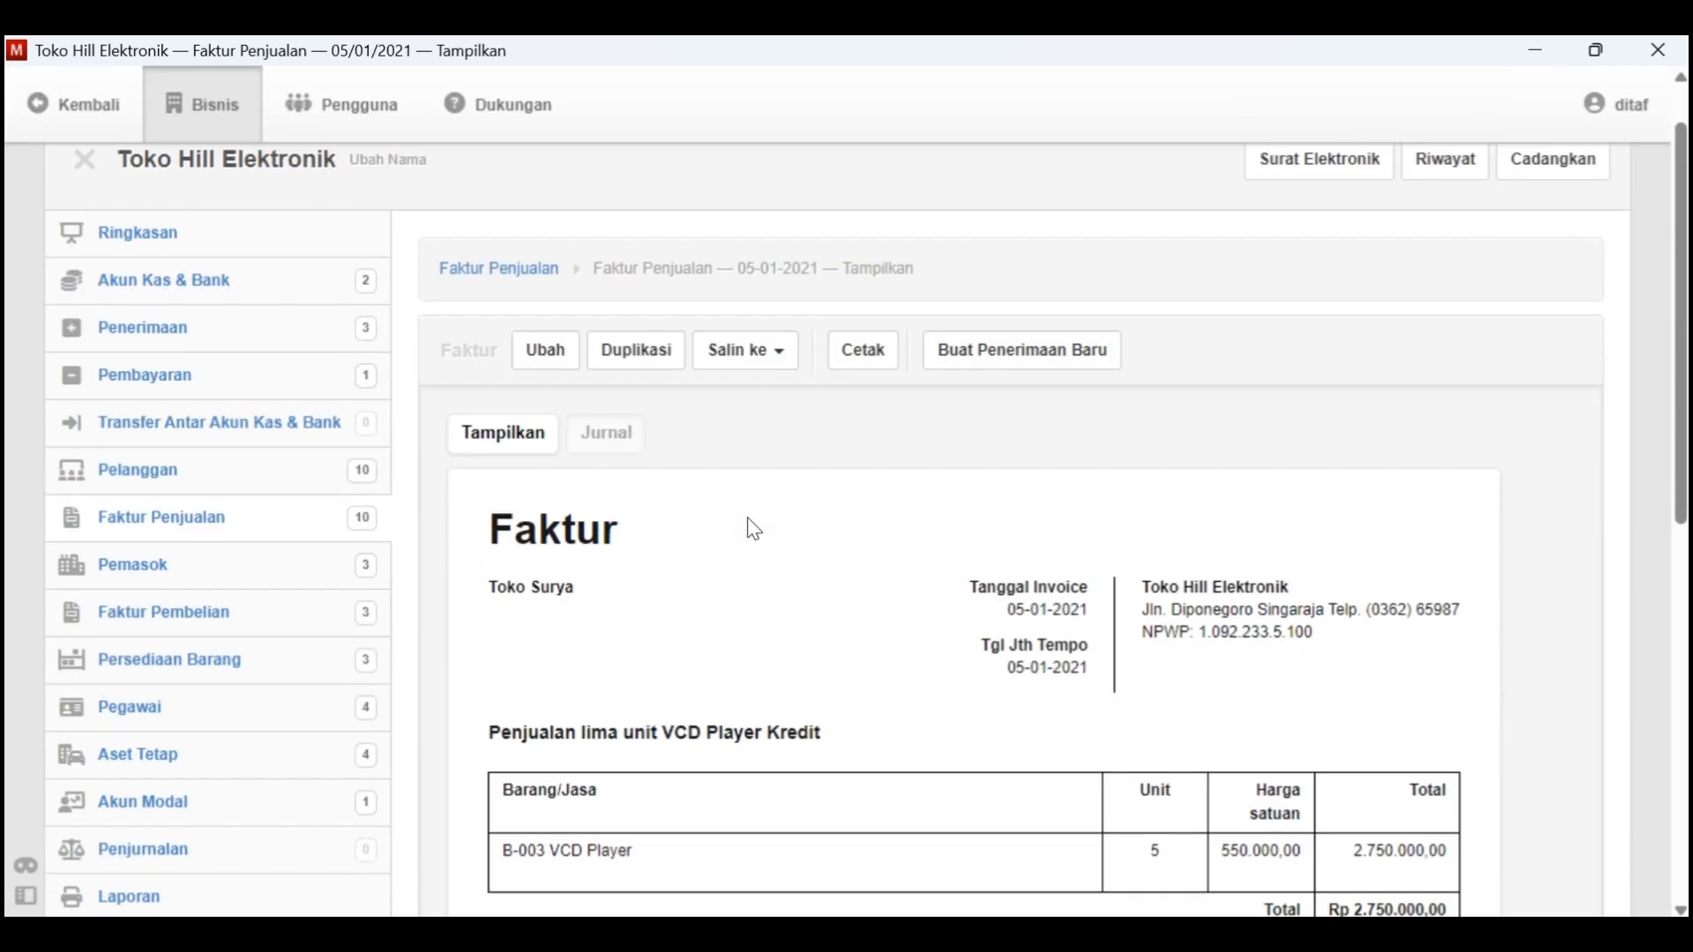
pyautogui.scroll(-1, 754, 529)
pyautogui.scroll(-2, 994, 546)
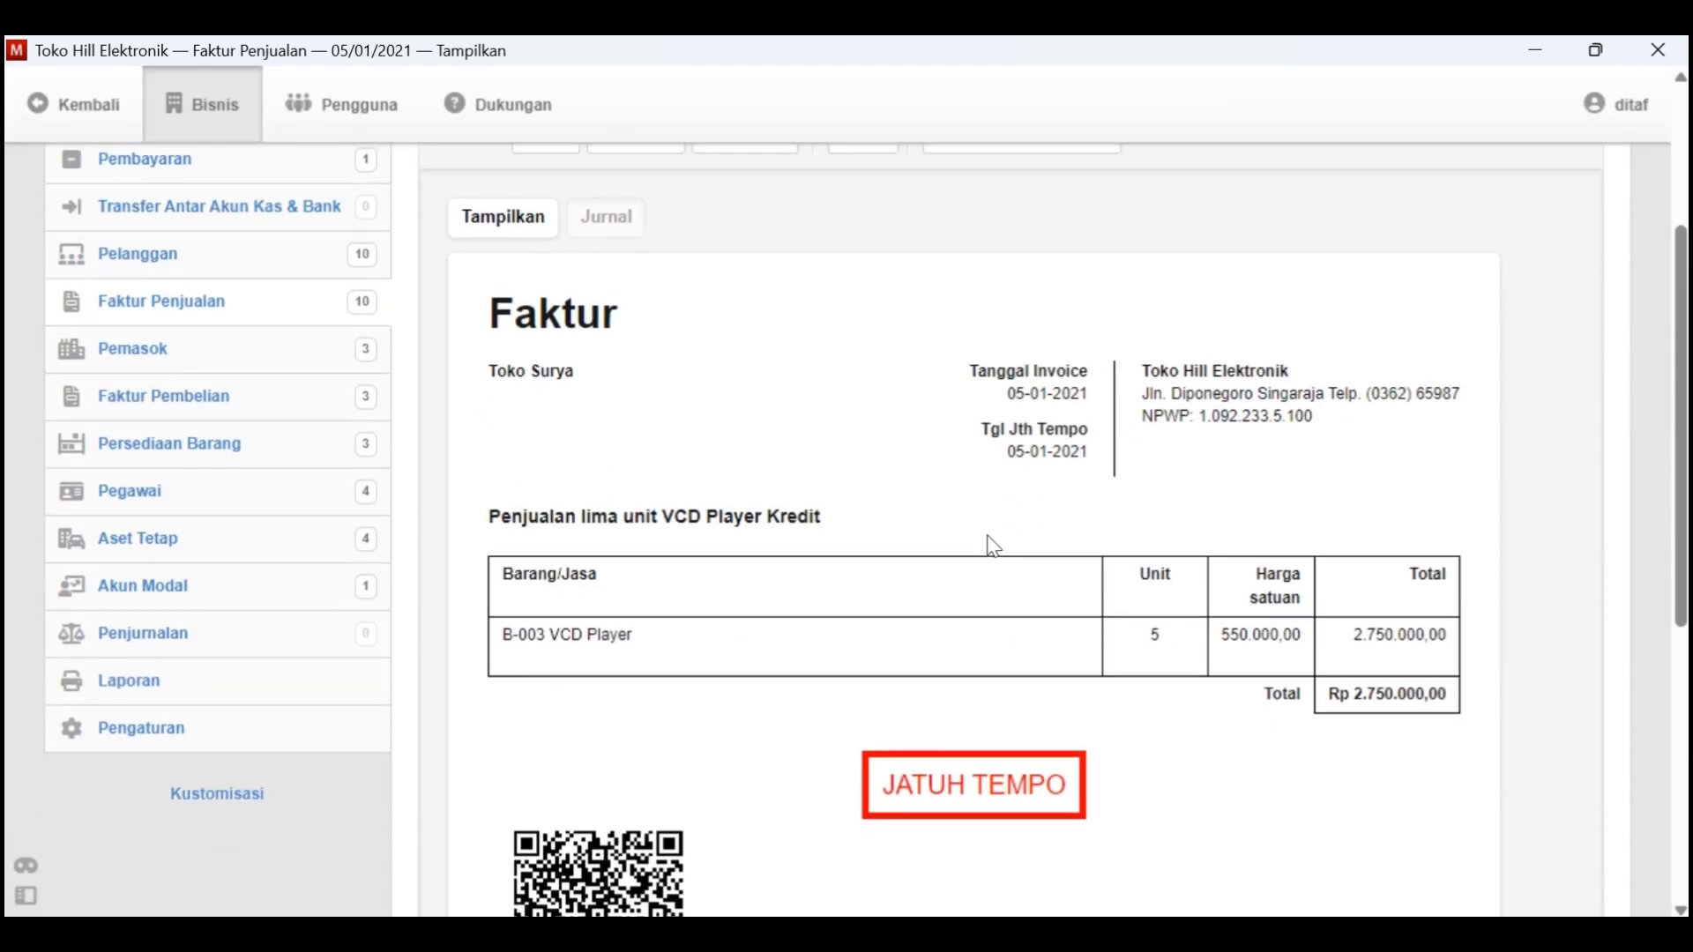
pyautogui.scroll(3, 993, 546)
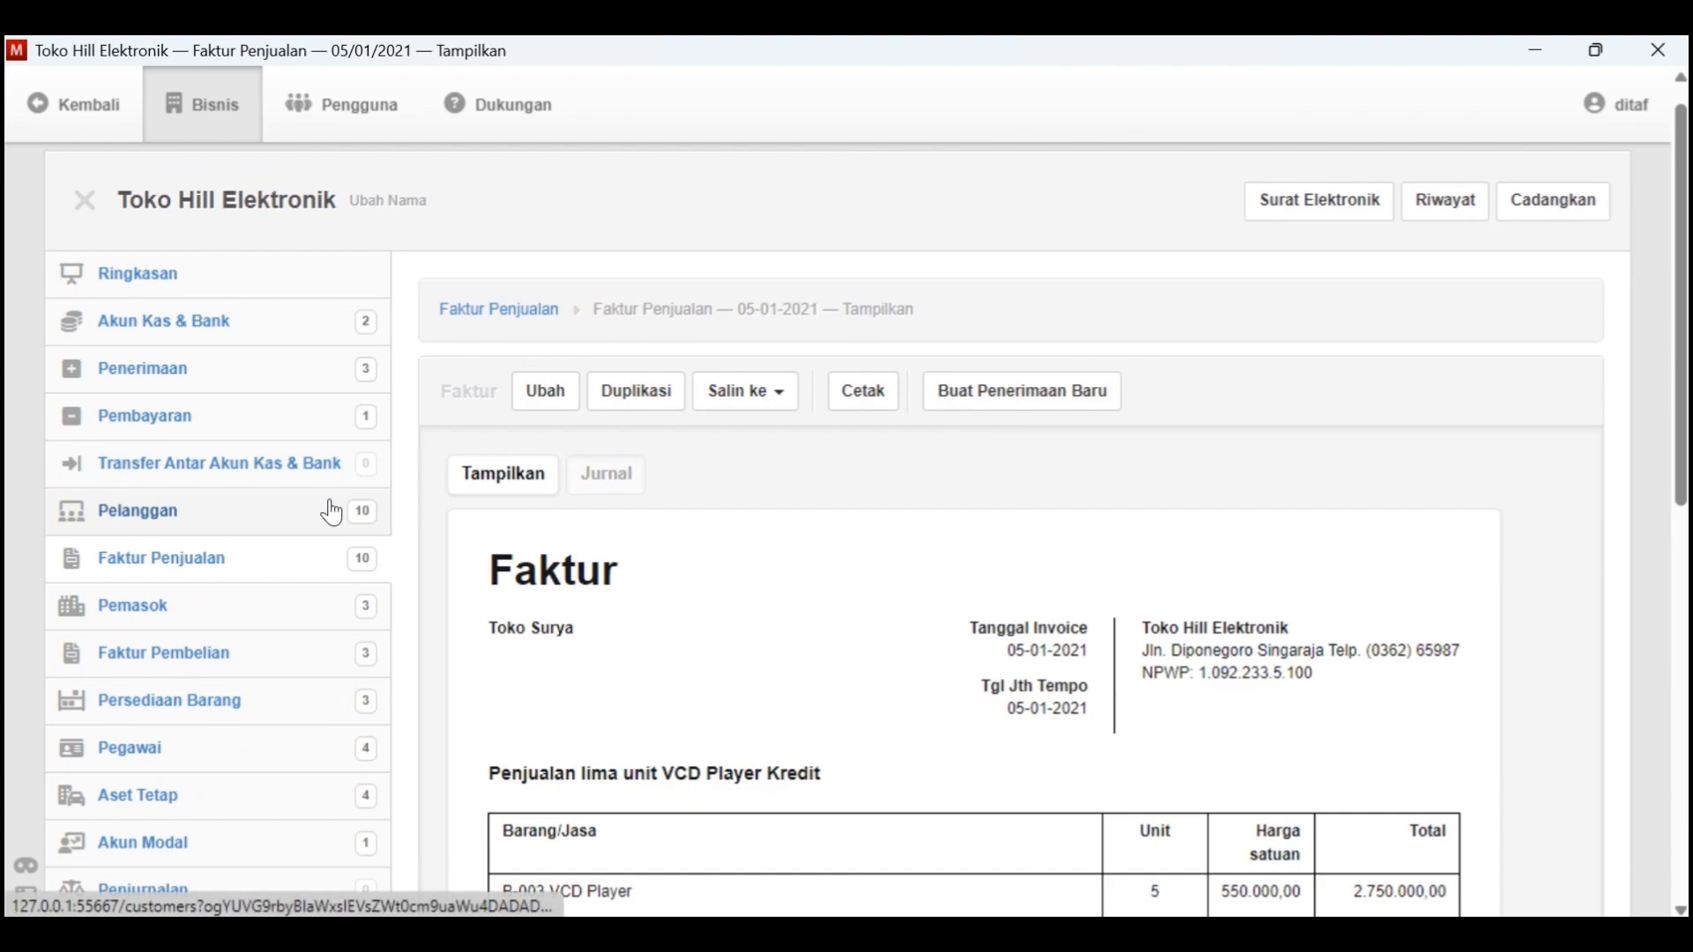
# Switch to Kasus Manager in Word and highlight the Tgl. 5 sale to Toko Surya in yellow
pyautogui.hotkey('alt', 'Tab')
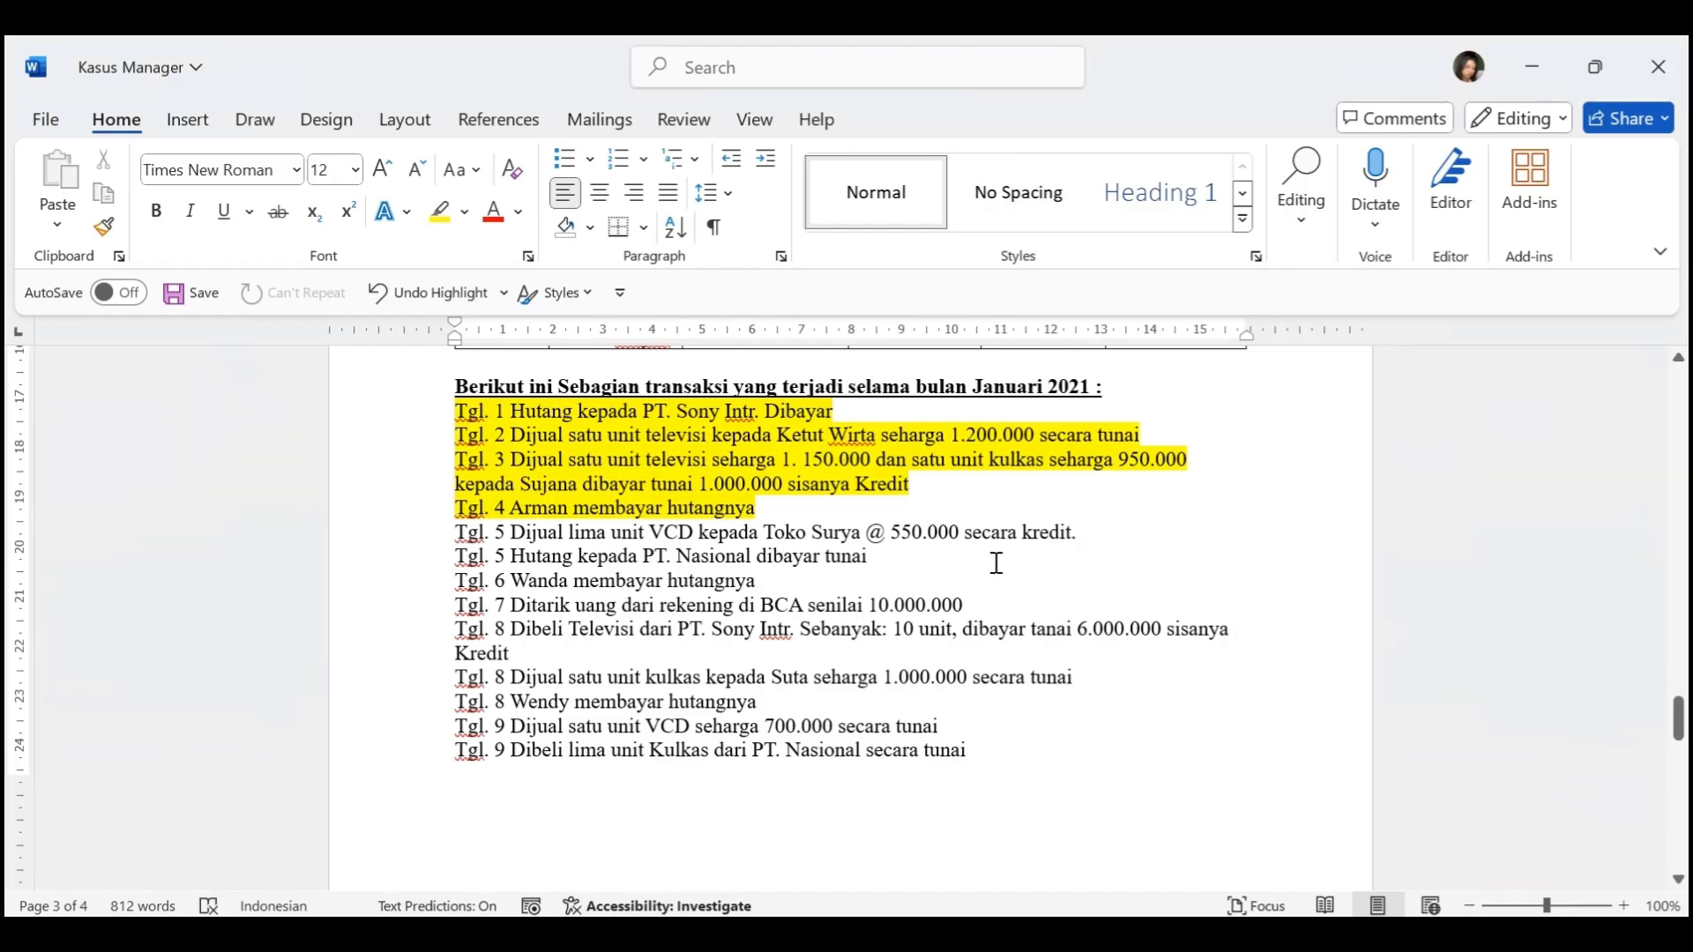
pyautogui.moveTo(1096, 535); pyautogui.dragTo(473, 532)
pyautogui.click(440, 217)
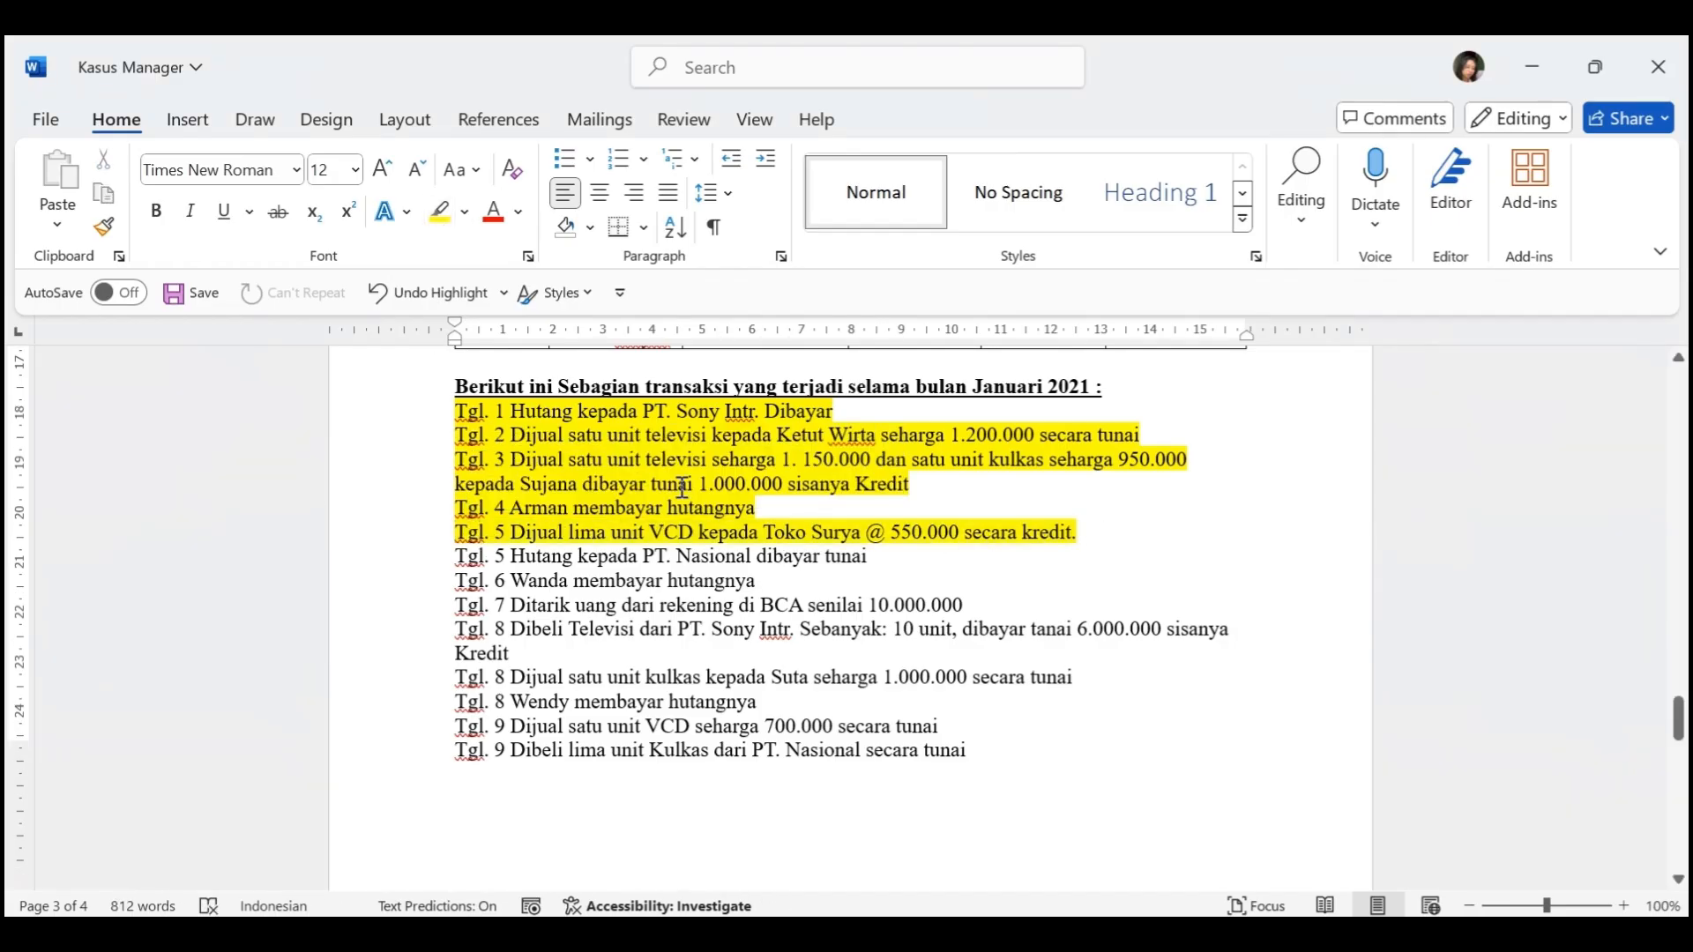
# Check the Tgl. 5 debt payment to PT. Nasional, switch back to Manager and start a new payment (Pembayaran)
pyautogui.scroll(-2, 681, 487)
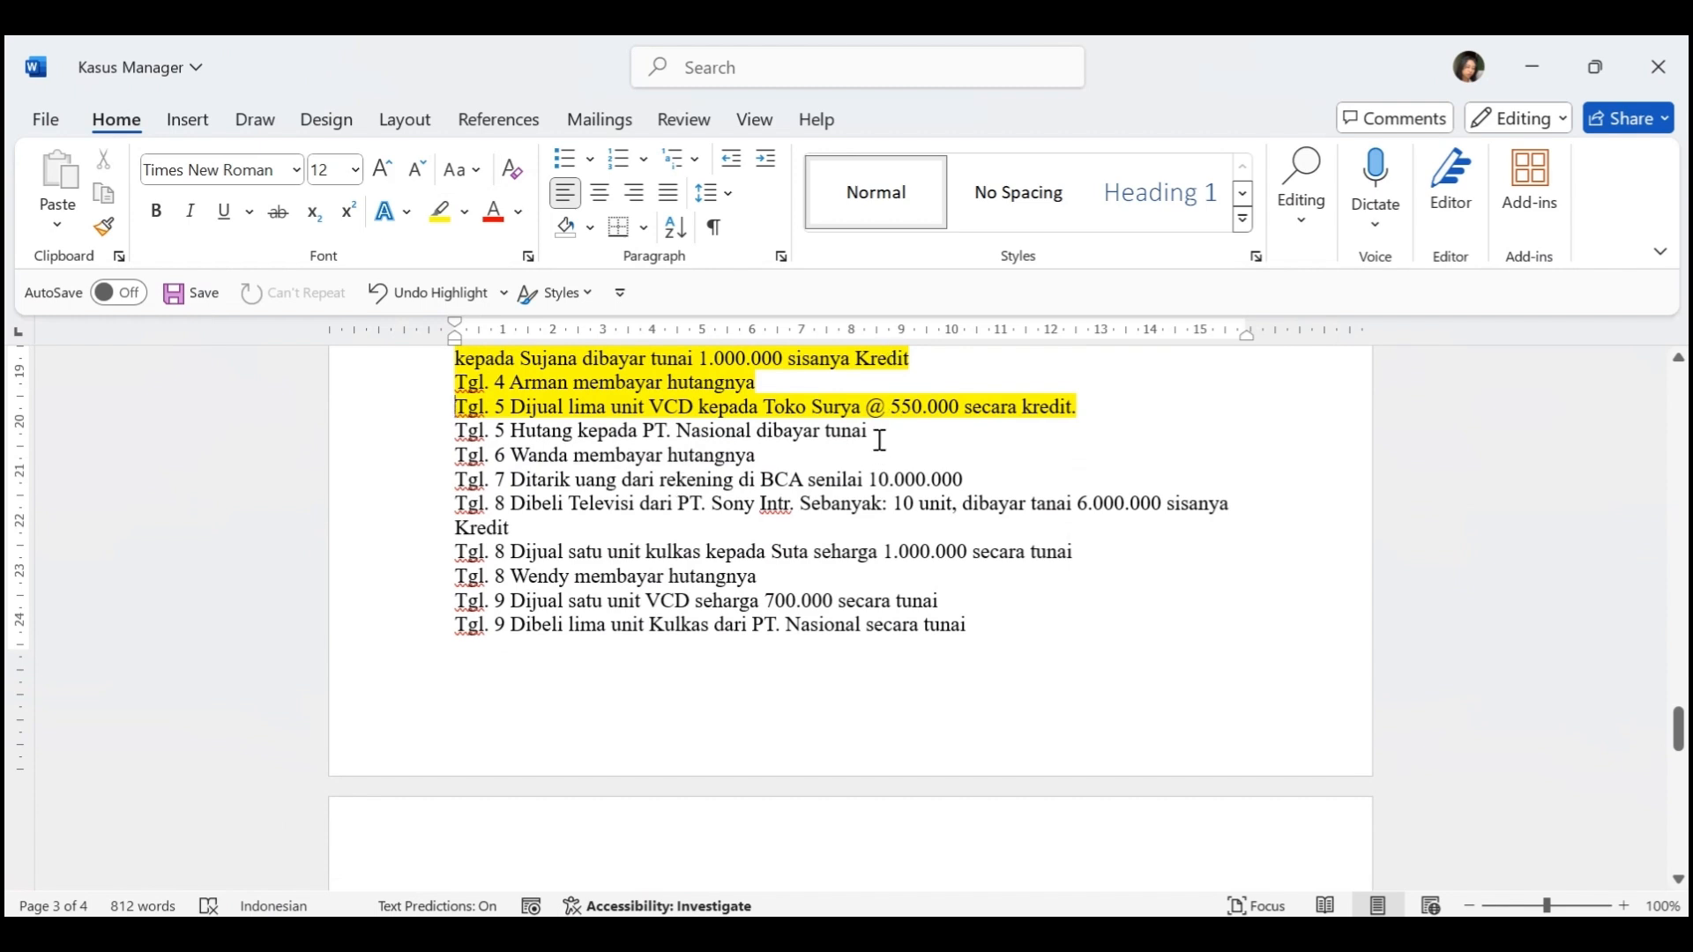
pyautogui.hotkey('alt', 'Tab')
pyautogui.click(117, 429)
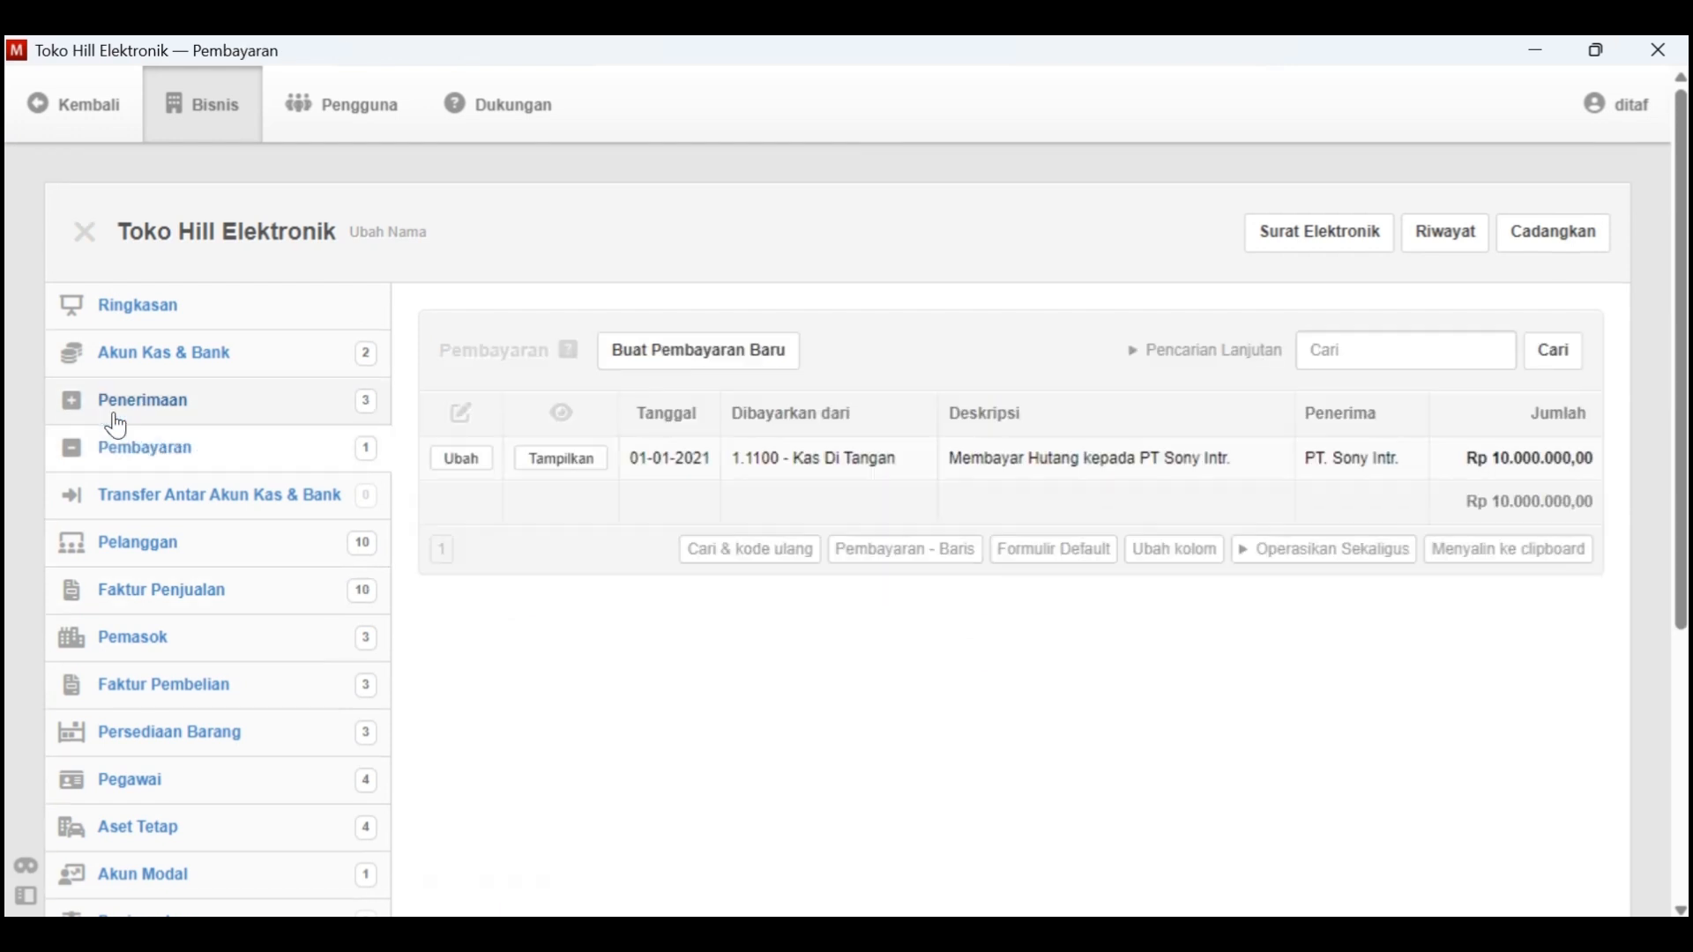
pyautogui.click(706, 362)
# Date the payment 5-1-2021 and set it as paid from 1.1100 - Kas Di Tangan
pyautogui.click(512, 539)
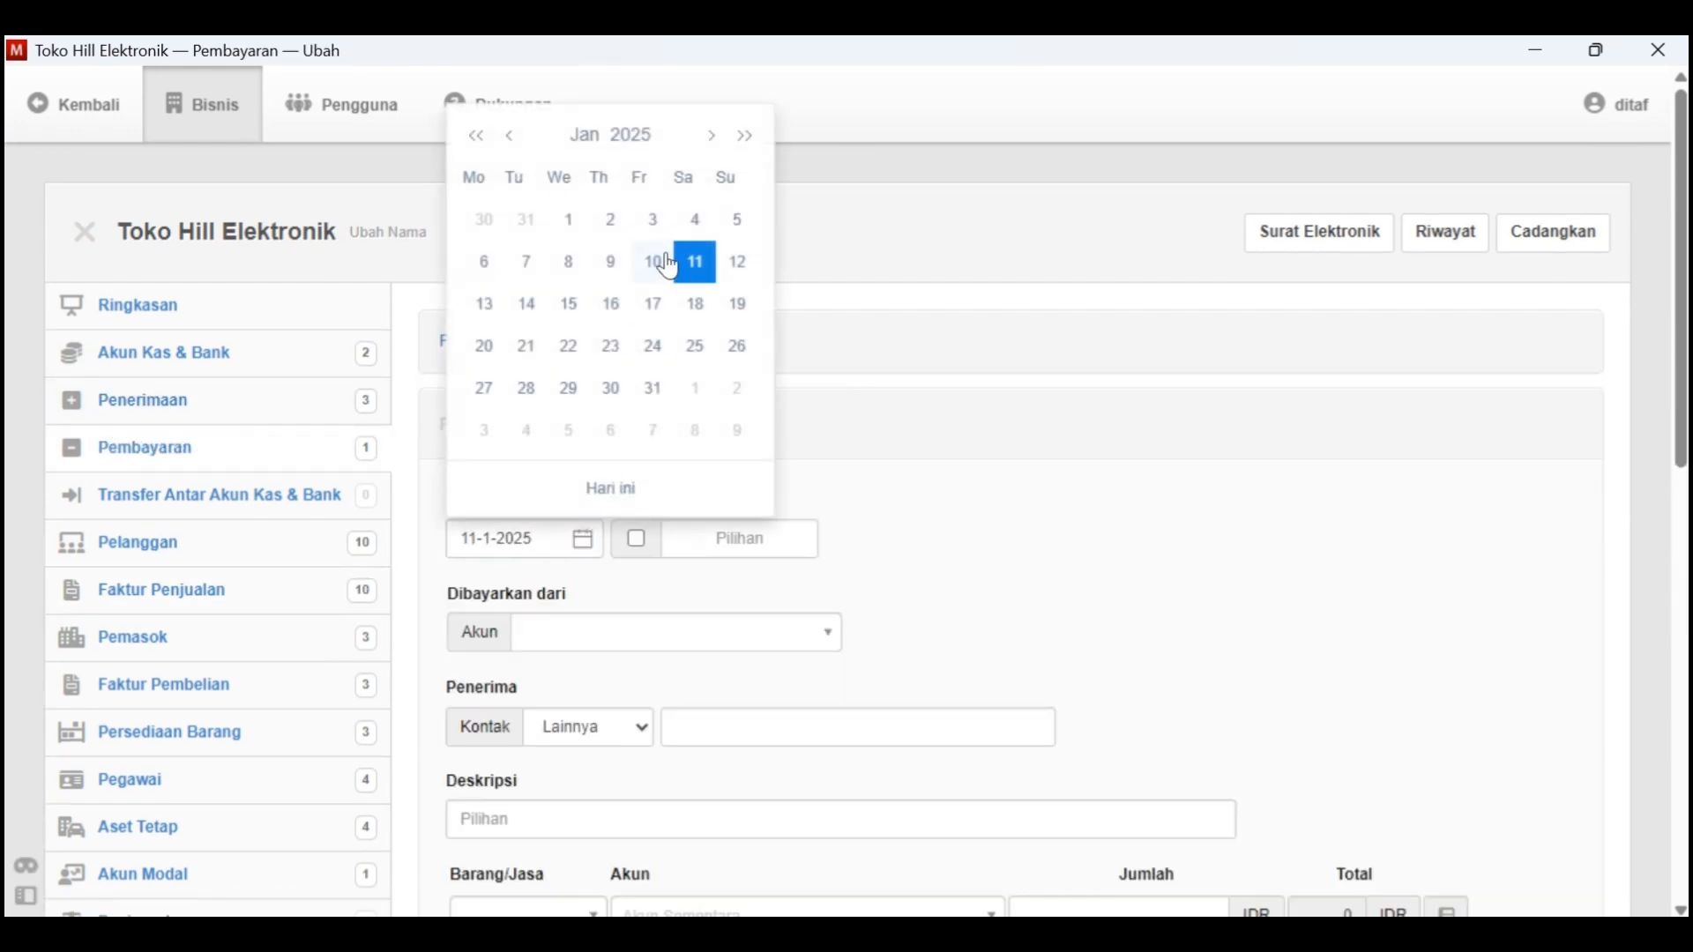
pyautogui.click(632, 135)
pyautogui.click(685, 185)
pyautogui.click(520, 189)
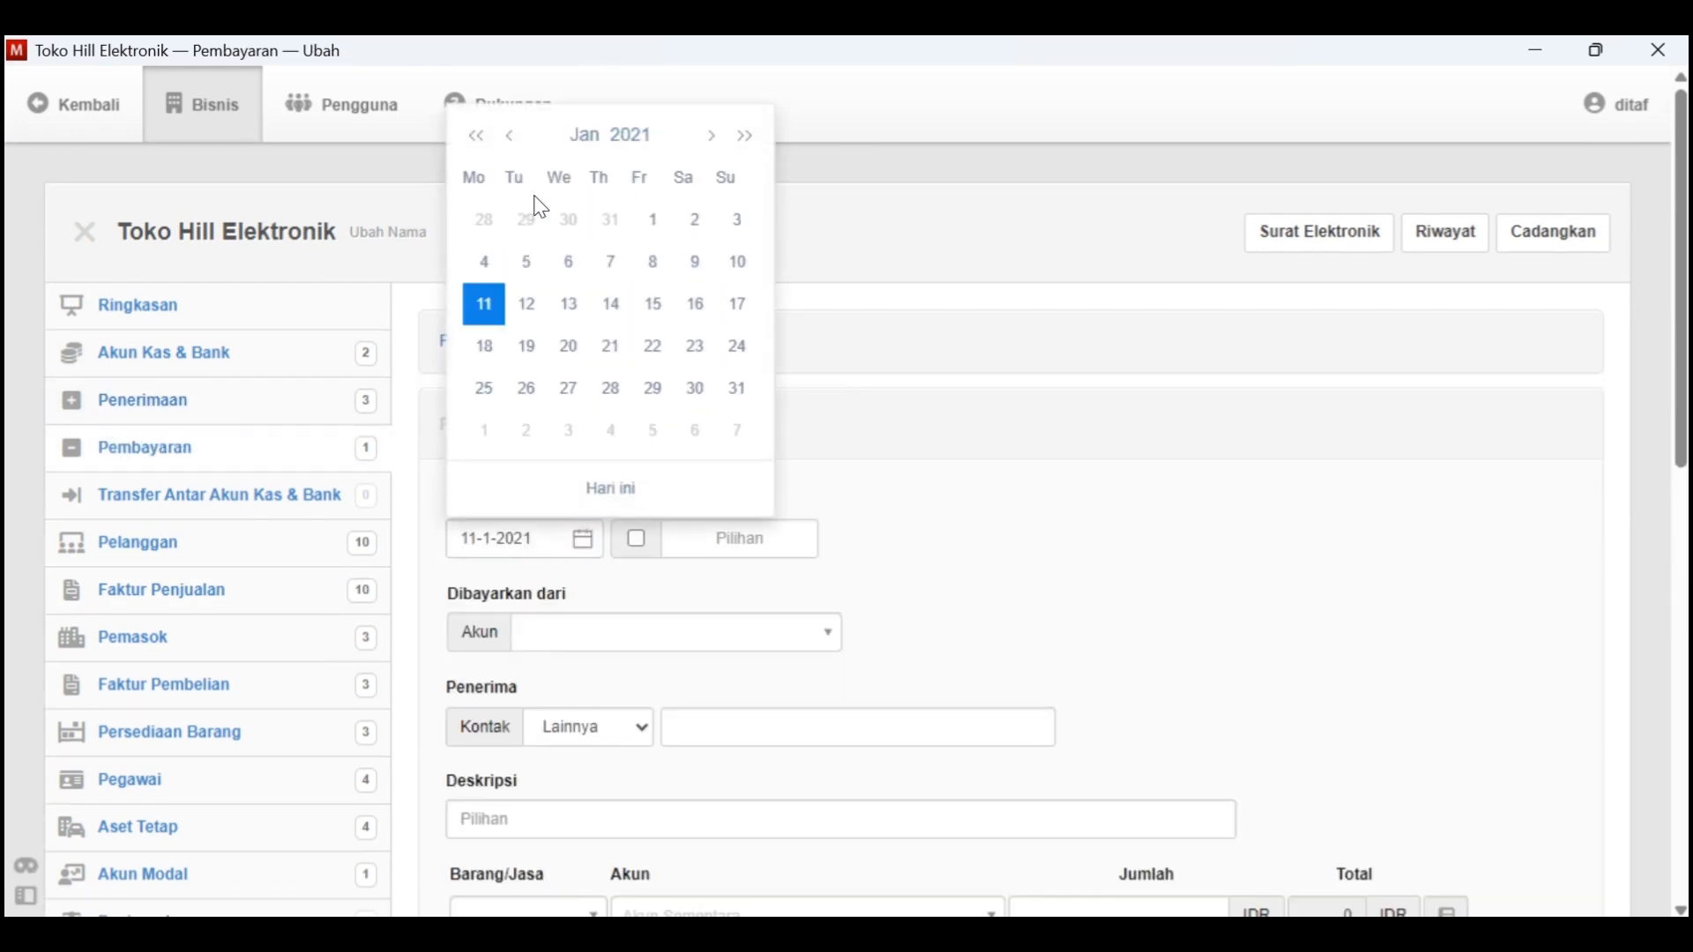
pyautogui.hotkey('alt', 'Tab')
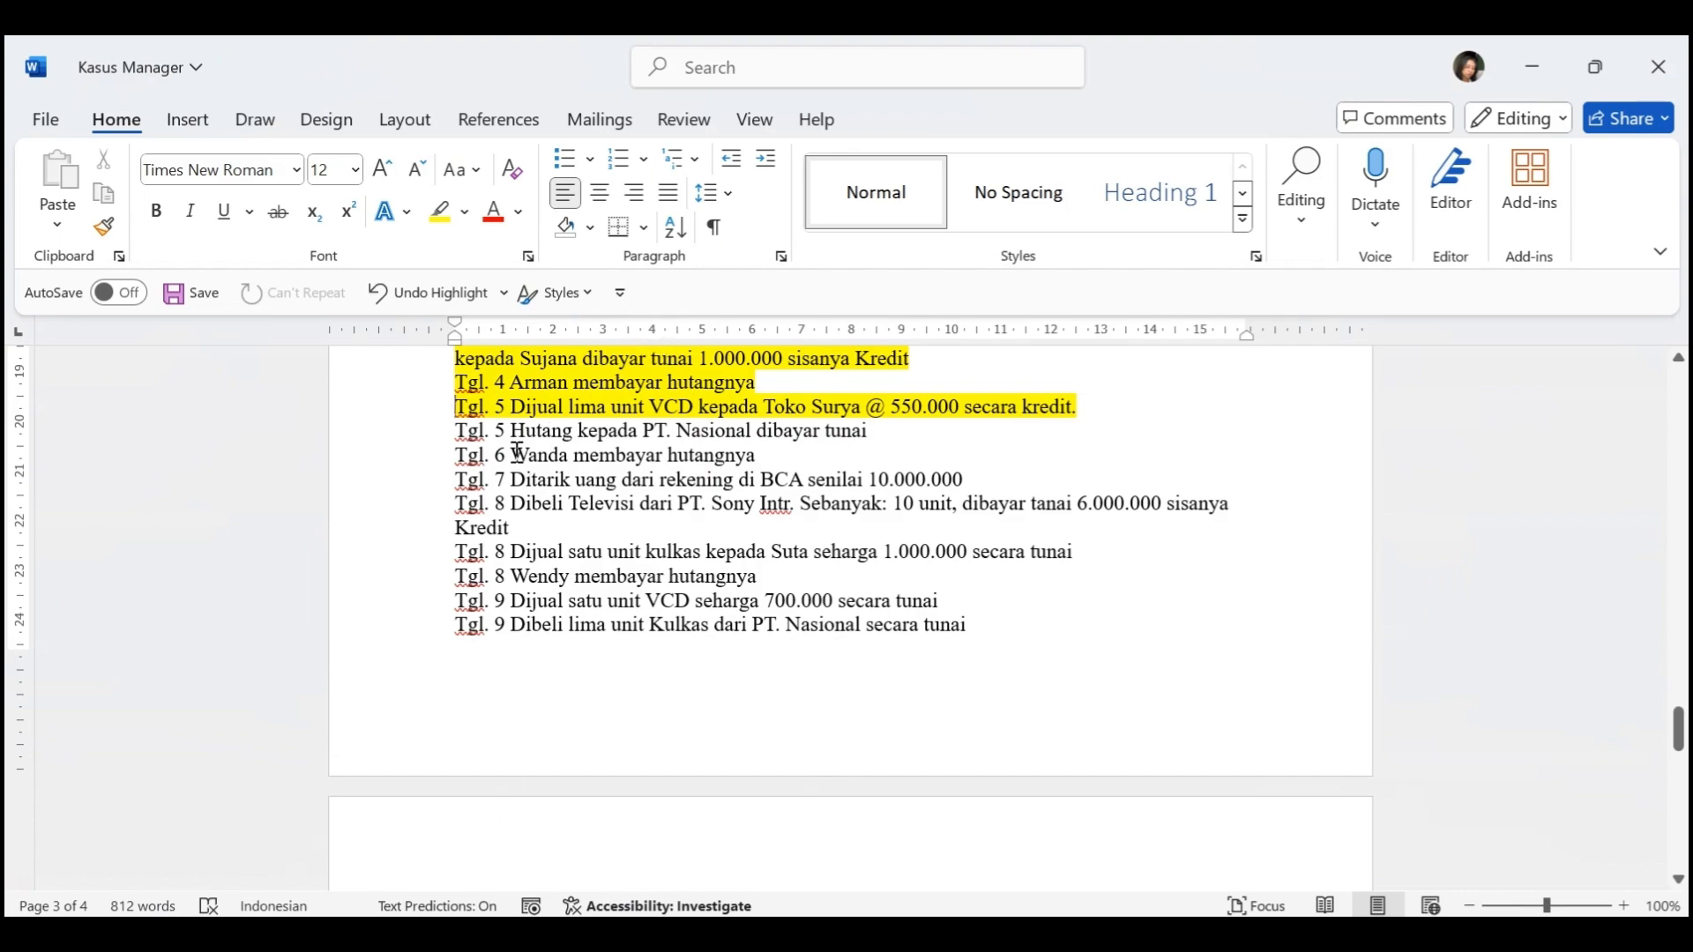
pyautogui.hotkey('alt', 'Tab')
pyautogui.click(574, 264)
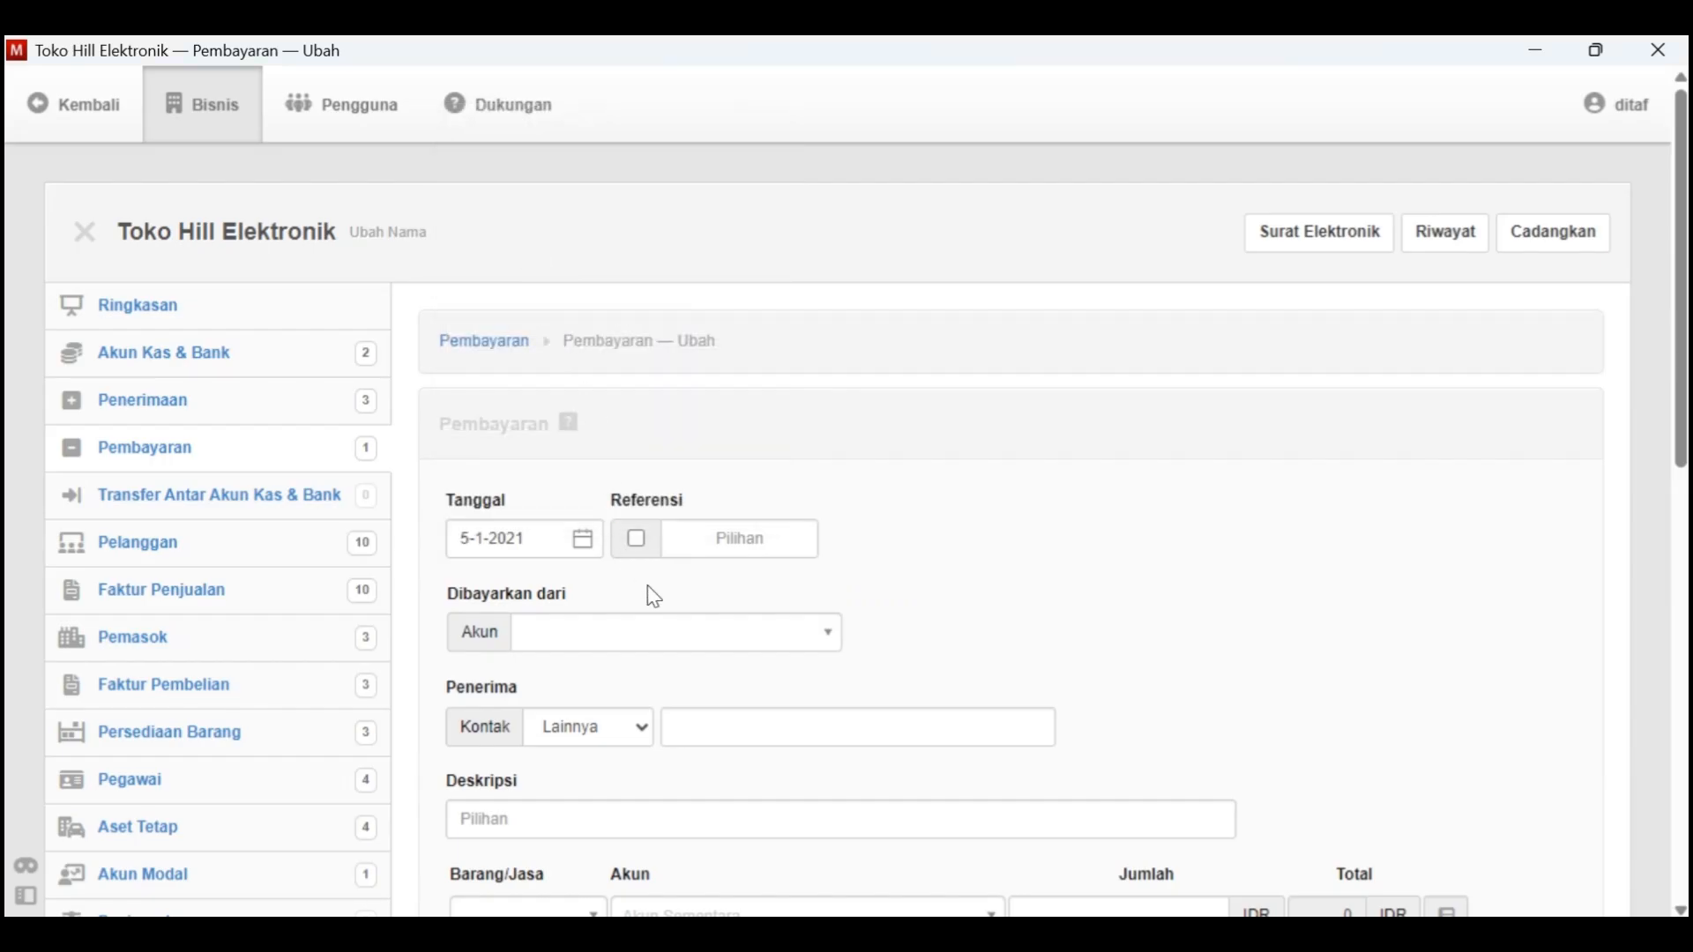
pyautogui.click(660, 634)
pyautogui.click(642, 727)
# Set the payment's recipient to supplier V-02 - PT. Nasional and describe it as "Pembayaran utang kepada PT. Nasional"
pyautogui.scroll(-1, 638, 718)
pyautogui.click(632, 623)
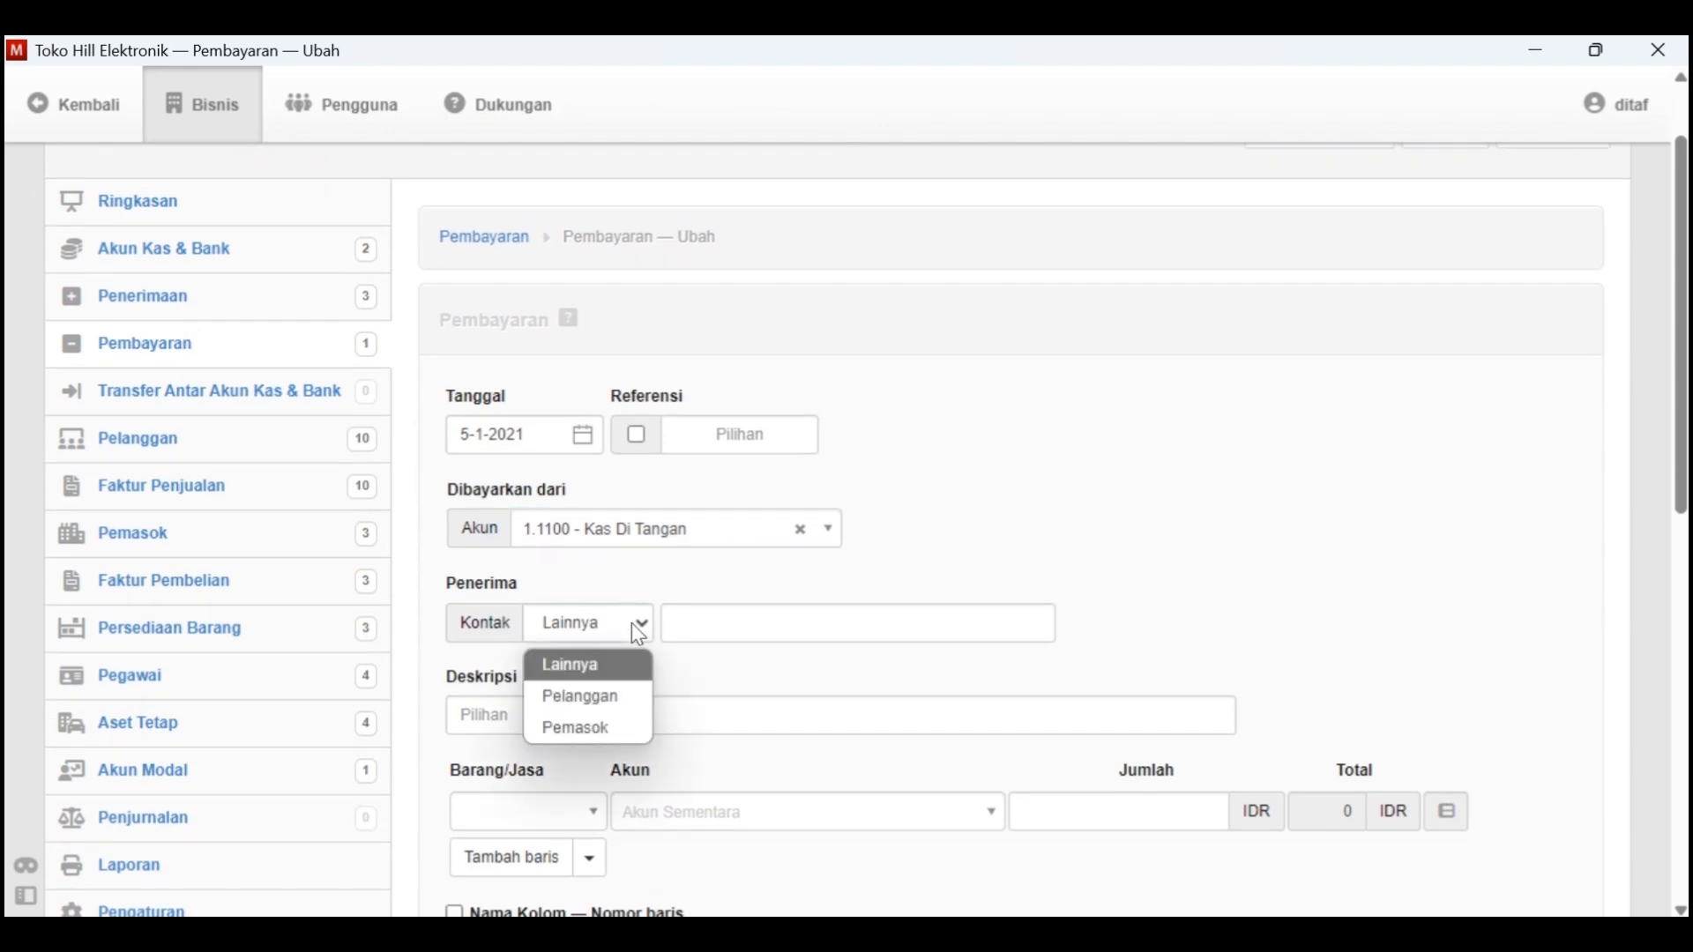
pyautogui.click(617, 730)
pyautogui.hotkey('alt', 'Tab')
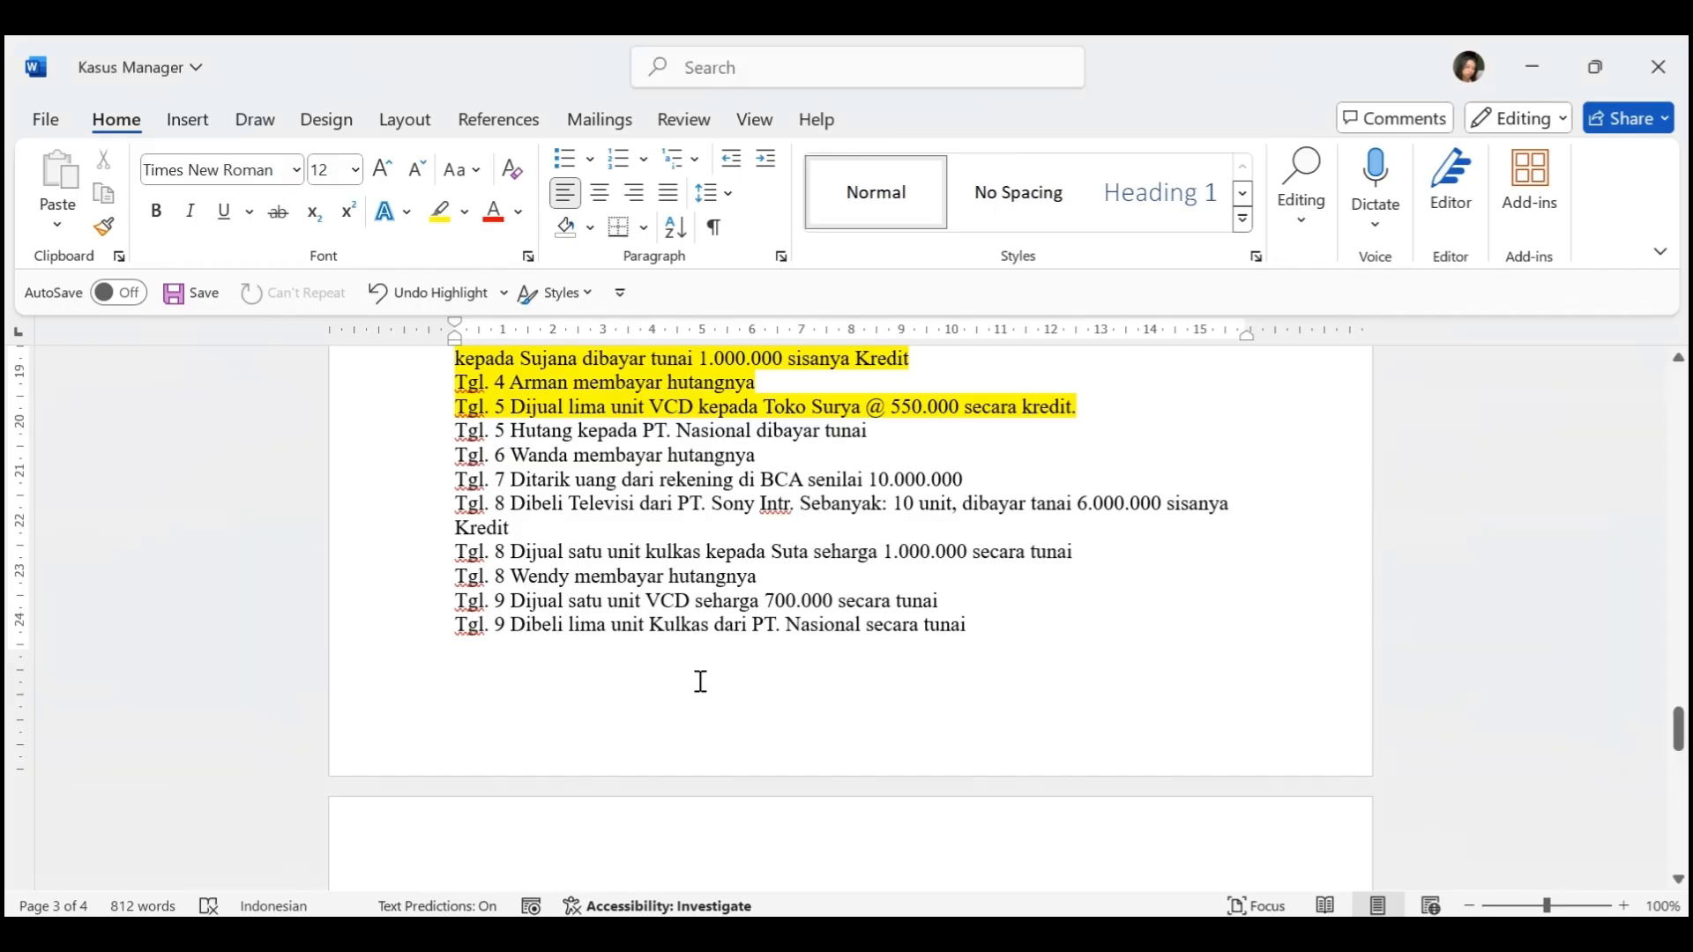
pyautogui.hotkey('alt', 'Tab')
pyautogui.click(716, 628)
pyautogui.click(736, 733)
pyautogui.click(678, 718)
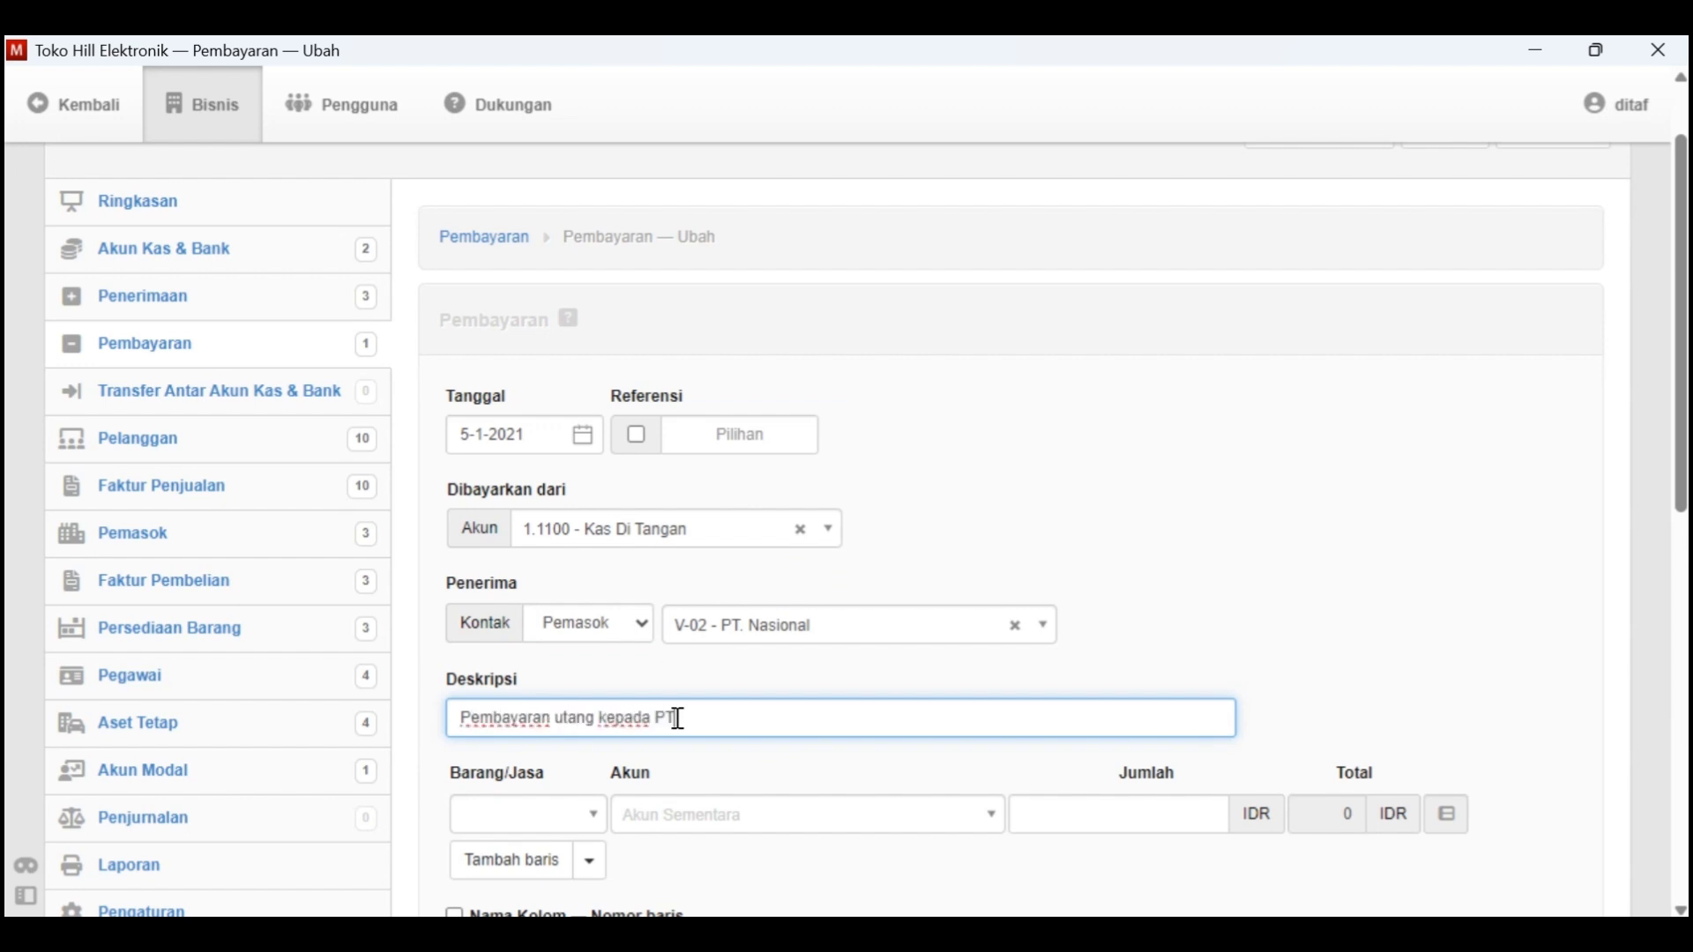
# Compare with the transaction list in Kasus Manager and assign the payment line to account 2.1100 - Hutang Dagang
pyautogui.scroll(-2, 678, 719)
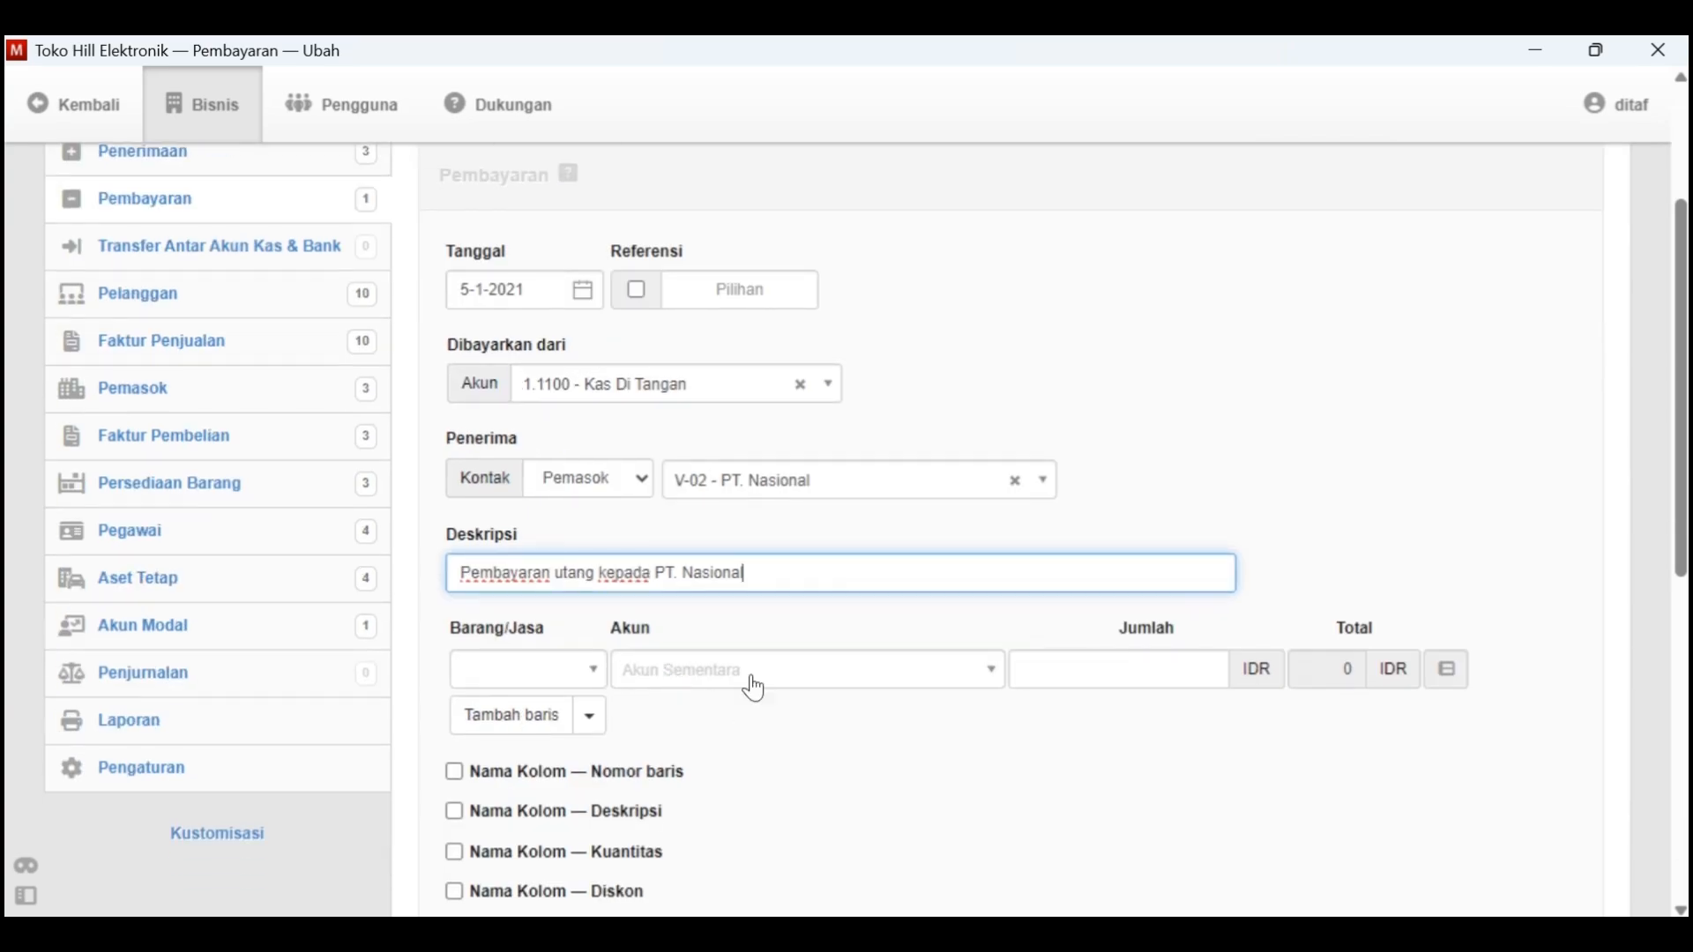
pyautogui.hotkey('alt', 'Tab')
pyautogui.hotkey('alt', 'Tab')
pyautogui.click(816, 675)
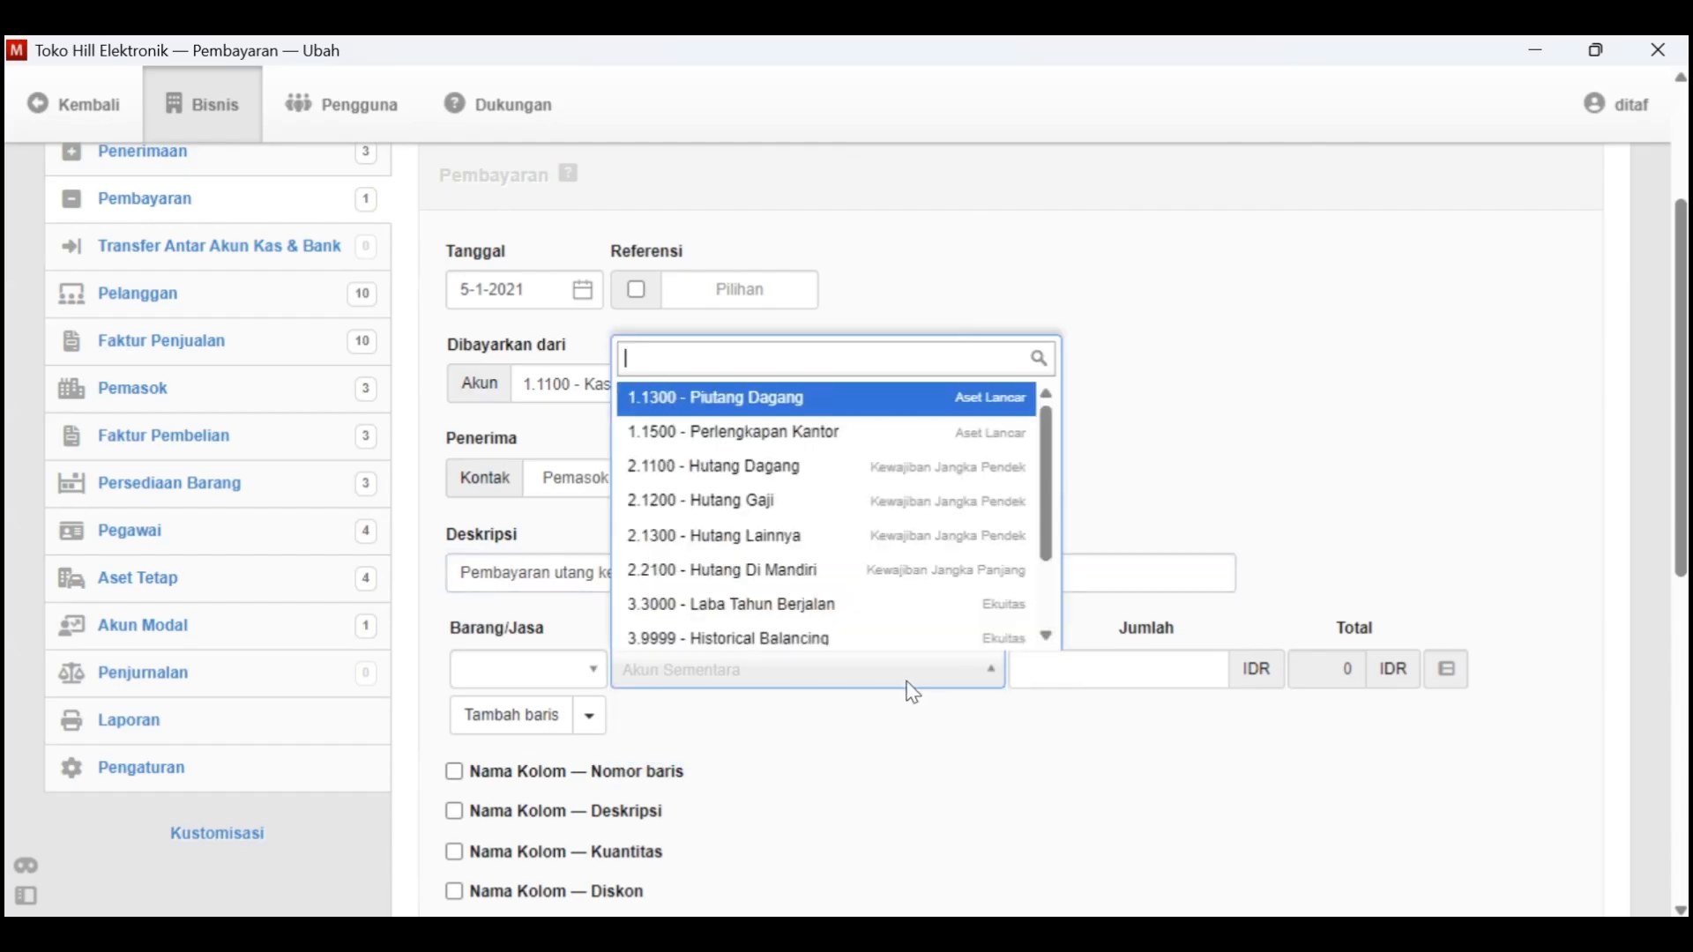
pyautogui.click(772, 468)
# Look up PT. Nasional's opening debt in the vendor table of Kasus Manager and enter 12000000 as the payment line's amount
pyautogui.hscroll(3, 1194, 768)
pyautogui.click(1325, 685)
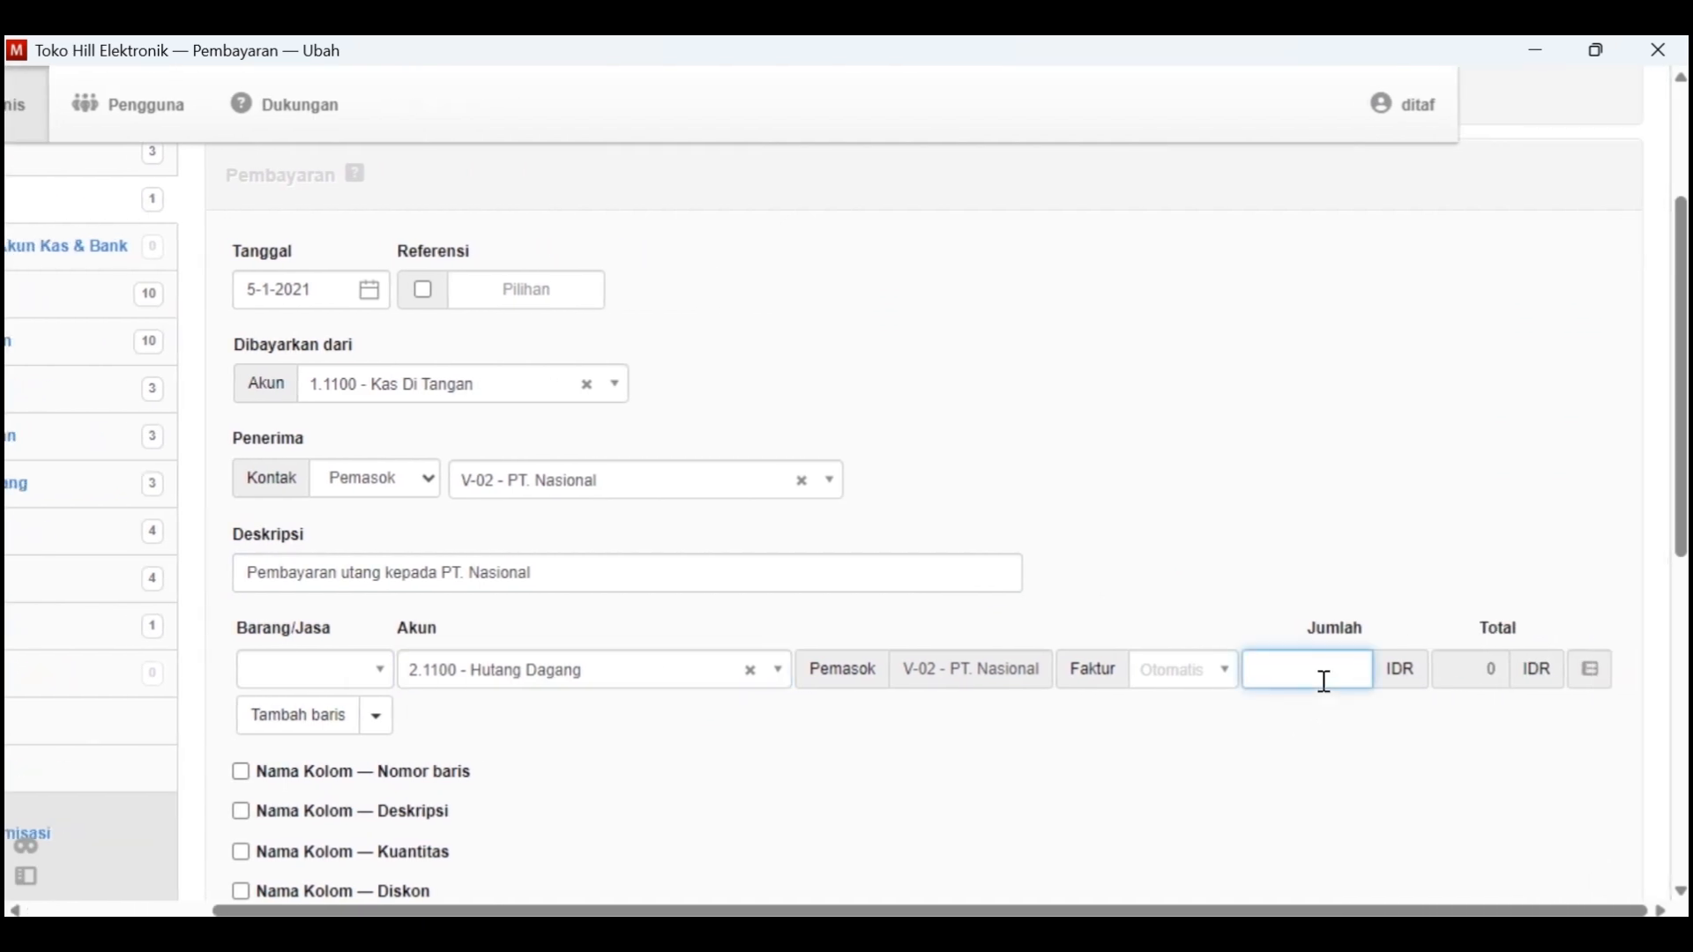
pyautogui.hotkey('alt', 'Tab')
pyautogui.scroll(10, 1129, 455)
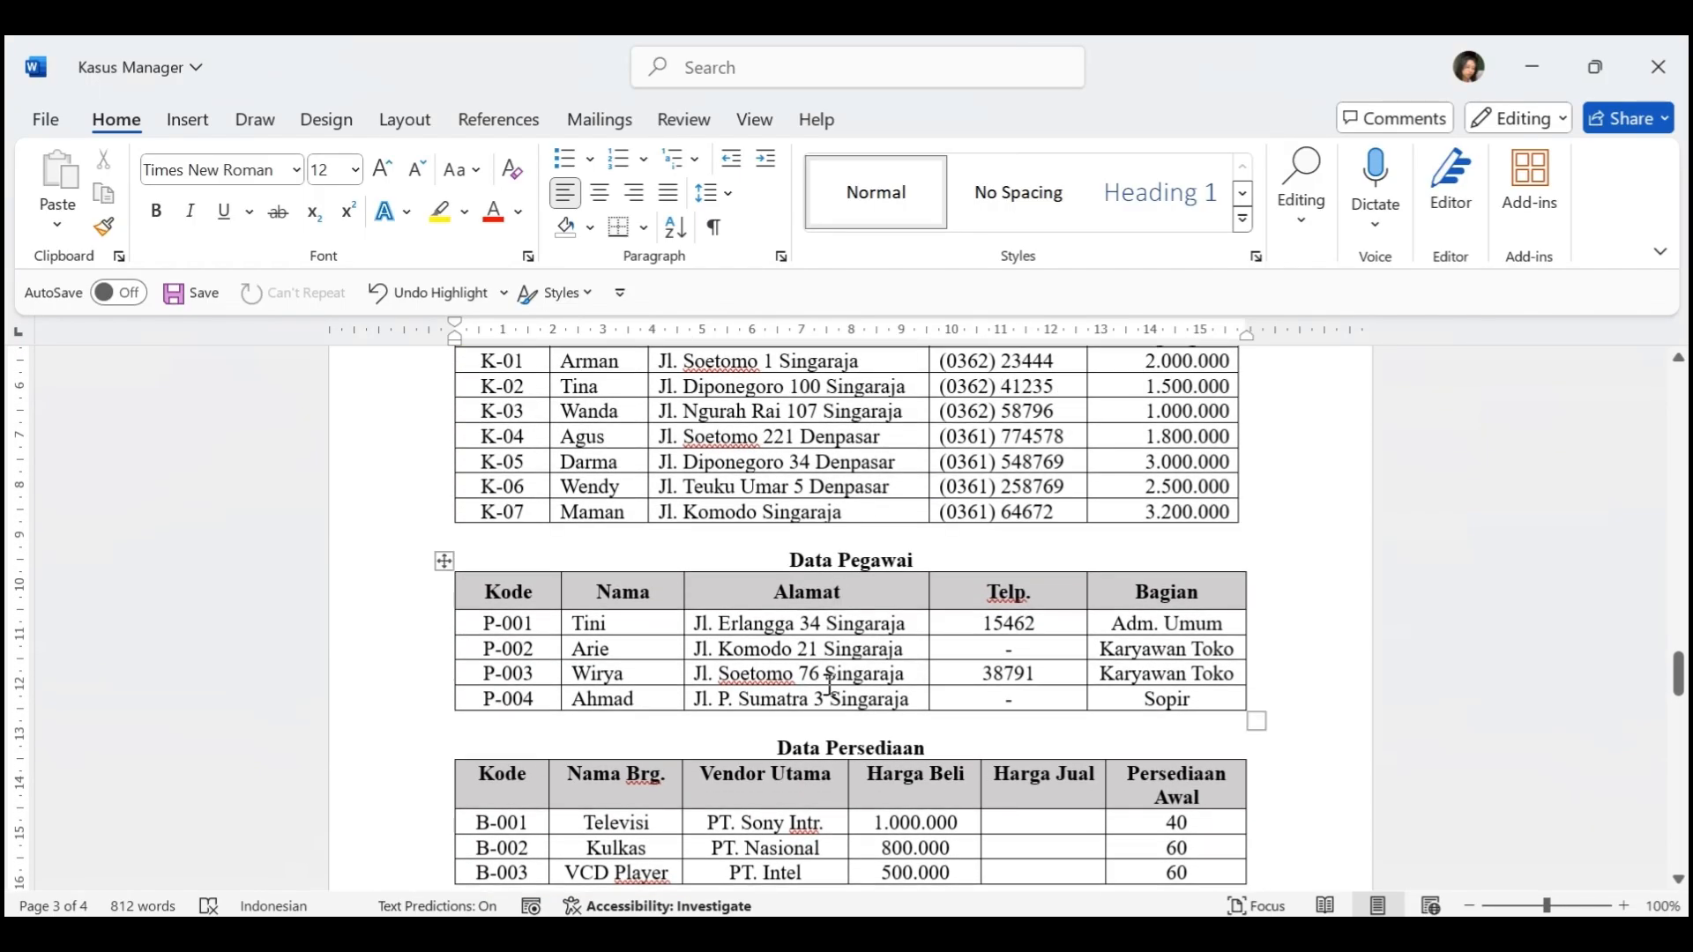
pyautogui.scroll(4, 706, 618)
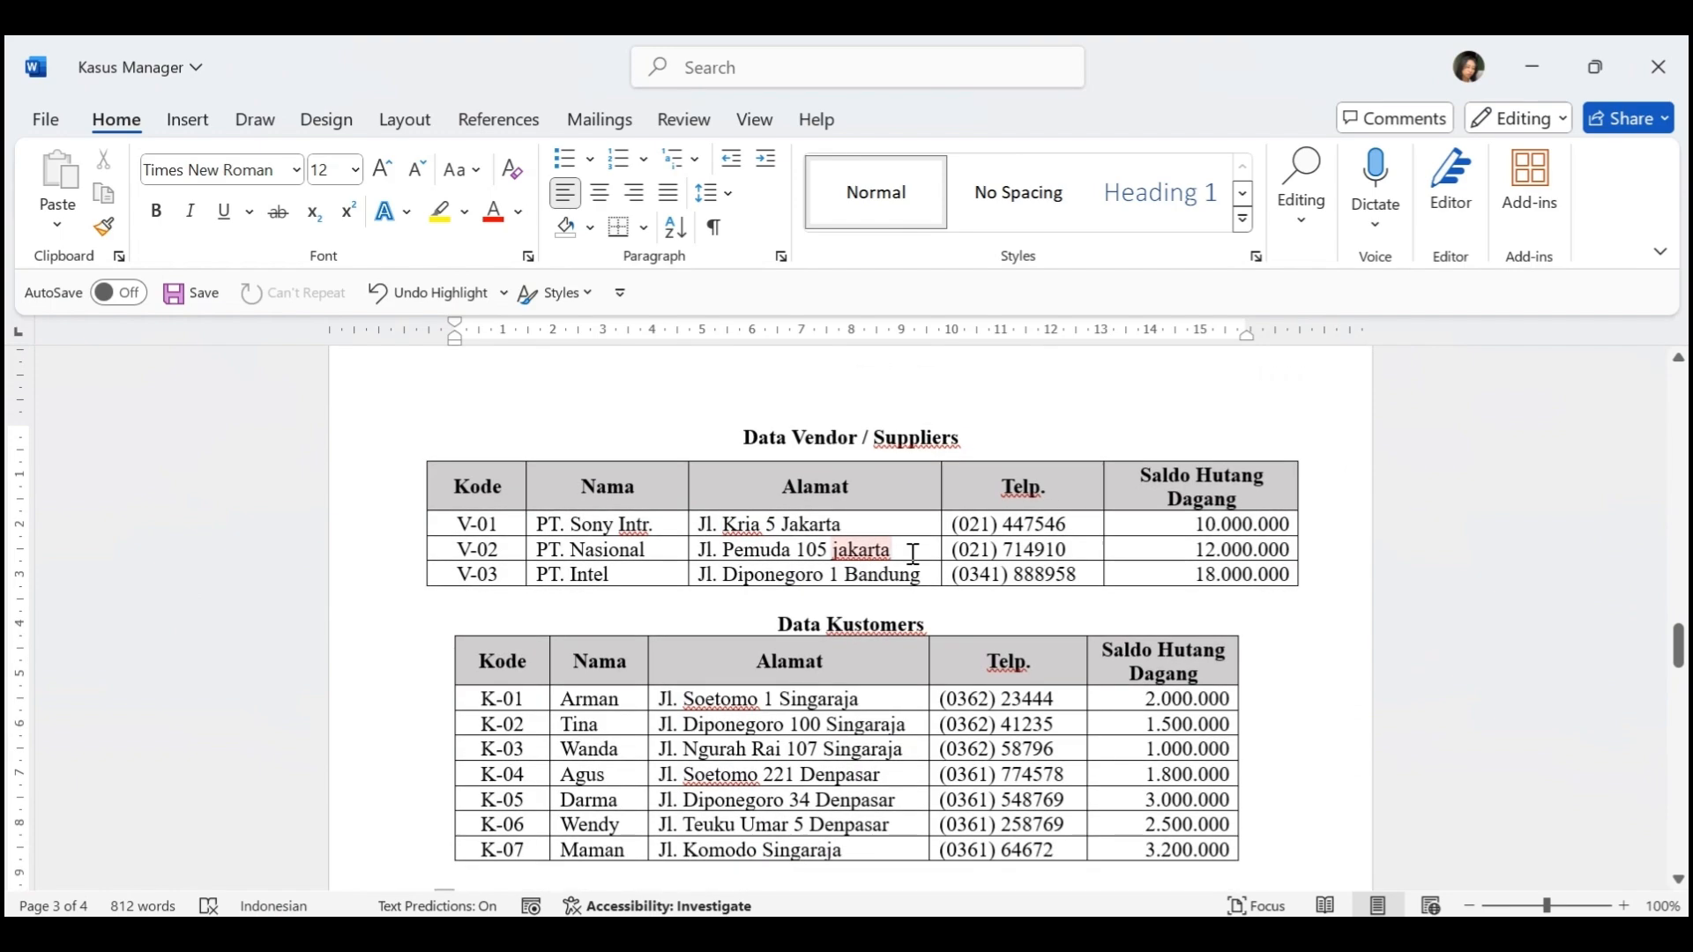
pyautogui.moveTo(1185, 552); pyautogui.dragTo(1176, 575)
pyautogui.click(1133, 682)
pyautogui.hotkey('alt', 'Tab')
pyautogui.scroll(-2, 1129, 682)
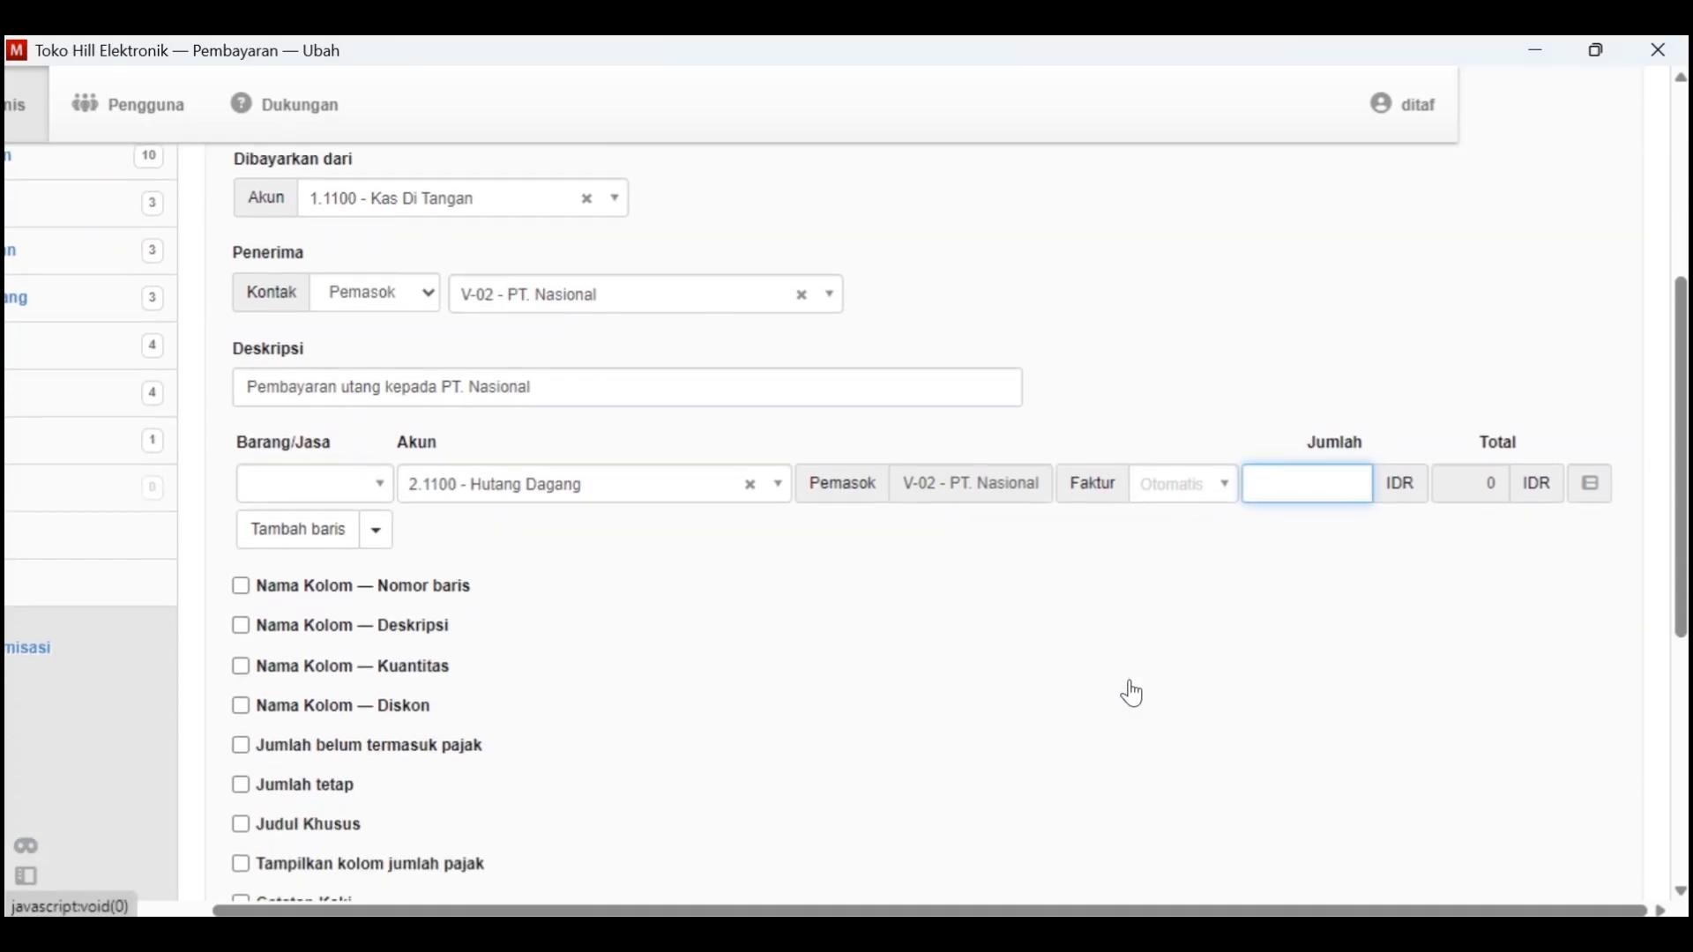
pyautogui.write('12000000')
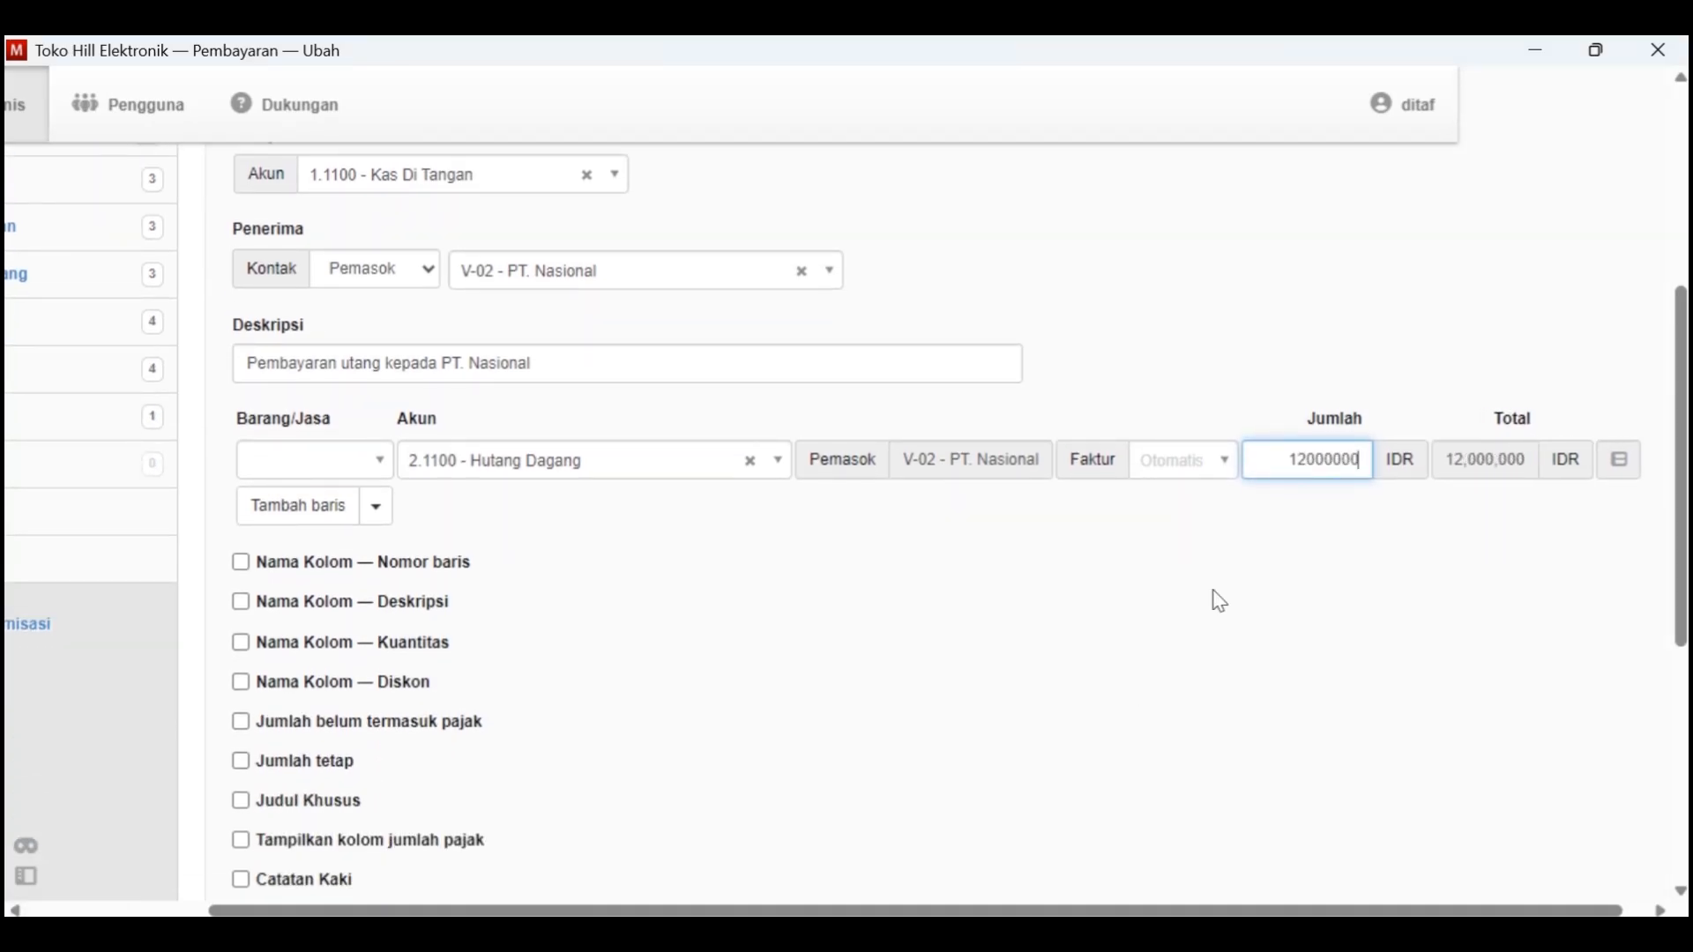
# Create the PT. Nasional payment and check the invoice statuses in the purchase invoice list (Faktur Pembelian)
pyautogui.scroll(3, 762, 685)
pyautogui.scroll(2, 759, 685)
pyautogui.scroll(-10, 759, 685)
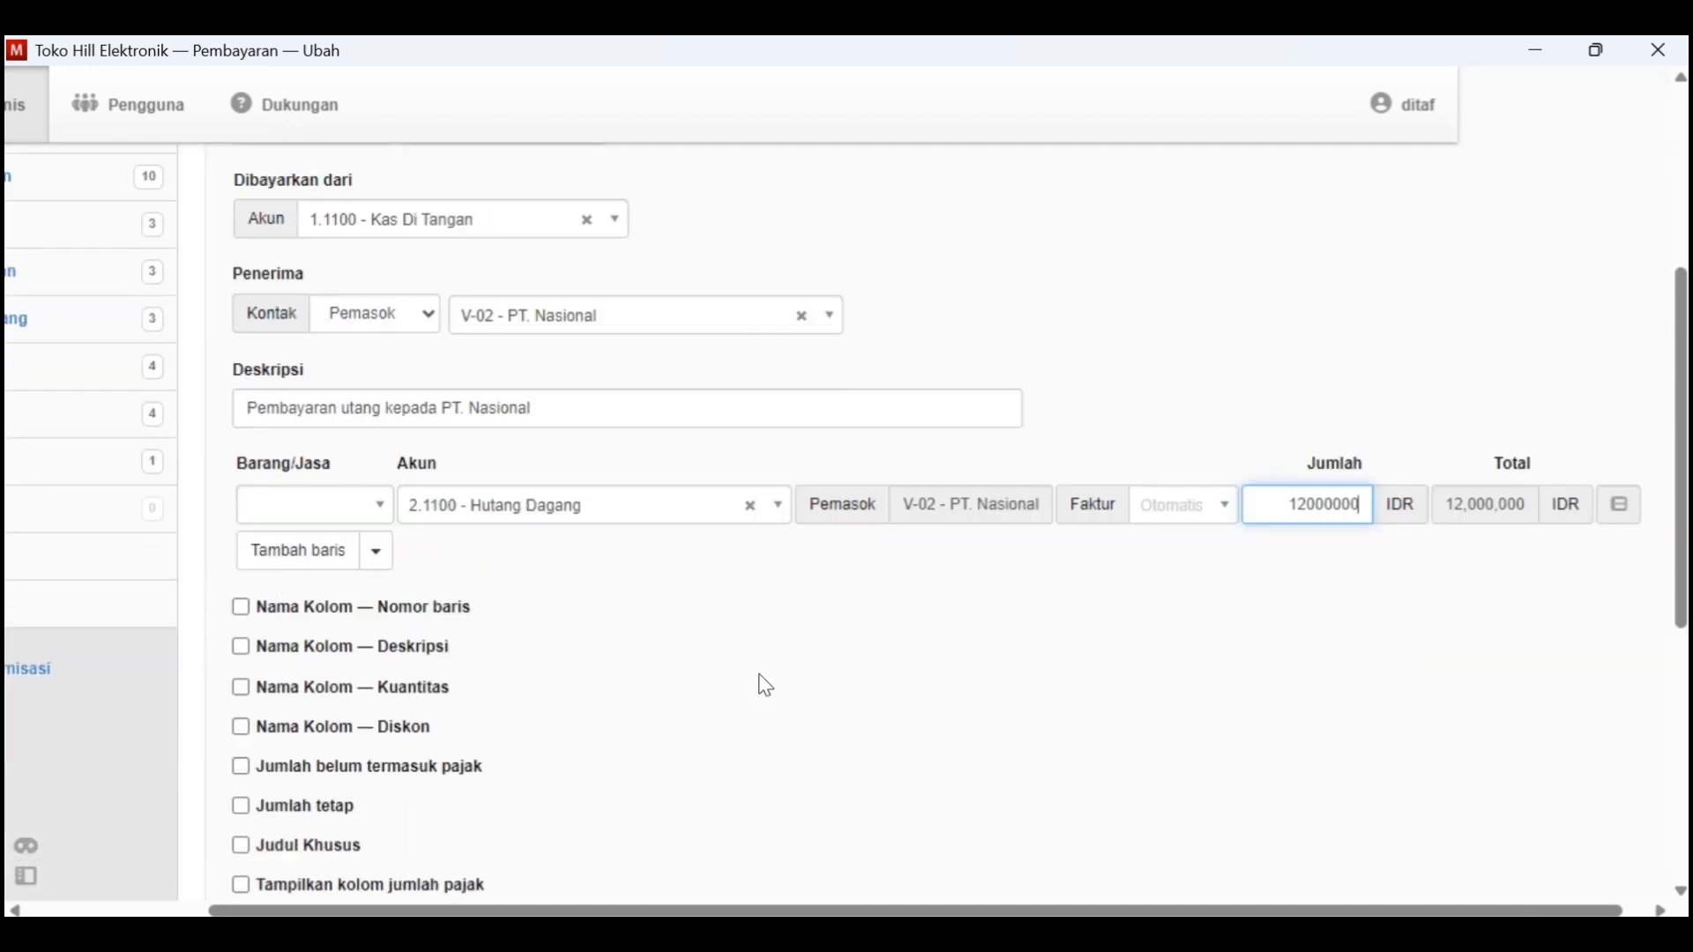
pyautogui.click(279, 584)
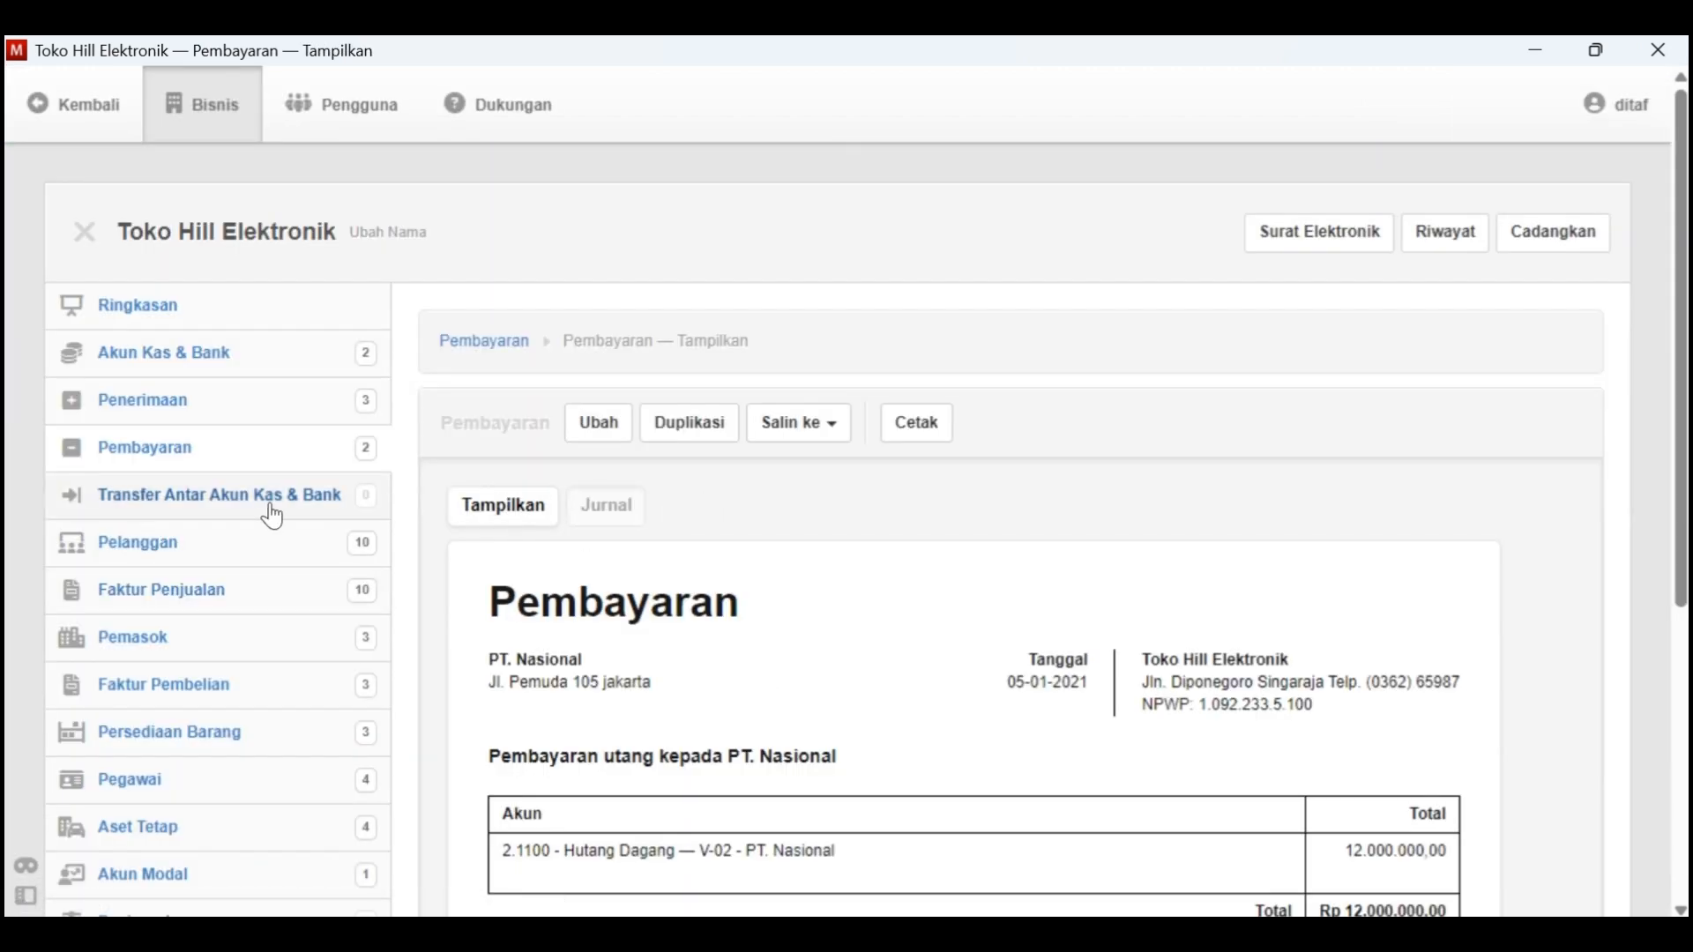
pyautogui.rightClick(245, 684)
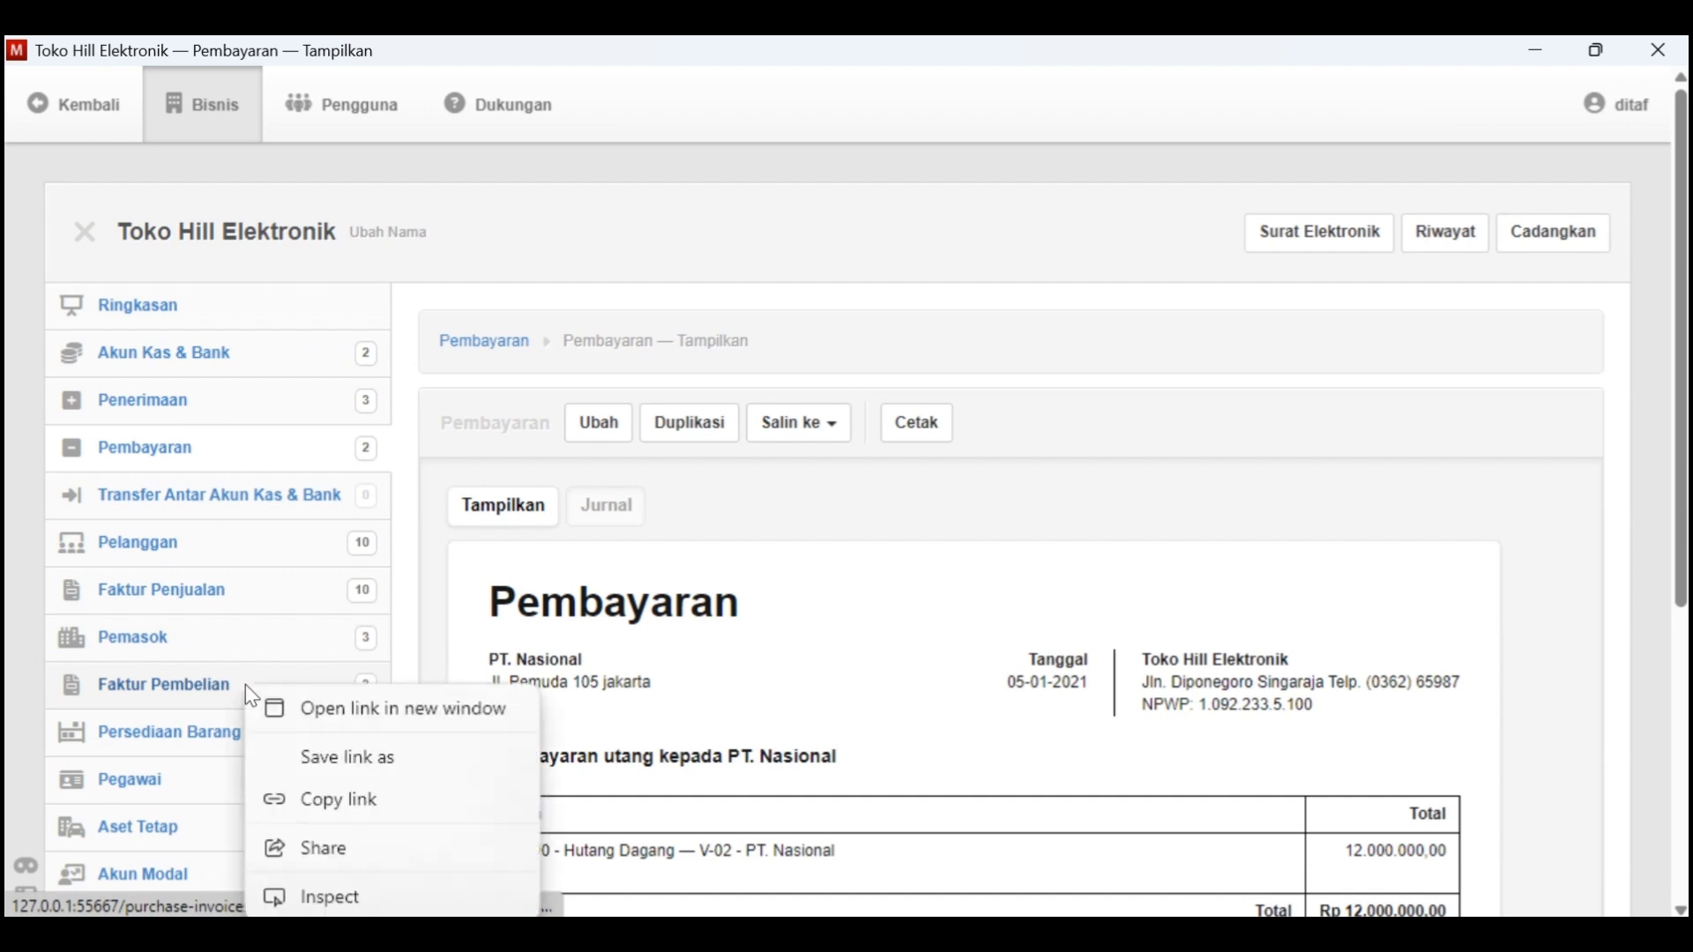
pyautogui.click(203, 681)
pyautogui.click(202, 681)
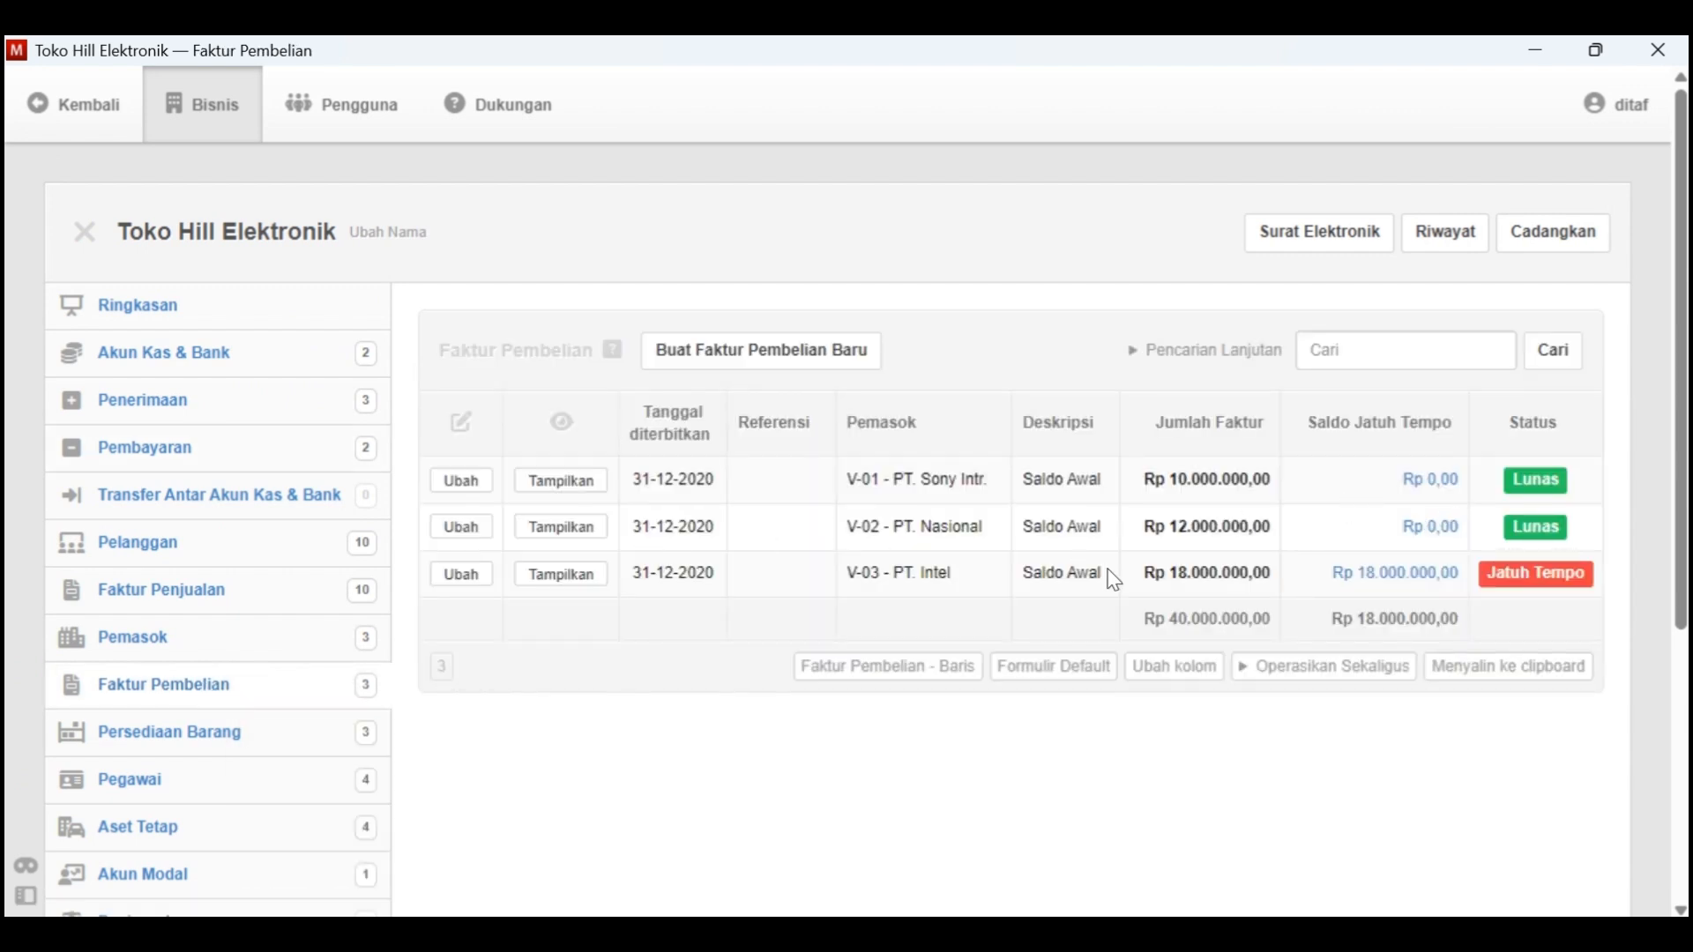
# Switch to Kasus Manager in Word and highlight the Tgl. 5 debt payment to PT. Nasional in yellow
pyautogui.hotkey('alt', 'Tab')
pyautogui.scroll(-15, 896, 408)
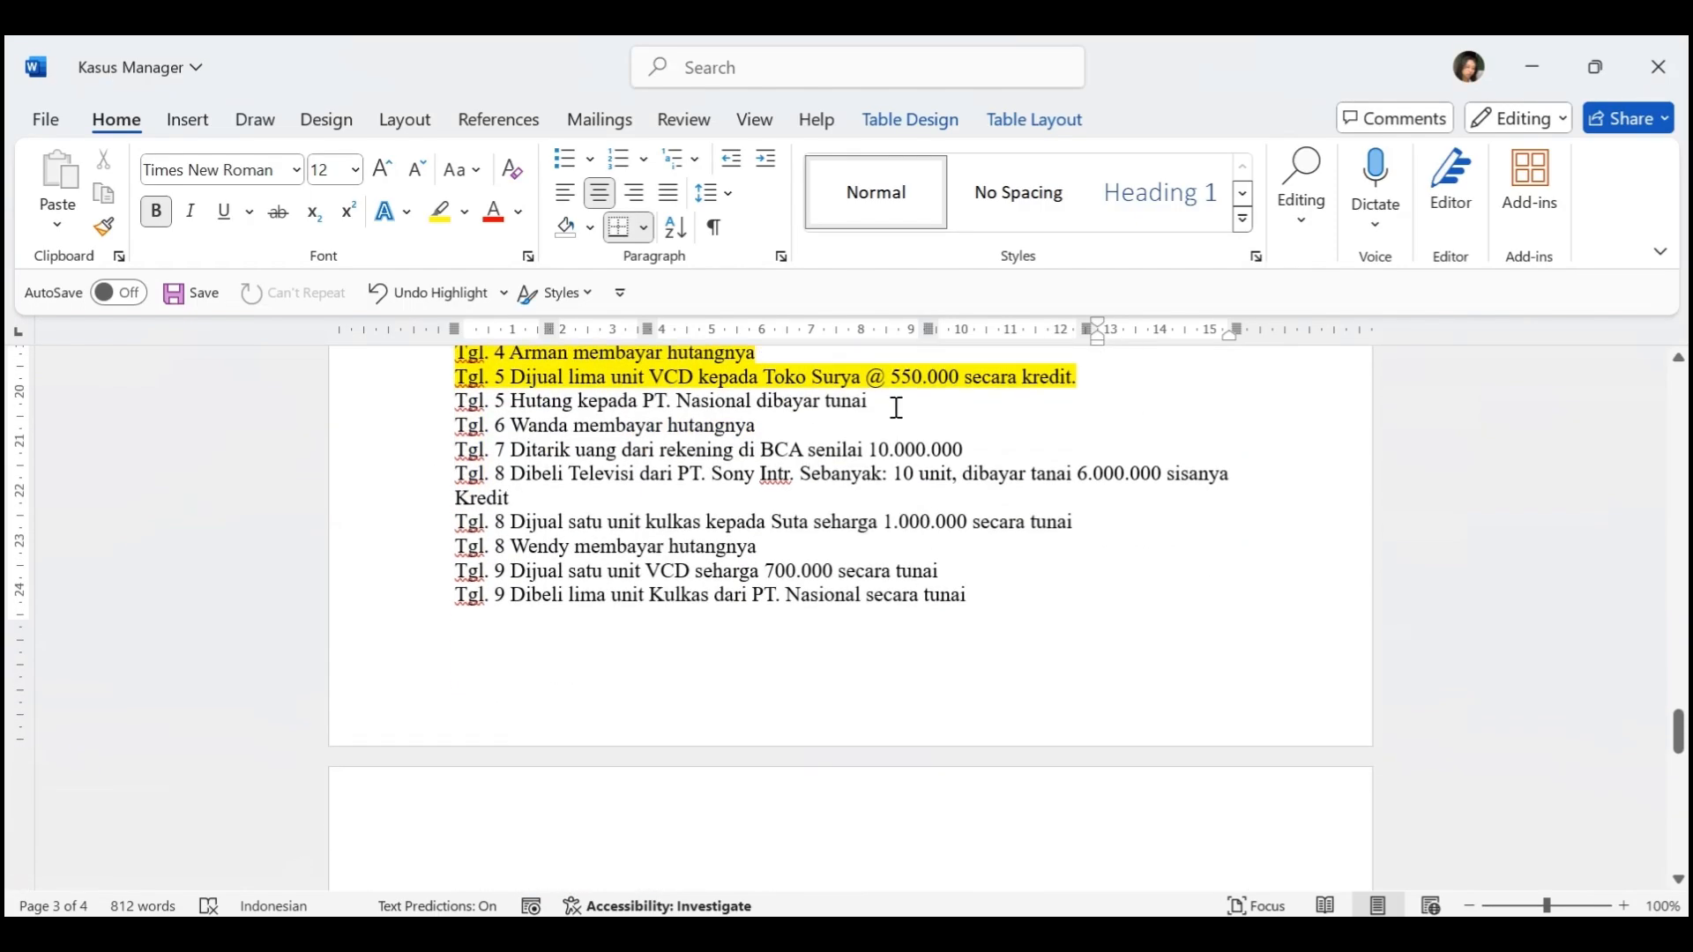
pyautogui.moveTo(896, 409); pyautogui.dragTo(453, 402)
pyautogui.click(579, 351)
pyautogui.scroll(-1, 657, 611)
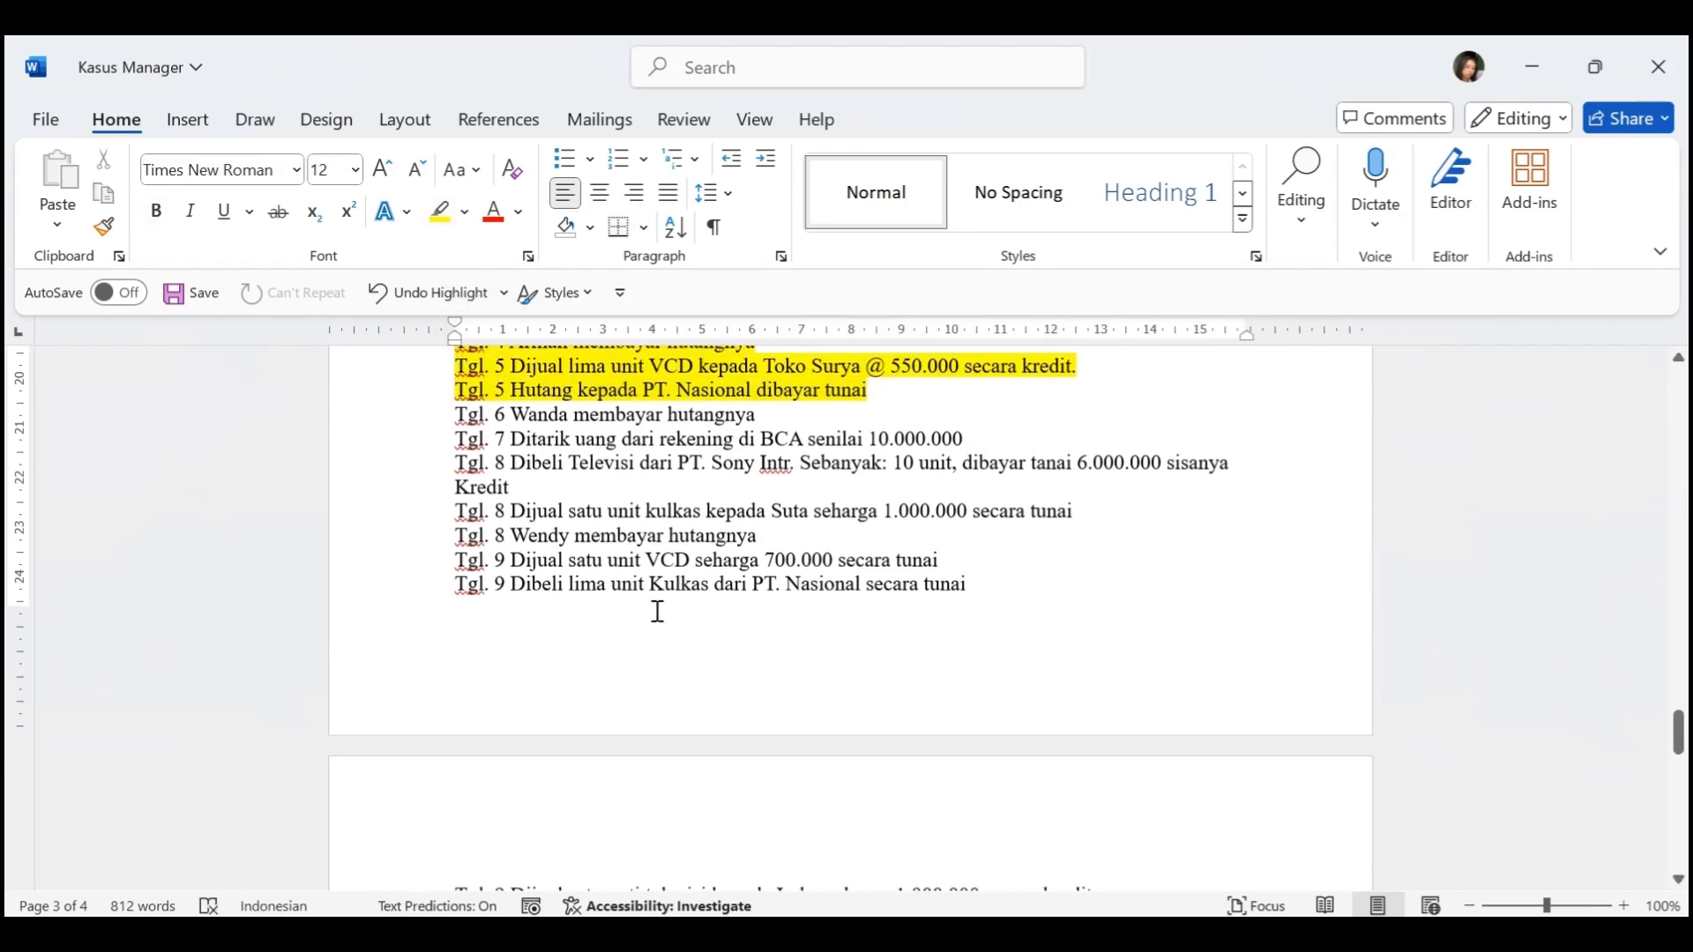
# Switch back to Manager and start a new receipt (Penerimaan) dated 6-1-2021
pyautogui.hotkey('alt', 'Tab')
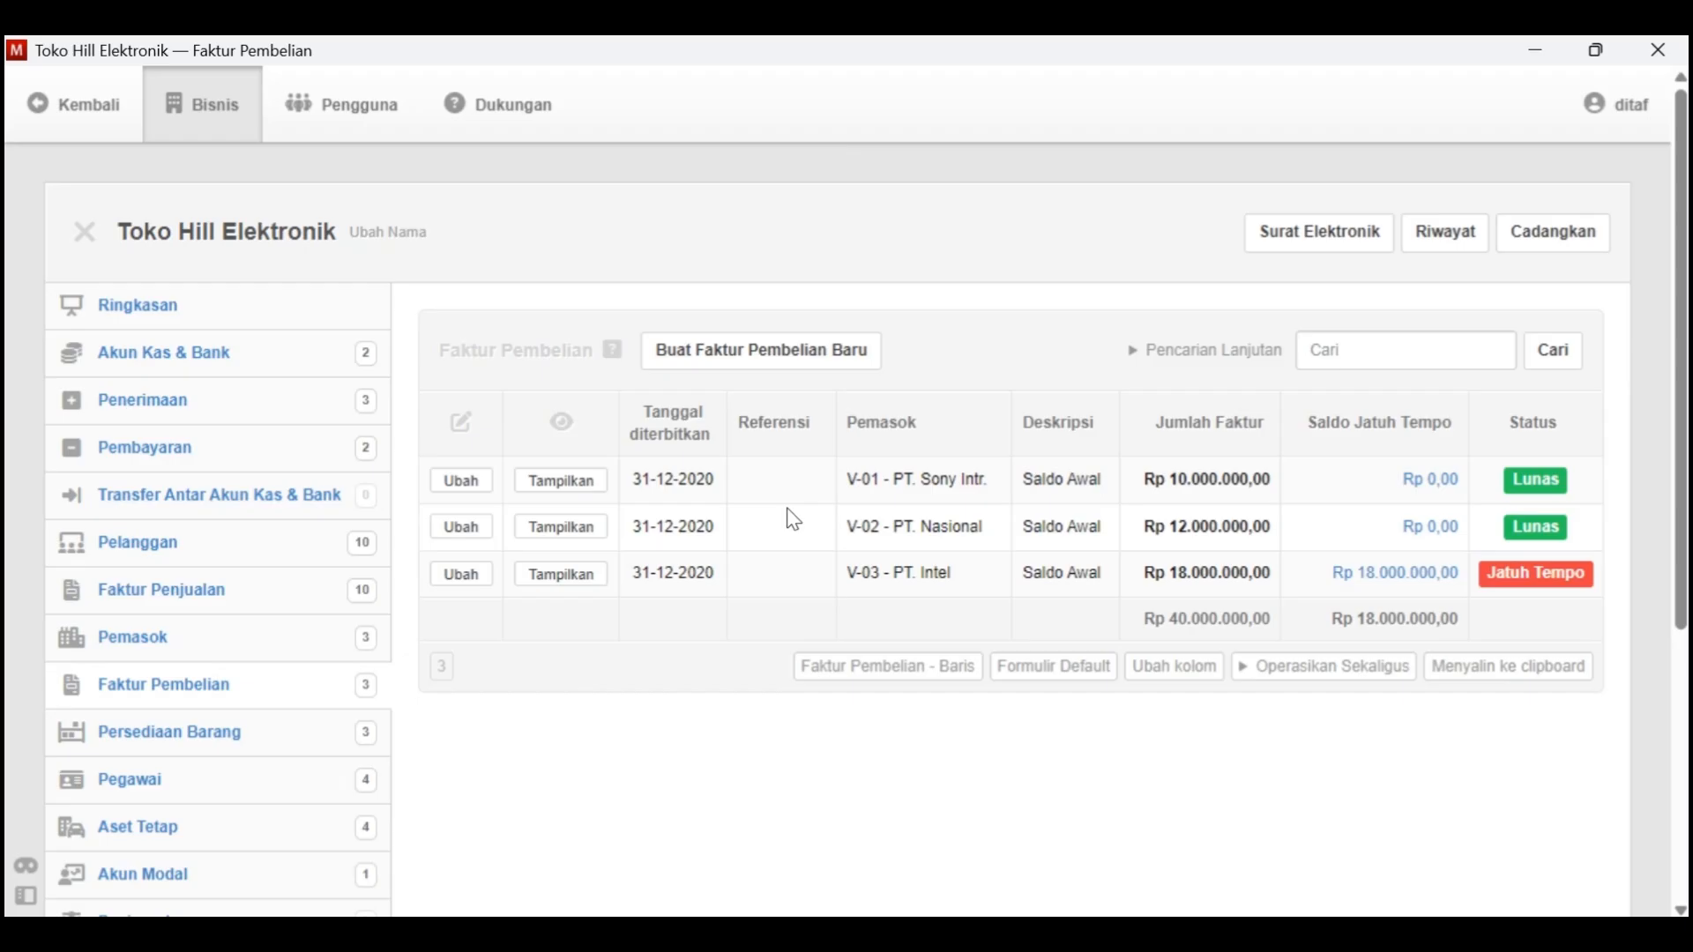
pyautogui.scroll(-1, 701, 568)
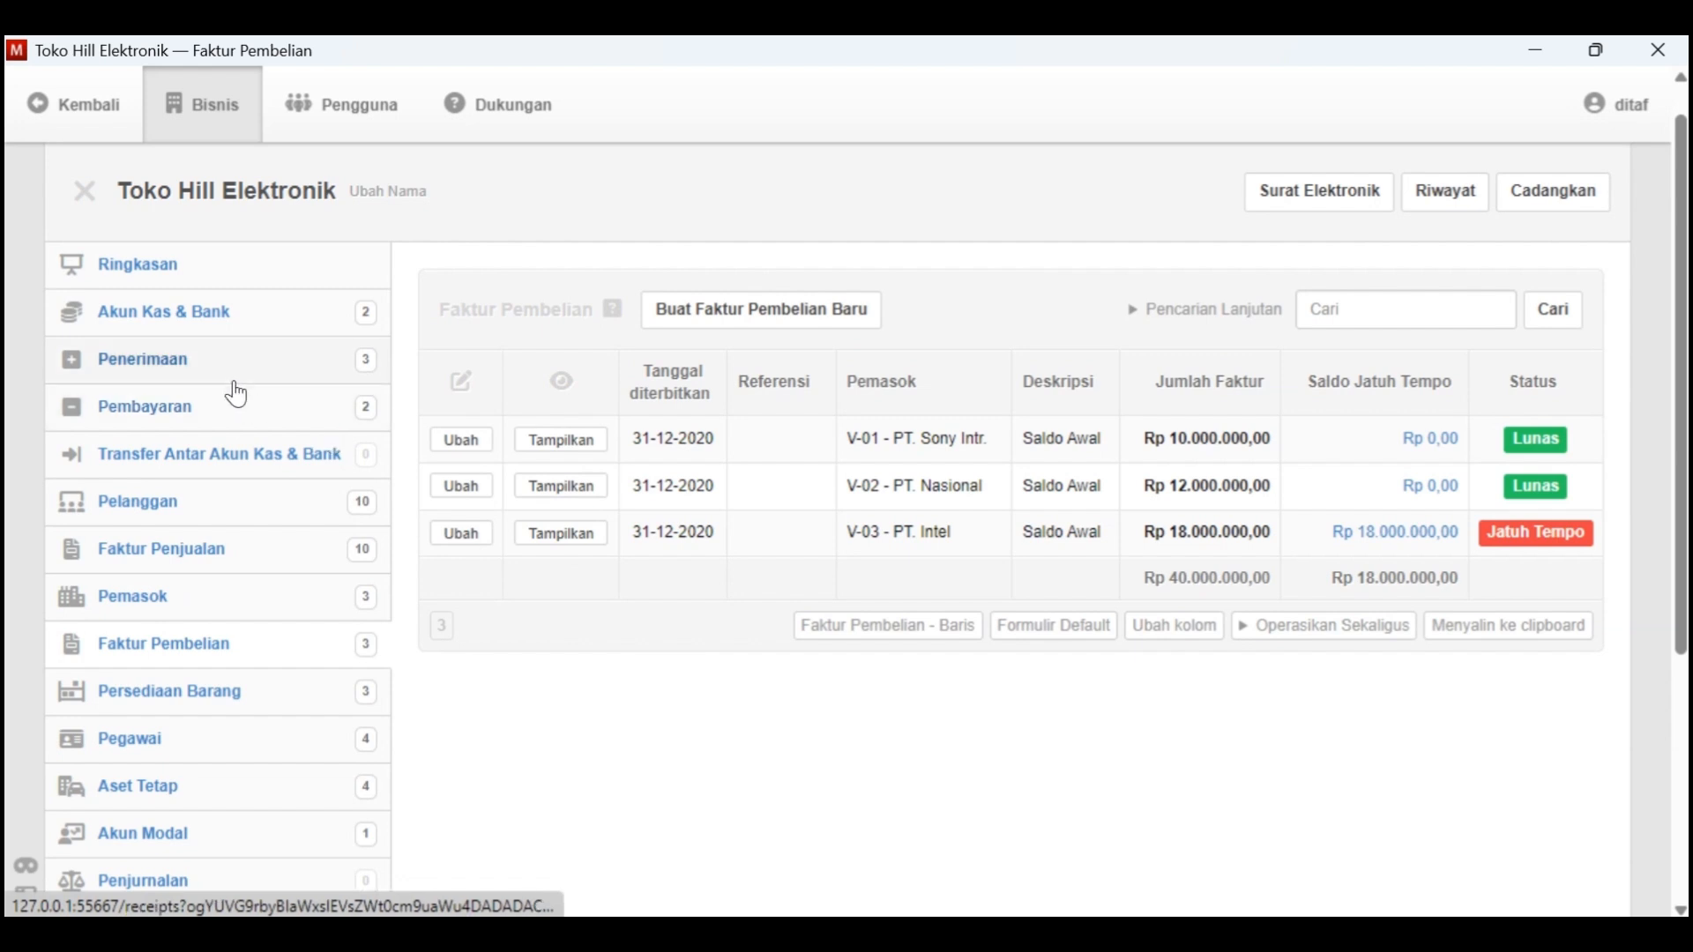
pyautogui.click(202, 368)
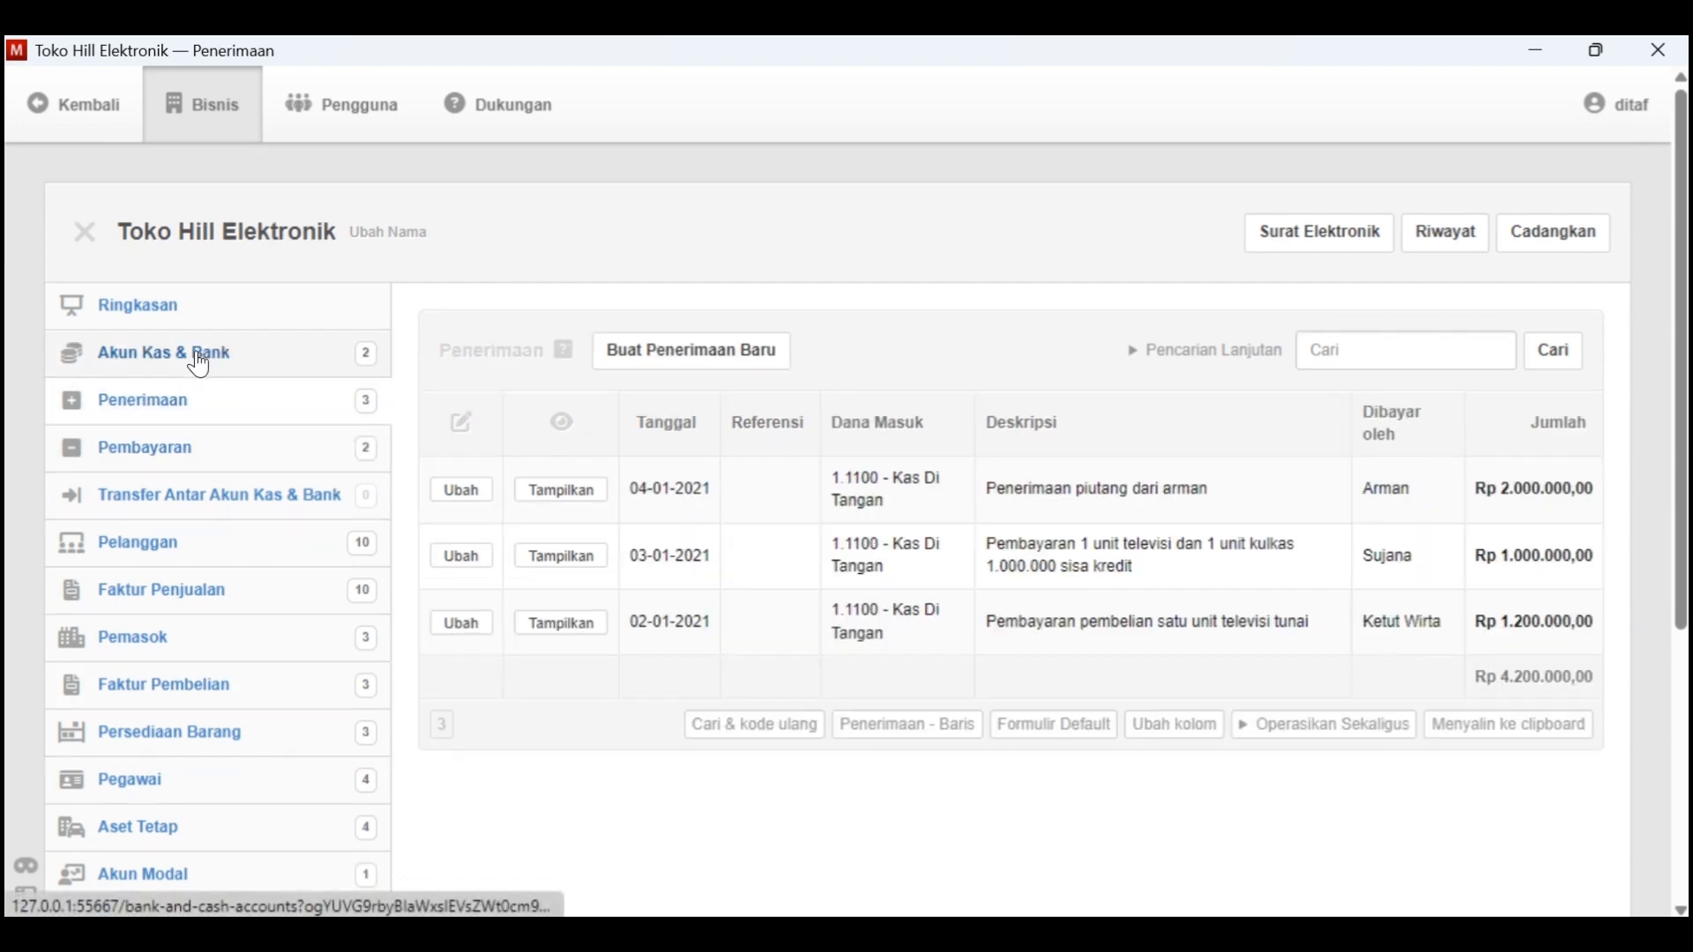
pyautogui.click(663, 361)
pyautogui.click(574, 524)
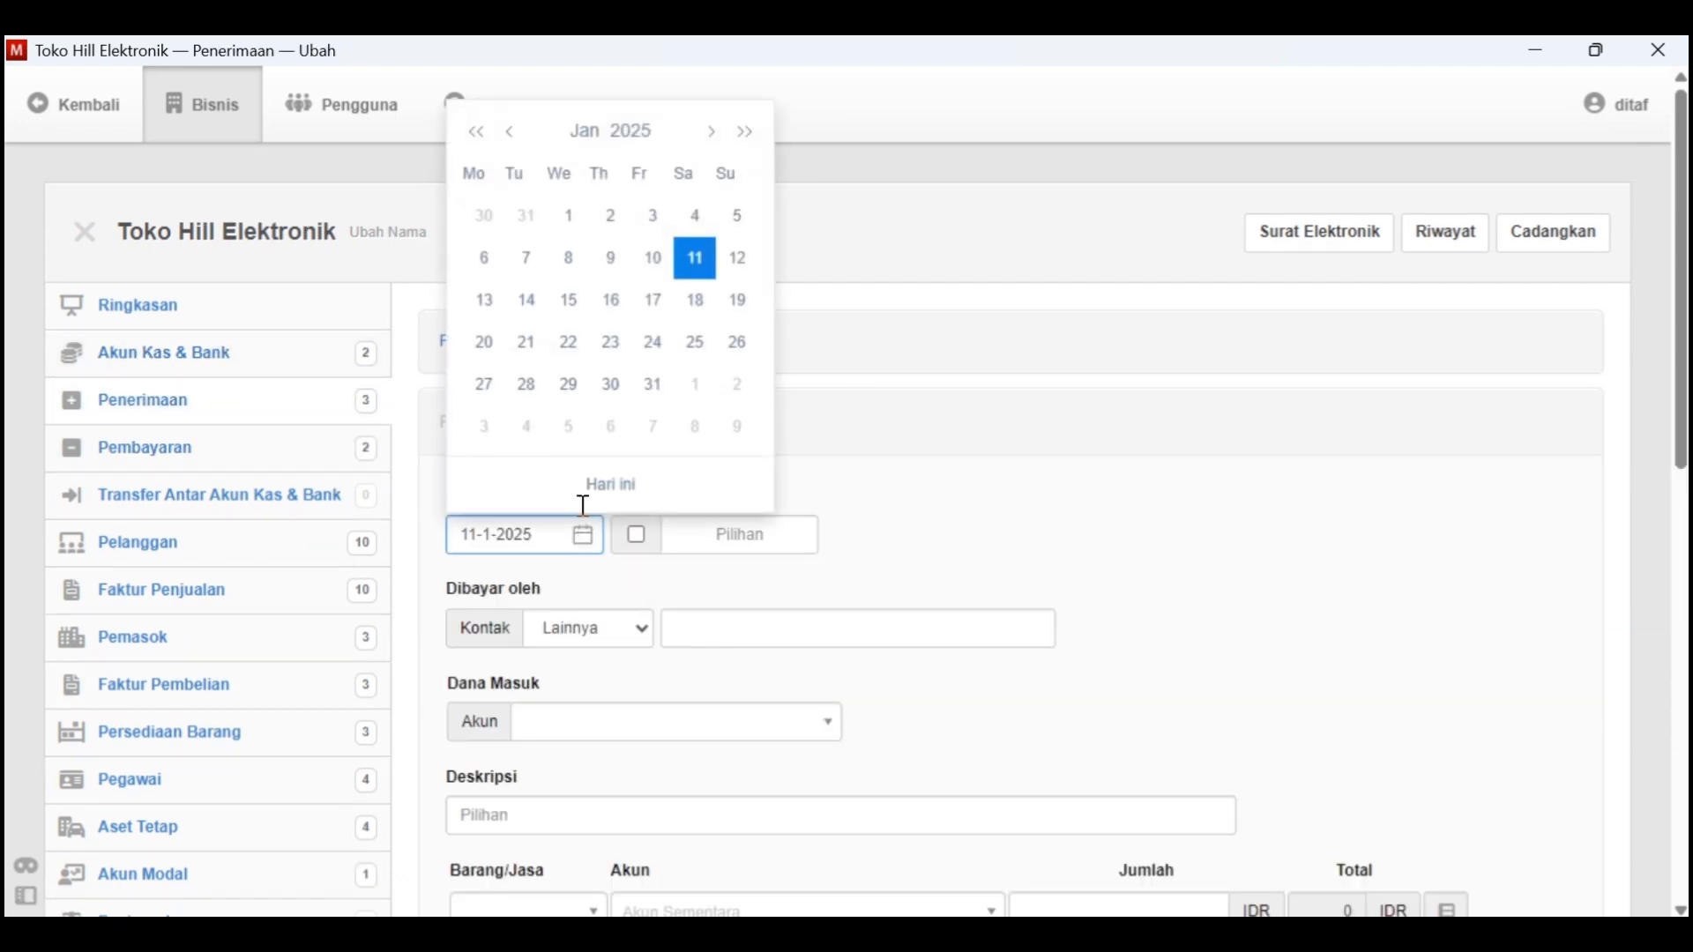
pyautogui.click(644, 139)
pyautogui.click(684, 182)
pyautogui.click(511, 187)
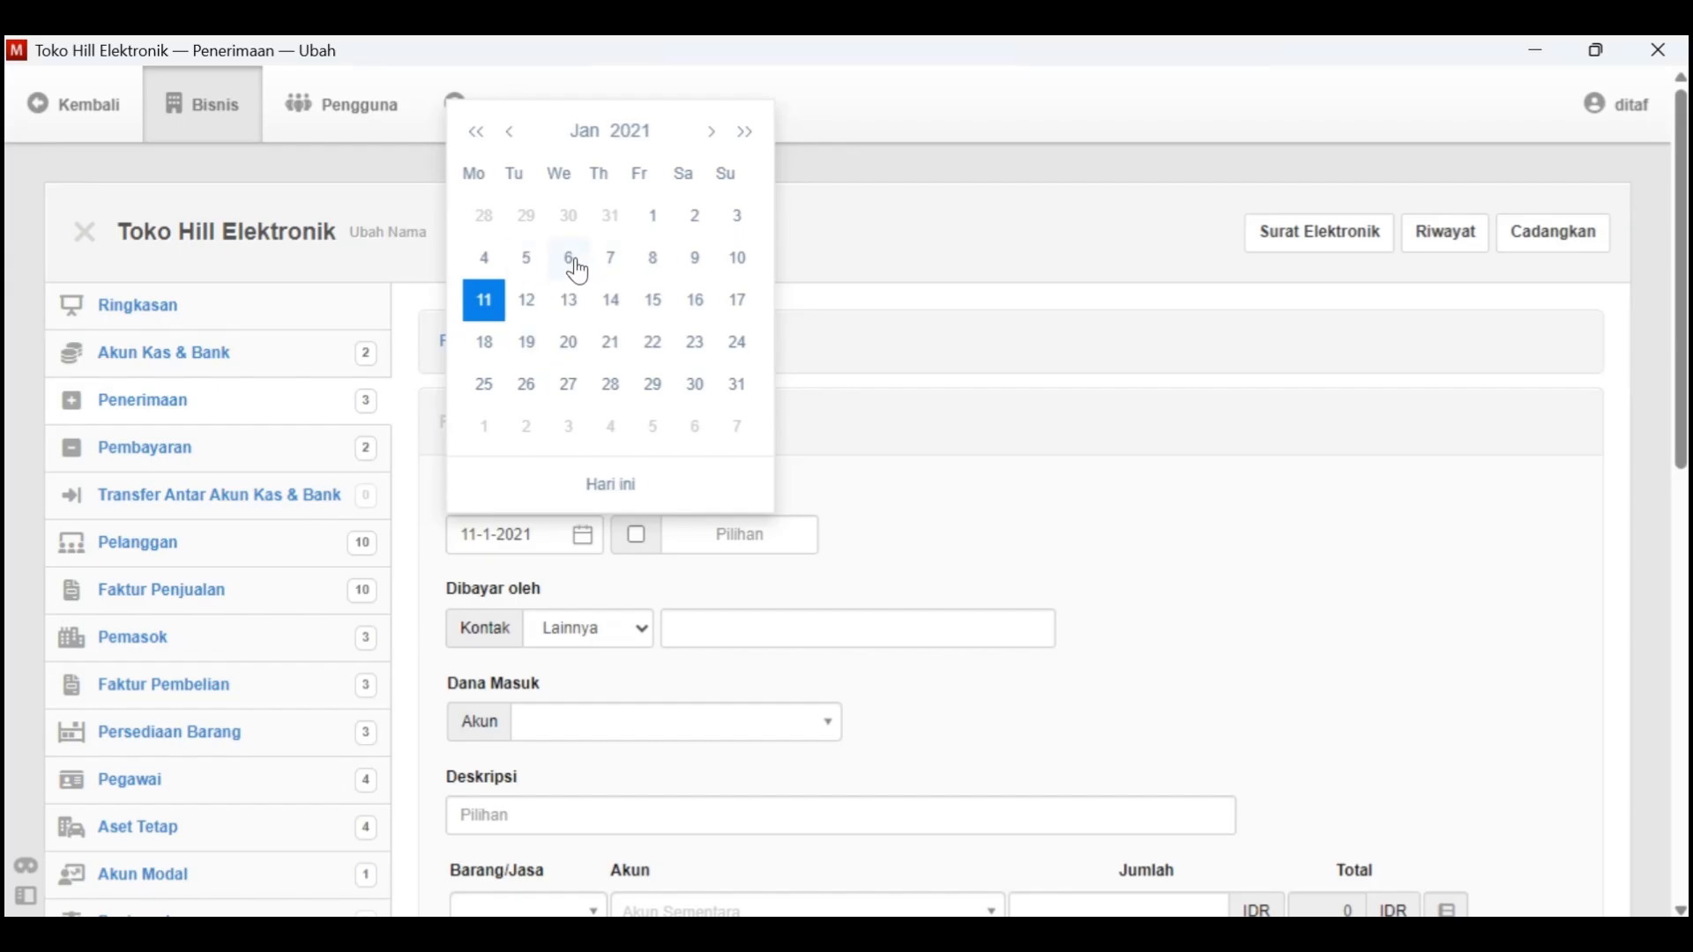
pyautogui.click(573, 261)
# Set the payer to the customer from the Tgl. 6 debt payment and receive the money in 1.1100 - Kas Di Tangan
pyautogui.click(589, 628)
pyautogui.click(622, 700)
pyautogui.click(741, 637)
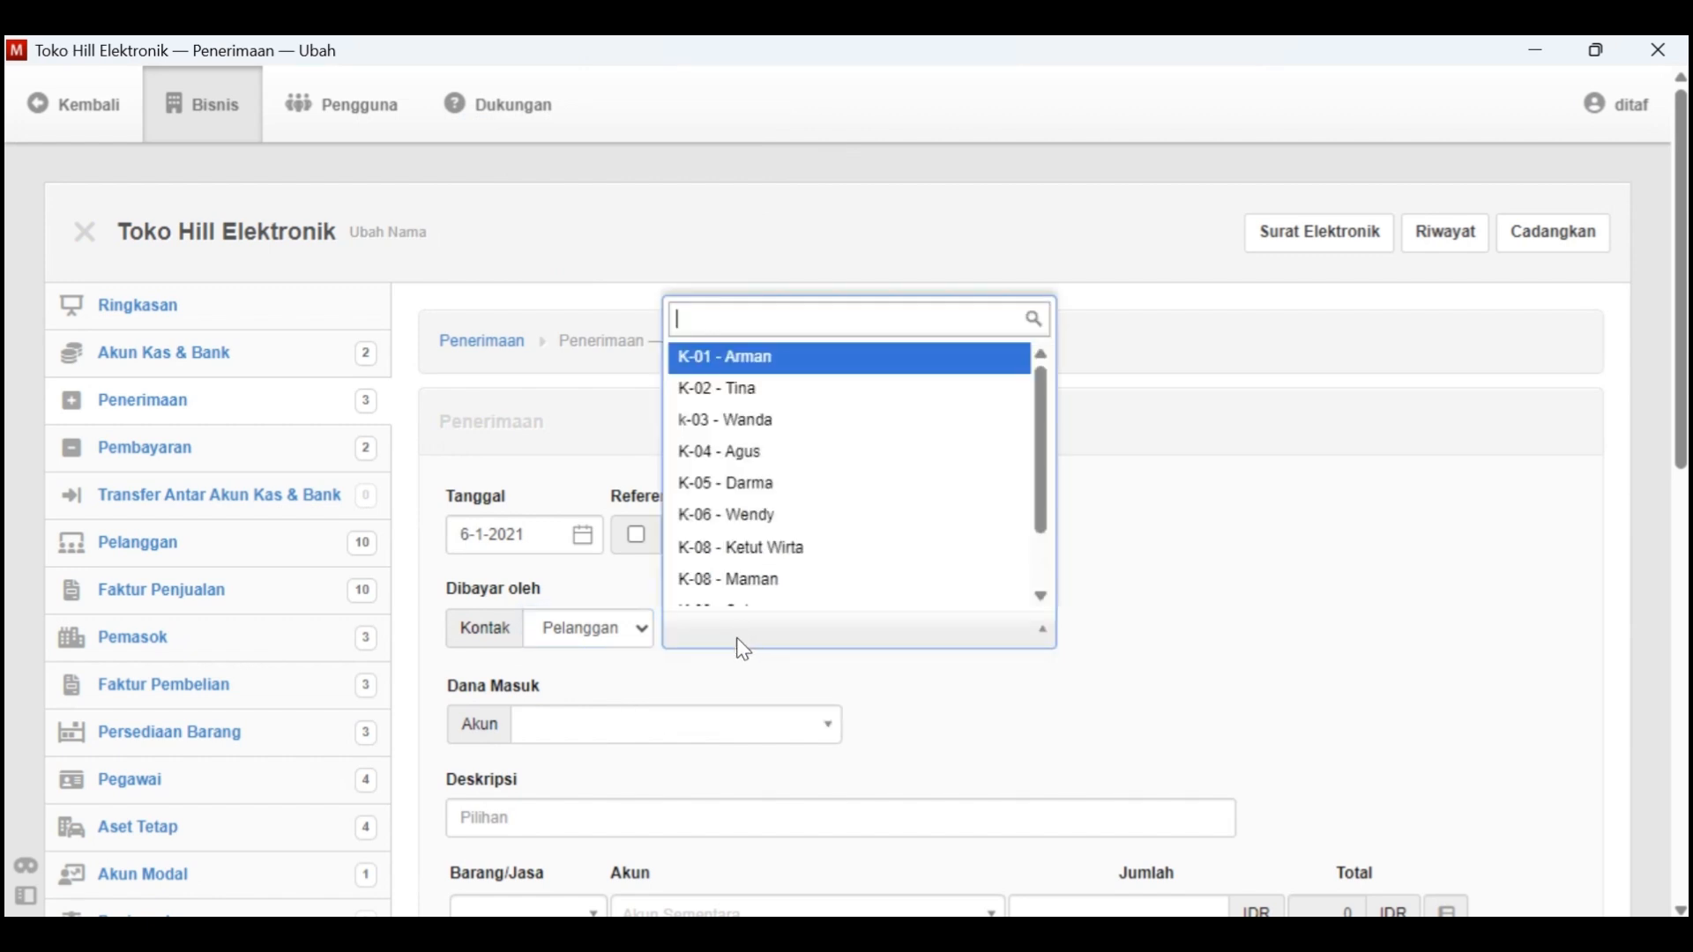
pyautogui.click(723, 389)
pyautogui.scroll(-1, 684, 654)
pyautogui.click(652, 661)
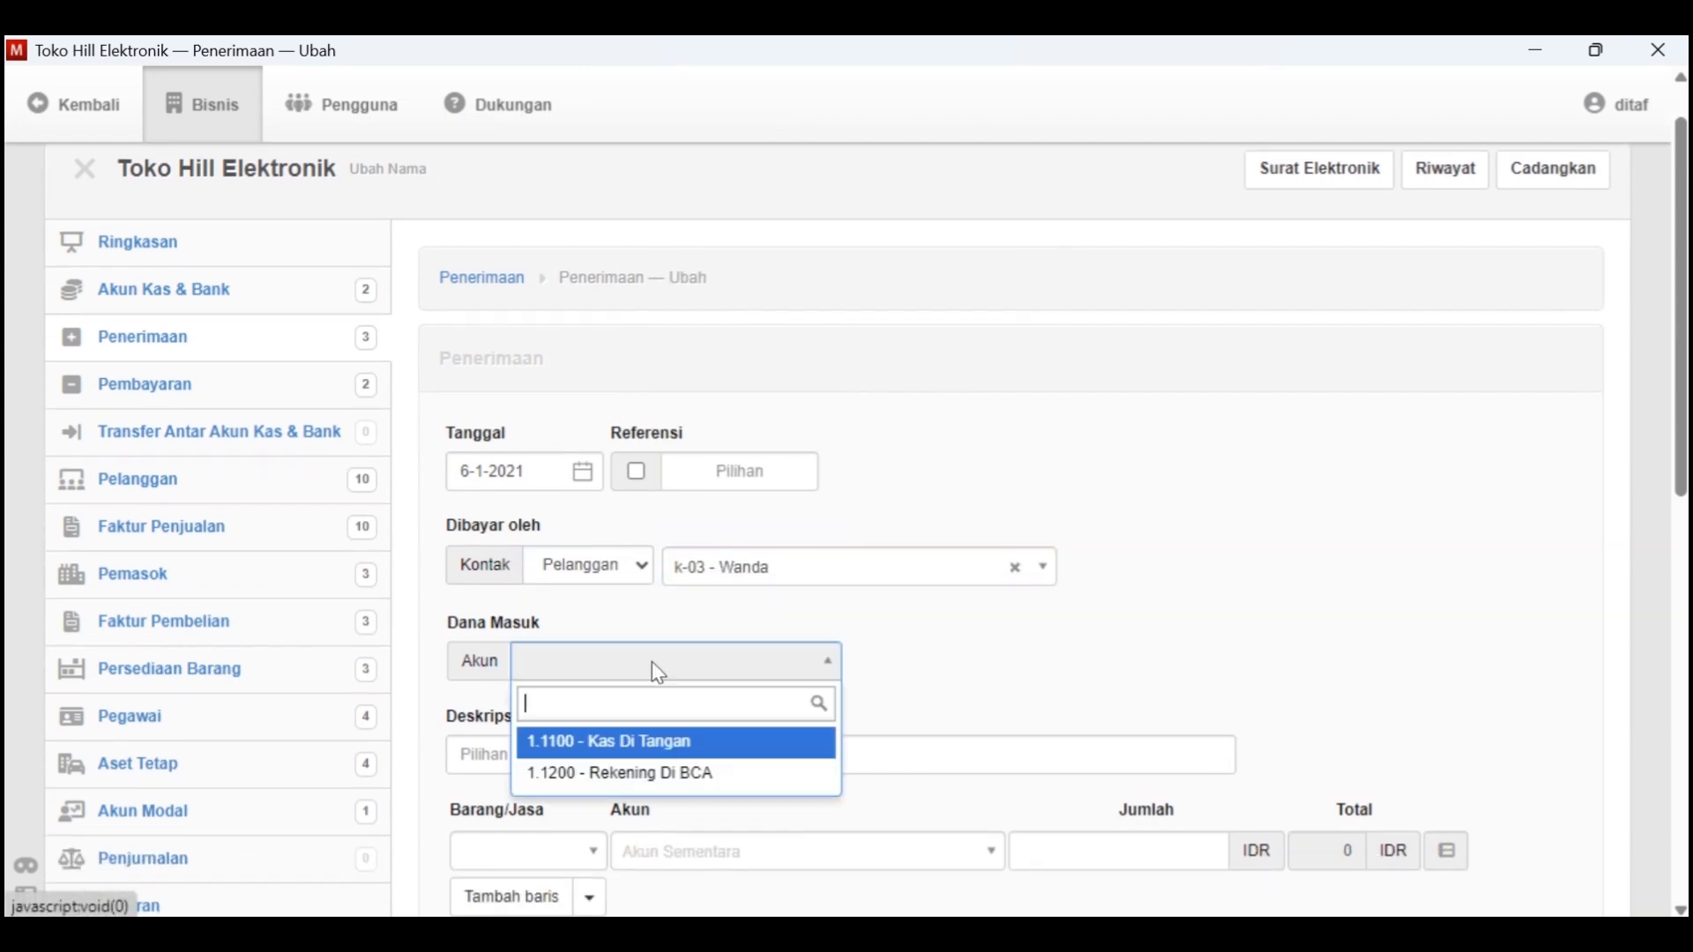
pyautogui.click(593, 742)
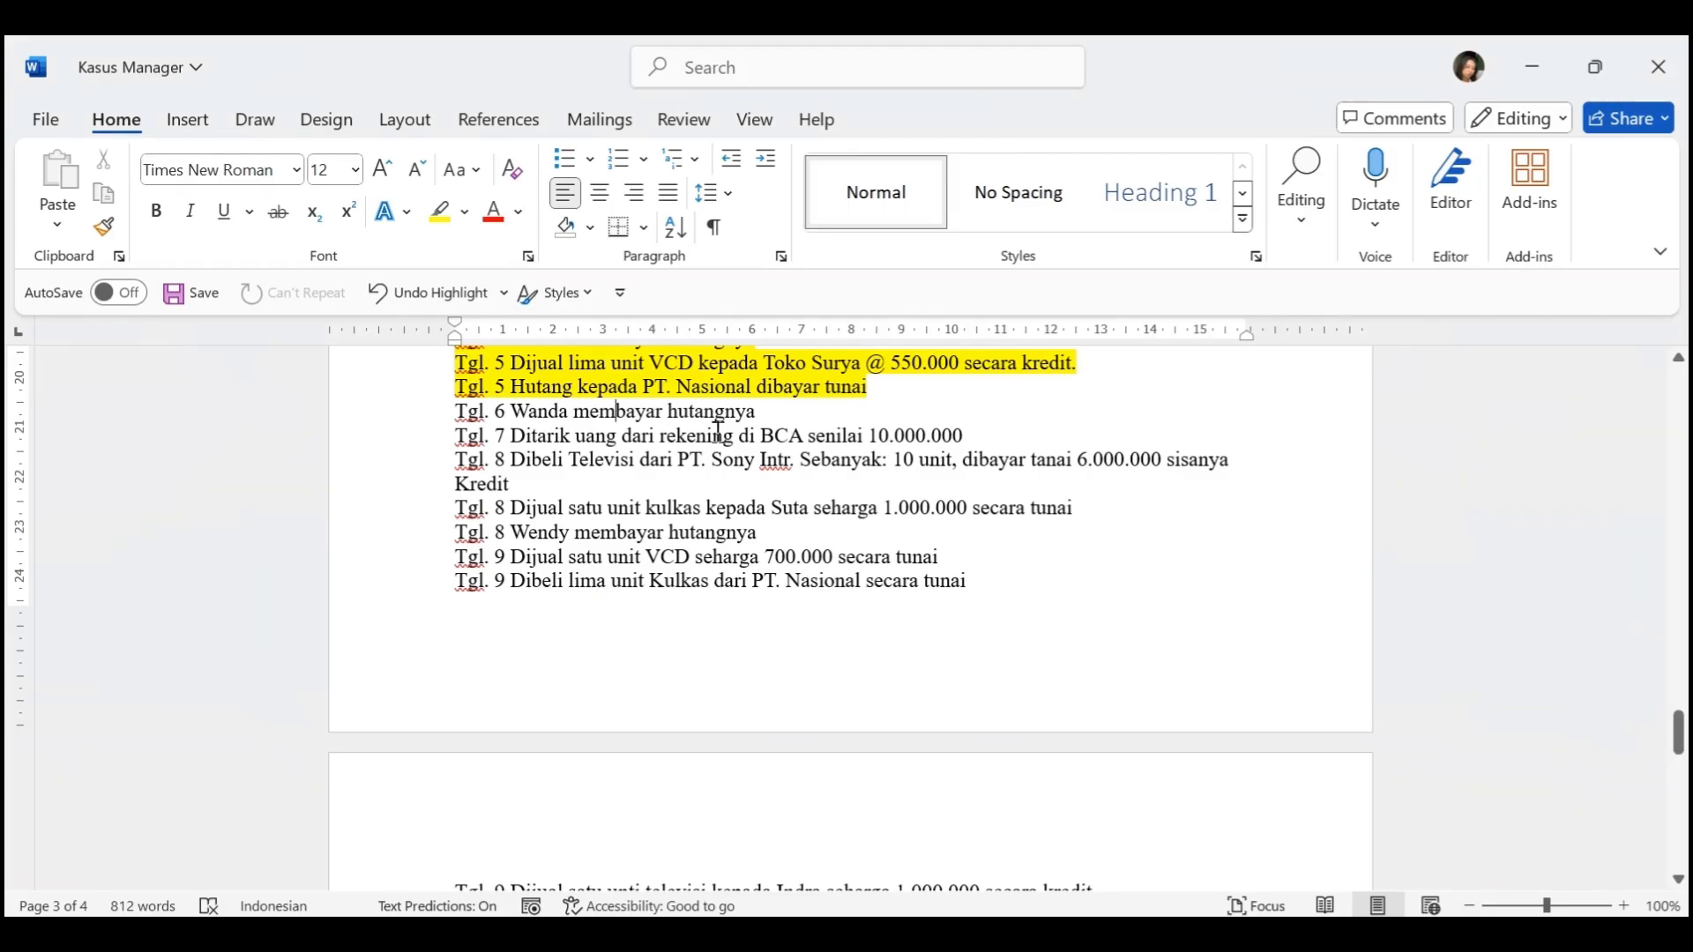
# Describe the receipt as "Penerimaan piutang dari" plus the customer's name and assign its line to 1.1300 - Piutang Dagang
pyautogui.hotkey('alt', 'Tab')
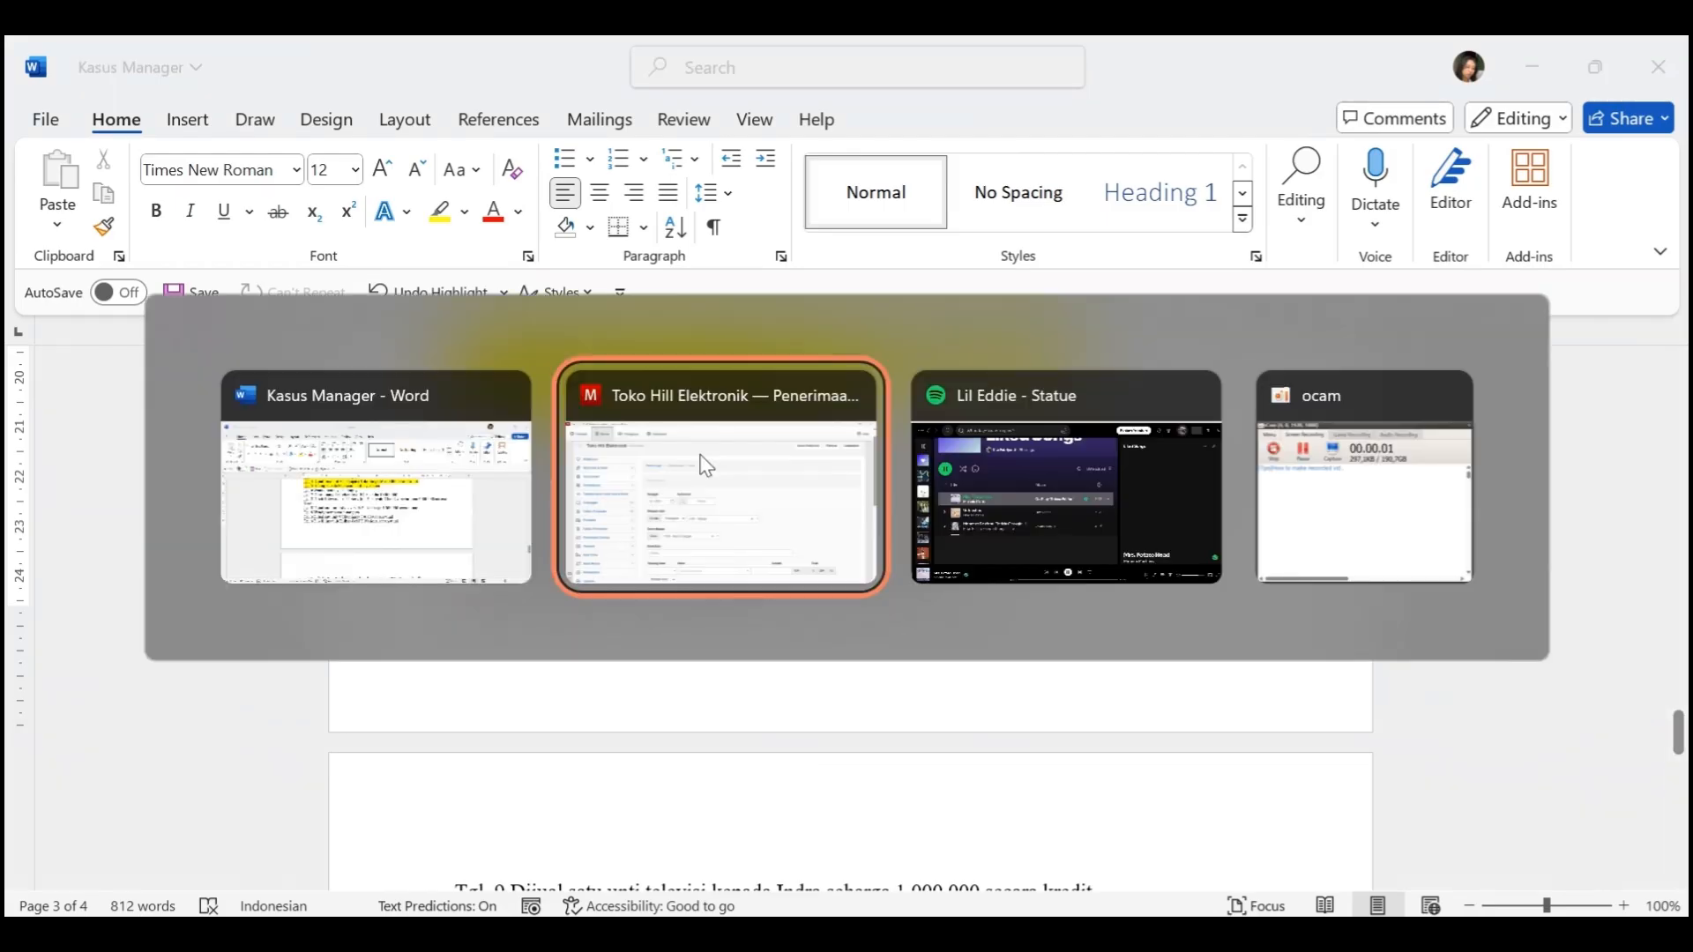
pyautogui.scroll(-1, 699, 453)
pyautogui.click(622, 582)
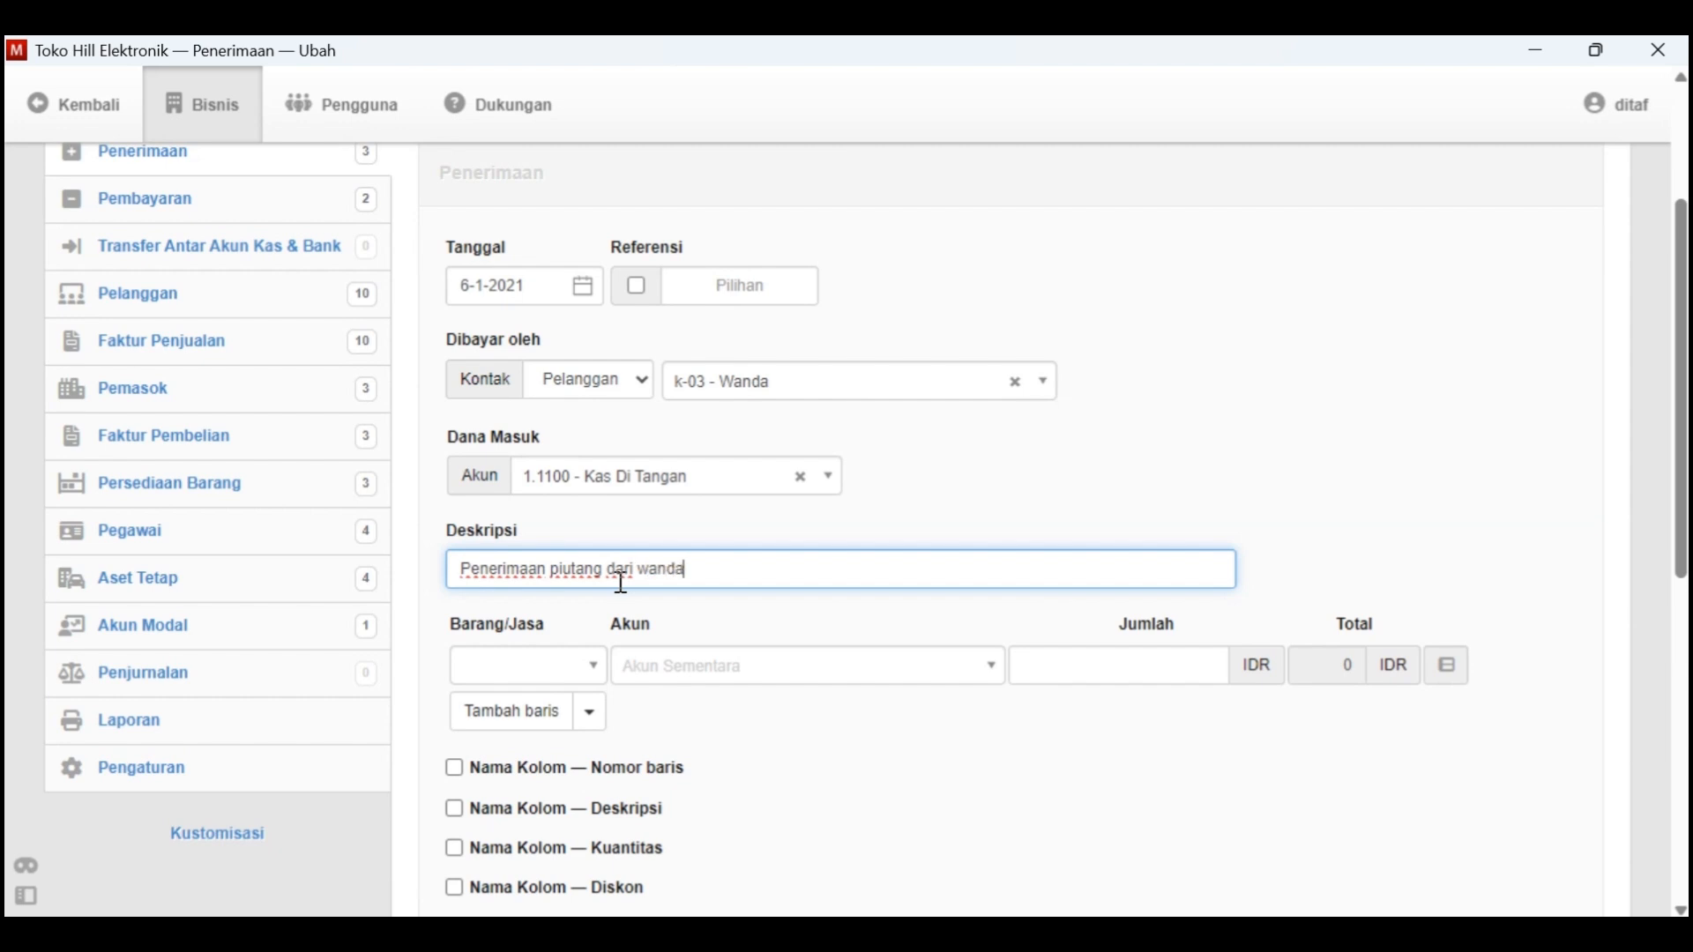
pyautogui.click(652, 679)
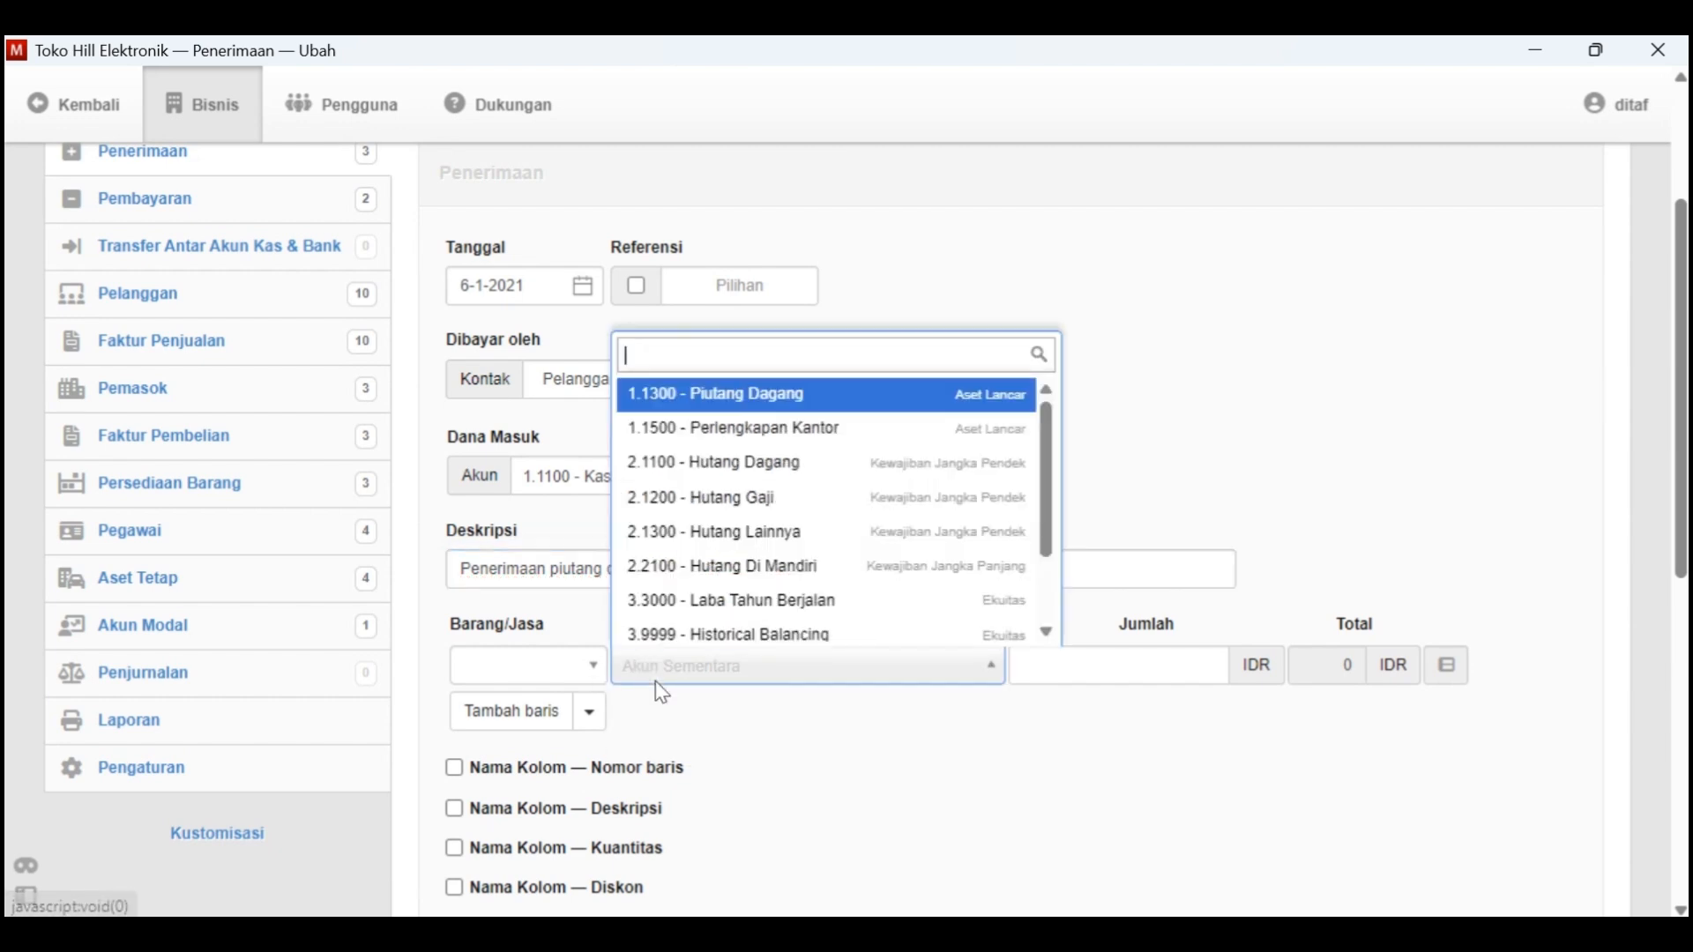
pyautogui.click(822, 395)
pyautogui.scroll(-1, 1100, 781)
# Look up the customer's opening balance in the customer table of Kasus Manager and enter 1000000 as the receipt line's amount
pyautogui.click(1534, 636)
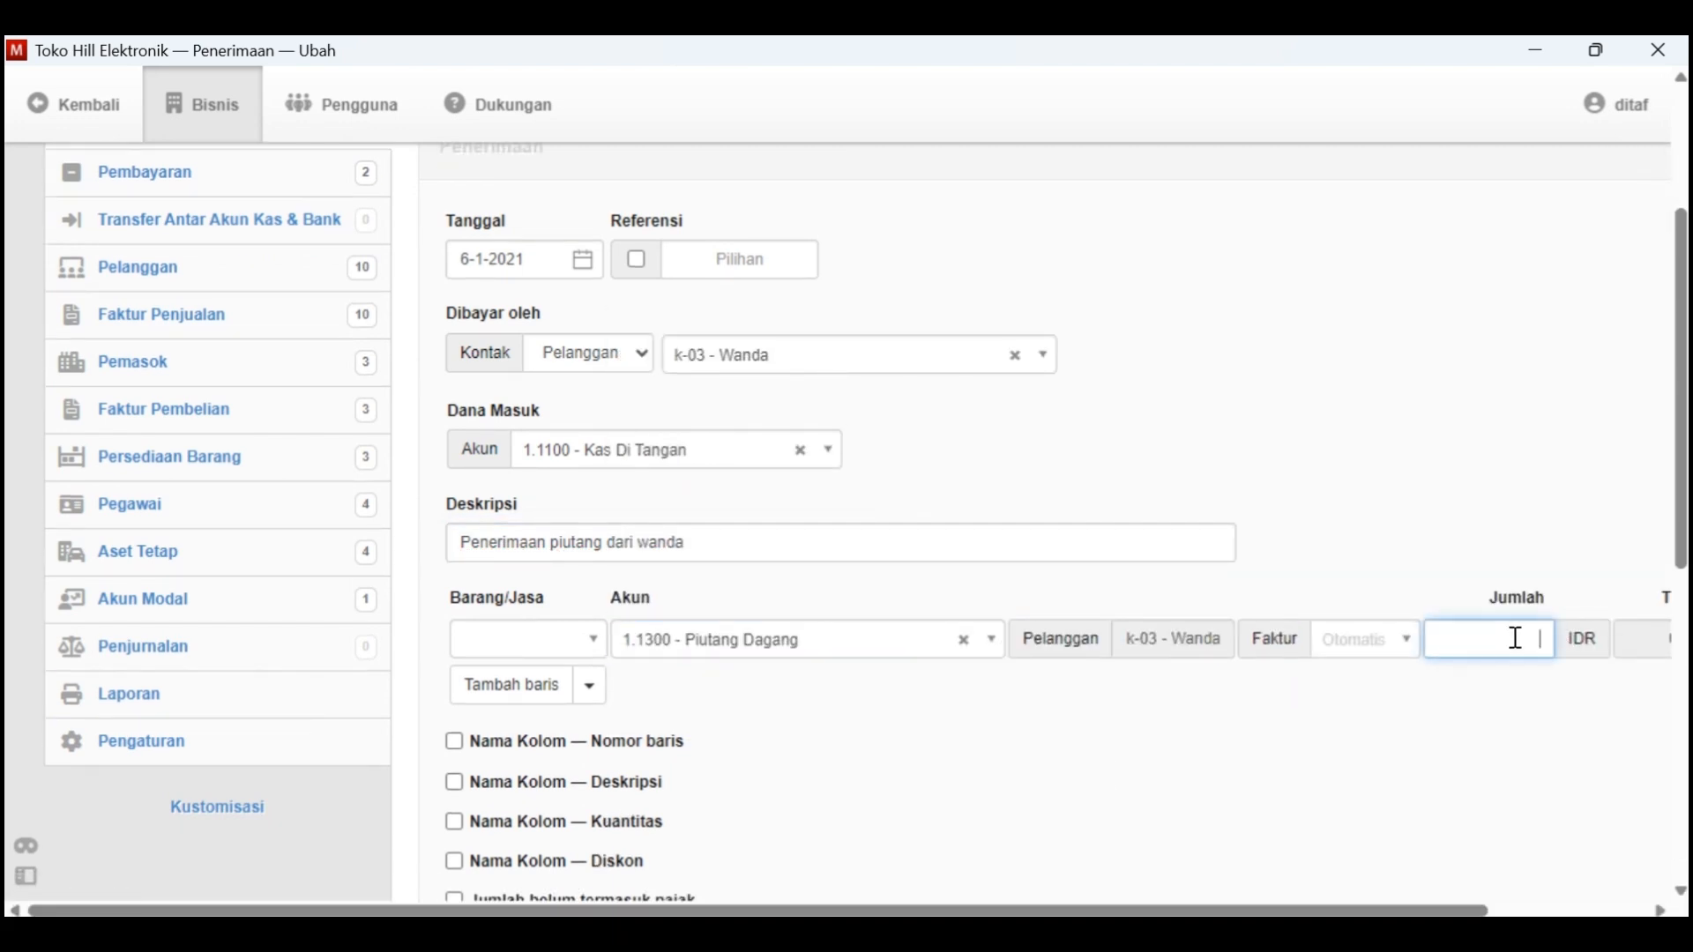
pyautogui.hotkey('alt', 'Tab')
pyautogui.scroll(5, 1232, 477)
pyautogui.scroll(5, 1232, 476)
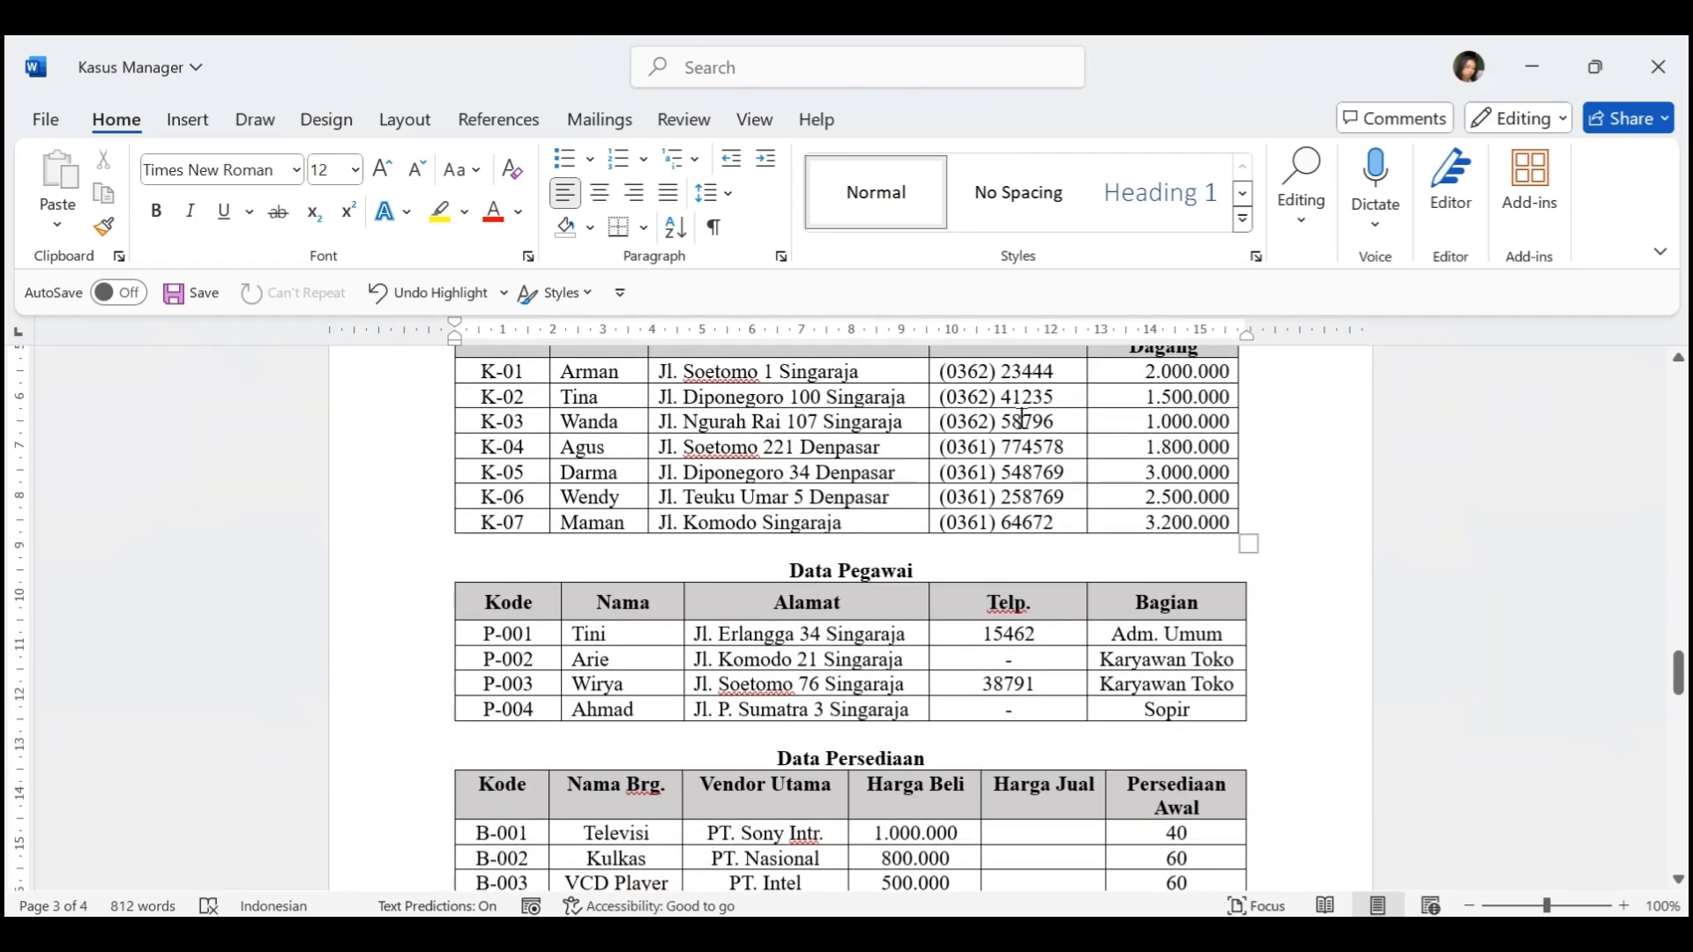
pyautogui.click(1104, 417)
pyautogui.moveTo(585, 417); pyautogui.dragTo(1129, 436)
pyautogui.click(1038, 520)
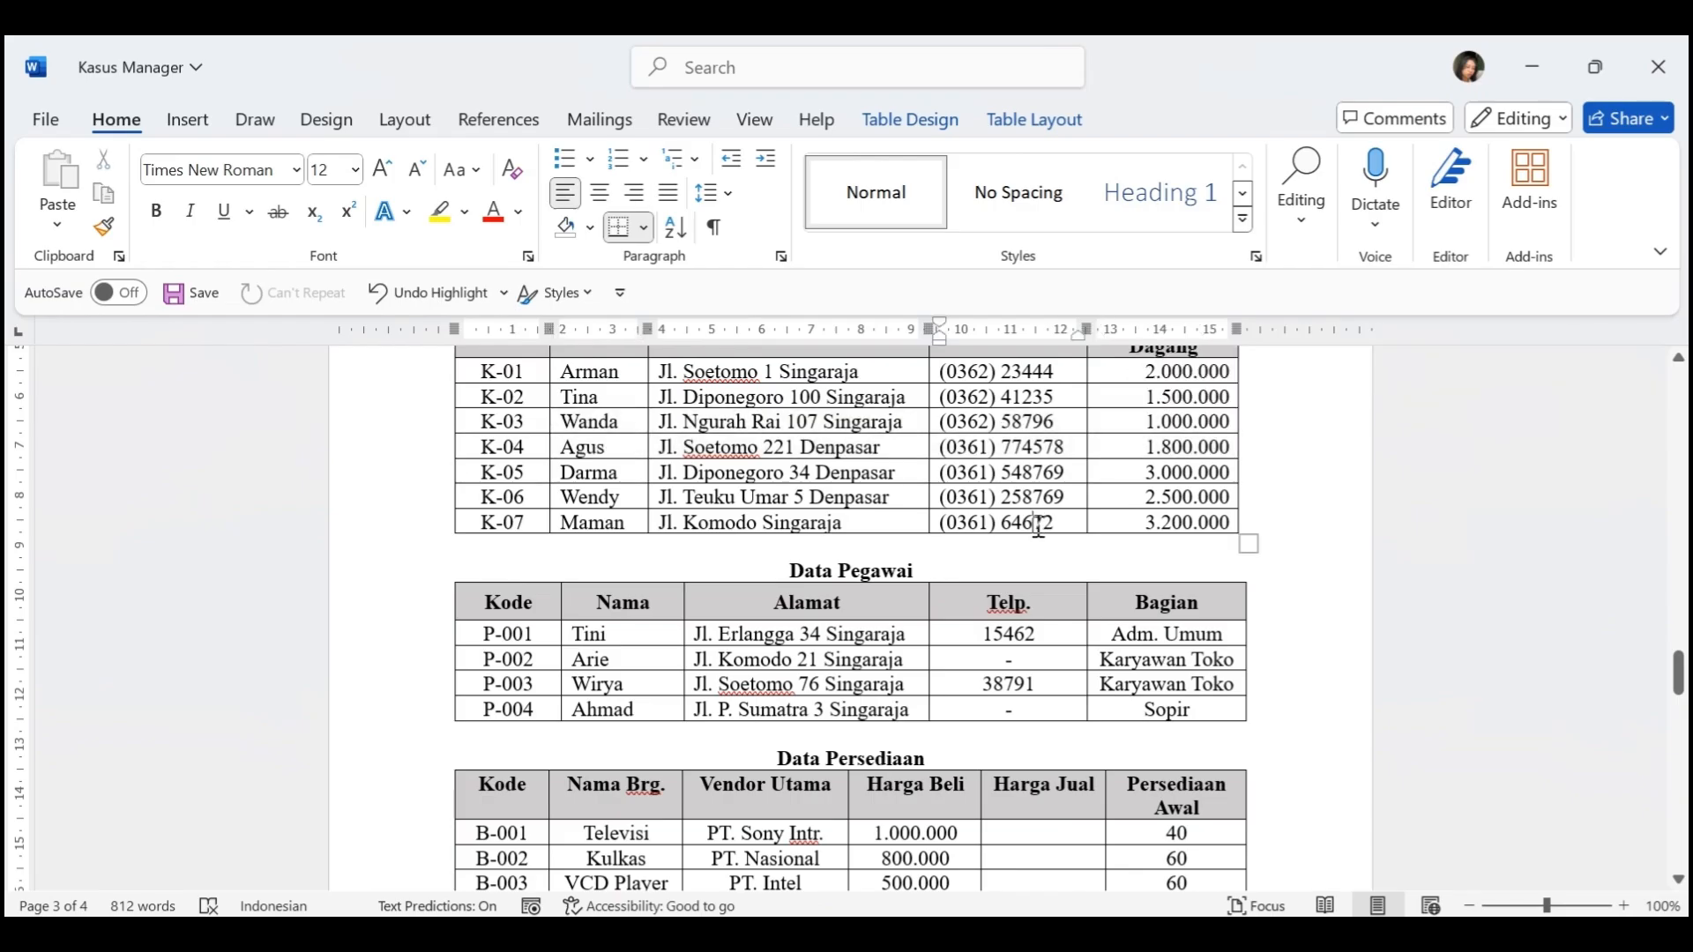
pyautogui.scroll(-8, 1039, 520)
pyautogui.hotkey('alt', 'Tab')
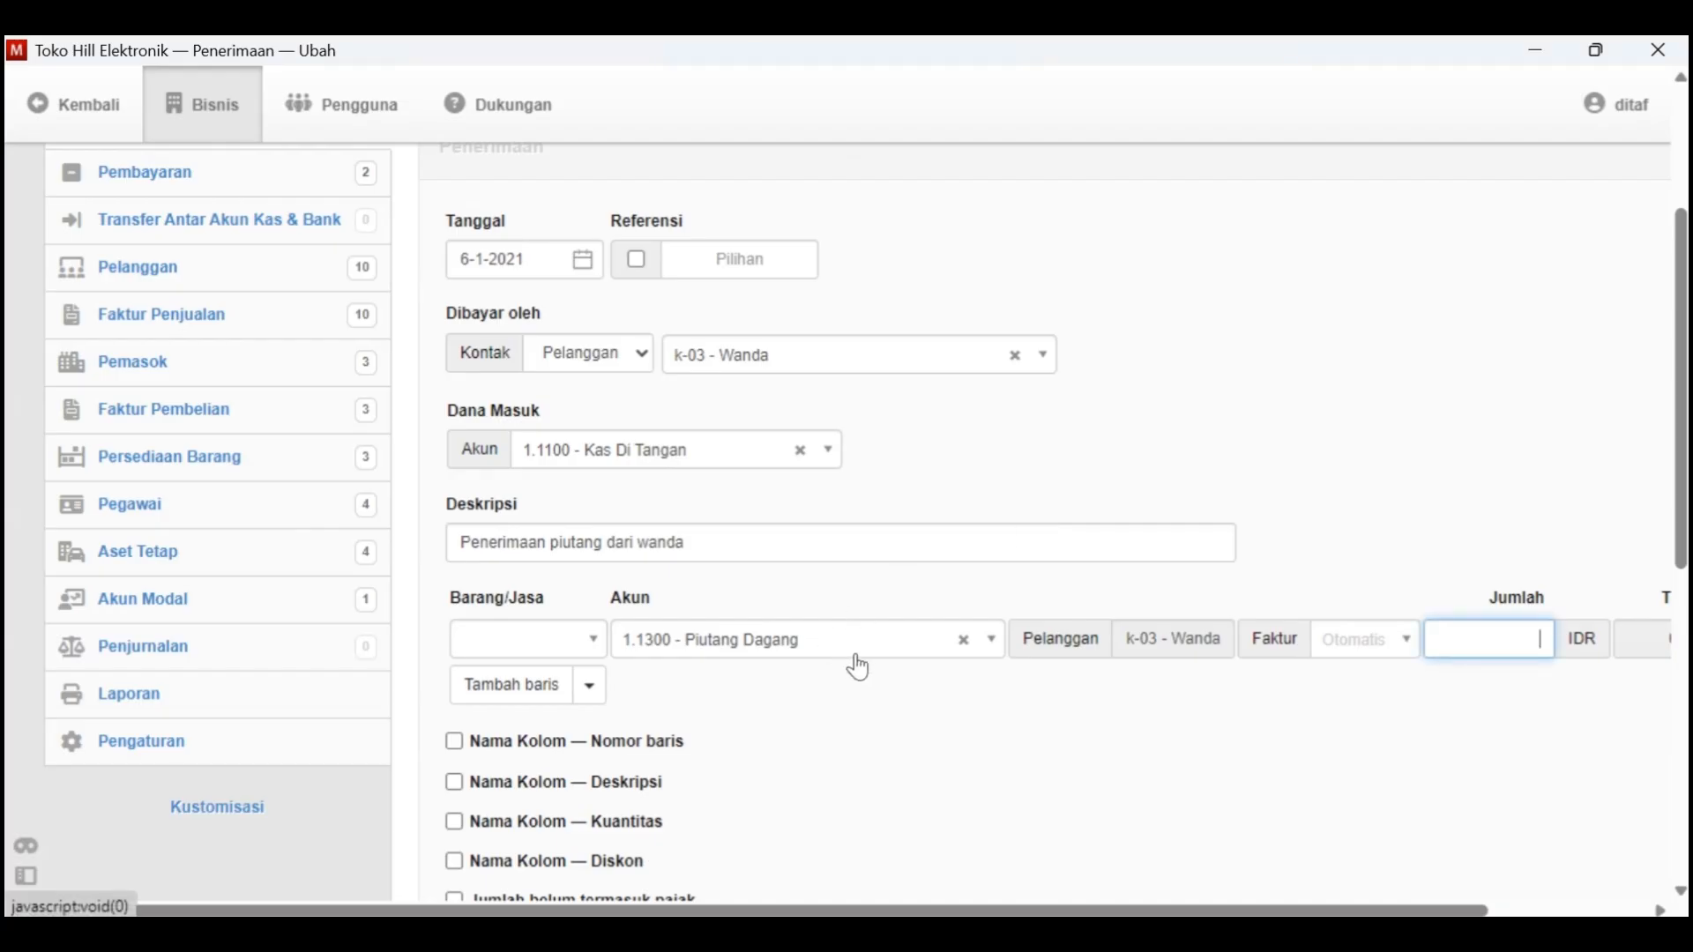
pyautogui.write('000000')
pyautogui.hscroll(2, 855, 666)
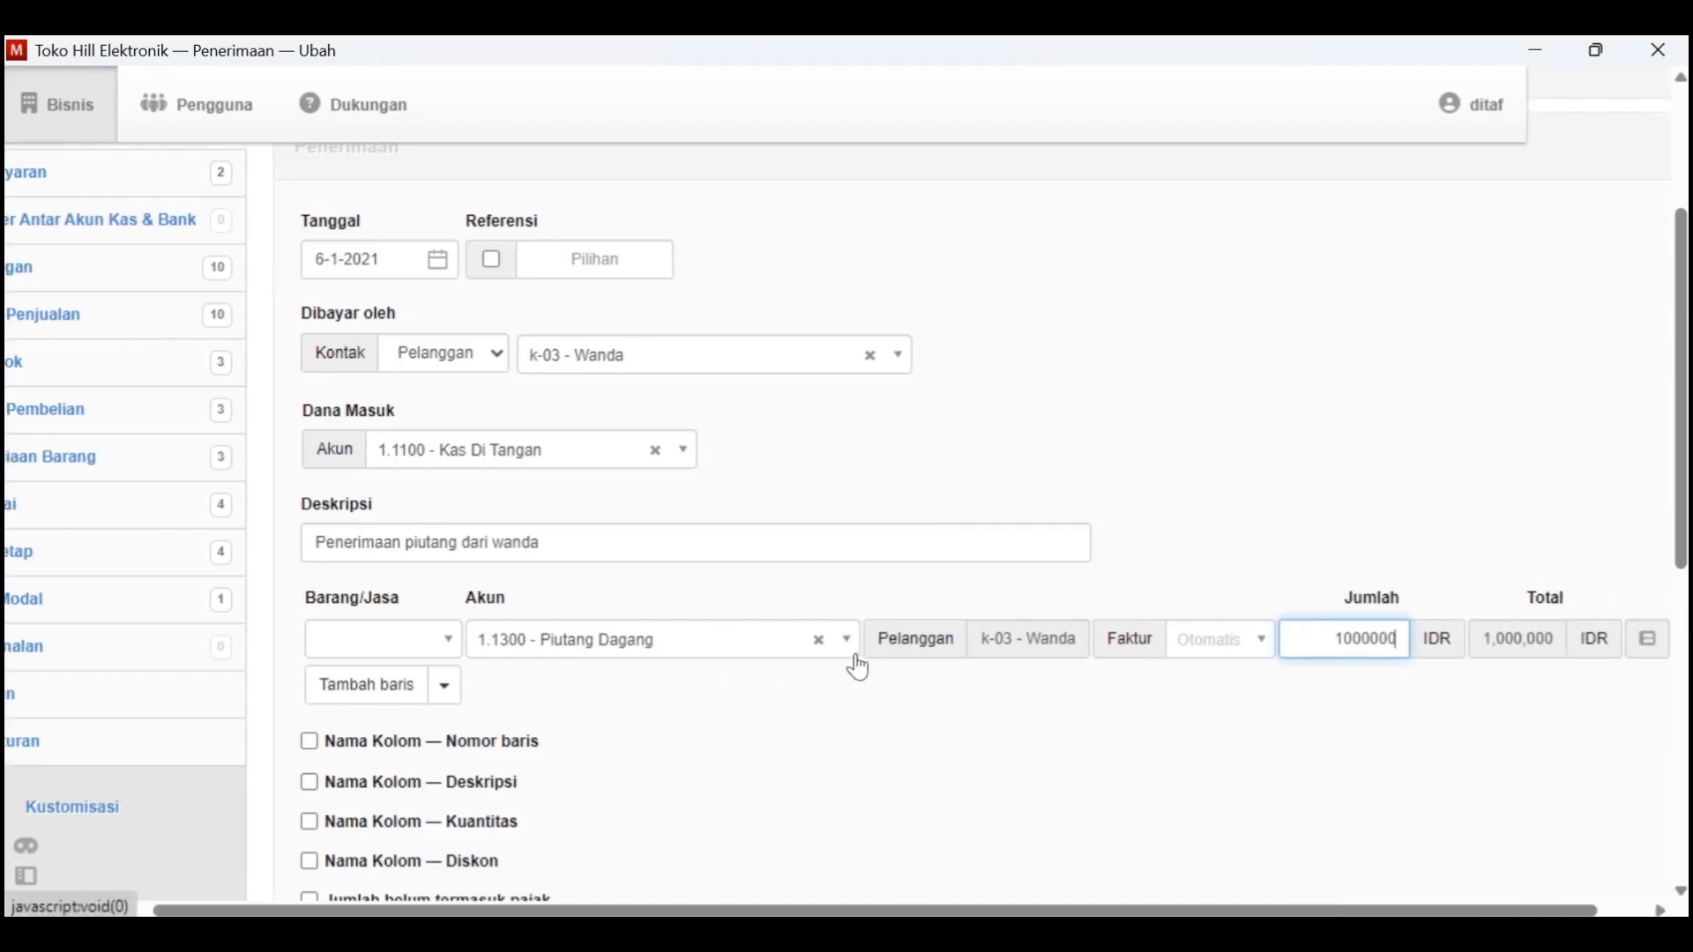
# Create the 6-1-2021 receipt and review the resulting document
pyautogui.scroll(-5, 853, 665)
pyautogui.click(479, 816)
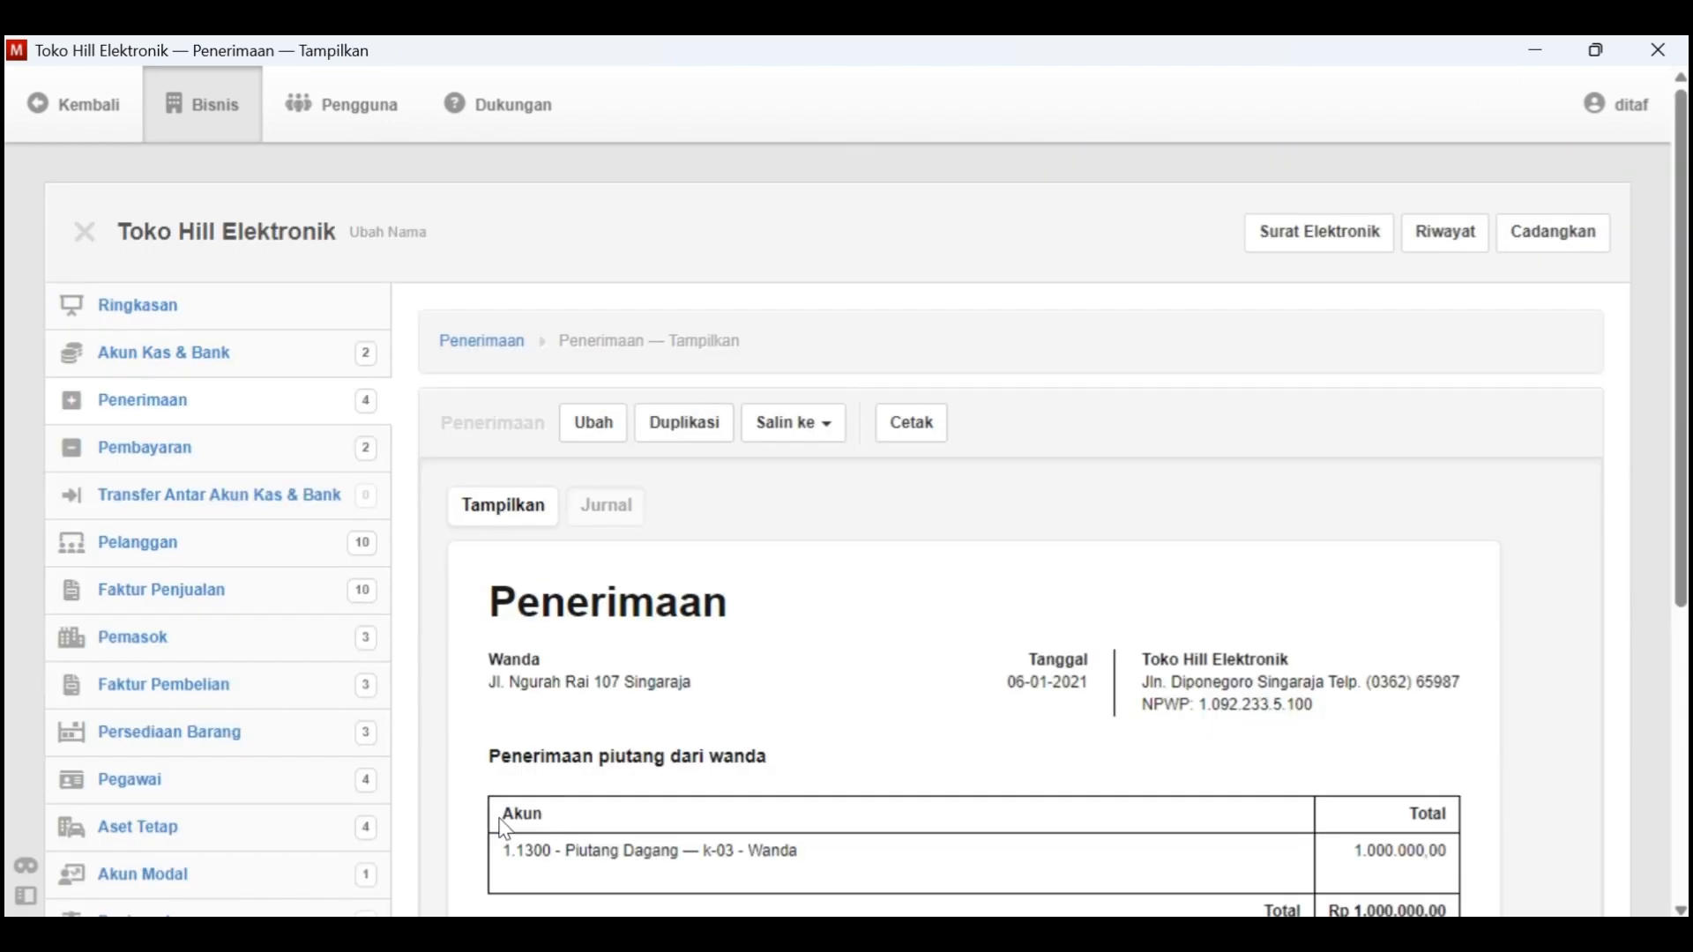
pyautogui.scroll(-2, 711, 745)
pyautogui.scroll(-1, 711, 749)
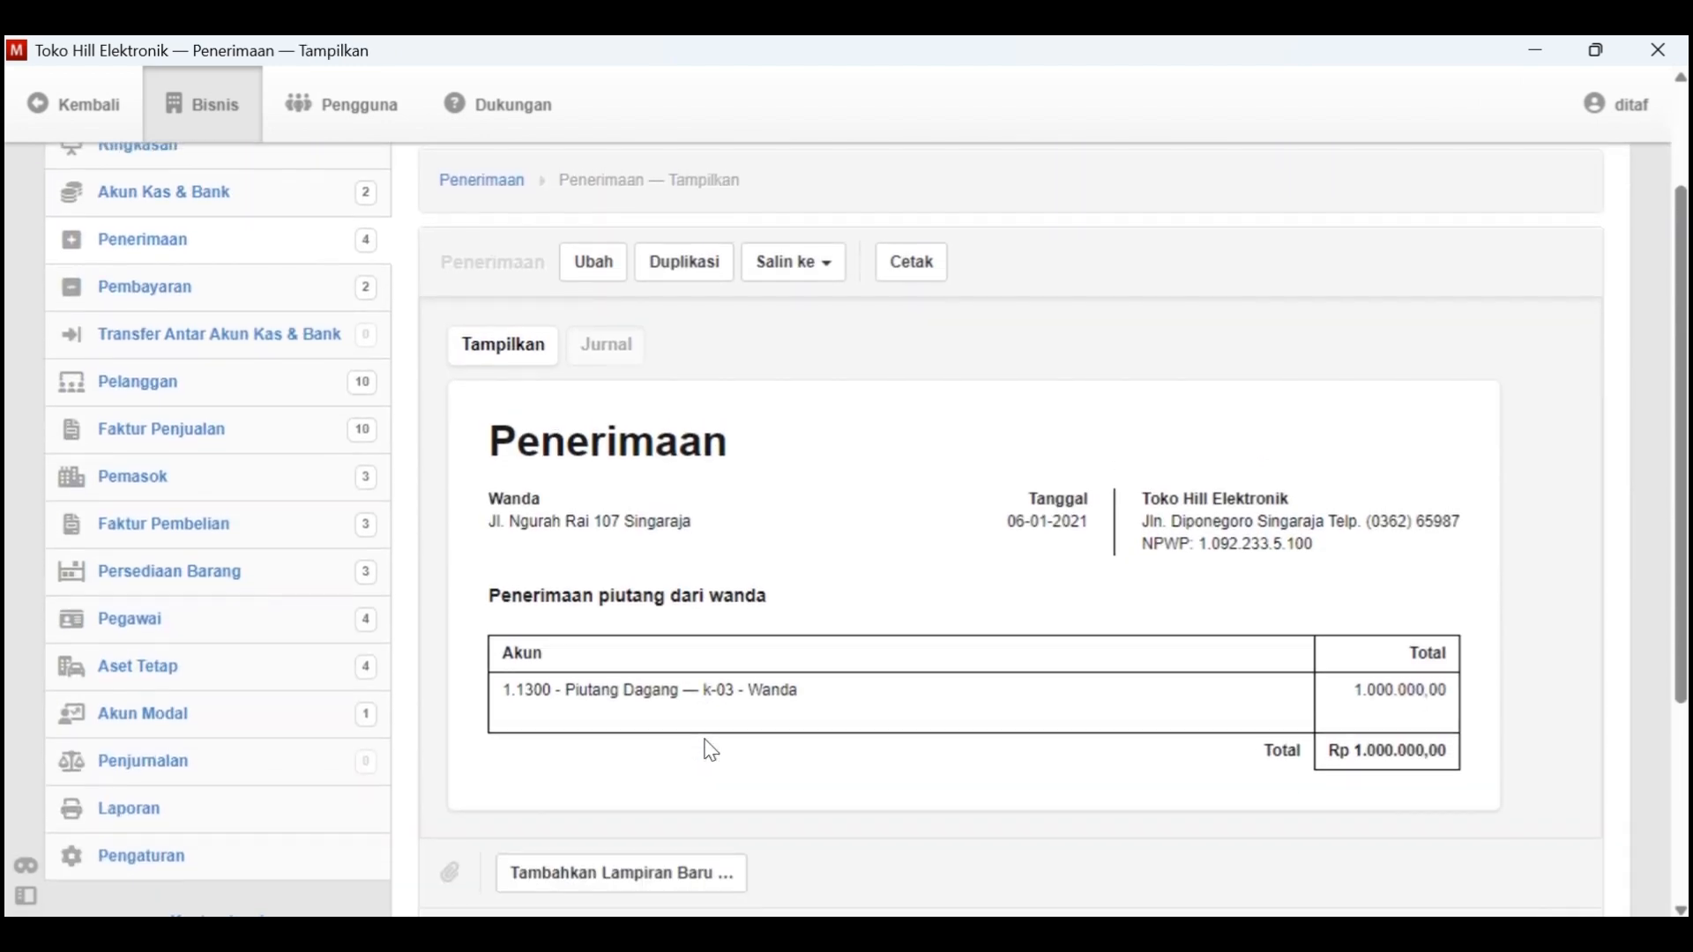
# Check the paying customer's opening balance invoice status in the sales invoice list (Faktur Penjualan)
pyautogui.scroll(1, 473, 536)
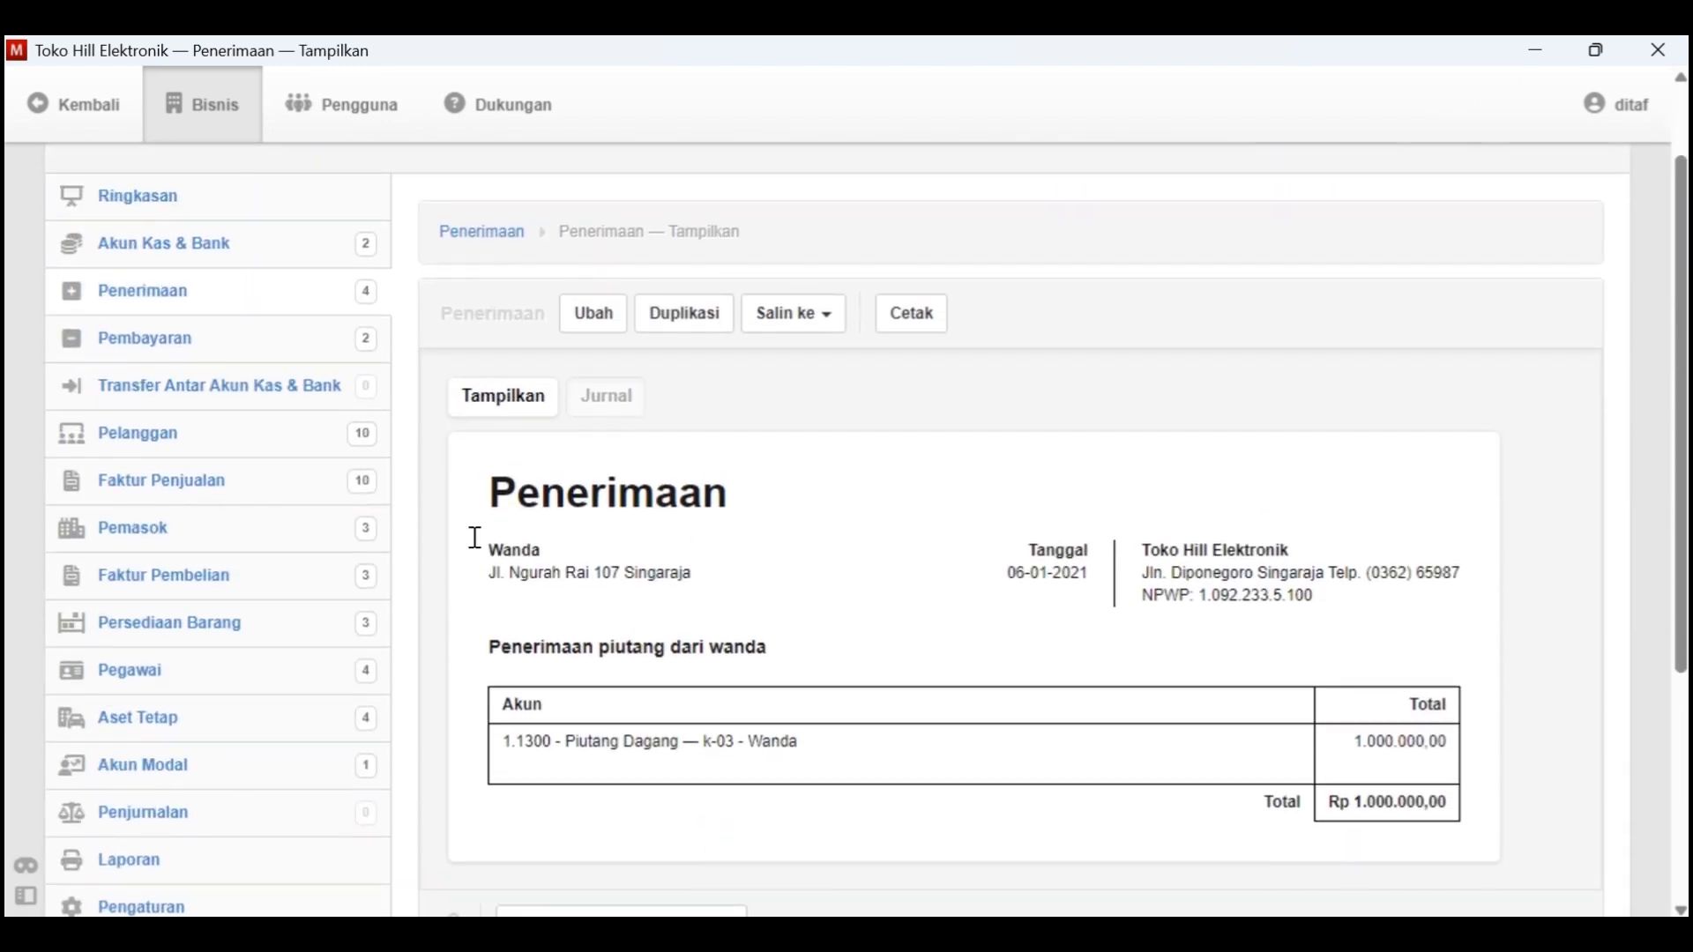
pyautogui.click(193, 491)
pyautogui.scroll(-2, 622, 555)
pyautogui.scroll(-1, 628, 560)
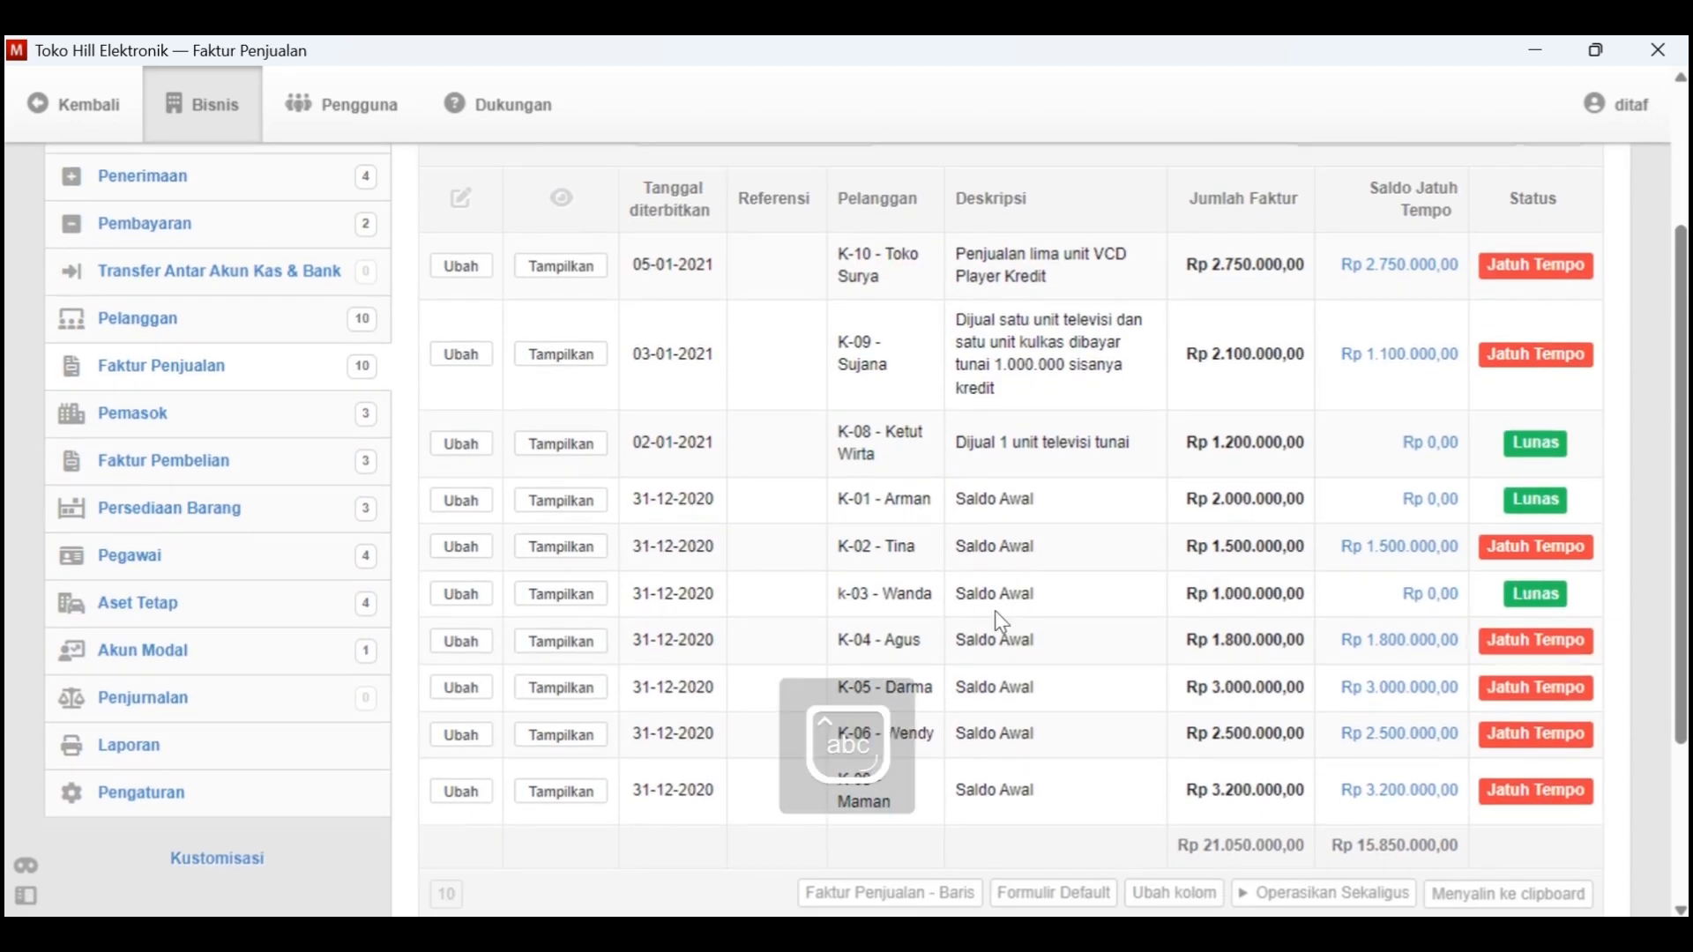
# Switch to the Kasus Manager document in Word and highlight the Tgl. 6 transaction line in yellow
pyautogui.hotkey('alt', 'Tab')
pyautogui.scroll(-1, 815, 600)
pyautogui.moveTo(782, 423); pyautogui.dragTo(453, 424)
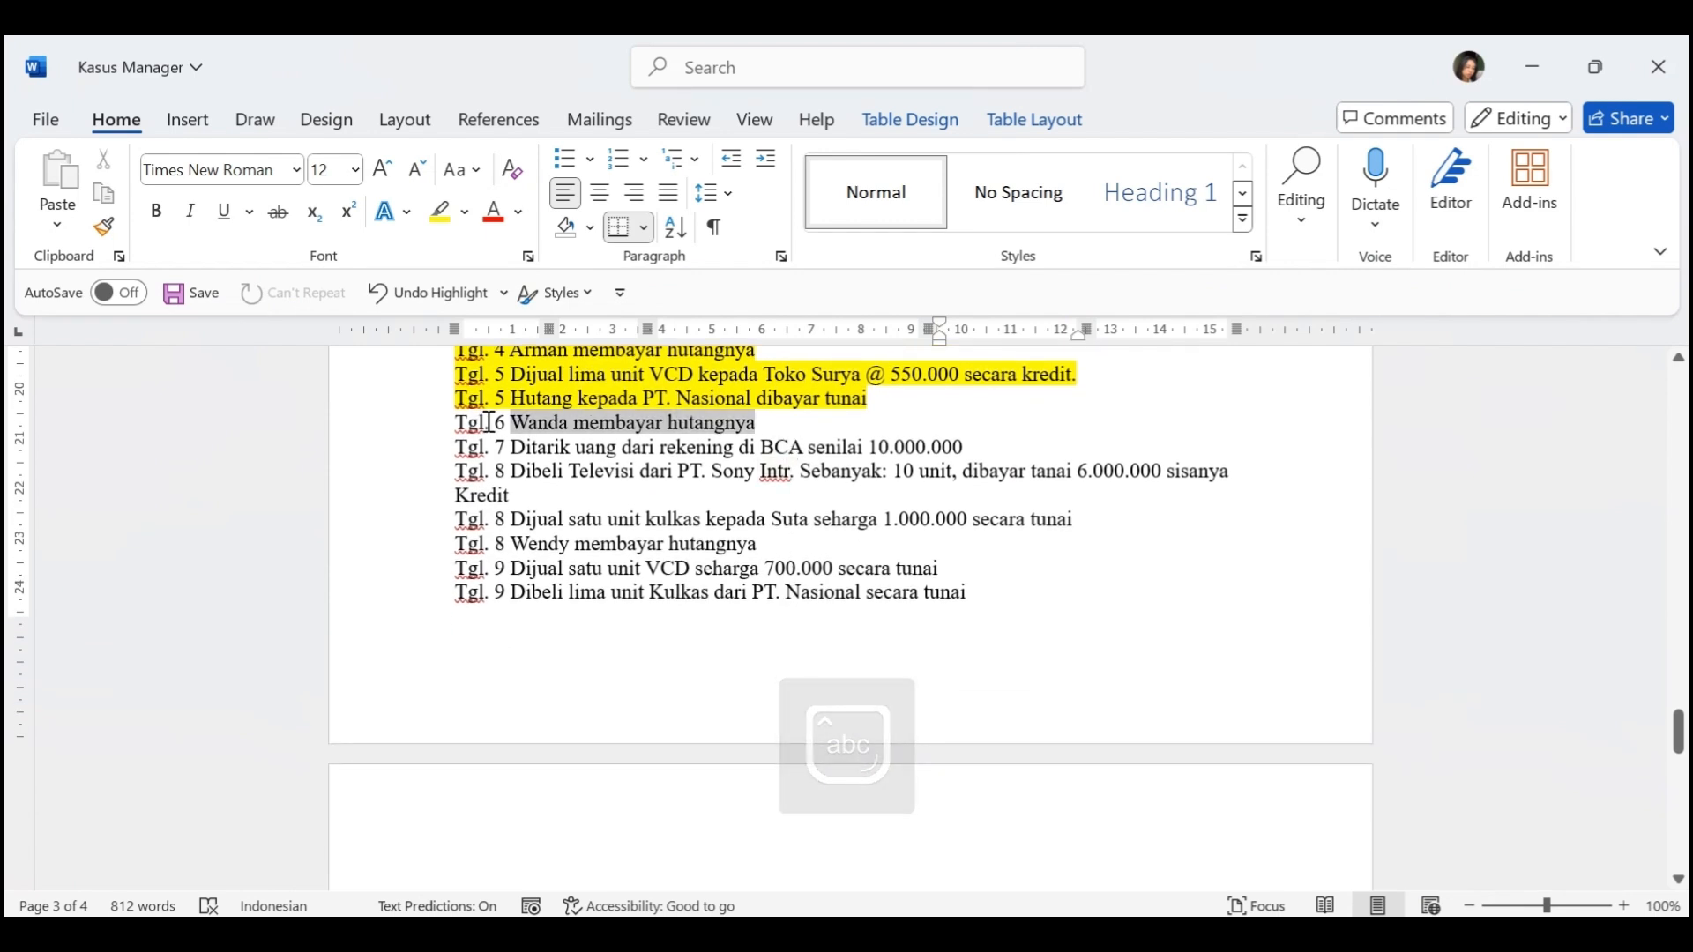
pyautogui.click(436, 214)
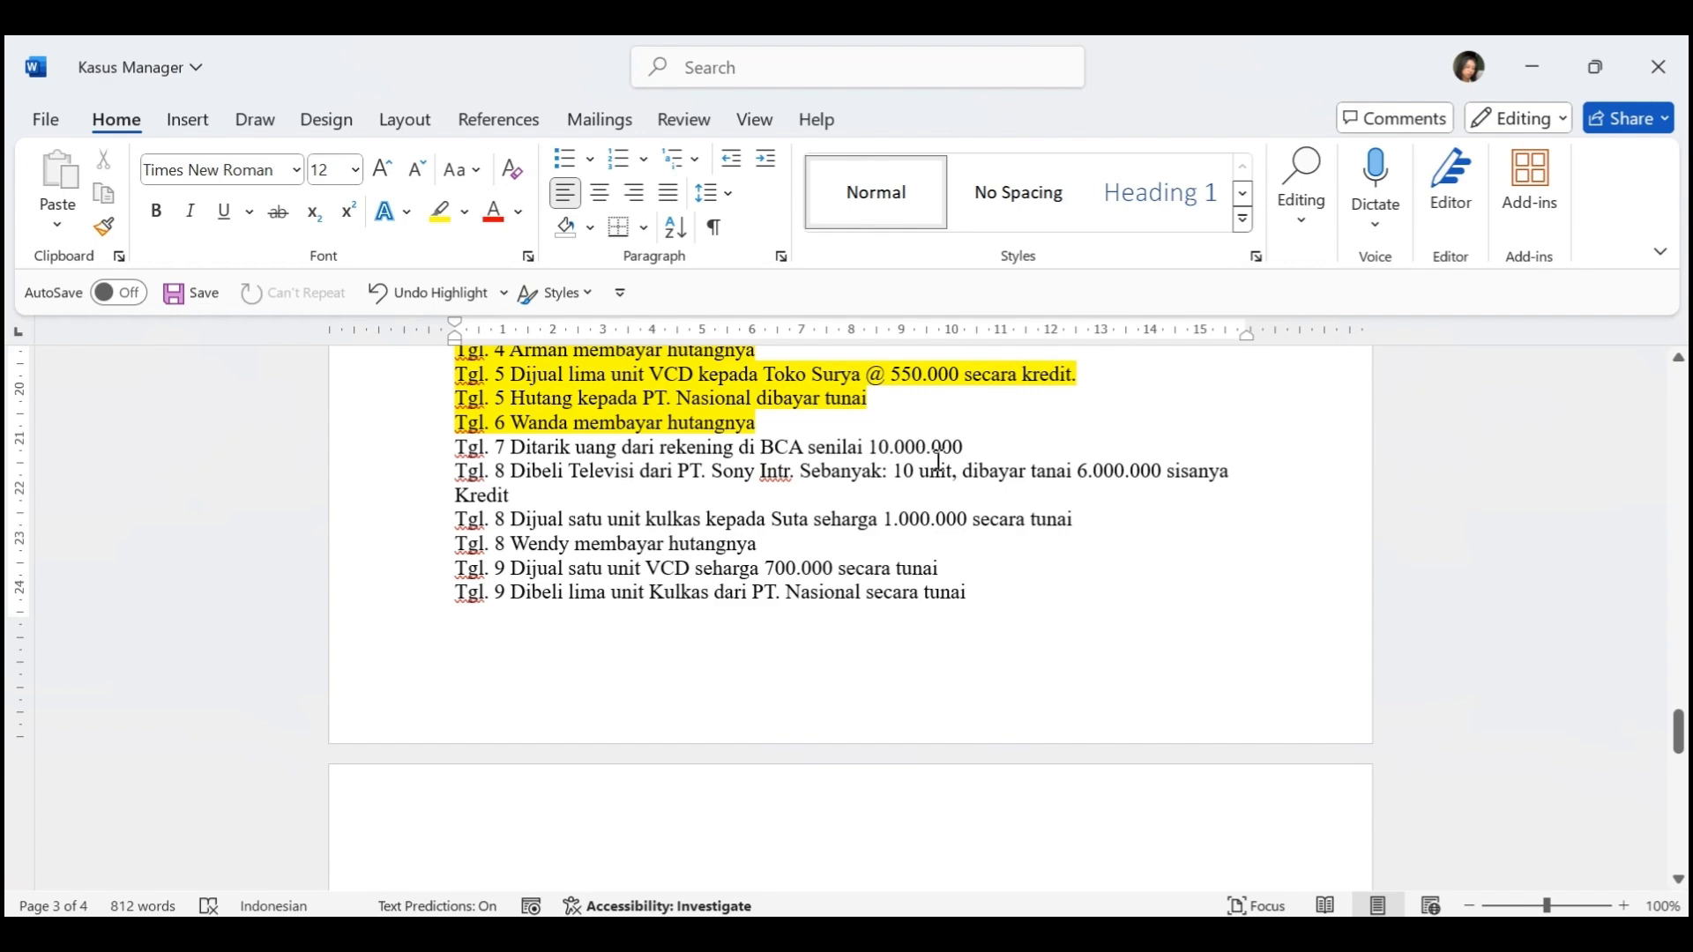
# Switch to Manager and start a new transfer between cash and bank accounts (Transfer Antar Akun Kas & Bank) dated 7-1-2021
pyautogui.hotkey('alt', 'Tab')
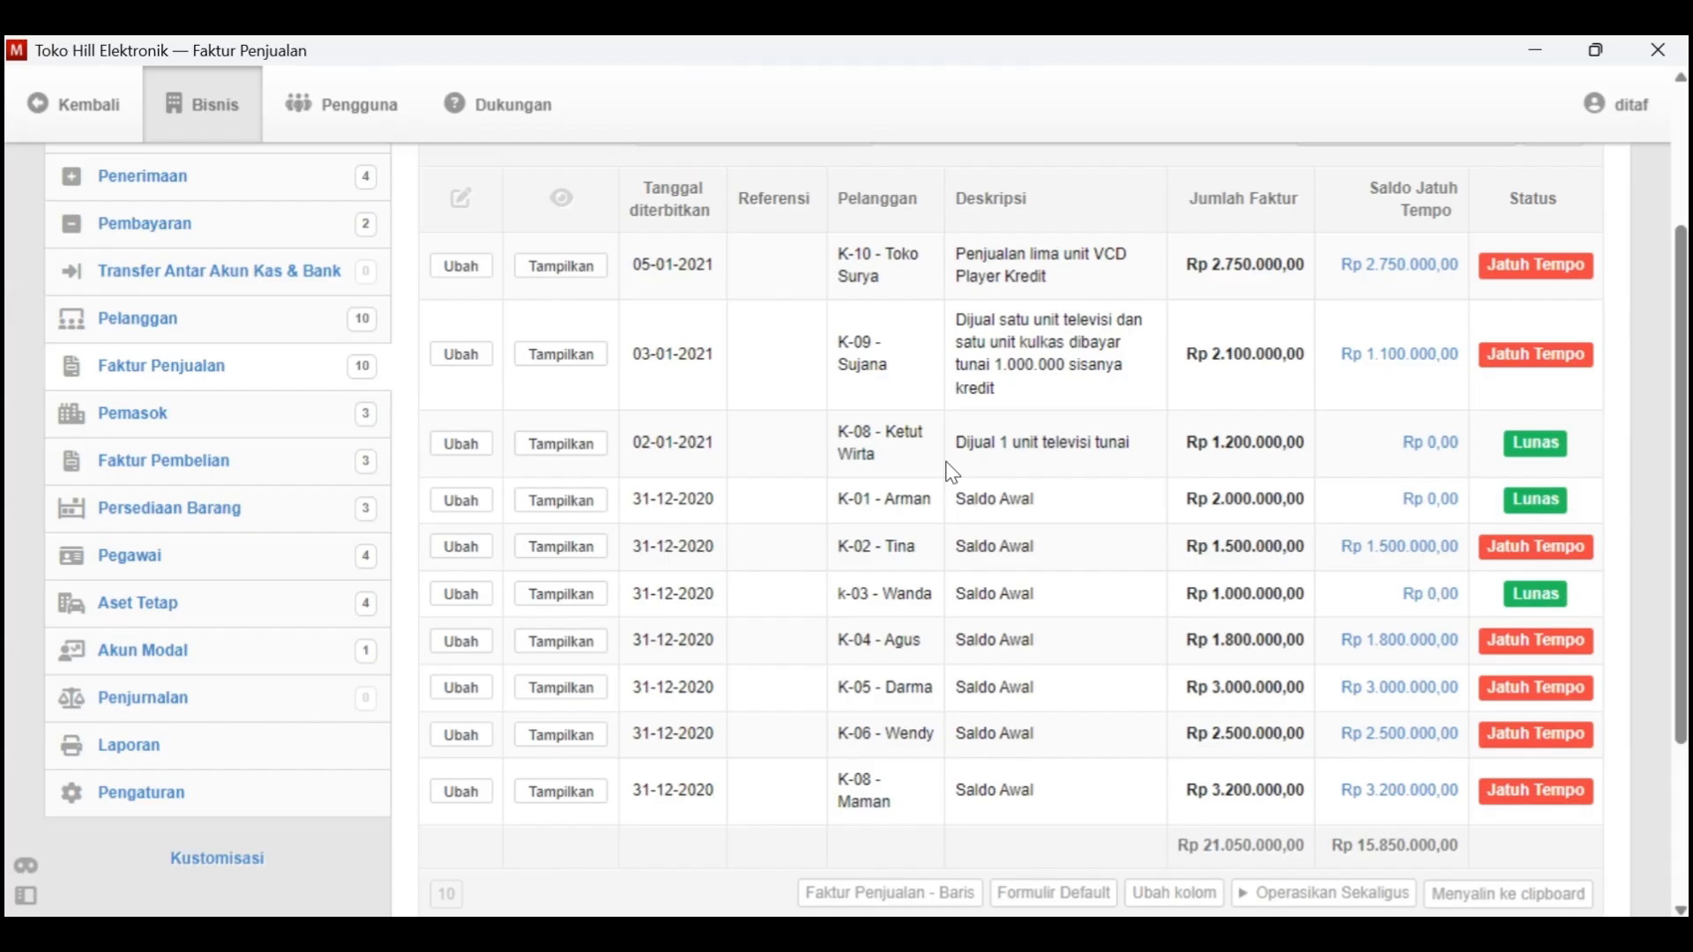
pyautogui.scroll(3, 189, 324)
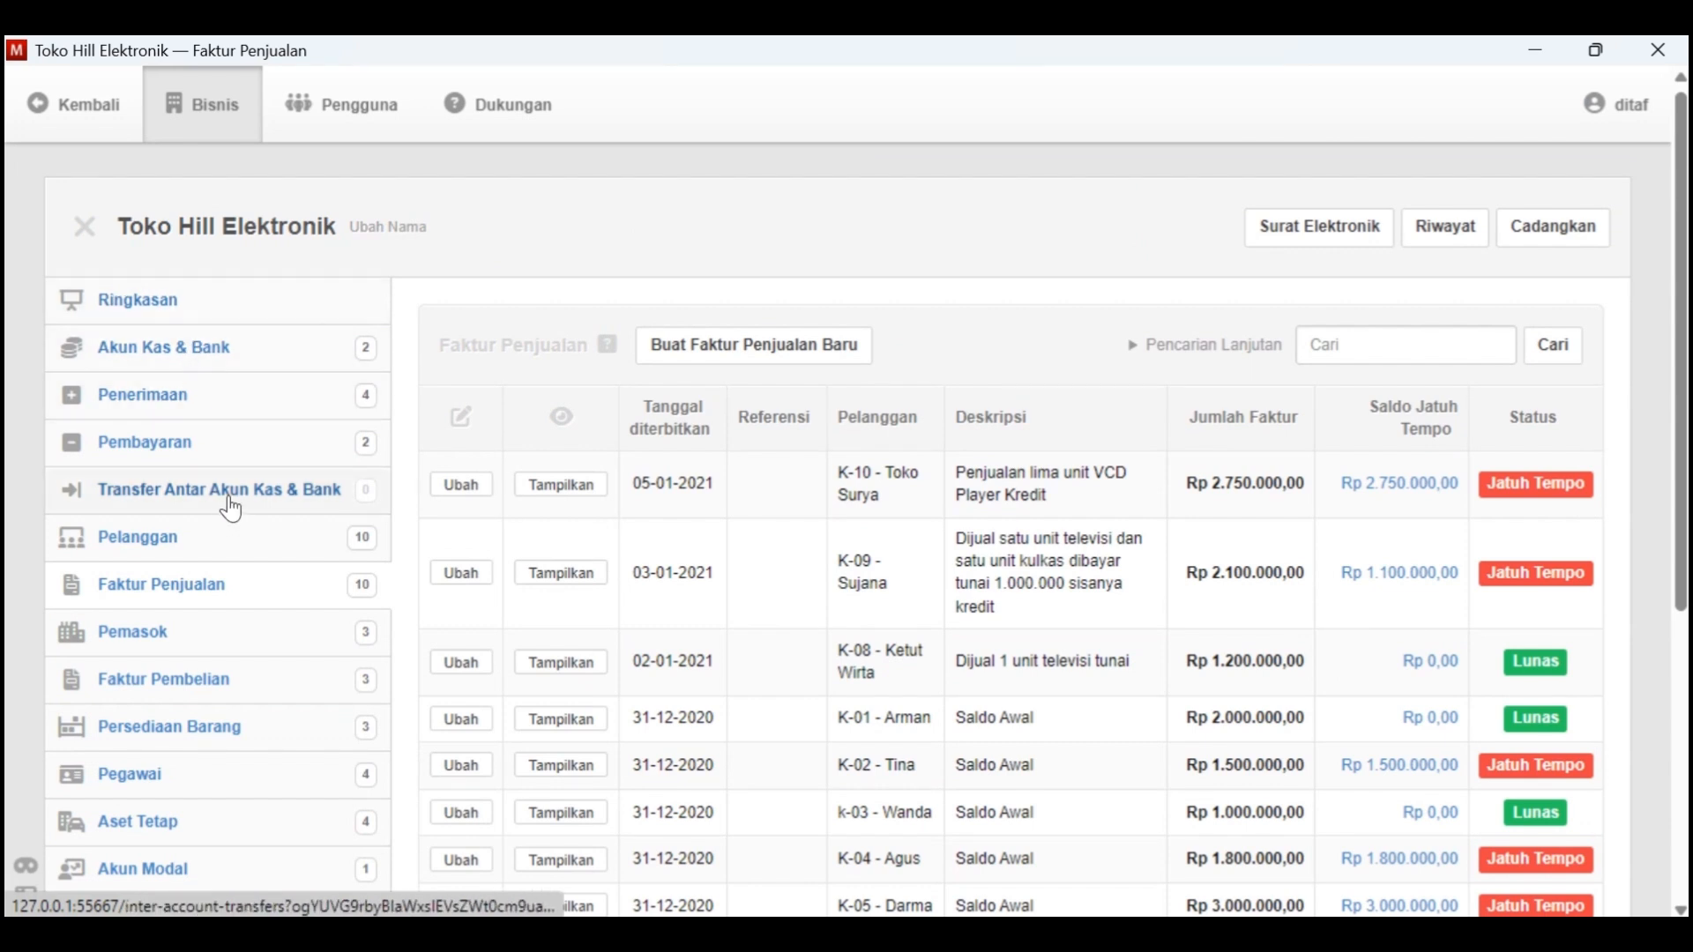
pyautogui.click(188, 509)
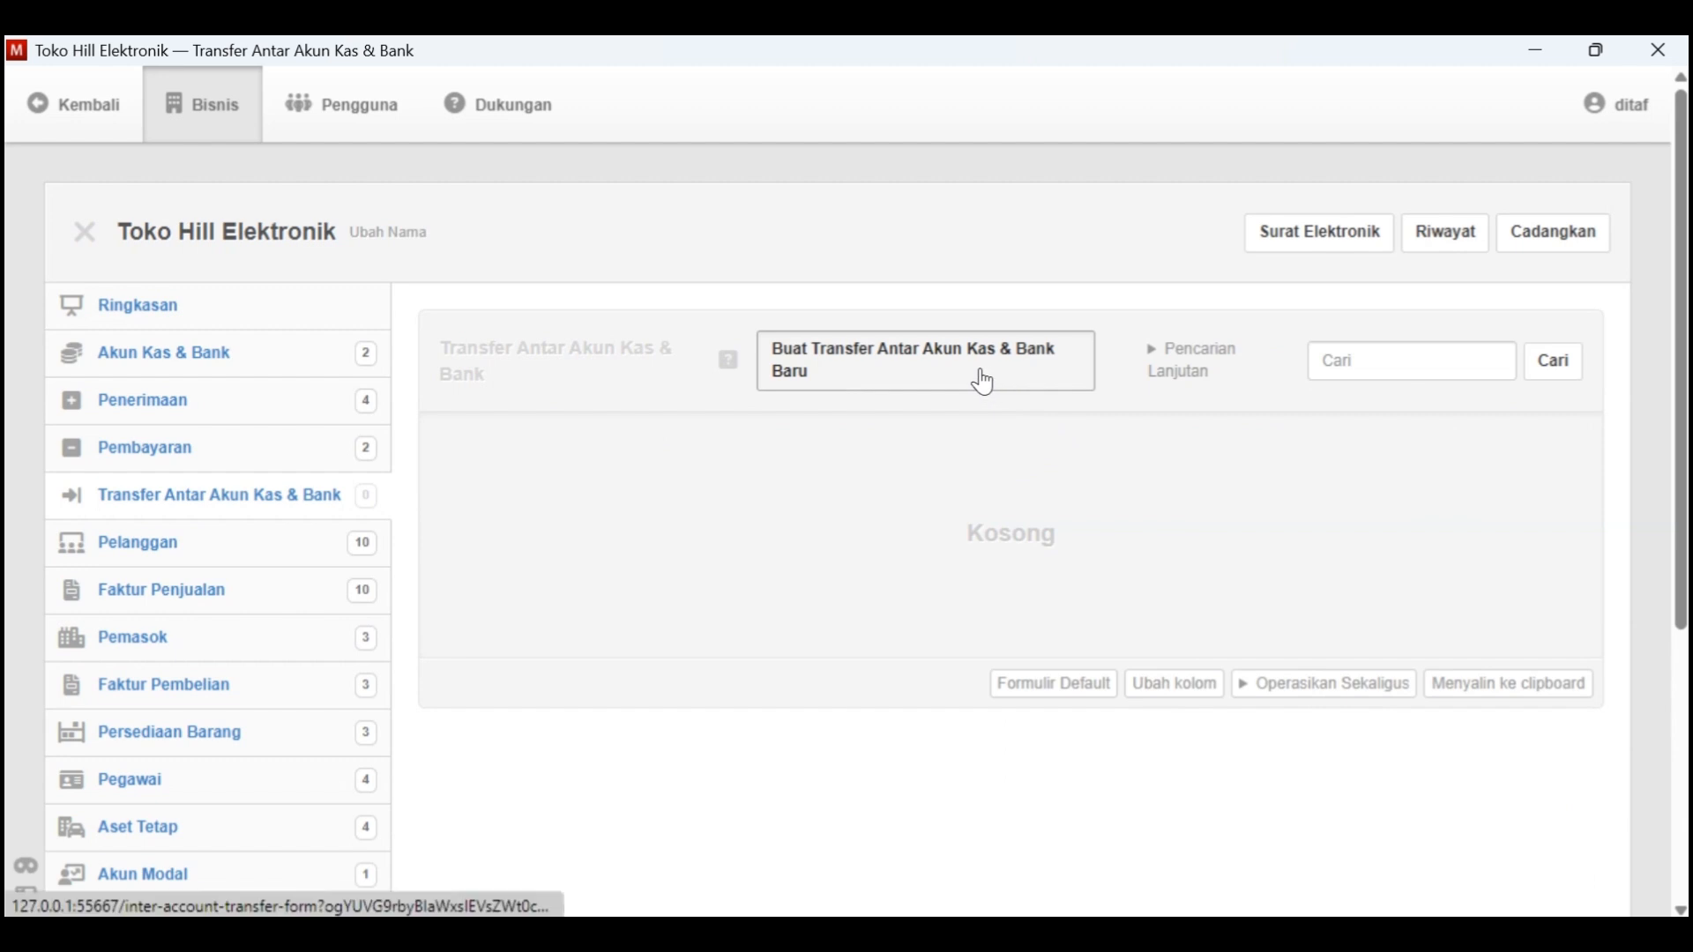
pyautogui.click(816, 362)
pyautogui.click(589, 548)
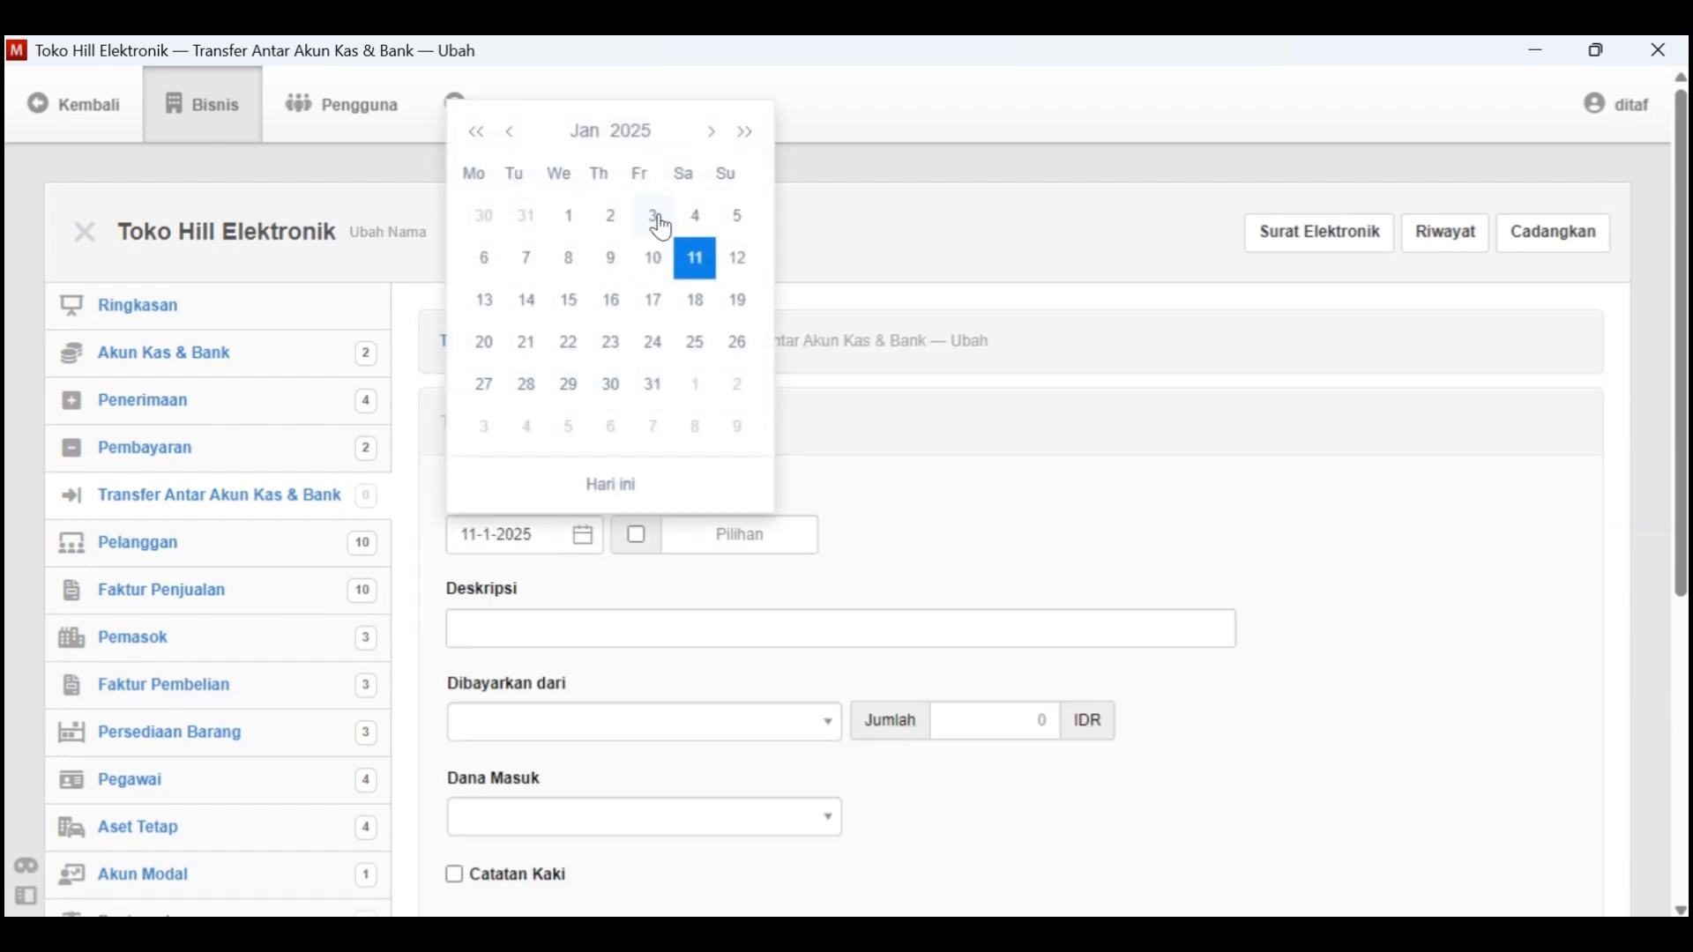
pyautogui.click(647, 130)
pyautogui.click(648, 179)
pyautogui.click(541, 201)
pyautogui.hotkey('alt', 'Tab')
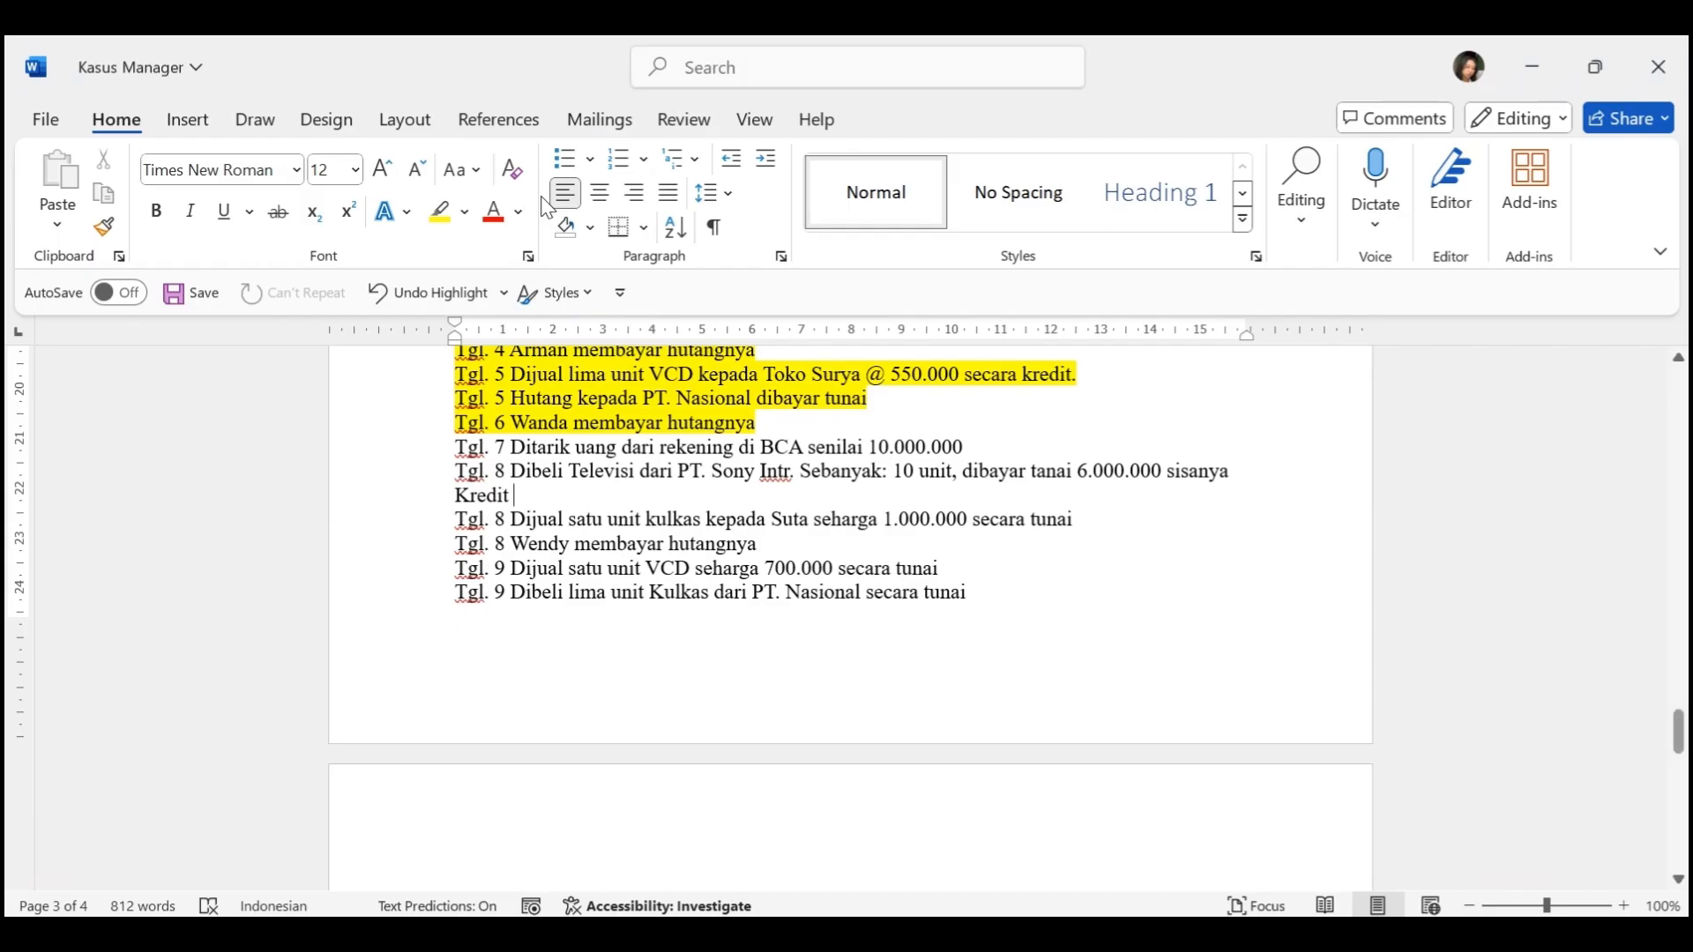
pyautogui.hotkey('alt', 'Tab')
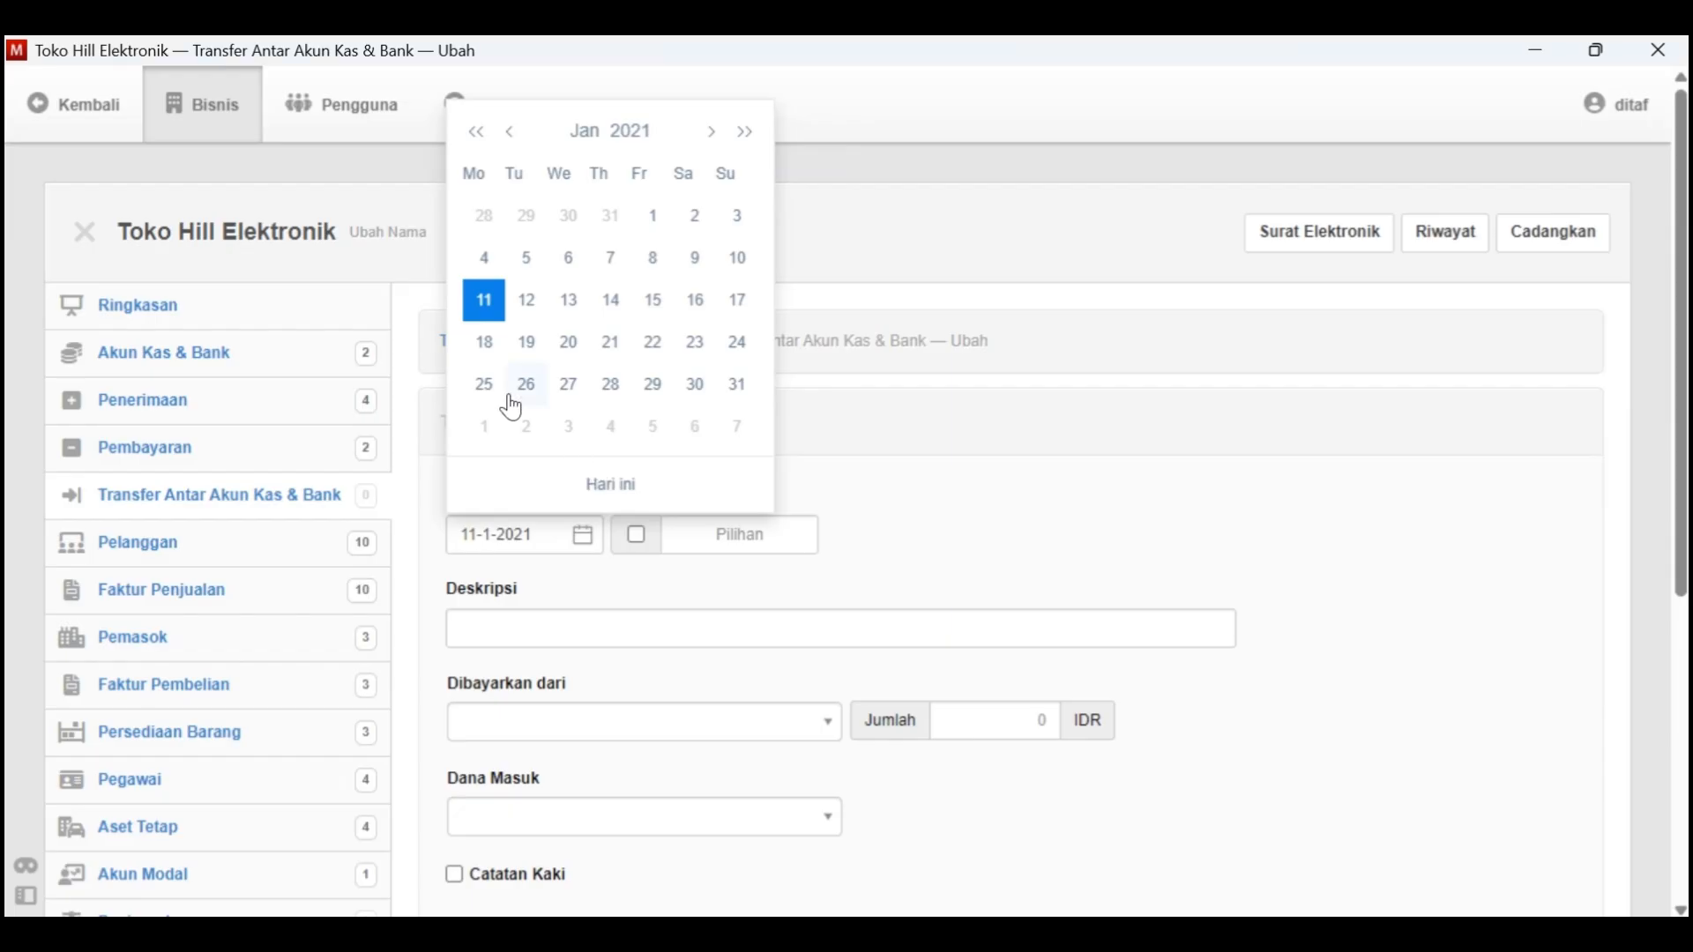
pyautogui.click(616, 265)
pyautogui.scroll(-1, 680, 416)
# Copy the Tgl. 7 text "Ditarik uang dari rekening di BCA senilai 10.000.000" from Kasus Manager into the transfer's description
pyautogui.click(552, 516)
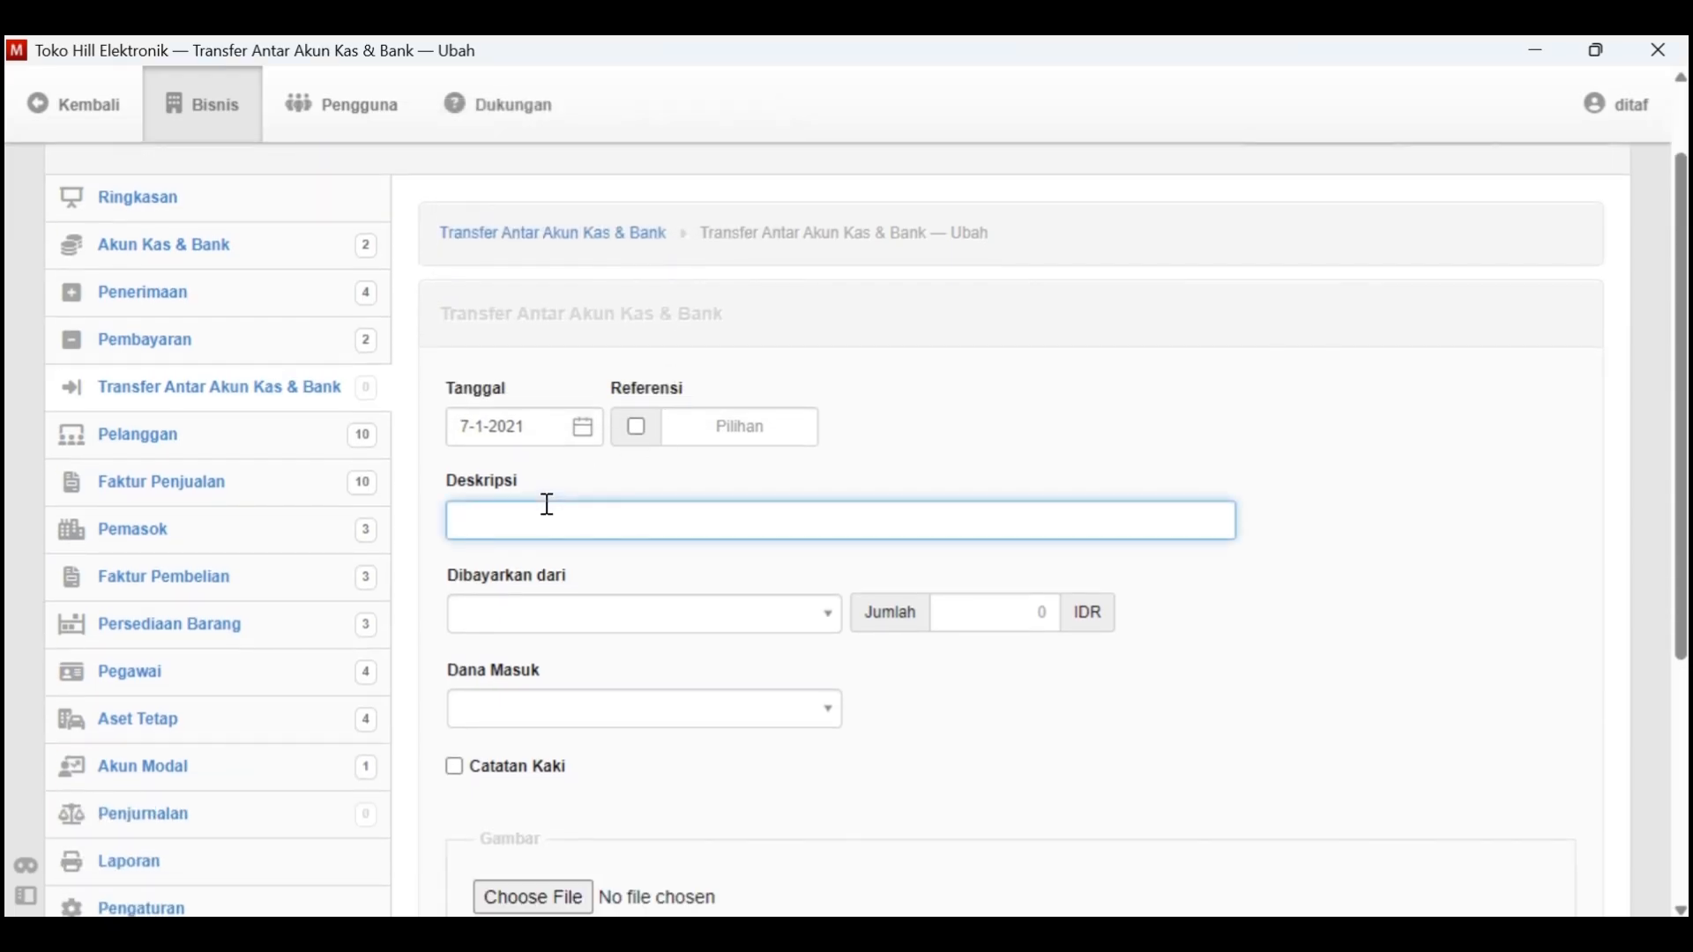
pyautogui.hotkey('alt', 'Tab')
pyautogui.moveTo(511, 447); pyautogui.dragTo(1054, 452)
pyautogui.hotkey('ctrl', 'c')
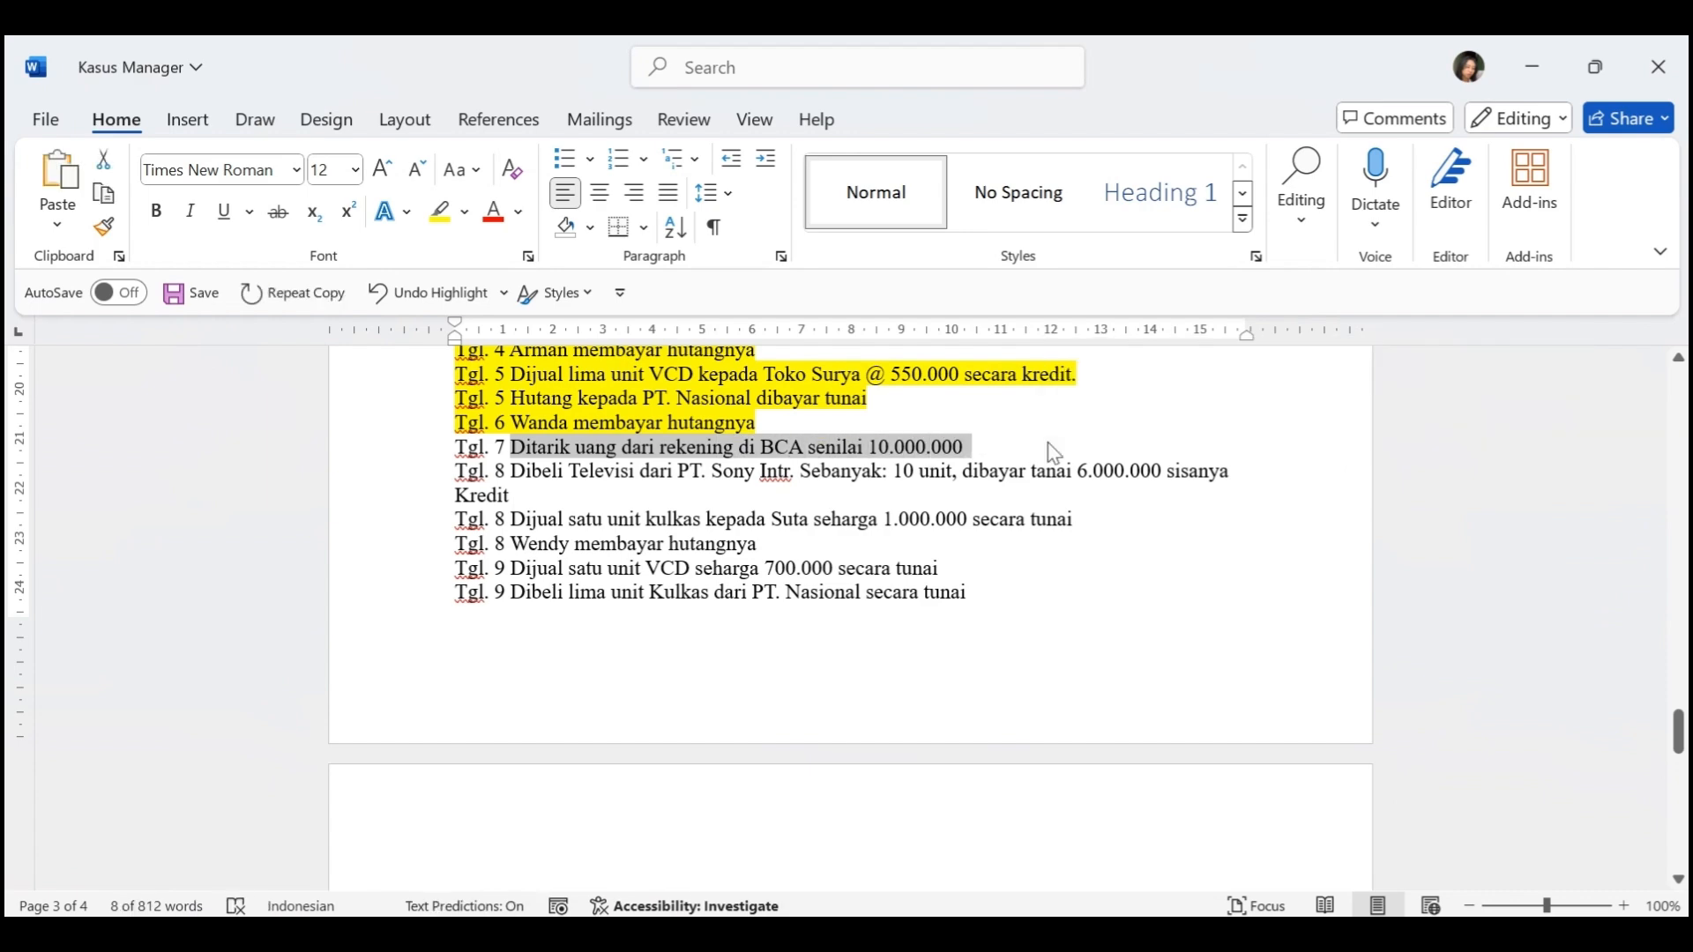
pyautogui.hotkey('alt', 'Tab')
pyautogui.hotkey('ctrl', 'v')
# Transfer 10000000 from 1.1200 - Rekening Di BCA to 1.1100 - Kas Di Tangan
pyautogui.click(785, 608)
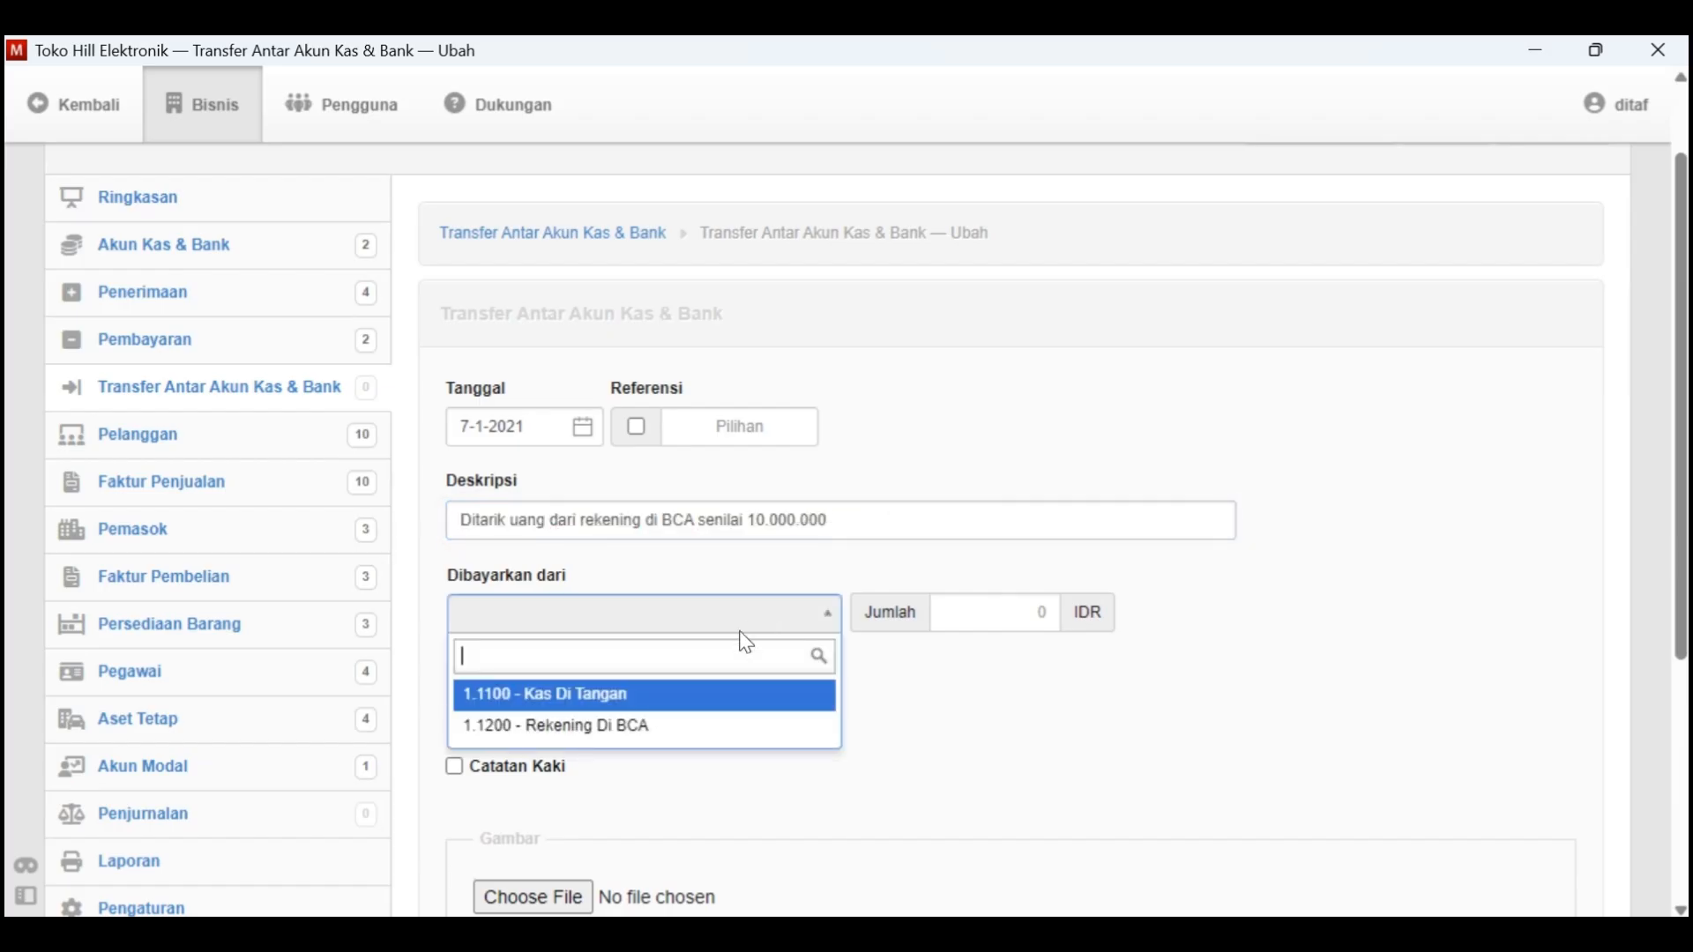
pyautogui.click(661, 726)
pyautogui.scroll(-1, 986, 586)
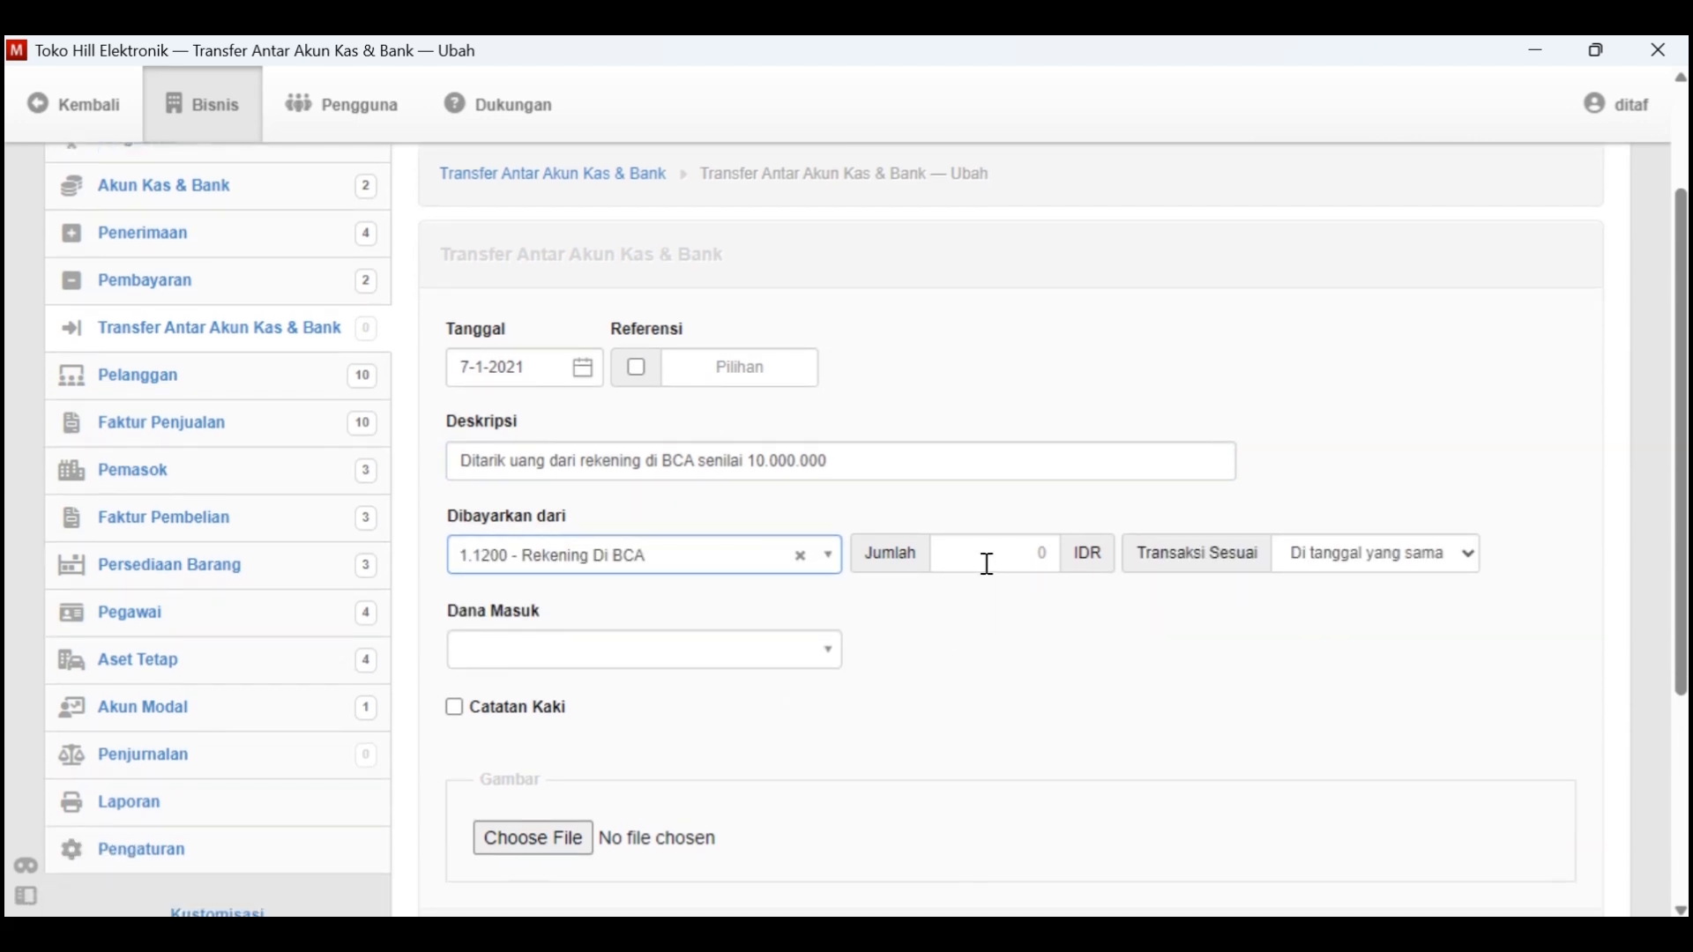
pyautogui.click(1017, 561)
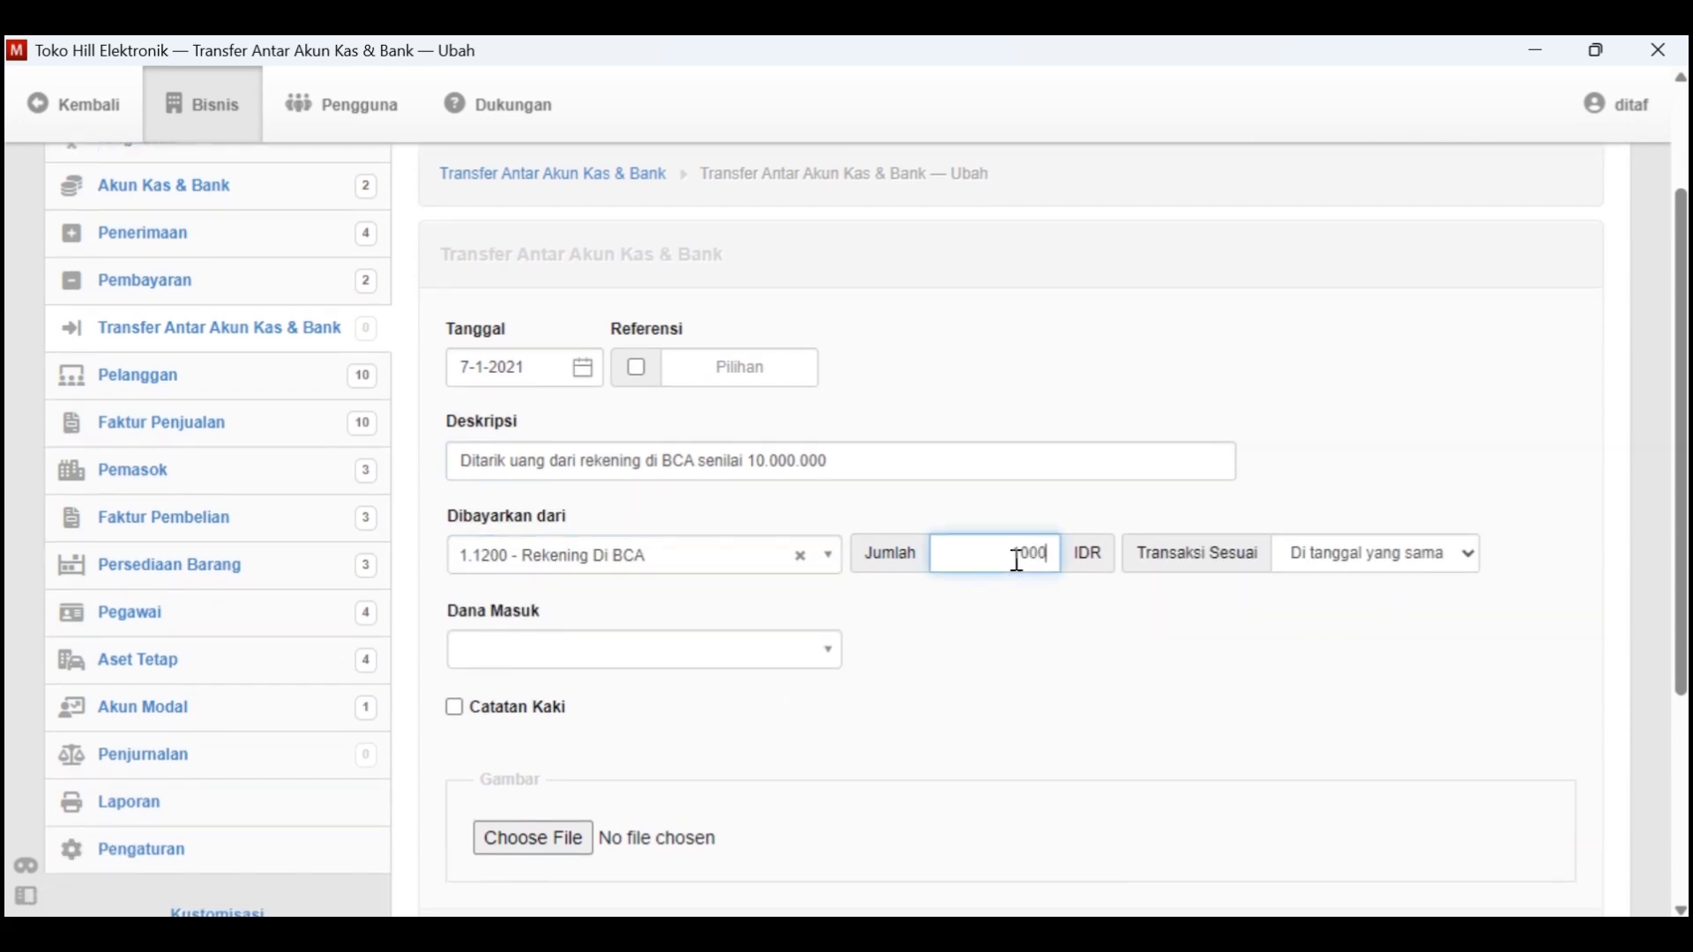
pyautogui.click(806, 654)
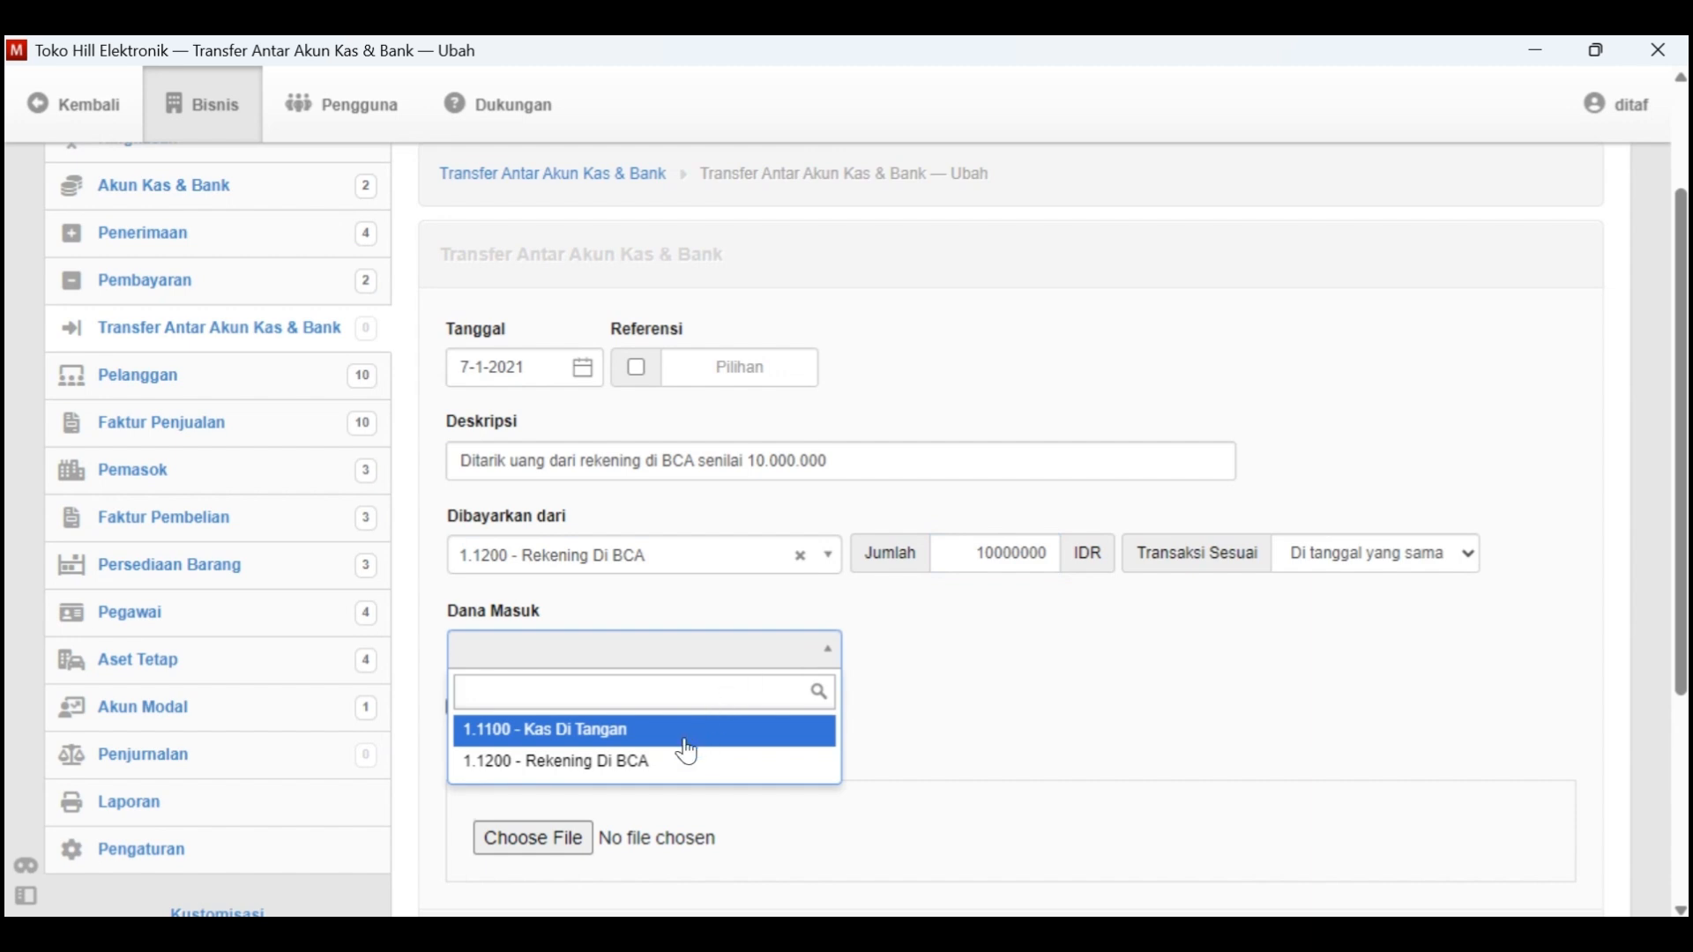
pyautogui.click(657, 732)
pyautogui.scroll(-1, 792, 705)
pyautogui.scroll(2, 792, 705)
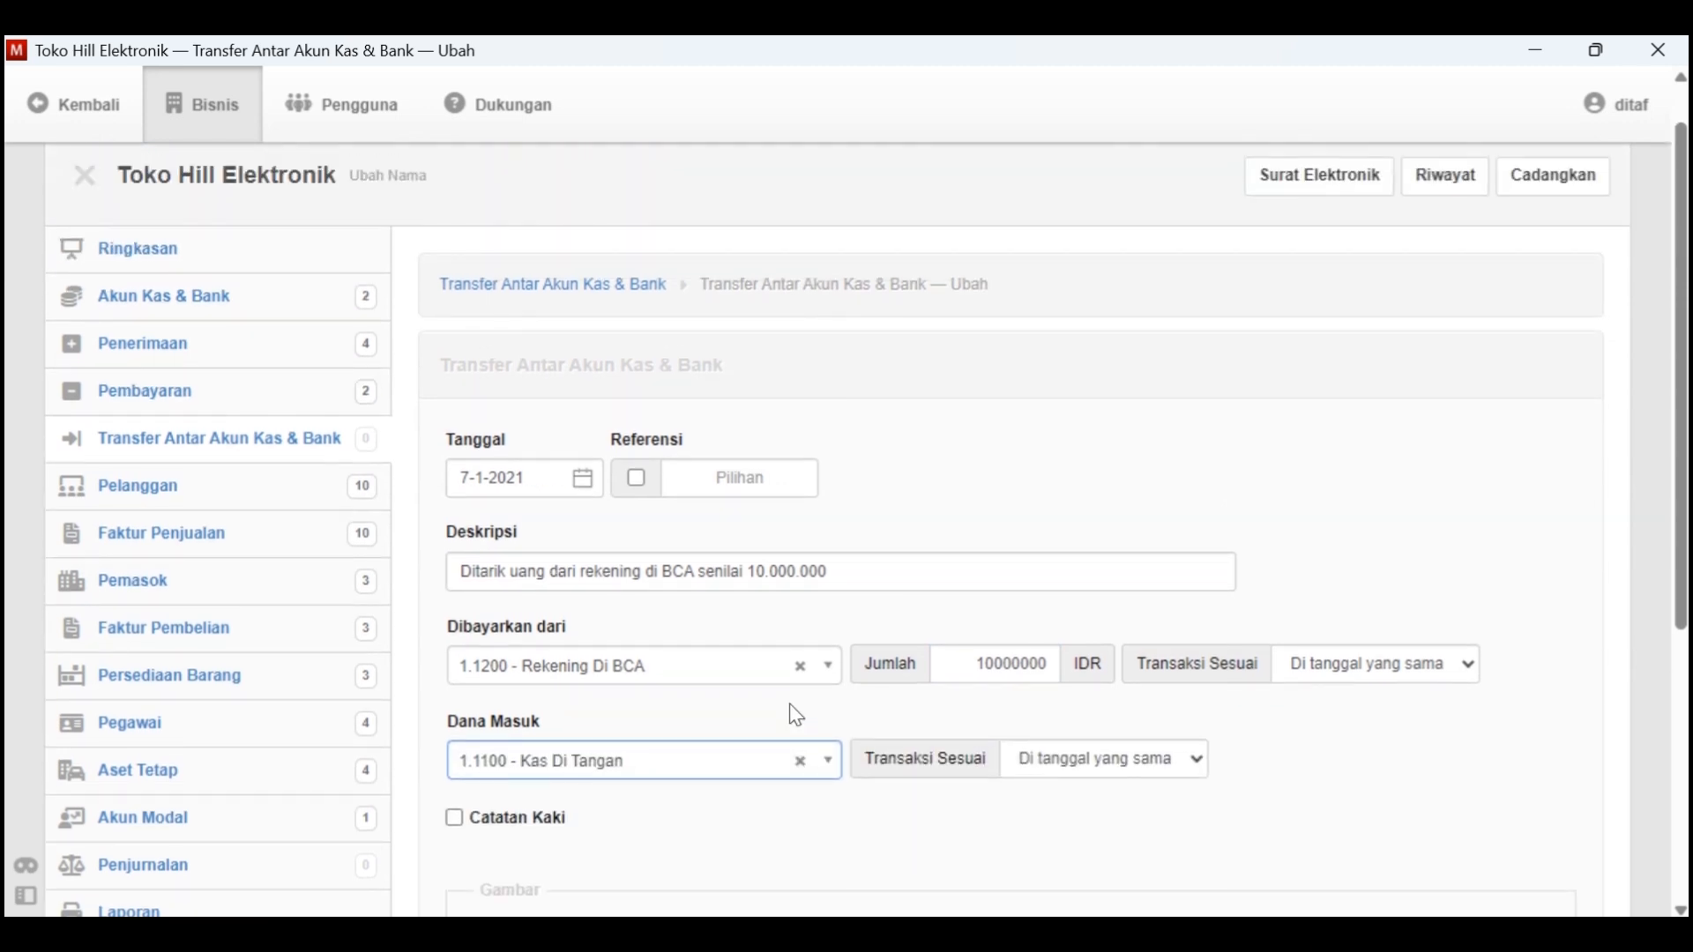
pyautogui.scroll(-1, 495, 487)
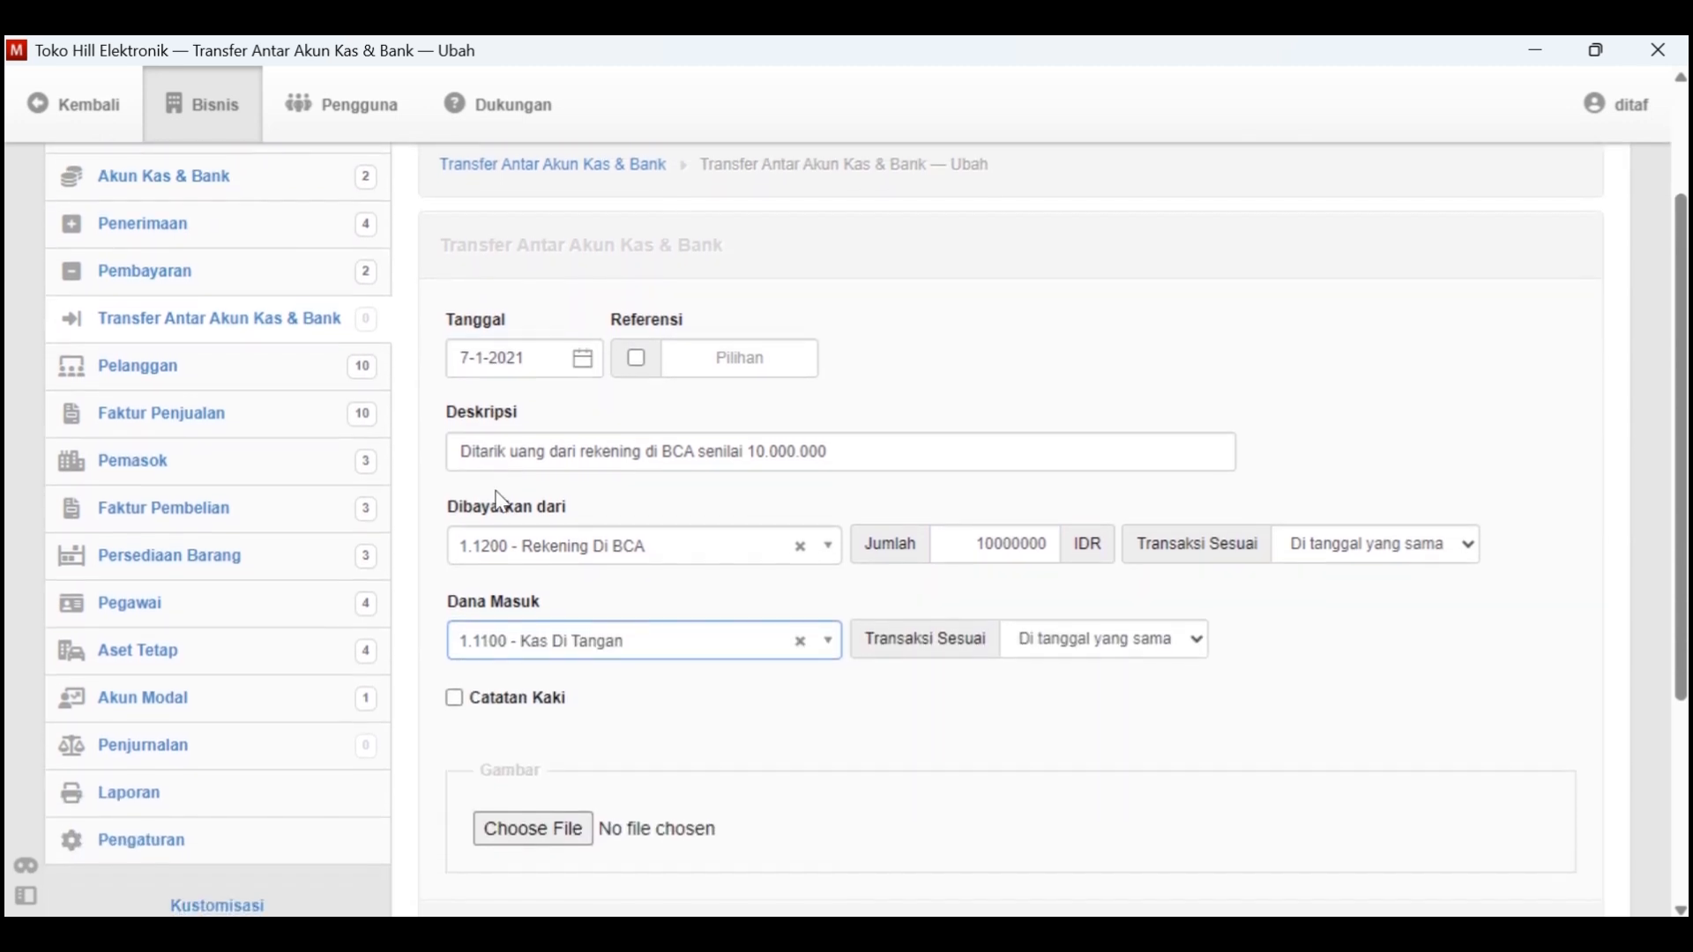
# Check the entries against Kasus Manager, create the 7-1-2021 transfer and review the resulting document
pyautogui.hotkey('alt', 'Tab')
pyautogui.hotkey('alt', 'Tab')
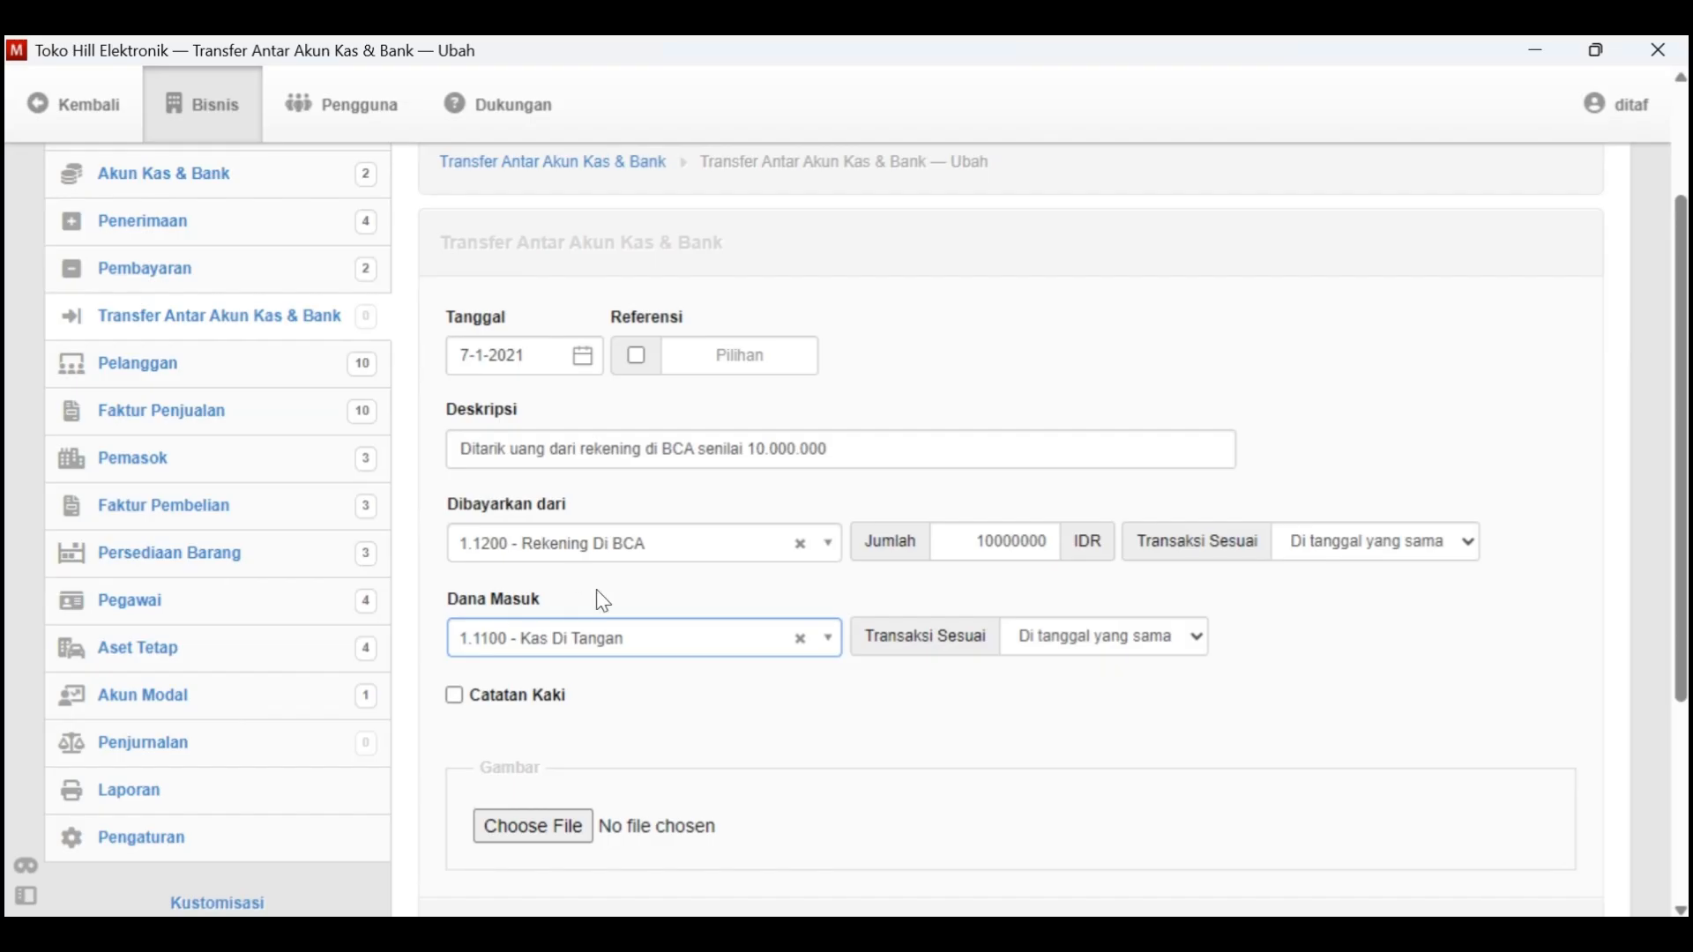
pyautogui.scroll(-2, 597, 597)
pyautogui.click(495, 686)
pyautogui.scroll(-2, 749, 567)
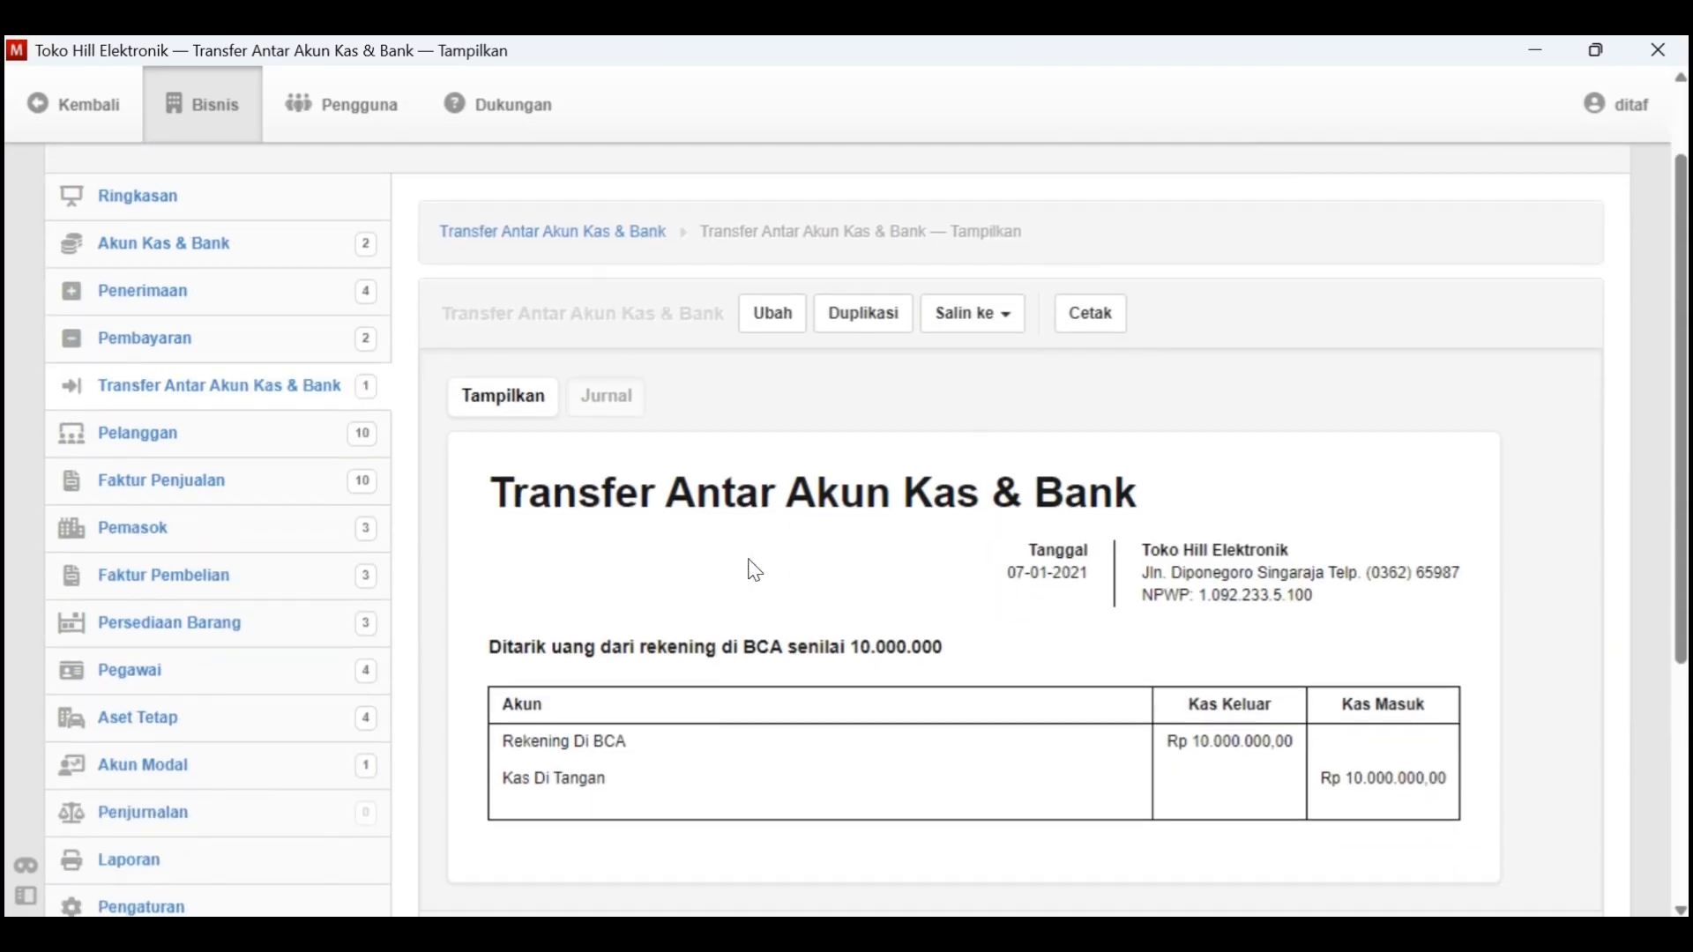
pyautogui.scroll(1, 825, 640)
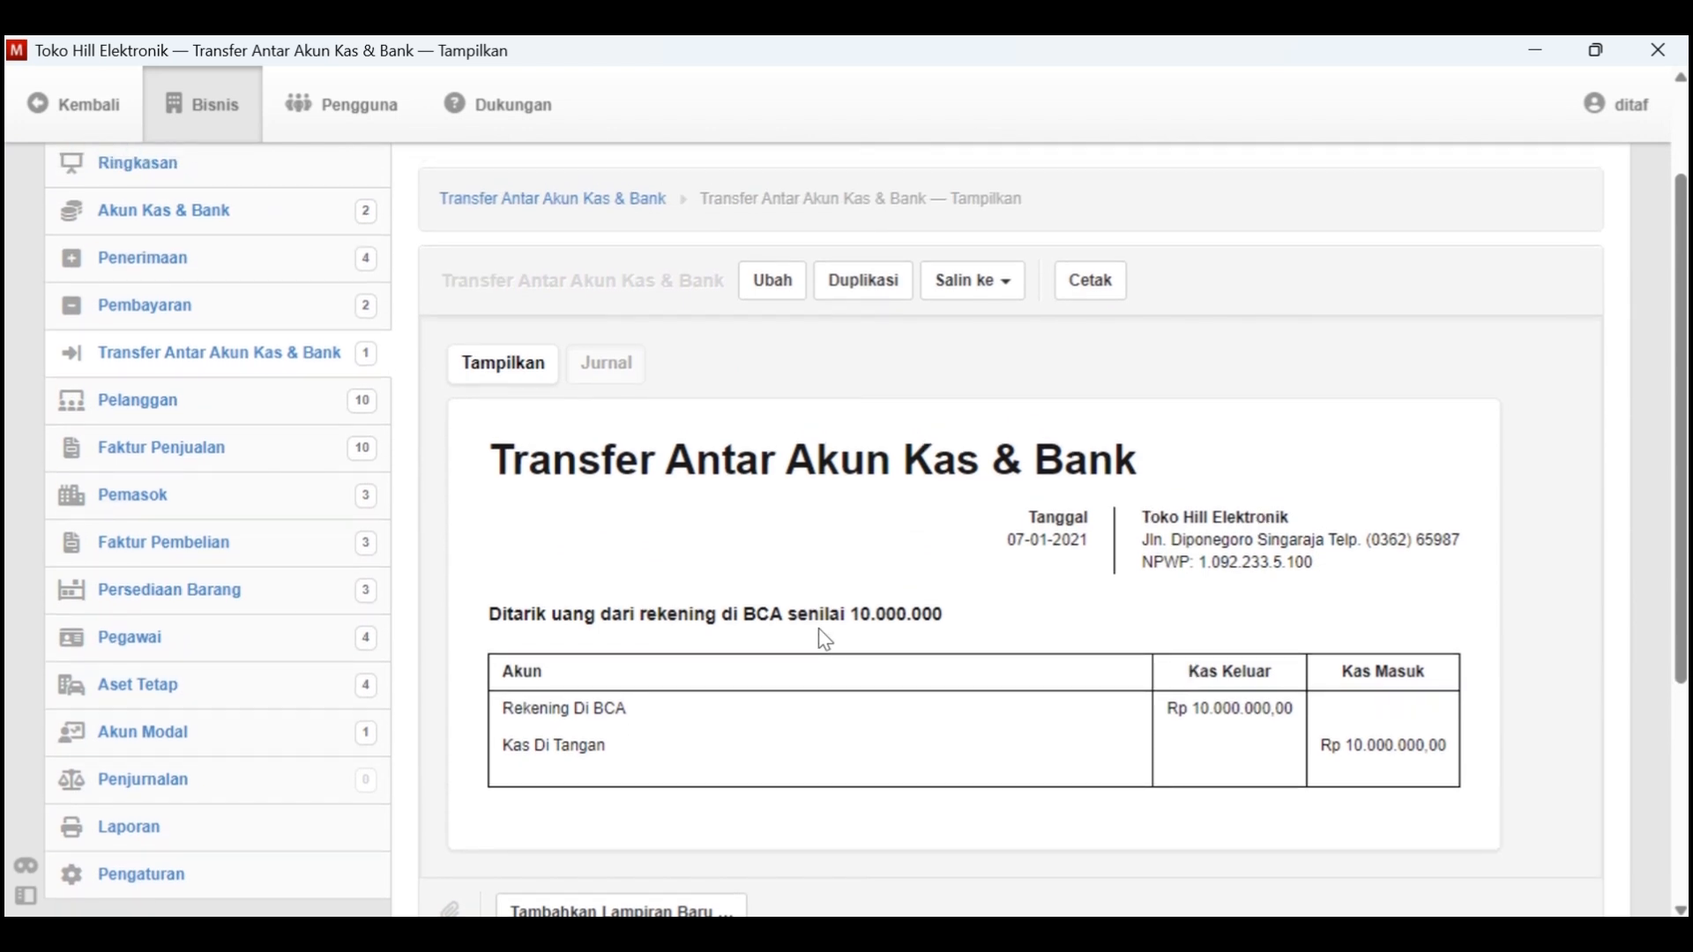
# Highlight the Tgl. 7 transaction line in Kasus Manager in yellow and read the next transaction
pyautogui.hotkey('alt', 'Tab')
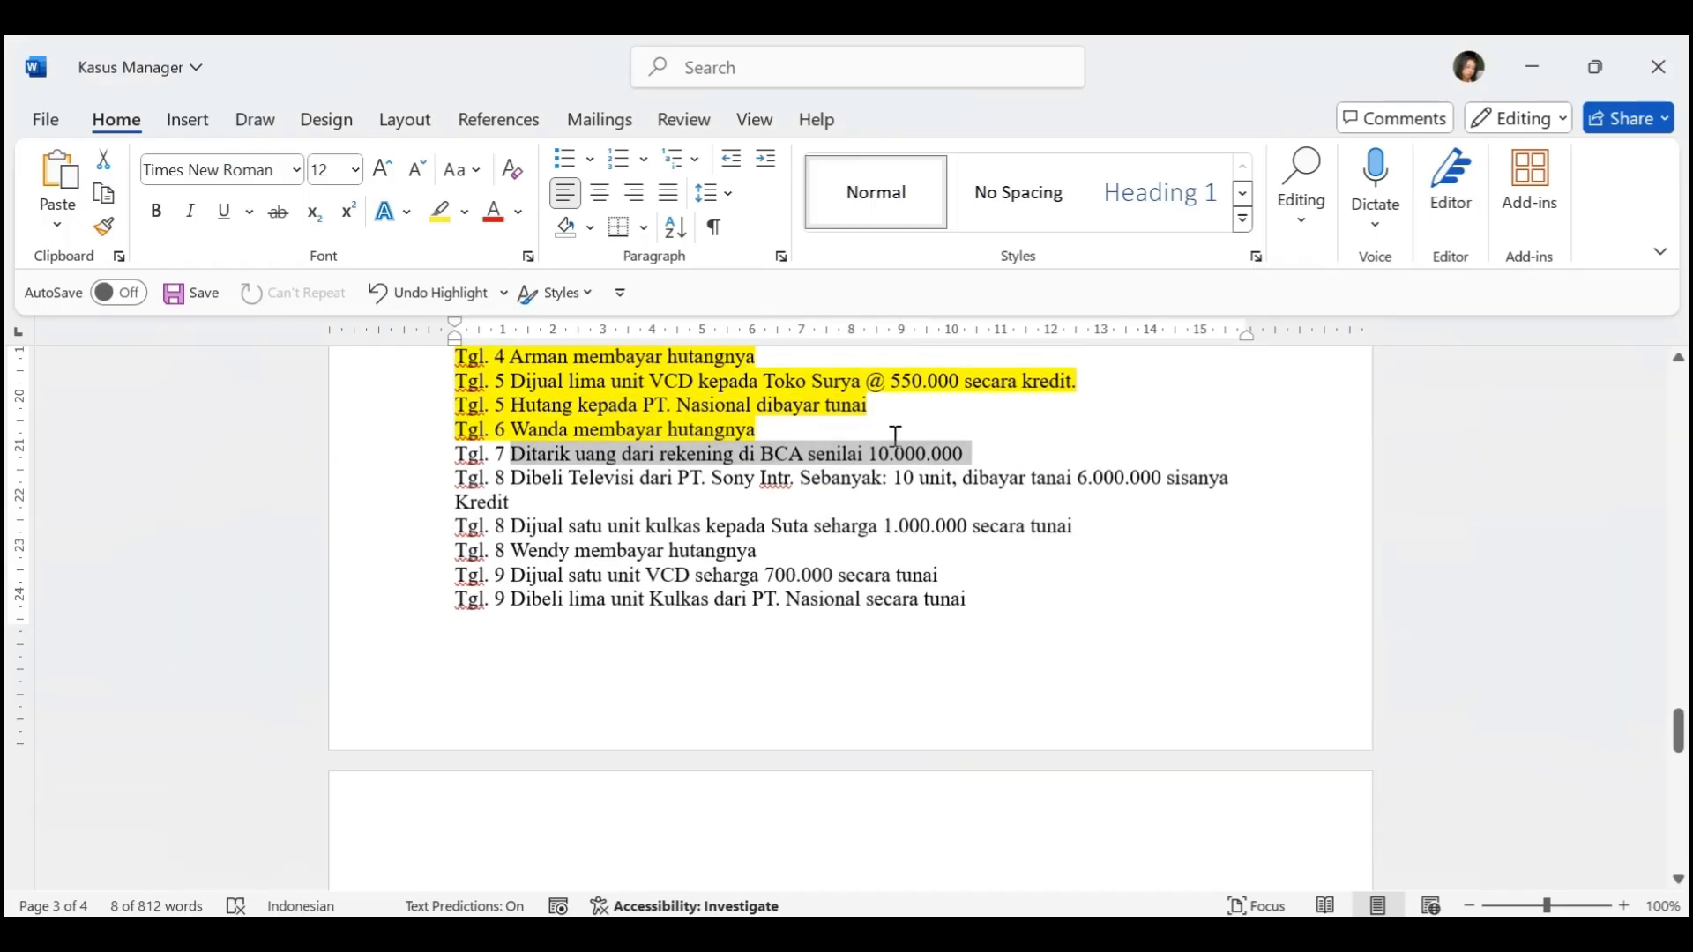
pyautogui.tripleClick(804, 451)
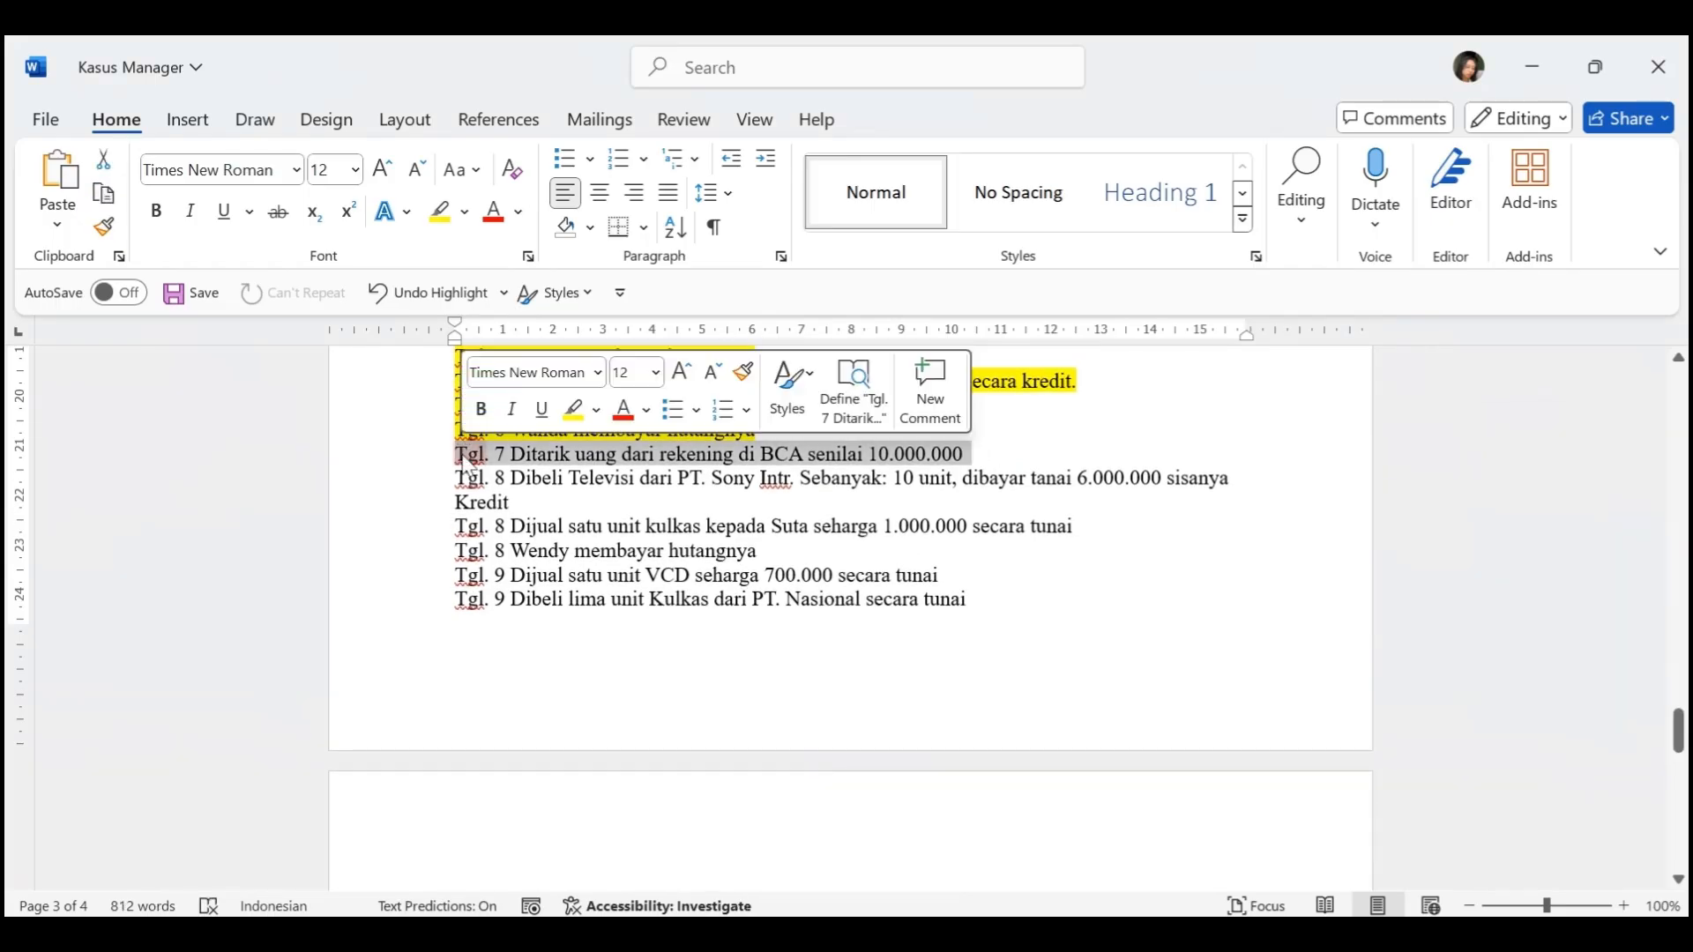
pyautogui.click(440, 213)
pyautogui.scroll(-1, 644, 514)
pyautogui.scroll(-1, 644, 514)
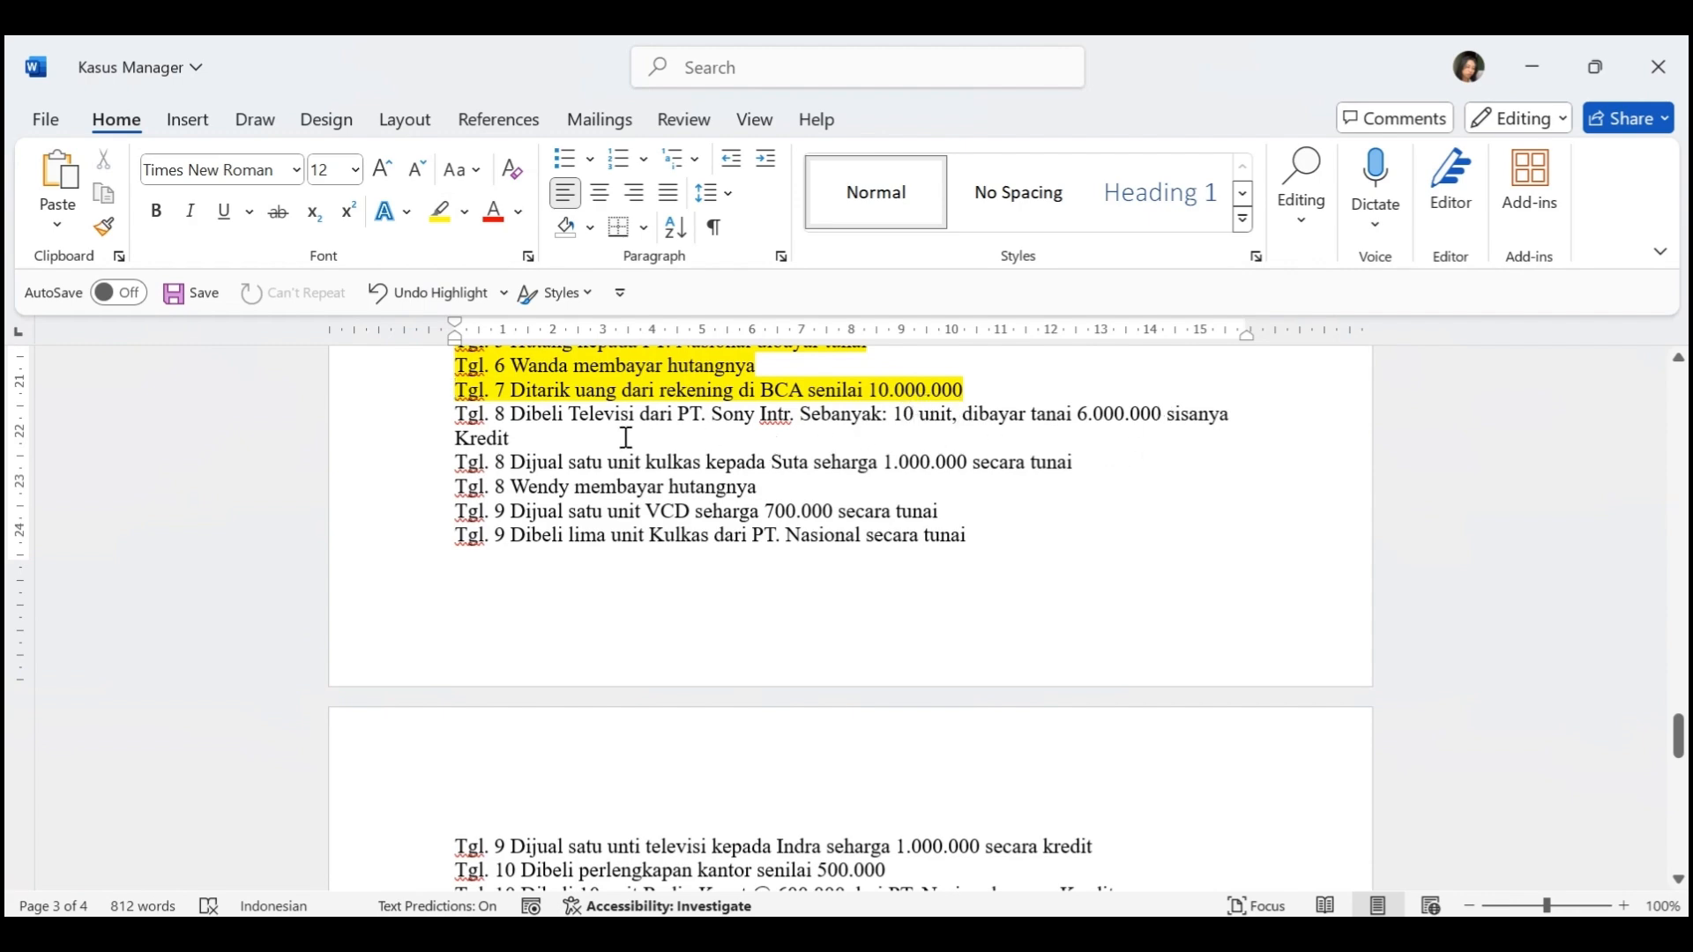
# Switch to Manager and start a new purchase invoice (Faktur Pembelian) dated 8-1-2021
pyautogui.hotkey('alt', 'Tab')
pyautogui.click(218, 559)
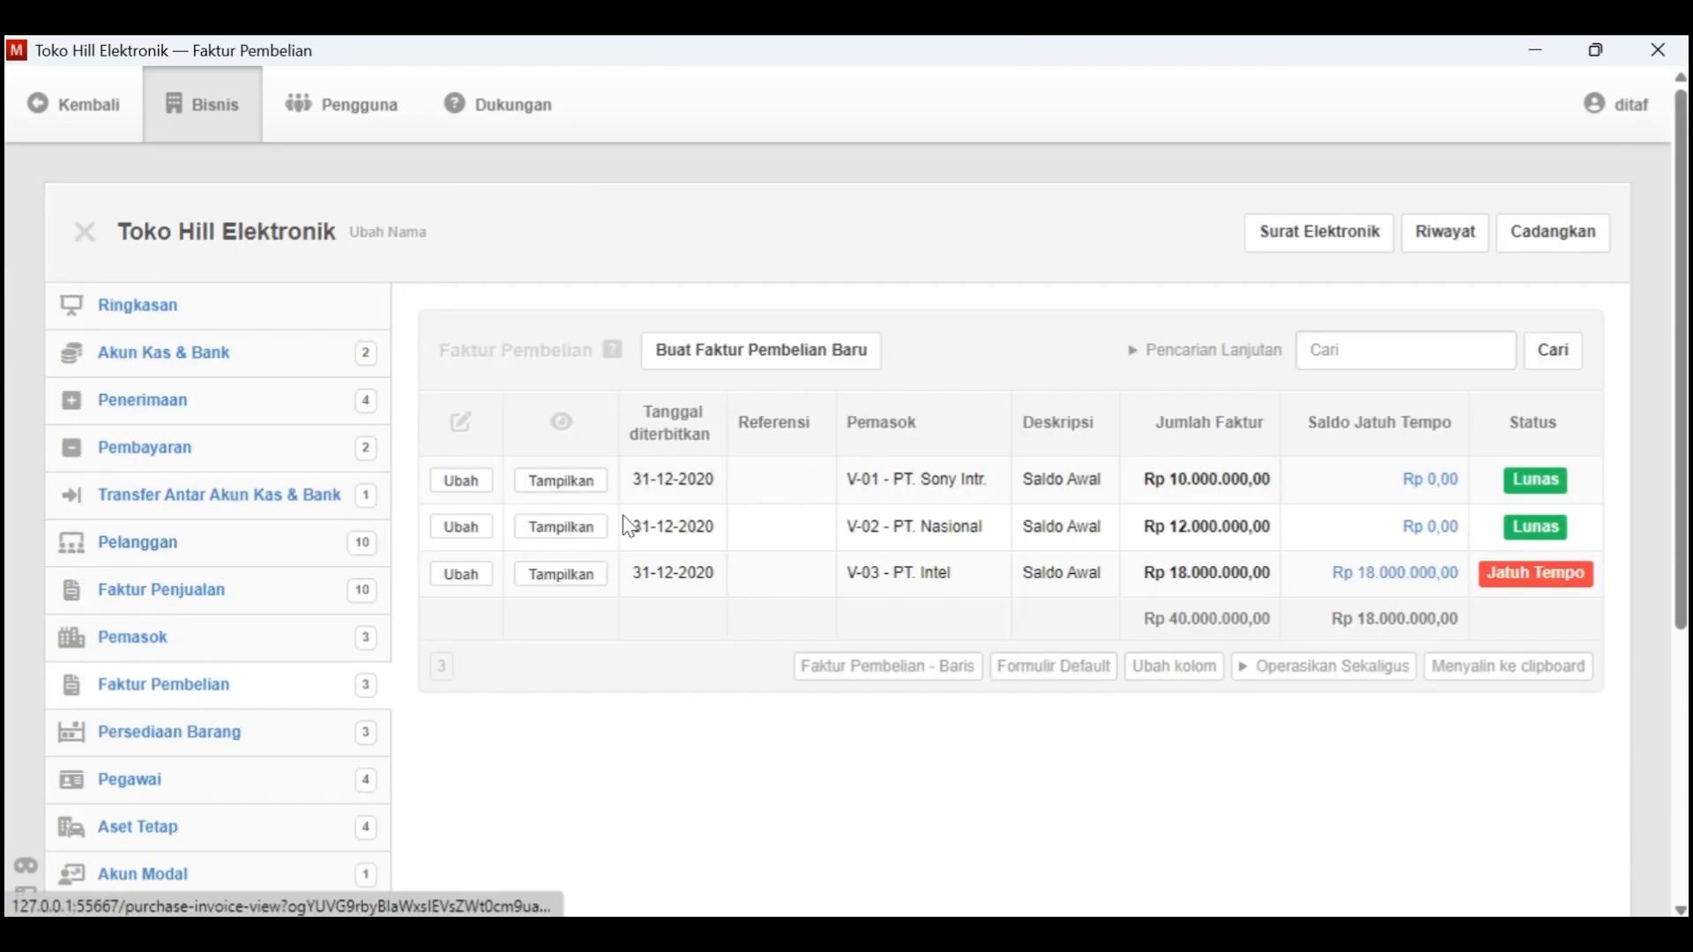
pyautogui.click(778, 356)
pyautogui.click(583, 539)
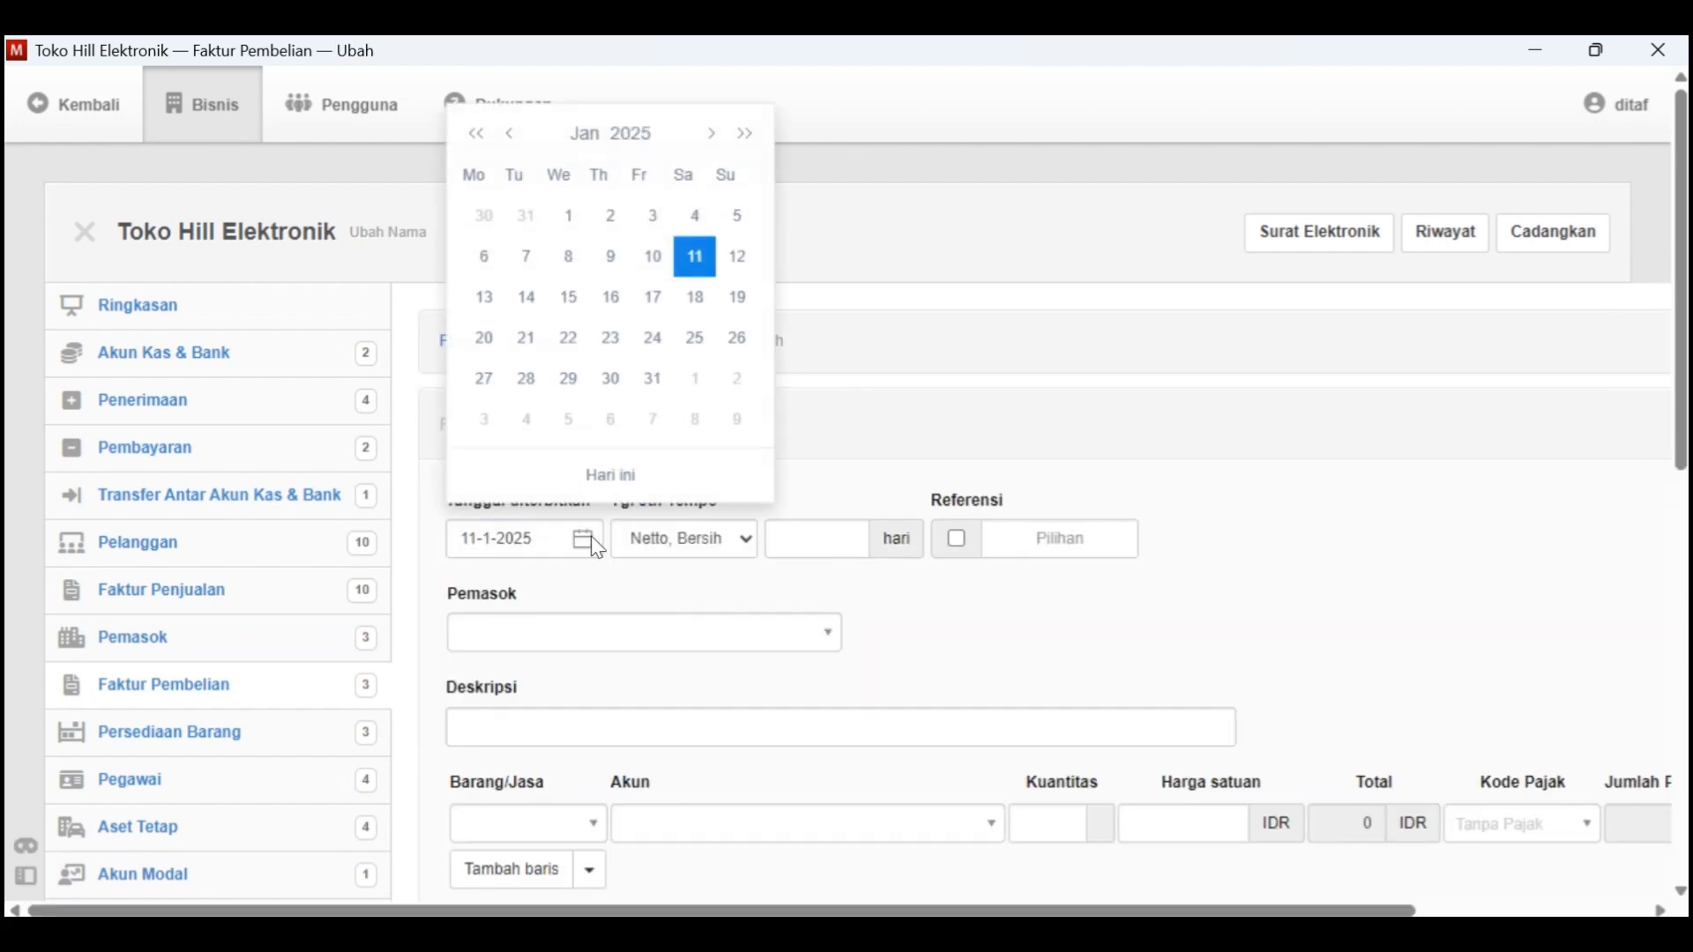
pyautogui.click(657, 141)
pyautogui.click(674, 188)
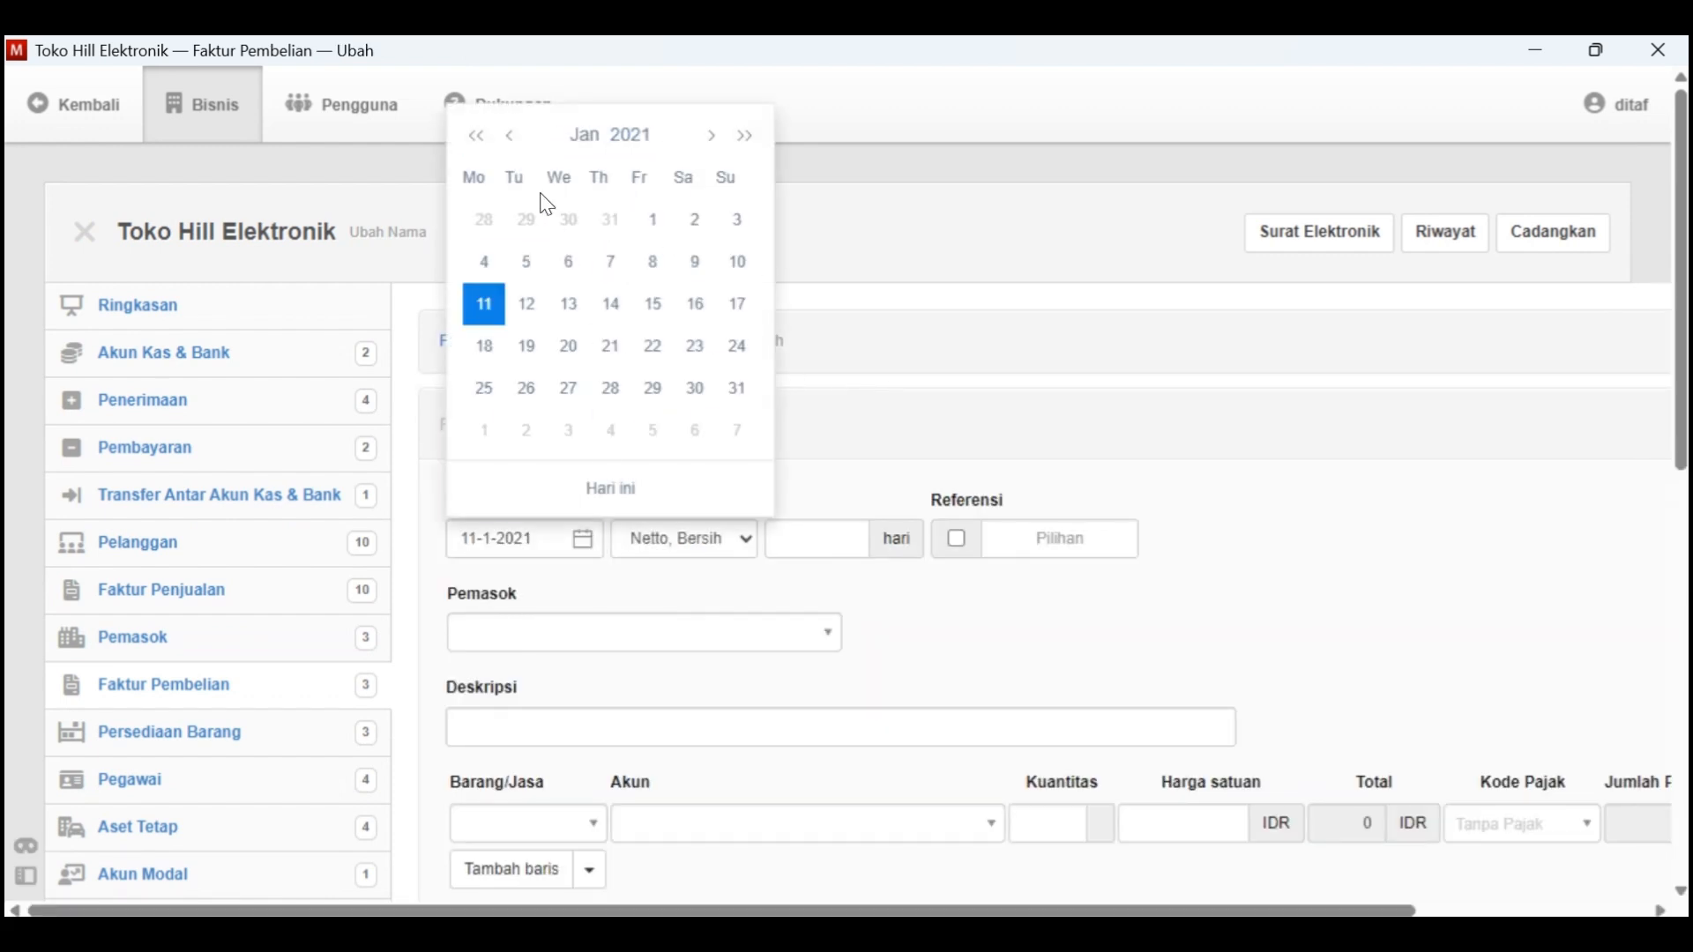
pyautogui.hotkey('alt', 'Tab')
pyautogui.hotkey('alt', 'Tab')
pyautogui.click(663, 263)
# Set the invoice's supplier to V-01 - PT. Sony Intr. and its description to "Pembelian 10 televisi"
pyautogui.click(712, 632)
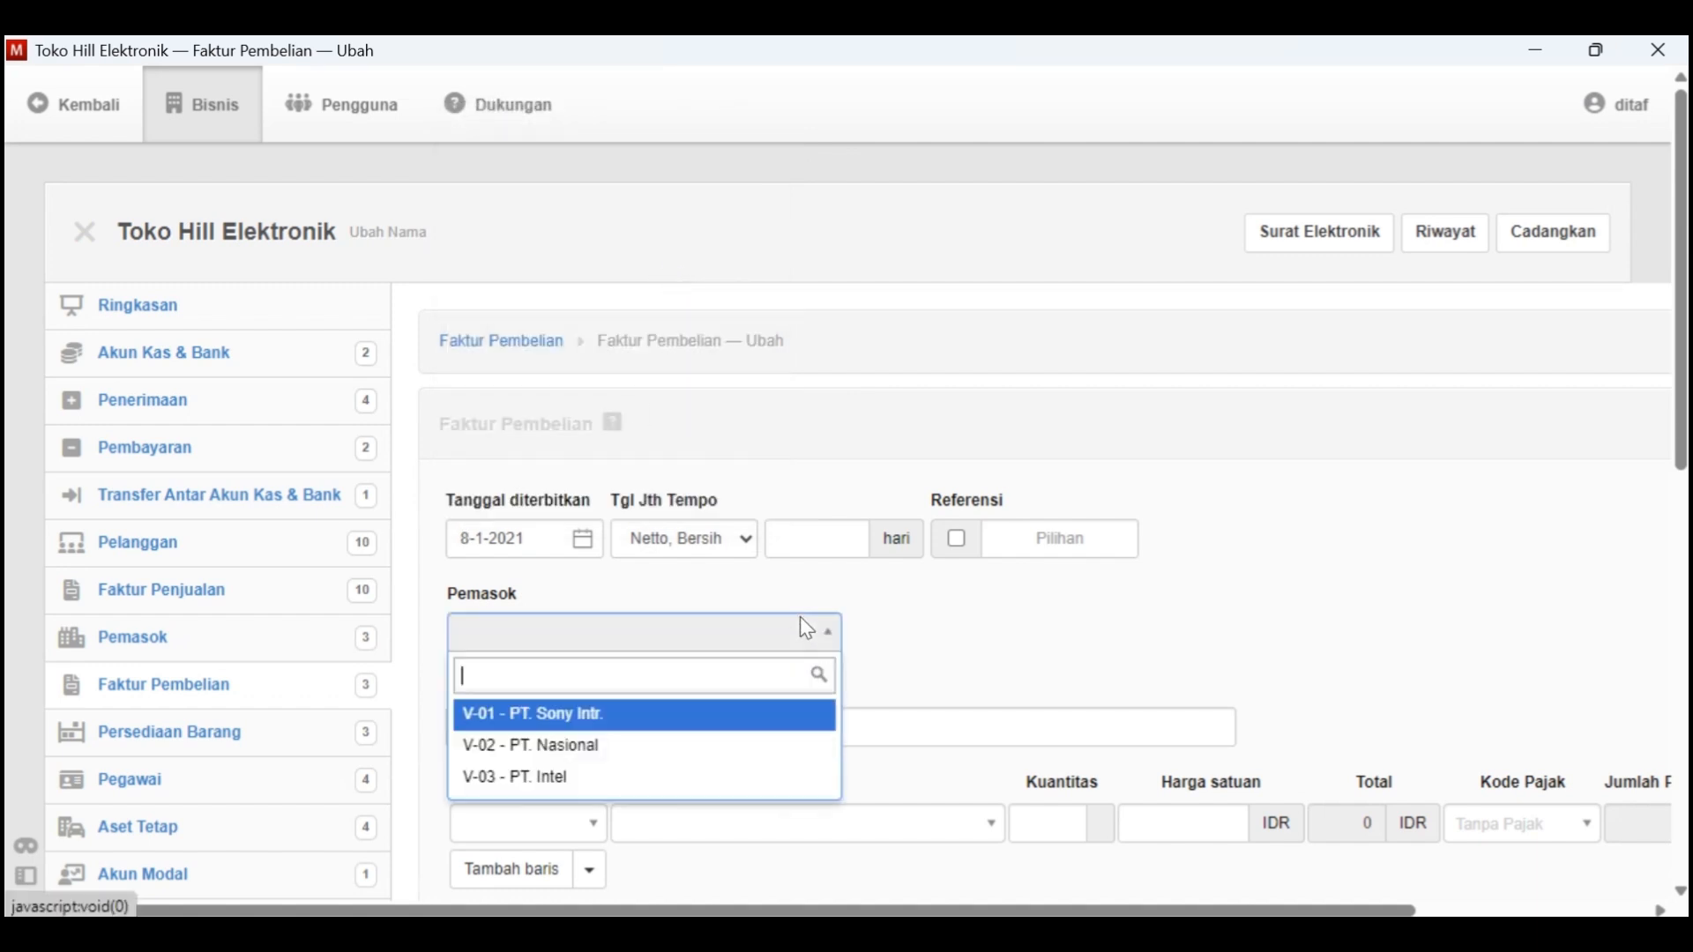
pyautogui.click(668, 714)
pyautogui.scroll(-3, 664, 710)
pyautogui.hotkey('alt', 'Tab')
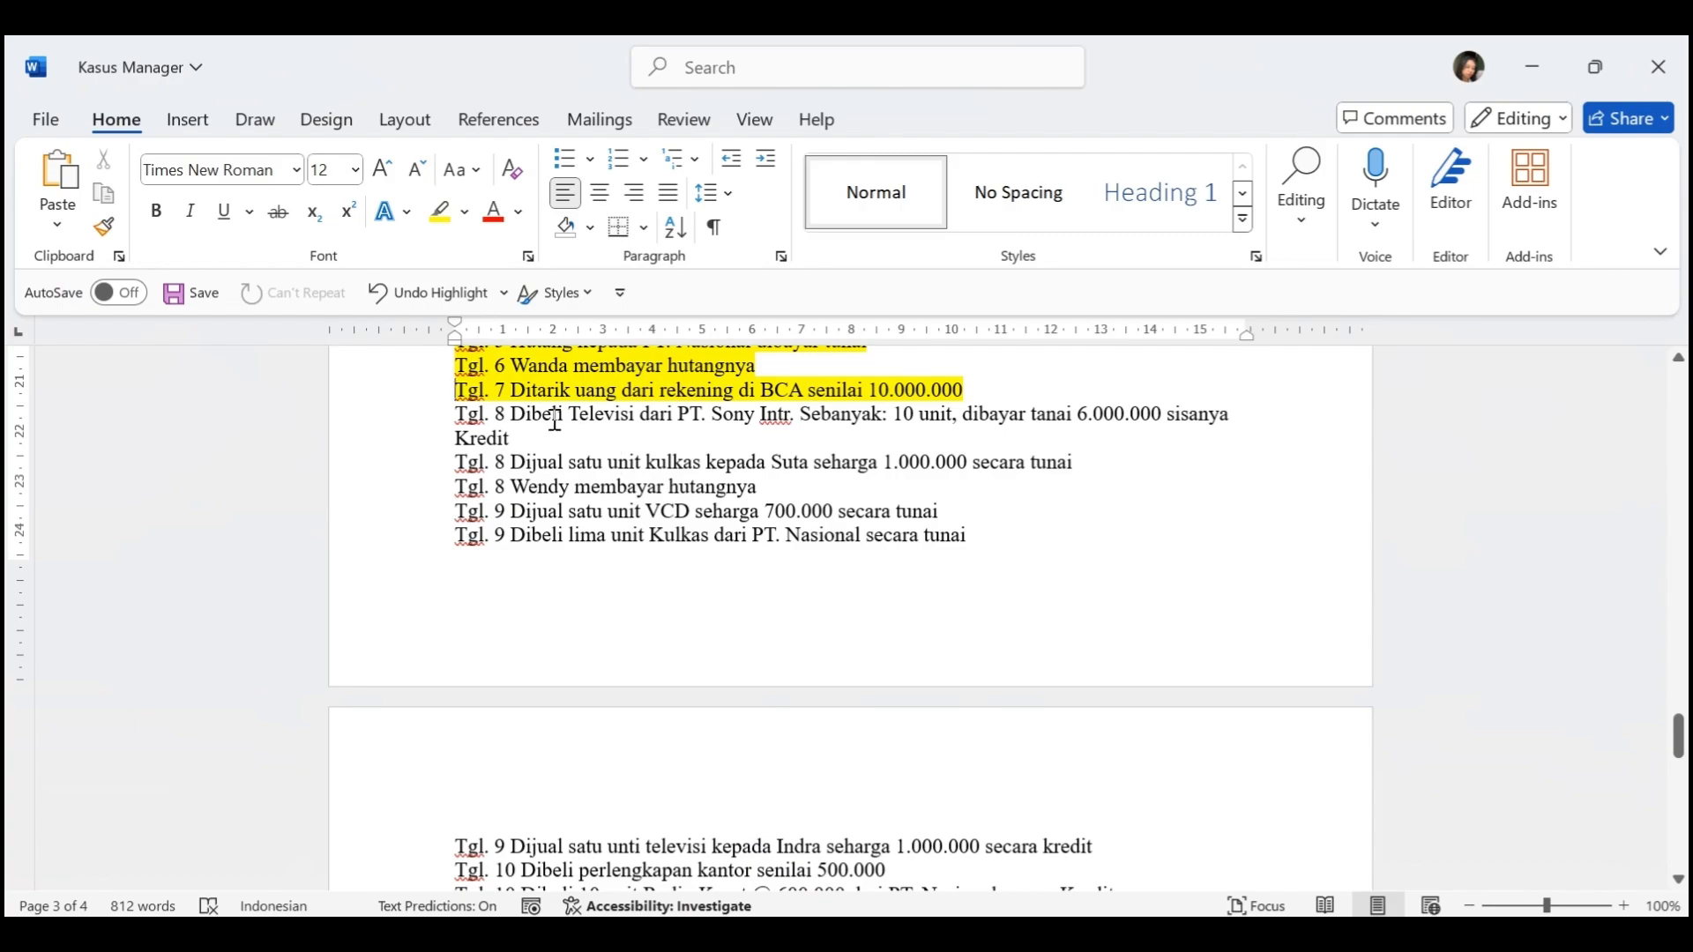
pyautogui.hotkey('alt', 'Tab')
pyautogui.click(653, 526)
pyautogui.write('Pembeli')
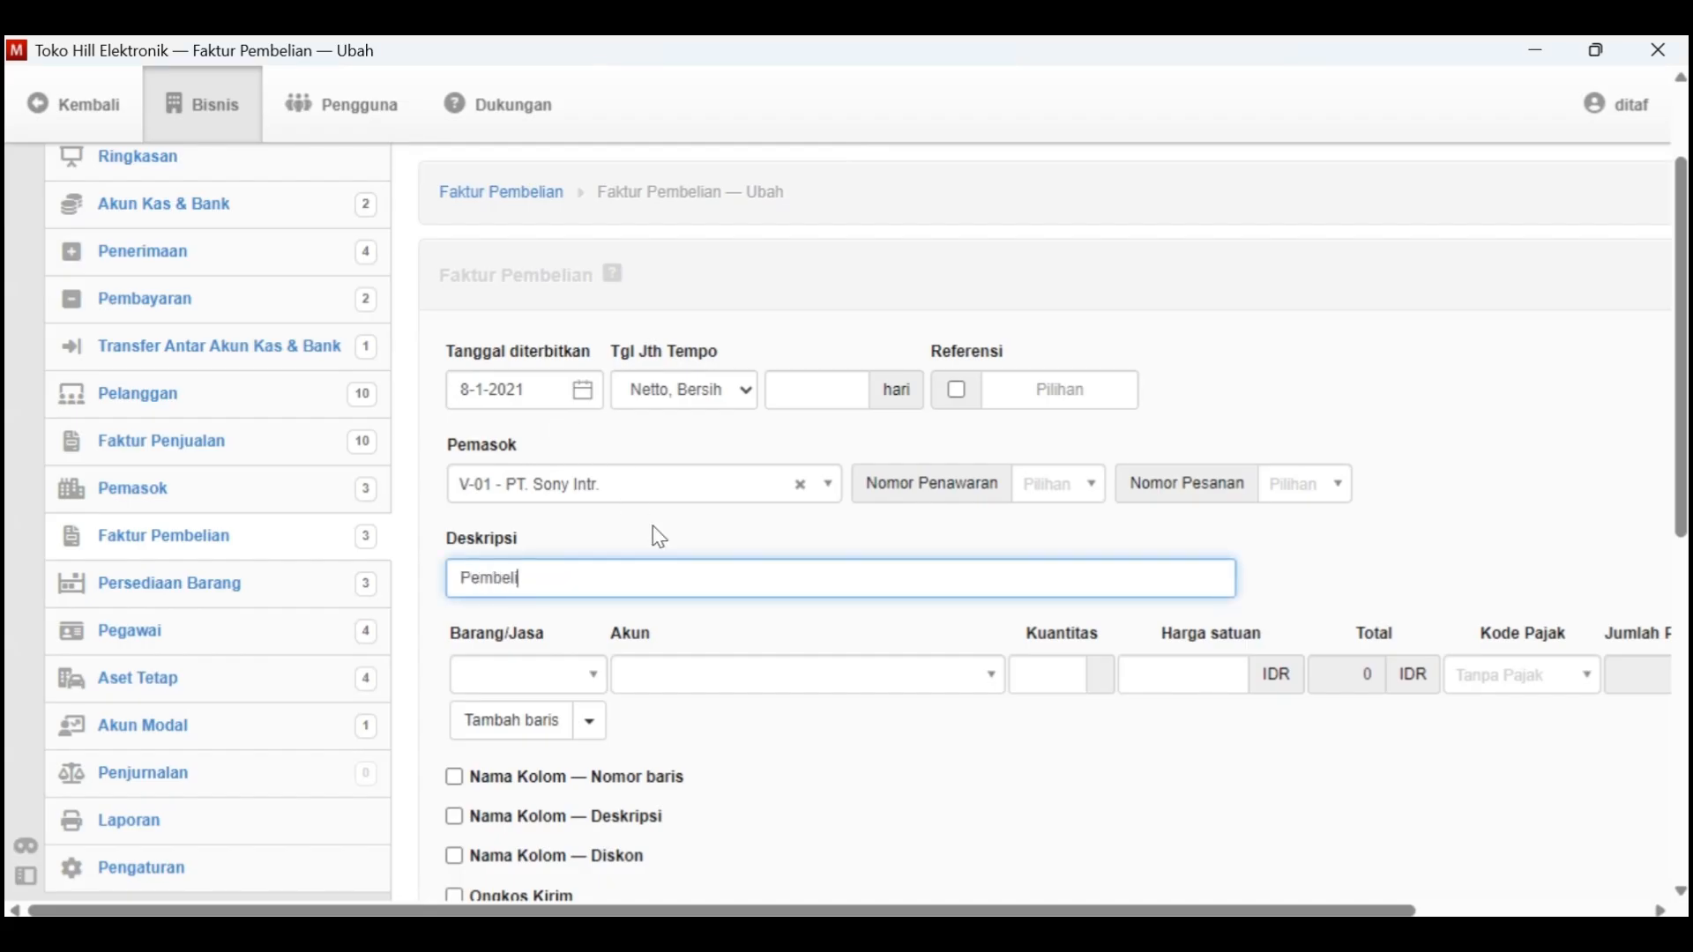
pyautogui.write('an 10 televisi')
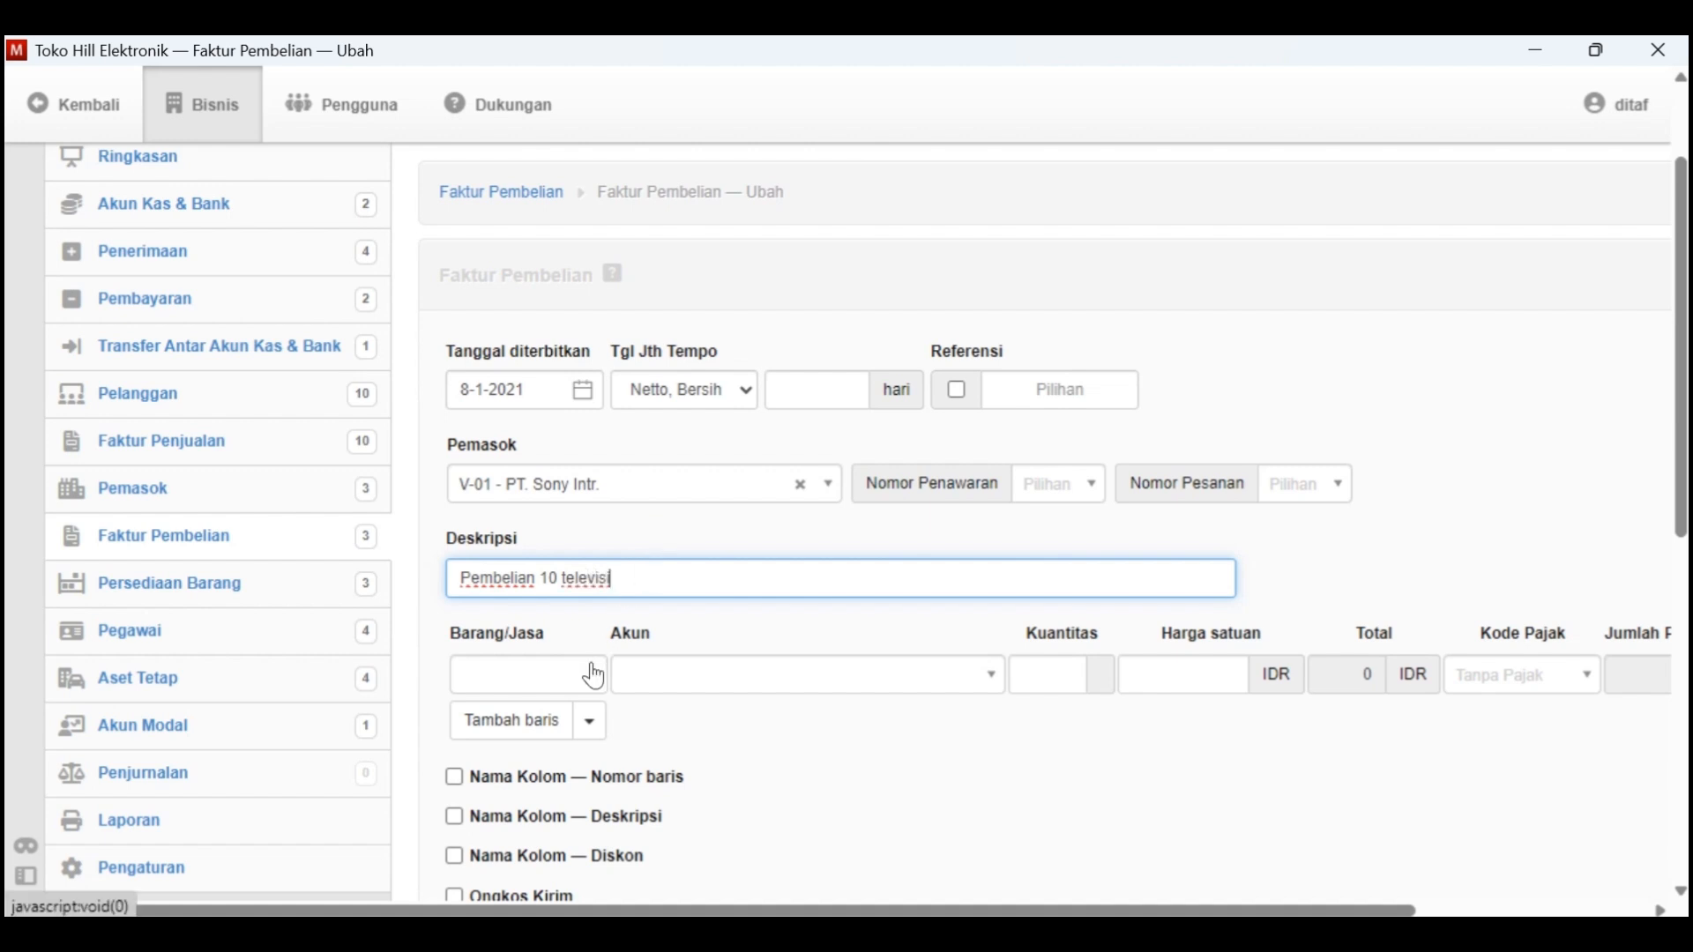
# Fill the invoice line with item B-001 - Televisi and a quantity of 10 units
pyautogui.click(595, 675)
pyautogui.click(574, 760)
pyautogui.click(880, 675)
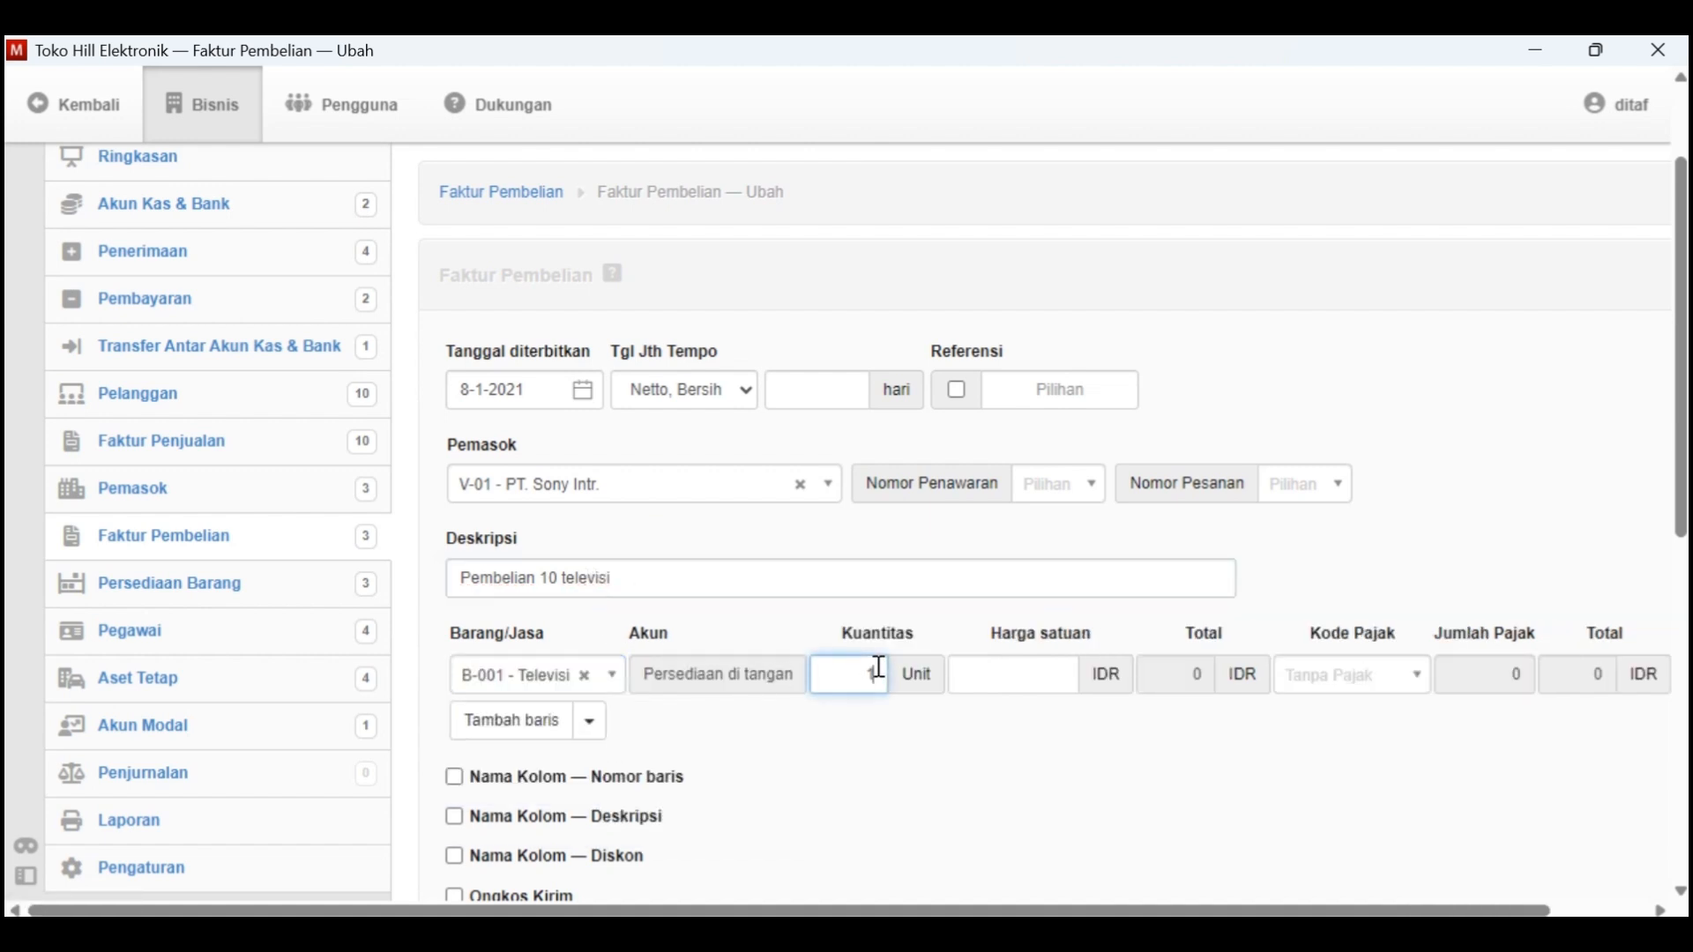
# Look up the television's purchase price in the Data Persediaan table of Kasus Manager and enter 1000000 as the line's unit price
pyautogui.click(1006, 680)
pyautogui.hotkey('alt', 'Tab')
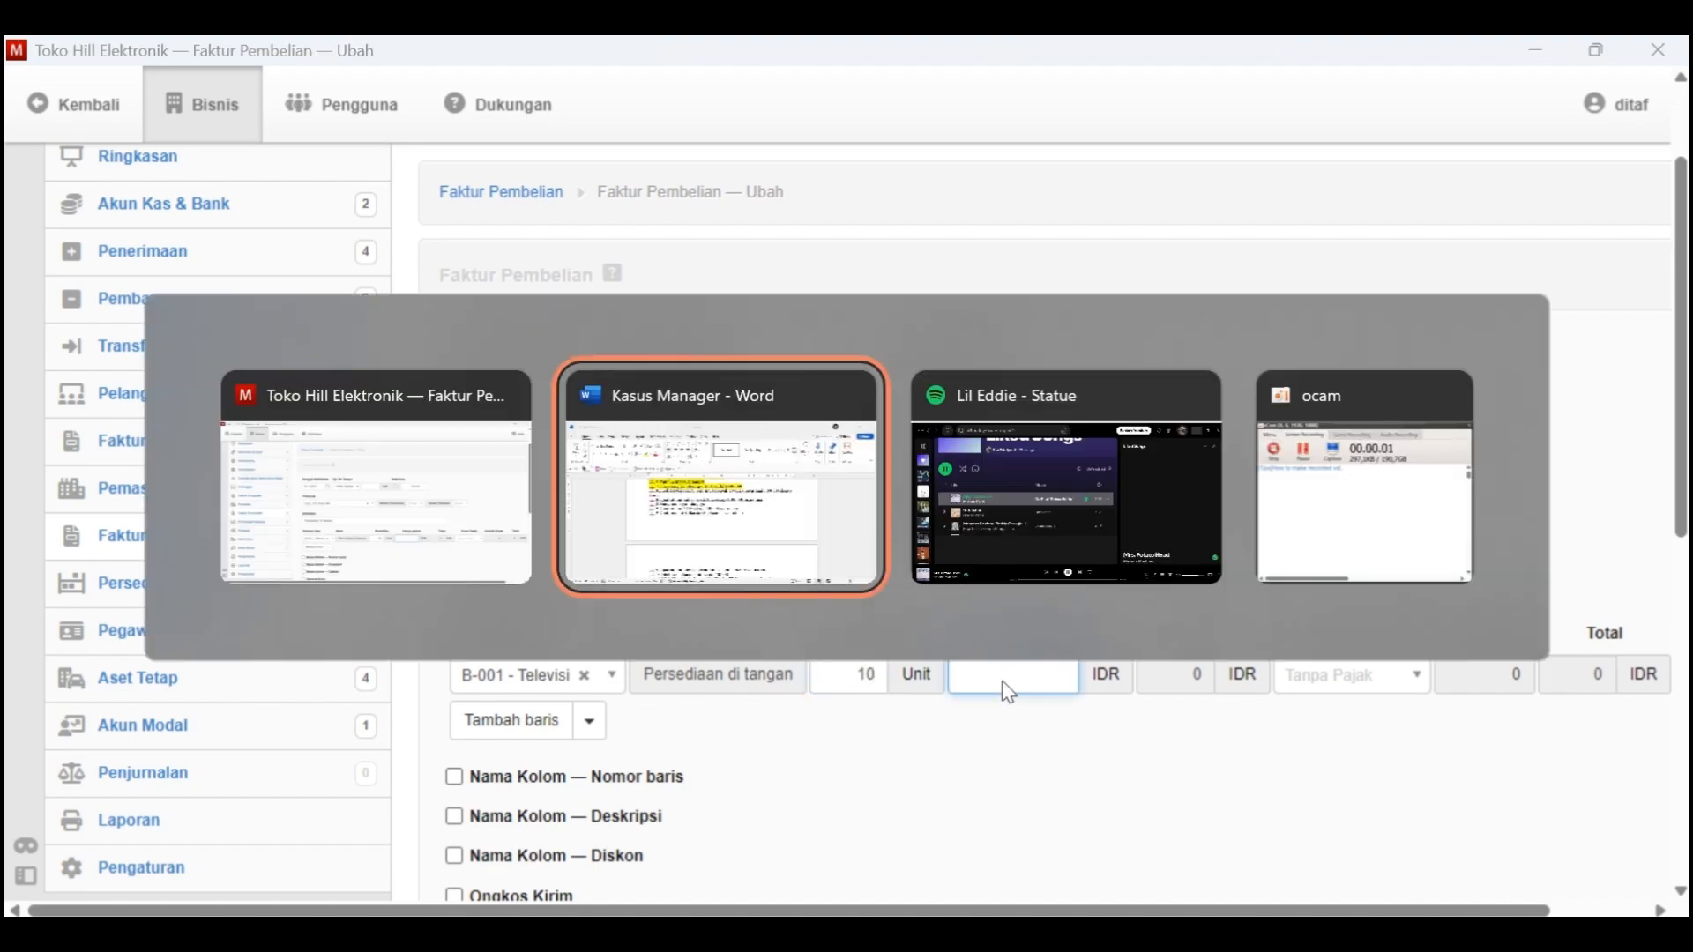
pyautogui.scroll(6, 908, 500)
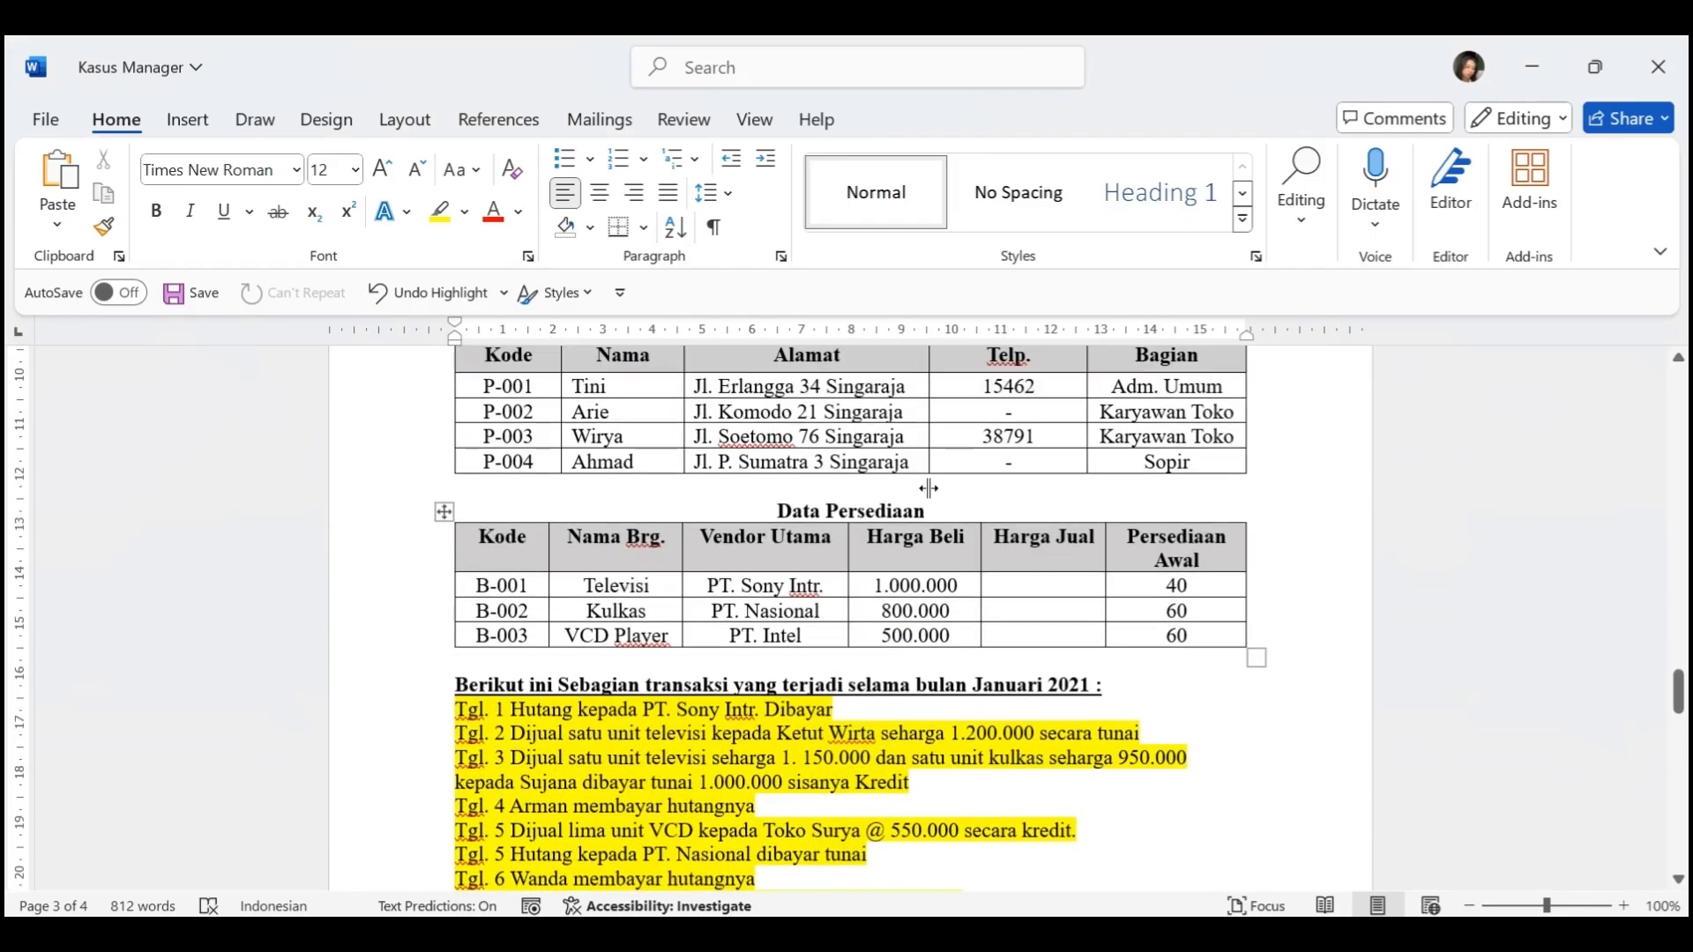
pyautogui.click(907, 516)
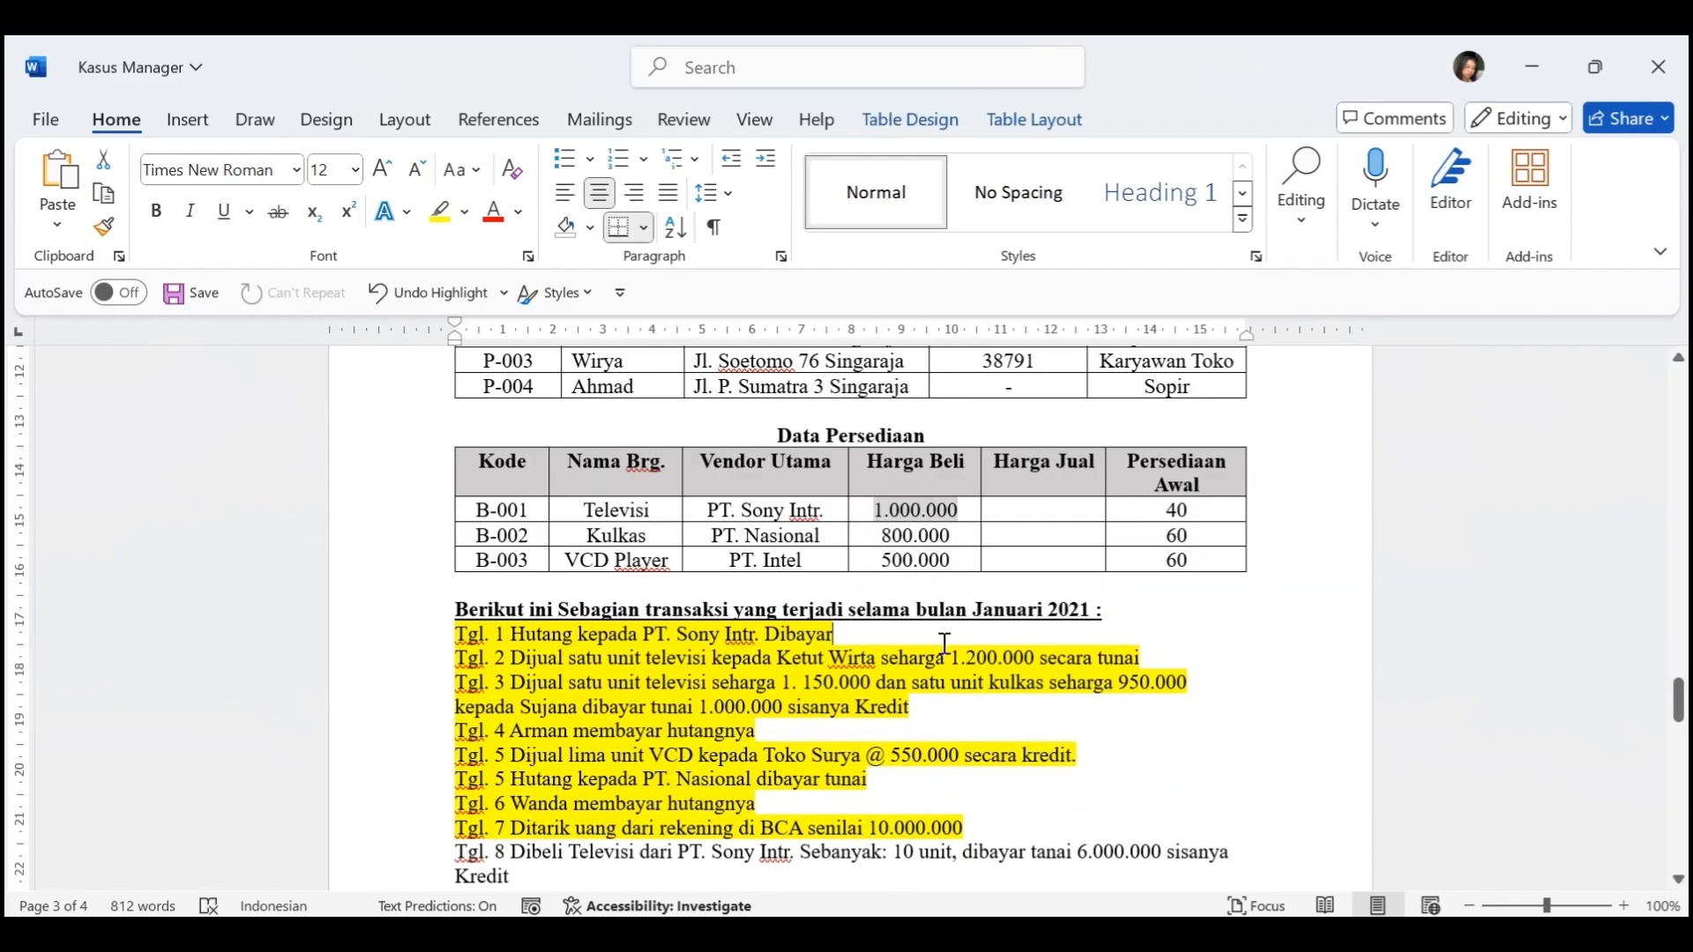
pyautogui.scroll(-2, 917, 546)
pyautogui.hotkey('alt', 'Tab')
pyautogui.write('100')
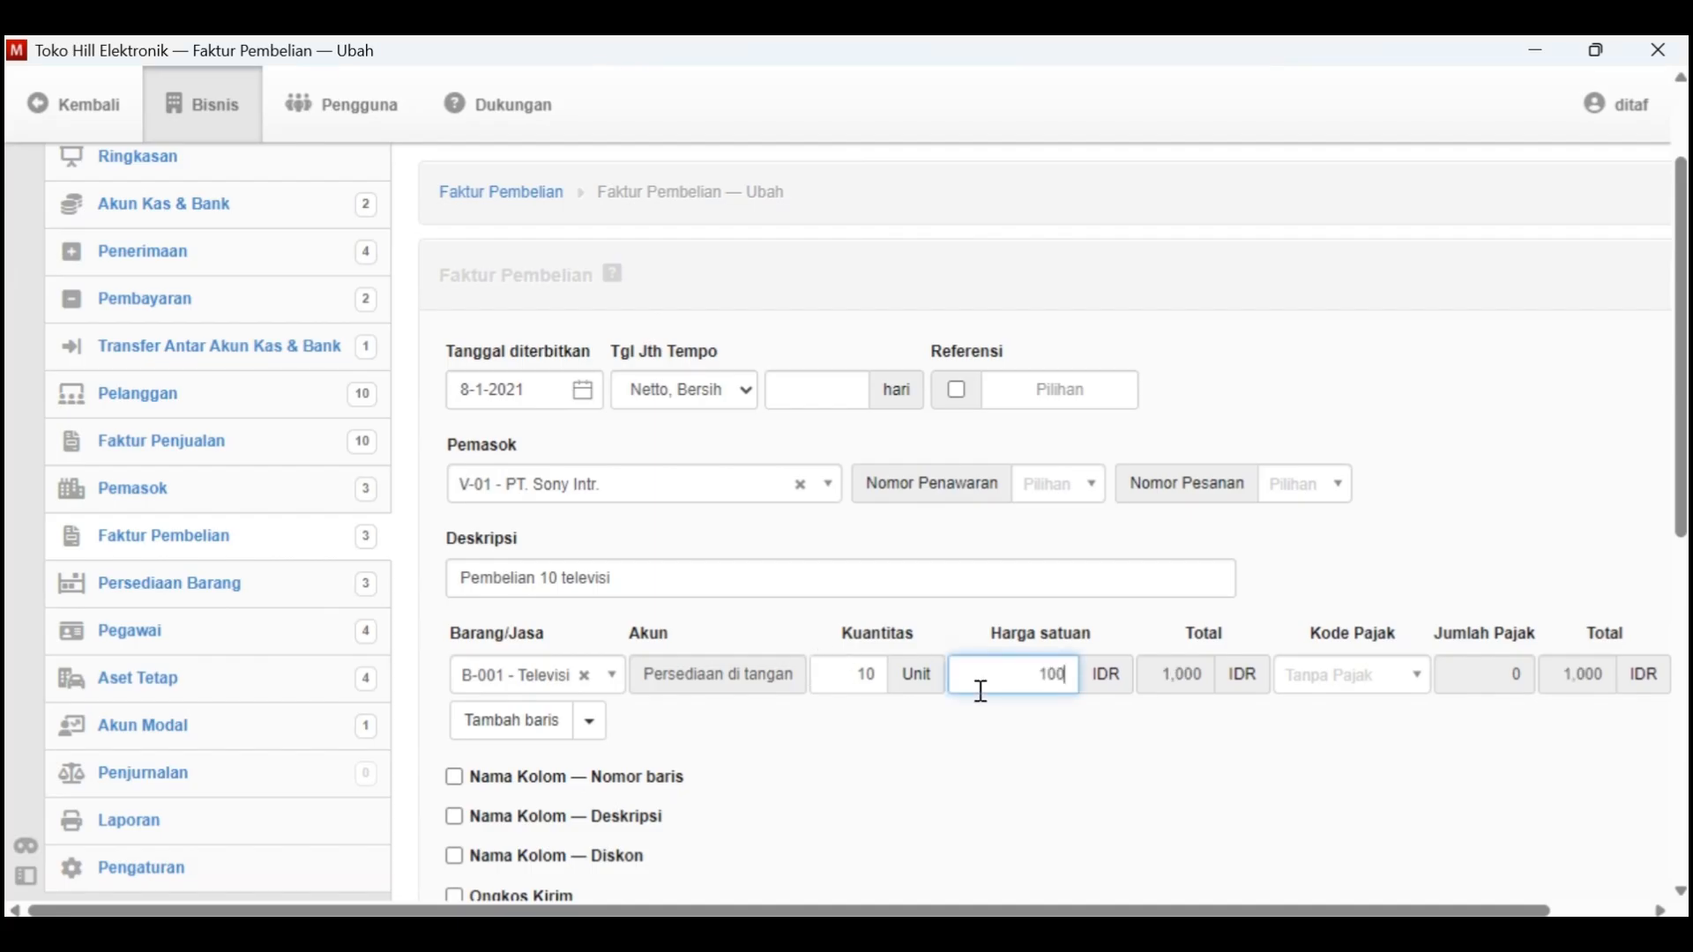
pyautogui.write('0000')
pyautogui.scroll(-1, 1162, 711)
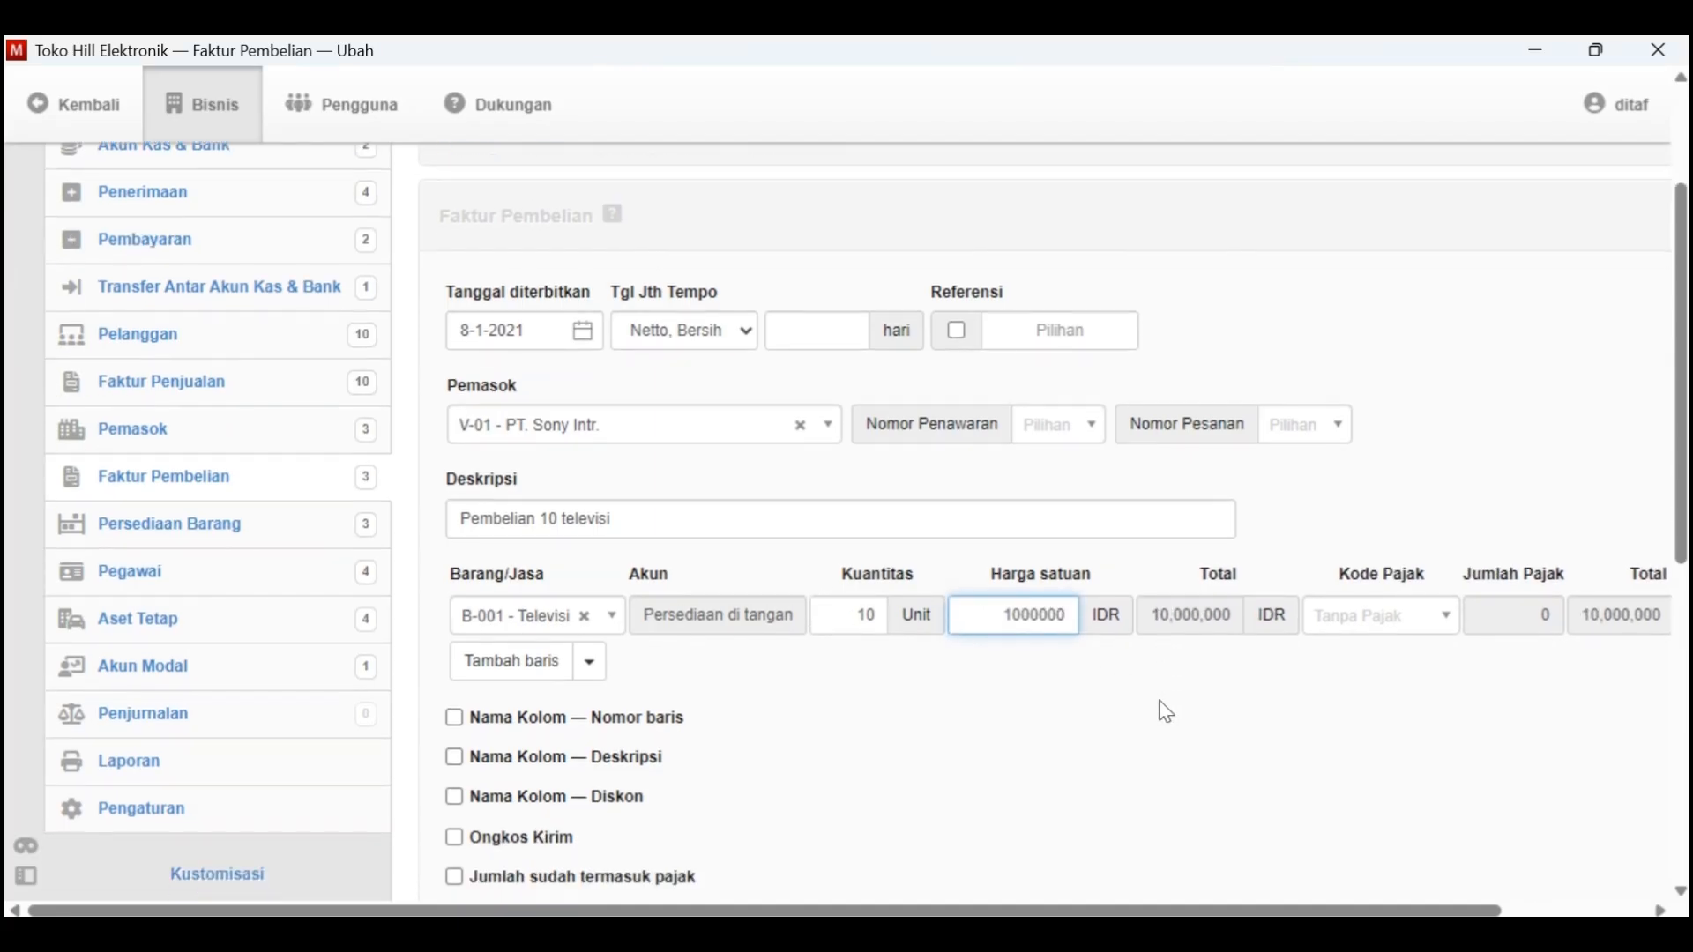
# Check the television purchase invoice against the Tgl. 8 entry in Kasus Manager and create the invoice in Manager
pyautogui.scroll(-7, 697, 650)
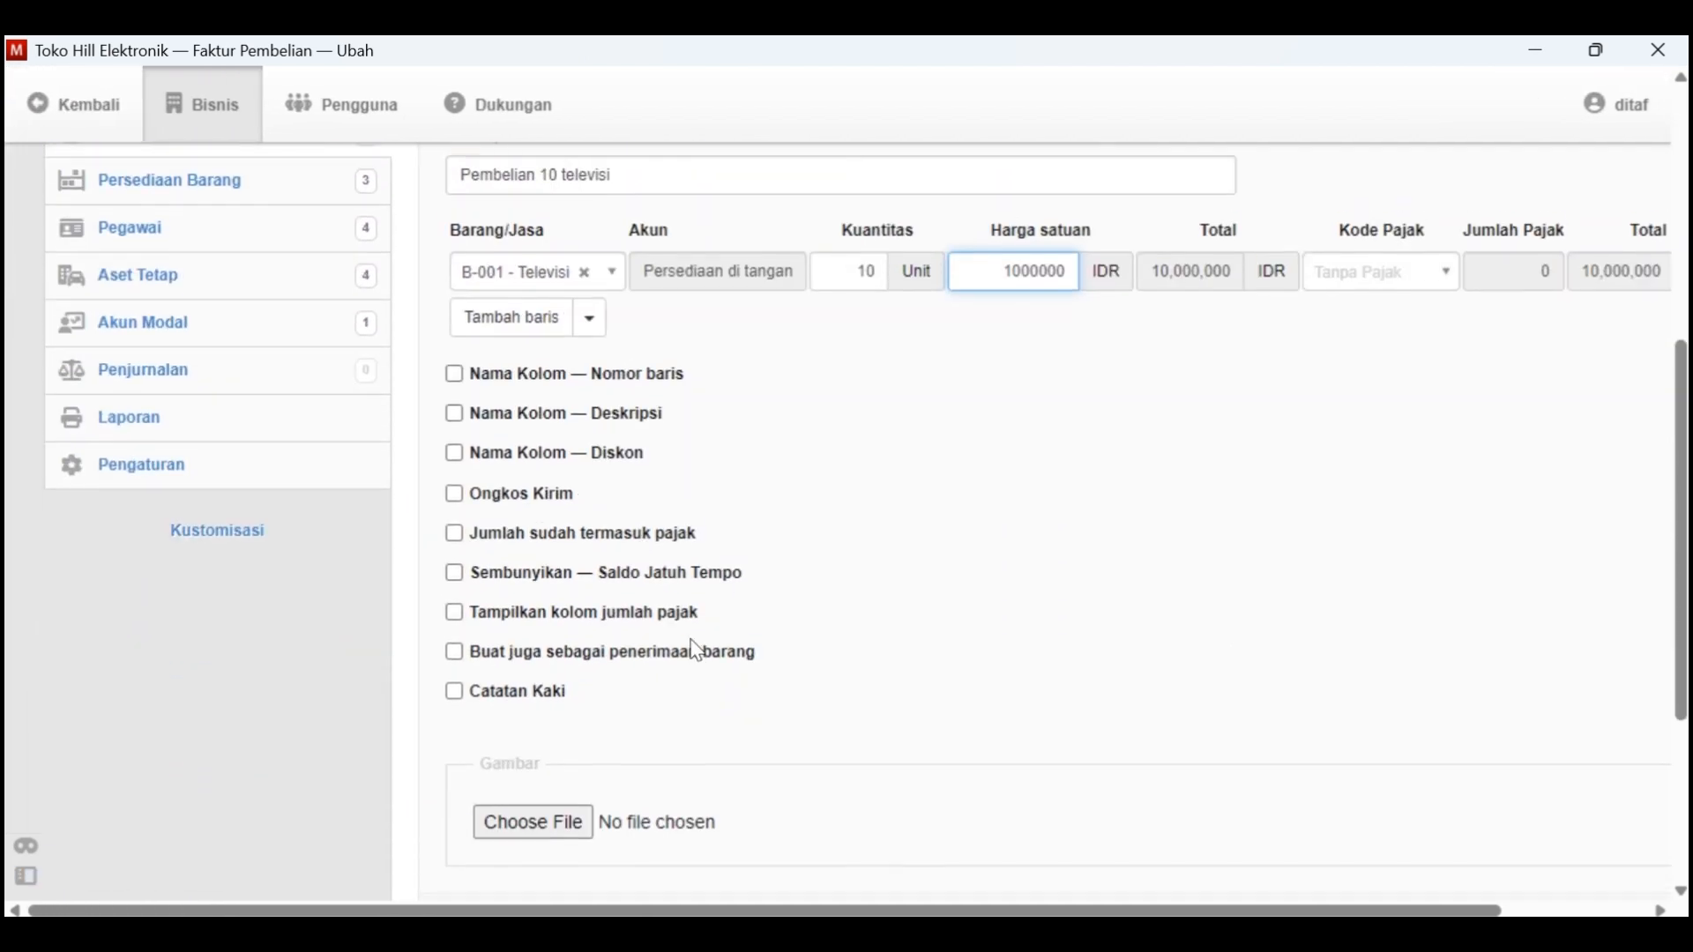
pyautogui.scroll(10, 692, 644)
pyautogui.scroll(-1, 693, 651)
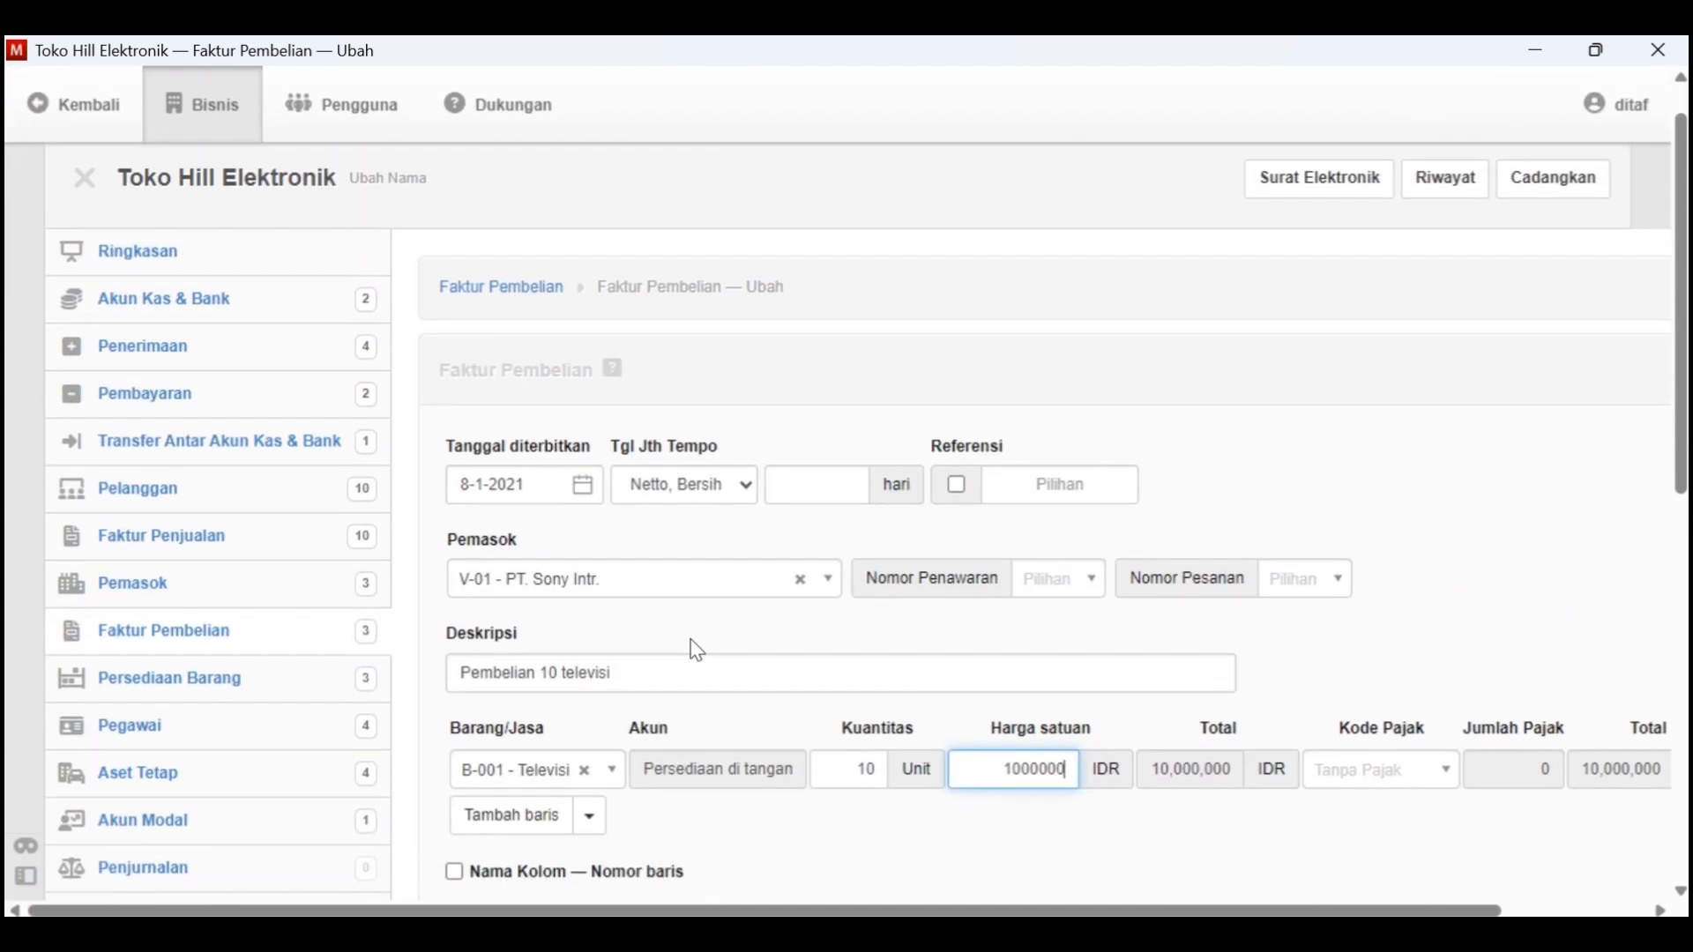
pyautogui.hotkey('alt', 'Tab')
pyautogui.scroll(-2, 580, 717)
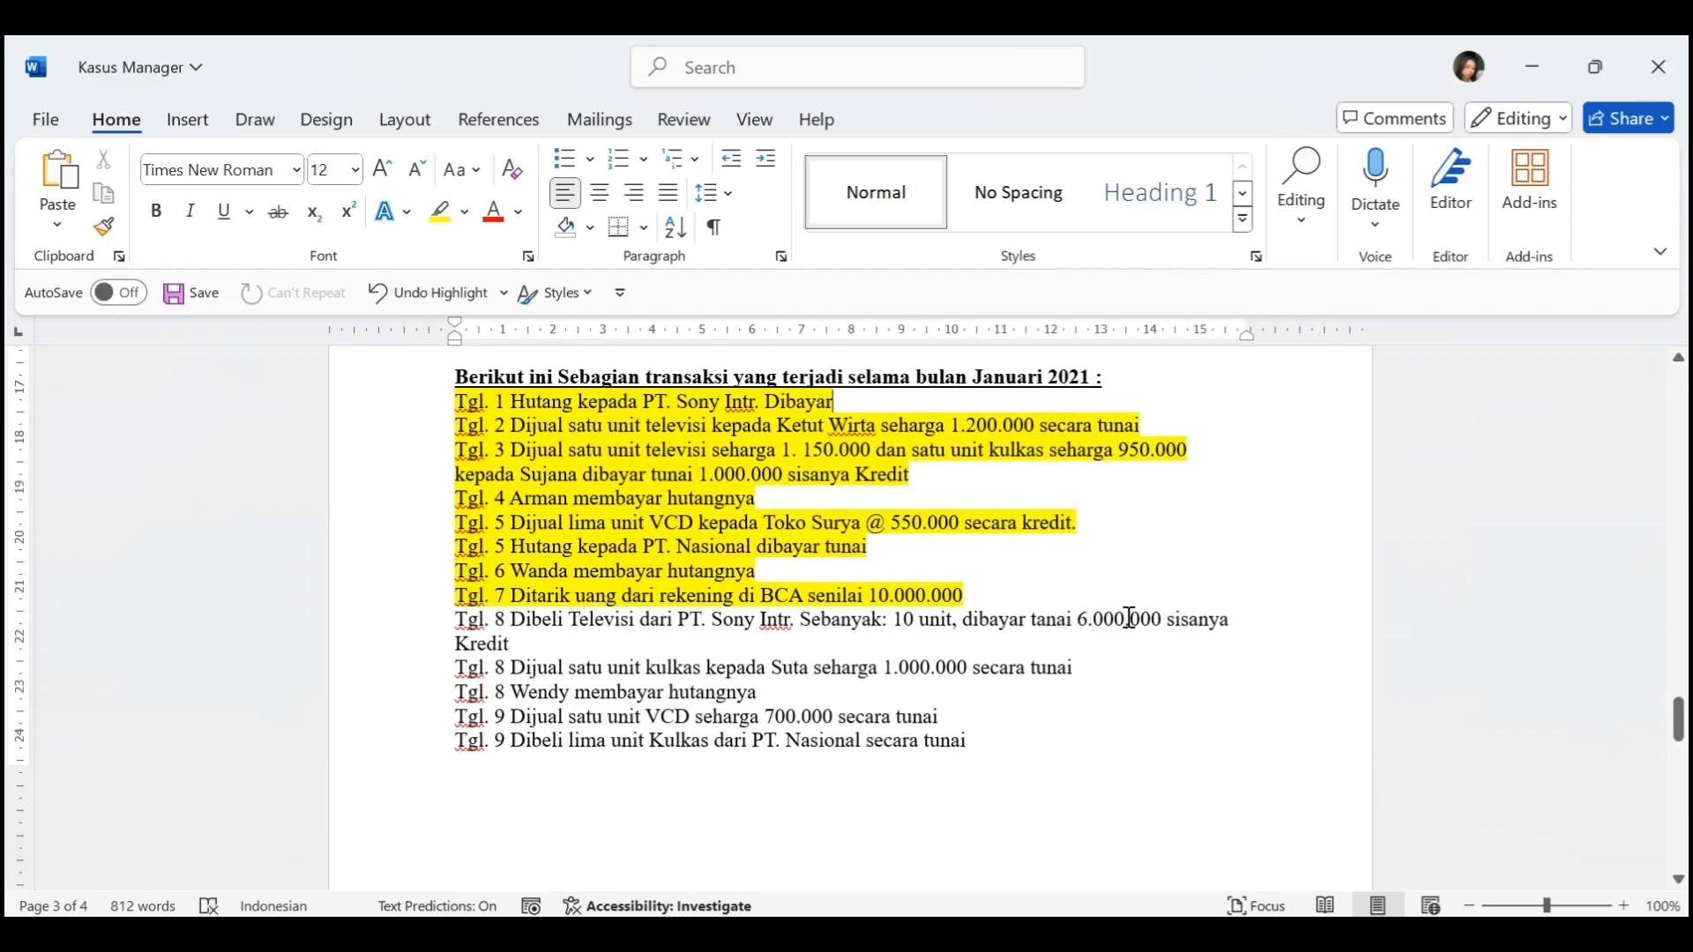
pyautogui.hotkey('alt', 'Tab')
pyautogui.scroll(-12, 908, 719)
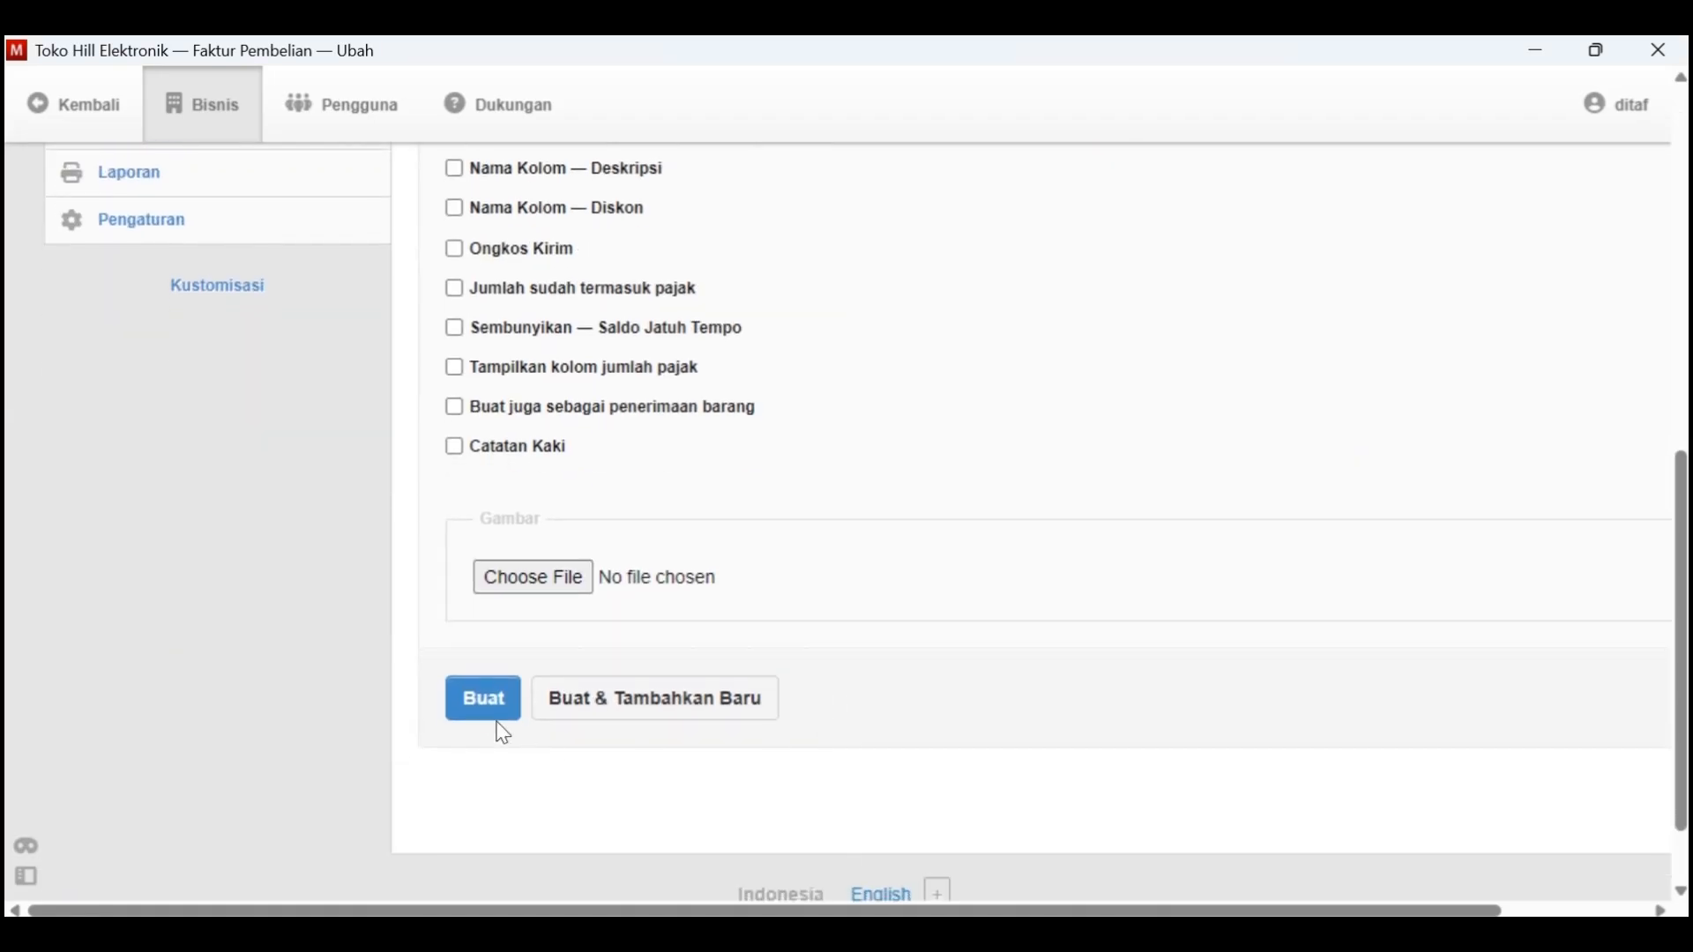
pyautogui.click(492, 715)
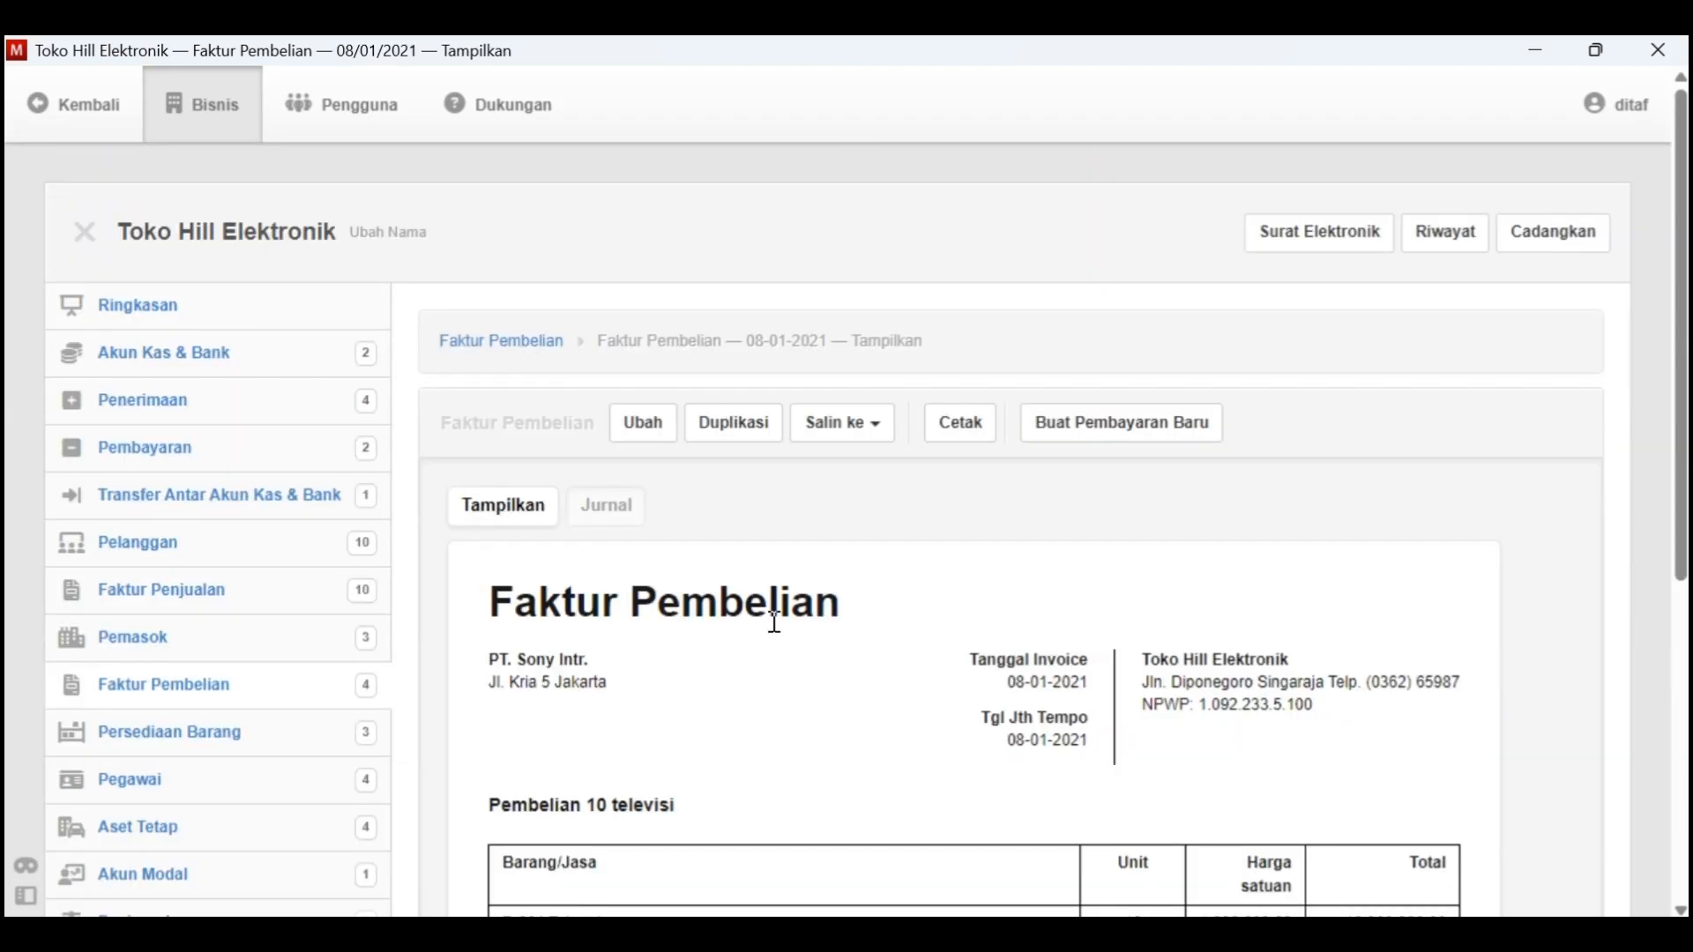
# Start a new payment for the television purchase invoice, dated 7-1-2021 and paid from 1.1100 - Kas Di Tangan
pyautogui.click(1113, 420)
pyautogui.click(598, 545)
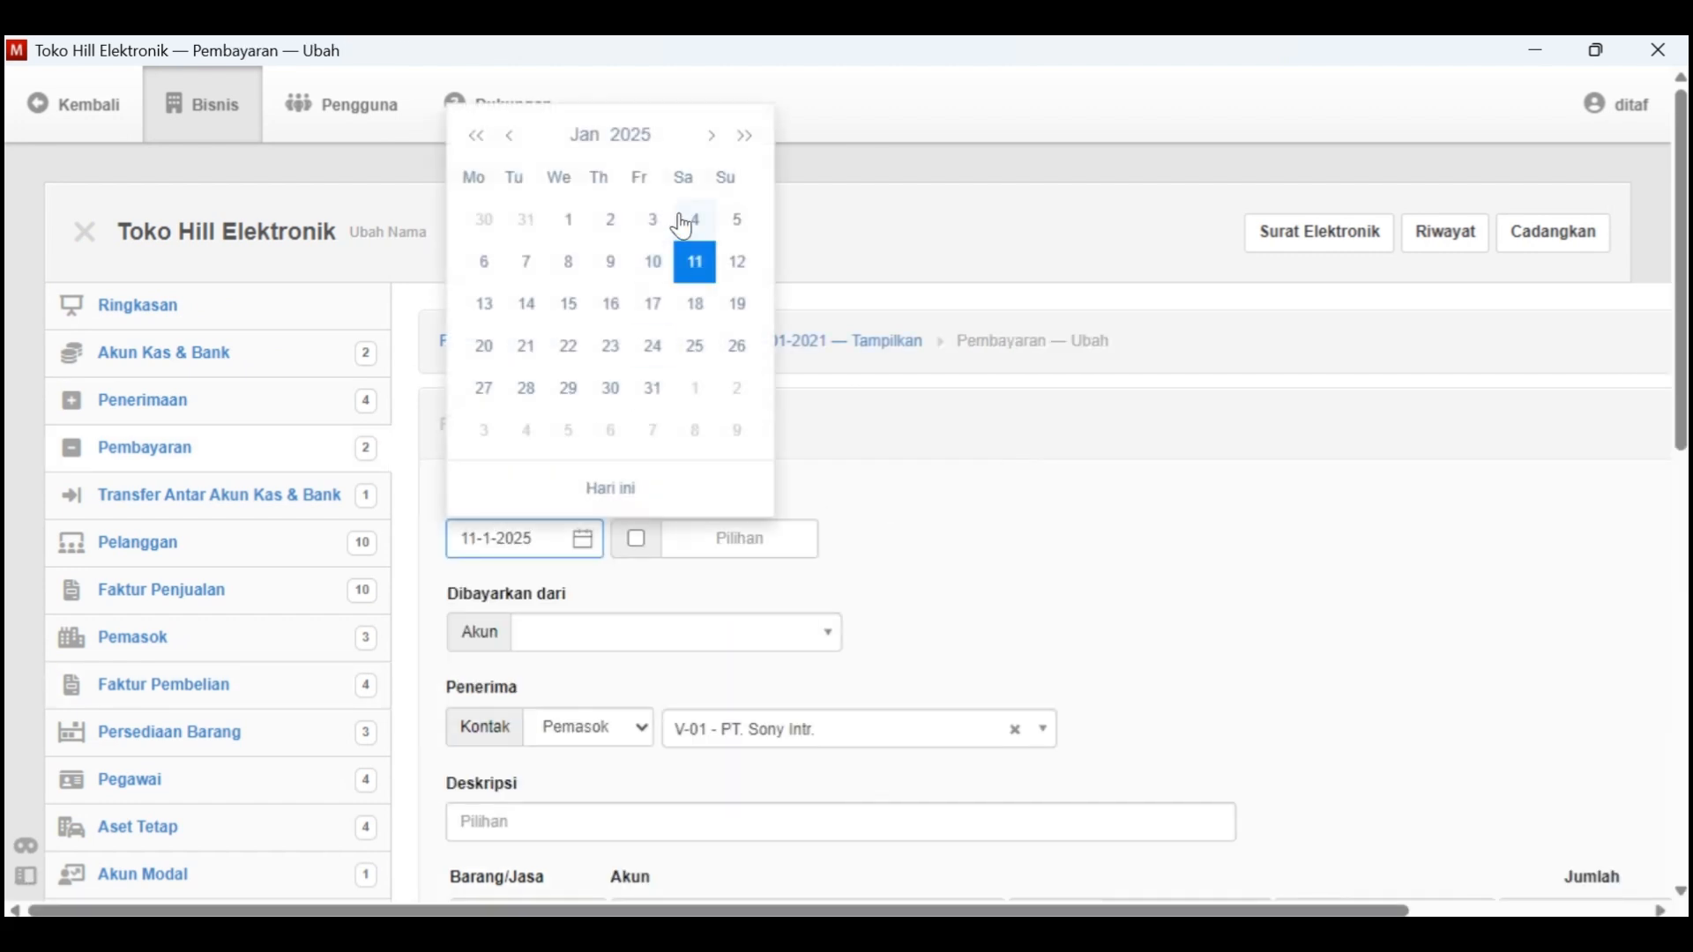
pyautogui.doubleClick(641, 146)
pyautogui.click(678, 187)
pyautogui.click(529, 229)
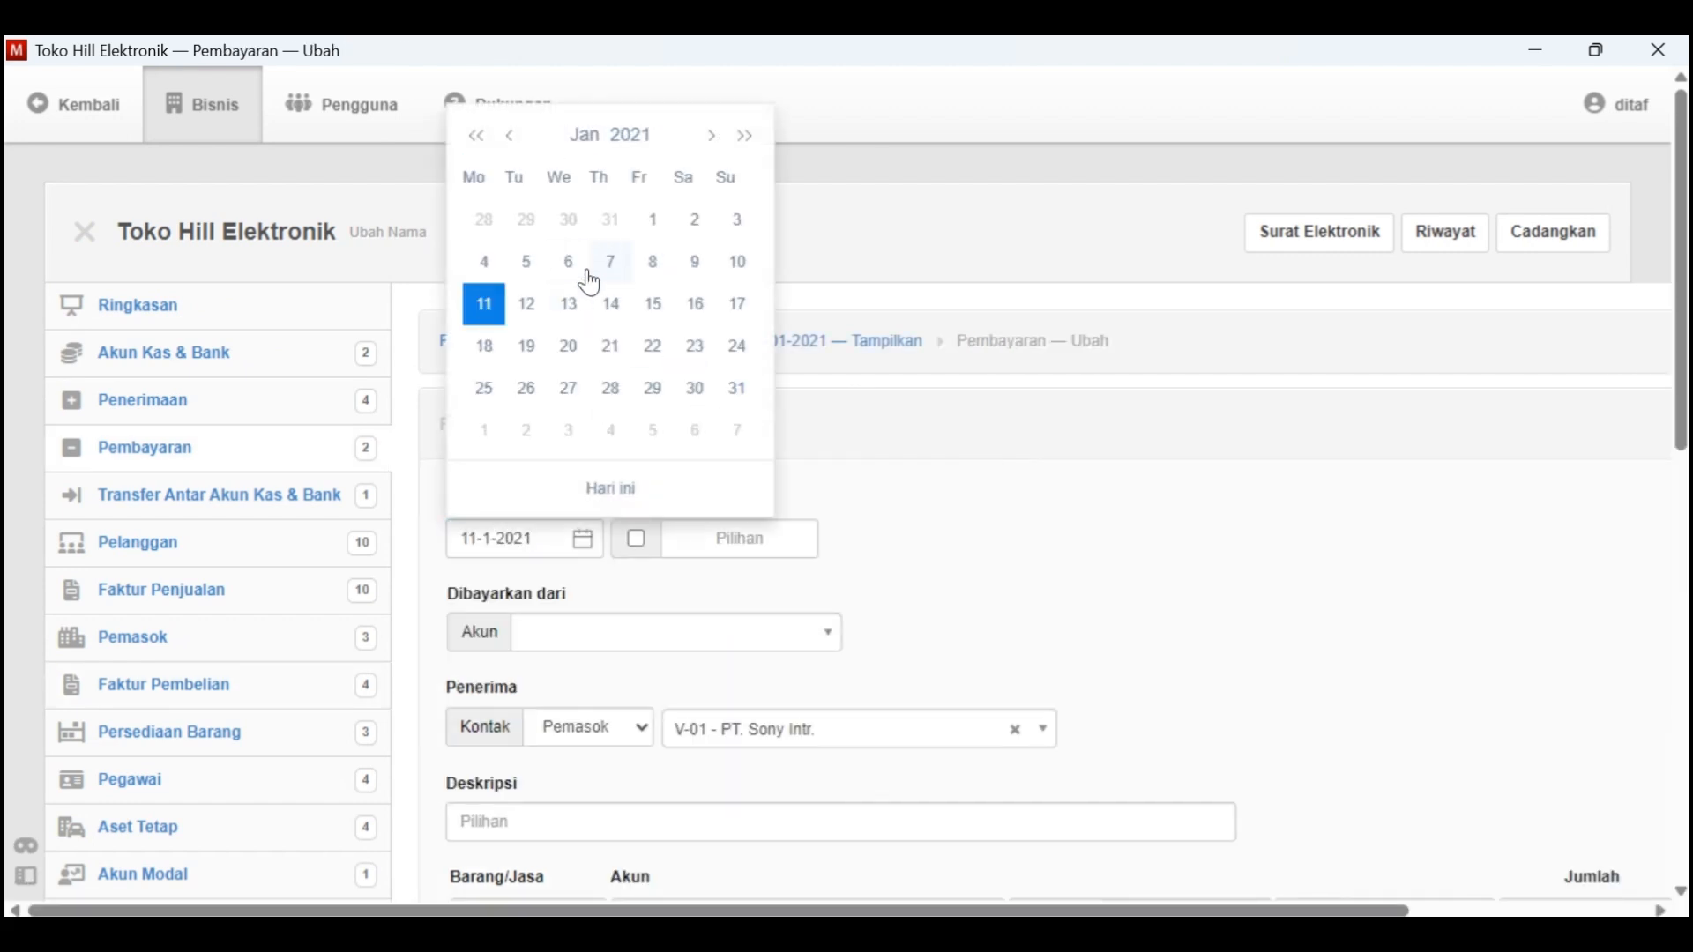
pyautogui.click(610, 258)
pyautogui.scroll(-1, 680, 499)
pyautogui.click(643, 535)
pyautogui.click(617, 622)
# Check the transaction date in Kasus Manager and set the payment date in Manager to 8-1-2021
pyautogui.hotkey('alt', 'Tab')
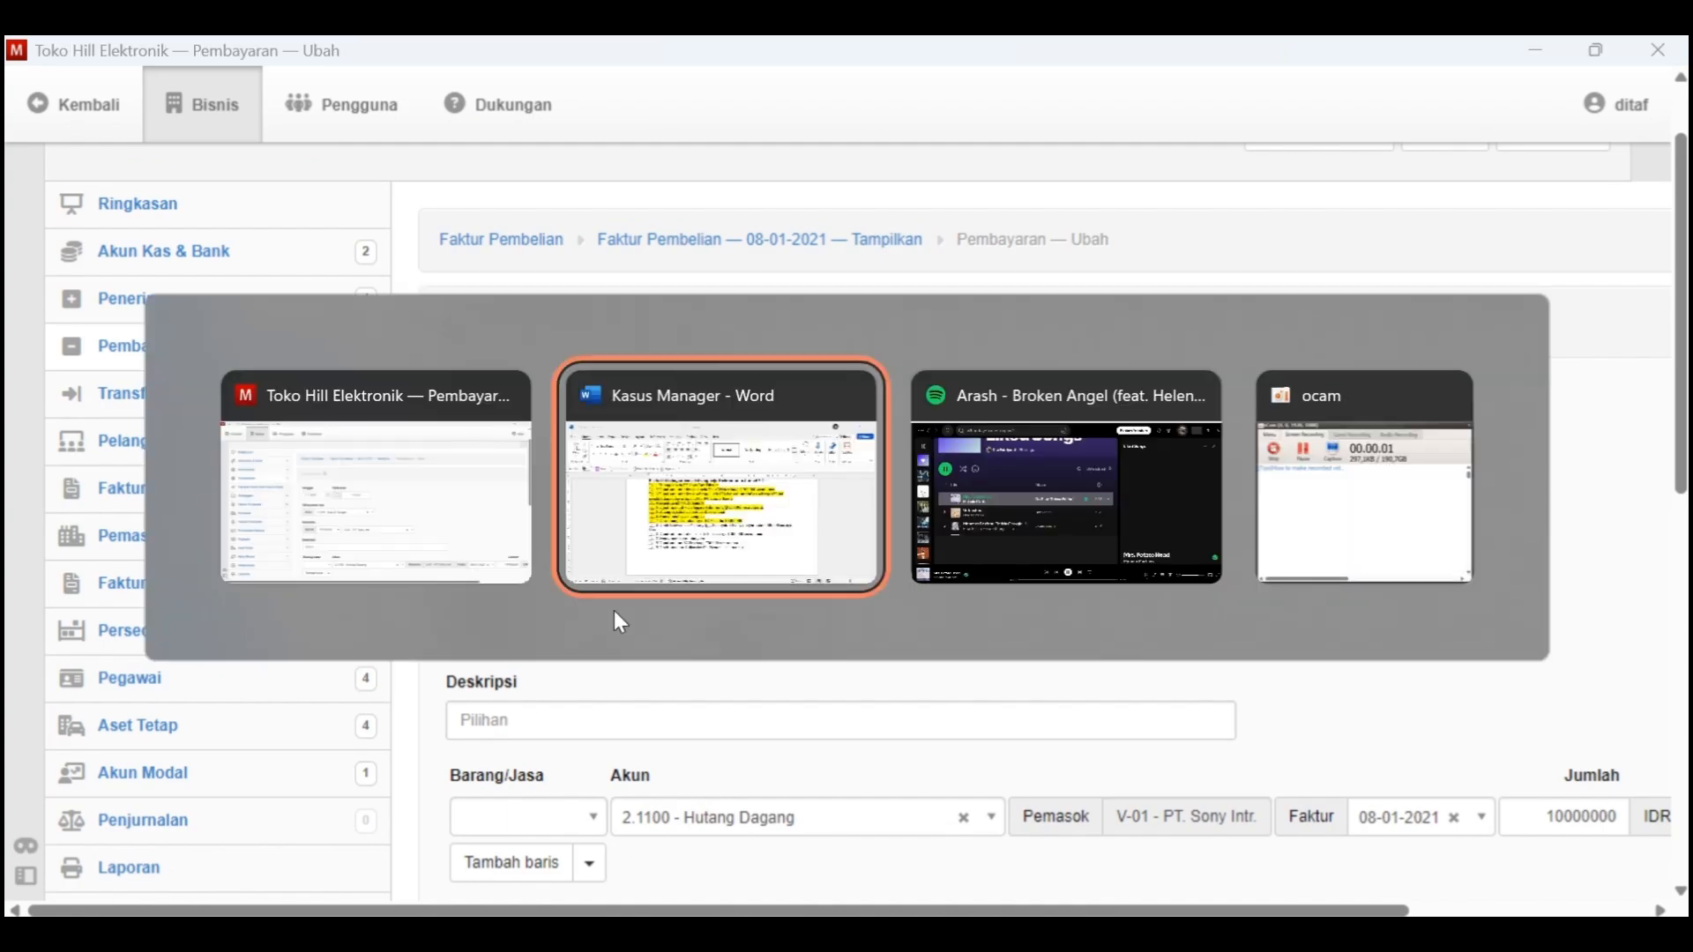
pyautogui.scroll(-1, 691, 617)
pyautogui.hotkey('alt', 'Tab')
pyautogui.click(547, 438)
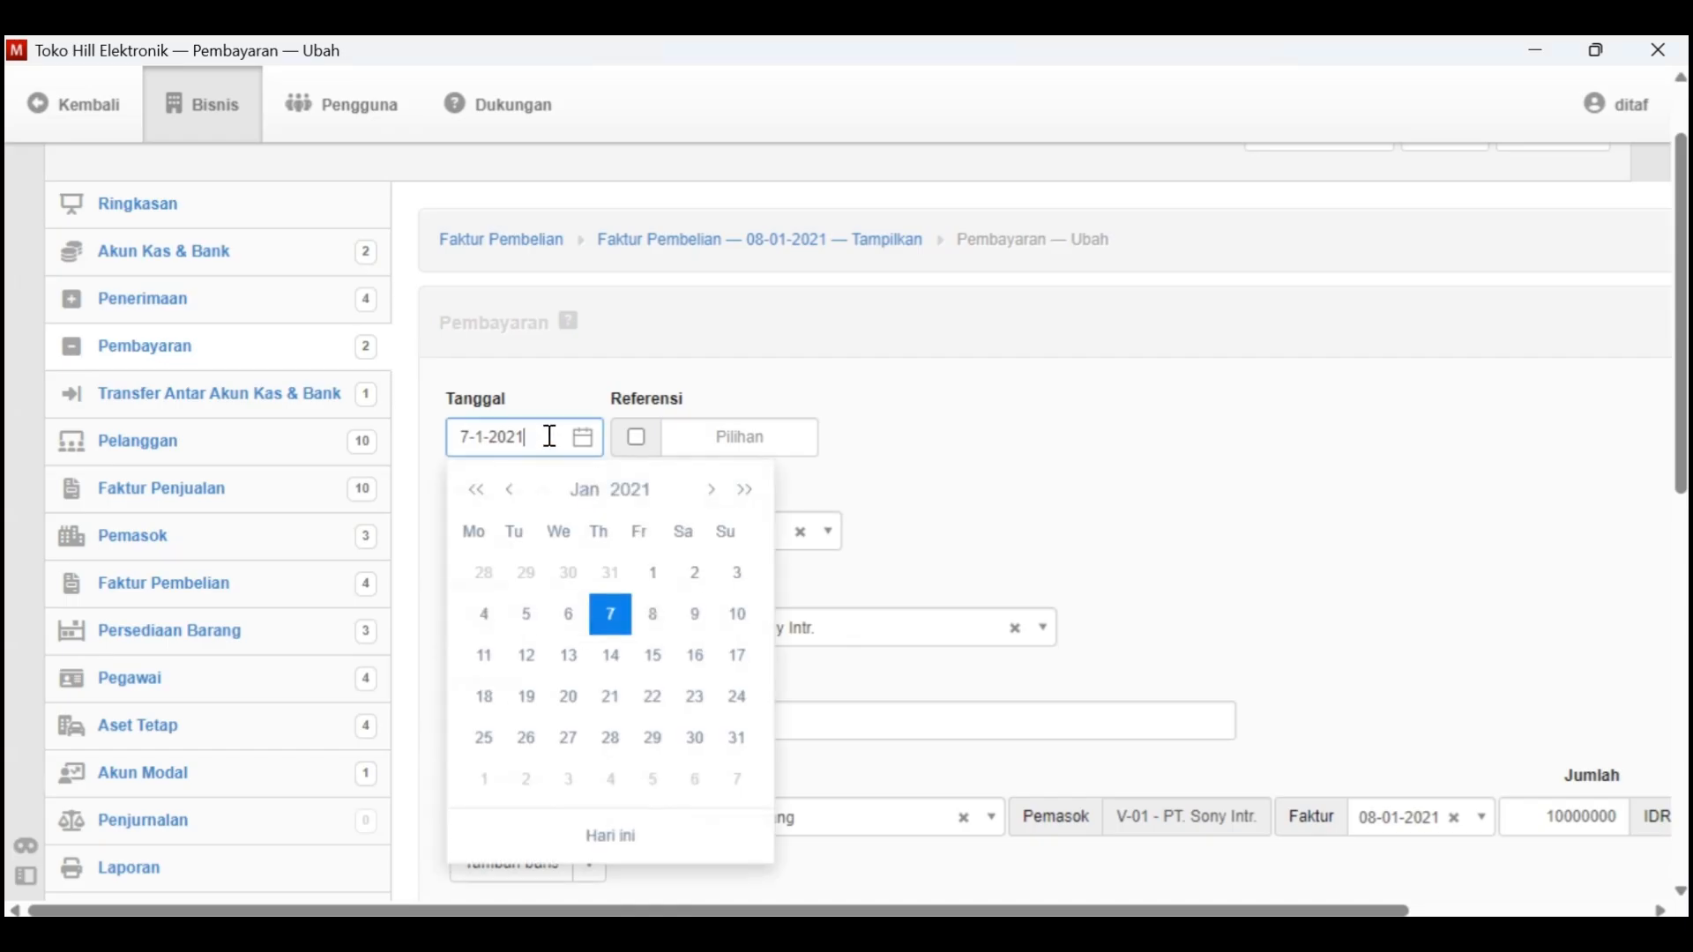
pyautogui.click(666, 630)
# Read the payment terms in Kasus Manager and enter "Pembayaran 10 televisi sisanya kredit" as the payment's description in Manager
pyautogui.hotkey('alt', 'Tab')
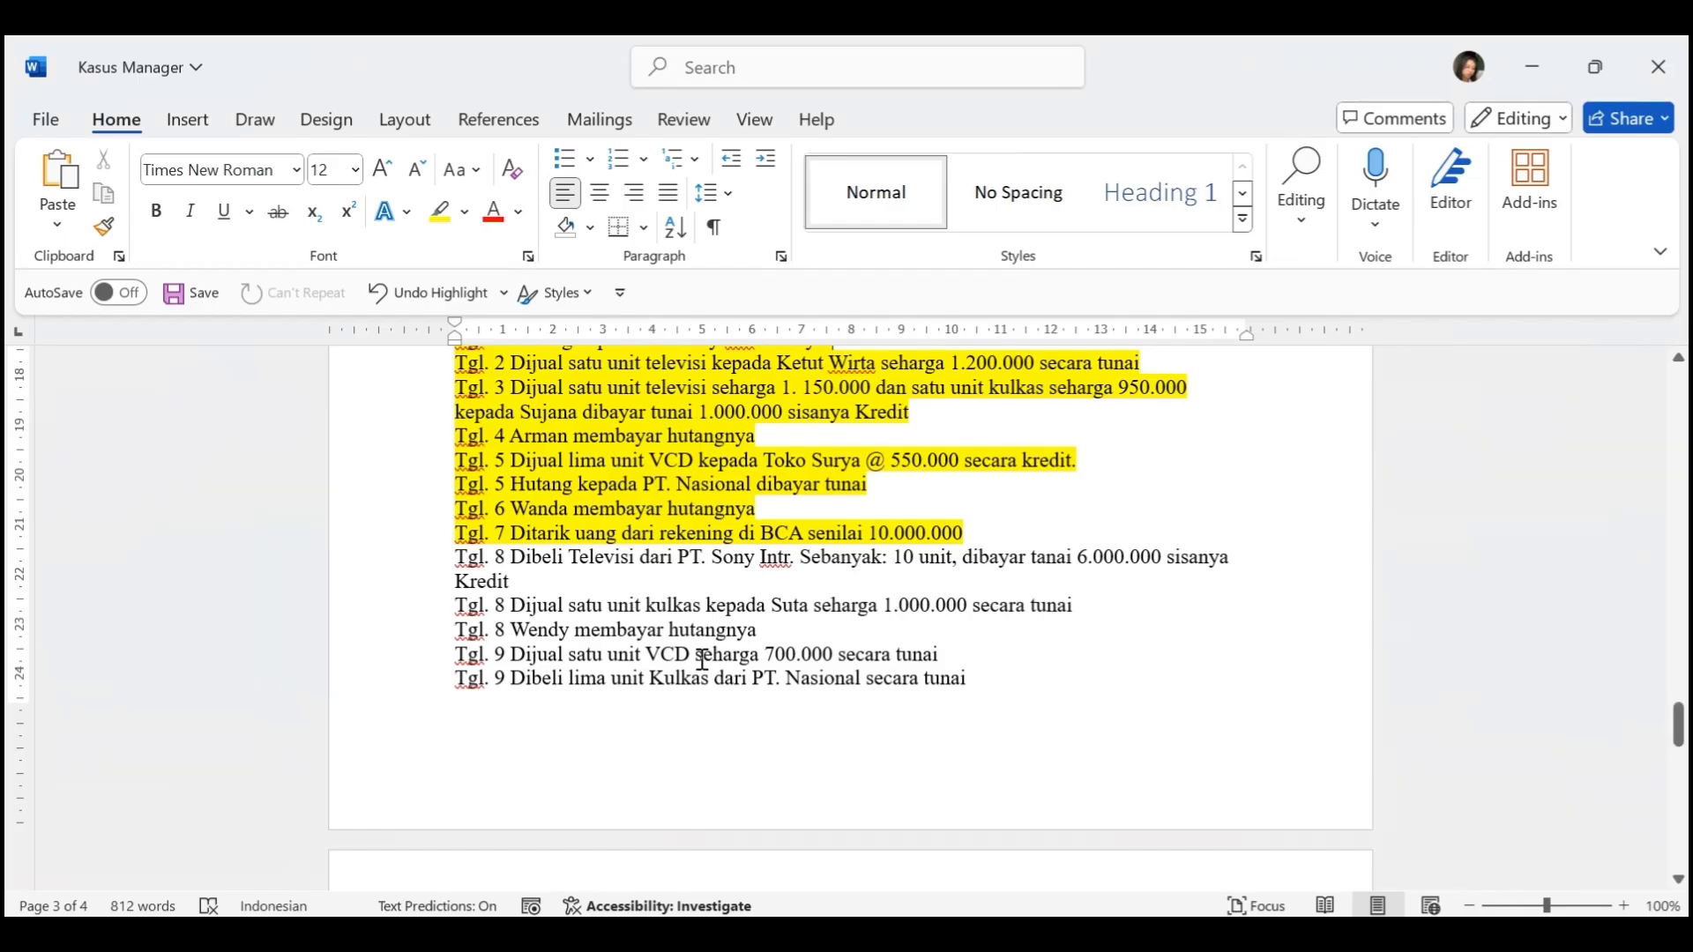
pyautogui.scroll(-1, 706, 617)
pyautogui.hotkey('alt', 'Tab')
pyautogui.scroll(-1, 711, 661)
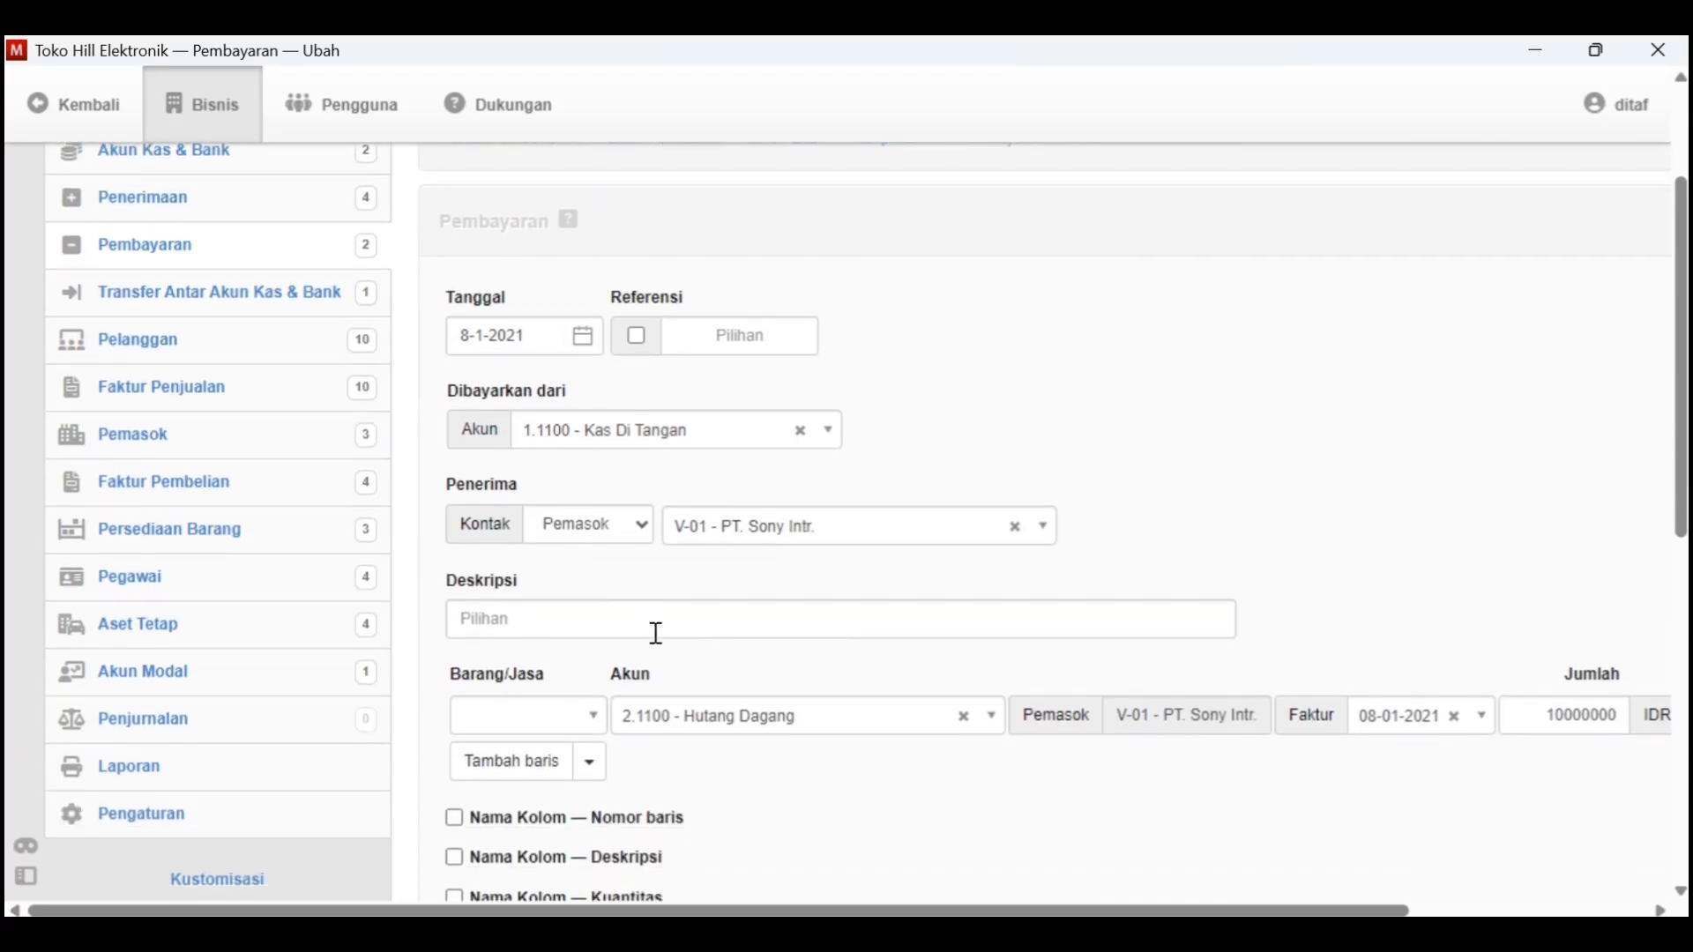
pyautogui.click(656, 630)
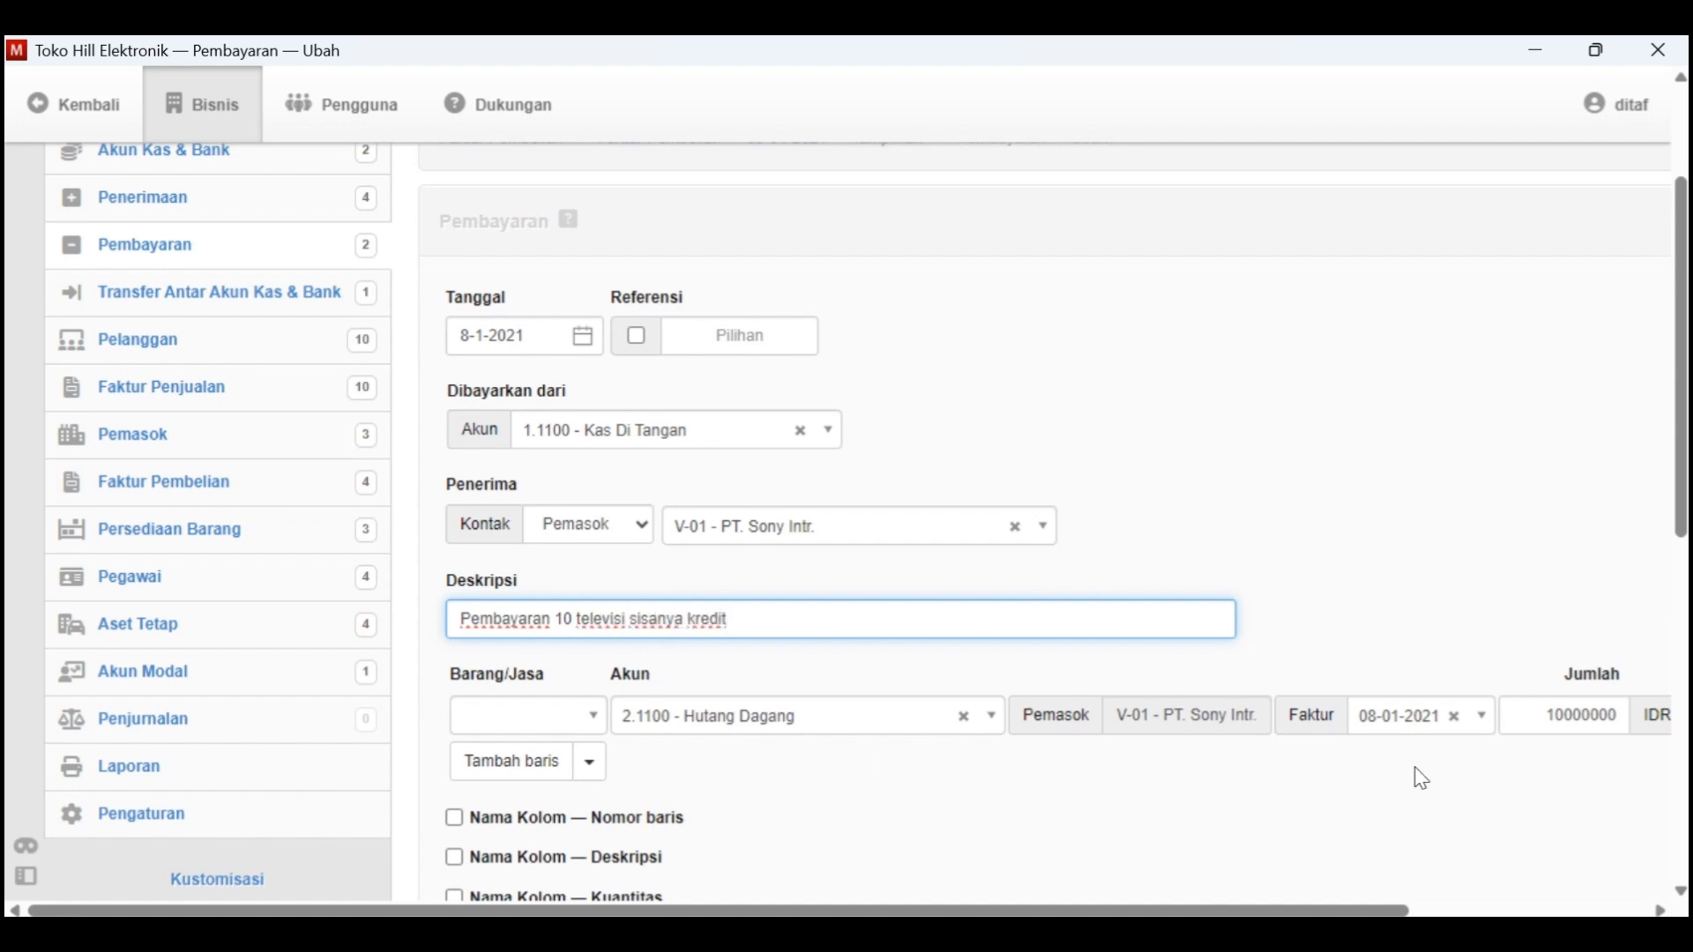
# Set the amount on the payment's 2.1100 - Hutang Dagang line to 6000000
pyautogui.hscroll(3, 1423, 779)
pyautogui.click(1463, 714)
pyautogui.press('BackSpace')
pyautogui.press('BackSpace')
pyautogui.press('BackSpace')
pyautogui.press('BackSpace')
pyautogui.press('BackSpace')
pyautogui.press('BackSpace')
pyautogui.press('BackSpace')
pyautogui.press('BackSpace')
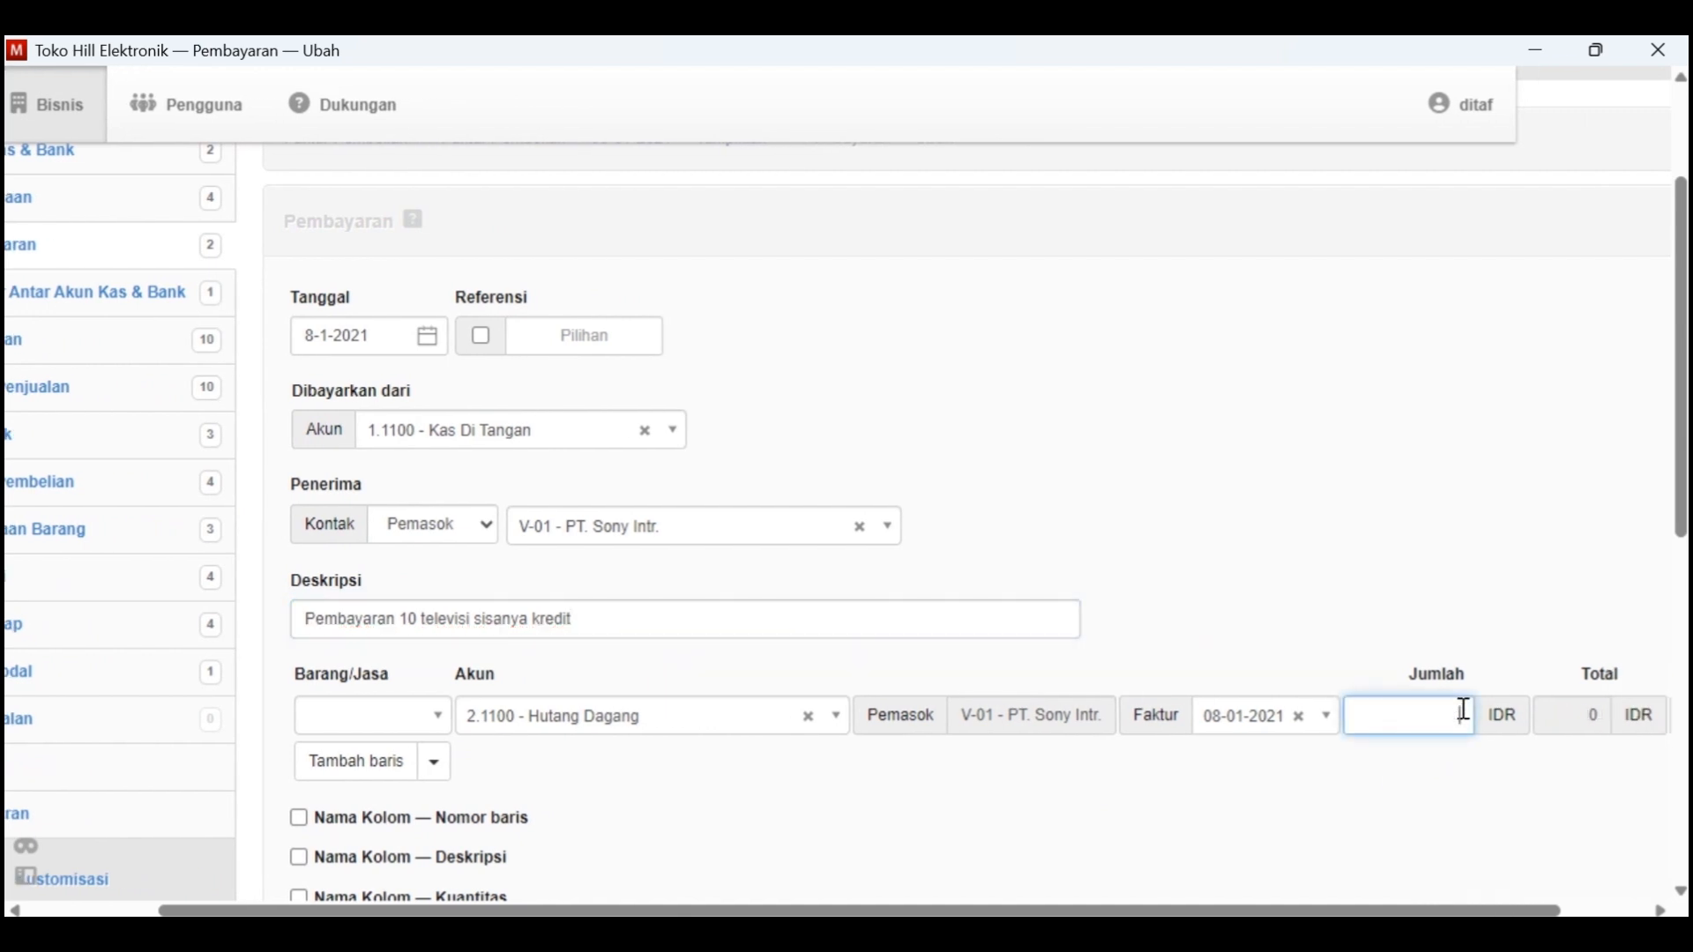
pyautogui.write('6000000')
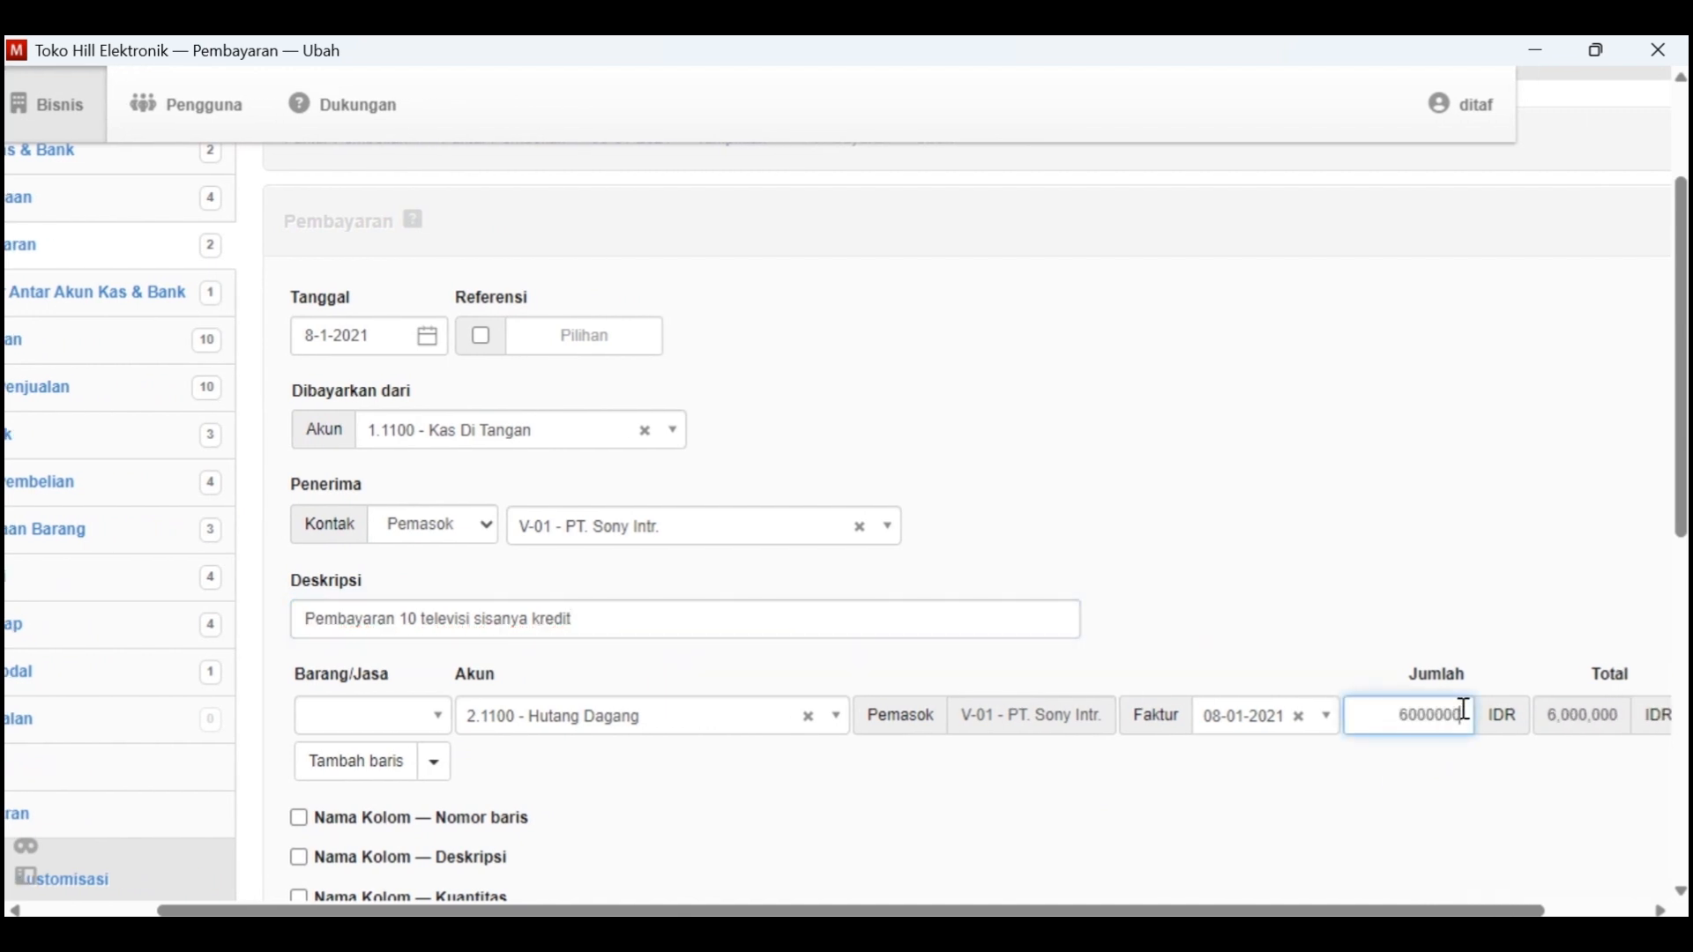
# Create the payment after checking it against Kasus Manager, and return to the purchase invoice list in Manager
pyautogui.hotkey('alt', 'Tab')
pyautogui.scroll(-1, 1070, 637)
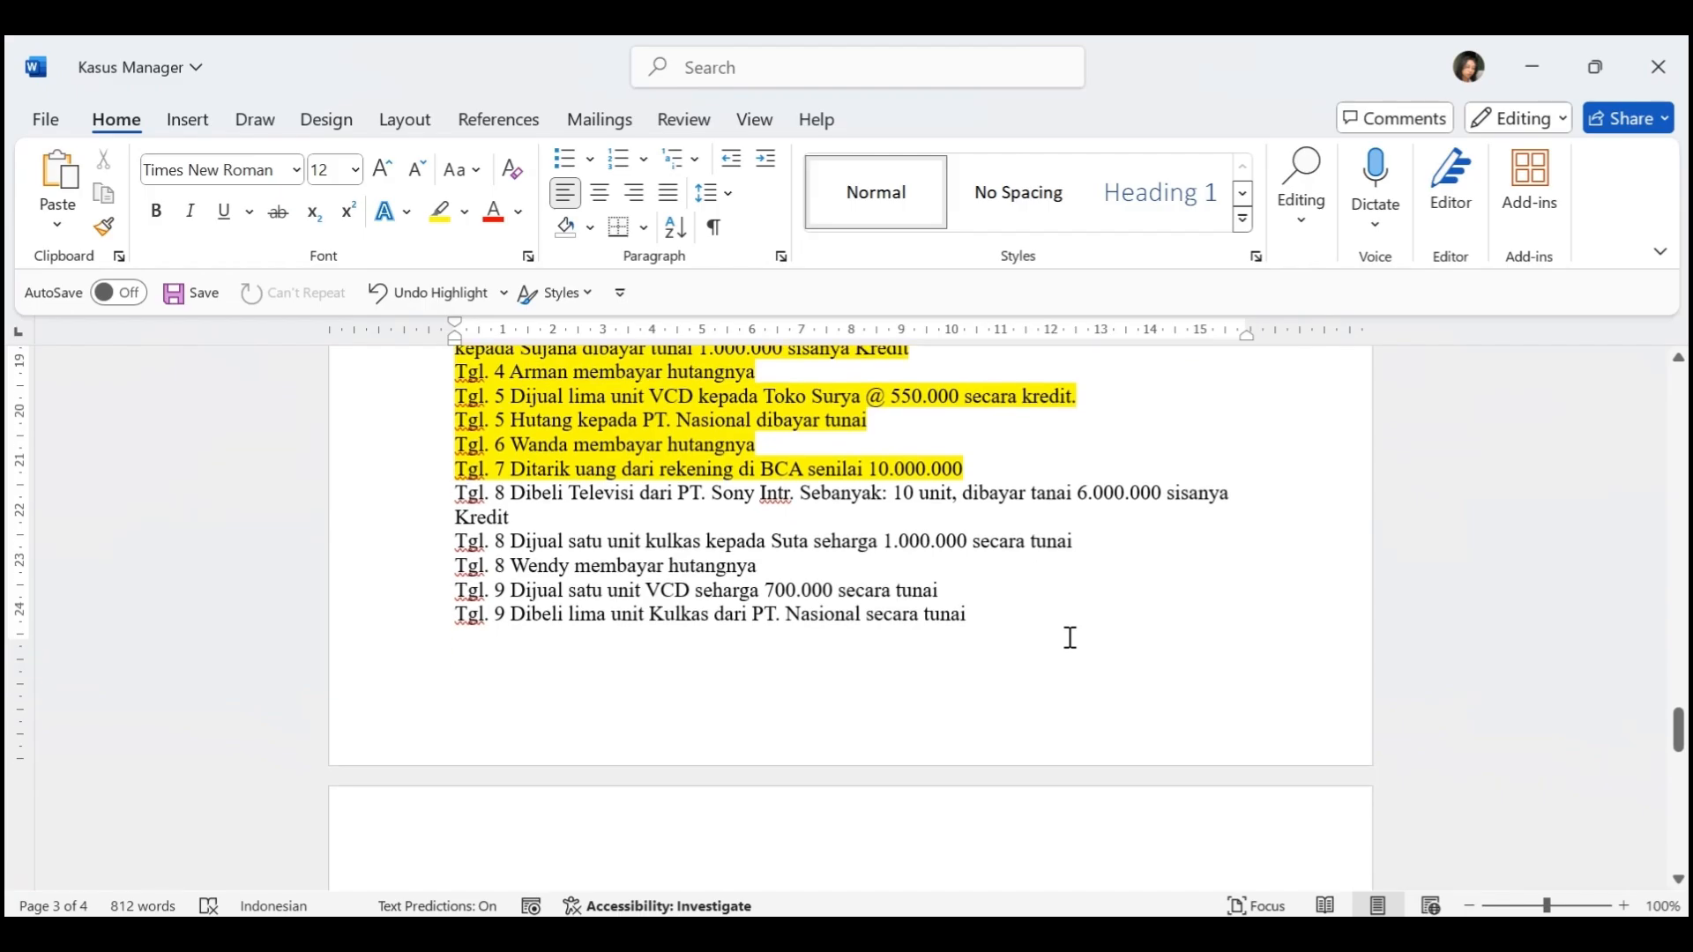
pyautogui.hotkey('alt', 'Tab')
pyautogui.scroll(-5, 1071, 640)
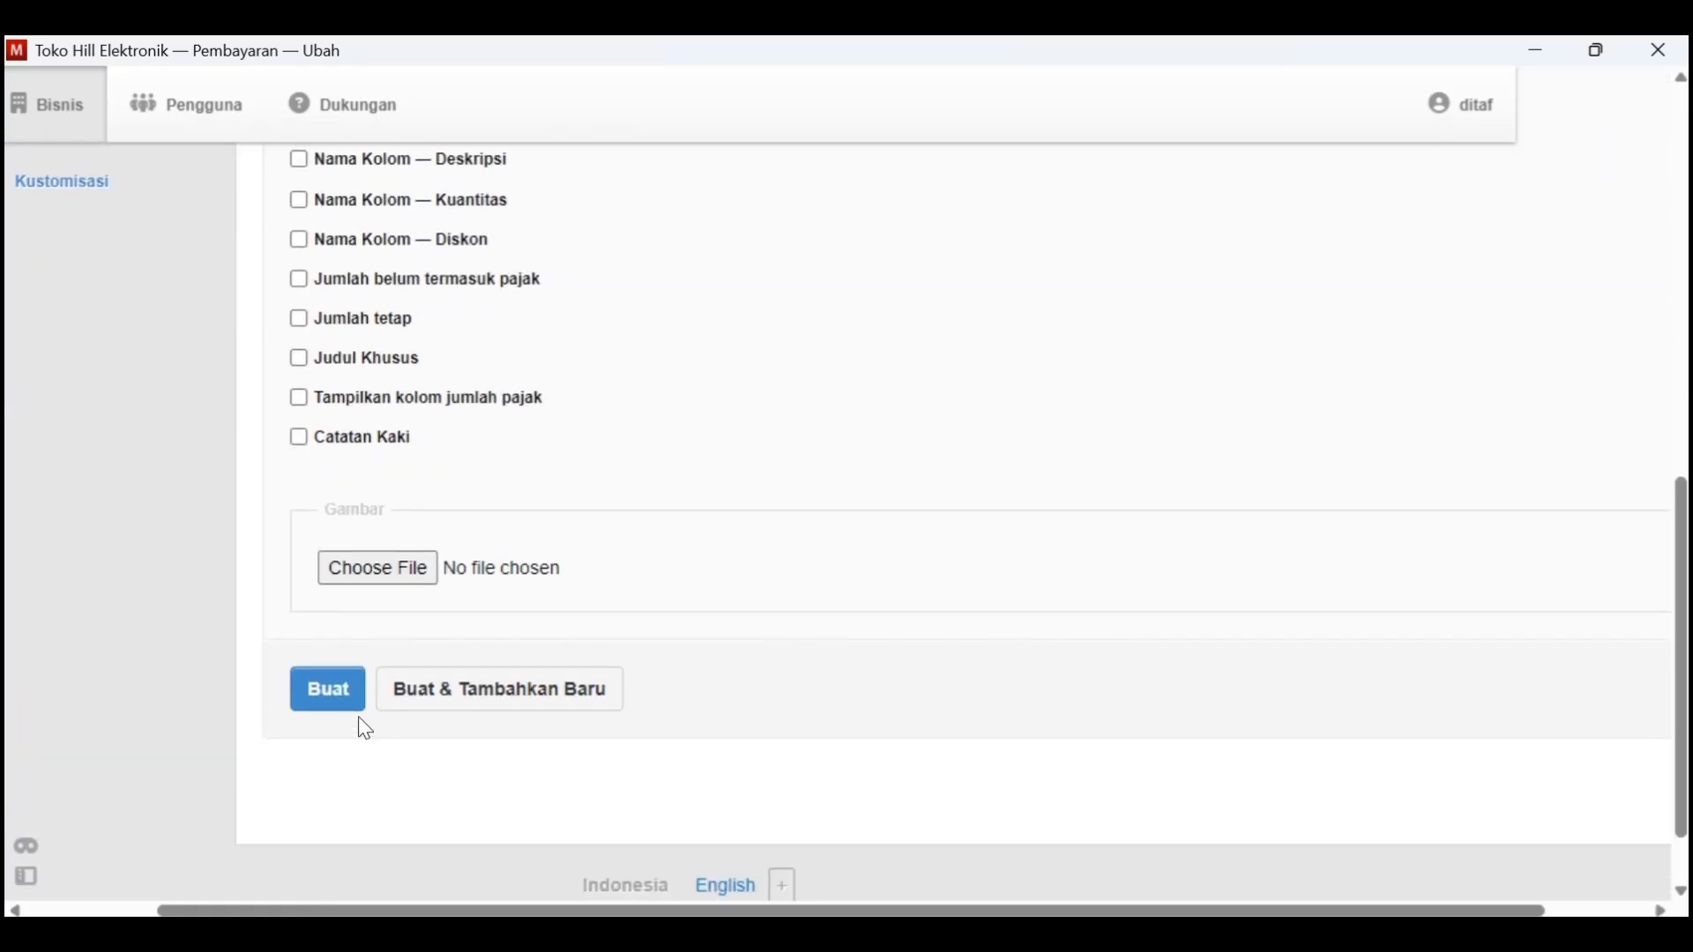
pyautogui.click(355, 708)
pyautogui.scroll(-2, 907, 665)
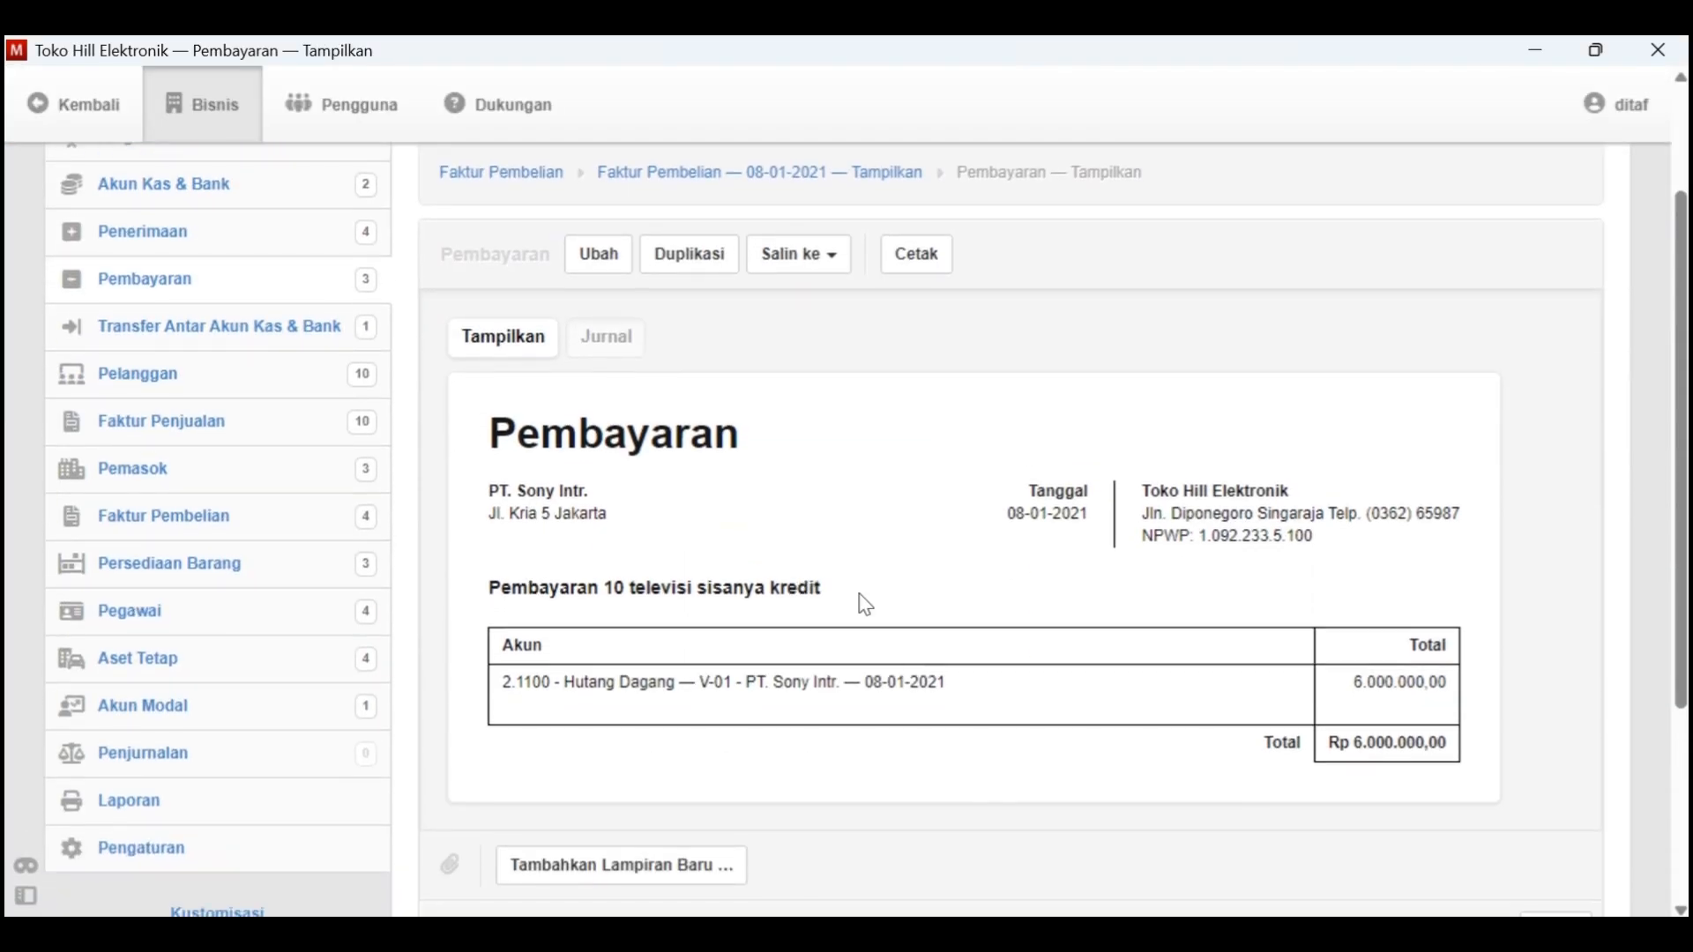
pyautogui.click(505, 174)
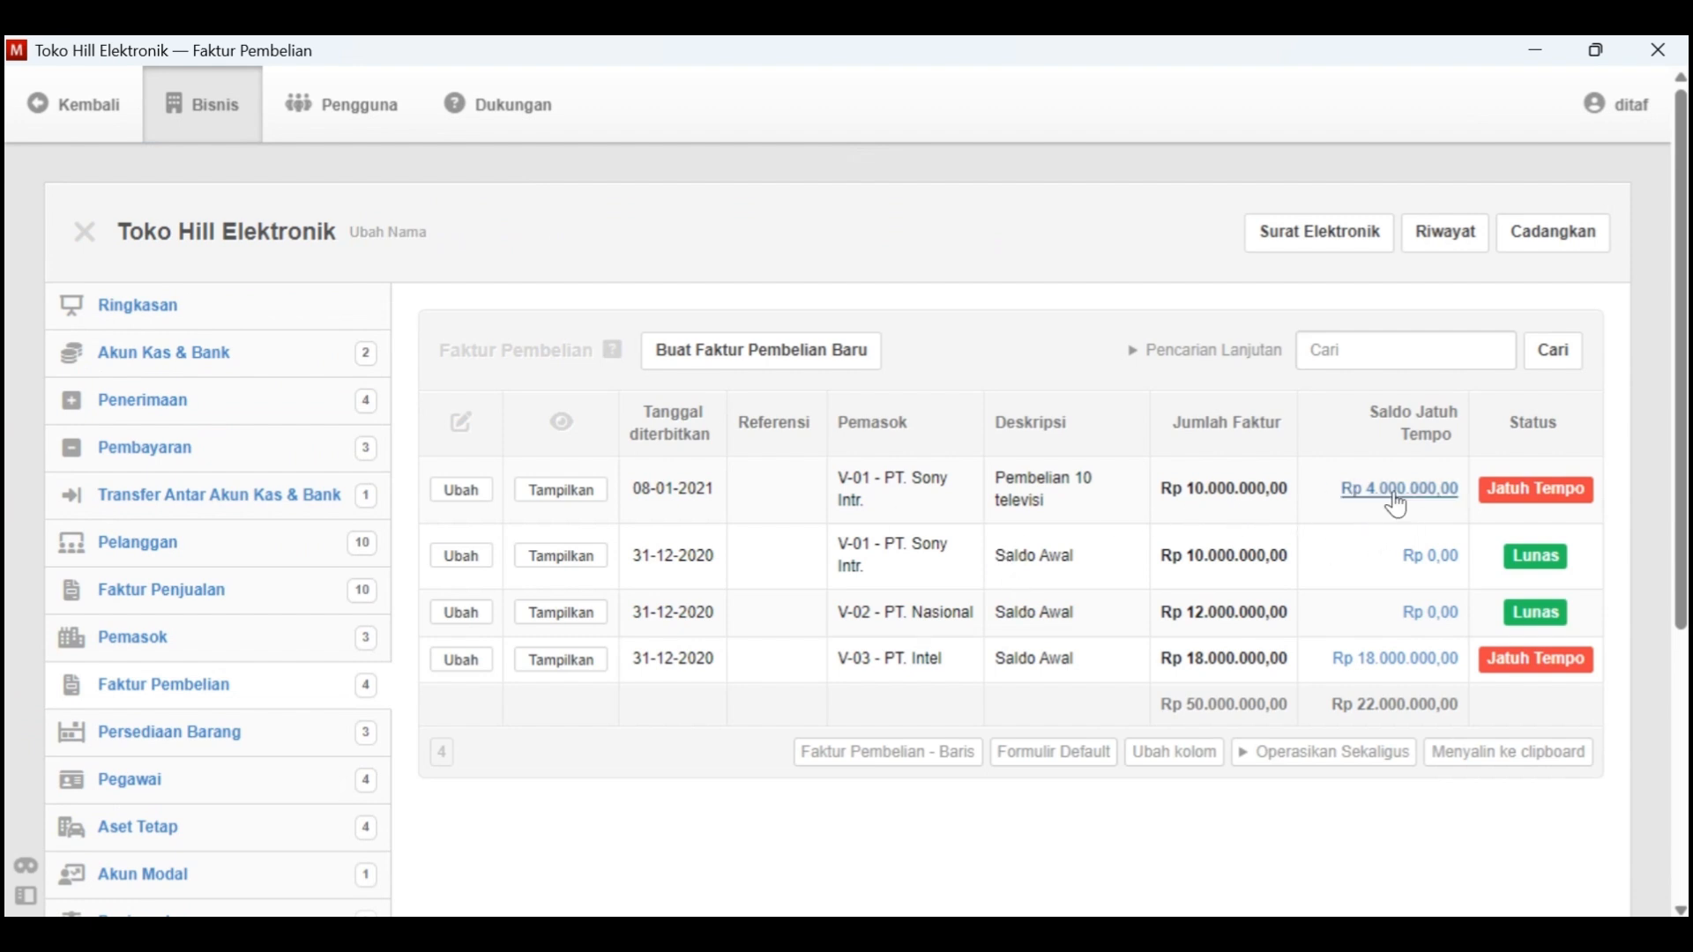
# Switch to Kasus Manager in Word and highlight the Tgl. 8 television purchase from PT. Sony Intr. in yellow
pyautogui.hotkey('alt', 'Tab')
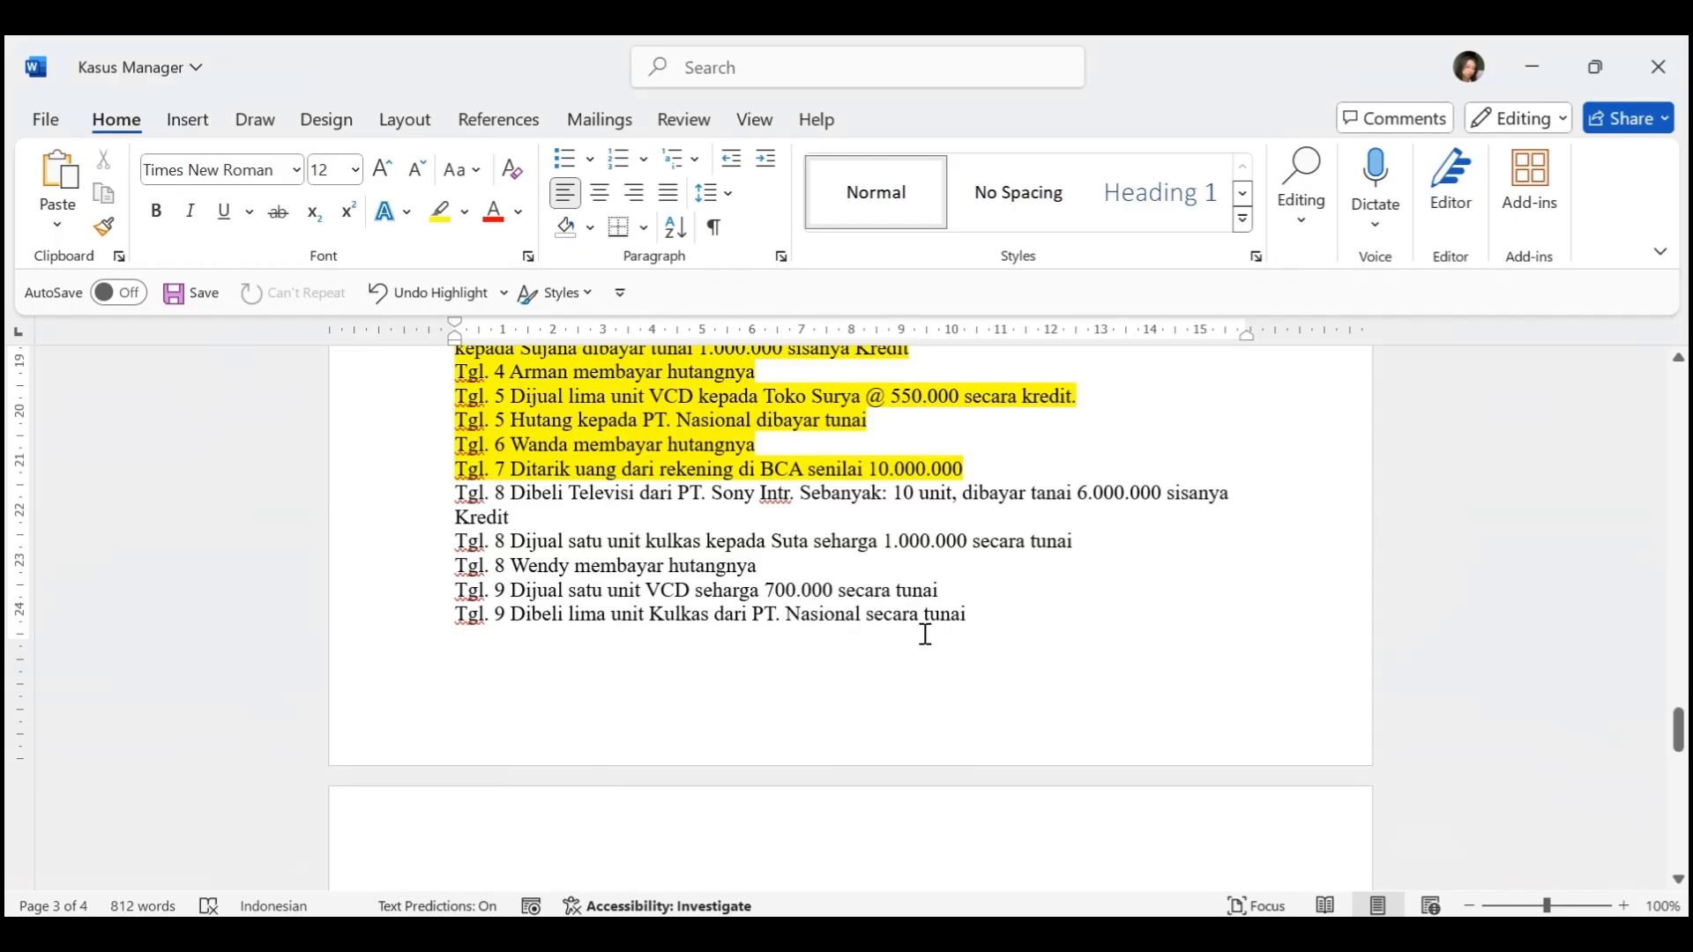
pyautogui.scroll(-1, 922, 632)
pyautogui.moveTo(532, 465); pyautogui.dragTo(465, 444)
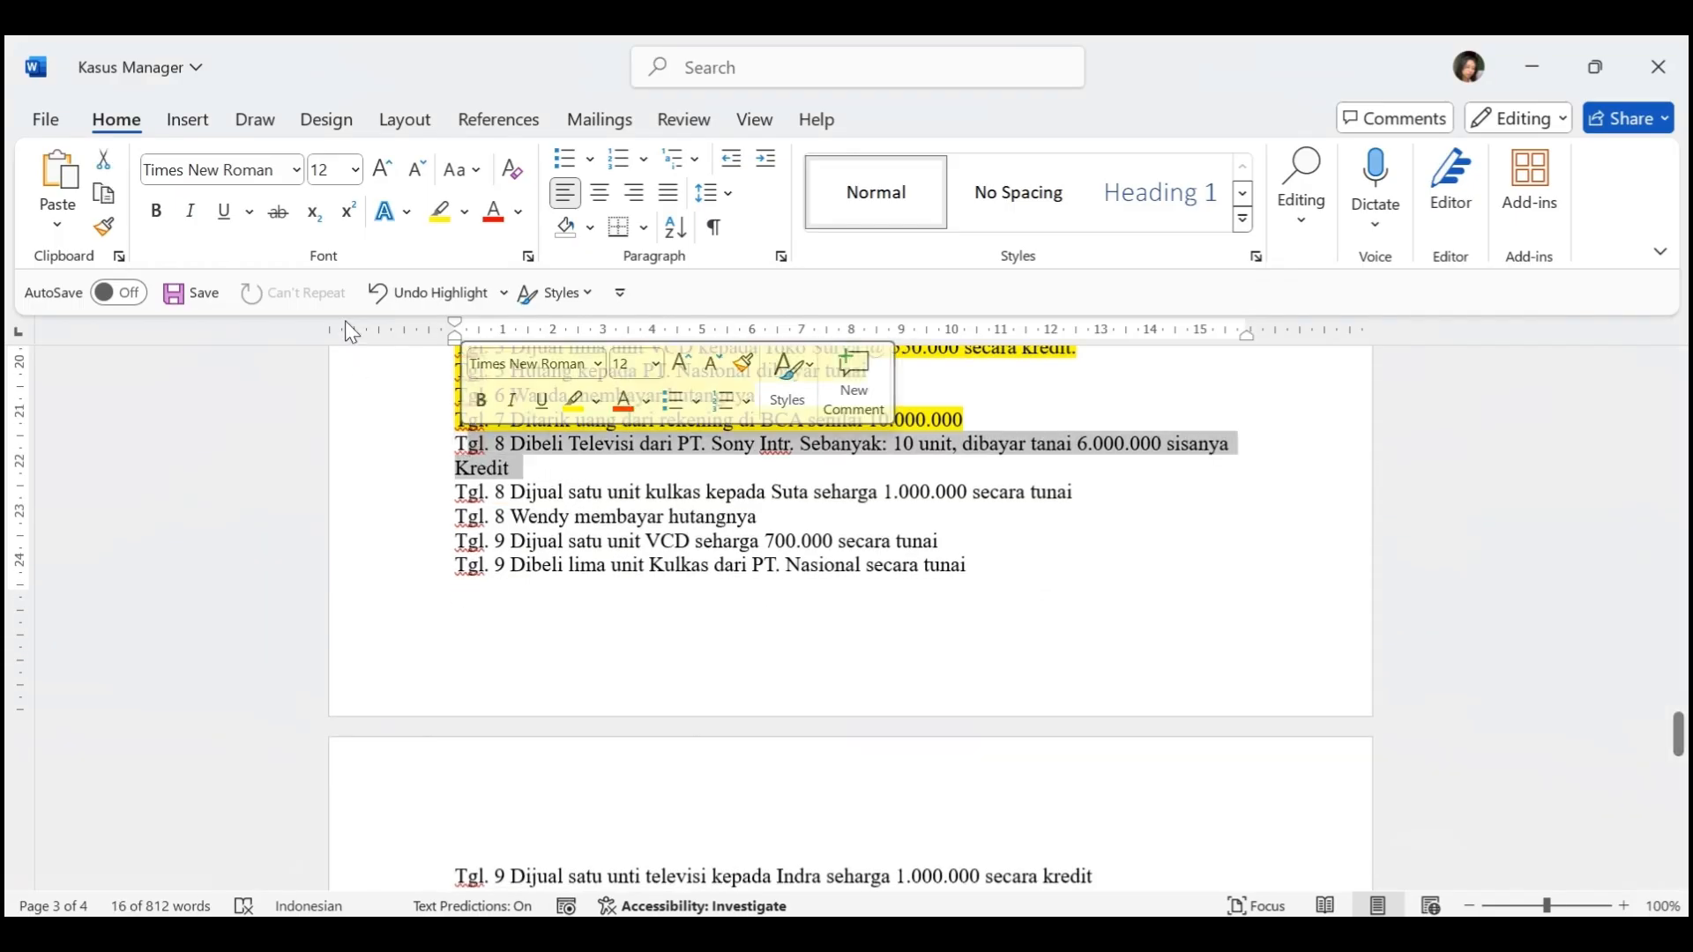
pyautogui.click(440, 212)
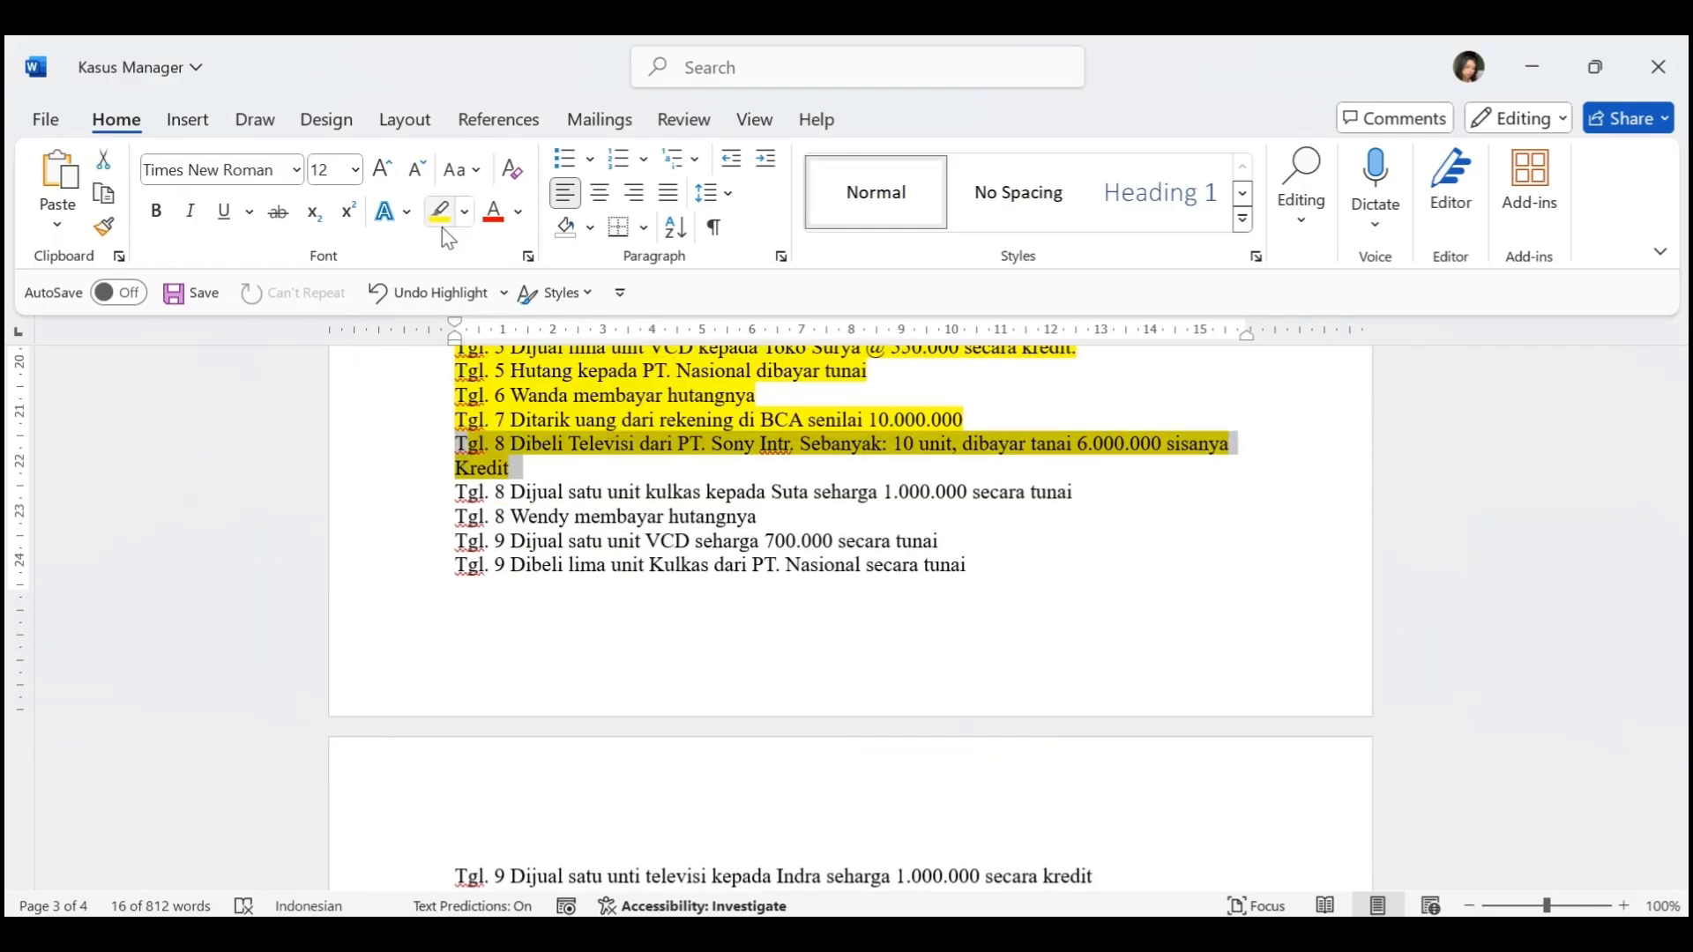
pyautogui.click(605, 491)
pyautogui.scroll(-2, 605, 502)
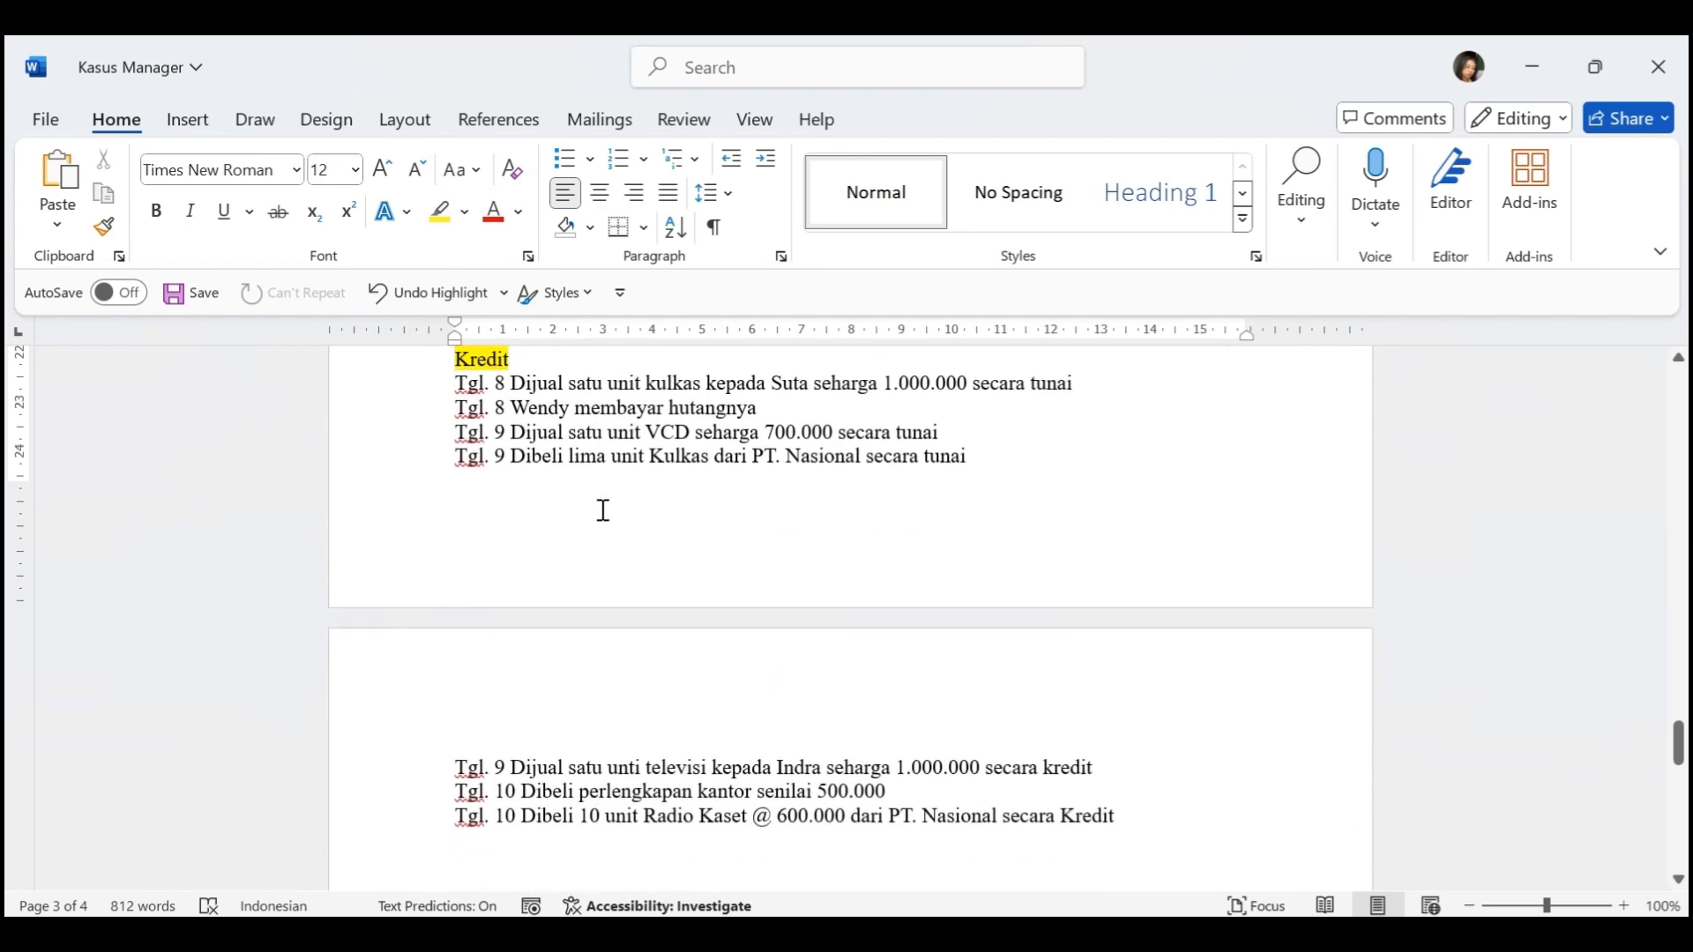
# Switch to Manager and create a new customer (Pelanggan) with the name of the Tgl. 8 kulkas buyer and code K-11
pyautogui.hotkey('alt', 'Tab')
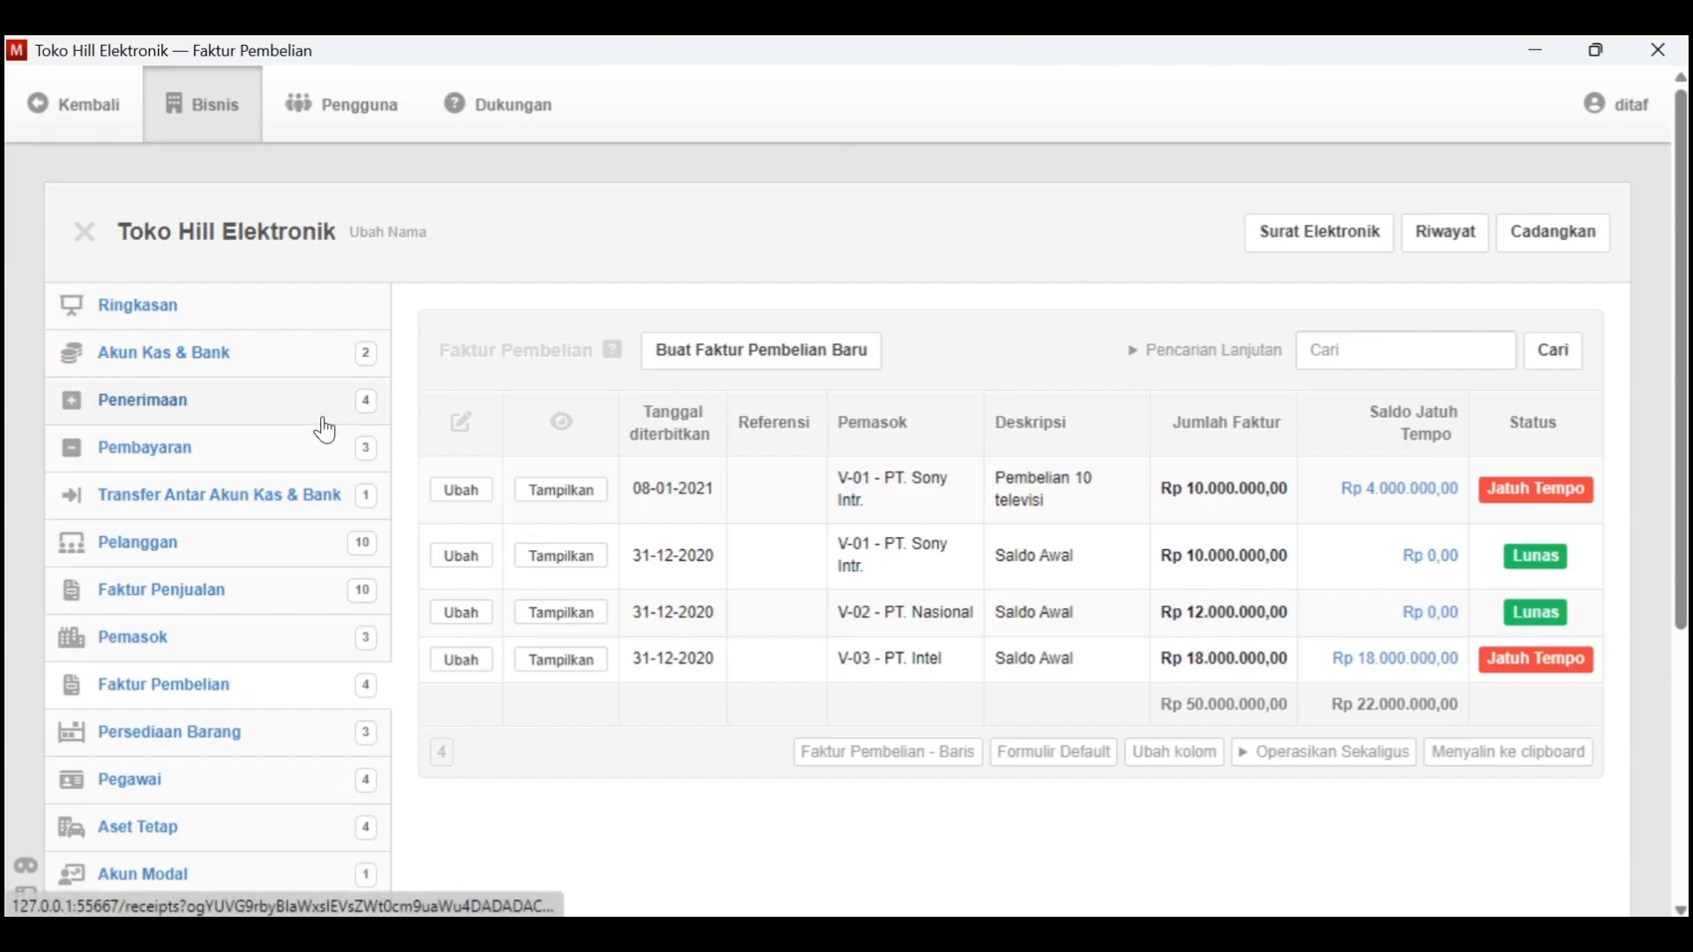
pyautogui.click(220, 543)
pyautogui.click(675, 350)
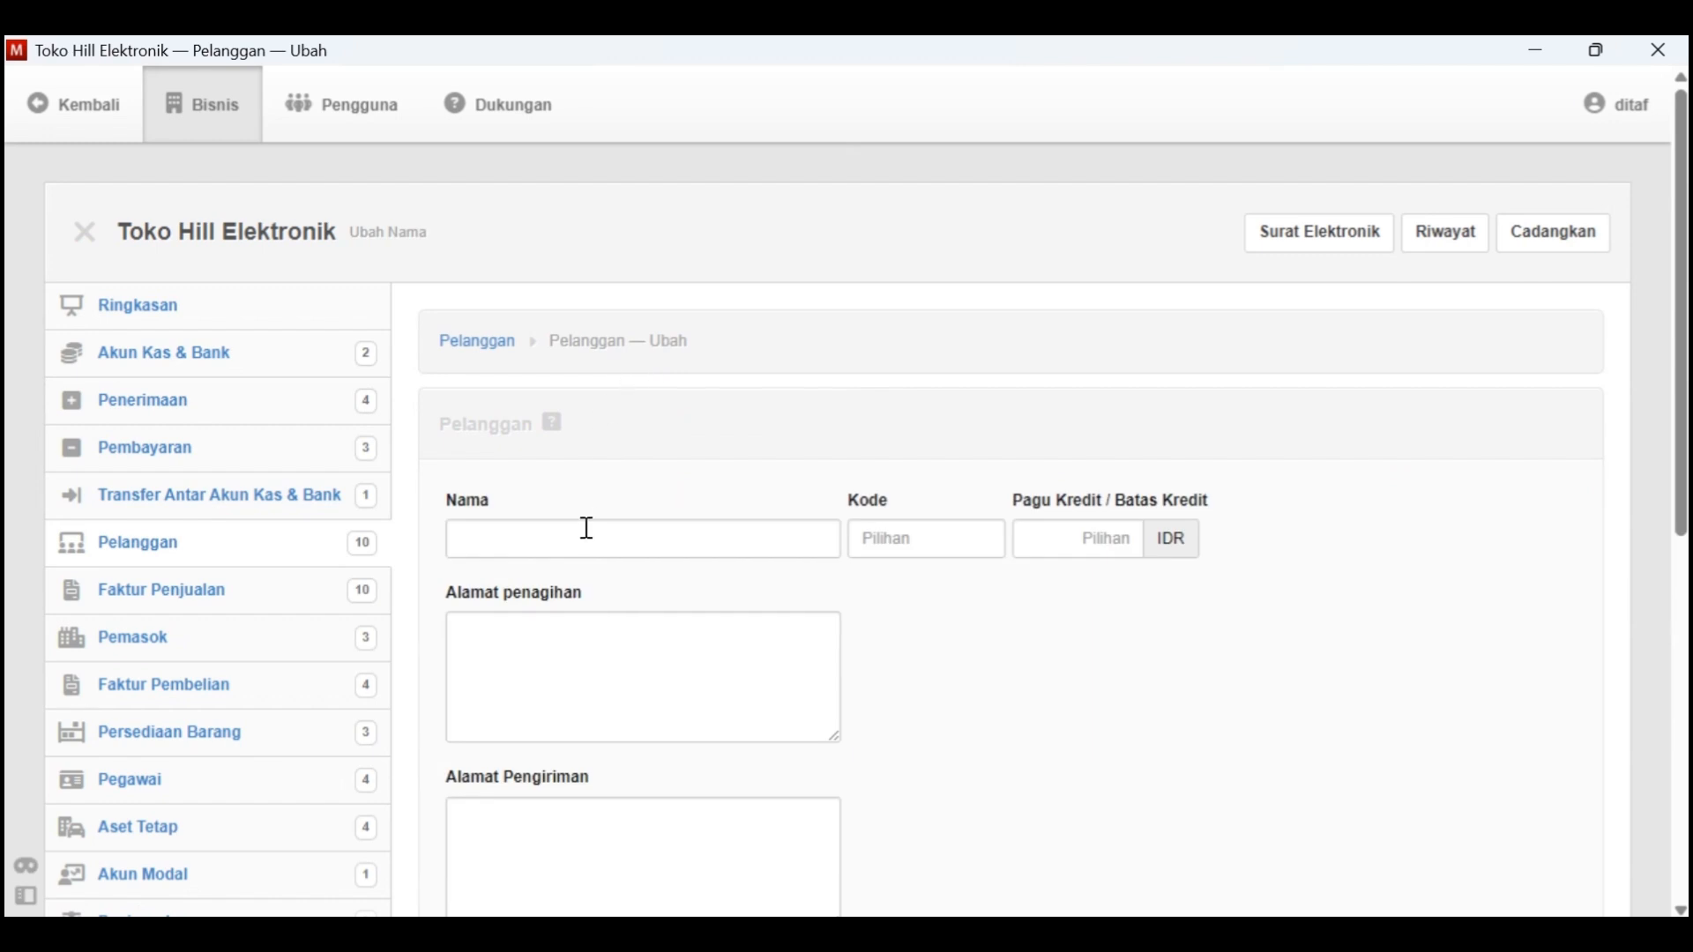
pyautogui.click(587, 534)
pyautogui.write('Suta')
pyautogui.press('Tab')
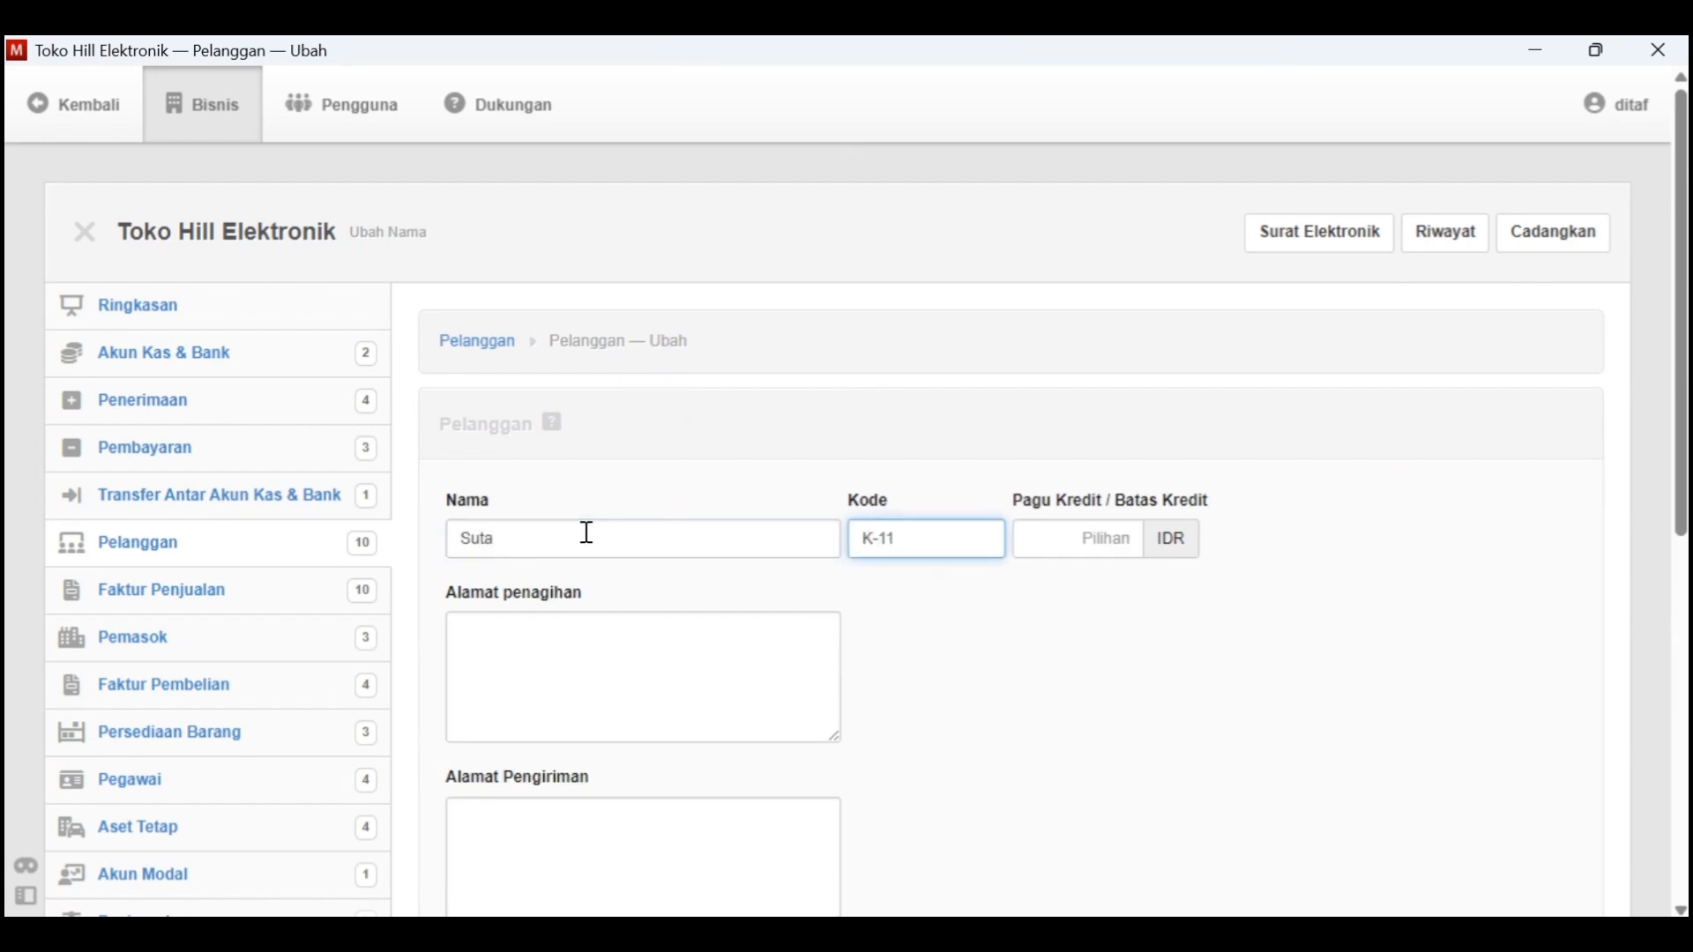
pyautogui.scroll(-3, 783, 645)
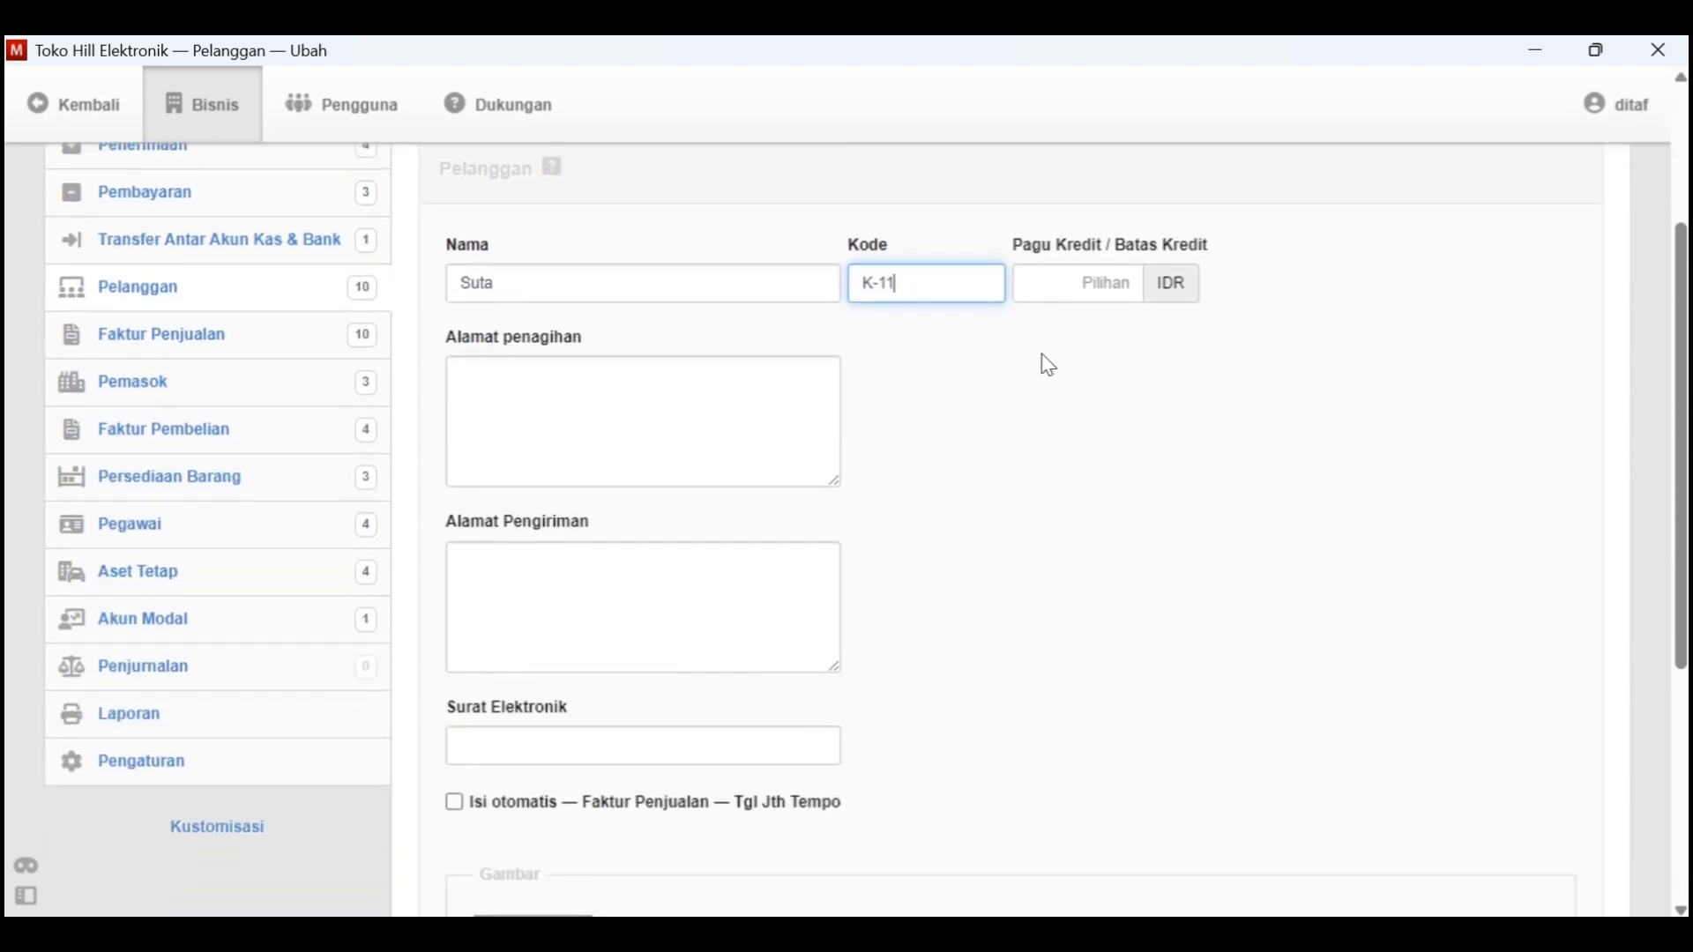
pyautogui.press('Tab')
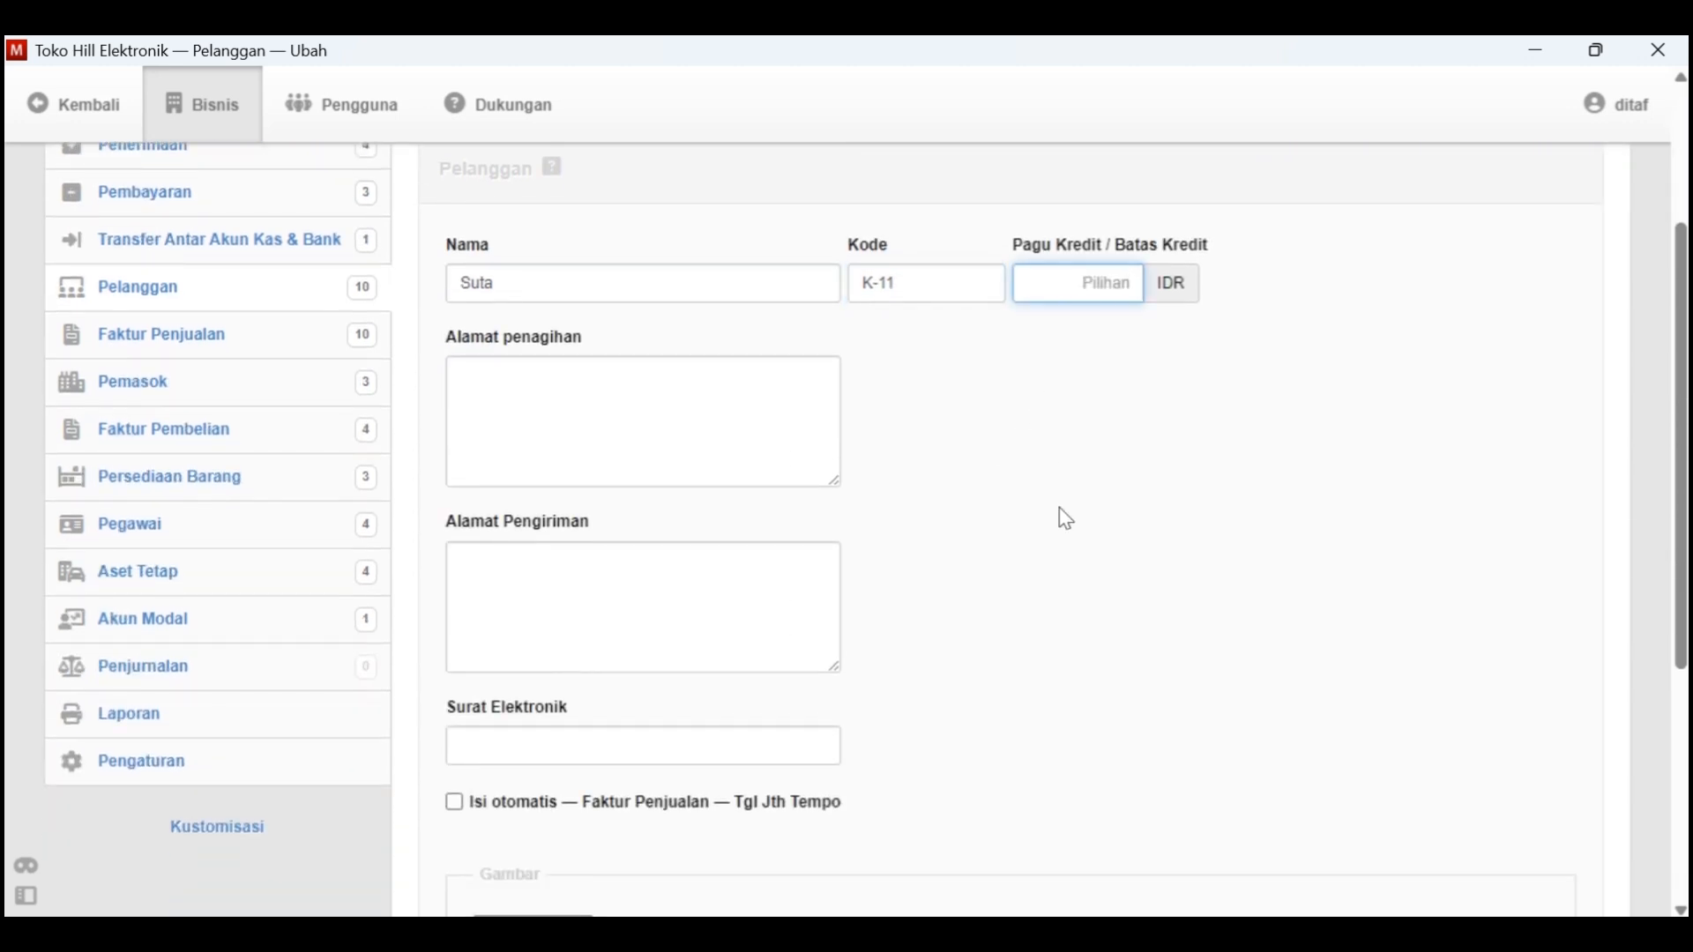
pyautogui.scroll(-4, 1059, 509)
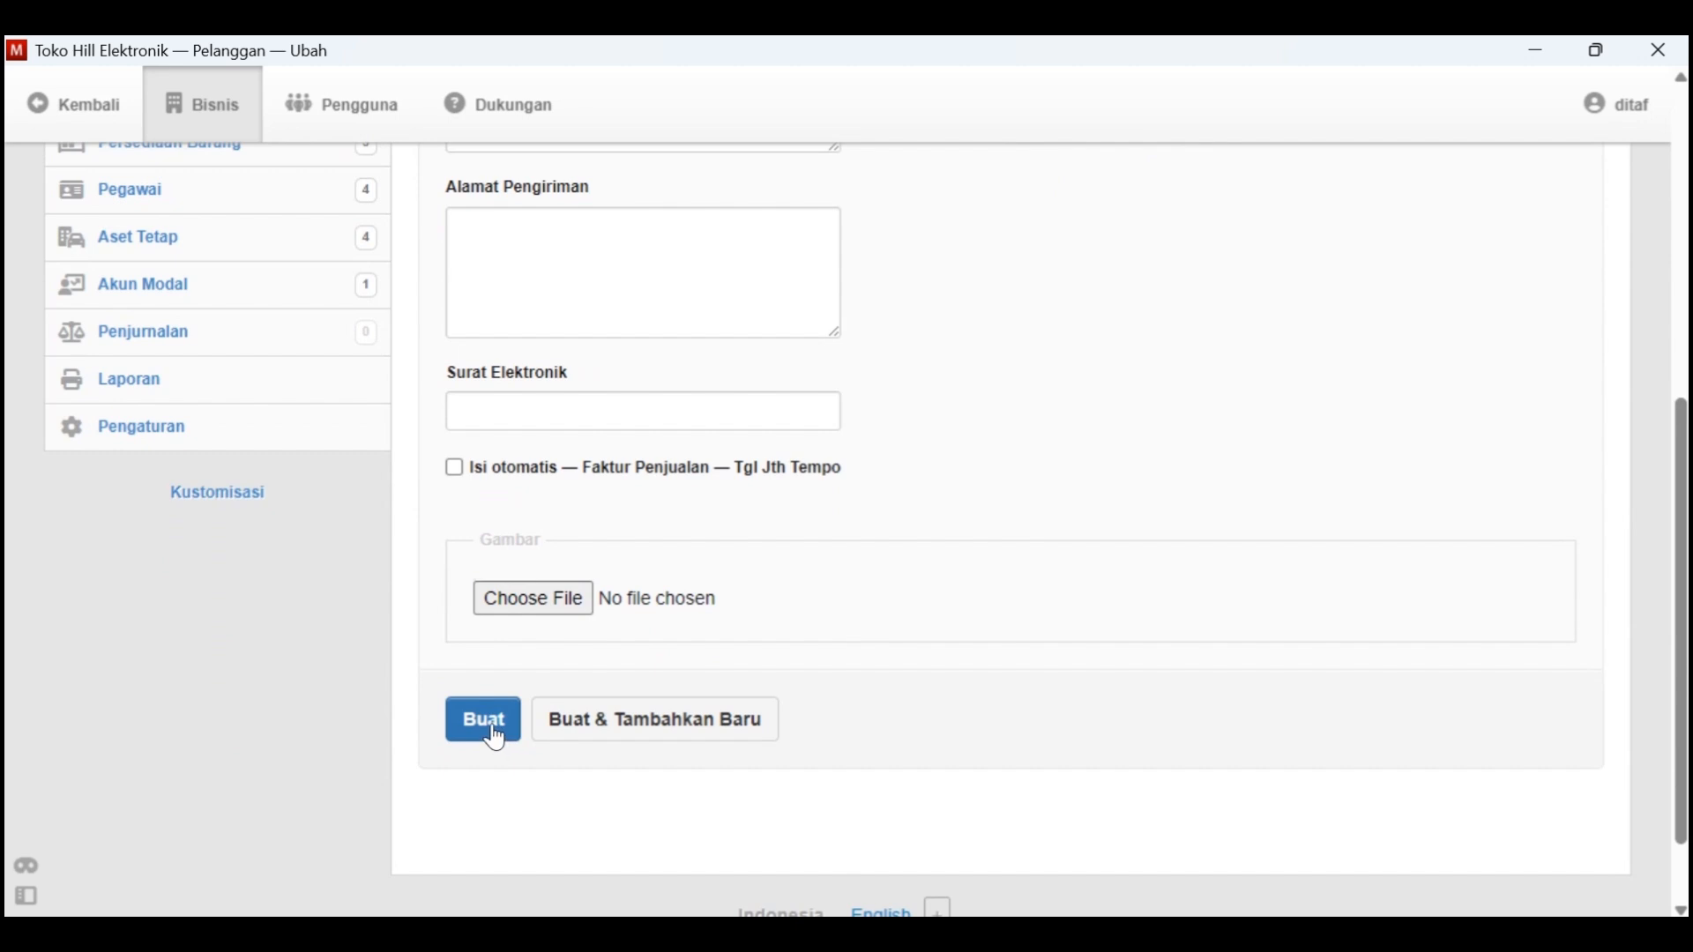
pyautogui.click(490, 725)
pyautogui.scroll(-1, 703, 626)
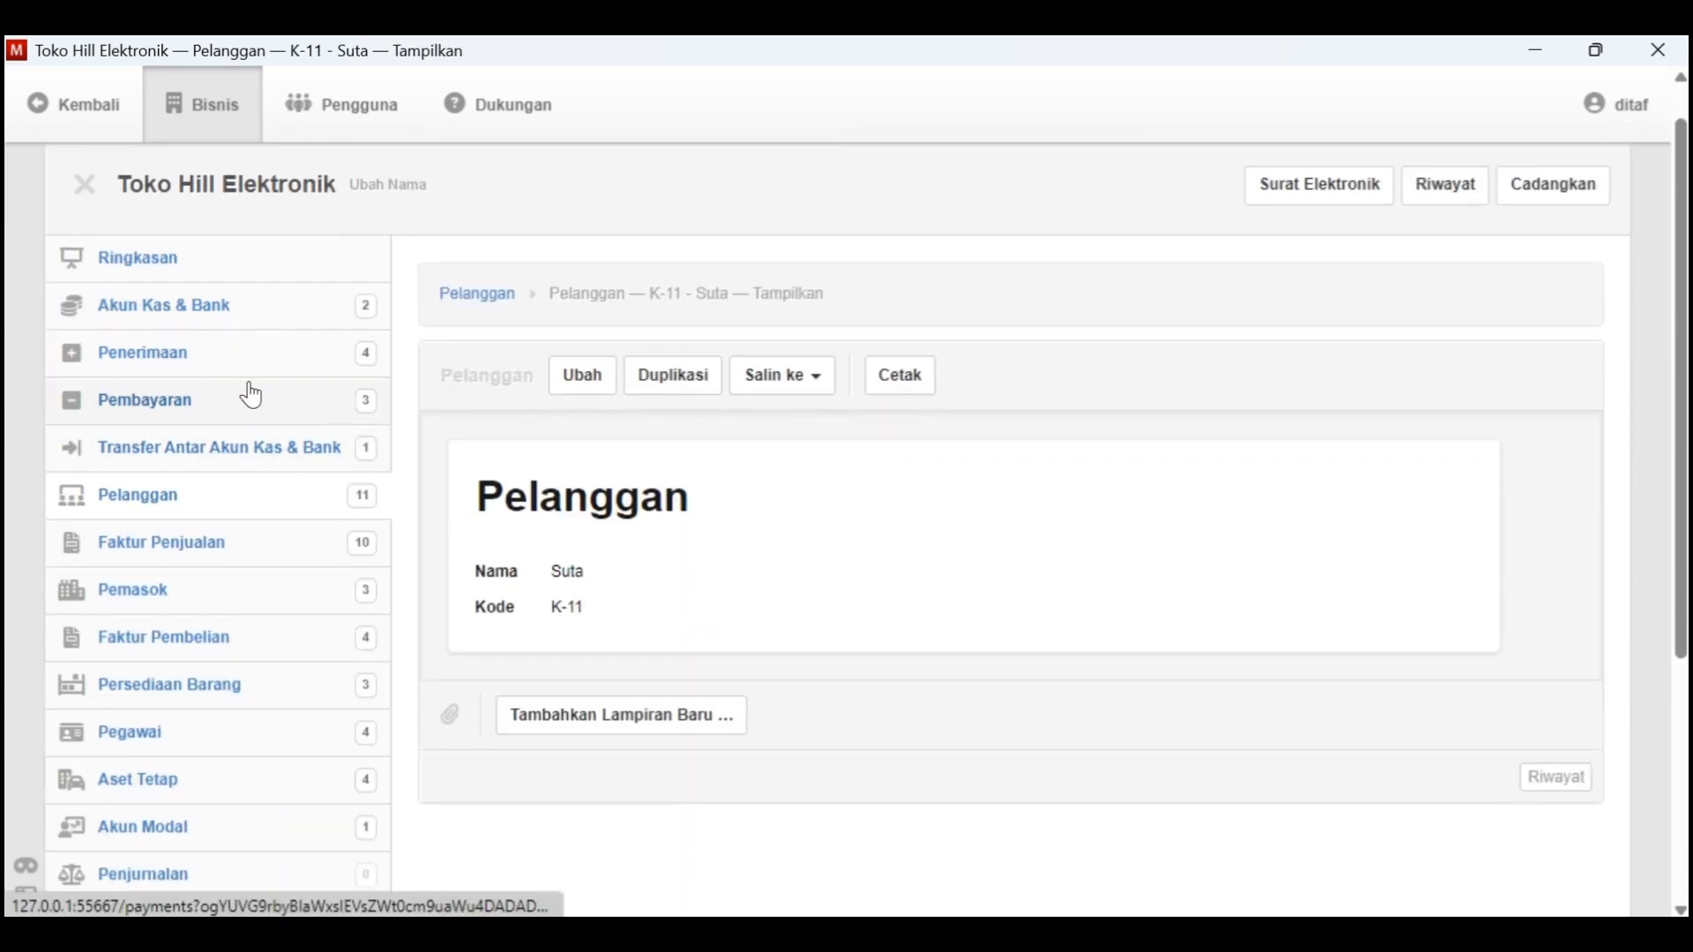
# Start a new sales invoice (Faktur Penjualan) in Manager and date it 8-1-2021, checking the date in Kasus Manager
pyautogui.hotkey('alt', 'Tab')
pyautogui.hotkey('alt', 'Tab')
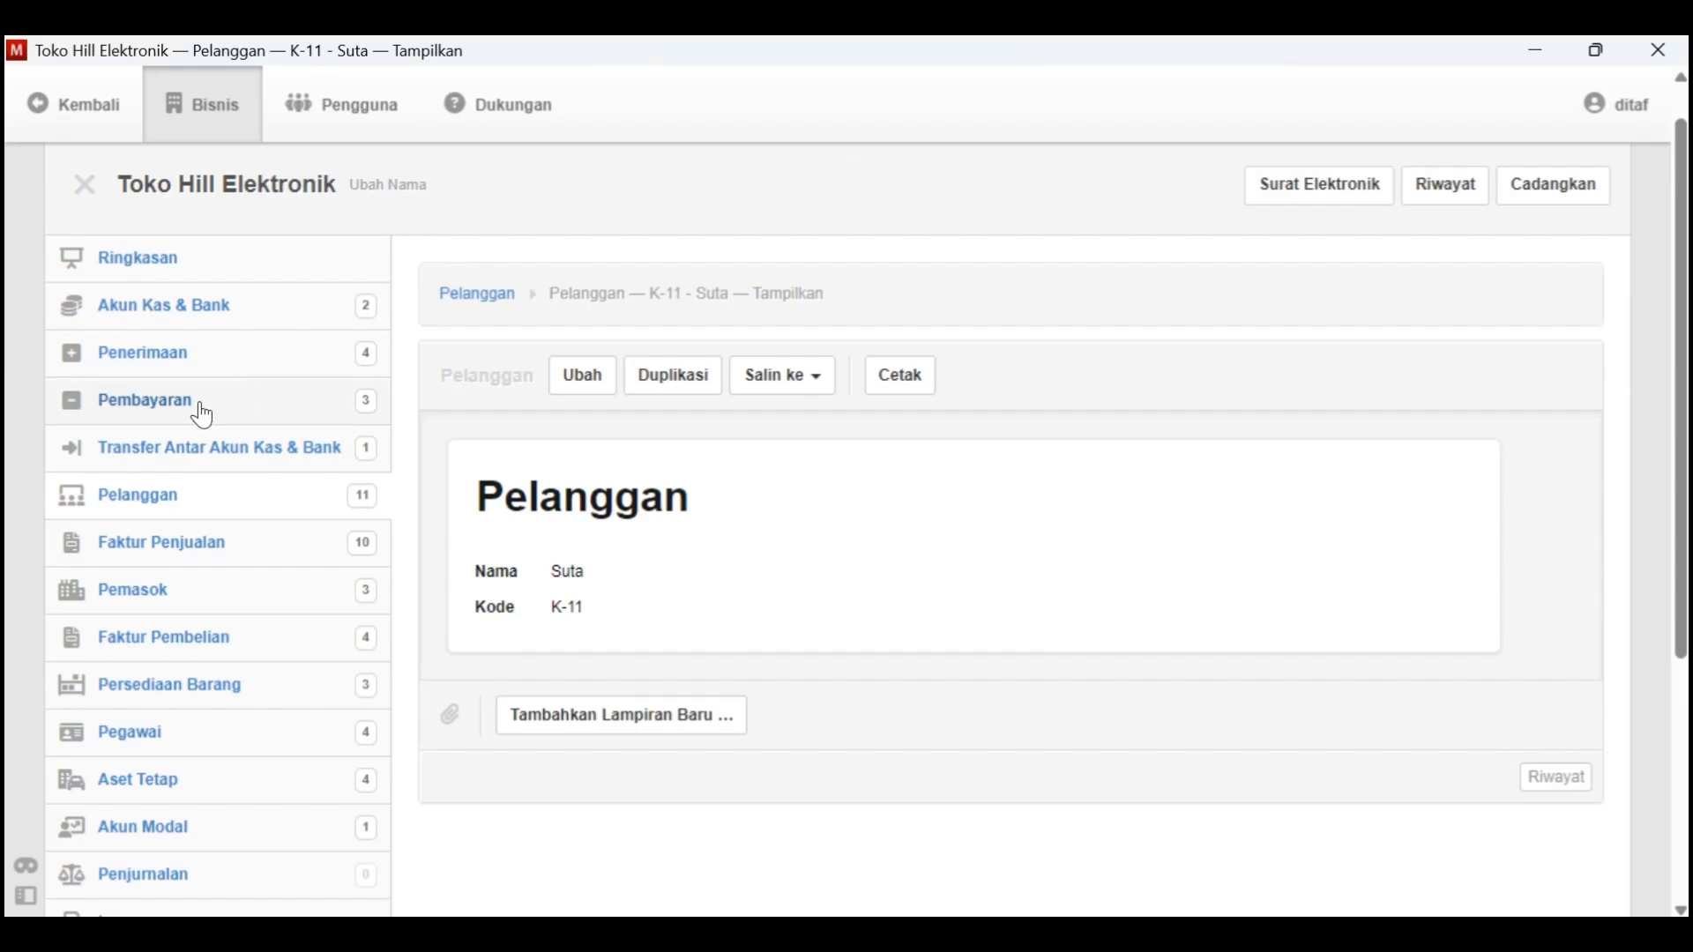
pyautogui.click(196, 541)
pyautogui.click(668, 357)
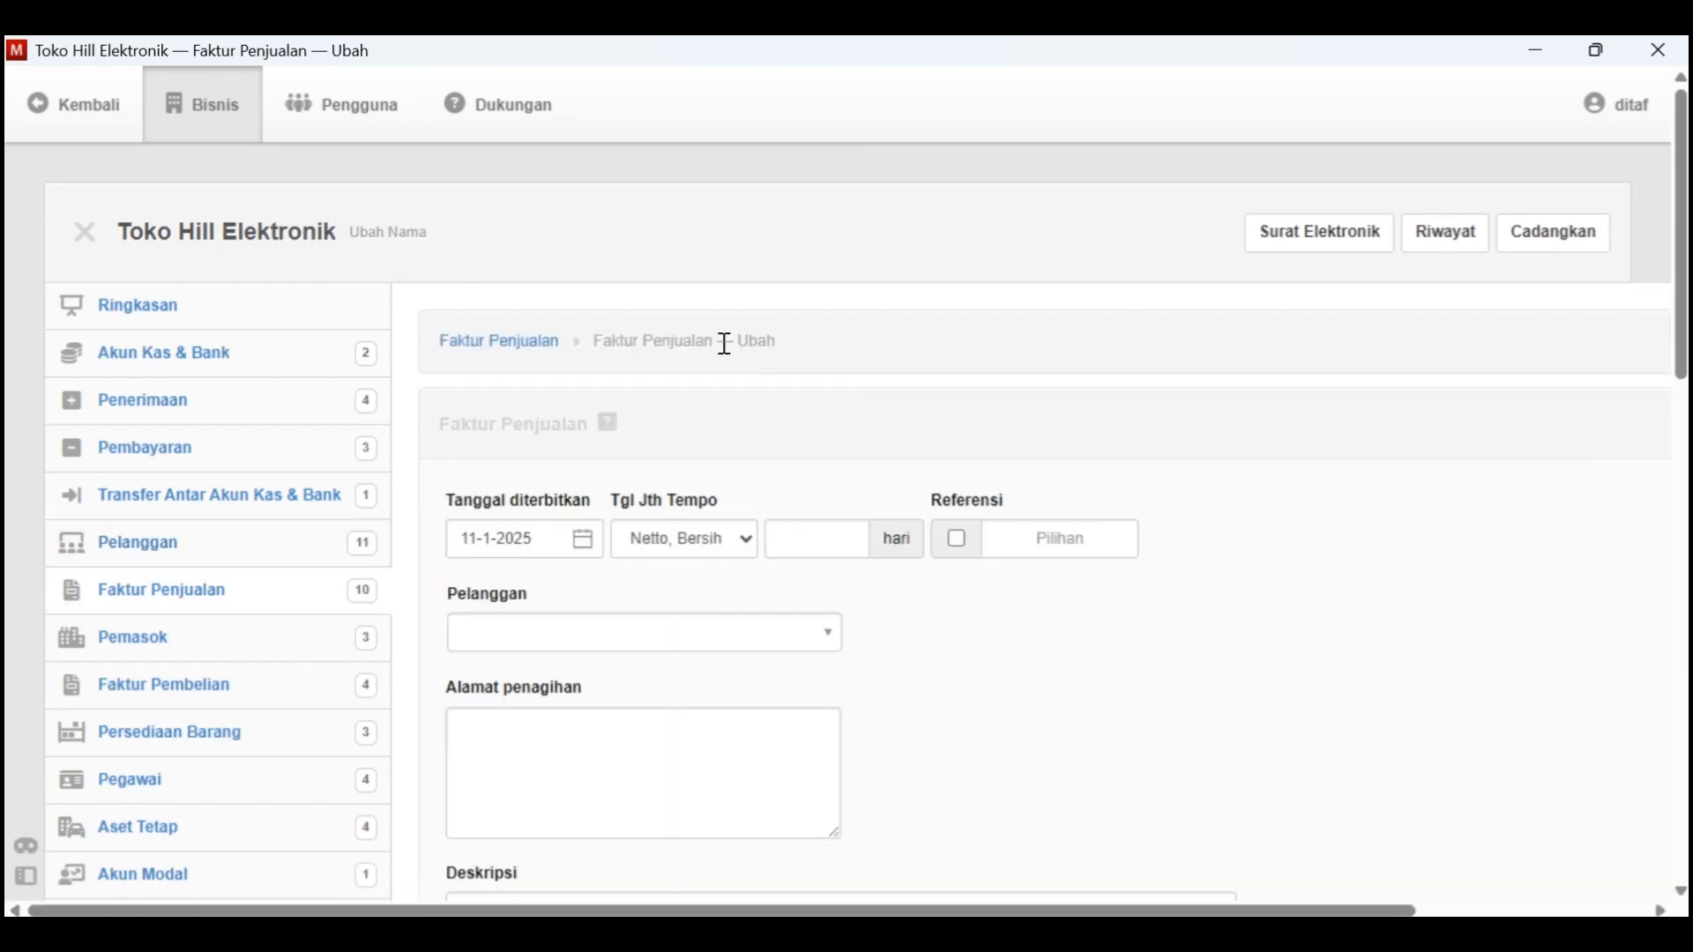
pyautogui.click(598, 532)
pyautogui.click(650, 143)
pyautogui.click(678, 208)
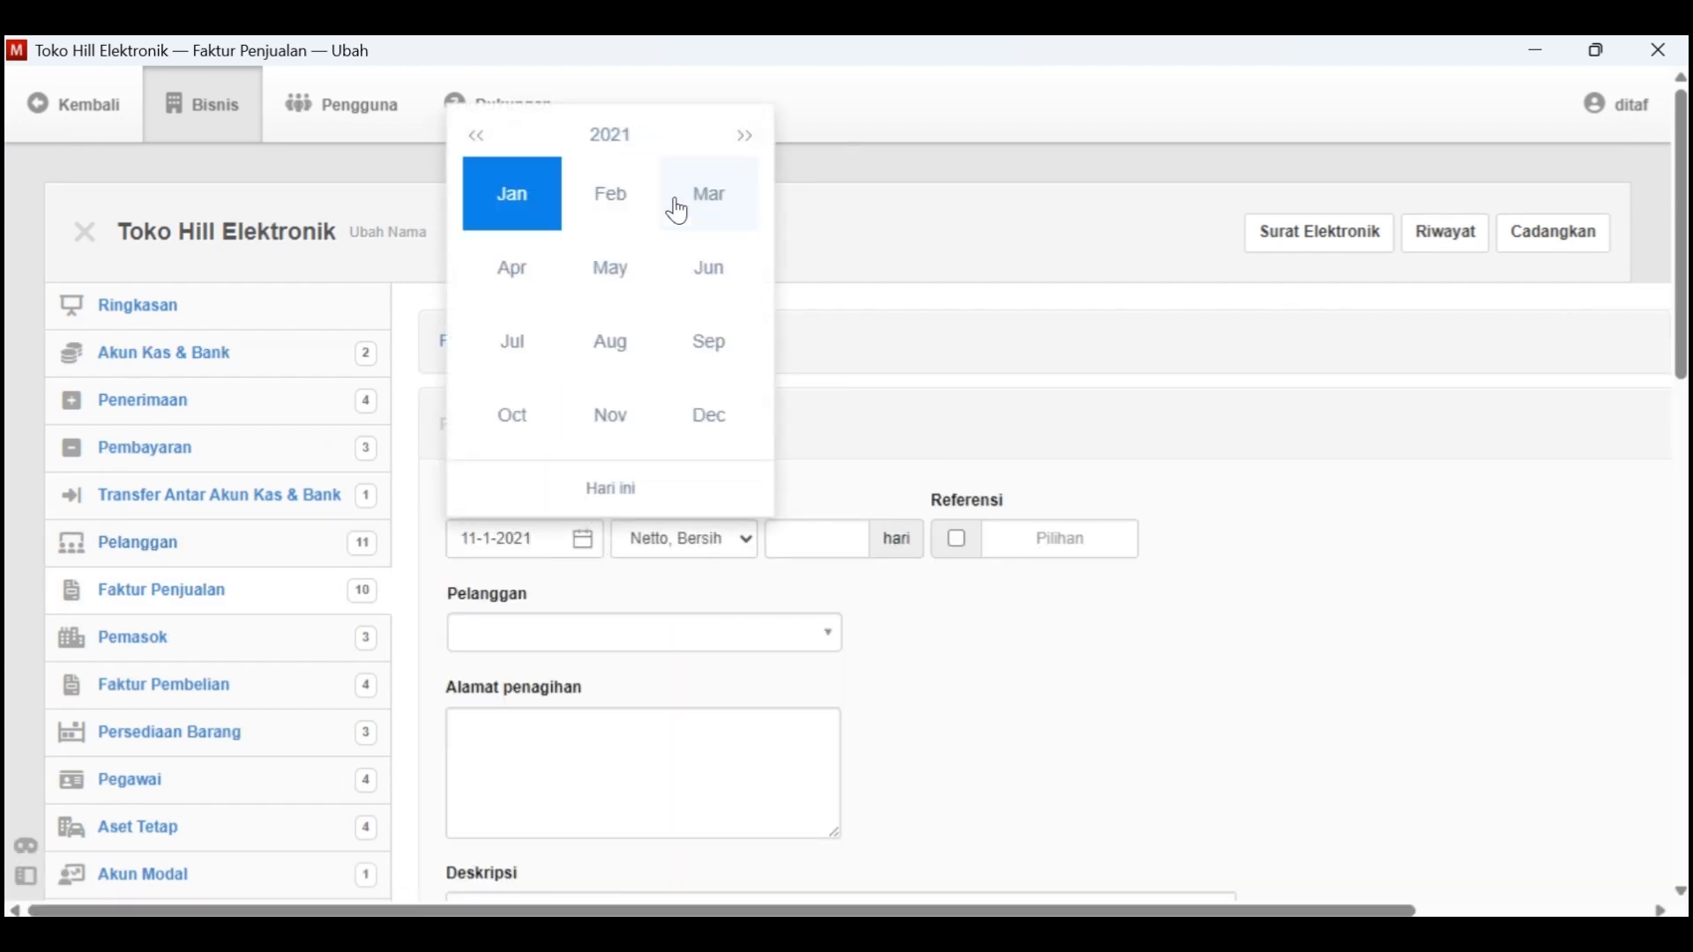
pyautogui.click(529, 216)
pyautogui.hotkey('alt', 'Tab')
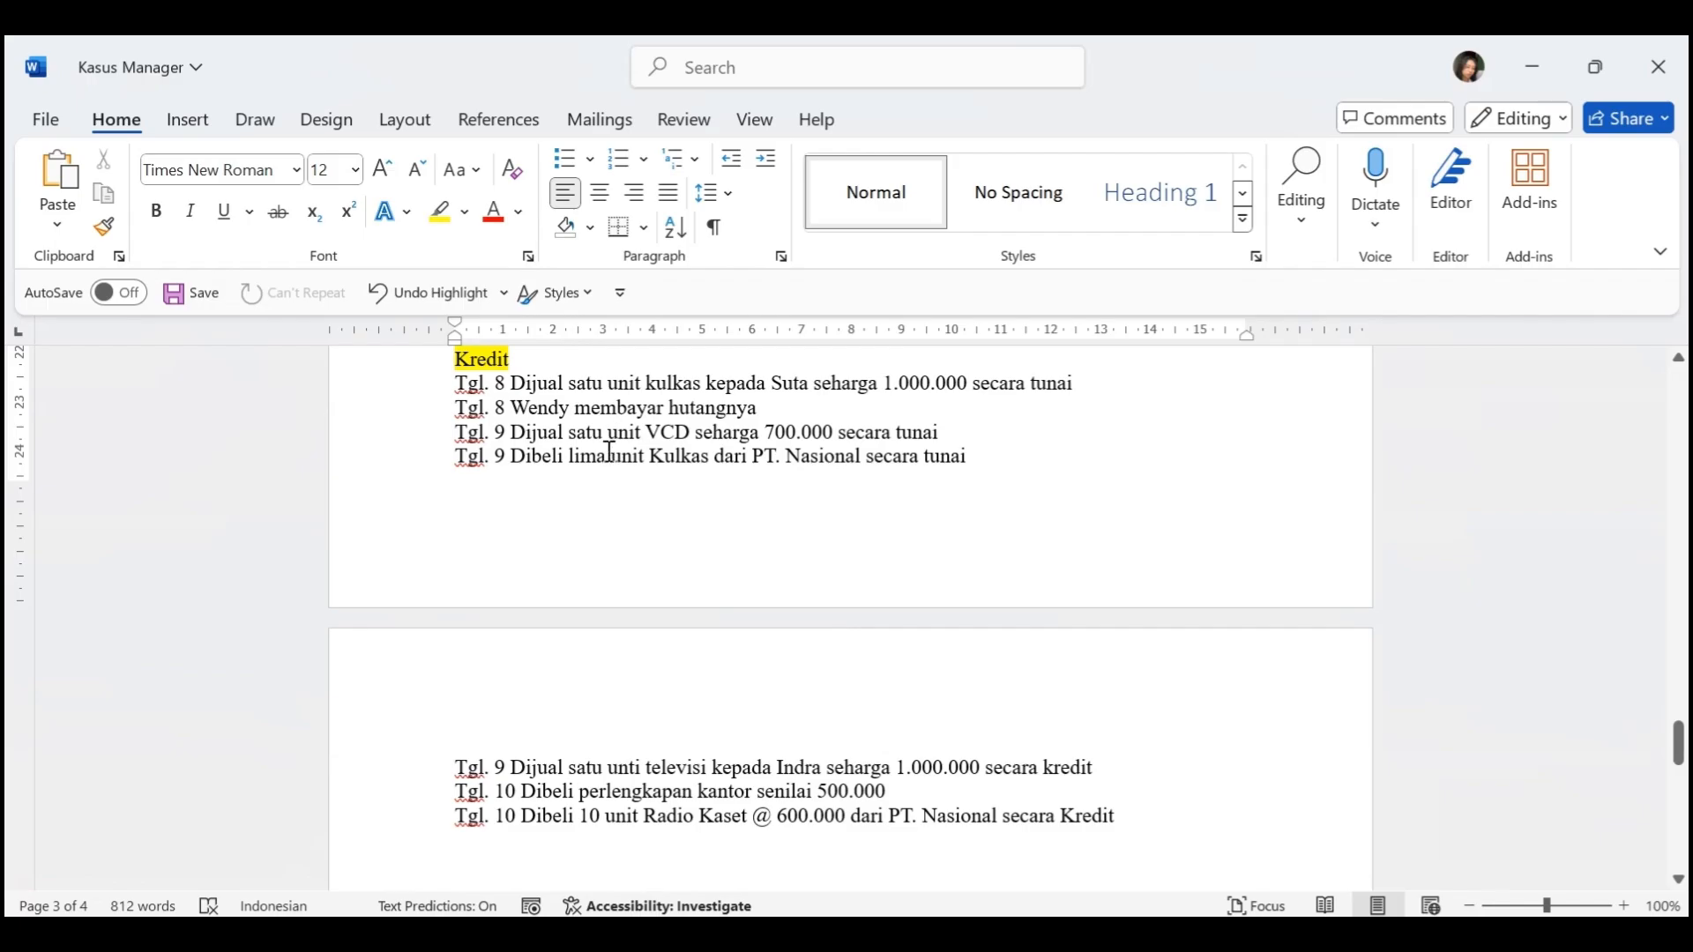
pyautogui.hotkey('alt', 'Tab')
pyautogui.click(657, 264)
# Assign customer K-11 to the sales invoice and describe it as "Dijual satu unit kulkas tunai", checking the wording in Kasus Manager
pyautogui.scroll(-1, 624, 547)
pyautogui.click(618, 575)
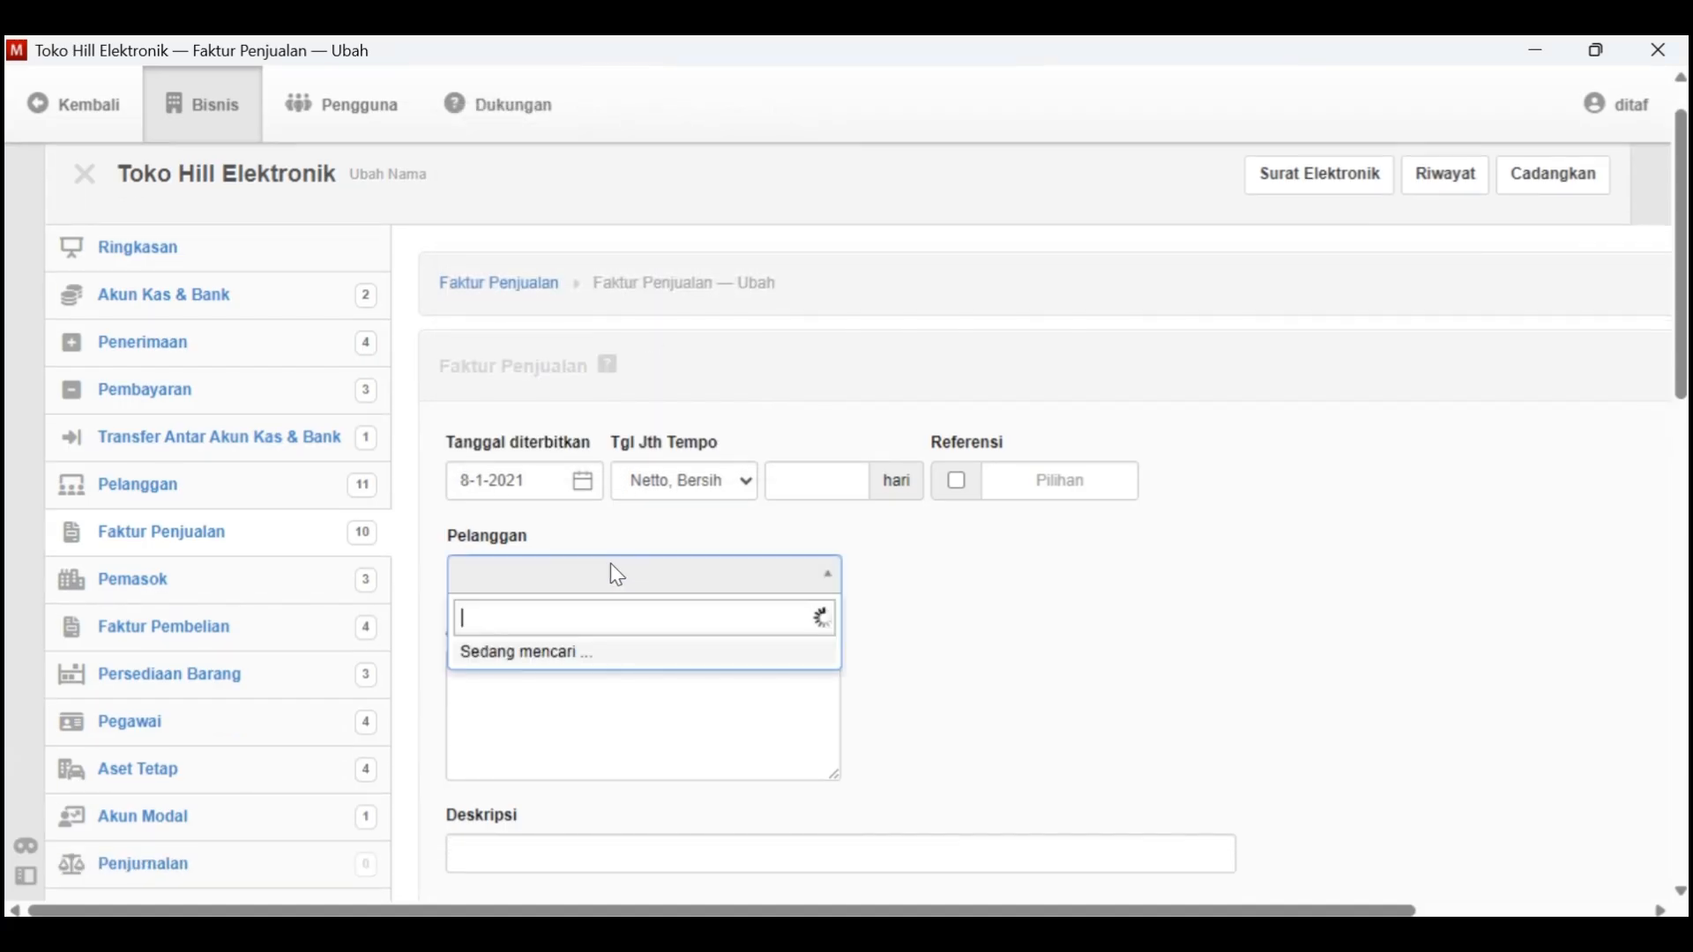
pyautogui.write('su')
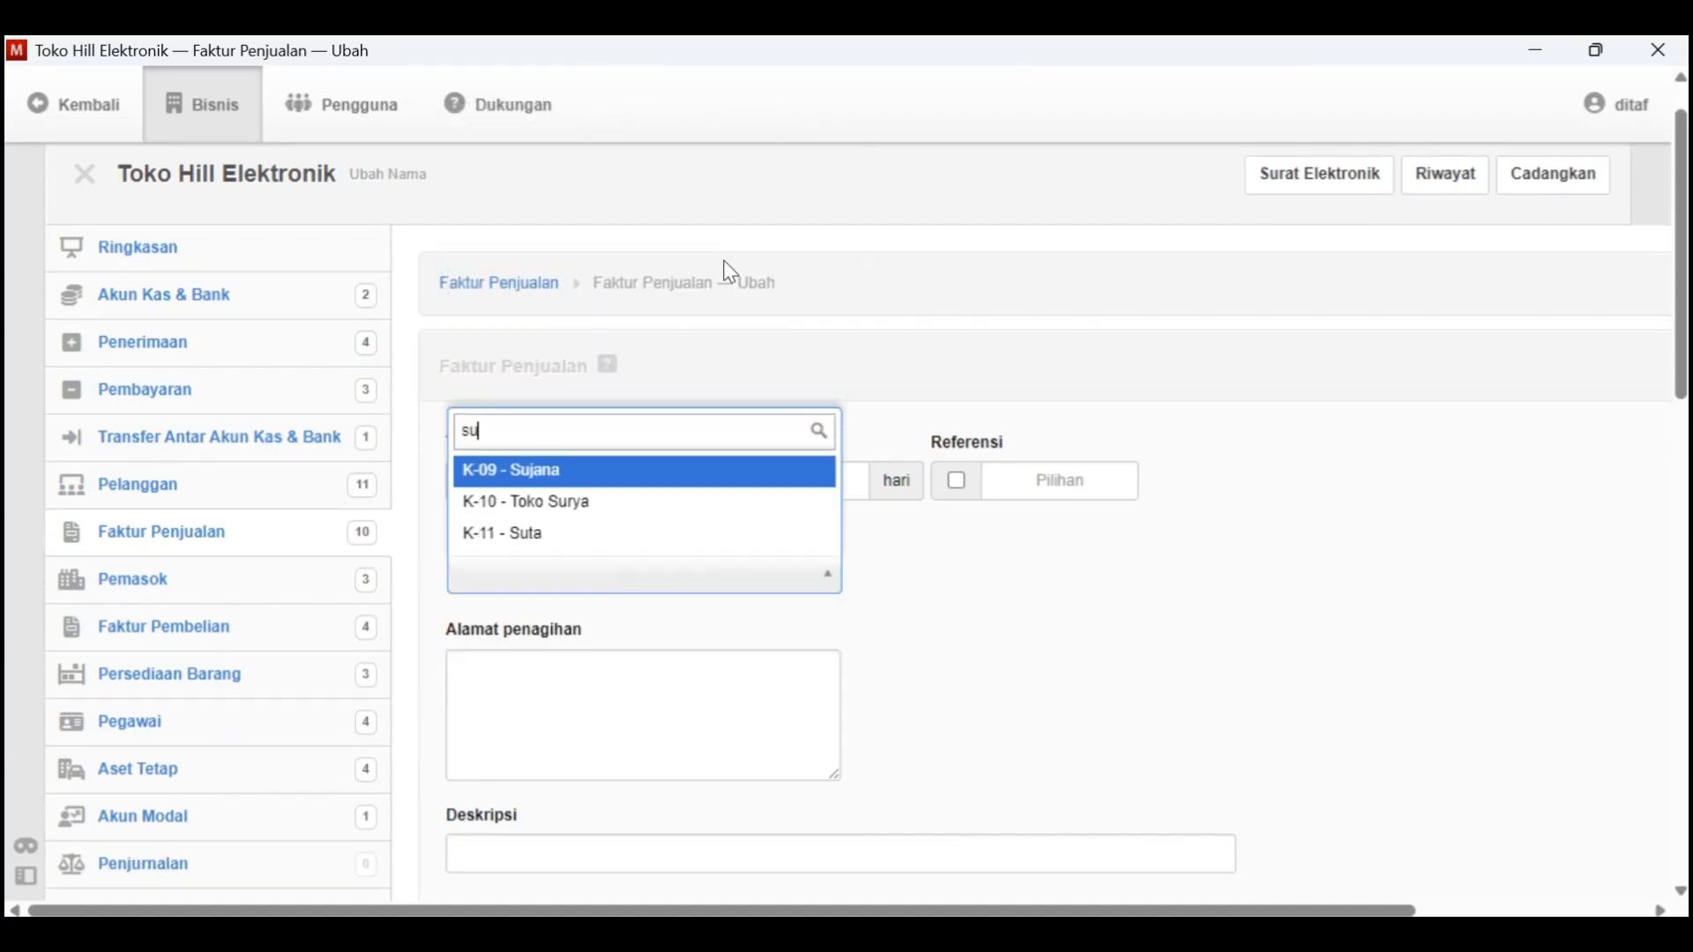
pyautogui.click(670, 535)
pyautogui.scroll(-3, 597, 623)
pyautogui.click(546, 697)
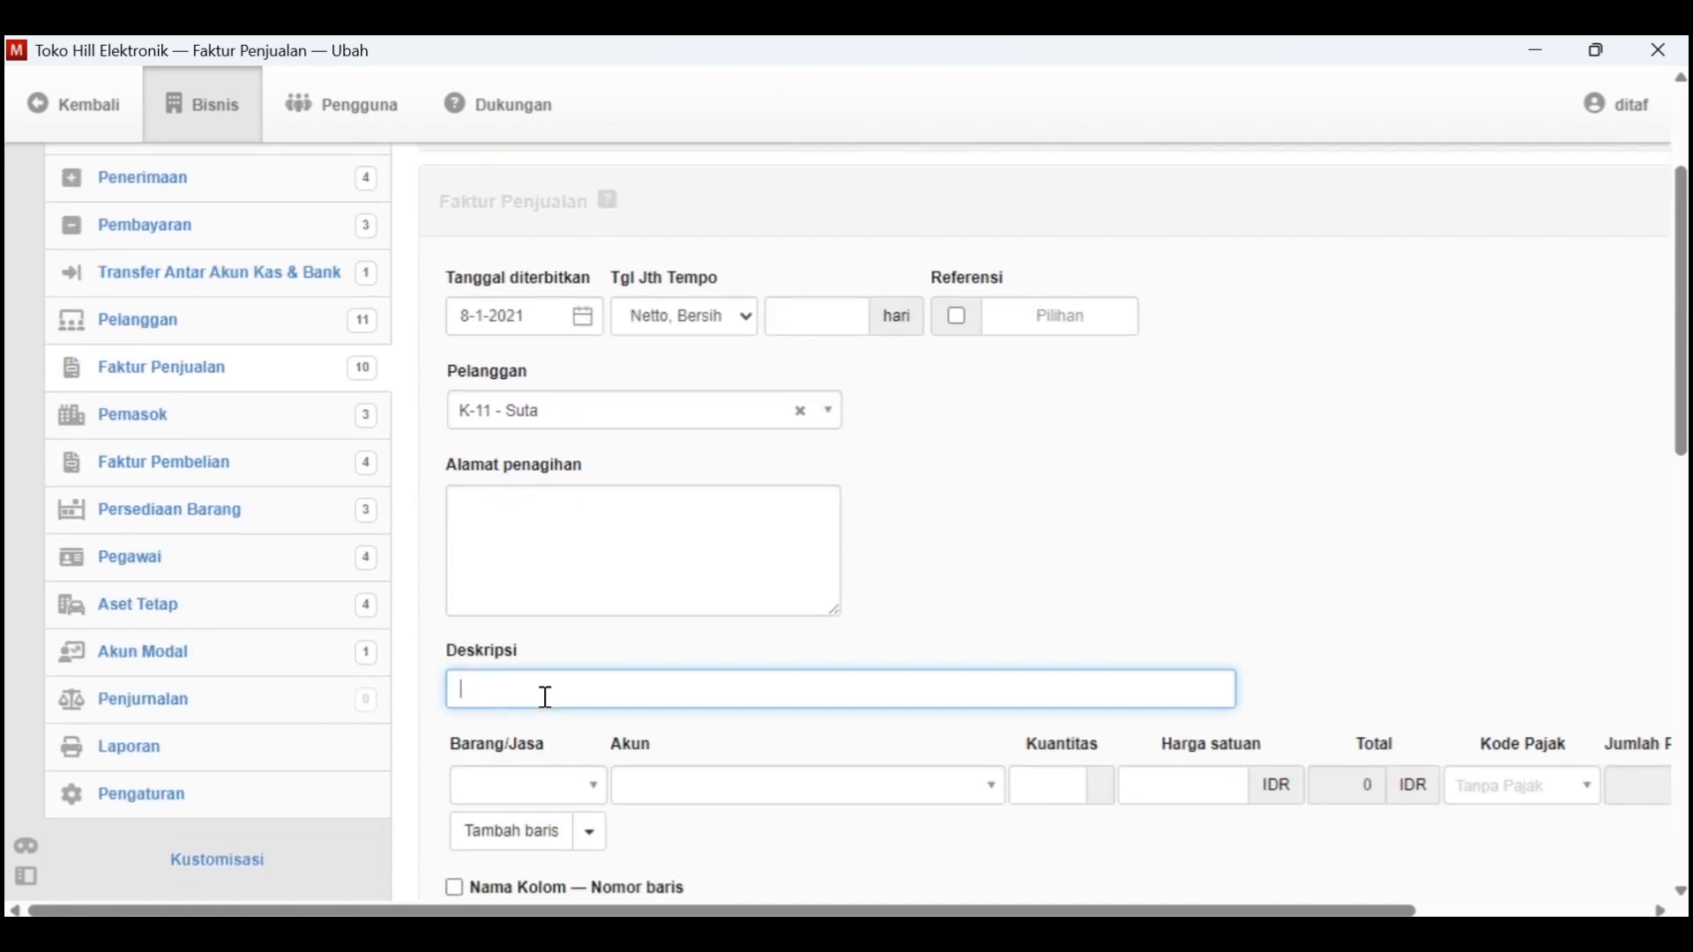
pyautogui.hotkey('alt', 'Tab')
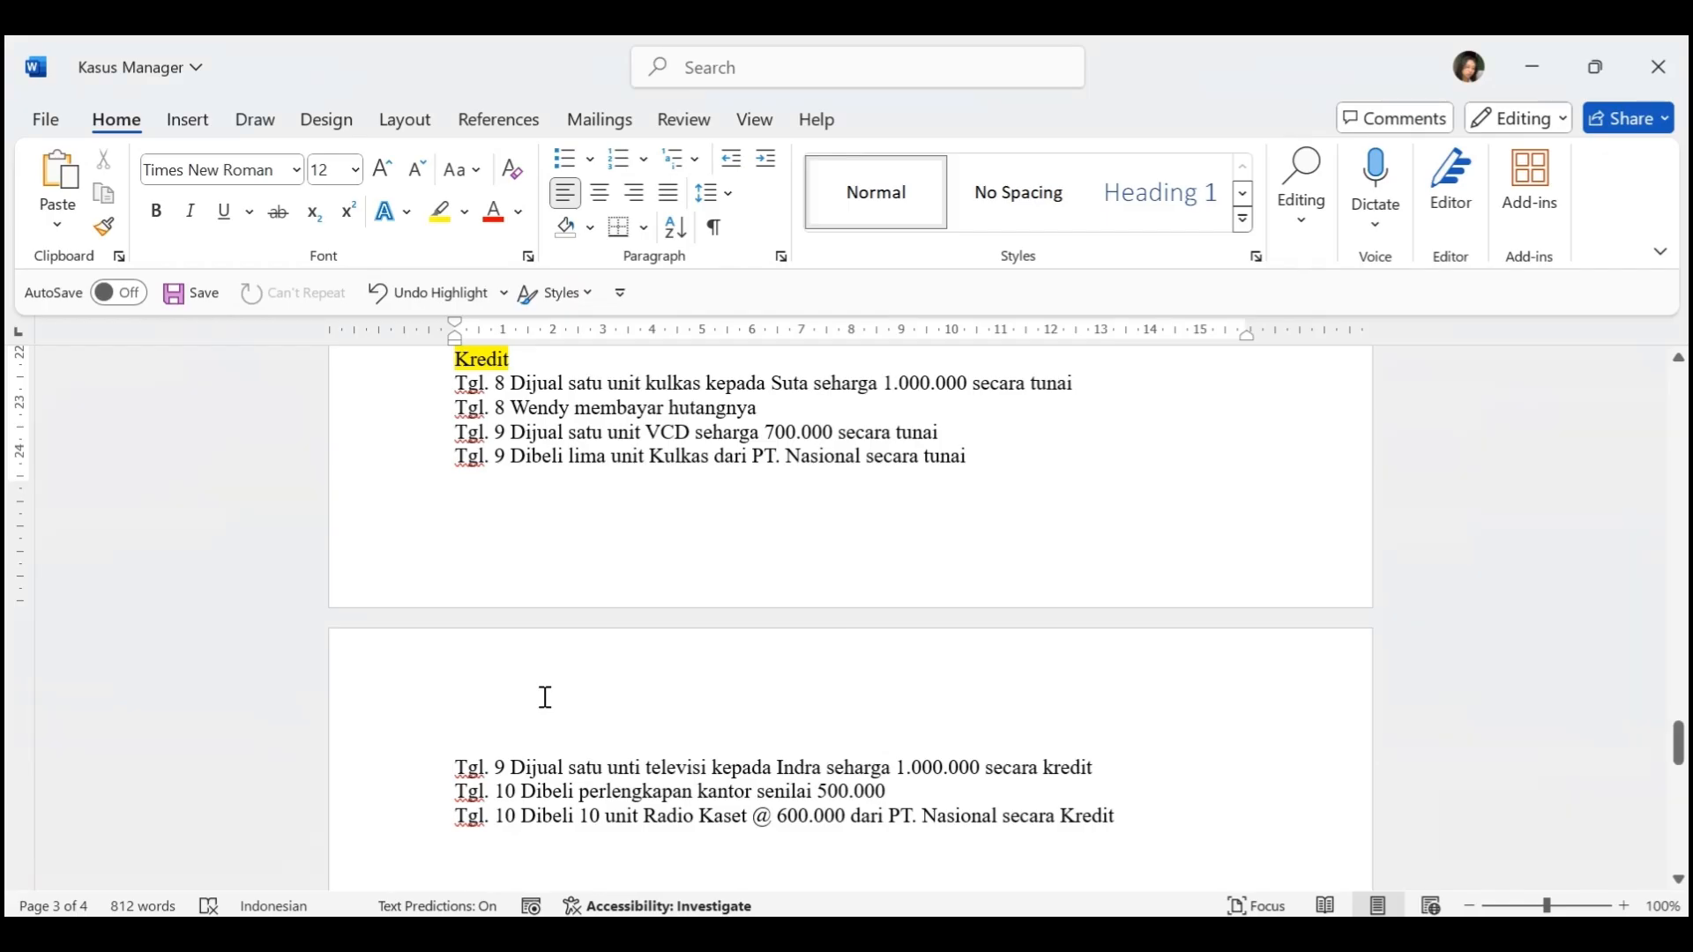
pyautogui.hotkey('alt', 'Tab')
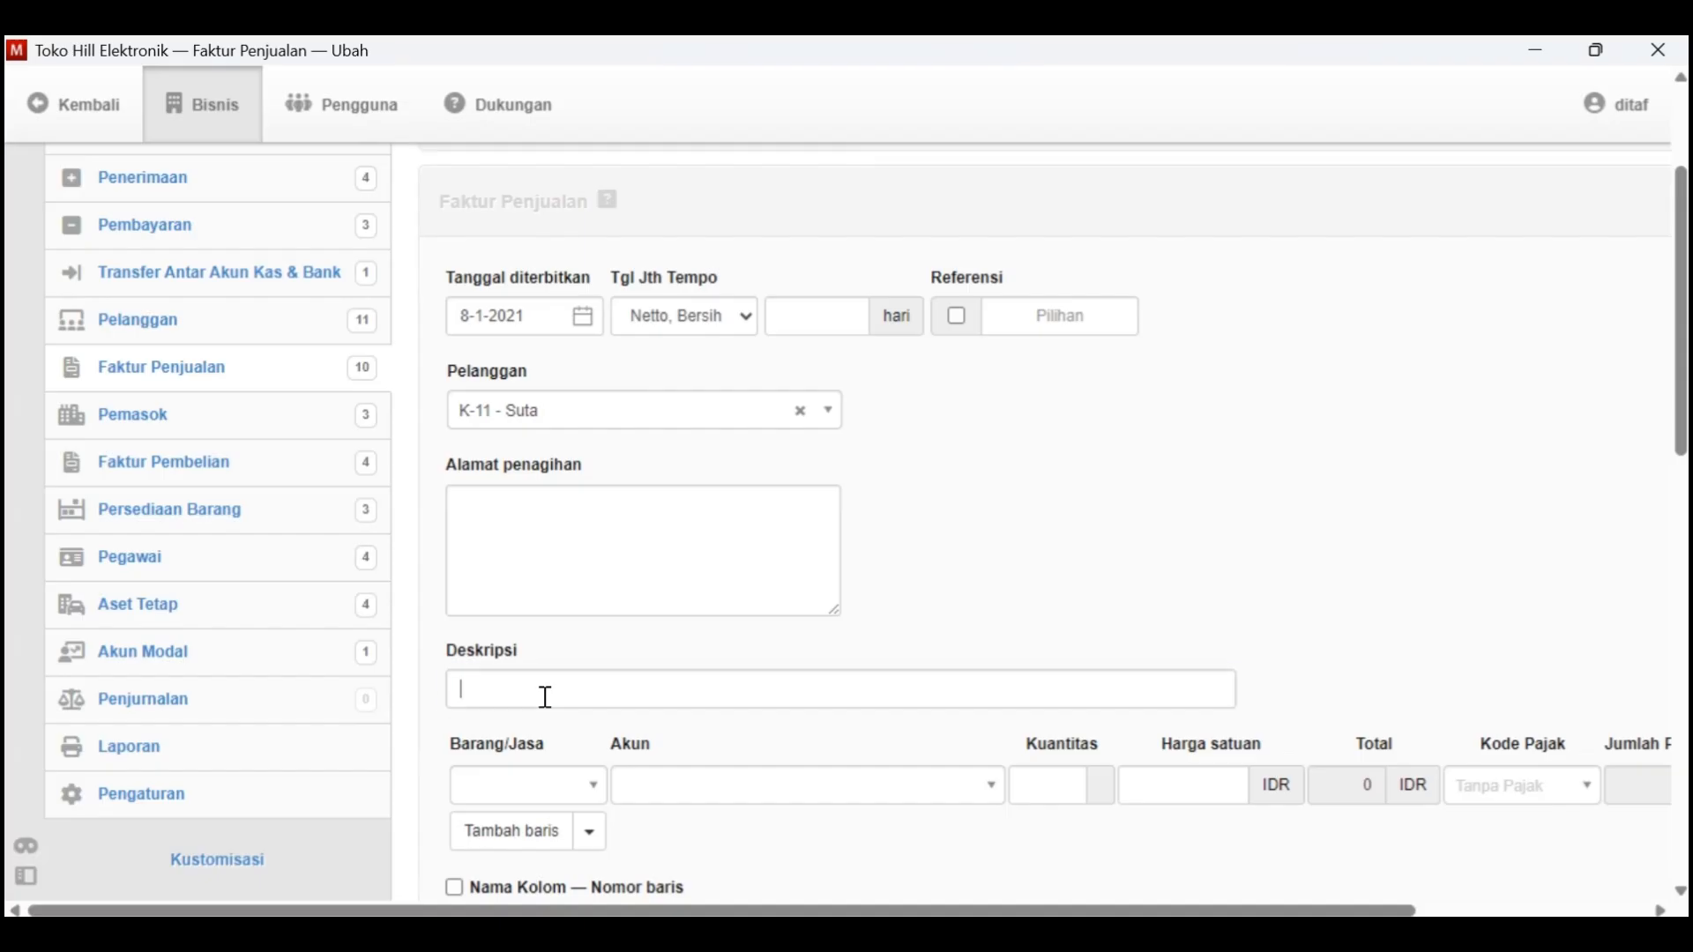
pyautogui.write('D')
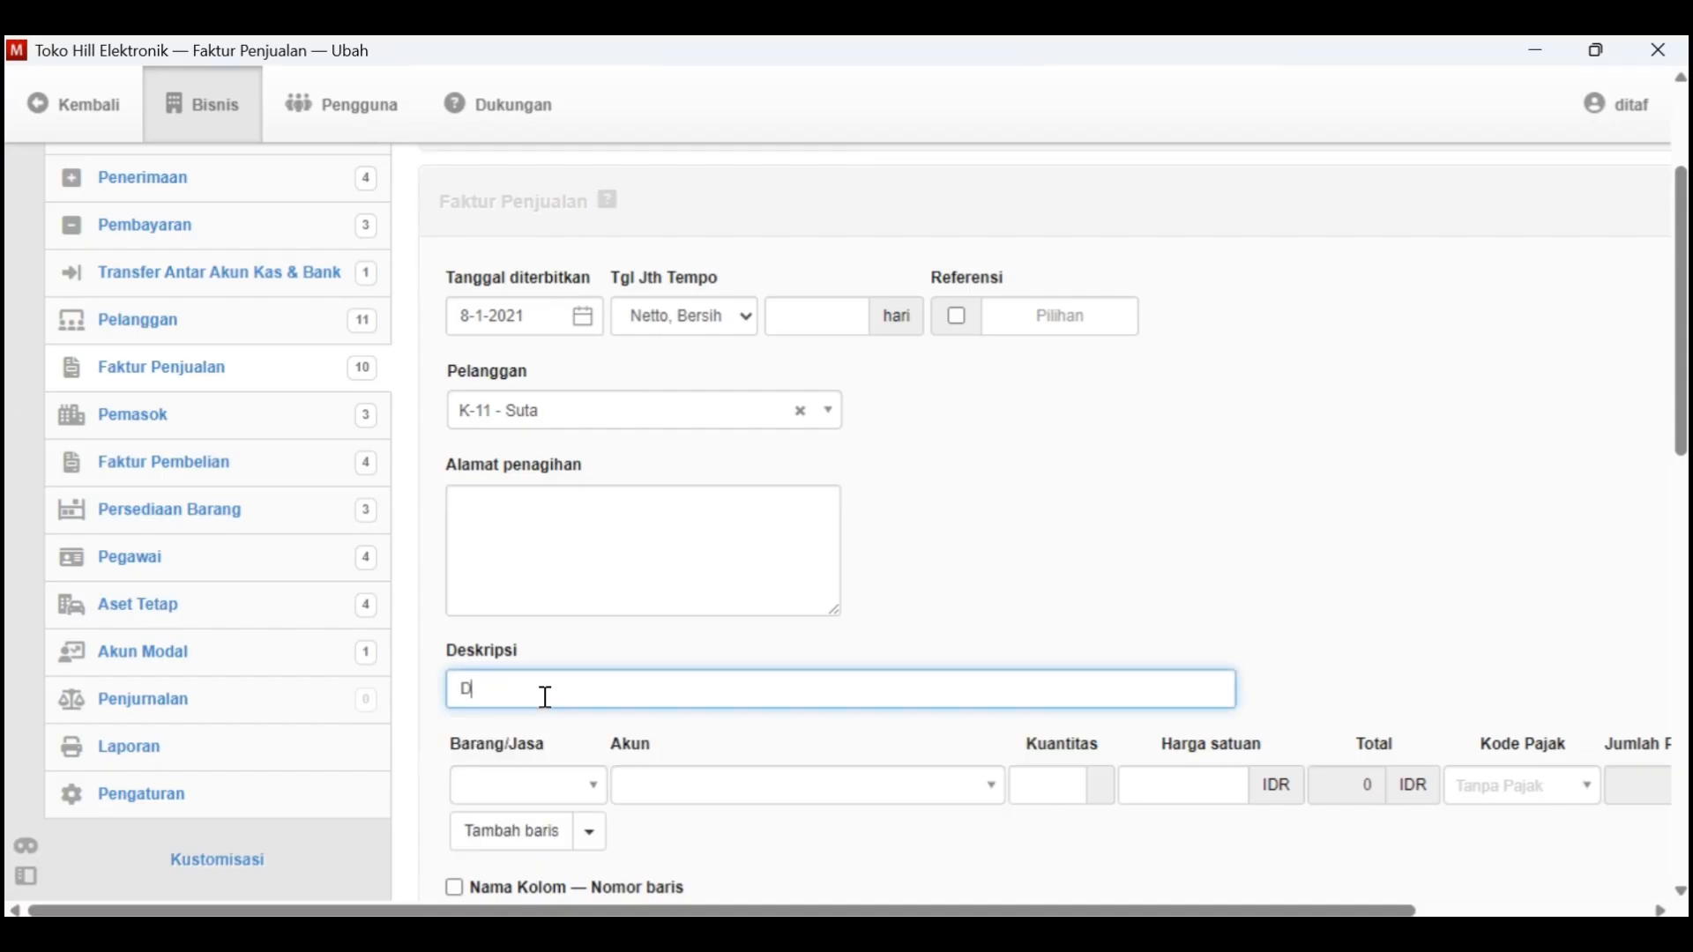
pyautogui.write('ijual satu unit kulkas tunai')
# Add one unit of B-002 - Kulkas at a unit price of 1000000, checking it against Kasus Manager, and create the invoice
pyautogui.click(593, 783)
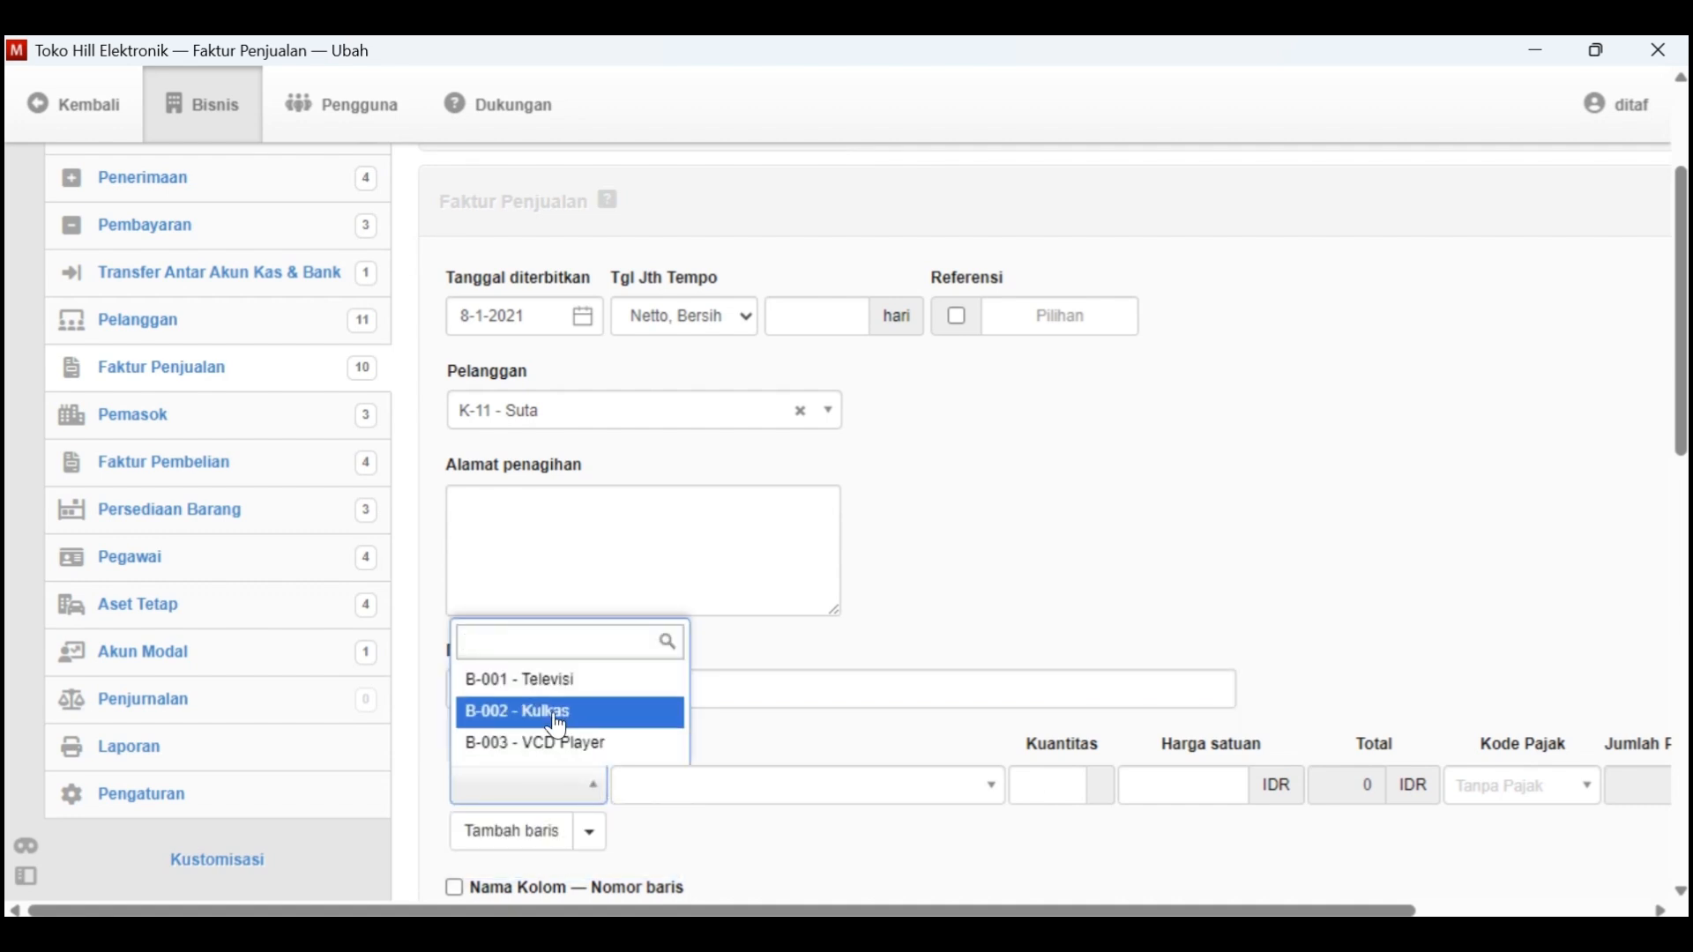
pyautogui.click(666, 711)
pyautogui.click(1080, 798)
pyautogui.hotkey('alt', 'Tab')
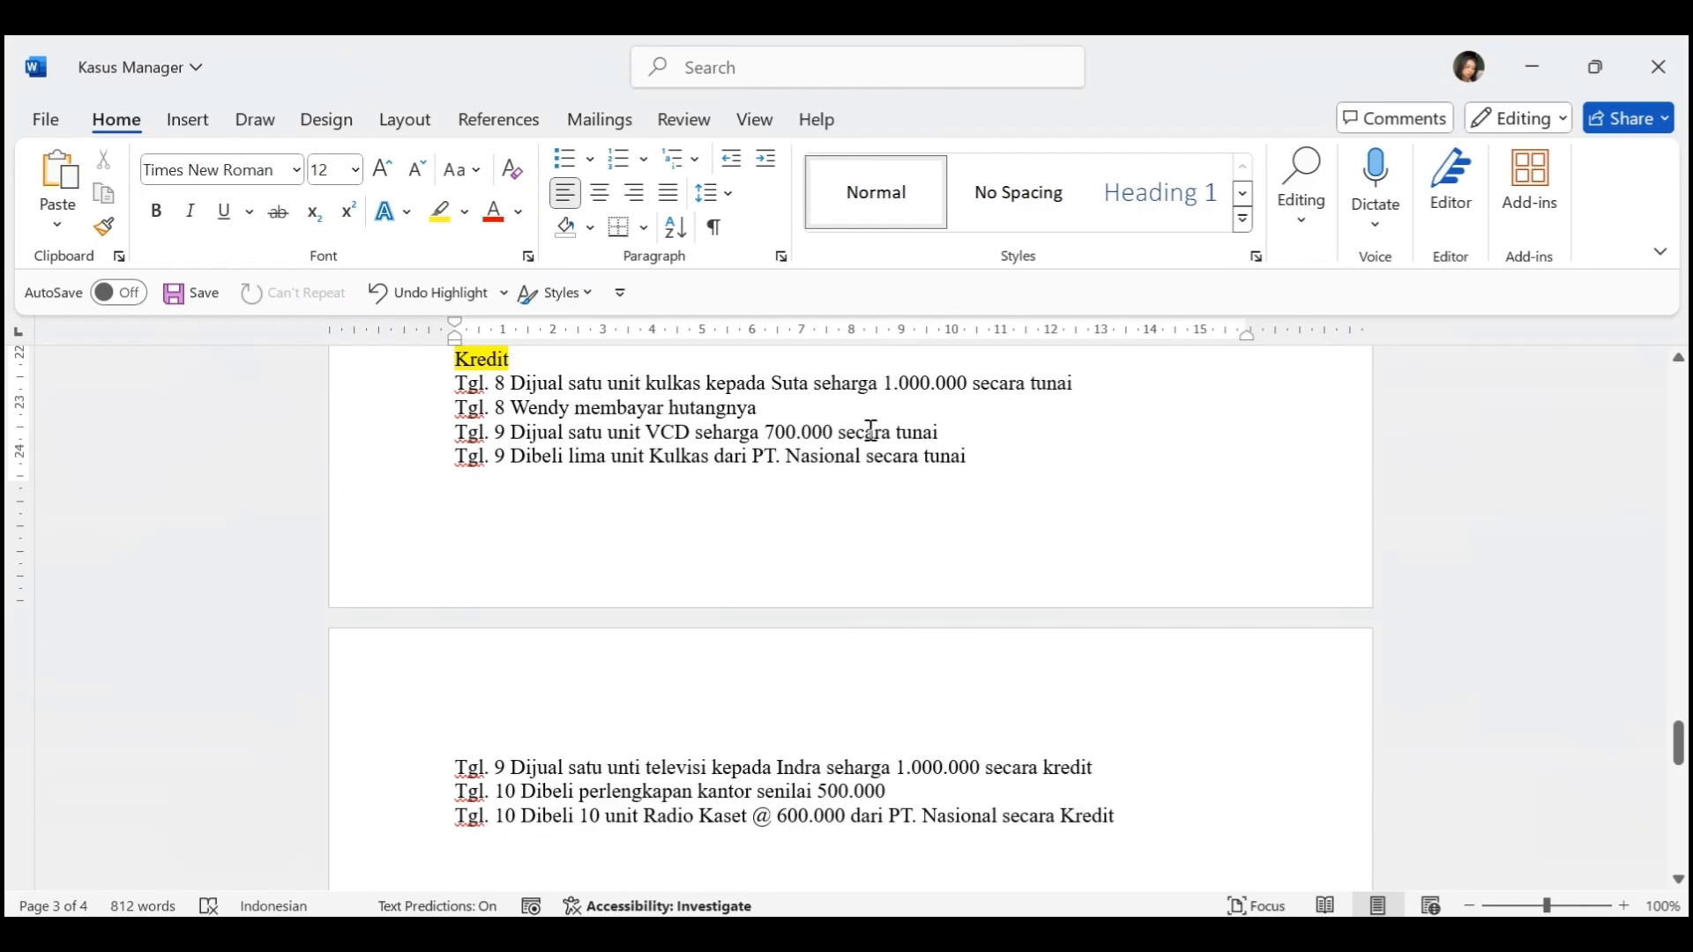
pyautogui.hotkey('alt', 'Tab')
pyautogui.write('1000')
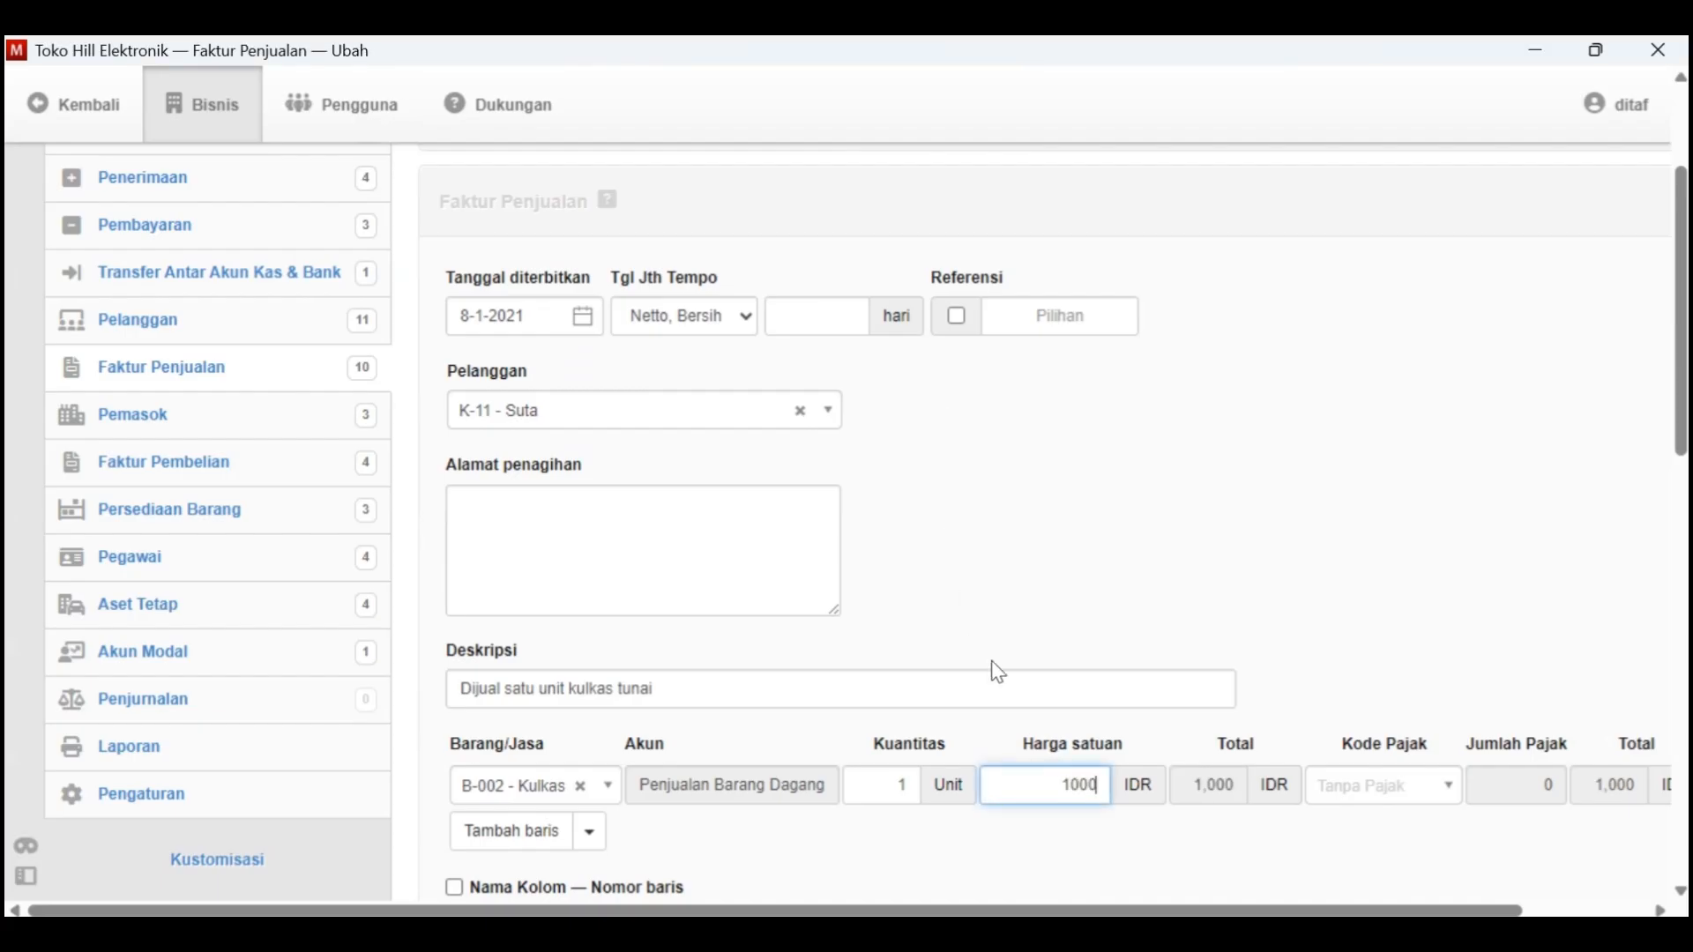
pyautogui.write('000')
pyautogui.scroll(-8, 996, 670)
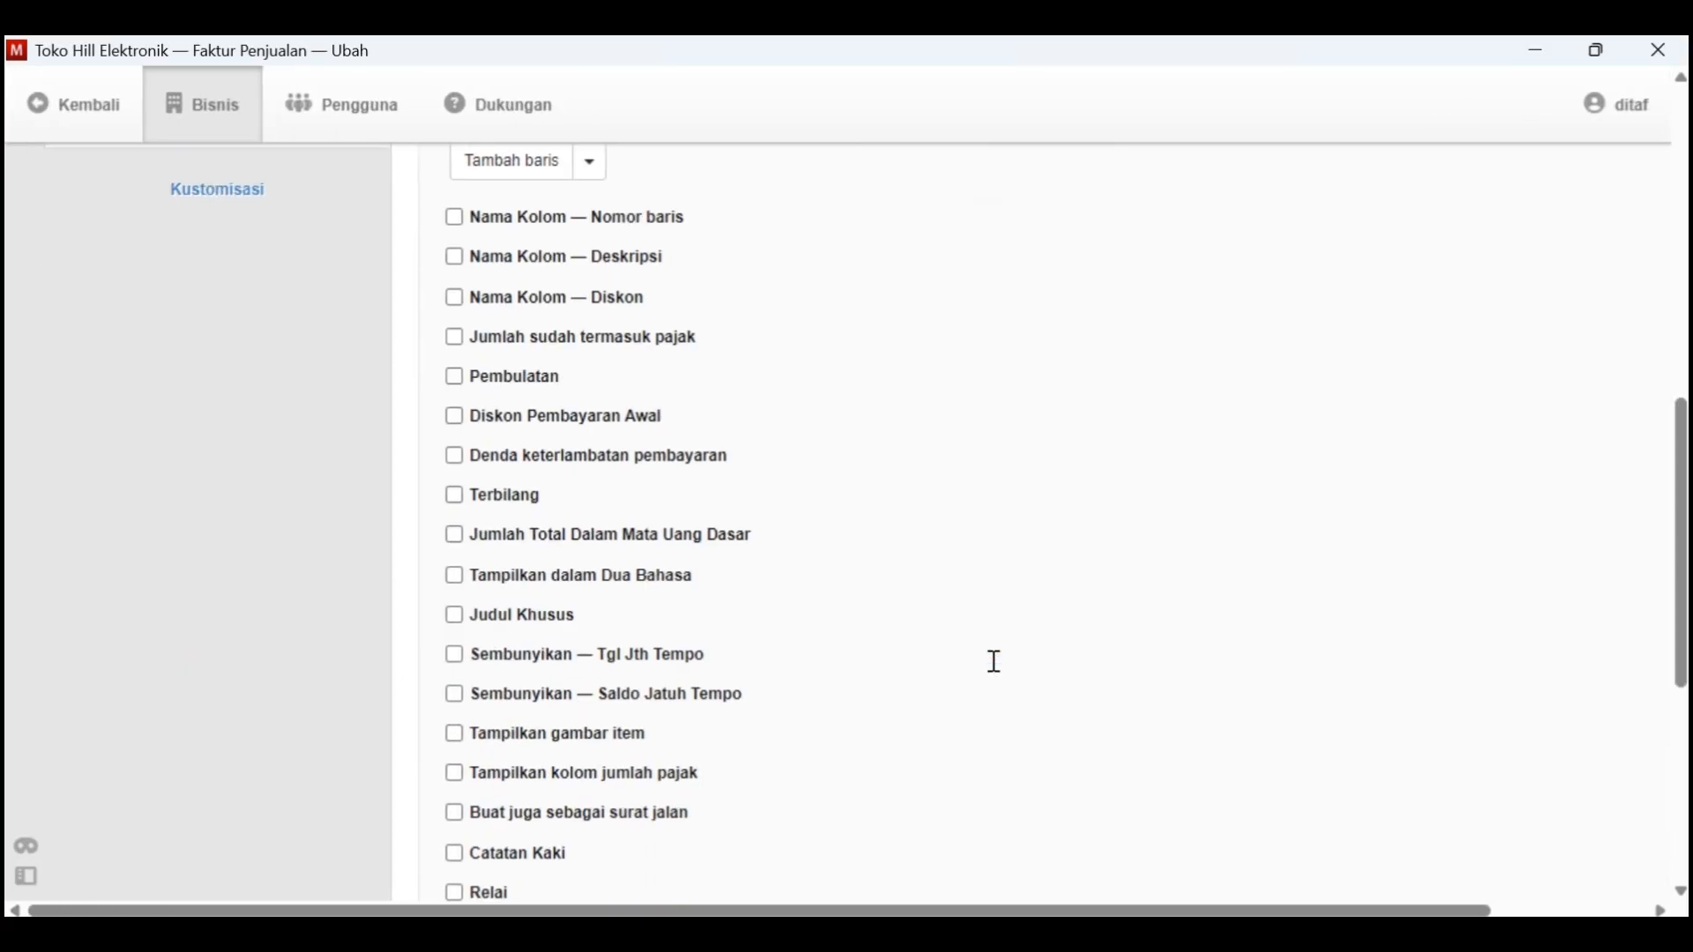
pyautogui.scroll(-5, 994, 662)
pyautogui.click(494, 758)
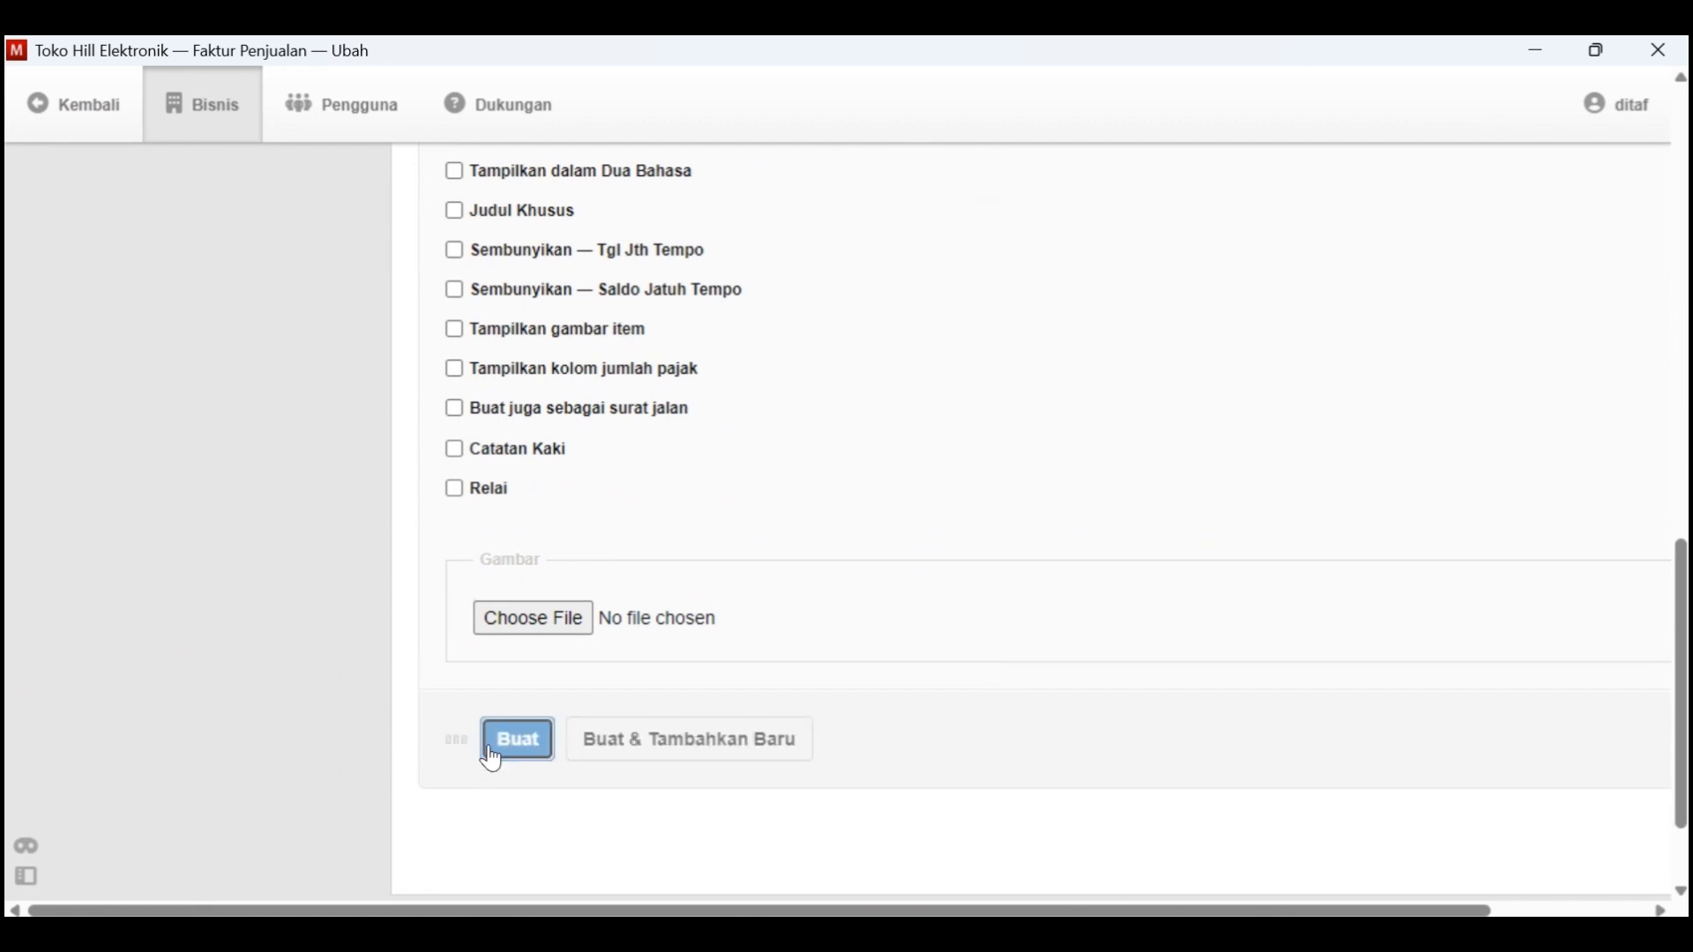
pyautogui.scroll(-1, 707, 668)
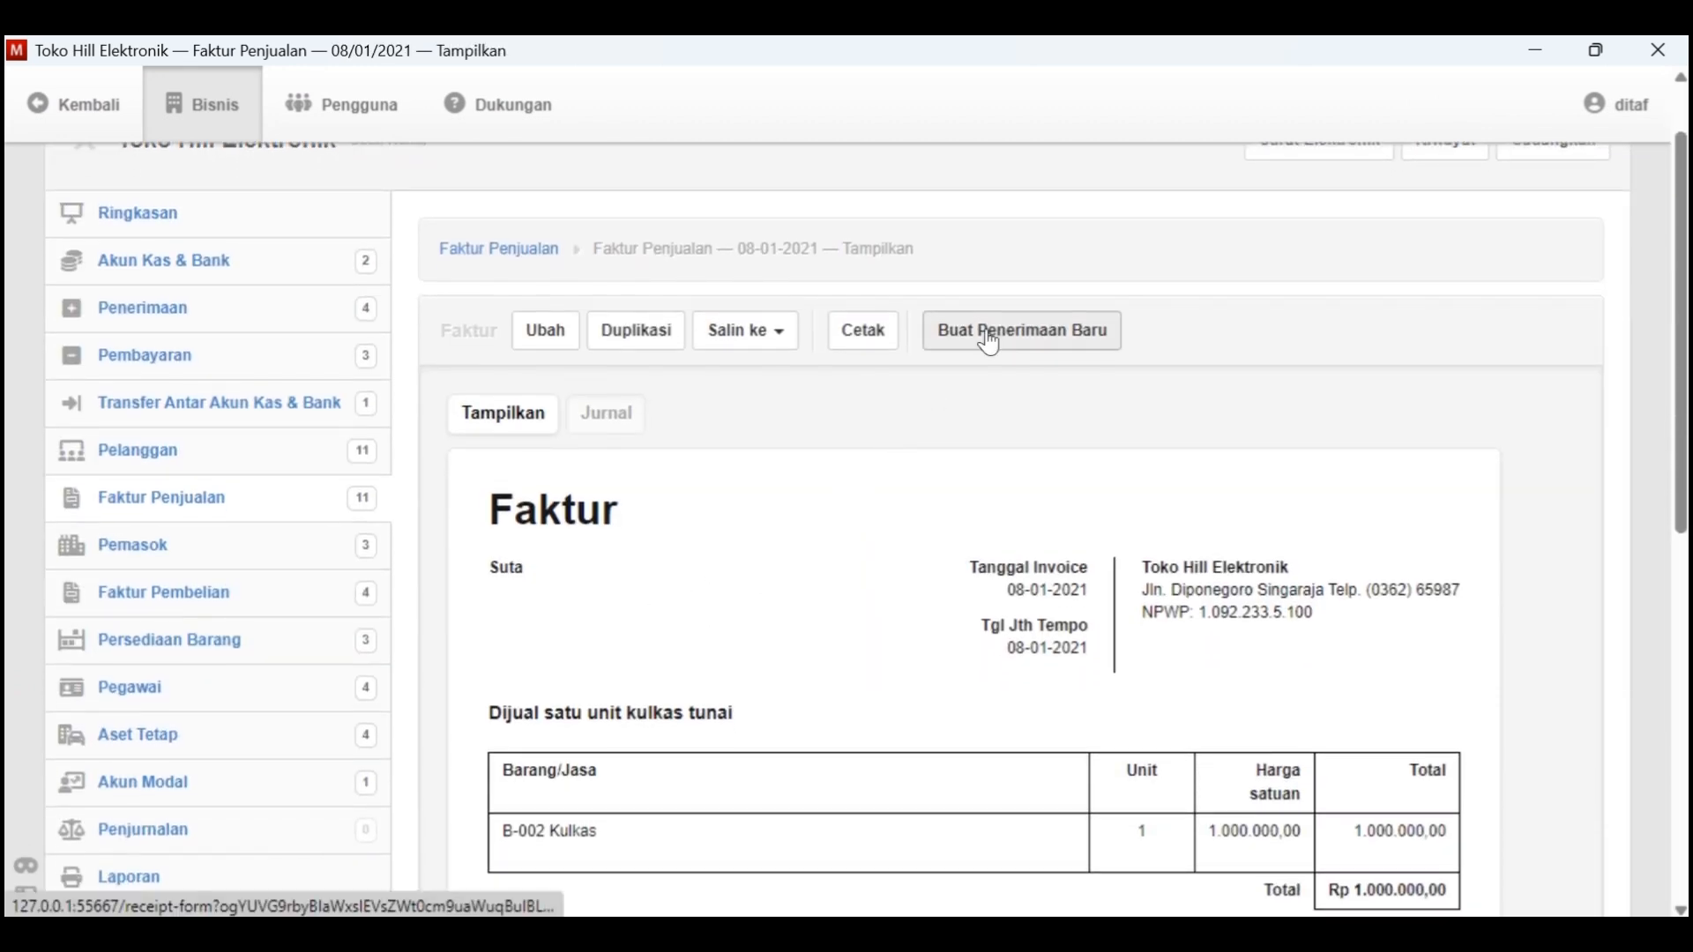
# Start a new receipt from the kulkas invoice and date it 8-1-2021, checking the date in Kasus Manager
pyautogui.click(990, 344)
pyautogui.click(586, 536)
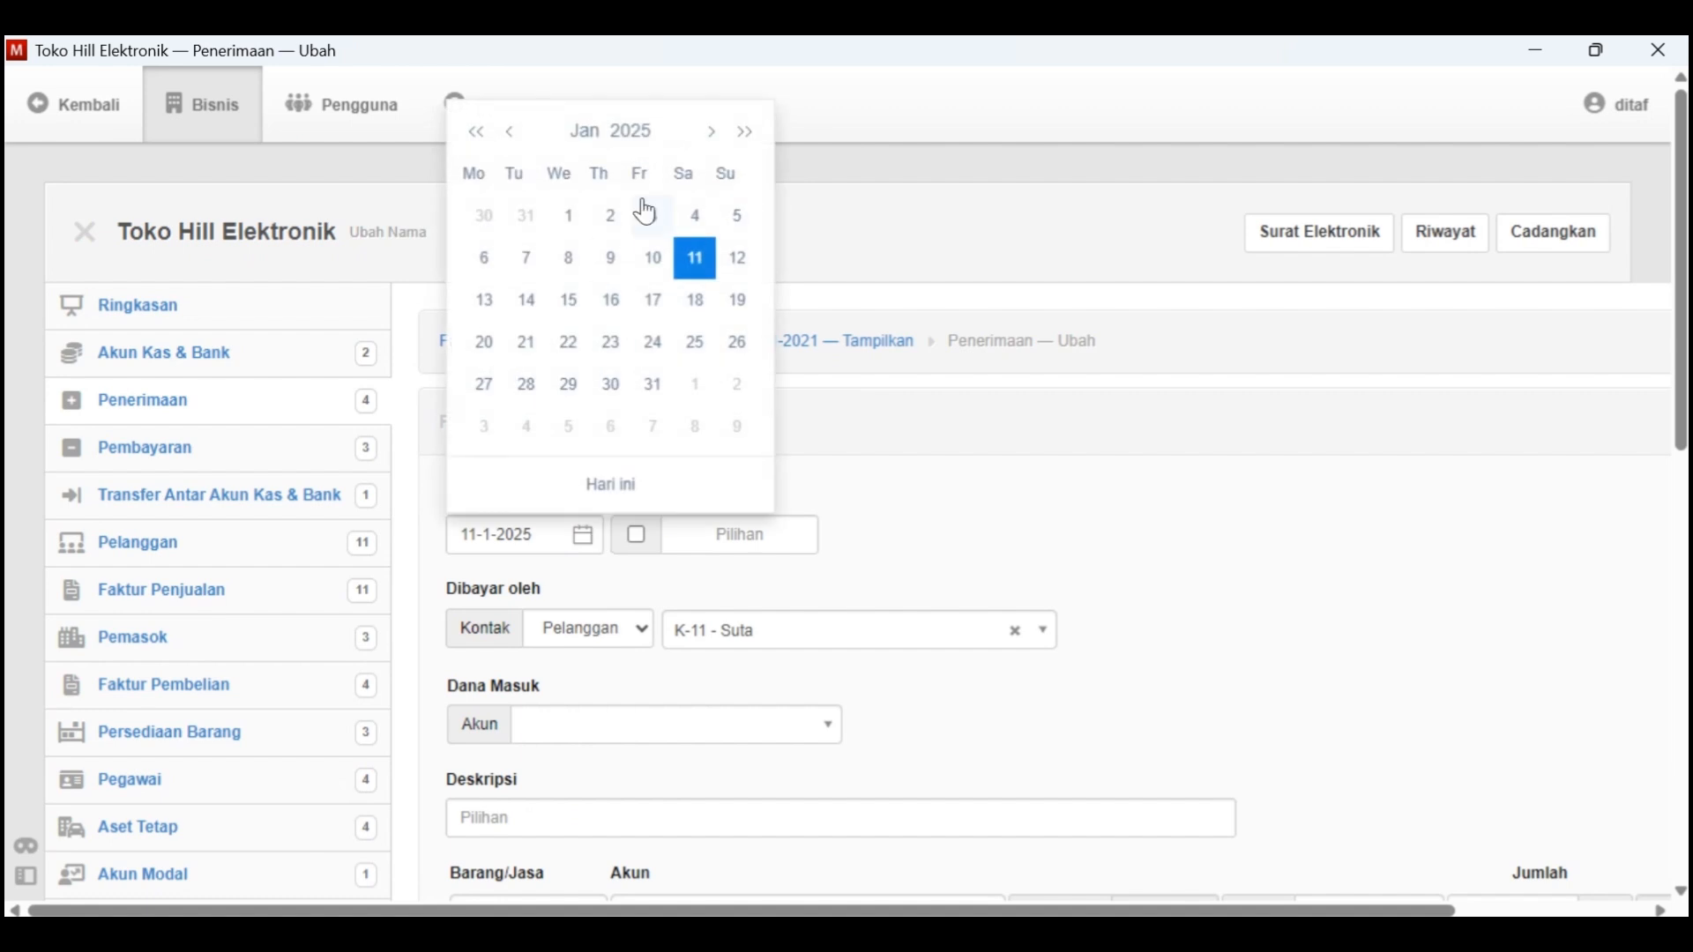
pyautogui.click(633, 148)
pyautogui.click(697, 187)
pyautogui.click(547, 216)
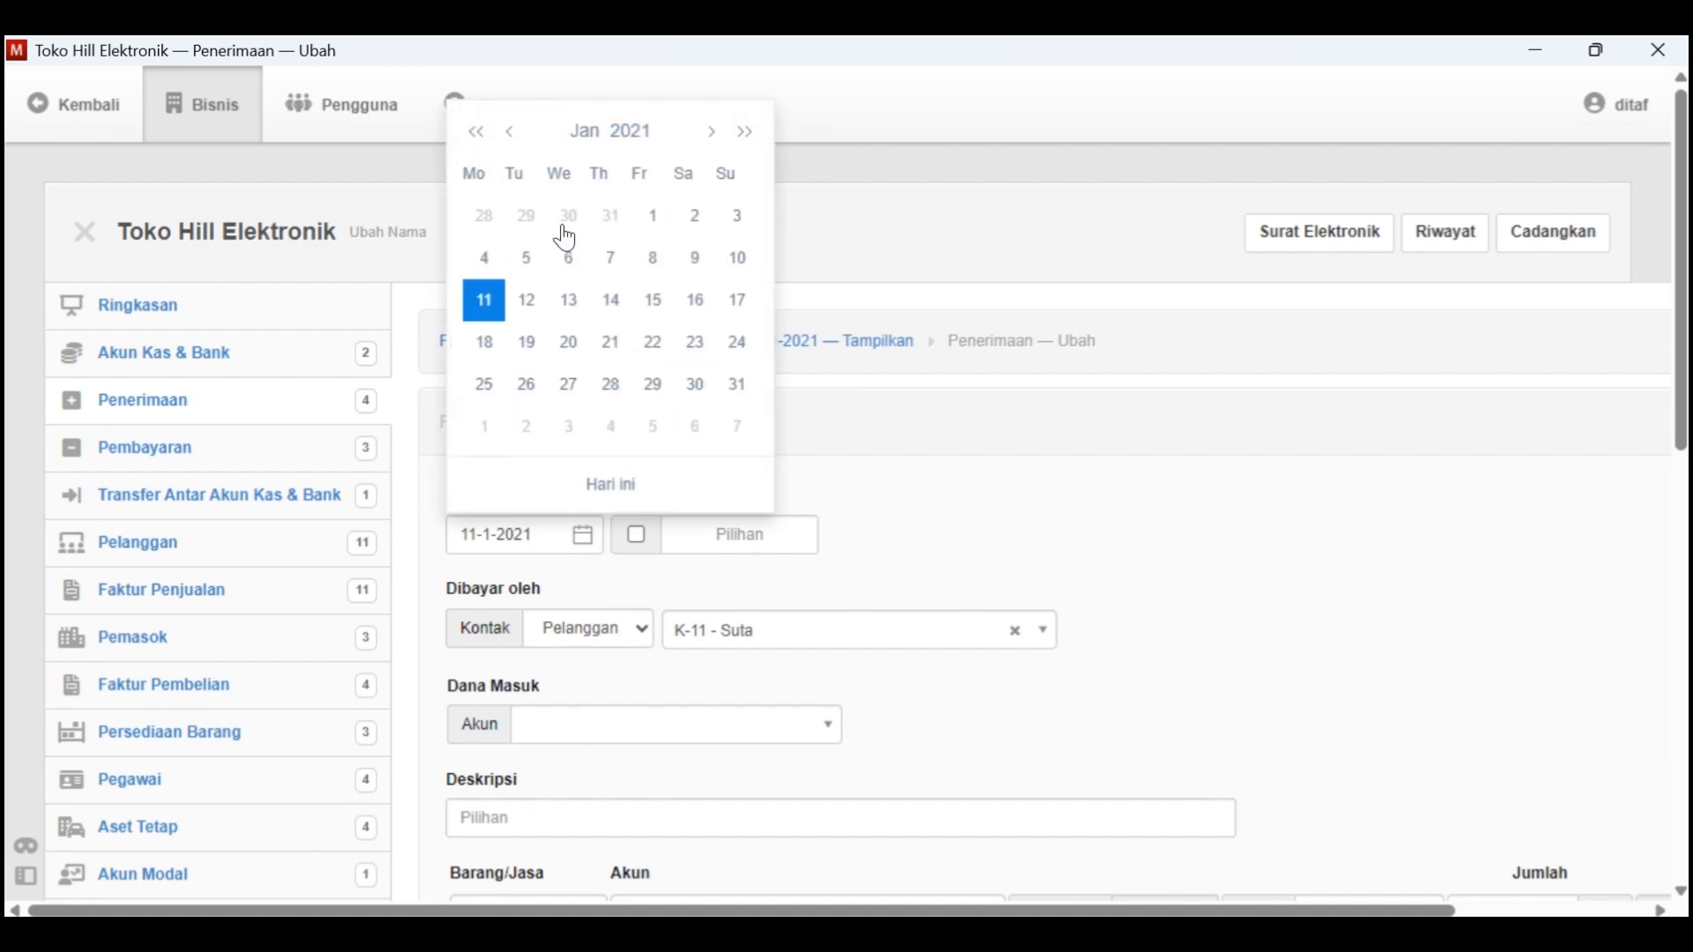
pyautogui.click(695, 260)
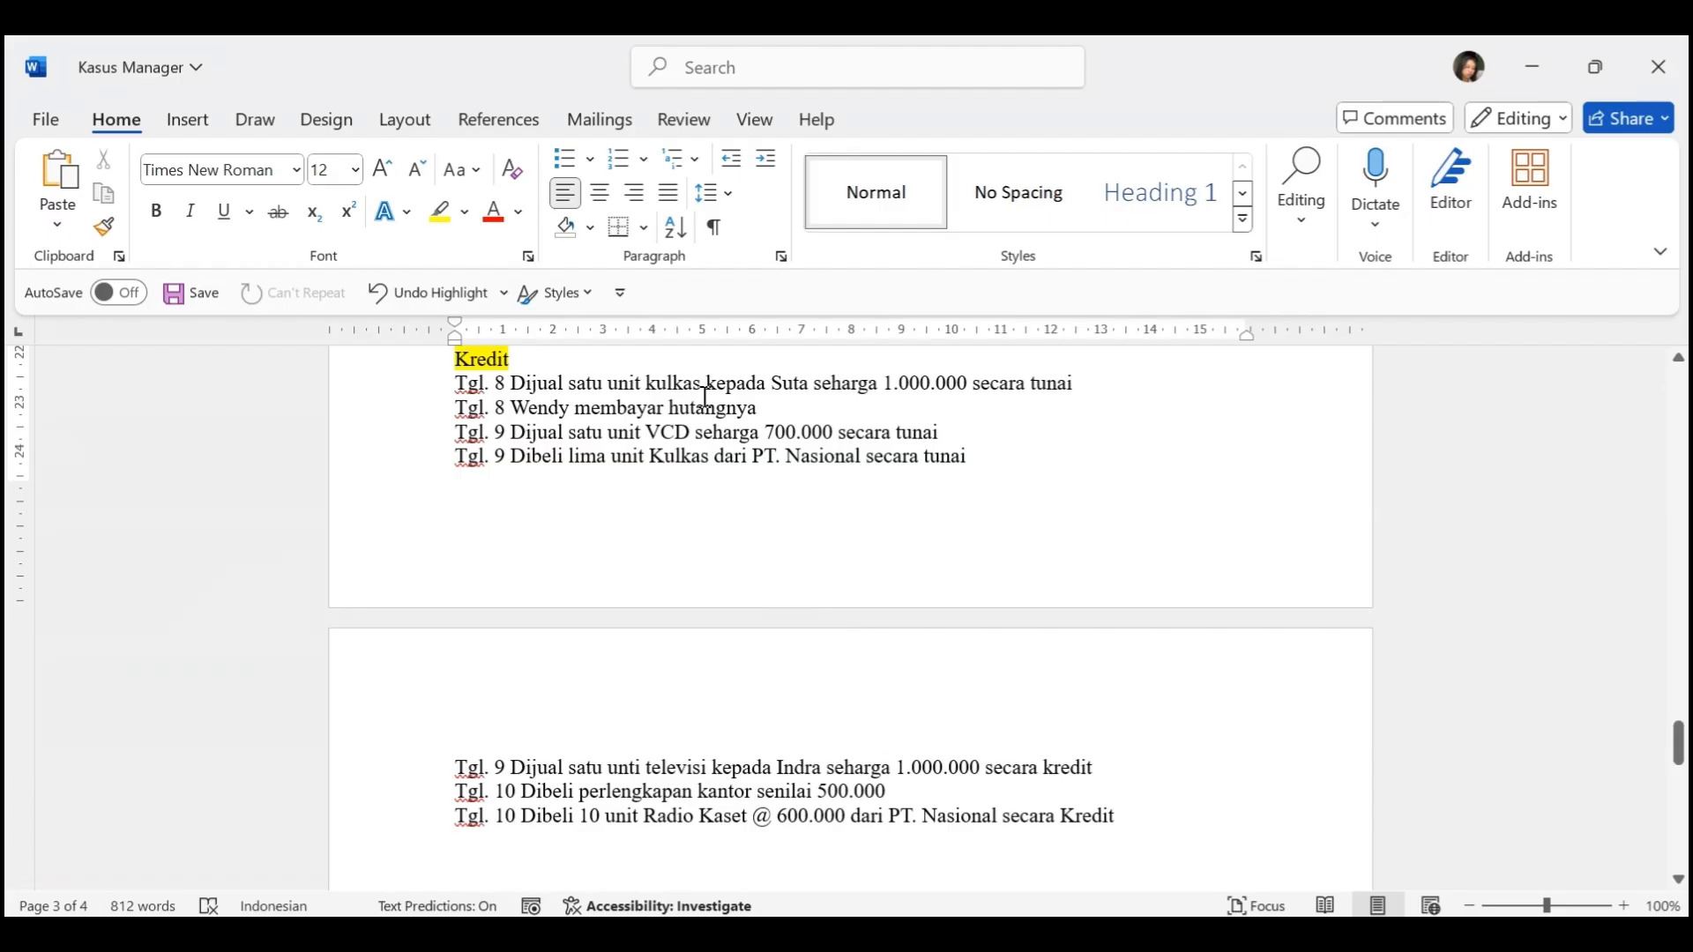
pyautogui.hotkey('alt', 'Tab')
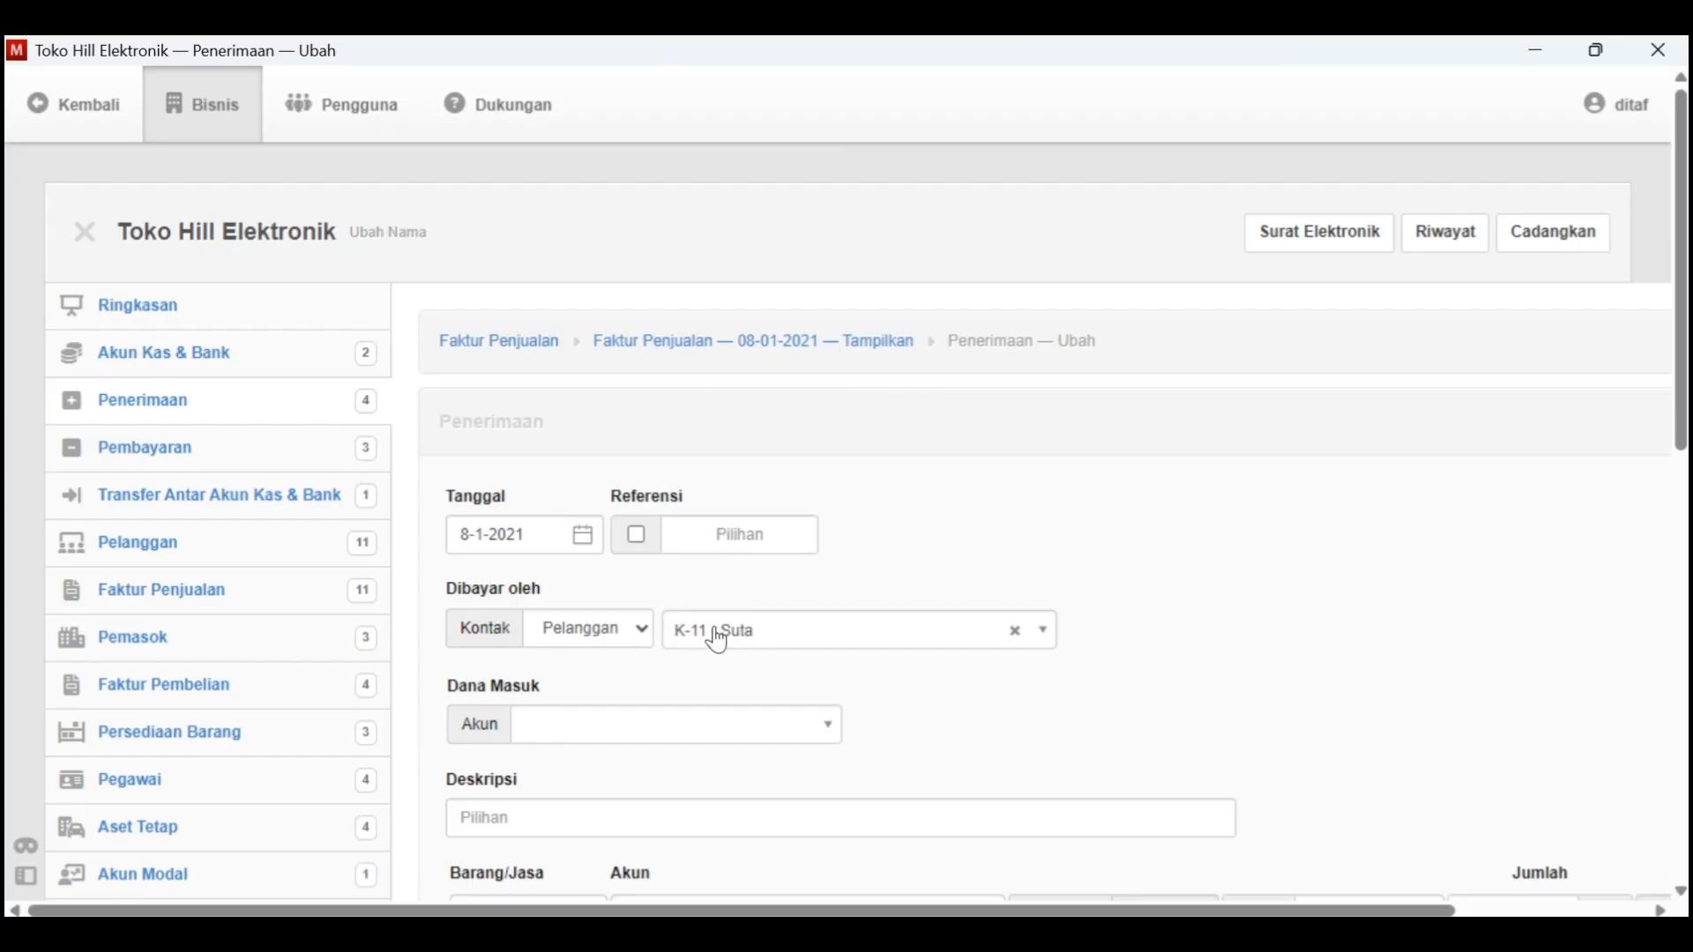
# Deposit the receipt into 1.1100 - Kas Di Tangan with description "Pembayaran satu unit kulkas", create it, and return to the sales invoice list
pyautogui.scroll(-1, 694, 670)
pyautogui.rightClick(686, 670)
pyautogui.click(633, 752)
pyautogui.scroll(-1, 630, 754)
pyautogui.click(582, 701)
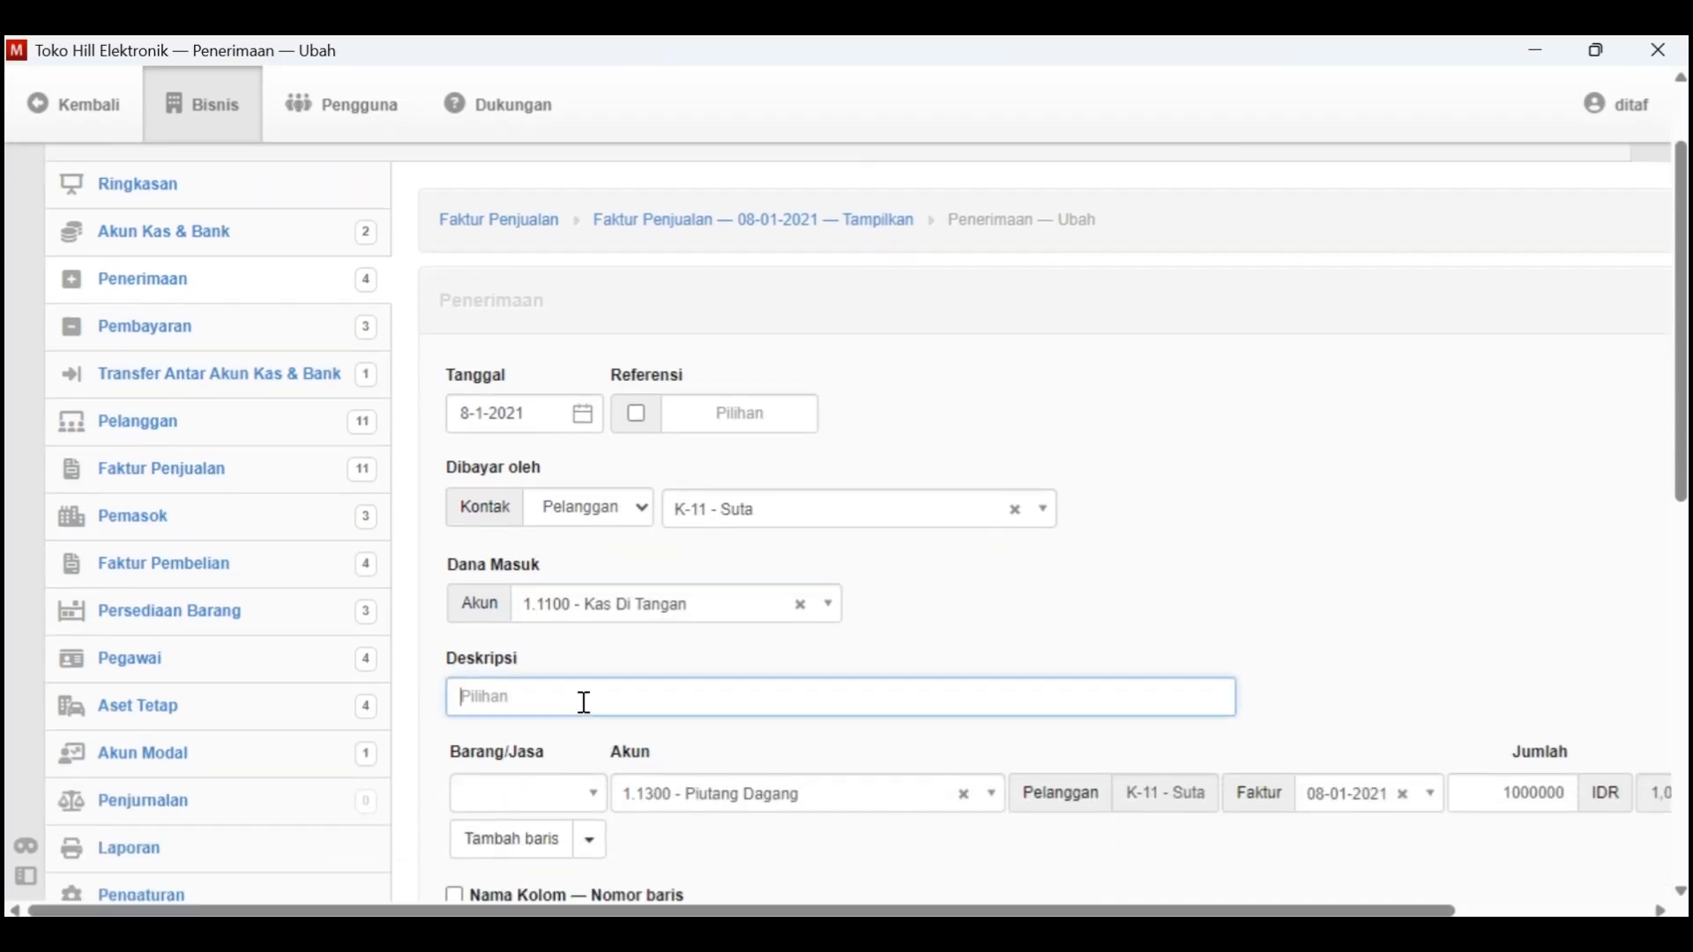
pyautogui.write('Pembayaran satu unit kulkas')
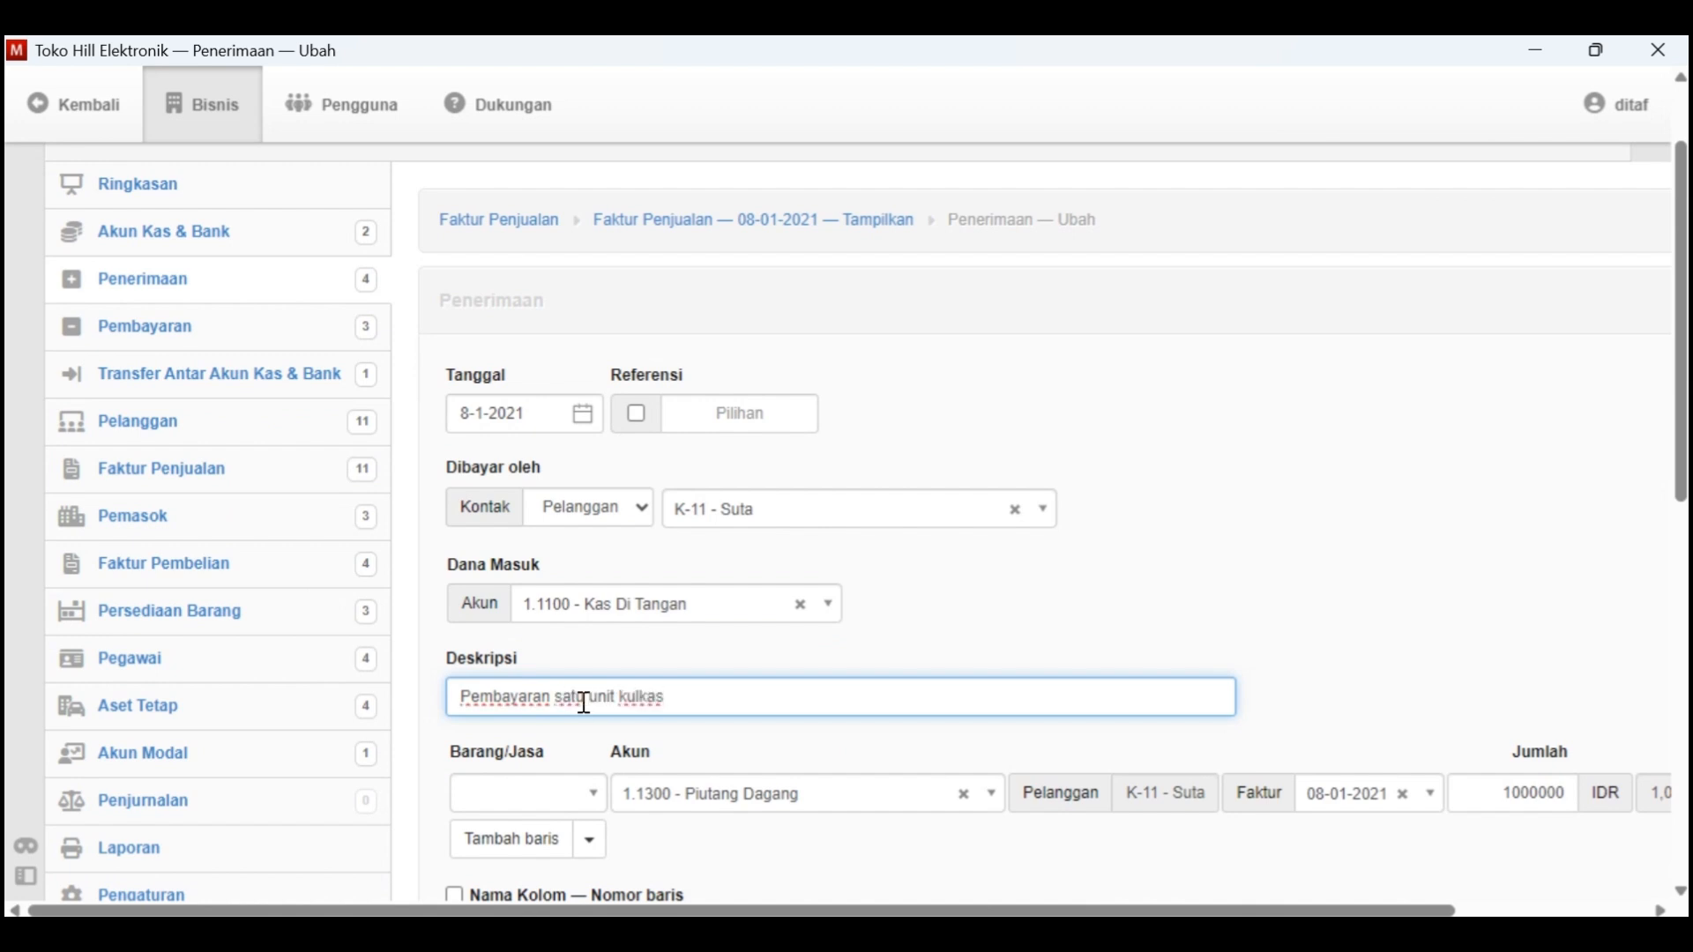
pyautogui.scroll(-7, 701, 820)
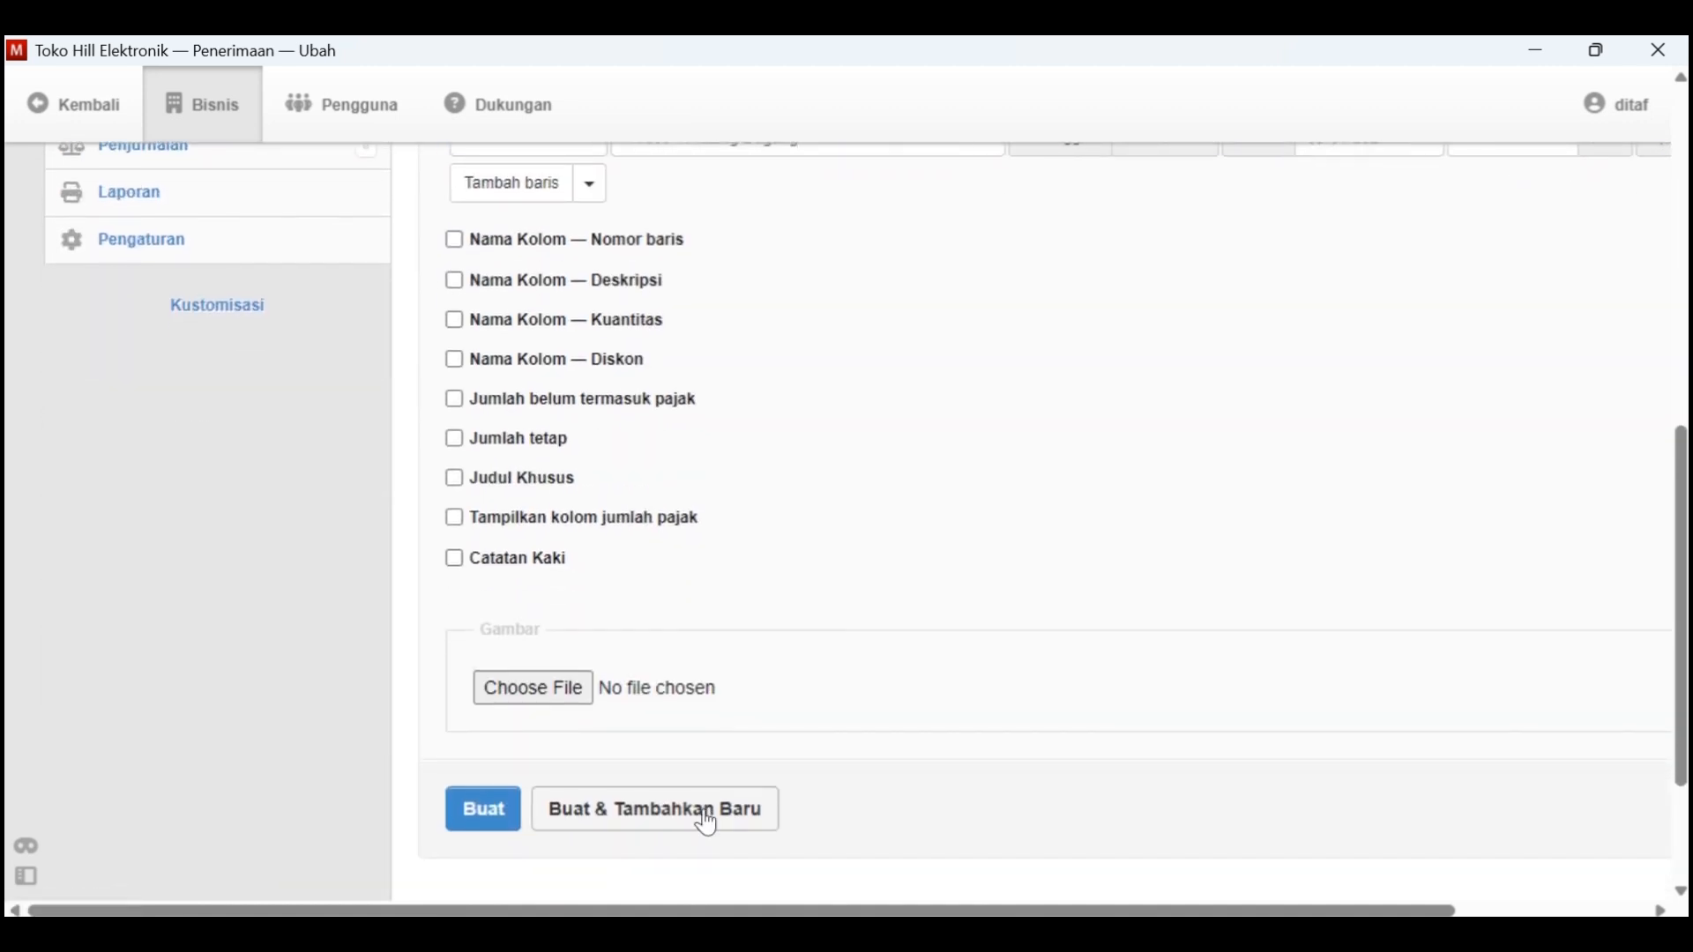
pyautogui.click(494, 811)
pyautogui.click(552, 344)
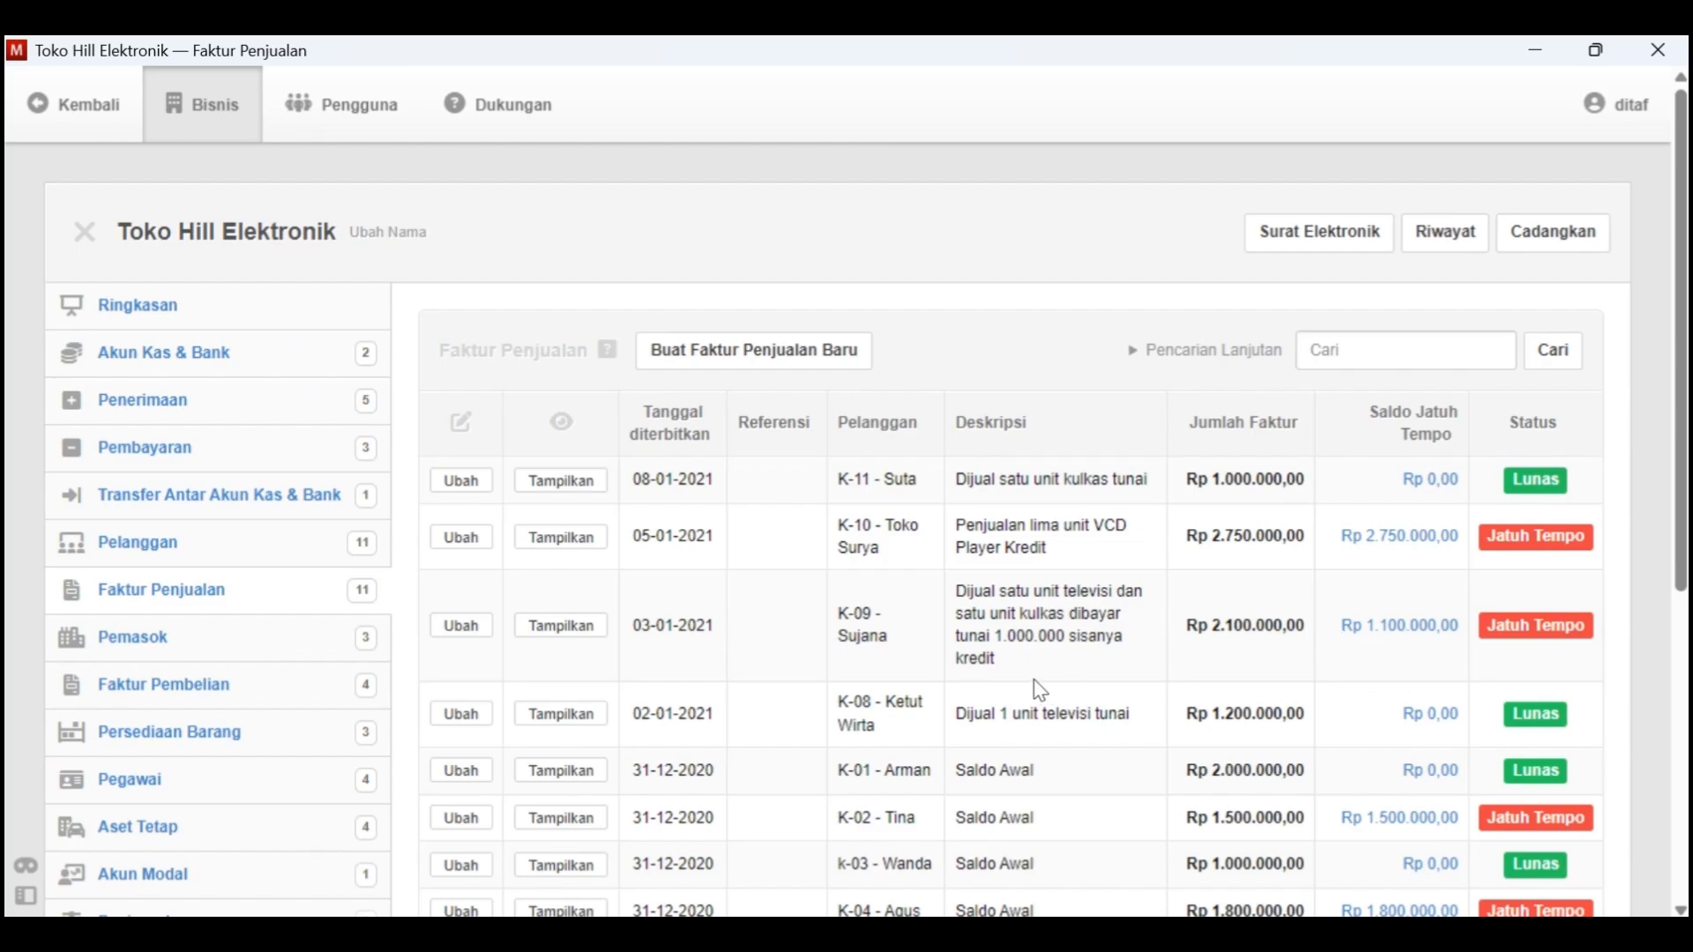
# Switch to Kasus Manager in Word and highlight the Tgl. 8 kulkas sale in yellow
pyautogui.hotkey('alt', 'Tab')
pyautogui.scroll(-1, 724, 657)
pyautogui.moveTo(1095, 359); pyautogui.dragTo(462, 509)
pyautogui.click(439, 213)
pyautogui.scroll(-1, 724, 599)
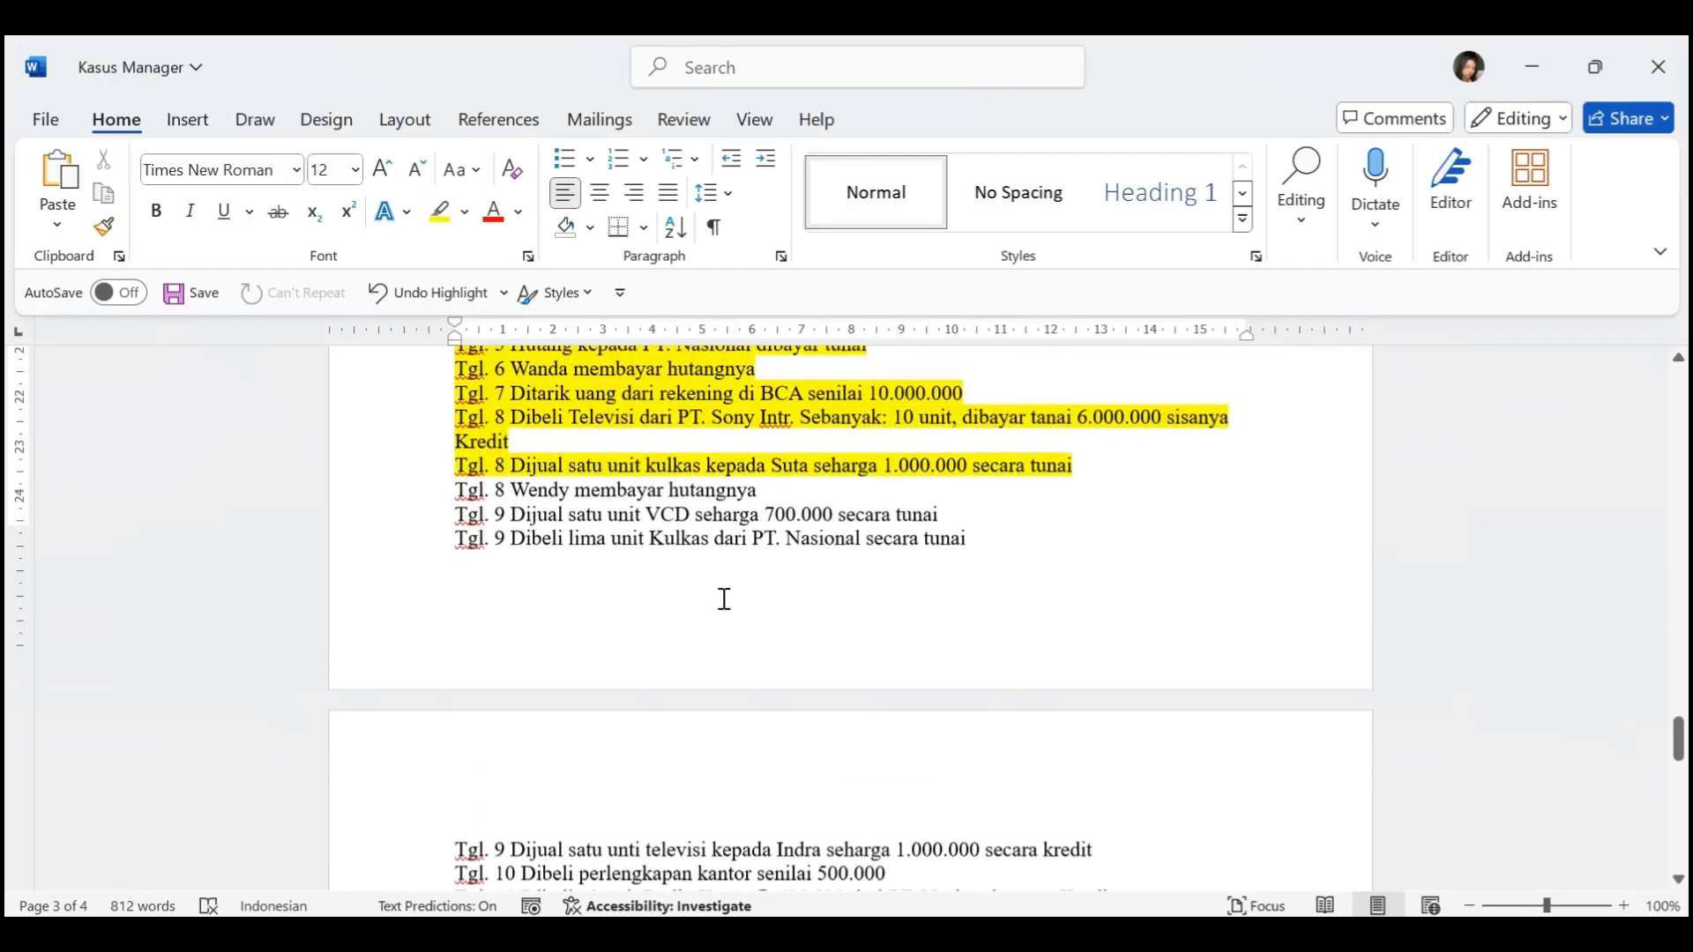
pyautogui.scroll(-2, 724, 598)
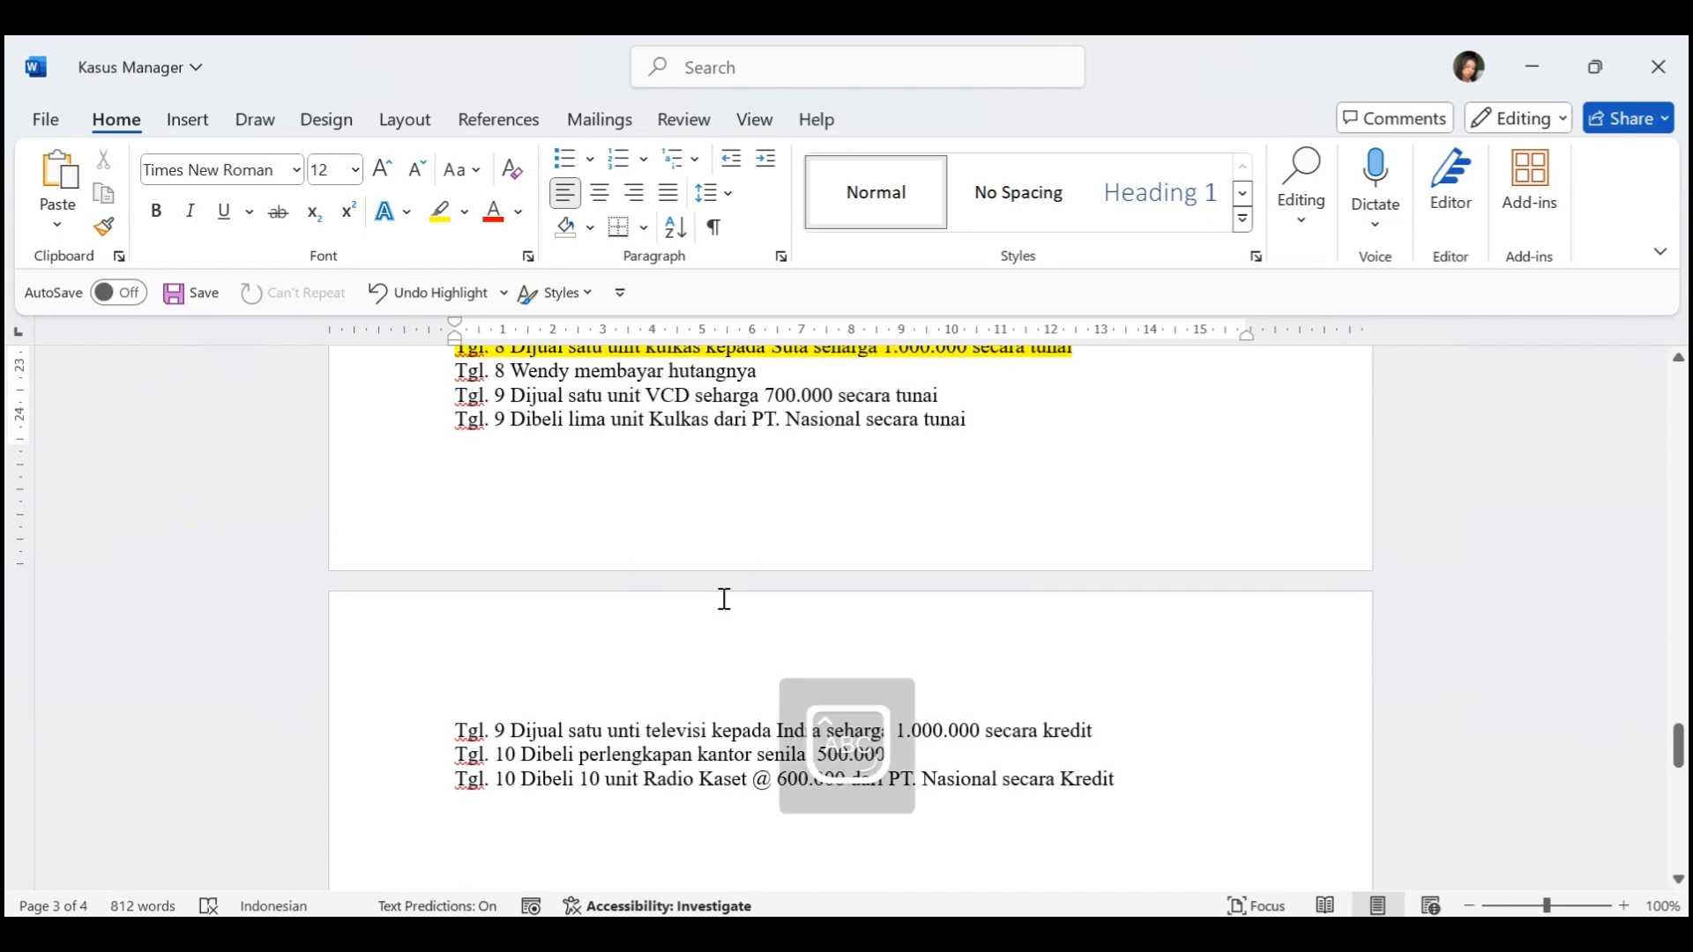
# Switch to Manager and start a new receipt (Penerimaan) dated 8-1-2021, checking the date in Kasus Manager
pyautogui.hotkey('alt', 'Tab')
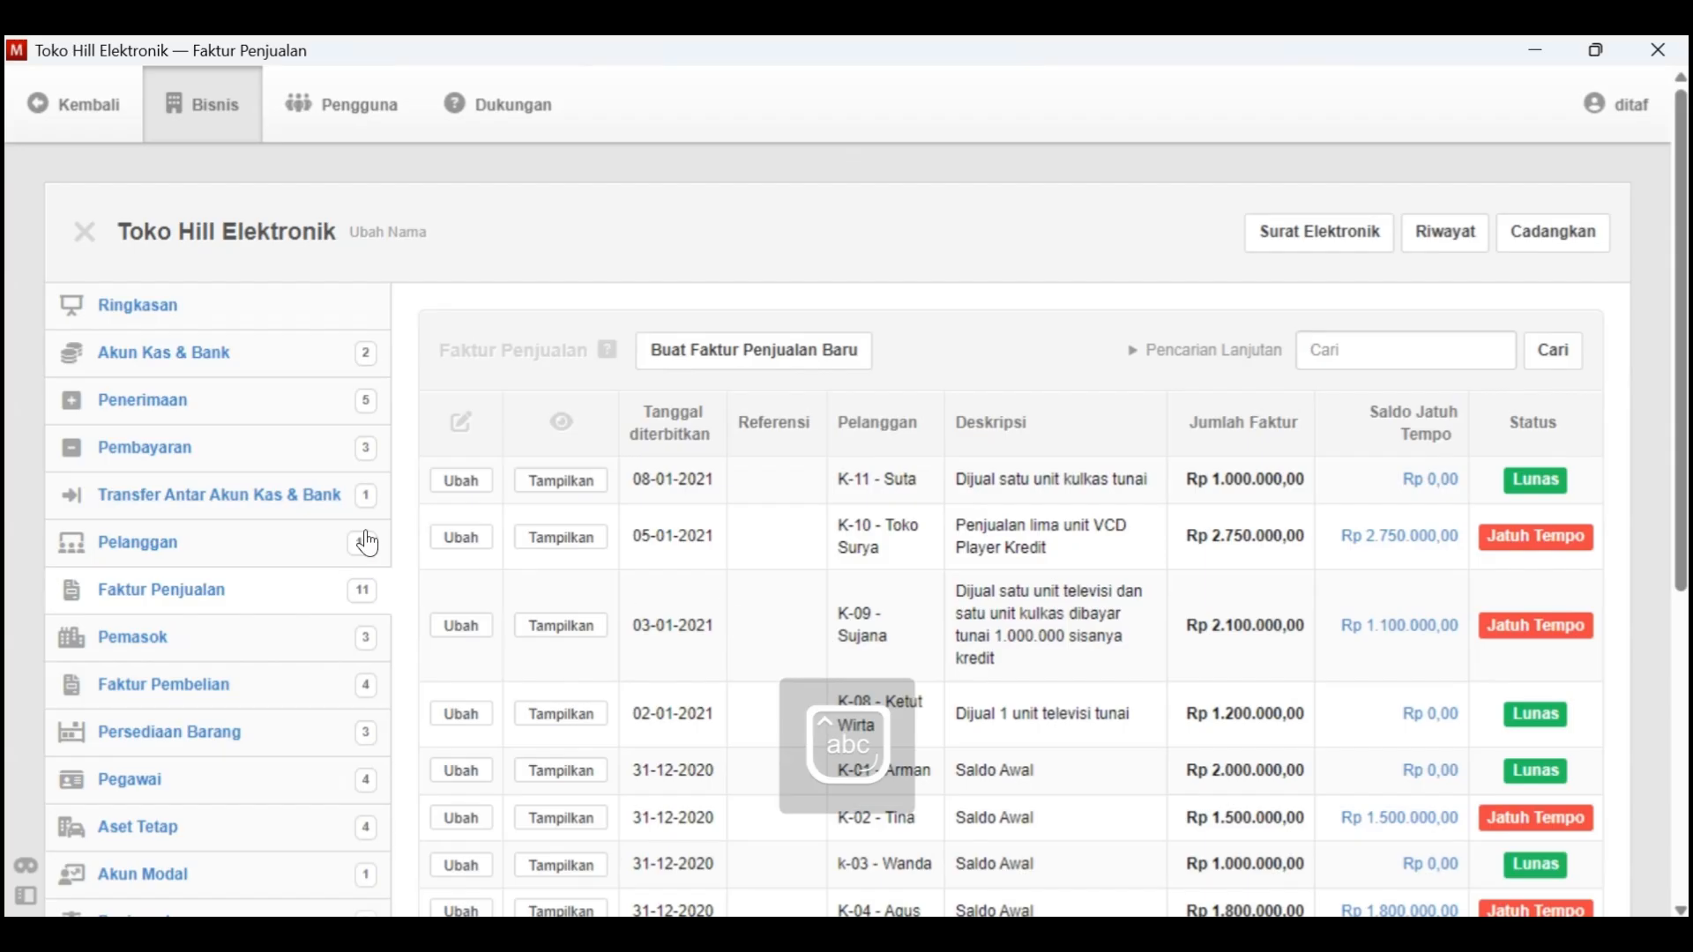
pyautogui.click(173, 403)
pyautogui.click(697, 349)
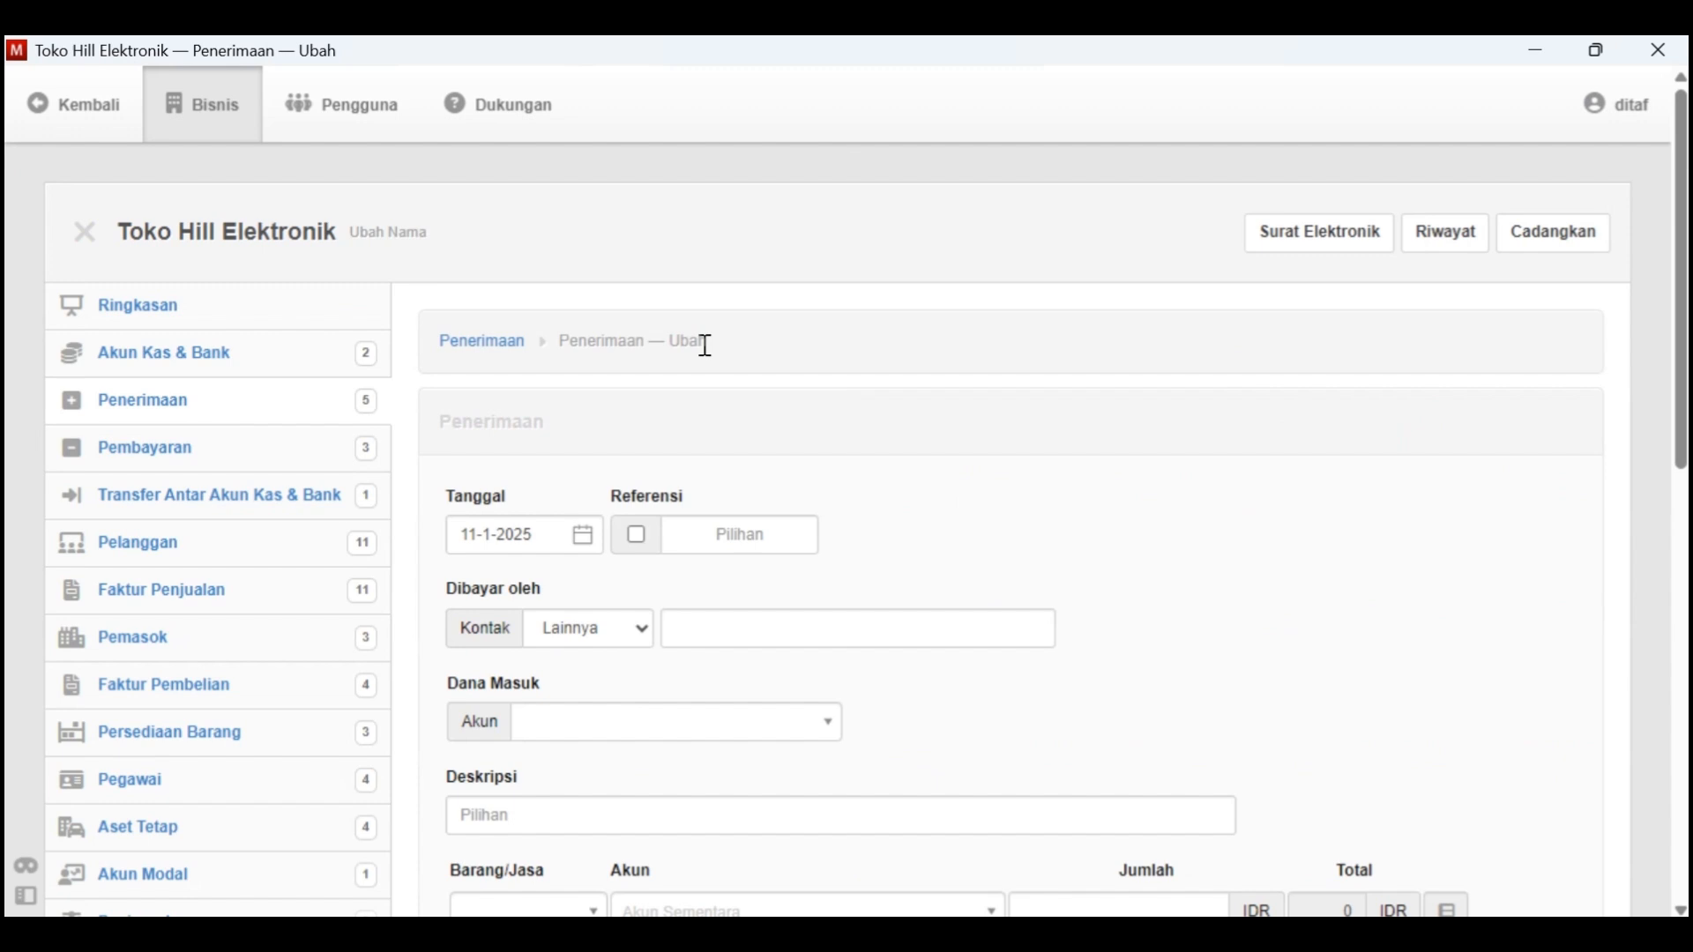
pyautogui.click(582, 539)
pyautogui.click(650, 130)
pyautogui.click(685, 177)
pyautogui.click(534, 209)
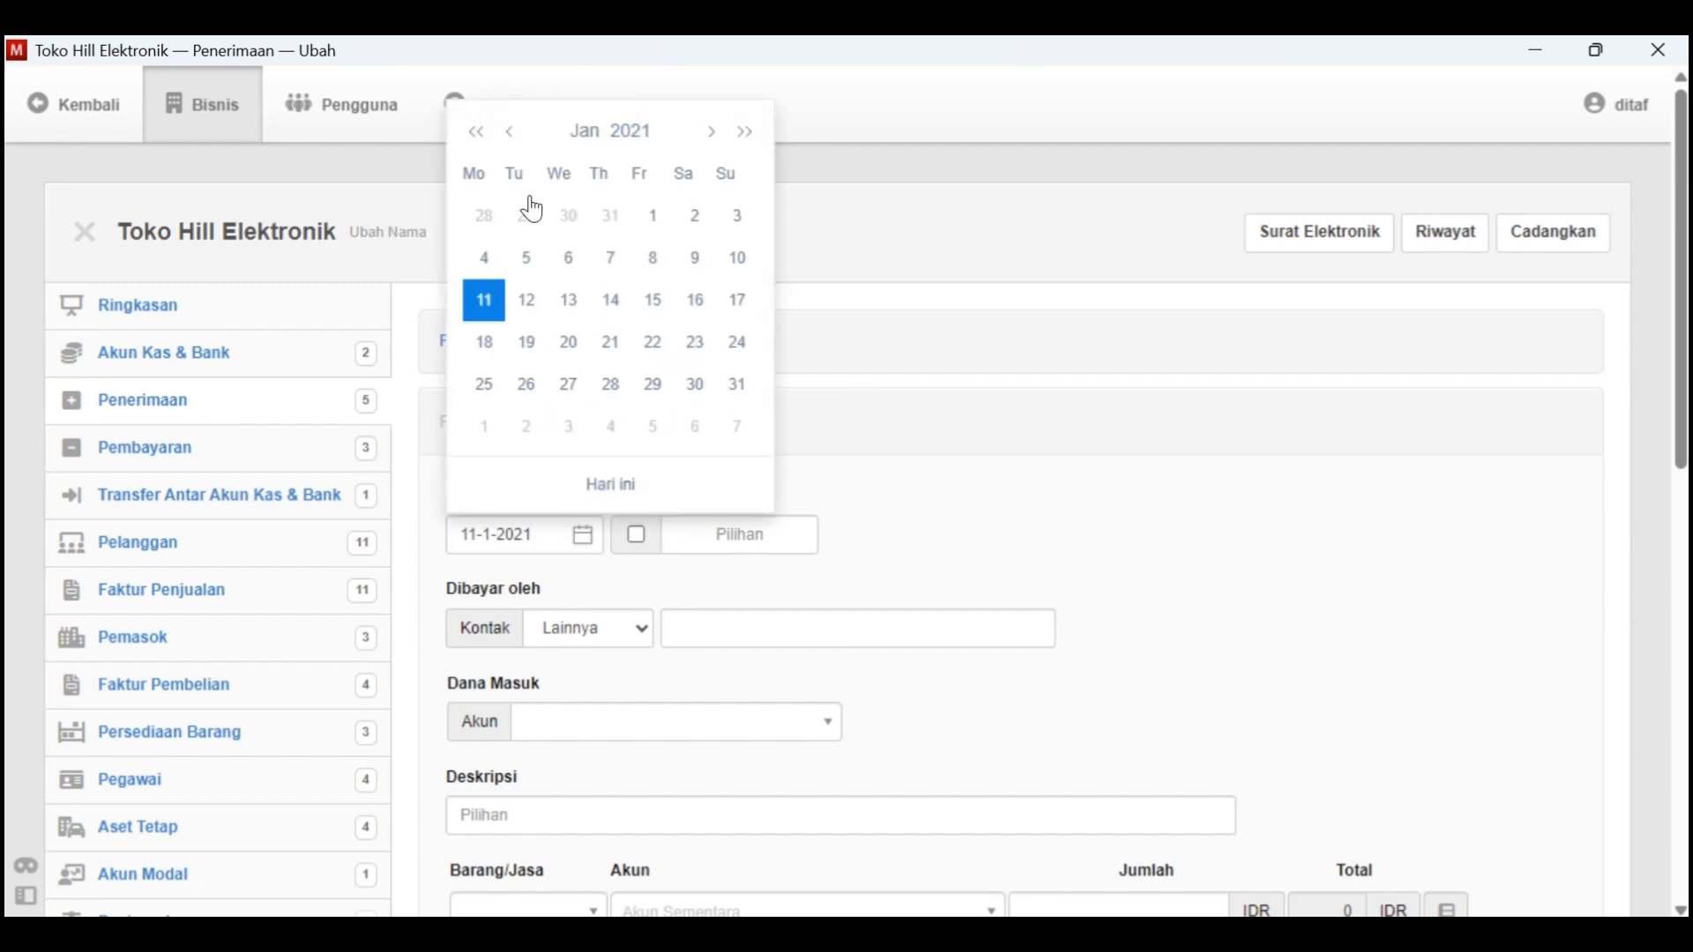
pyautogui.hotkey('alt', 'Tab')
pyautogui.hotkey('alt', 'Tab')
pyautogui.click(654, 257)
pyautogui.scroll(-1, 643, 547)
# Set the payer to customer (Pelanggan) K-06, deposit into 1.1100 - Kas Di Tangan, and describe it as "Penerimaan piutang dari" plus the customer's name
pyautogui.click(648, 575)
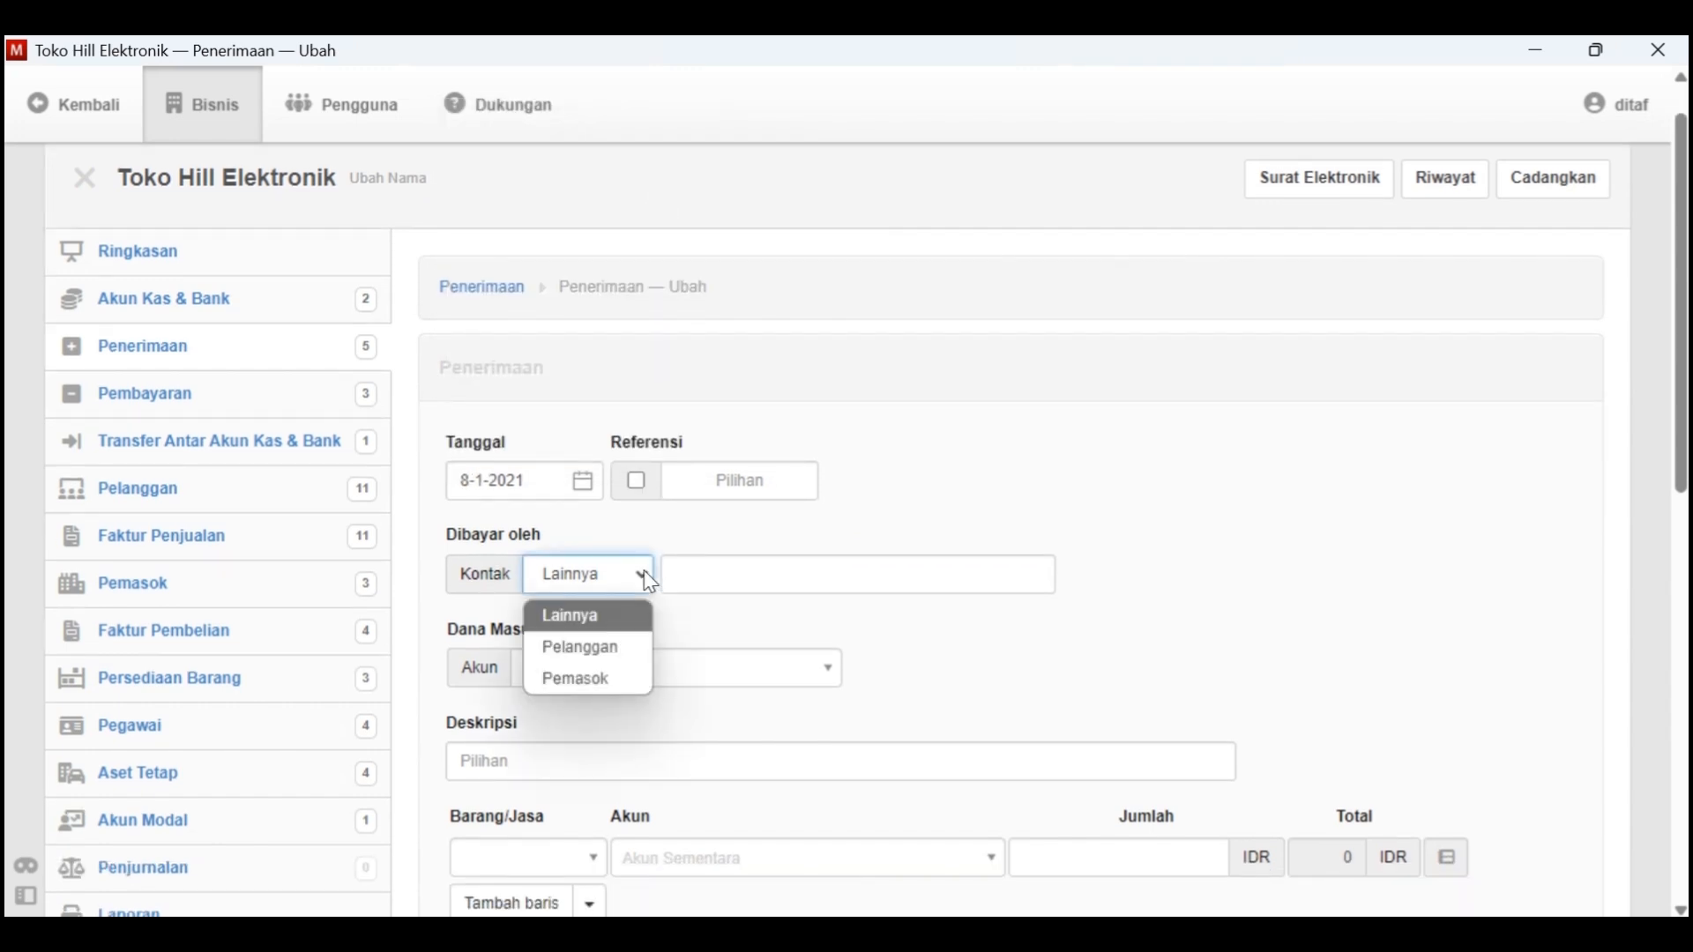
pyautogui.click(629, 649)
pyautogui.click(719, 582)
pyautogui.click(749, 812)
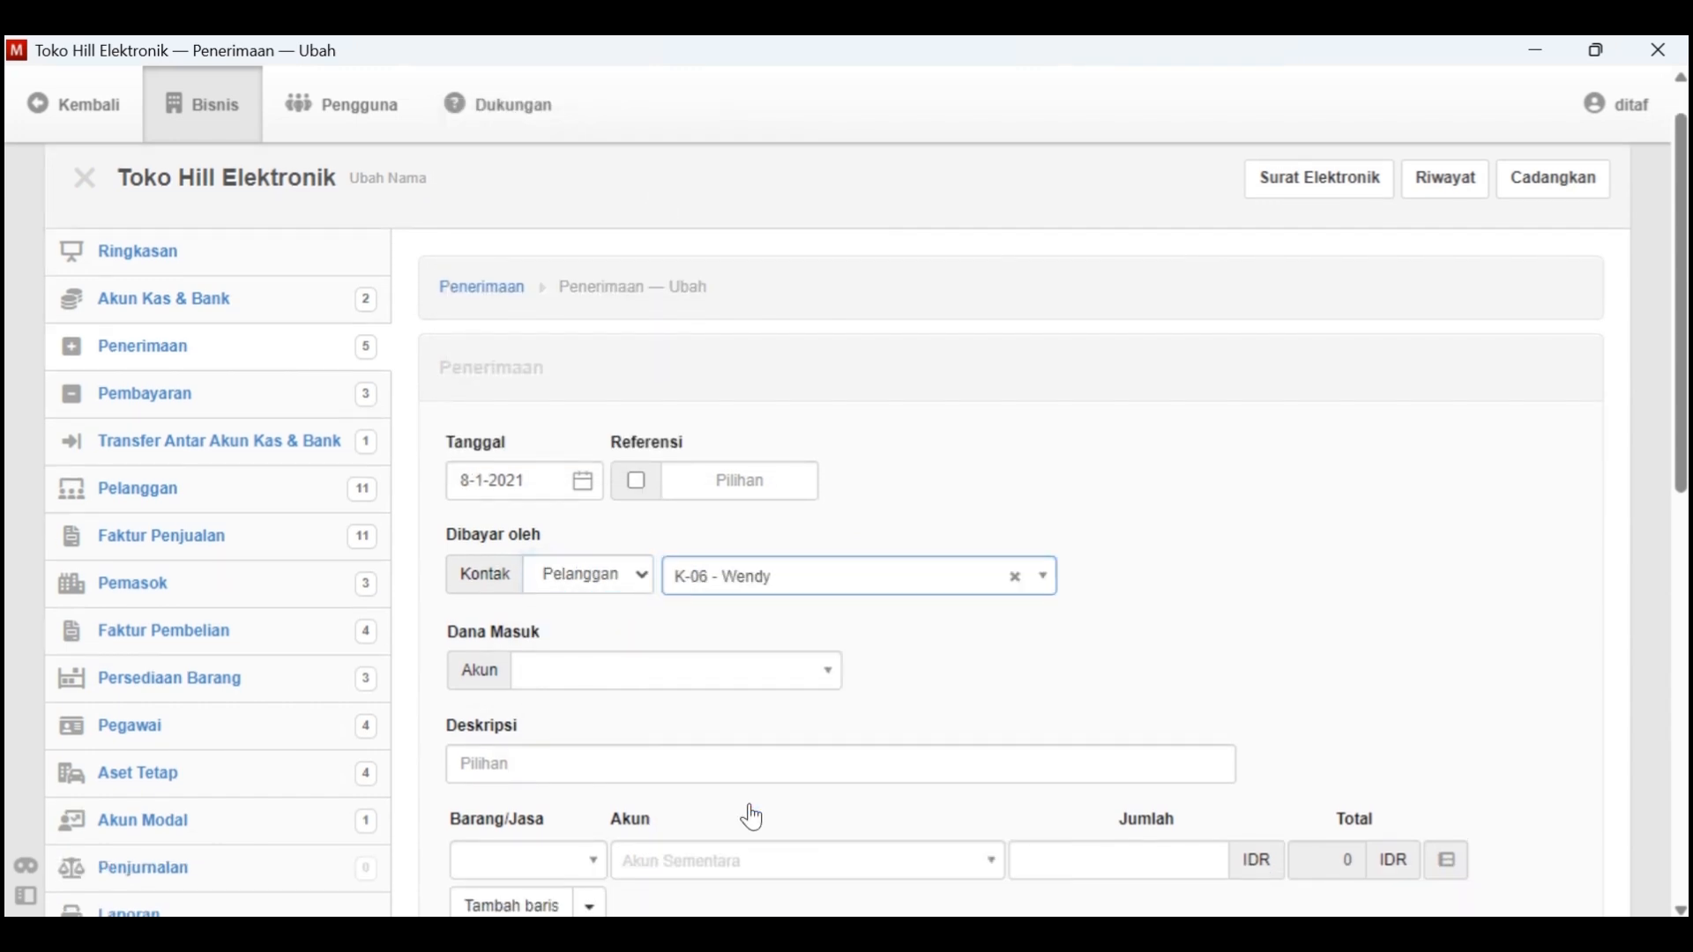
pyautogui.click(668, 689)
pyautogui.click(646, 751)
pyautogui.scroll(-2, 582, 665)
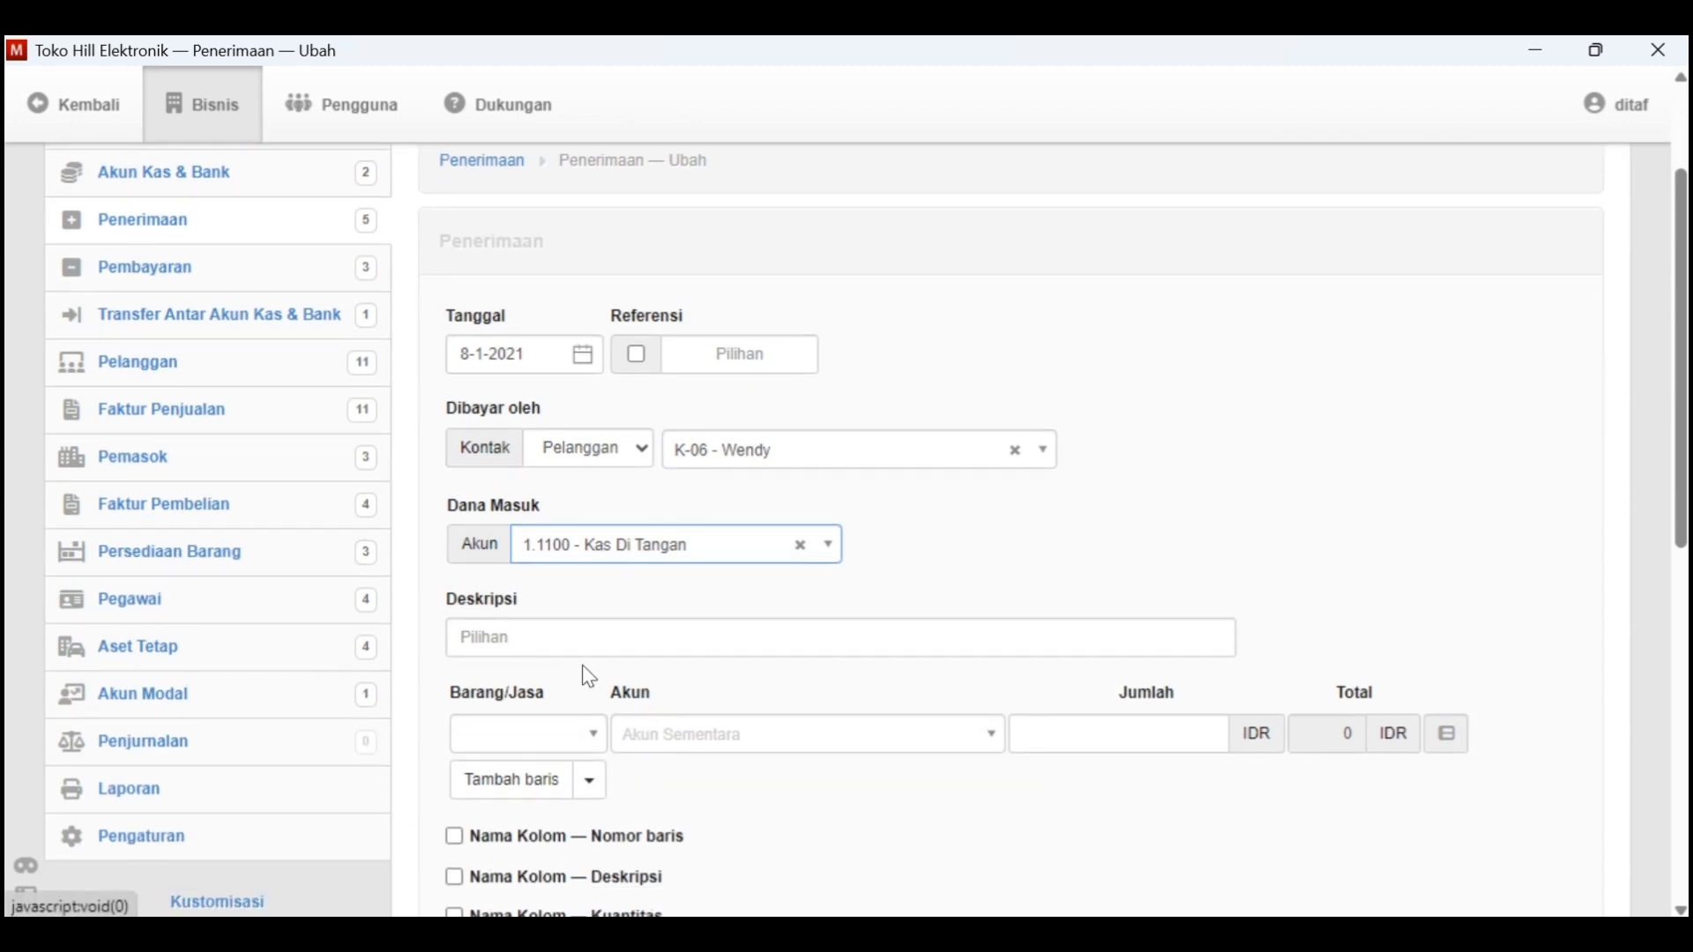
pyautogui.click(569, 639)
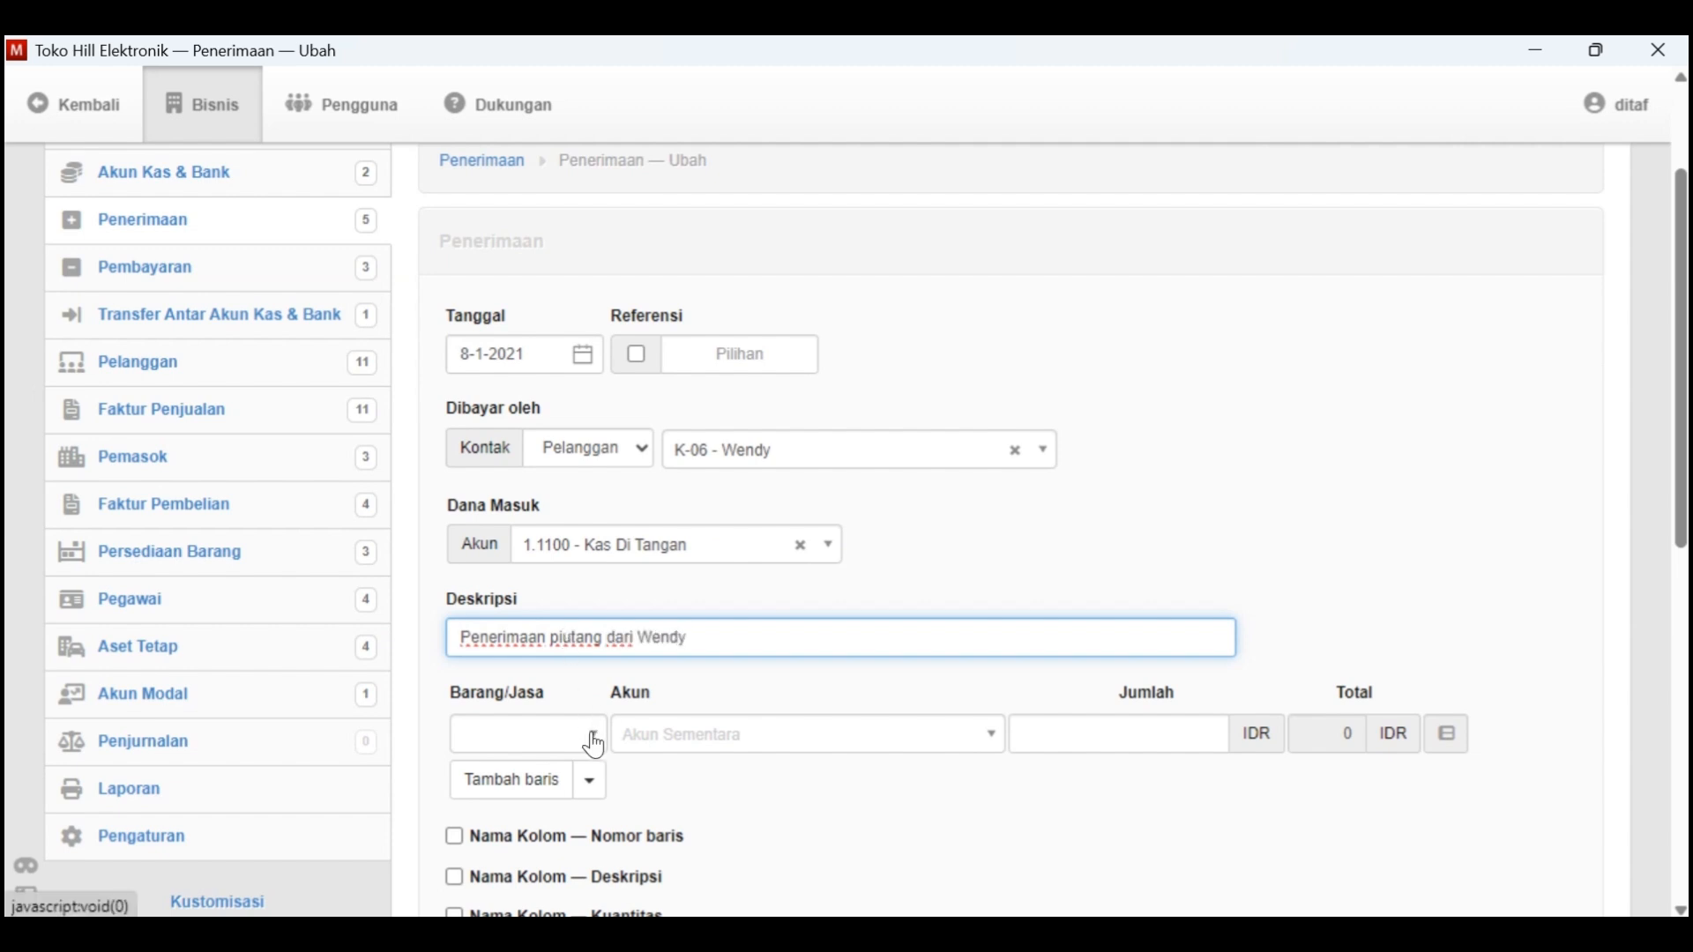
# Allocate the receipt line to account 1.1300 - Piutang Dagang and look up K-06's receivable balance in Kasus Manager
pyautogui.click(648, 739)
pyautogui.click(779, 475)
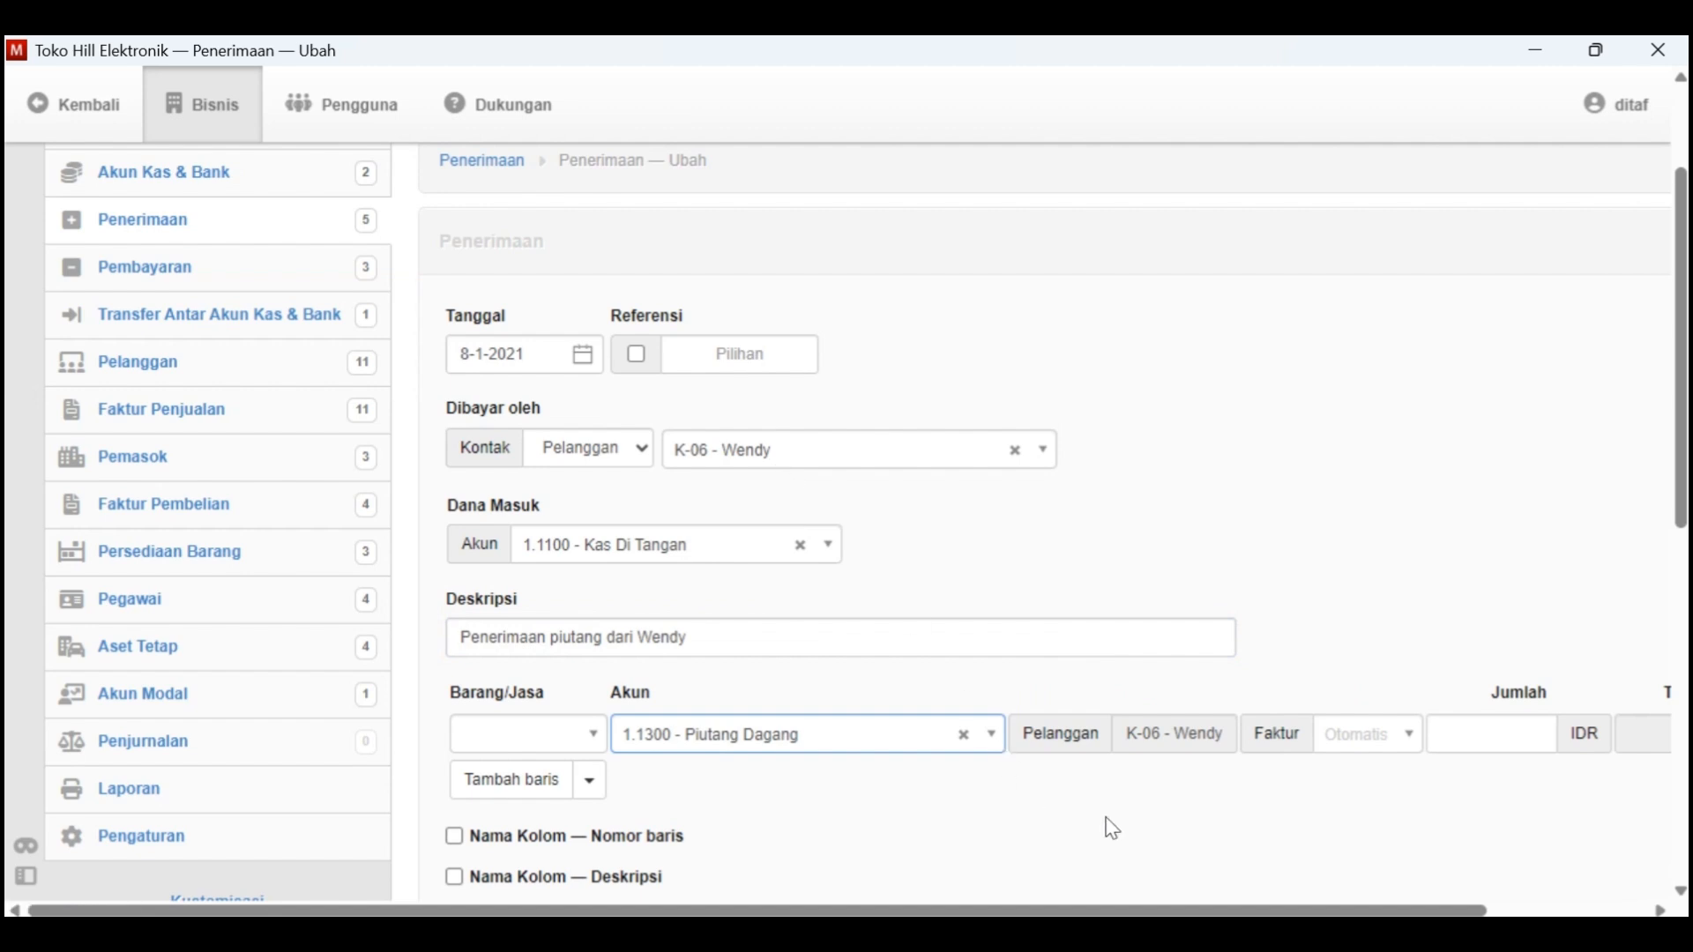
pyautogui.scroll(-3, 1308, 783)
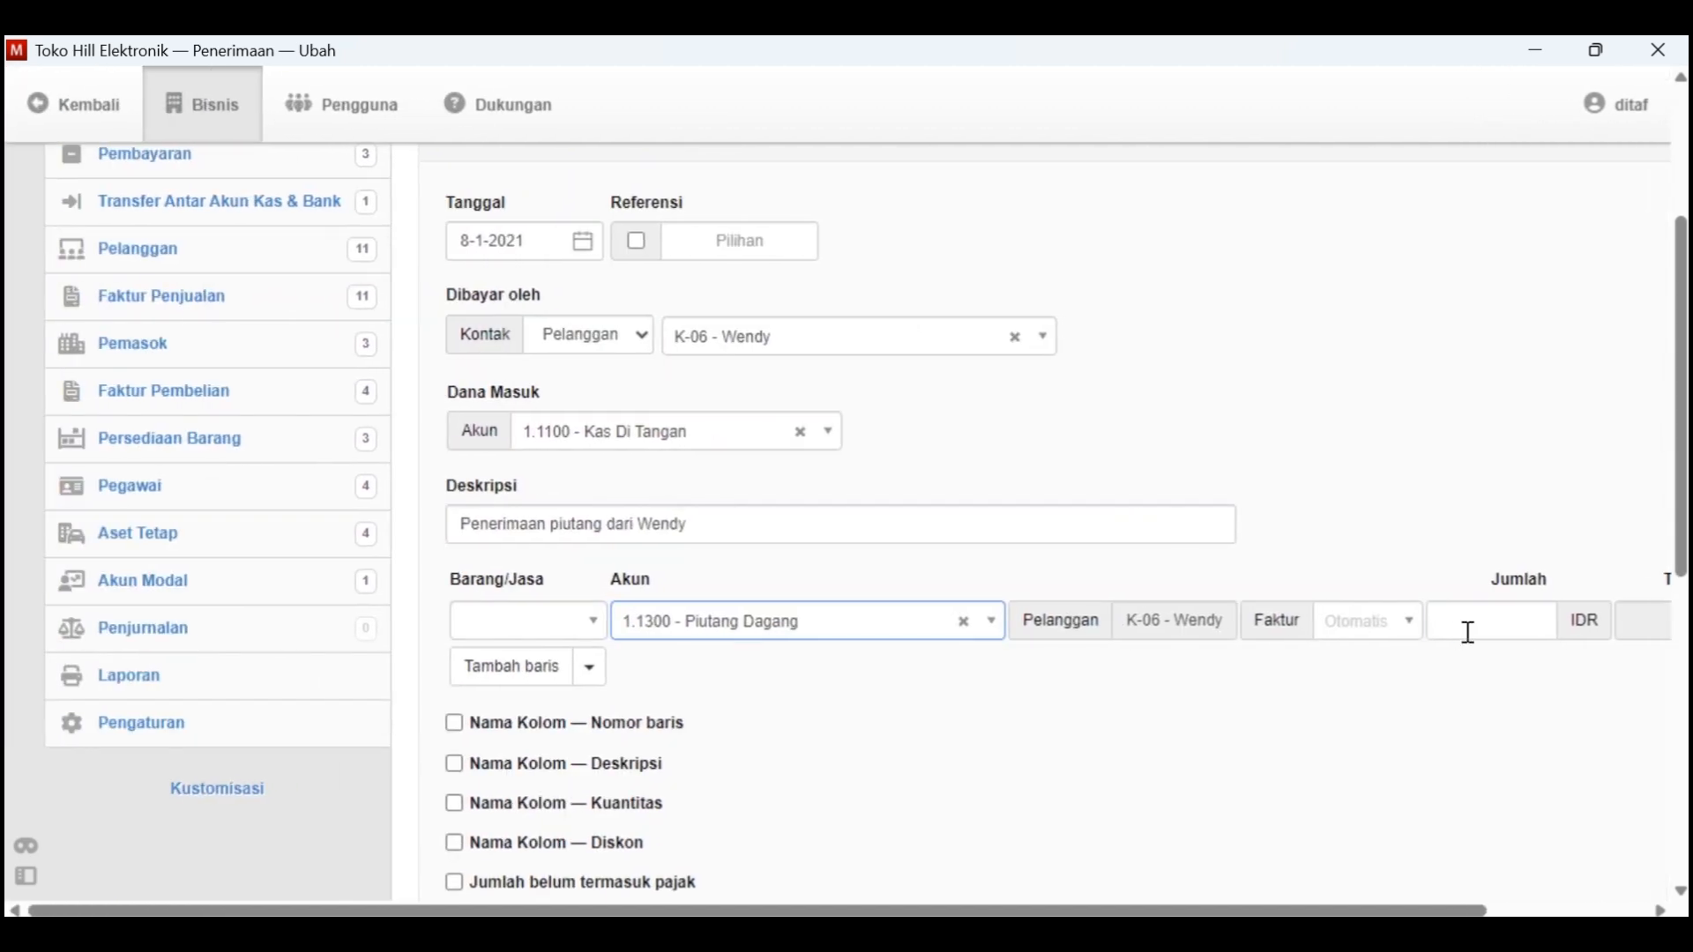
pyautogui.click(1469, 629)
pyautogui.hotkey('alt', 'Tab')
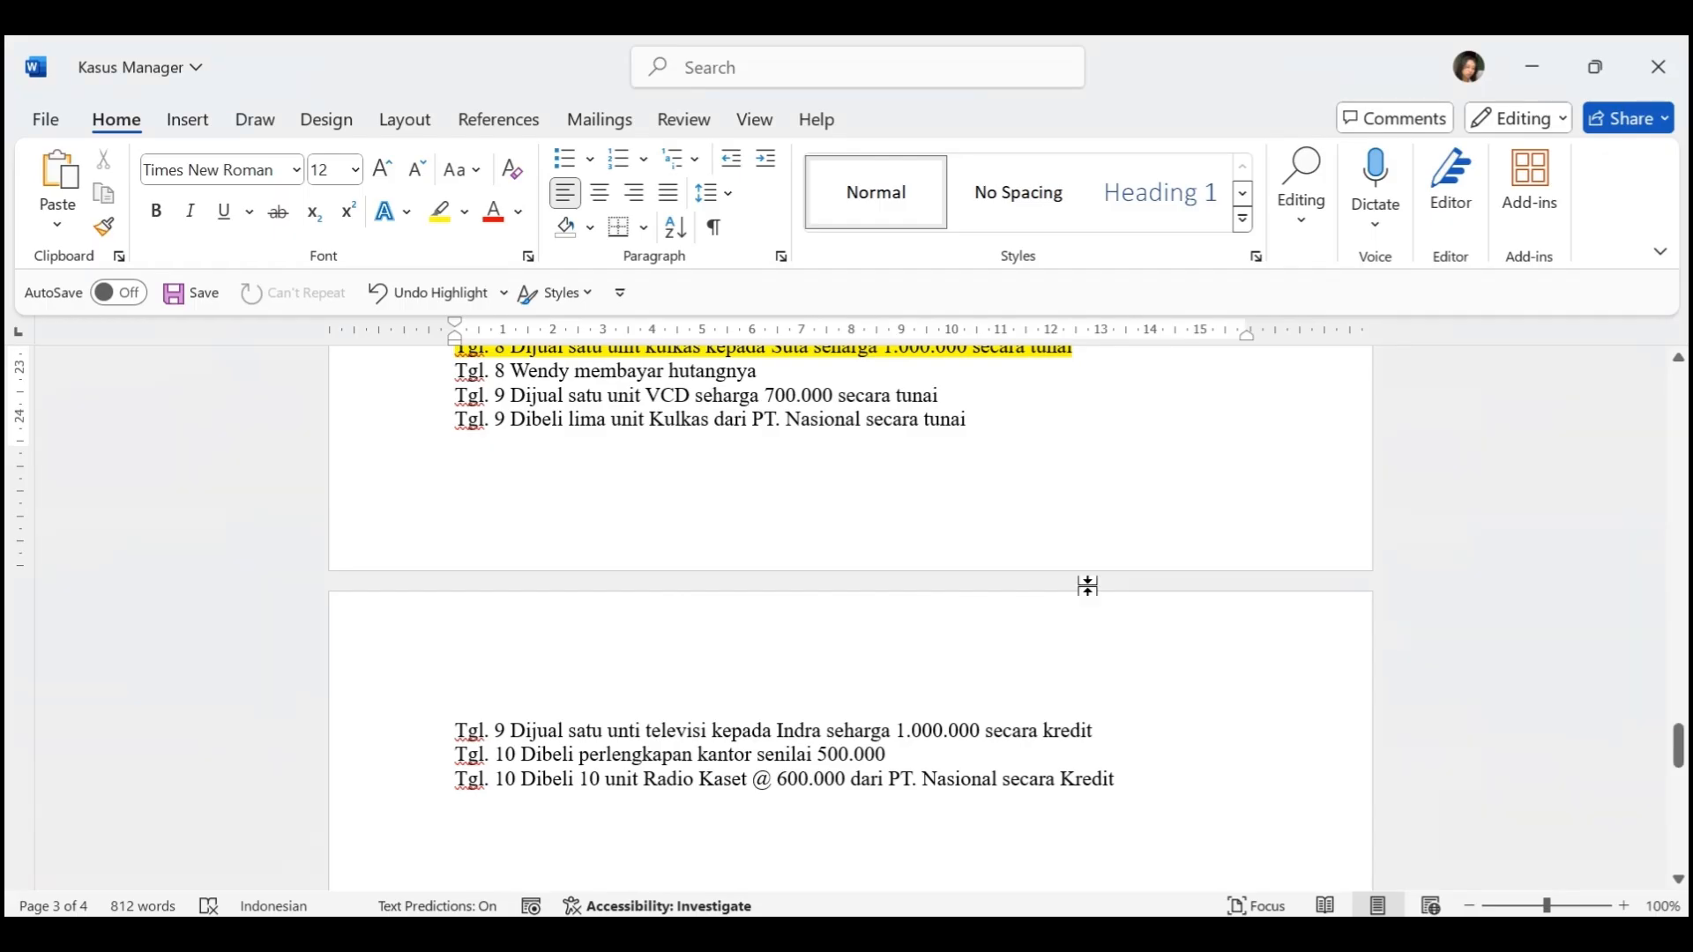
pyautogui.scroll(15, 1087, 586)
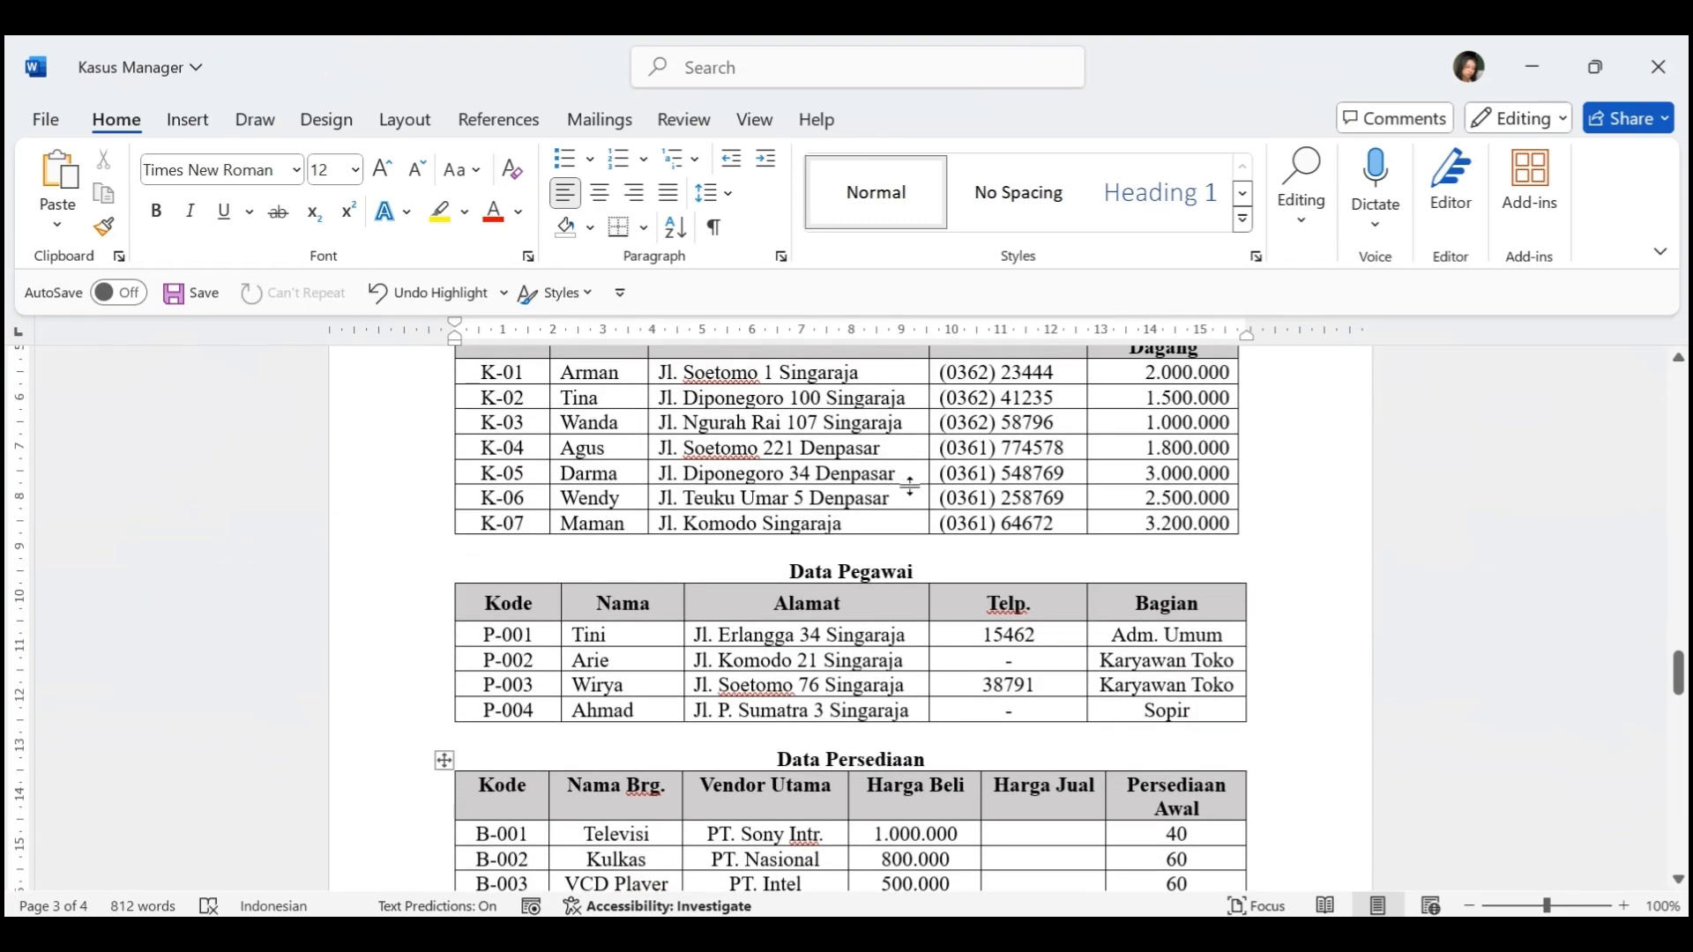
pyautogui.click(1110, 499)
pyautogui.hotkey('alt', 'Tab')
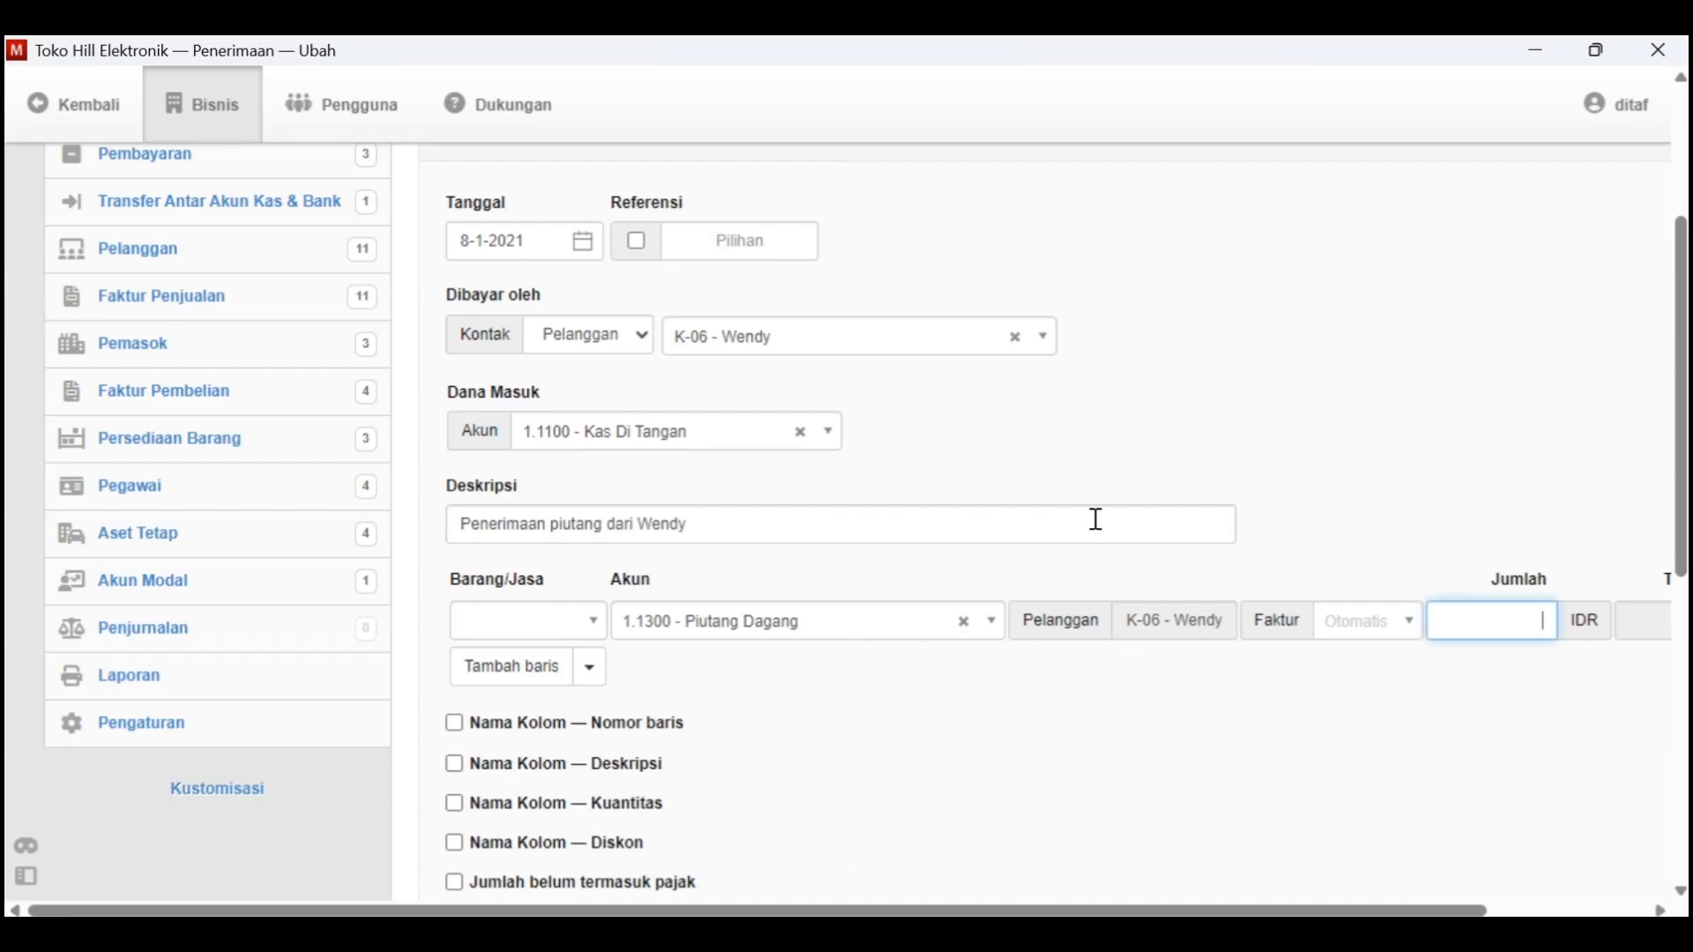
# Set the receipt amount to 2,500,000 IDR and create the receipt
pyautogui.write('00000')
pyautogui.scroll(-5, 1143, 661)
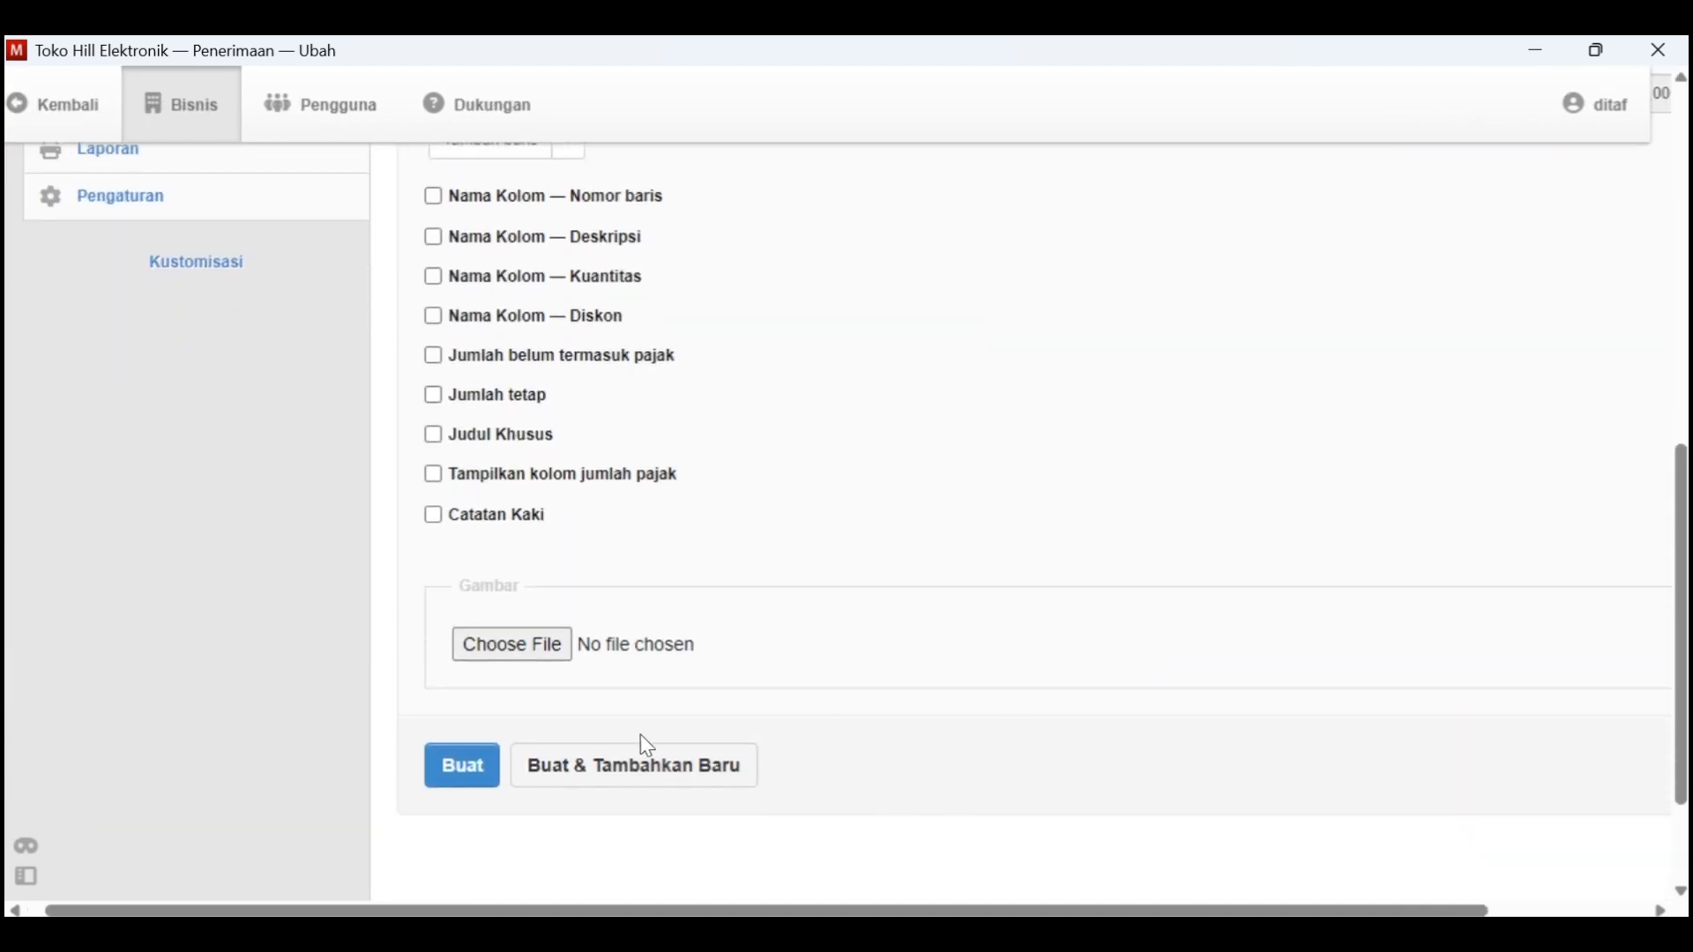
pyautogui.click(484, 775)
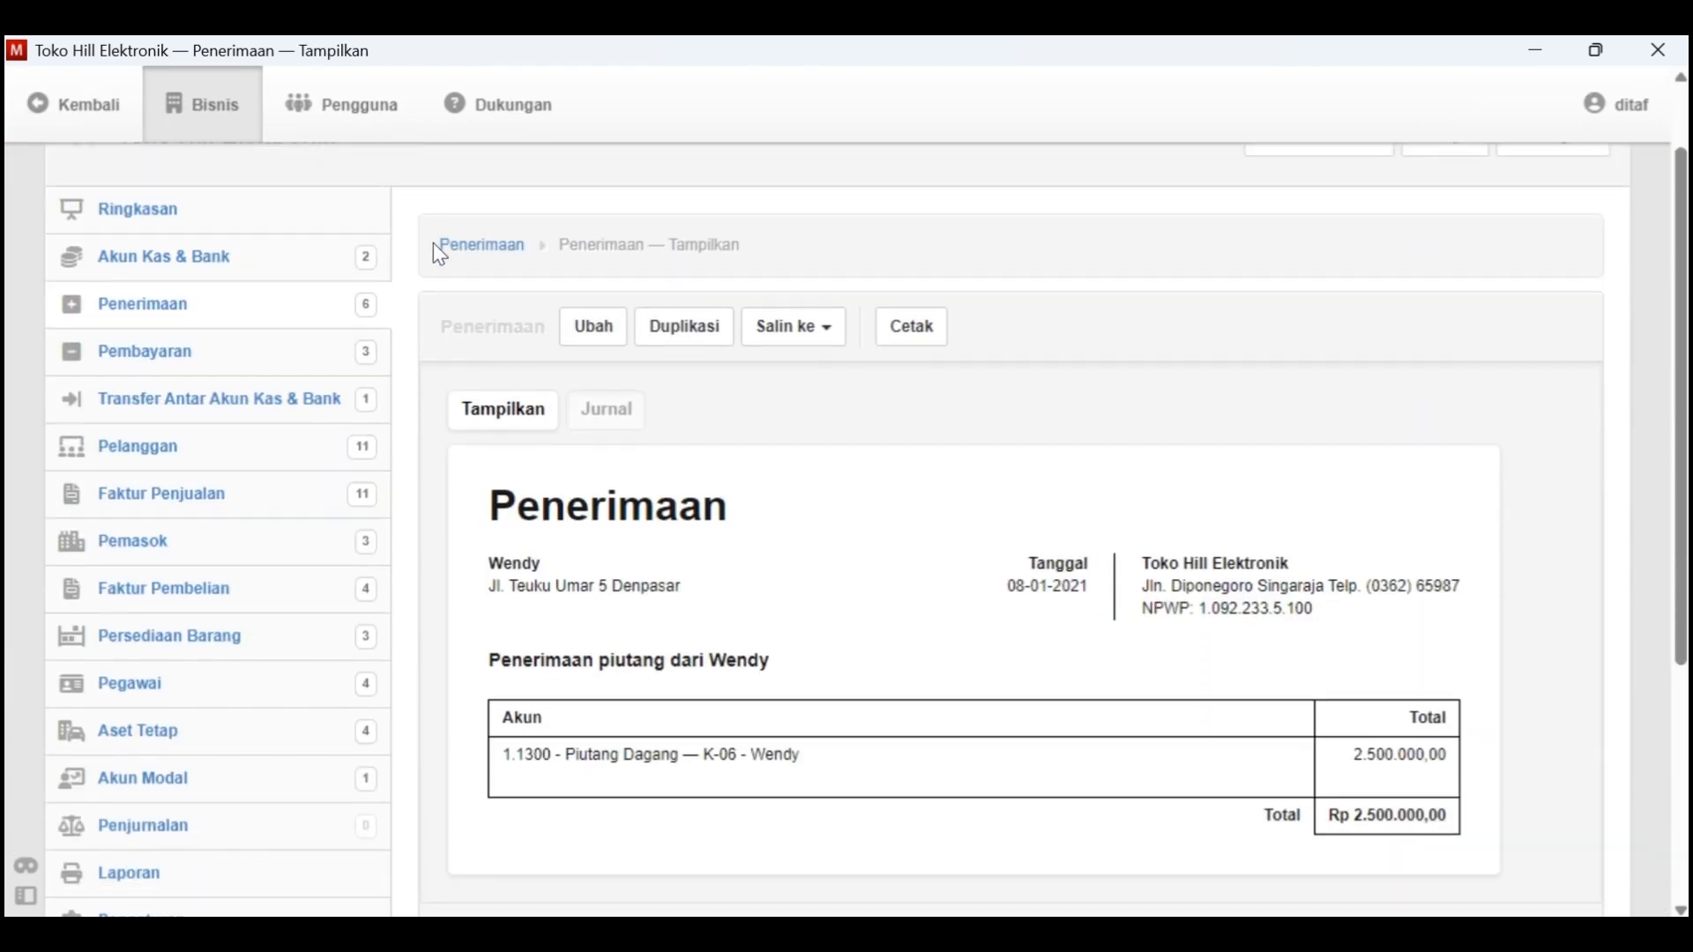
# Examine the payment status of K-06's Saldo Awal invoice in the sales invoice list
pyautogui.click(252, 492)
pyautogui.scroll(-3, 1292, 694)
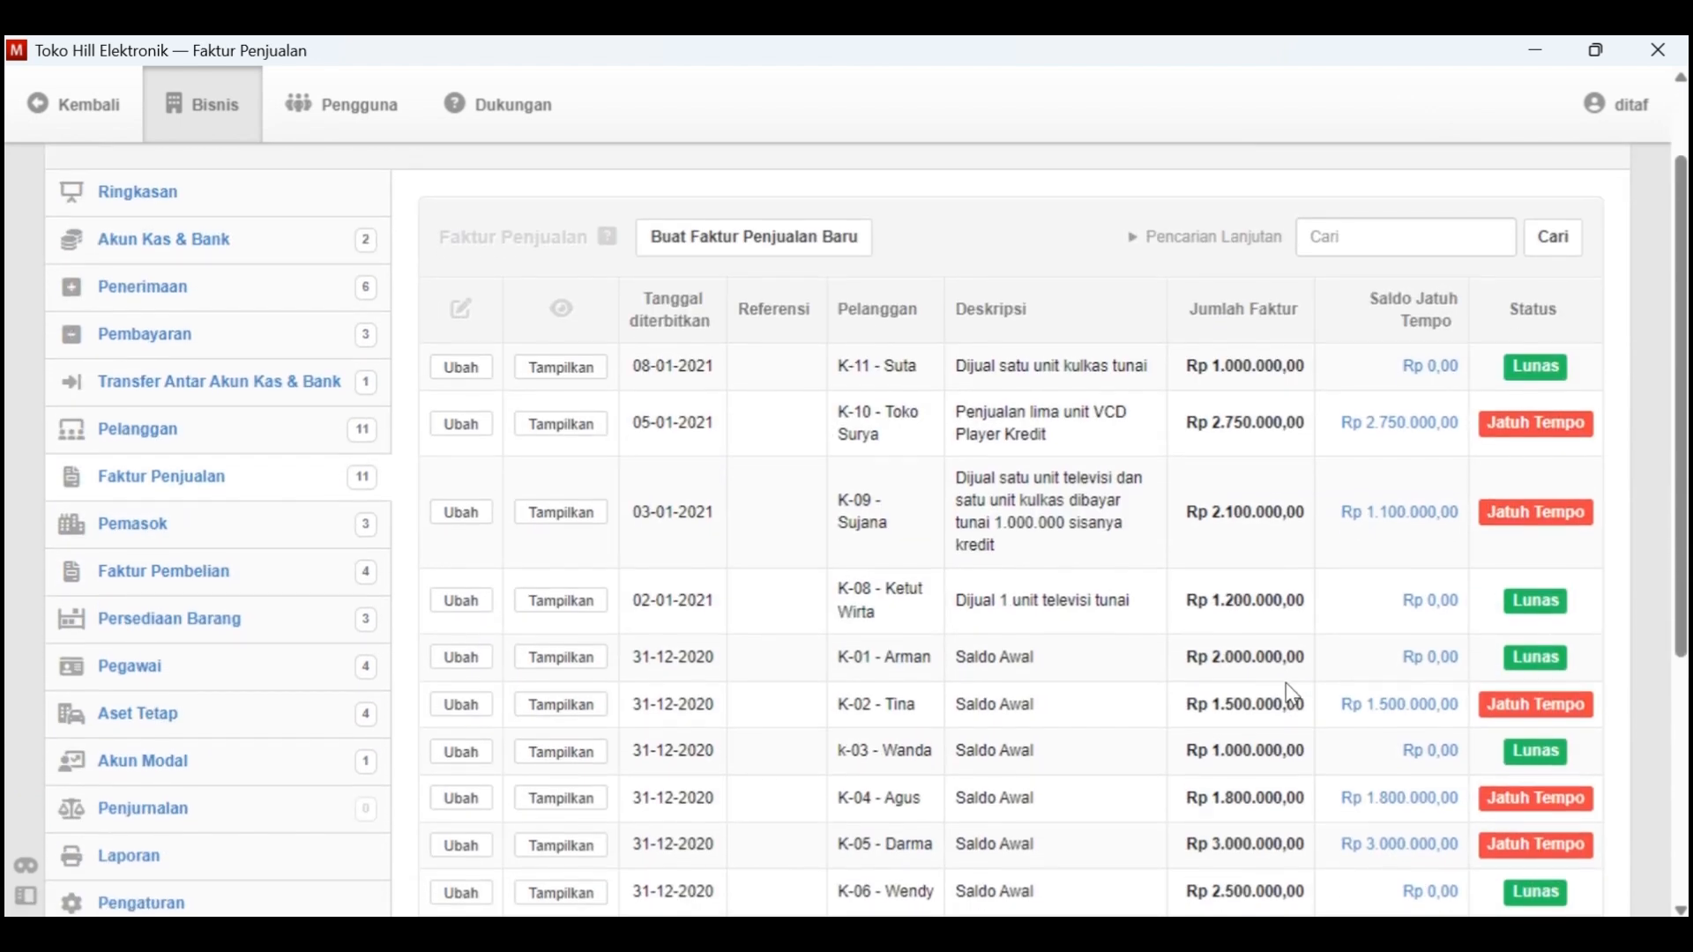
pyautogui.scroll(-1, 1292, 697)
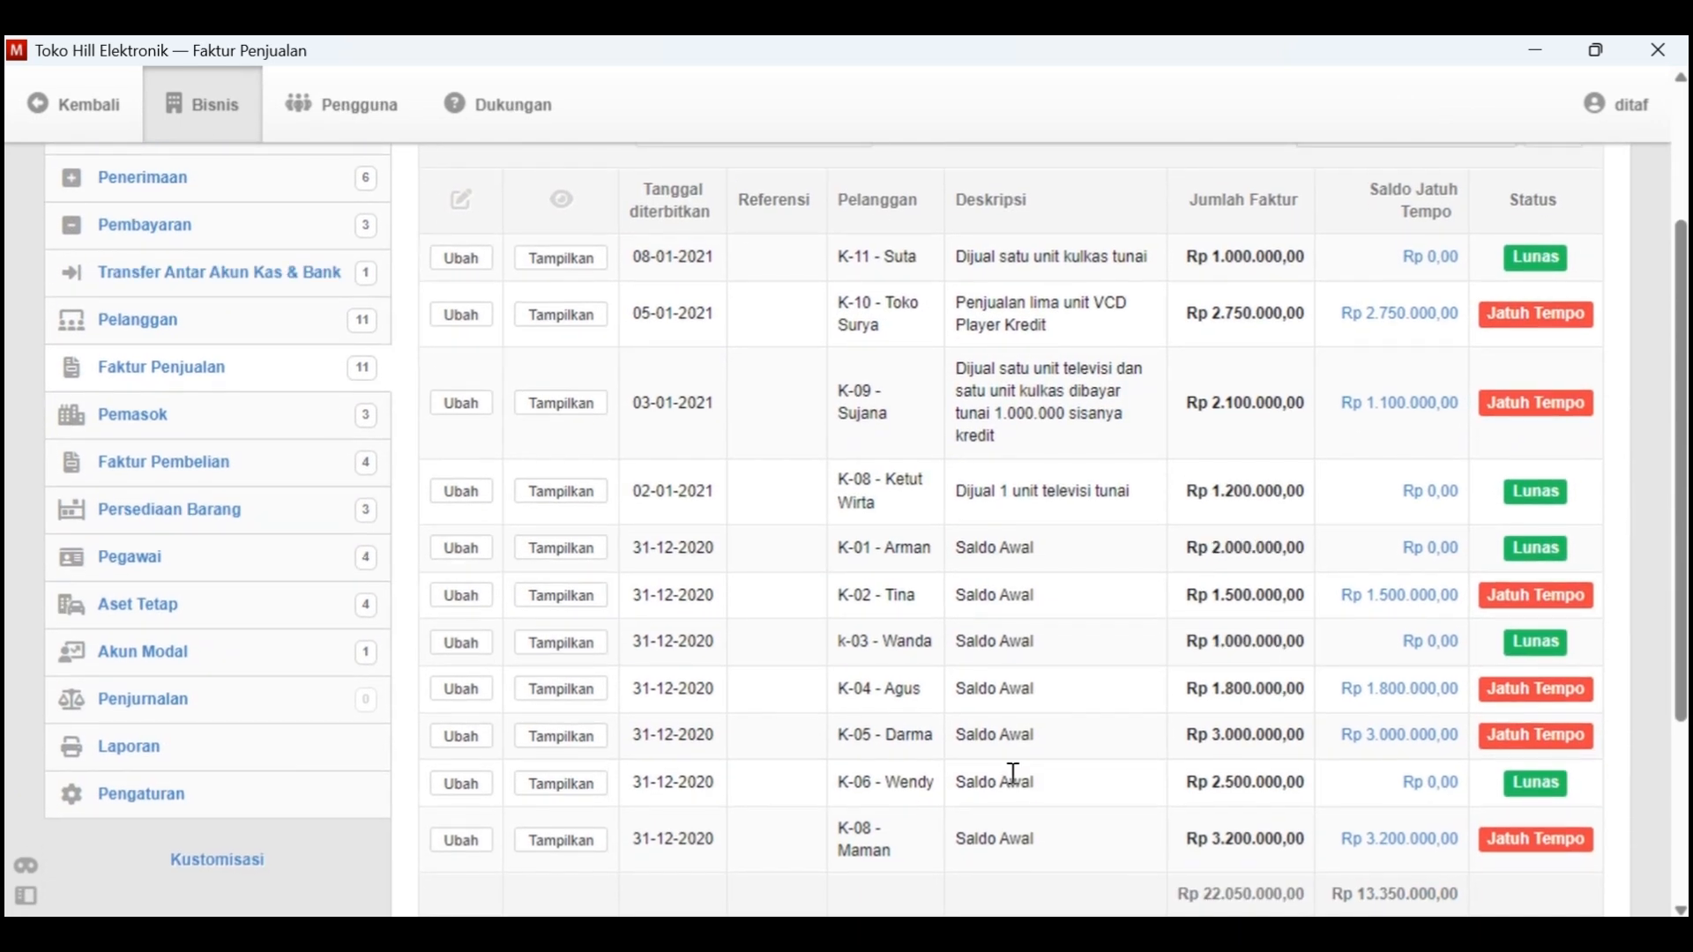
# Switch to Kasus Manager in Word and highlight the Tgl. 8 customer debt payment in yellow
pyautogui.hotkey('alt', 'Tab')
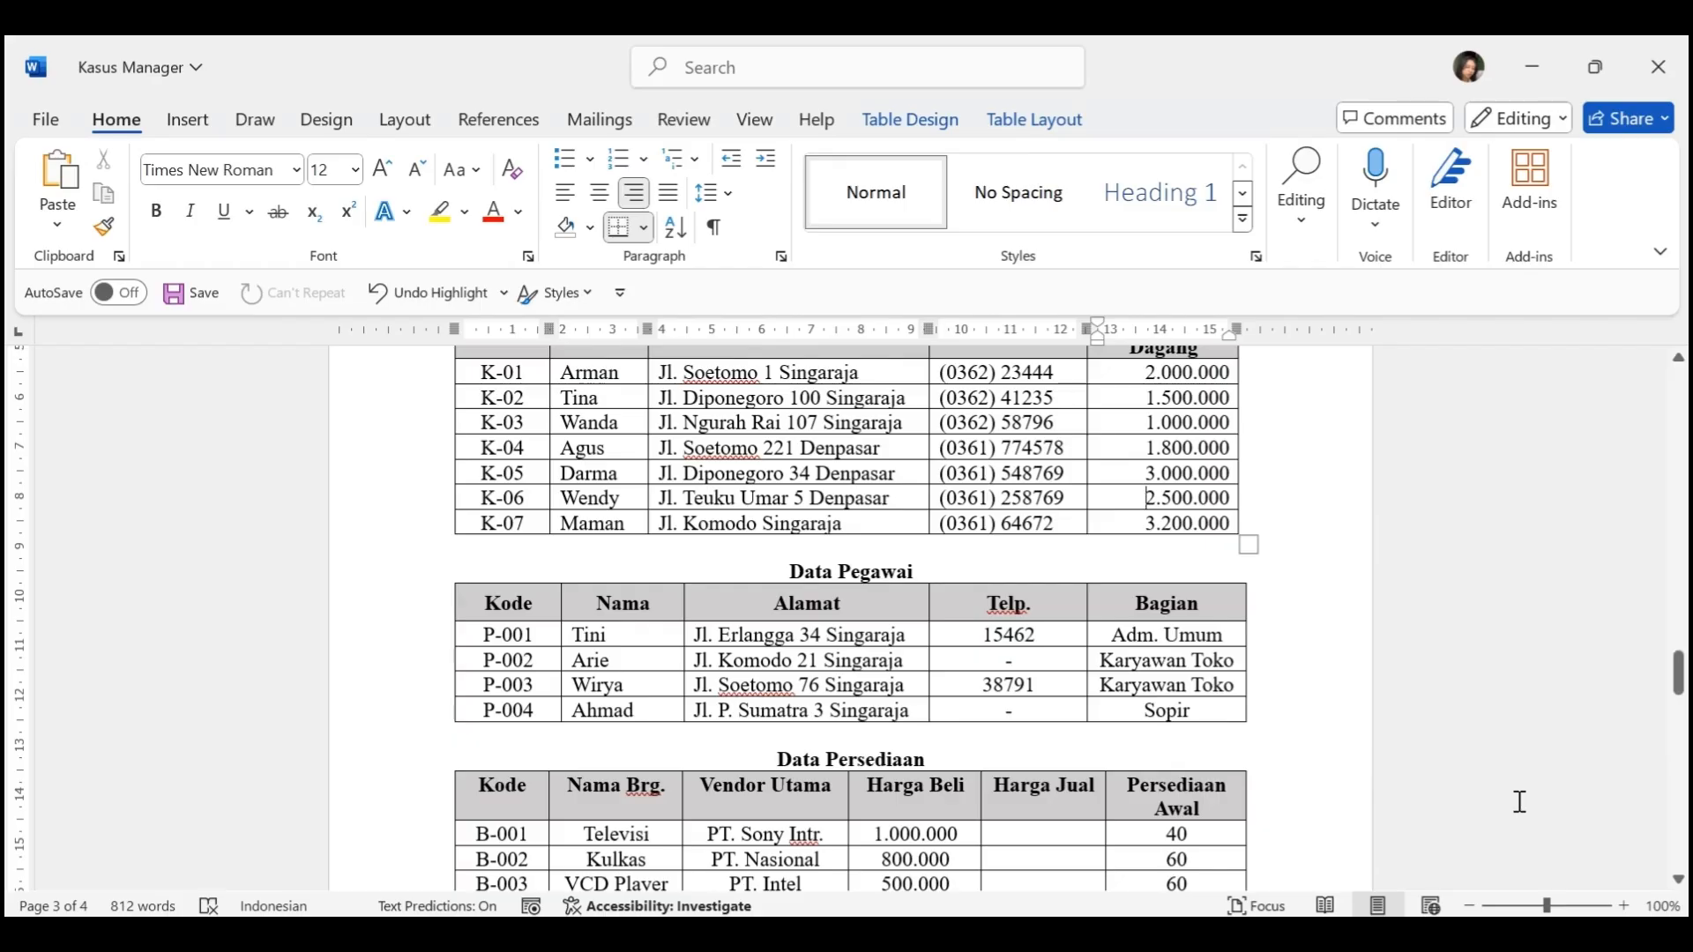
pyautogui.scroll(-10, 1511, 802)
pyautogui.moveTo(779, 497); pyautogui.dragTo(454, 497)
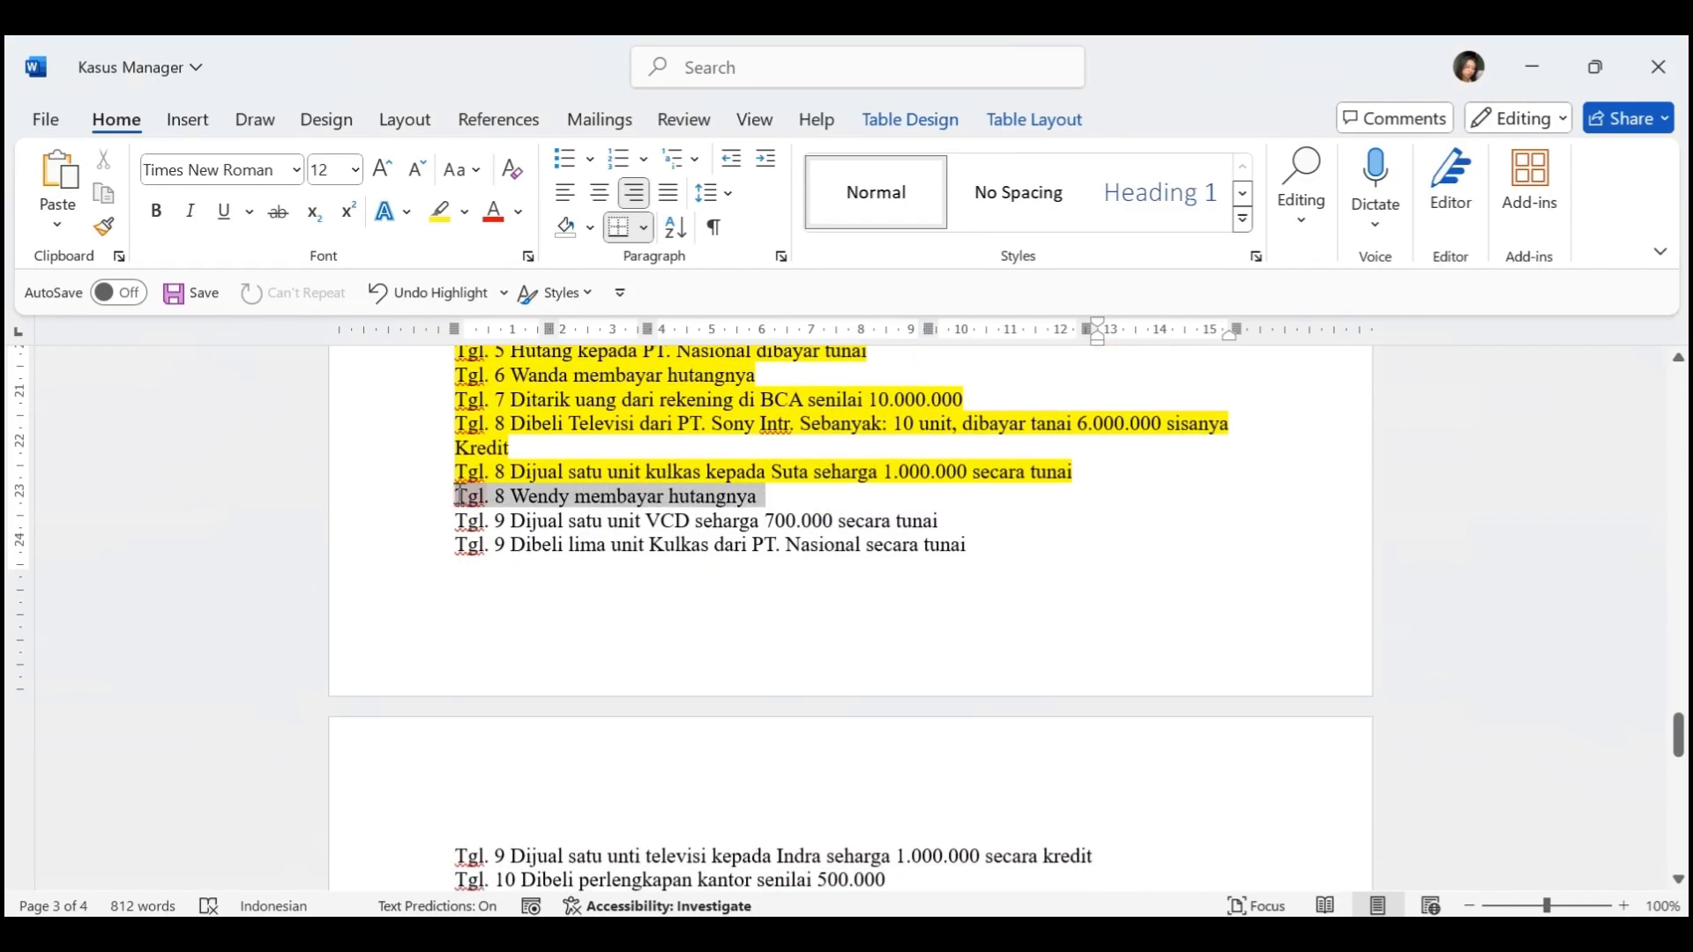
pyautogui.click(440, 211)
pyautogui.scroll(-3, 632, 536)
pyautogui.scroll(-1, 631, 536)
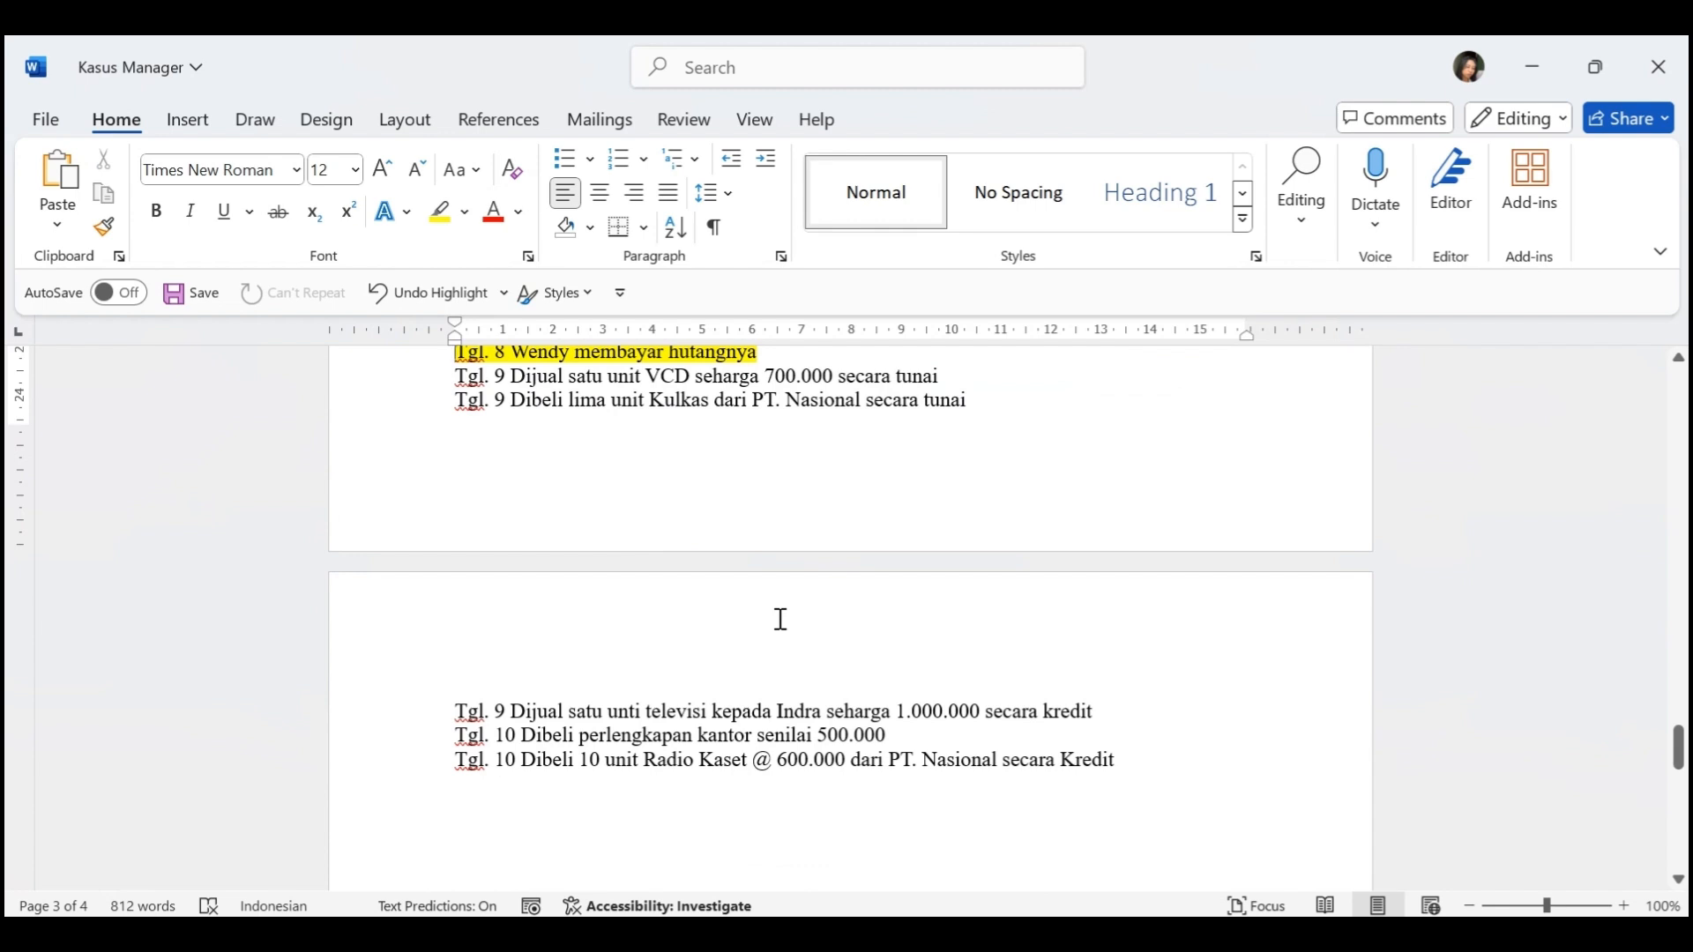
pyautogui.press('capslock')
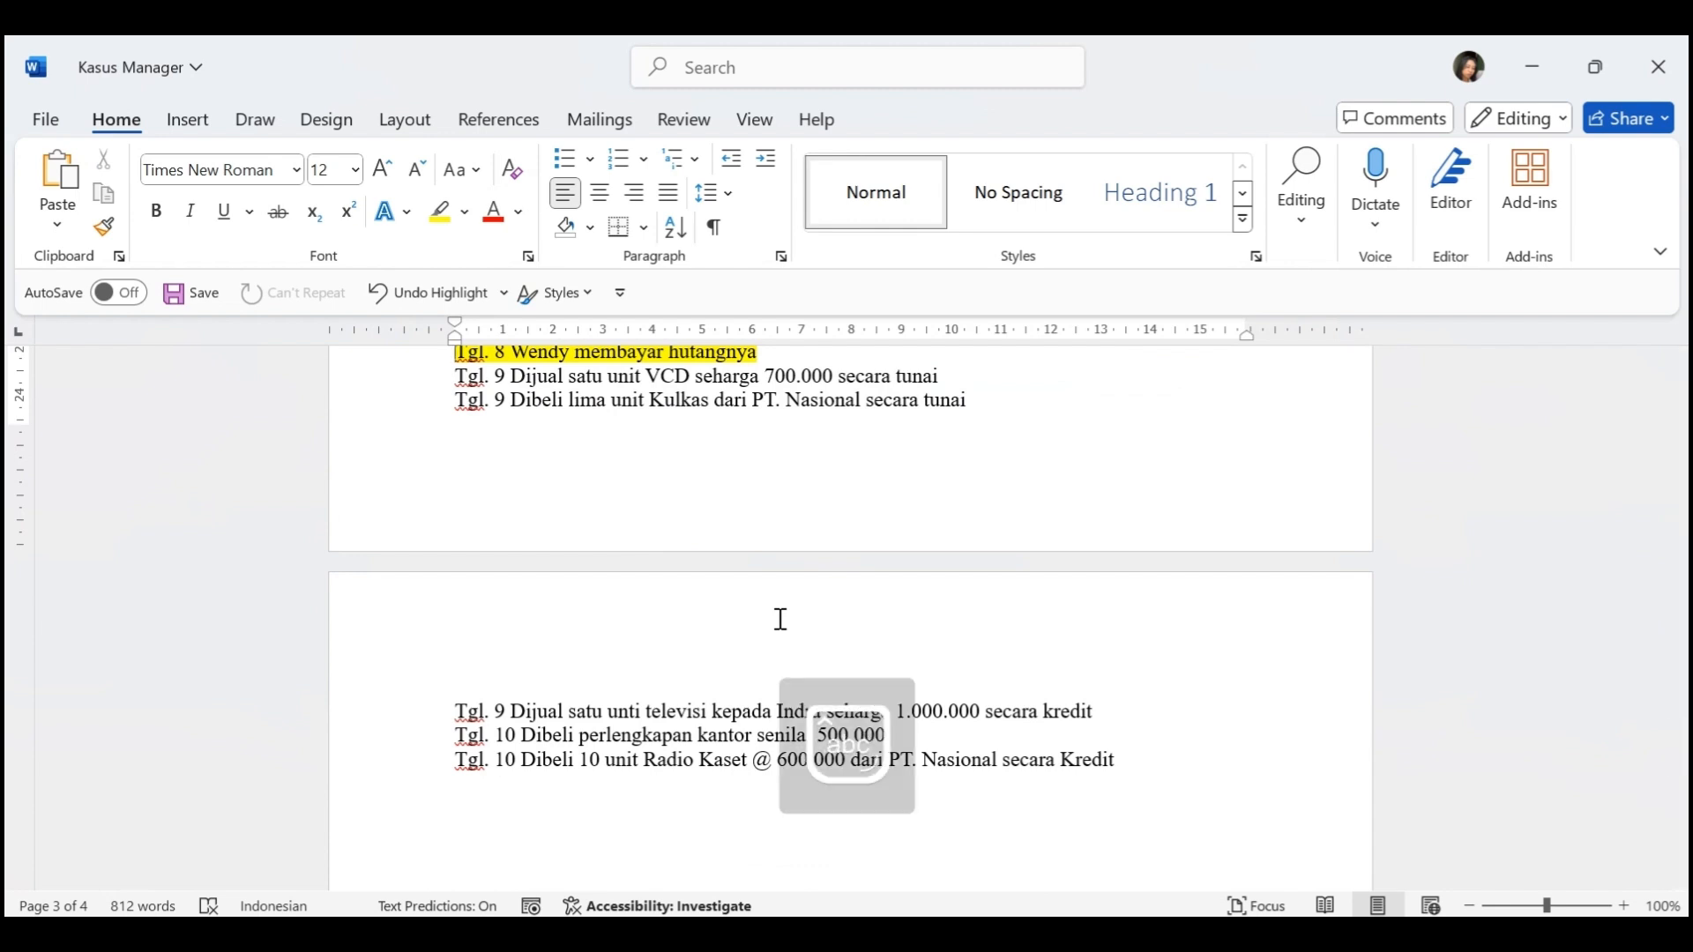
# Switch to Manager and create a customer named Pelanggan Lain-Lain with code K-99
pyautogui.hotkey('alt', 'Tab')
pyautogui.click(215, 330)
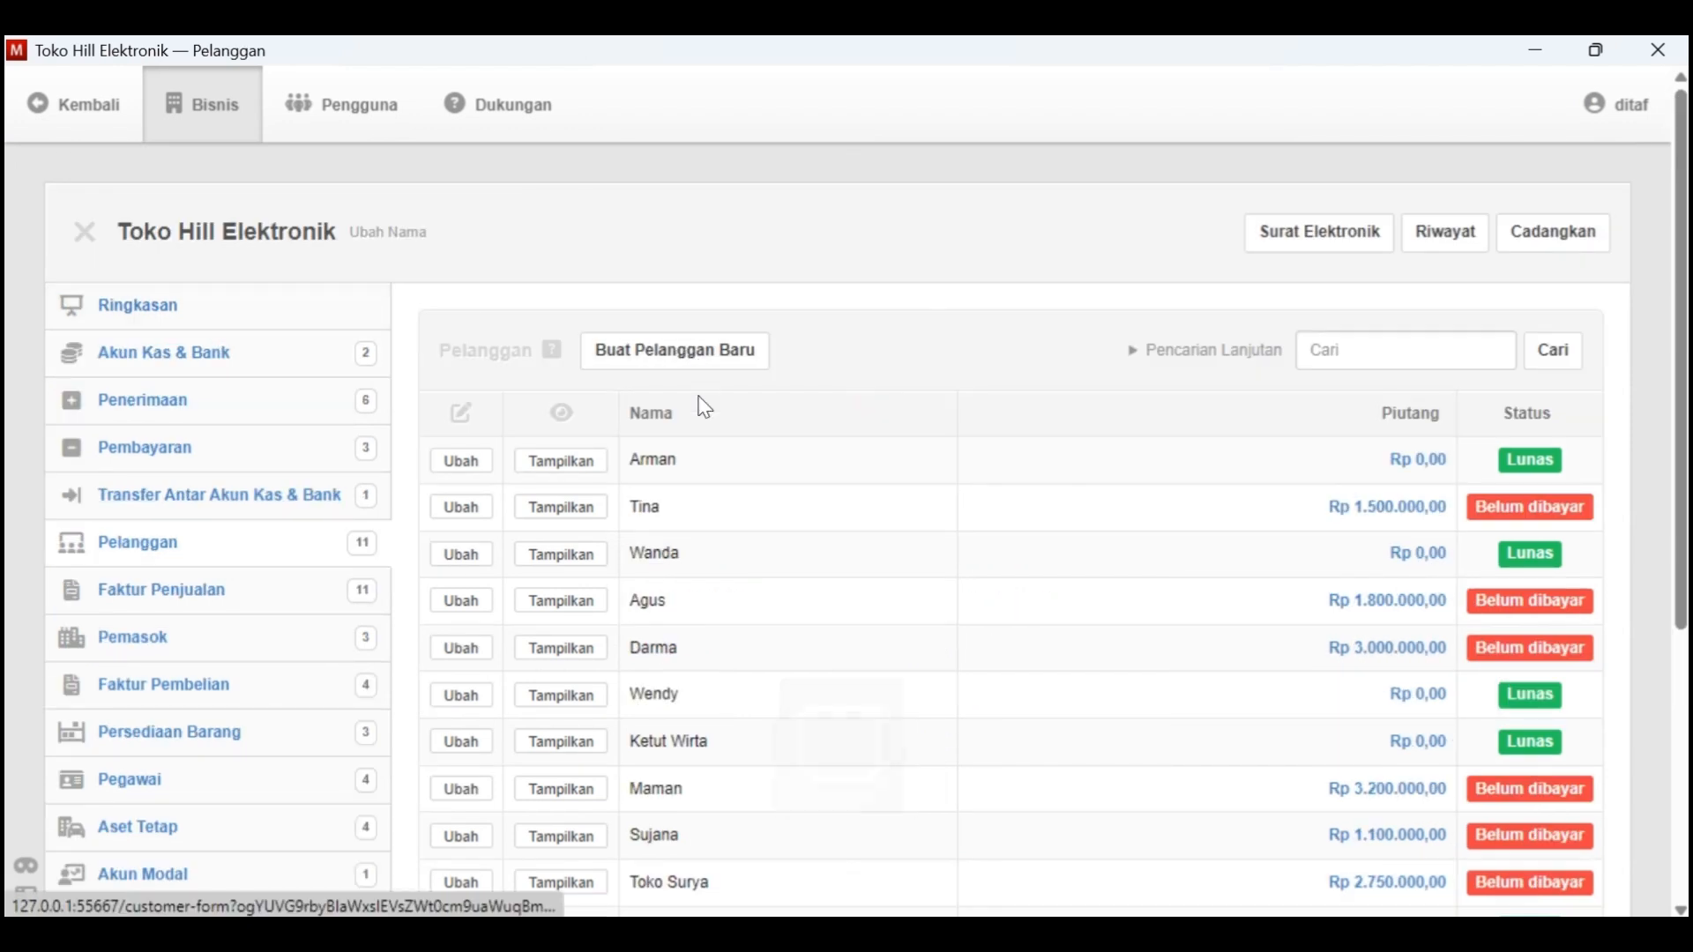
pyautogui.click(653, 351)
pyautogui.click(605, 532)
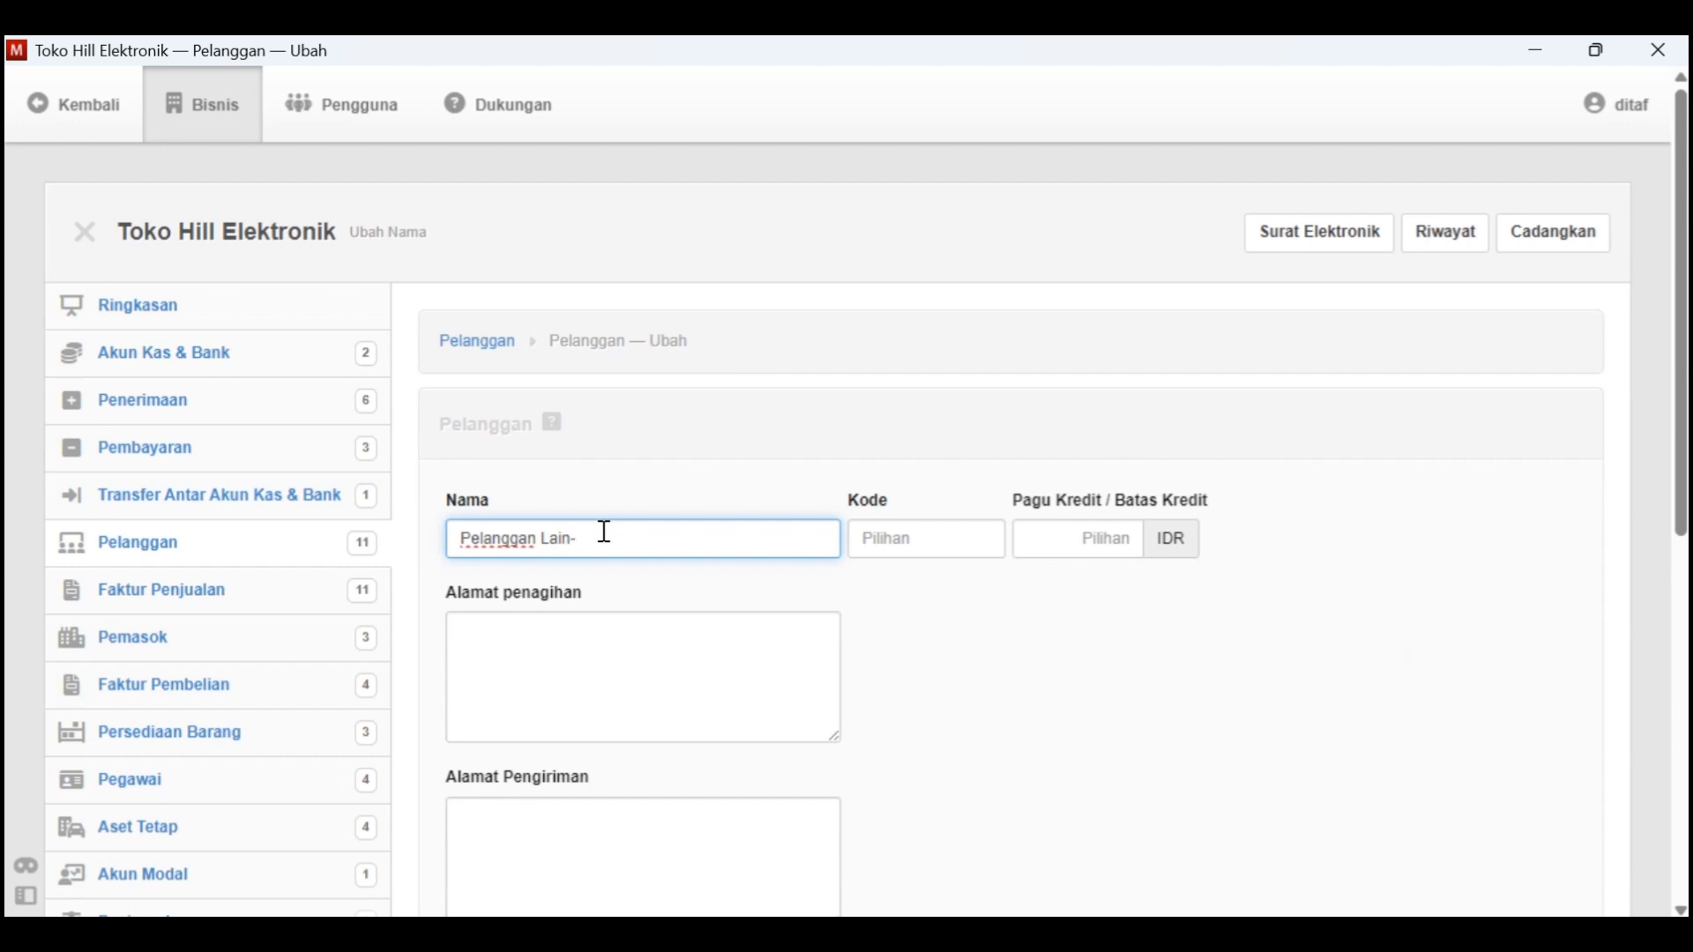
pyautogui.click(886, 541)
pyautogui.write('K-99')
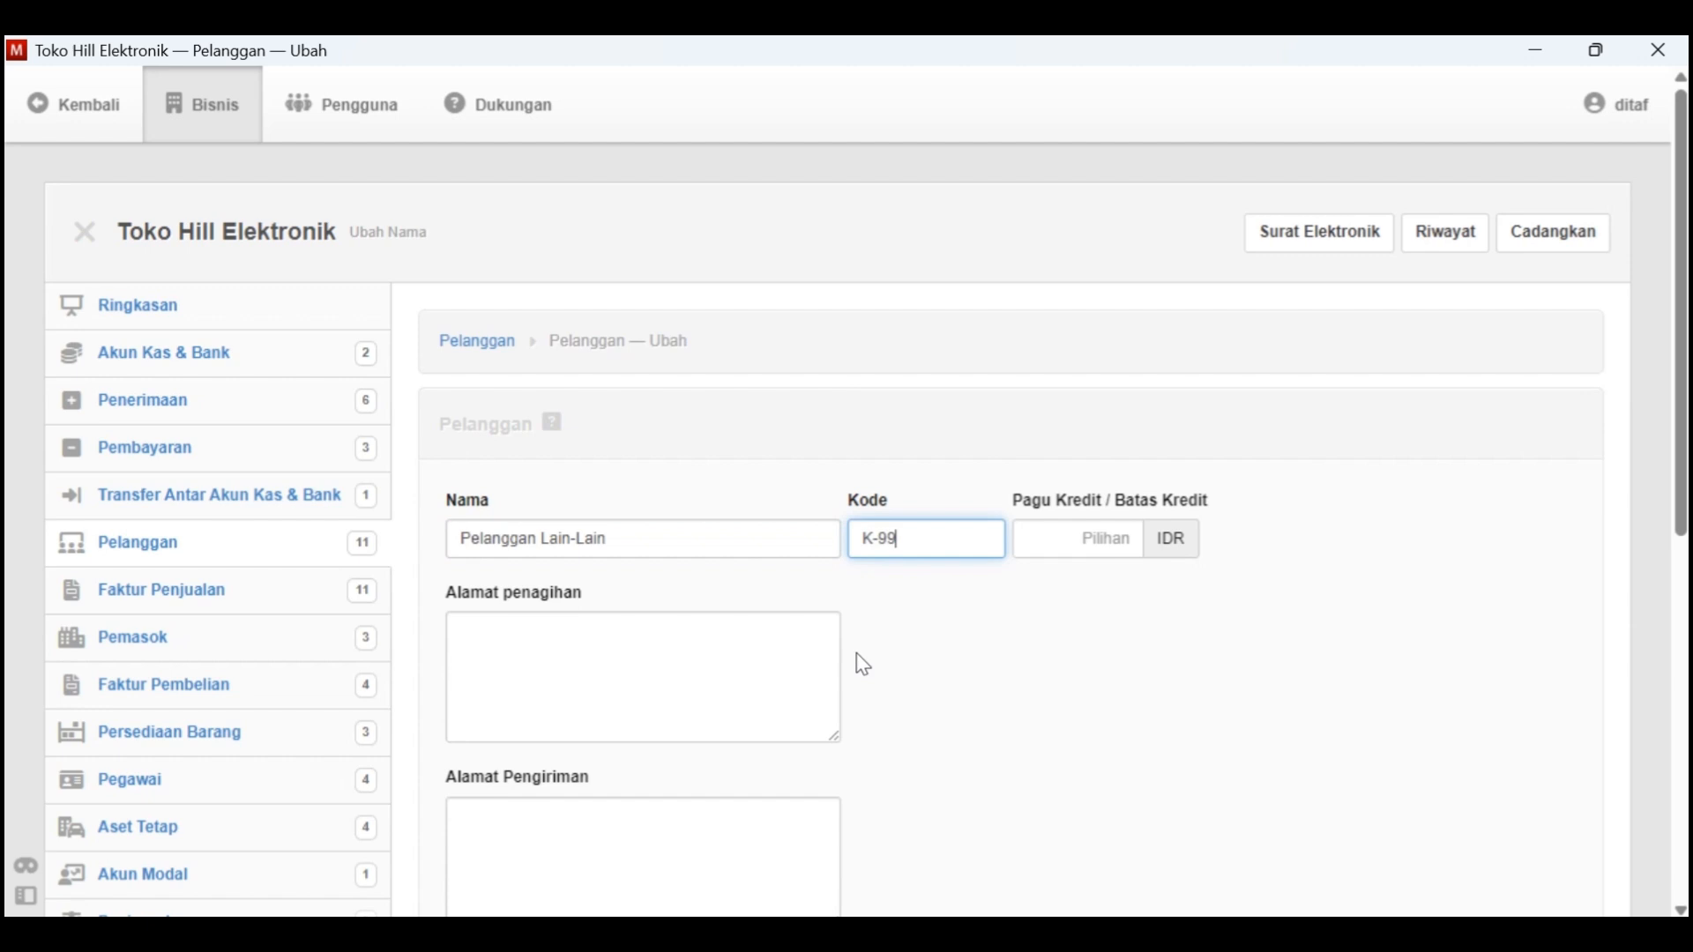
pyautogui.scroll(-7, 864, 666)
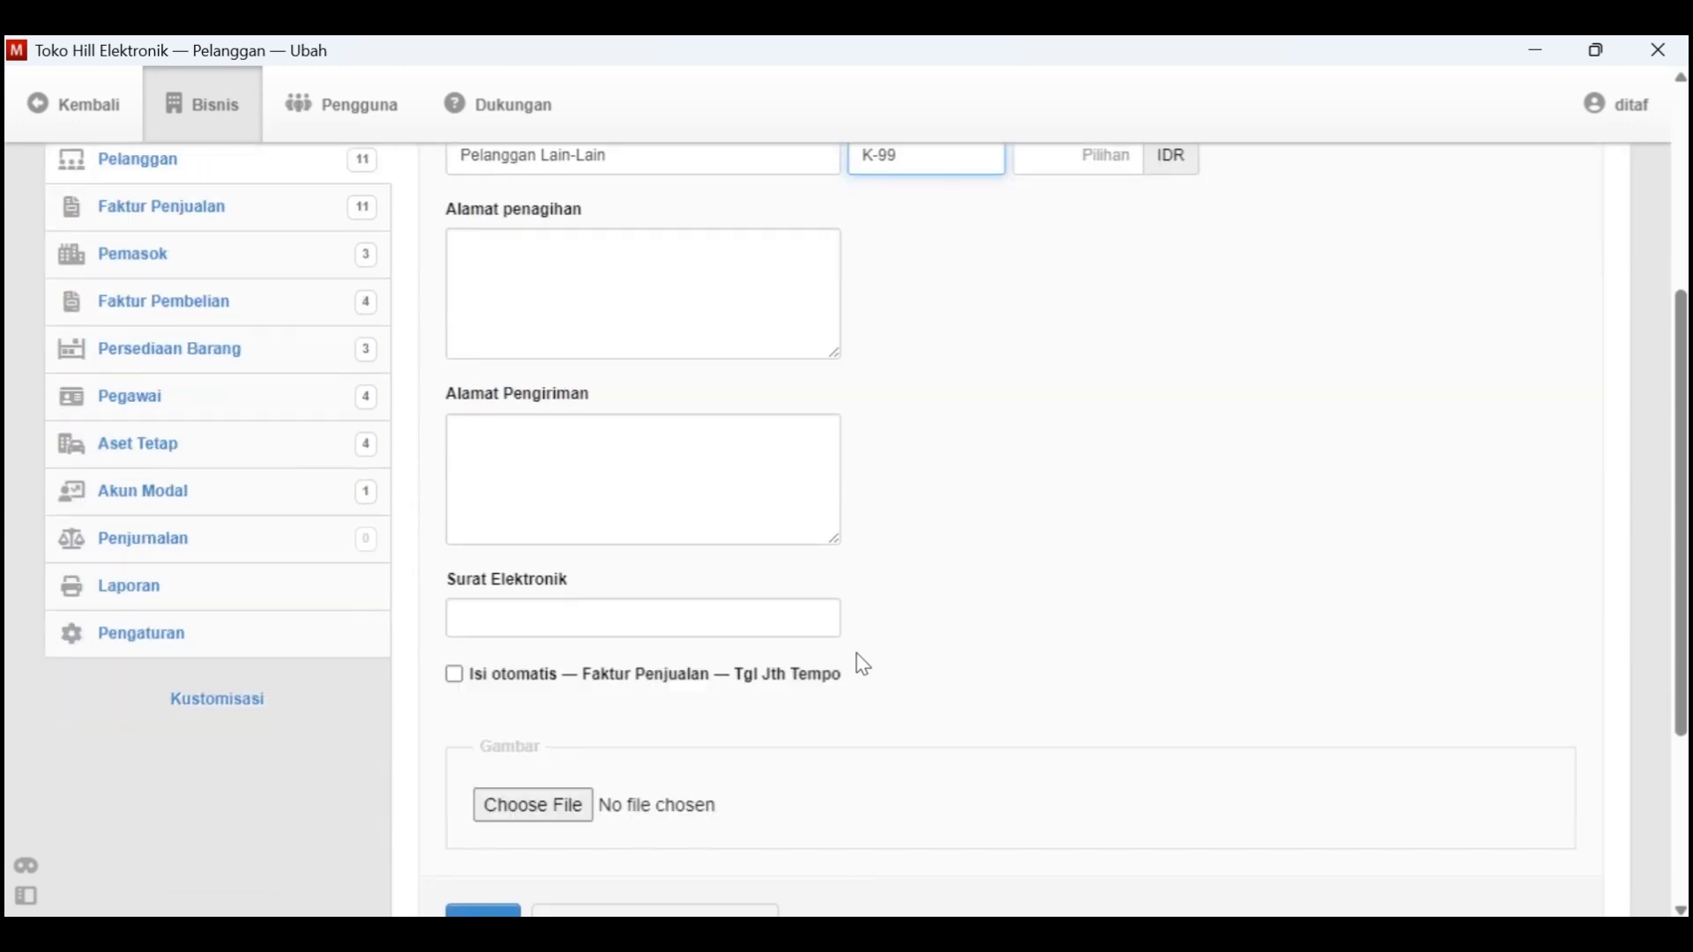
pyautogui.click(503, 721)
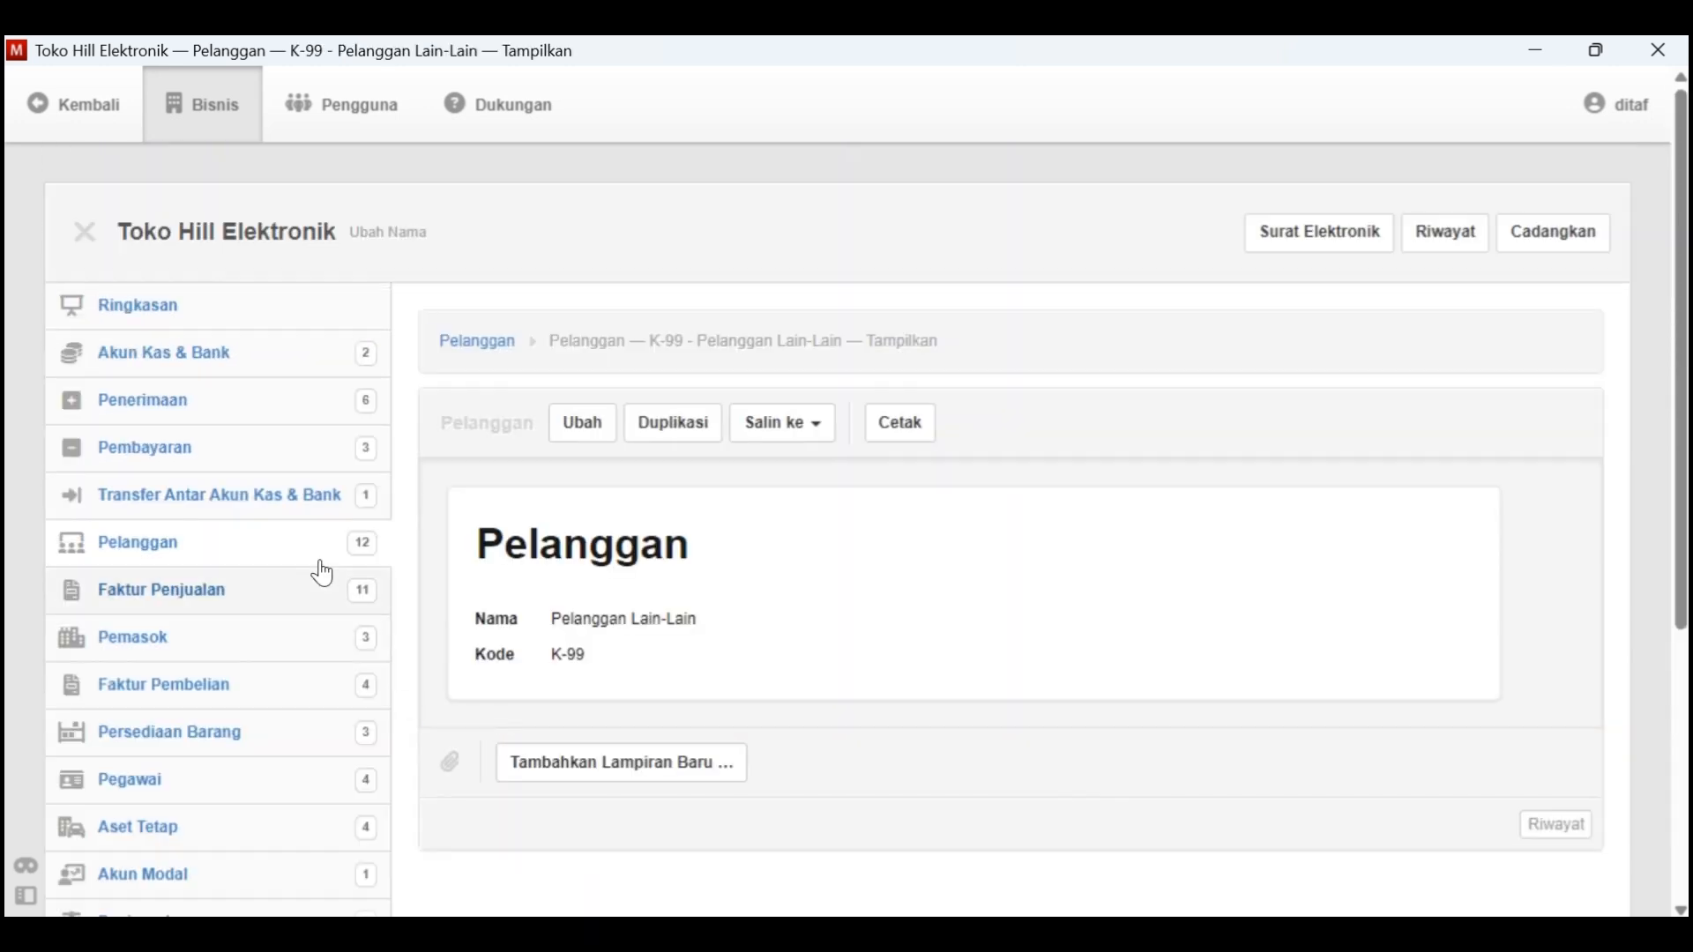
# Start a new sales invoice dated 9-1-2021, checking the Tgl. 9 VCD sale in Kasus Manager
pyautogui.scroll(-1, 321, 565)
pyautogui.click(319, 554)
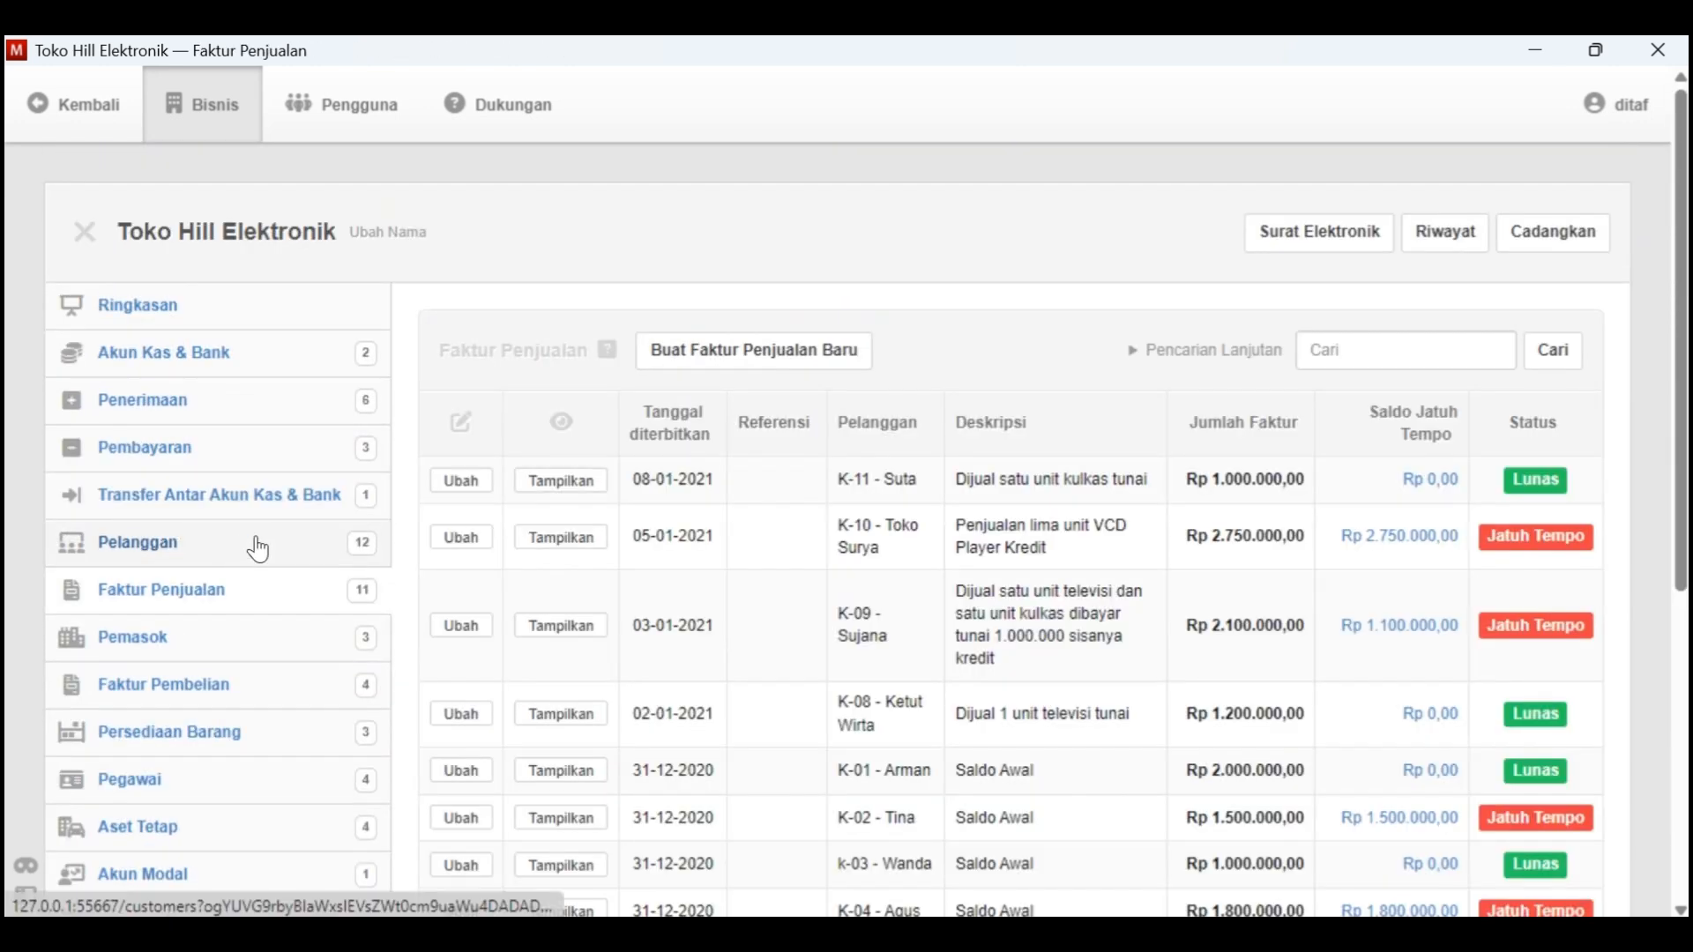
pyautogui.click(805, 351)
pyautogui.click(564, 529)
pyautogui.click(628, 141)
pyautogui.click(685, 186)
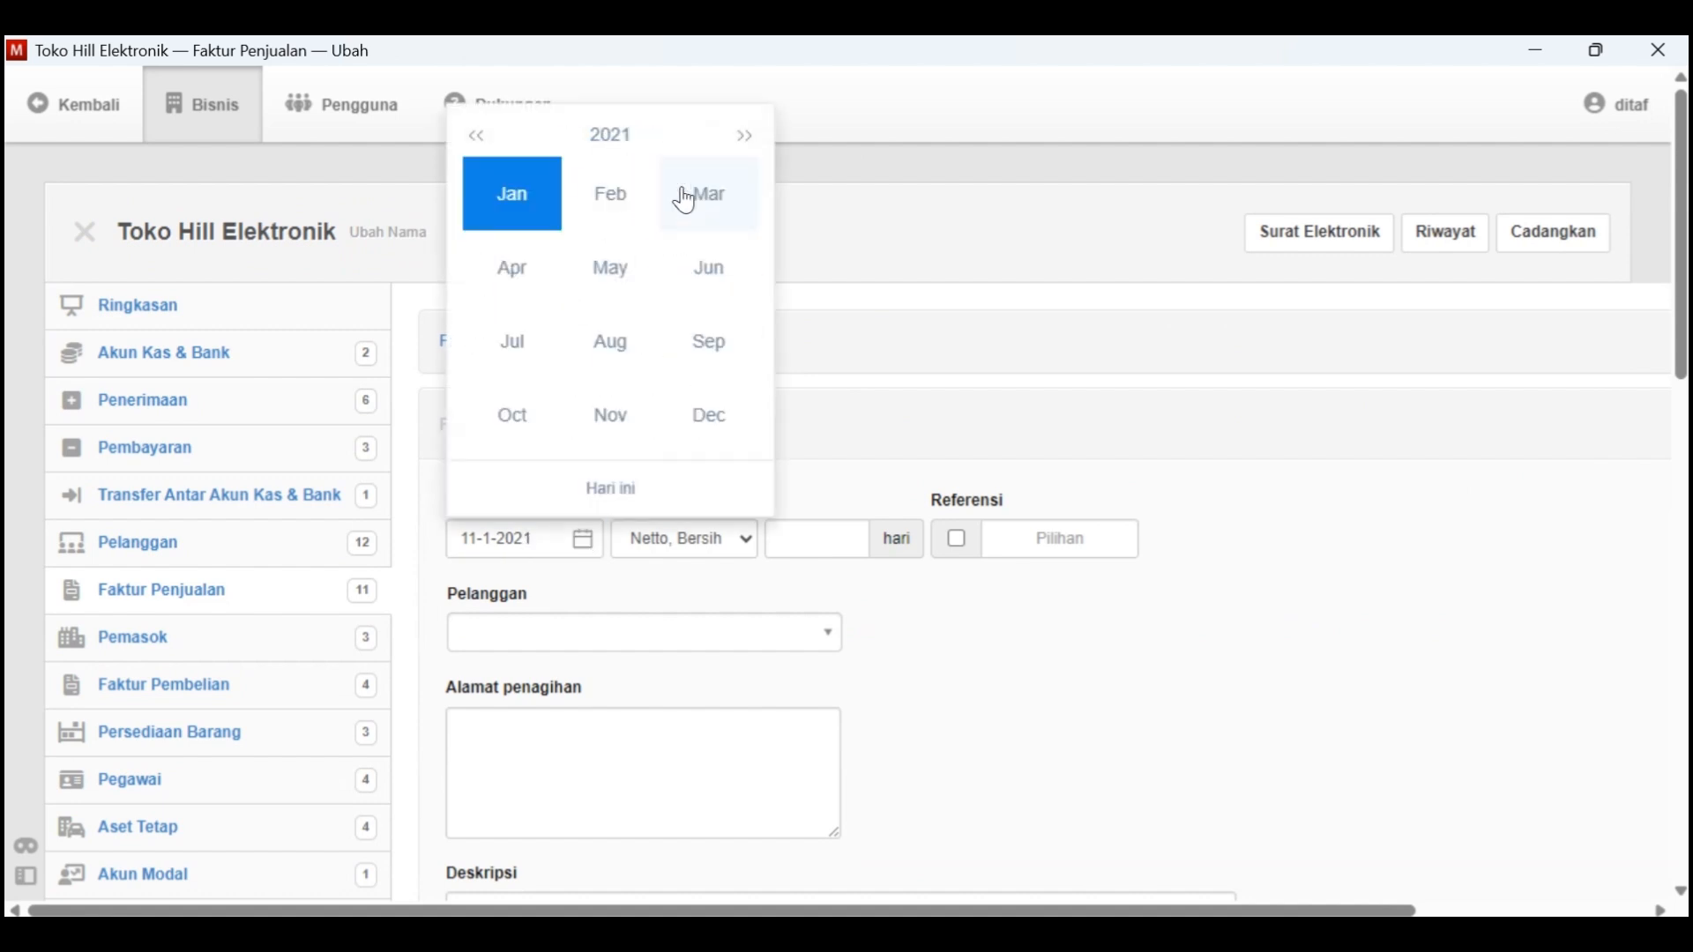
pyautogui.click(521, 194)
pyautogui.hotkey('alt', 'Tab')
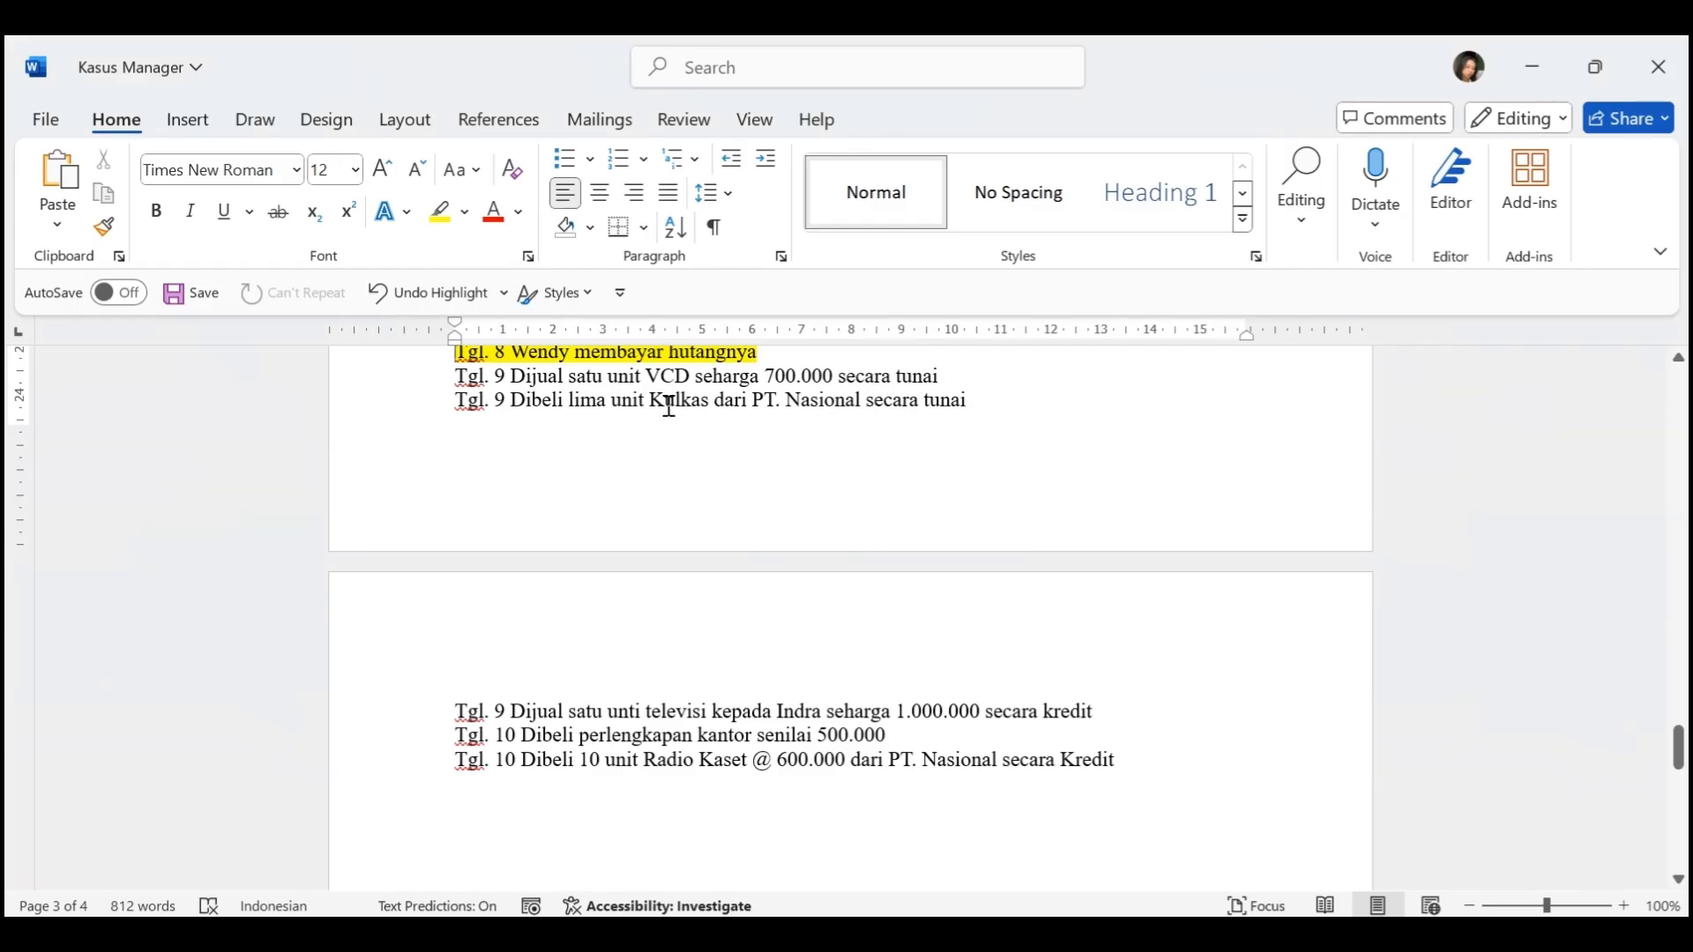
pyautogui.hotkey('alt', 'Tab')
pyautogui.hotkey('alt', 'Tab')
pyautogui.hotkey('alt', 'Tab')
# Set the invoice customer to K-99 - Pelanggan Lain-Lain and the description to "Dijual satu unit VCD tunai"
pyautogui.click(628, 633)
pyautogui.scroll(-1, 699, 401)
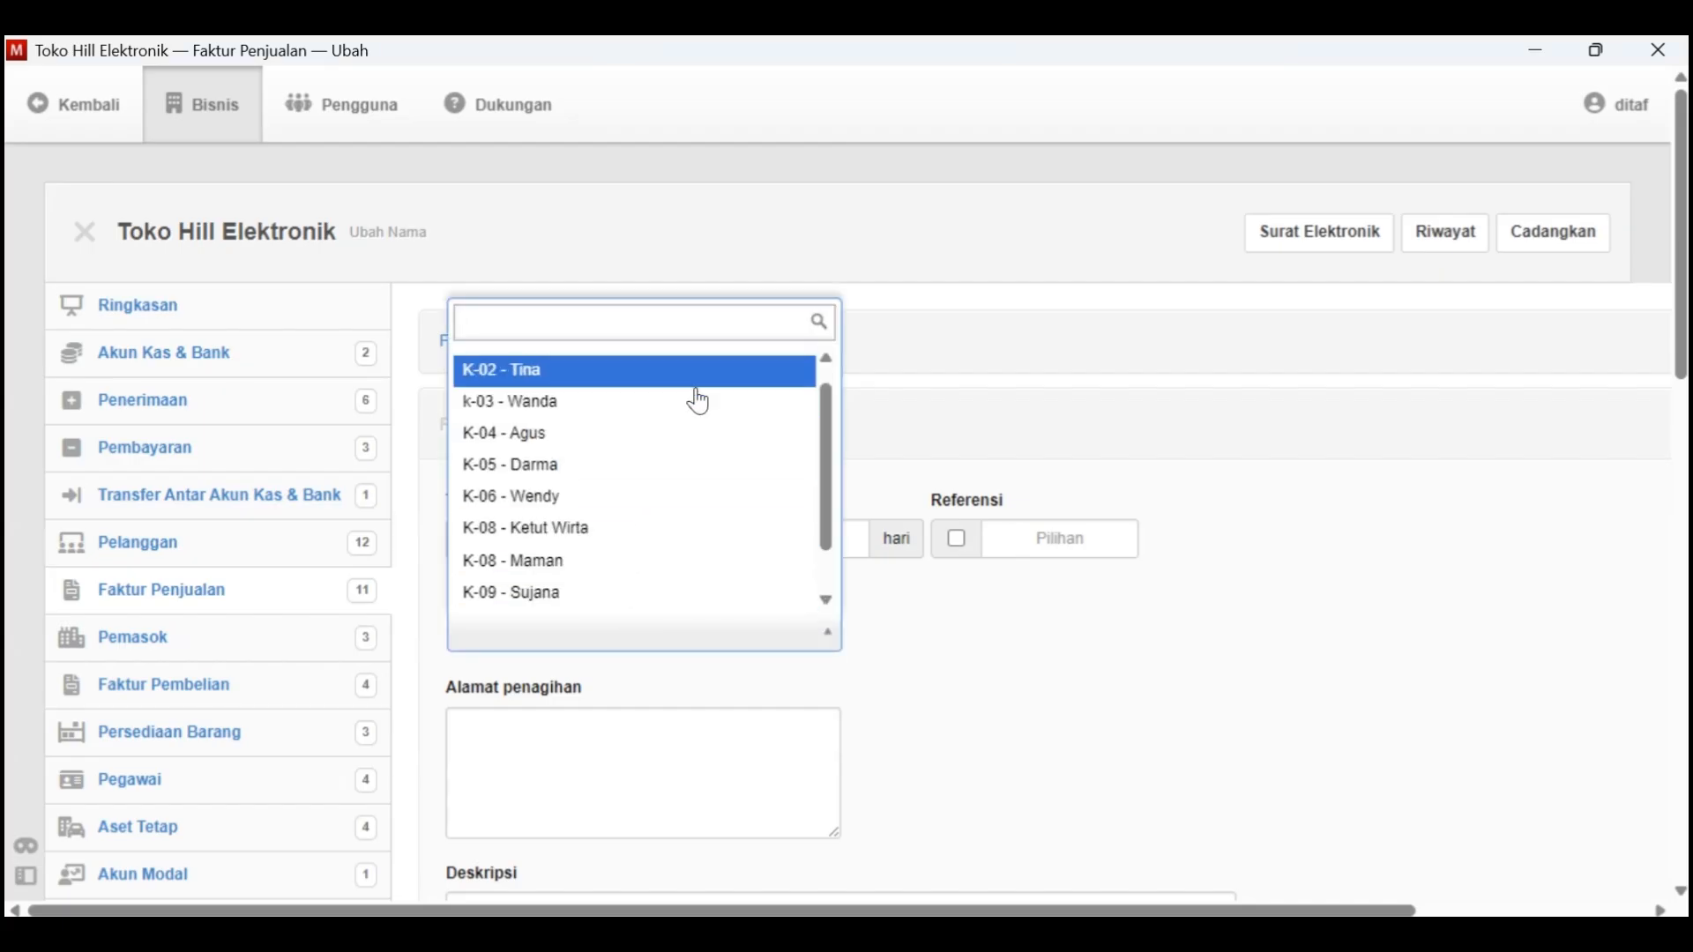
pyautogui.scroll(1, 699, 401)
pyautogui.write('Lai')
pyautogui.click(679, 593)
pyautogui.scroll(-3, 677, 597)
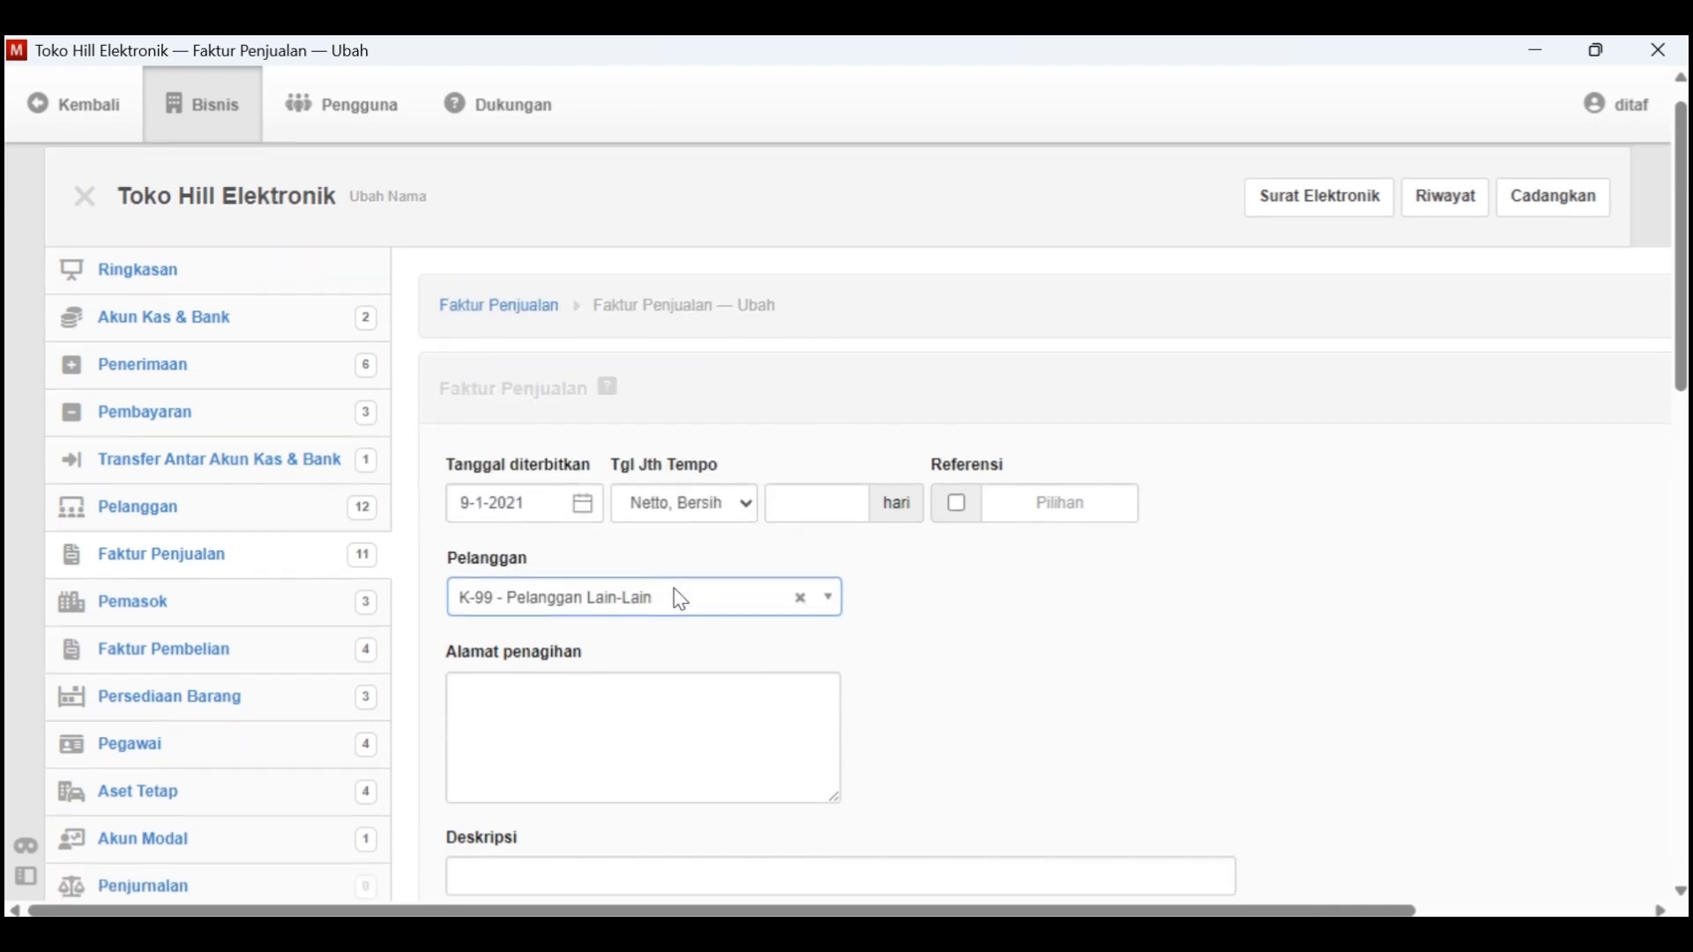
pyautogui.click(568, 632)
pyautogui.write('Dijua')
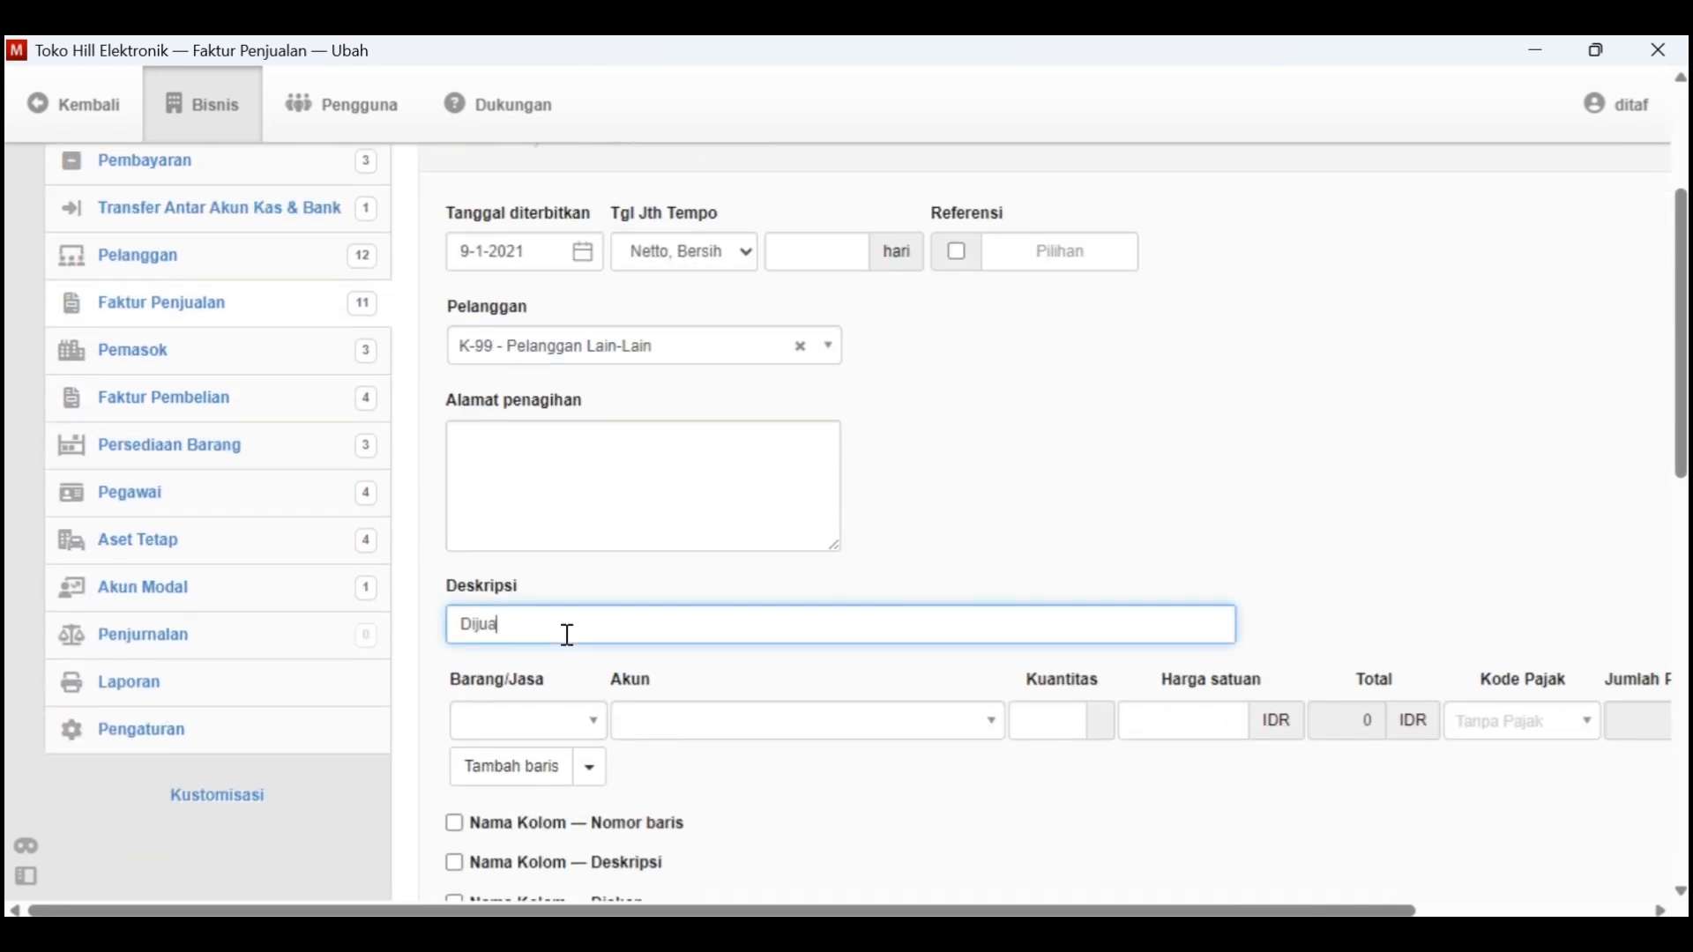
pyautogui.write('l satu unit VCD')
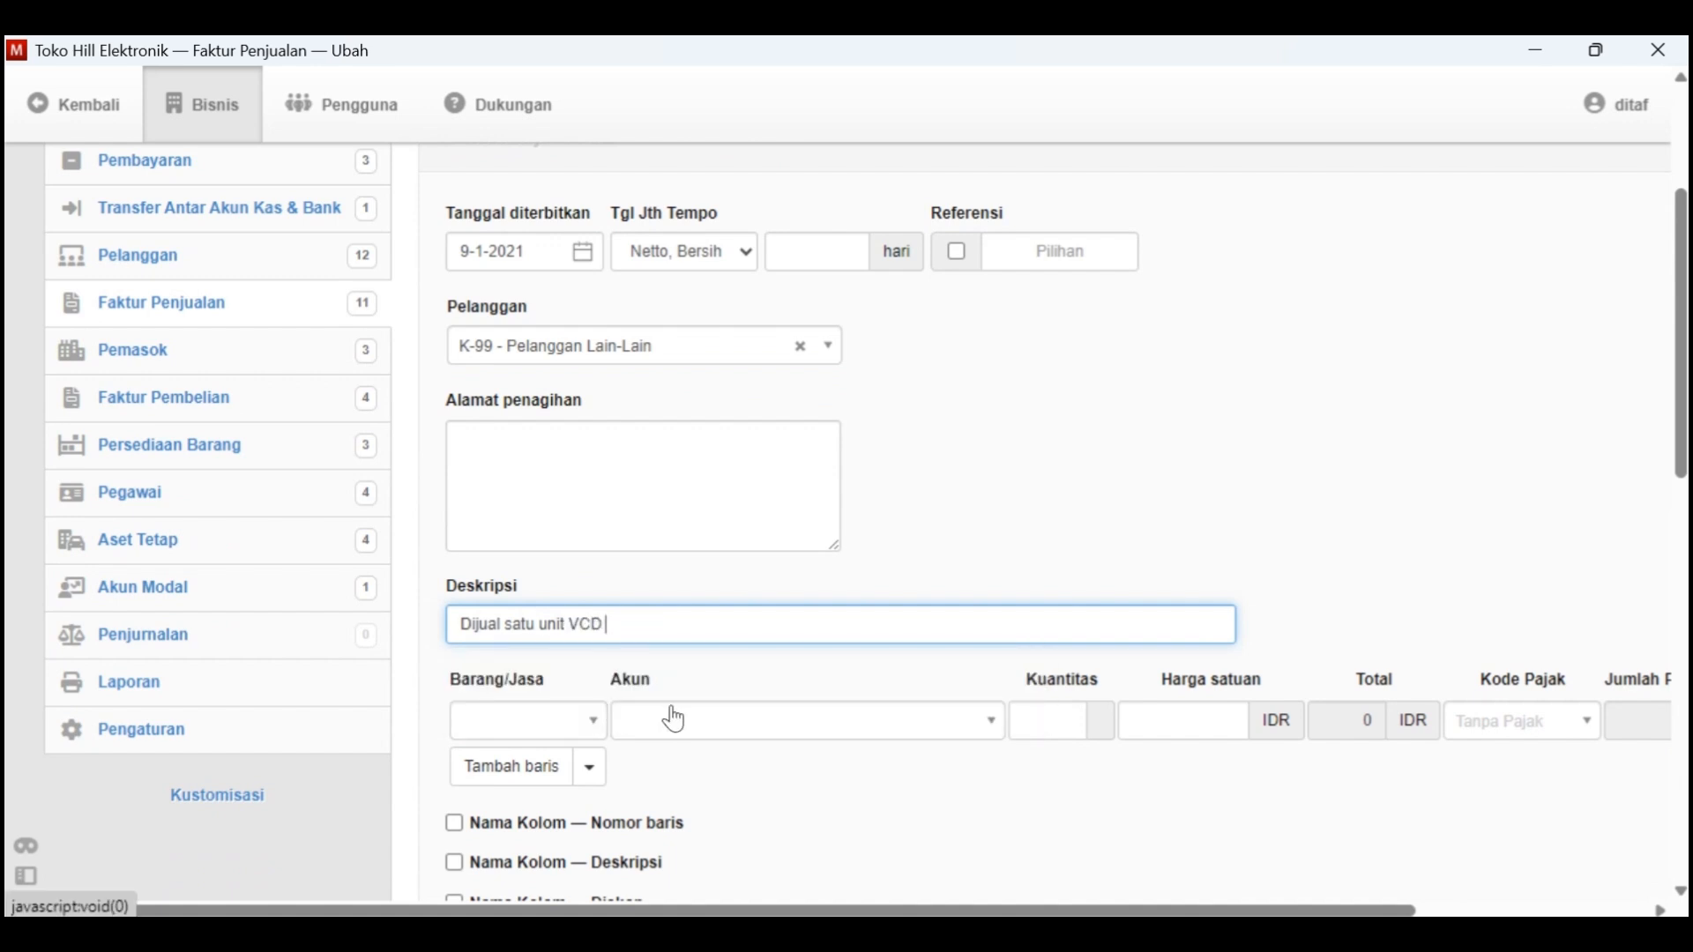
pyautogui.hotkey('alt', 'Tab')
pyautogui.hotkey('alt', 'Tab')
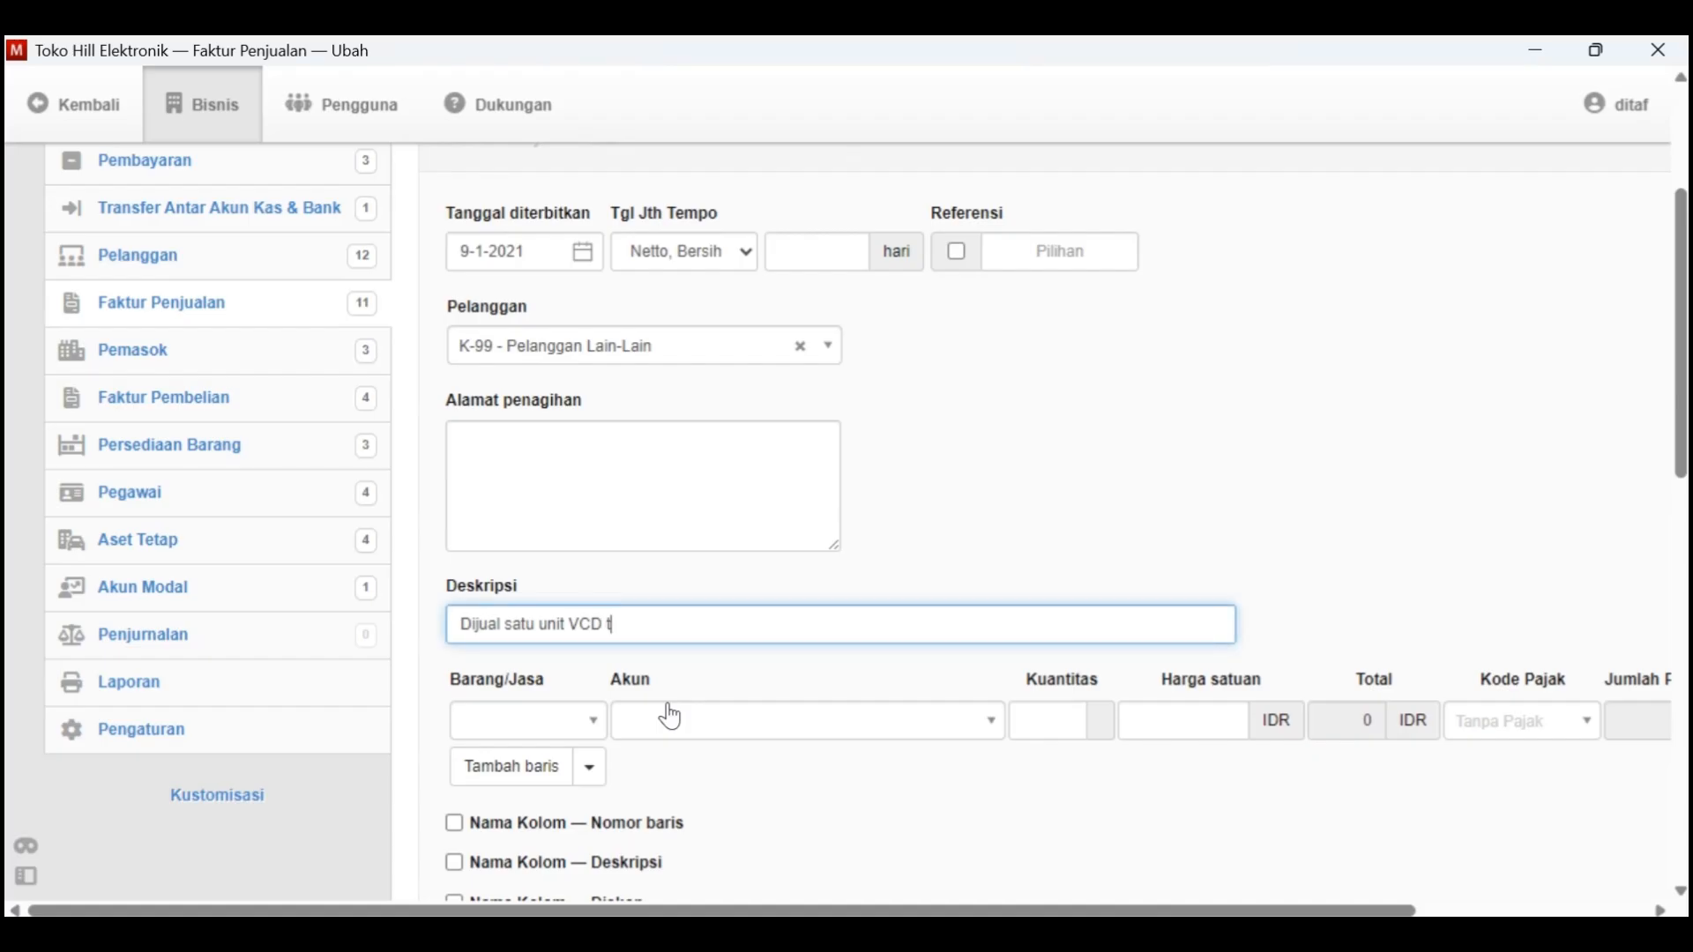
# Add item B-003 - VCD Player to the invoice at a unit price of 700000 IDR, as listed in Kasus Manager
pyautogui.scroll(-1, 670, 716)
pyautogui.click(580, 609)
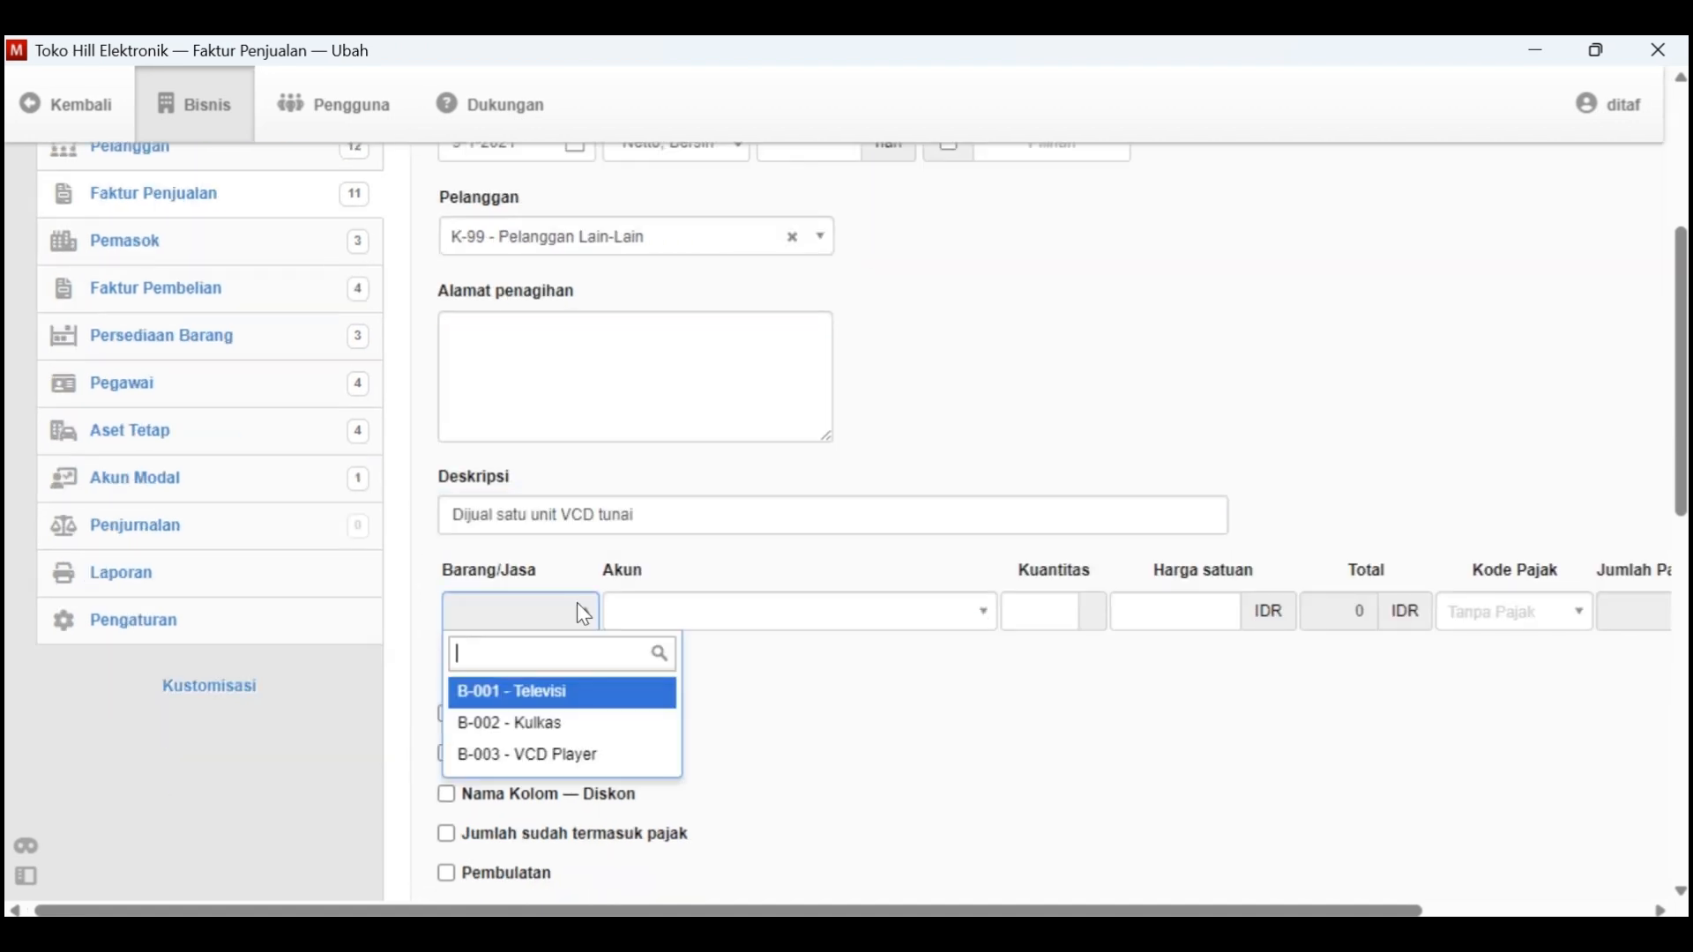
pyautogui.click(616, 754)
pyautogui.click(1081, 611)
pyautogui.hotkey('alt', 'Tab')
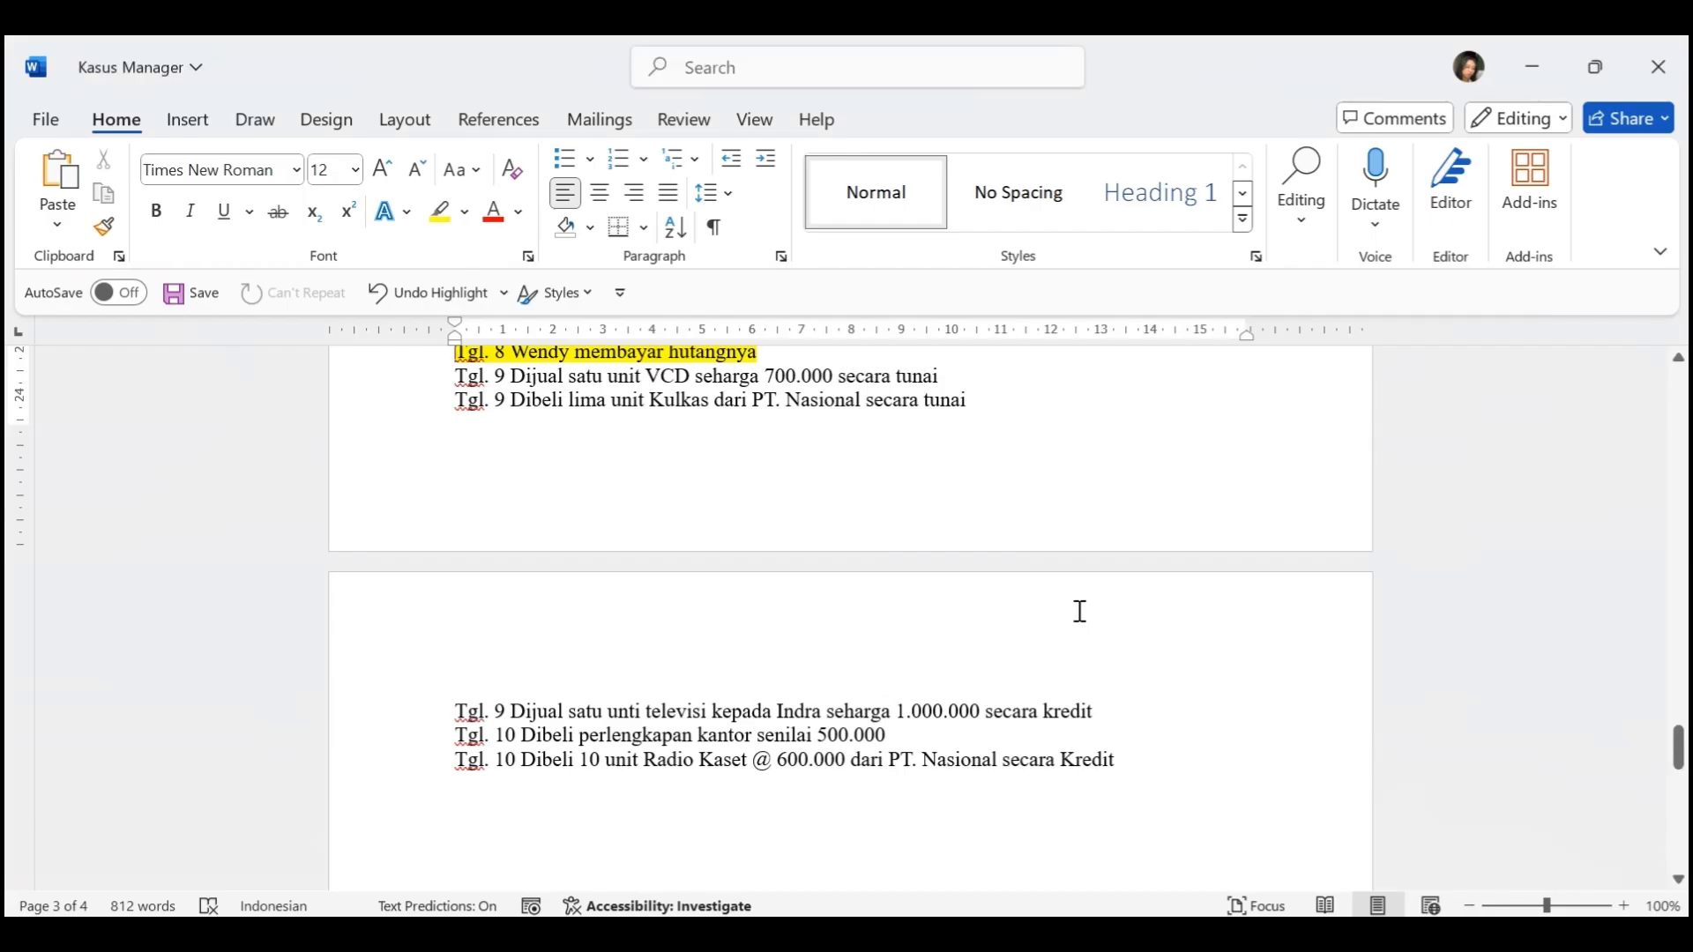
pyautogui.hotkey('alt', 'Tab')
pyautogui.write('700')
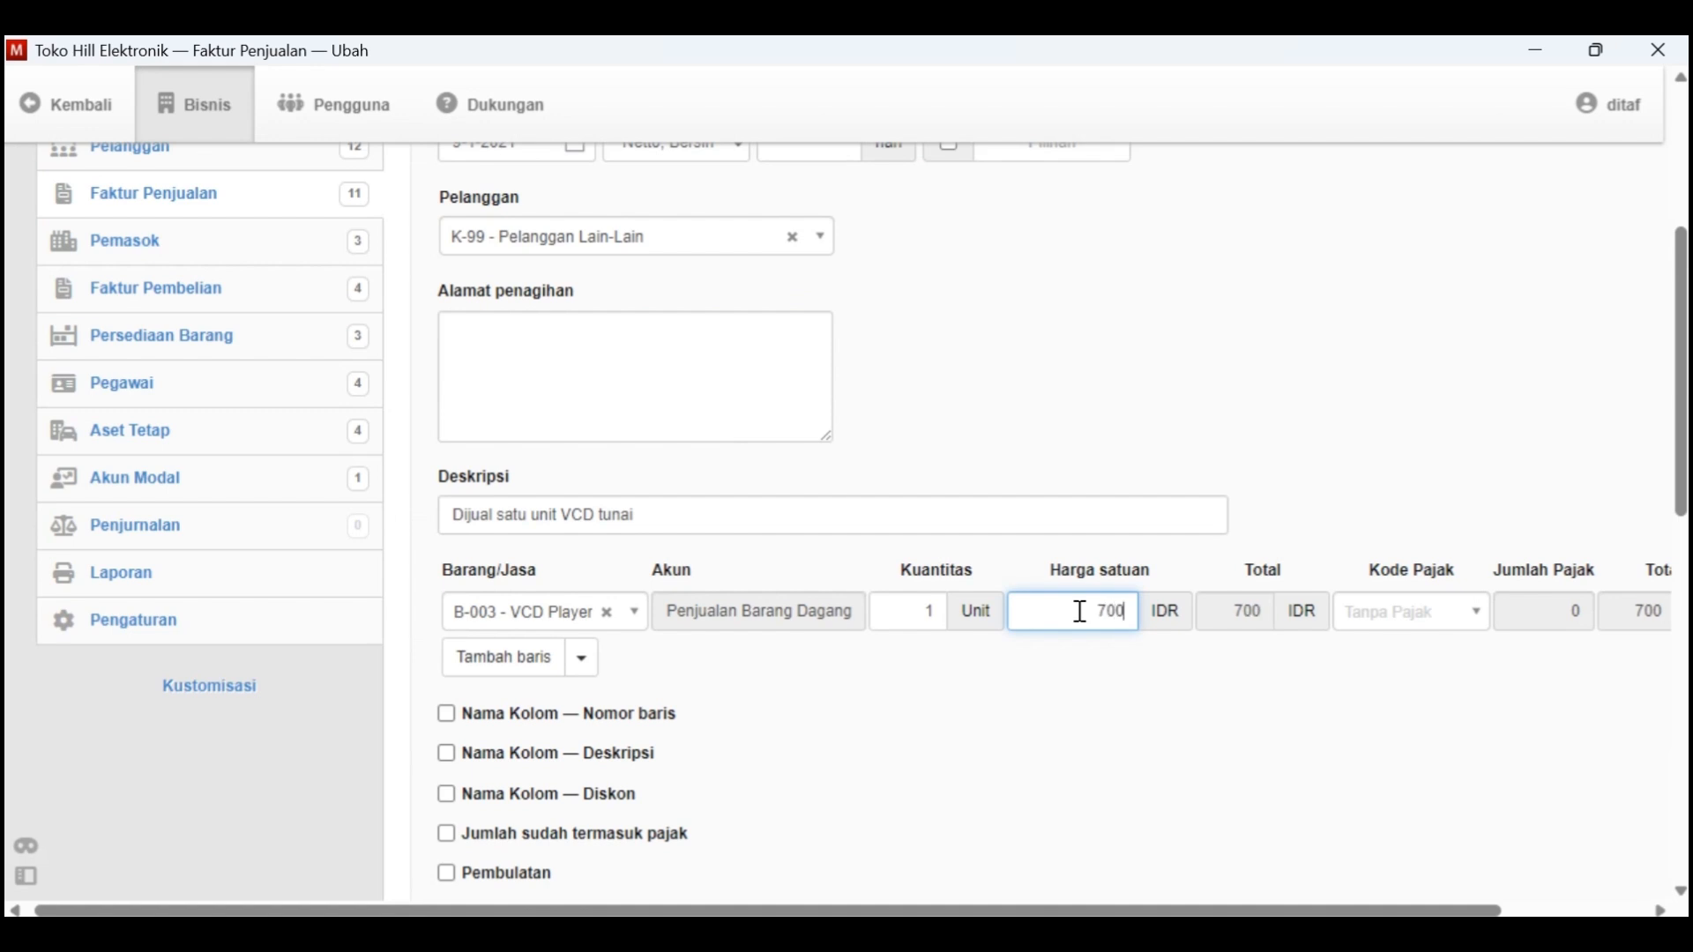
pyautogui.write('000')
# Review the VCD Player invoice line and create the sales invoice
pyautogui.hscroll(3, 1159, 674)
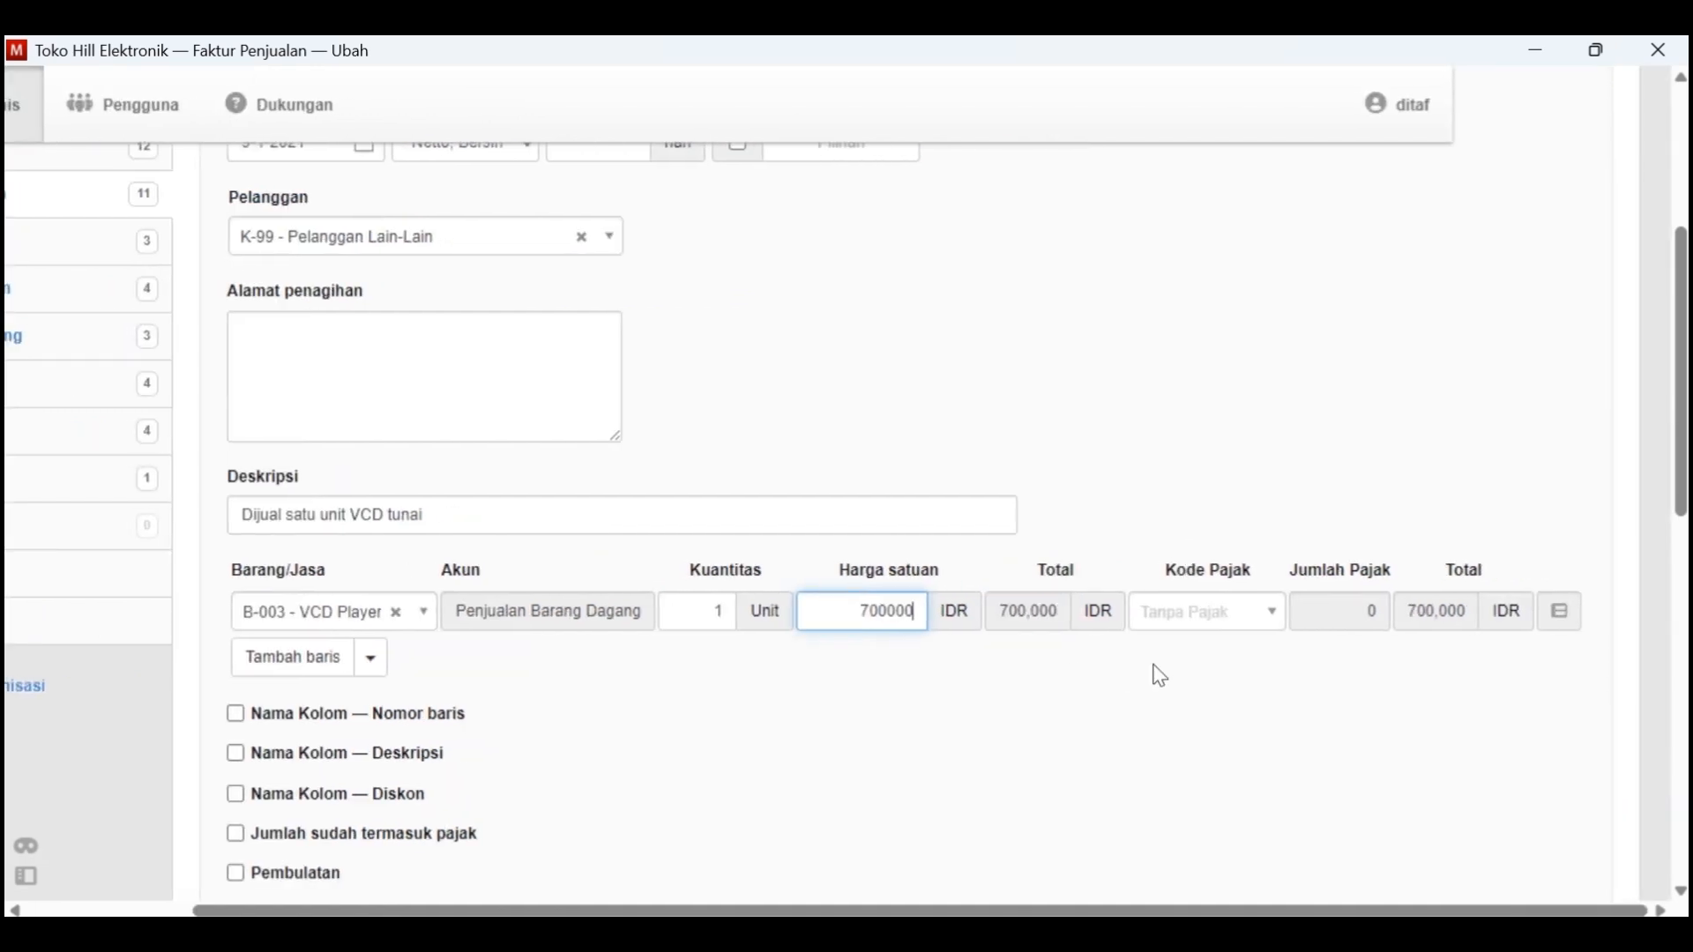
pyautogui.hscroll(-3, 1160, 676)
pyautogui.scroll(-7, 824, 642)
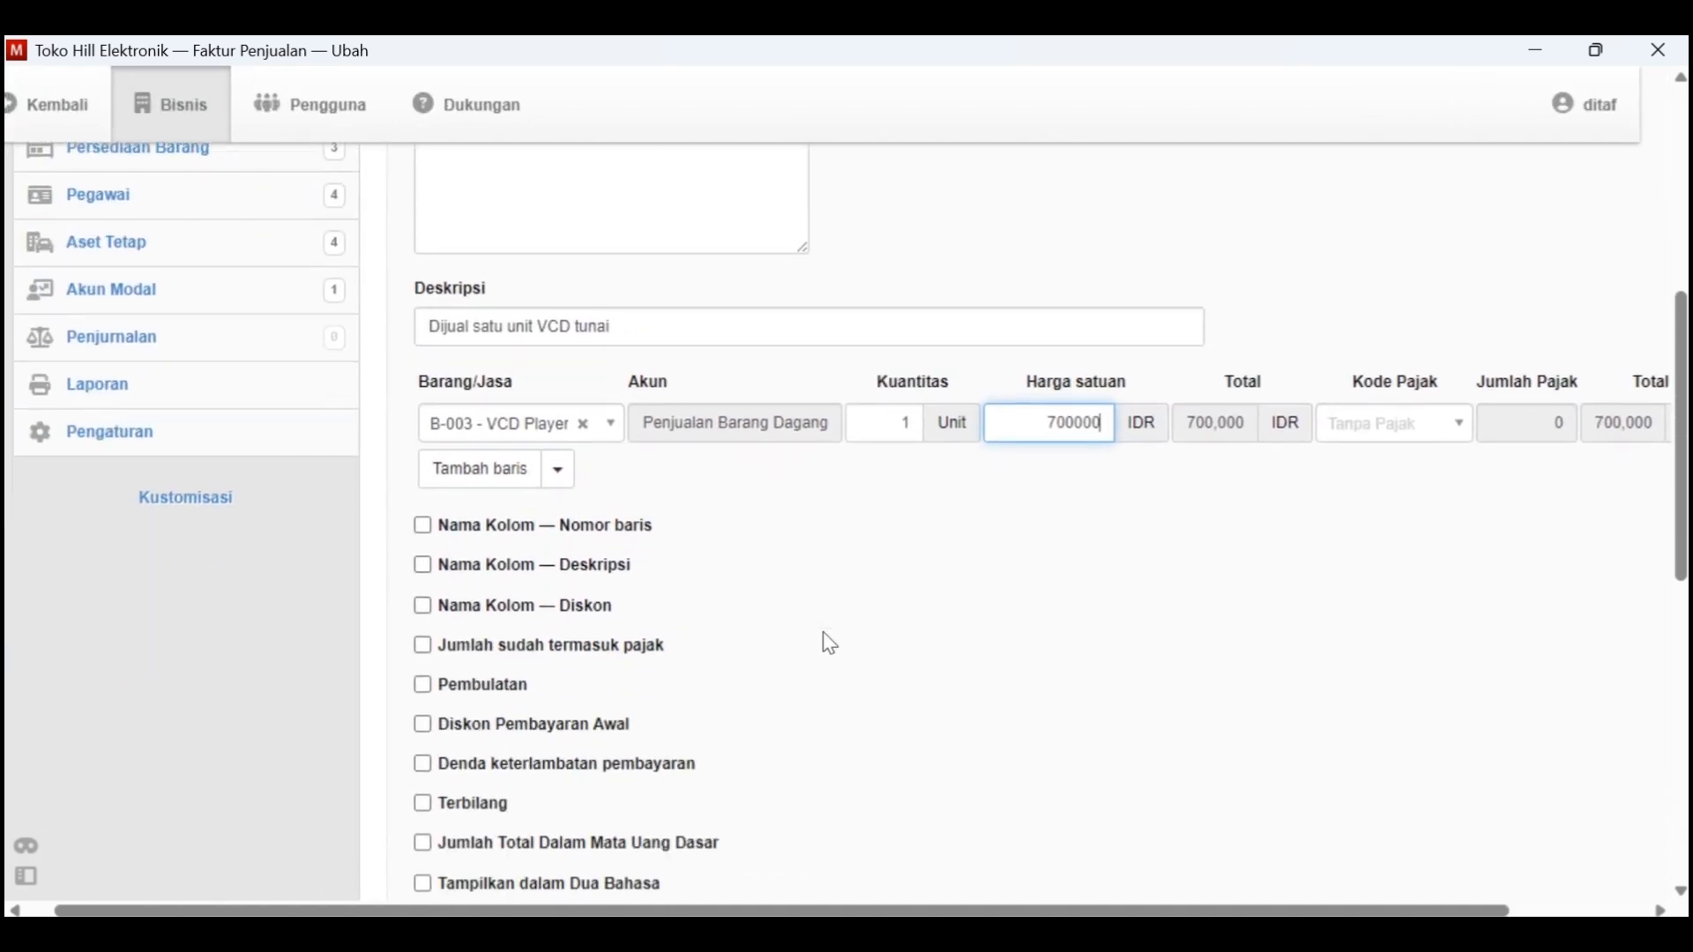
pyautogui.scroll(-5, 546, 838)
pyautogui.click(450, 738)
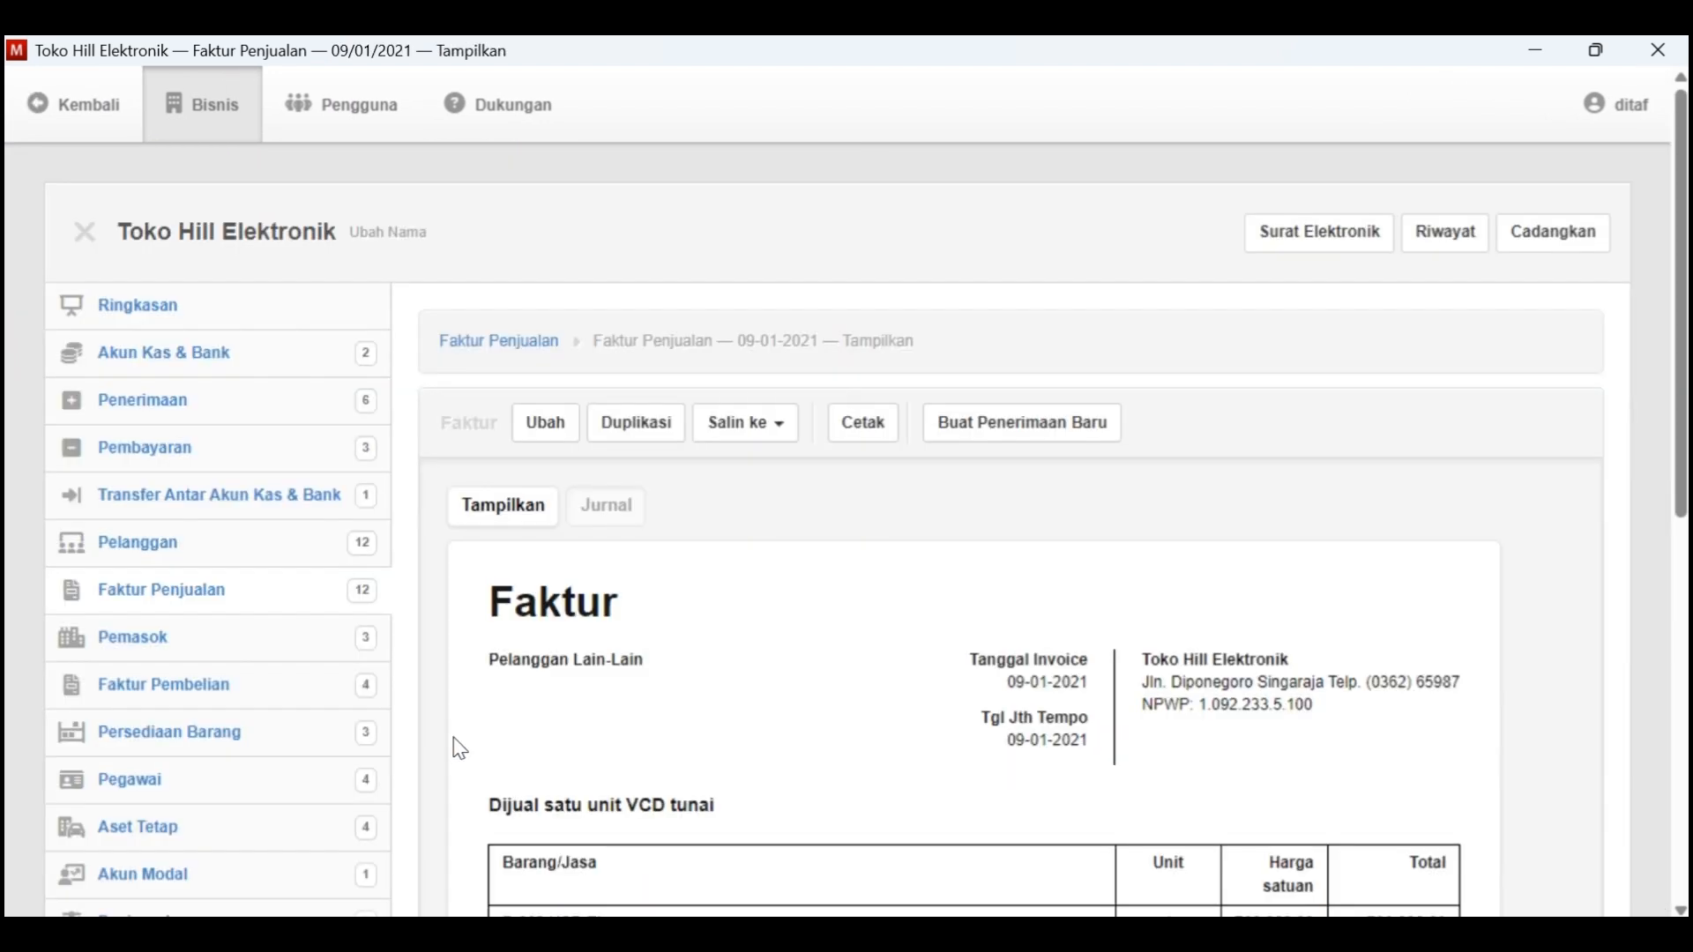
# Start a new receipt from the VCD sales invoice and date it 9-1-2021
pyautogui.click(983, 432)
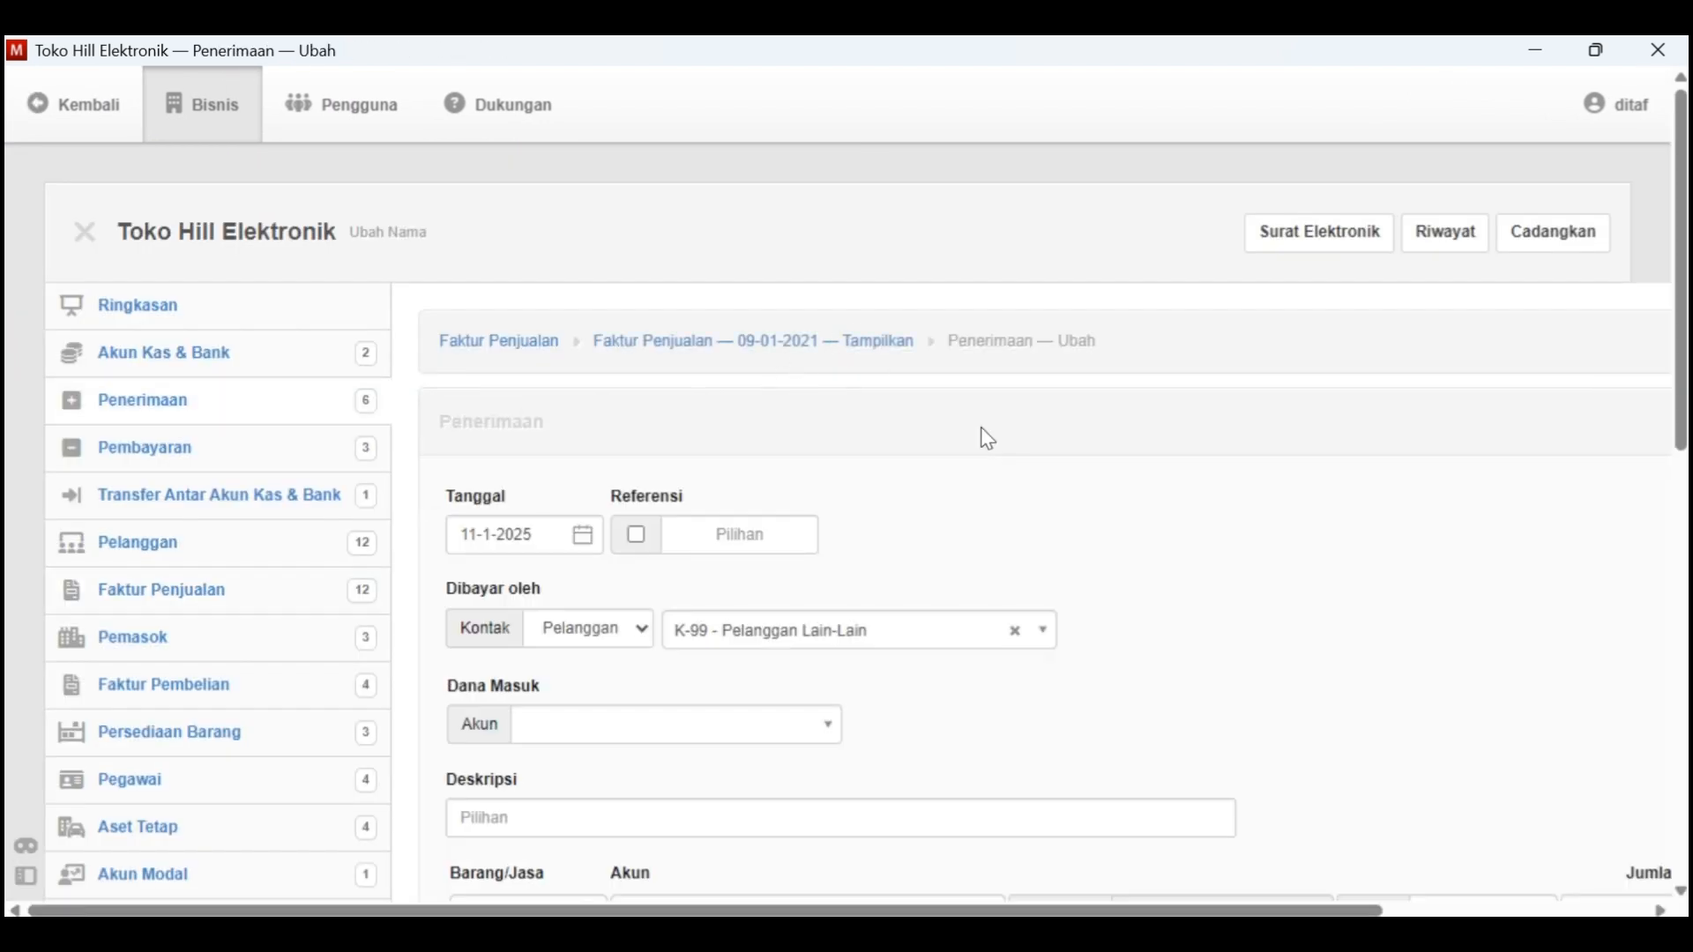
pyautogui.click(592, 545)
pyautogui.click(630, 141)
pyautogui.click(666, 183)
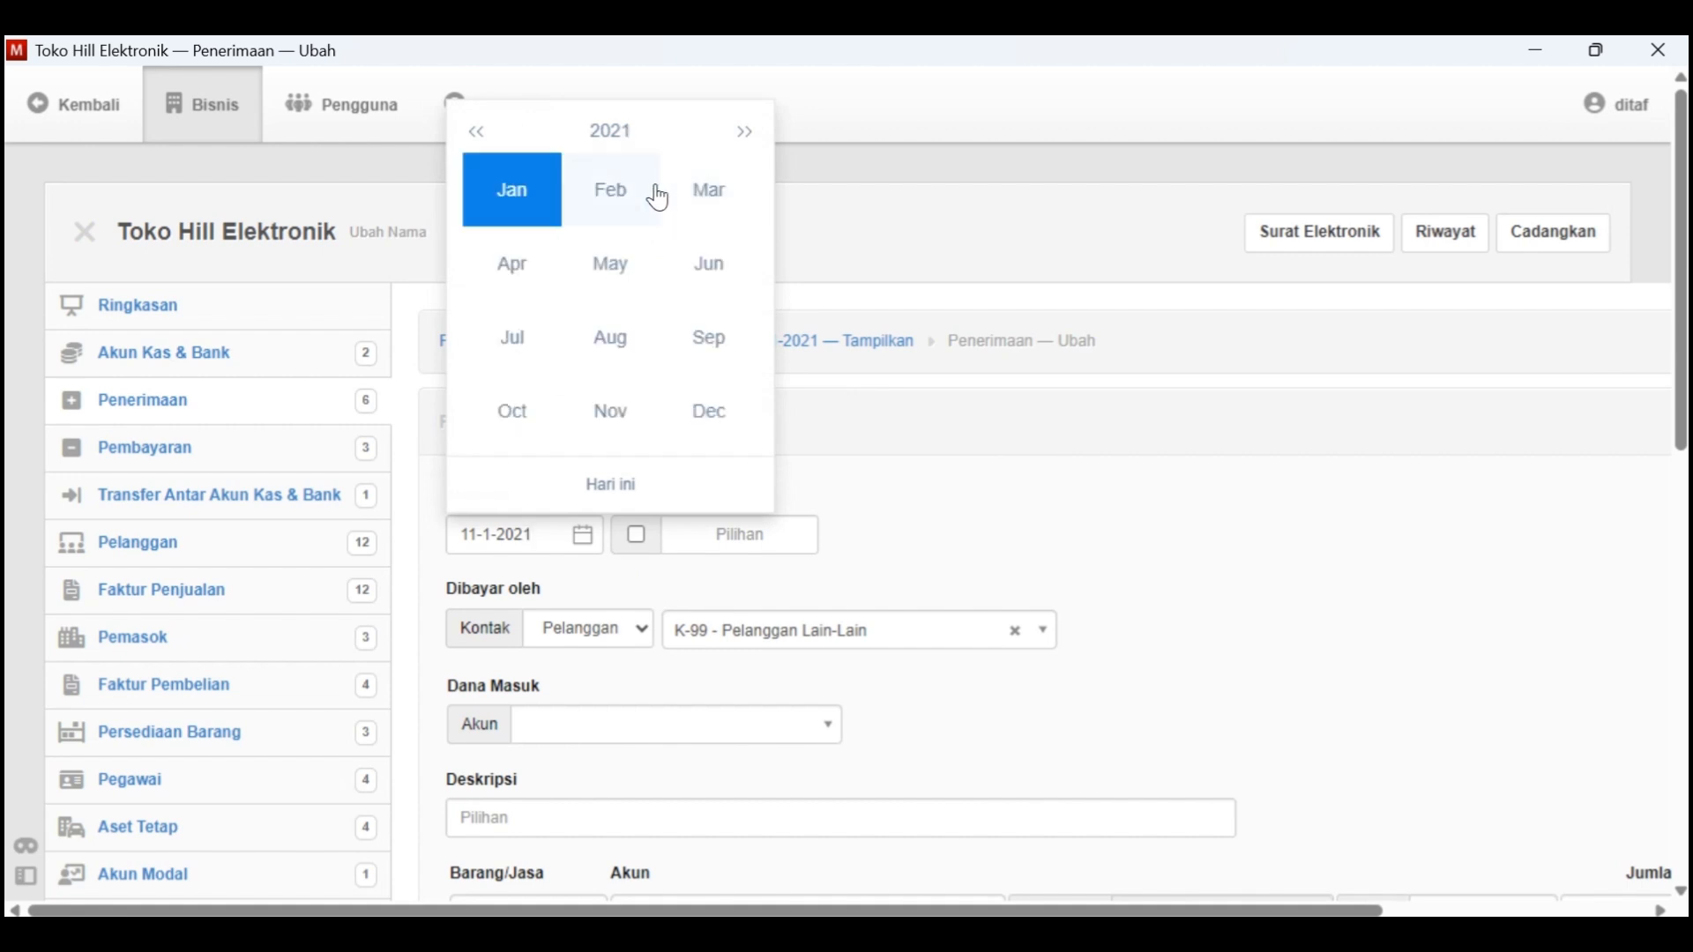
pyautogui.click(537, 209)
pyautogui.click(696, 257)
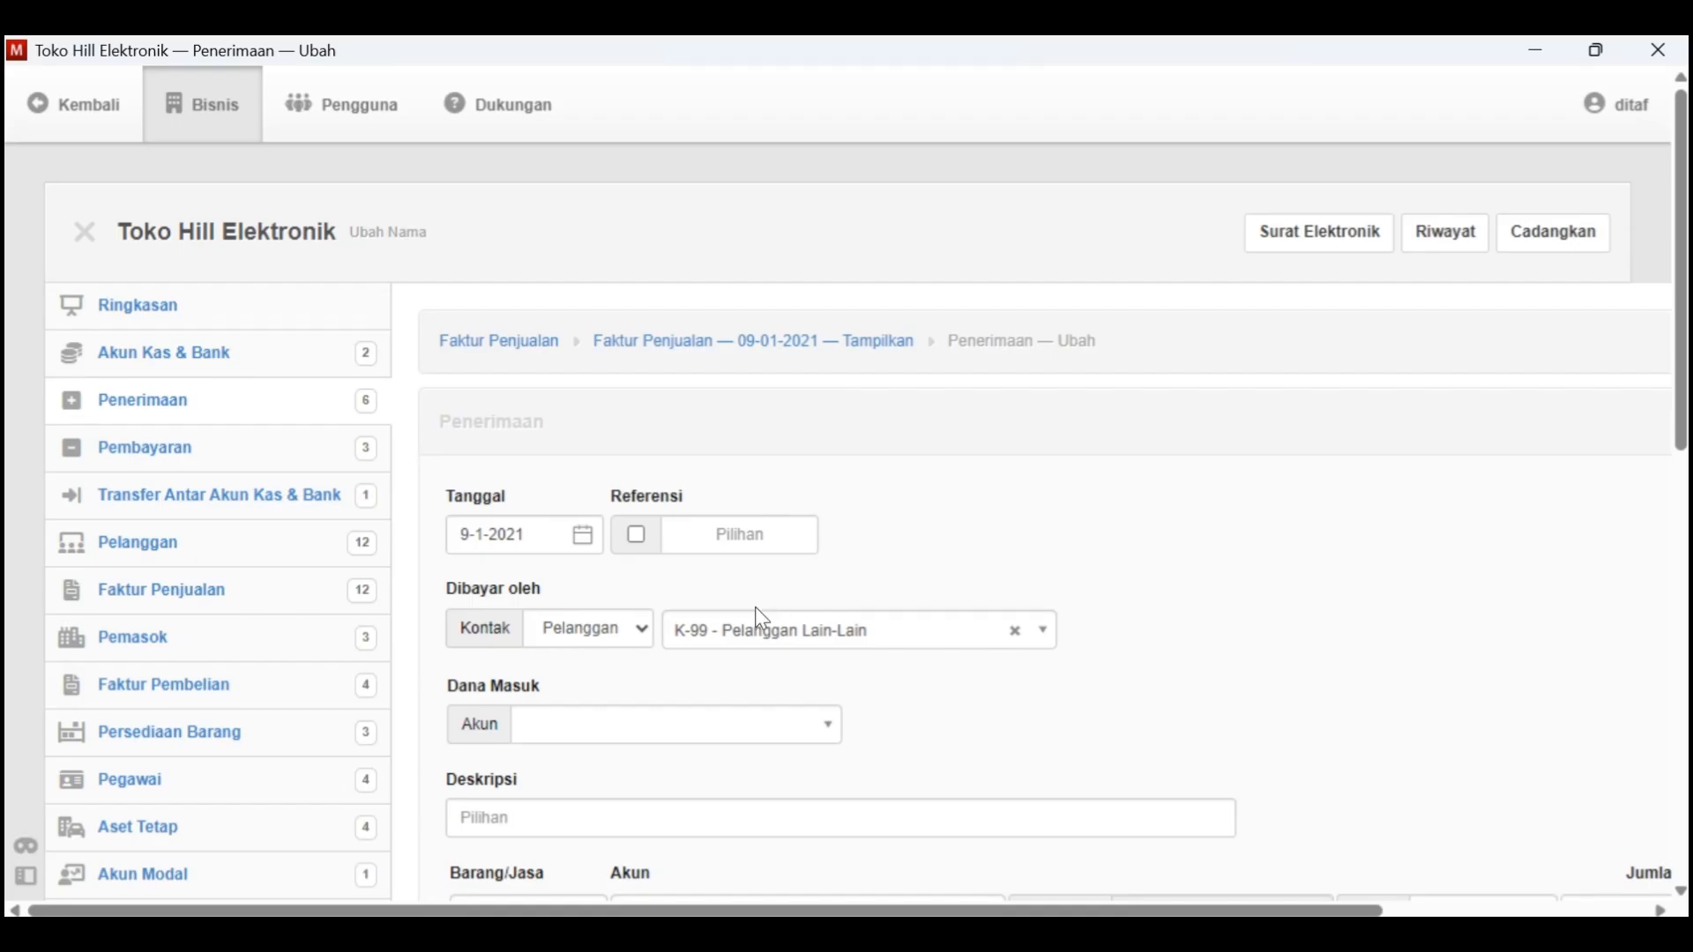
# Deposit the VCD receipt into 1.1100 - Kas Di Tangan and open its description for editing
pyautogui.scroll(-1, 726, 691)
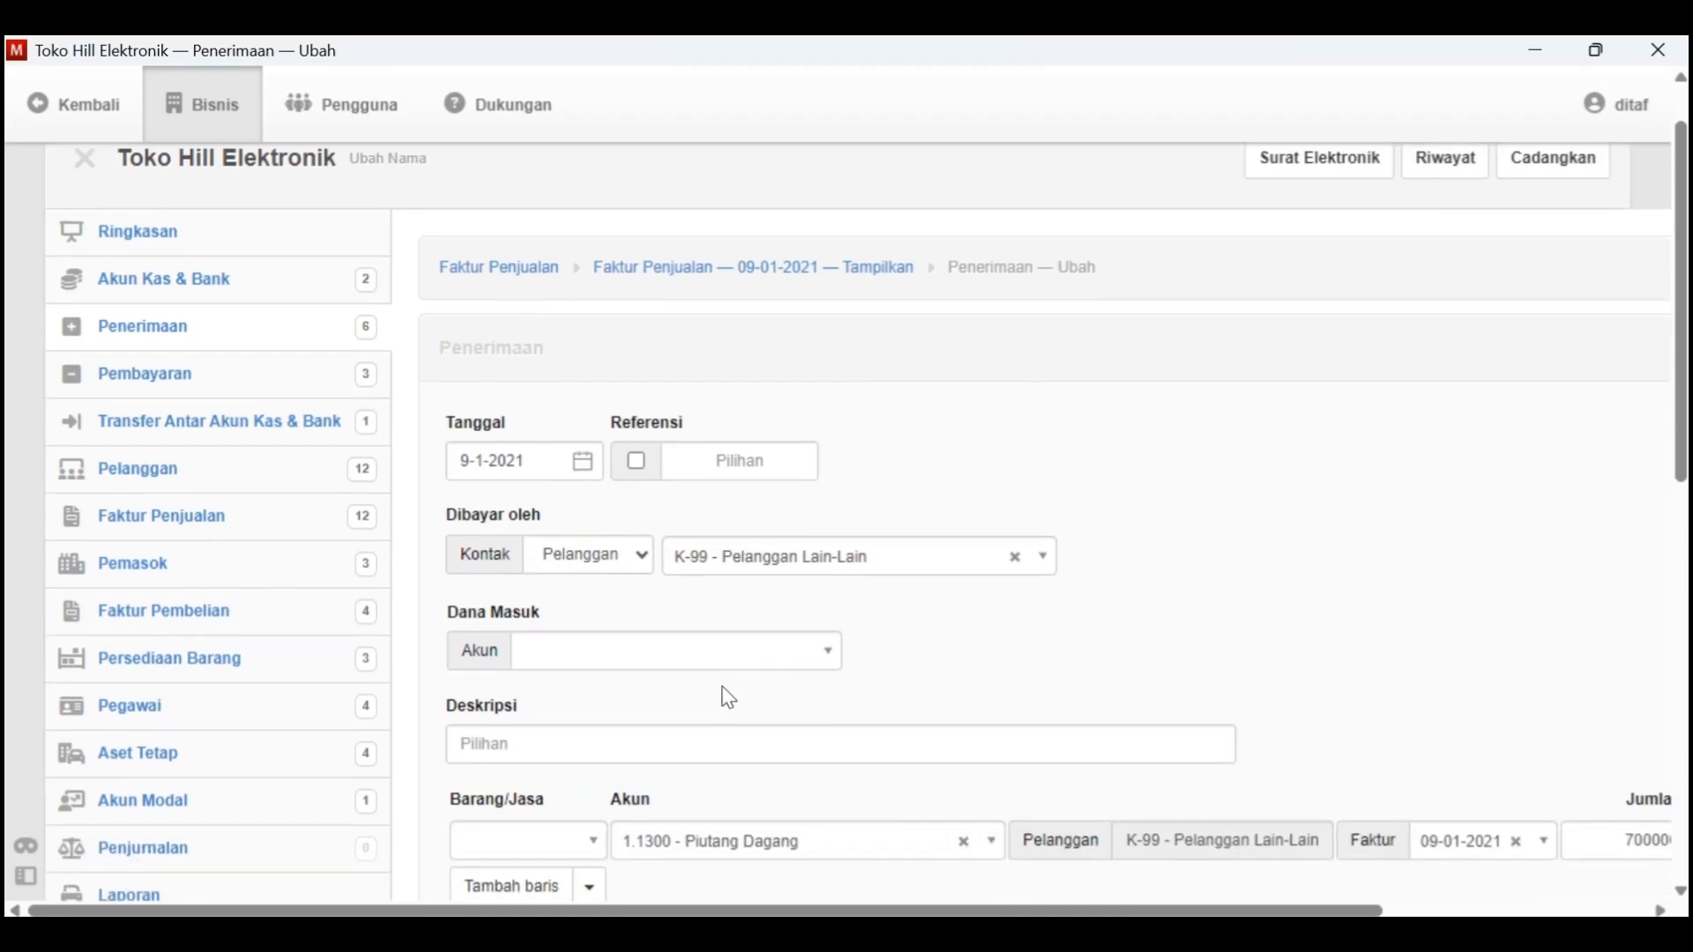
pyautogui.click(650, 656)
pyautogui.click(632, 727)
pyautogui.click(633, 732)
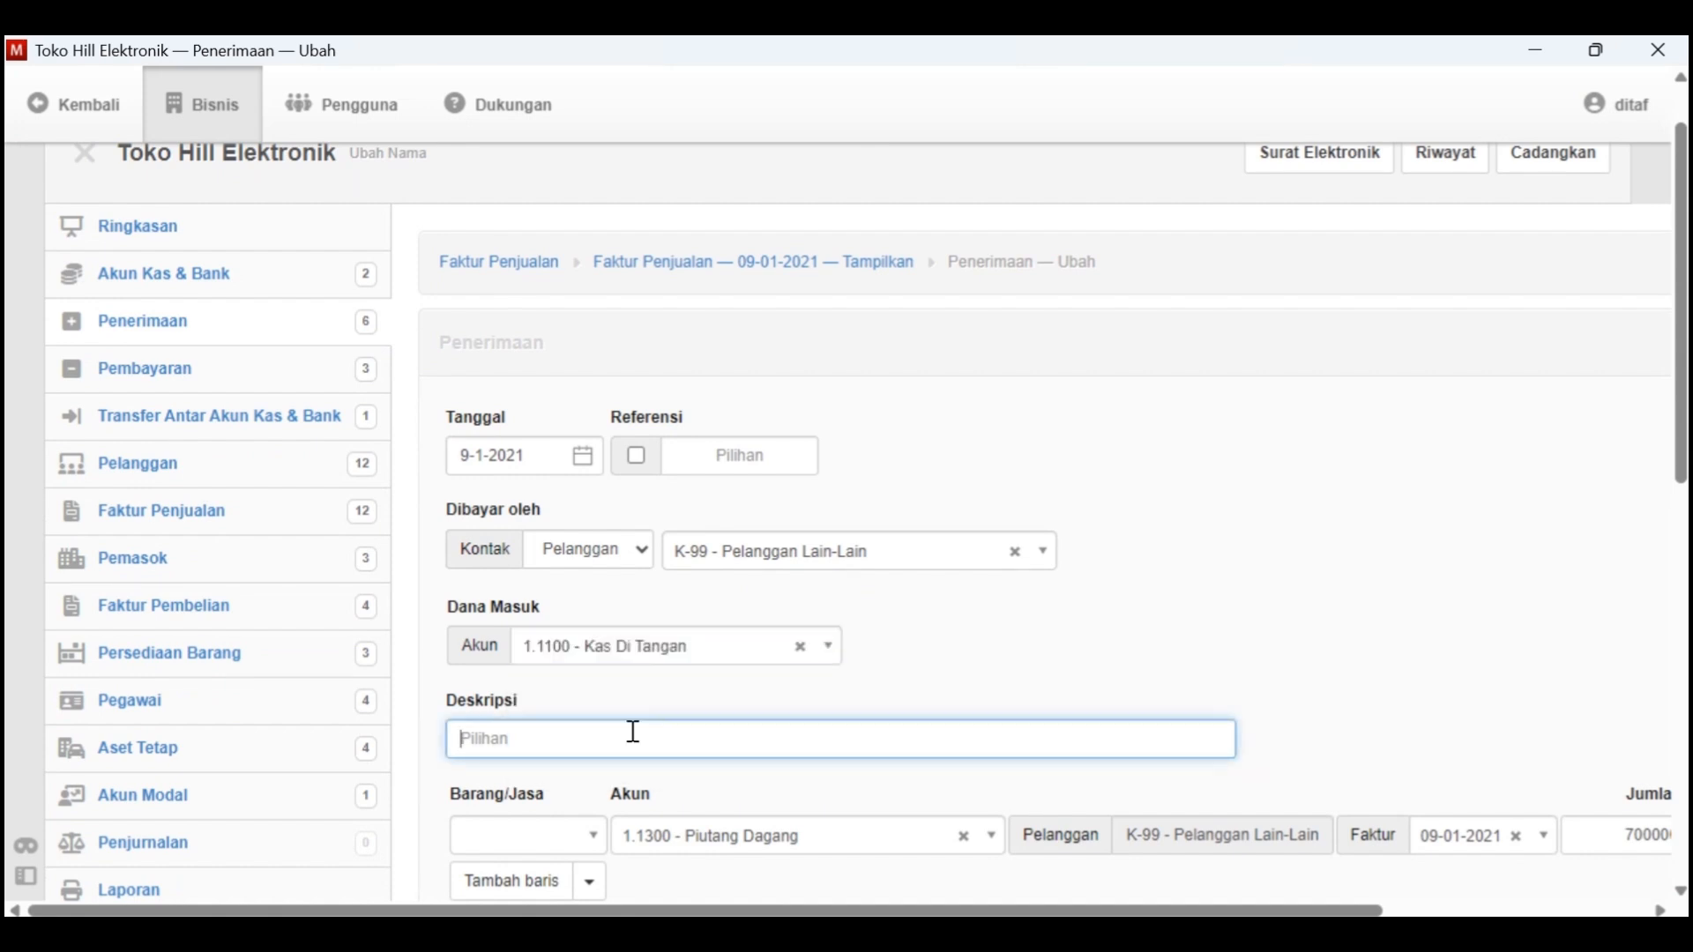
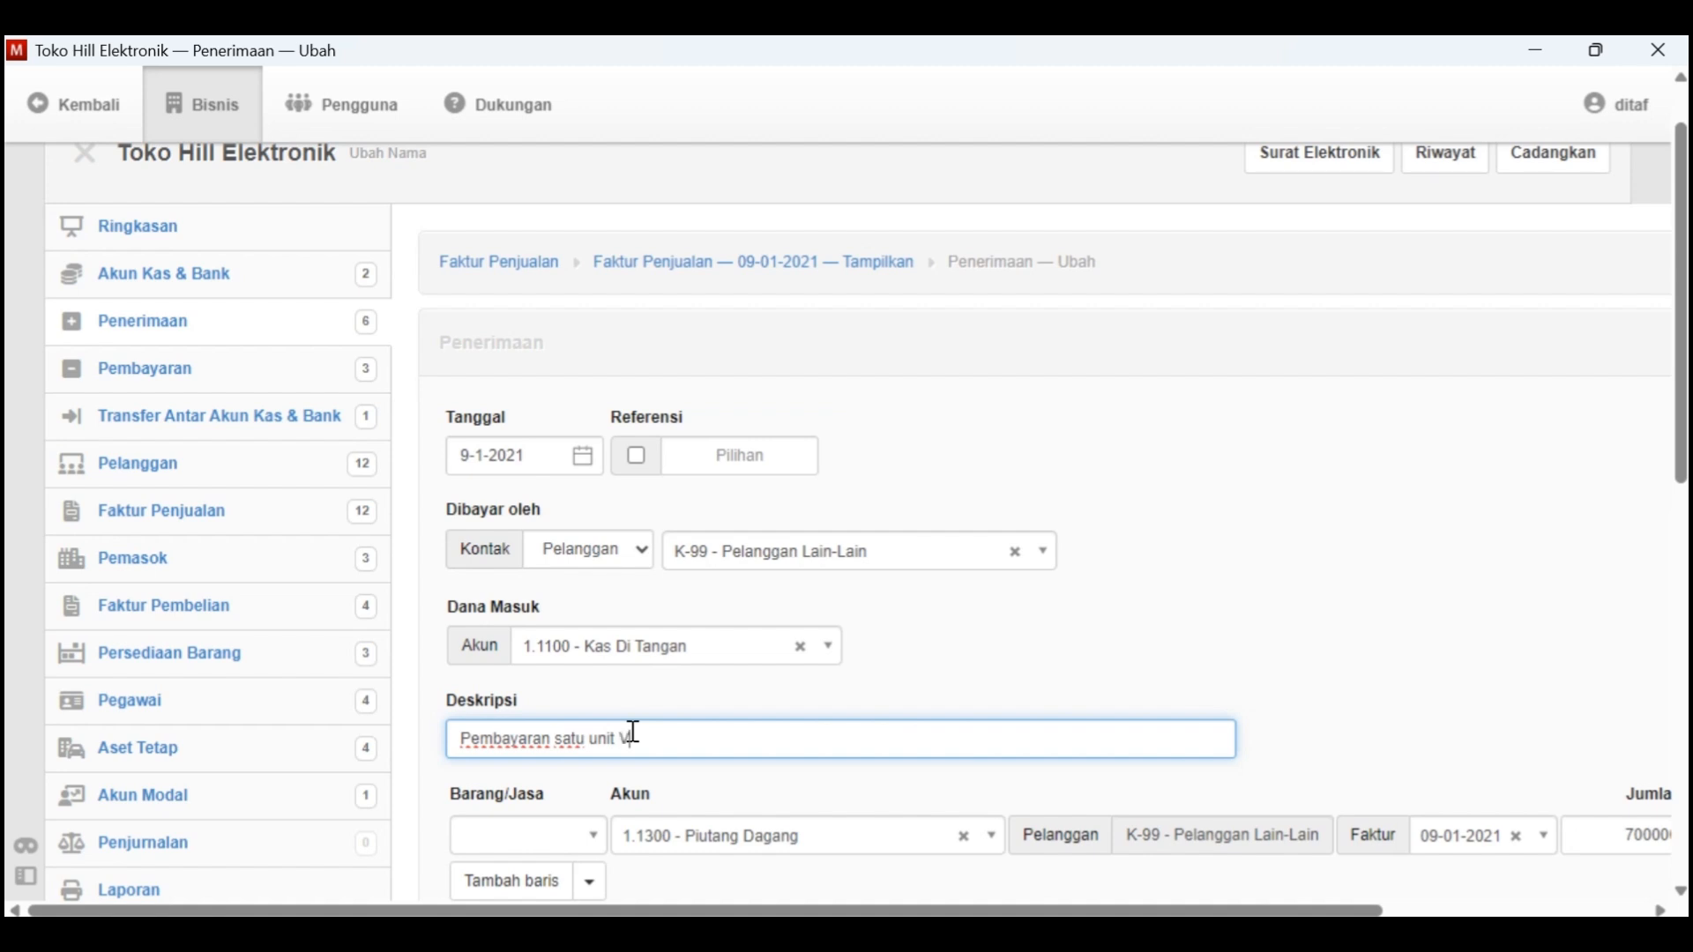
# Complete the receipt description as "Pembayaran satu unit VCD", create the receipt, and return to the sales invoice list
pyautogui.scroll(-2, 633, 732)
pyautogui.hscroll(2, 632, 732)
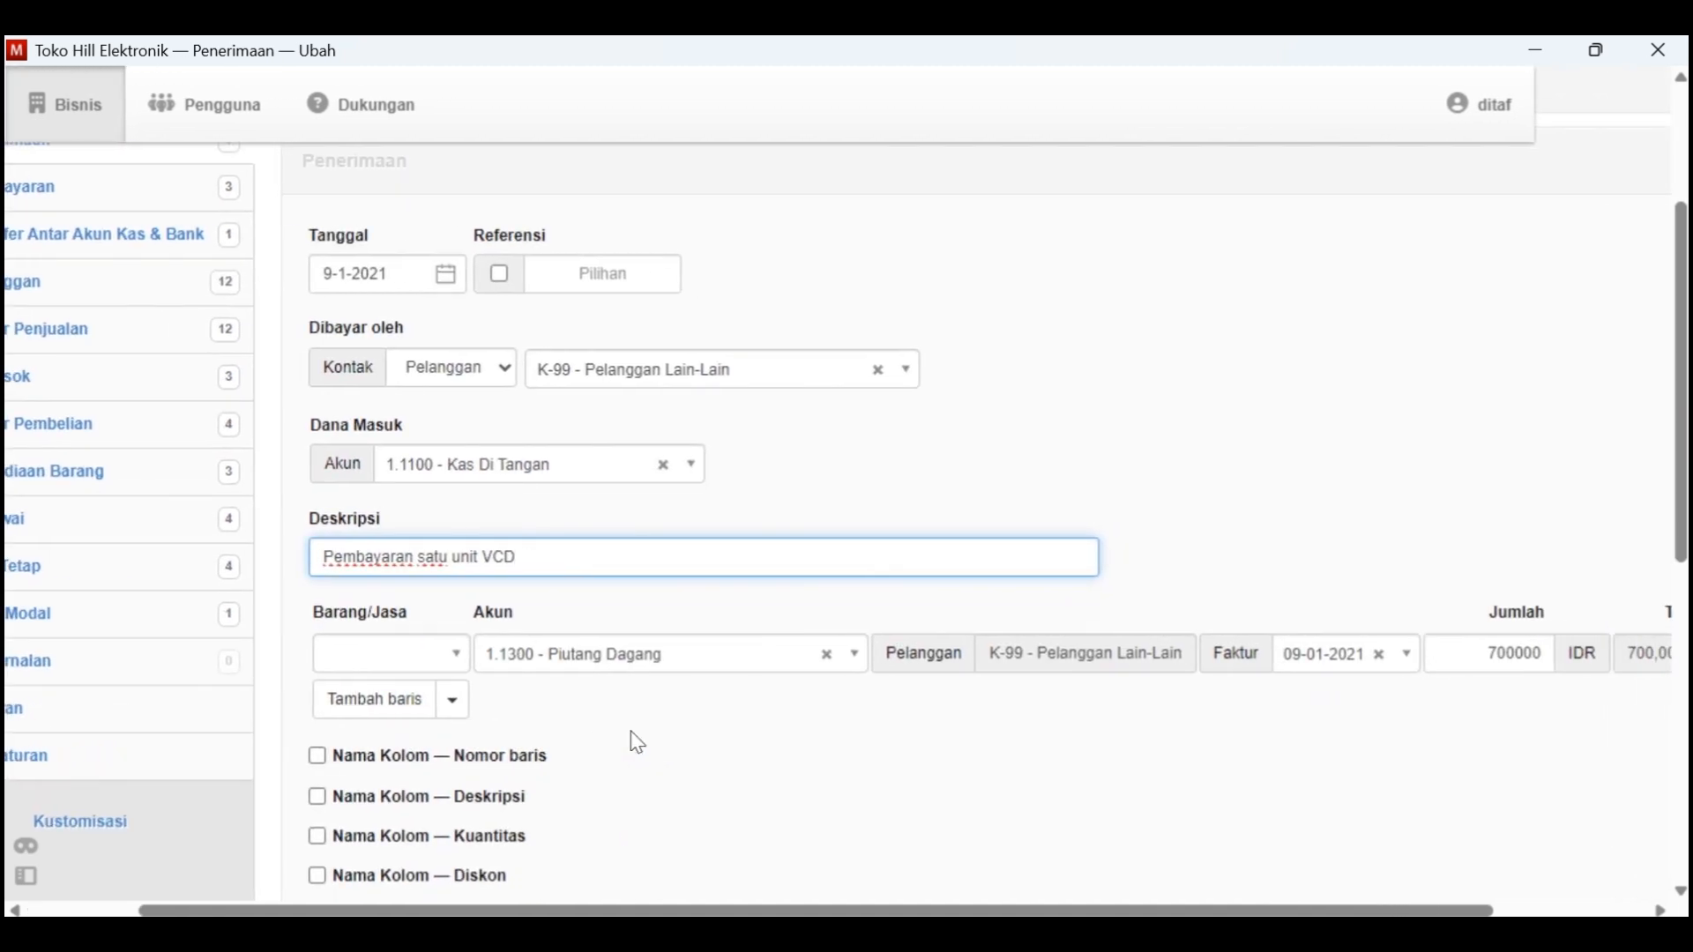
pyautogui.scroll(-6, 632, 732)
pyautogui.scroll(-1, 638, 744)
pyautogui.click(361, 739)
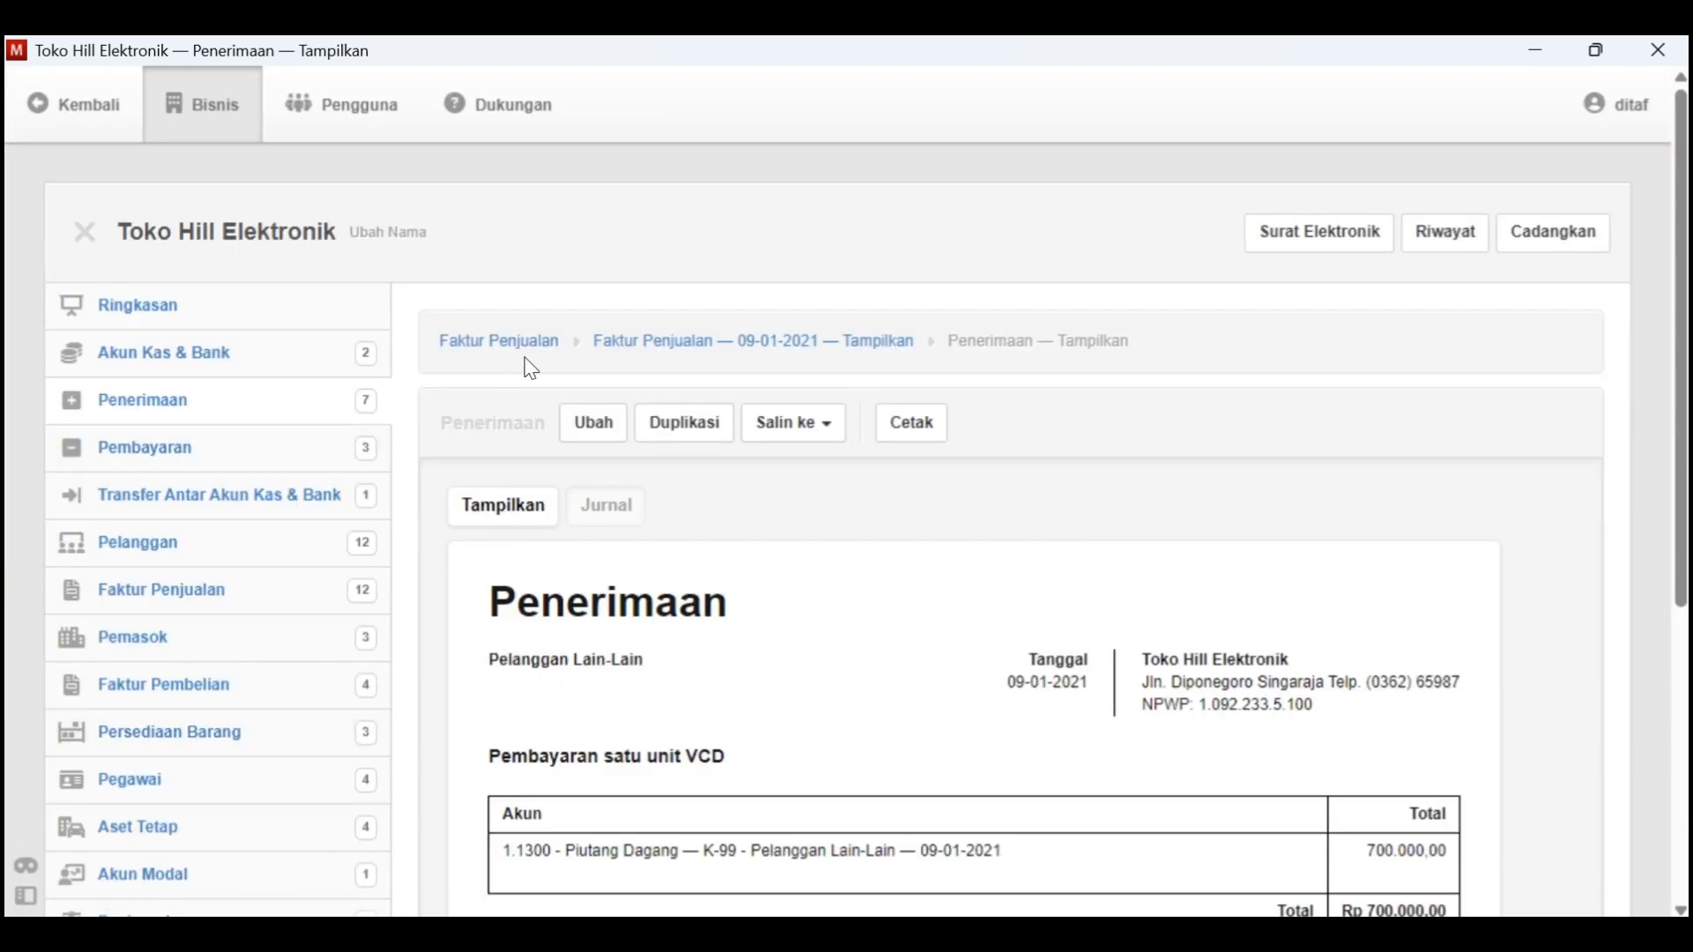
pyautogui.click(495, 339)
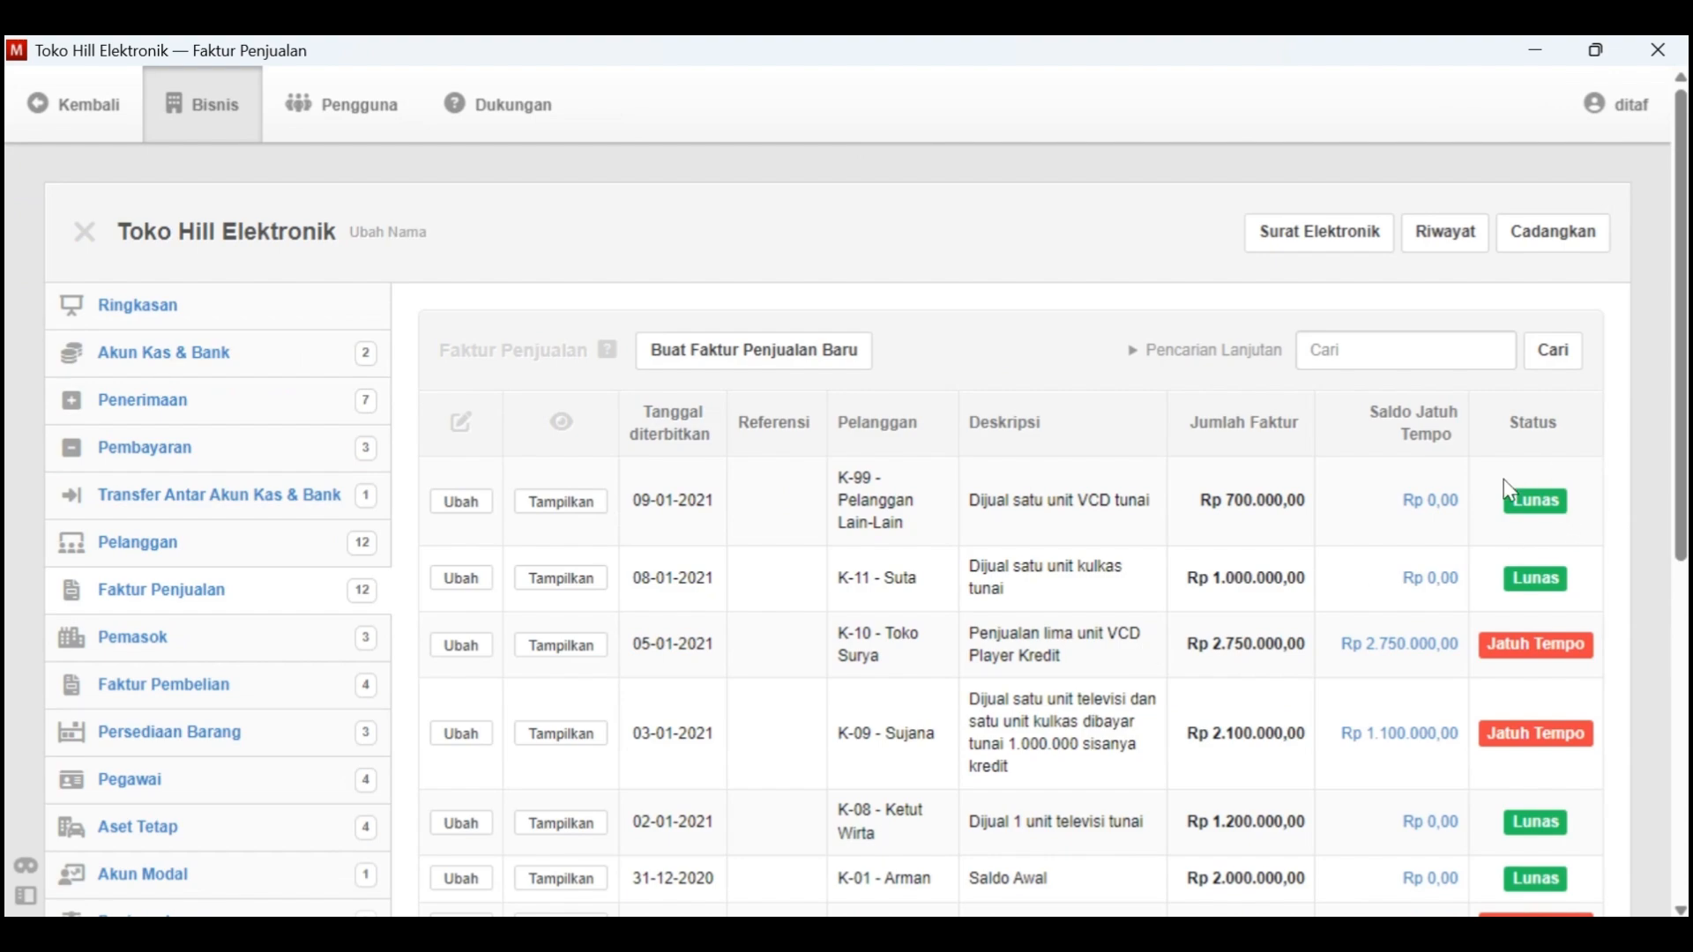
# In the Kasus Manager Word document, highlight in yellow the line "Tgl. 9 Dijual satu unit VCD seharga 700.000 secara tunai"
pyautogui.hotkey('alt', 'Tab')
pyautogui.moveTo(940, 370); pyautogui.dragTo(455, 375)
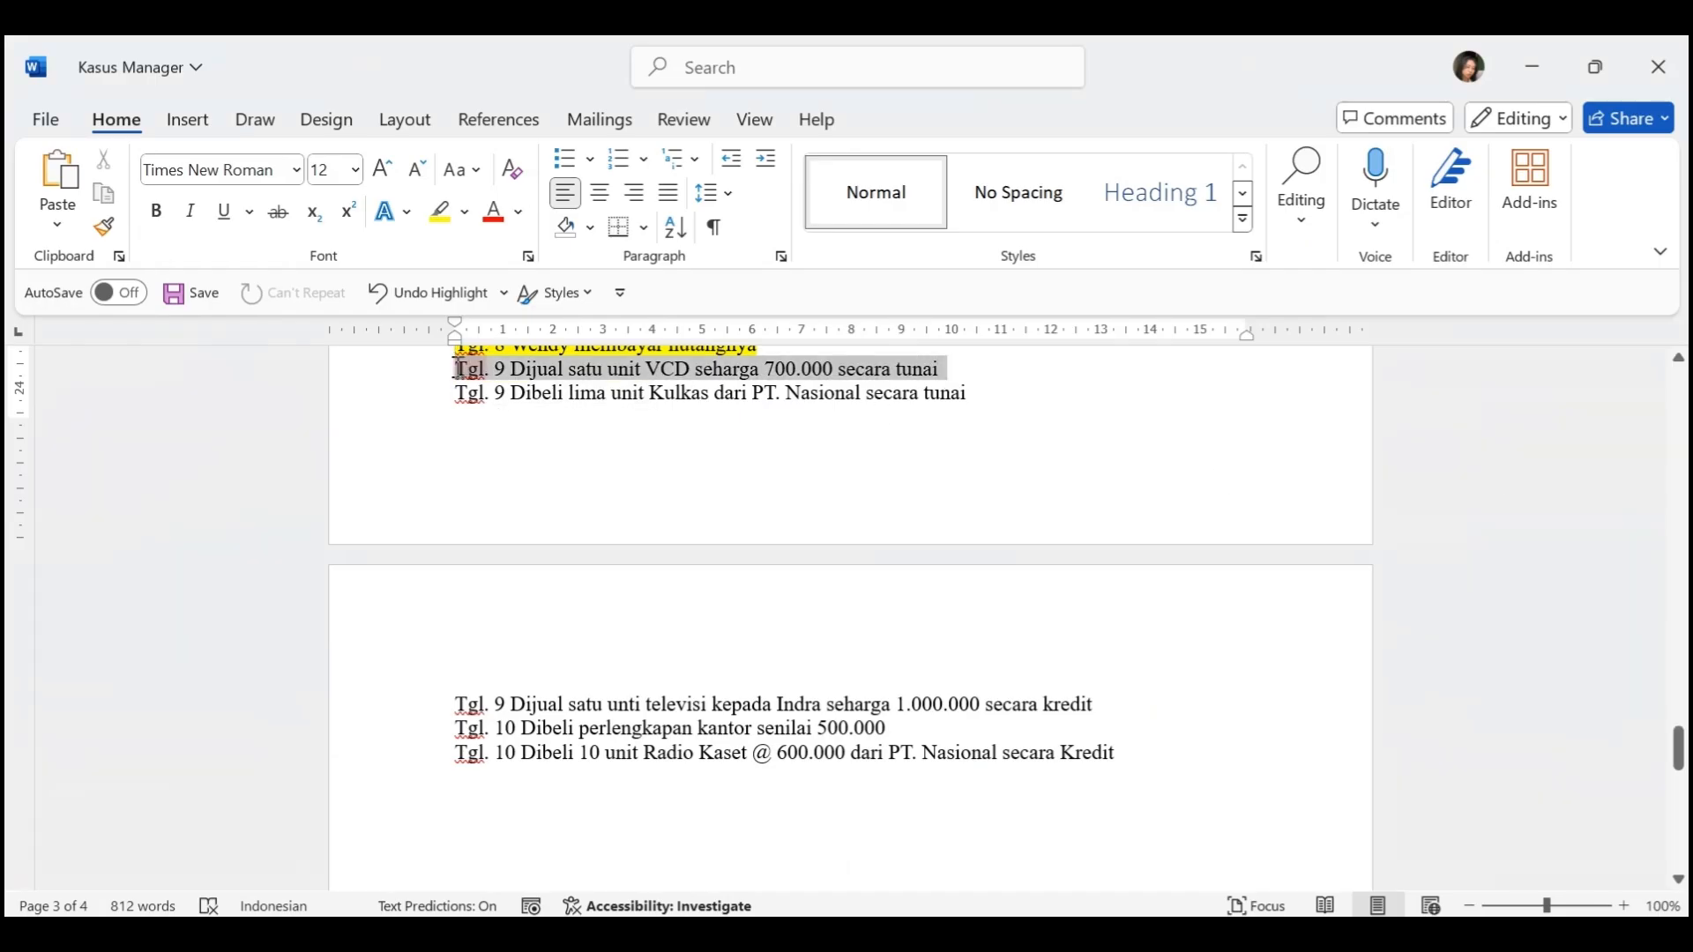
pyautogui.click(439, 212)
pyautogui.scroll(-1, 626, 521)
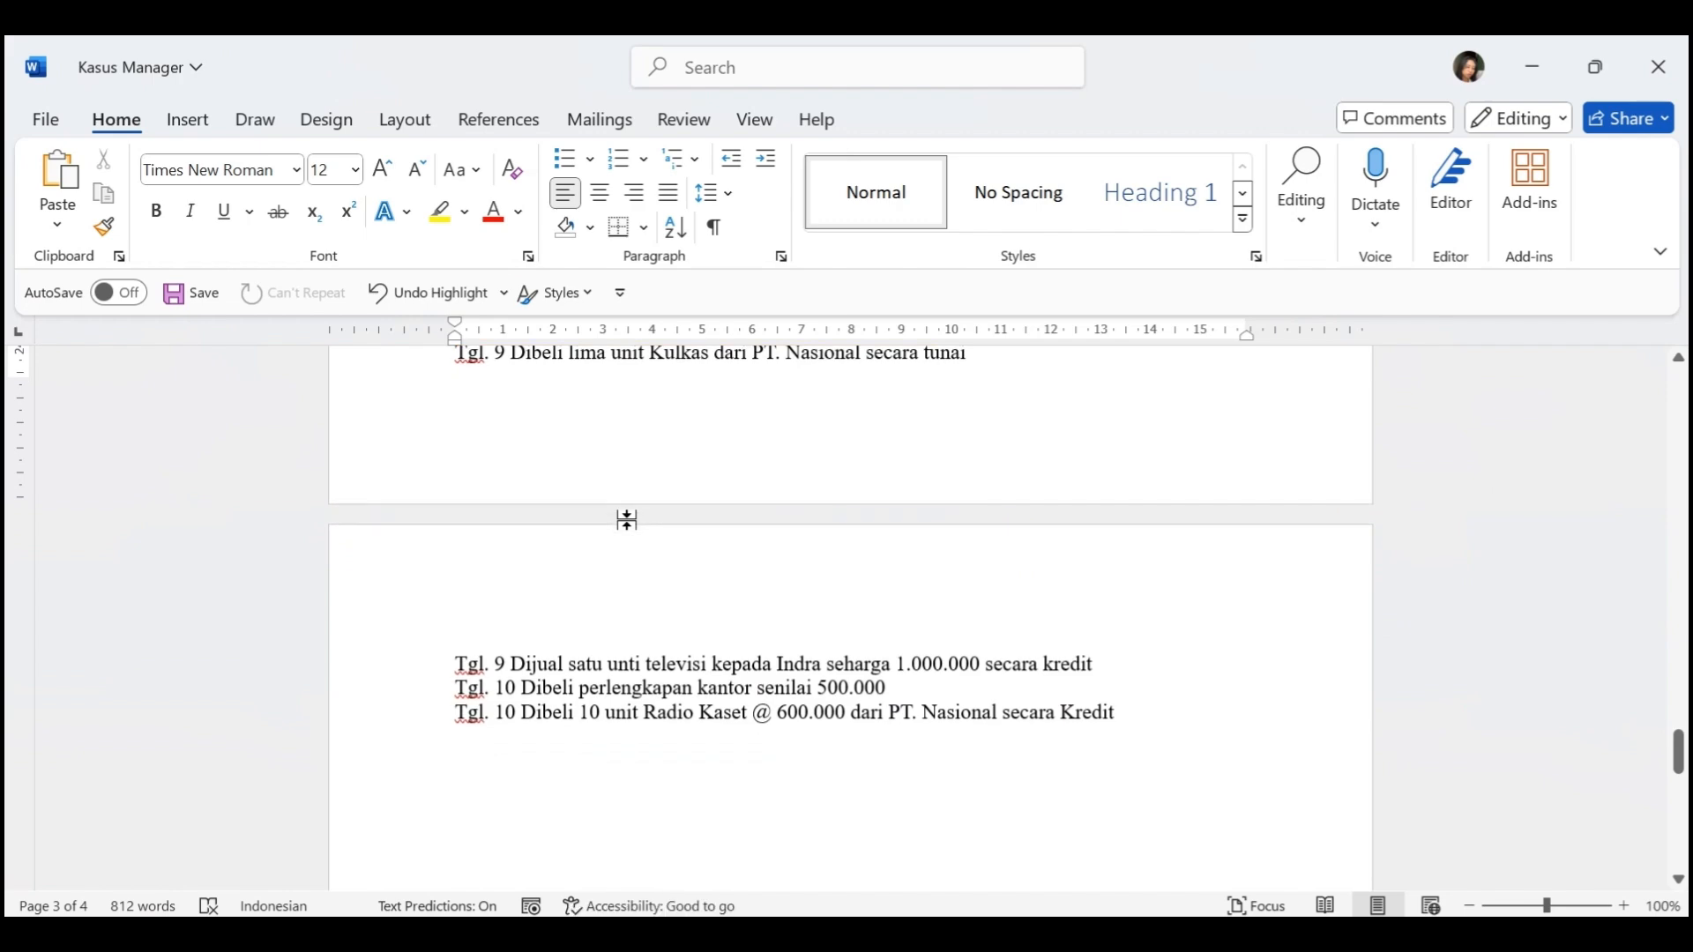
pyautogui.scroll(1, 684, 538)
# Switch back to Manager and start a new purchase invoice with the issue date set to 9-1-2021
pyautogui.hotkey('alt', 'Tab')
pyautogui.scroll(-1, 680, 548)
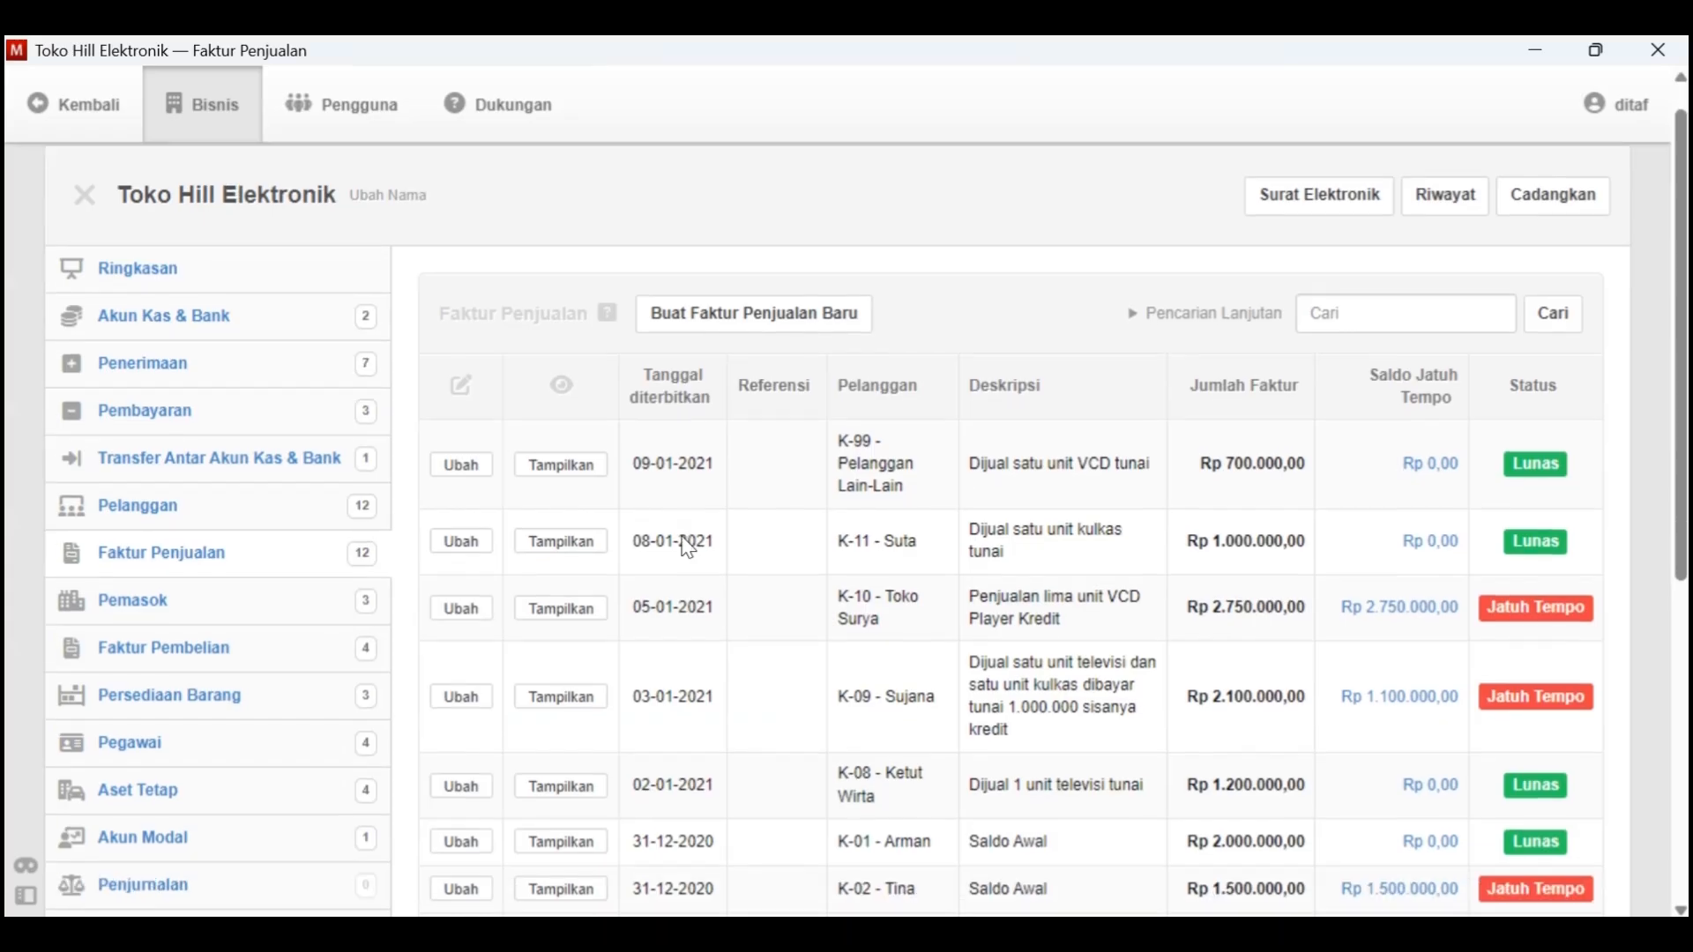
pyautogui.click(242, 612)
pyautogui.click(775, 348)
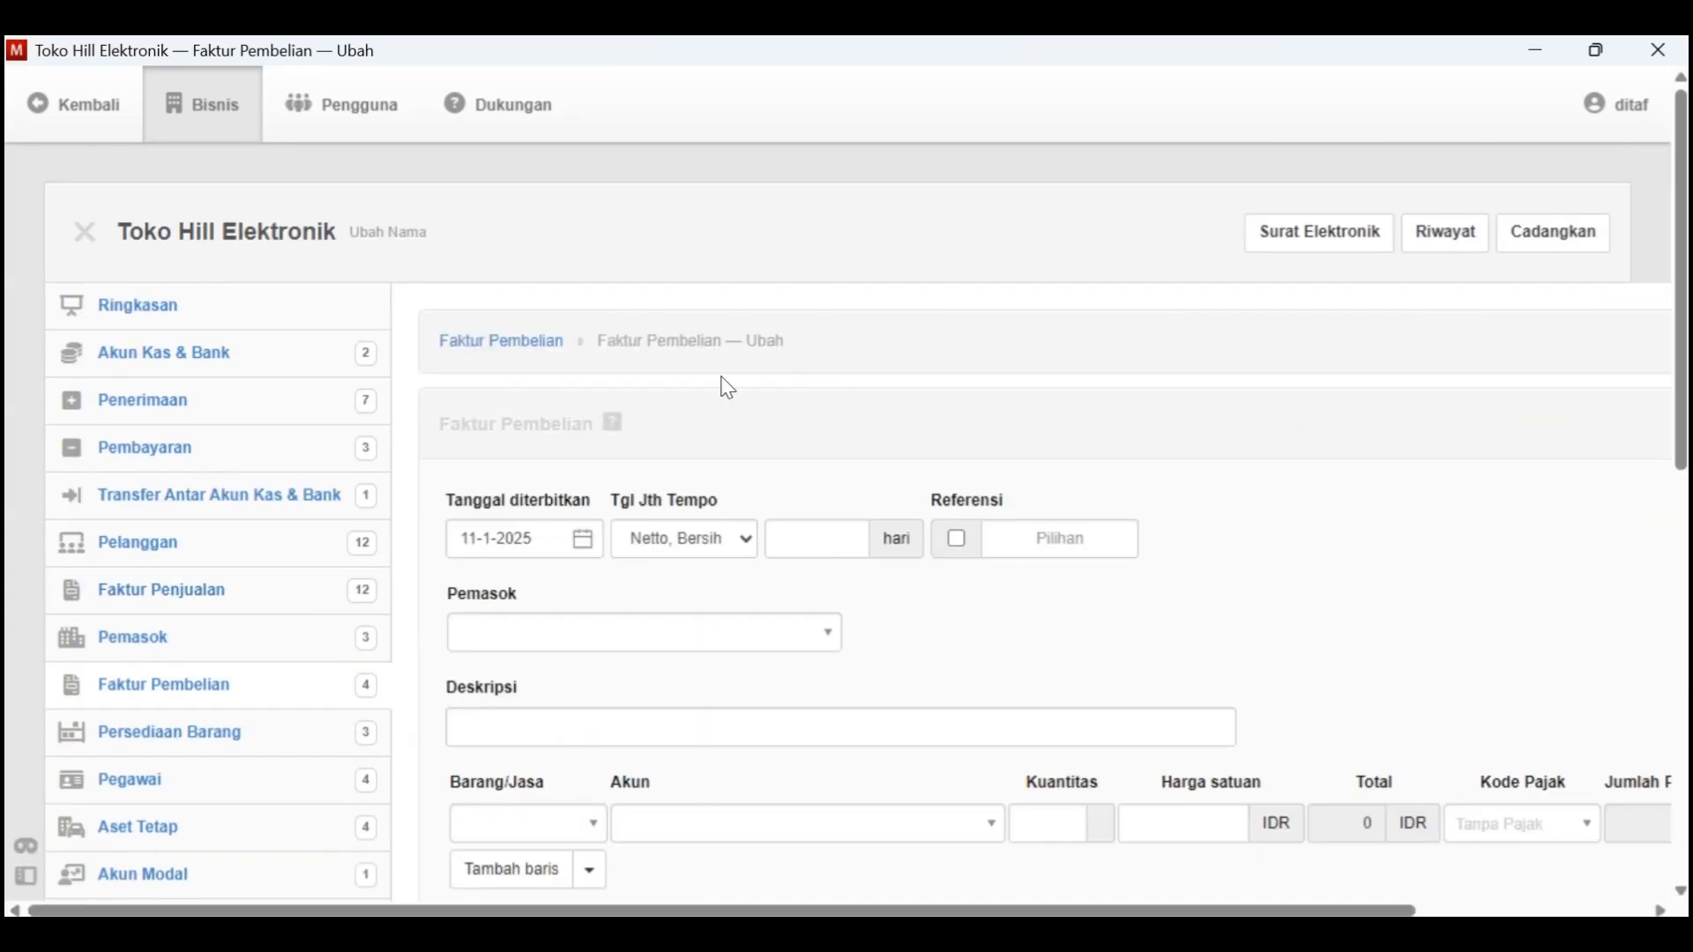
pyautogui.click(582, 540)
pyautogui.click(635, 137)
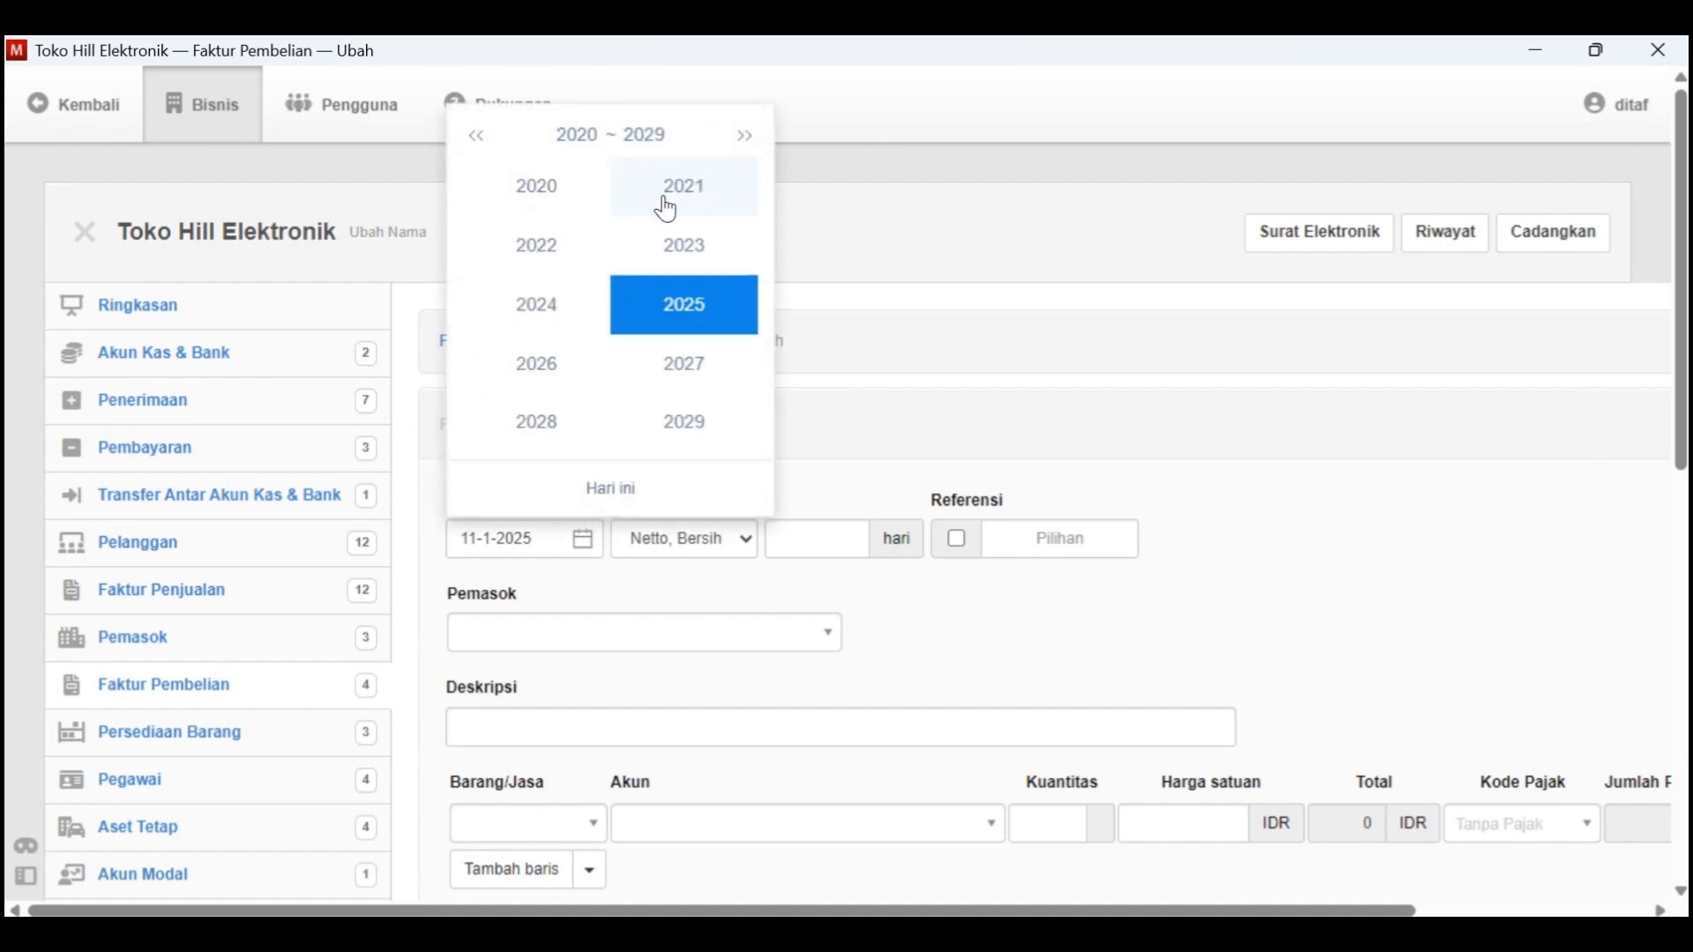
pyautogui.click(653, 194)
pyautogui.click(529, 206)
pyautogui.hotkey('alt', 'Tab')
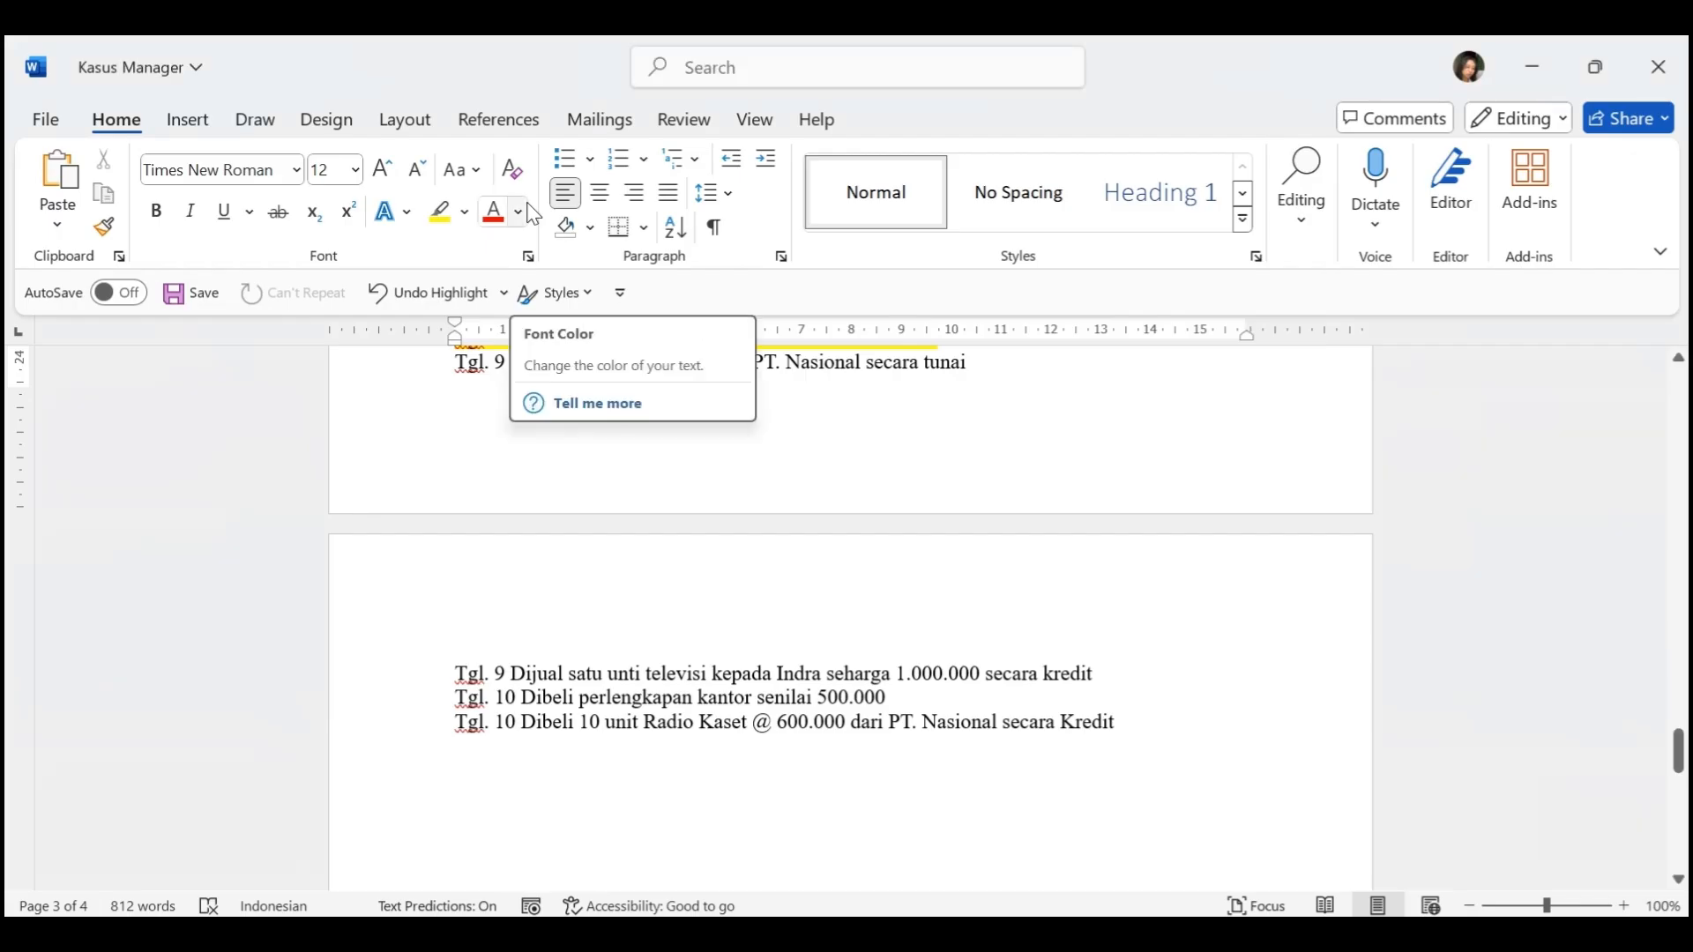
pyautogui.hotkey('alt', 'Tab')
pyautogui.click(703, 266)
# Set the supplier to V-02 - PT. Nasional and the description to "Pembelian lima unit kulkas tunai"
pyautogui.click(732, 631)
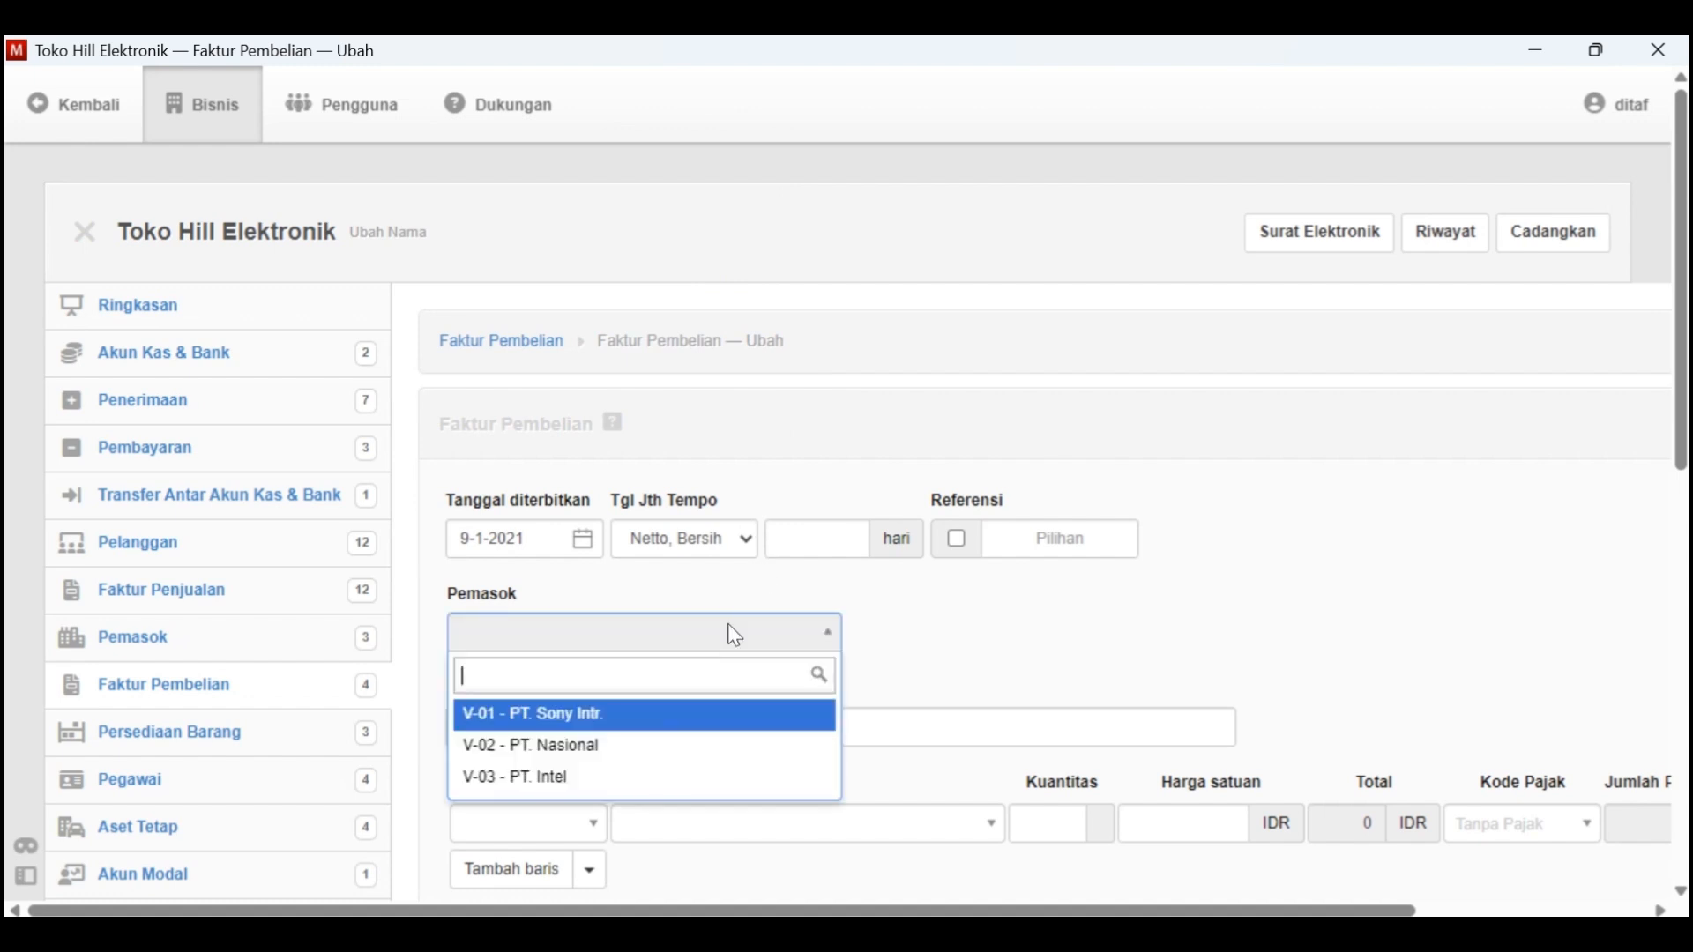
pyautogui.click(623, 744)
pyautogui.click(660, 733)
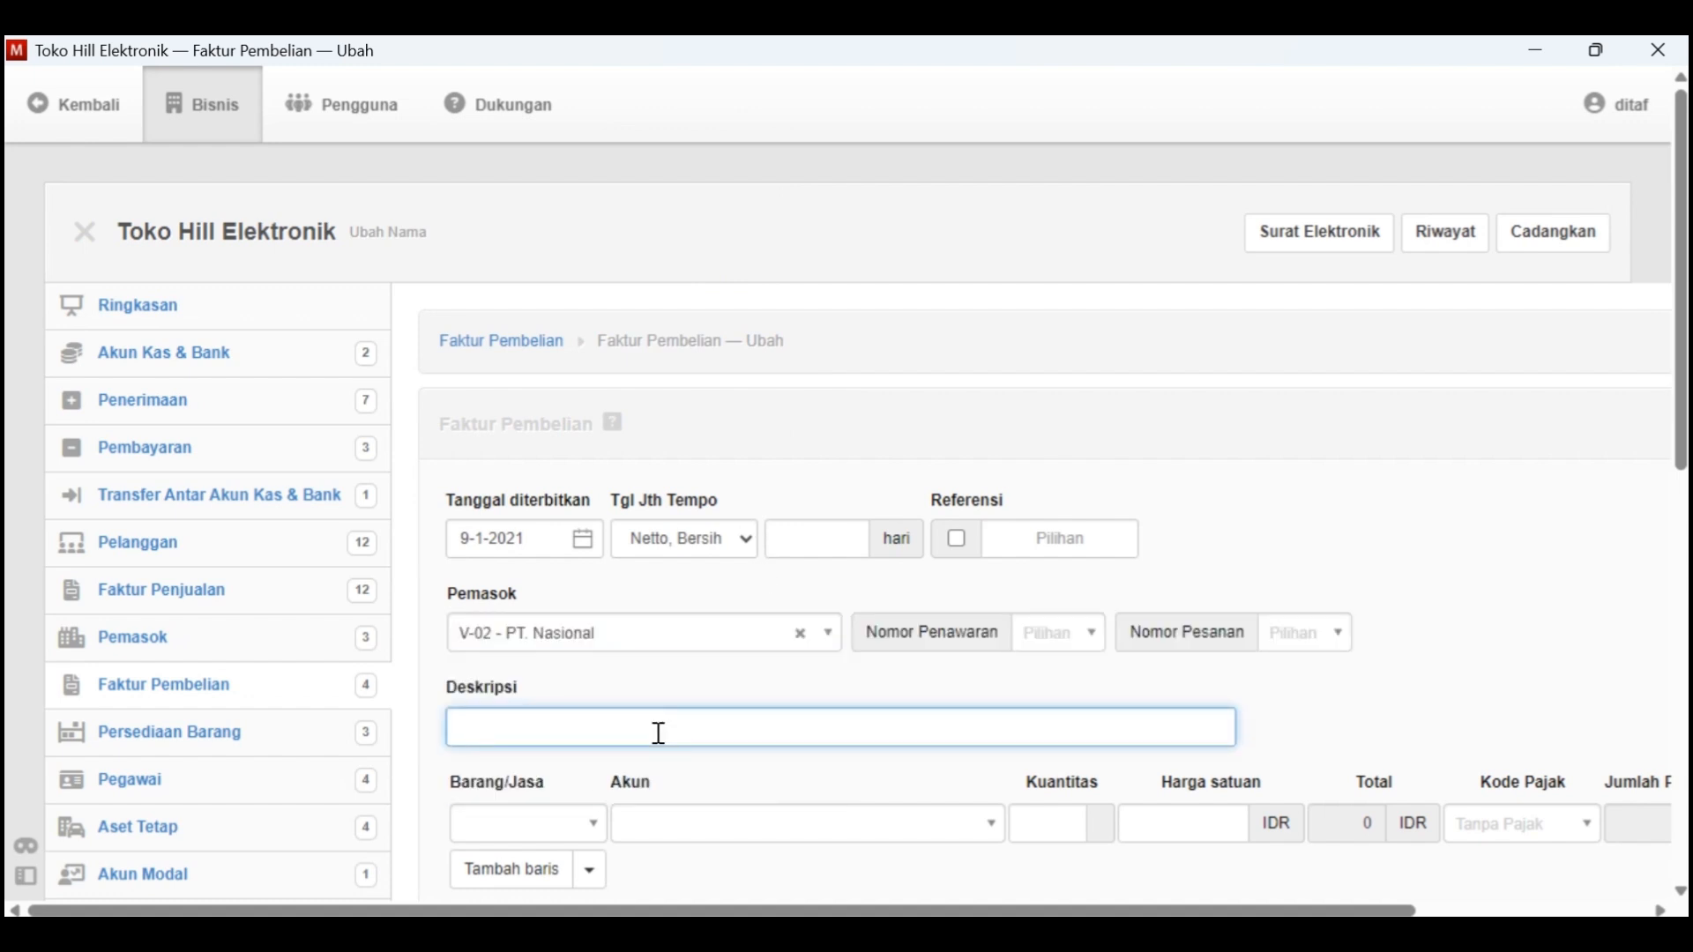
pyautogui.hotkey('alt', 'Tab')
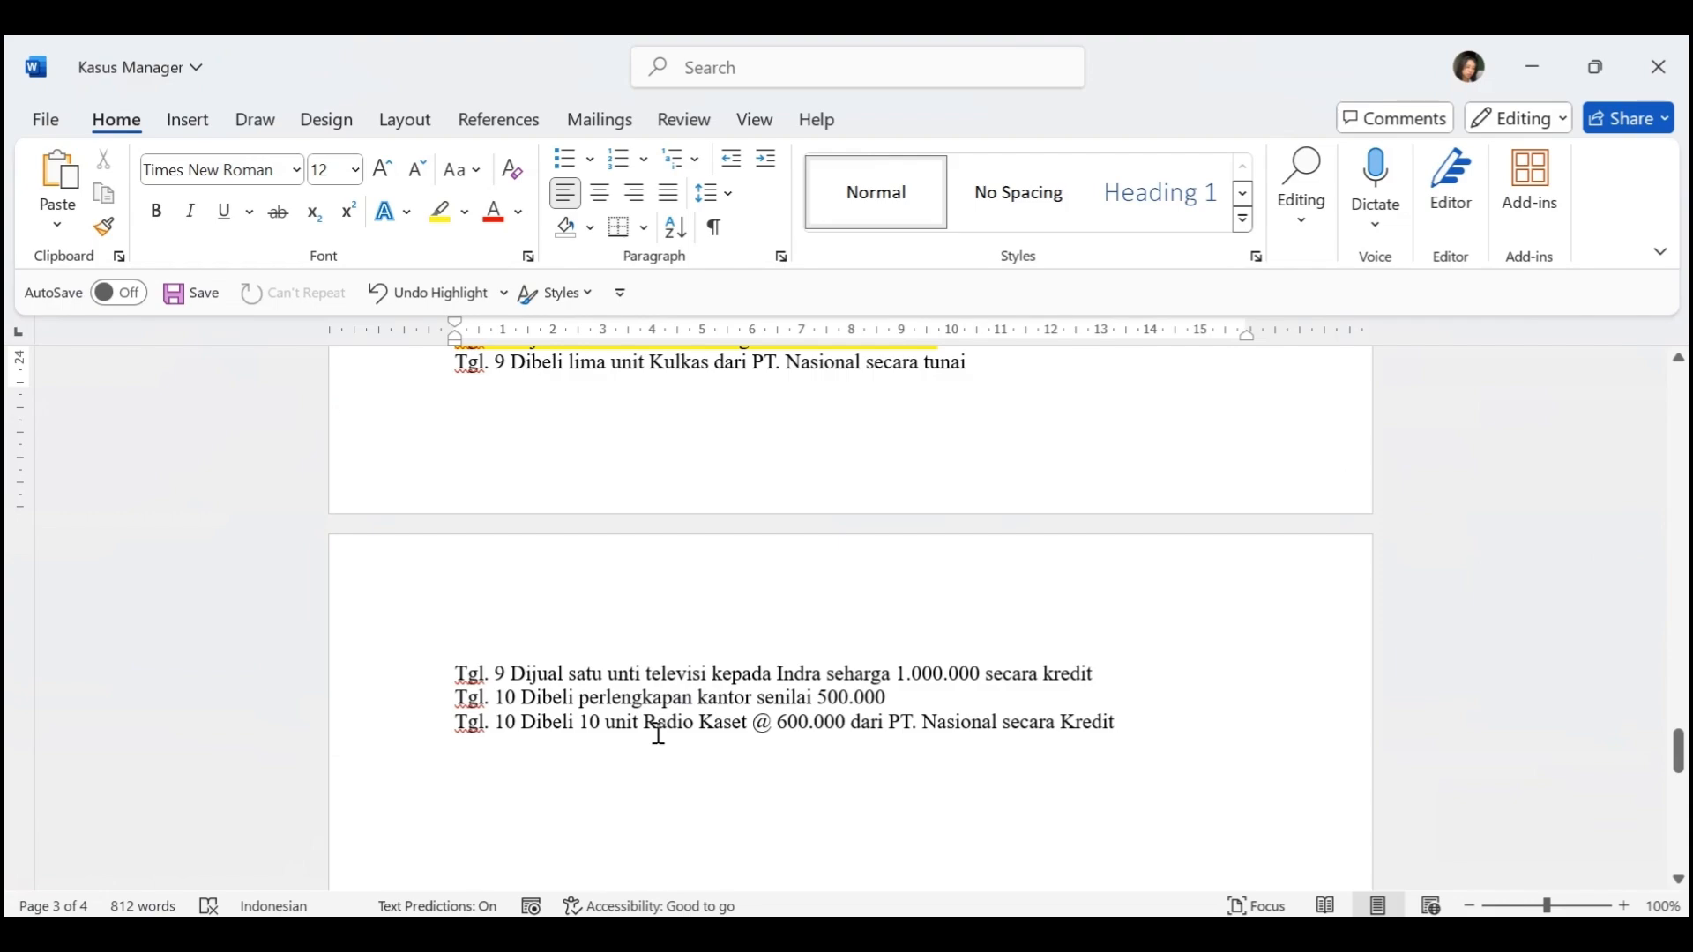
pyautogui.hotkey('alt', 'Tab')
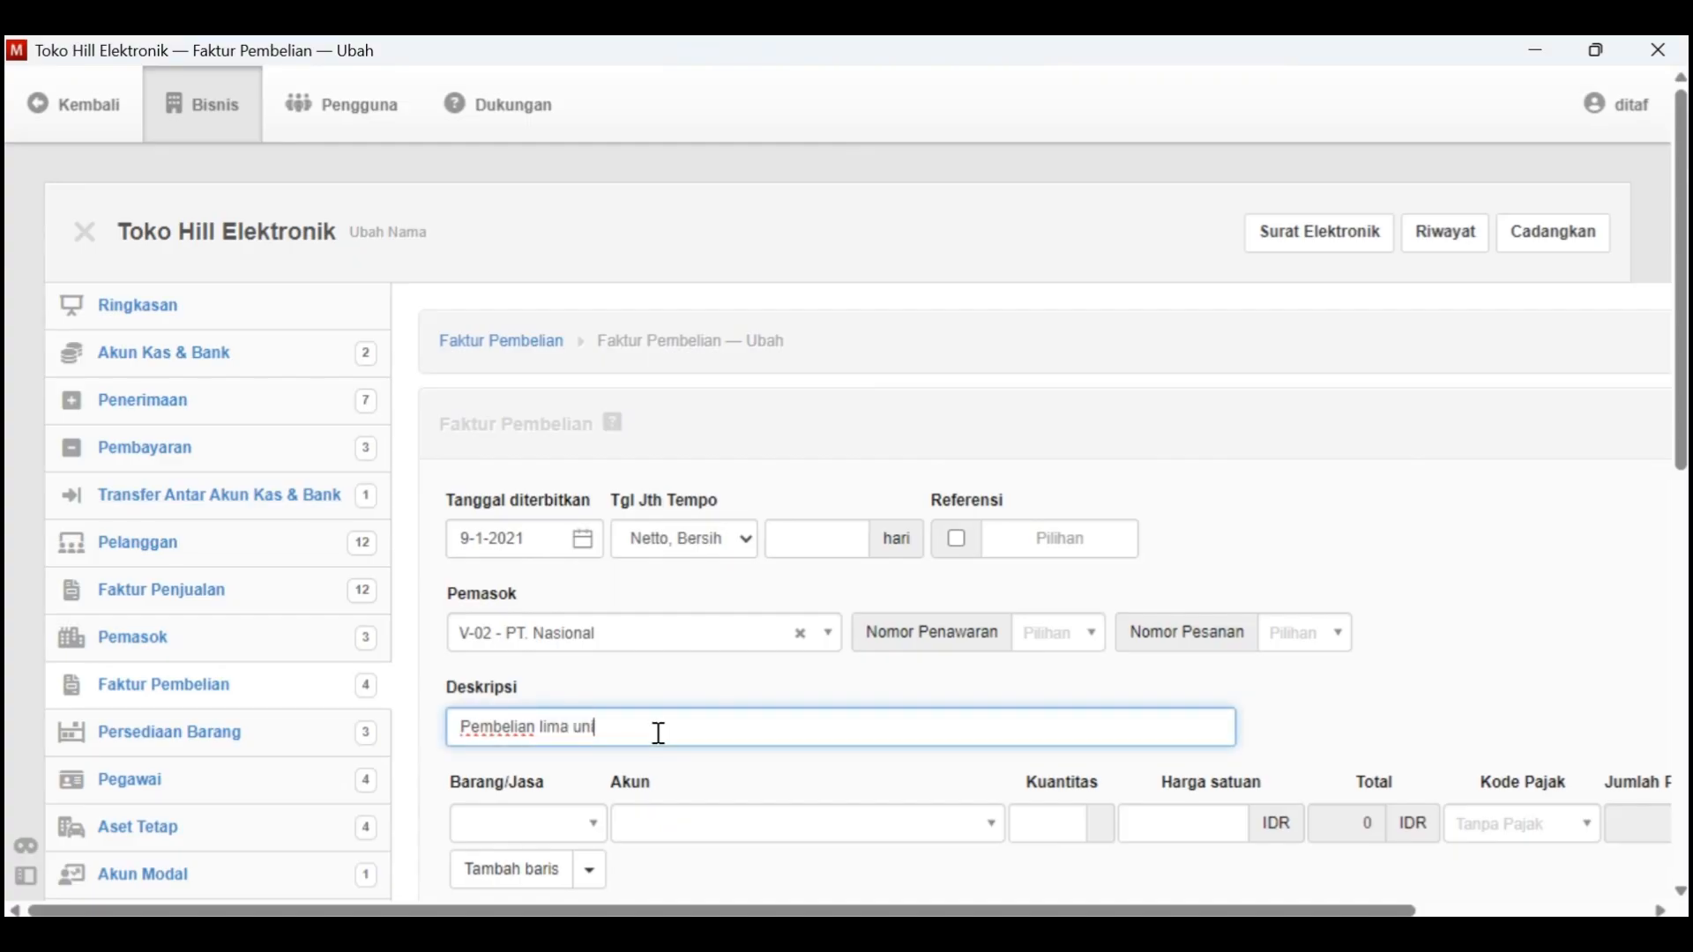
pyautogui.write('lima unit kulkas tunai')
# Add item B-002 - Kulkas to the purchase invoice line with a quantity of 5
pyautogui.scroll(-3, 658, 732)
pyautogui.click(567, 617)
pyautogui.click(585, 733)
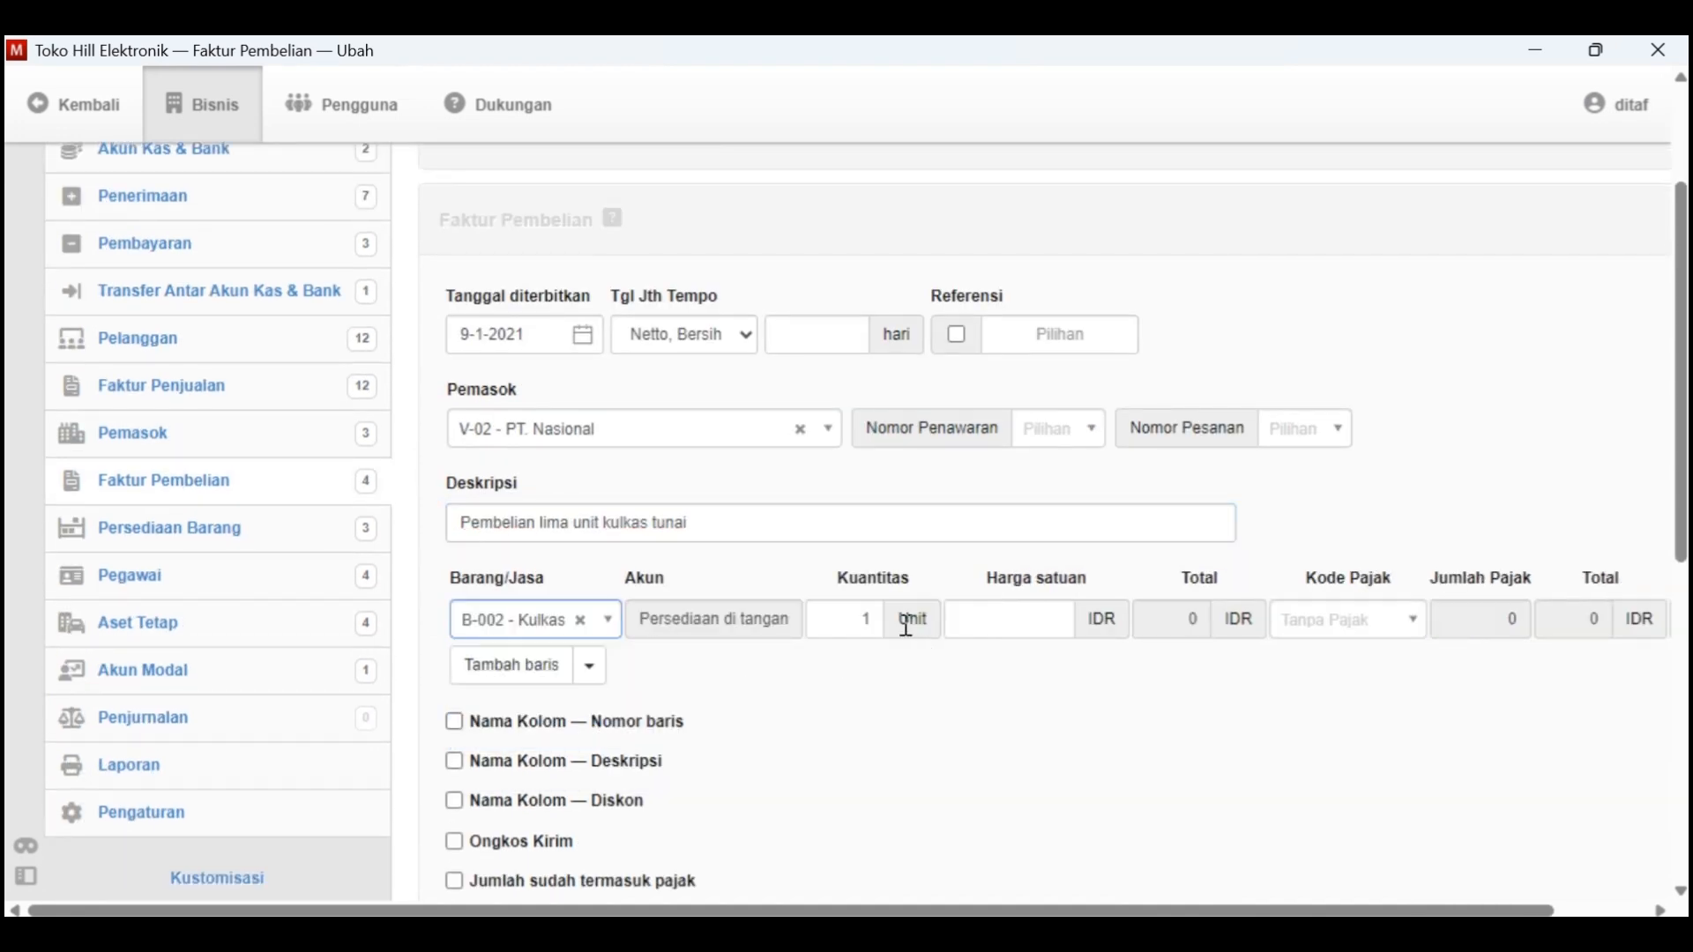
pyautogui.click(880, 624)
pyautogui.press('BackSpace')
pyautogui.press('Tab')
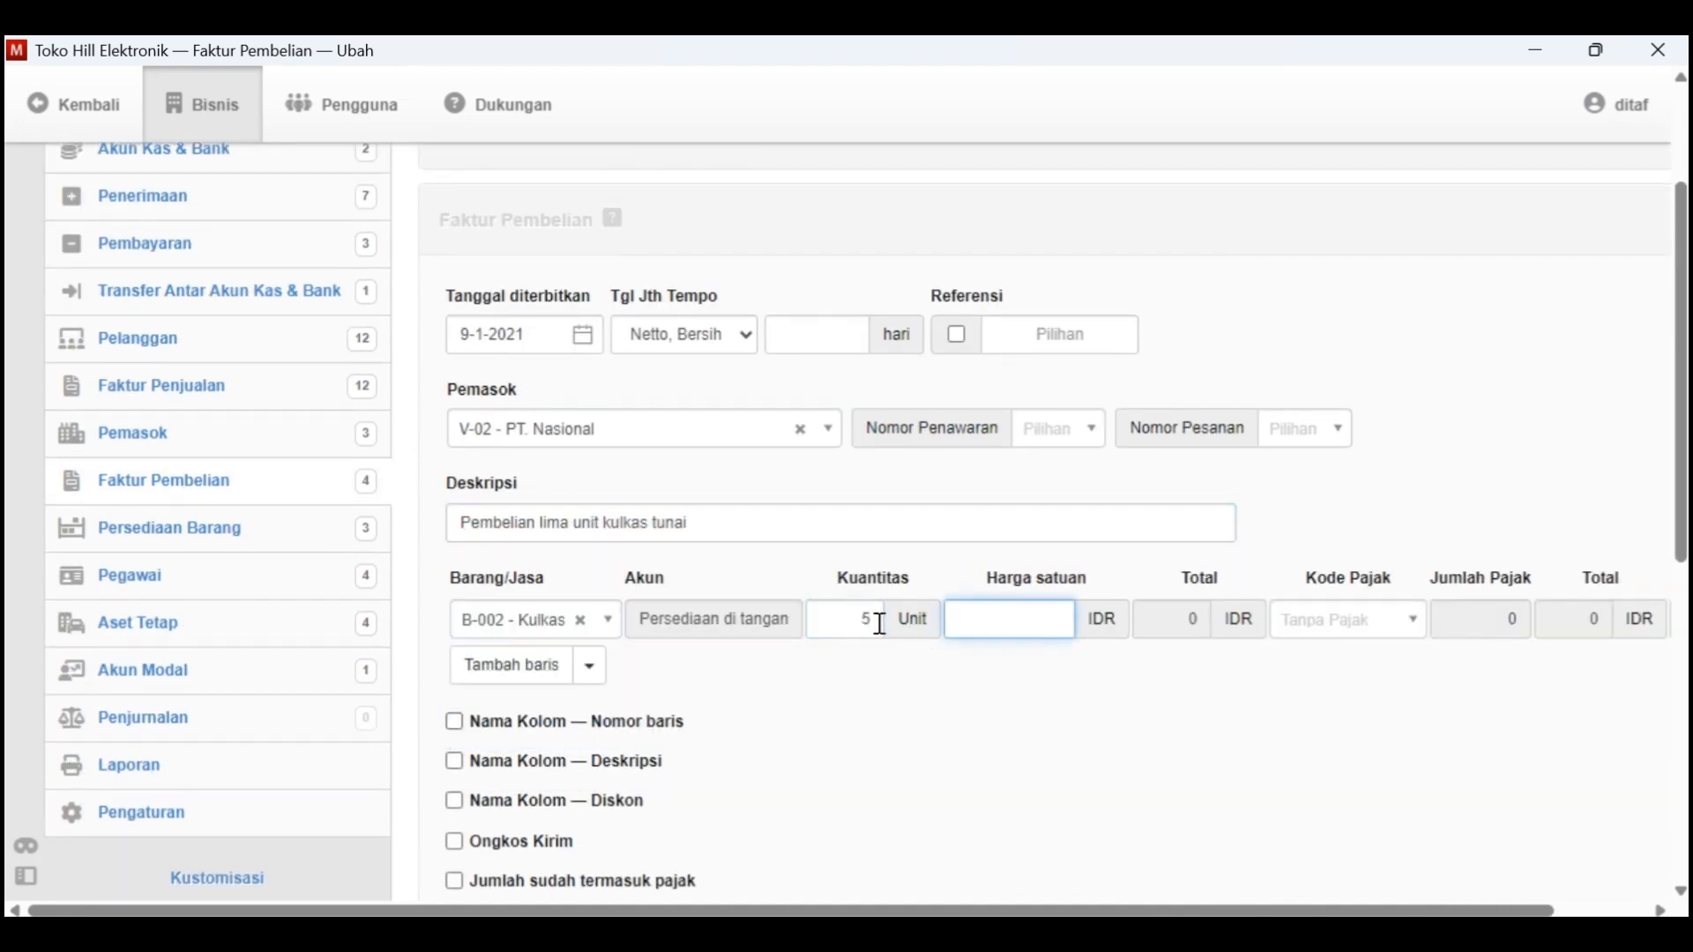
# Look up the Kulkas purchase price in the Word document's Data Persediaan table and set the invoice line's unit price to 800000 IDR
pyautogui.hotkey('alt', 'Tab')
pyautogui.scroll(10, 878, 635)
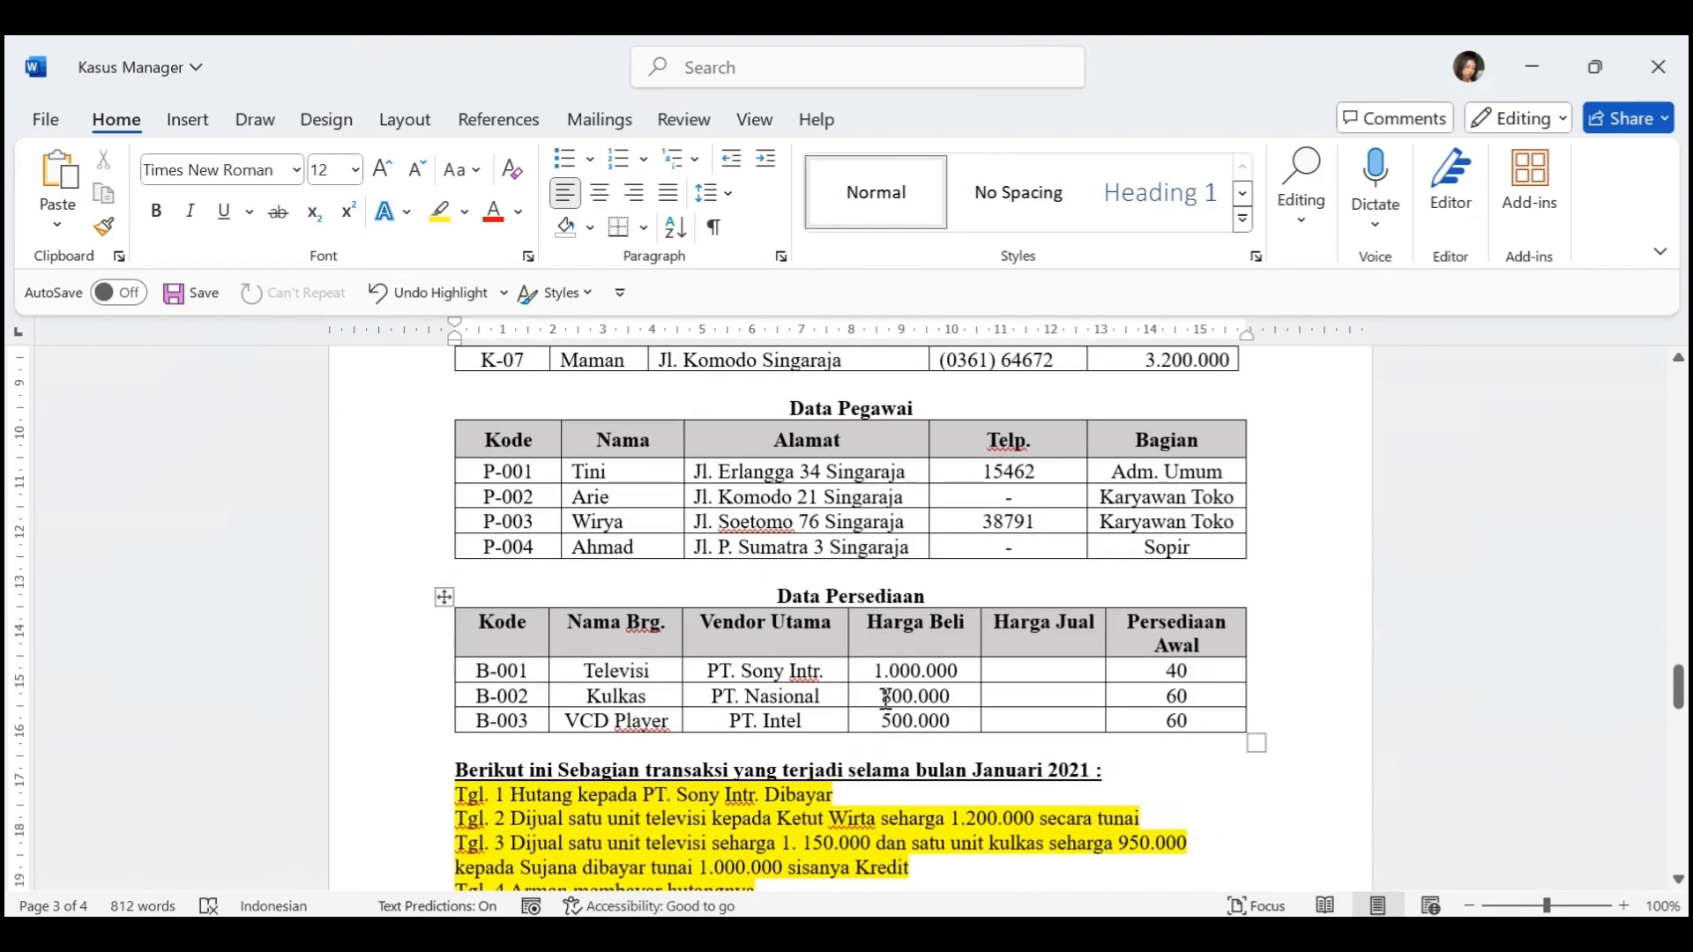
pyautogui.scroll(-10, 886, 699)
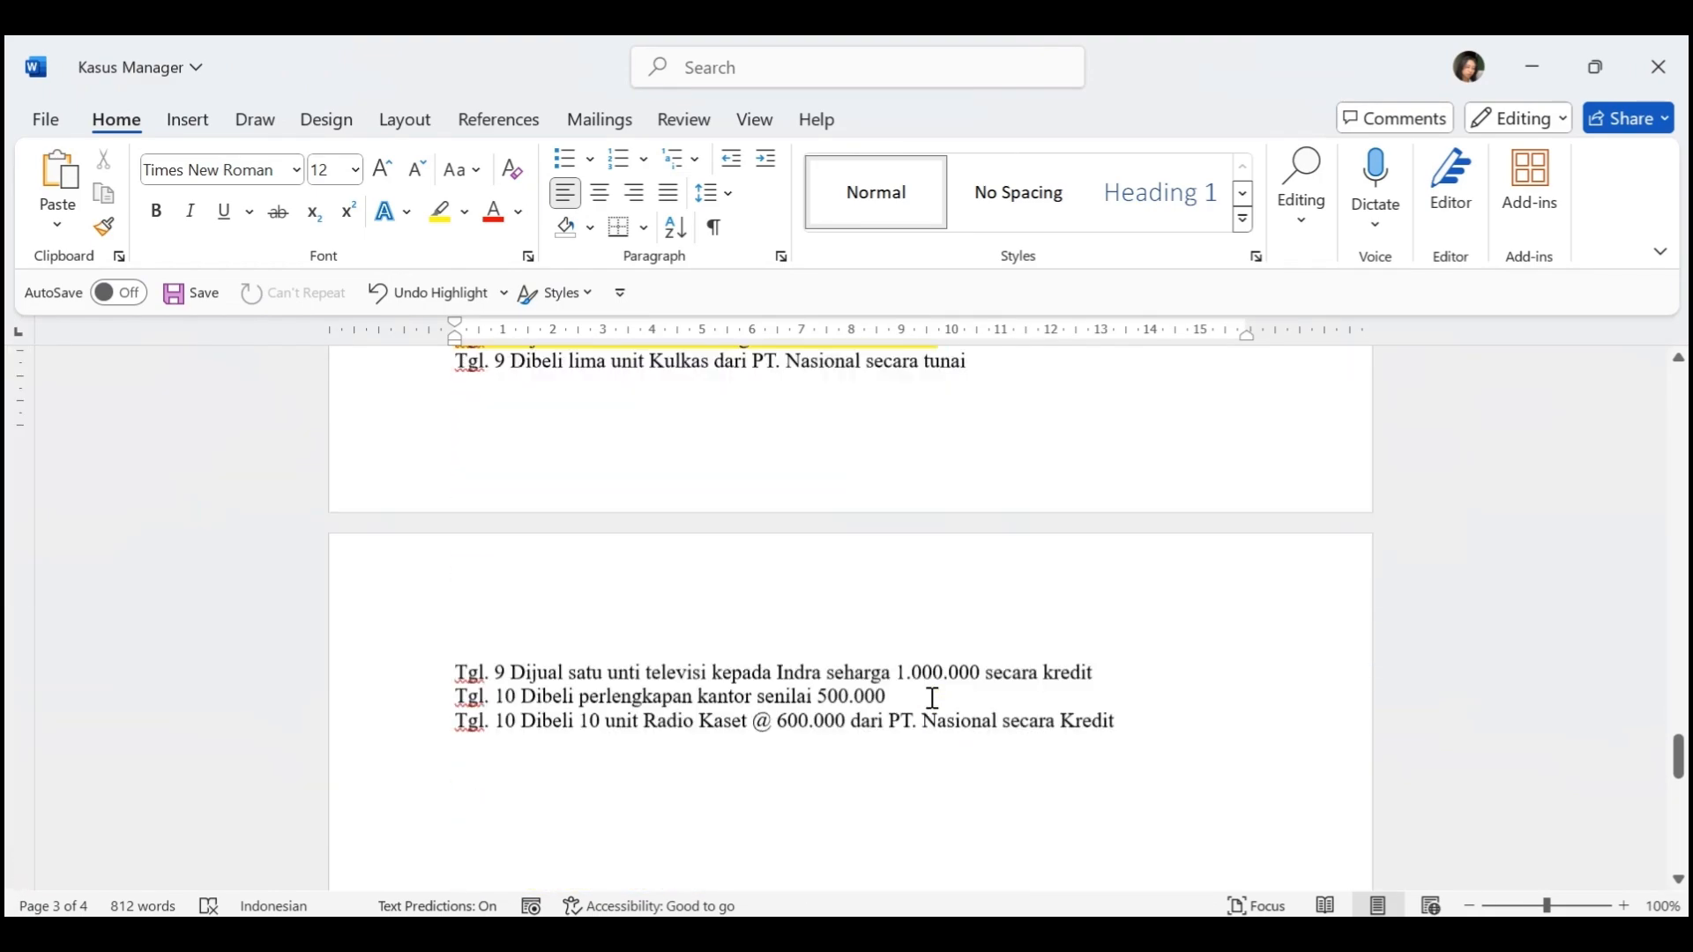
pyautogui.scroll(-1, 932, 698)
pyautogui.hotkey('alt', 'Tab')
pyautogui.write('0000')
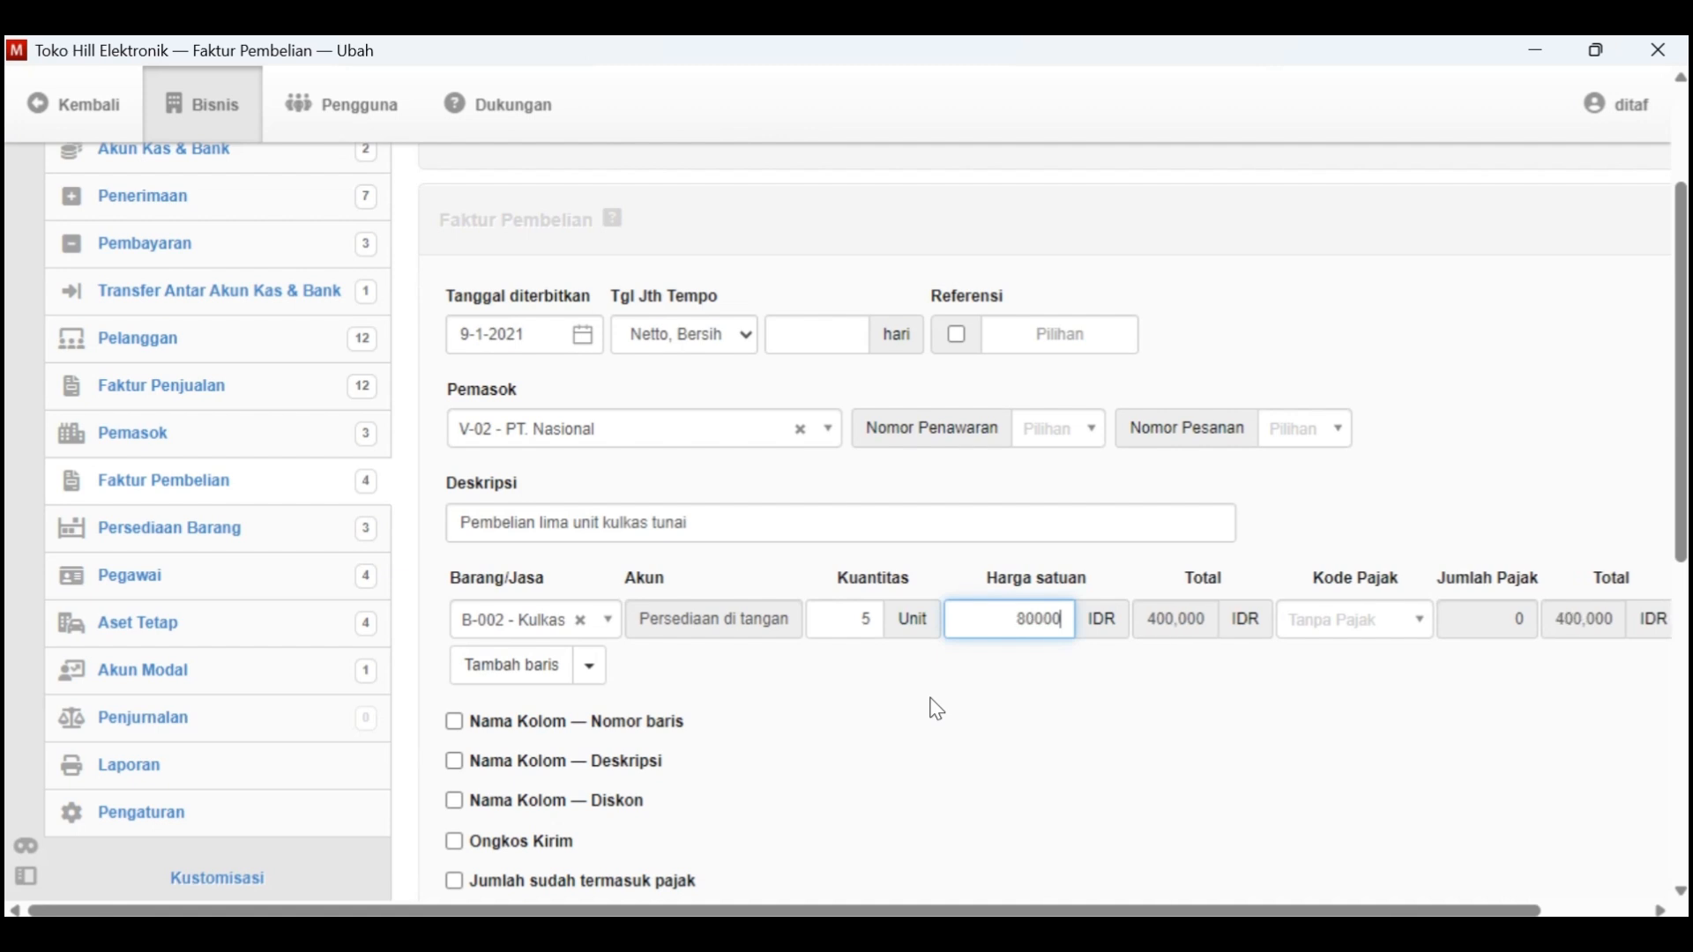
# Create the purchase invoice for PT. Nasional
pyautogui.scroll(-4, 938, 710)
pyautogui.scroll(-2, 935, 709)
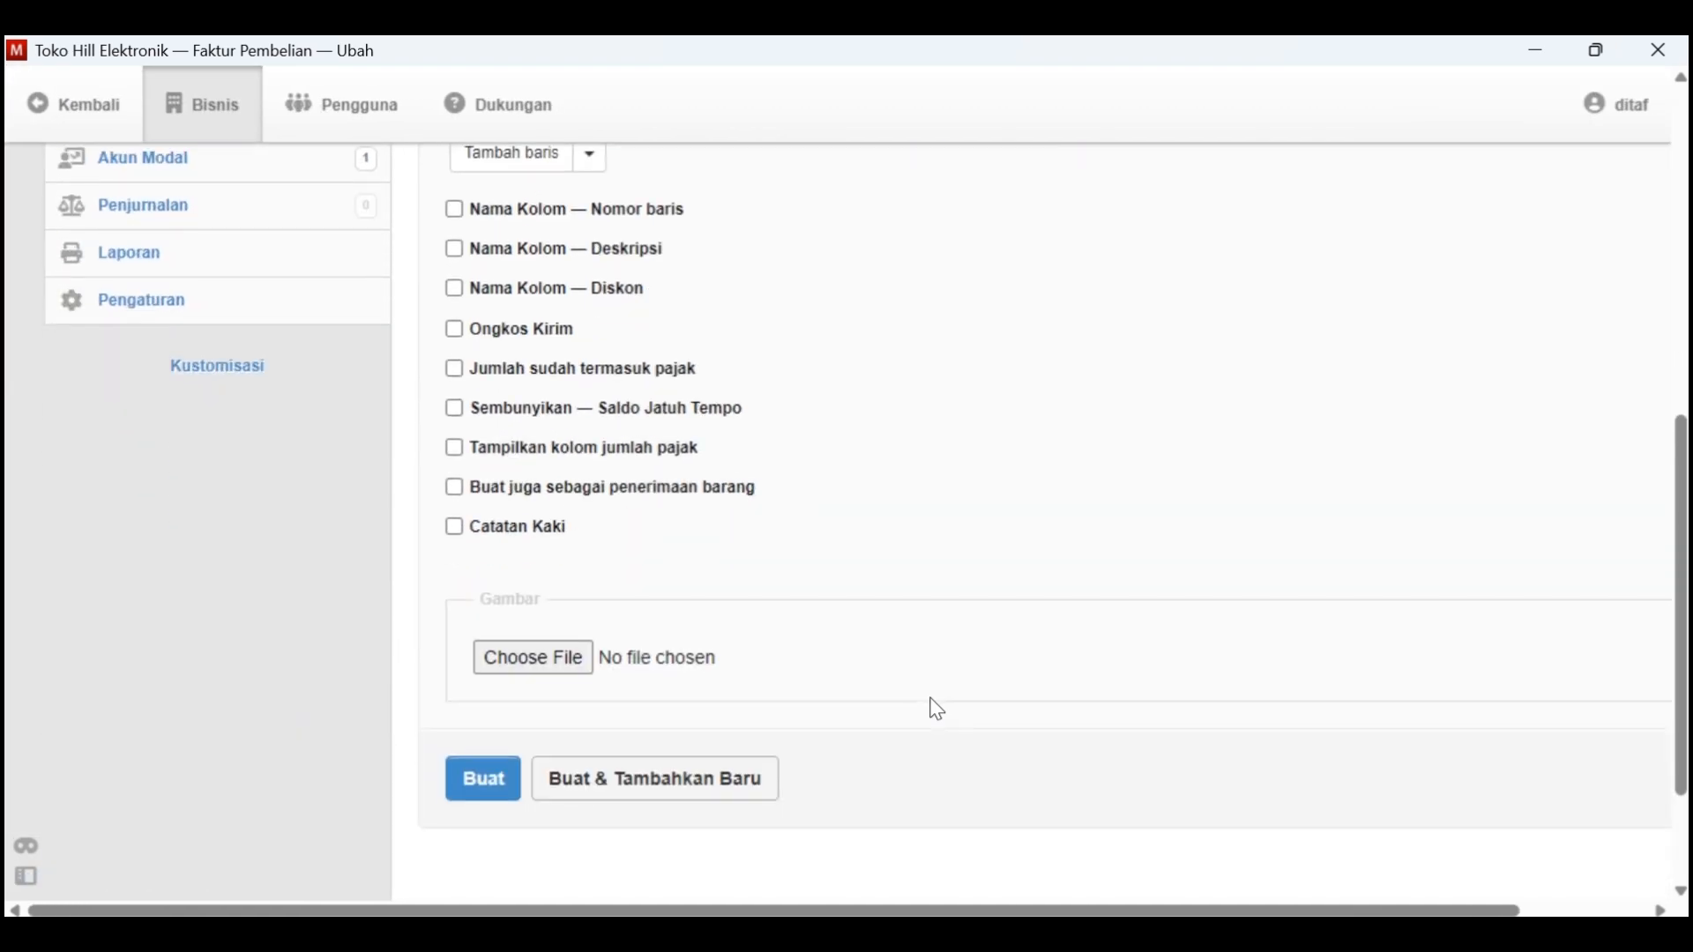
pyautogui.click(484, 782)
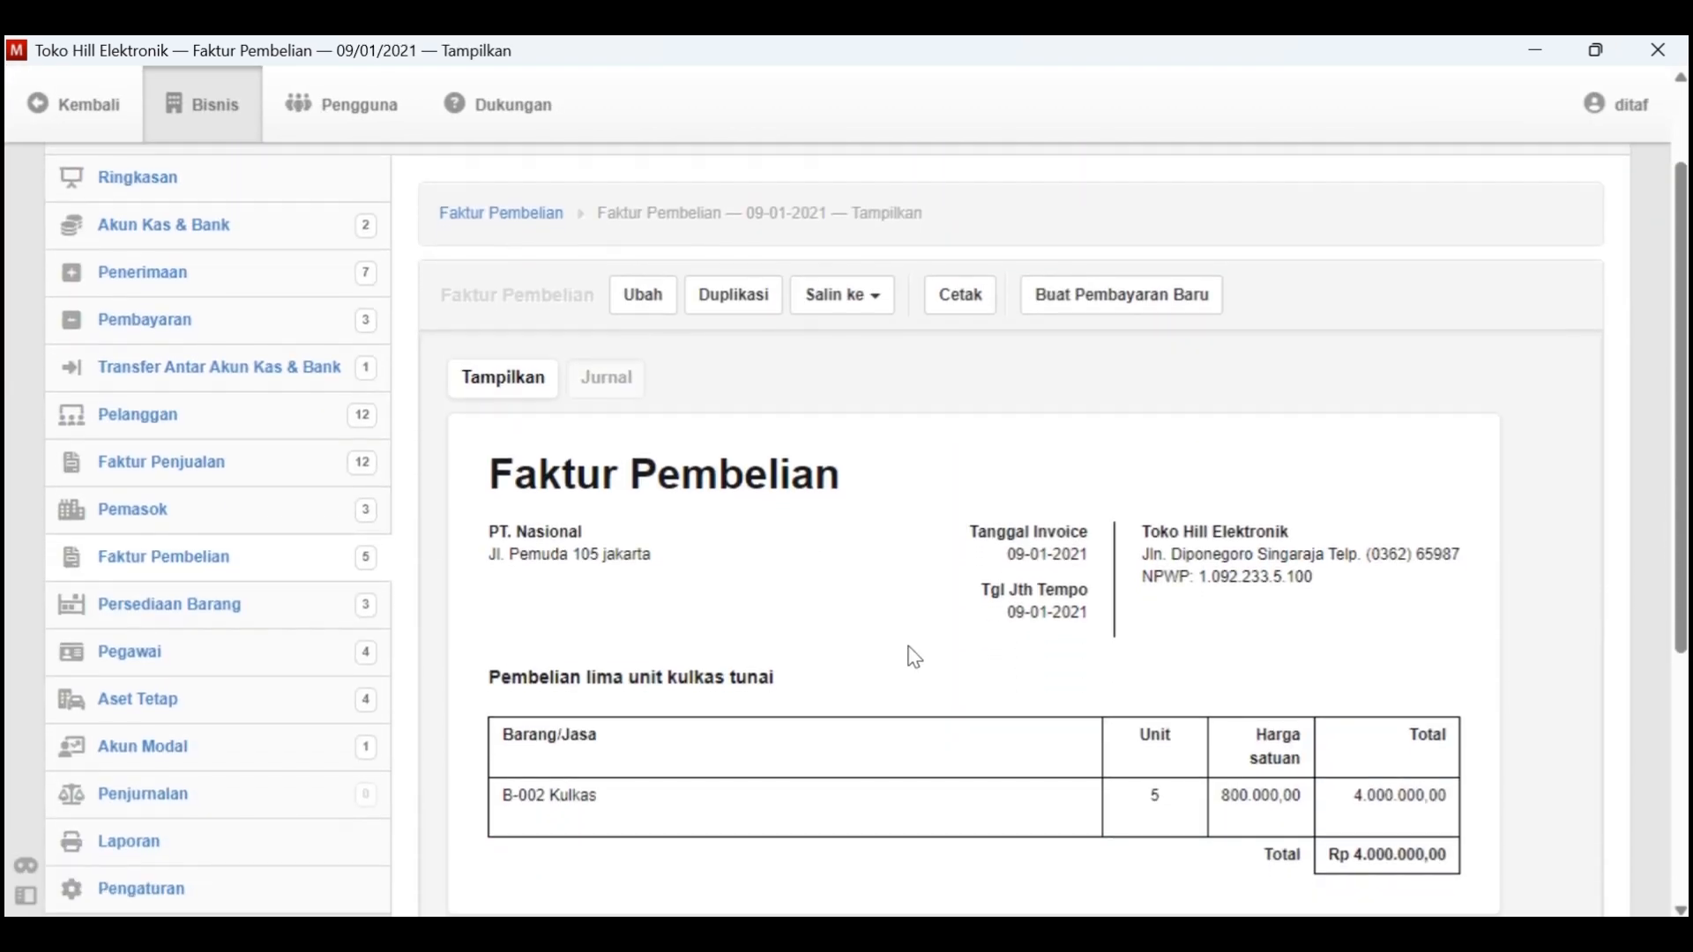
# Start a new payment for the purchase invoice, checking the transaction in Word, and pay it from 1.1100 - Kas Di Tangan
pyautogui.click(1137, 299)
pyautogui.hotkey('alt', 'Tab')
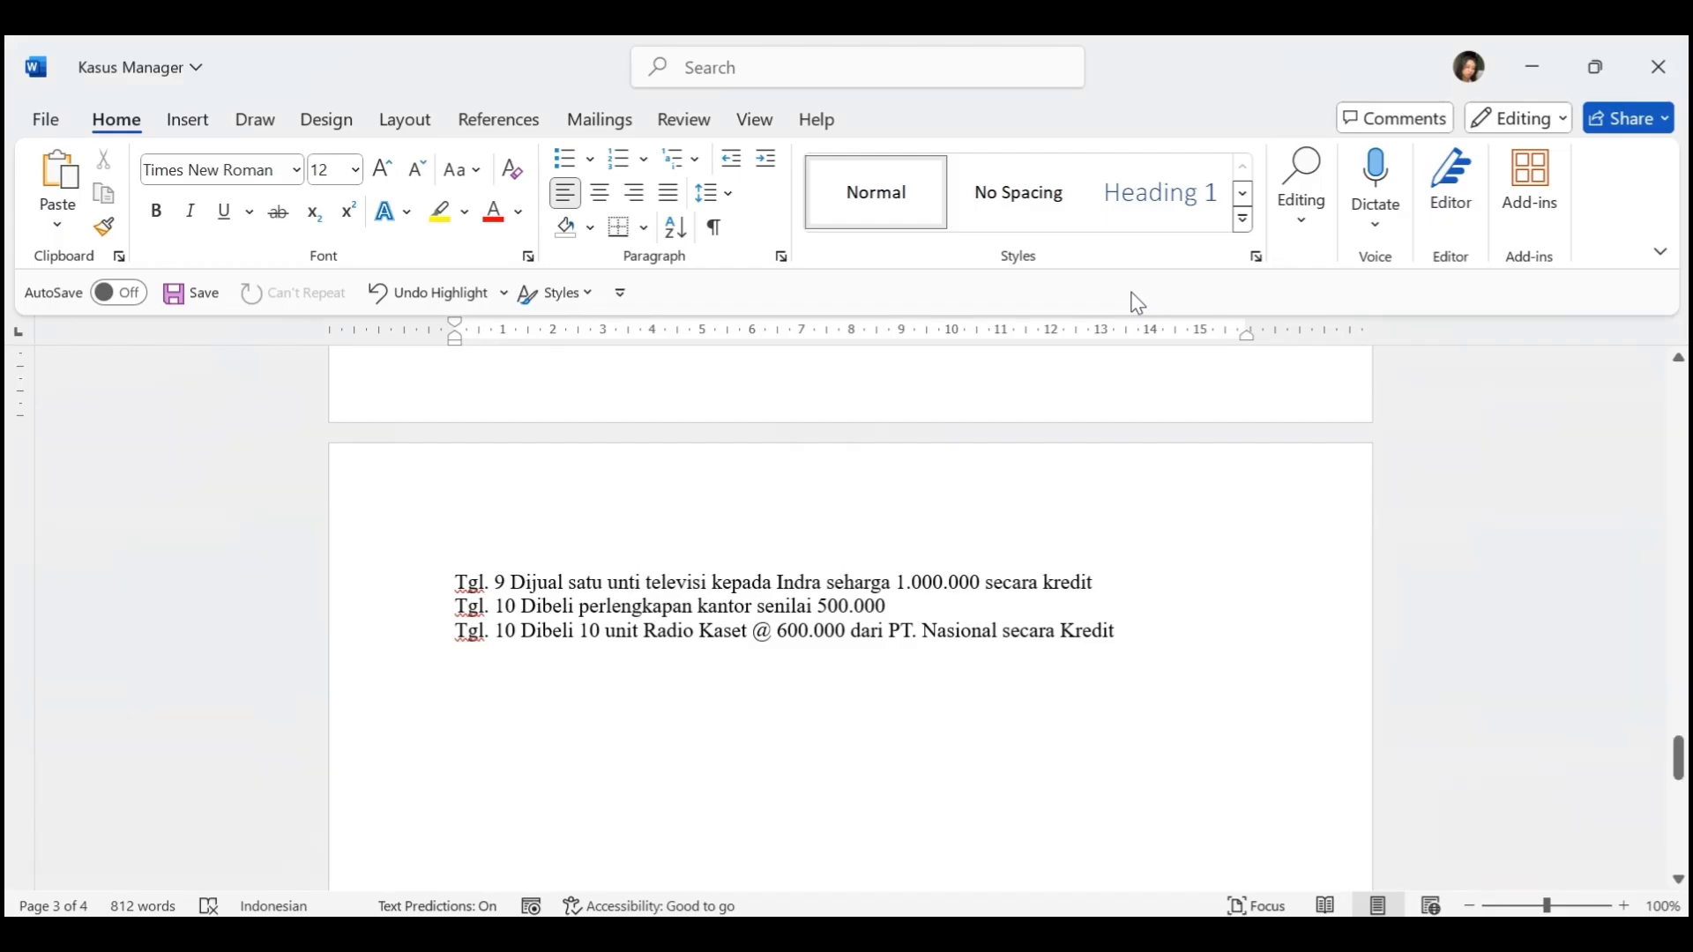
pyautogui.scroll(2, 962, 422)
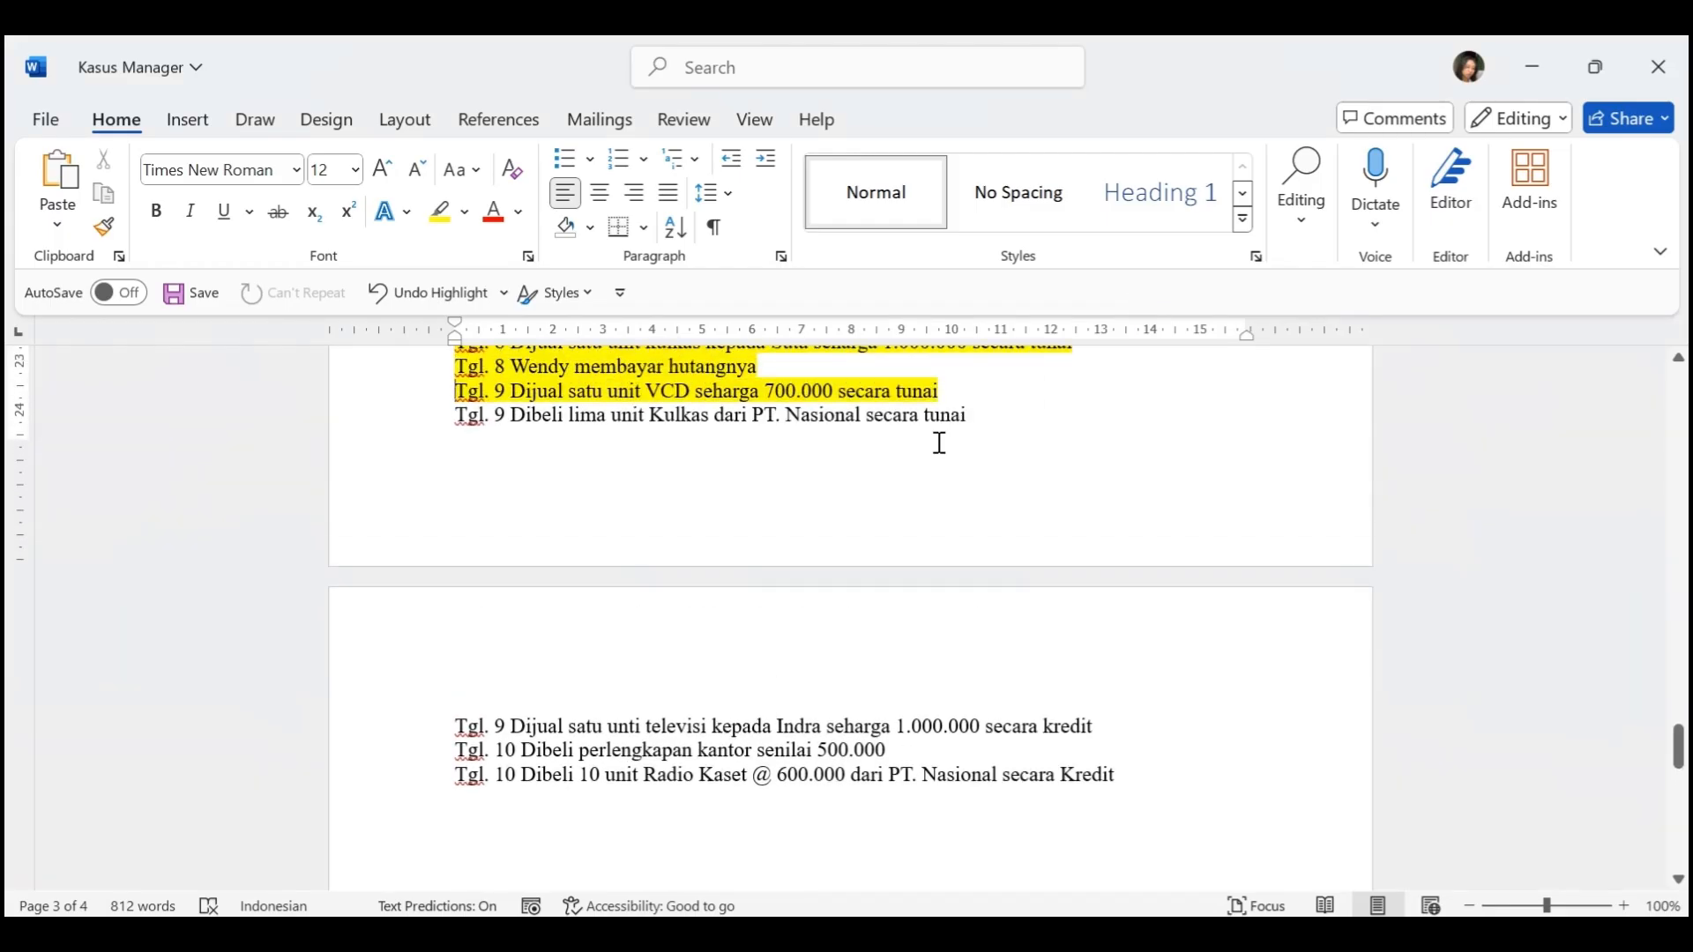
pyautogui.hotkey('alt', 'Tab')
pyautogui.click(718, 627)
pyautogui.click(652, 711)
# Set the payment date to 9-1-2021
pyautogui.scroll(-1, 652, 711)
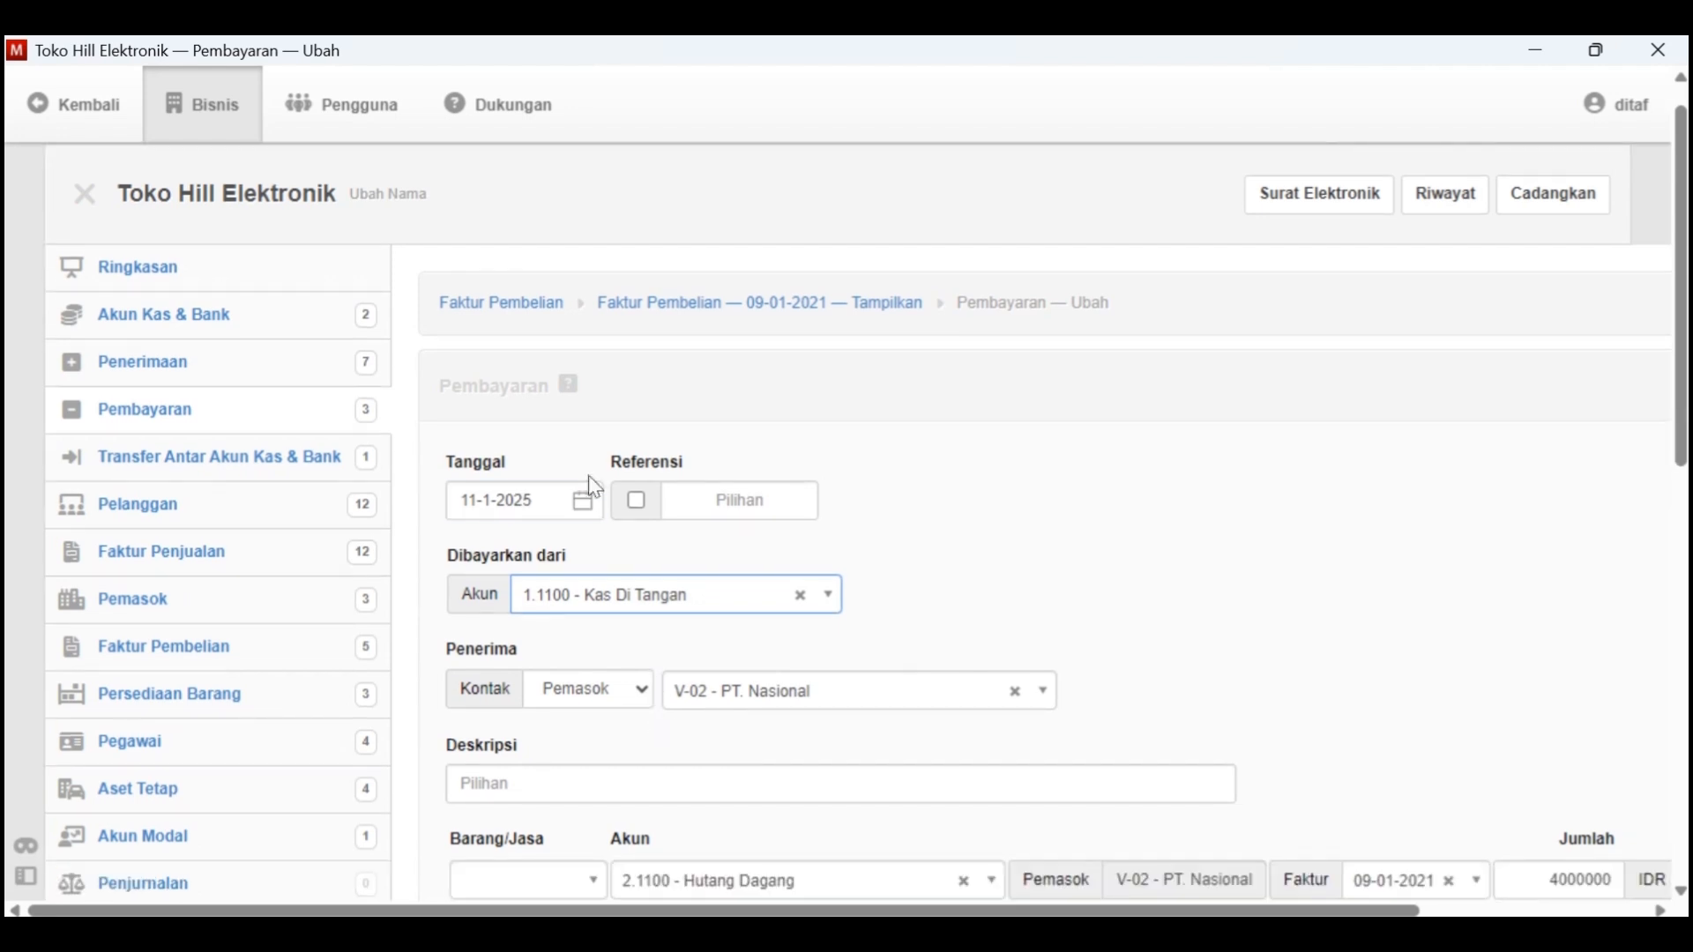
pyautogui.click(594, 487)
pyautogui.click(629, 517)
pyautogui.click(684, 567)
pyautogui.click(511, 575)
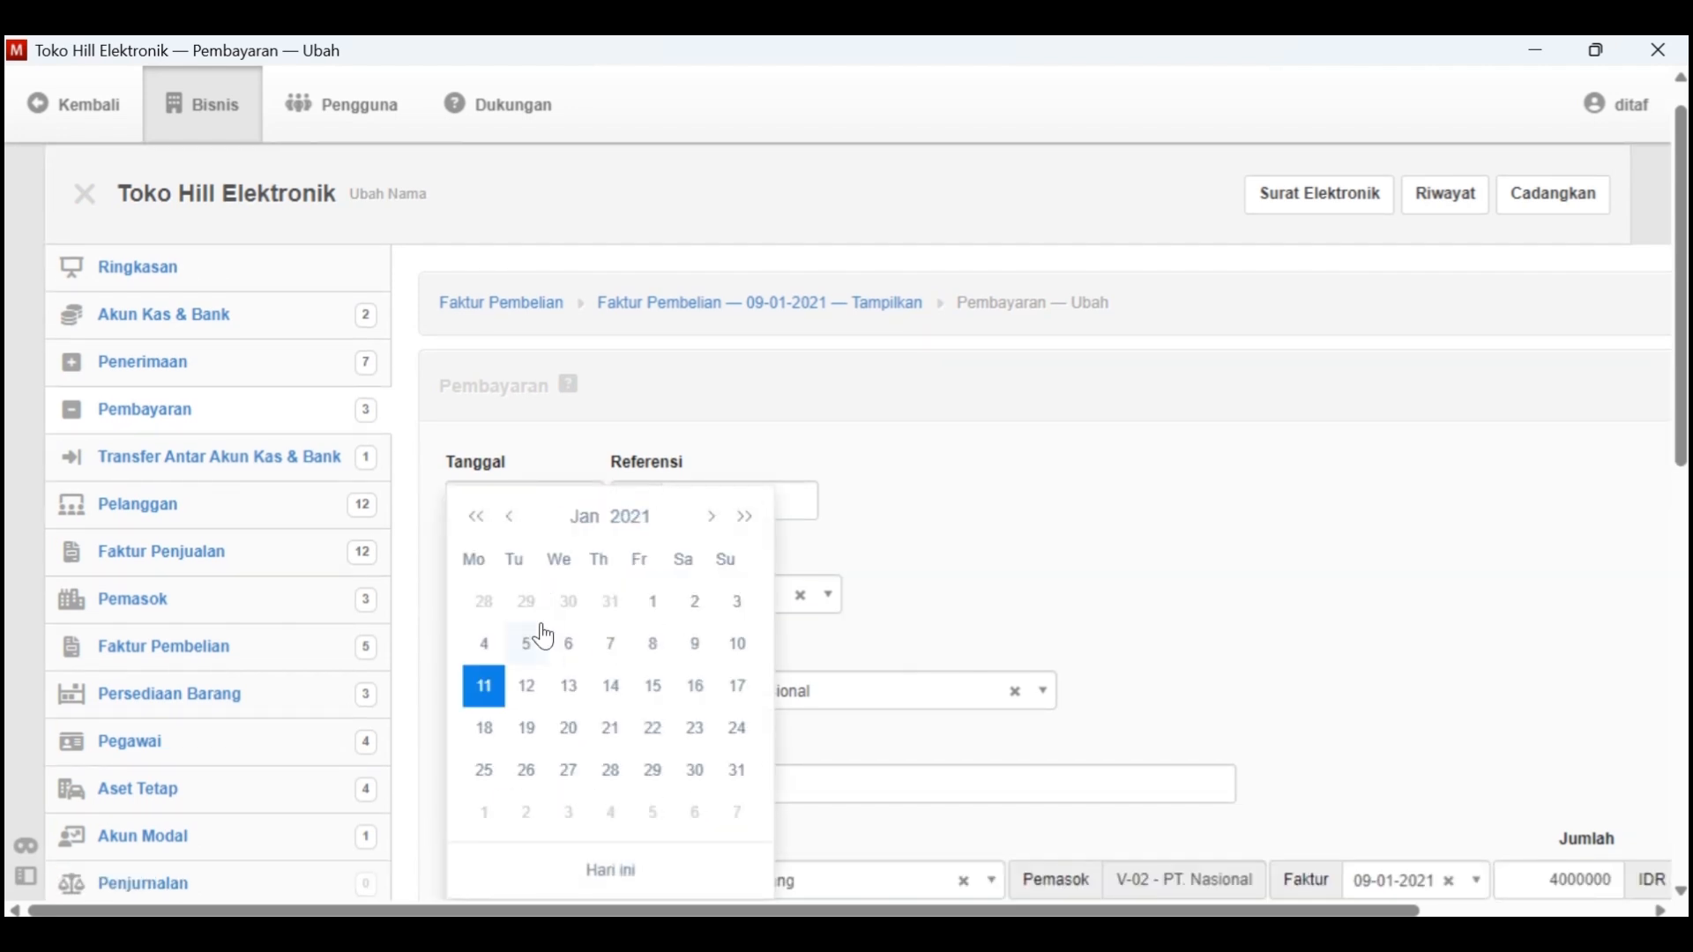
pyautogui.click(692, 647)
# Enter the payment description "Pembayaran lima unit kulkas", checking the purchase details in the Word document
pyautogui.hotkey('alt', 'Tab')
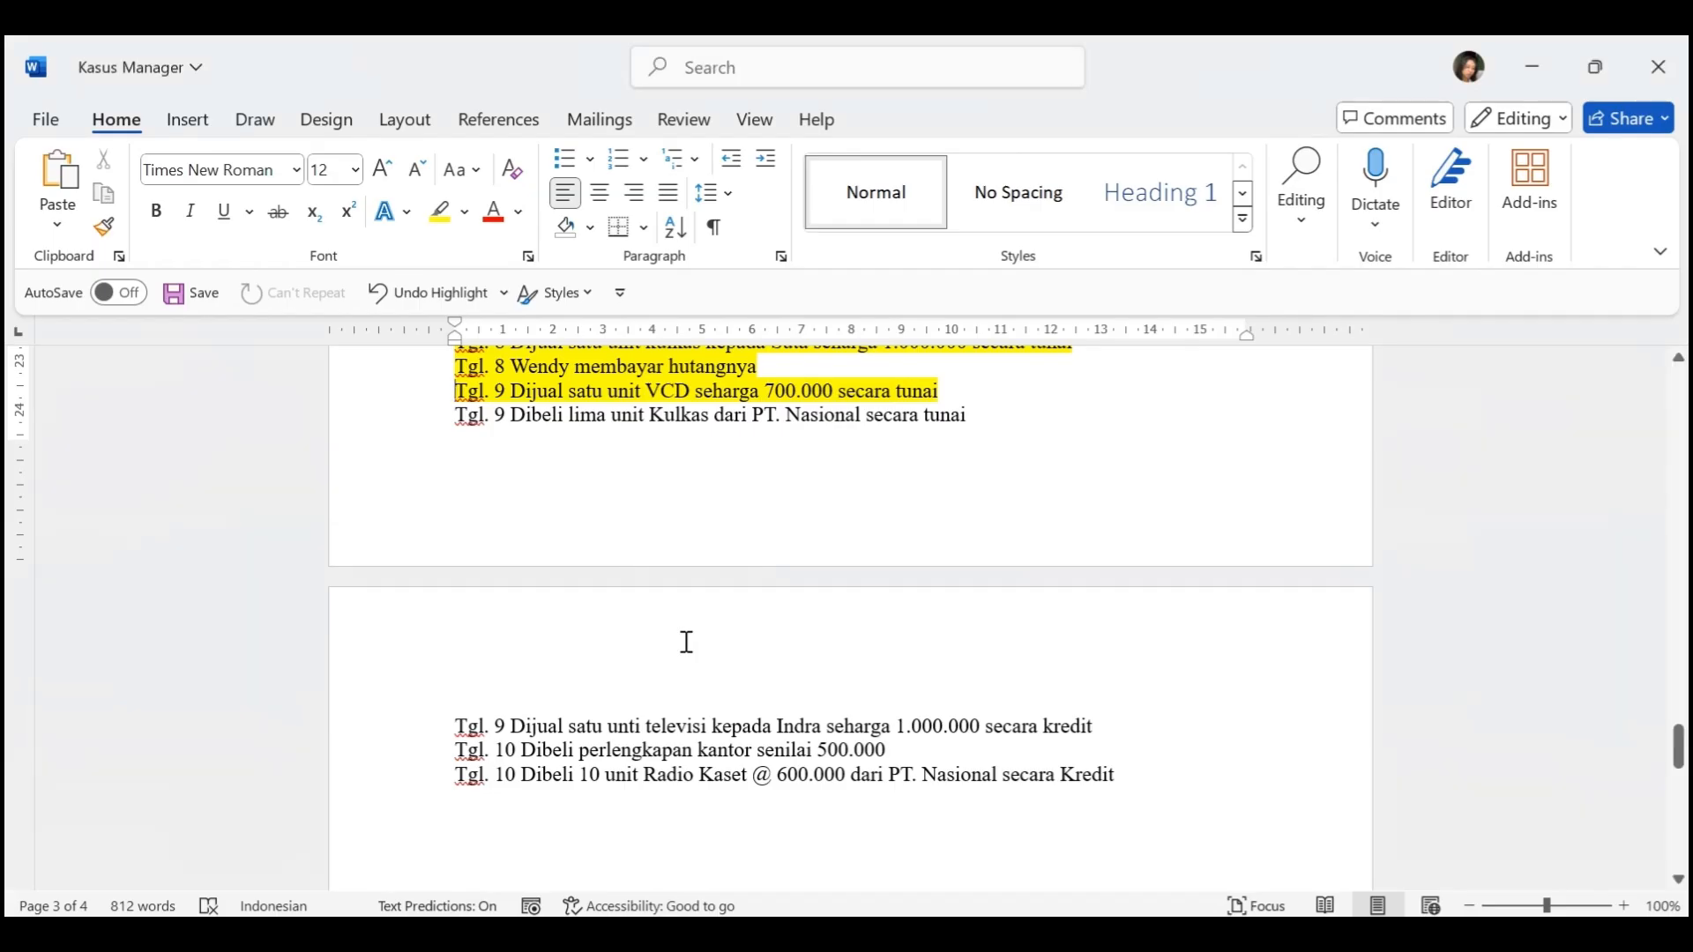
pyautogui.hotkey('alt', 'Tab')
pyautogui.scroll(-3, 684, 650)
pyautogui.click(604, 535)
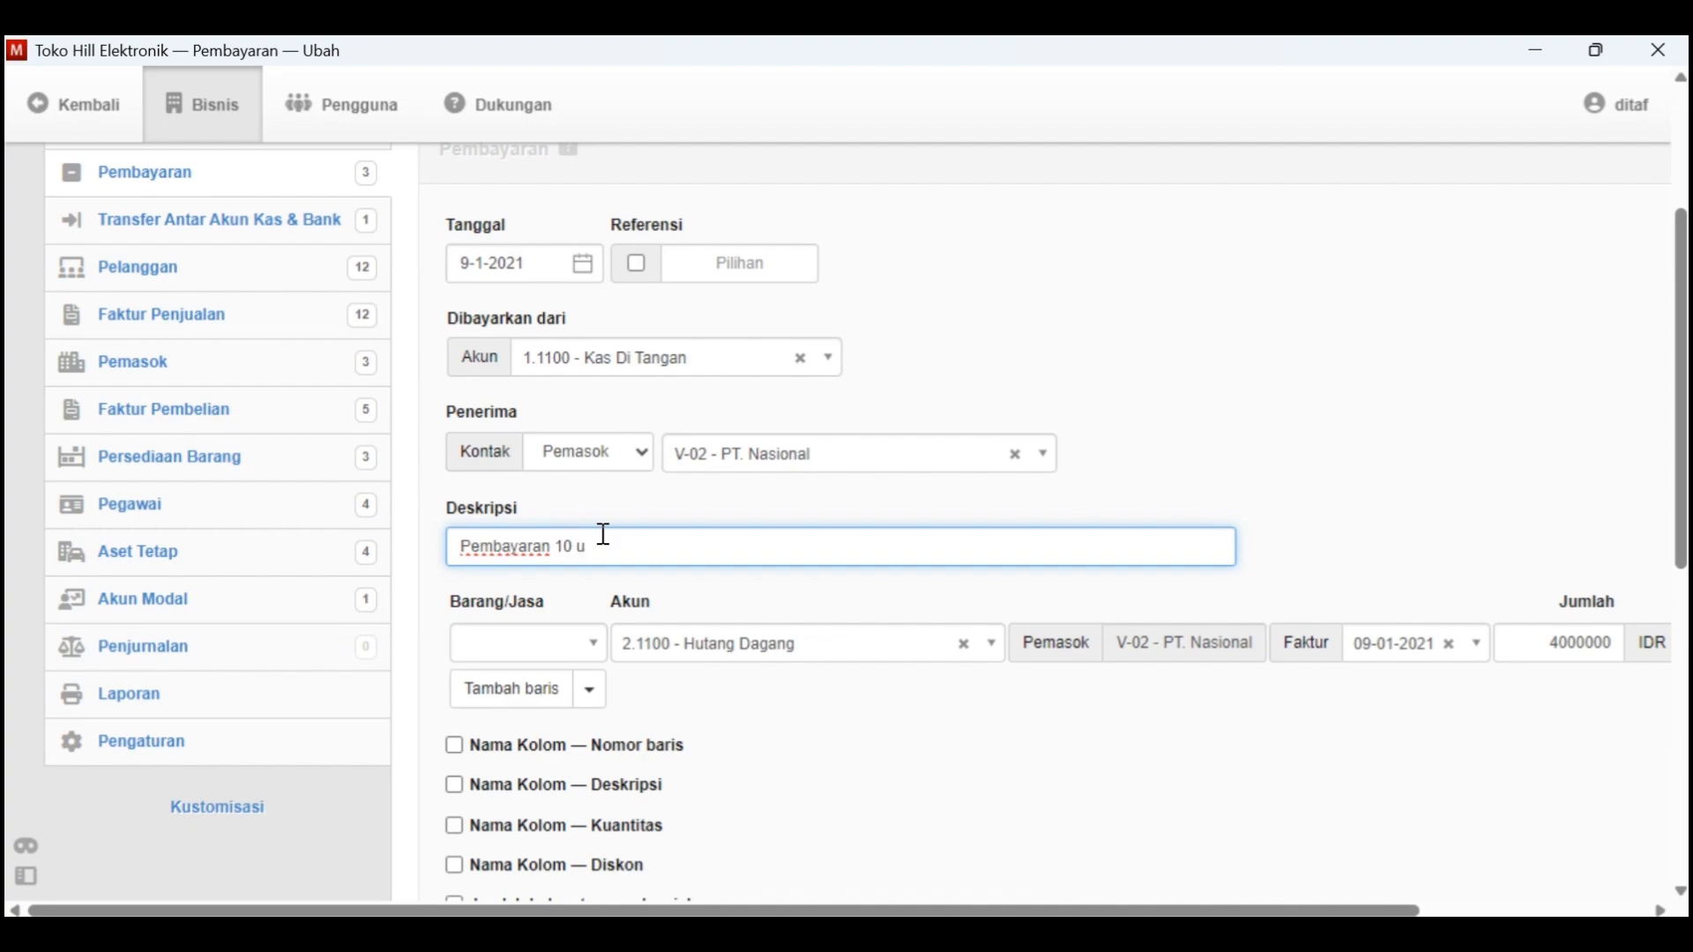
pyautogui.hotkey('alt', 'Tab')
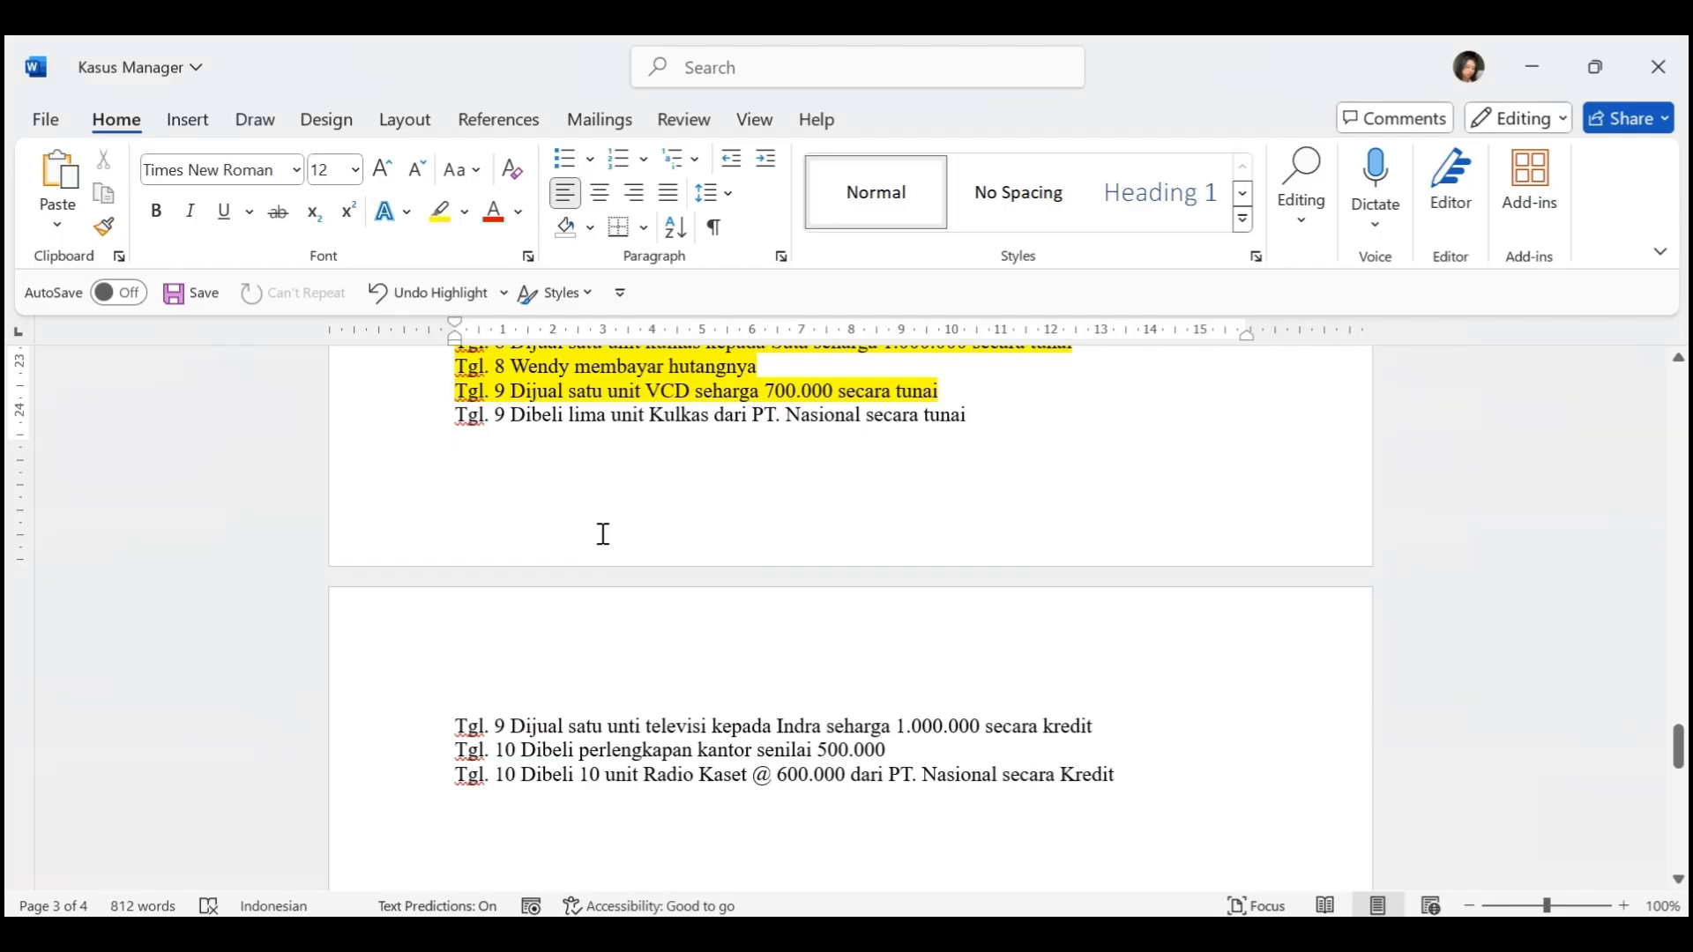
pyautogui.hotkey('alt', 'Tab')
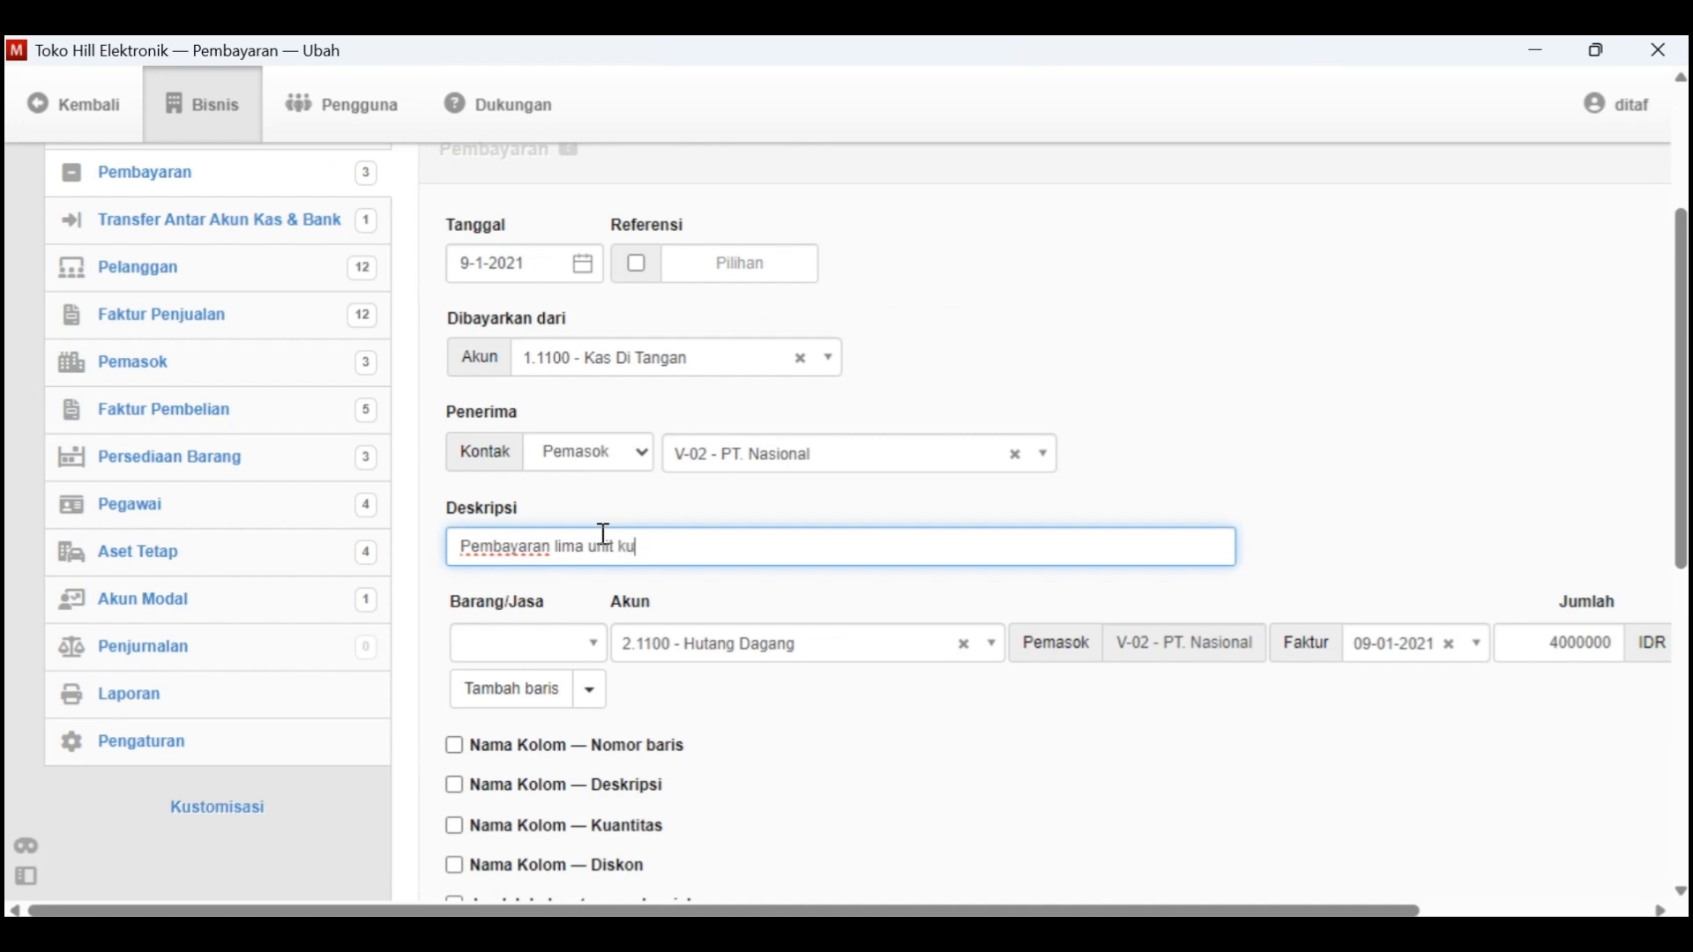
# Create the payment to PT. Nasional and return to the purchase invoice list
pyautogui.scroll(-6, 605, 535)
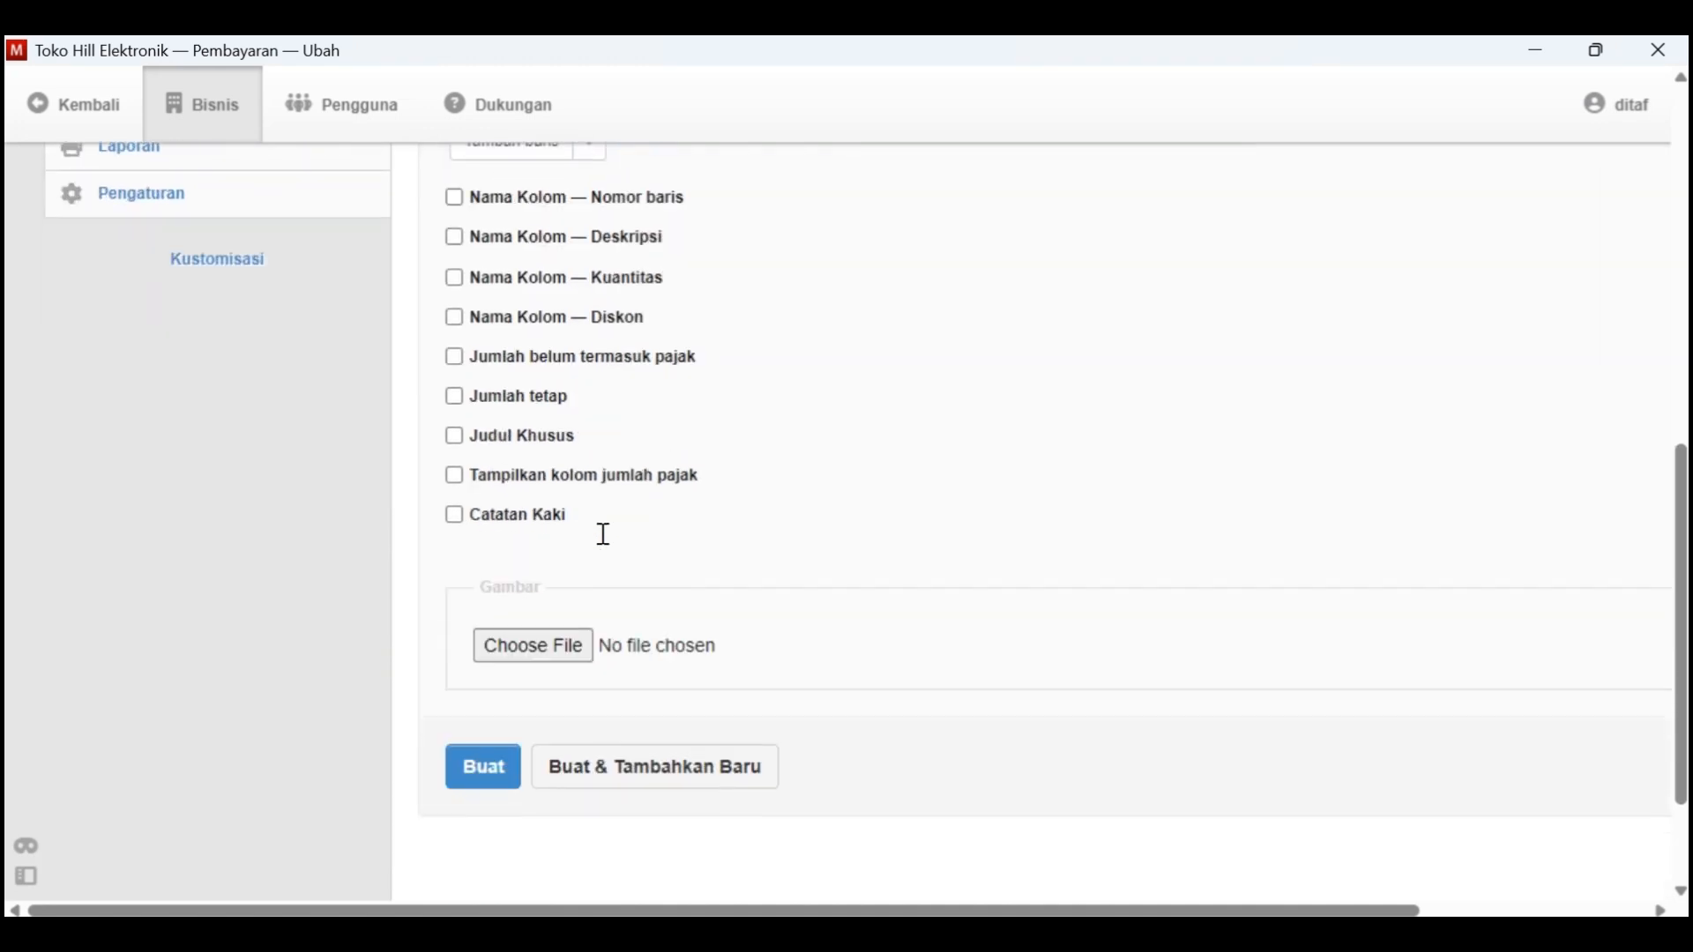
pyautogui.click(499, 783)
pyautogui.scroll(-3, 746, 684)
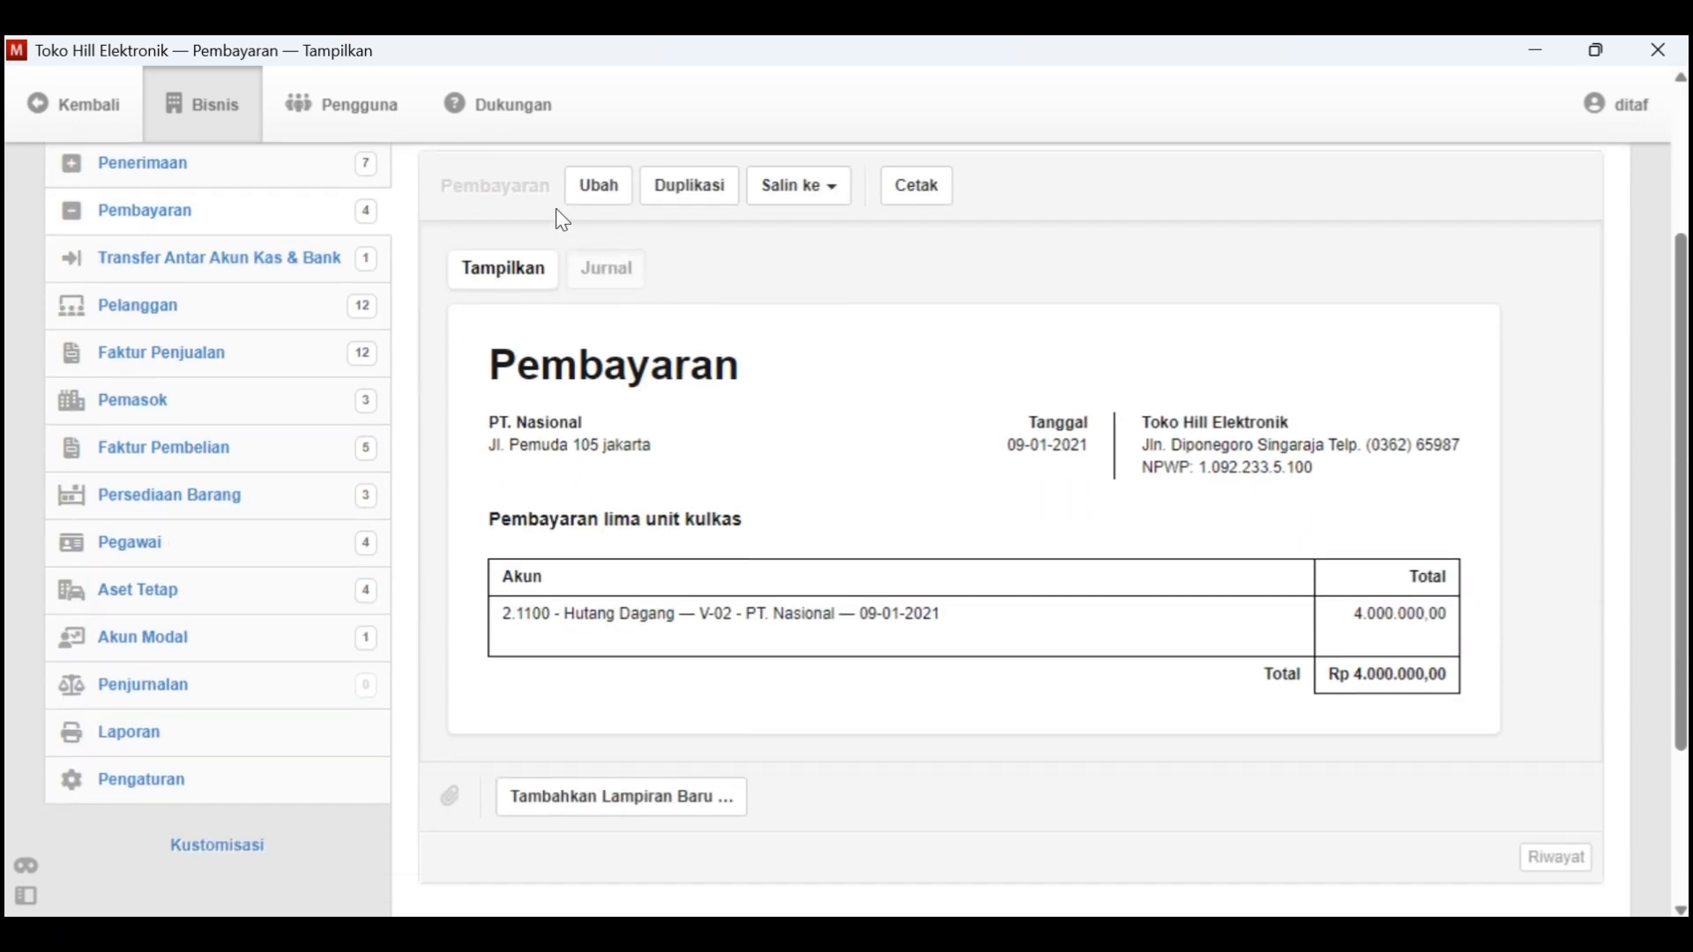
pyautogui.scroll(3, 559, 213)
pyautogui.click(512, 275)
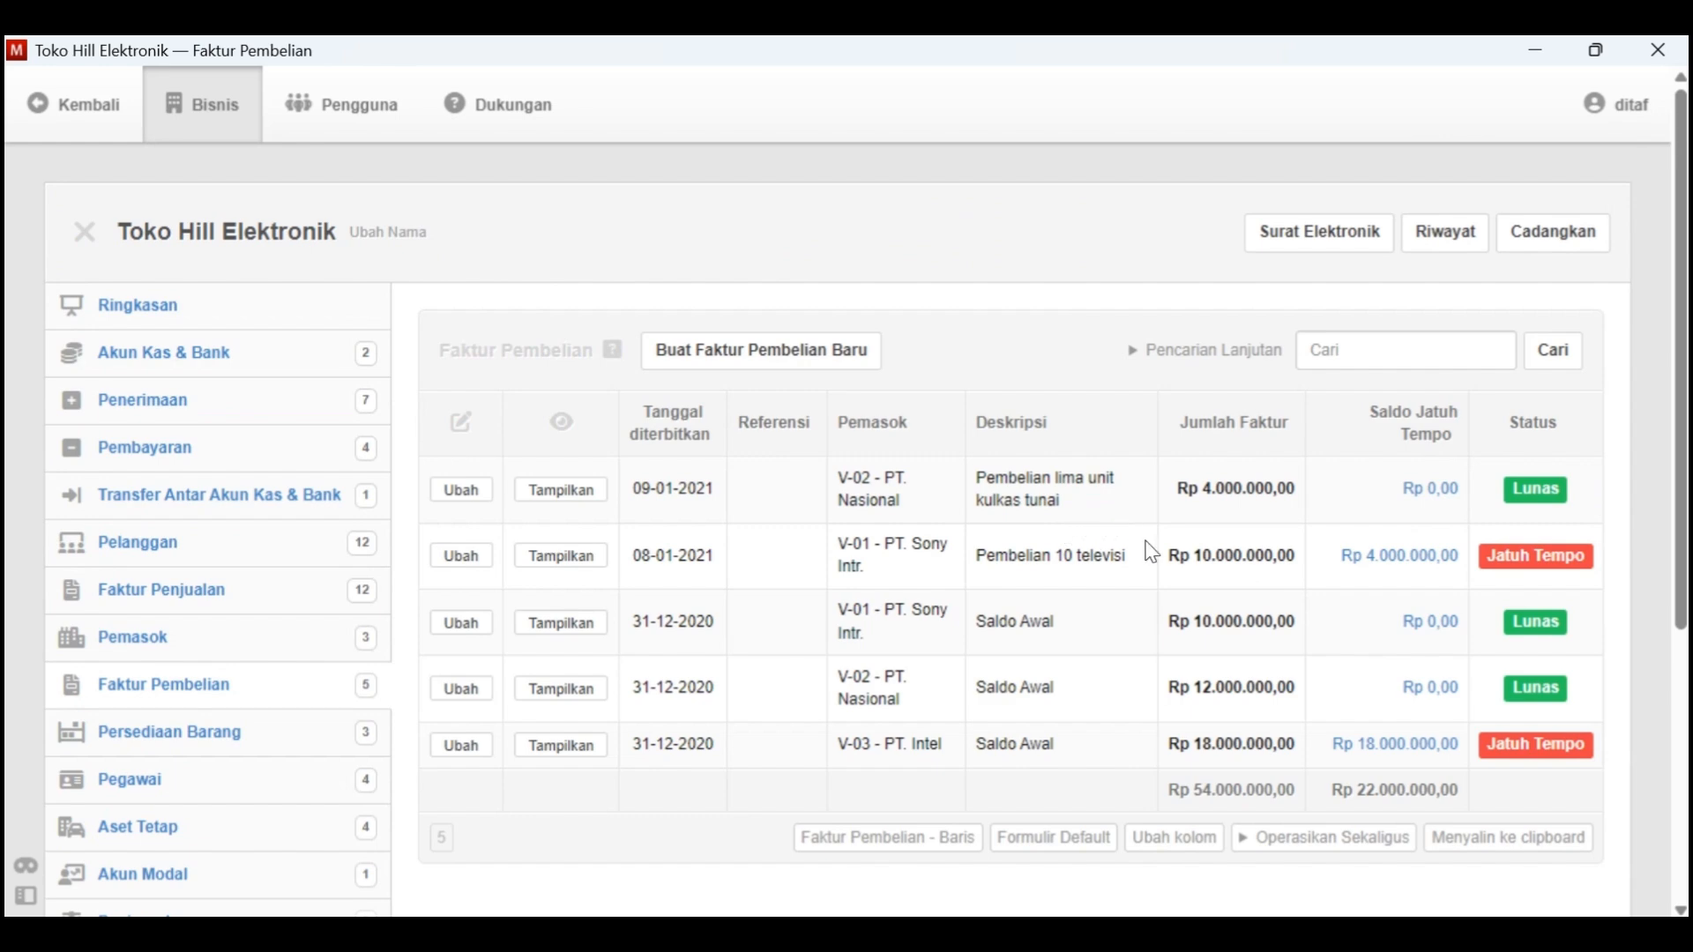
# In the Word document, highlight the line "Tgl. 9 Dibeli lima unit Kulkas dari PT. Nasional secara tunai"
pyautogui.hotkey('alt', 'Tab')
pyautogui.scroll(-1, 1144, 539)
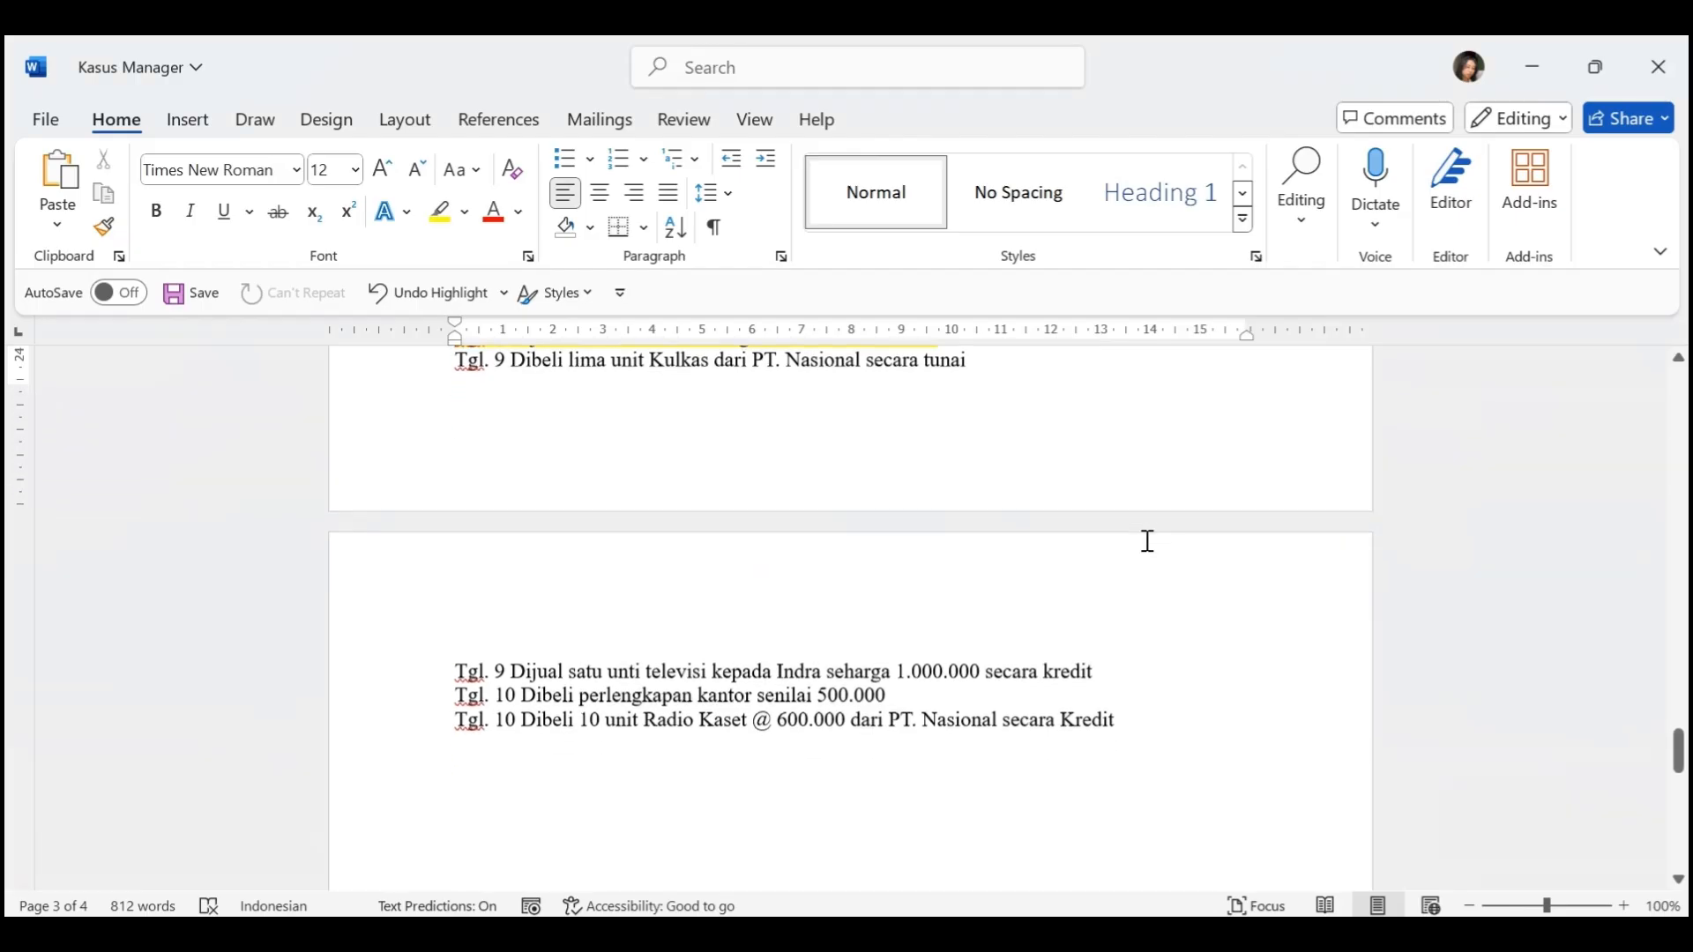
pyautogui.moveTo(967, 362); pyautogui.dragTo(777, 372)
pyautogui.scroll(-5, 707, 578)
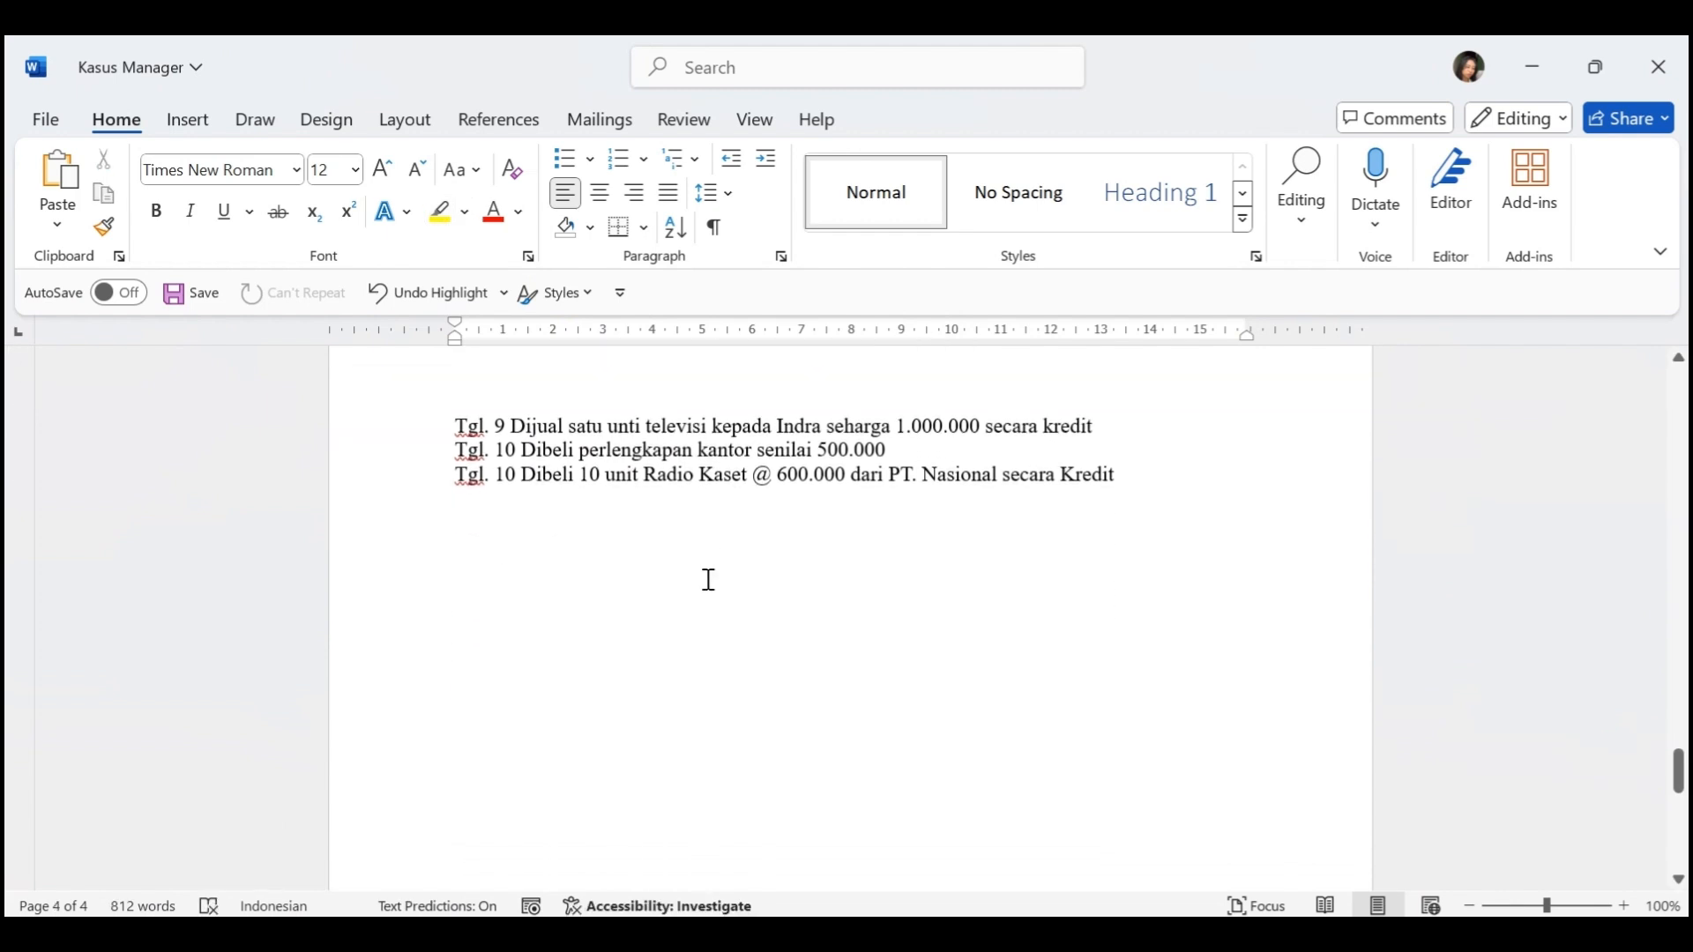
# In Manager, create a customer record for the buyer in the Tgl. 9 television sale, entering the customer's name and next customer code
pyautogui.hotkey('alt', 'Tab')
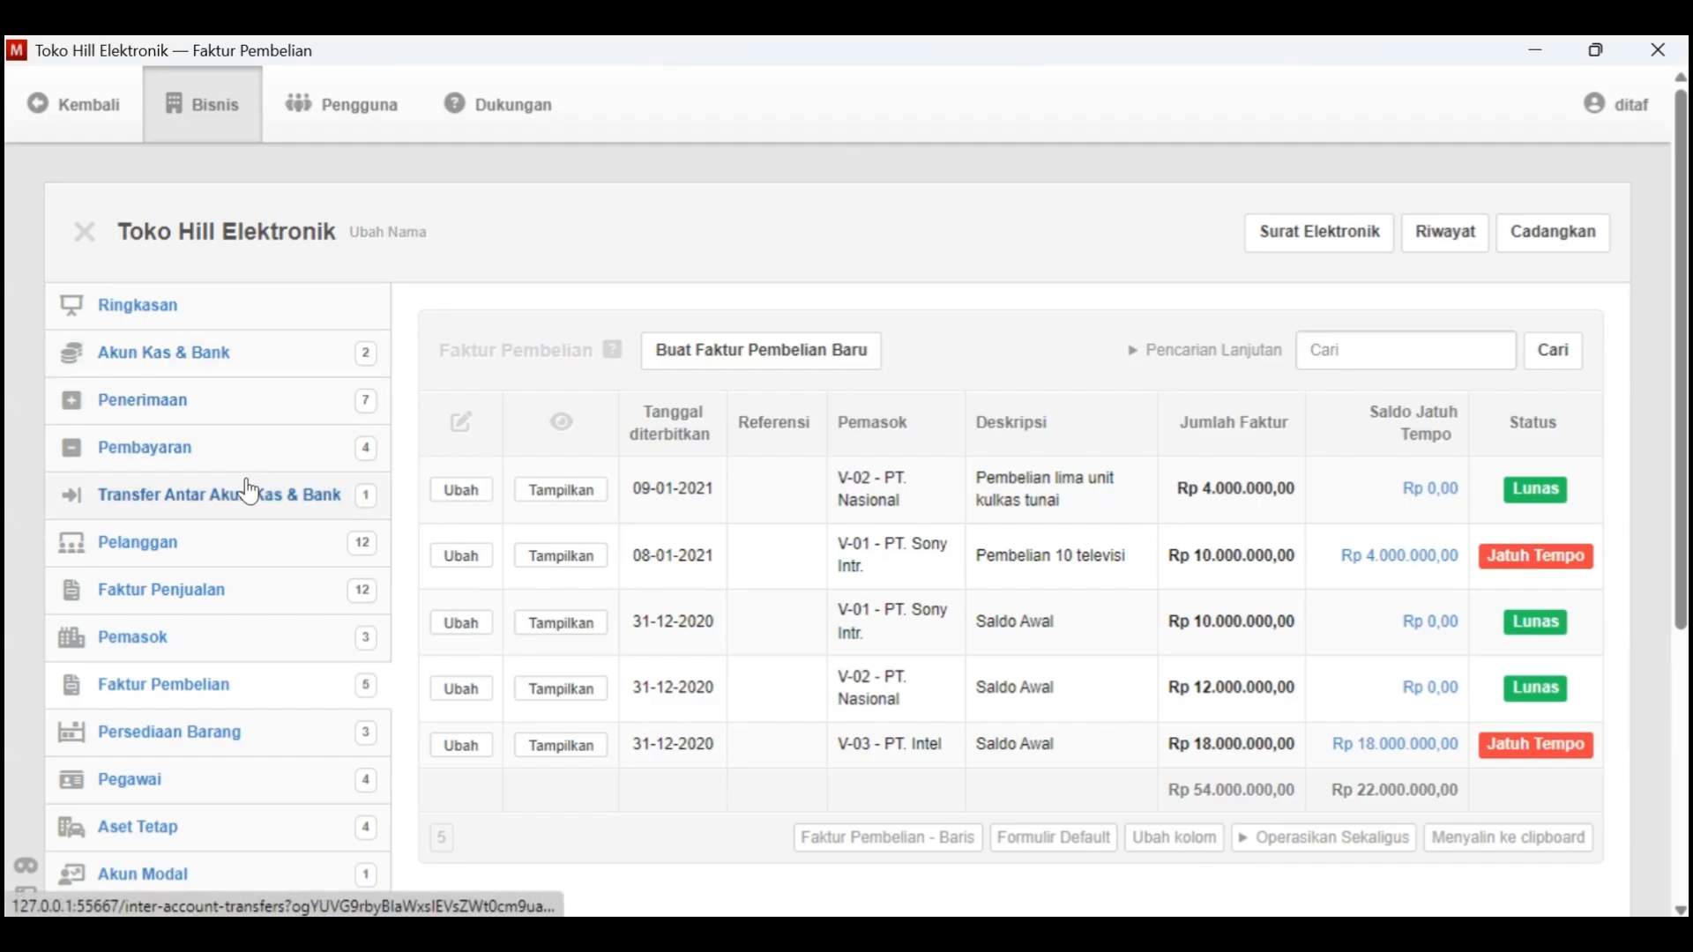
pyautogui.click(231, 542)
pyautogui.click(673, 350)
pyautogui.click(594, 539)
pyautogui.write('Indra')
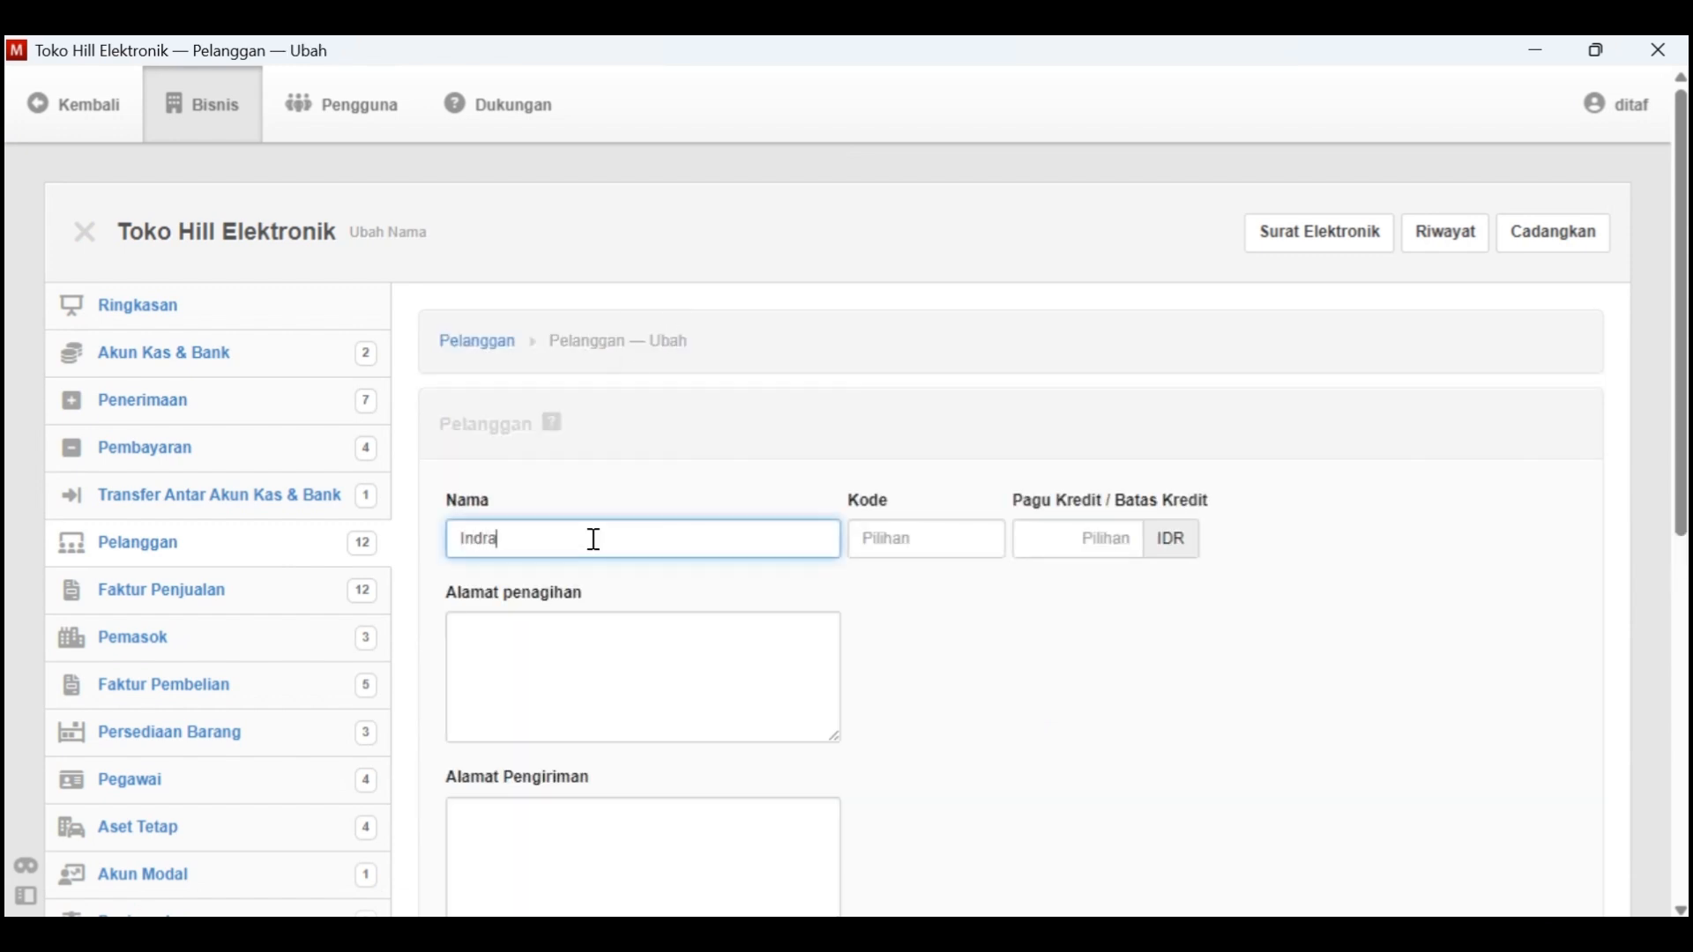
pyautogui.scroll(-1, 594, 538)
pyautogui.click(919, 504)
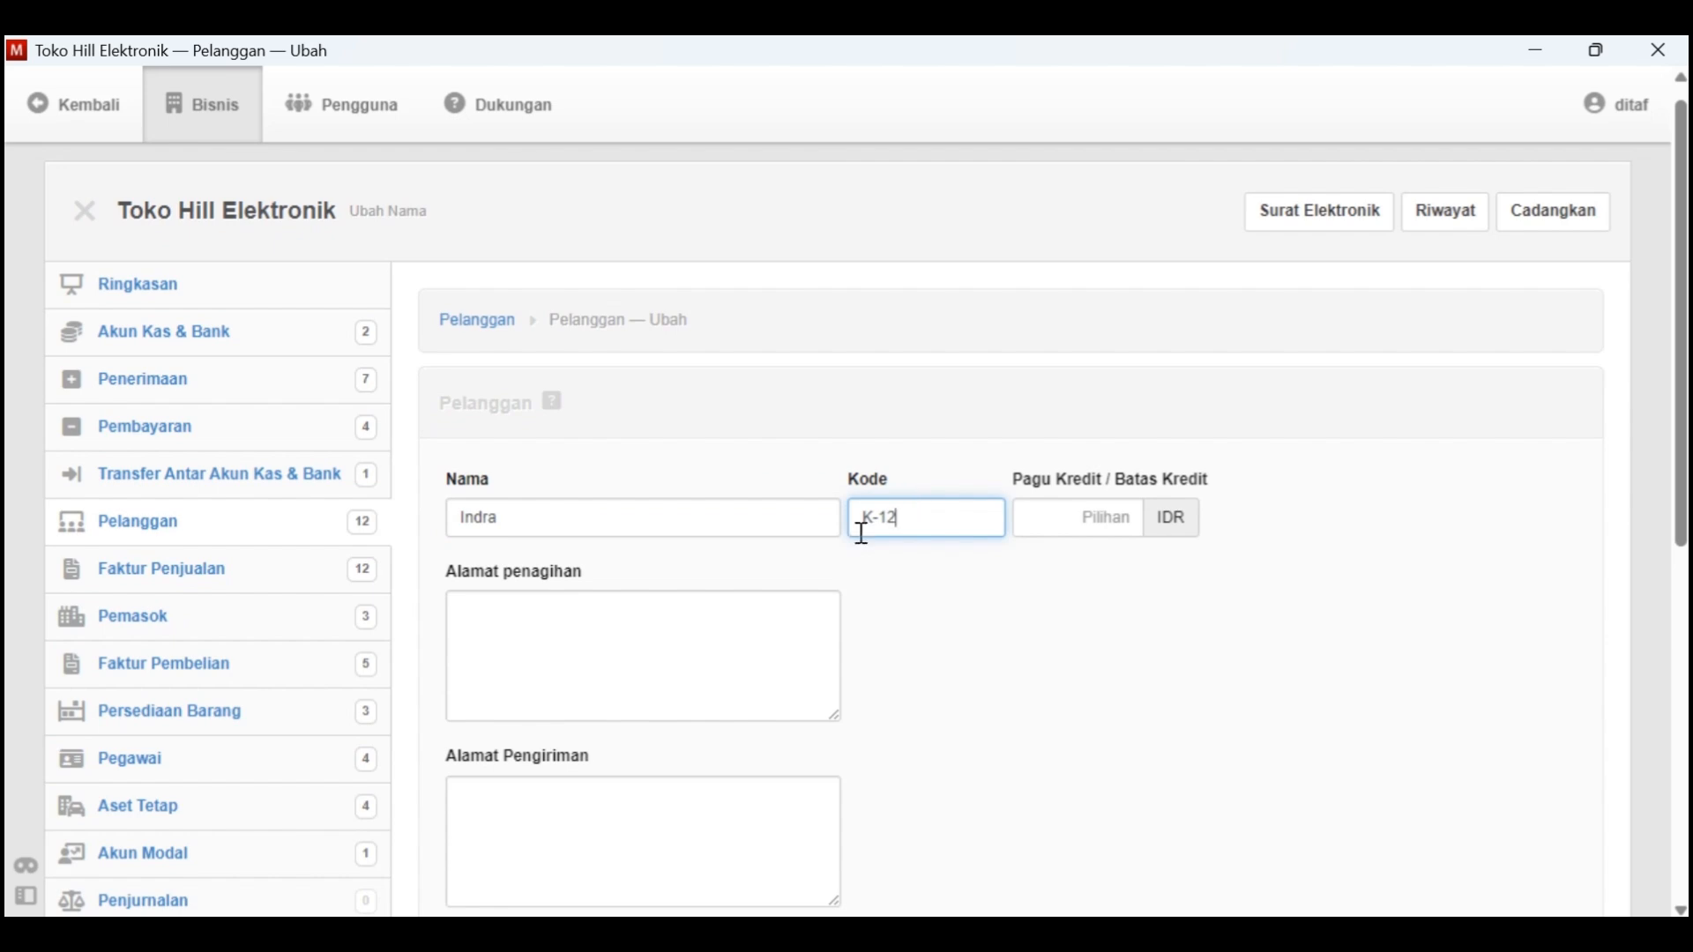
pyautogui.scroll(-7, 863, 533)
pyautogui.click(507, 672)
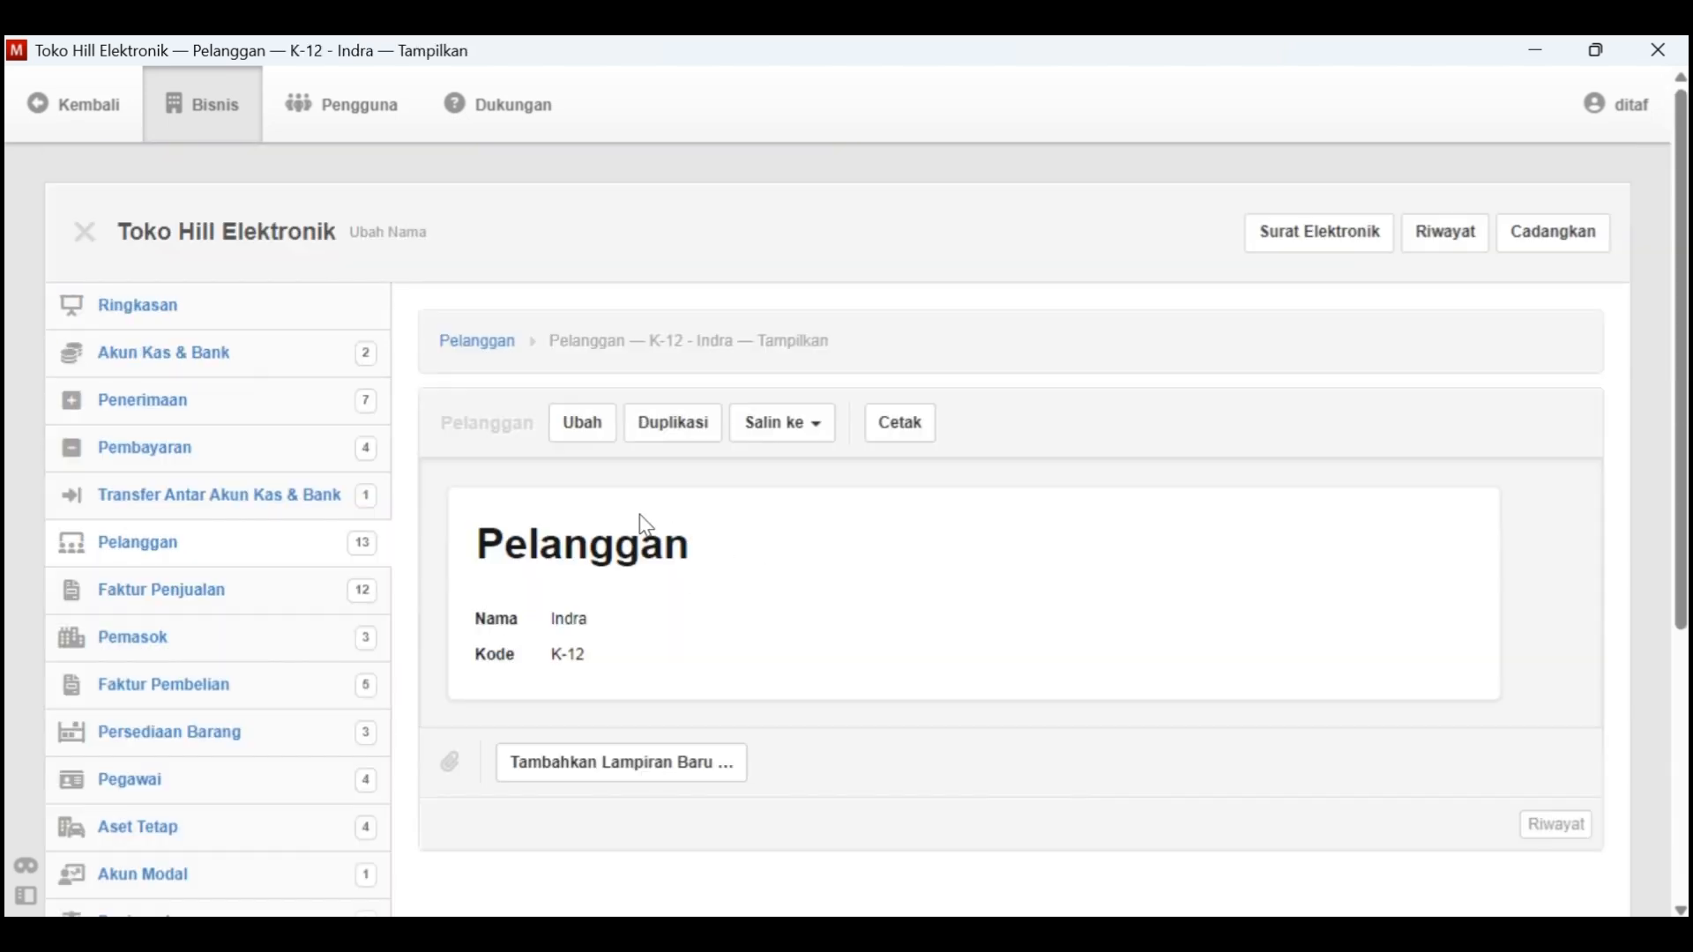
# Check the Tgl. 9 credit sale in the Word document and start a sales invoice in Manager issued 9-1-2021
pyautogui.hotkey('alt', 'Tab')
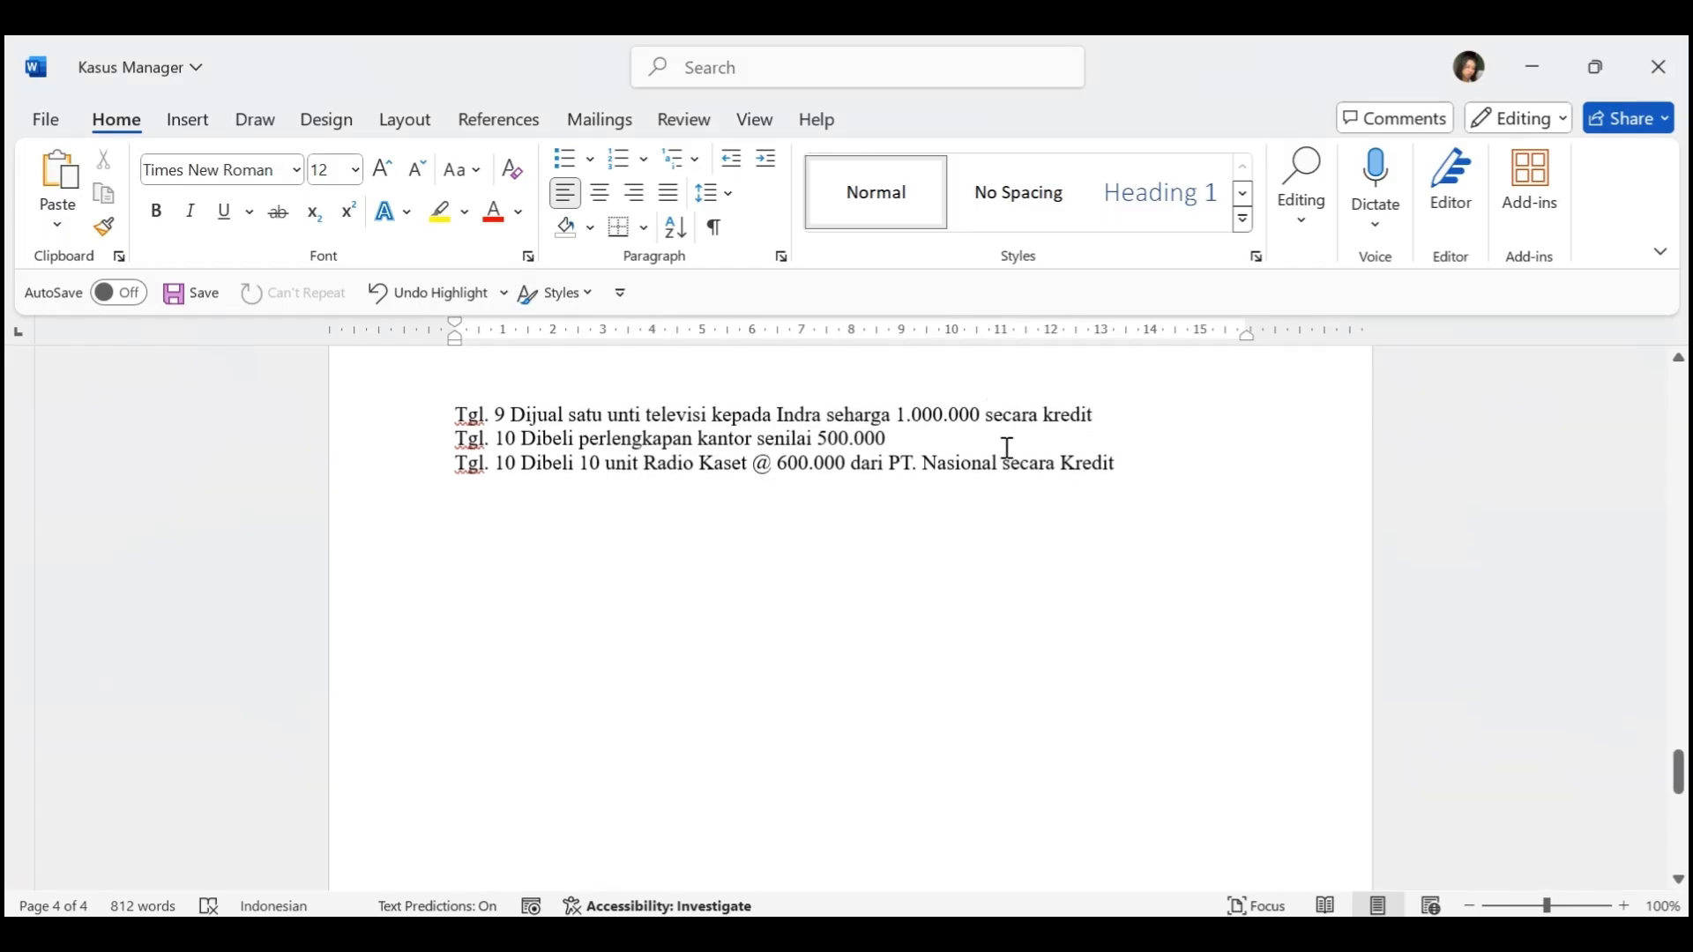
pyautogui.hotkey('alt', 'Tab')
pyautogui.scroll(-1, 517, 564)
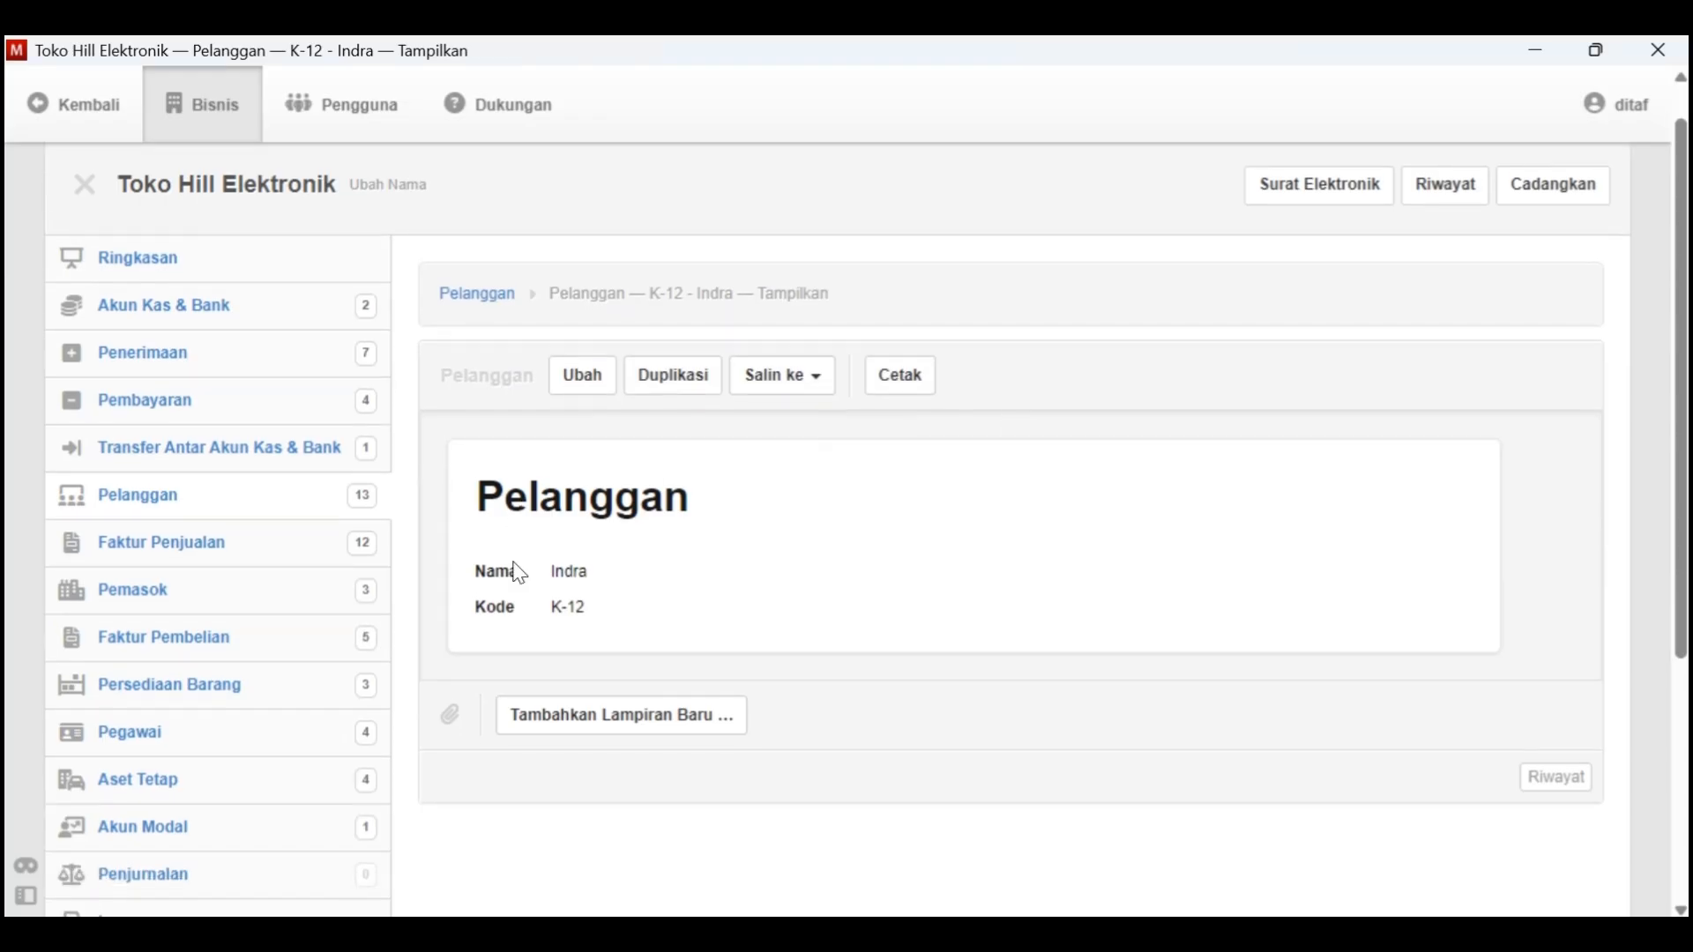
pyautogui.click(234, 543)
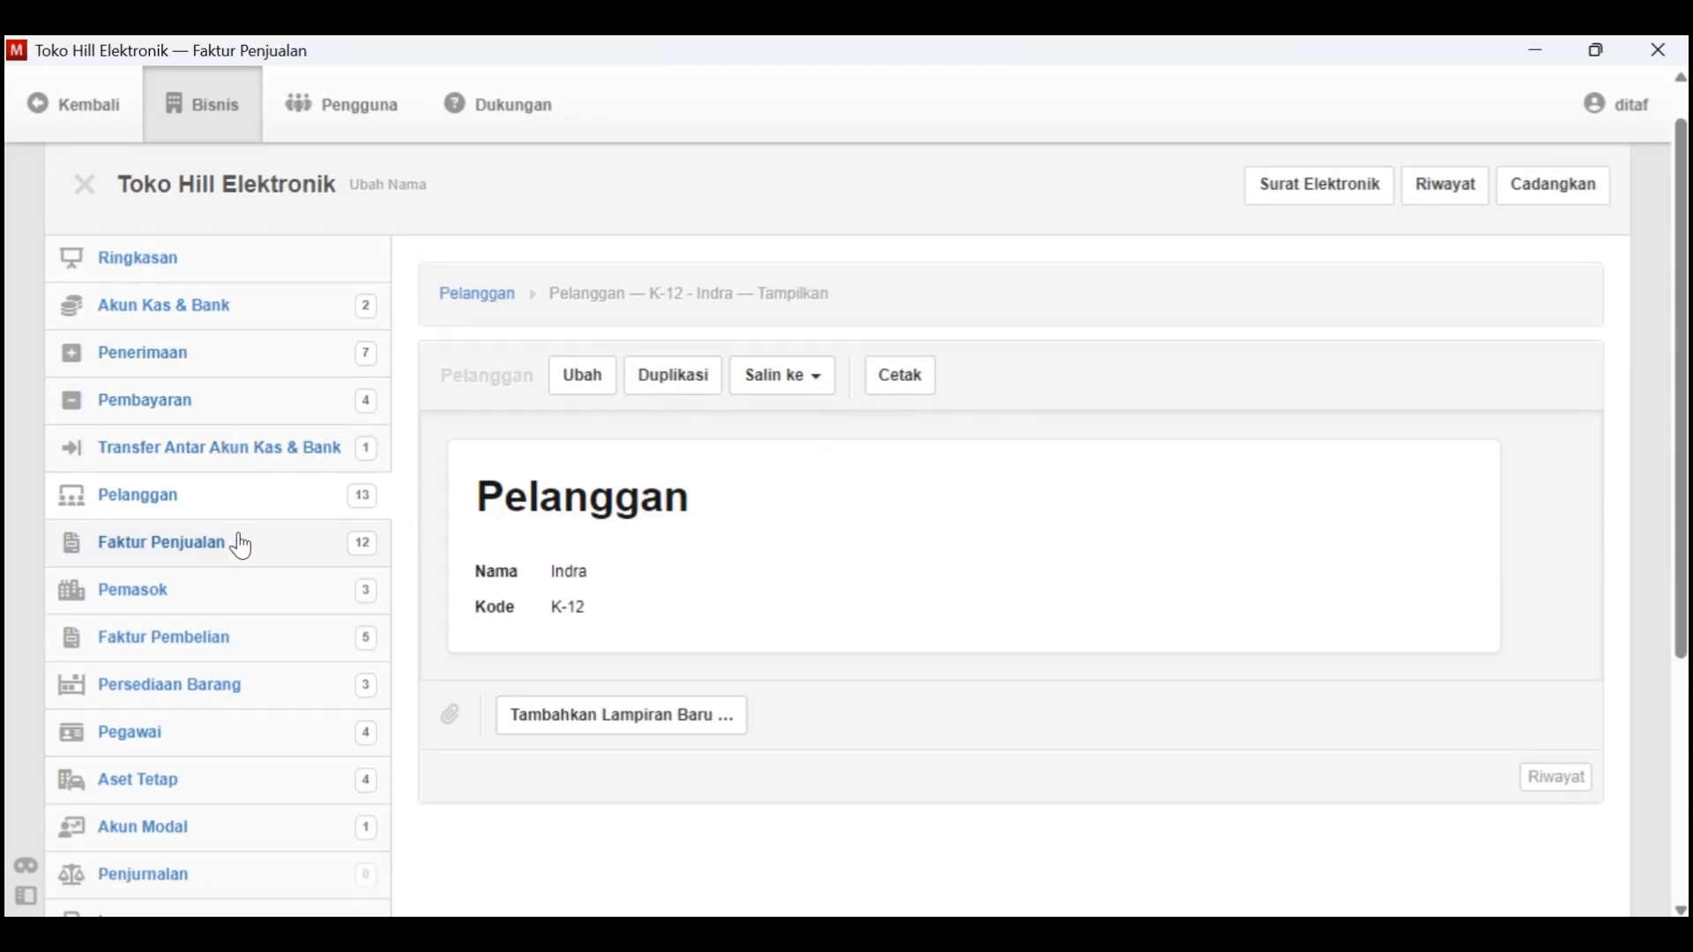
pyautogui.click(750, 348)
pyautogui.click(584, 529)
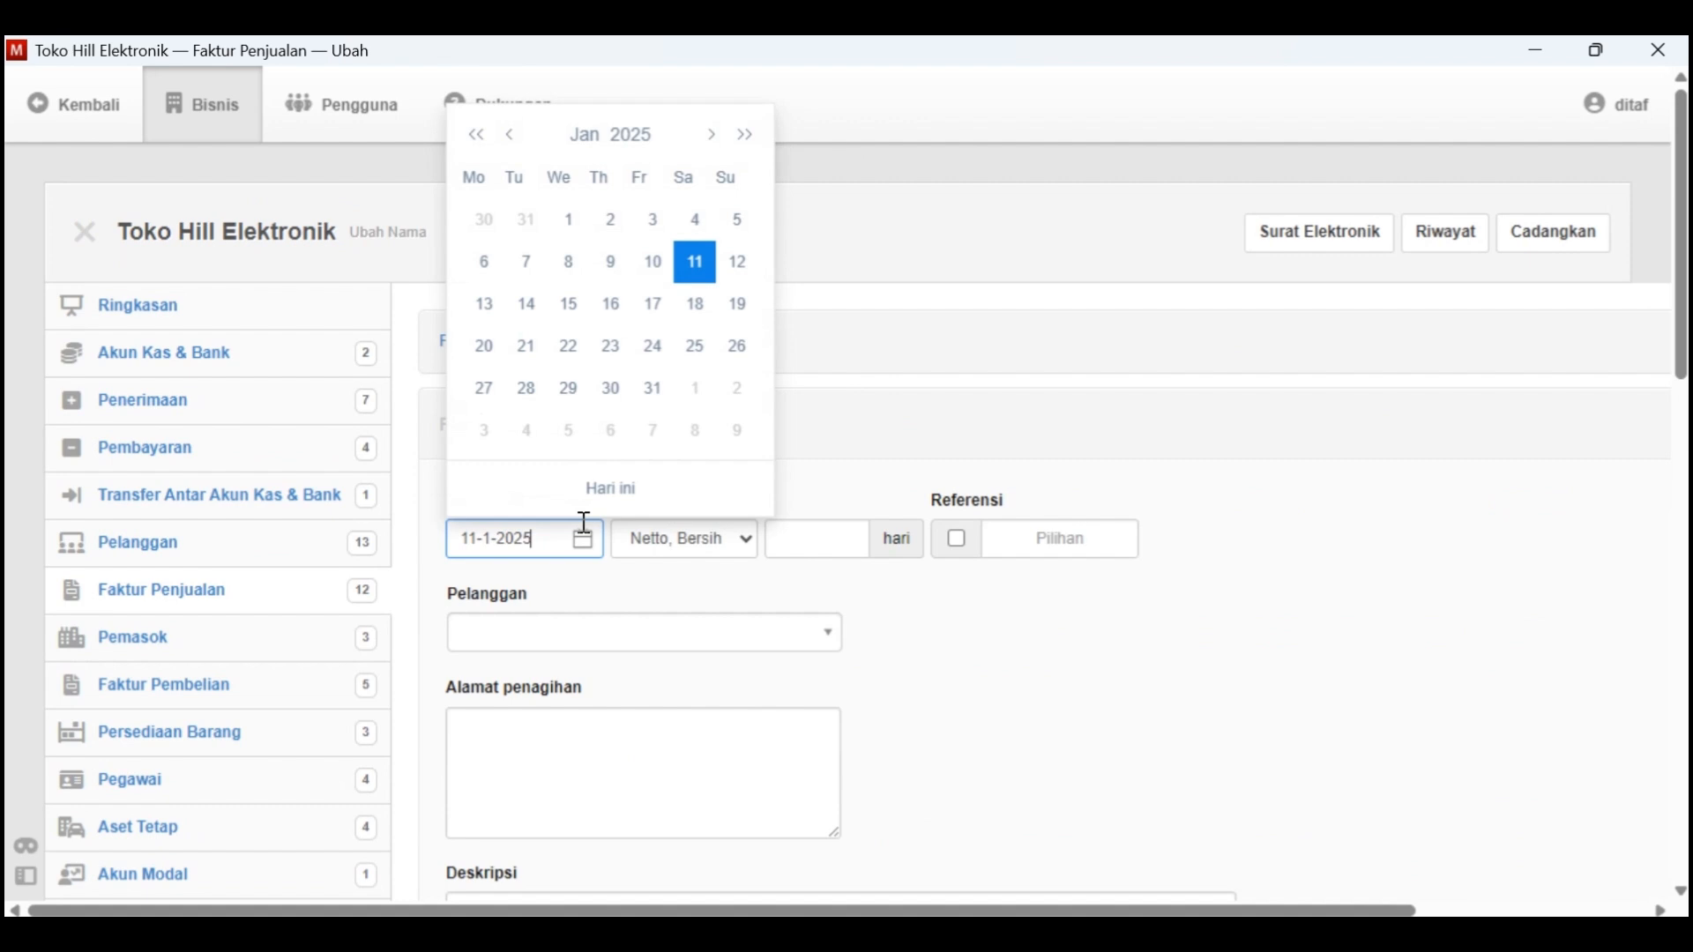
pyautogui.click(632, 140)
pyautogui.click(684, 182)
pyautogui.click(541, 208)
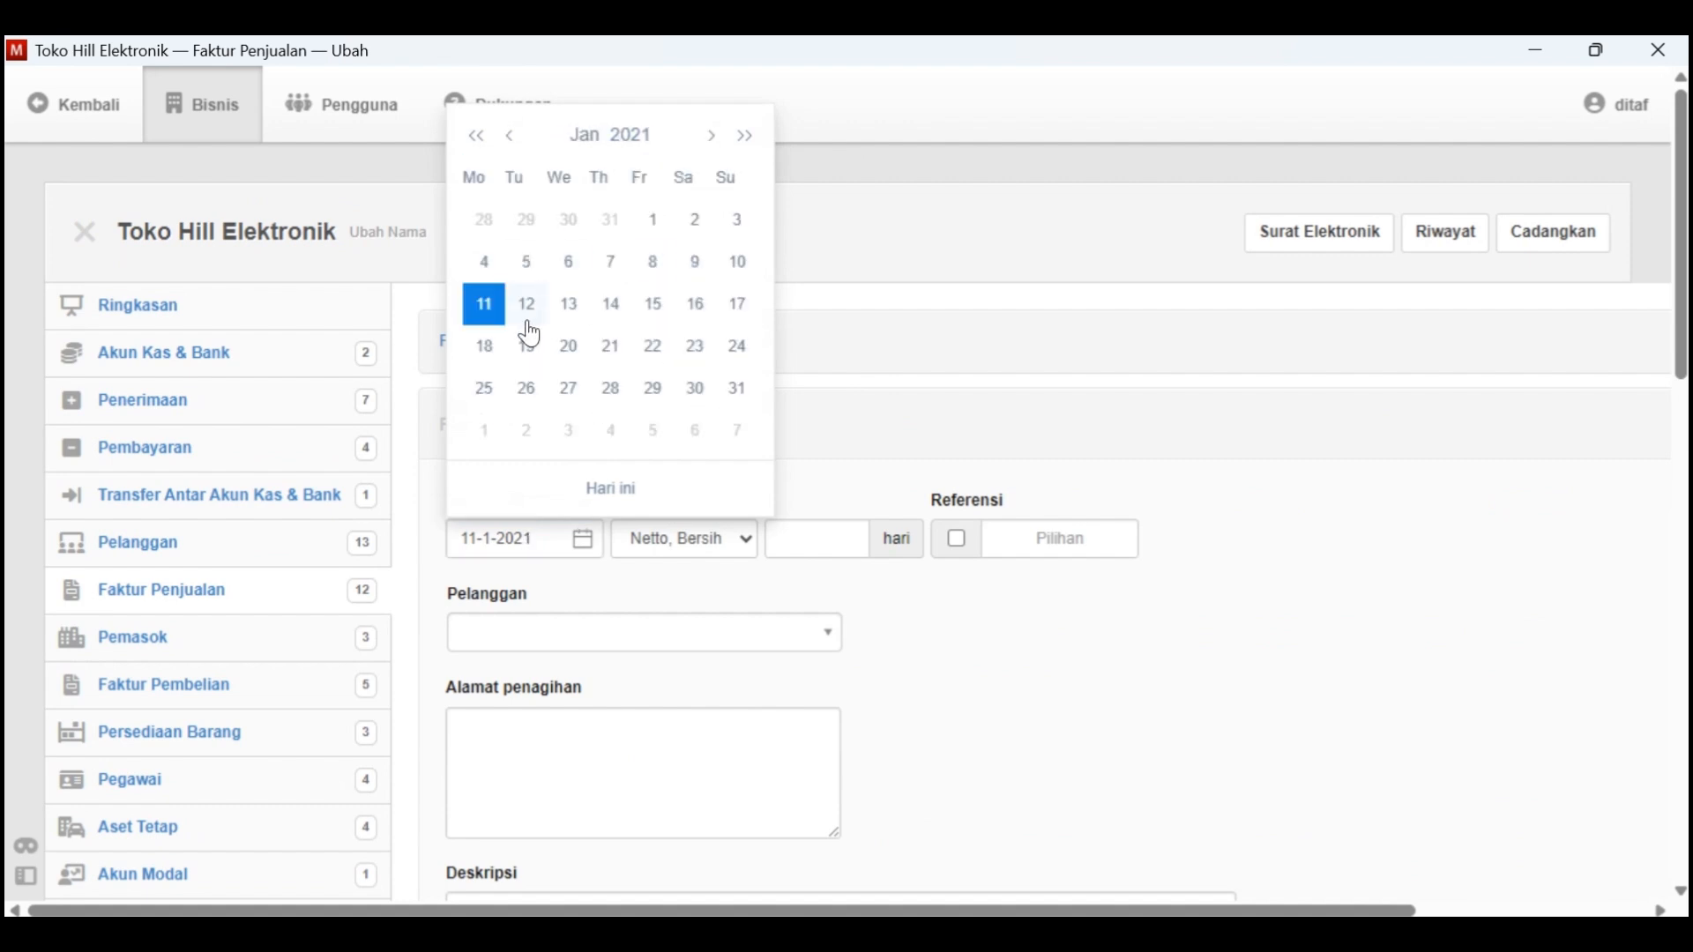
pyautogui.click(703, 267)
# Choose the newly added customer for the sales invoice
pyautogui.click(806, 634)
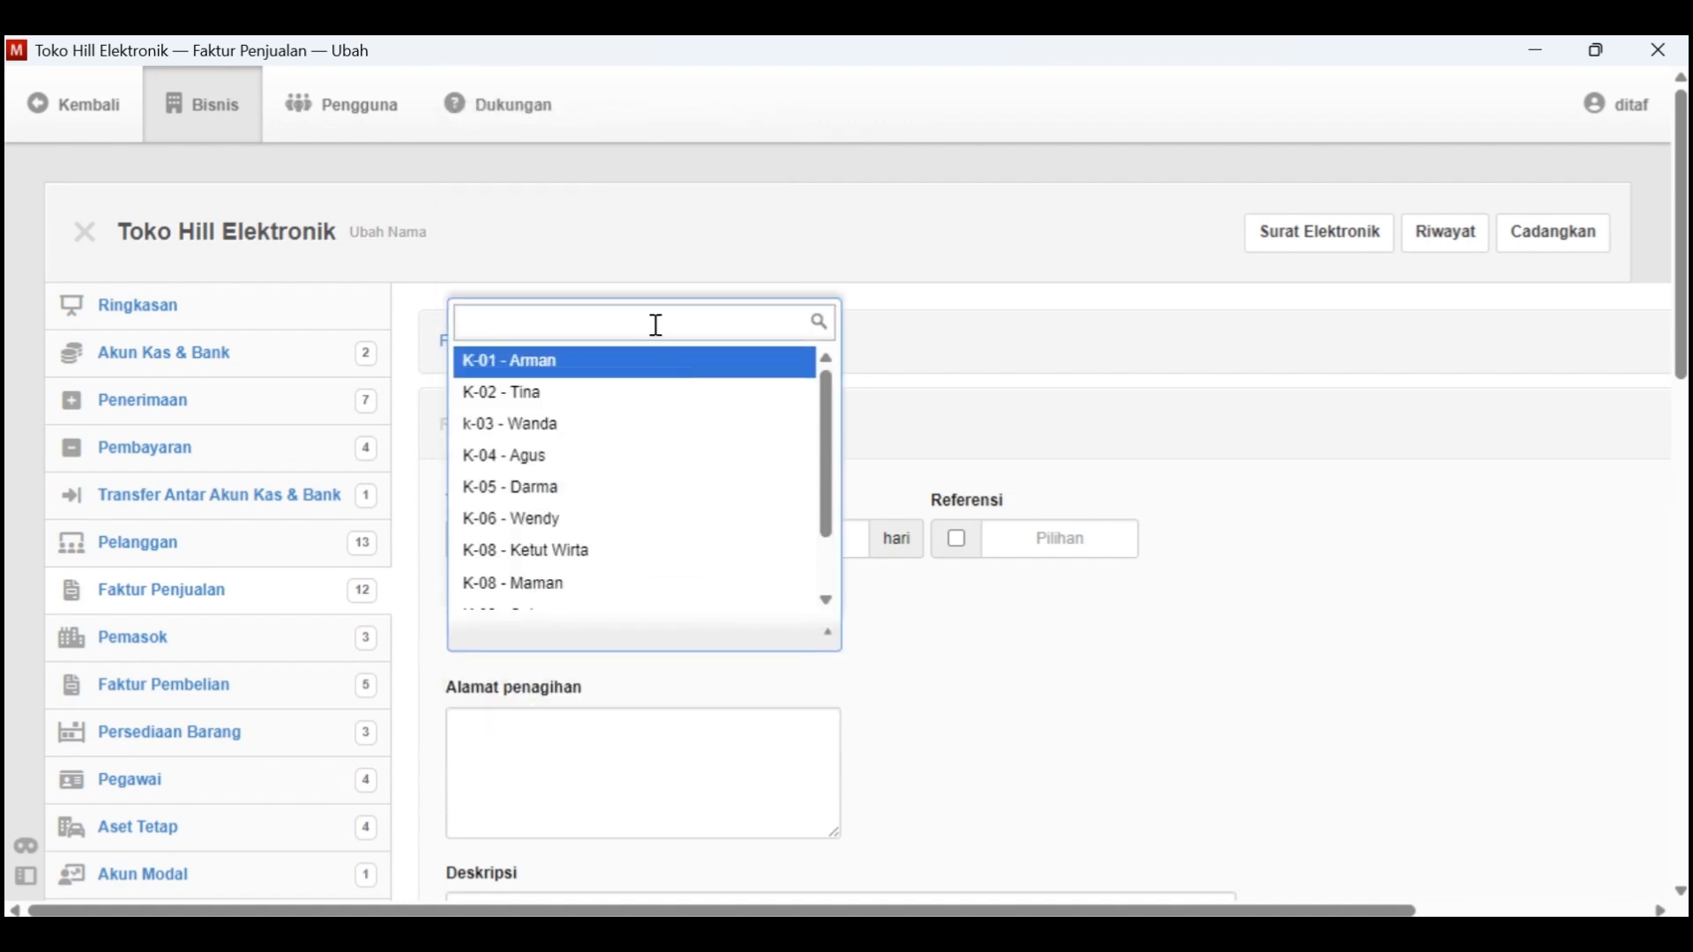
pyautogui.click(827, 601)
pyautogui.click(827, 600)
pyautogui.click(827, 601)
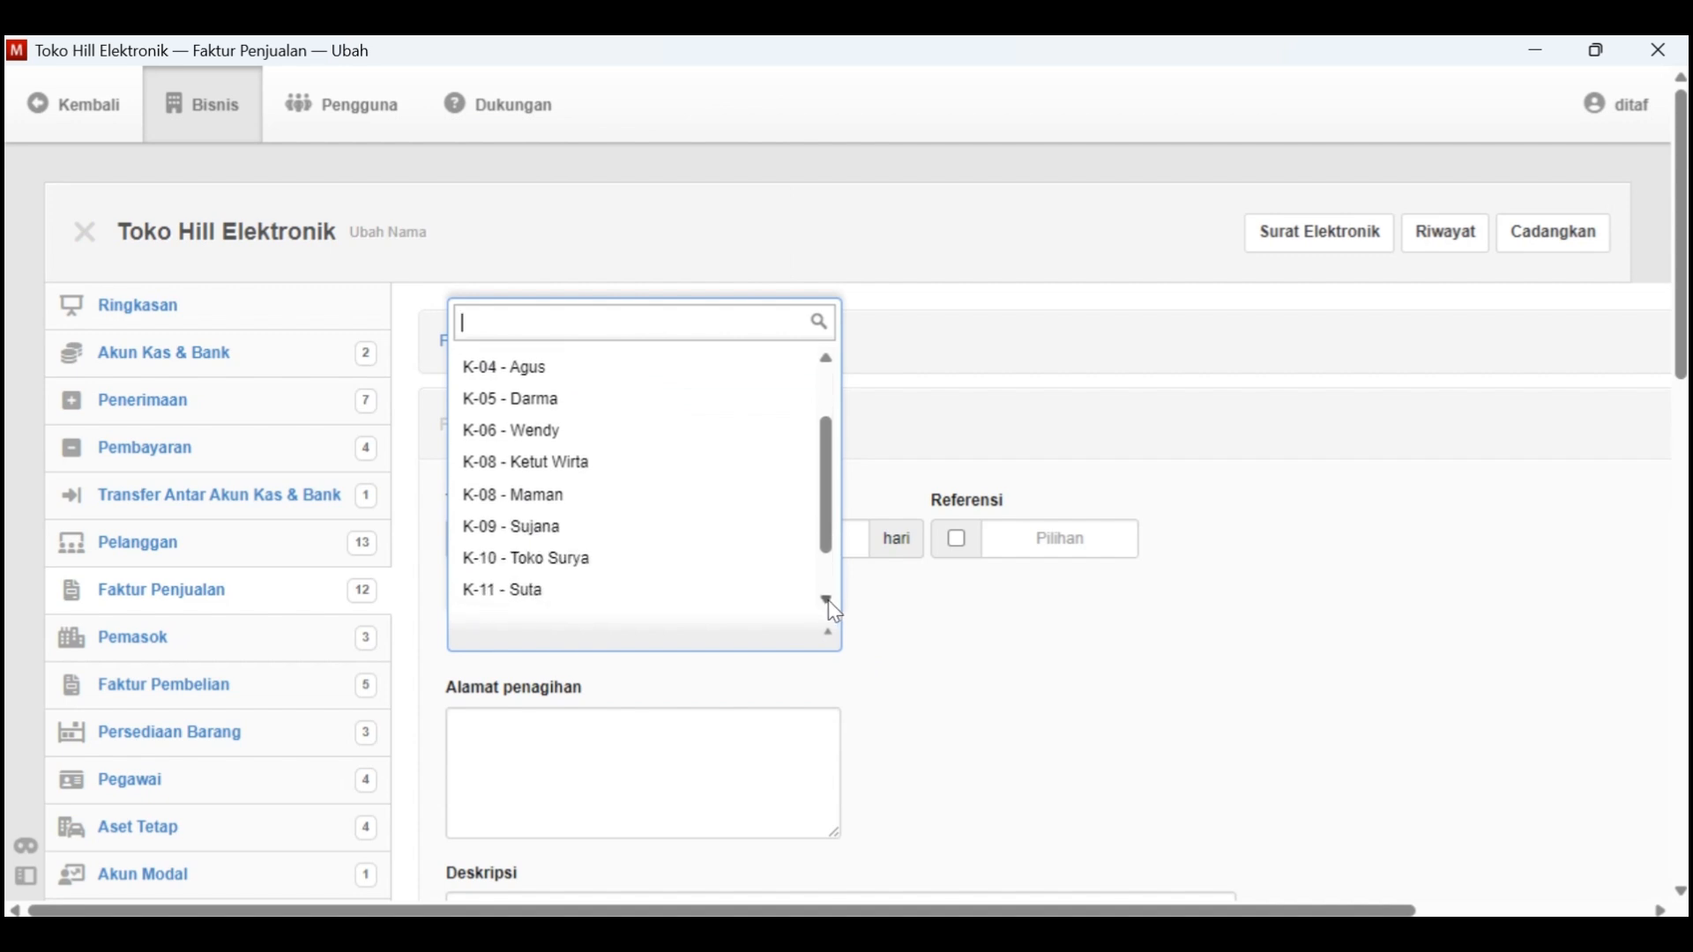
pyautogui.click(827, 601)
pyautogui.click(828, 600)
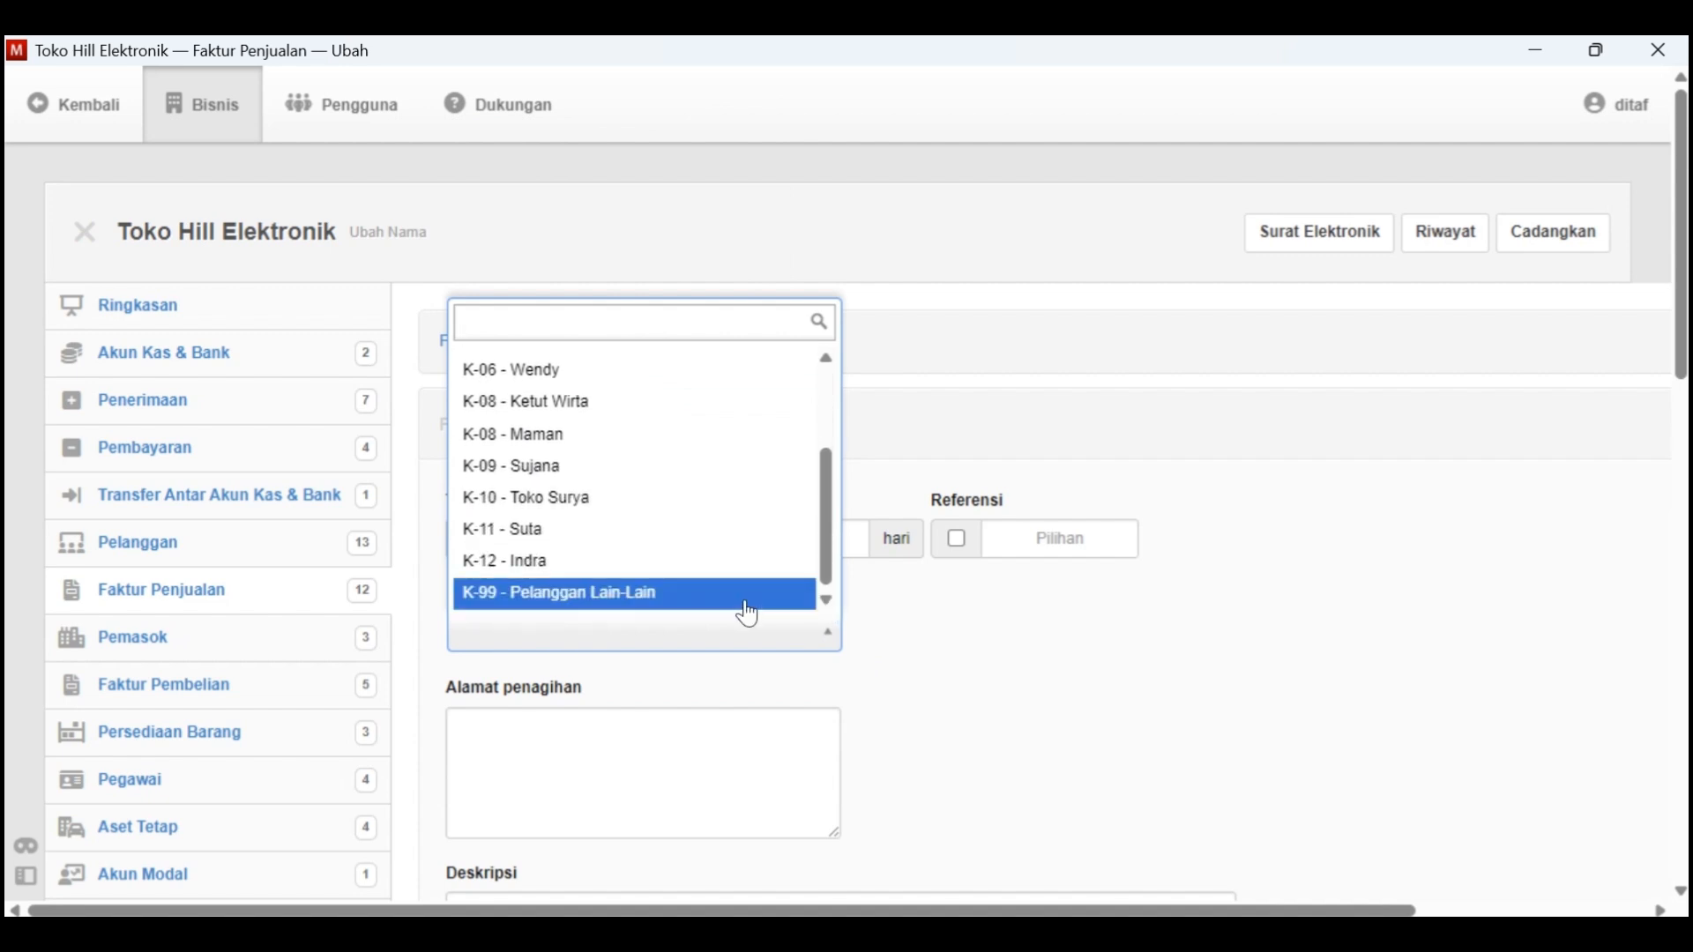
pyautogui.click(771, 565)
# Enter the invoice description "Dijual satu unit televisi kredit", checking the sale details in the Word document
pyautogui.scroll(-2, 729, 716)
pyautogui.scroll(-2, 727, 721)
pyautogui.click(665, 665)
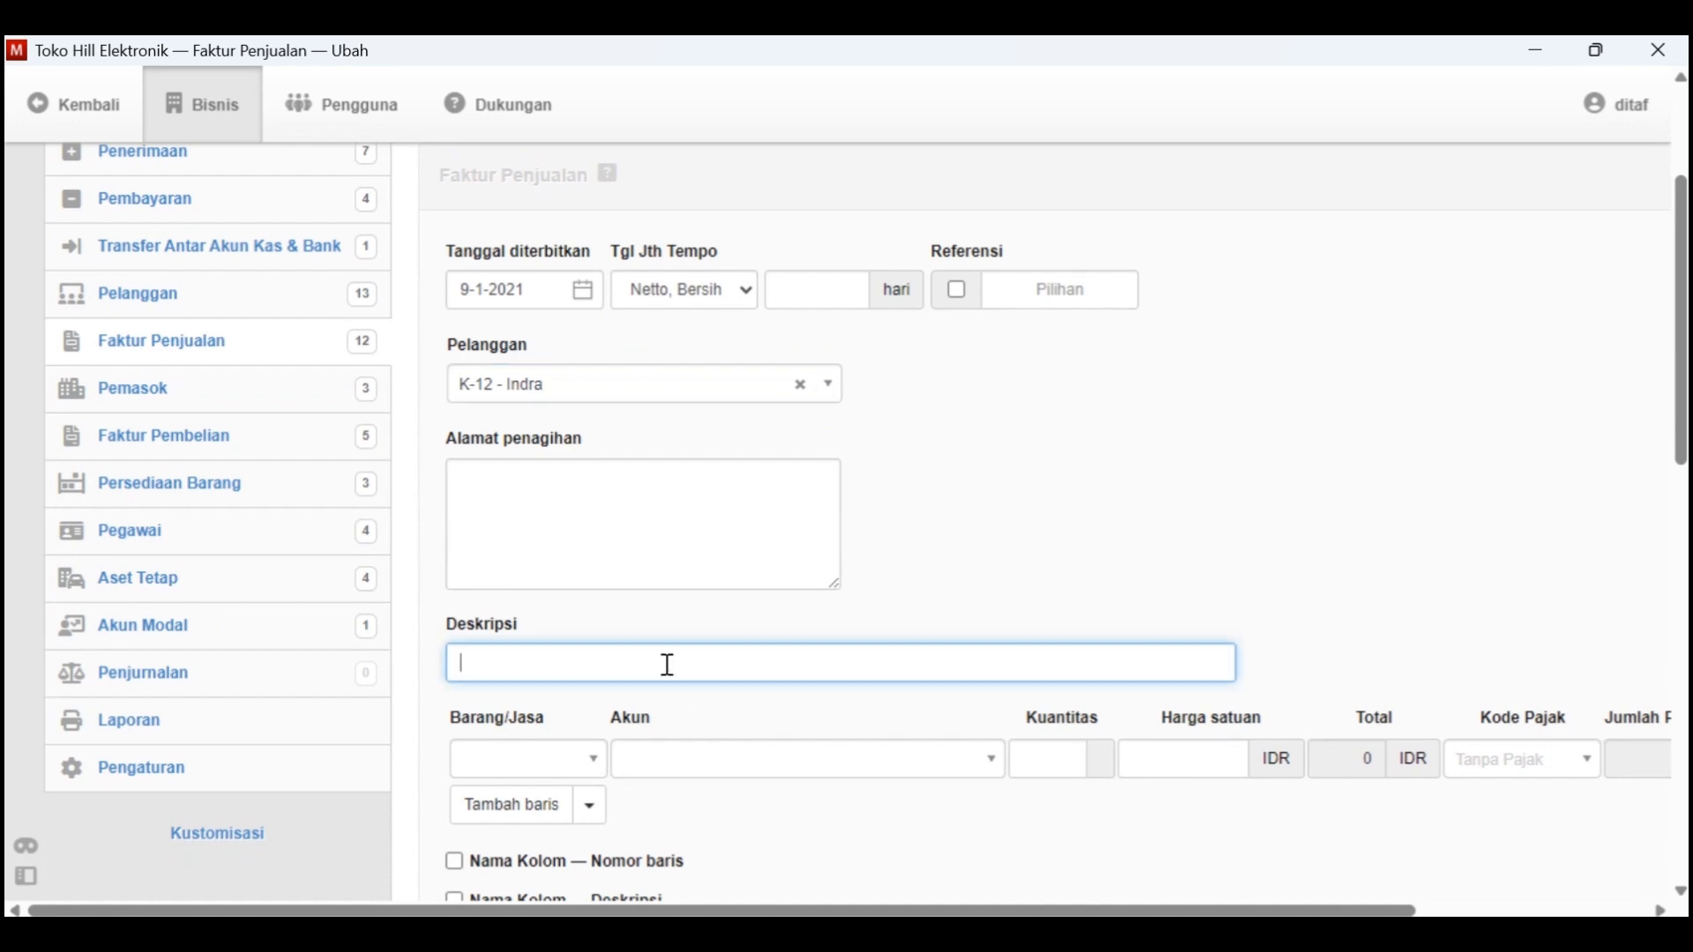
pyautogui.write('Pem')
pyautogui.write('al sa')
pyautogui.write('tu unit tele')
pyautogui.hotkey('alt', 'Tab')
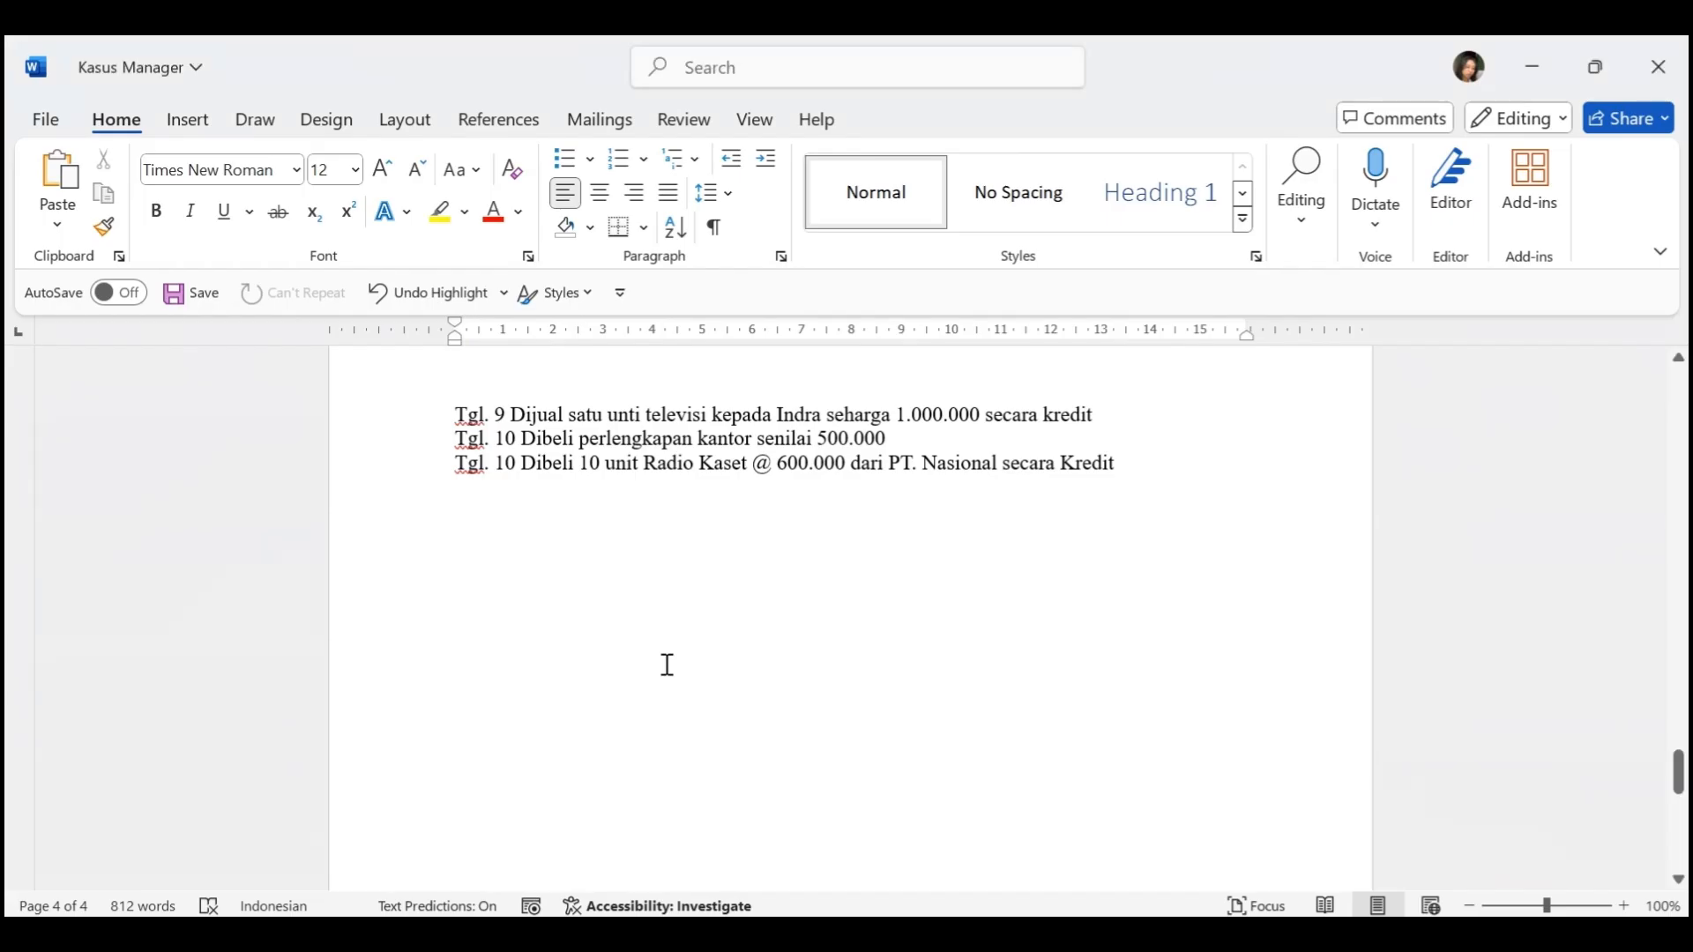
pyautogui.write('kre')
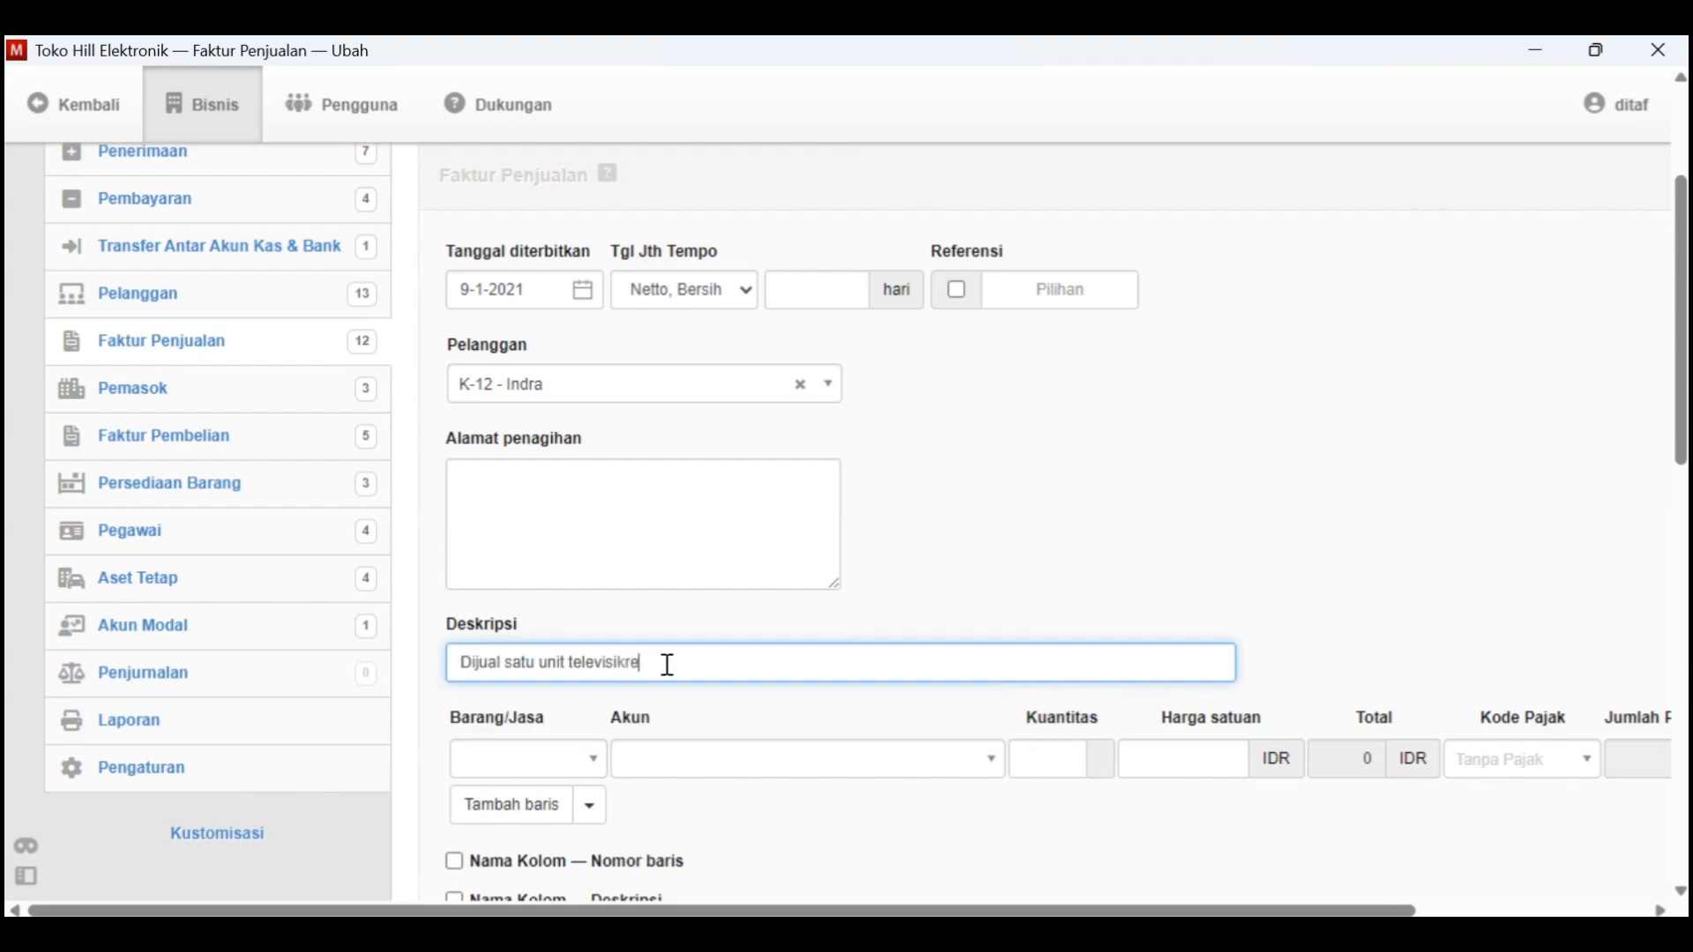
pyautogui.write('dit')
pyautogui.hotkey('alt', 'Tab')
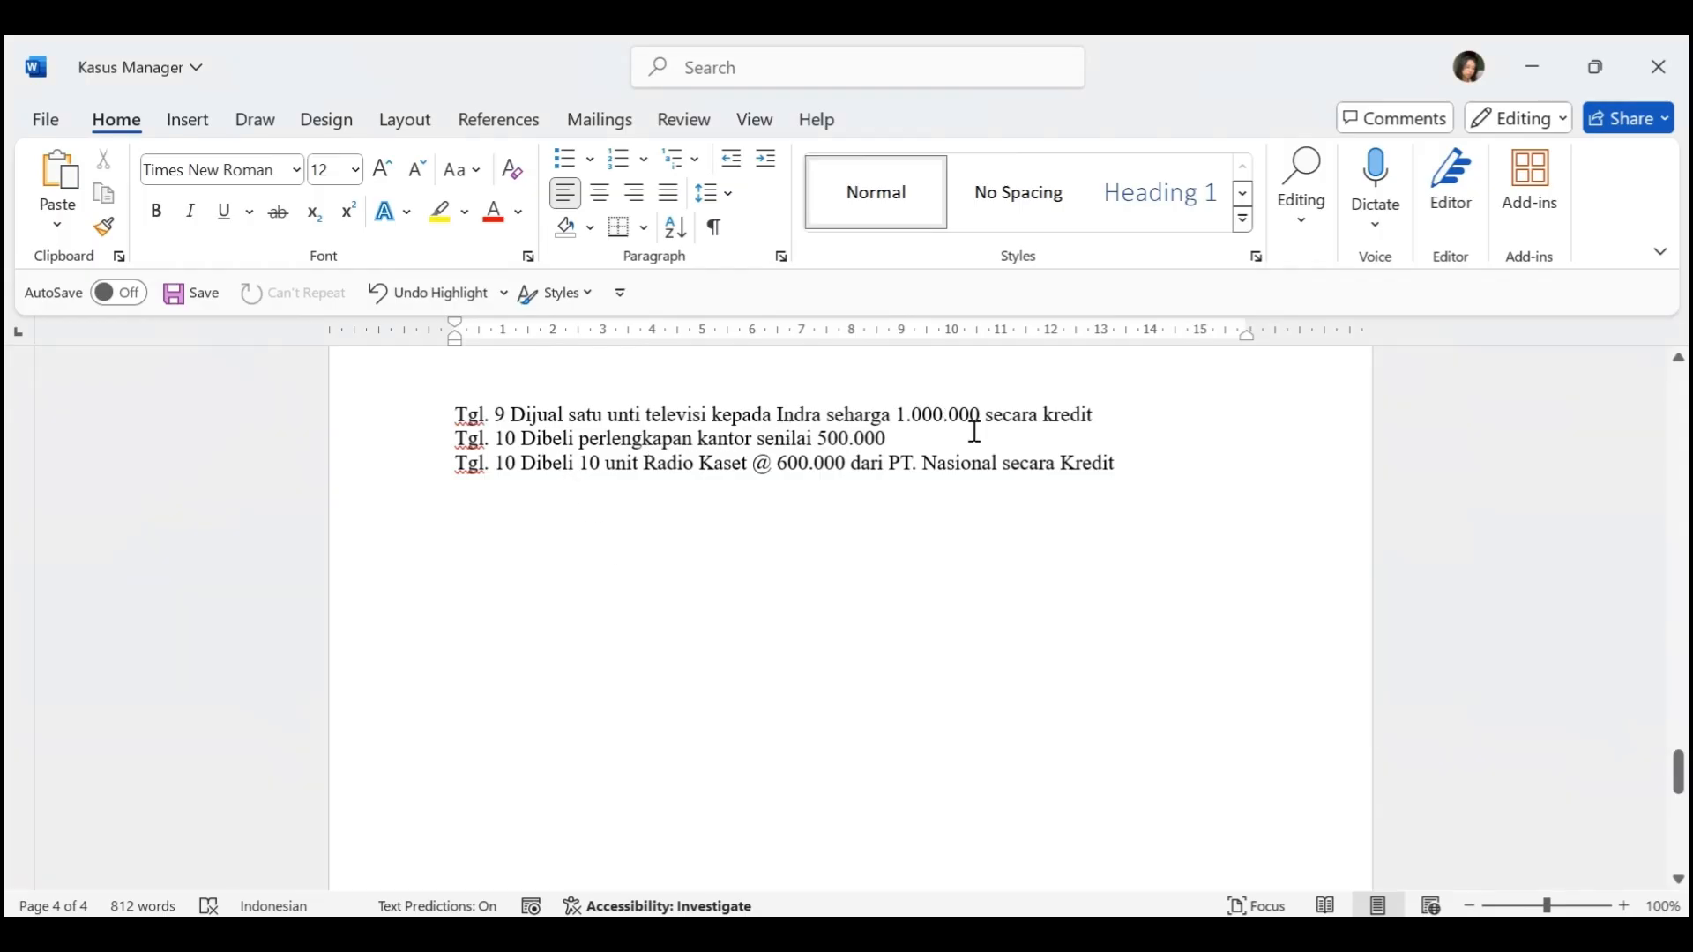
pyautogui.hotkey('alt', 'Tab')
# Add the item B-001 - Televisi to the invoice line with a unit price of 1000000
pyautogui.scroll(-1, 710, 692)
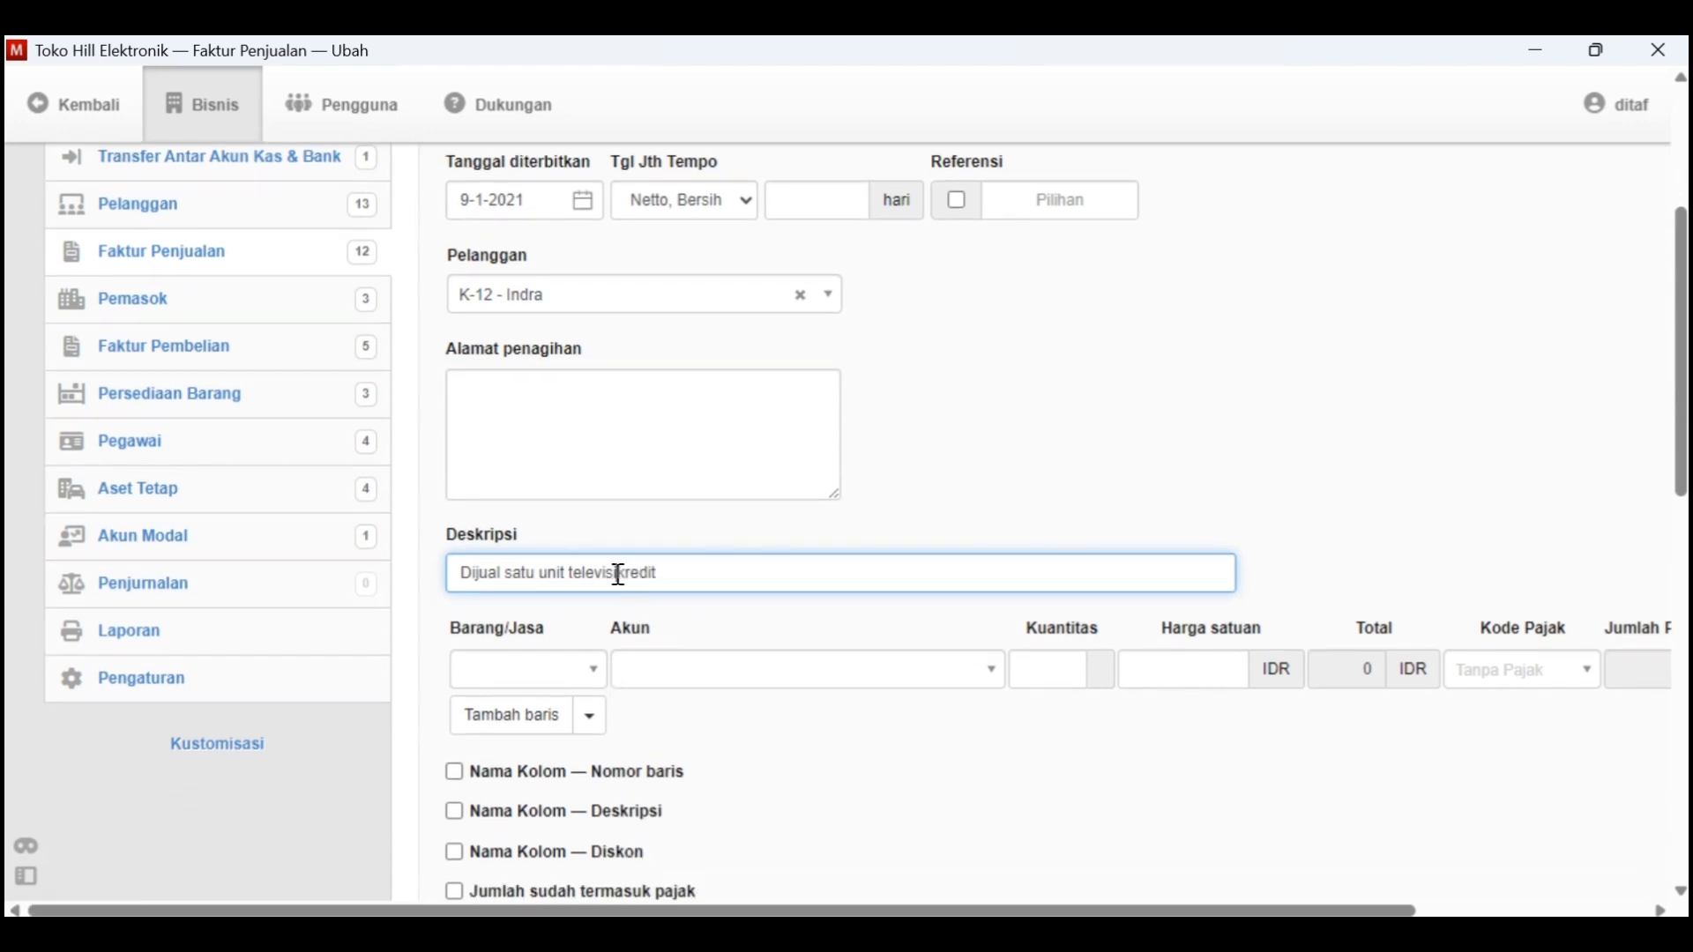
pyautogui.click(651, 685)
pyautogui.click(591, 679)
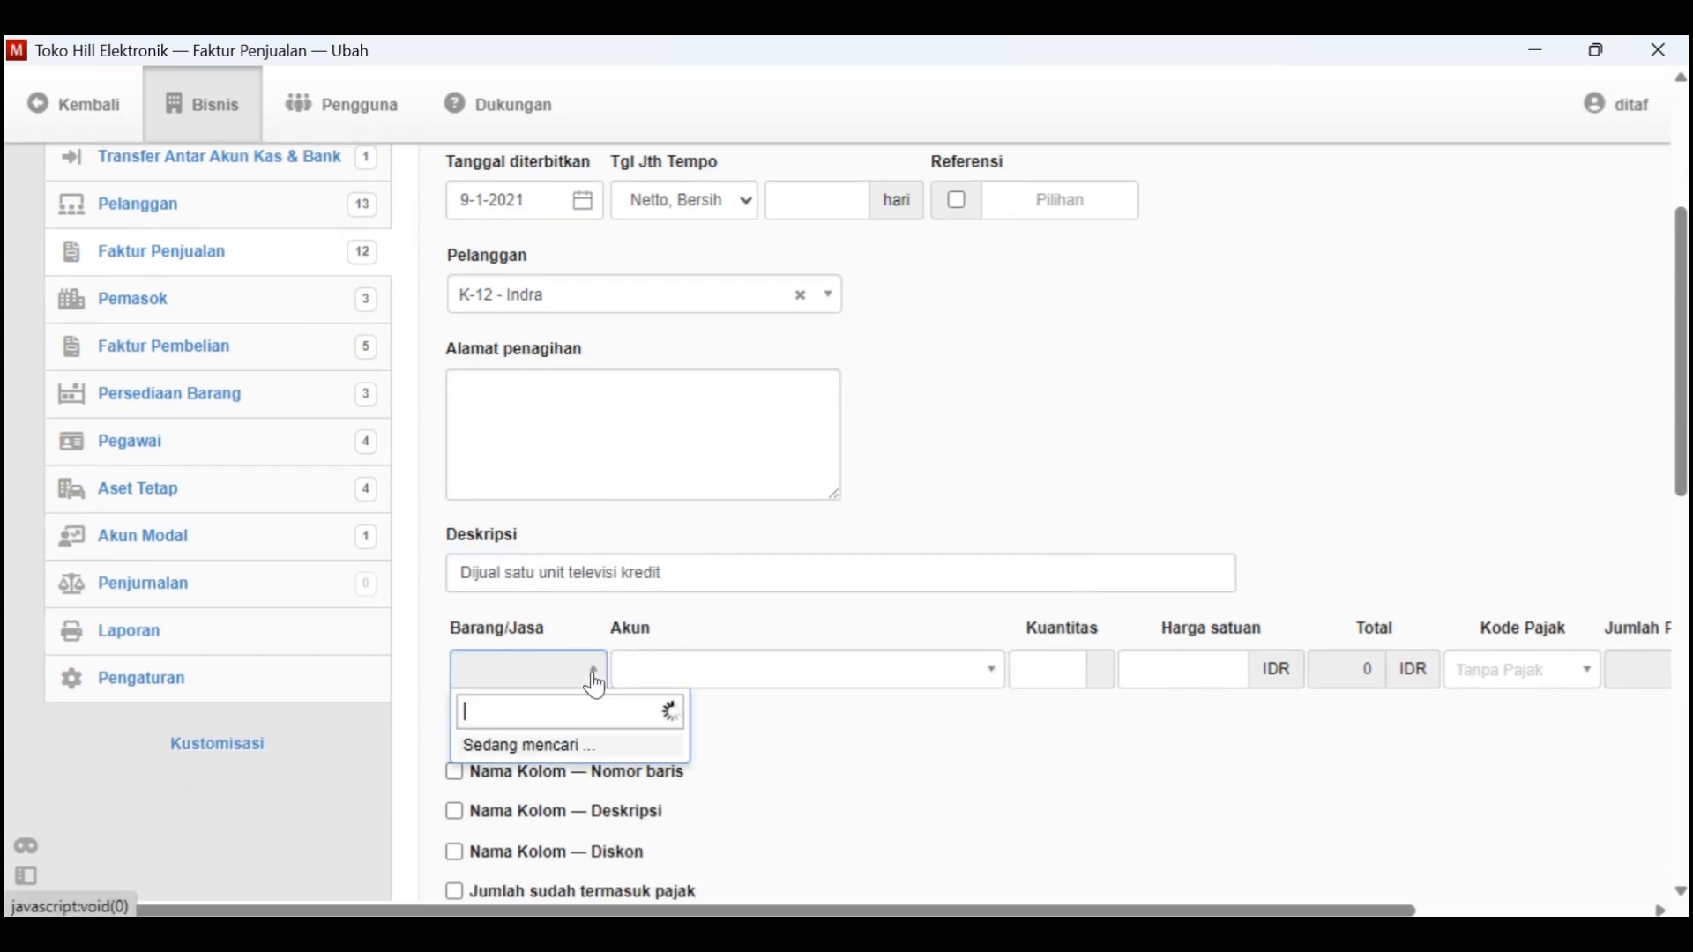
pyautogui.click(613, 764)
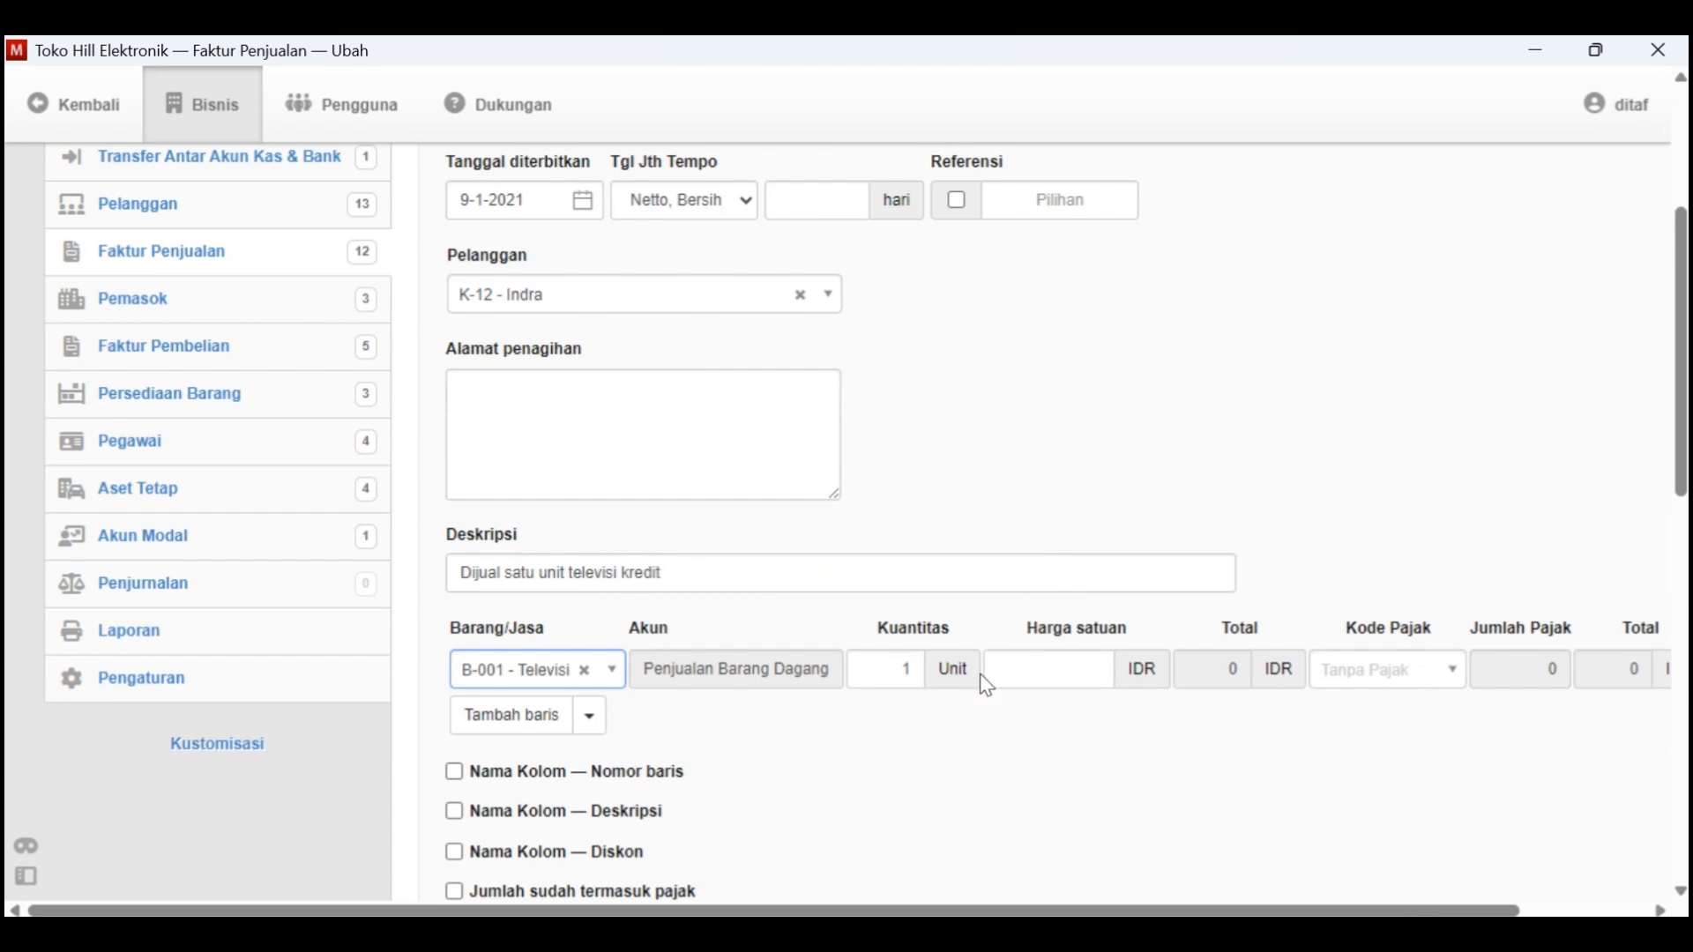
pyautogui.click(1012, 675)
pyautogui.scroll(-1, 1029, 796)
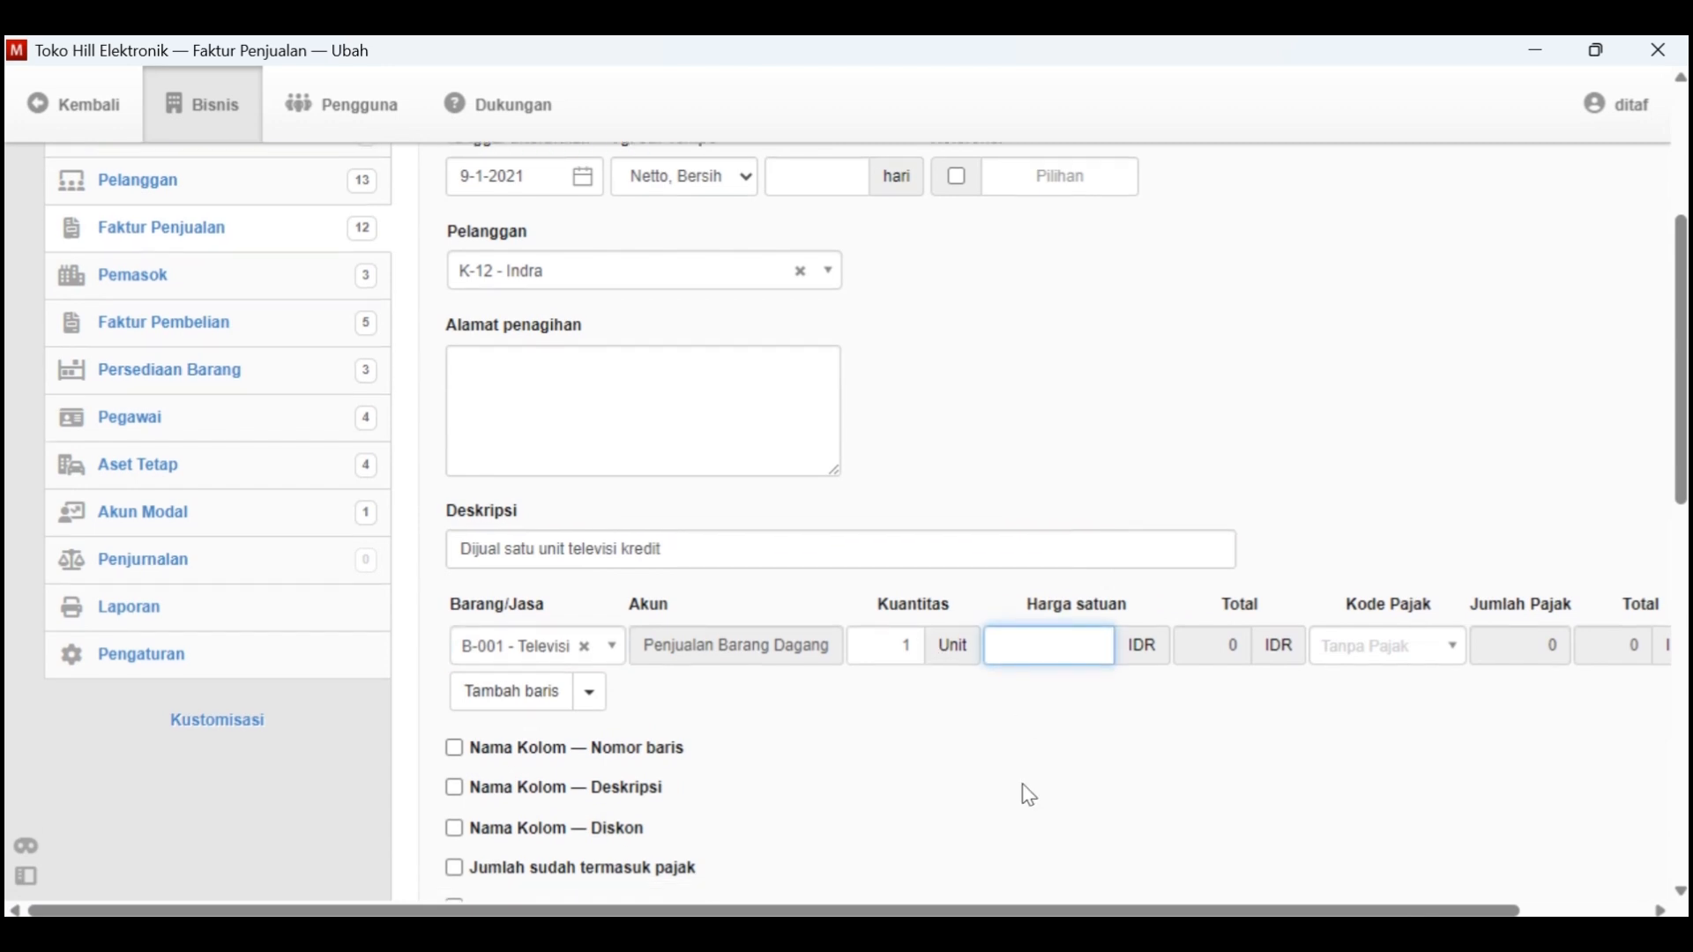
pyautogui.write('1000000')
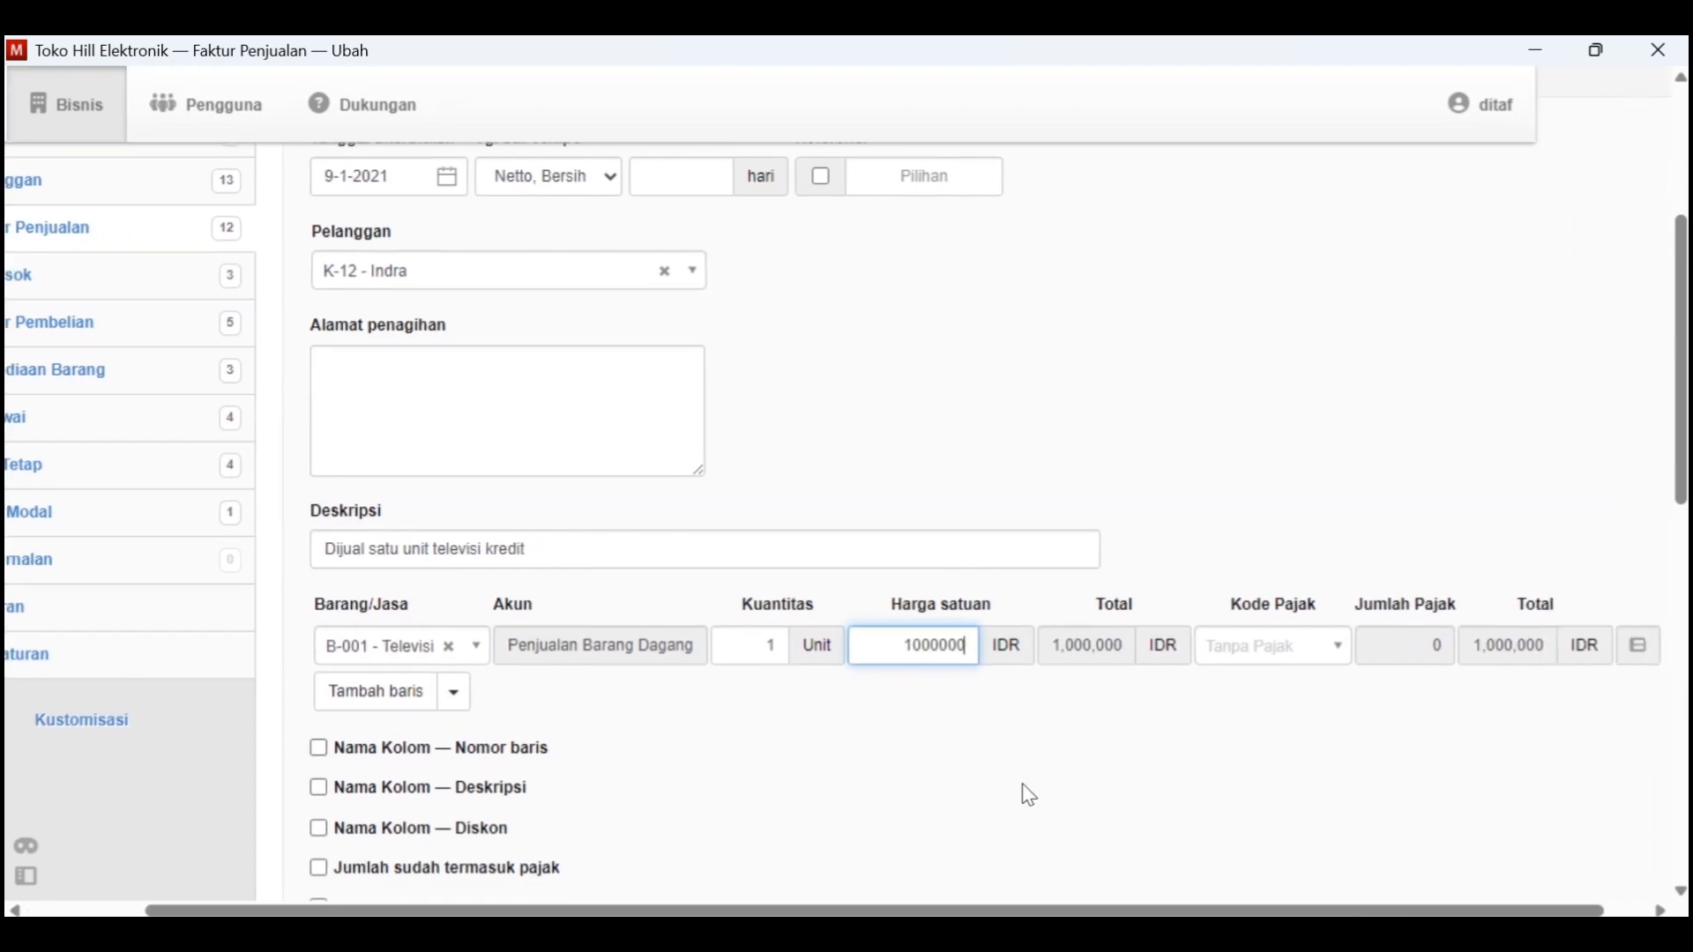
# Review the filled-in sales invoice and create it
pyautogui.scroll(-7, 1029, 797)
pyautogui.scroll(10, 1023, 793)
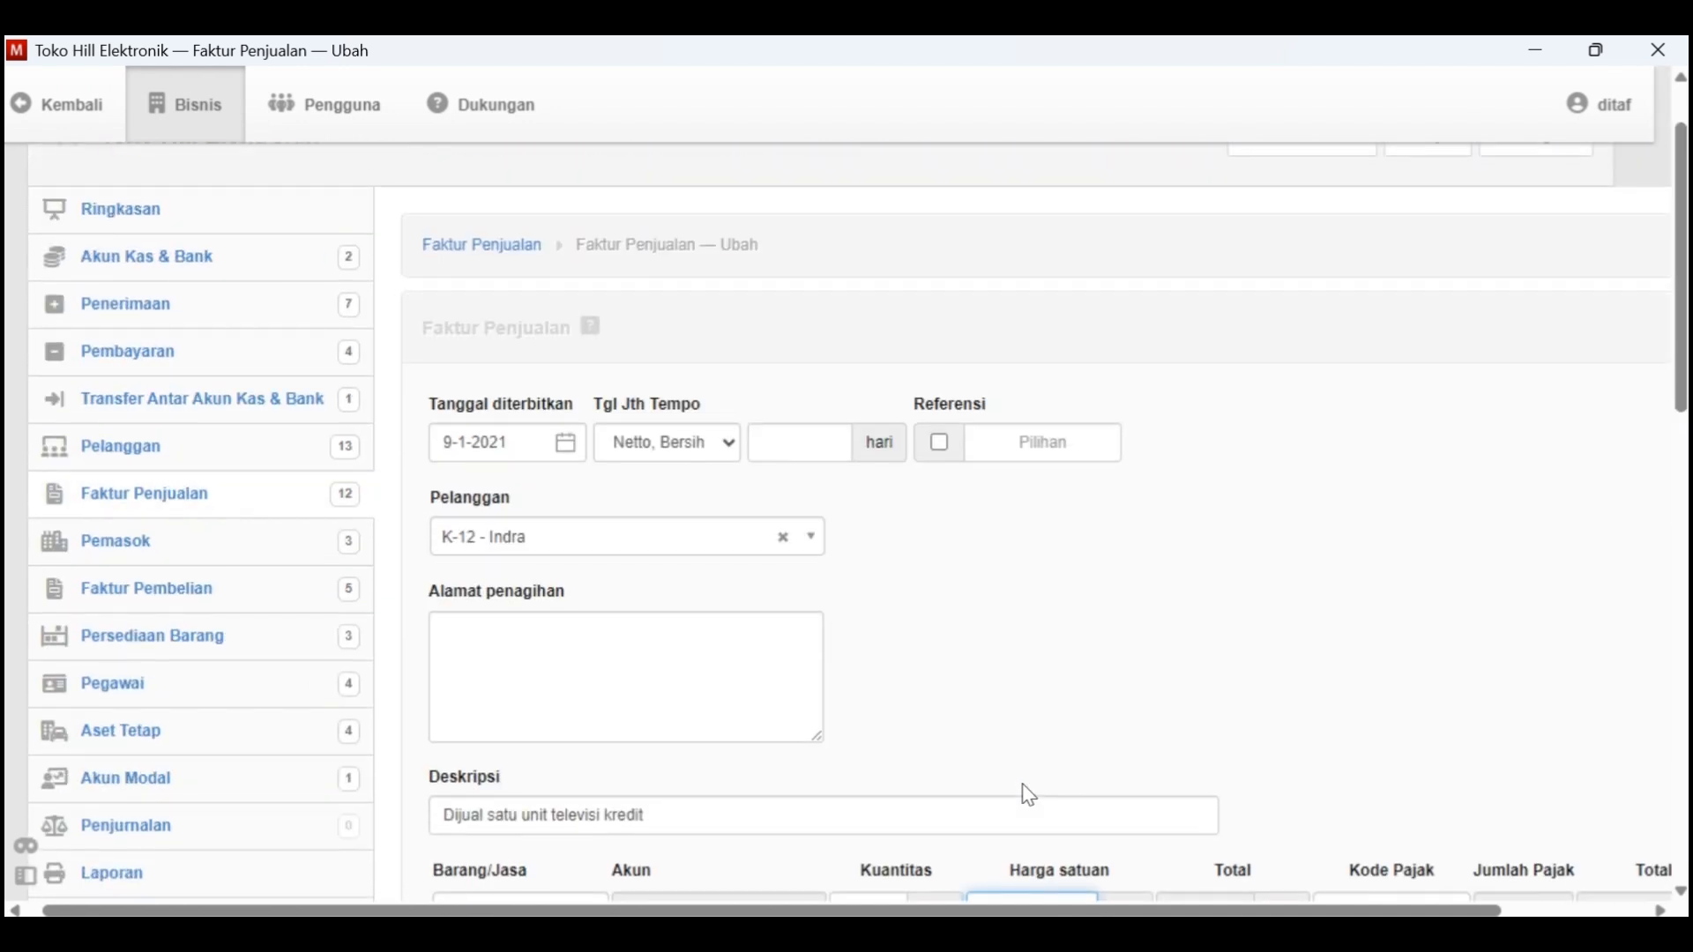
pyautogui.scroll(-14, 1023, 794)
pyautogui.click(467, 728)
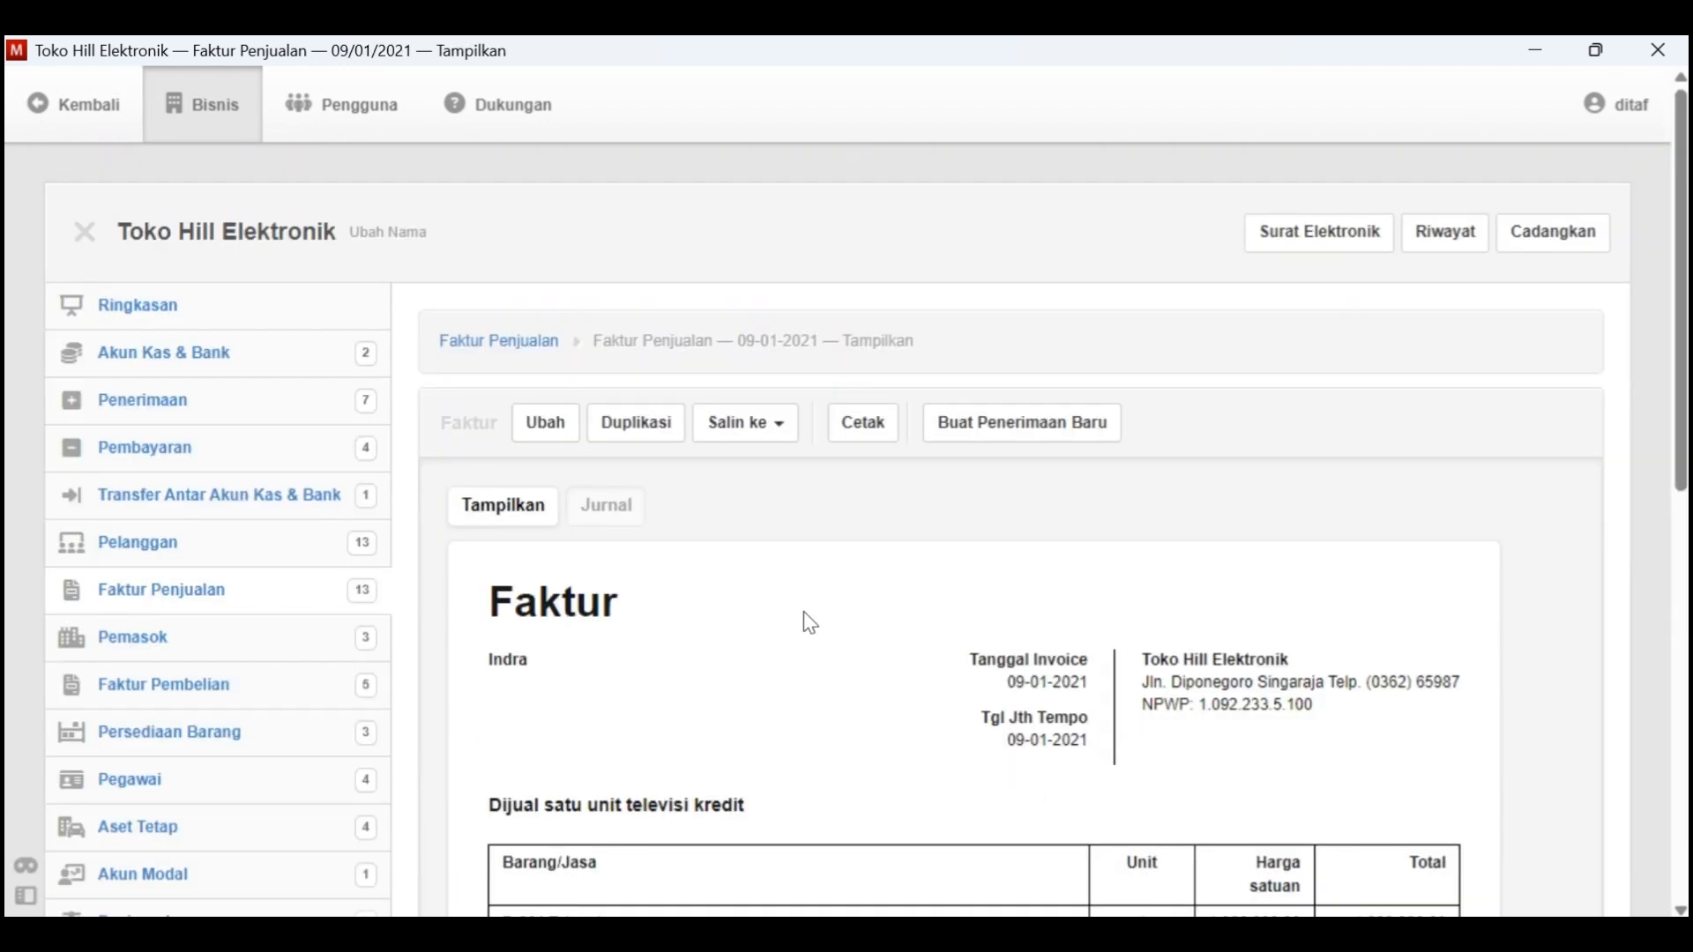
# In the Word document, highlight the Tgl. 9 line about the one-unit television sale on credit for 1.000.000 in yellow
pyautogui.hotkey('alt', 'Tab')
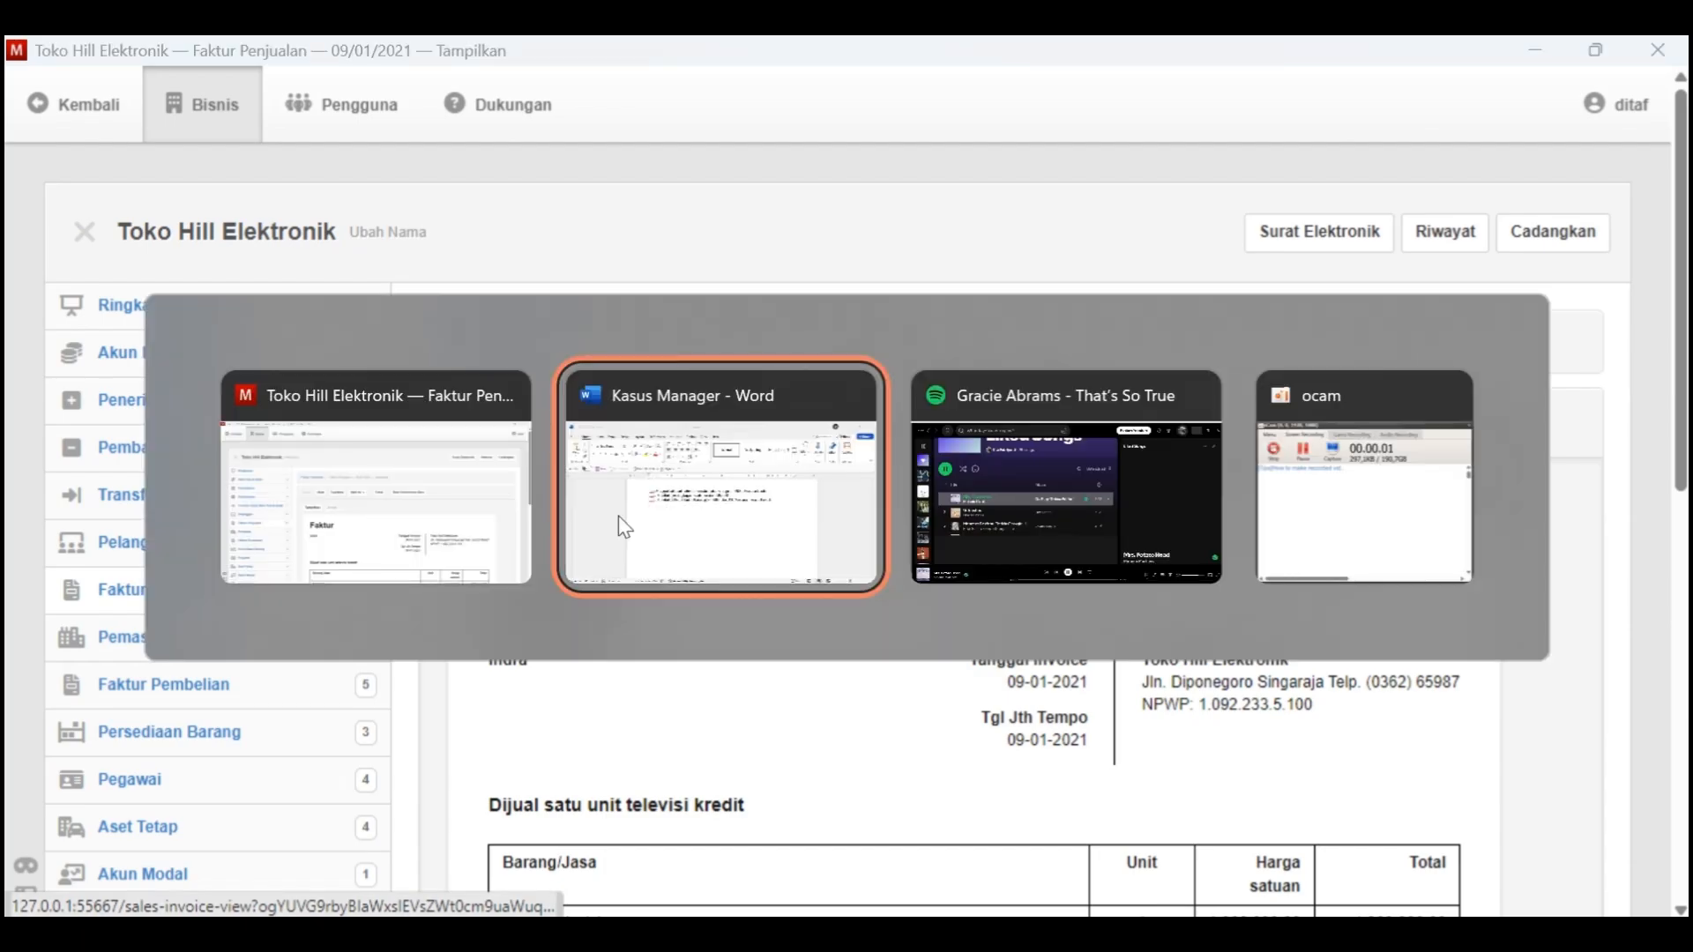
pyautogui.moveTo(1124, 399); pyautogui.dragTo(453, 379)
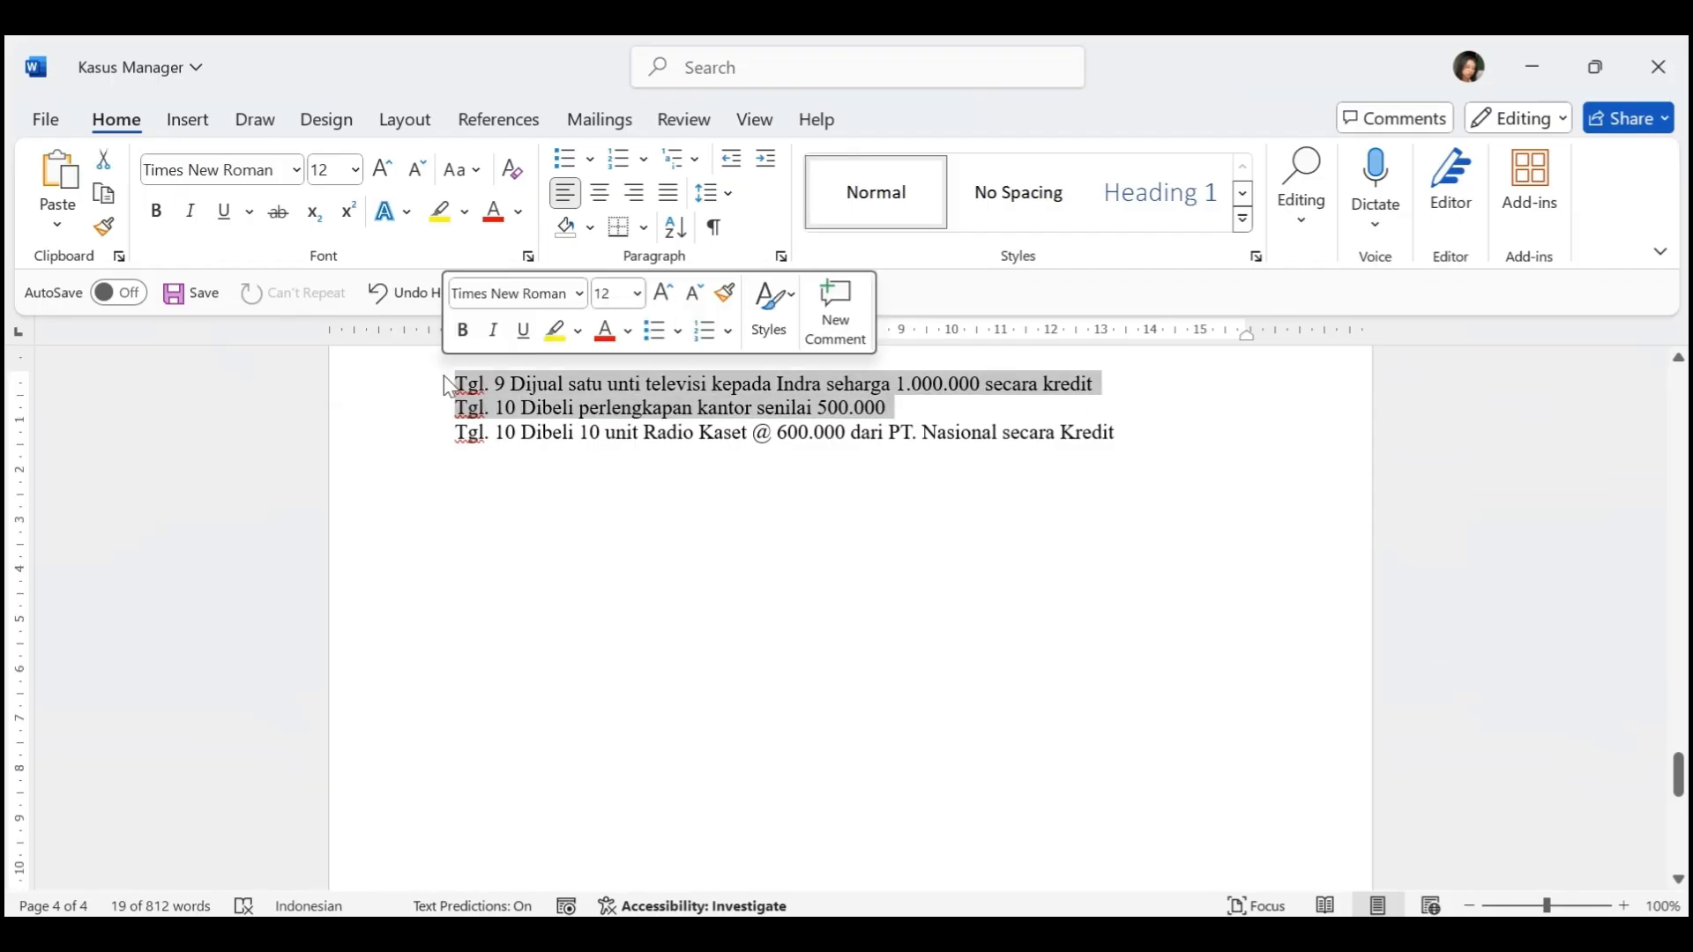
pyautogui.click(1071, 403)
pyautogui.moveTo(1105, 390); pyautogui.dragTo(435, 370)
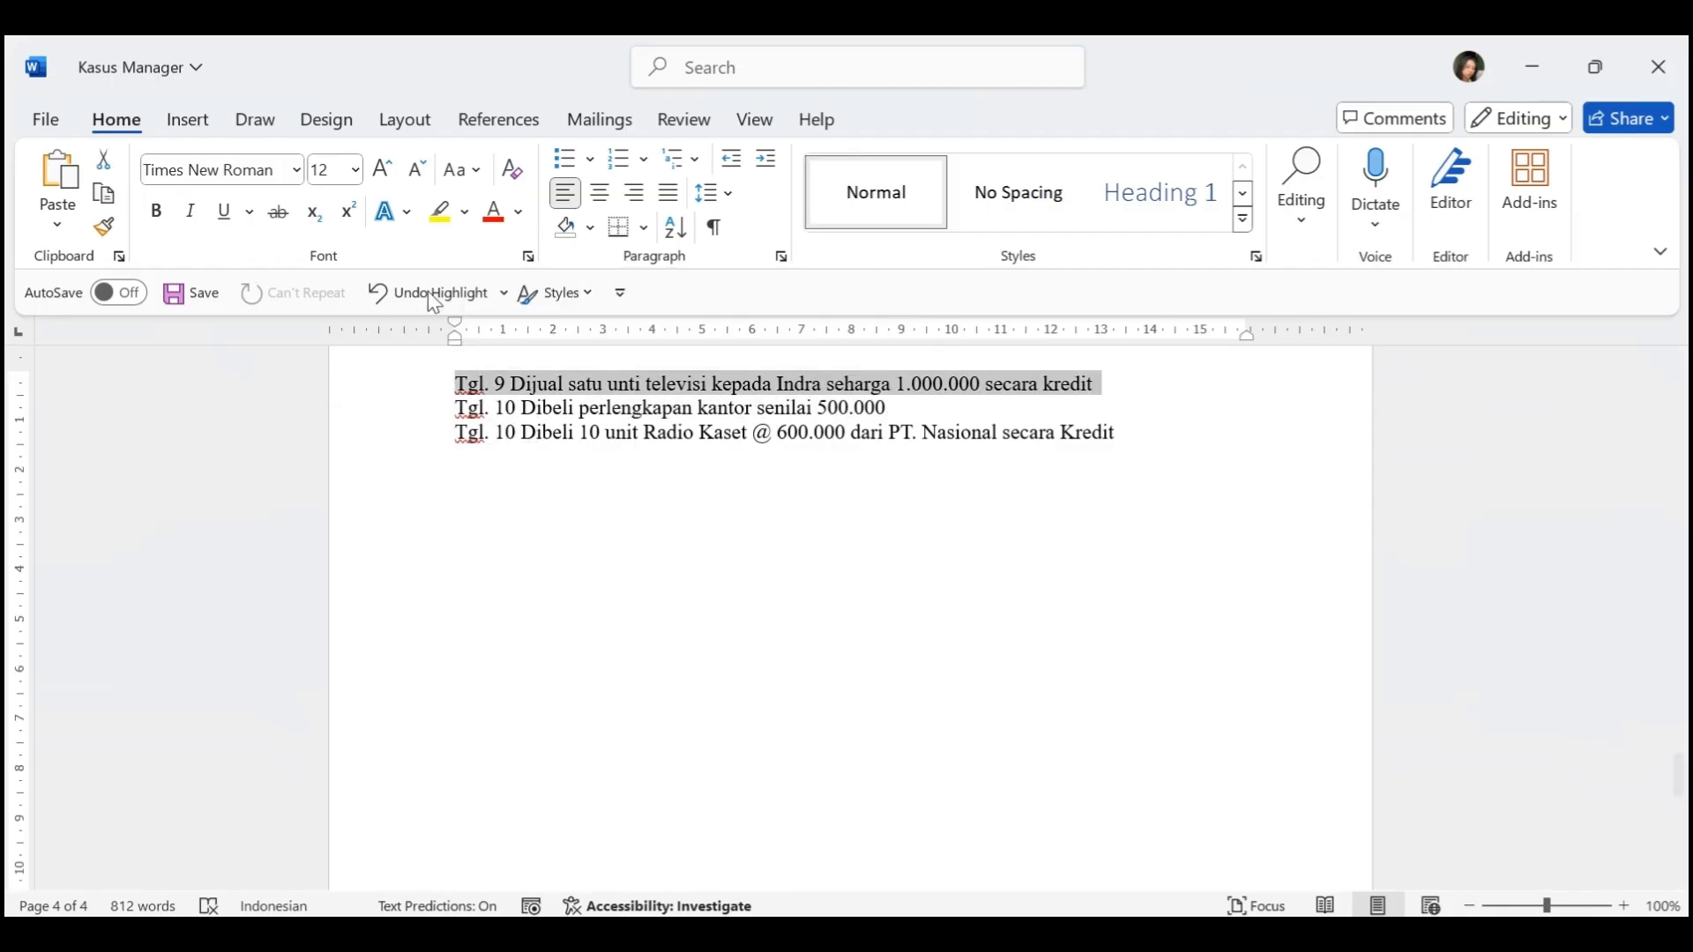
pyautogui.click(439, 212)
pyautogui.click(737, 622)
pyautogui.scroll(-1, 737, 621)
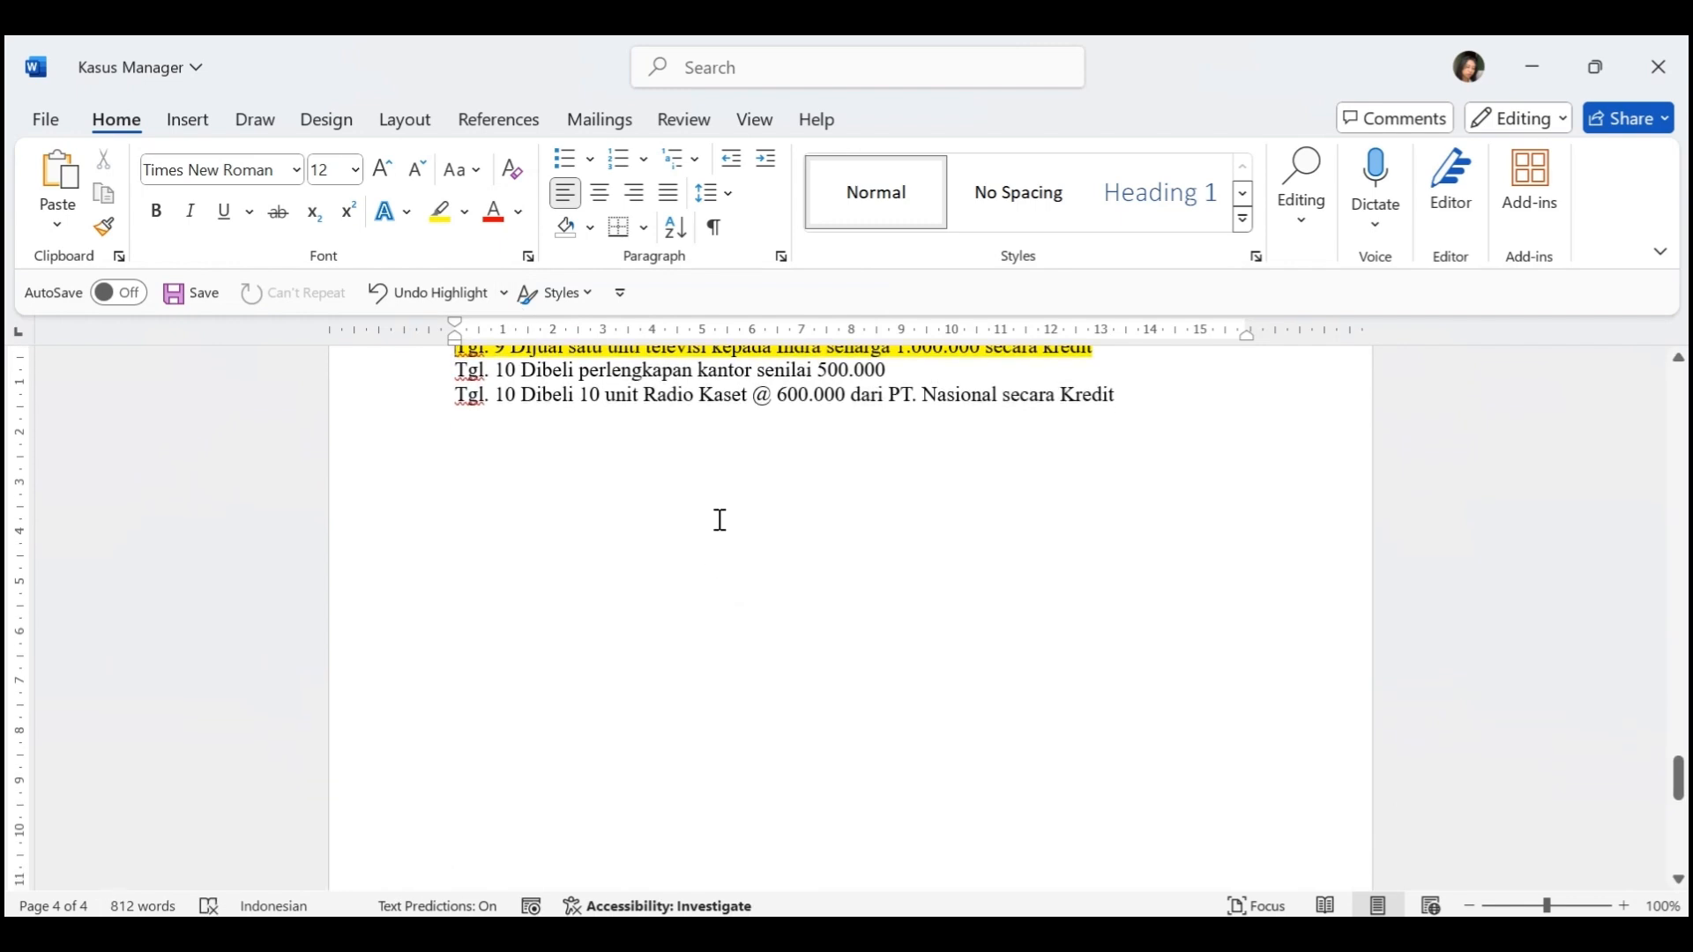
# In Manager, start a new payment and set its date to 10-1-2021
pyautogui.hotkey('alt', 'Tab')
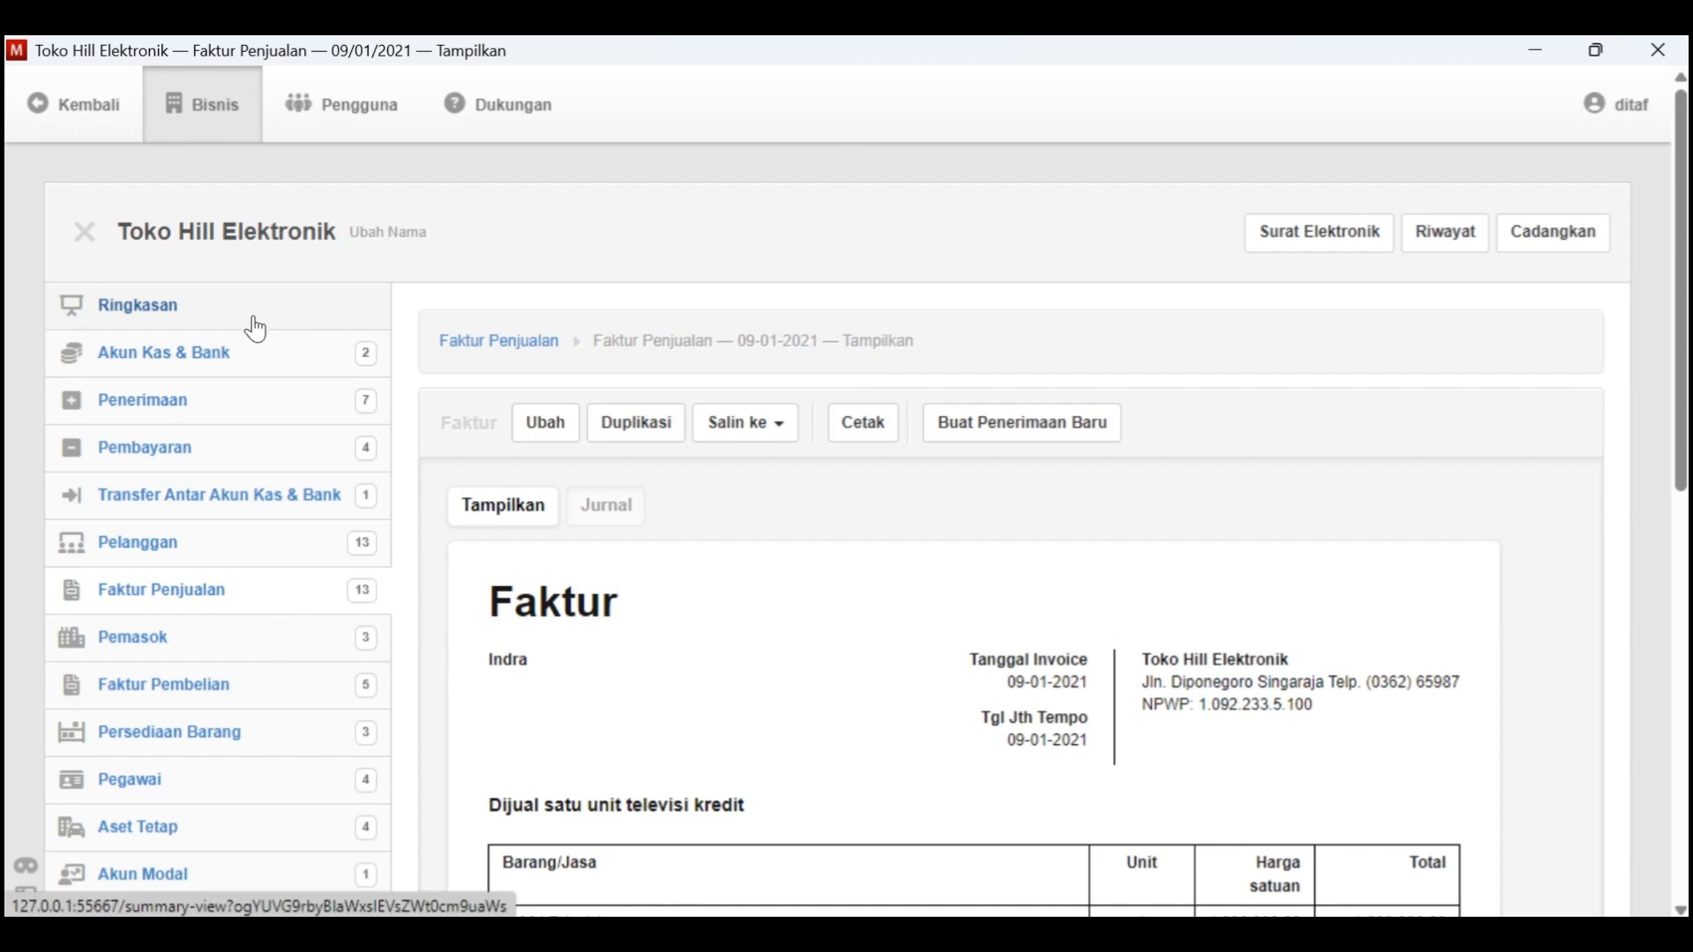
pyautogui.scroll(-1, 280, 446)
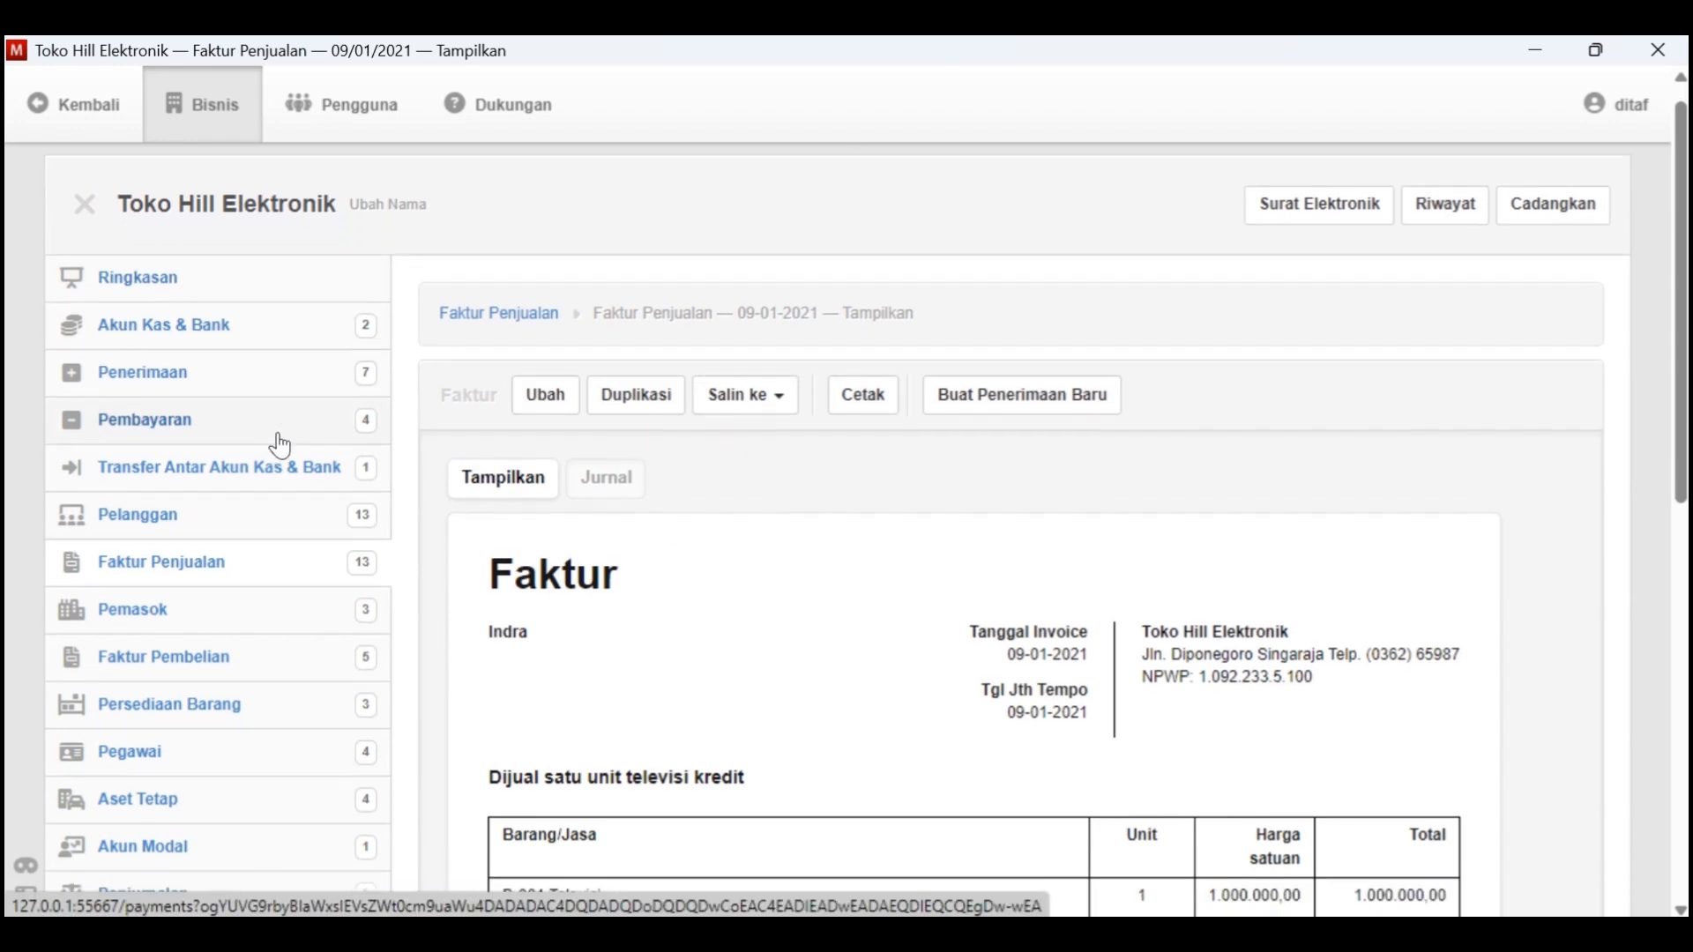
pyautogui.scroll(1, 280, 446)
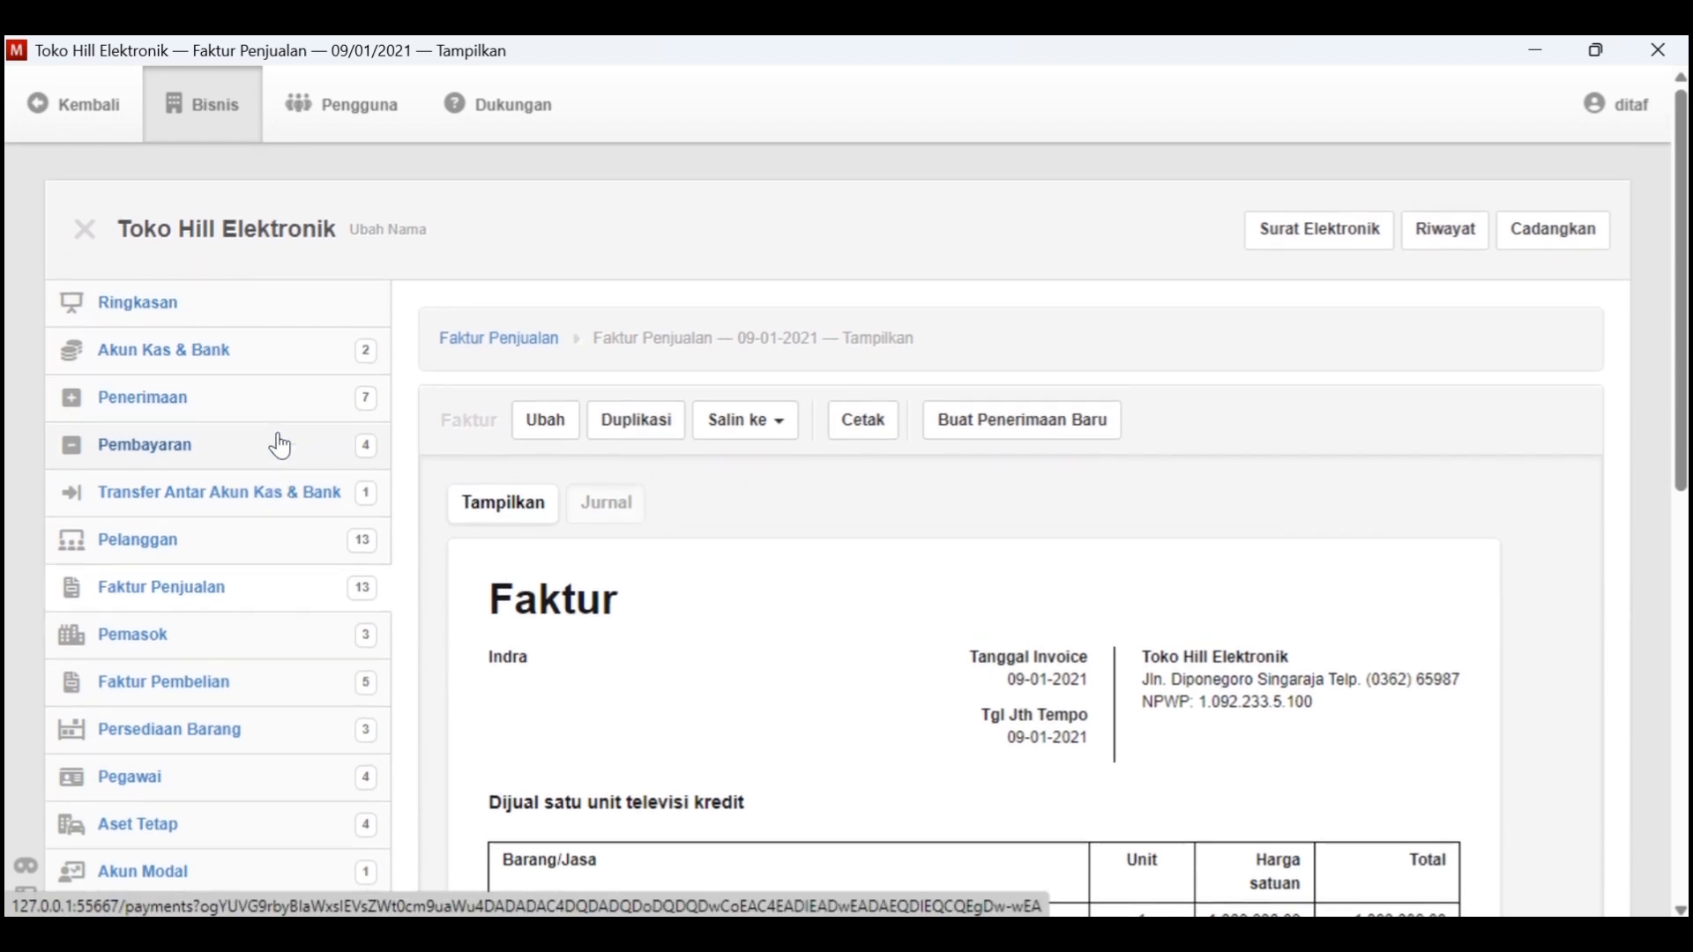
pyautogui.click(216, 448)
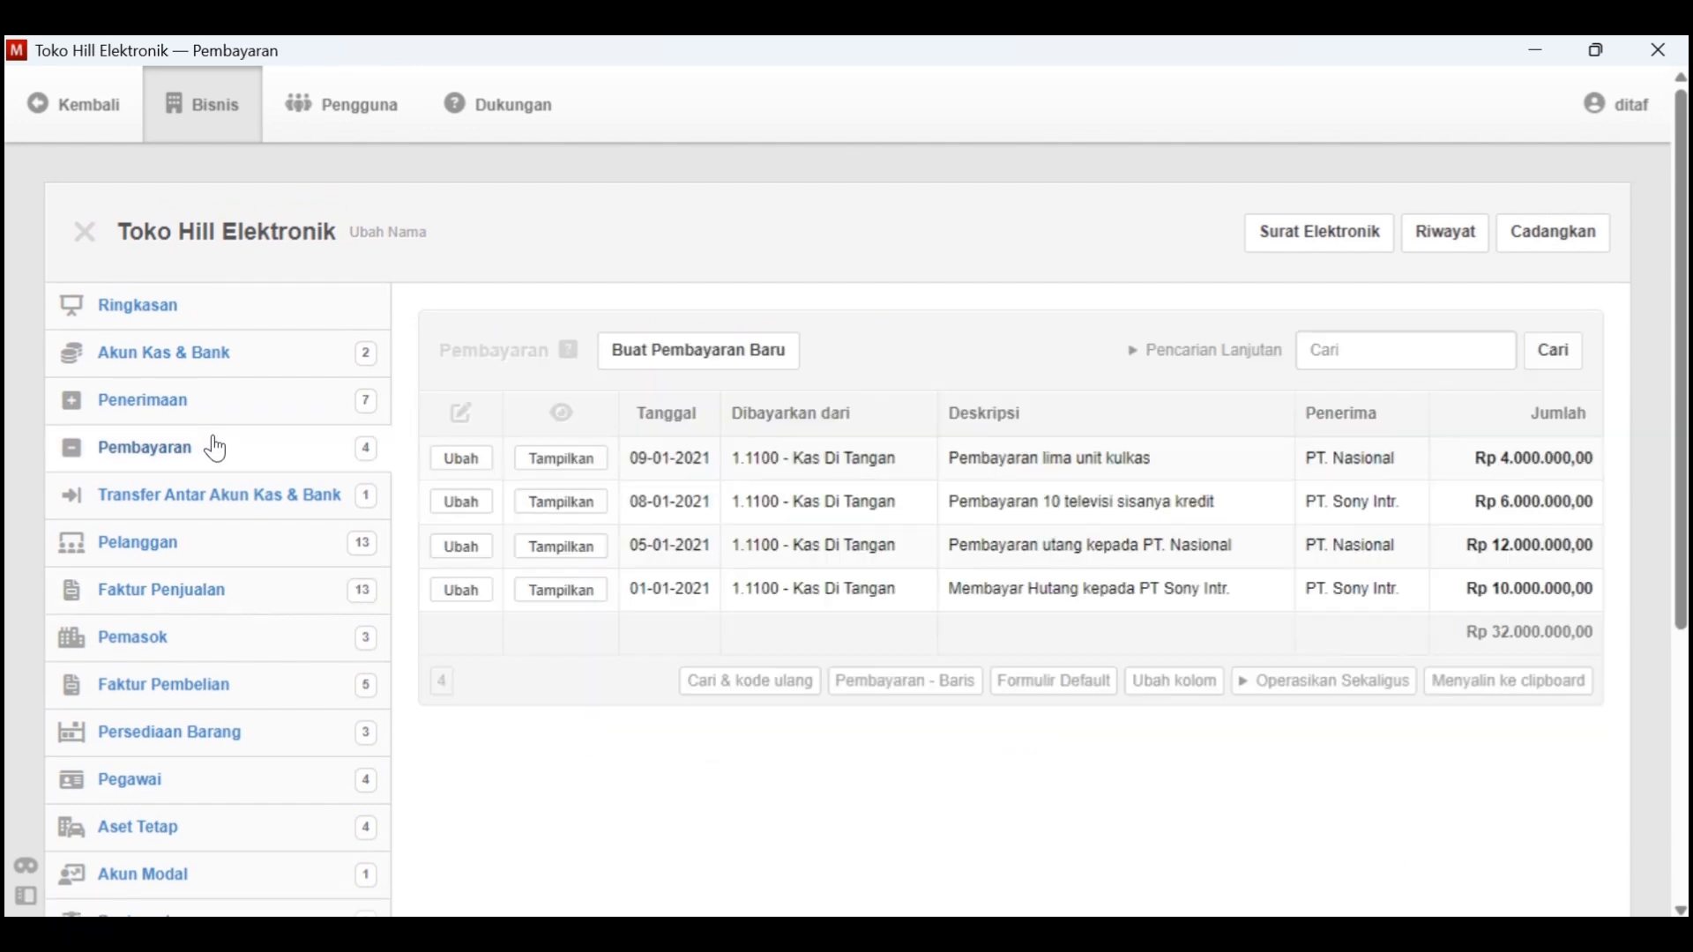
pyautogui.click(744, 360)
pyautogui.click(584, 540)
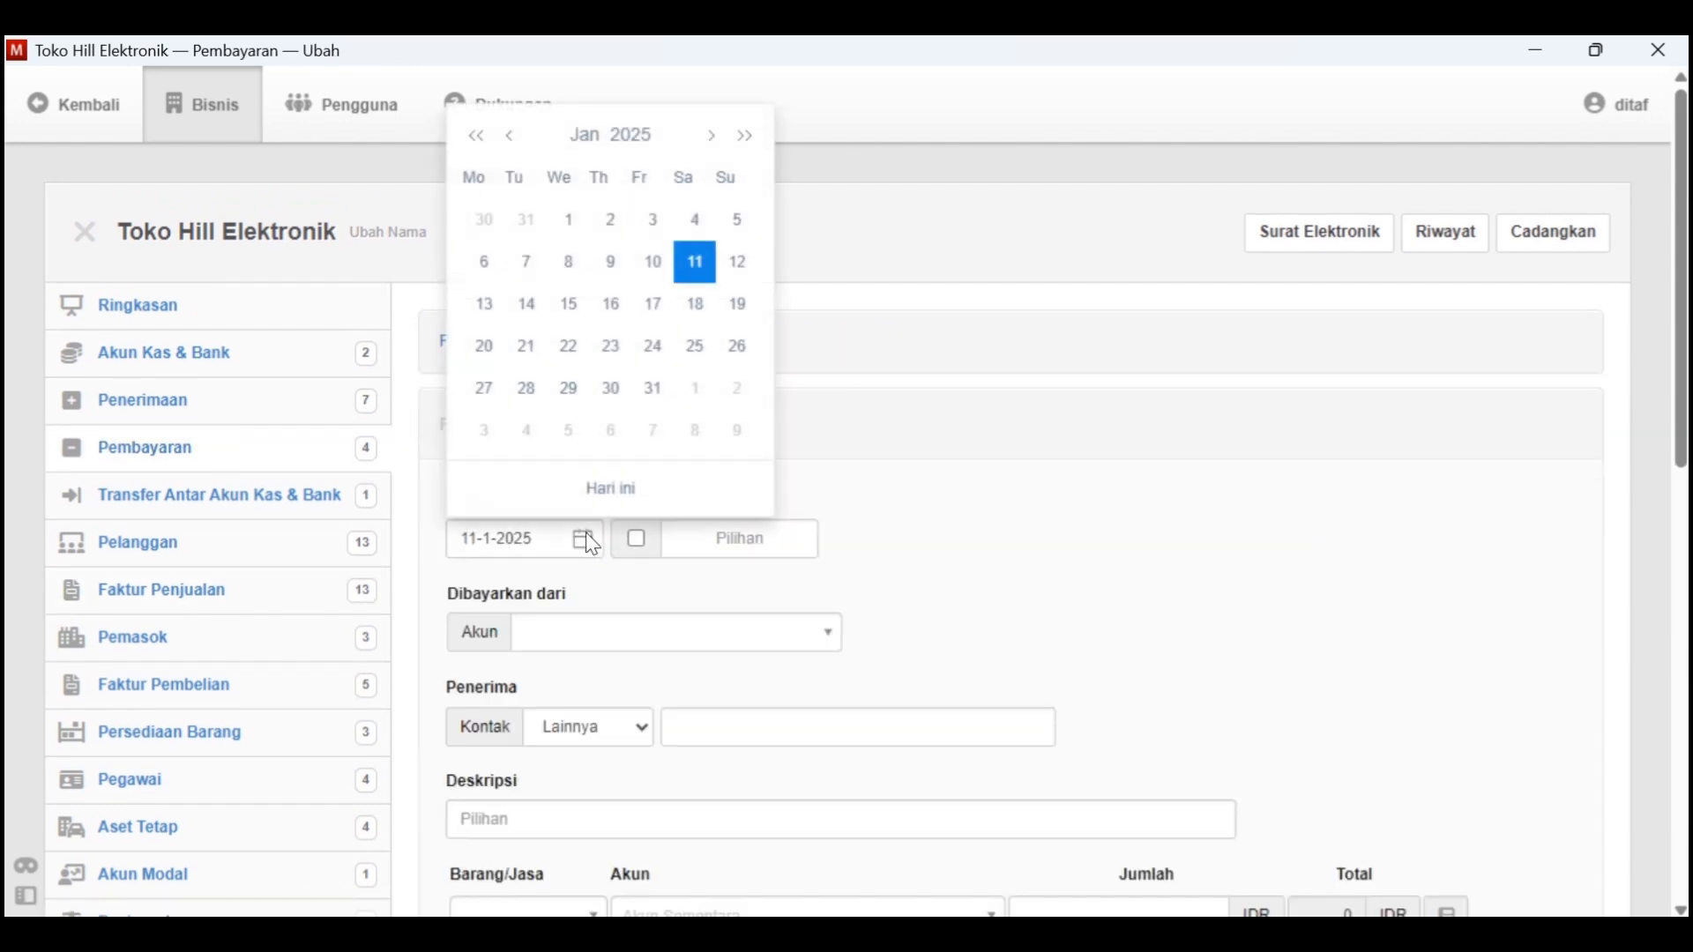
pyautogui.click(648, 141)
pyautogui.click(662, 179)
pyautogui.click(520, 192)
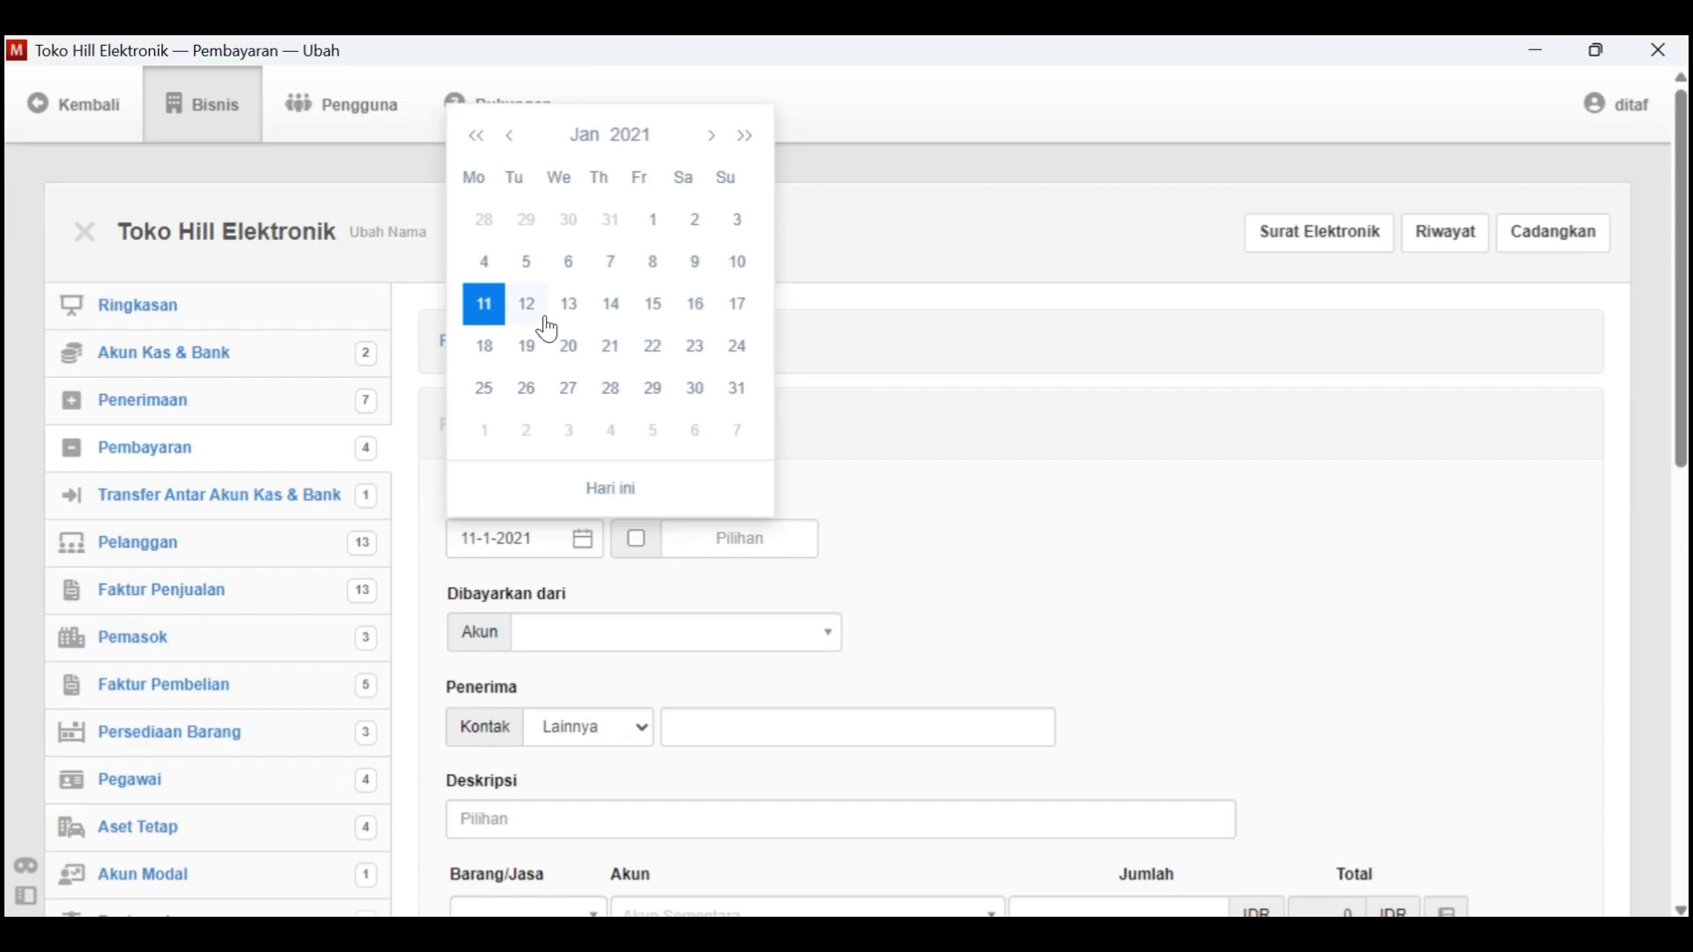
pyautogui.click(739, 262)
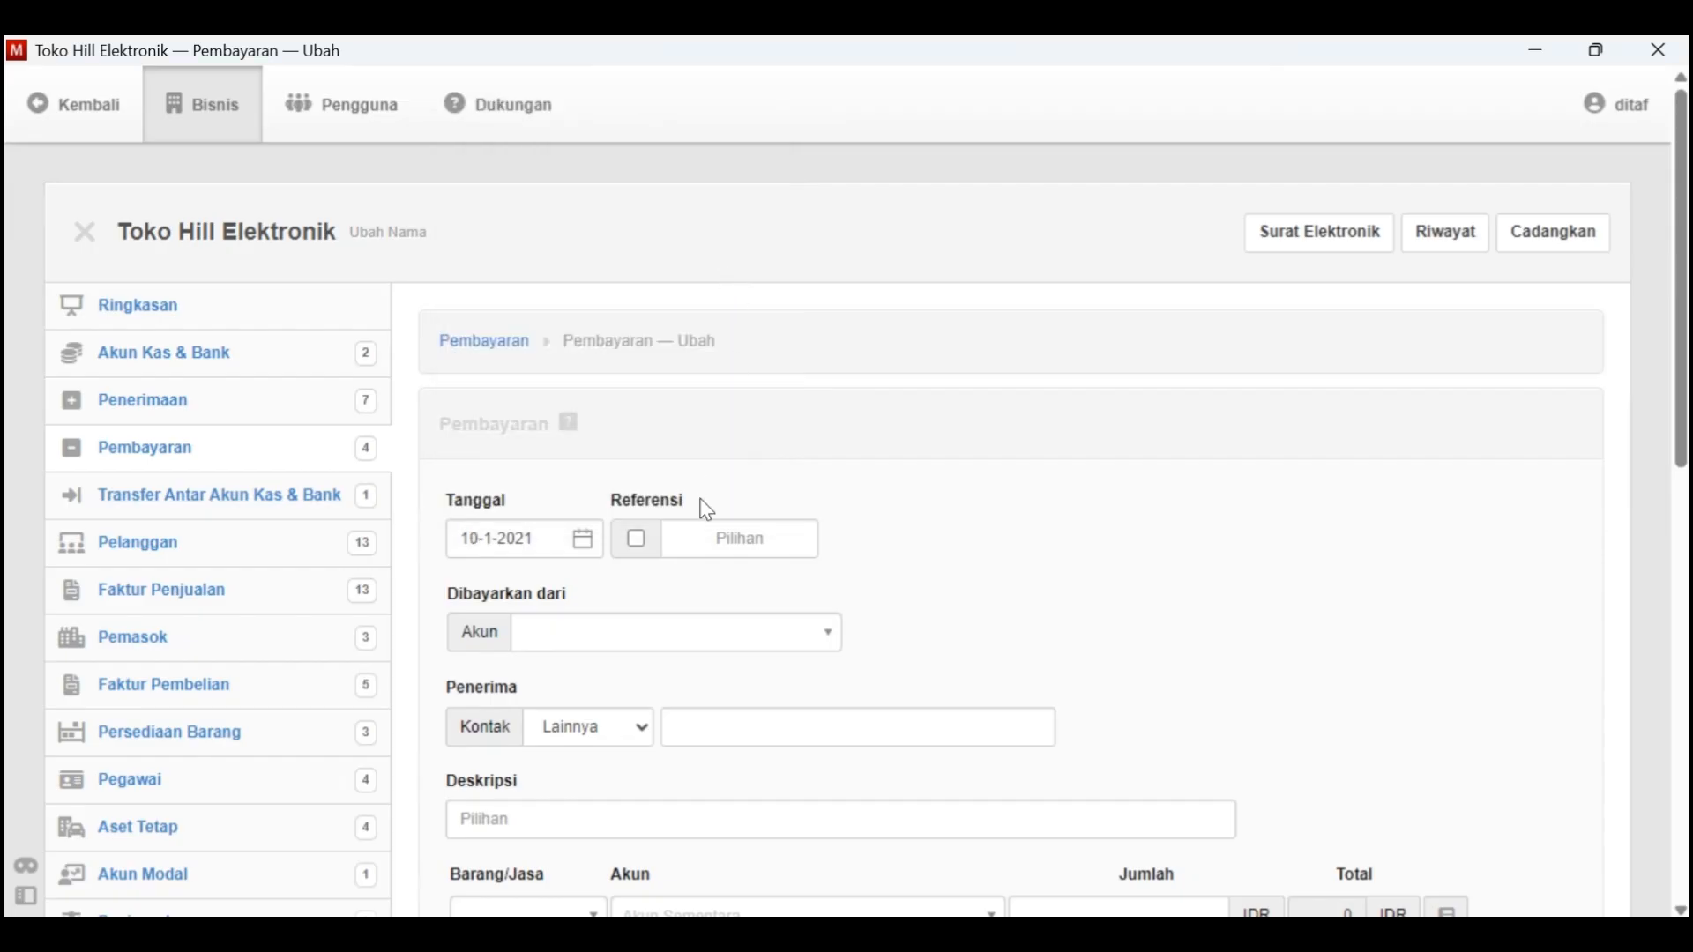
# Set the payment to be paid from the account 1.1100 - Kas Di Tangan
pyautogui.click(666, 632)
pyautogui.click(631, 706)
pyautogui.scroll(-1, 634, 710)
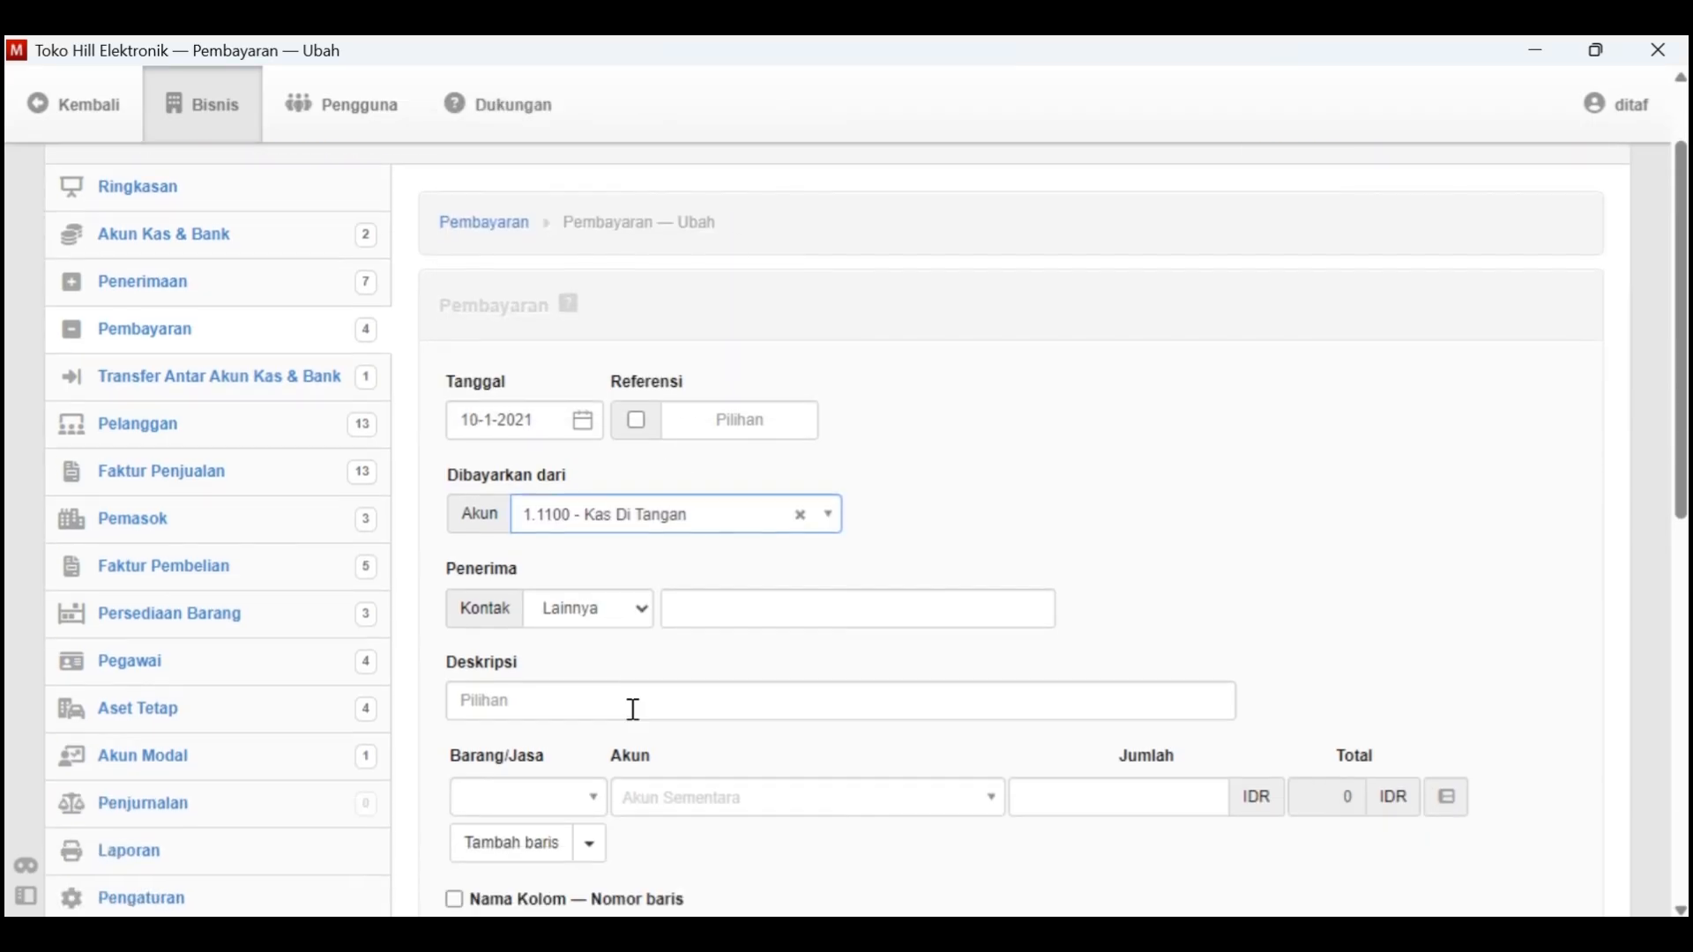
# Enter Toko ATK as the payment's payee and Pembelian Perlengkapan Kantor as its description
pyautogui.click(641, 613)
pyautogui.click(719, 613)
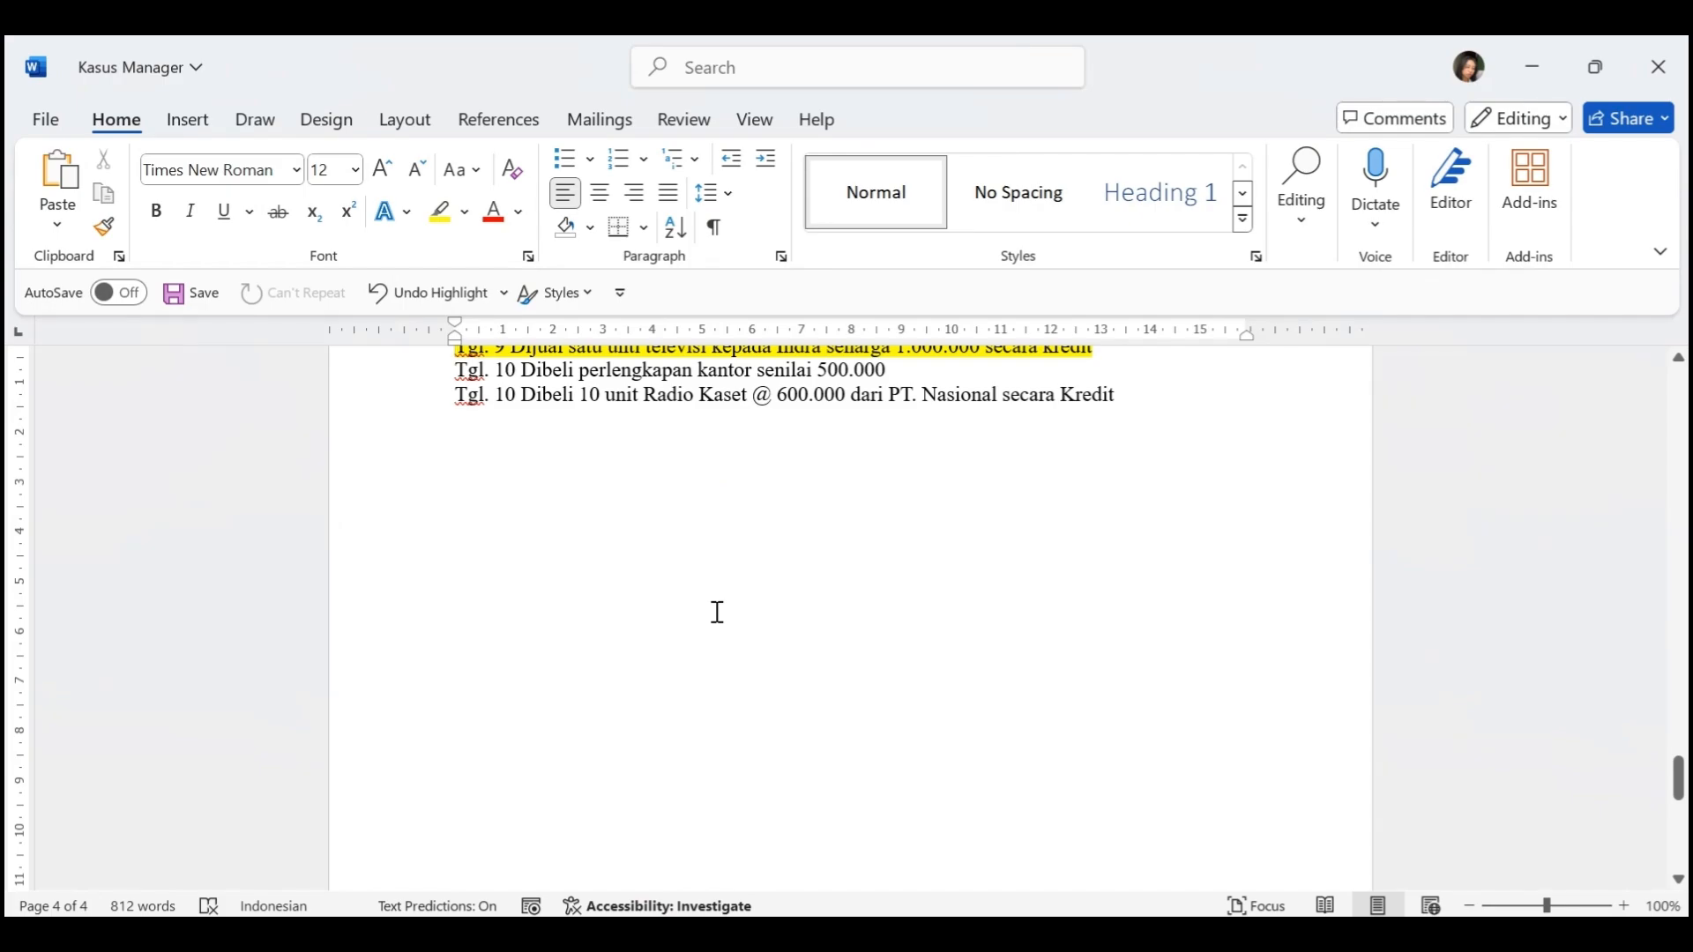
pyautogui.write('Toko Perlengkapan Kan')
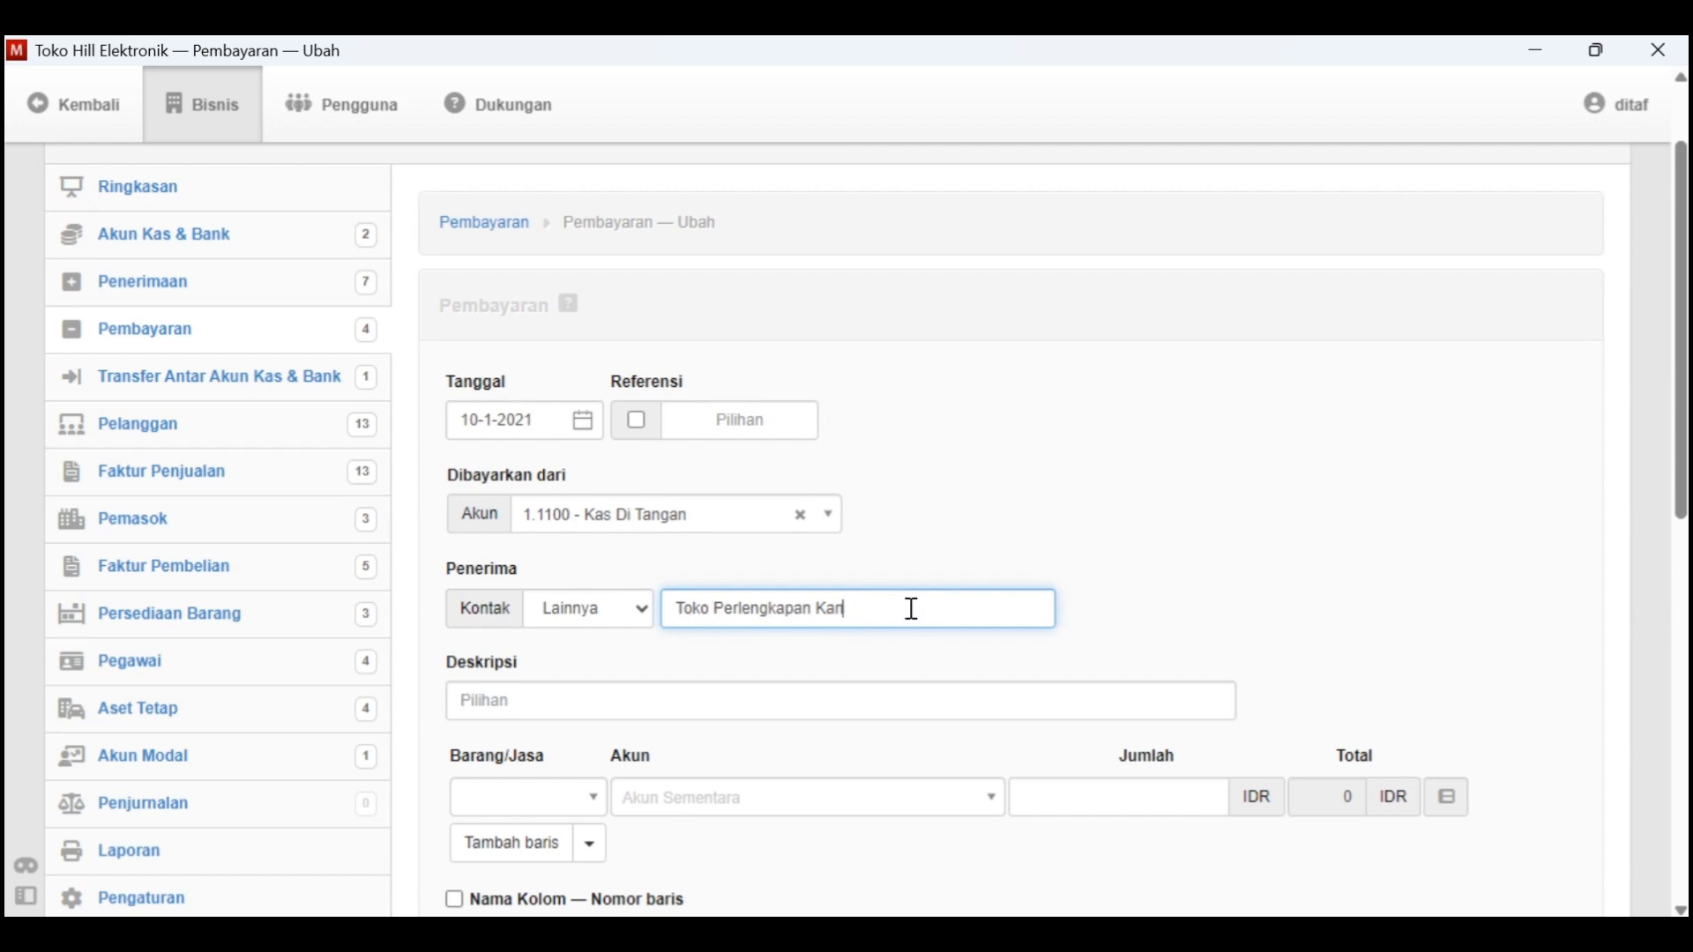
pyautogui.press('BackSpace')
pyautogui.press('BackSpace')
pyautogui.press('BackSpace')
pyautogui.press('BackSpace')
pyautogui.press('BackSpace')
pyautogui.press('BackSpace')
pyautogui.press('BackSpace')
pyautogui.press('BackSpace')
pyautogui.press('BackSpace')
pyautogui.press('BackSpace')
pyautogui.press('BackSpace')
pyautogui.press('BackSpace')
pyautogui.press('BackSpace')
pyautogui.press('BackSpace')
pyautogui.press('BackSpace')
pyautogui.press('BackSpace')
pyautogui.press('BackSpace')
pyautogui.scroll(-1, 913, 608)
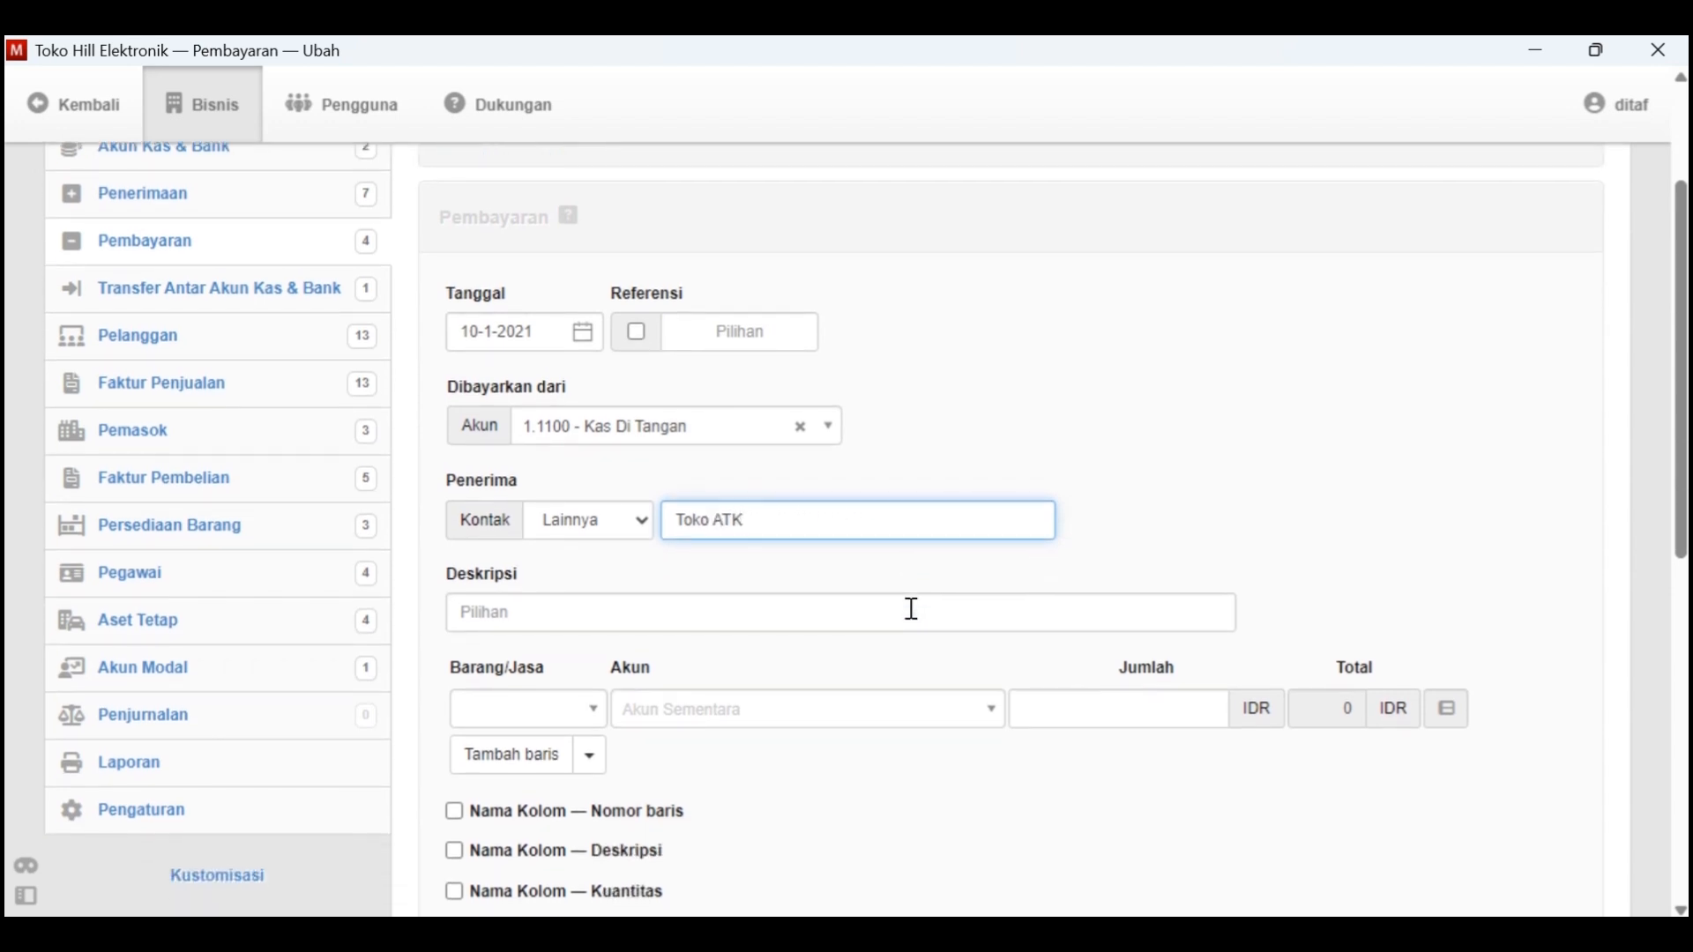
pyautogui.click(798, 620)
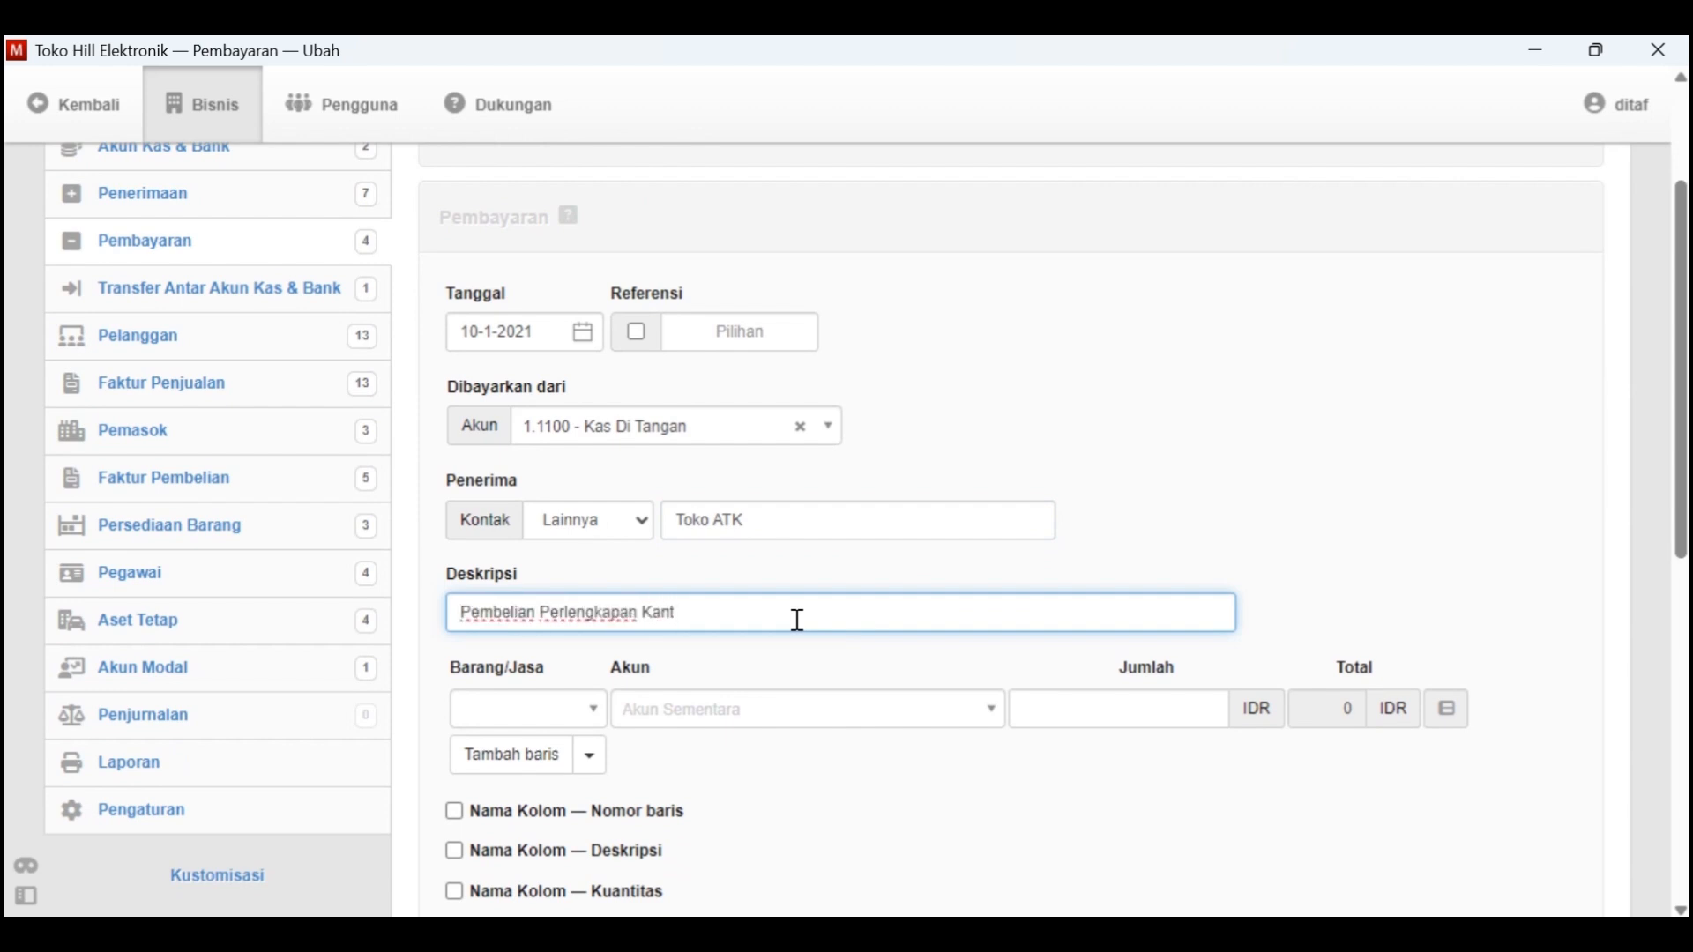
# Assign the payment line to account 1.1500 - Perlengkapan Kantor with an amount of 500000
pyautogui.click(589, 713)
pyautogui.click(643, 710)
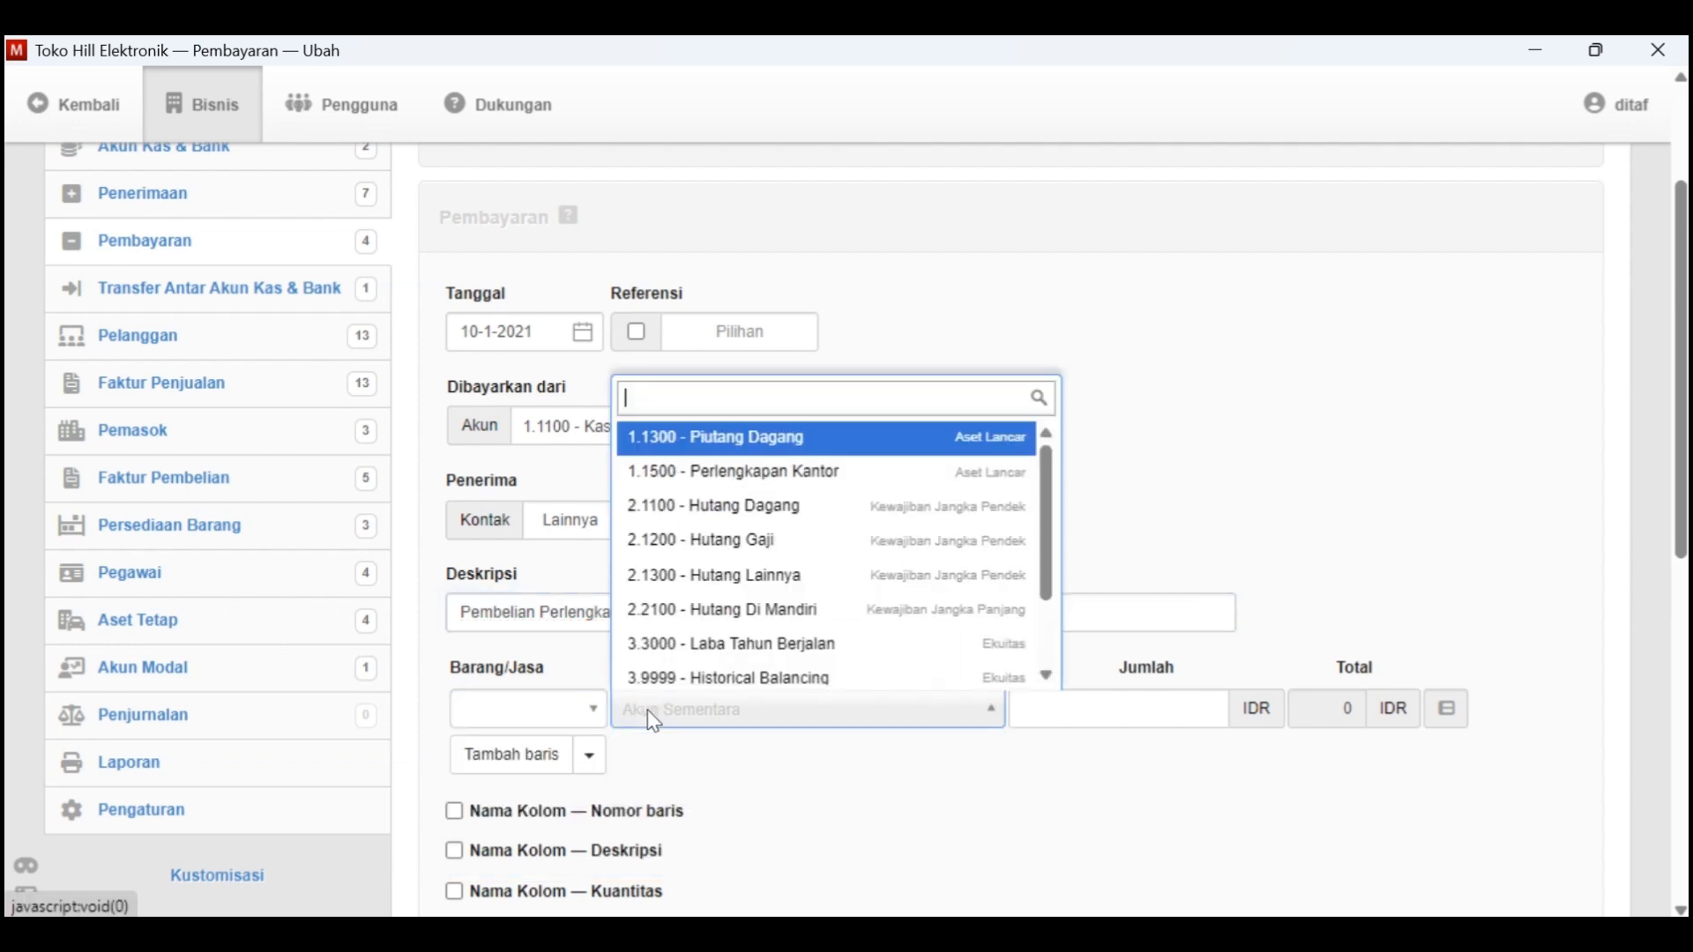
pyautogui.click(866, 474)
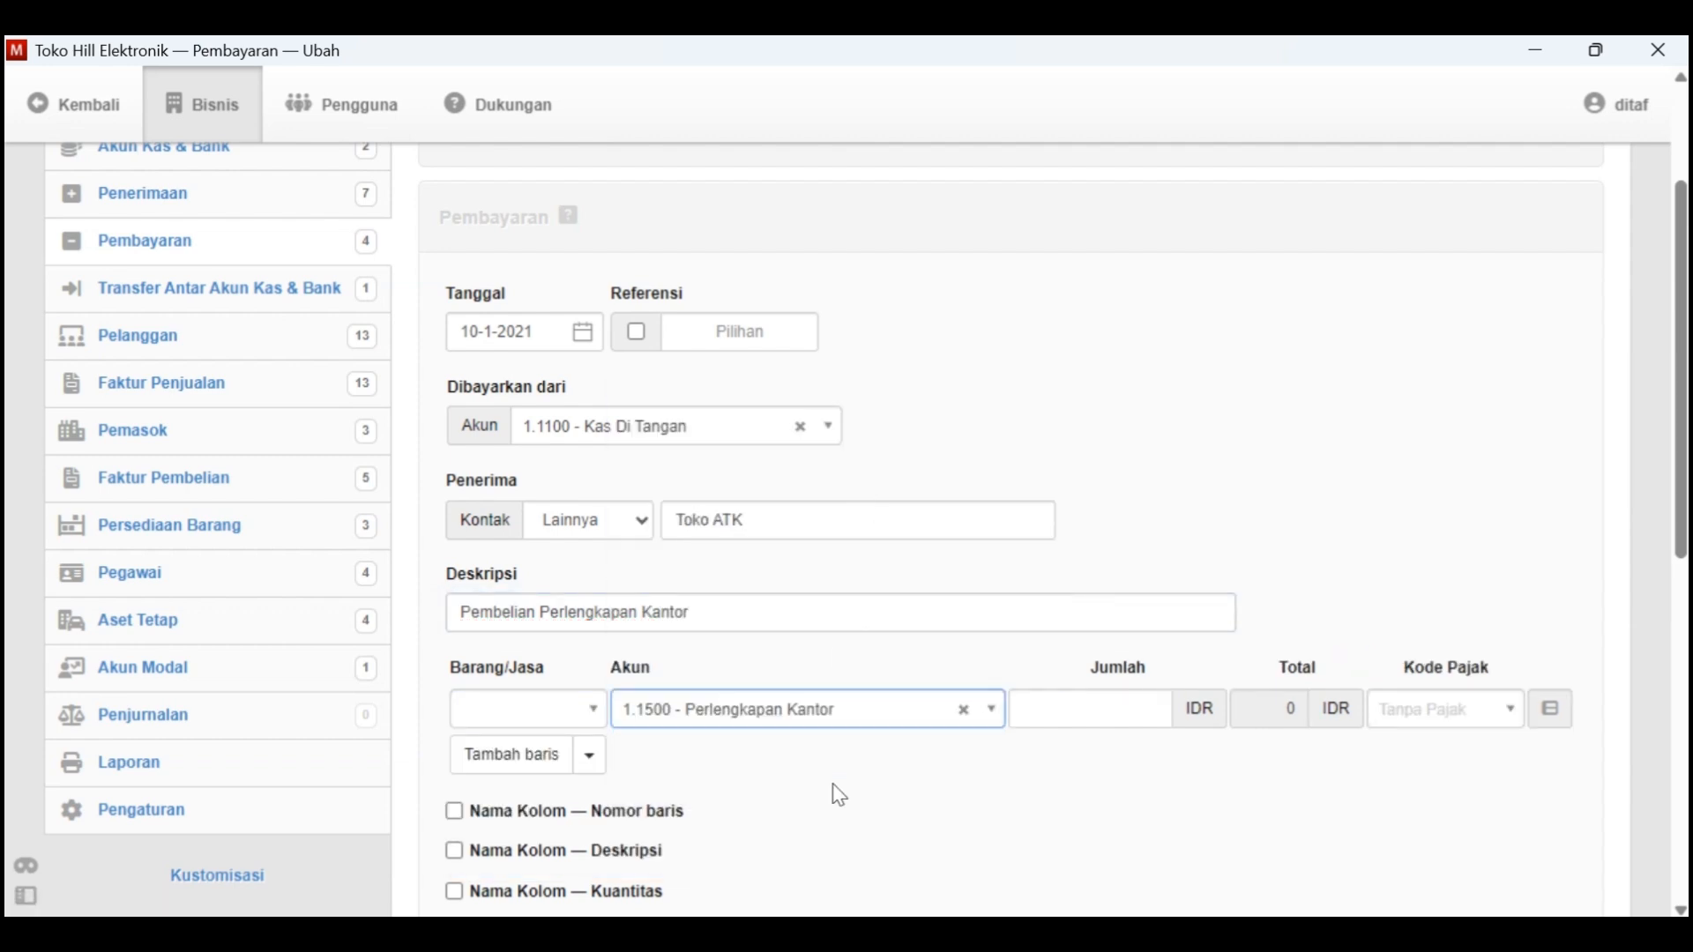
pyautogui.scroll(-1, 839, 796)
pyautogui.scroll(2, 838, 797)
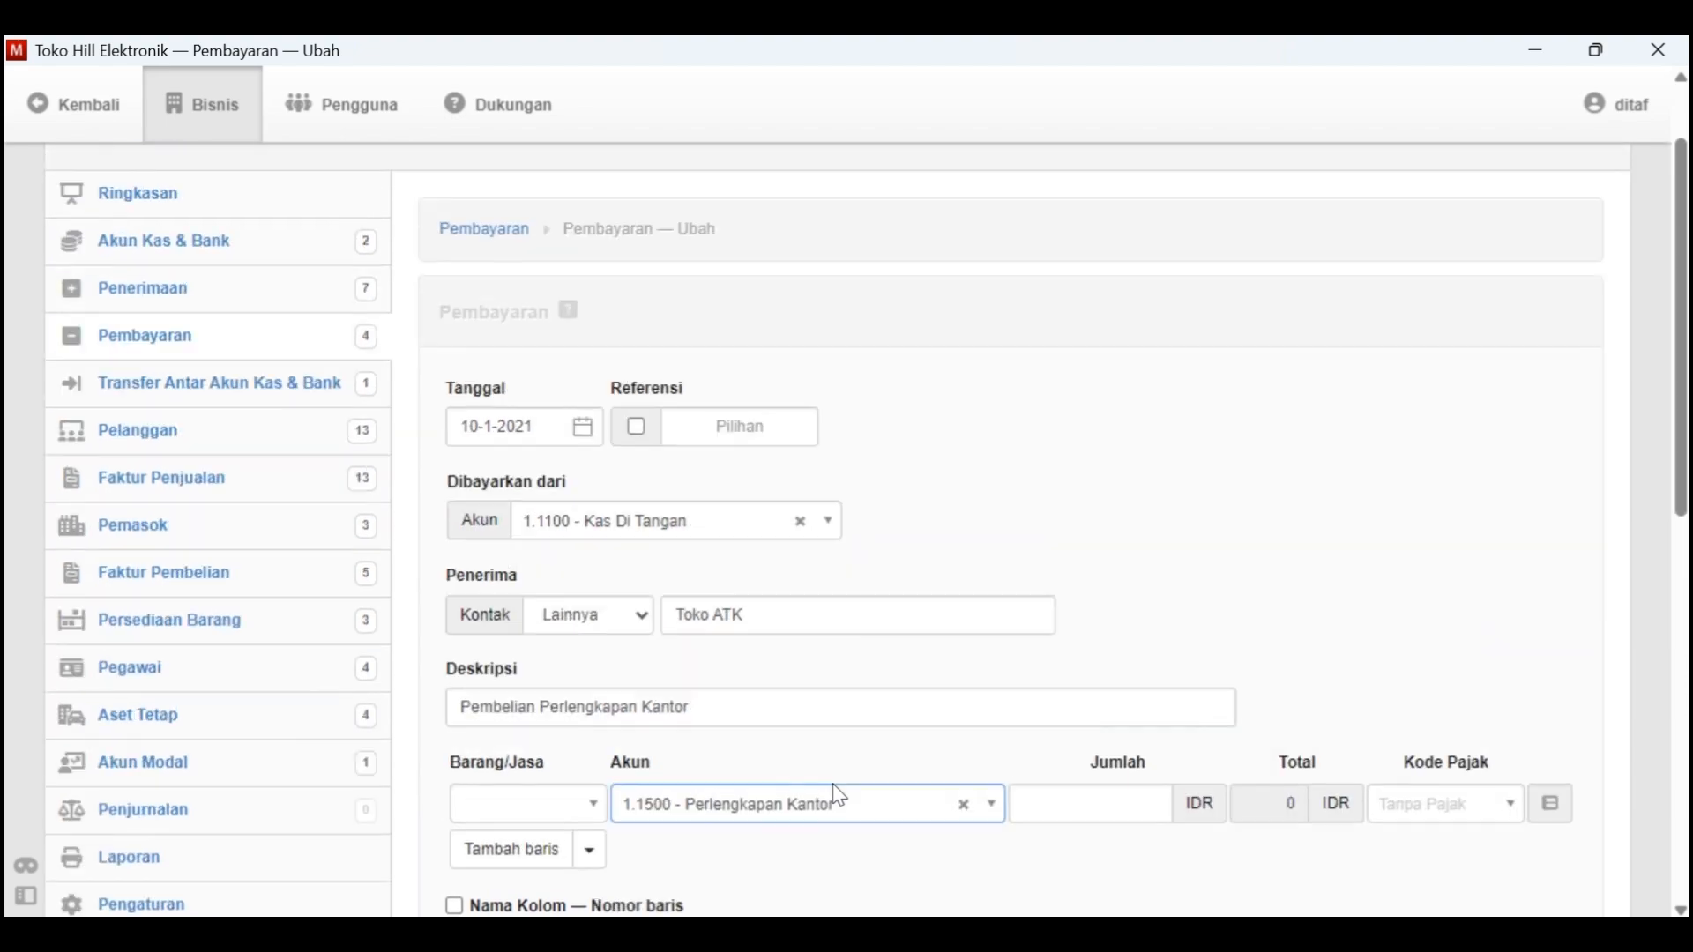
pyautogui.scroll(-1, 1047, 669)
pyautogui.click(1119, 610)
pyautogui.hotkey('alt', 'Tab')
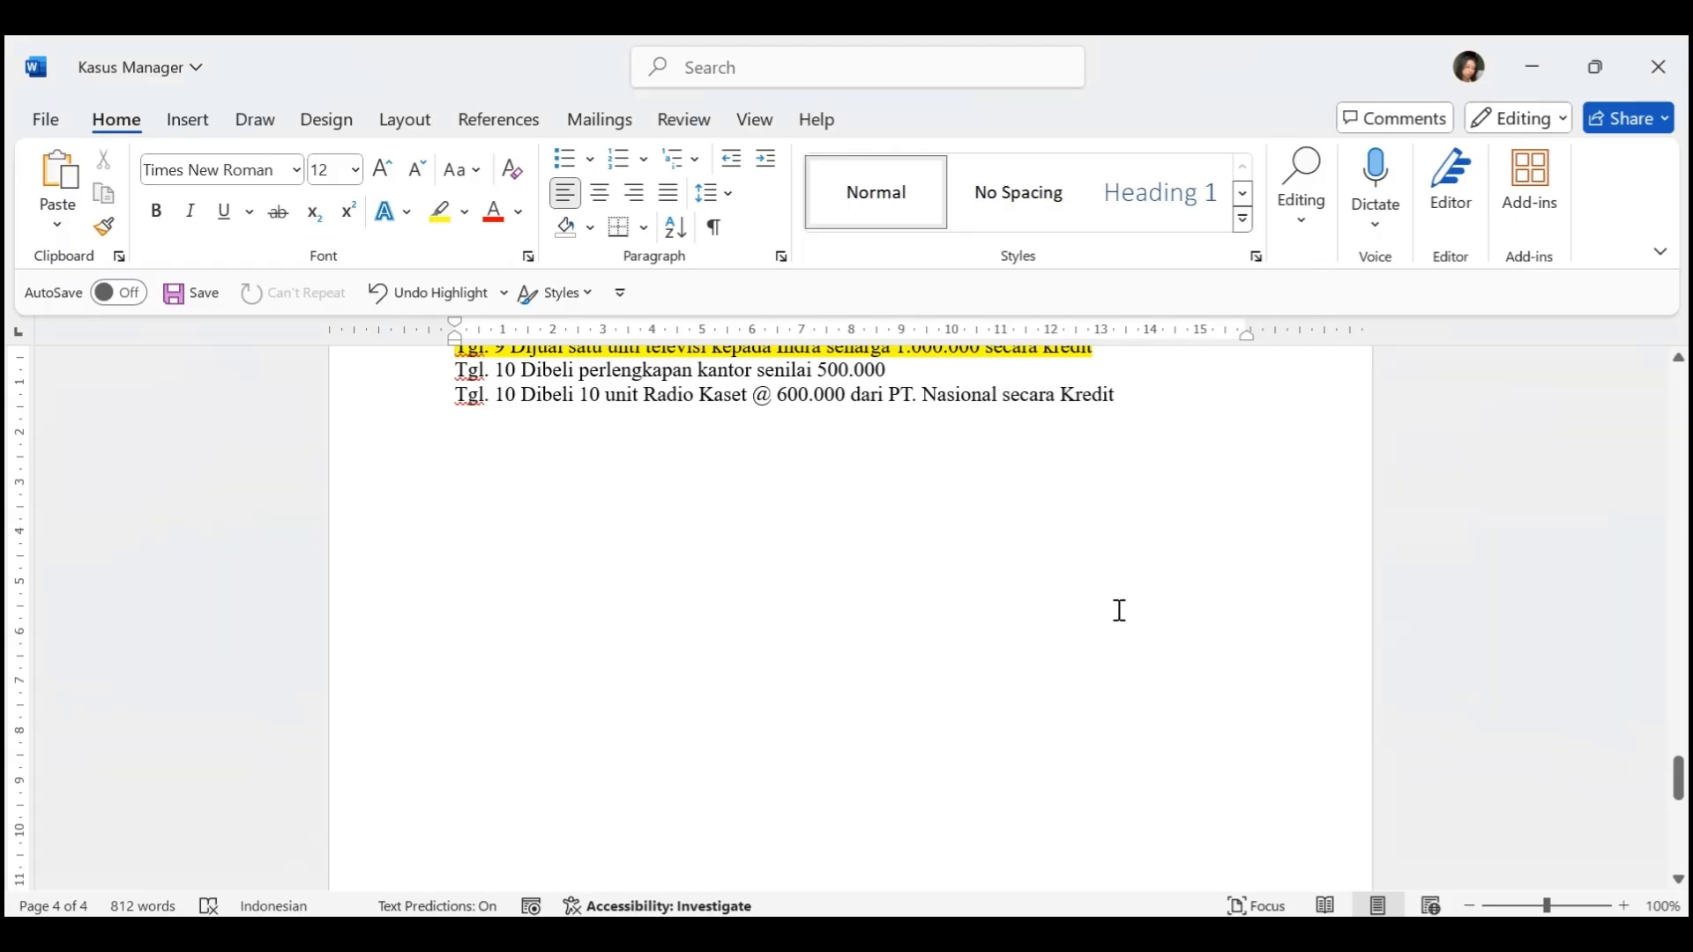
pyautogui.hotkey('alt', 'Tab')
pyautogui.write('00')
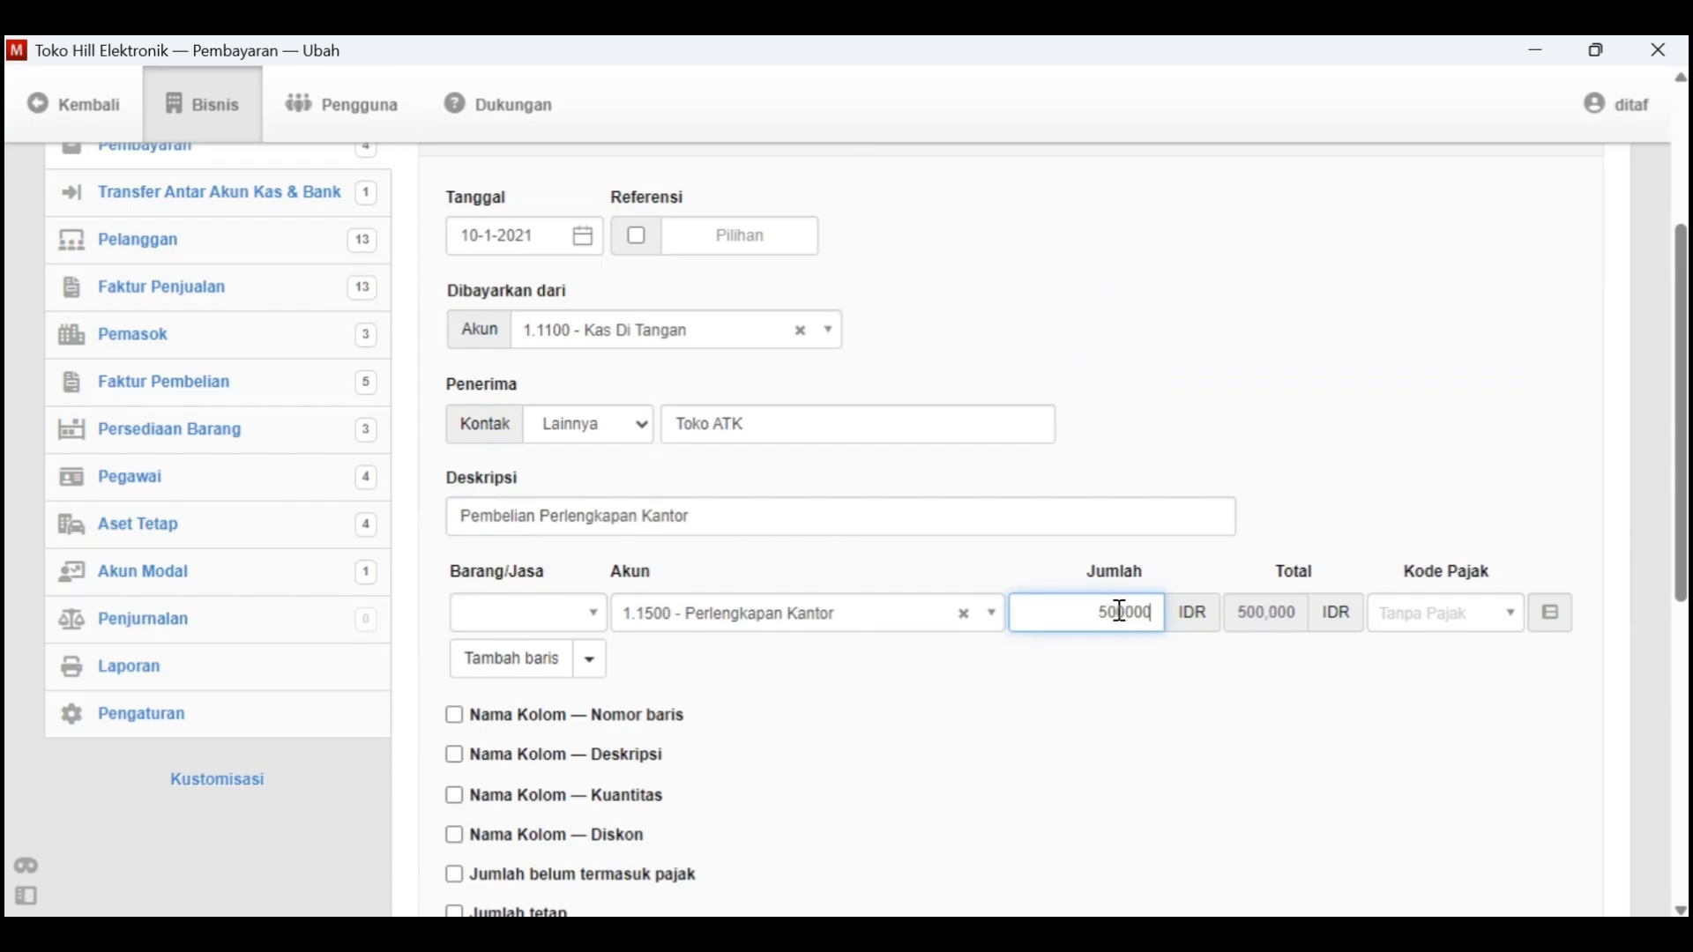
# Review the completed office supplies payment form and create the payment
pyautogui.scroll(-1, 1222, 700)
pyautogui.scroll(-5, 871, 687)
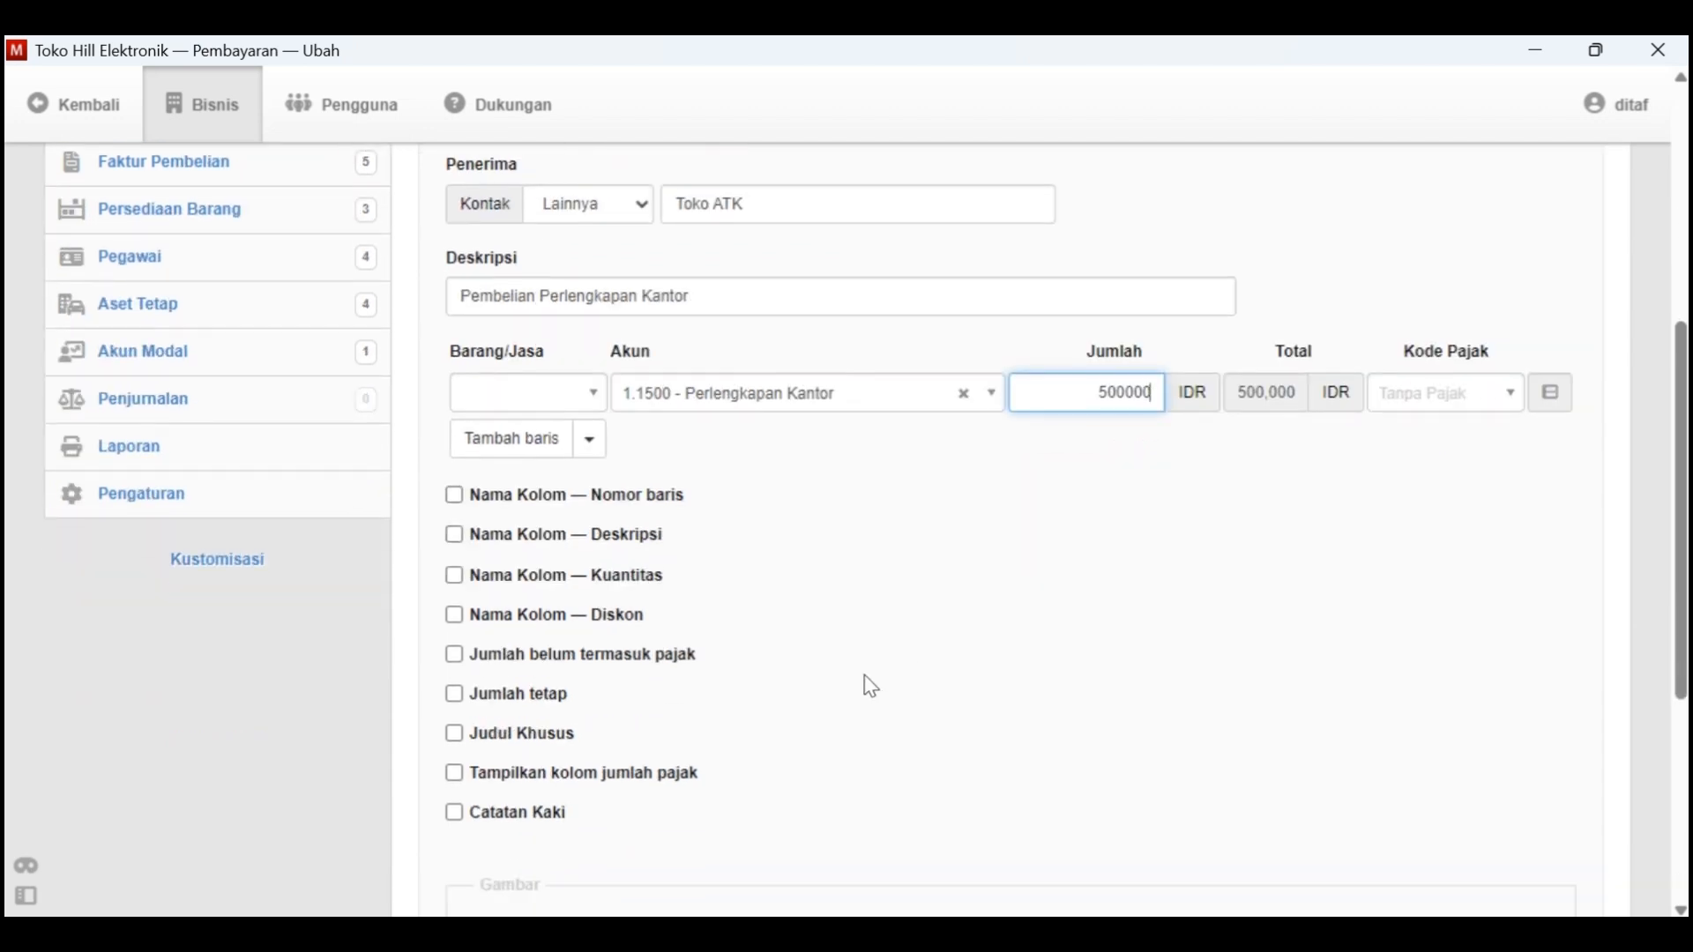
pyautogui.scroll(6, 871, 687)
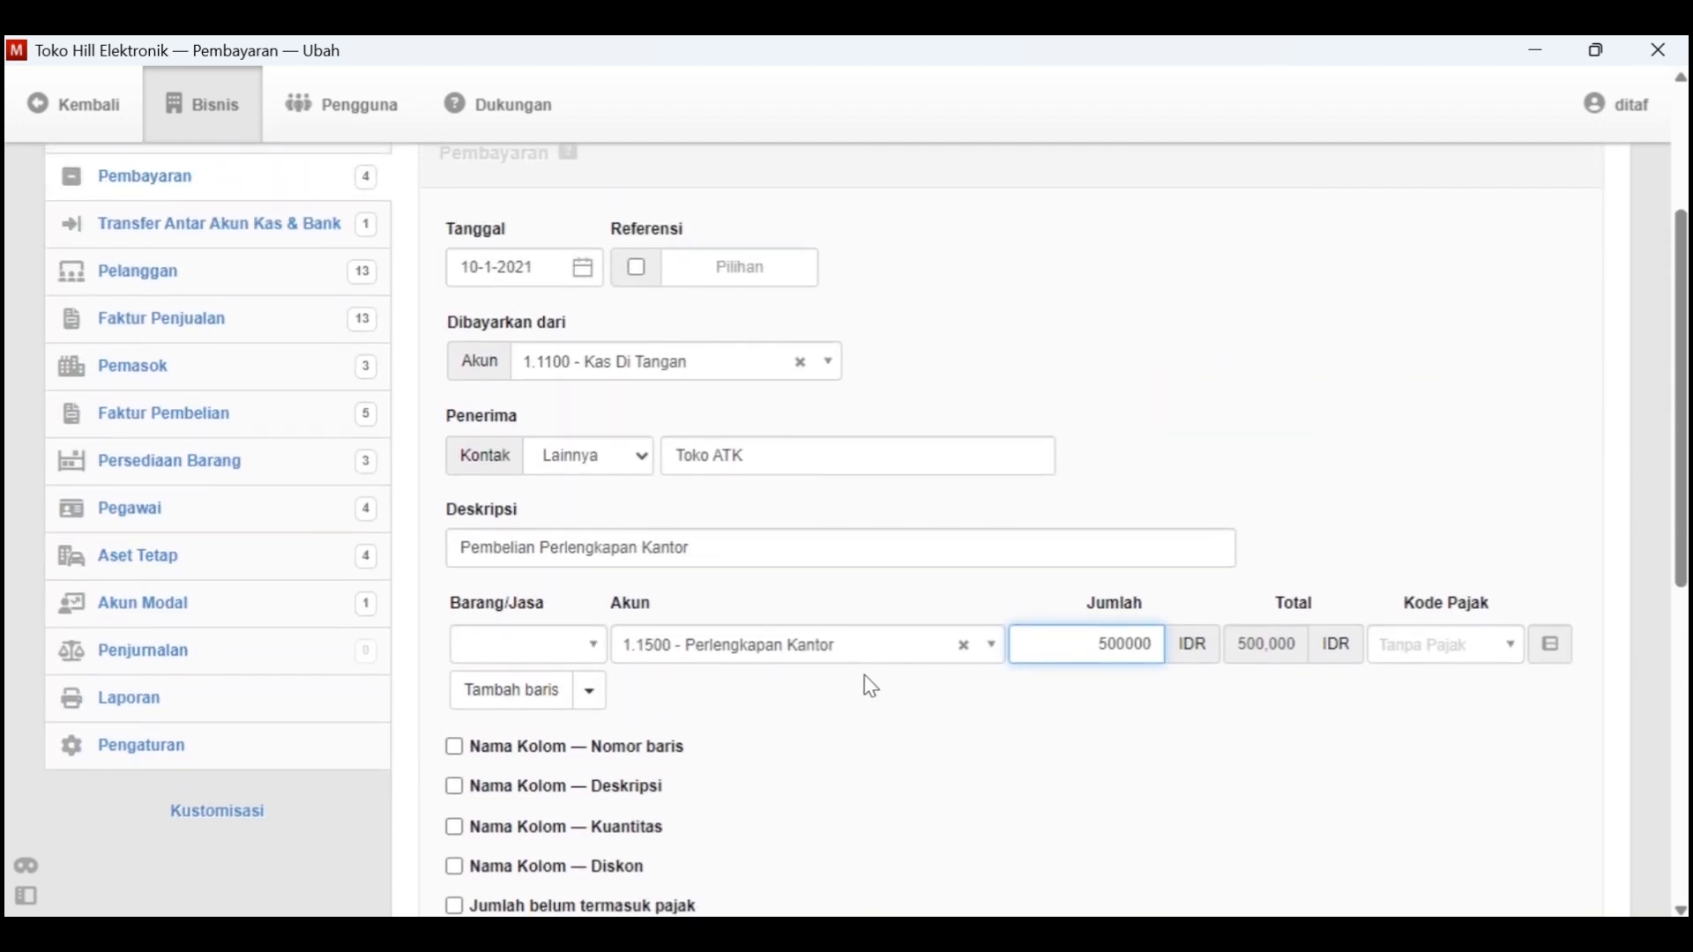
pyautogui.scroll(-2, 871, 687)
pyautogui.scroll(-6, 871, 686)
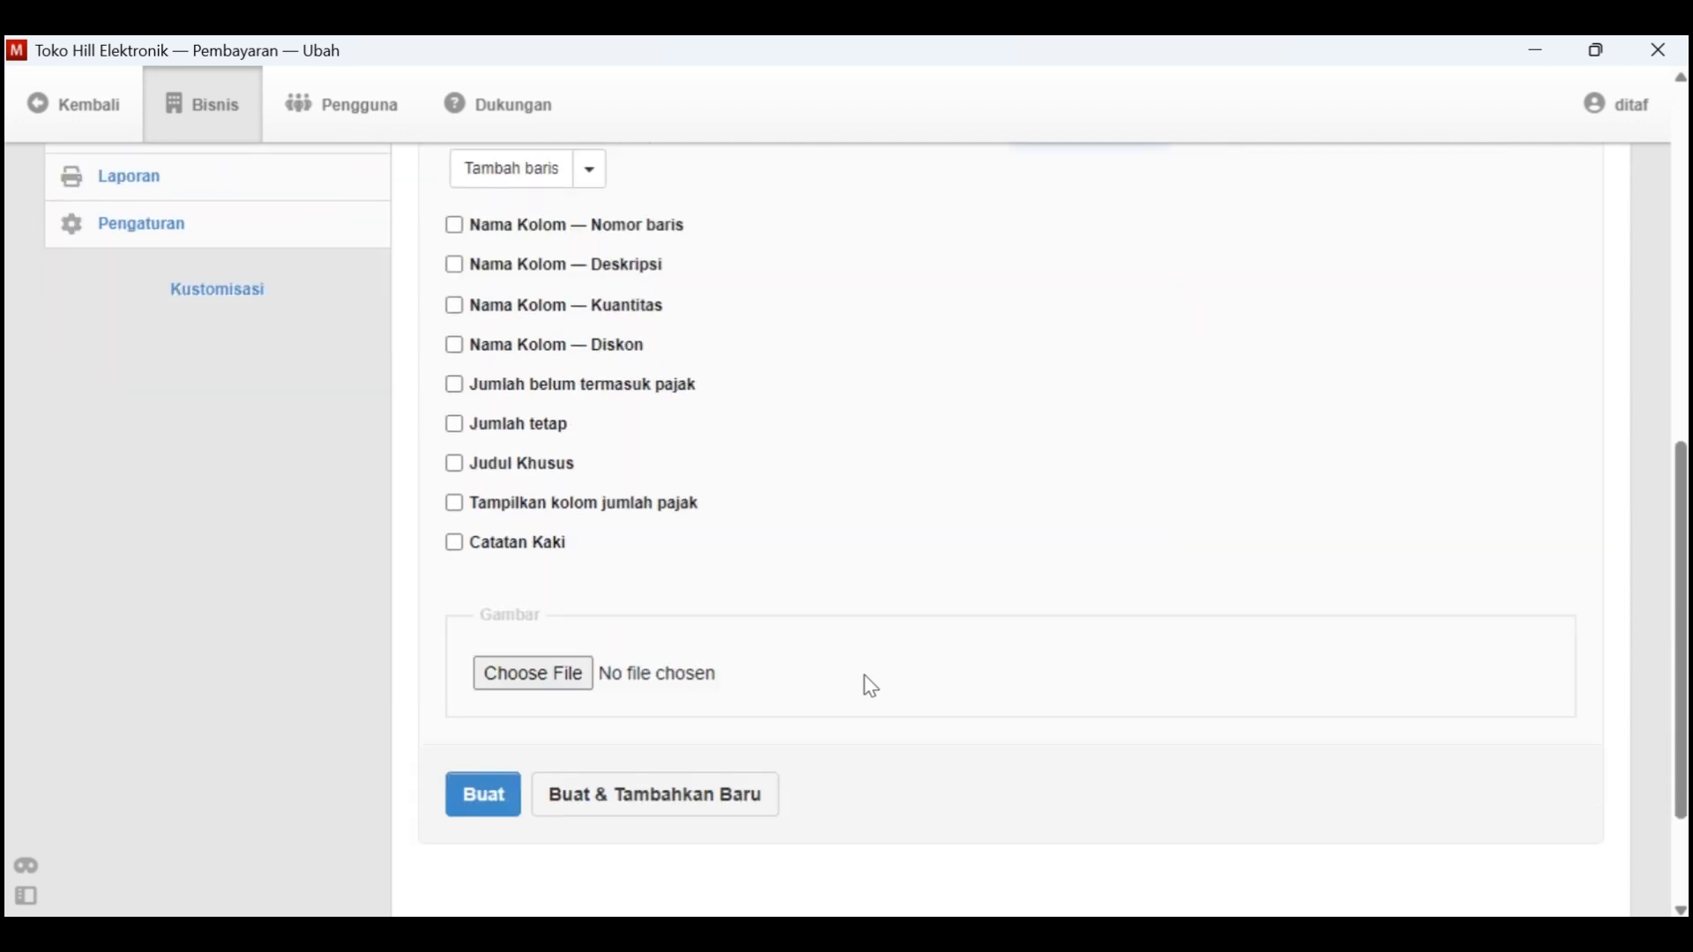
pyautogui.click(514, 628)
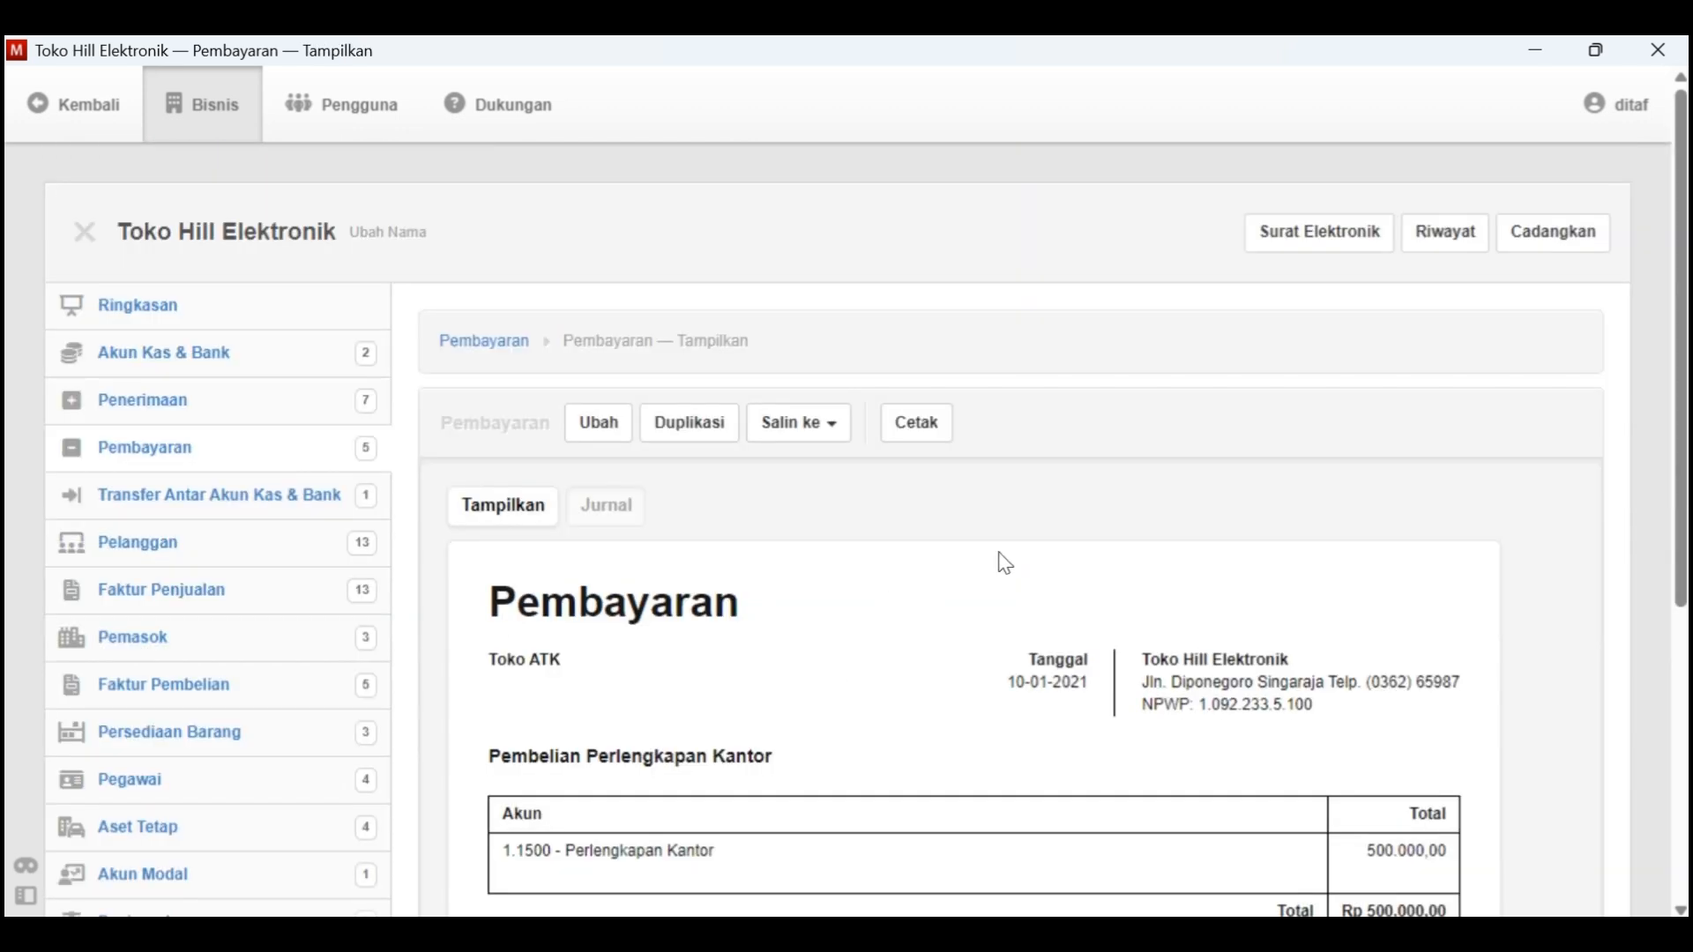
pyautogui.scroll(-3, 1045, 533)
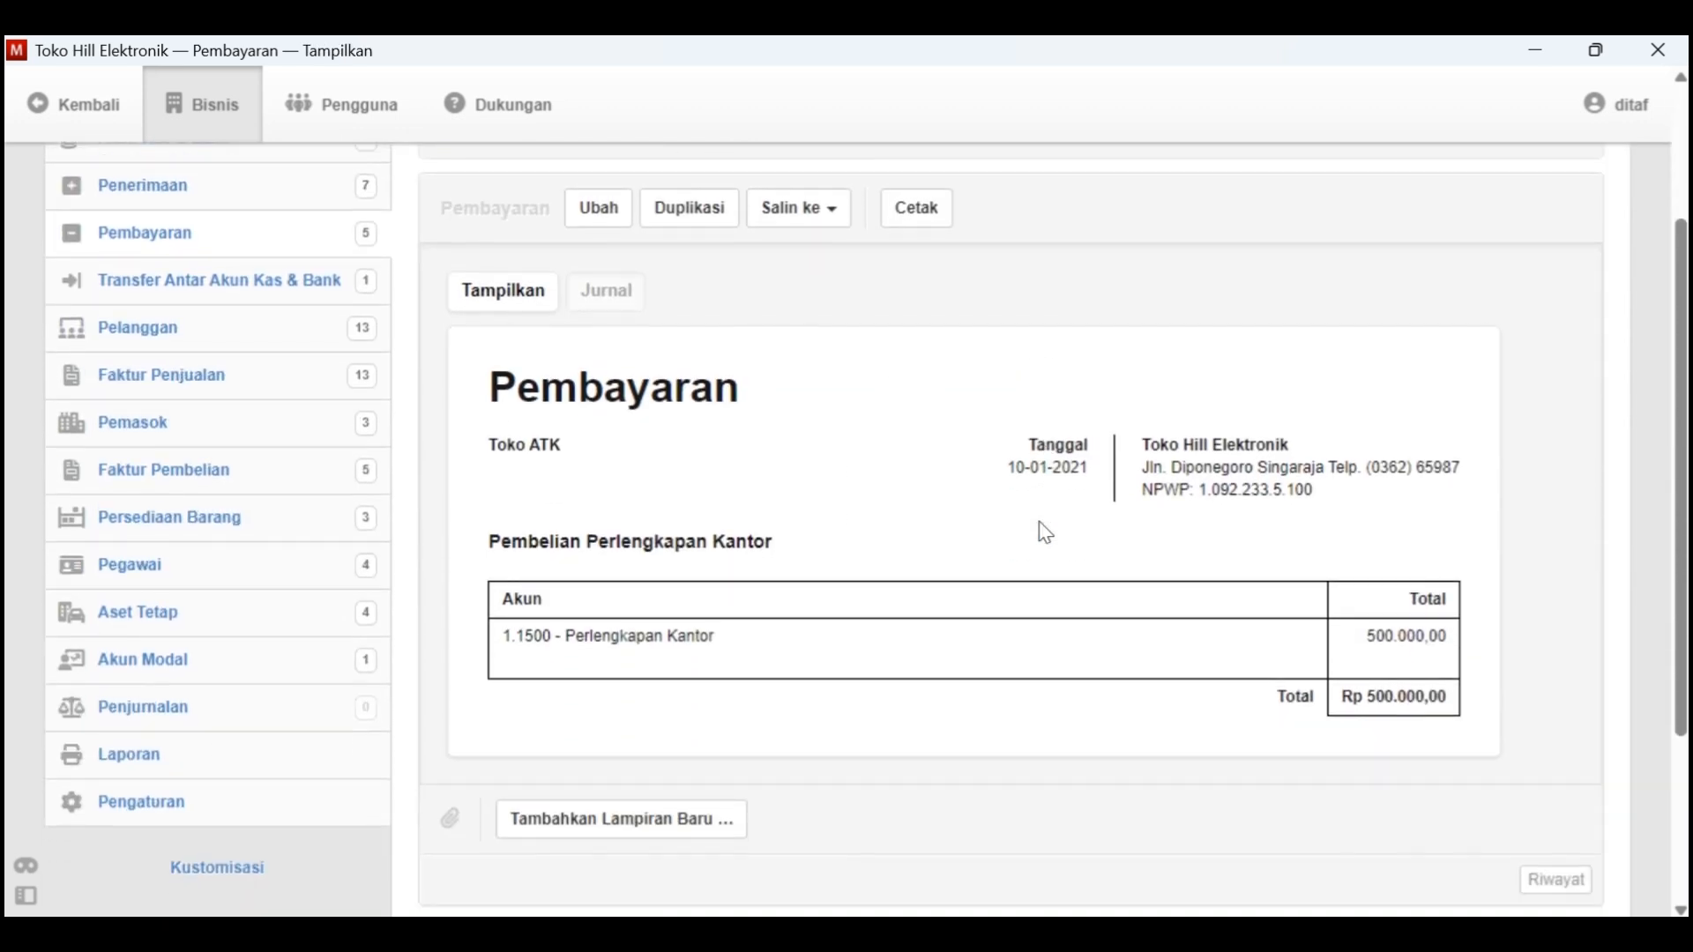
# In the Word document, highlight the Tgl. 10 line about the 500.000 office supplies purchase in yellow
pyautogui.hotkey('alt', 'Tab')
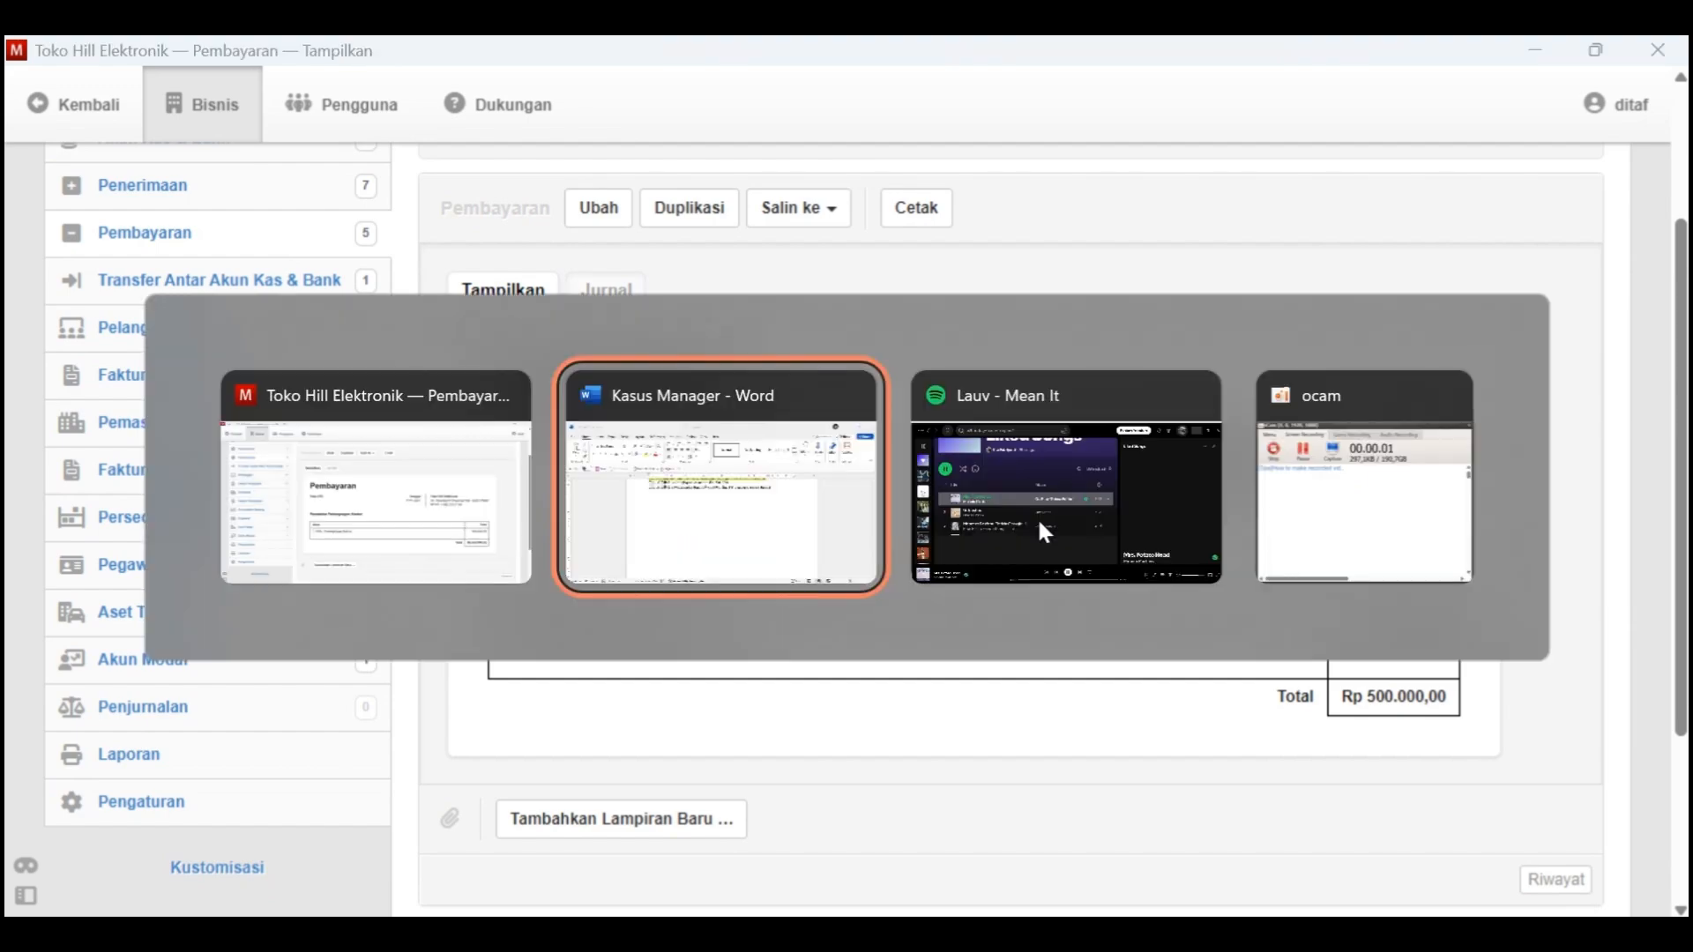
pyautogui.moveTo(915, 366); pyautogui.dragTo(453, 369)
pyautogui.click(838, 295)
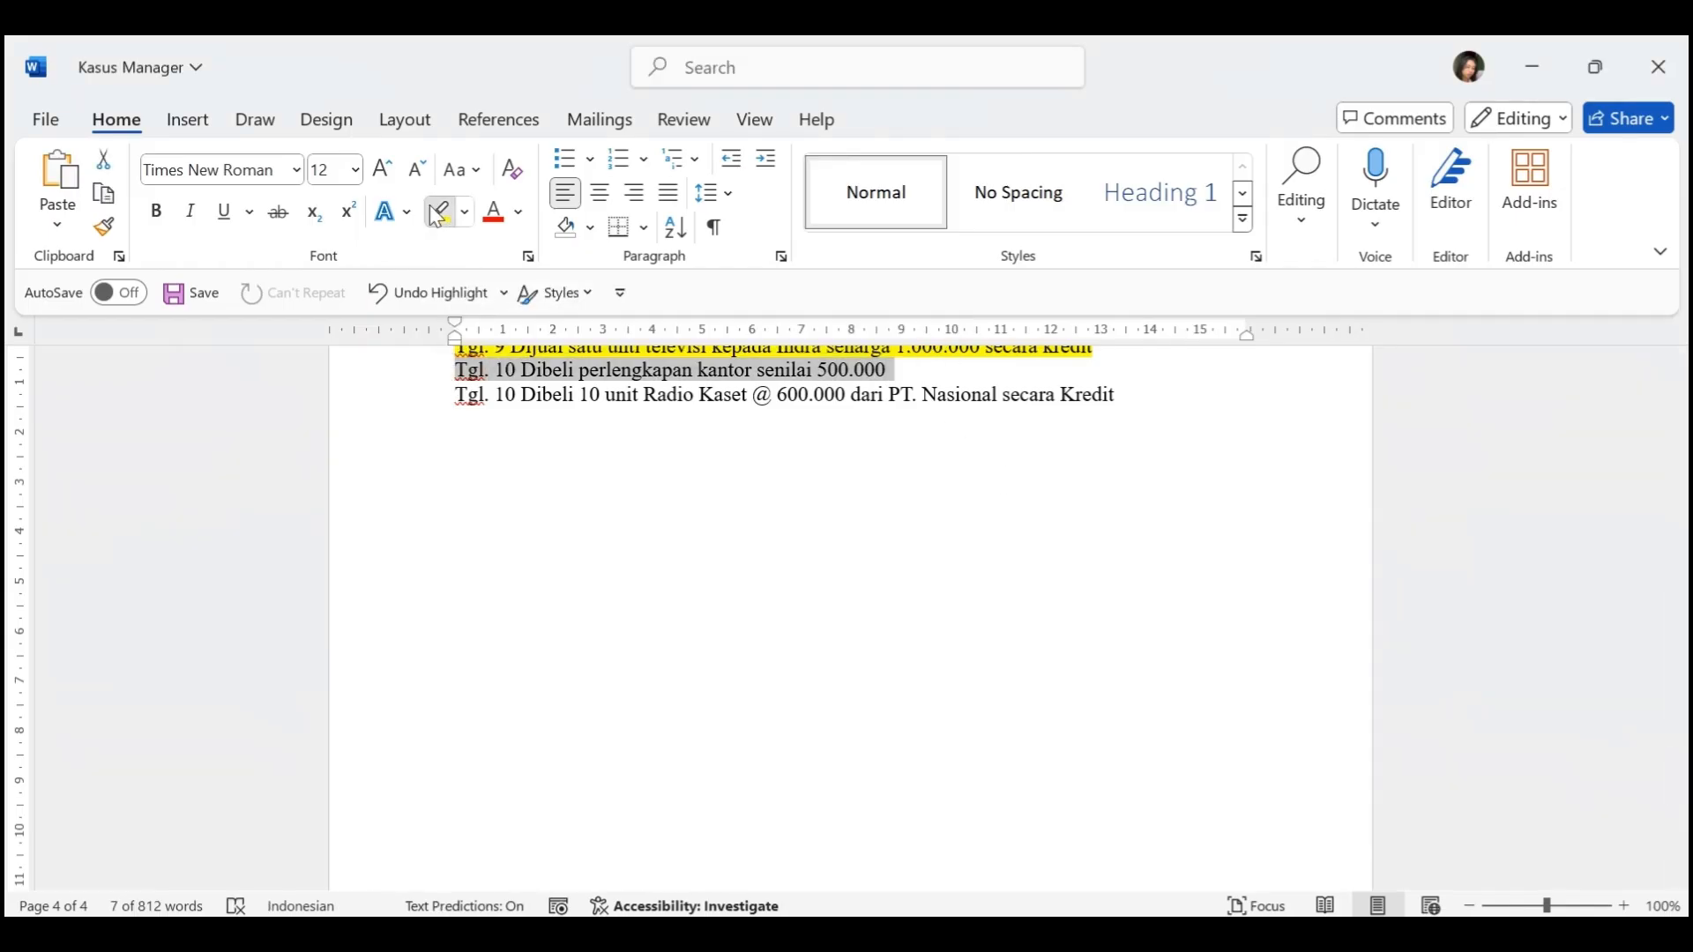
pyautogui.click(678, 395)
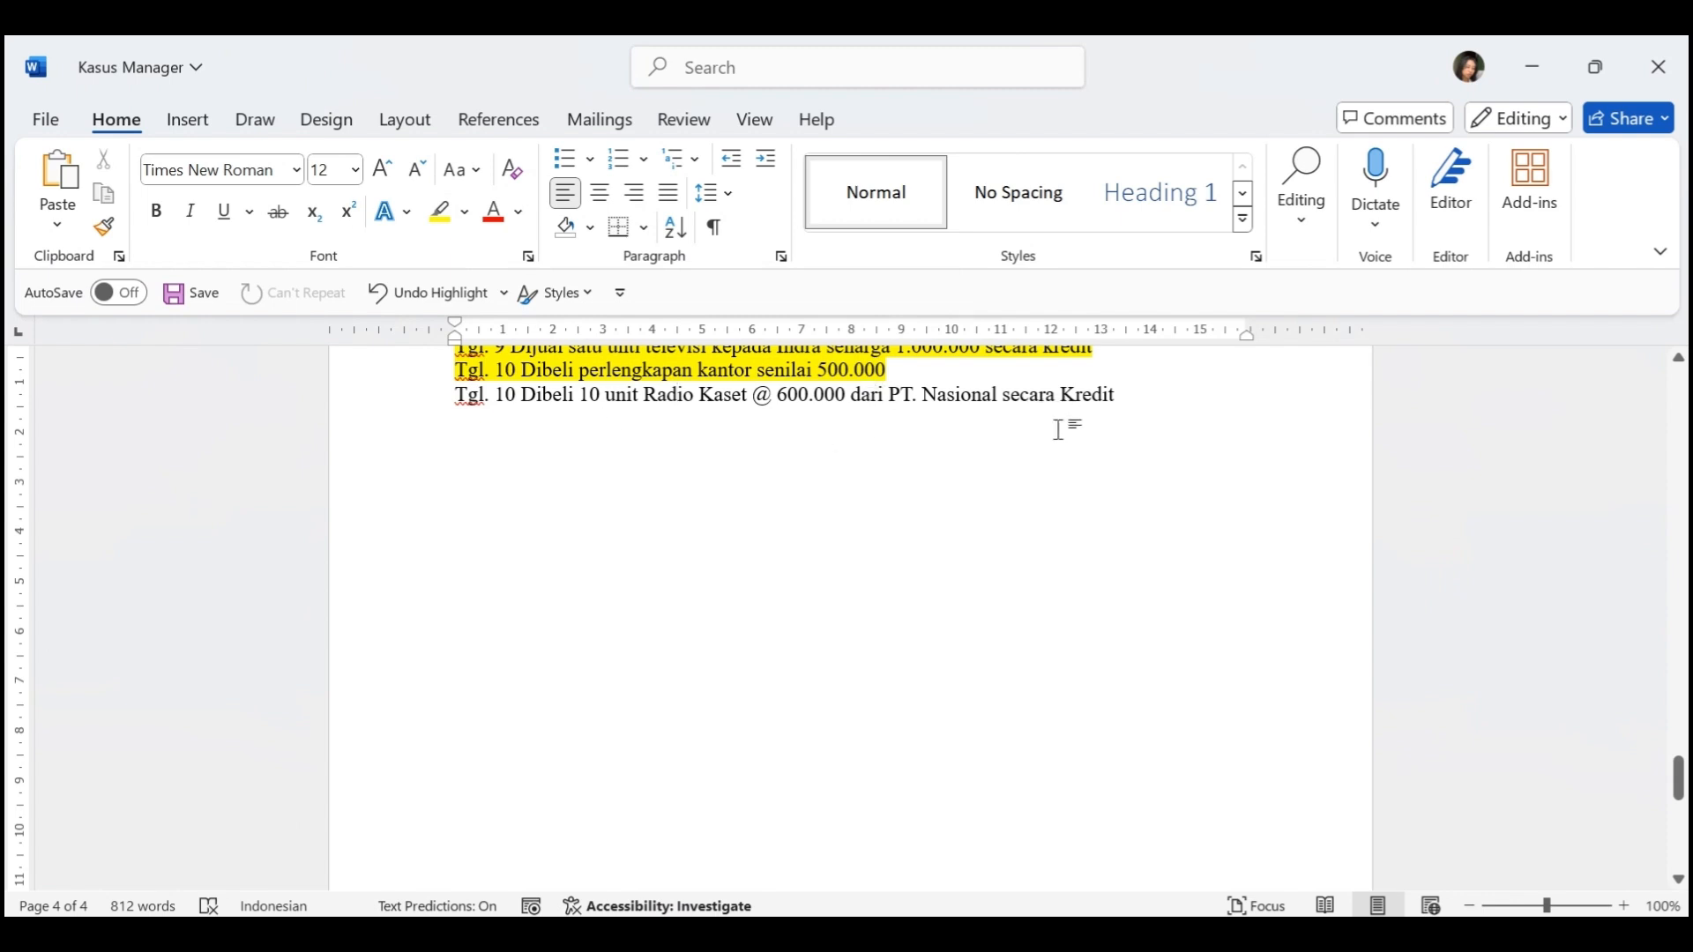
# In Manager, start a new inventory item and give it the code B-4
pyautogui.hotkey('alt', 'Tab')
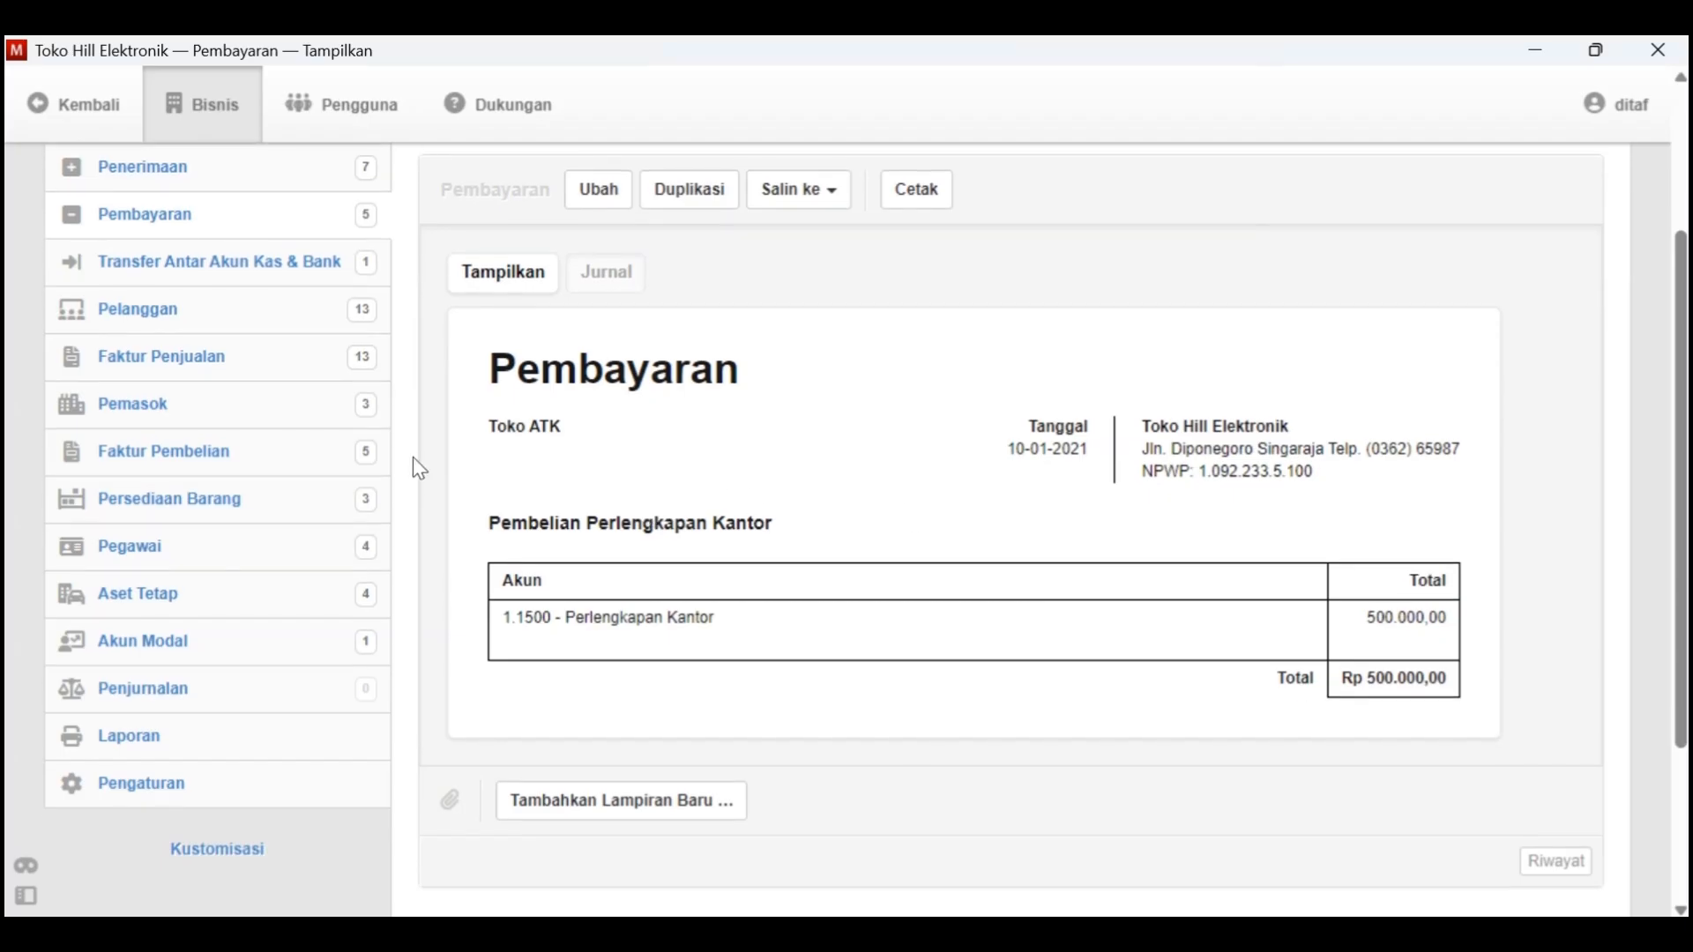
pyautogui.scroll(4, 264, 415)
pyautogui.click(234, 605)
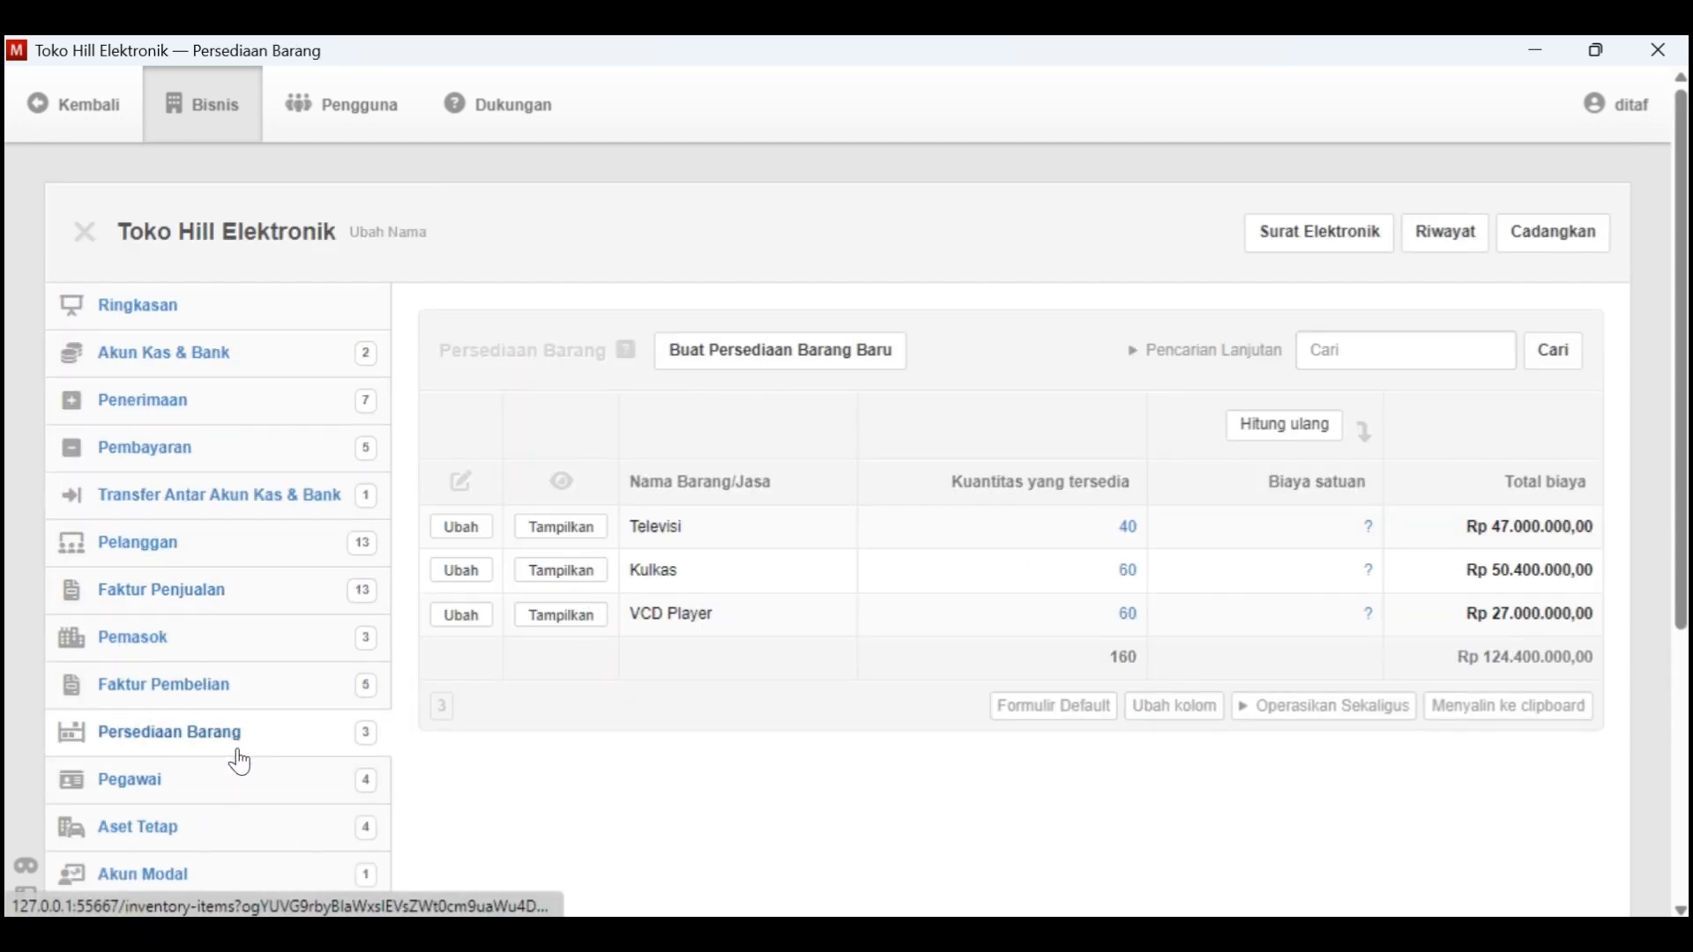
pyautogui.scroll(-1, 256, 801)
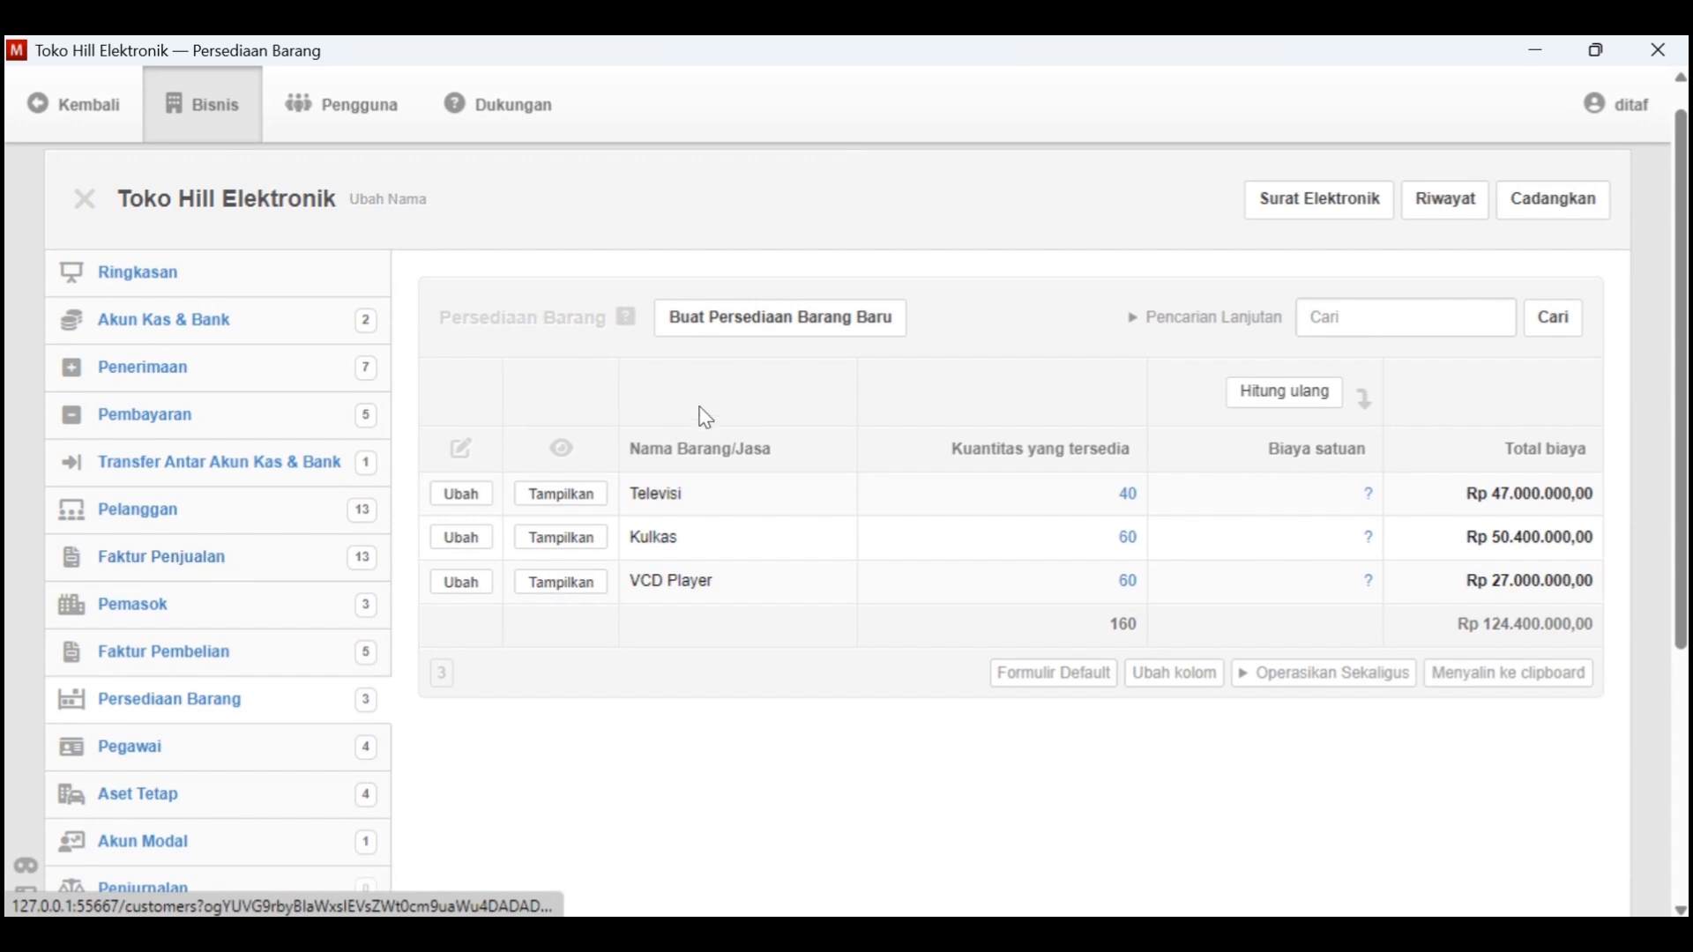
pyautogui.click(781, 335)
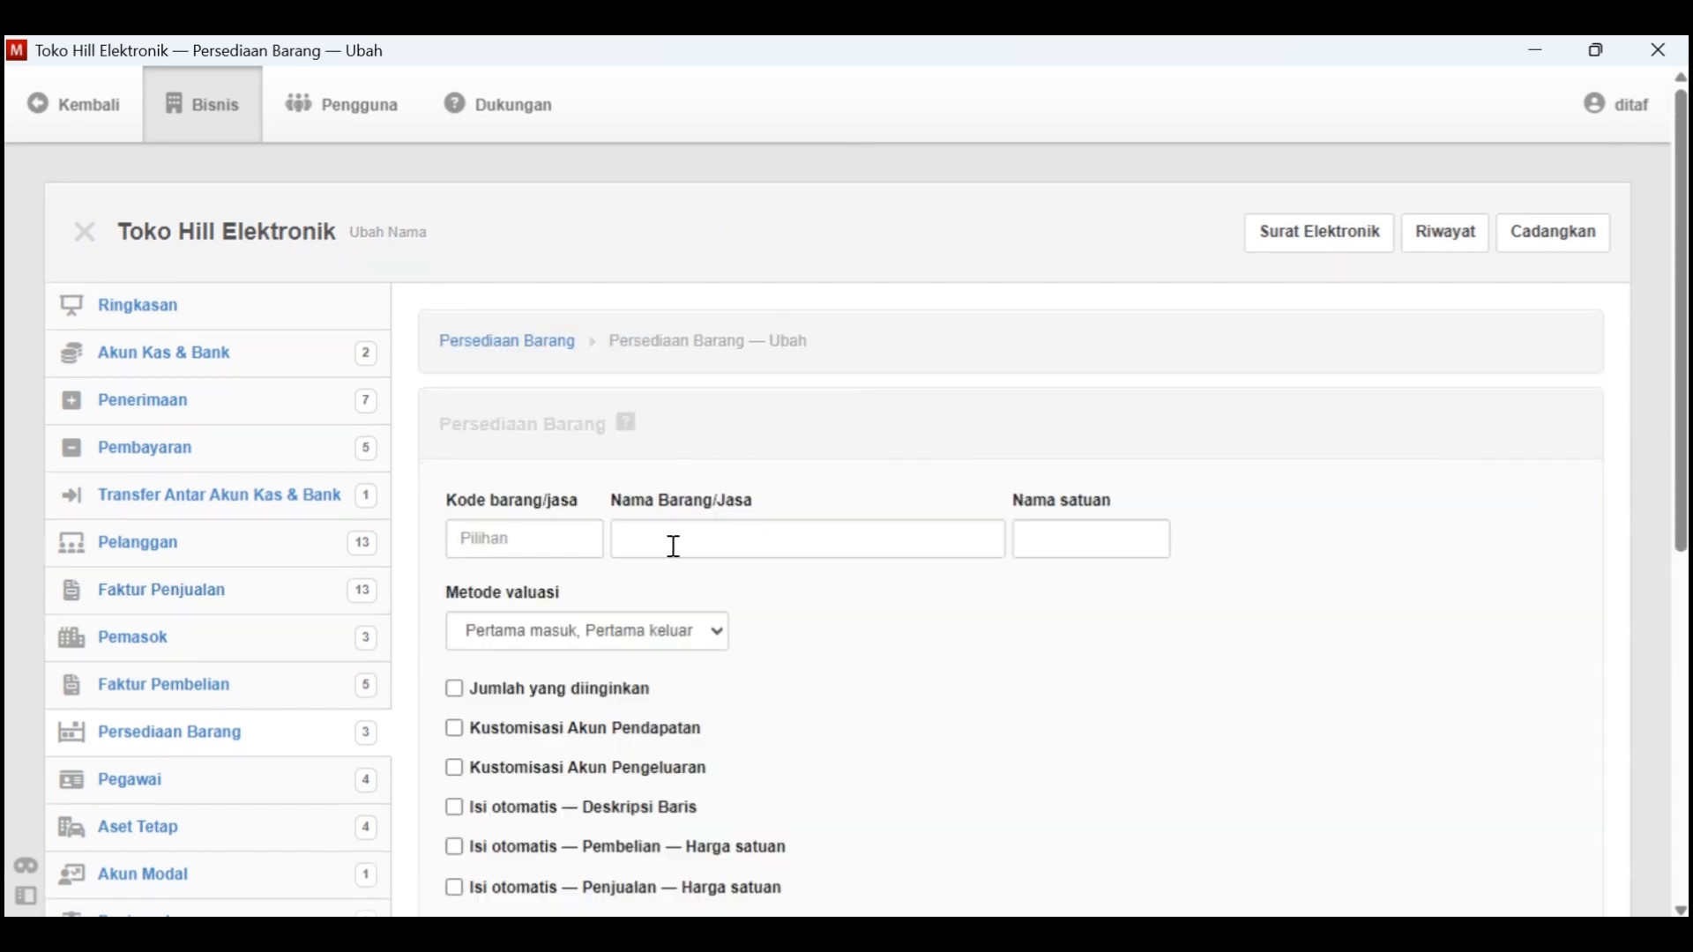
pyautogui.click(587, 545)
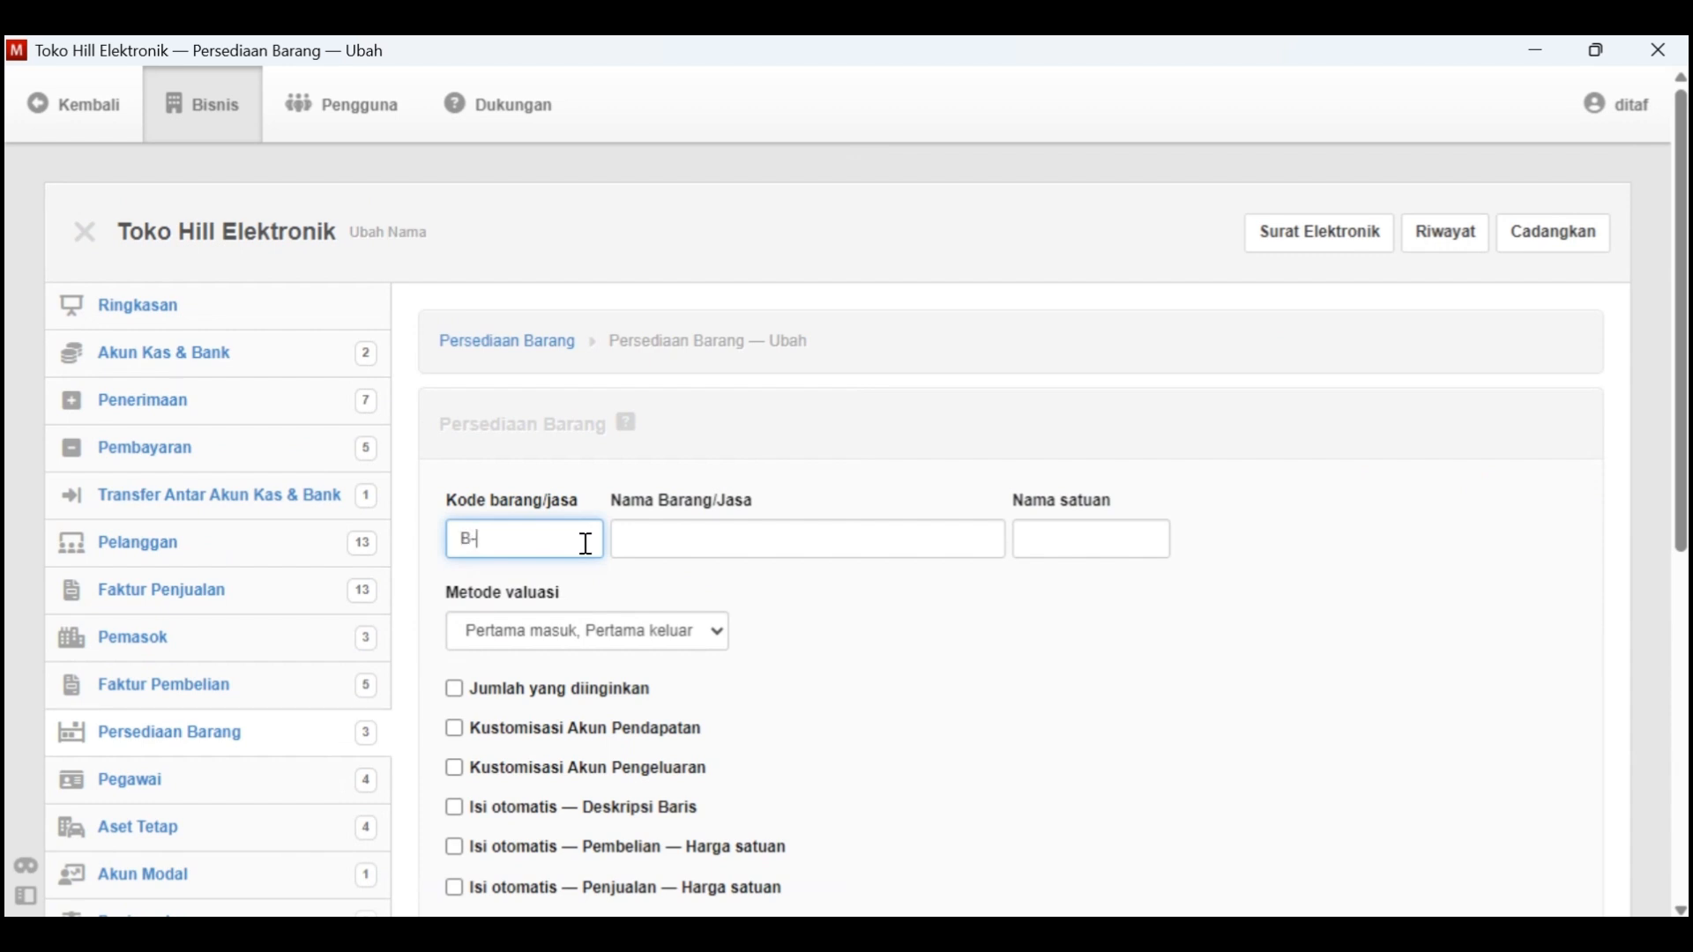
# Name the inventory item Radio Kaset, as written in the case document, and set its unit name to Unit
pyautogui.click(705, 541)
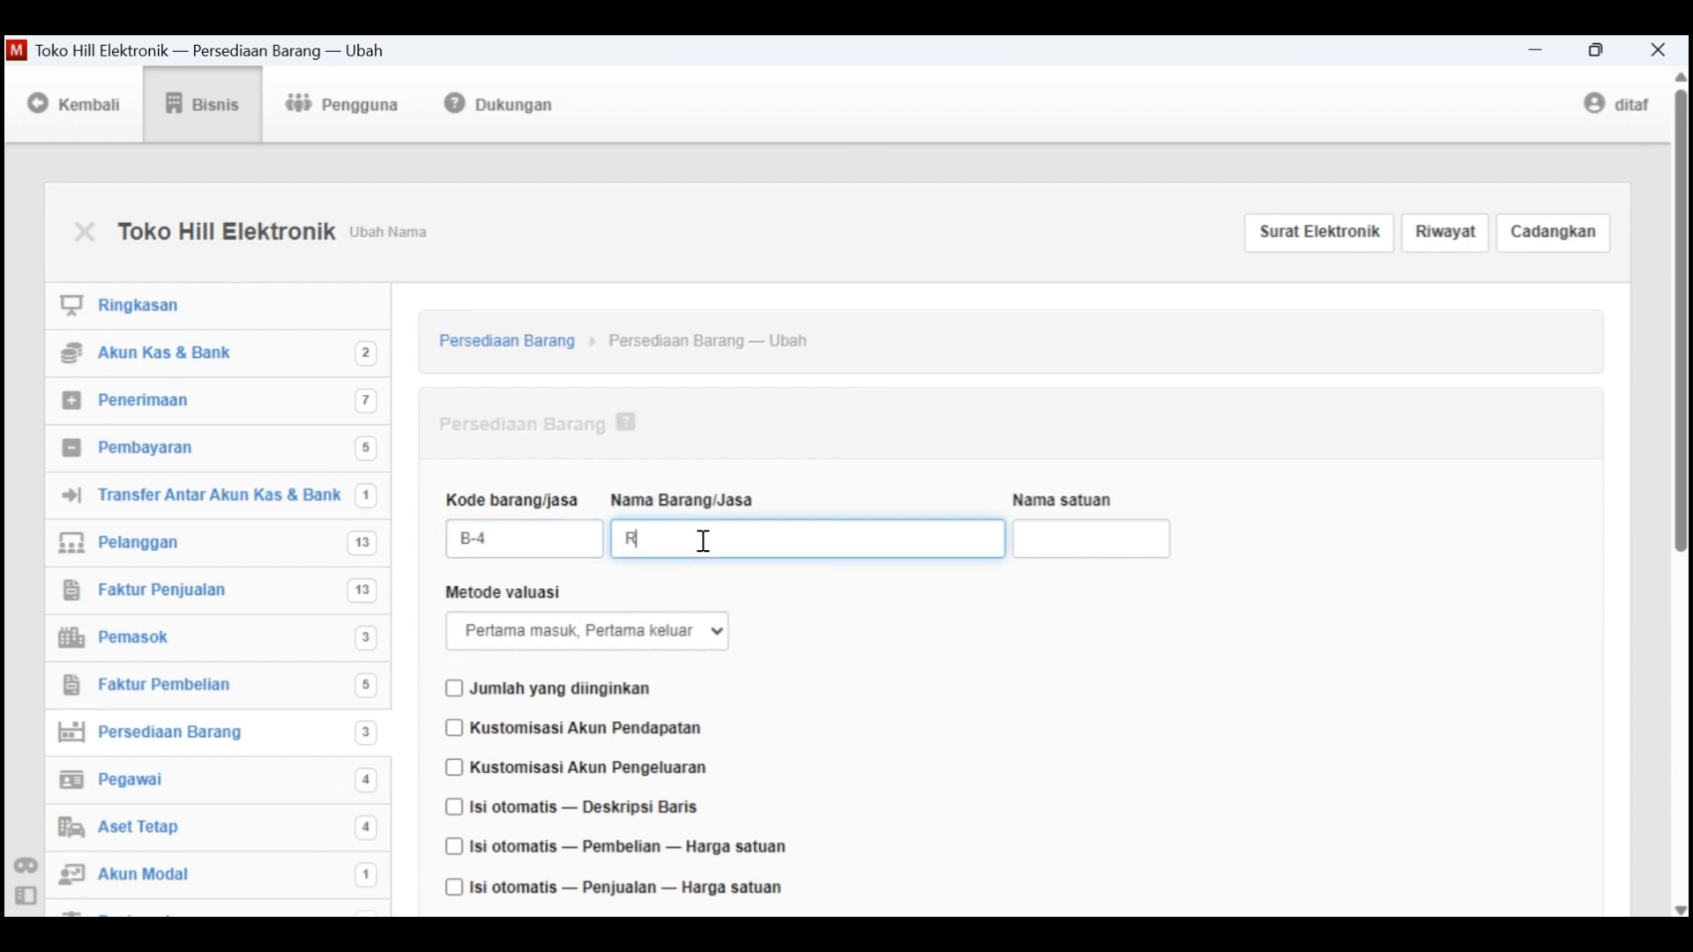
pyautogui.hotkey('alt', 'Tab')
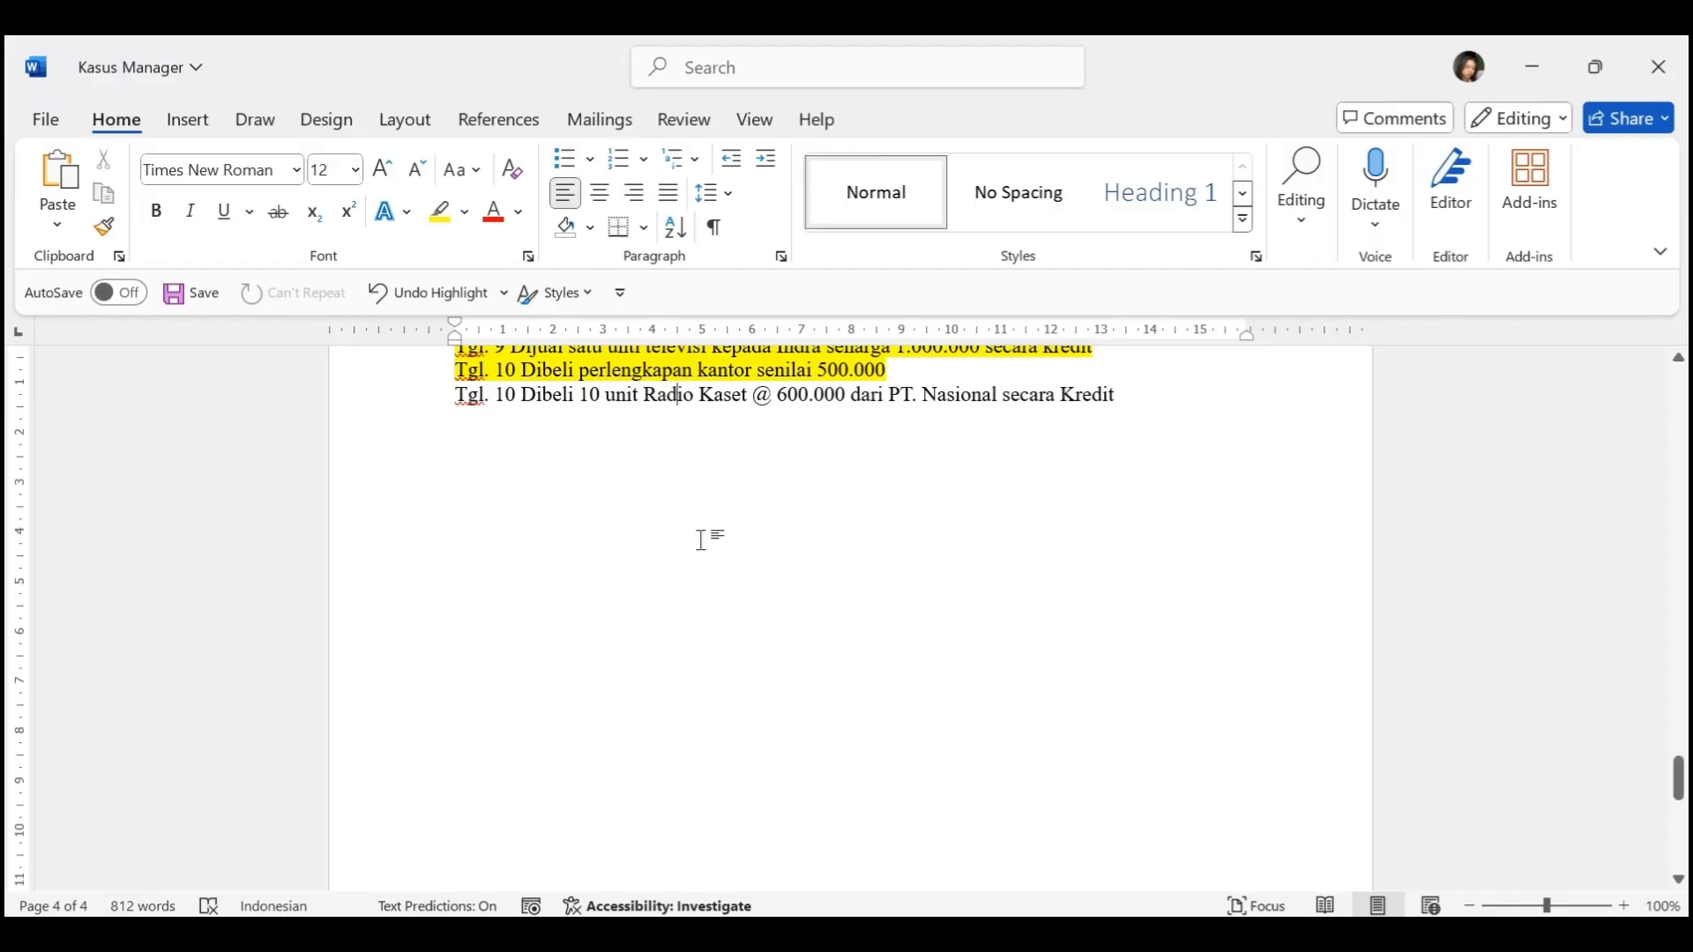
pyautogui.hotkey('alt', 'Tab')
pyautogui.write('Radio Kaset')
pyautogui.click(1065, 532)
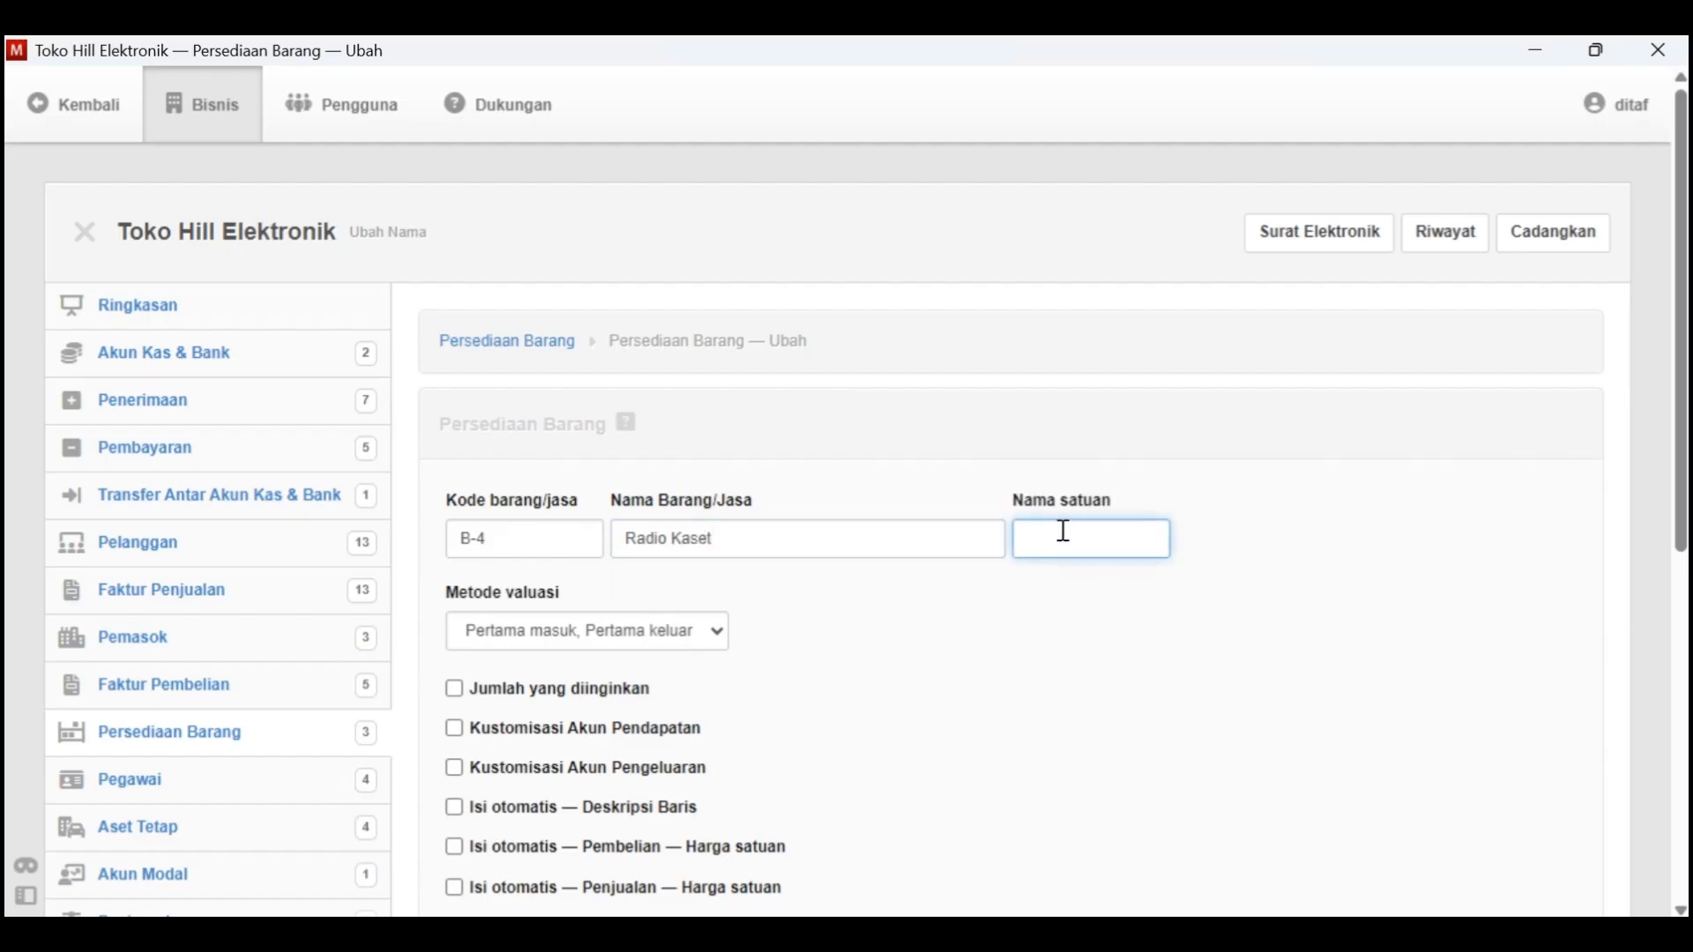
pyautogui.write('unit')
pyautogui.click(1073, 583)
# Create the Radio Kaset inventory item and return to the inventory list
pyautogui.scroll(-2, 970, 653)
pyautogui.scroll(-4, 650, 438)
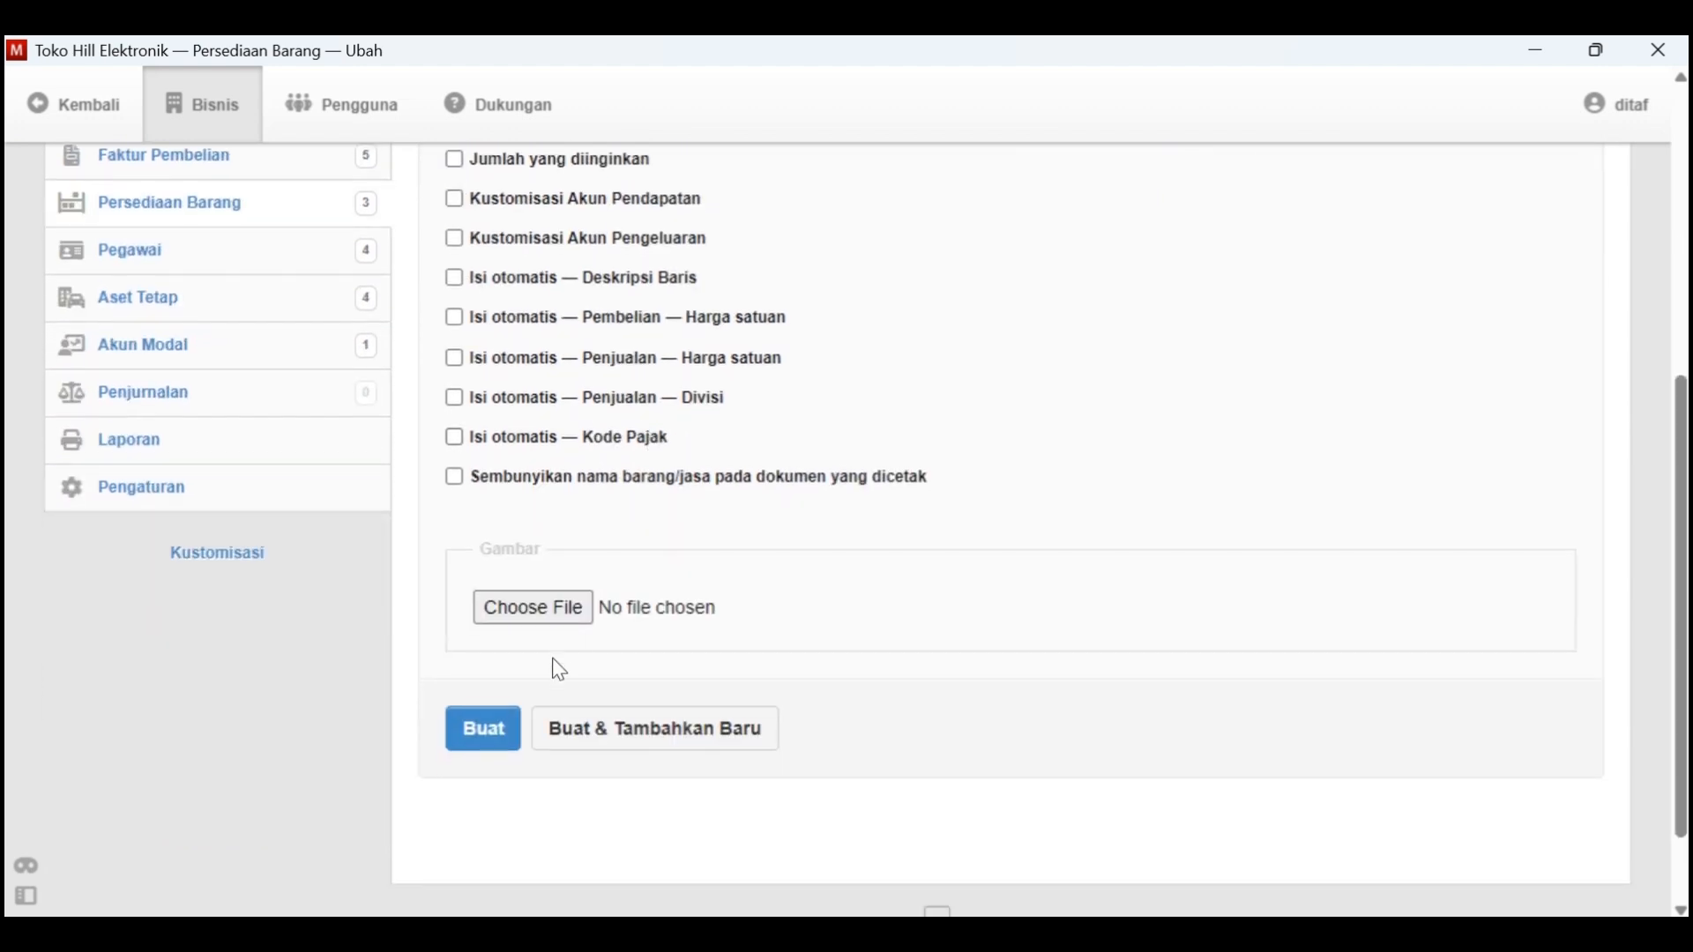
pyautogui.click(480, 727)
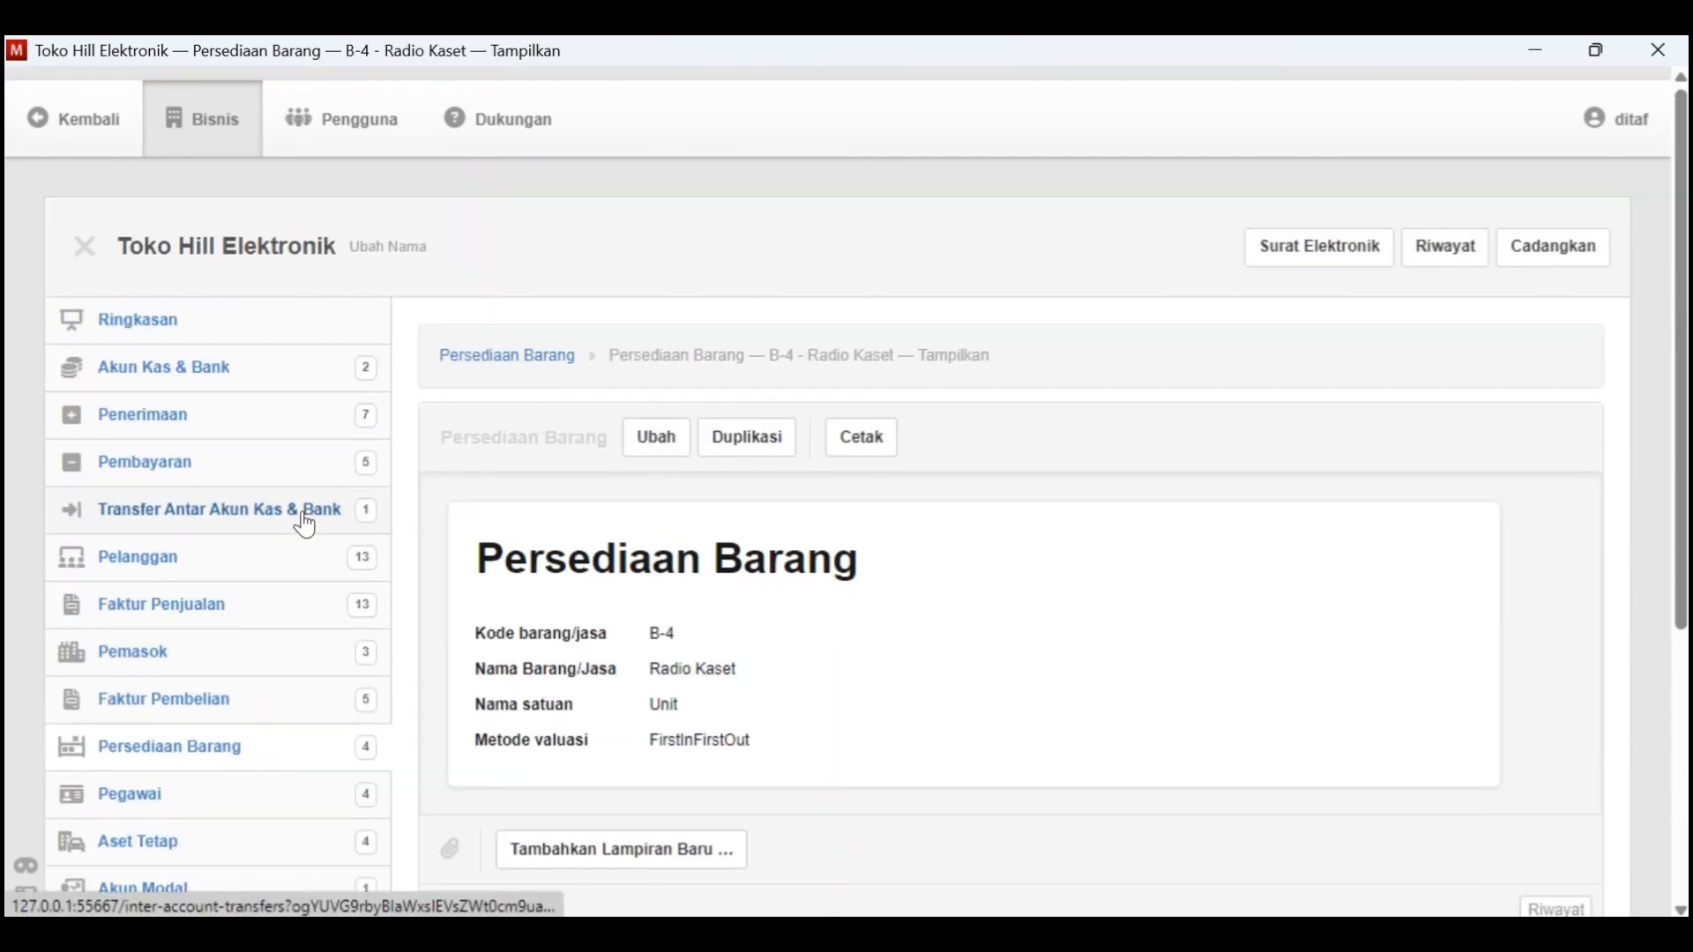
pyautogui.click(510, 343)
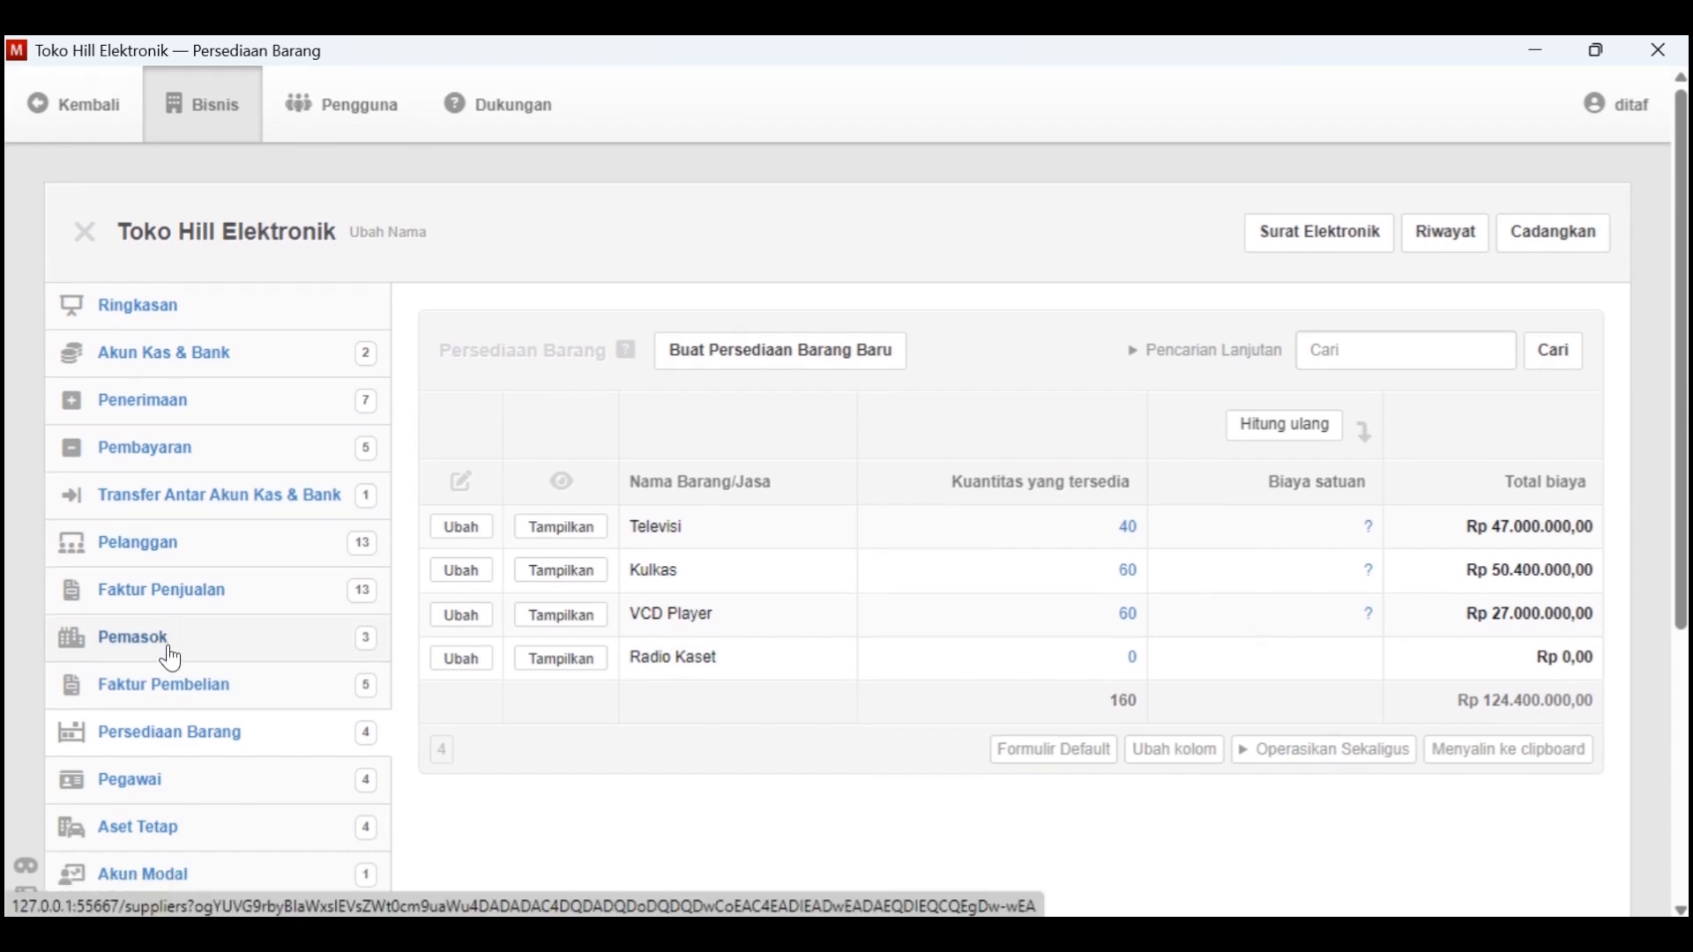
# Start a new purchase invoice and set its issue date to 10-1-2021
pyautogui.click(219, 684)
pyautogui.click(763, 358)
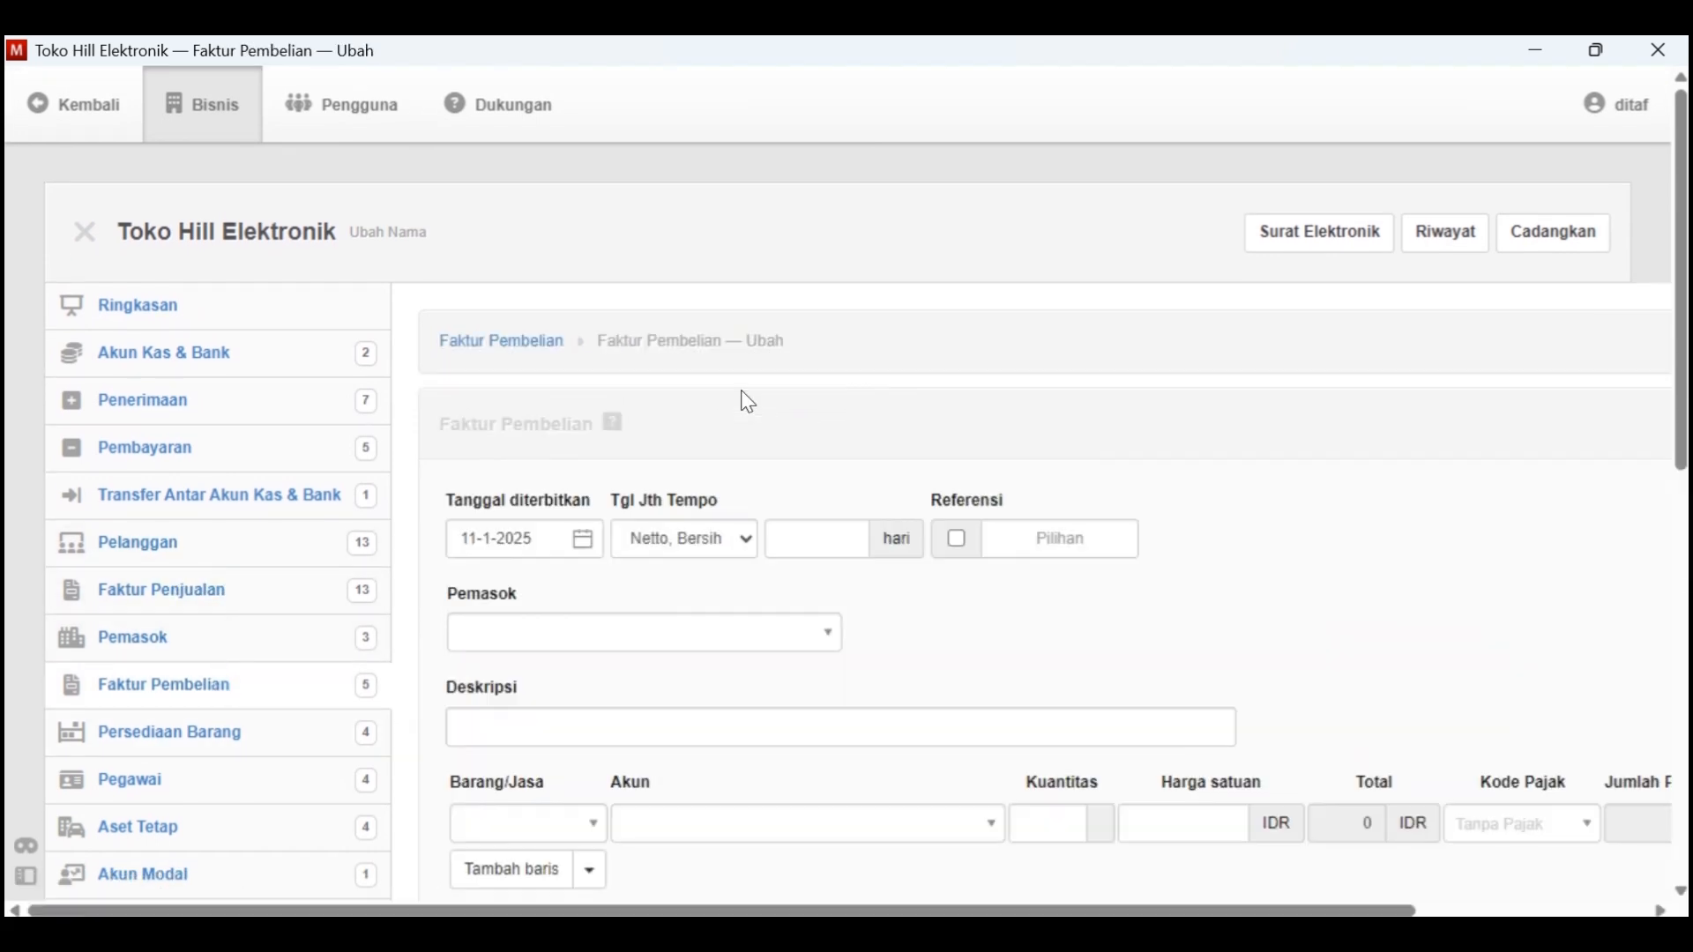
pyautogui.click(581, 540)
pyautogui.doubleClick(628, 137)
pyautogui.click(661, 195)
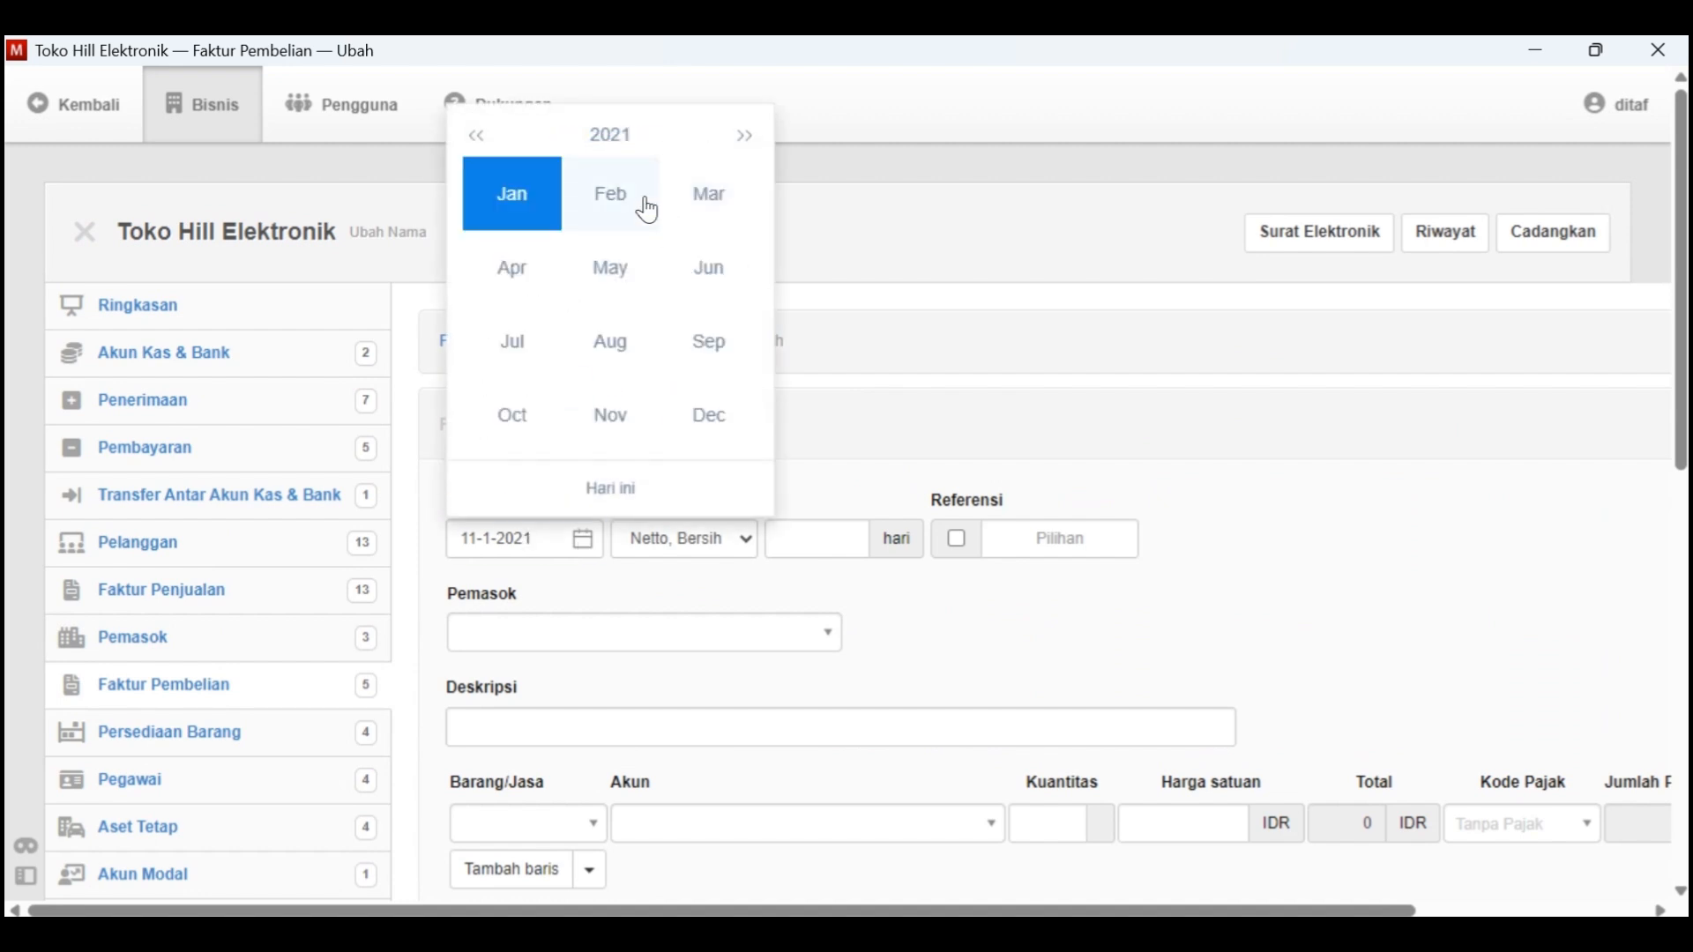
pyautogui.click(529, 216)
pyautogui.click(740, 265)
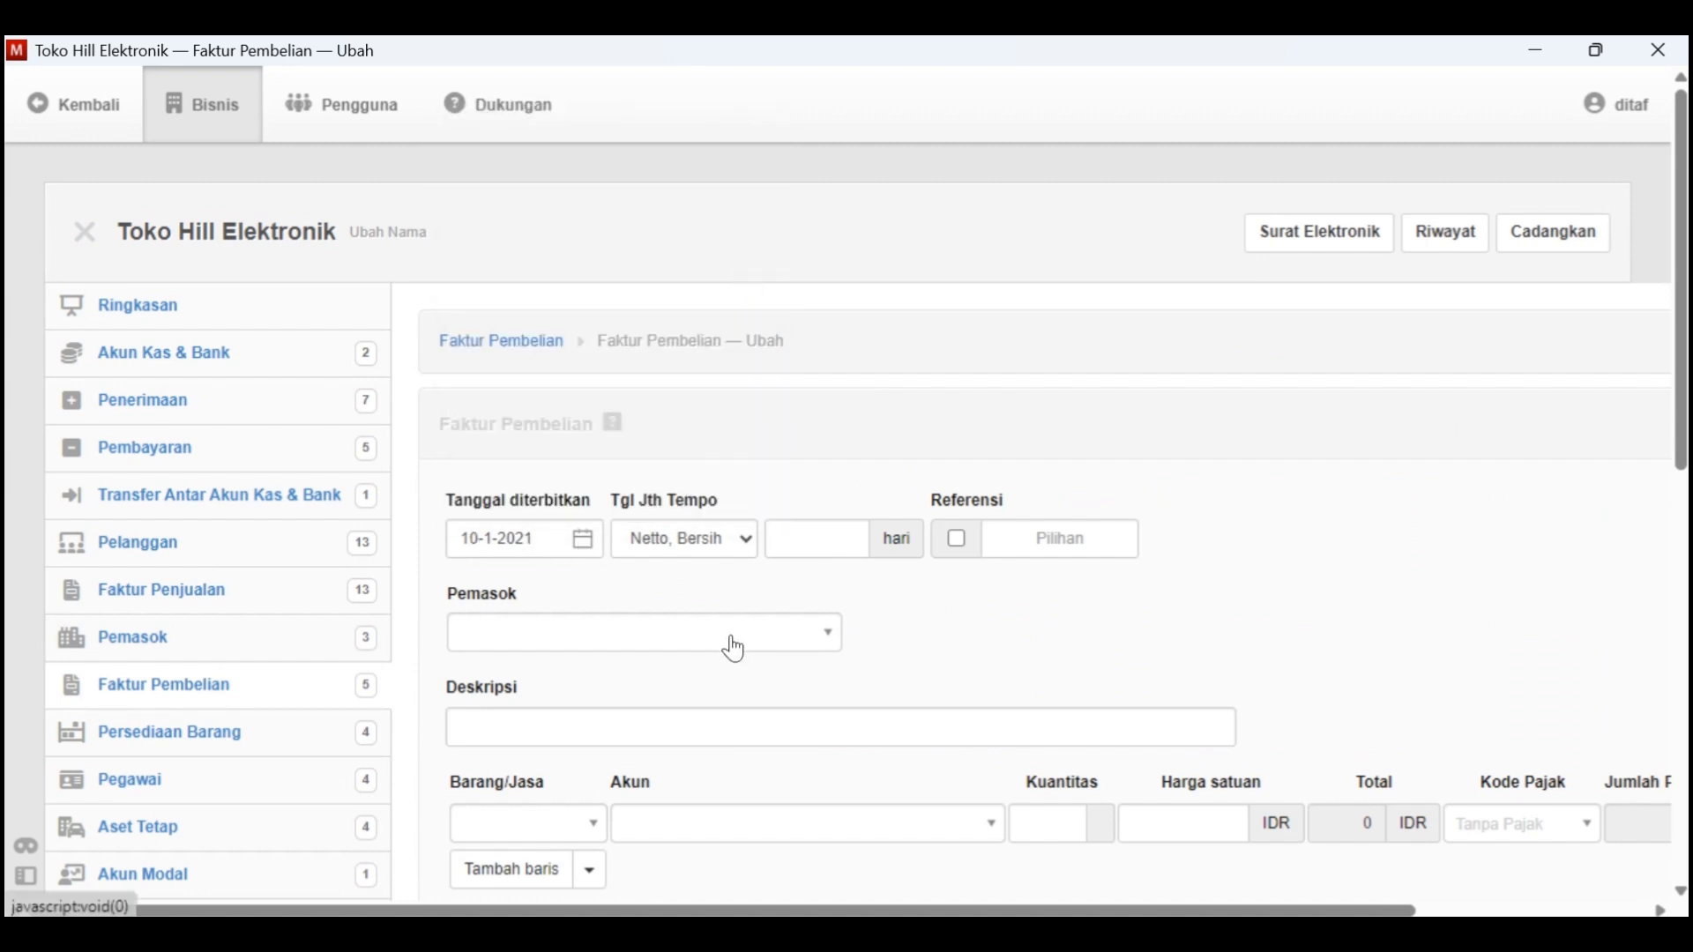
# Set the invoice's supplier to V-02 - PT. Nasional and its description to Pembelian 10 unit Radio Kaset
pyautogui.click(818, 626)
pyautogui.click(684, 746)
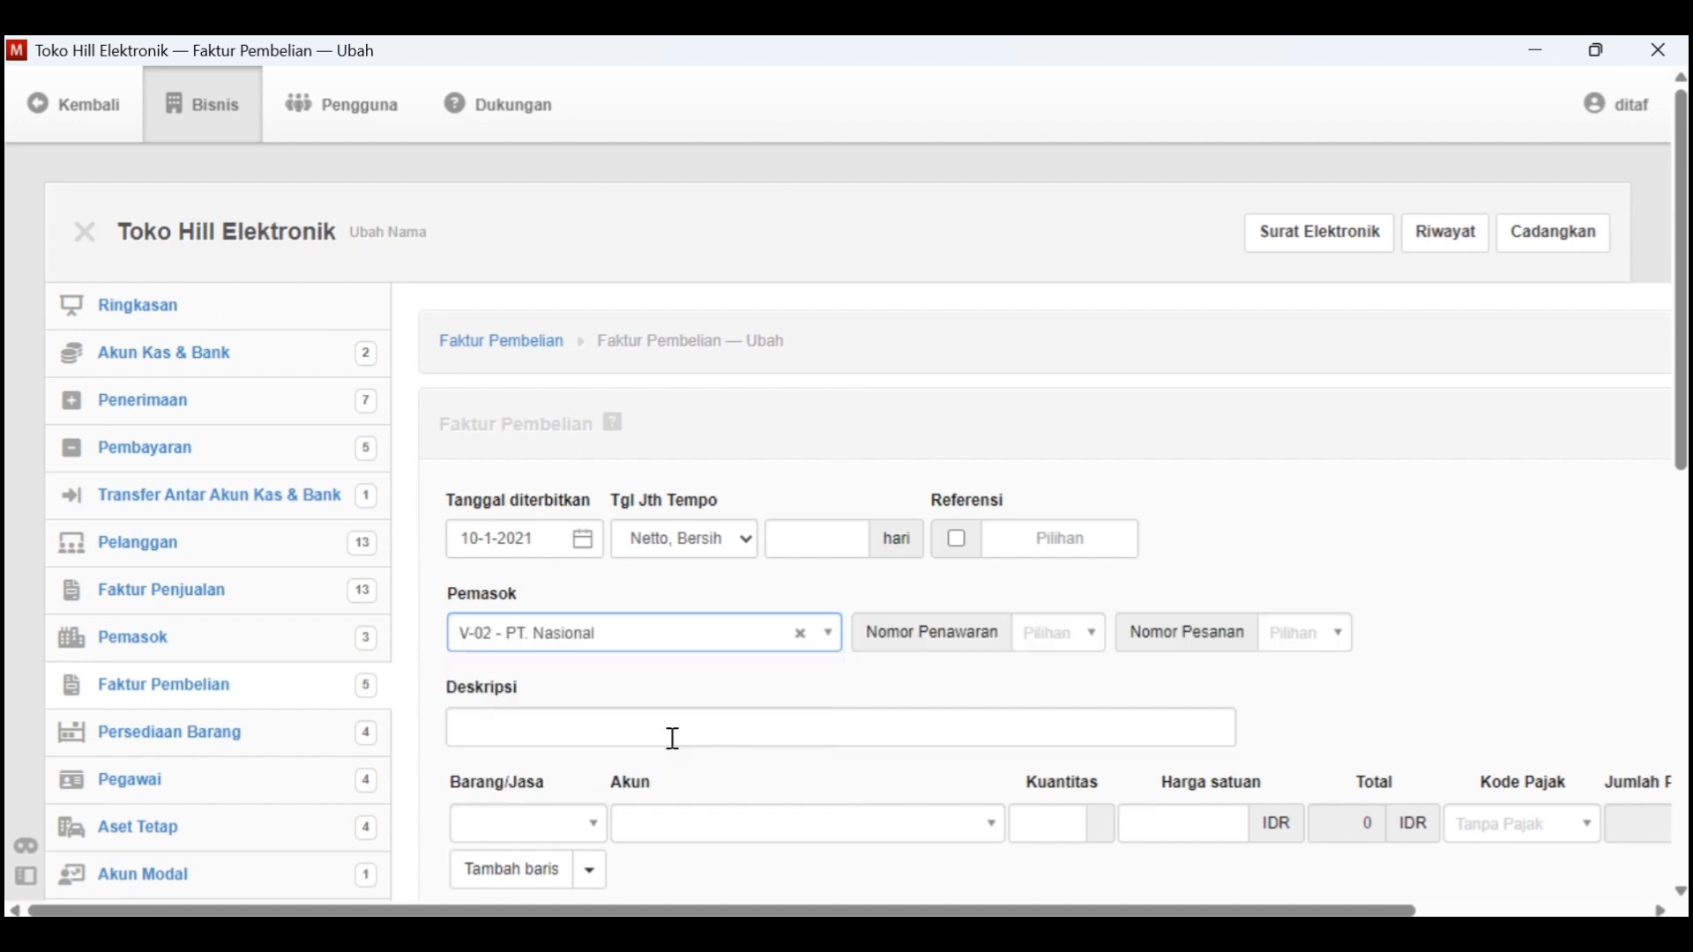
pyautogui.click(607, 733)
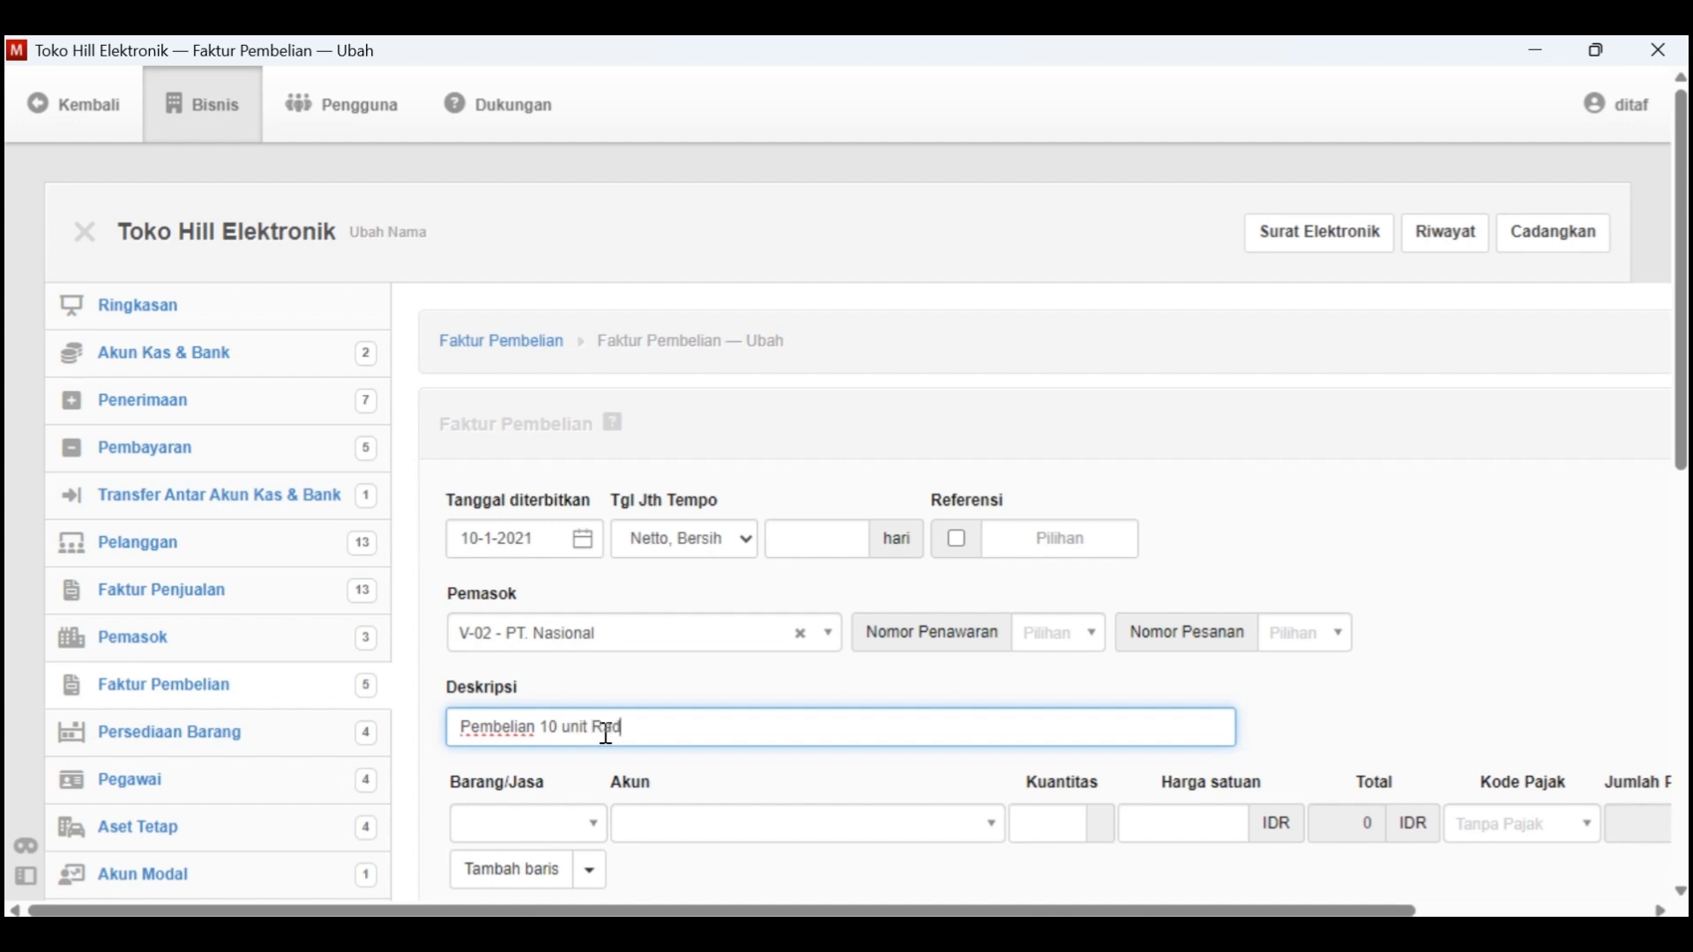
pyautogui.write('Pembelian 10 unit Radio Kaset')
# Add inventory item B-4 - Radio Kaset to the invoice's first line with a quantity of 10
pyautogui.scroll(-1, 600, 745)
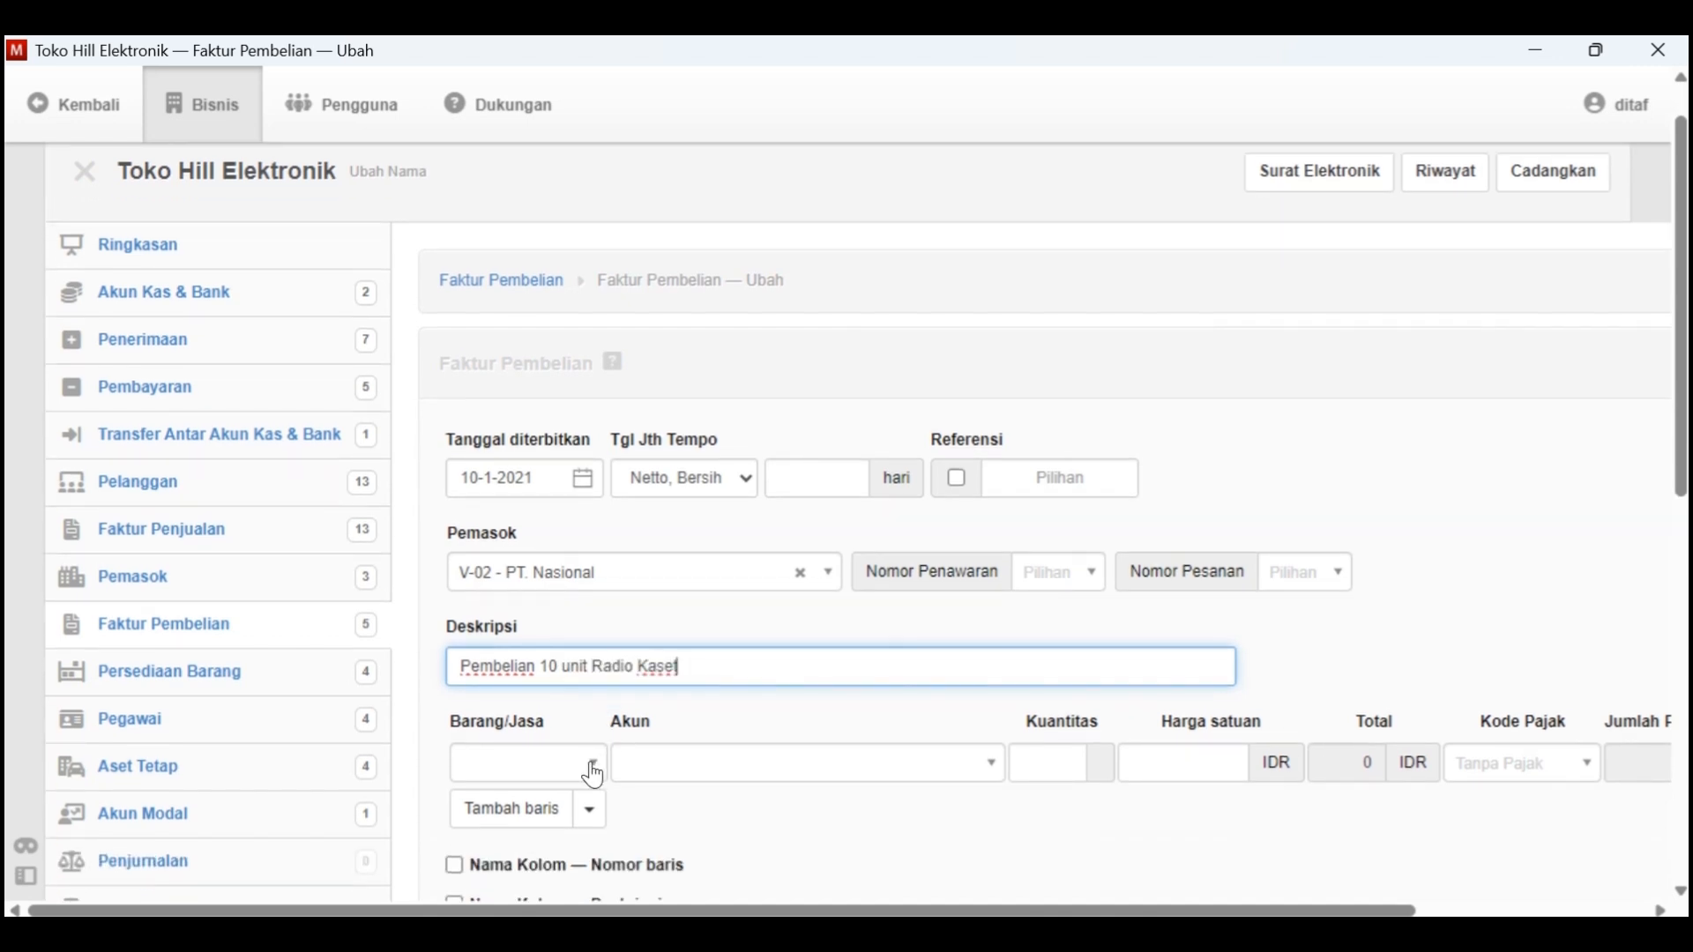
pyautogui.click(592, 760)
pyautogui.click(591, 721)
pyautogui.click(903, 762)
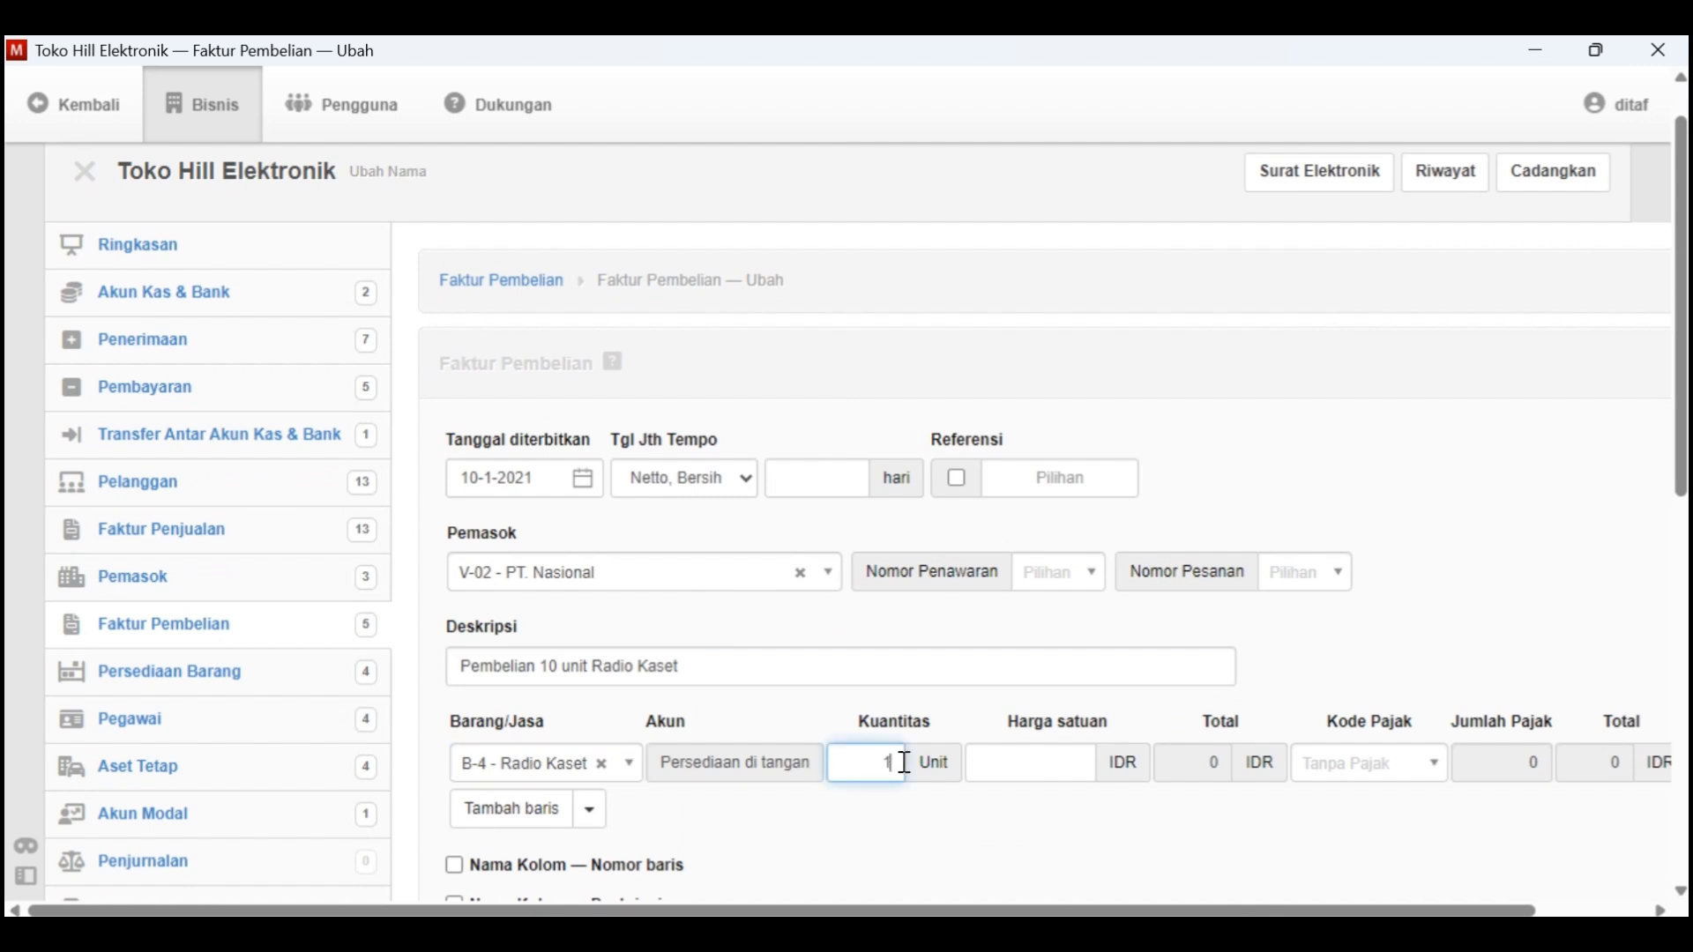
# Set the Radio Kaset line's unit price to 600000, checking it against the Word case document
pyautogui.click(1064, 769)
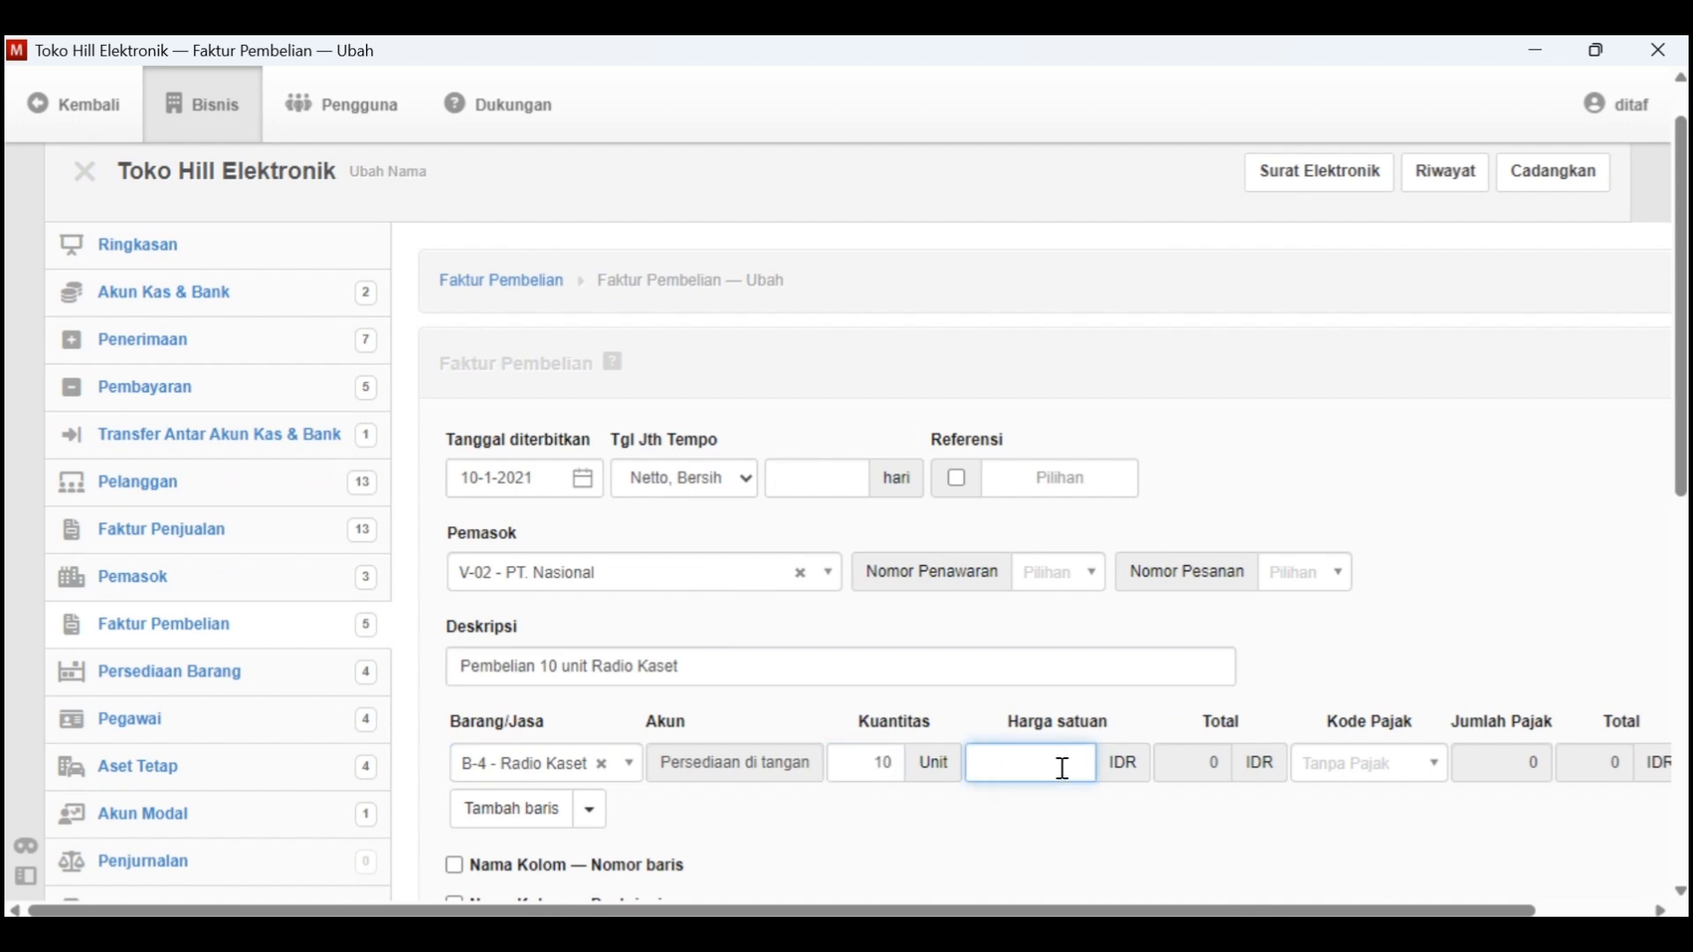
pyautogui.press('super')
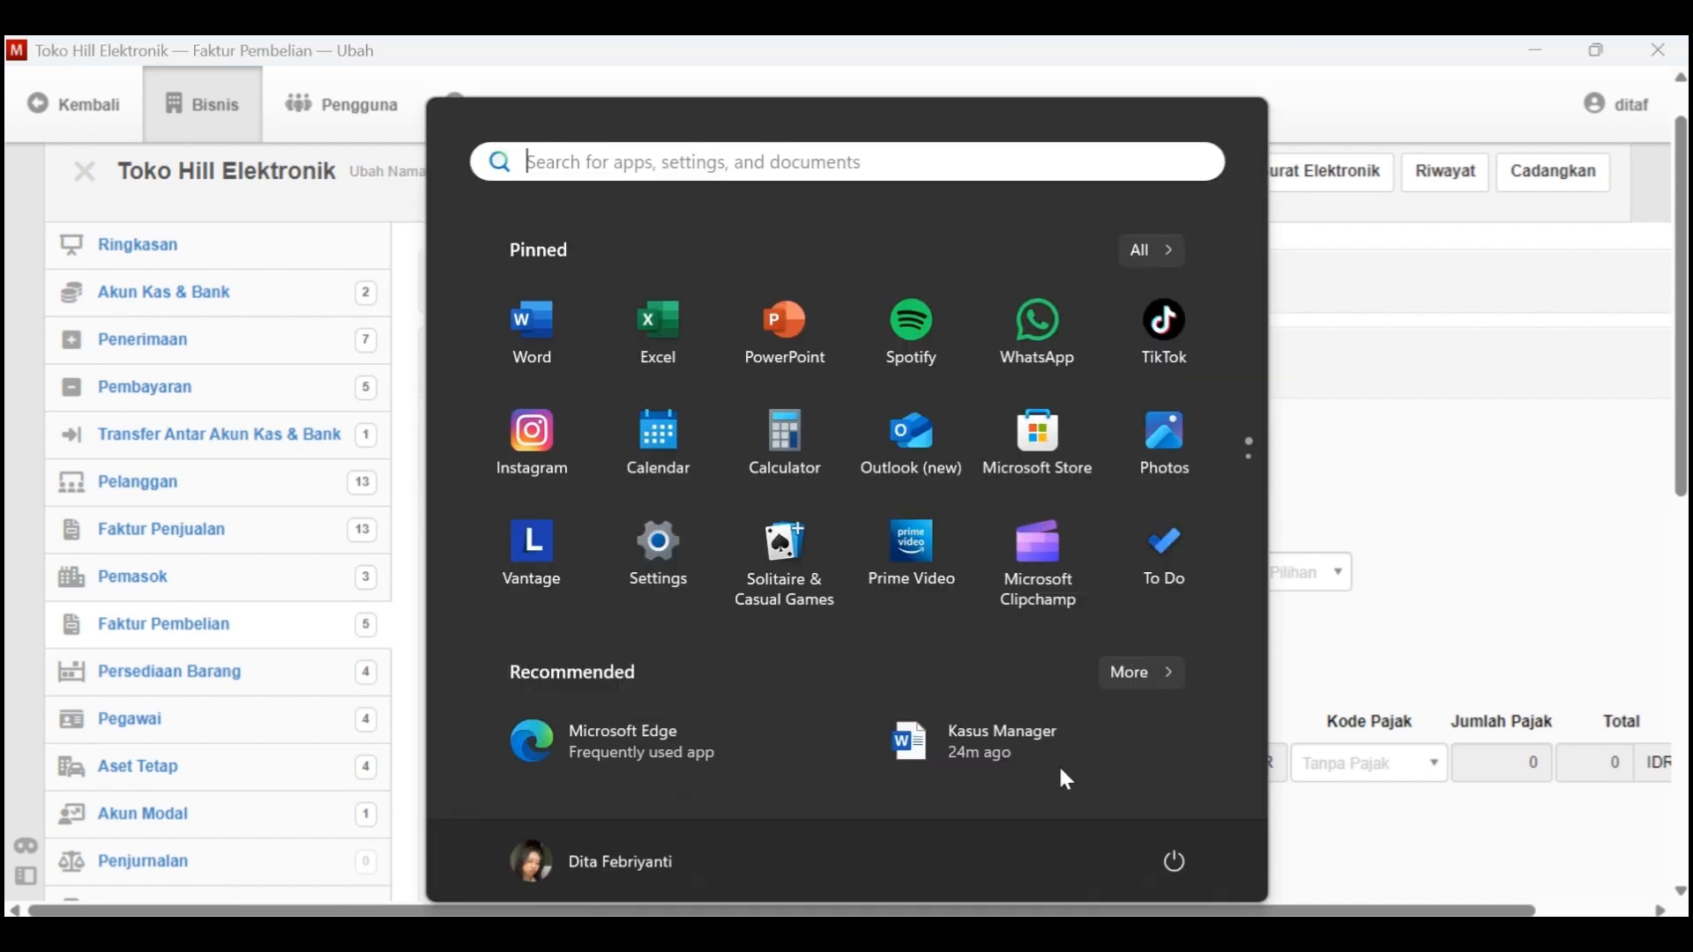
pyautogui.hotkey('alt', 'Tab')
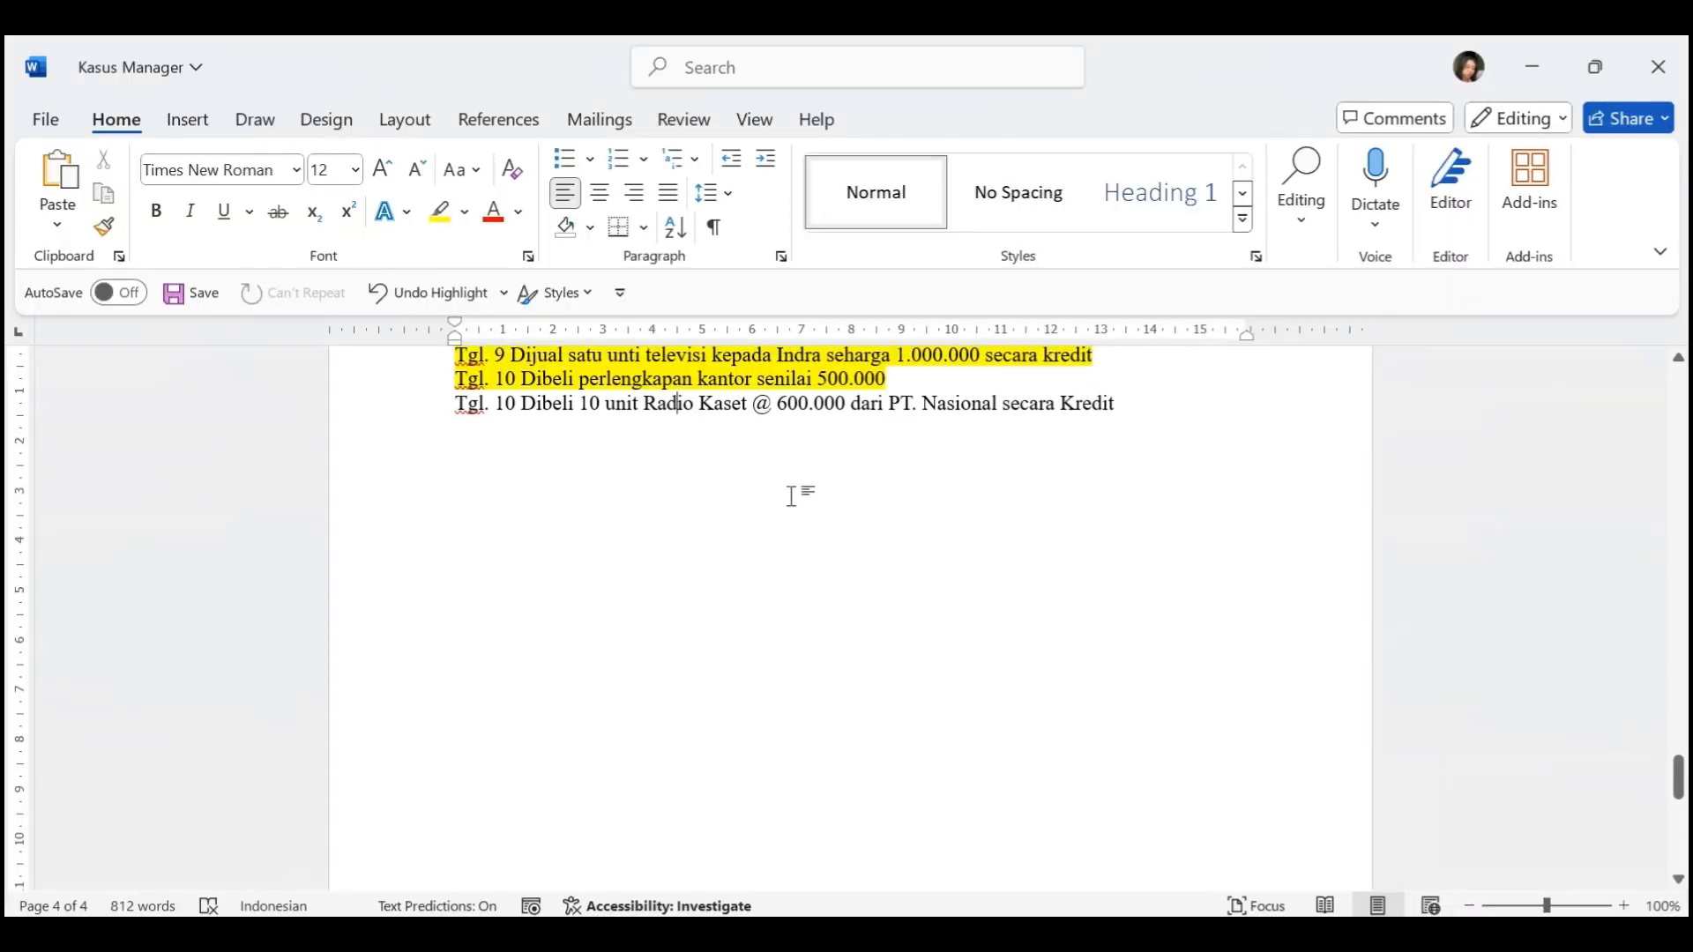
pyautogui.hotkey('alt', 'Tab')
pyautogui.write('600')
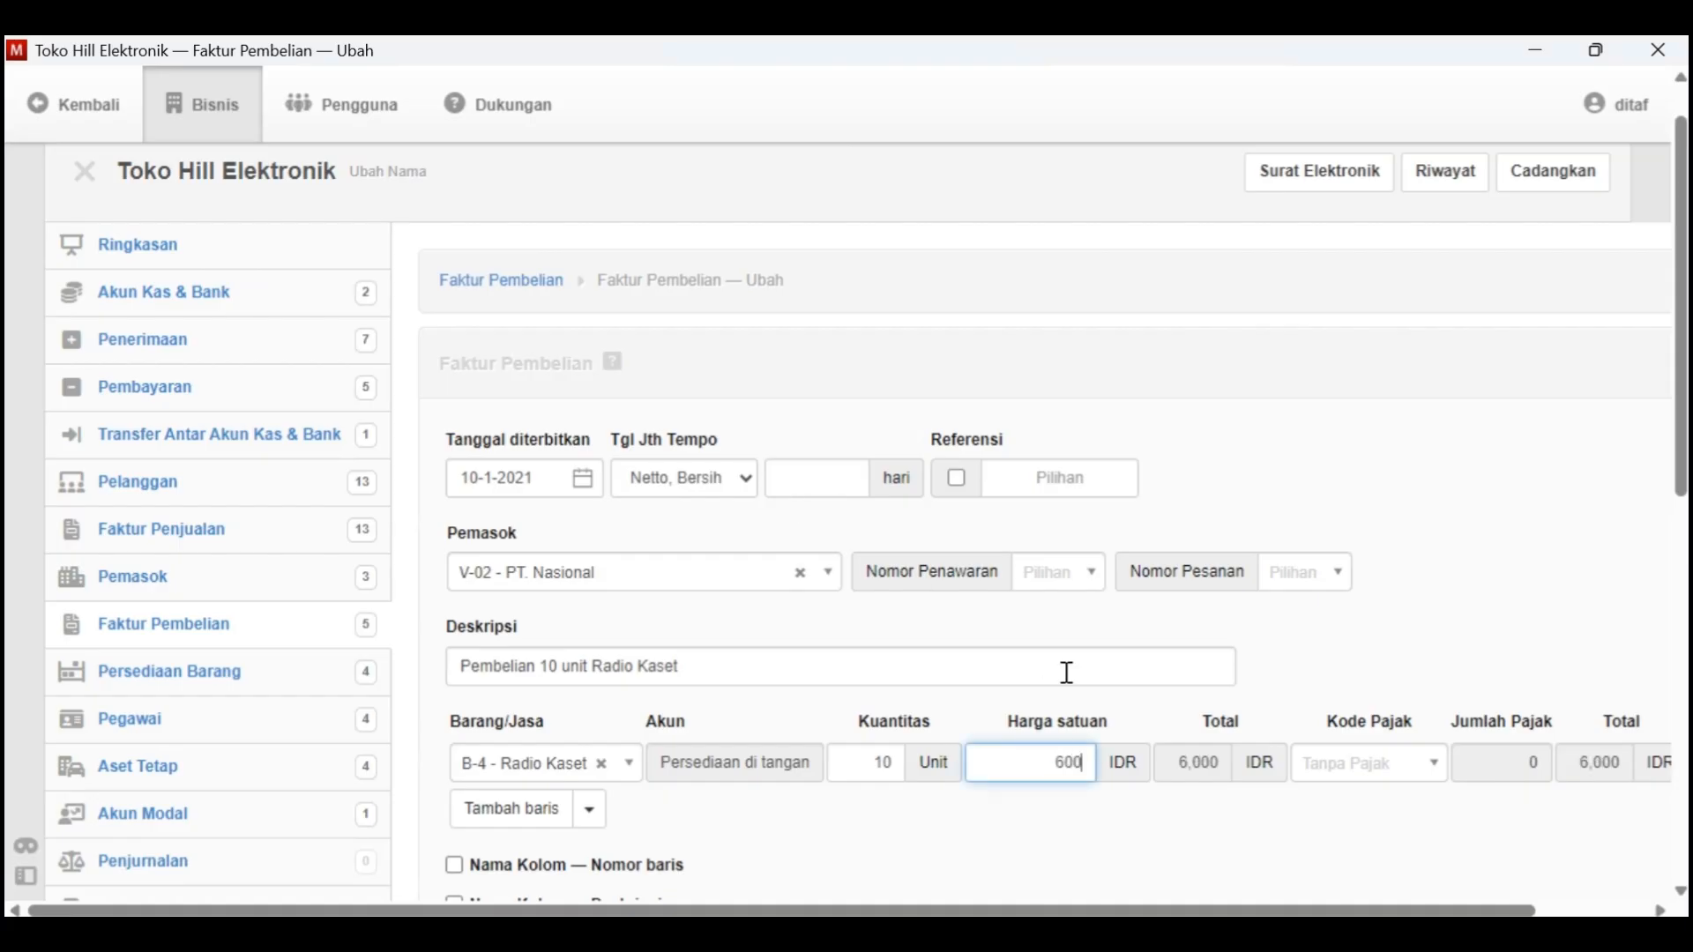
pyautogui.write('000')
pyautogui.hotkey('alt', 'Tab')
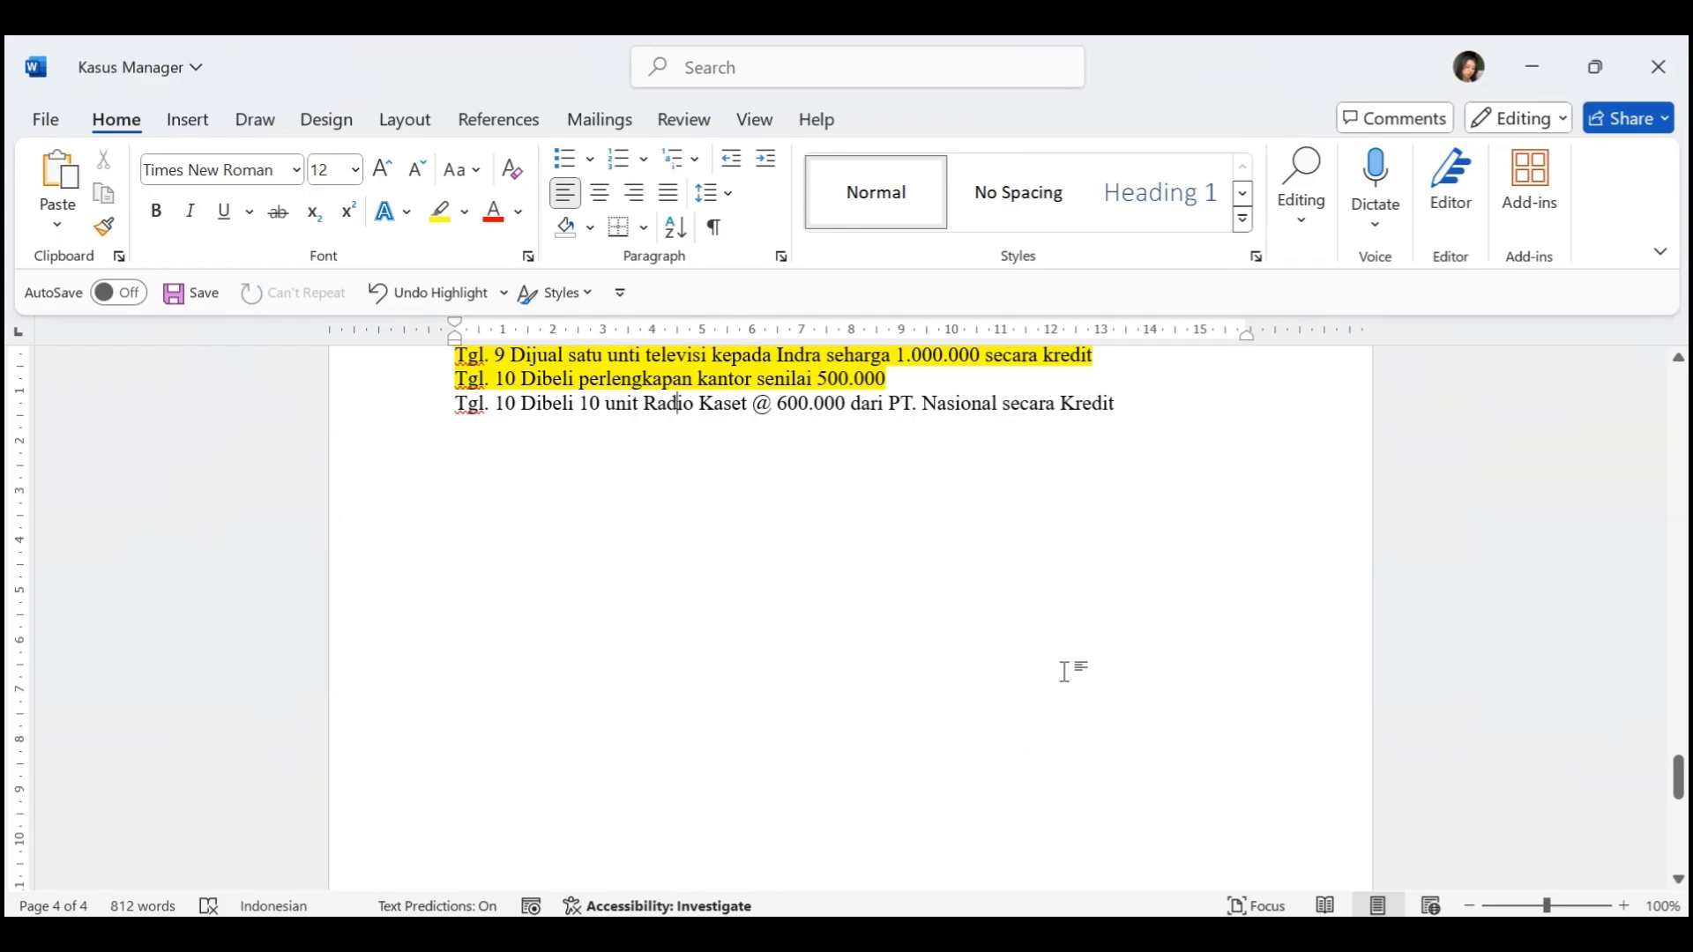
pyautogui.hotkey('alt', 'Tab')
# Create the Radio Kaset purchase invoice and return to the purchase invoice list
pyautogui.scroll(-1, 1158, 699)
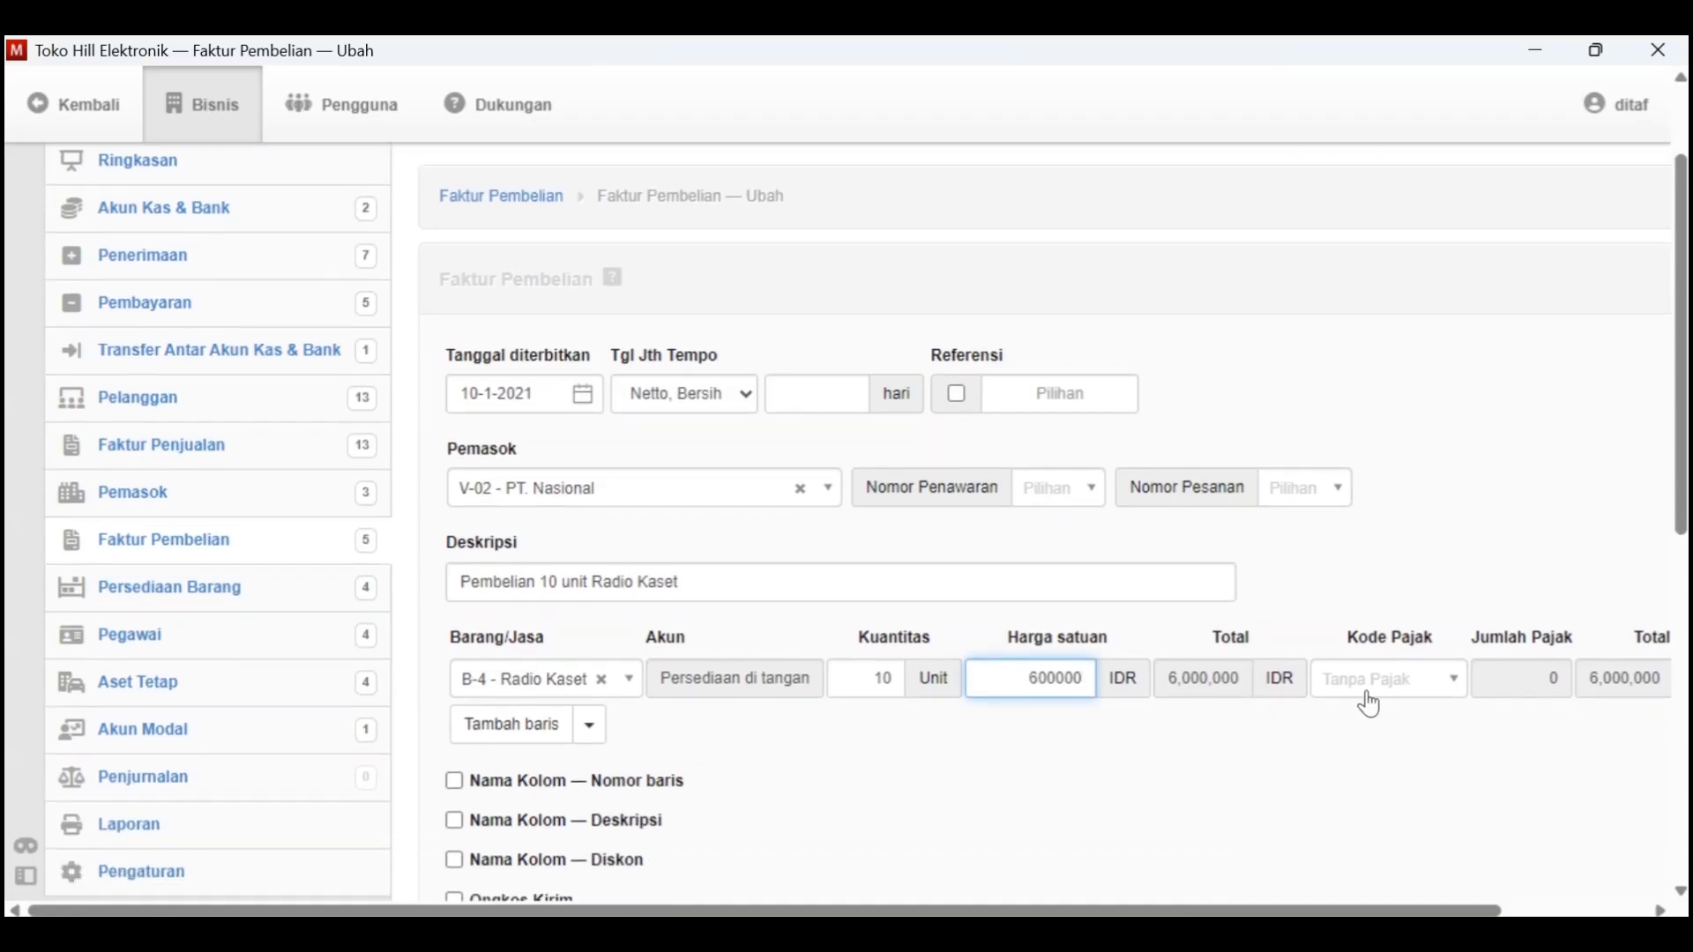
pyautogui.scroll(-3, 1372, 703)
pyautogui.scroll(4, 1373, 702)
pyautogui.scroll(-9, 1372, 702)
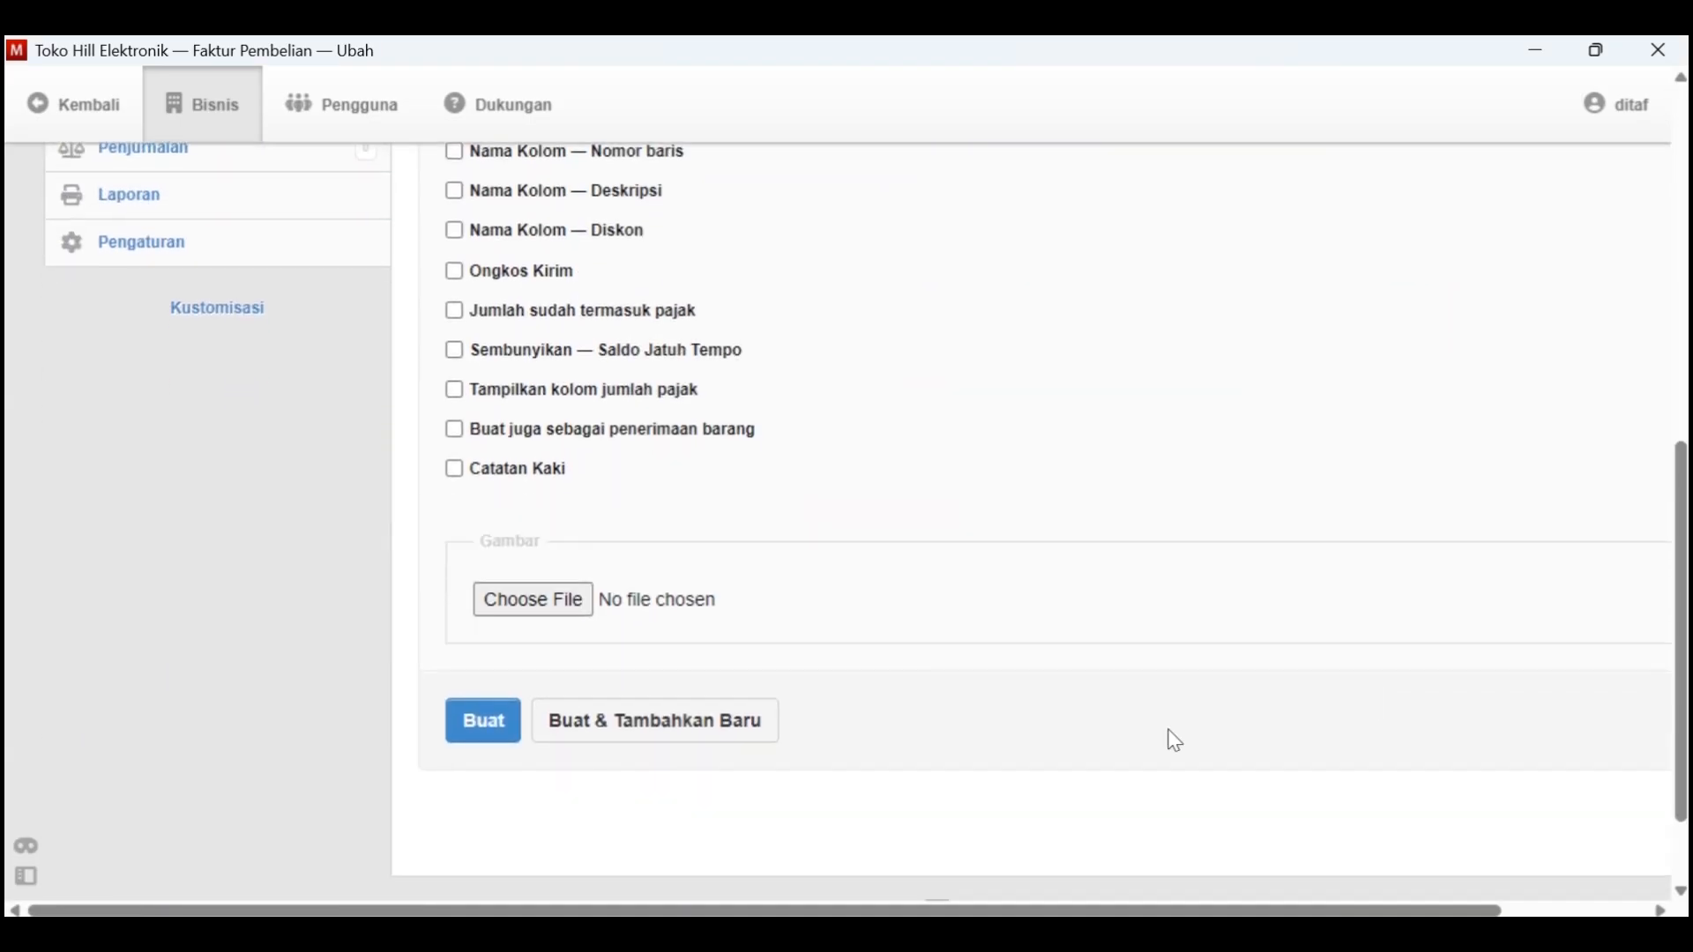
pyautogui.click(511, 718)
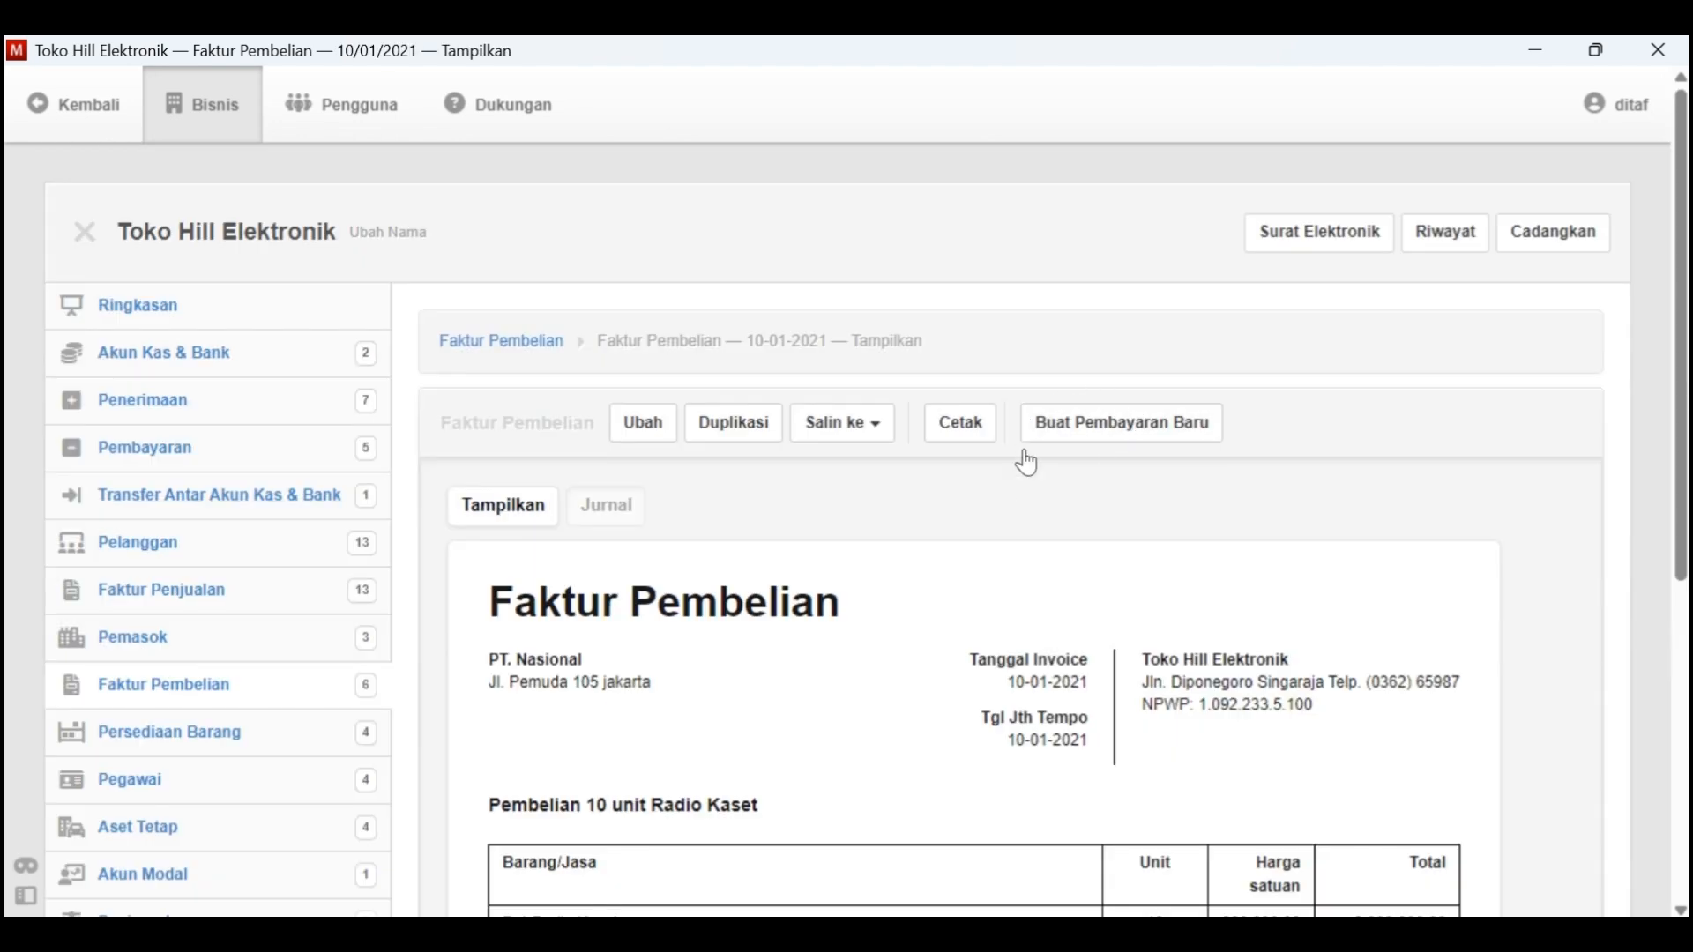
pyautogui.click(550, 342)
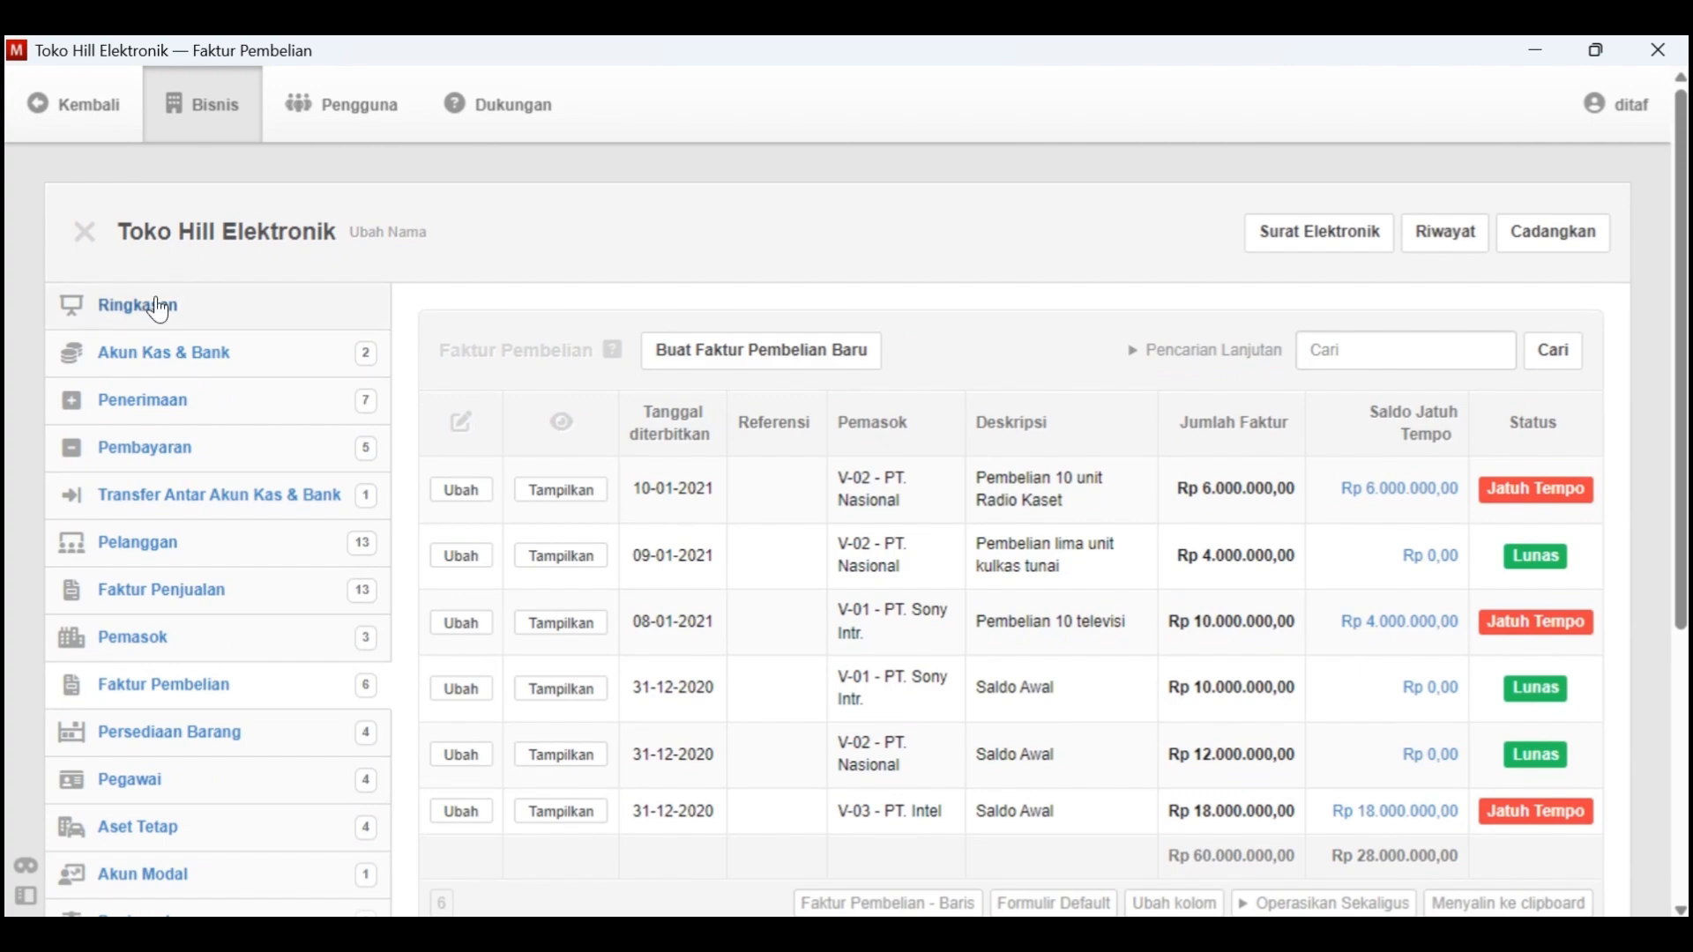
# In the Word case document, highlight the Tgl. 10 Radio Kaset purchase line in yellow
pyautogui.hotkey('alt', 'Tab')
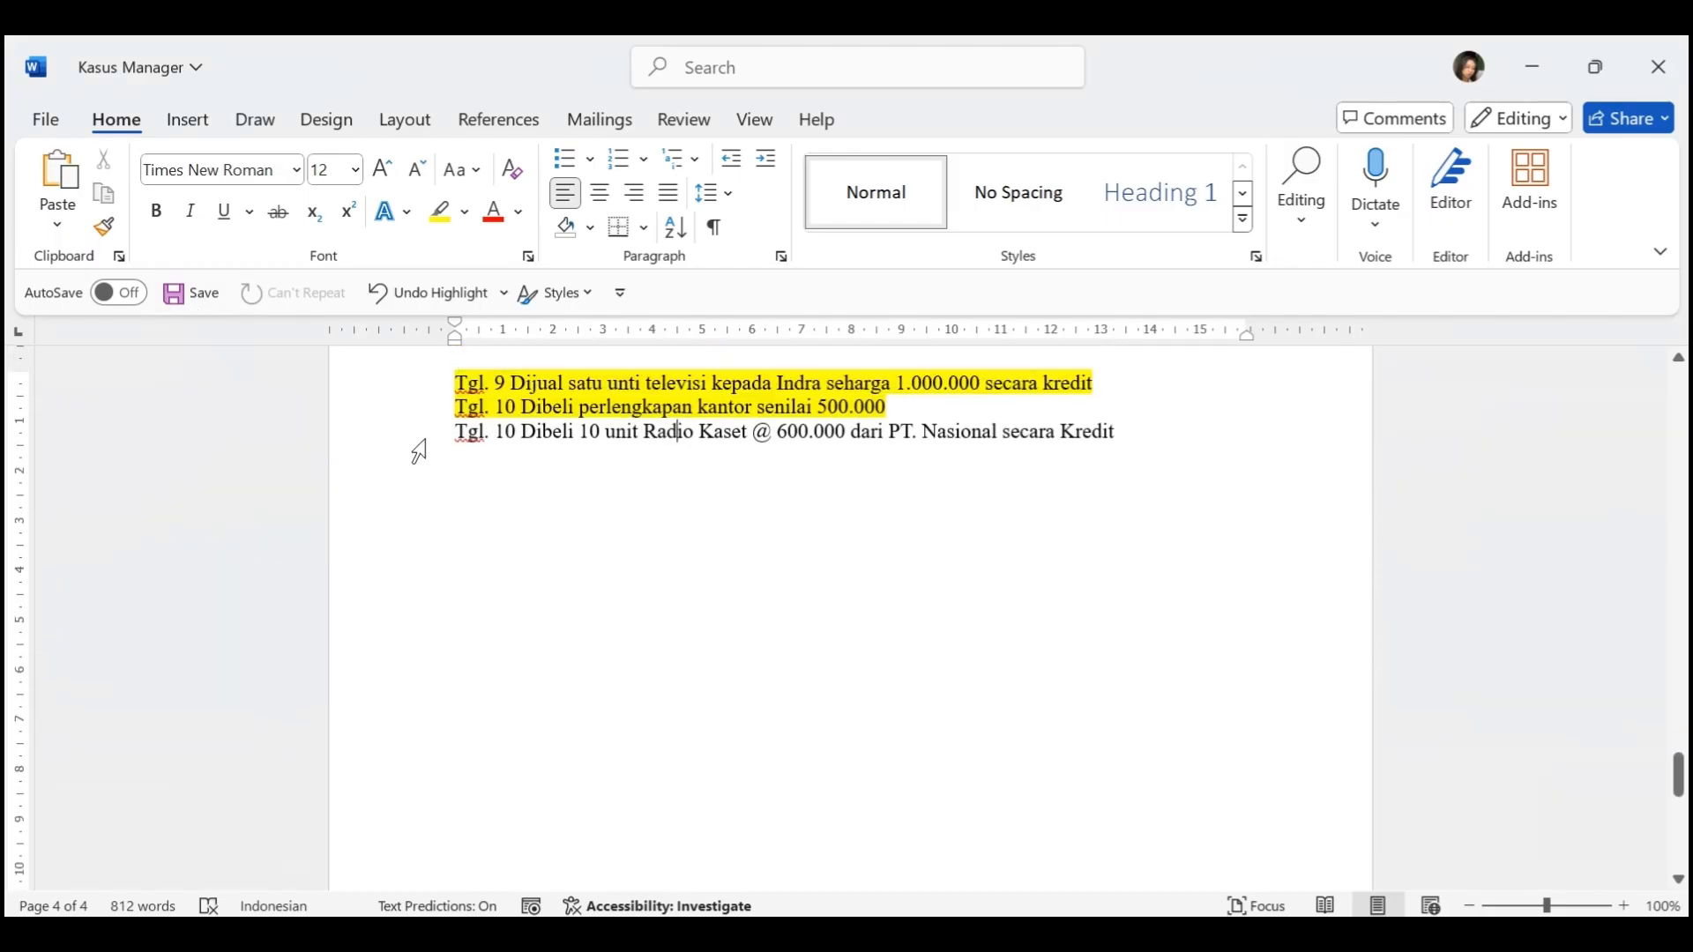
pyautogui.moveTo(1115, 432); pyautogui.dragTo(446, 439)
pyautogui.click(439, 212)
pyautogui.click(689, 609)
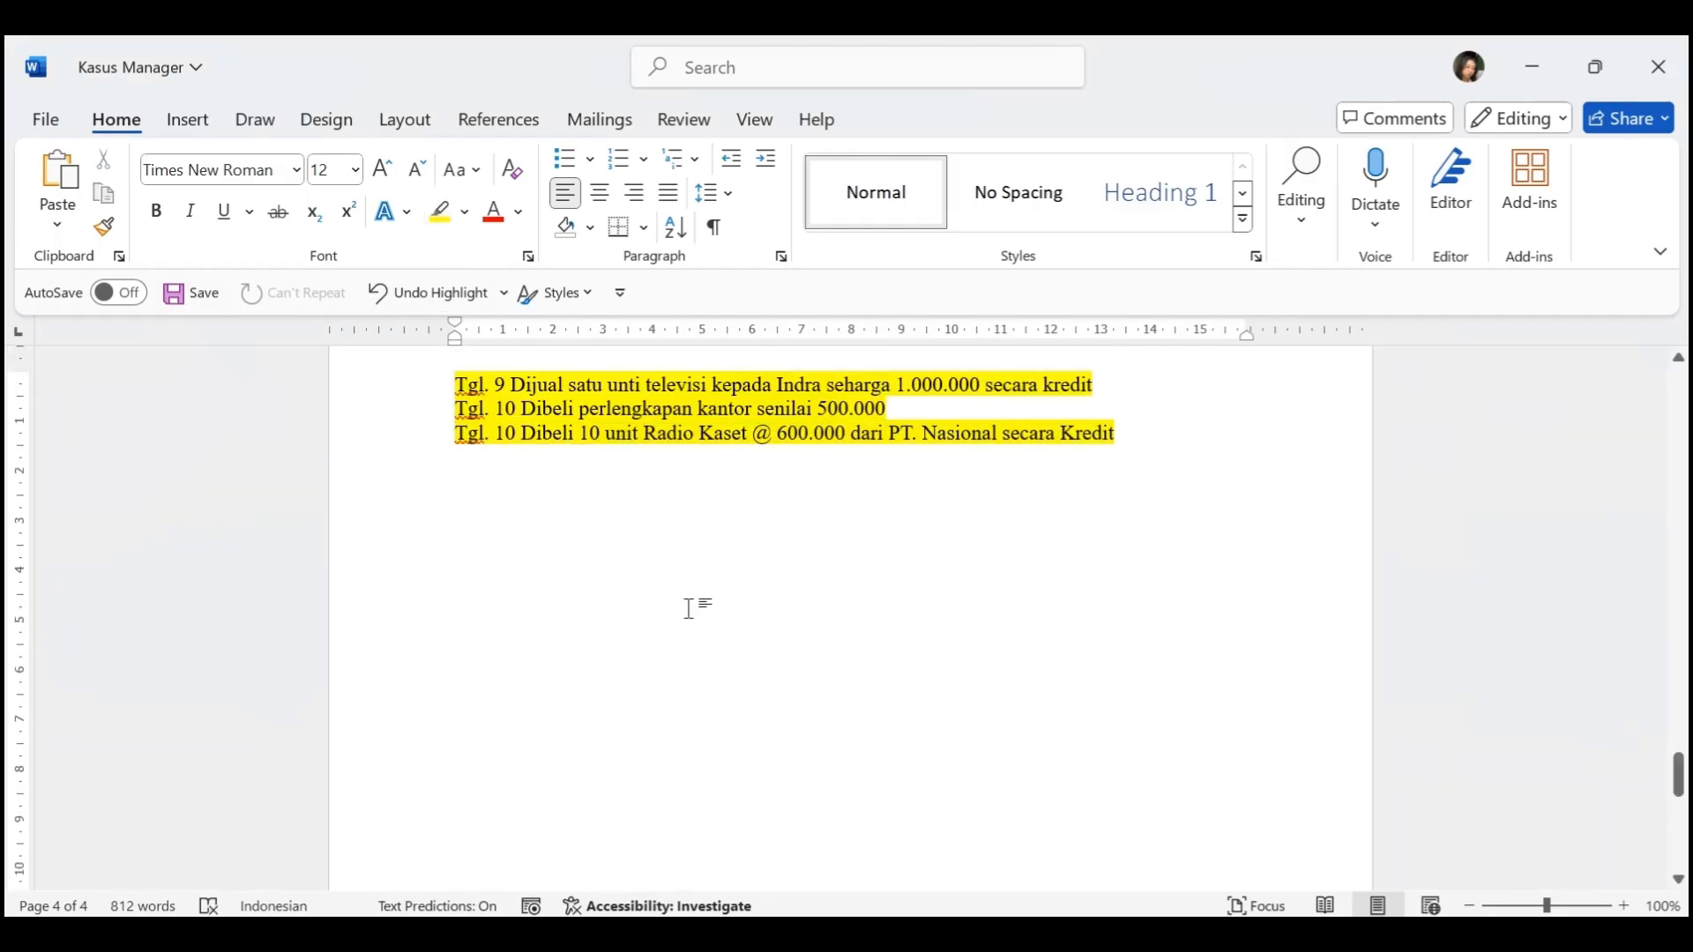
pyautogui.scroll(20, 689, 608)
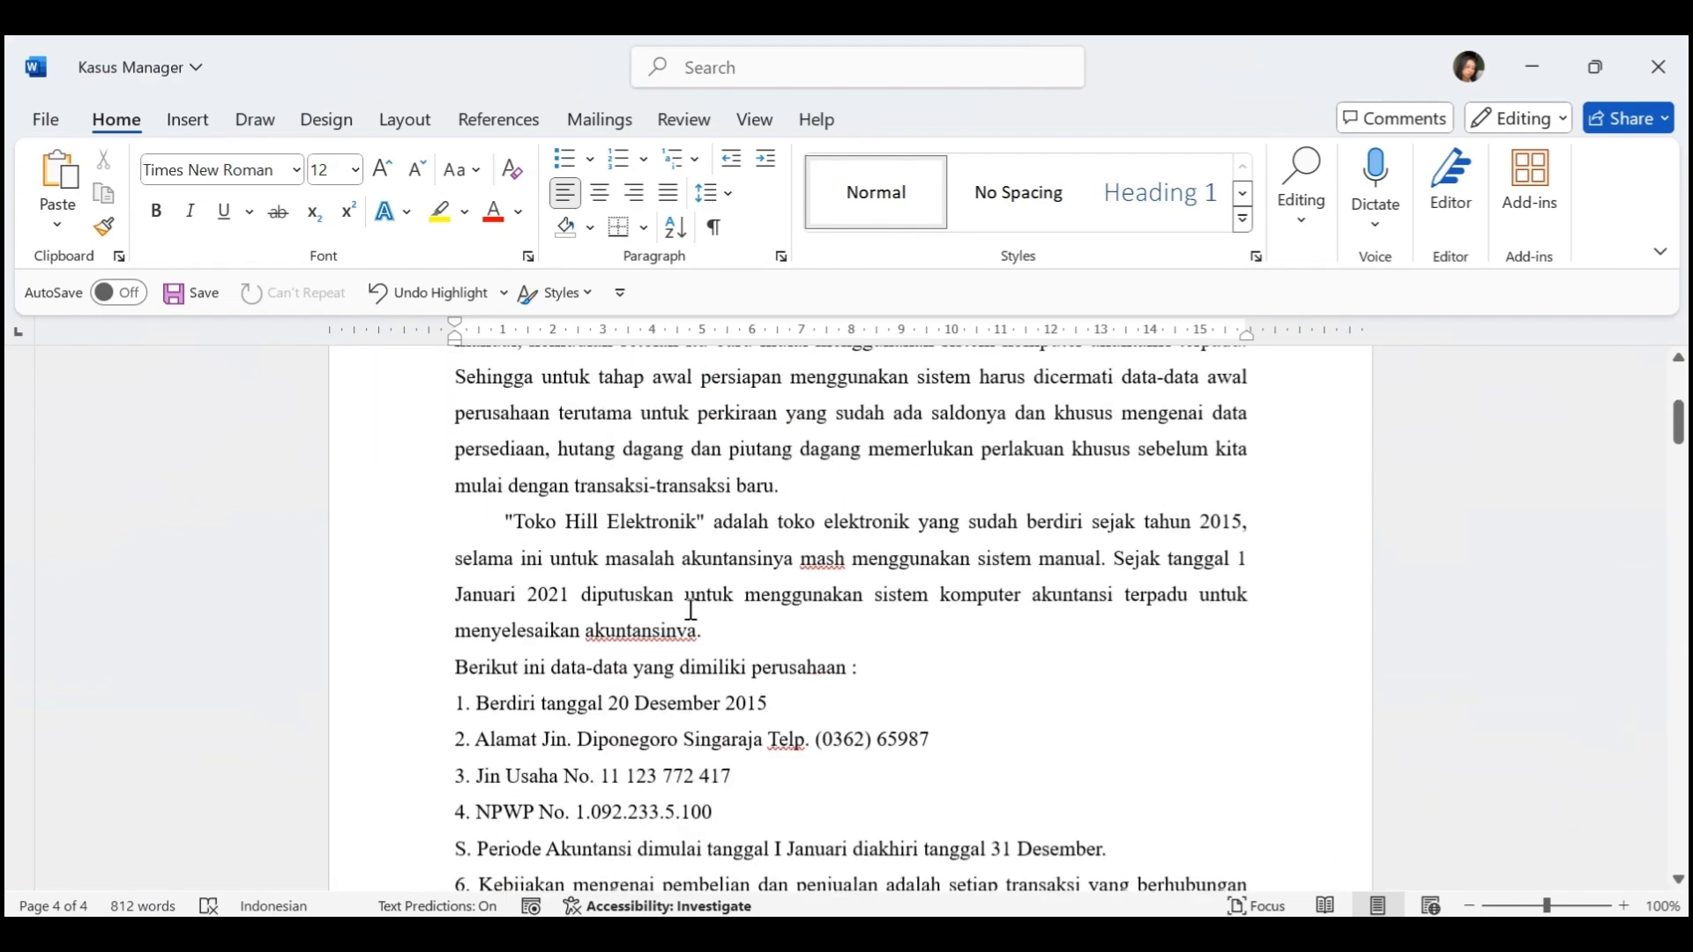
pyautogui.scroll(-1, 691, 609)
pyautogui.scroll(3, 691, 608)
# Switch back to Manager and review the Ringkasan page's balance sheet and profit and loss figures through to net profit
pyautogui.hotkey('alt', 'Tab')
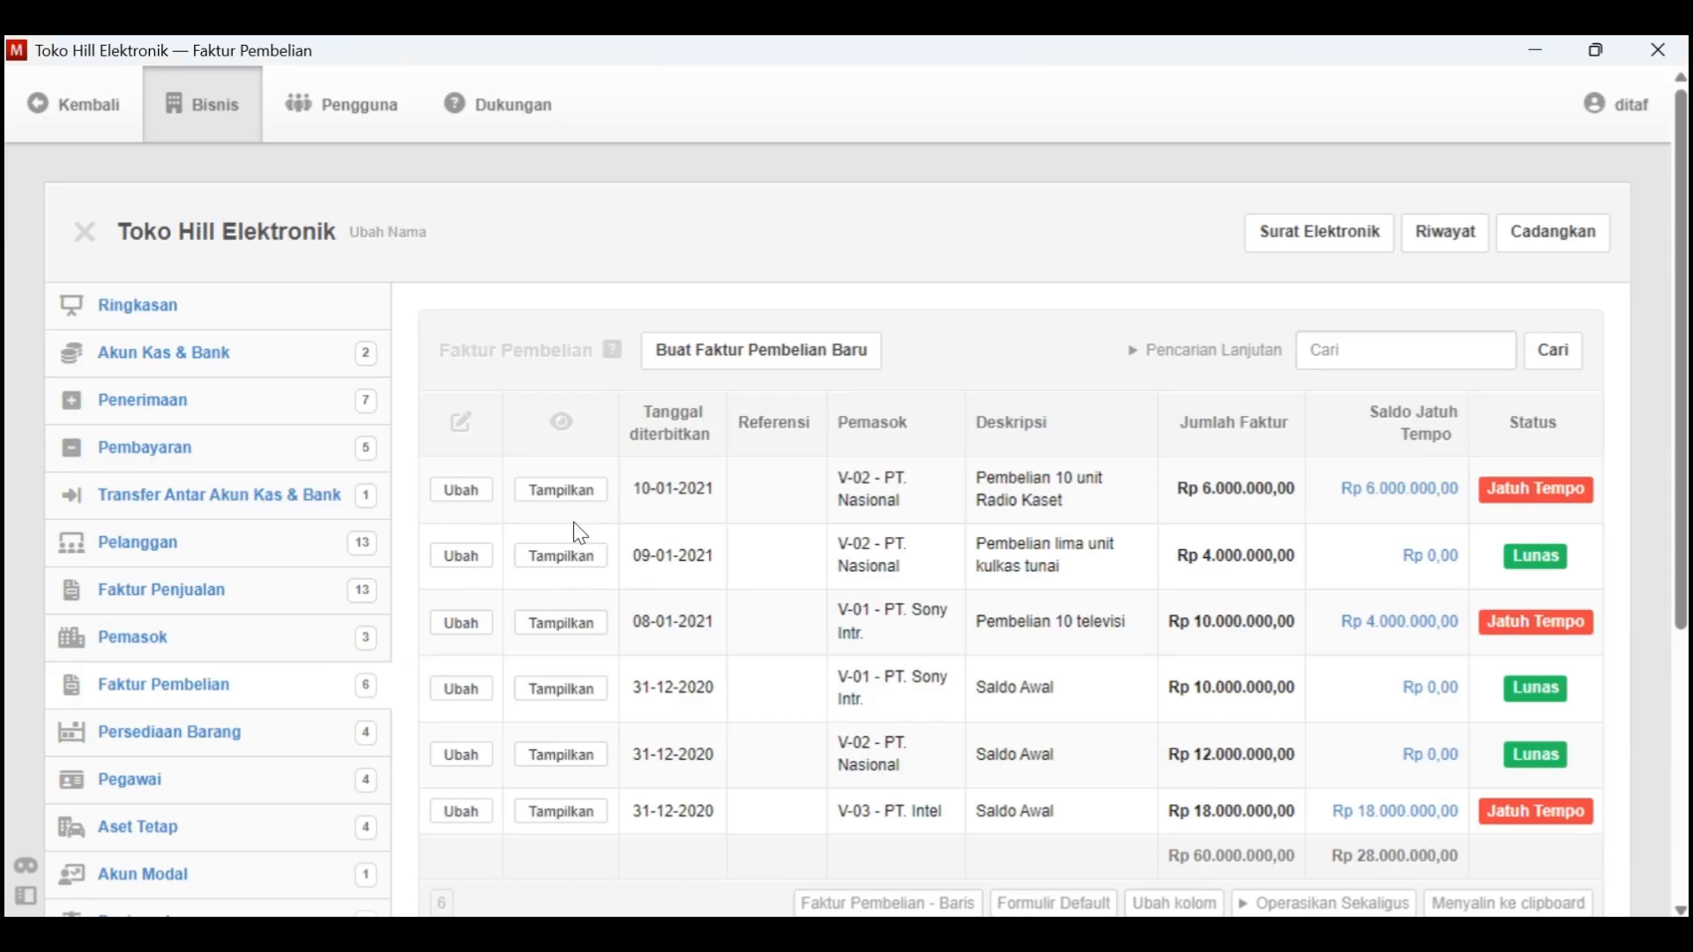
pyautogui.click(139, 305)
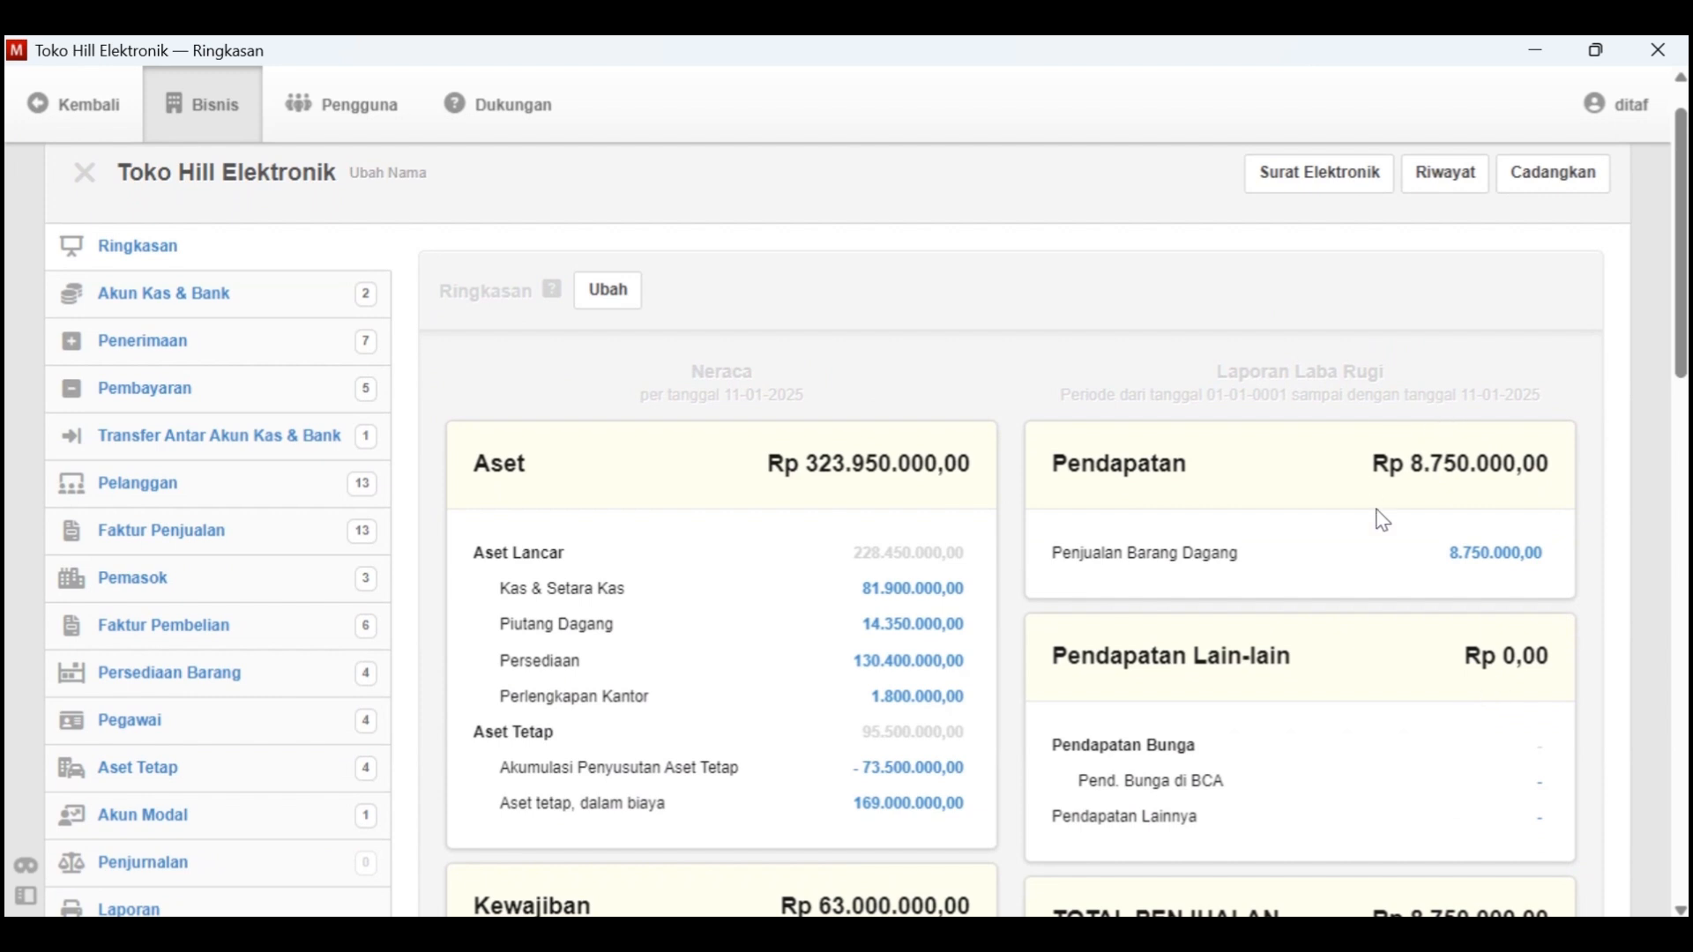
pyautogui.scroll(-2, 1385, 445)
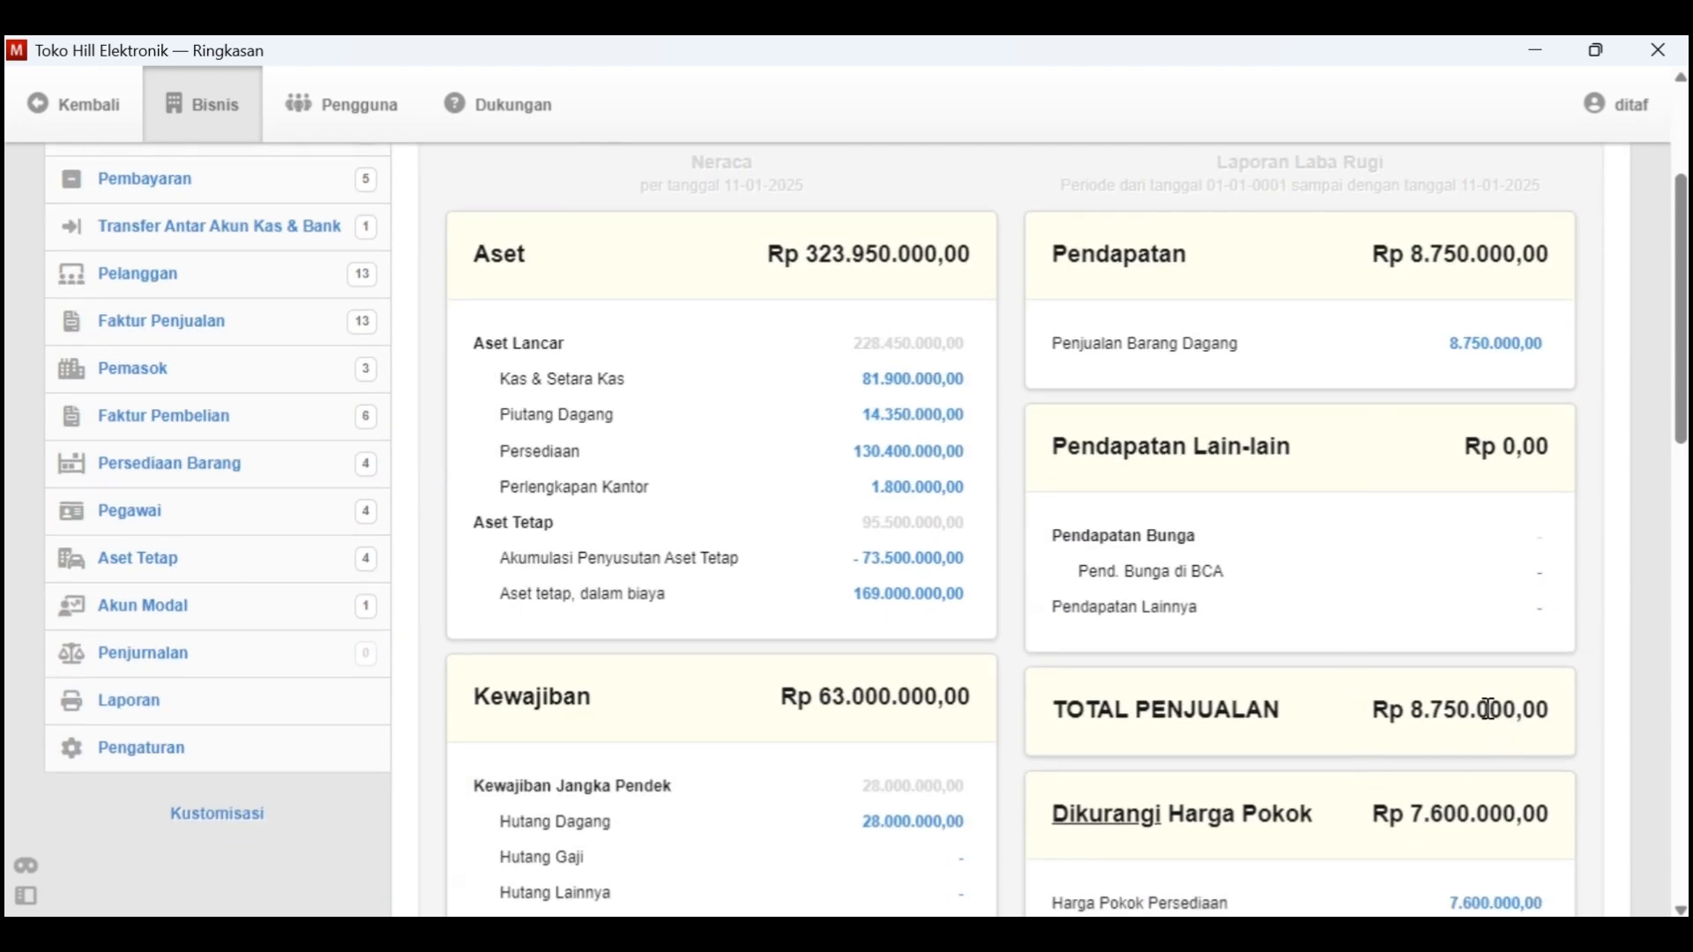
pyautogui.scroll(-2, 1488, 710)
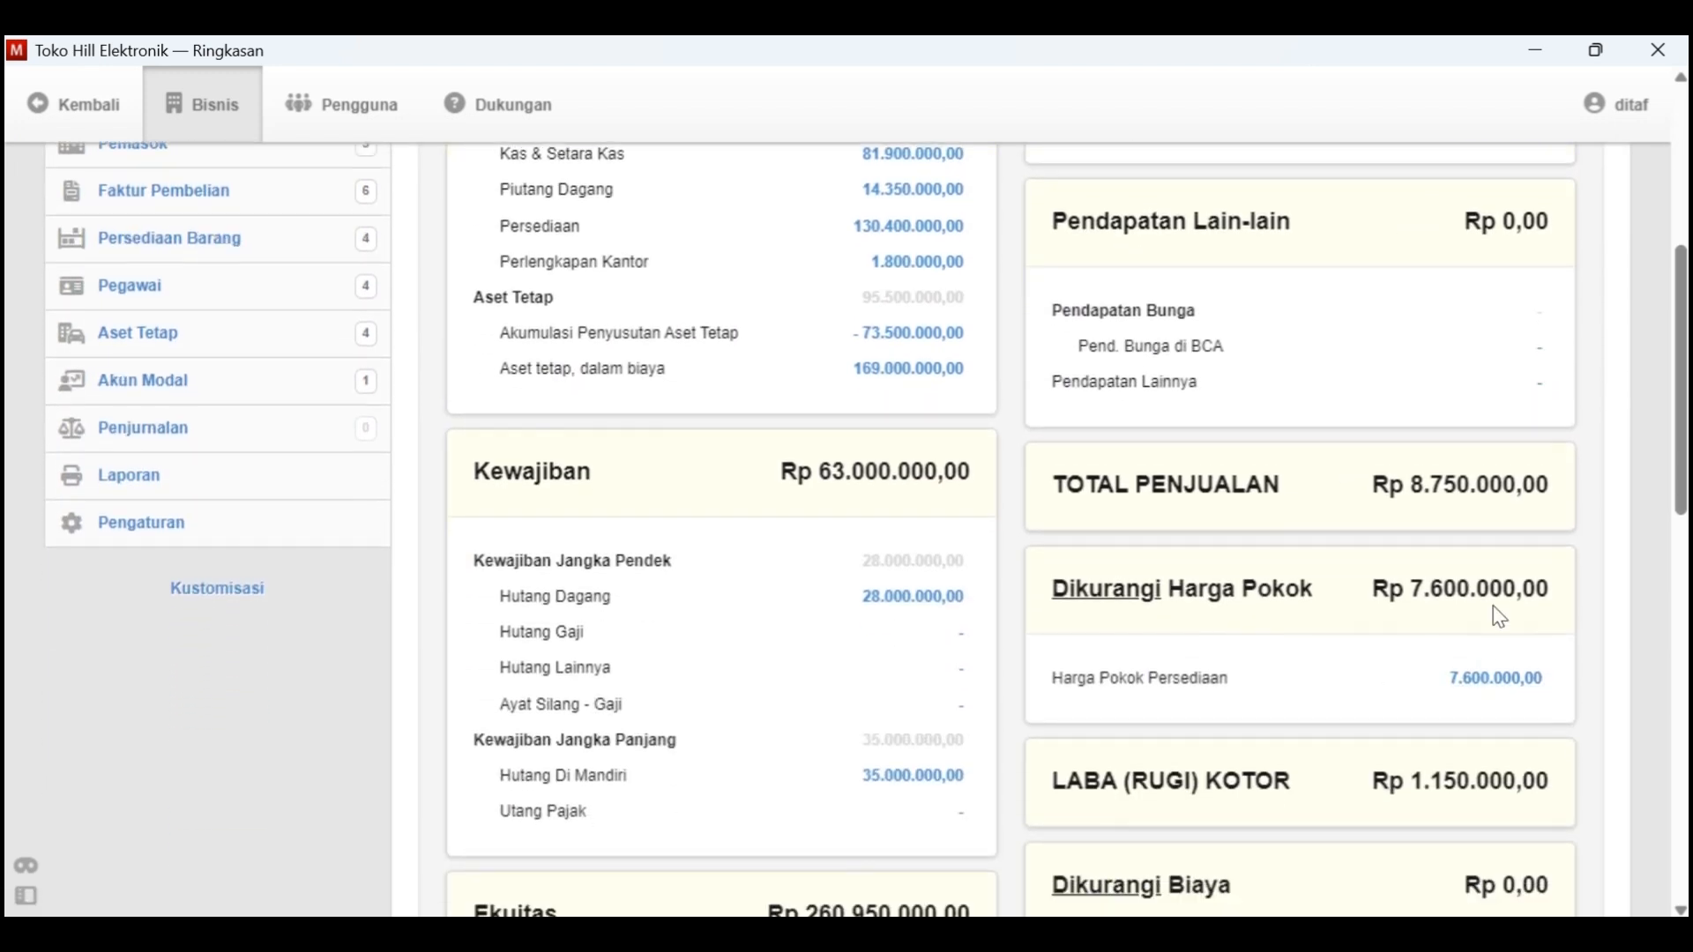
pyautogui.scroll(-2, 1329, 637)
pyautogui.scroll(-10, 1487, 607)
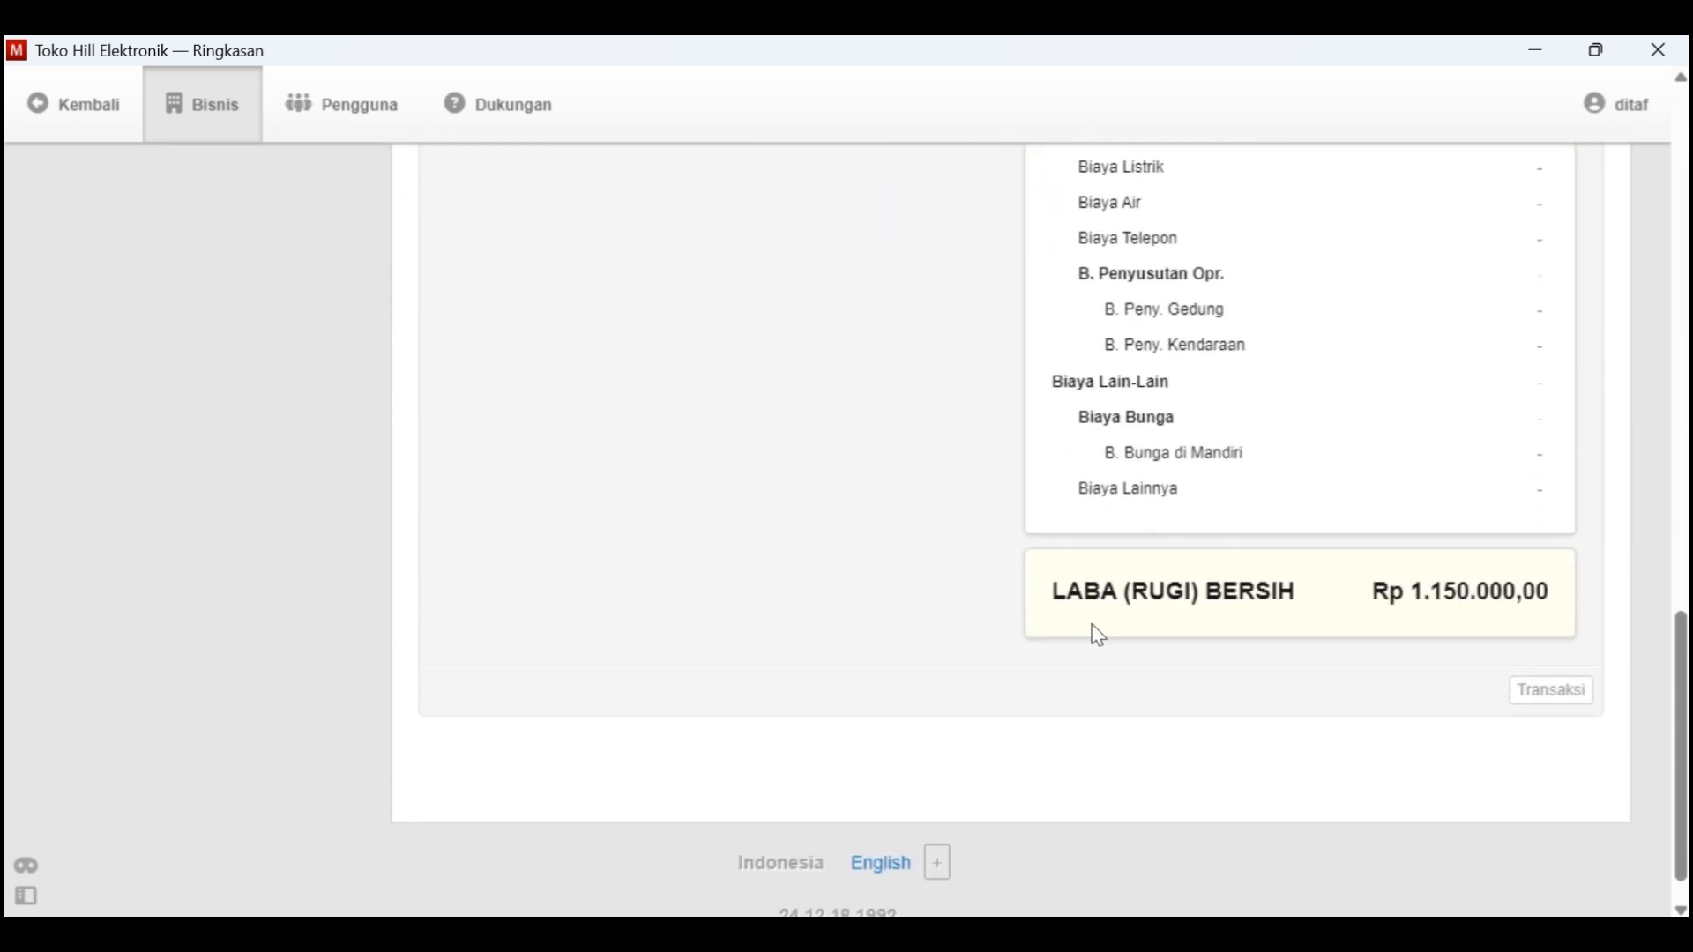
pyautogui.scroll(10, 1488, 626)
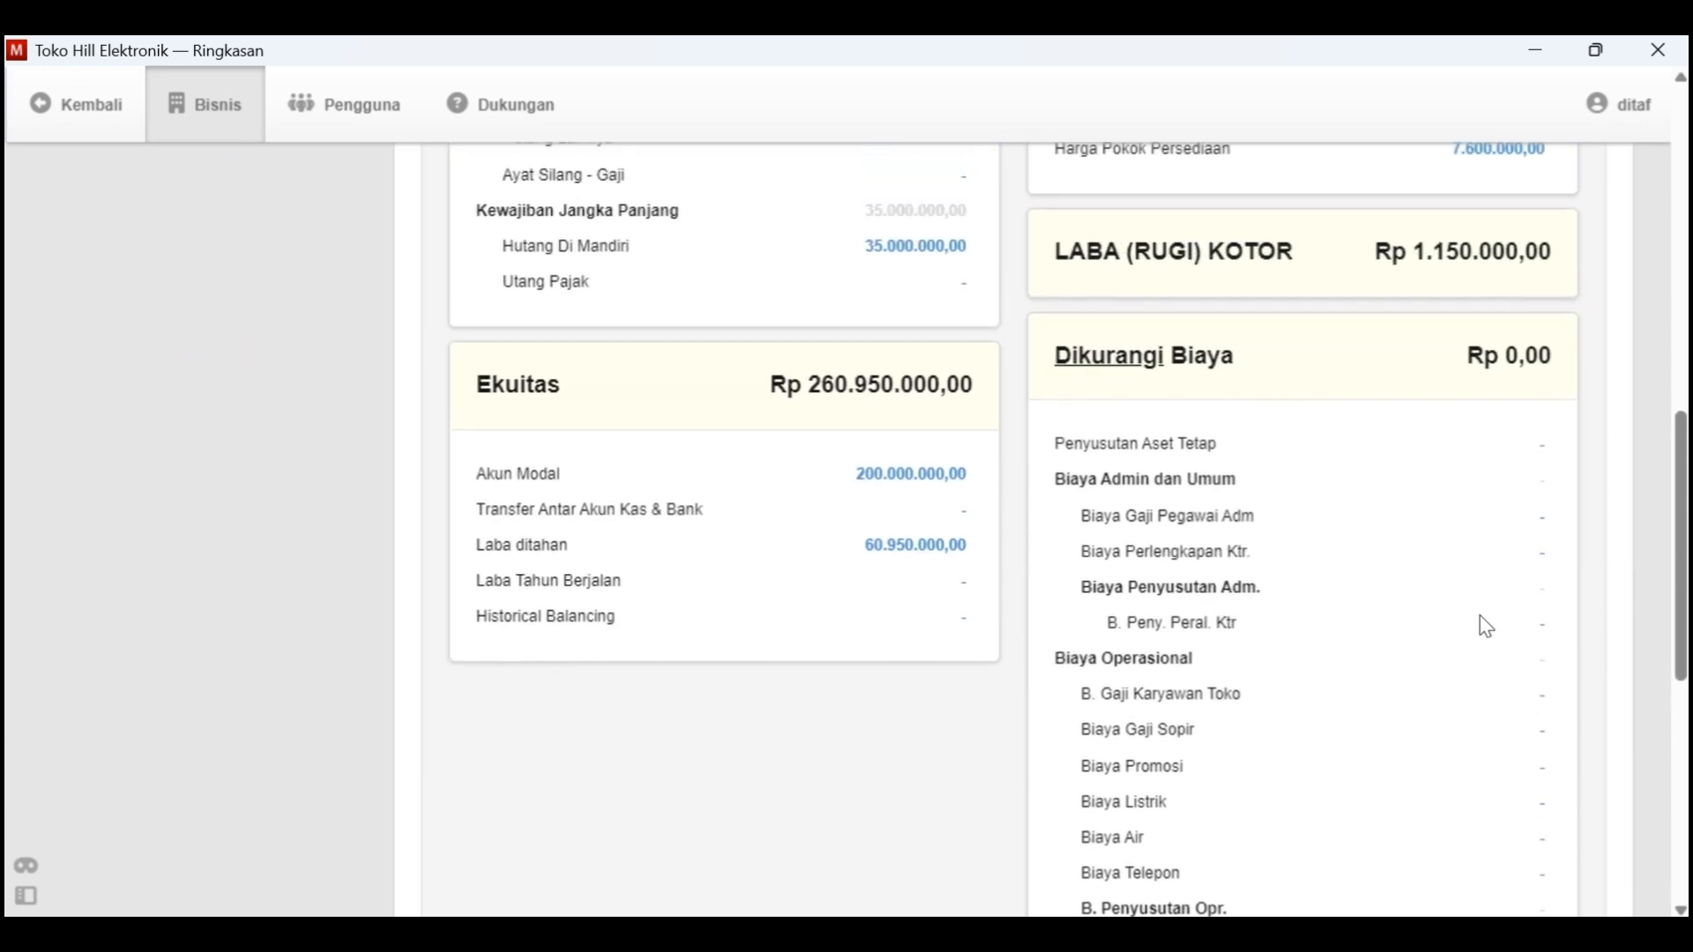
pyautogui.scroll(3, 1486, 626)
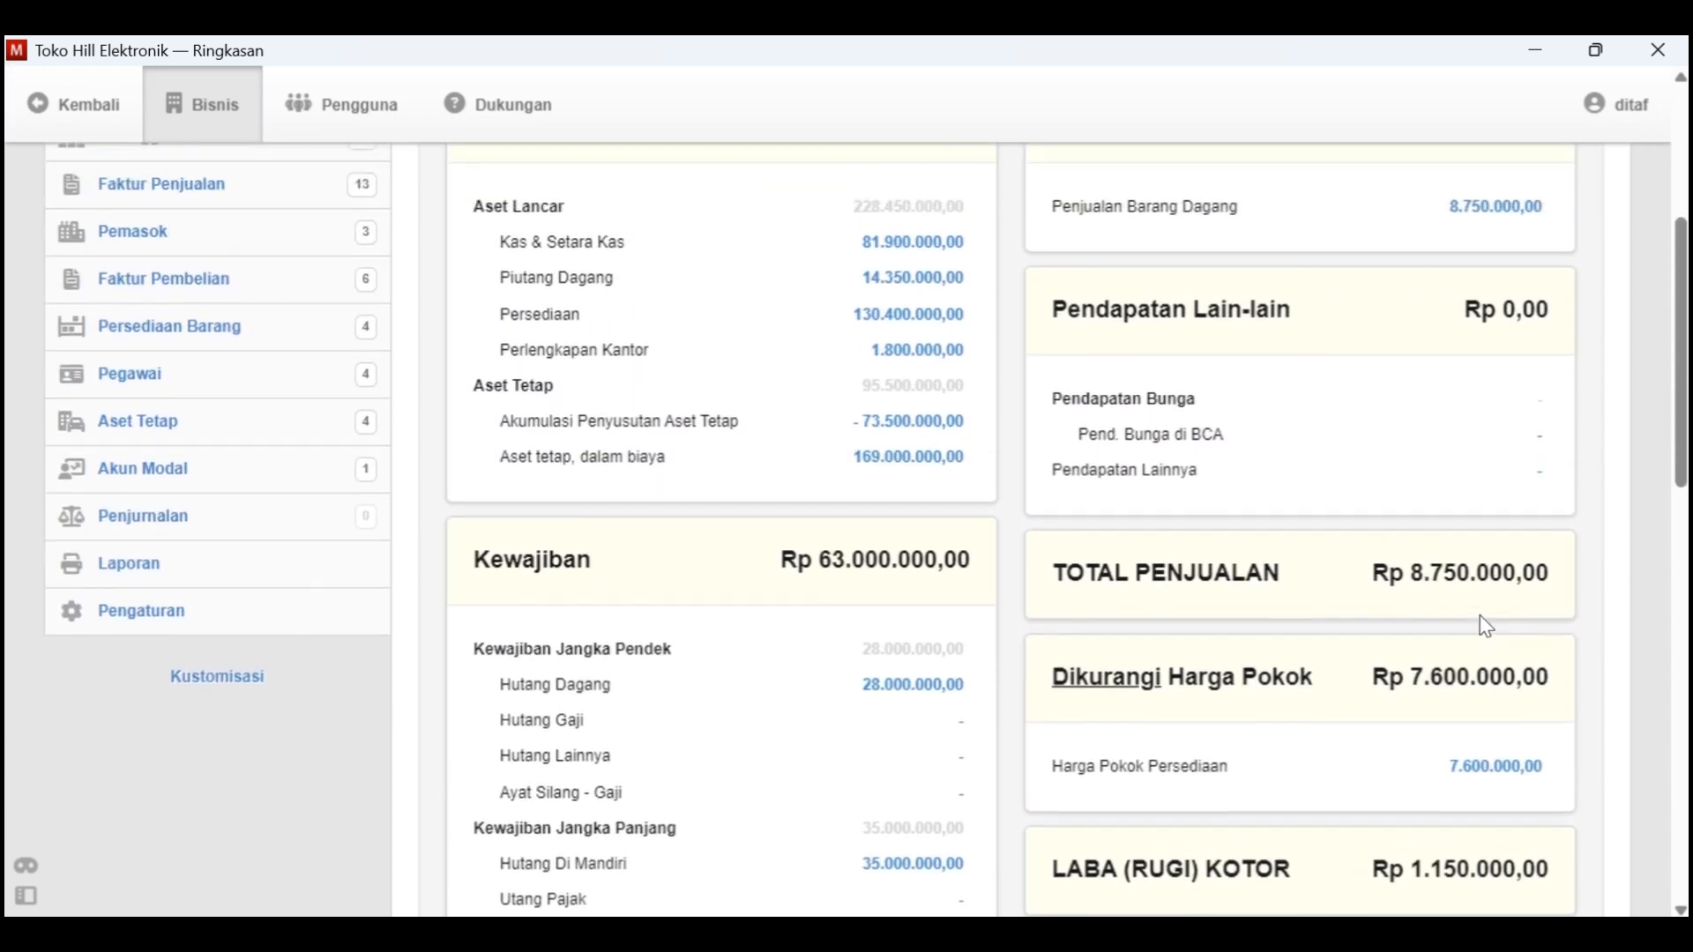
pyautogui.scroll(4, 1486, 627)
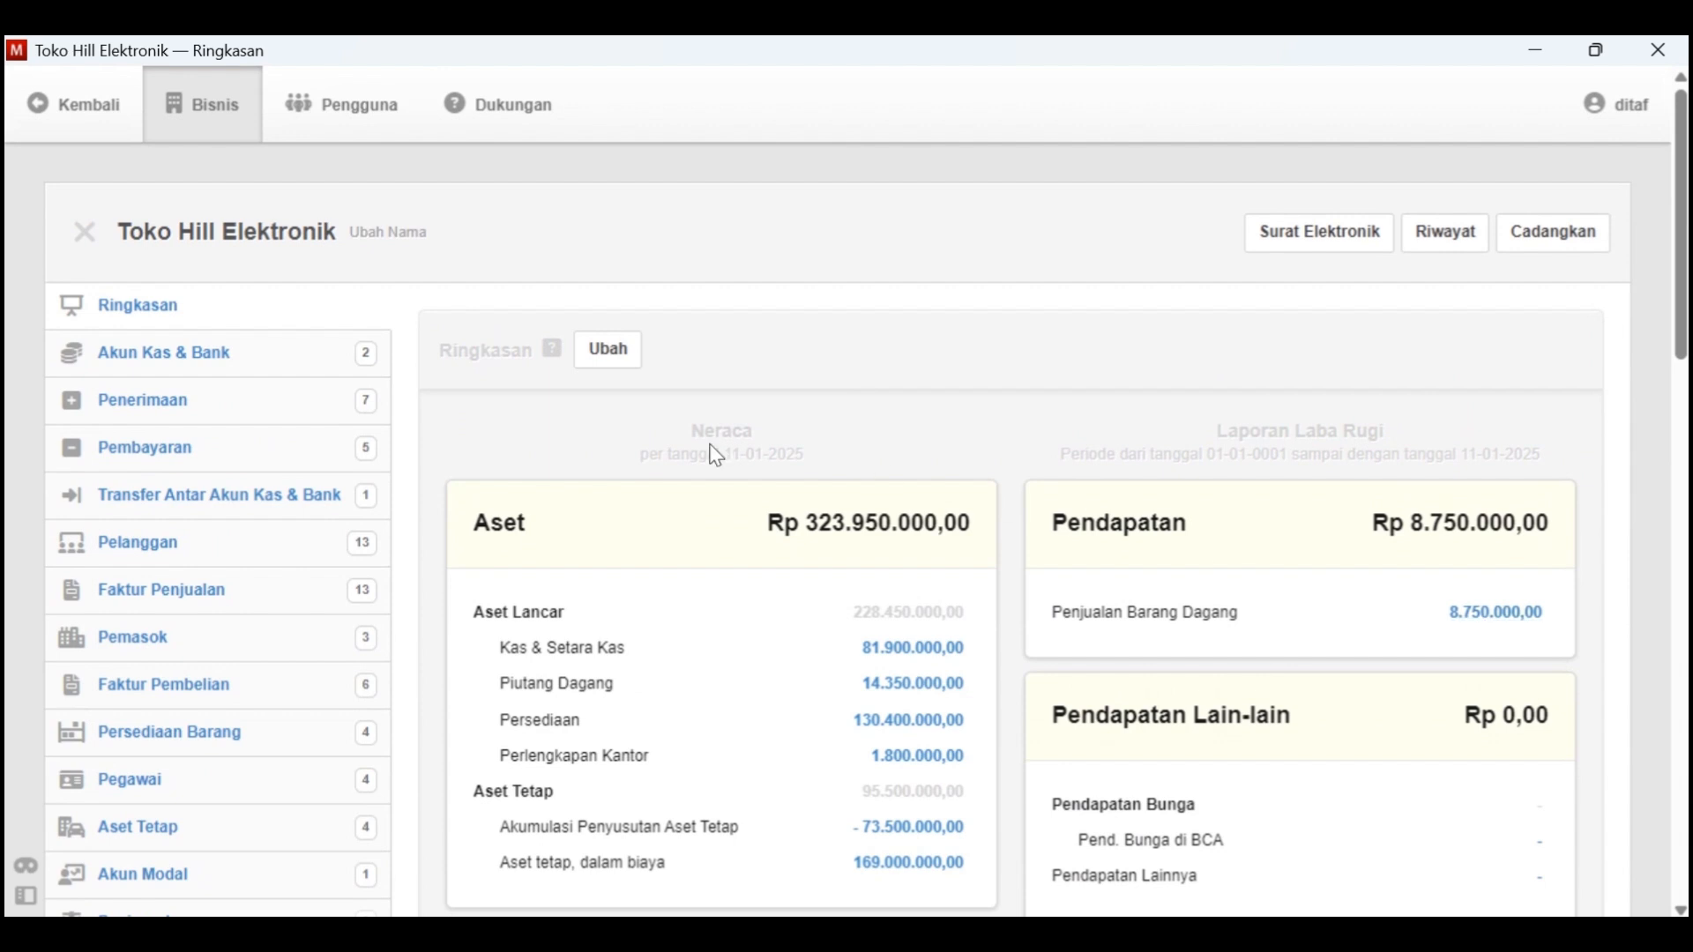
pyautogui.scroll(-3, 341, 468)
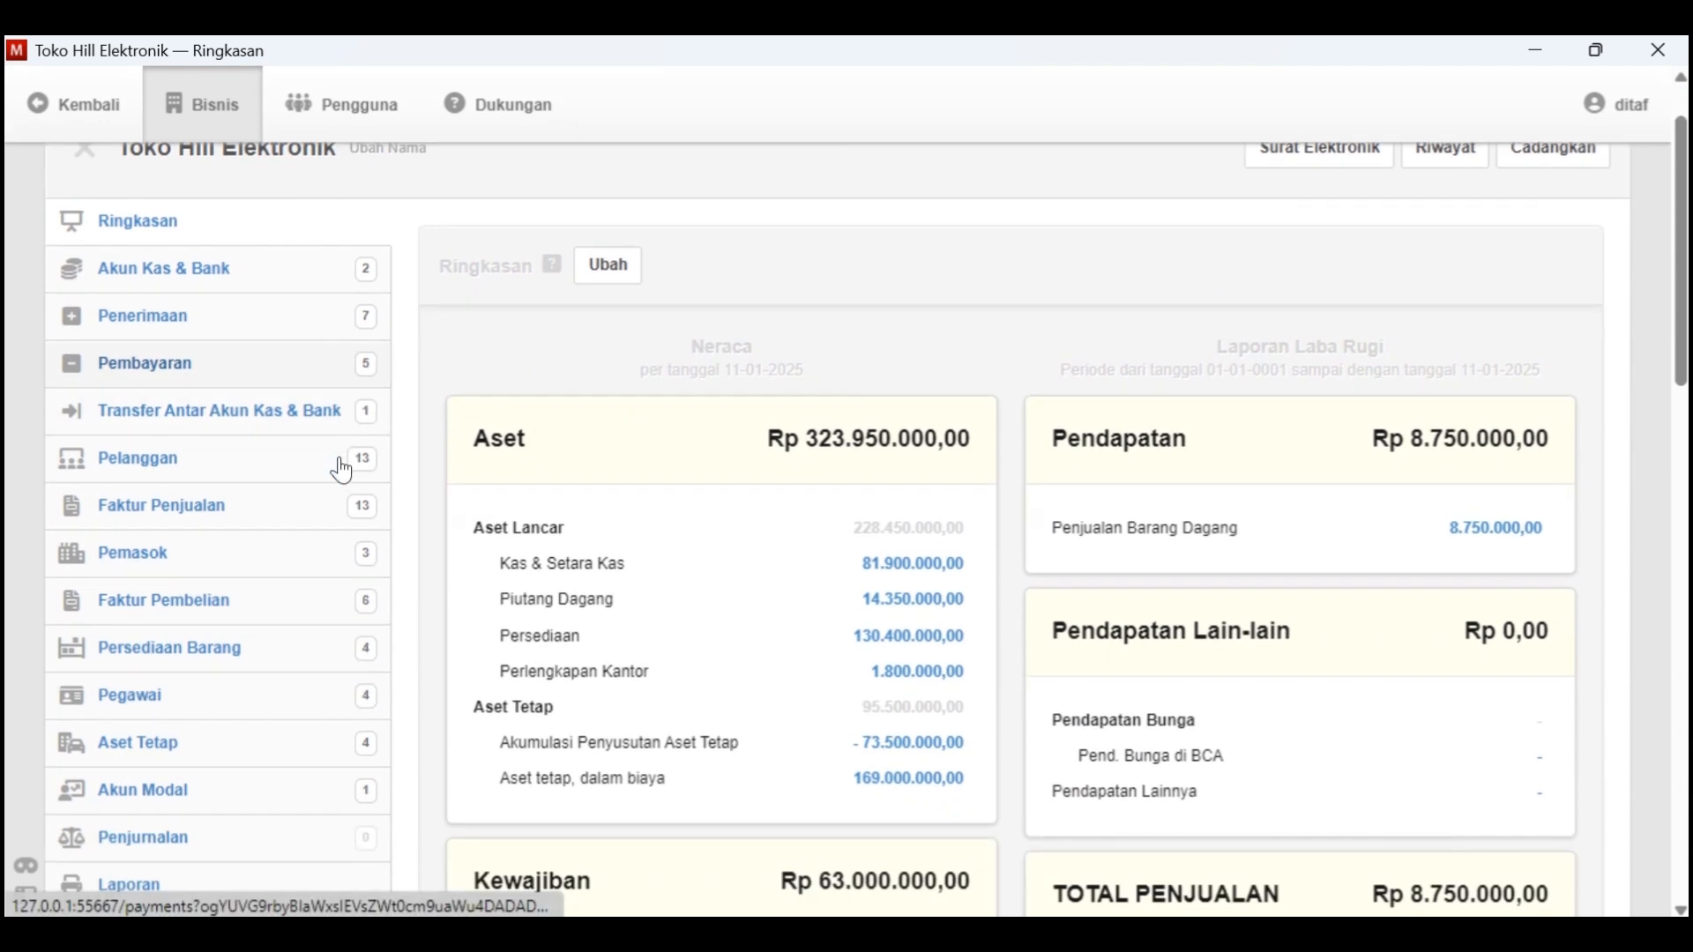
# Open the Laporan page and look through the available report categories, from financial statements to custom reports
pyautogui.click(132, 638)
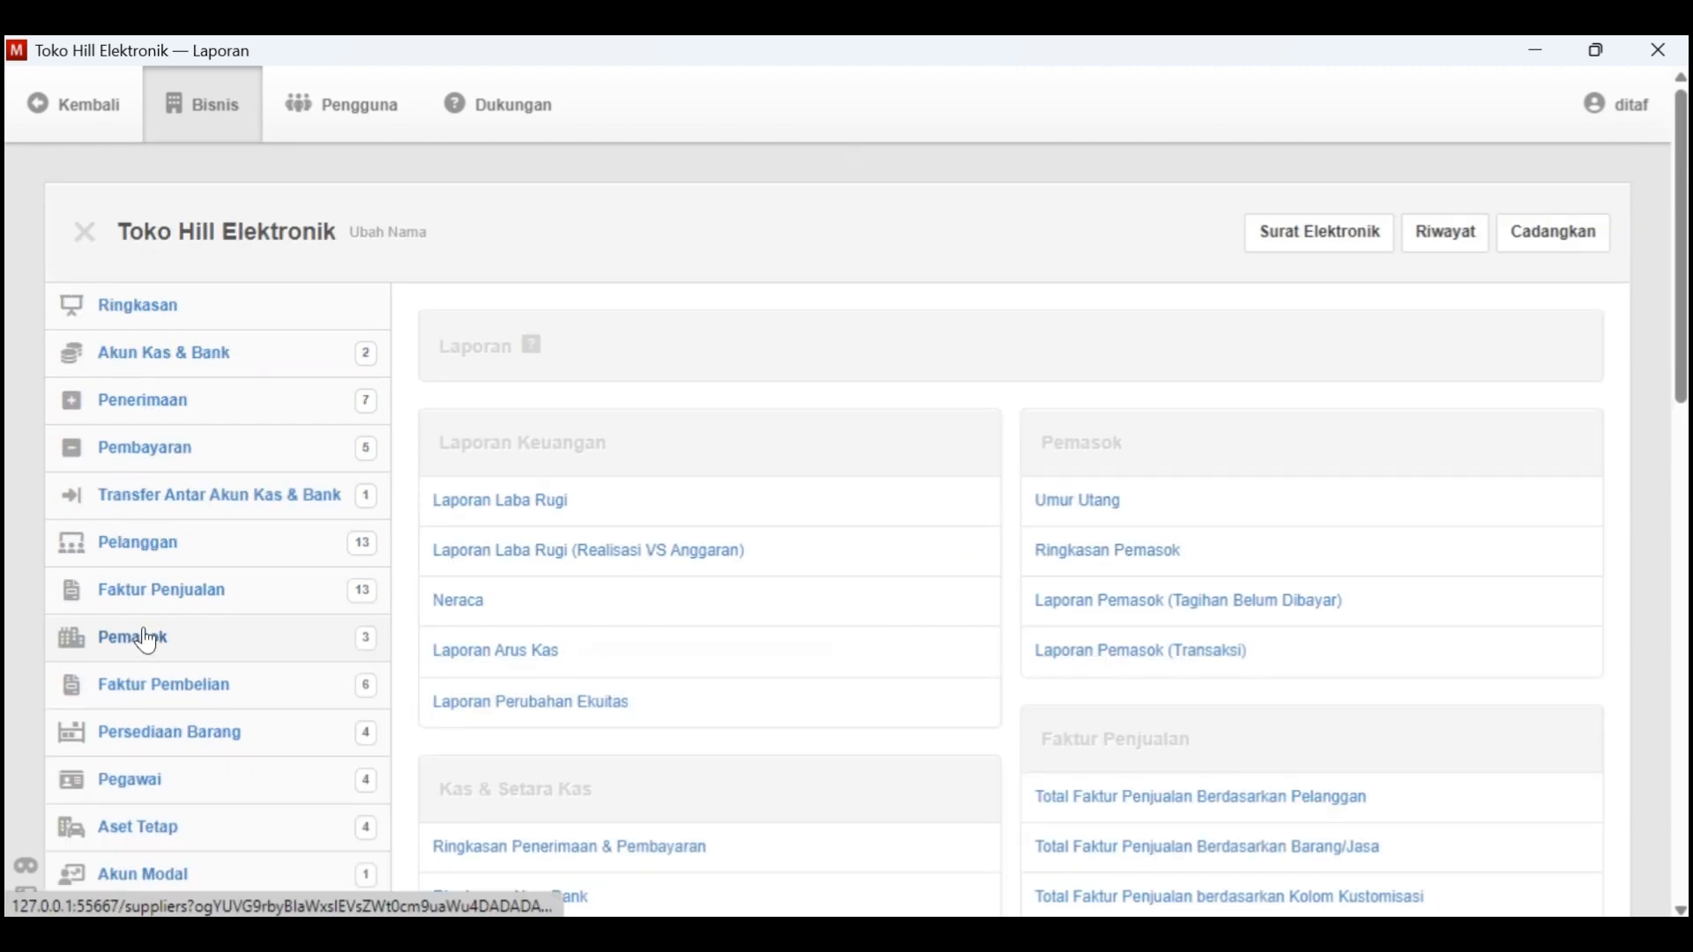
pyautogui.scroll(-1, 730, 484)
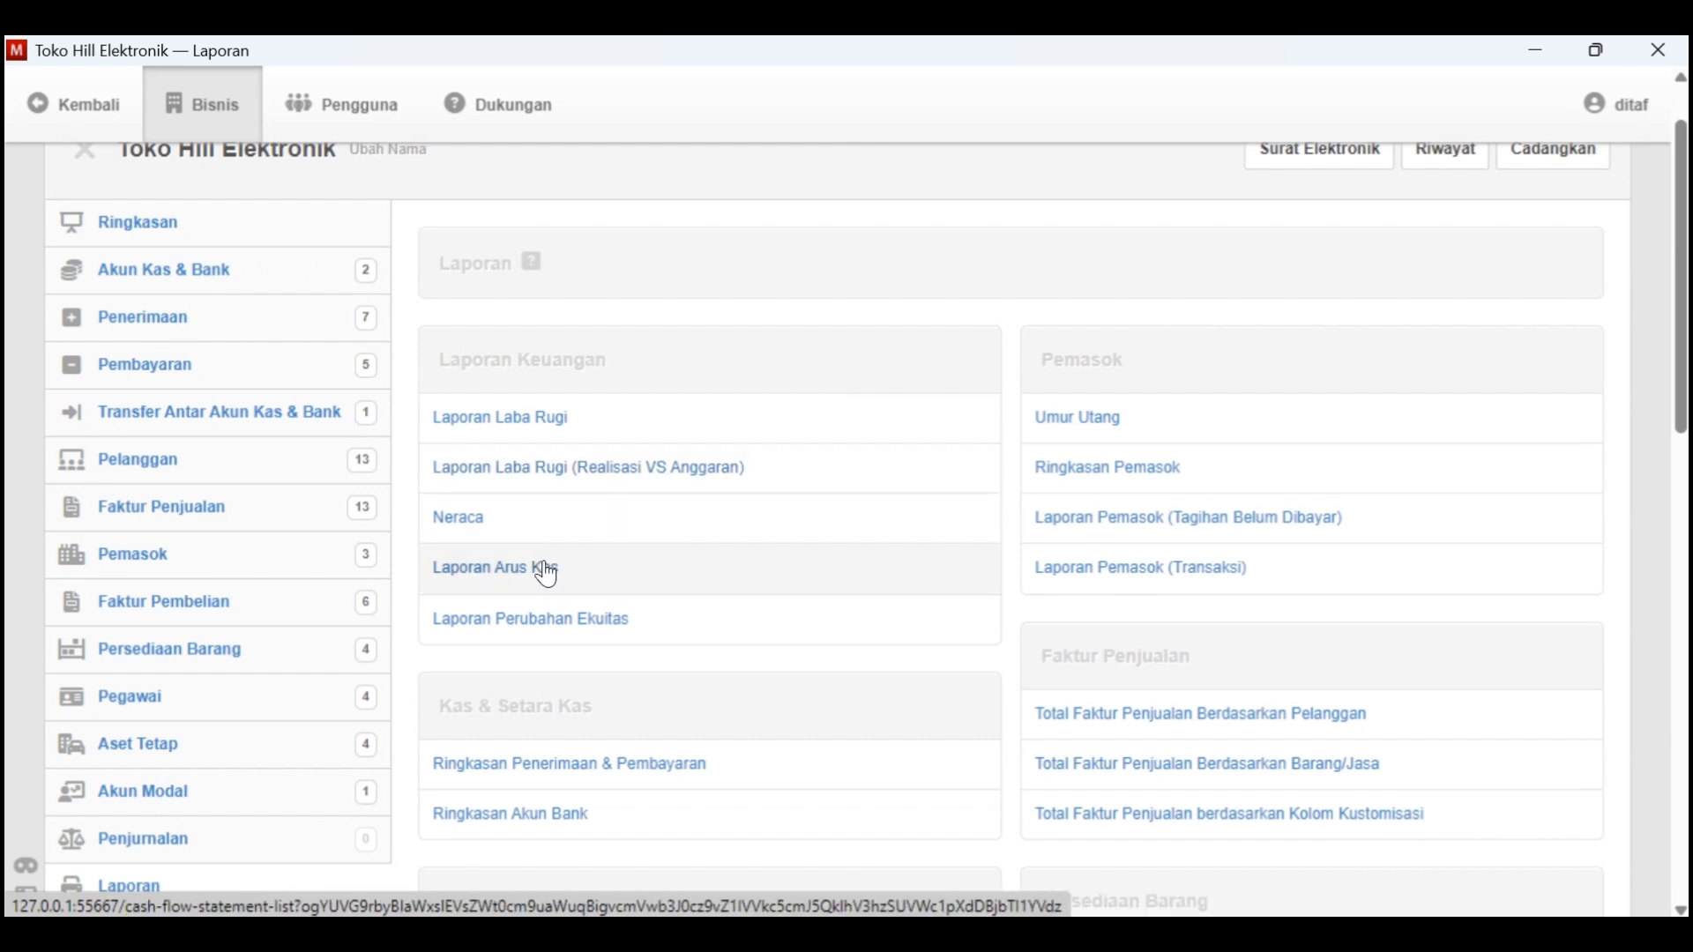
pyautogui.scroll(-3, 579, 656)
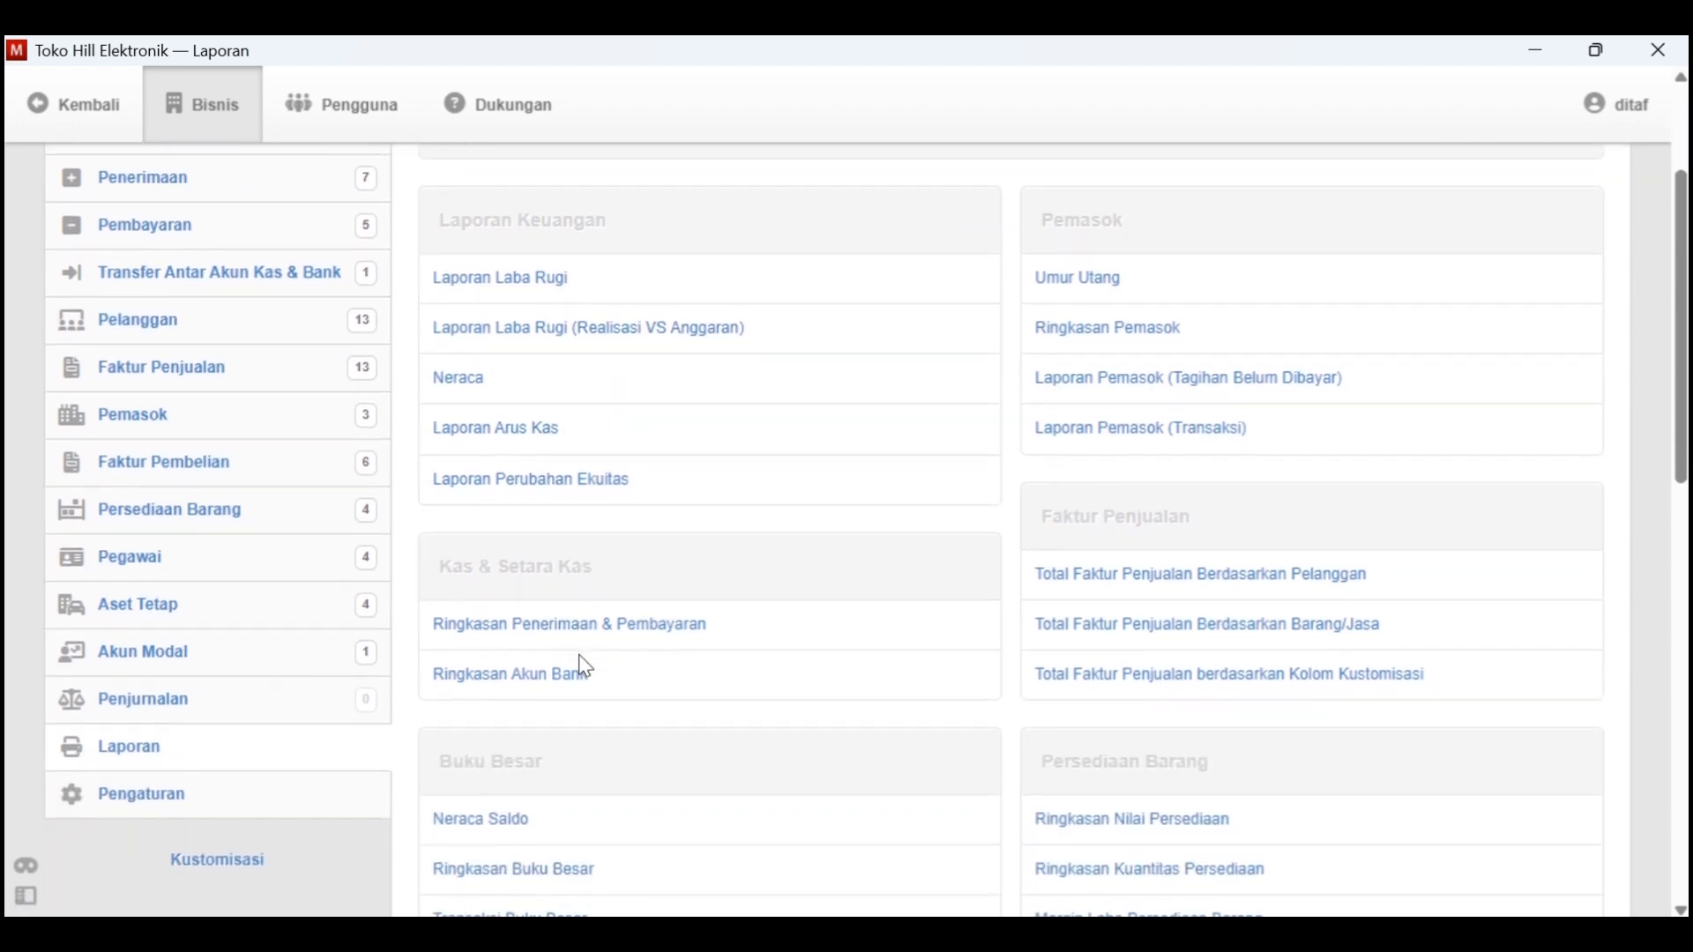
pyautogui.scroll(-3, 582, 670)
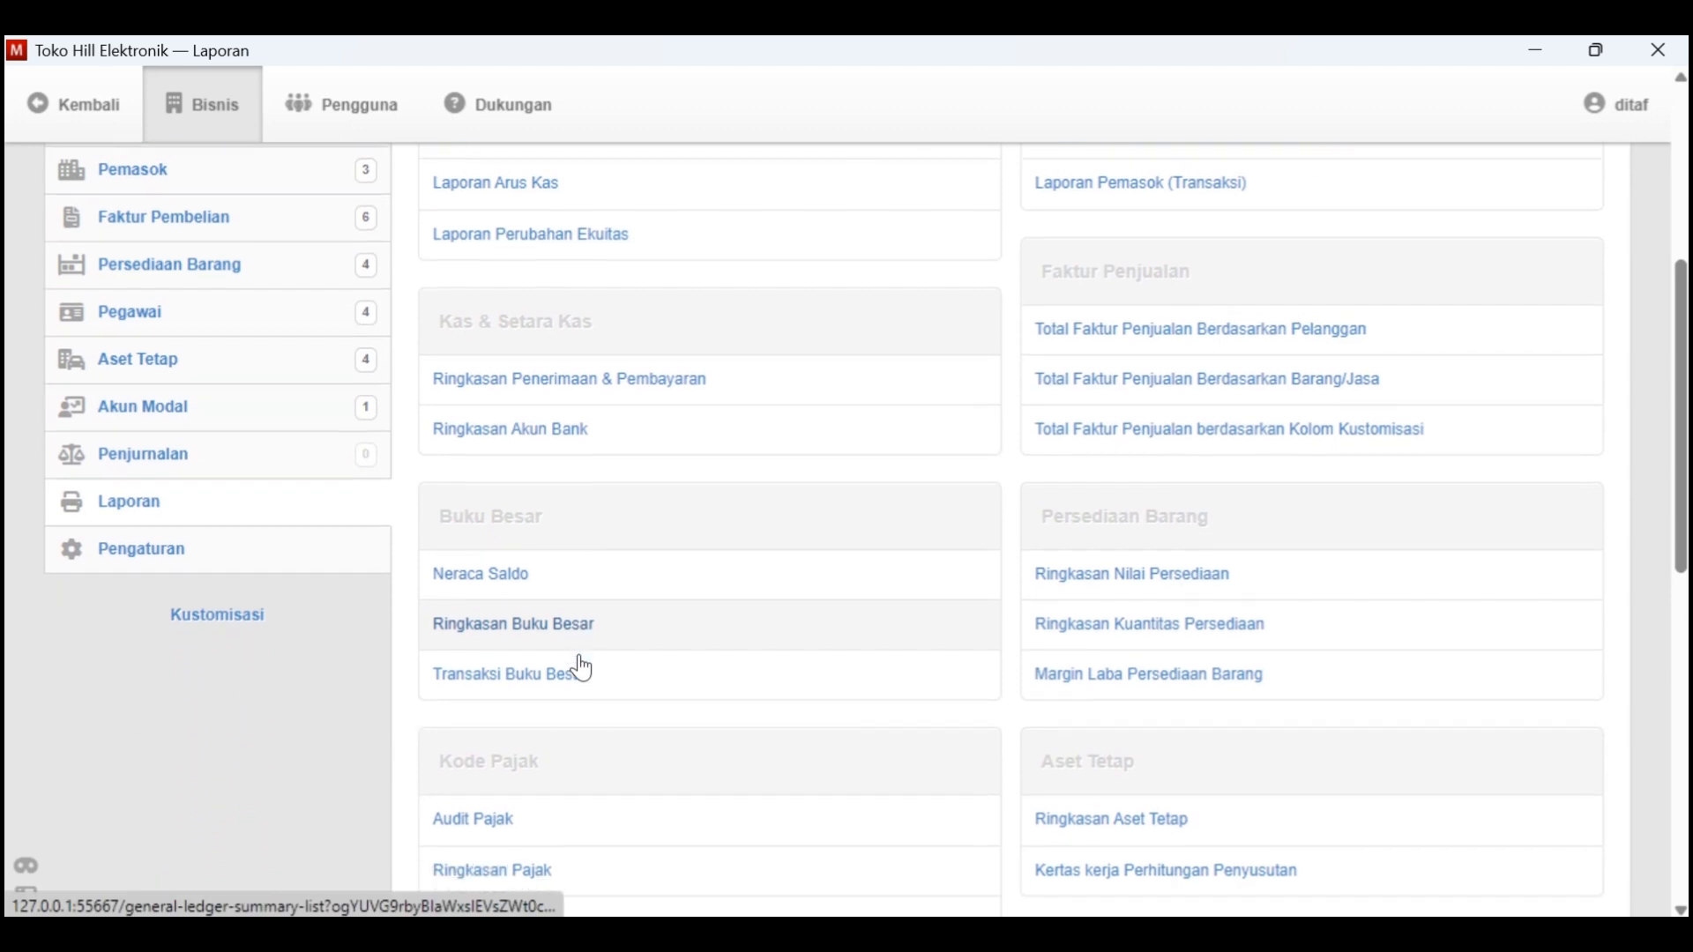
pyautogui.scroll(-4, 438, 671)
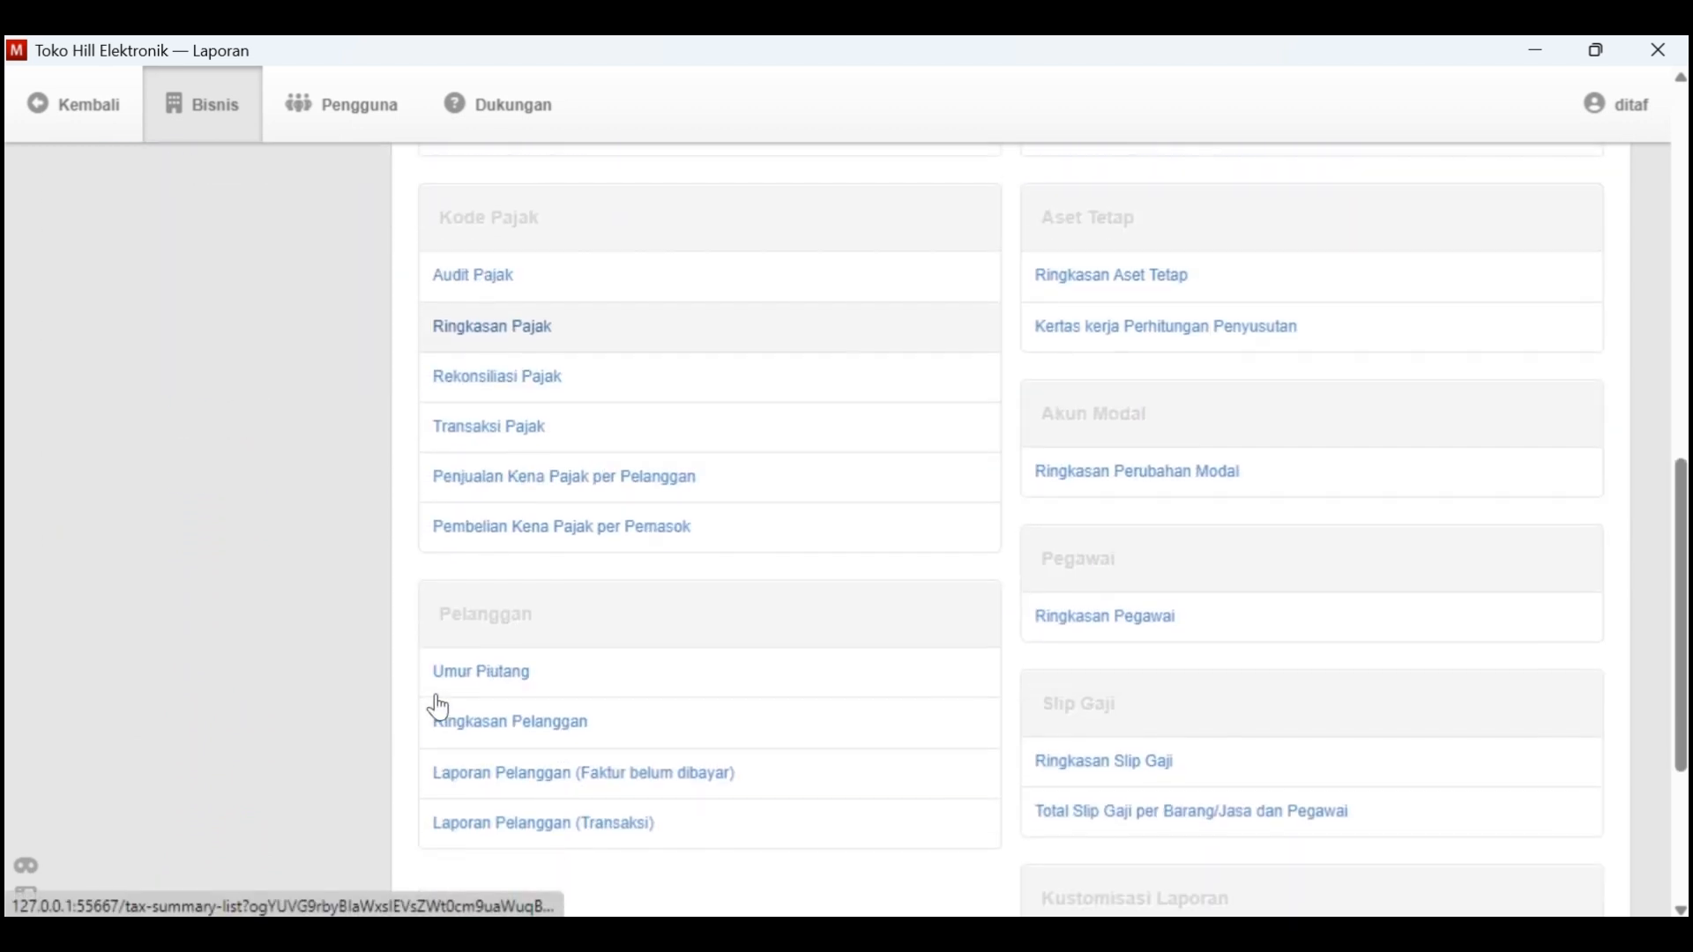
pyautogui.scroll(10, 437, 697)
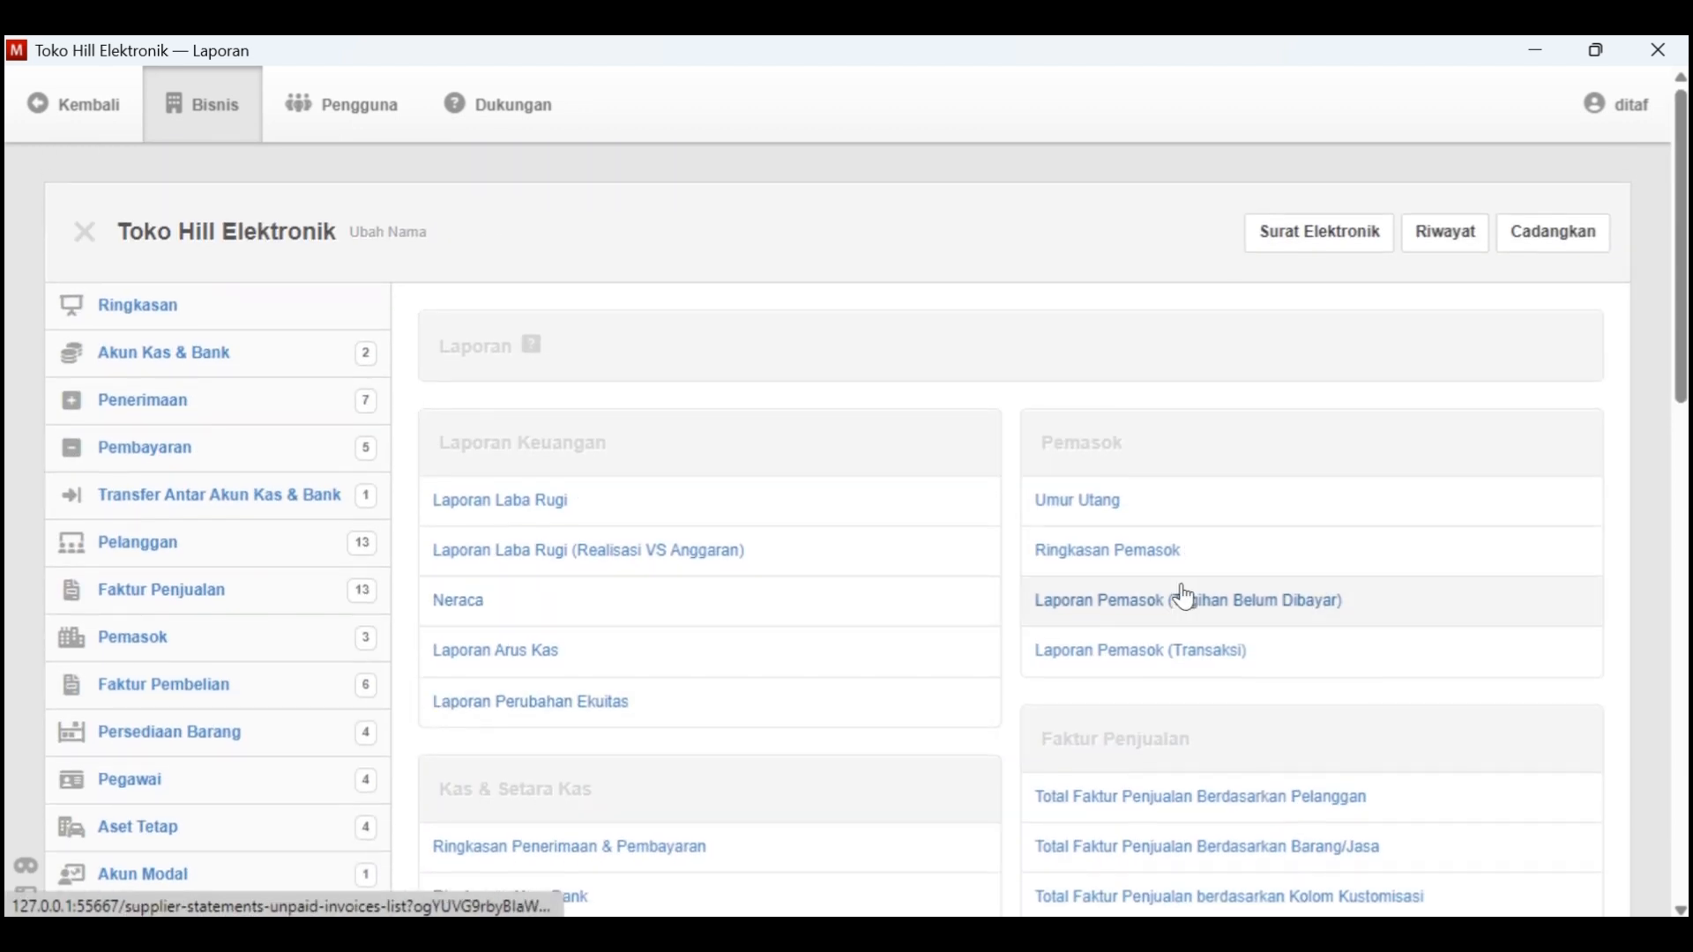
pyautogui.scroll(-6, 1186, 596)
pyautogui.scroll(-5, 1188, 596)
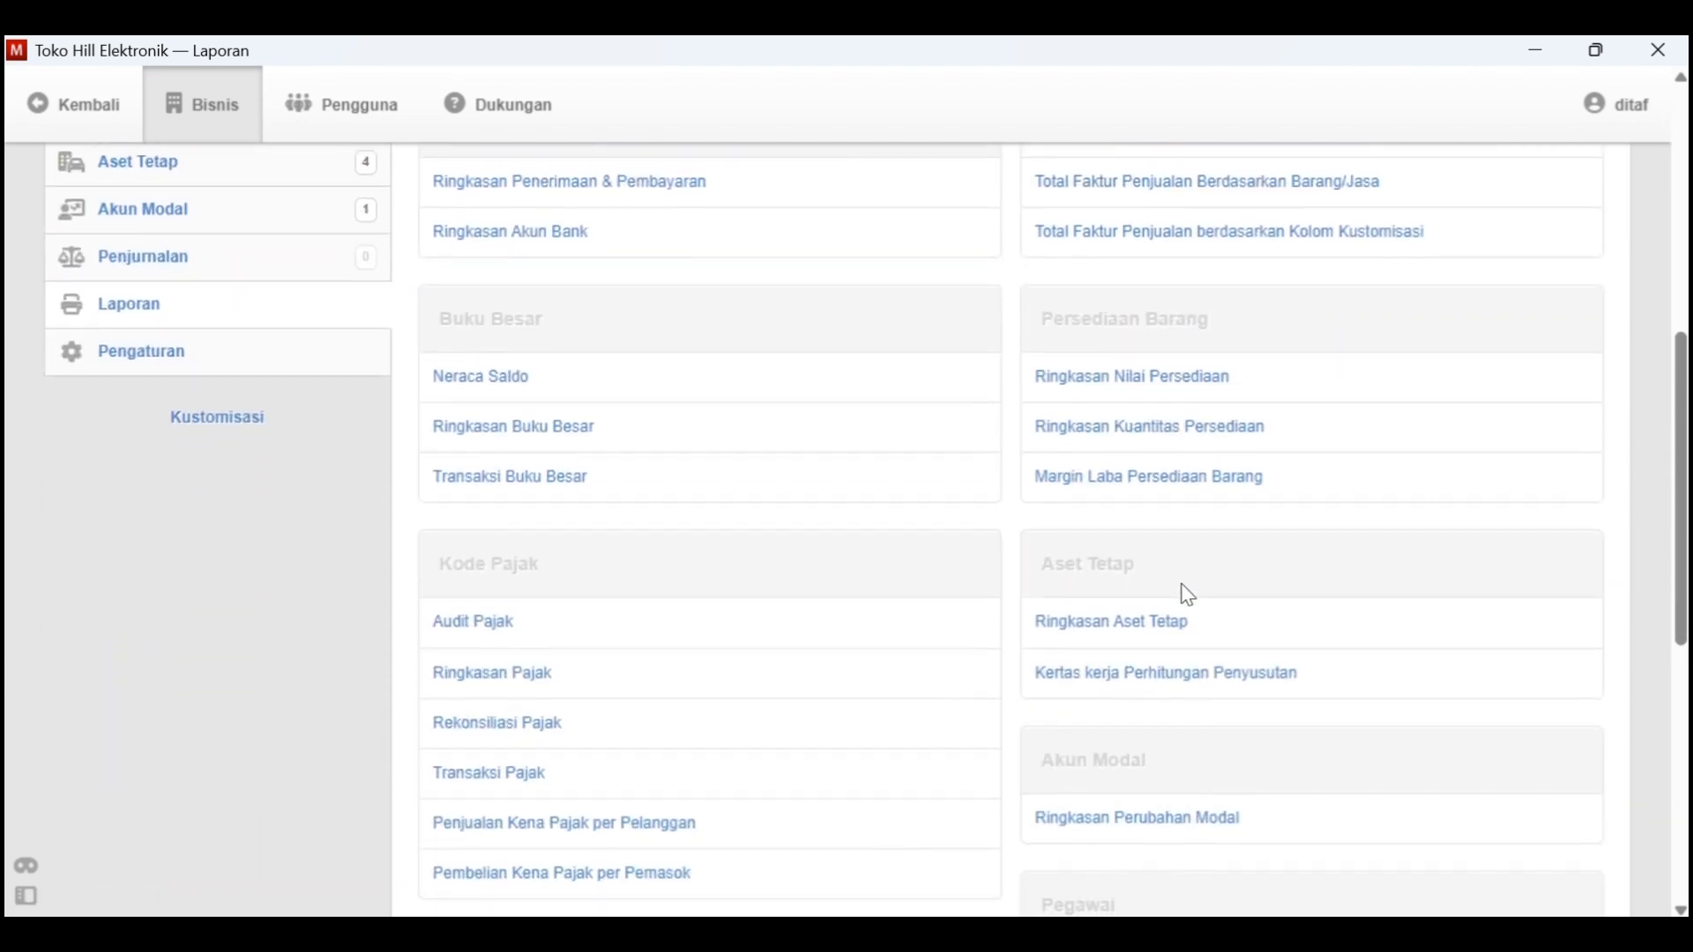
pyautogui.scroll(-4, 1188, 596)
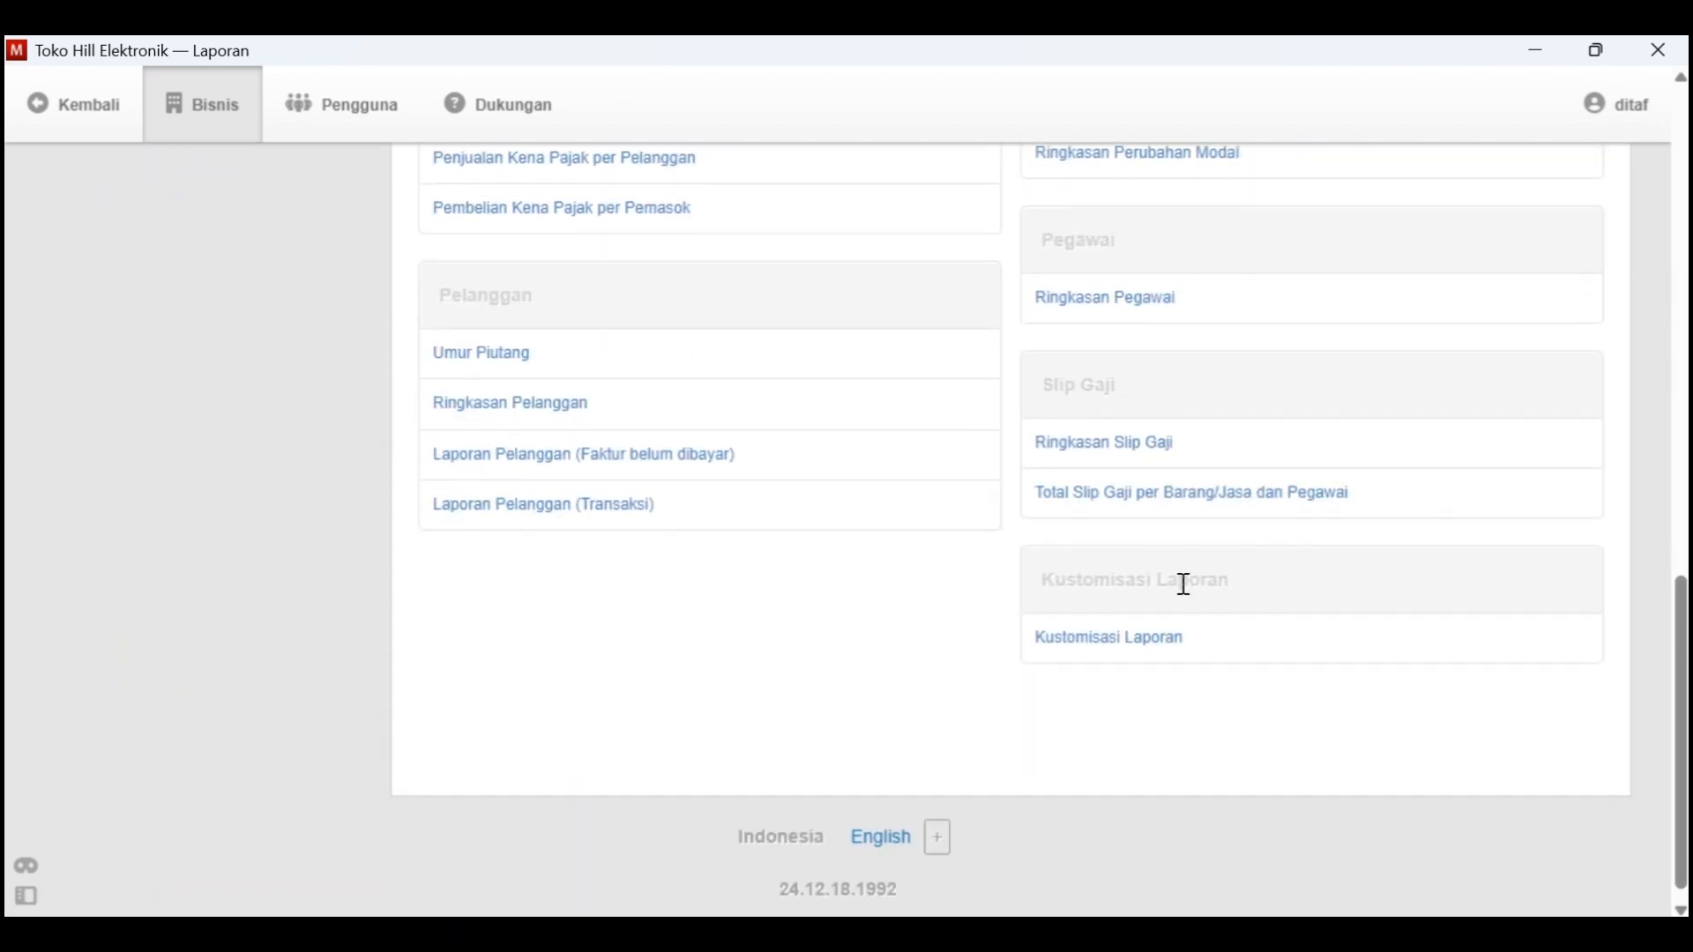
pyautogui.scroll(10, 1177, 617)
pyautogui.scroll(3, 523, 398)
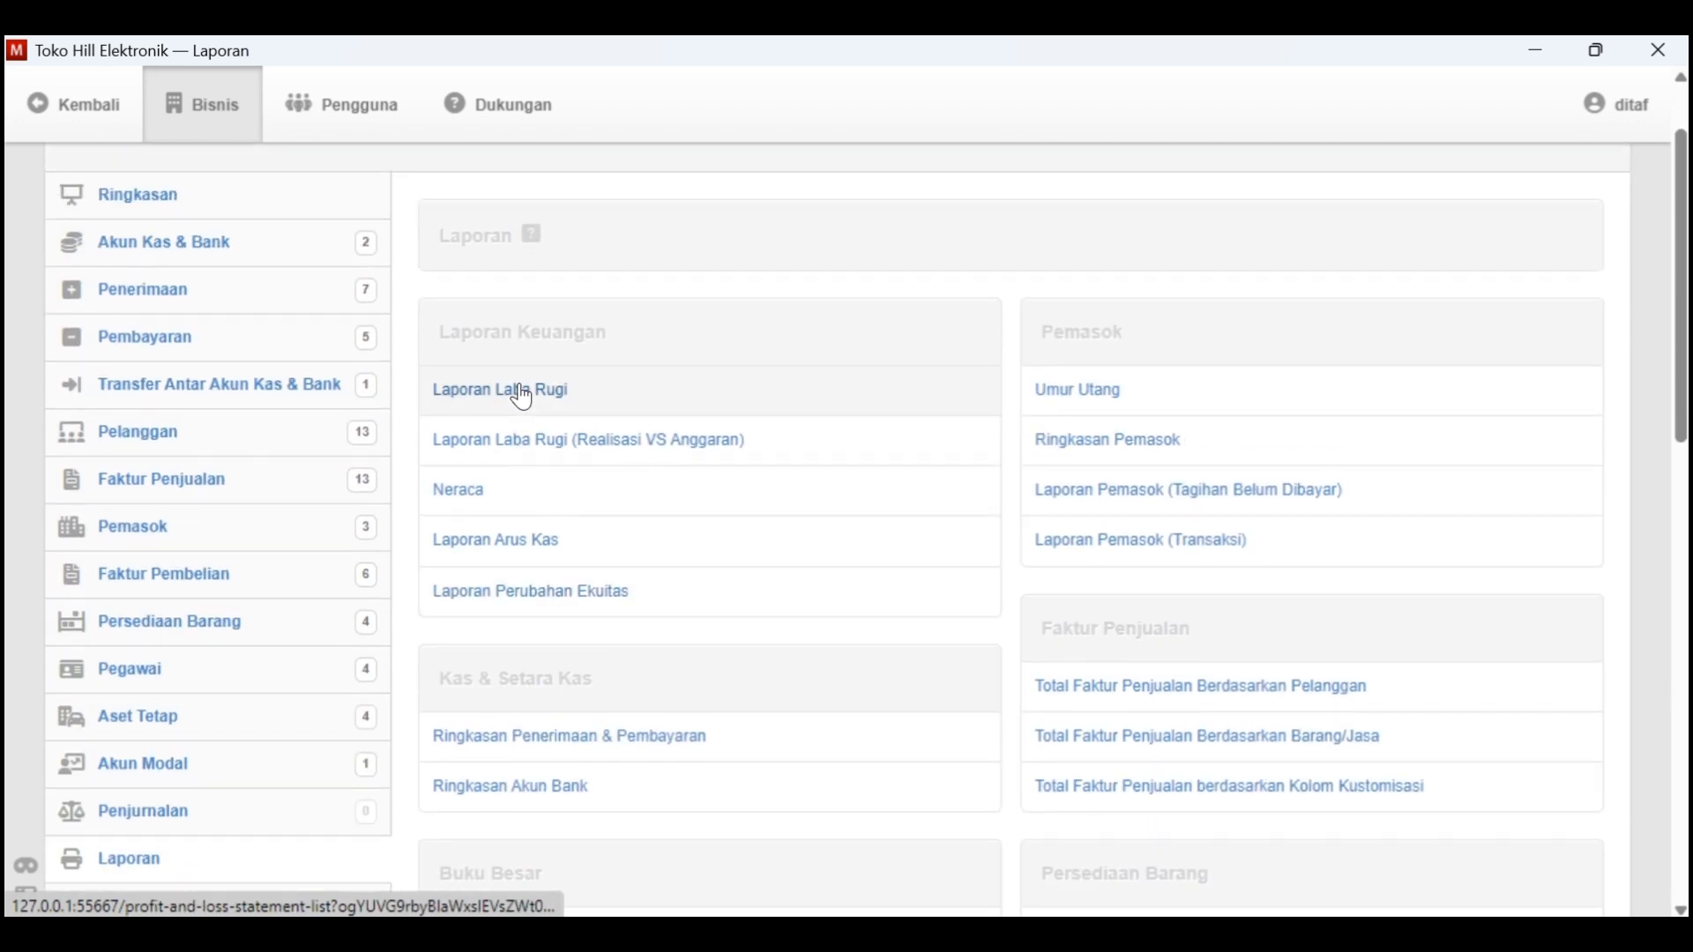
# Start a new Laporan Laba Rugi report and set its start date to 1-1-2021
pyautogui.click(518, 389)
pyautogui.click(703, 441)
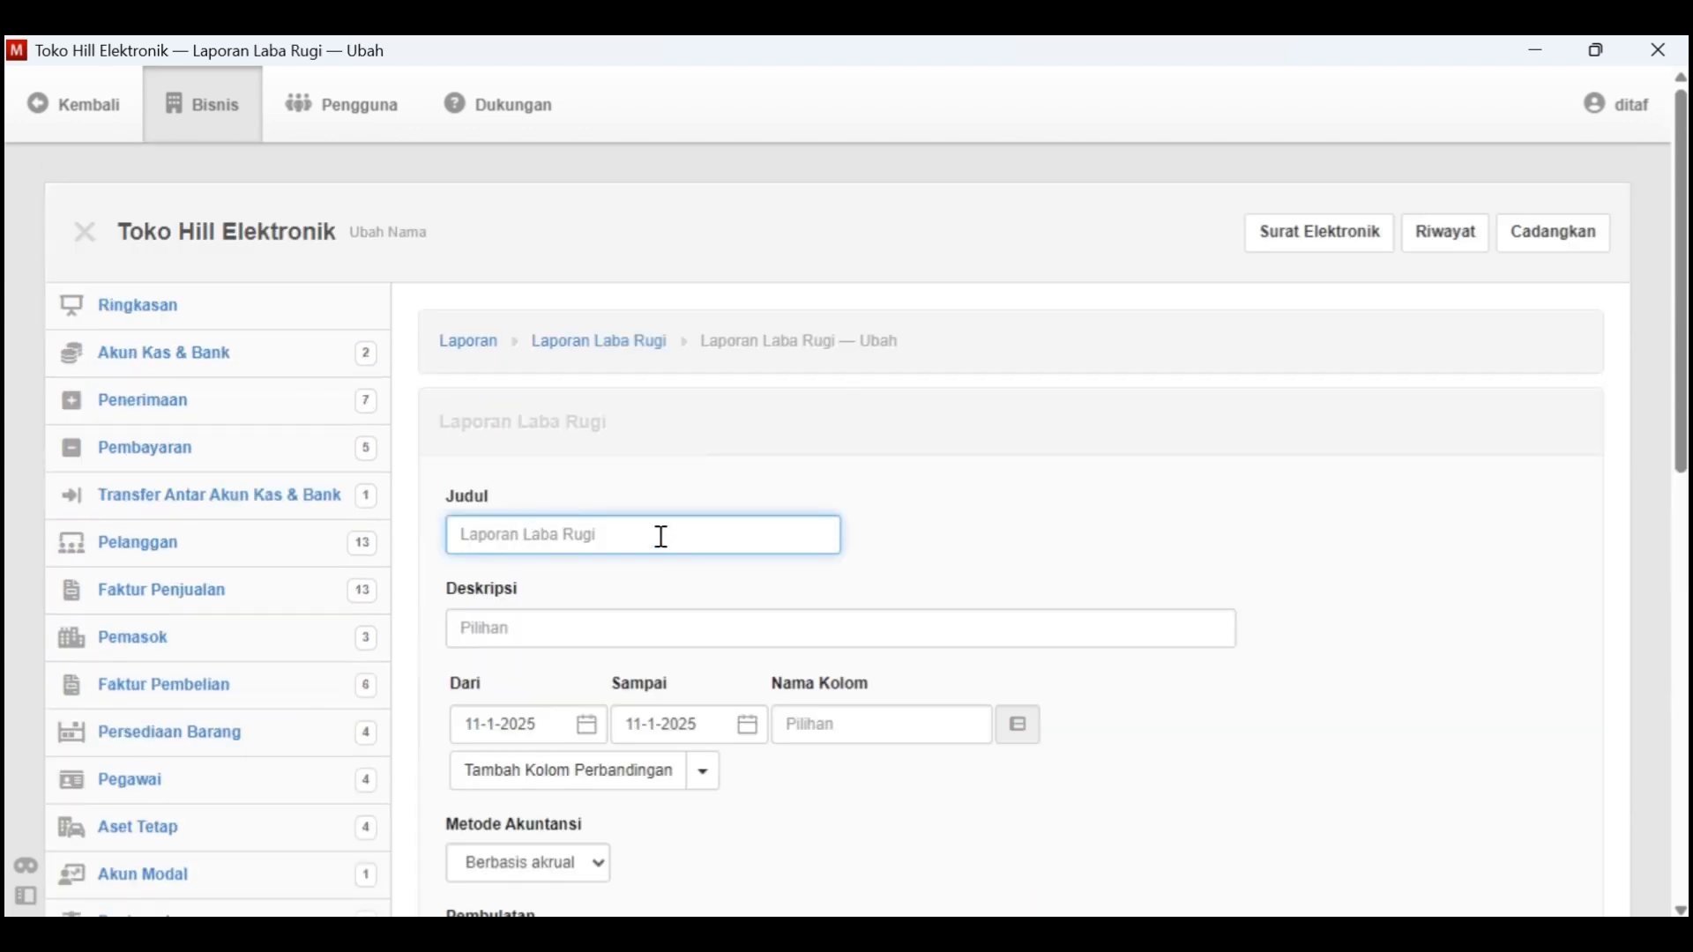
pyautogui.click(556, 621)
pyautogui.scroll(-3, 565, 613)
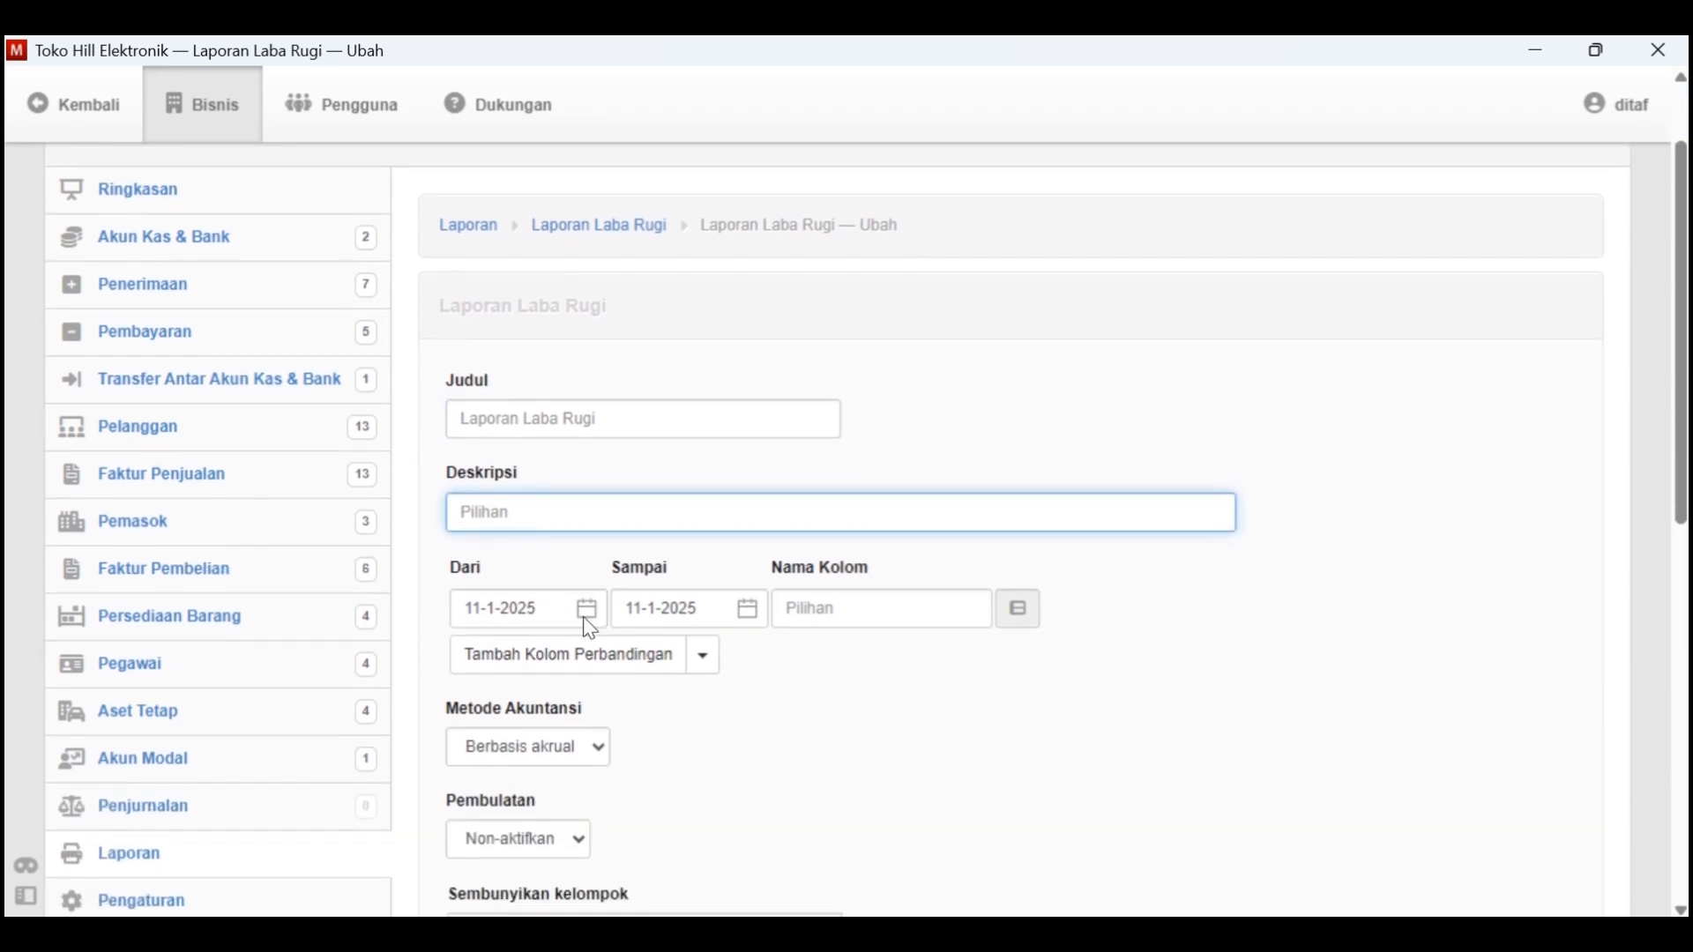
pyautogui.click(585, 608)
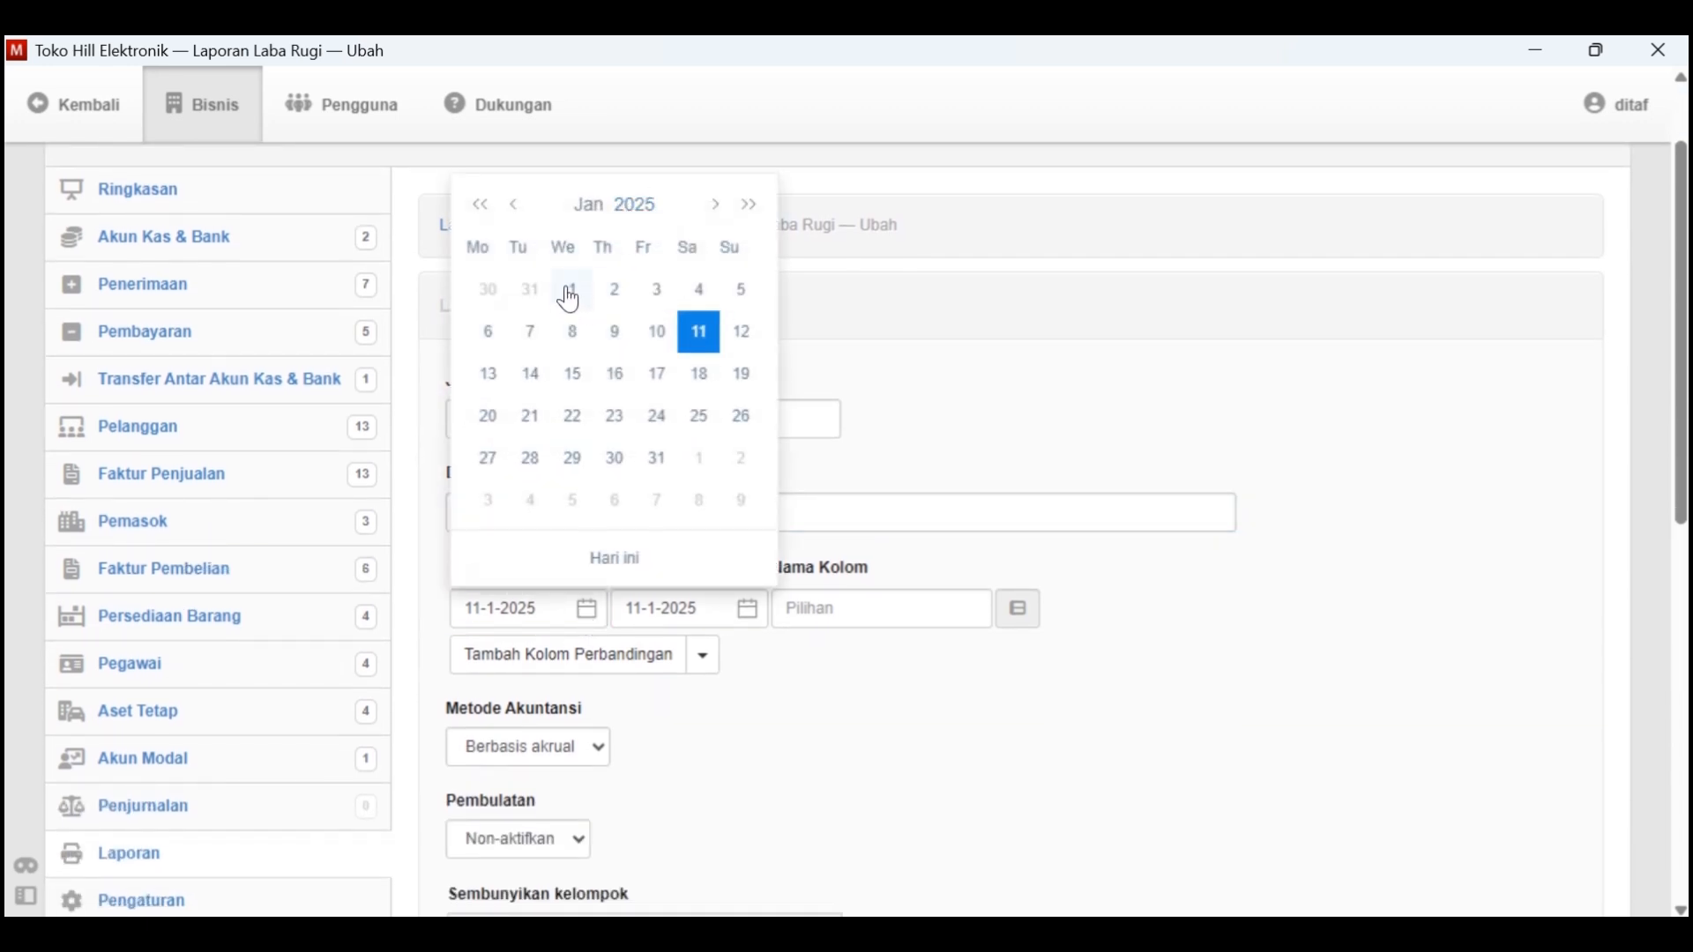
pyautogui.click(645, 210)
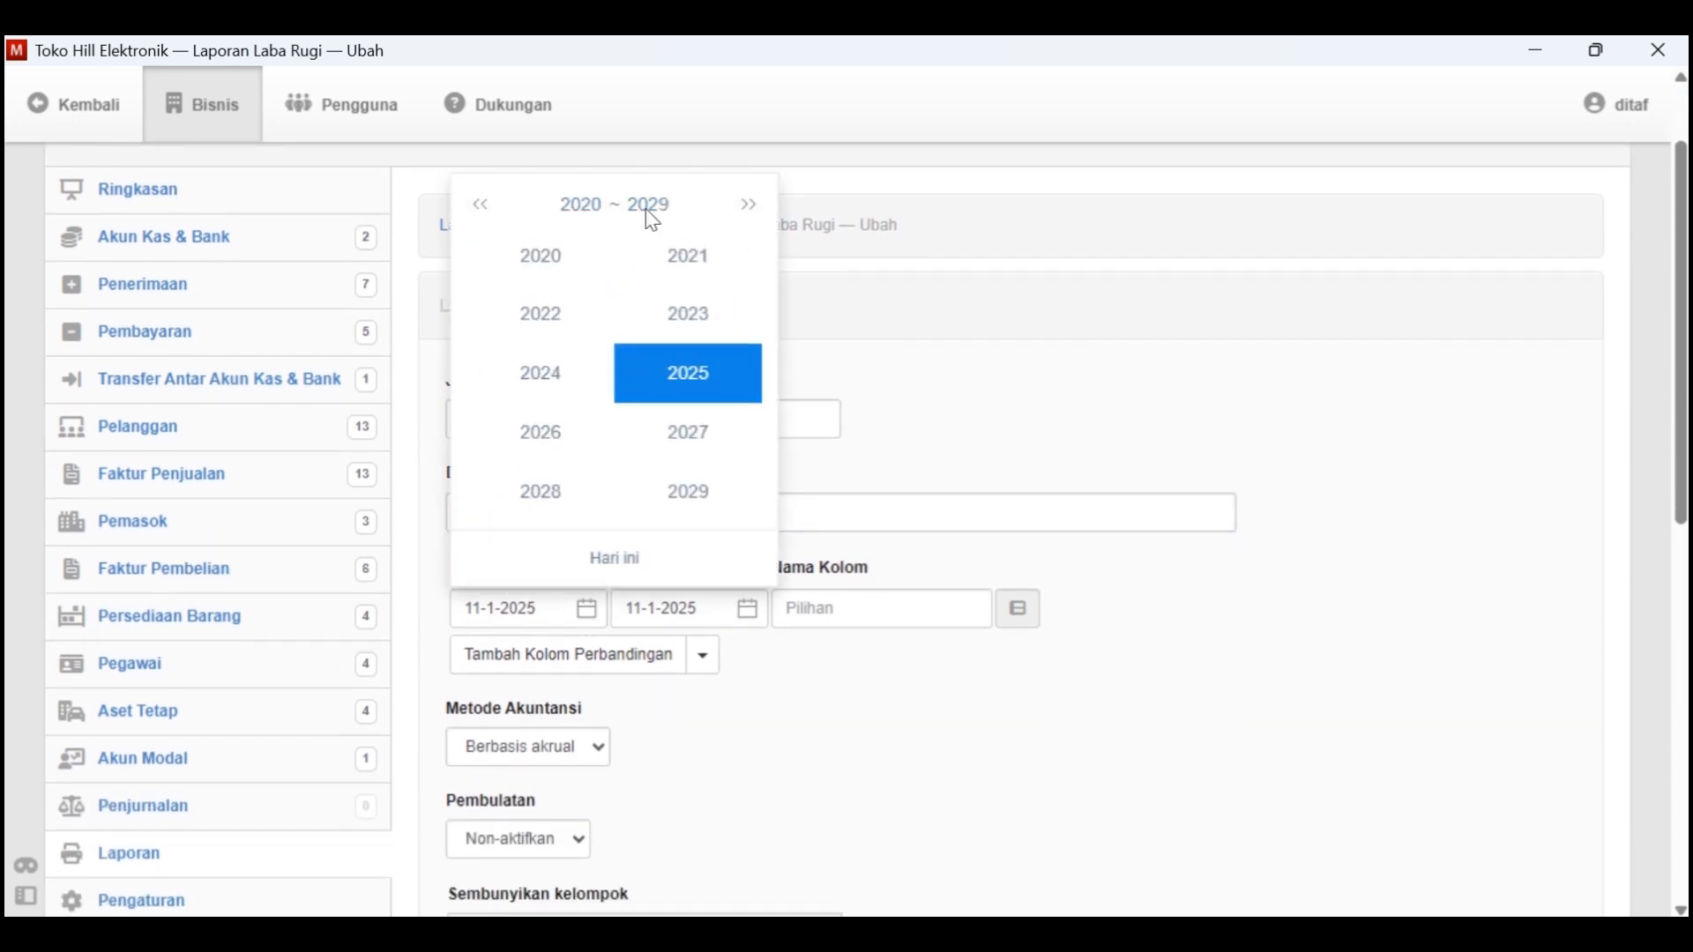
pyautogui.click(674, 279)
pyautogui.click(521, 280)
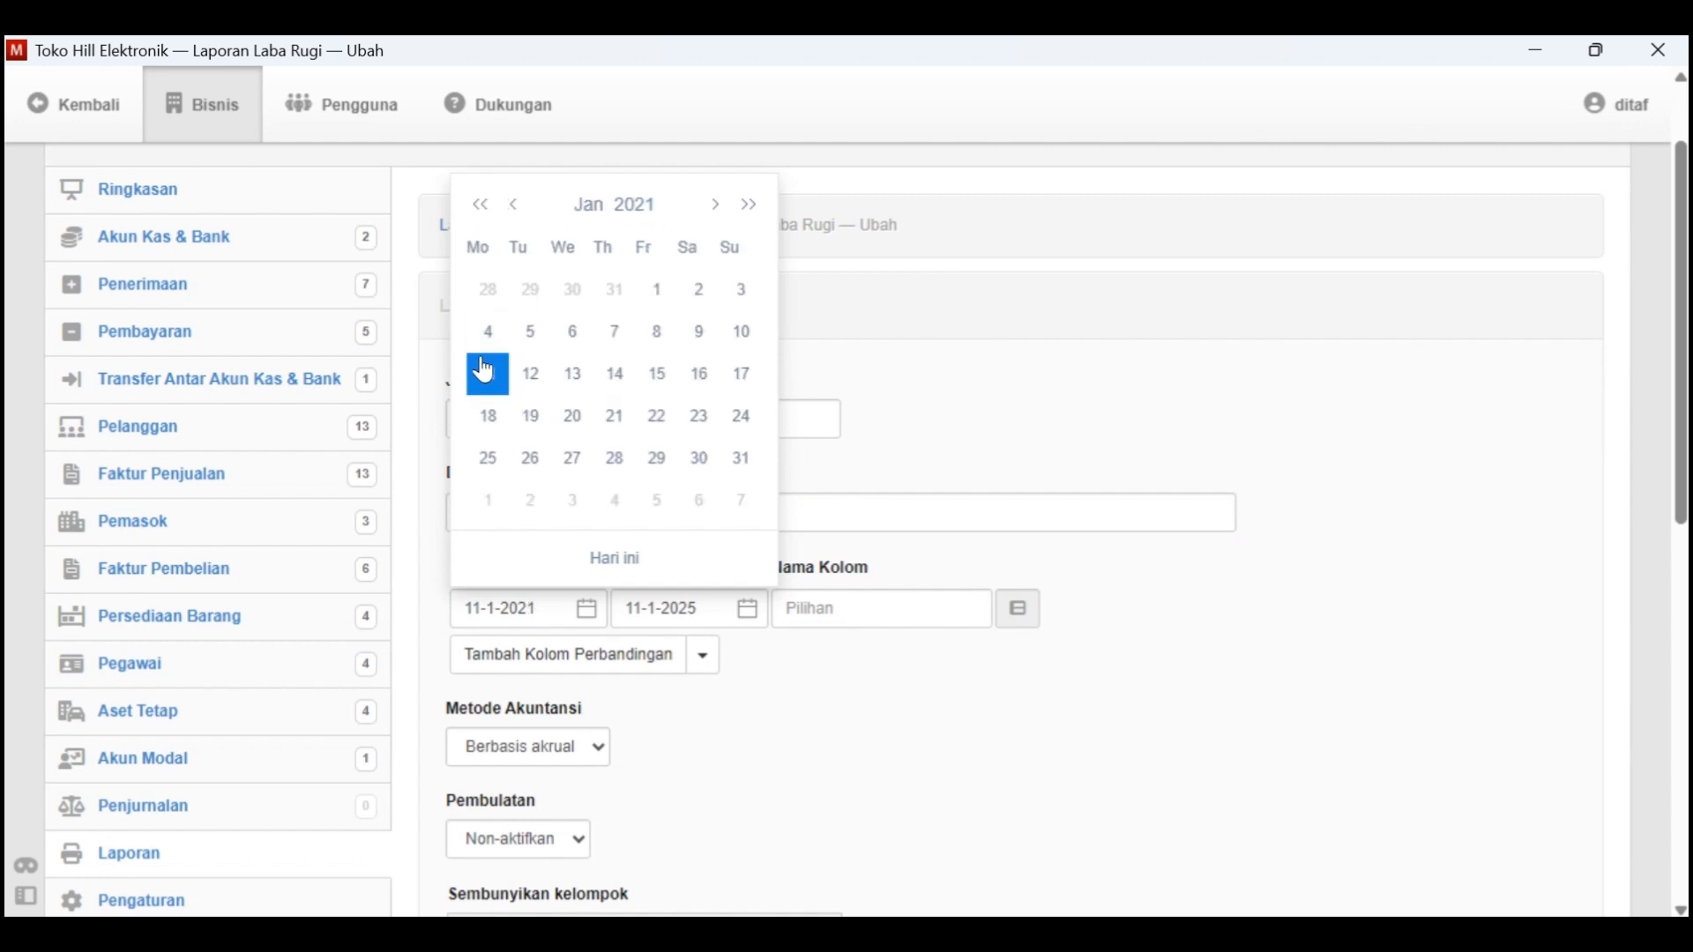
pyautogui.click(646, 295)
# Set the profit and loss report's end date to 31-1-2021
pyautogui.click(757, 612)
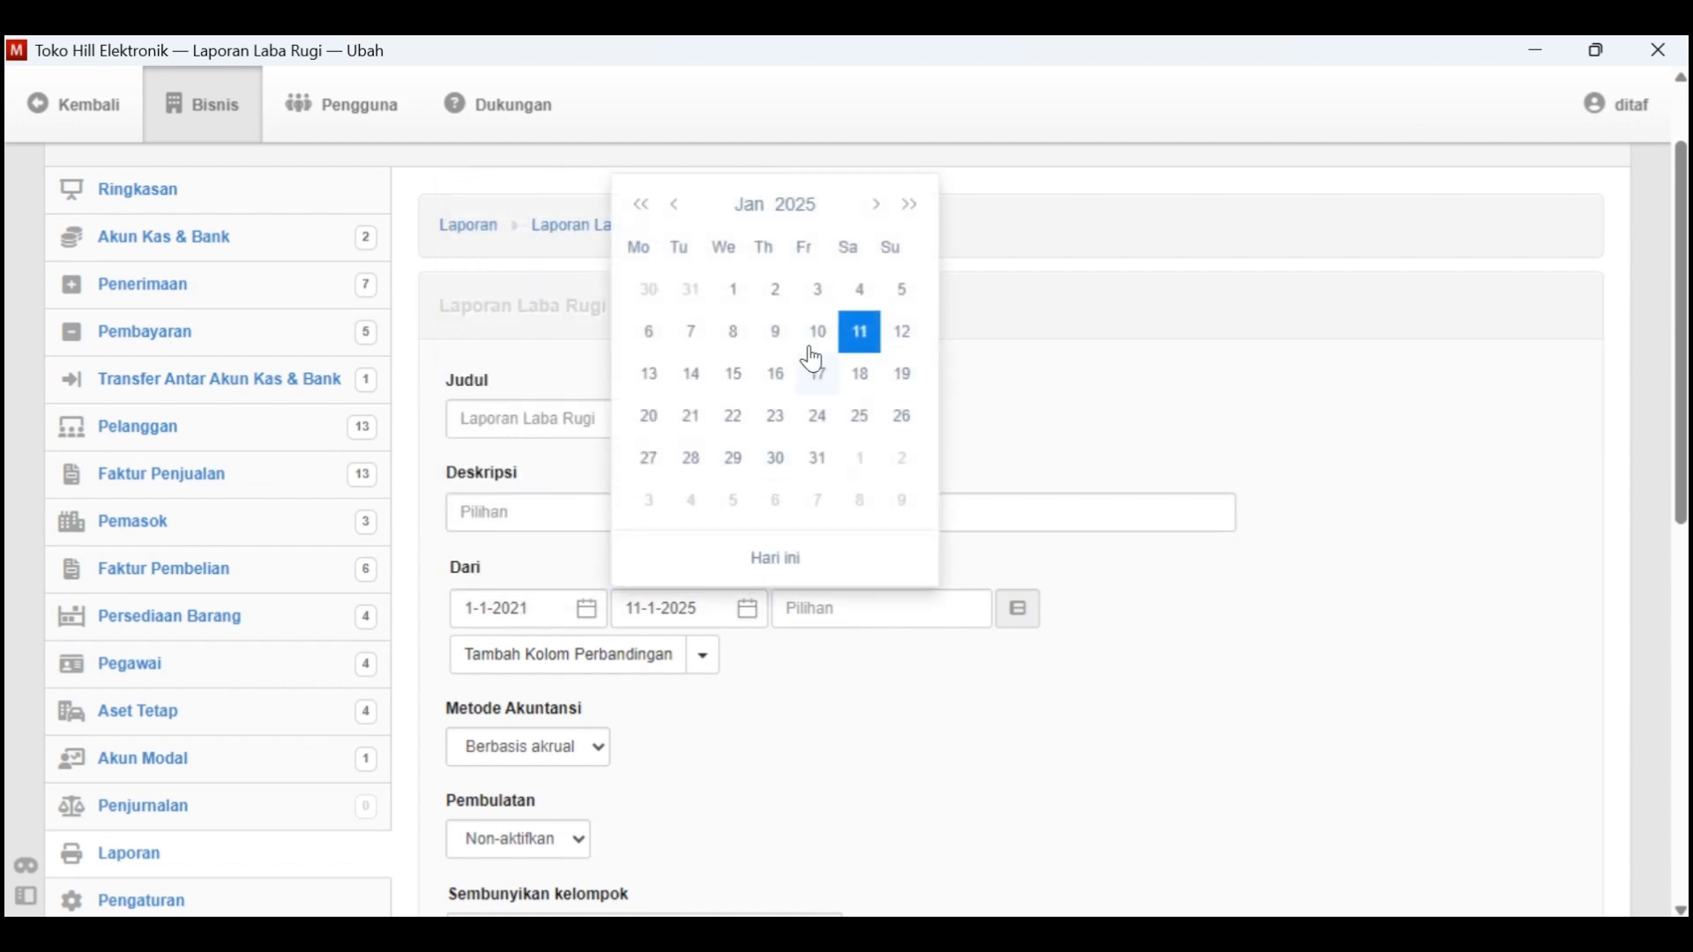
pyautogui.click(775, 204)
pyautogui.click(844, 254)
pyautogui.click(683, 291)
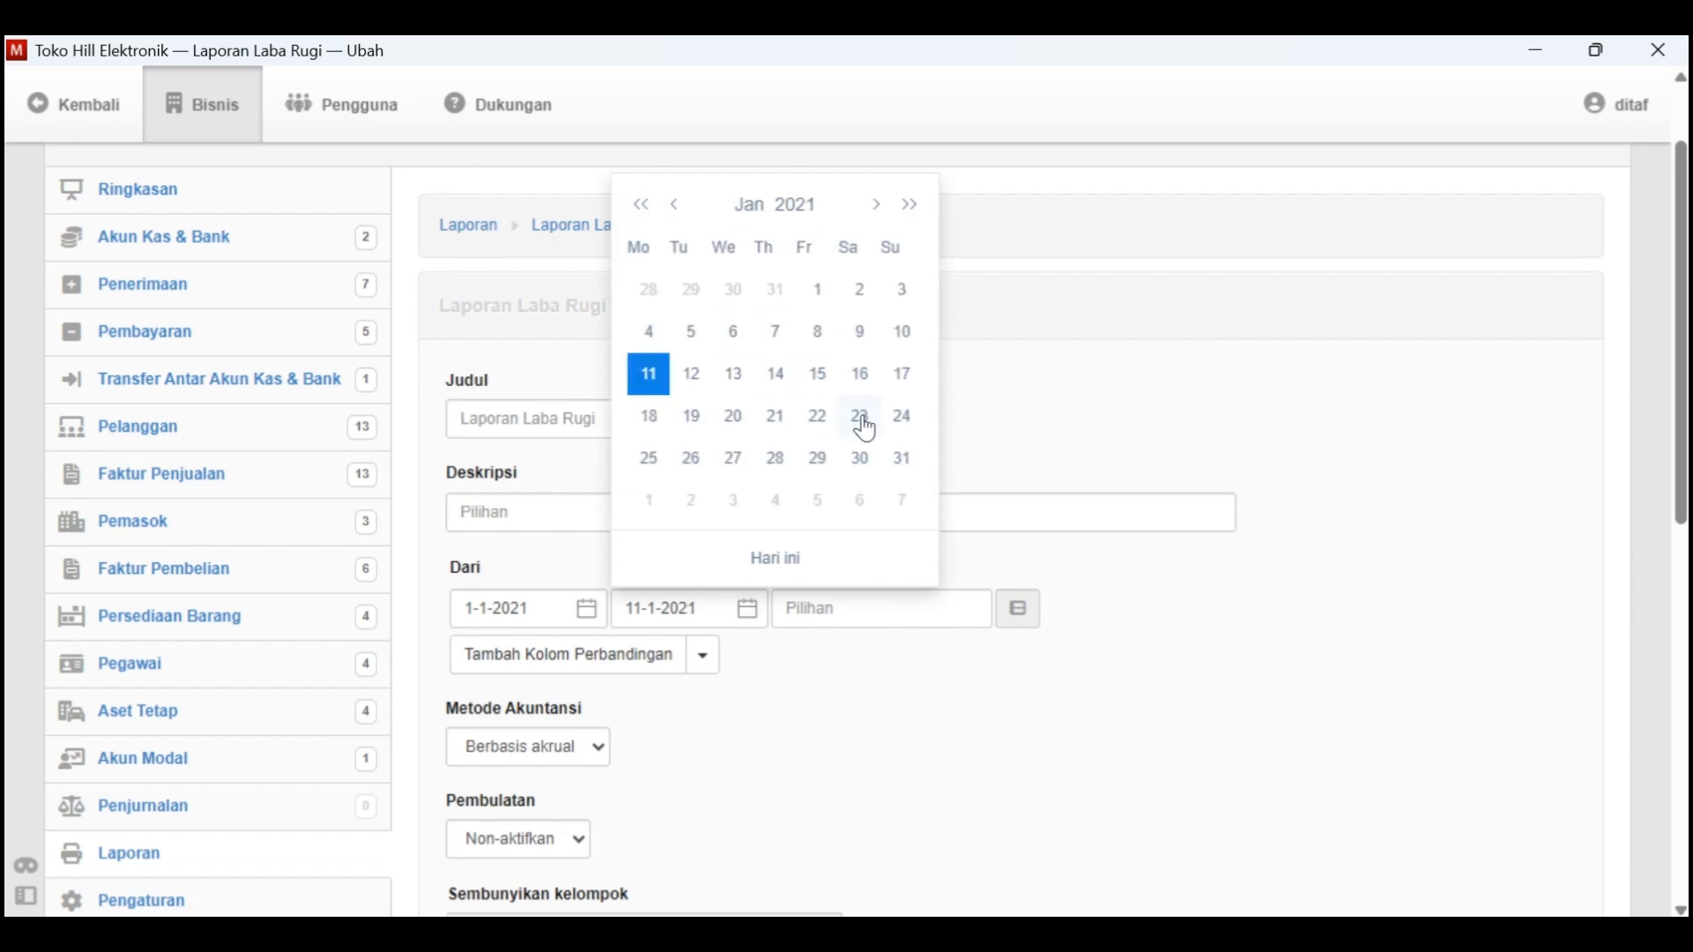
pyautogui.click(898, 462)
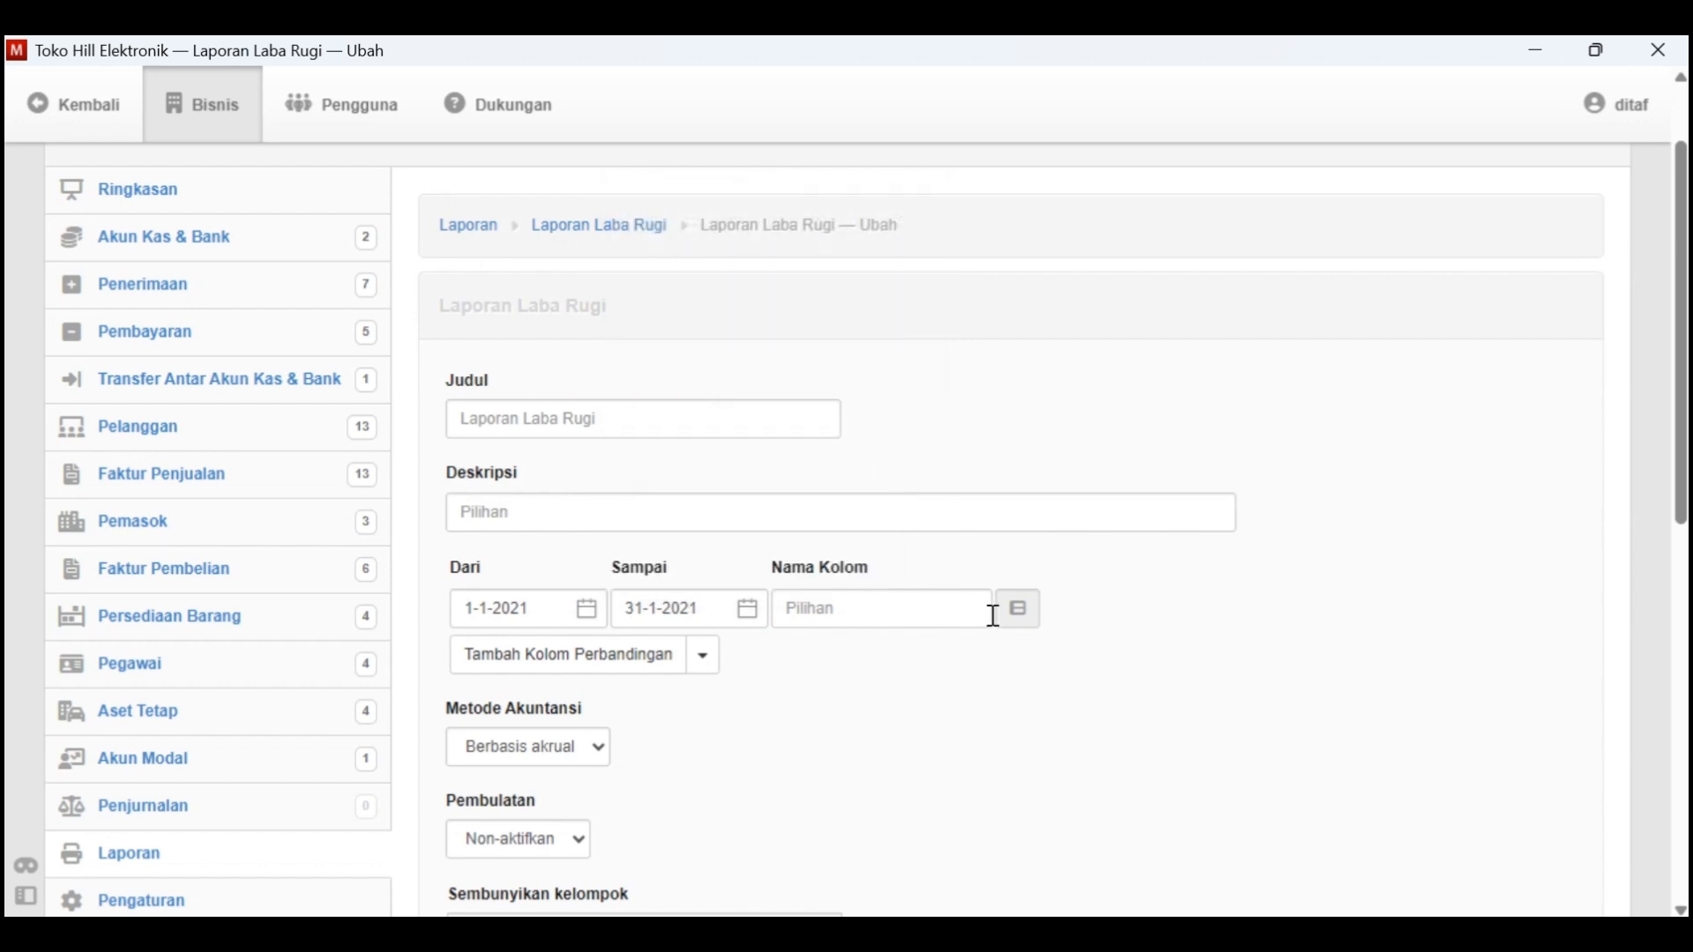
# Keep the accounting method at Berbasis akrual and create the profit and loss report
pyautogui.scroll(-2, 691, 707)
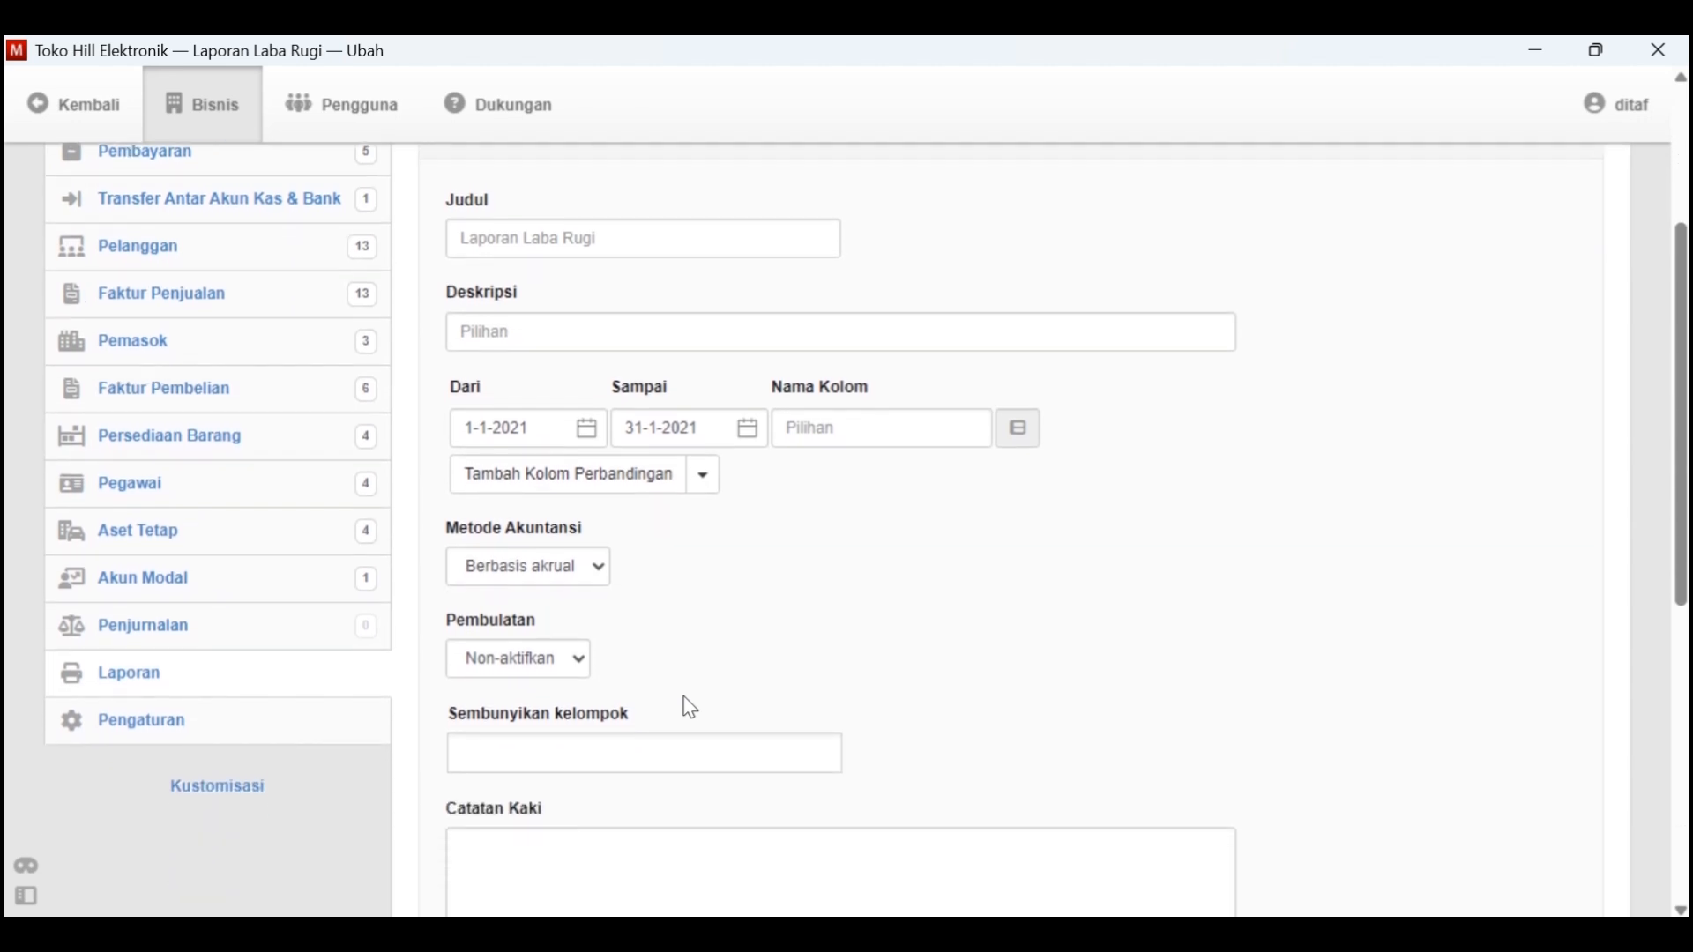
pyautogui.click(607, 586)
pyautogui.click(600, 616)
pyautogui.scroll(-2, 721, 697)
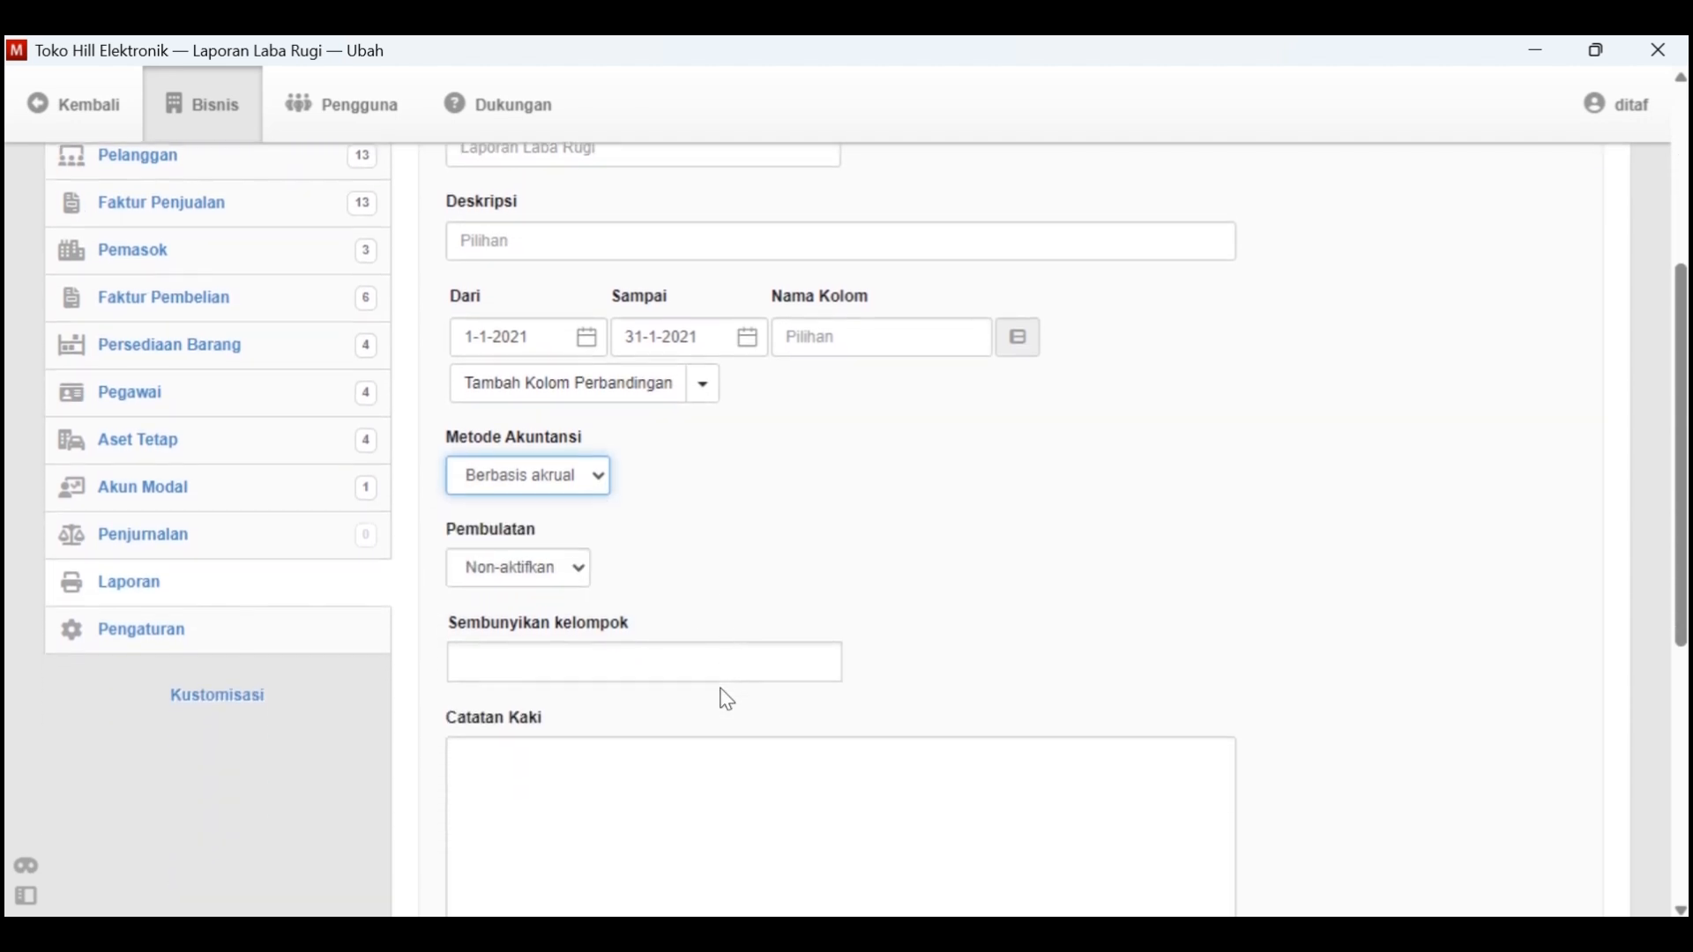
pyautogui.scroll(-2, 724, 689)
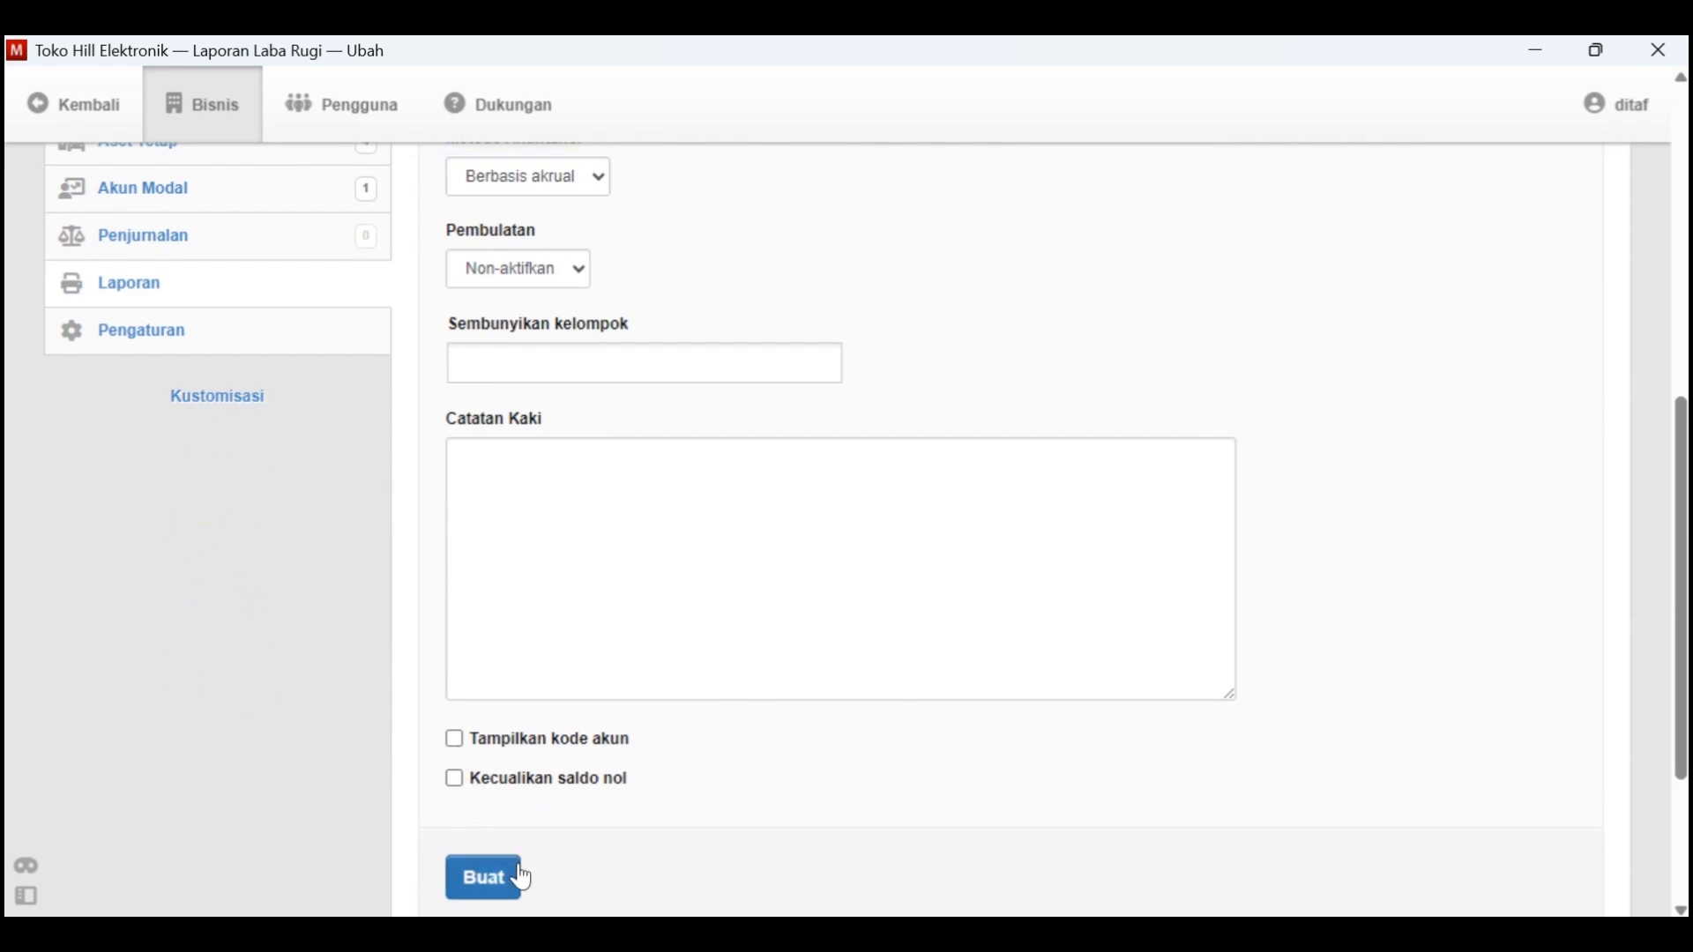
pyautogui.click(484, 878)
# Review the profit and loss report from sales through cost of goods and expenses to net profit
pyautogui.scroll(-3, 759, 767)
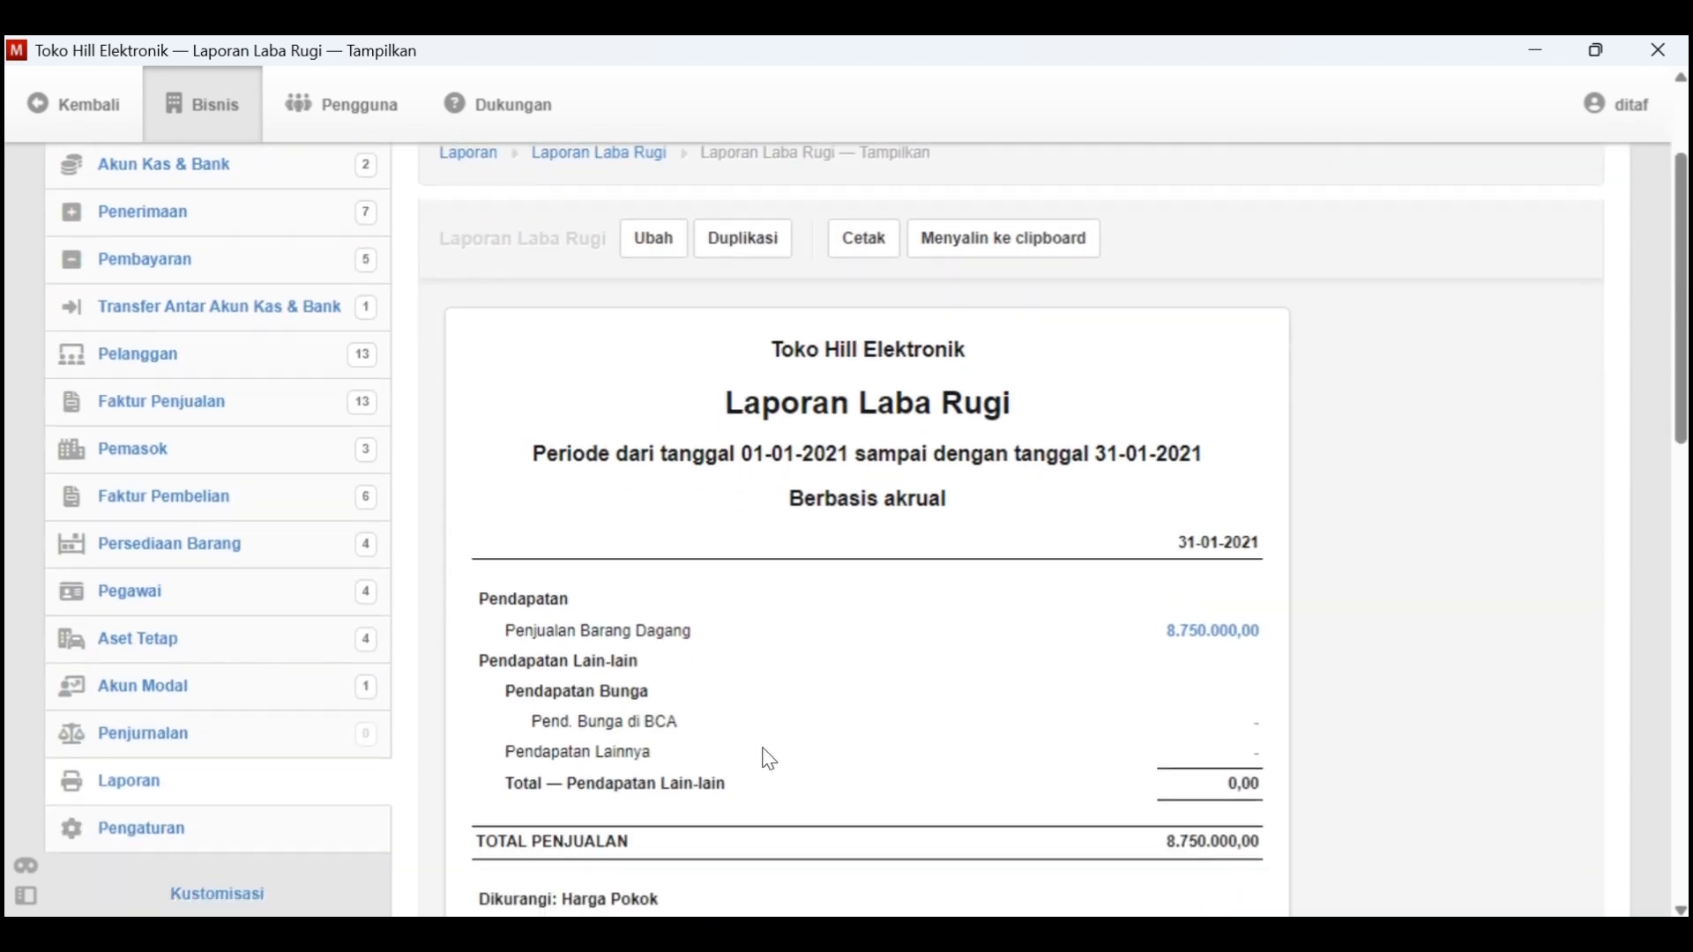
pyautogui.scroll(-5, 909, 680)
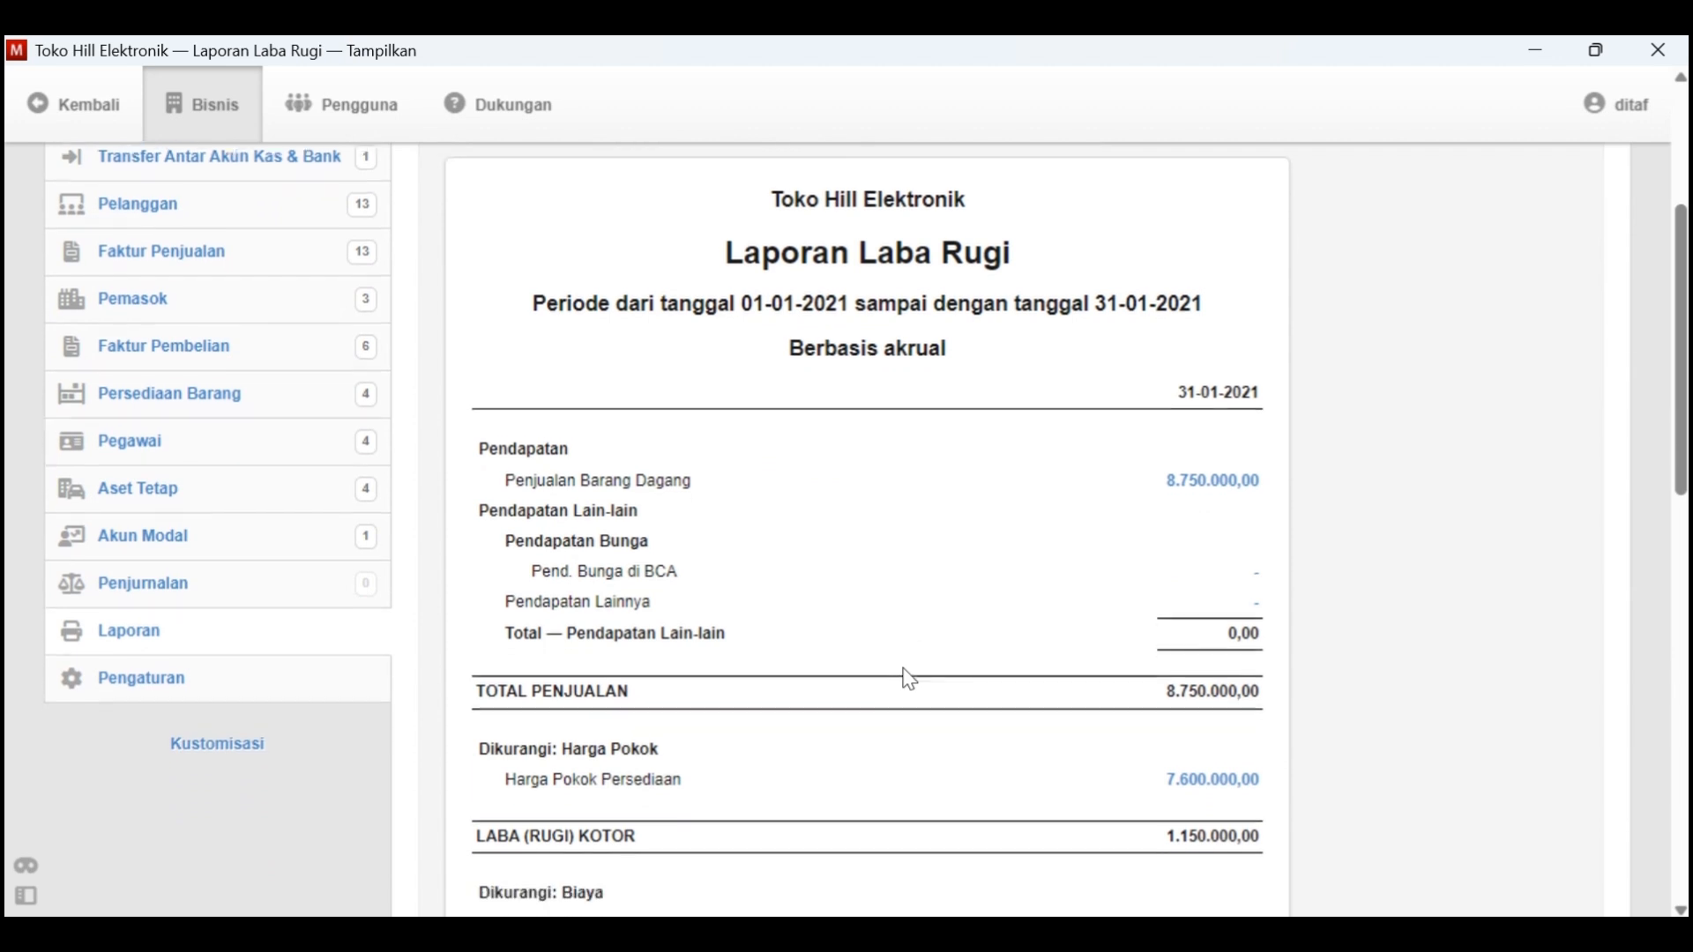
pyautogui.scroll(-4, 909, 679)
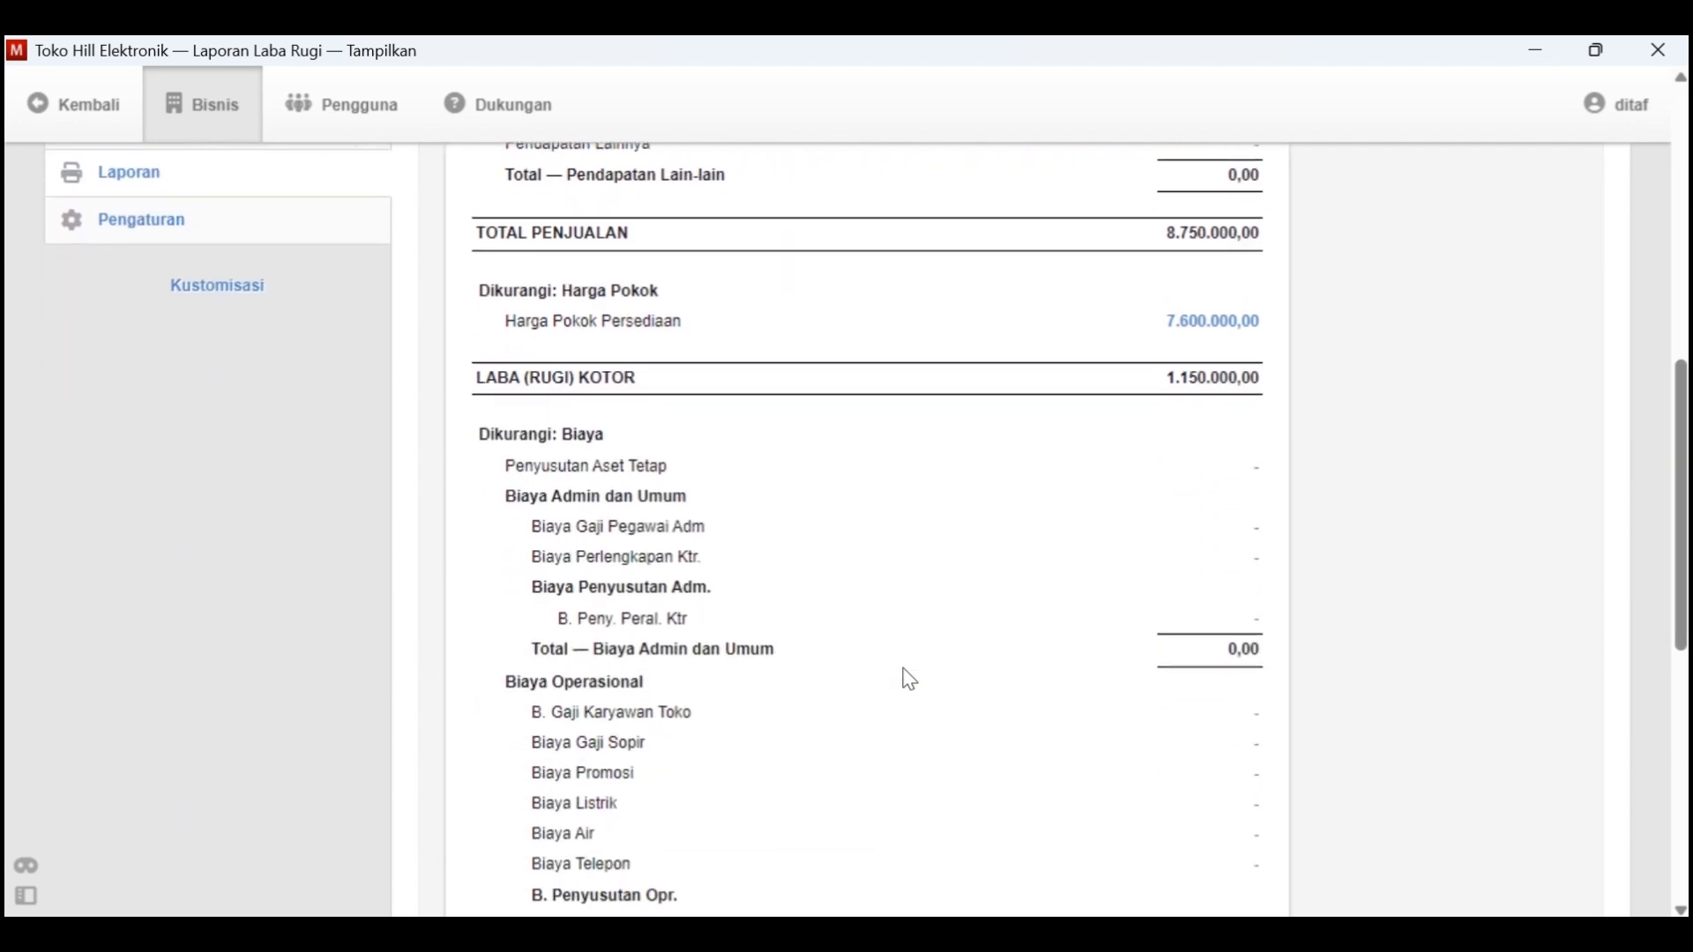
pyautogui.scroll(-3, 909, 679)
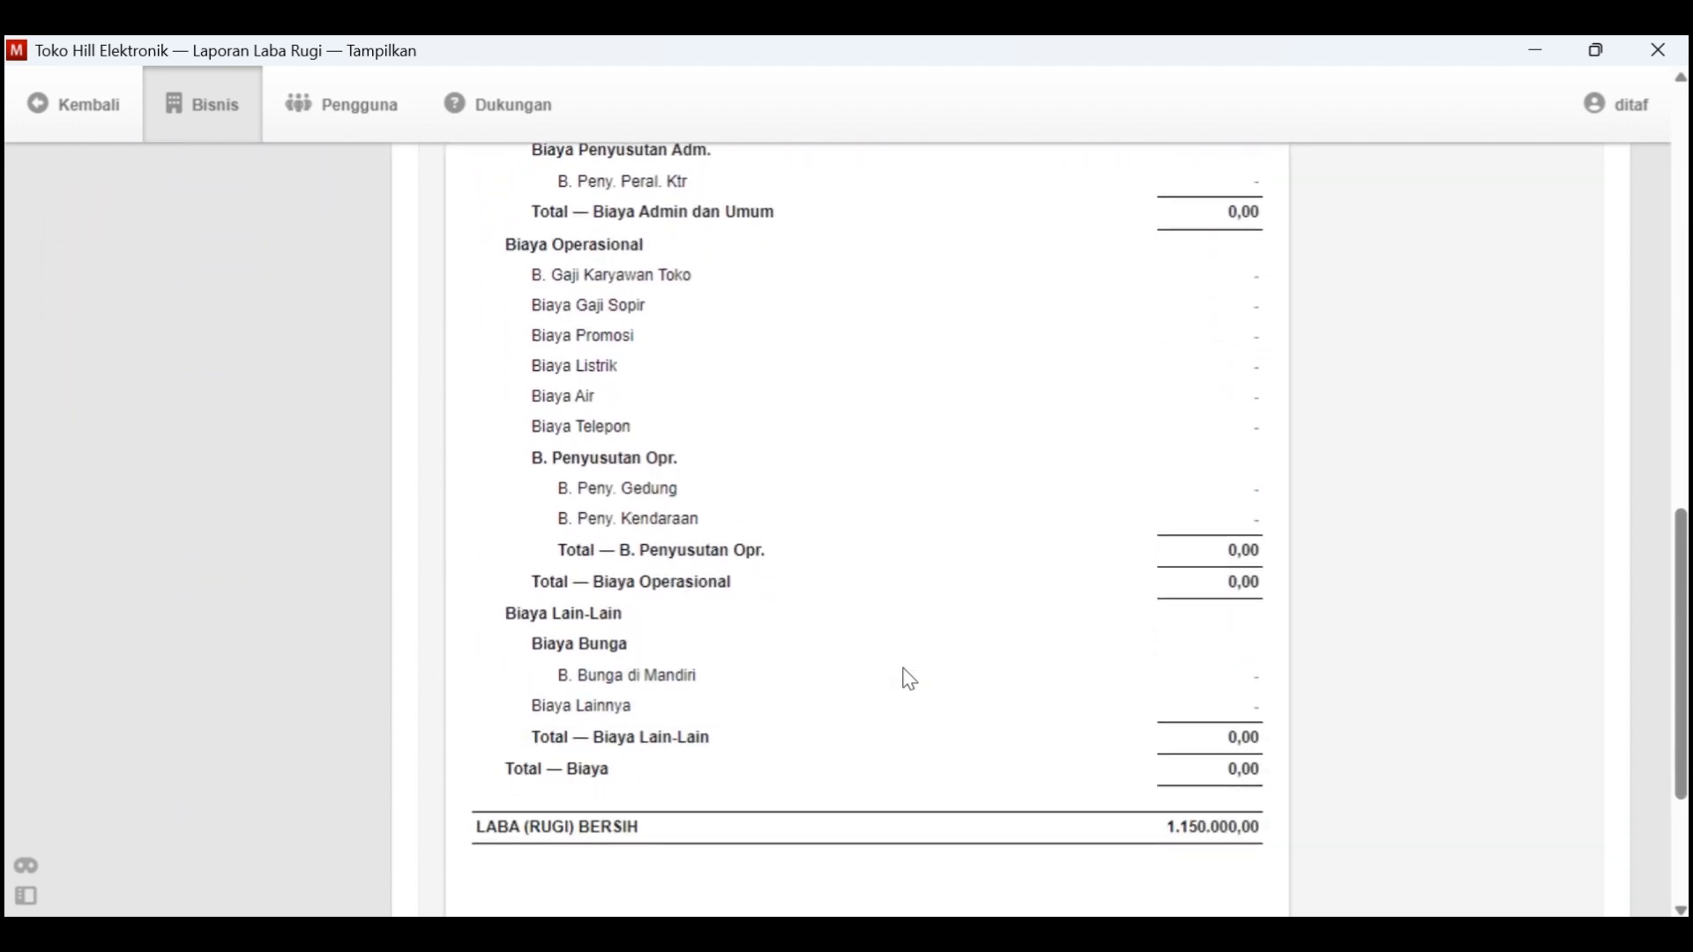
pyautogui.scroll(9, 645, 798)
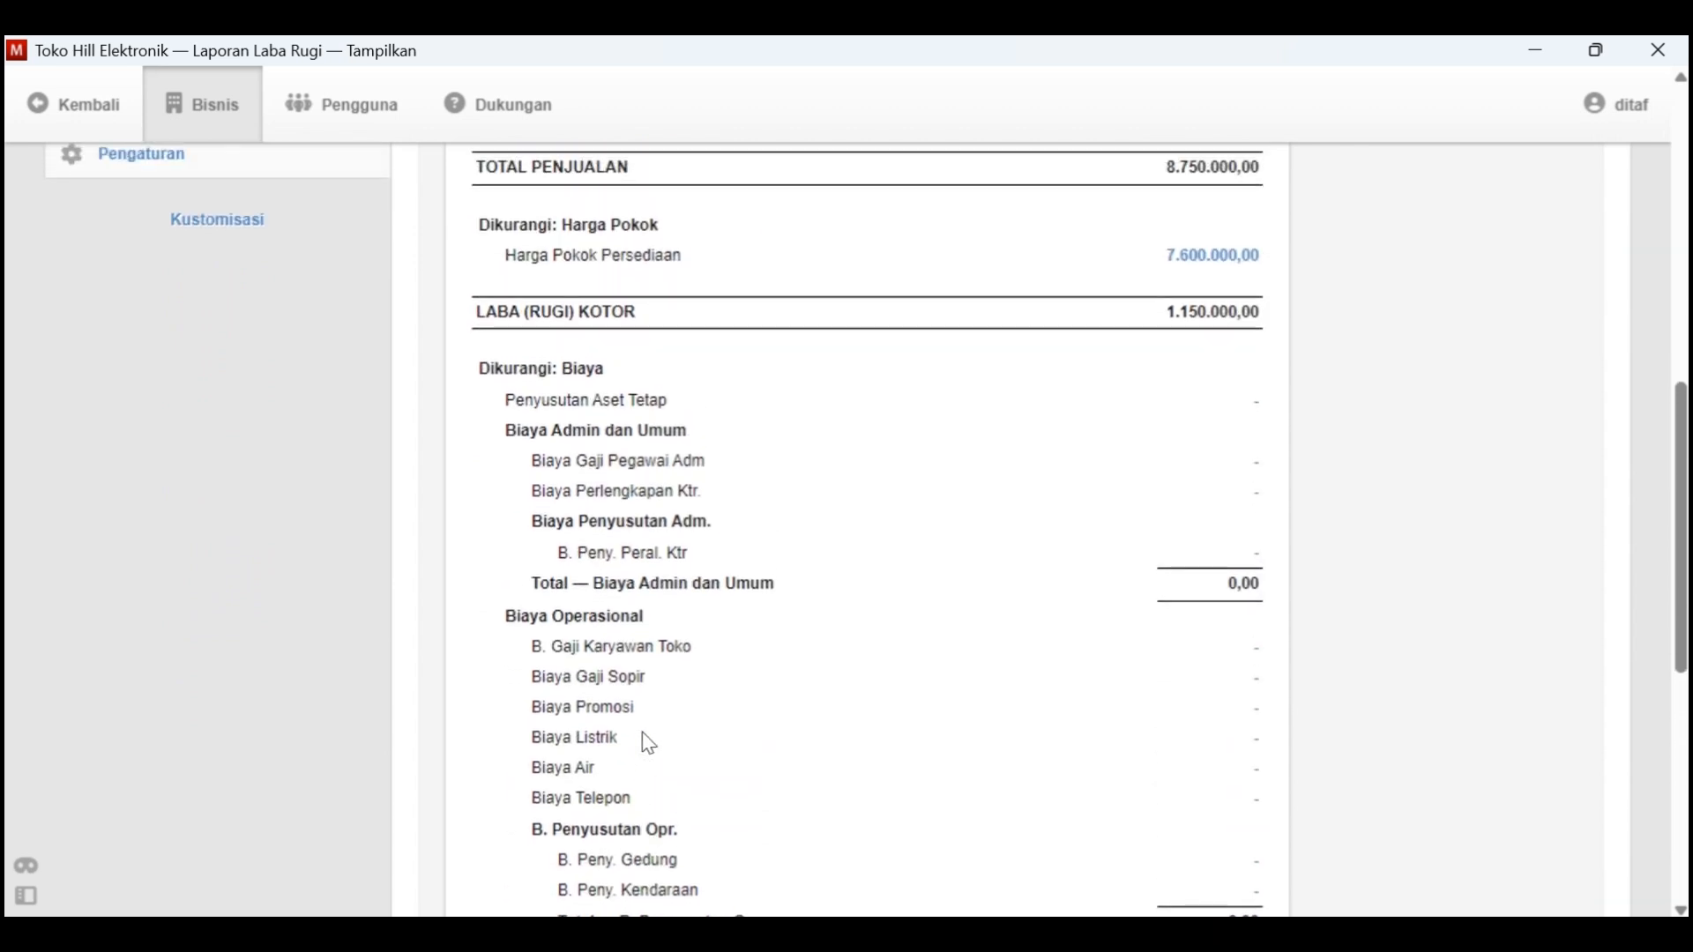
pyautogui.scroll(-2, 646, 733)
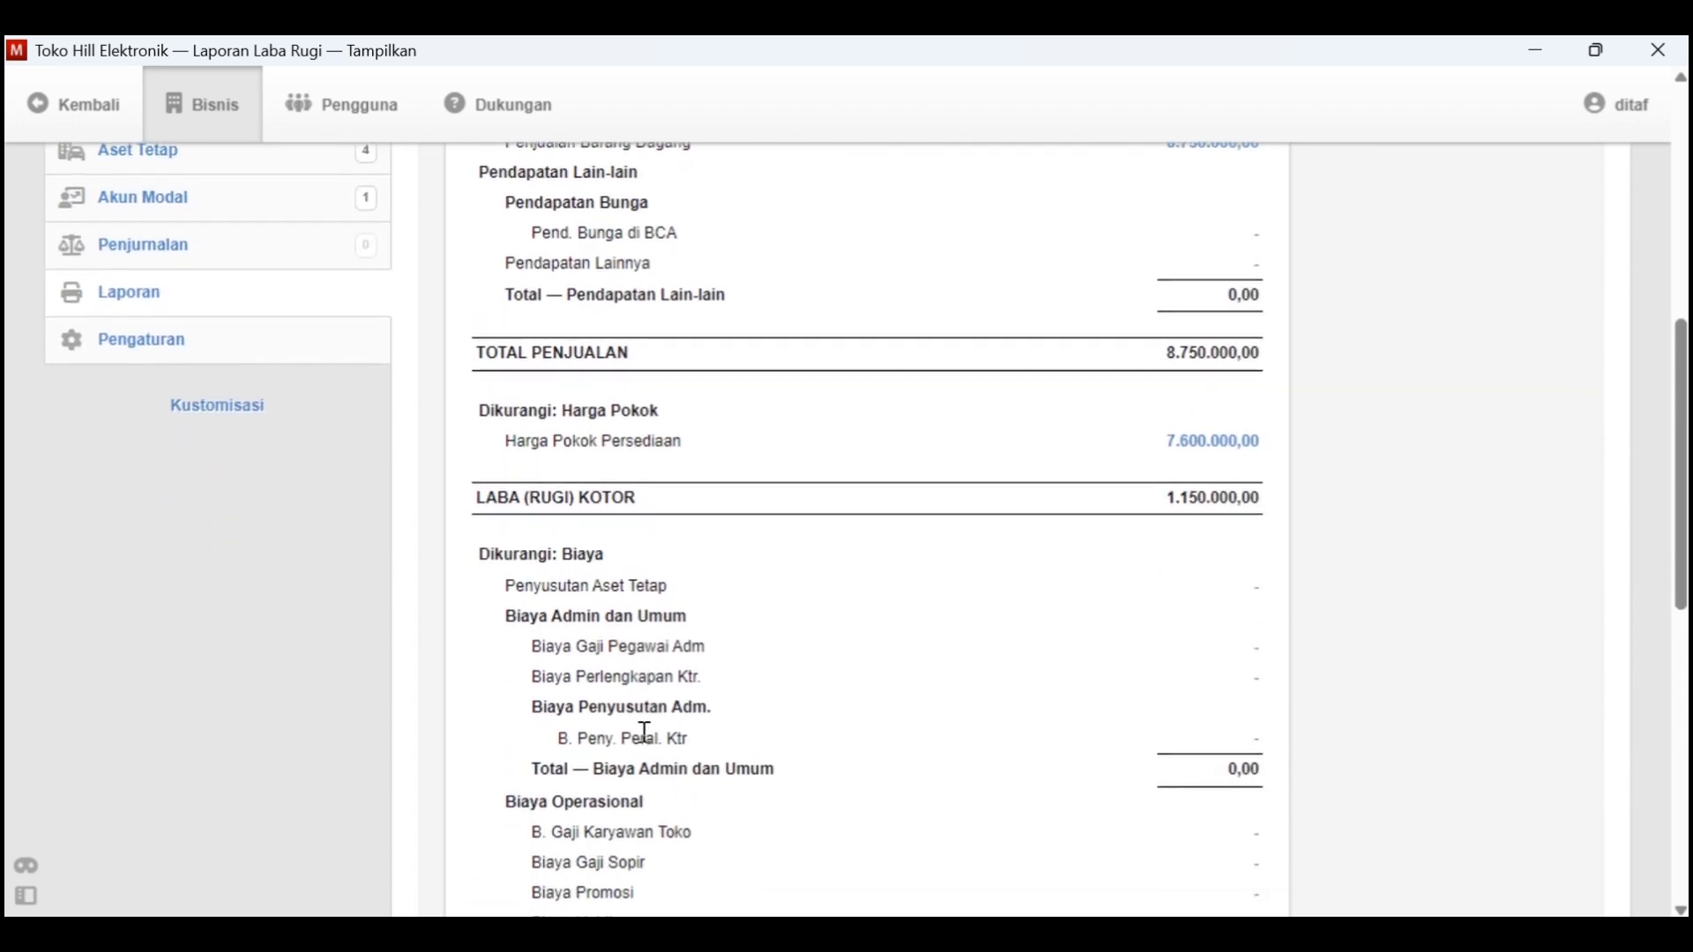
pyautogui.scroll(-7, 643, 739)
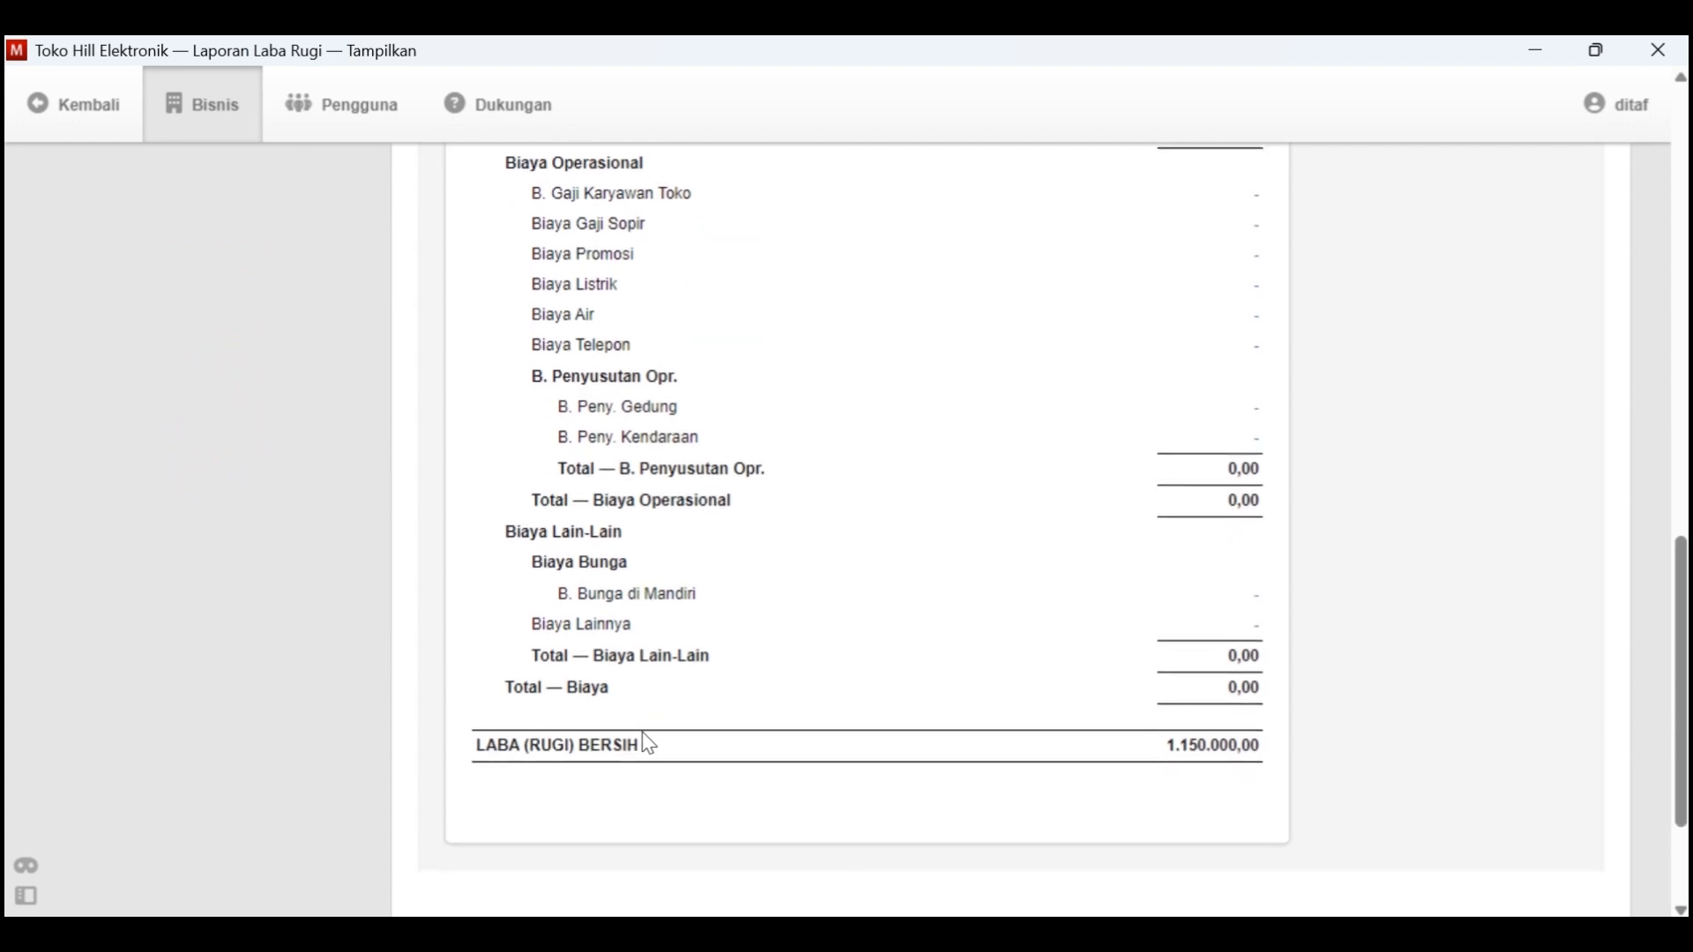
pyautogui.scroll(17, 670, 741)
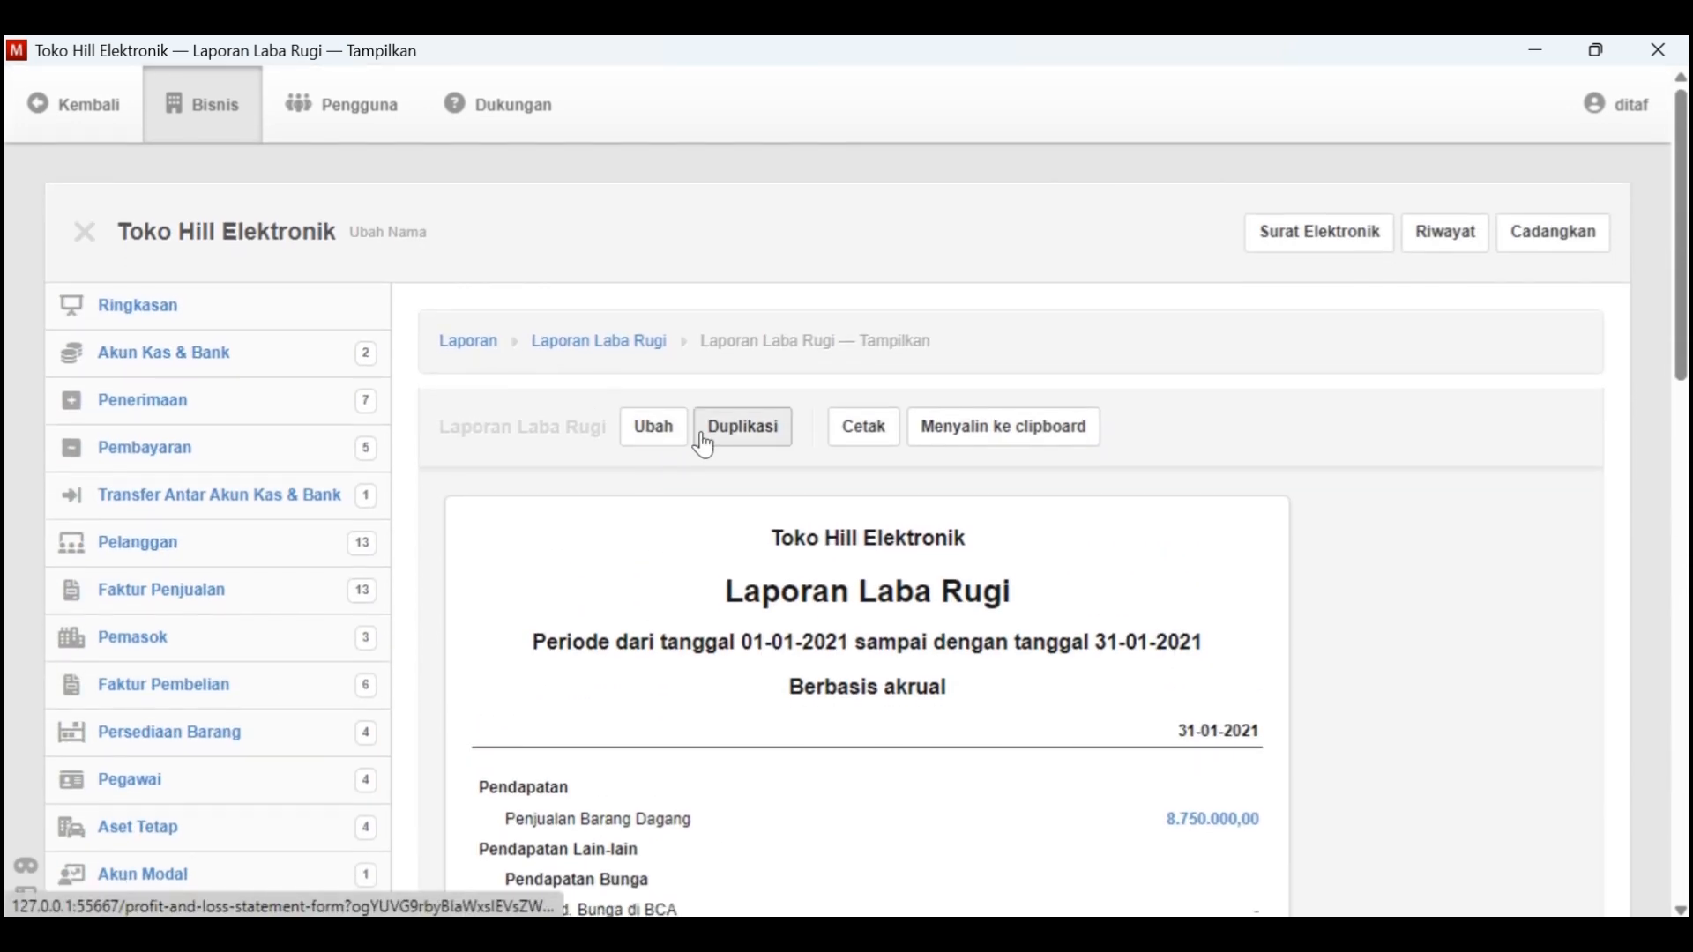
# Return to the Laporan list, start a new Neraca report and set its date to 31-1-2021
pyautogui.click(488, 353)
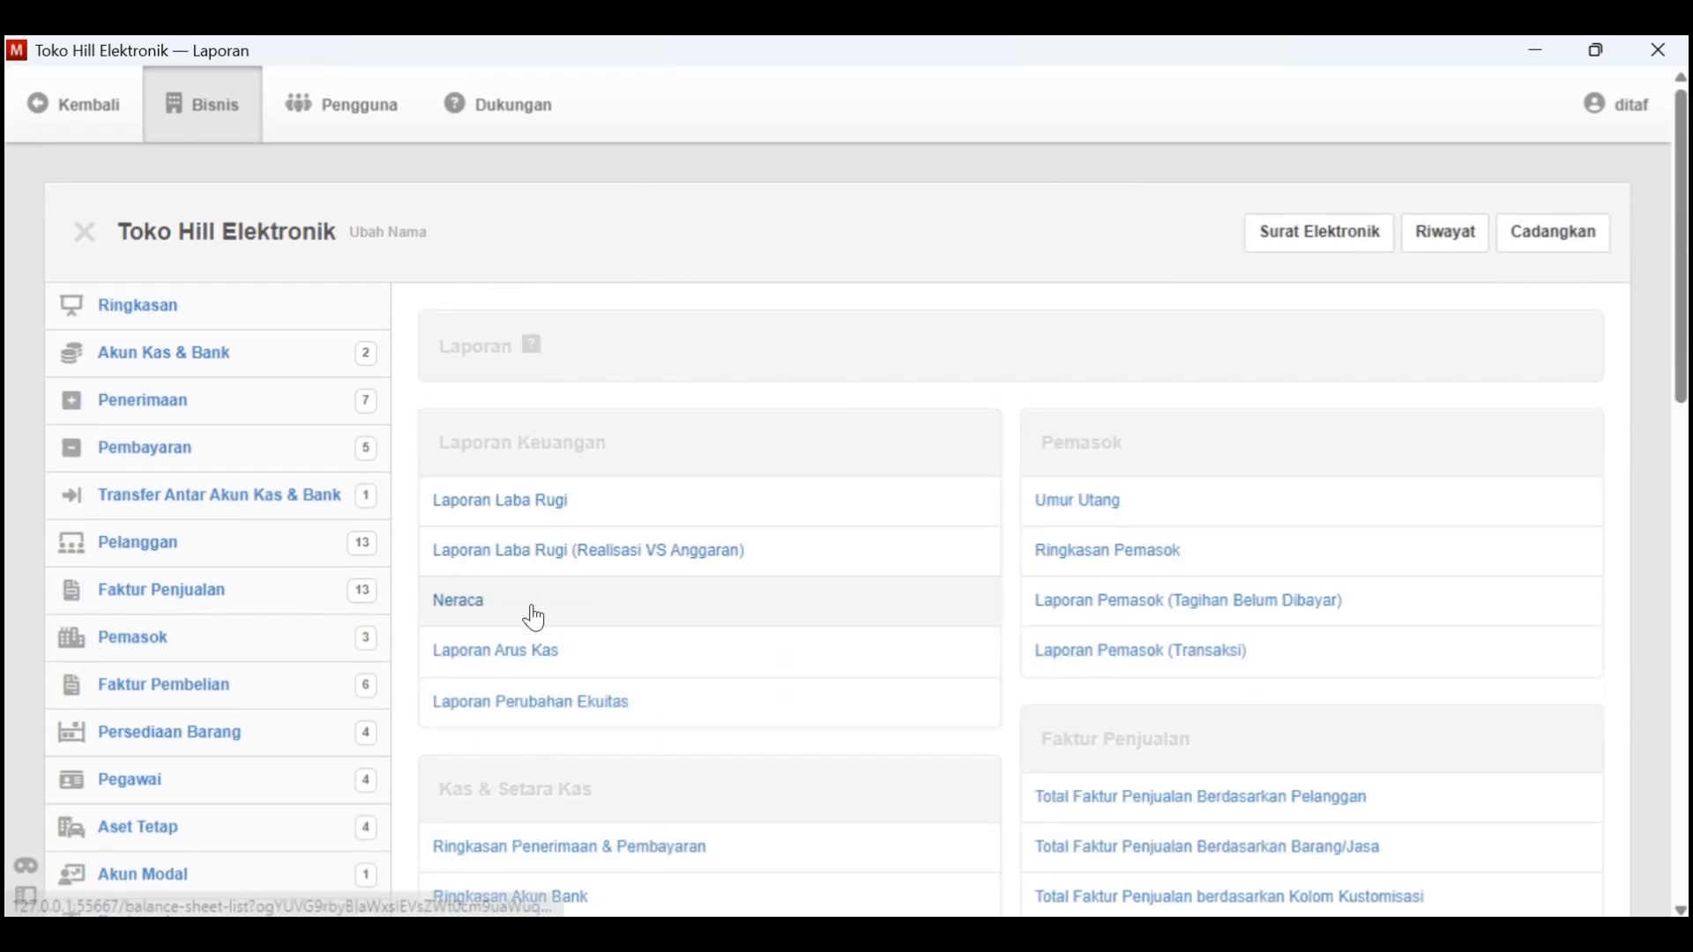
pyautogui.click(531, 607)
pyautogui.click(650, 439)
pyautogui.scroll(-2, 559, 619)
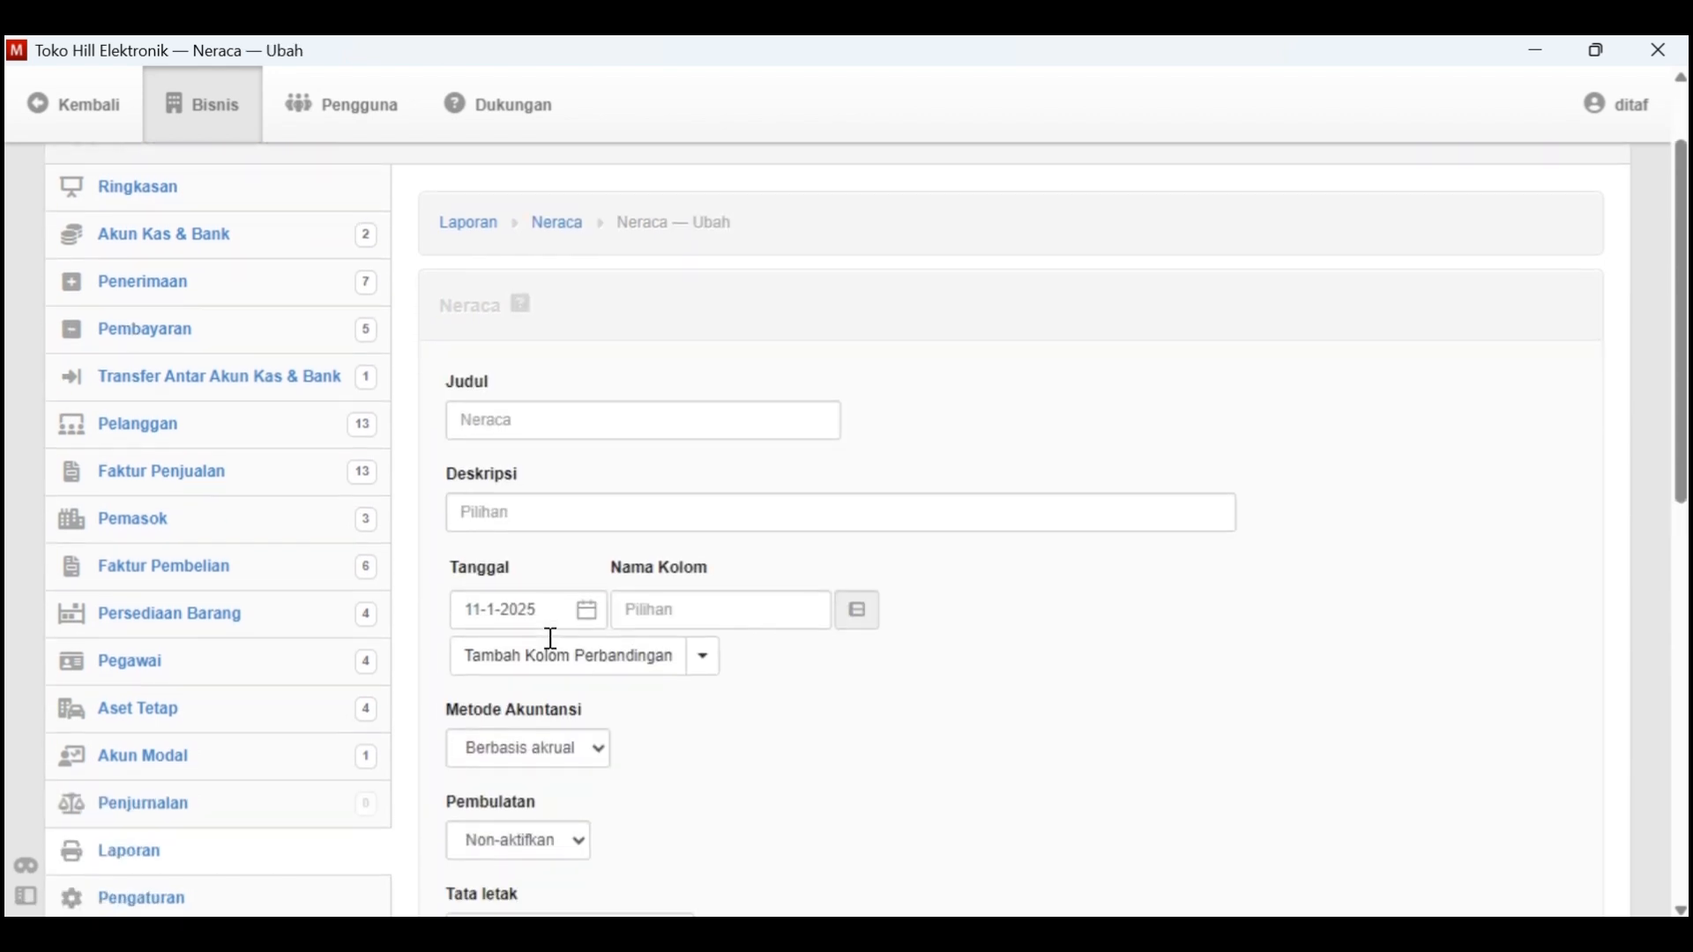
pyautogui.click(588, 607)
pyautogui.doubleClick(616, 200)
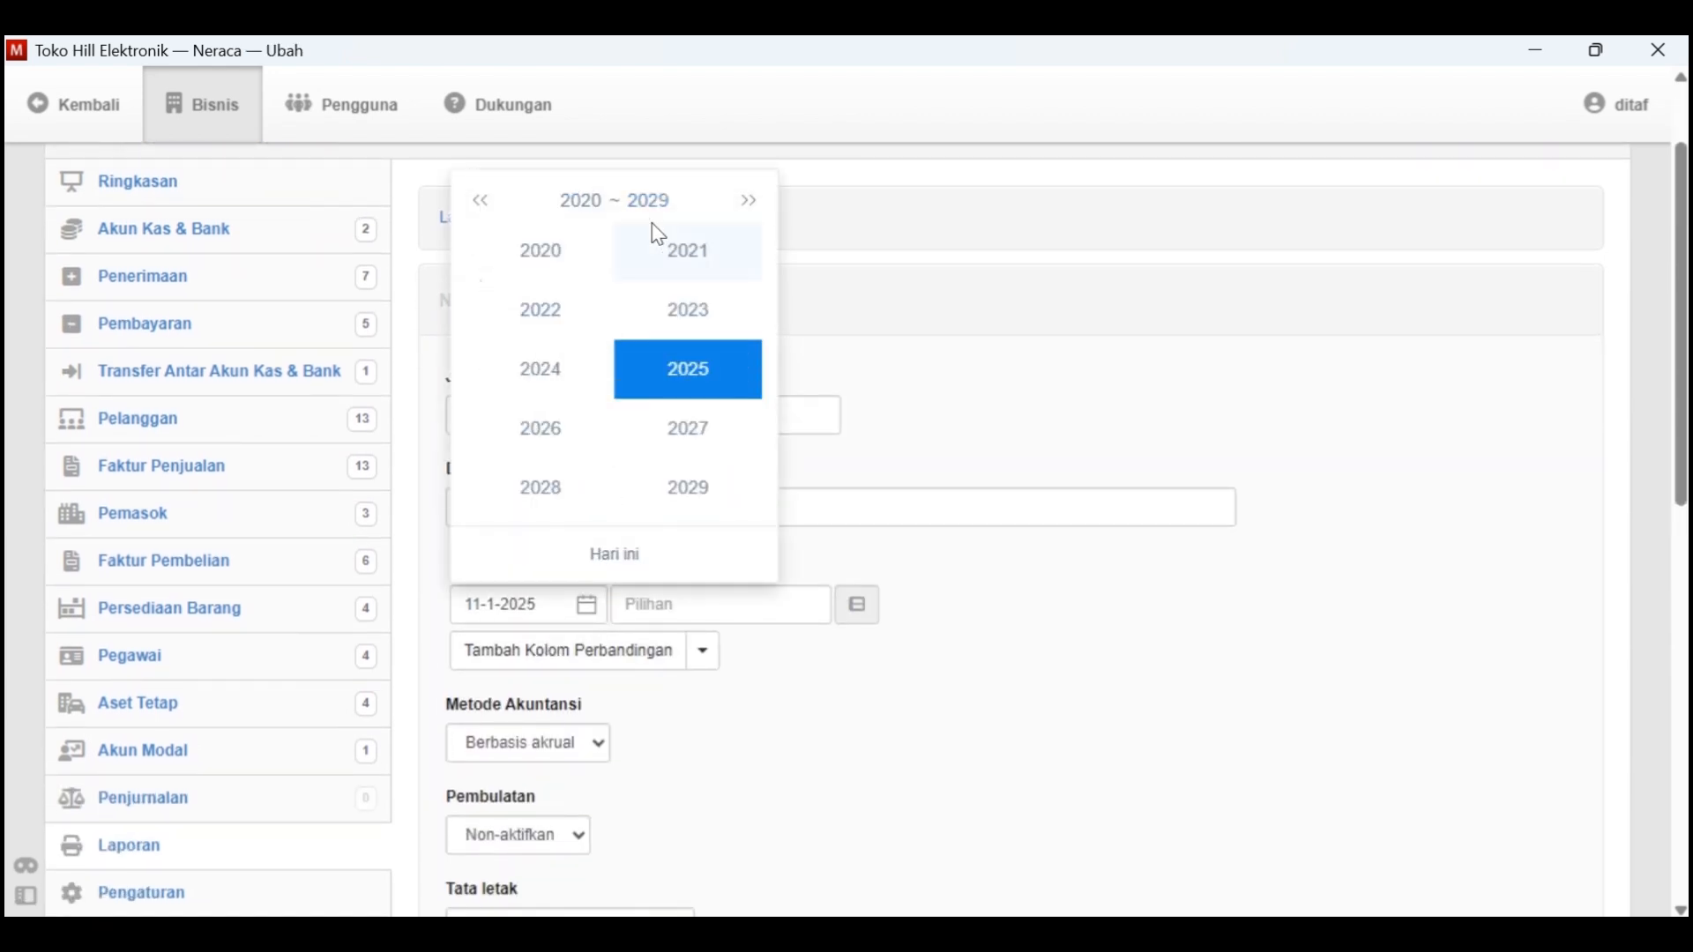
pyautogui.click(650, 235)
pyautogui.click(515, 257)
pyautogui.click(741, 450)
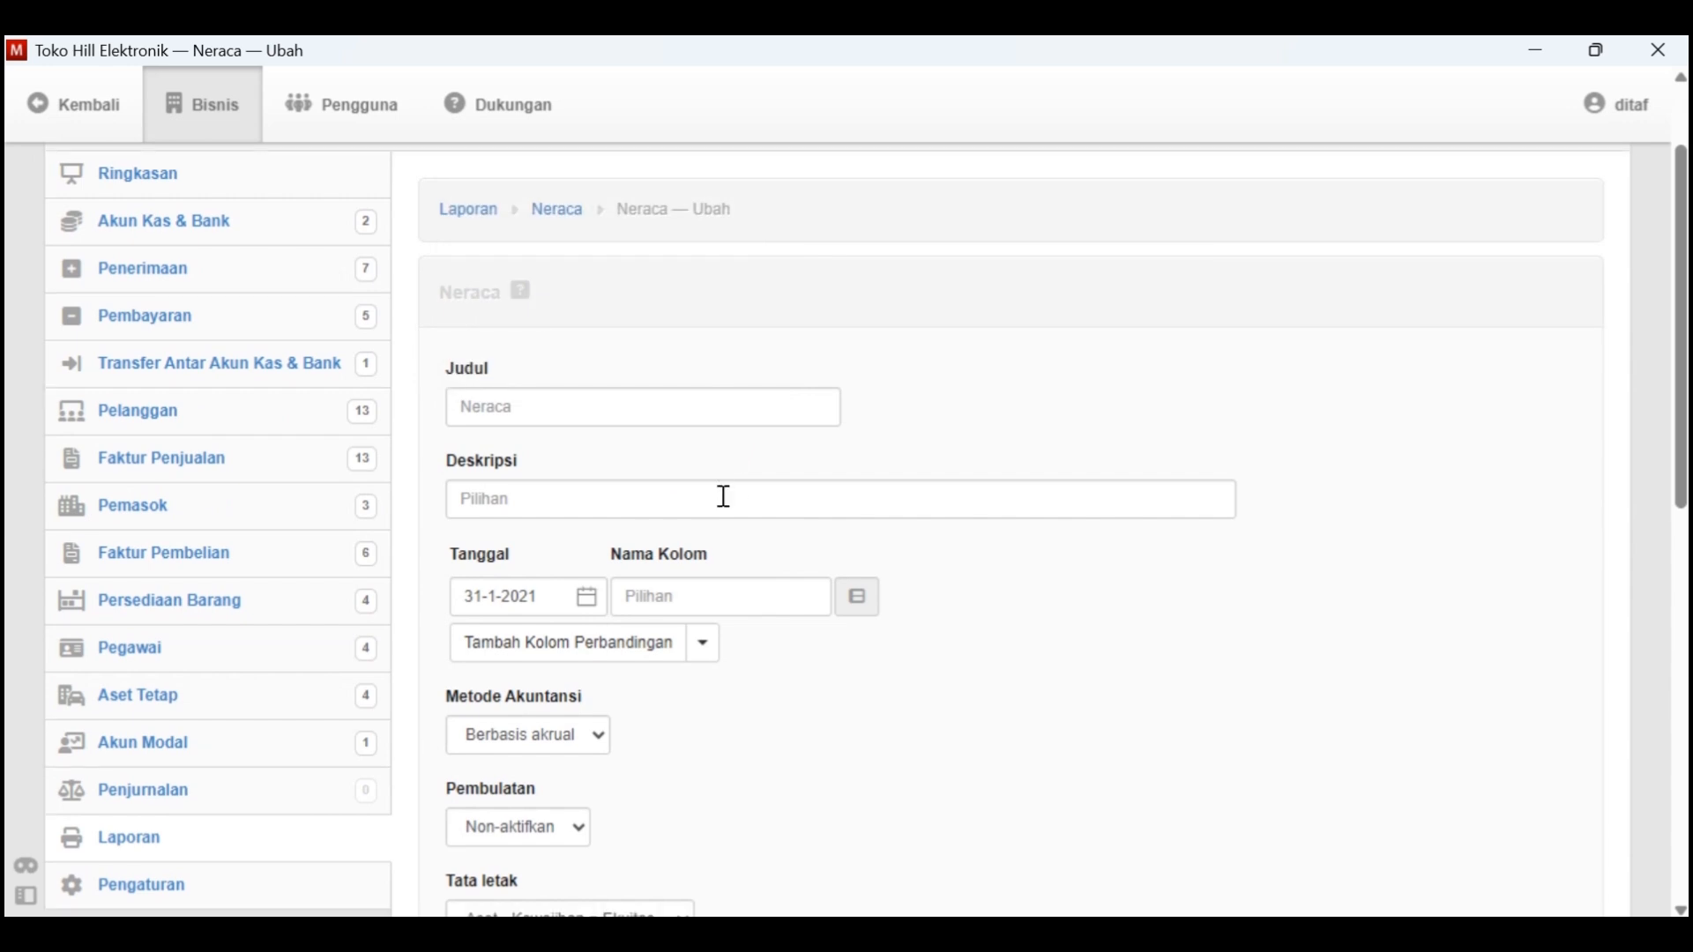
# Create the Neraca with the Aset - Kewajiban = Ekuitas layout and review it from assets down to total equity
pyautogui.scroll(-4, 722, 495)
pyautogui.scroll(-2, 635, 612)
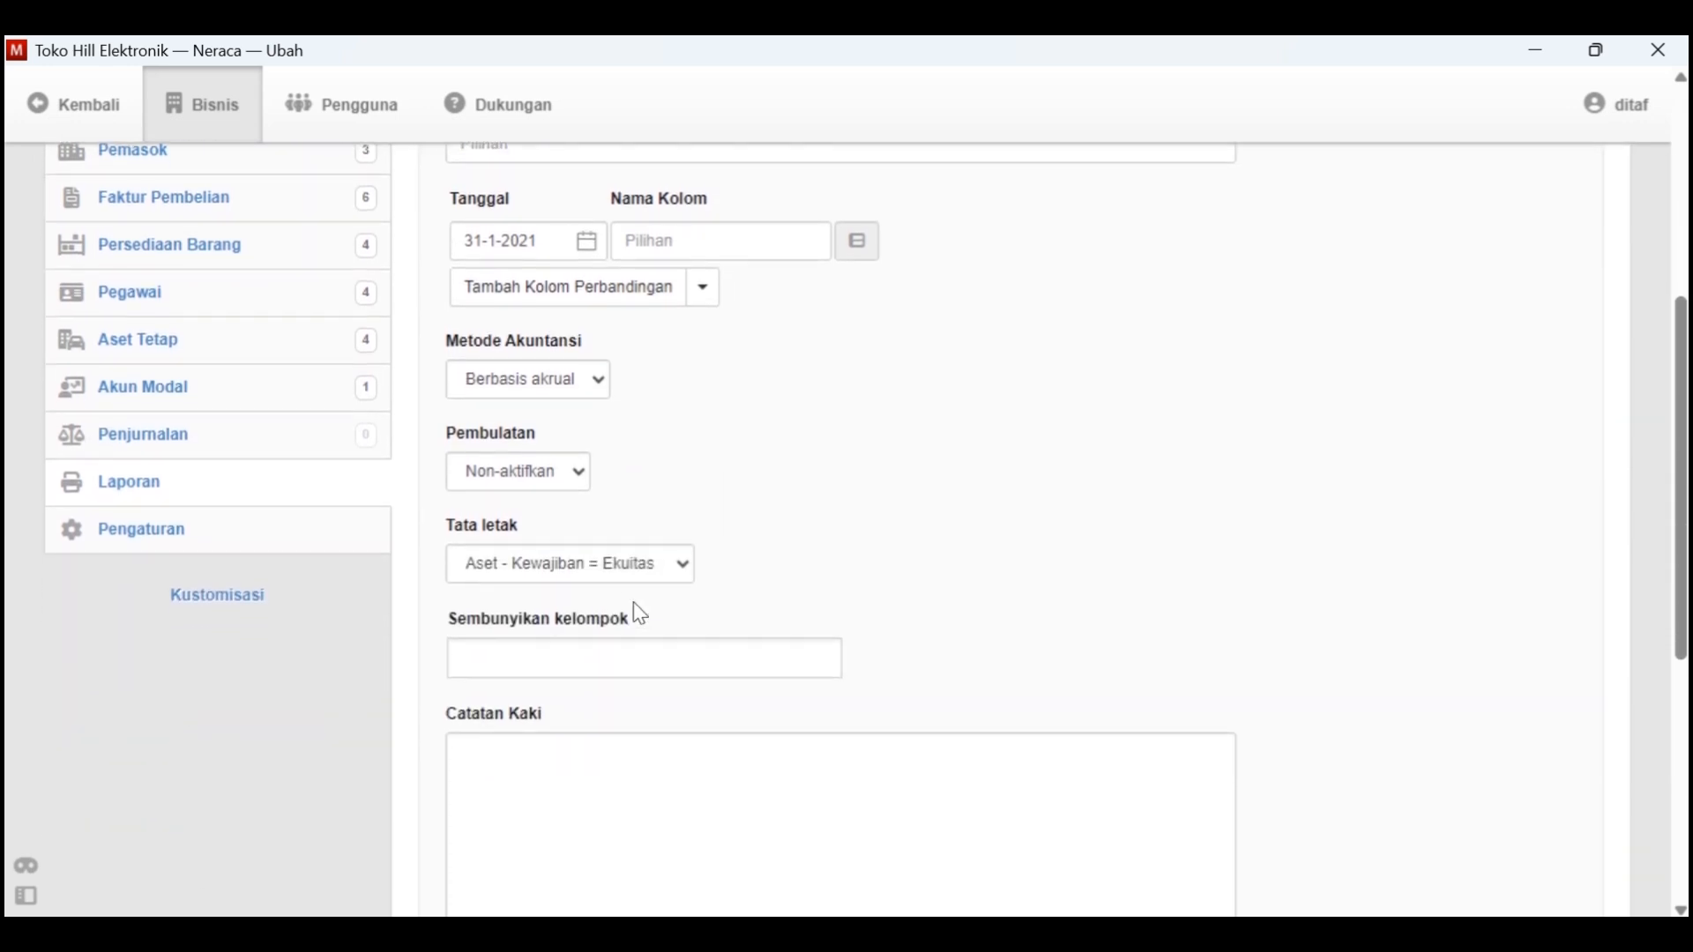
pyautogui.click(684, 512)
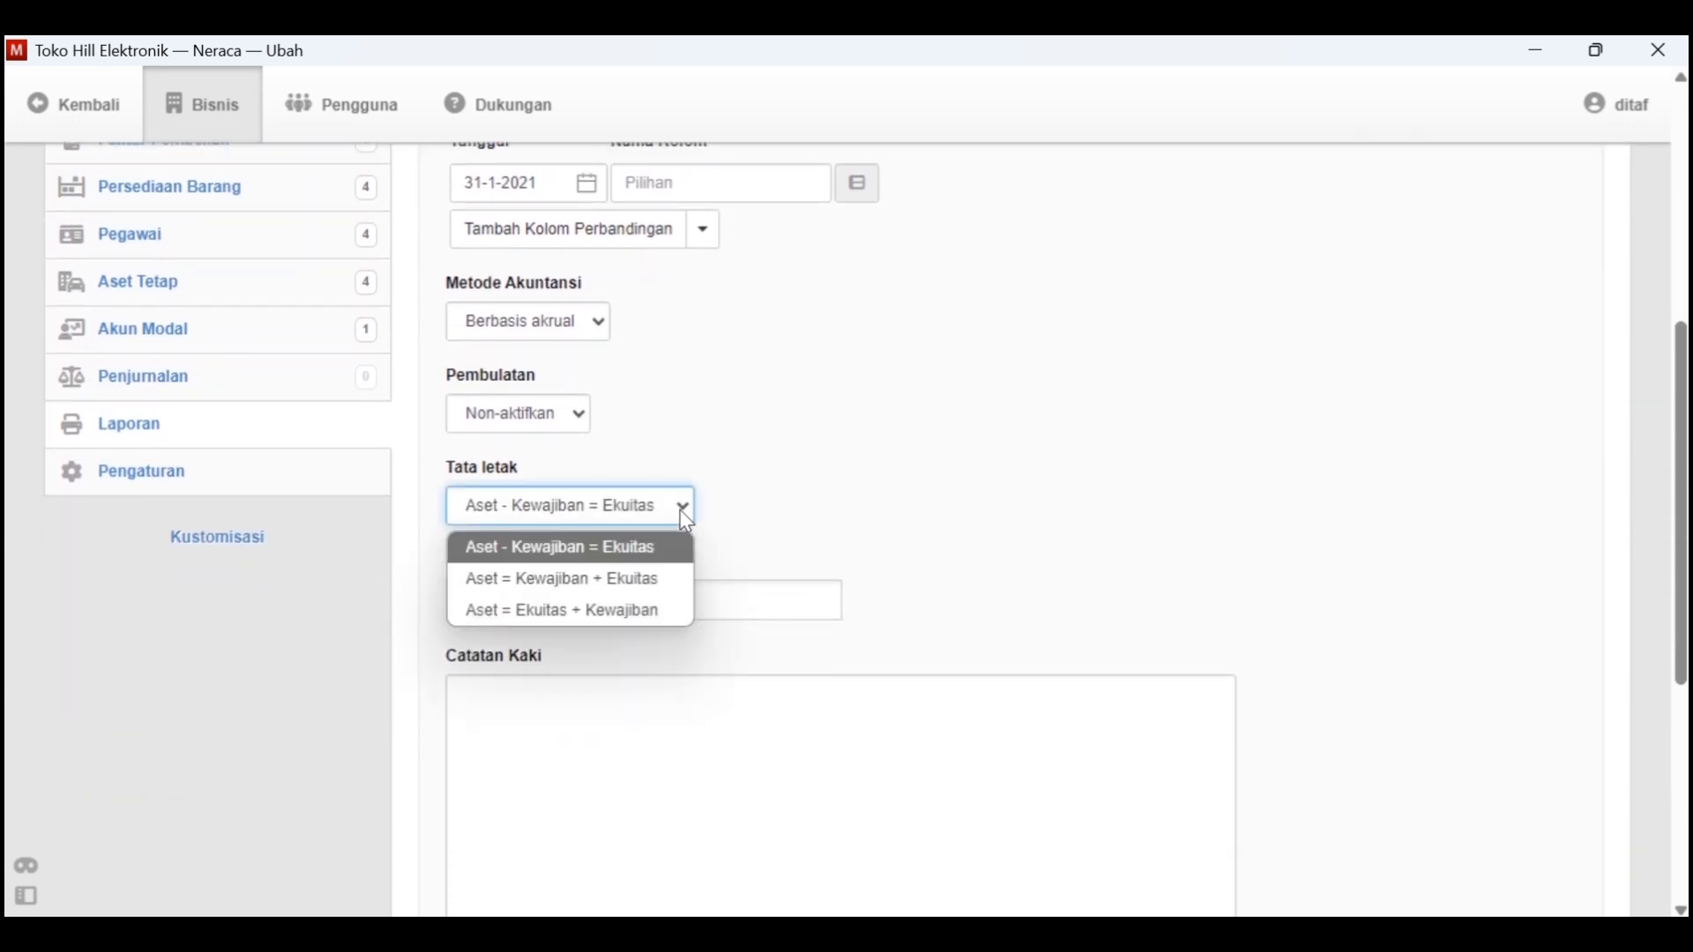
pyautogui.click(687, 554)
pyautogui.scroll(-7, 663, 582)
pyautogui.click(507, 629)
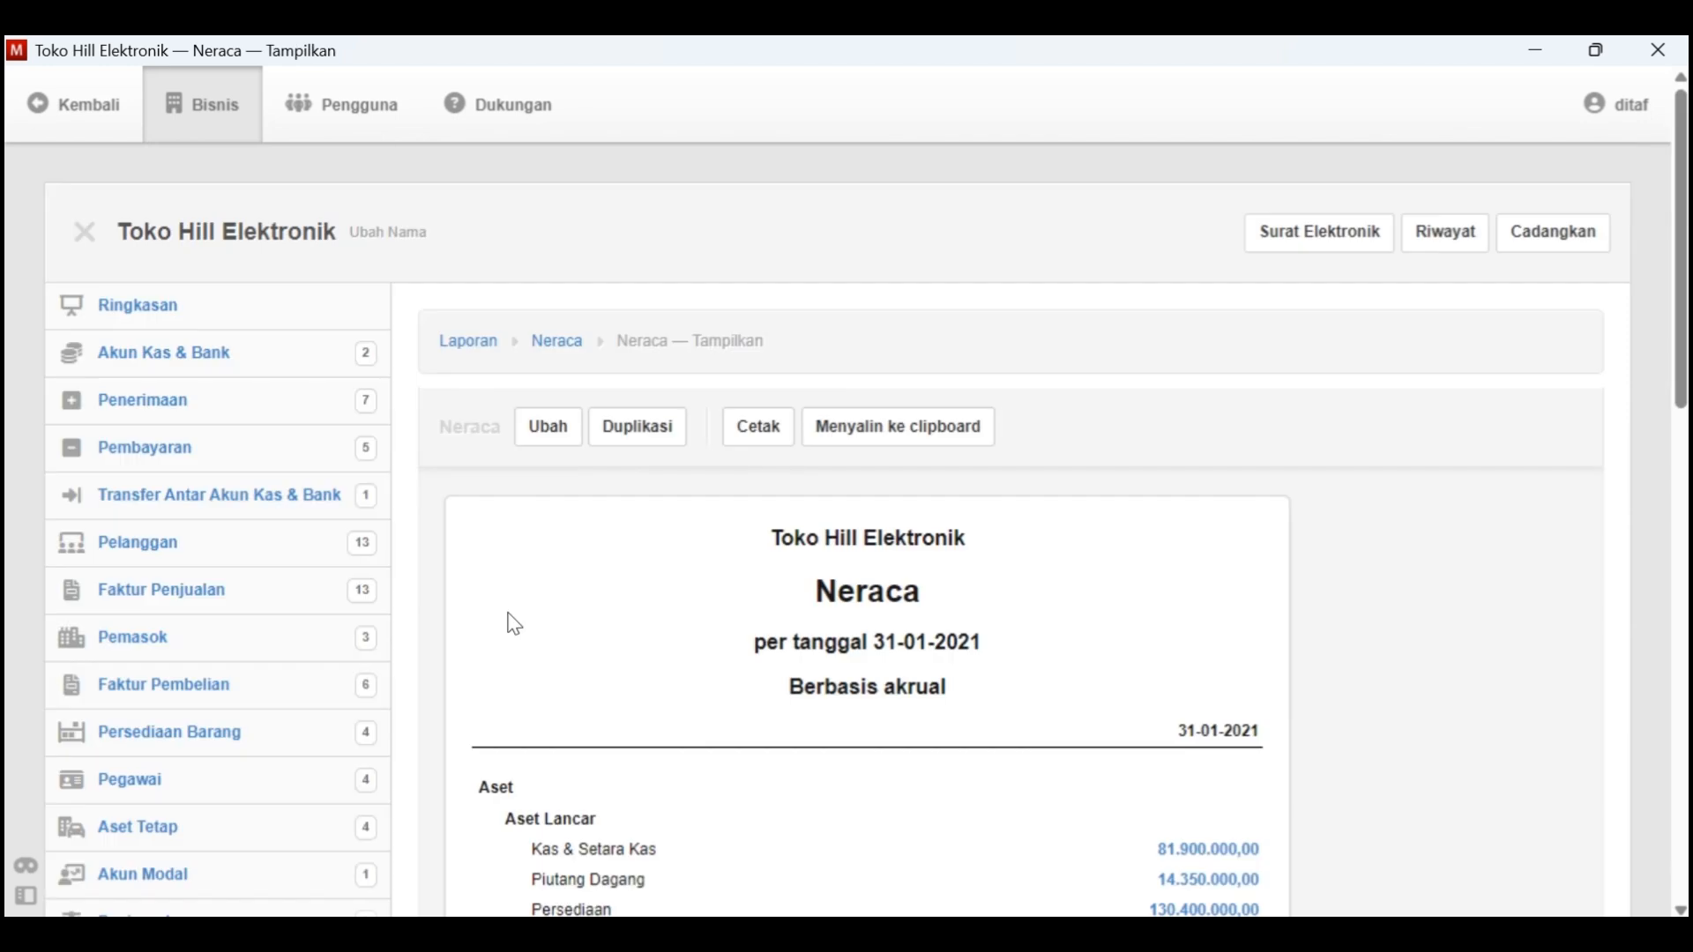
pyautogui.scroll(-5, 788, 628)
pyautogui.scroll(-6, 791, 633)
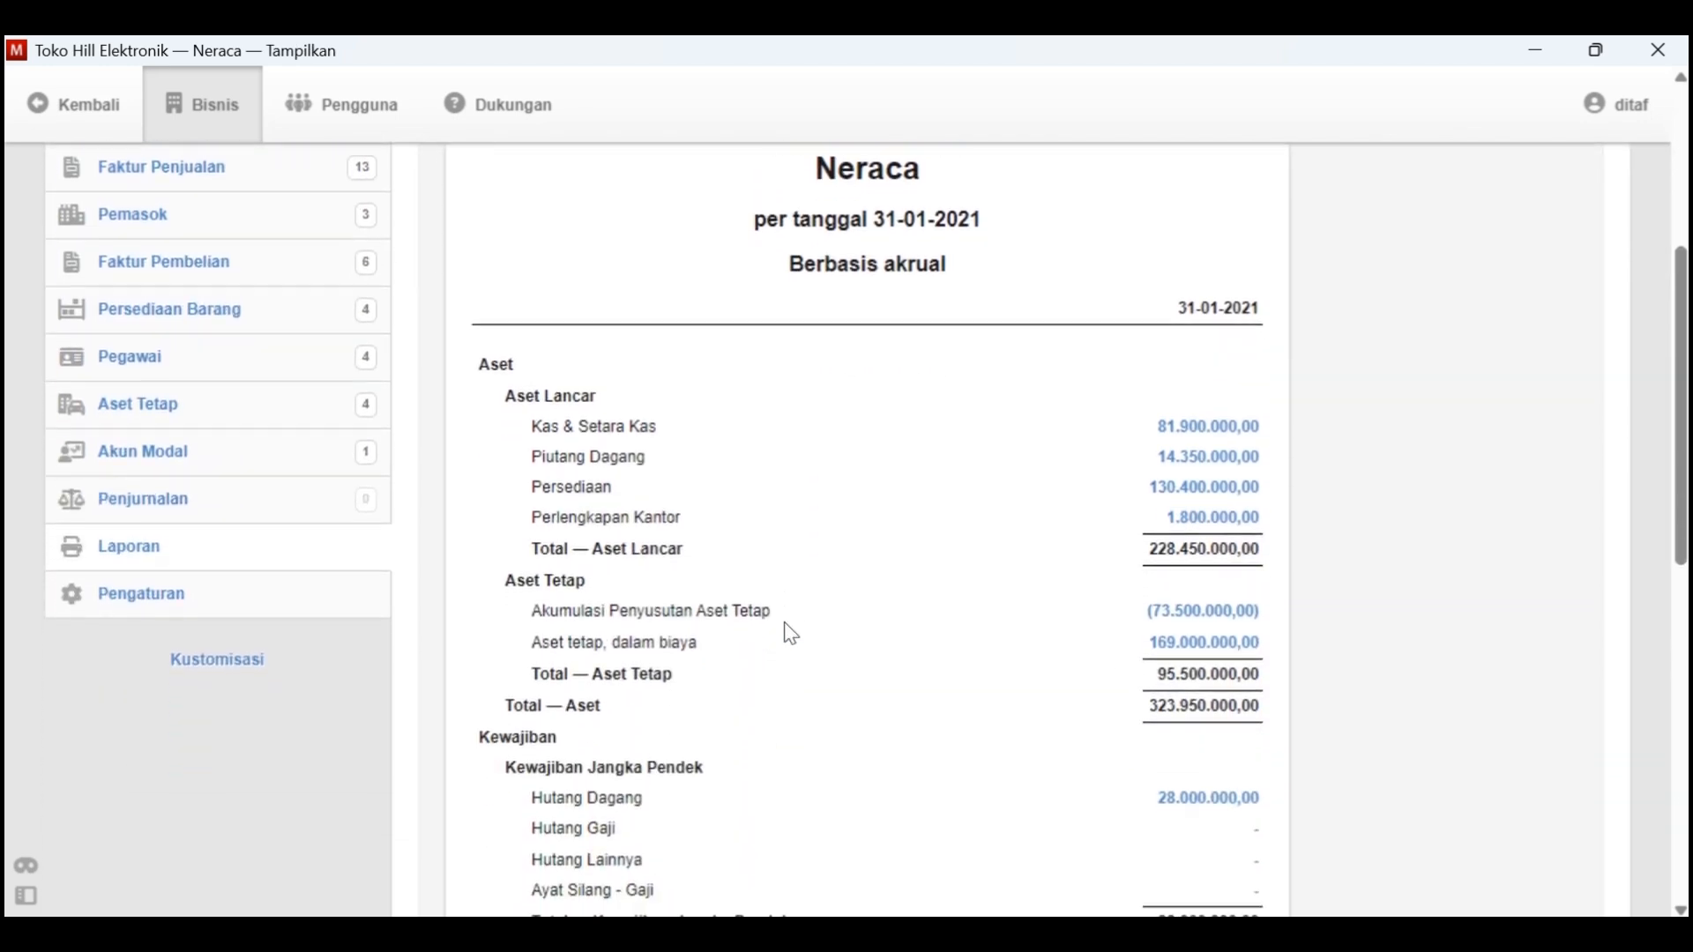
pyautogui.scroll(-7, 787, 623)
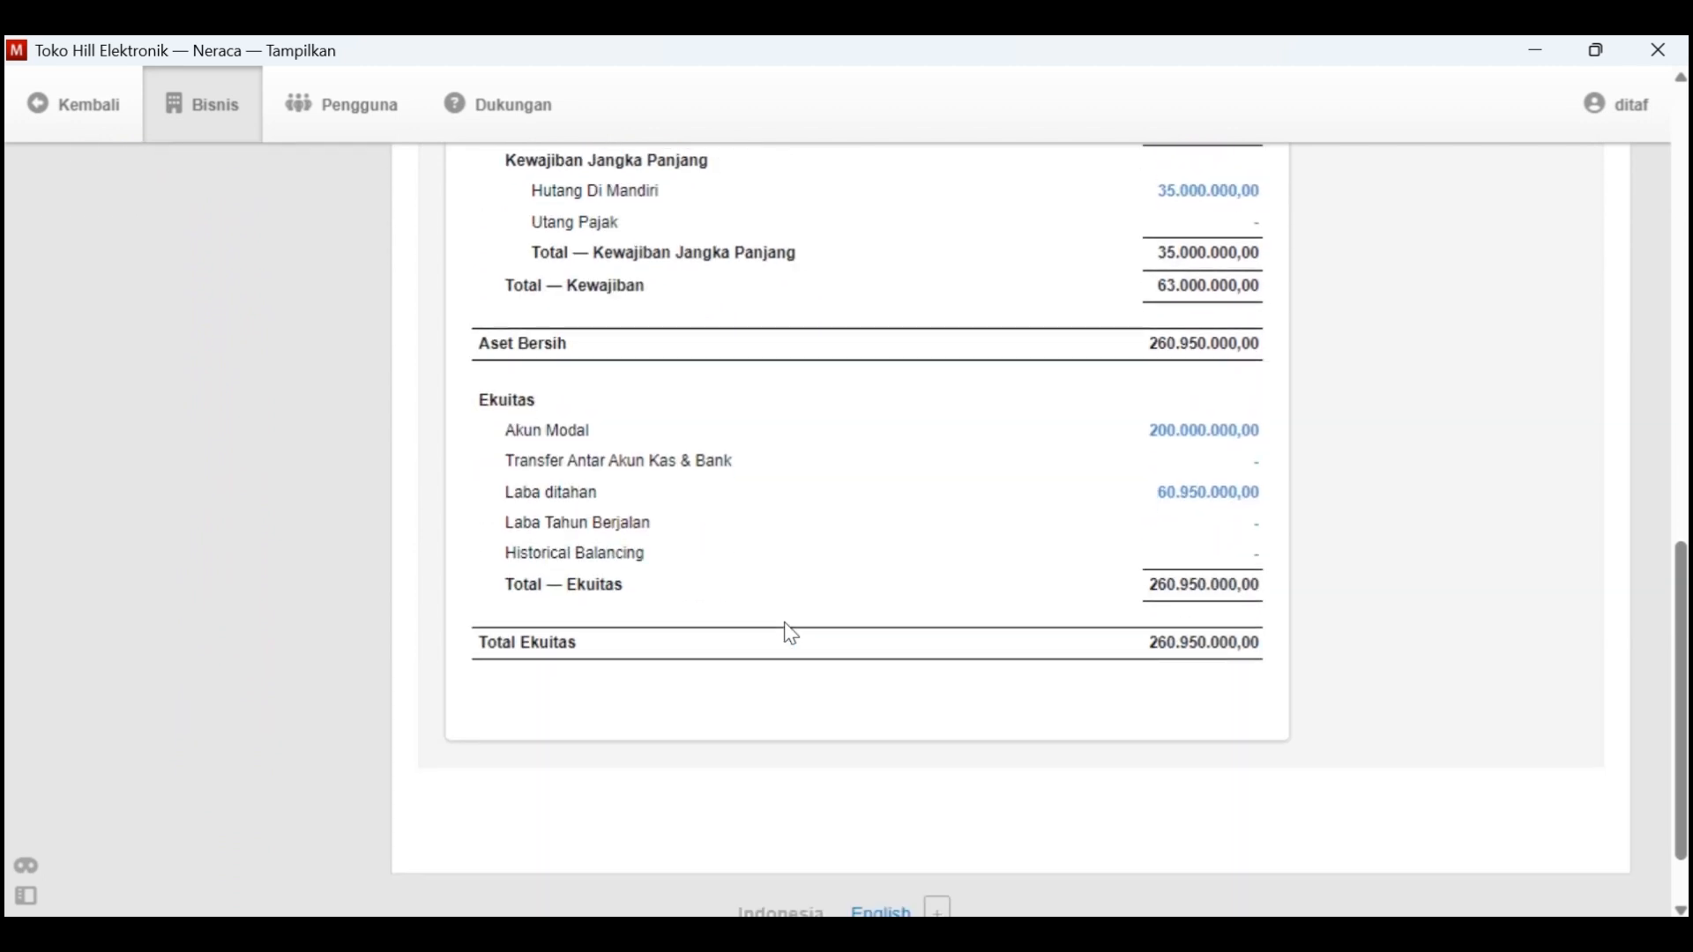
pyautogui.scroll(18, 784, 628)
# Return to the Laporan list and start a new Laporan Arus Kas report
pyautogui.click(495, 340)
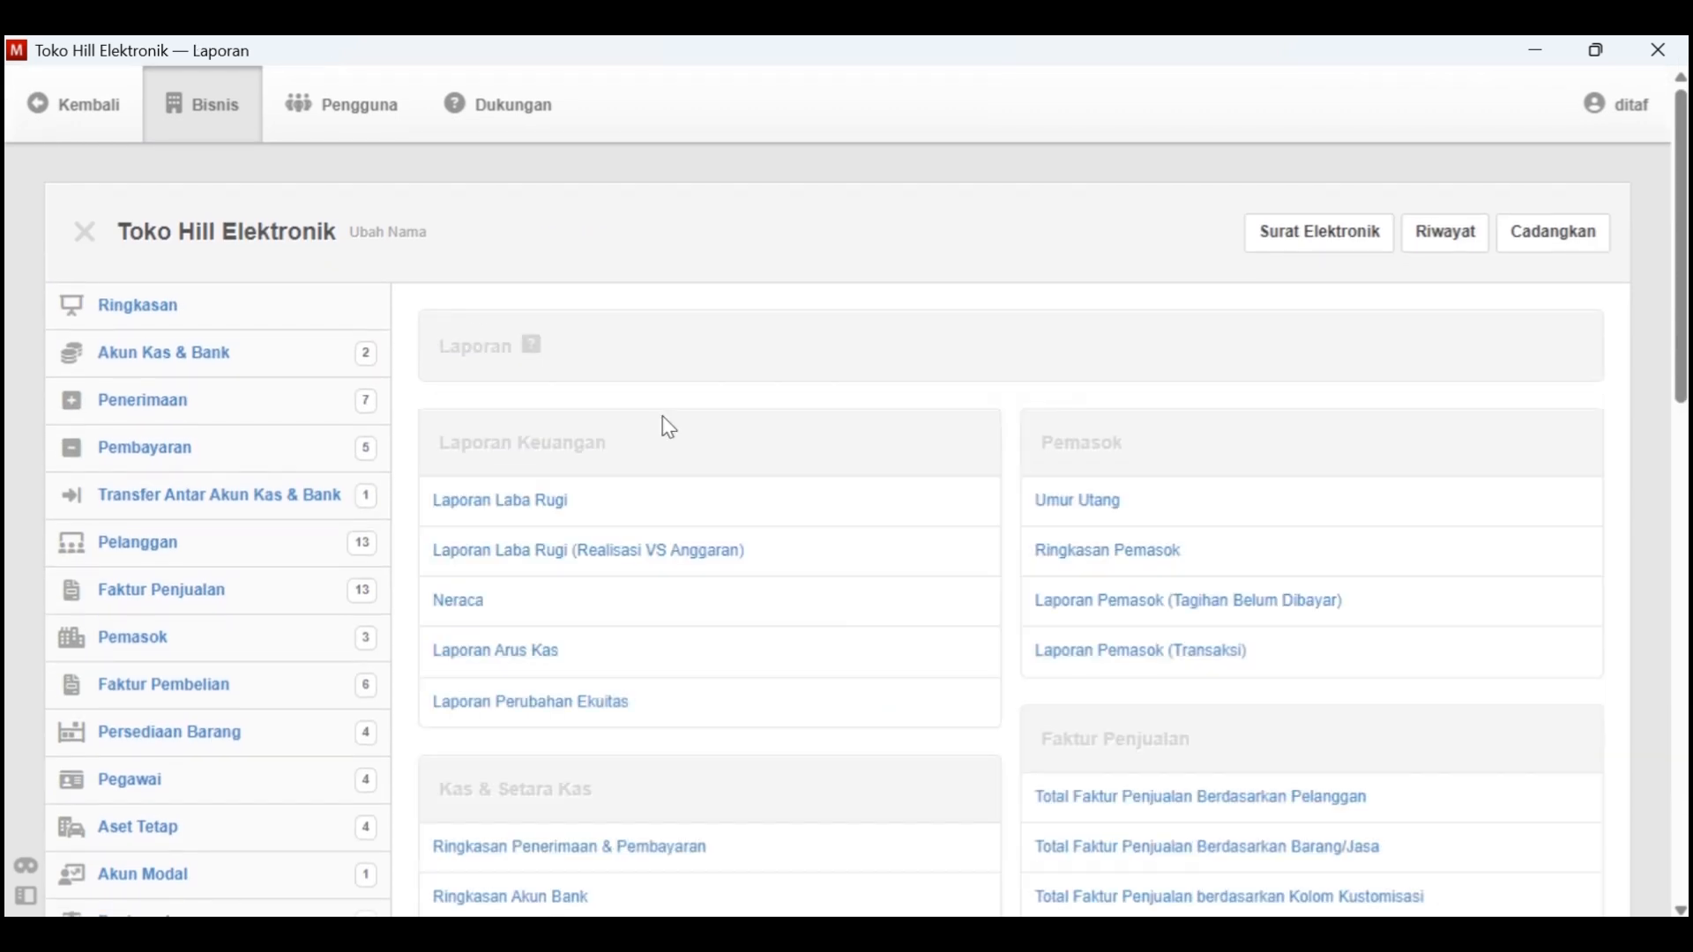
pyautogui.scroll(-1, 923, 590)
pyautogui.click(574, 554)
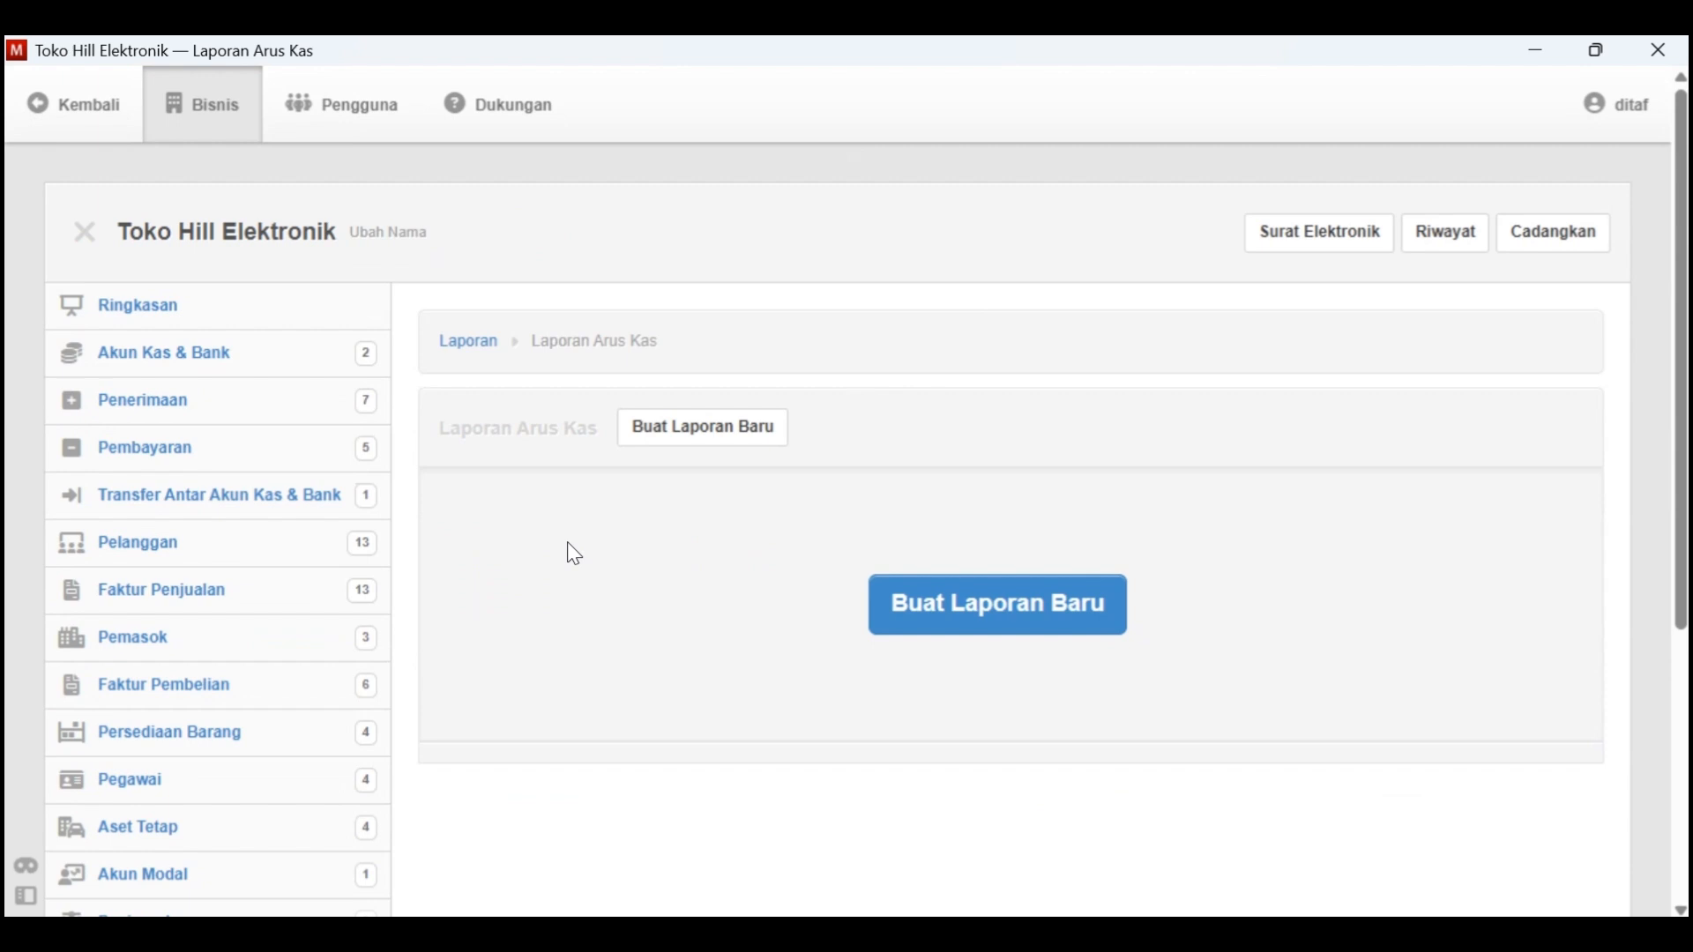
pyautogui.click(757, 445)
pyautogui.scroll(-3, 741, 487)
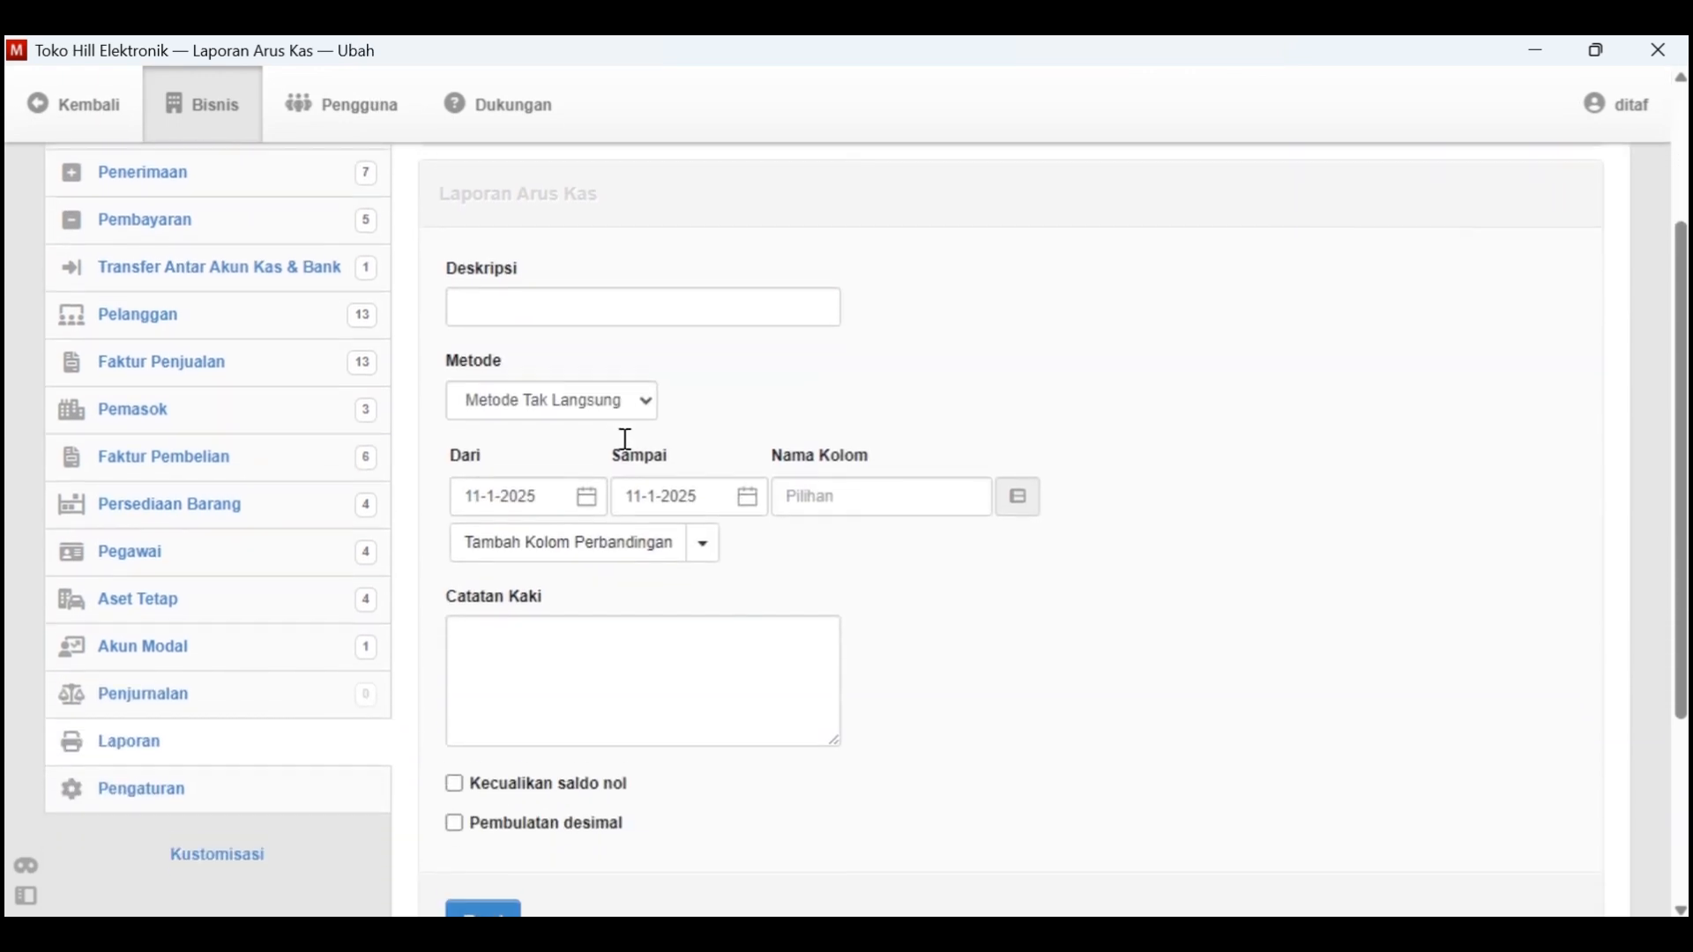
# Set the cash flow report's start date to 1-1-2021
pyautogui.click(586, 484)
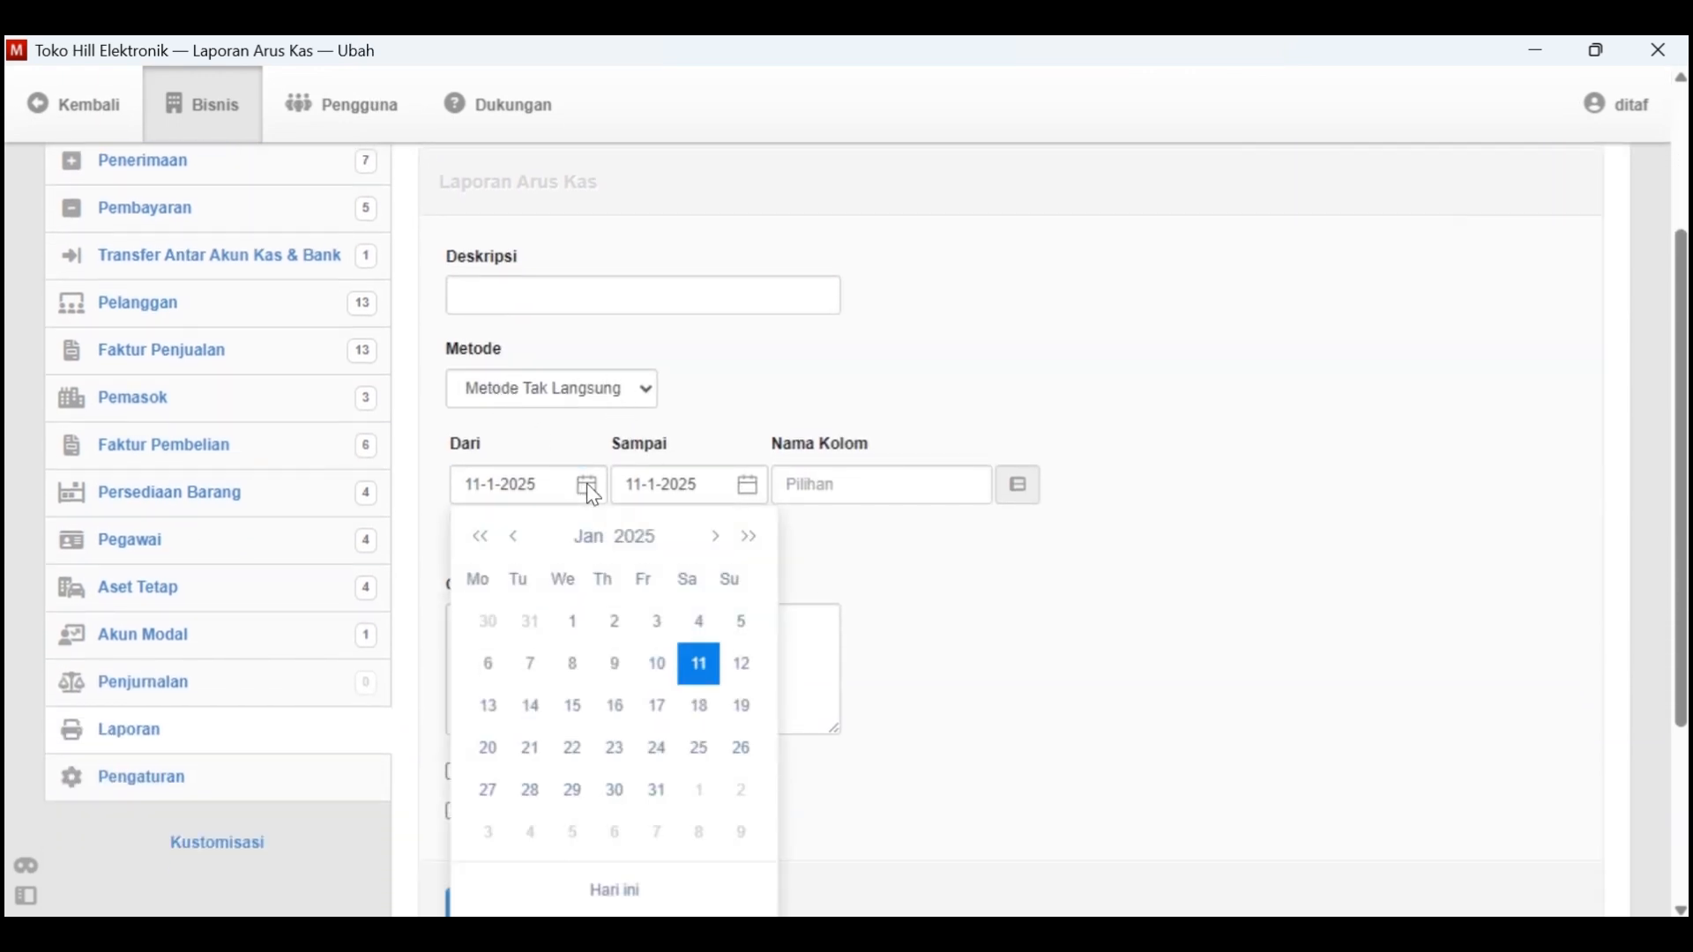
pyautogui.click(628, 538)
pyautogui.click(636, 581)
pyautogui.click(573, 630)
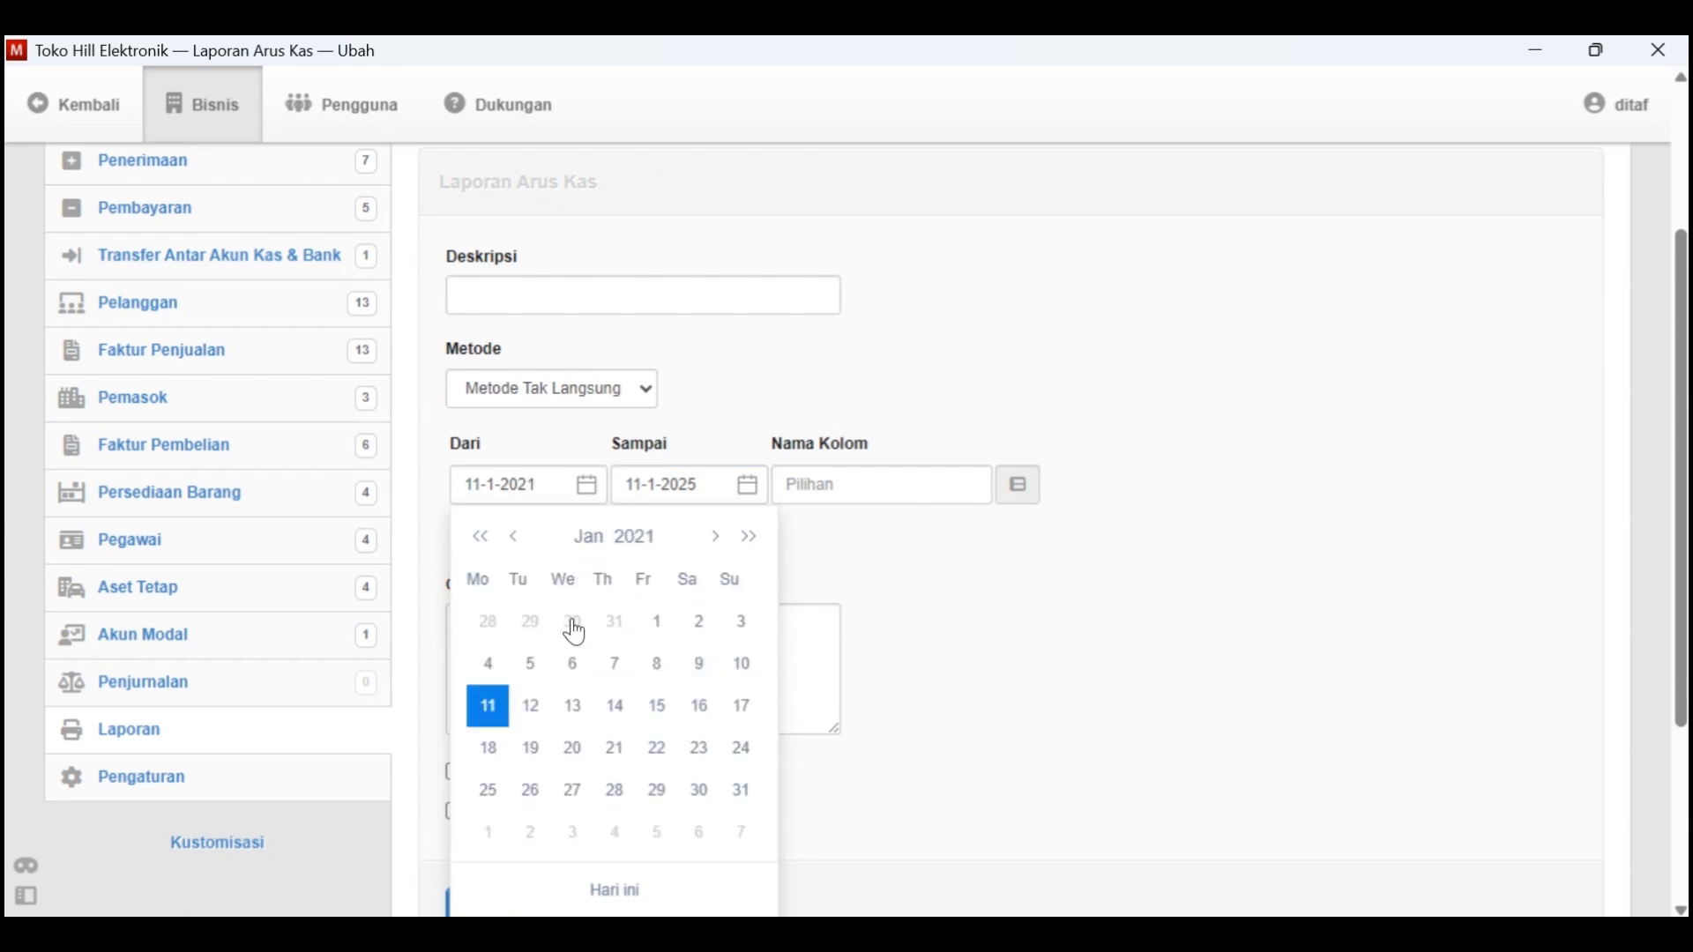
pyautogui.click(739, 790)
pyautogui.click(521, 488)
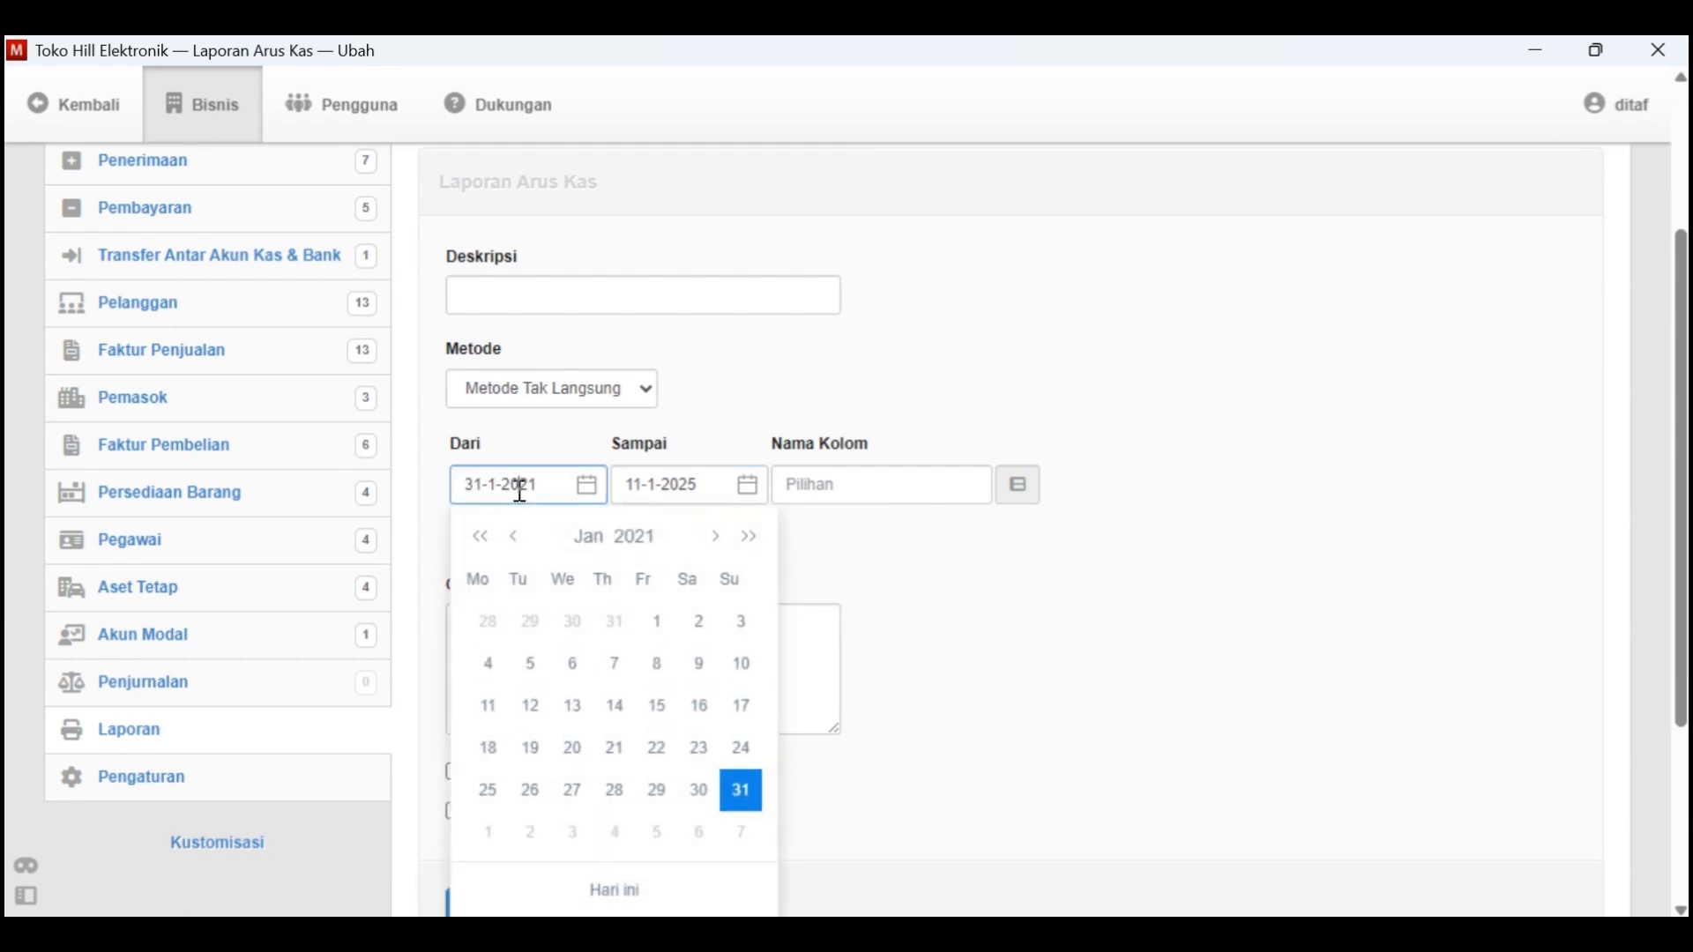
pyautogui.click(647, 632)
# Set the cash flow report's end date to 31-1-2021
pyautogui.click(729, 477)
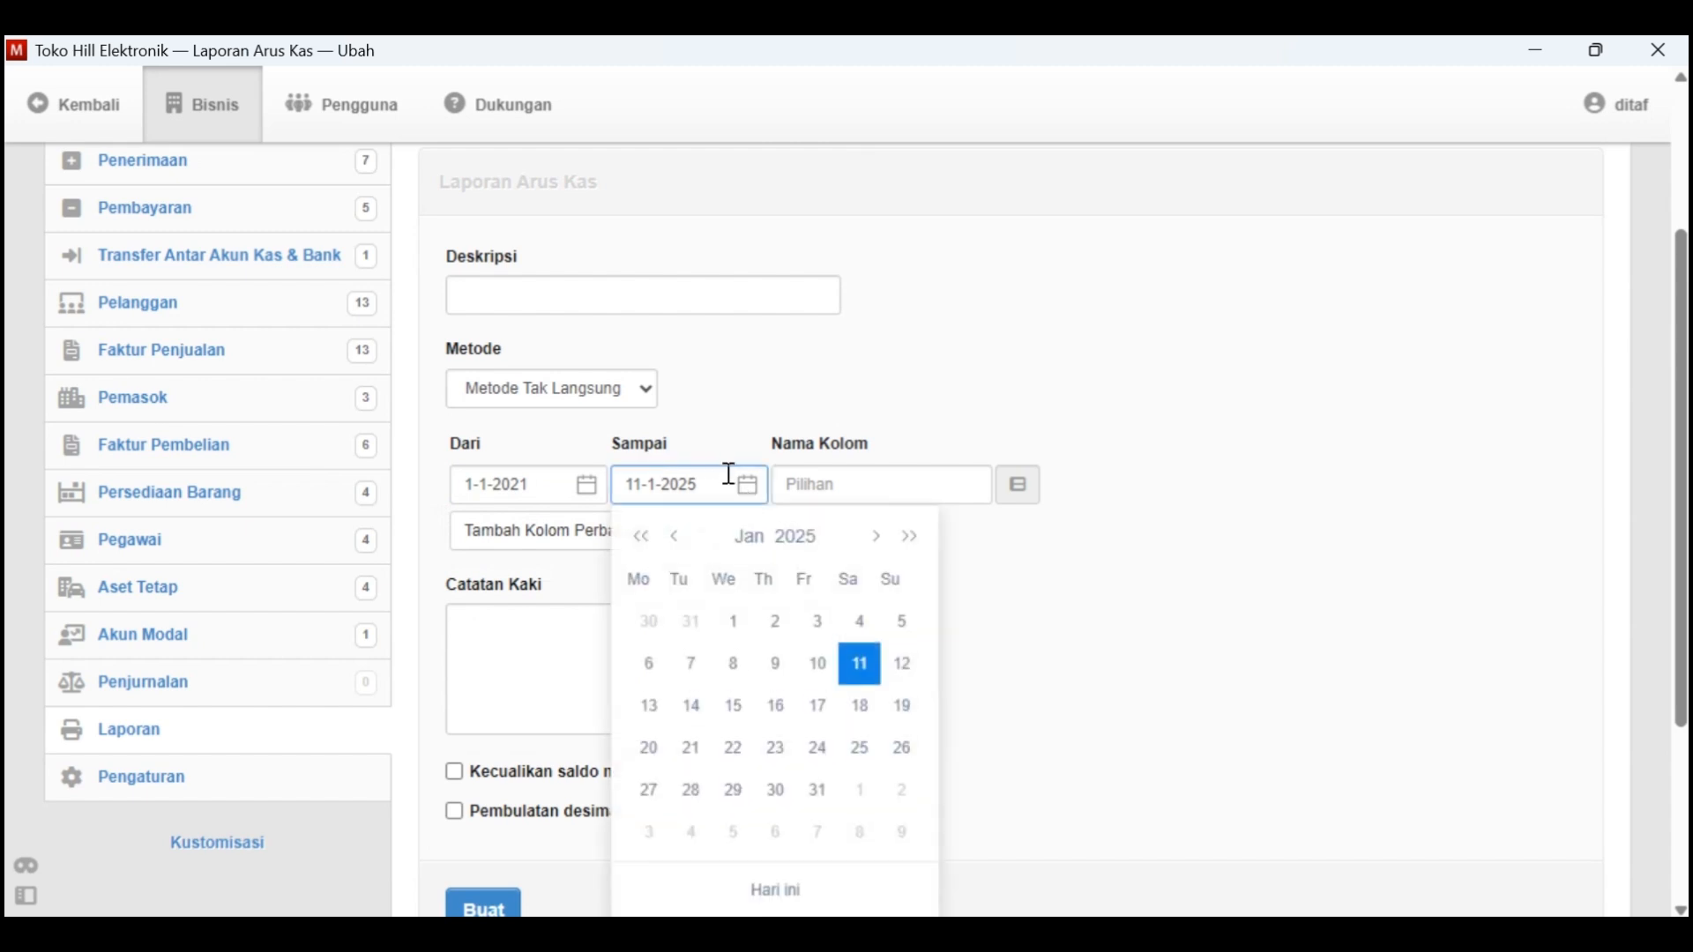
pyautogui.click(796, 536)
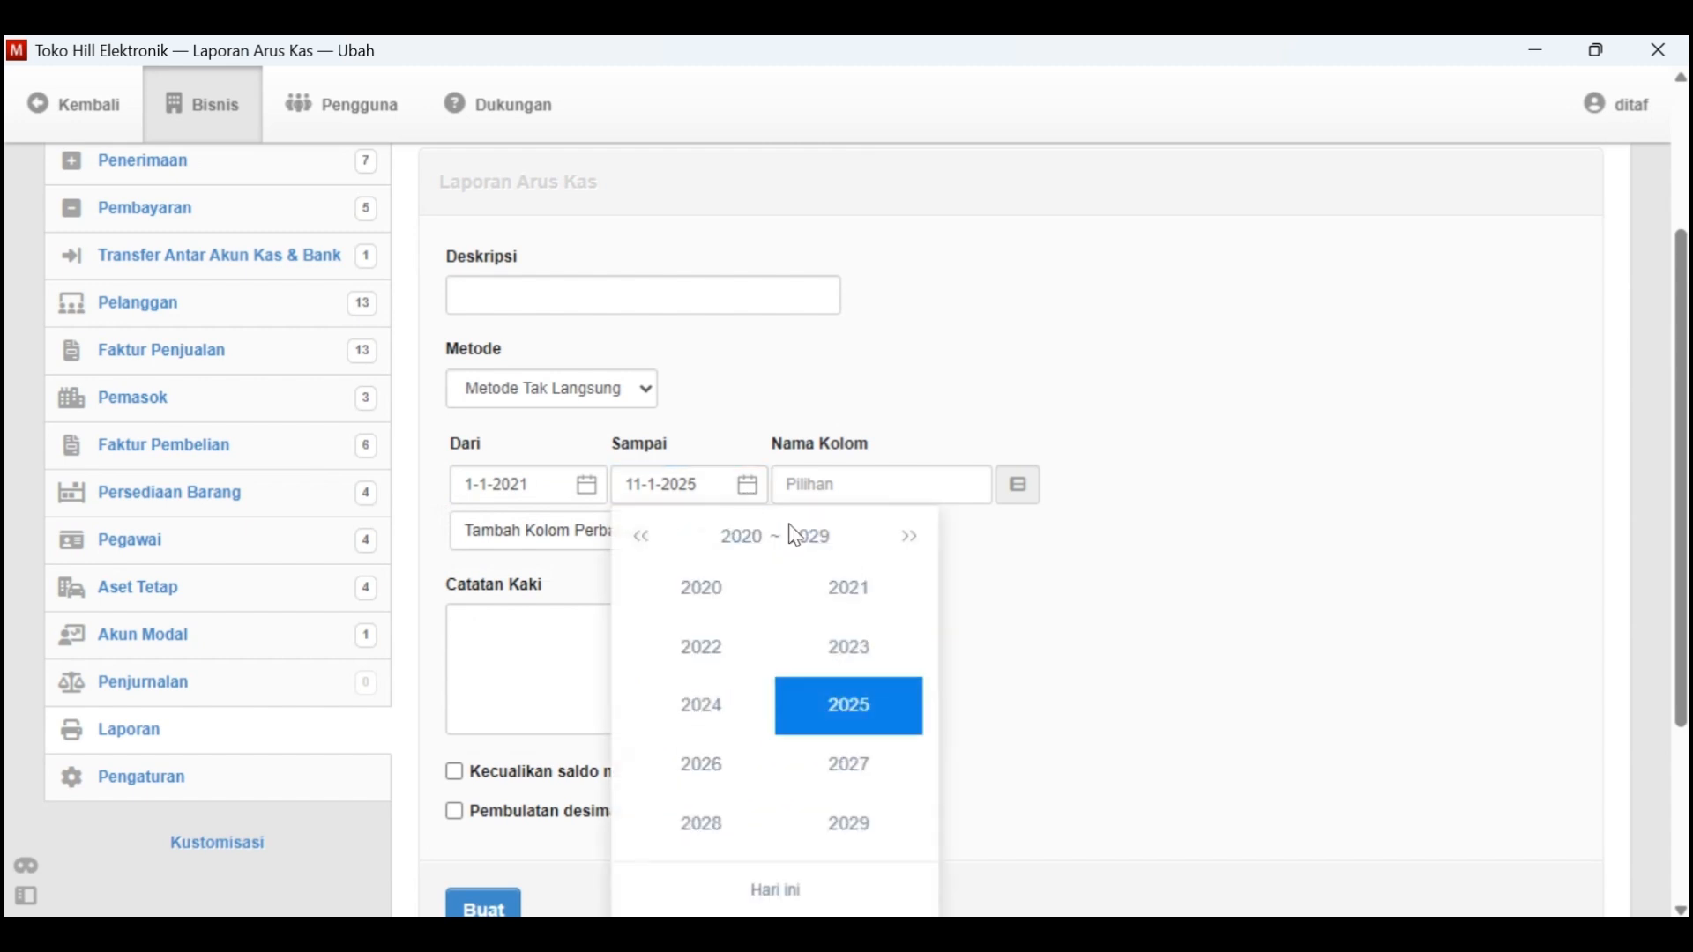
pyautogui.click(803, 601)
pyautogui.click(696, 604)
pyautogui.click(896, 783)
pyautogui.scroll(-1, 882, 785)
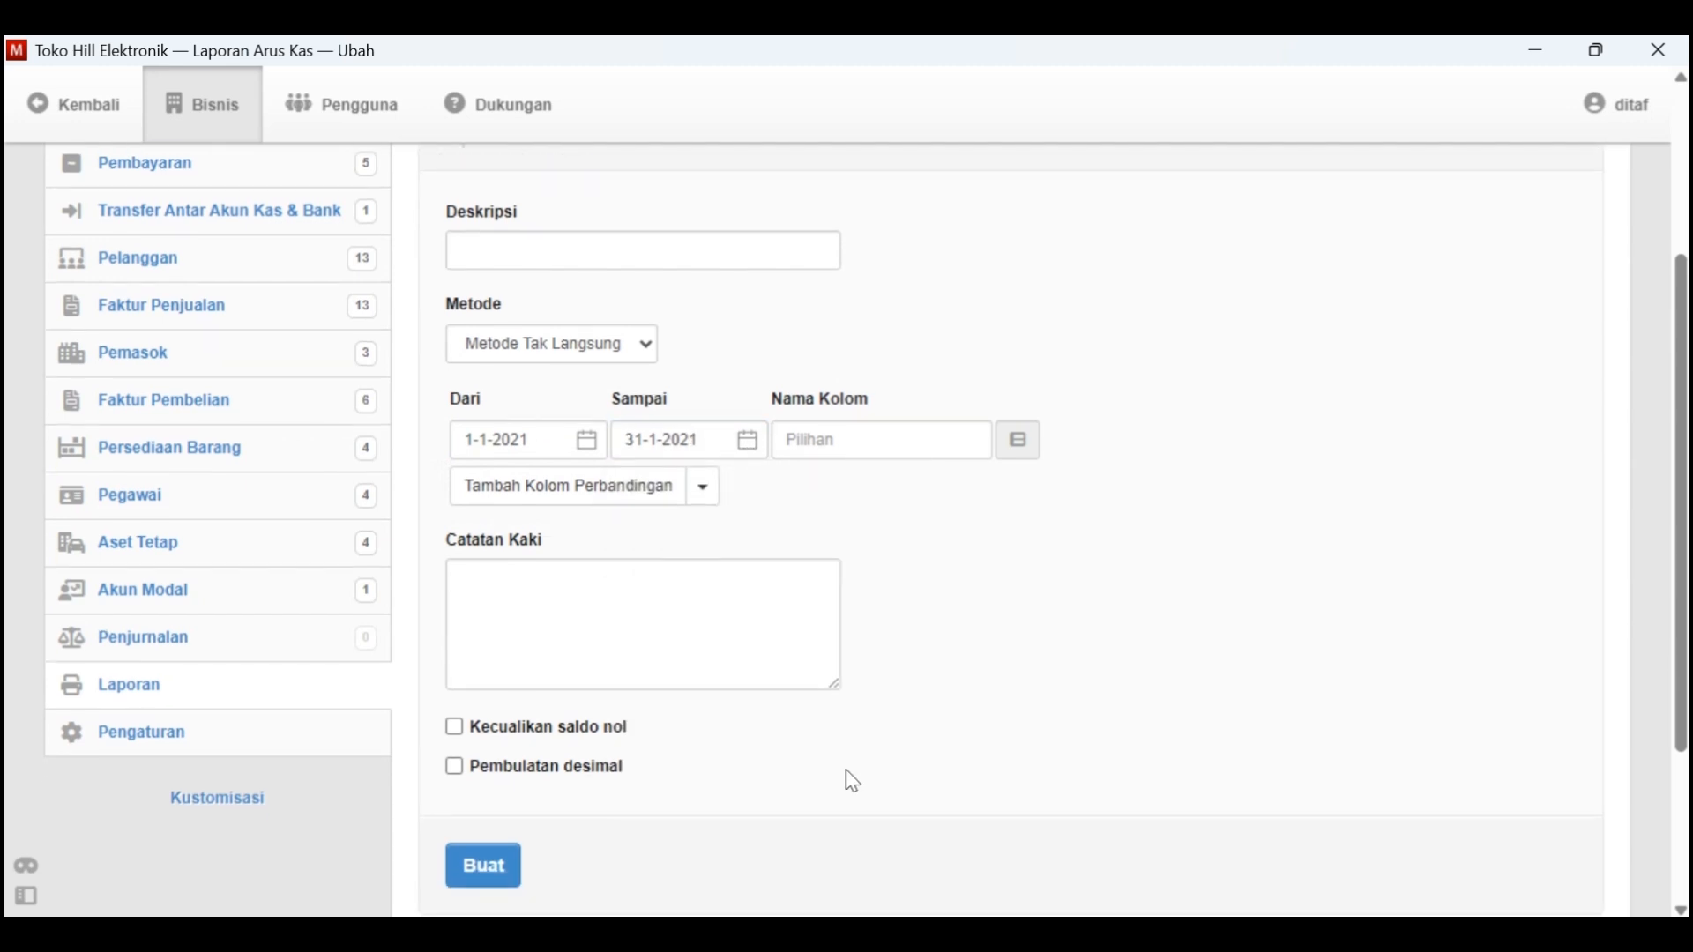
# Create the Laporan Arus Kas with Metode Tak Langsung and review it down to the closing cash balance
pyautogui.scroll(-4, 808, 745)
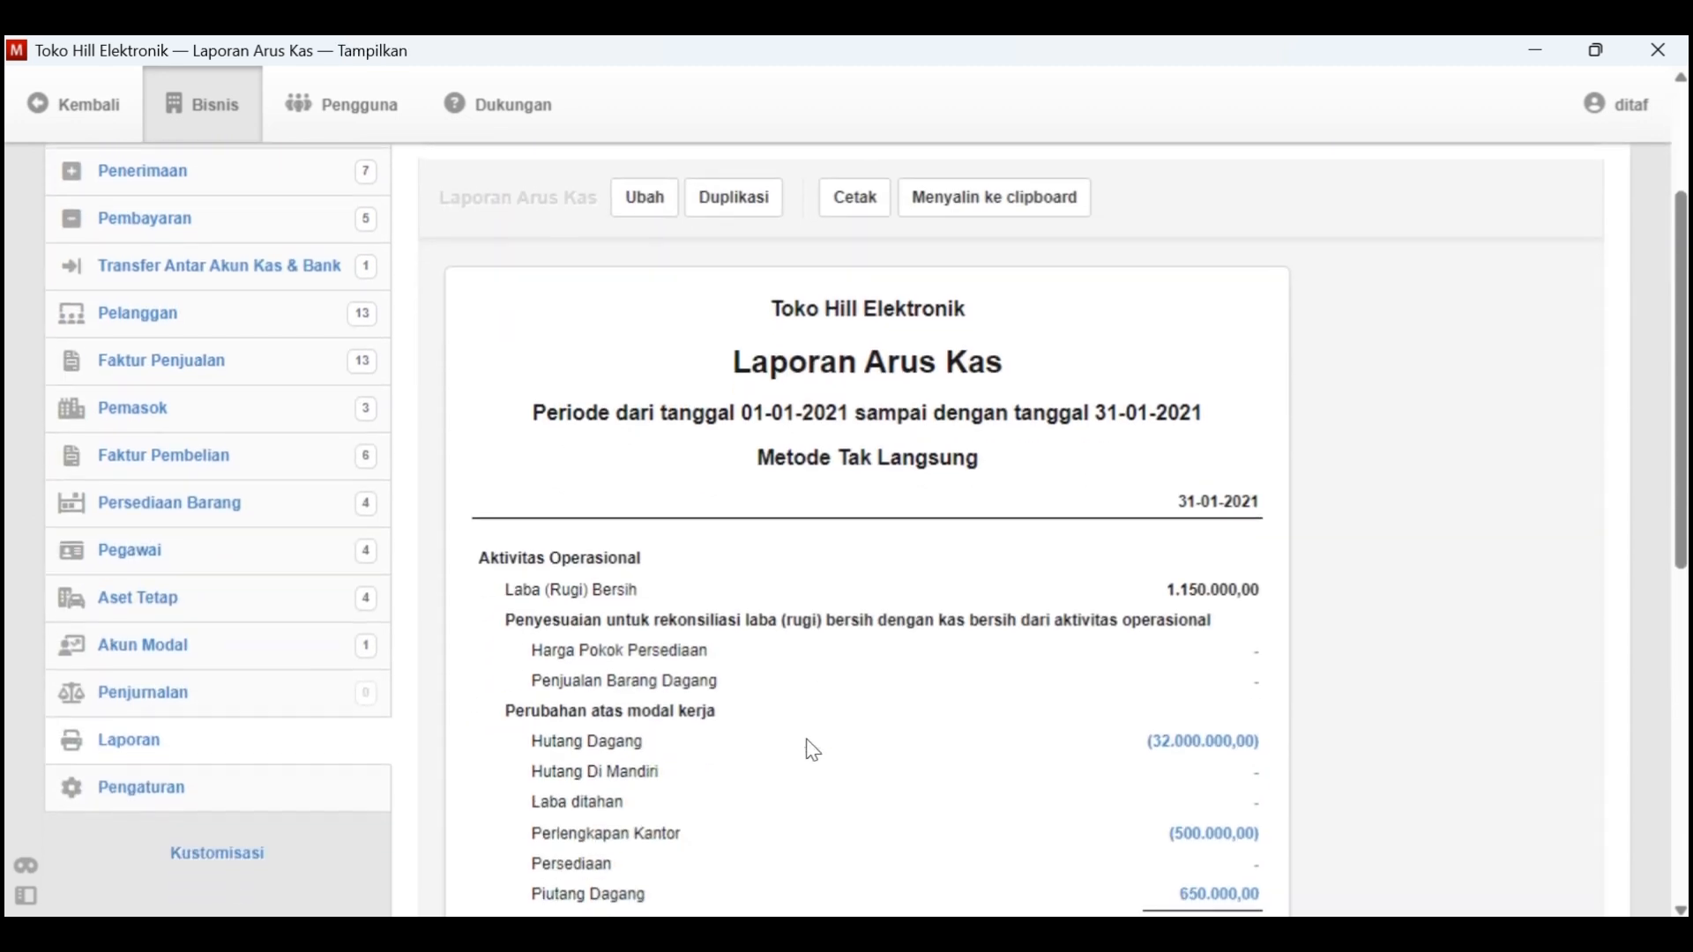
pyautogui.scroll(-4, 808, 749)
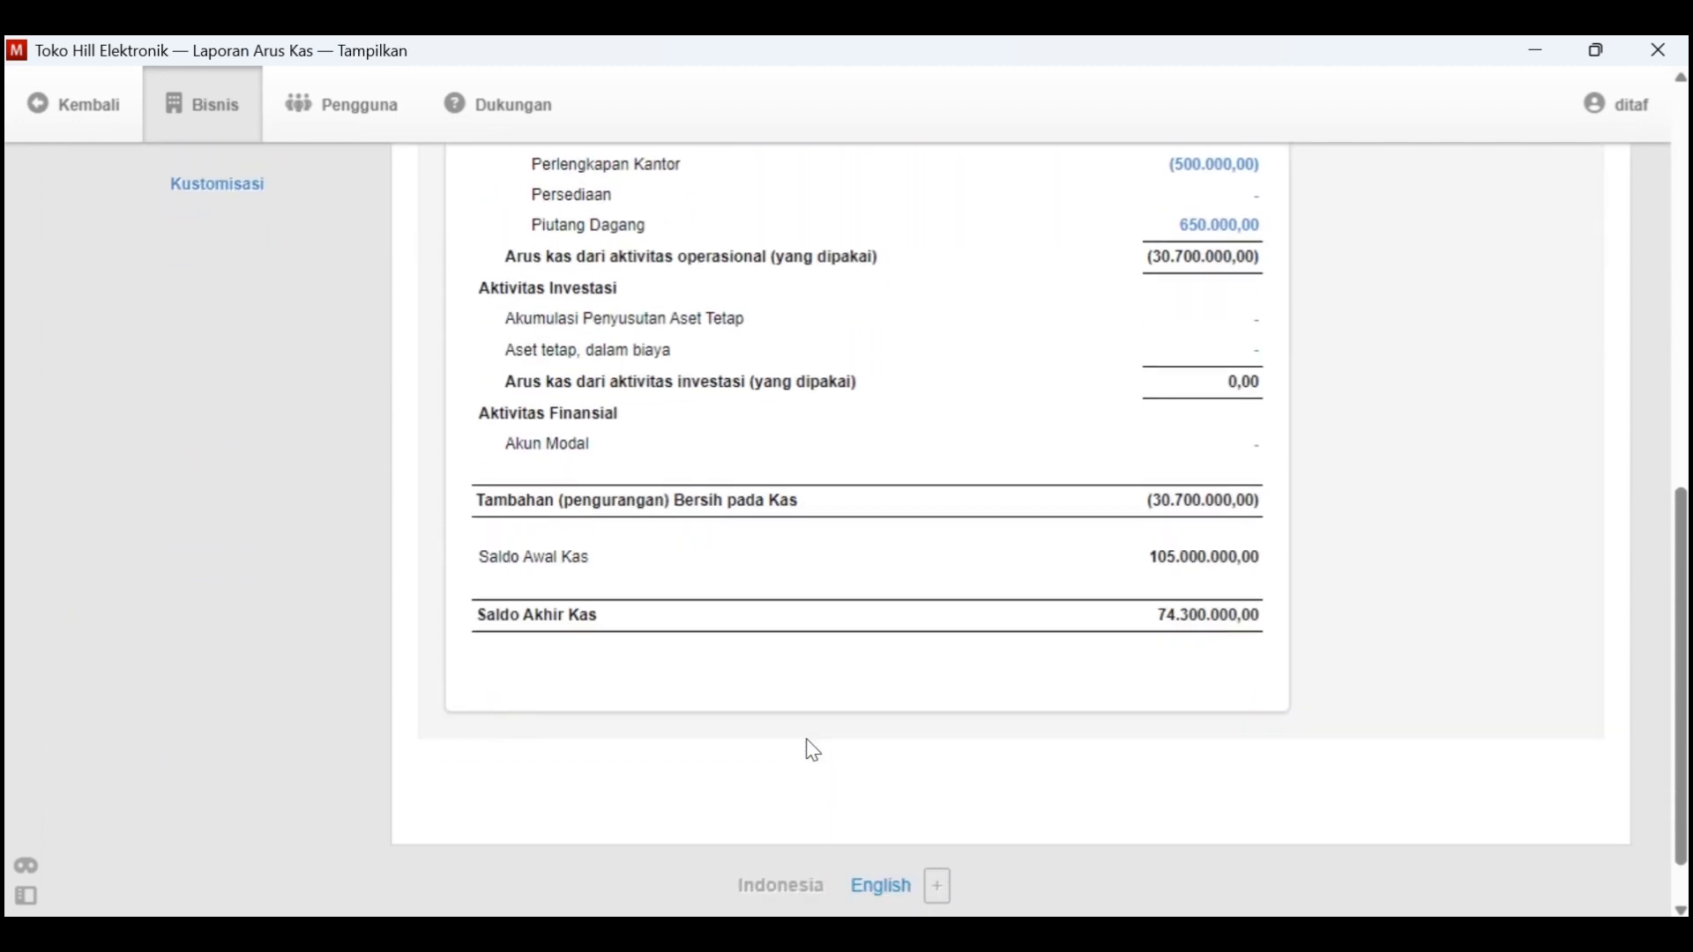
pyautogui.scroll(10, 805, 748)
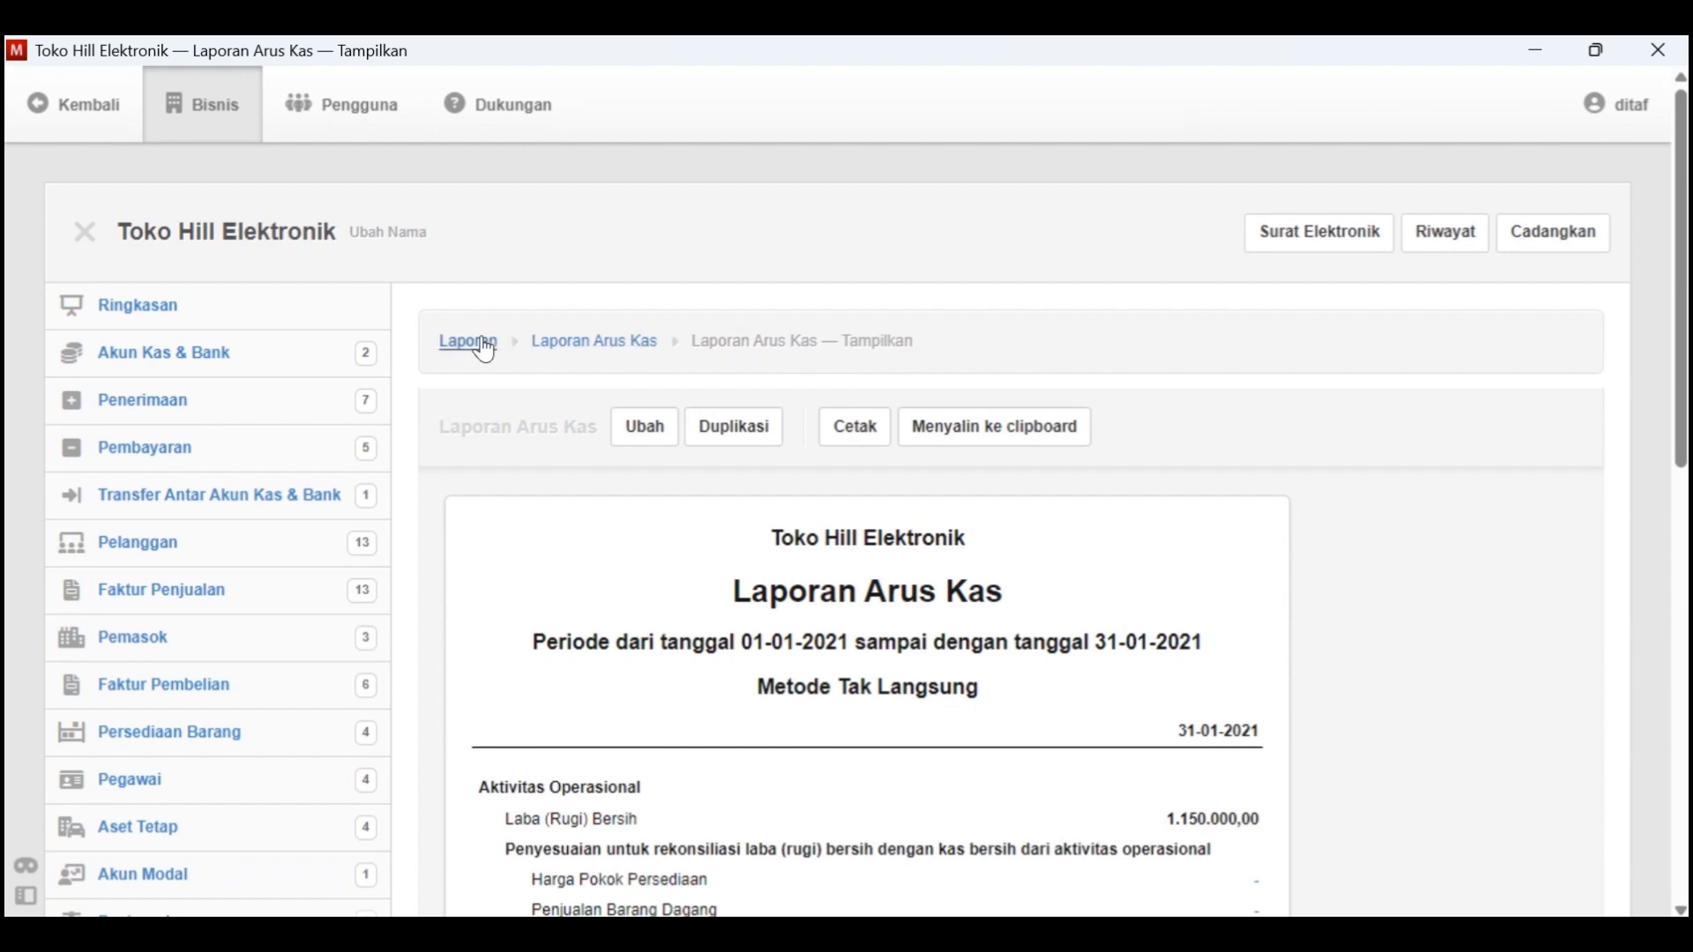
# Return to the Laporan list and display the saved Laporan Laba Rugi for 01-01-2021 to 31-01-2021
pyautogui.click(485, 344)
pyautogui.click(642, 509)
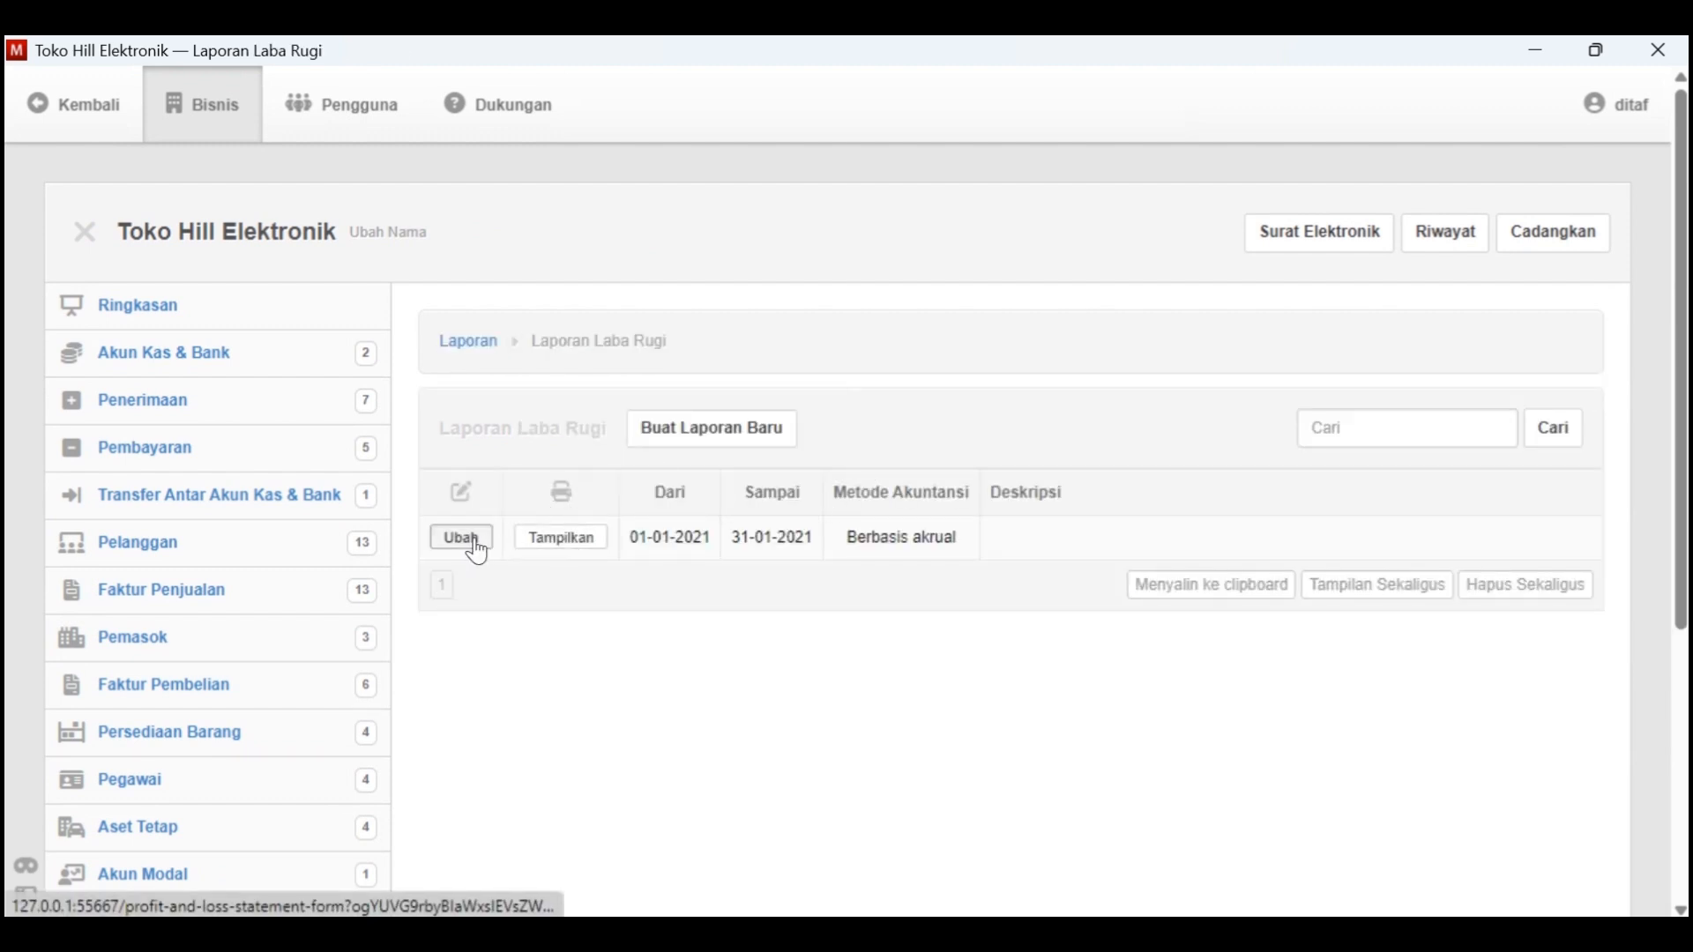
pyautogui.click(564, 535)
# Preview both printed pages of the Laporan Laba Rugi down to the net profit line and close the preview without printing
pyautogui.click(885, 445)
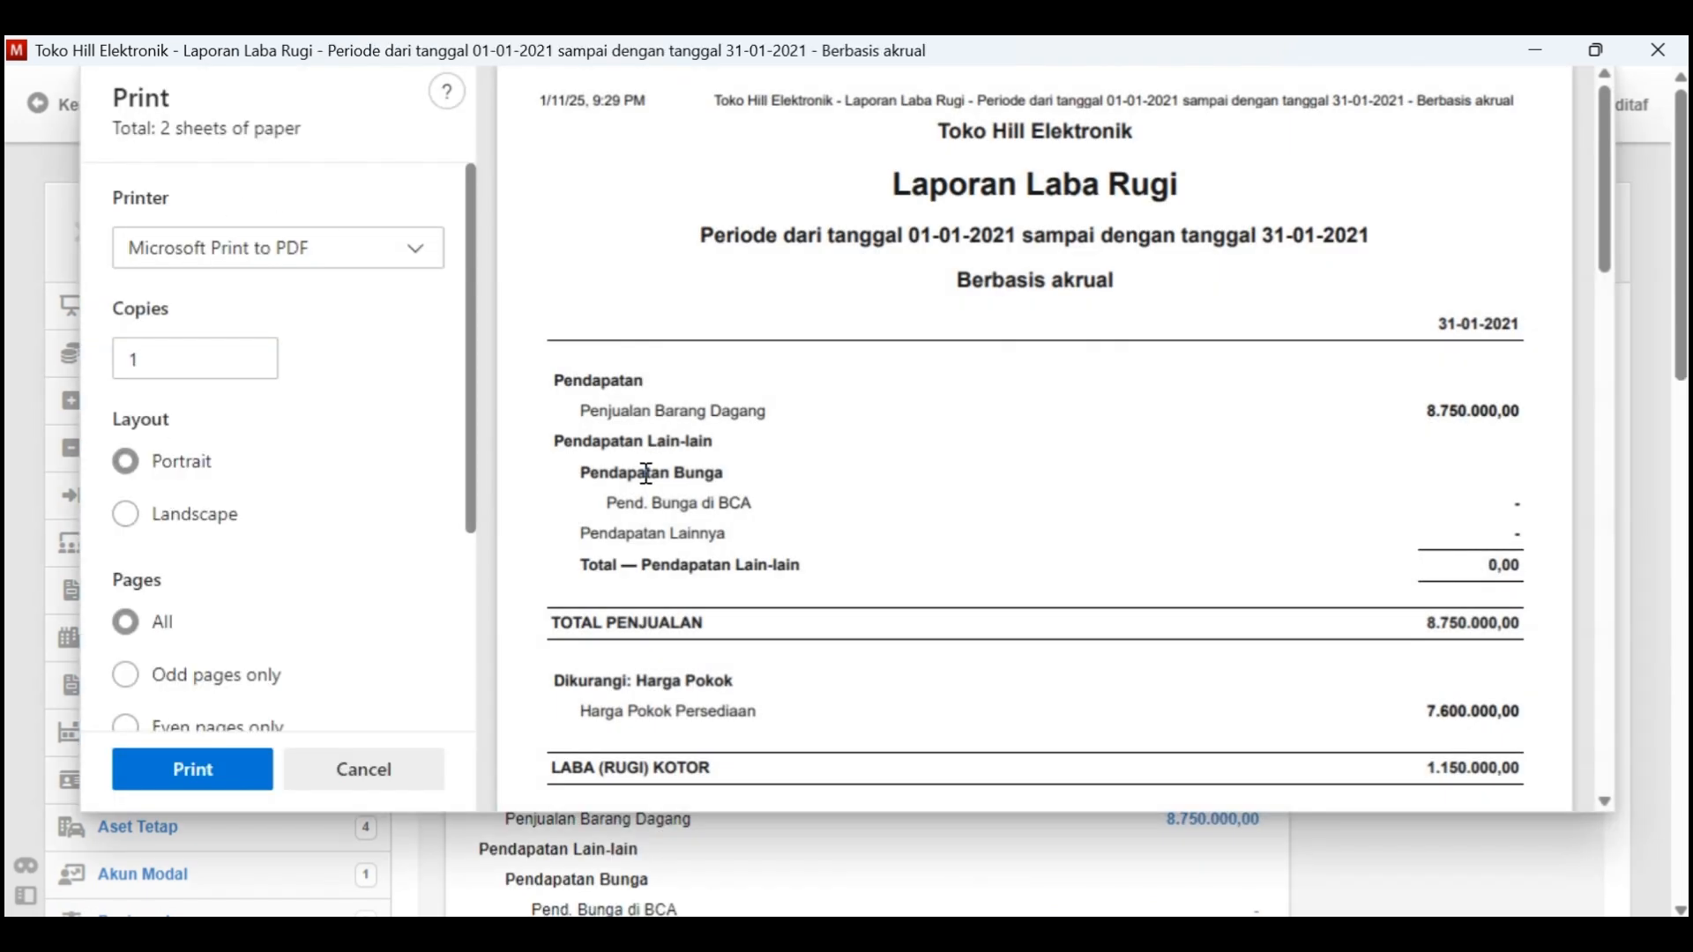
pyautogui.scroll(-6, 647, 474)
pyautogui.scroll(-8, 646, 473)
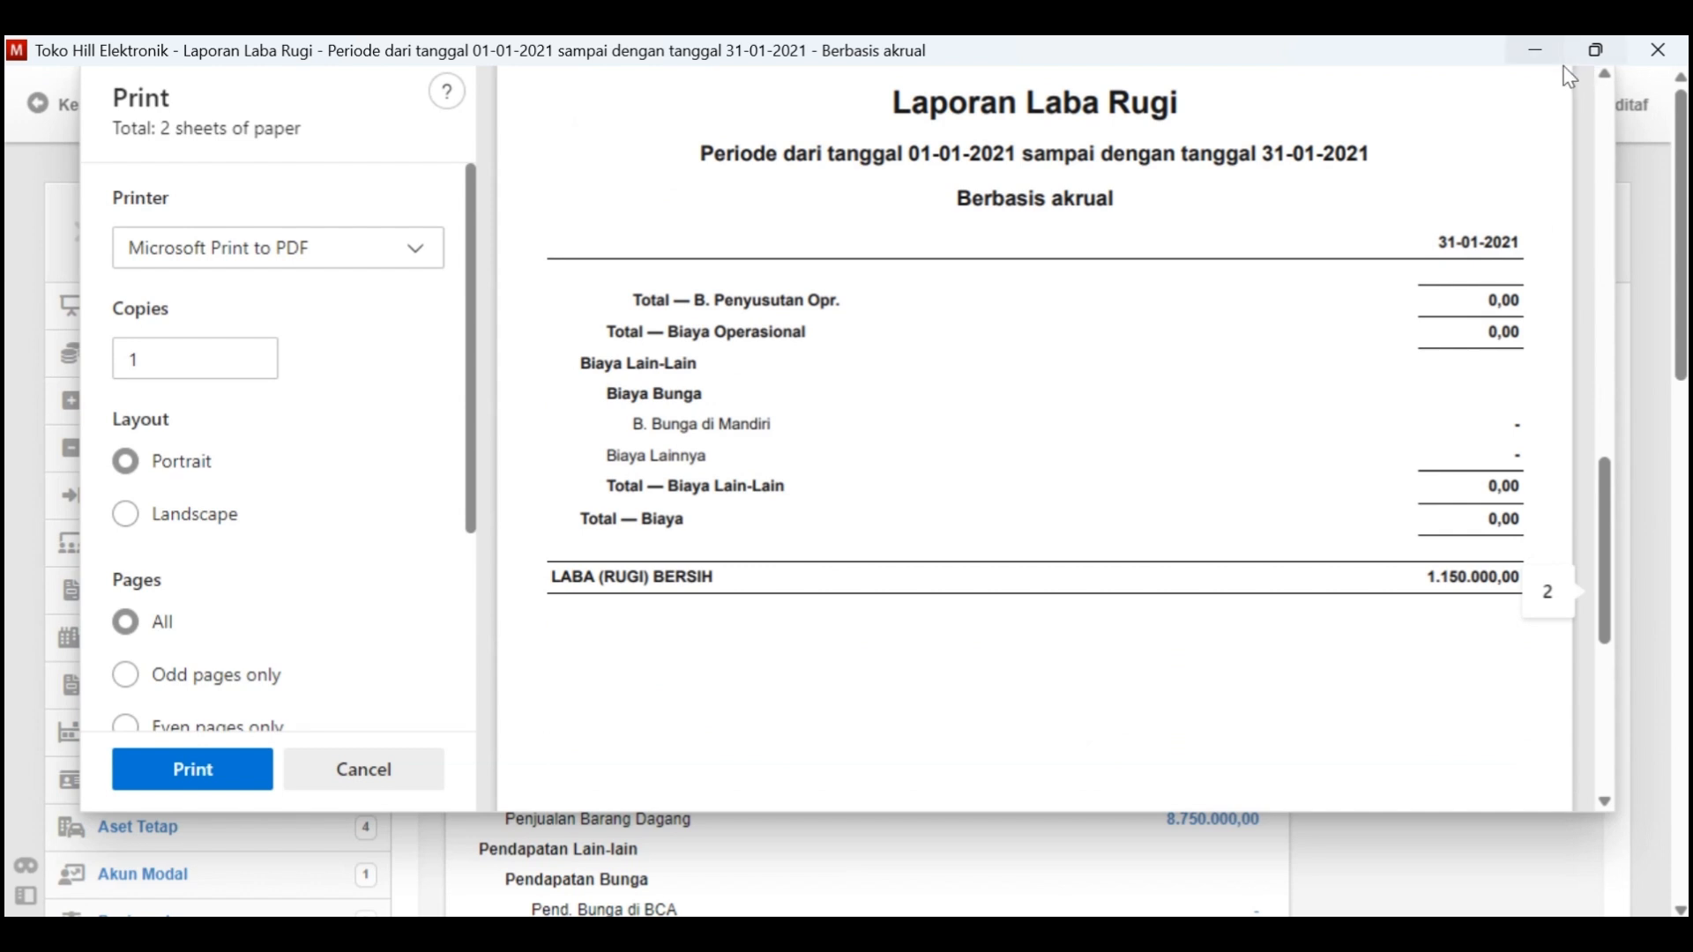
pyautogui.click(339, 785)
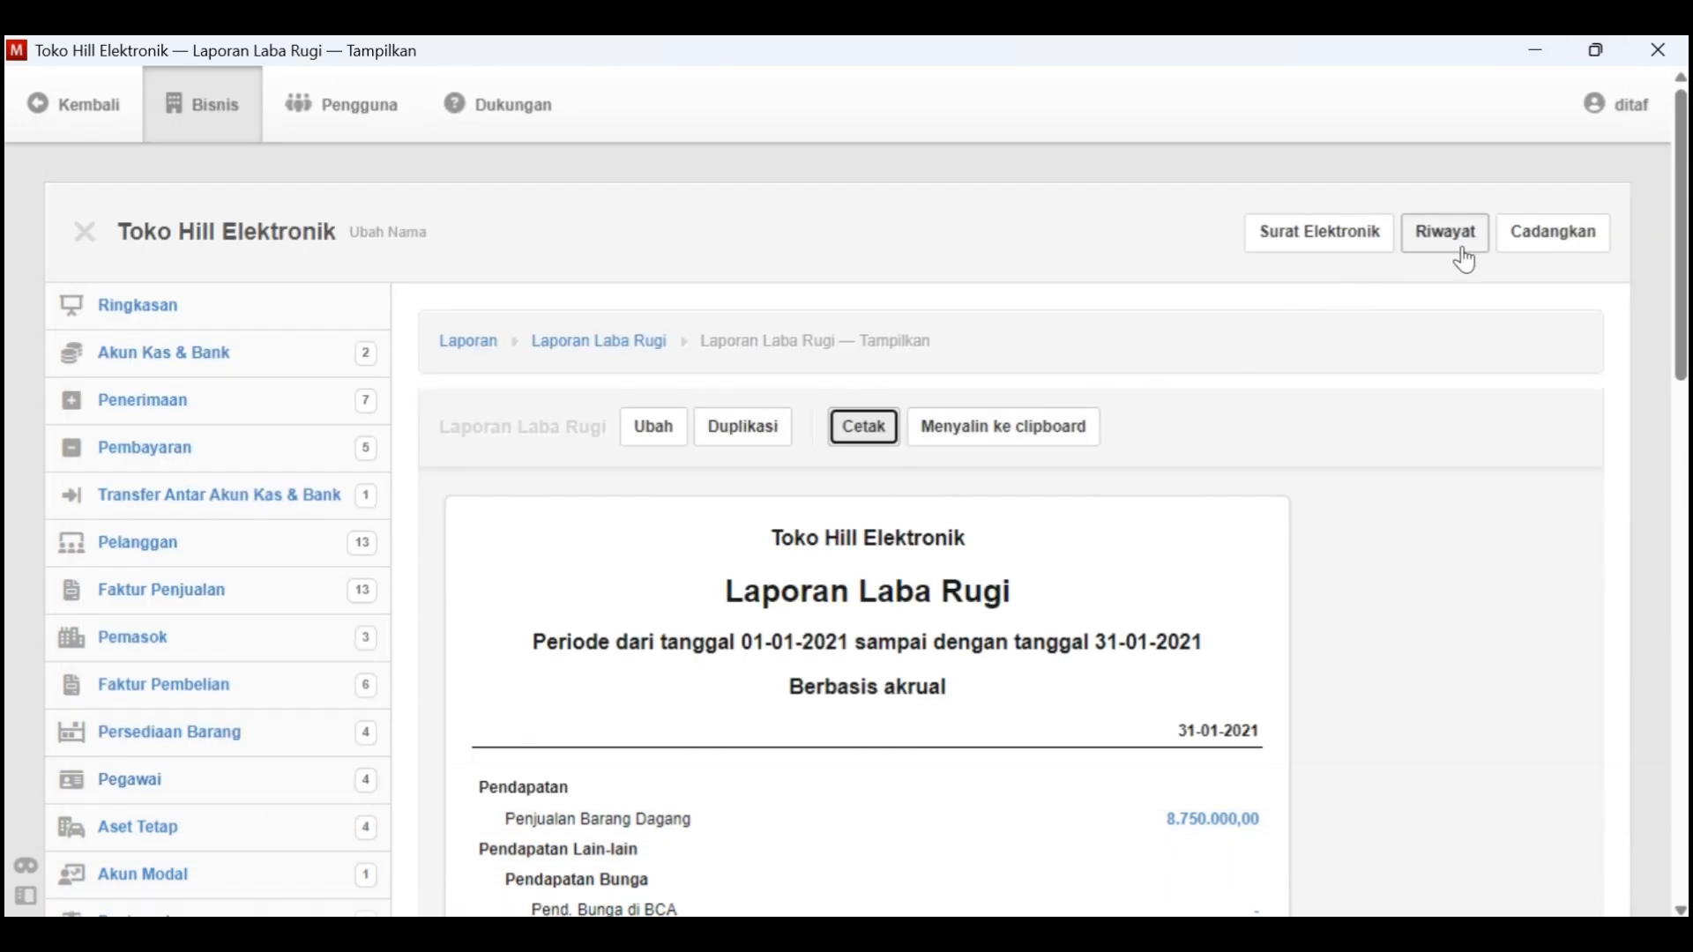
# Look over the displayed Laporan Laba Rugi and go to the business's Ringkasan overview
pyautogui.scroll(-1, 1209, 454)
pyautogui.scroll(2, 1209, 453)
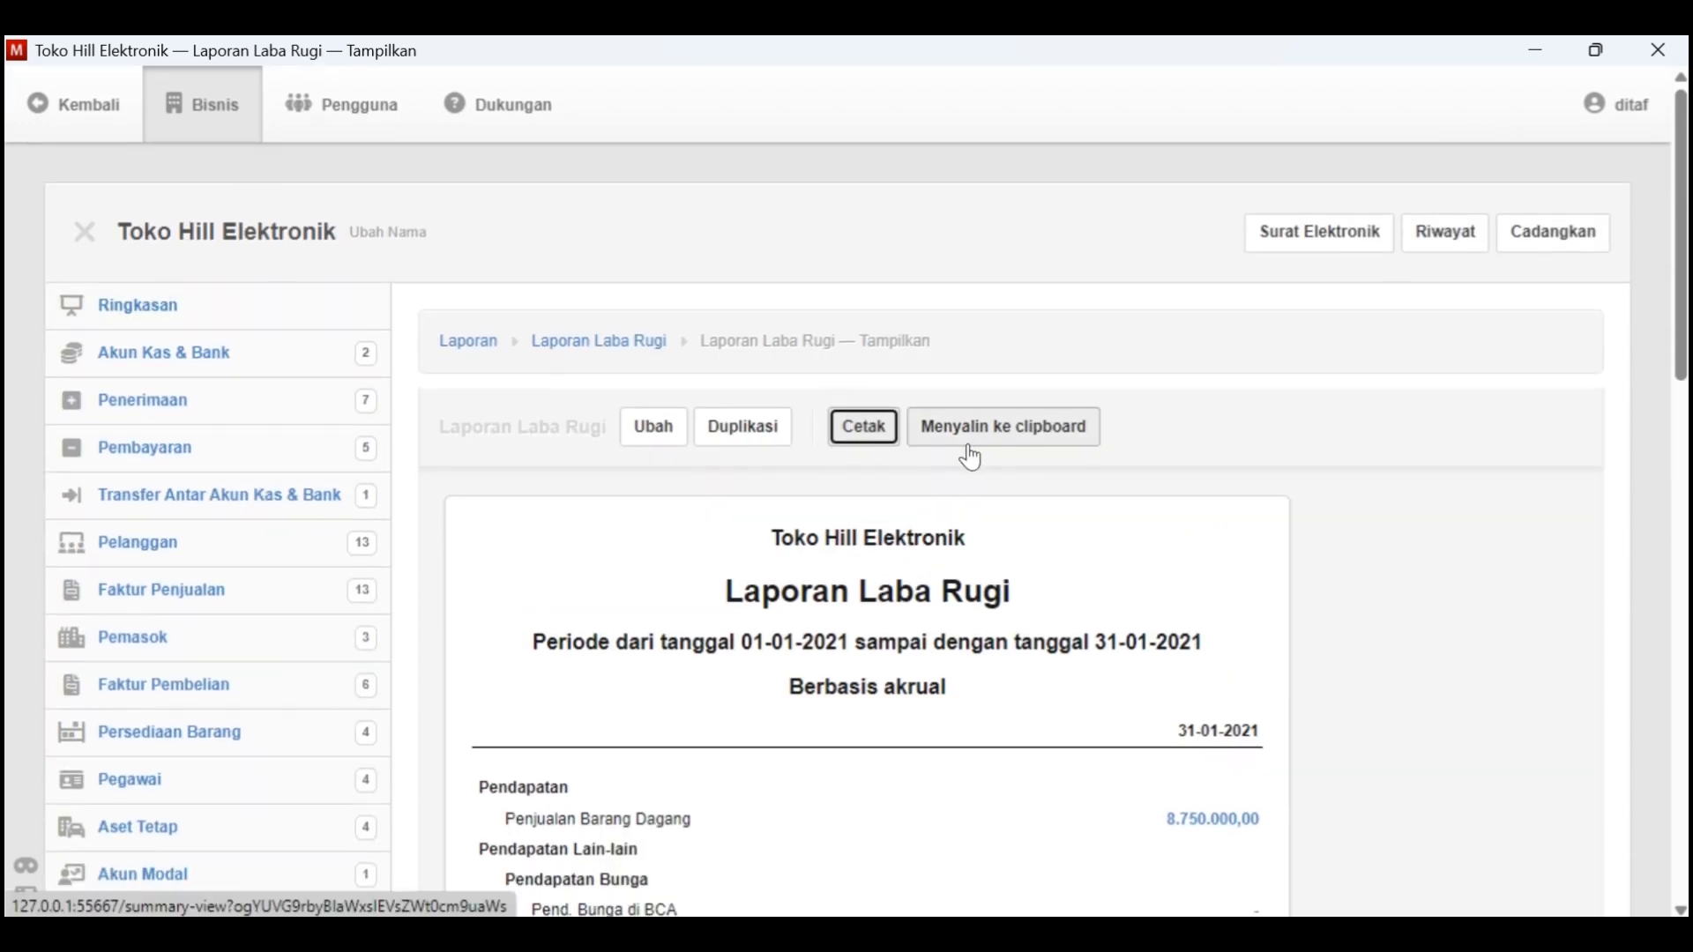
pyautogui.scroll(1, 968, 448)
pyautogui.click(145, 328)
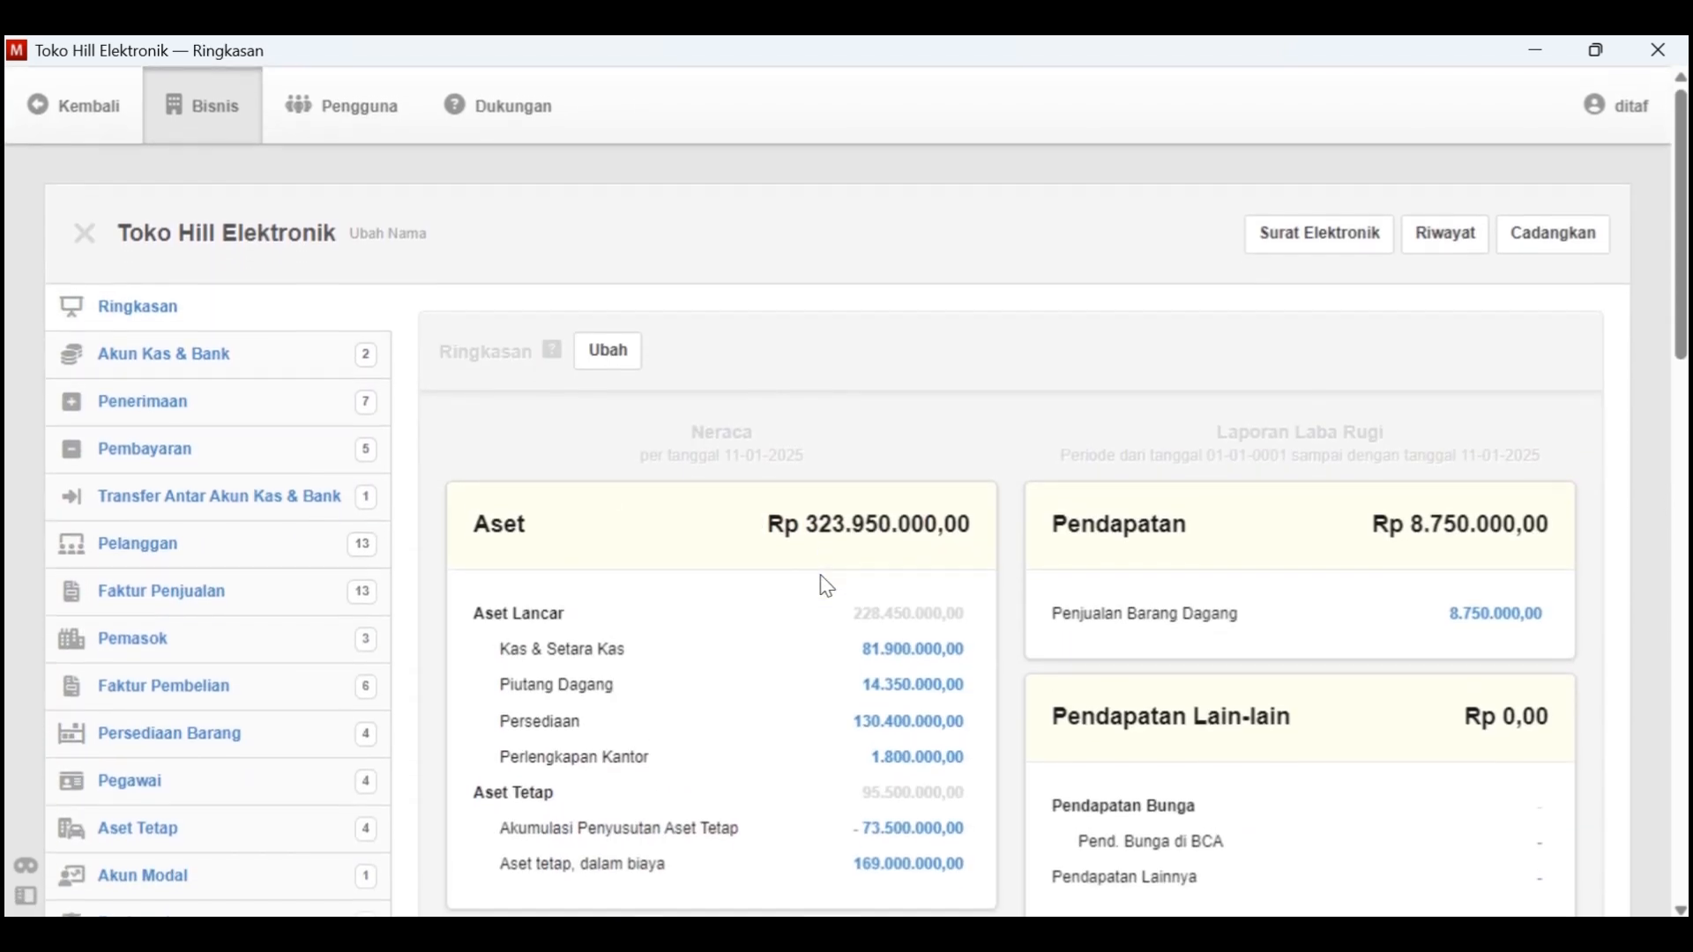